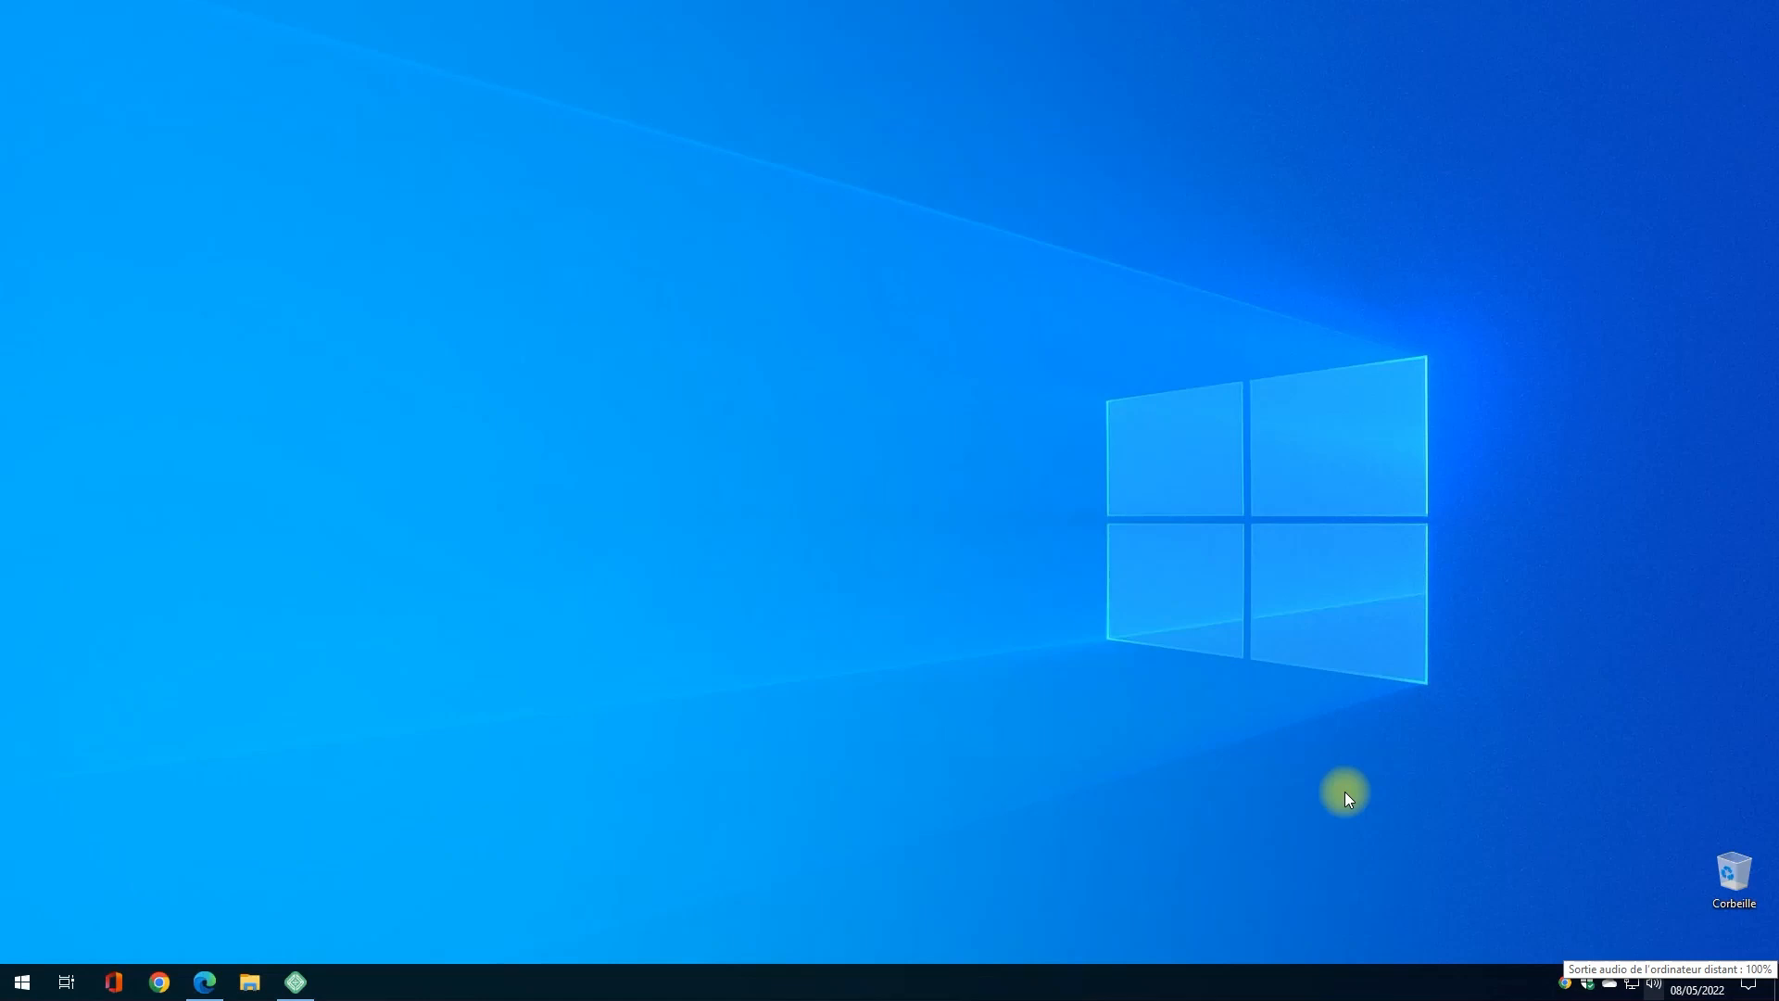
Step: Create a custom template named Fiche Maison in the Cwicly Themer of the Immobilier site's WordPress dashboard
left_click(204, 981)
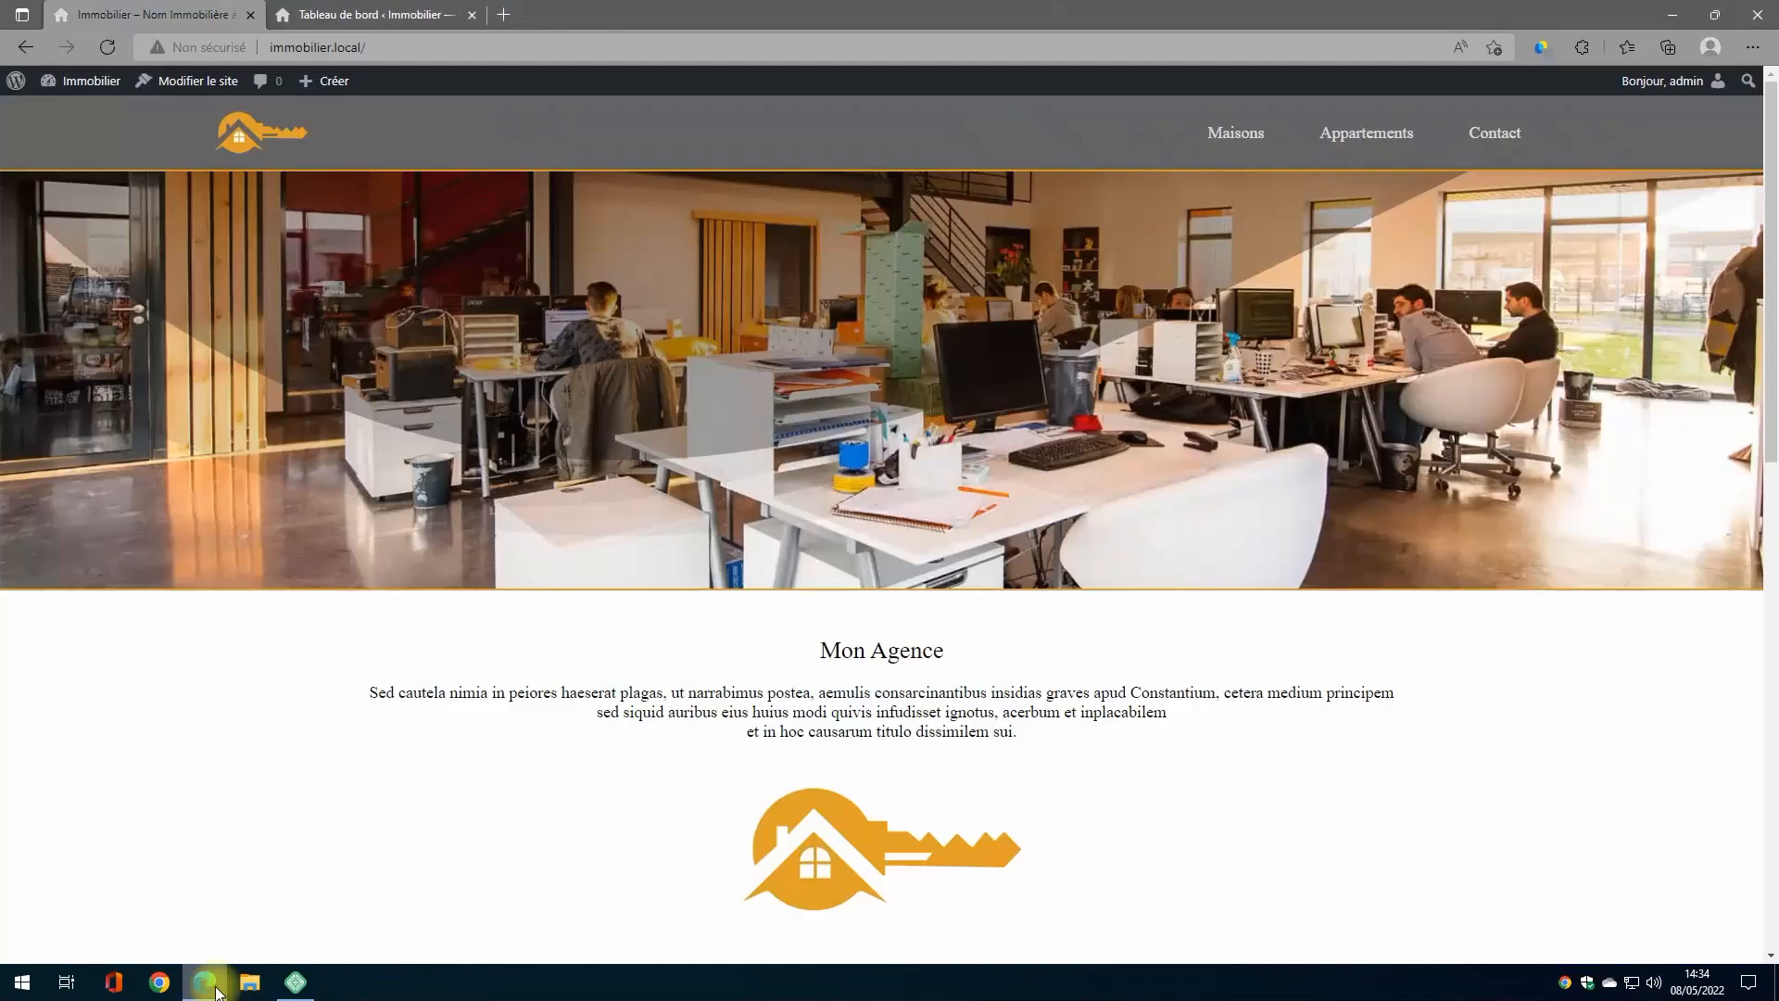
left_click(369, 22)
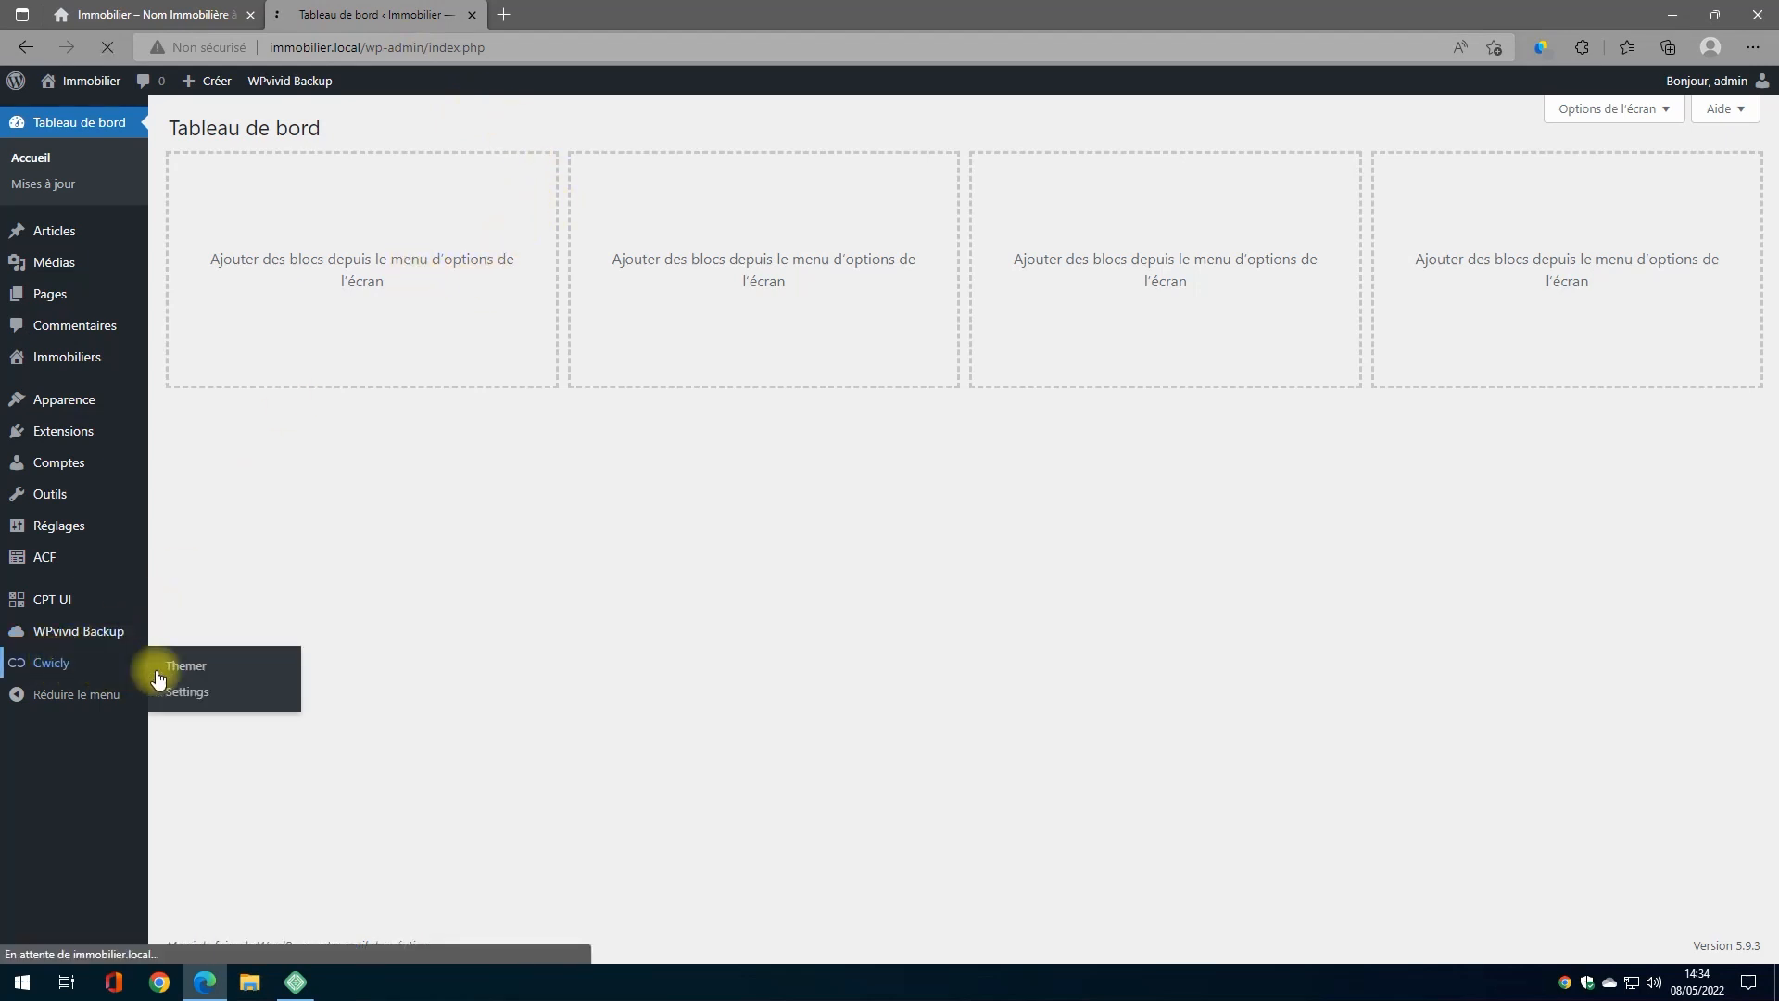
left_click(179, 665)
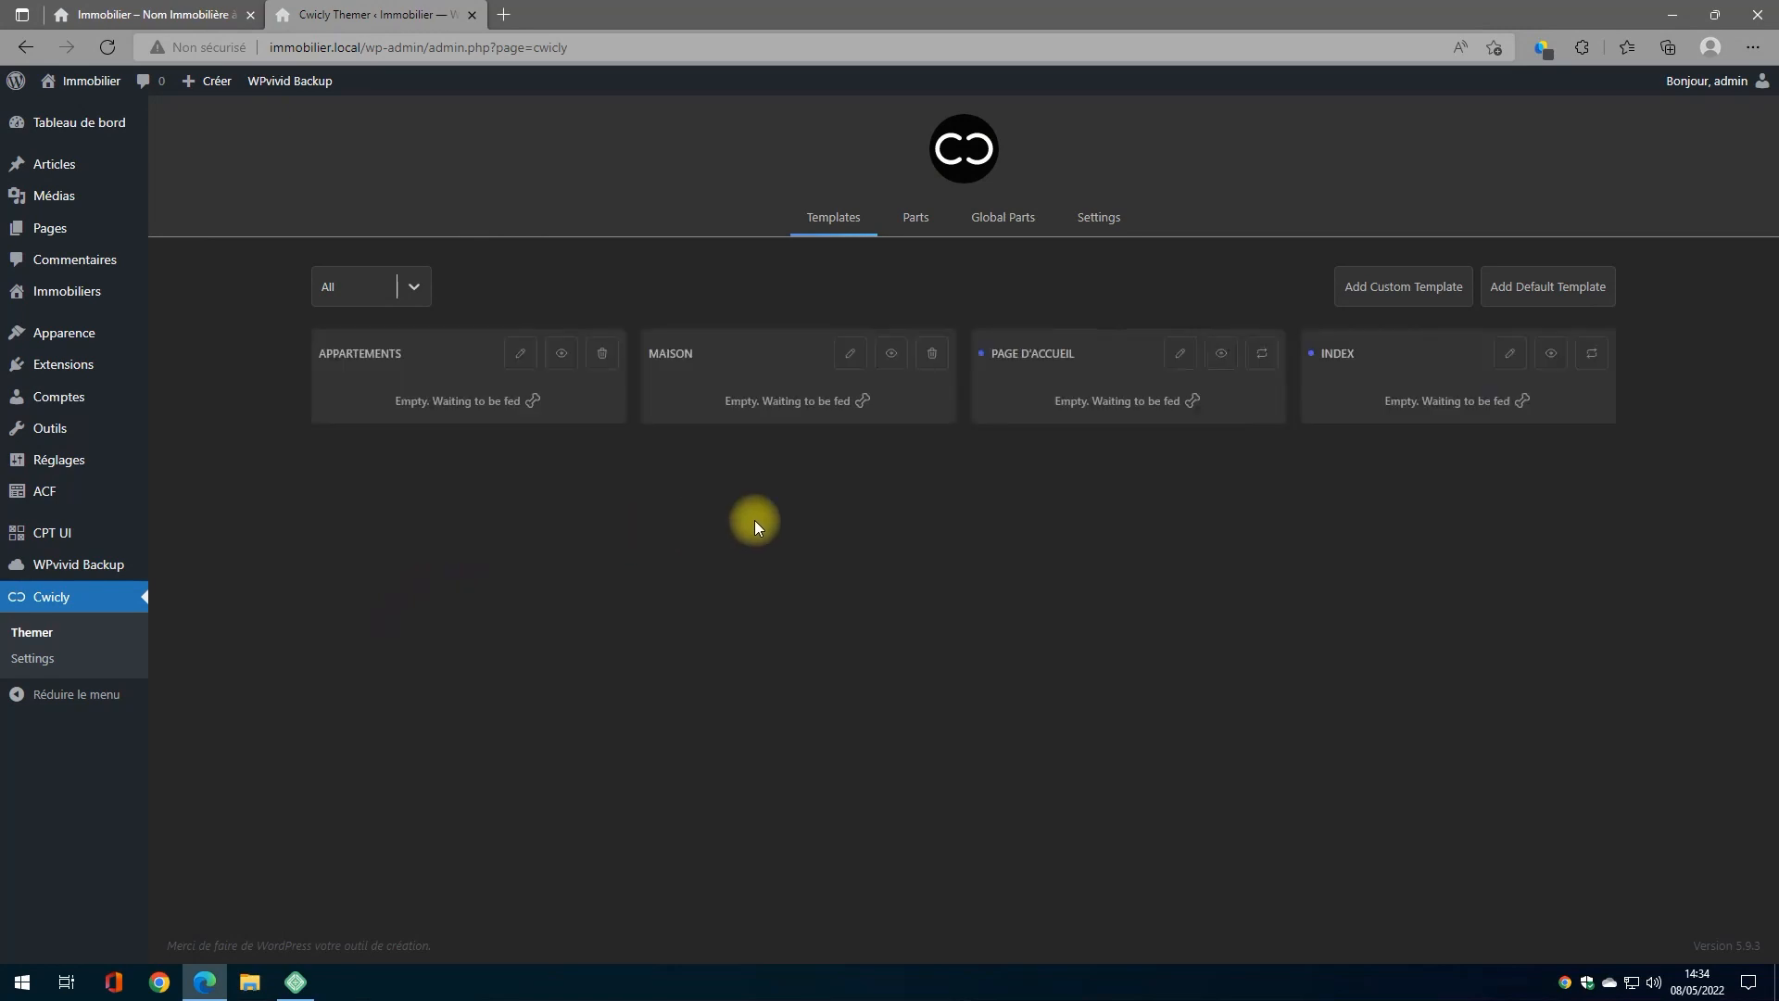
left_click(1404, 291)
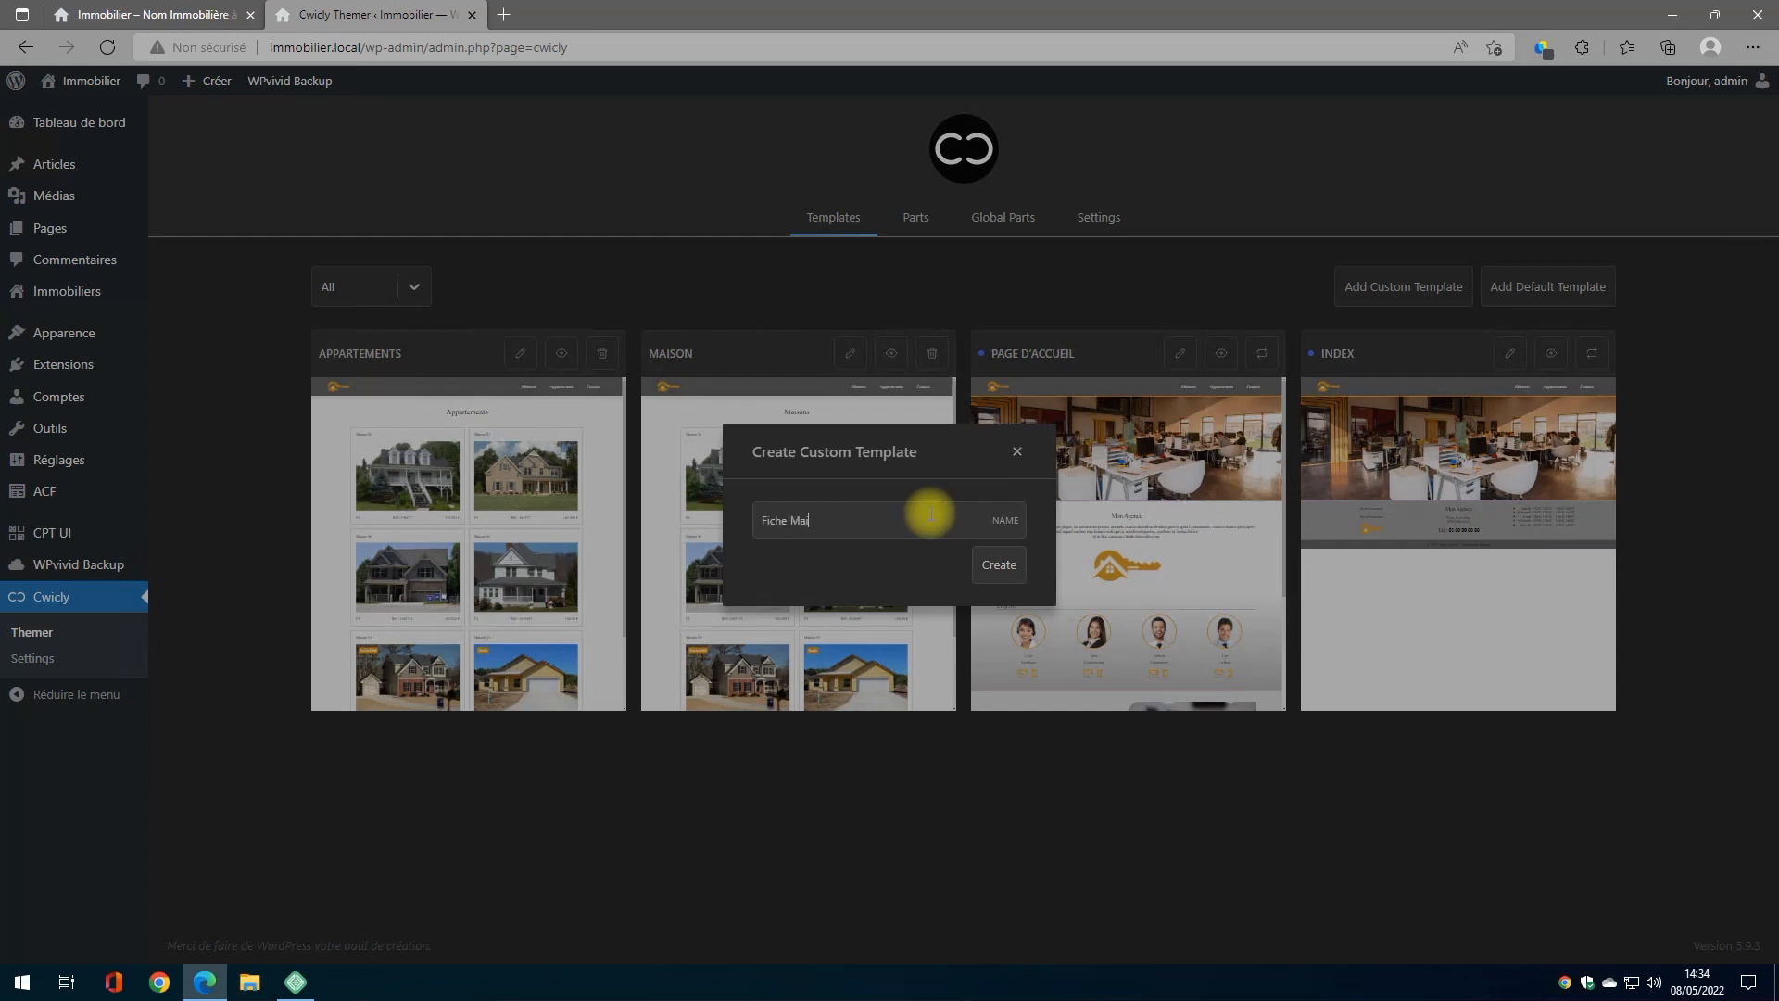
left_click(988, 567)
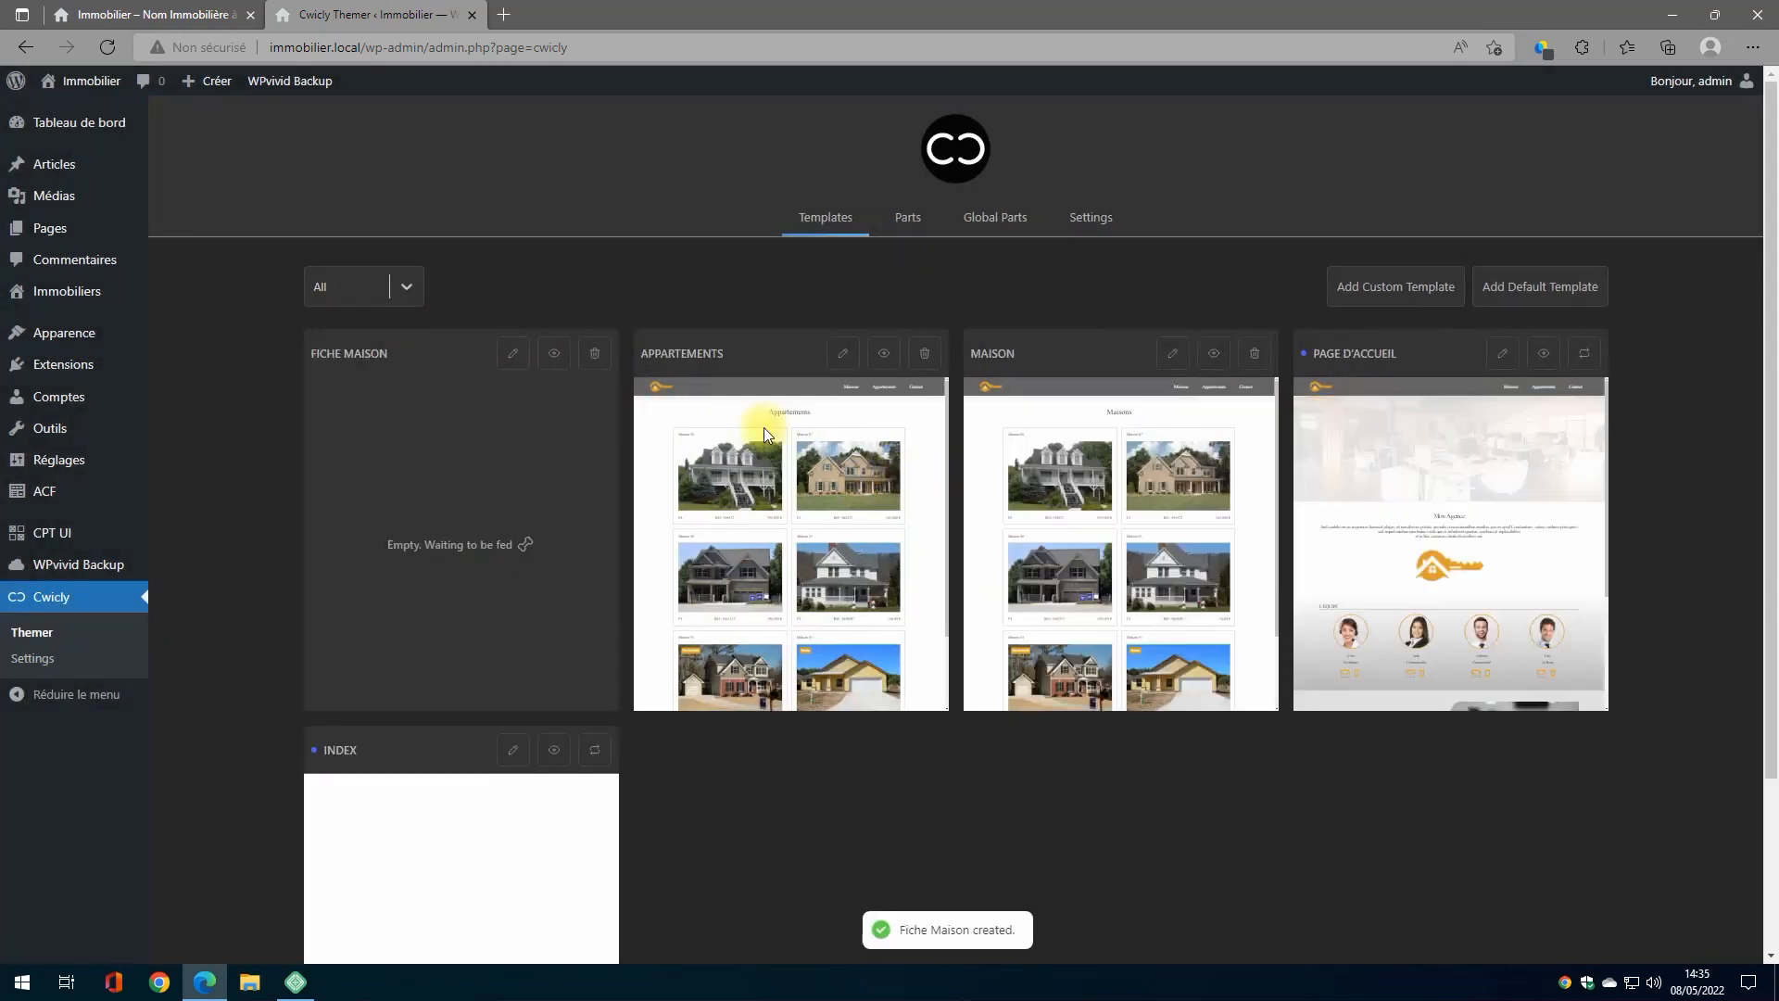
Step: Add a visibility condition to the Fiche Maison template: Show if, Singular, Immobiliers
left_click(554, 356)
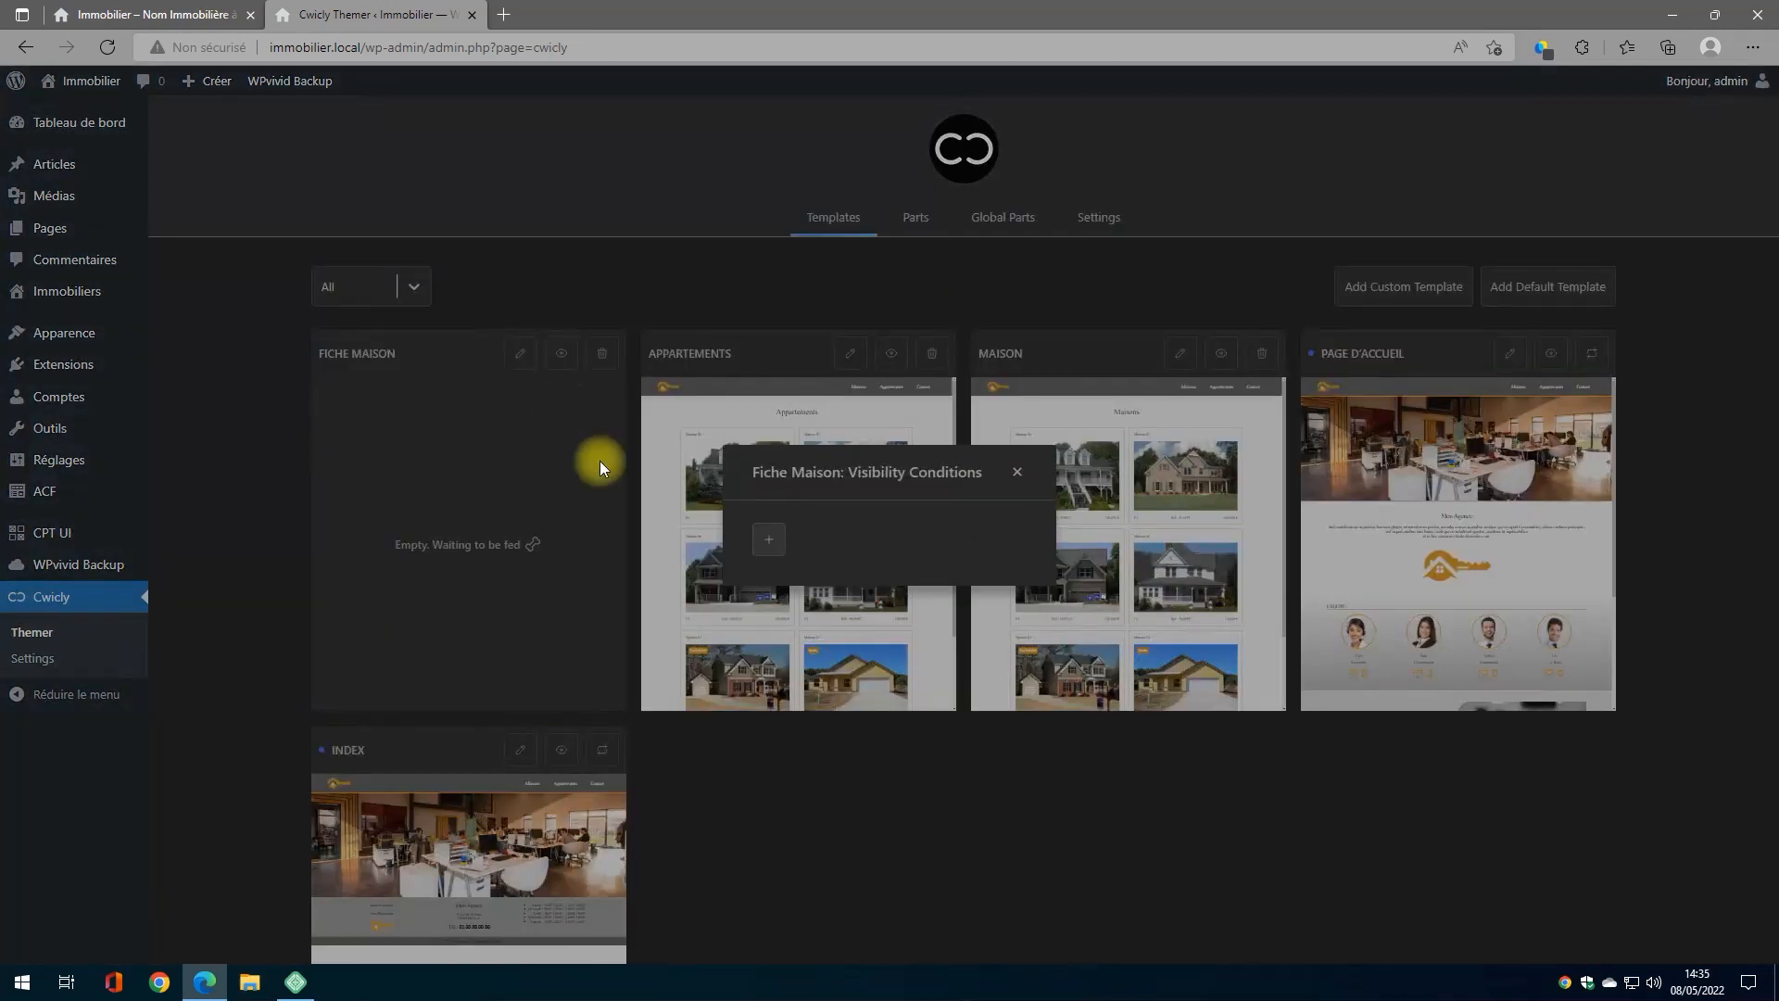
left_click(777, 550)
left_click(649, 505)
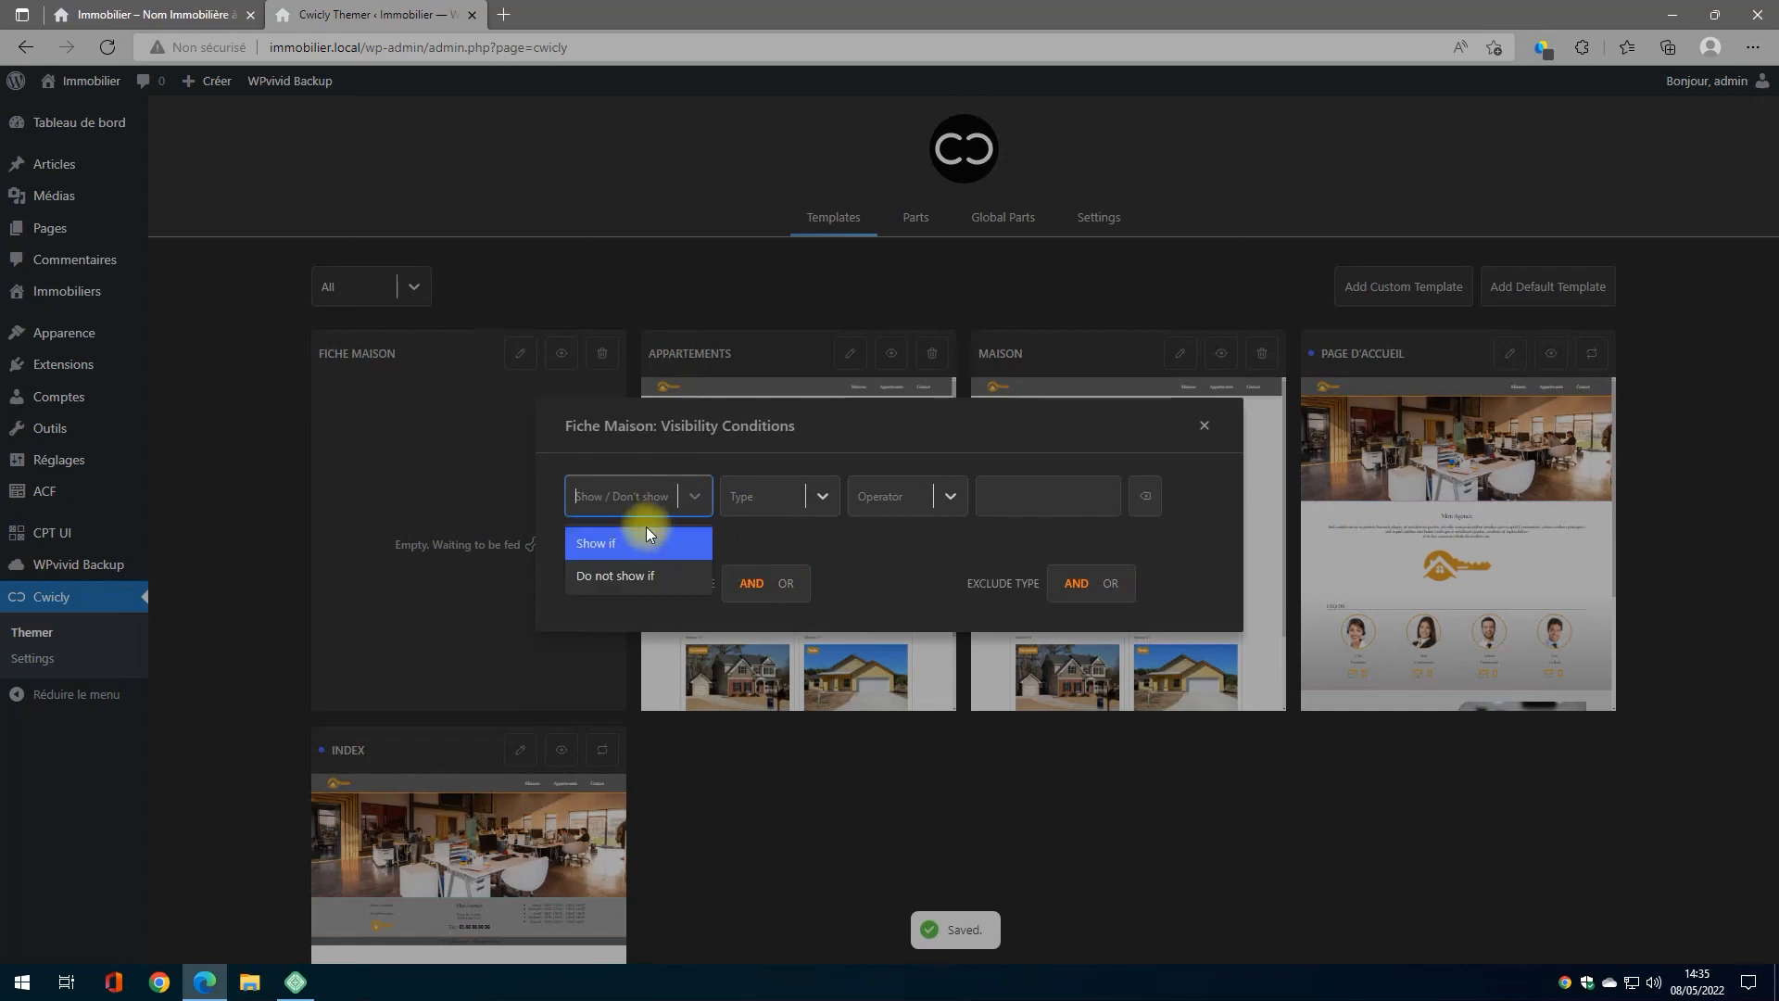
left_click(647, 541)
left_click(790, 497)
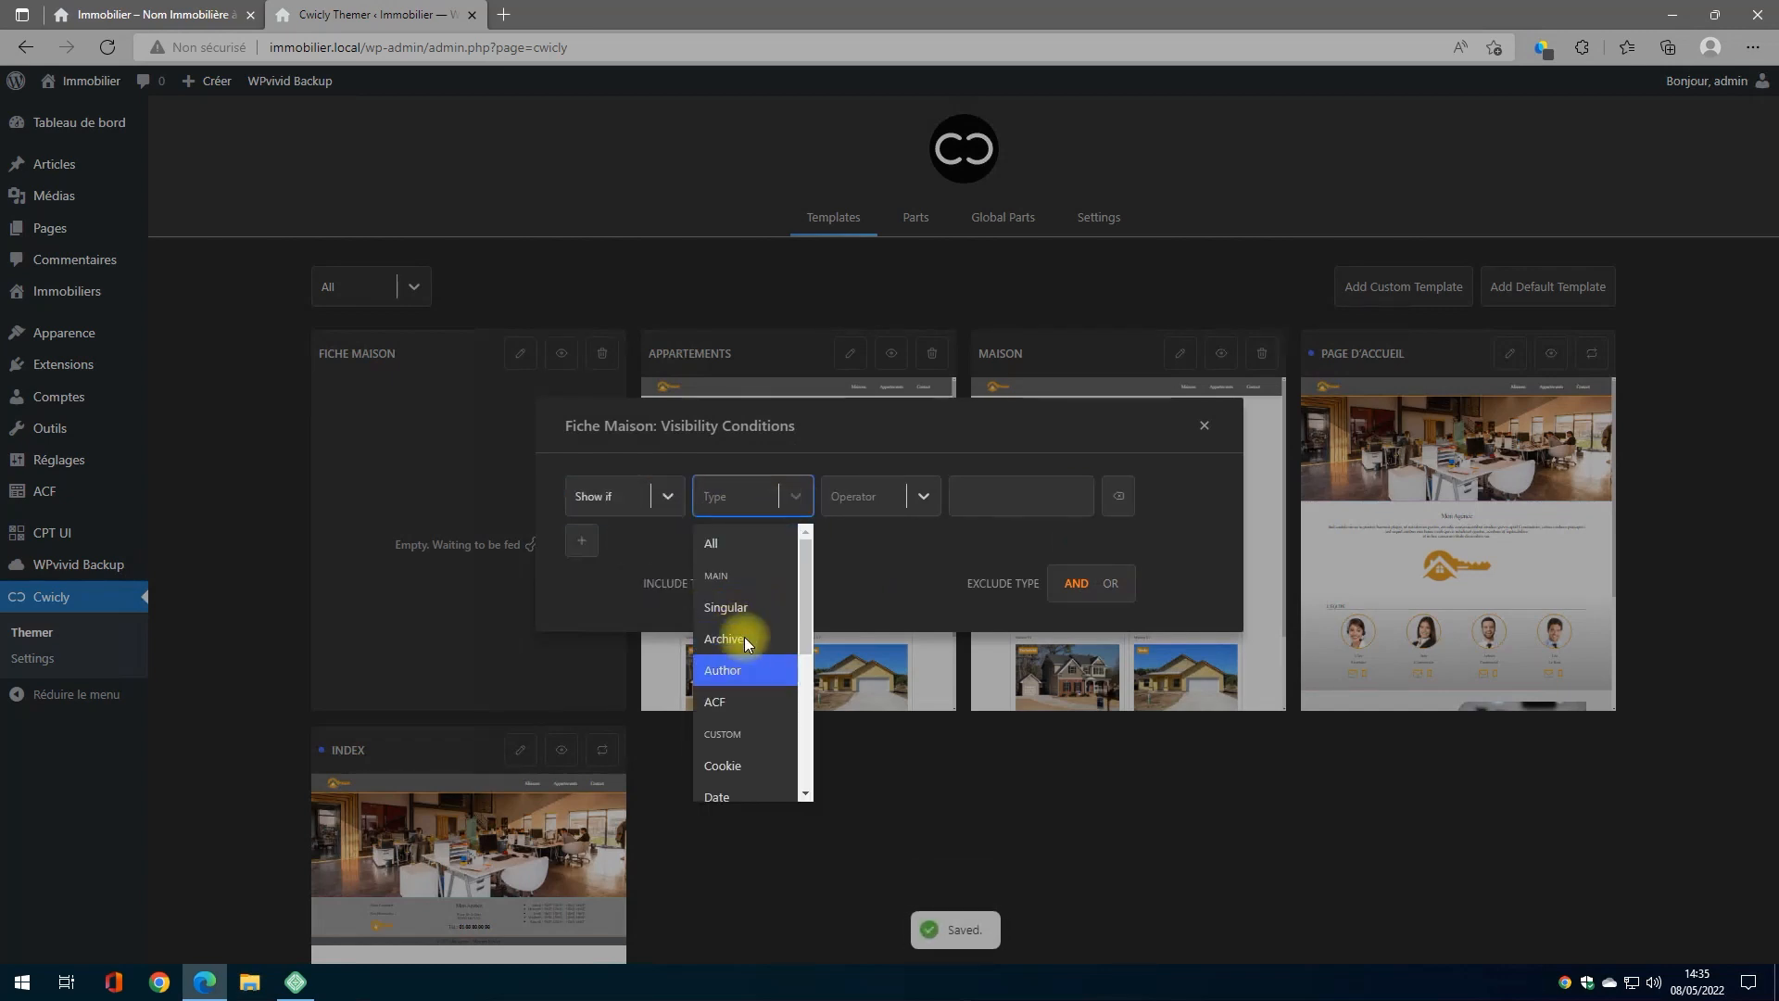
left_click(743, 609)
left_click(876, 500)
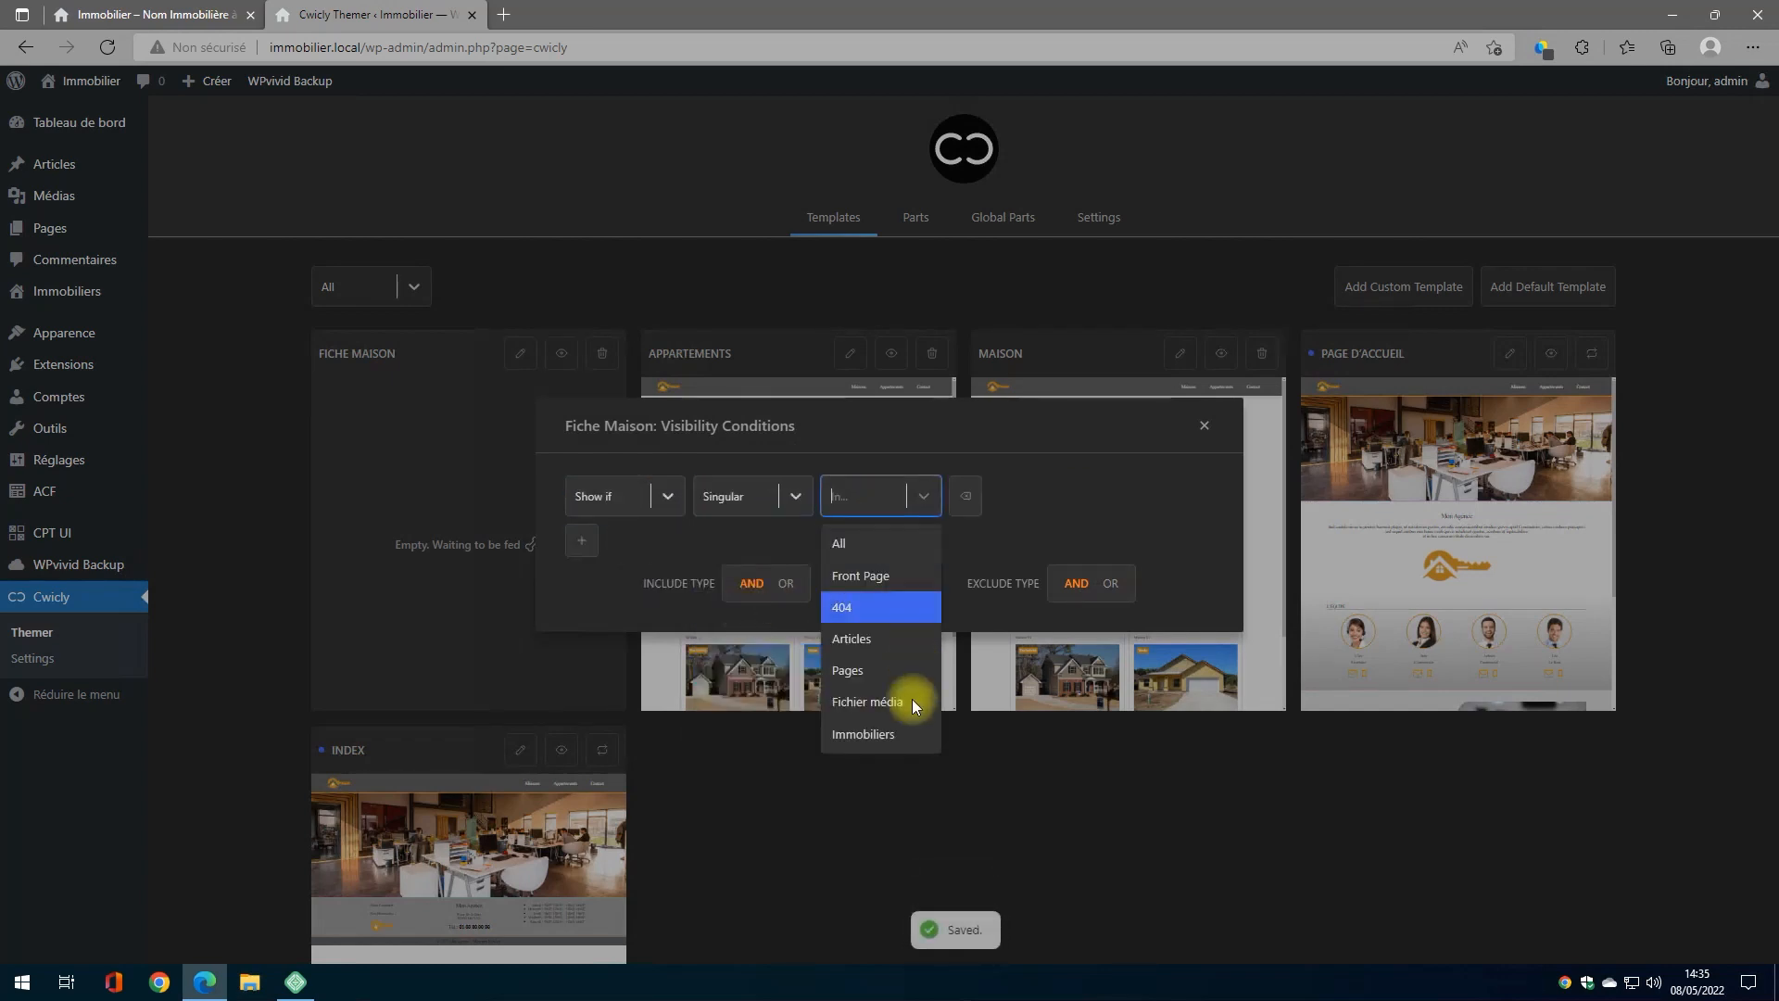
left_click(878, 734)
Step: Restrict the visibility condition to the Type de biens taxonomy with the term Maisons, and close the conditions
left_click(1018, 506)
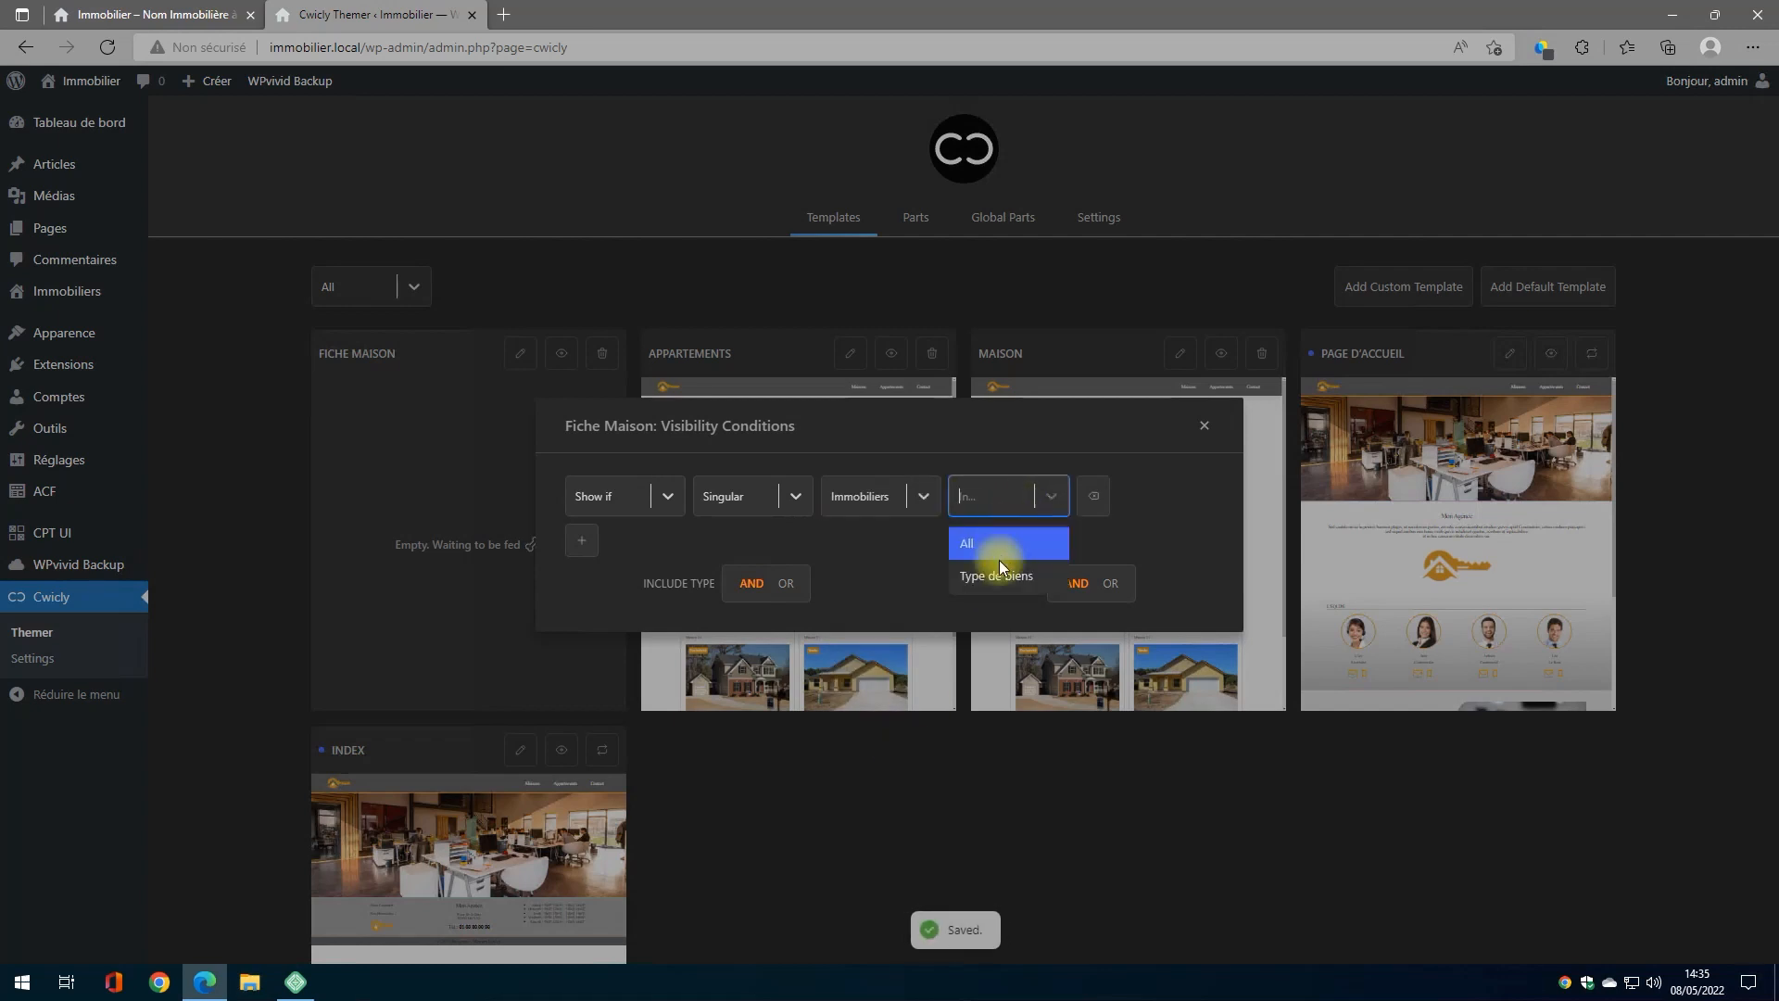
left_click(998, 573)
left_click(1125, 494)
left_click(1114, 578)
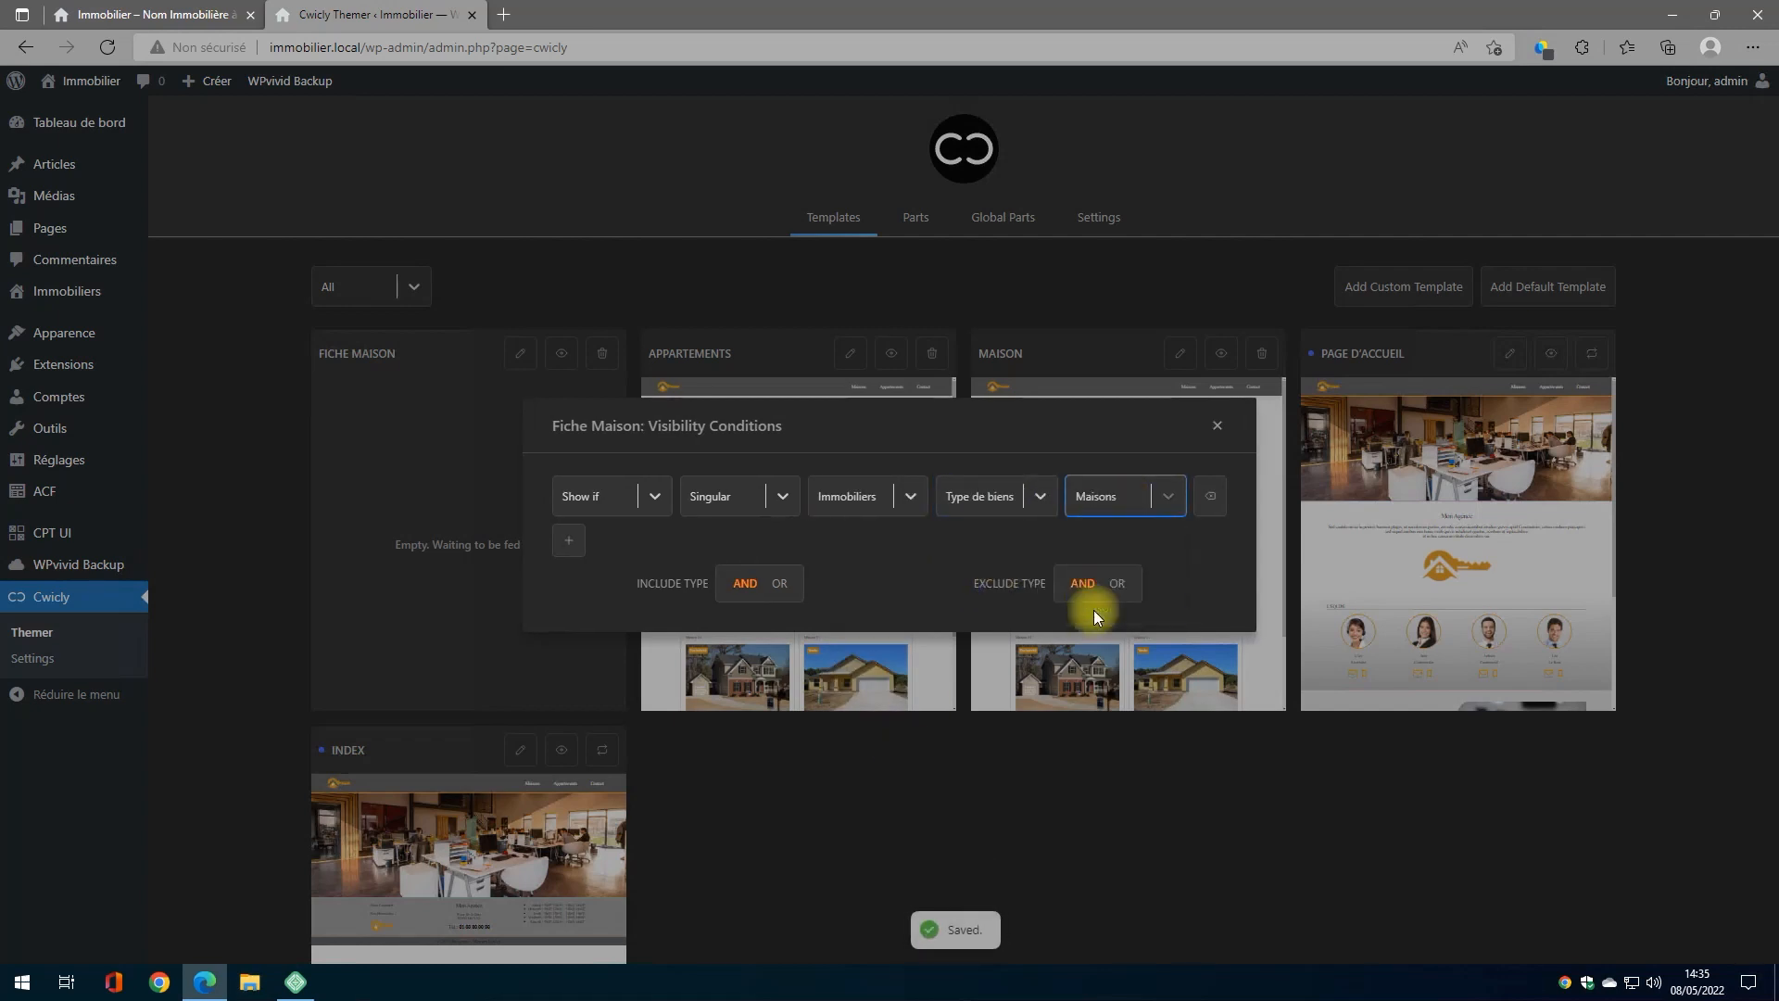
left_click(1217, 425)
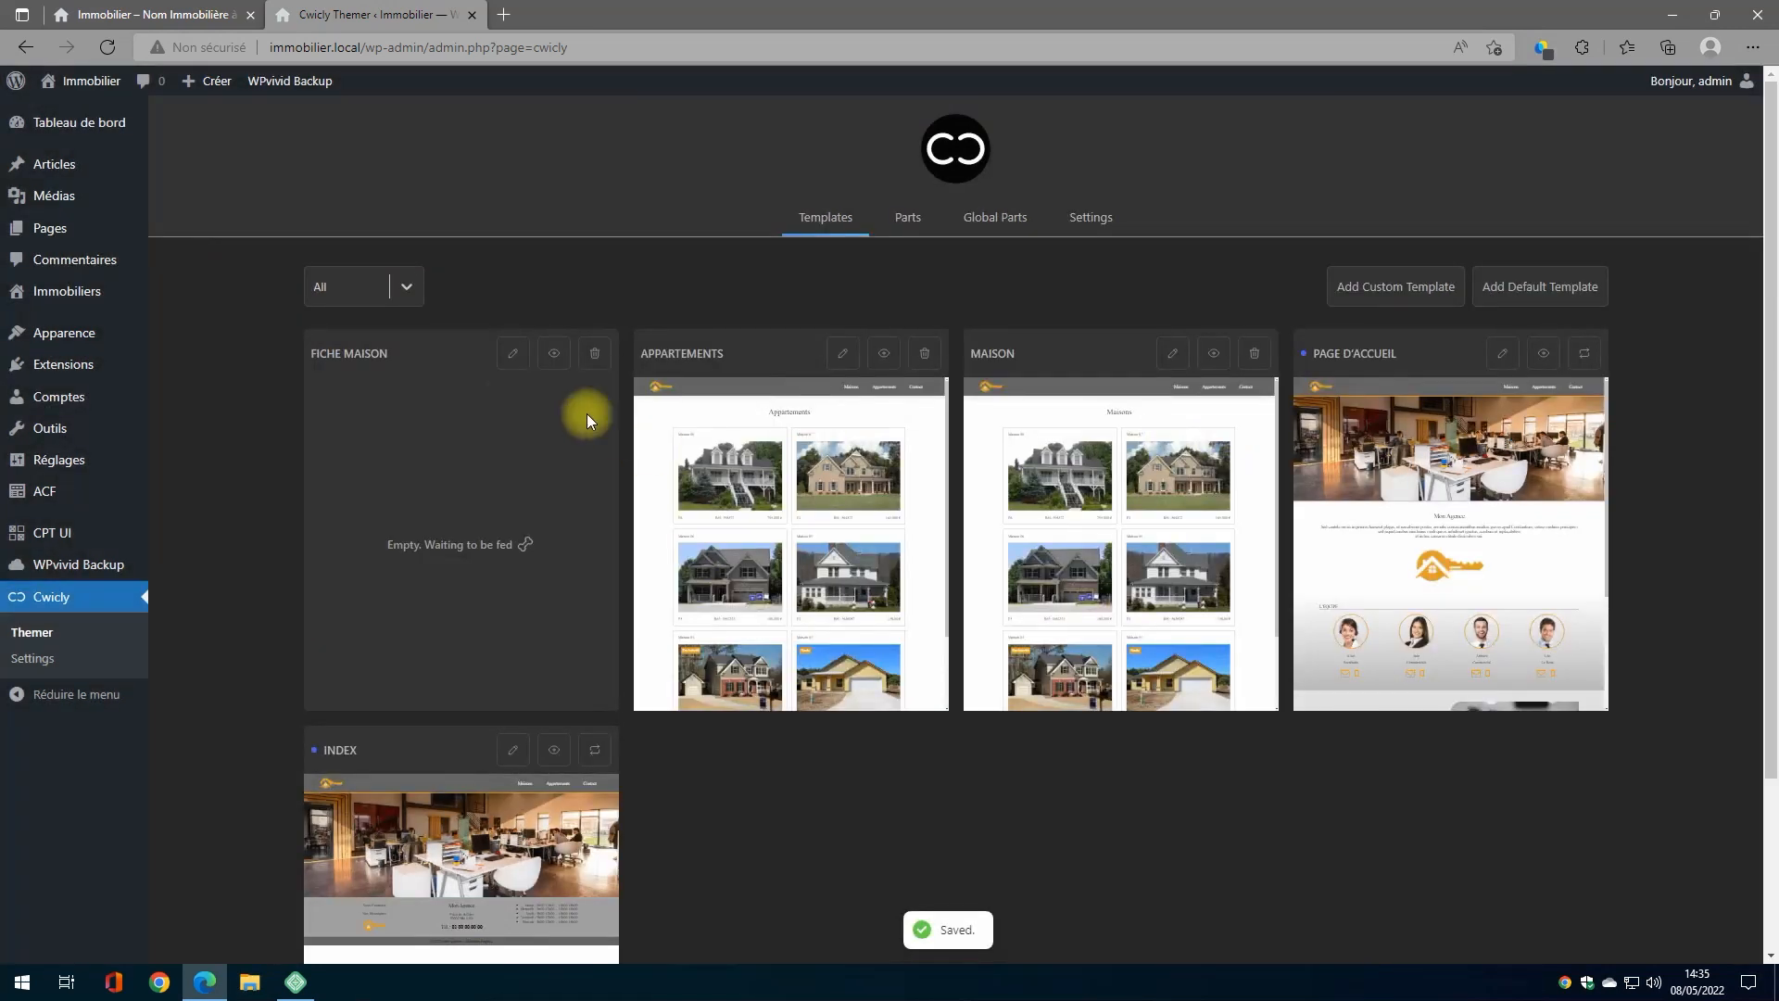
Step: Open the Fiche Maison template for editing and insert an En-tête block using the existing Header Page element
left_click(513, 354)
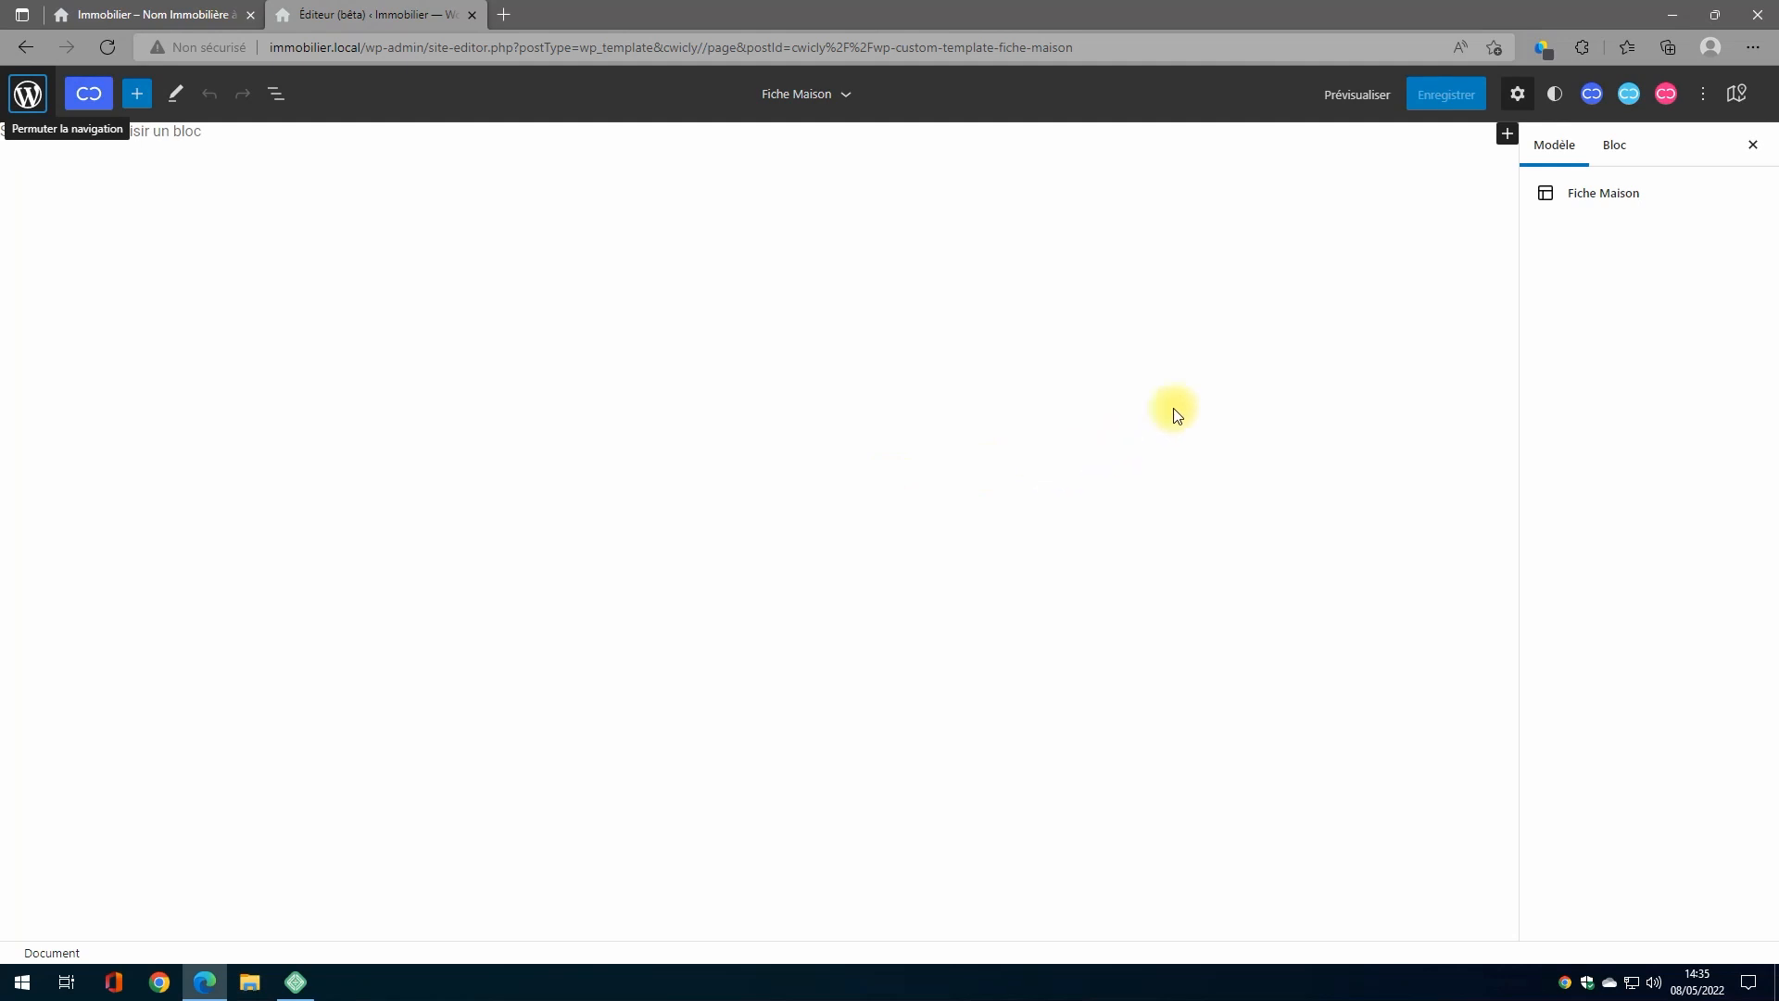
left_click(137, 94)
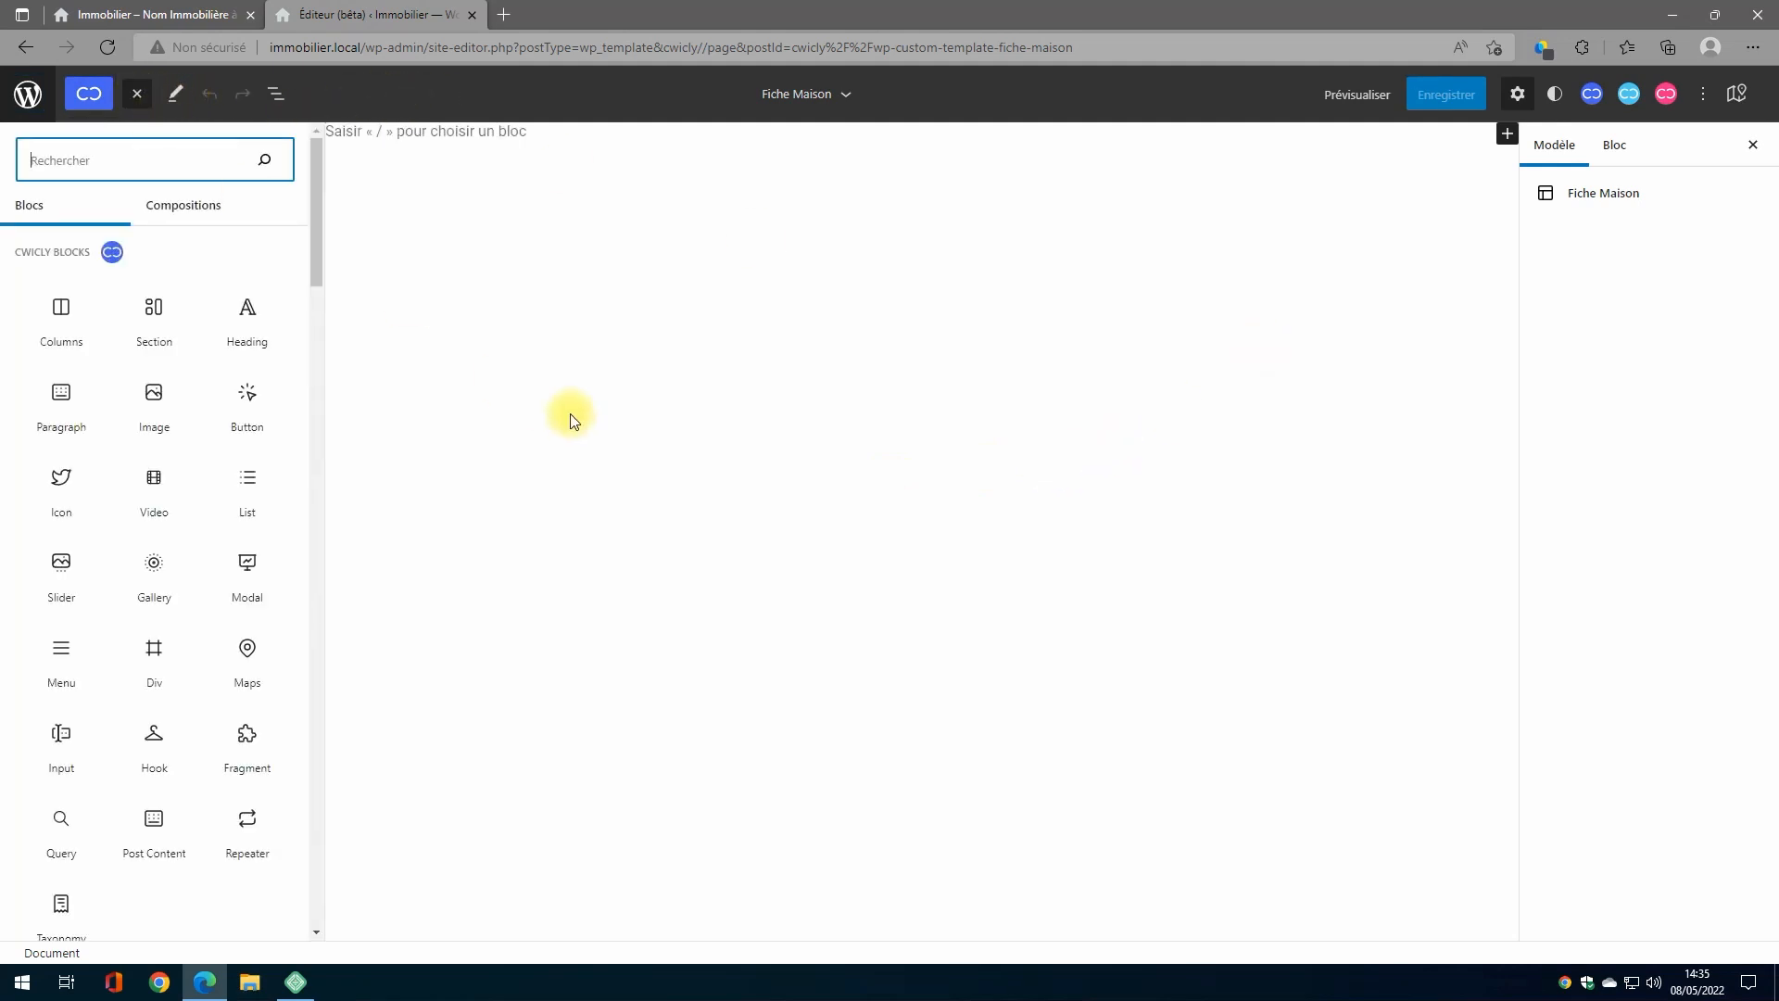
type("temp")
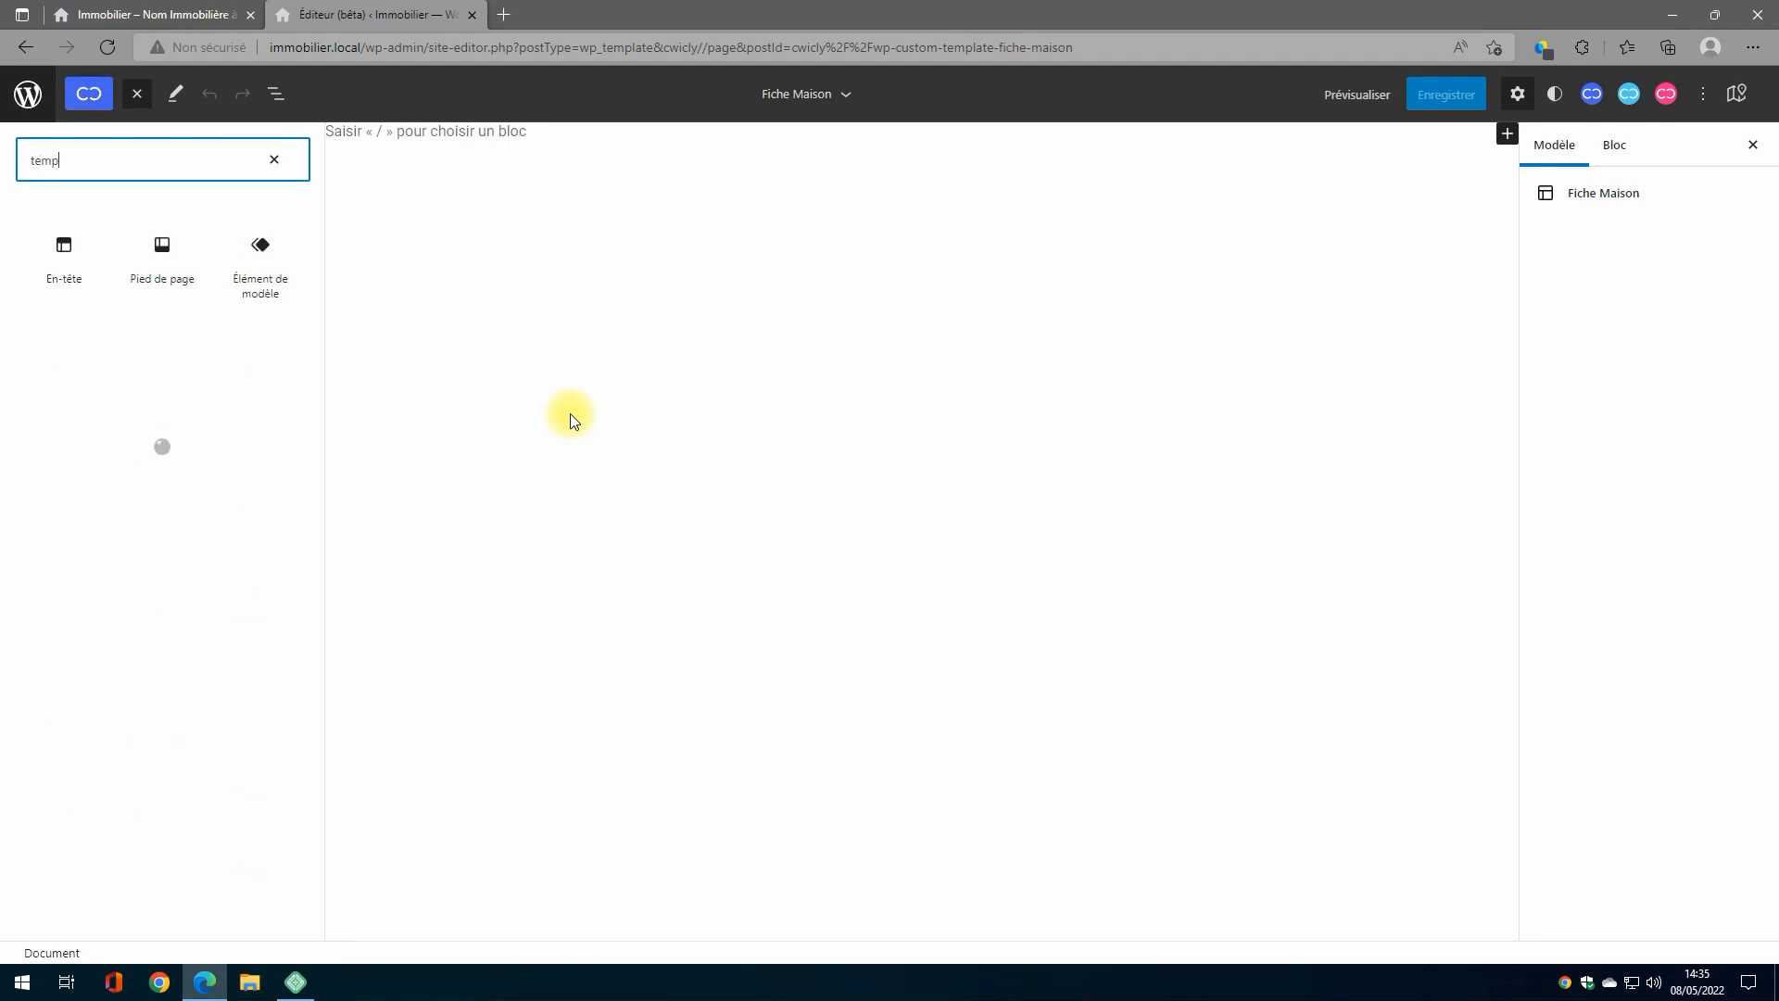
left_click(64, 256)
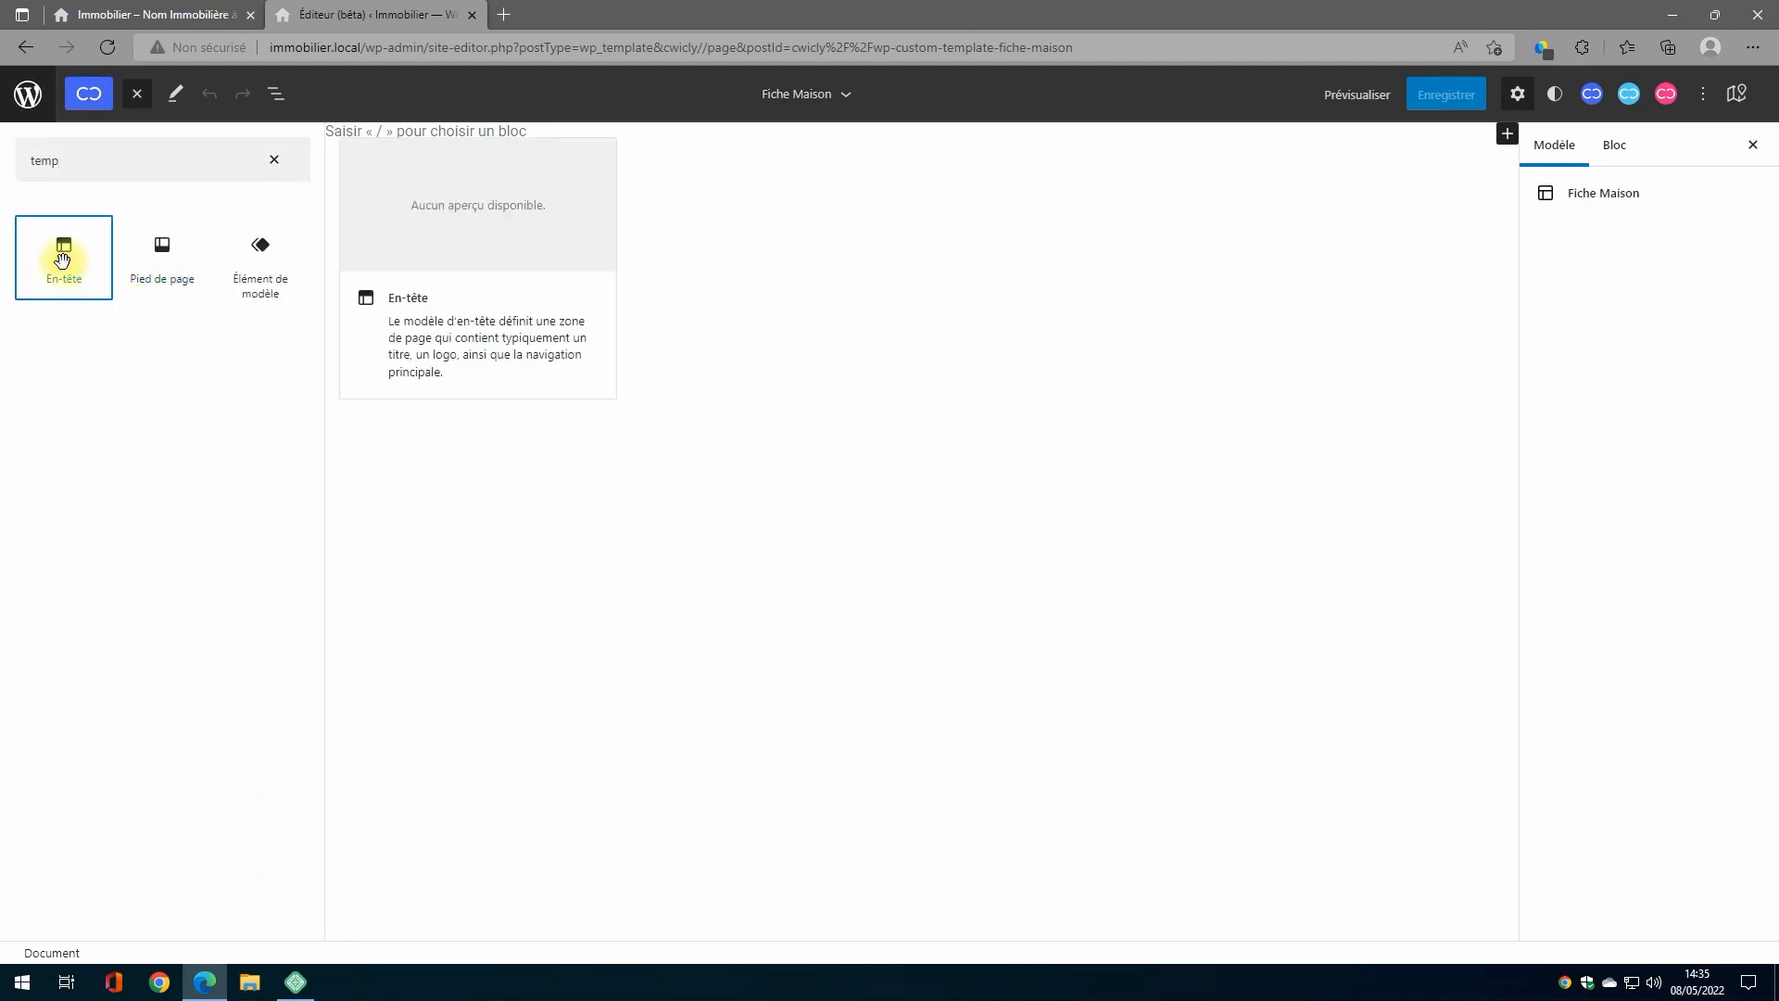
left_click(411, 247)
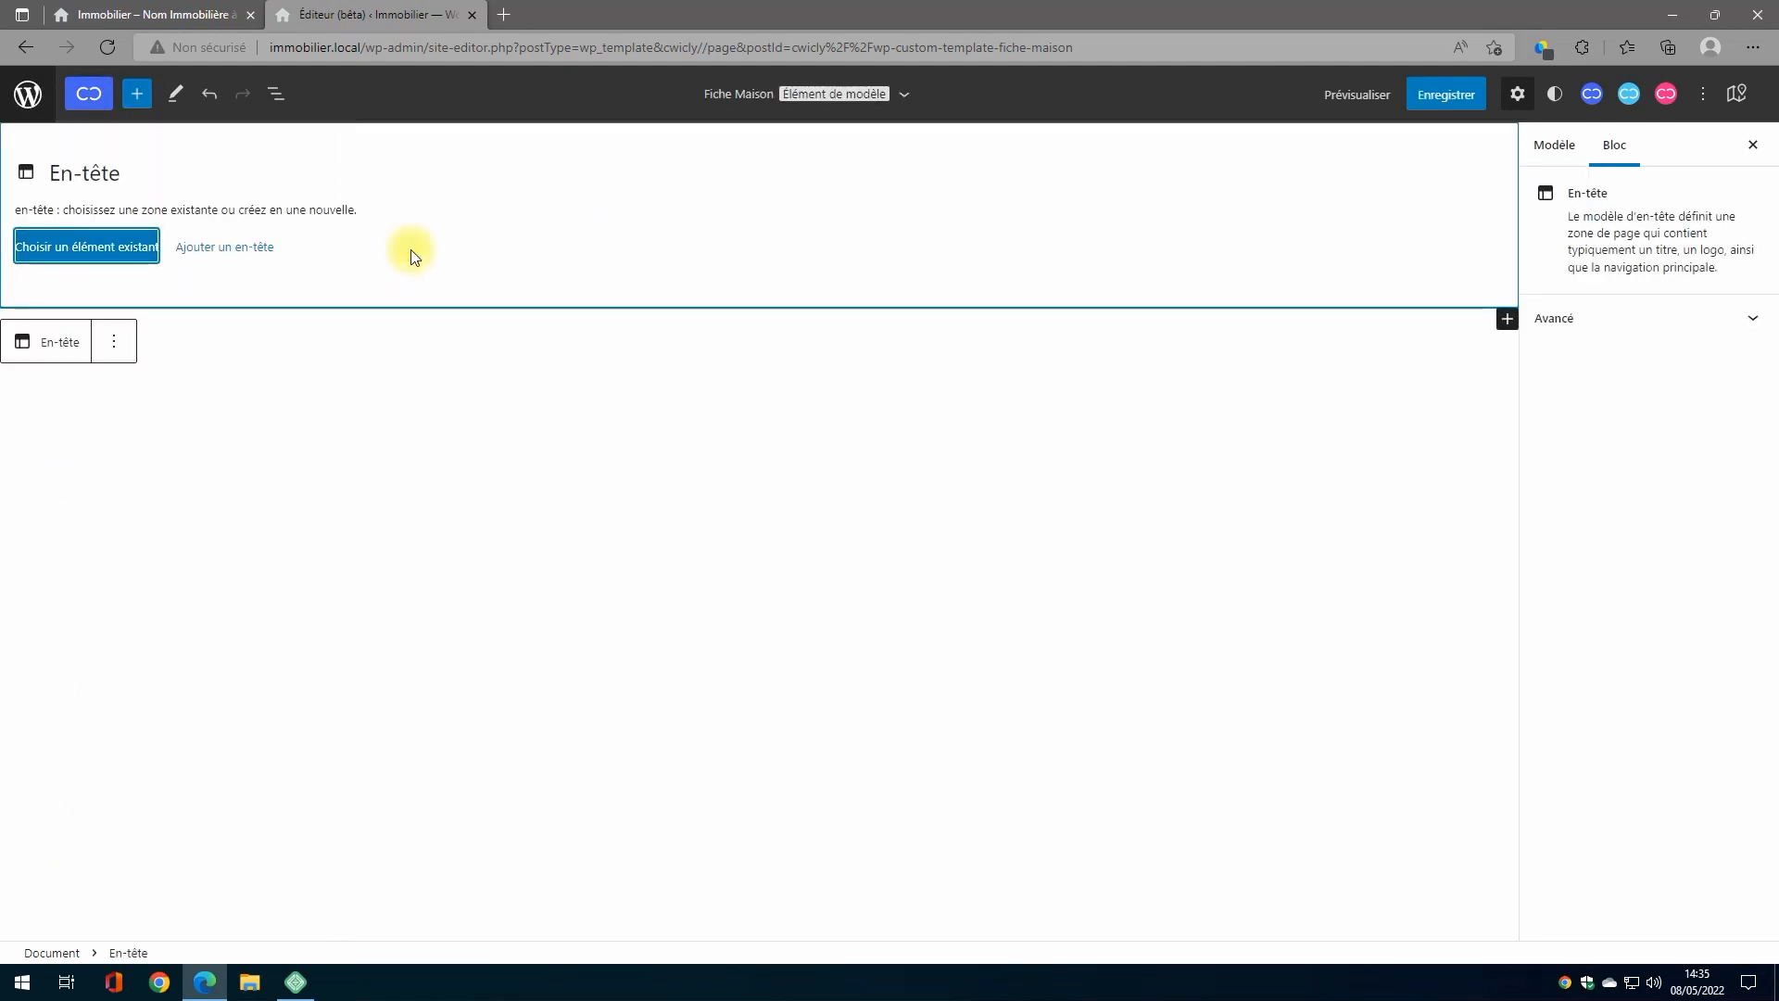
left_click(127, 248)
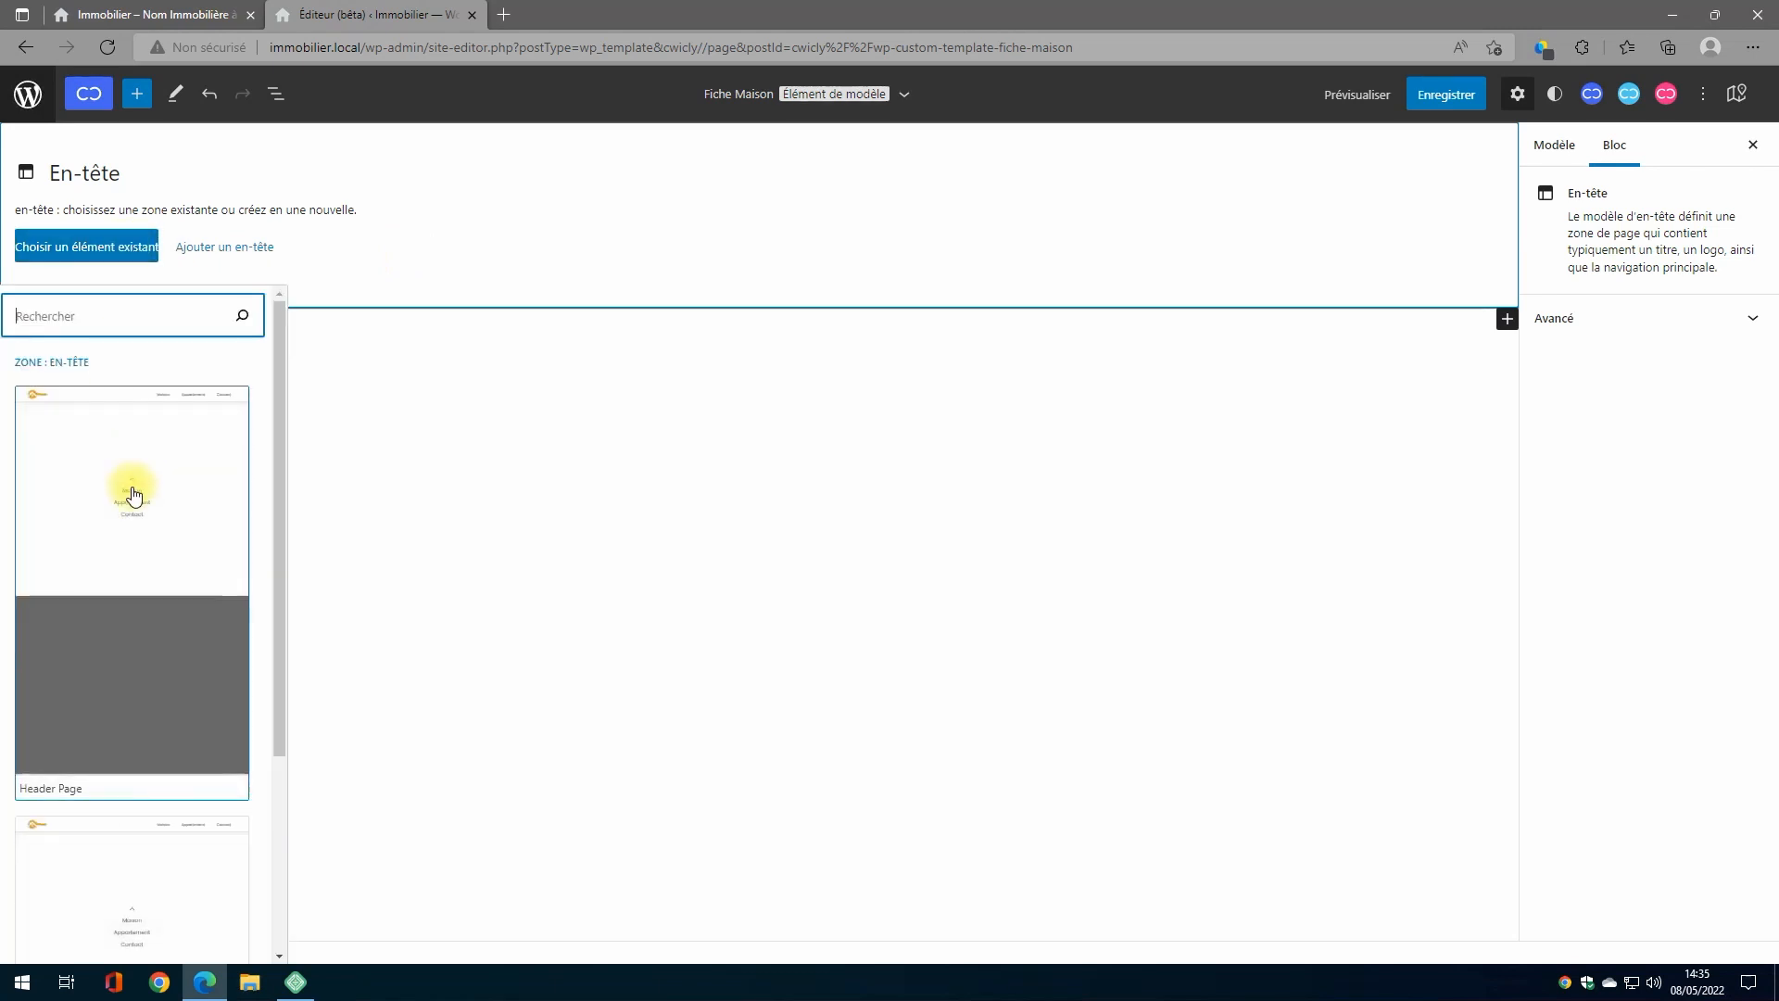
left_click(131, 487)
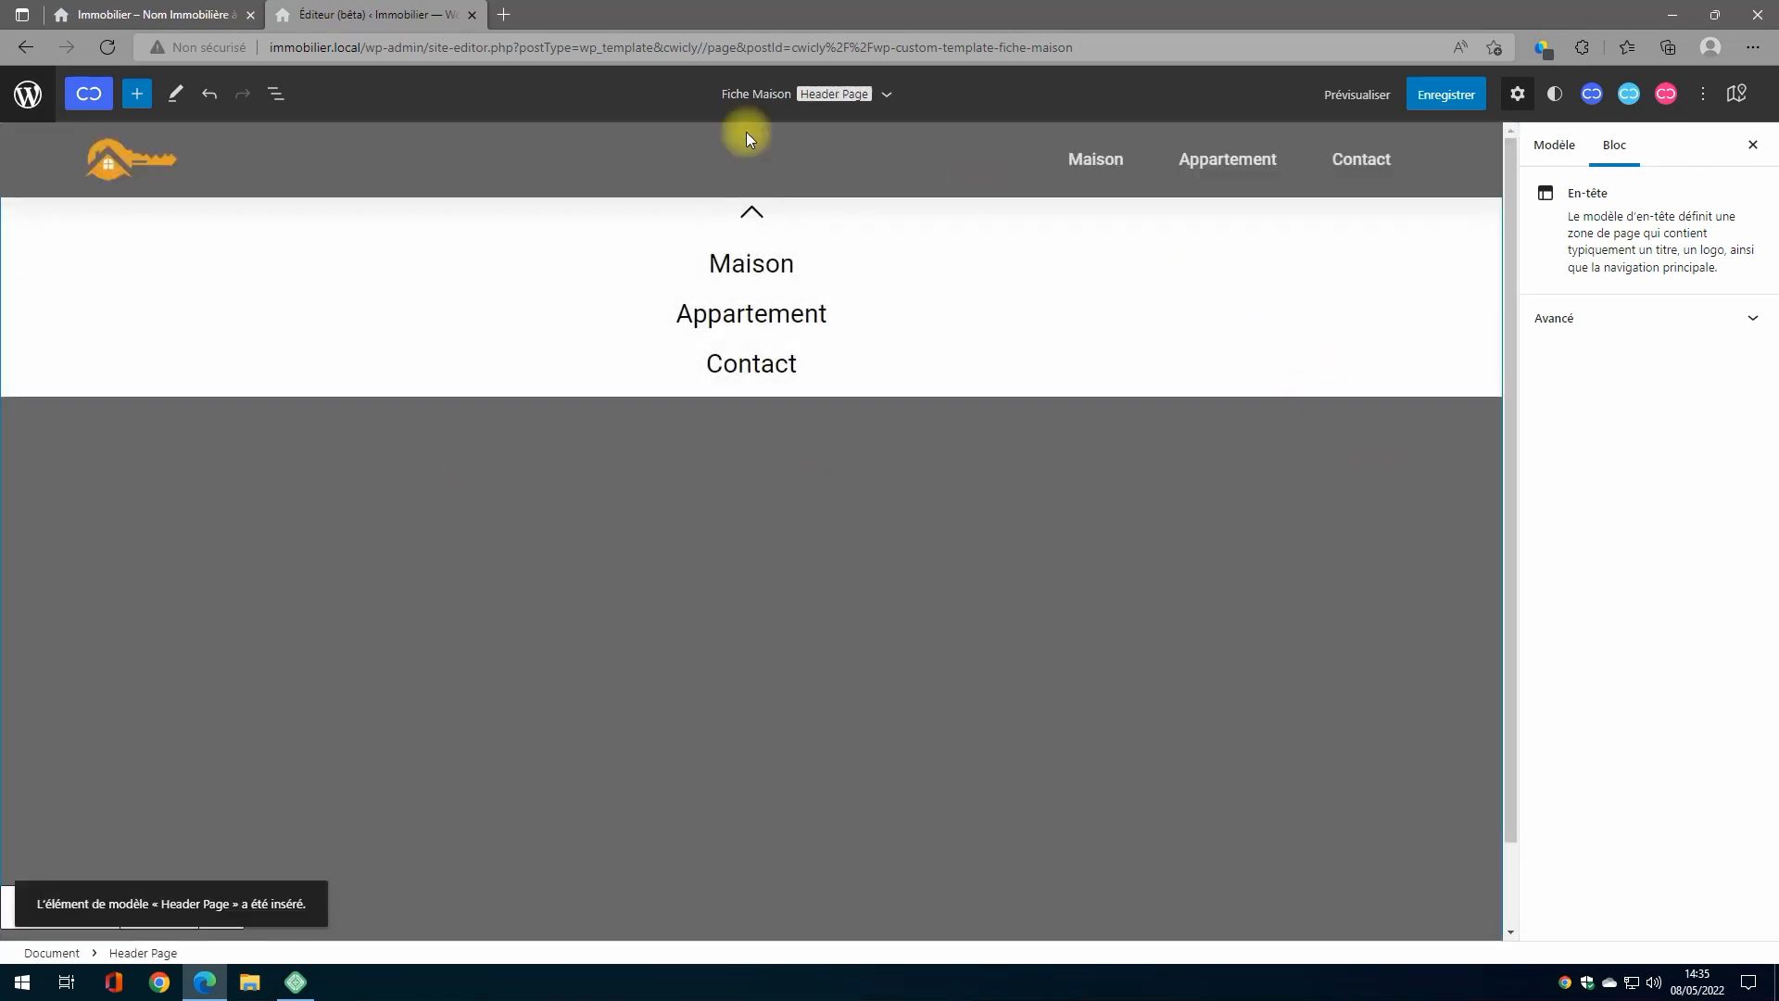
Step: Insert an empty Cwicly Section block below the Header Page element
left_click(141, 98)
left_click(154, 320)
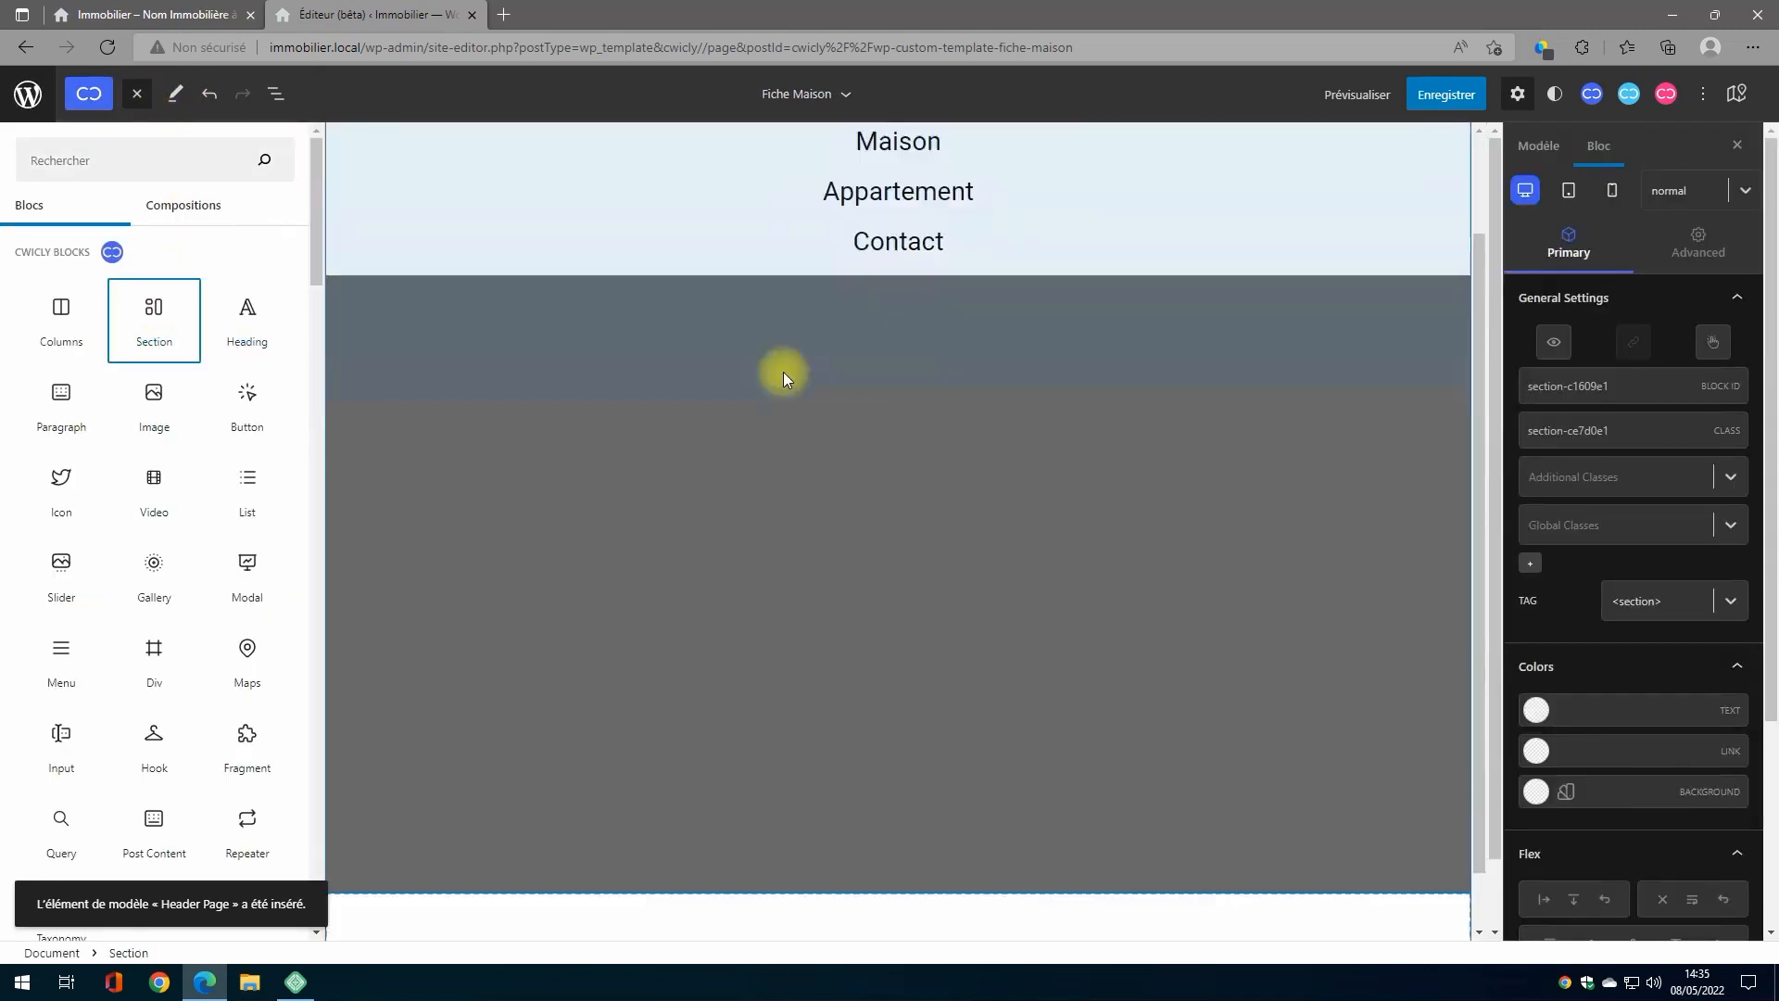
left_click(801, 879)
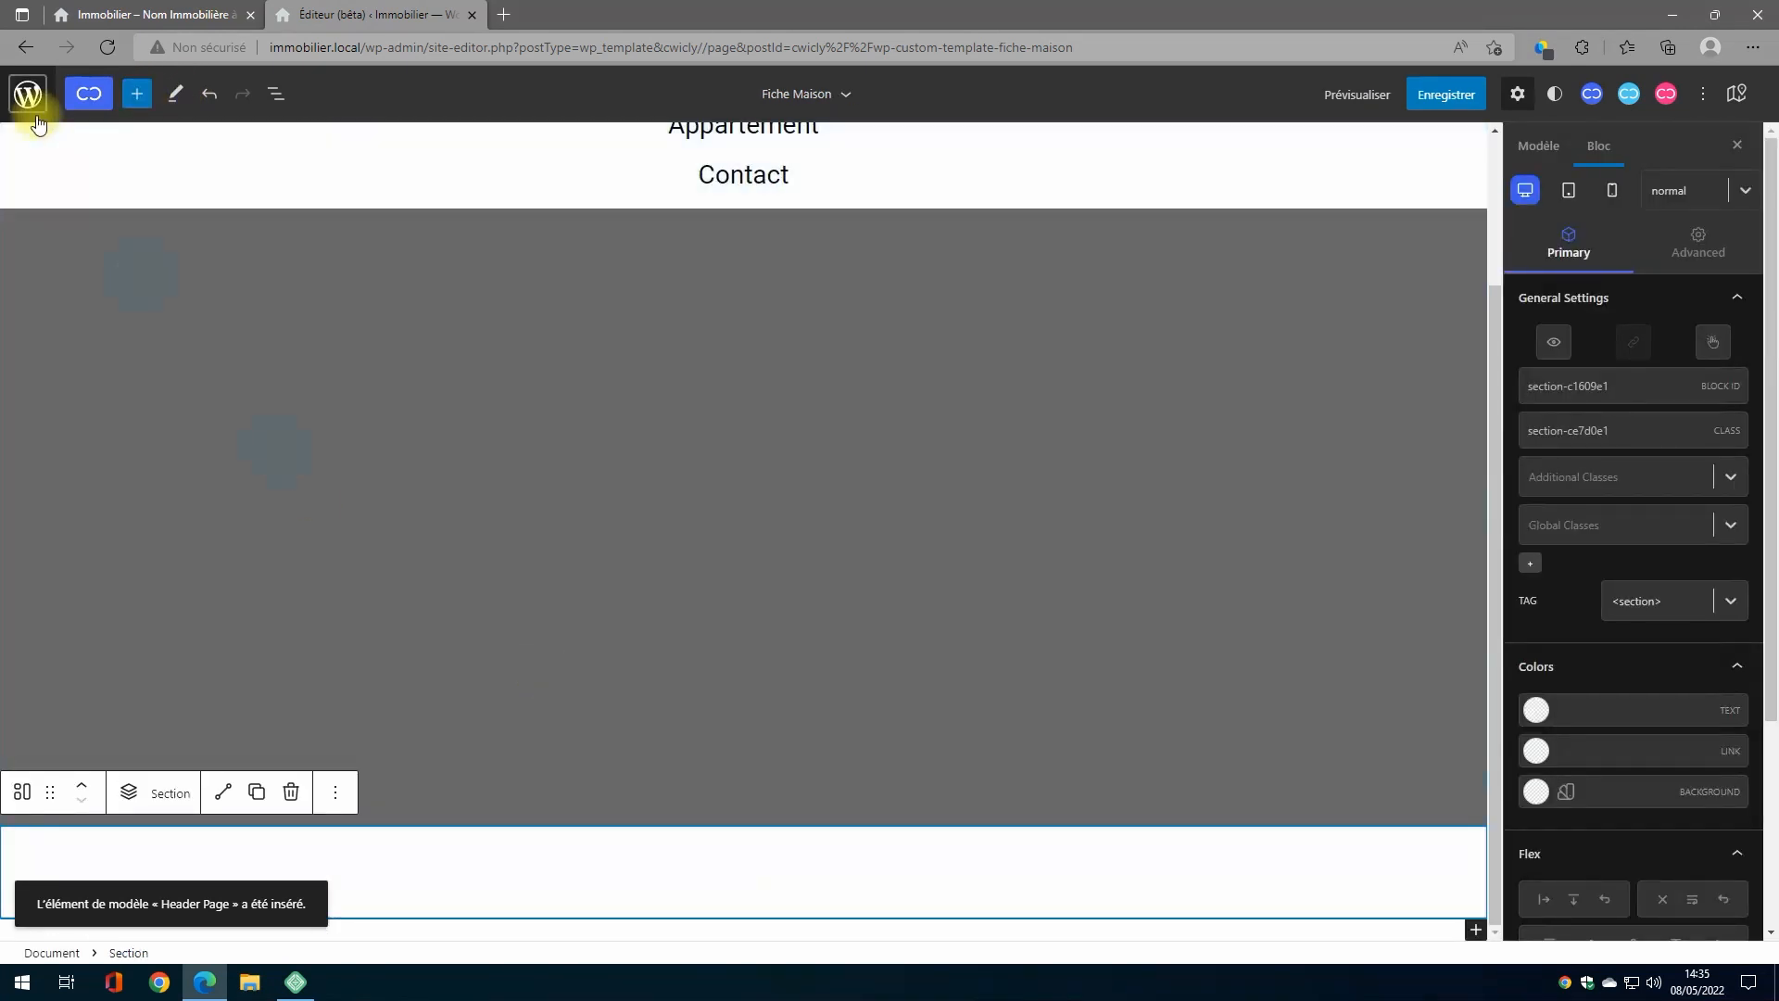
Step: Insert a Pied de page block below the section, using the existing footer element
left_click(138, 96)
type("templ")
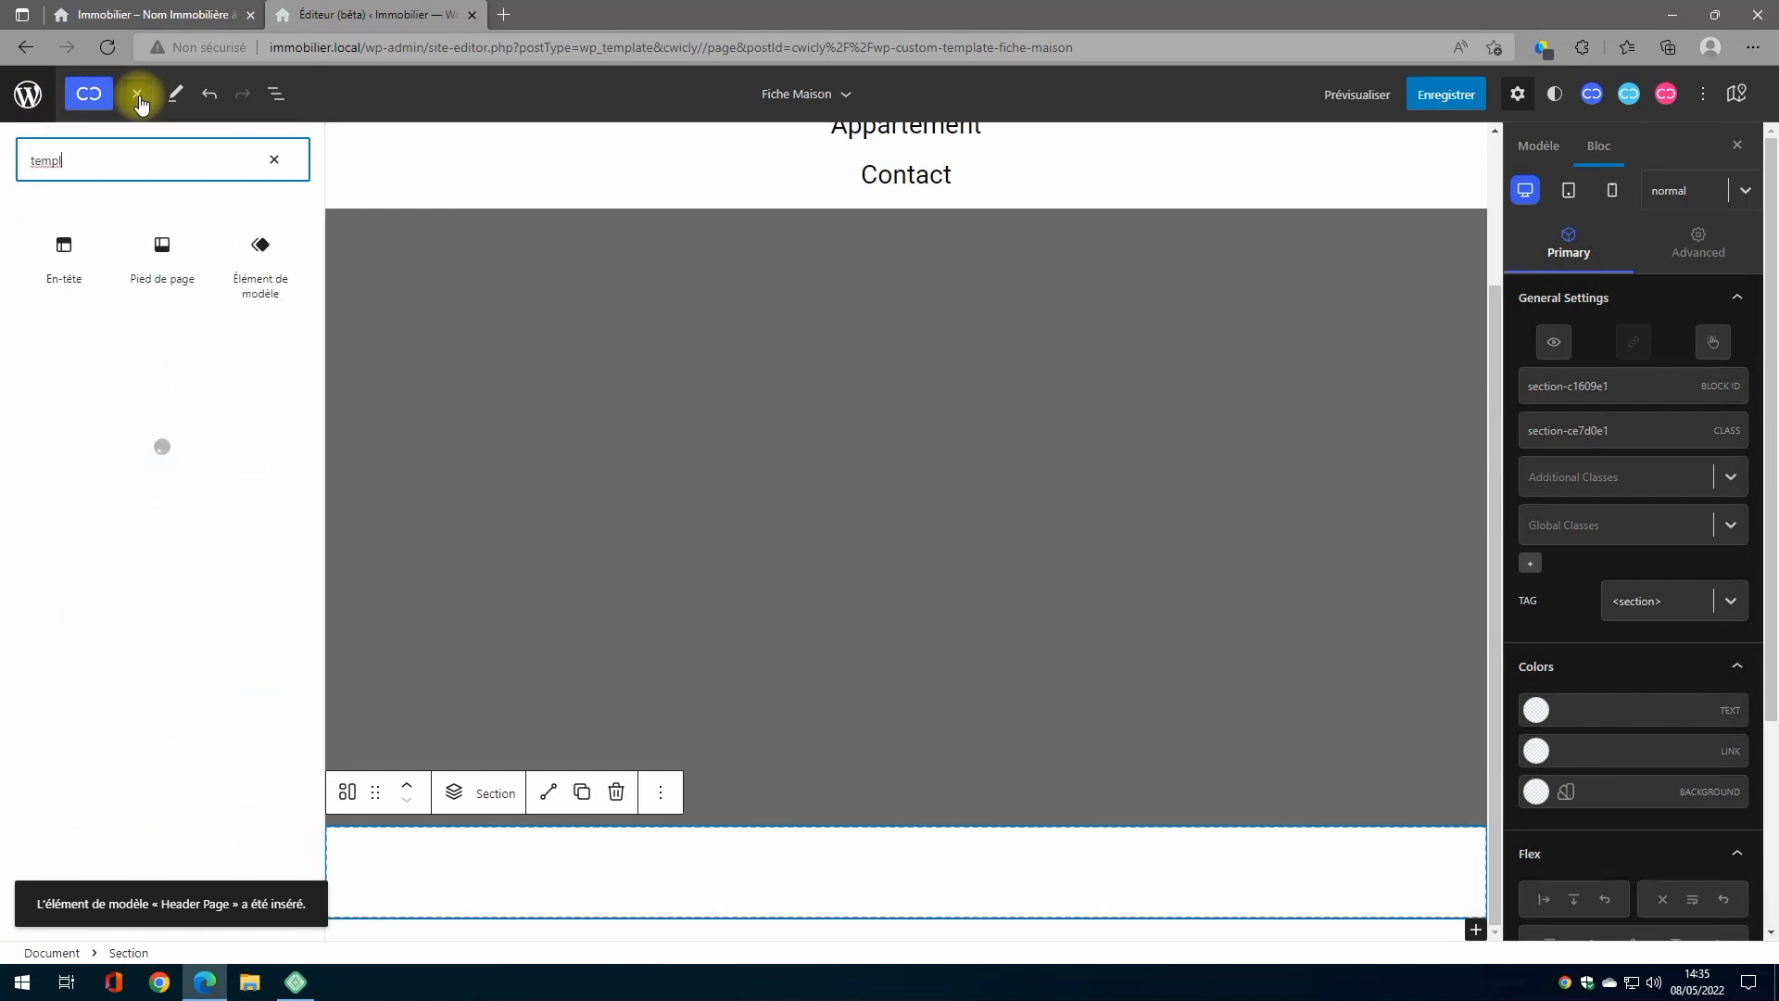
left_click(171, 264)
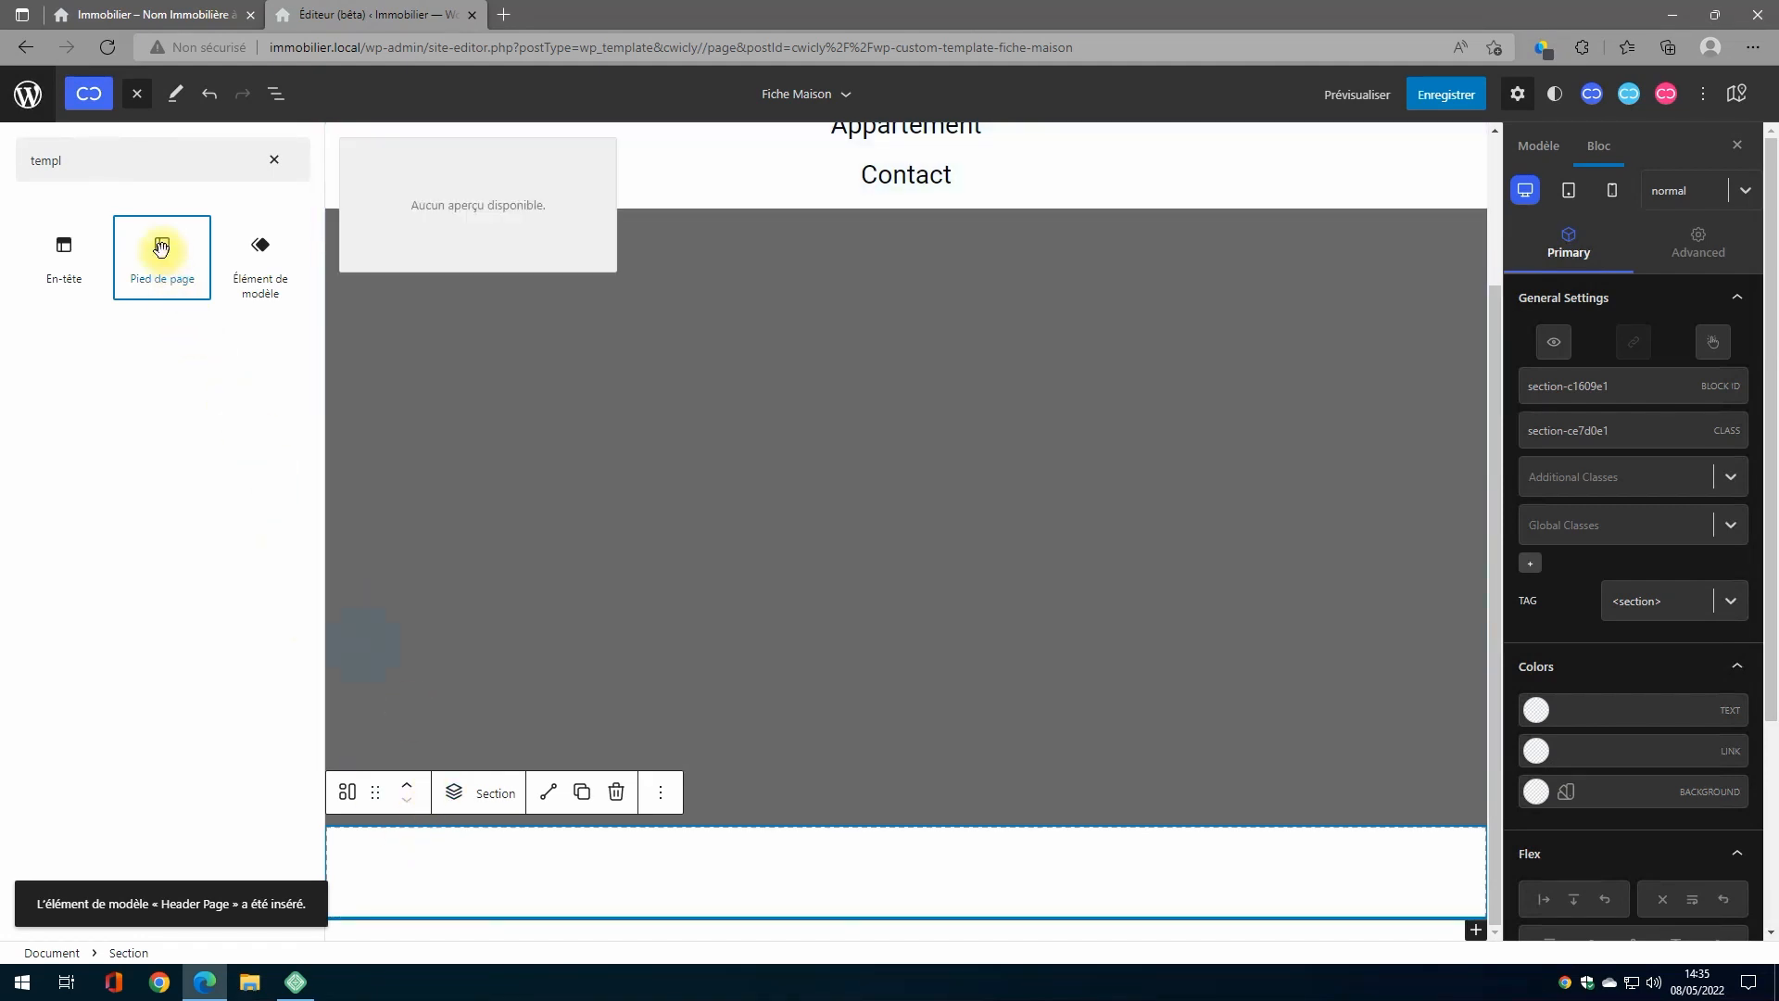
left_click(161, 248)
left_click(370, 885)
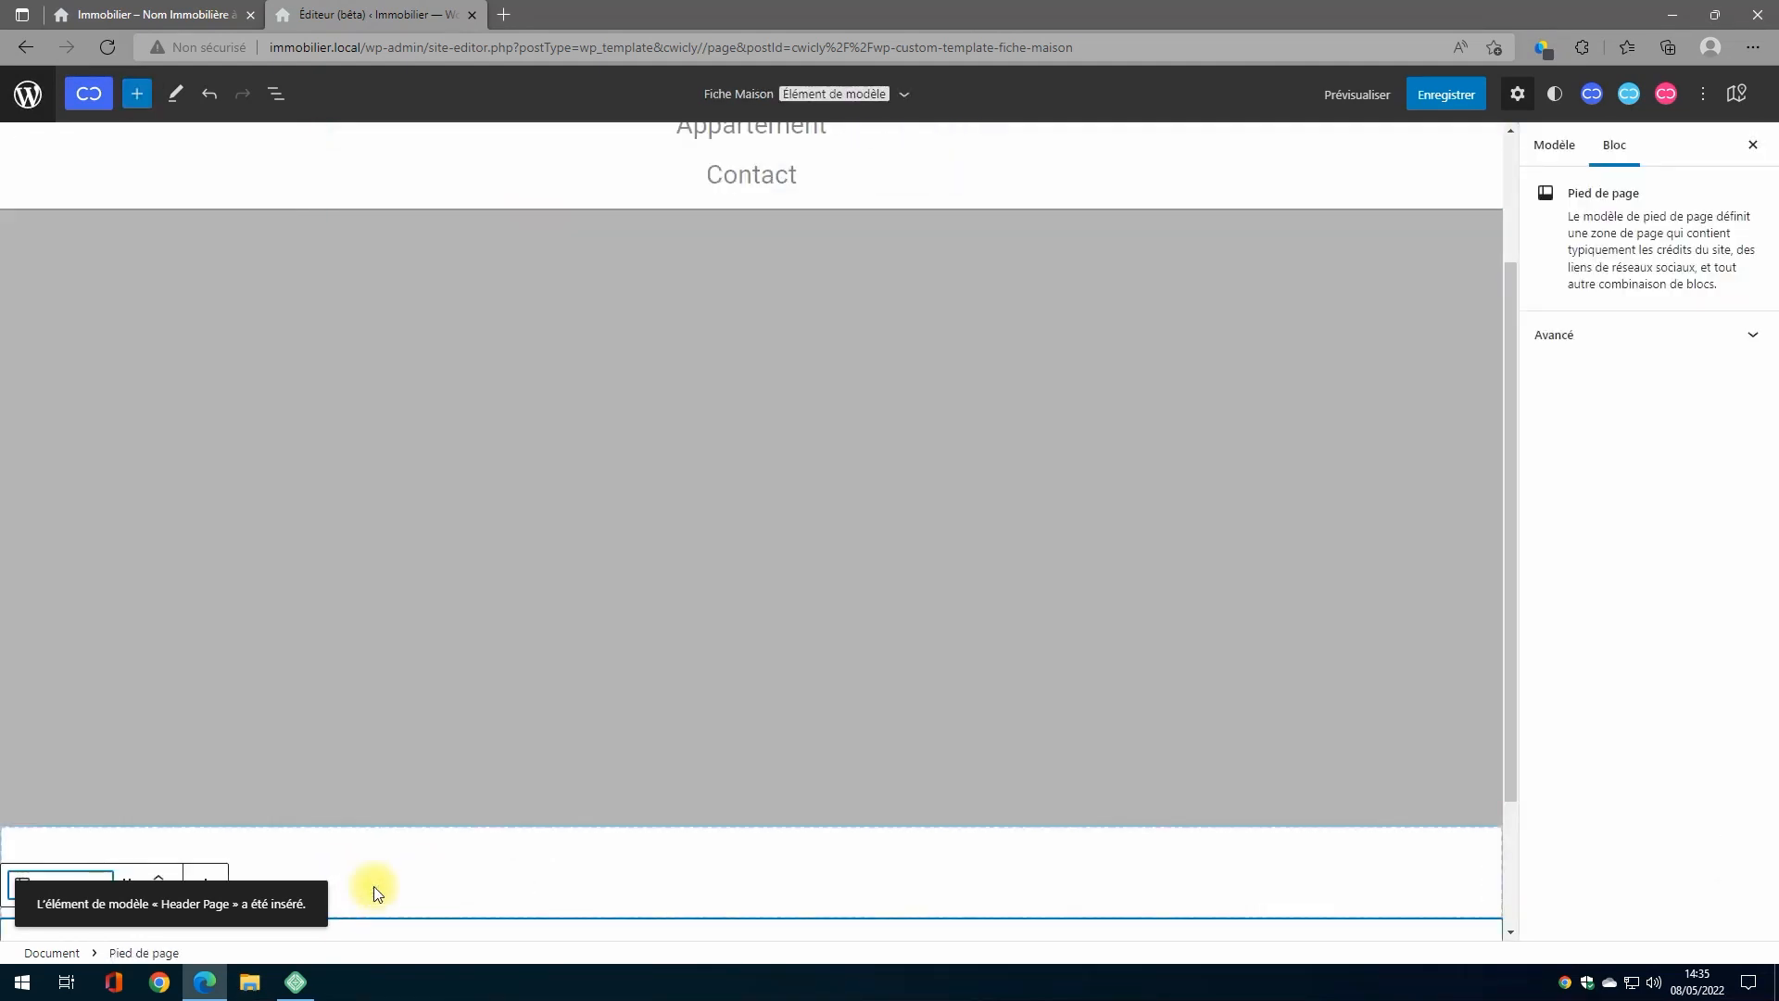
left_click(46, 848)
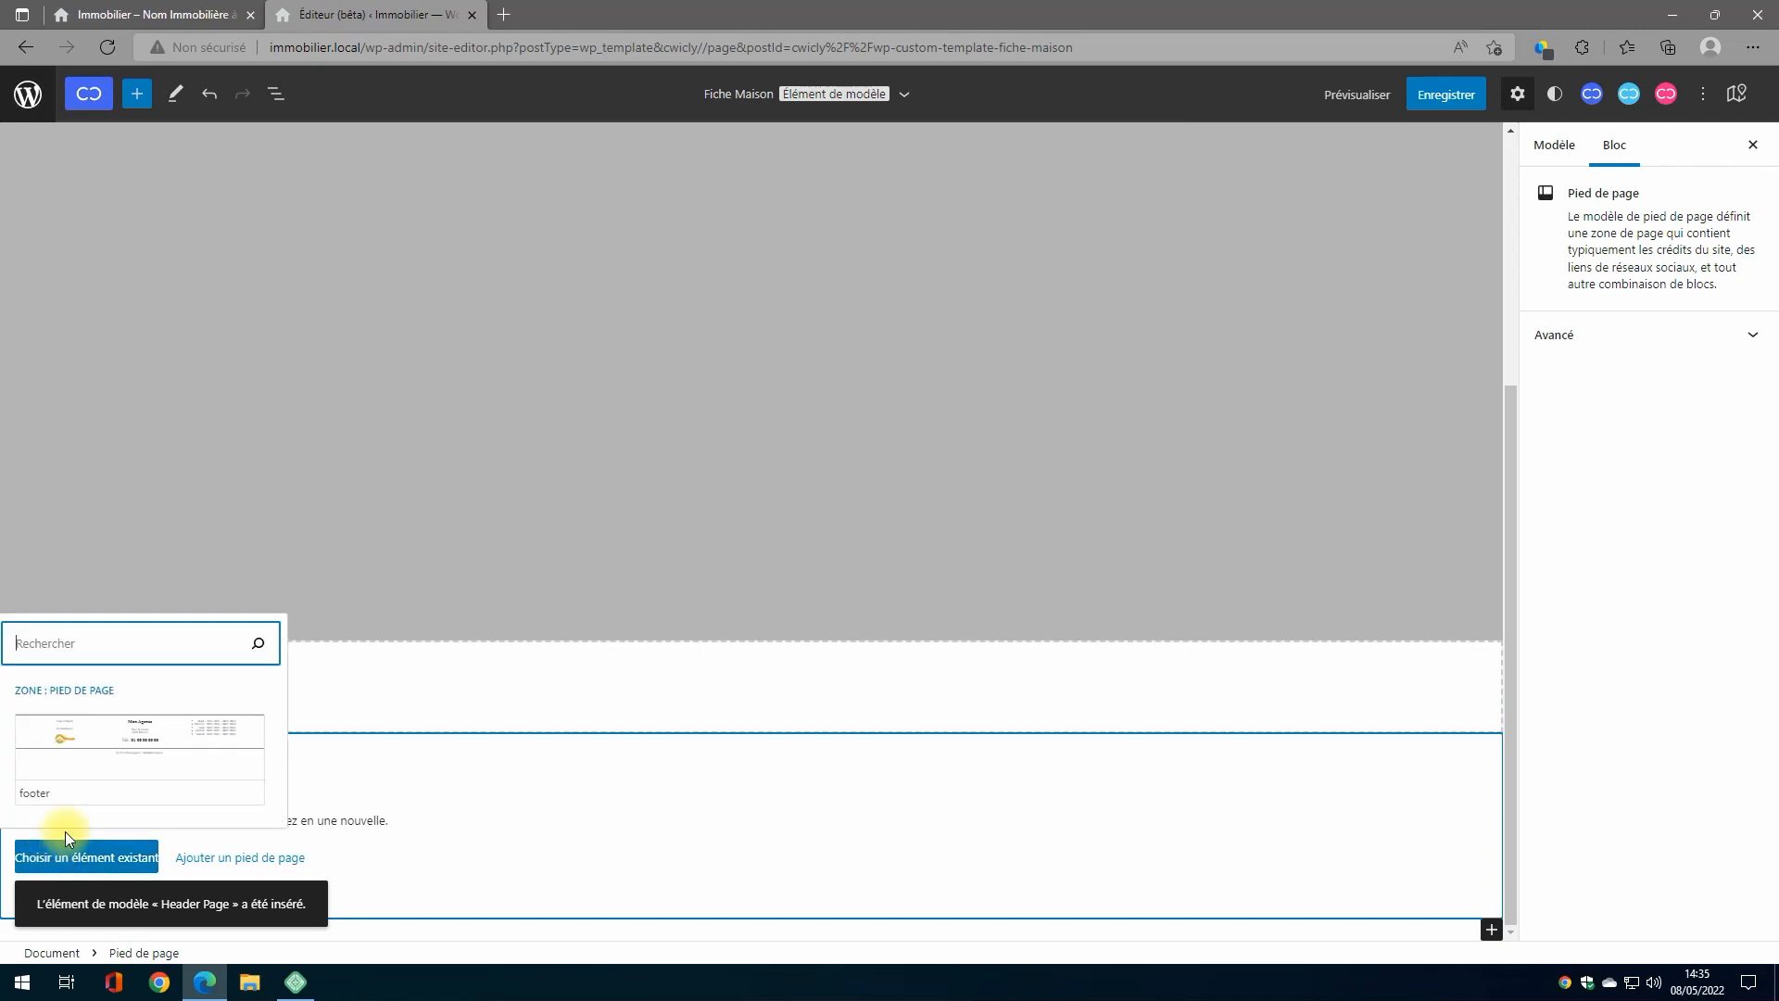
left_click(102, 766)
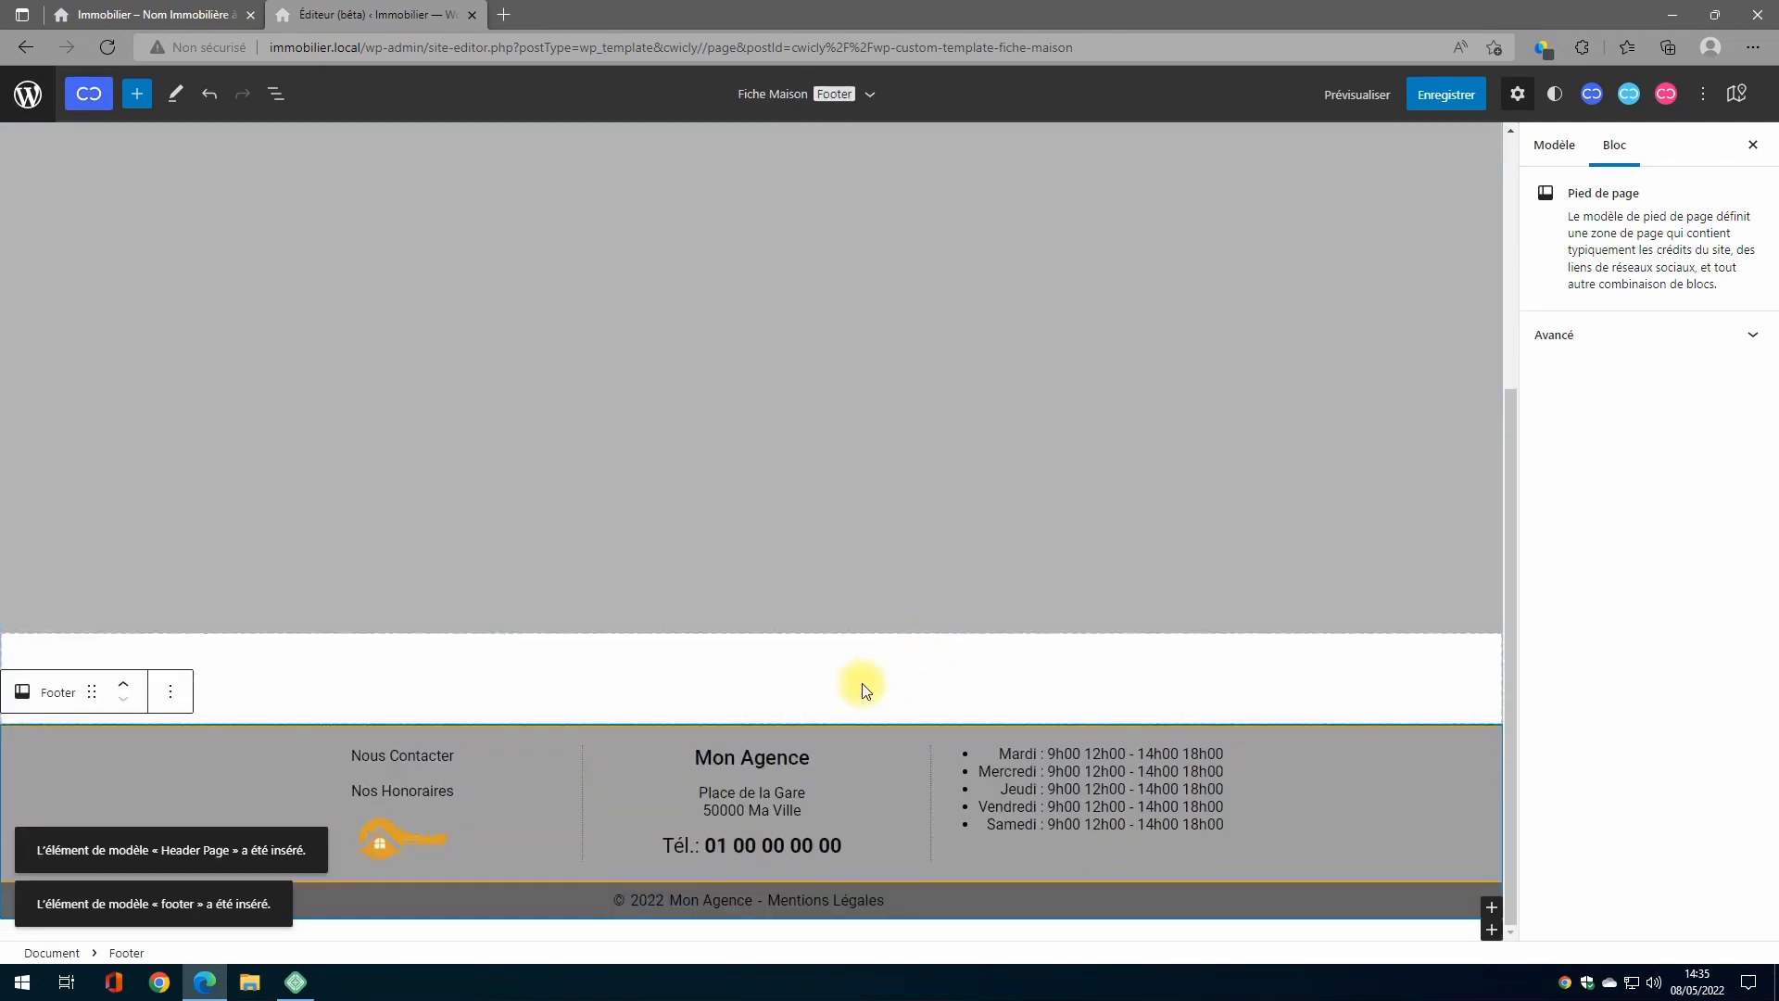
Step: Select the empty section between header and footer, and save the Fiche Maison template
left_click(862, 687)
left_click(1461, 102)
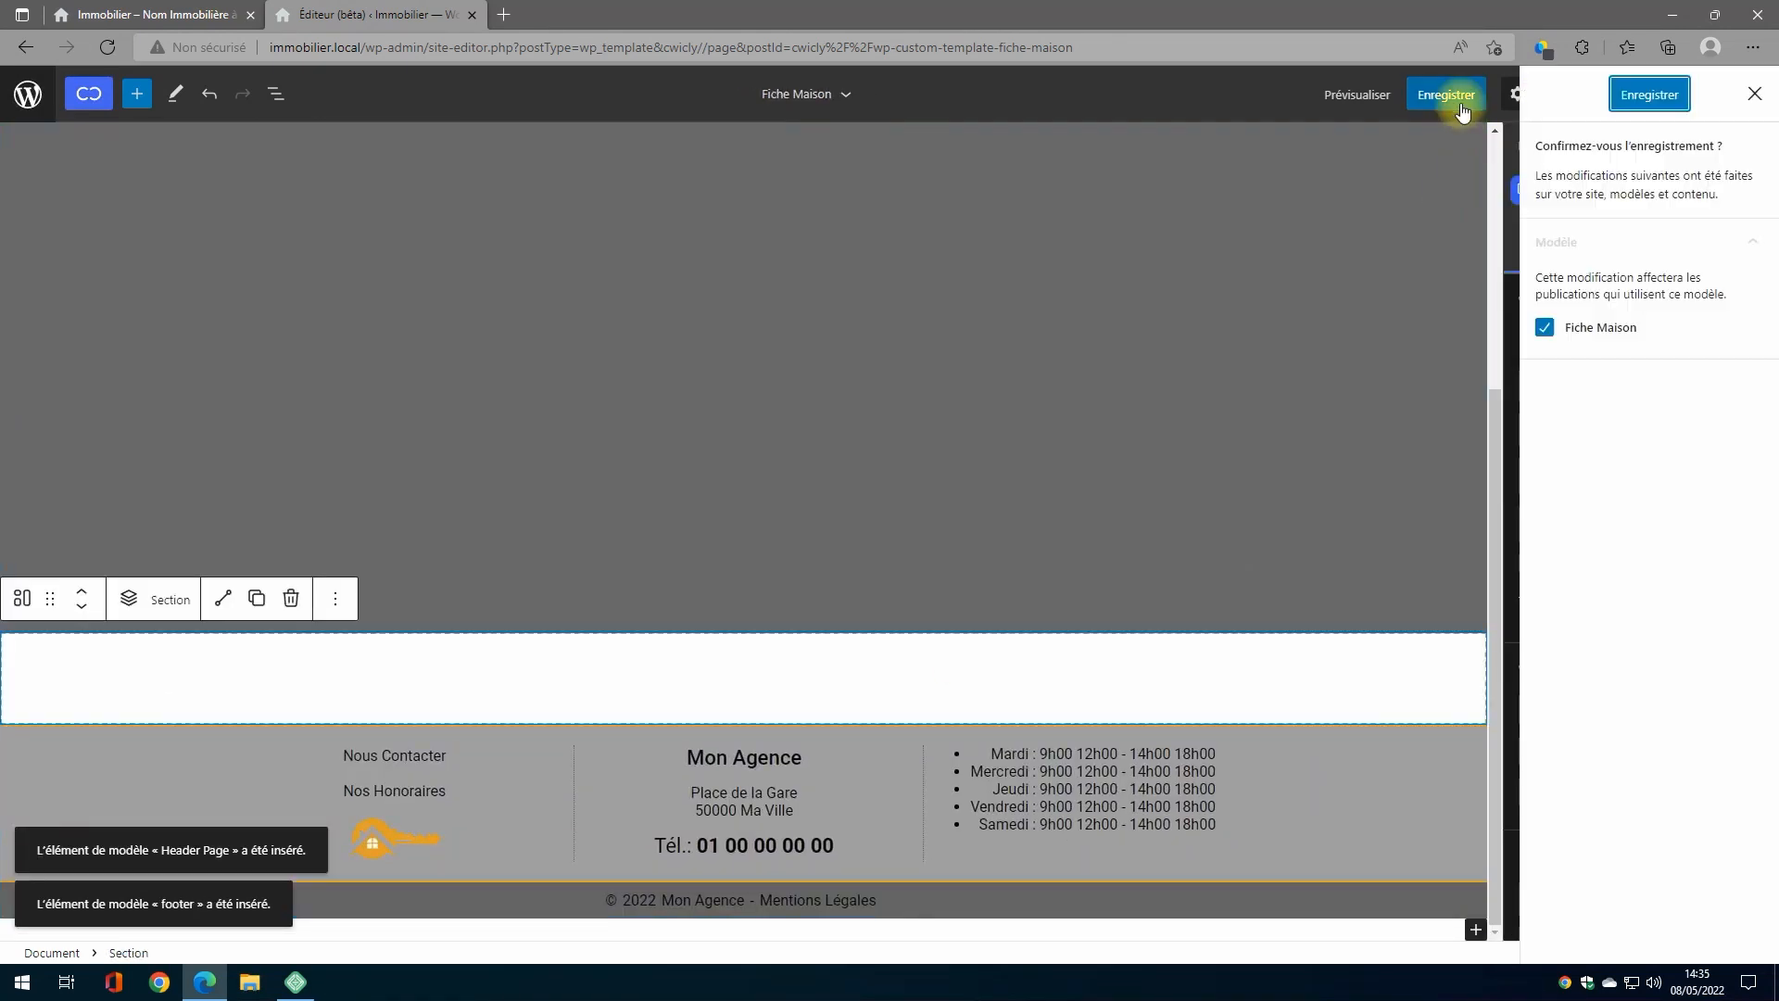
left_click(1659, 95)
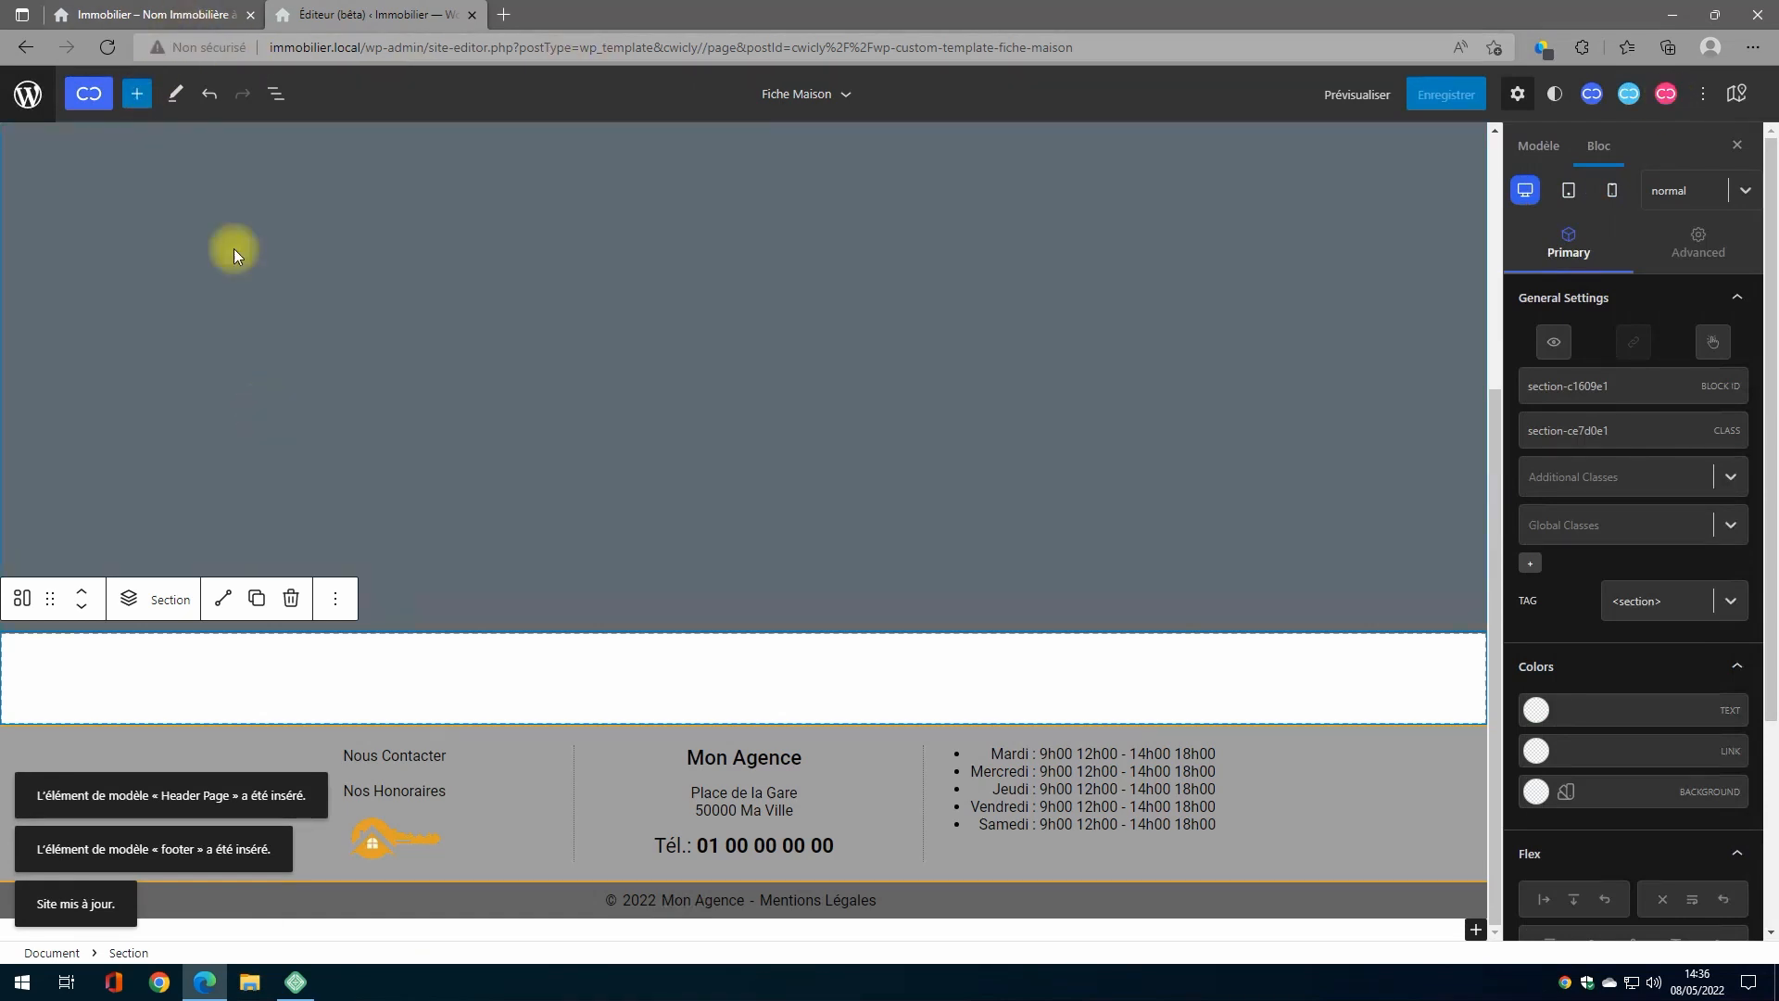
Step: Show the block list with Header Page and Footer collapsed, and set the empty section's flex direction to vertical
left_click(276, 94)
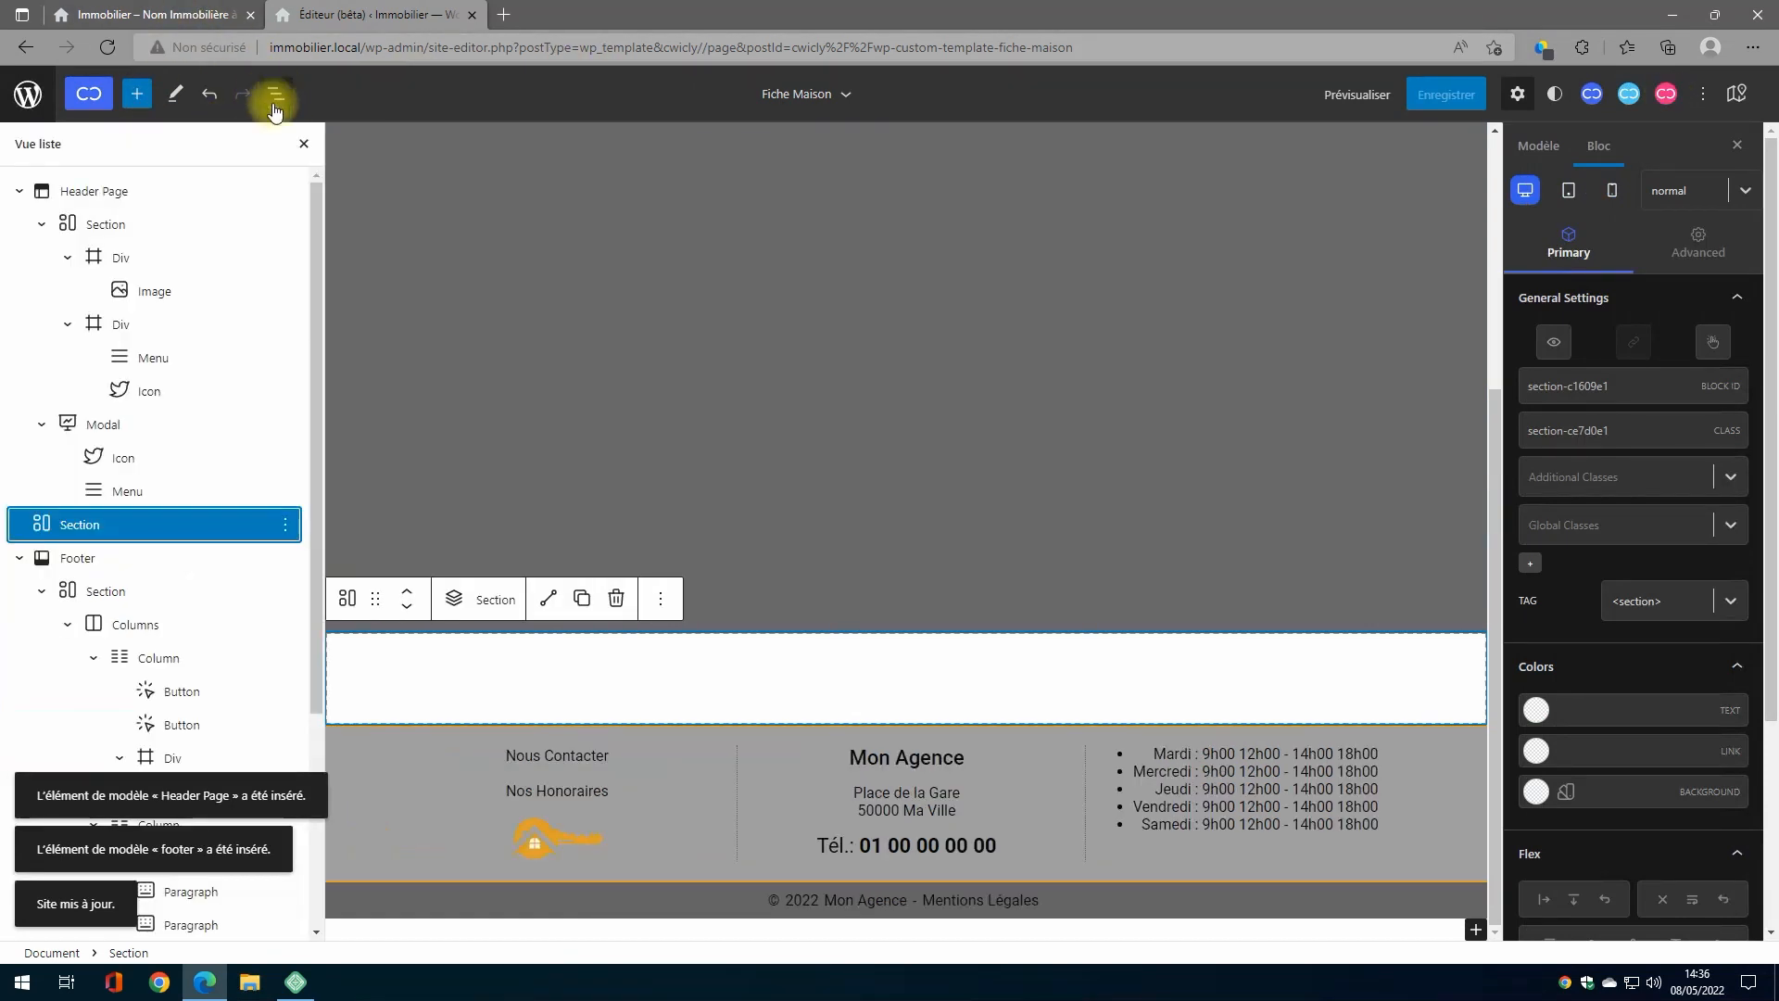
left_click(18, 192)
left_click(18, 258)
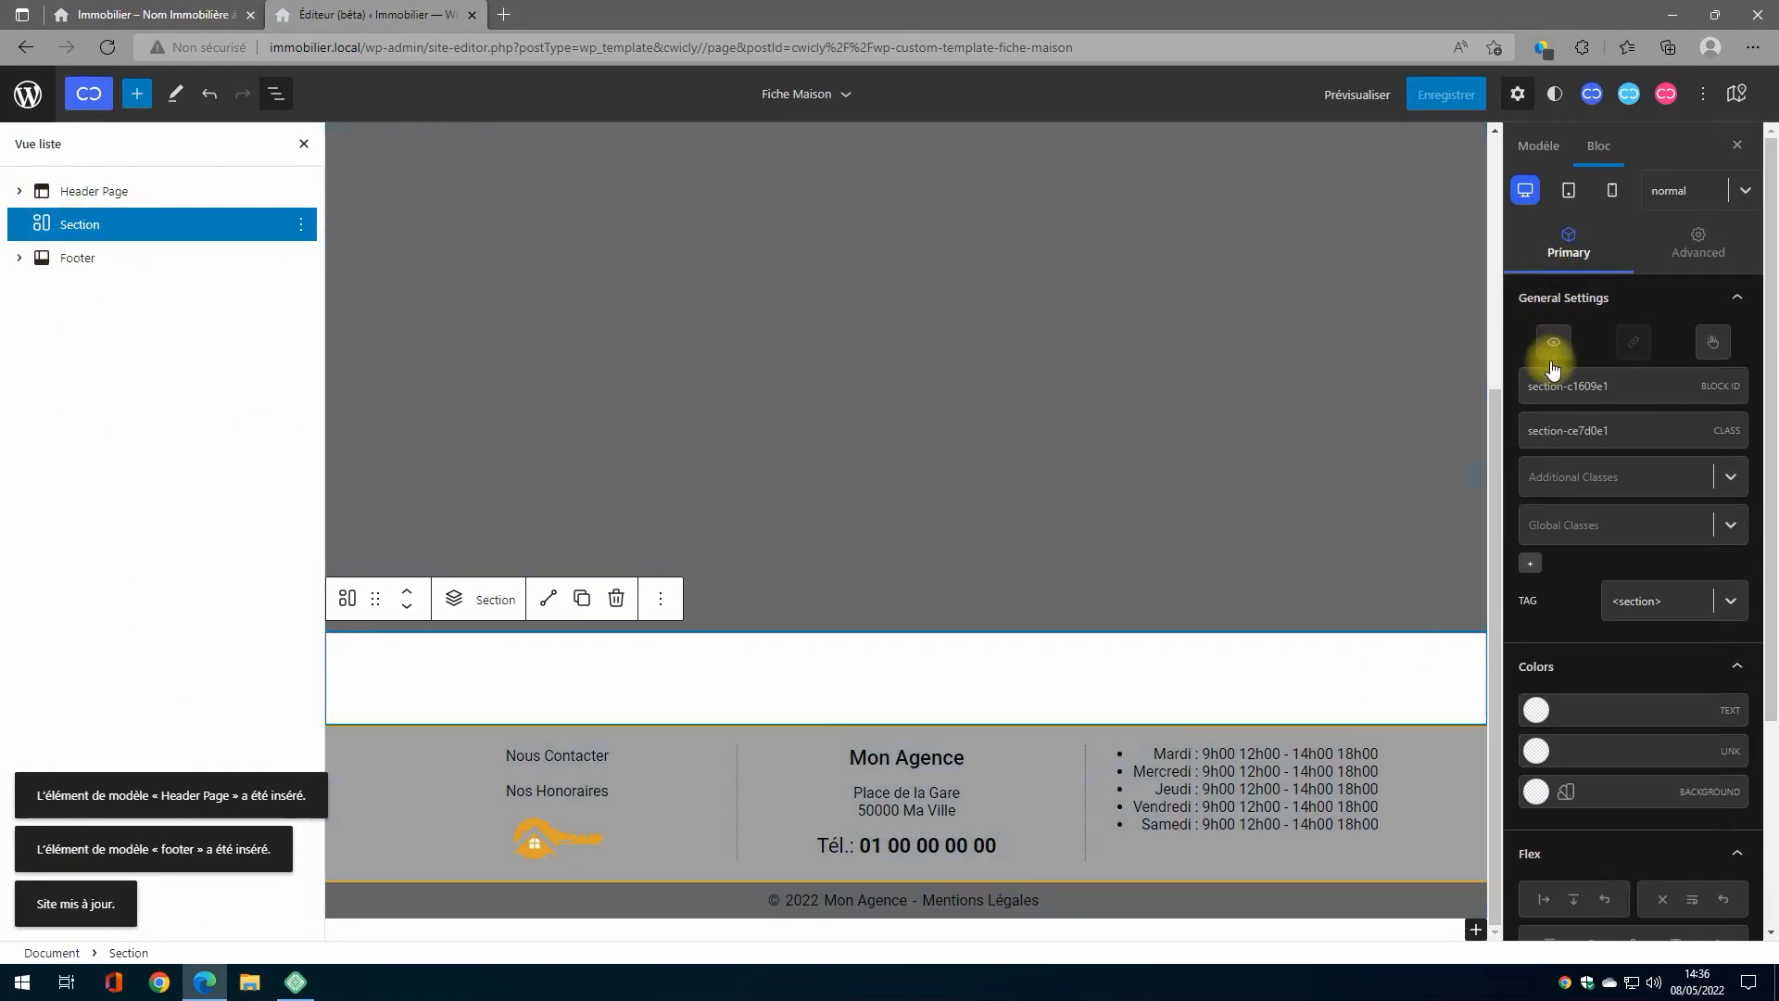
scroll(1622, 645, "down", 3)
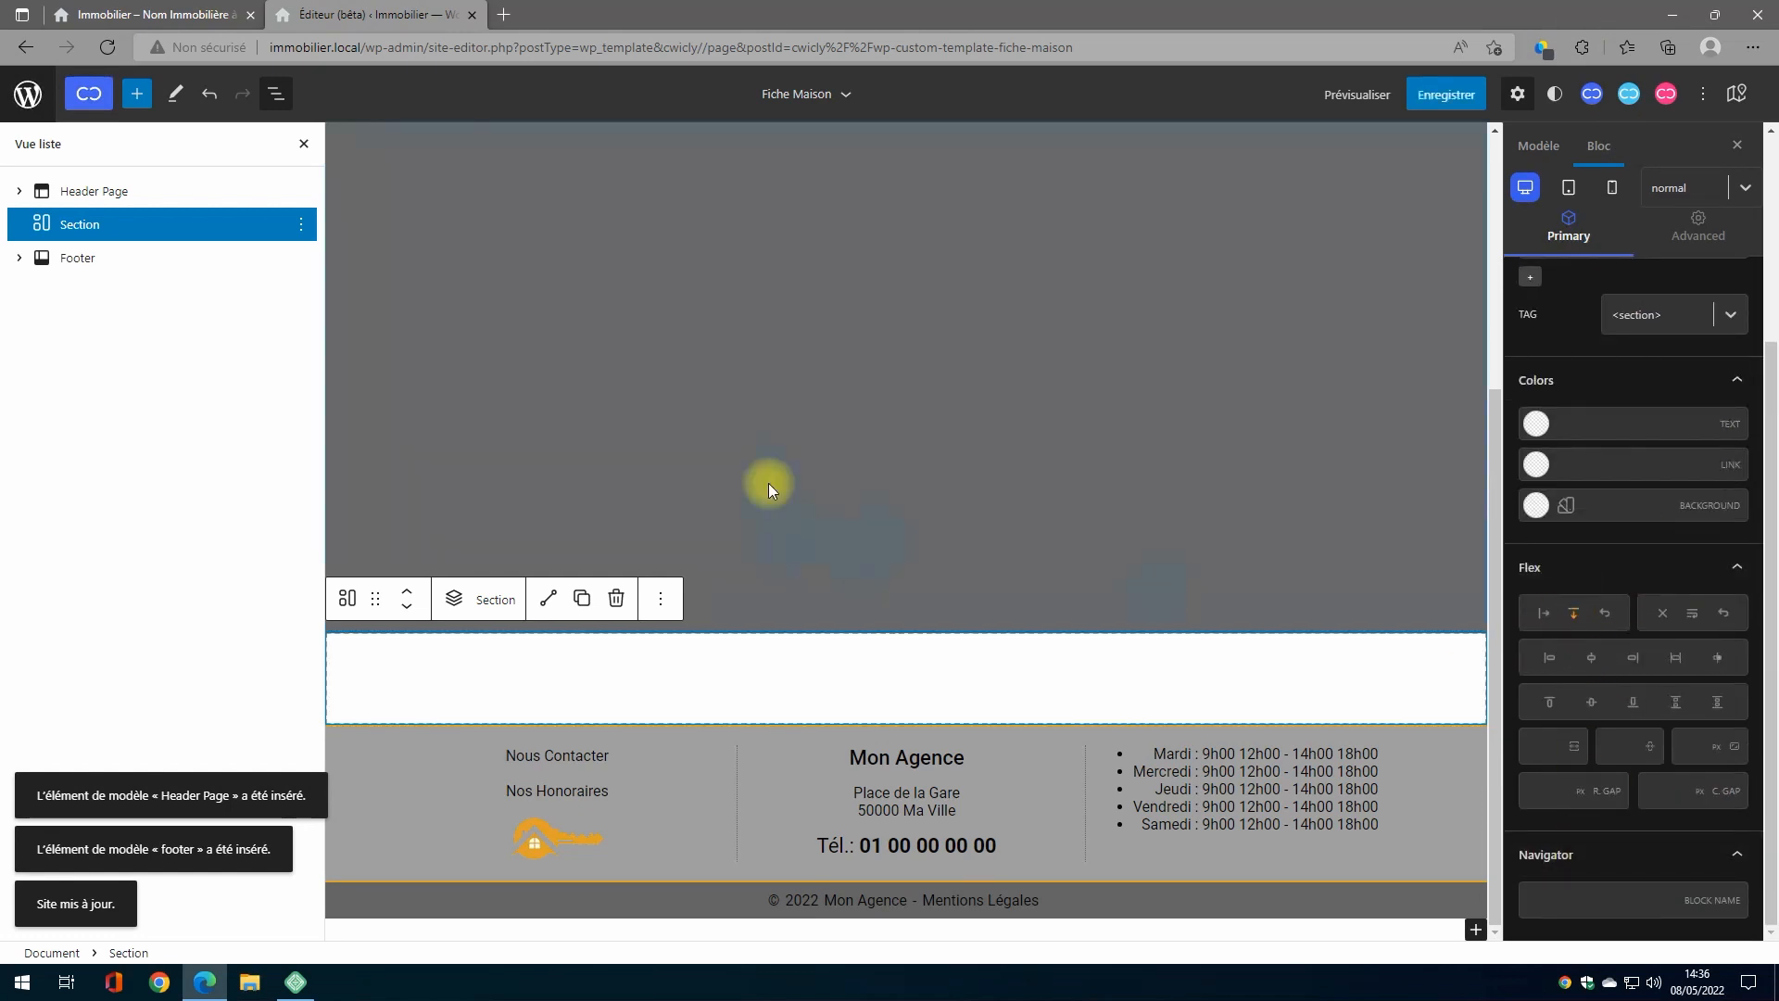
Step: Insert a Columns block in the section with a wide first and narrow second column, and select the wide column
left_click(453, 603)
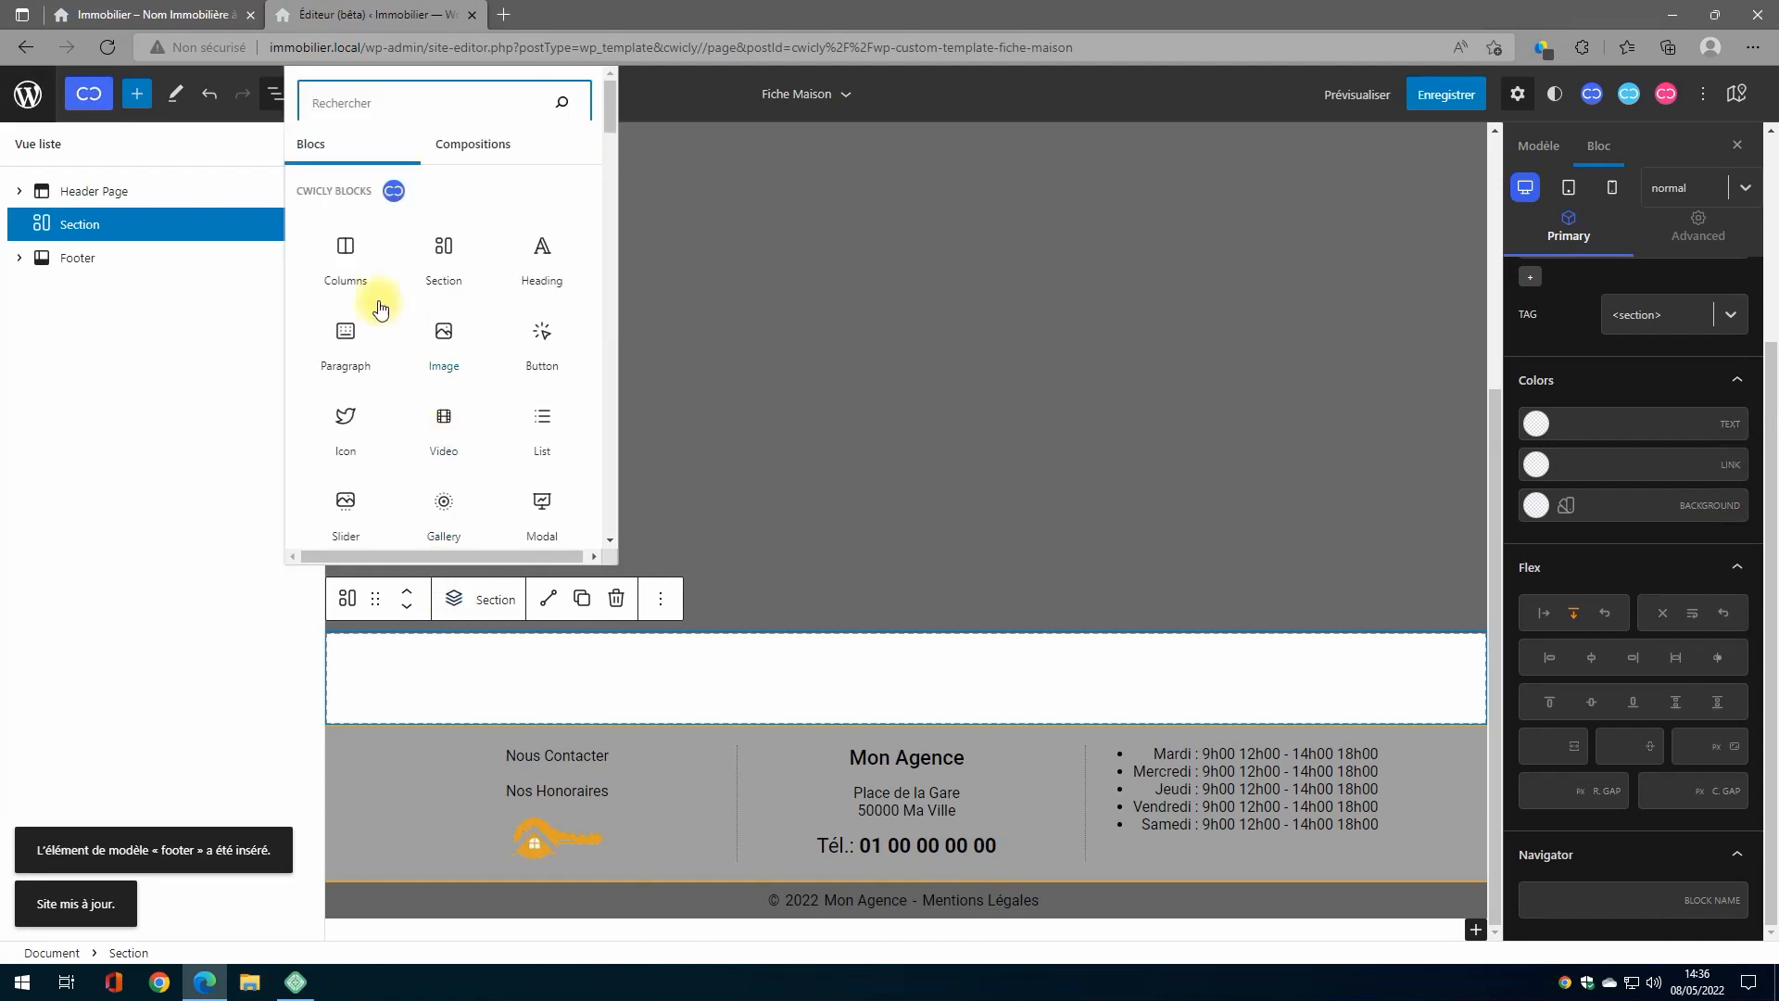
left_click(344, 249)
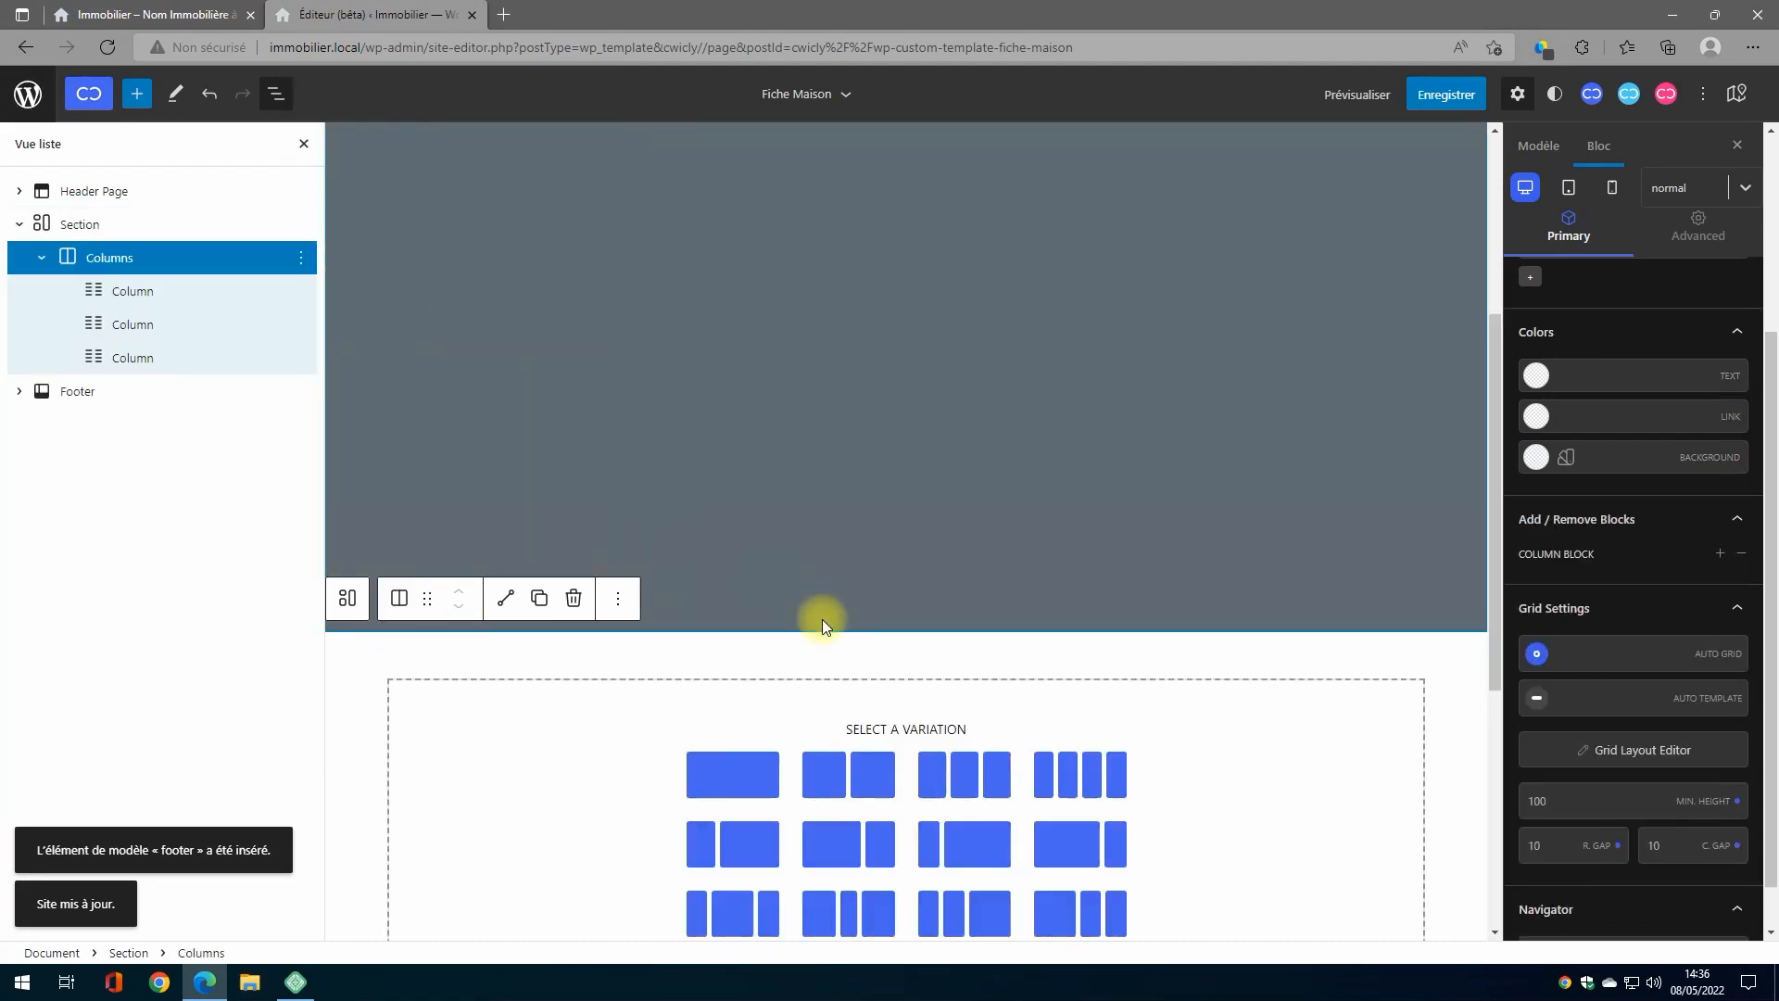
scroll(821, 649, "down", 3)
left_click(1082, 603)
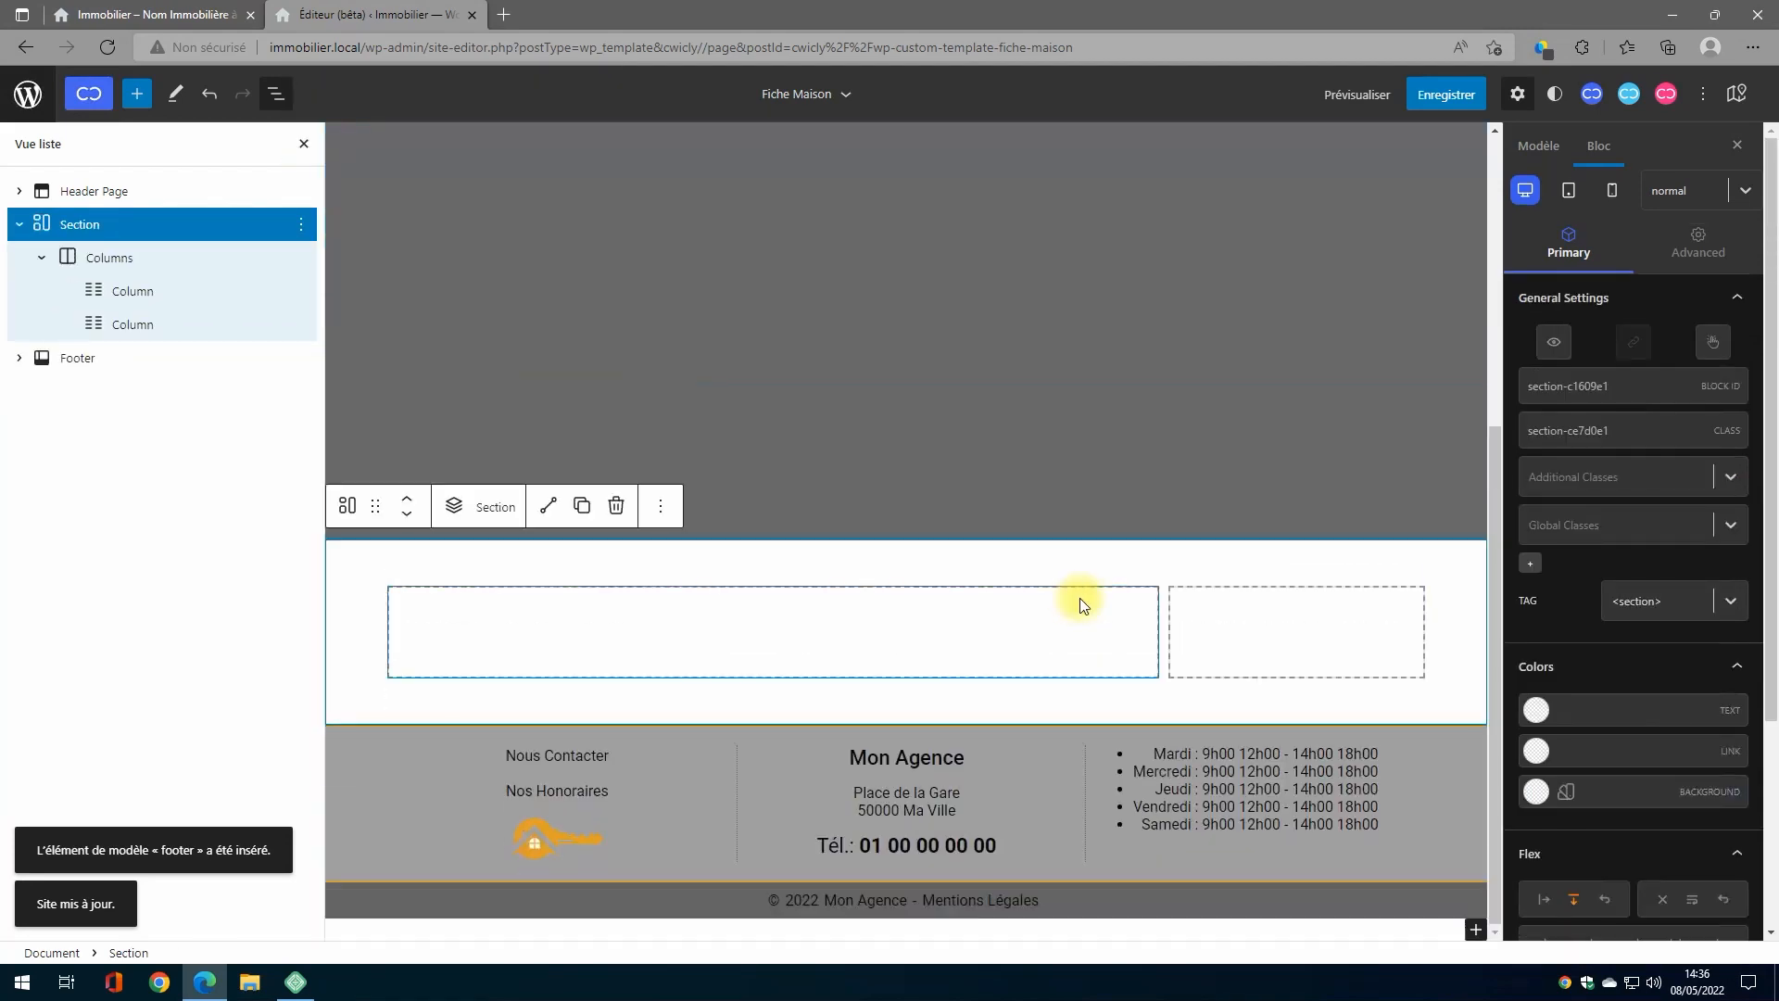
left_click(665, 635)
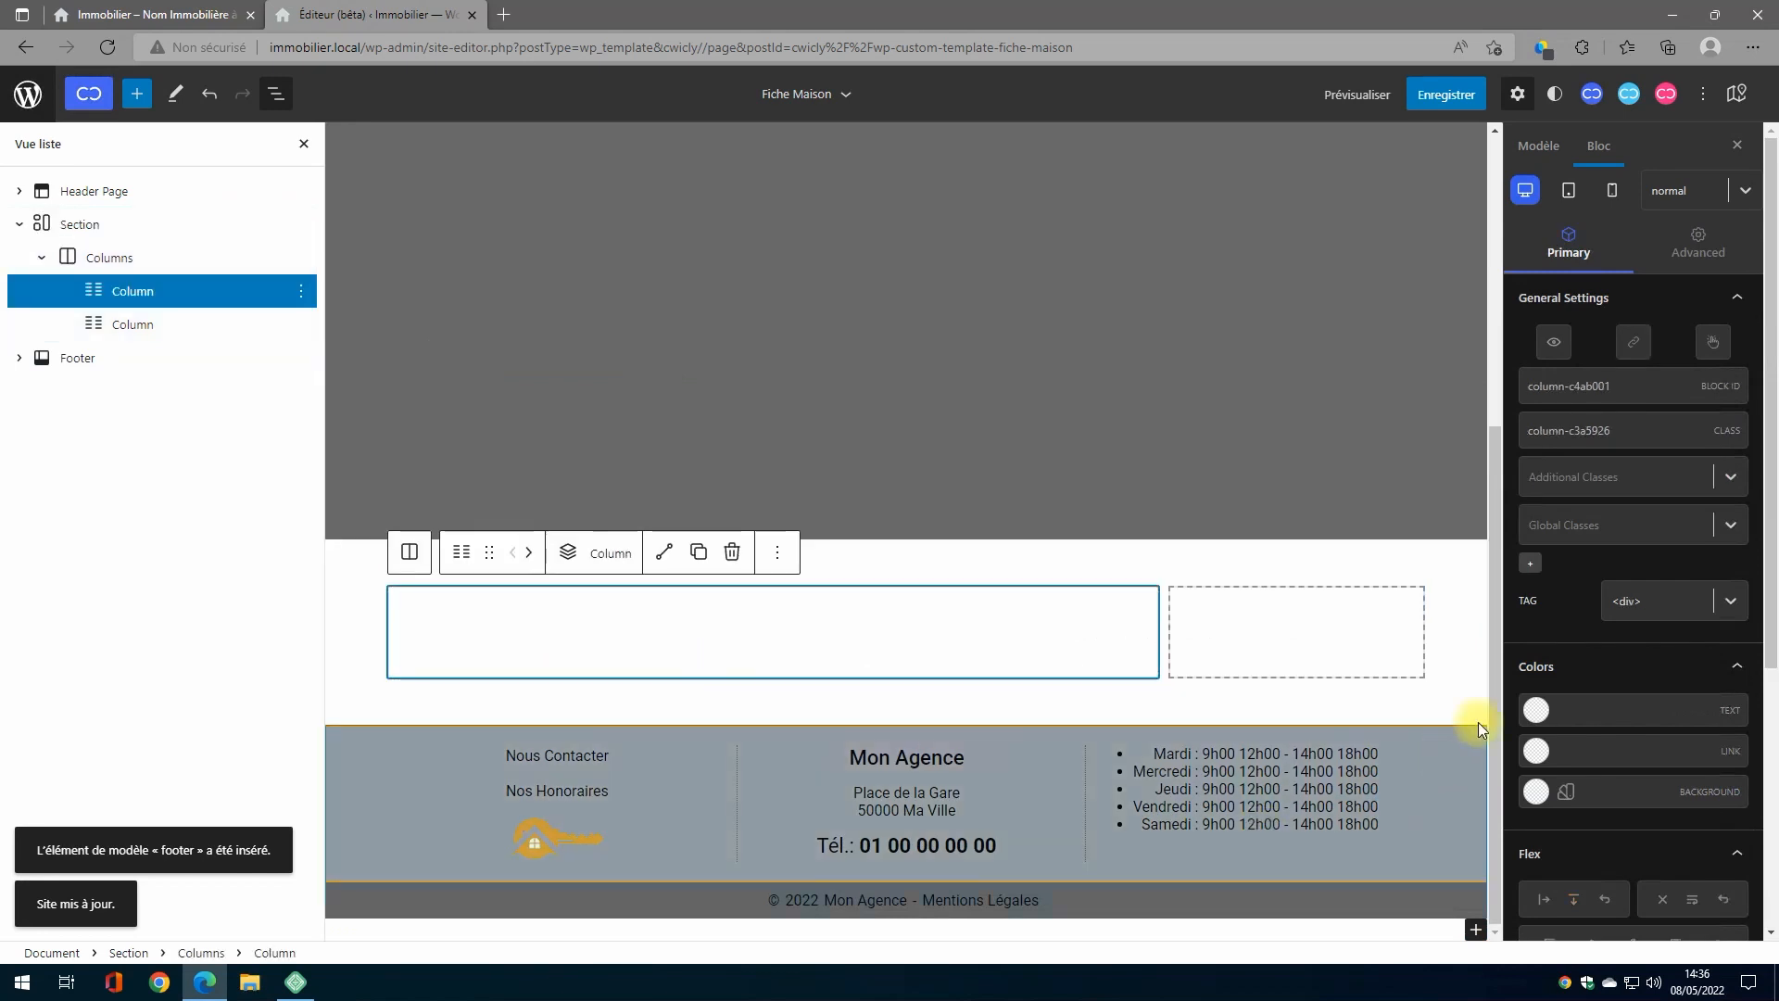
Step: Set the wide column's flex direction to vertical and insert a Heading block inside it
scroll(1622, 704, "down", 4)
left_click(1574, 531)
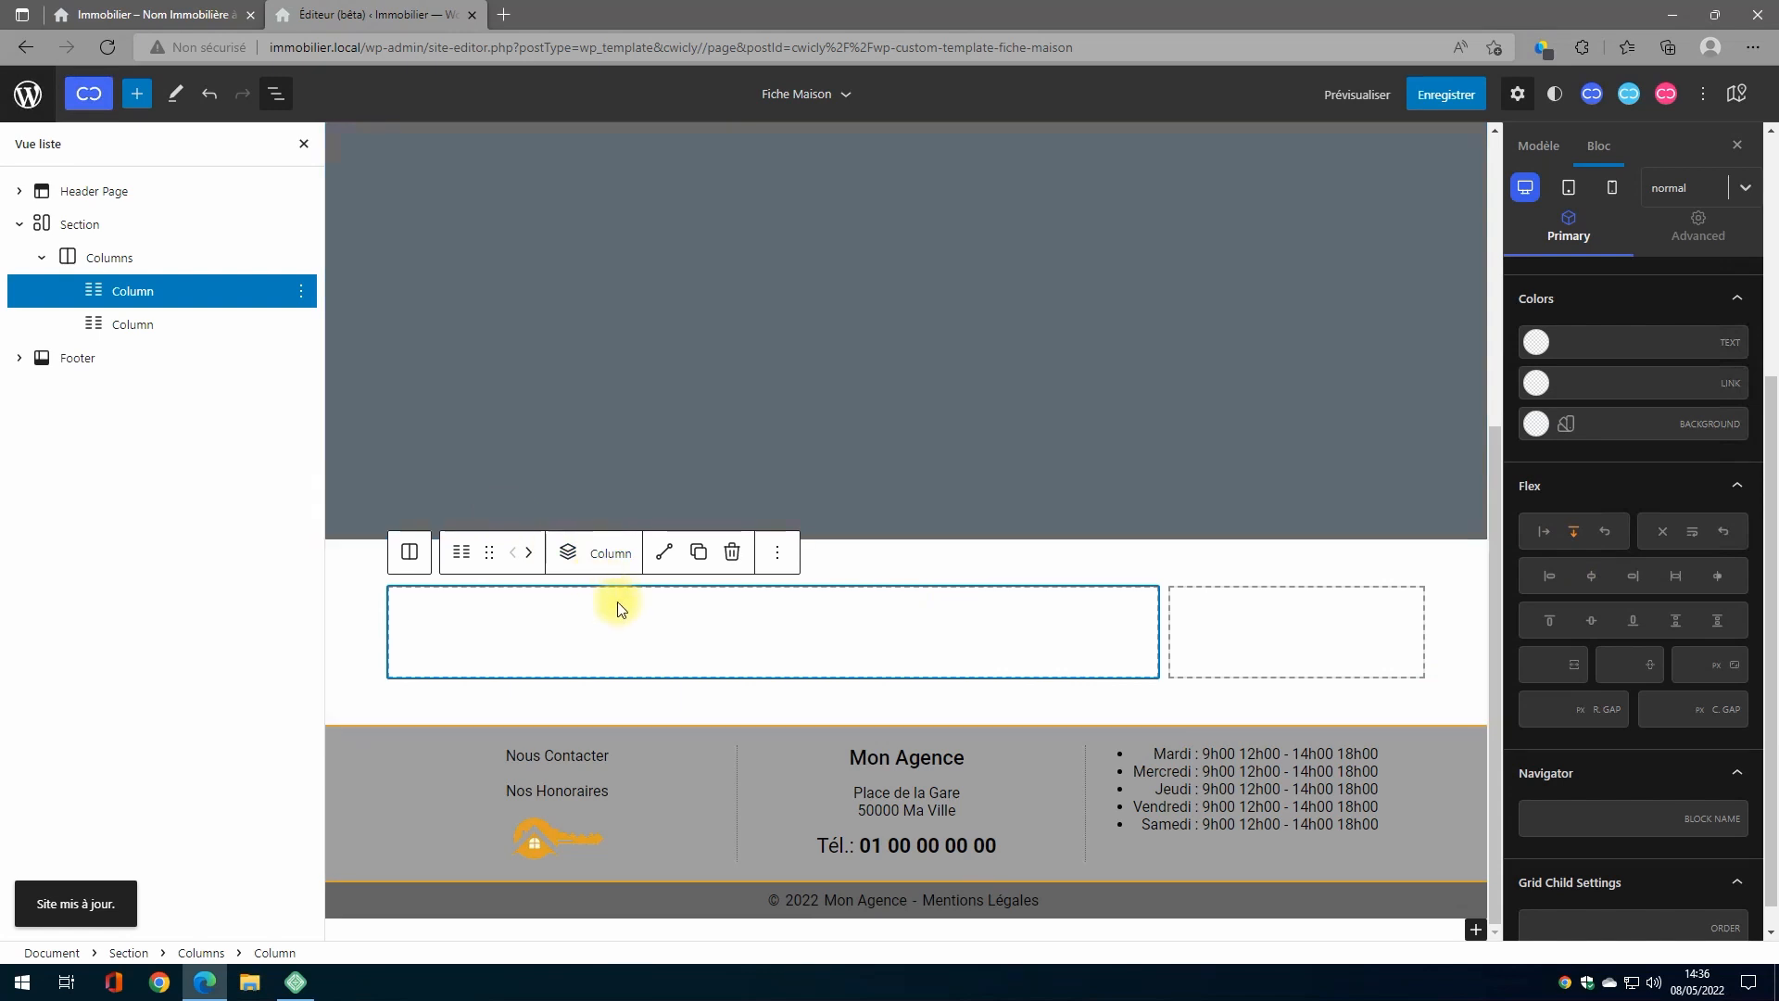
left_click(567, 554)
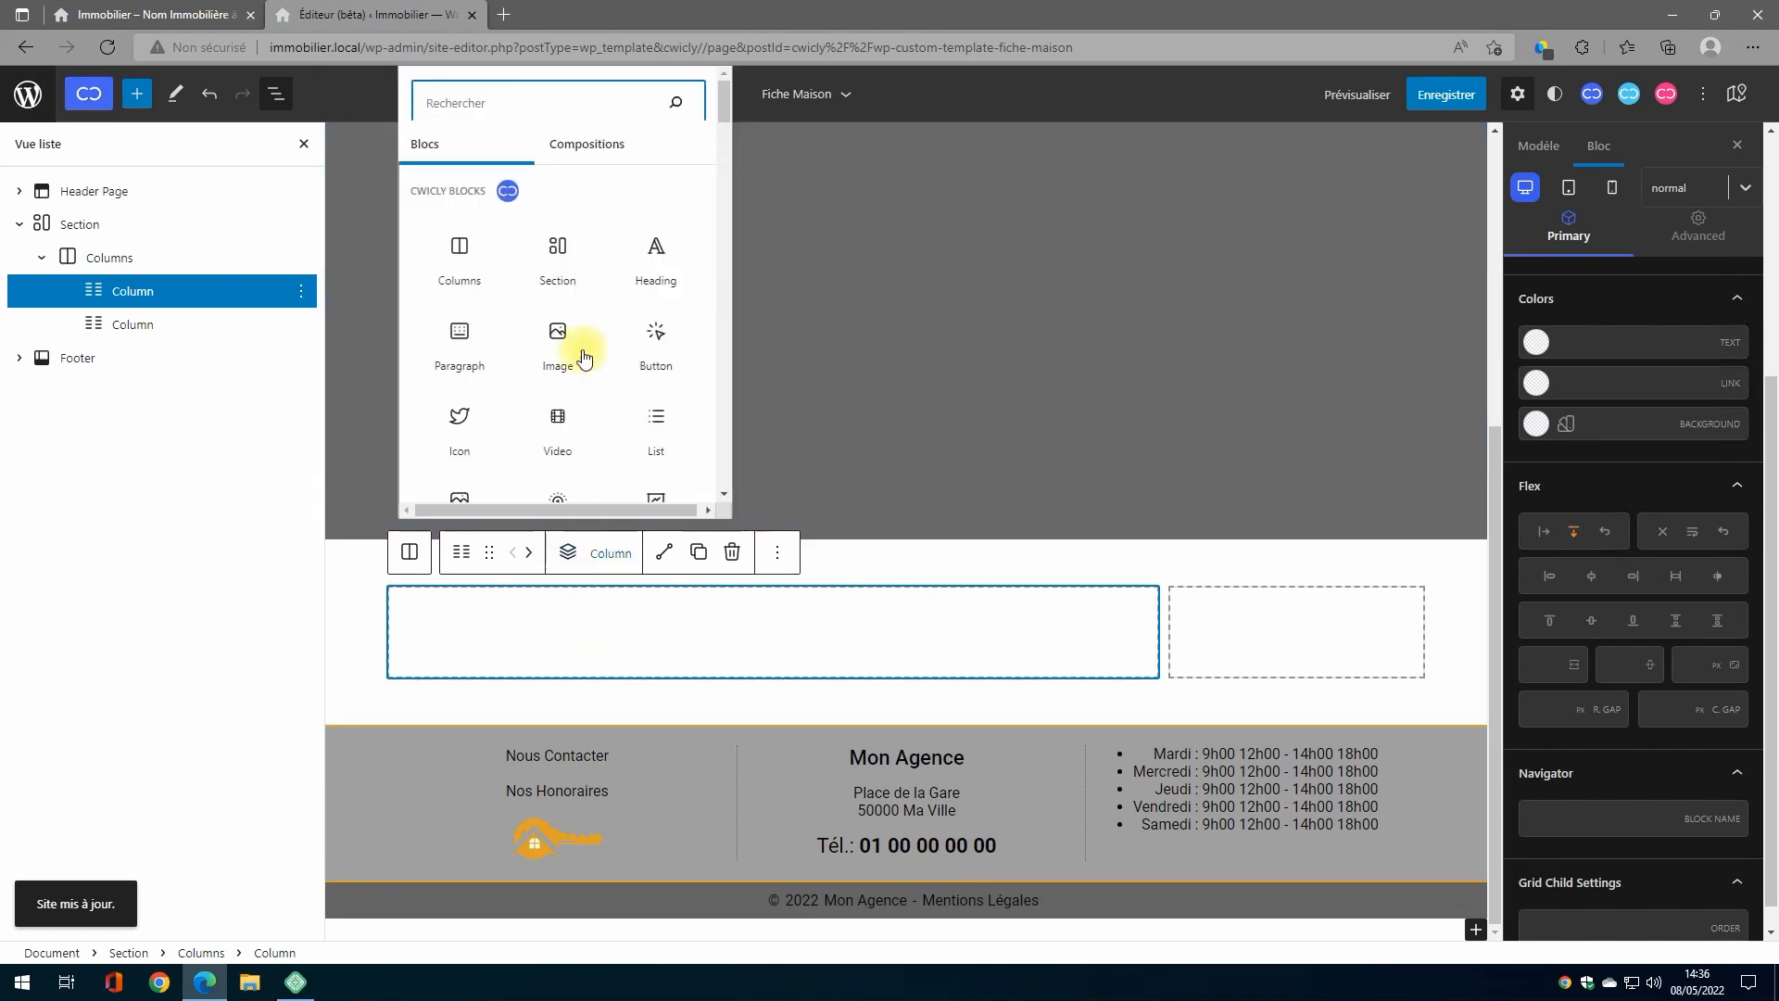
left_click(660, 252)
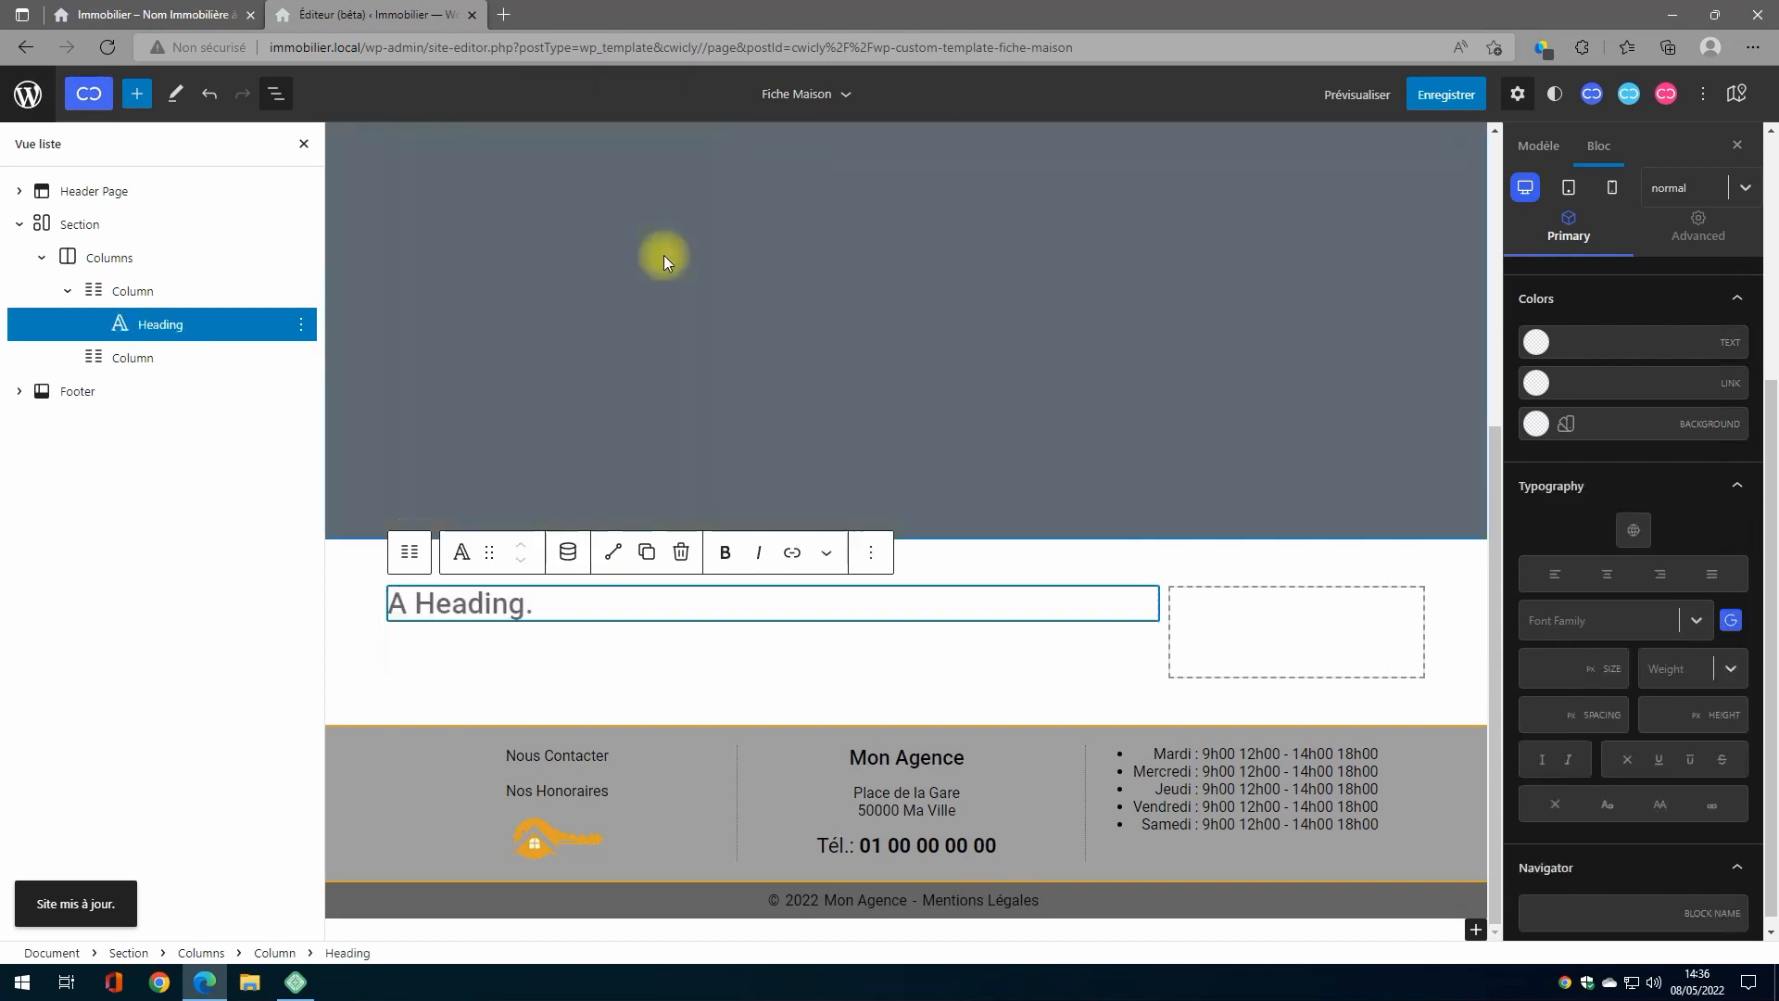
Step: Set the heading's bottom margin to 20 px
left_click(1712, 243)
left_click(1685, 374)
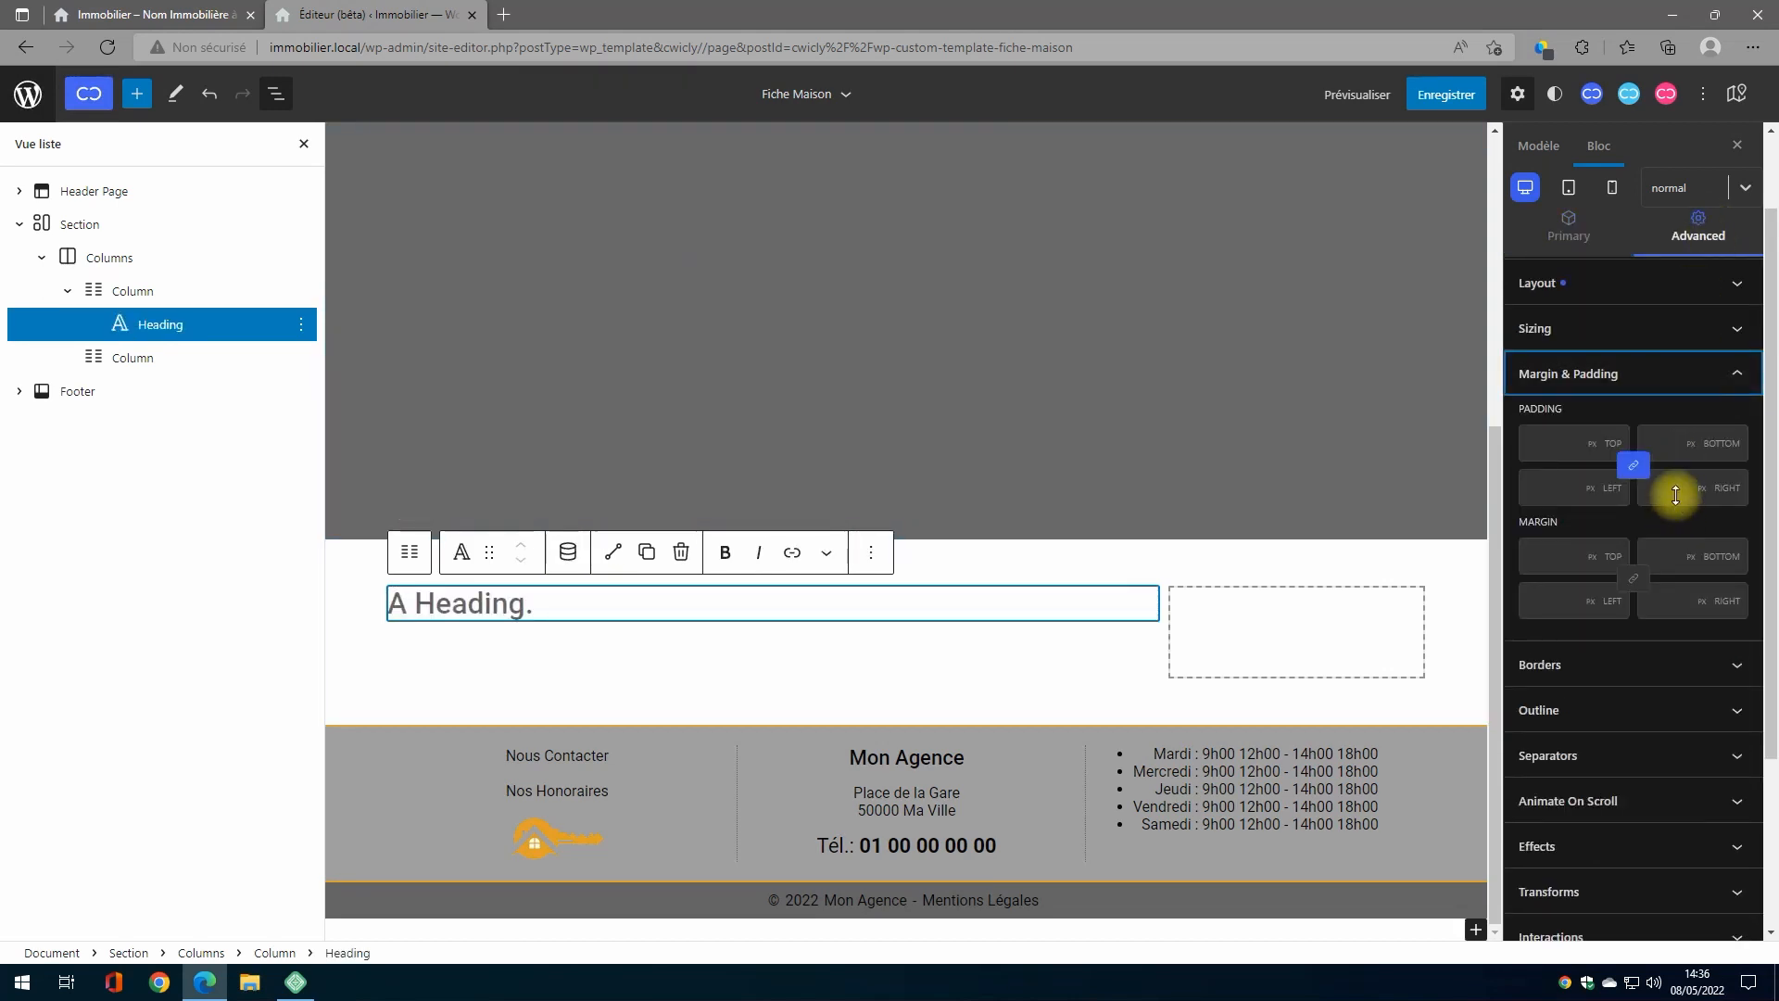
left_click(1669, 551)
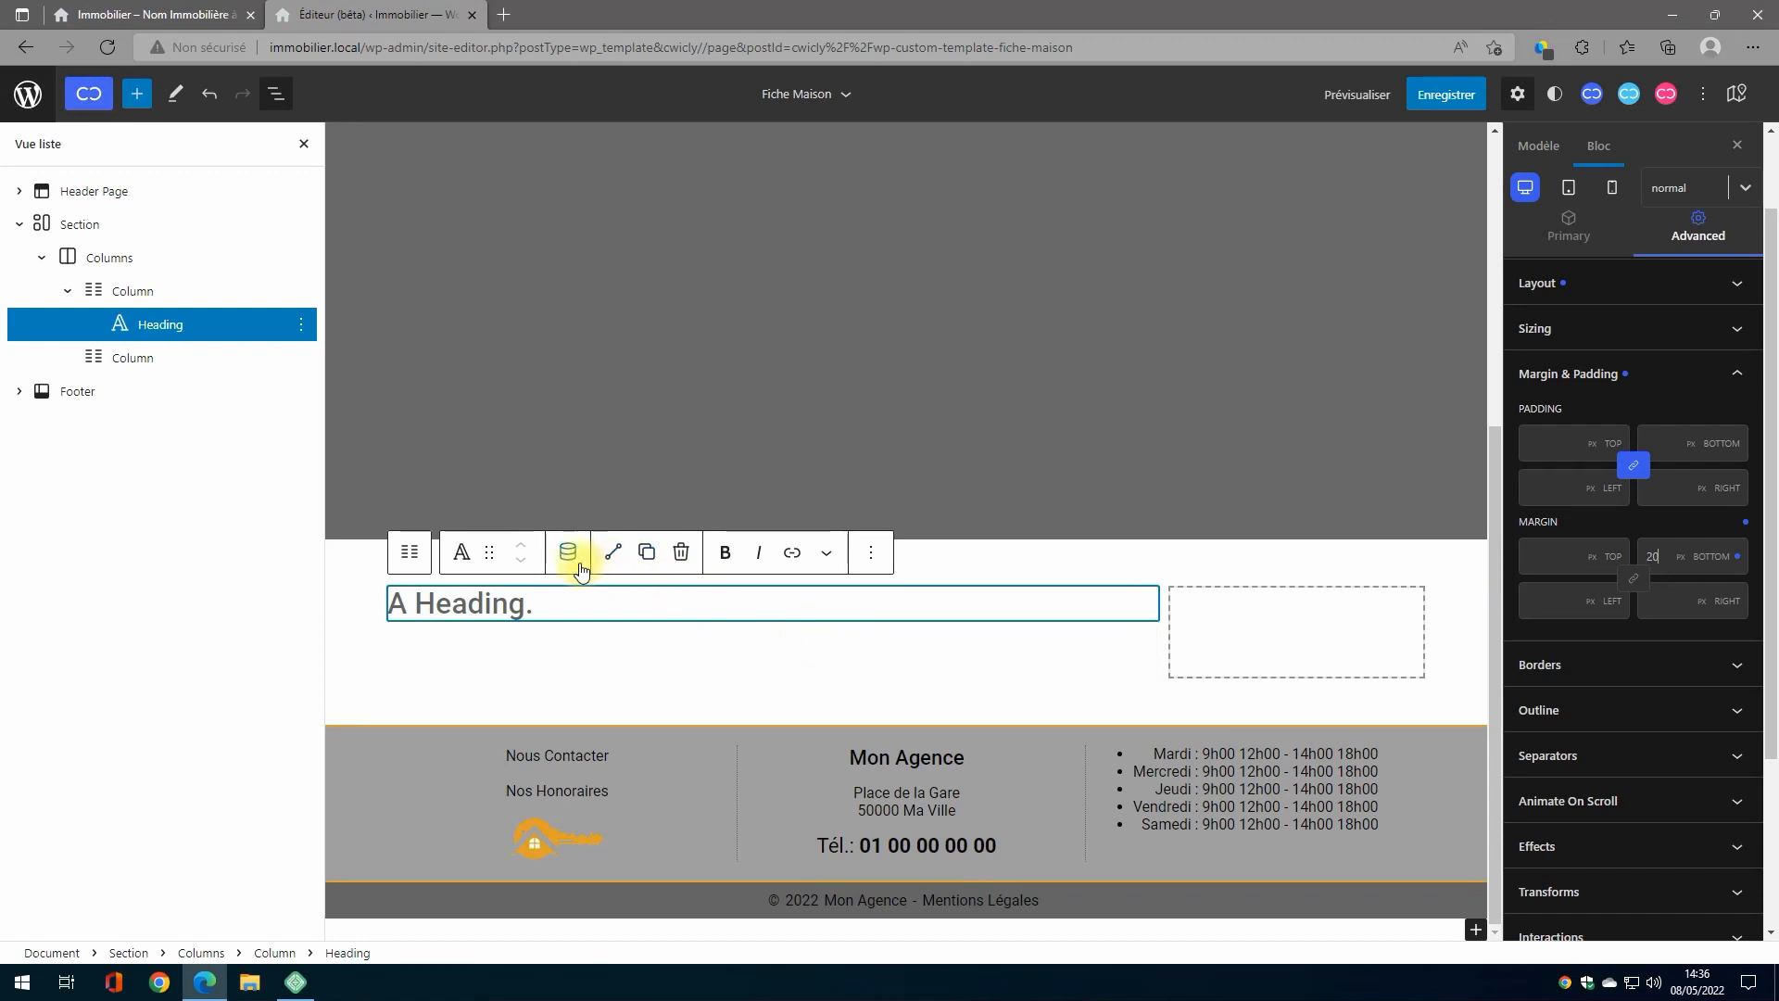
Step: Bind the heading to dynamic content with WordPress as the source and Post Title as the field
left_click(572, 561)
left_click(713, 654)
left_click(715, 727)
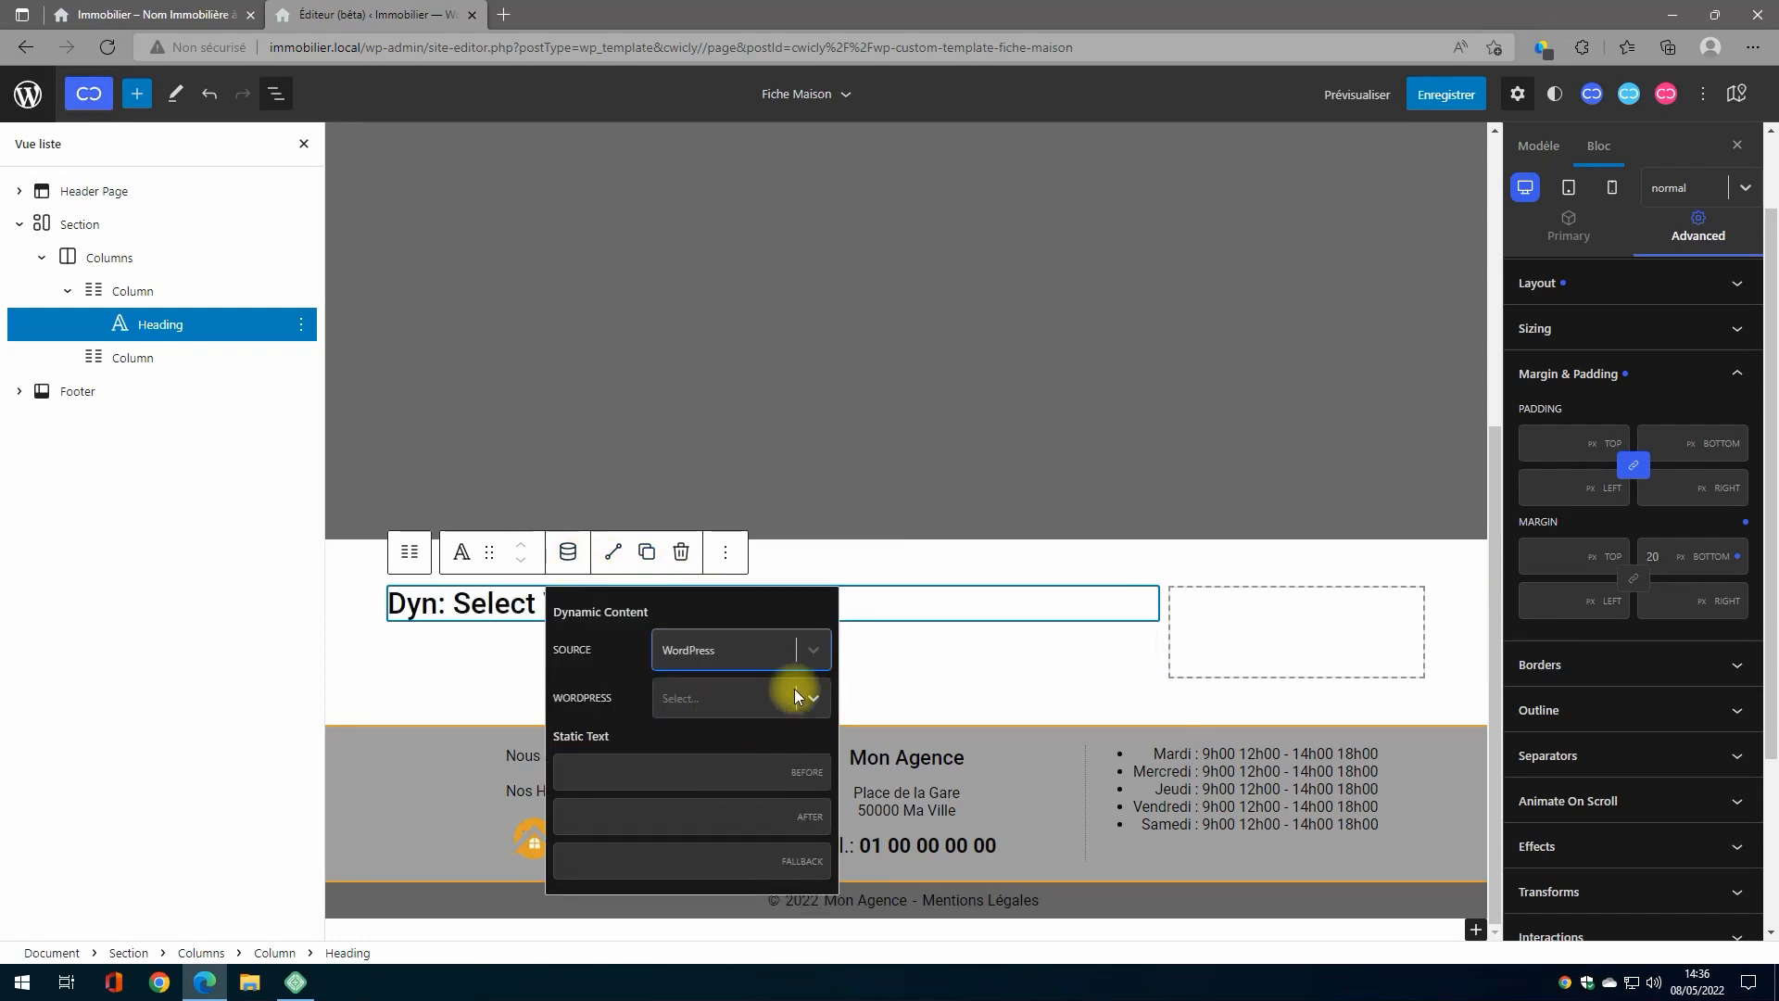
left_click(808, 700)
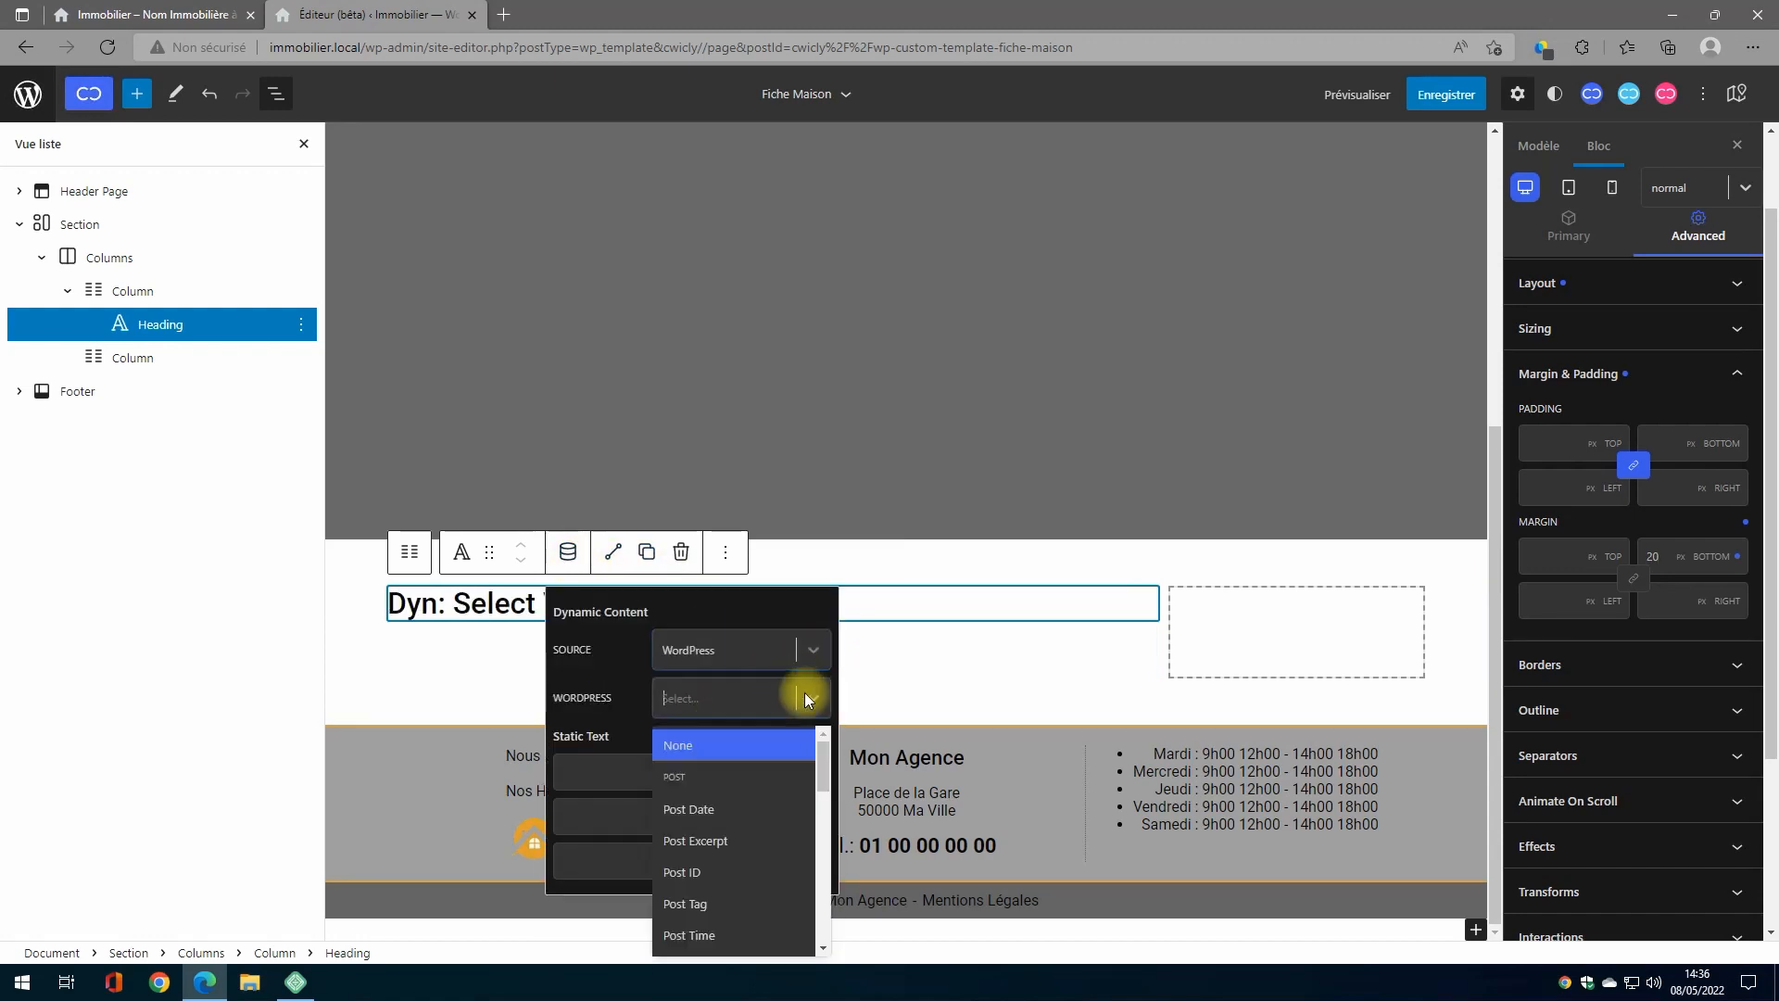
scroll(723, 913, "down", 1)
left_click(706, 933)
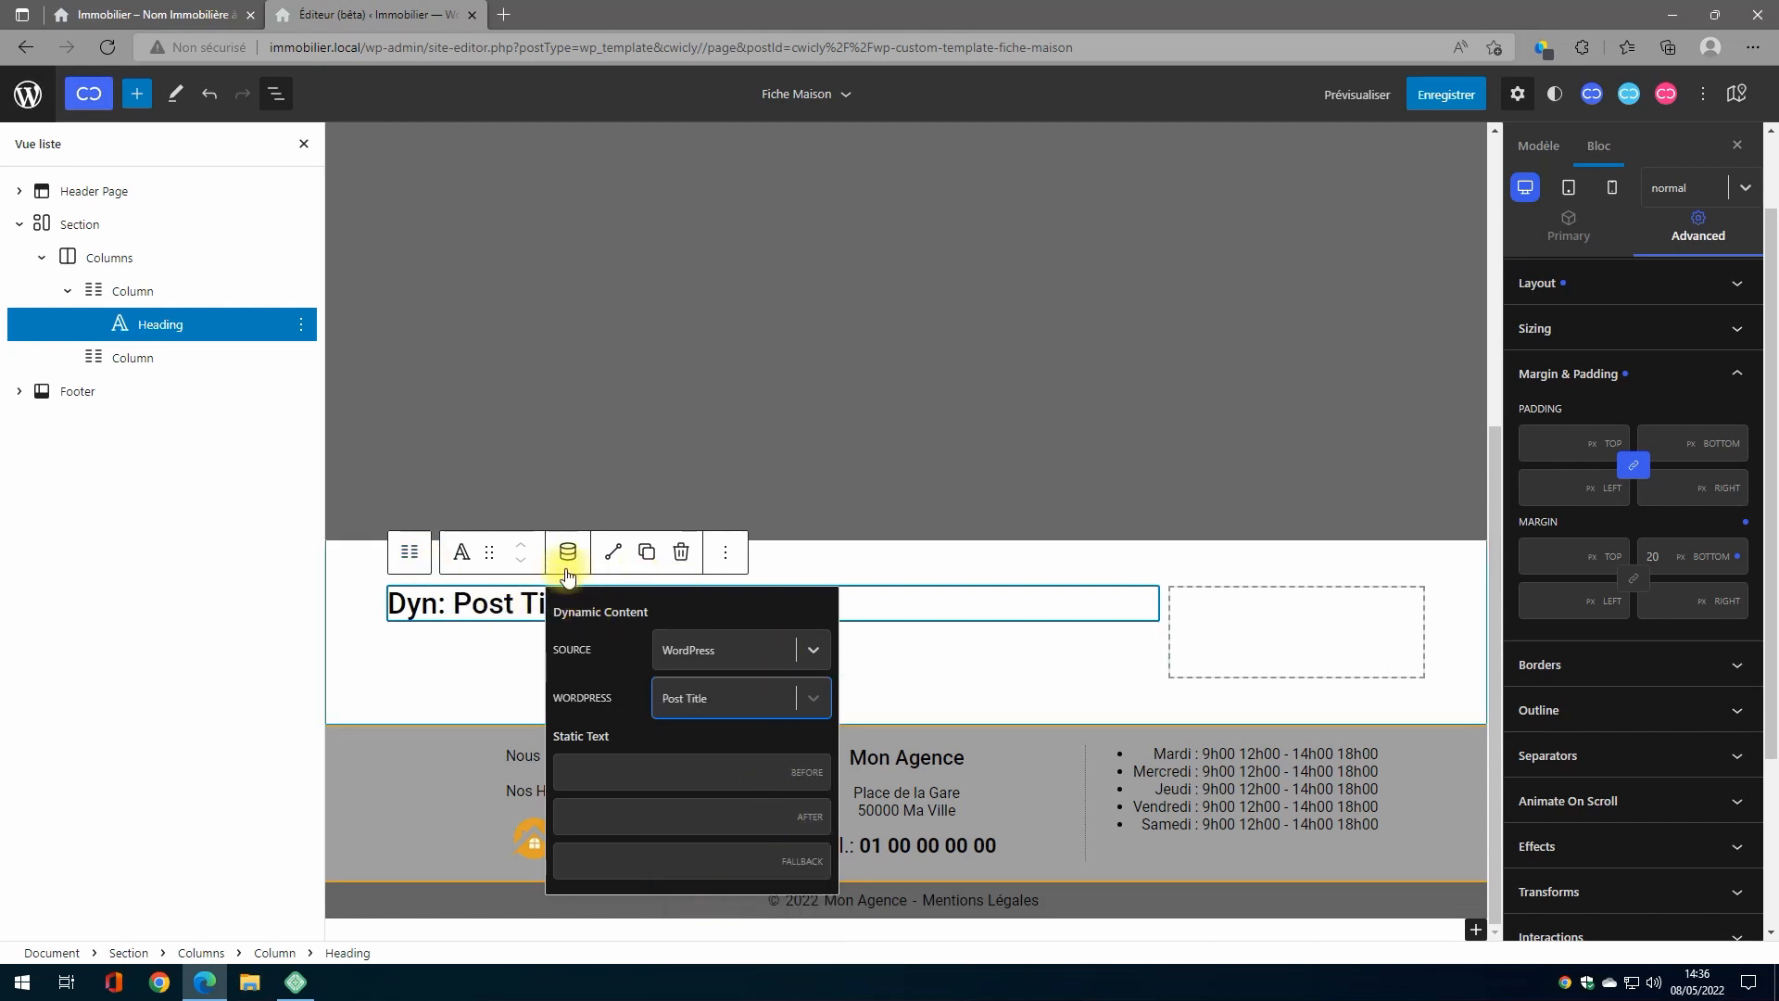
left_click(568, 553)
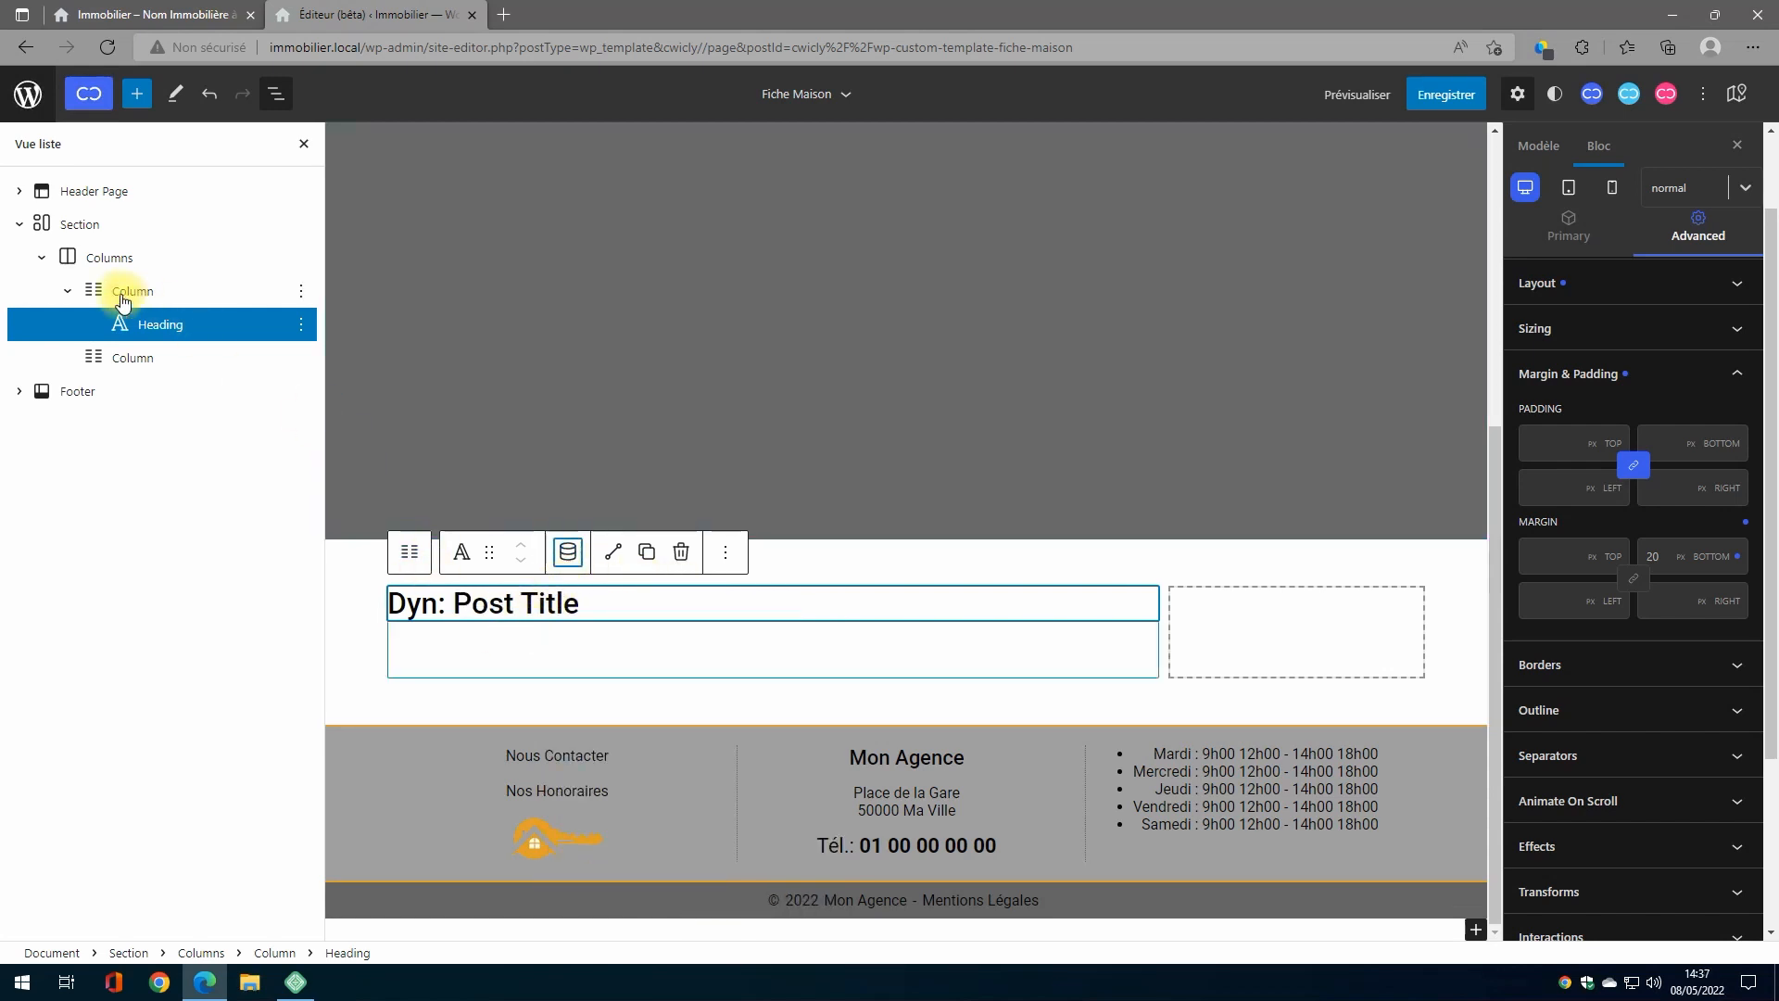
Step: Insert an Image block and a Div block below the heading in the wide column
left_click(125, 295)
left_click(570, 553)
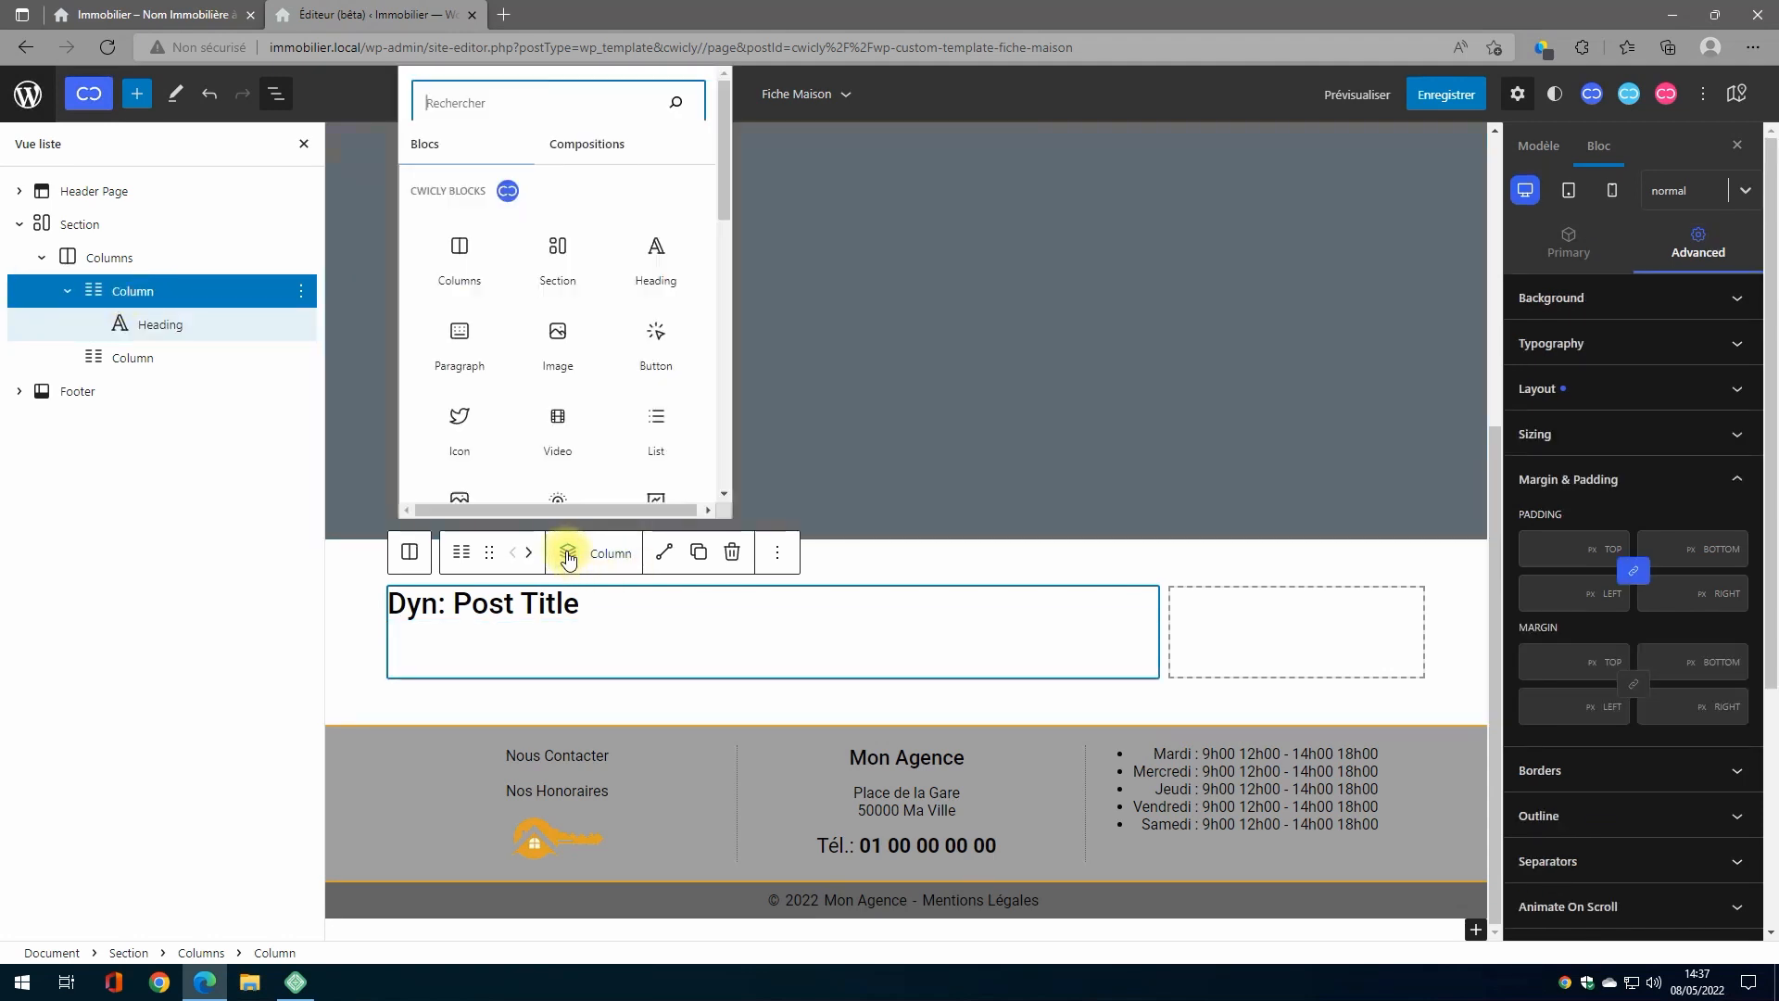
left_click(559, 338)
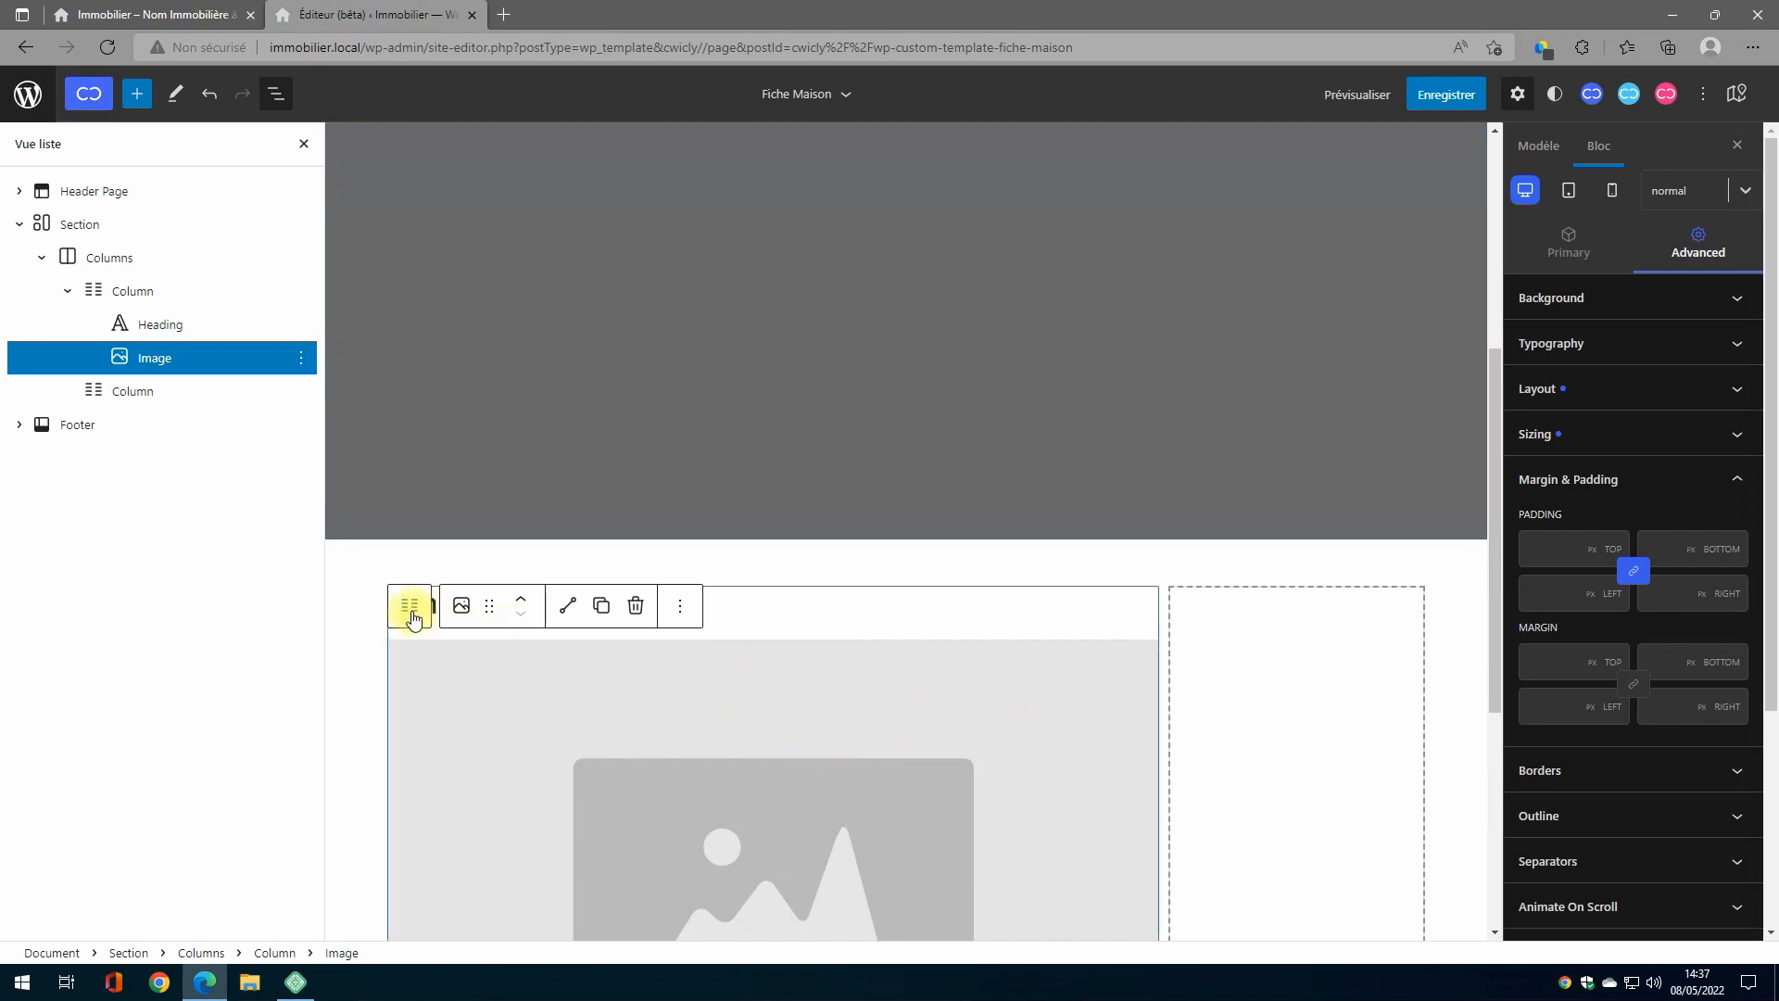
left_click(112, 293)
left_click(568, 345)
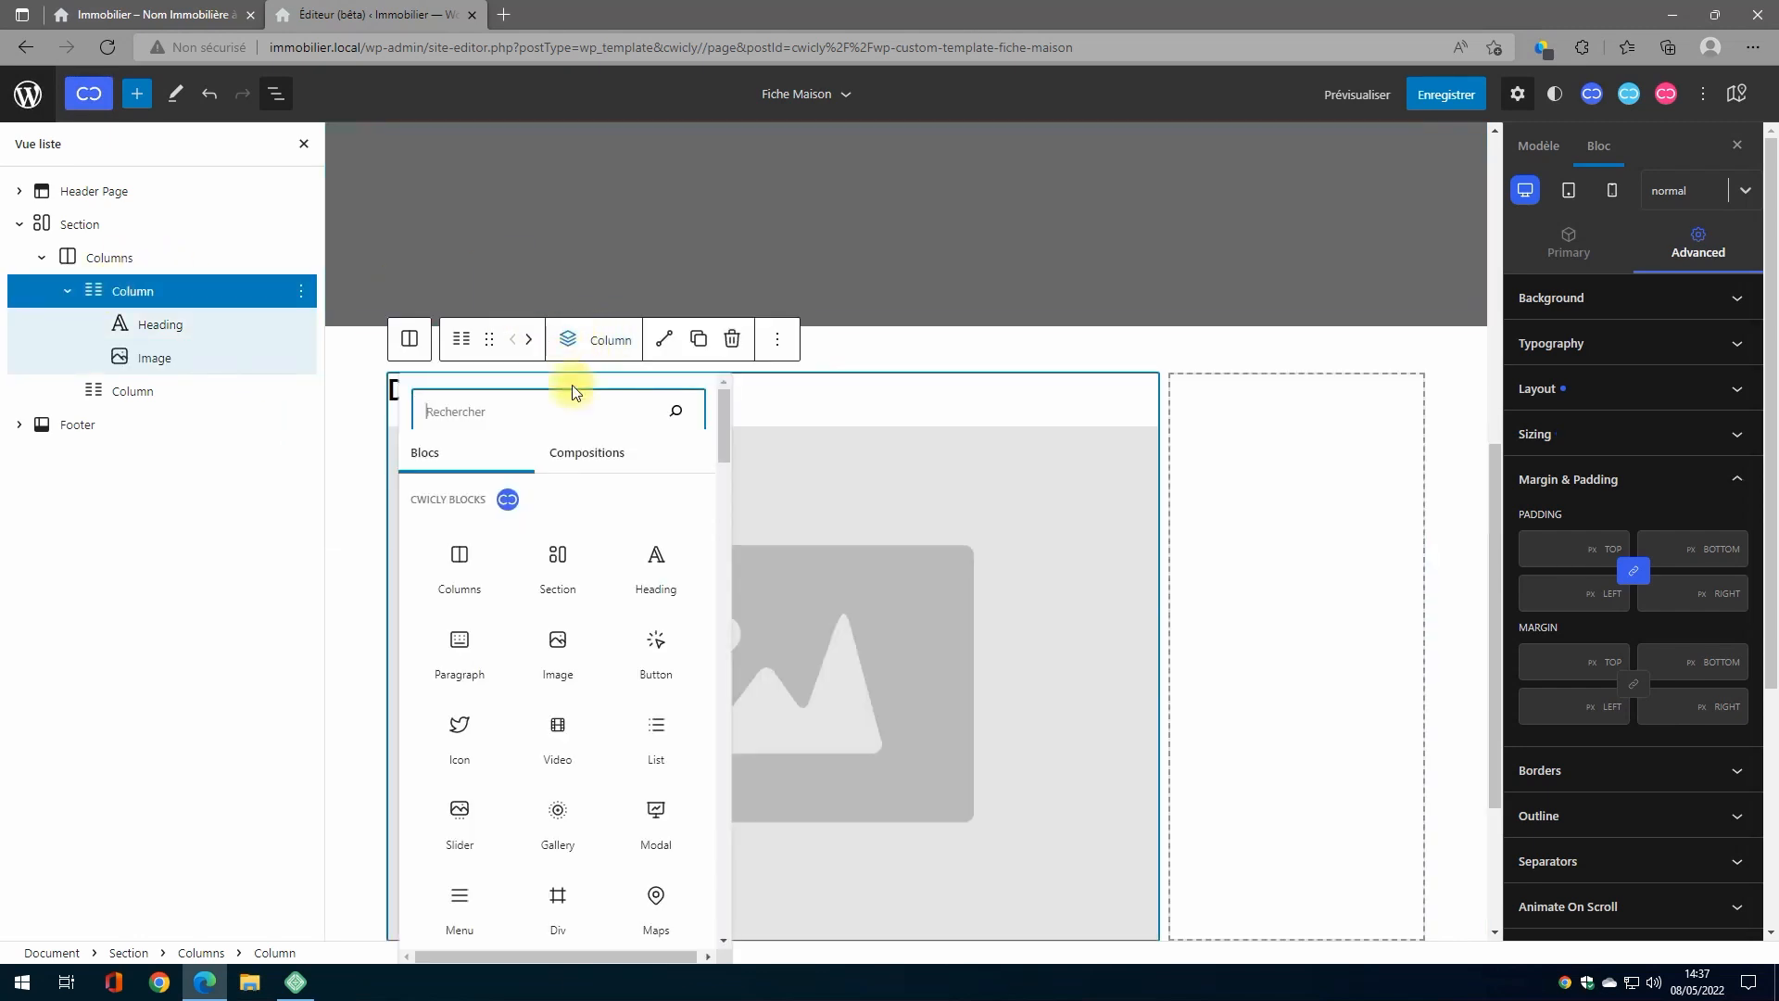
left_click(557, 816)
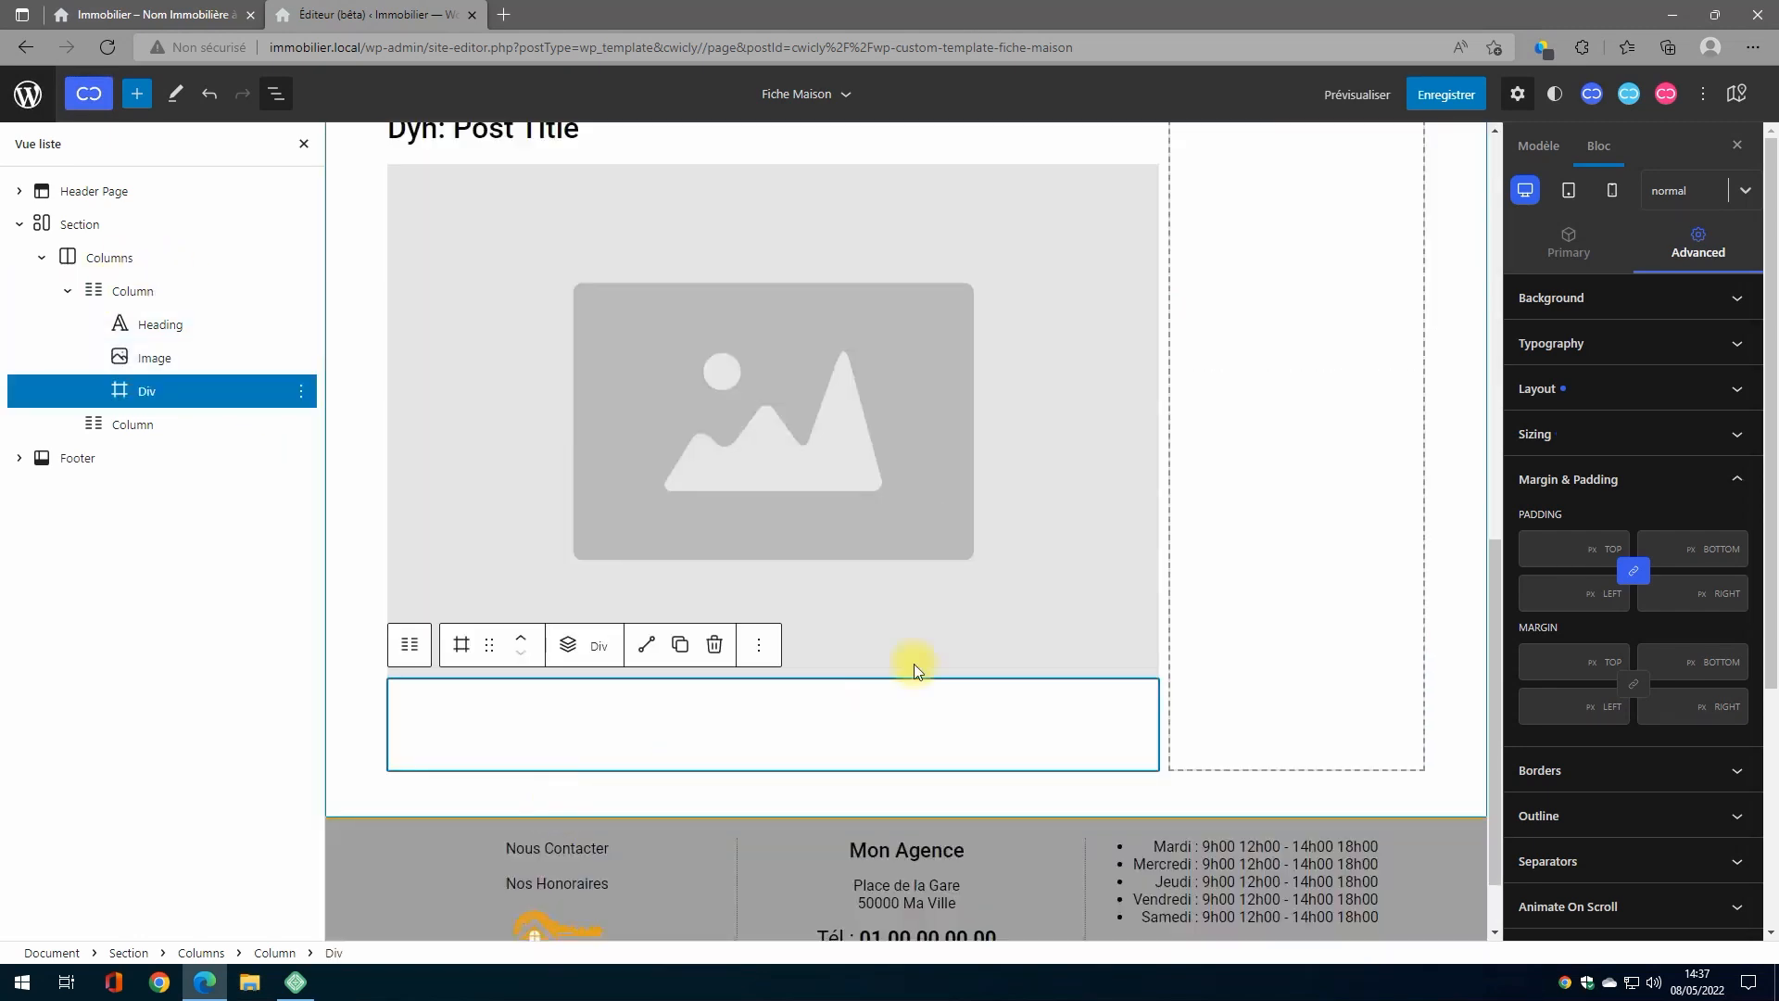
Step: Set the Div to vertical flex direction, centred on both axes, and move the Image block into it
left_click(1569, 245)
scroll(1627, 643, "down", 4)
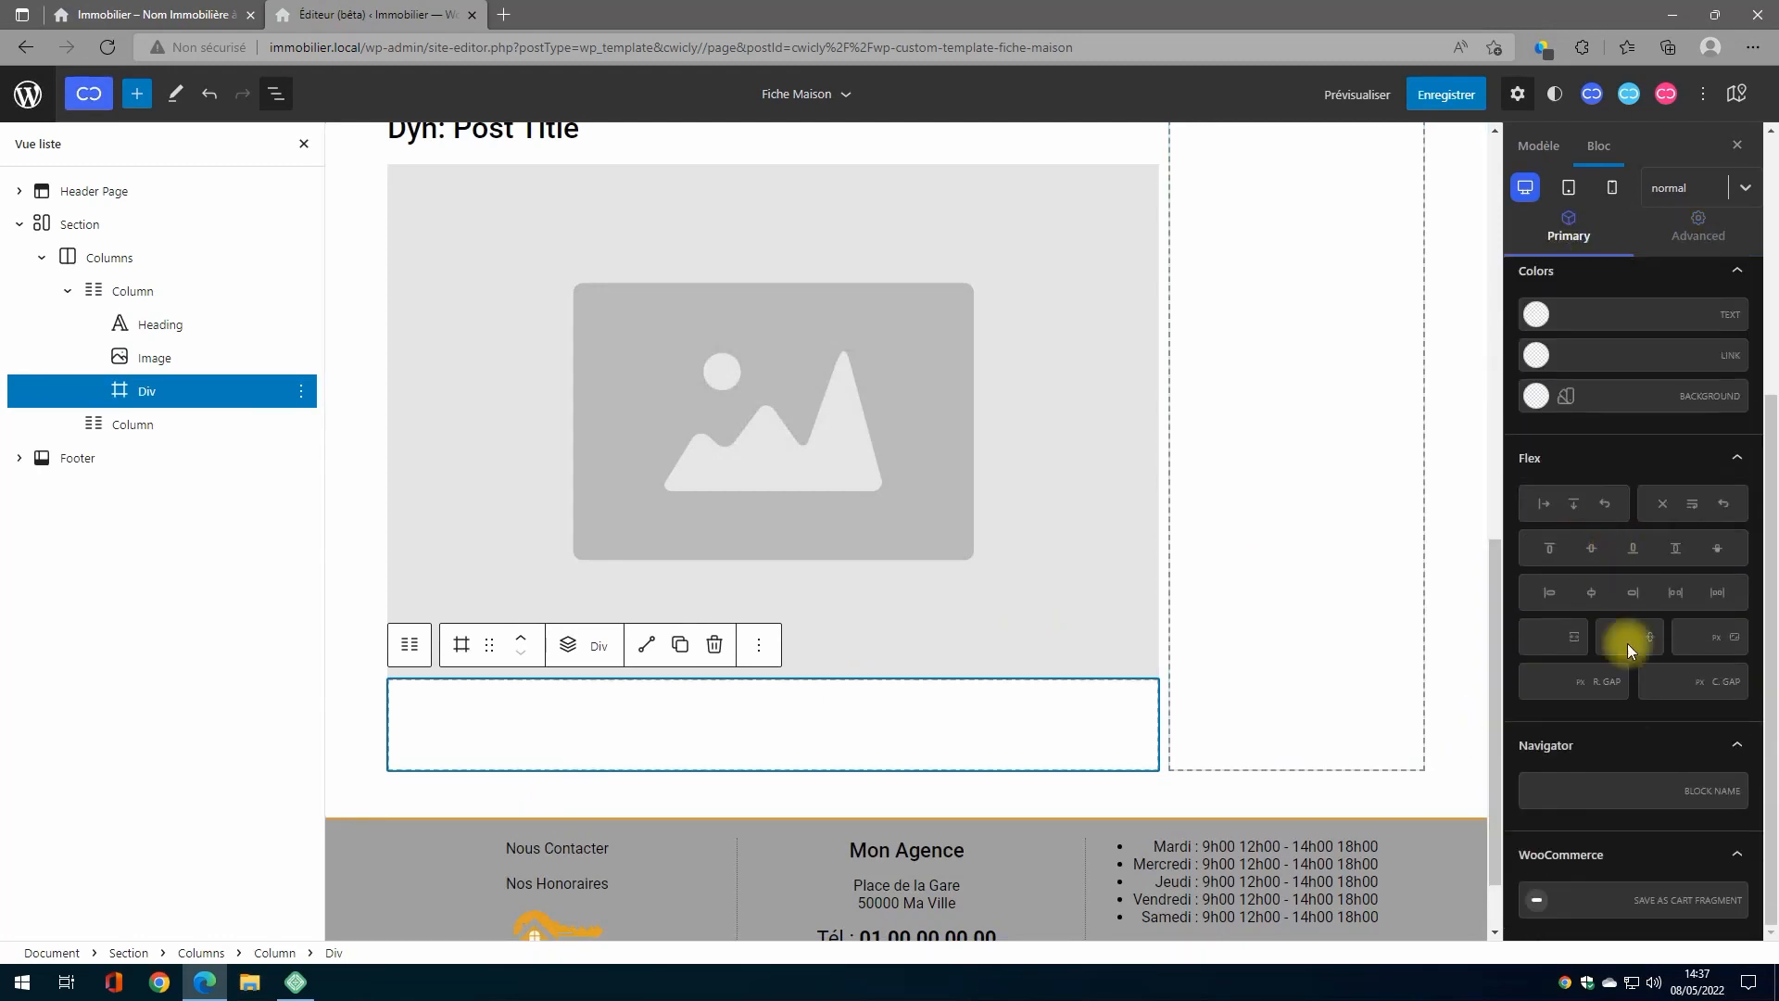
left_click(1592, 550)
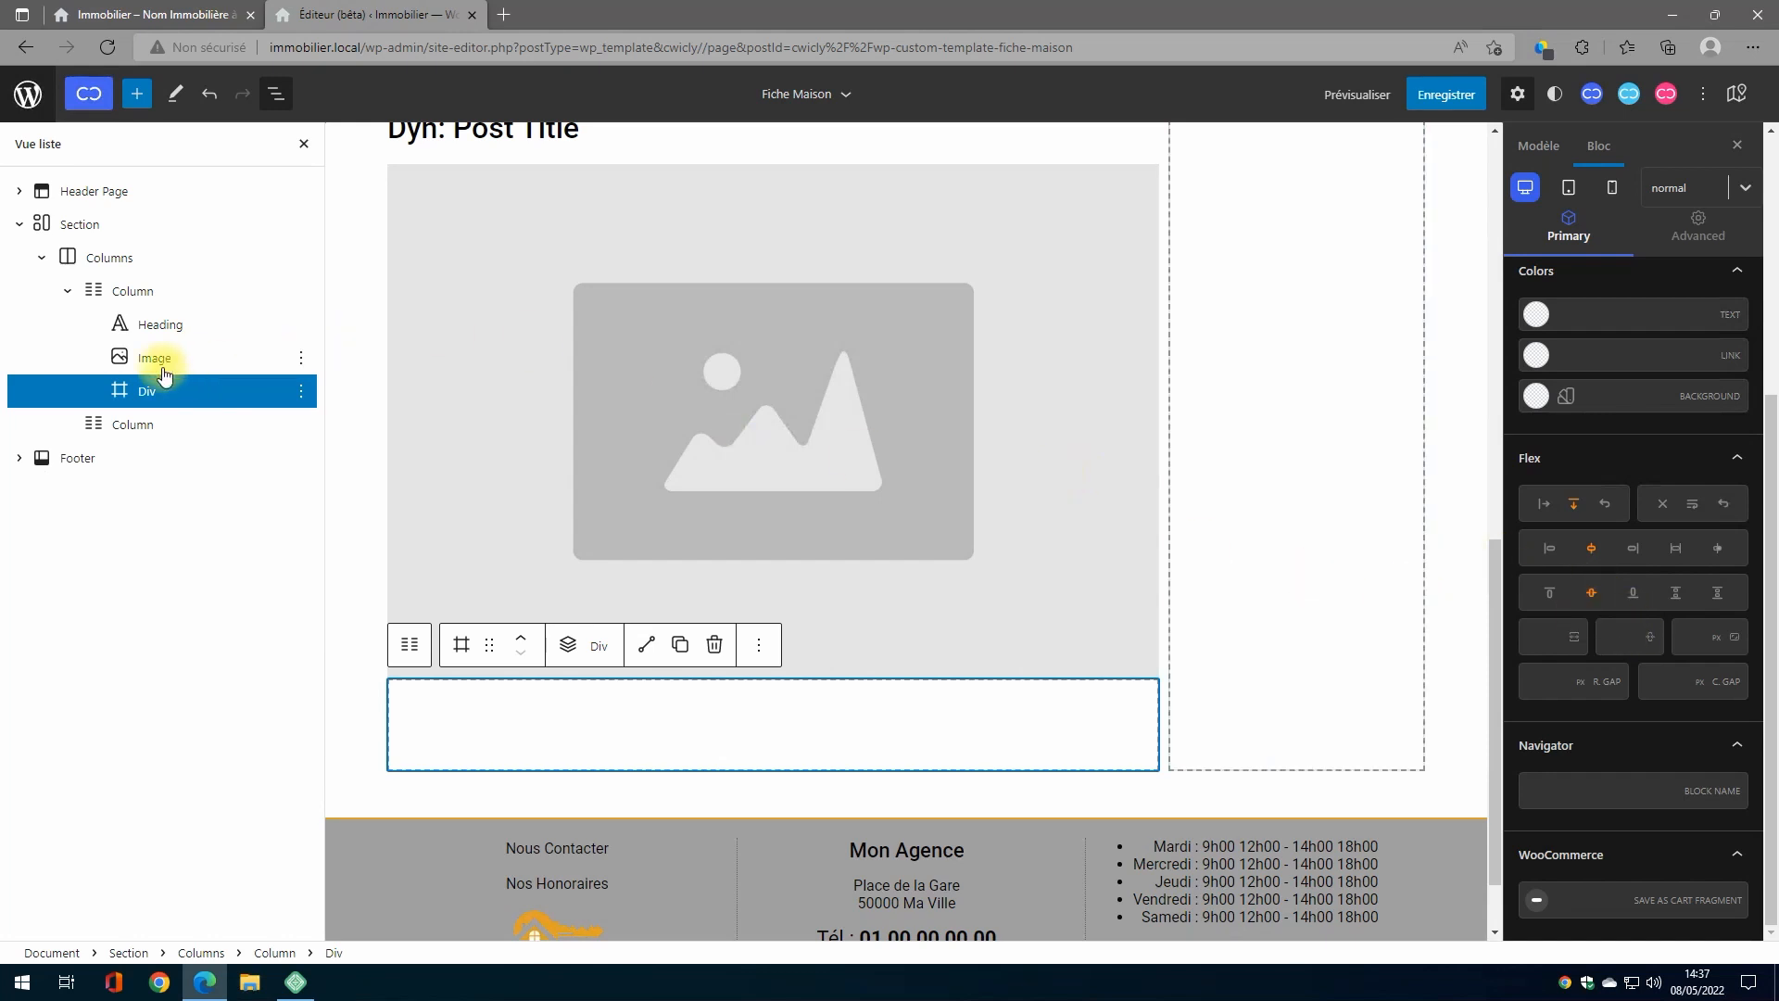
left_click_drag(127, 360, 191, 364)
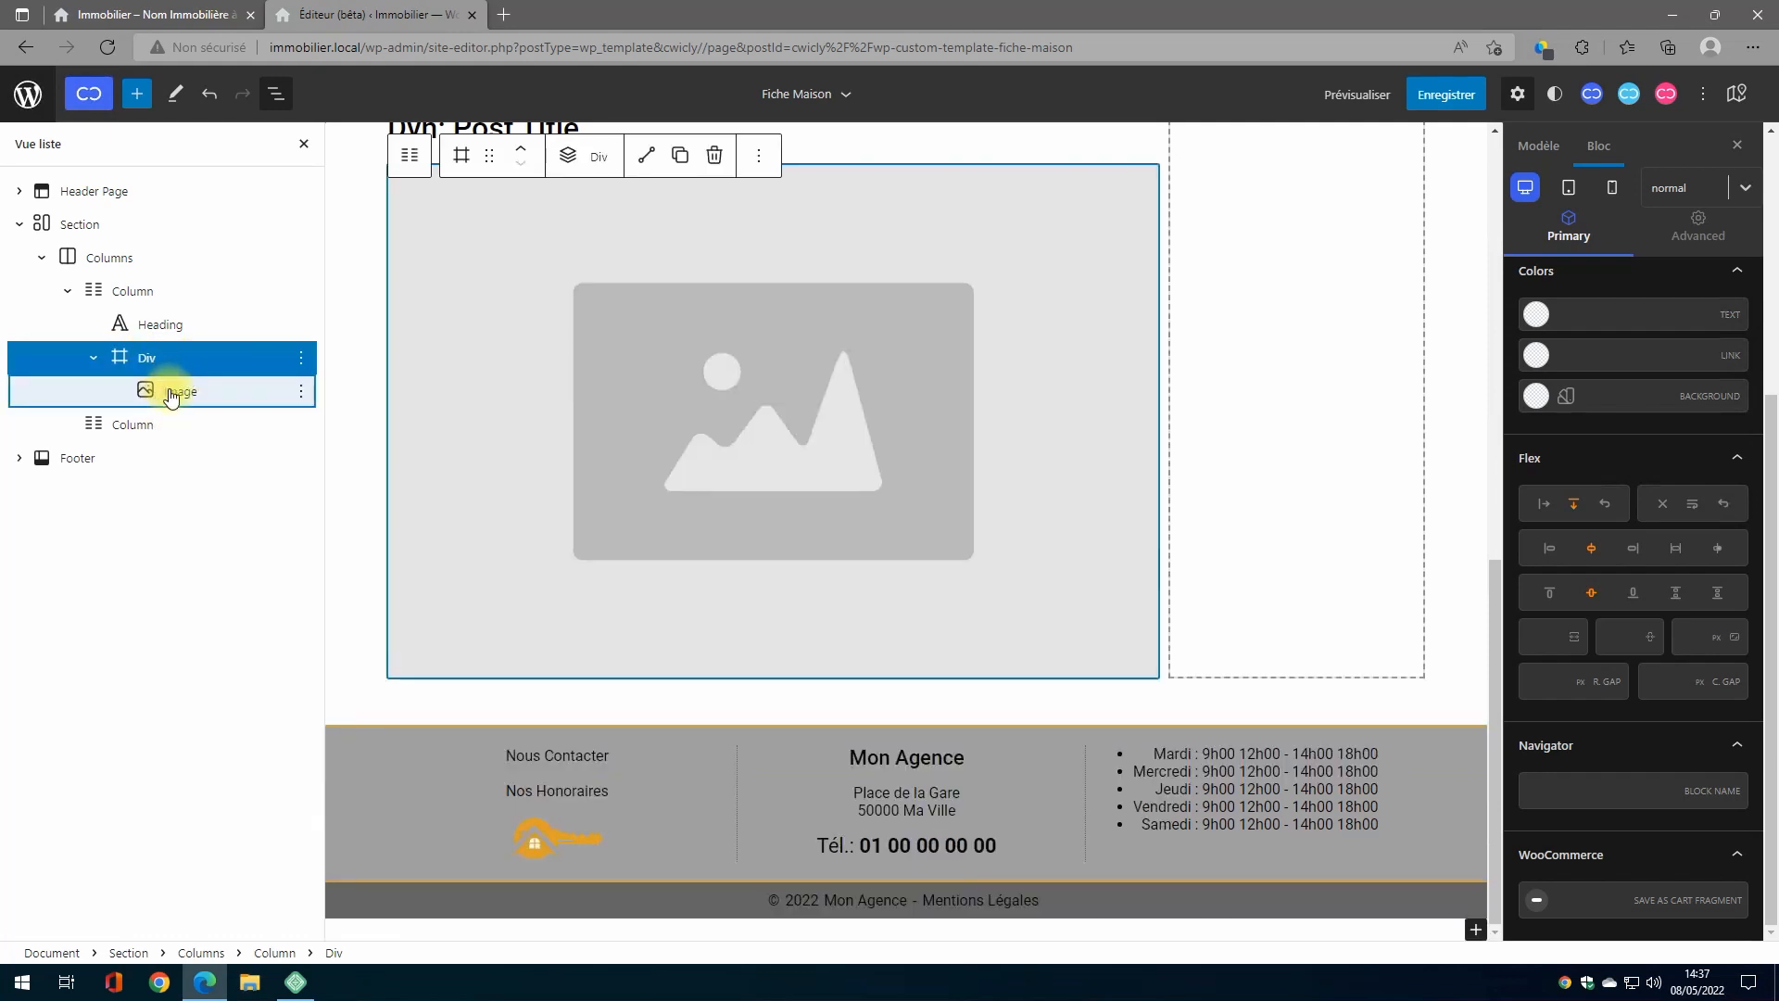
Step: Switch the image's source to dynamic WordPress data and use the post's Featured Image
left_click(166, 395)
scroll(1682, 493, "down", 3)
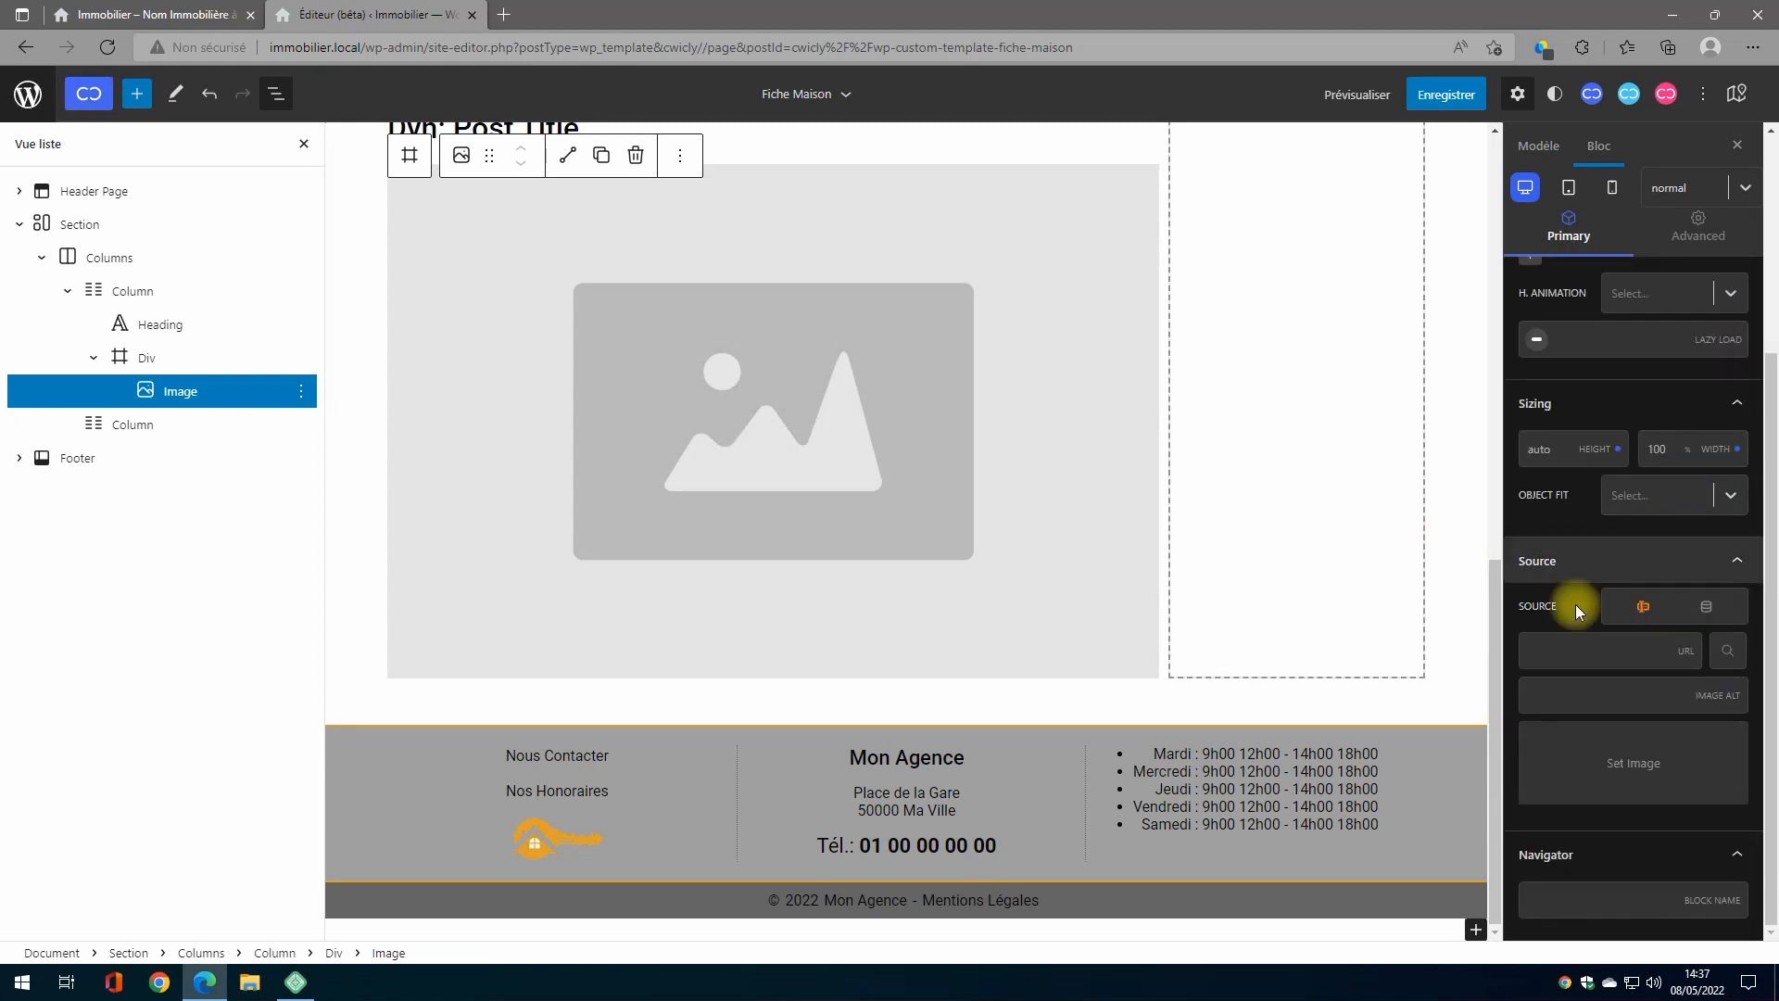
left_click(1704, 606)
left_click(1722, 654)
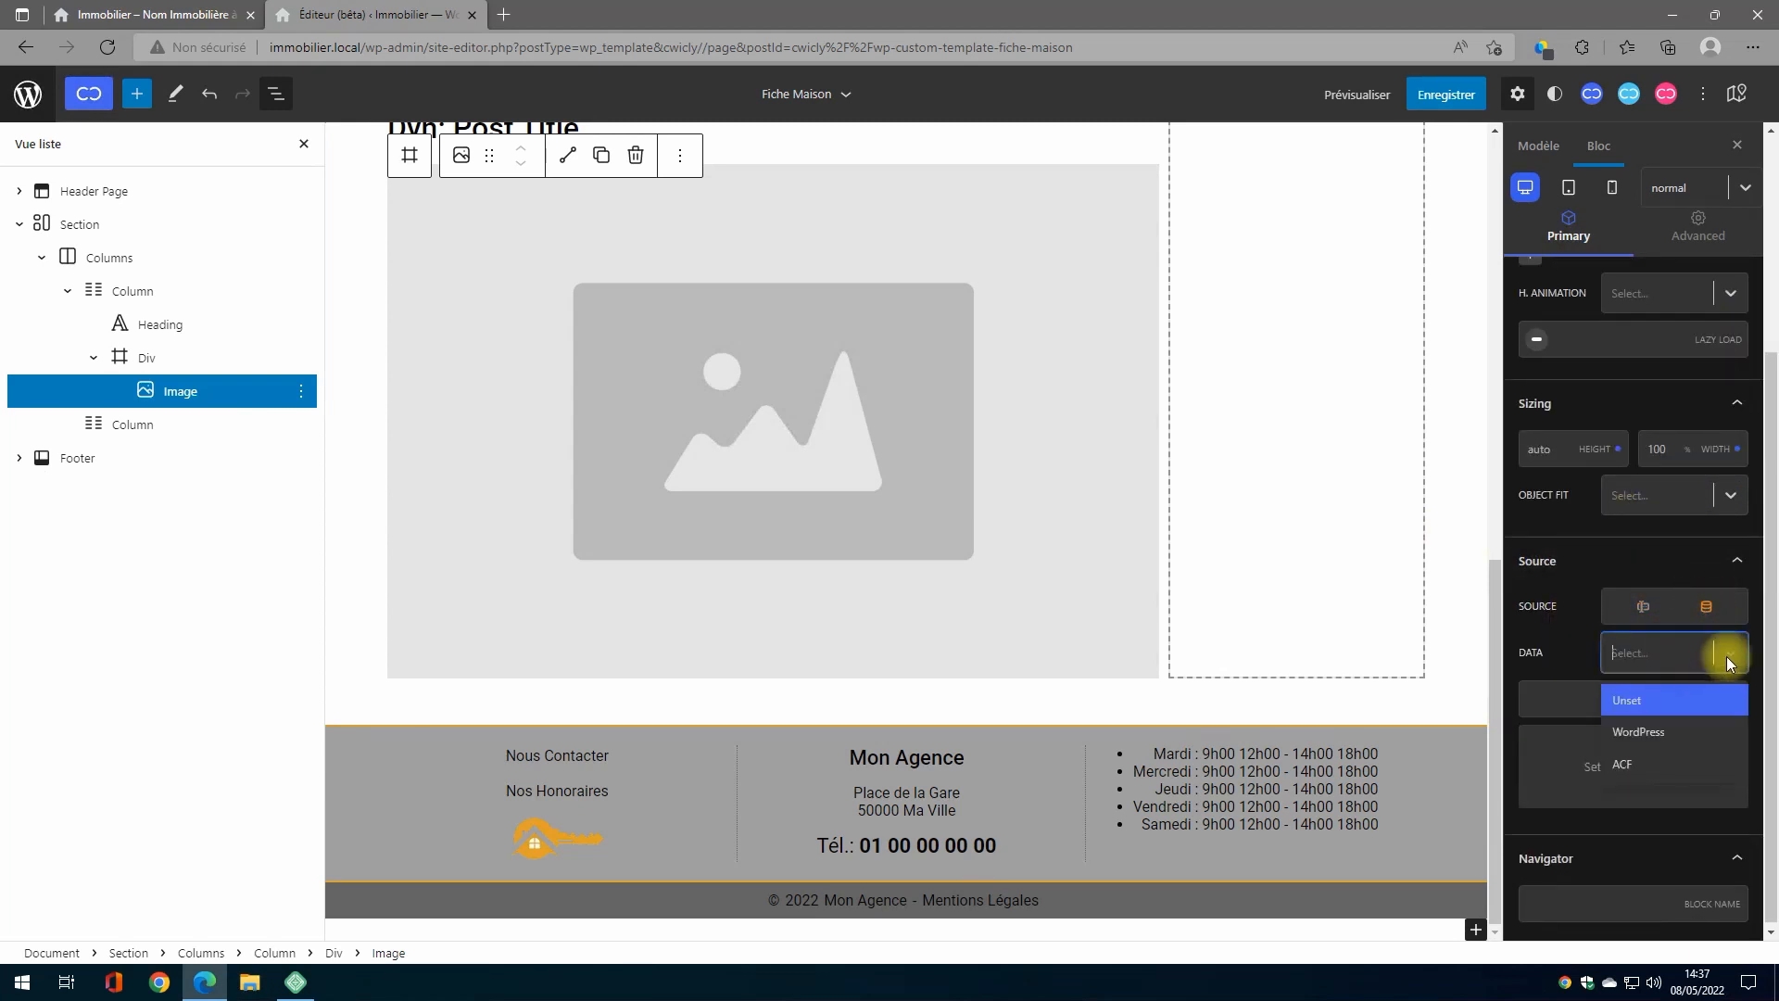
left_click(1647, 744)
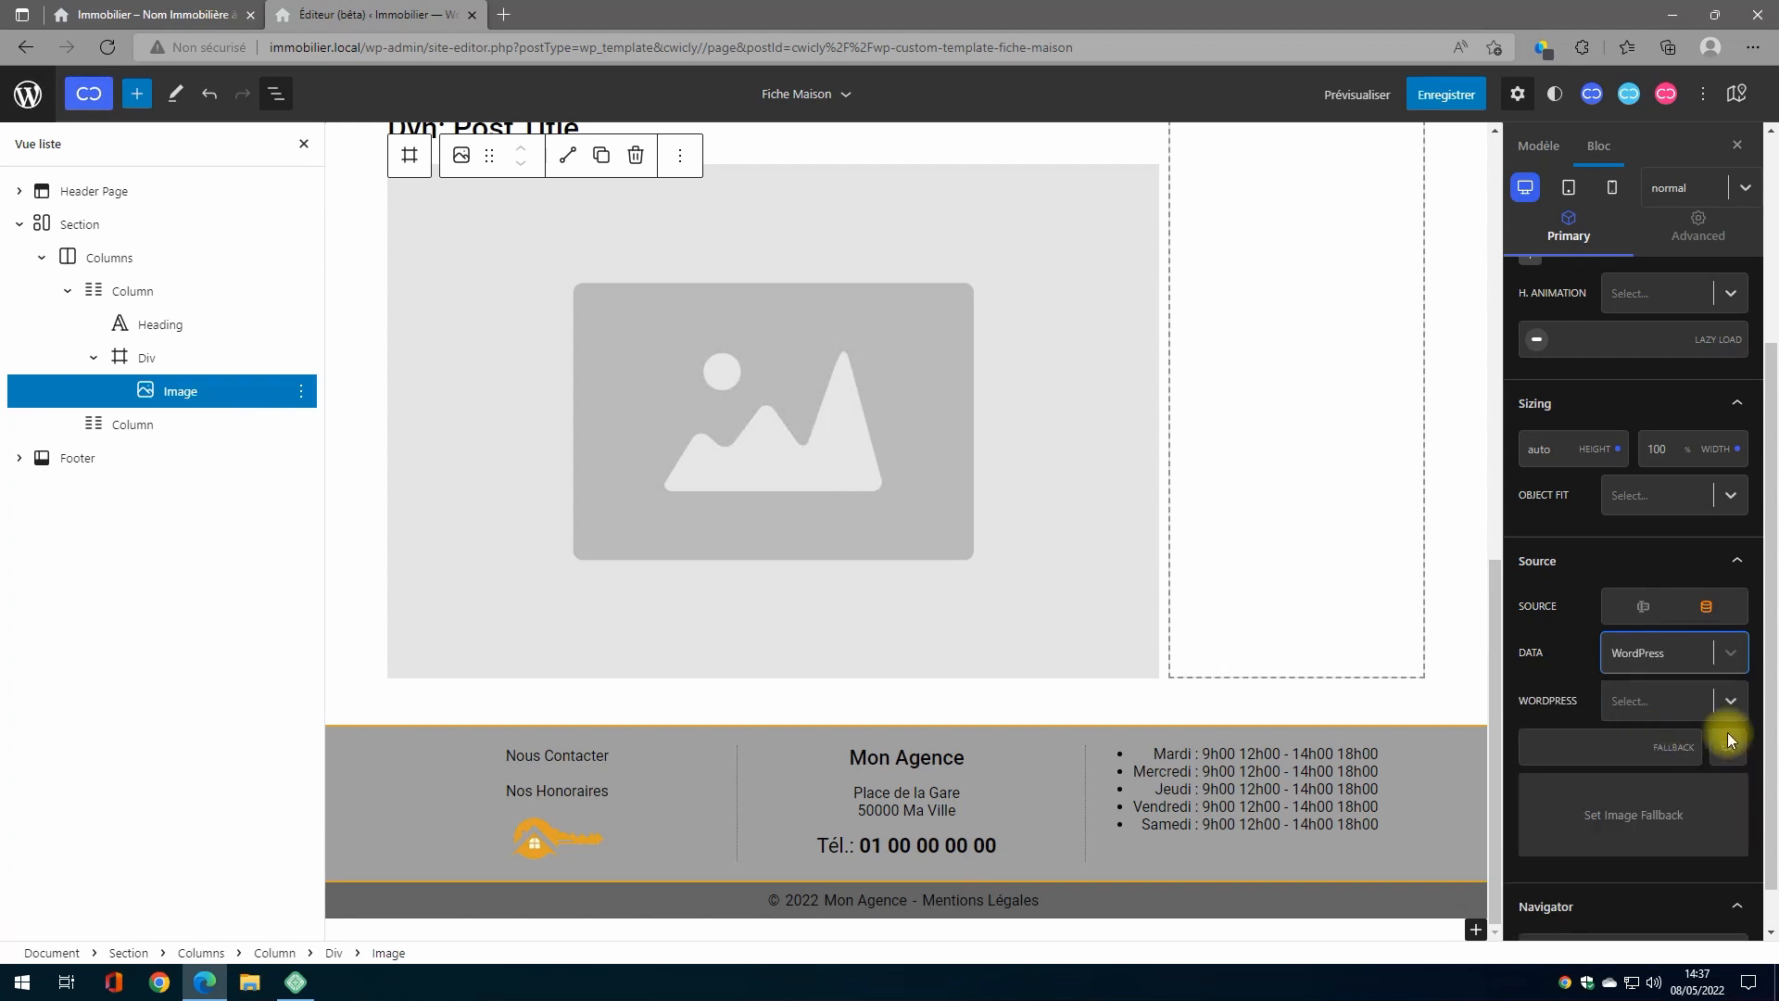
left_click(1726, 702)
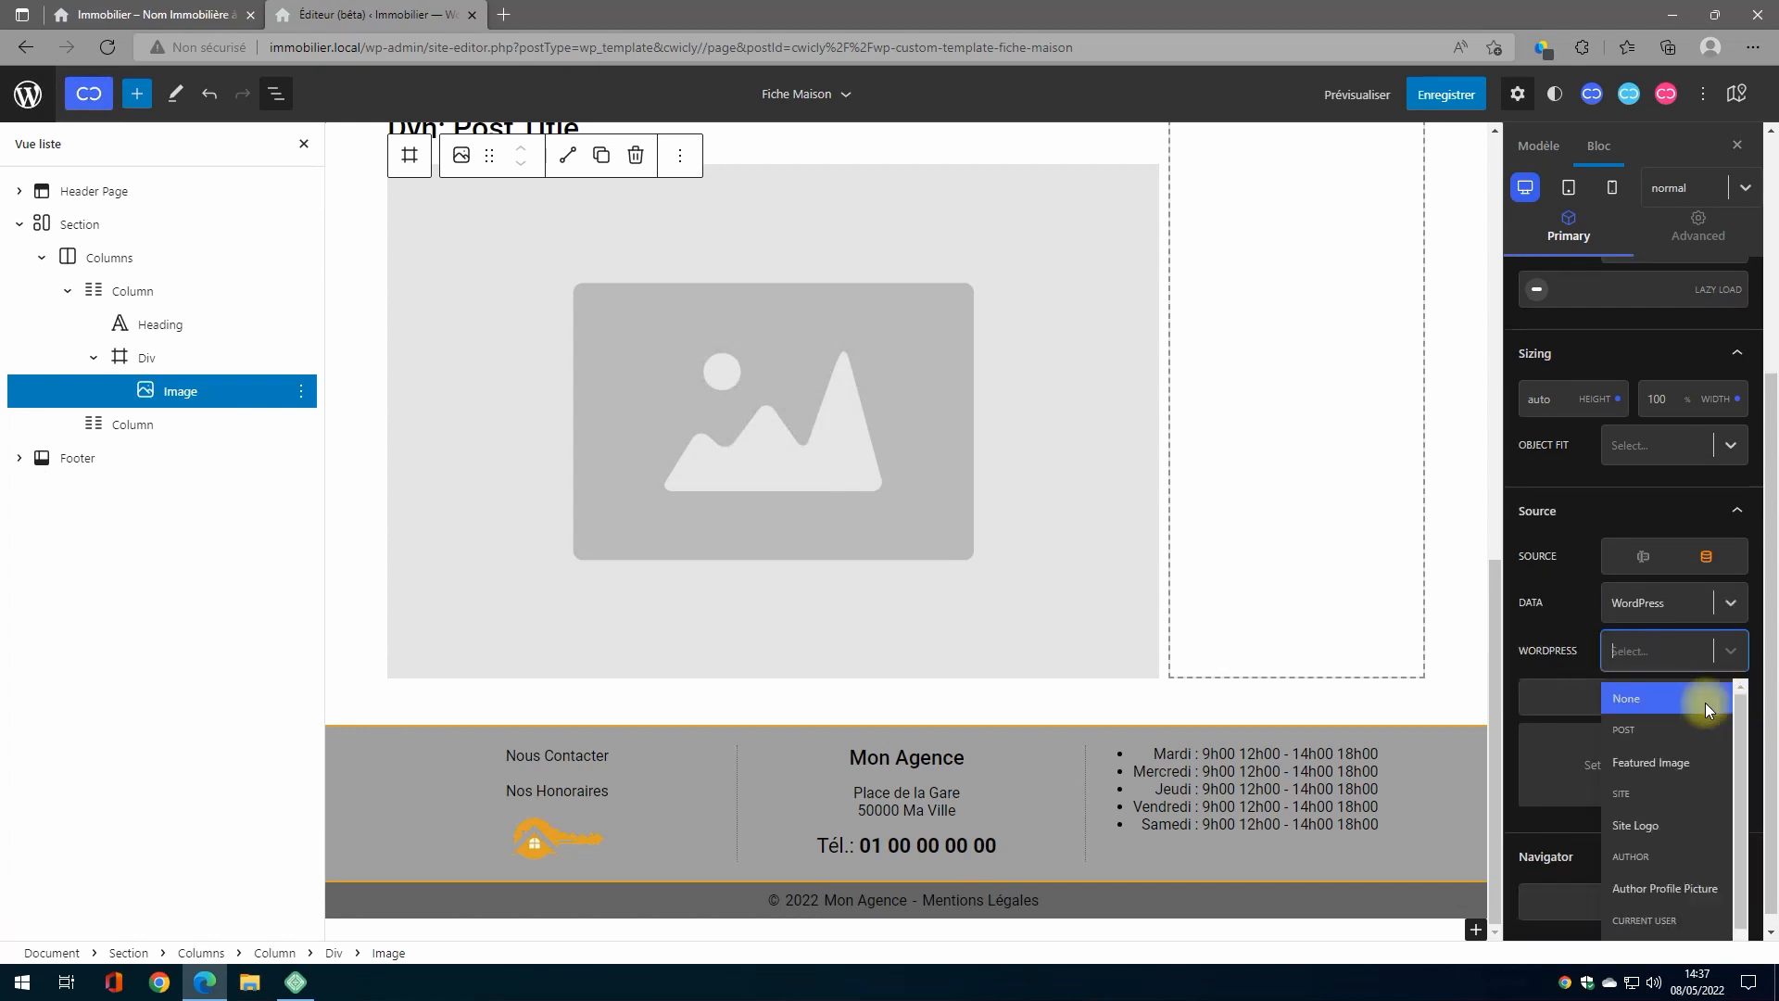
left_click(1663, 754)
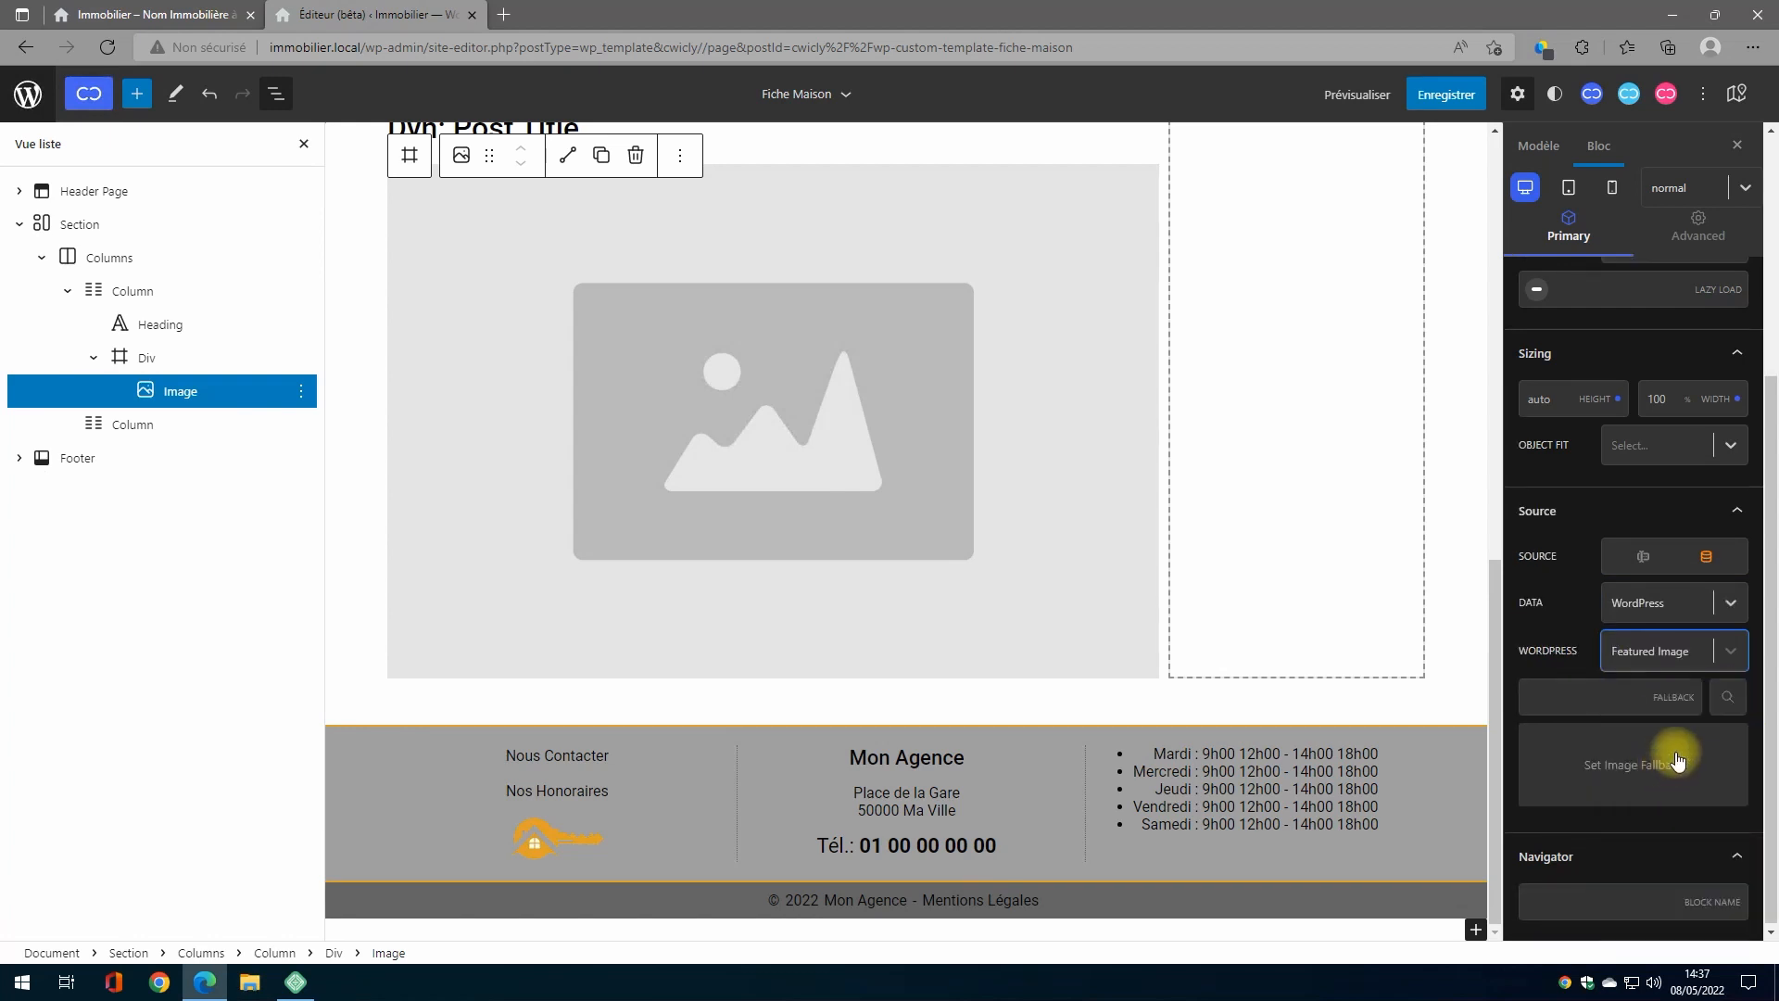
Step: Set the image's height to 400 px and its width to auto
double_click(1540, 399)
type("400")
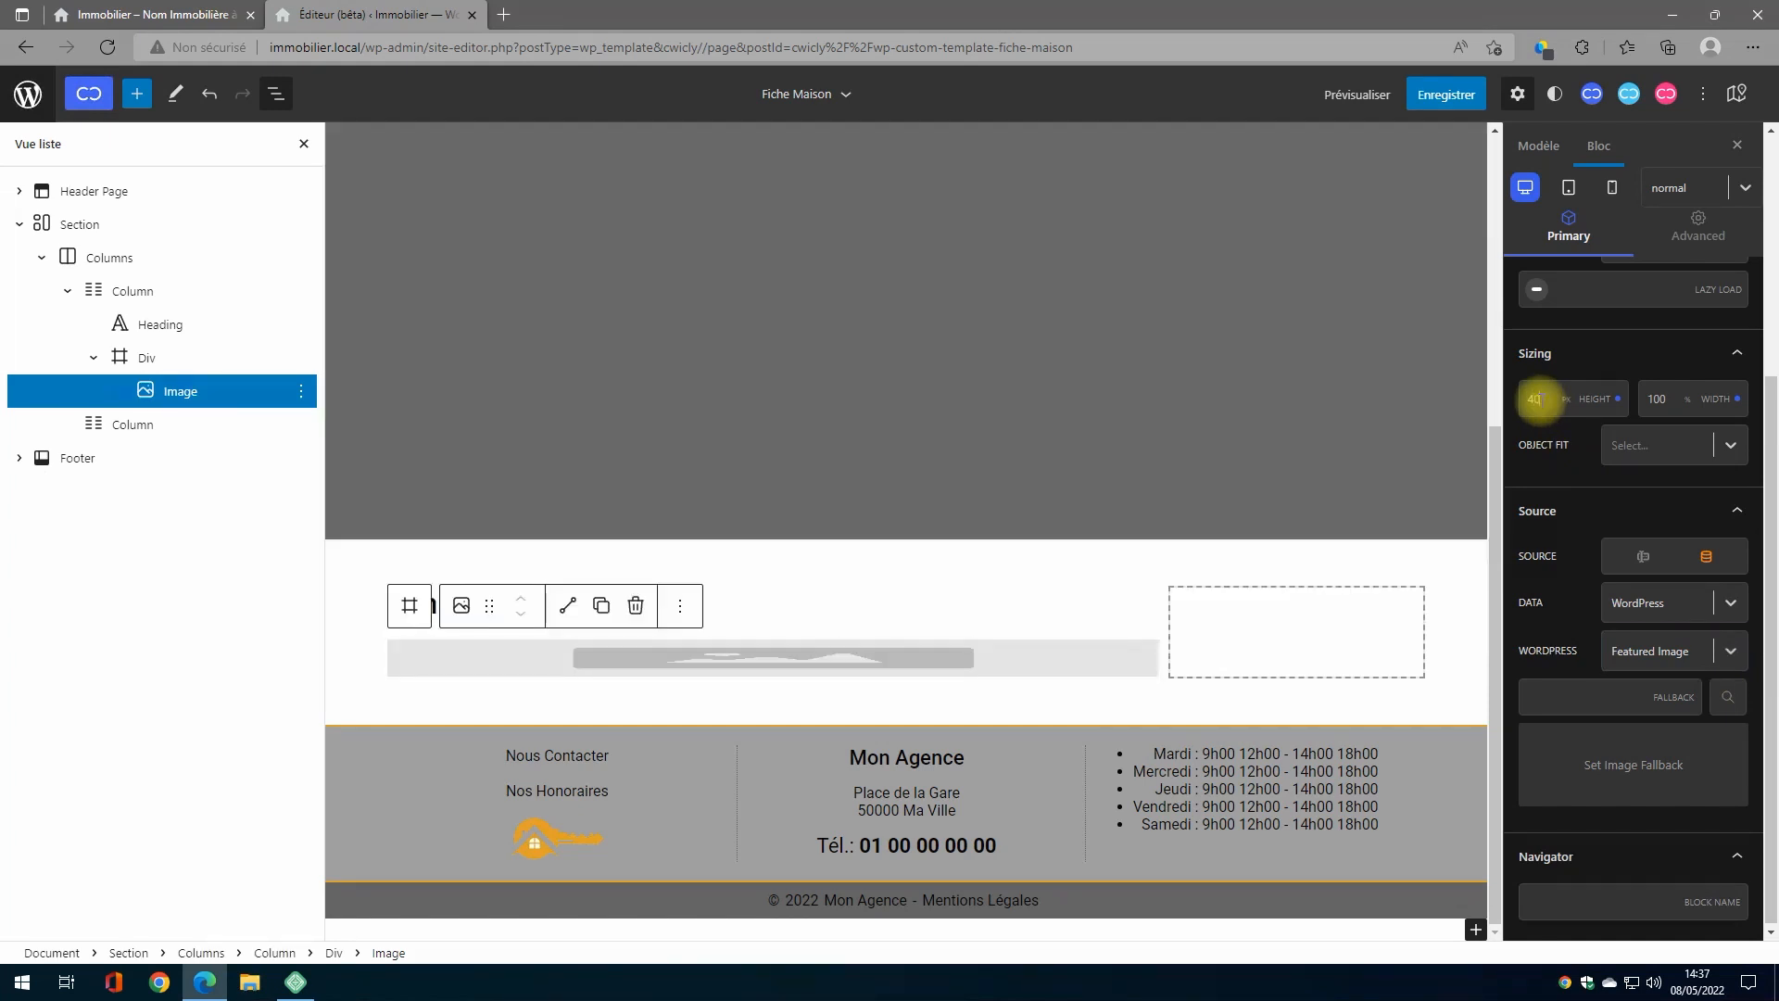
double_click(1654, 399)
type("auto")
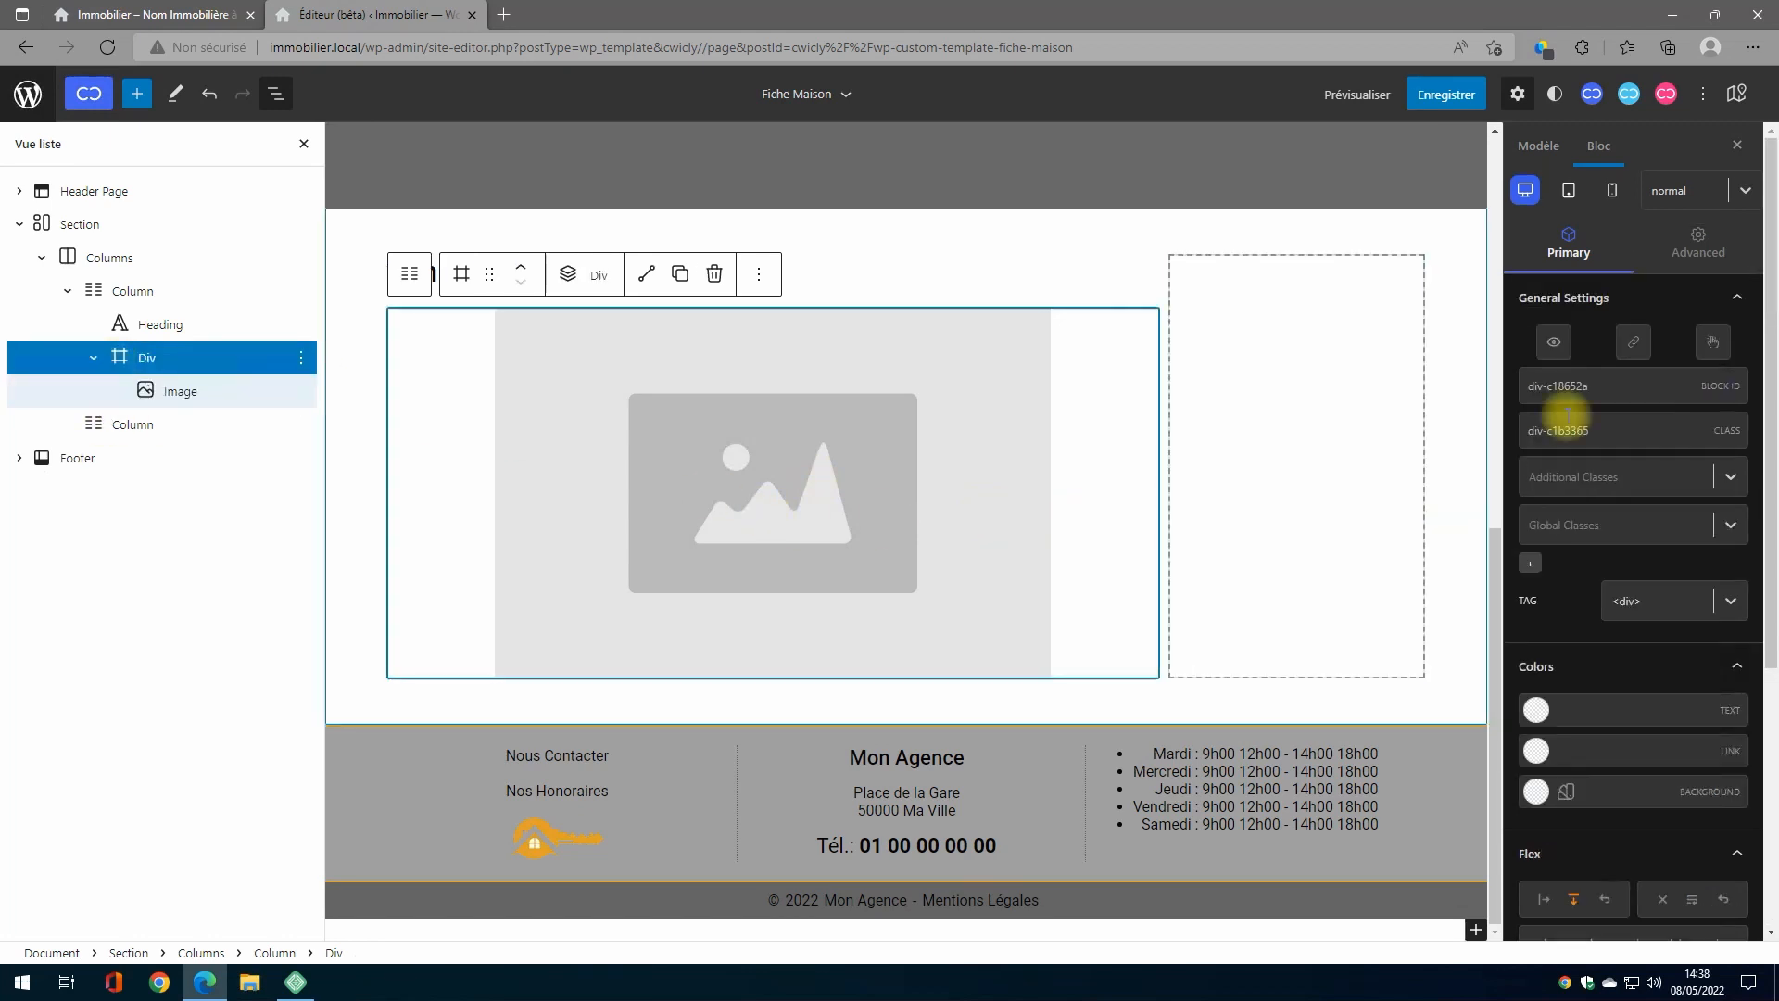
Step: Give the Div around the image 20 px padding on all sides and a 20 px bottom margin
left_click(1698, 243)
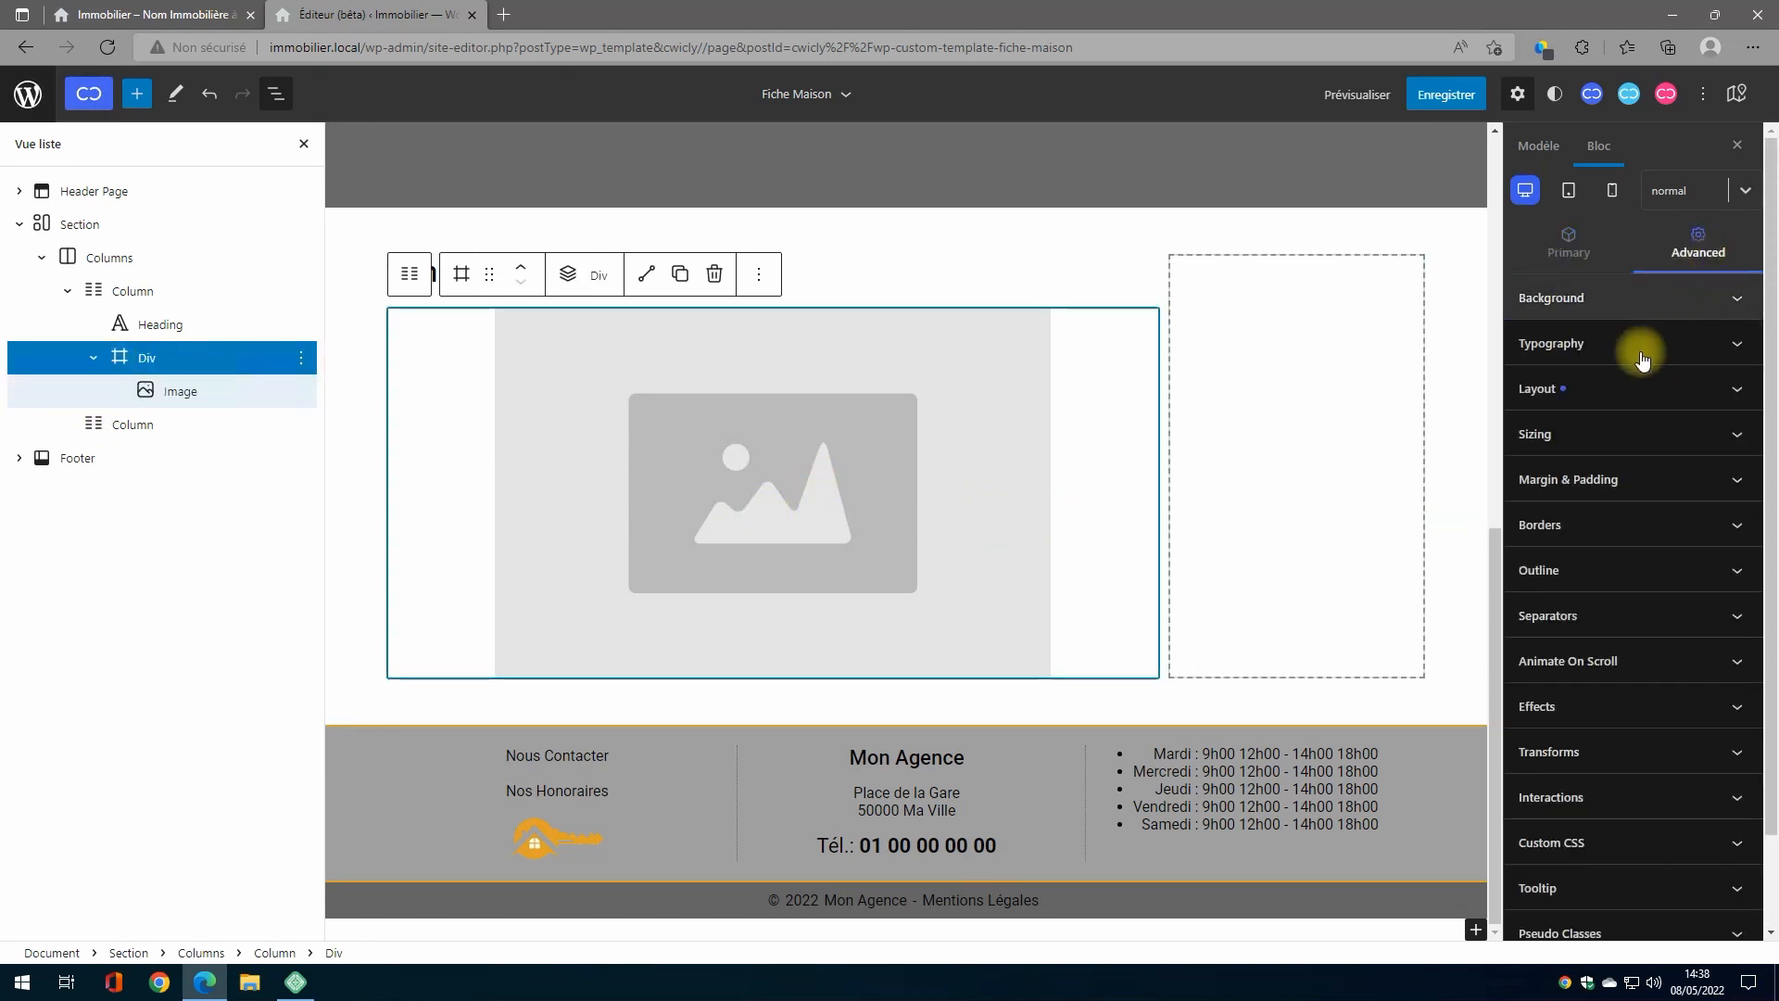
left_click(1659, 479)
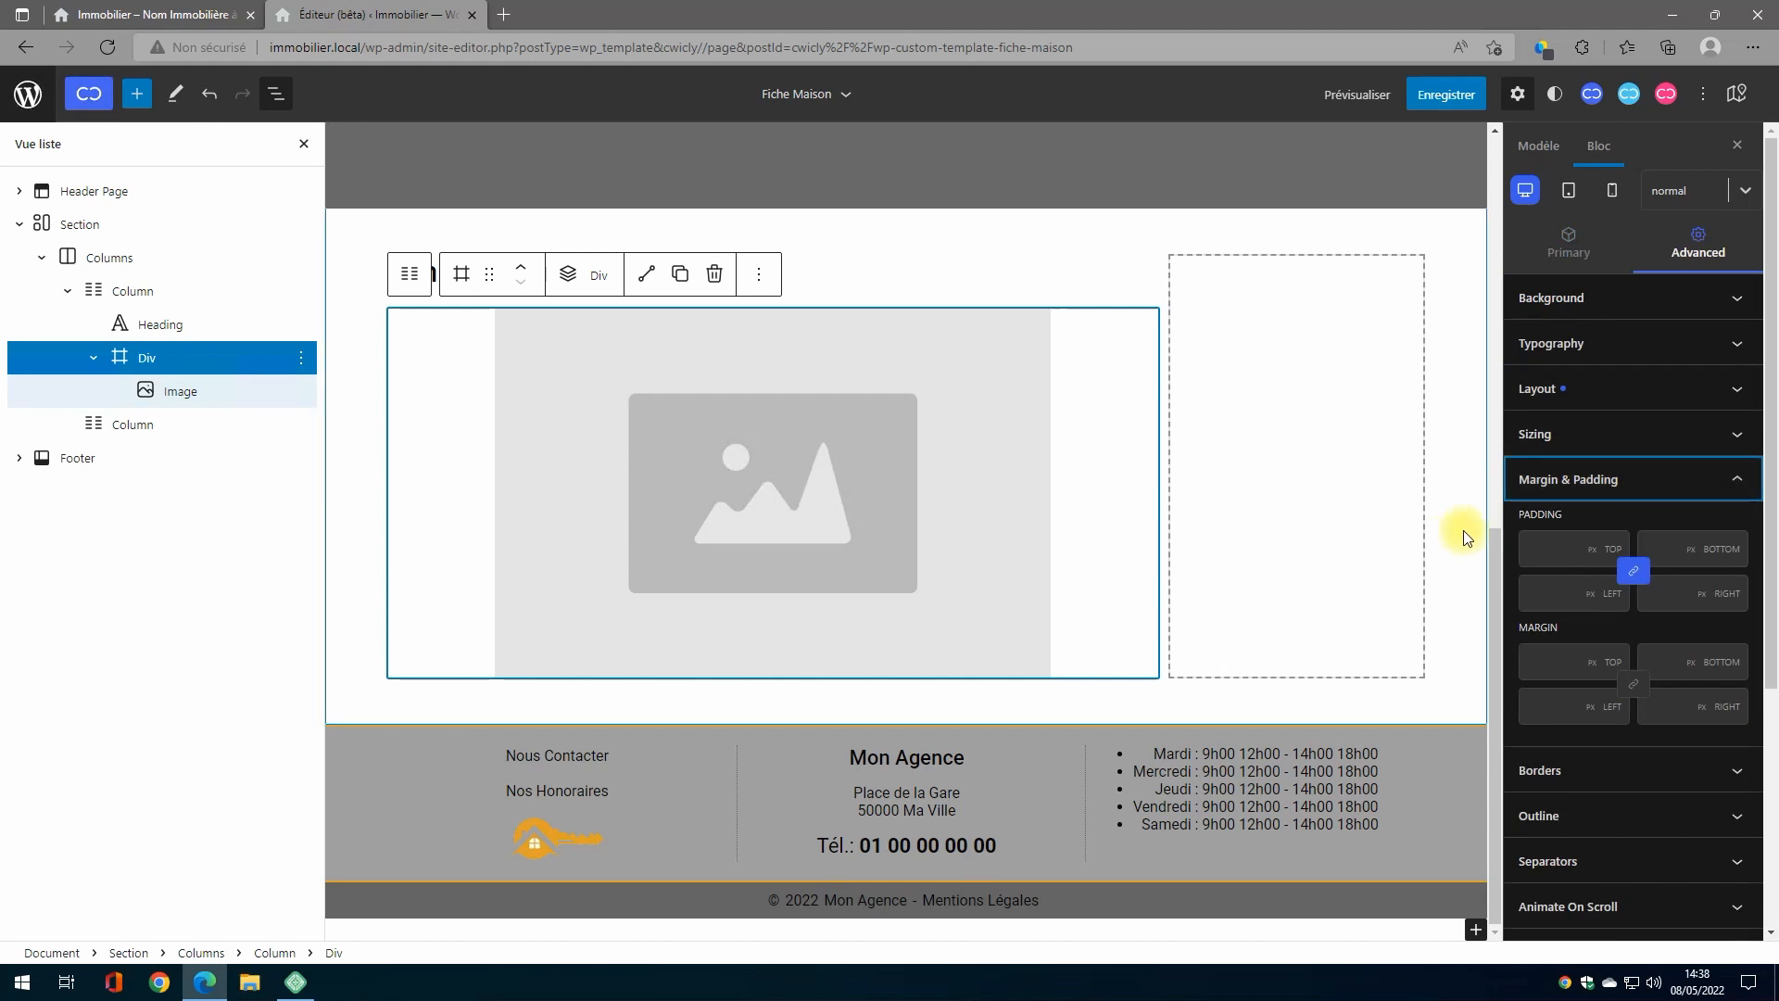
left_click(1564, 549)
type("20")
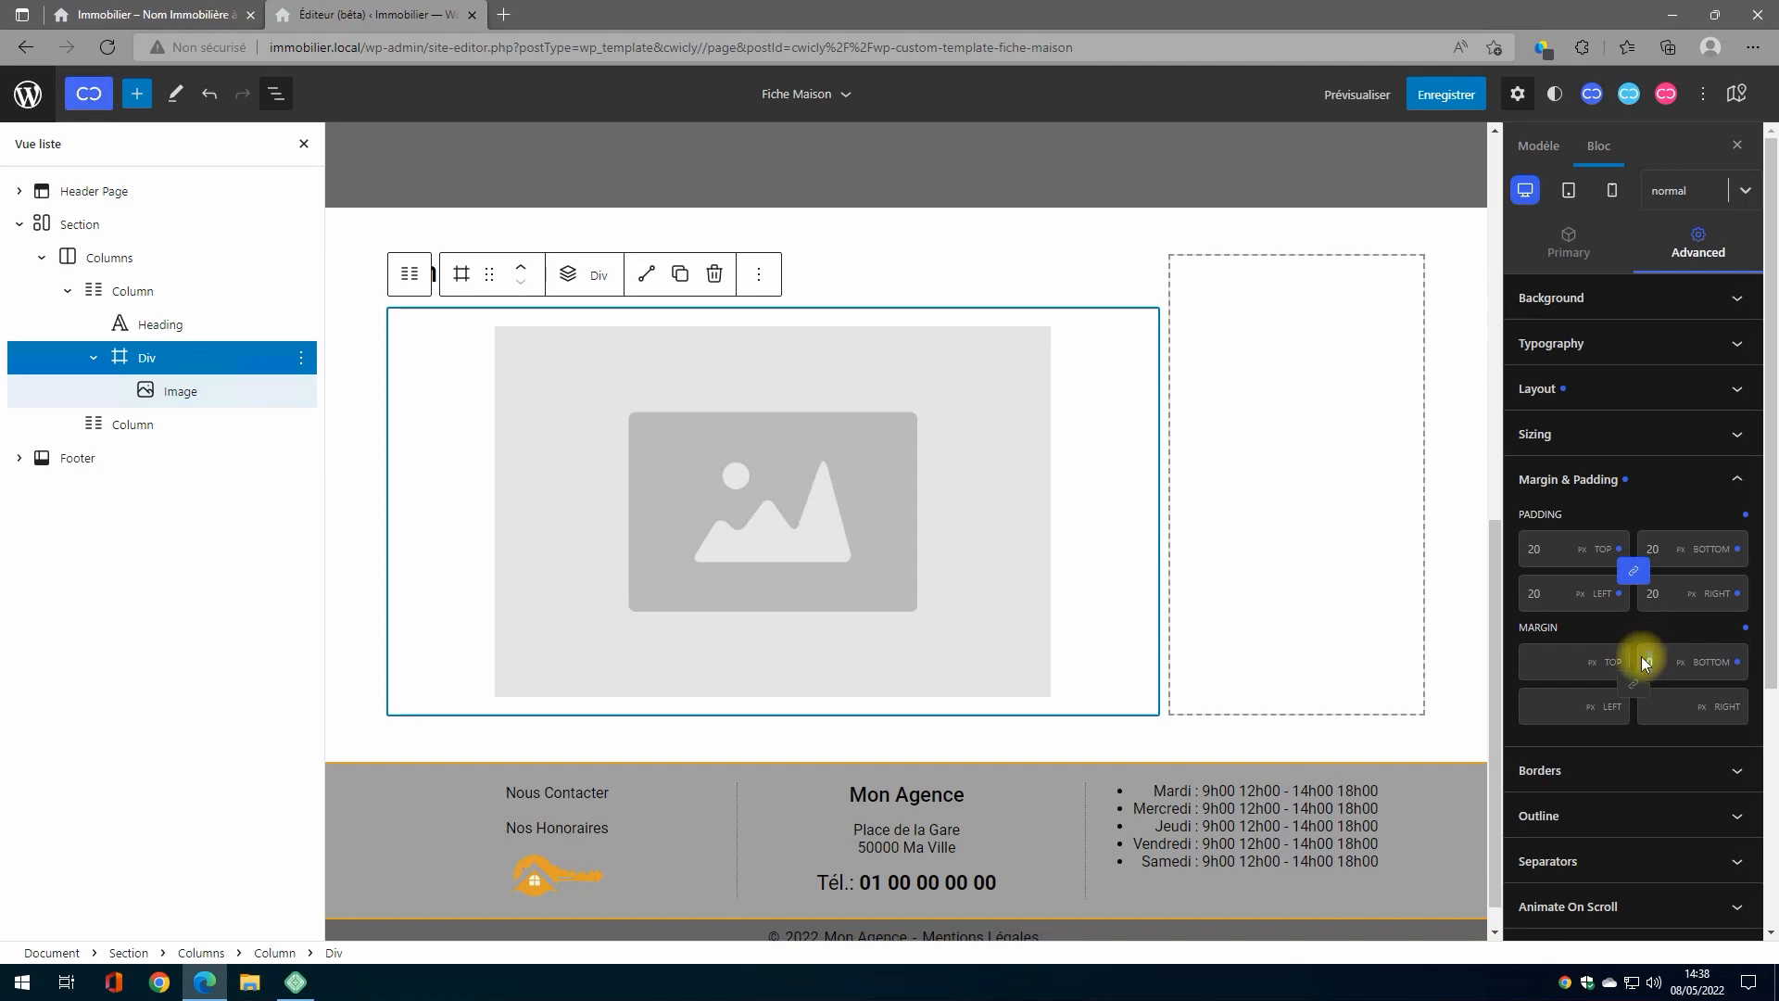
type("20")
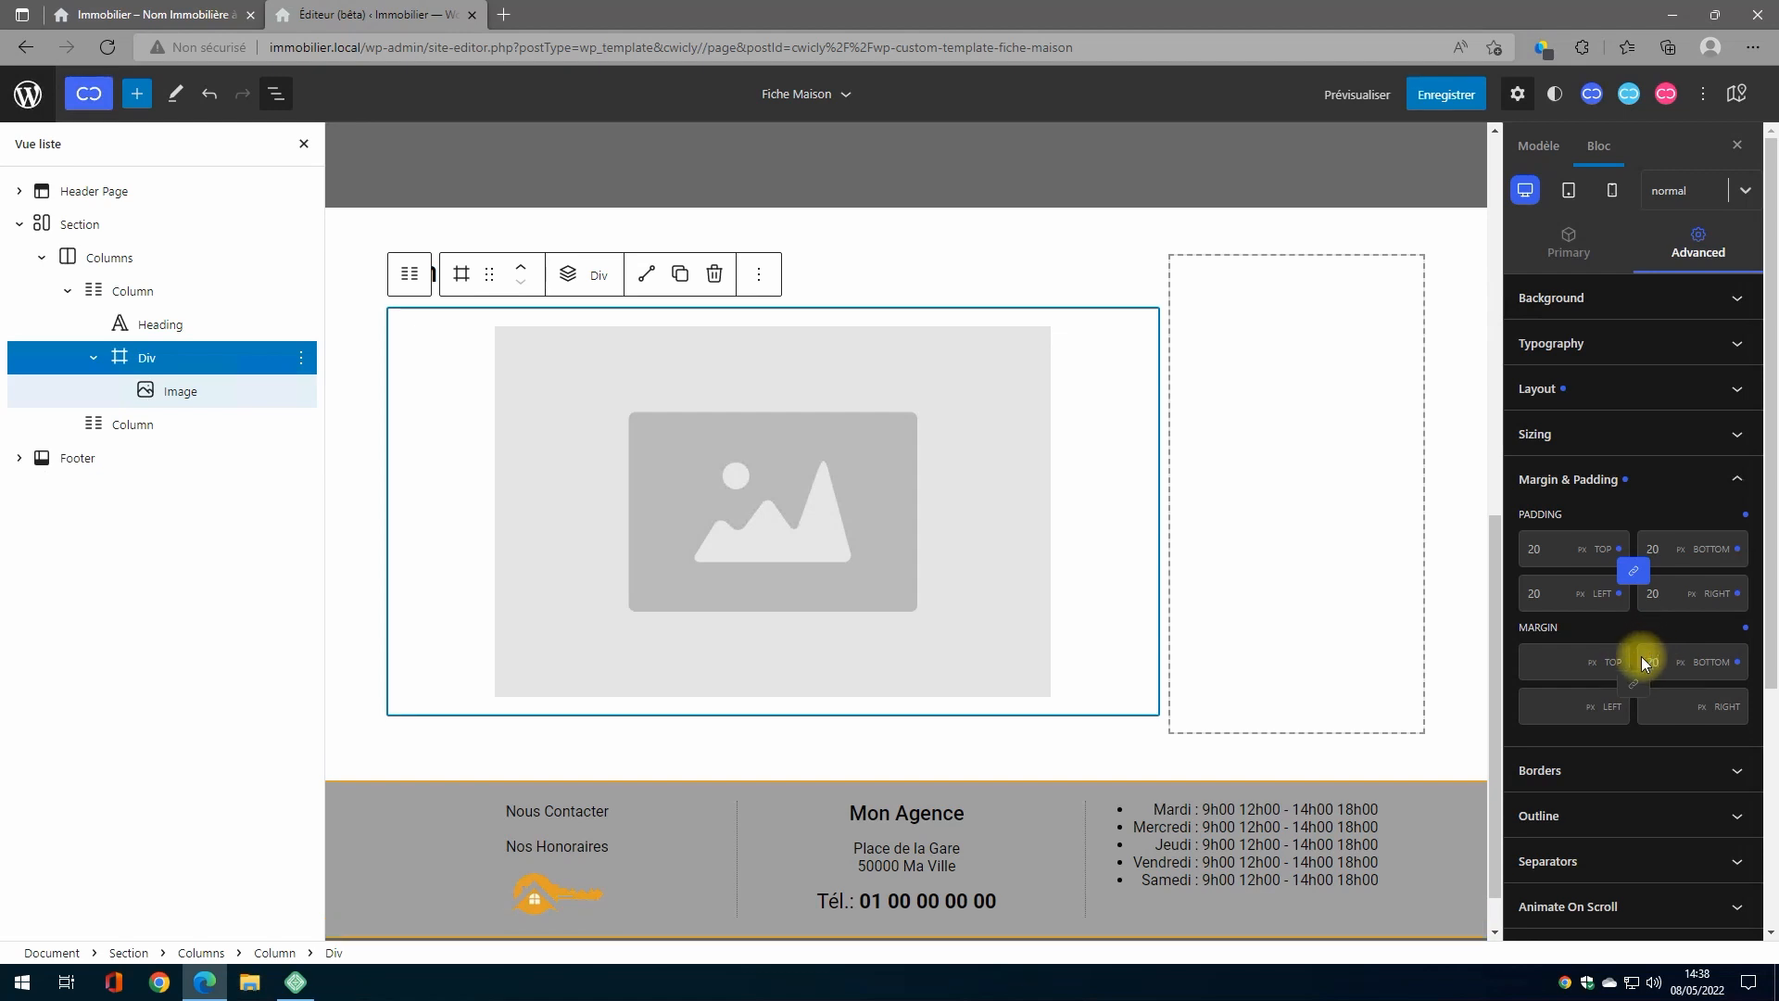
Step: Insert a second Heading block in the wide column, below the image Div
left_click(131, 291)
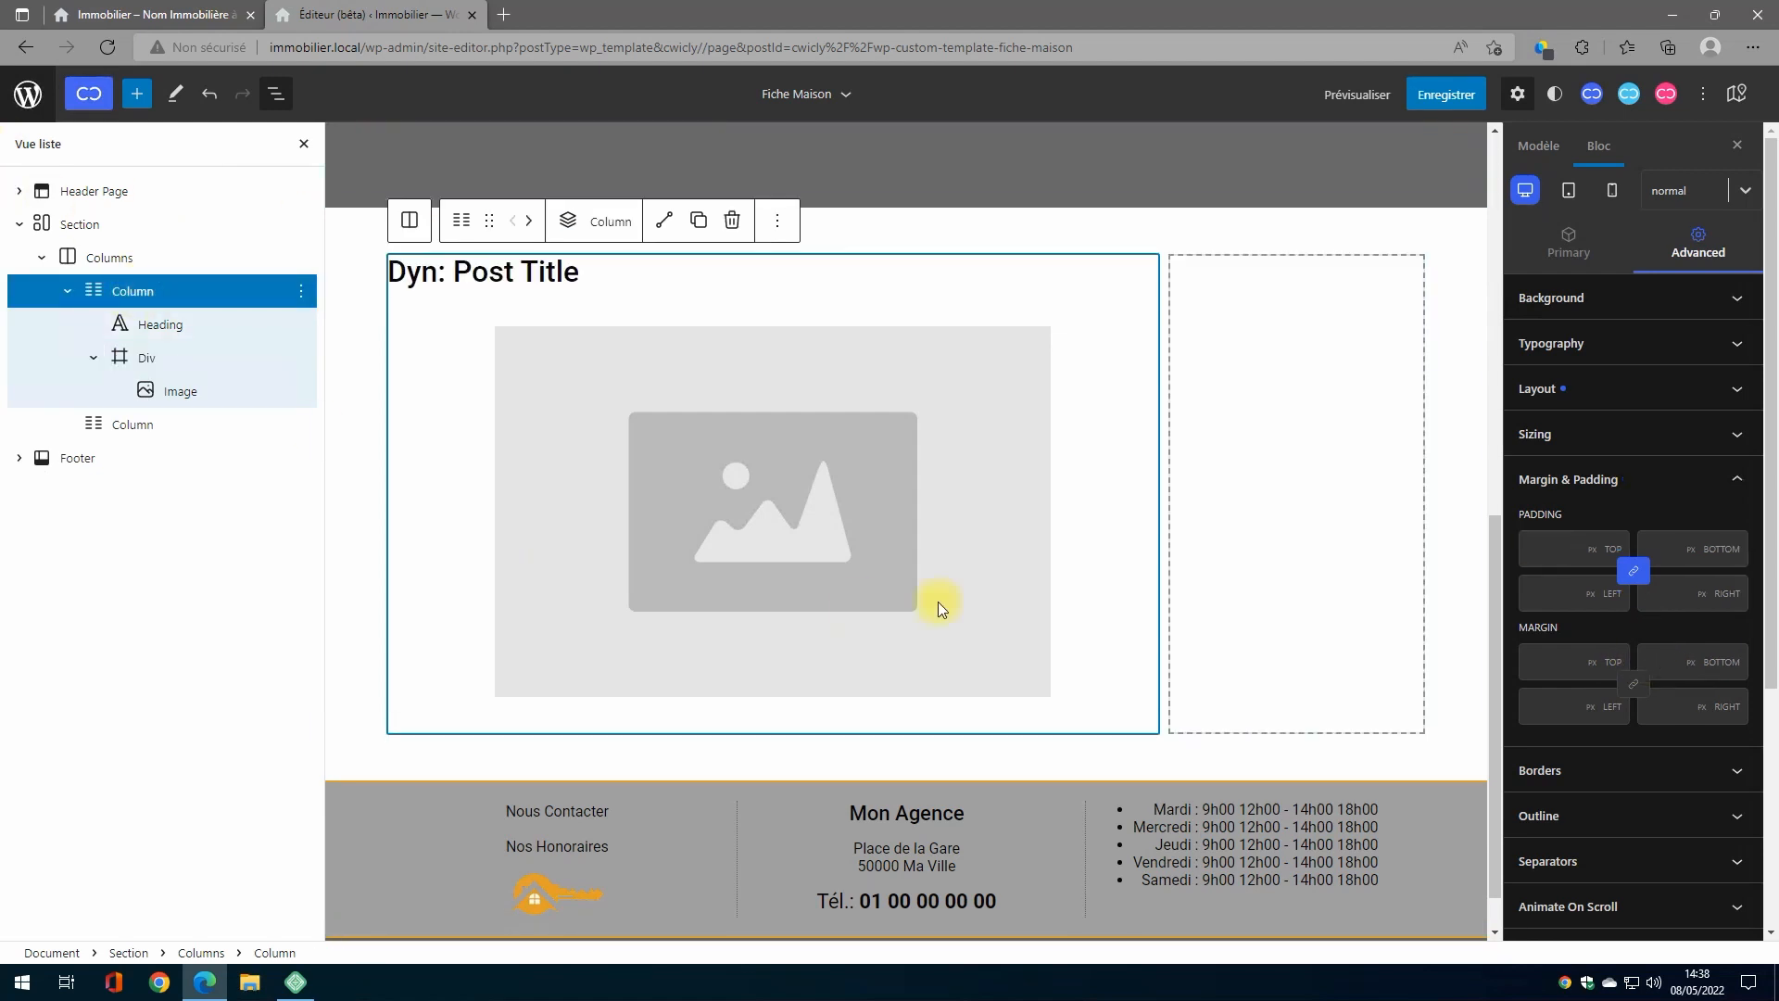
scroll(960, 508, "down", 1)
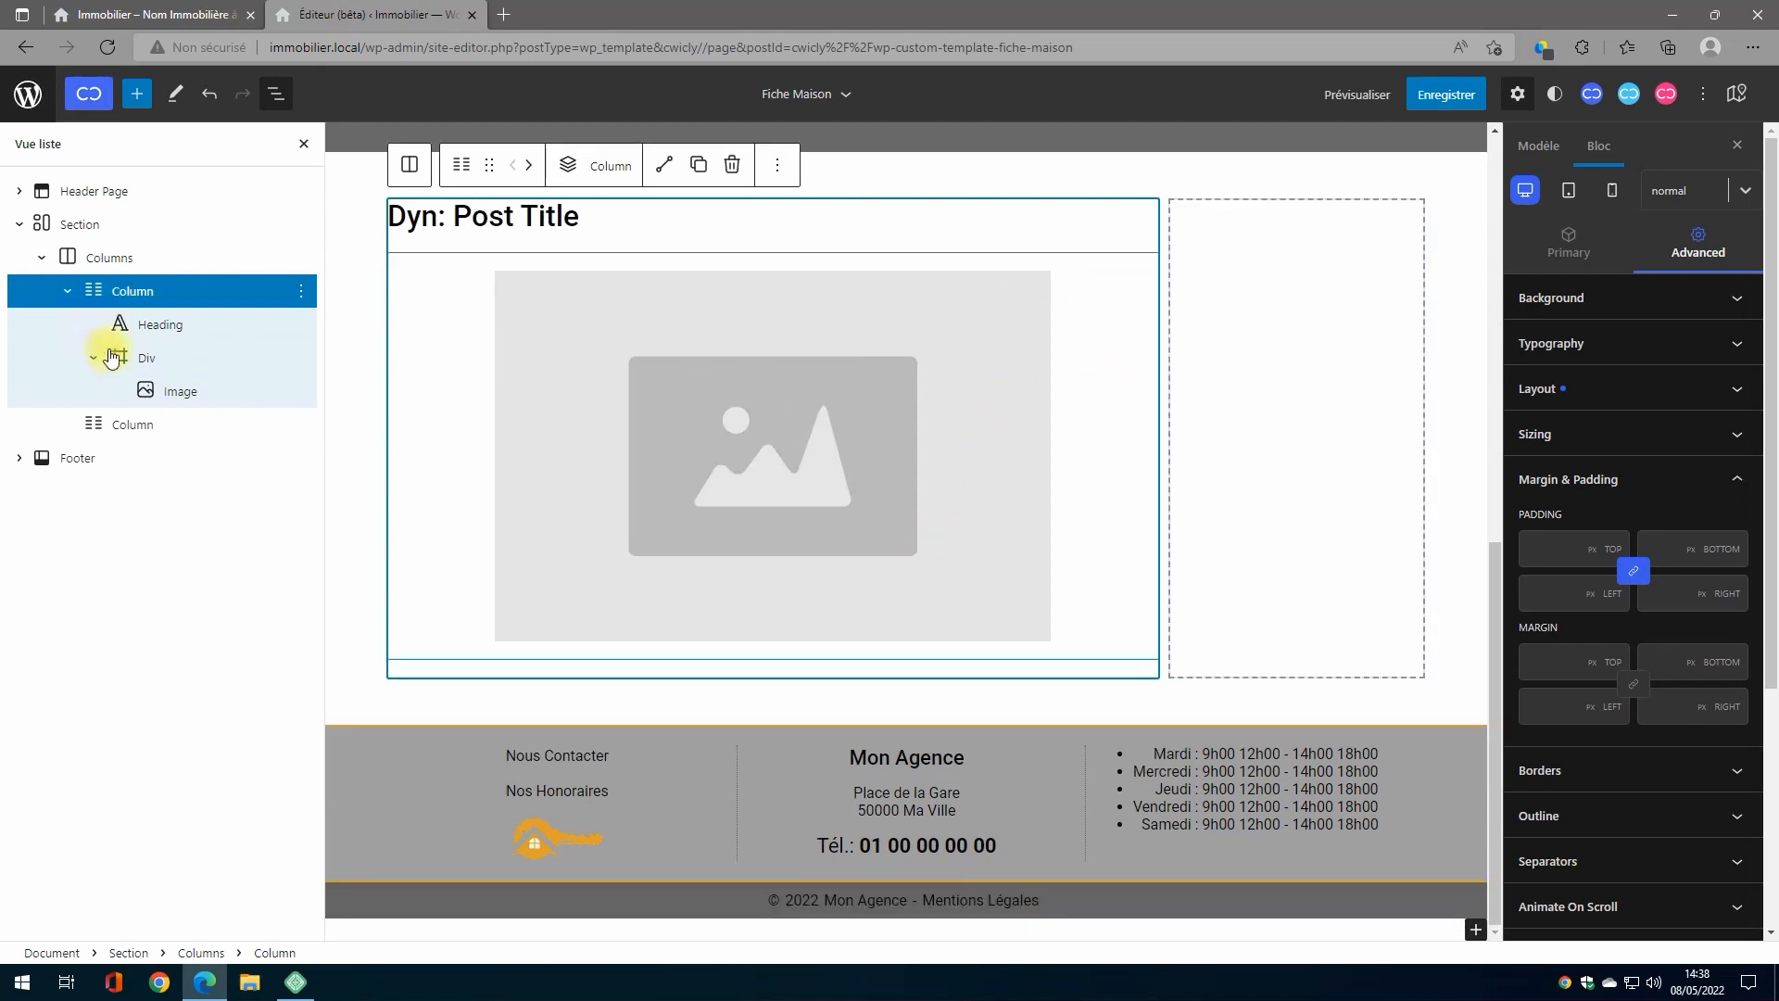
left_click(568, 165)
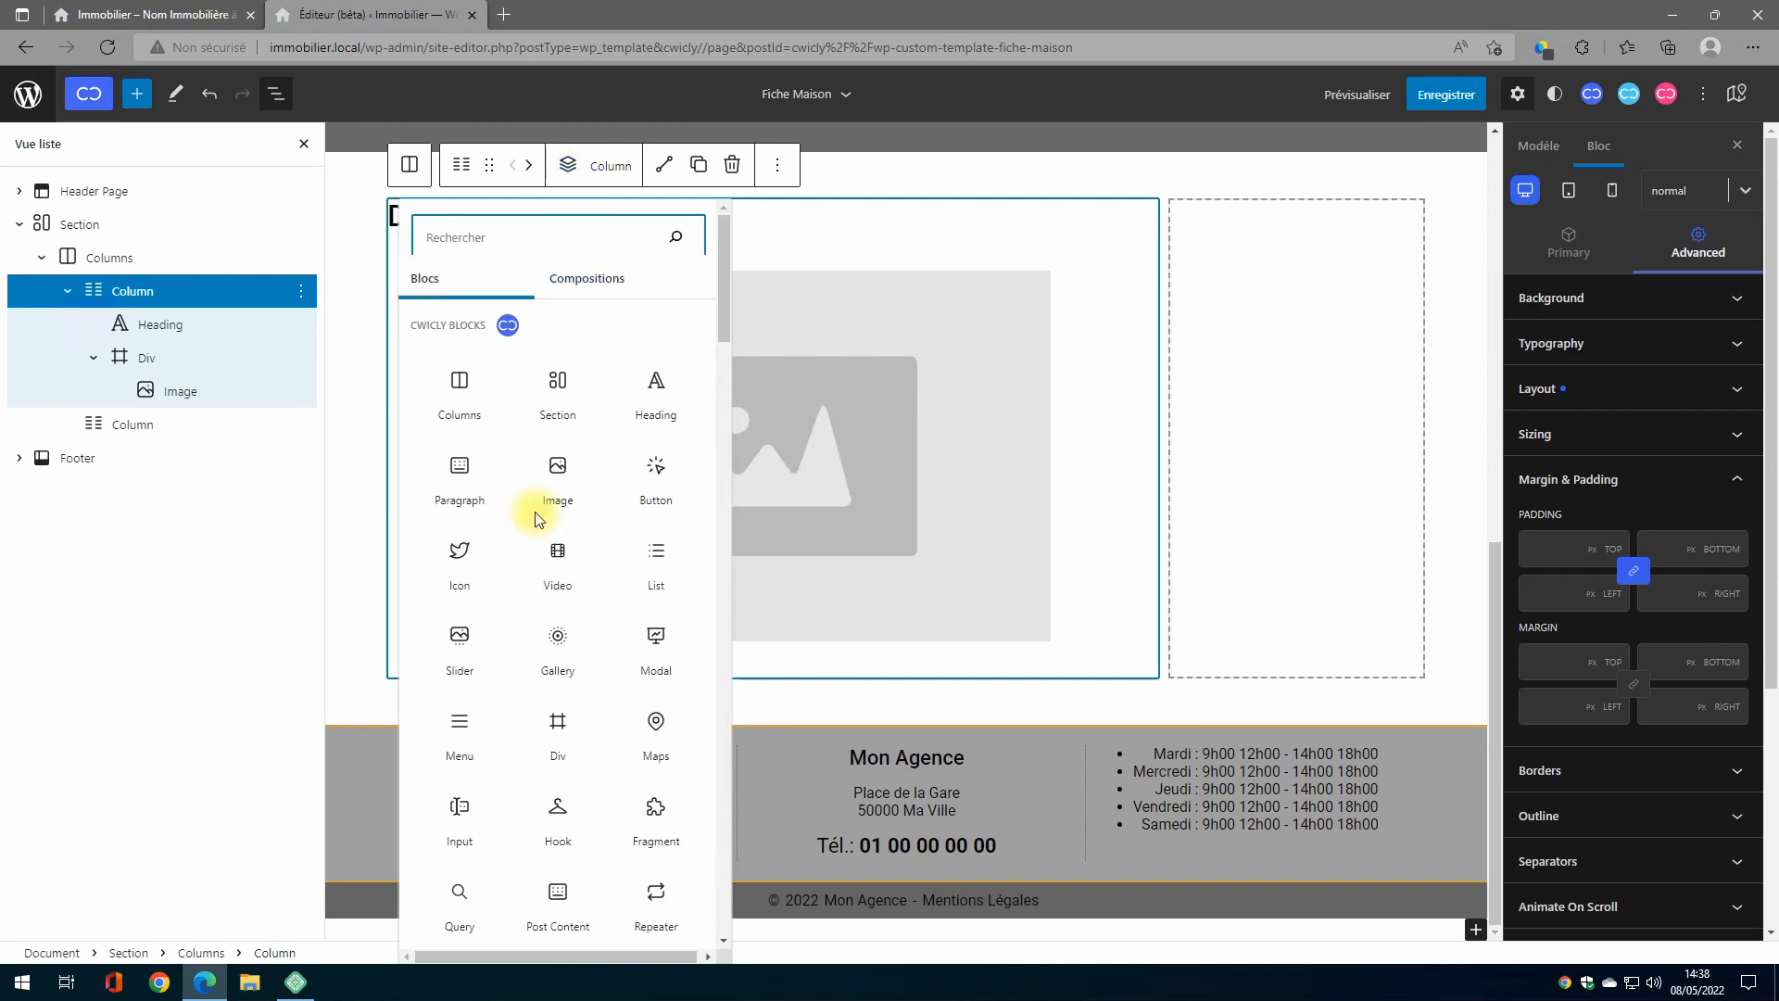
left_click(654, 393)
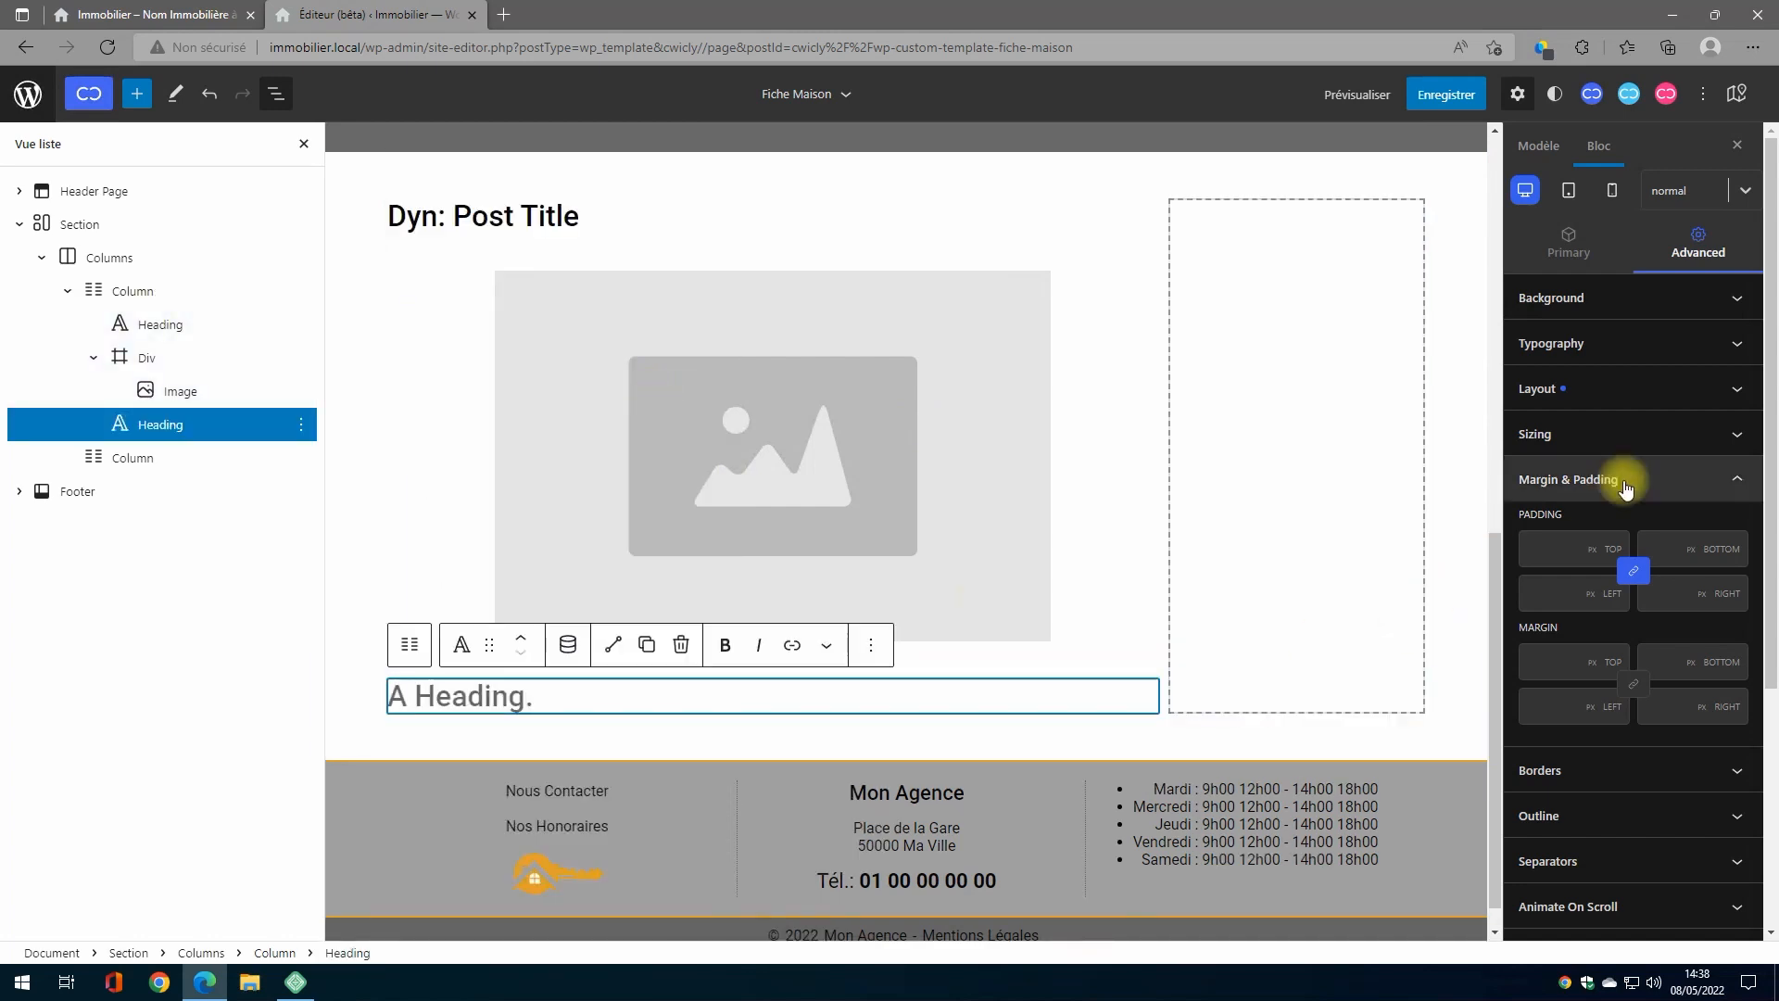
Step: Set the second heading's tag to H2 and its font size to 18 px
left_click(1571, 245)
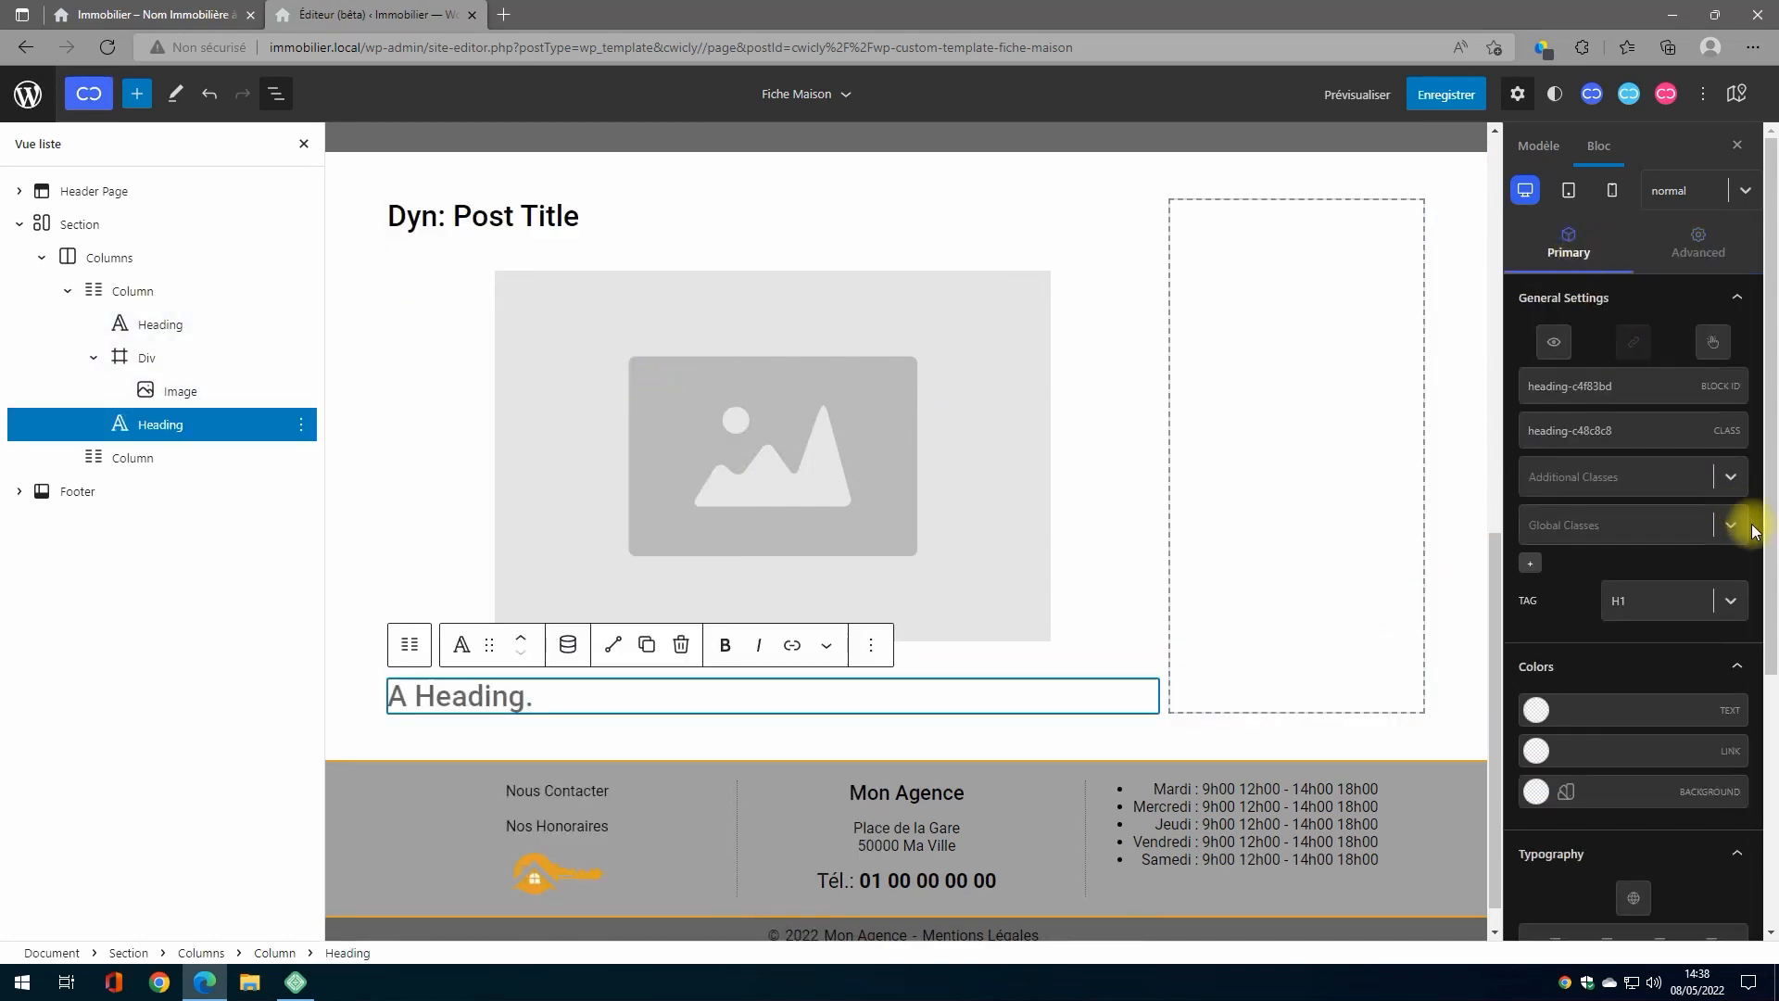
left_click(1728, 608)
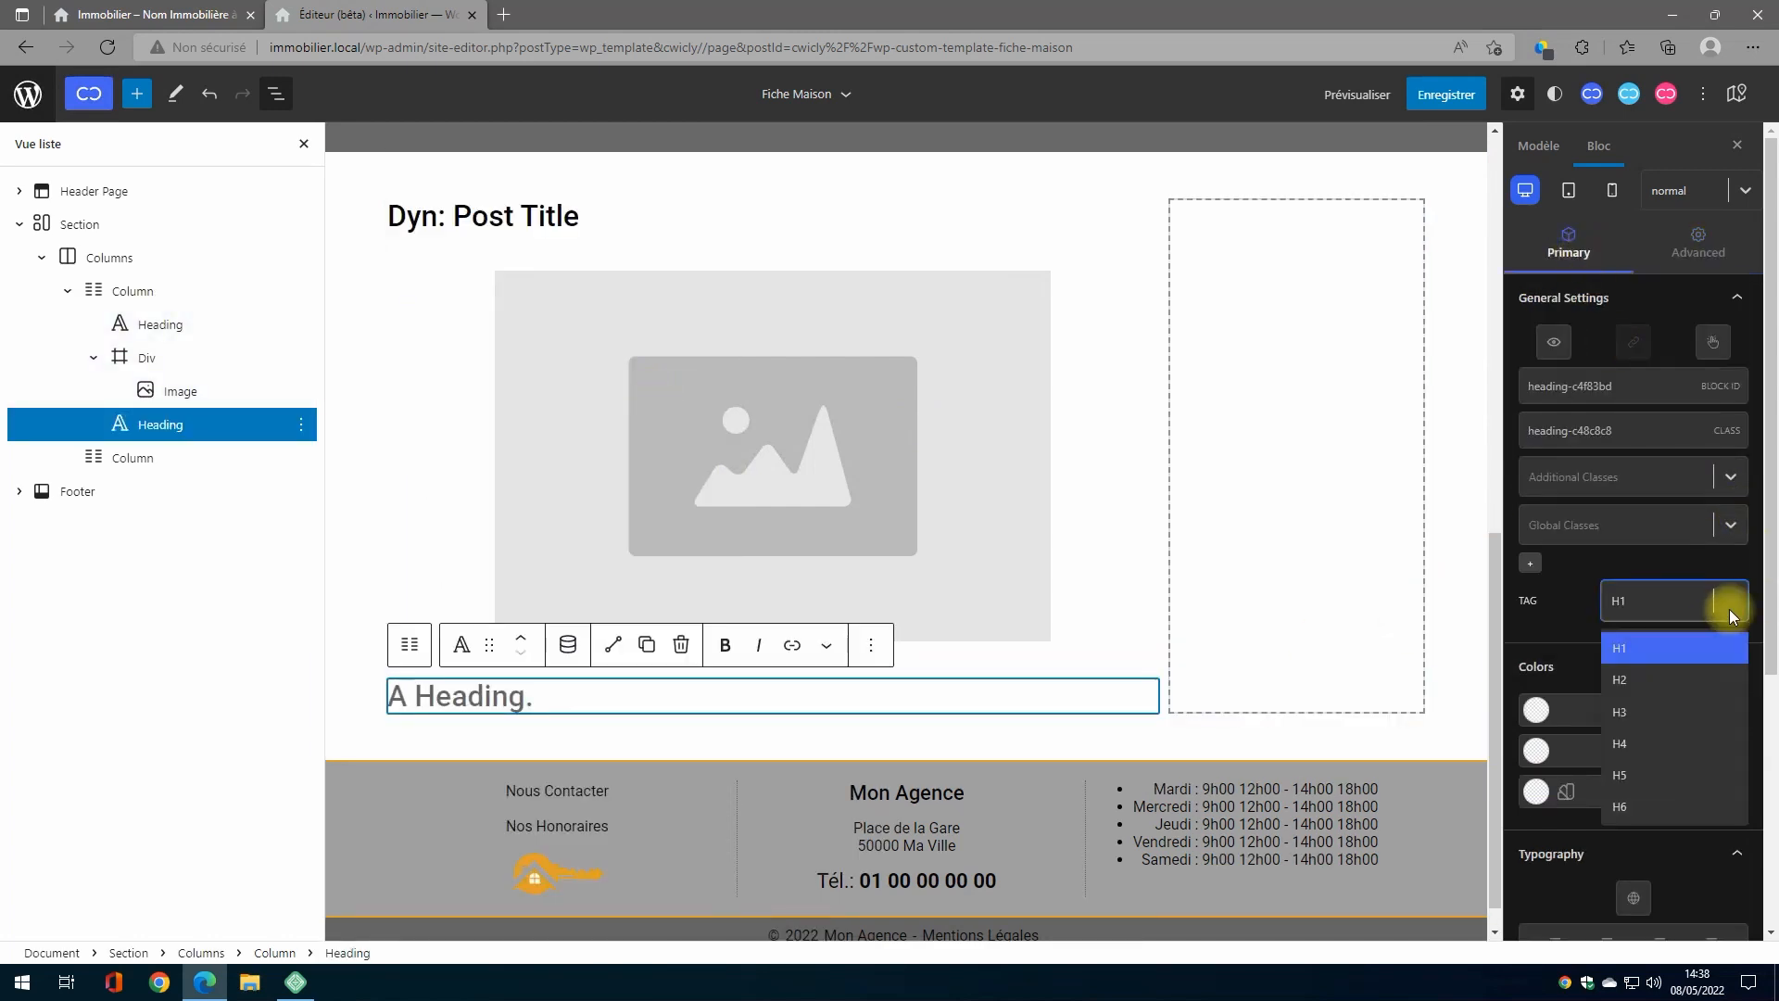
left_click(1664, 683)
scroll(1562, 842, "down", 3)
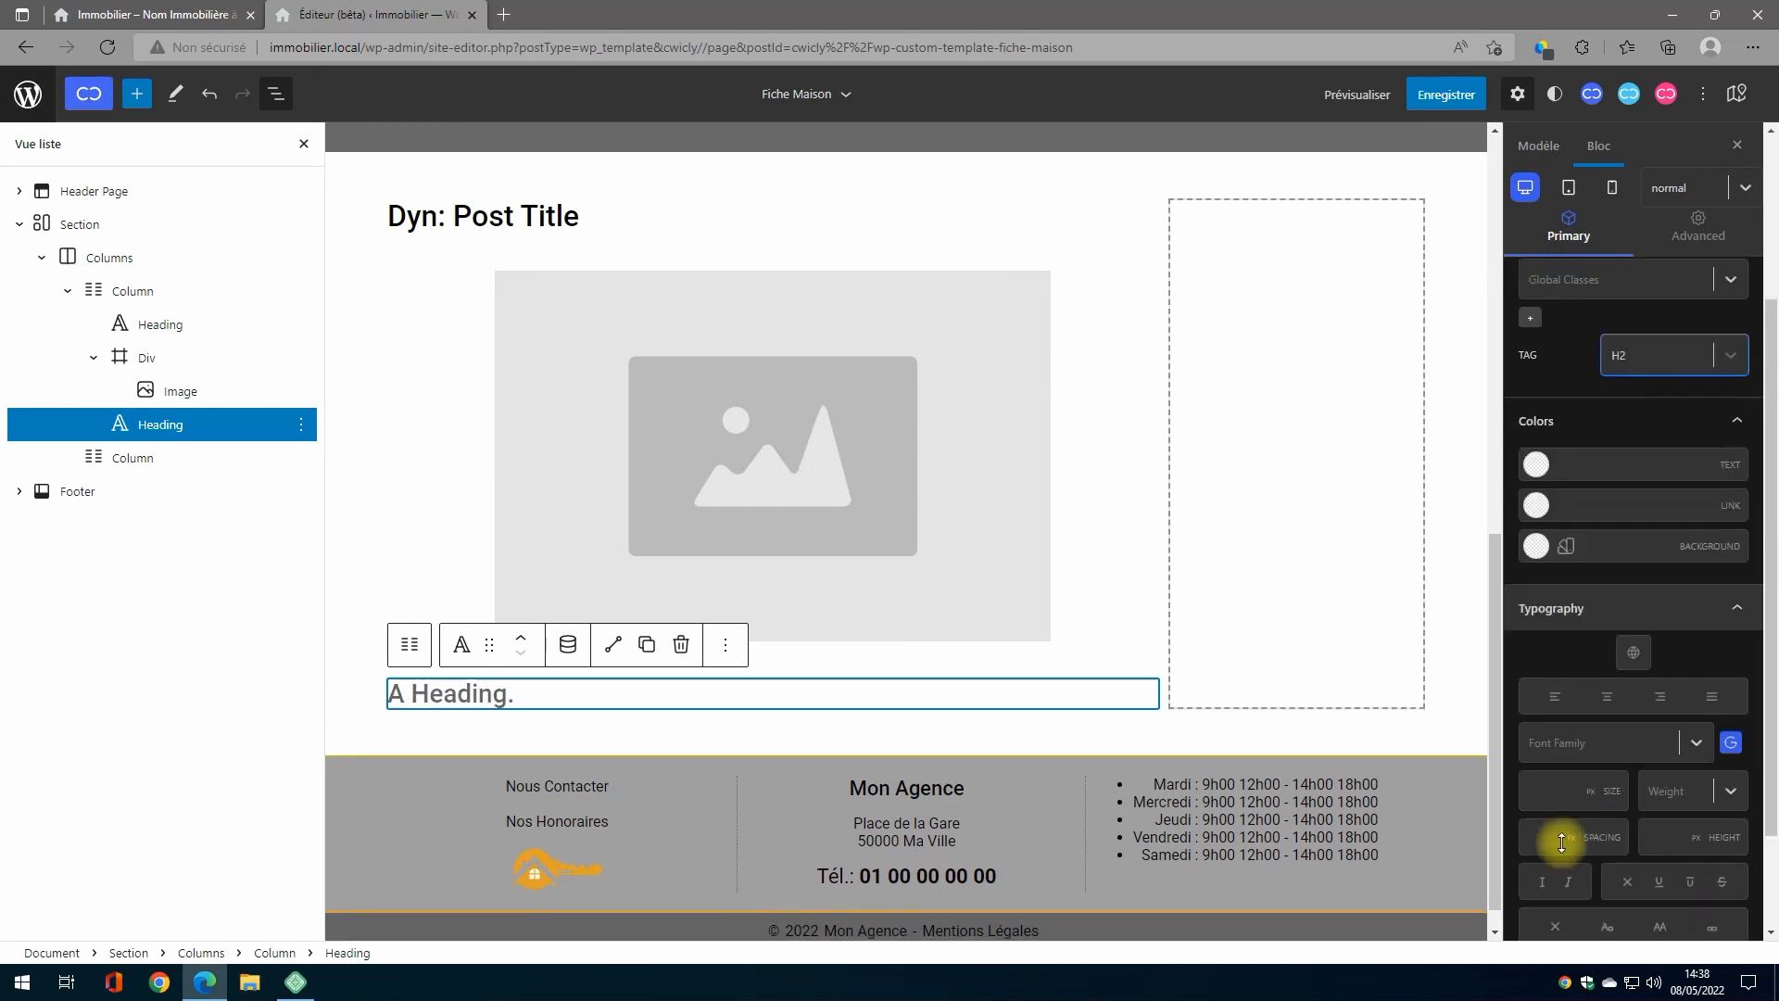
left_click(1535, 780)
type("18")
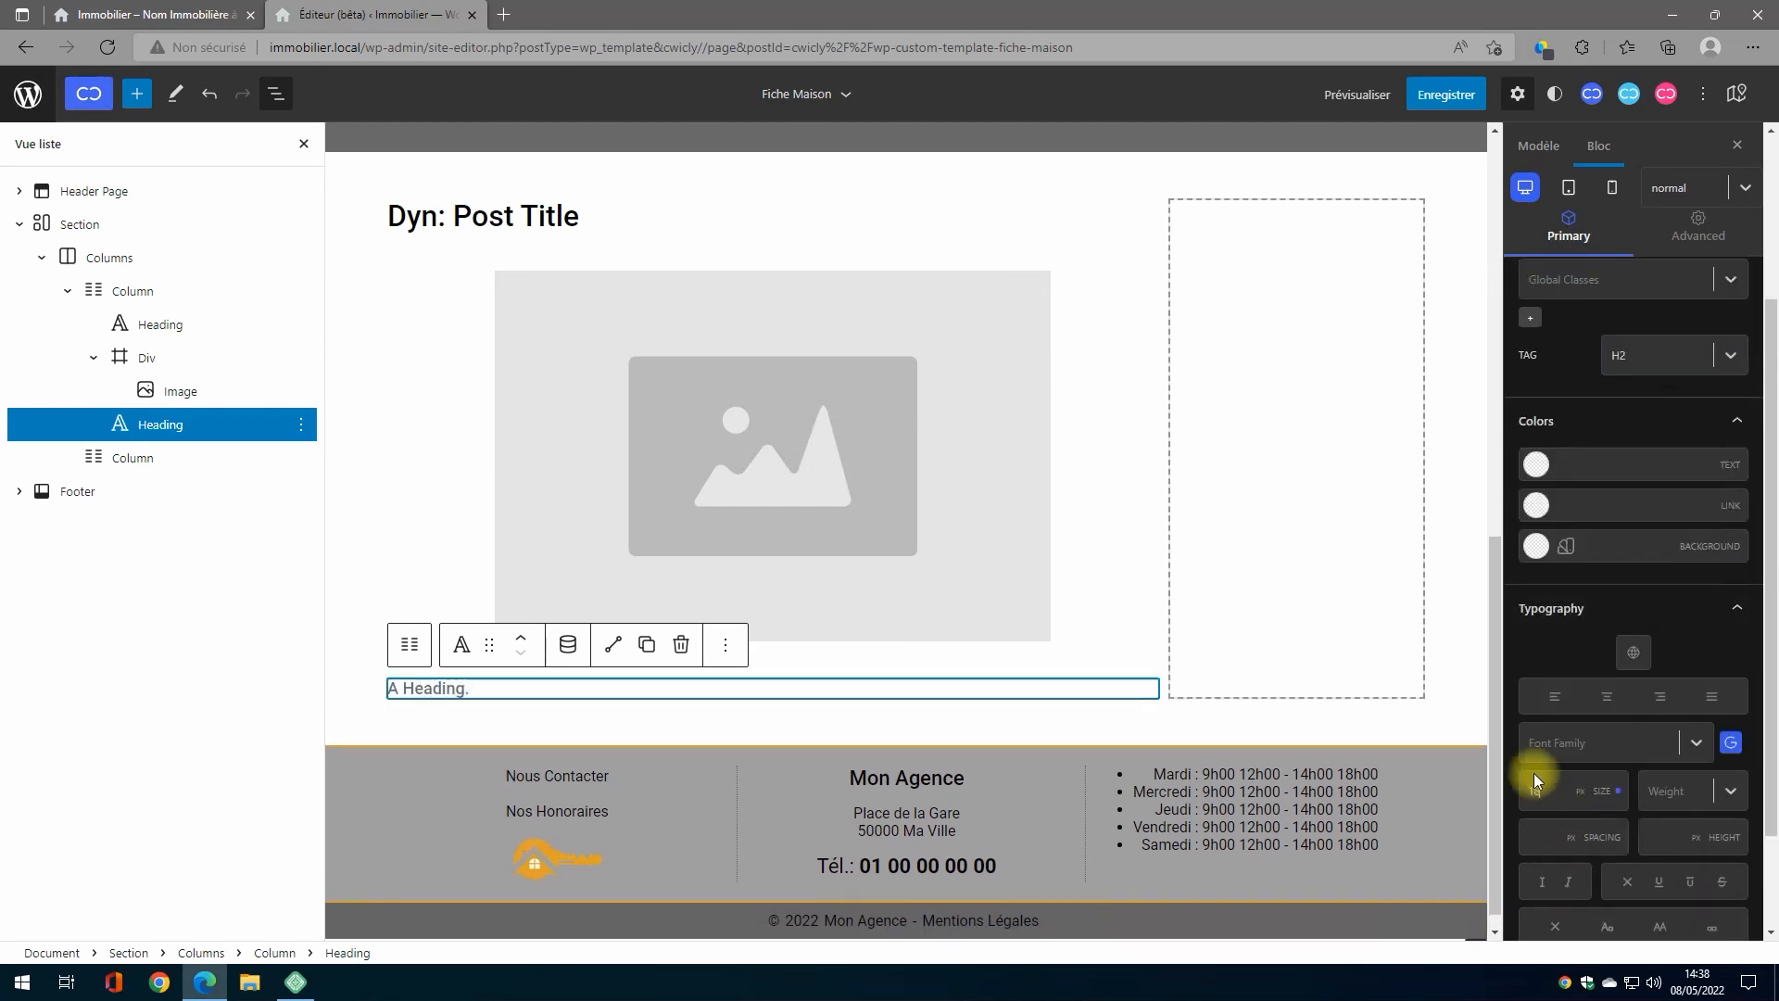
Step: Replace the second heading's text with "Galerie Photos" and centre it
left_click(426, 690)
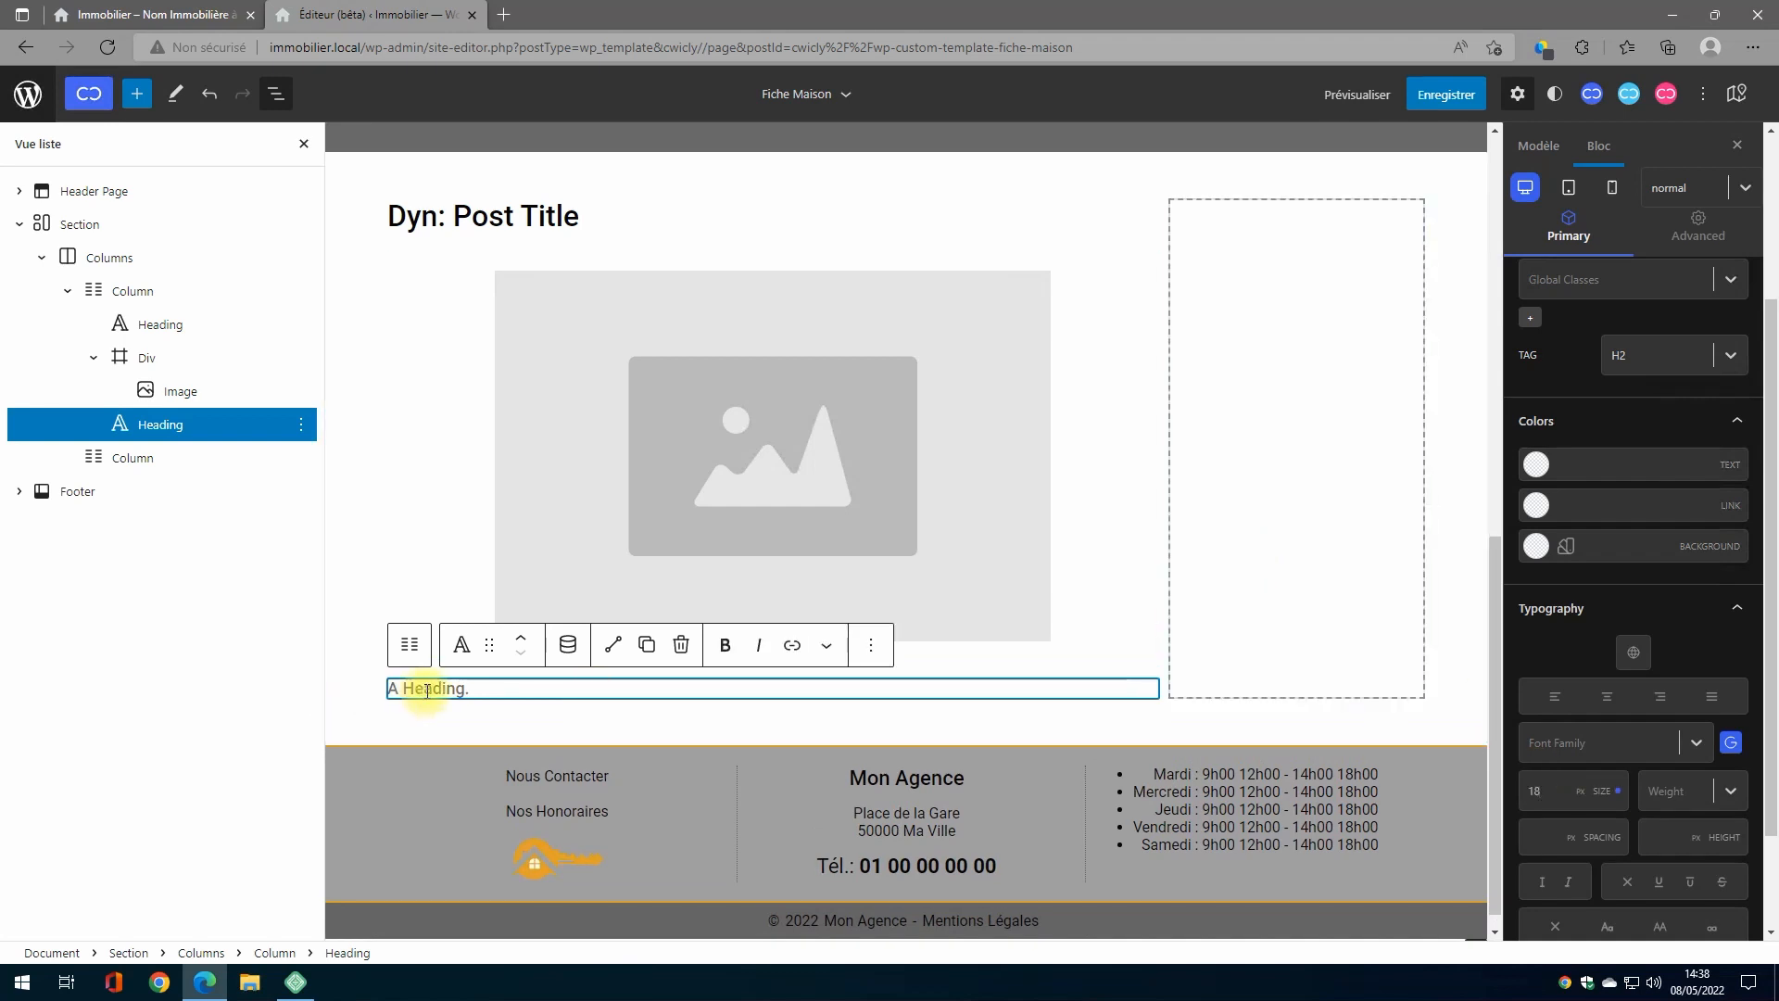
type("Galerie Photos")
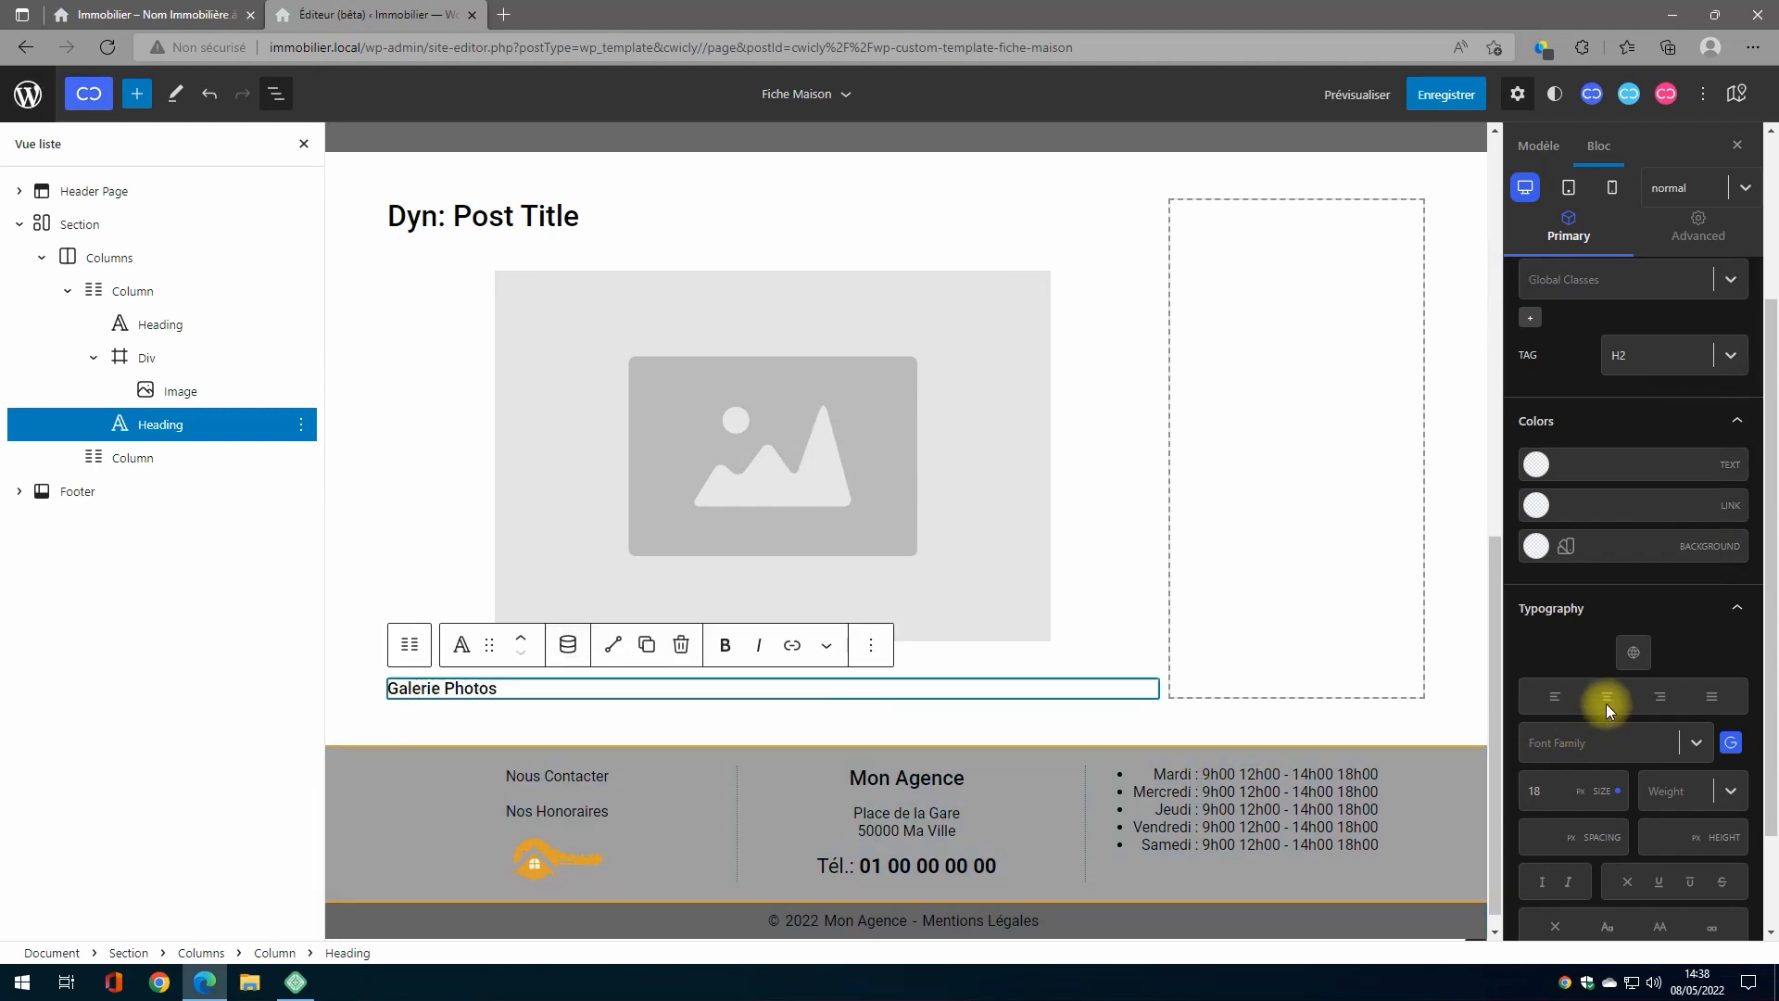
left_click(1607, 702)
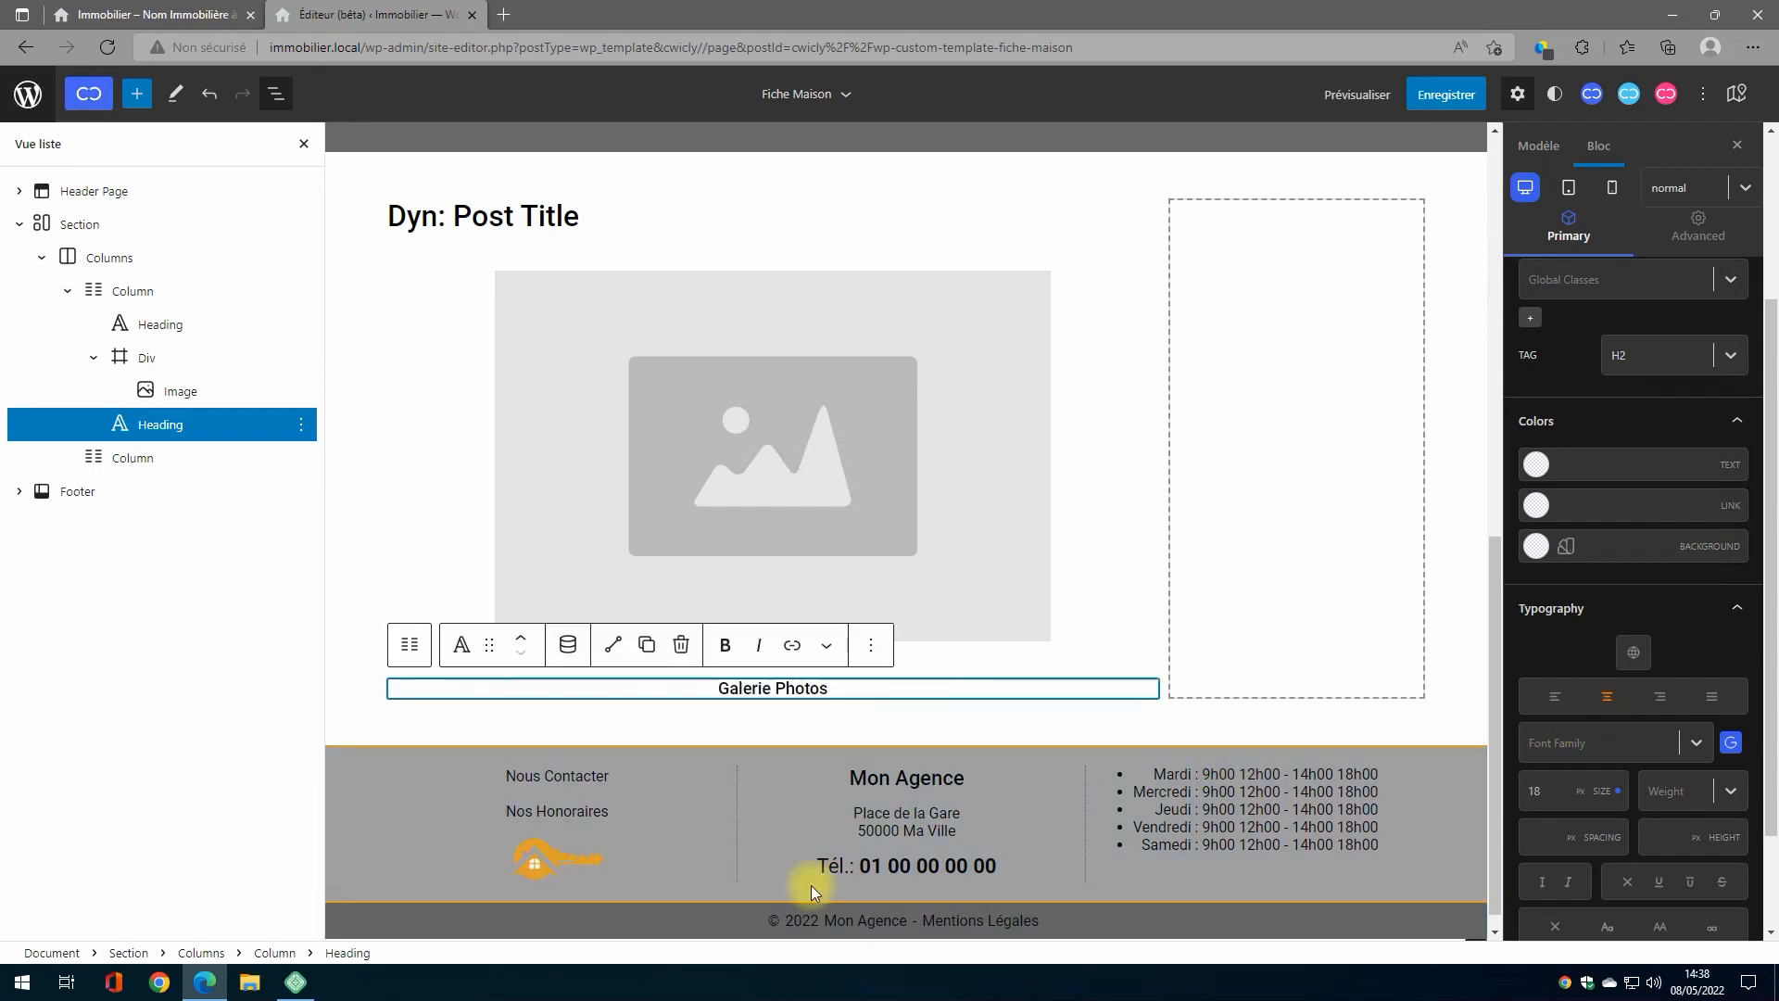
Step: Give the Galerie Photos heading a solid border in the palette grey var(--cc-color-4)
left_click(1697, 232)
left_click(1604, 420)
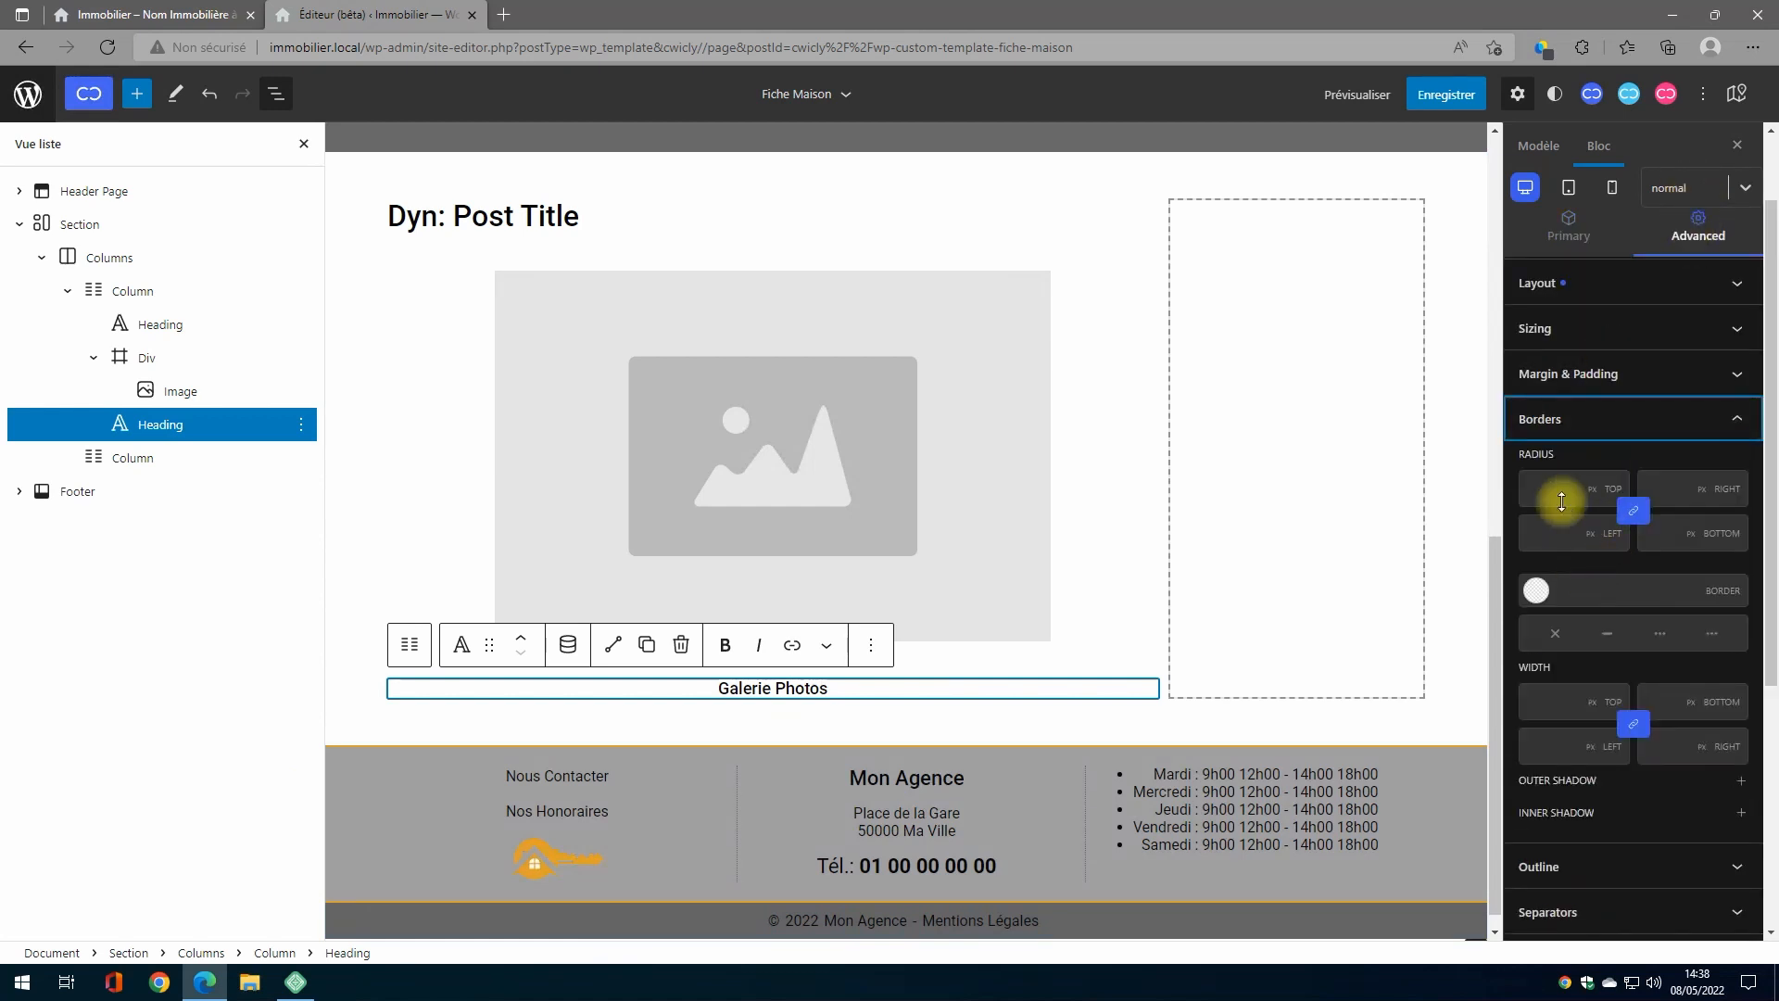
left_click(1536, 590)
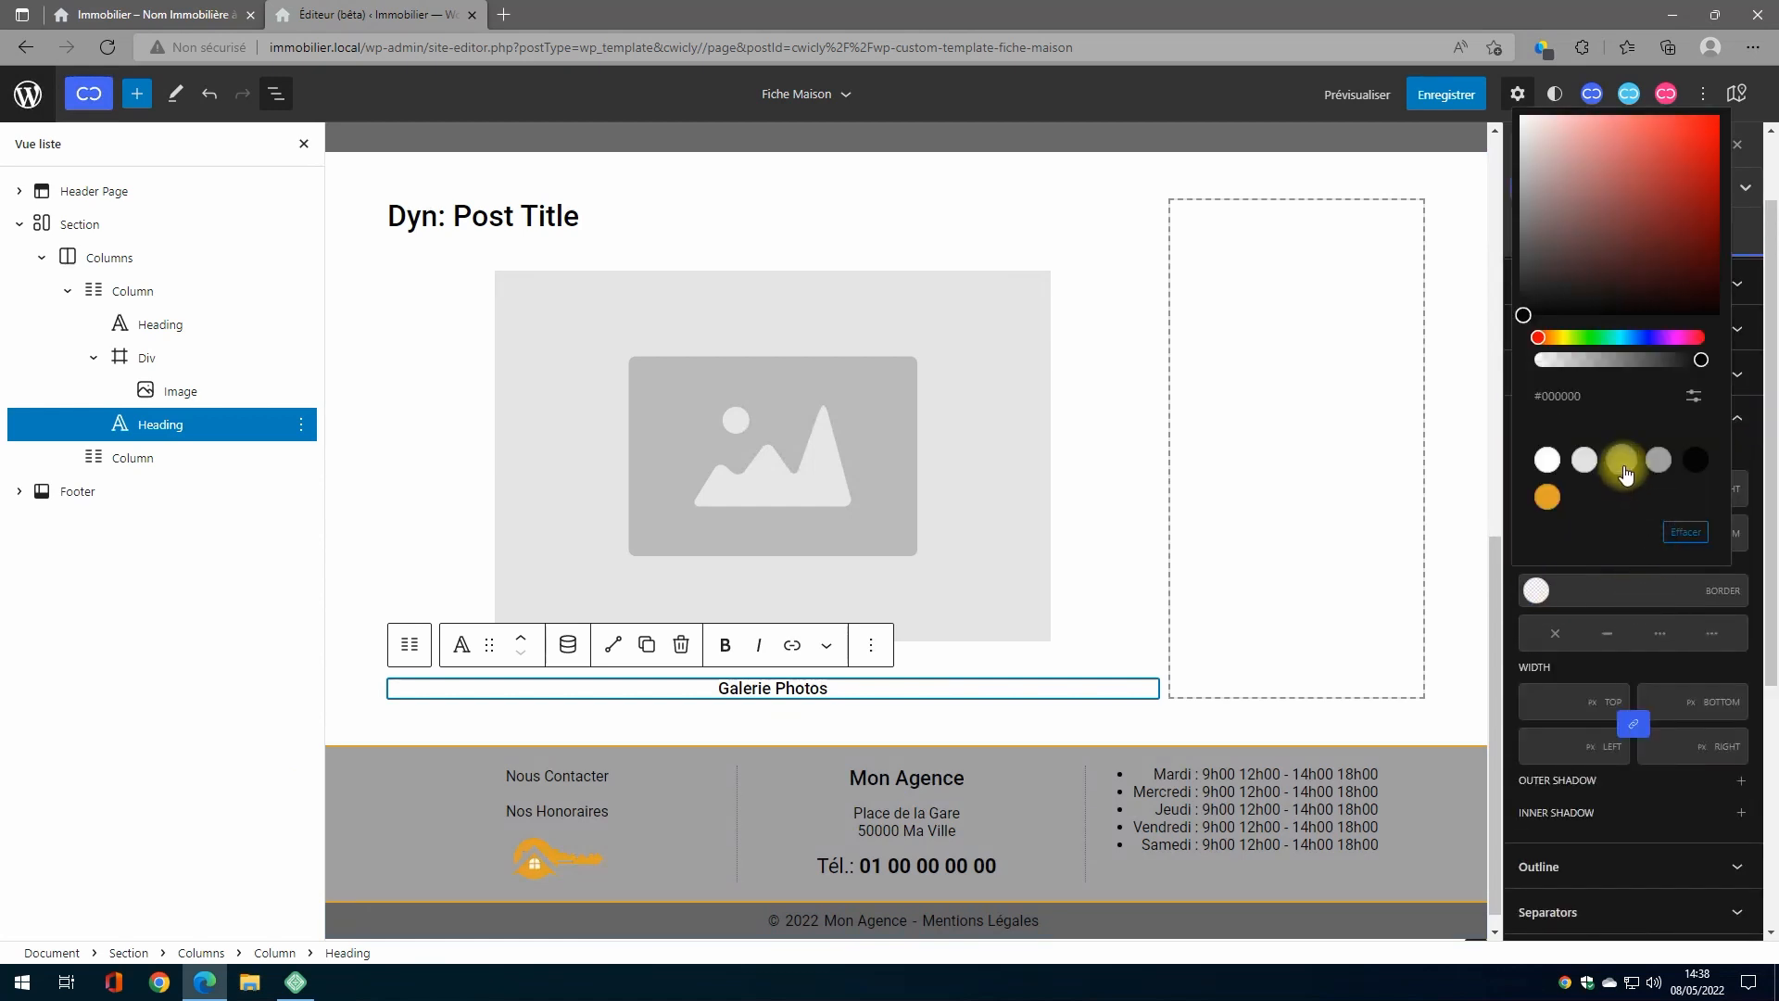
left_click(1659, 459)
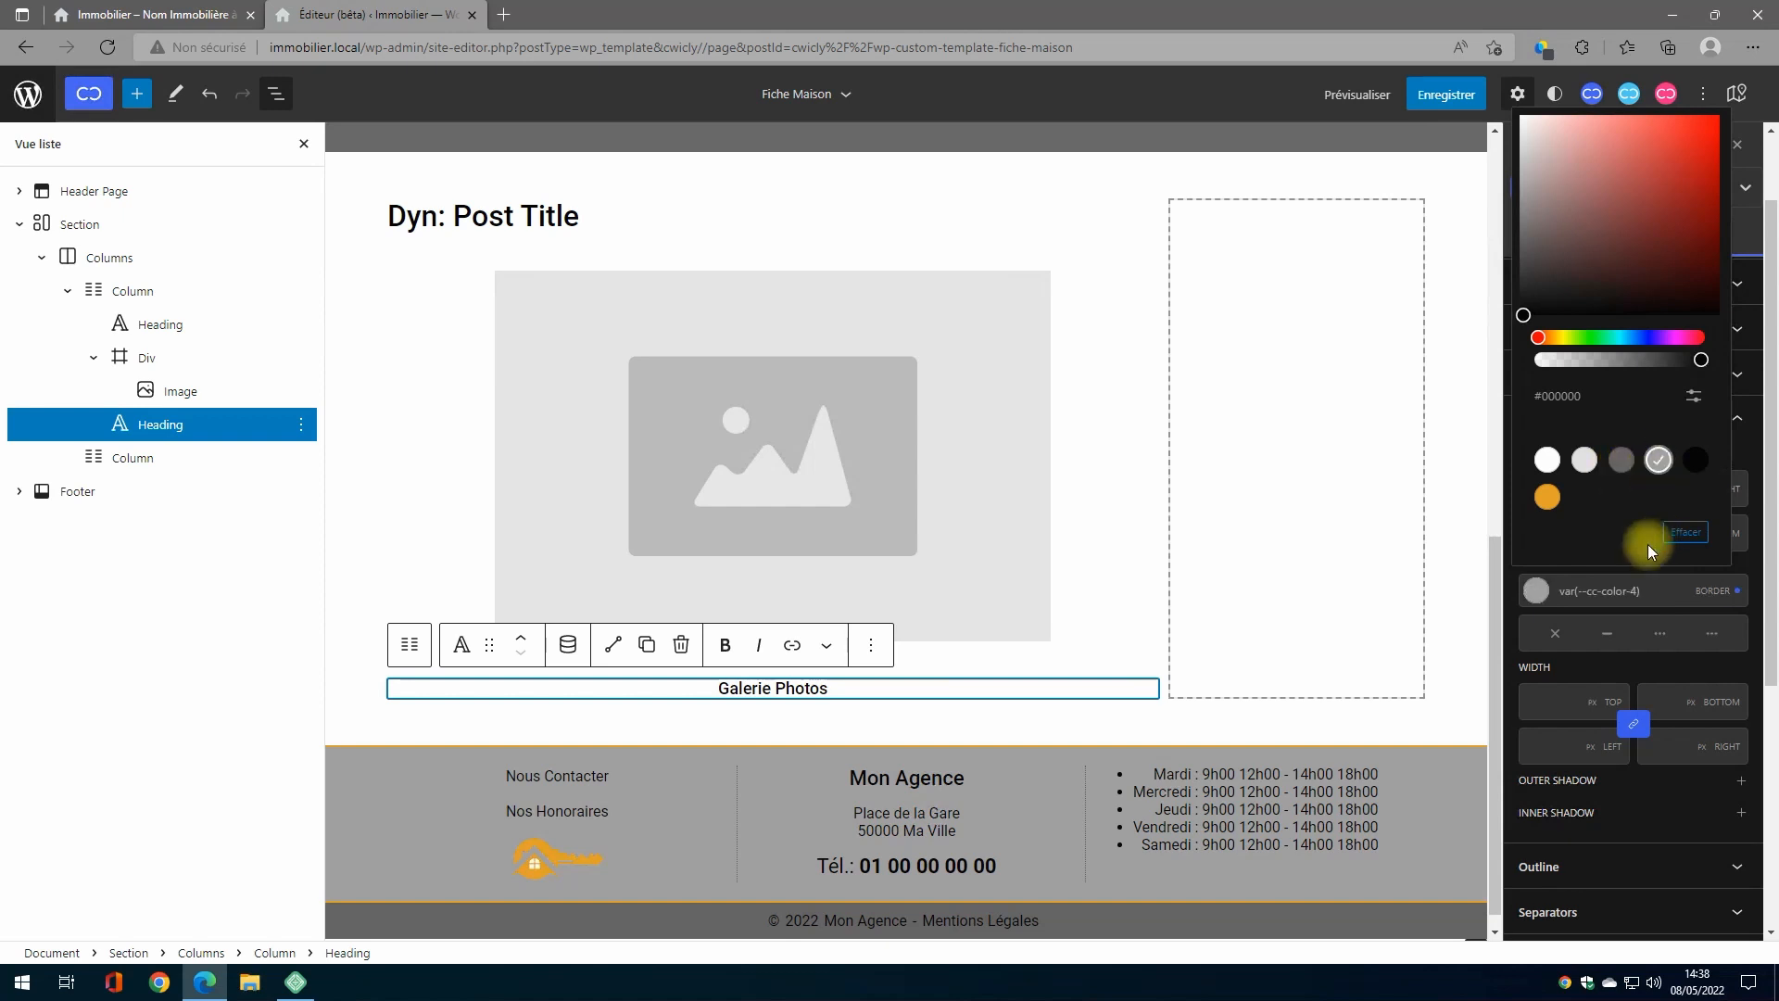
left_click(1535, 590)
left_click(1613, 635)
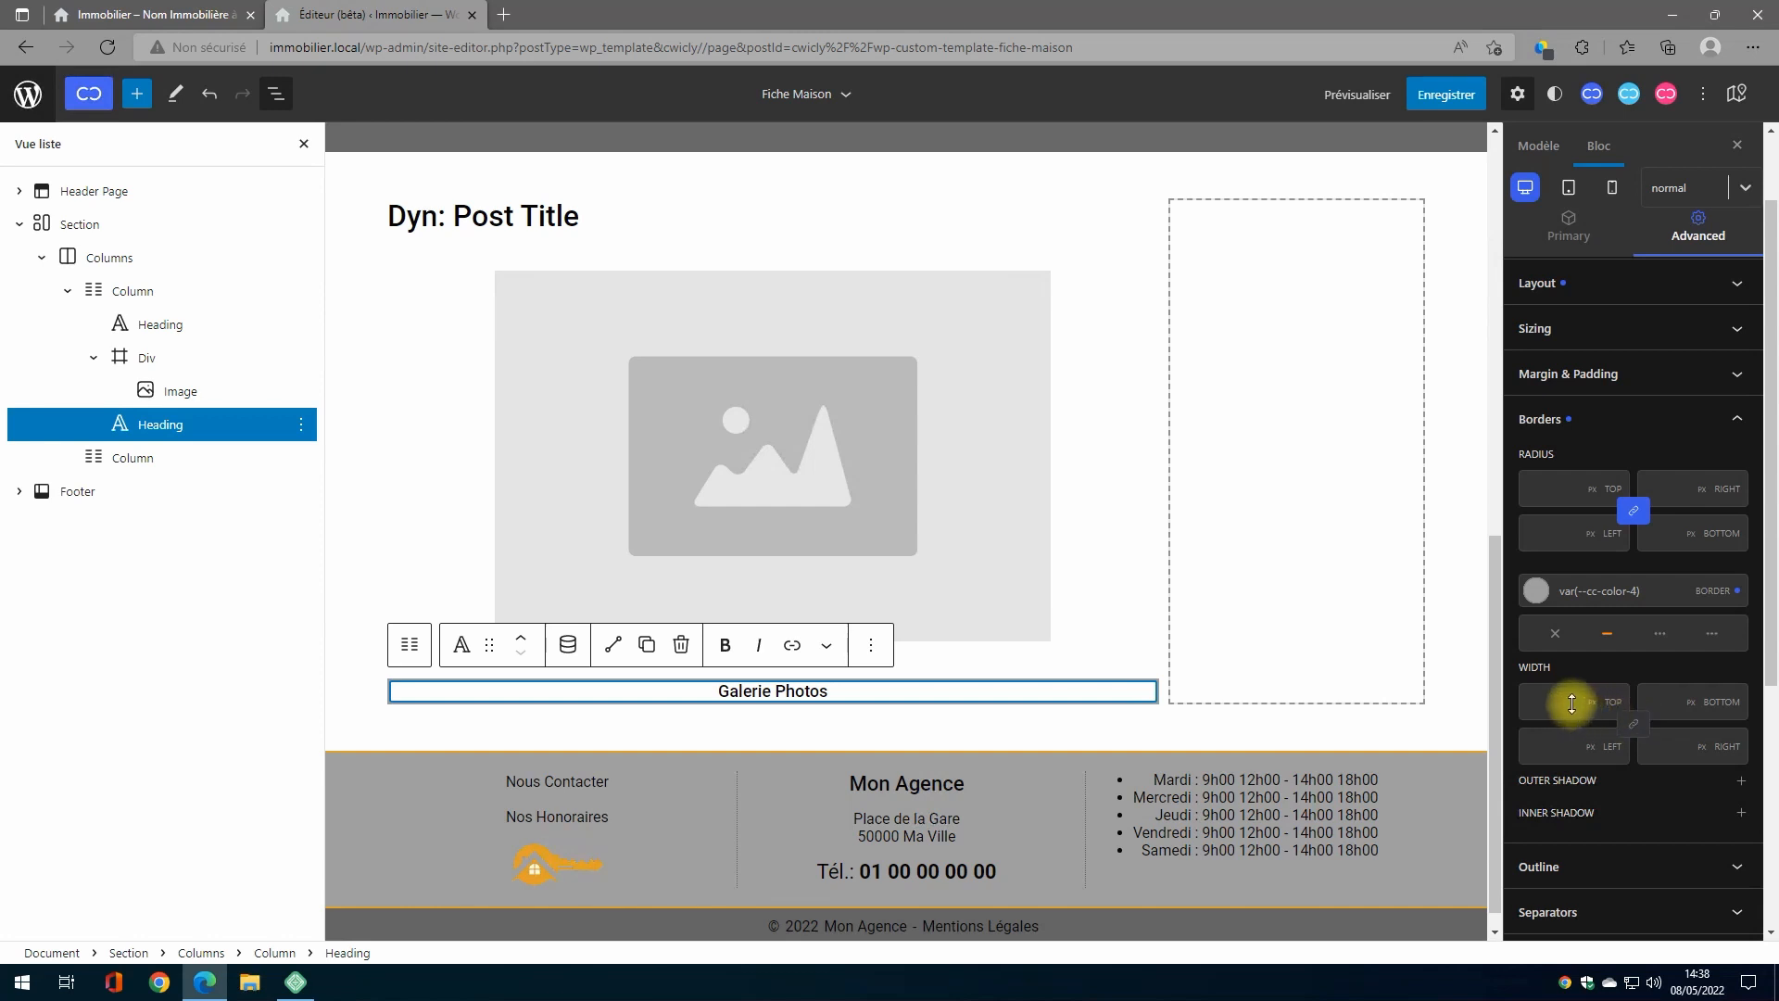
Step: Set the heading's border widths to 1 px at the bottom and 0 at the top, left and right
left_click(1559, 702)
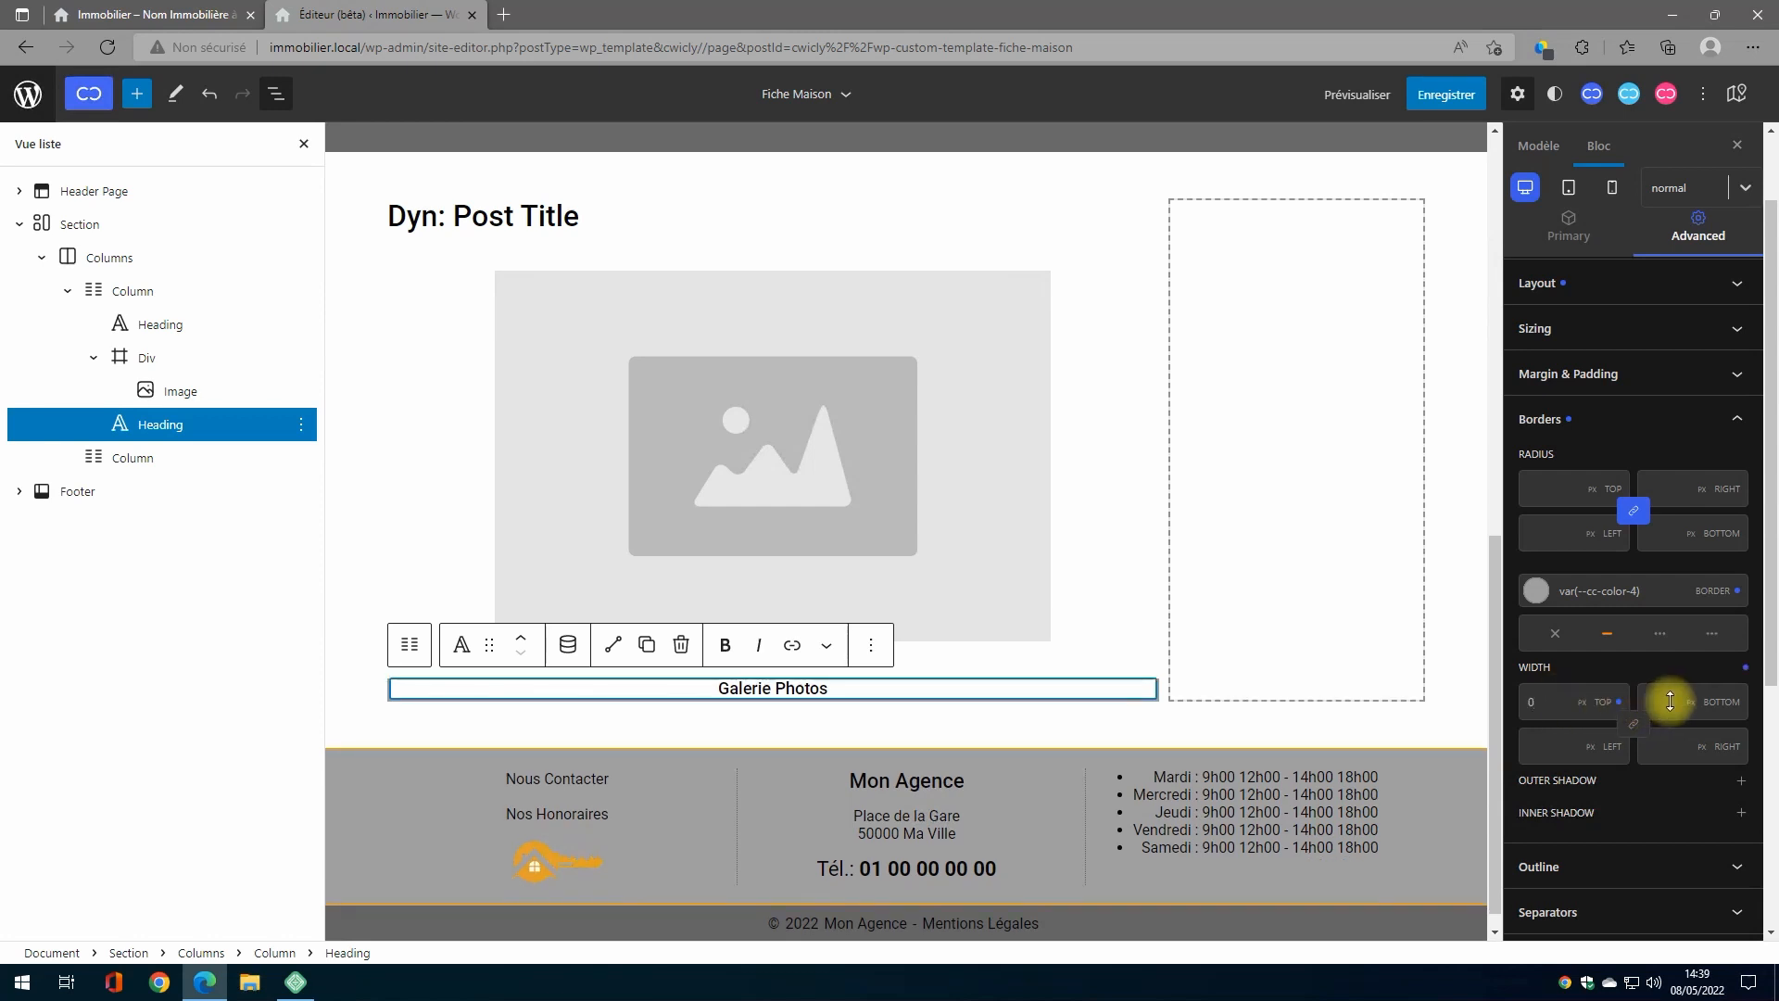
type("1")
left_click(1557, 740)
type("0")
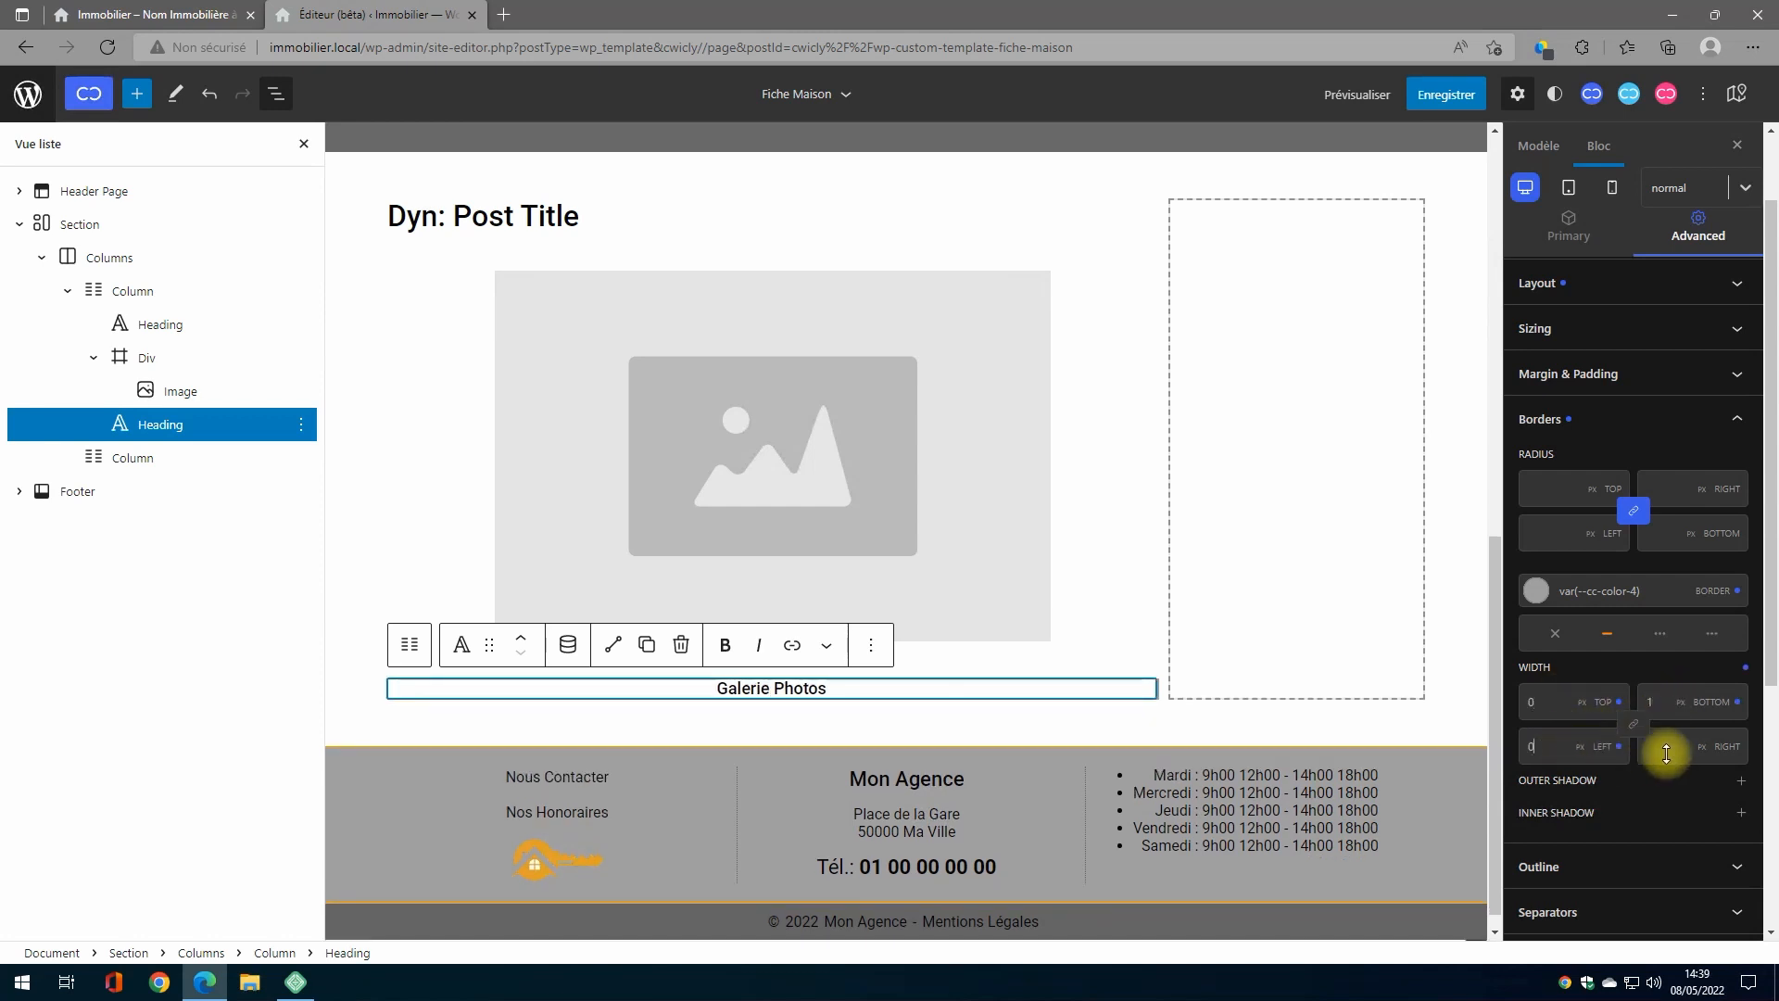
type("0")
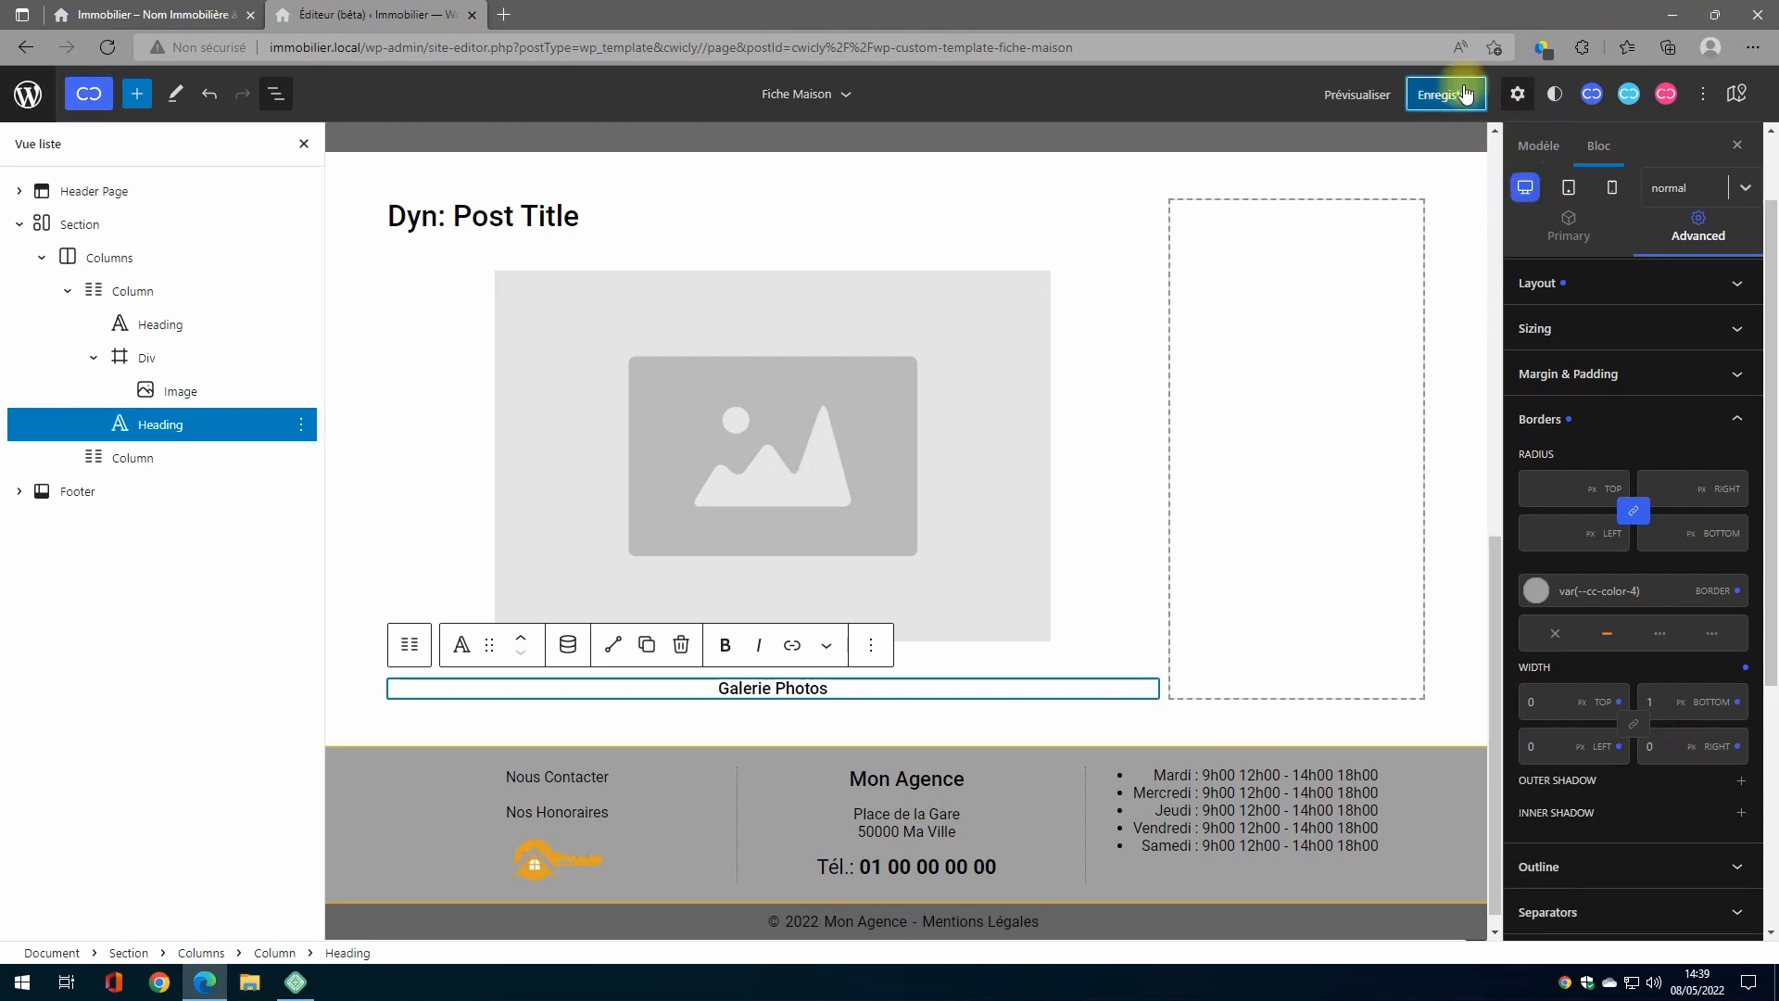
Step: Save the template and give the Galerie Photos heading a 20 px bottom margin
left_click(1459, 93)
left_click(1656, 110)
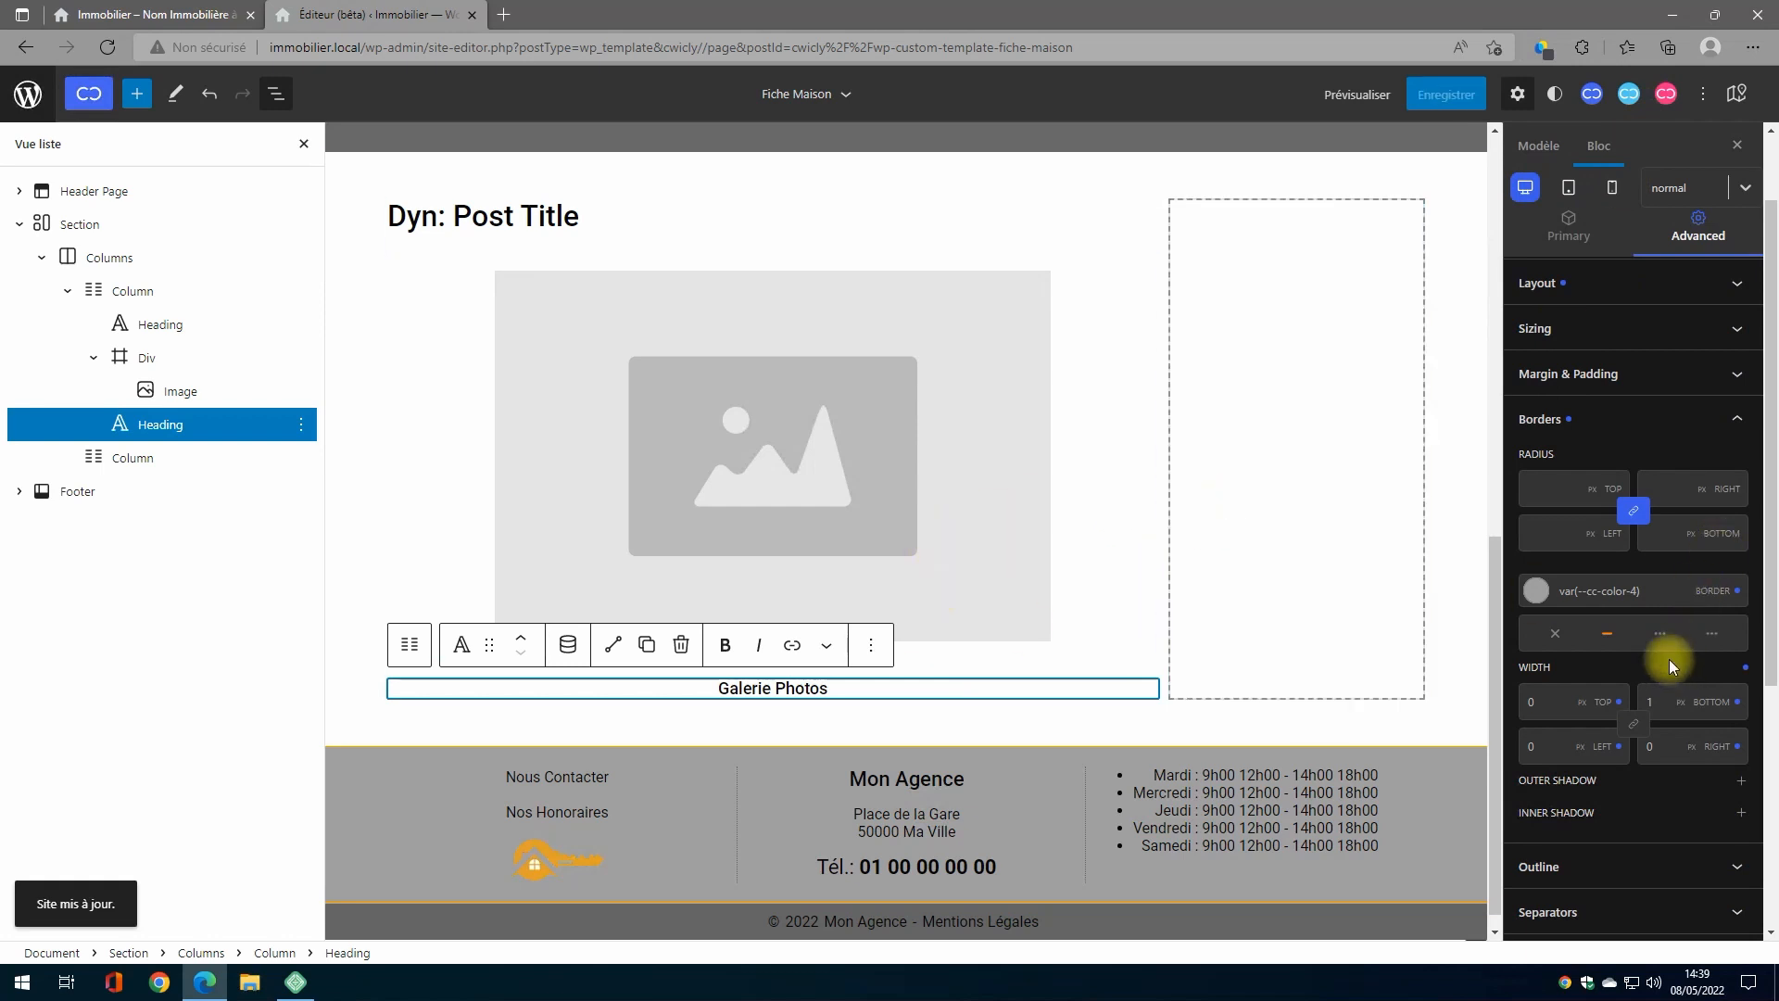
left_click(1649, 380)
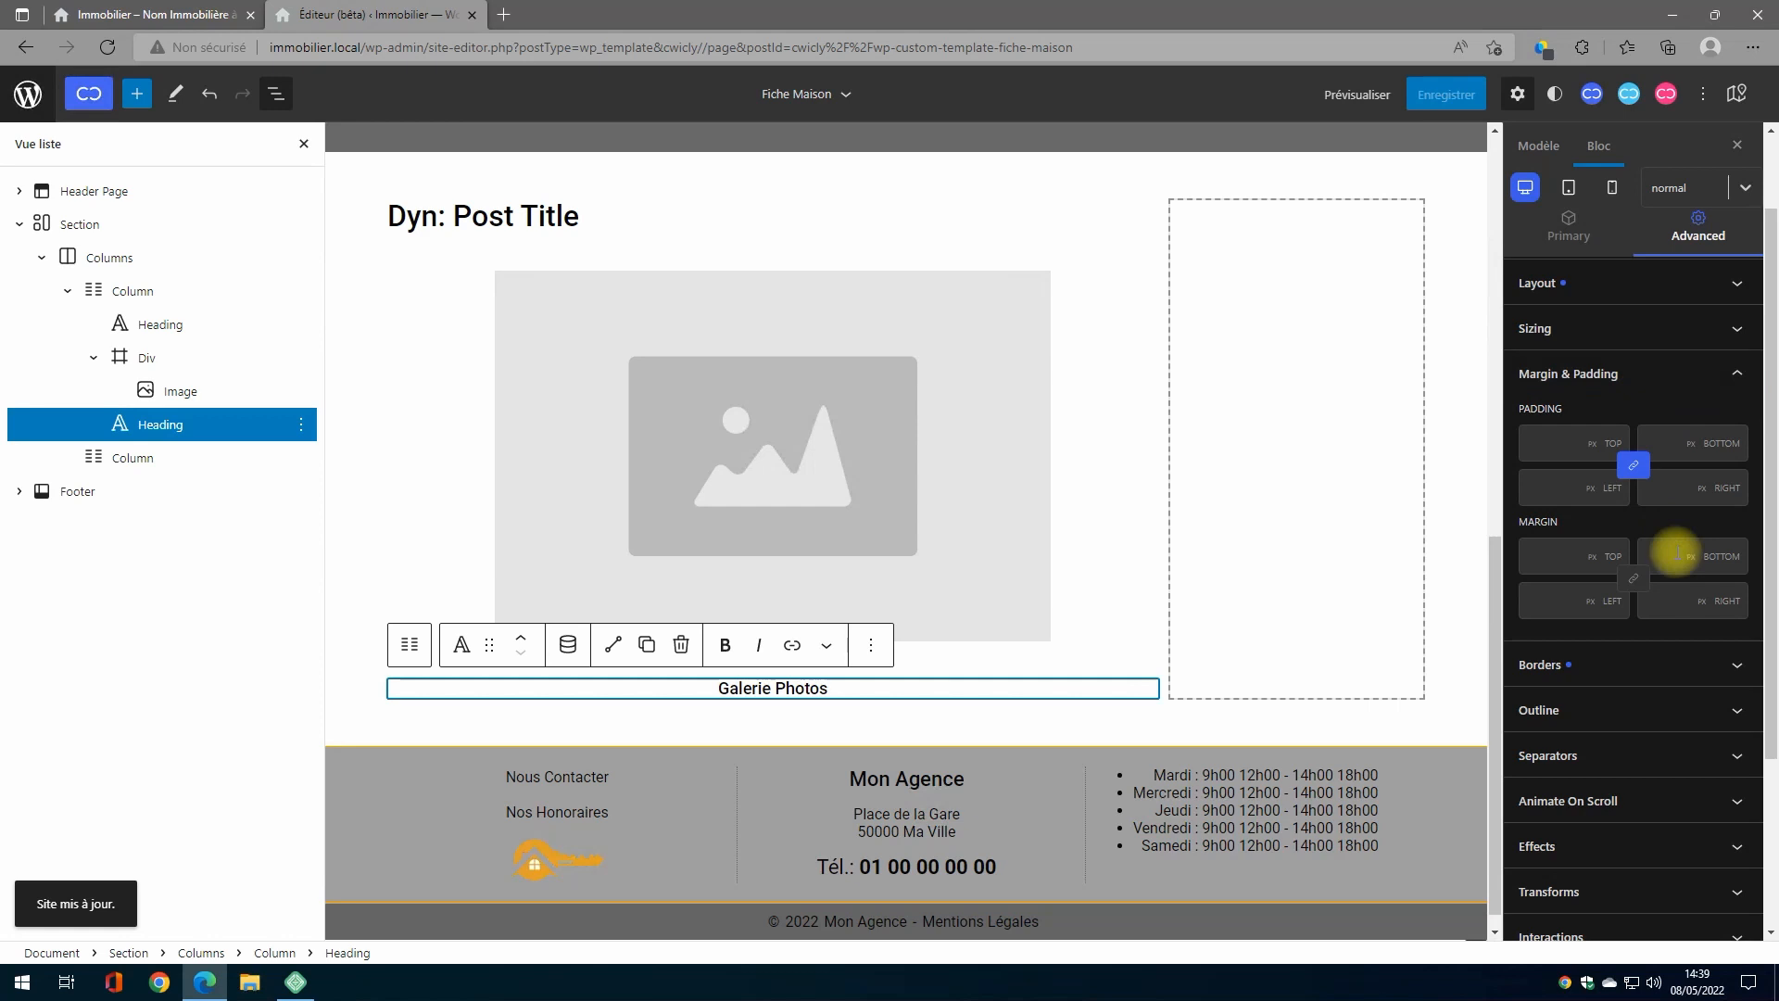
type("20")
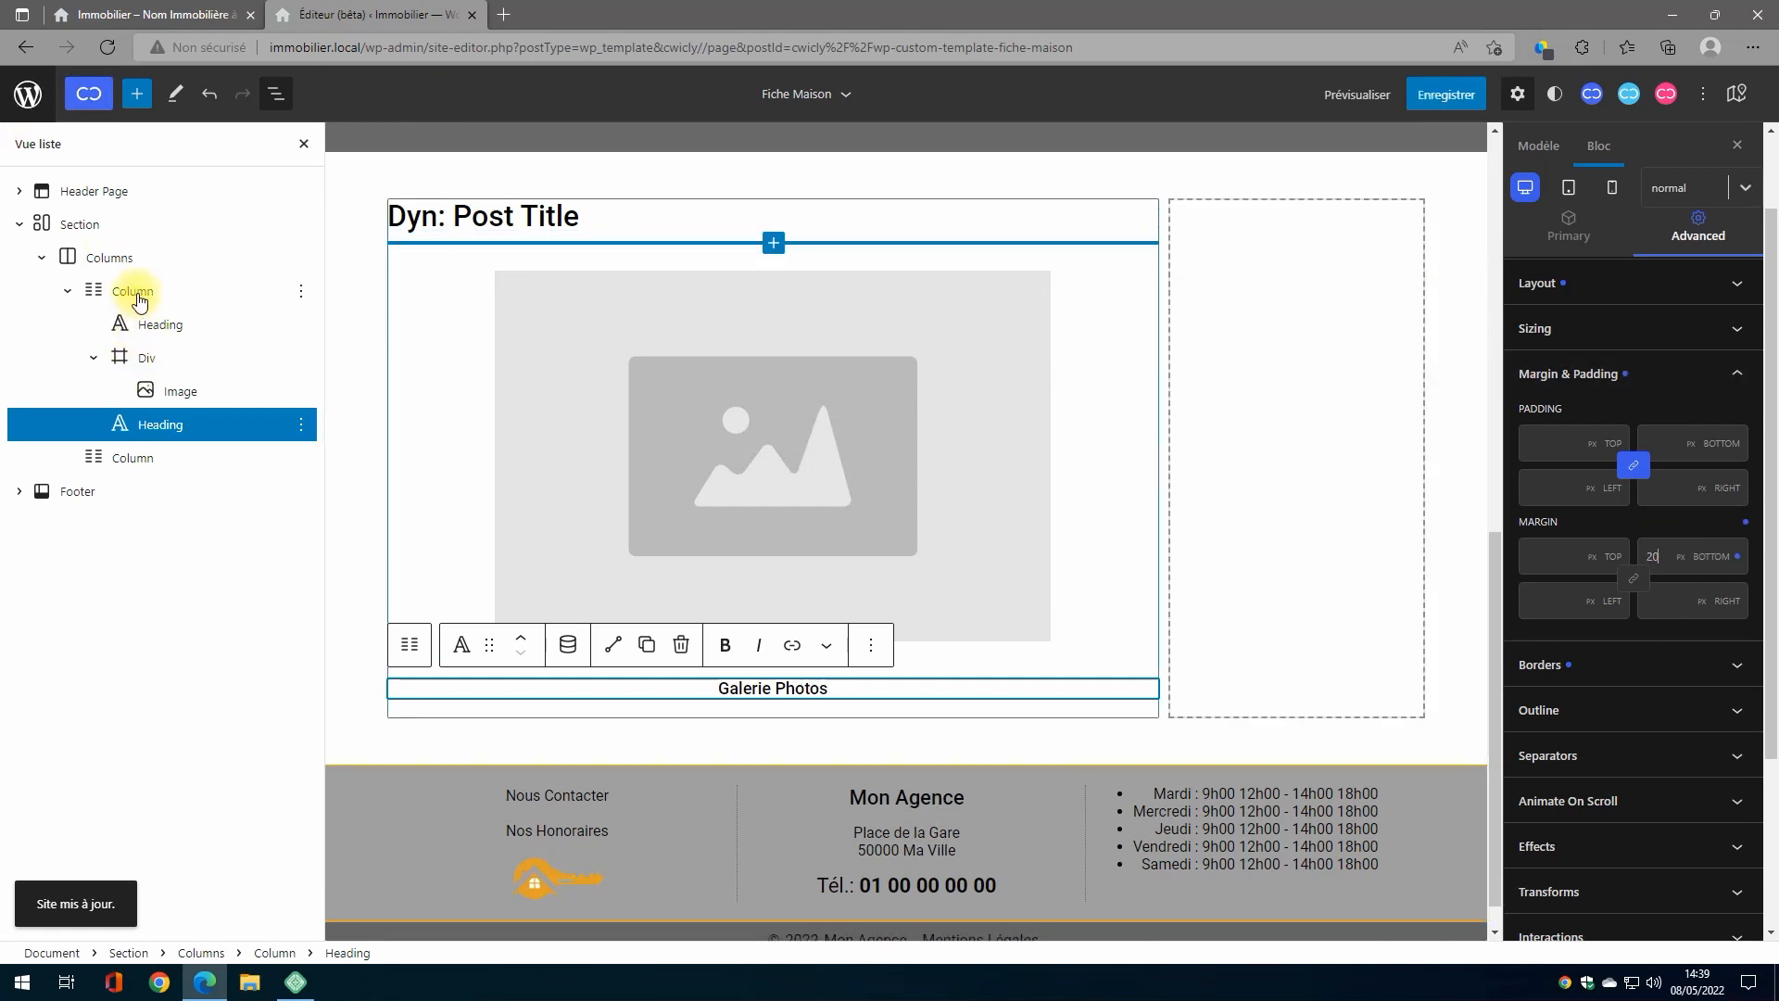
Step: Insert a Gallery block in the wide column, below the Galerie Photos heading
left_click(137, 297)
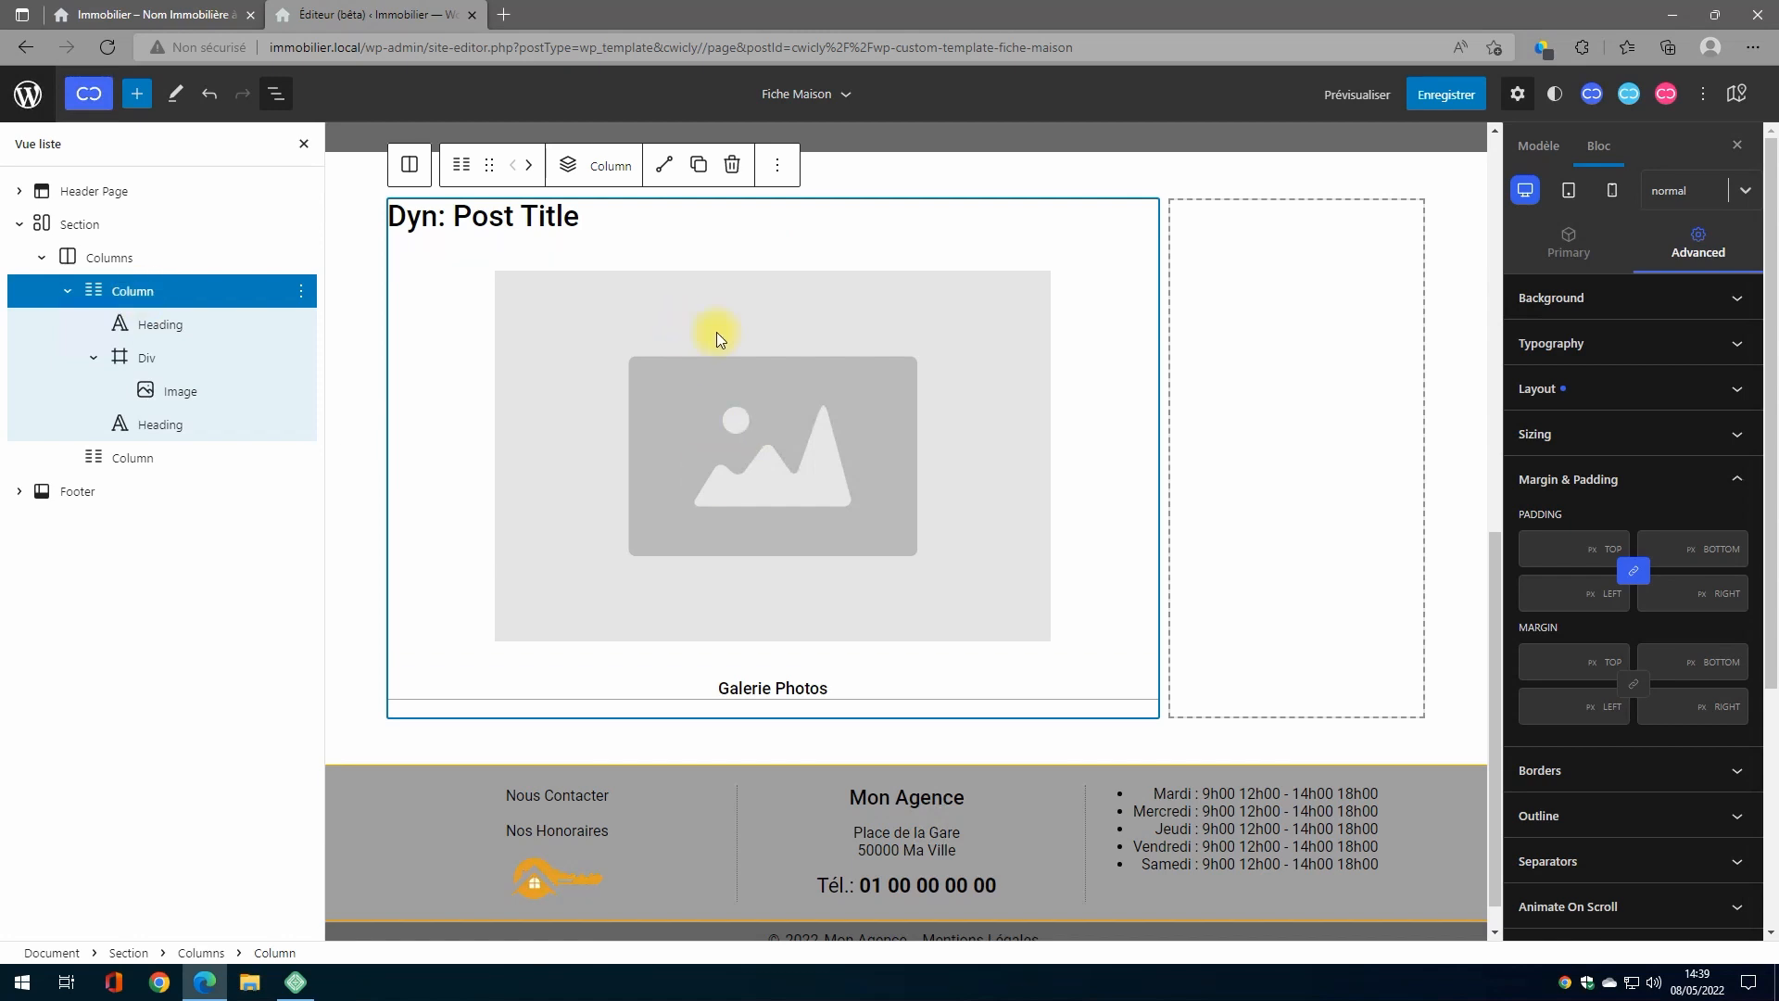
left_click(568, 172)
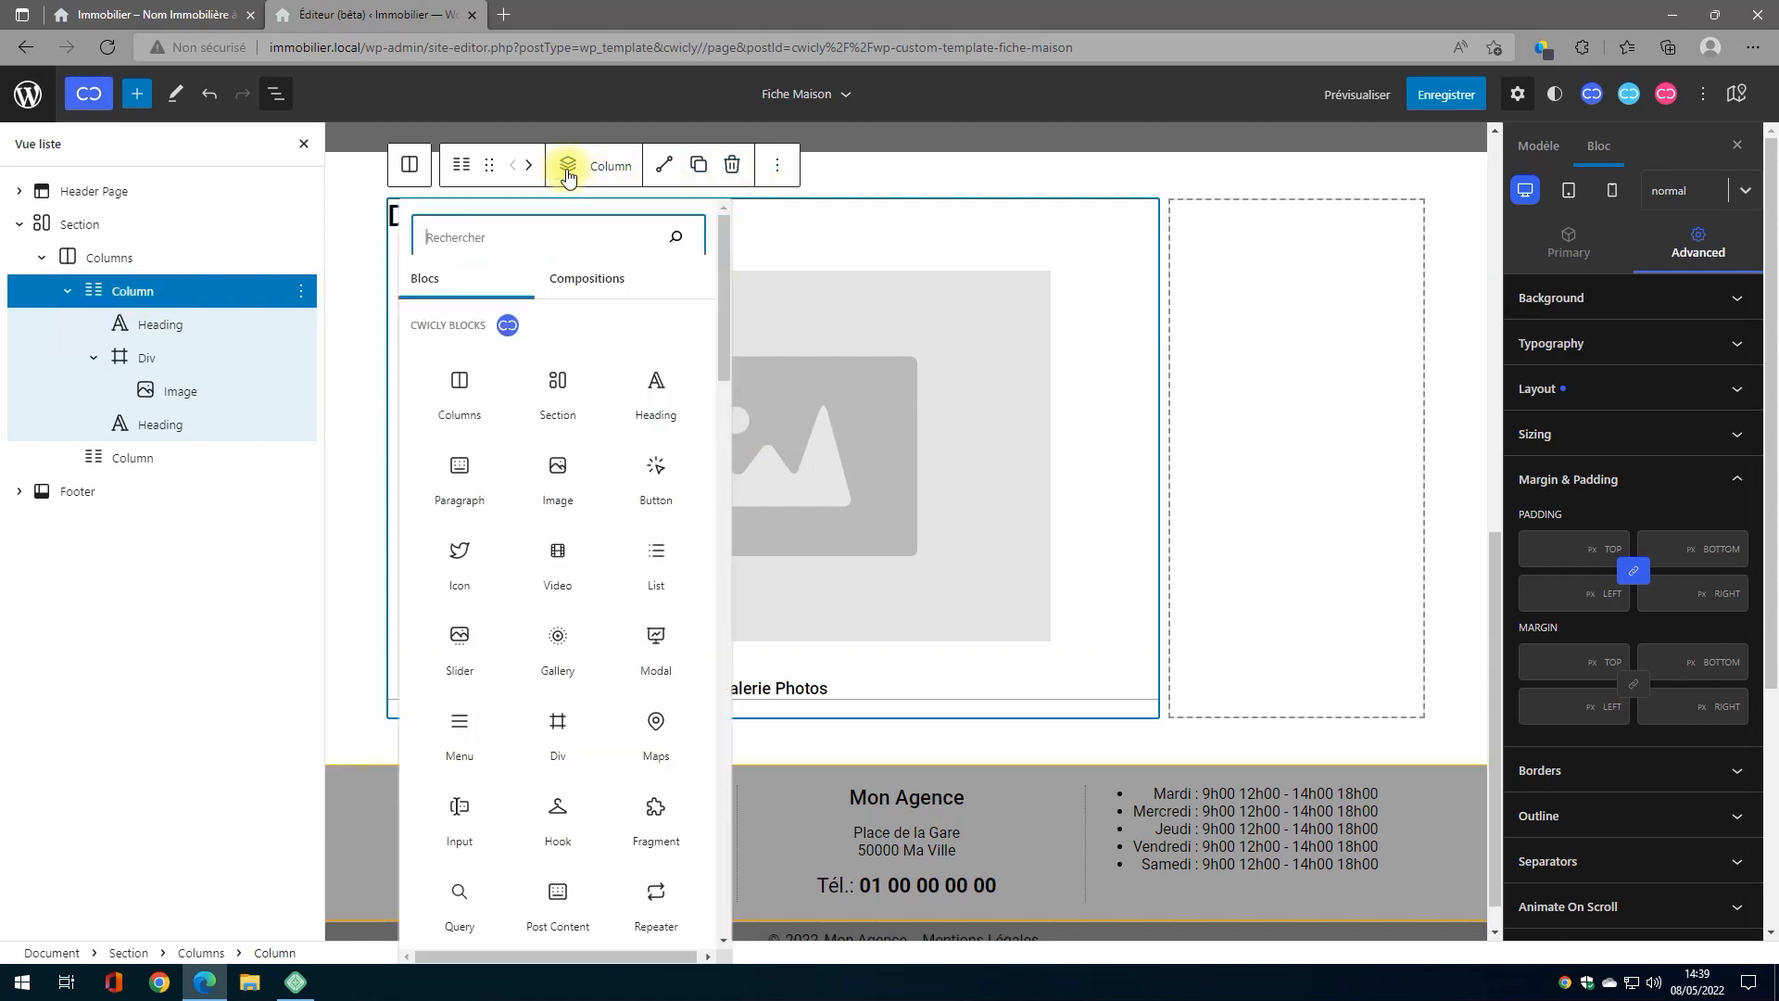
left_click(554, 646)
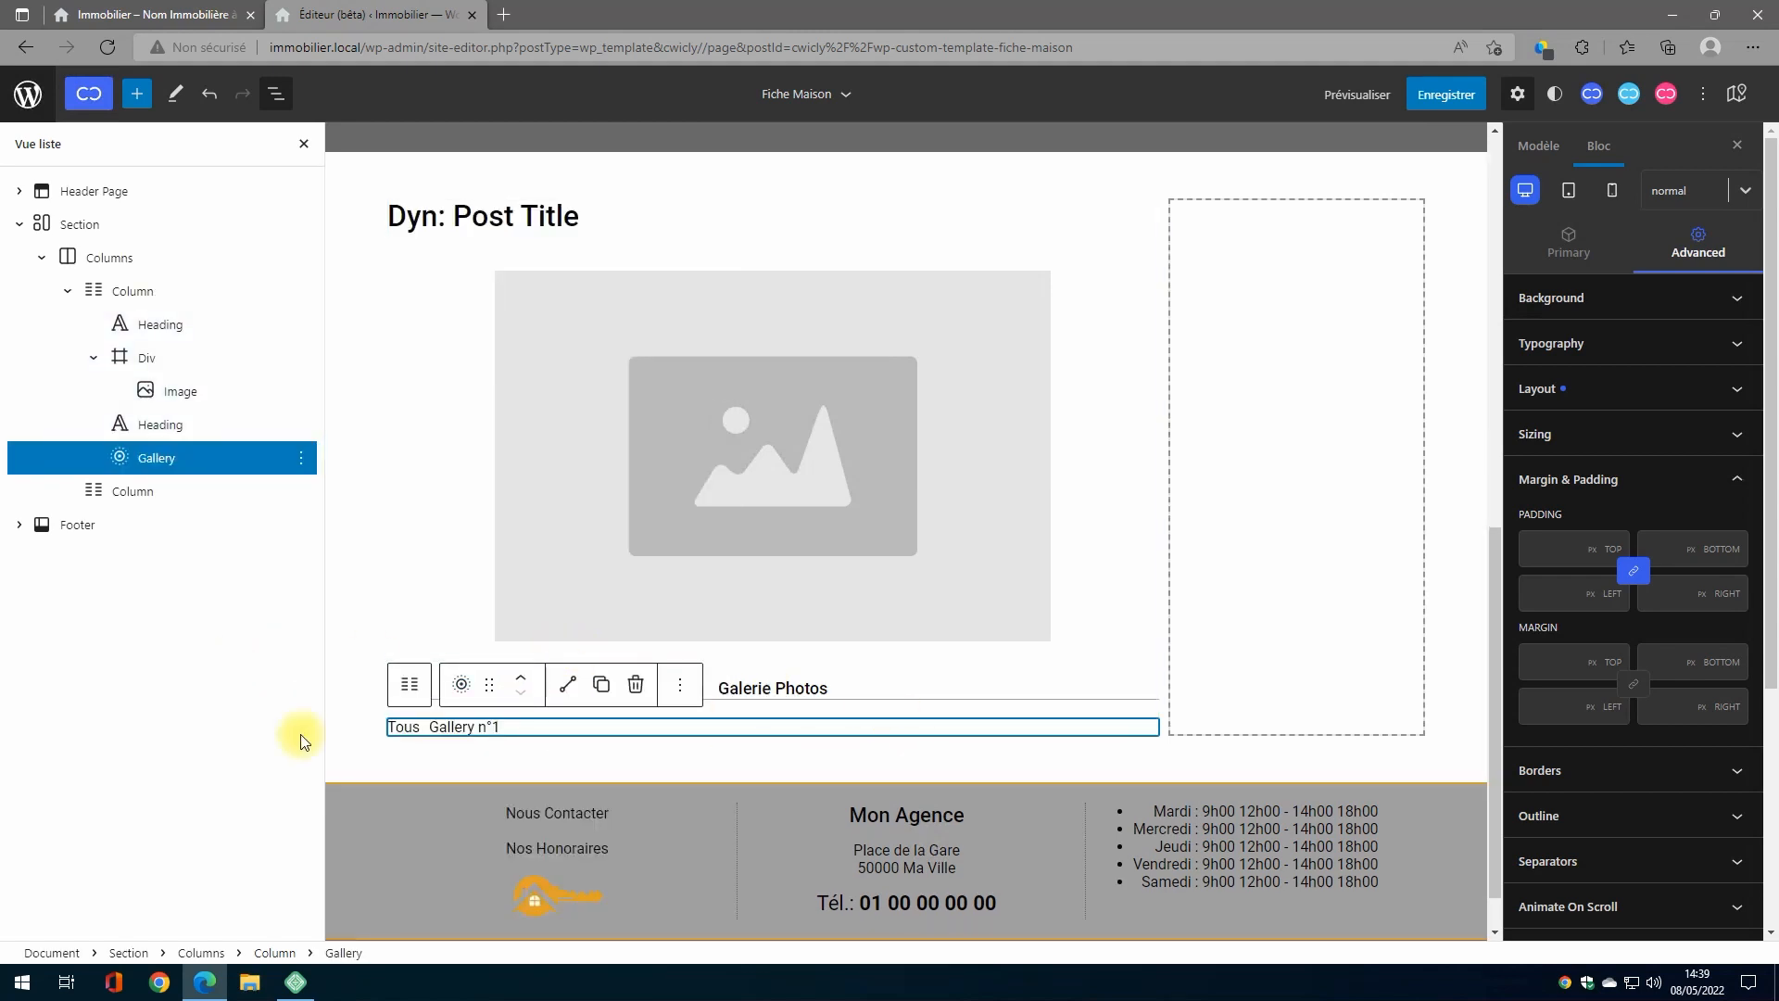
Step: Set the gallery's grid to 6 columns with a height of 100 px
left_click(1569, 236)
scroll(1692, 591, "down", 1)
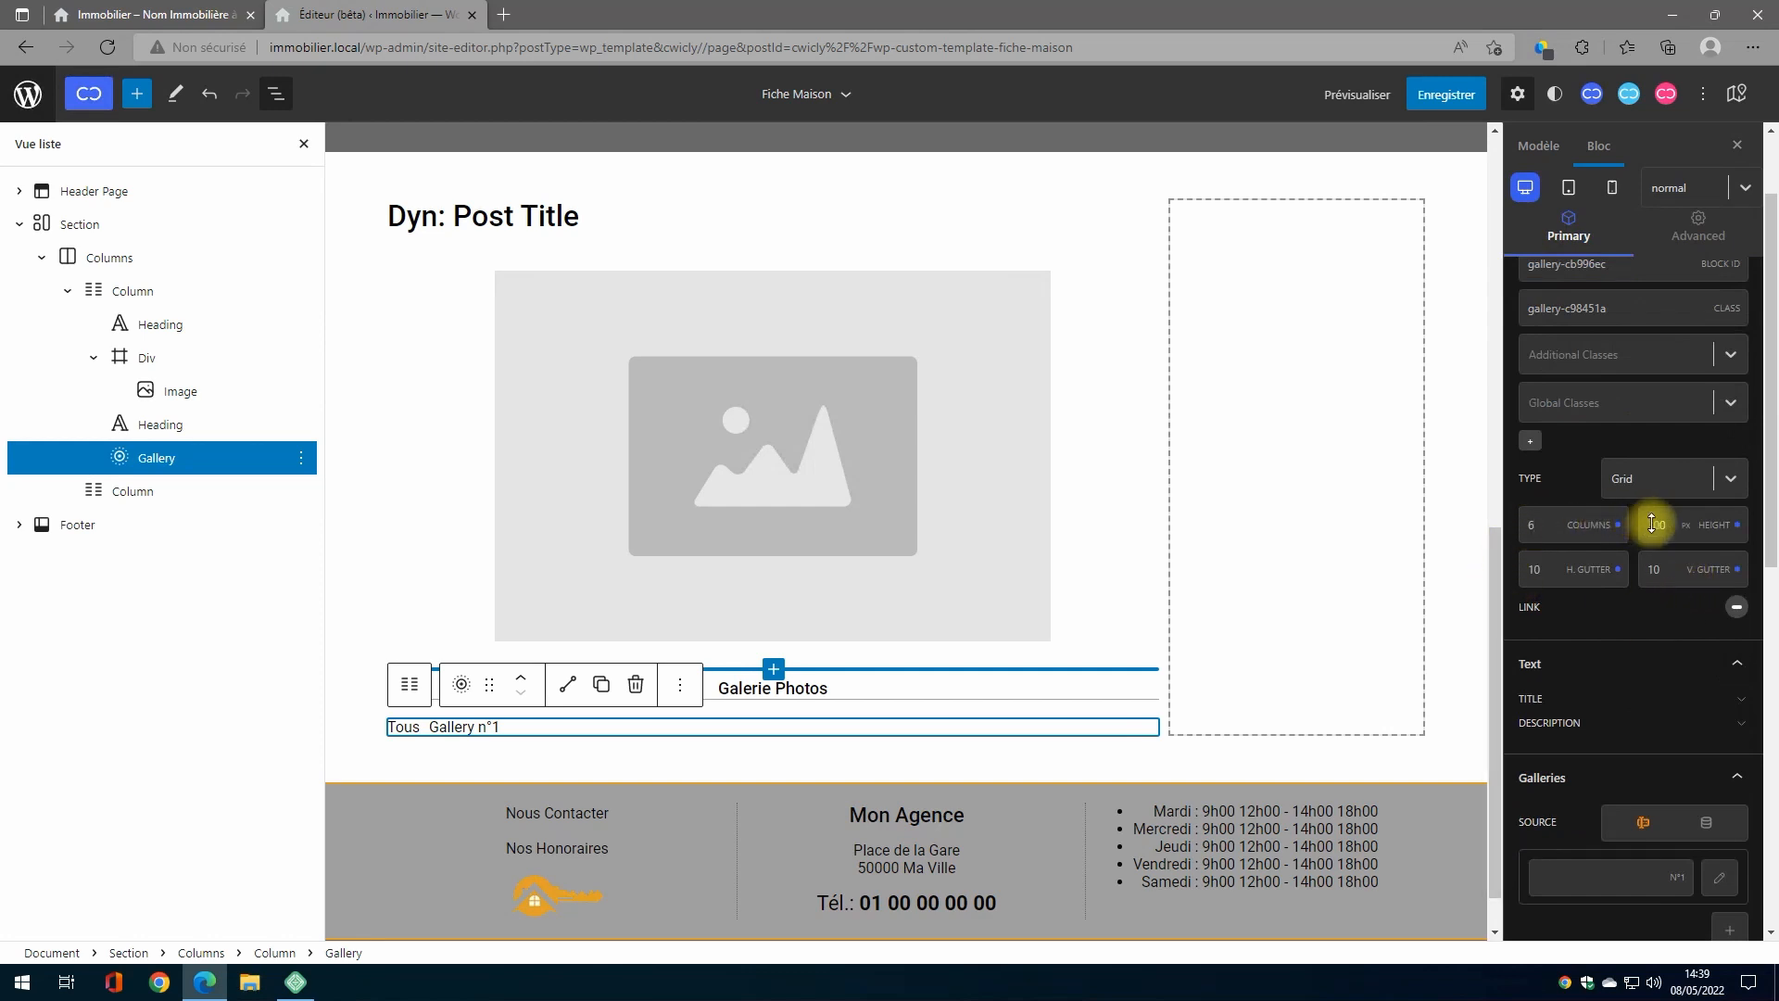
type("0")
scroll(1656, 562, "down", 3)
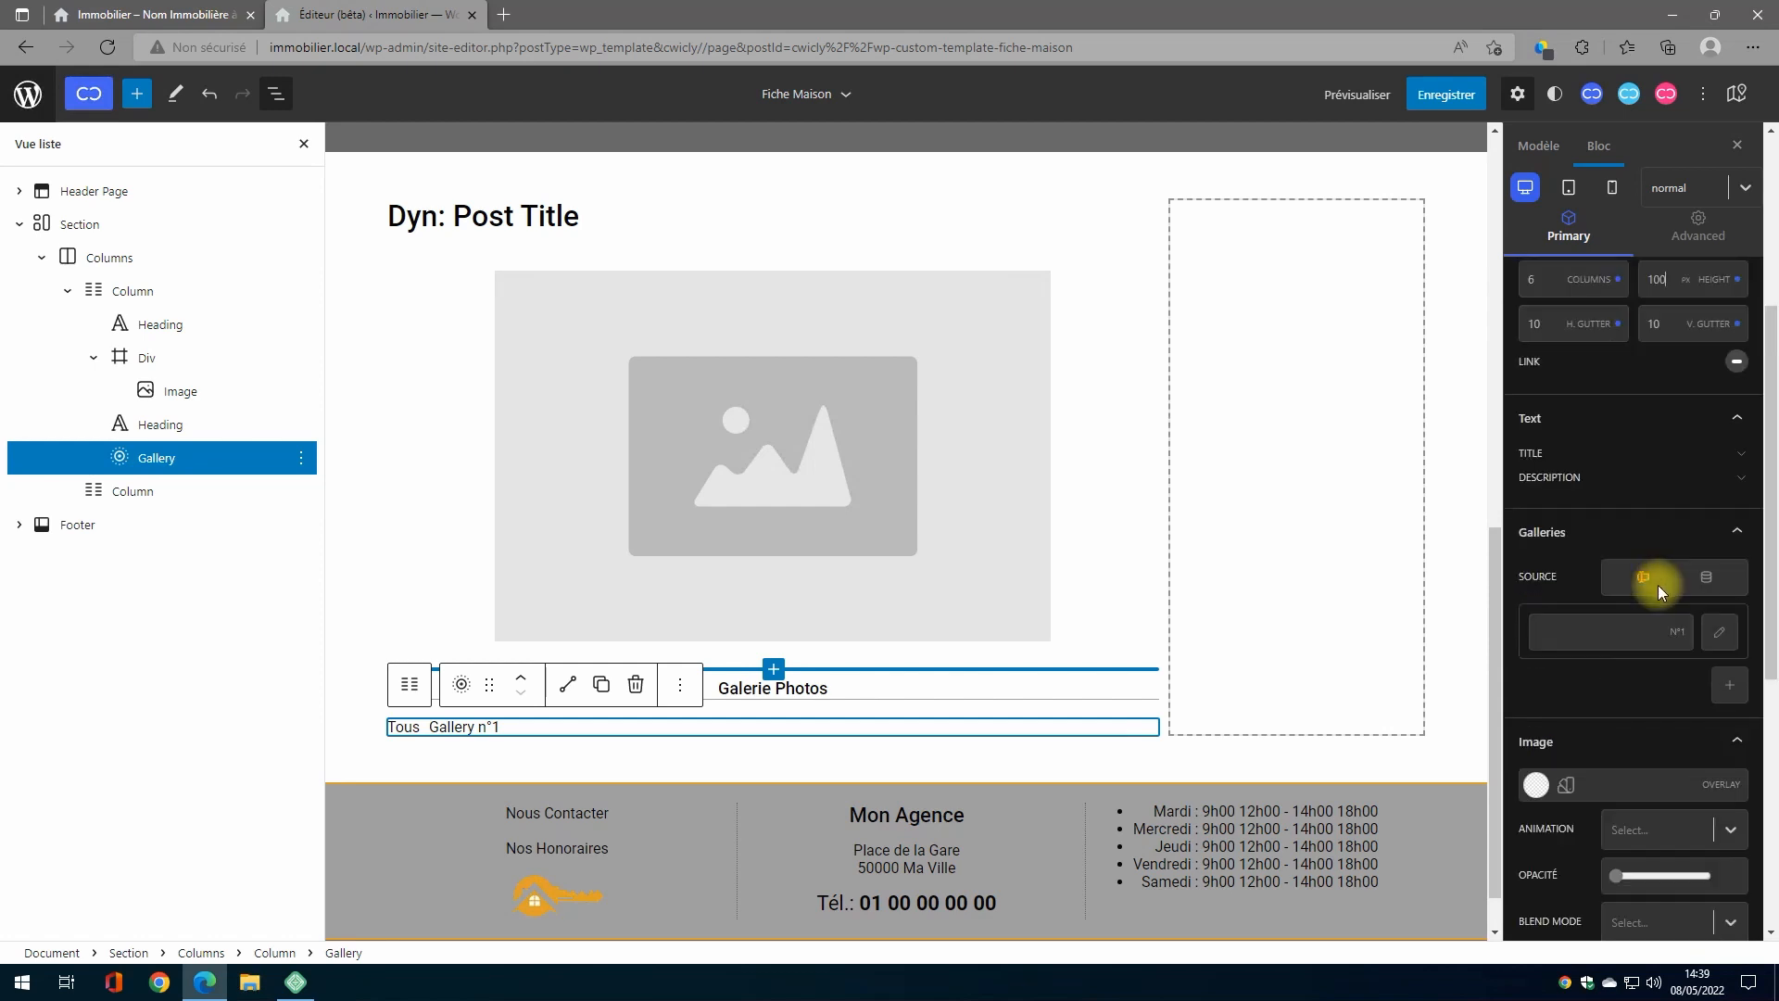
Step: Switch the gallery to a dynamic ACF source using the Immobilier group and its Galerie photos field
left_click(1706, 580)
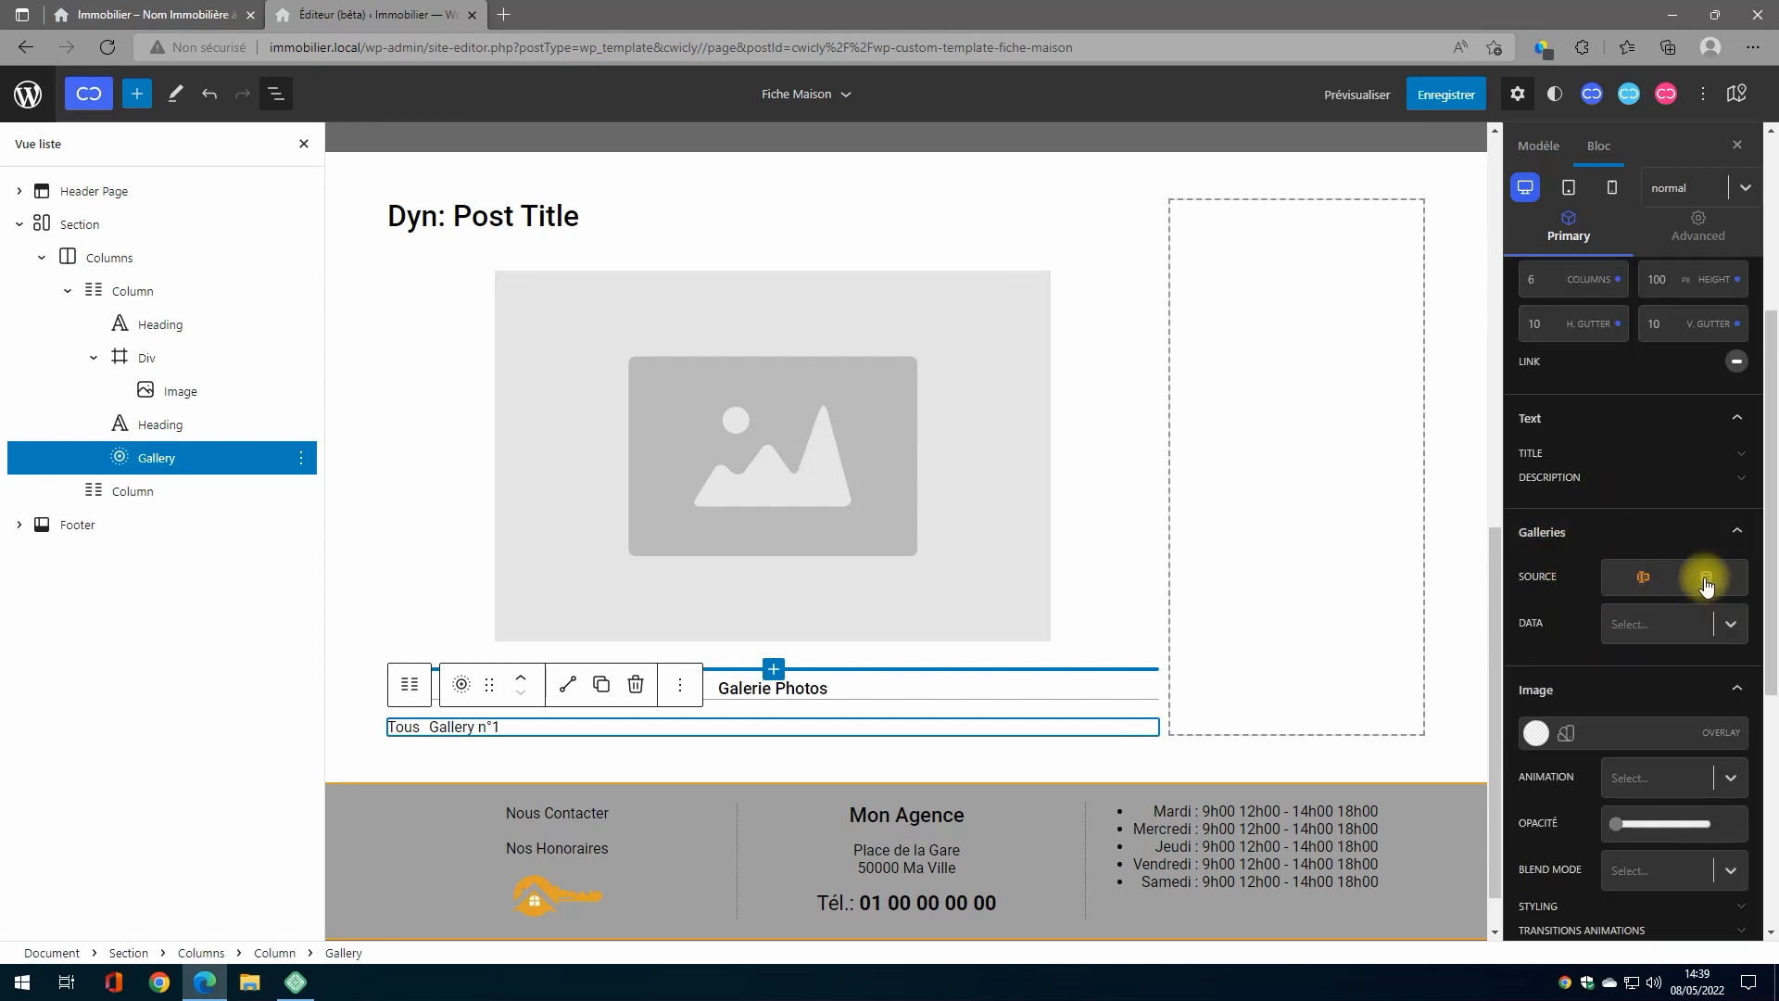
left_click(1728, 625)
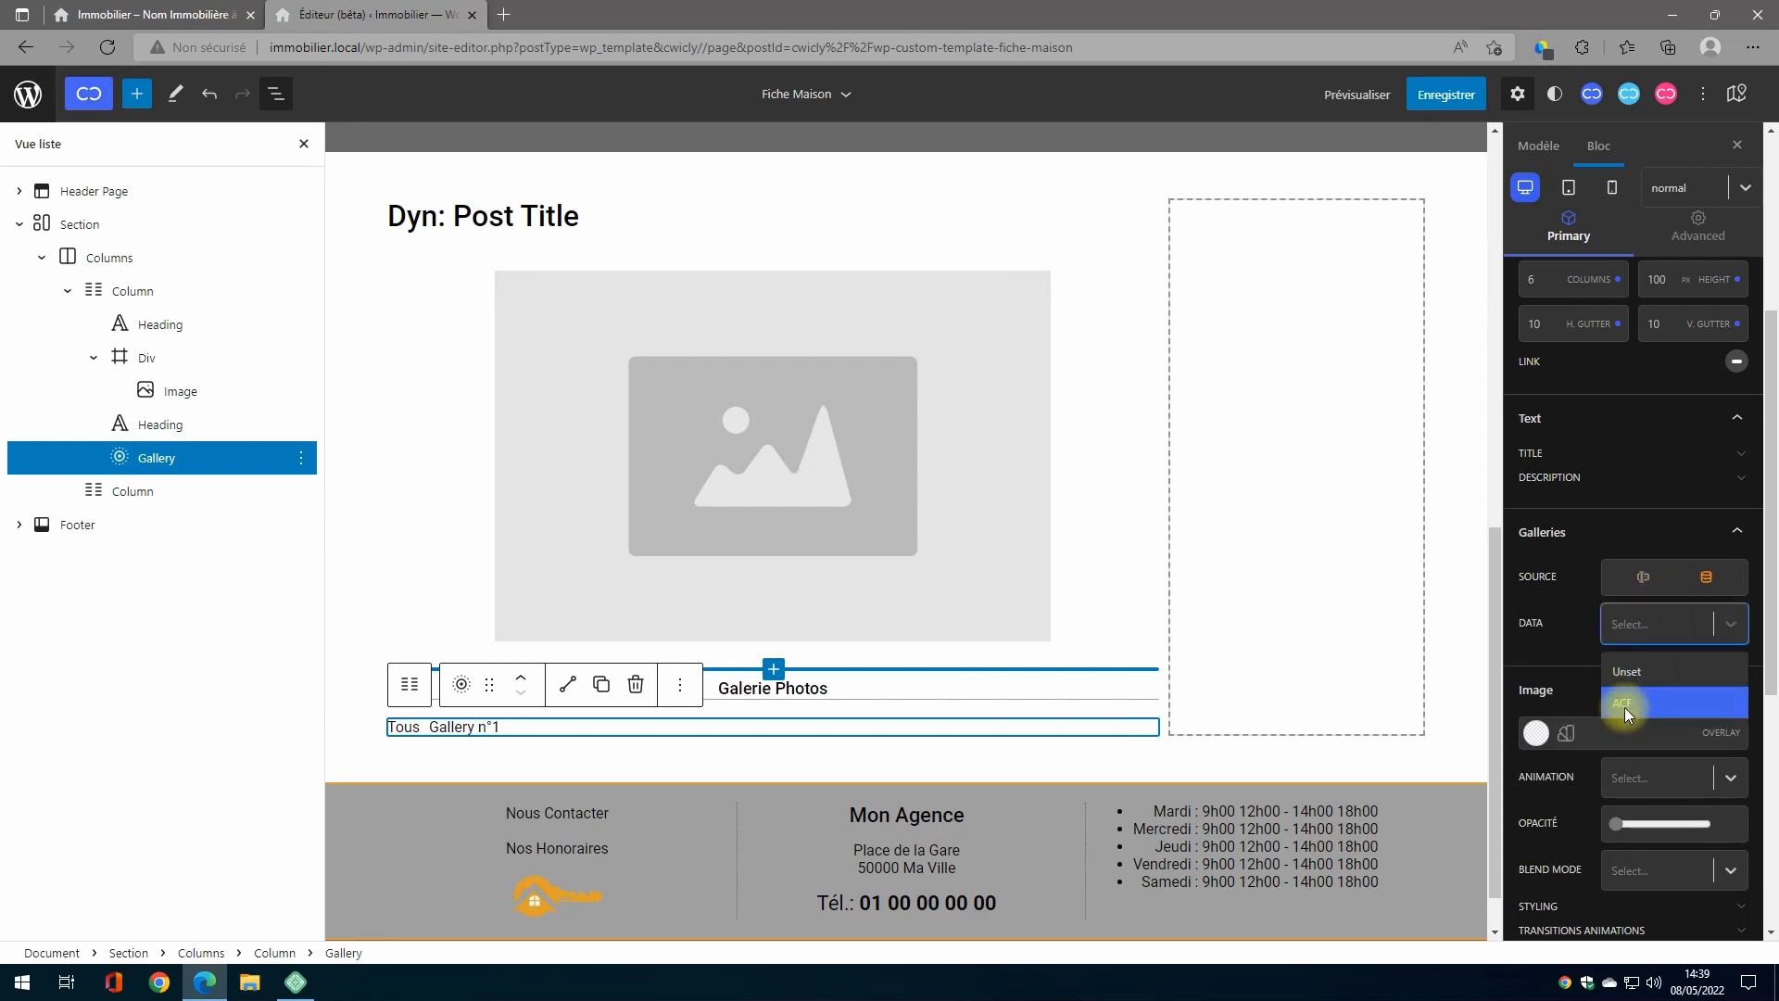
left_click(1627, 707)
left_click(1720, 673)
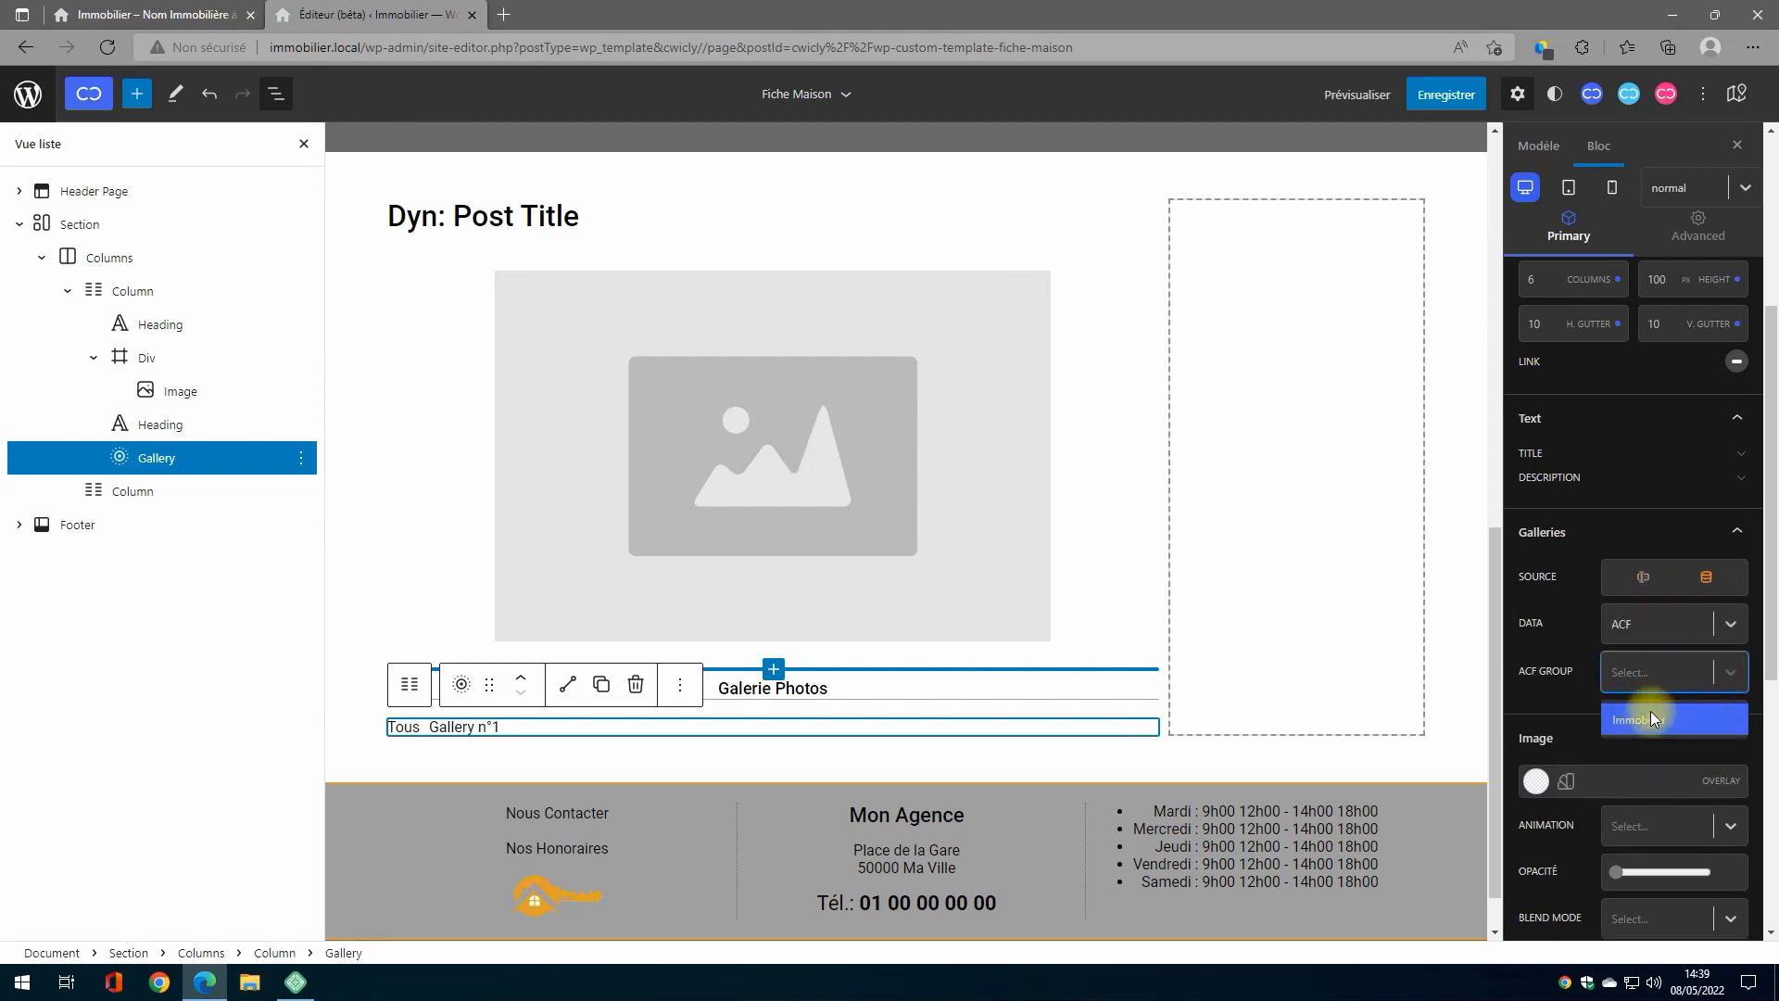
left_click(1650, 710)
left_click(1710, 720)
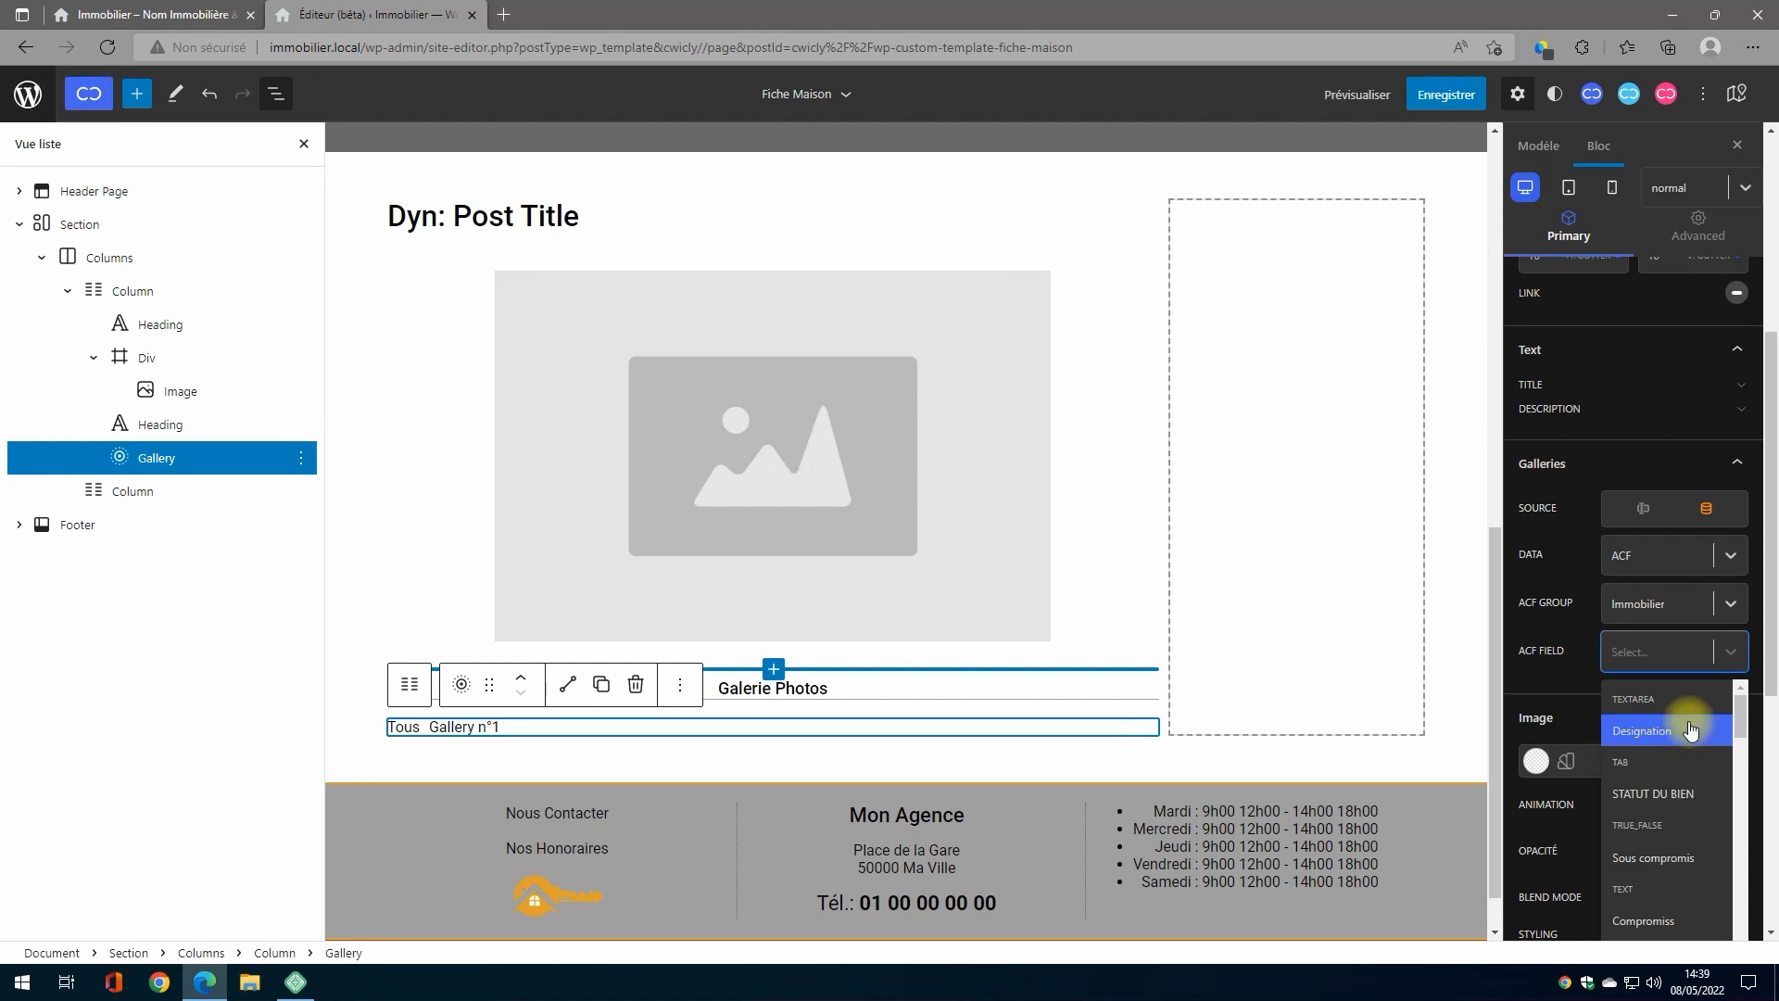
type("hg")
key("BackSpace")
key("BackSpace")
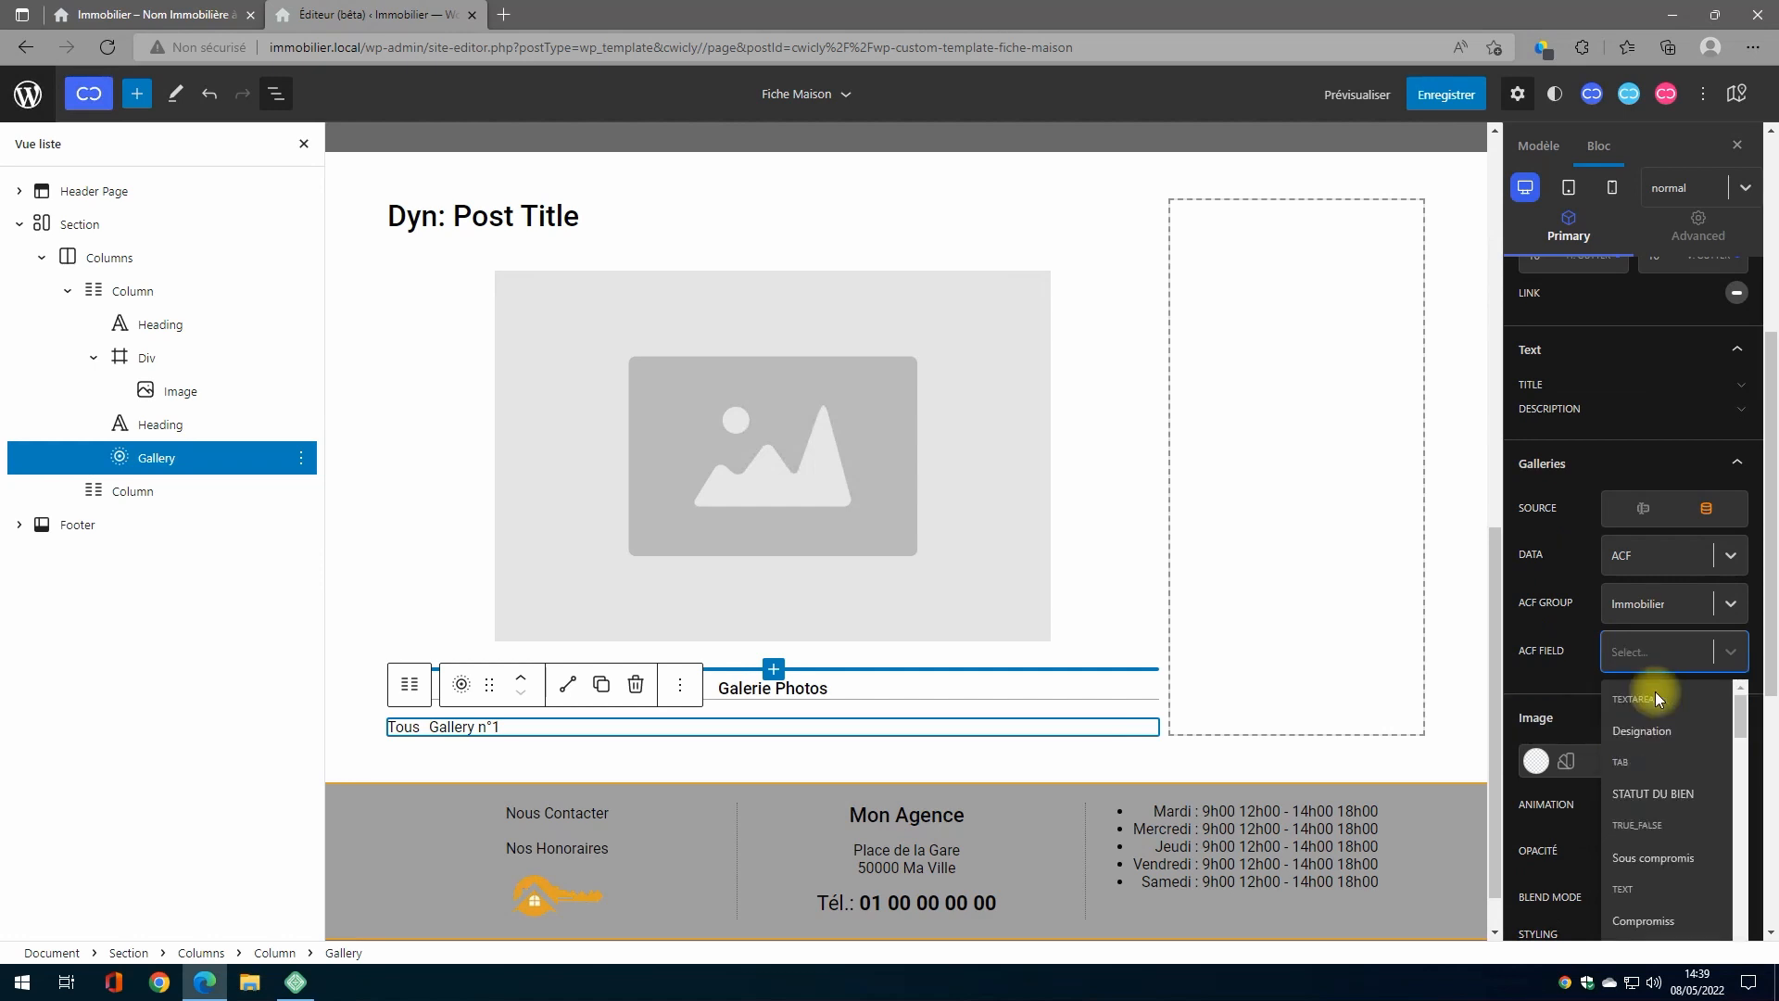
type("ga")
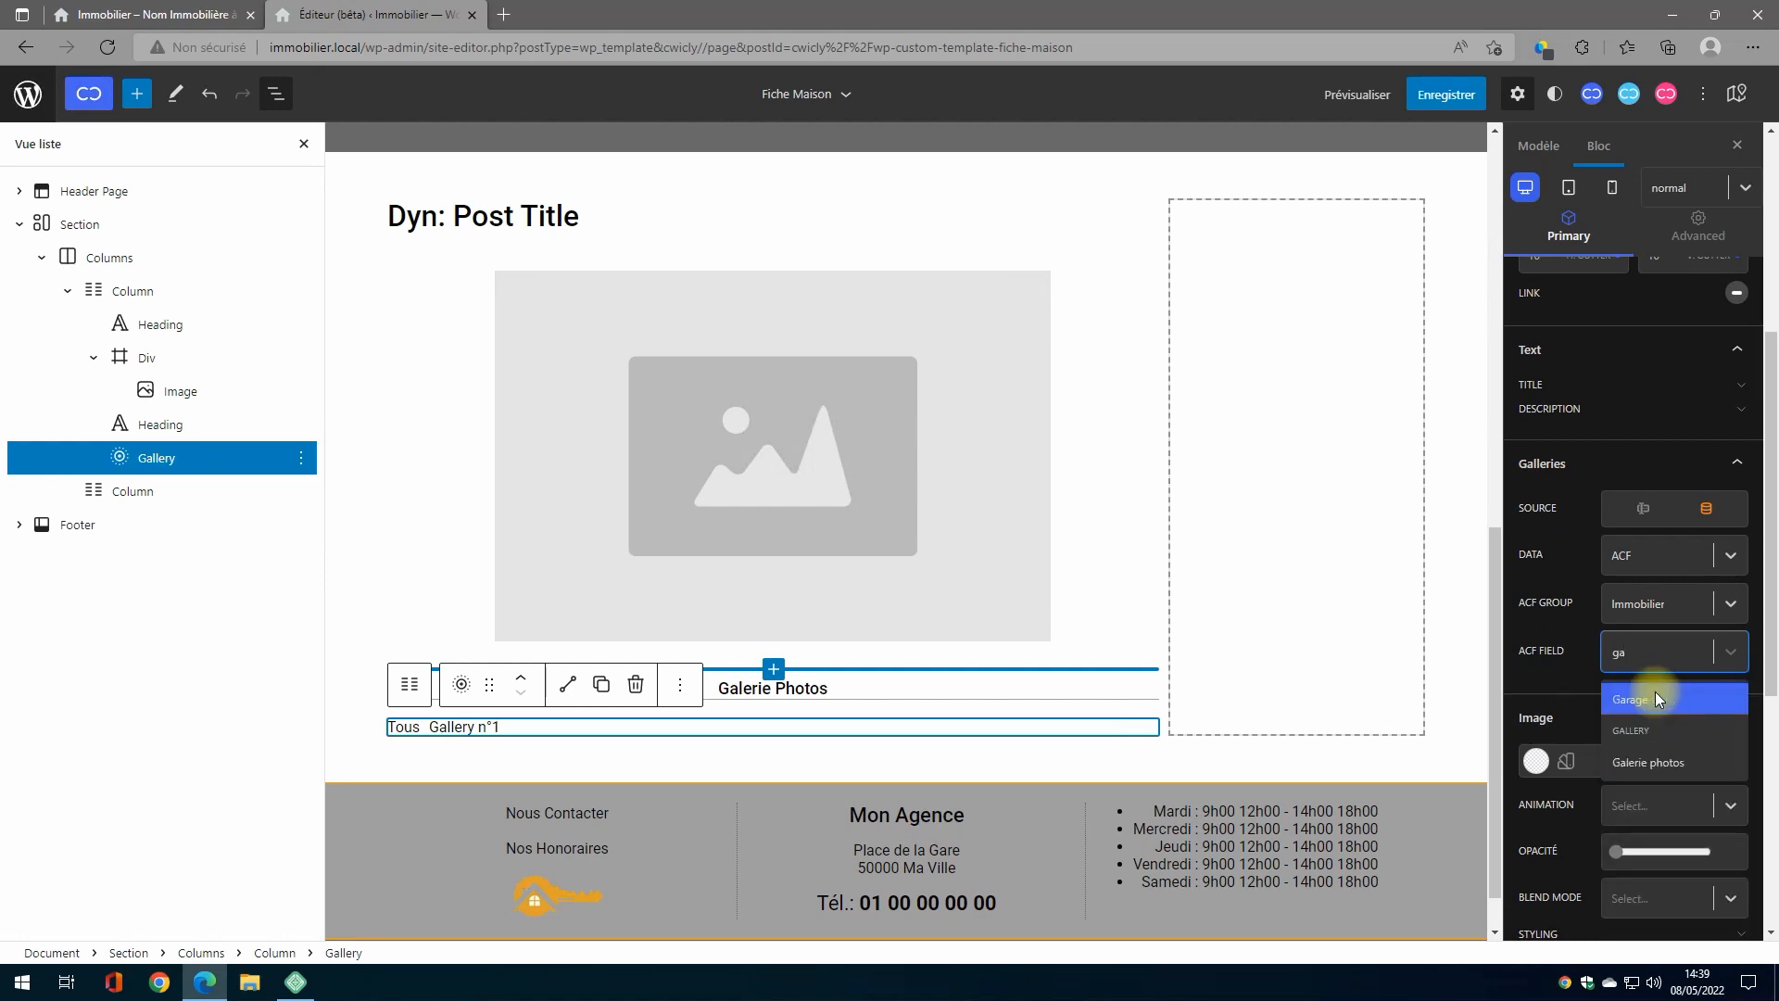
left_click(1655, 762)
scroll(1685, 706, "down", 3)
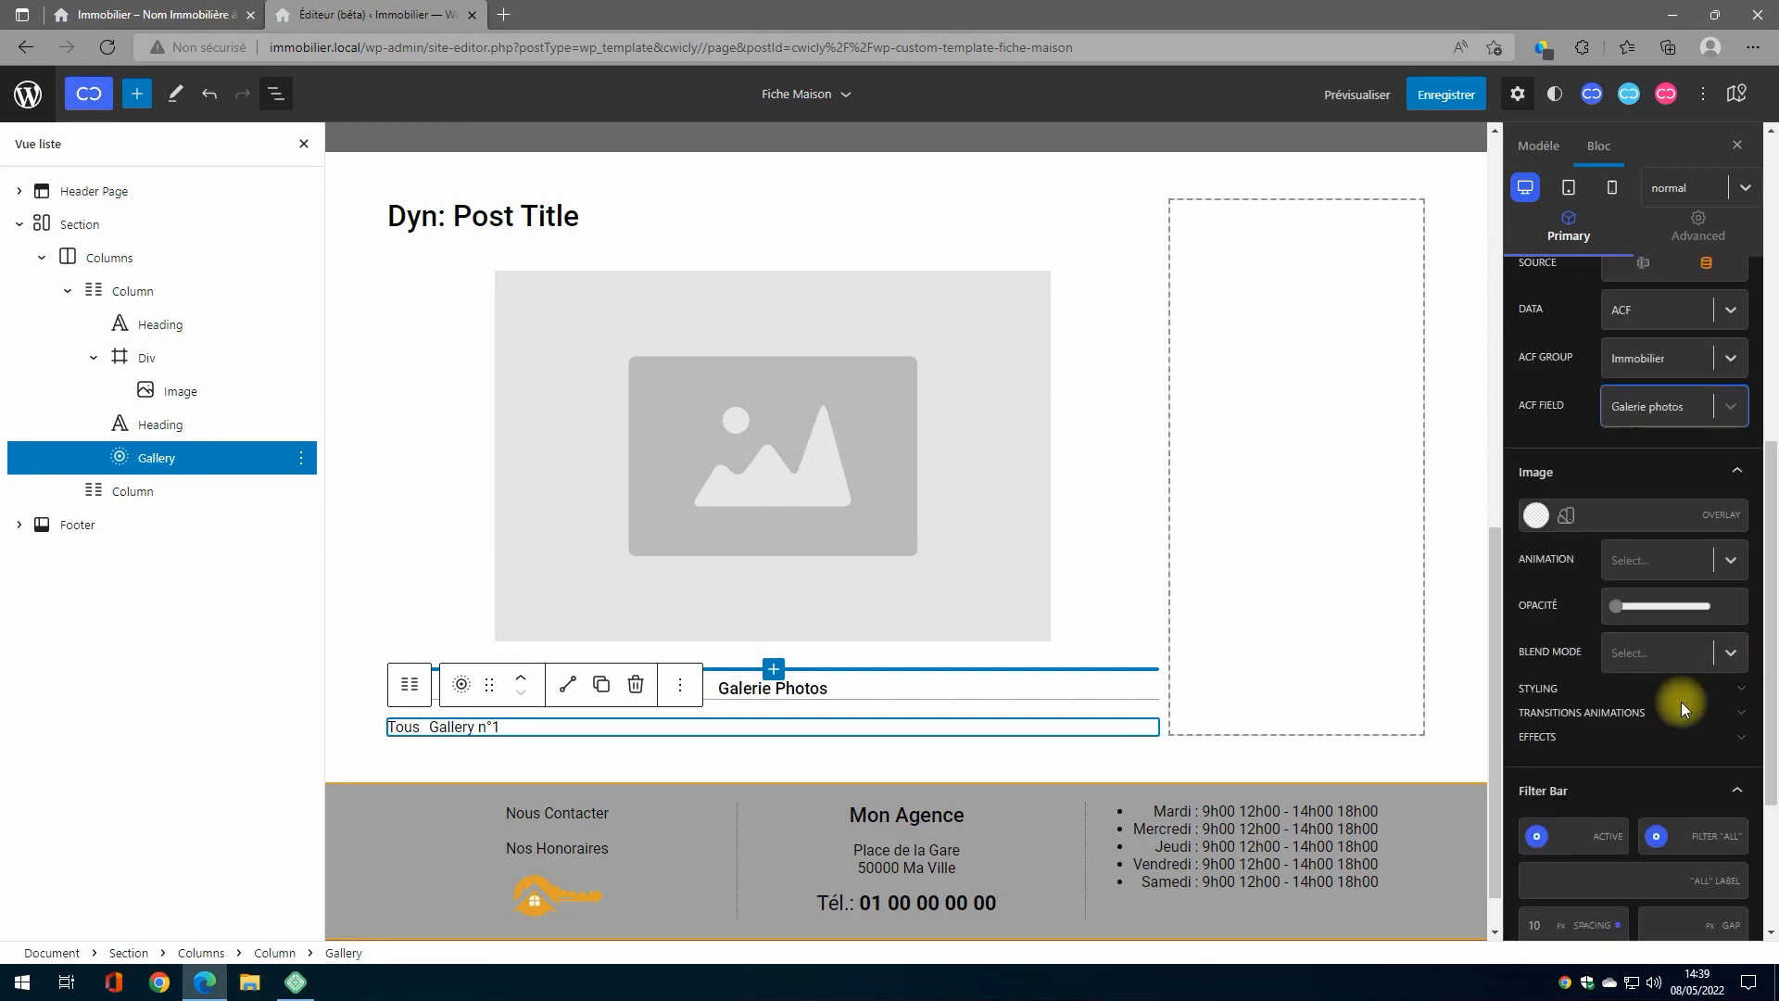
Step: Enable the gallery link with the Lightbox link type and save the template
scroll(1660, 741, "up", 6)
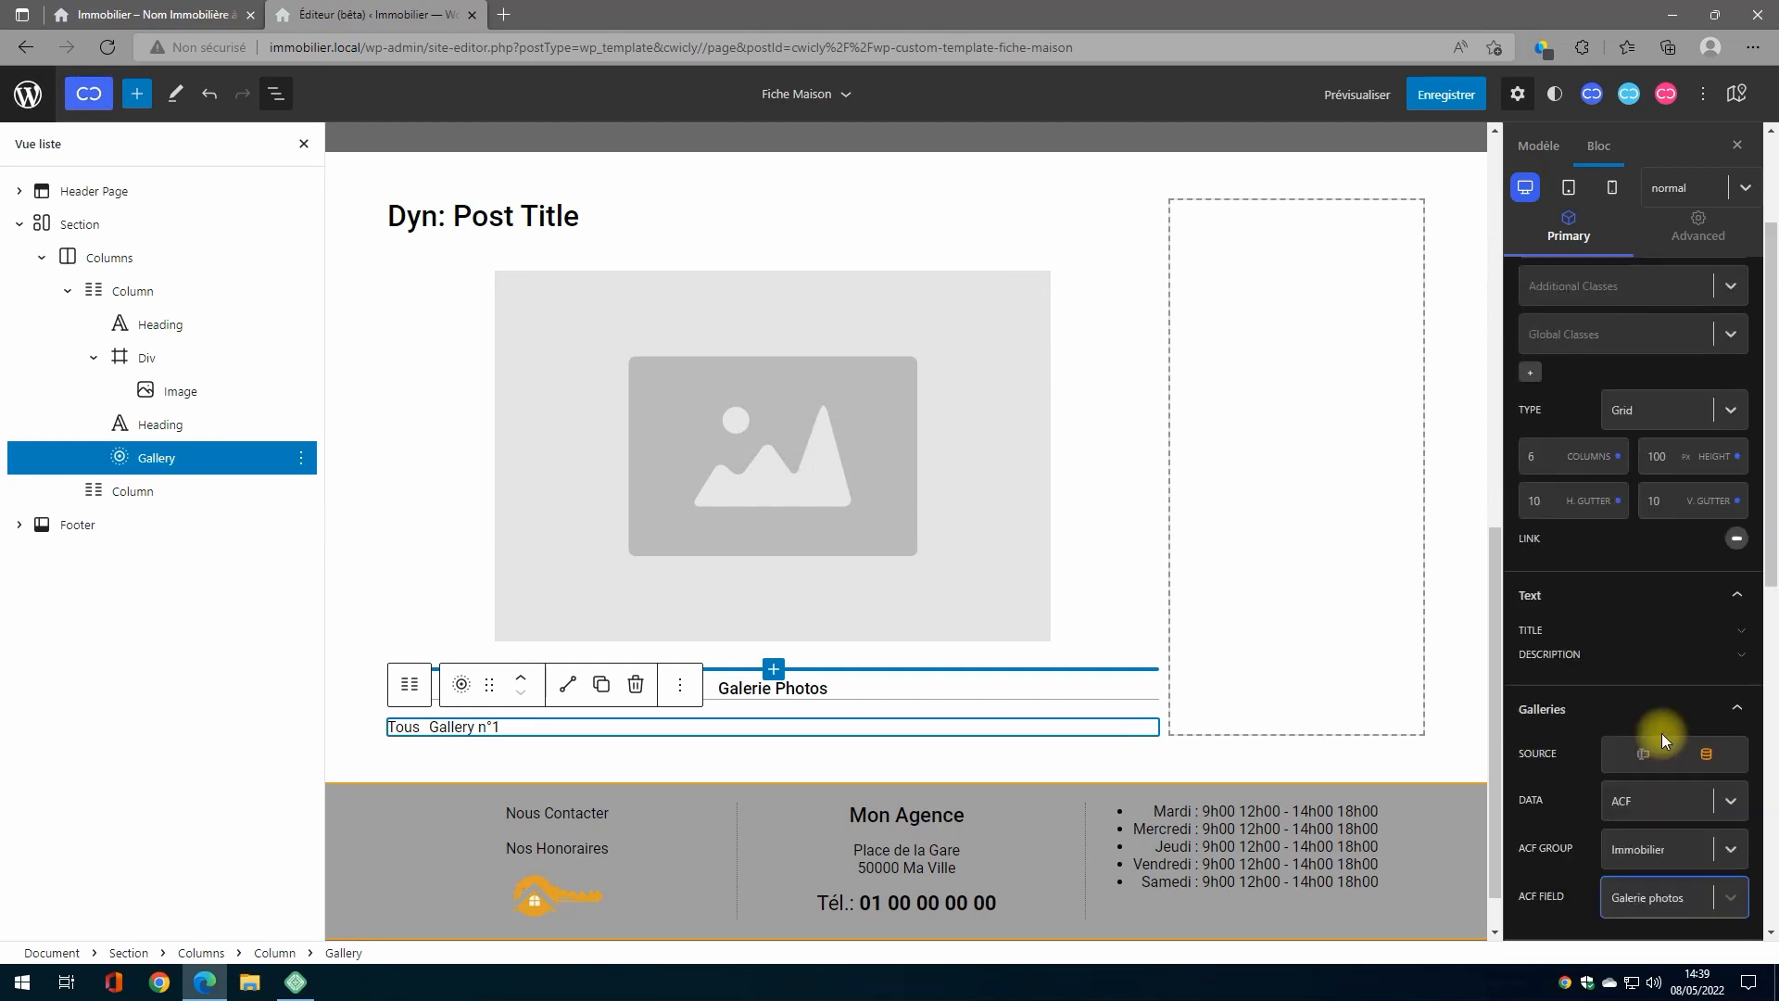
left_click(1743, 543)
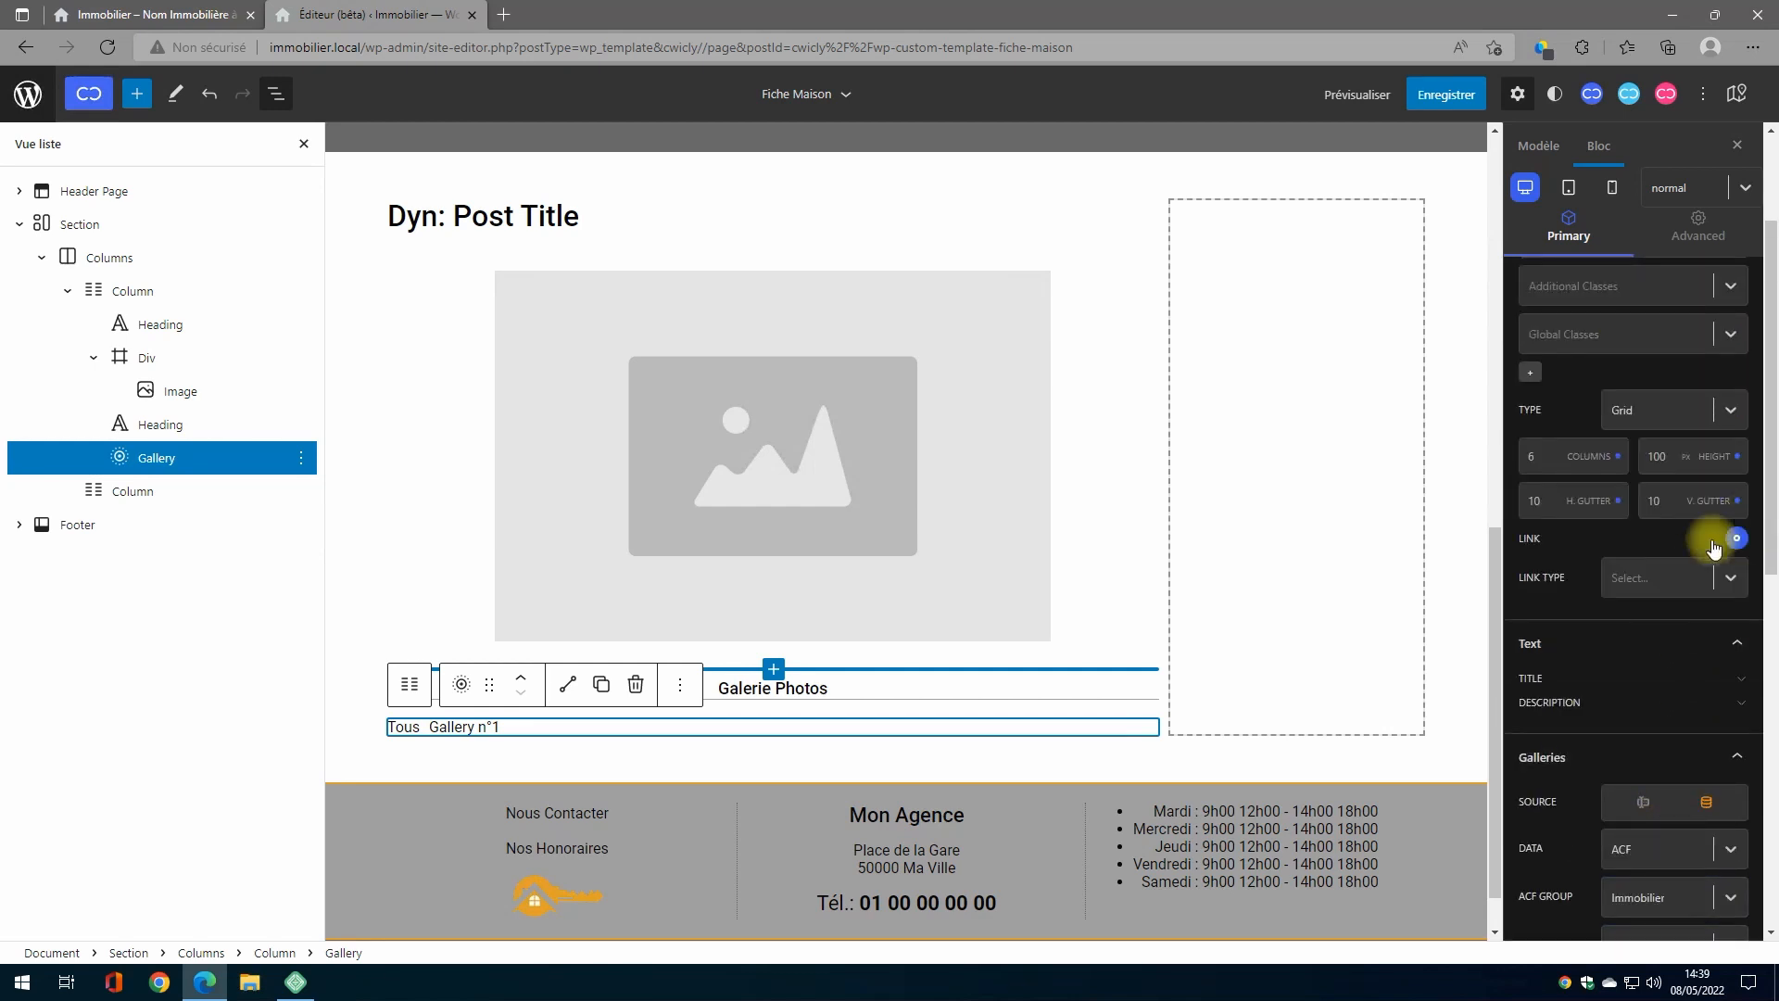
left_click(1669, 579)
left_click(1645, 631)
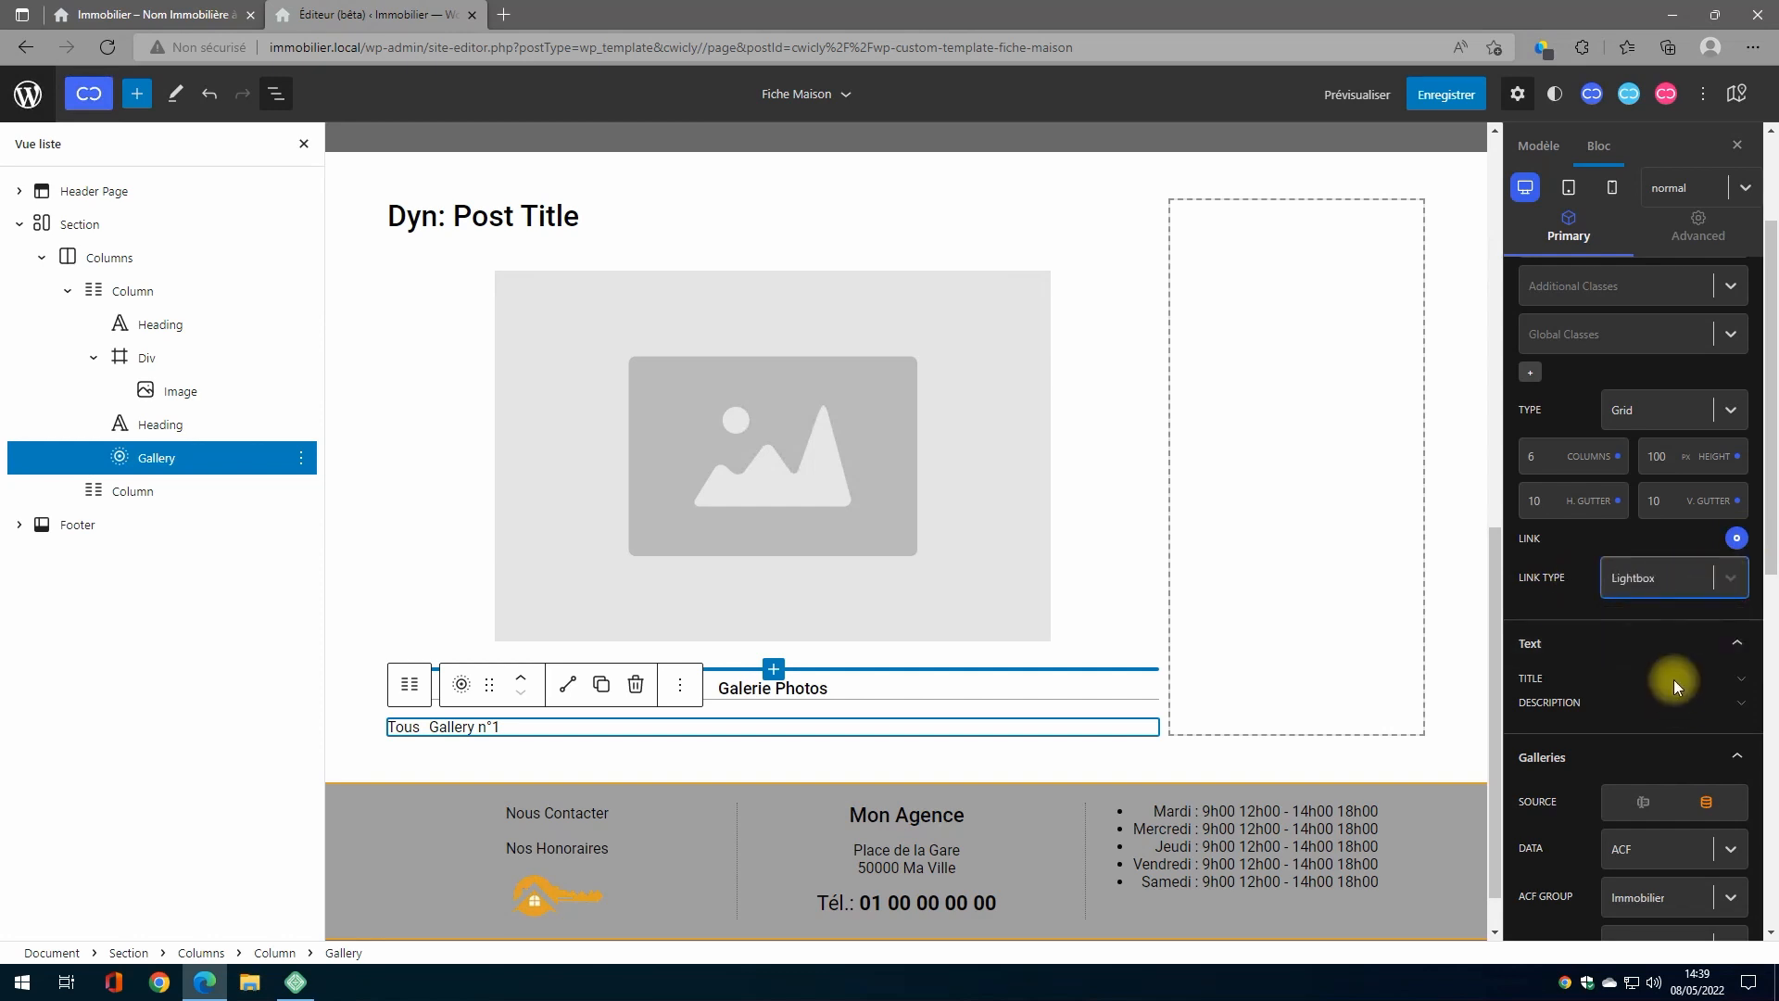
left_click(1444, 94)
left_click(1650, 94)
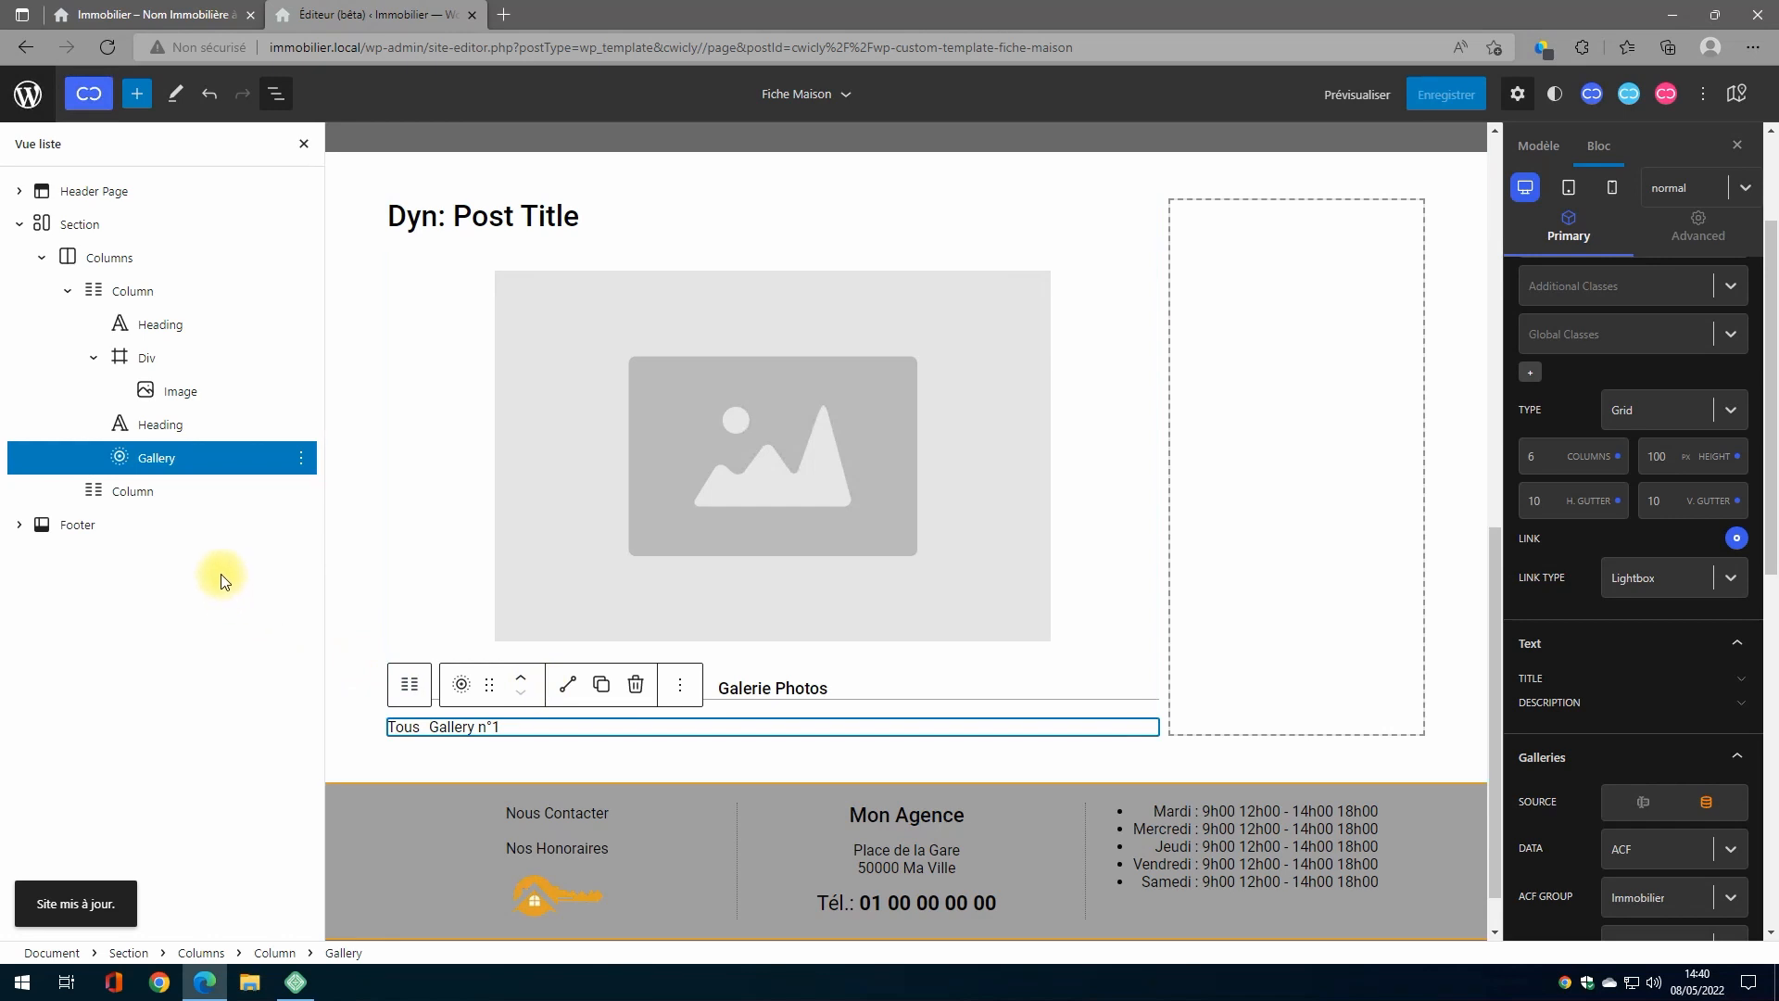
Step: Give the gallery a 20 px bottom margin and save the template
left_click(1698, 232)
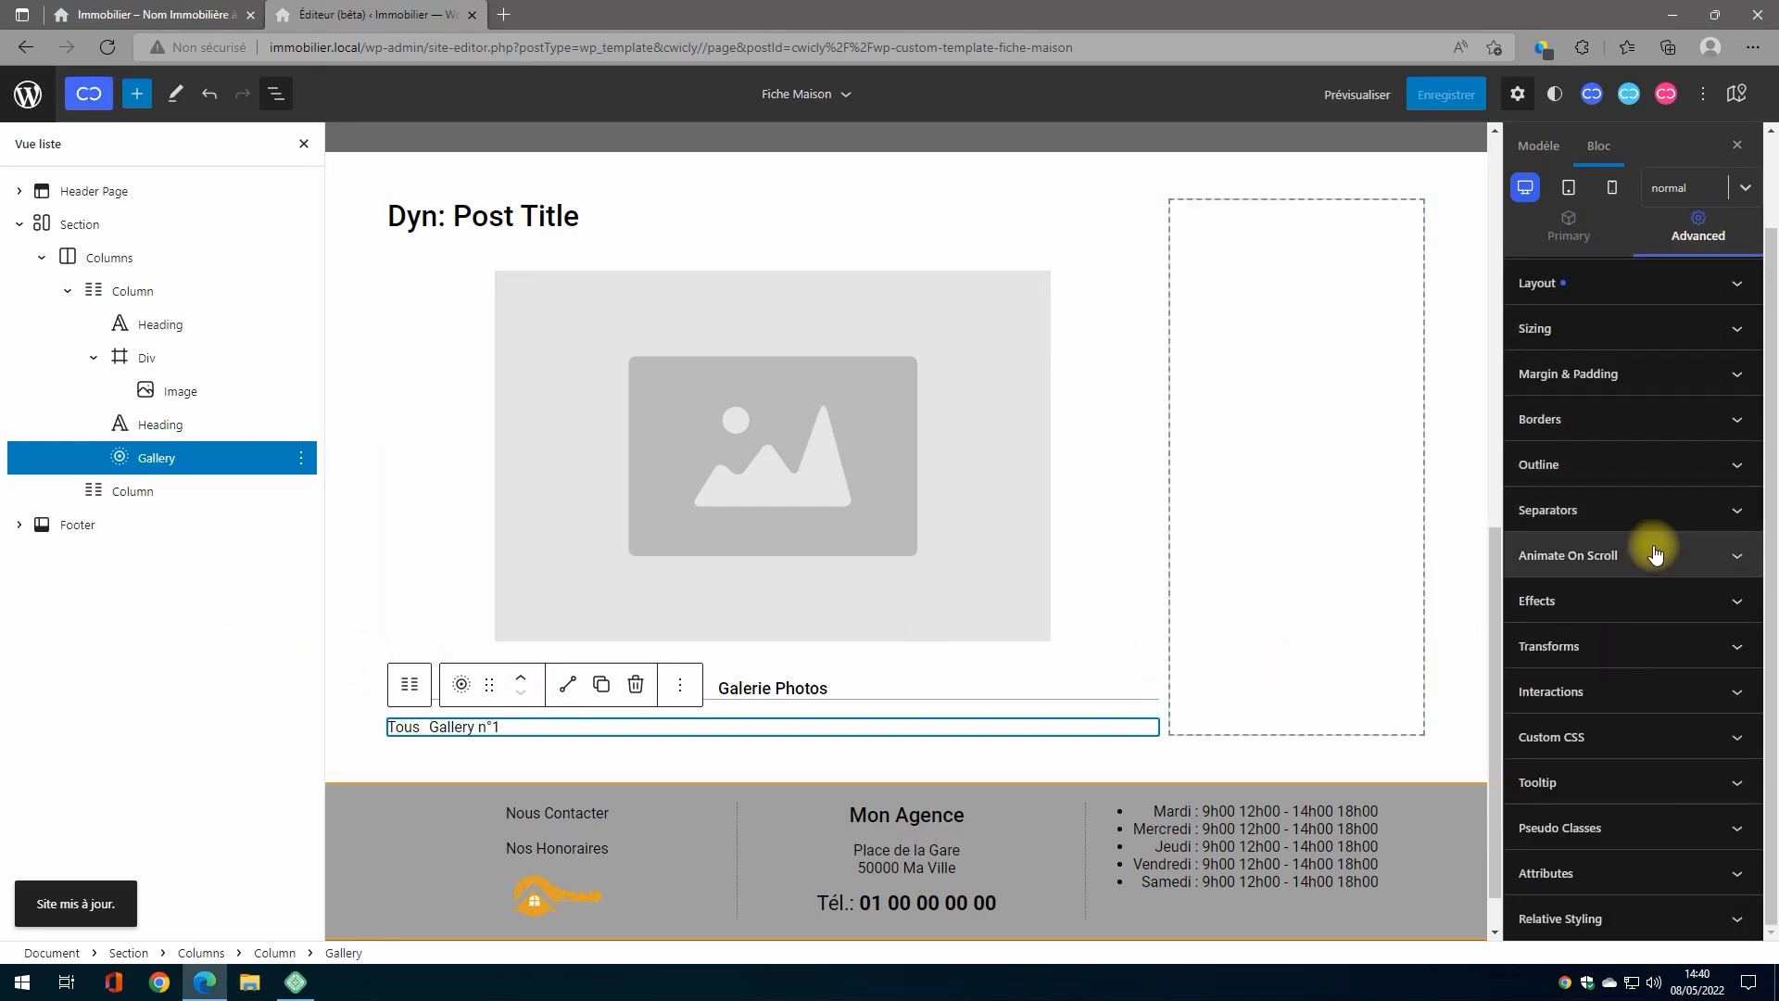
left_click(1670, 373)
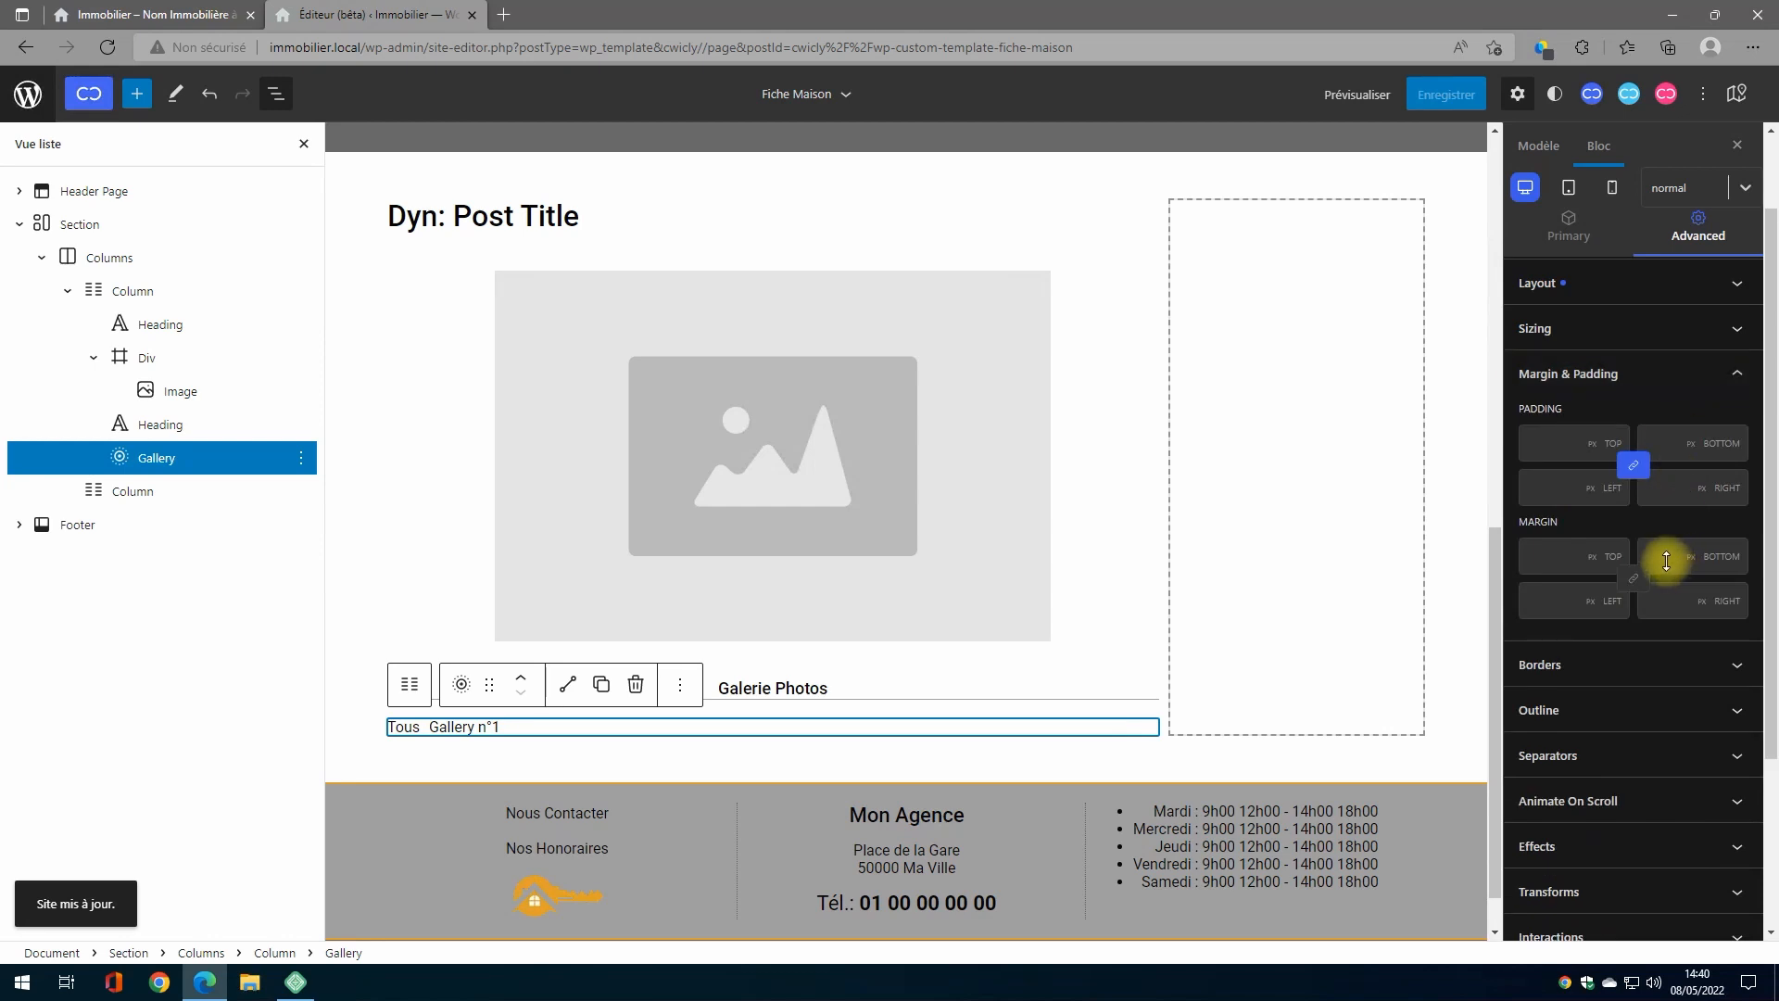
type("20")
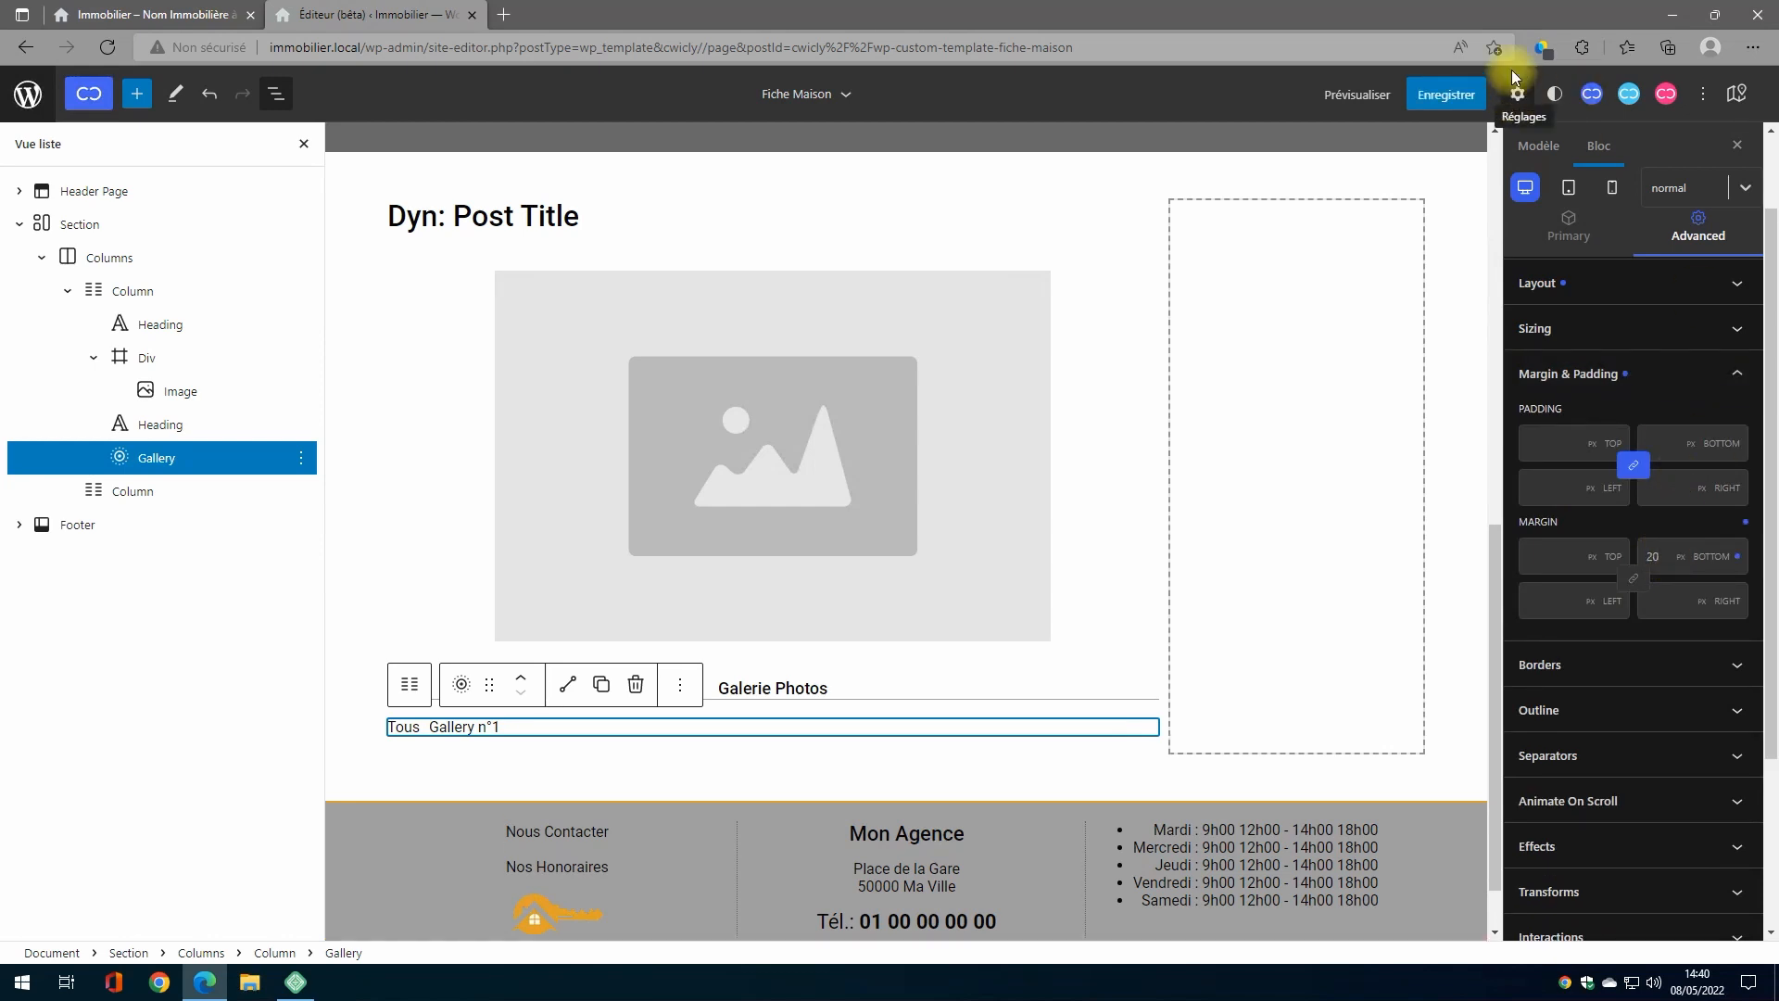
left_click(1444, 95)
left_click(1646, 94)
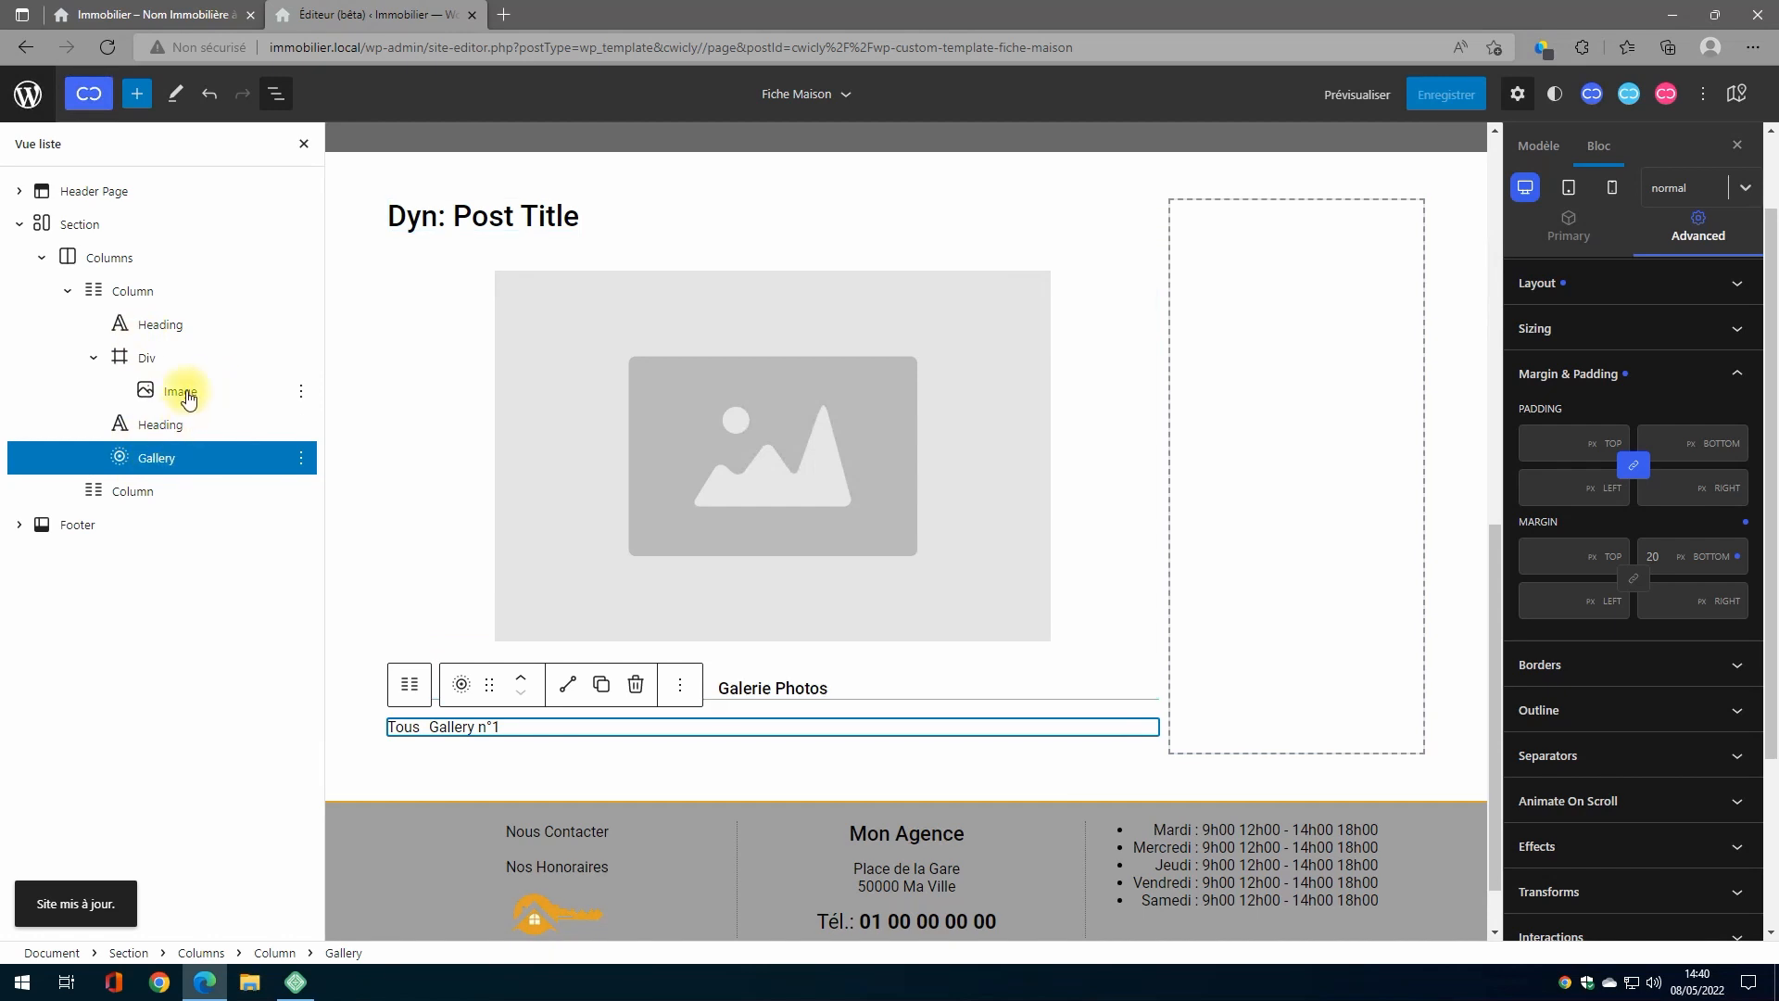
Step: Add a Div block below the gallery in the main content column
left_click(131, 291)
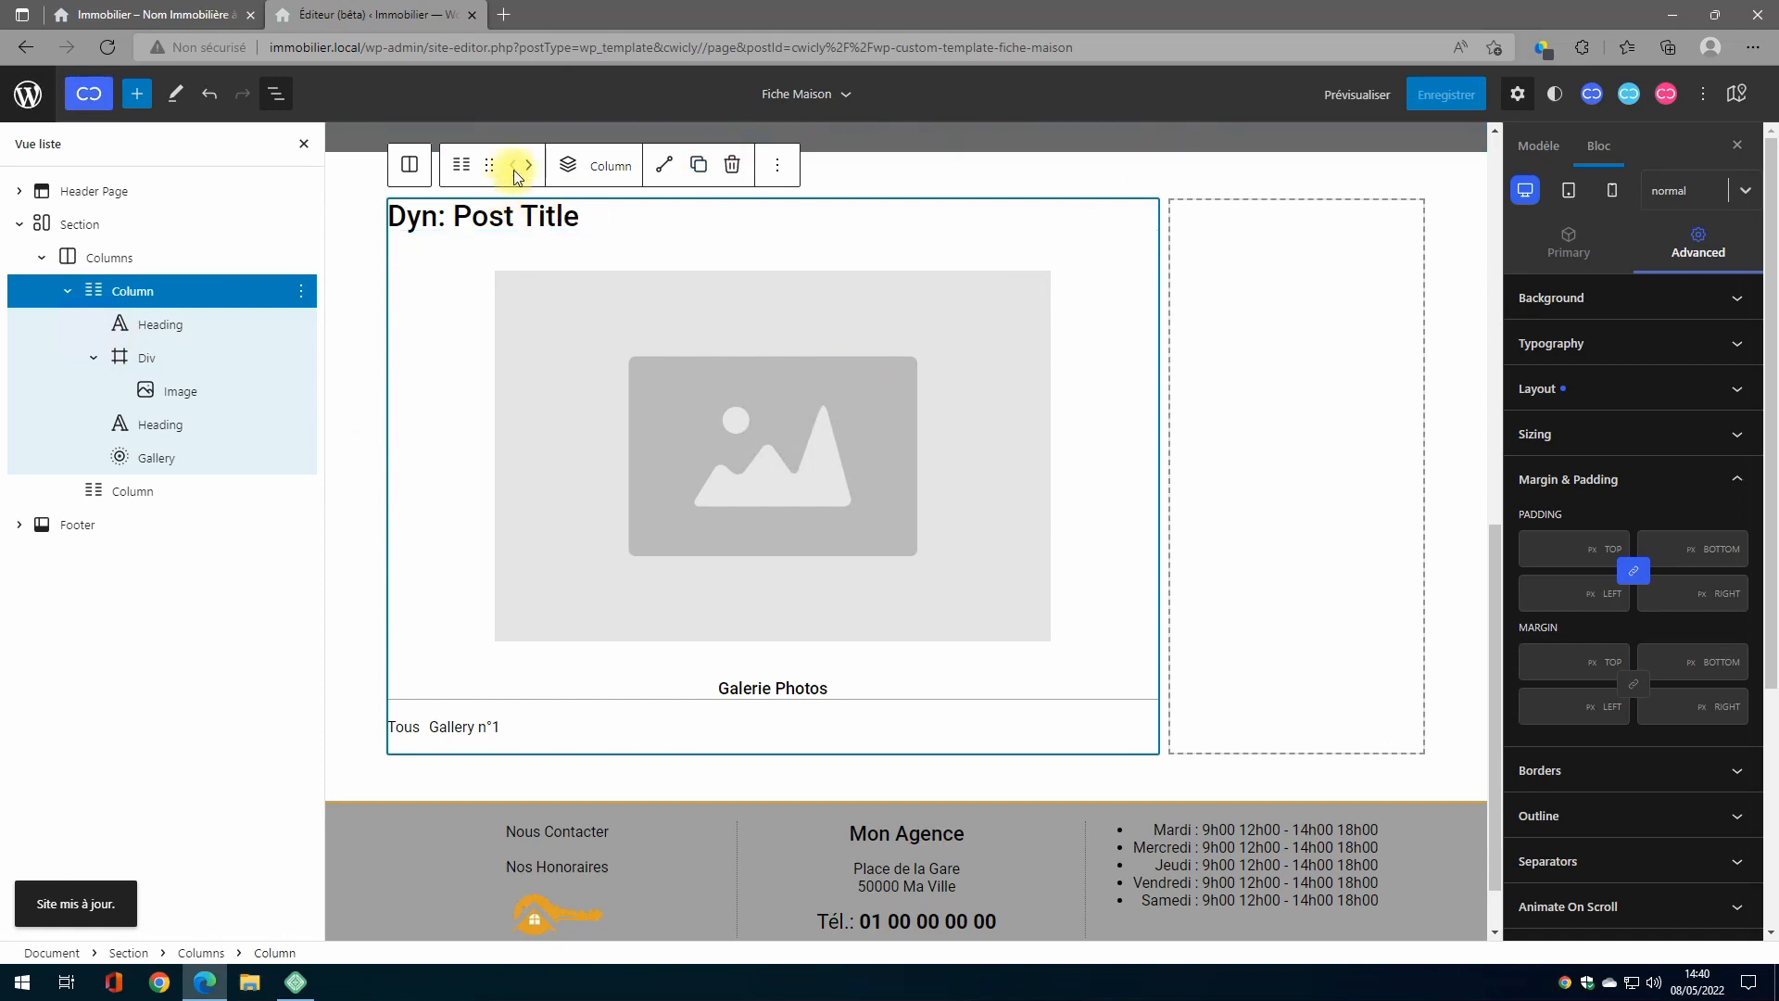
left_click(564, 167)
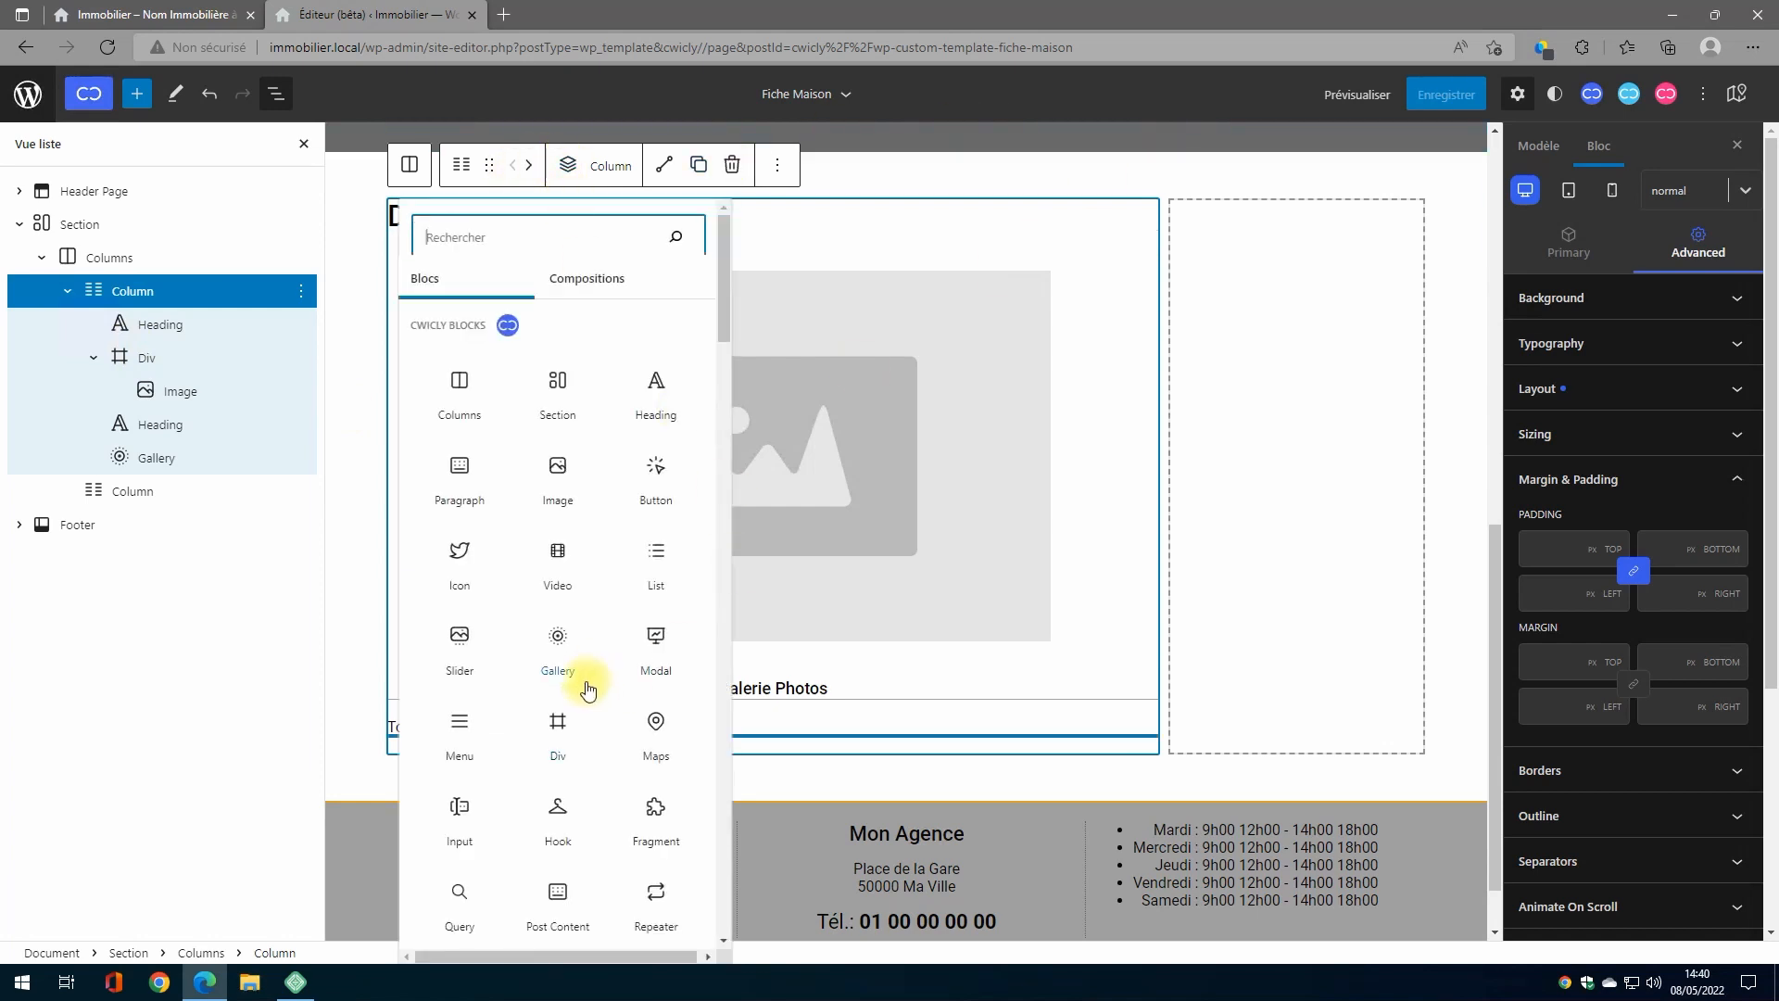
scroll(587, 690, "down", 1)
left_click(558, 614)
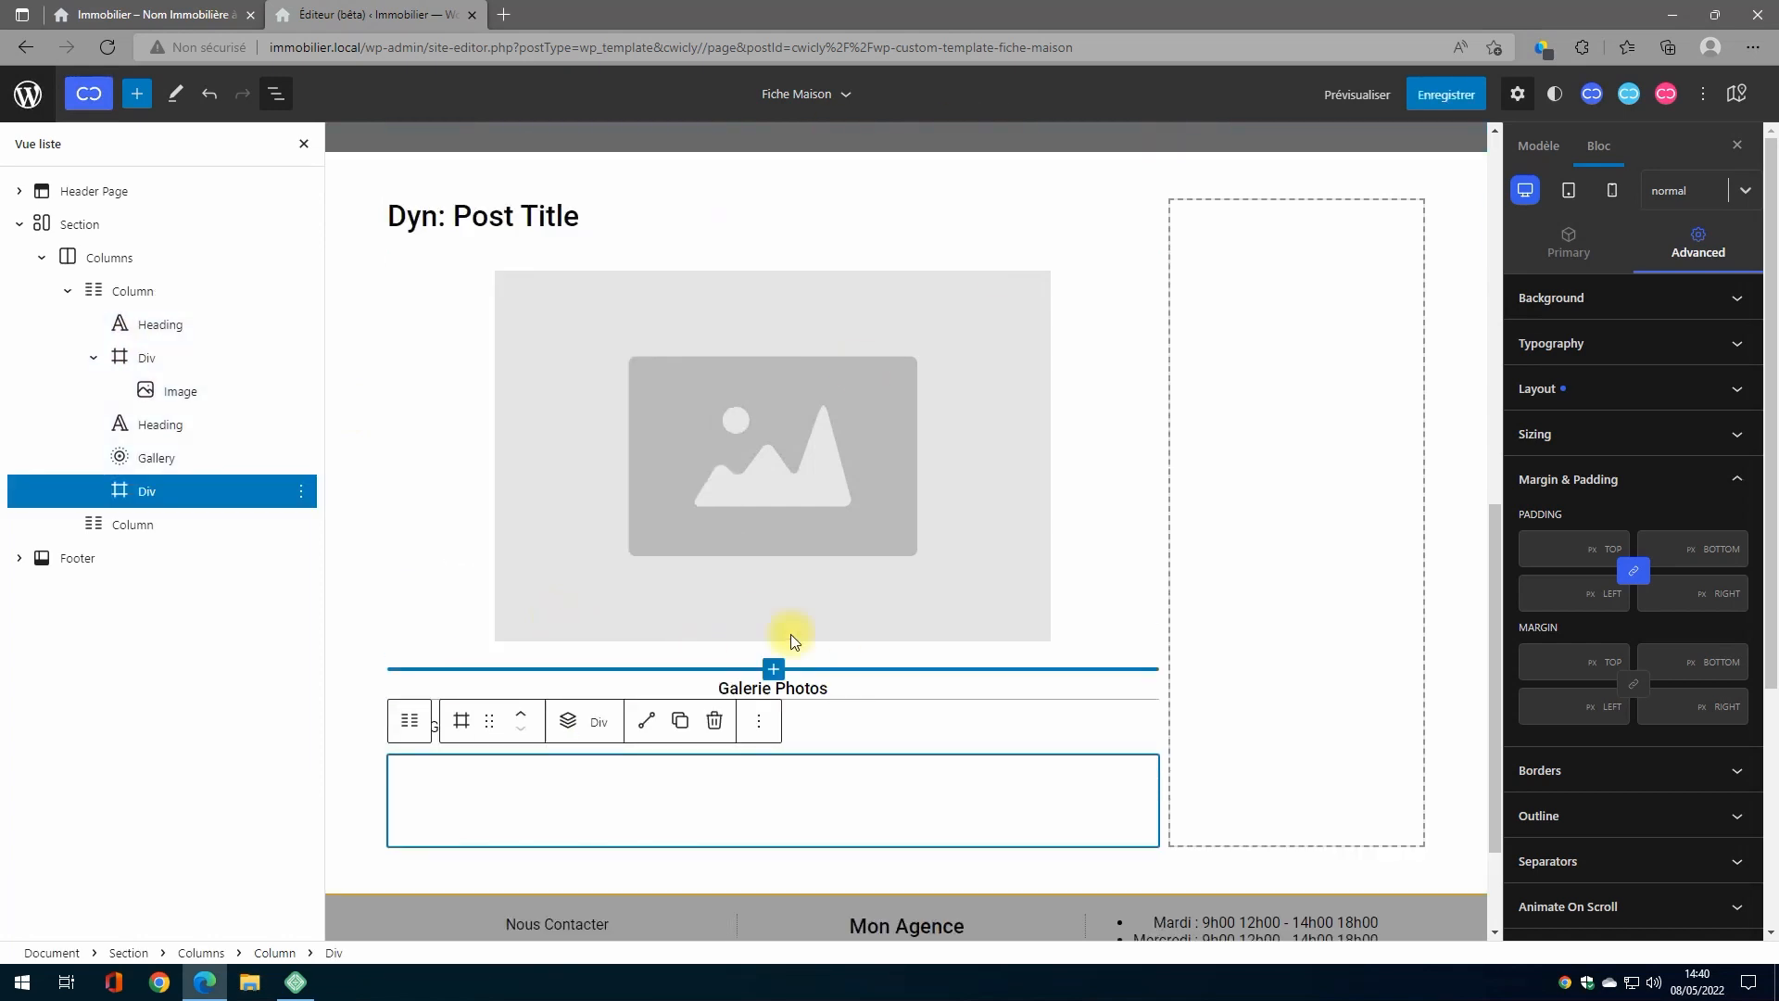
left_click(1576, 243)
scroll(1610, 598, "down", 4)
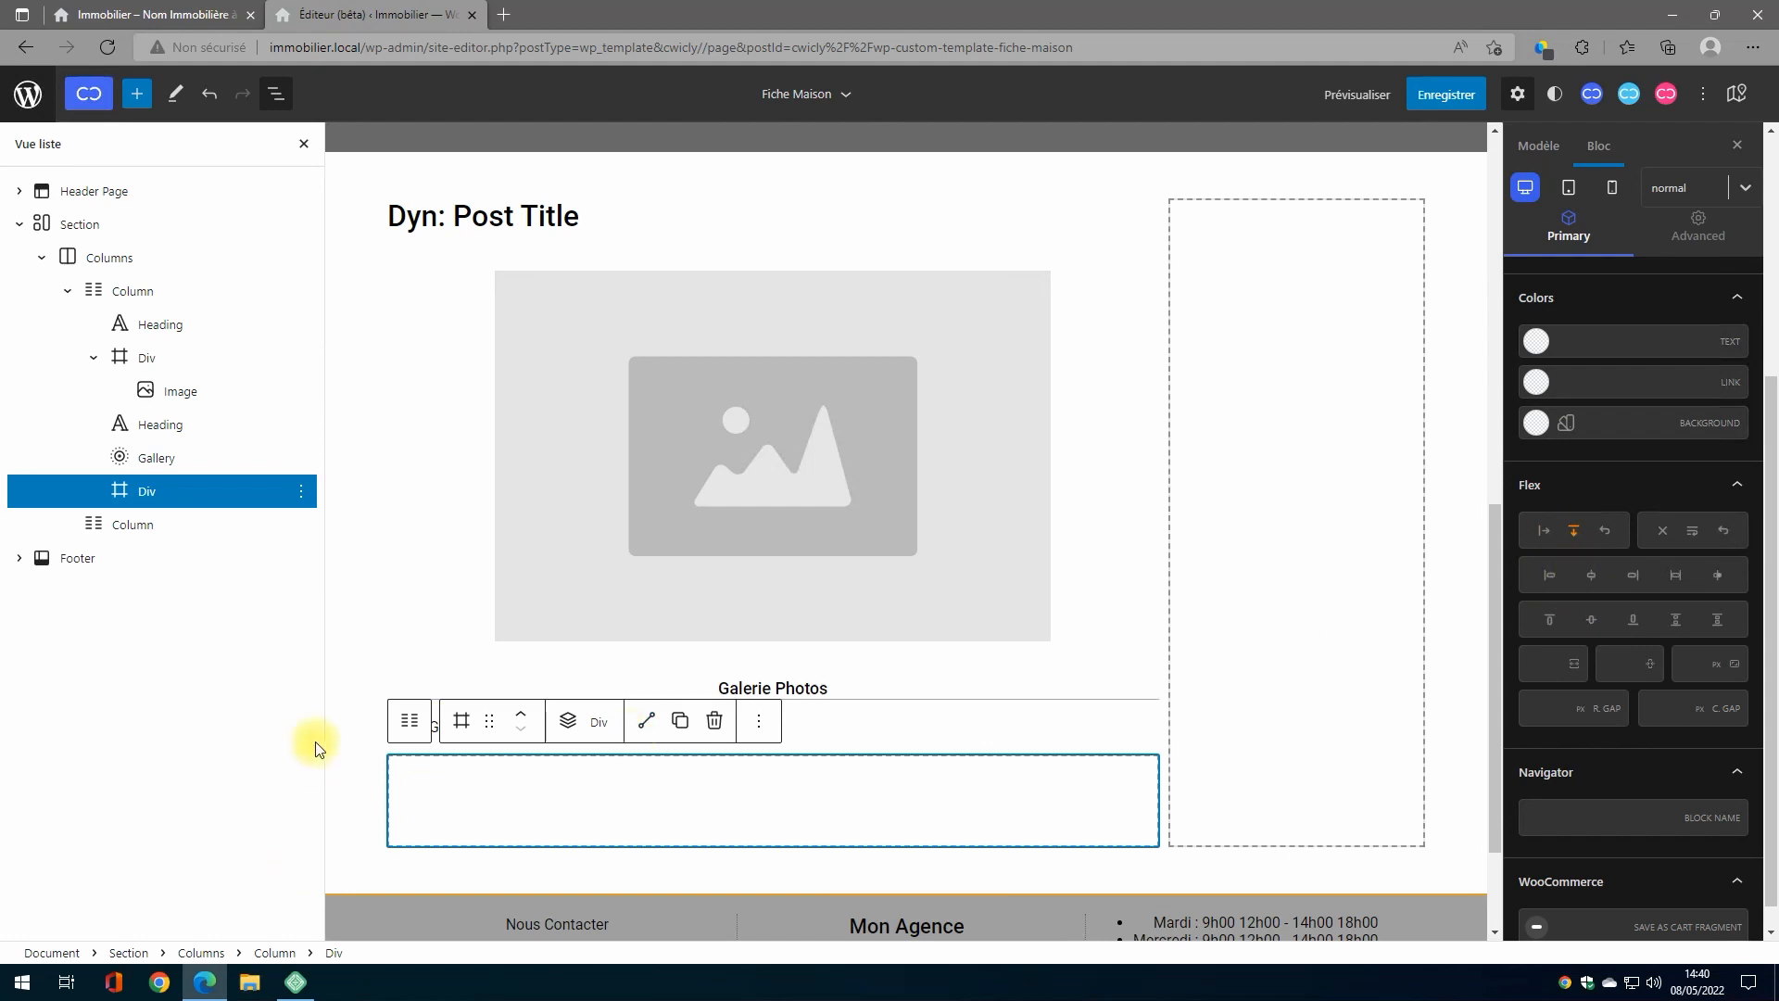
Step: Insert two Paragraph blocks inside the new Div below the gallery
left_click(568, 727)
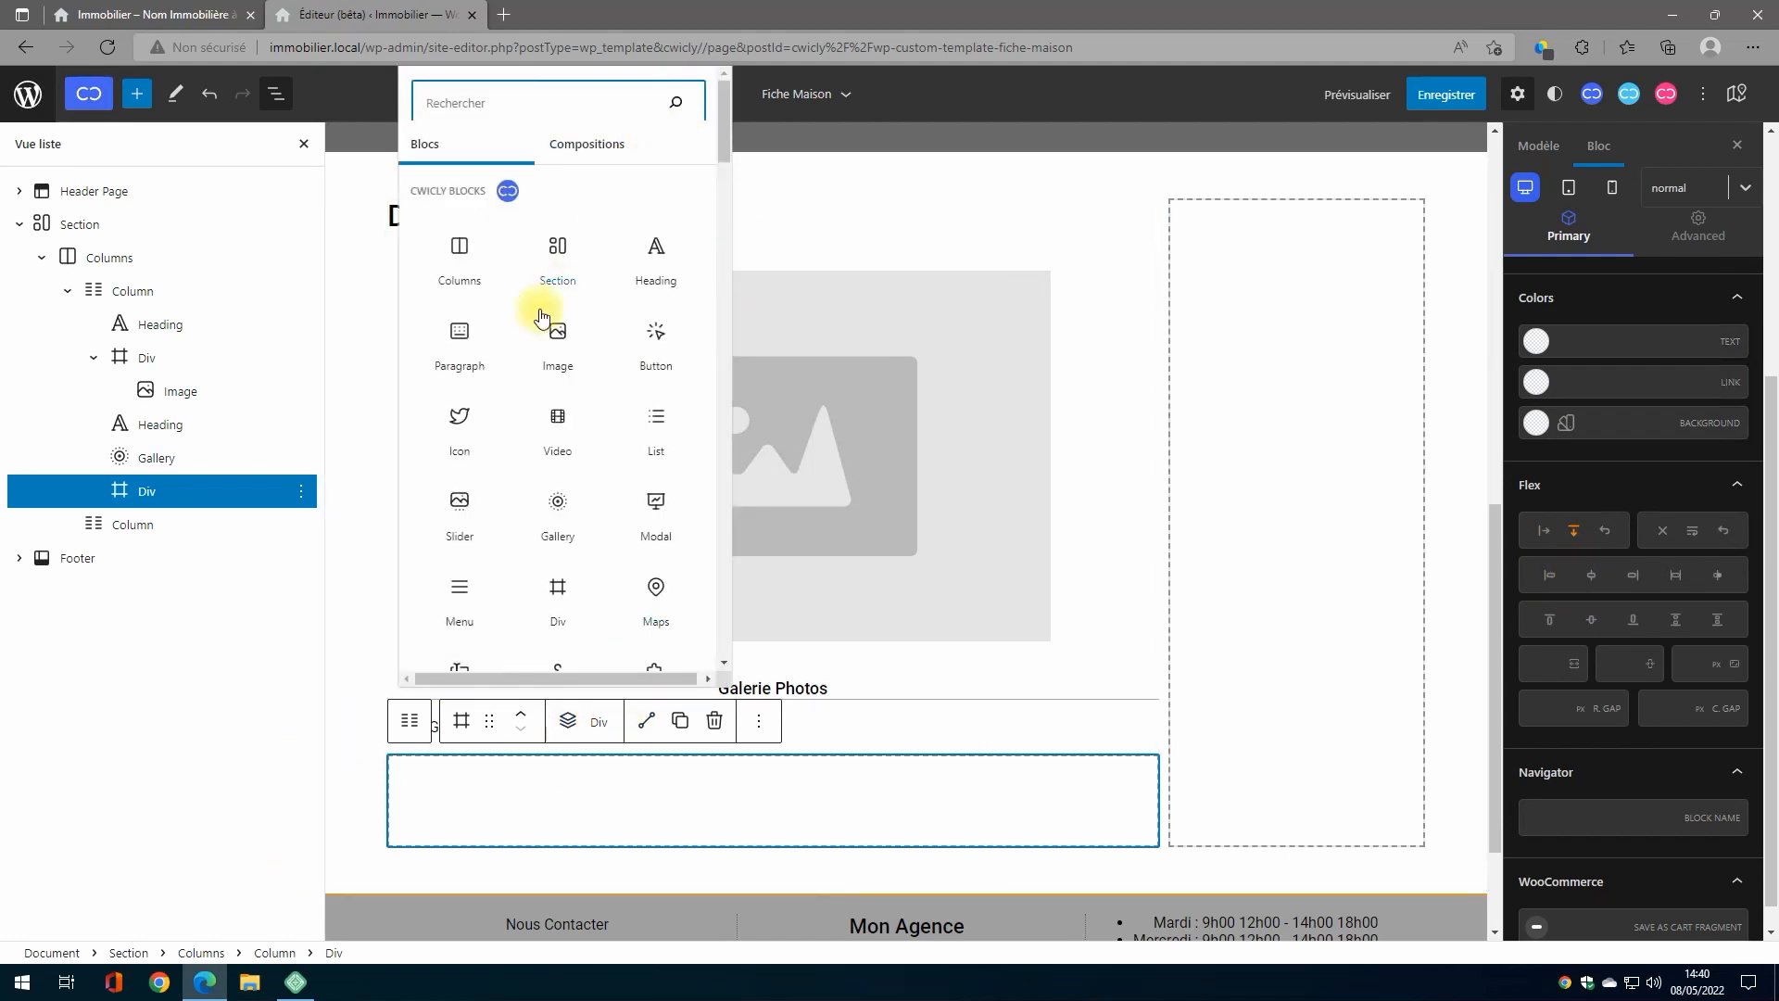
left_click(462, 346)
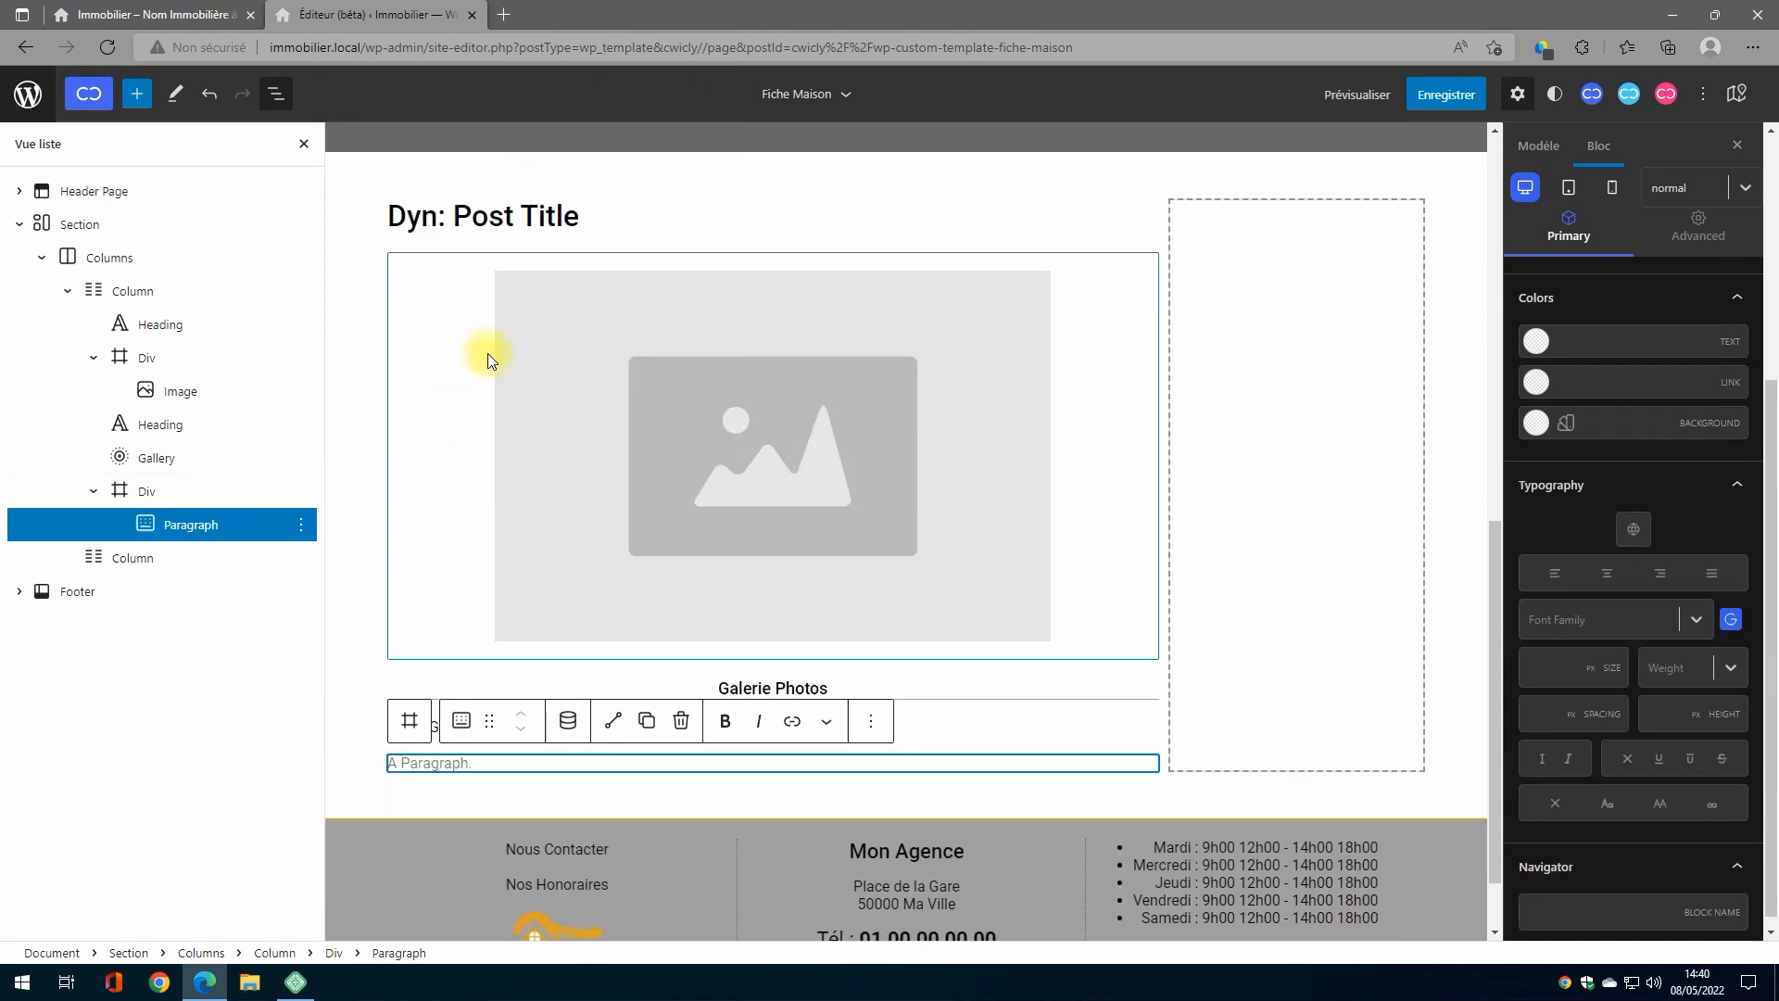
left_click(410, 721)
left_click(568, 724)
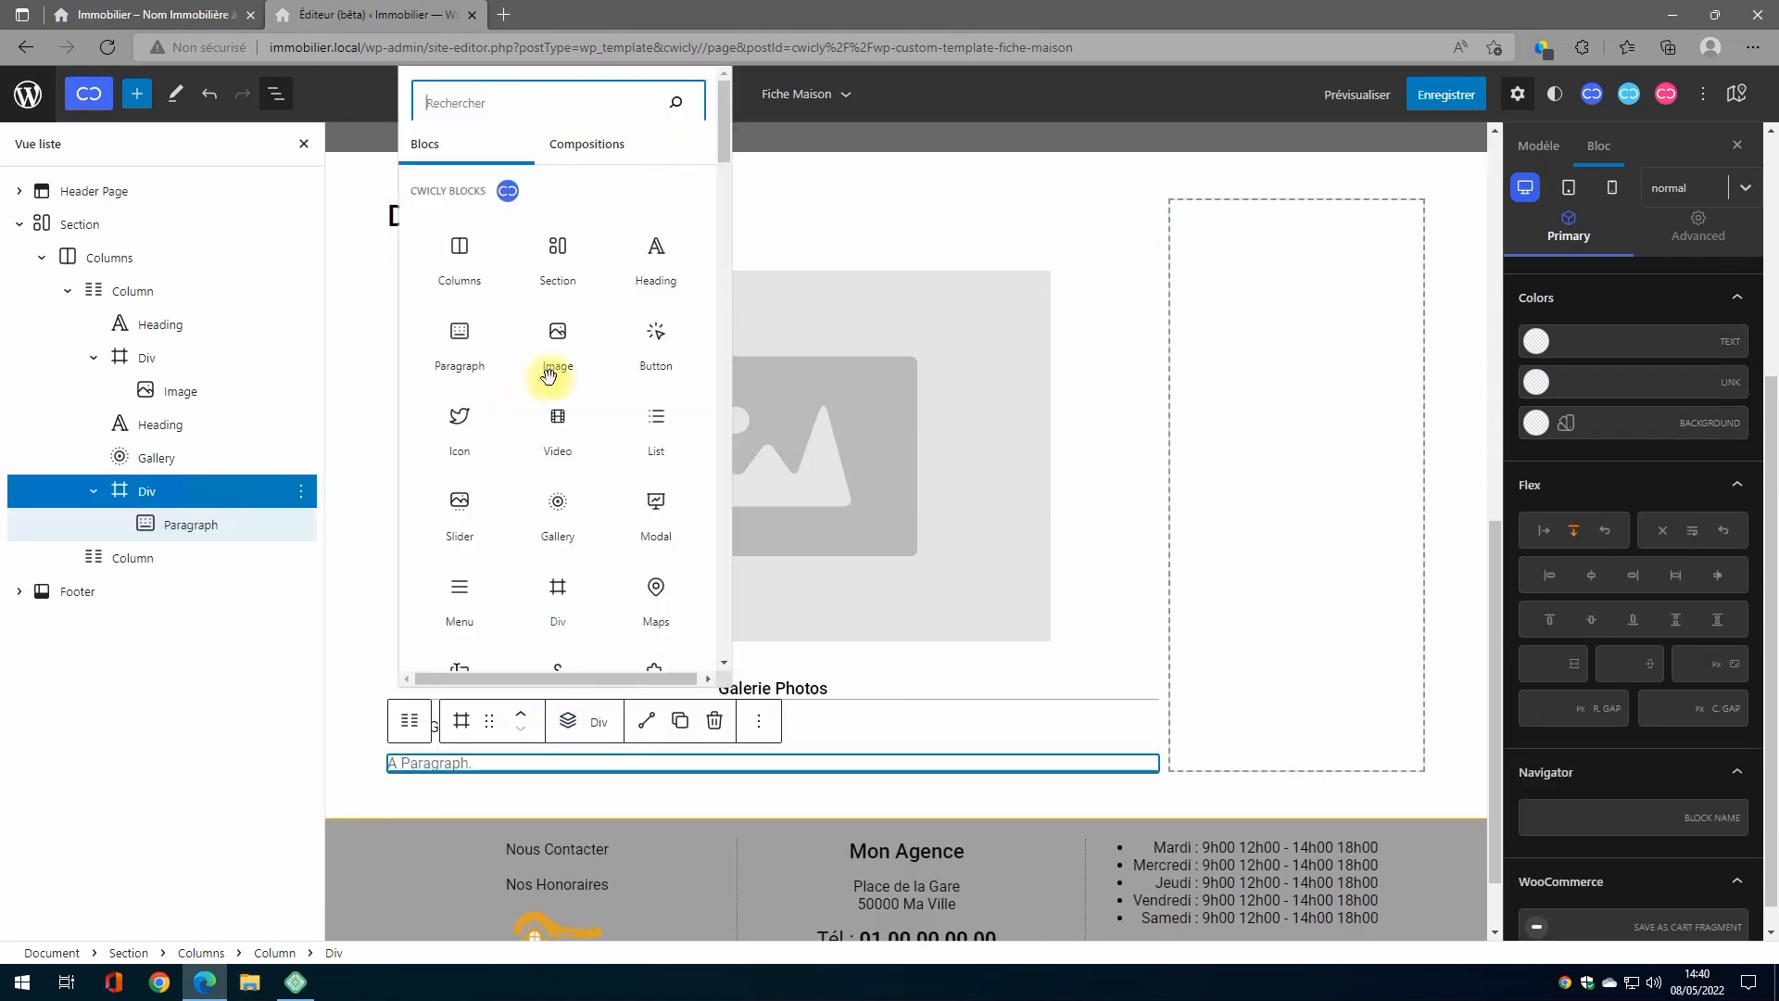
left_click(457, 342)
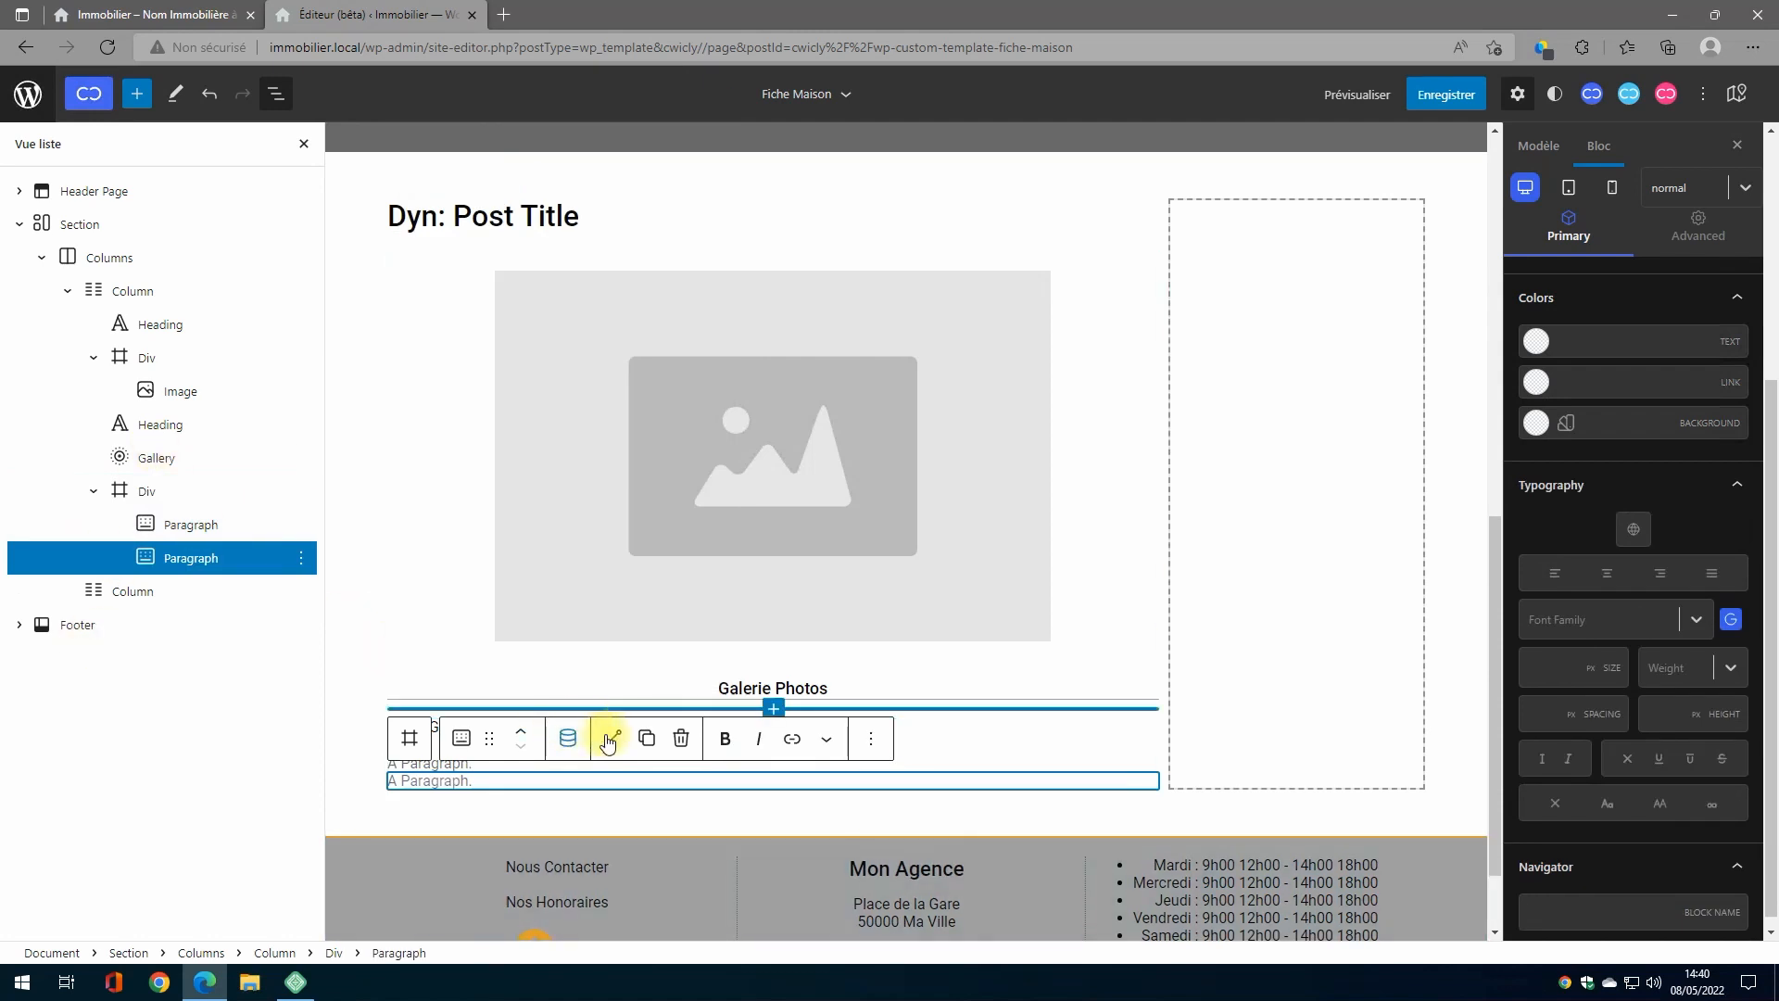
Step: Give the Div's first paragraph white text and an orange background from the preset colours
left_click(478, 764)
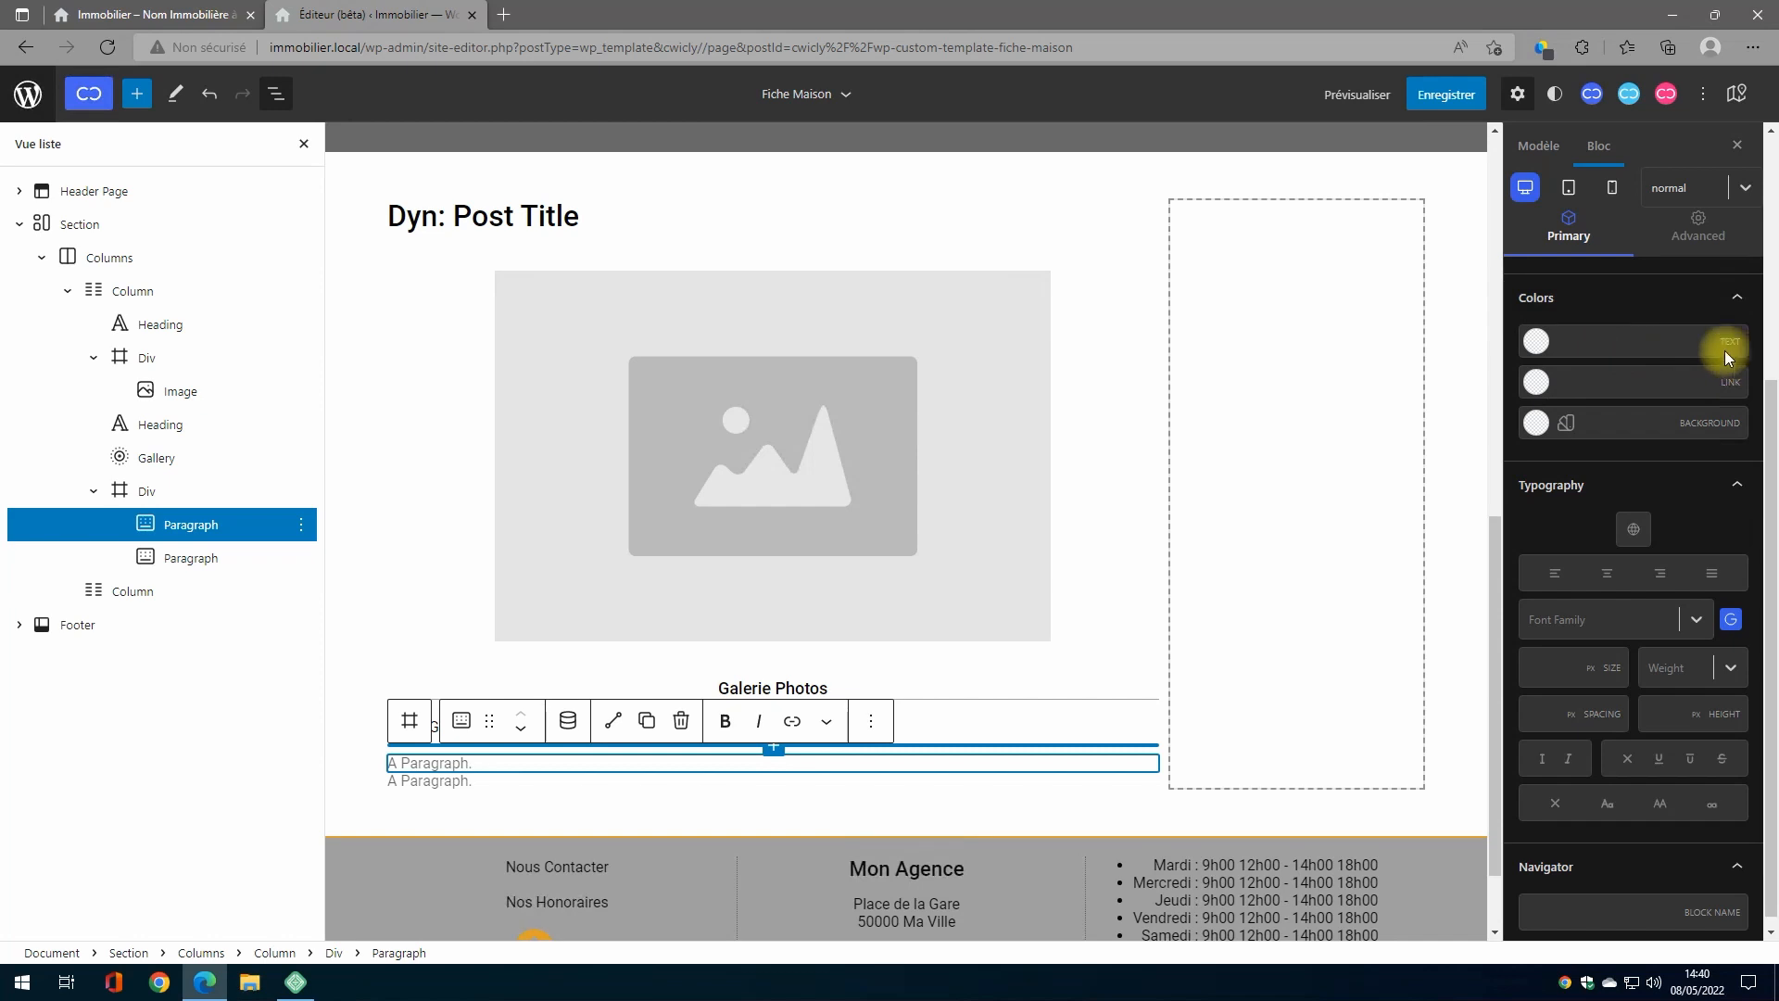
left_click(1541, 349)
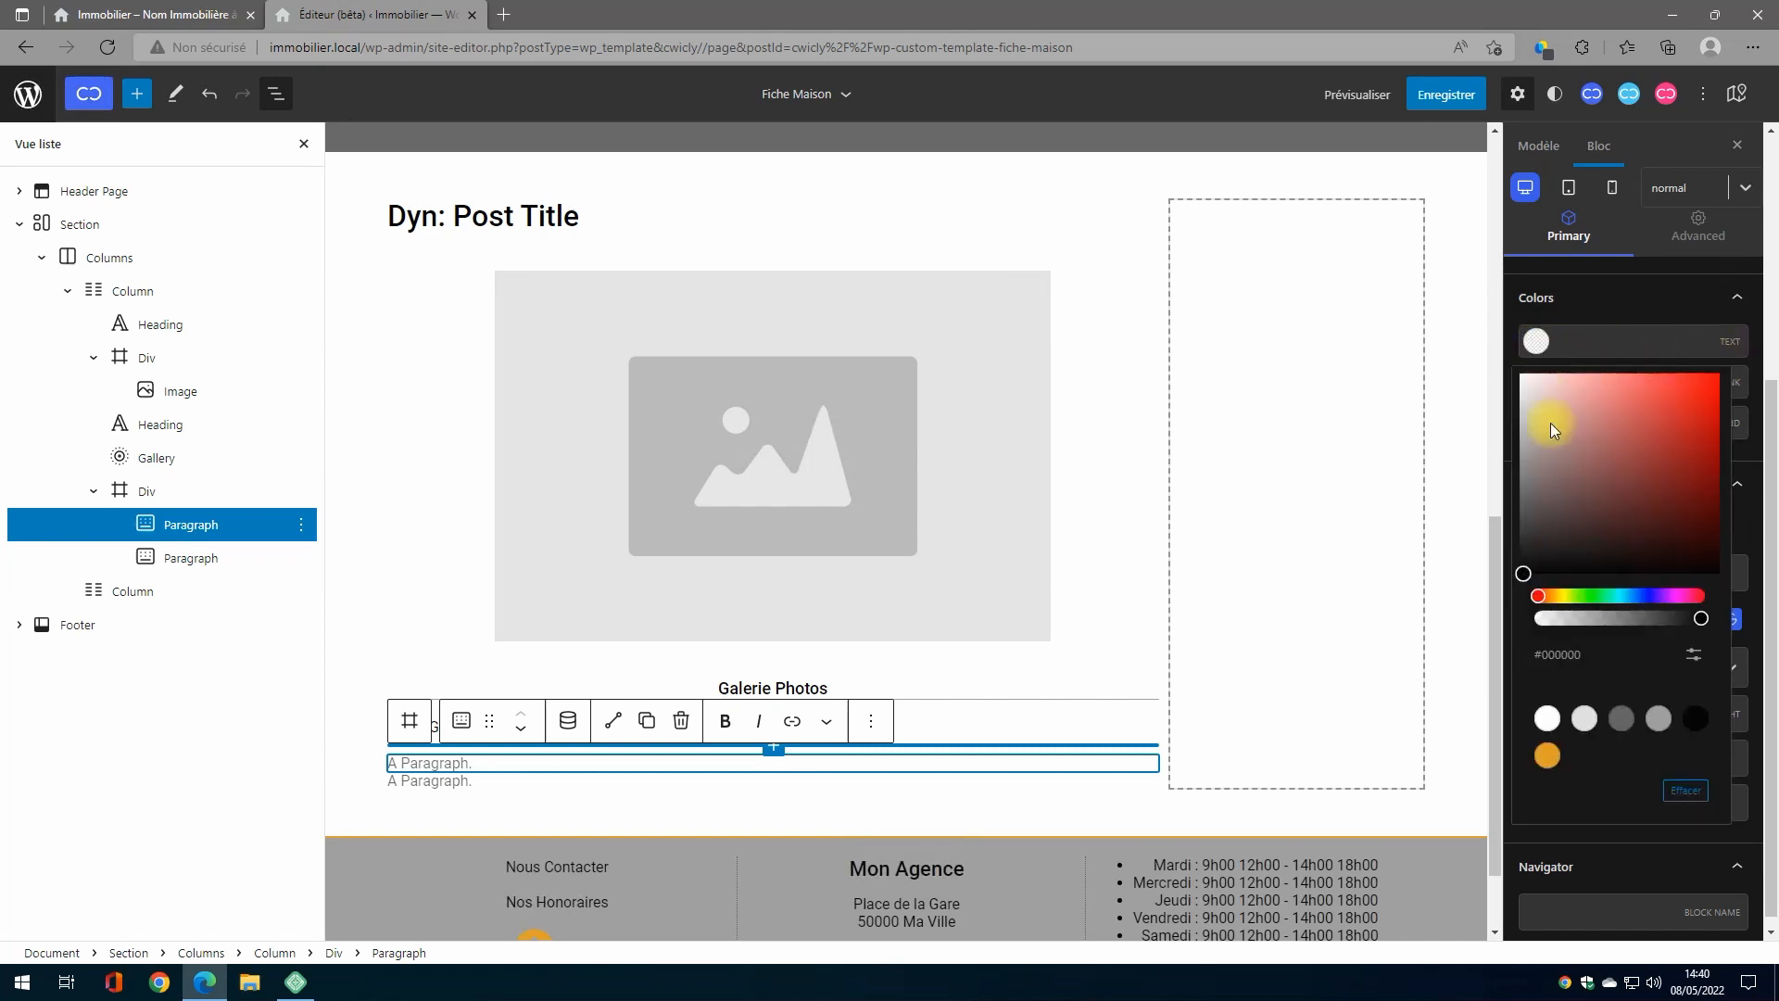
left_click(1547, 718)
left_click(1537, 341)
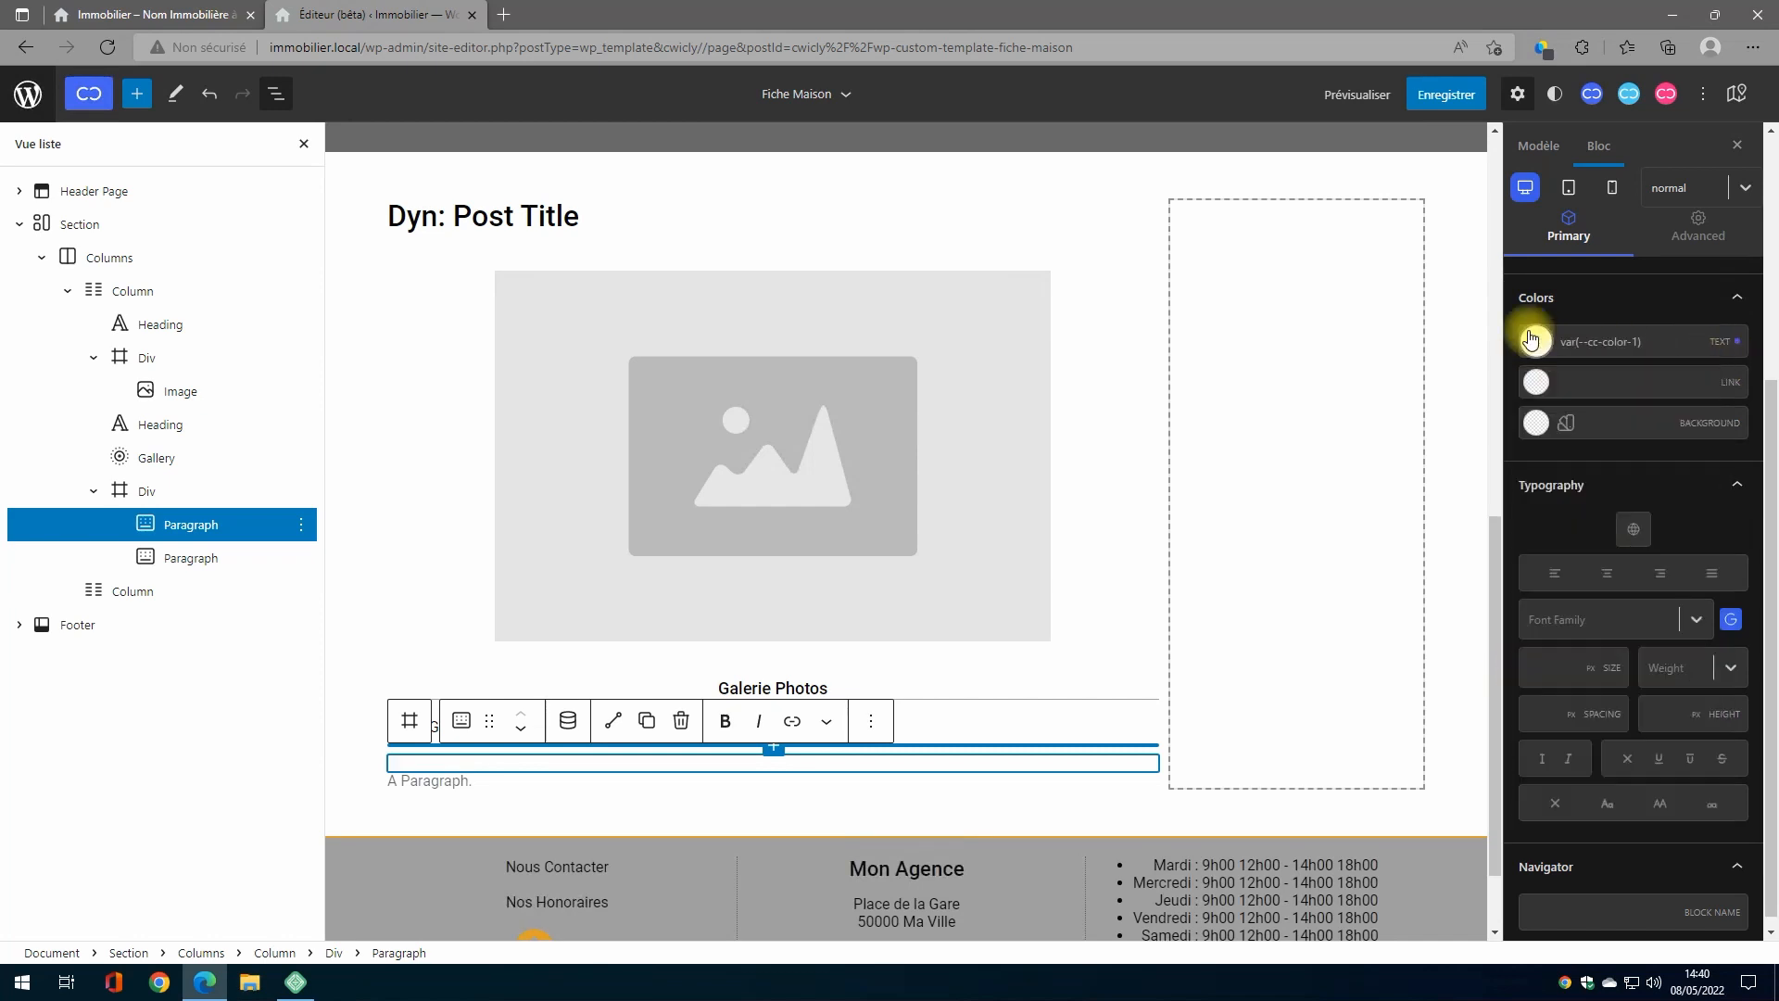
left_click(1536, 422)
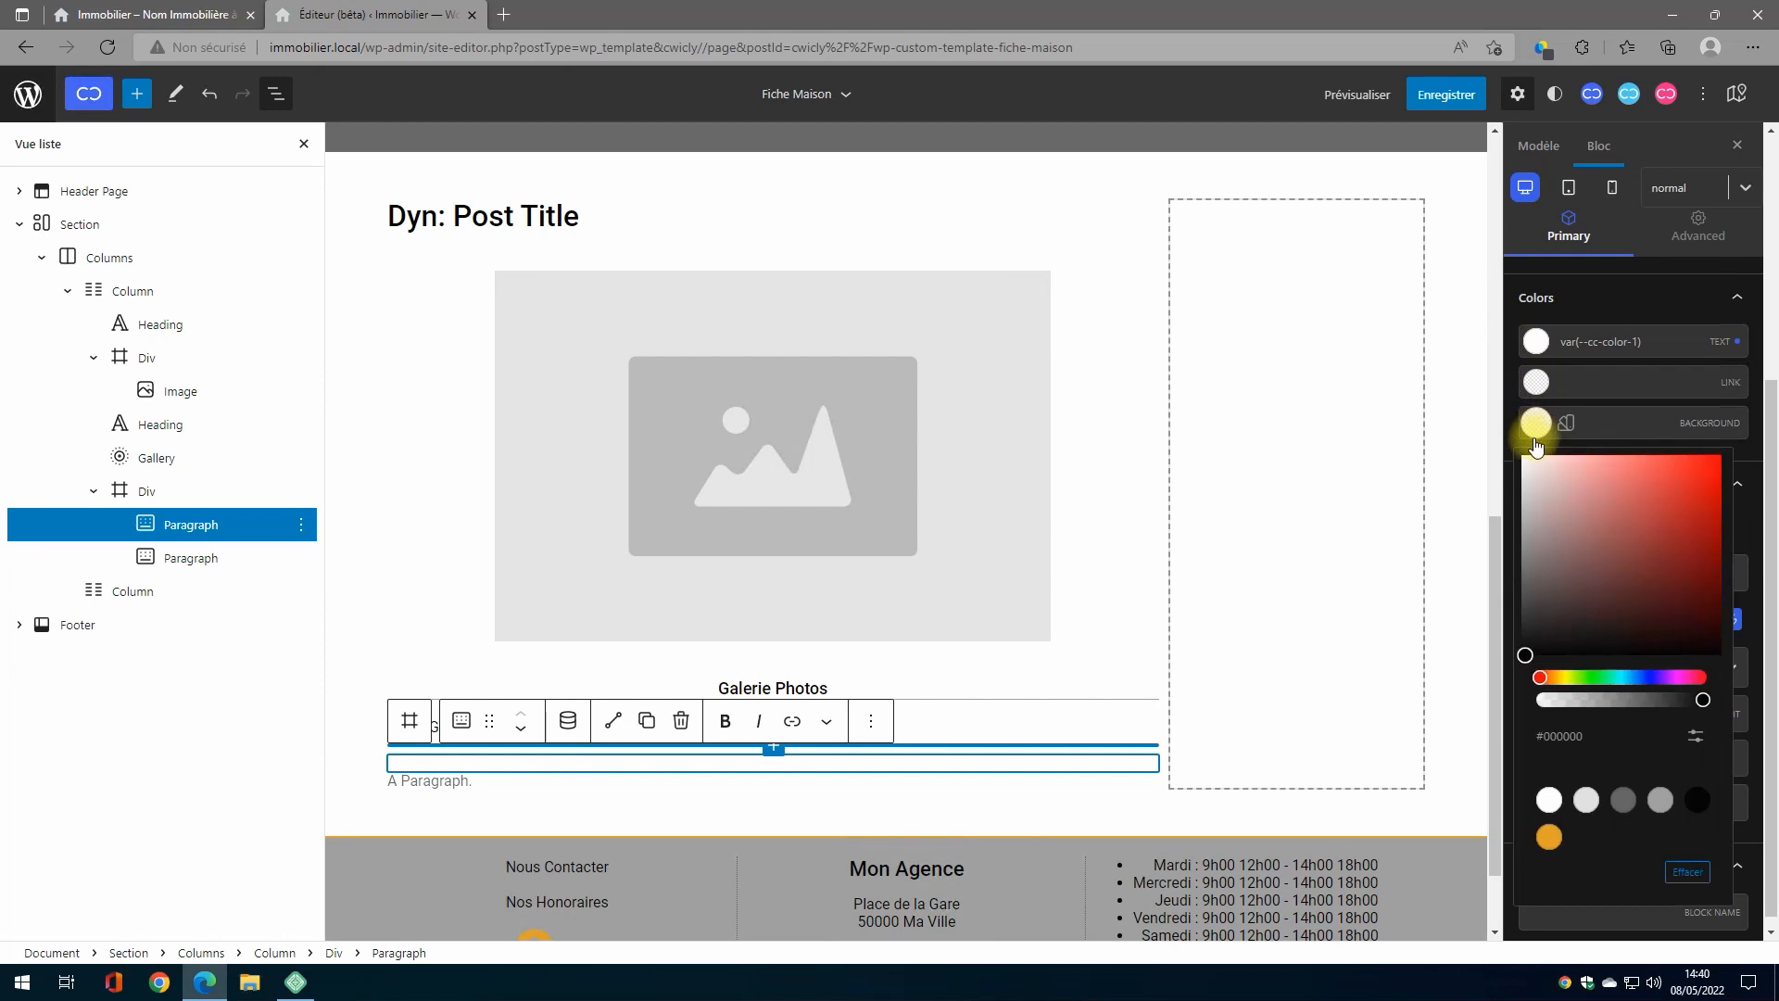
left_click(1548, 836)
left_click(1538, 427)
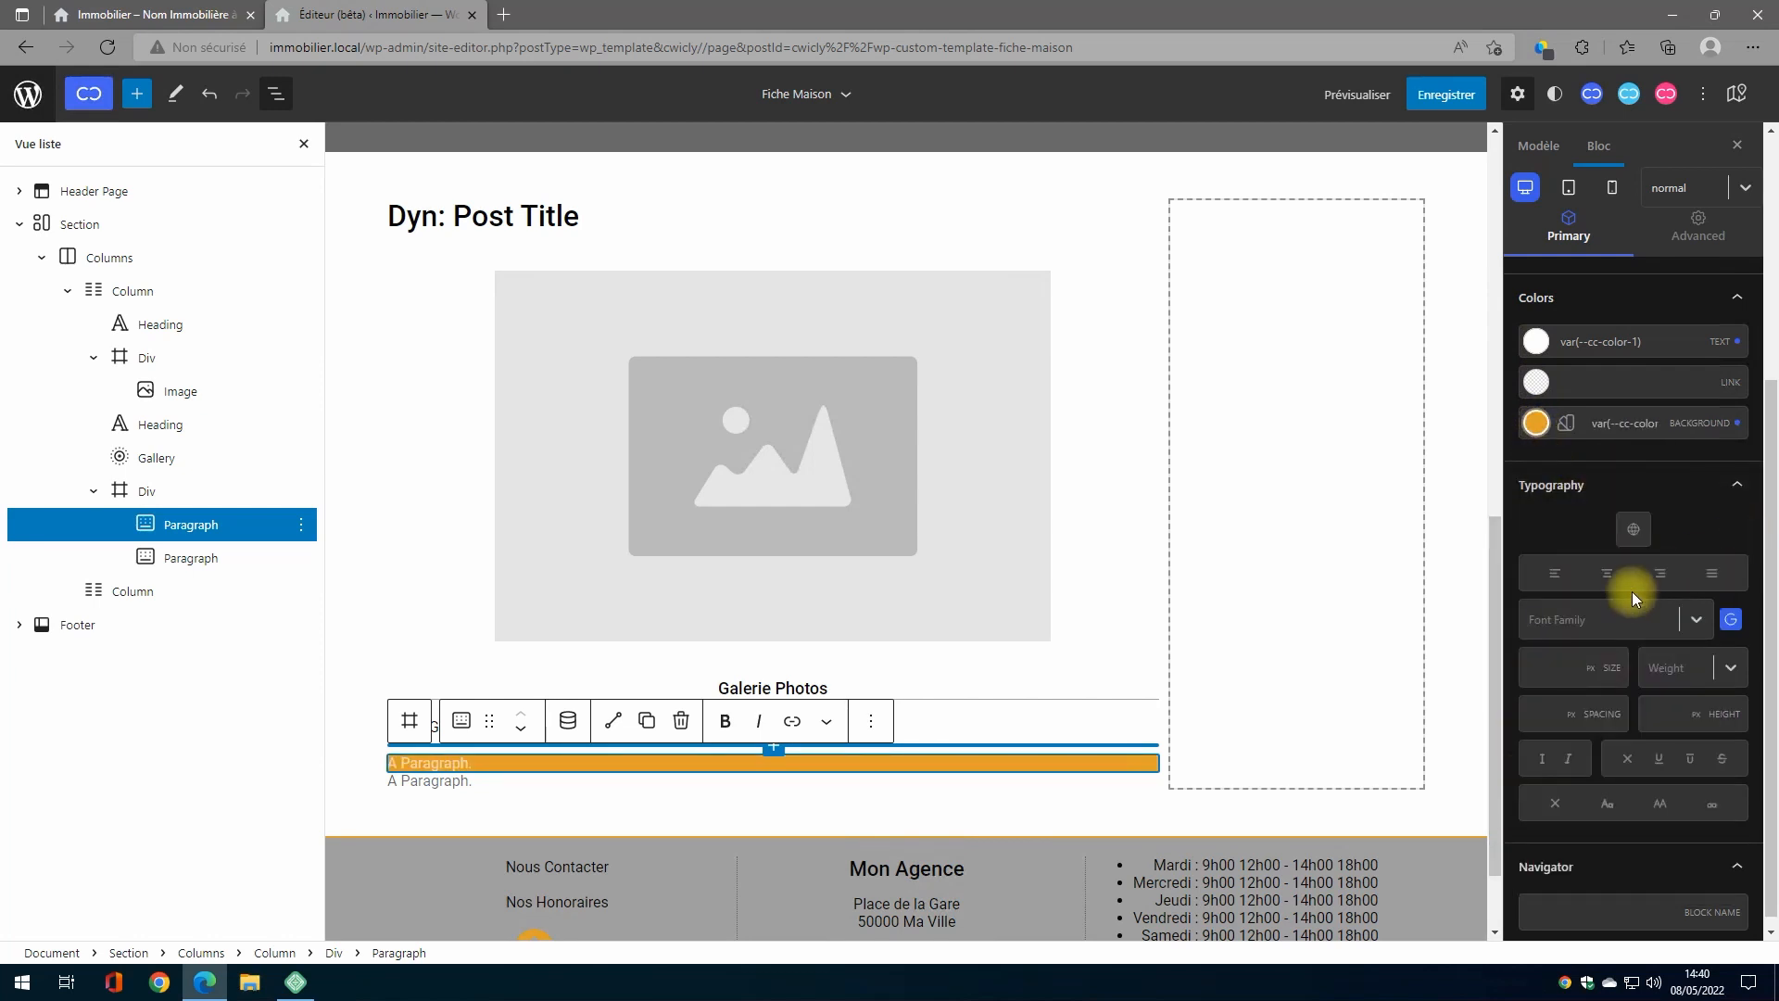
Step: Set the first paragraph's padding to 5 px on all sides and its bottom margin to 40 px
left_click(1692, 230)
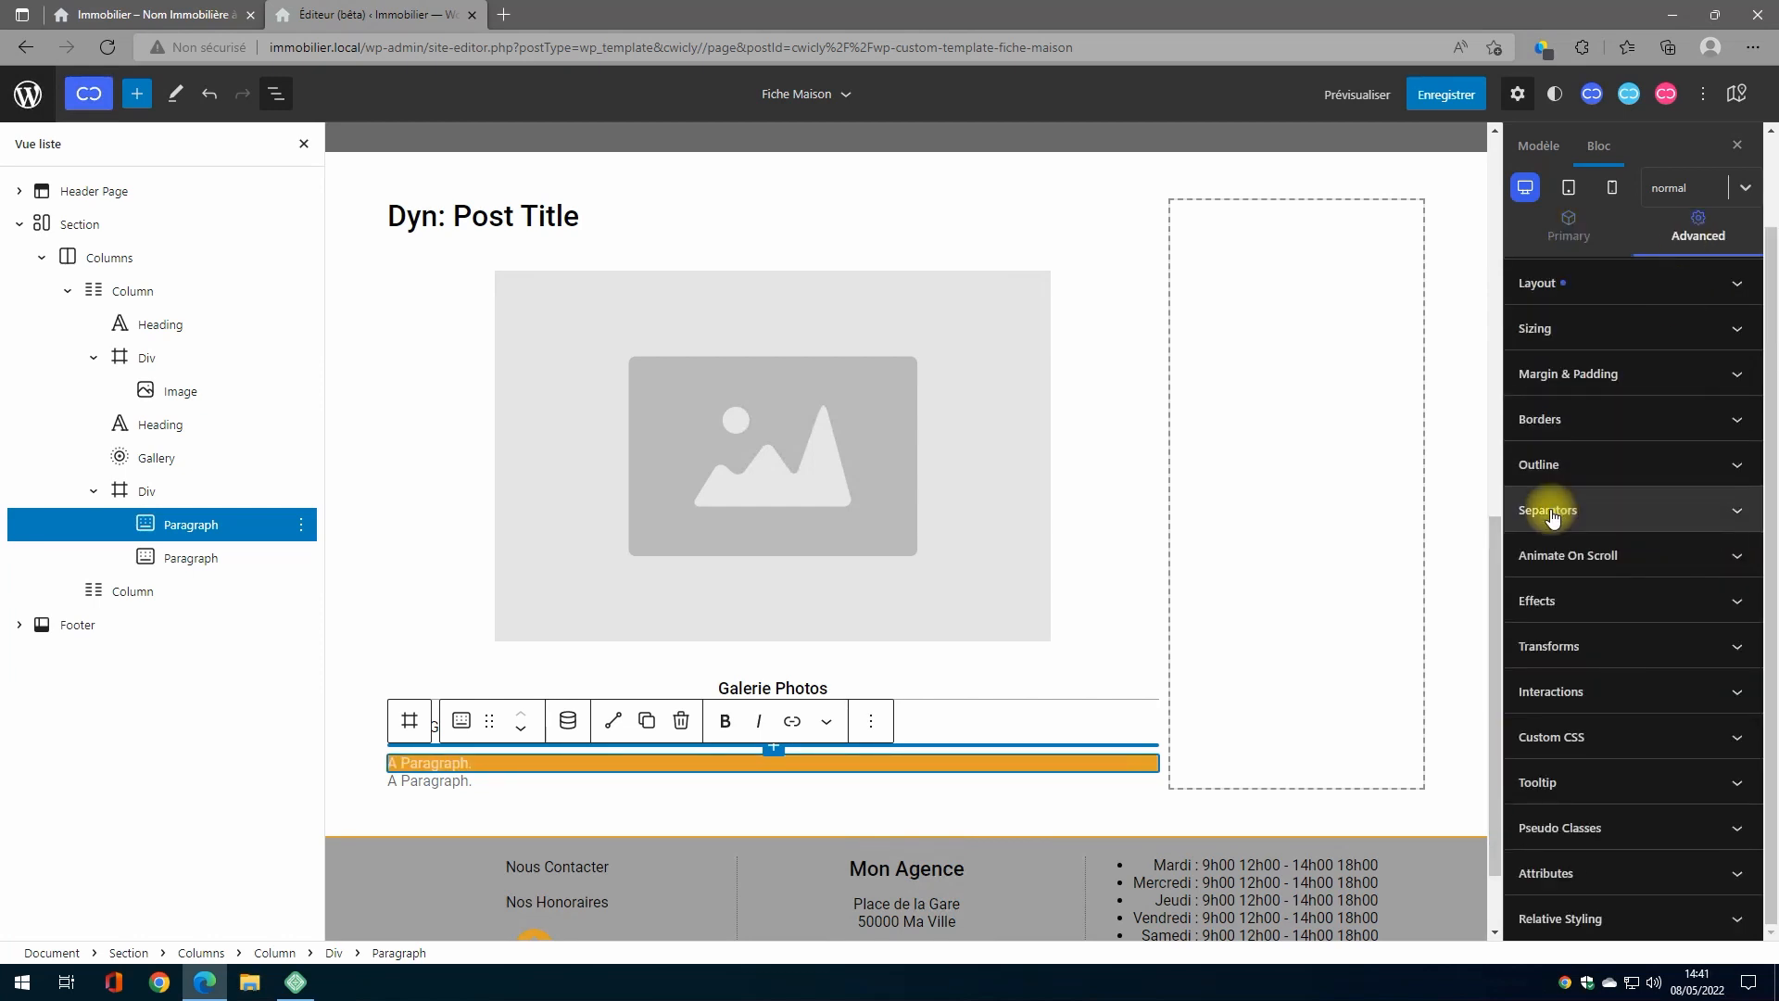
left_click(1575, 380)
left_click(1557, 445)
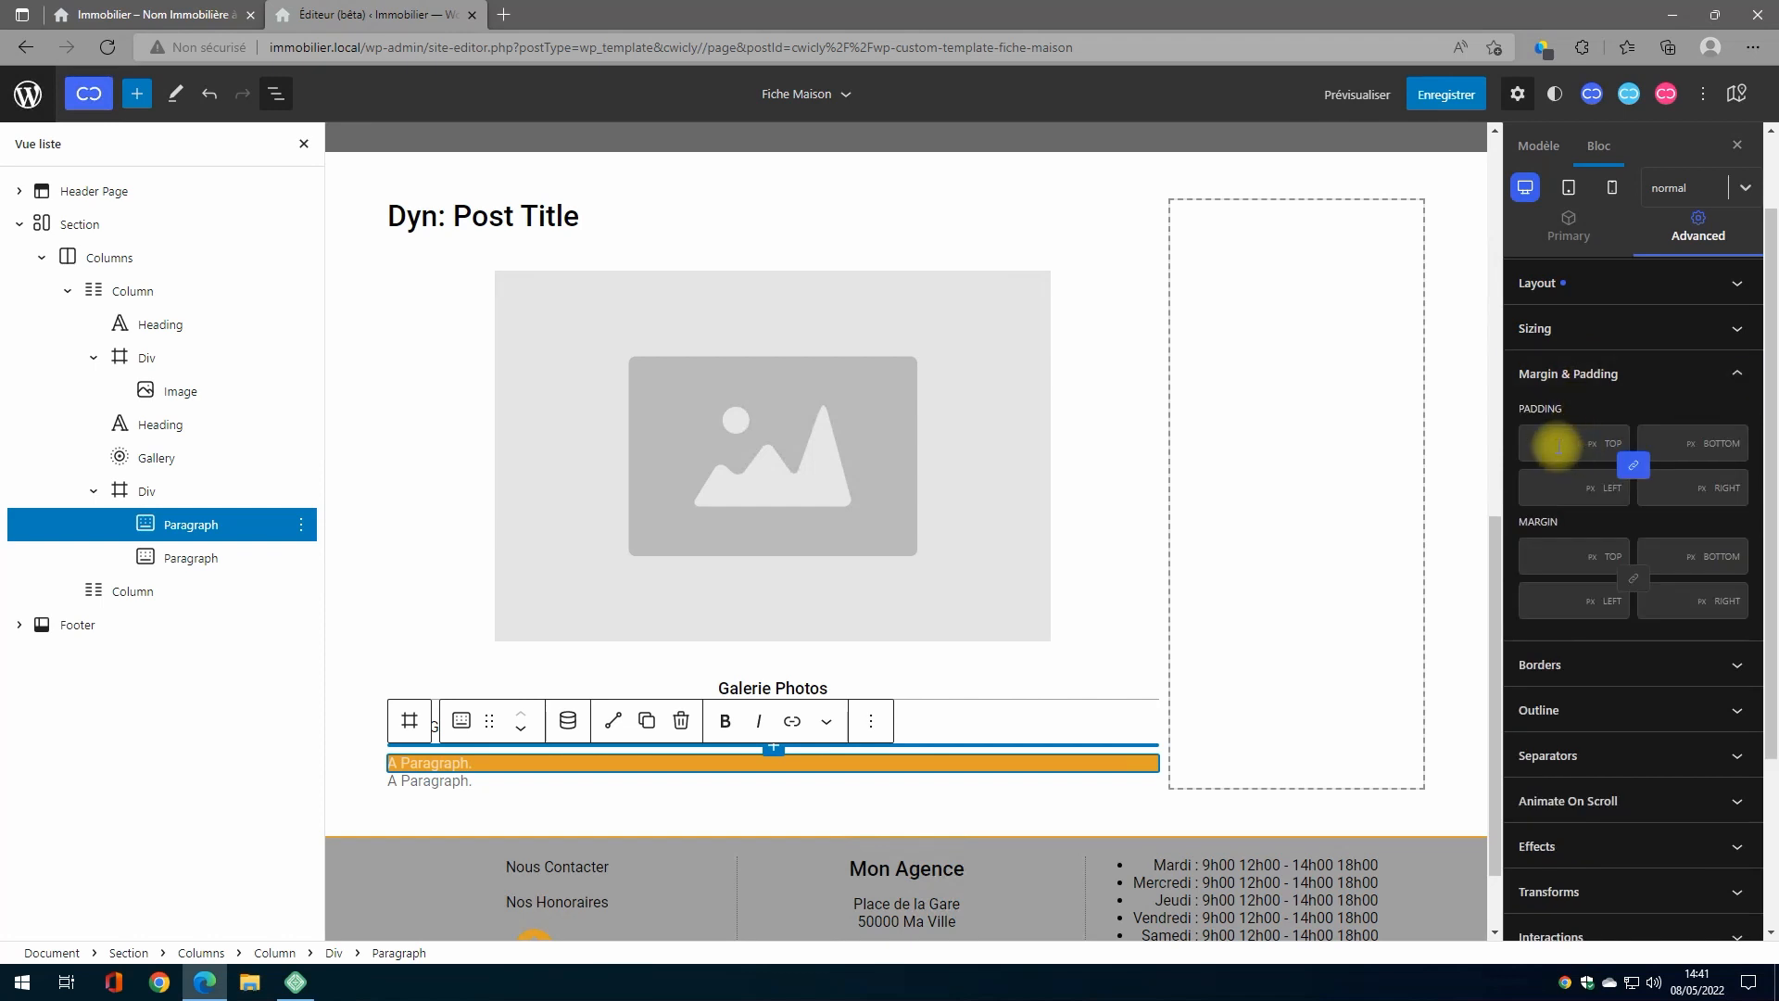
type("5")
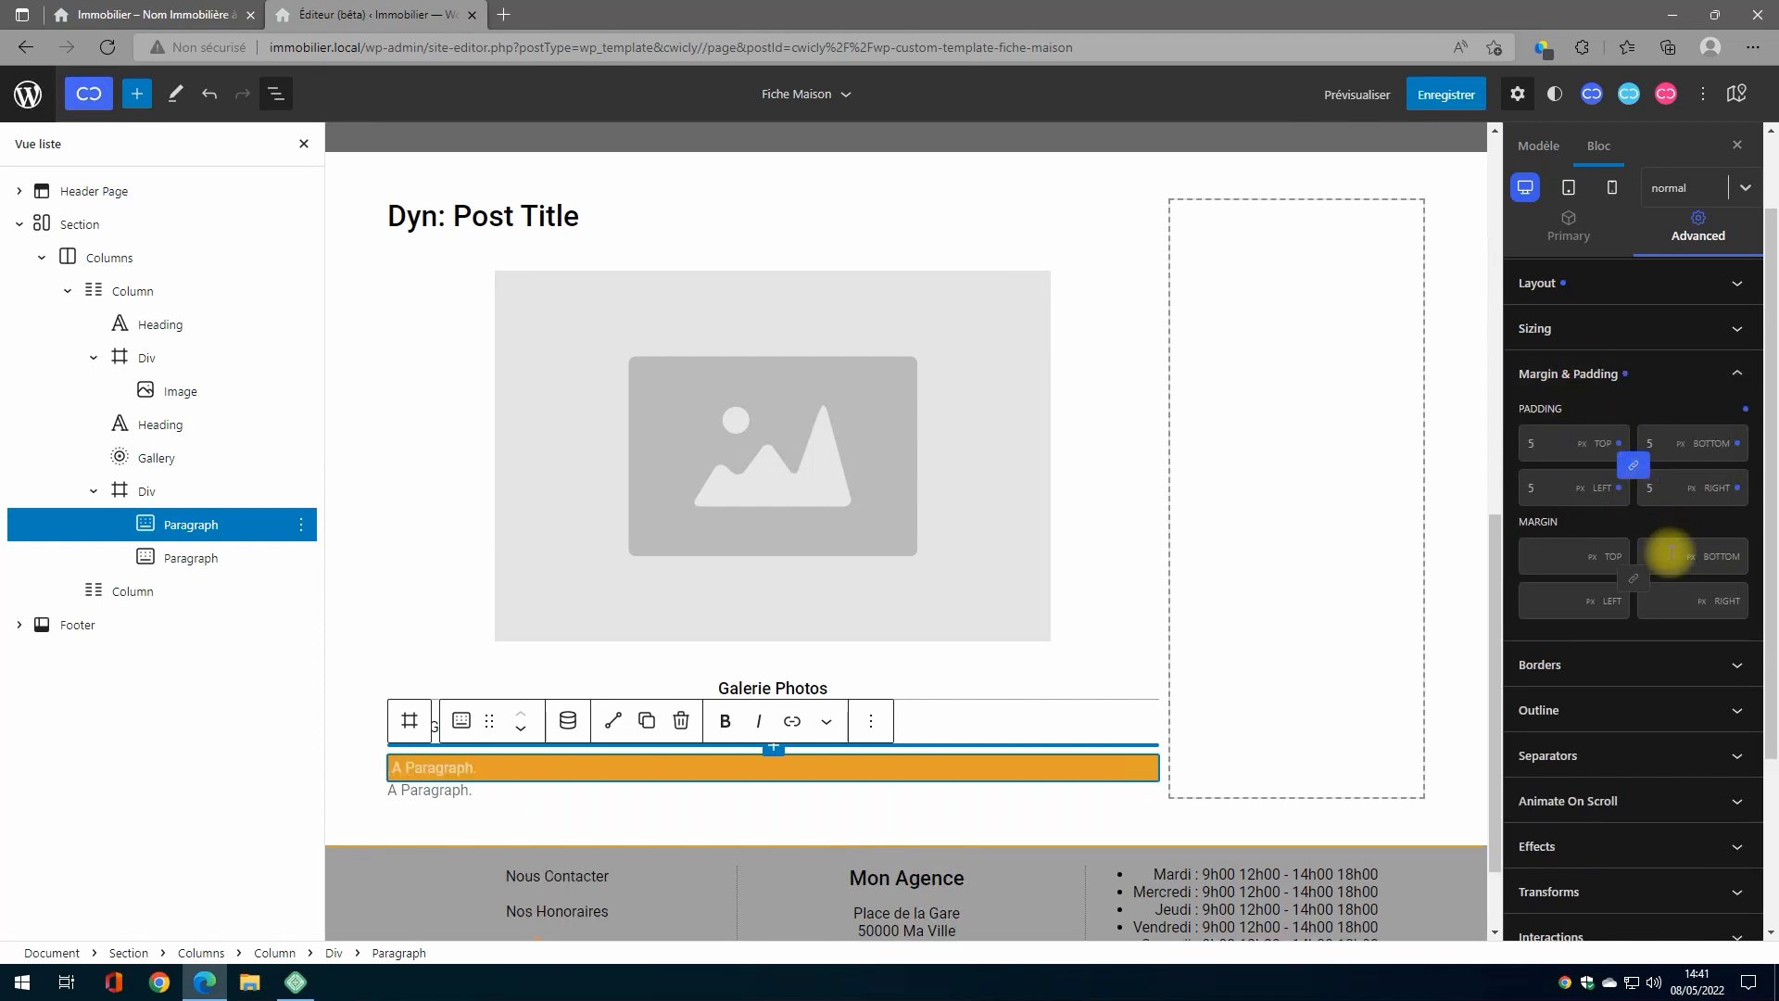
type("40")
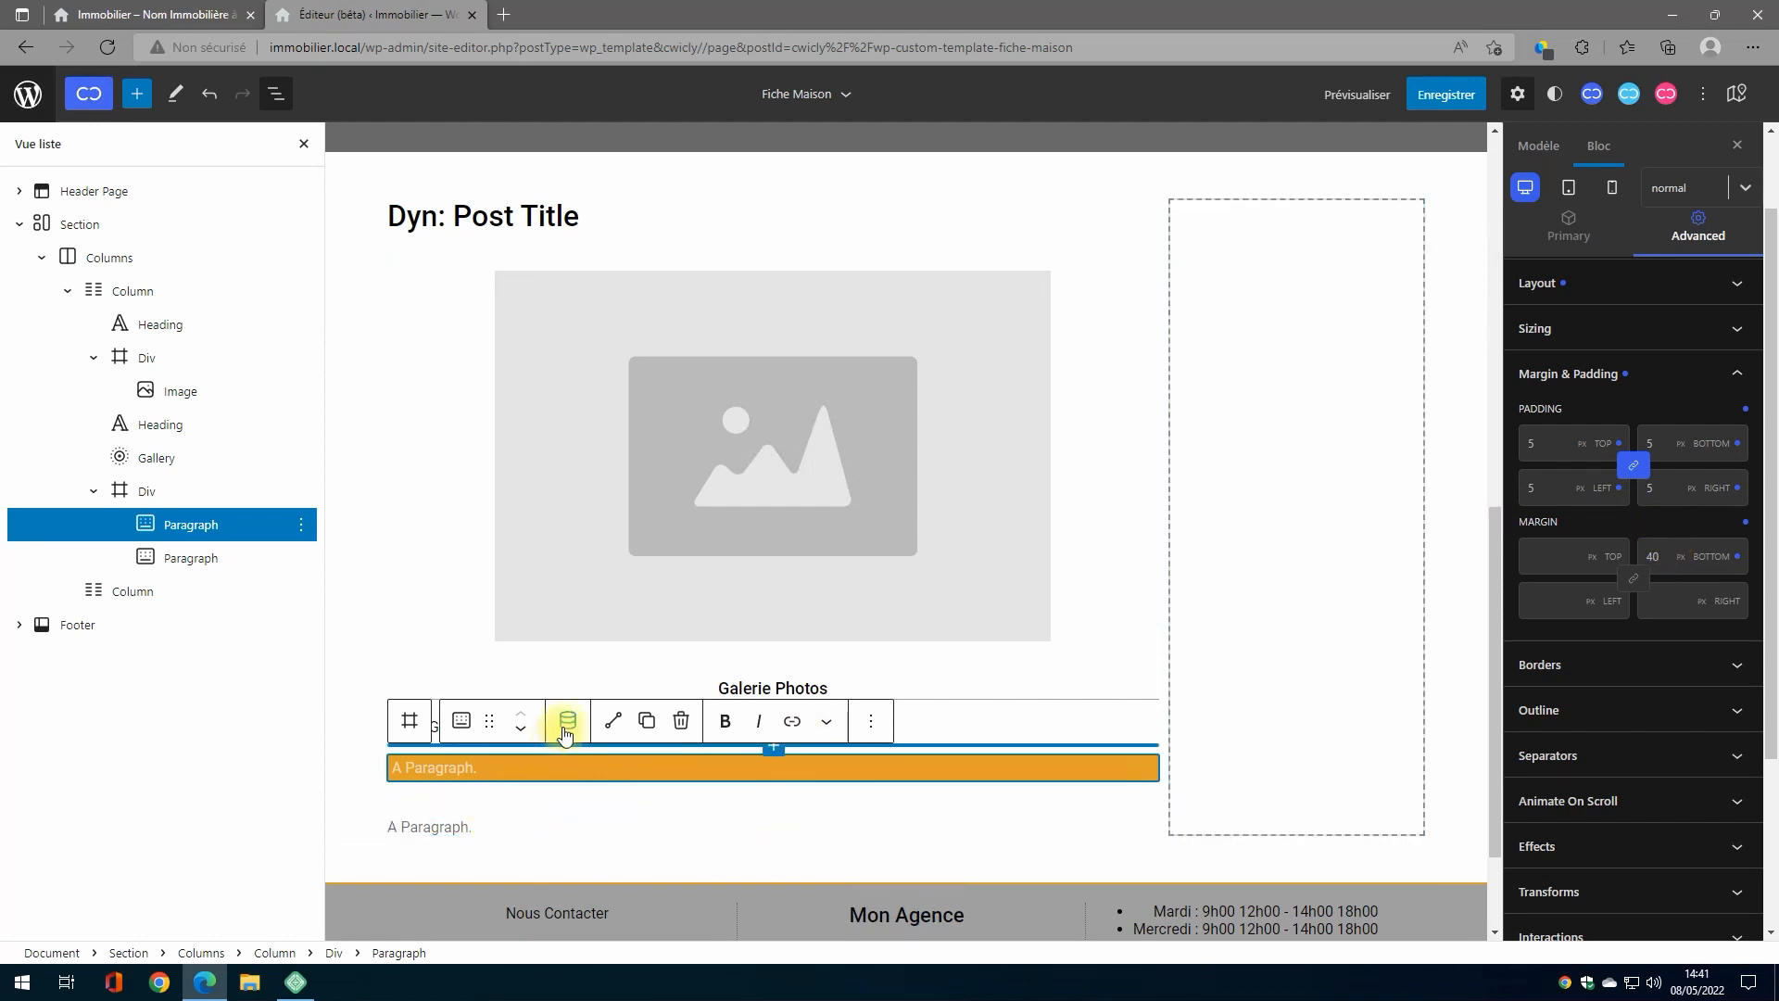
Step: Link the first paragraph to dynamic ACF content using the Immobilier group and its Compromiss field
left_click(567, 723)
left_click(815, 491)
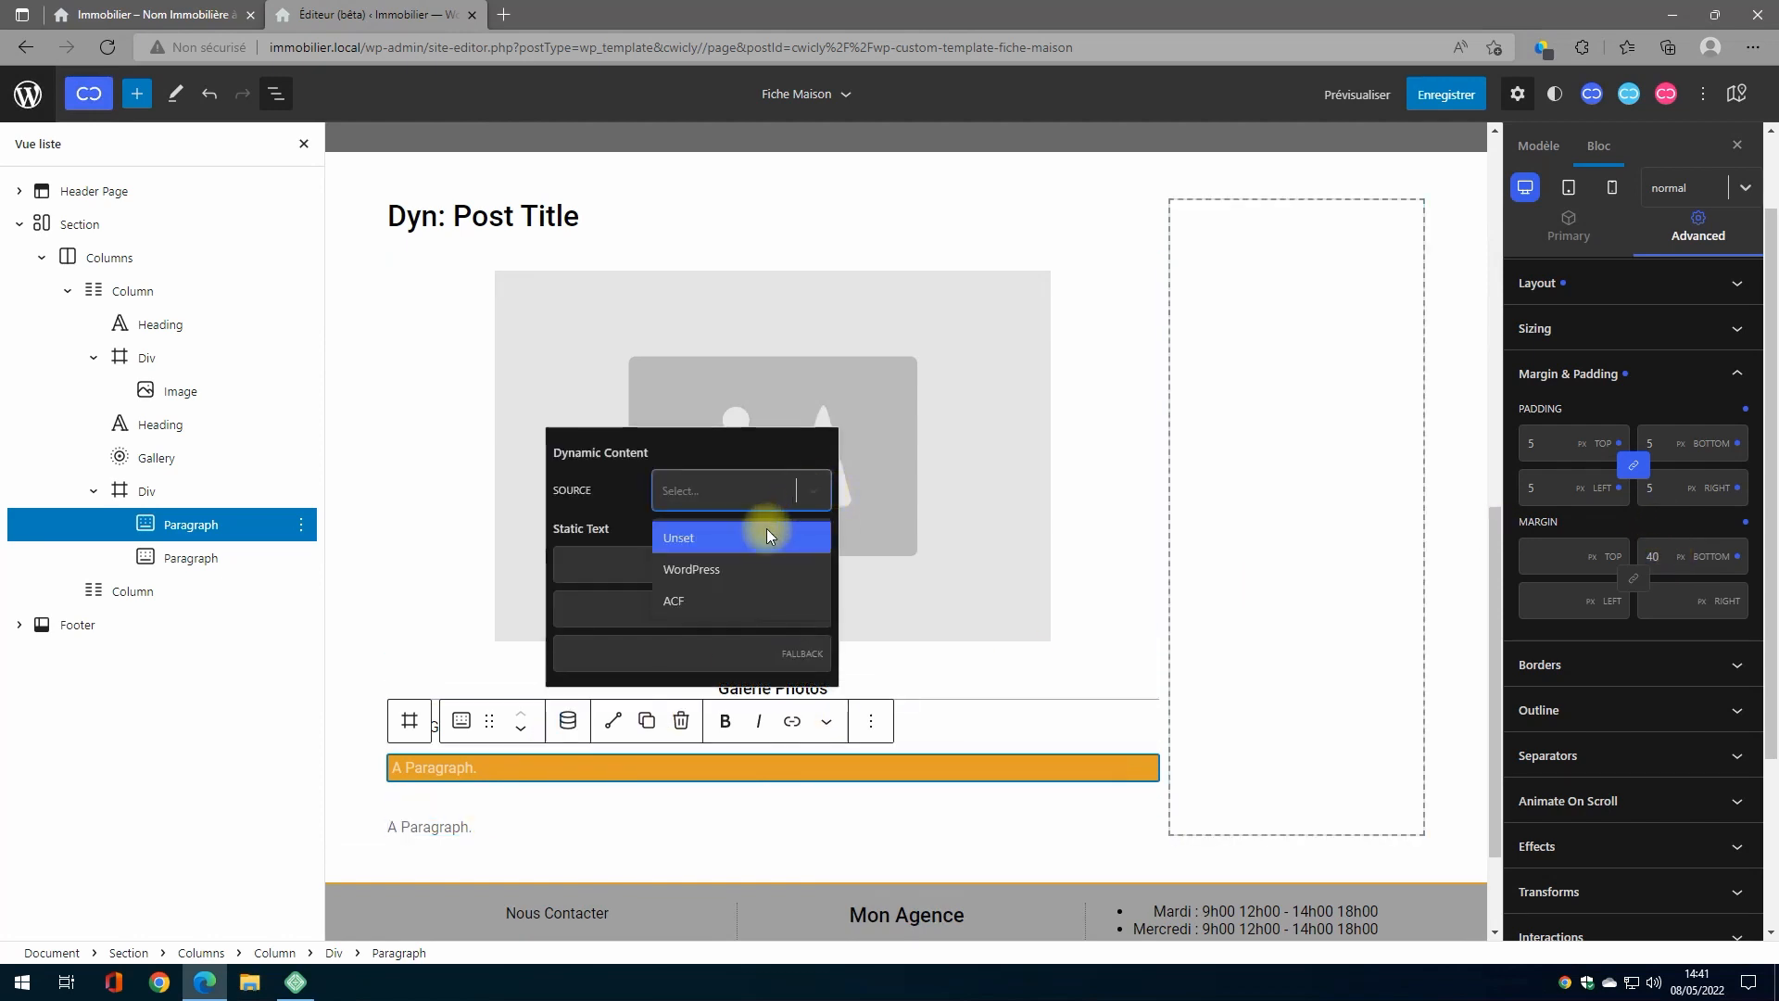
left_click(705, 600)
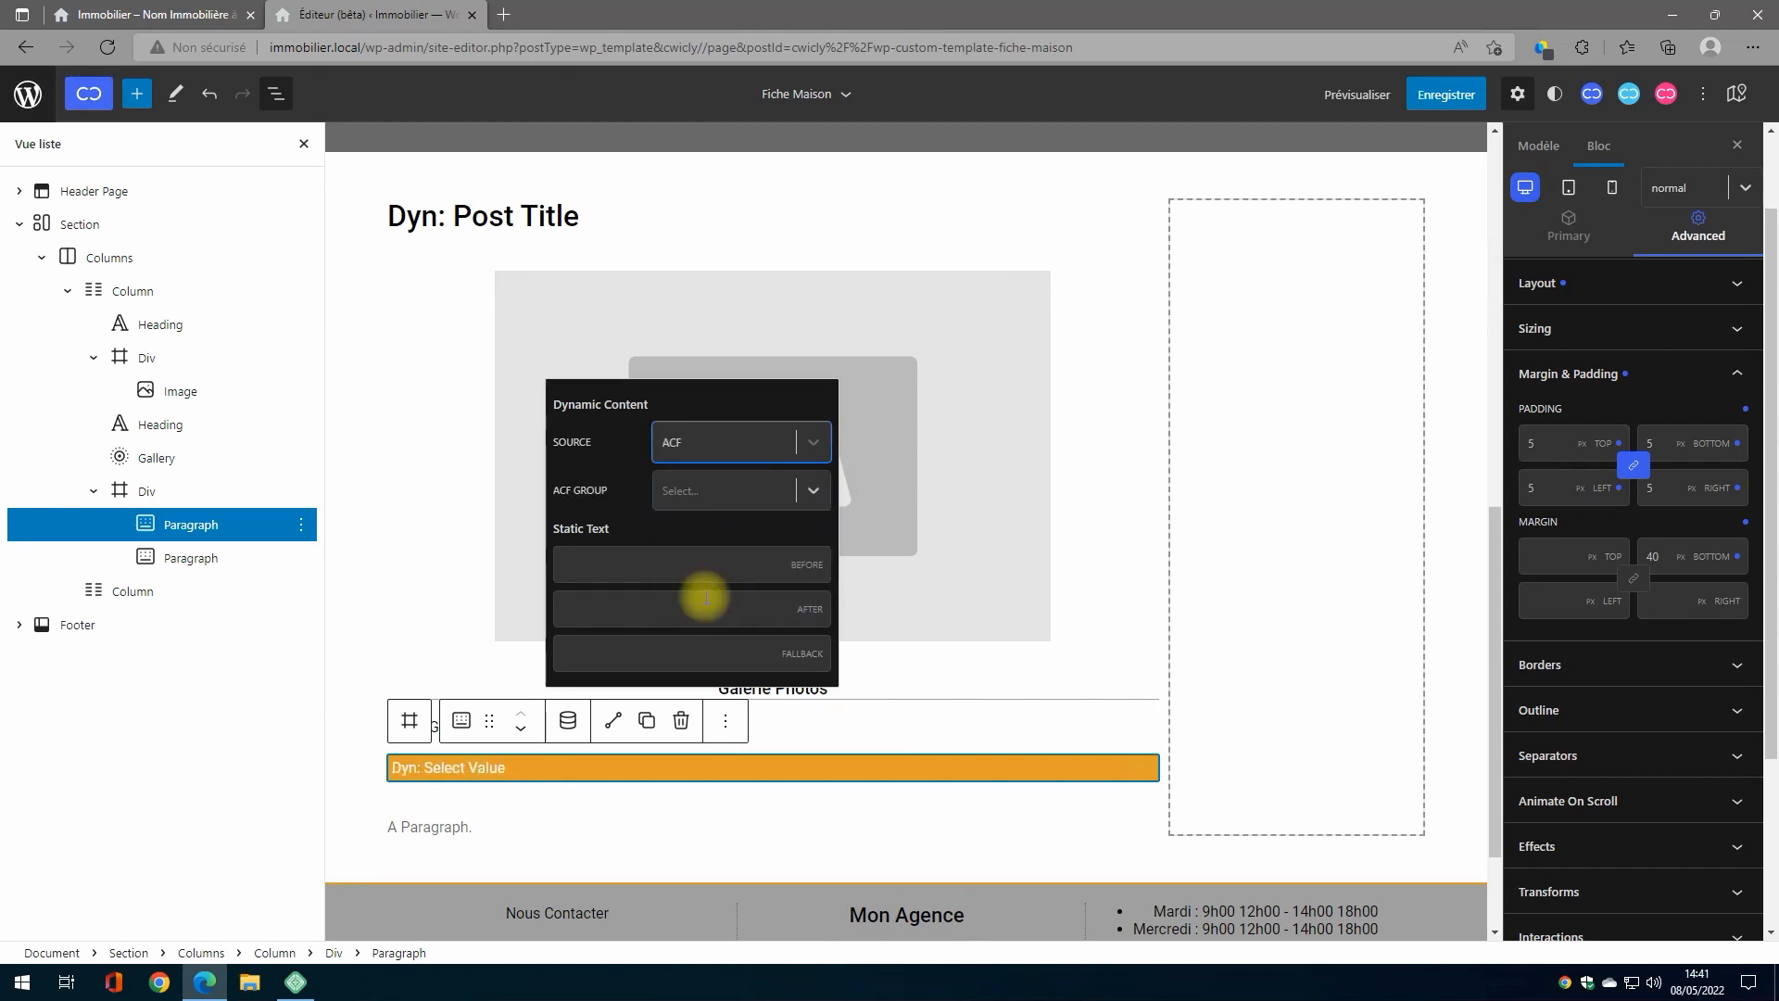
left_click(802, 499)
left_click(760, 524)
left_click(812, 493)
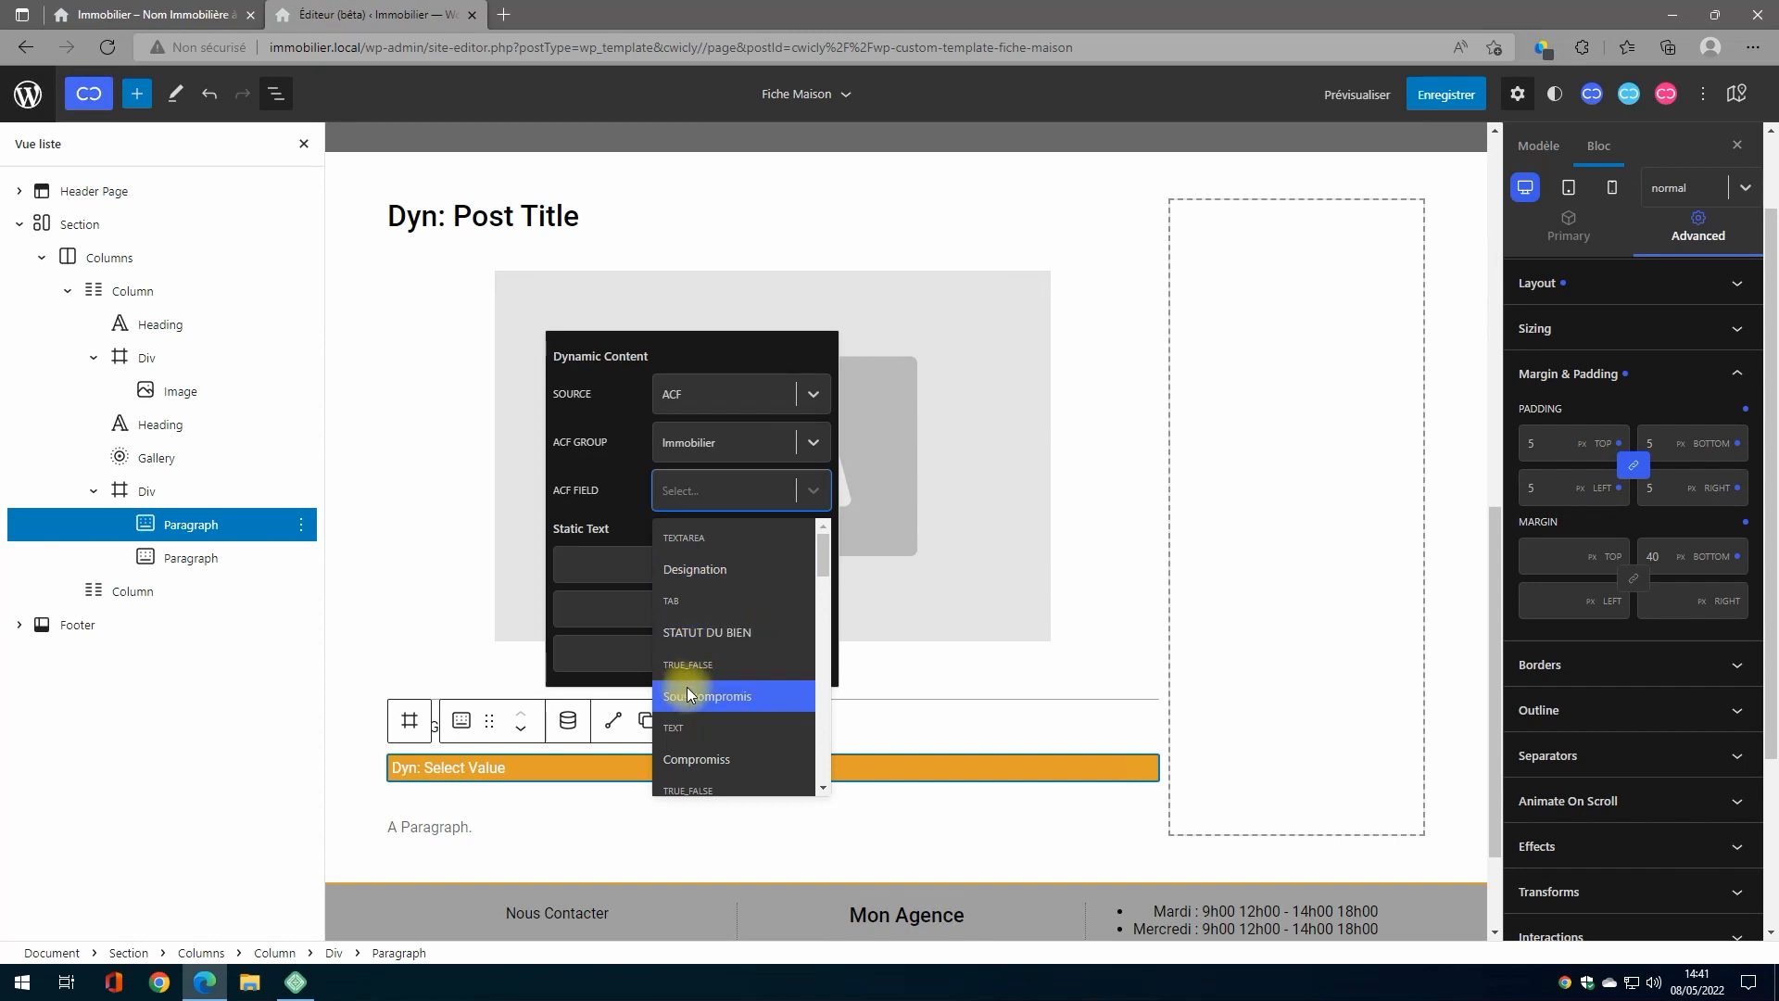
left_click(677, 761)
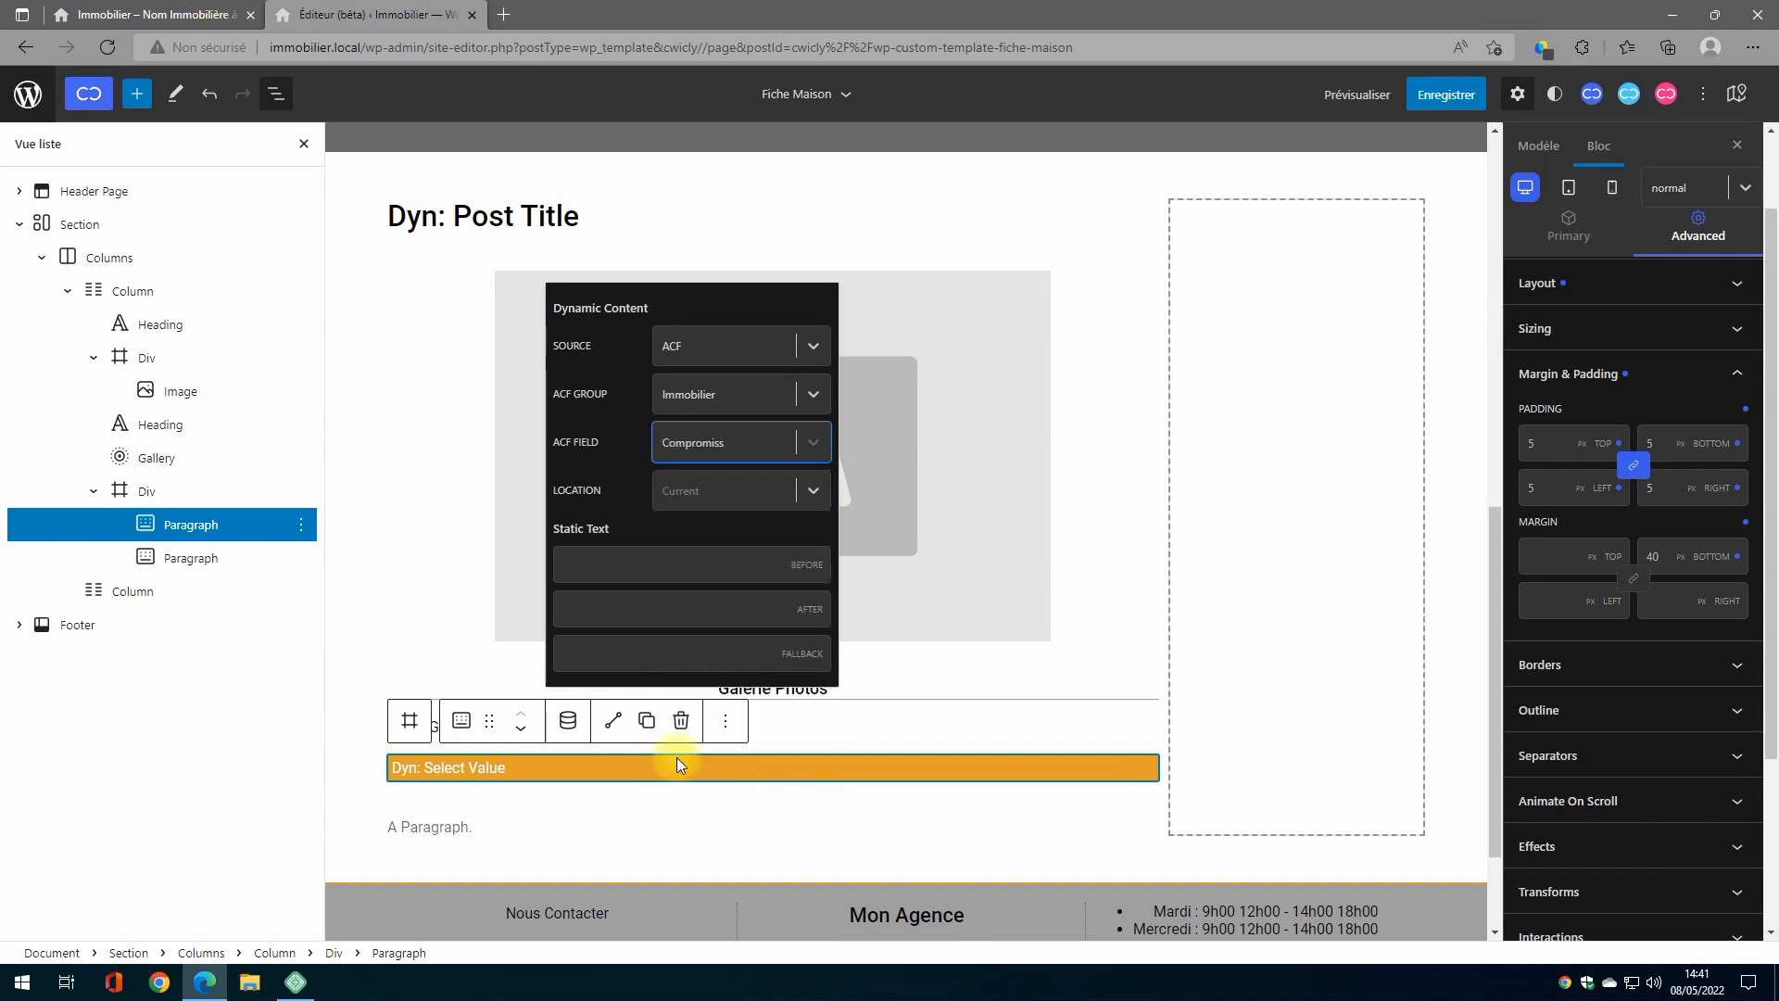
Step: Give the Div's second paragraph white text and an orange background from the preset colours
left_click(449, 826)
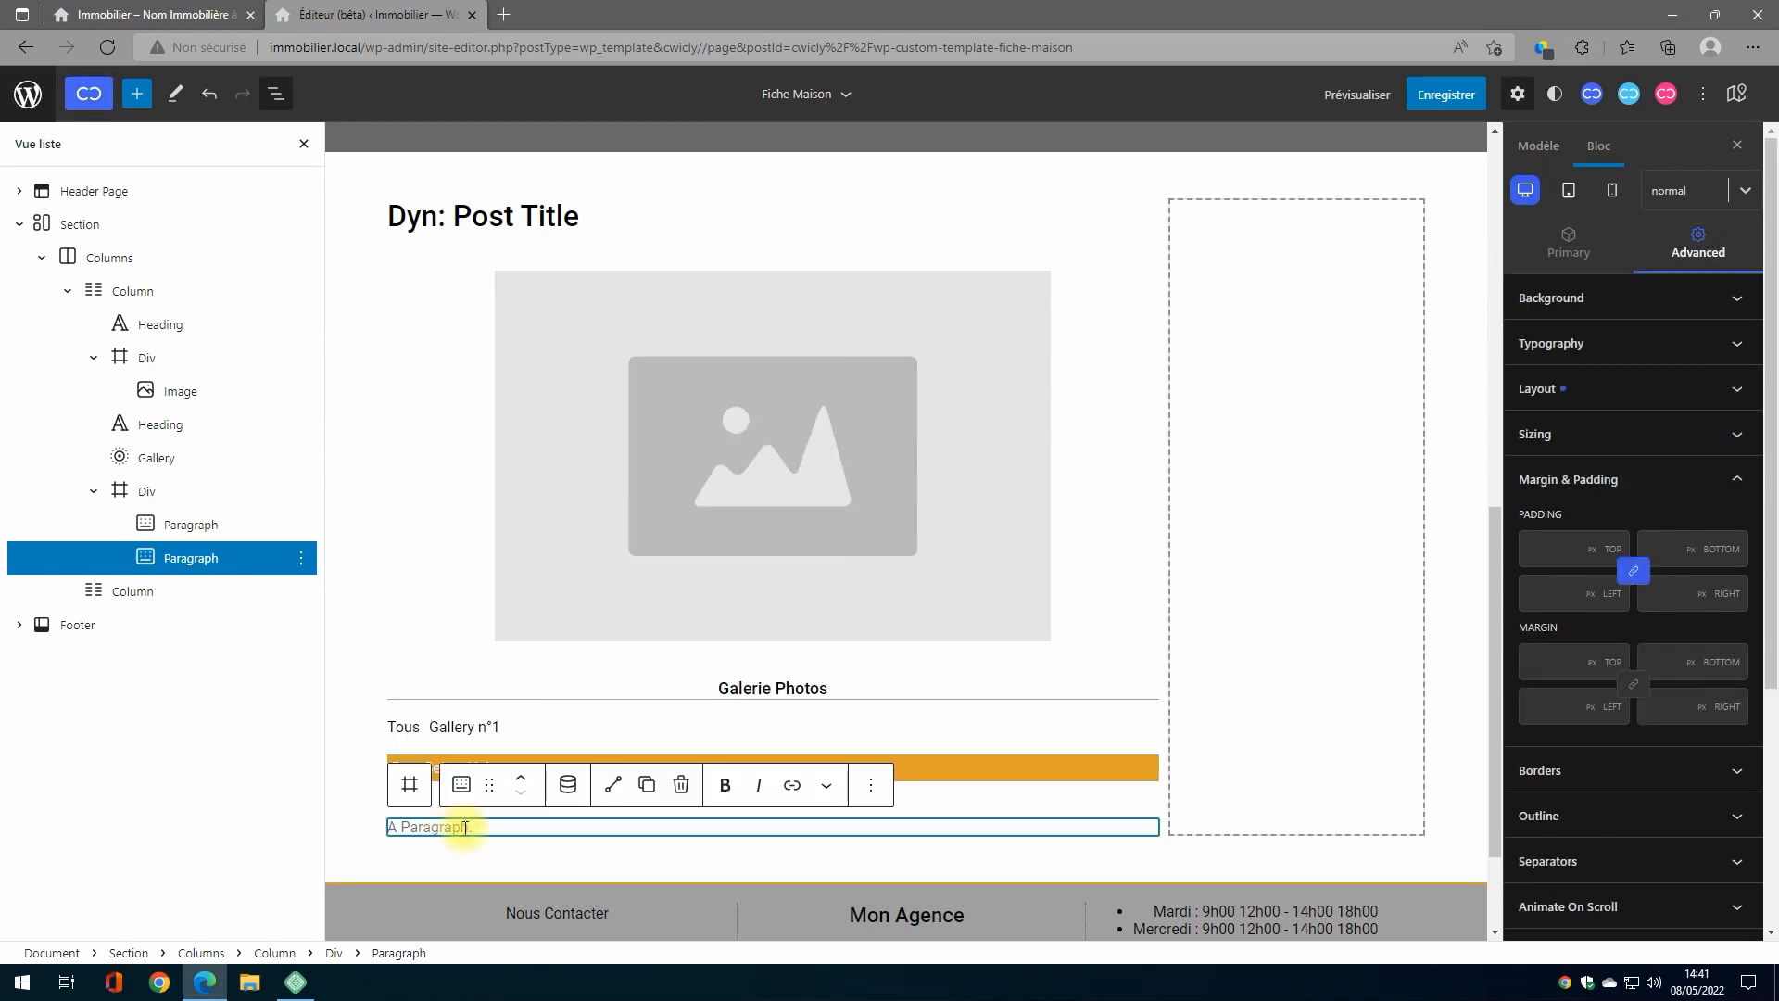
left_click(1569, 245)
left_click(1535, 710)
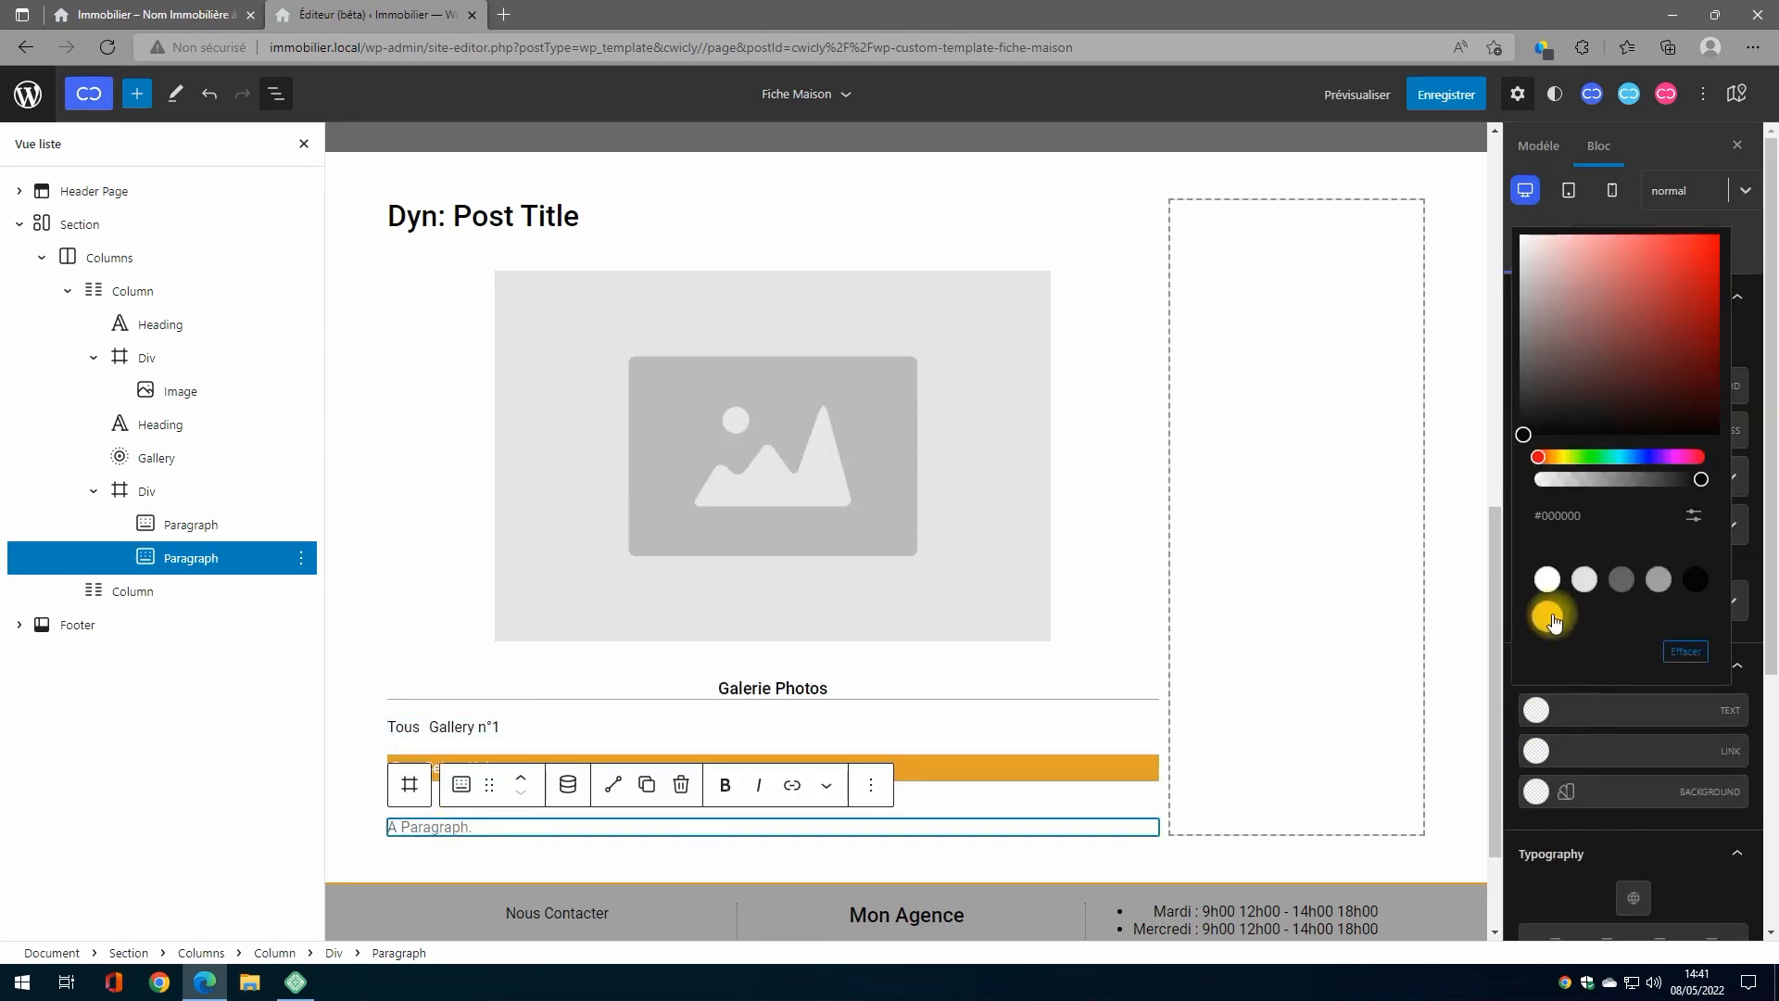
left_click(1547, 578)
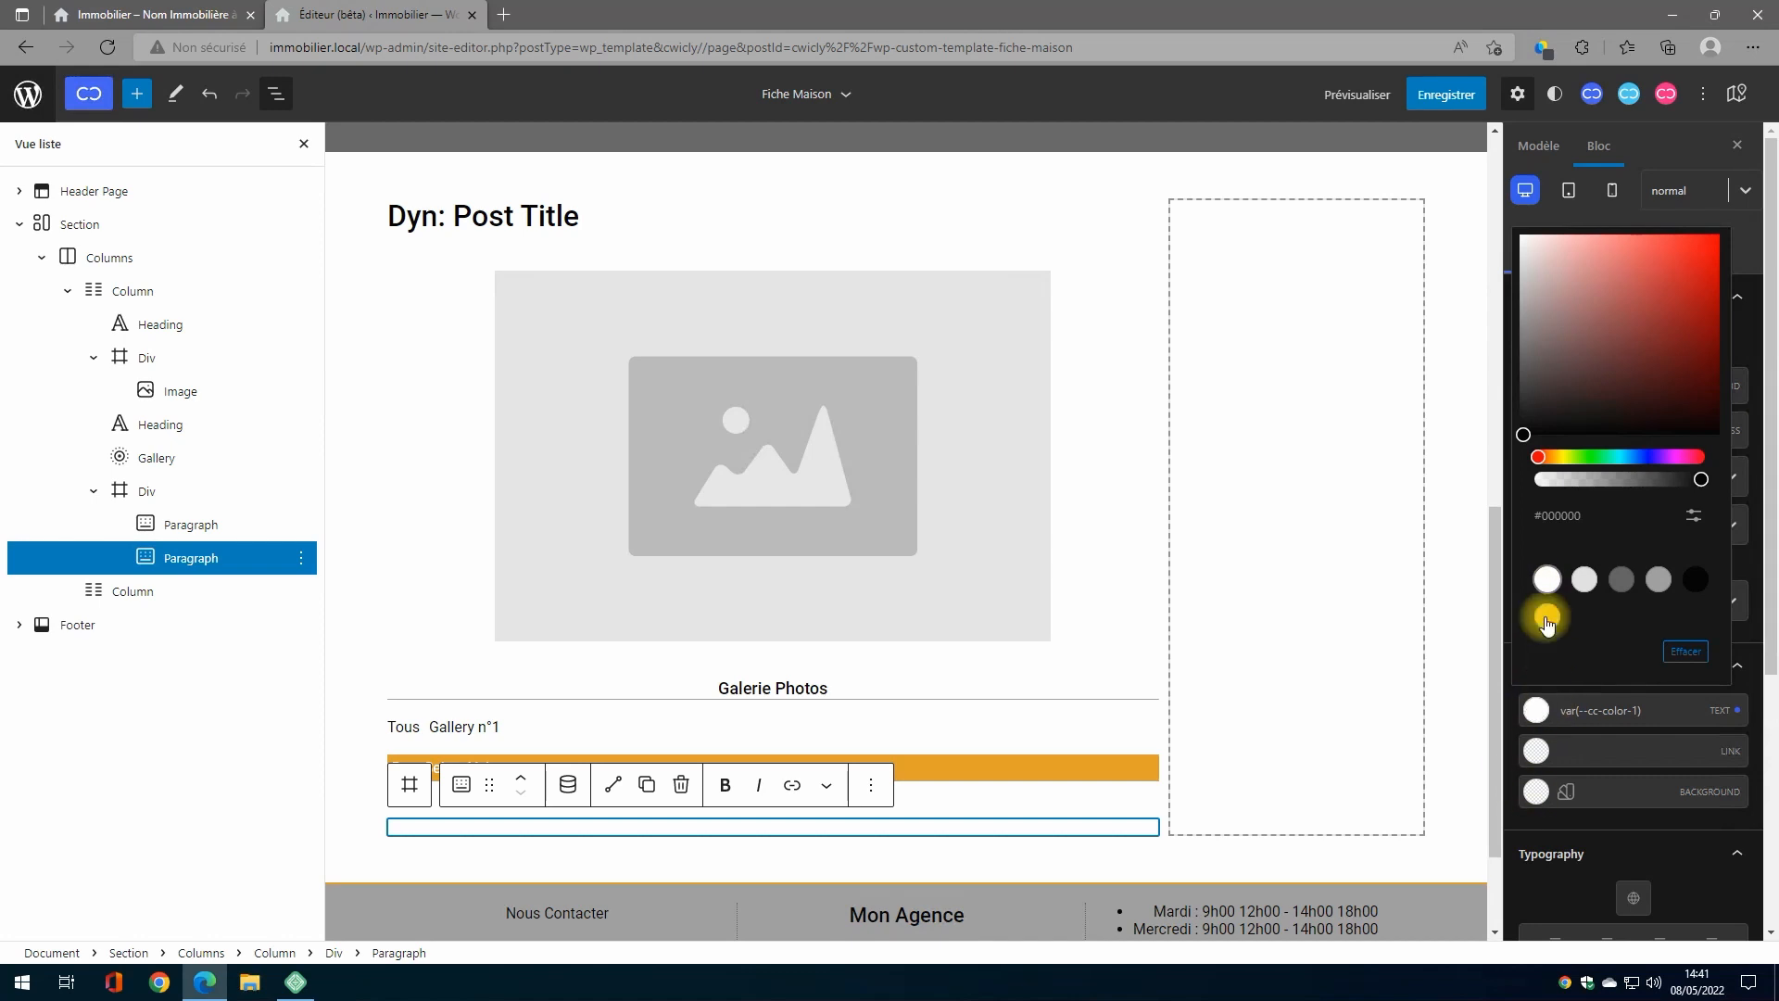
left_click(1536, 708)
left_click(1530, 793)
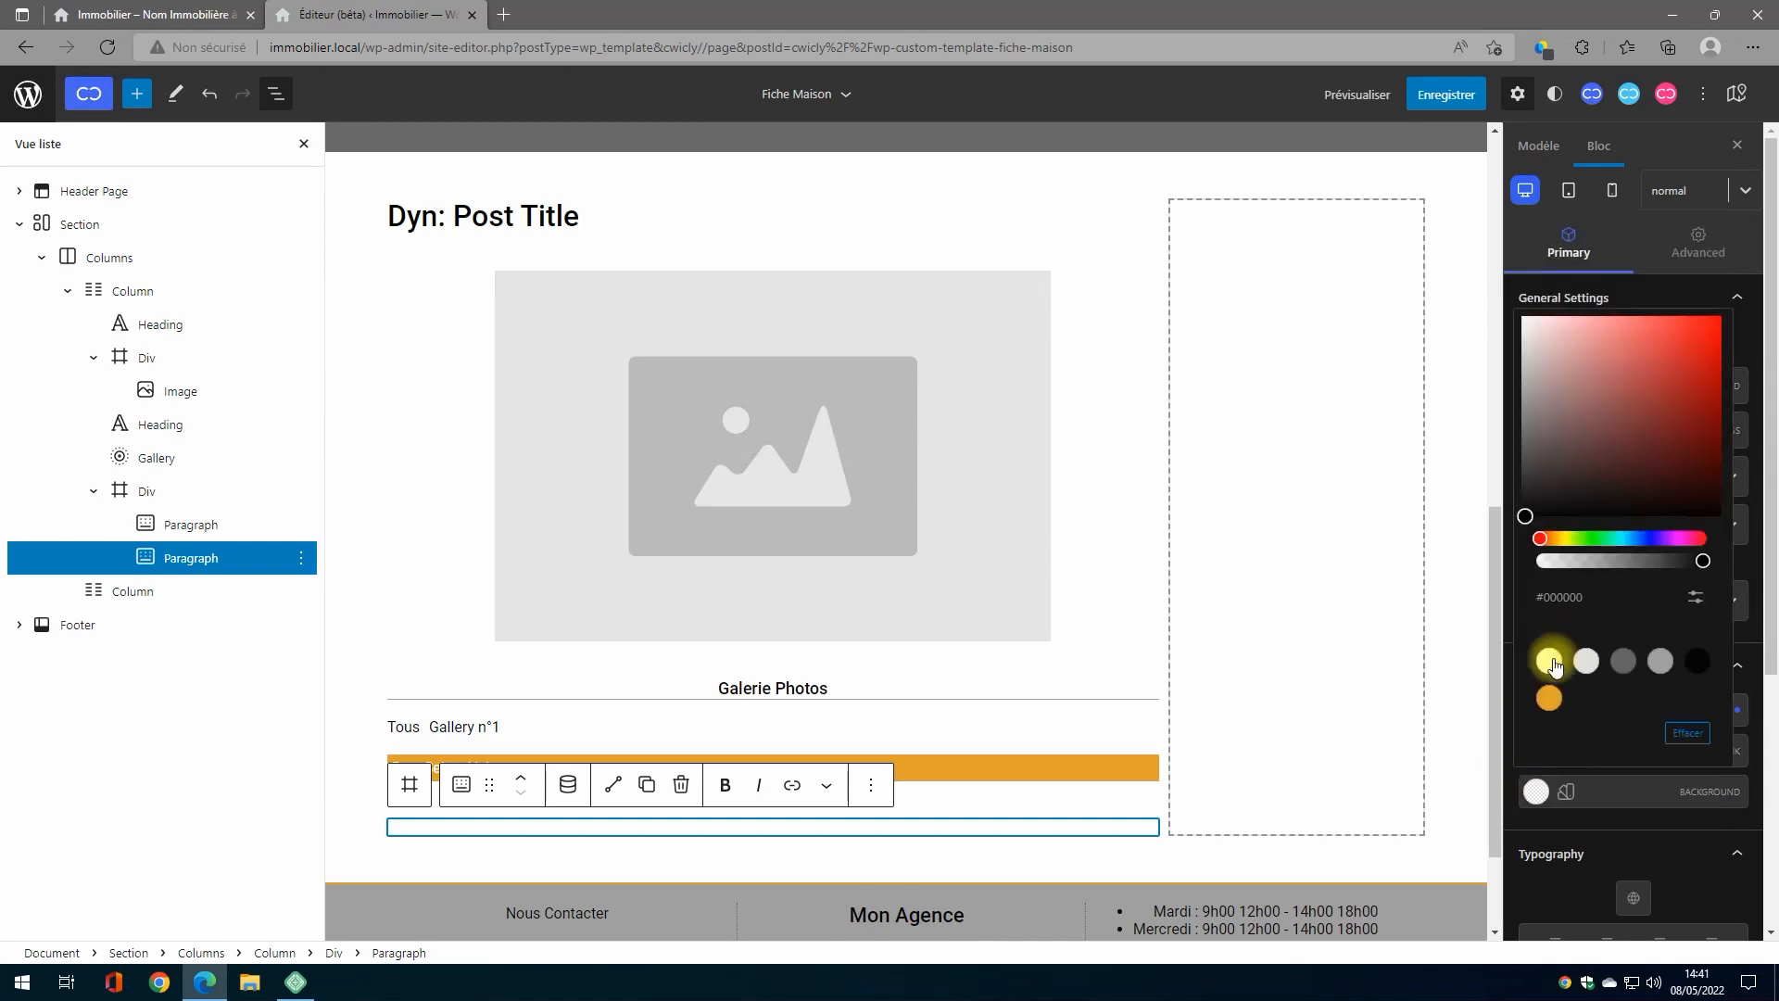
left_click(1544, 699)
left_click(1535, 792)
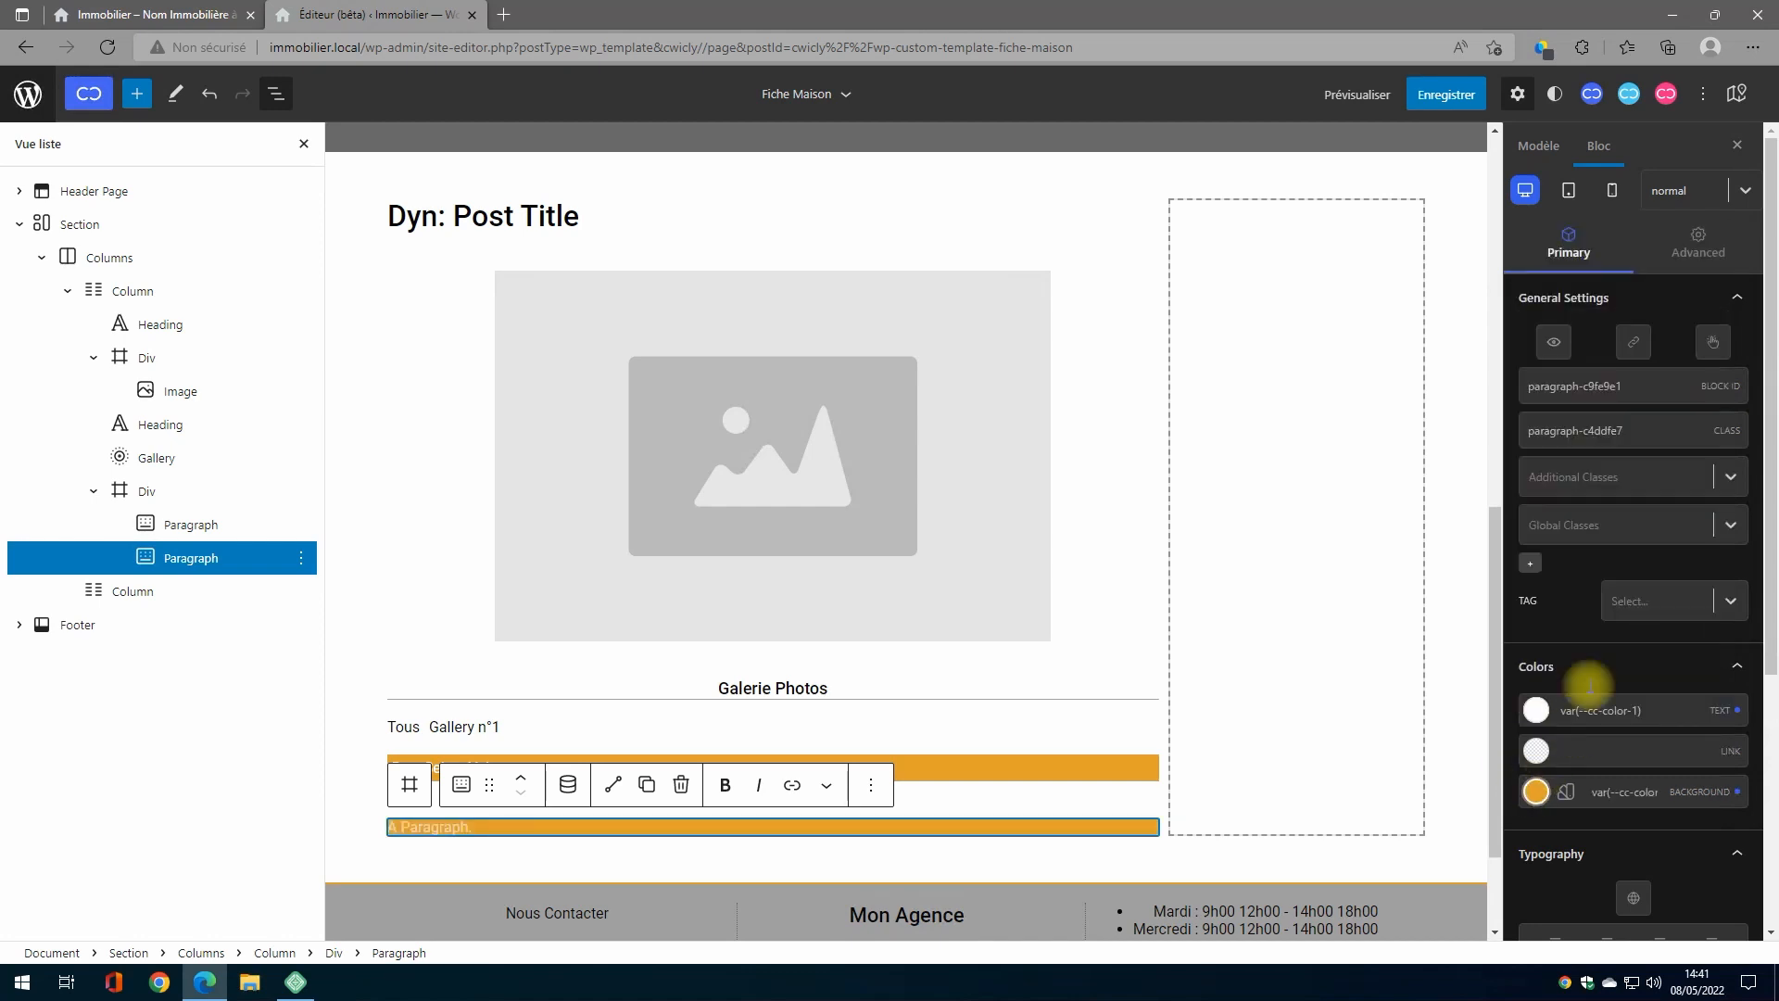
Step: Set the second paragraph's padding to 5 px on all sides
scroll(1590, 686, "down", 3)
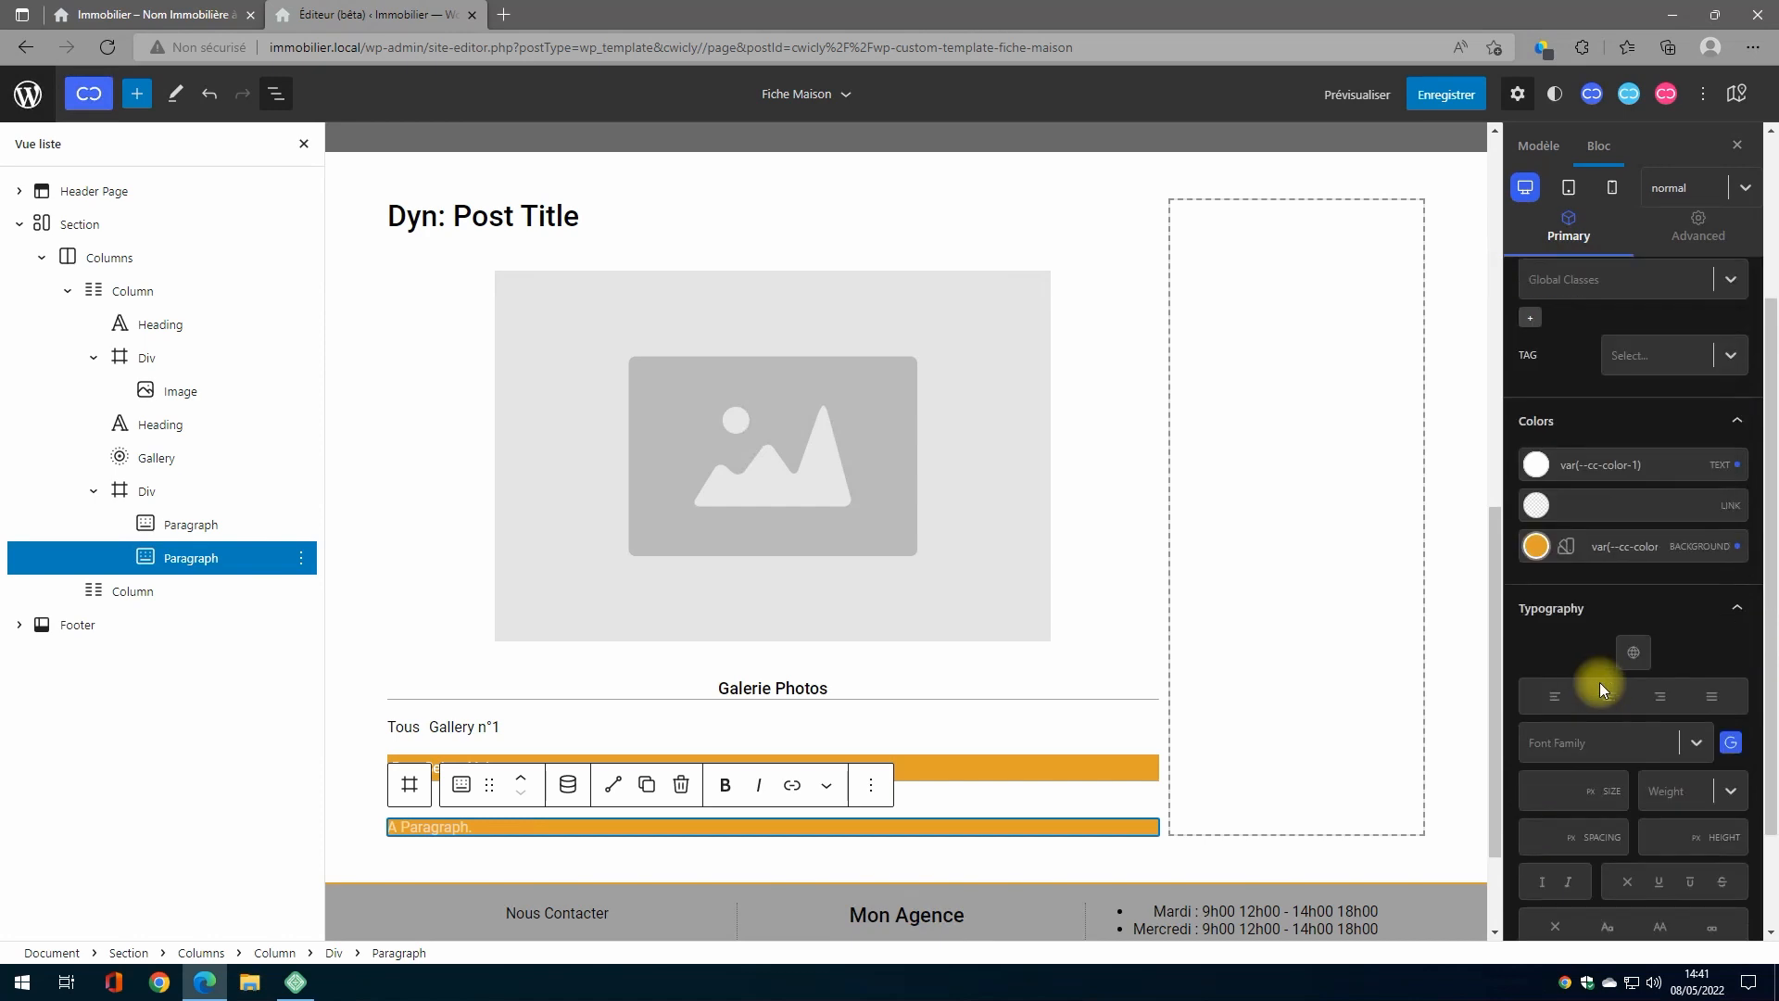
scroll(1594, 519, "up", 3)
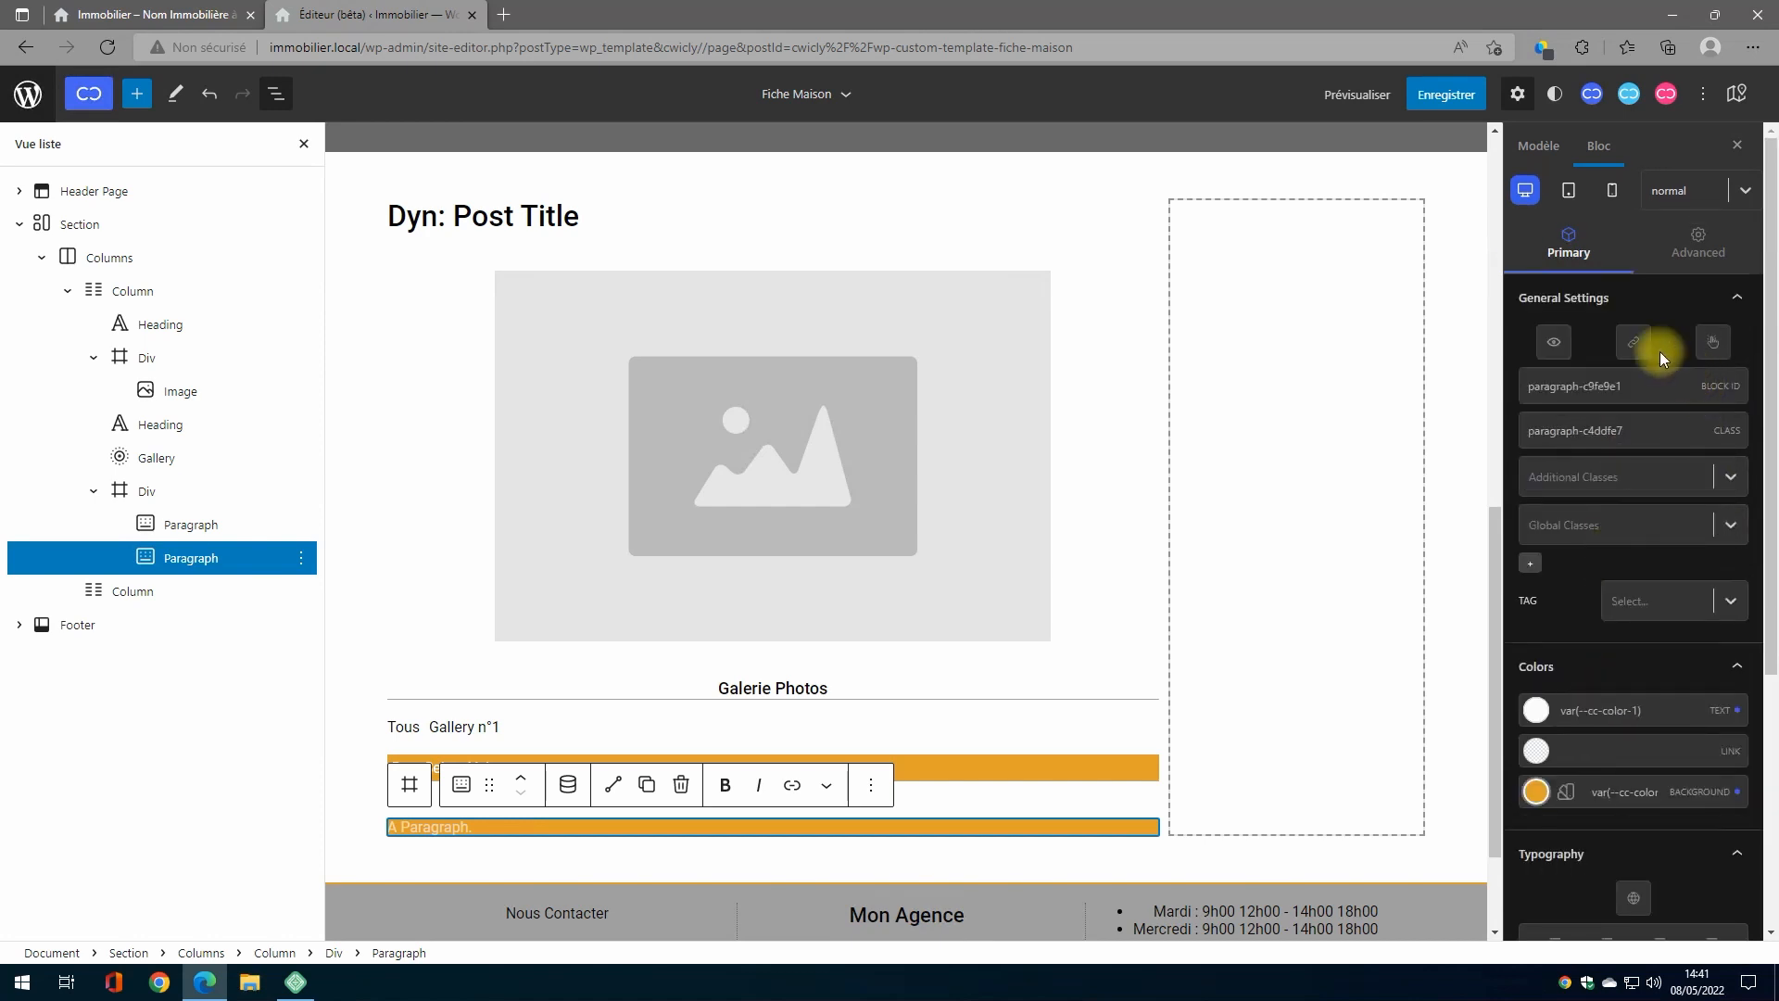
left_click(1698, 255)
left_click(1596, 482)
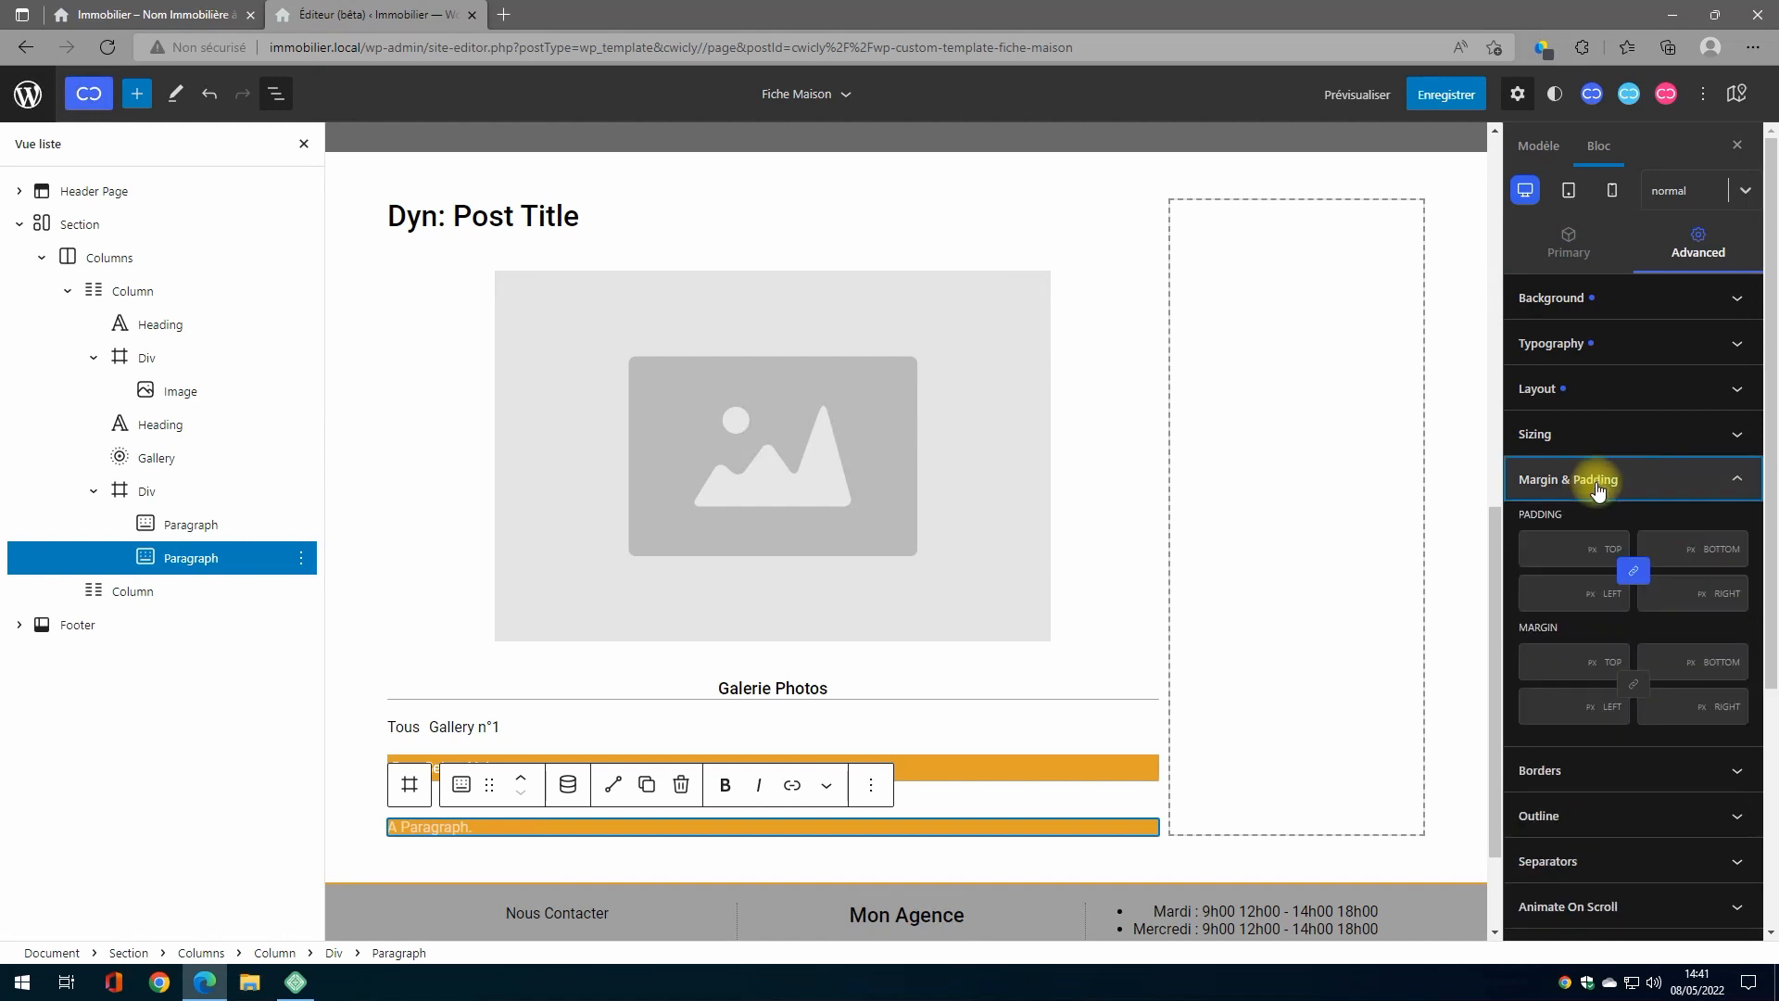
left_click(1566, 549)
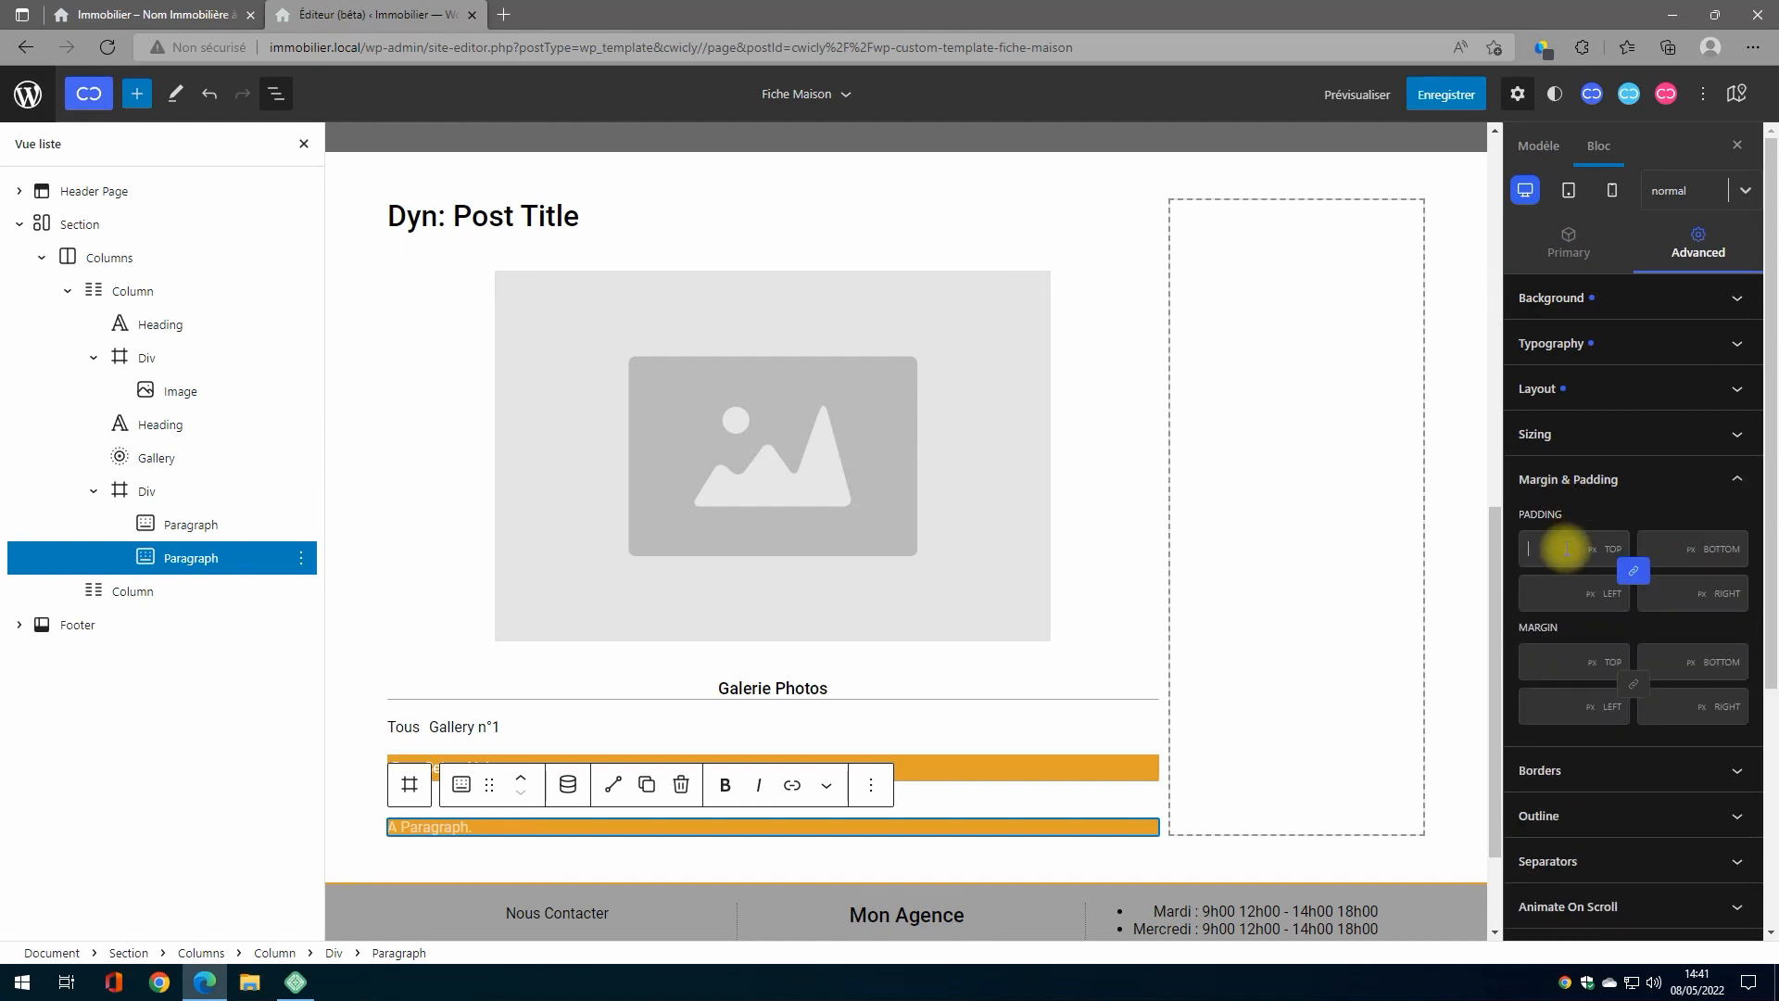
type("5")
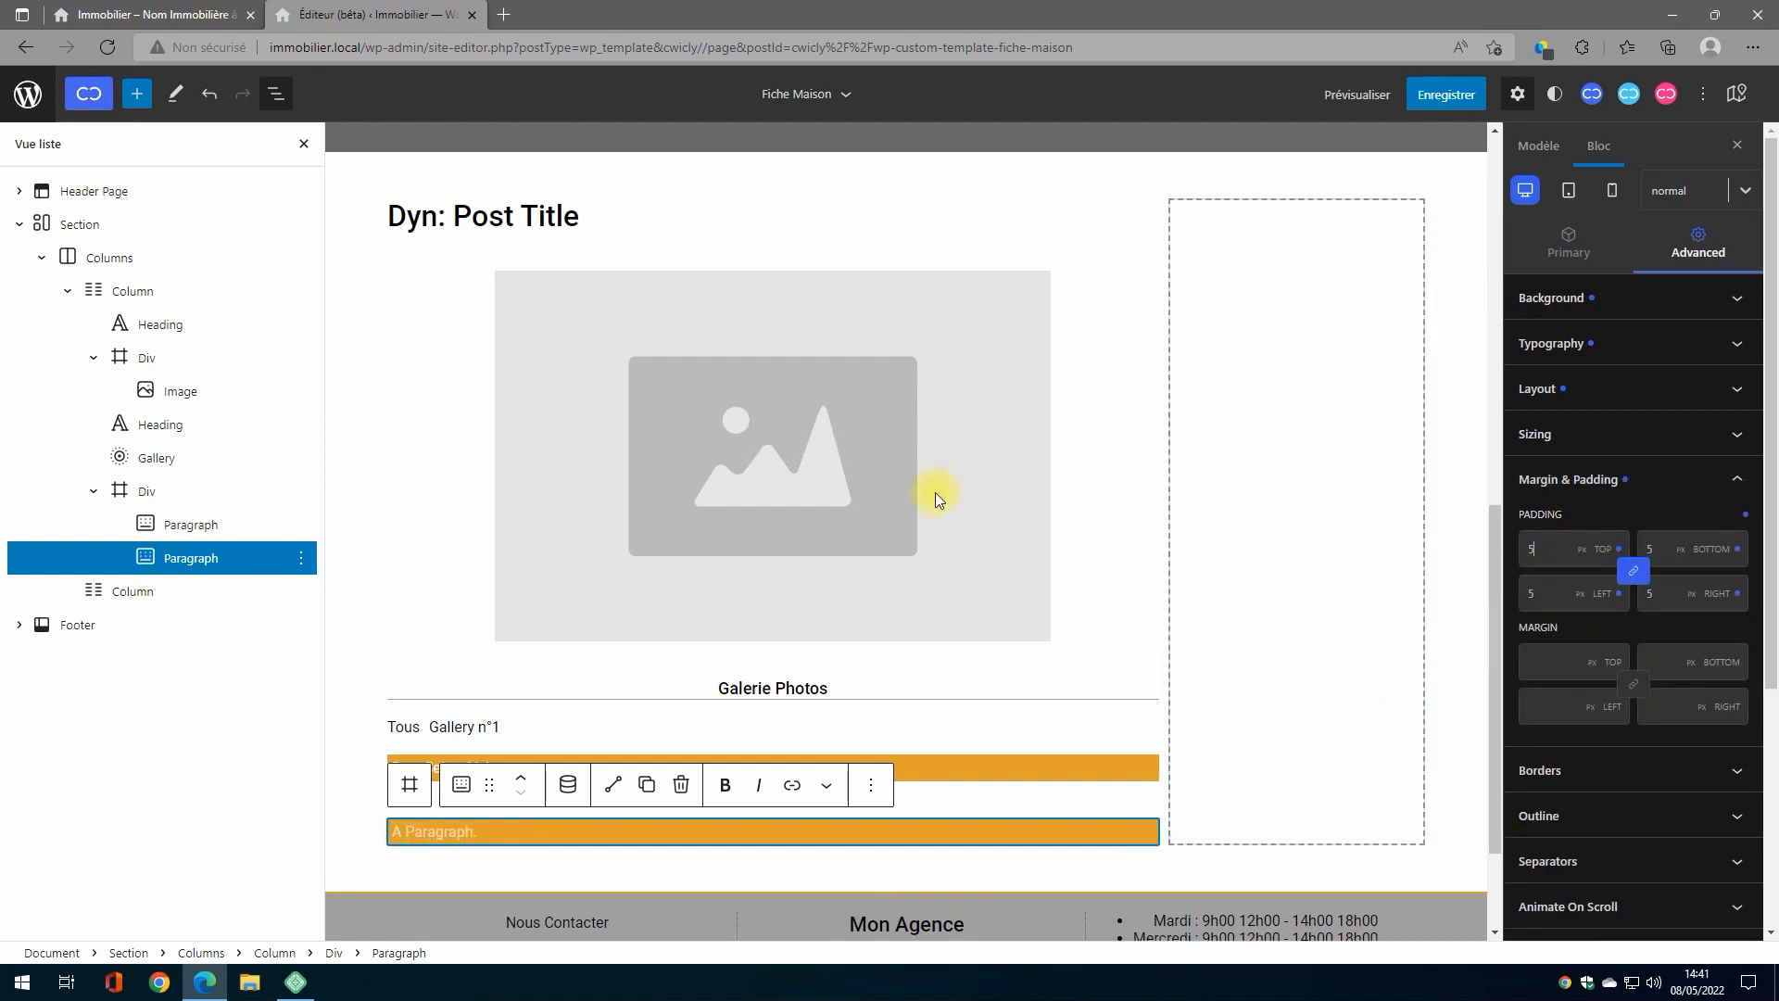
Step: Move the Div holding the two paragraphs into the image's Div, directly below the image
left_click(139, 491)
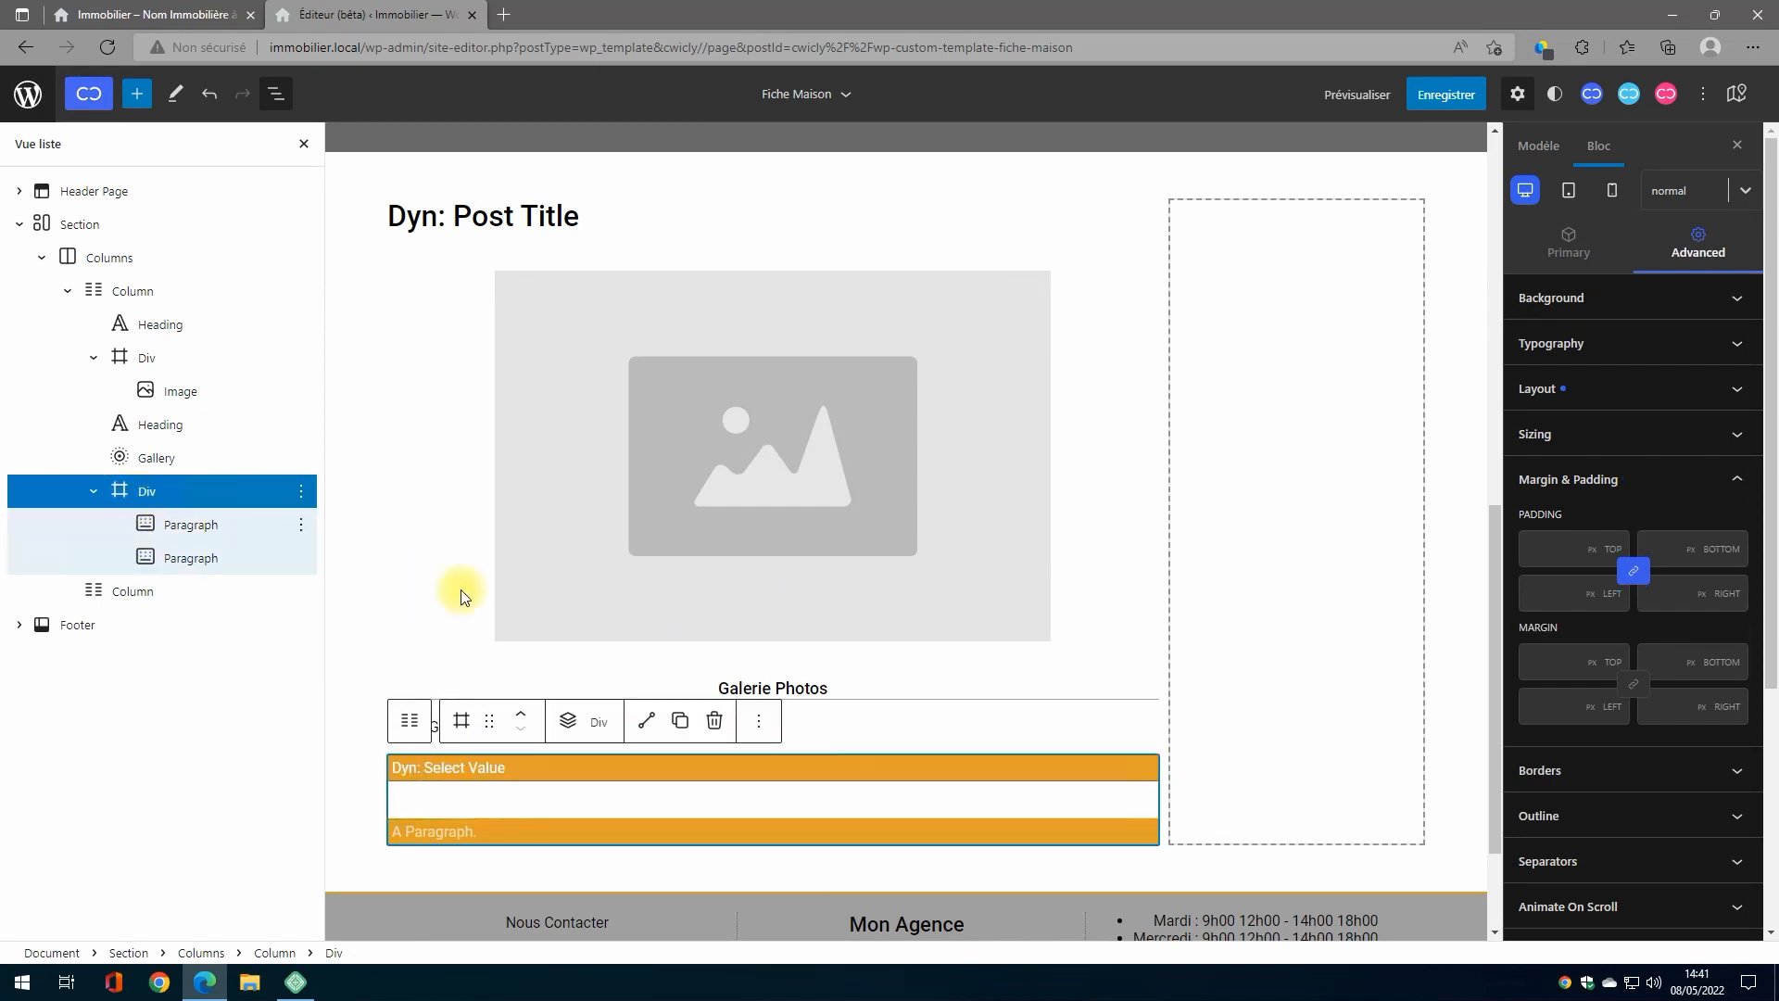
left_click(129, 496)
left_click_drag(129, 496, 157, 402)
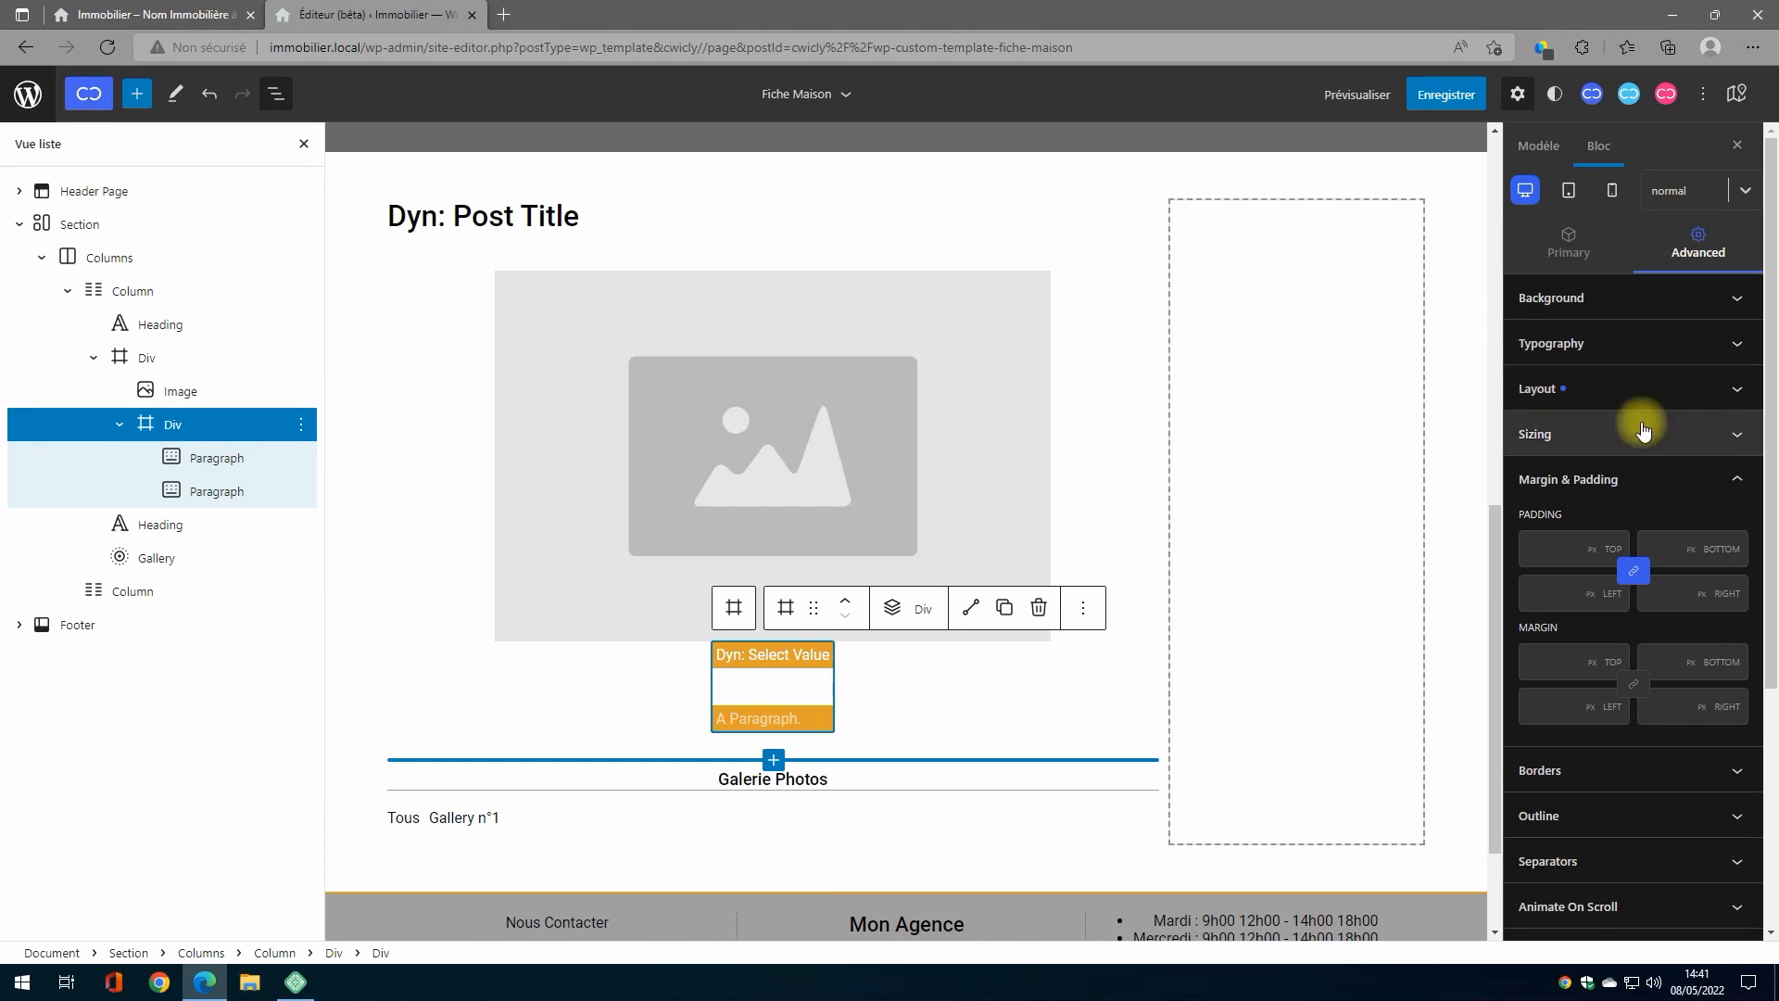
Step: Set the layout position of the Div holding the two paragraphs to absolute
left_click(1653, 389)
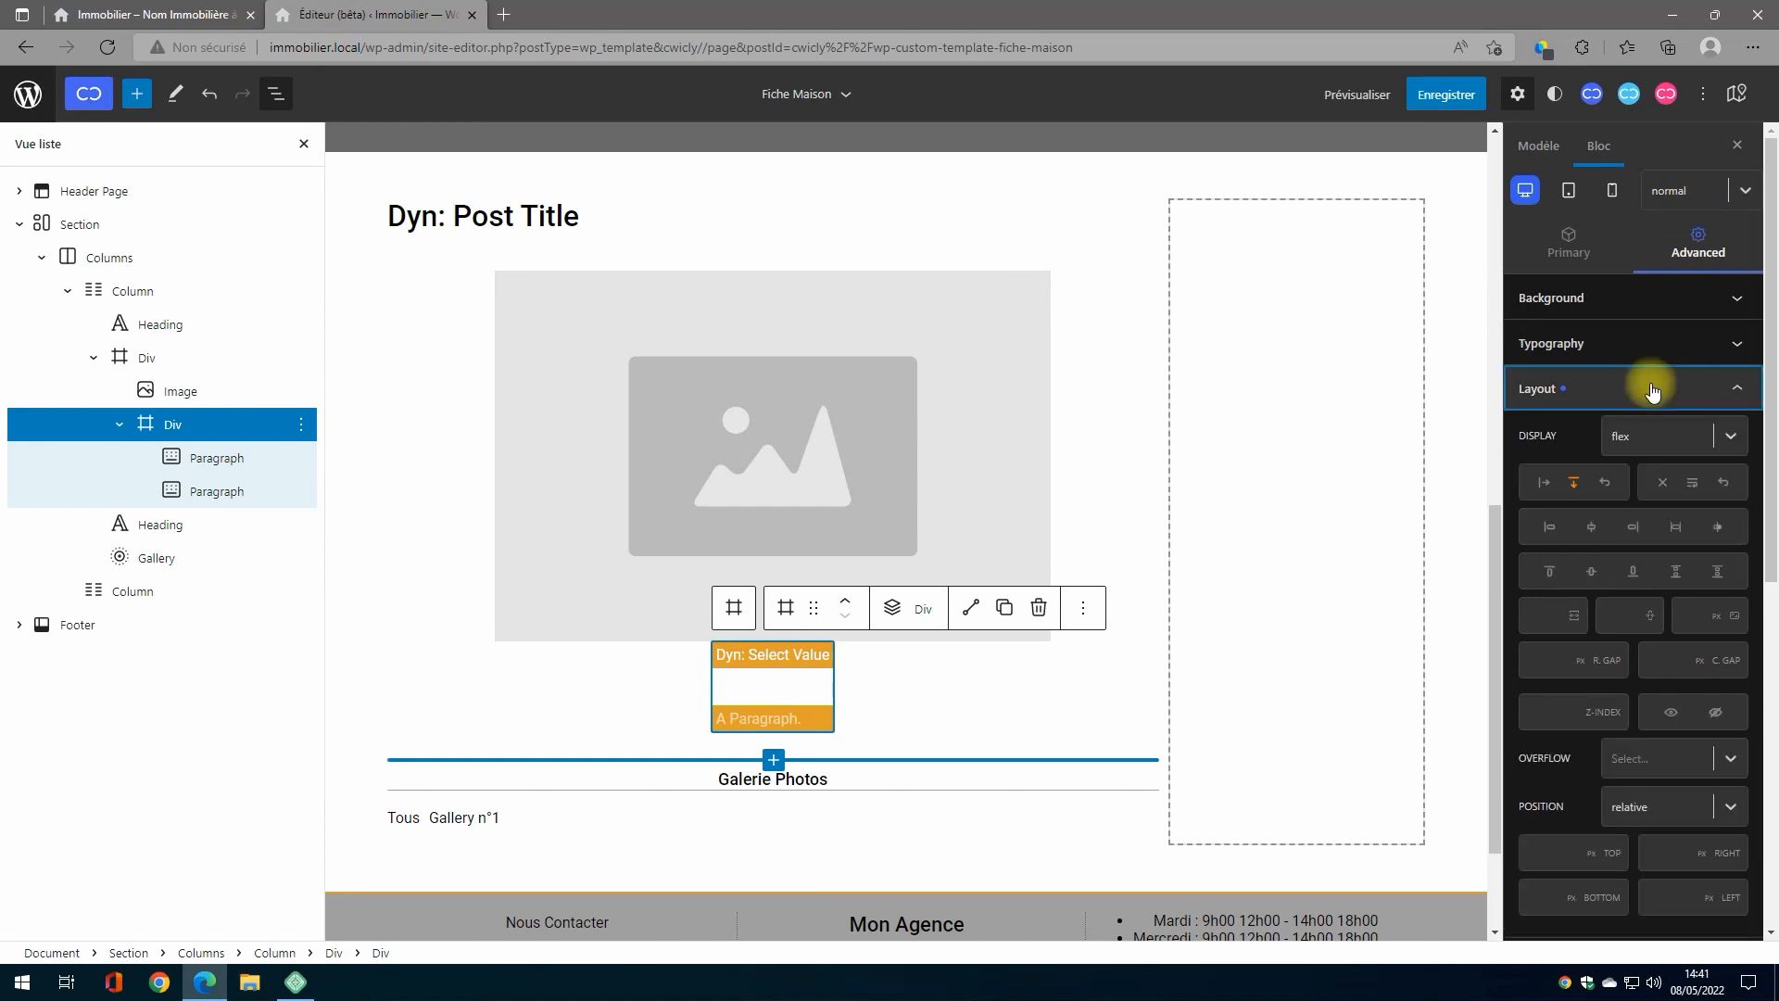
left_click(1696, 812)
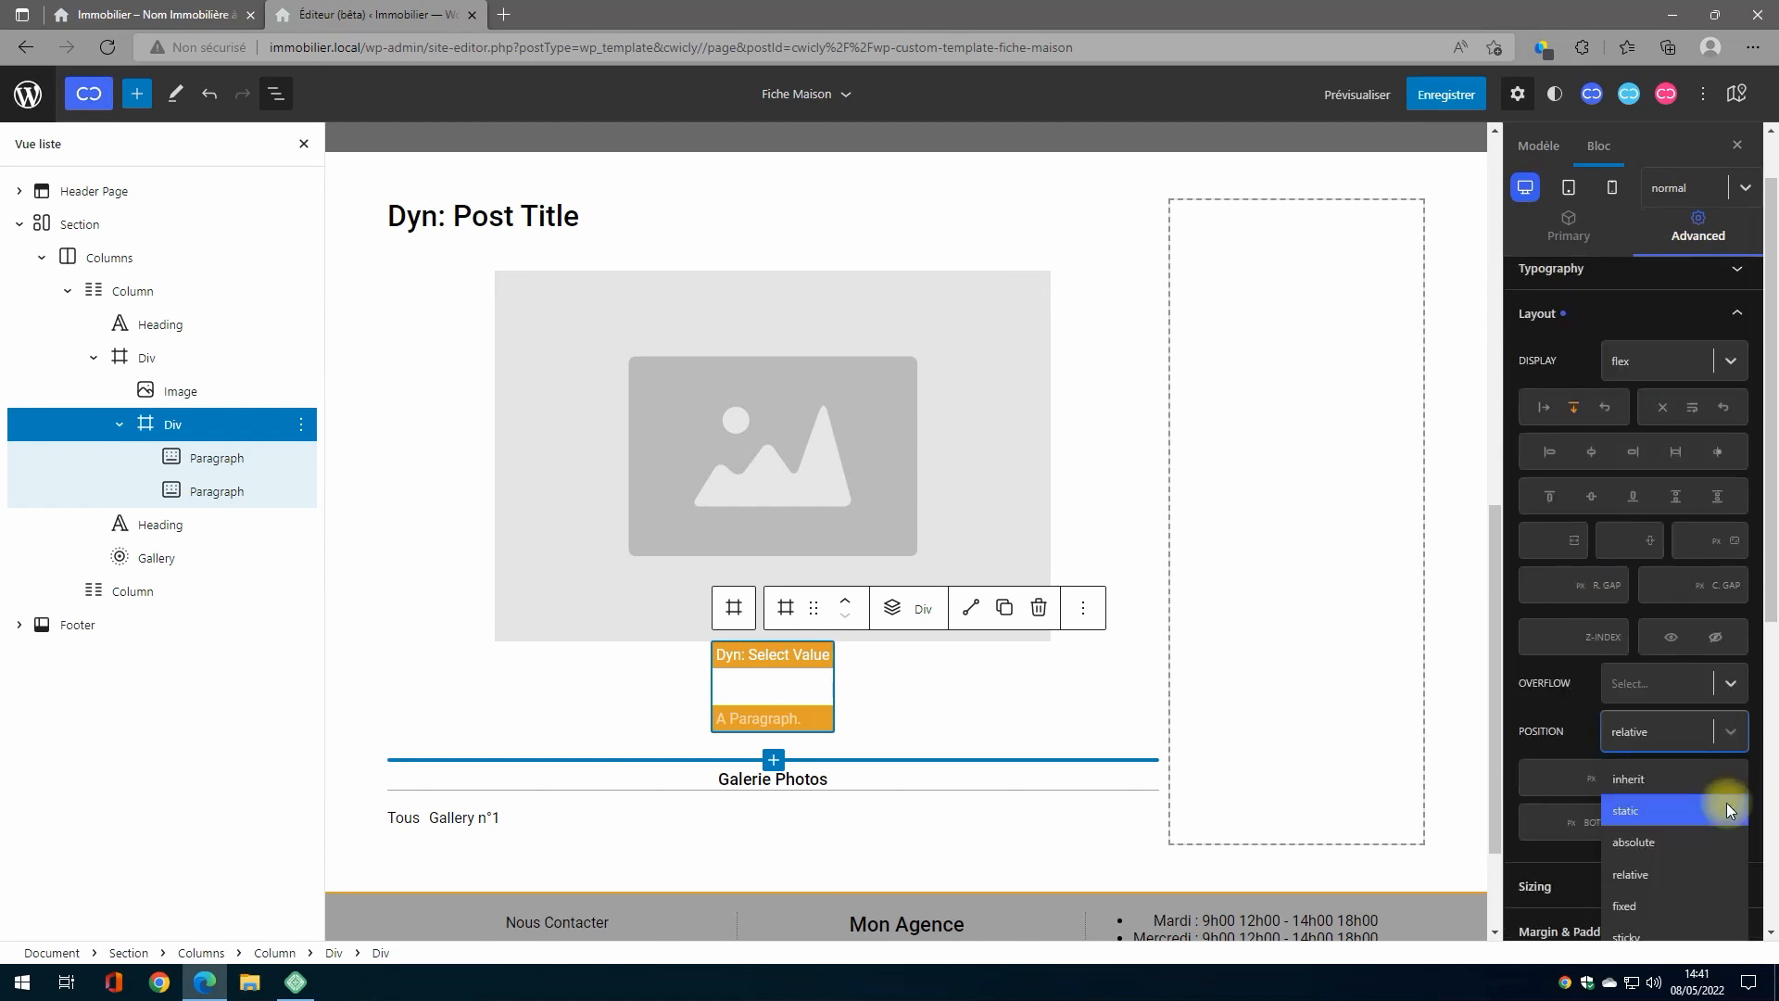
left_click(1670, 844)
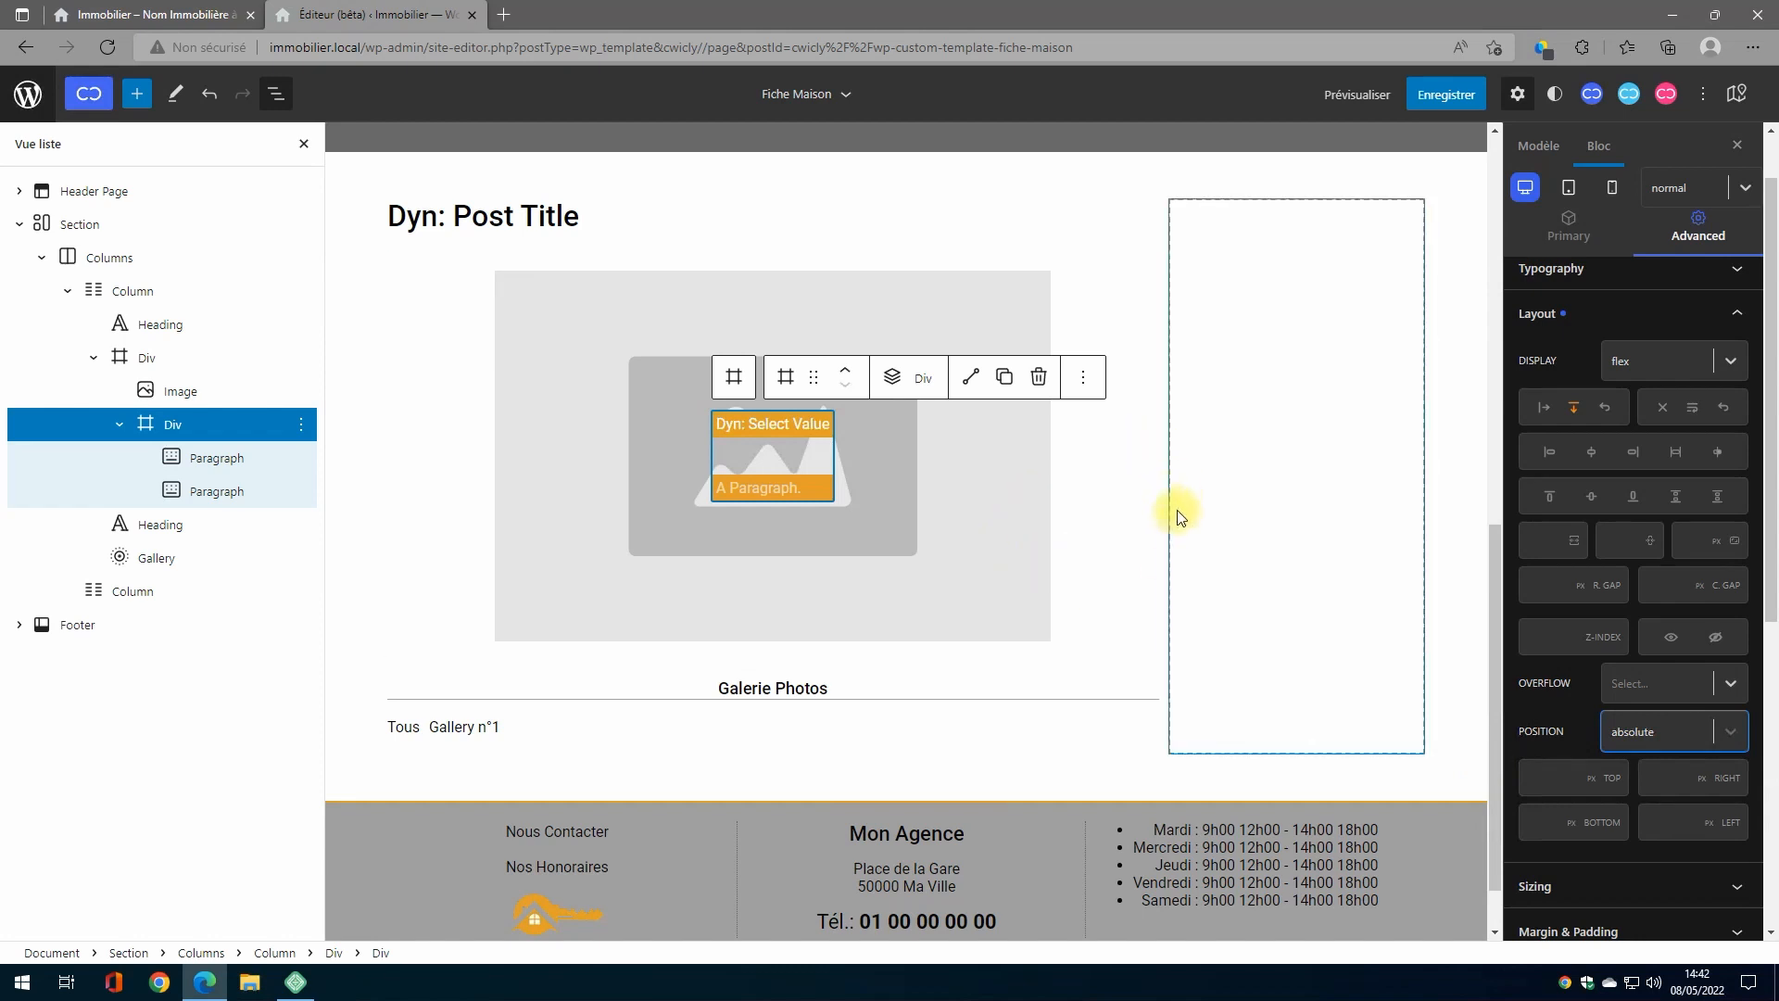
Step: Set the outer Div's flex direction to row and centre its contents both horizontally and vertically
left_click(136, 362)
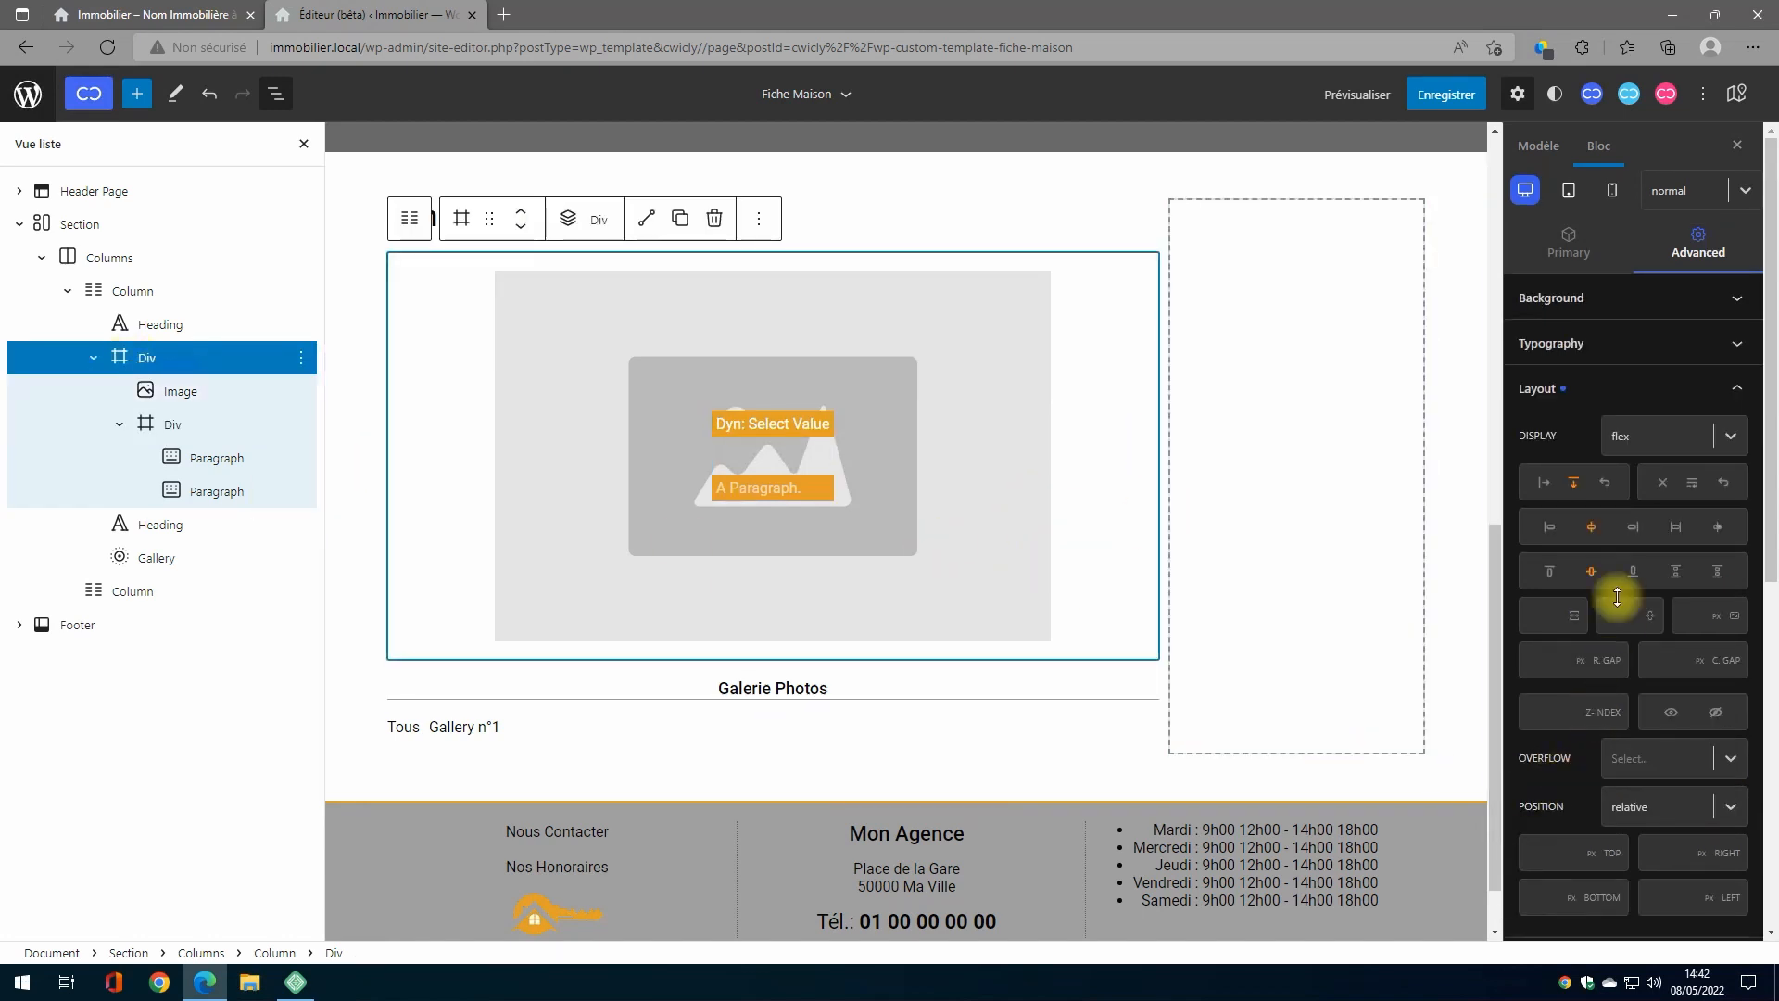
left_click(1595, 573)
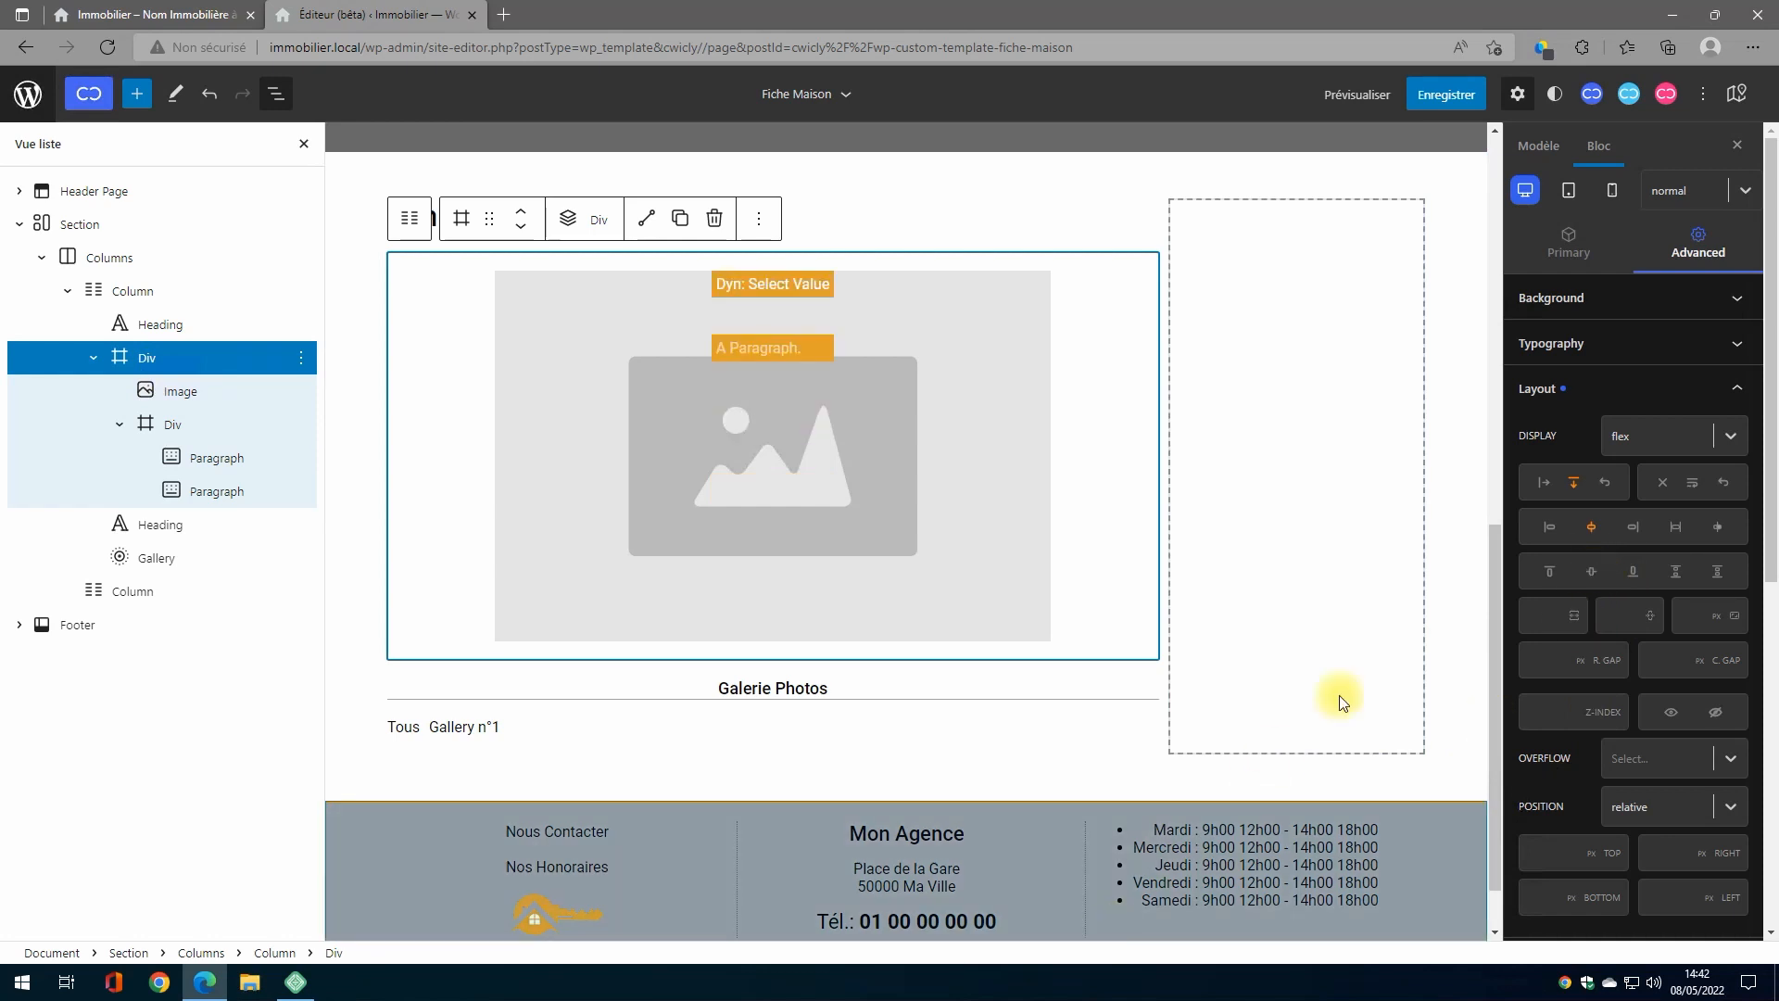
left_click(1594, 528)
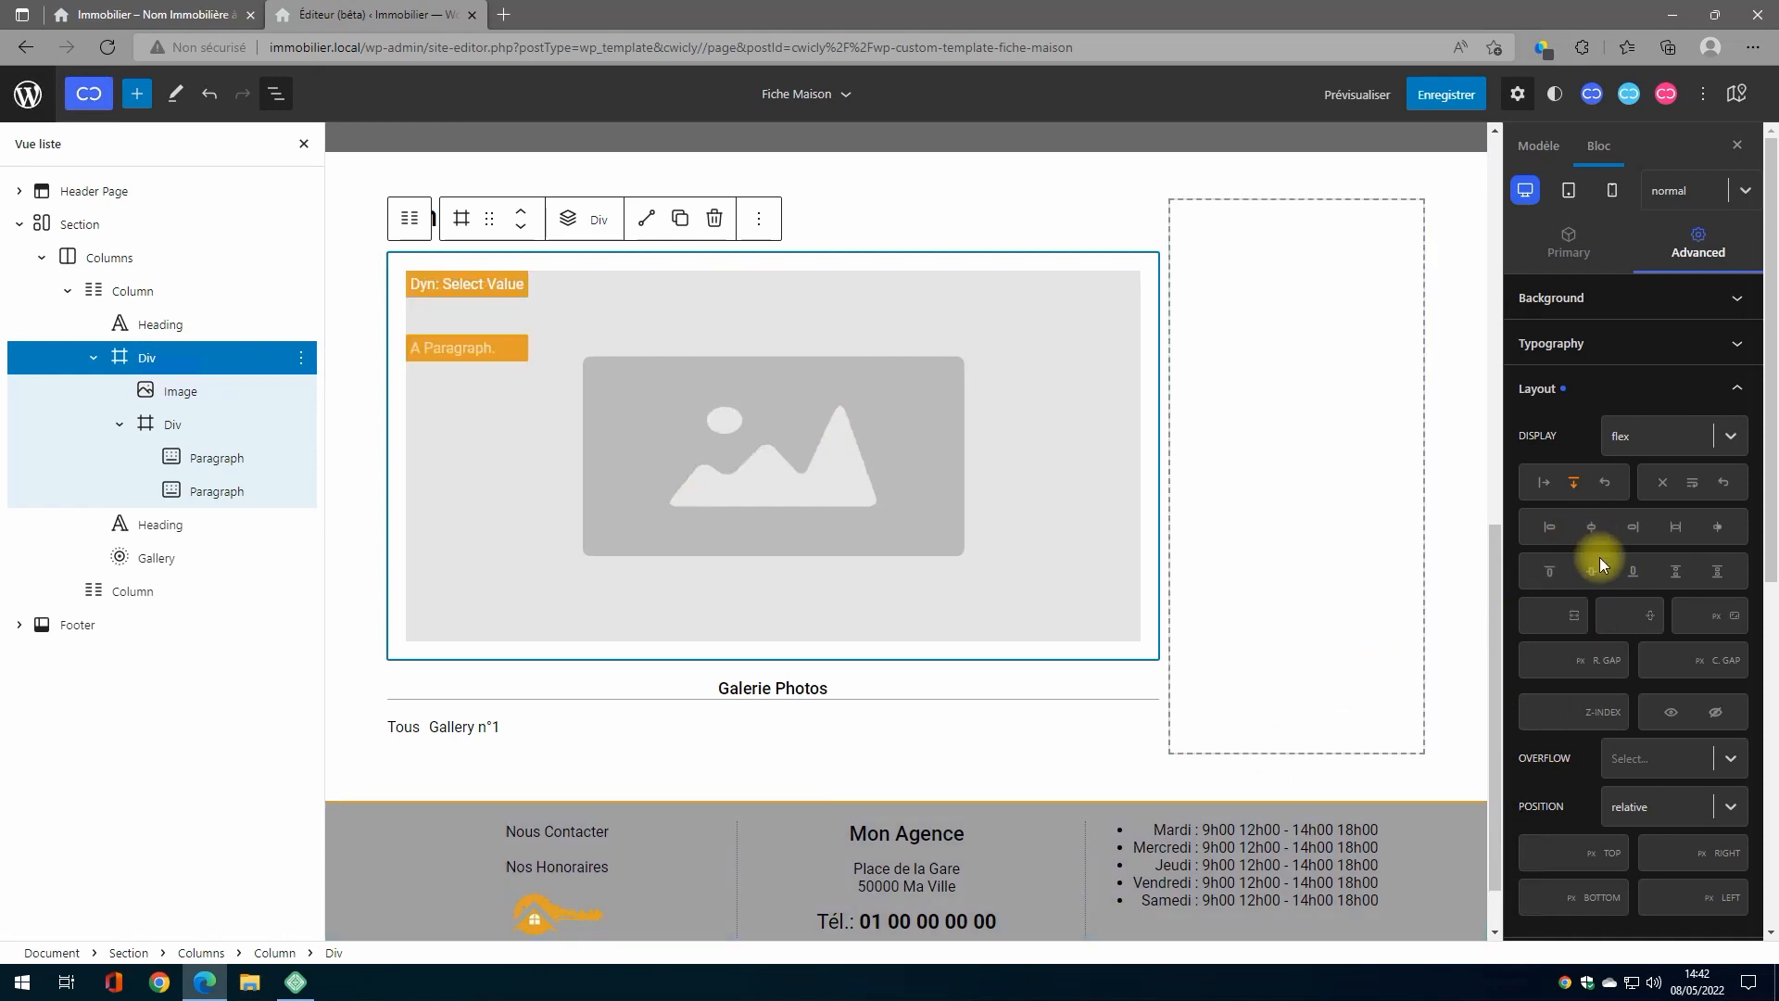
left_click(1595, 572)
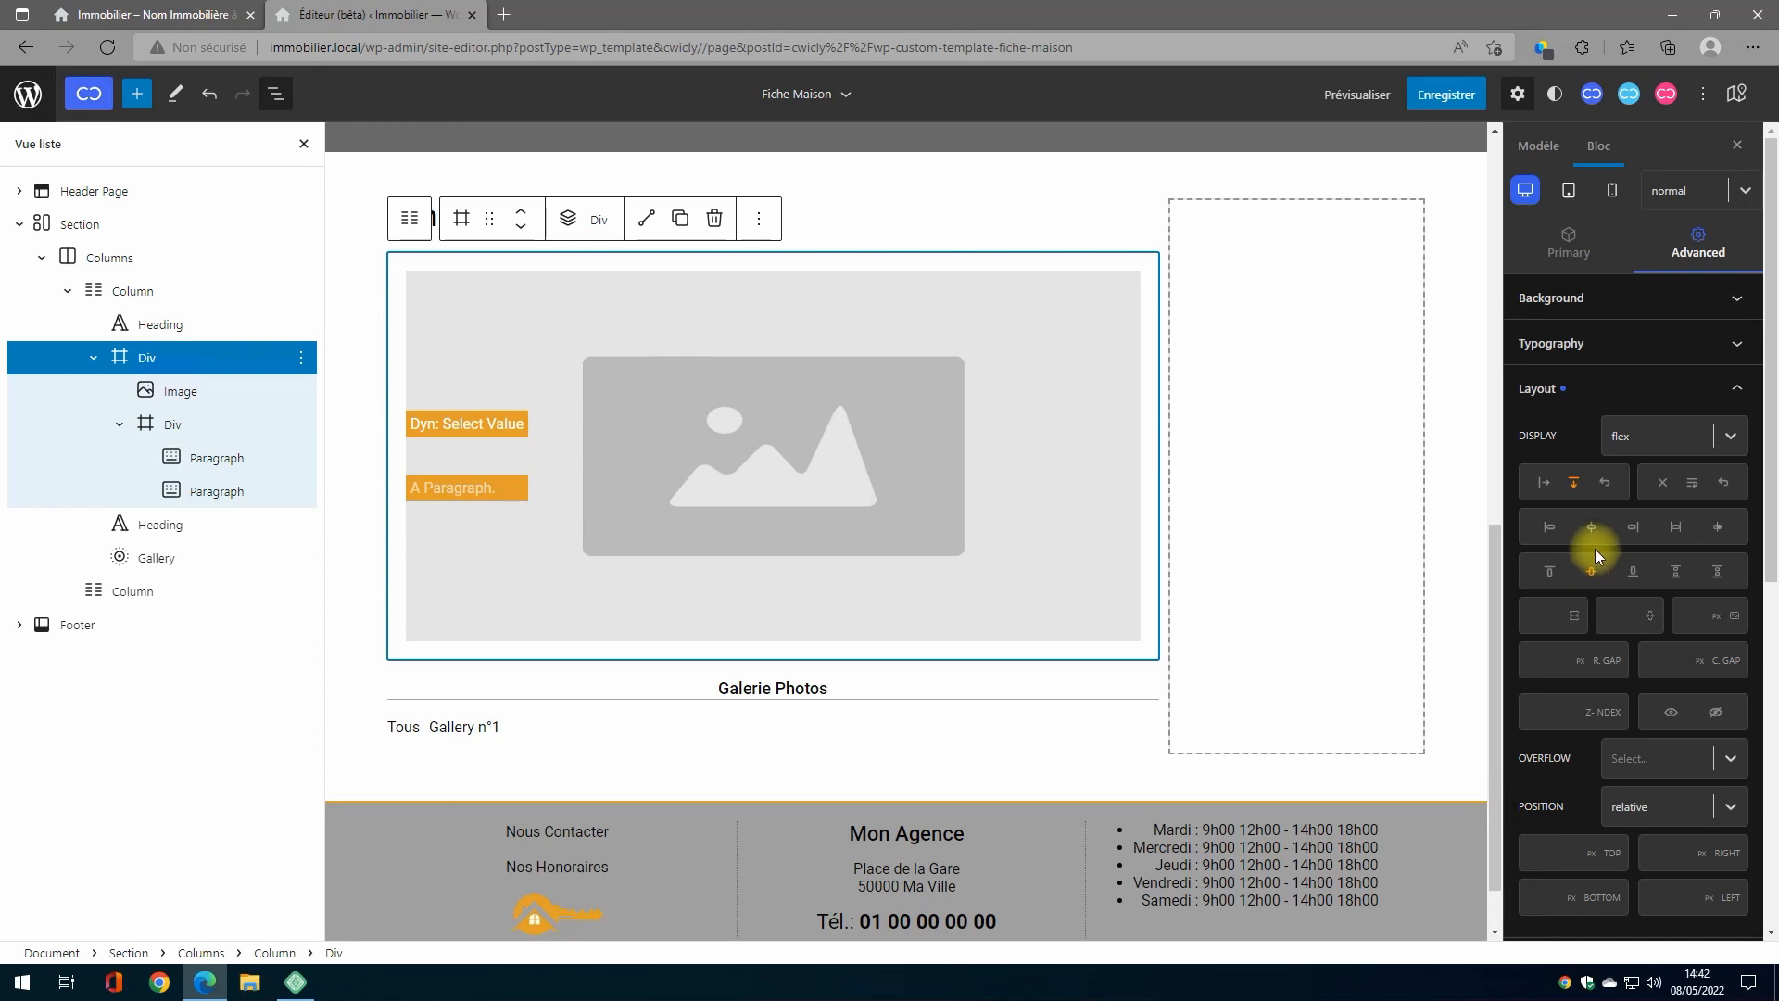
left_click(1542, 486)
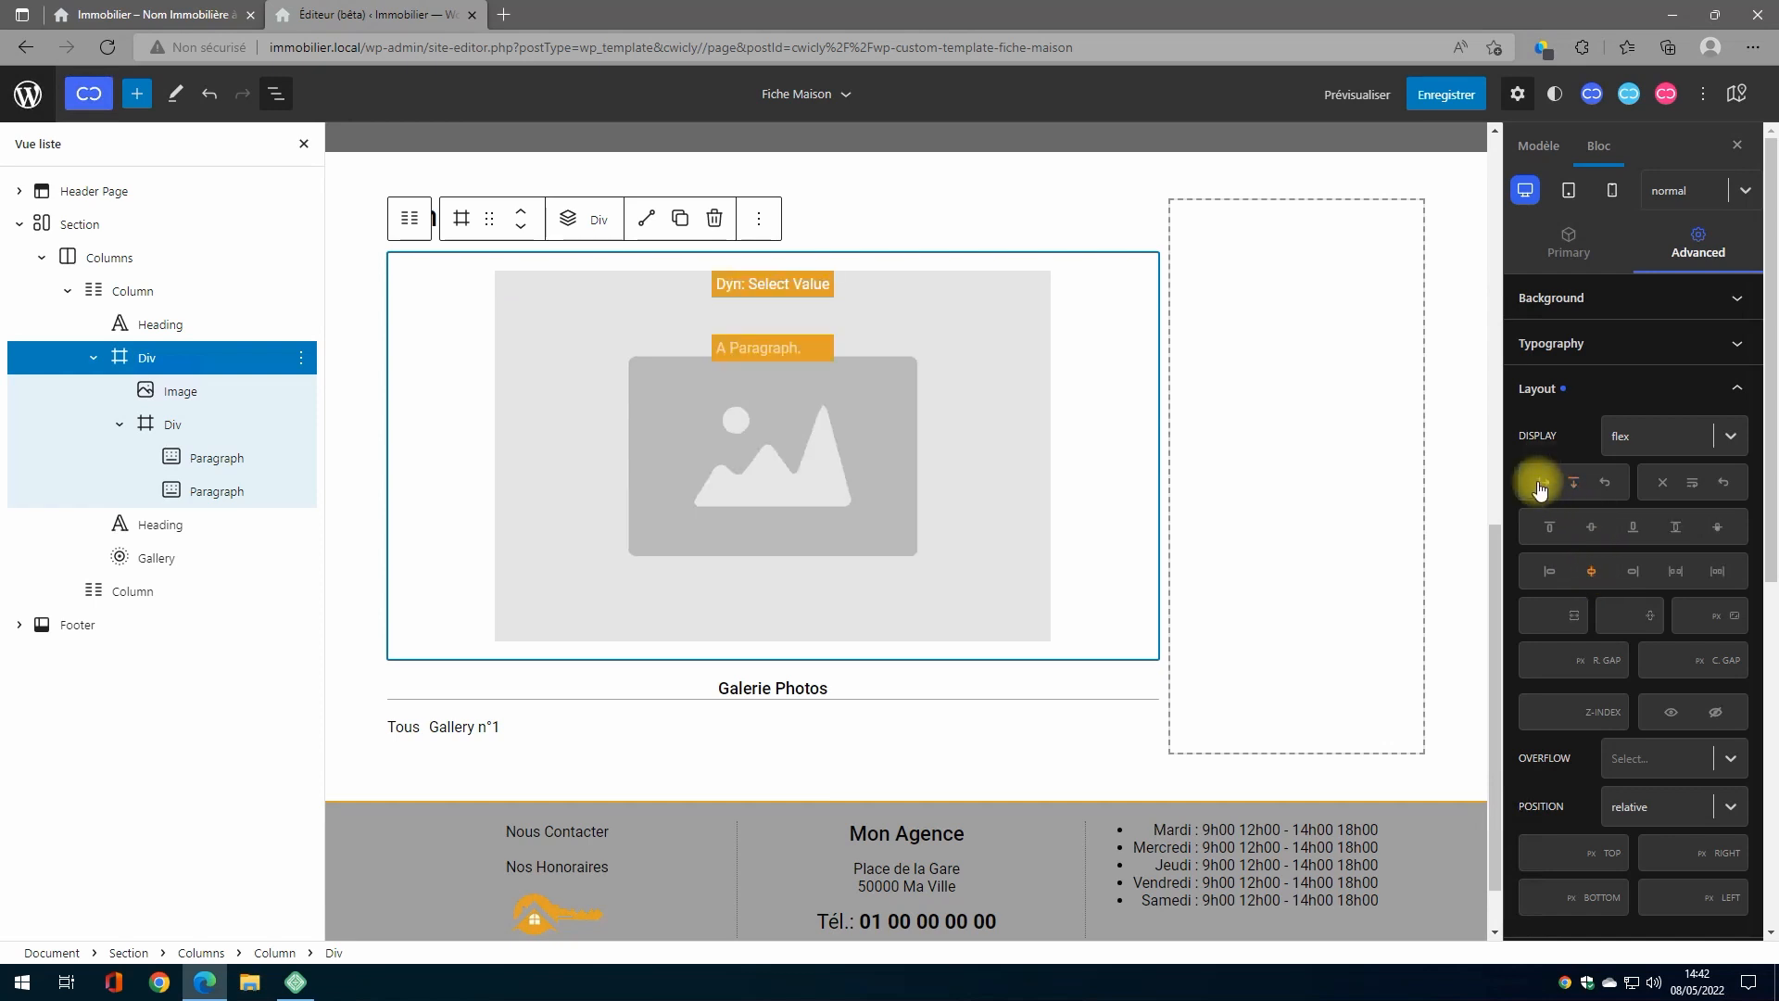
left_click(1588, 526)
left_click(1593, 571)
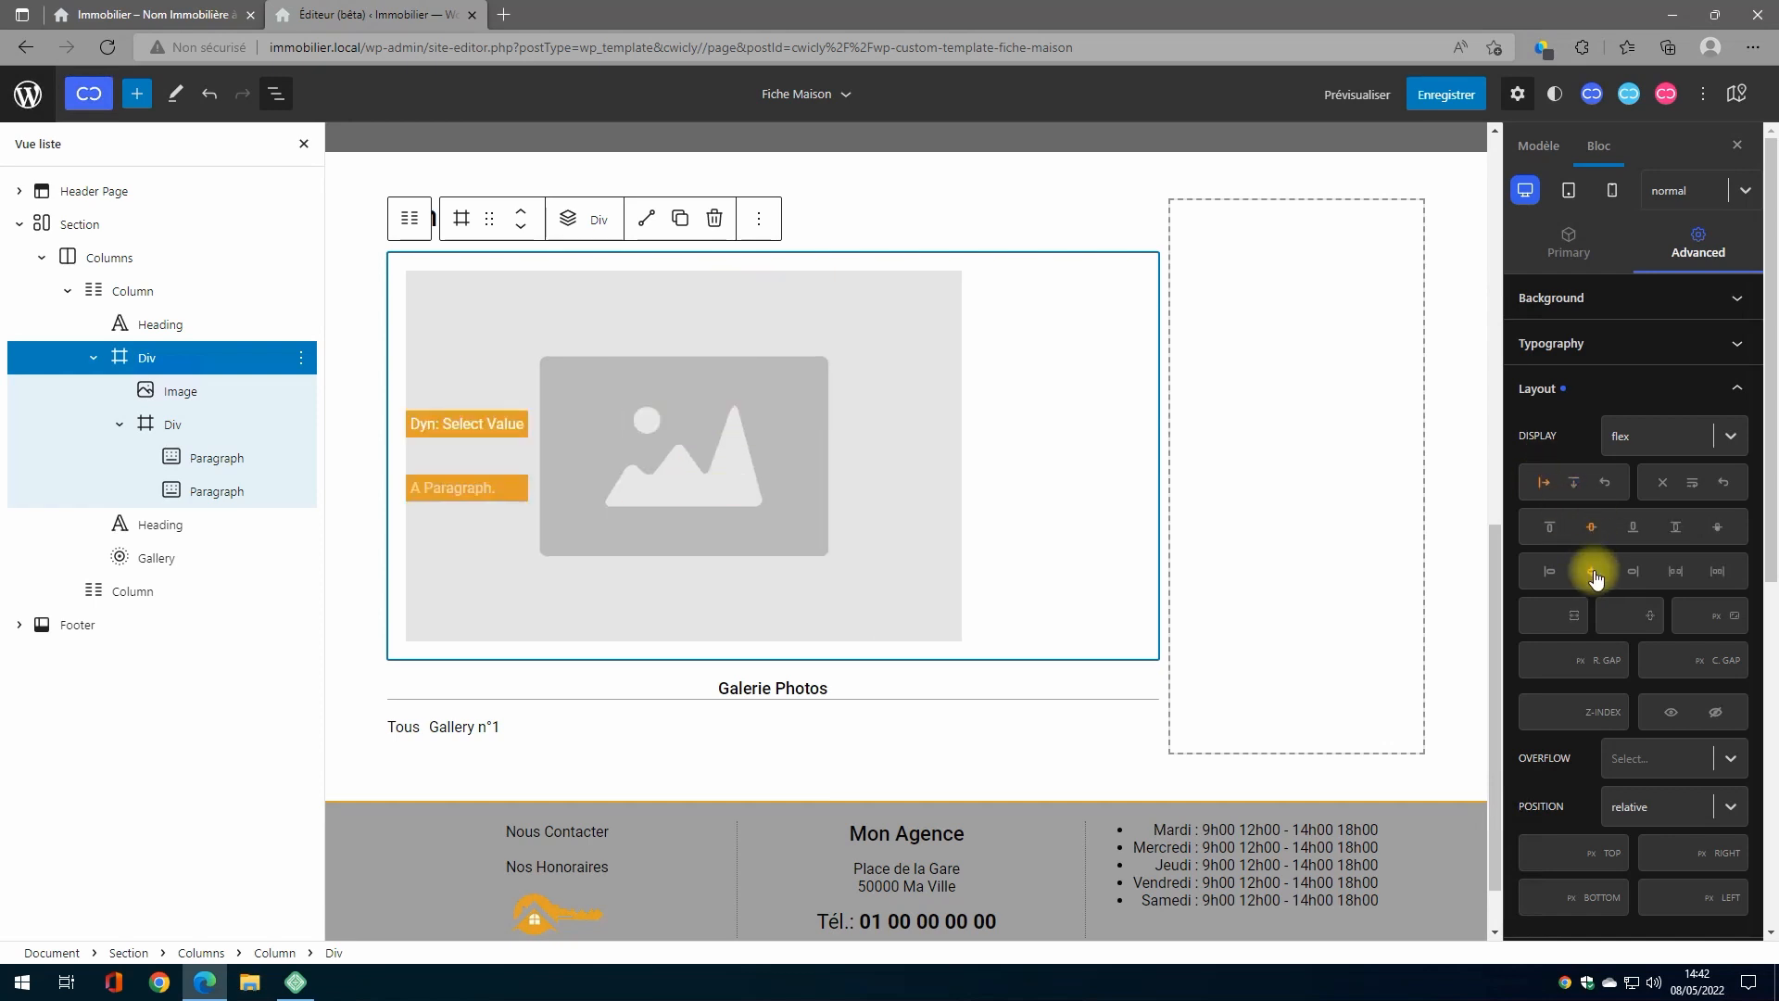
left_click(1592, 571)
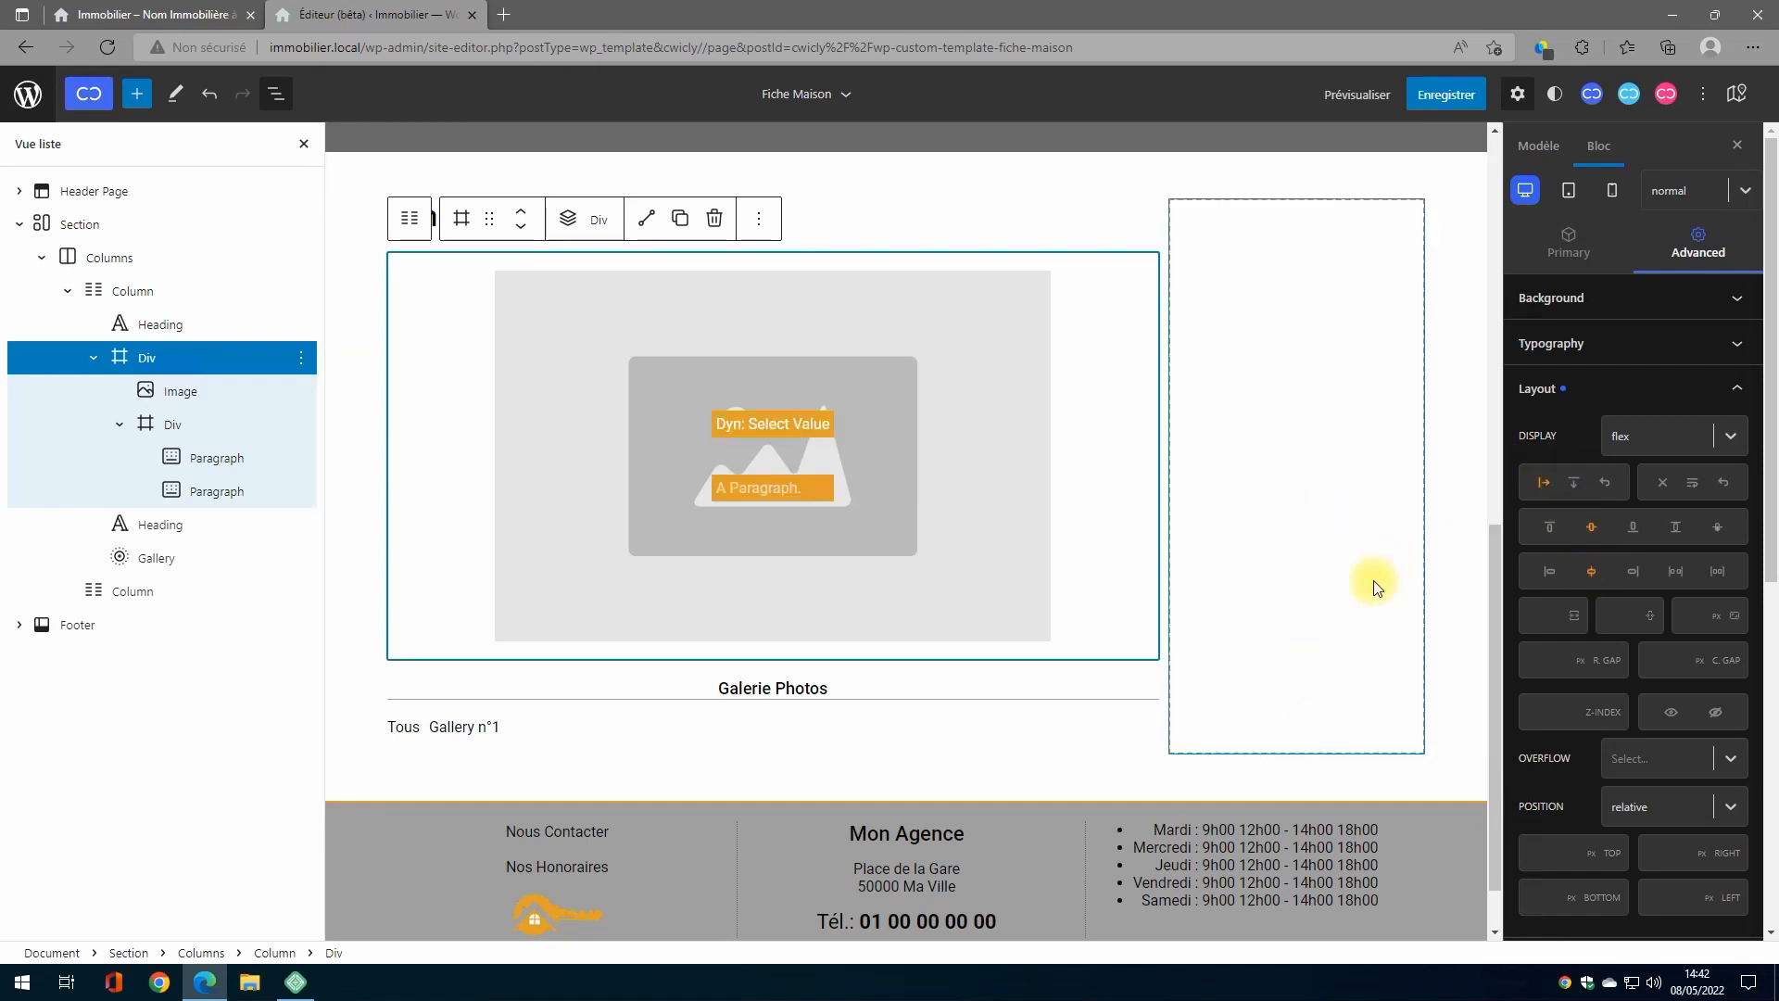
Step: Offset the inner Div with the two paragraphs to 36 px from the top and 123 px from the left
left_click(174, 427)
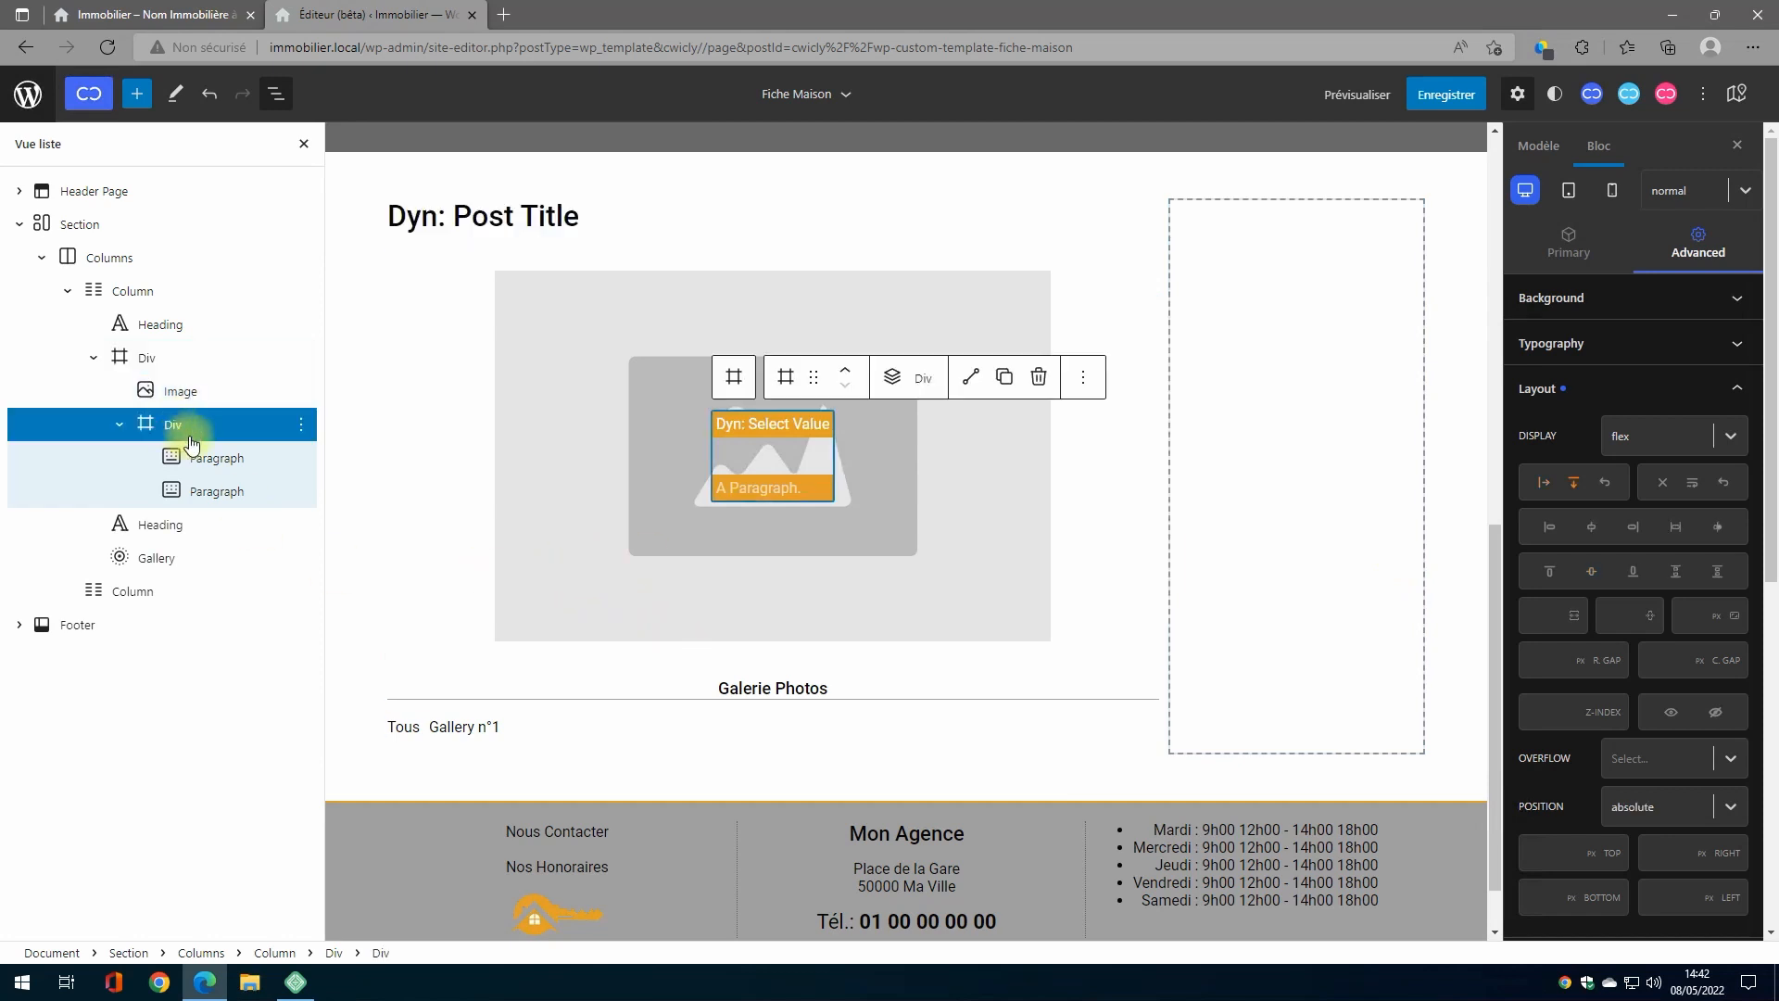
left_click(1579, 246)
scroll(1622, 565, "down", 5)
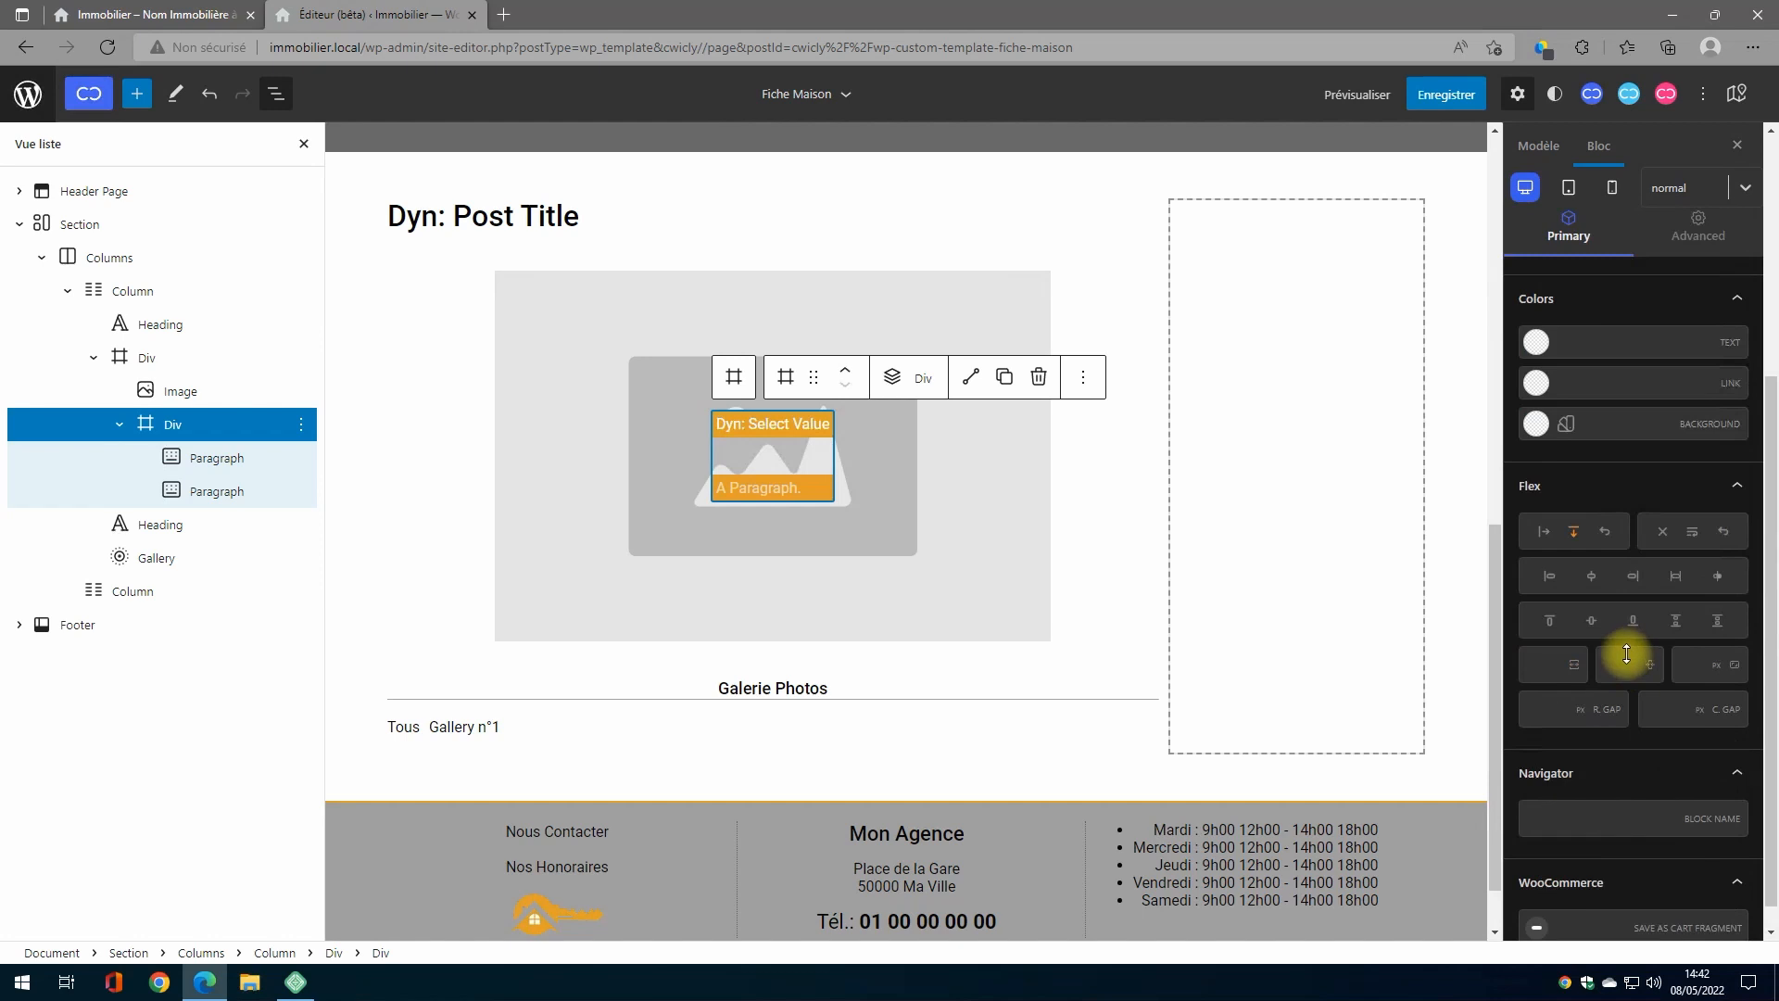
scroll(1626, 649, "up", 5)
left_click(1694, 236)
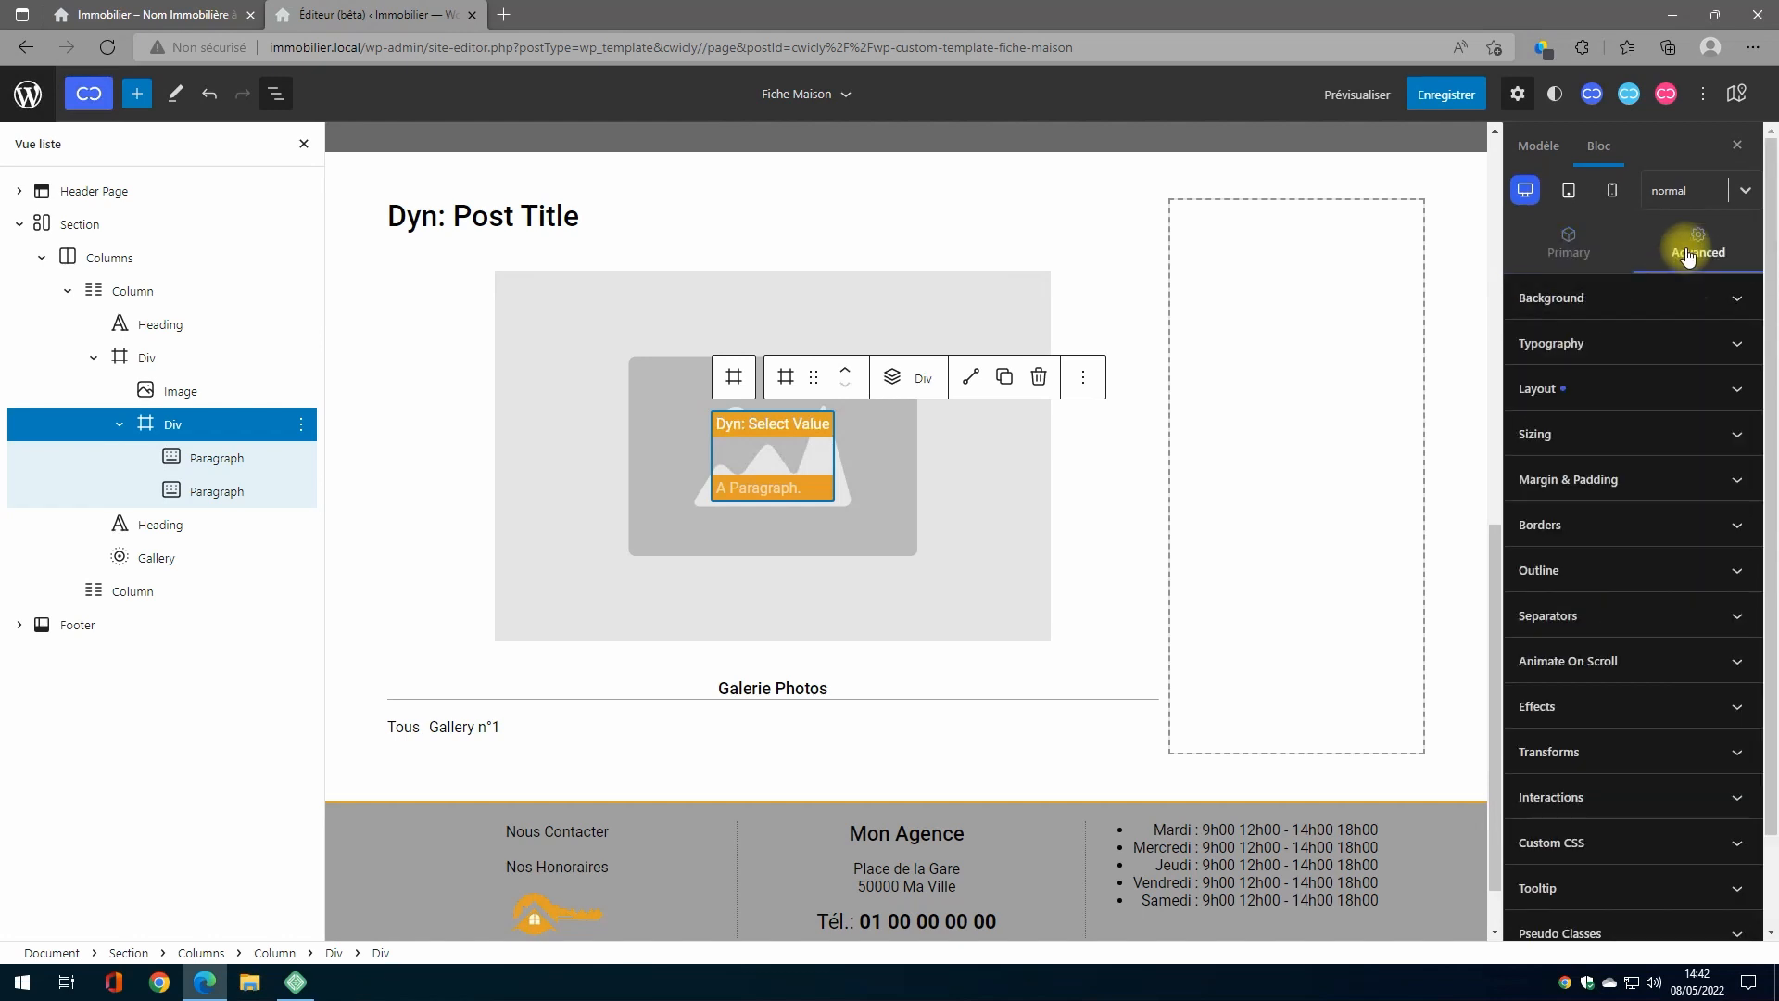
left_click(1663, 388)
scroll(1622, 566, "down", 3)
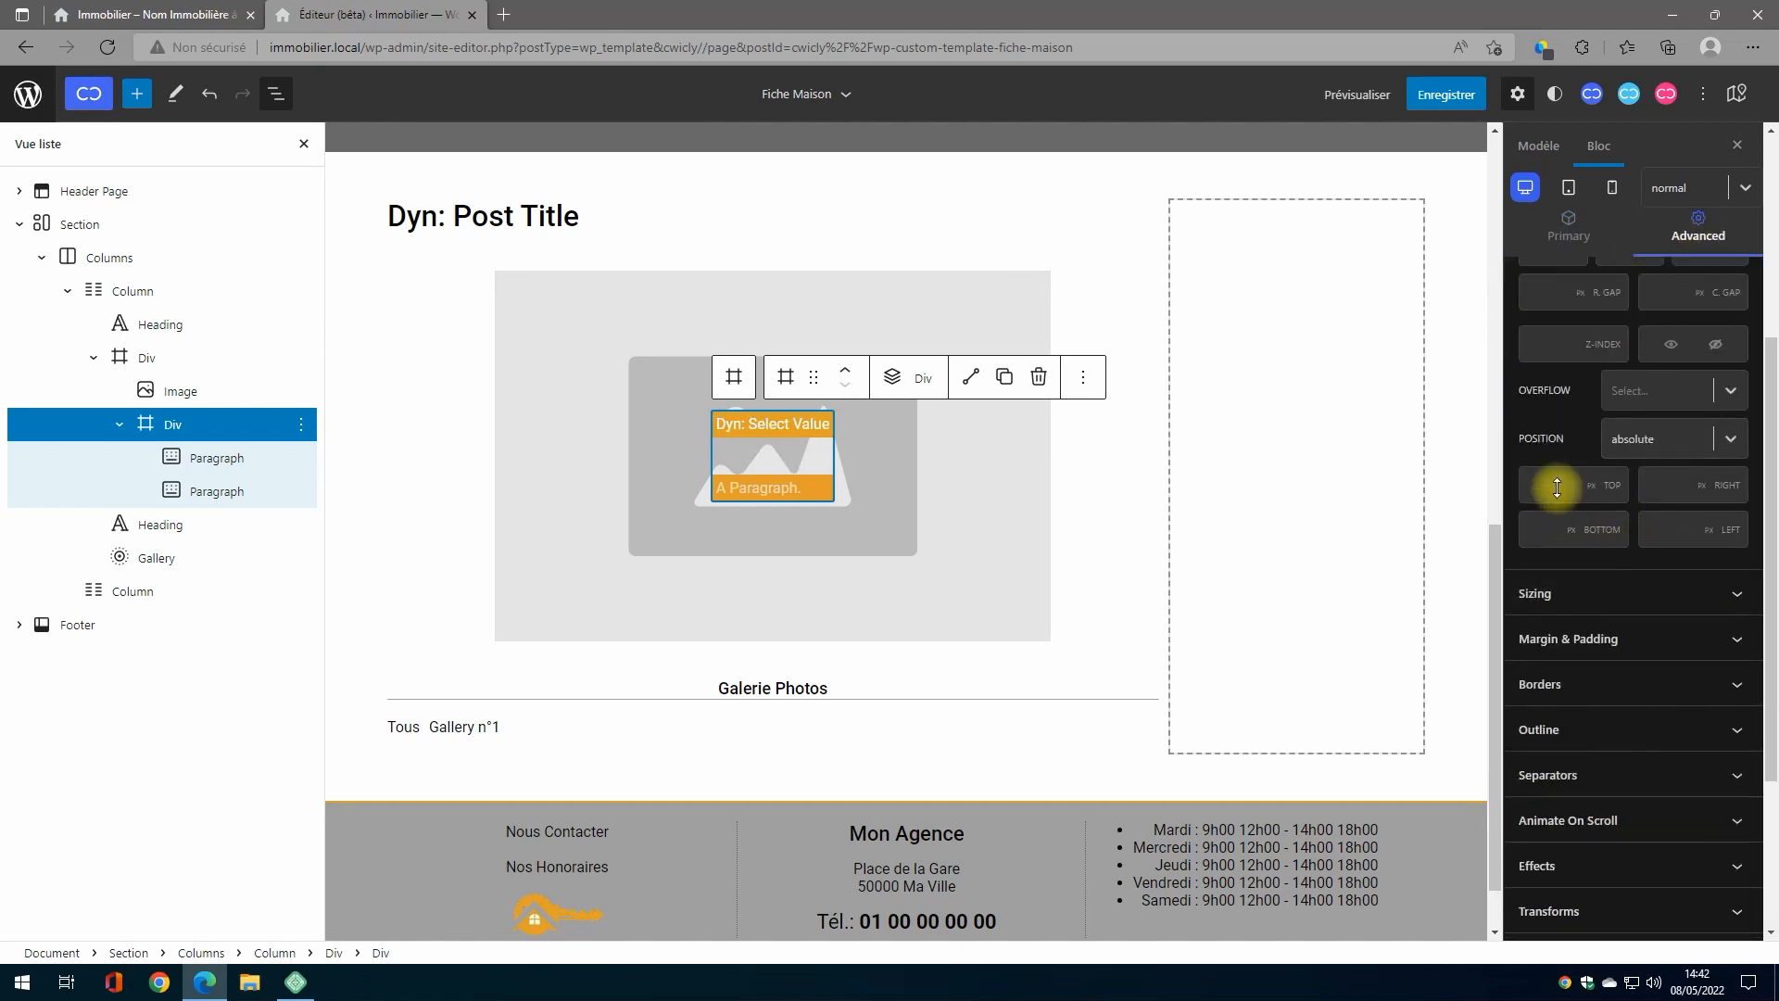
left_click_drag(1557, 488, 1564, 454)
left_click_drag(1664, 528, 1659, 415)
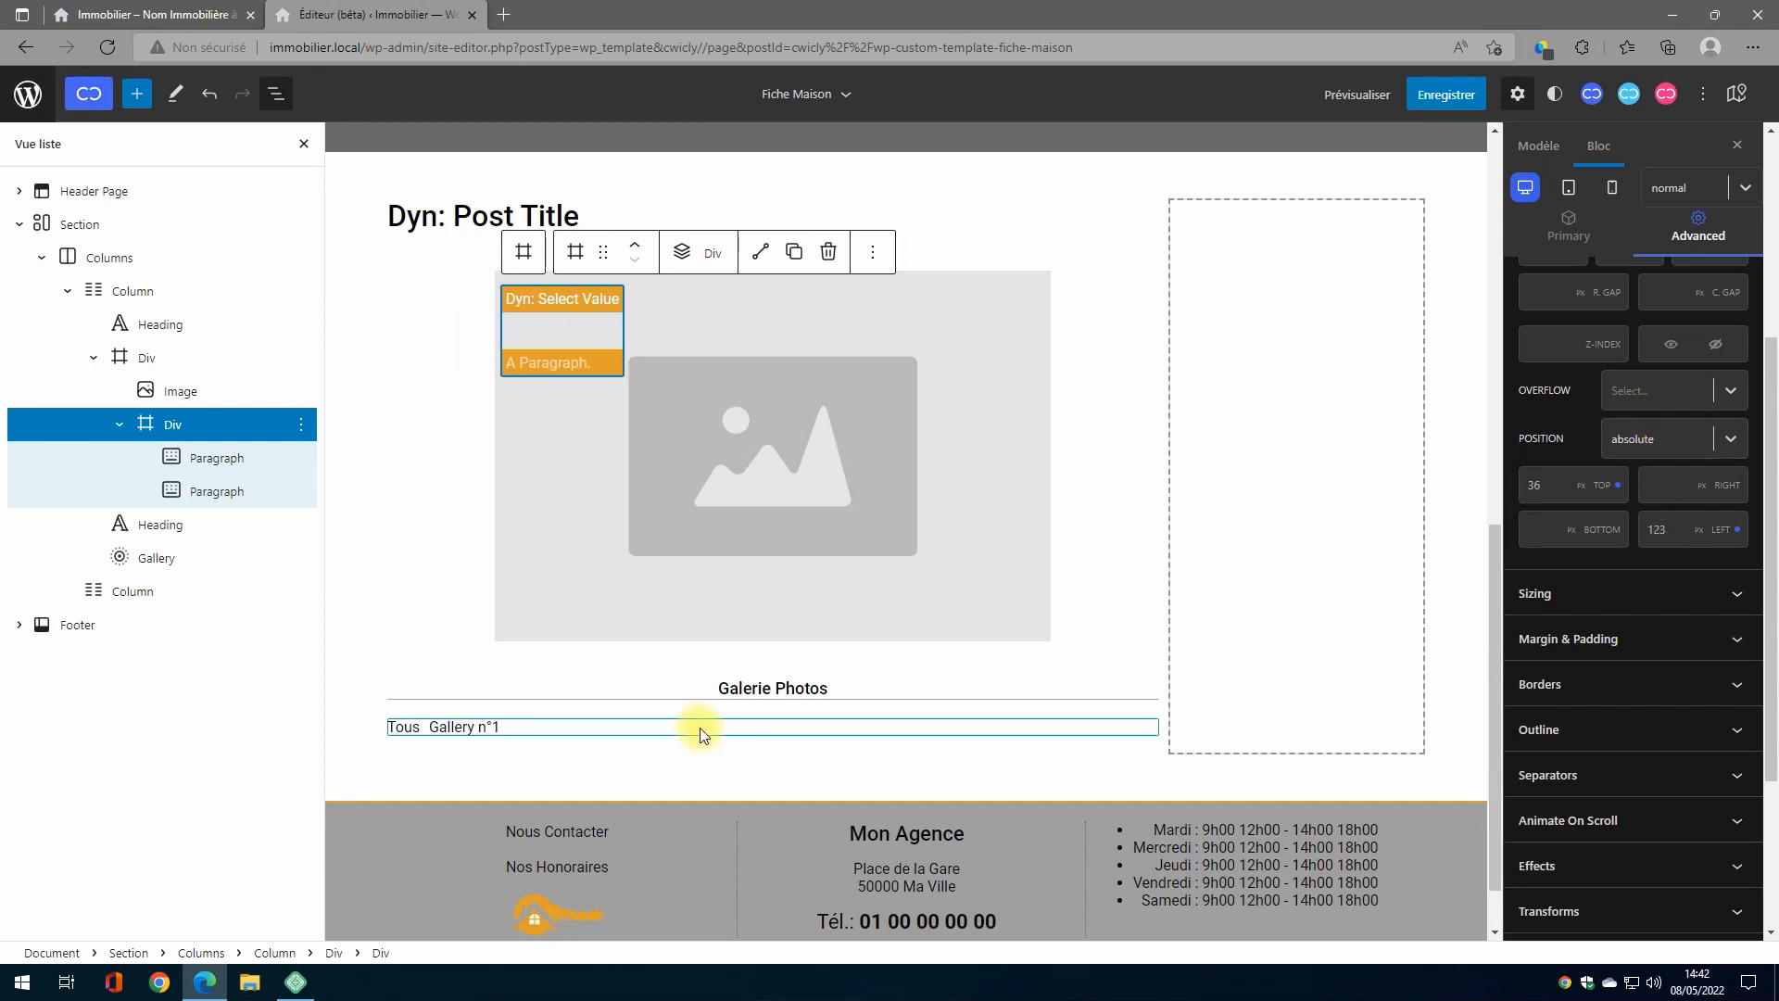
Step: Give the outer Div a solid 1 px border on all sides in the light grey preset colour (cc-color-4)
left_click(137, 358)
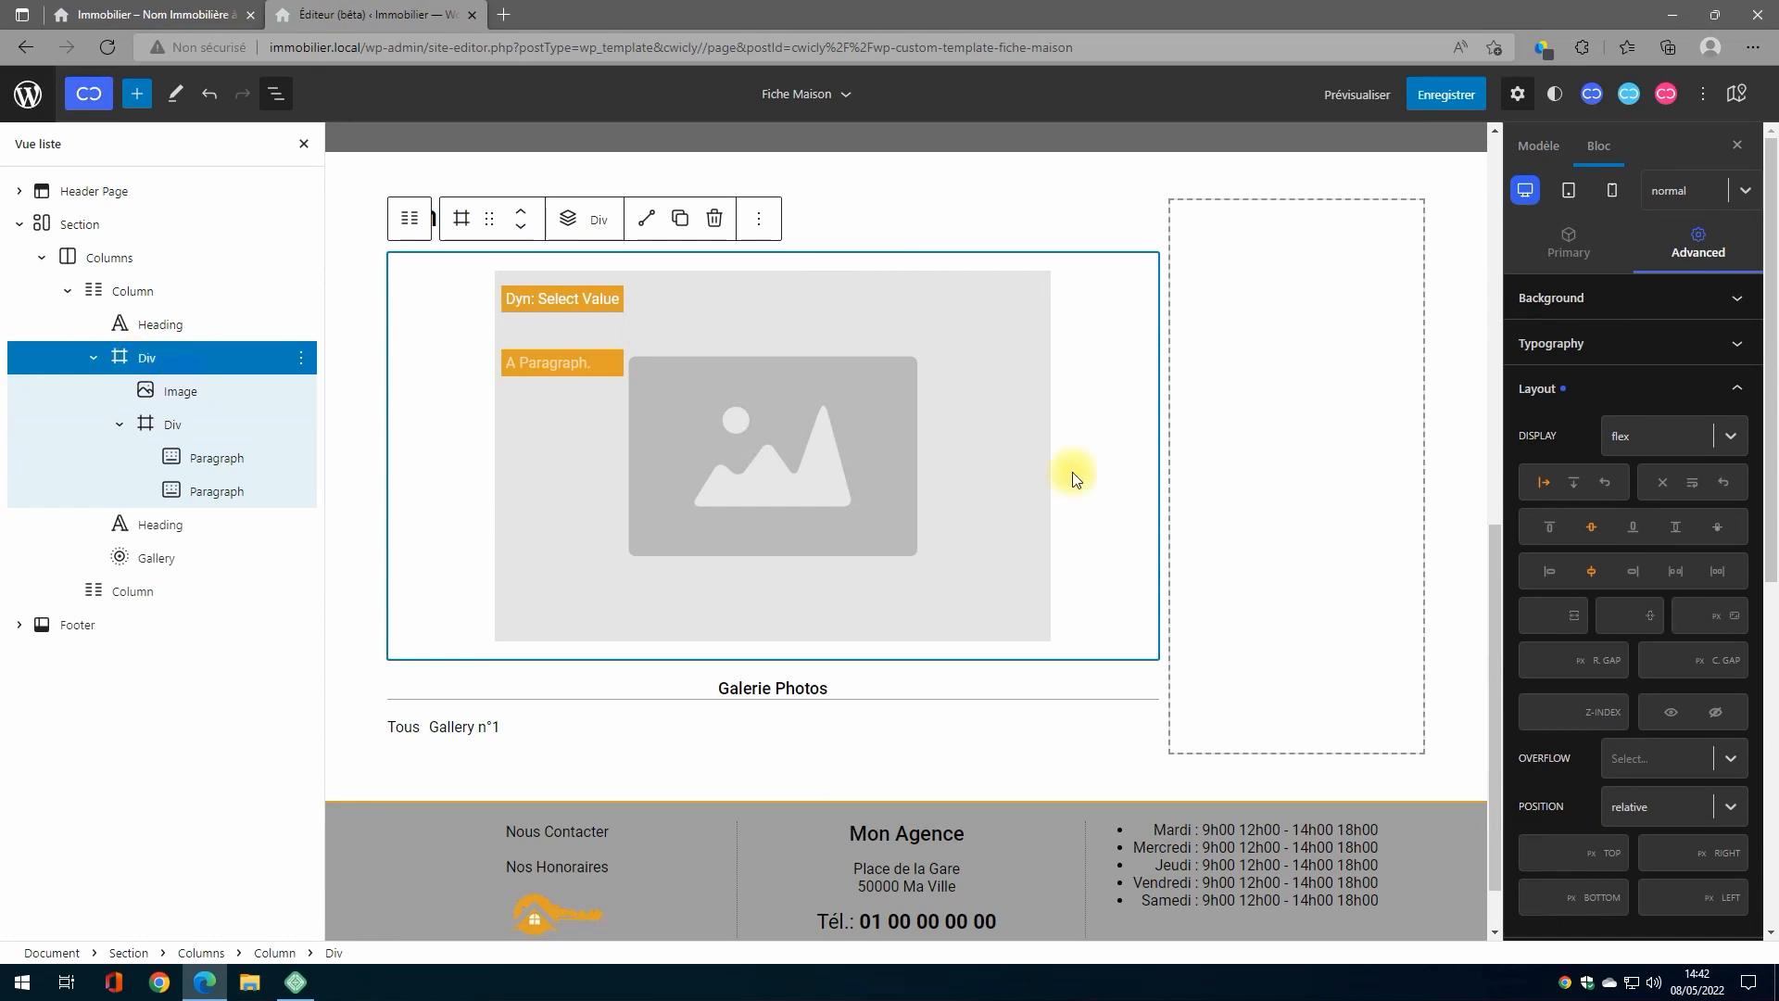
left_click(1687, 387)
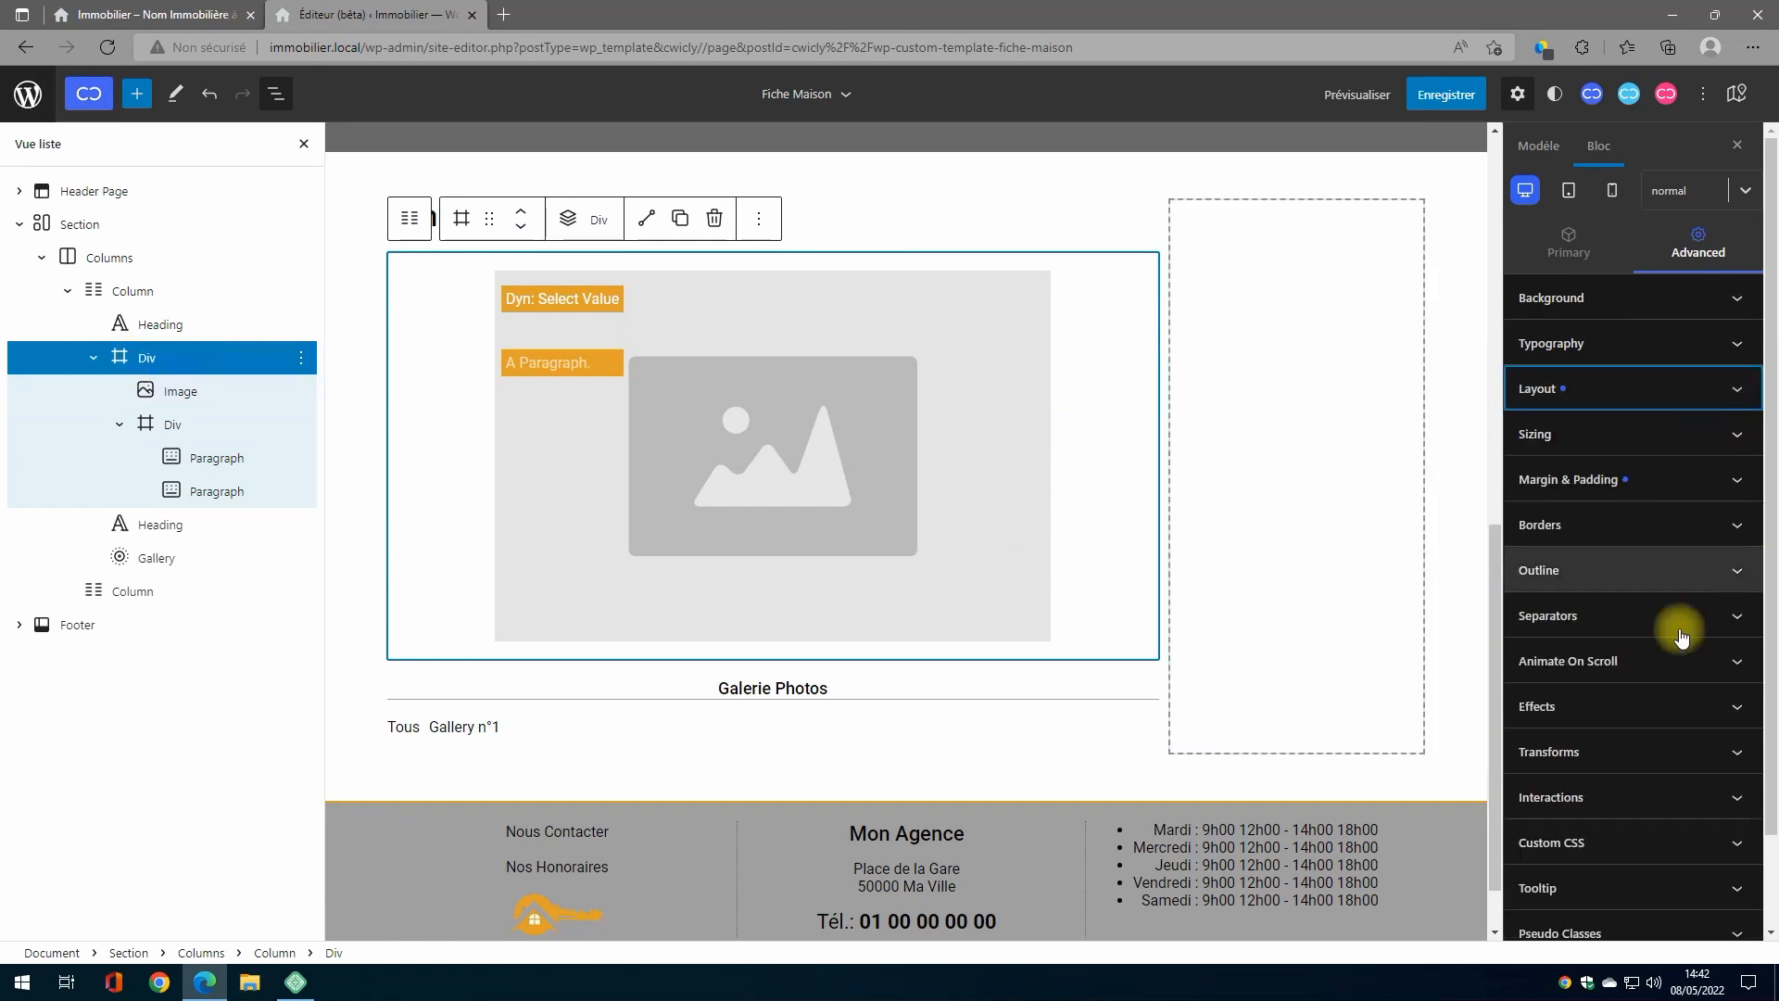
left_click(1691, 538)
left_click(1536, 687)
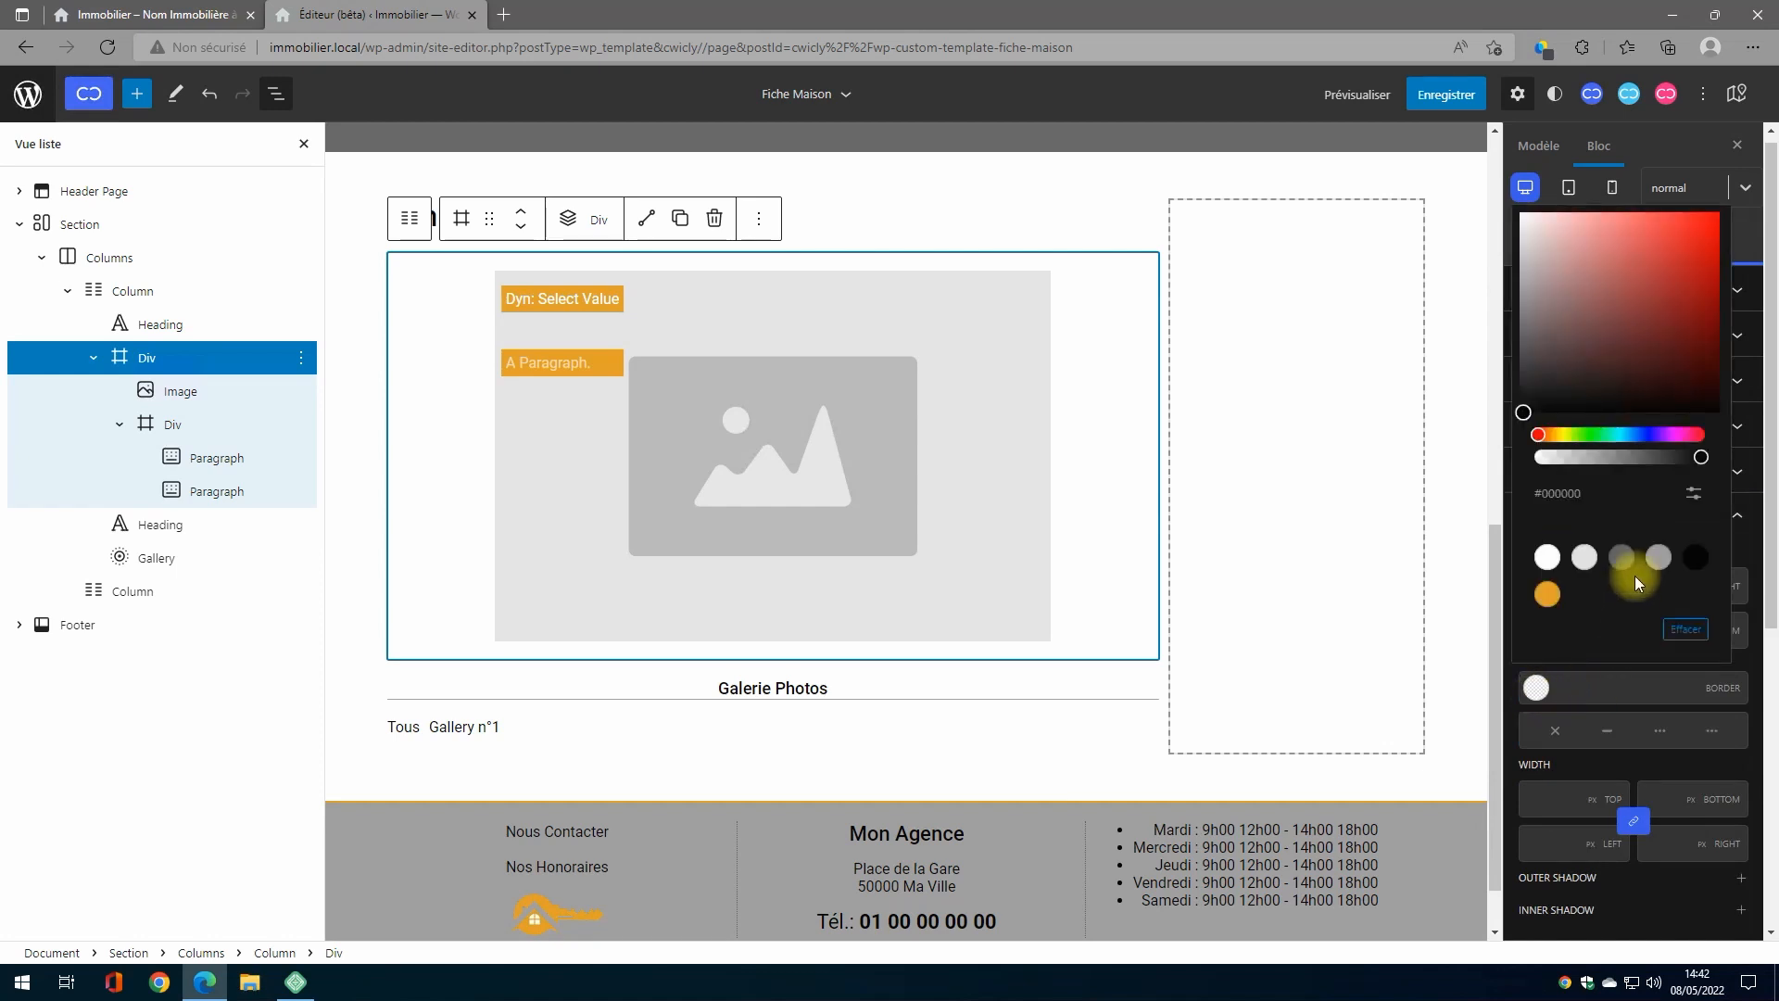
left_click(1658, 557)
left_click(1535, 690)
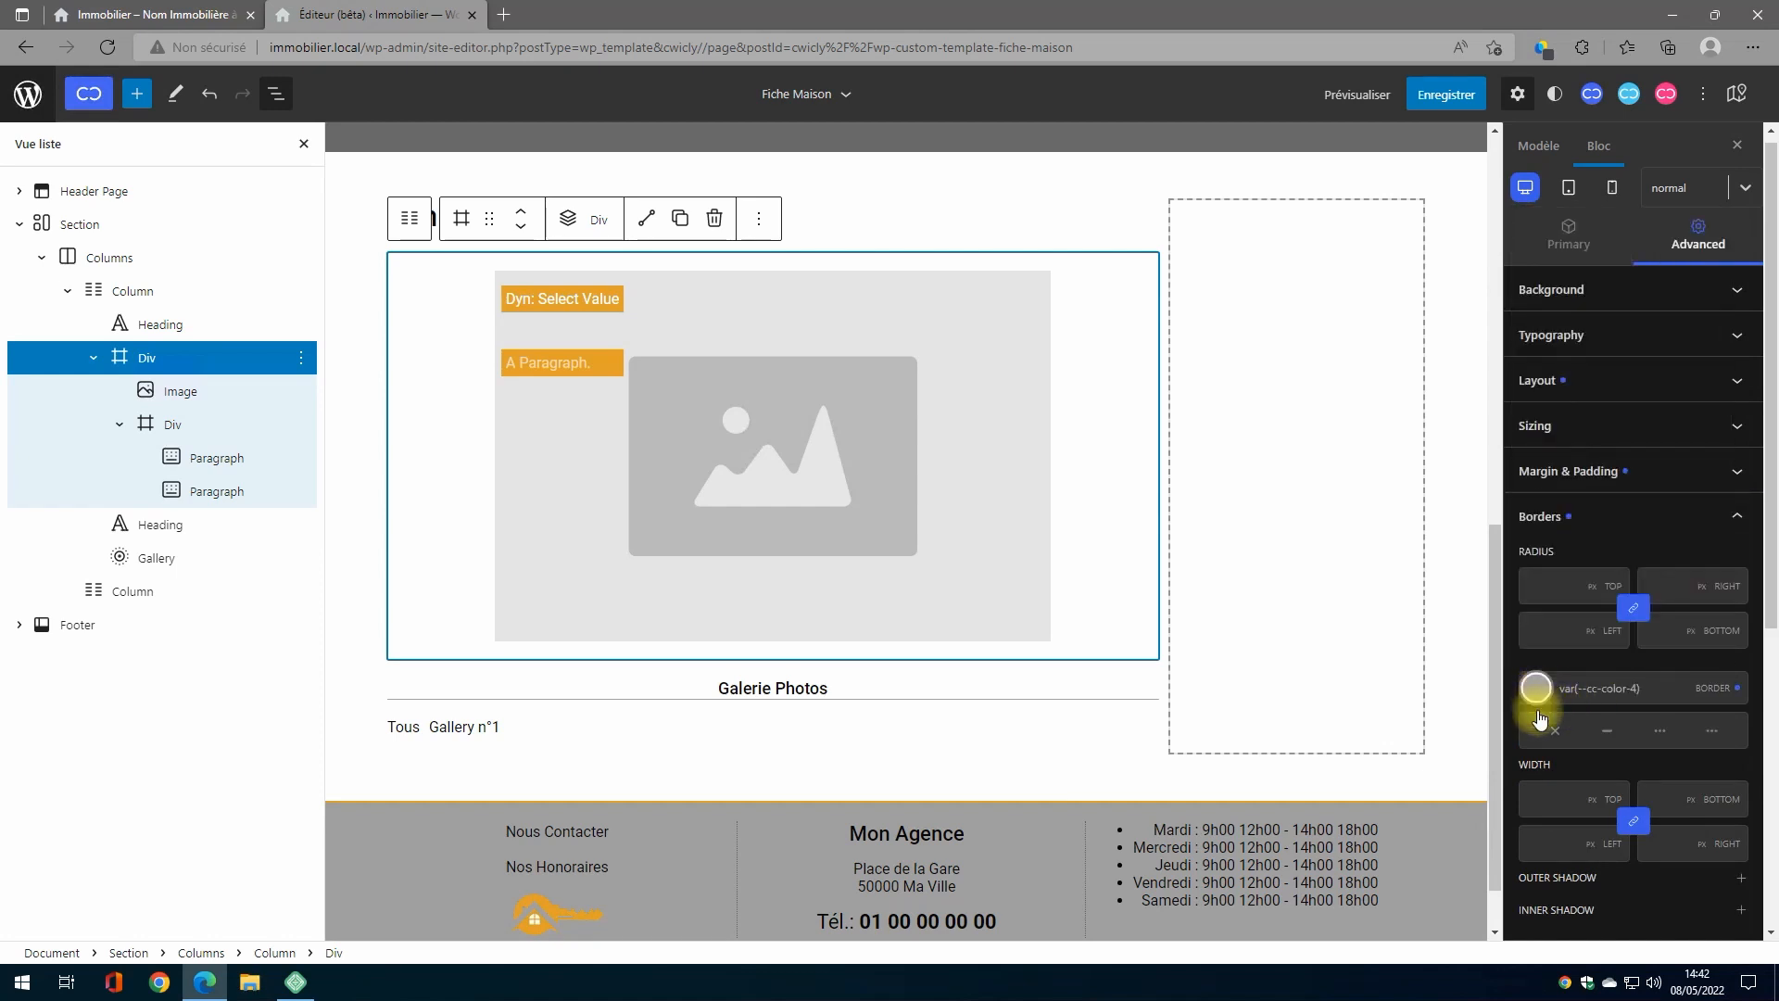
left_click(1606, 731)
type("1")
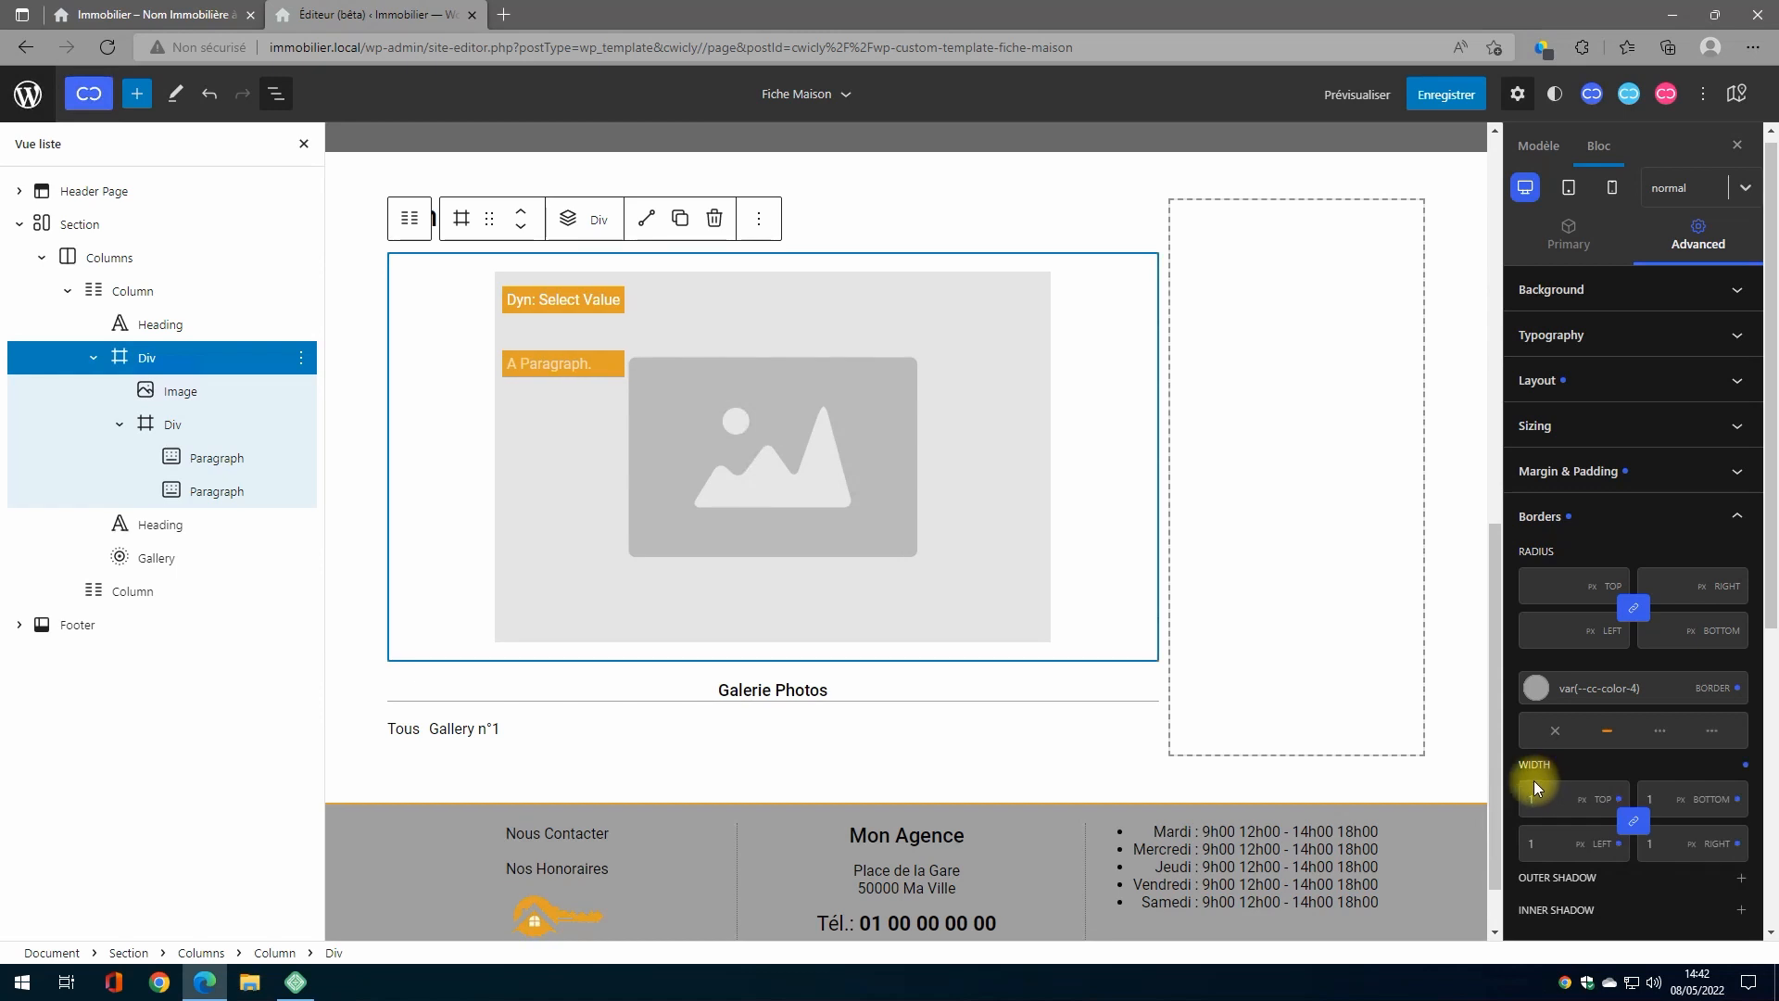
Step: Add an outer shadow to the outer Div with a blur of 5 and the light grey preset colour
scroll(1603, 648, "down", 3)
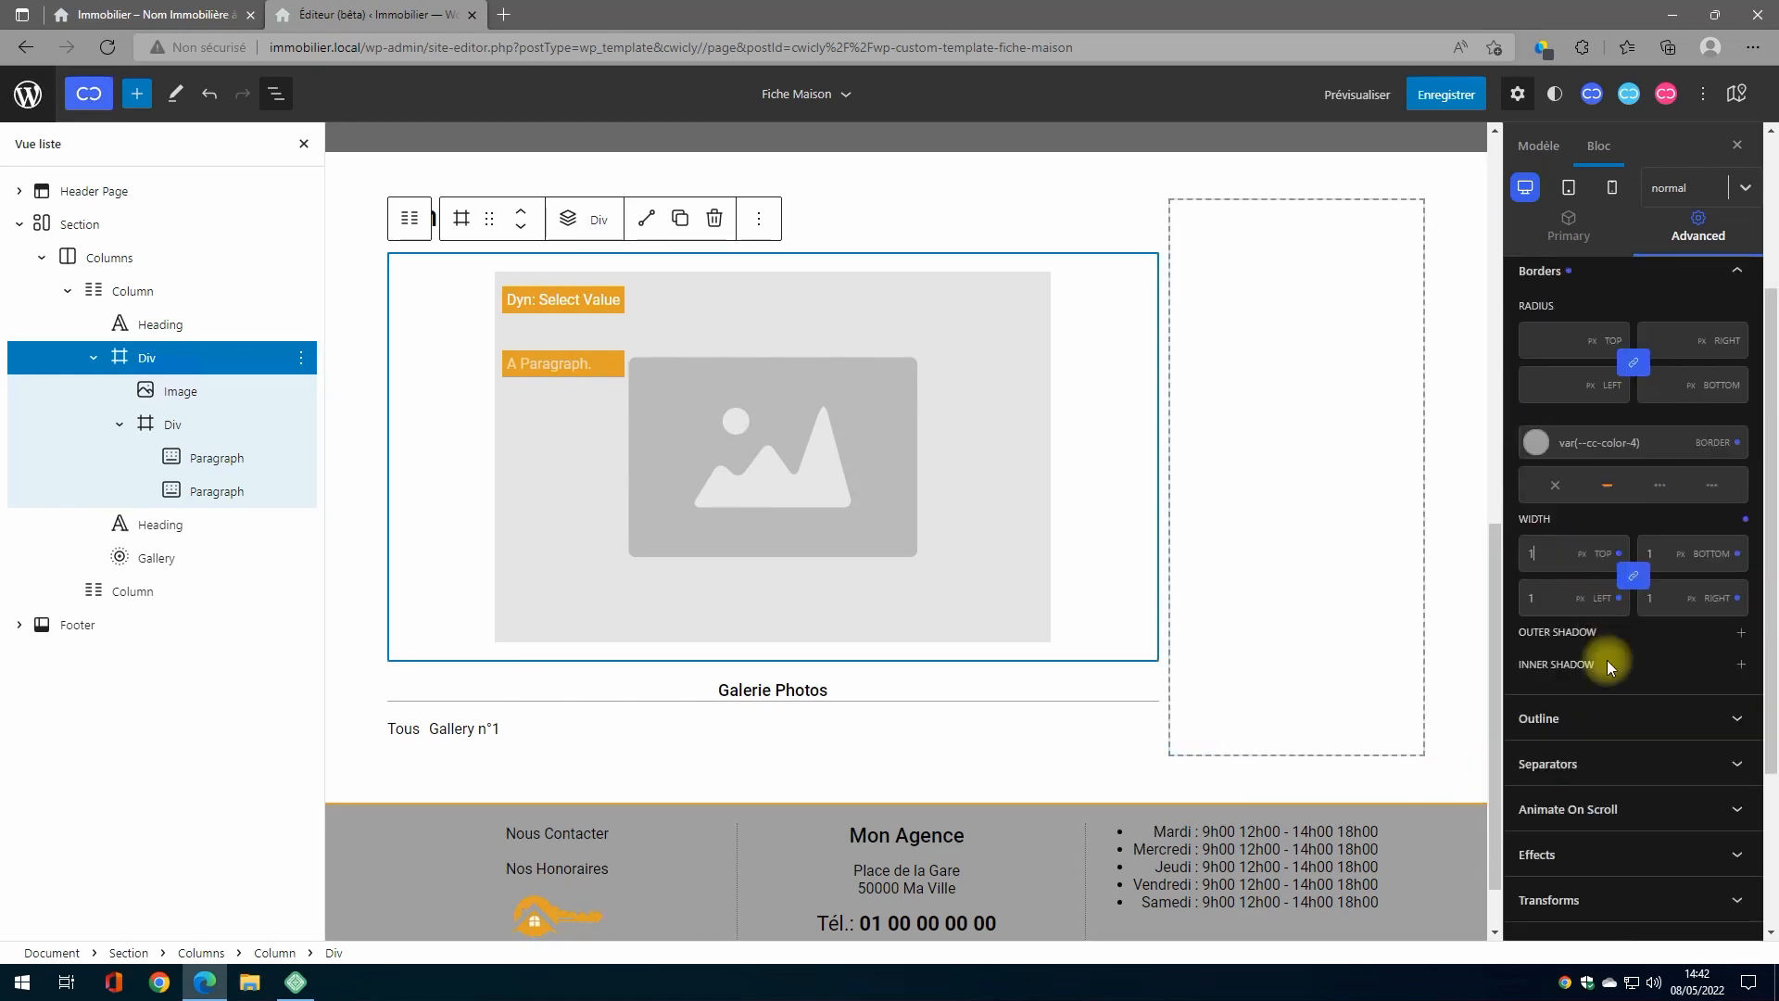
left_click(1743, 639)
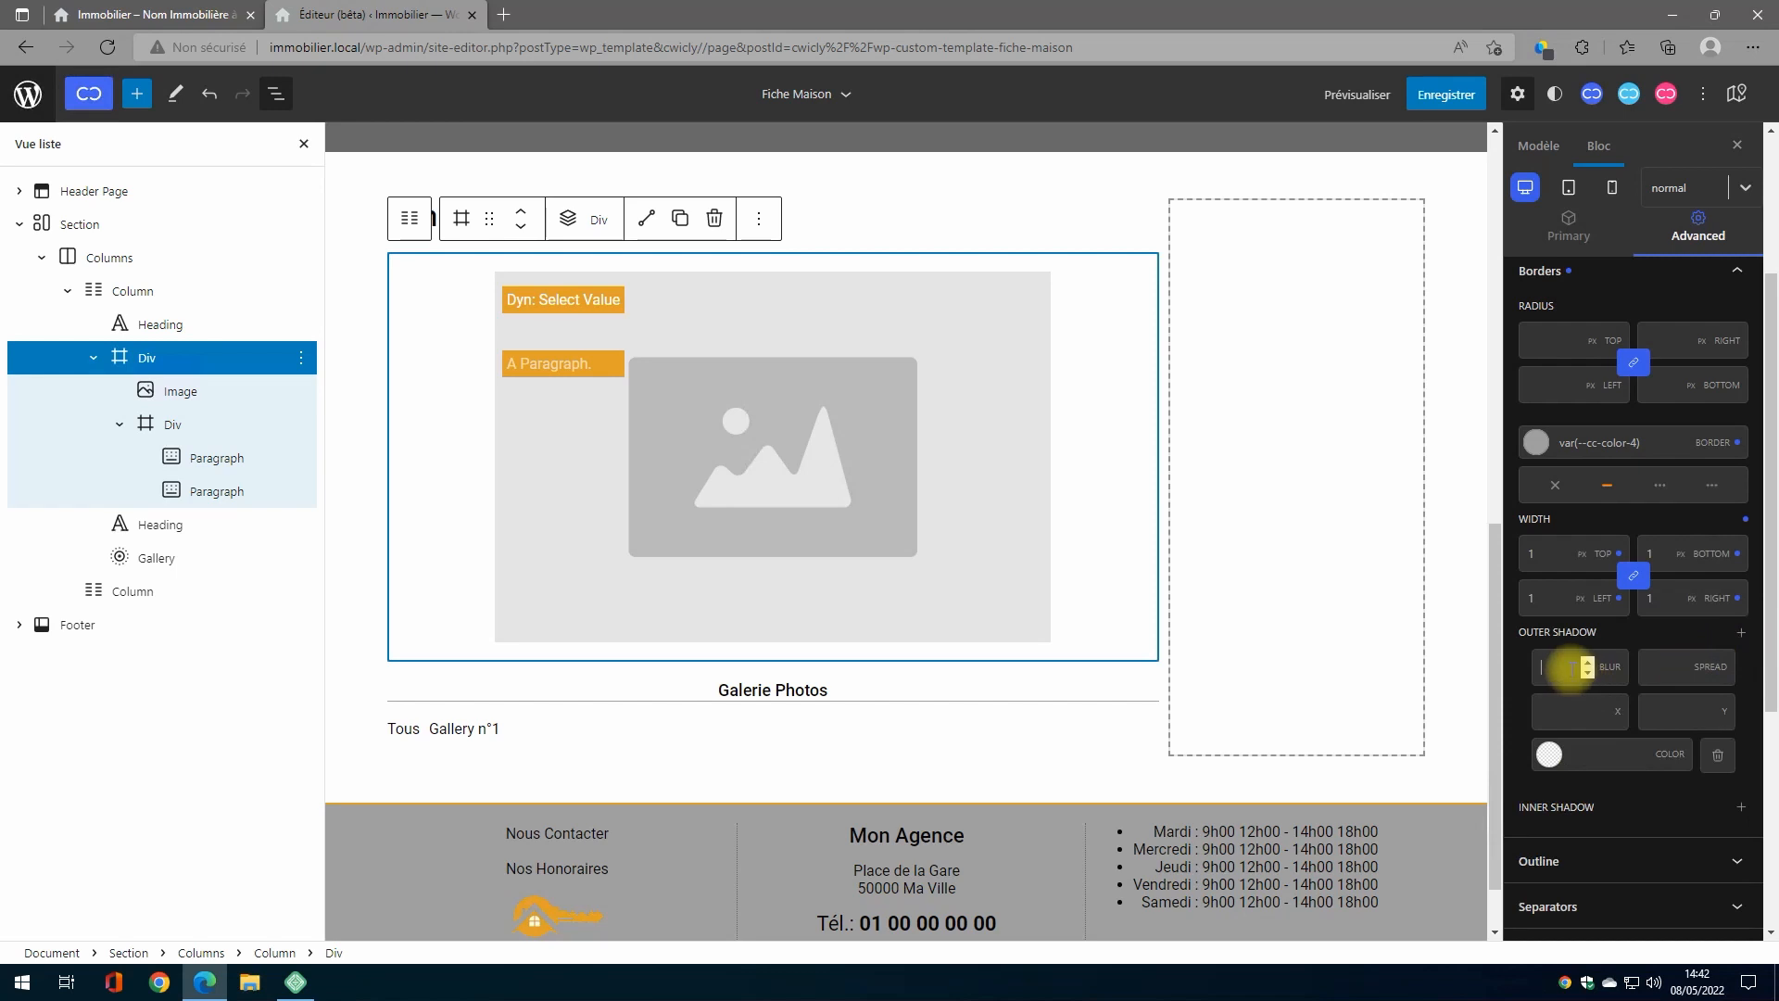
left_click(1550, 753)
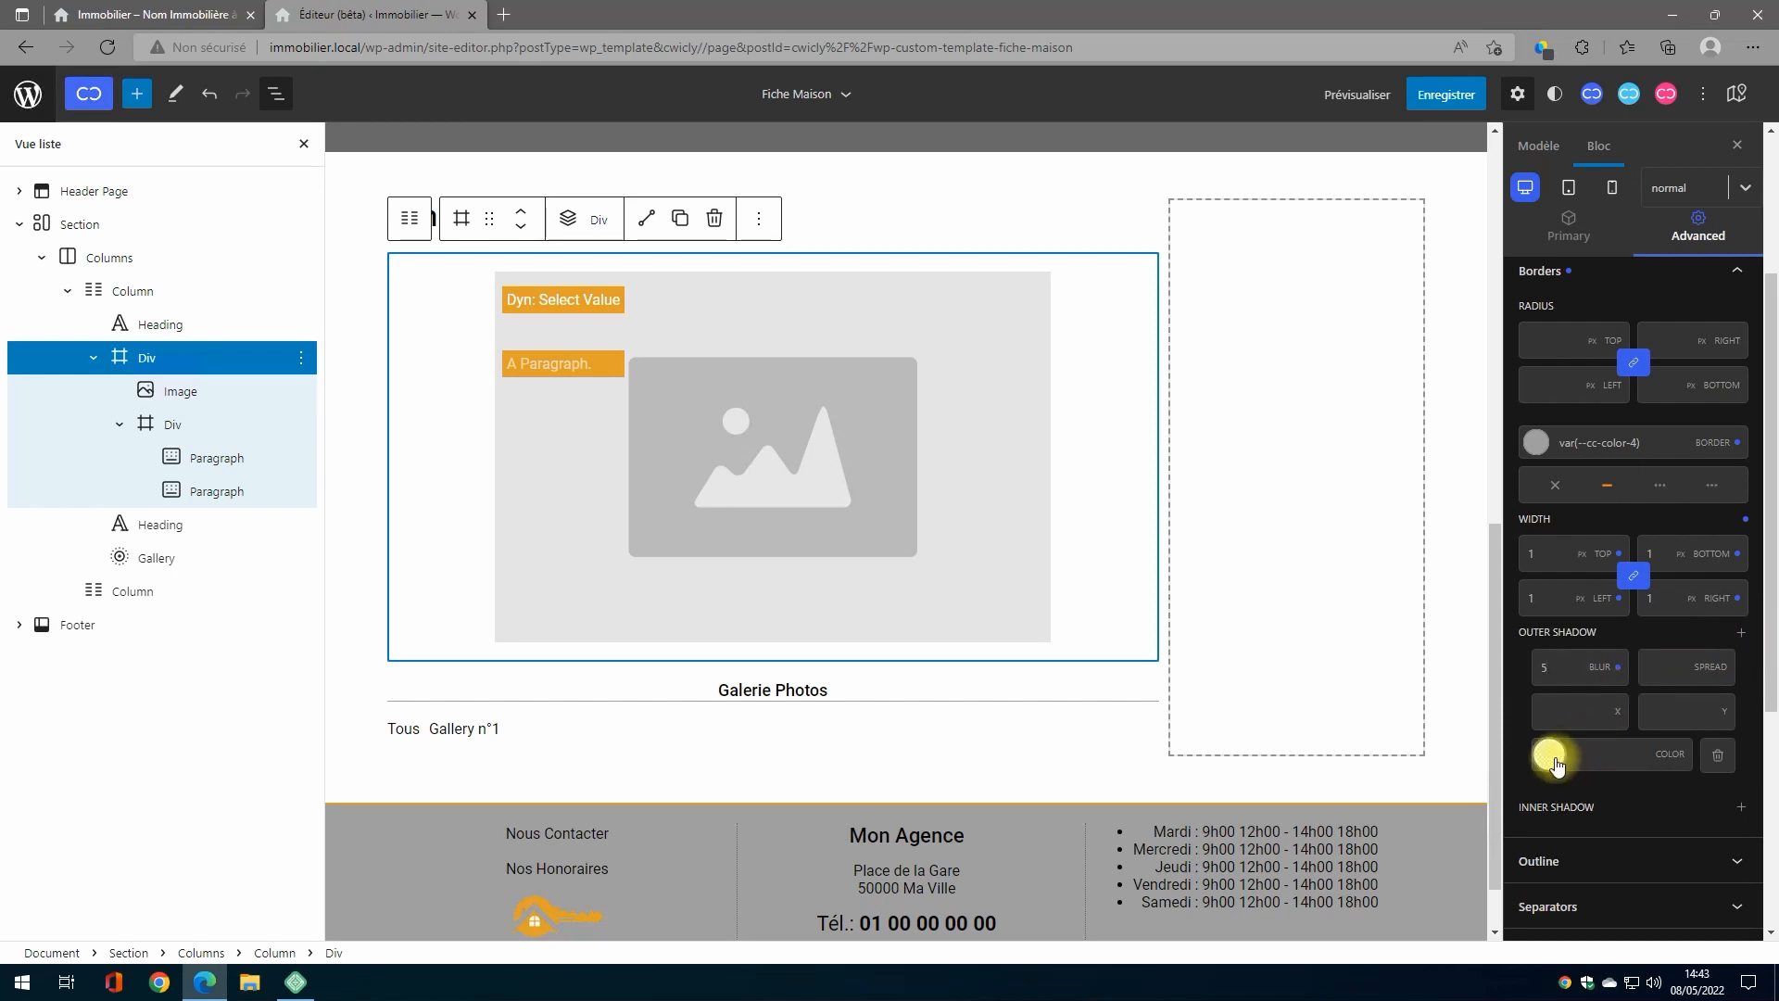
left_click(1671, 627)
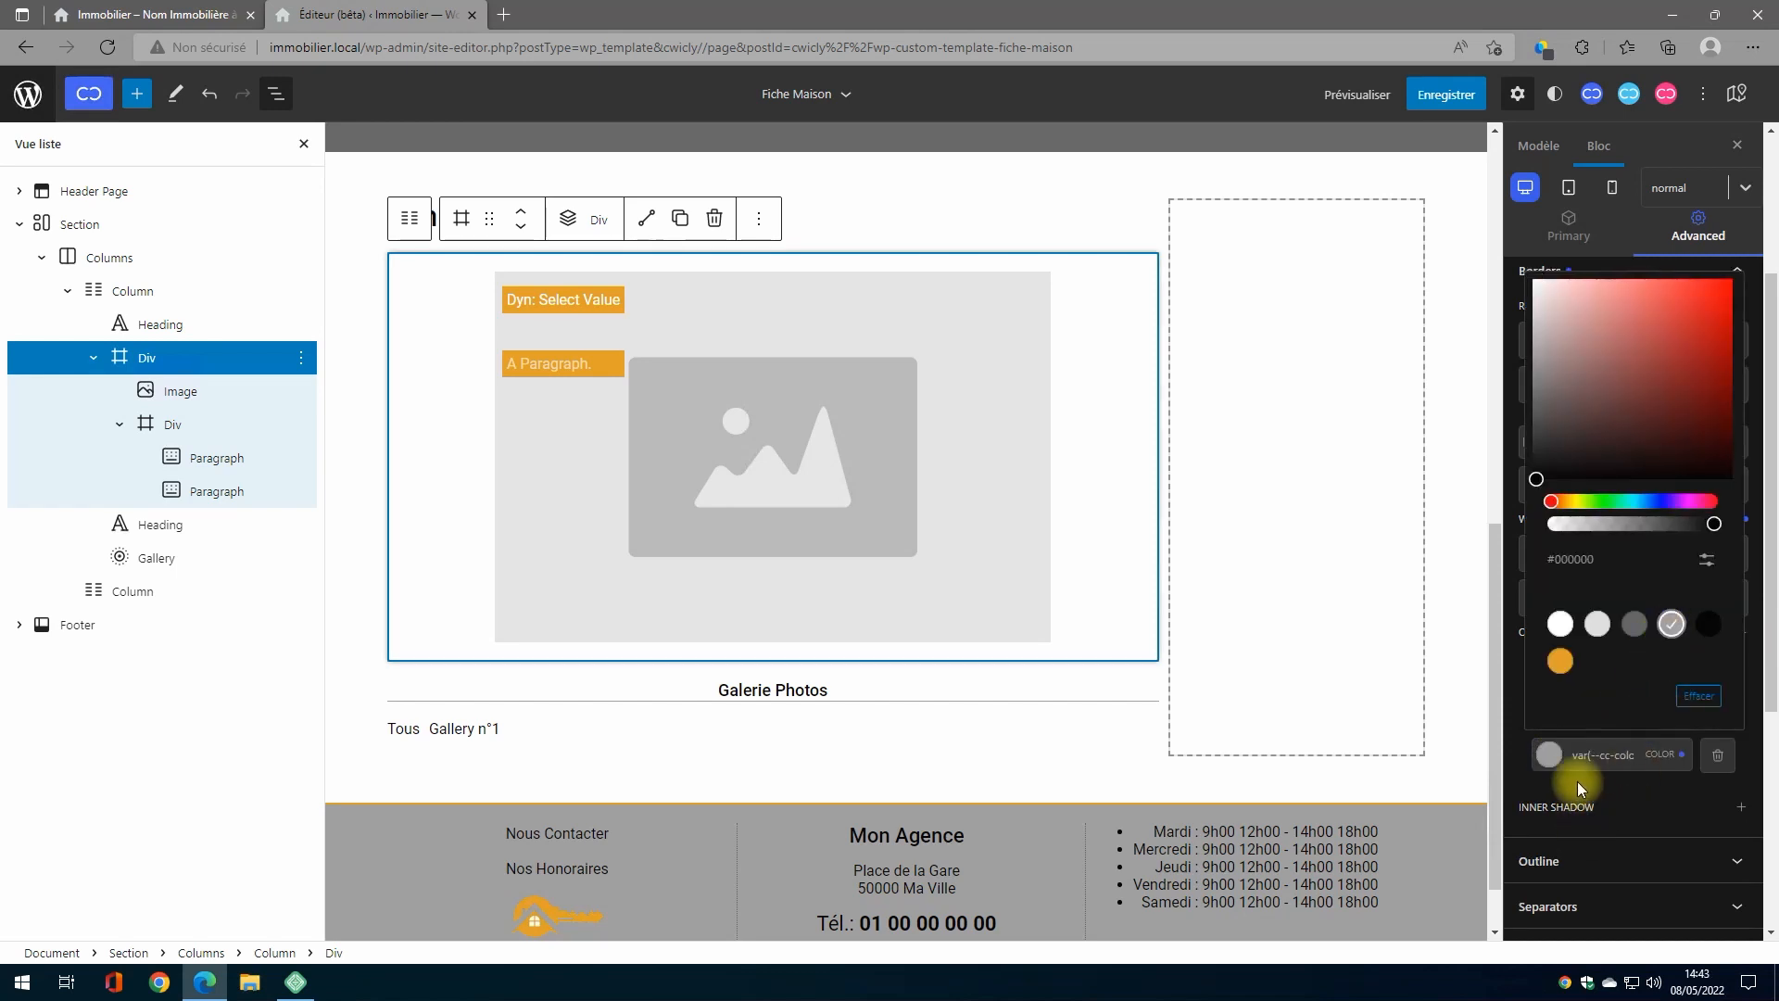
left_click(1551, 757)
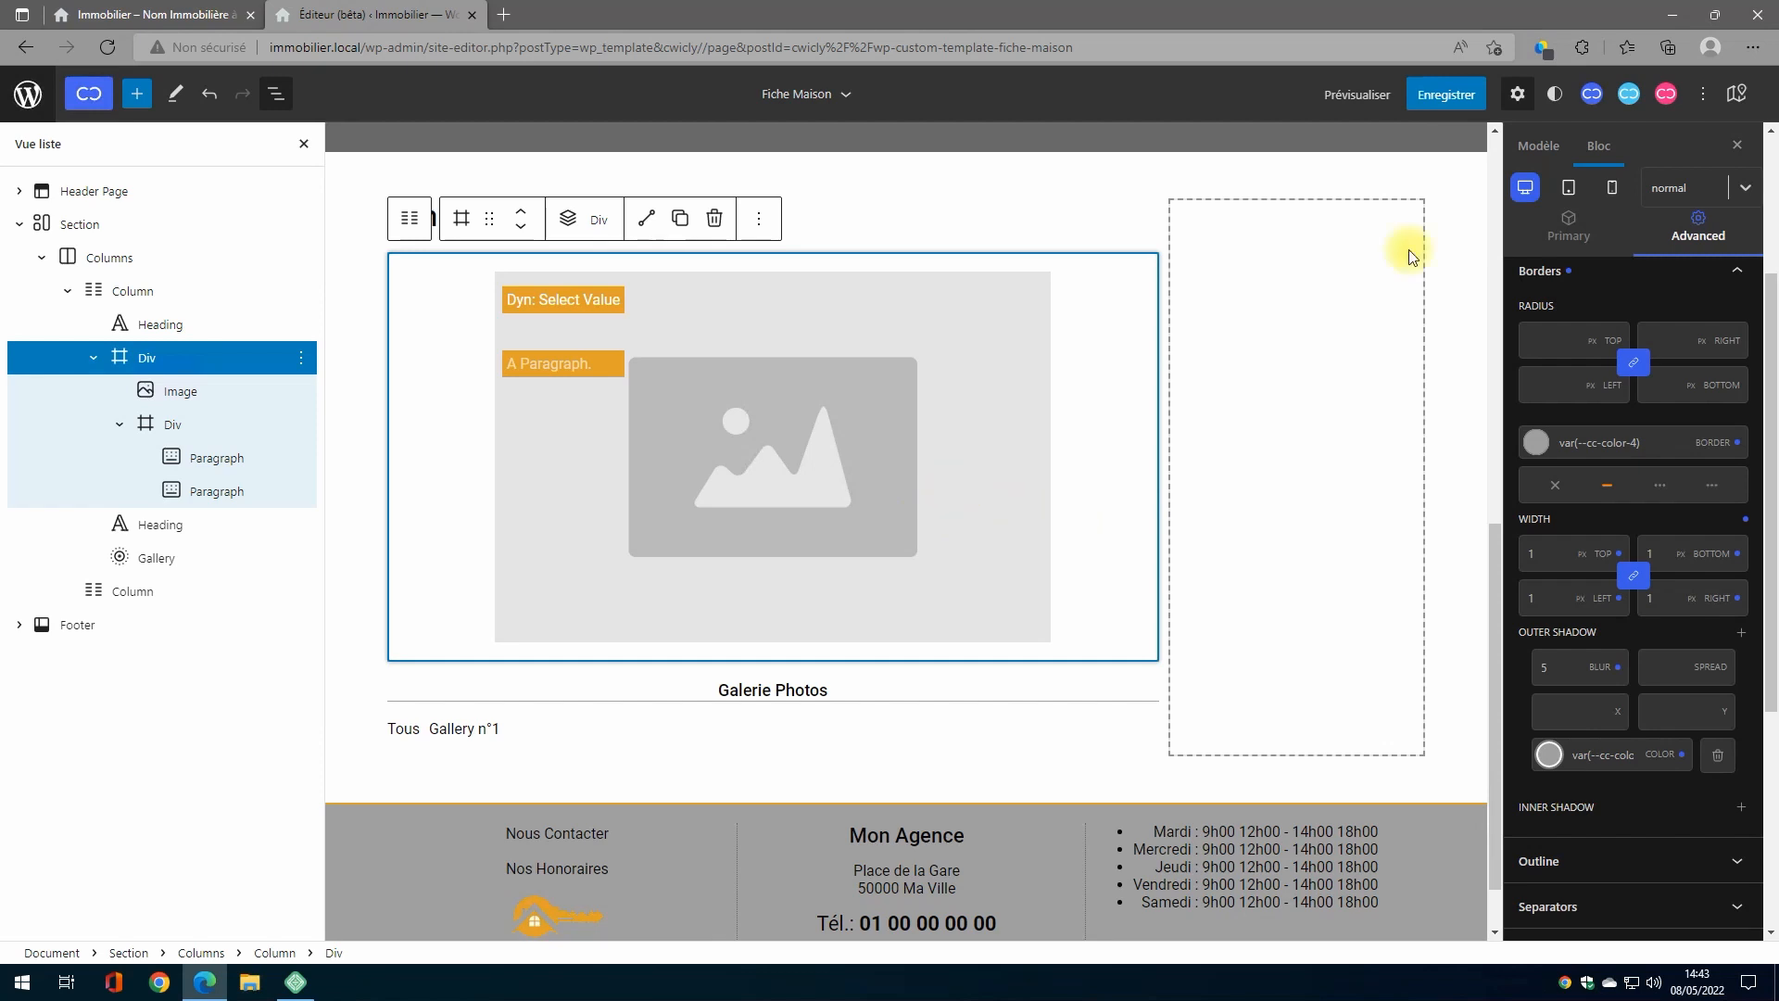
Step: Save the template and open the Maison 08 listing on the site to check the banners, frame and gallery
left_click(1446, 93)
left_click(1631, 95)
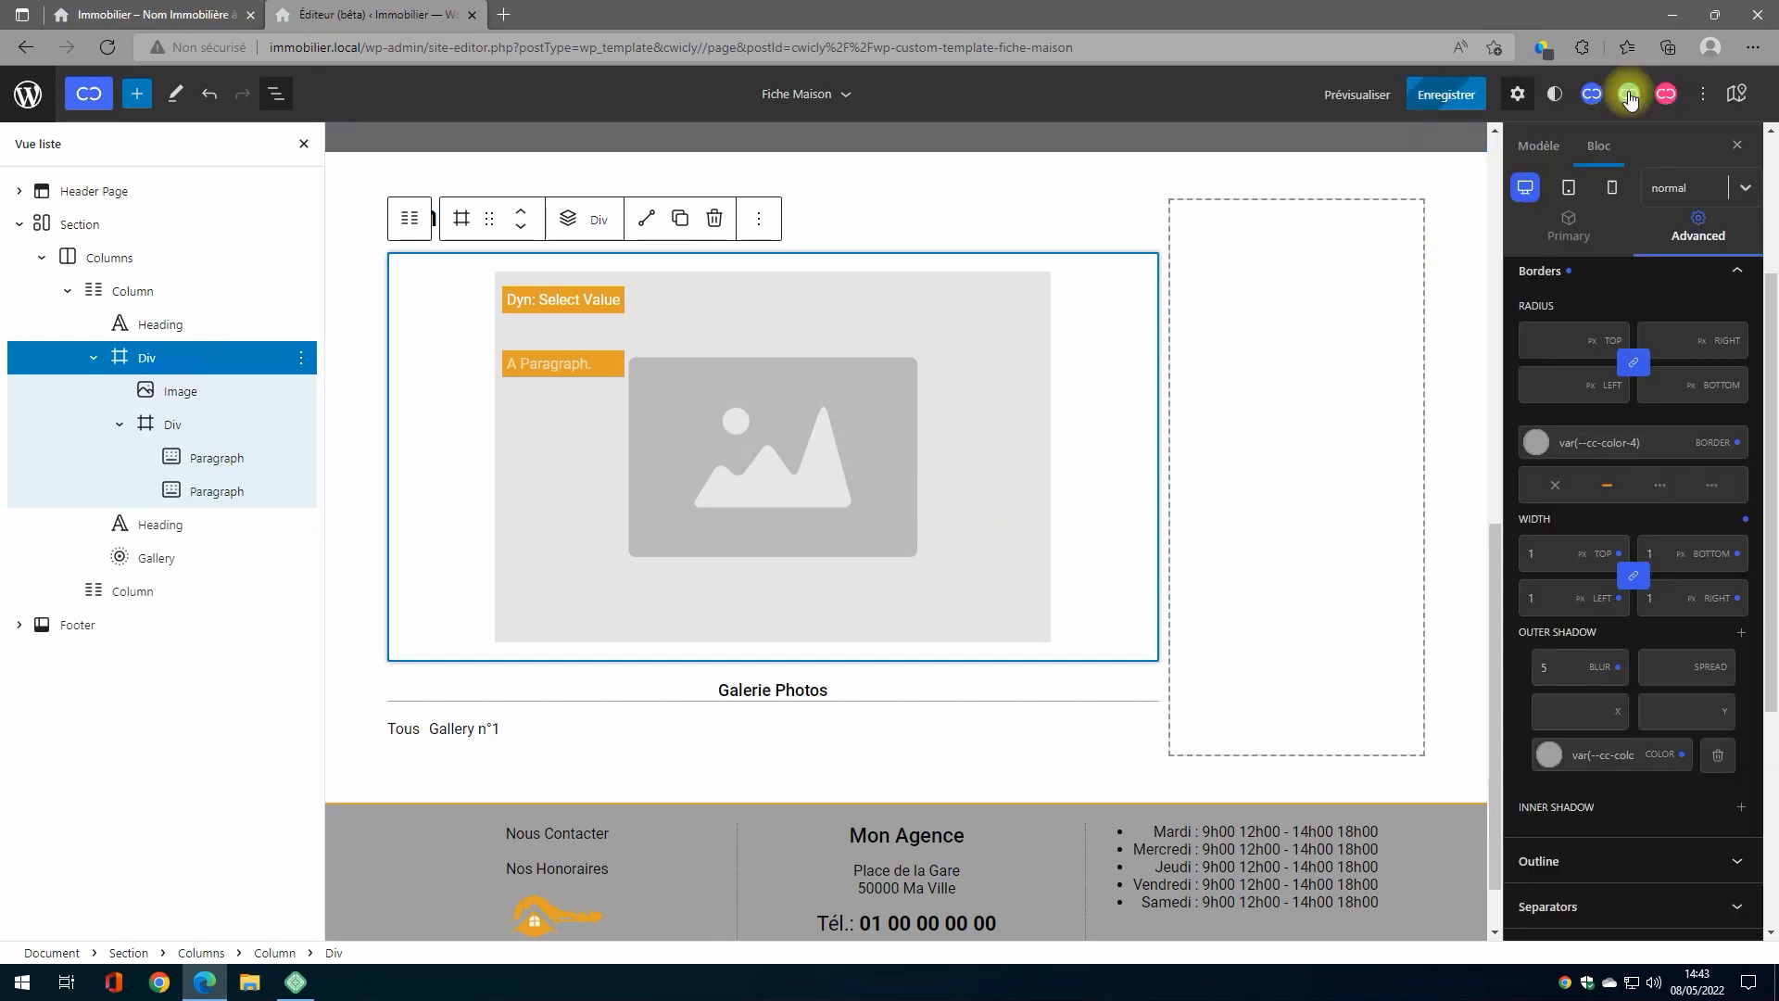
left_click(82, 16)
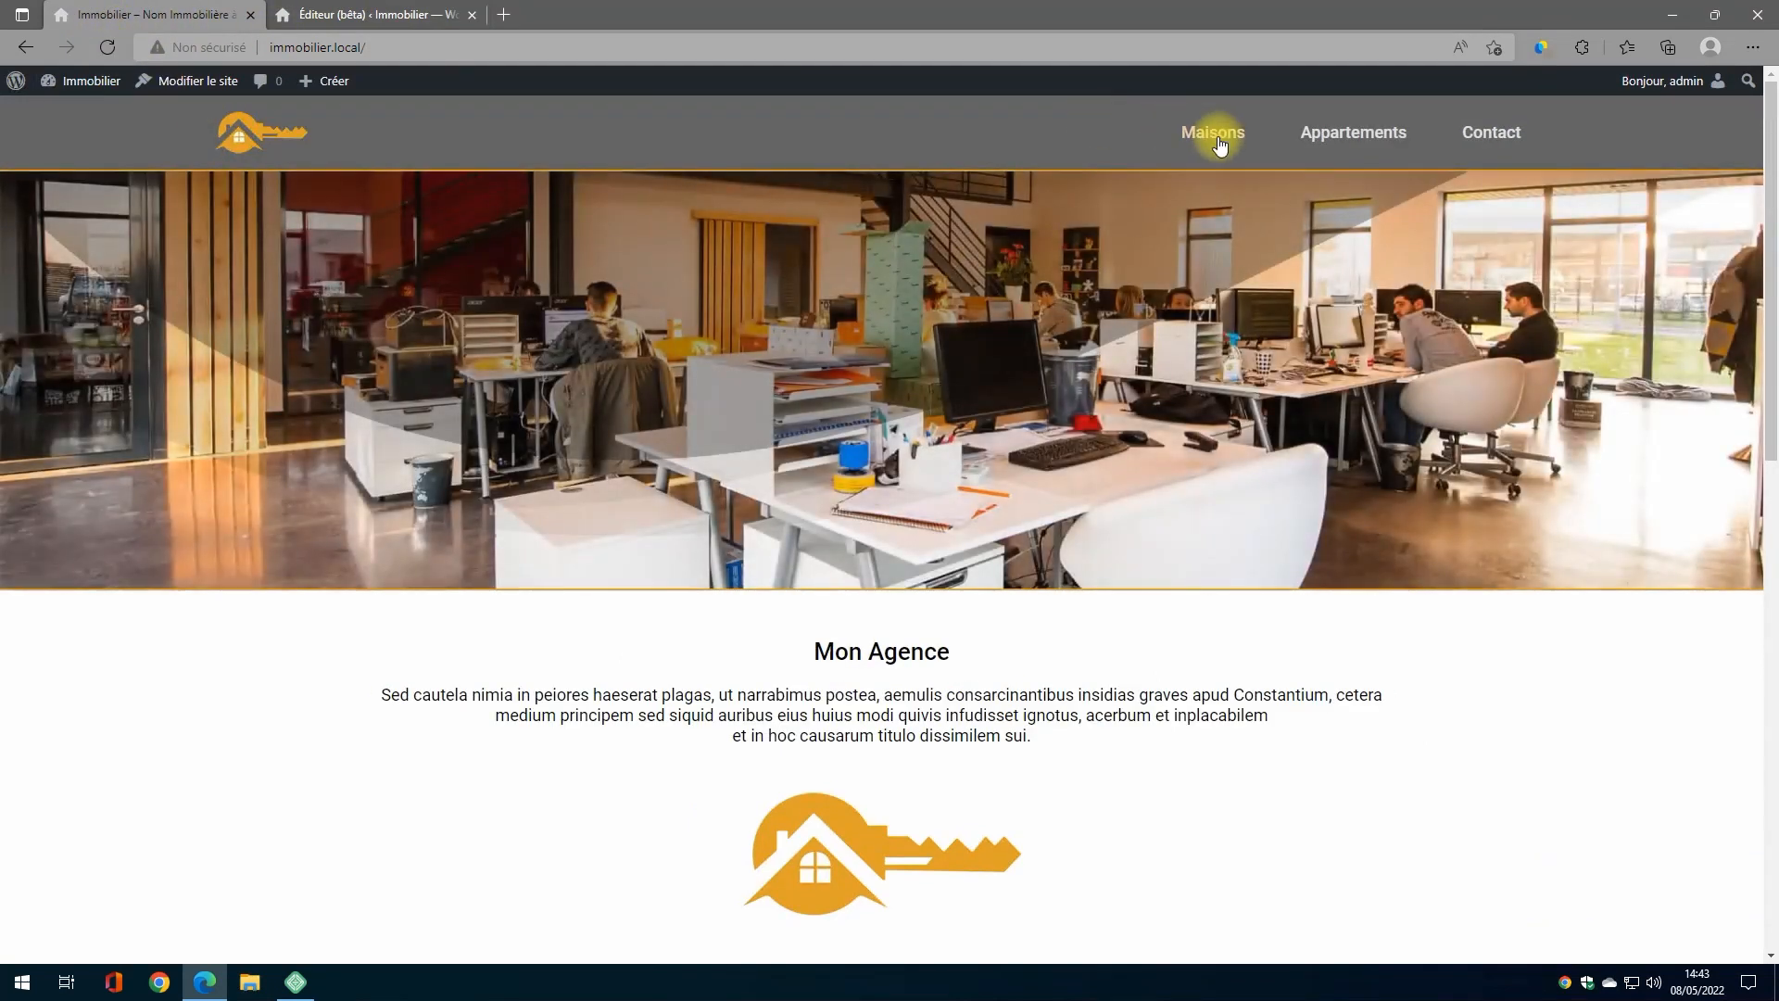
left_click(1219, 146)
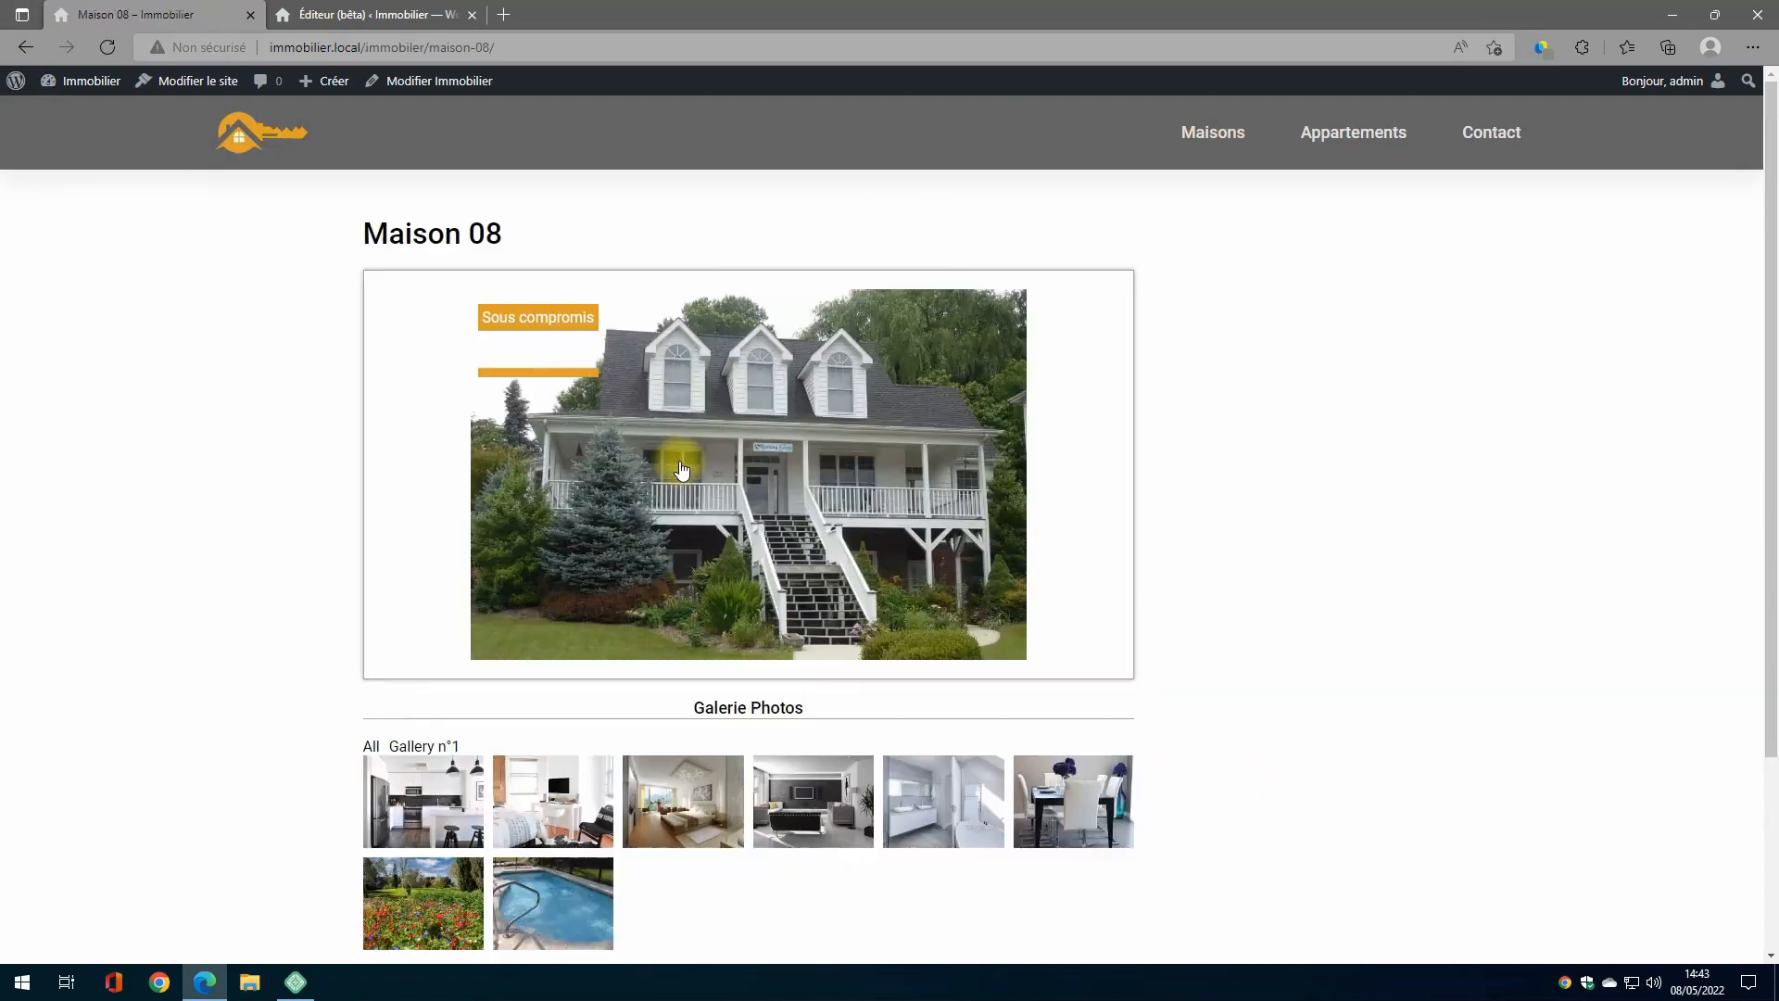
scroll(691, 457, "down", 3)
scroll(741, 505, "up", 3)
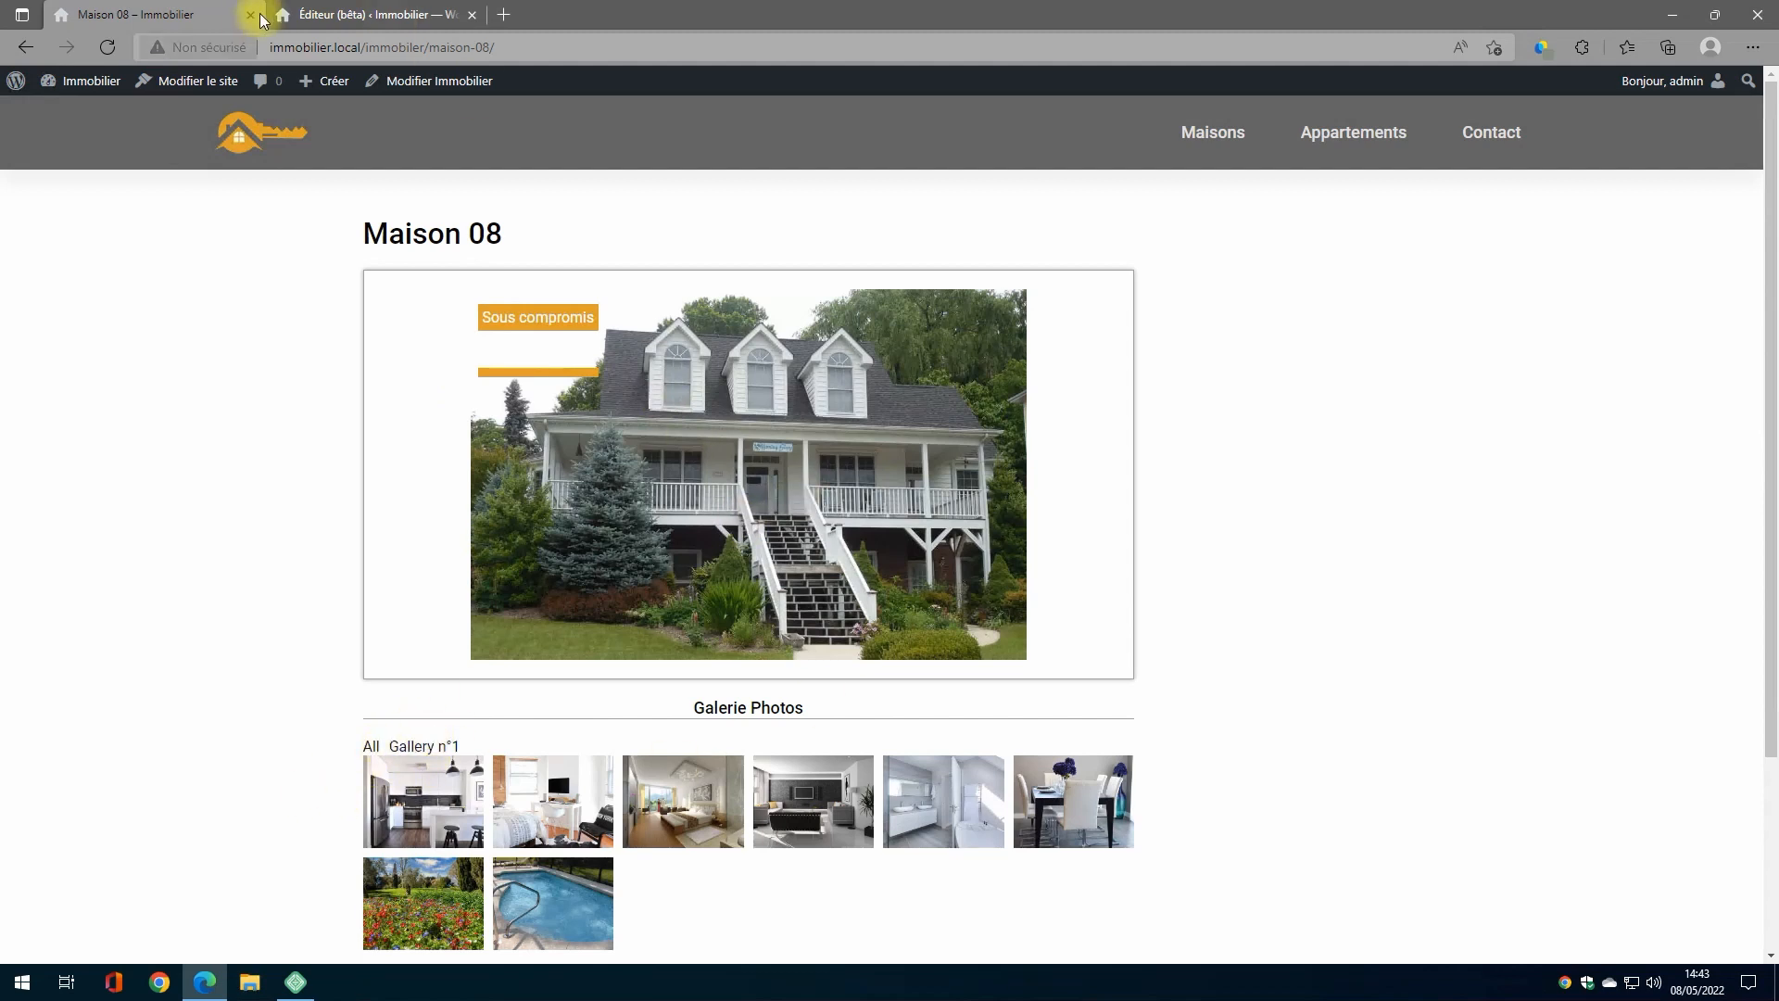
Step: Turn off the gallery's filter bar and its "All" filter in the template, and name the gallery block Photos
left_click(335, 20)
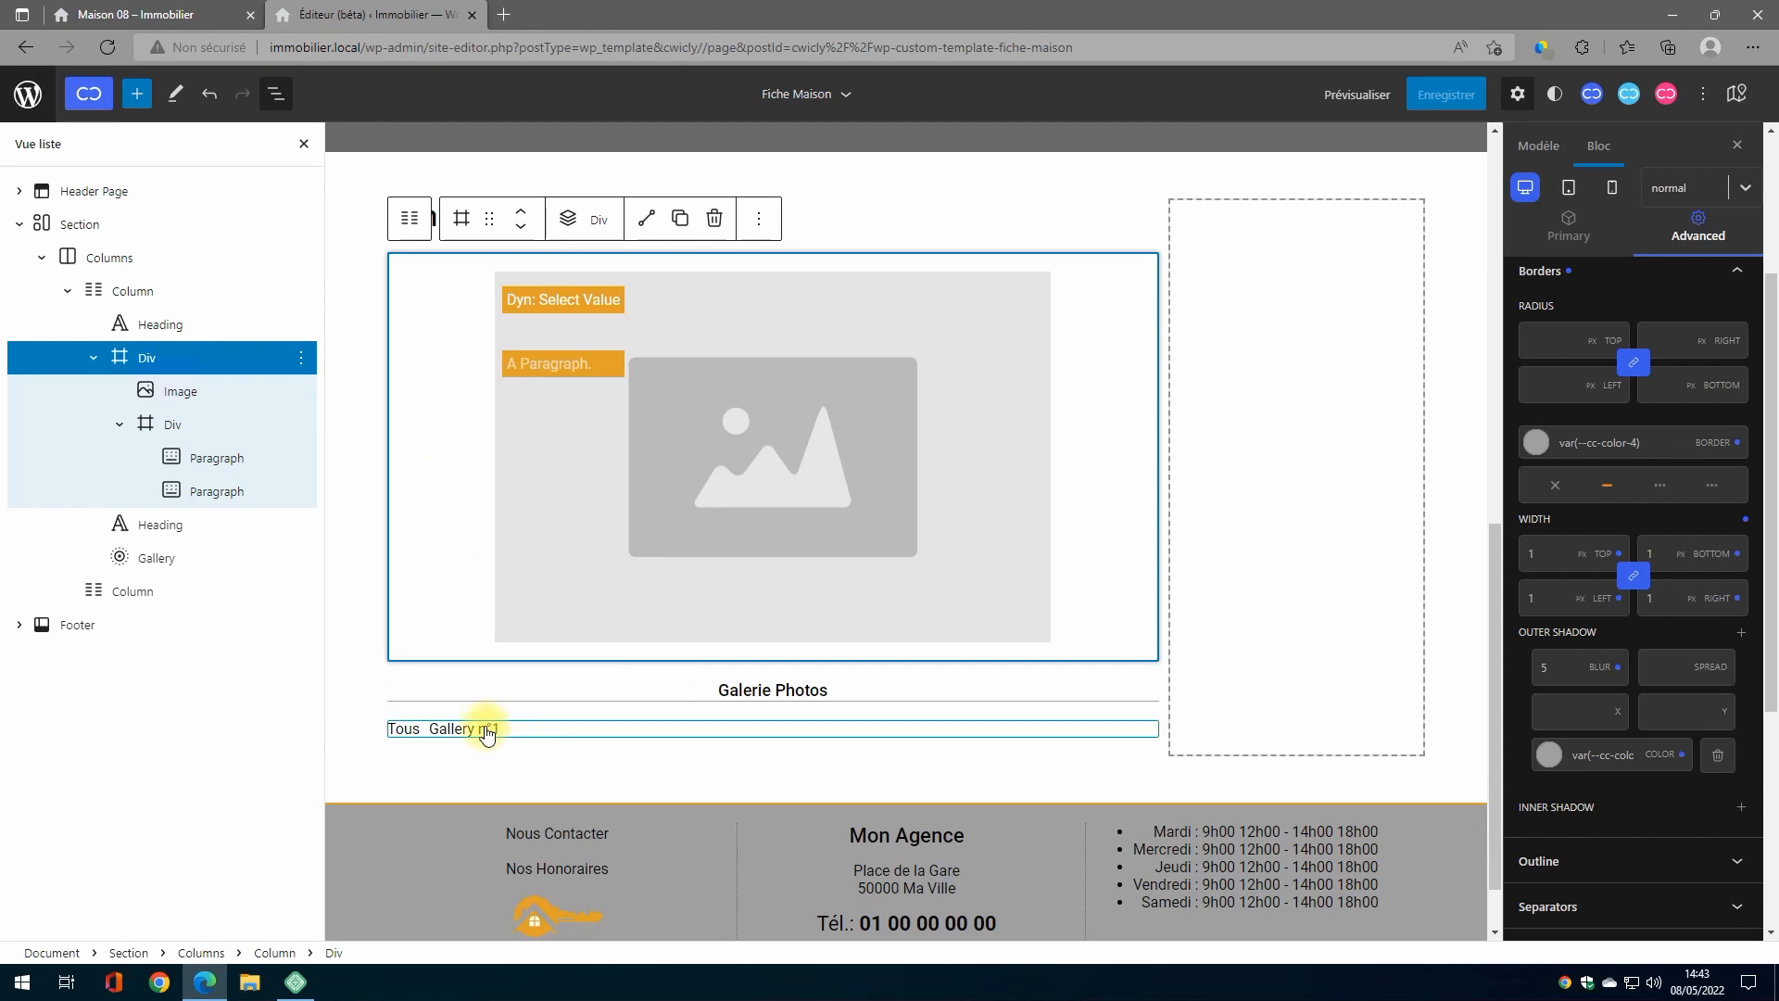
left_click(482, 728)
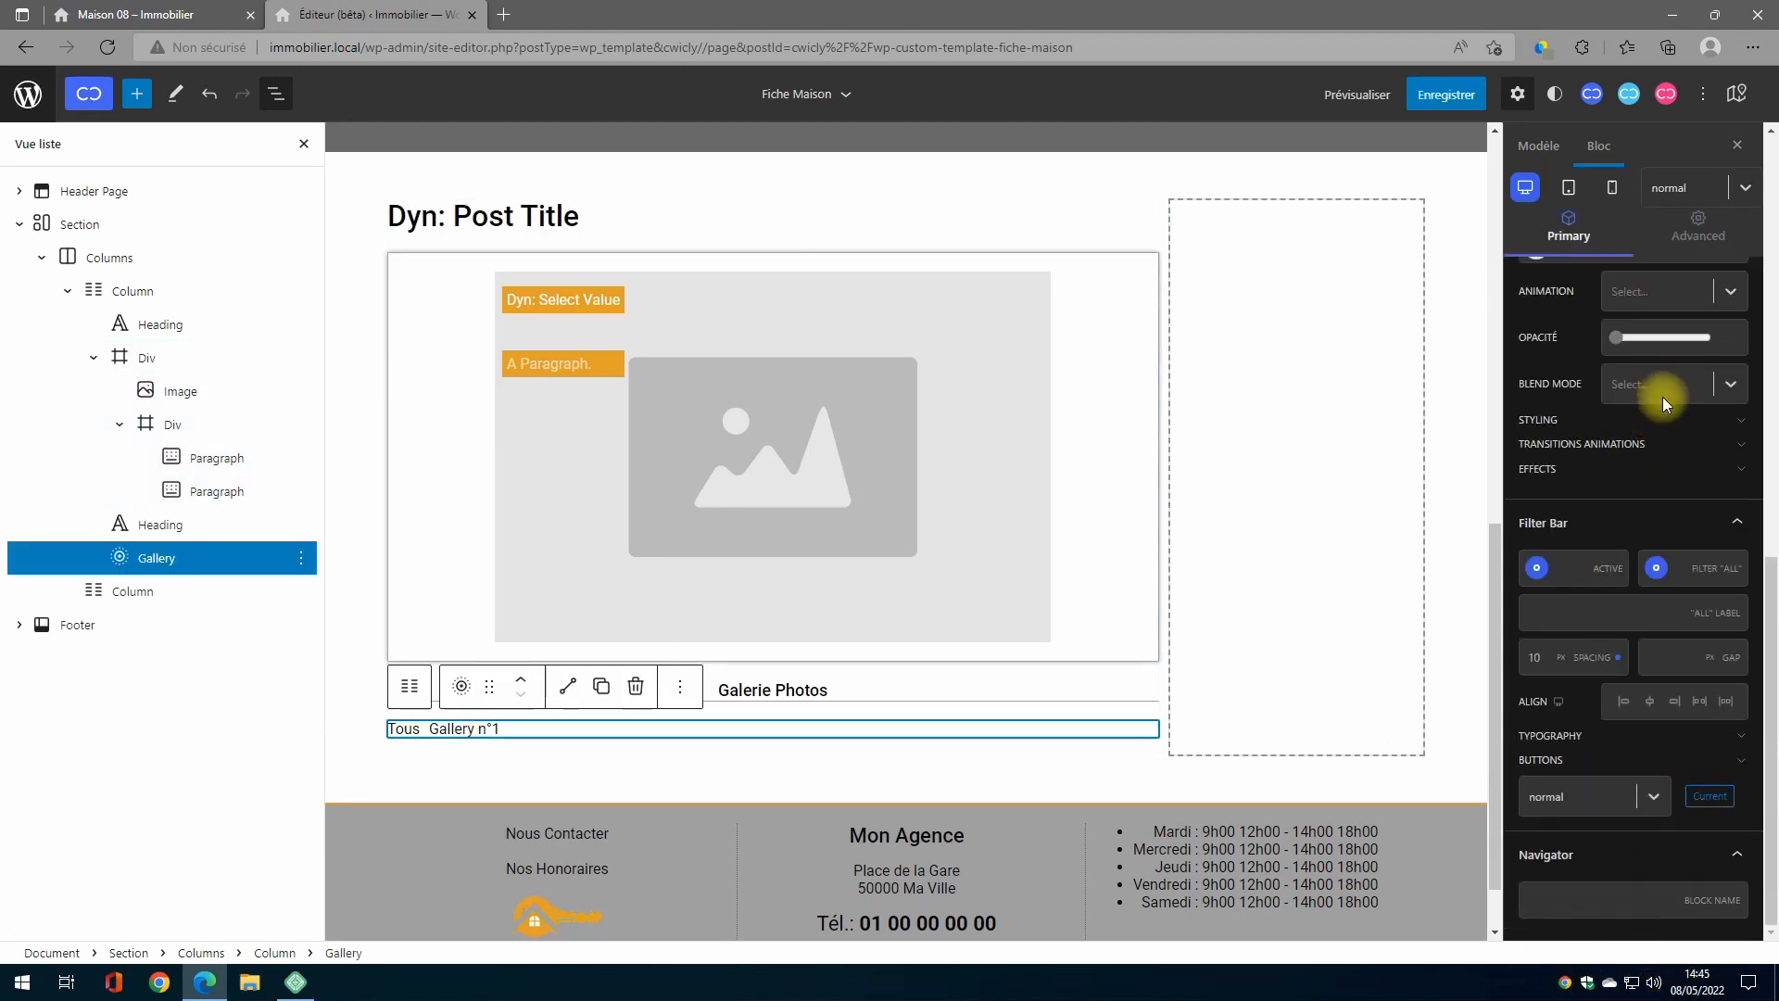
left_click(1656, 572)
left_click(1538, 572)
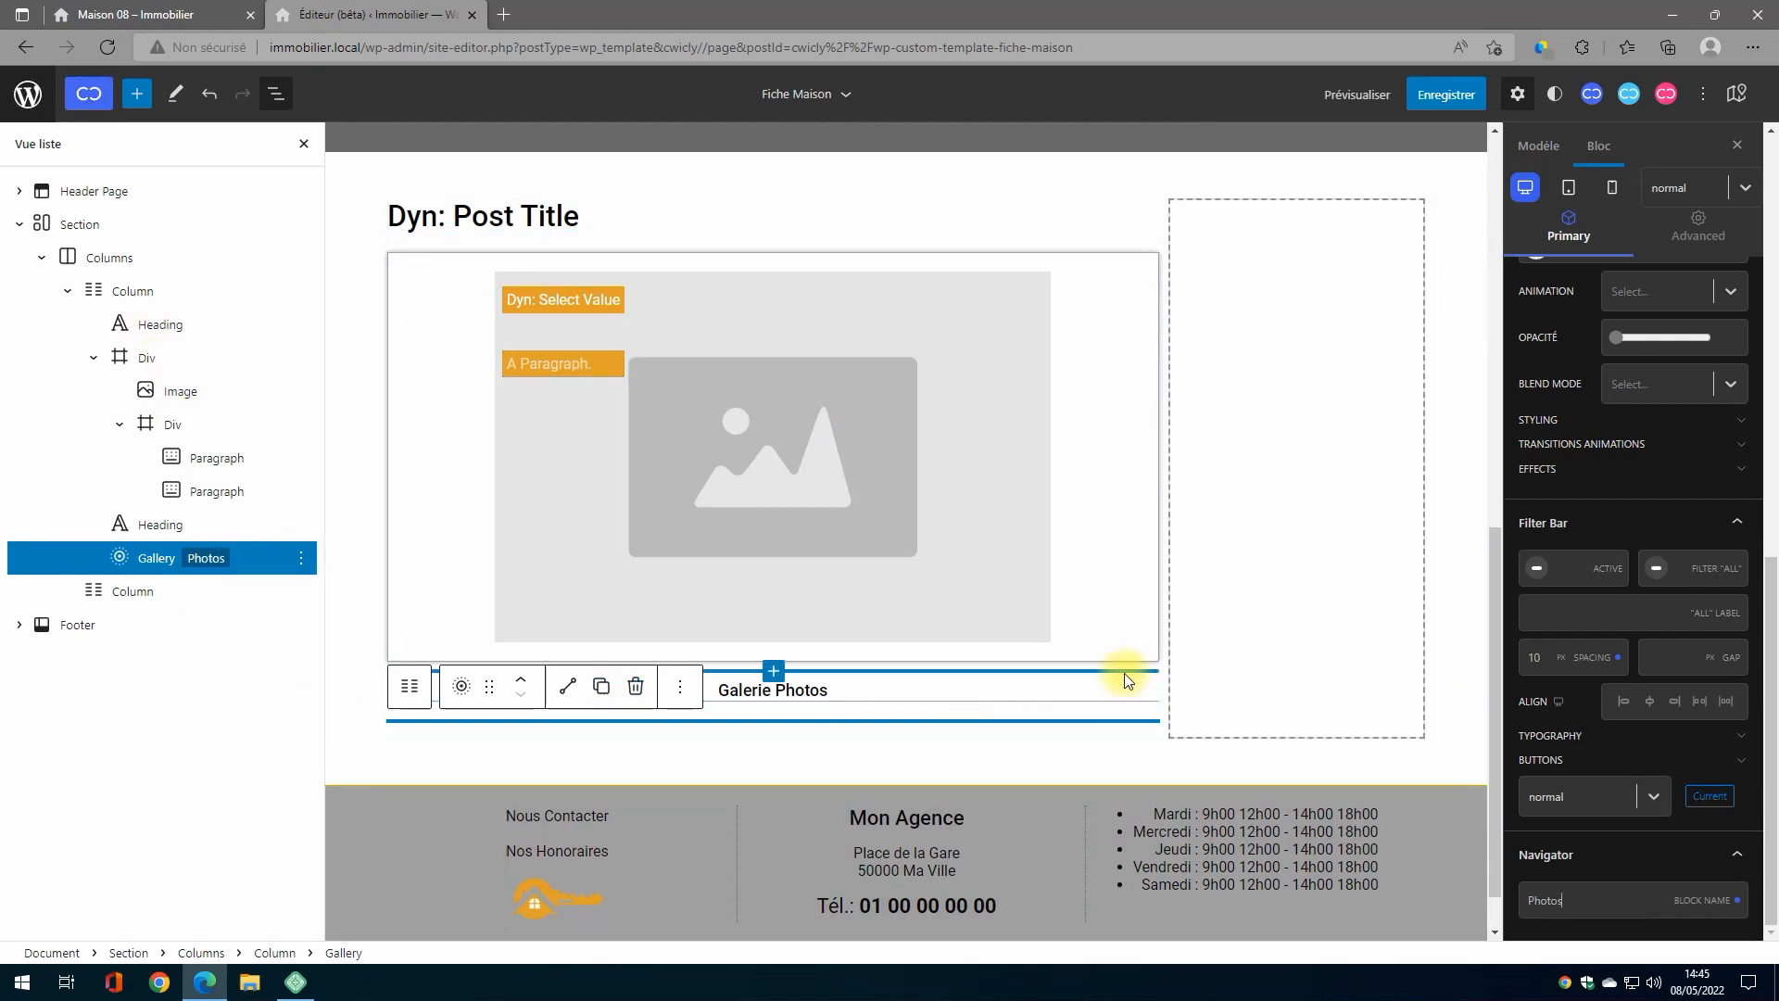
Step: Save the template changes and review the photo gallery without its filter bar on the Maison 08 page
left_click(1432, 96)
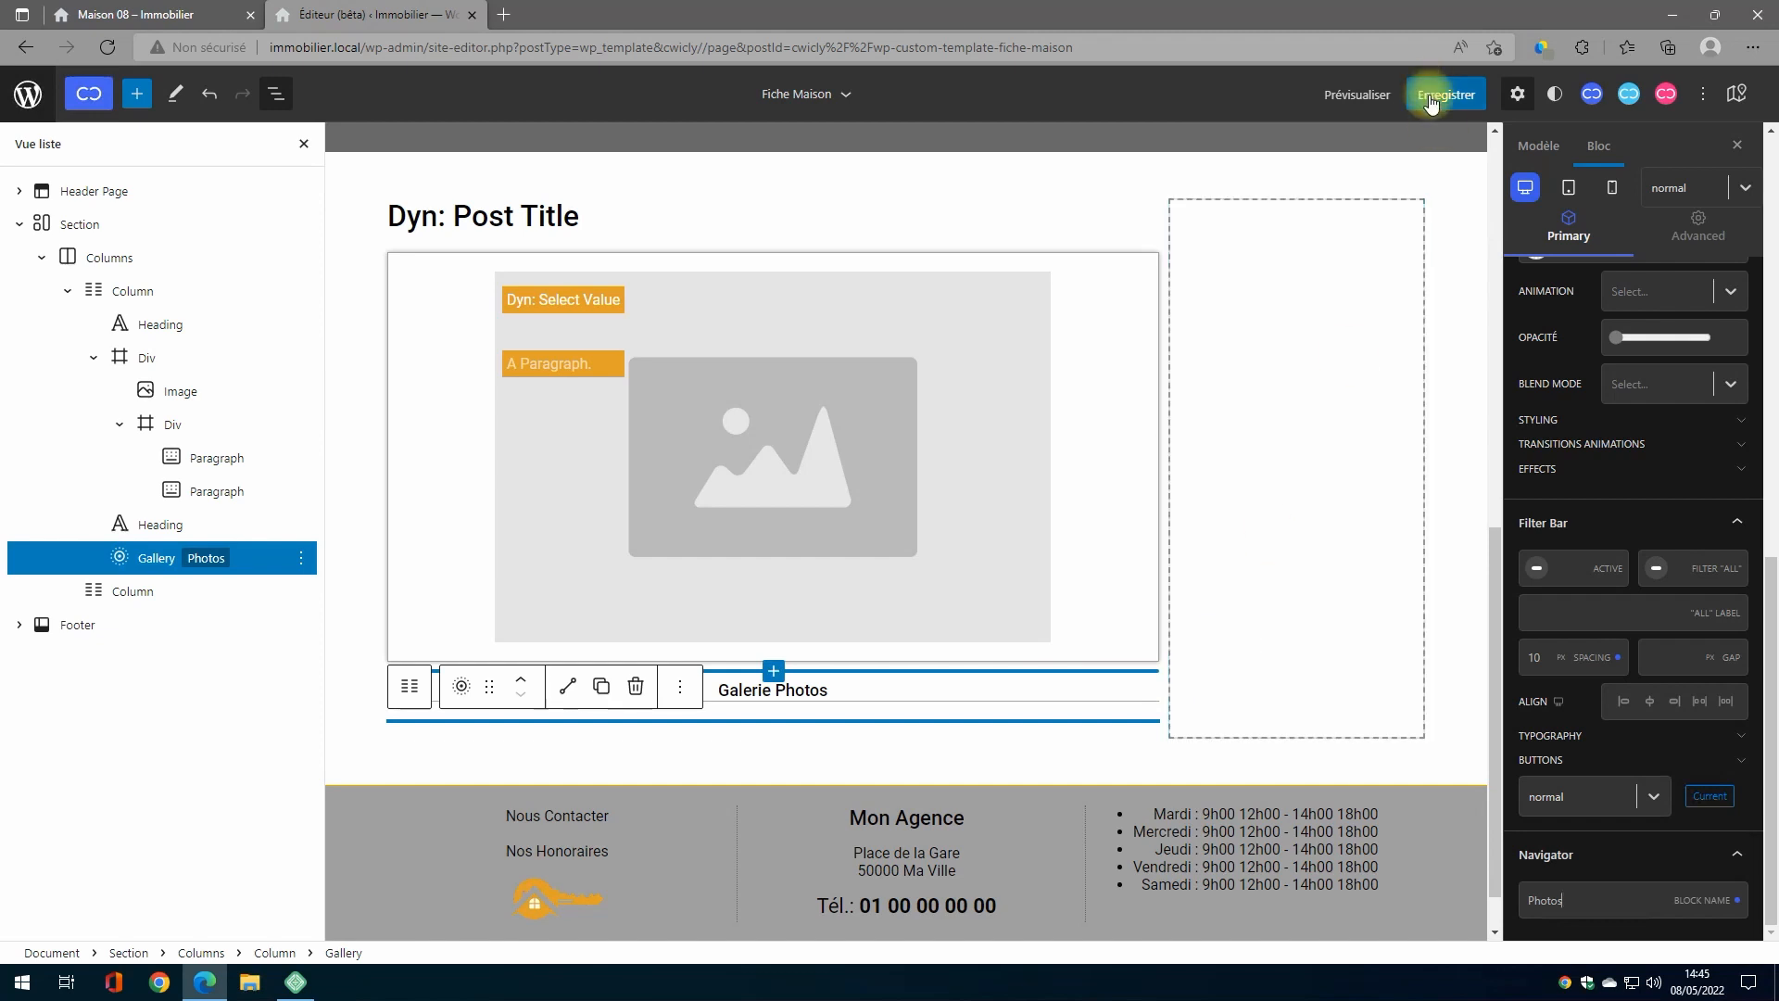
left_click(1631, 94)
left_click(153, 15)
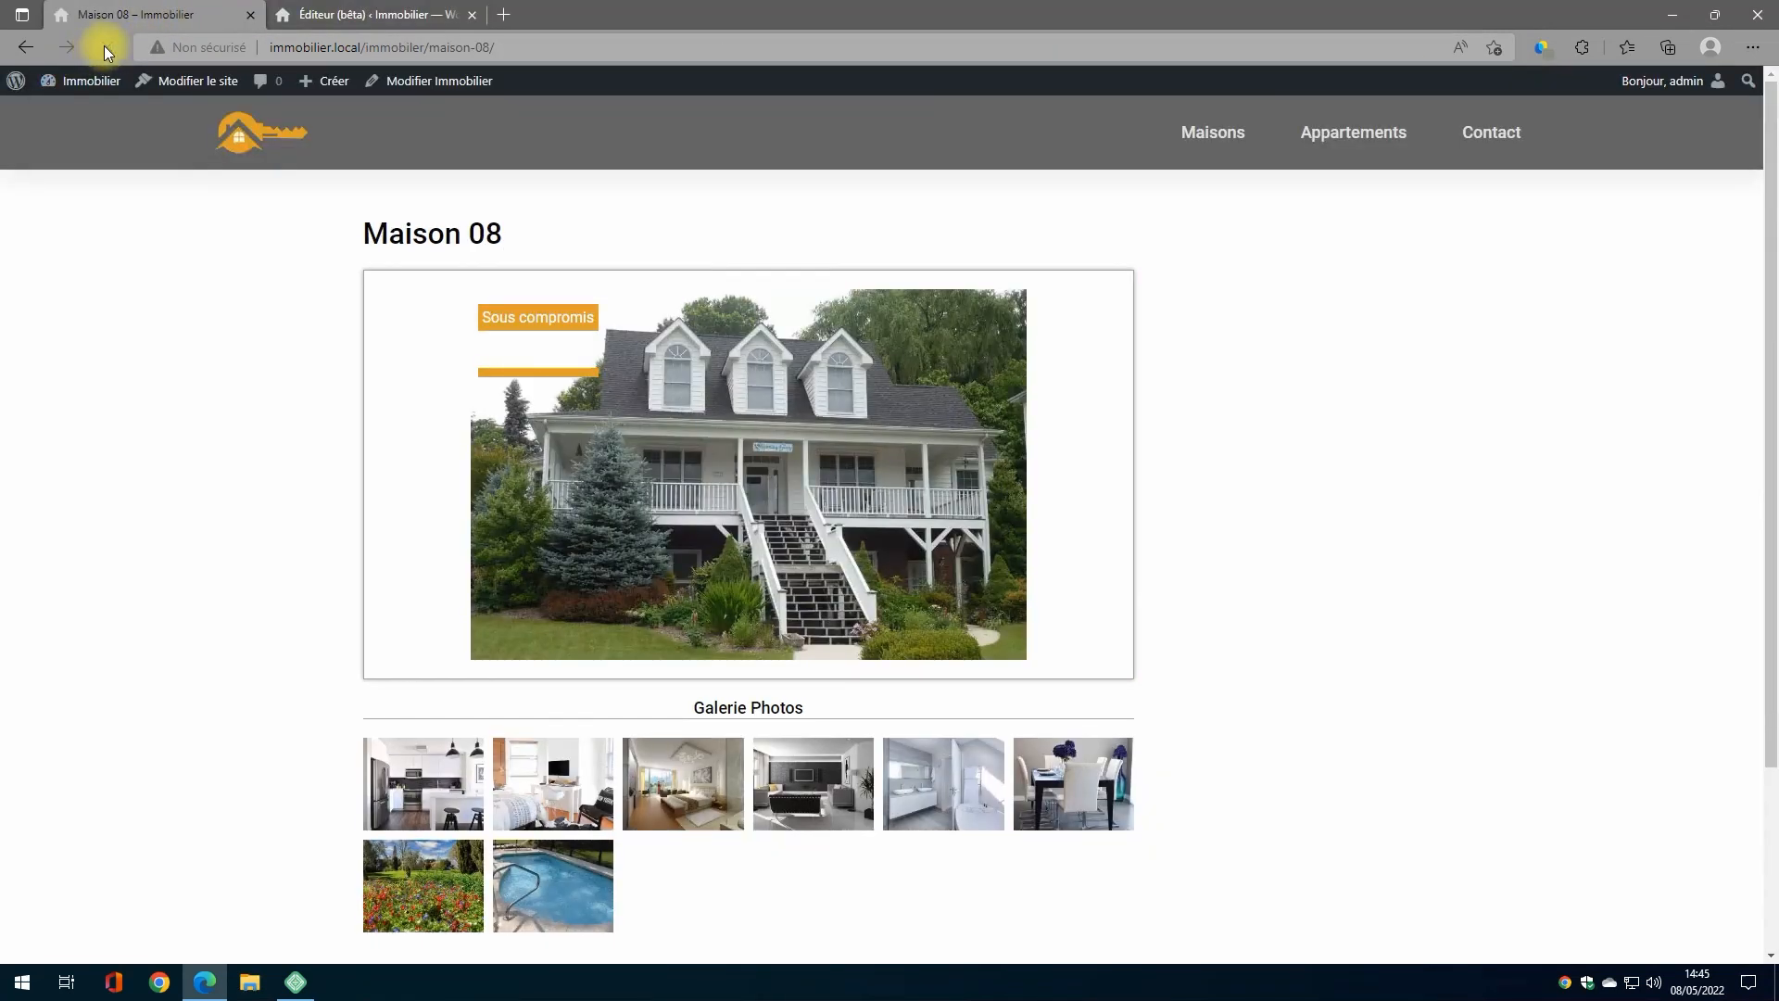
scroll(934, 815, "down", 3)
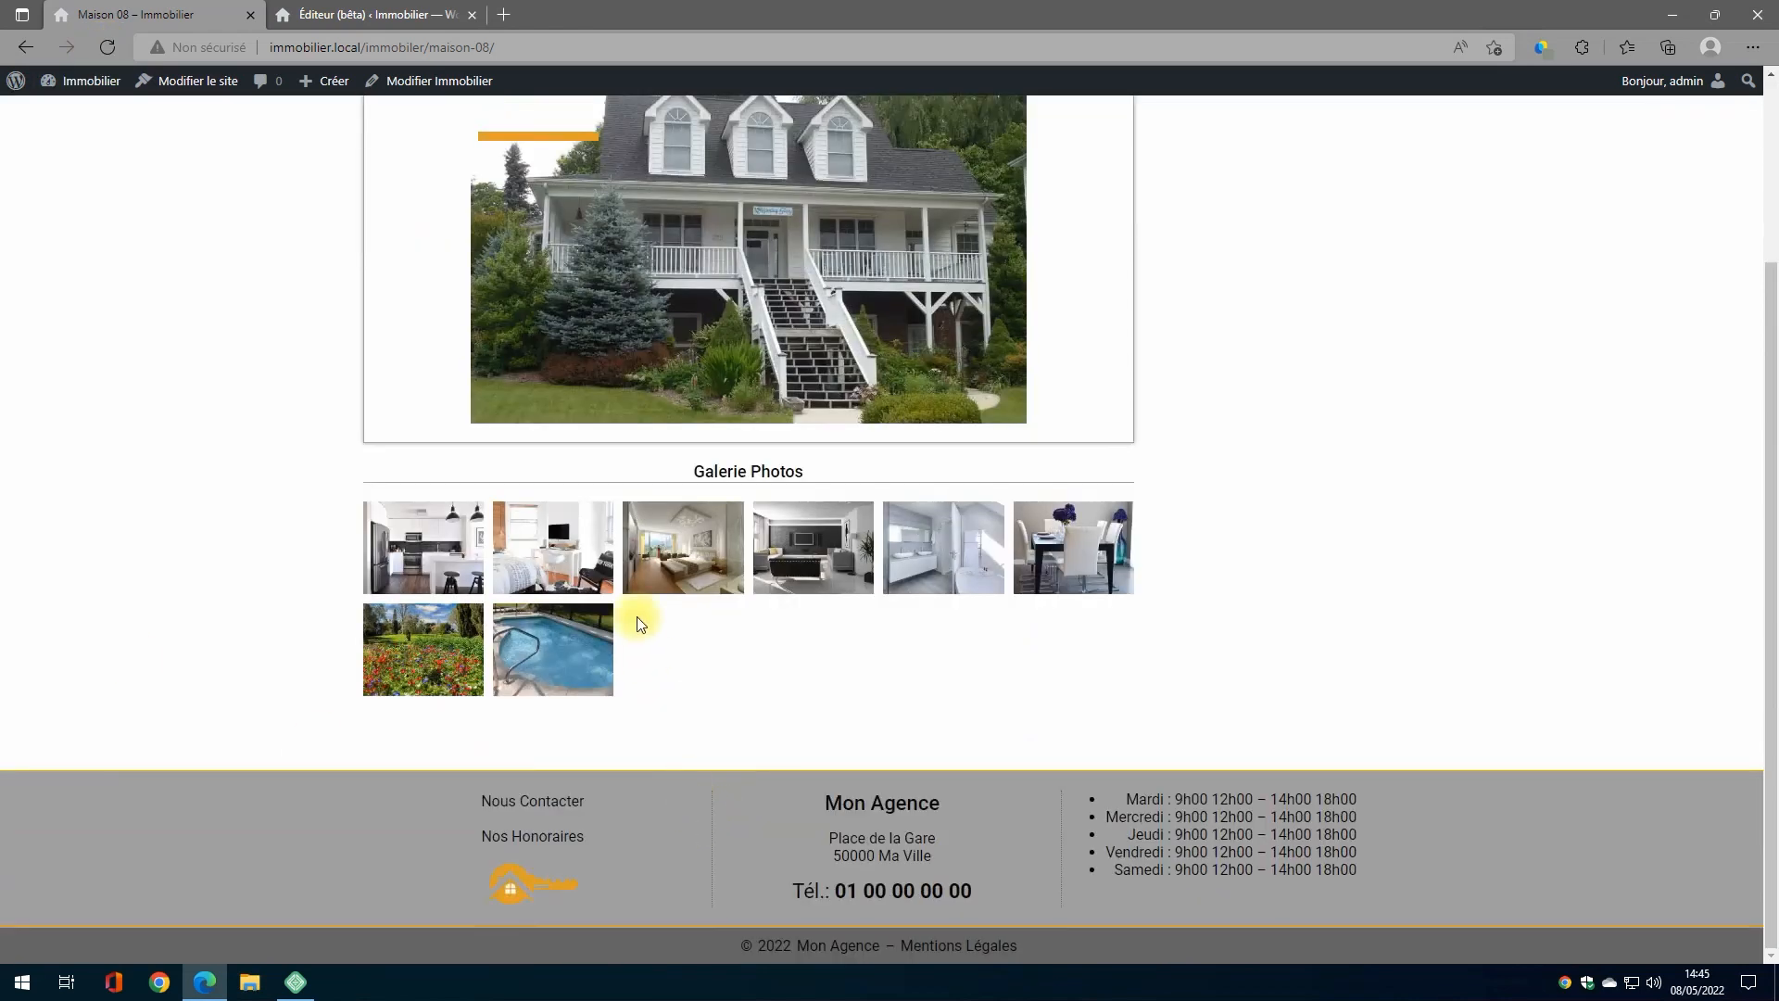
Step: Enlarge the second gallery photo on the Maison 08 page to check the lightbox, and close it
scroll(877, 682, "up", 3)
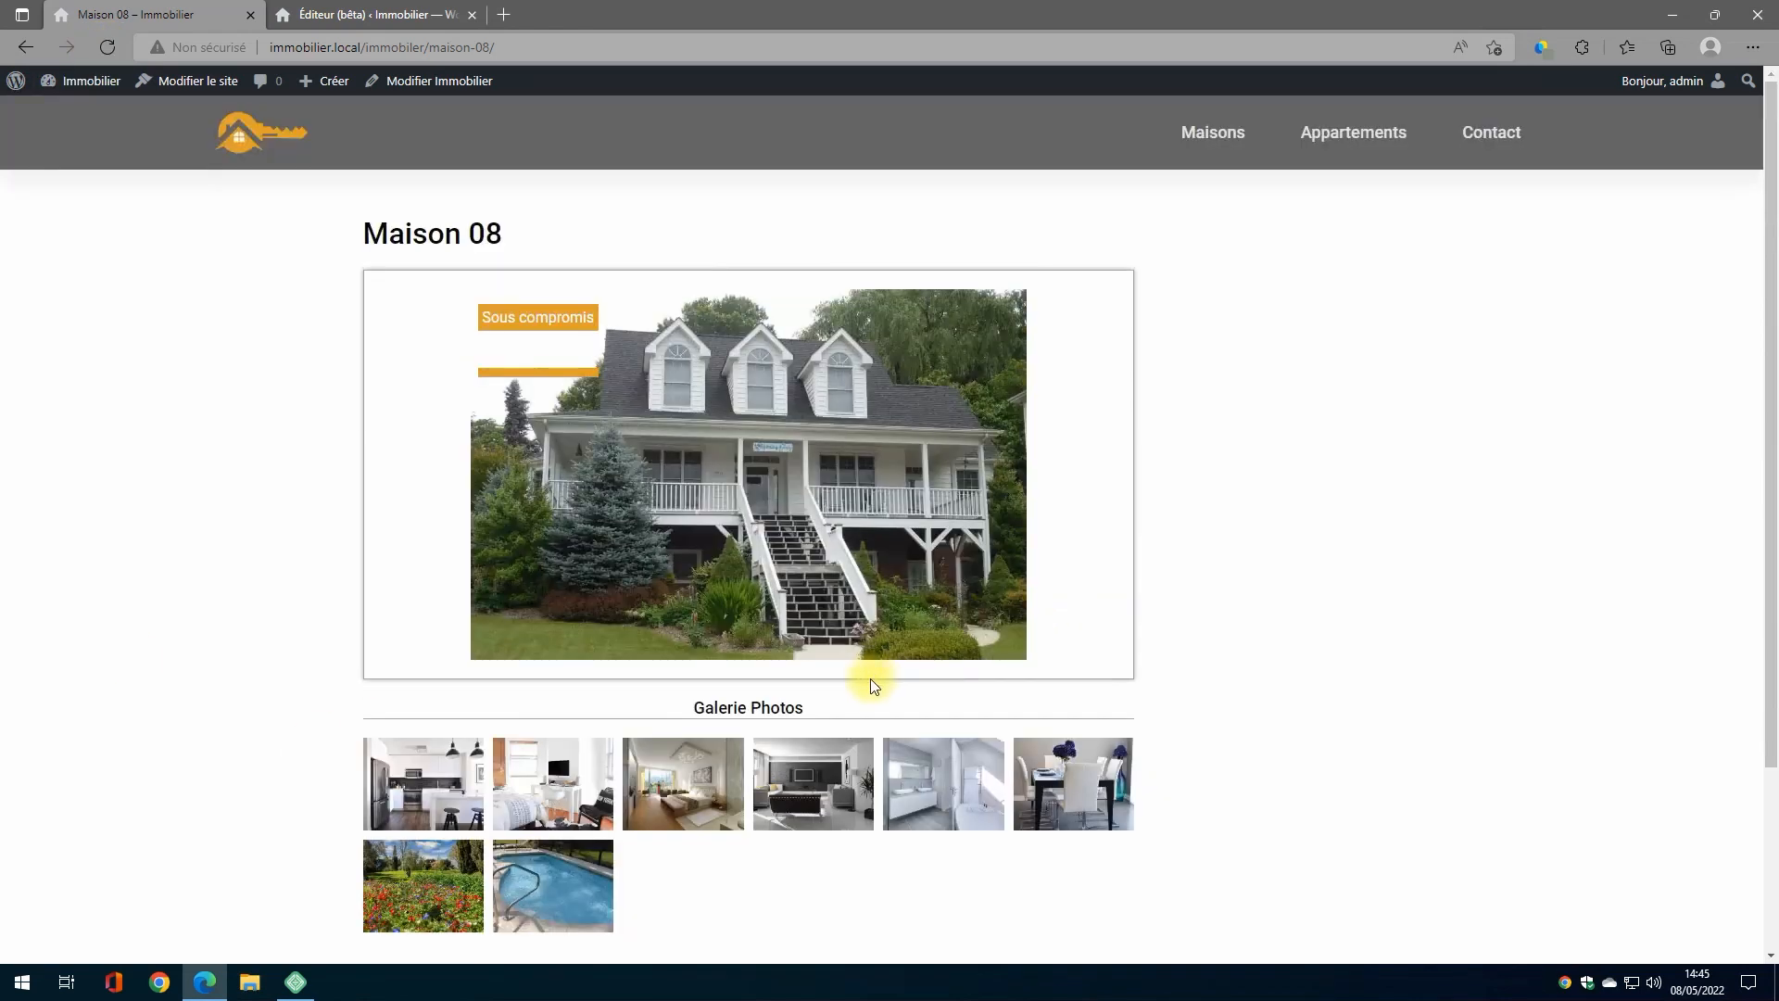
left_click(548, 780)
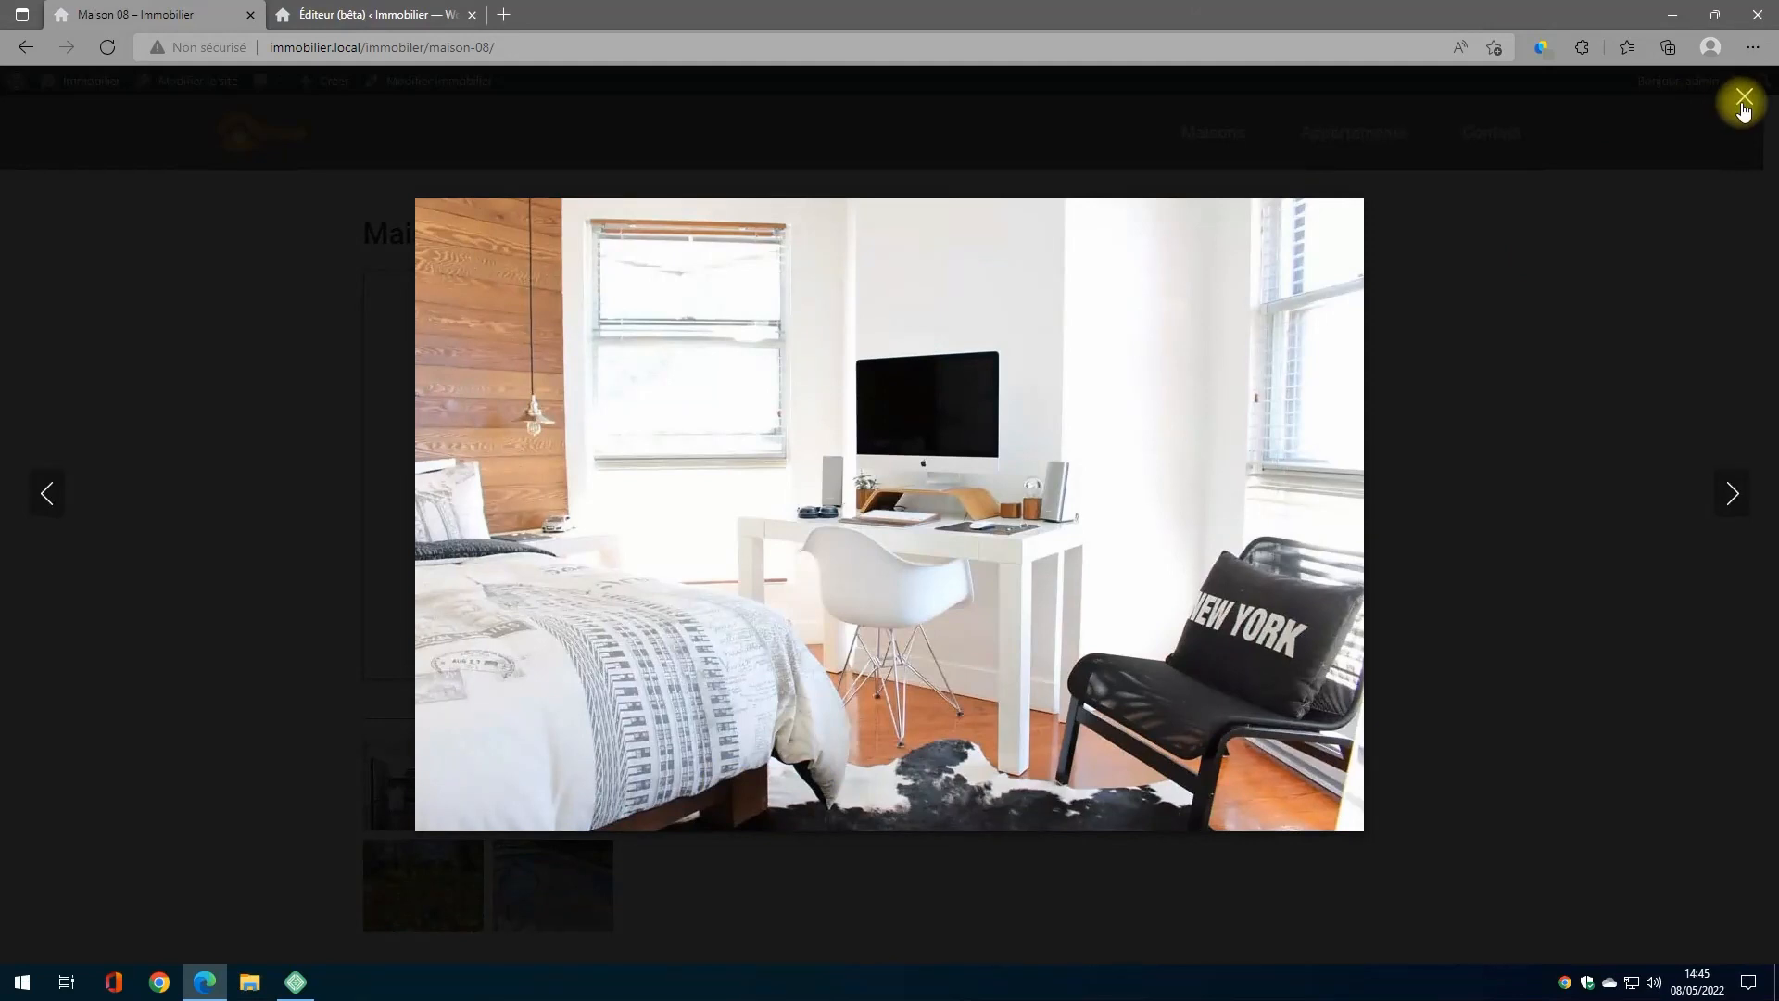
left_click(1744, 98)
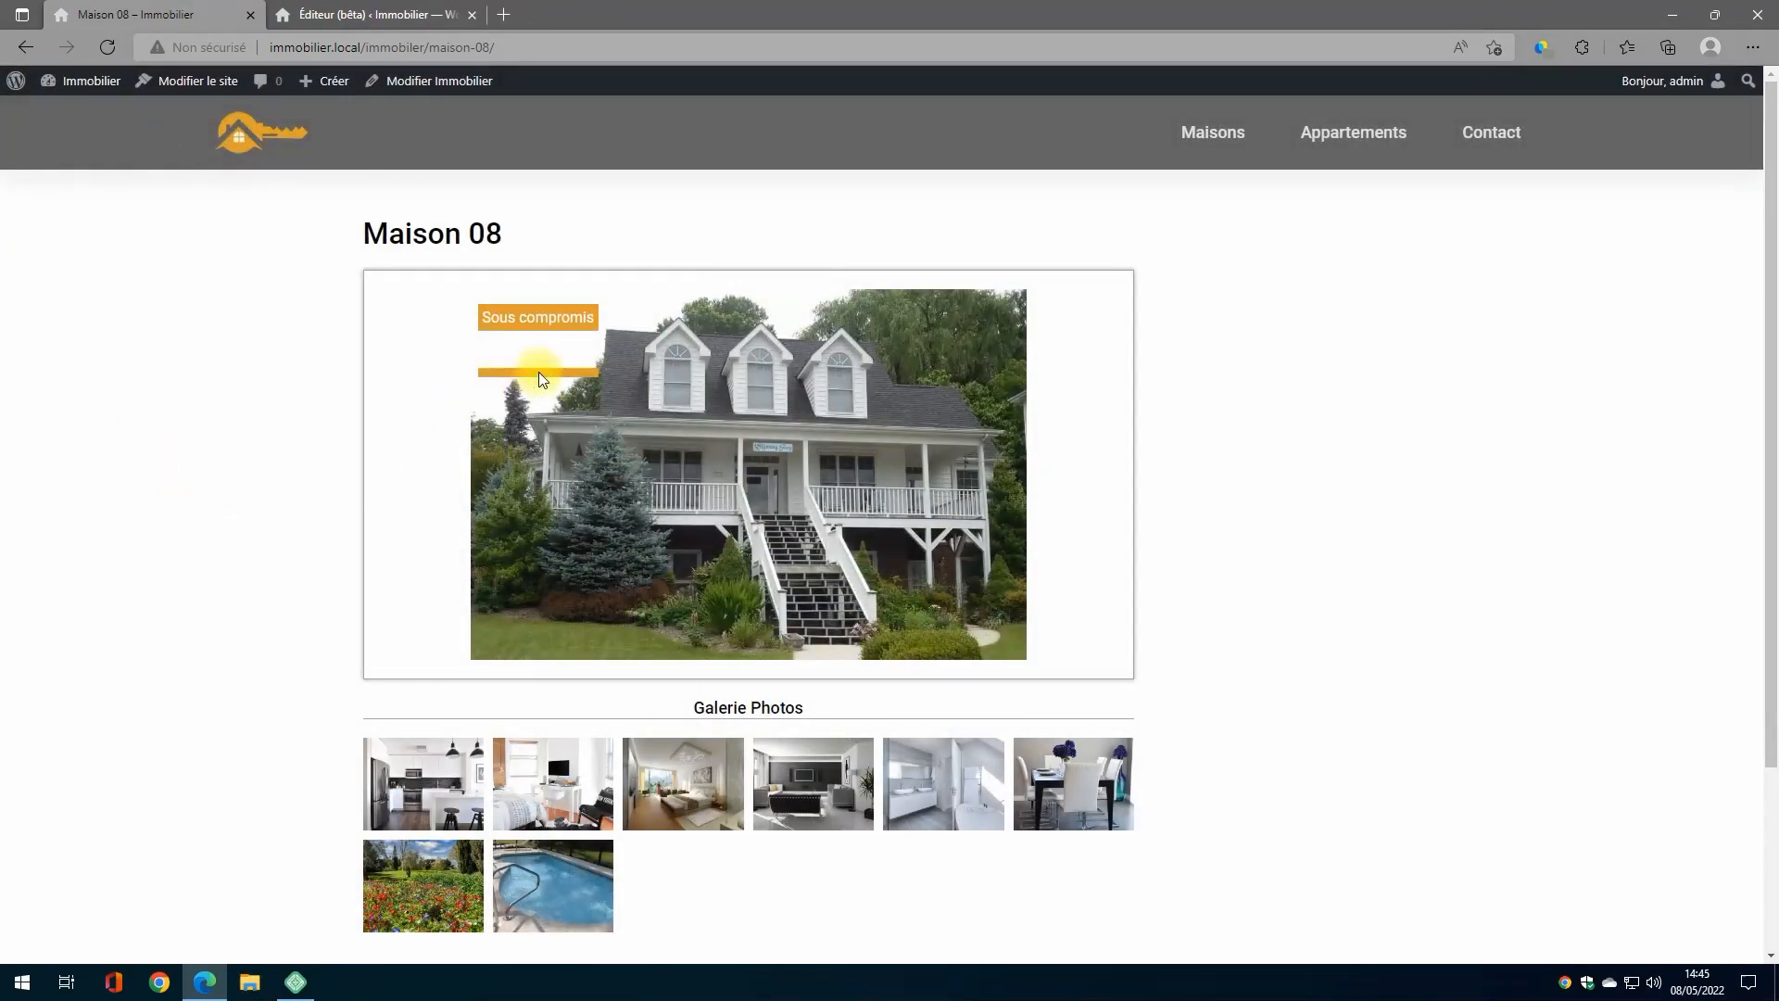
Step: Link the second banner paragraph in the template to the Exclusivité field of the ACF group Immobilier
left_click(370, 15)
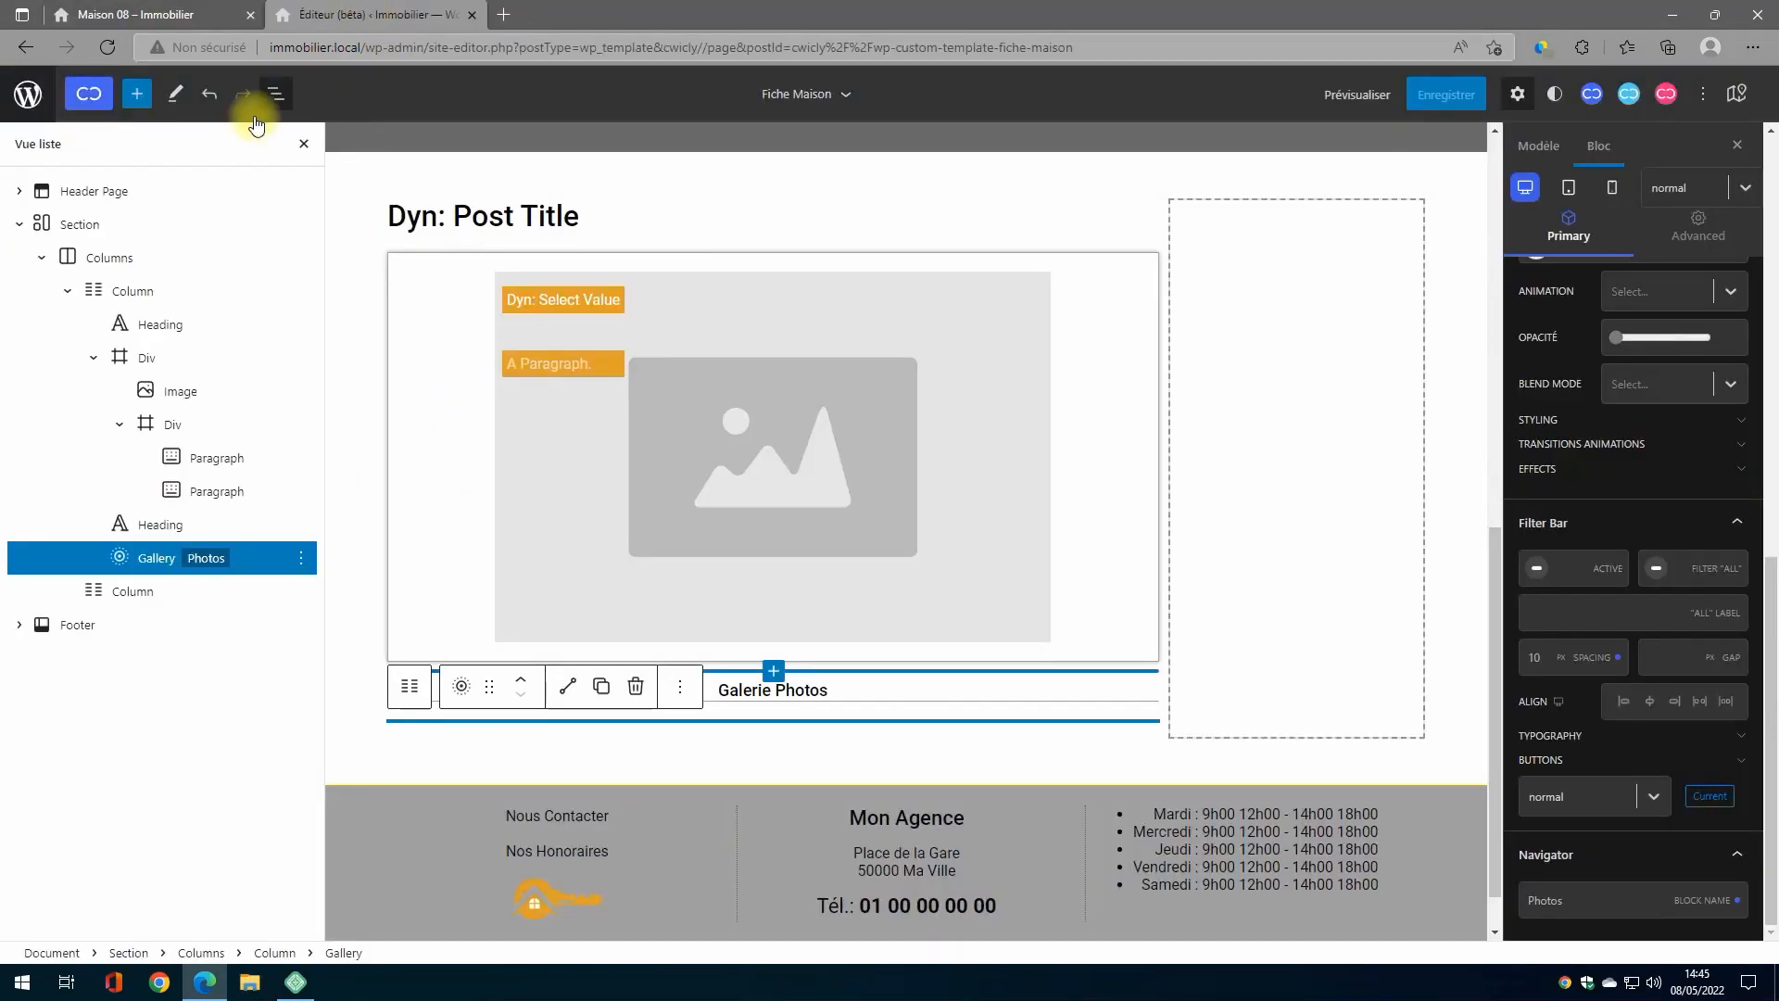
left_click(543, 368)
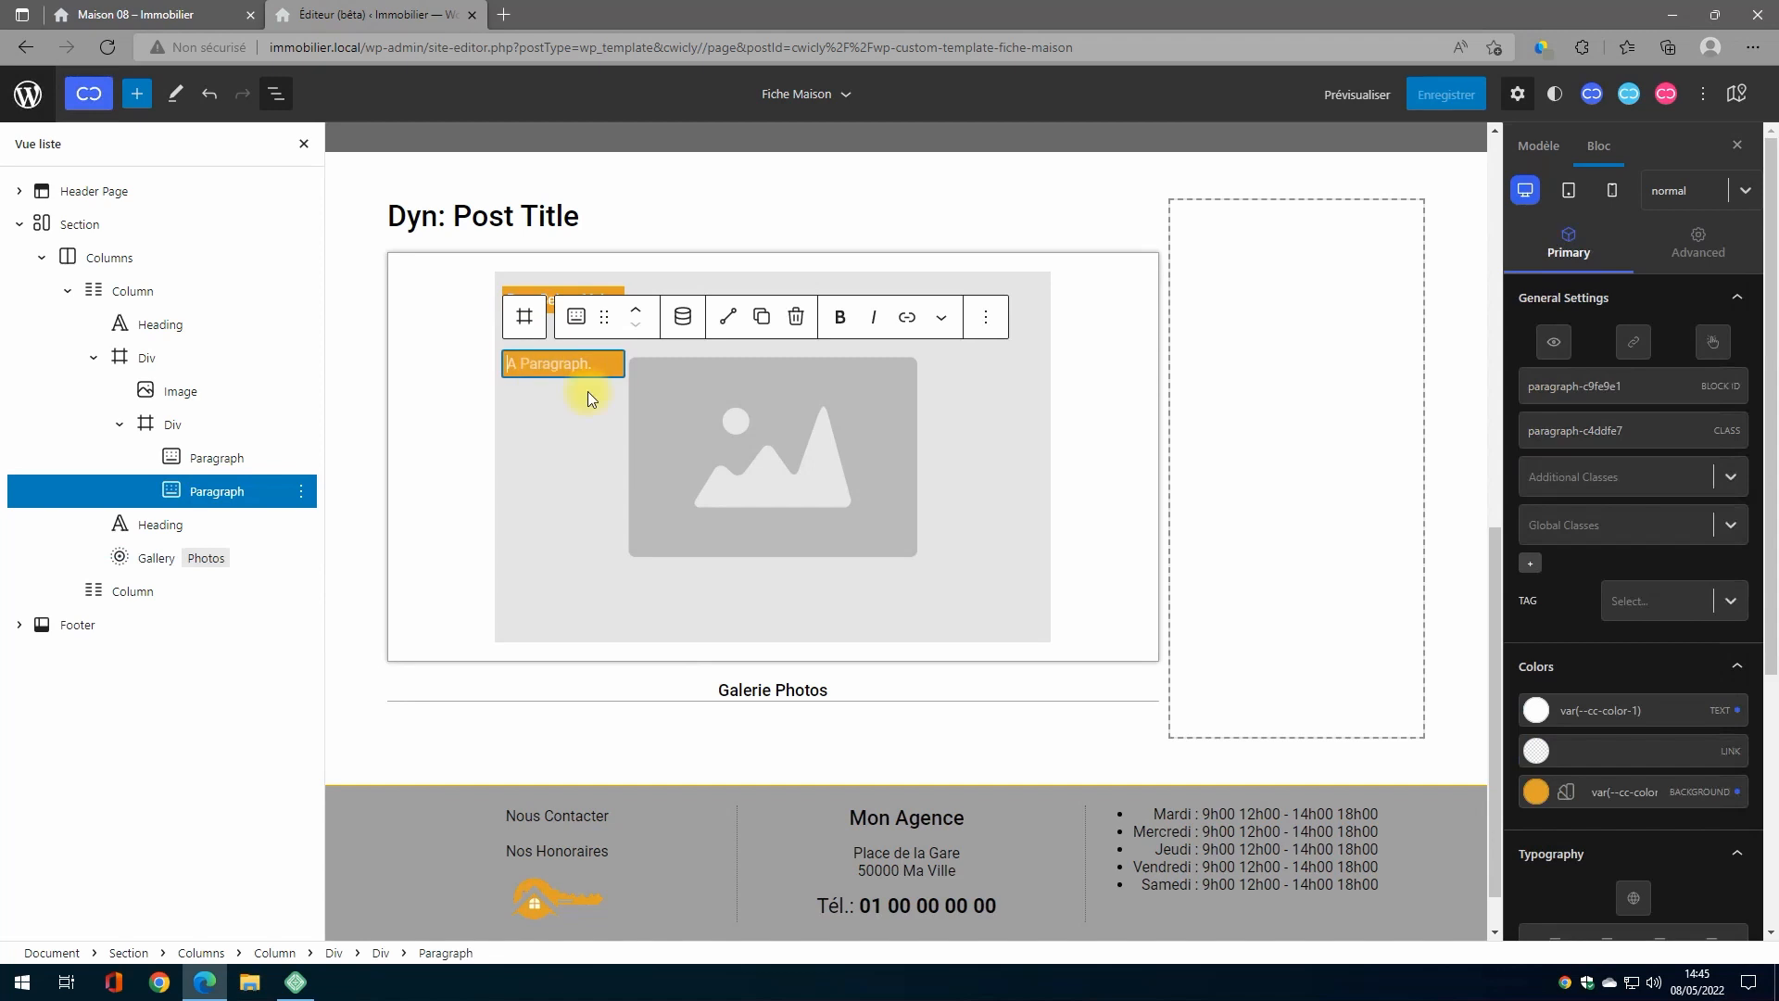
left_click(683, 316)
left_click(904, 417)
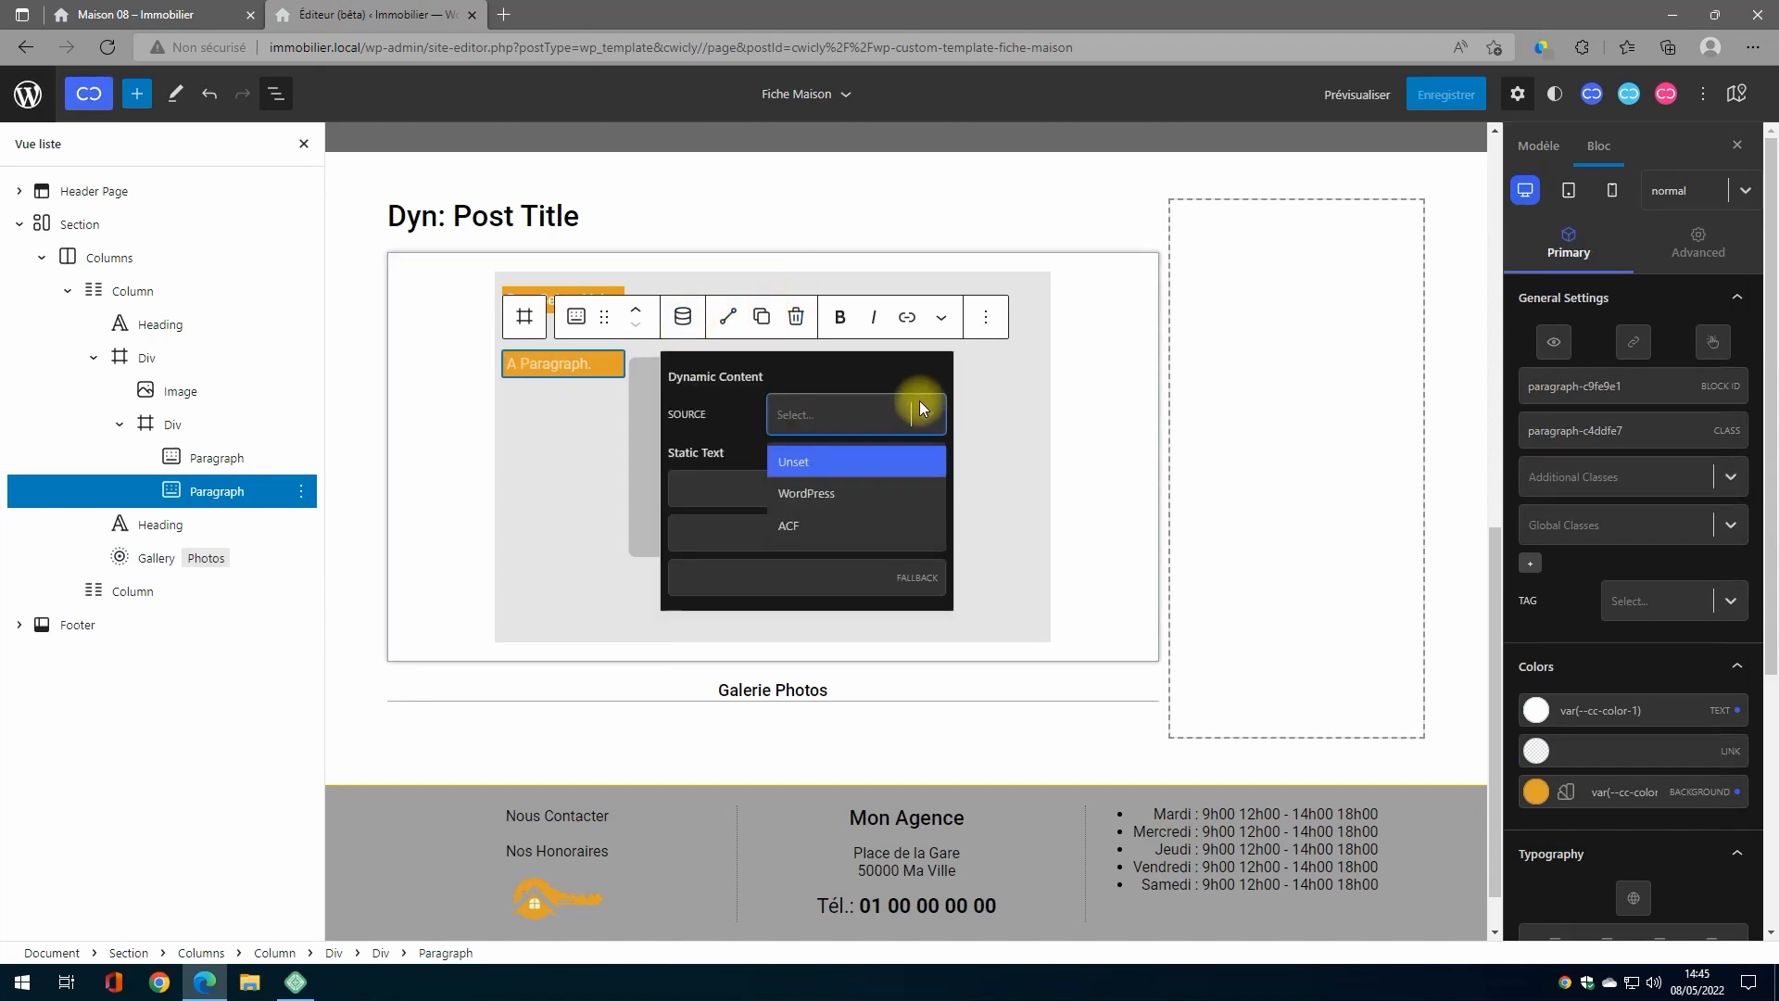
left_click(803, 525)
left_click(920, 466)
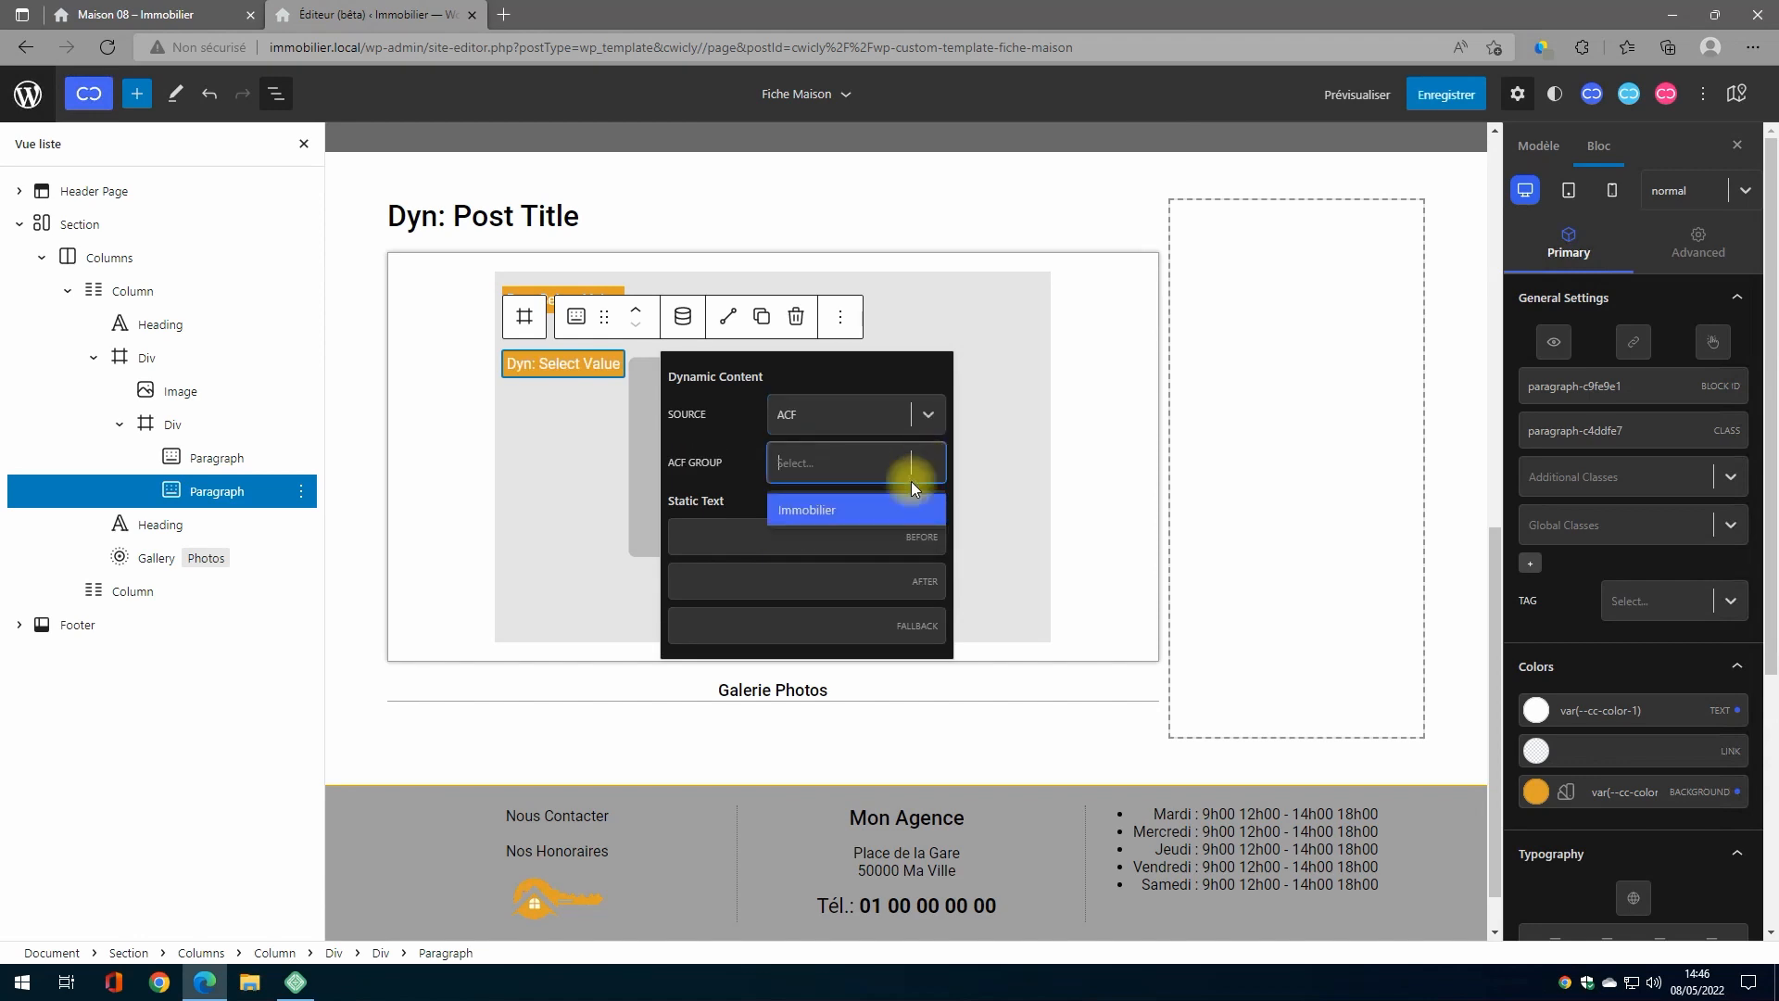
left_click(860, 510)
left_click(928, 515)
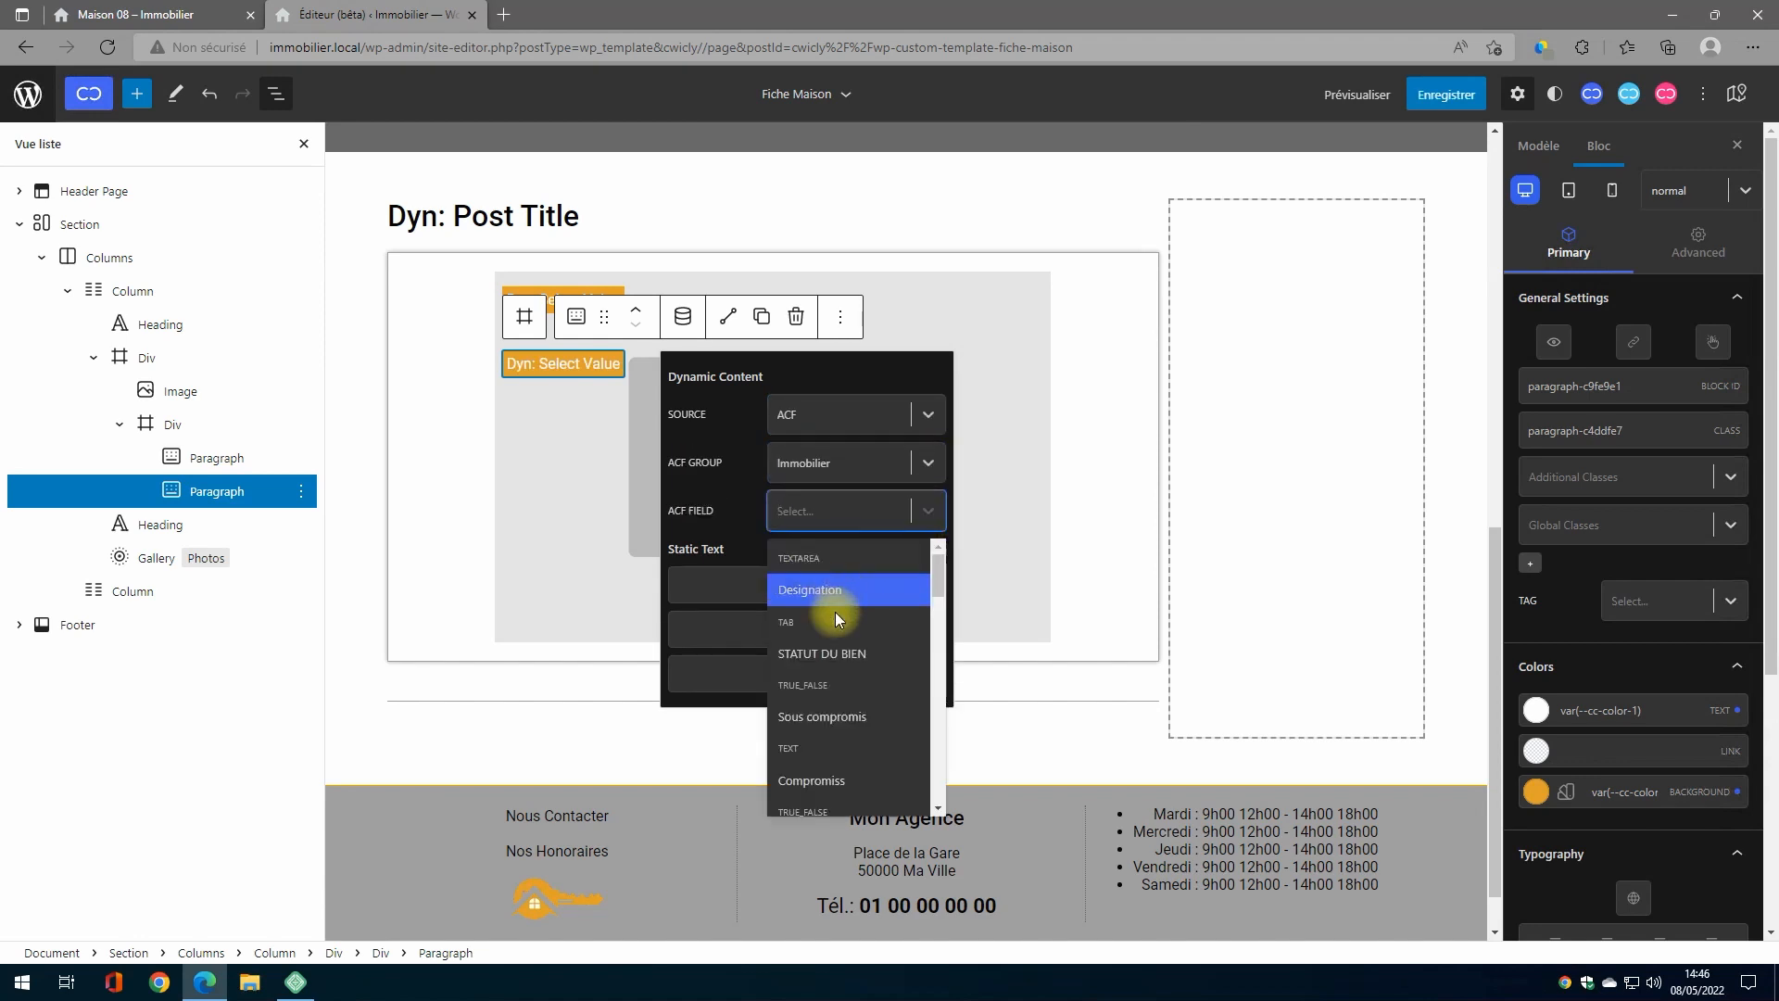
type("exc")
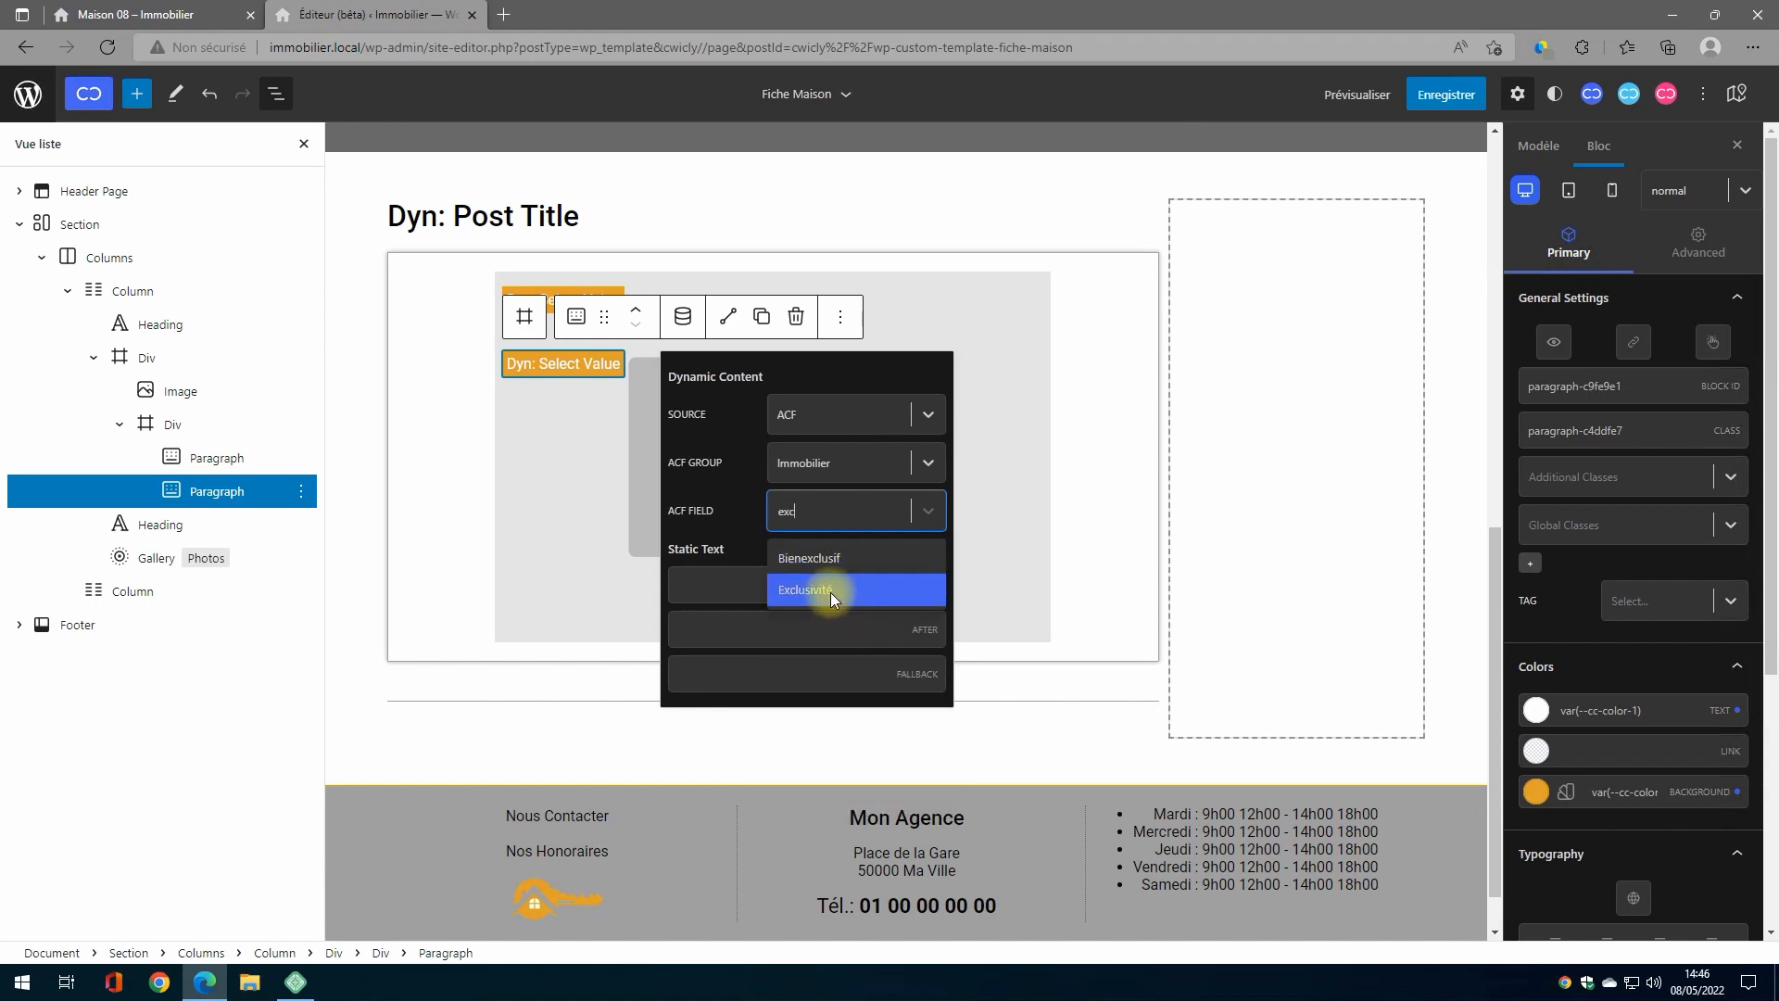
left_click(830, 590)
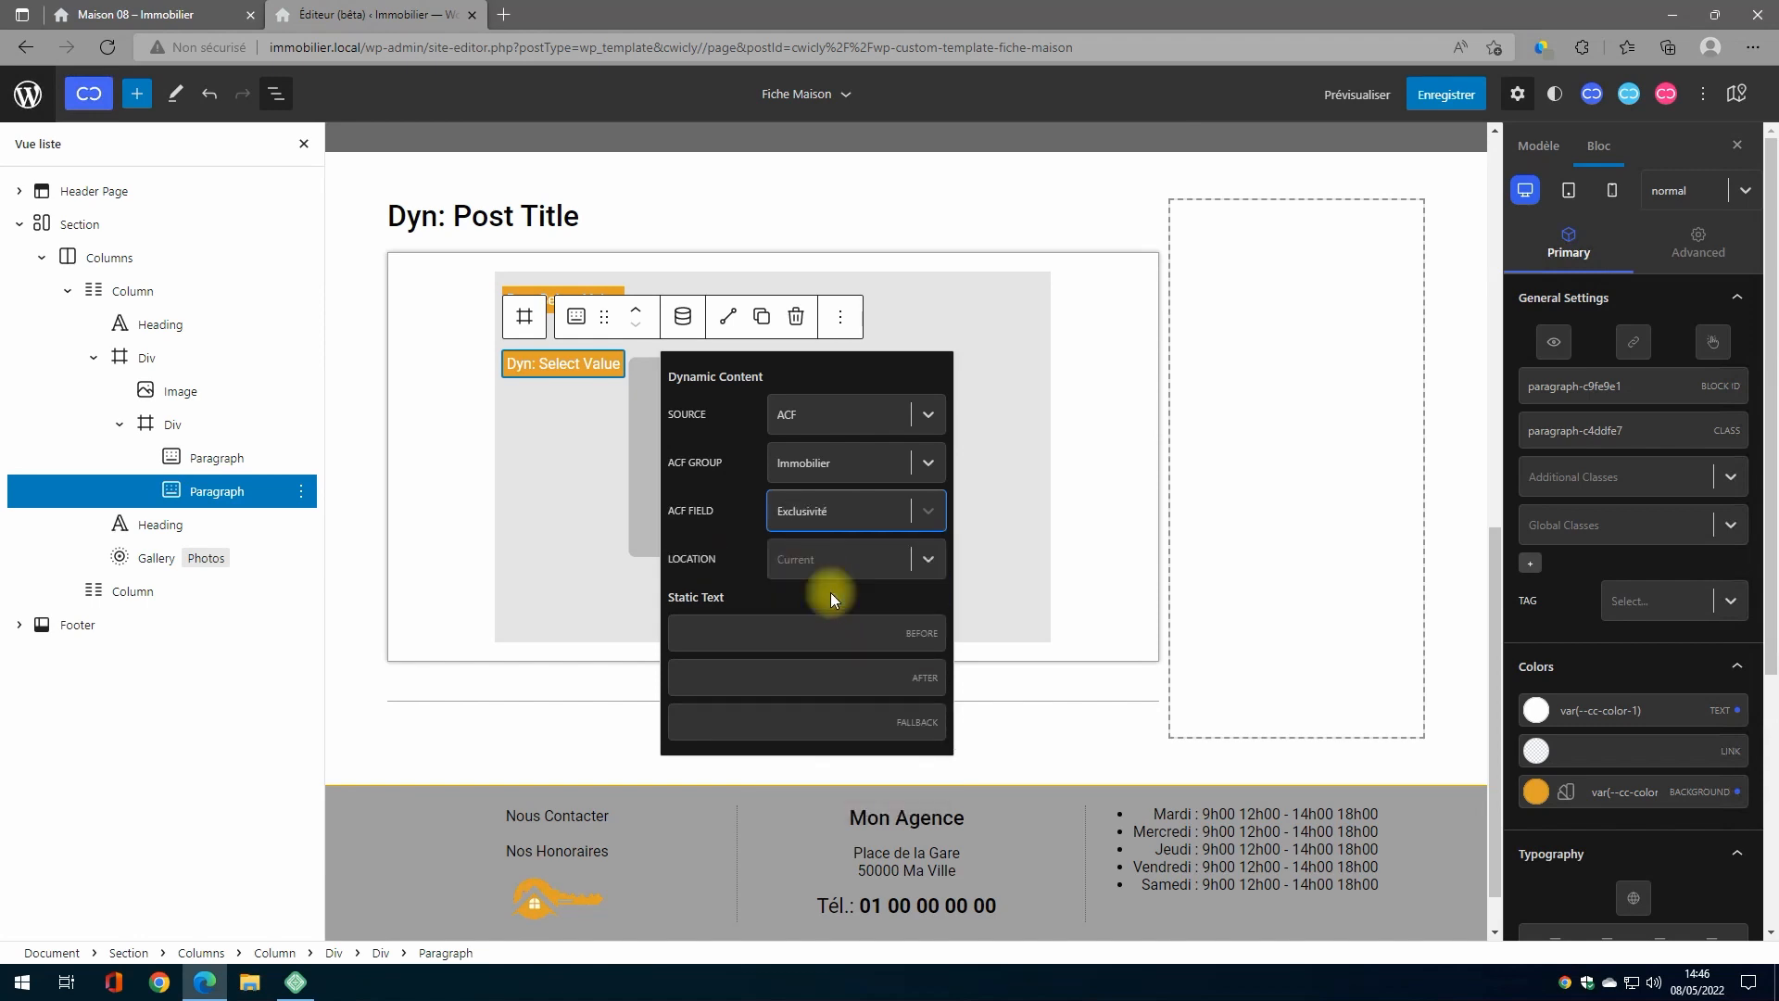
left_click(683, 316)
Step: Save the template and check both status banners on the Maison 08 page
left_click(1444, 94)
left_click(1622, 95)
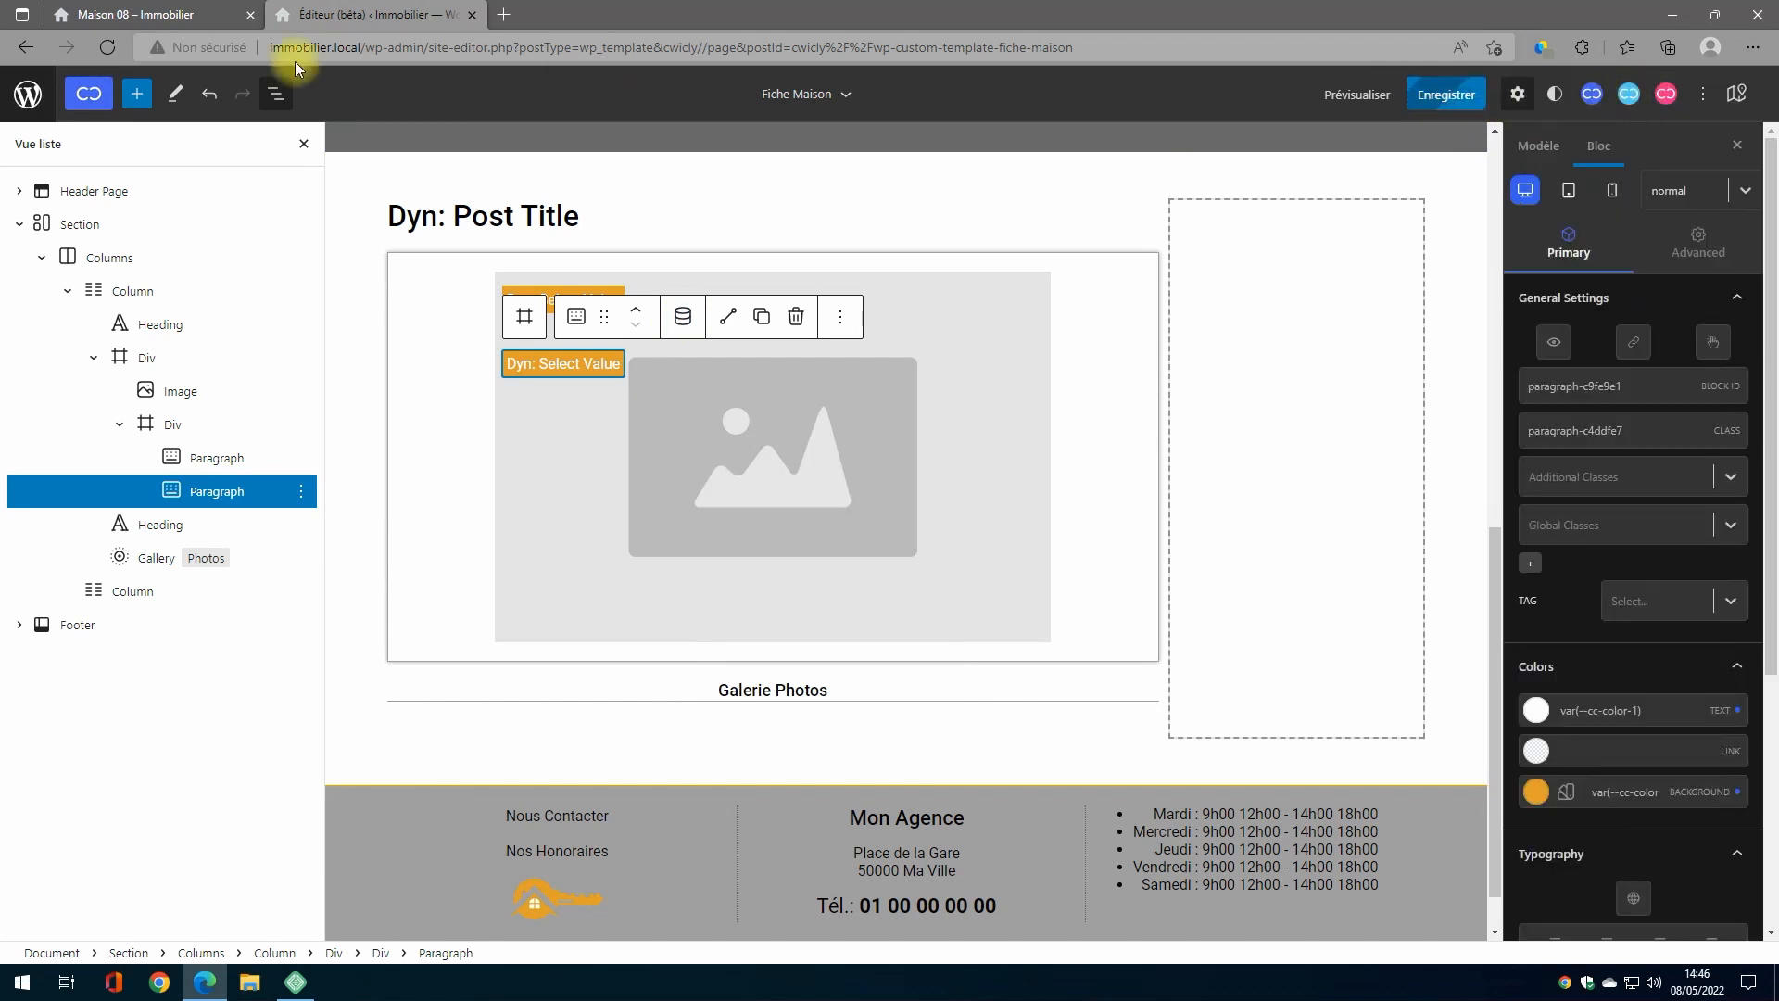
left_click(186, 15)
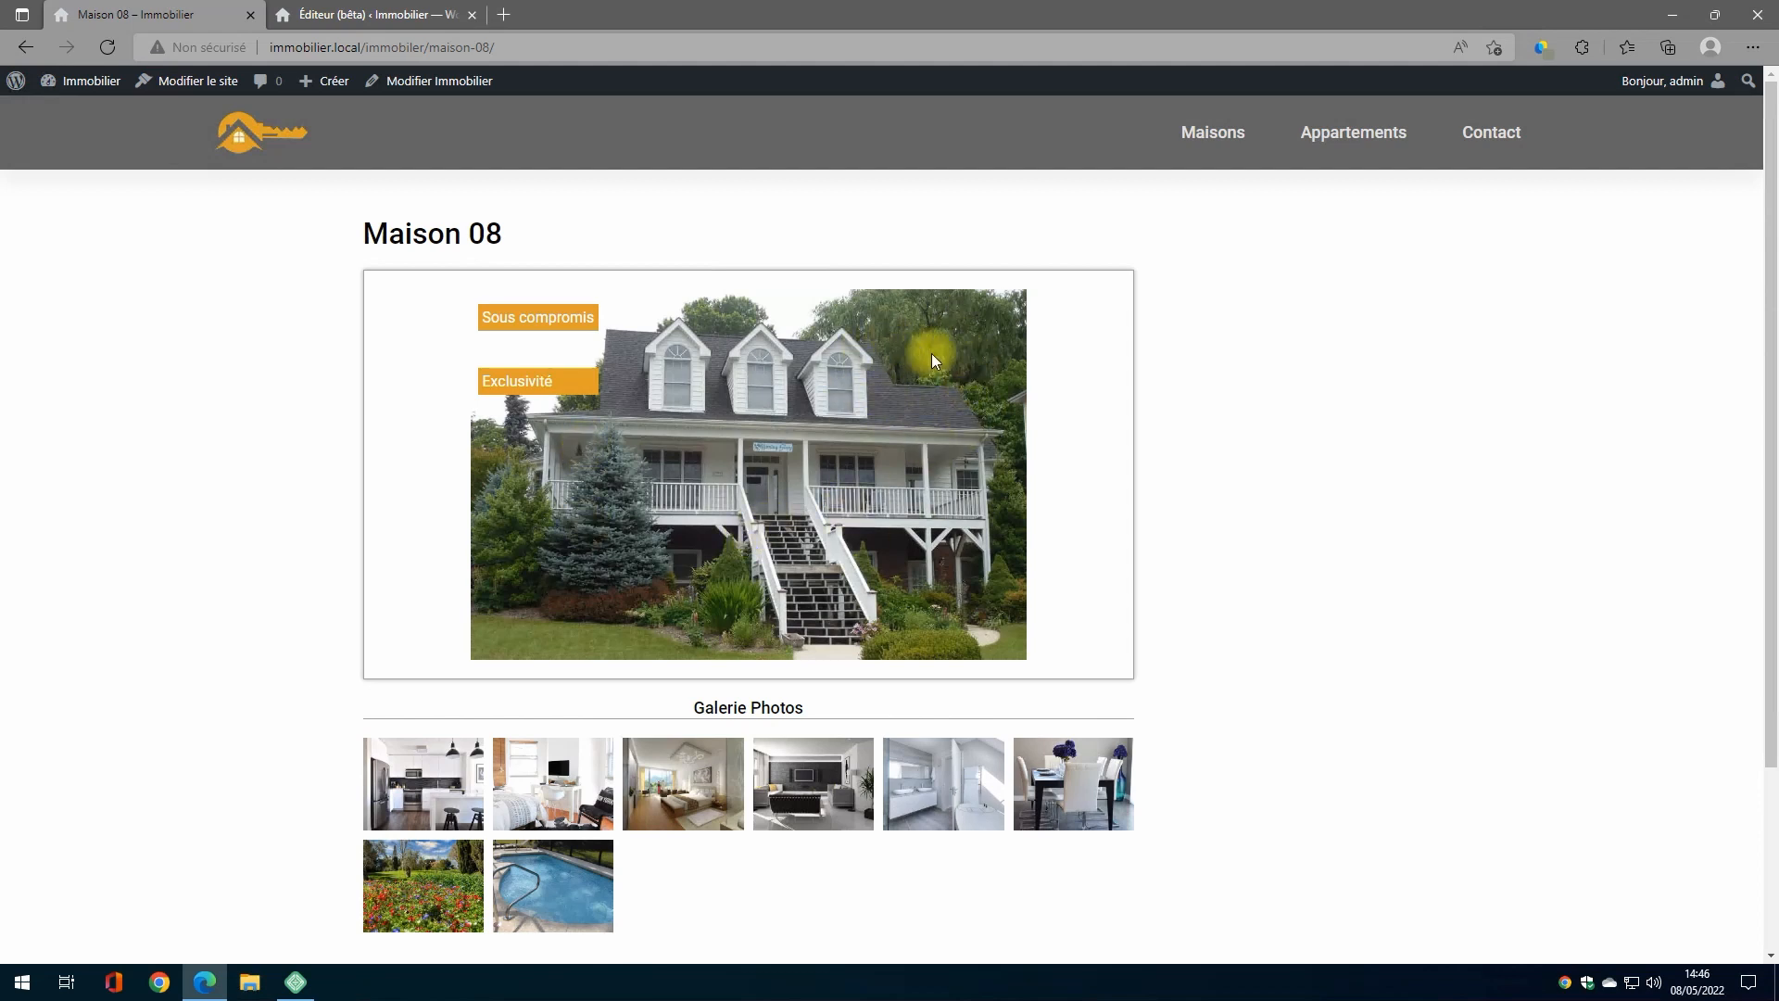
Step: Give the template's featured image a solid border, 1 px wide on all sides, in the medium grey preset colour (cc-color-4)
left_click(429, 16)
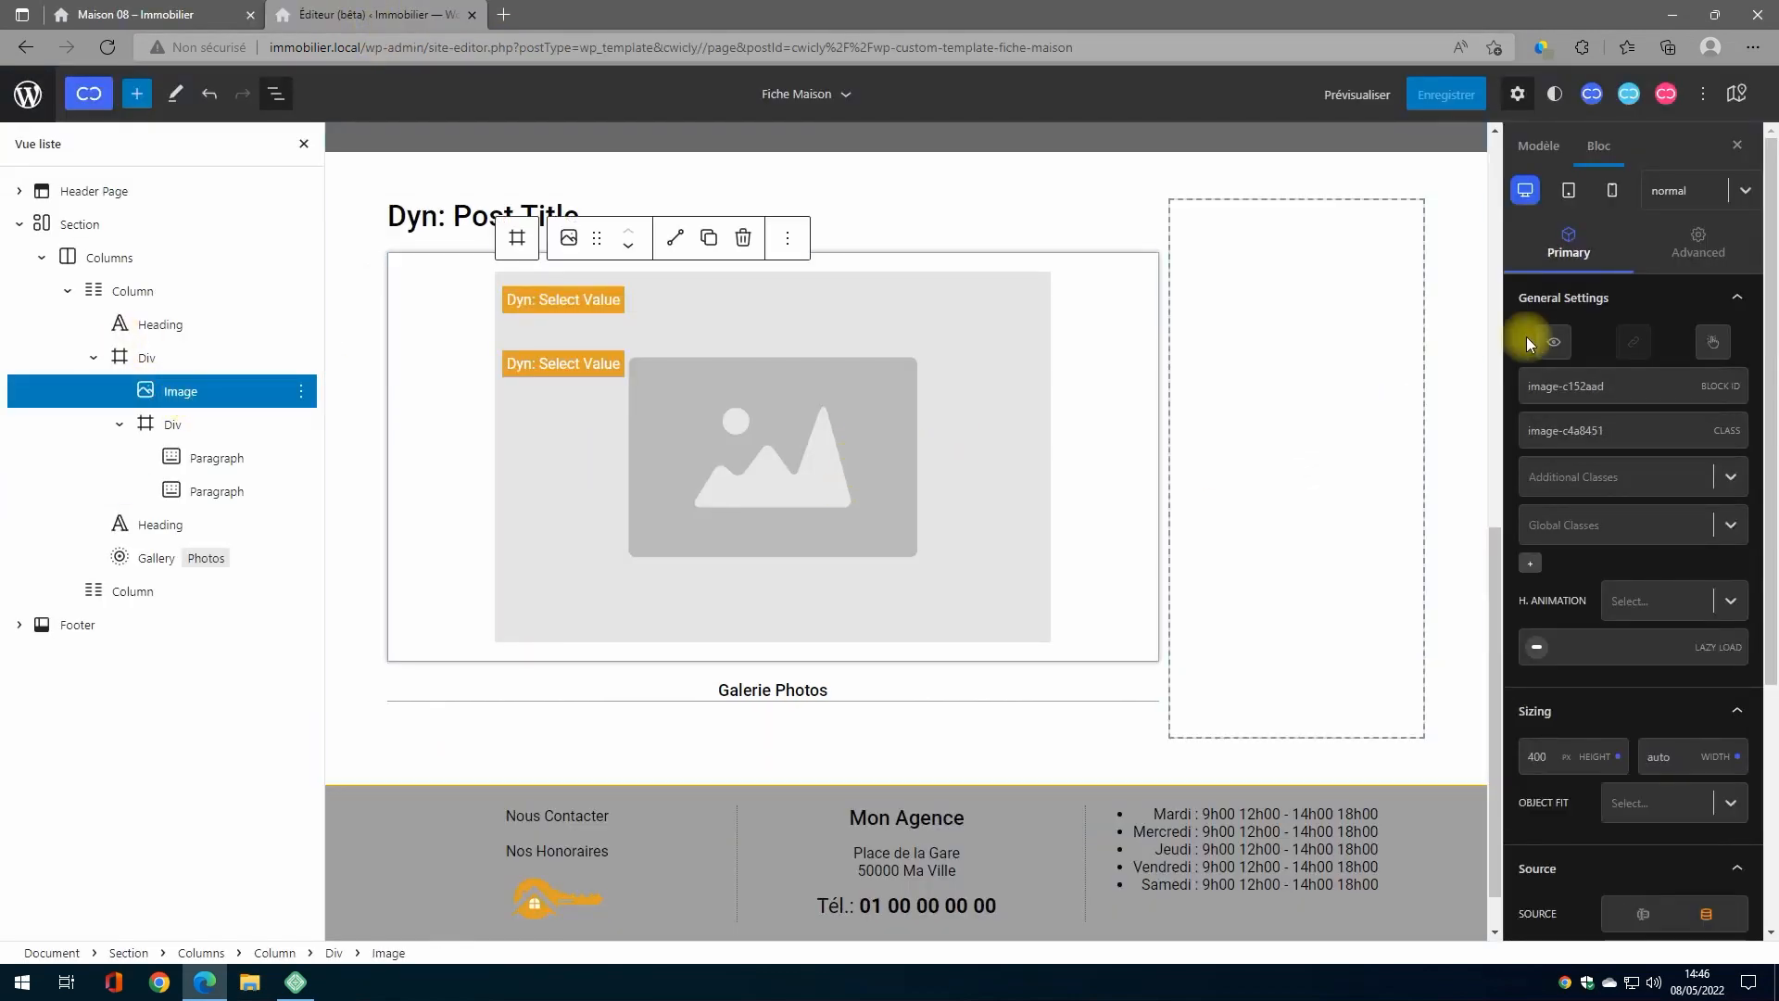
left_click(1687, 243)
left_click(1653, 528)
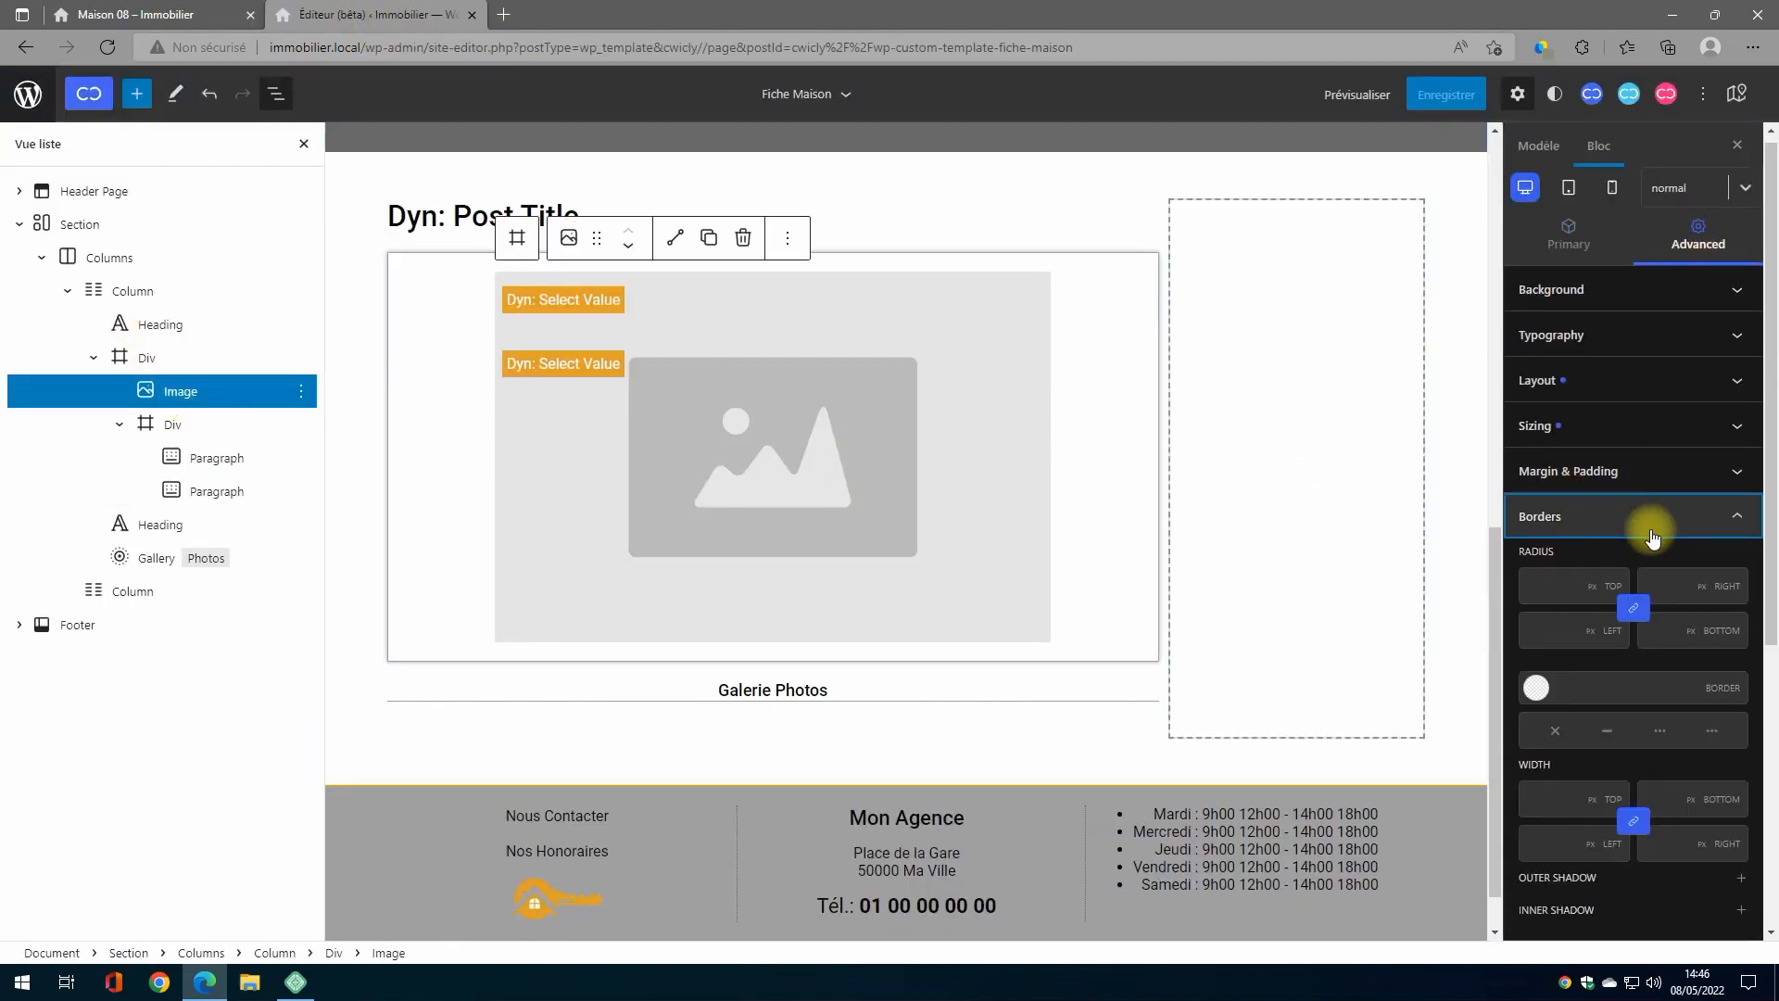
left_click(1538, 693)
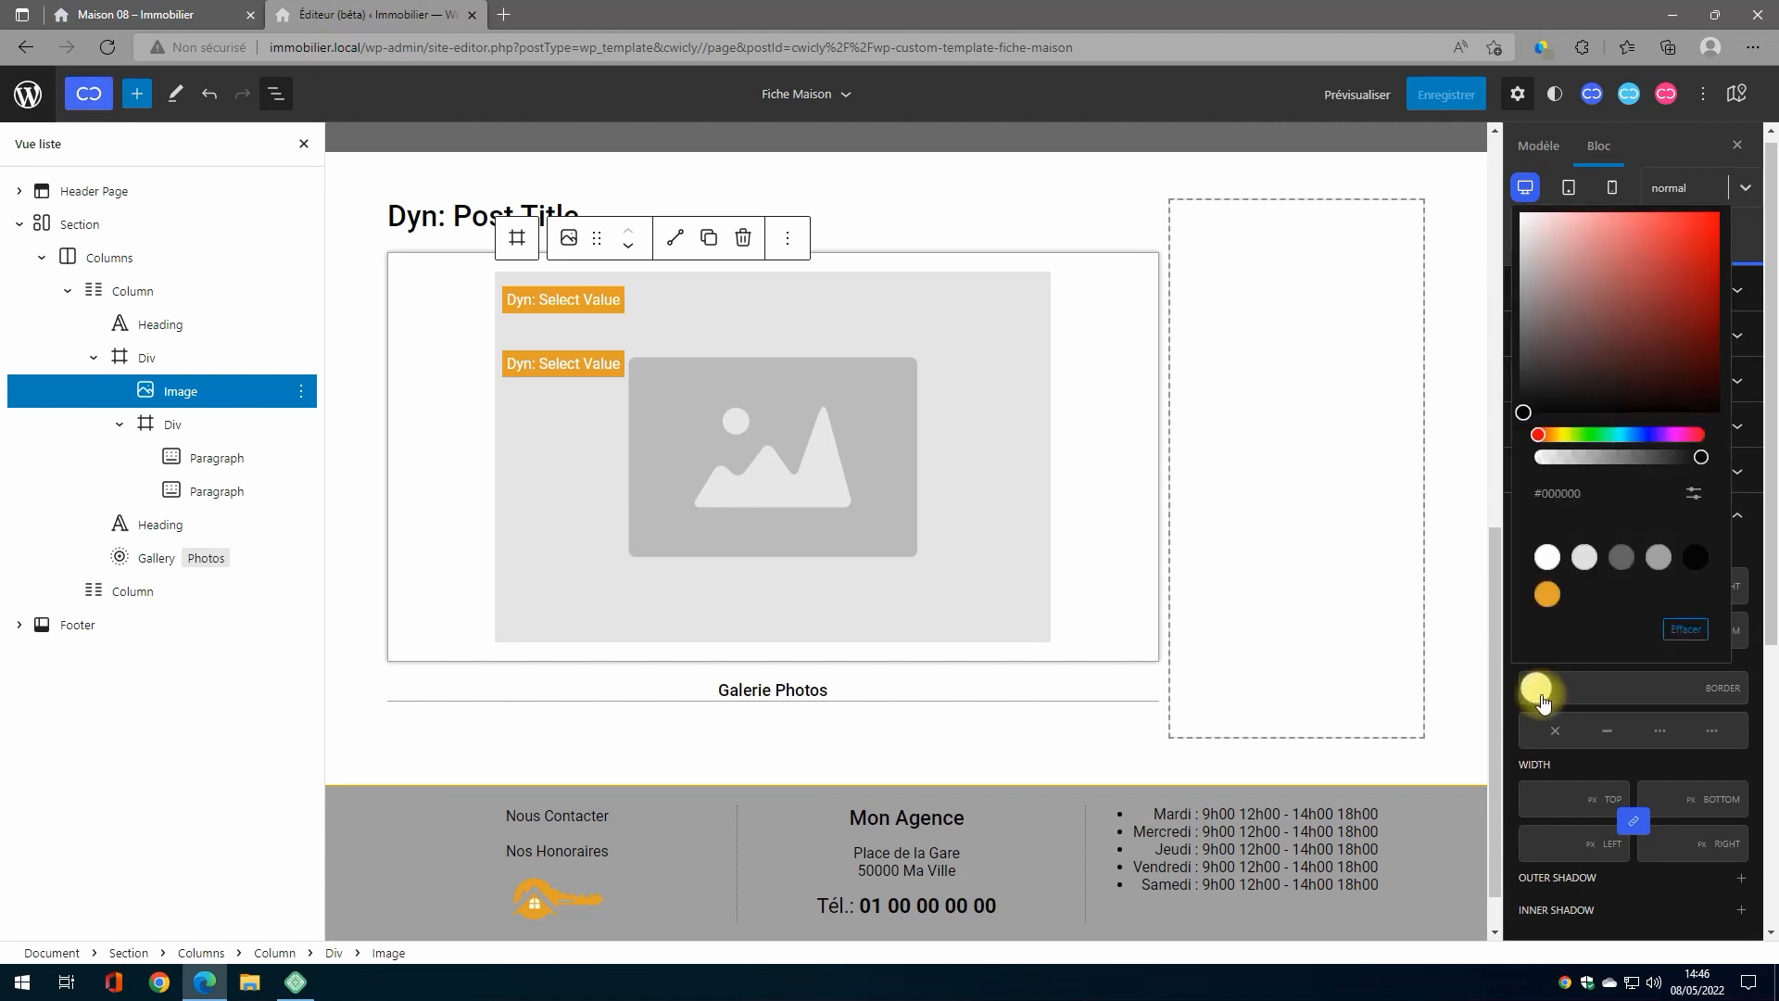
left_click(1657, 559)
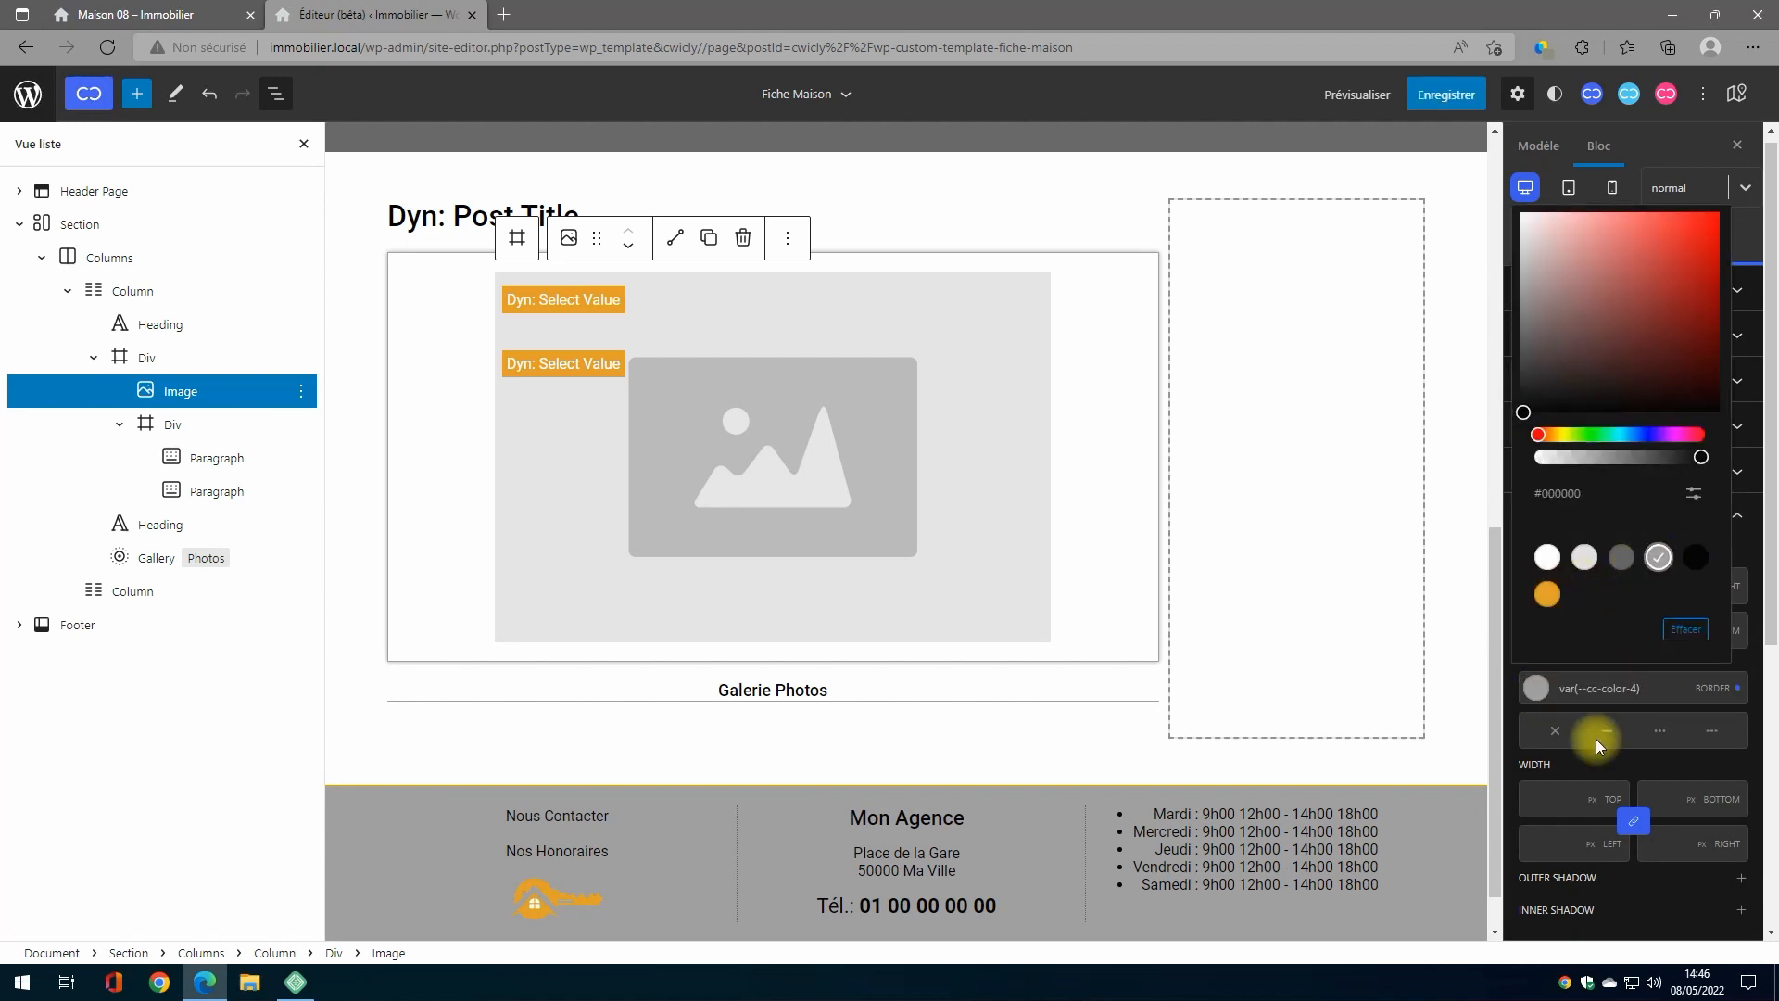
left_click(1608, 734)
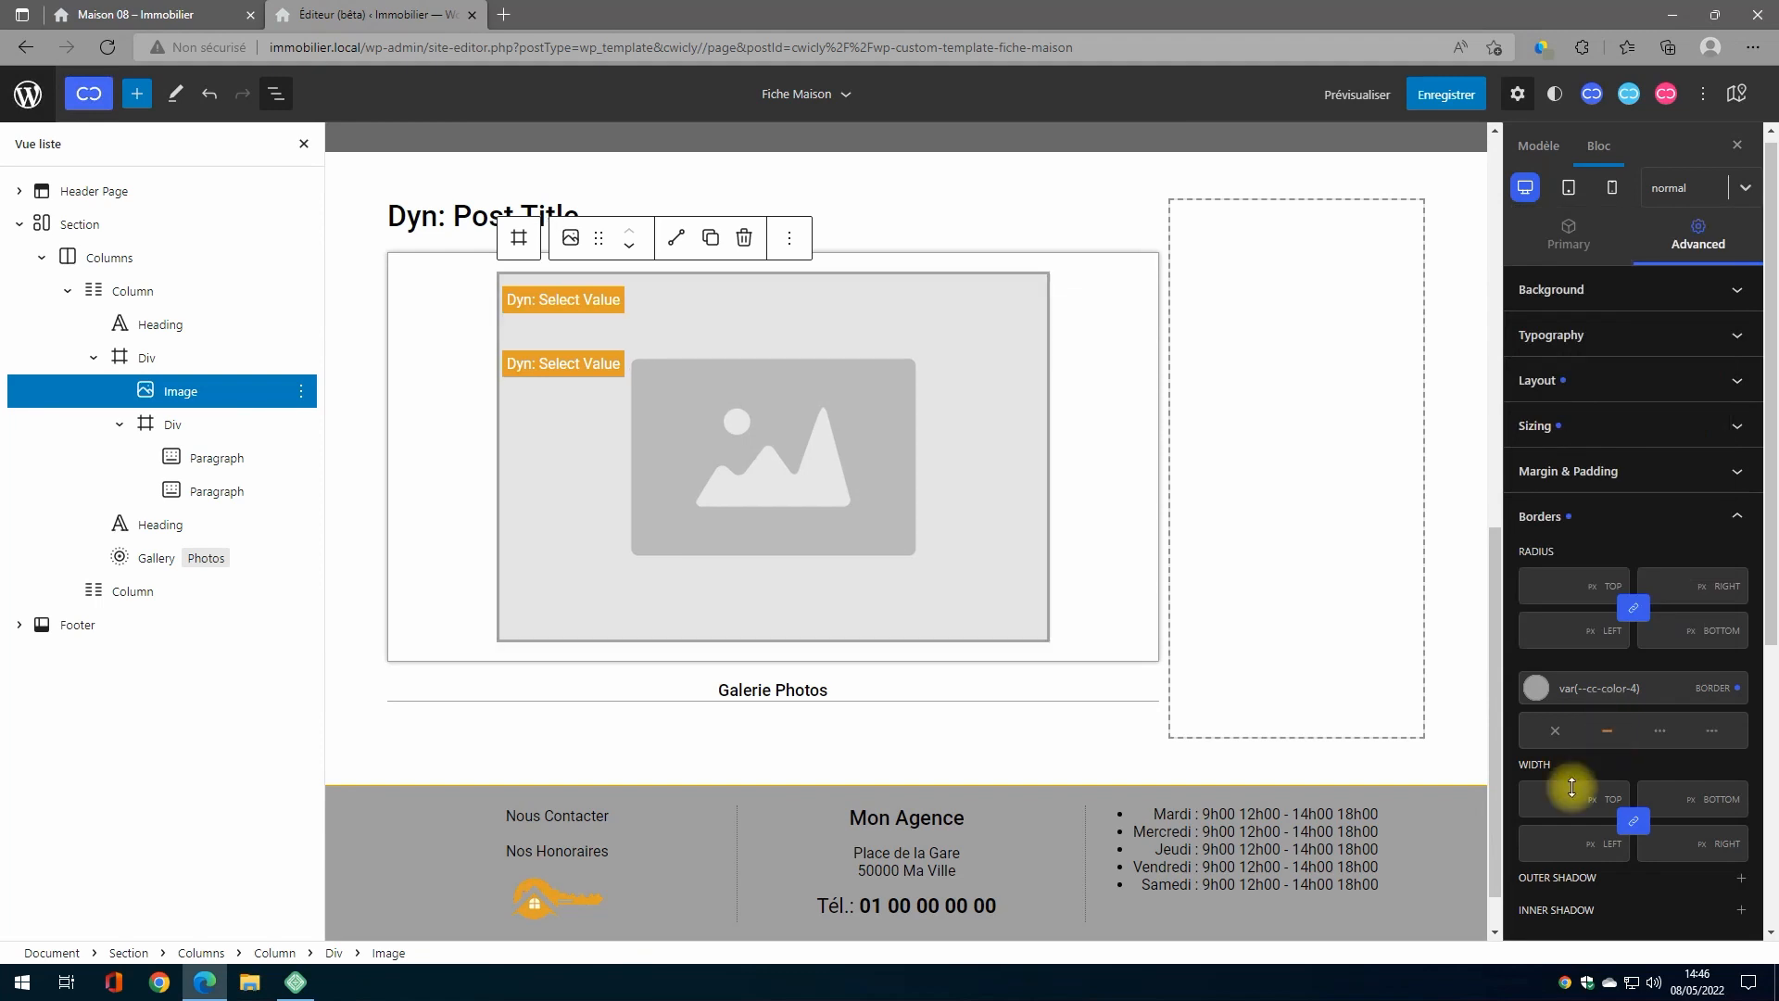
left_click(1570, 799)
type("1")
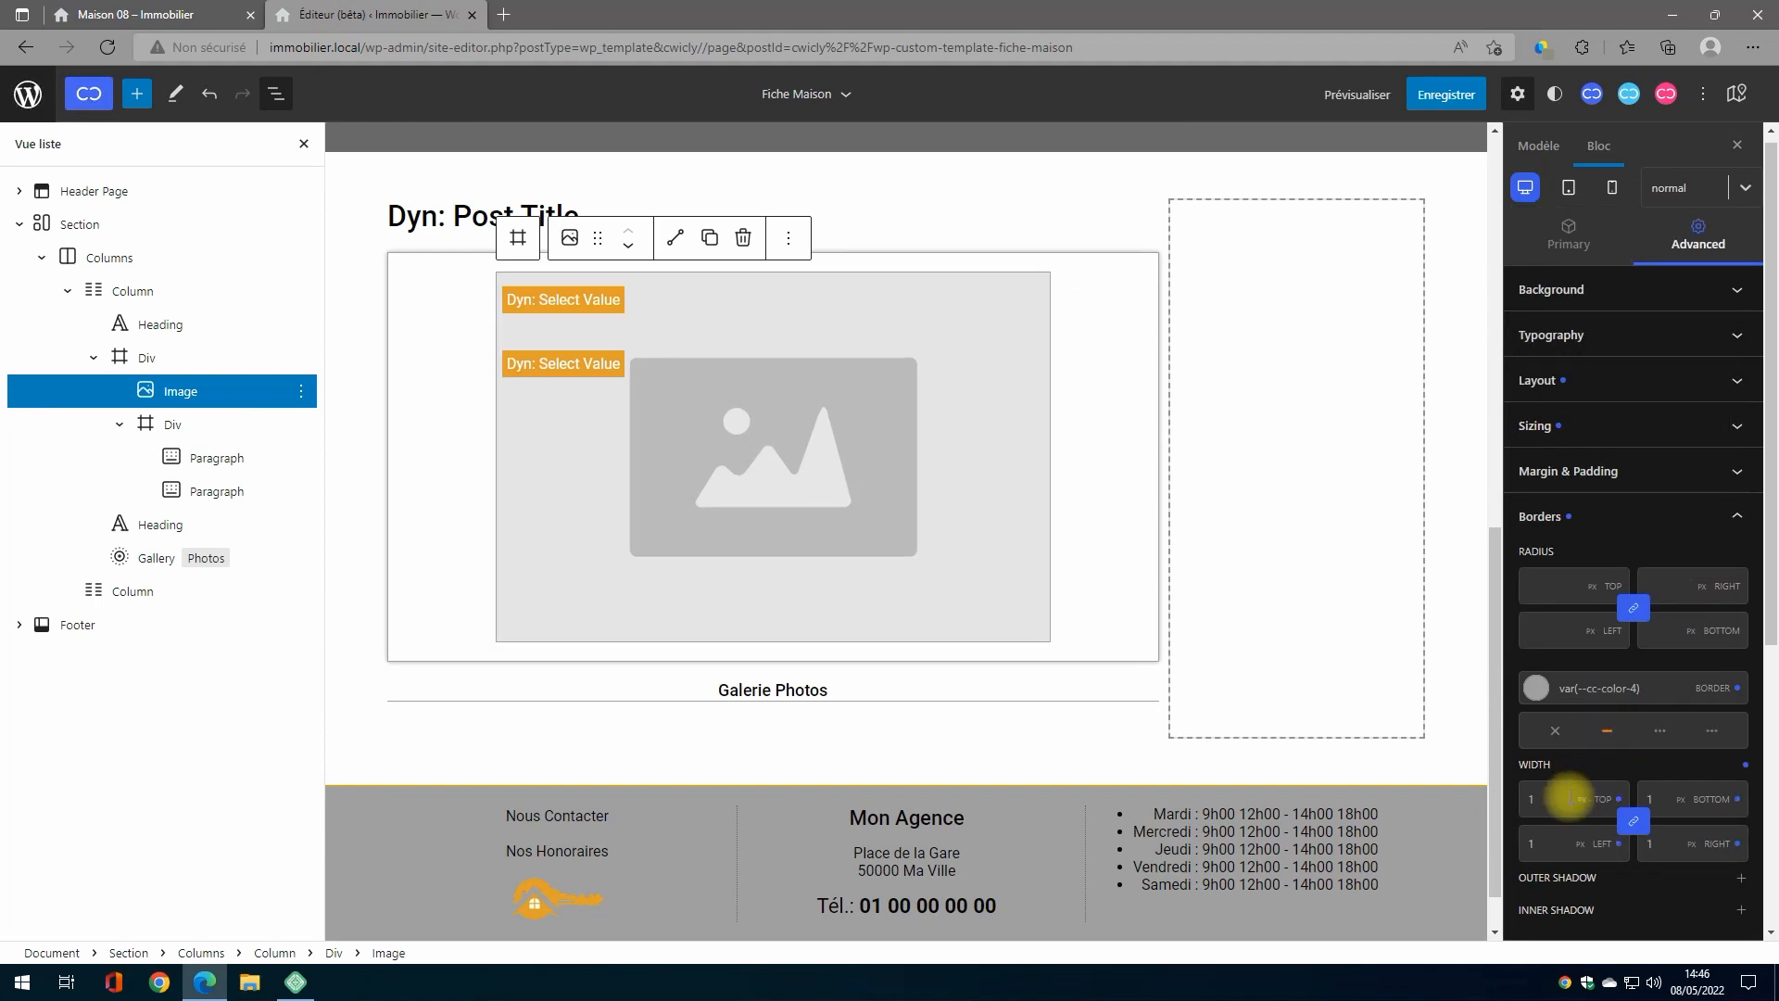
scroll(1642, 704, "down", 1)
scroll(1631, 686, "up", 2)
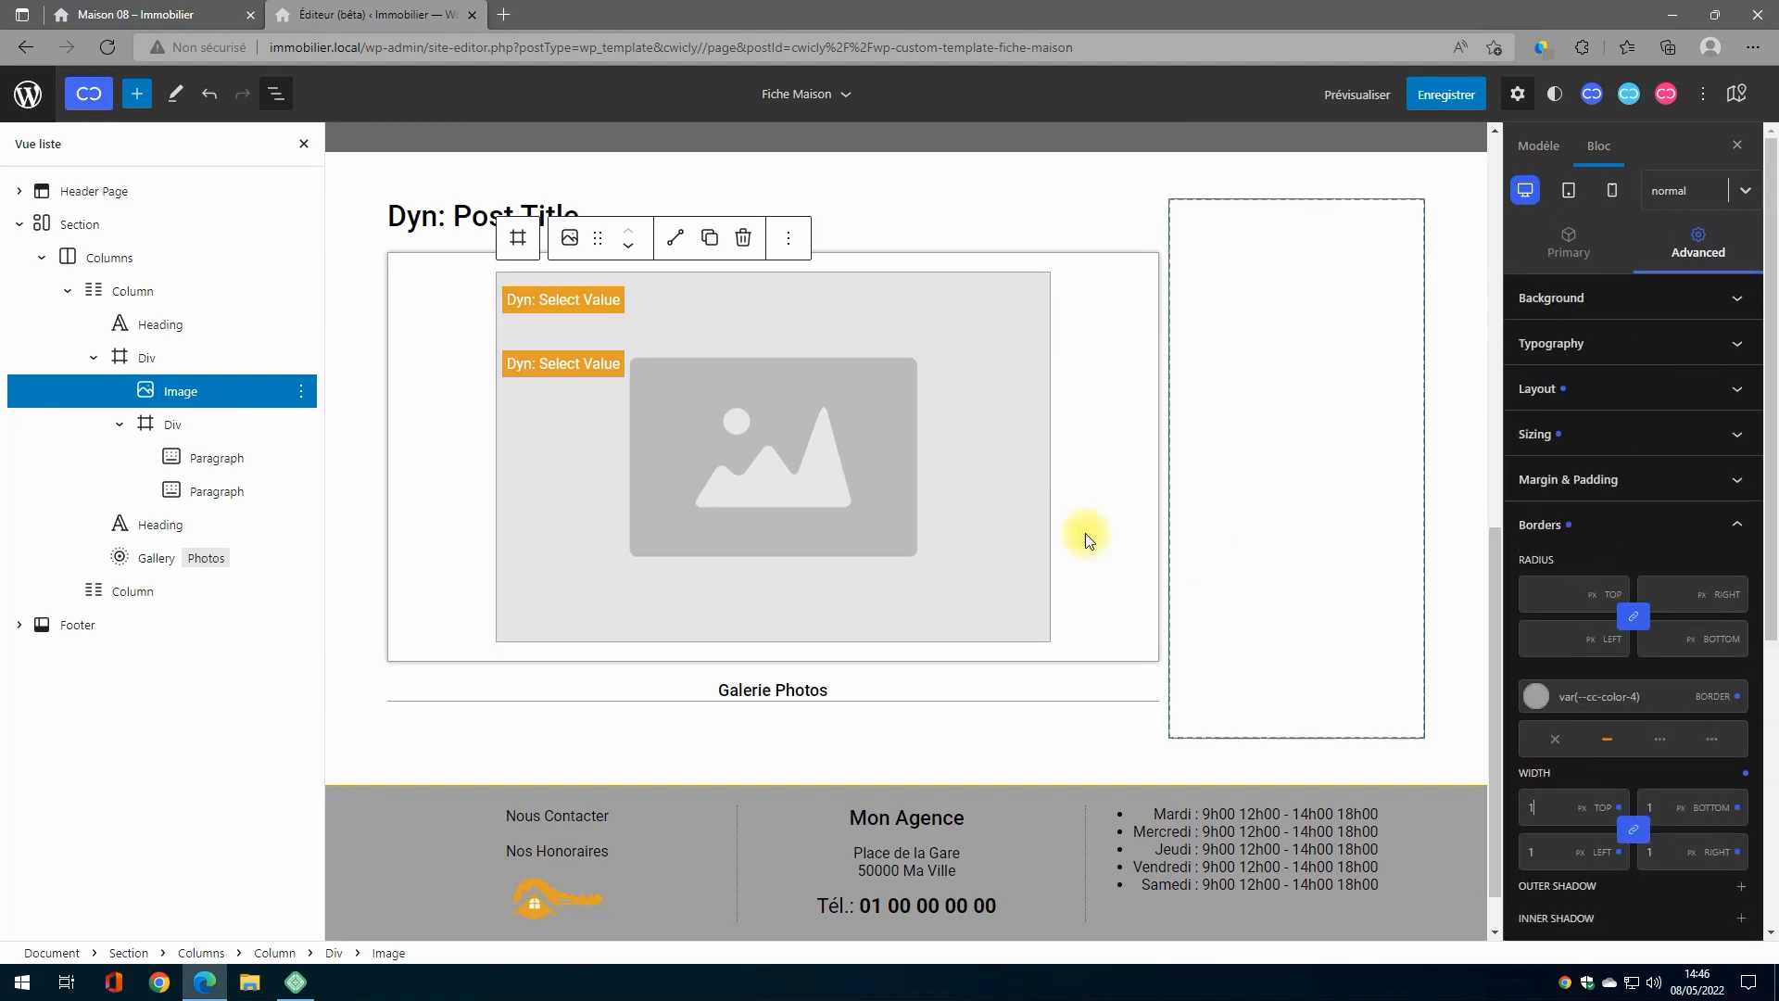
scroll(747, 580, "down", 1)
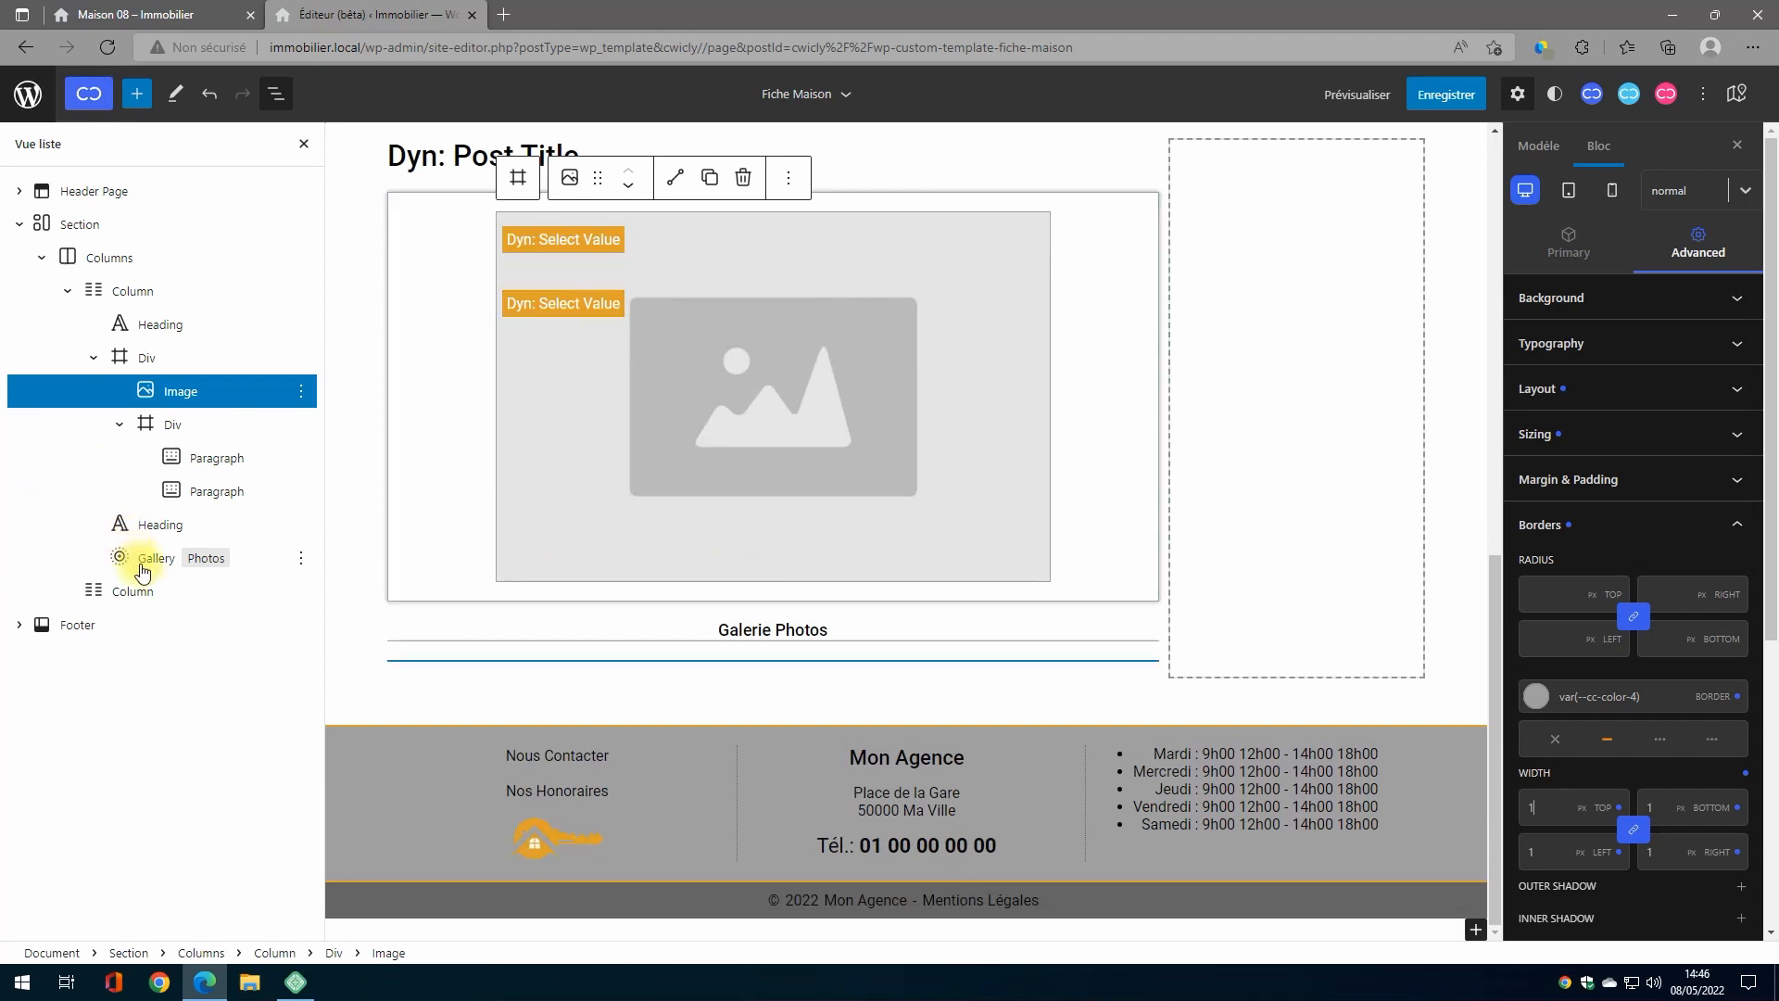
Step: Check the margin and padding settings of the Photos gallery block
left_click(111, 556)
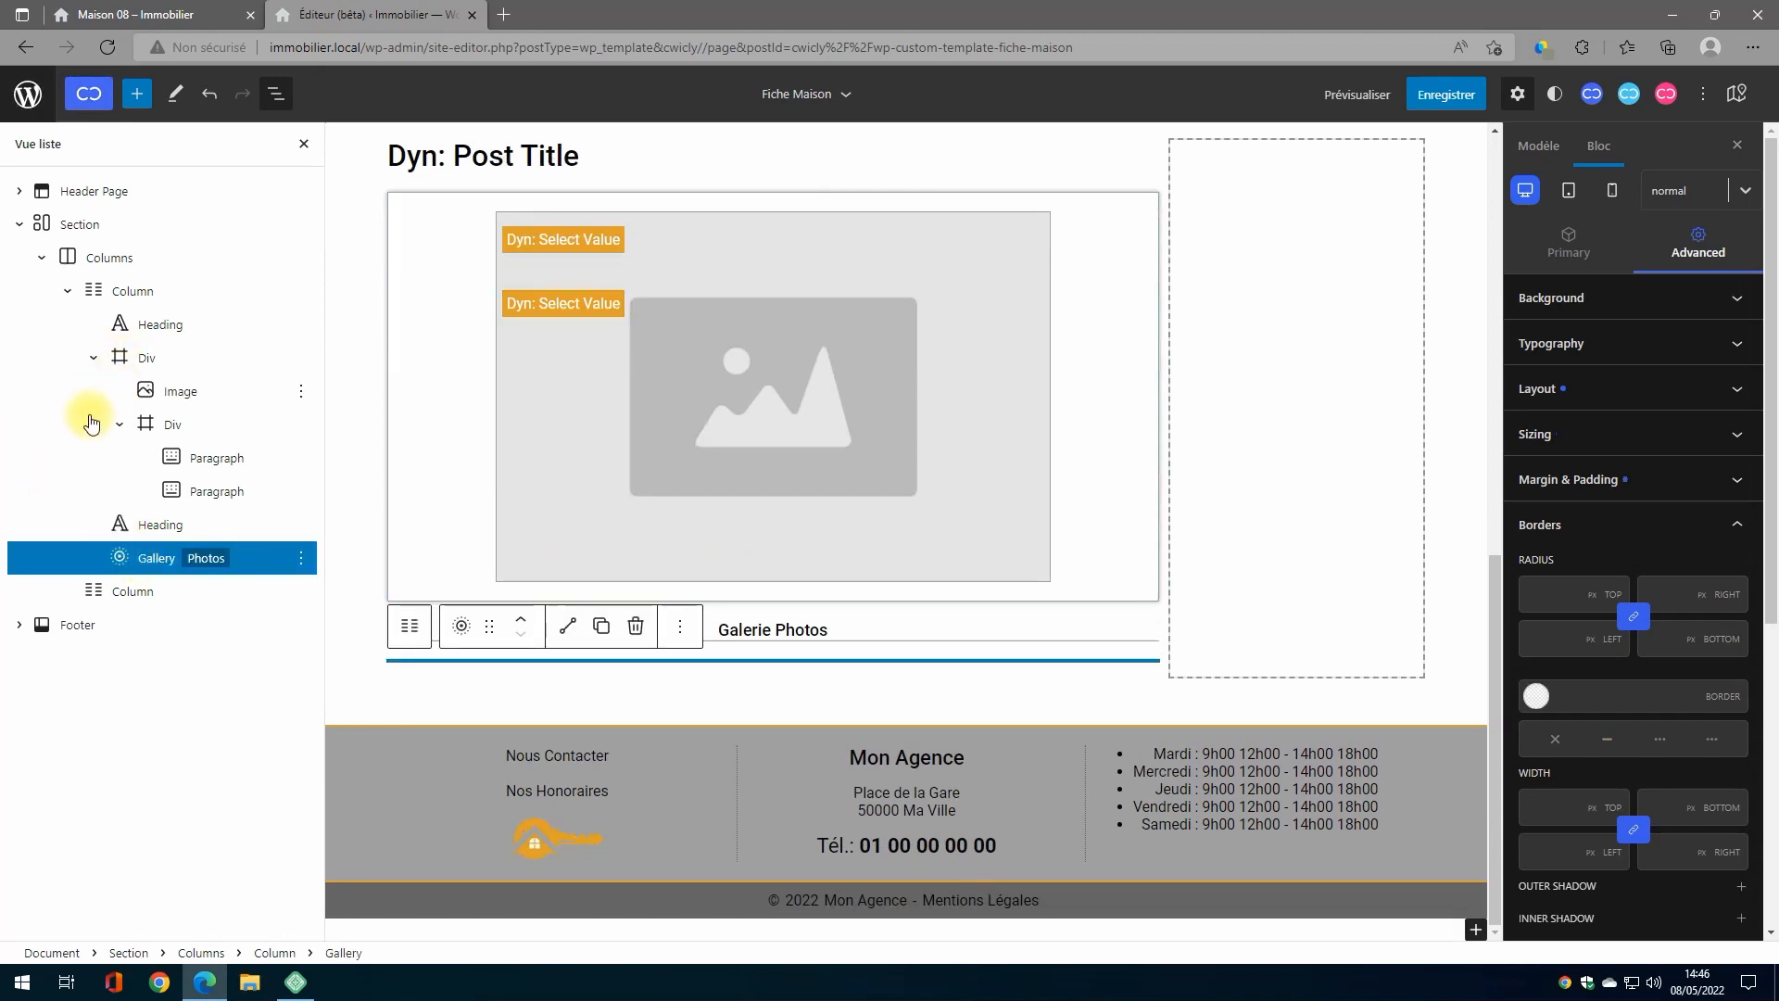
left_click(128, 293)
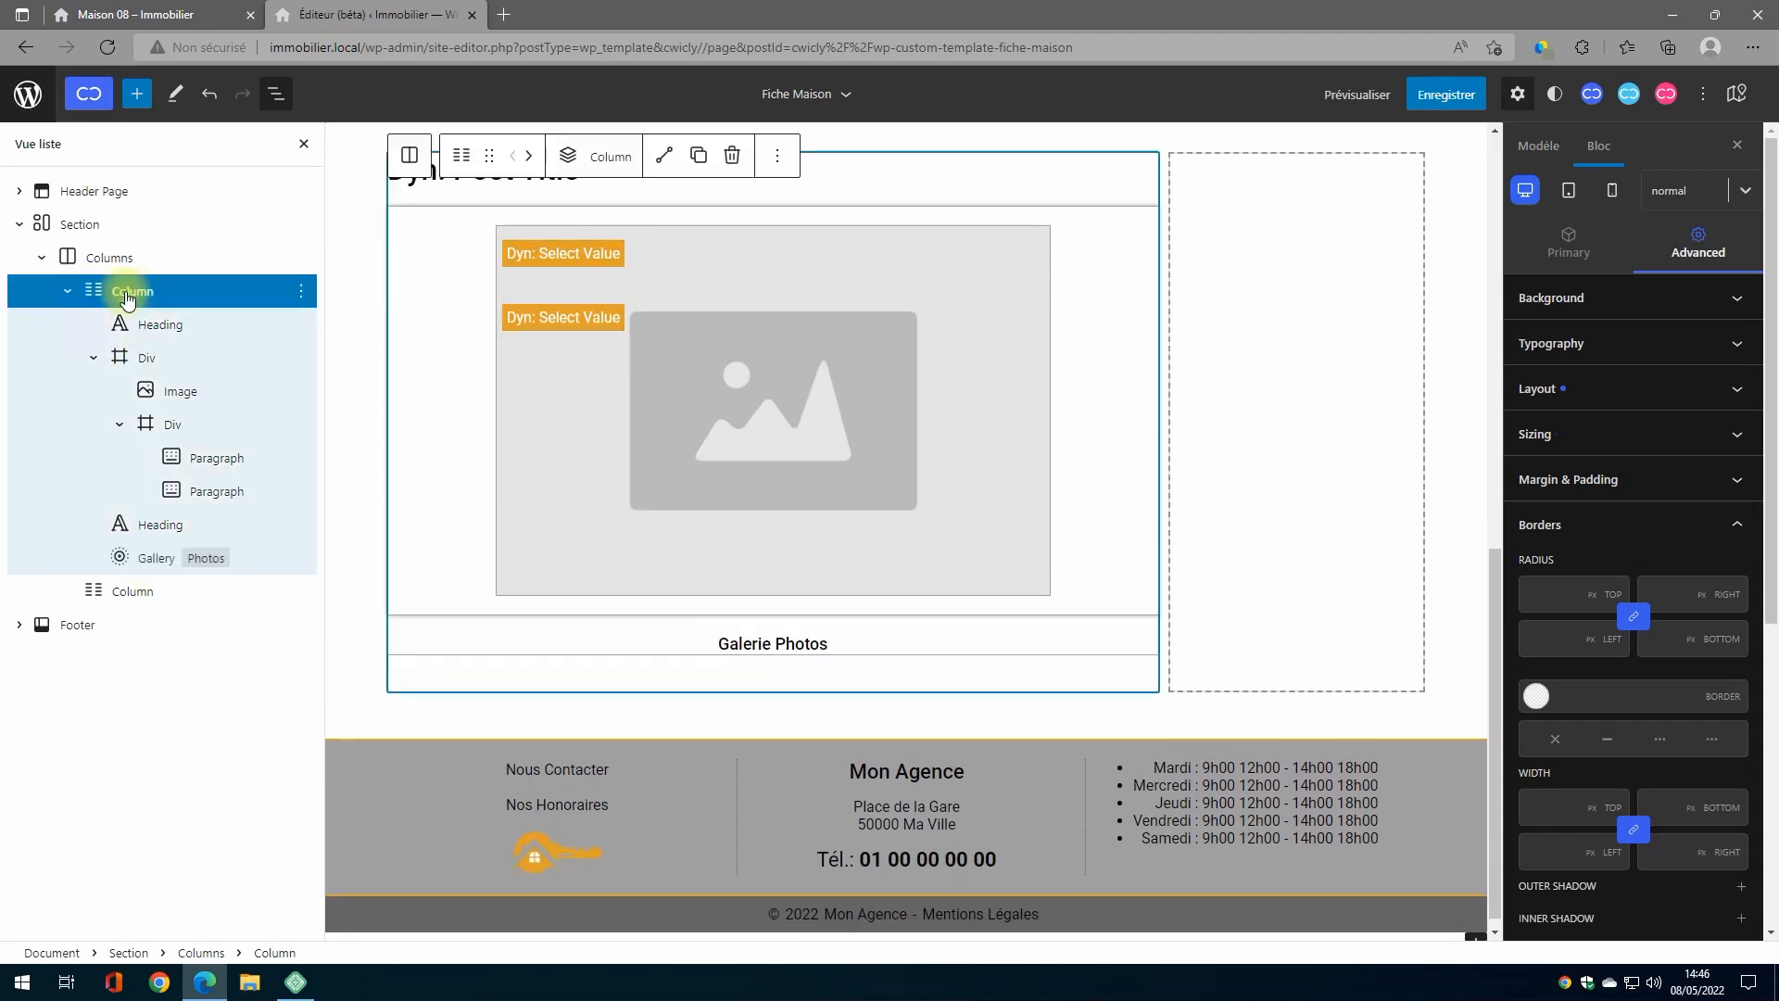
left_click(117, 557)
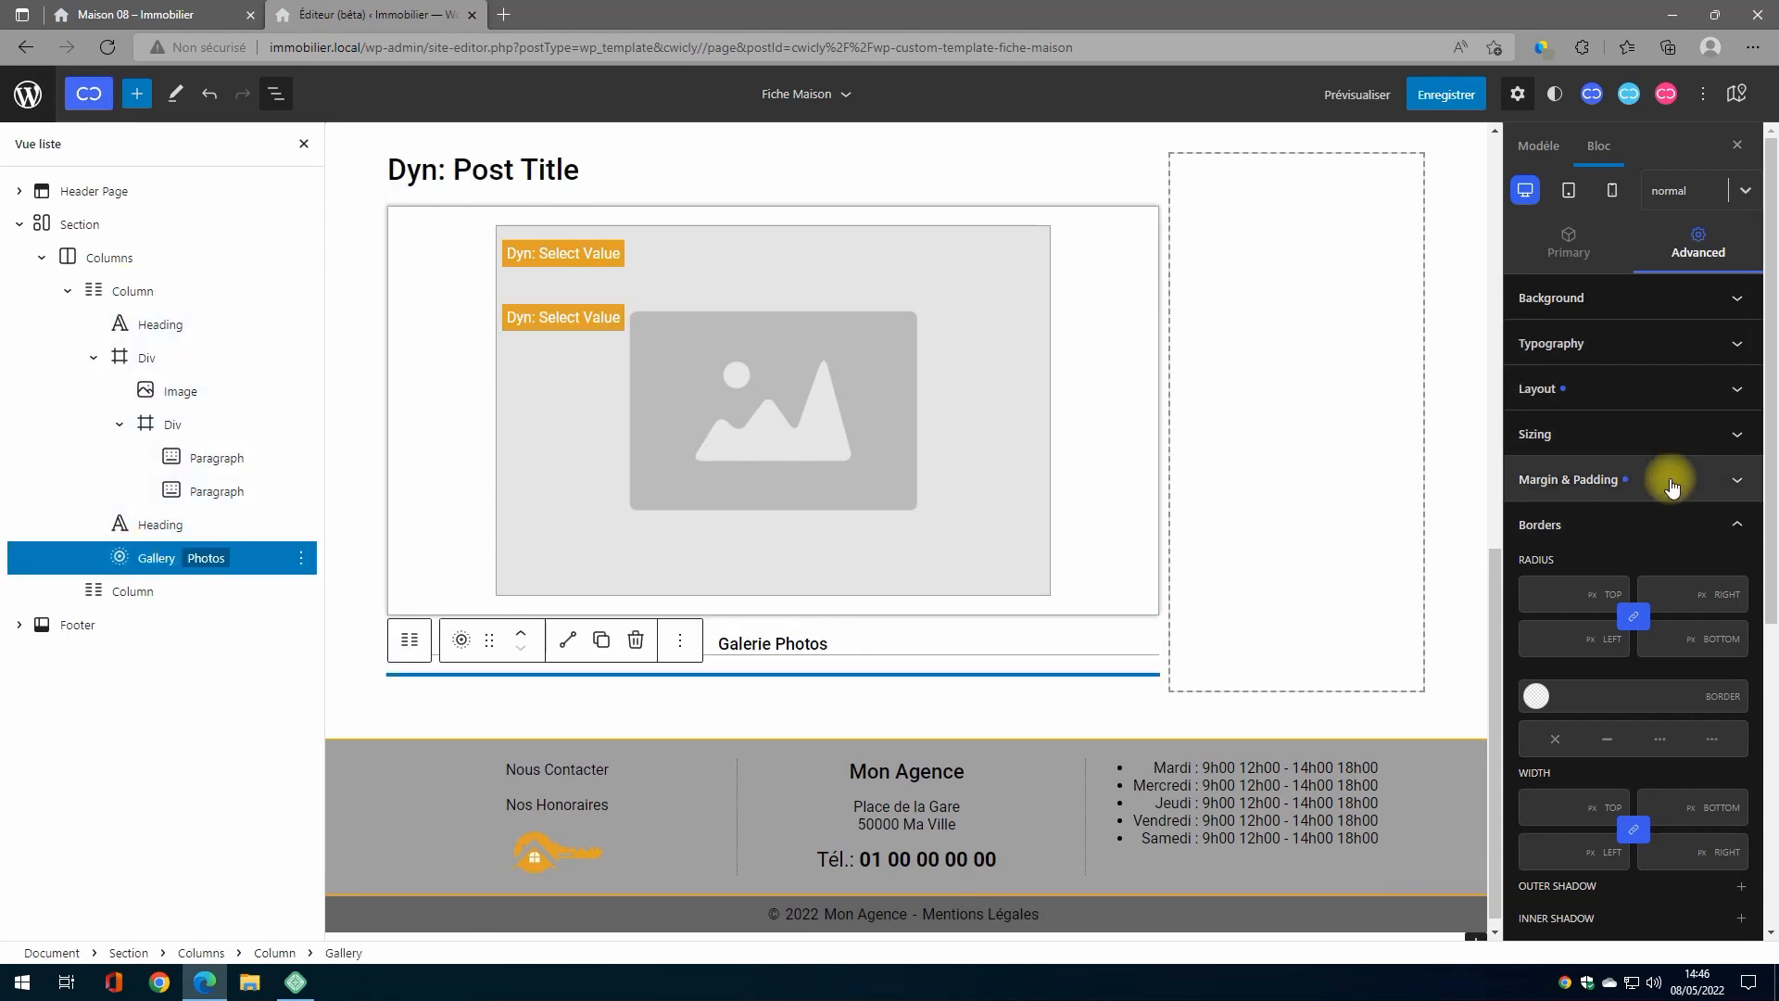
left_click(1678, 479)
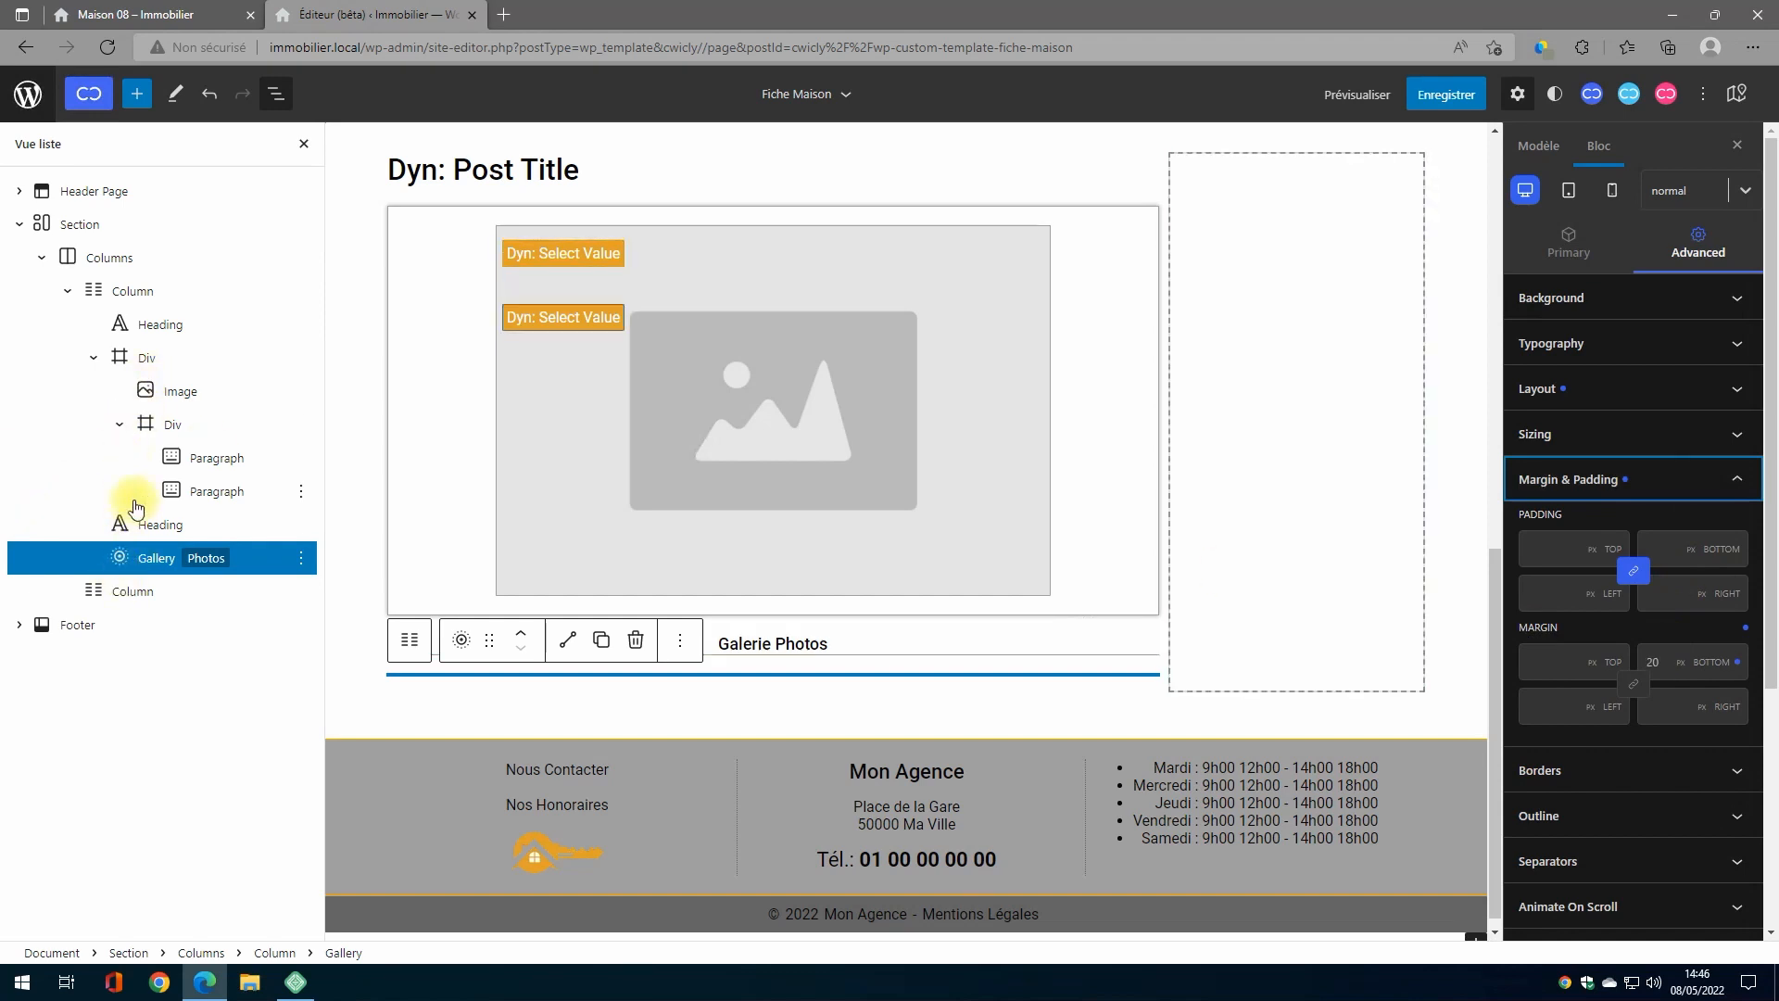
Step: Add a Paragraph block below the Photos gallery in the first column
left_click(135, 293)
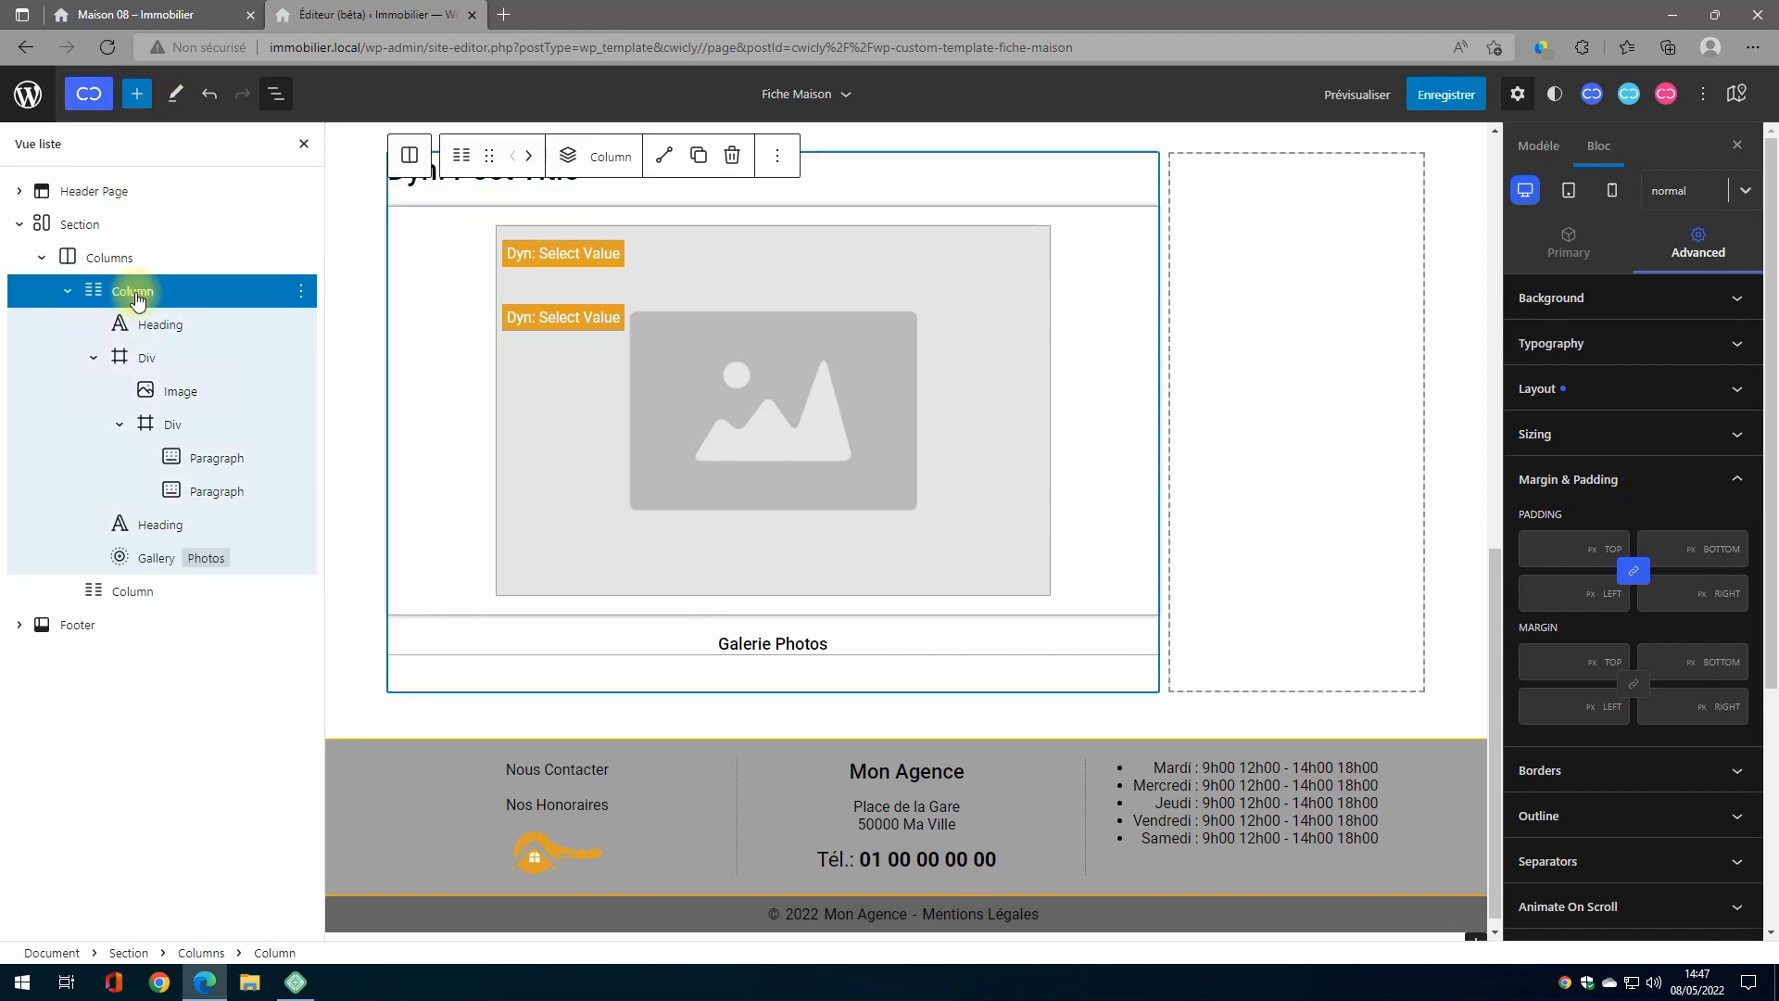
left_click(569, 159)
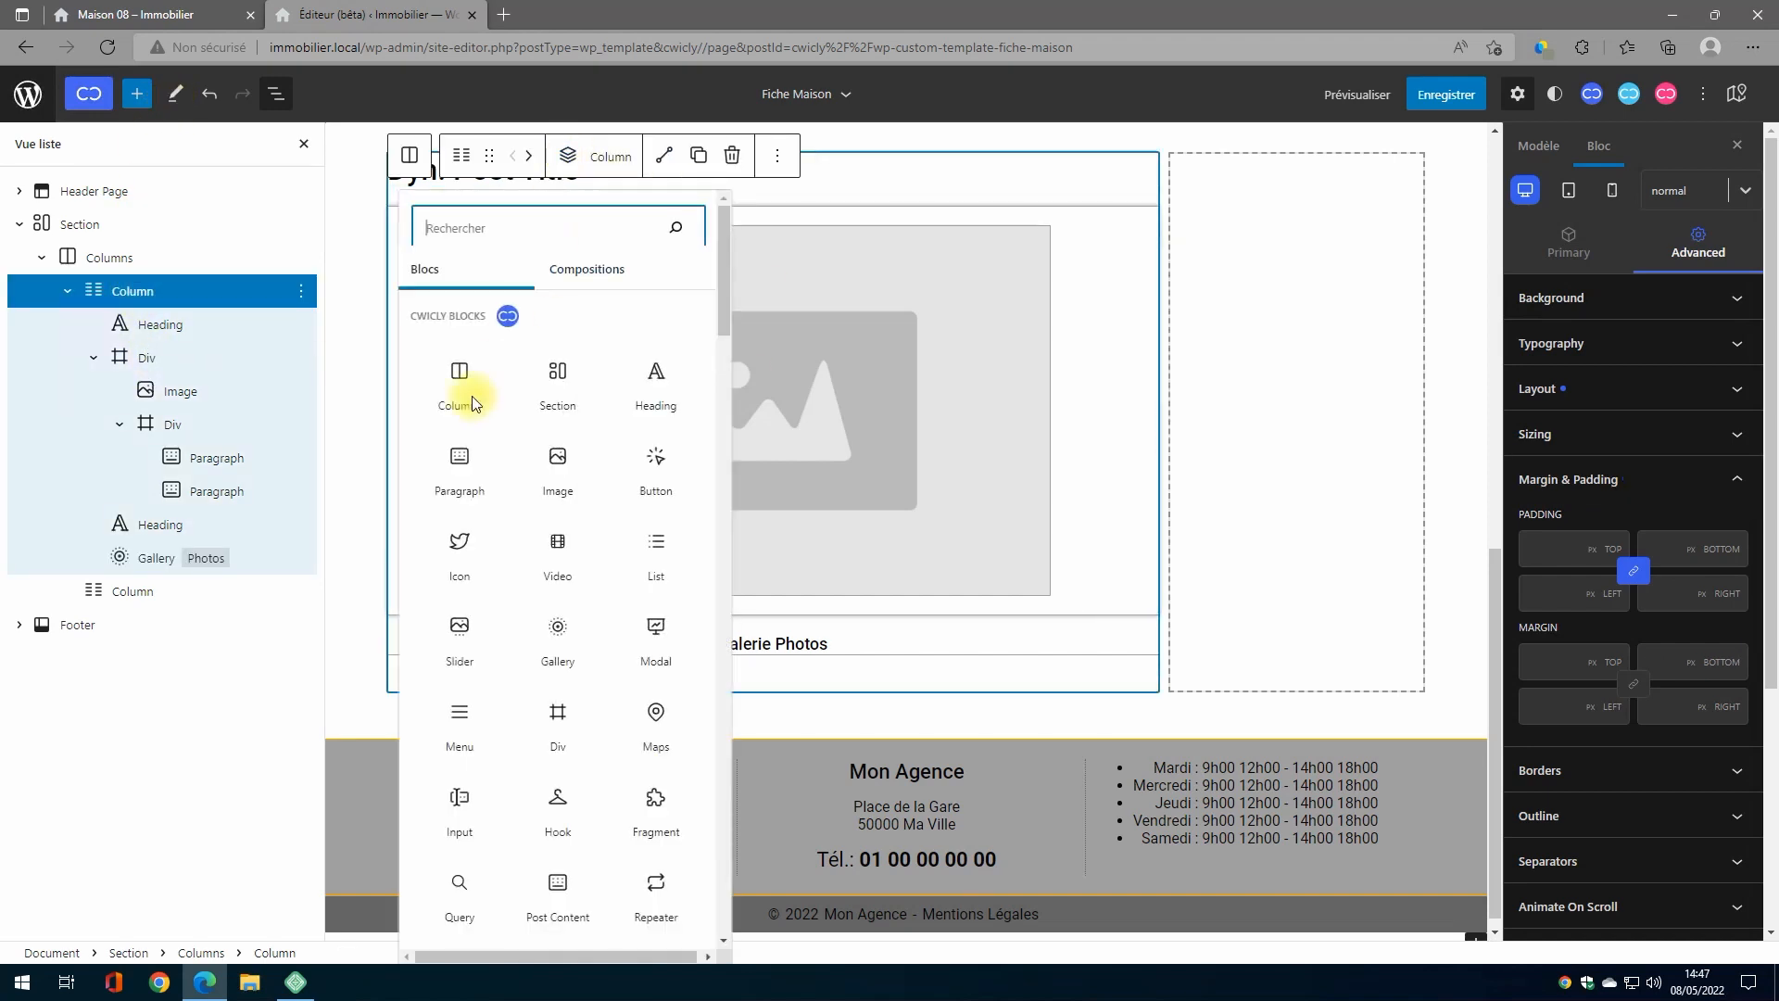
left_click(461, 467)
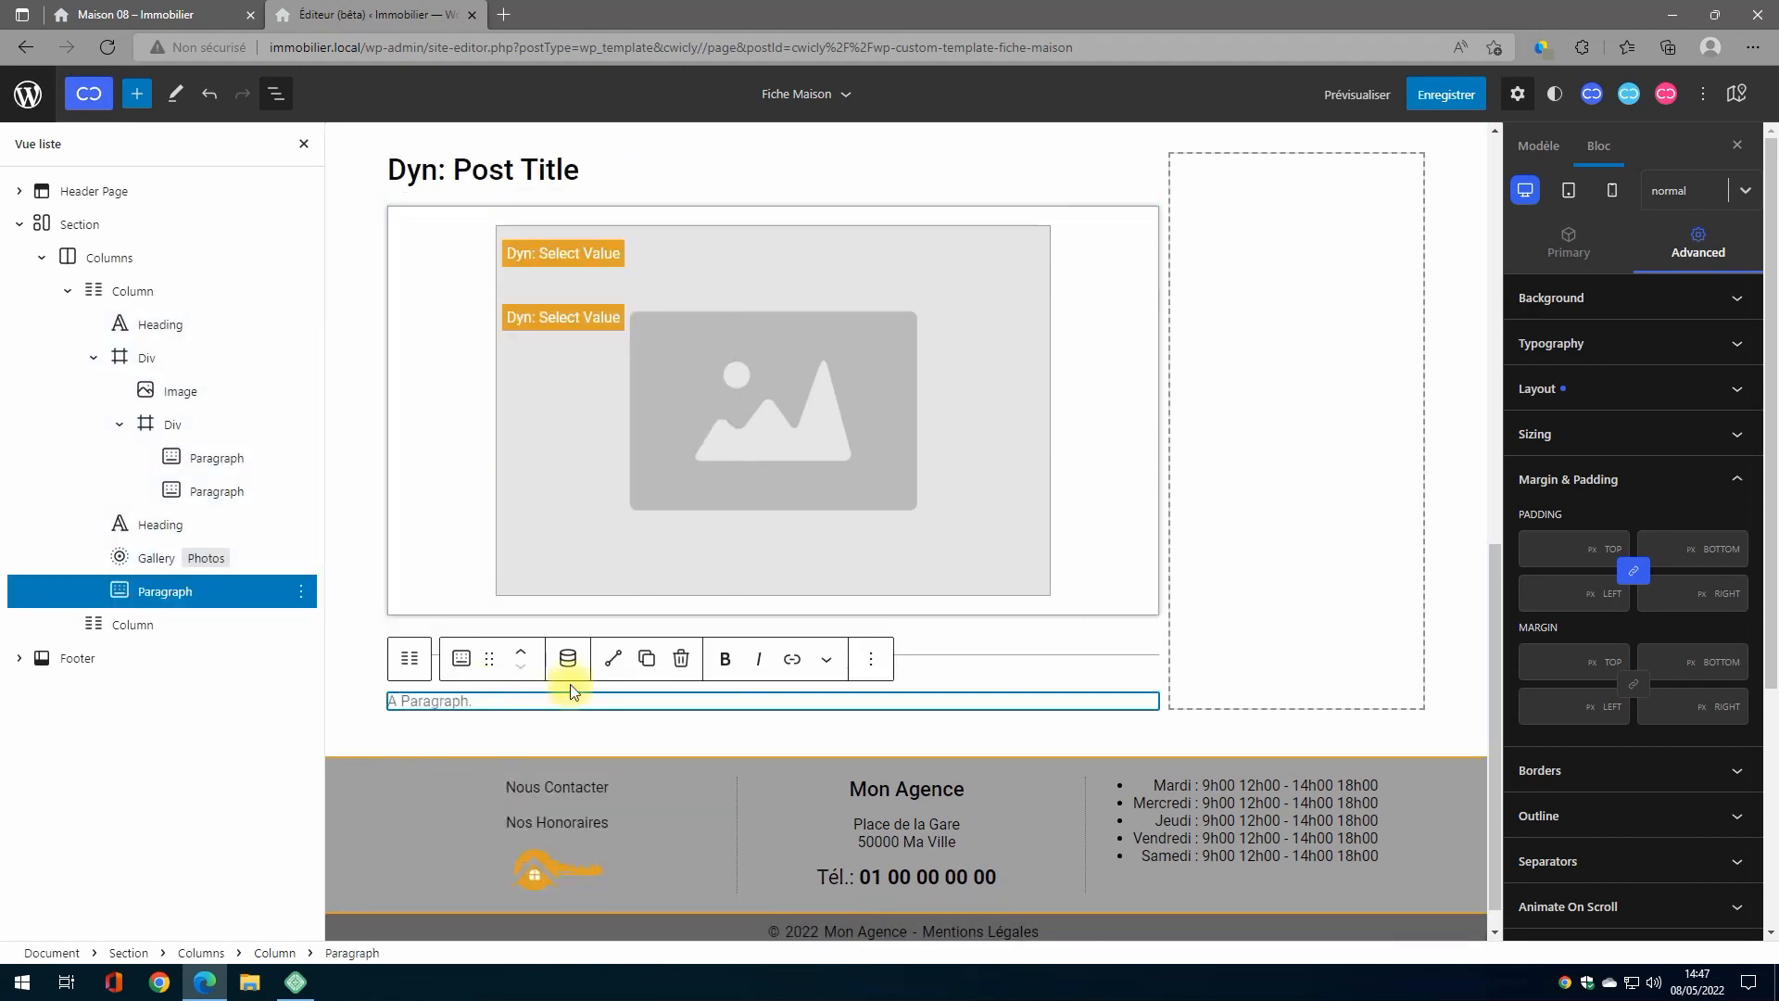
Step: Link the new paragraph to the Designation field of the ACF group Immobilier and set its bottom margin to 20 px
left_click(569, 660)
left_click(793, 769)
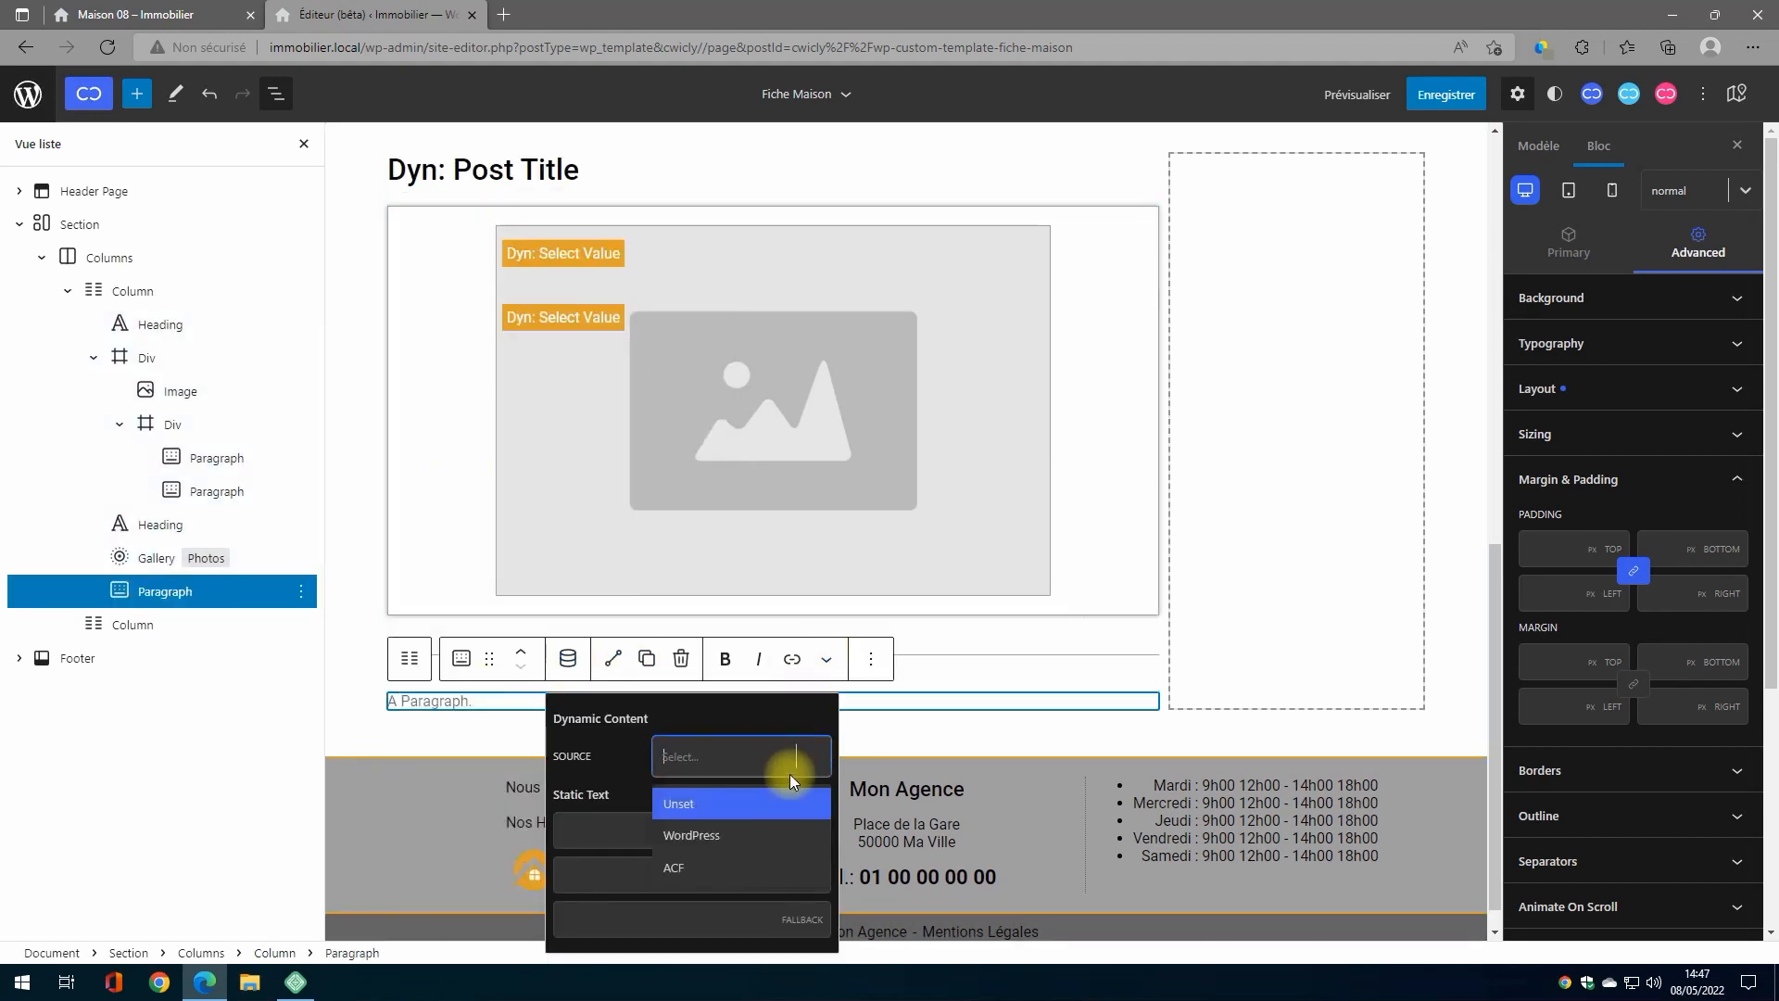
left_click(758, 866)
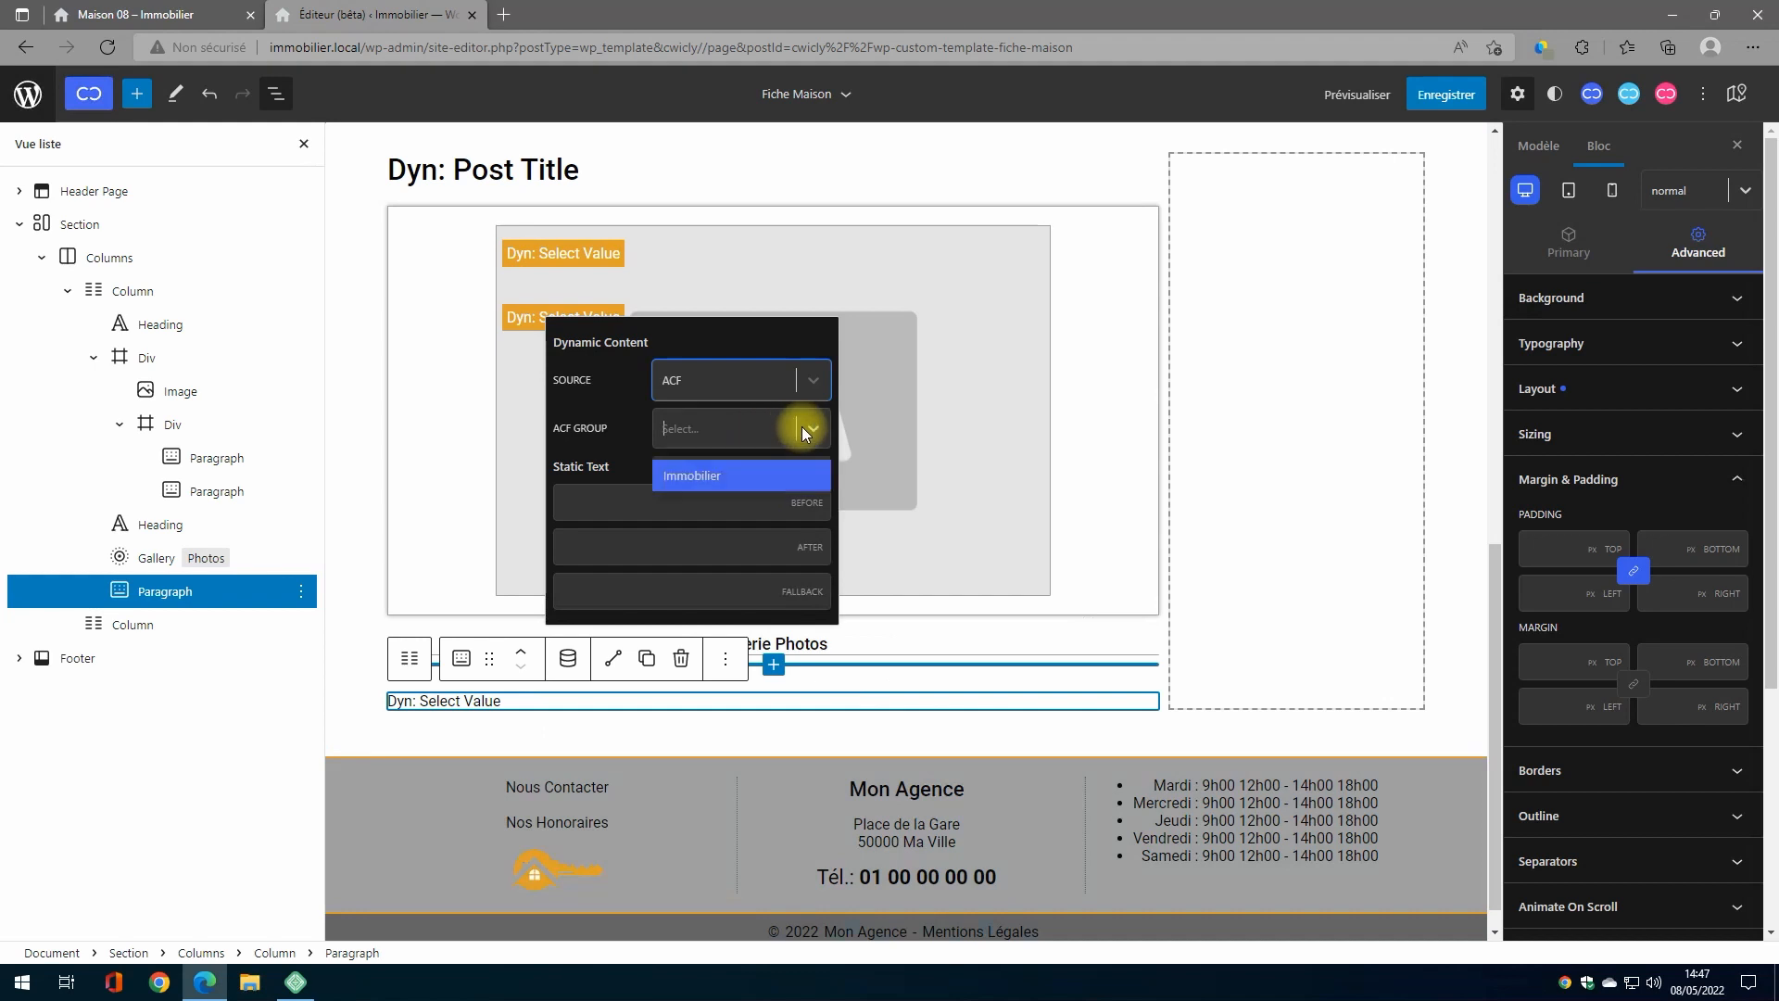
left_click(747, 482)
left_click(815, 428)
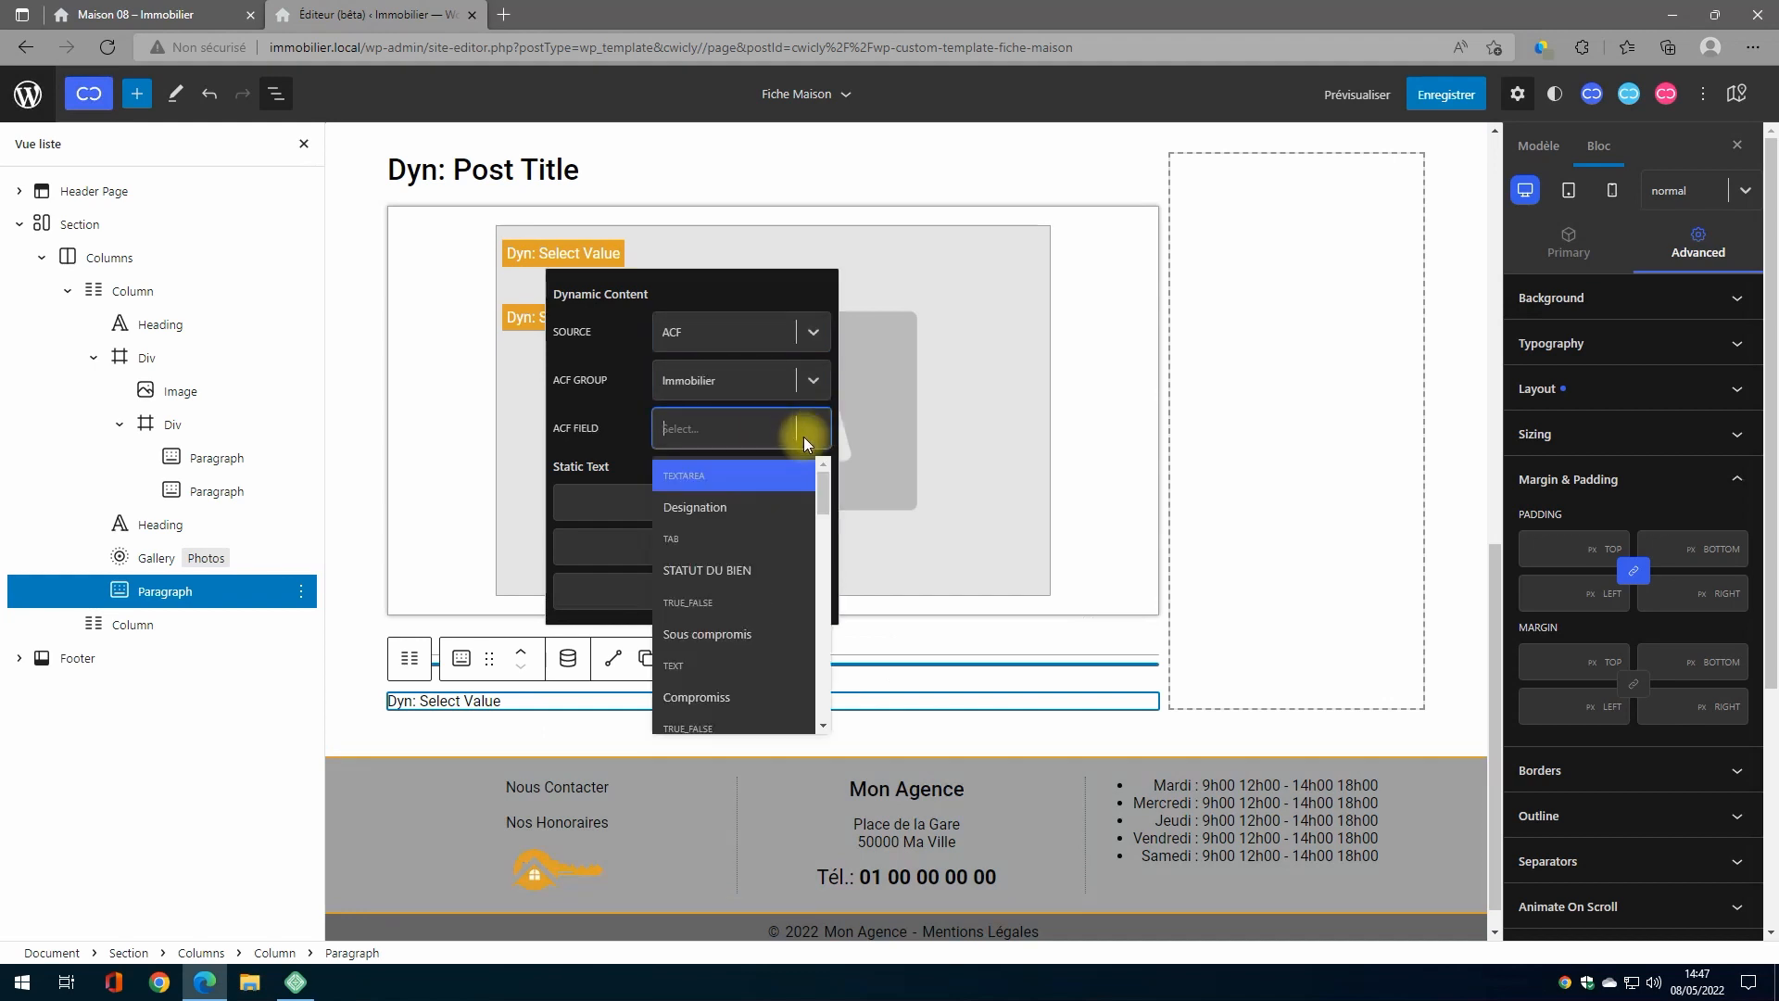
left_click(724, 519)
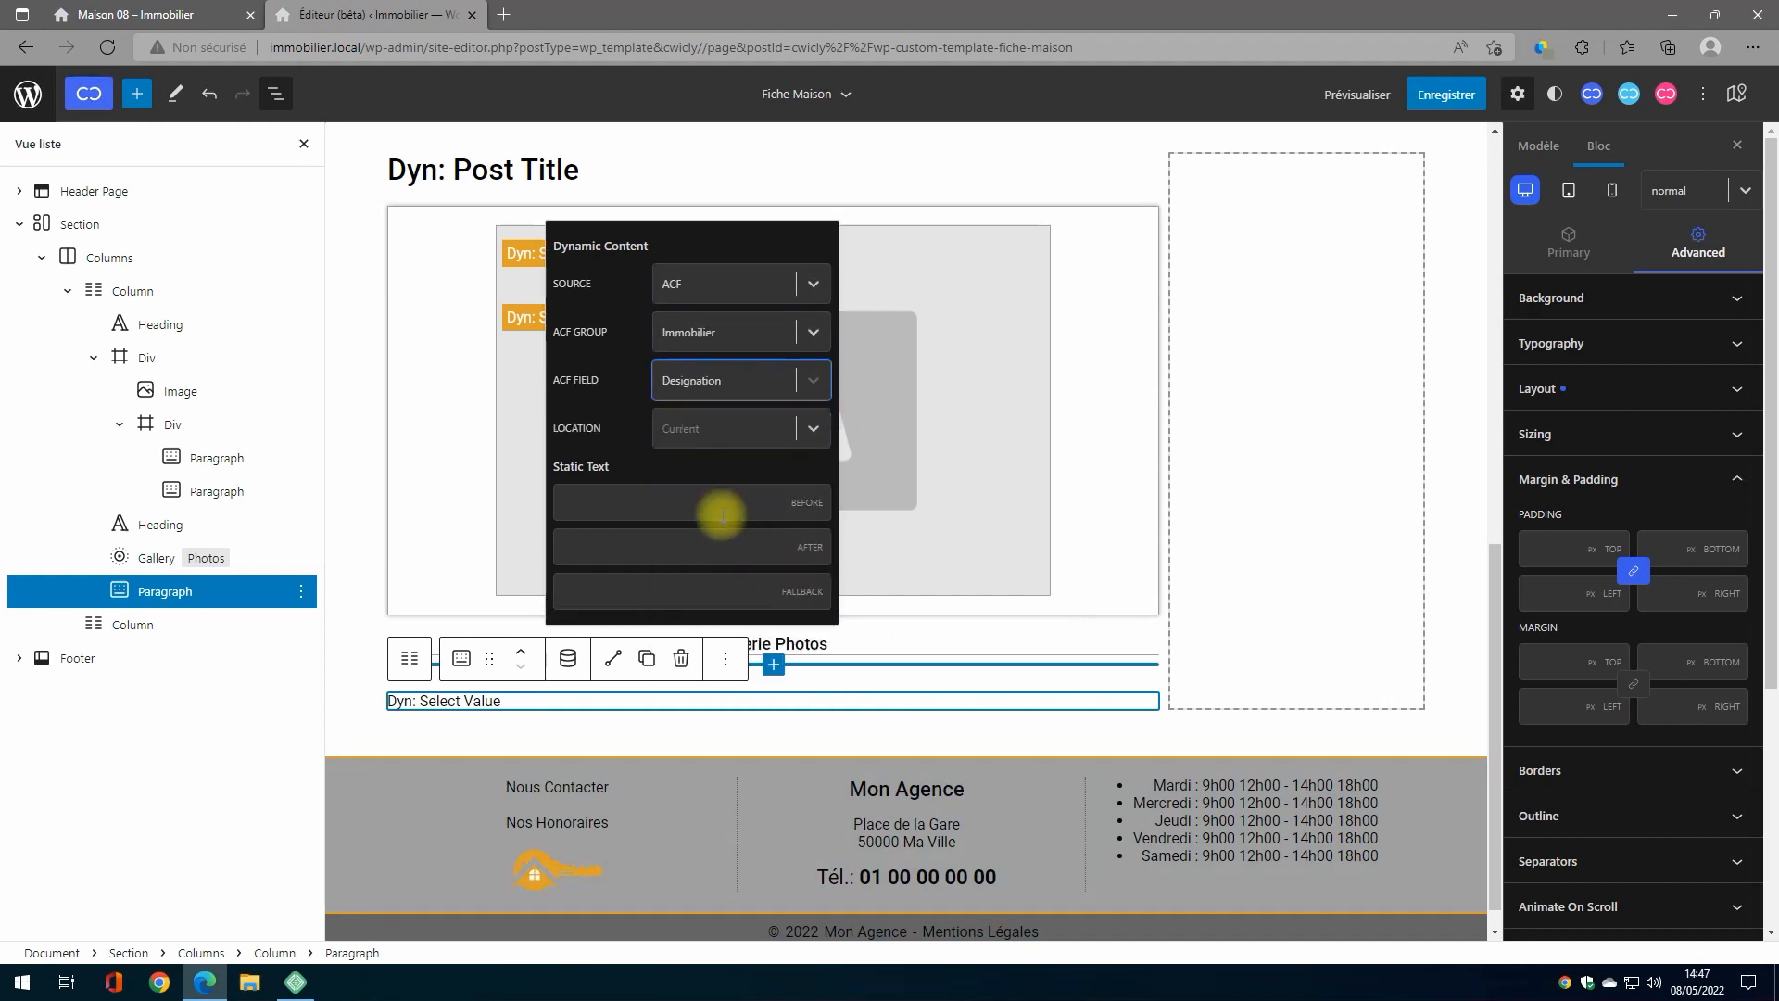
left_click(570, 661)
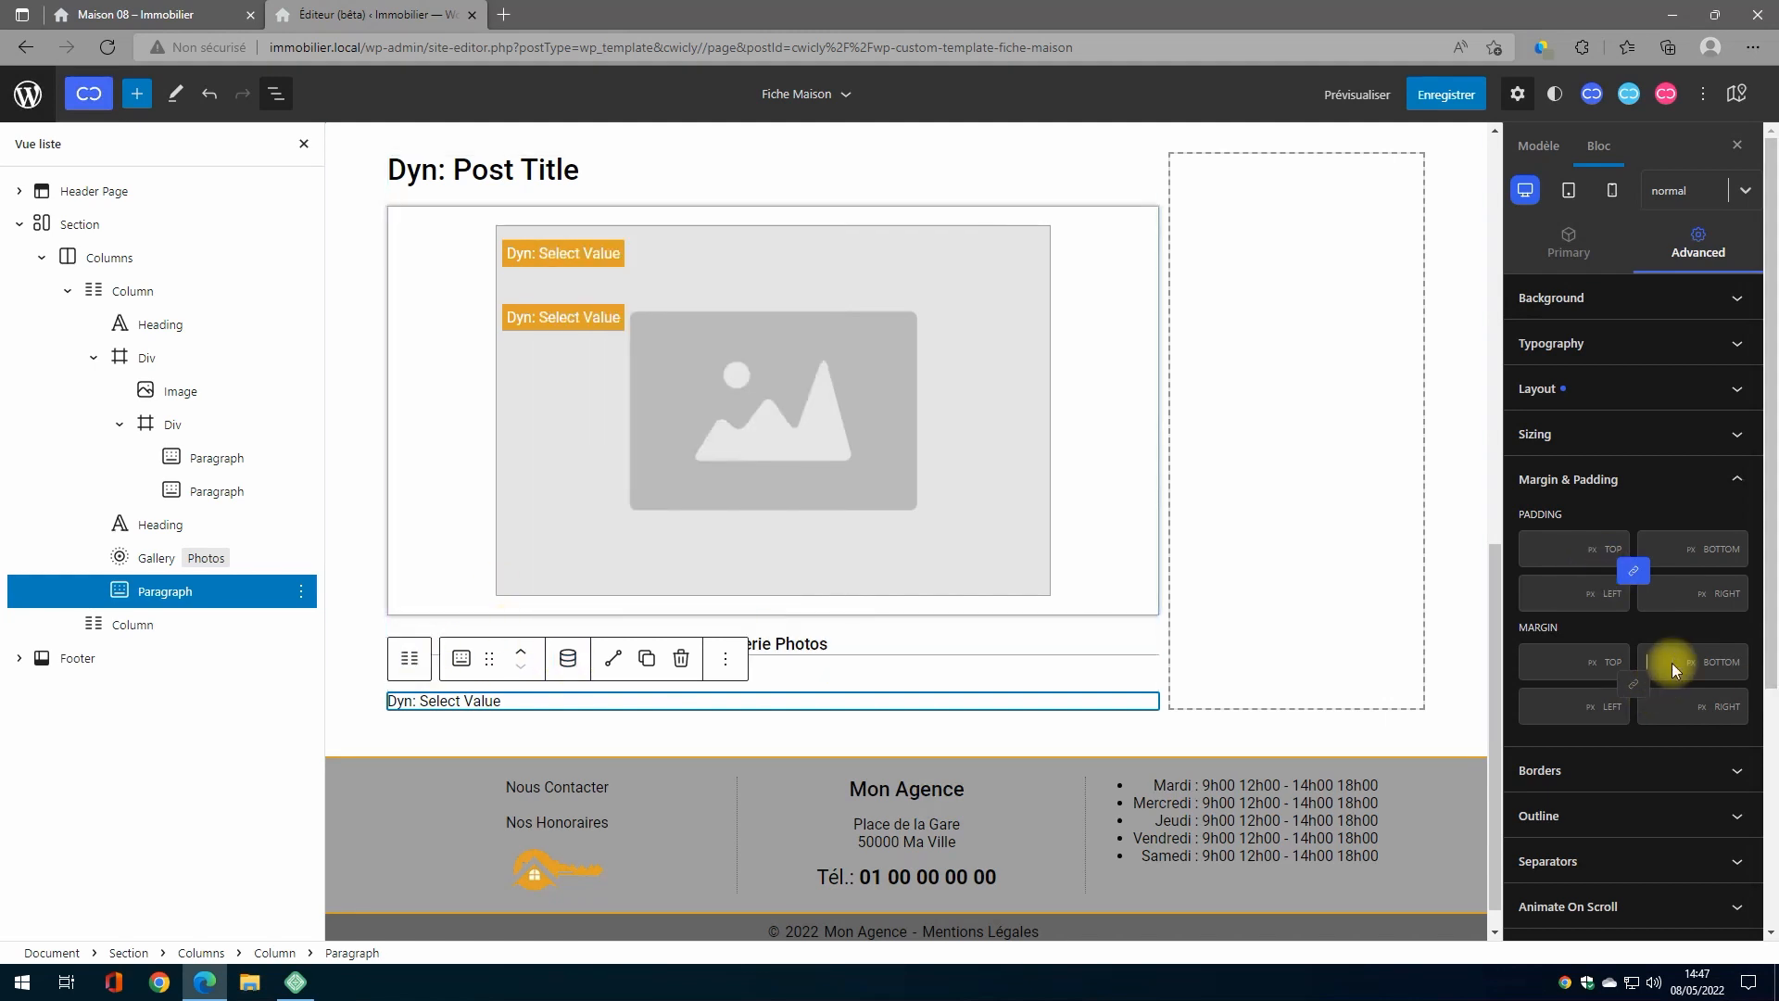
type("20")
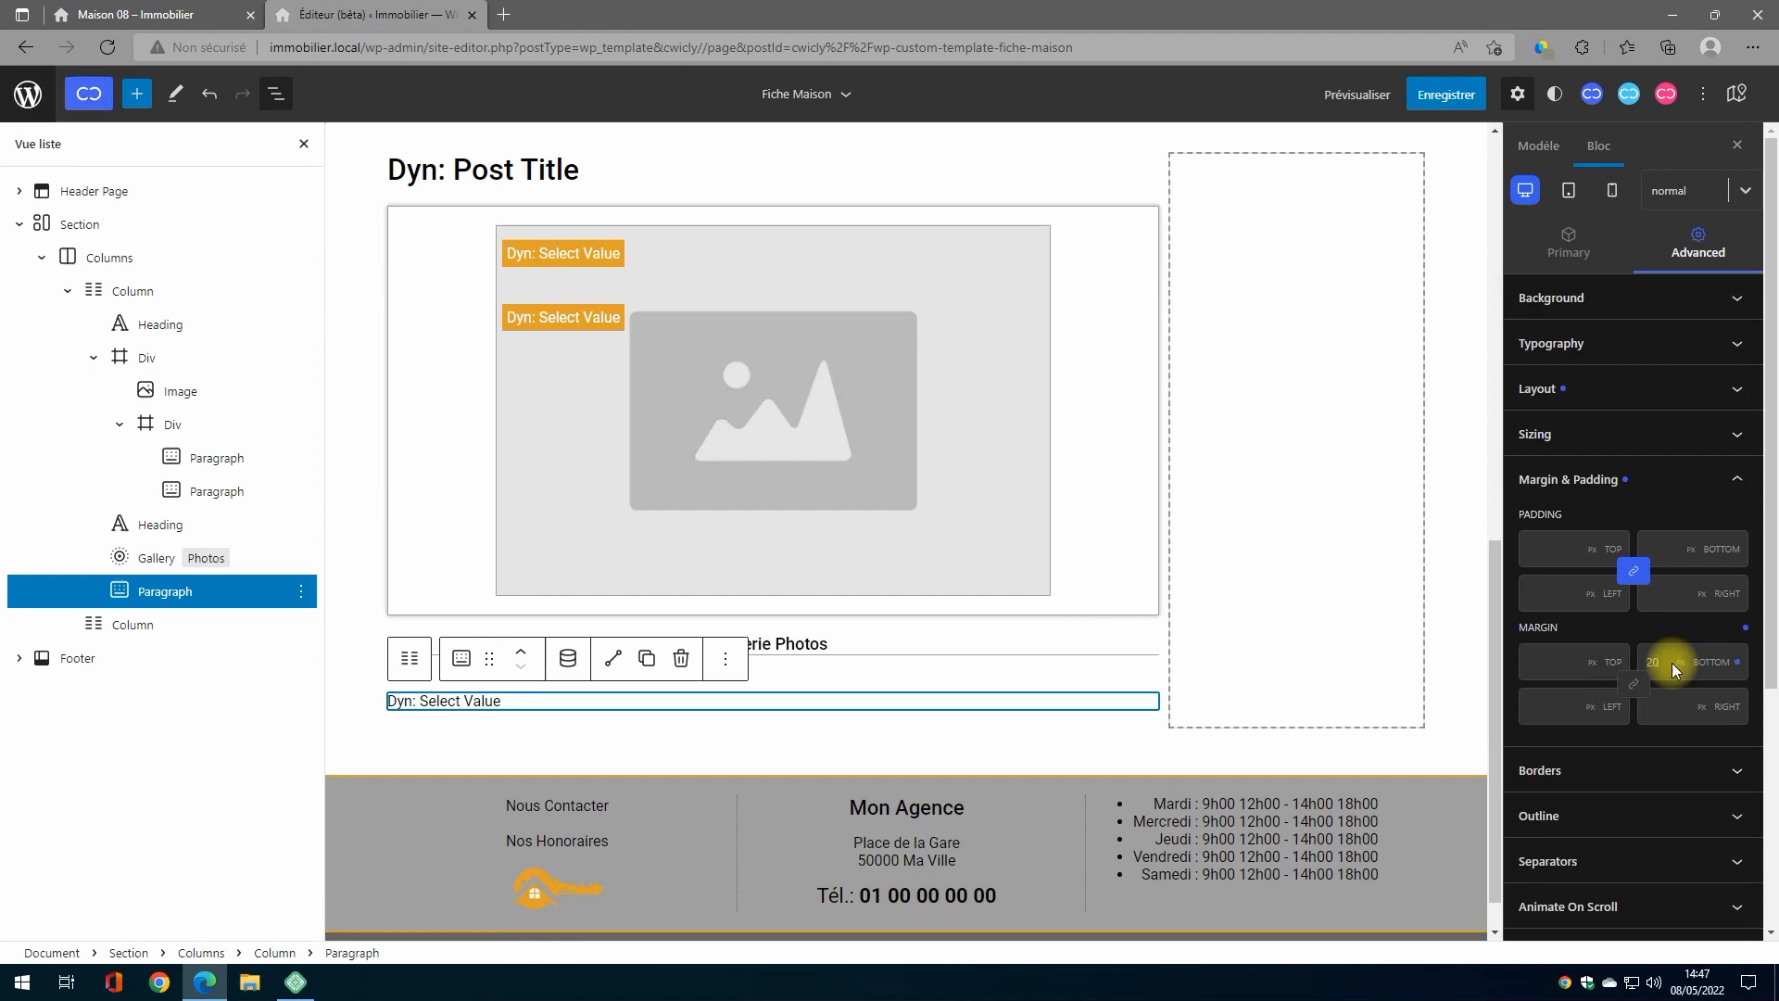
Step: Add a Div block at the end of the first column, below the description paragraph
left_click(141, 297)
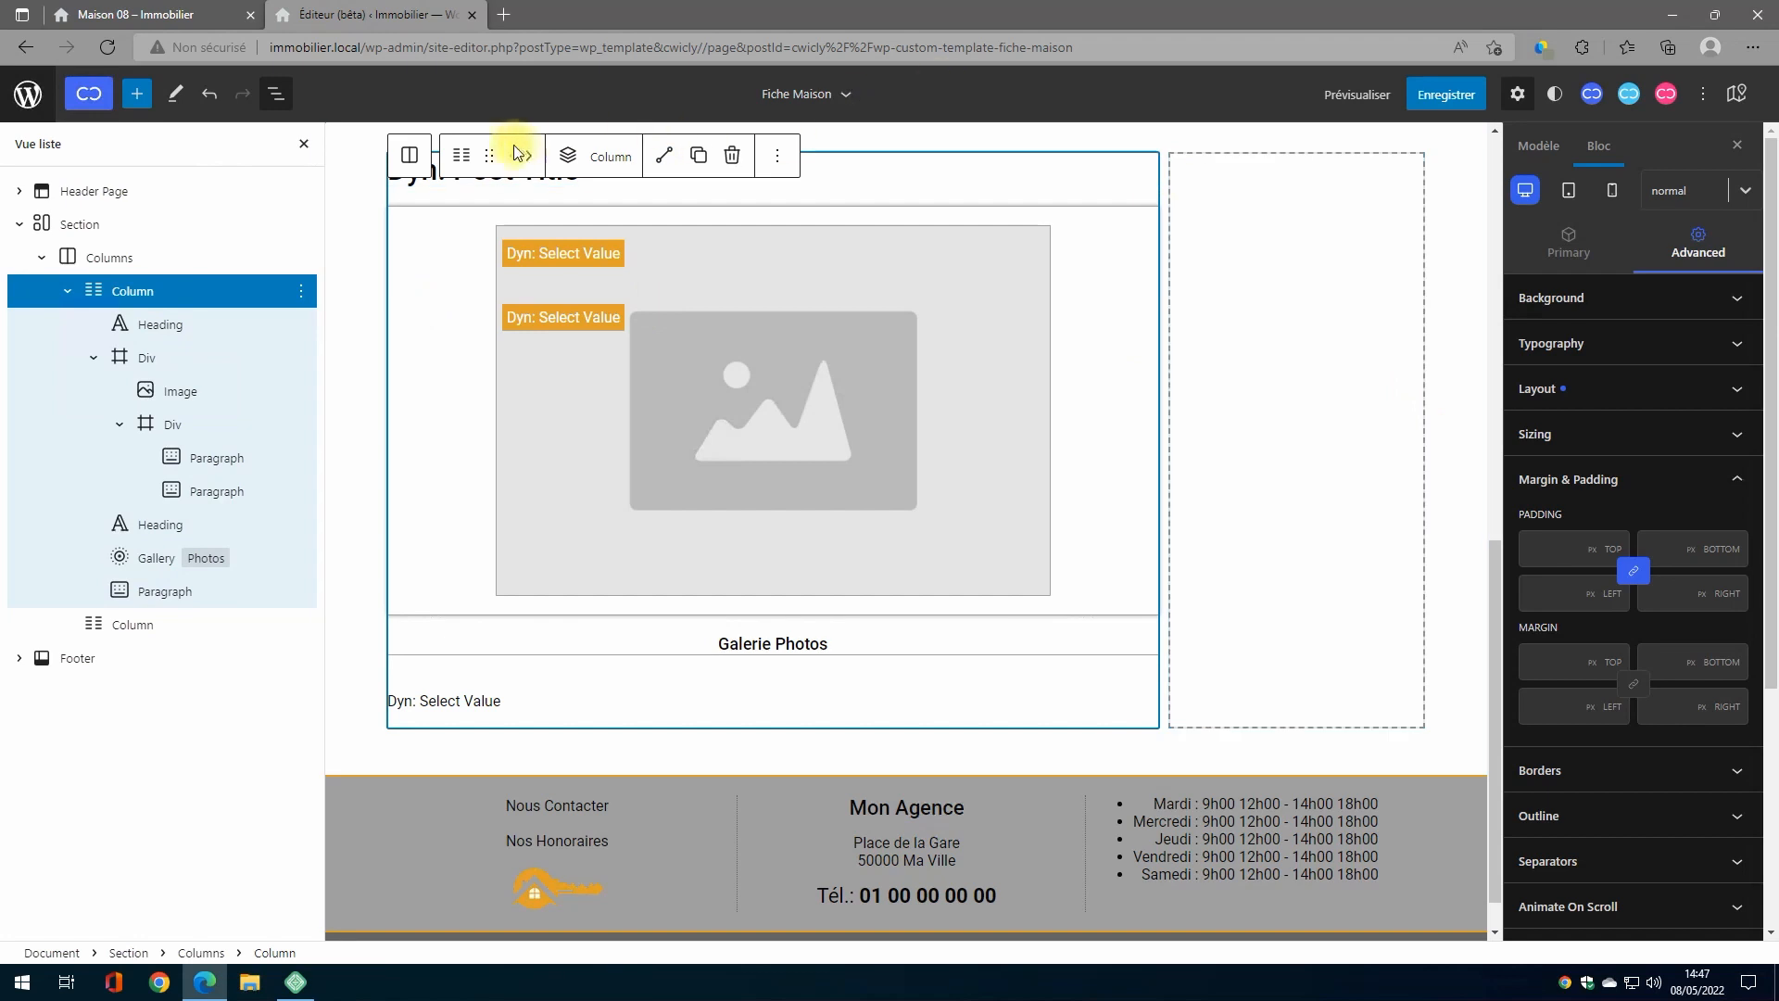
left_click(564, 162)
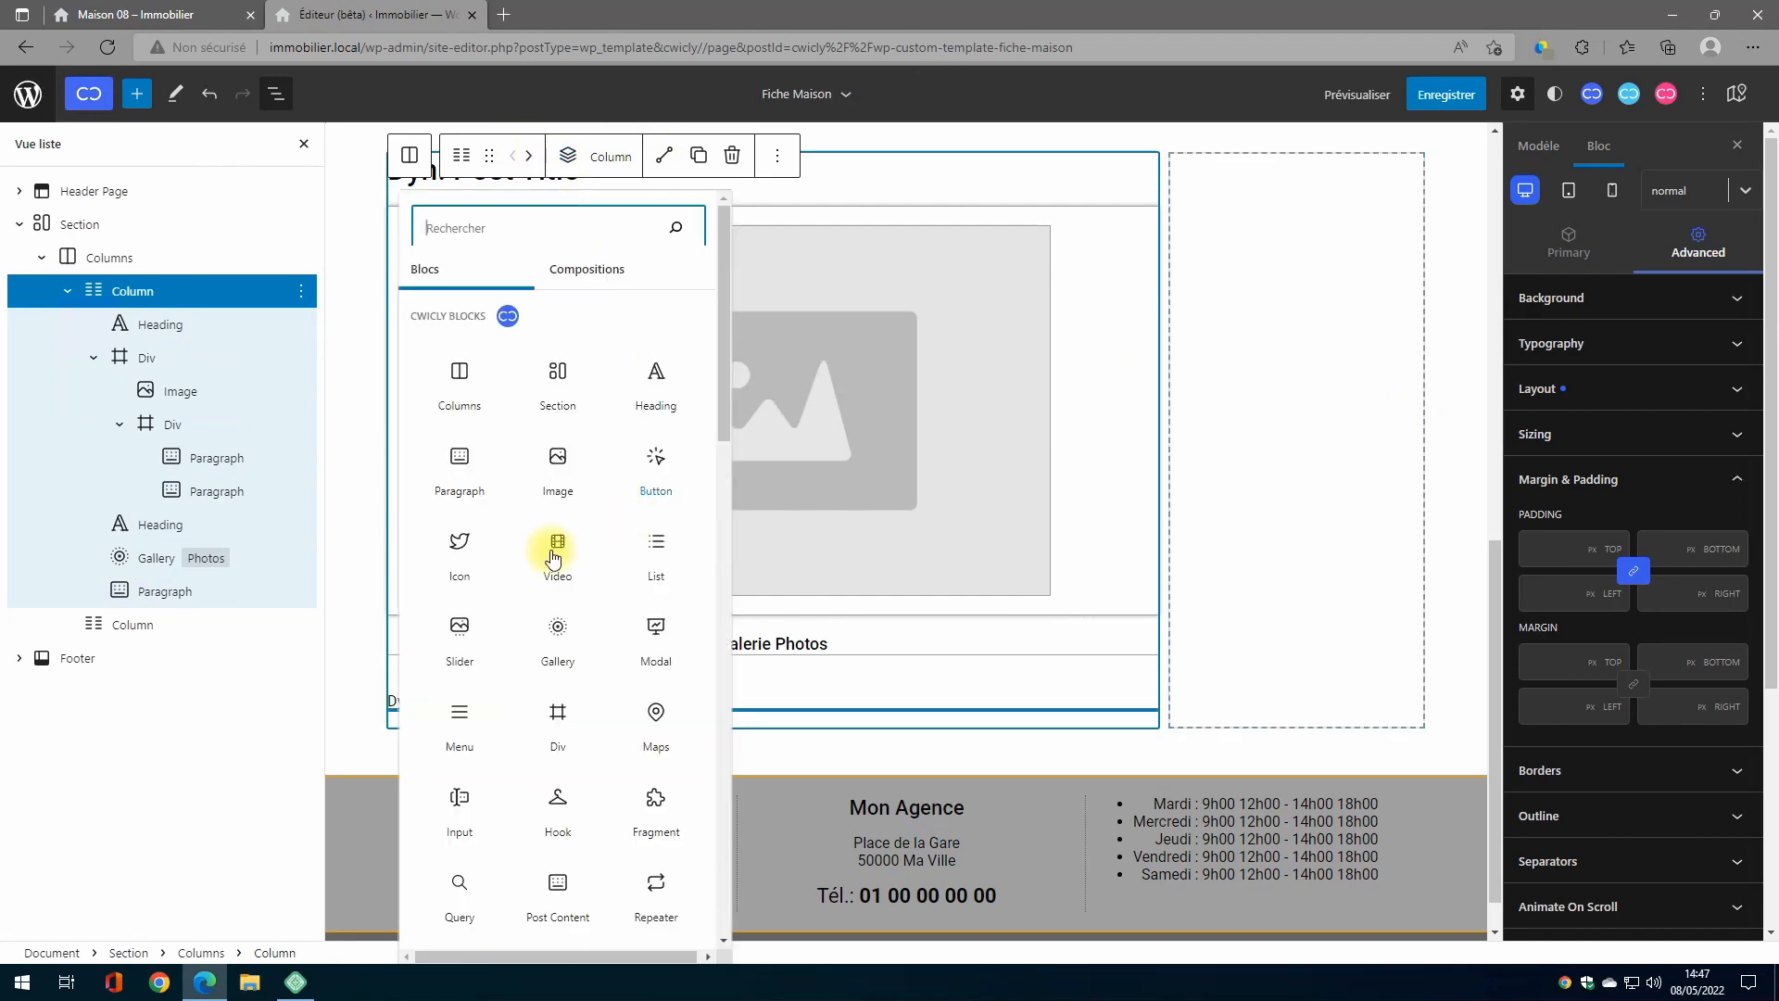
left_click(557, 728)
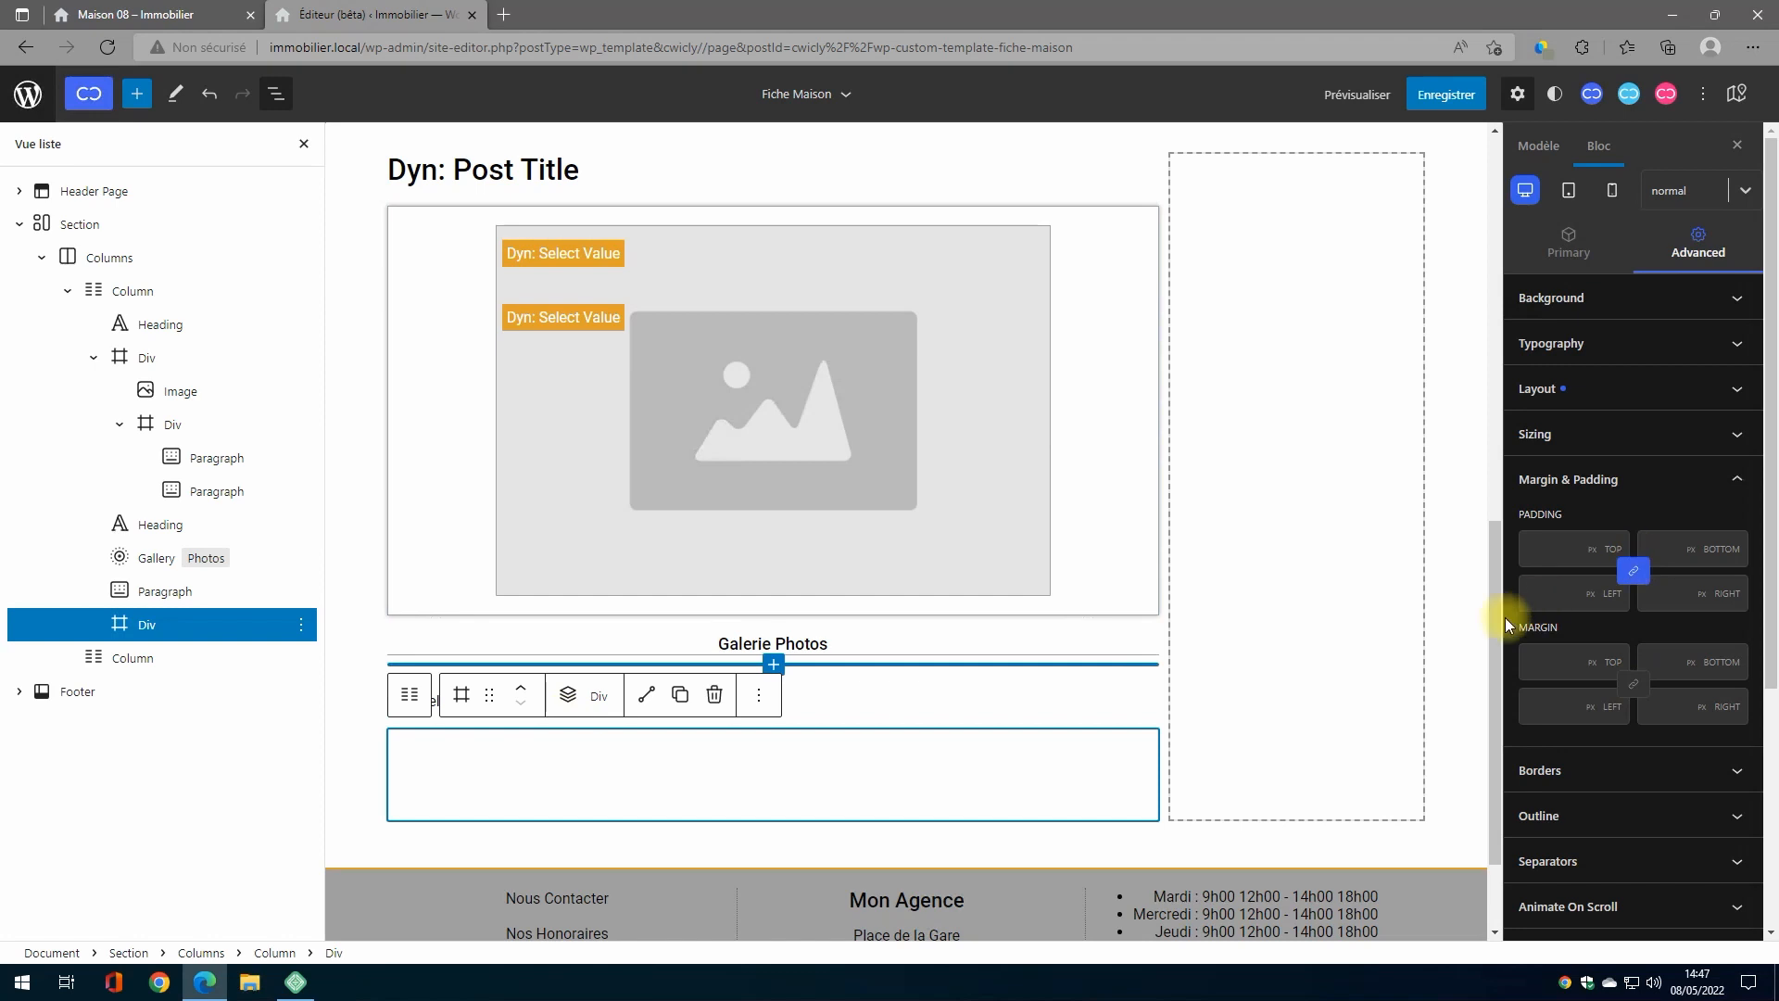
Step: Give the new Div below the description paragraph the medium grey preset colour as its background
left_click(1569, 244)
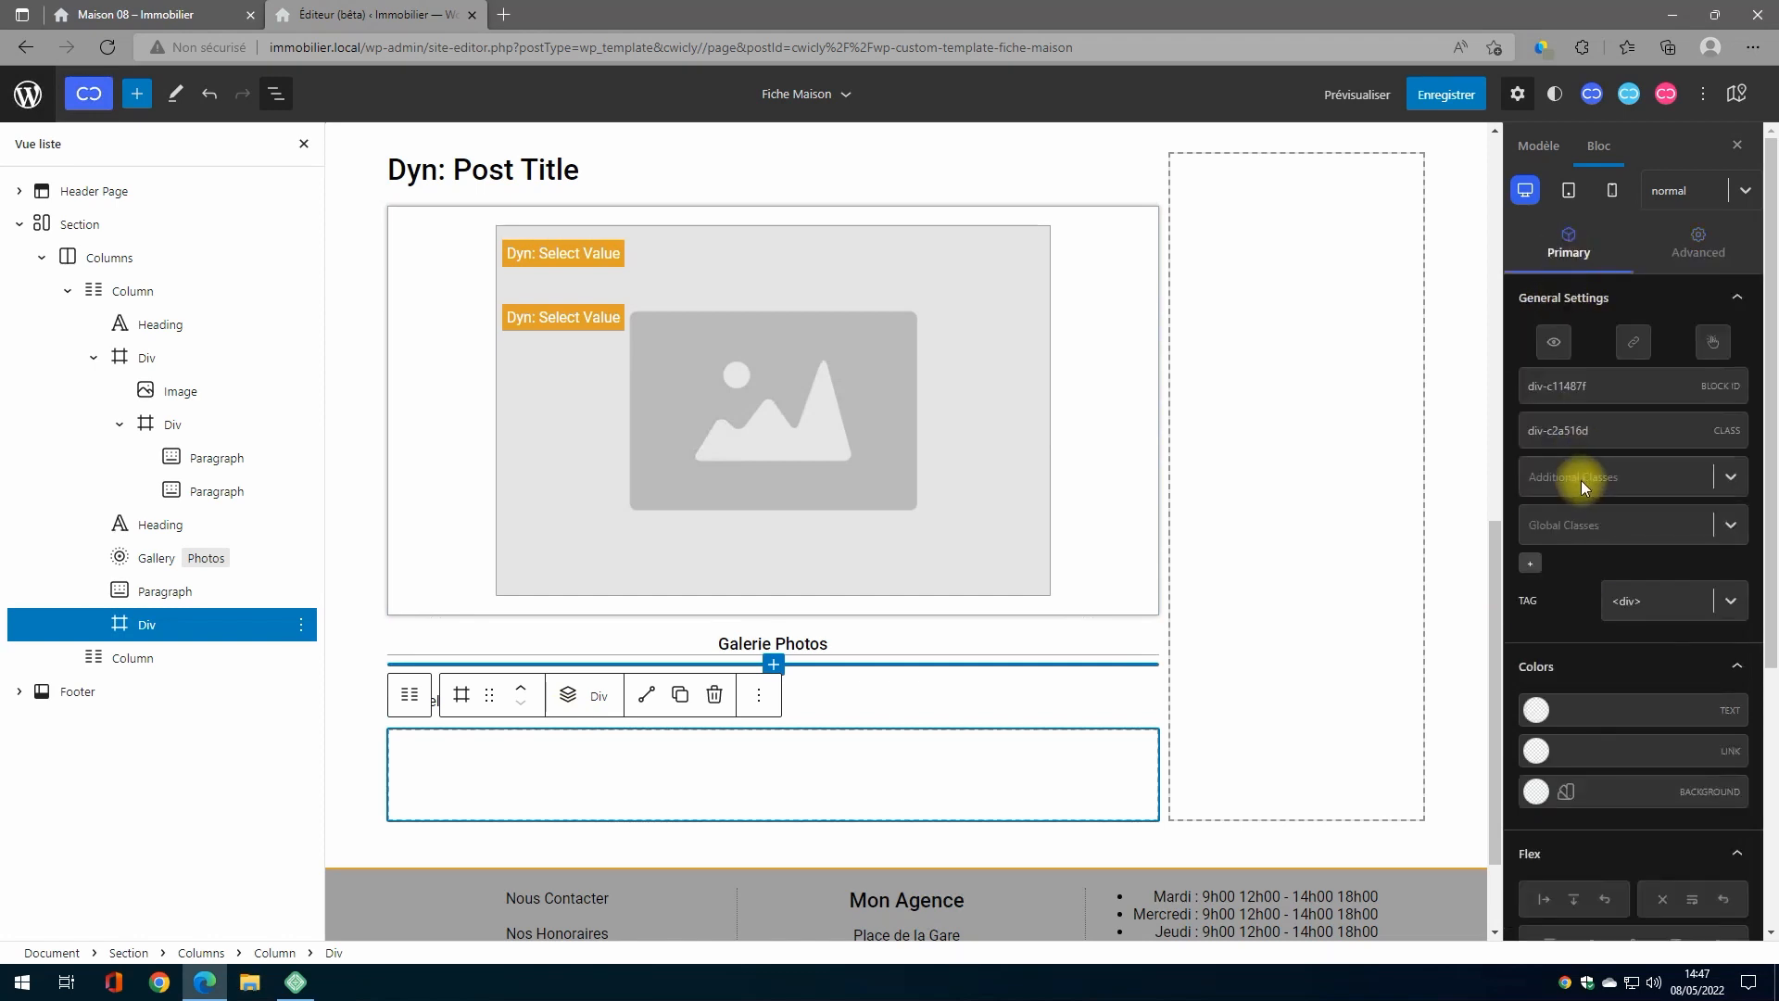
left_click(1537, 791)
left_click(1623, 660)
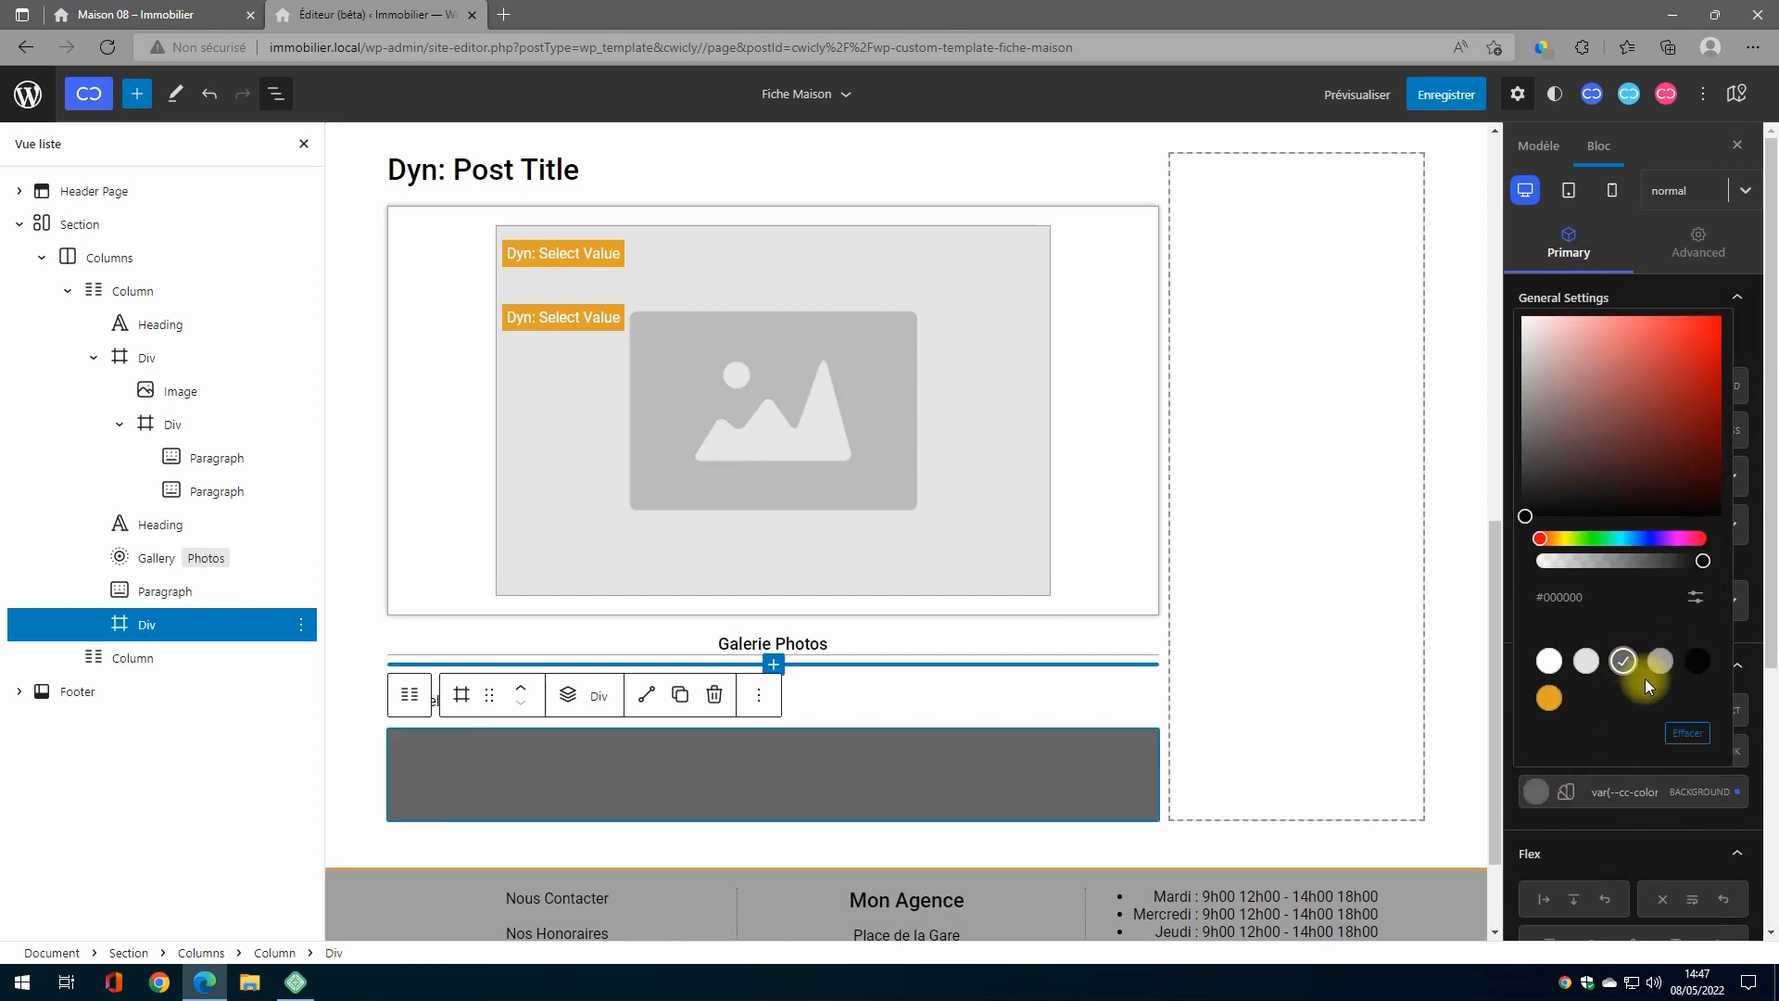
left_click(1660, 659)
left_click(1537, 791)
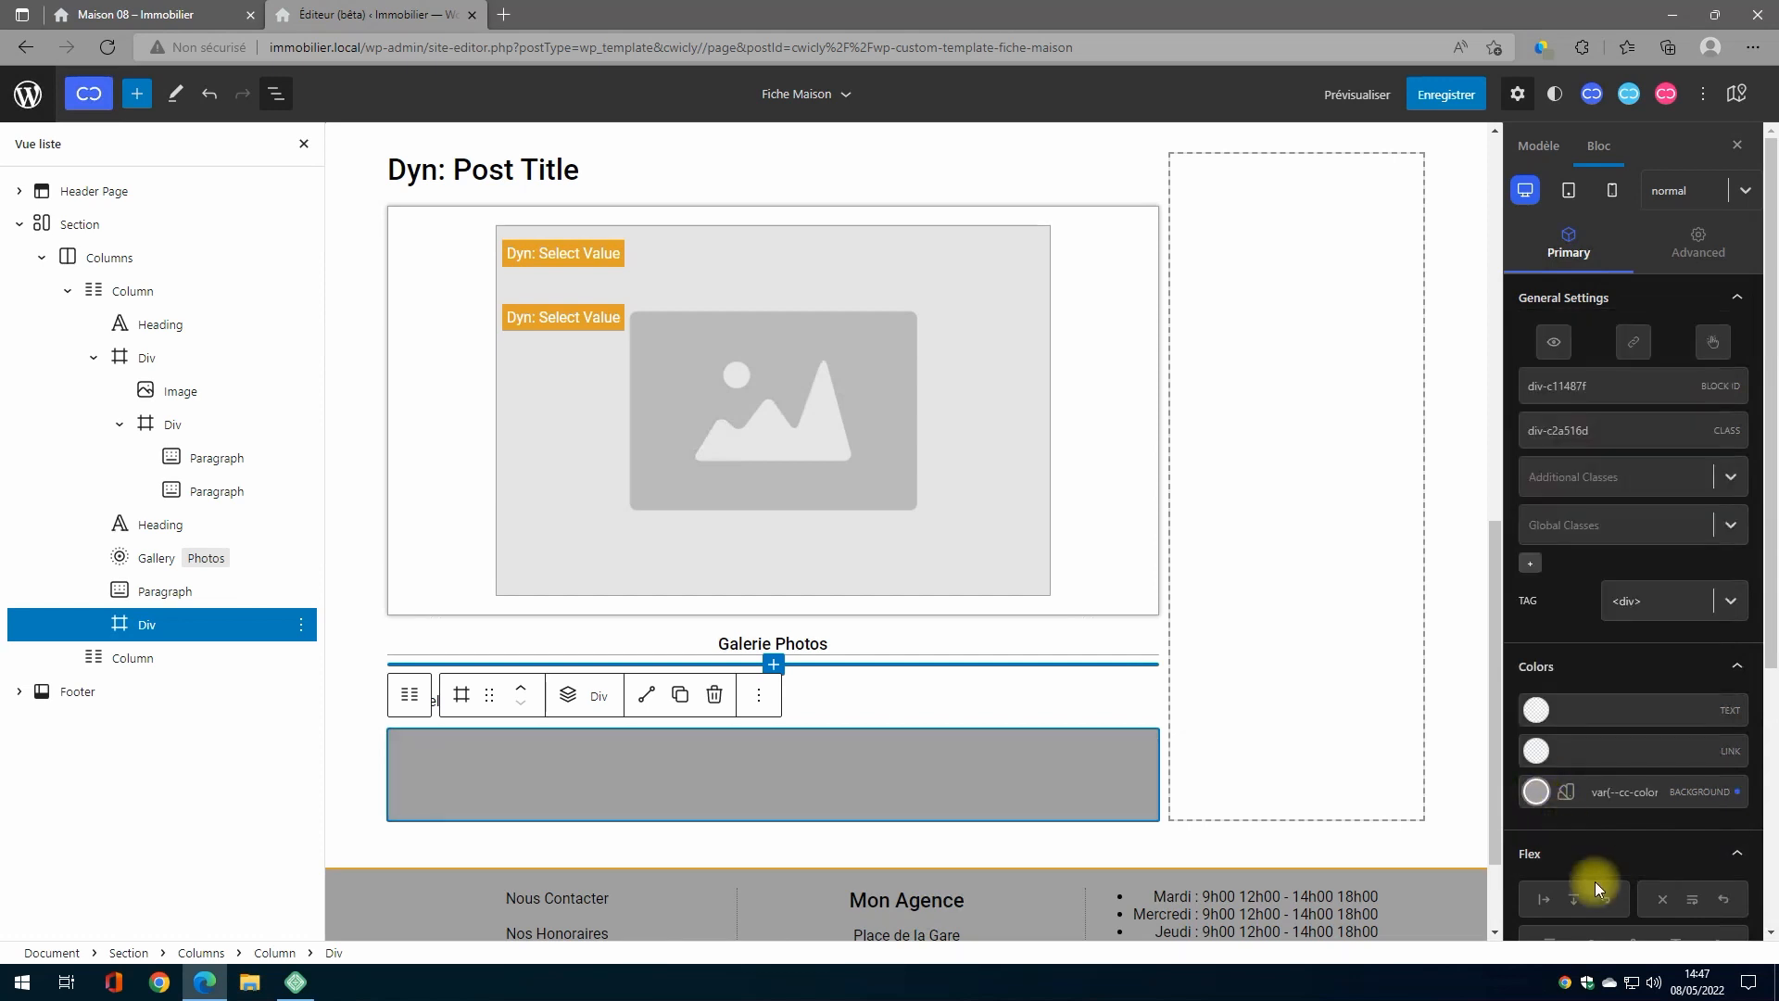
scroll(1596, 871, "down", 3)
scroll(1629, 846, "up", 3)
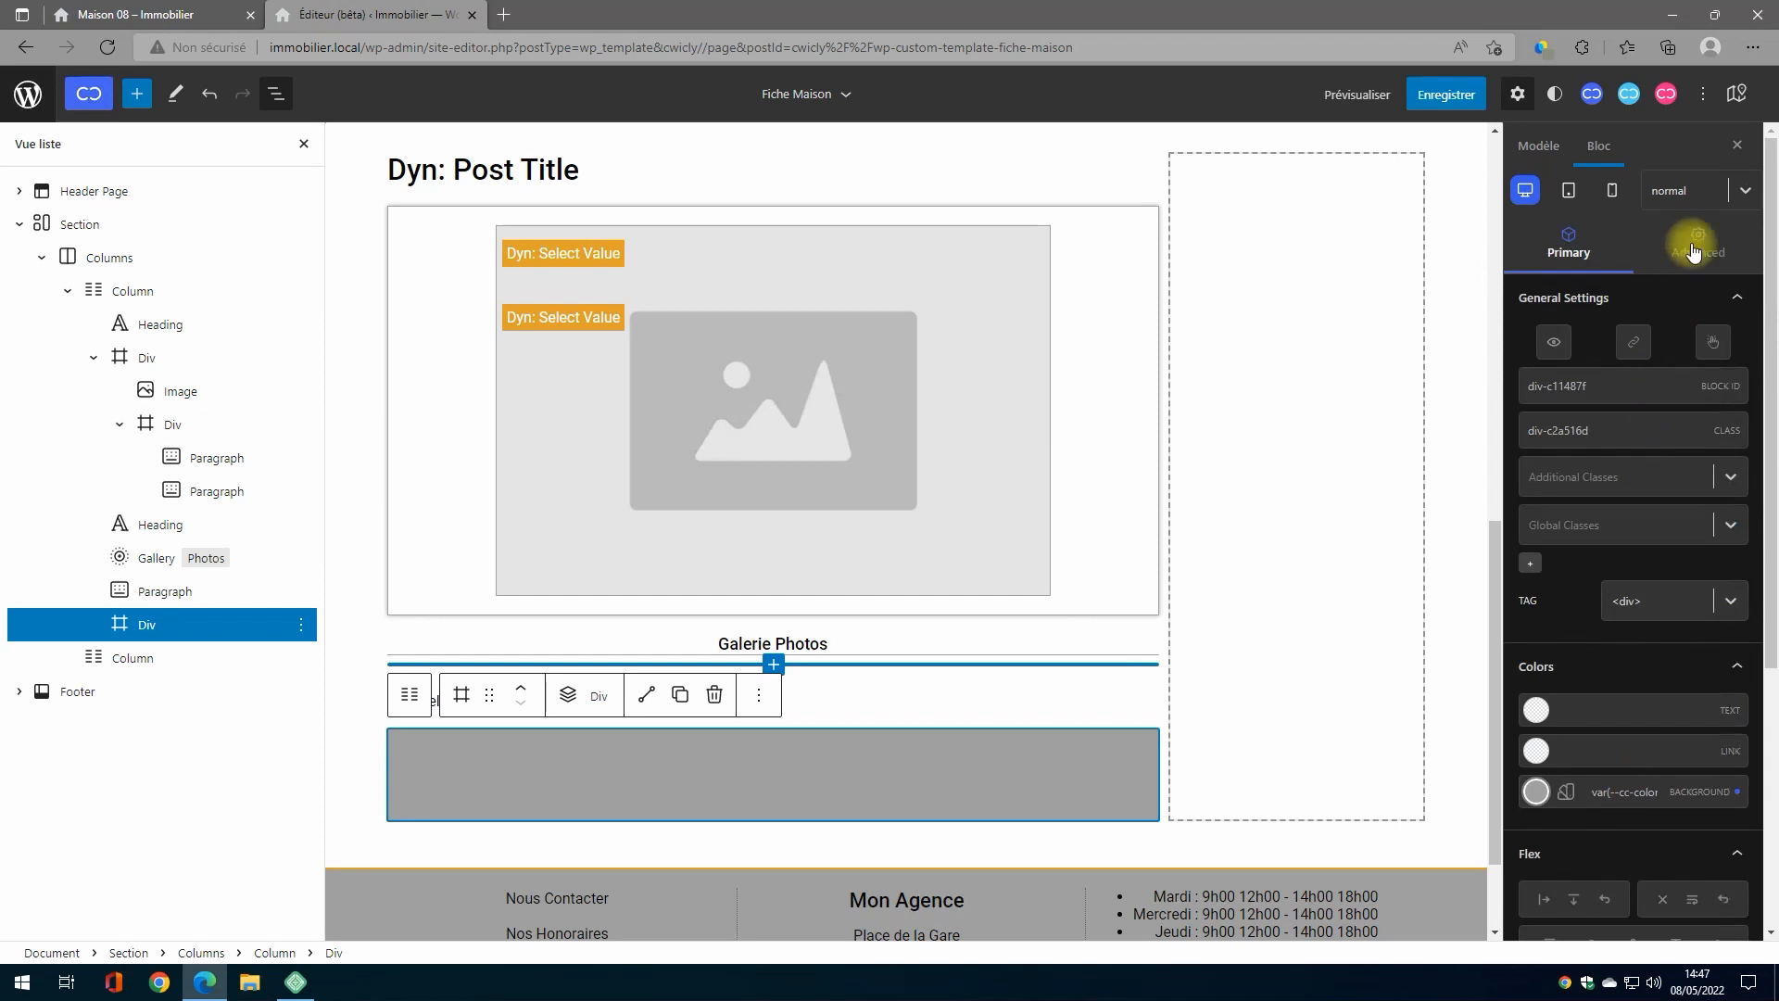
Step: Size the grey Div as a thin separator line with a height of 1 px and a width of 100%
left_click(1694, 252)
left_click(1641, 433)
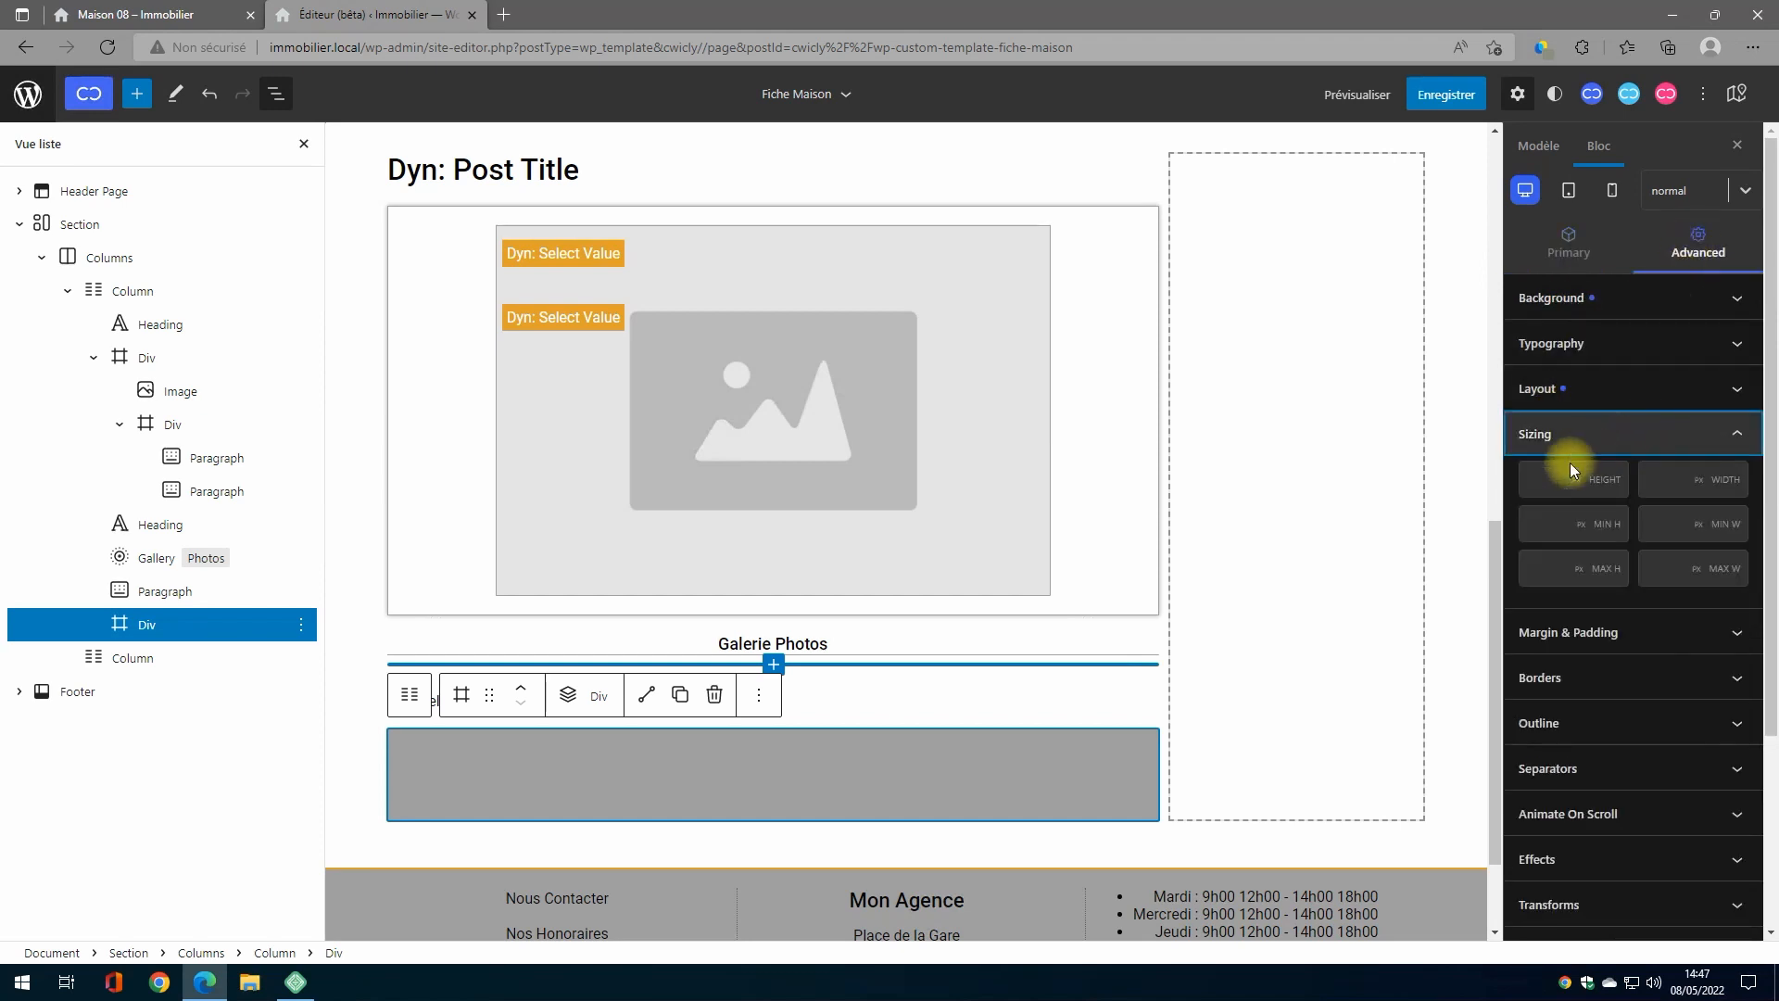
left_click(1562, 477)
type("1")
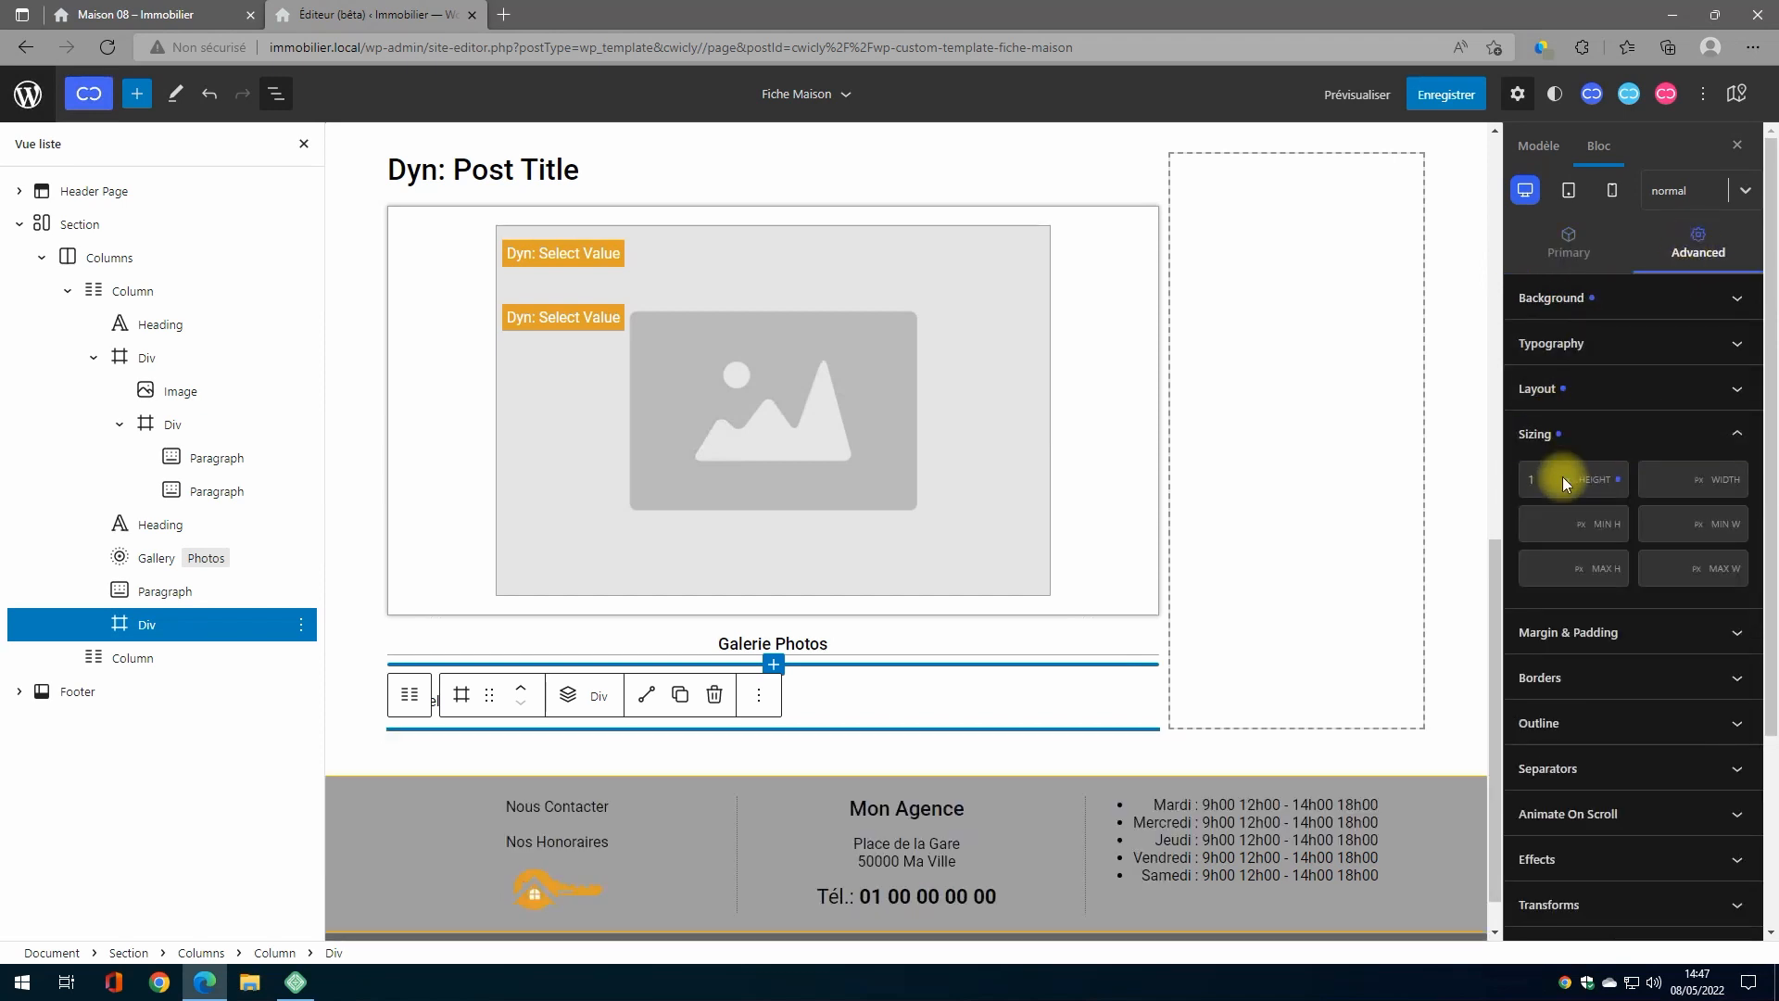
left_click(1649, 478)
type("100")
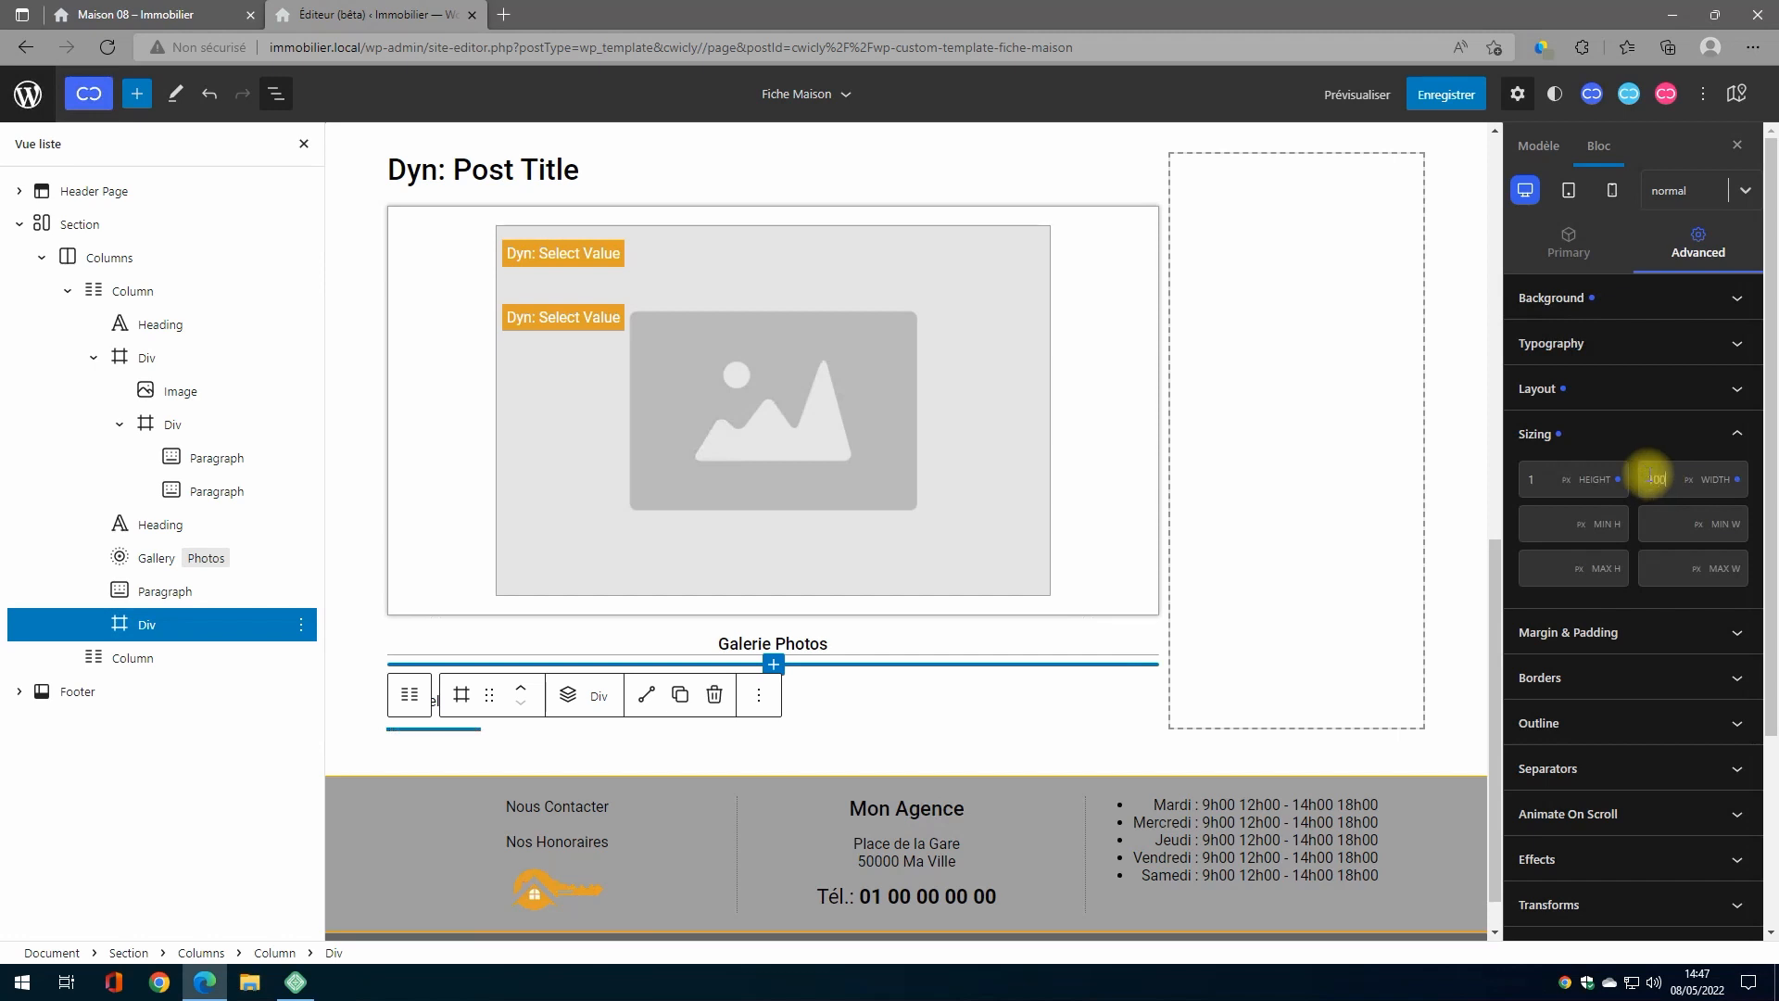
left_click(1688, 481)
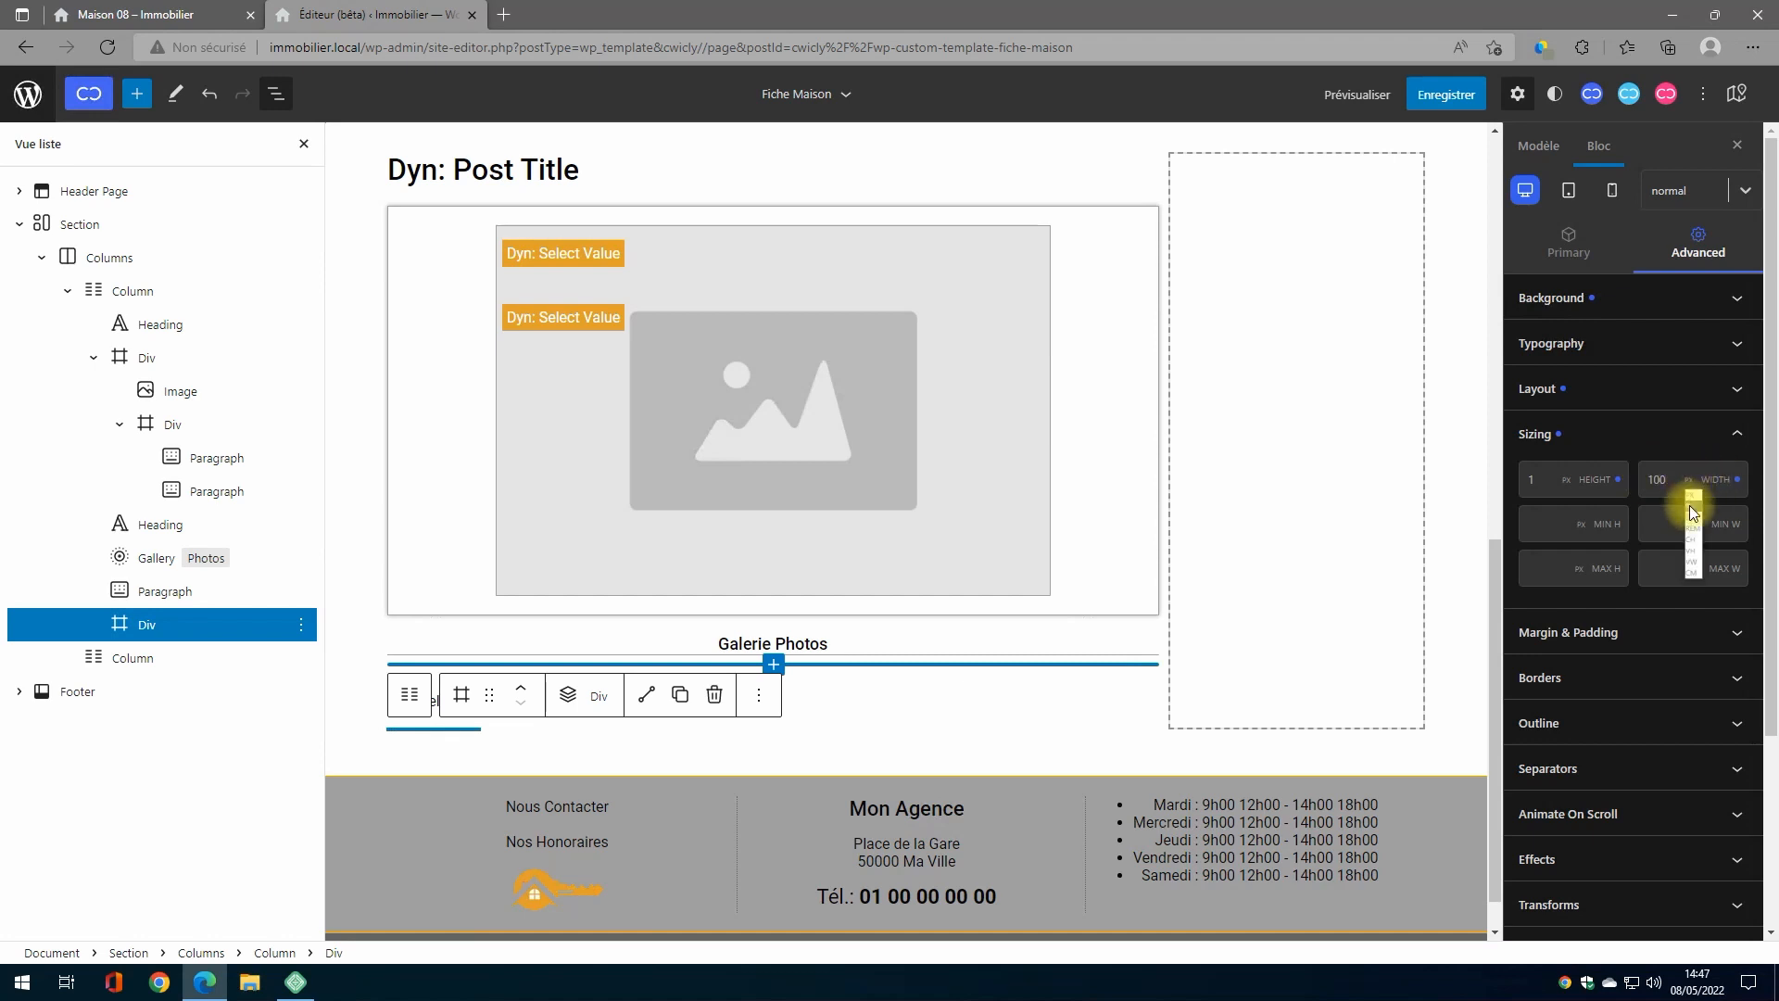
left_click(1692, 507)
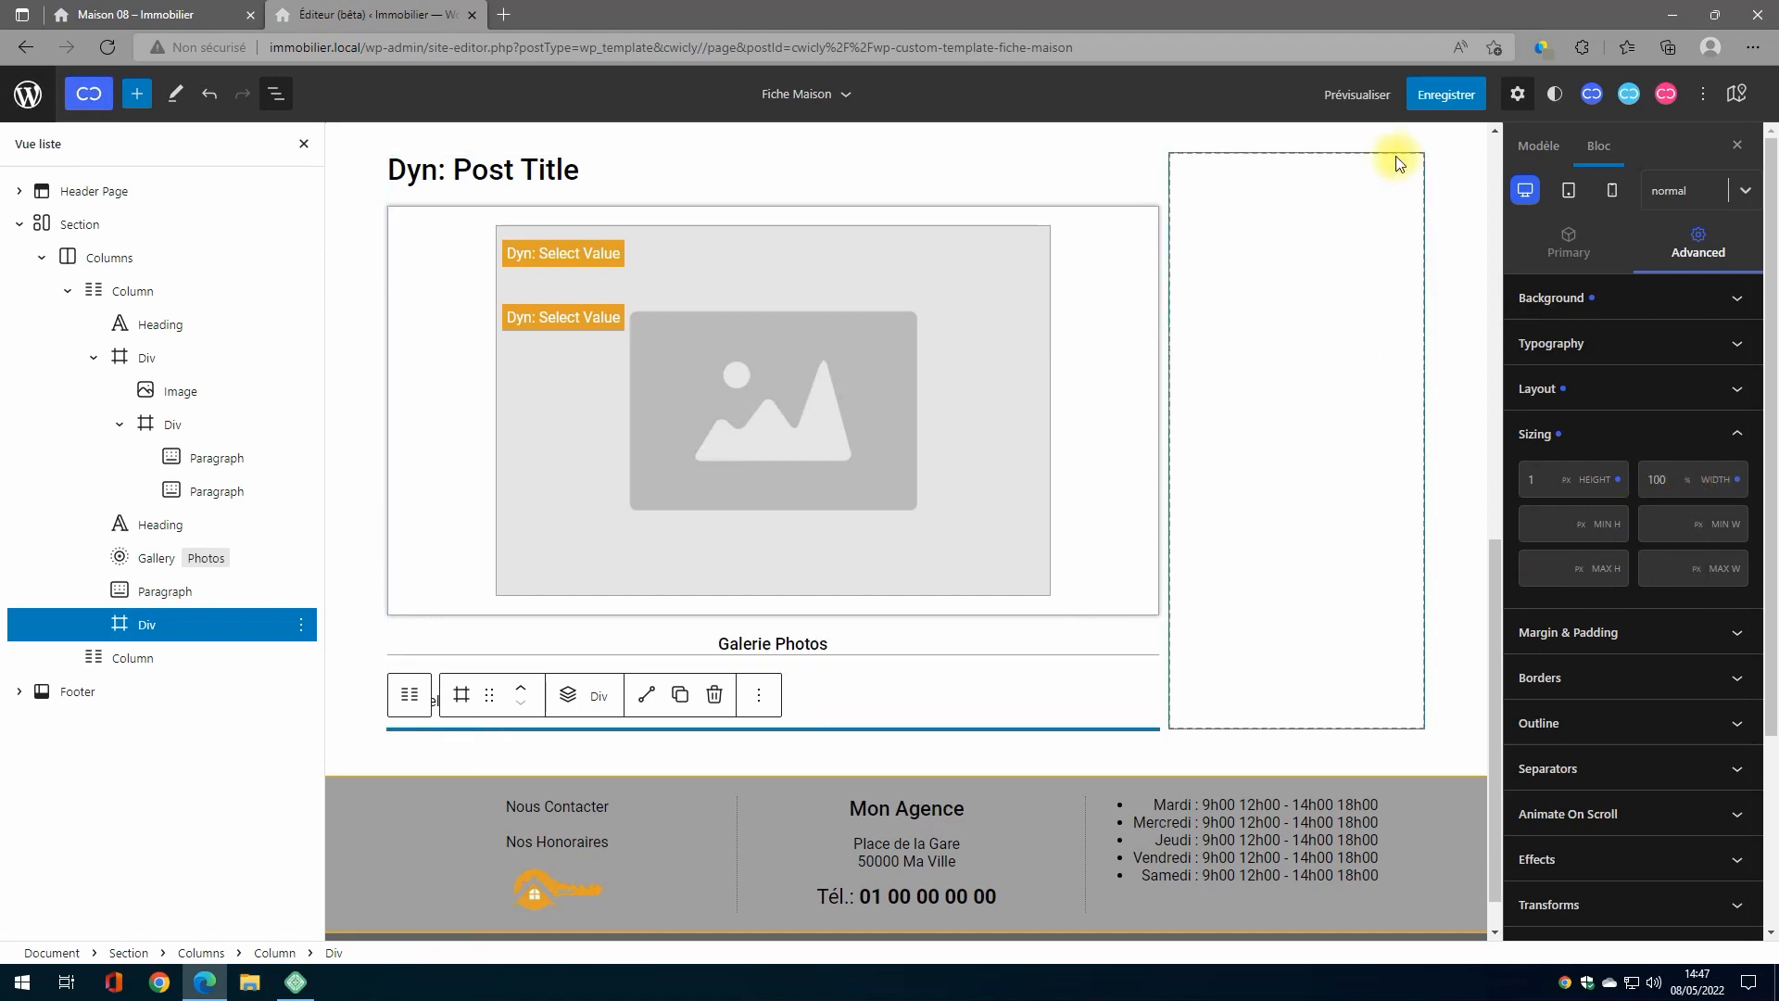
Step: Set the separator Div's bottom margin to 20 px and save the template
left_click(1704, 262)
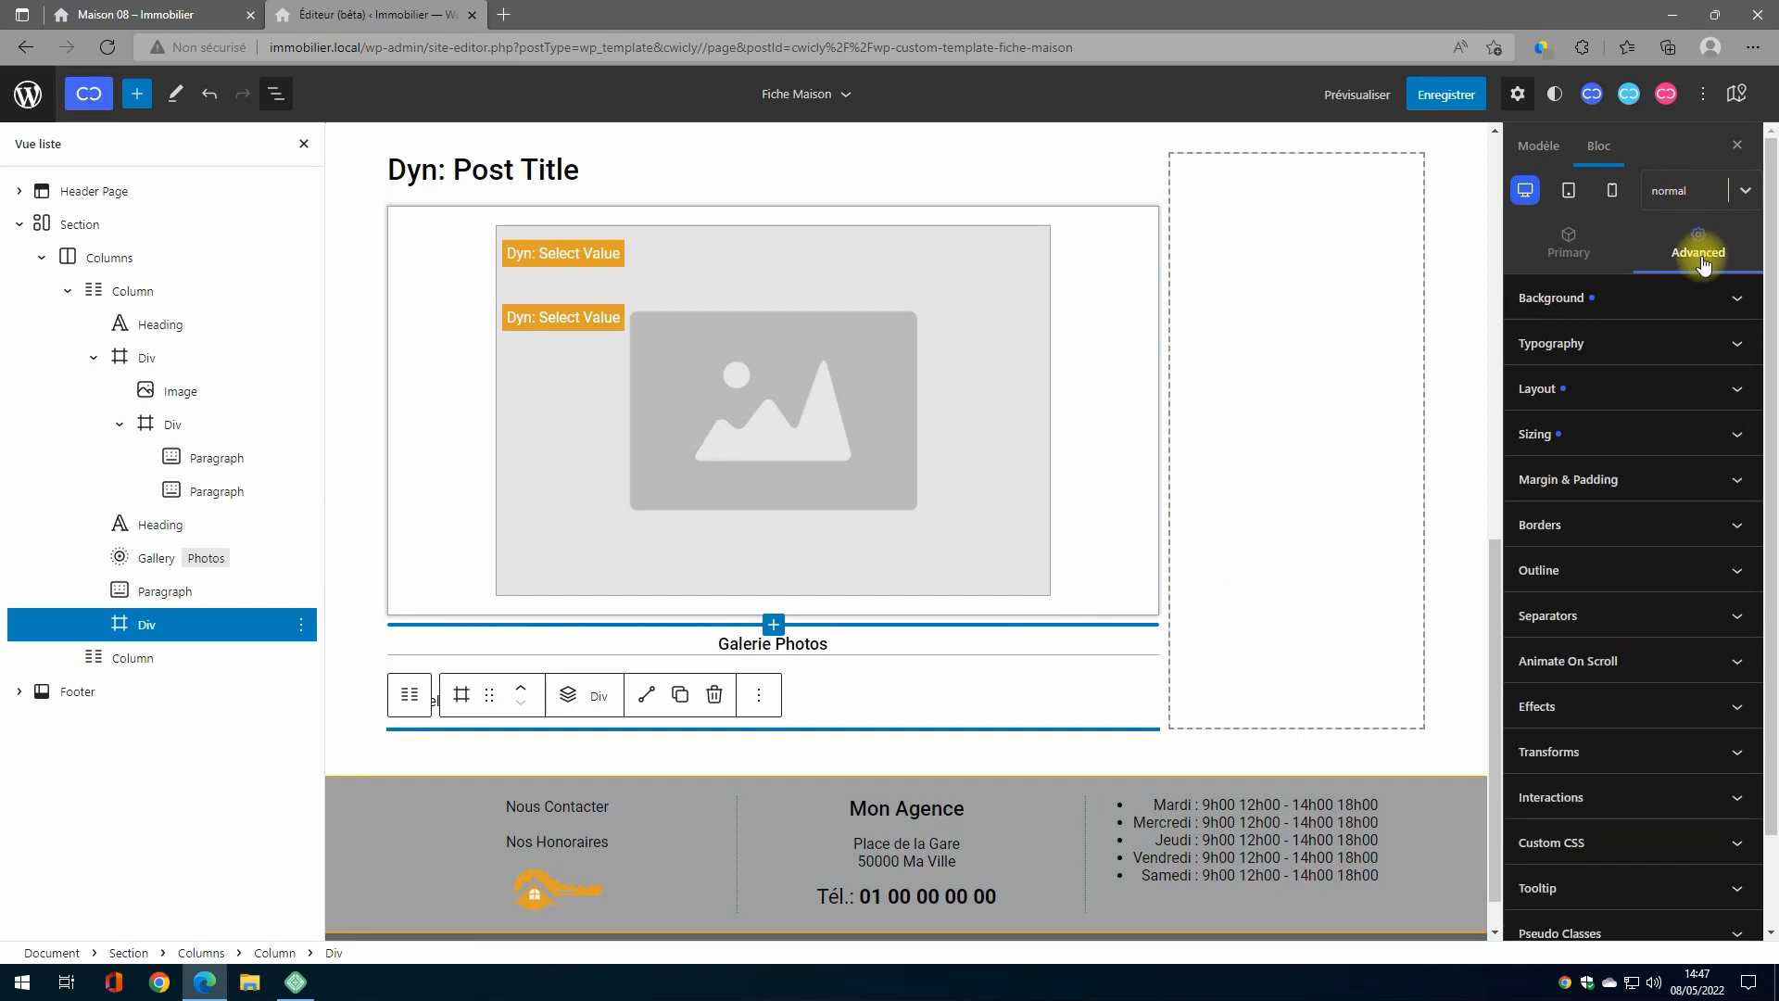
left_click(1639, 481)
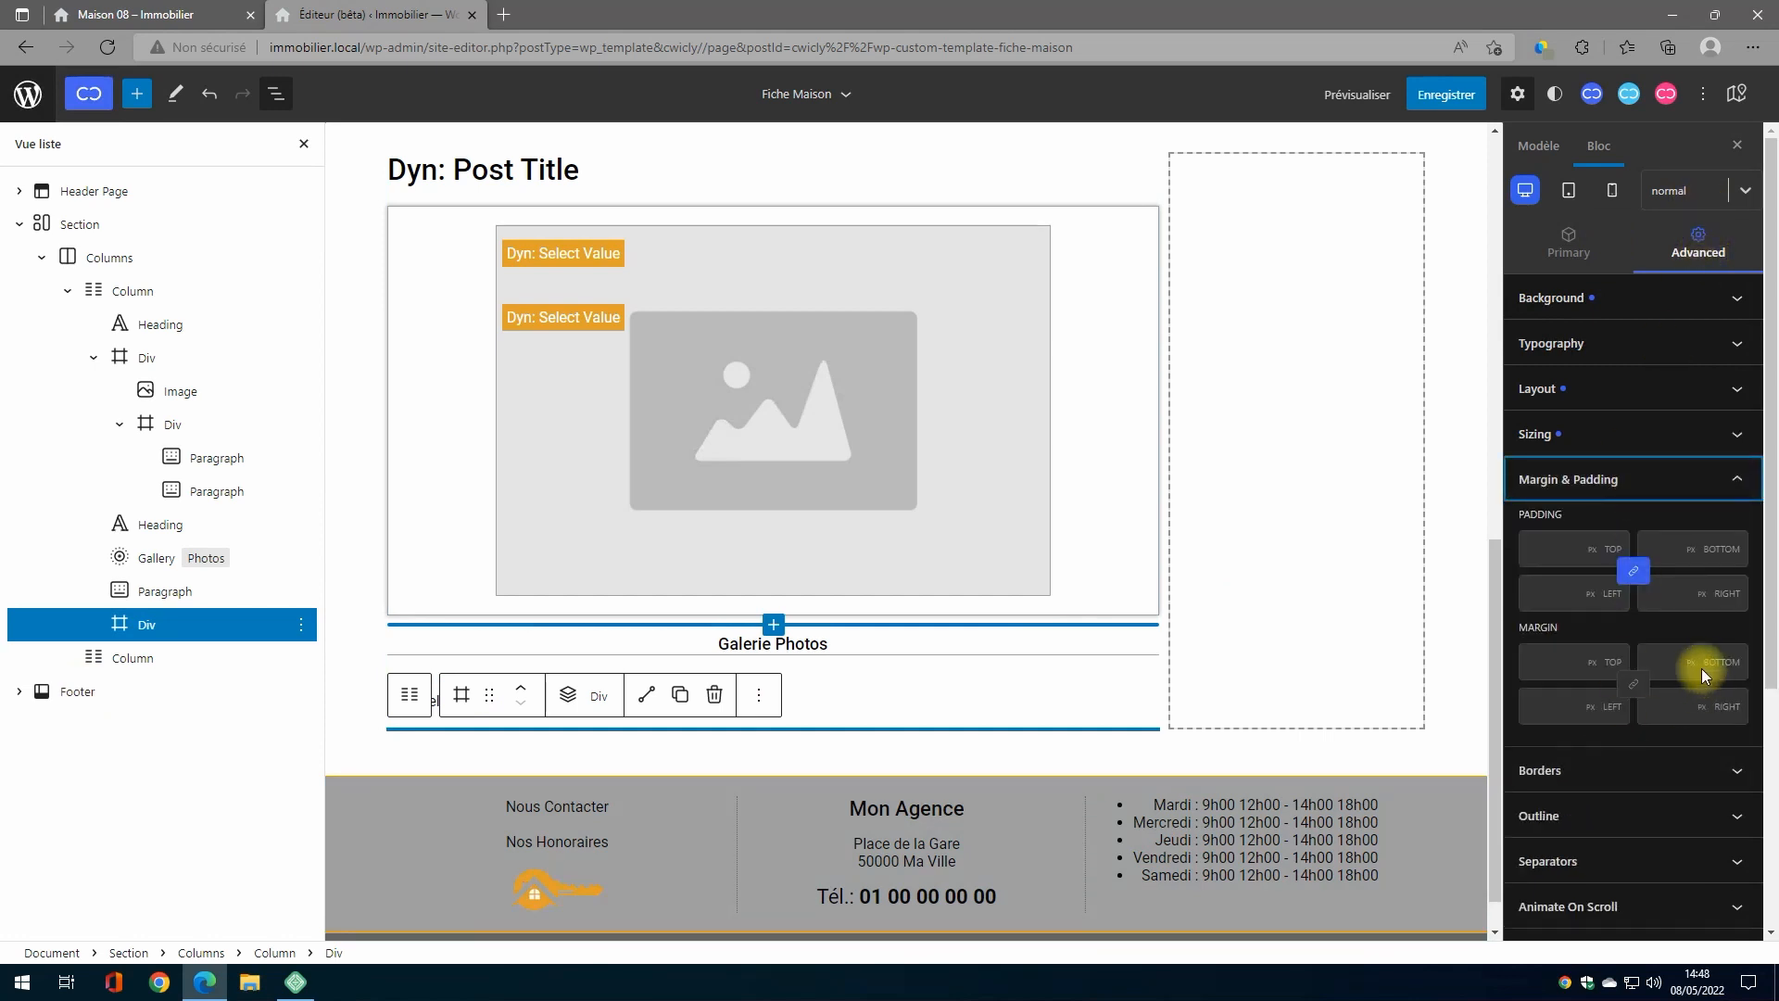
left_click_drag(1664, 664, 1649, 664)
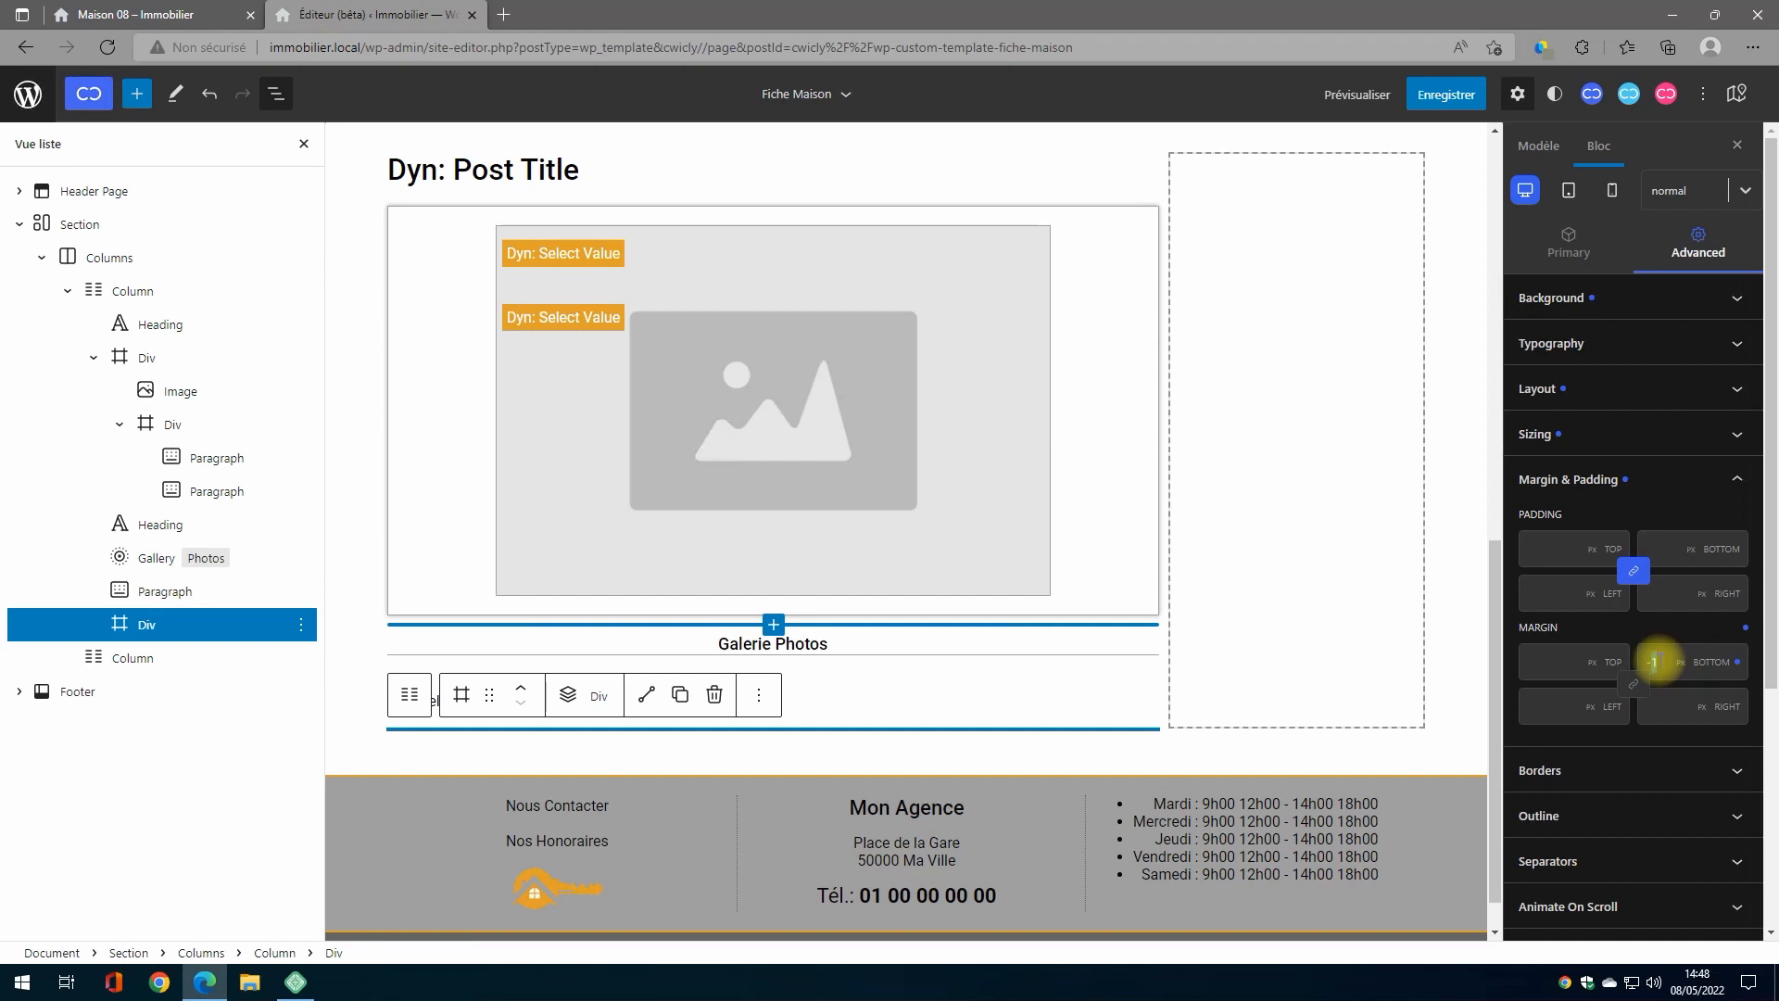
type("20")
key("BackSpace")
key("BackSpace")
key("BackSpace")
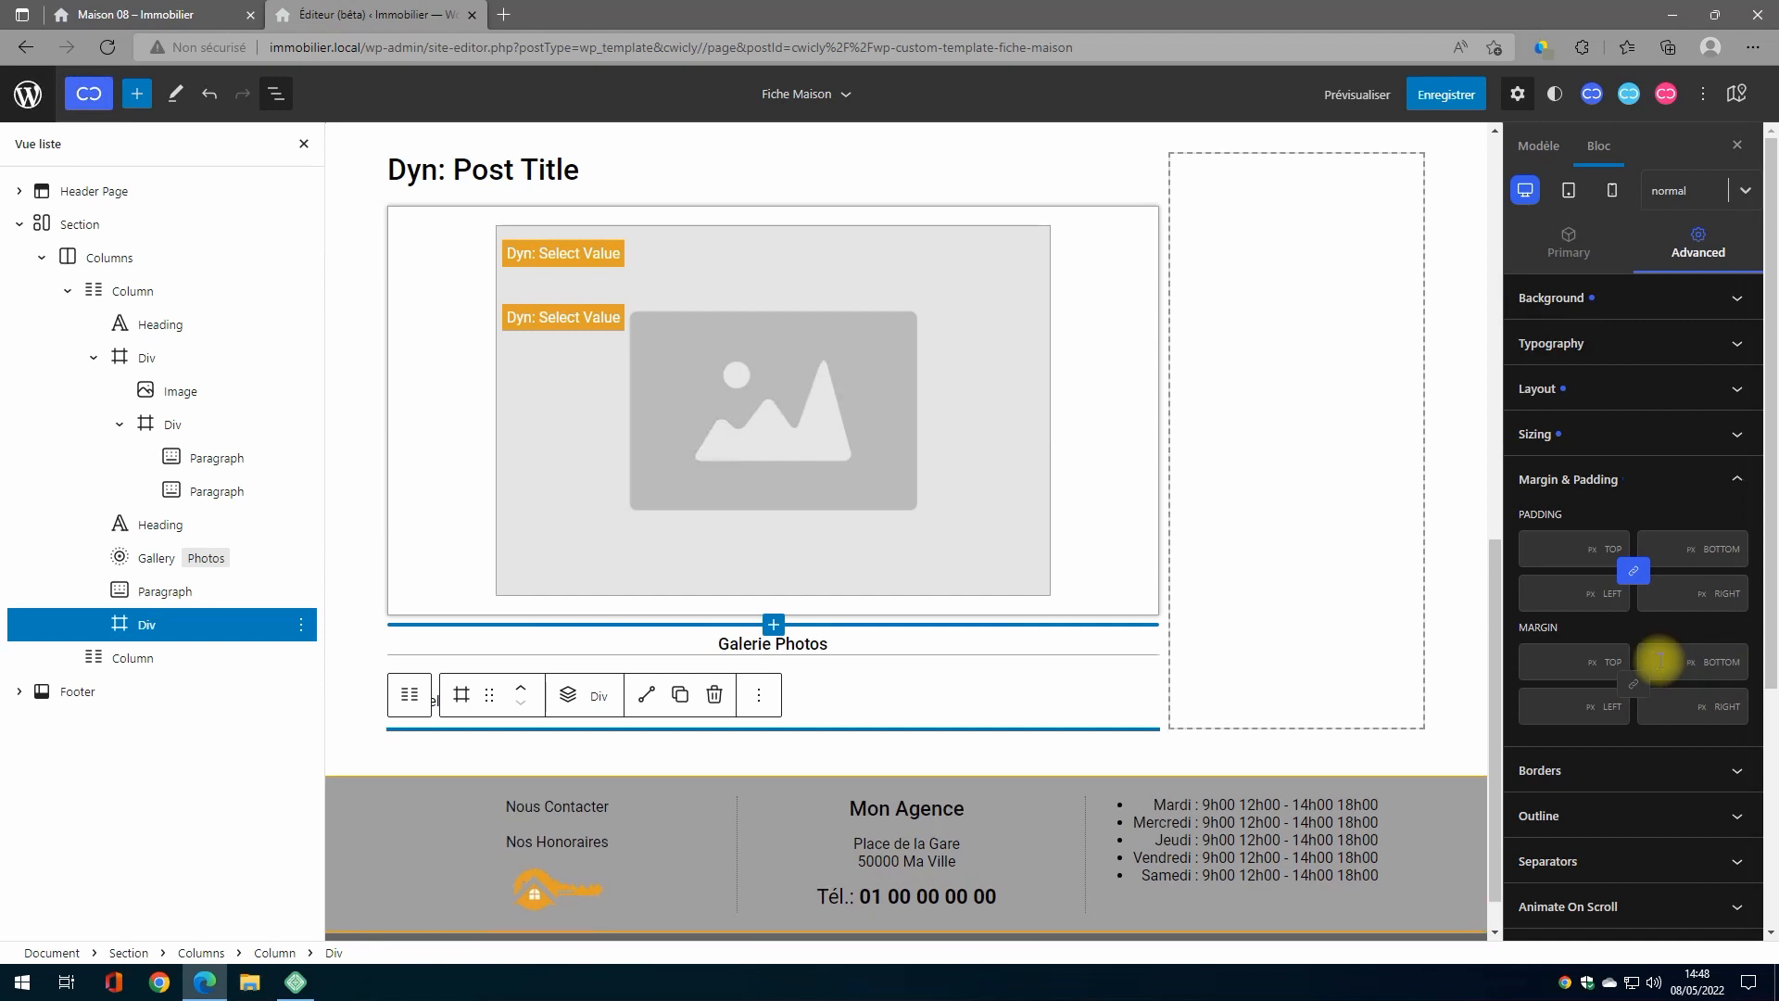
type("20")
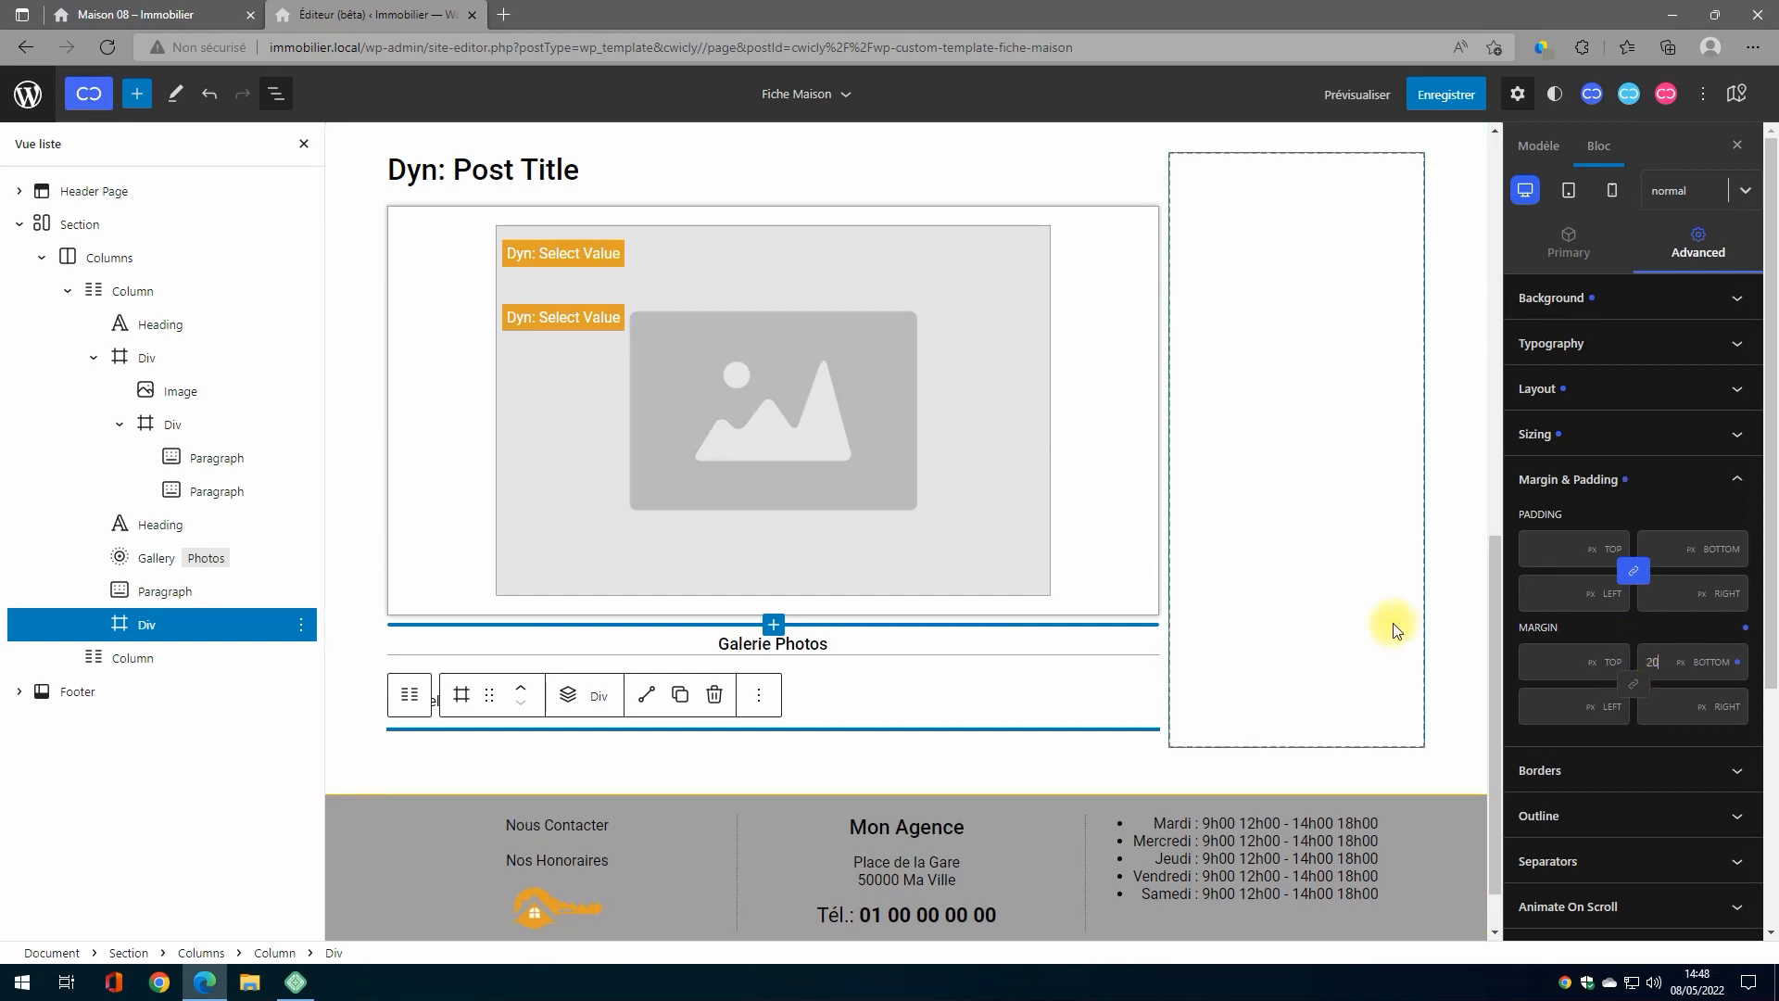
left_click(1447, 93)
left_click(1639, 95)
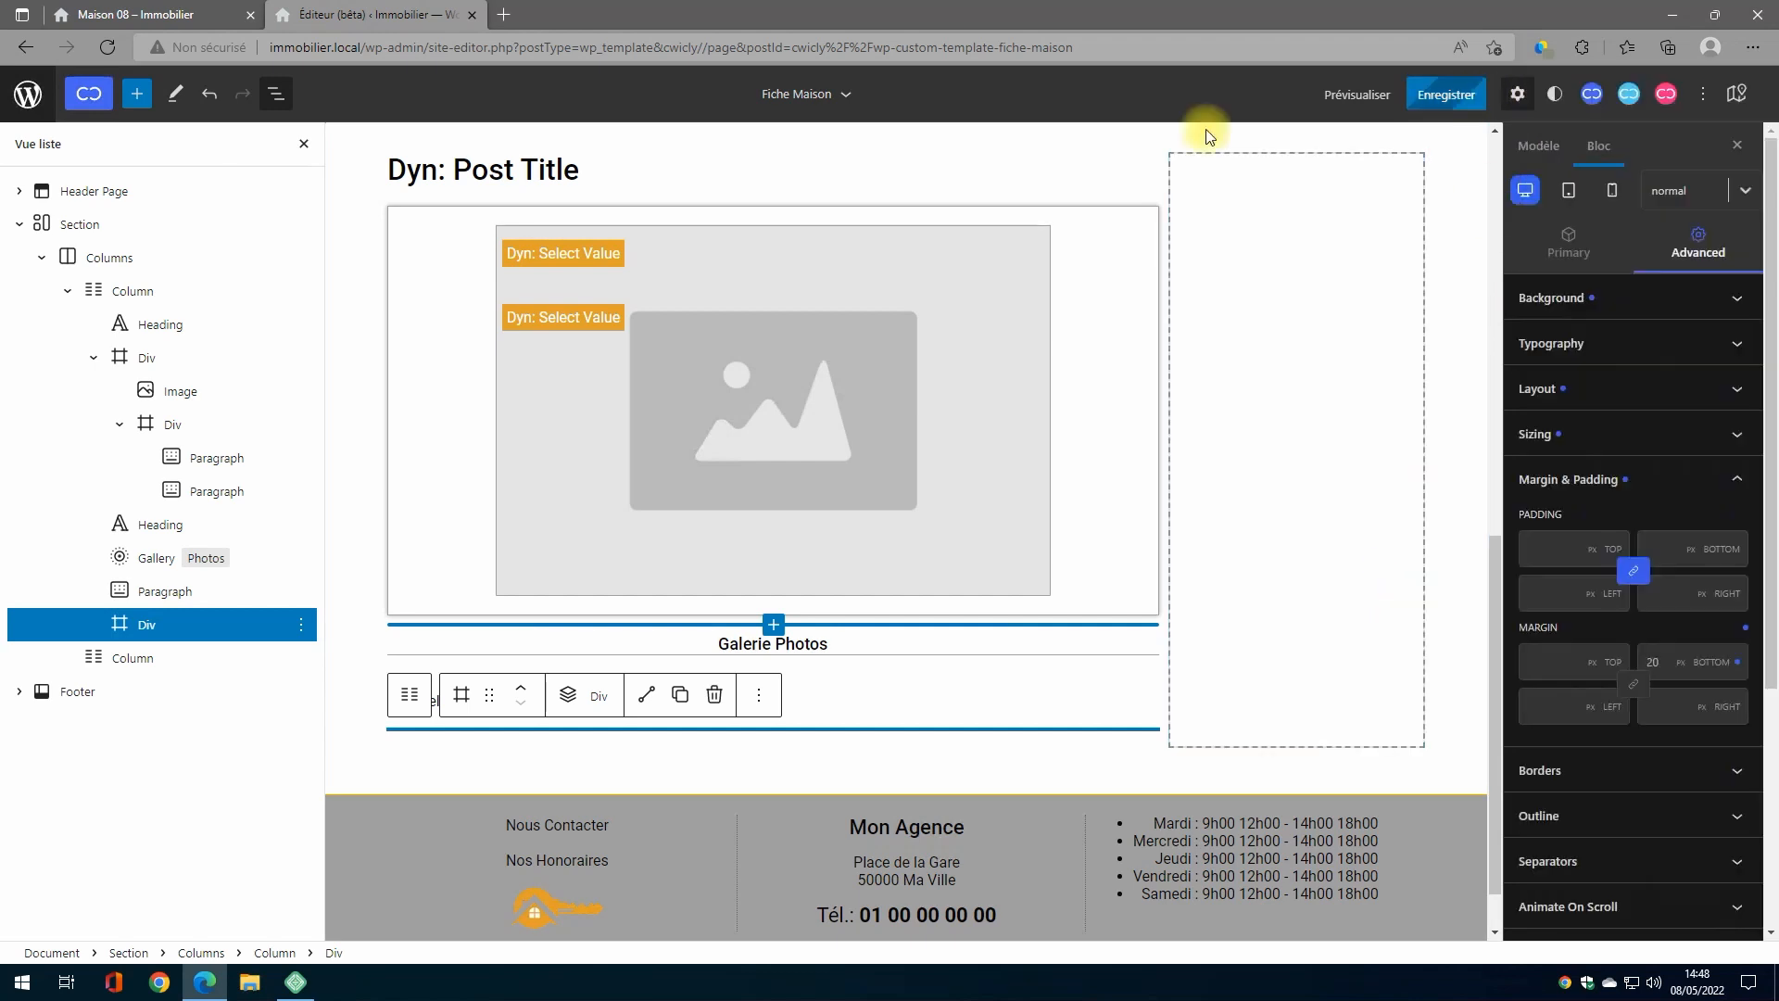
Step: Reload the Maison 08 page, check the description and separator line below the gallery, and return to the template editor
left_click(127, 17)
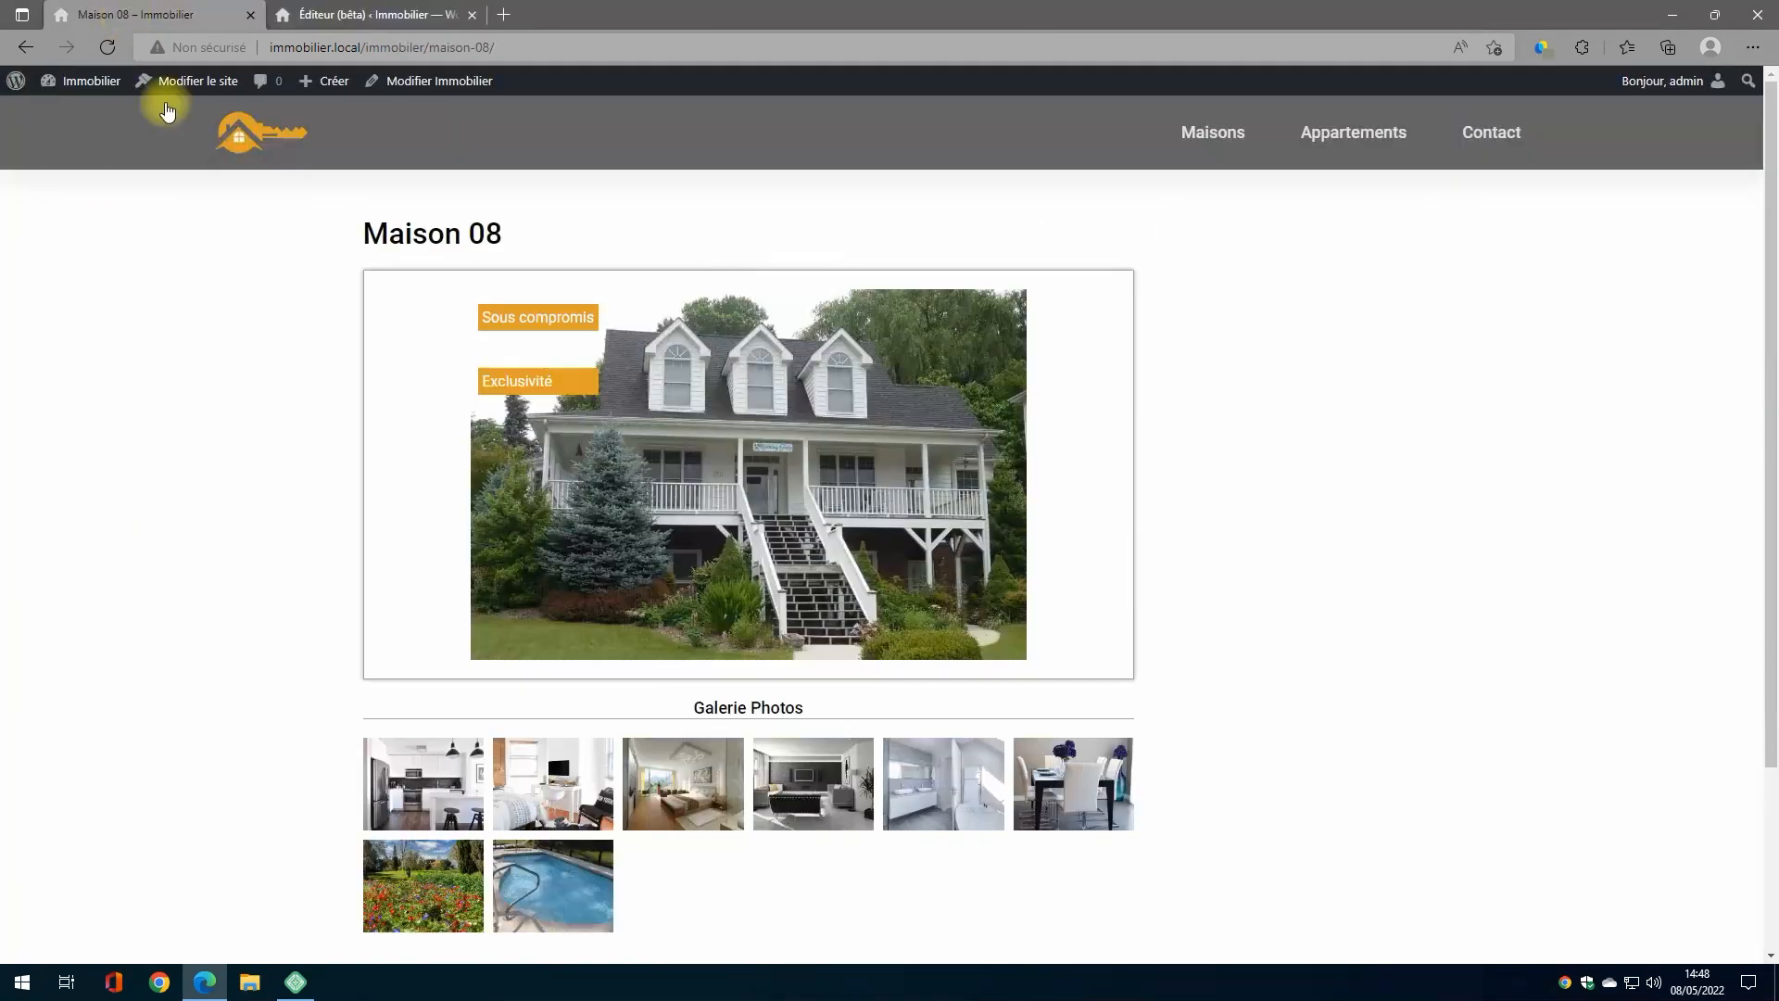
left_click(108, 46)
scroll(783, 538, "down", 4)
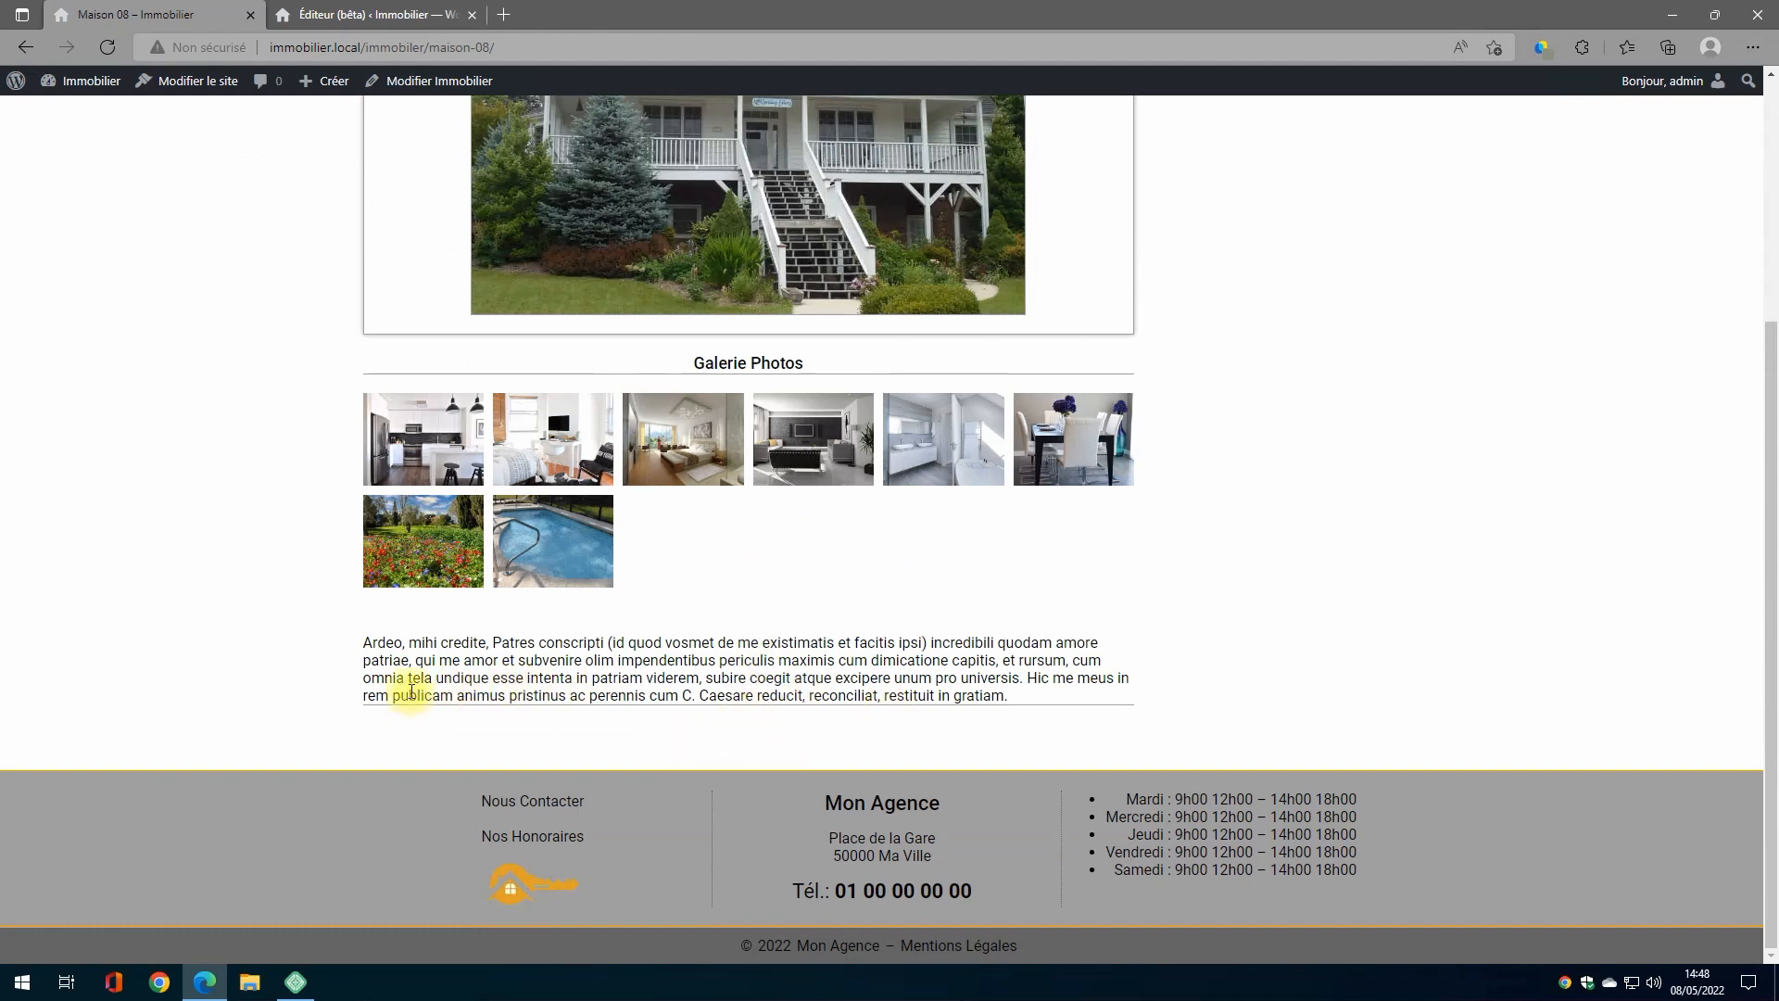
left_click(306, 15)
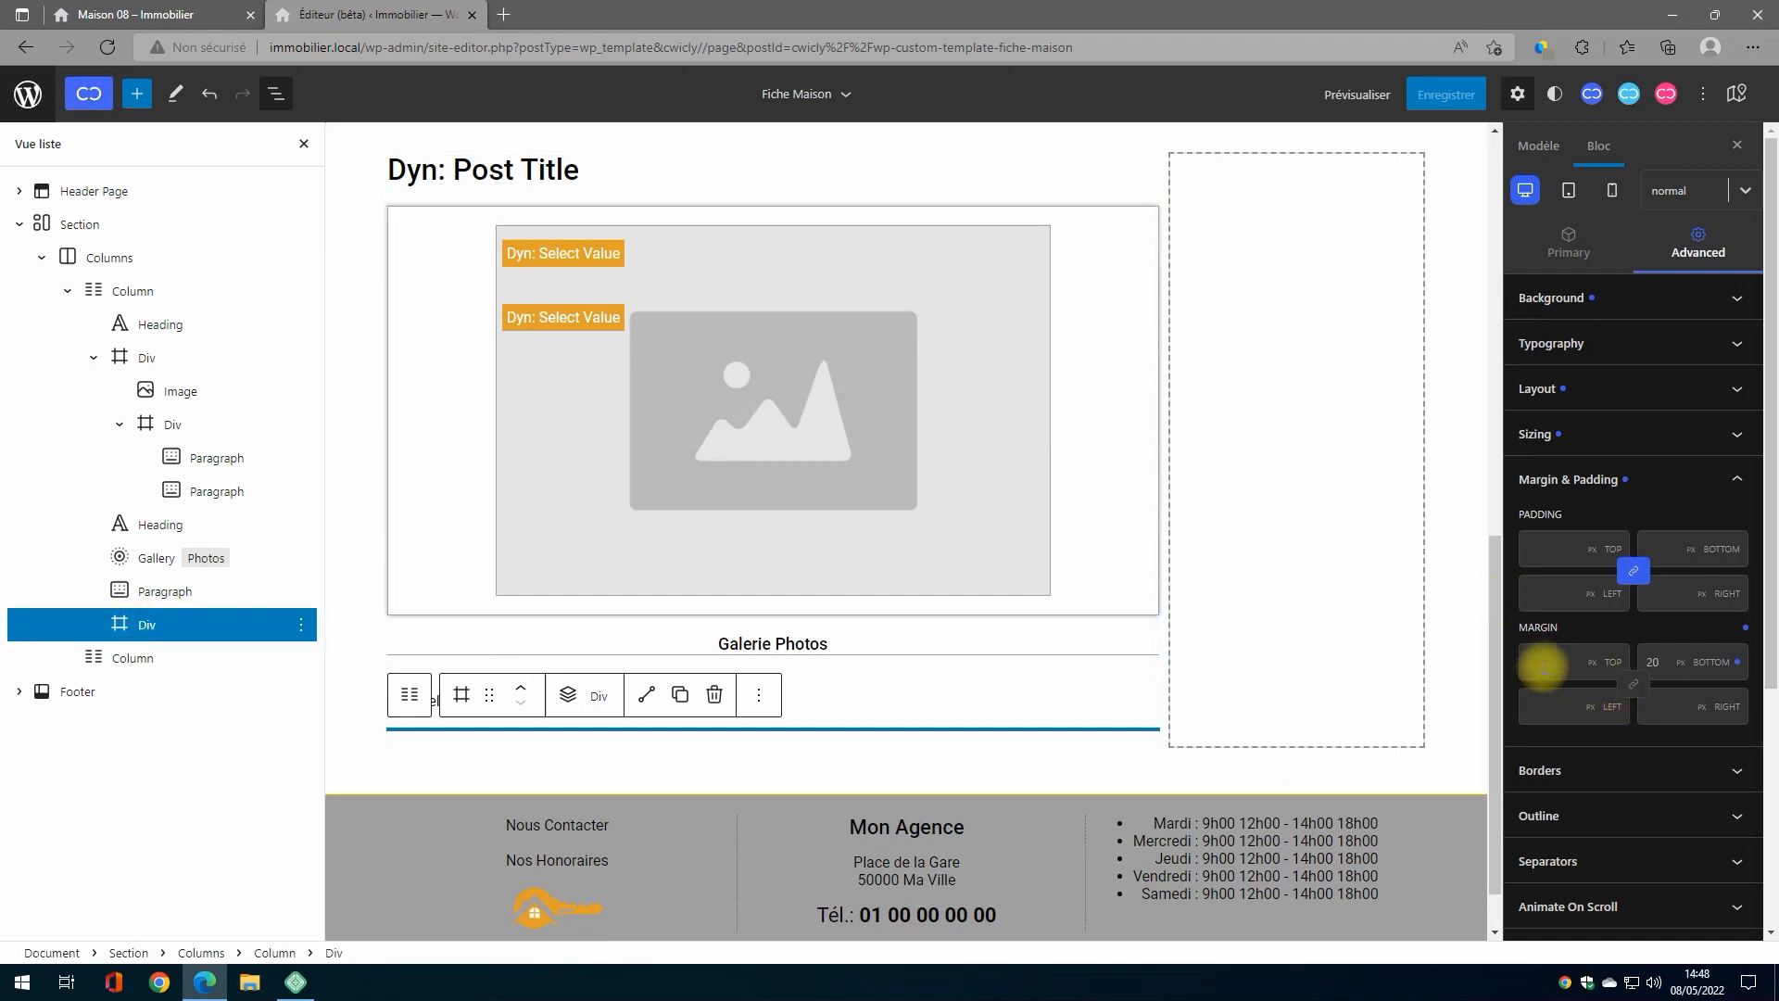
Step: Set the separator Div's top margin to 20 px and save the template
left_click(1544, 666)
type("20")
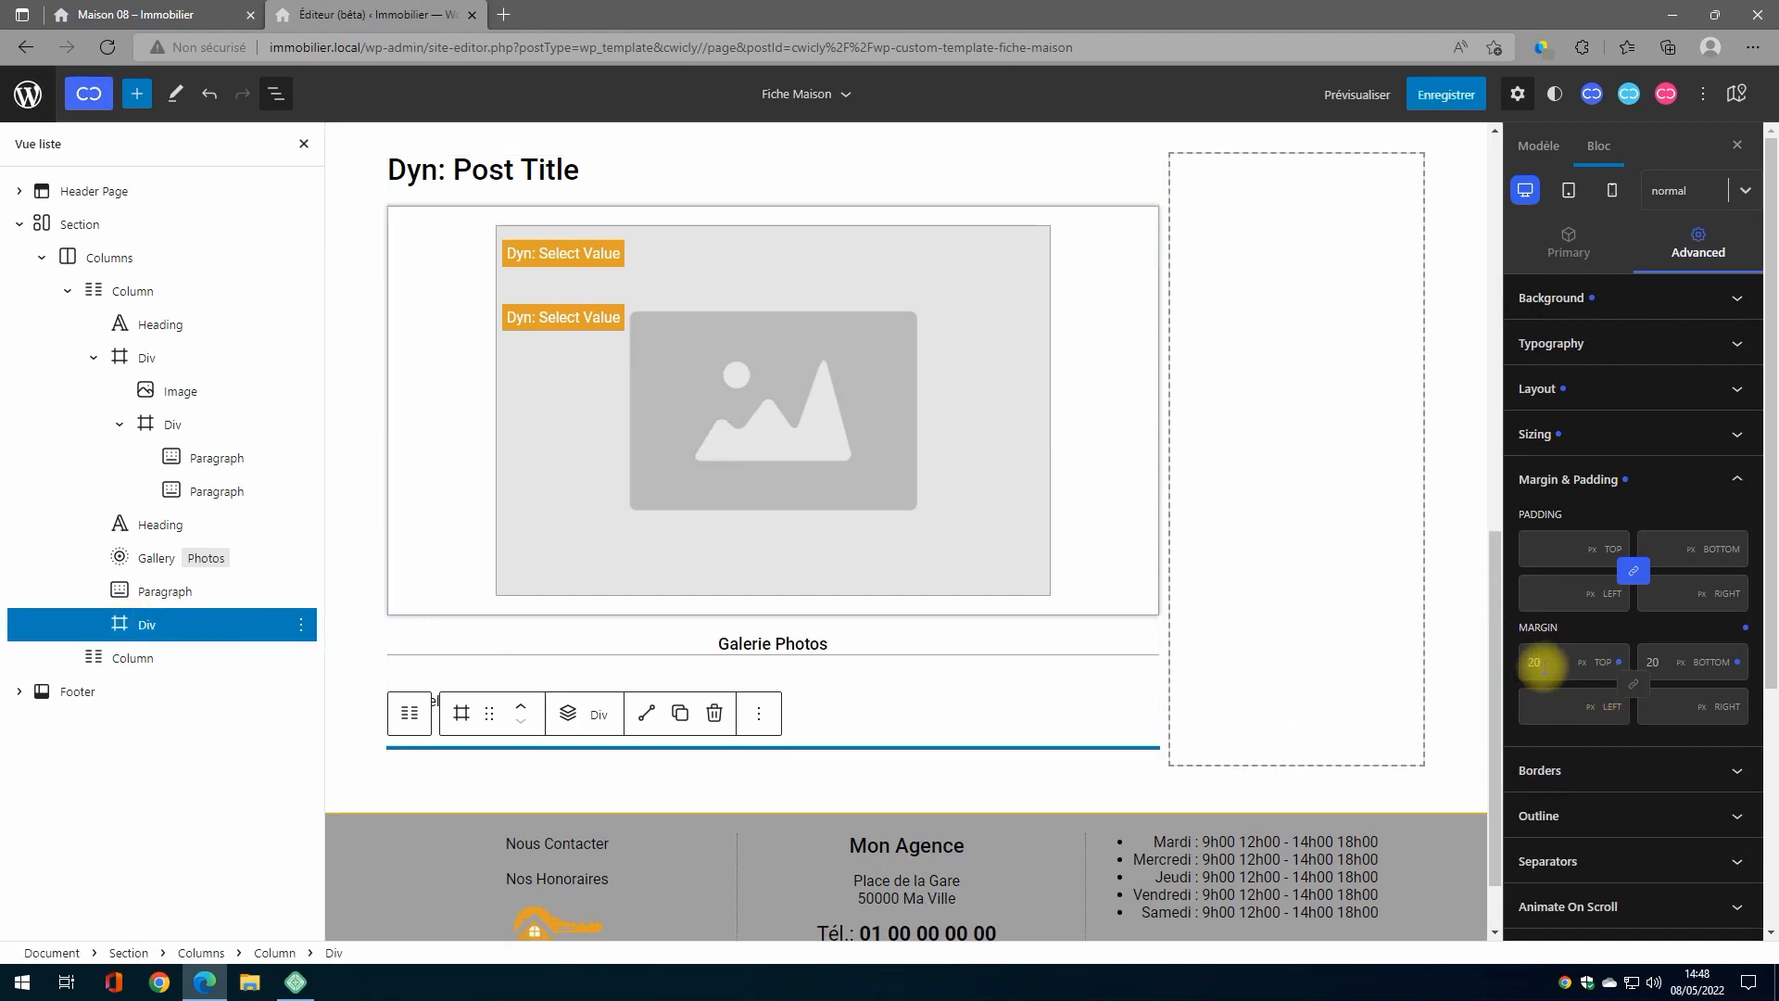
left_click(1446, 94)
left_click(1451, 103)
Step: Check the spacing above the separator line on the reloaded Maison 08 page, and return to the template editor
left_click(148, 14)
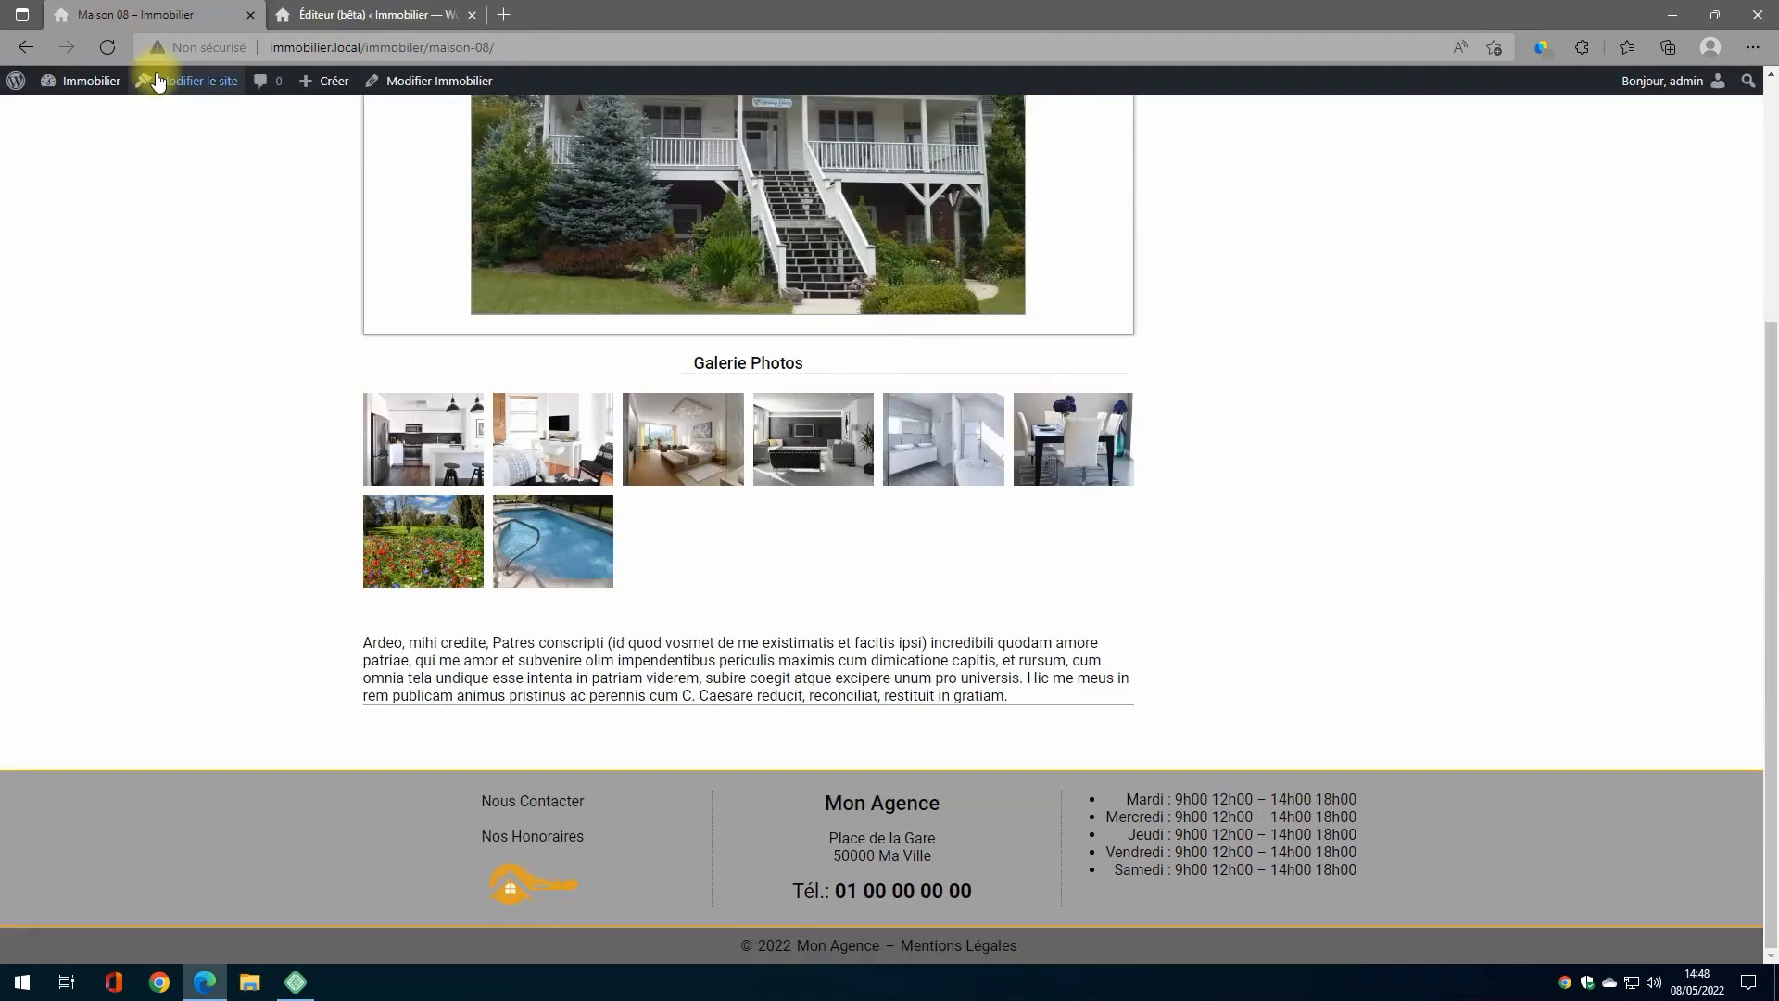
left_click(102, 44)
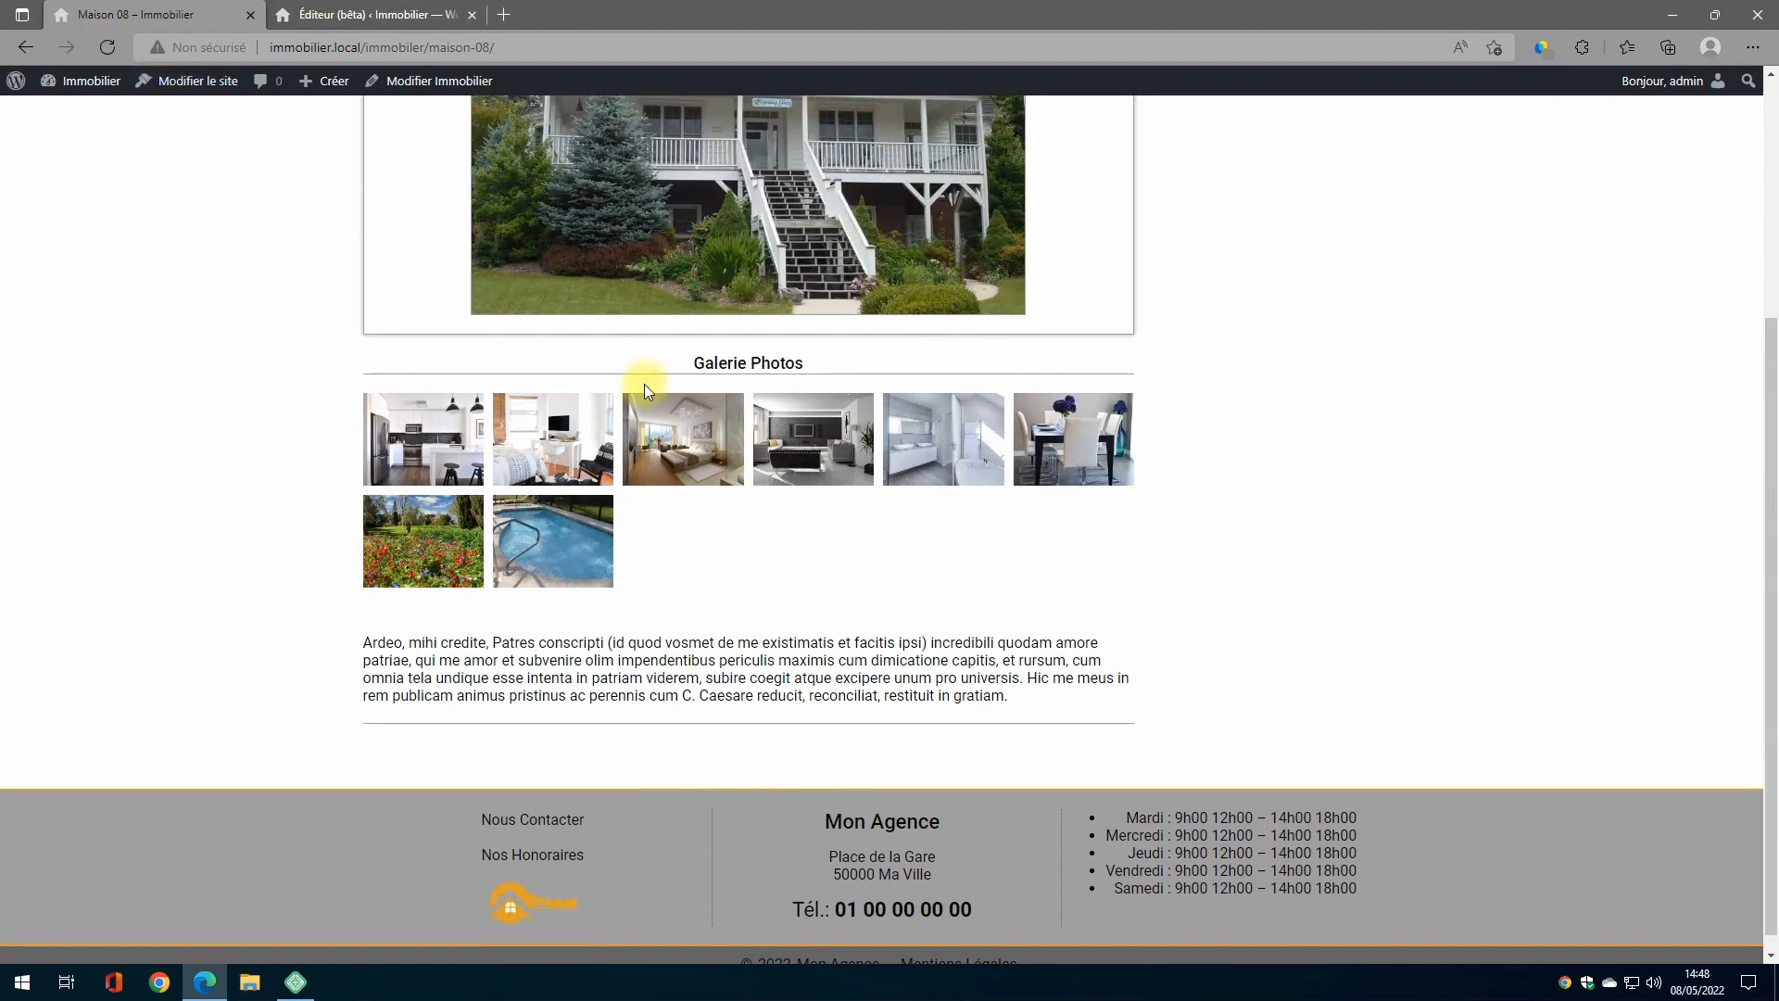
left_click(380, 14)
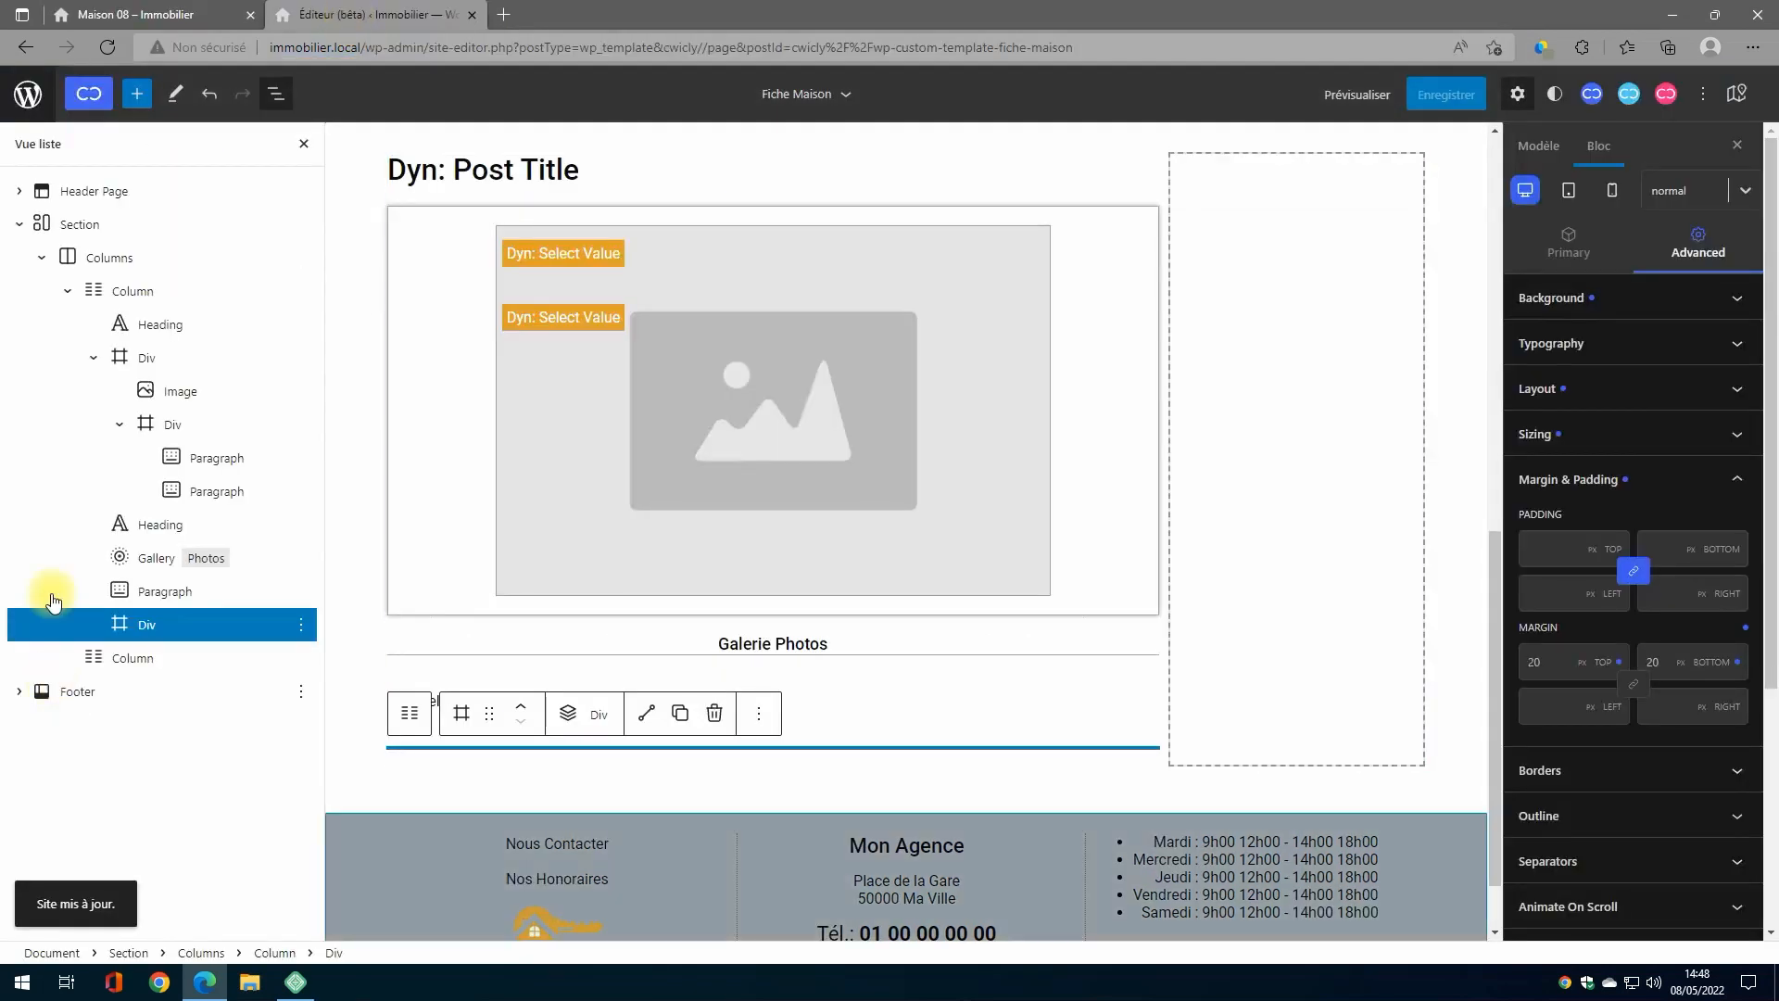
left_click(132, 291)
scroll(866, 556, "down", 1)
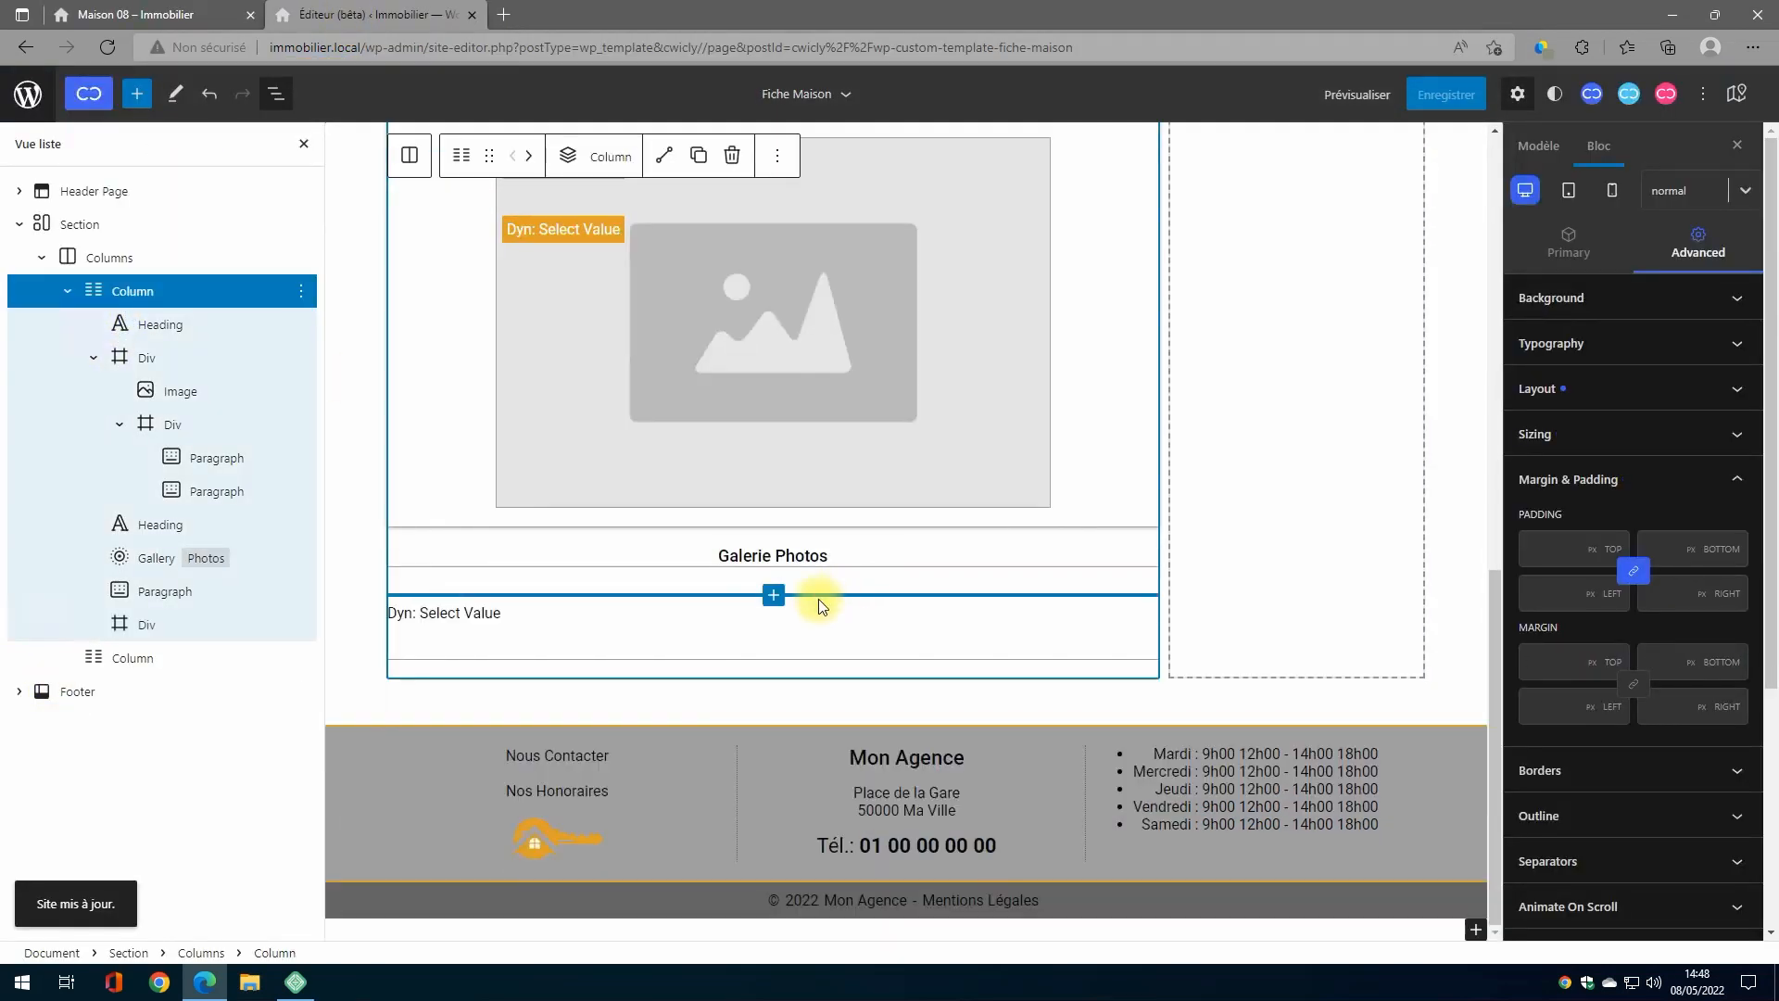
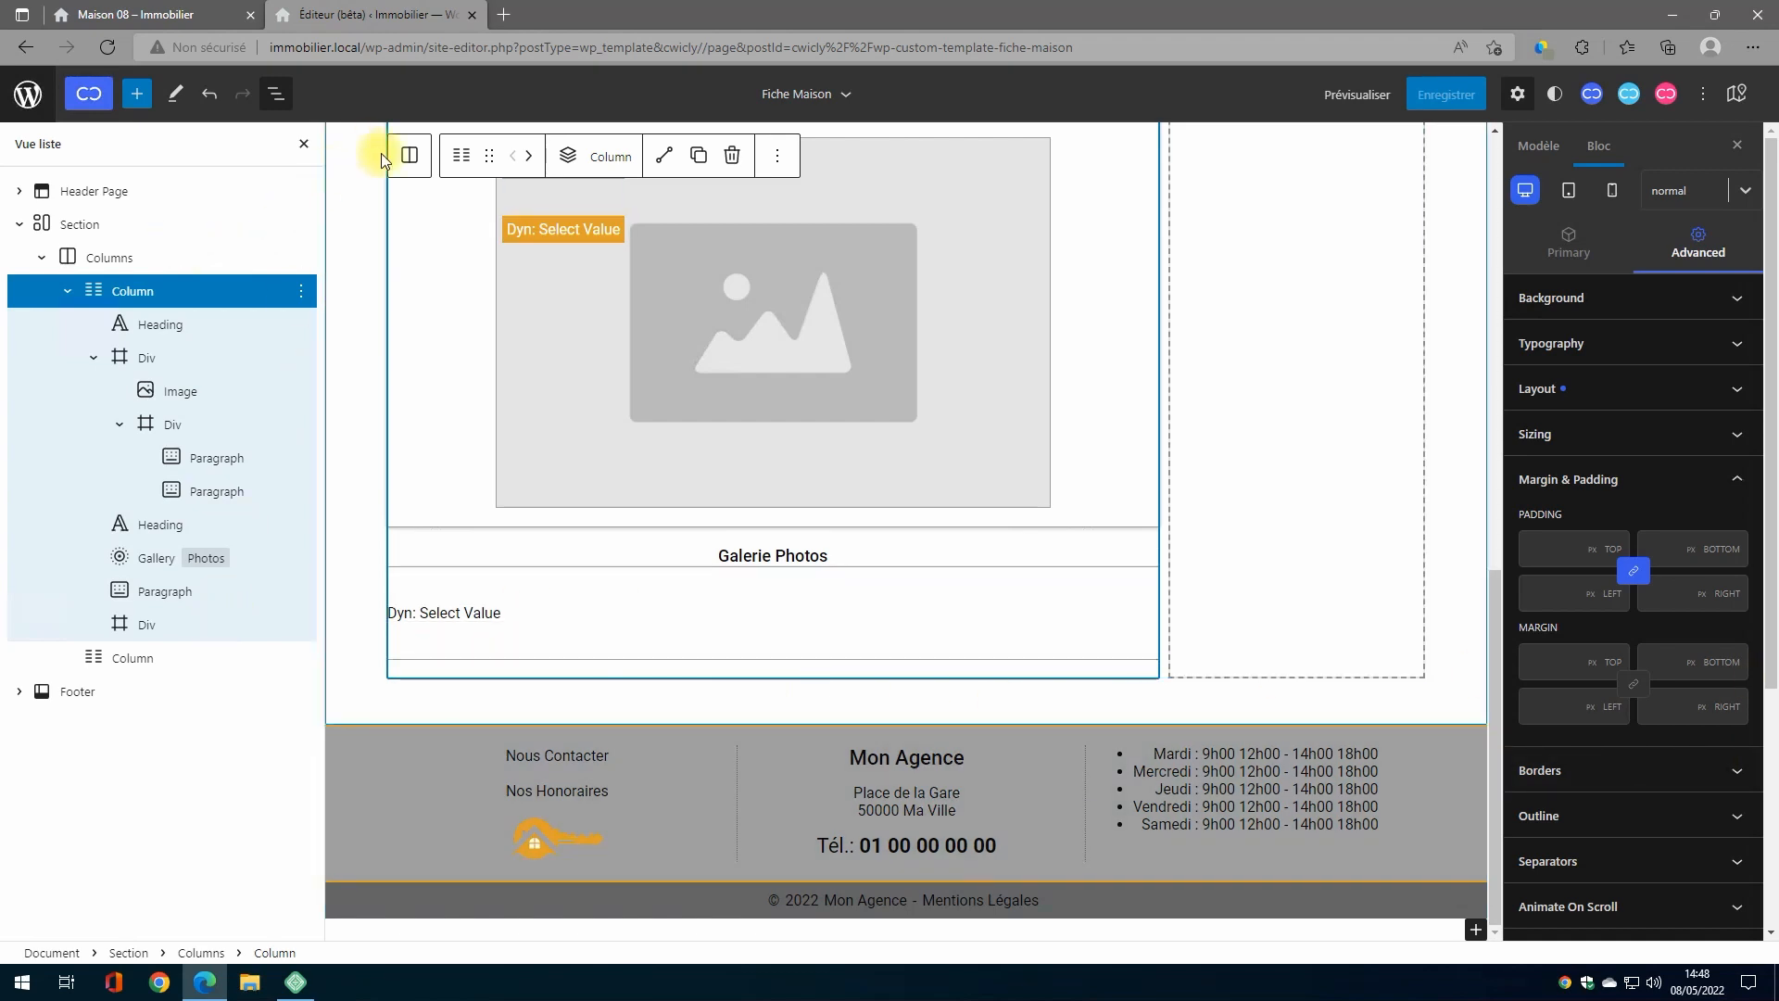
left_click(409, 155)
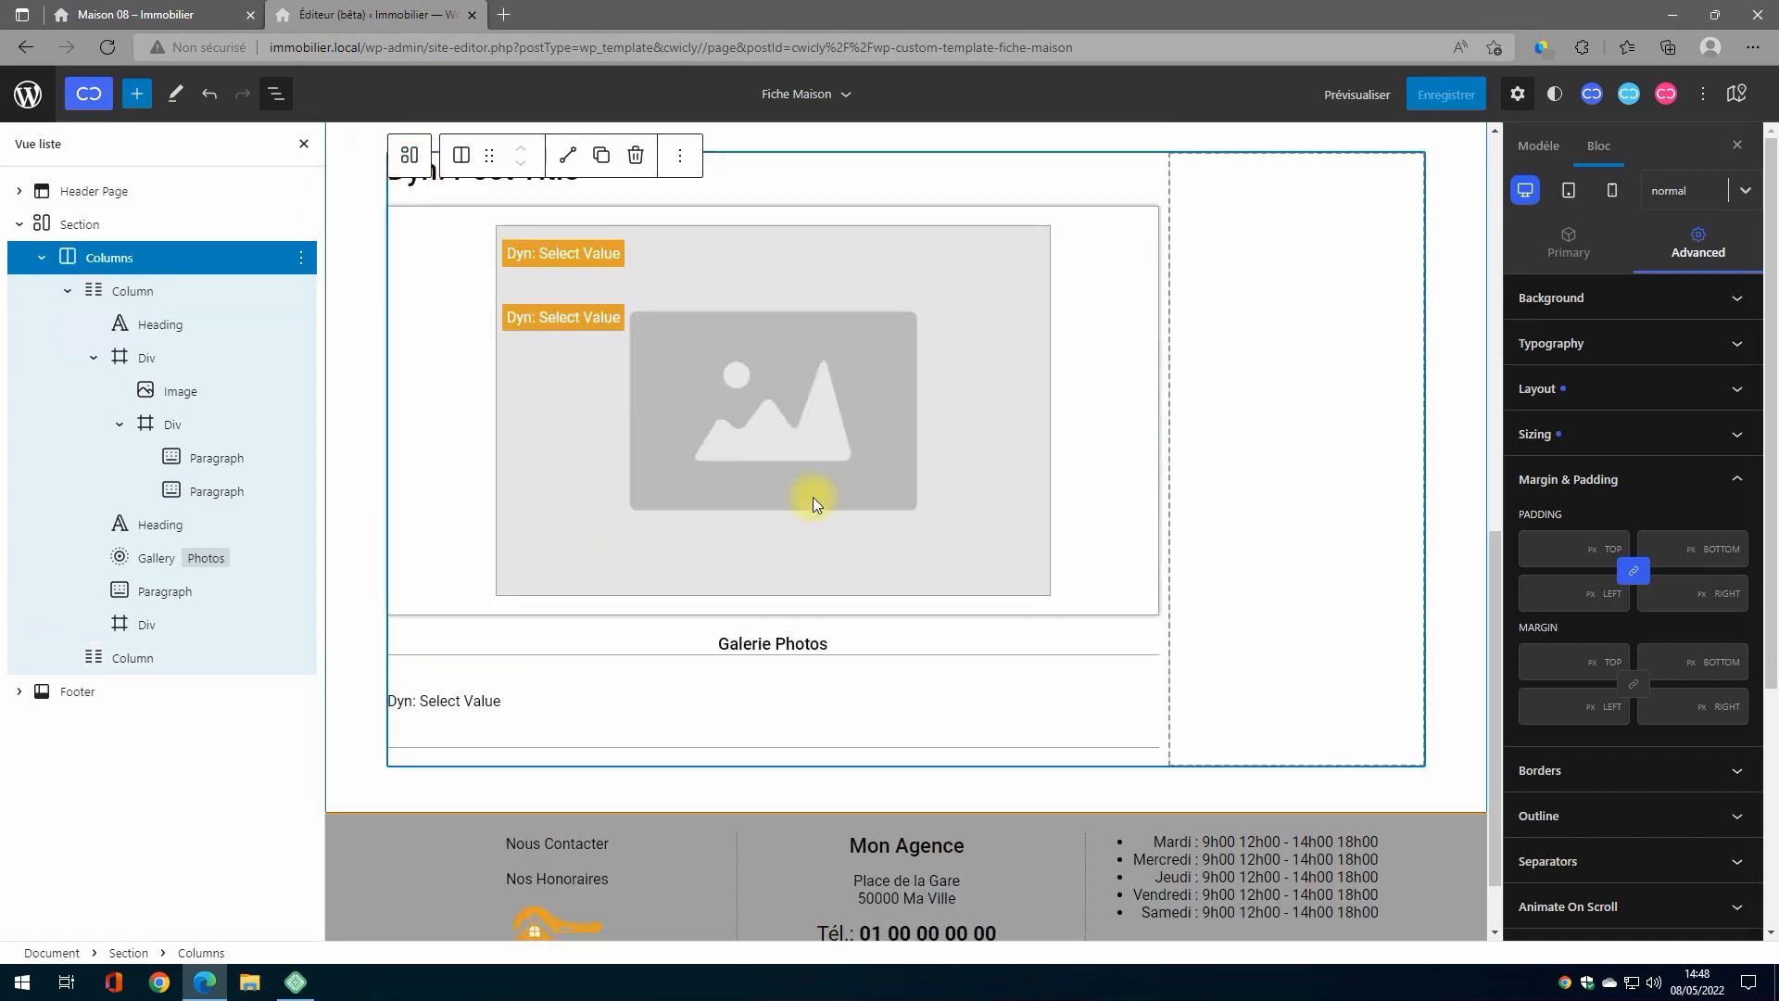
scroll(658, 409, "down", 1)
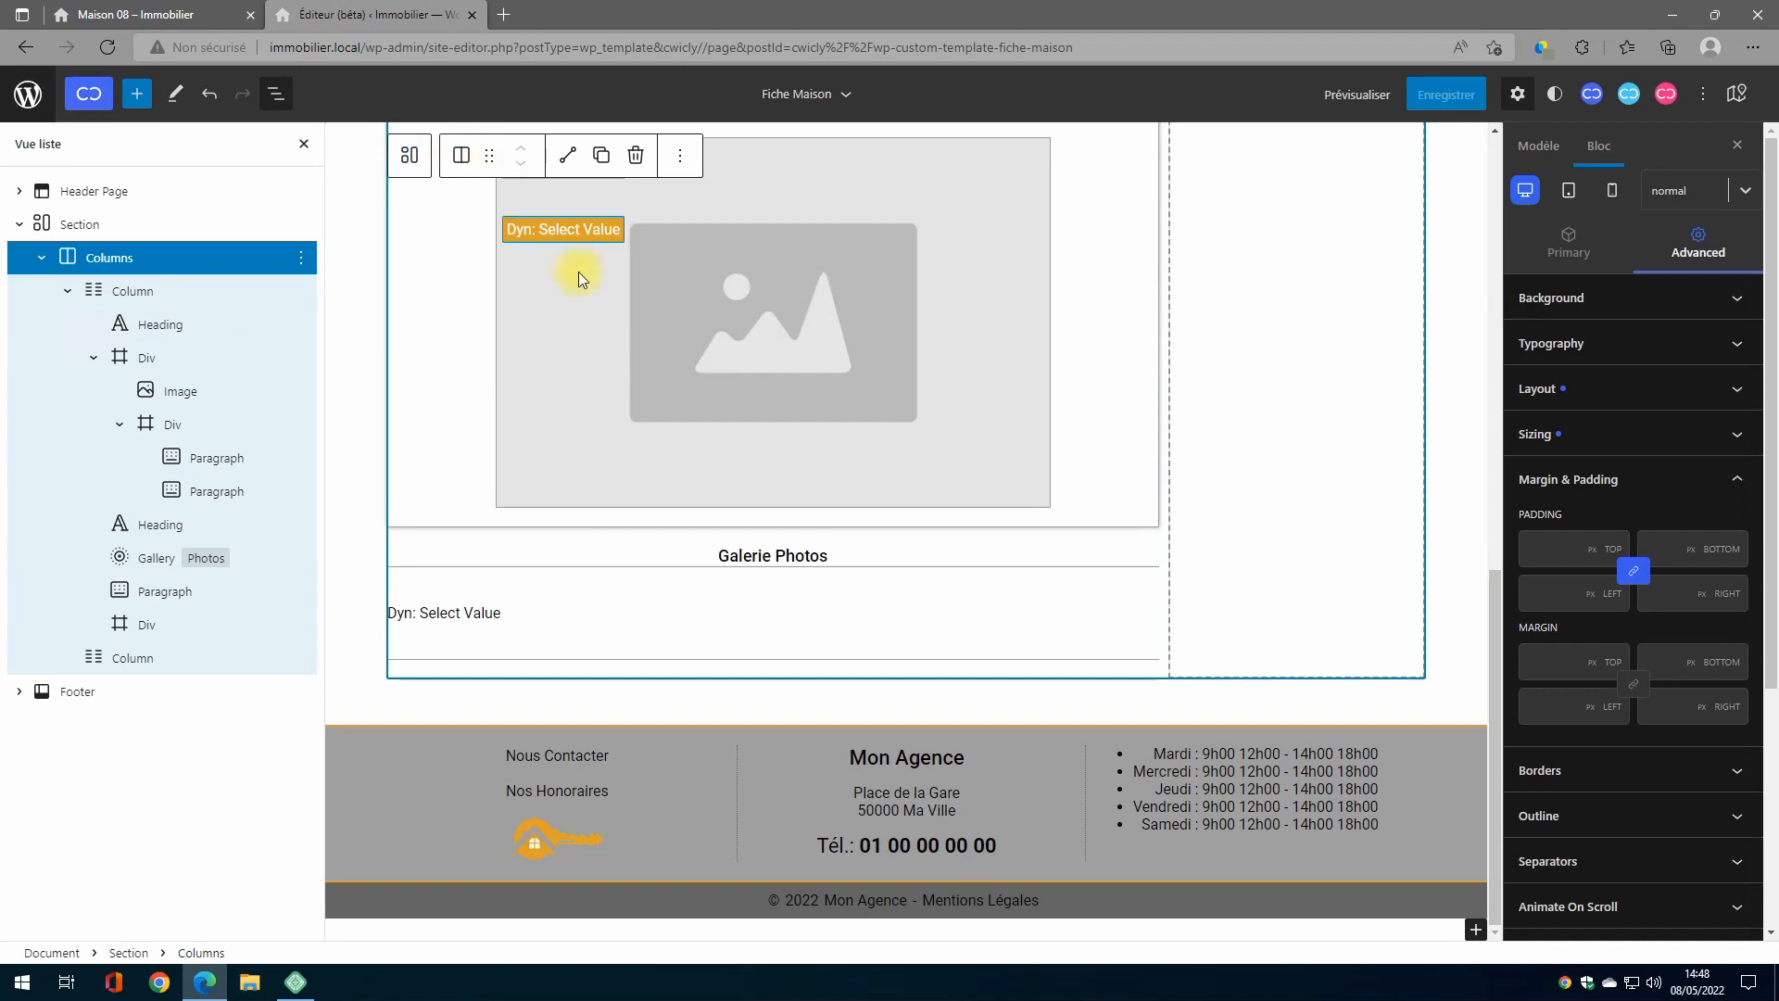
Step: Add a Columns block with two equal columns at the end of the first column, below the separator line
left_click(128, 293)
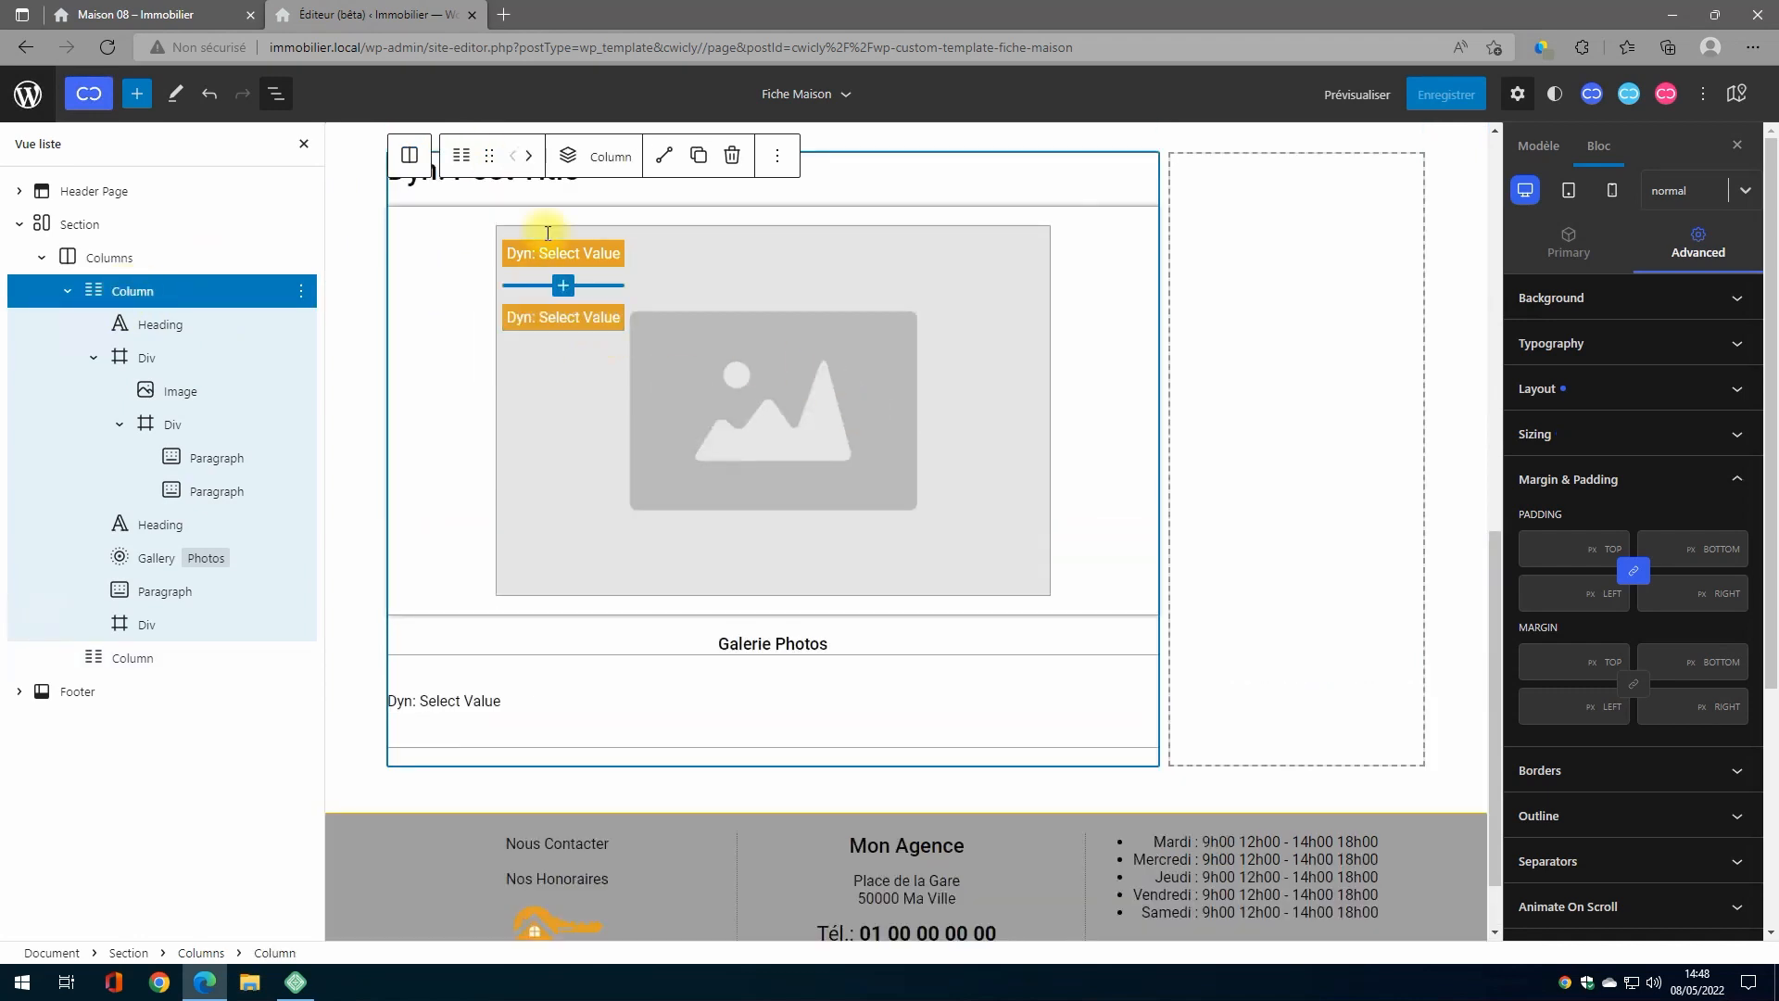
left_click(565, 159)
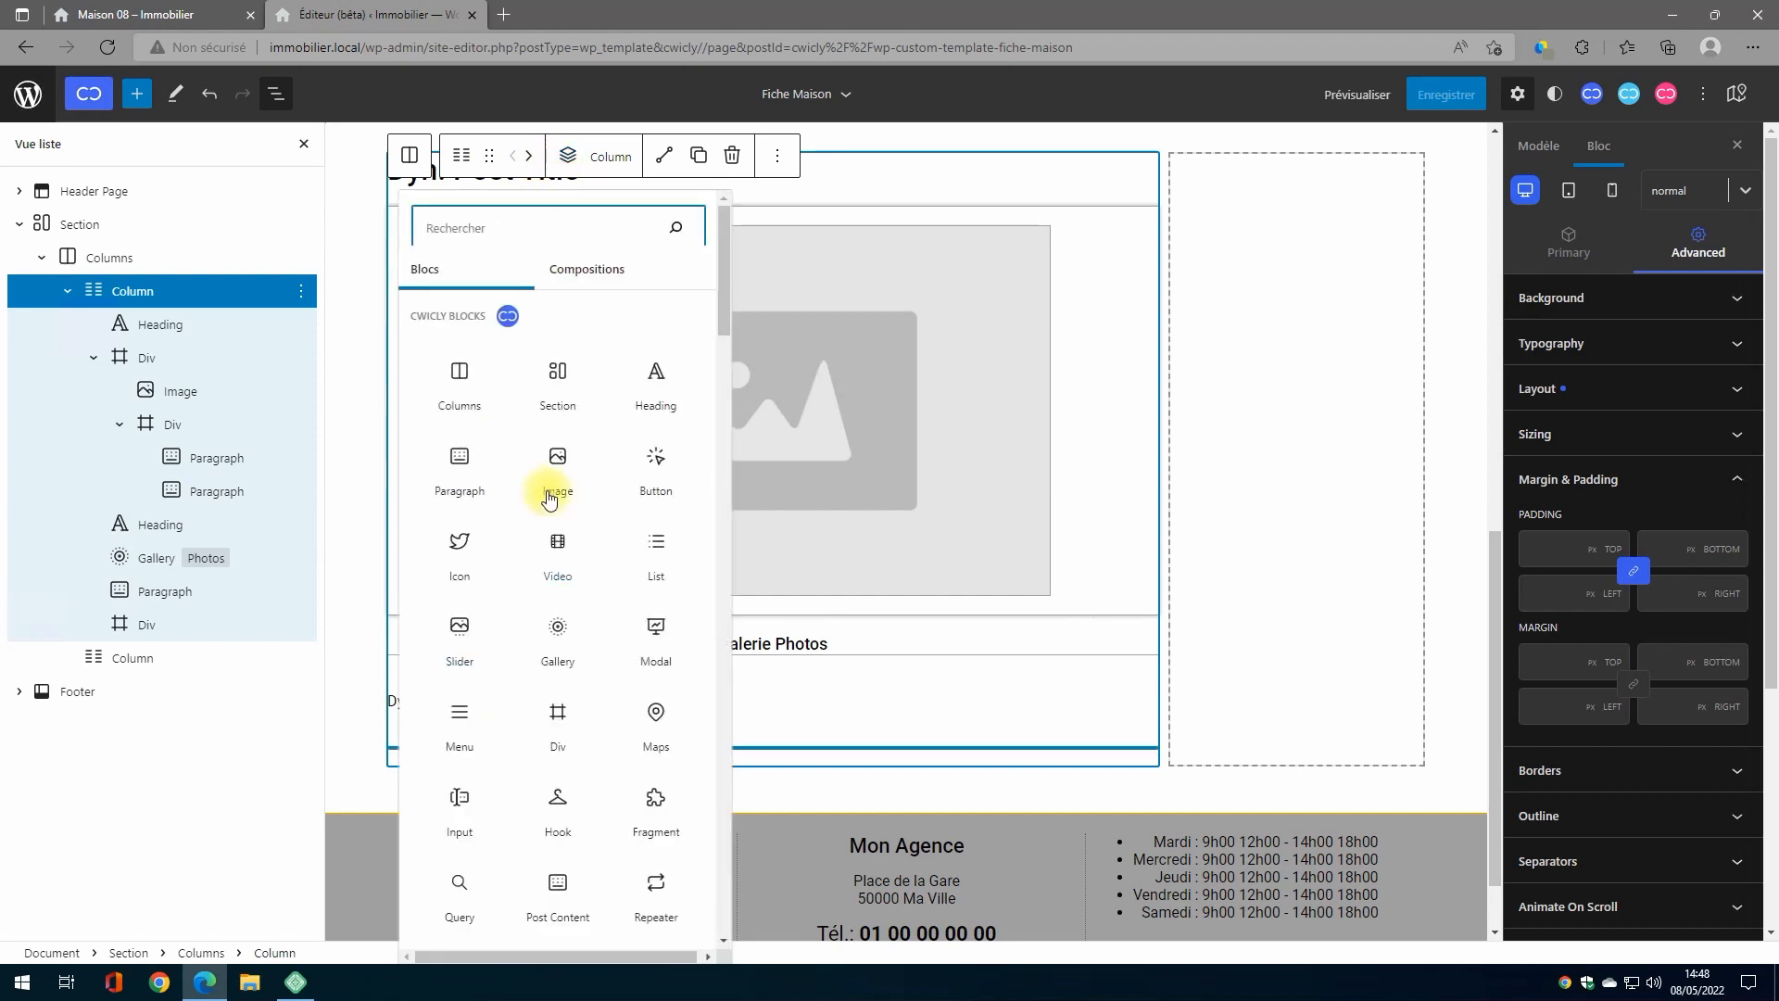
left_click(485, 386)
scroll(751, 835, "down", 3)
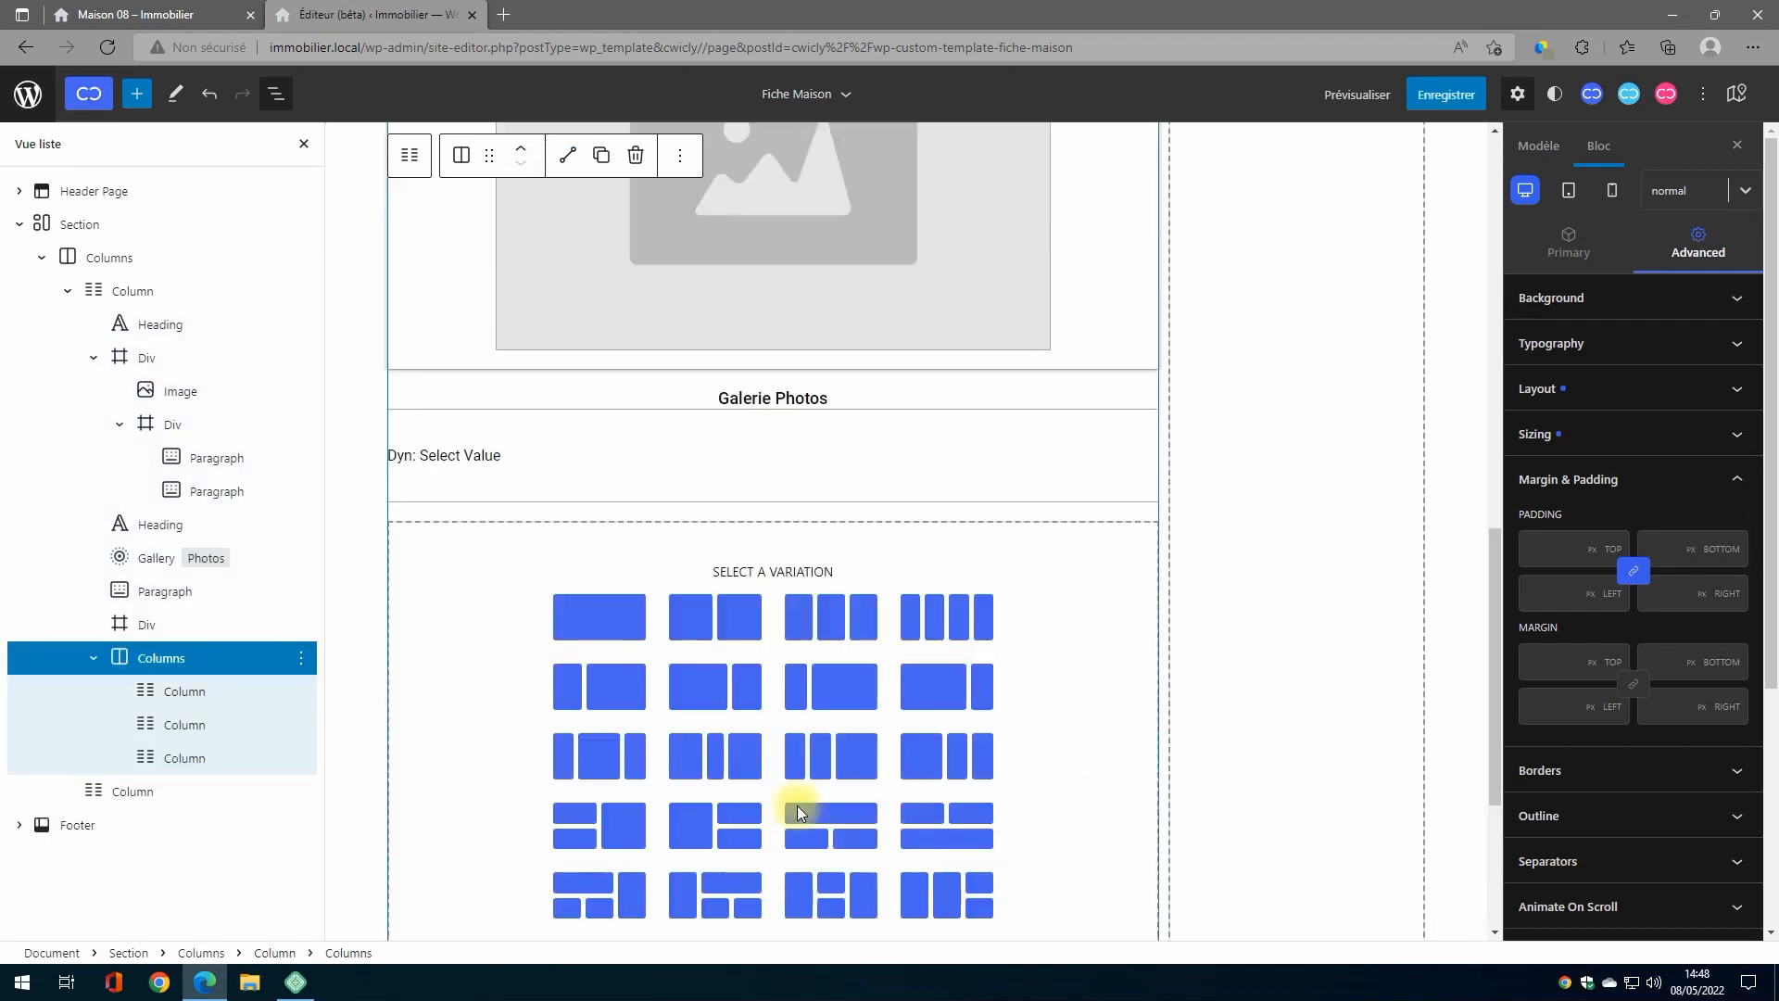
left_click(708, 636)
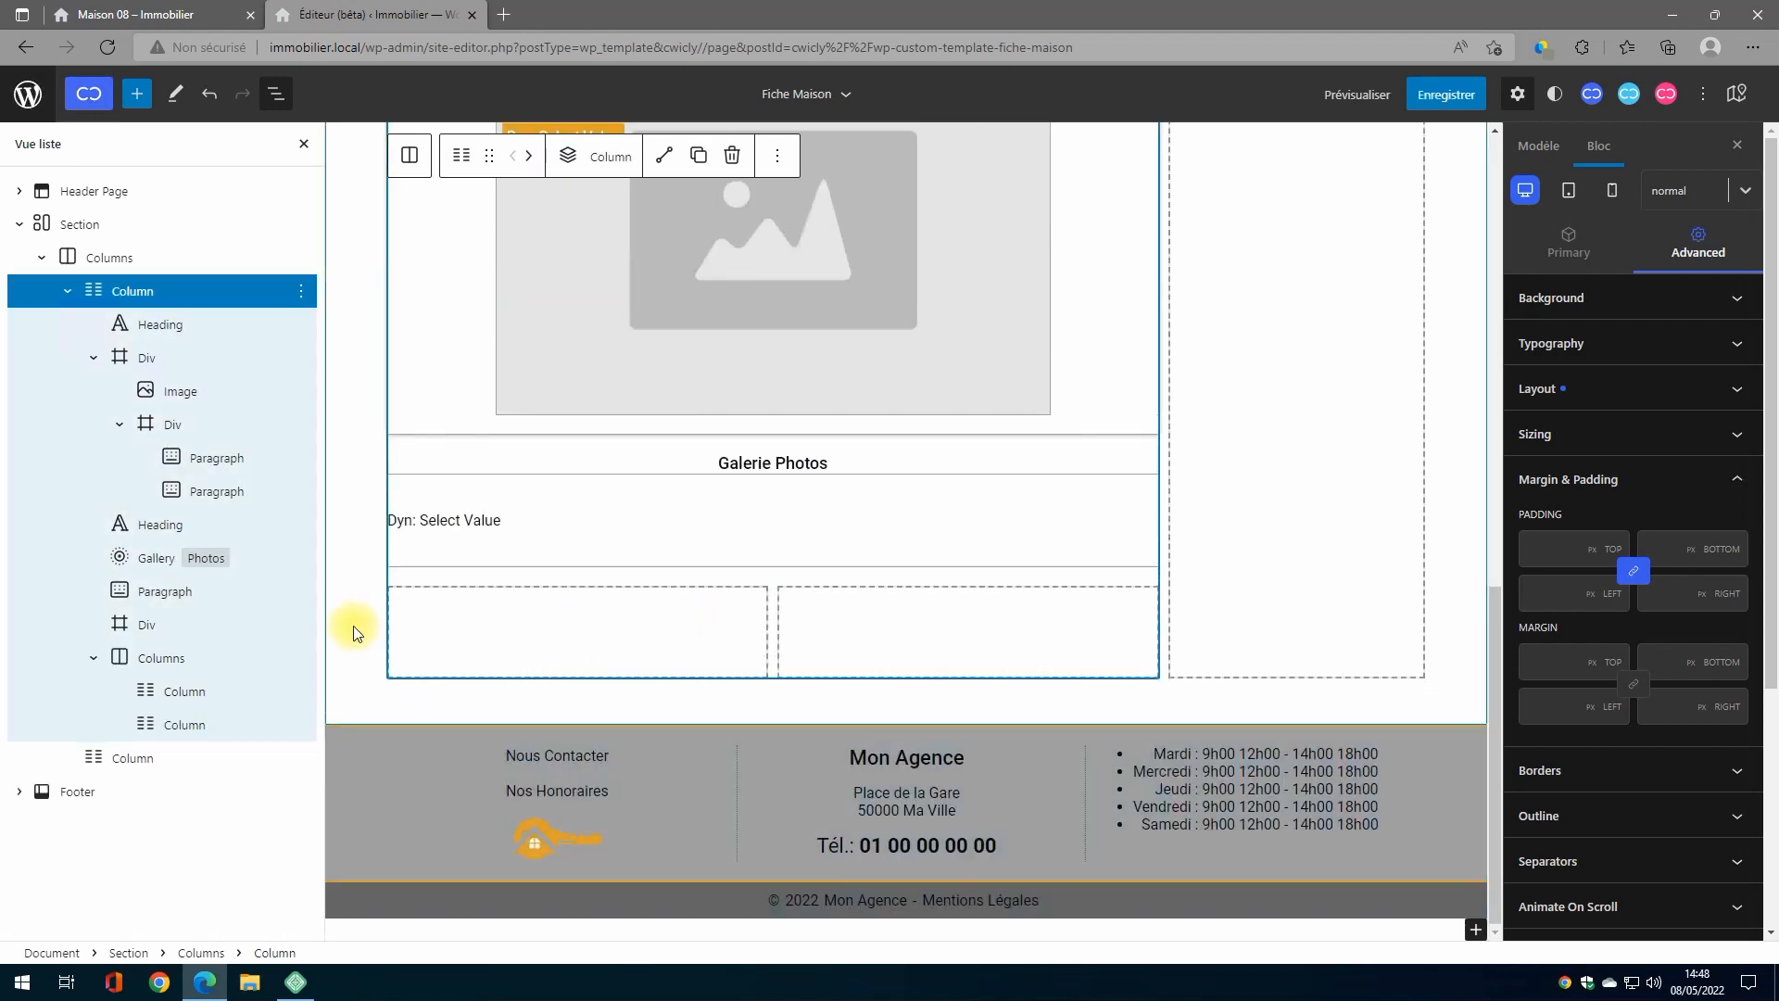
Step: Set both new inner columns to a vertical flex direction with horizontally centred content
left_click(184, 691)
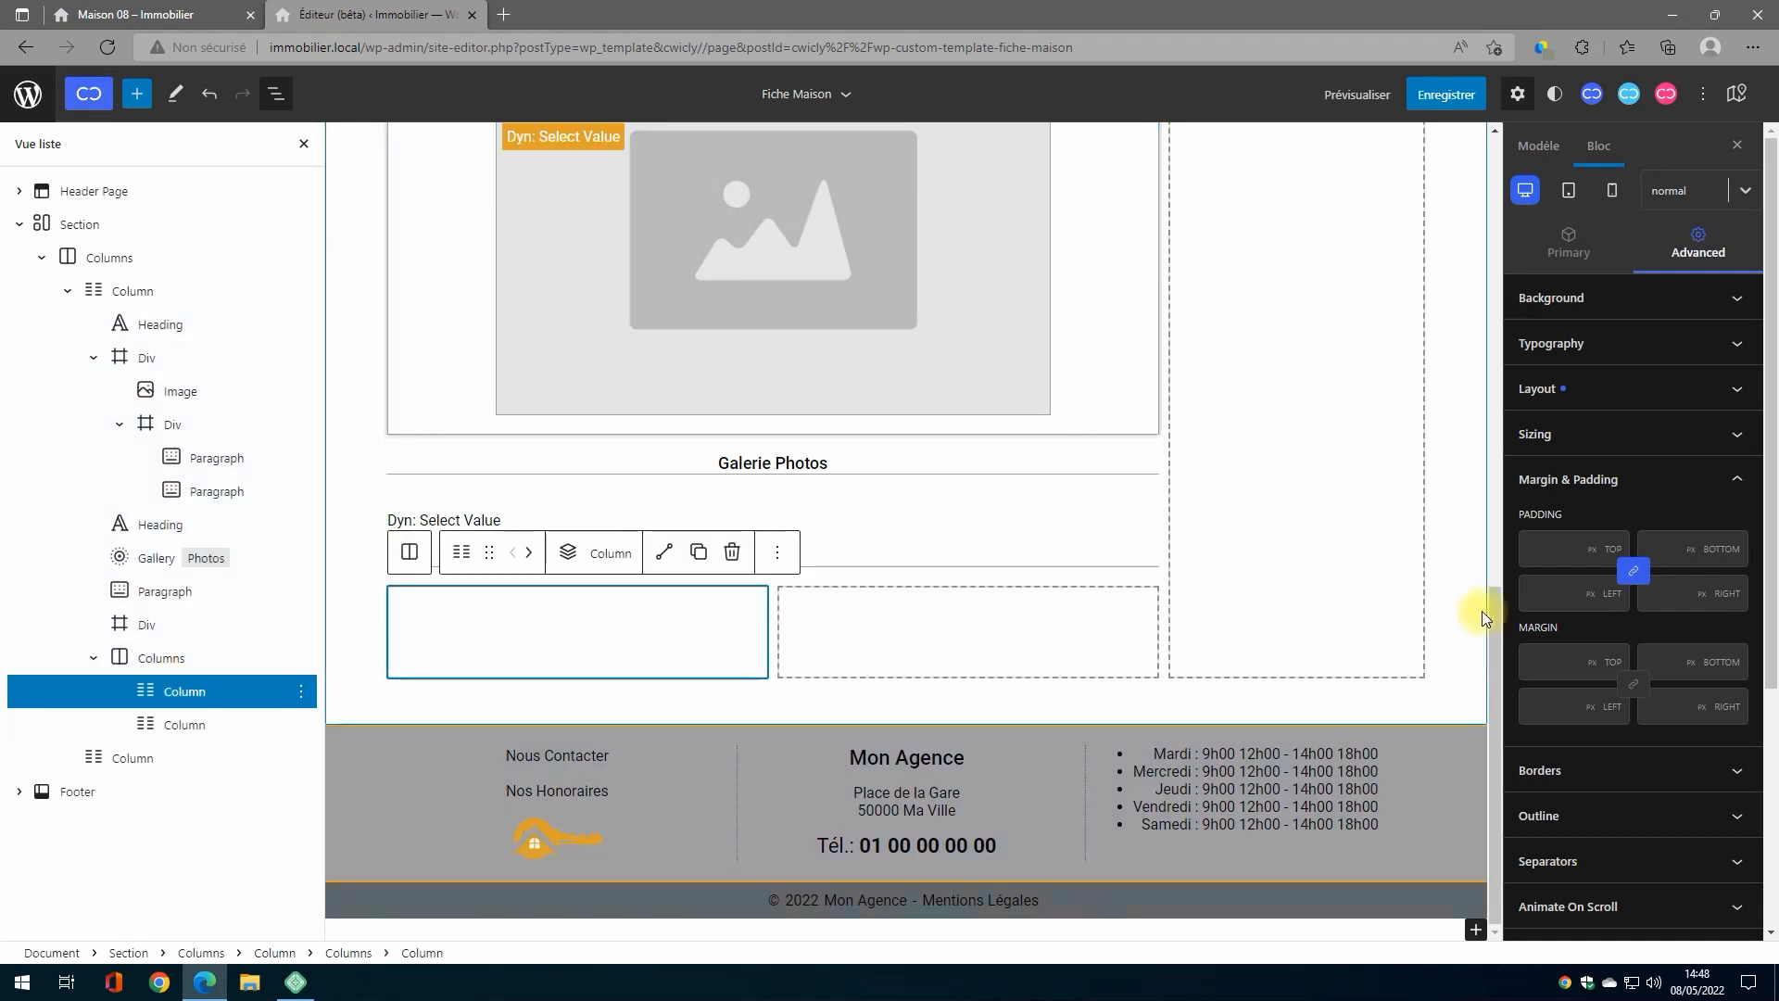
left_click(1571, 261)
scroll(1613, 417, "down", 4)
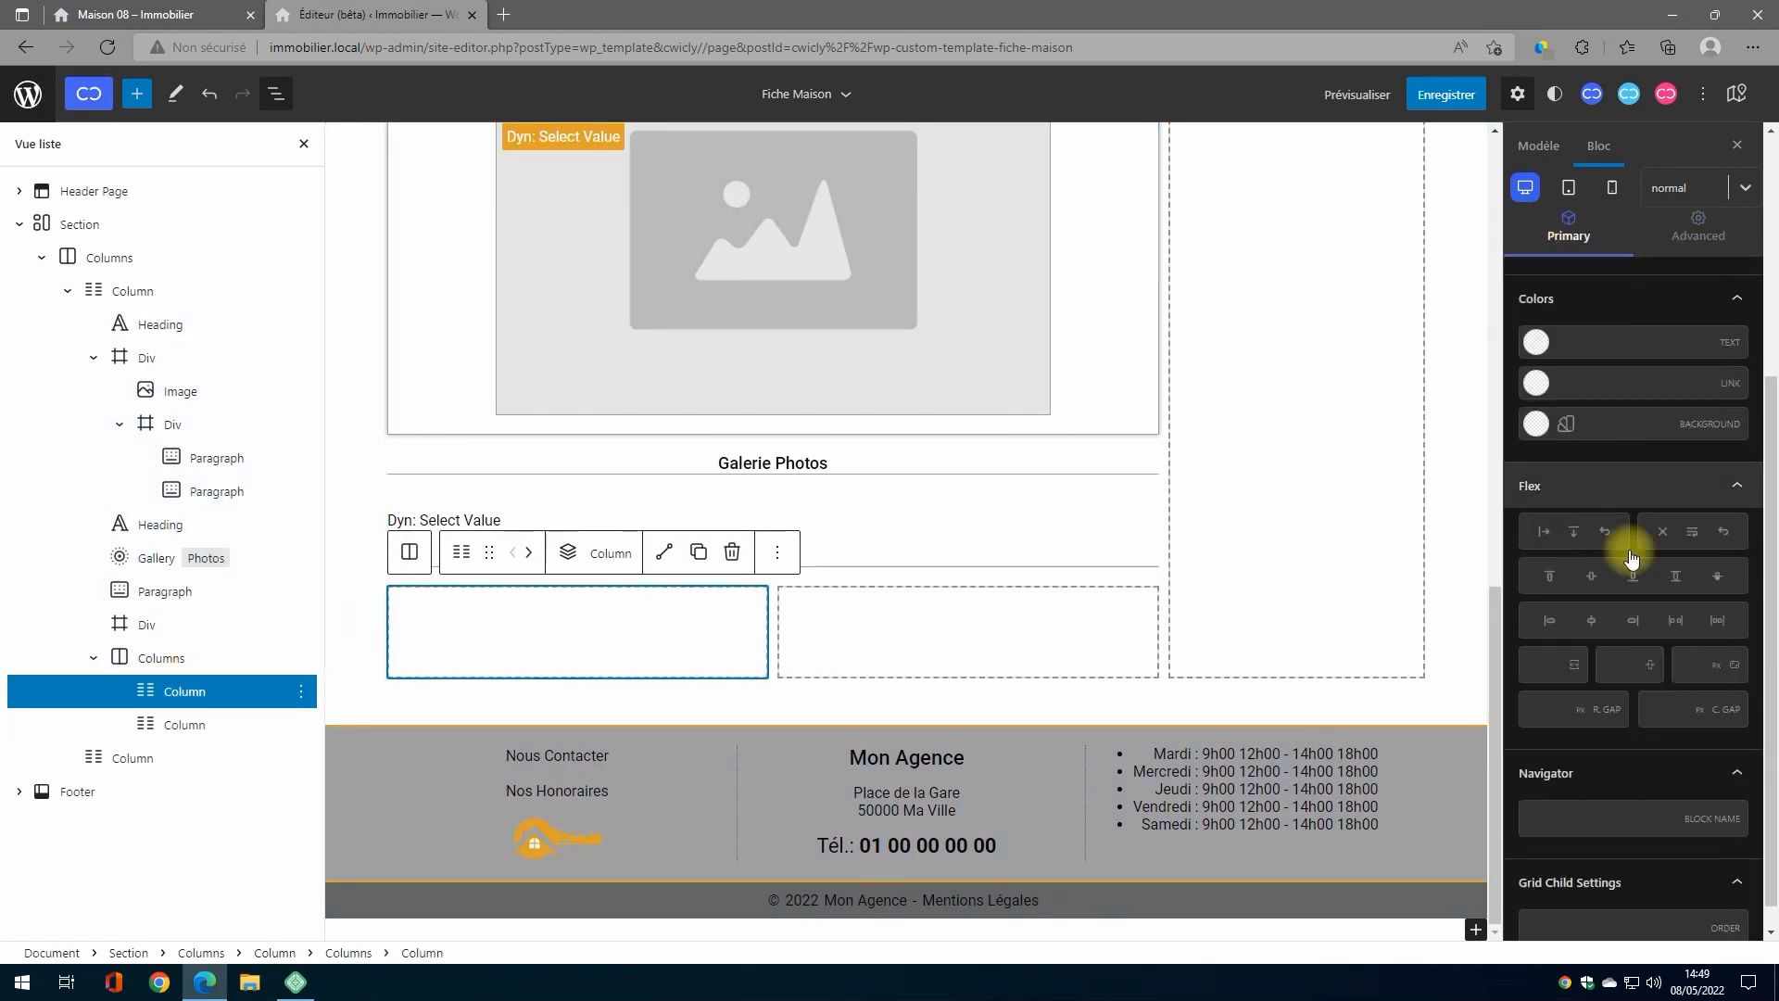
left_click(1573, 534)
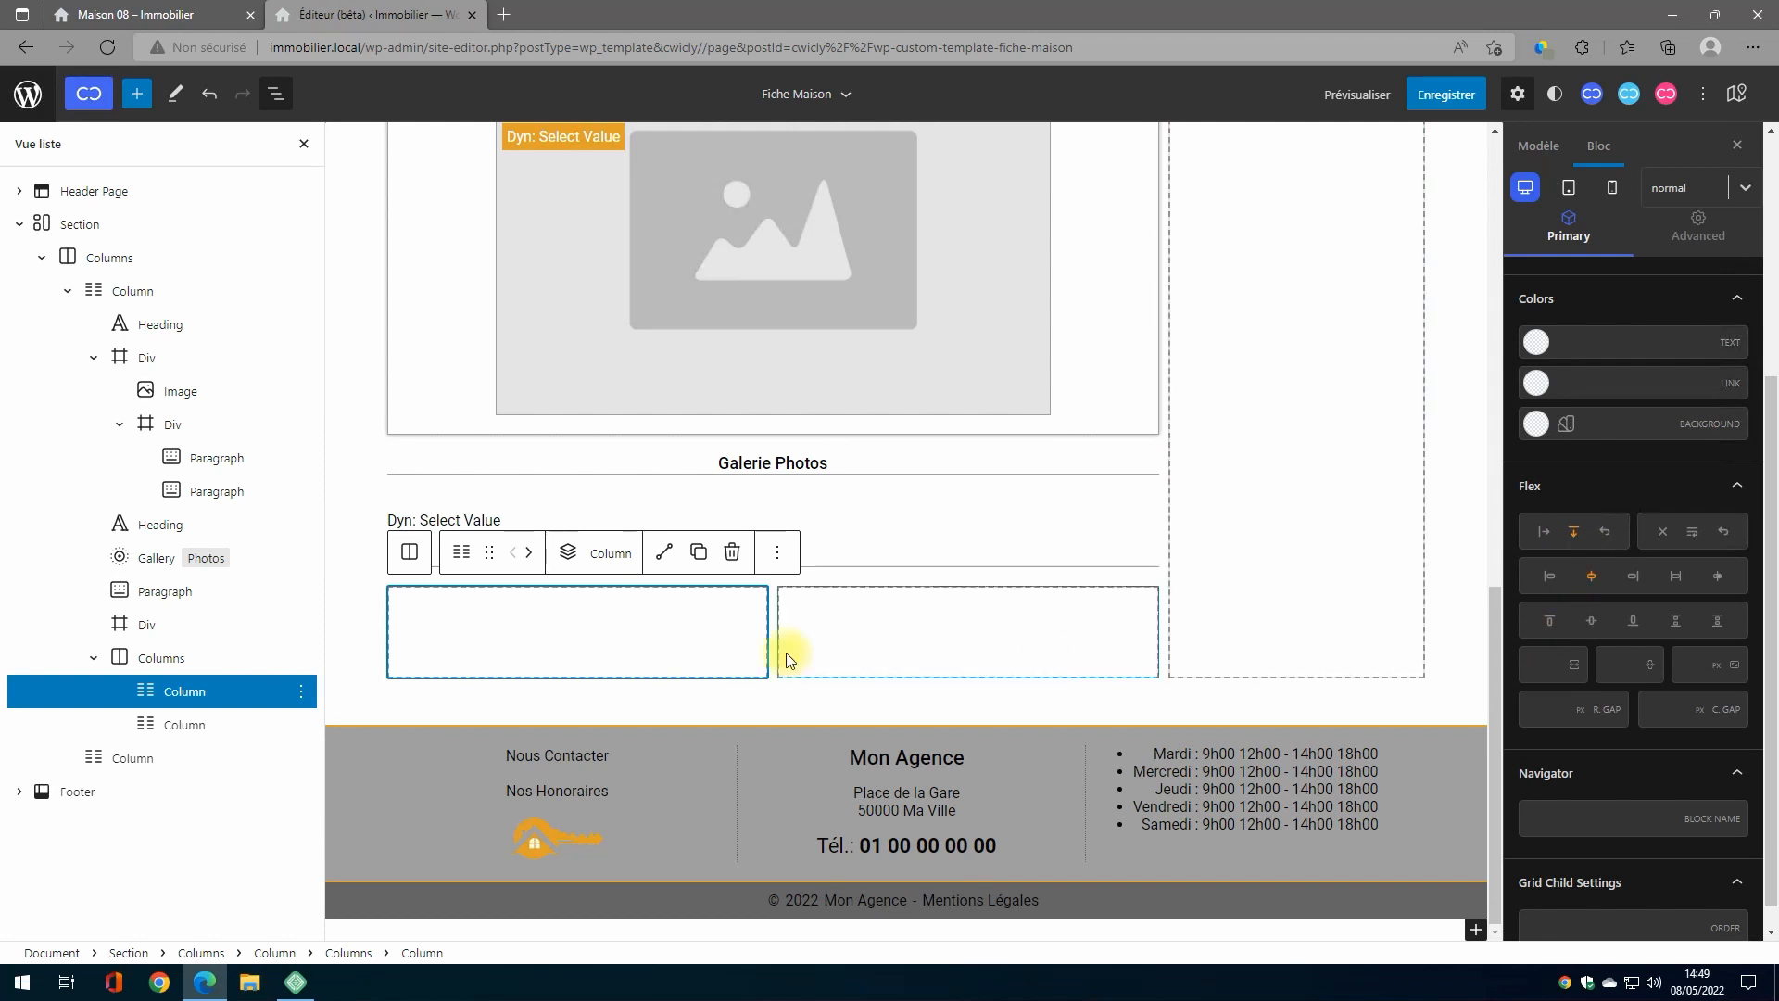
left_click(1017, 646)
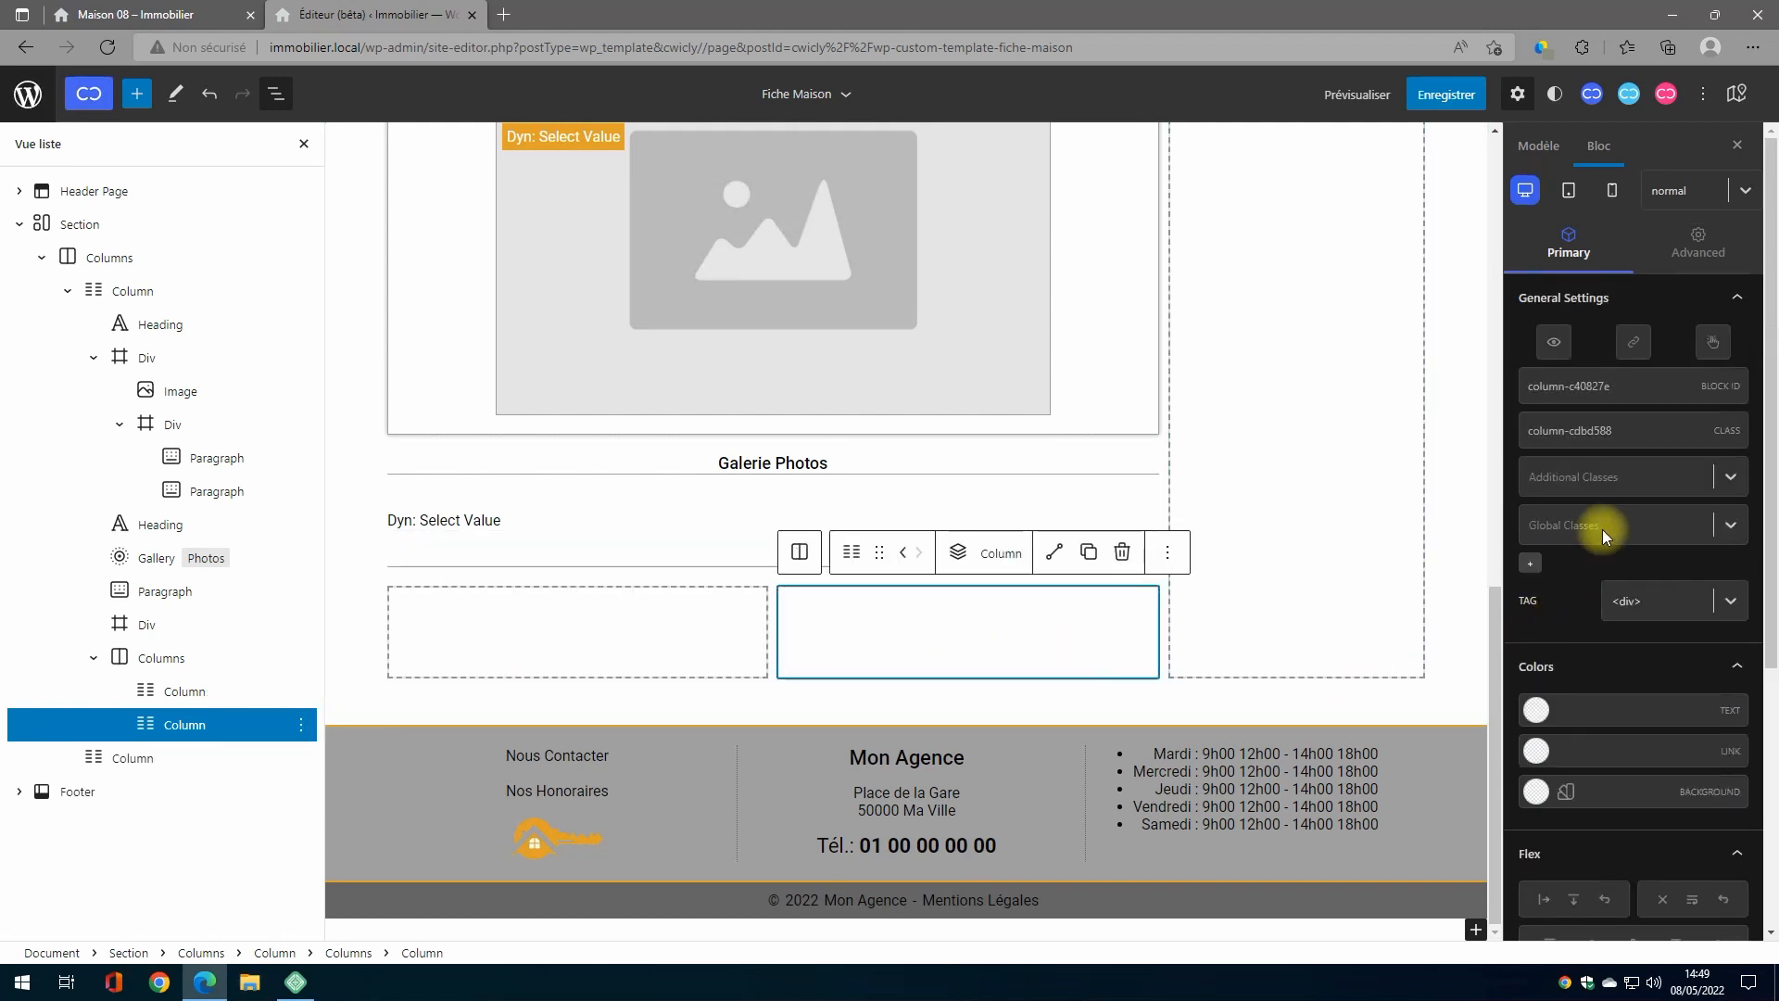
scroll(1599, 546, "down", 4)
scroll(1584, 570, "down", 1)
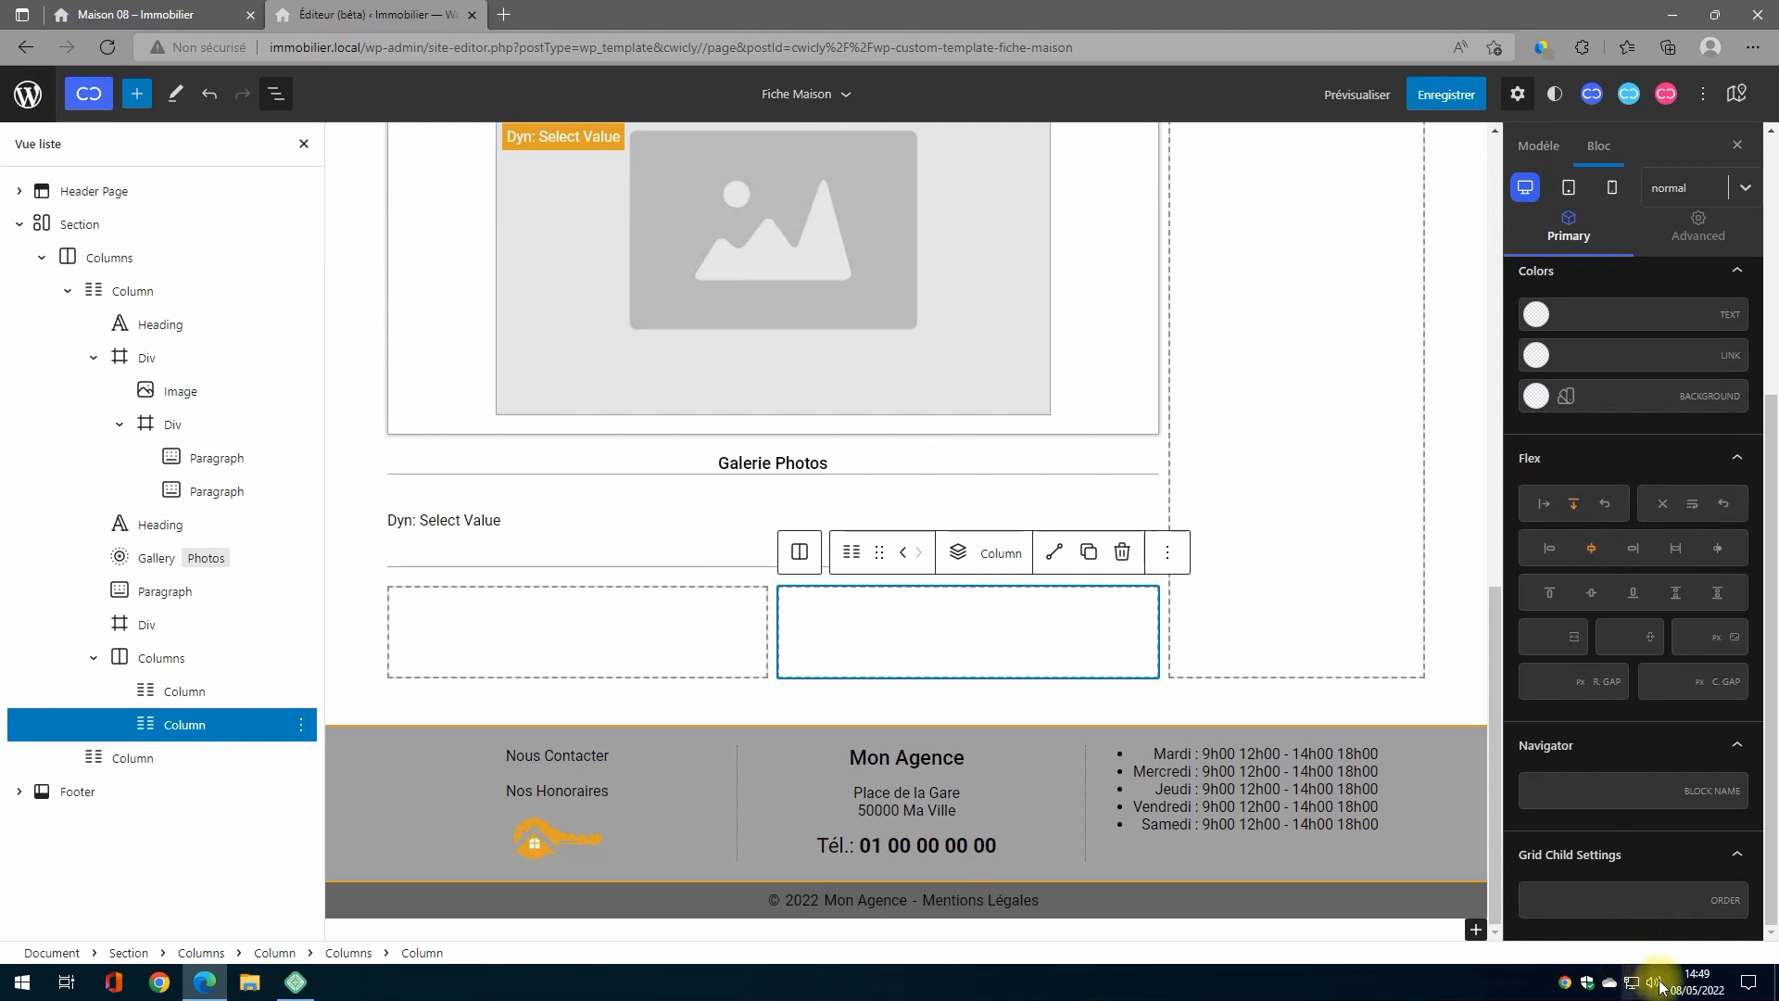
Step: Insert an Image block in the first inner column below the separator line
left_click(453, 628)
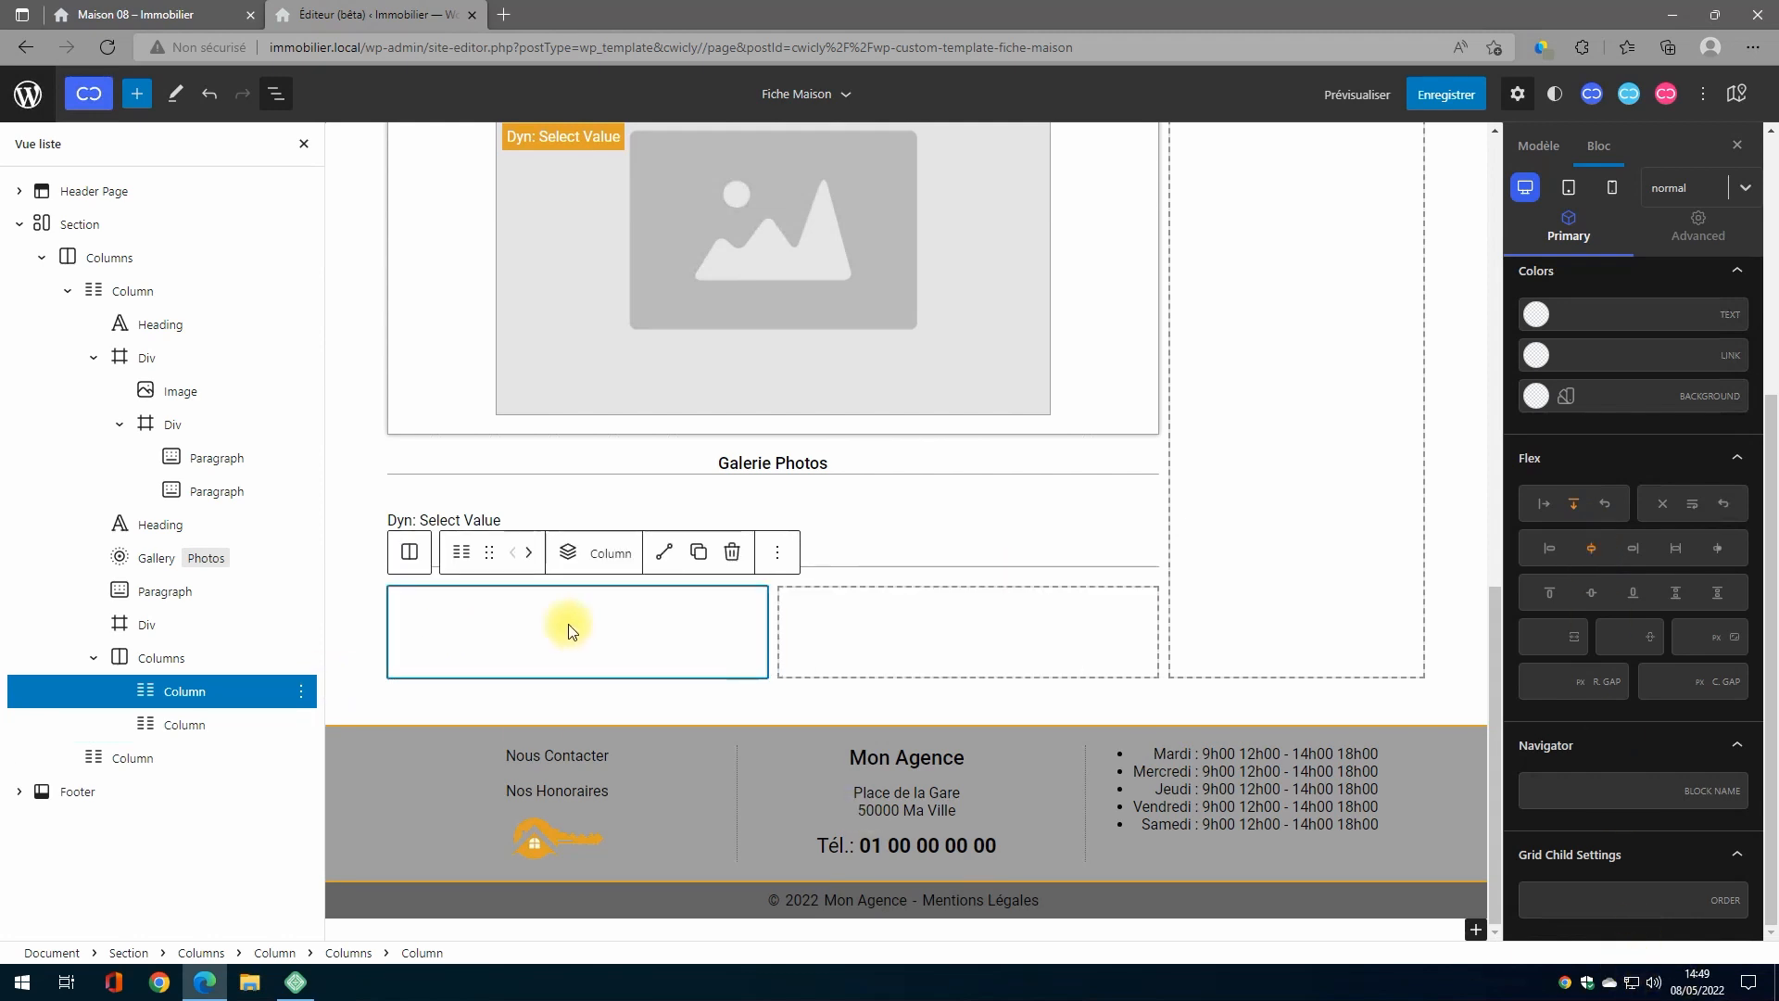
left_click(569, 556)
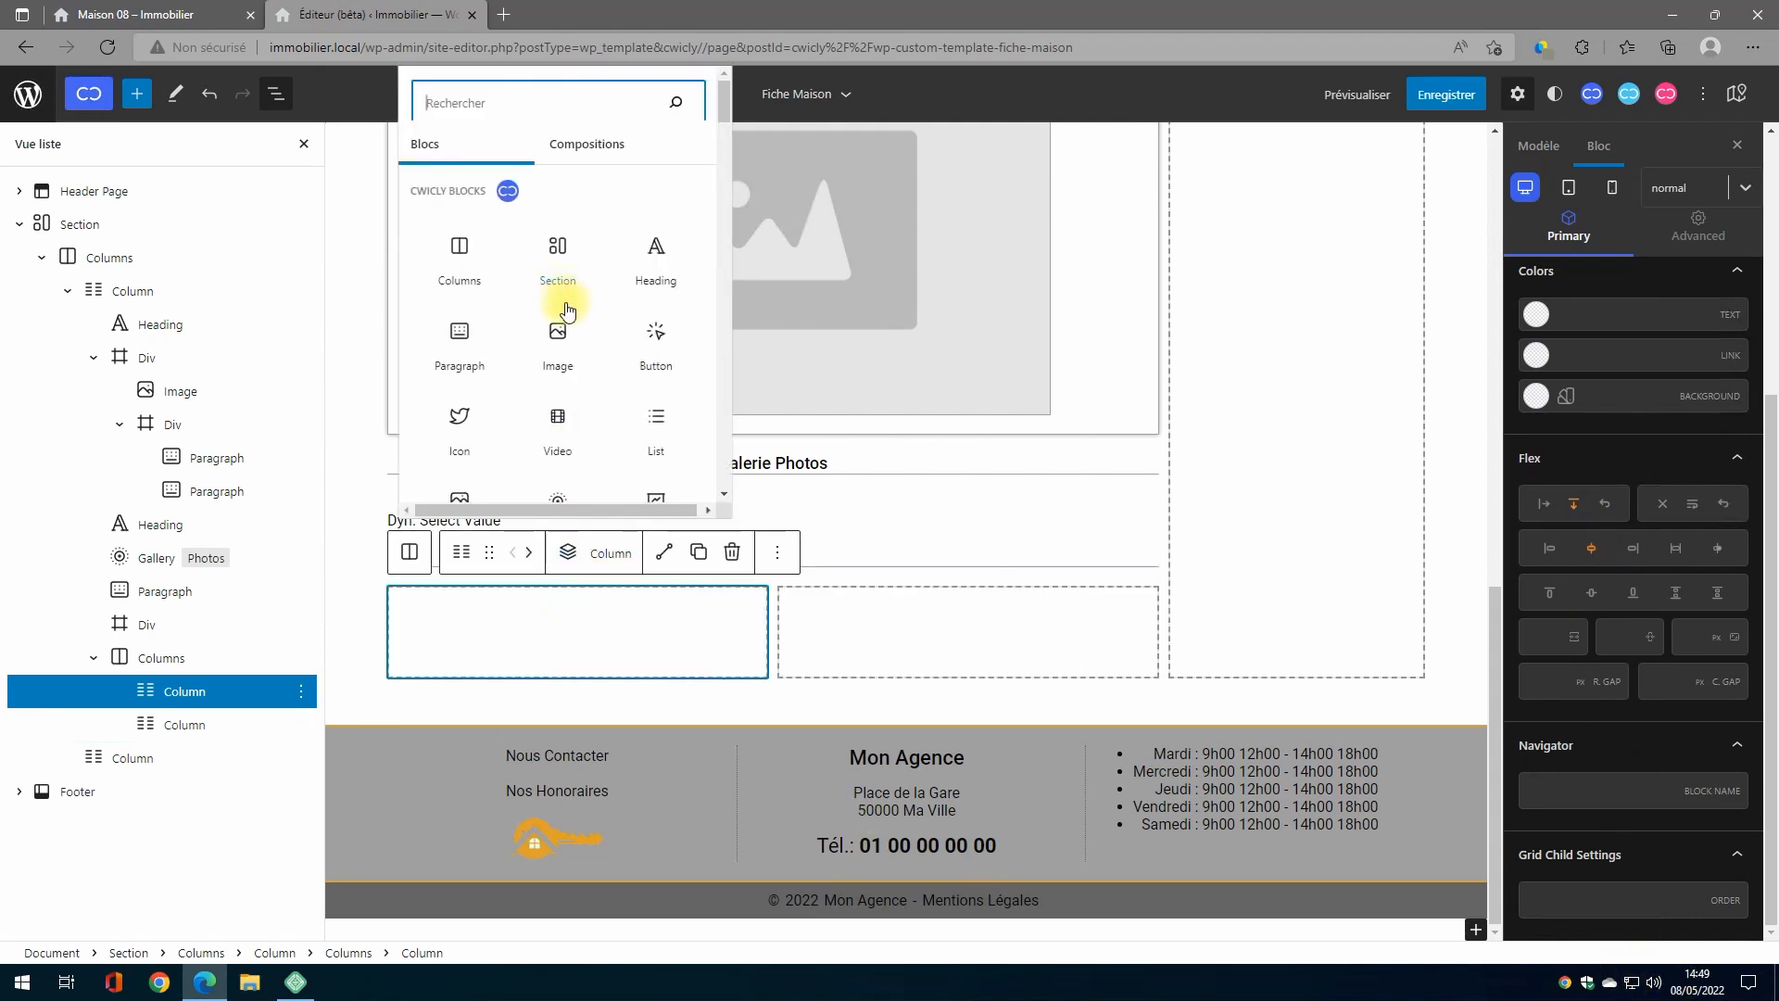
left_click(557, 345)
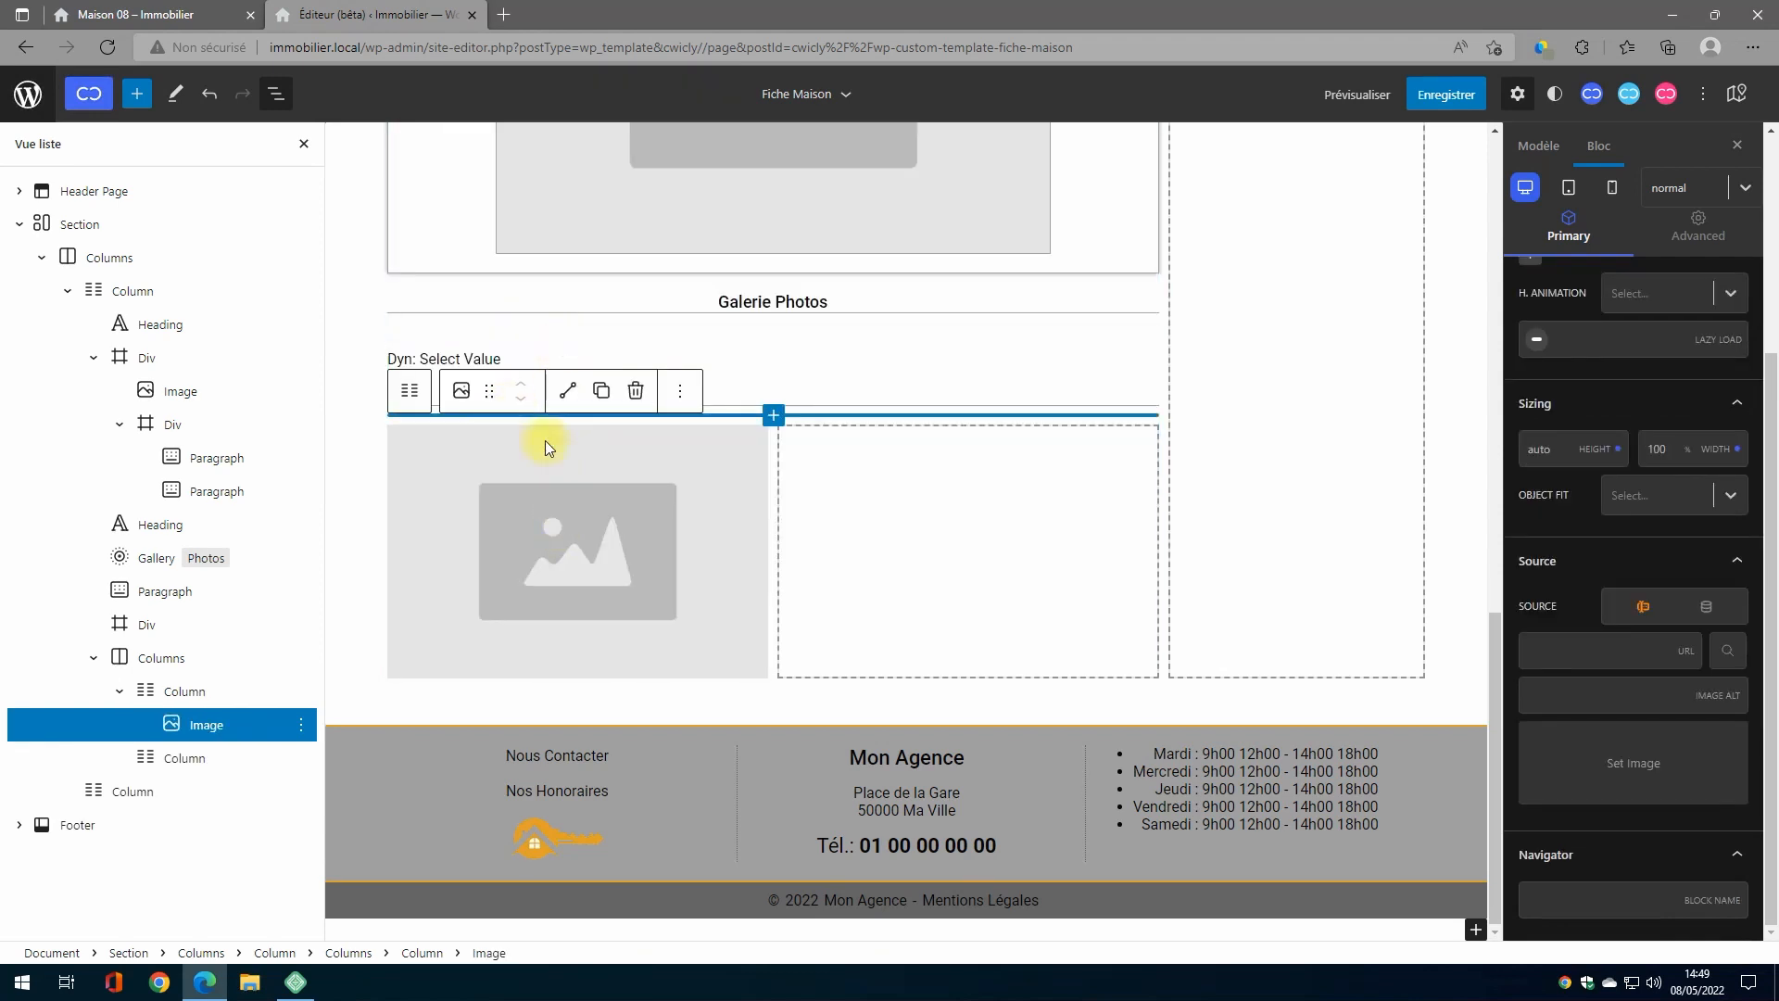
Step: Source the first inner column's image from the Classe énergie field of the ACF group Immobilier, with height 150 px and width auto
left_click(1708, 614)
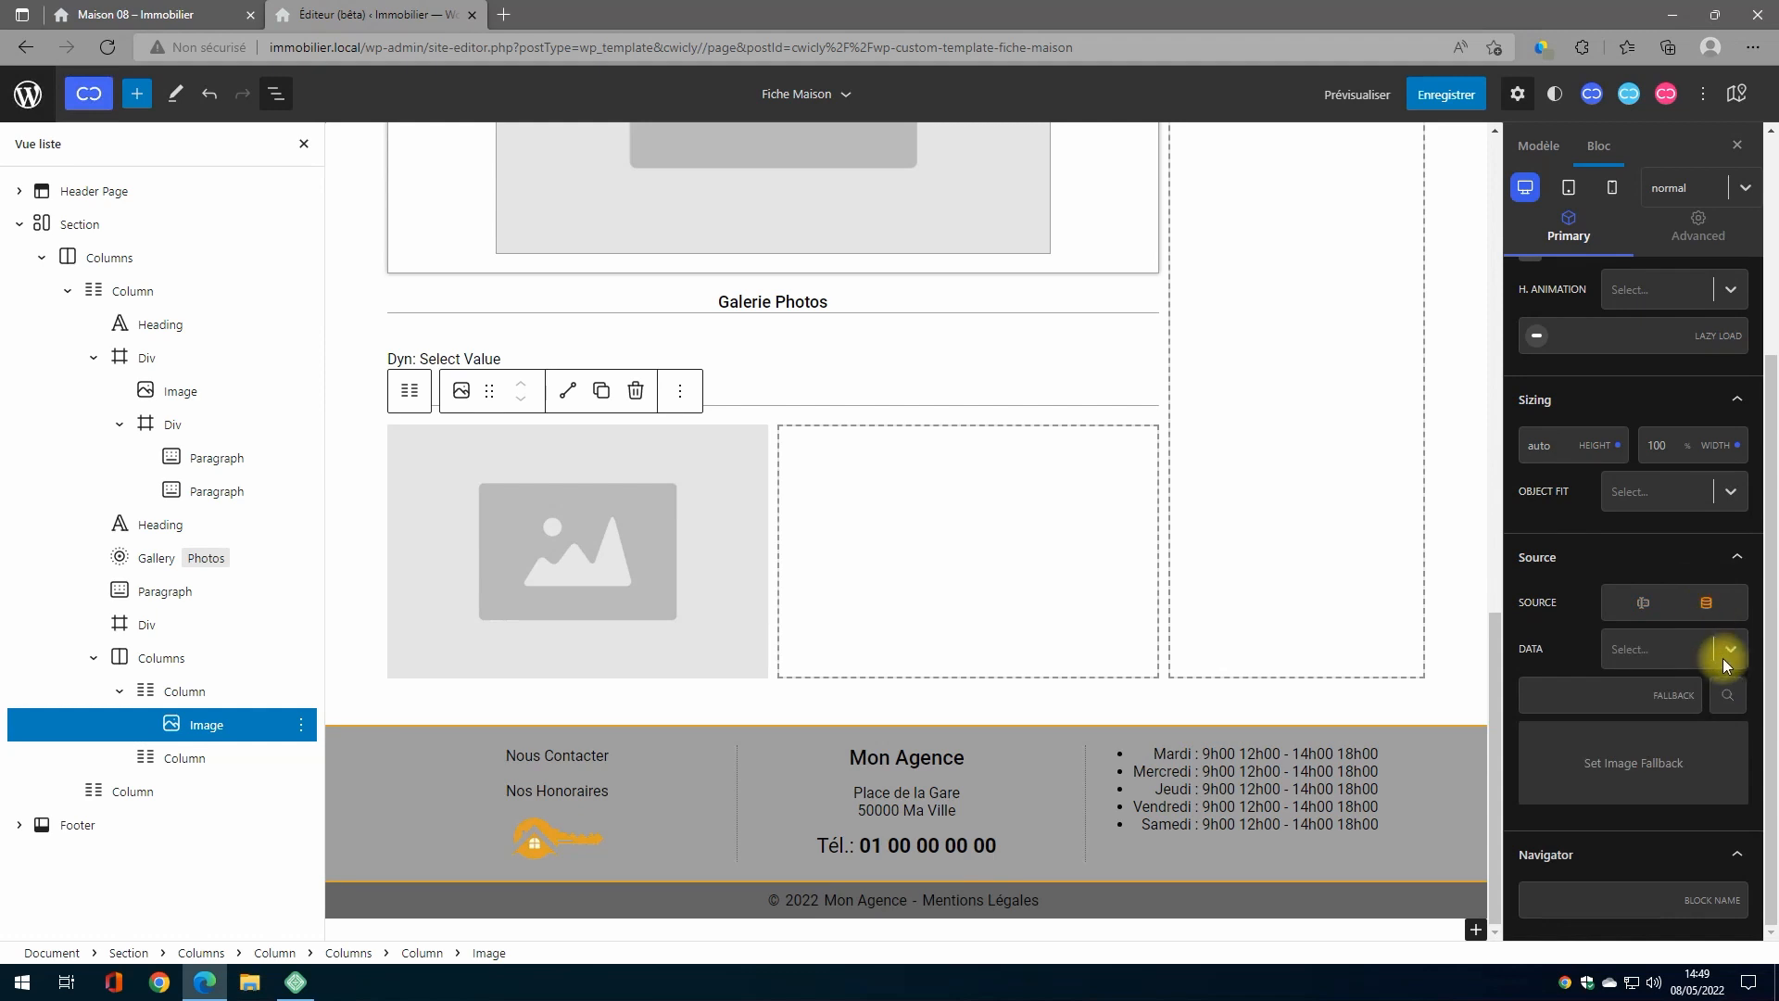
left_click(1729, 651)
left_click(1657, 754)
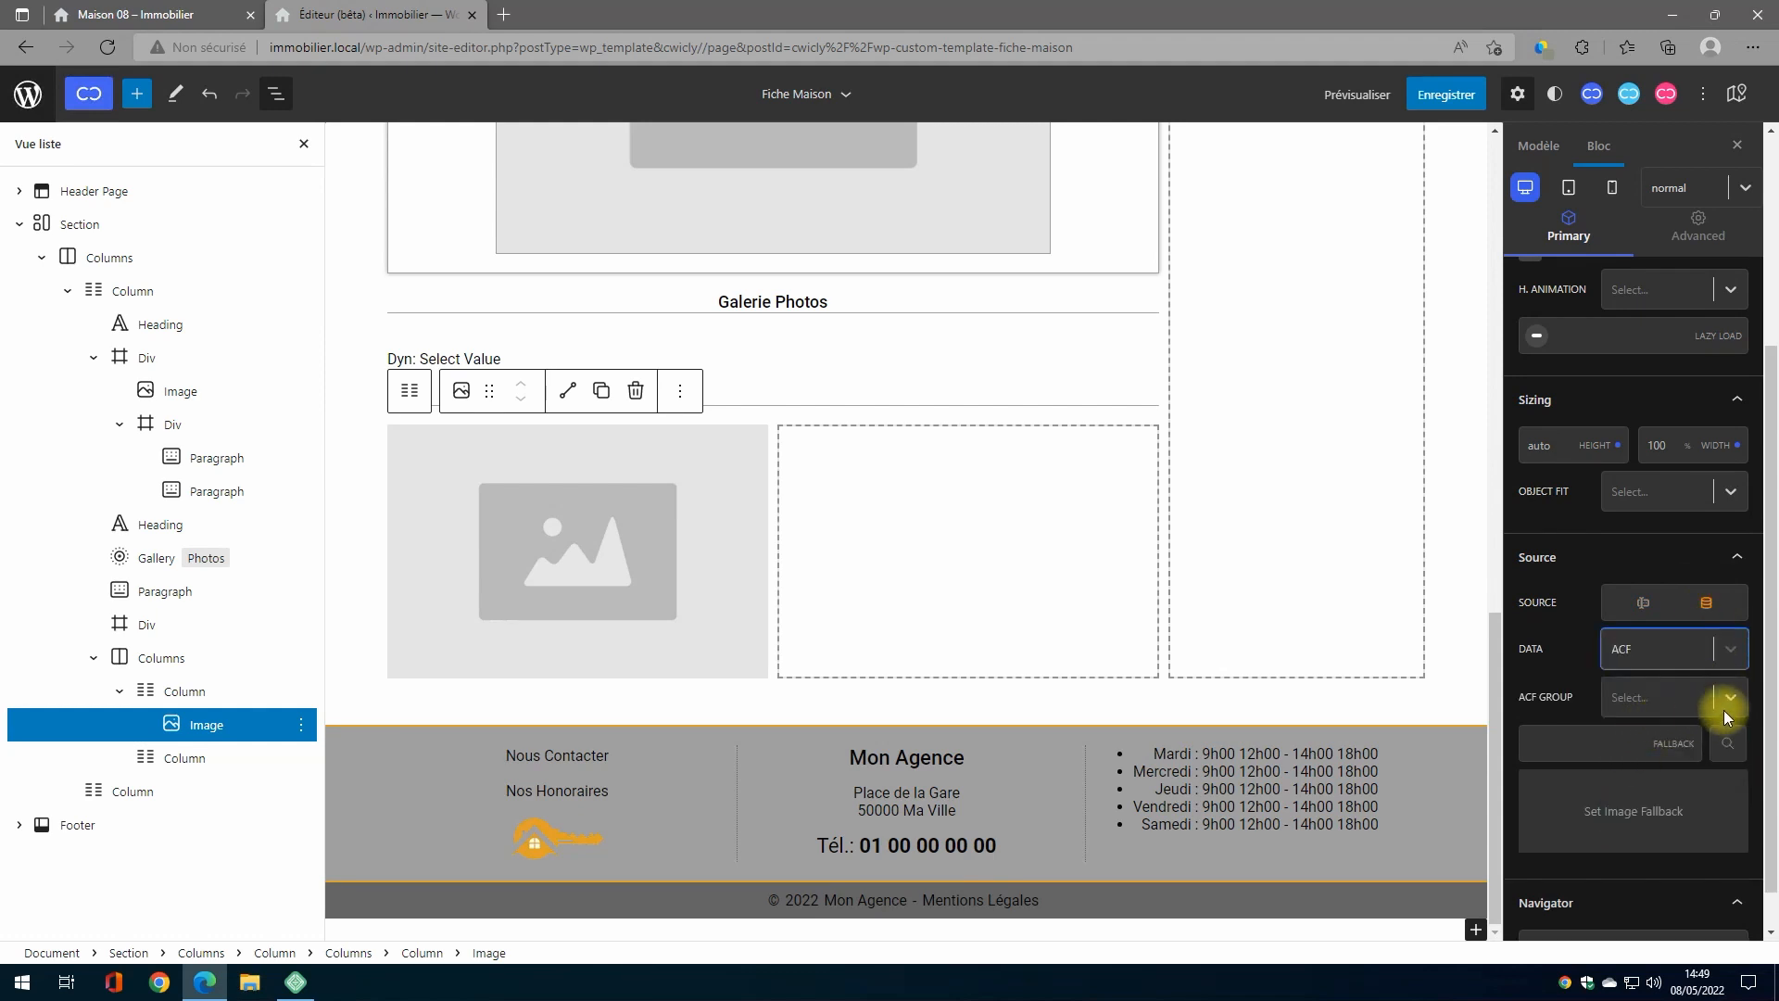
left_click(1726, 710)
left_click(1689, 734)
left_click(1731, 745)
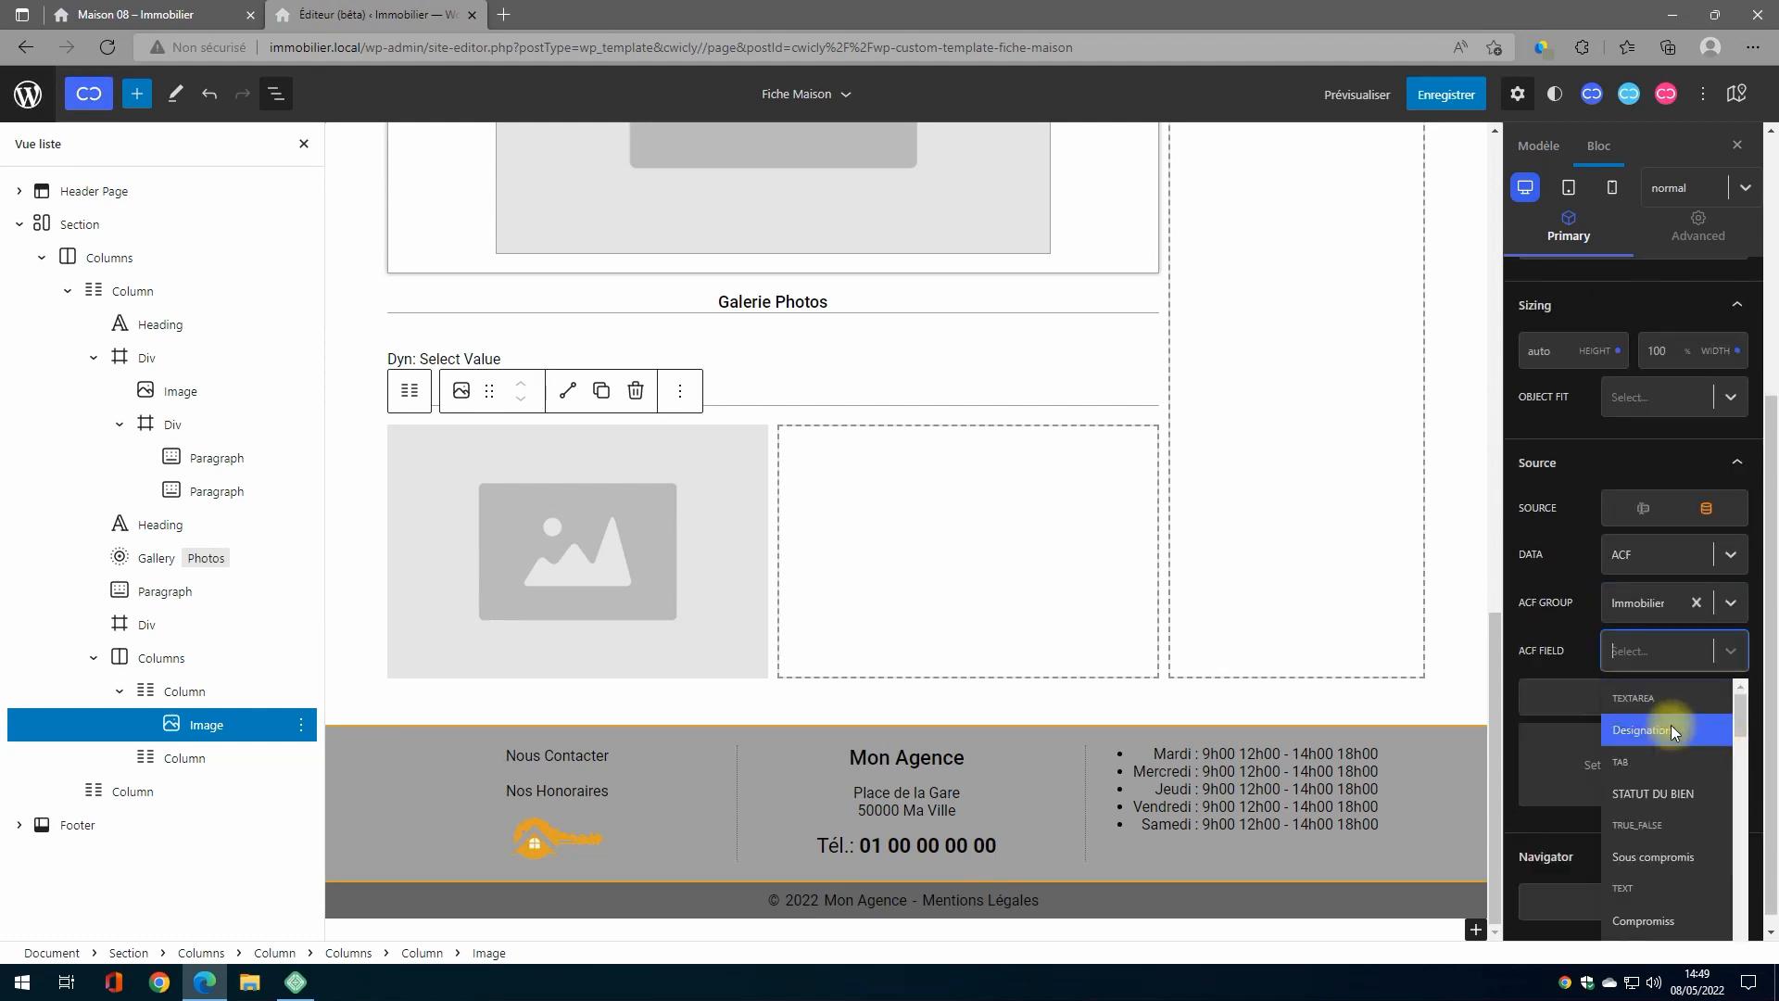
scroll(1589, 700, "down", 1)
scroll(1585, 693, "up", 1)
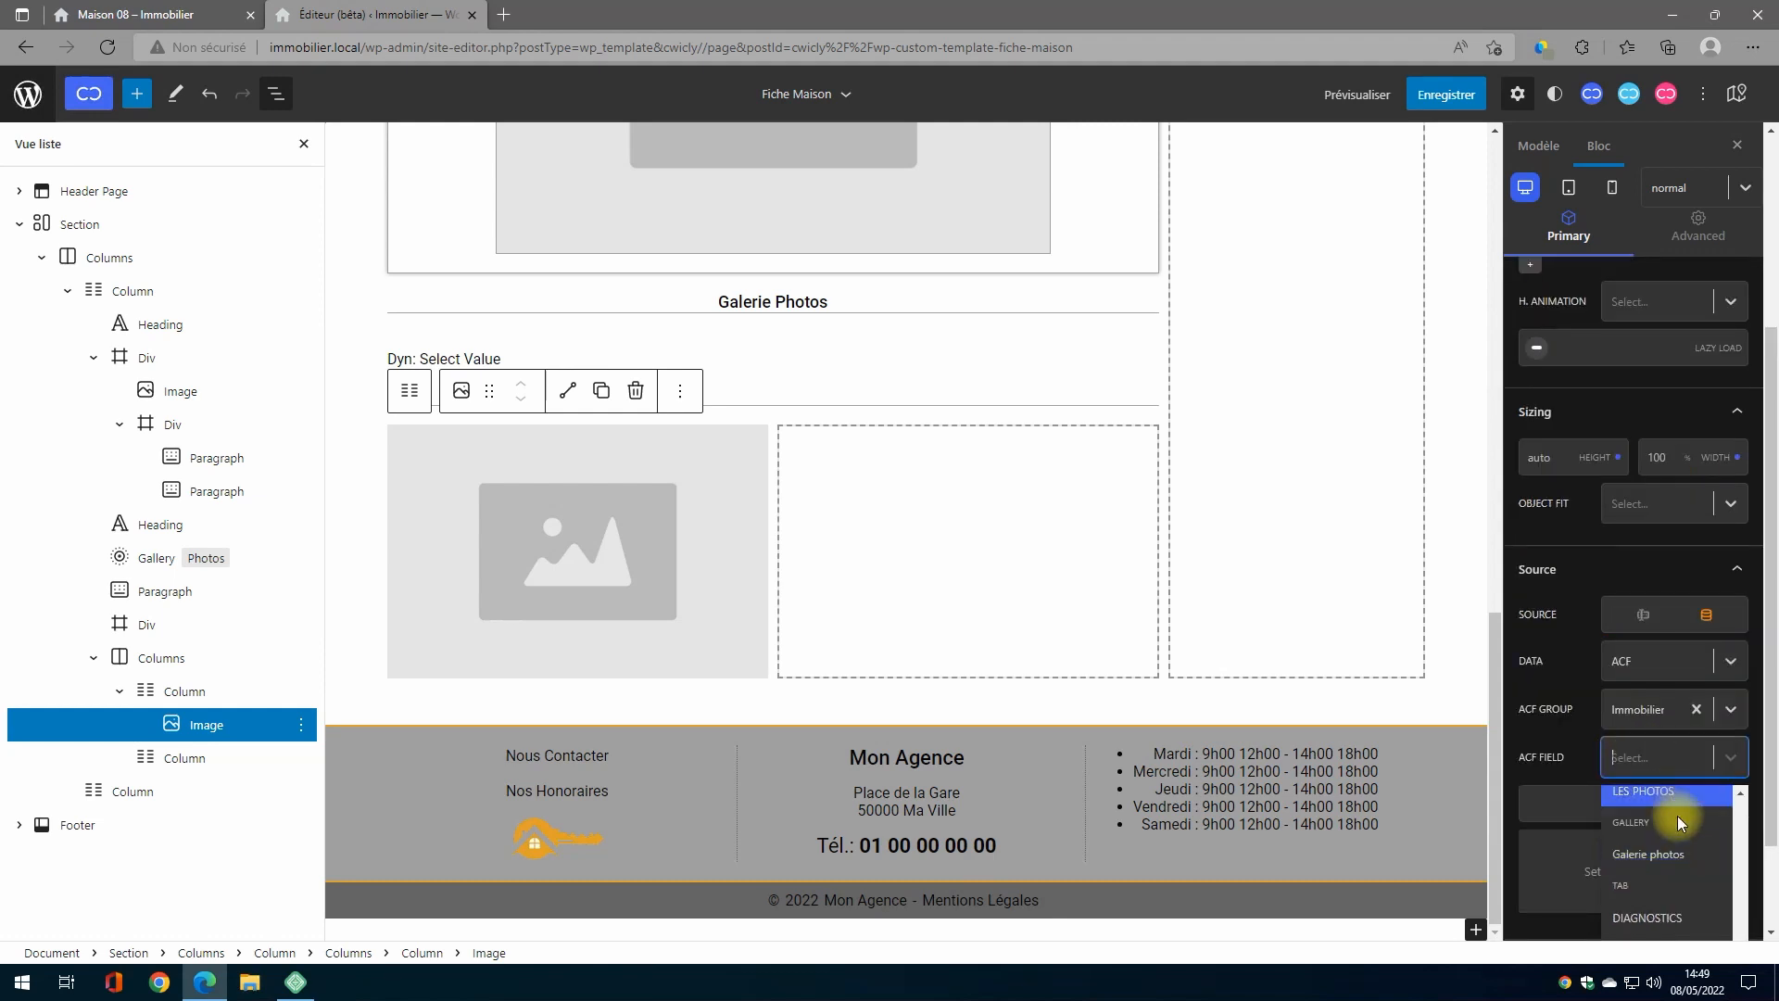
scroll(1555, 794, "down", 1)
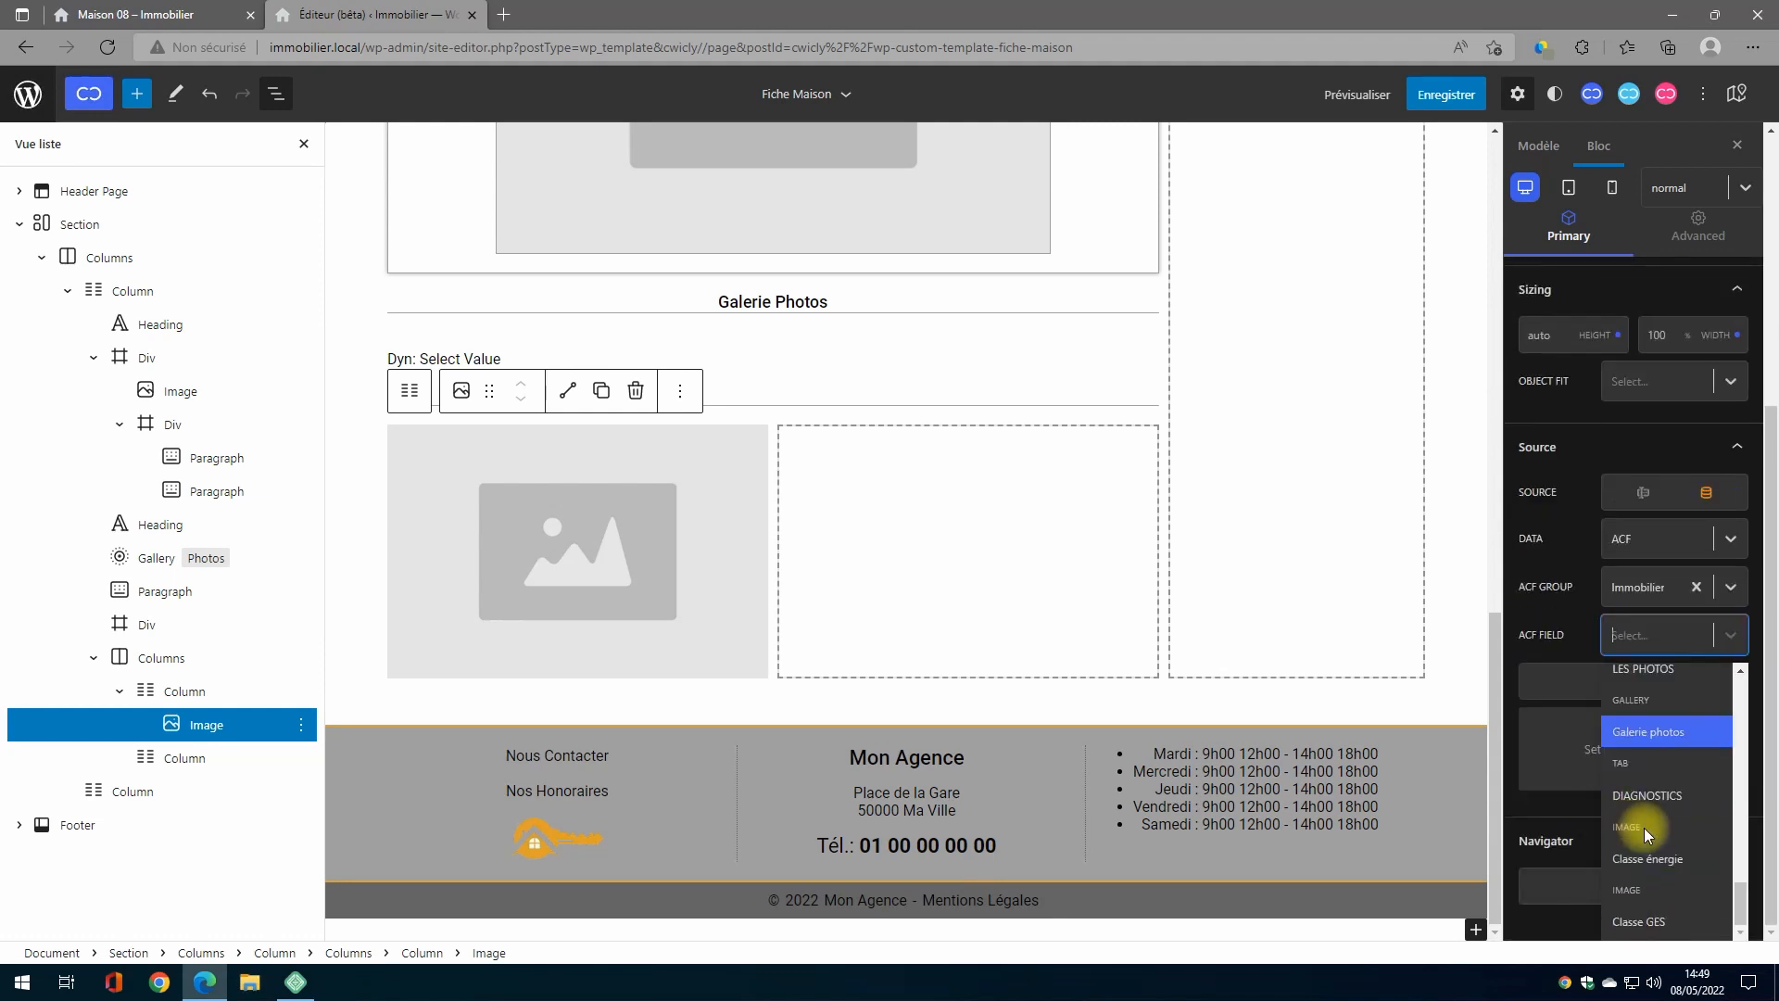
scroll(1668, 848, "up", 1)
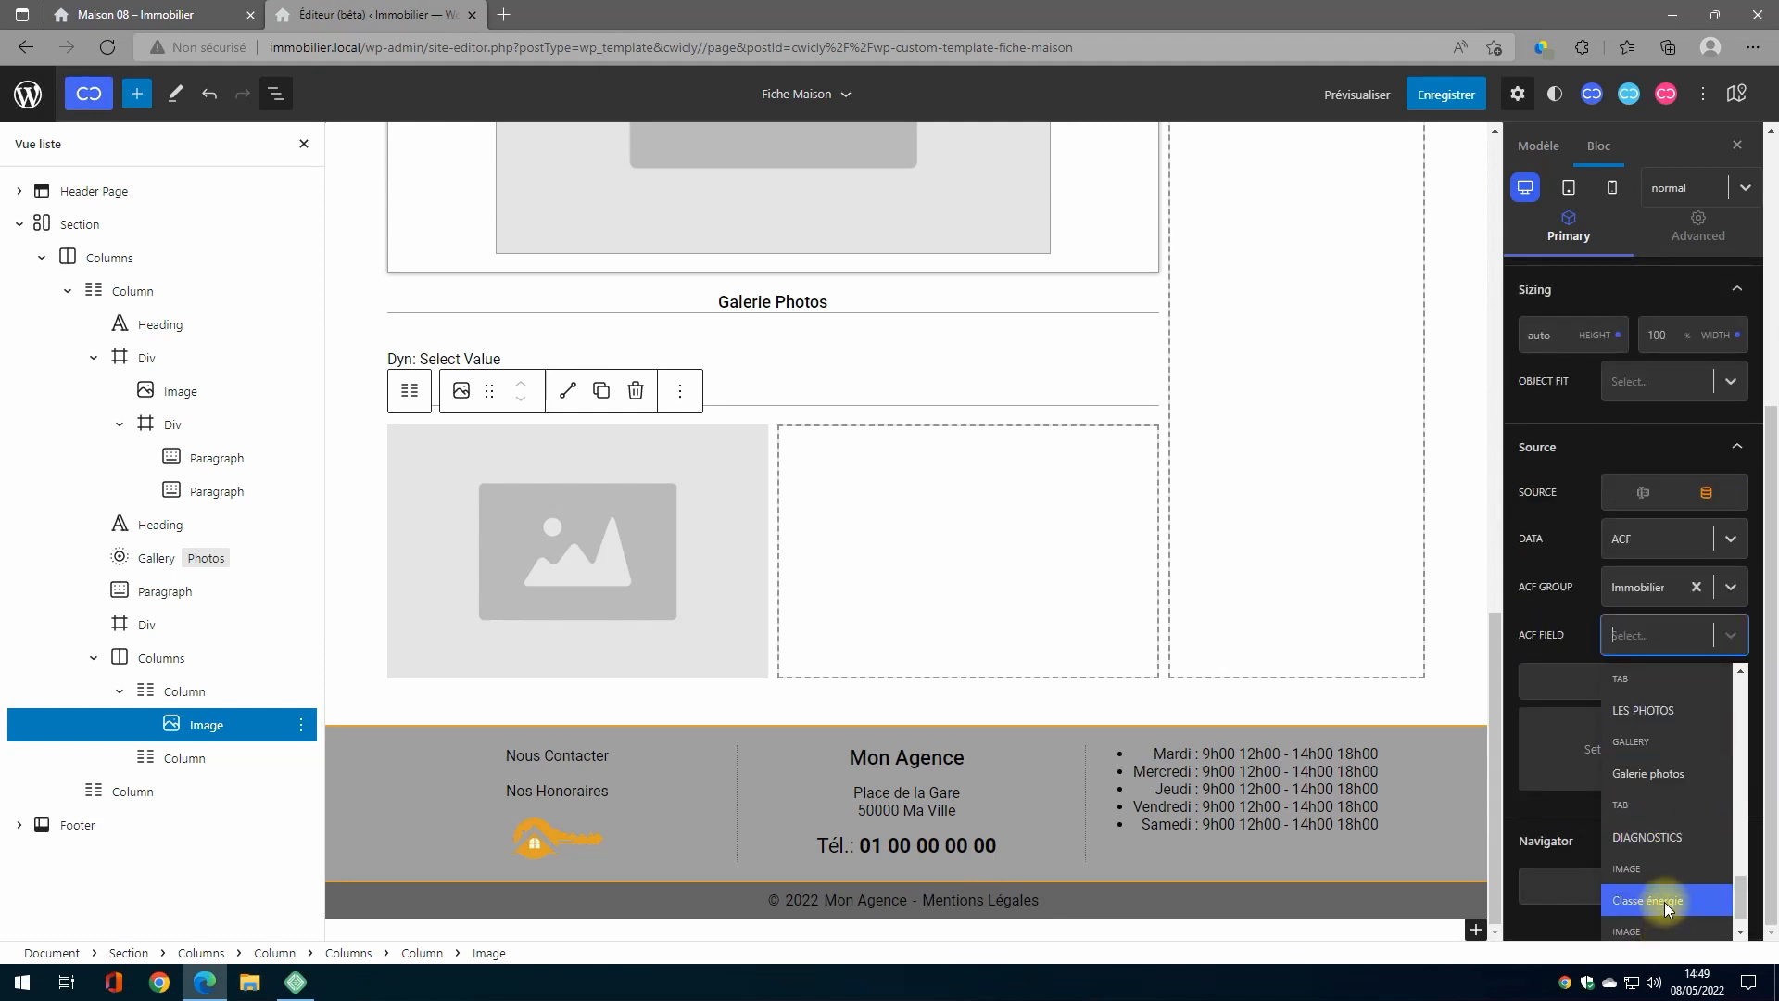
left_click(1665, 903)
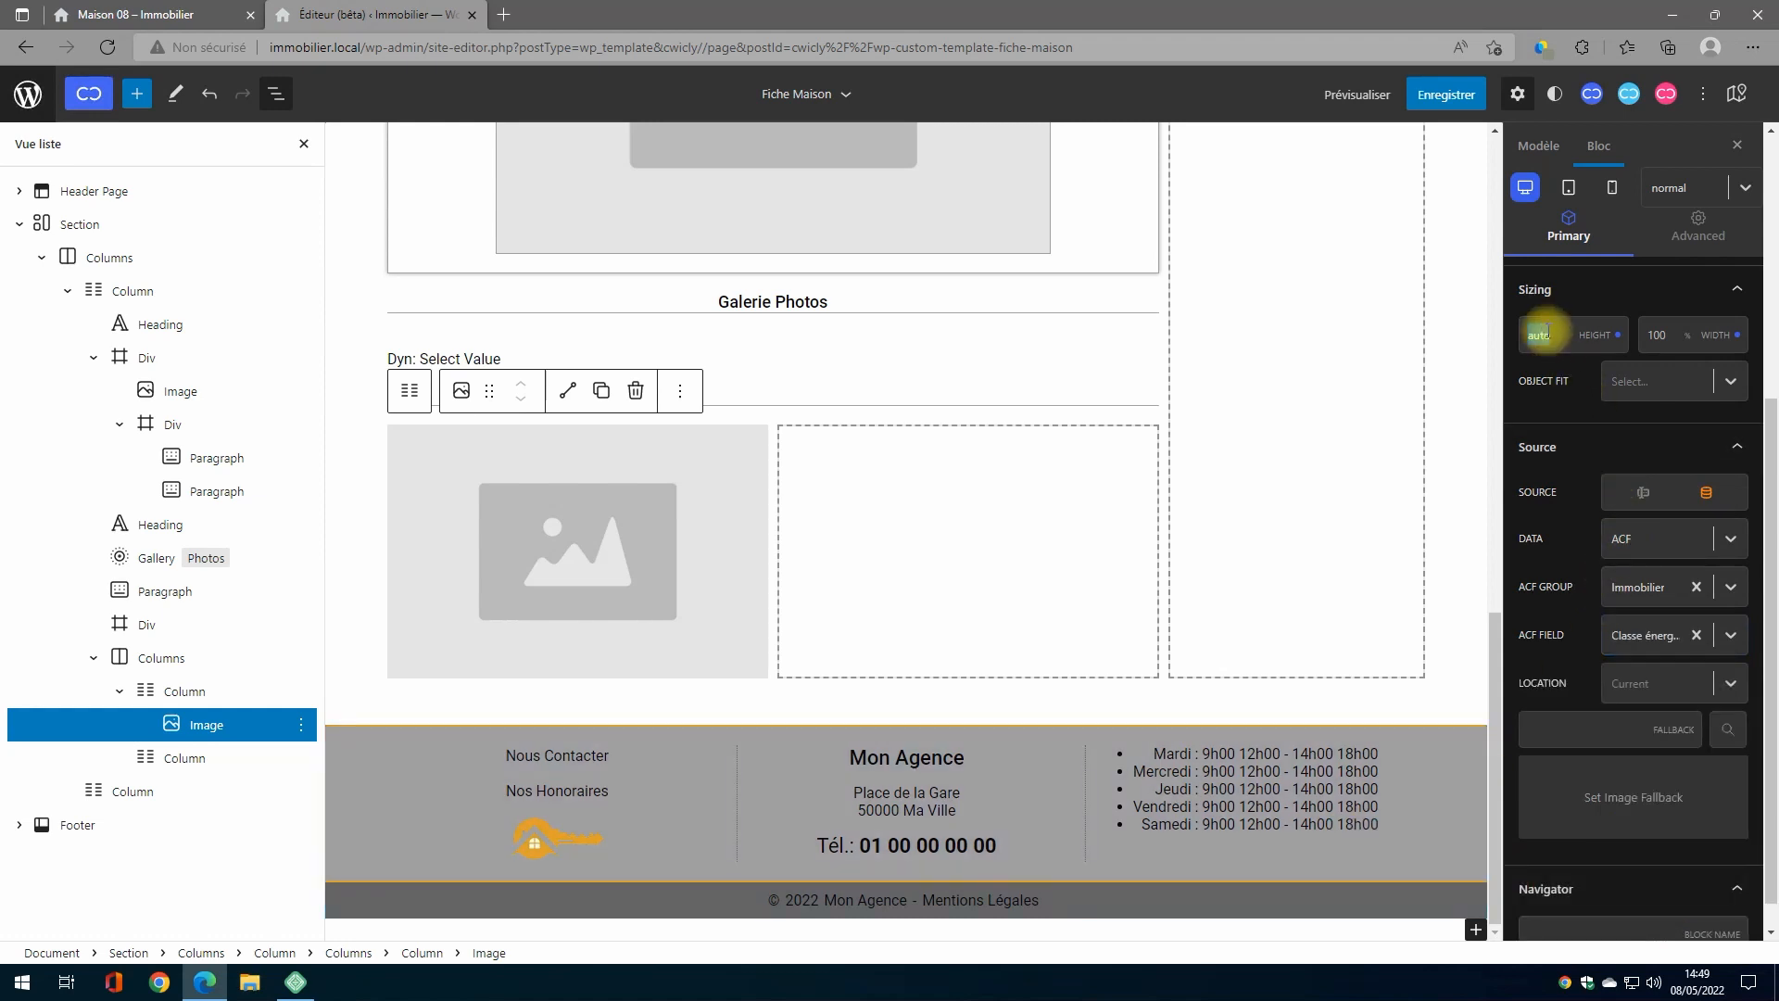
left_click_drag(1538, 332, 1548, 333)
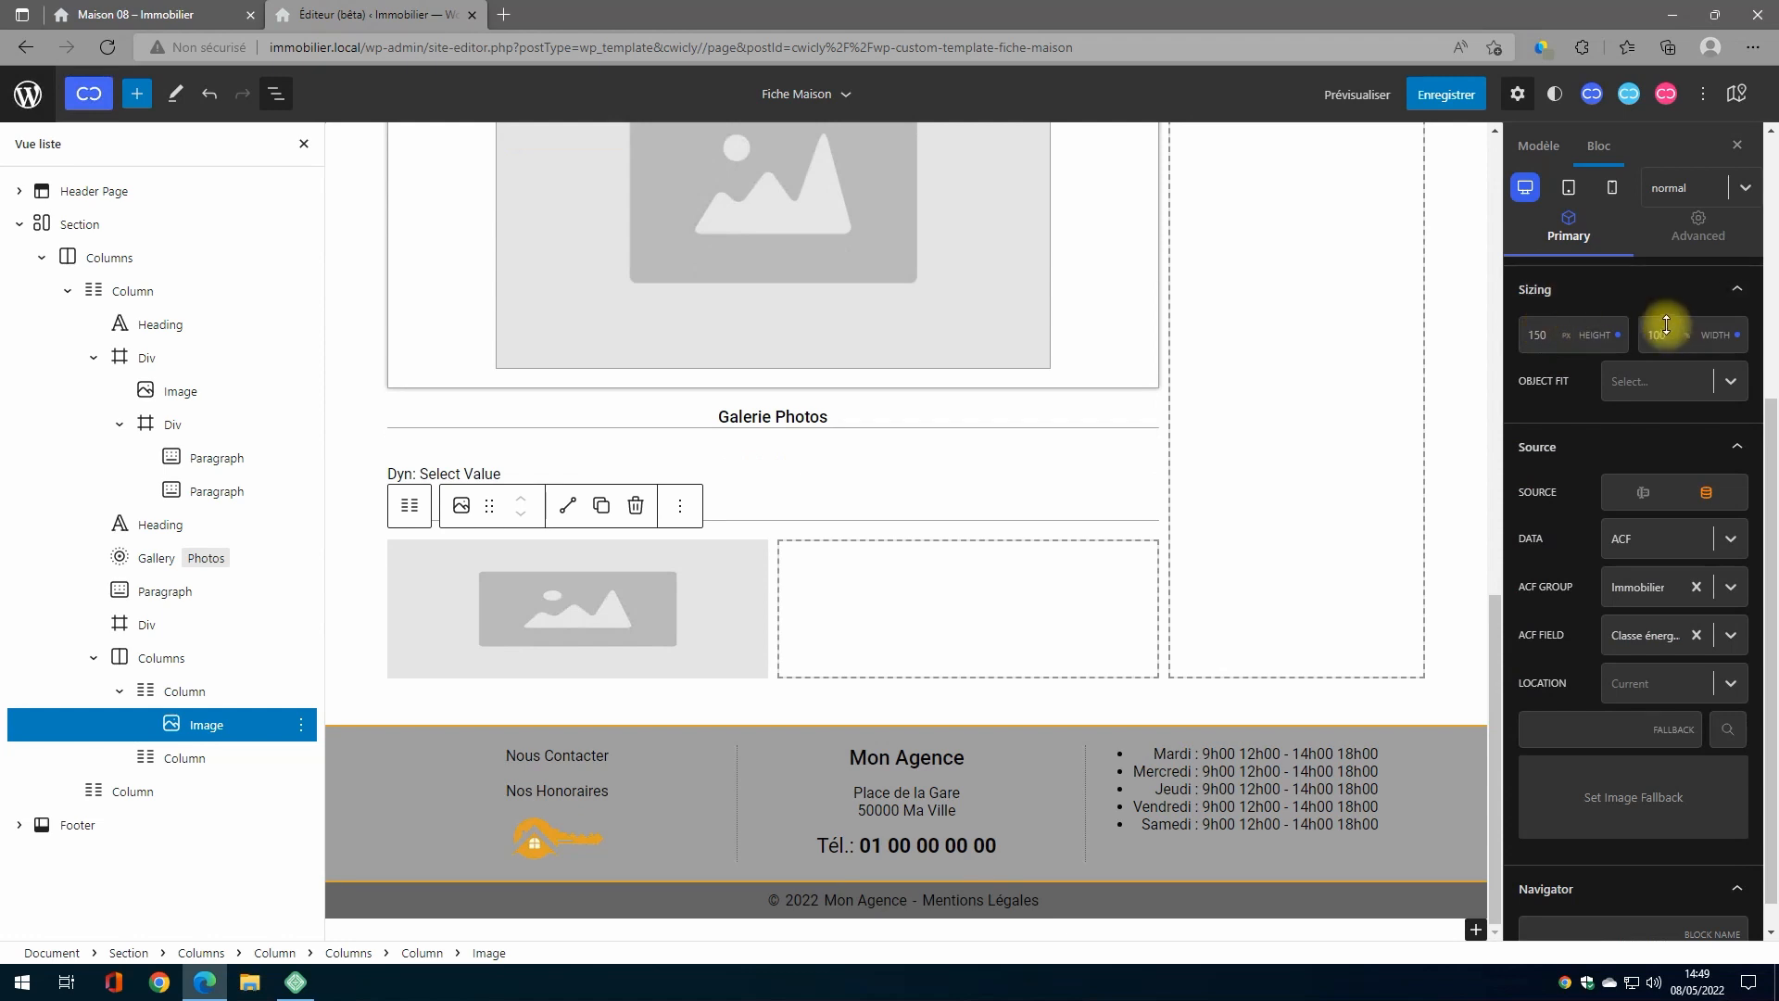
key("BackSpace")
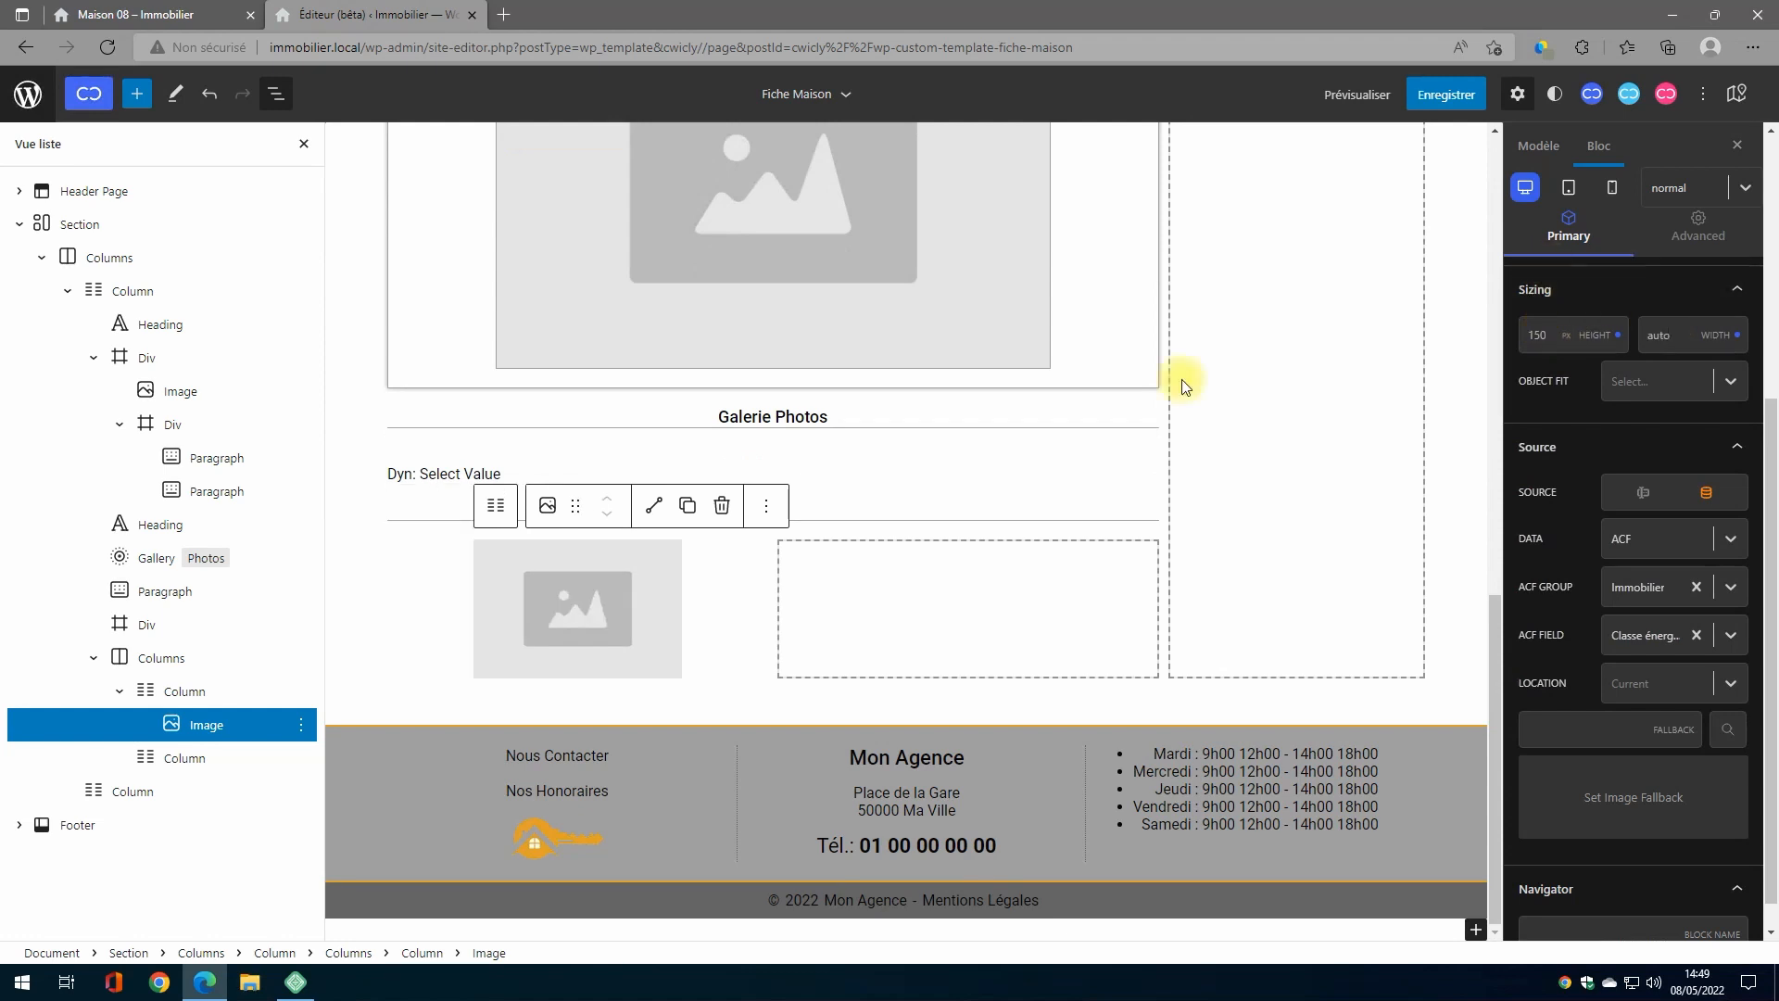
Step: Insert an Image block in the second inner column, with height 150 px and width auto
left_click(936, 589)
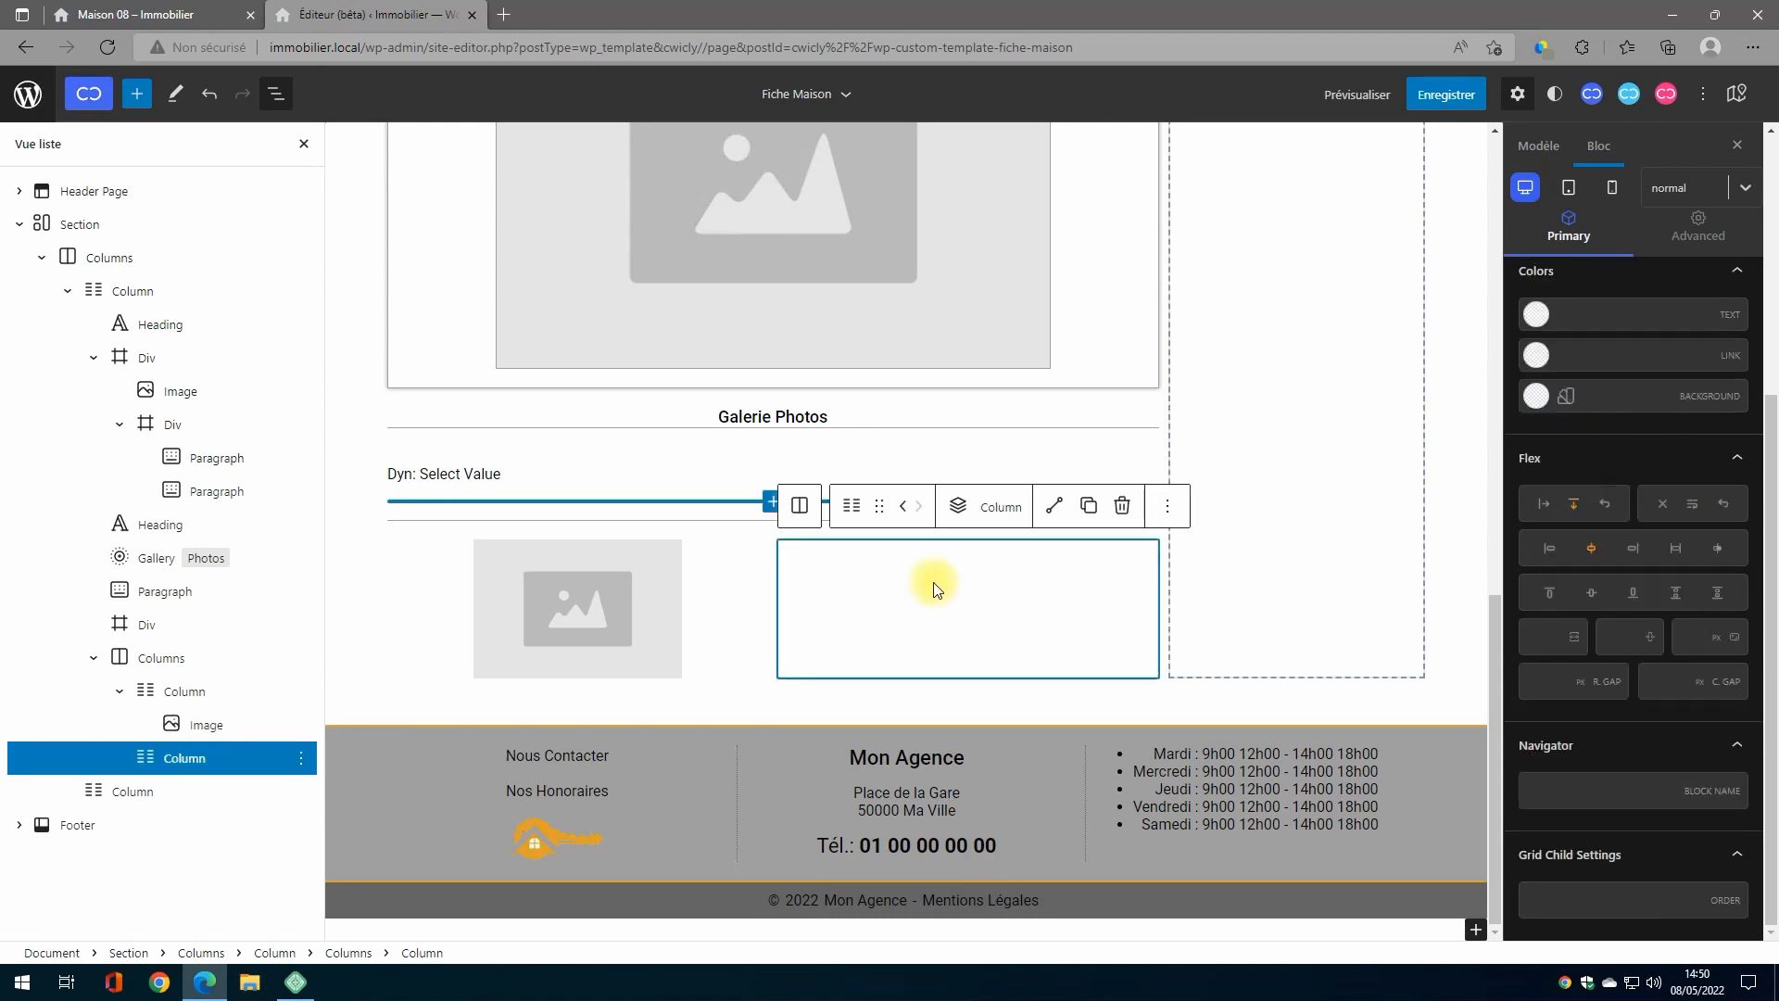
left_click(957, 507)
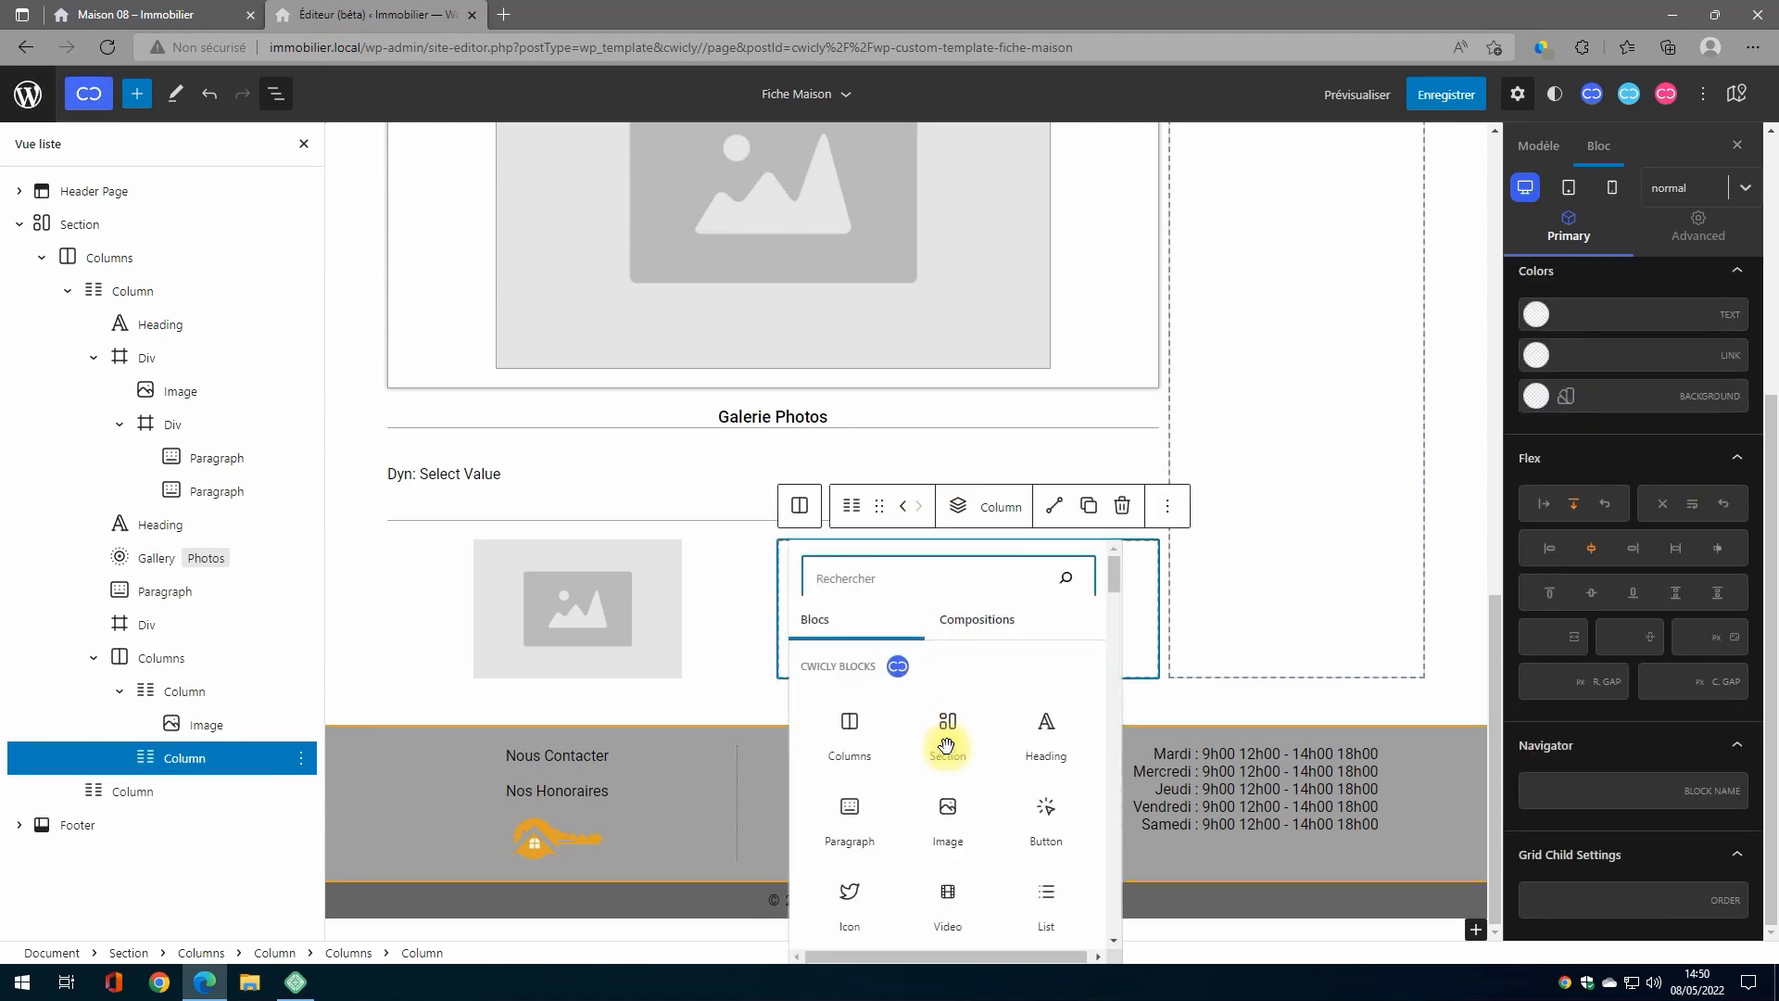
left_click(949, 804)
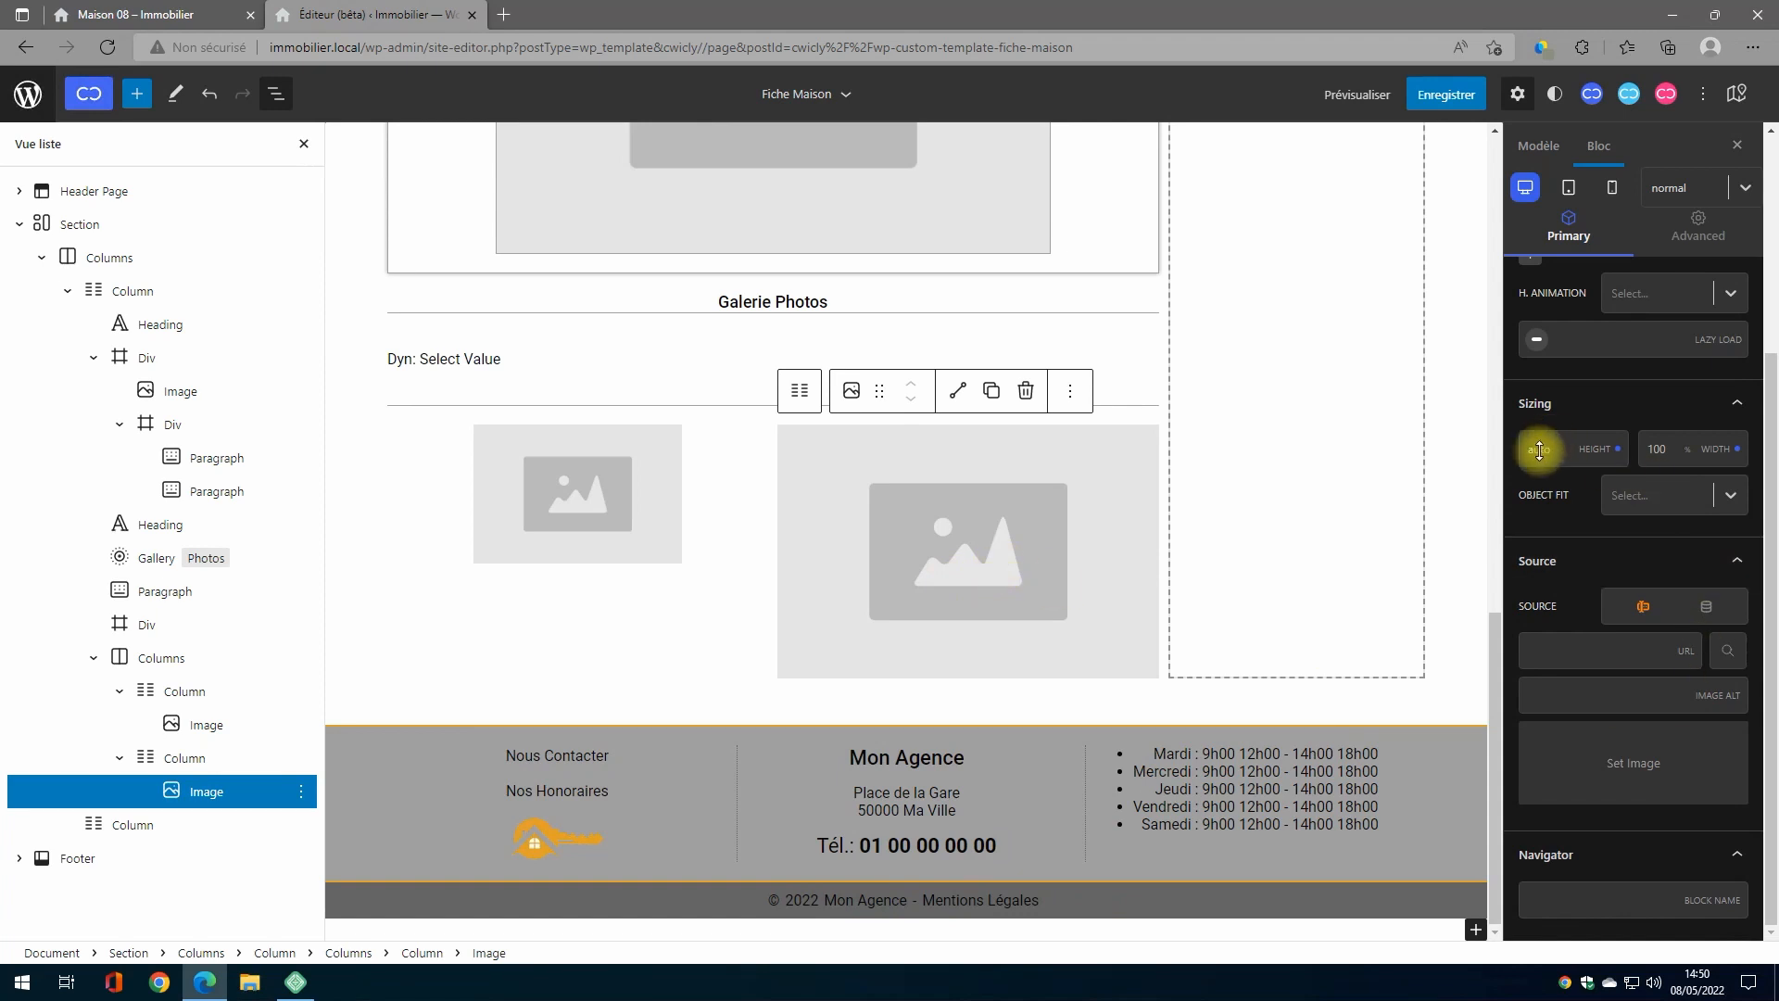
type("150")
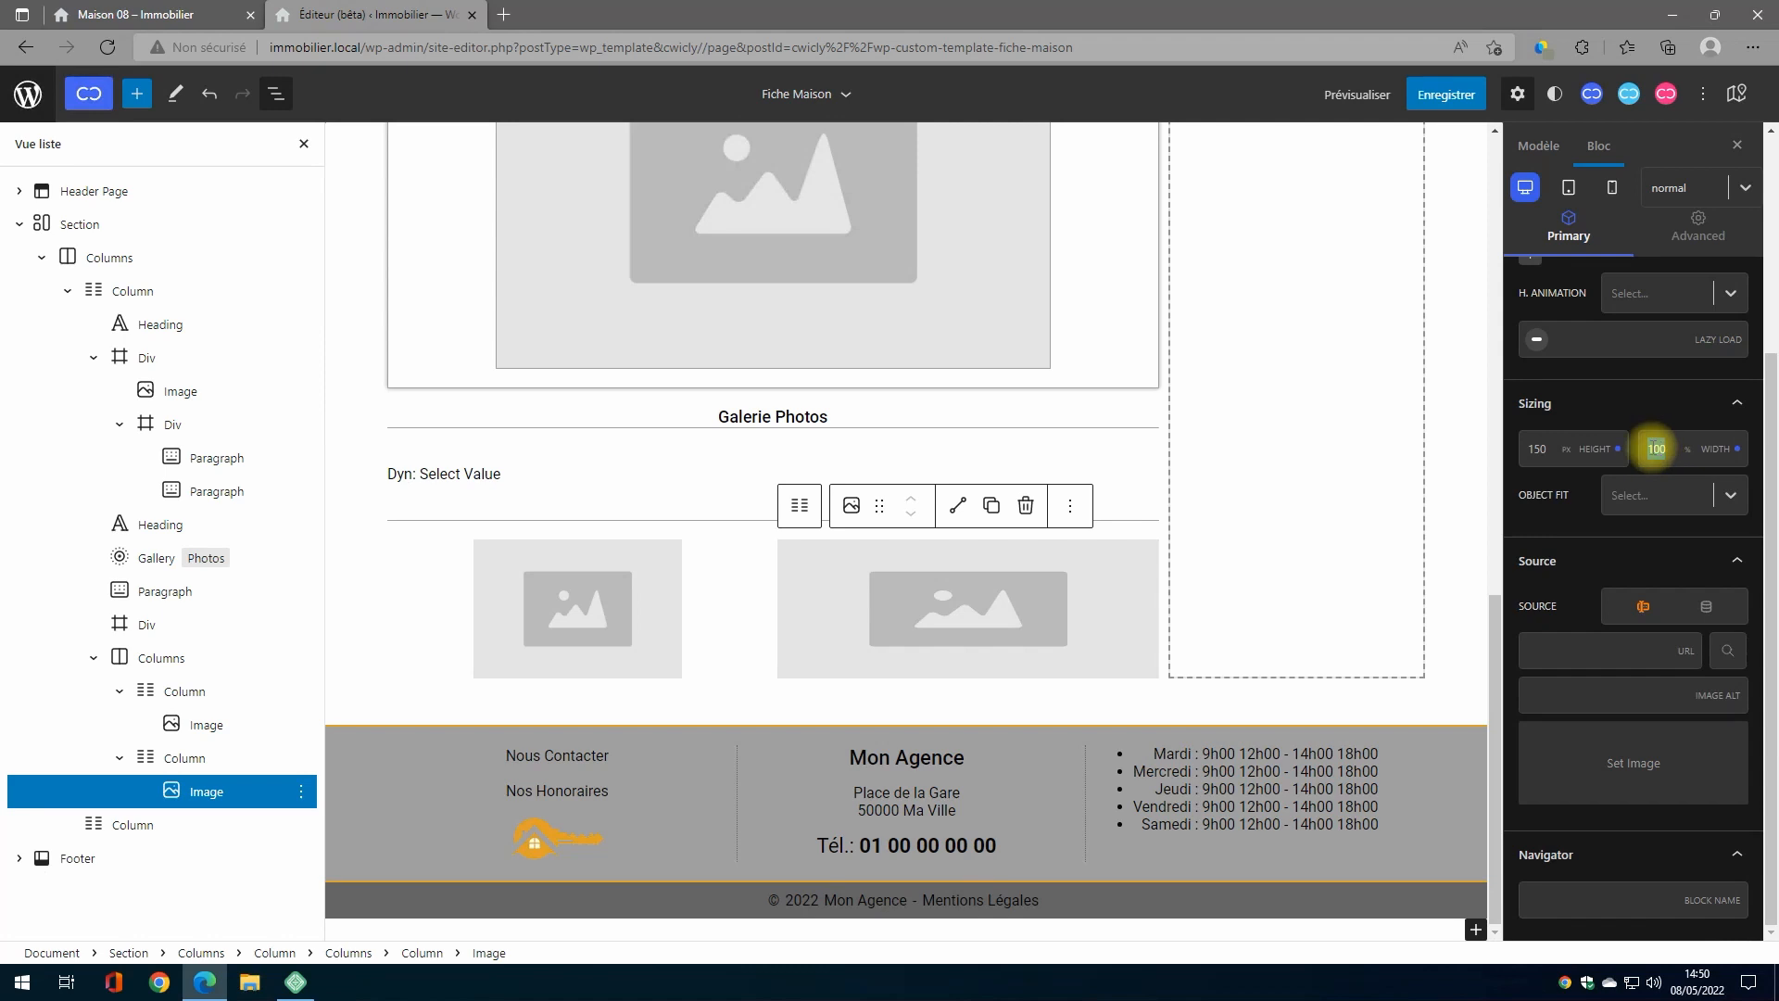
key("BackSpace")
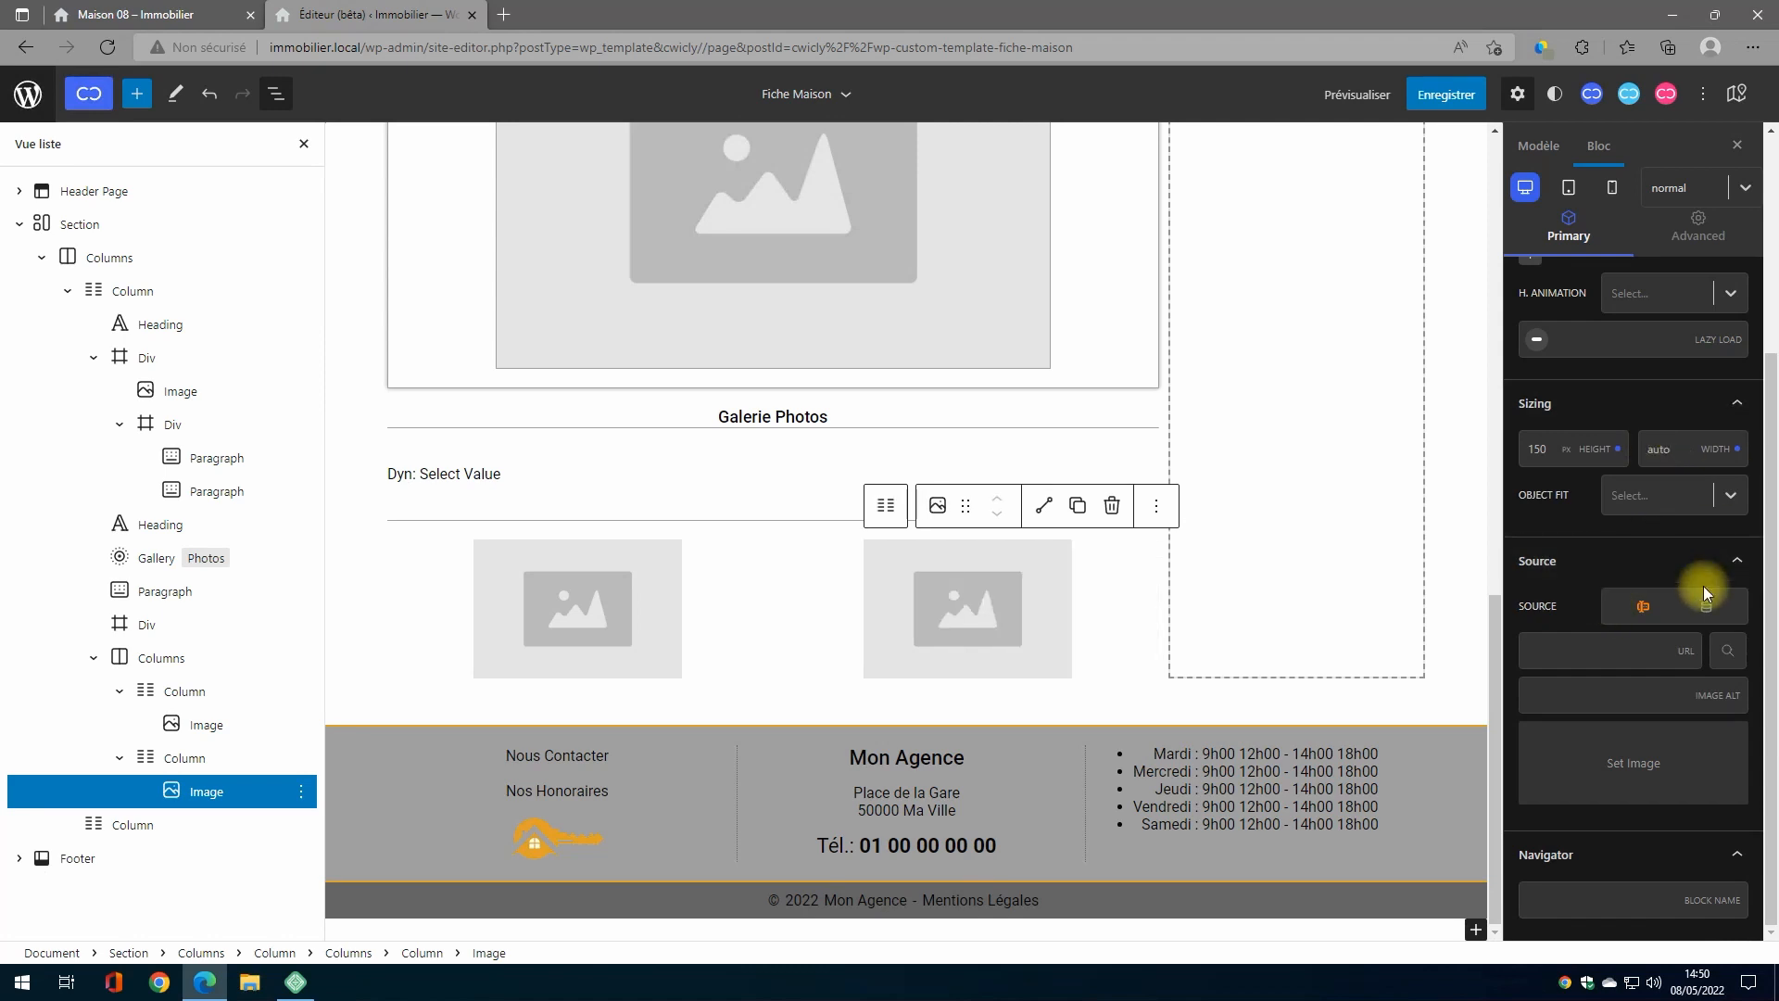
Step: Source the second inner column's image dynamically from the Classe GES field of the ACF group Immobilier
left_click(1707, 609)
left_click(1720, 664)
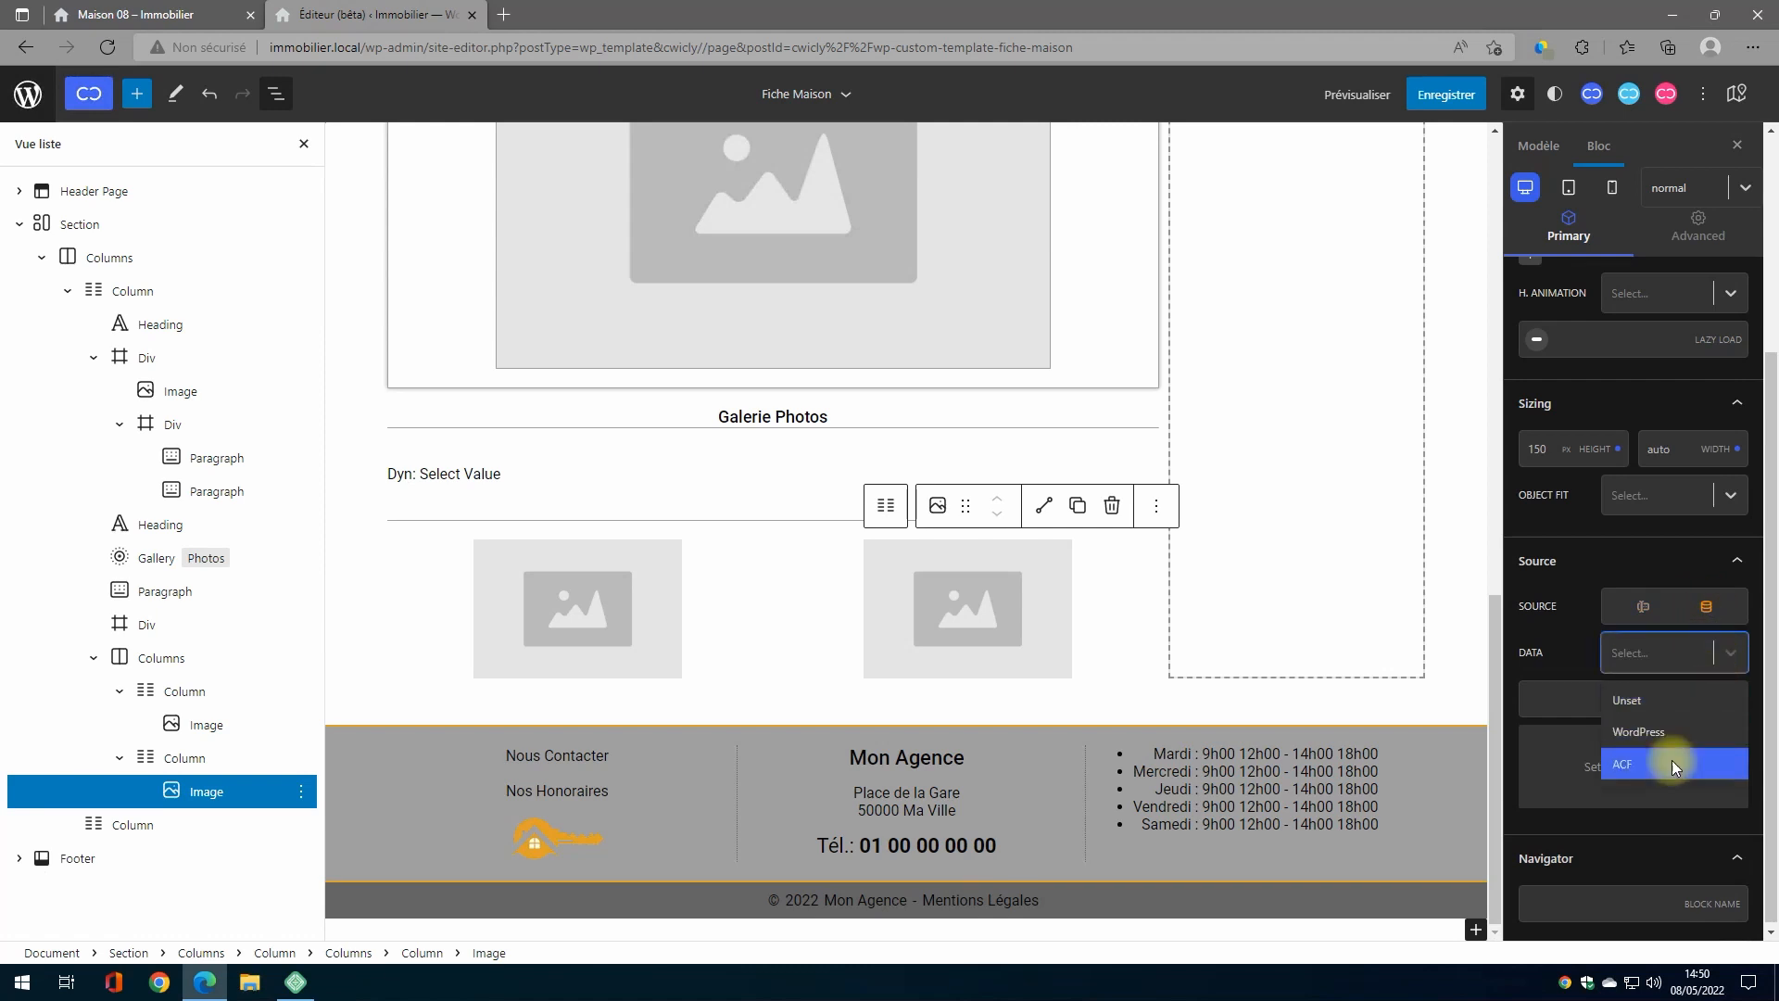
left_click(1672, 762)
left_click(1724, 708)
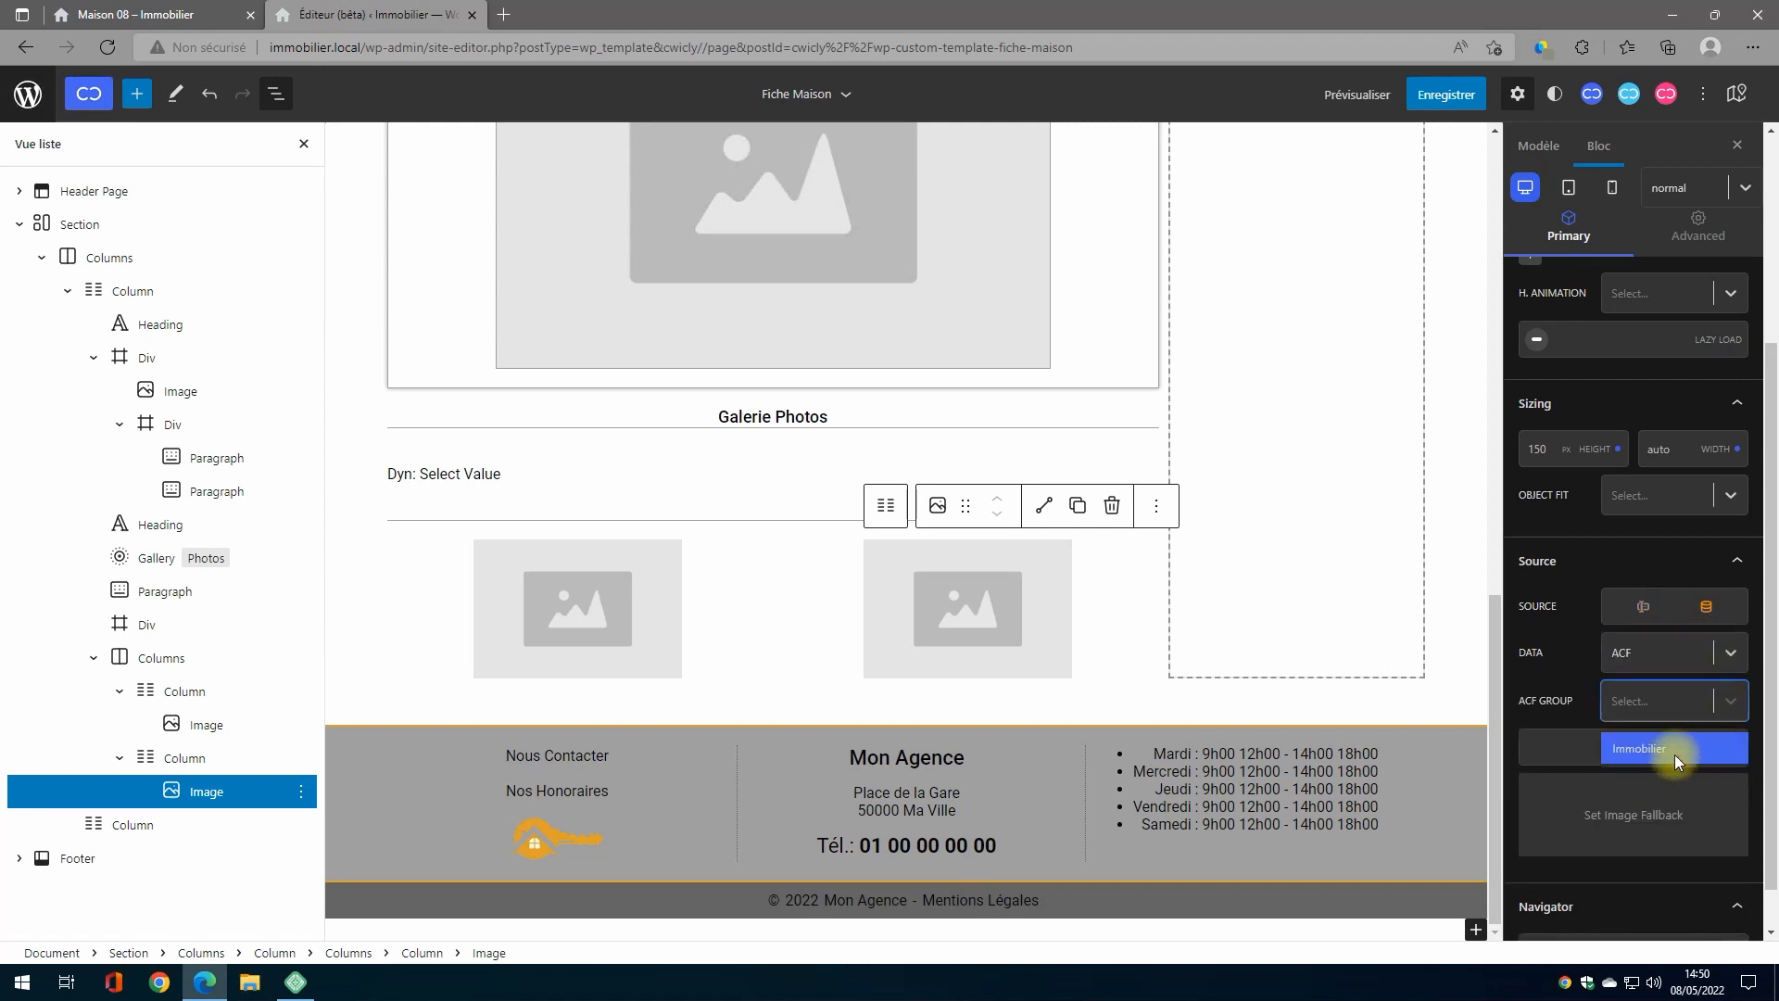
left_click(1675, 754)
left_click(1707, 749)
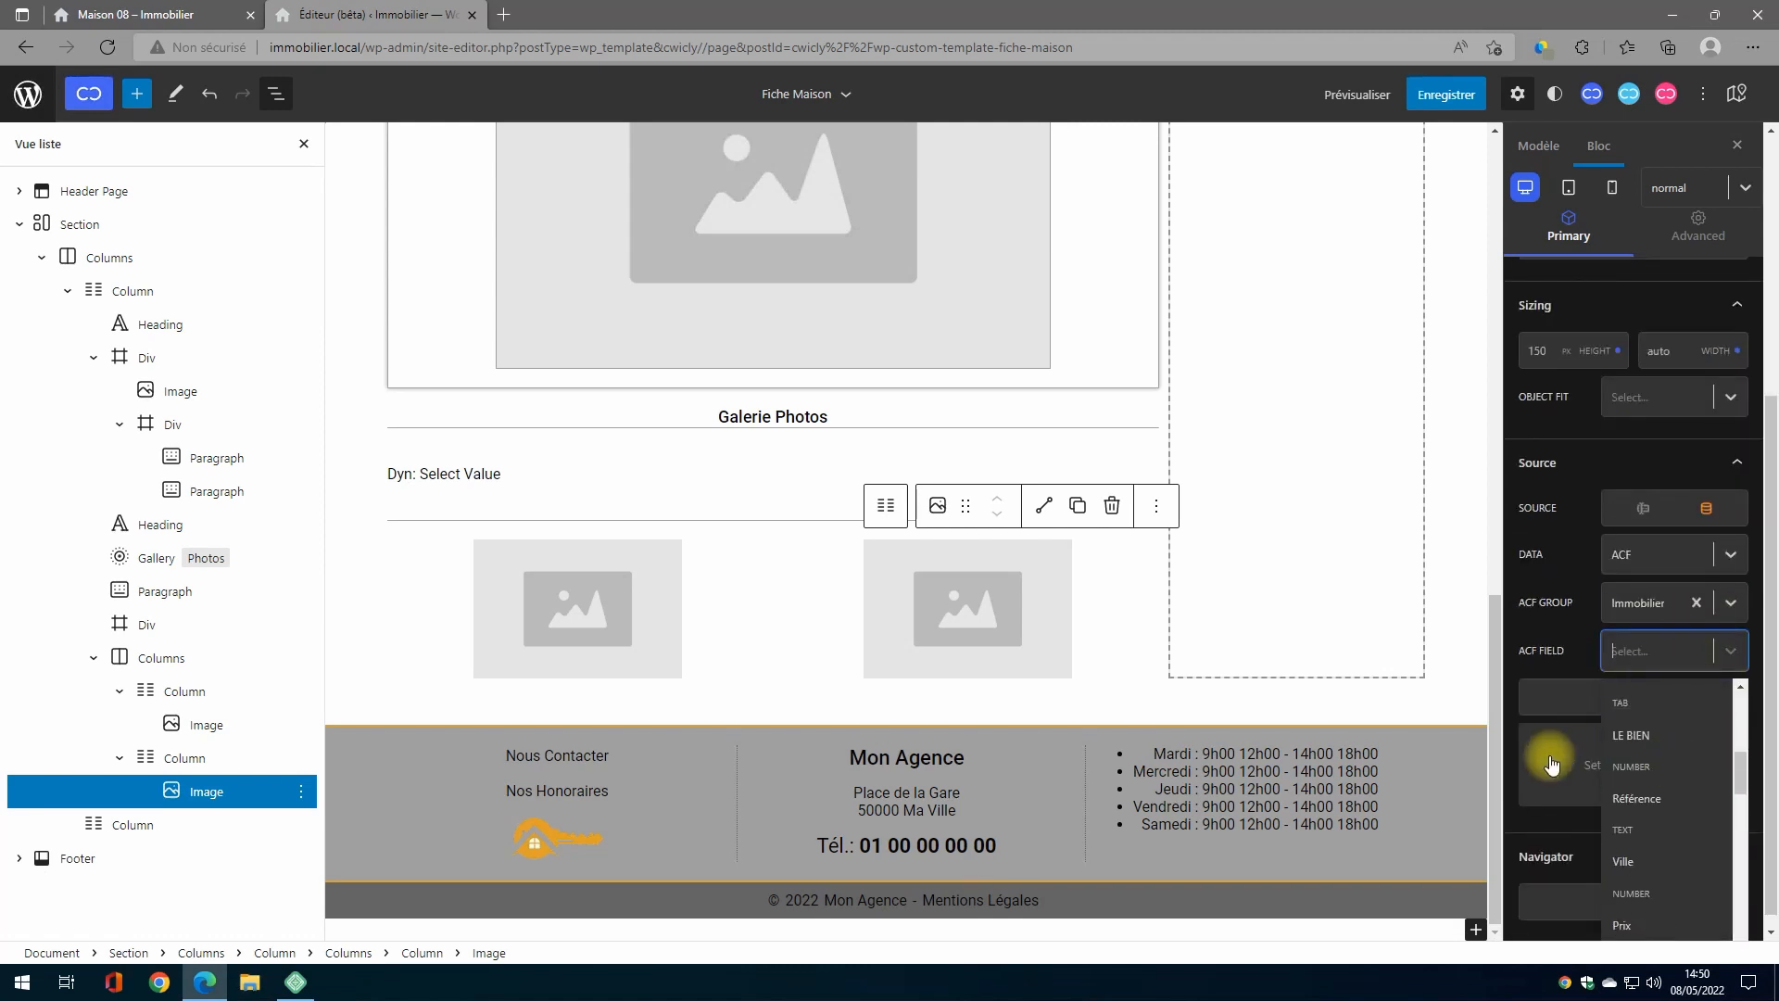
scroll(1699, 766, "down", 4)
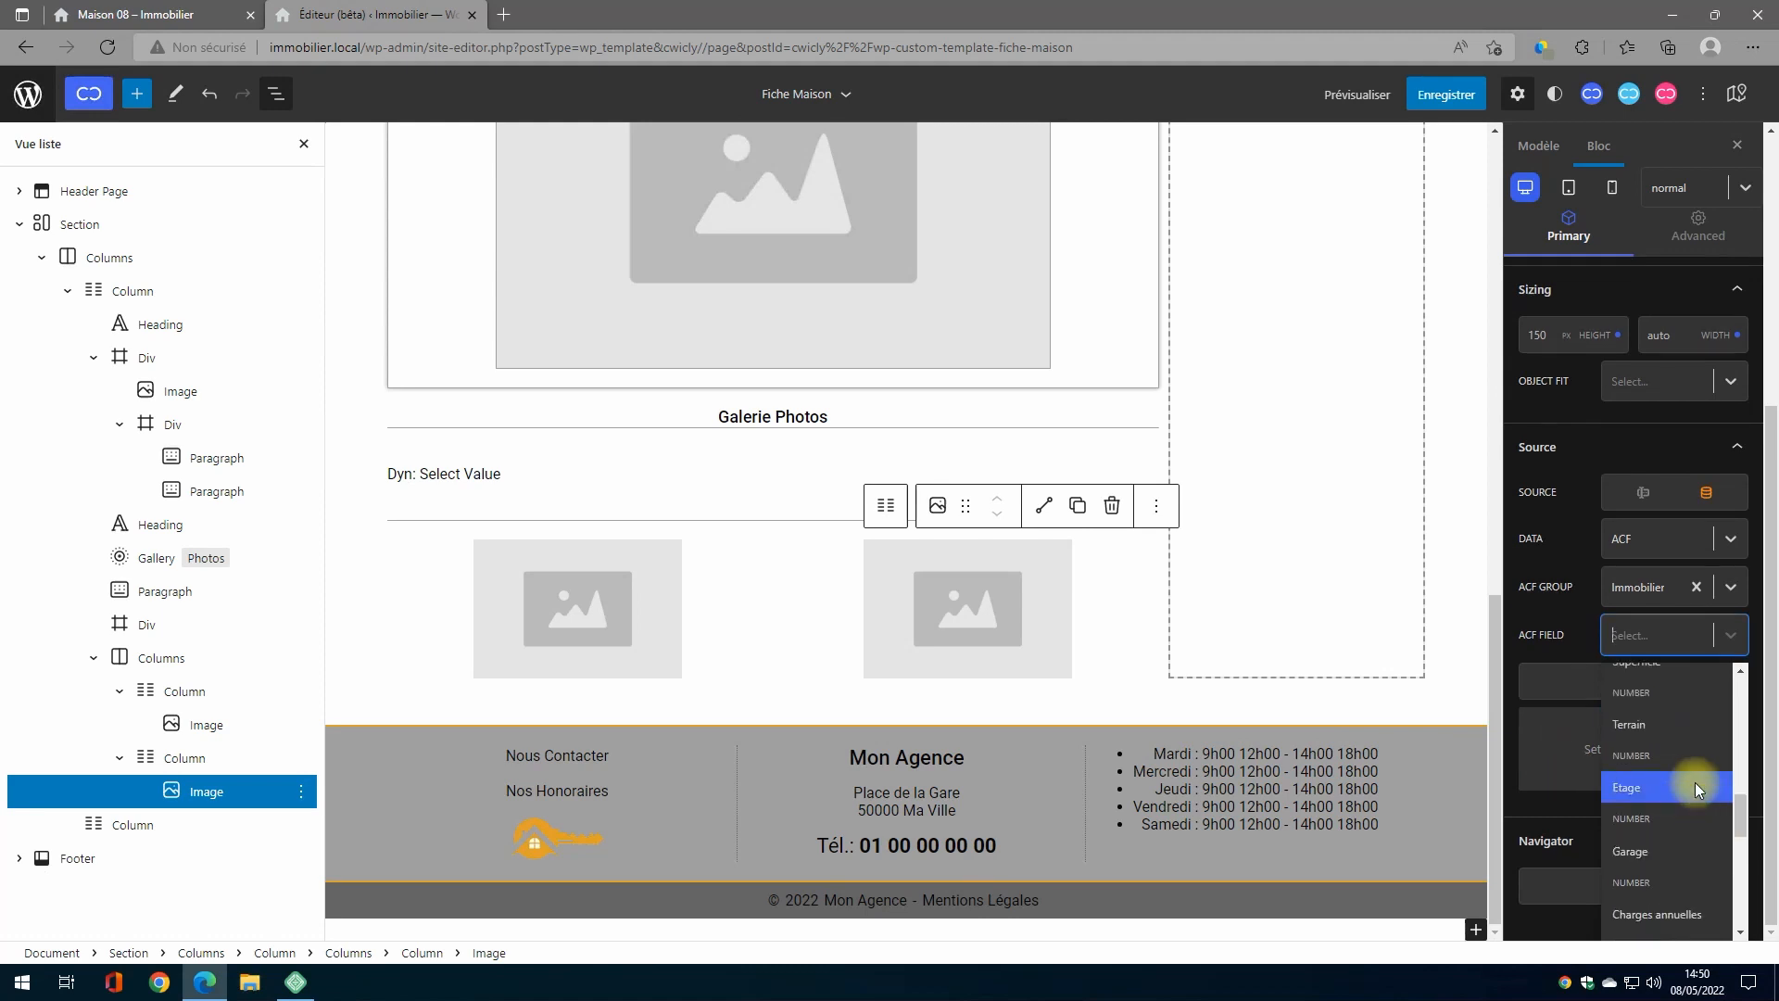
scroll(1690, 788, "down", 5)
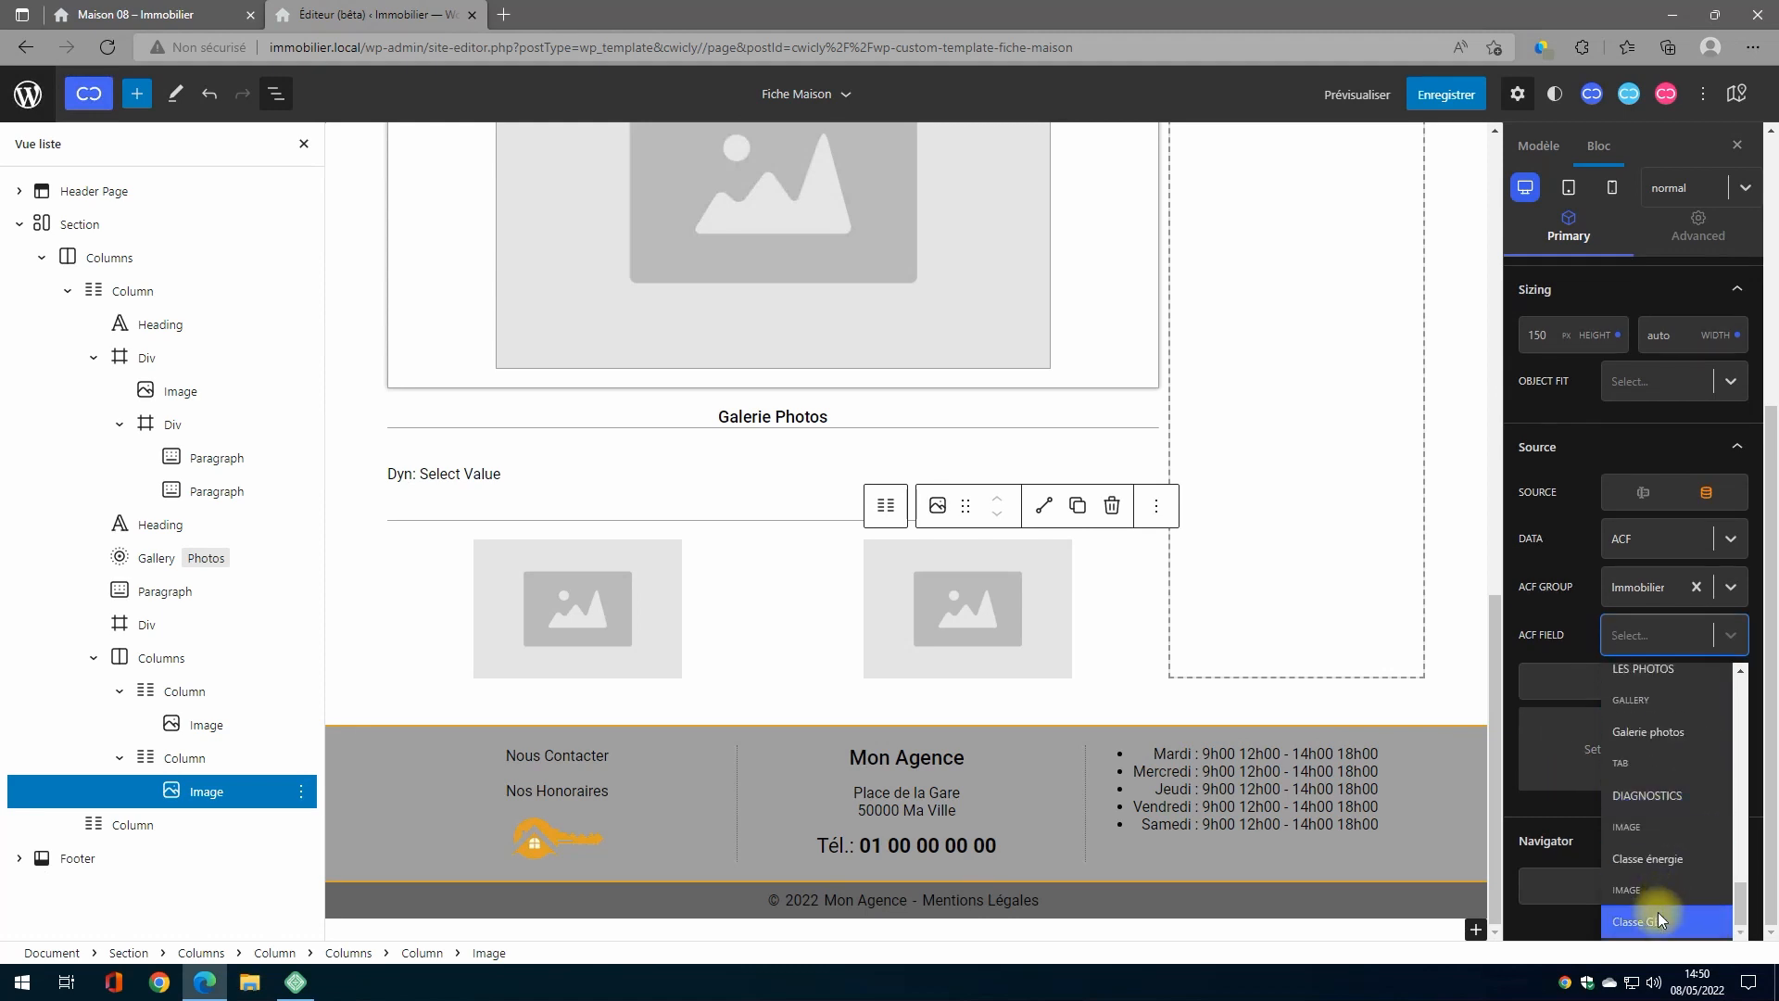
left_click(1659, 919)
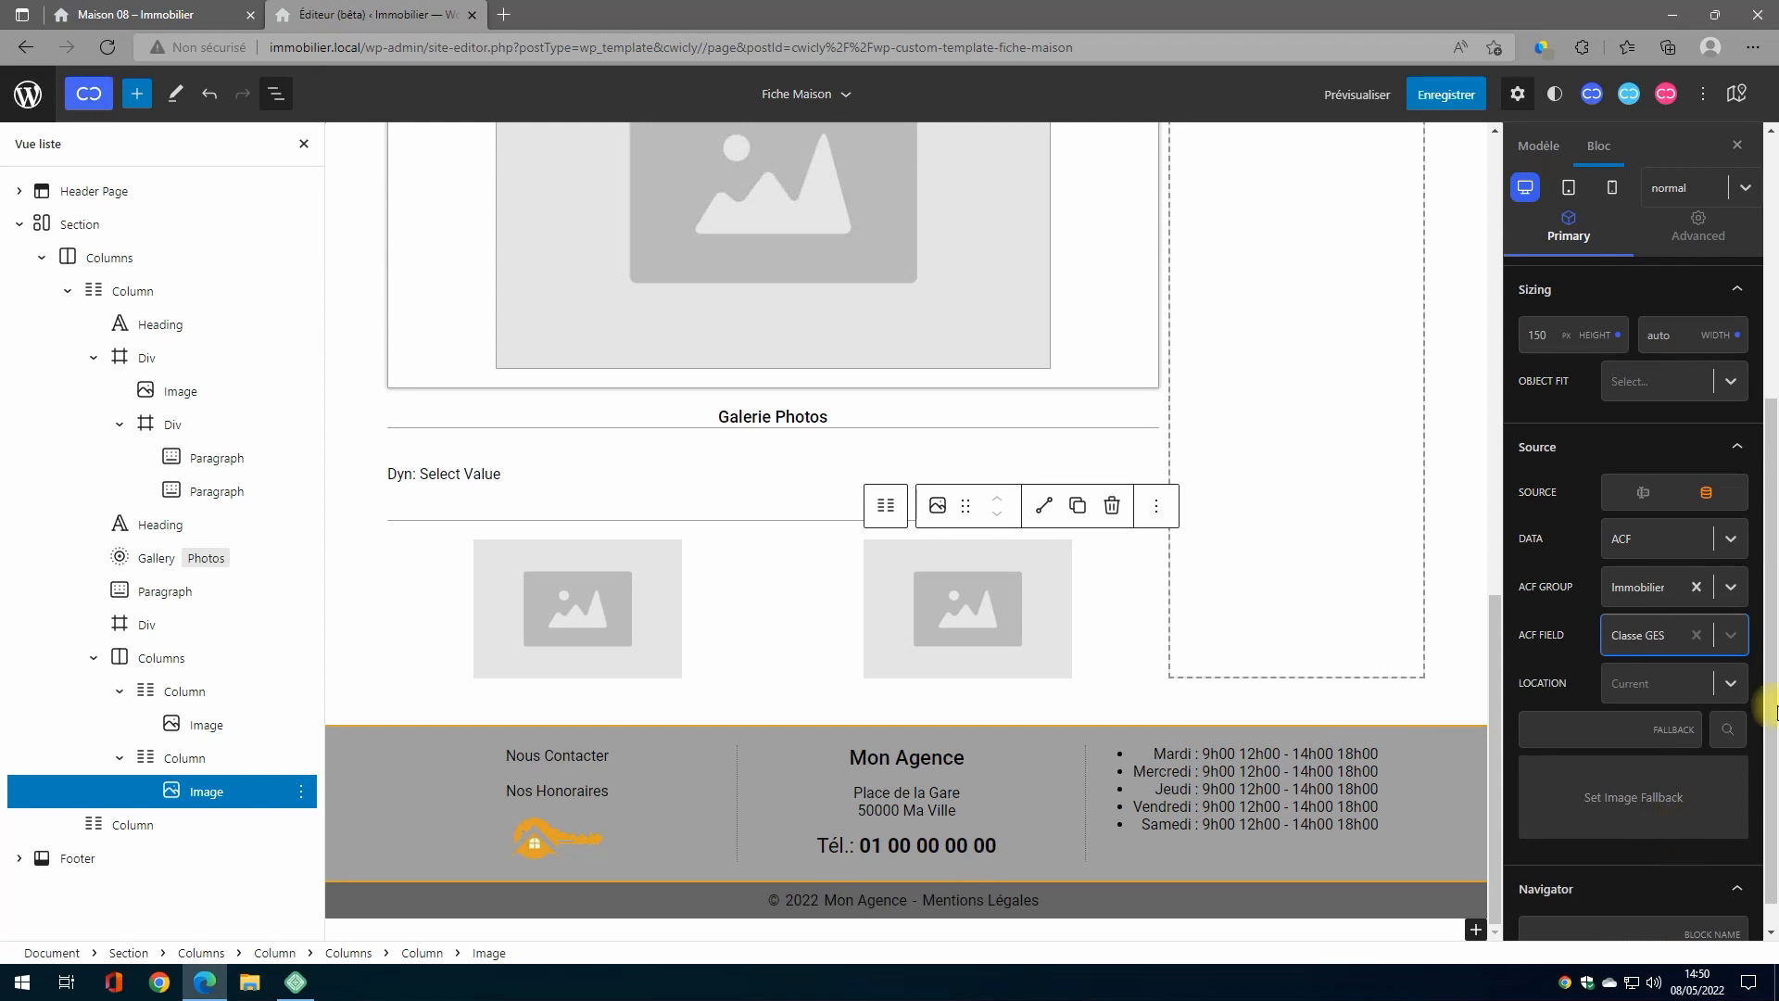
Step: Save the template and reload the Maison 08 page to check the energy and GES class images
left_click(1453, 109)
left_click(1546, 88)
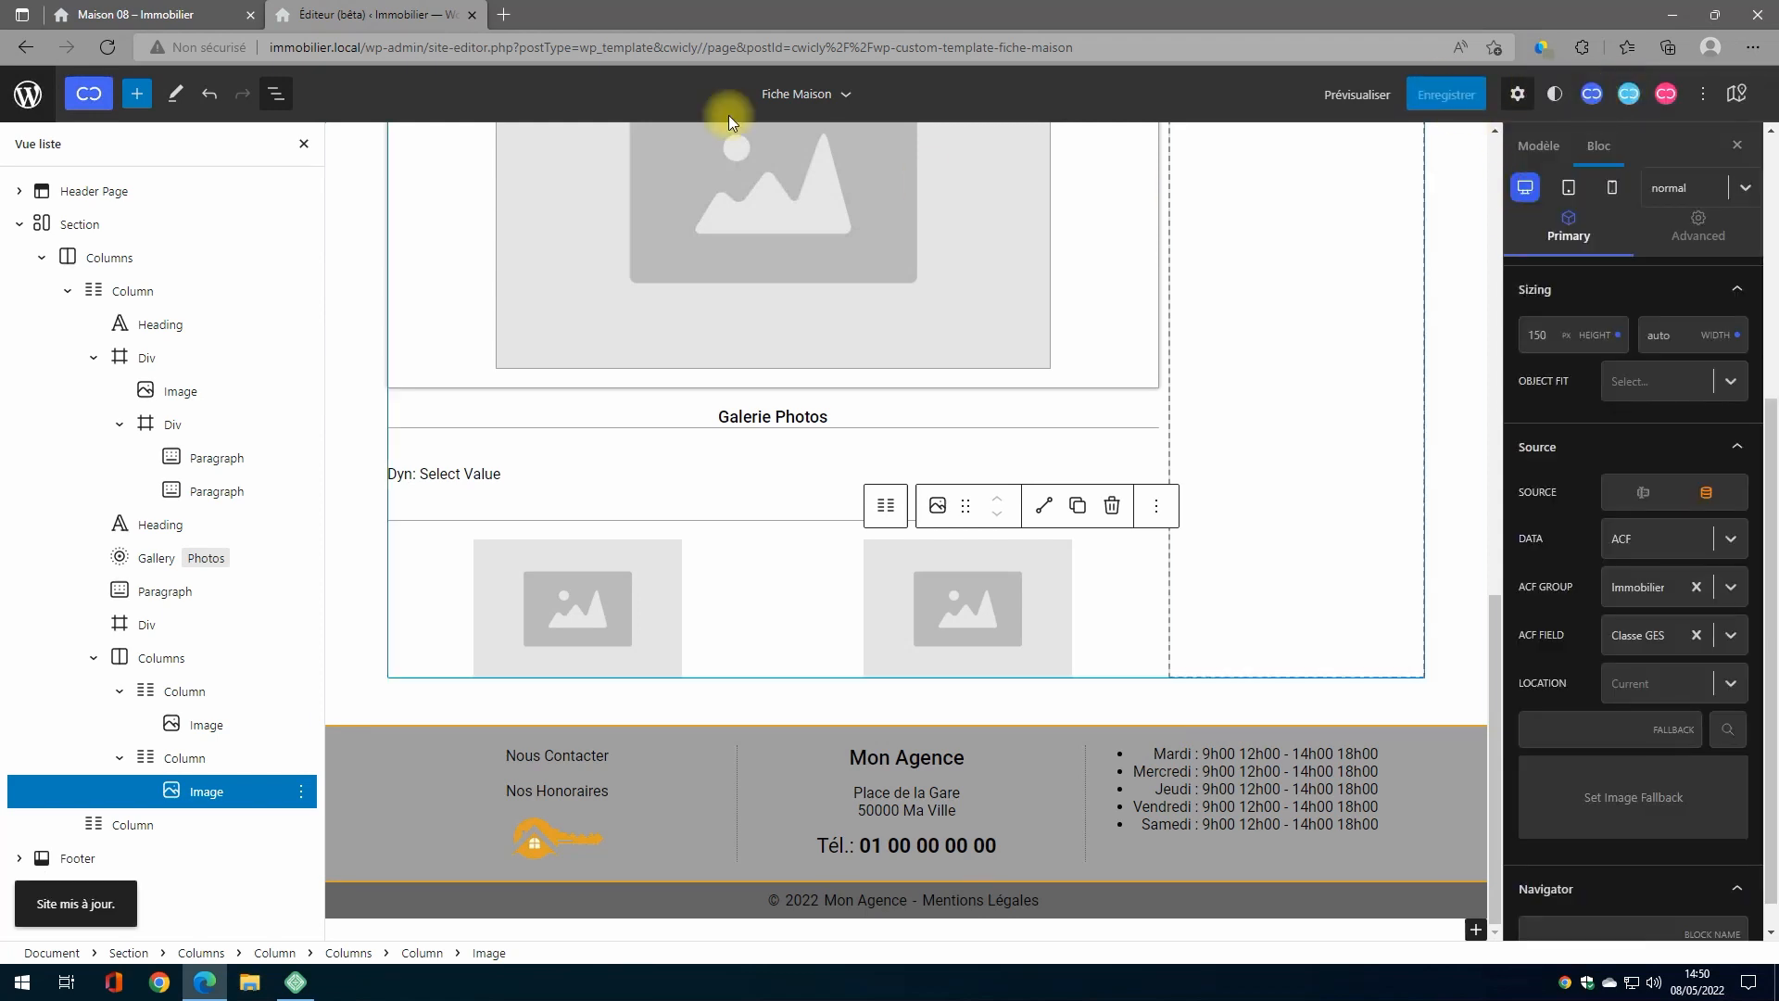
left_click(151, 11)
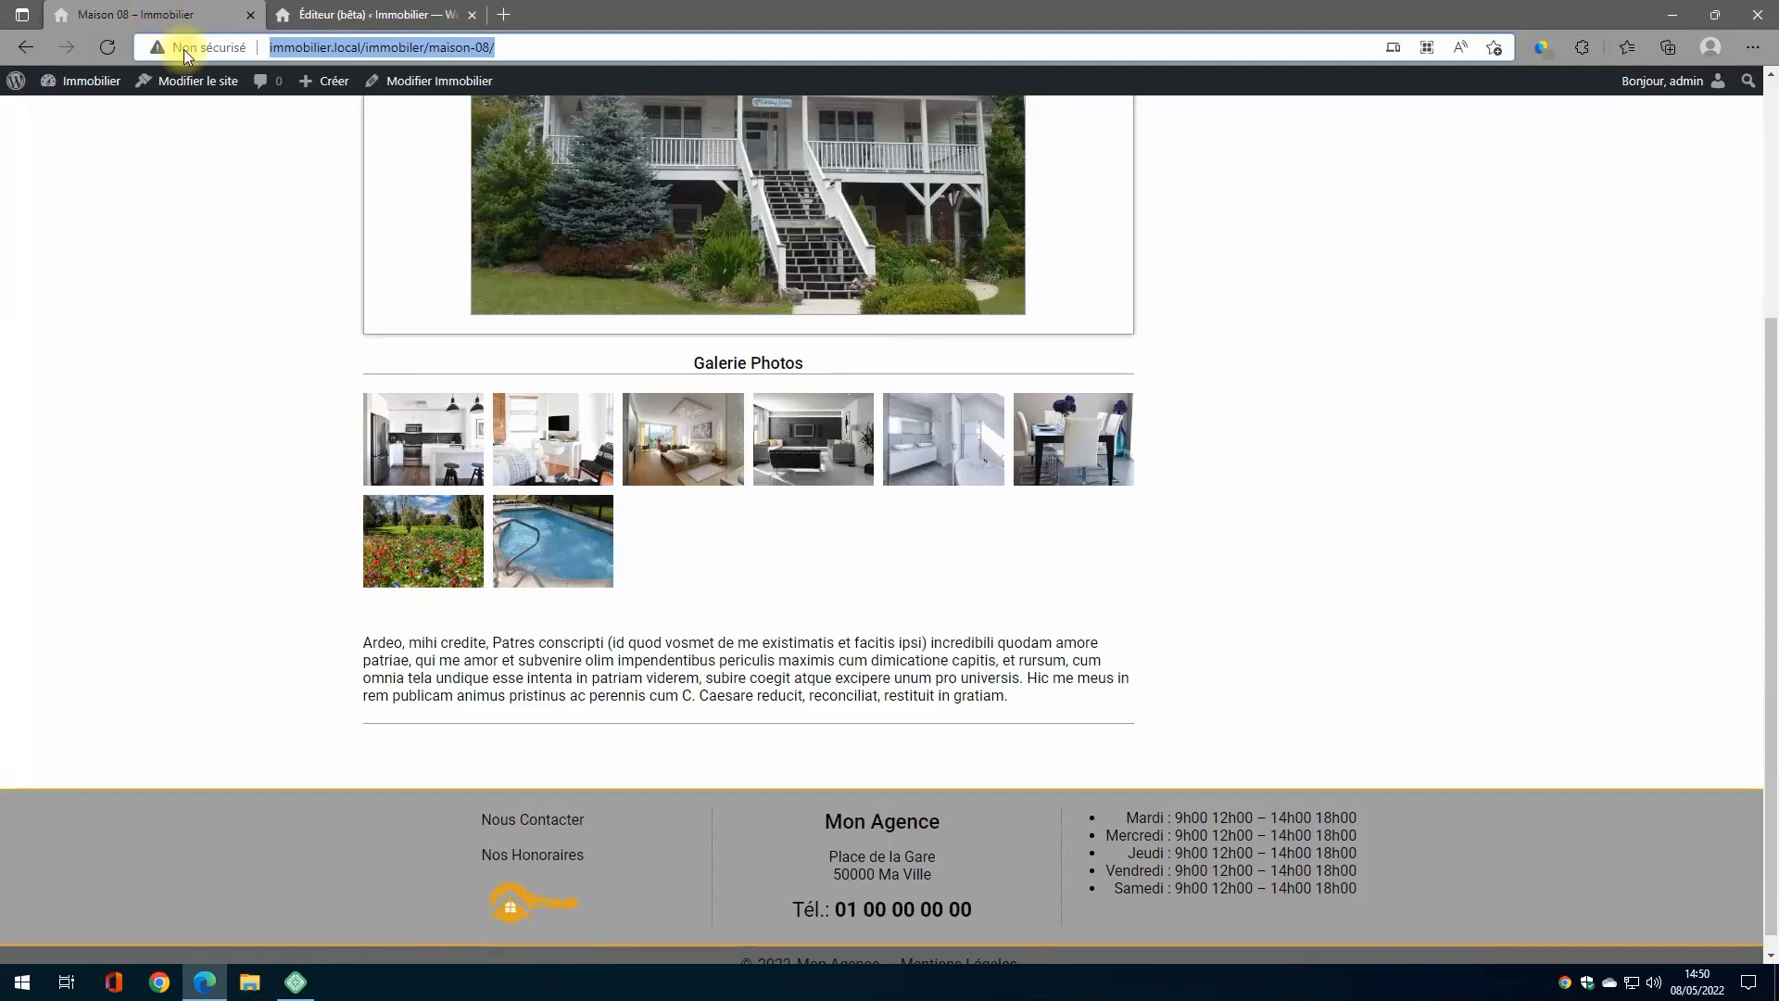
left_click(107, 48)
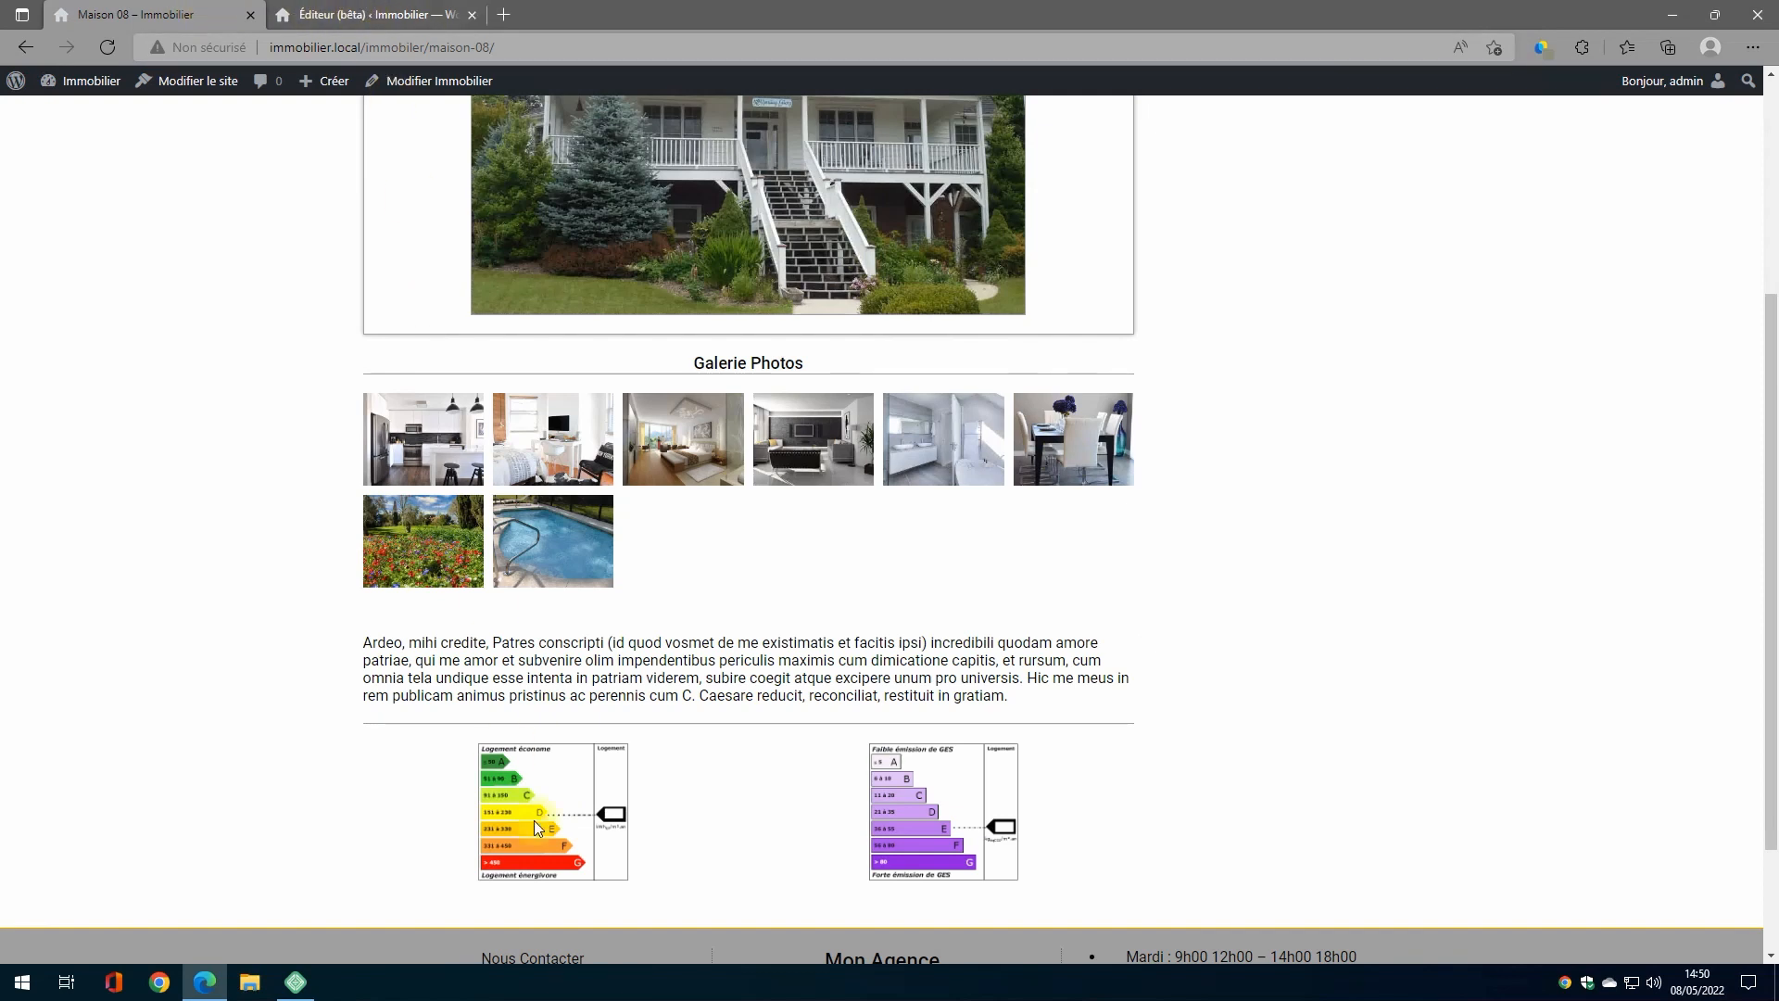
Step: In the Fiche Maison template editor, add a Div block to the column holding the energy class image
left_click(417, 17)
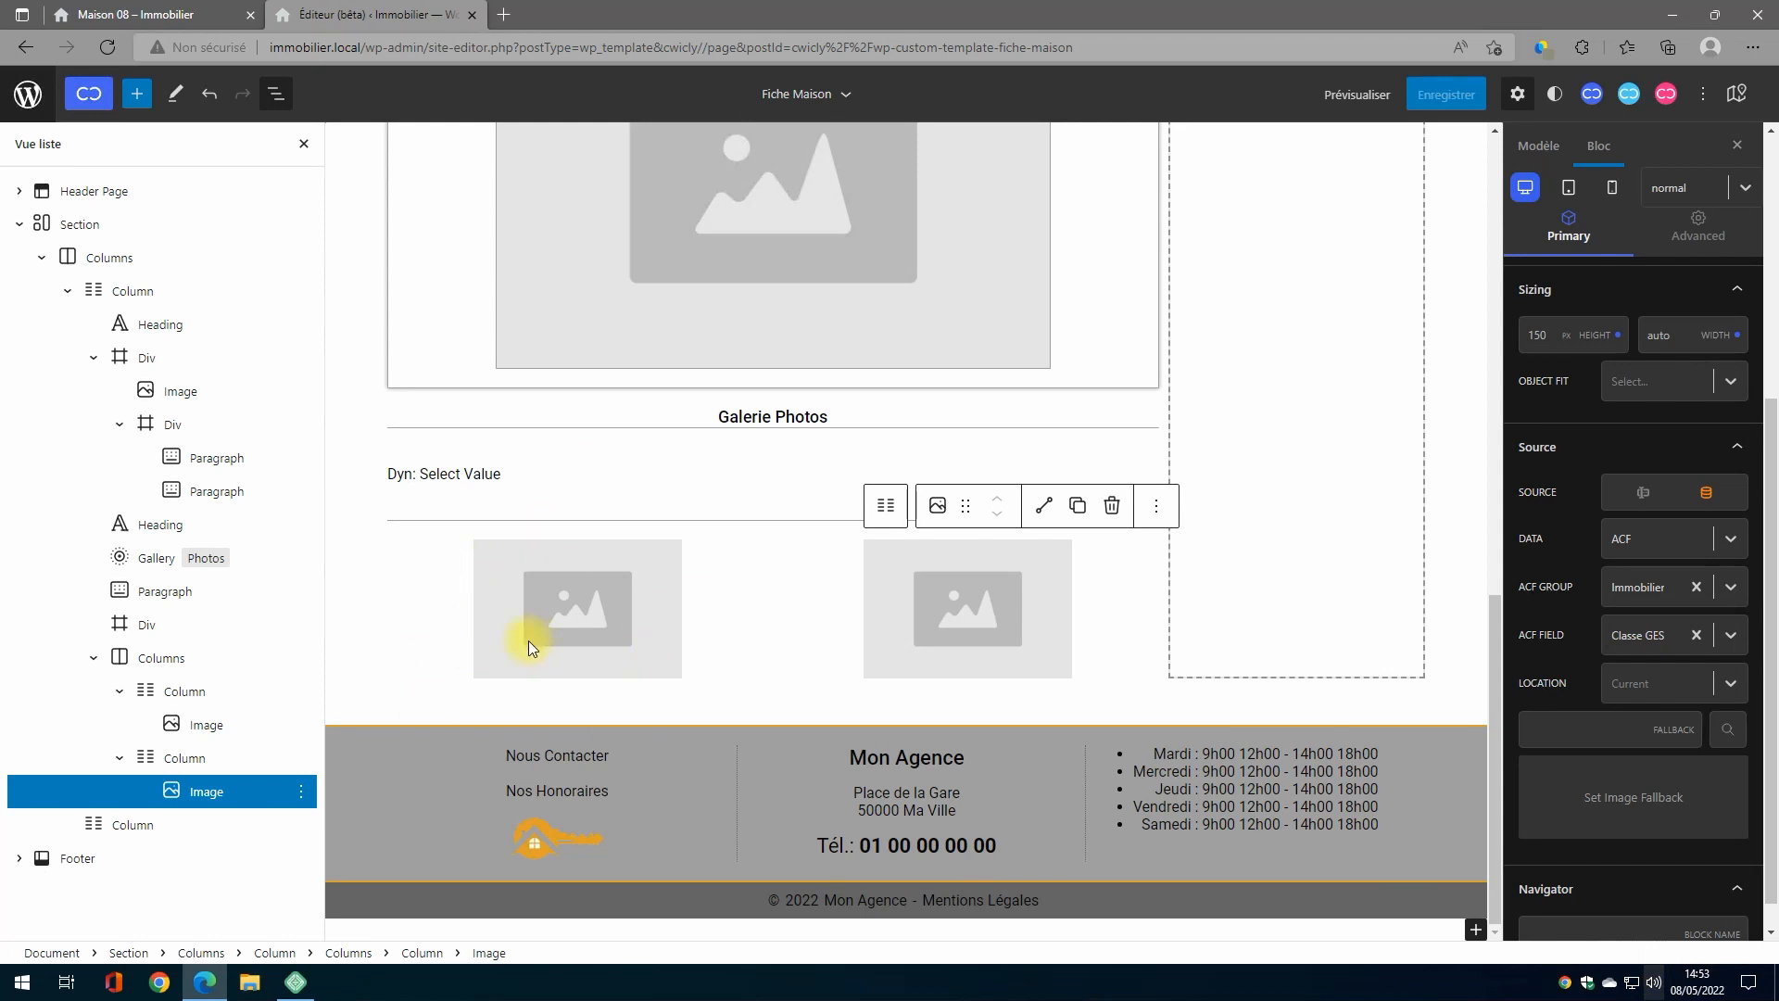
left_click(174, 691)
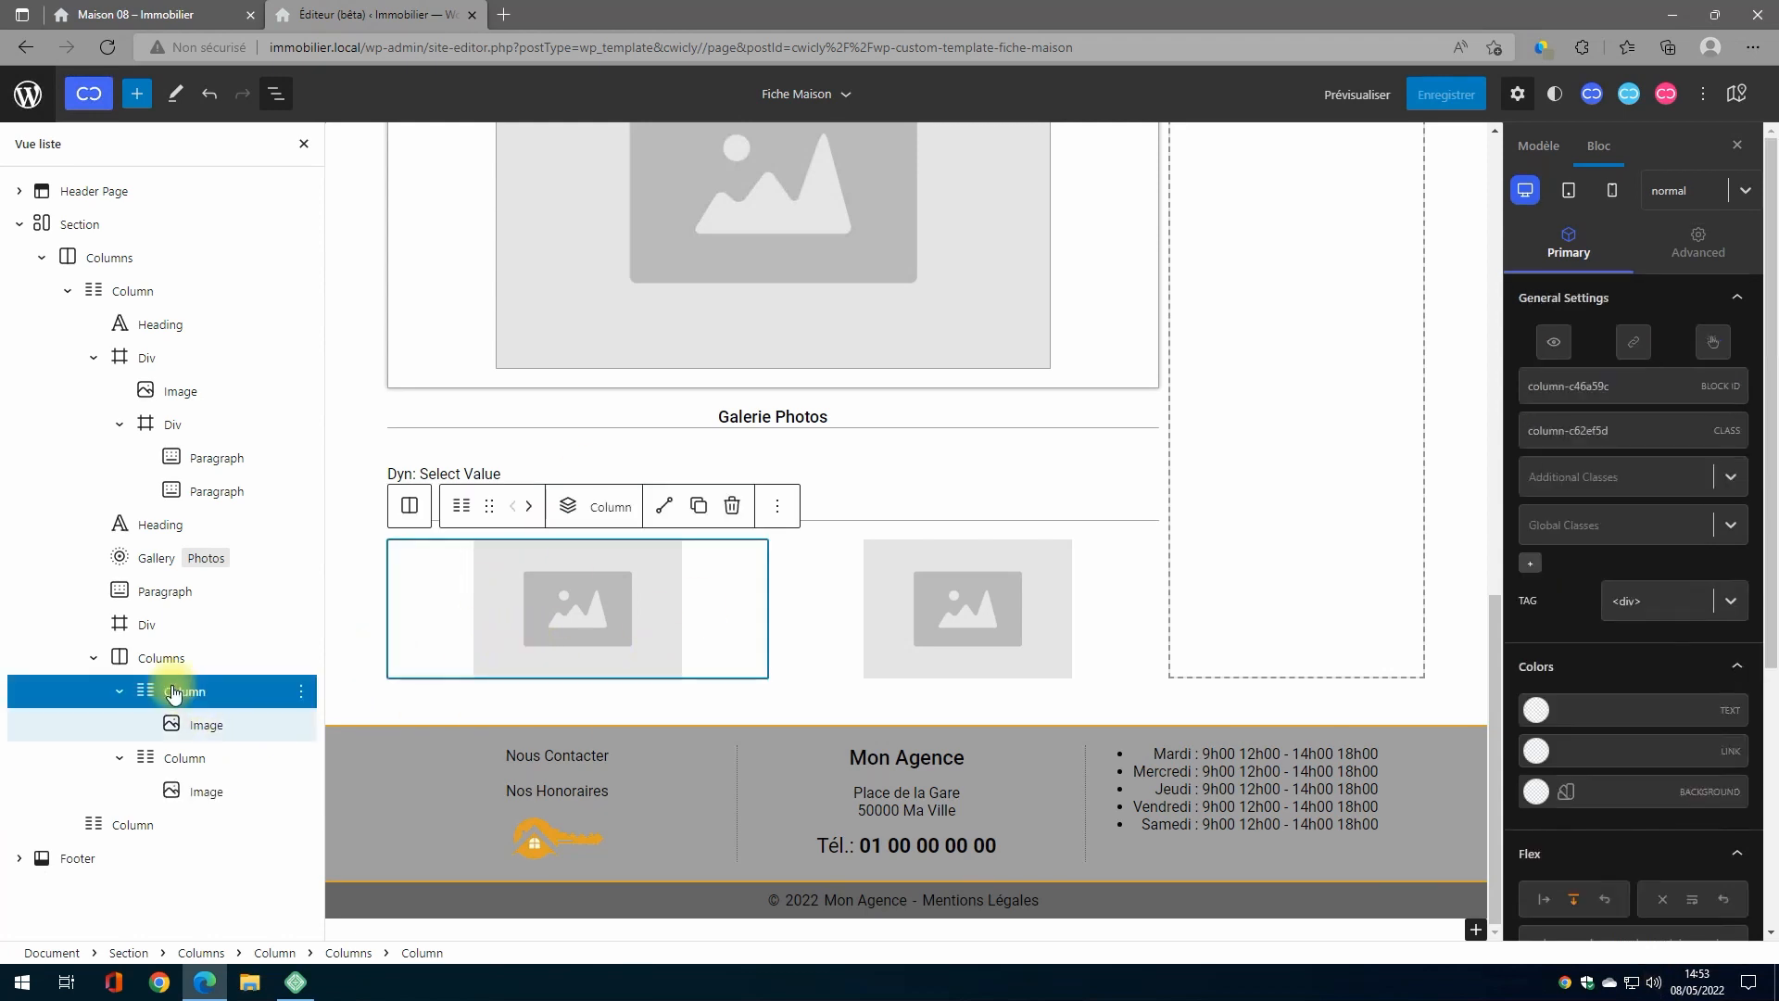
left_click(574, 513)
scroll(580, 675, "down", 5)
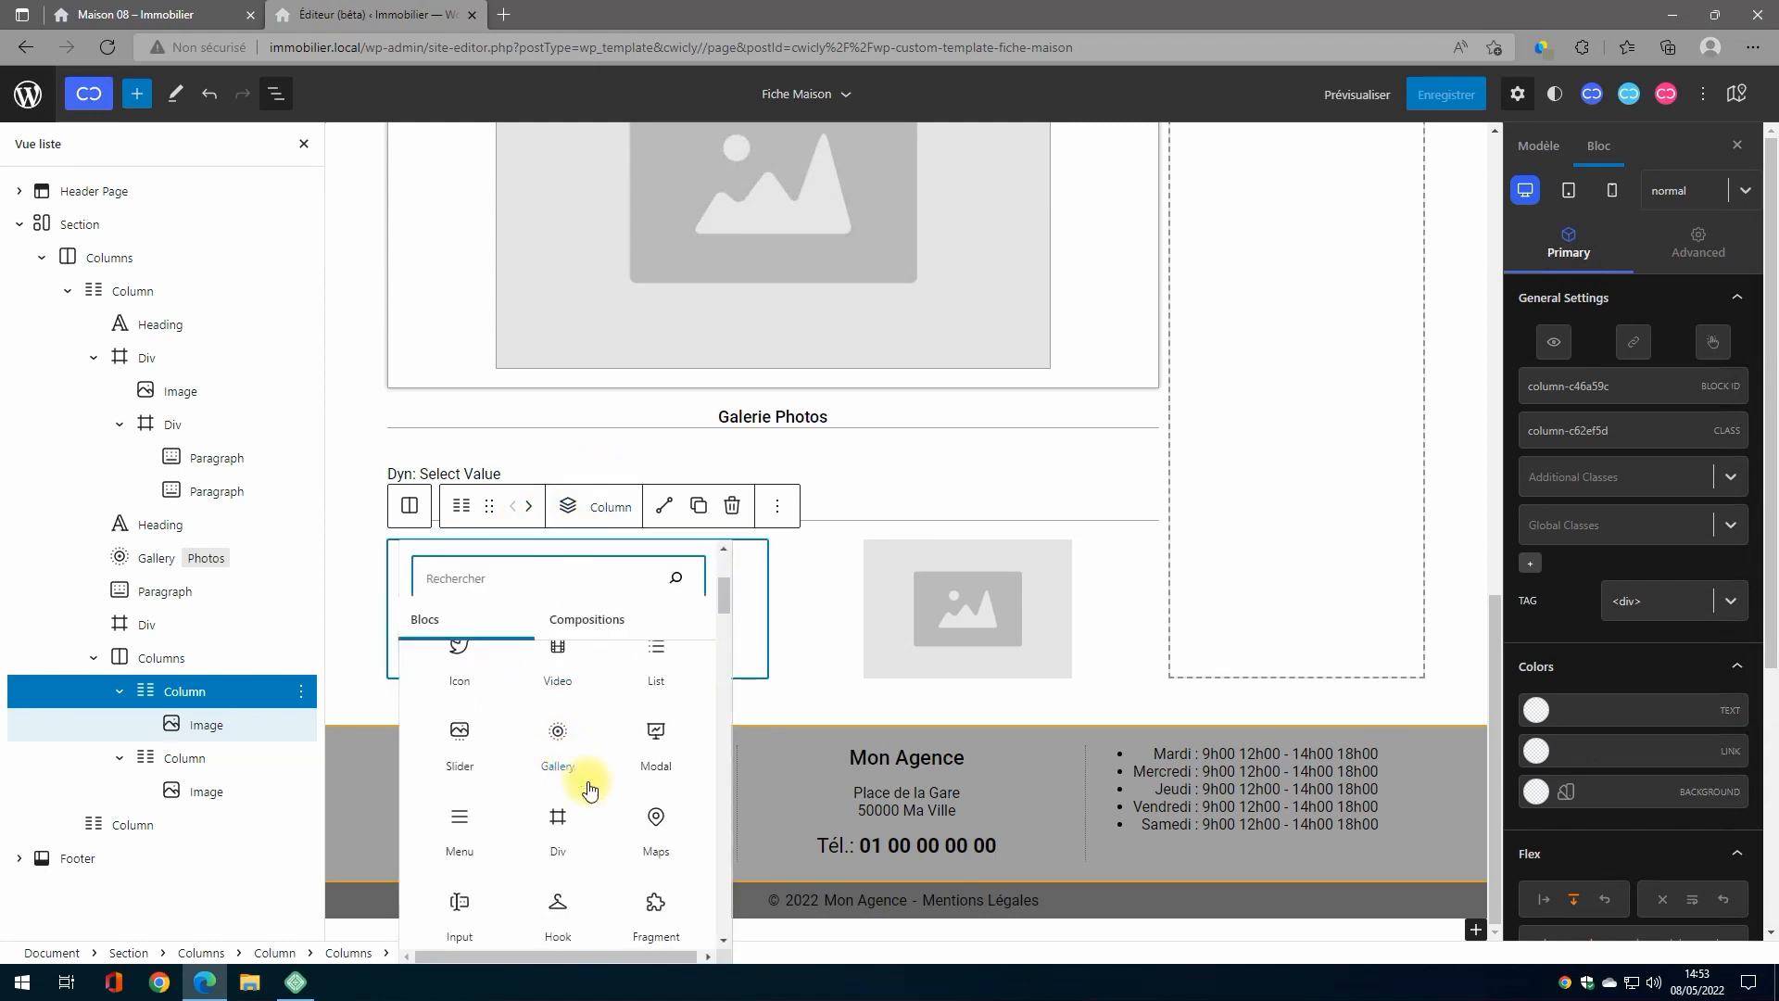
scroll(590, 790, "down", 3)
left_click(553, 703)
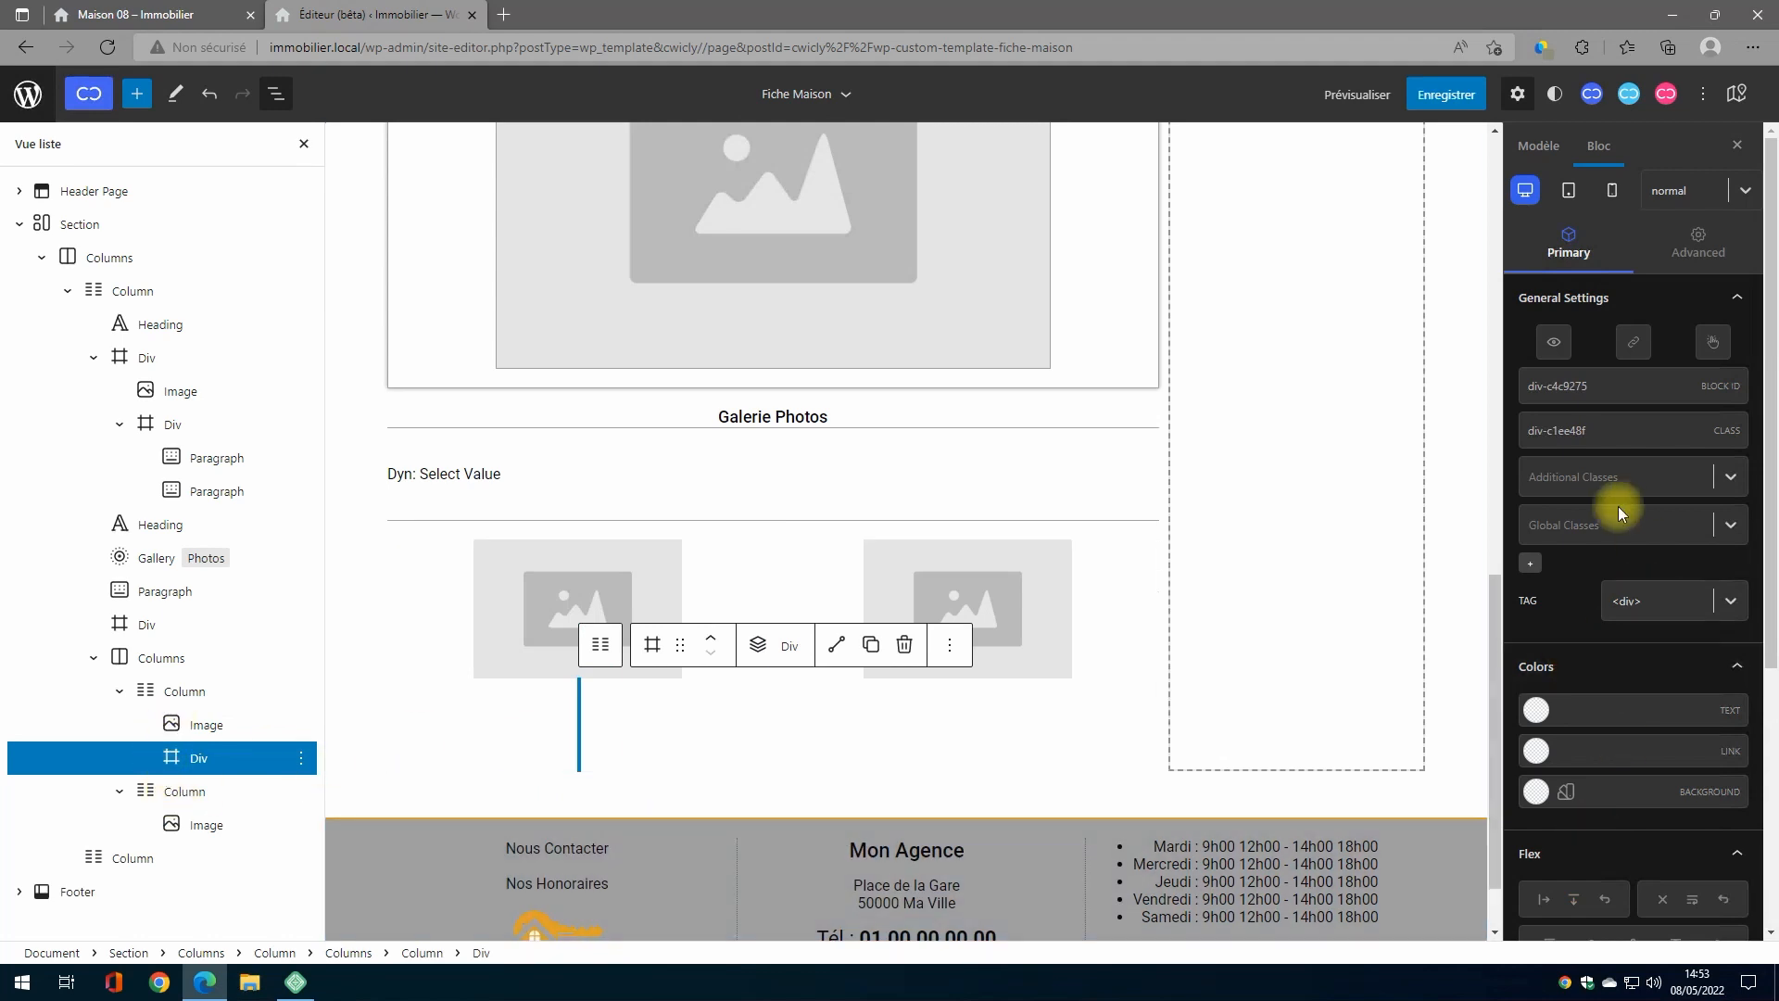
Step: Set the new Div's flex direction to vertical with centred alignment, and nest the column's image inside it
scroll(1620, 513, "down", 4)
left_click(1574, 532)
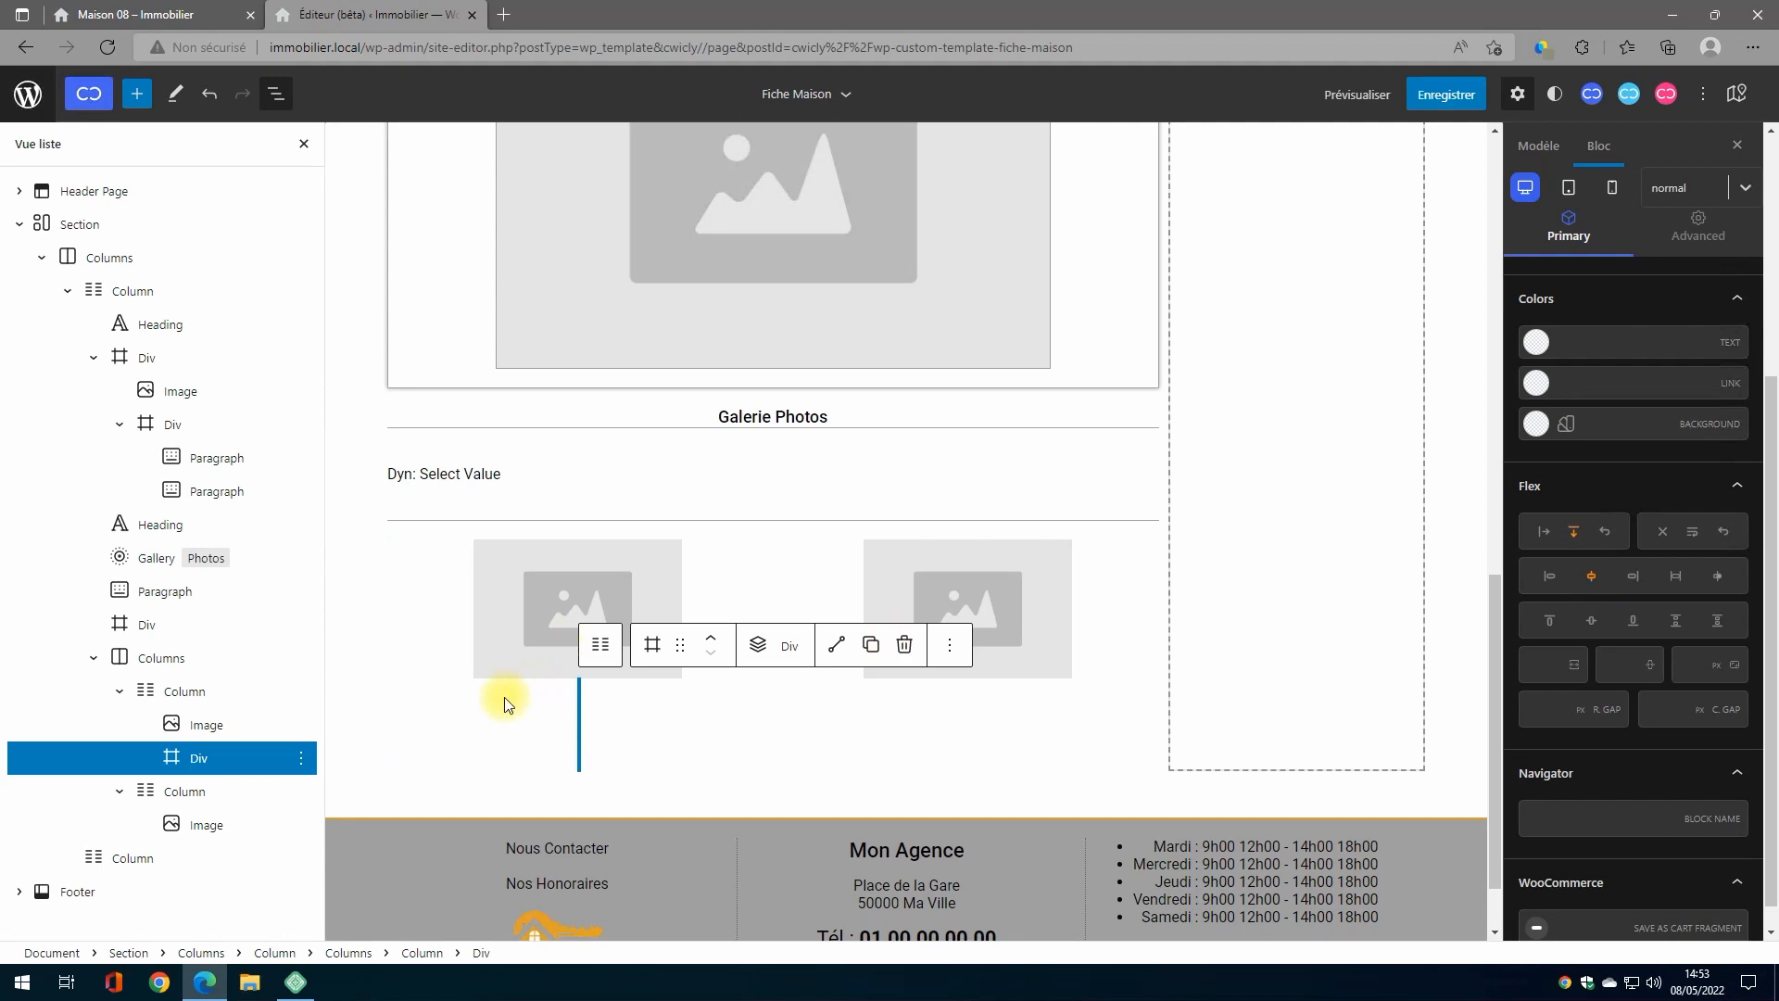
left_click_drag(170, 725, 207, 736)
Step: Give the Div a link wrapper of type Action that opens a Lightbox with a Dynamic source
left_click(207, 730)
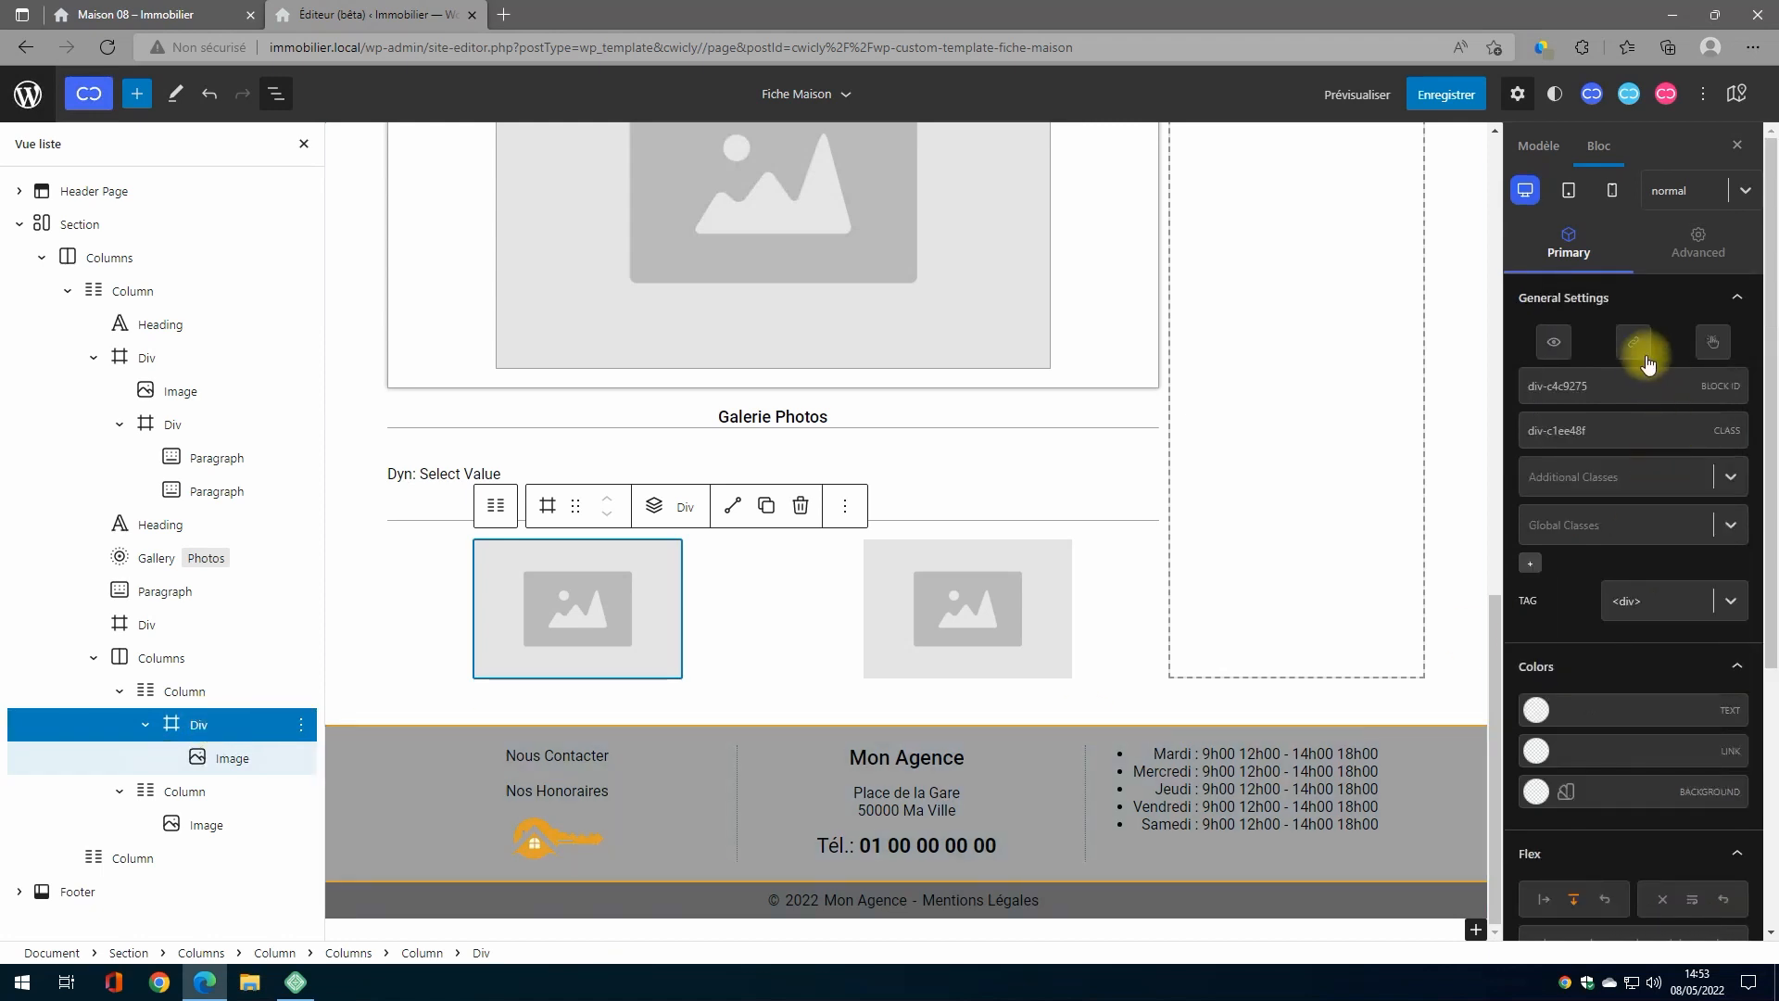
left_click(1635, 343)
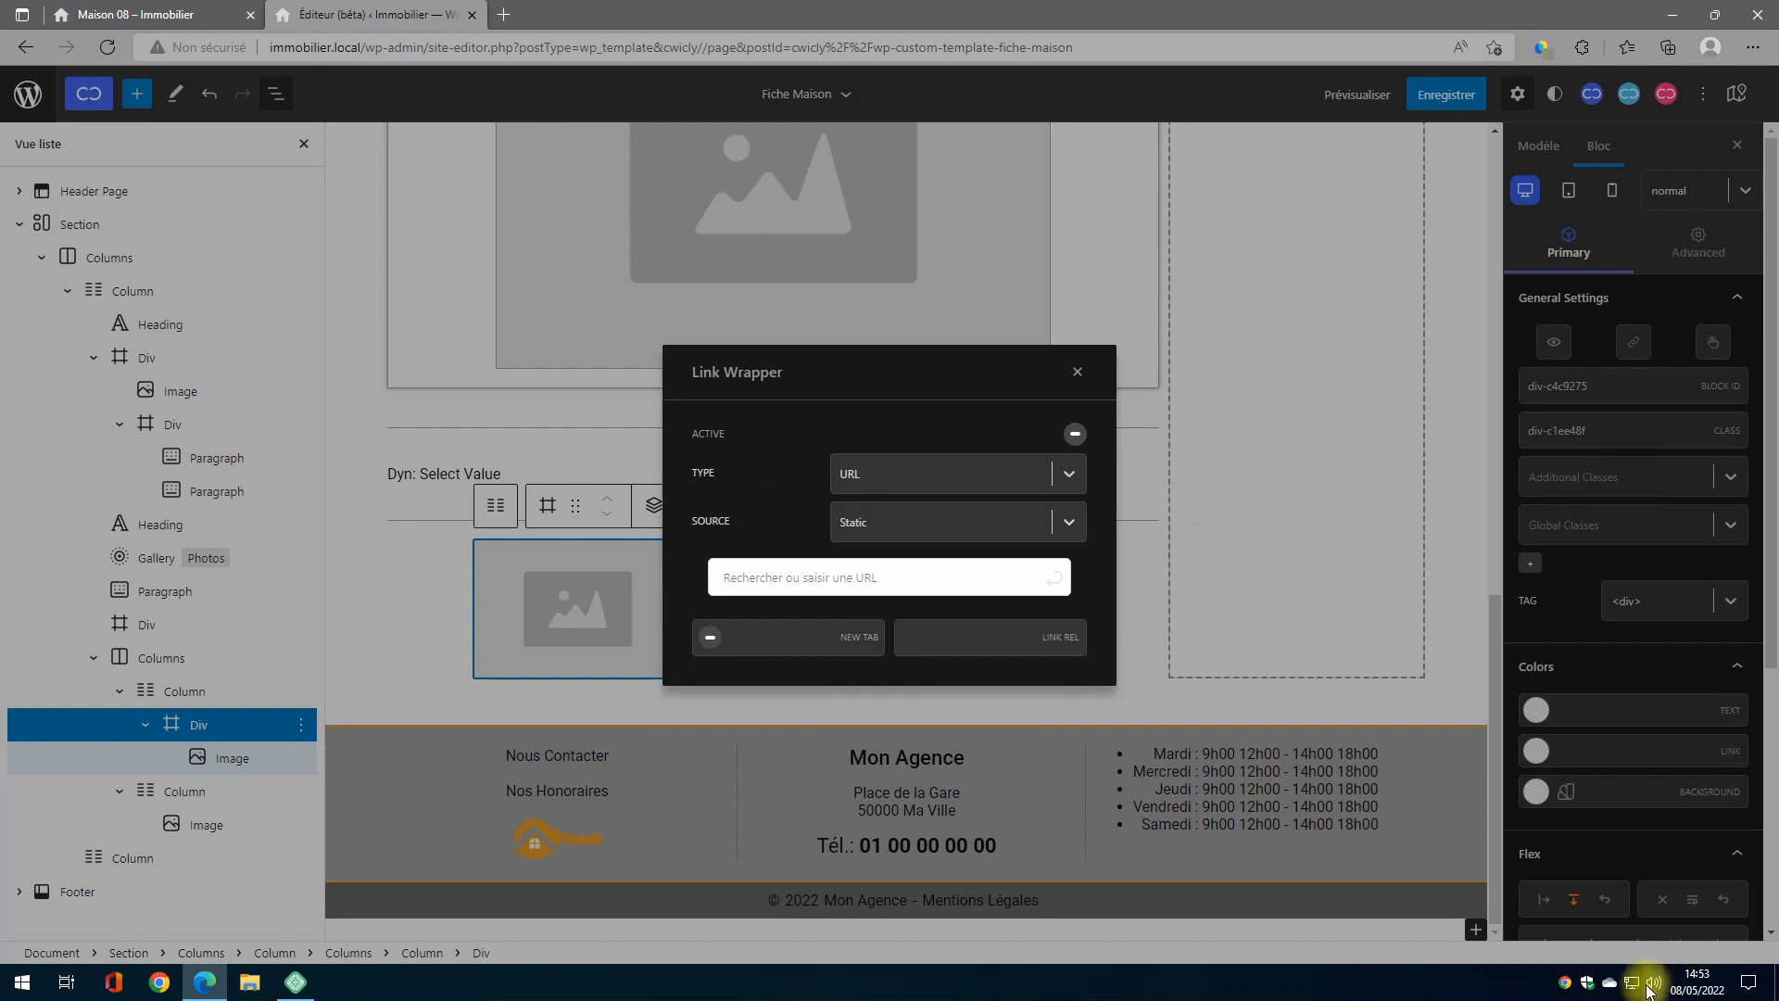
left_click(1068, 471)
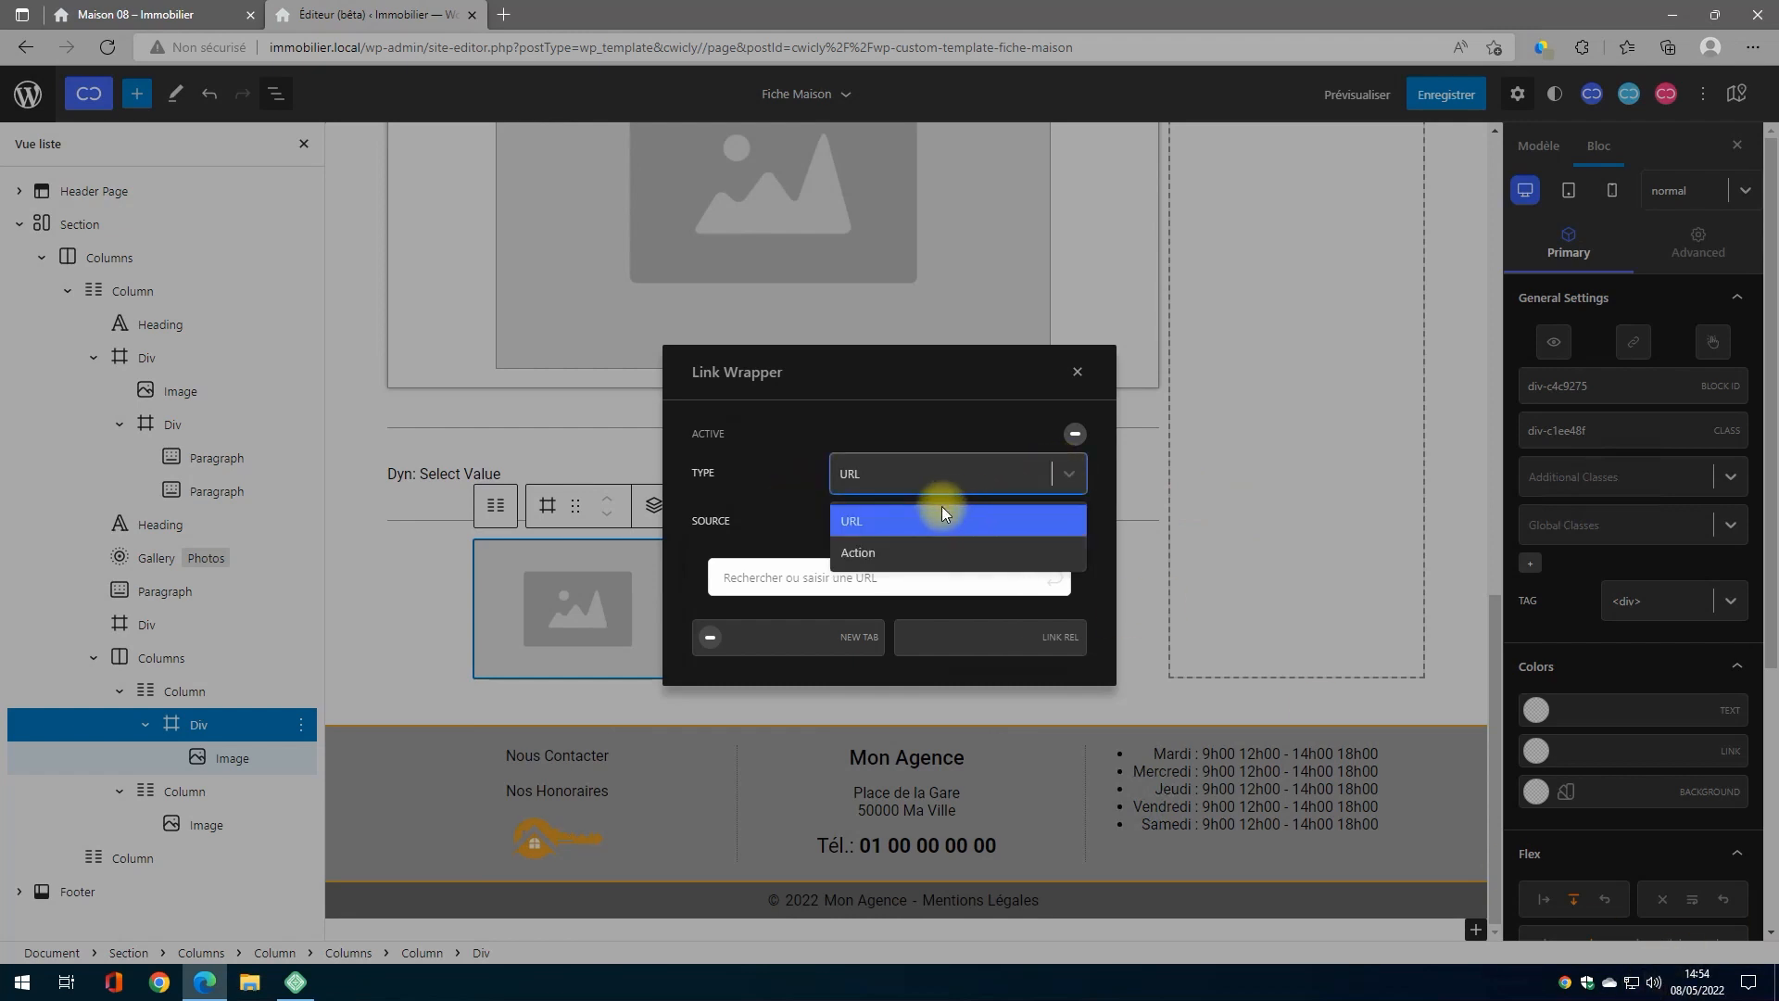
left_click(918, 551)
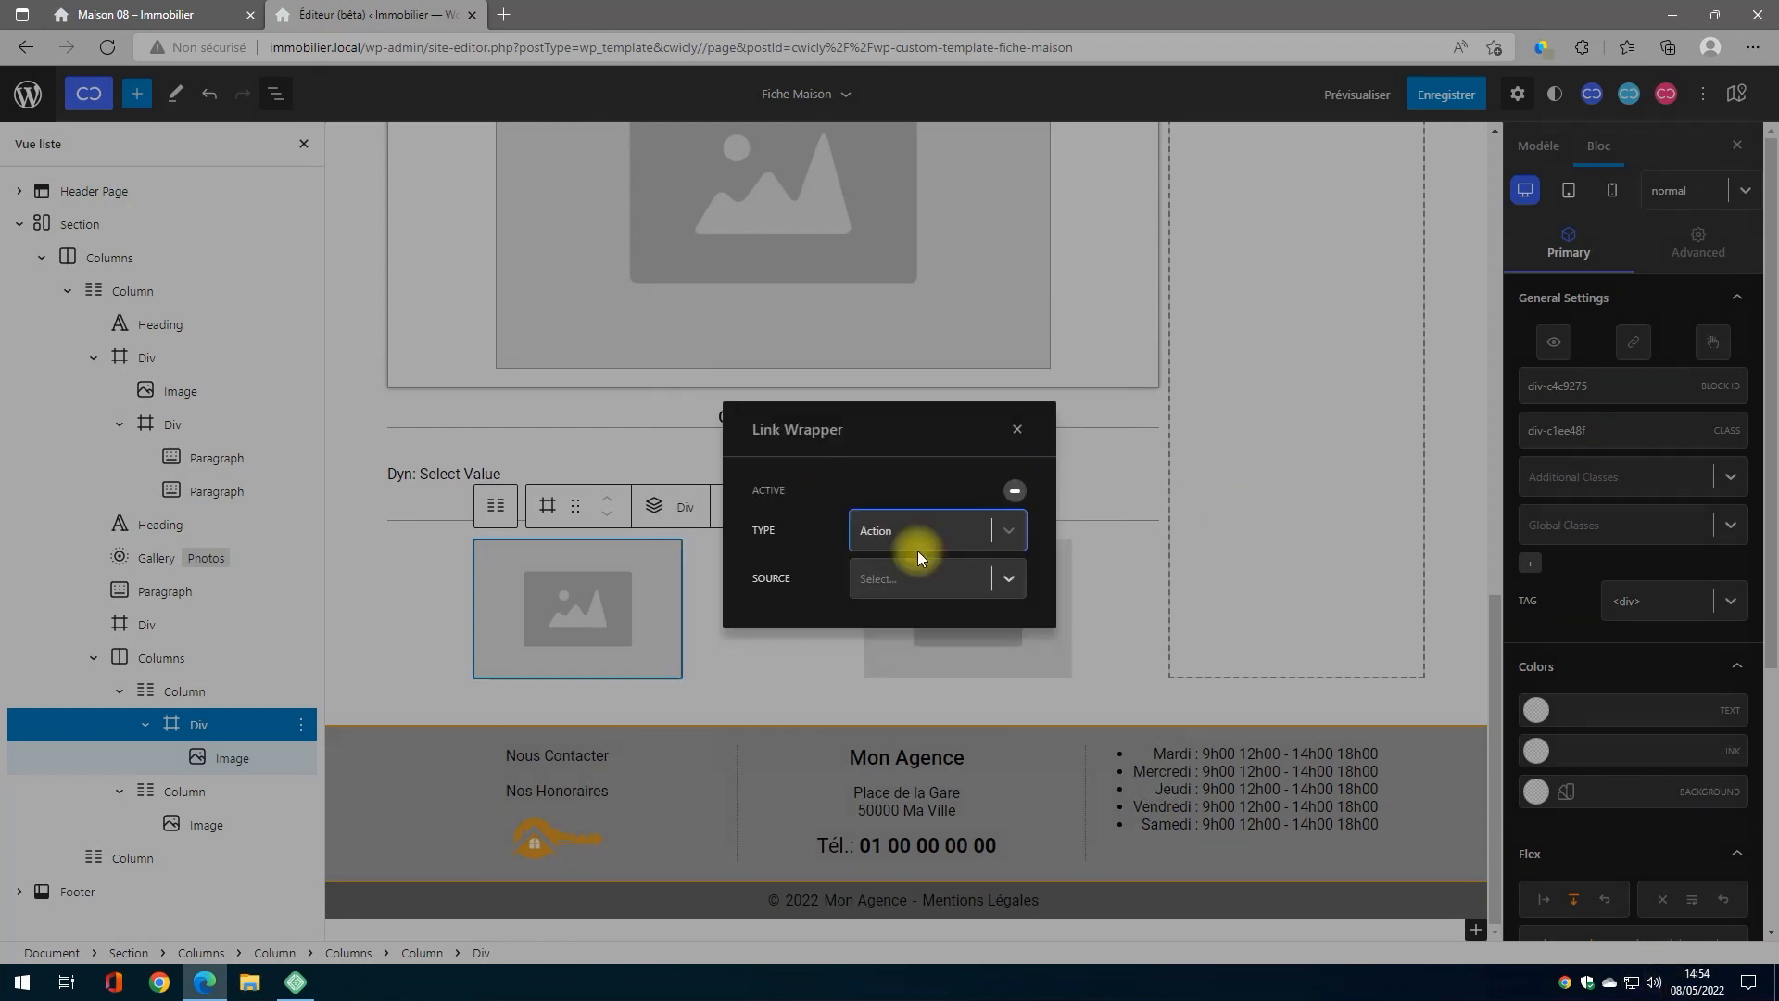
left_click(988, 582)
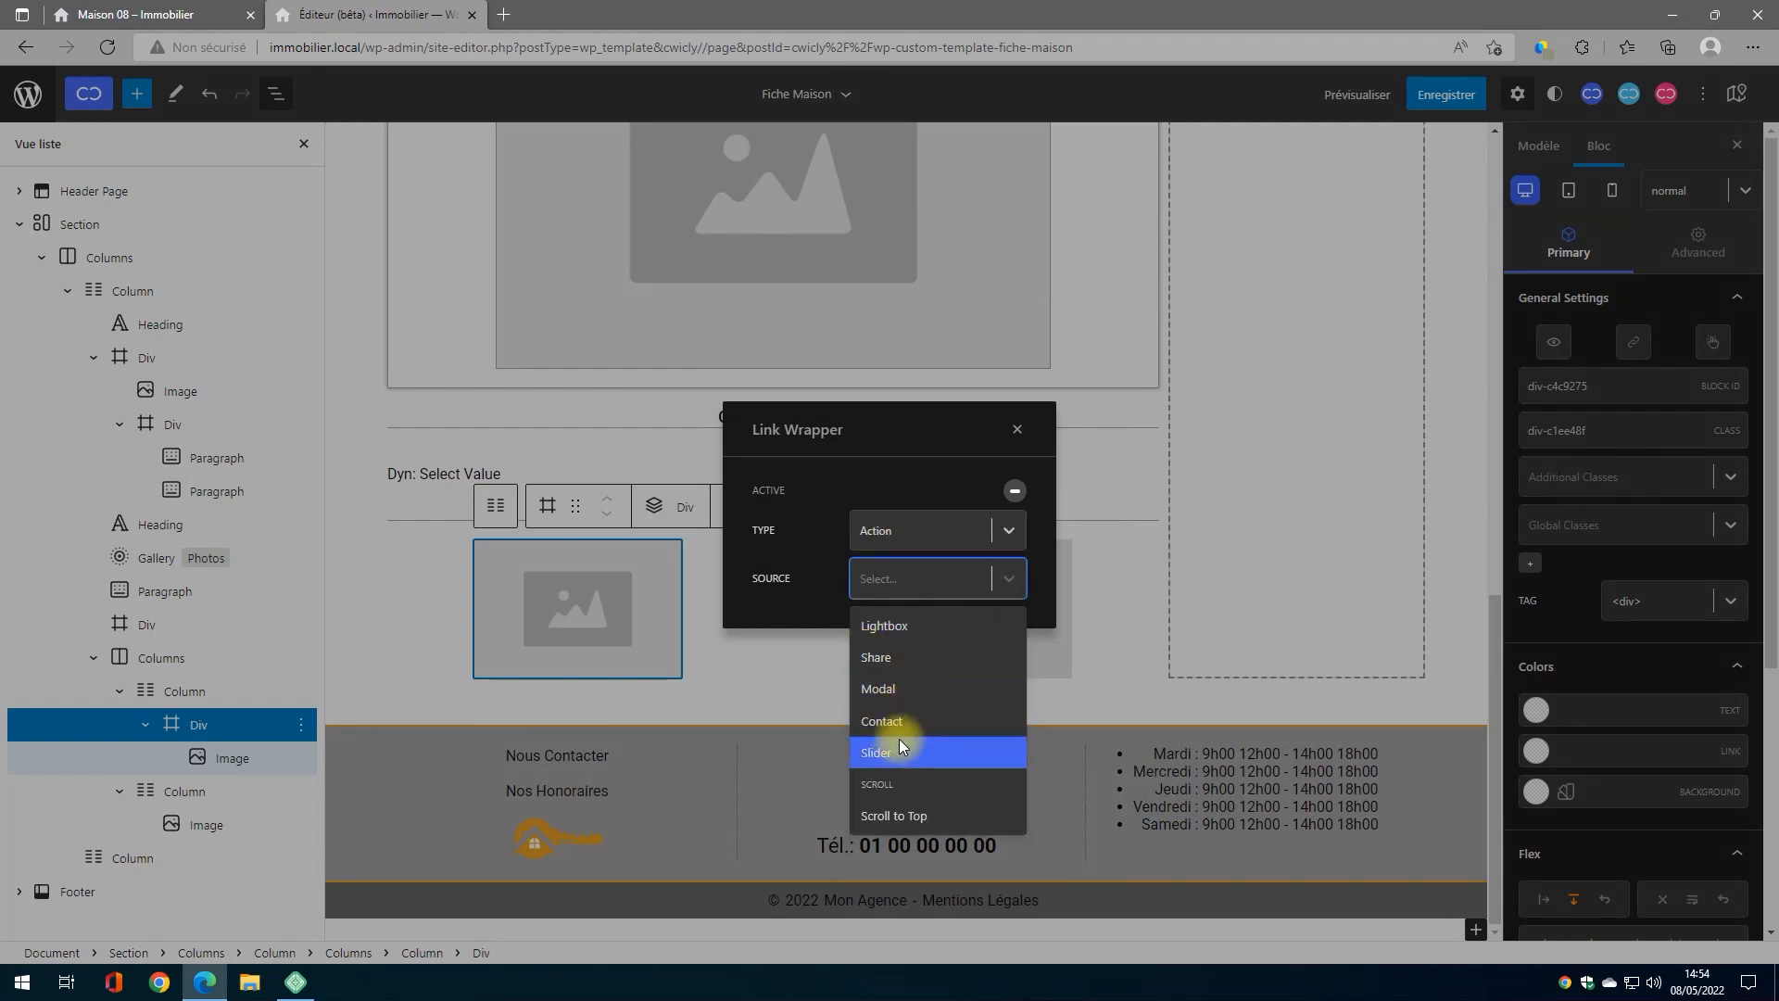
left_click(903, 627)
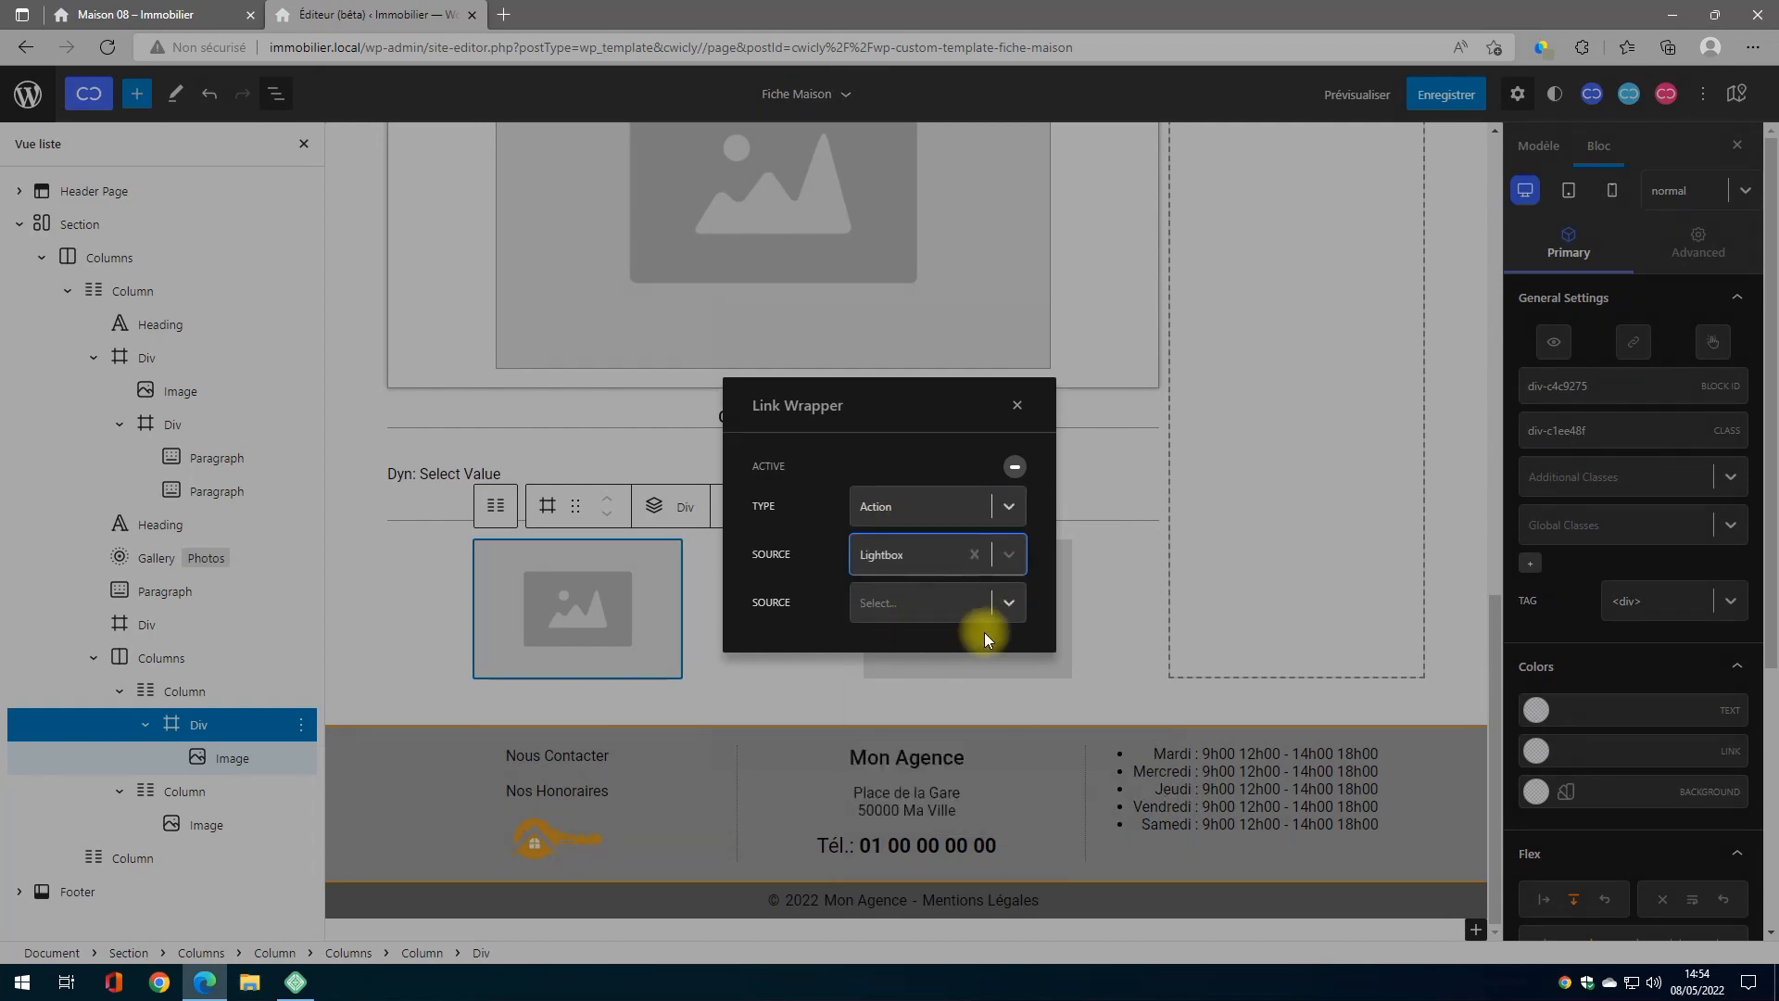
left_click(1008, 603)
left_click(917, 680)
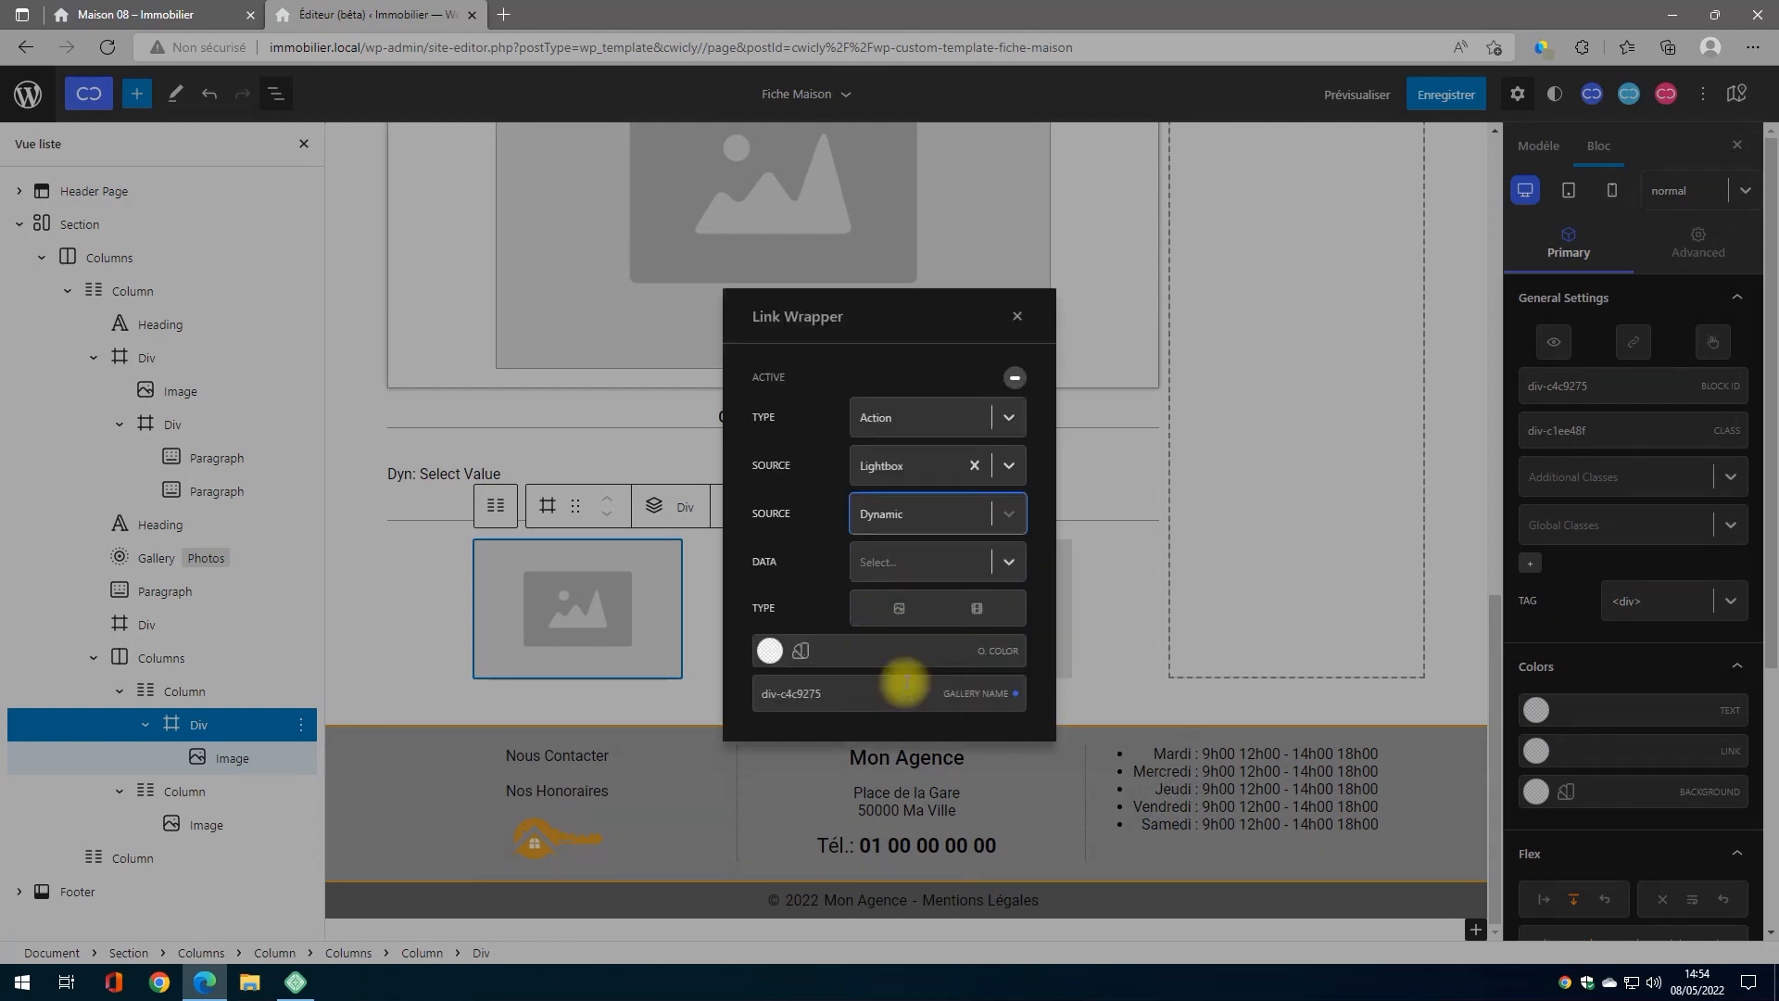
Step: Set the lightbox data to ACF Field, using the group Immobilier and the field classe_energie
left_click(999, 564)
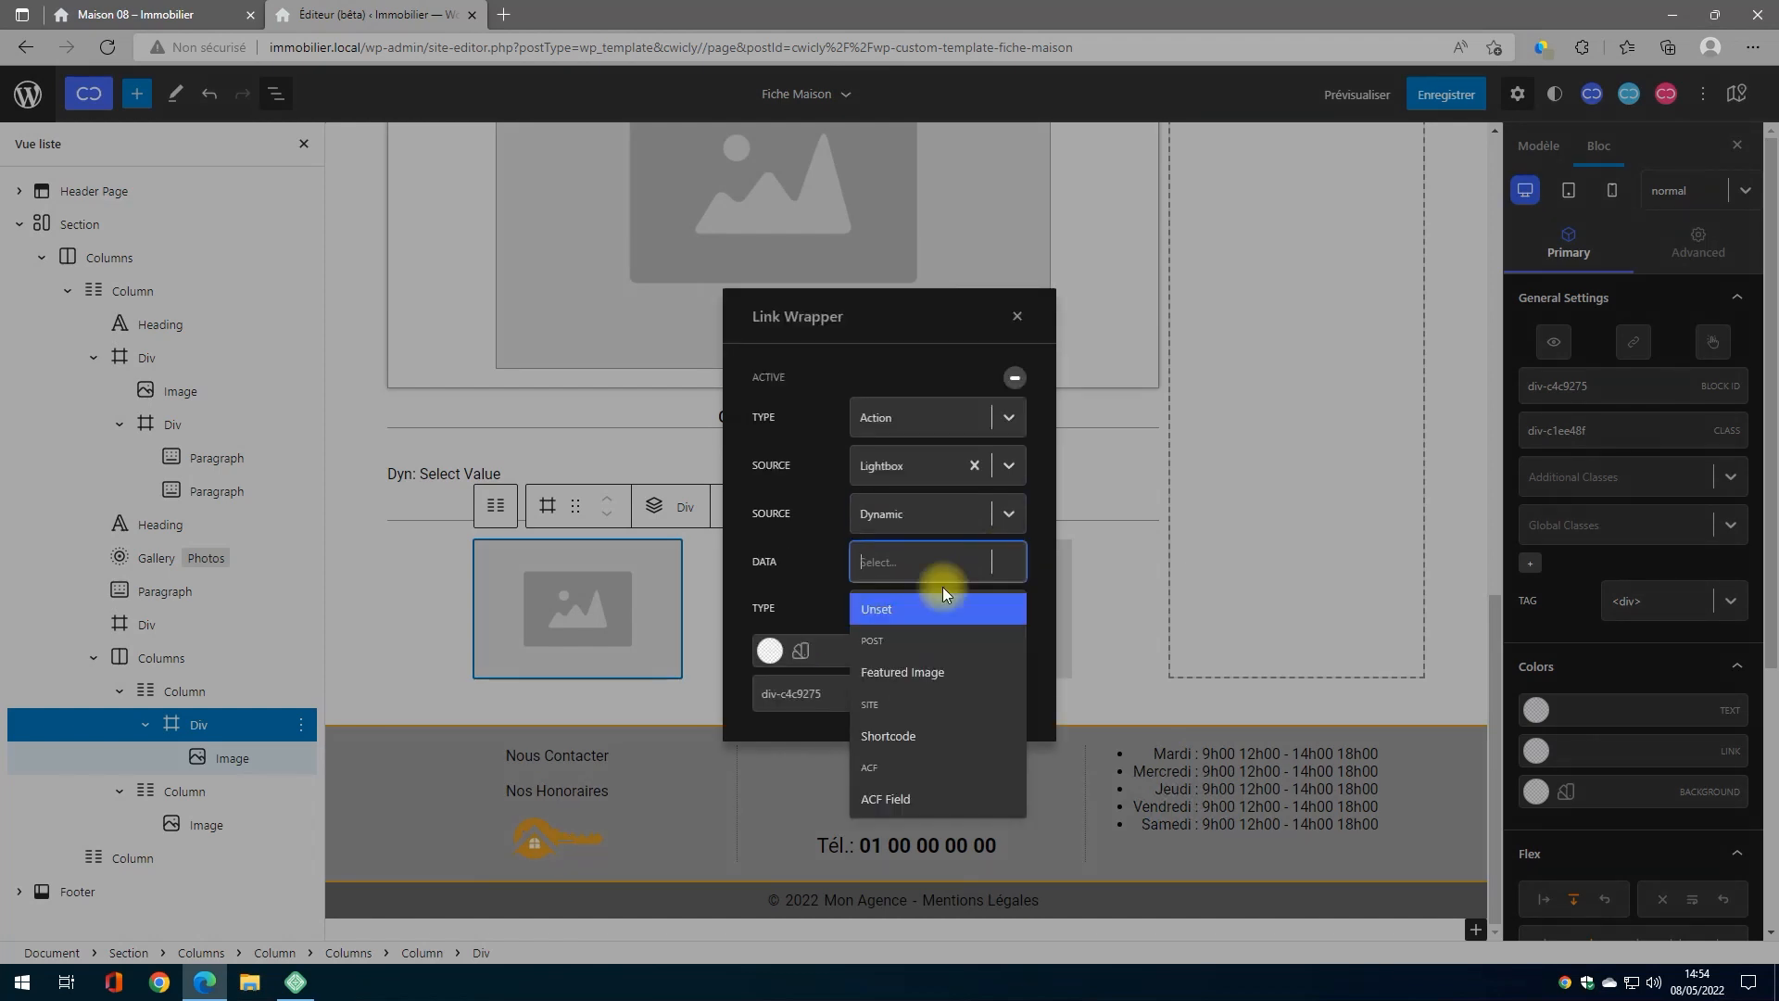
left_click(916, 801)
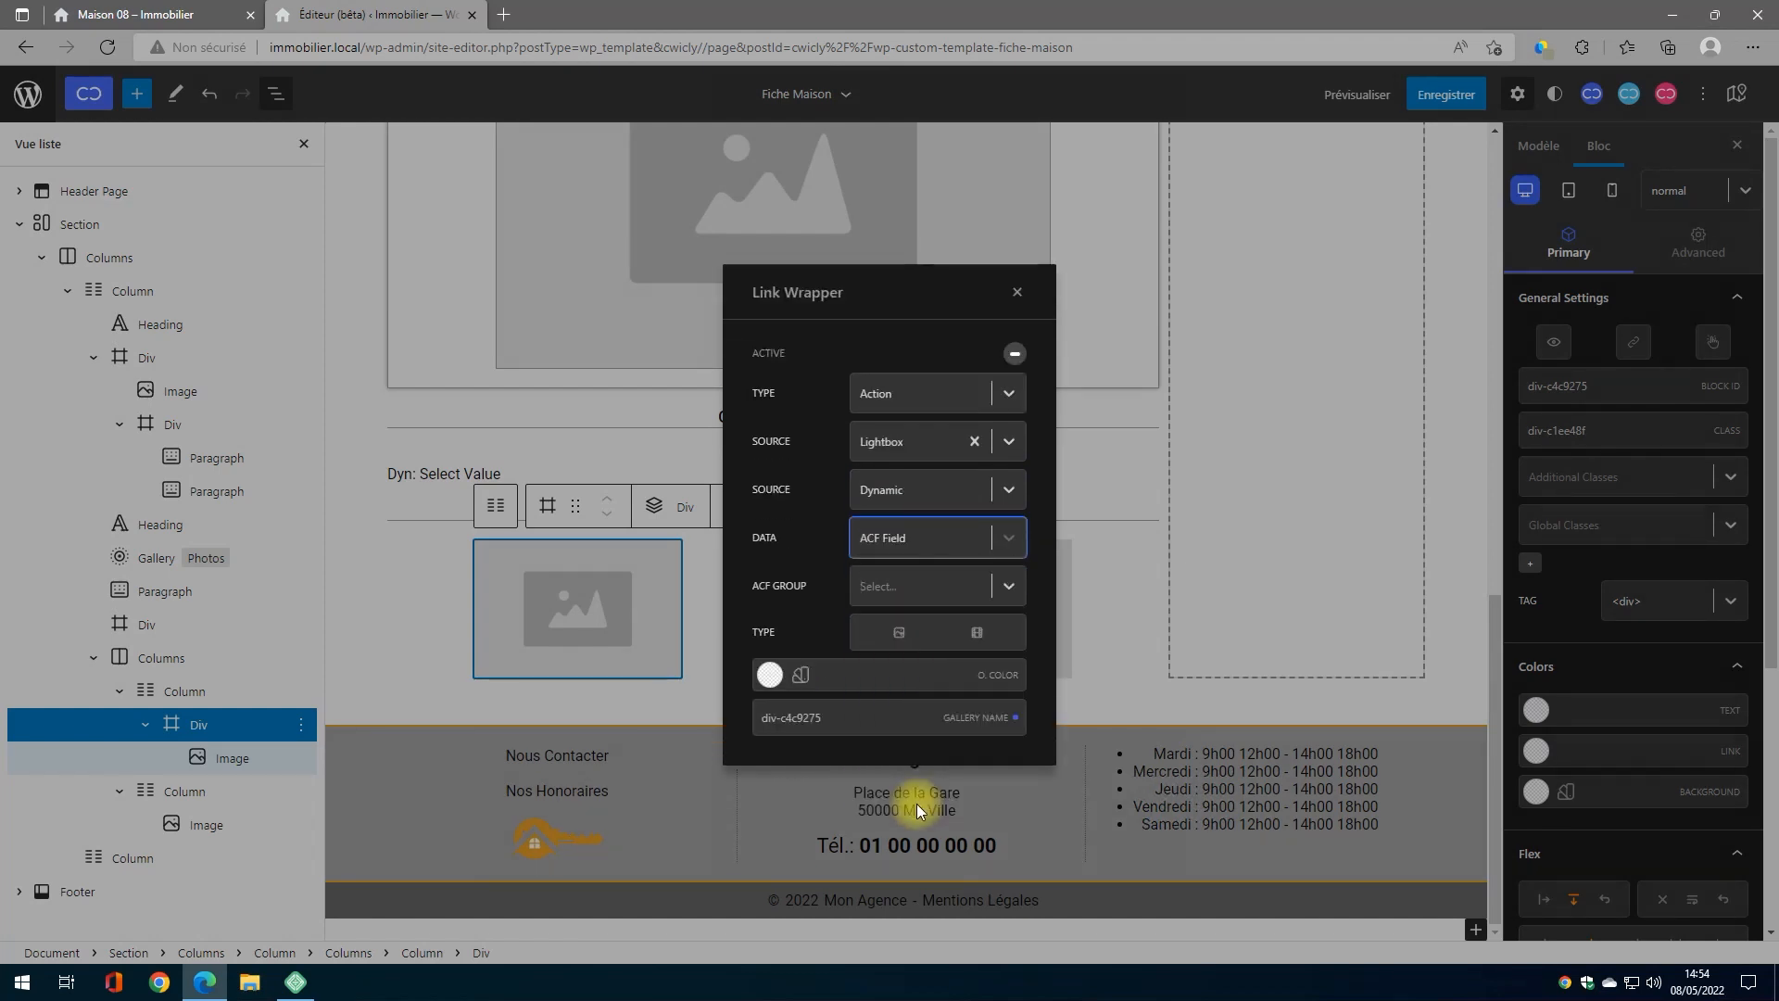
left_click(1012, 584)
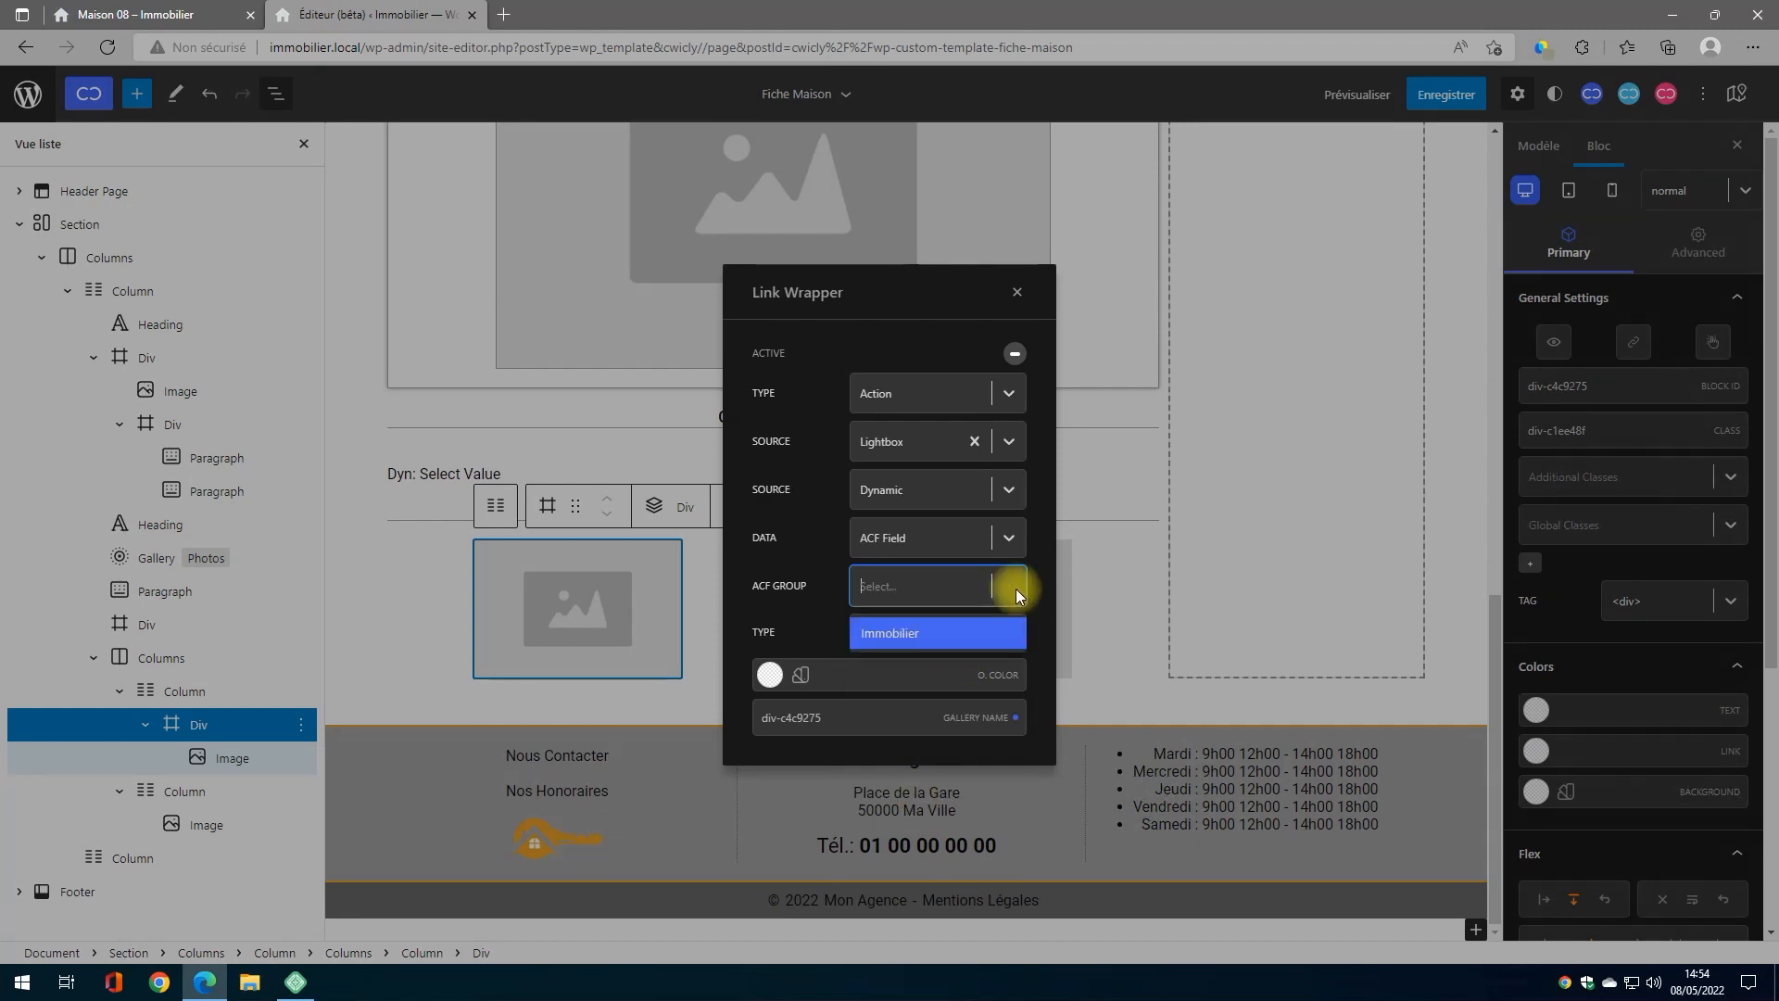
left_click(847, 634)
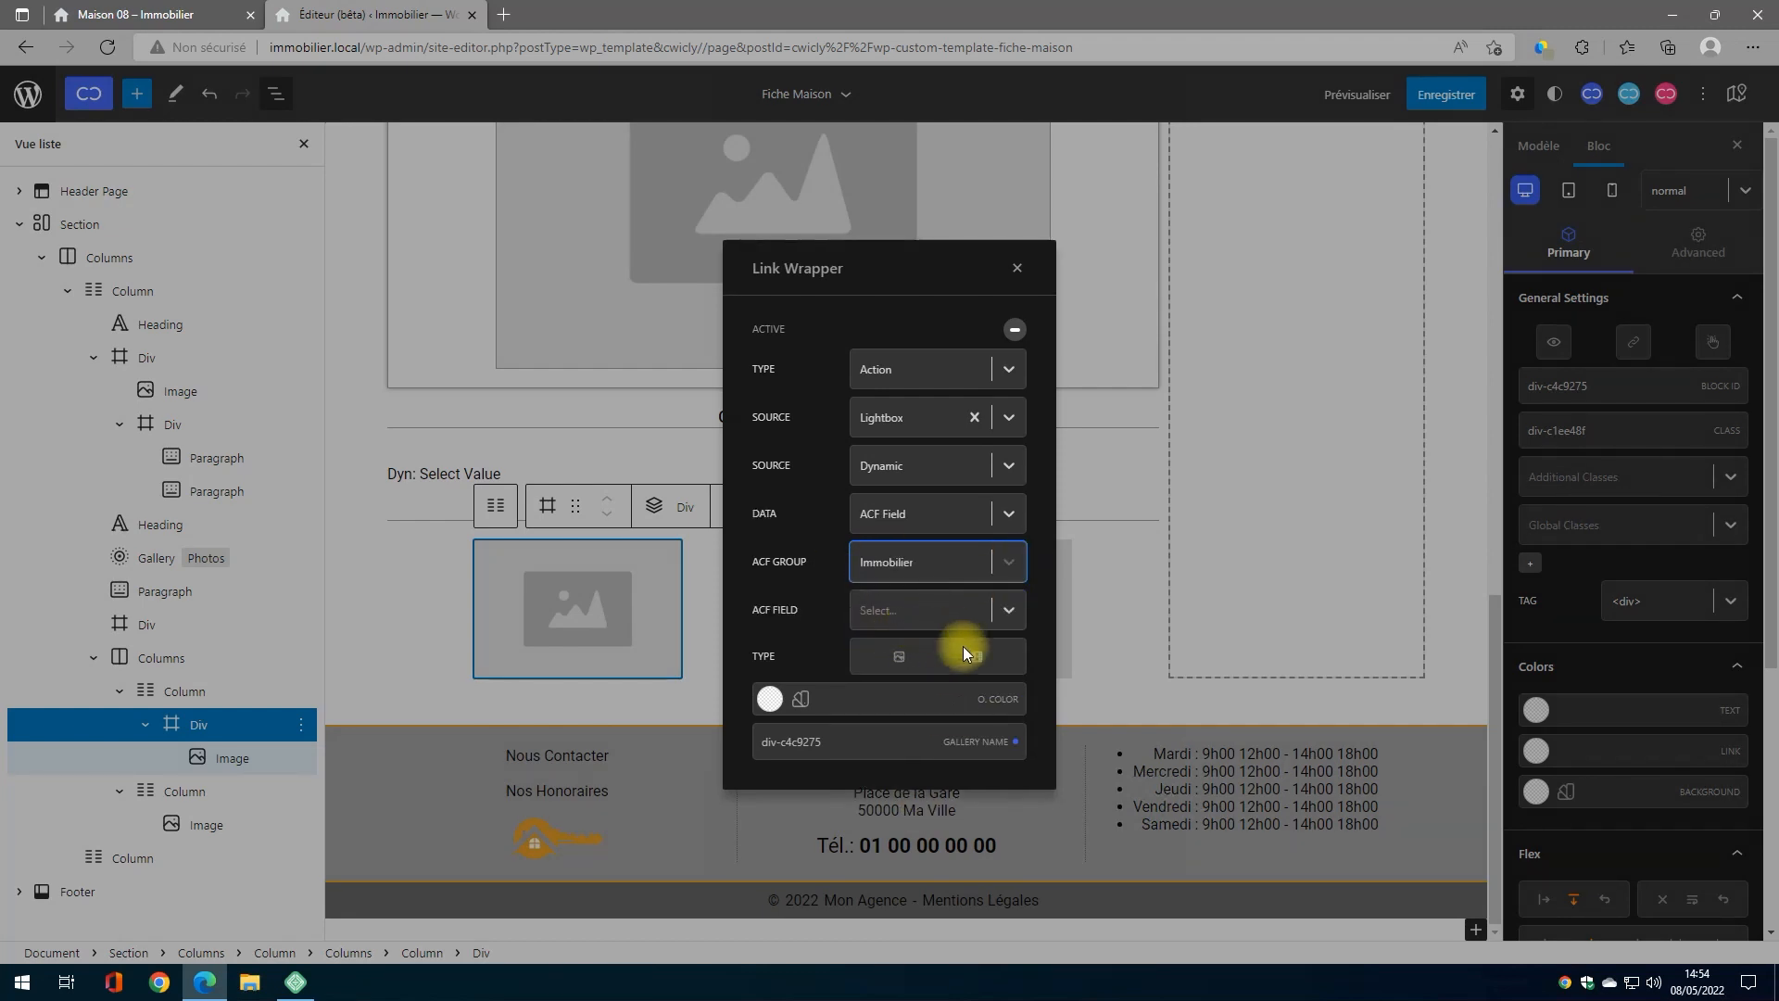
left_click(1010, 611)
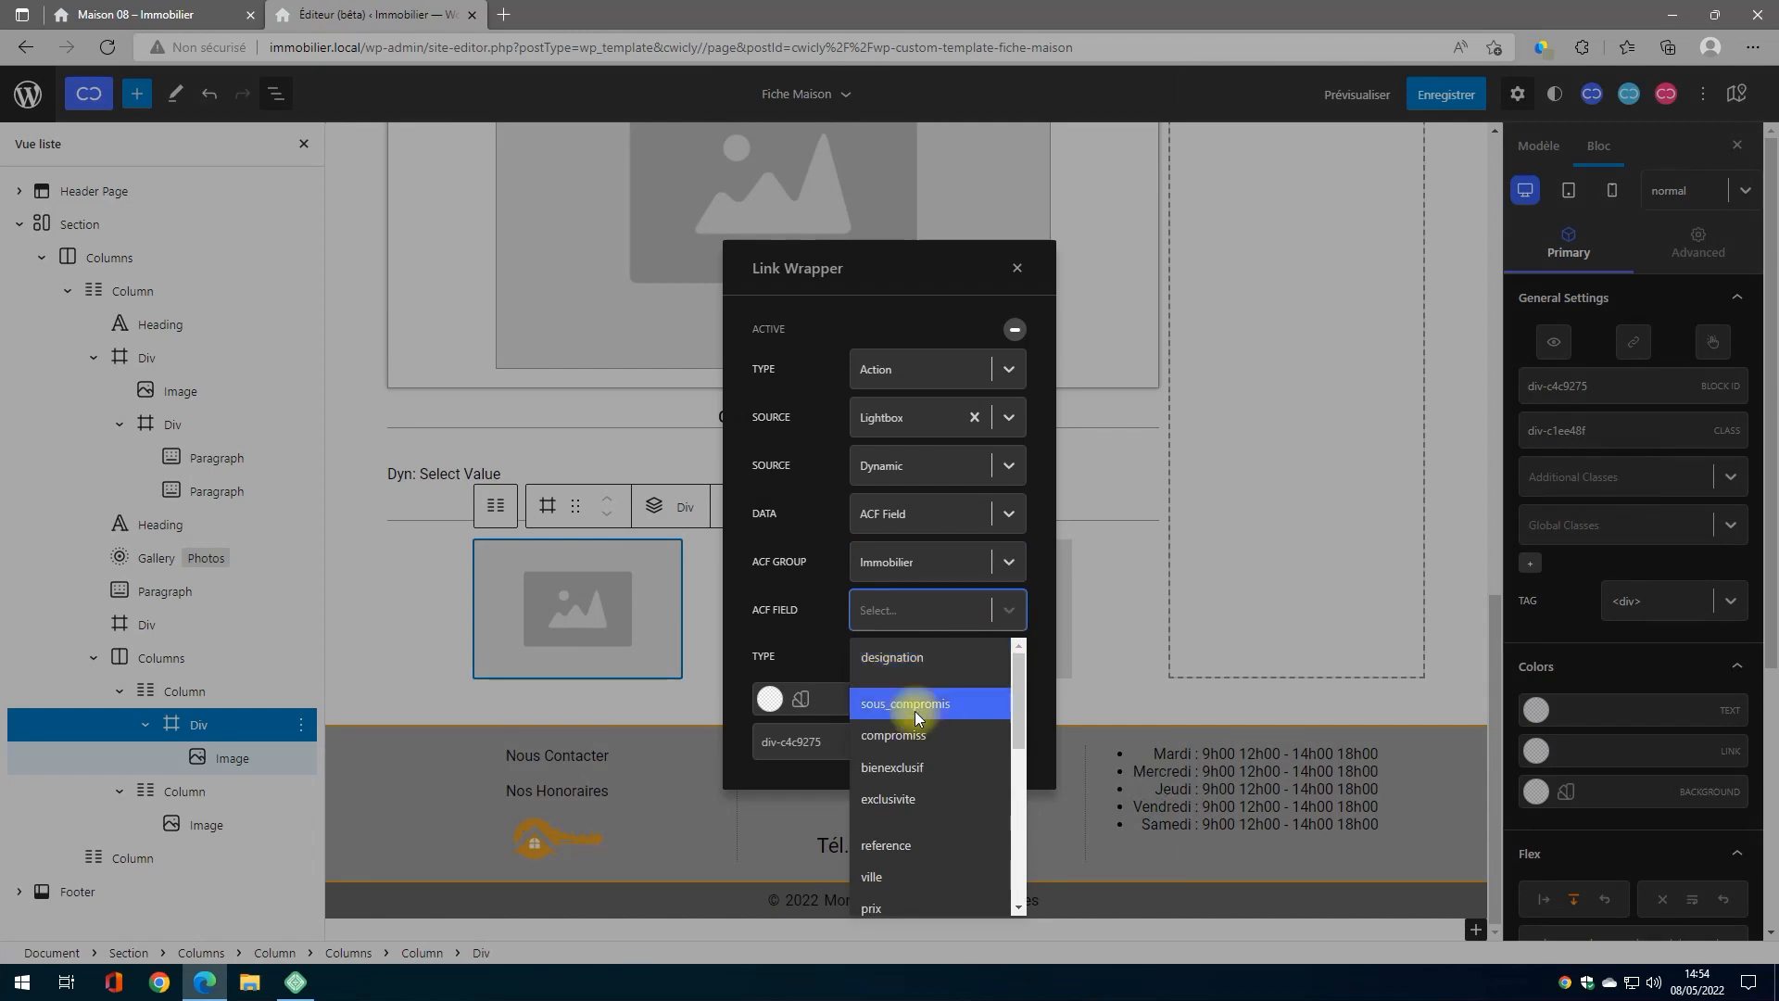
scroll(915, 713, "down", 3)
scroll(915, 711, "down", 2)
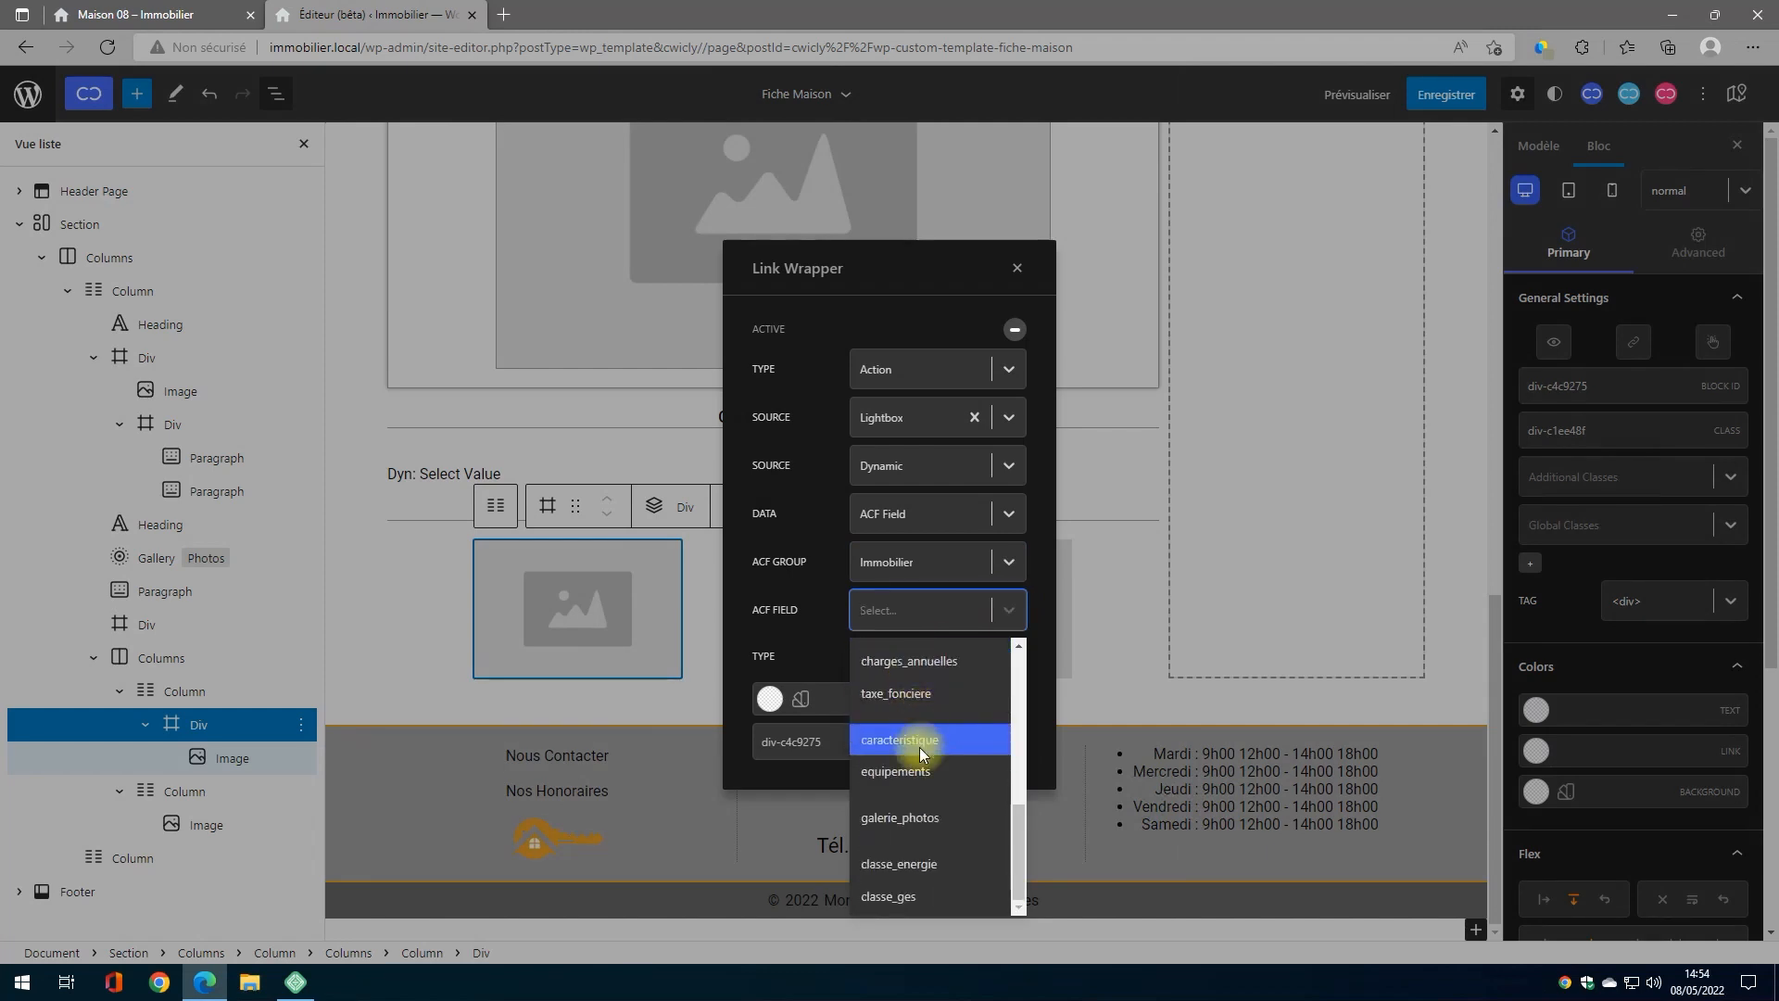
left_click(905, 858)
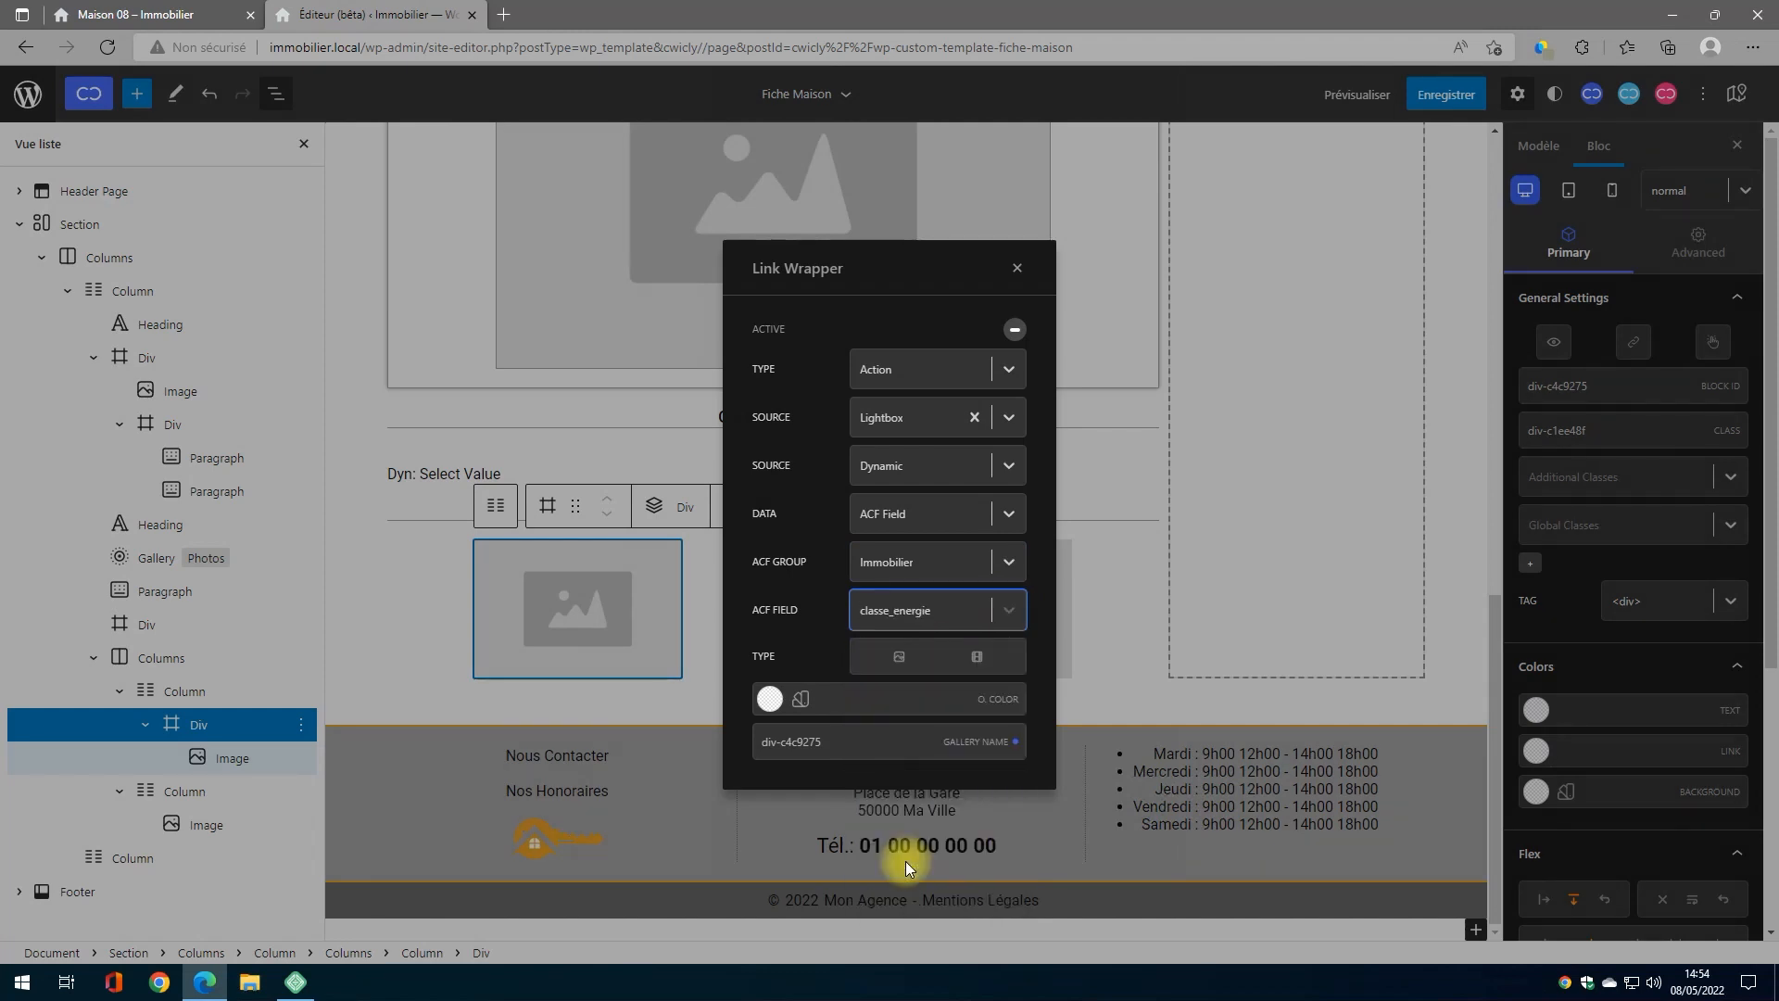
Step: Set the lightbox content type to image, activate the link wrapper and close its settings
left_click(899, 657)
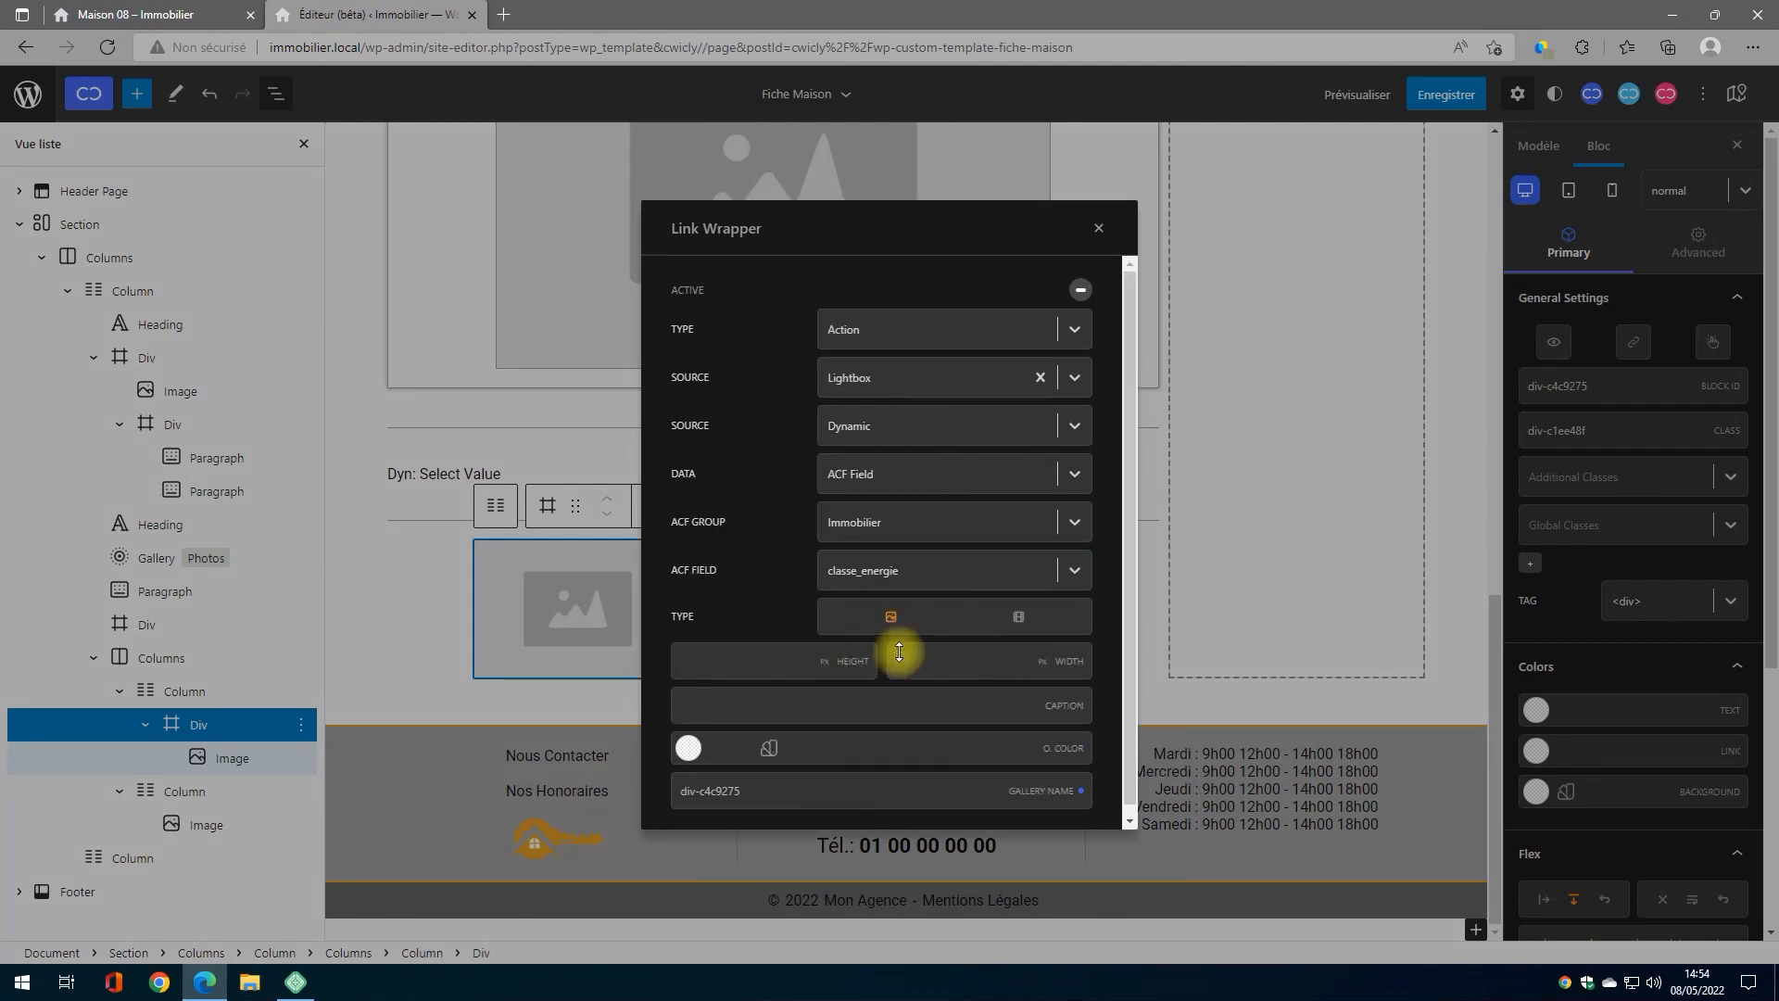
scroll(921, 681, "down", 1)
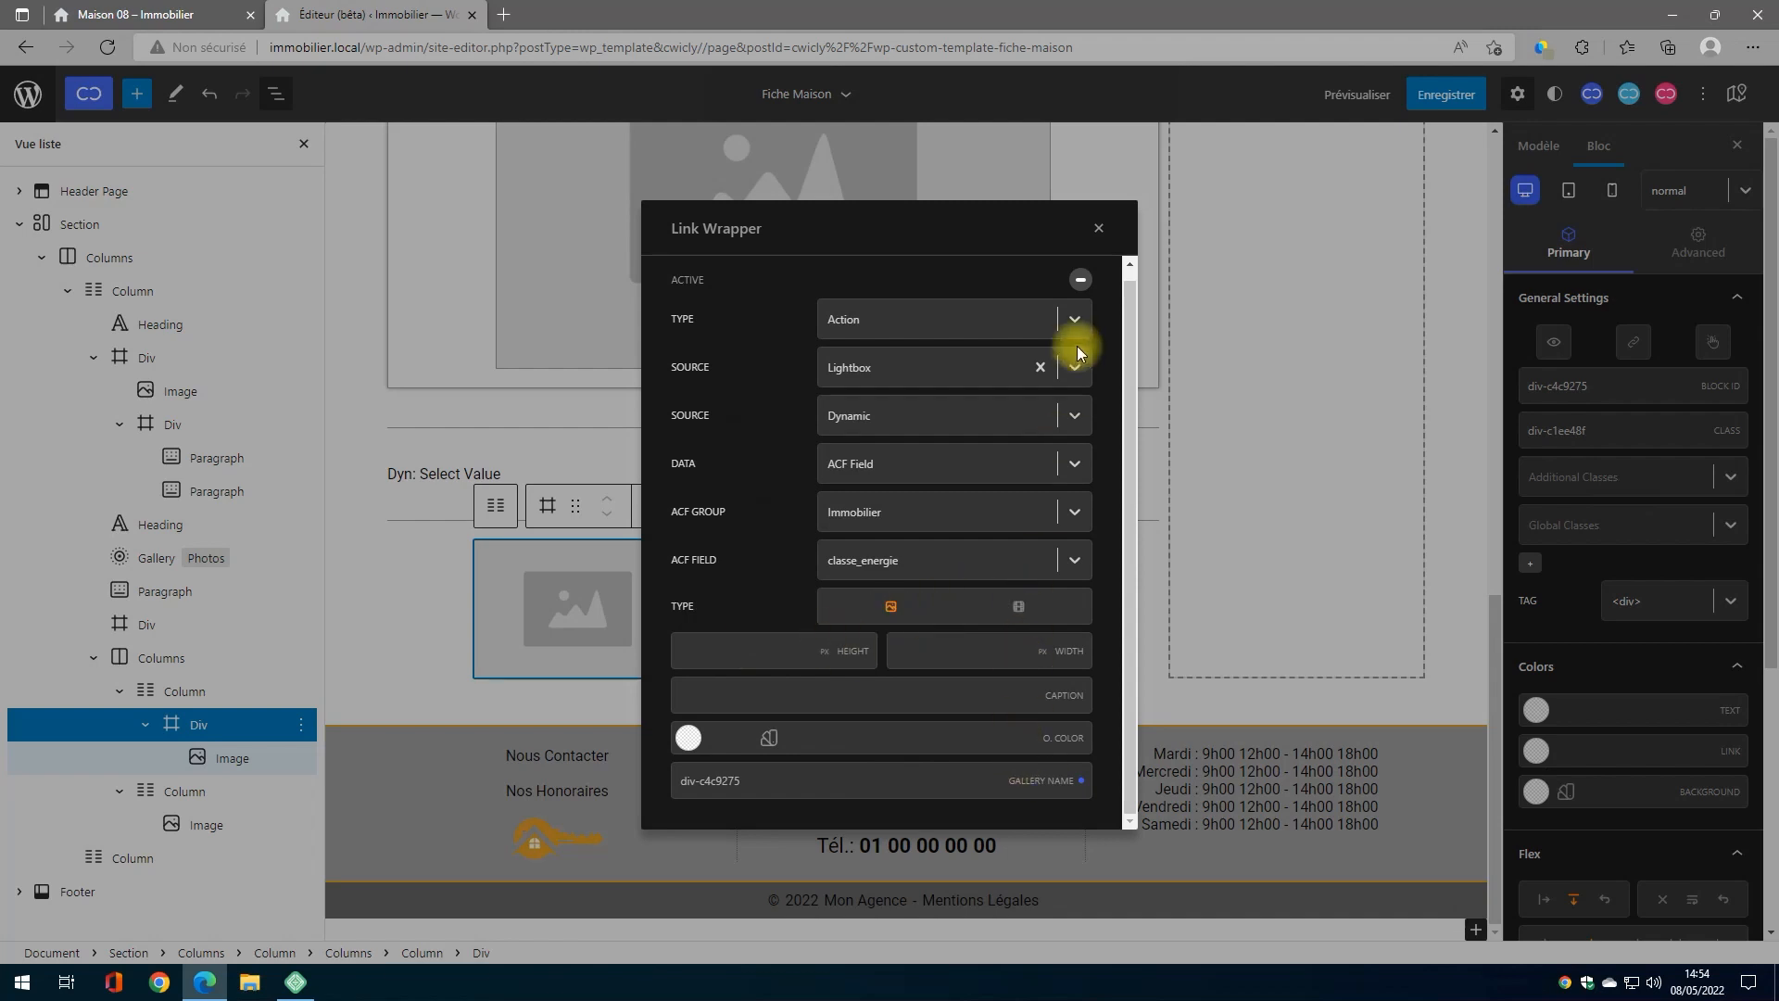
left_click(1081, 280)
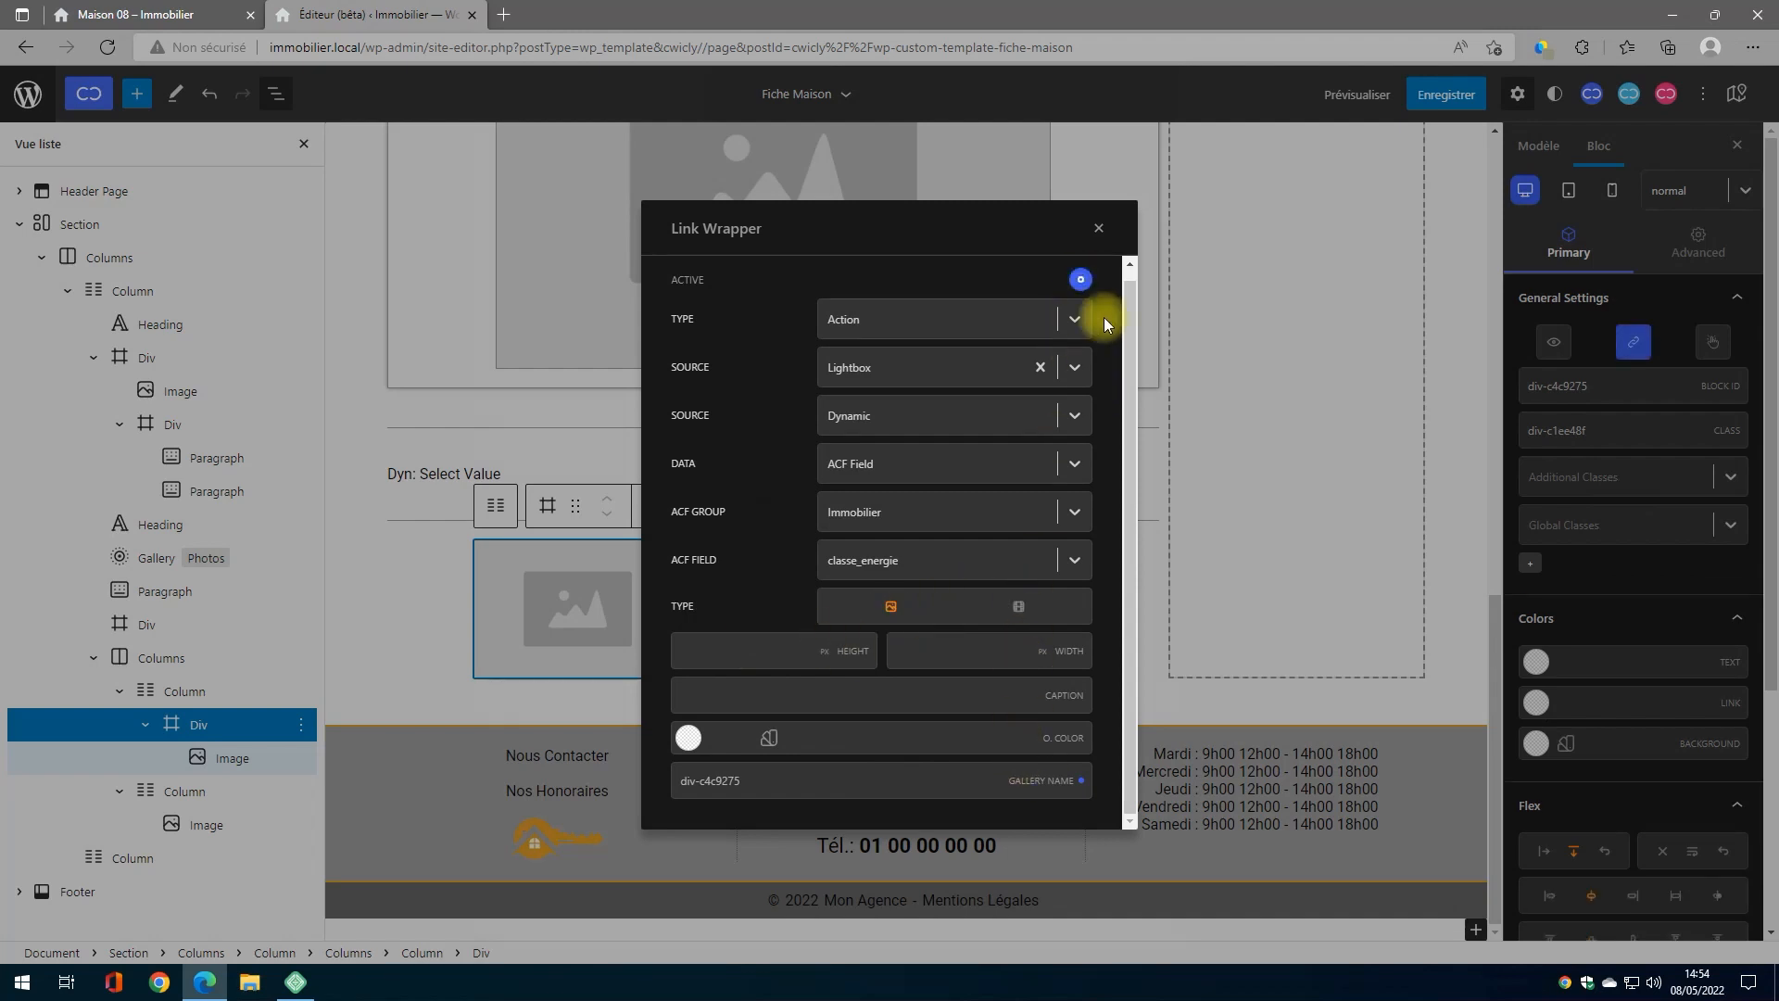
left_click(1098, 229)
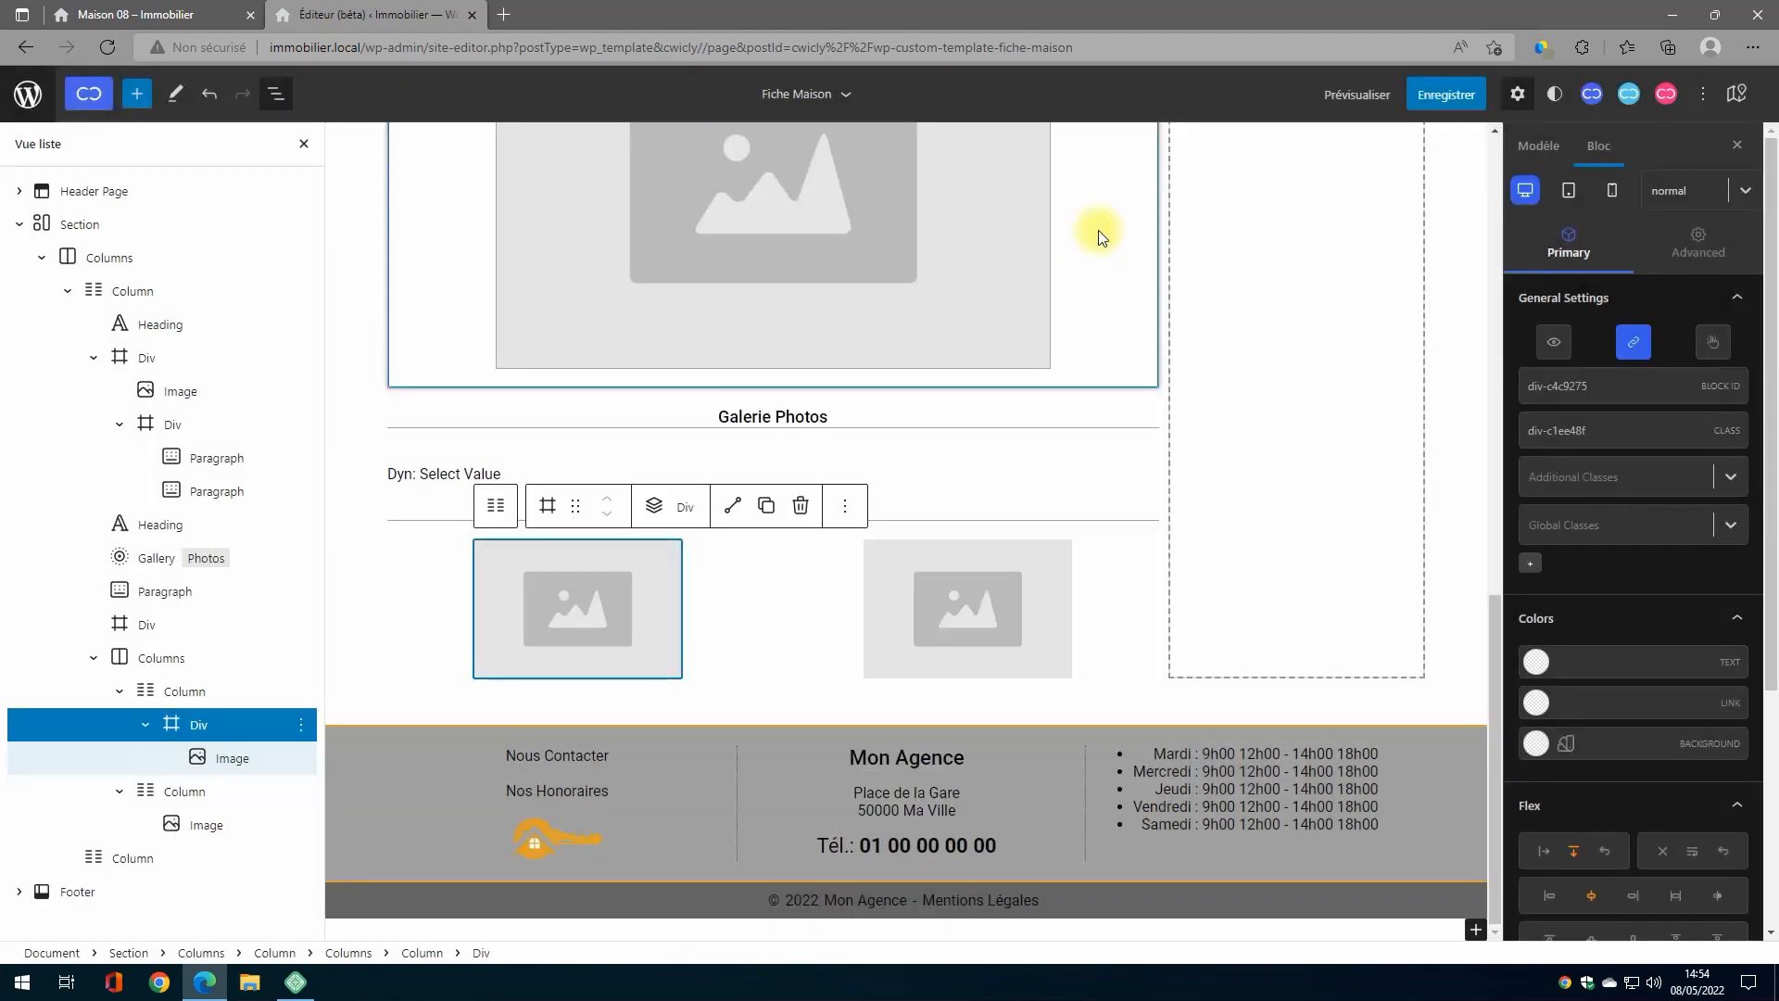
Step: Add a Div block to the second column, which holds the Classe GES image, and nest that image inside it
left_click(178, 790)
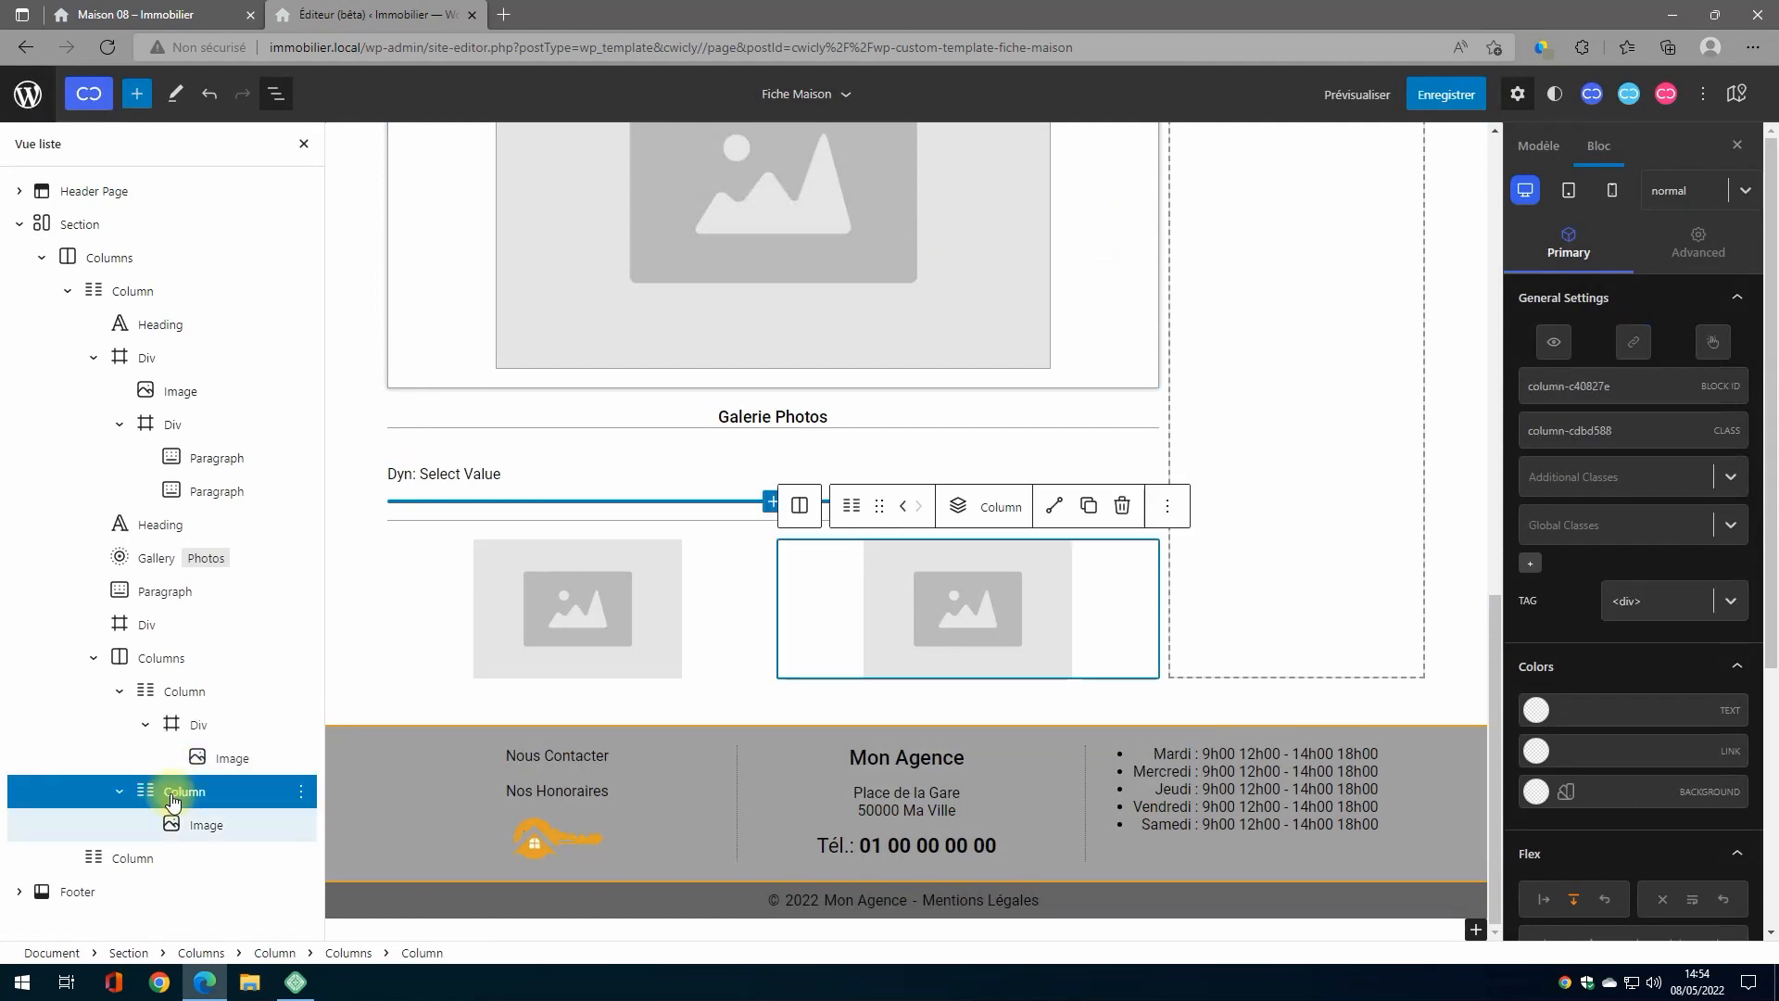
left_click(959, 512)
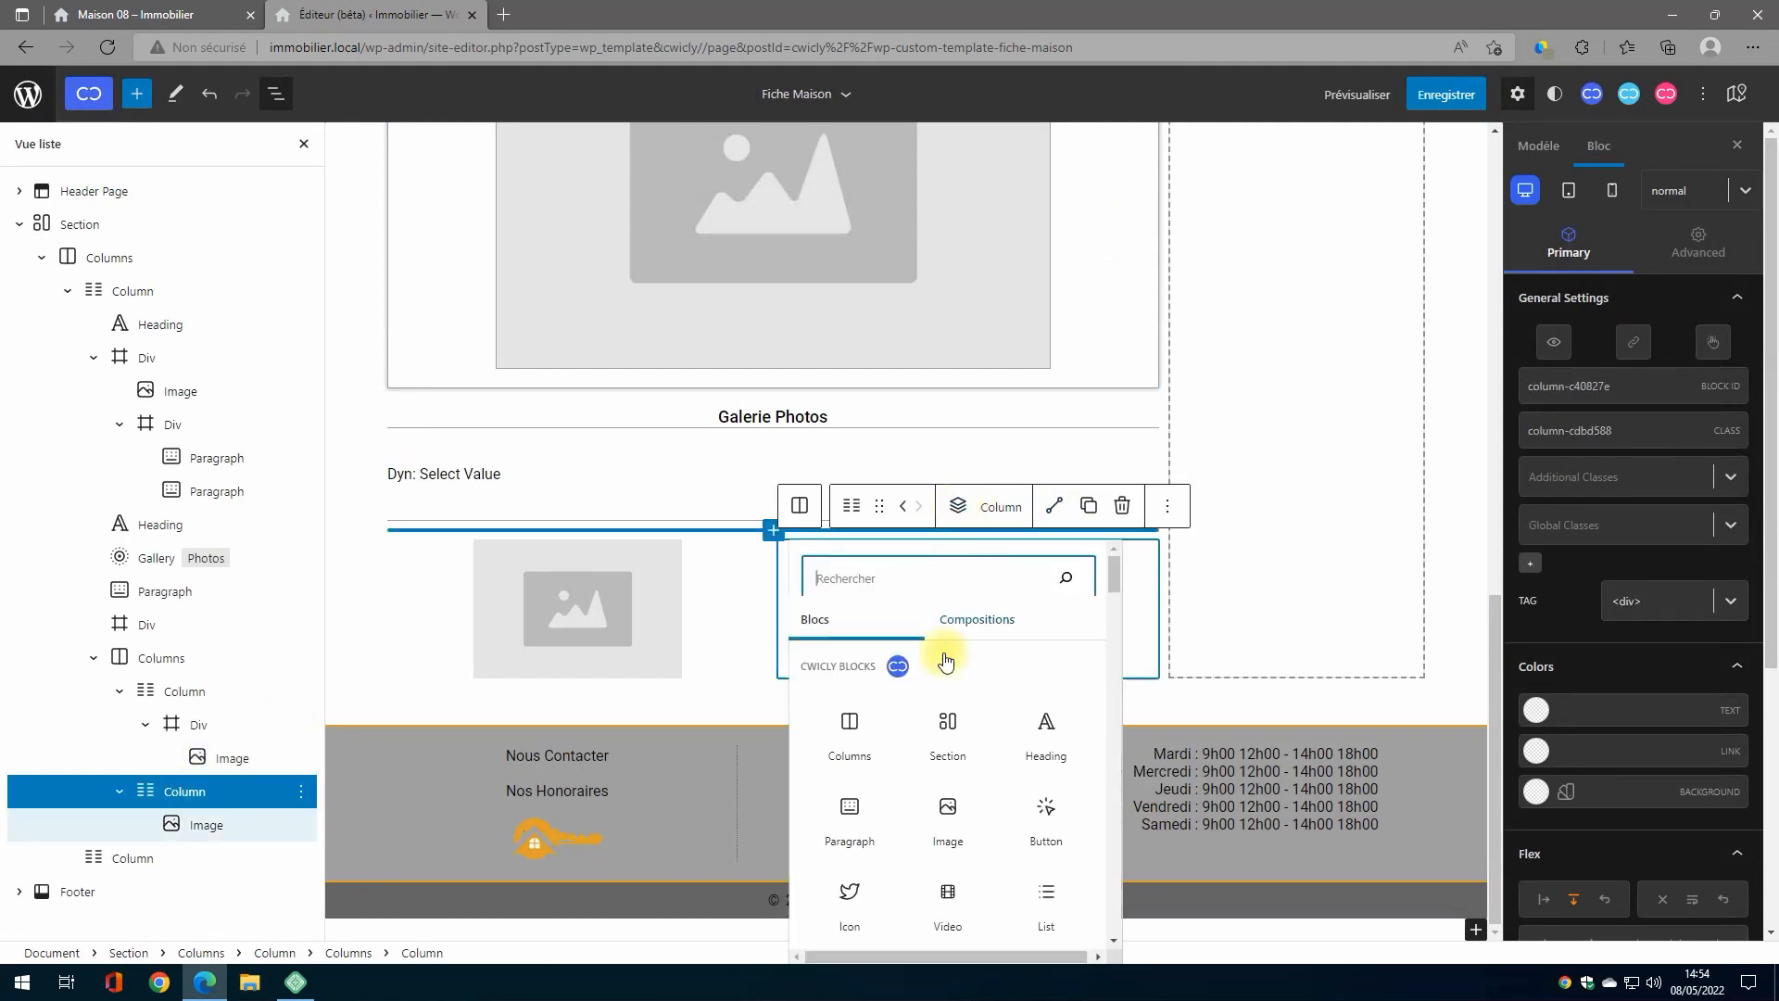
scroll(941, 813, "down", 2)
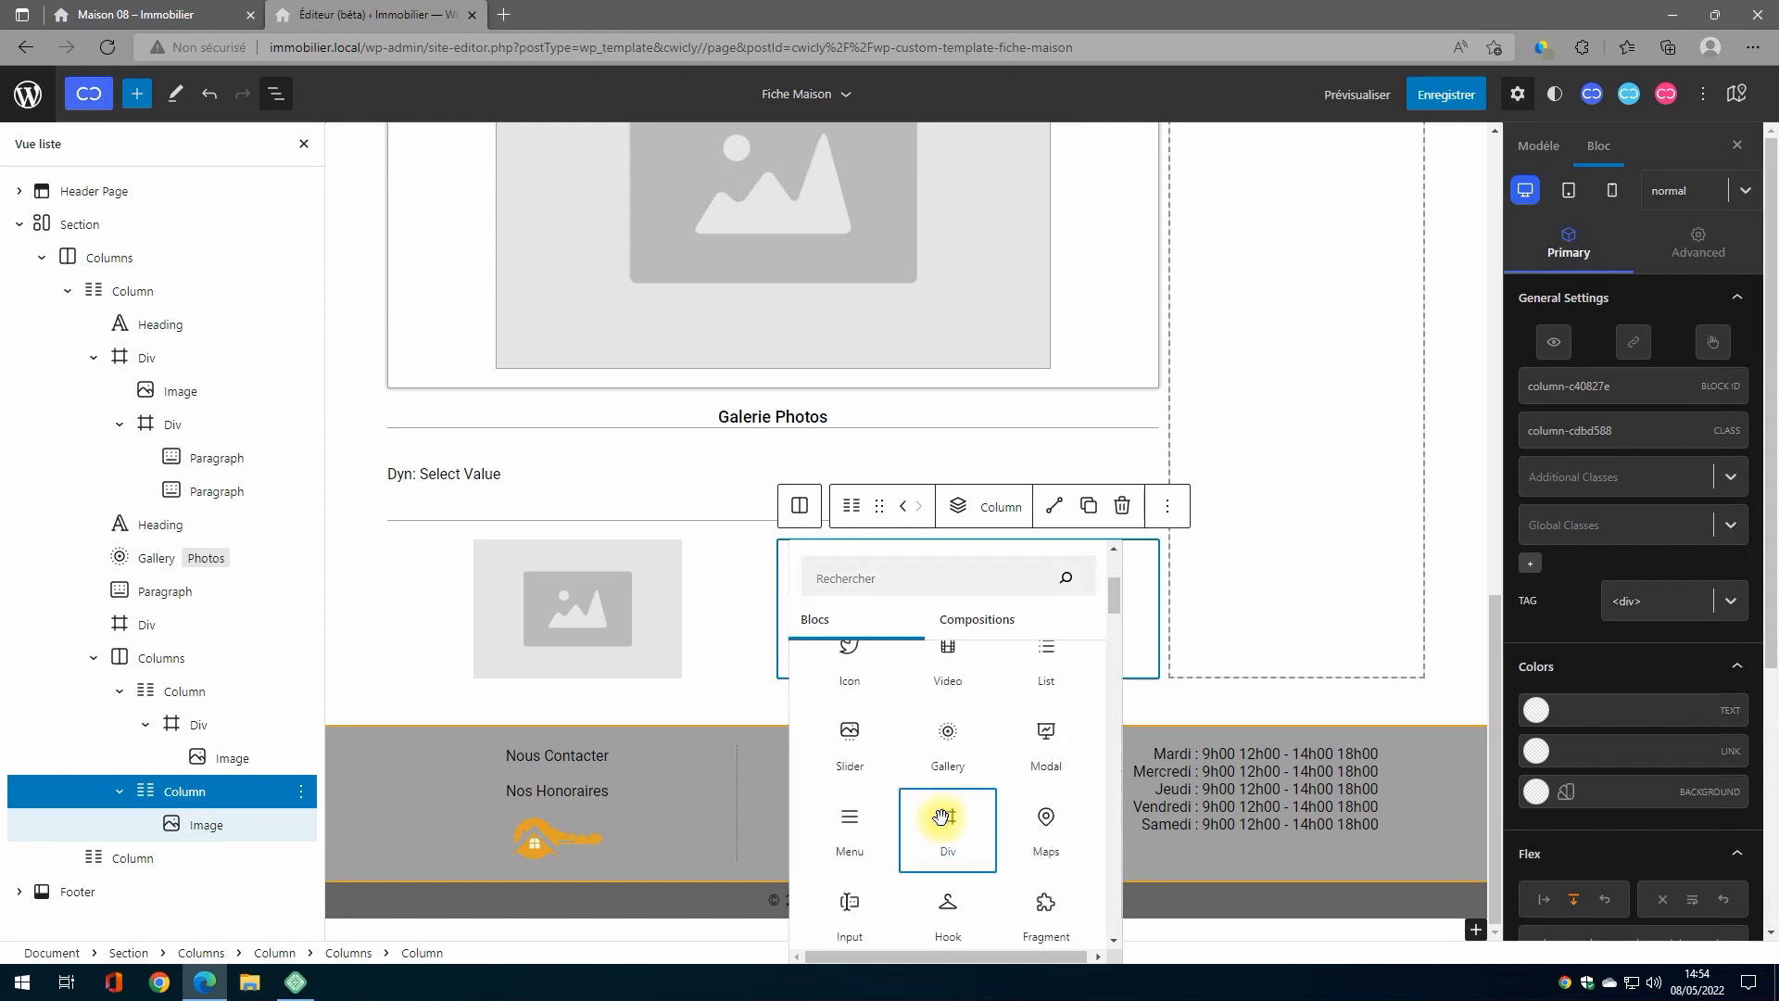
left_click(941, 816)
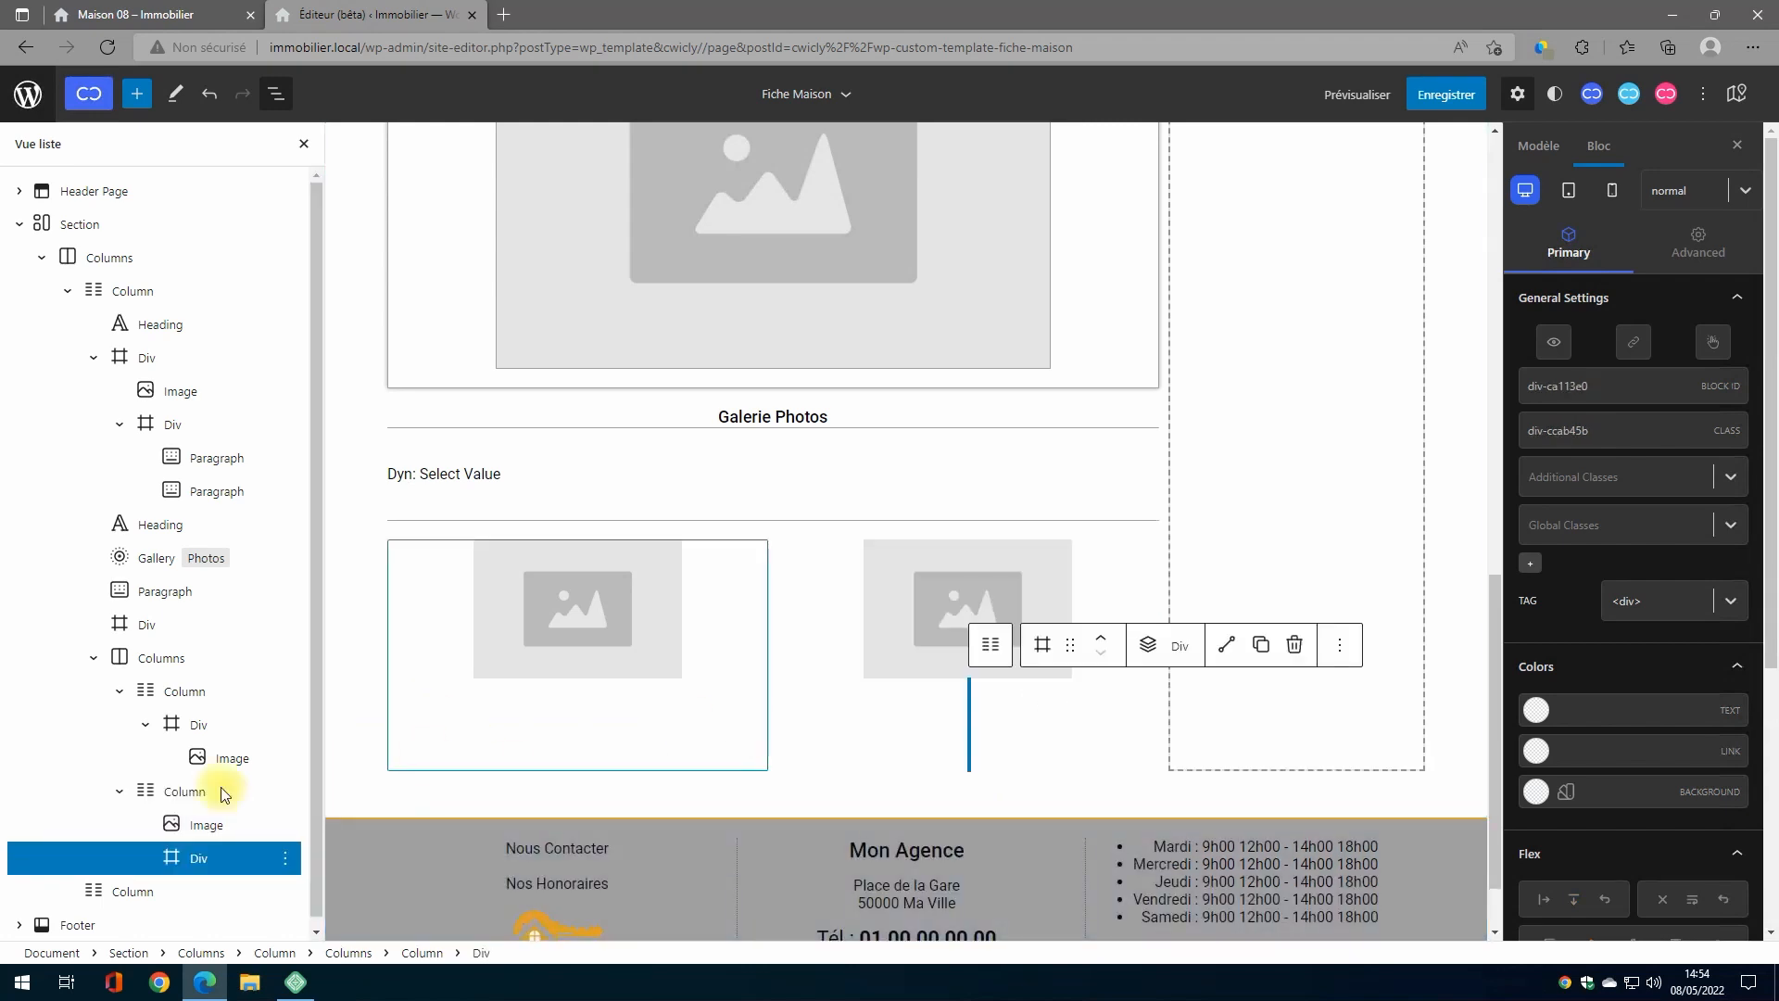
left_click(176, 824)
left_click_drag(175, 825, 199, 832)
Step: Set the second column's Div to a vertical flex direction with horizontally centred content
left_click(193, 829)
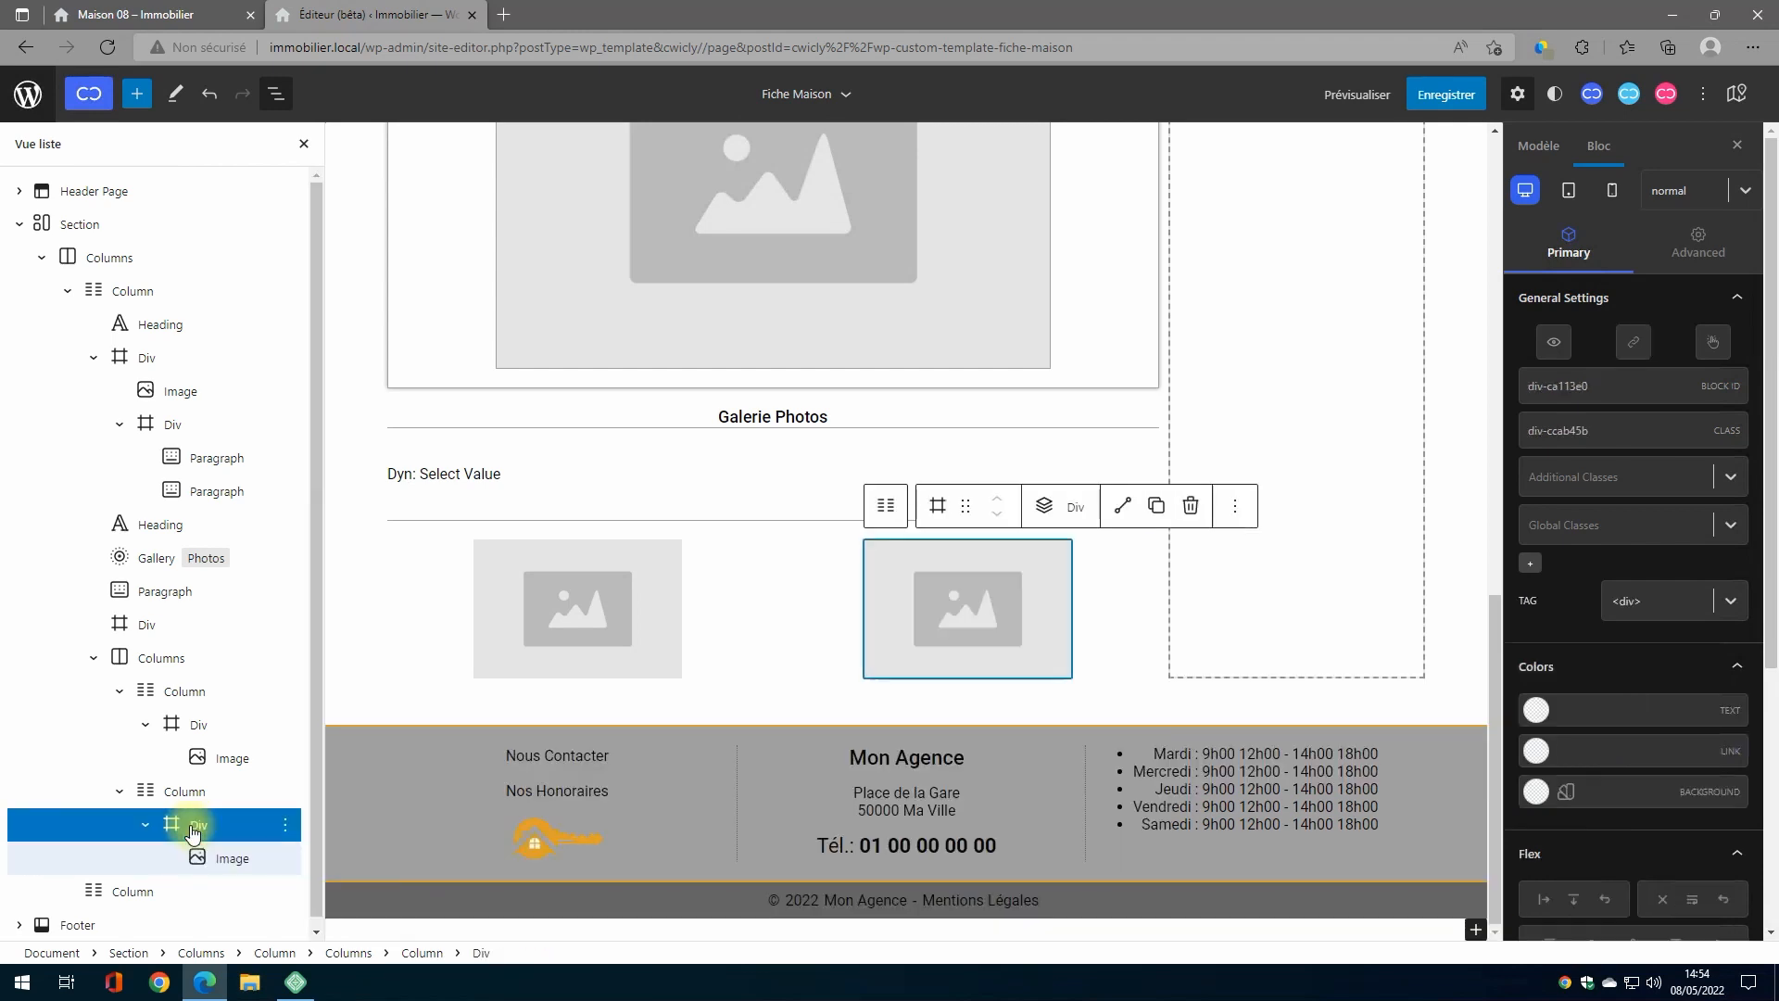
scroll(1610, 869, "down", 3)
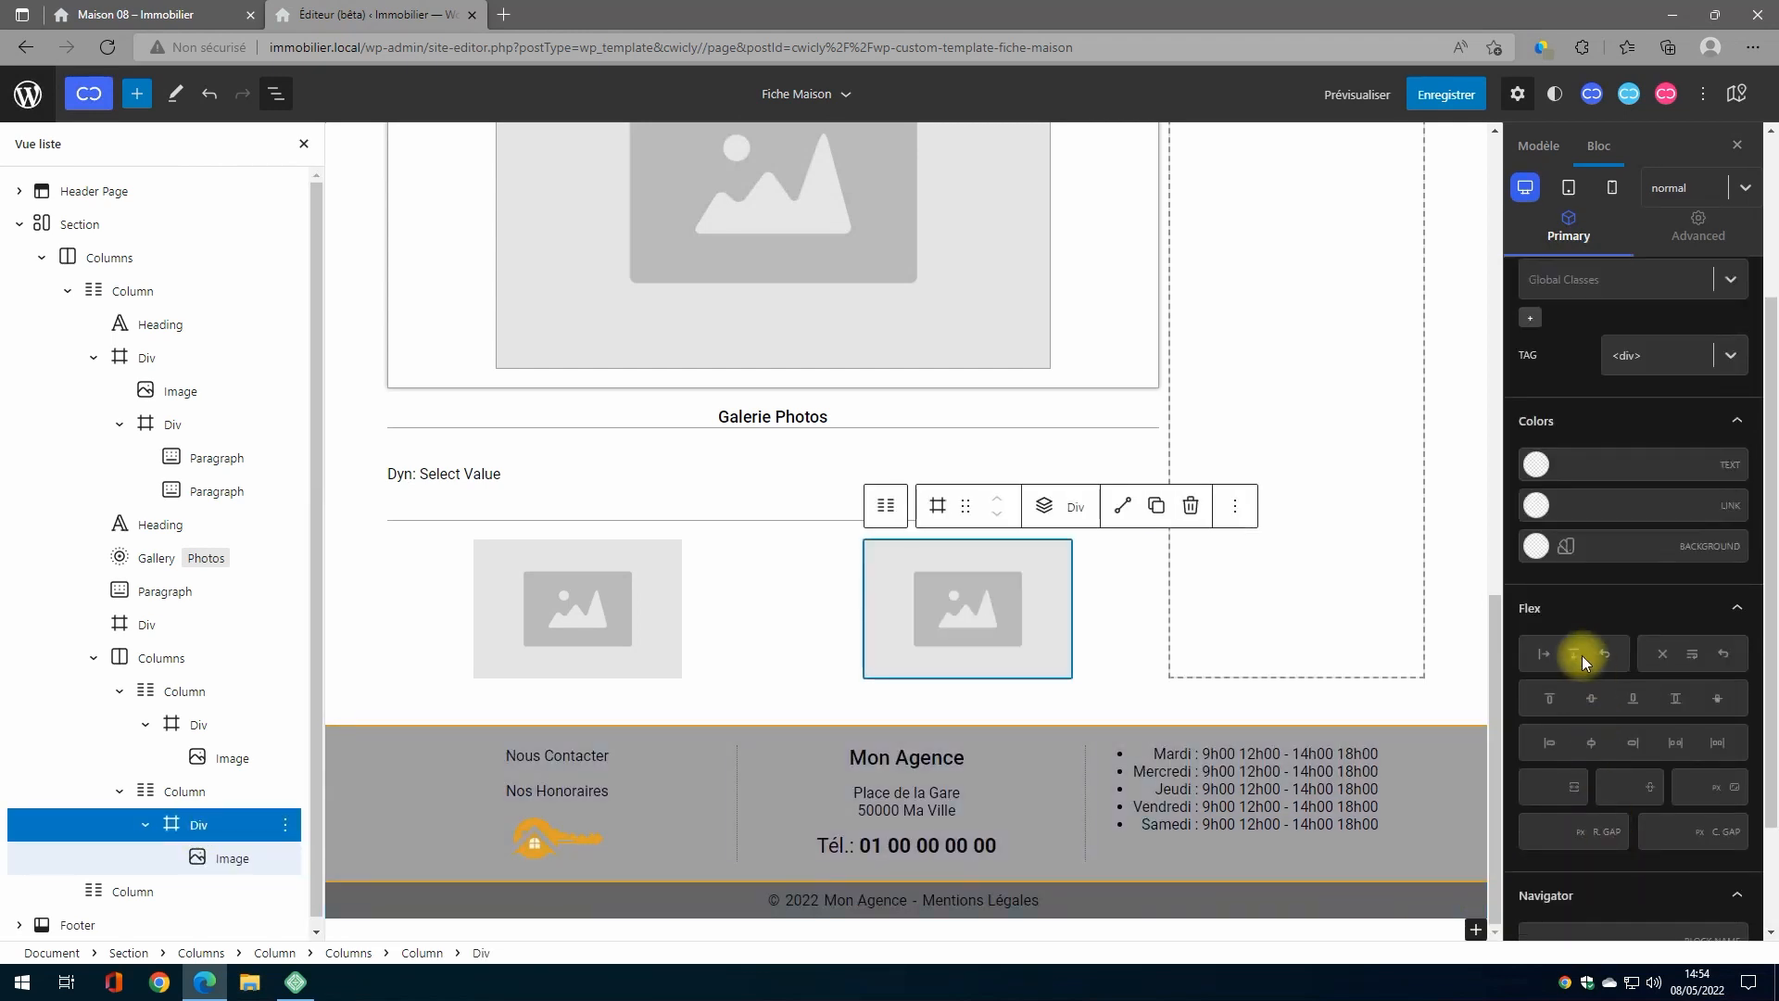
left_click(1573, 654)
left_click(1591, 697)
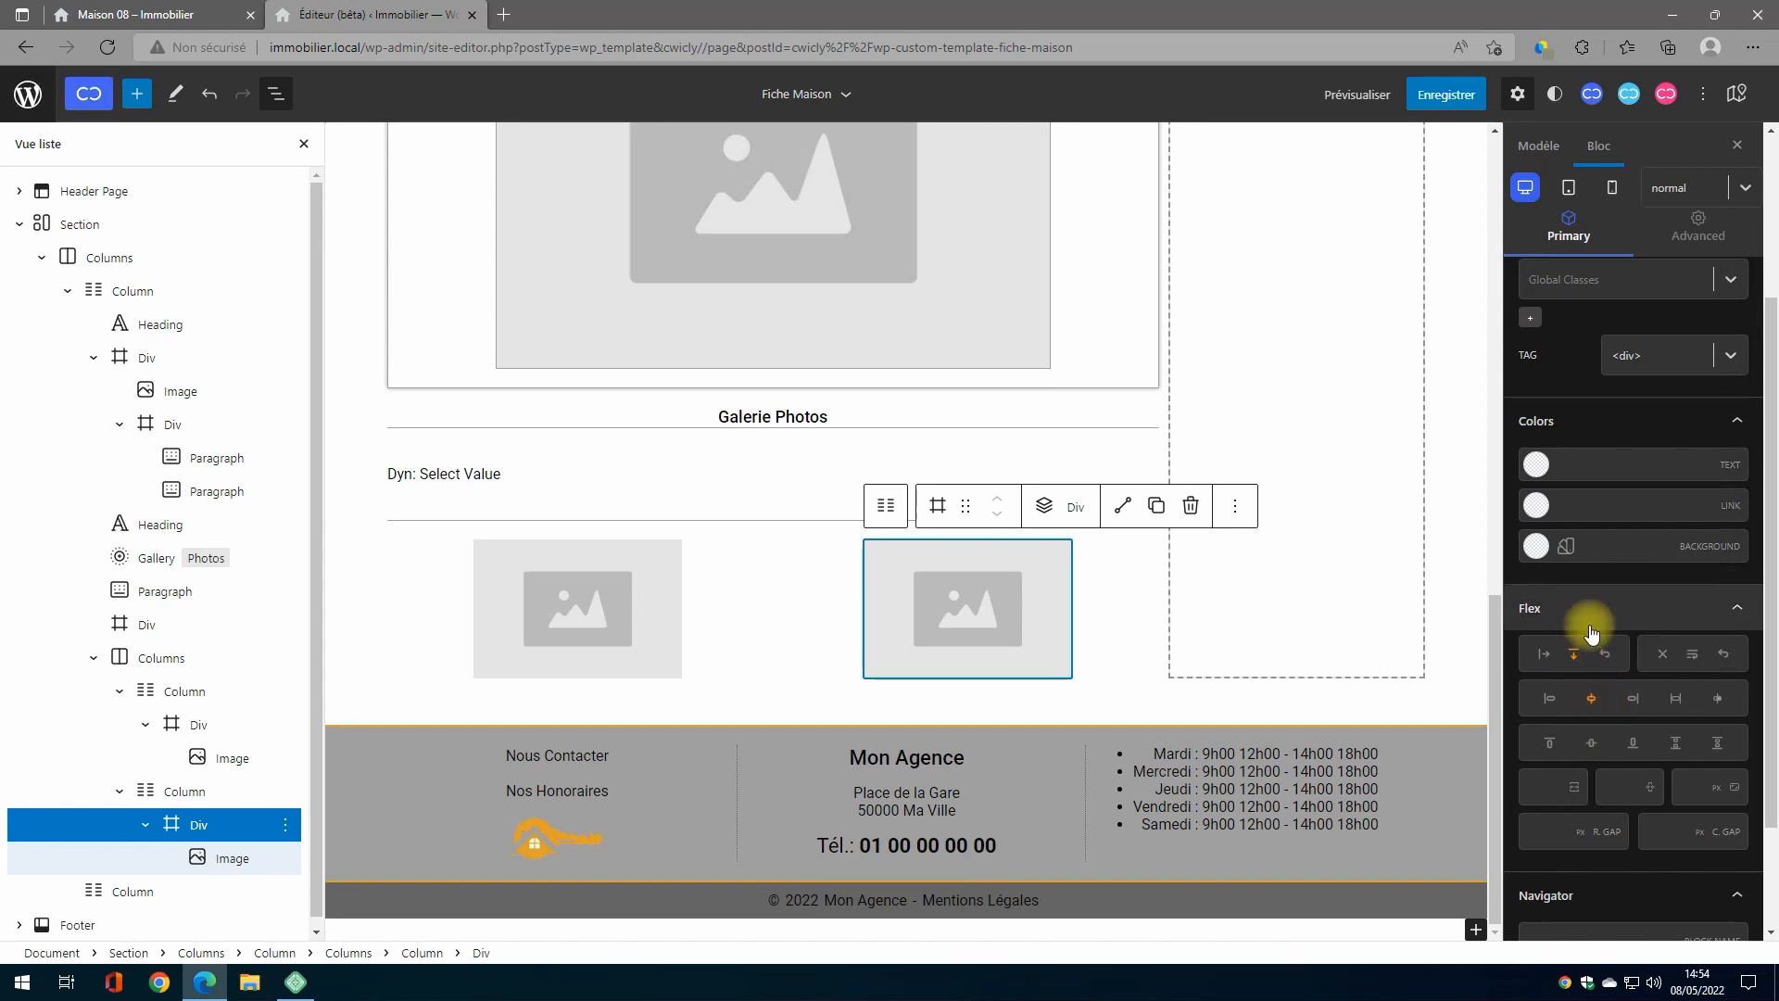
Step: Activate the link wrapper on the second column's Div and set its type to Action
scroll(1640, 643, "up", 3)
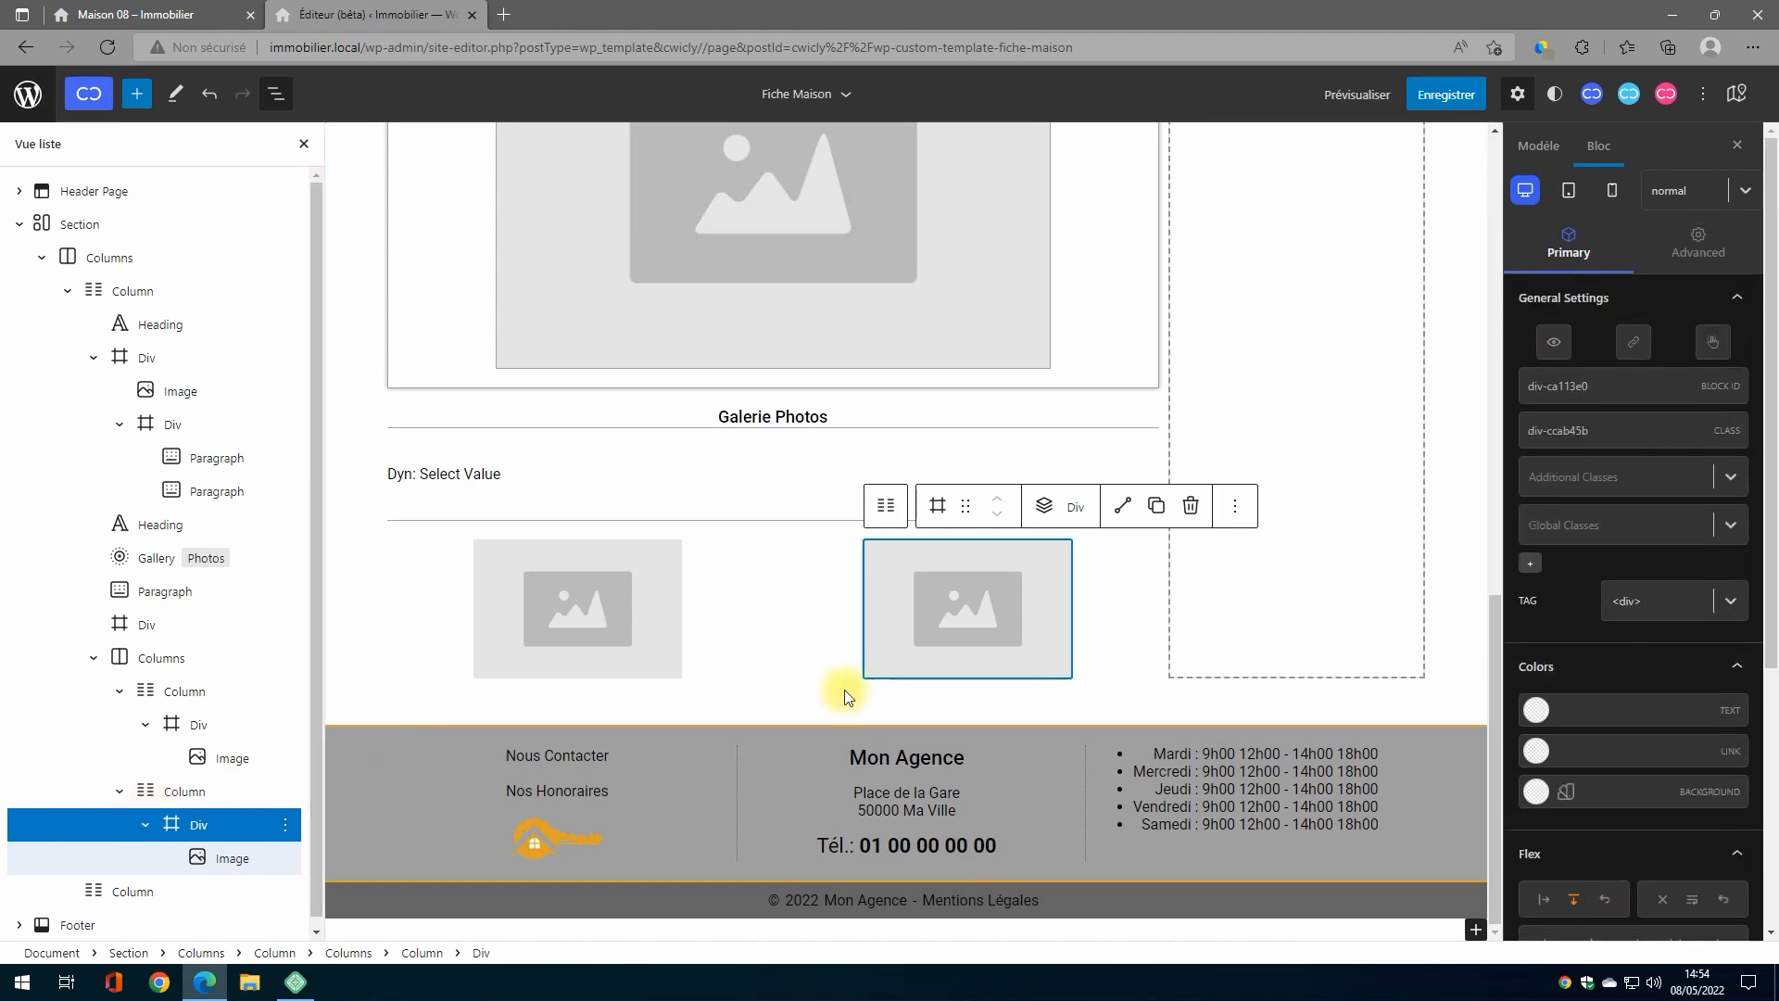
scroll(1482, 715, "up", 3)
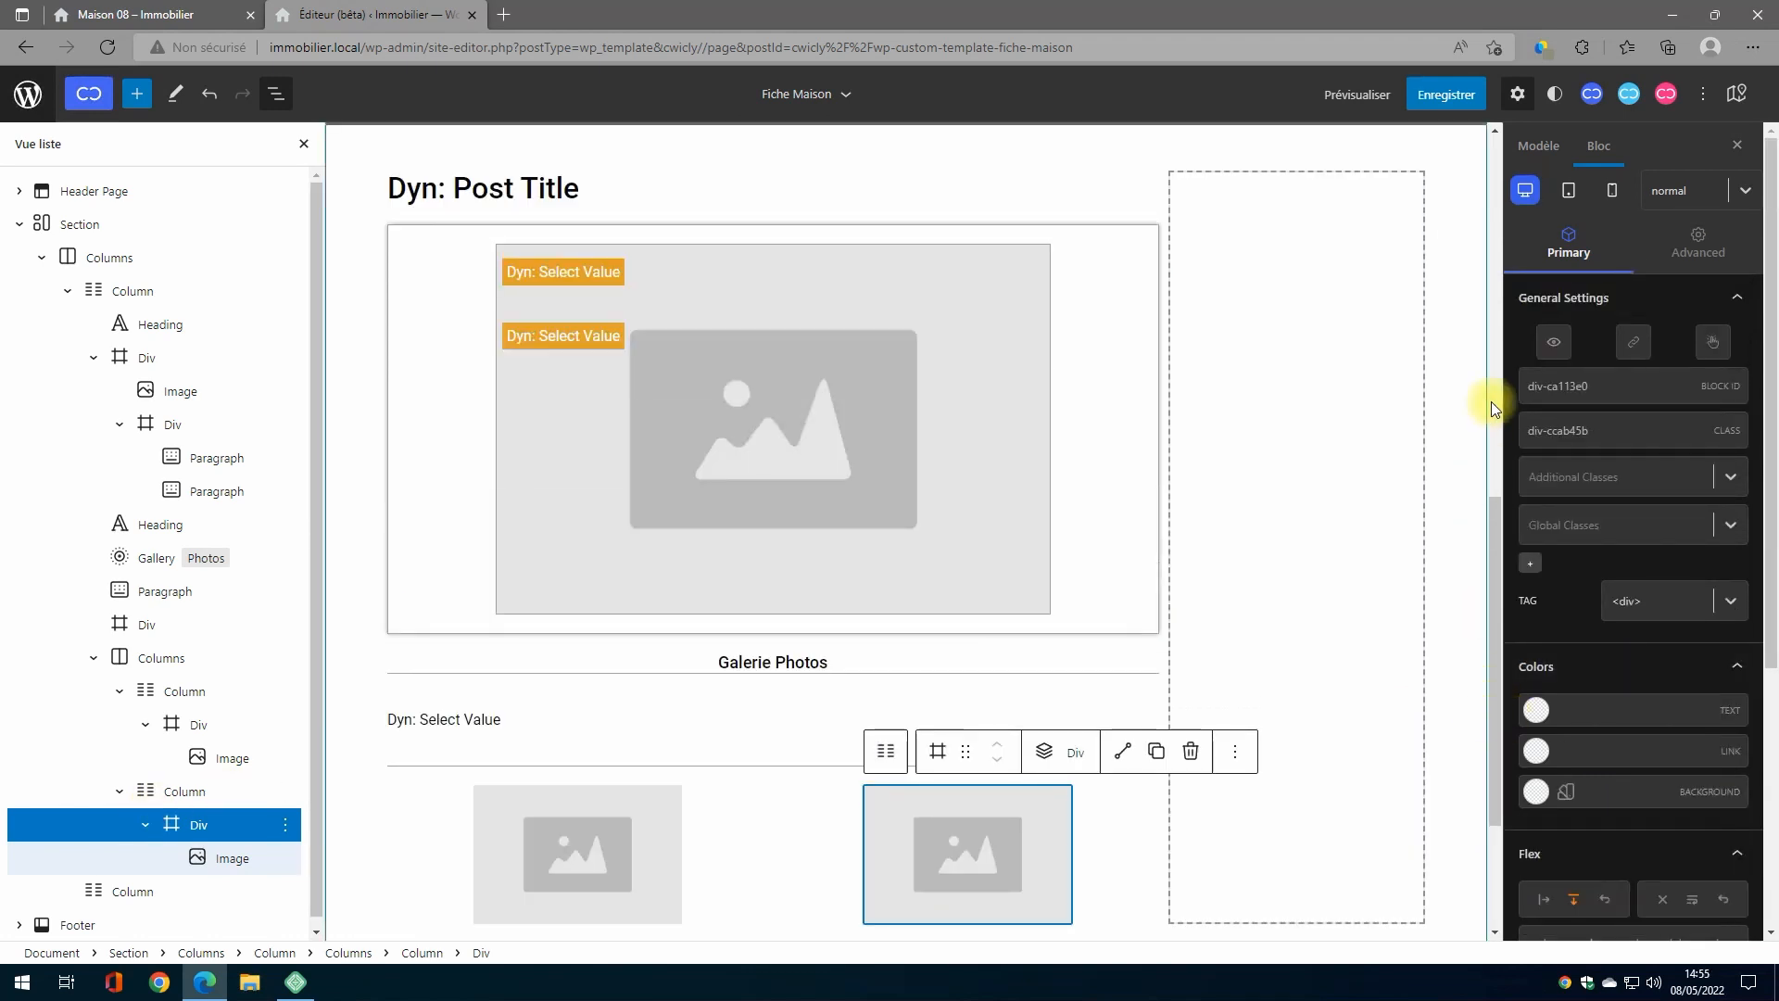
left_click(1636, 348)
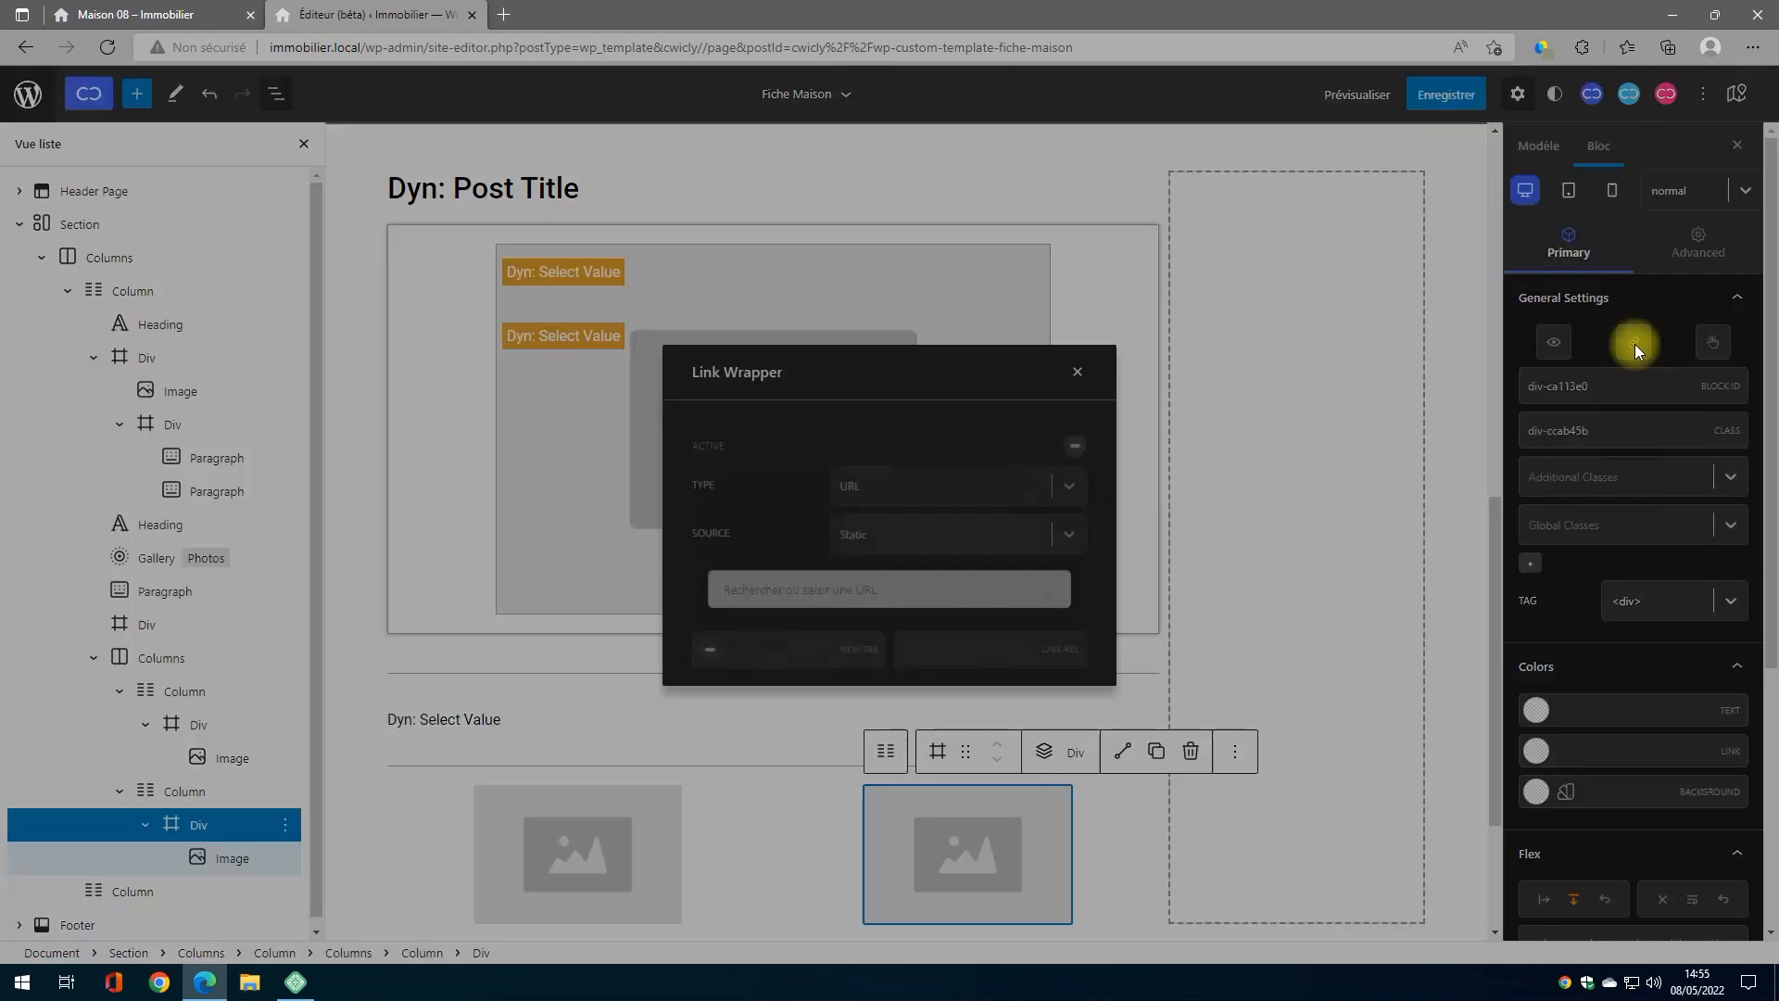
left_click(1077, 435)
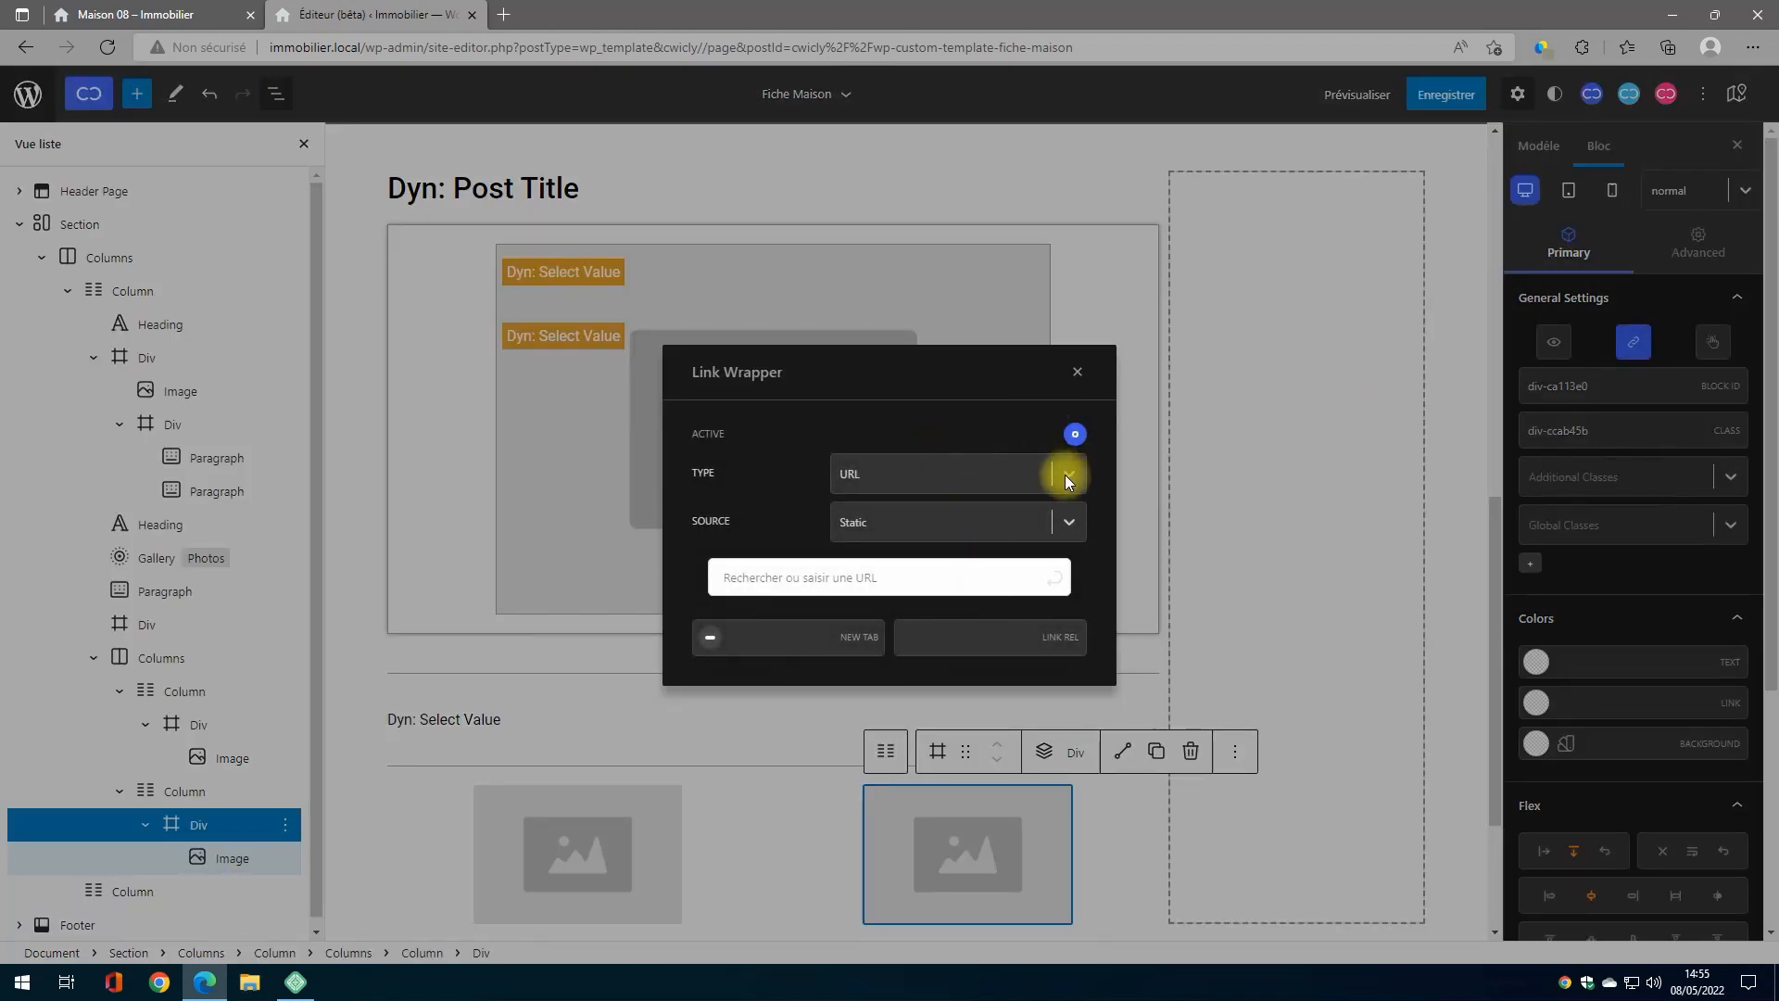
left_click(1066, 480)
left_click(949, 550)
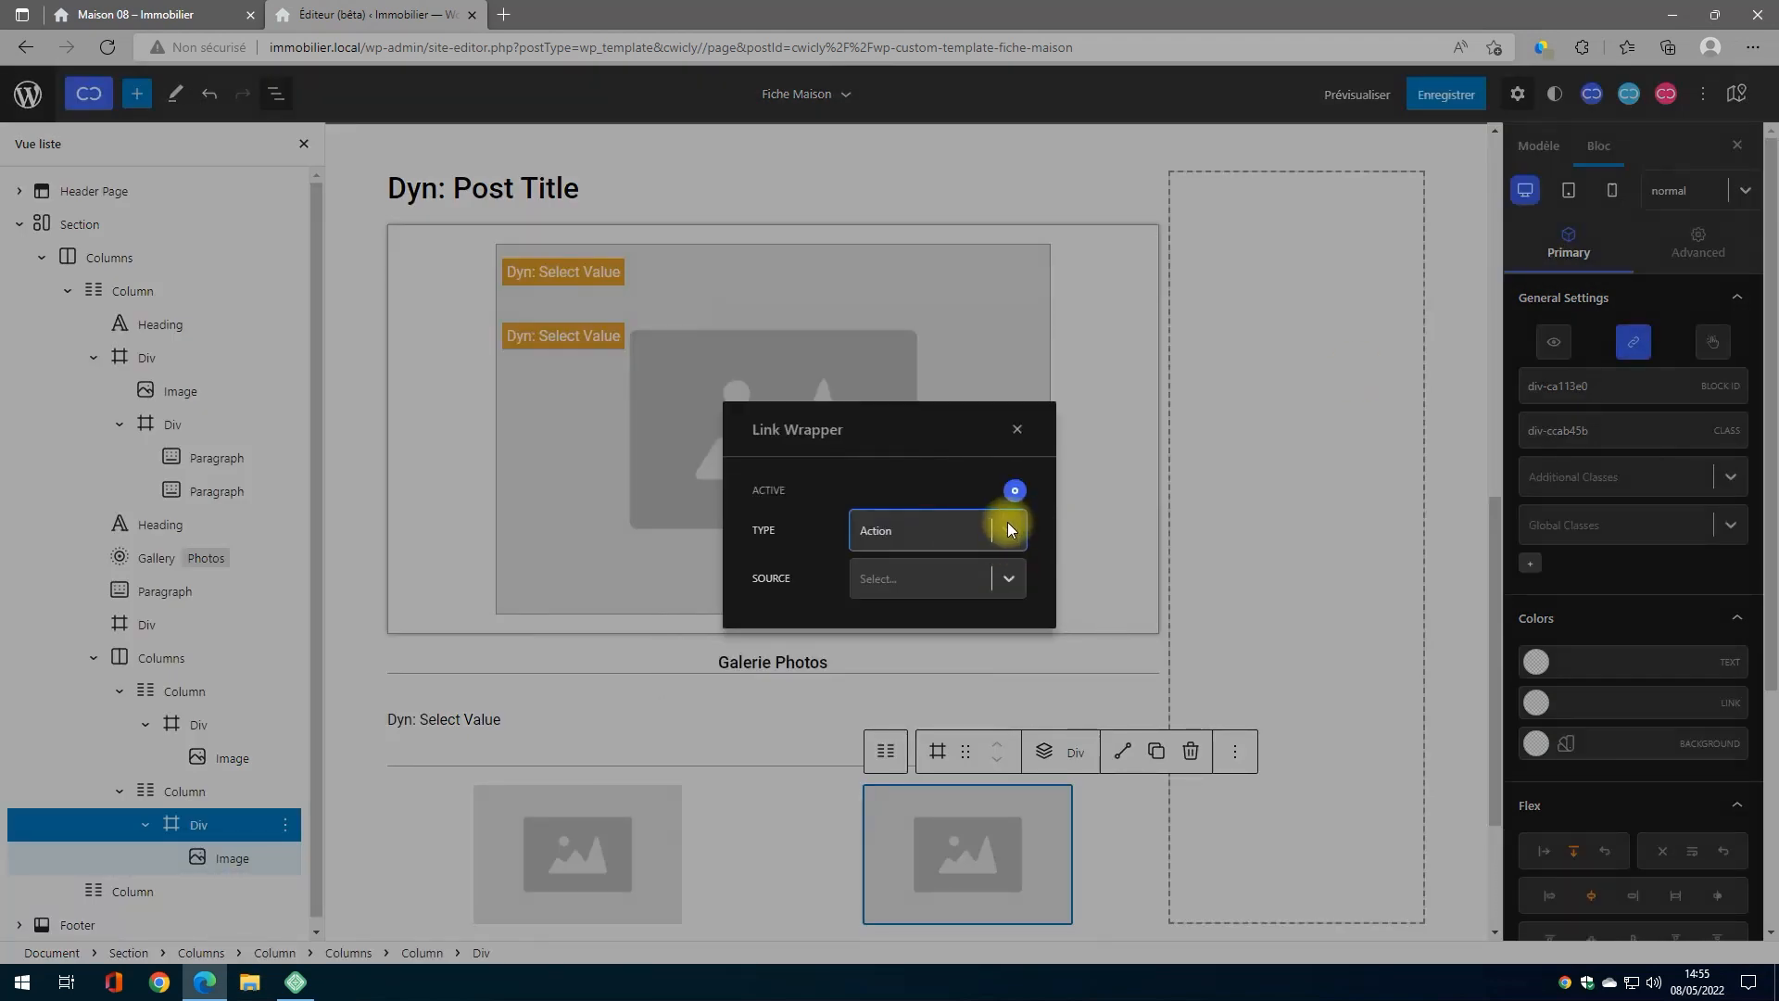
Step: Set the link wrapper's action to Lightbox with a Dynamic source
left_click(1007, 579)
left_click(943, 625)
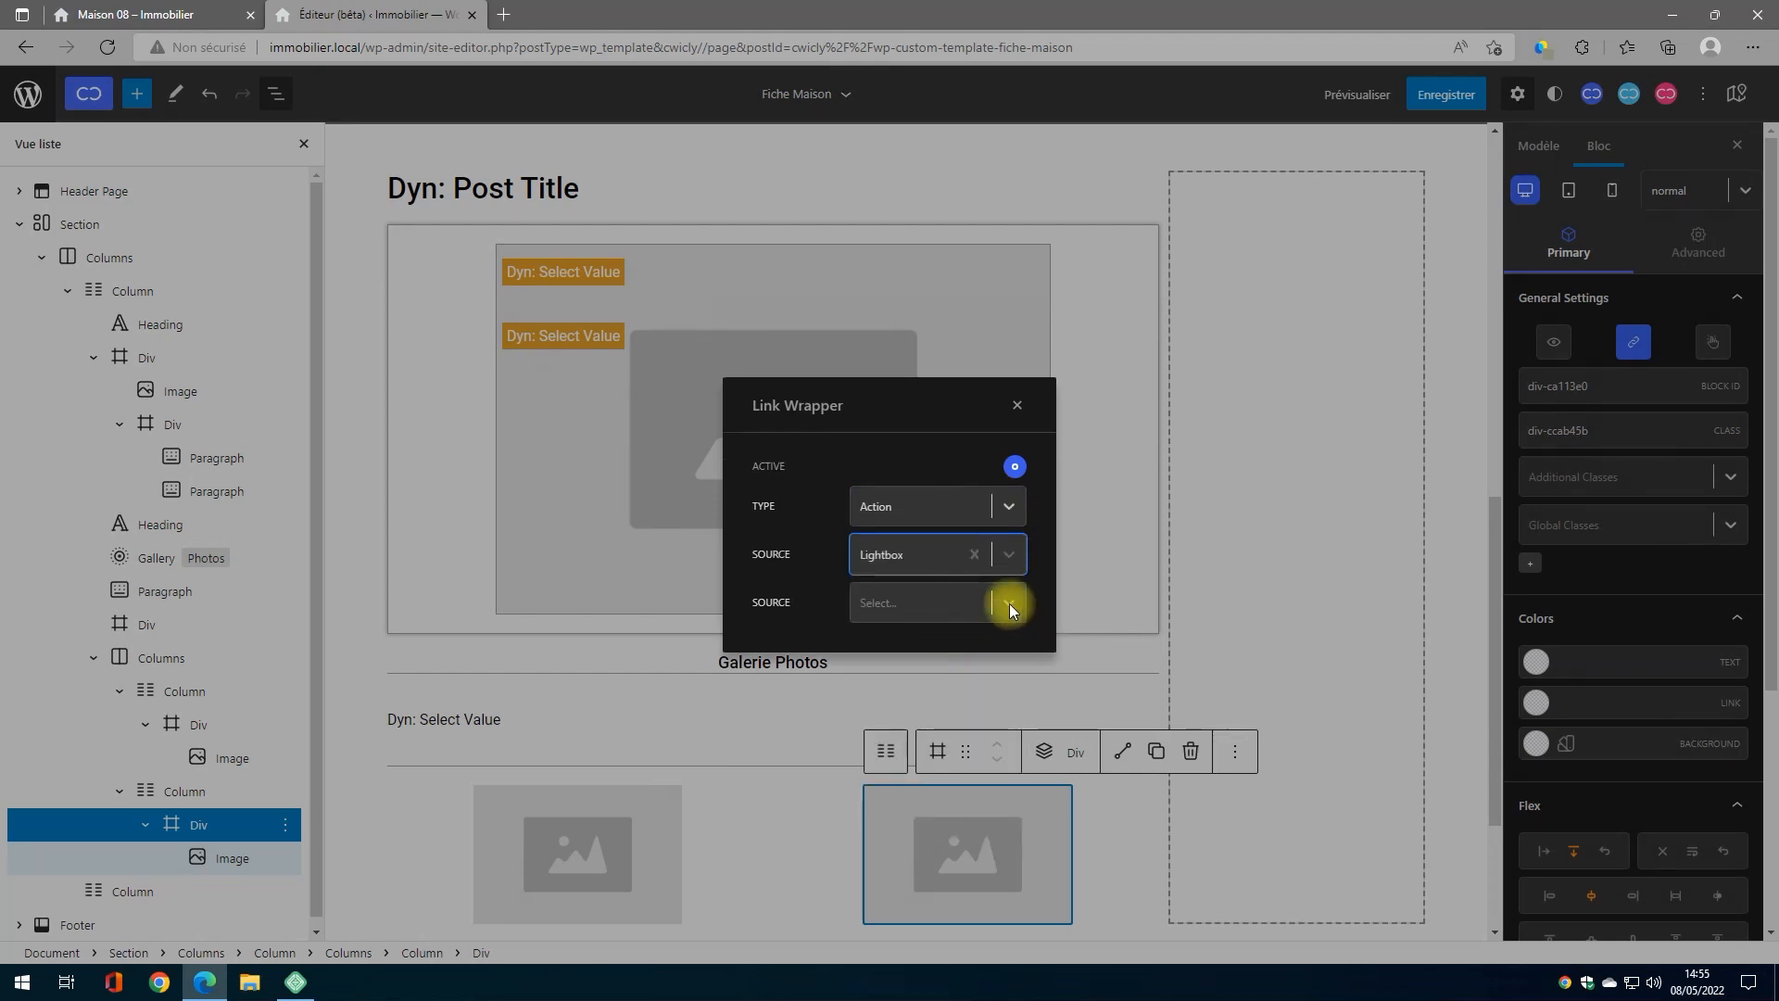
left_click(1008, 606)
left_click(932, 671)
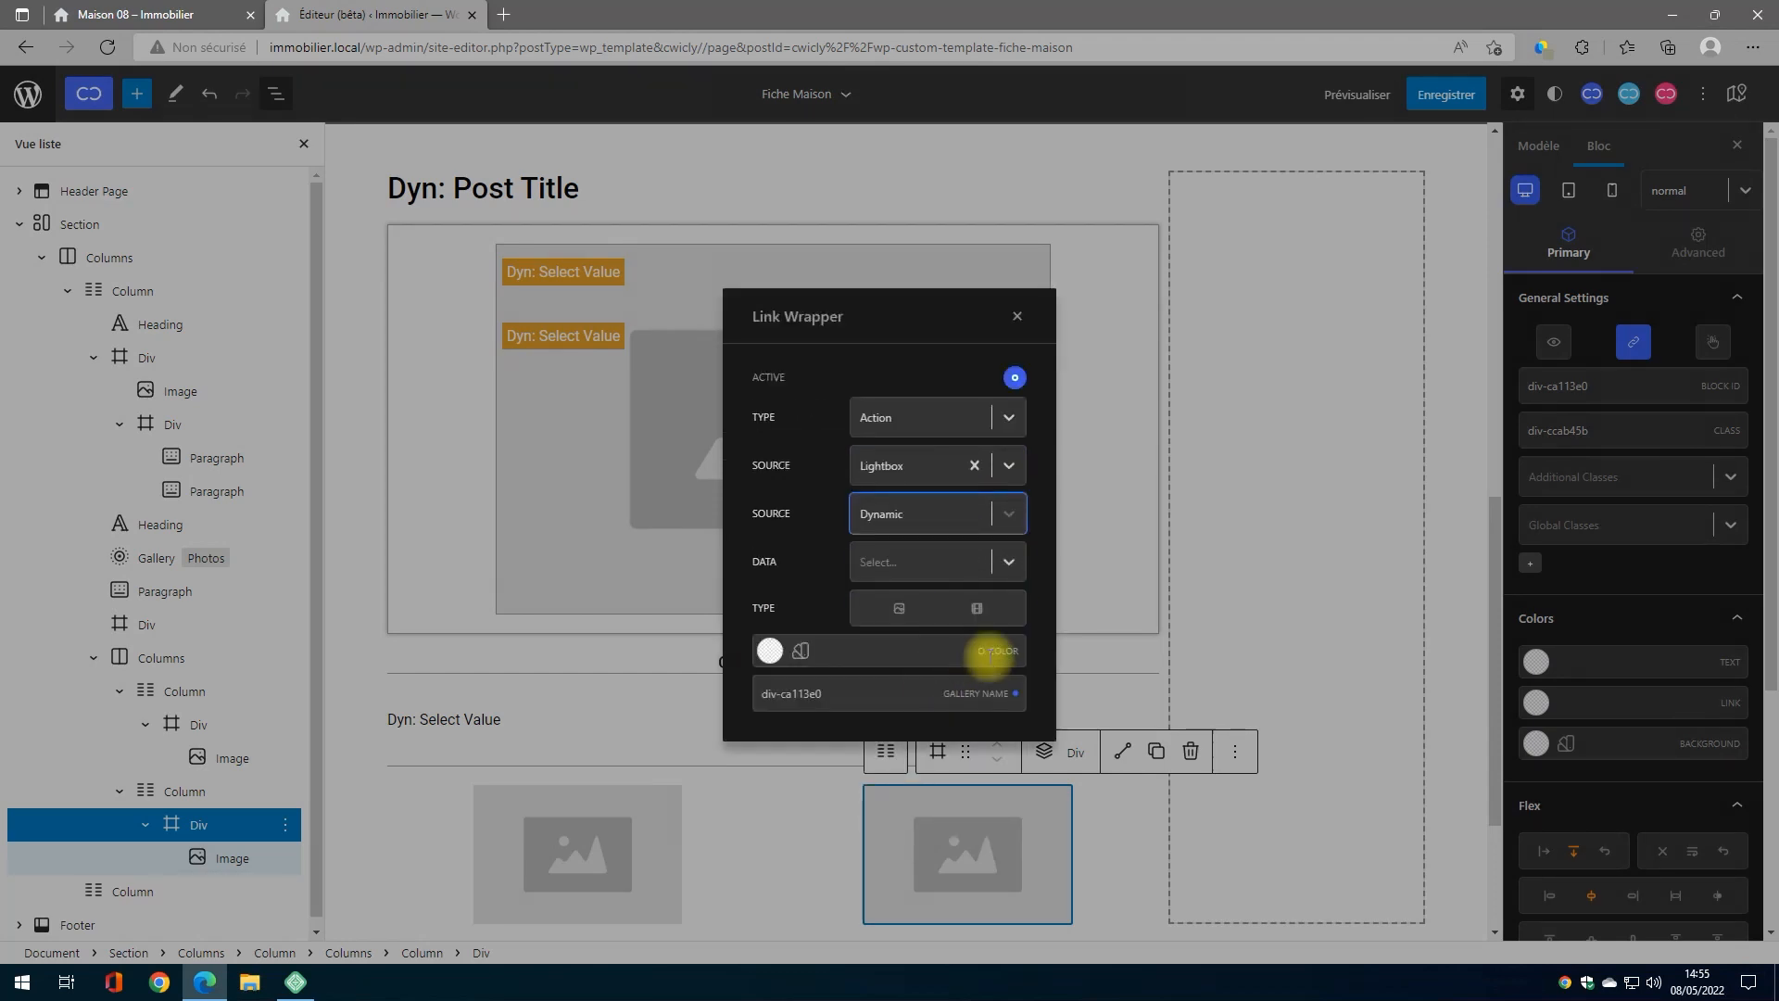
Step: Set the lightbox data to ACF Field, using the group Immobilier and the field classe_ges
left_click(1008, 565)
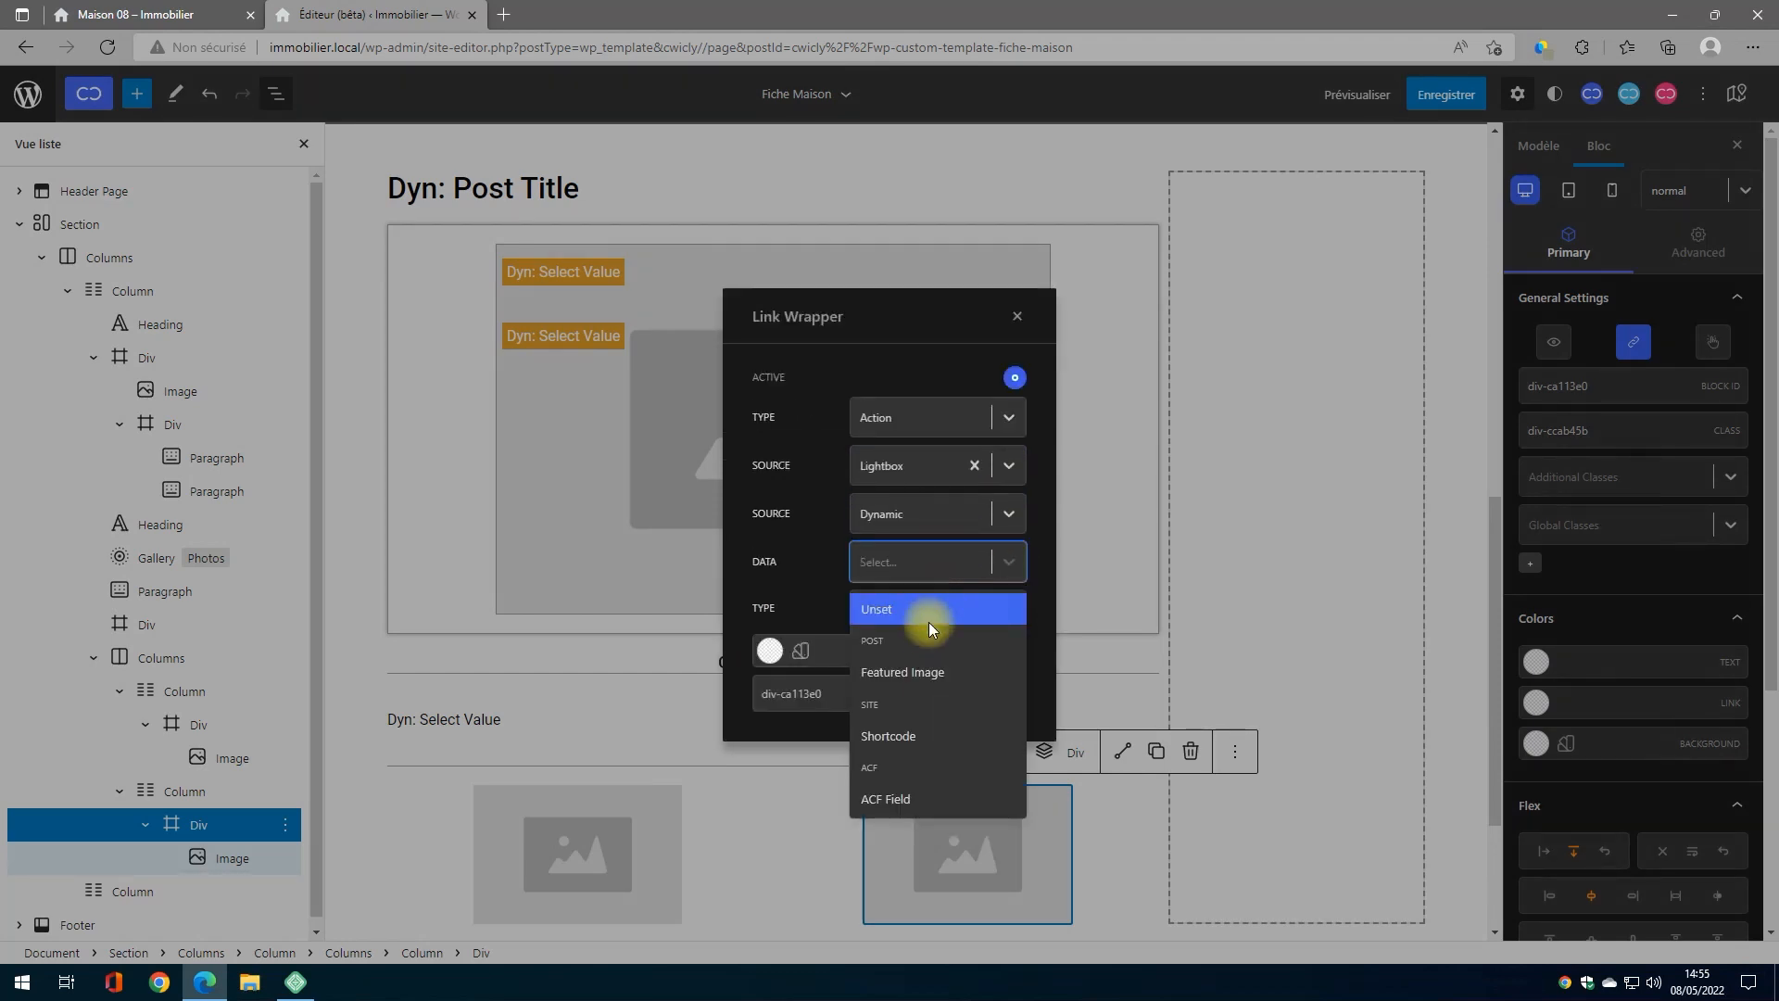
left_click(894, 794)
left_click(990, 589)
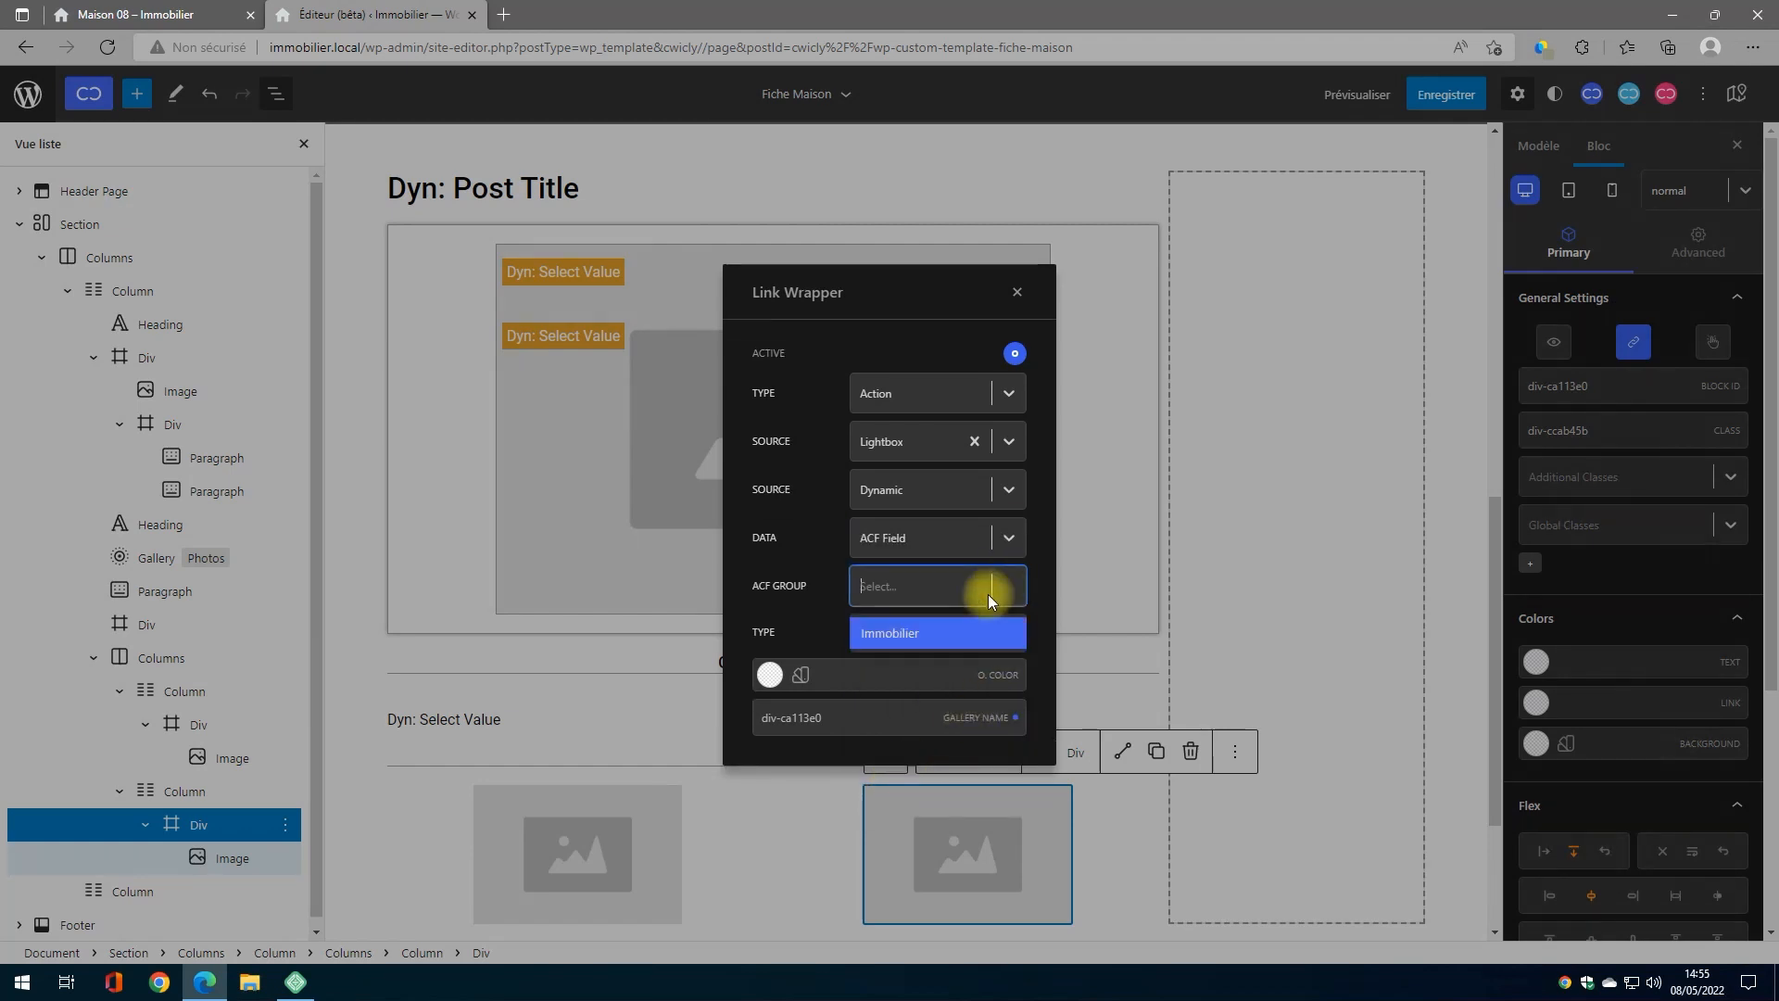
left_click(937, 639)
left_click(1009, 609)
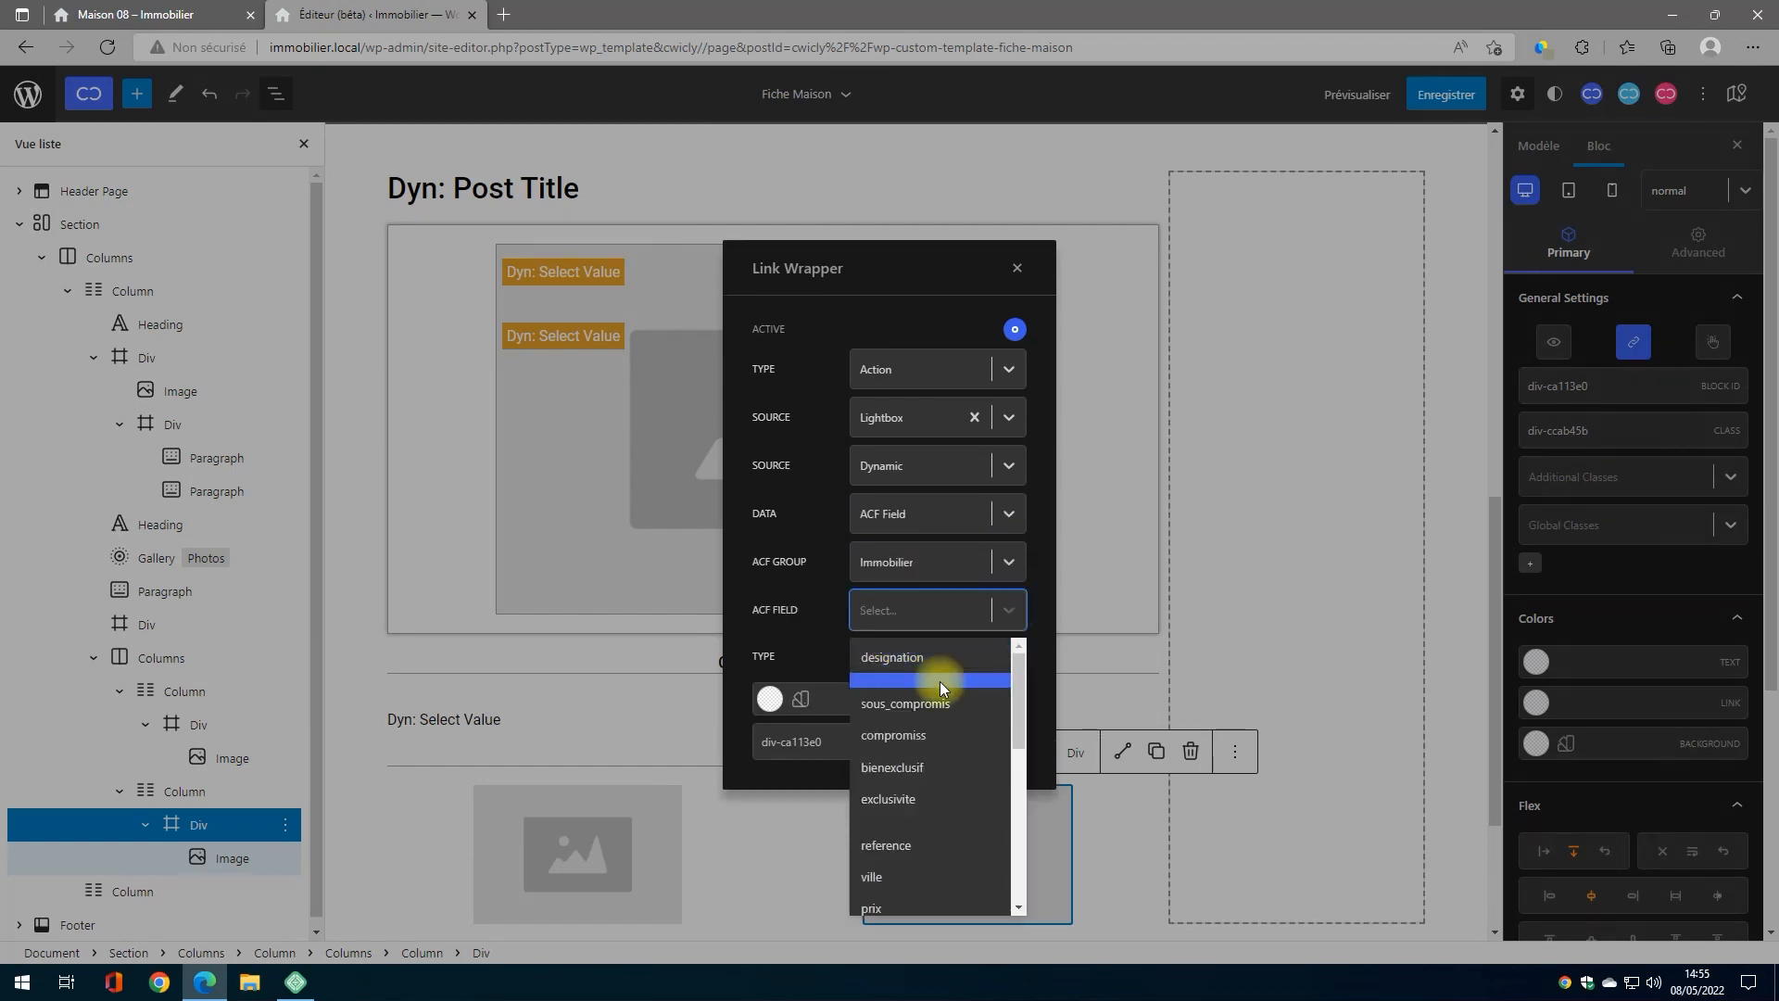
scroll(940, 683, "down", 5)
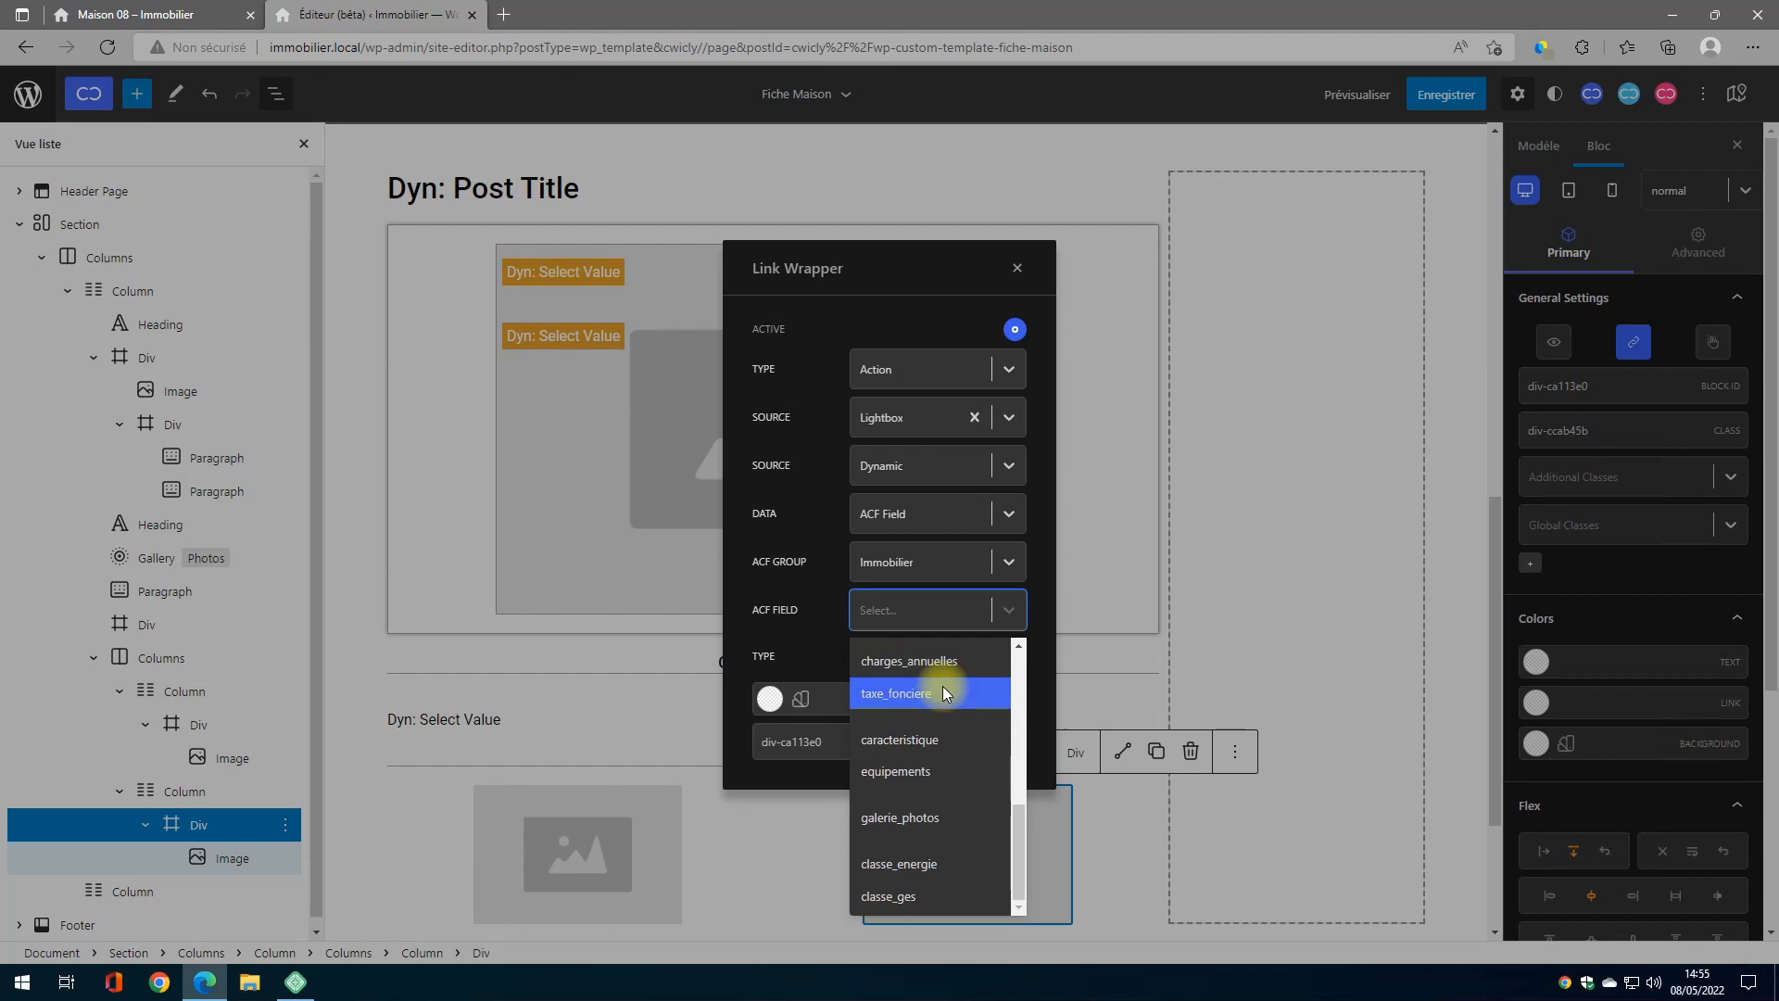
left_click(901, 899)
Step: Set the GES lightbox's content type to image, then save the Fiche Maison template
left_click(897, 656)
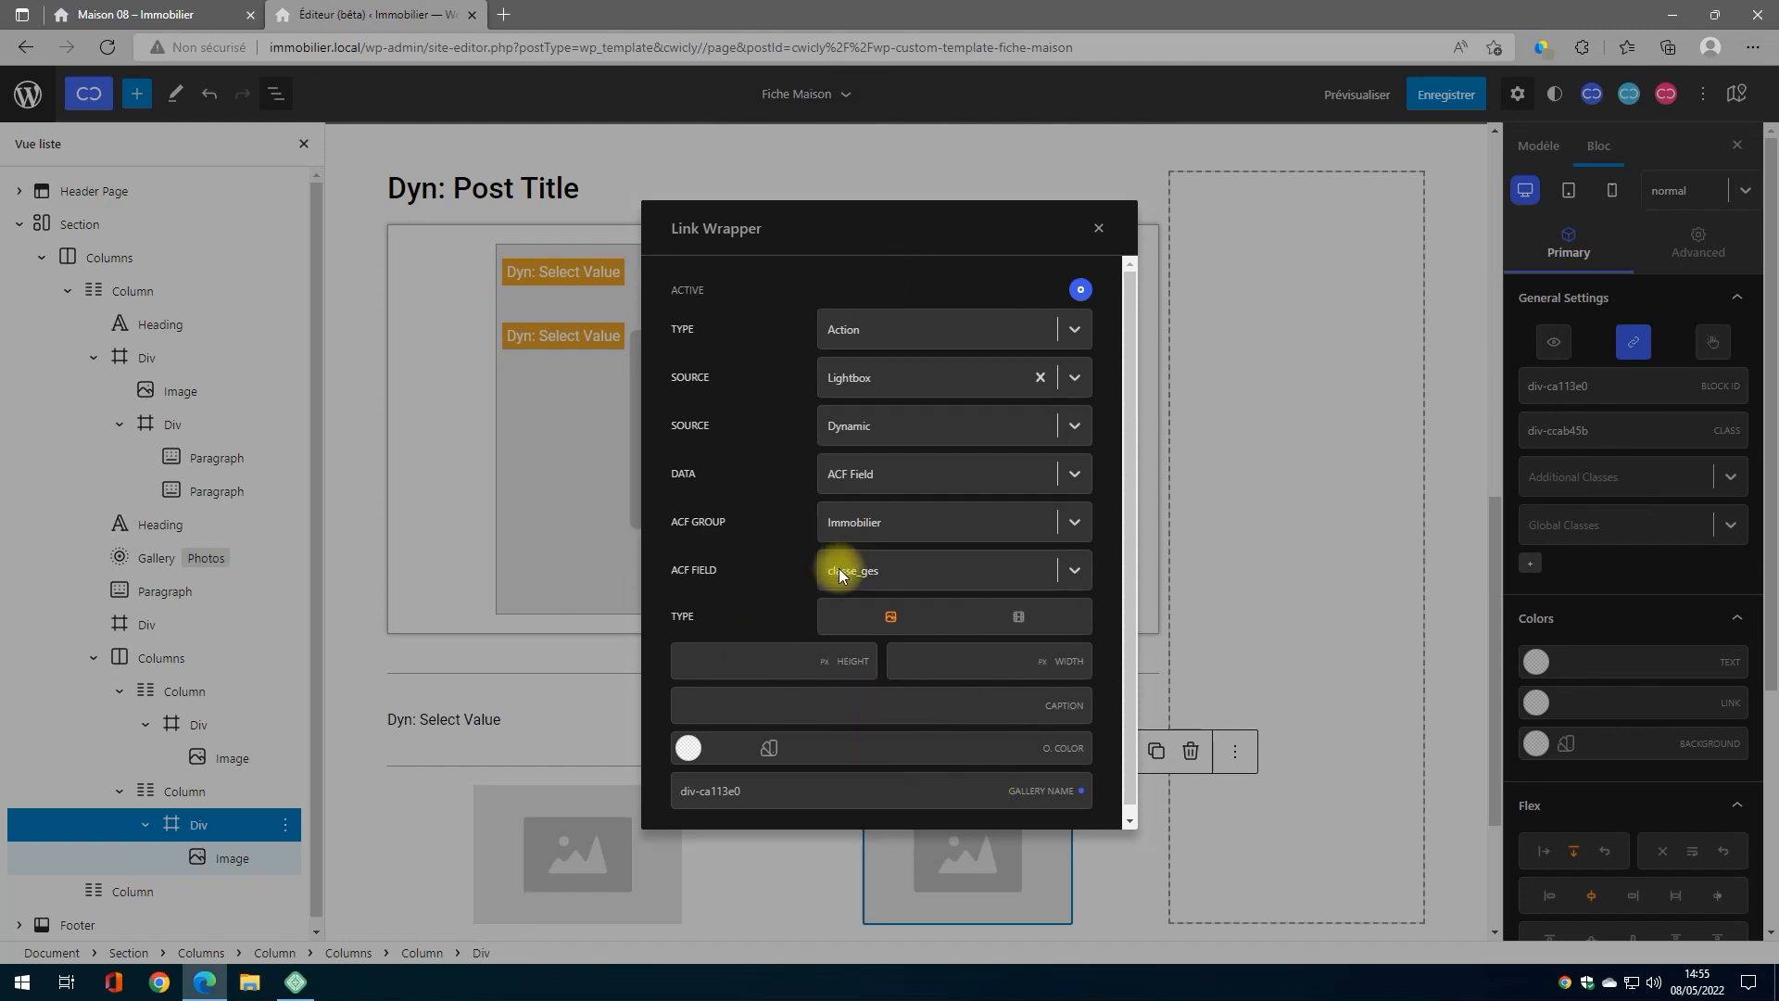
left_click(1101, 232)
left_click(1446, 94)
left_click(1636, 104)
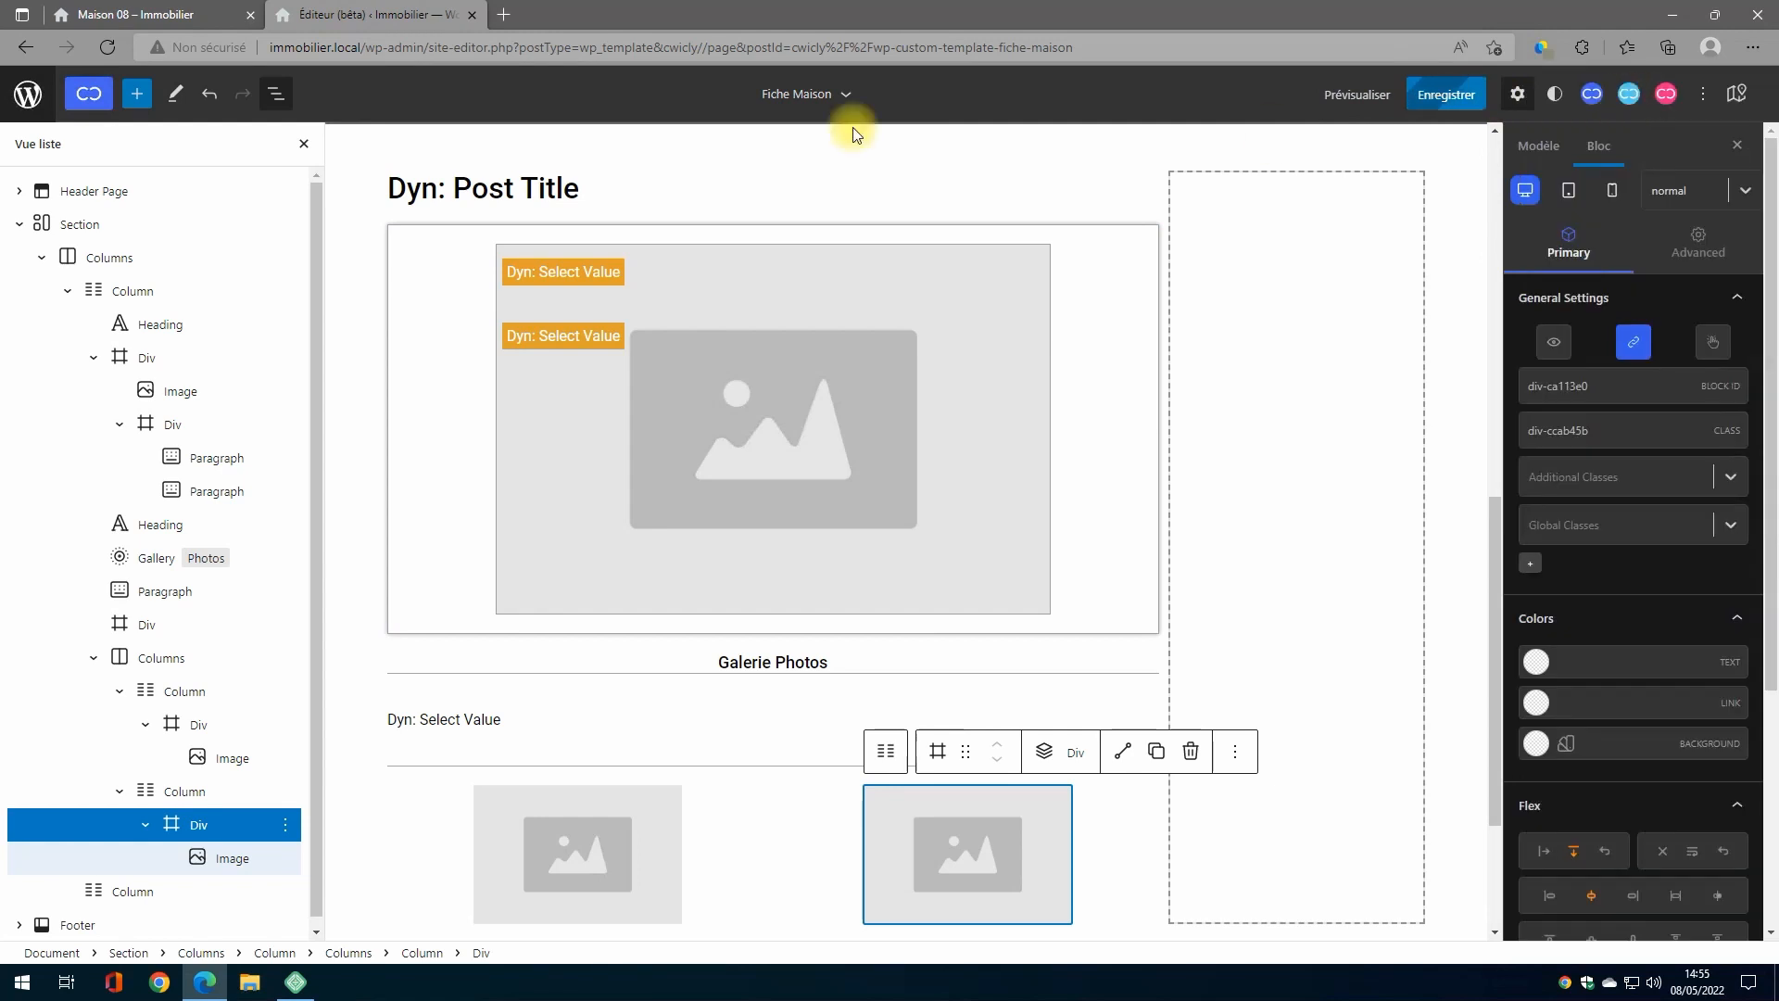
Step: Reload the Maison 08 page and check the lightboxes of the energy class image and a gallery photo
left_click(167, 14)
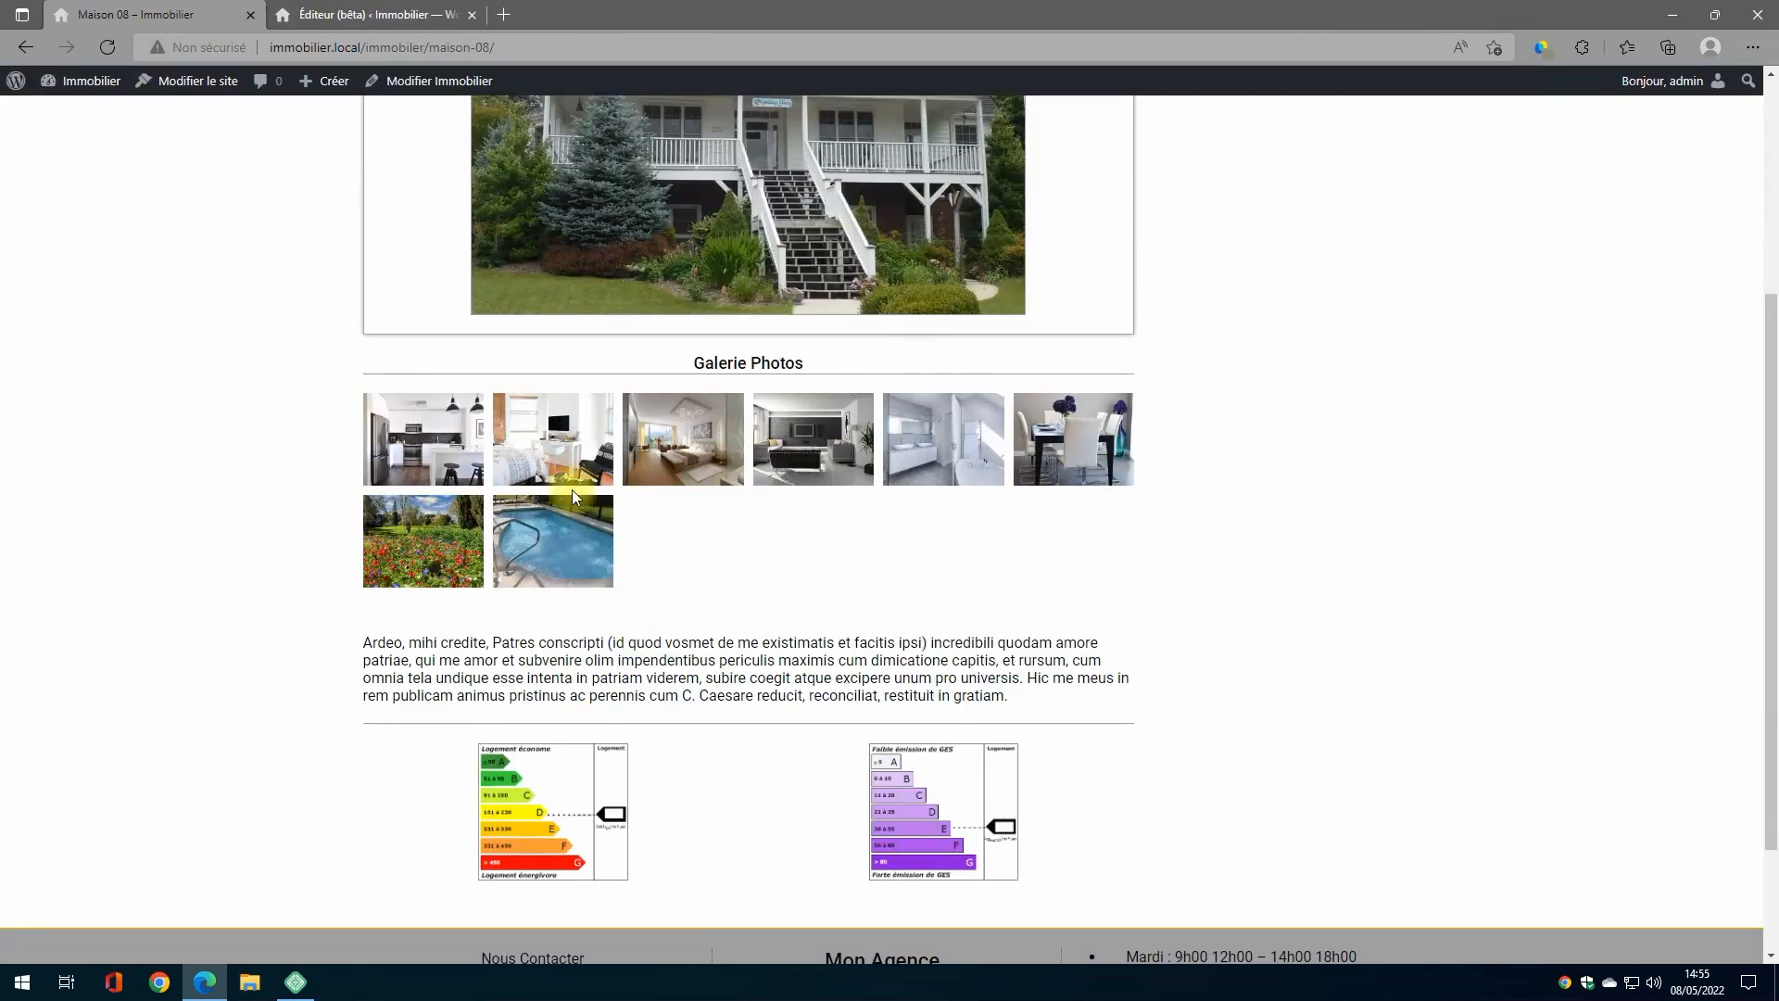
left_click(107, 46)
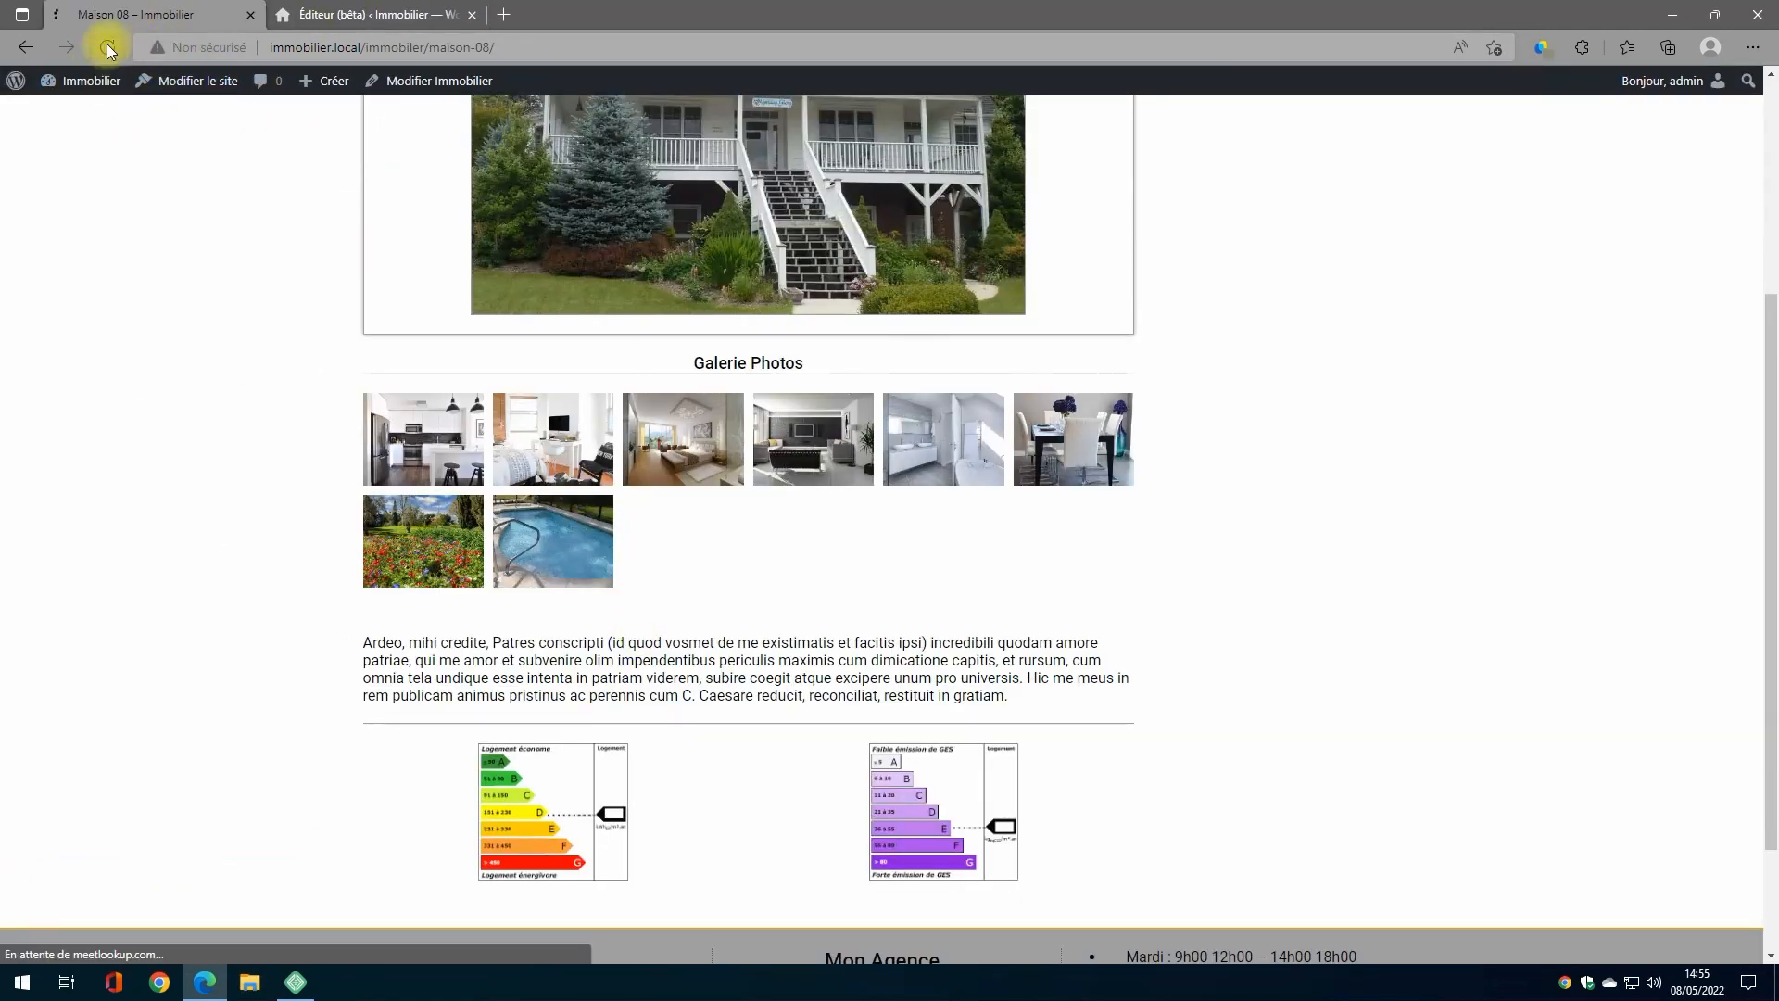
scroll(445, 444, "down", 2)
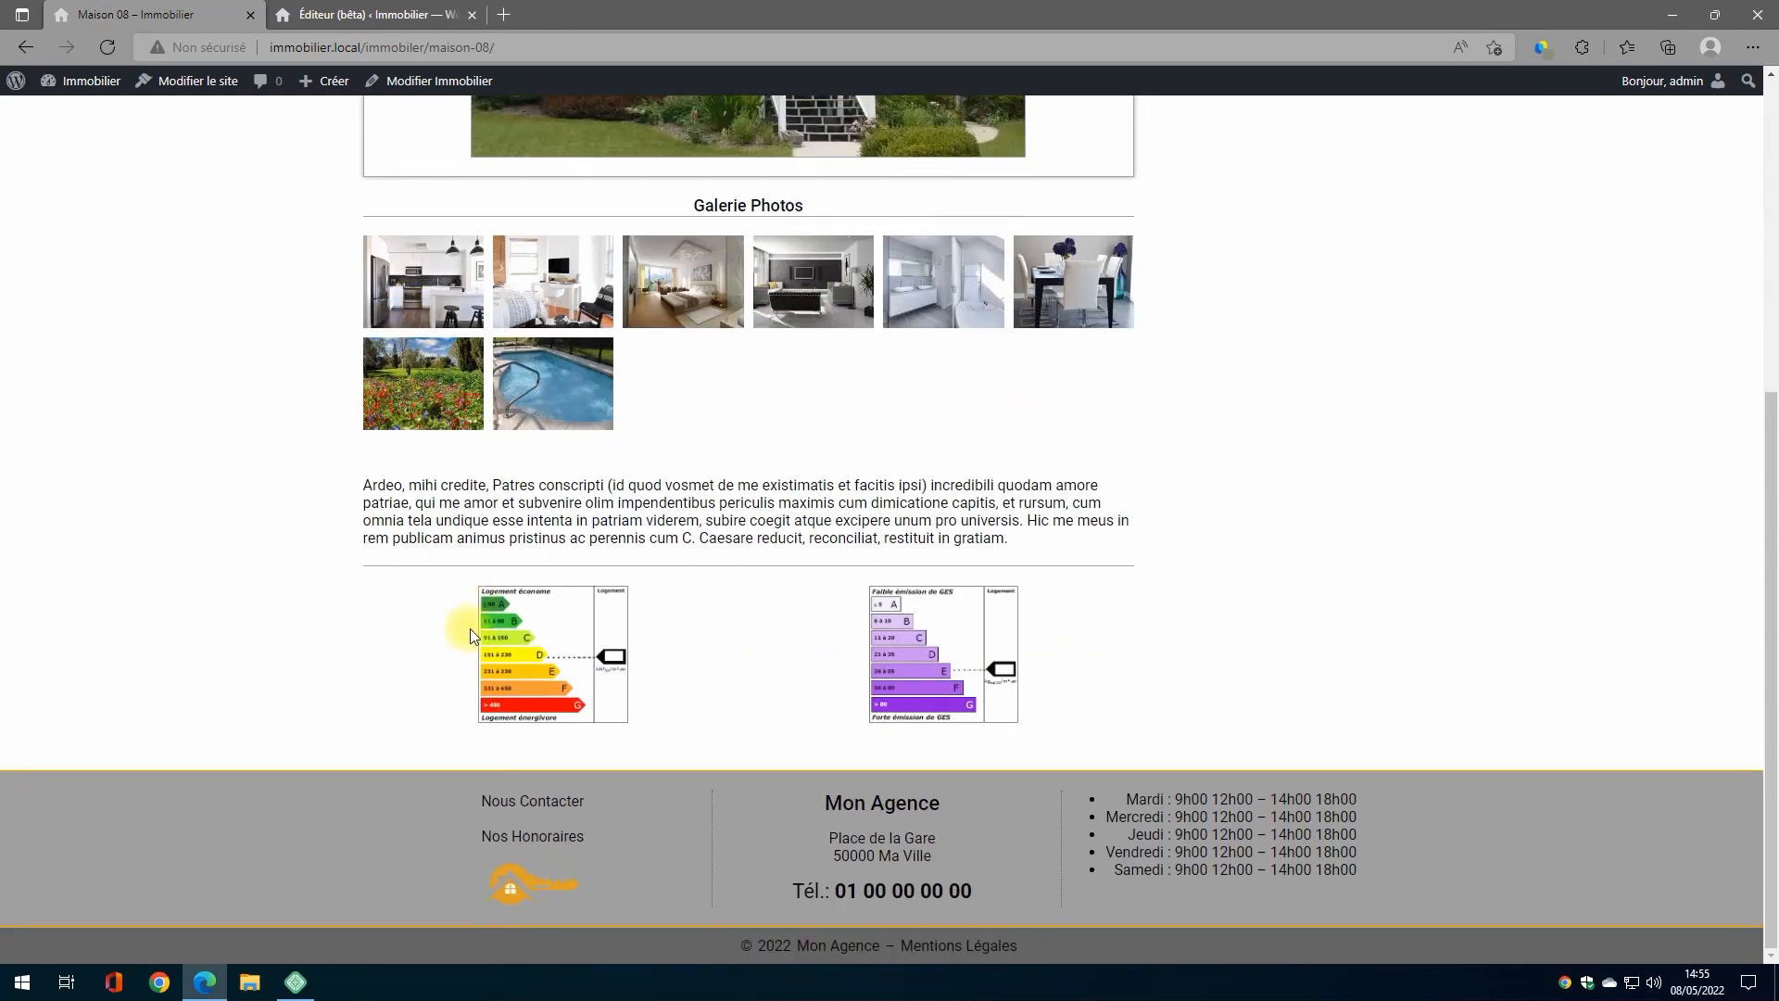
left_click(510, 625)
left_click(1320, 437)
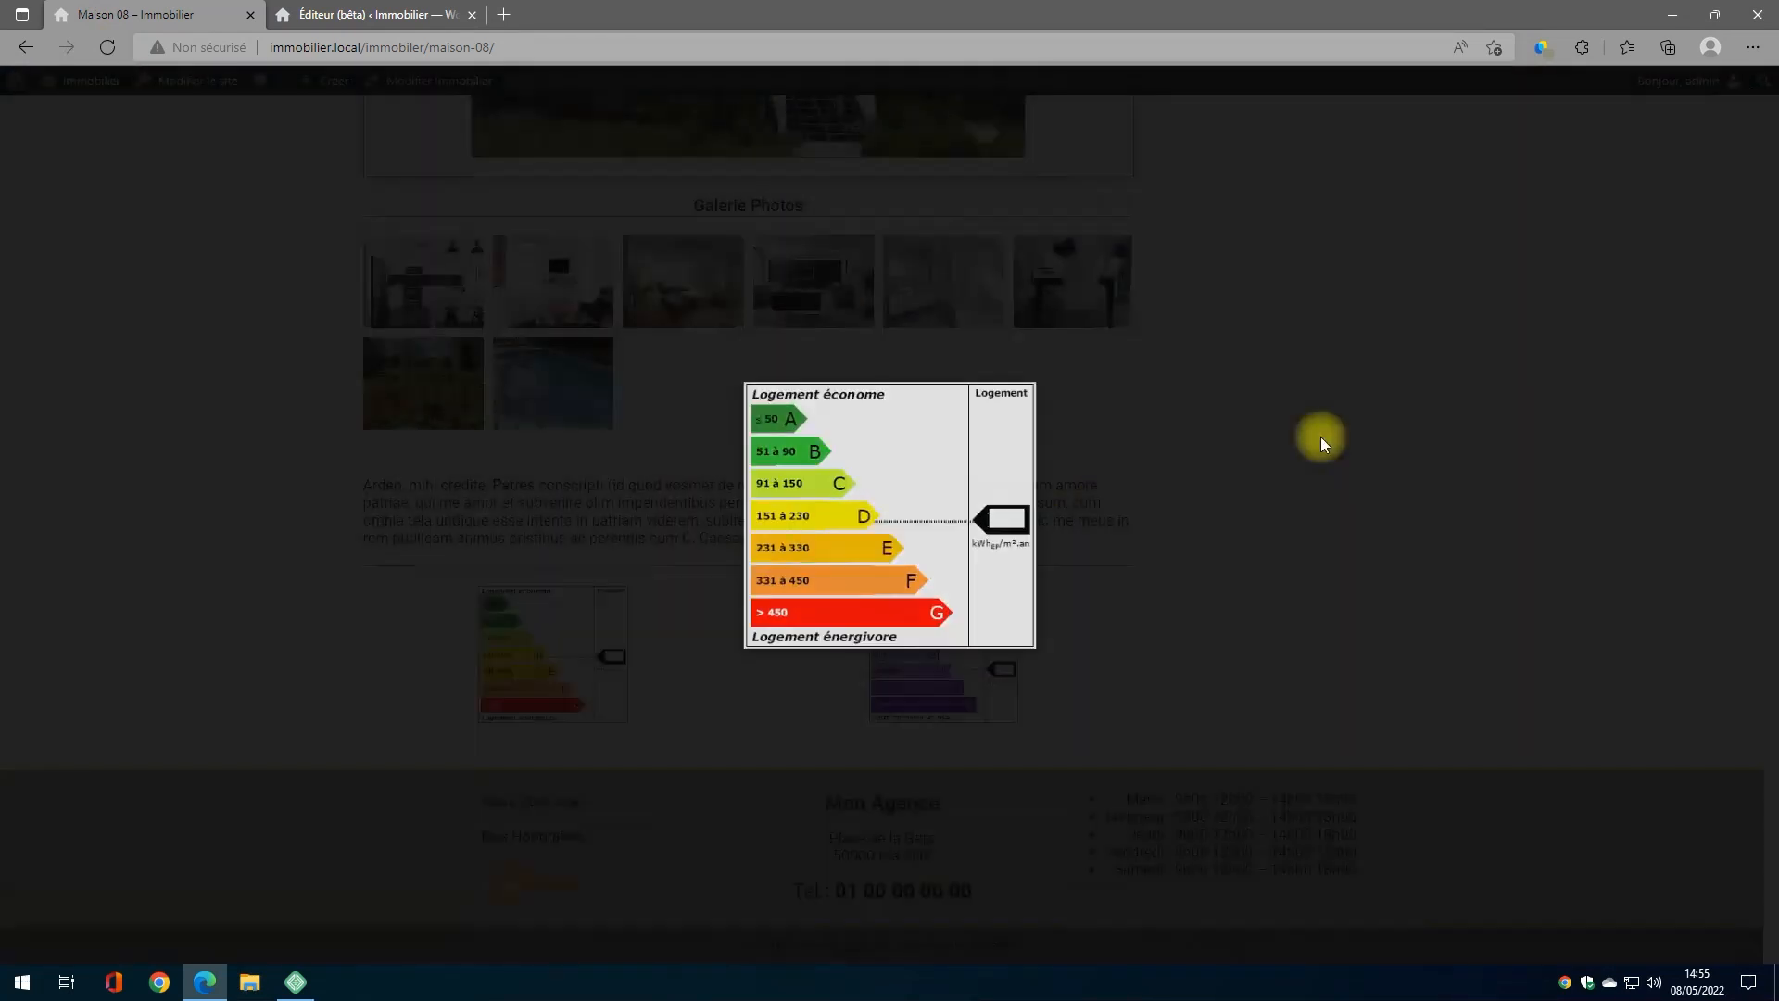
left_click(657, 281)
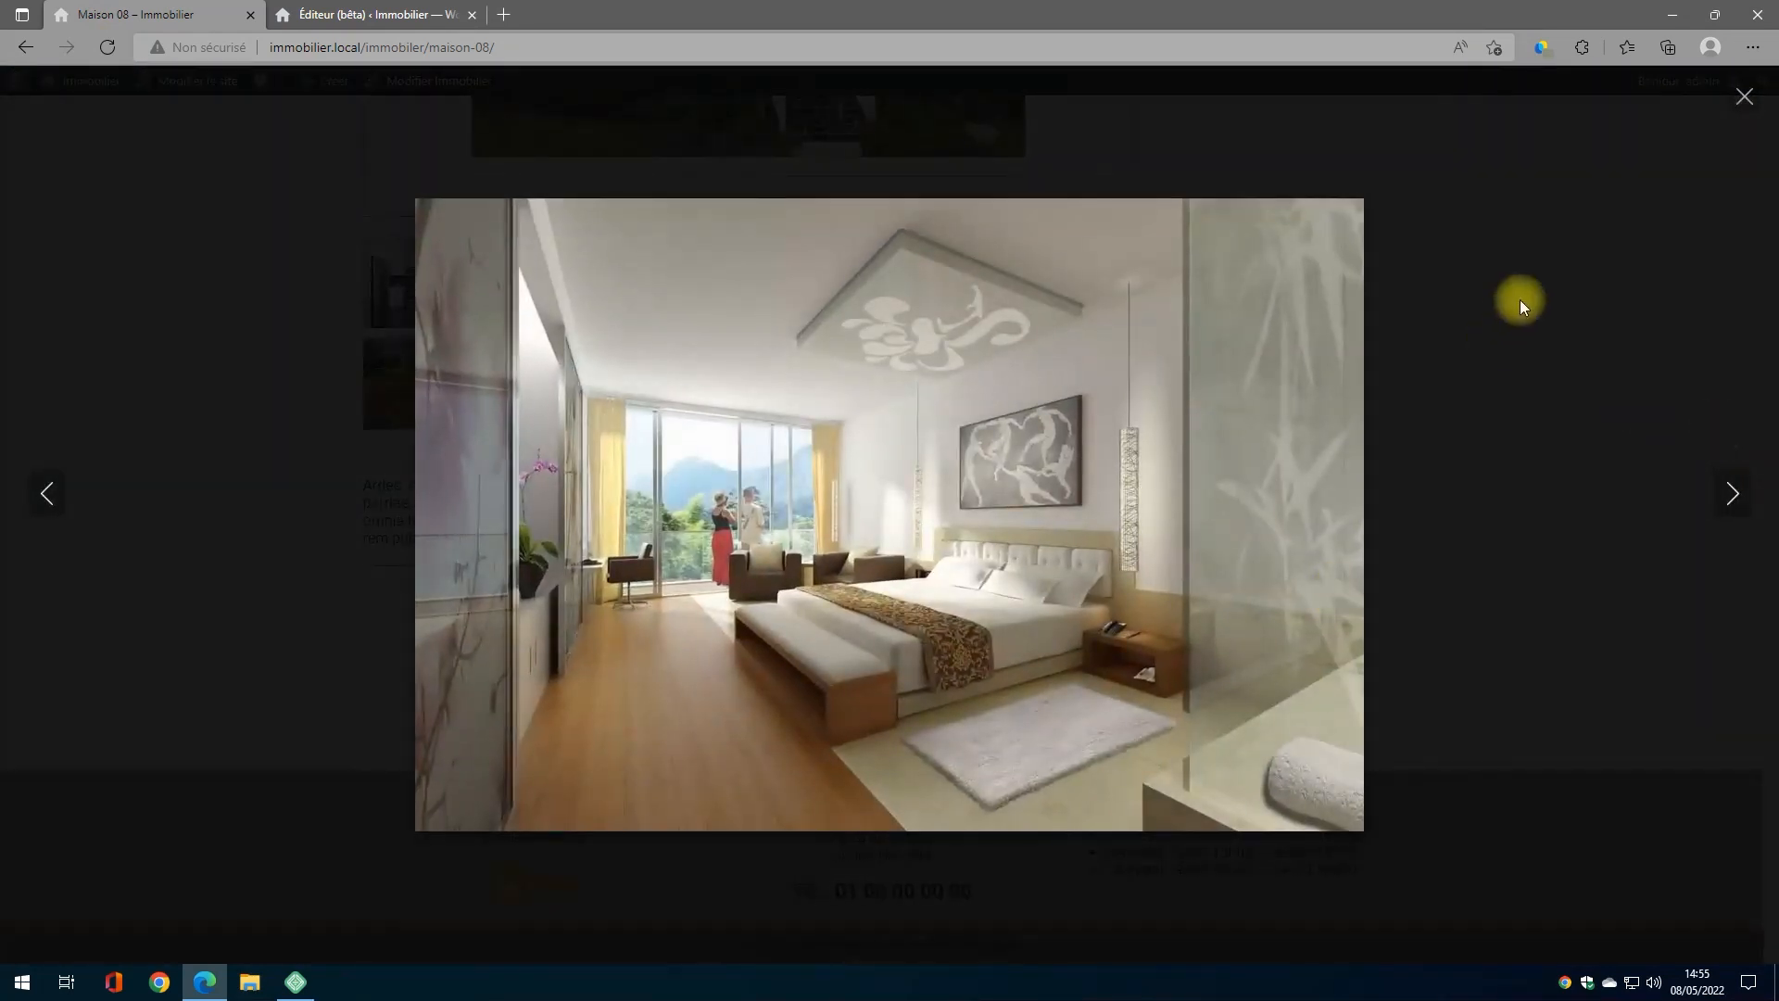
left_click(1666, 144)
scroll(1131, 531, "up", 3)
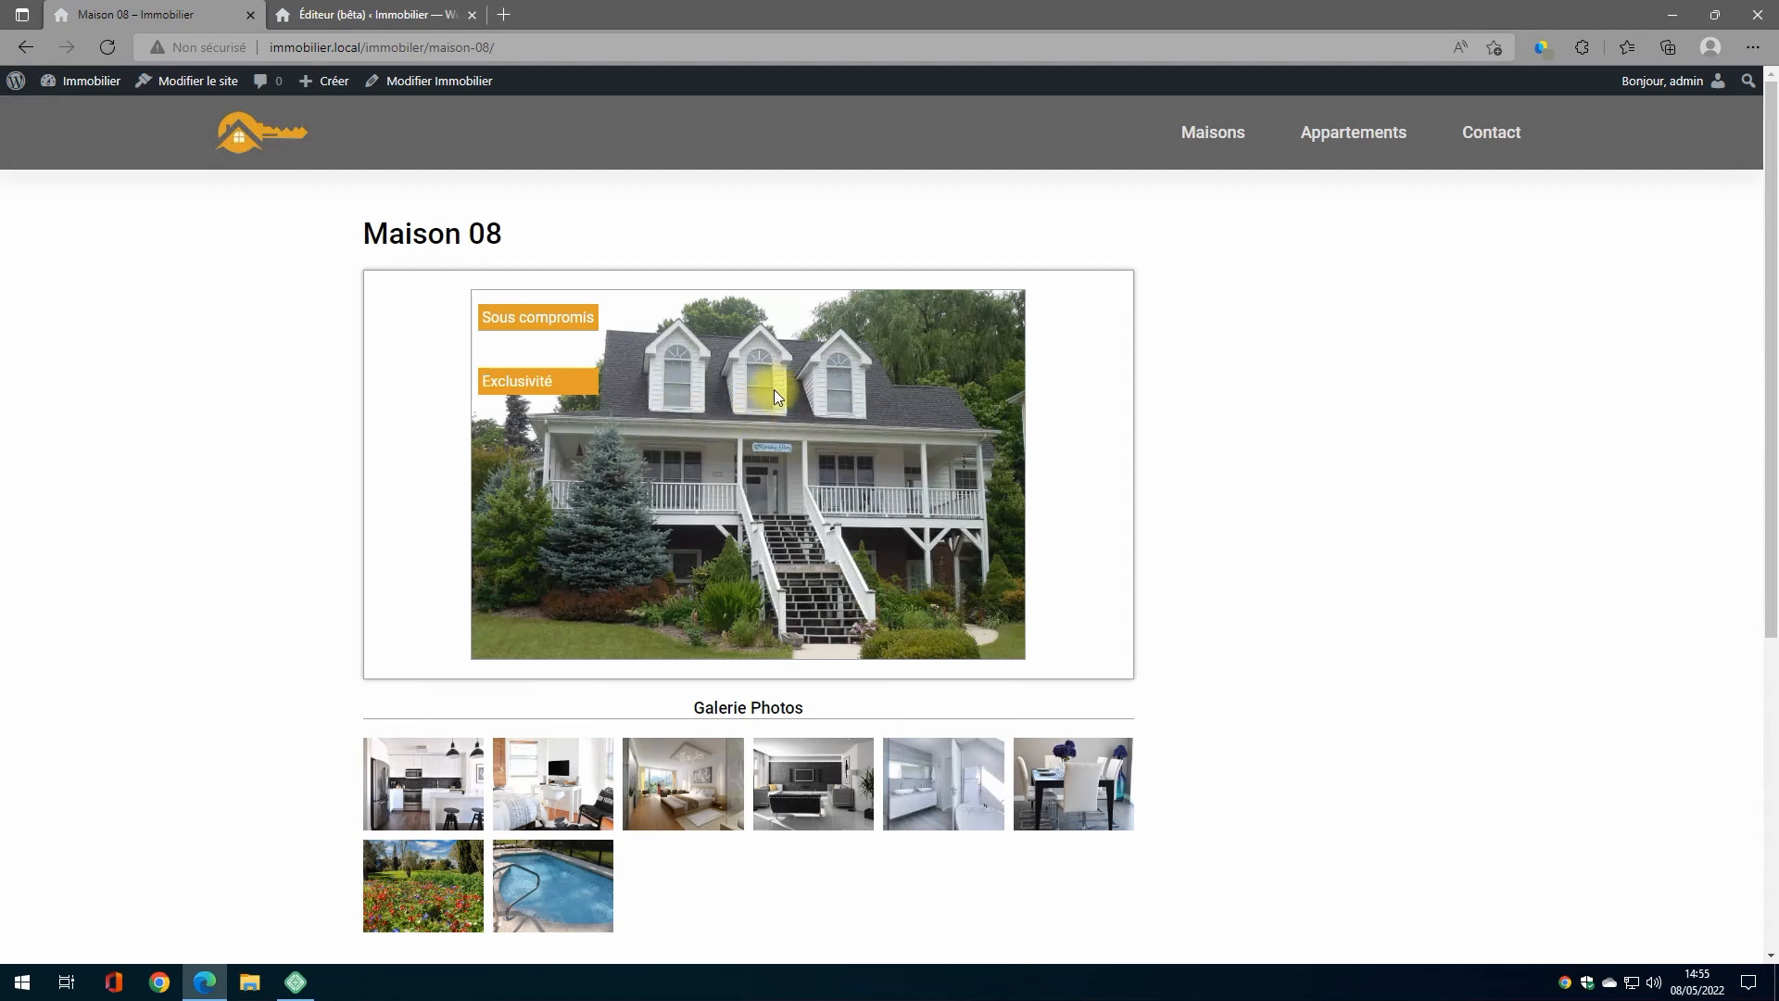
scroll(844, 476, "down", 3)
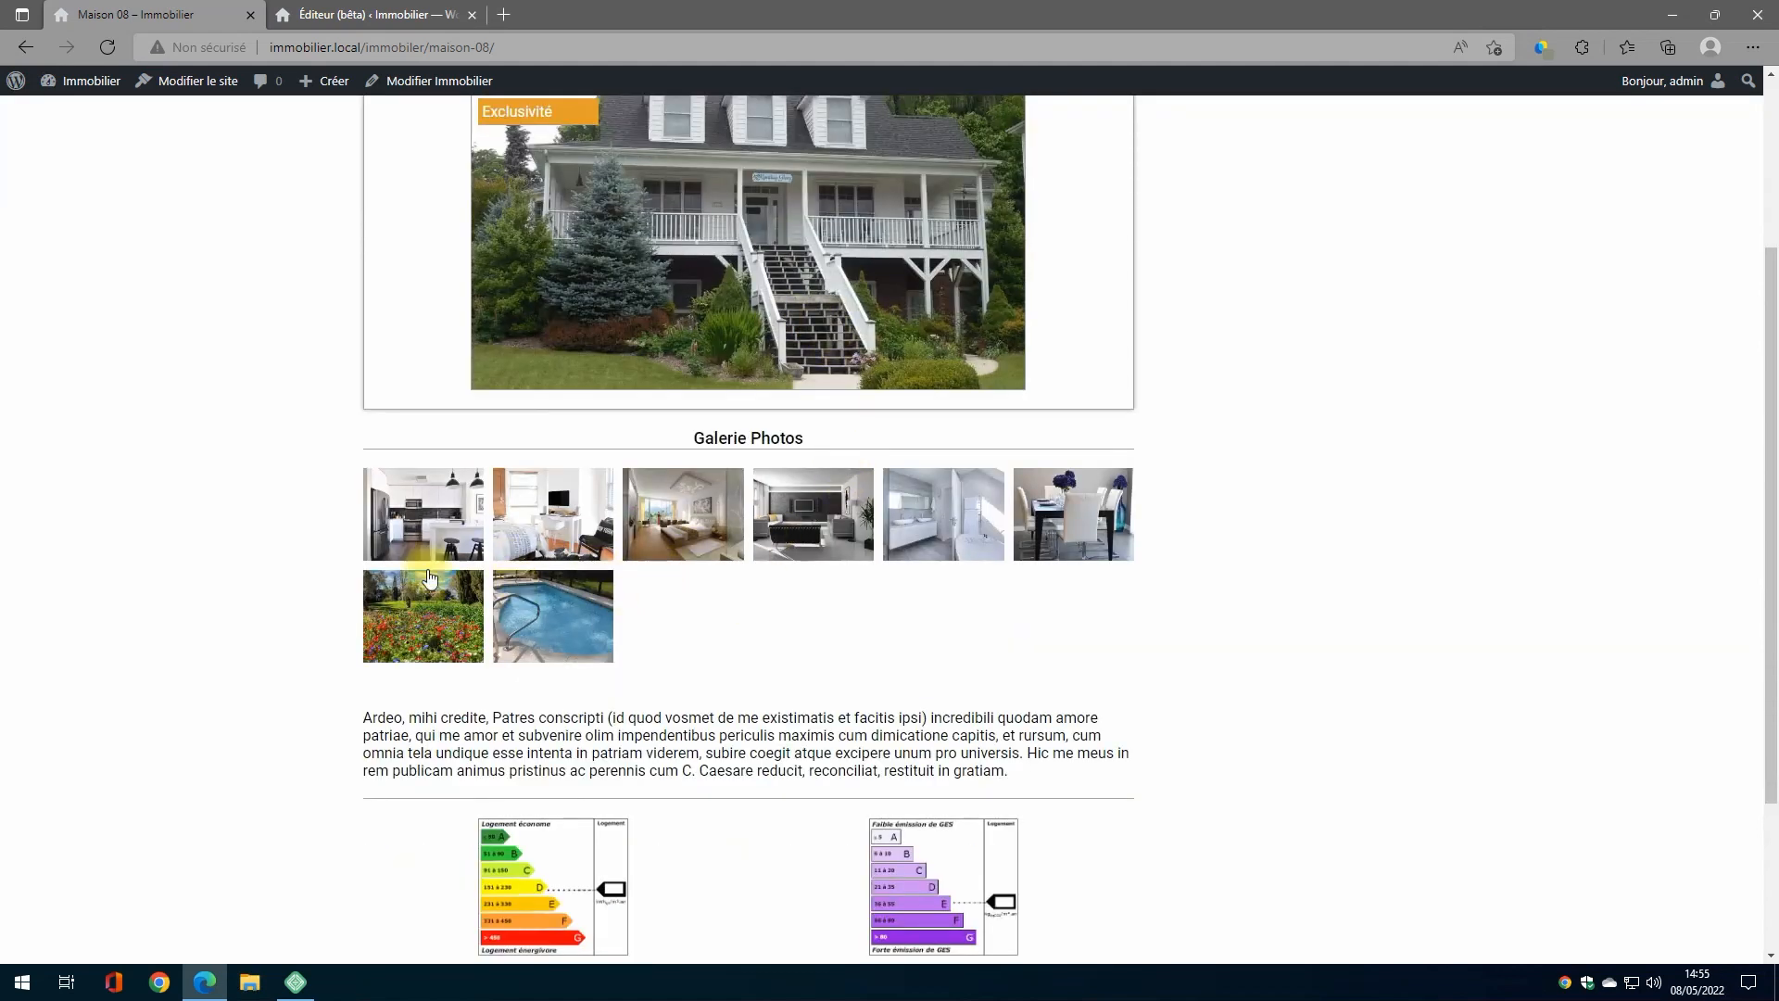
scroll(714, 516, "up", 3)
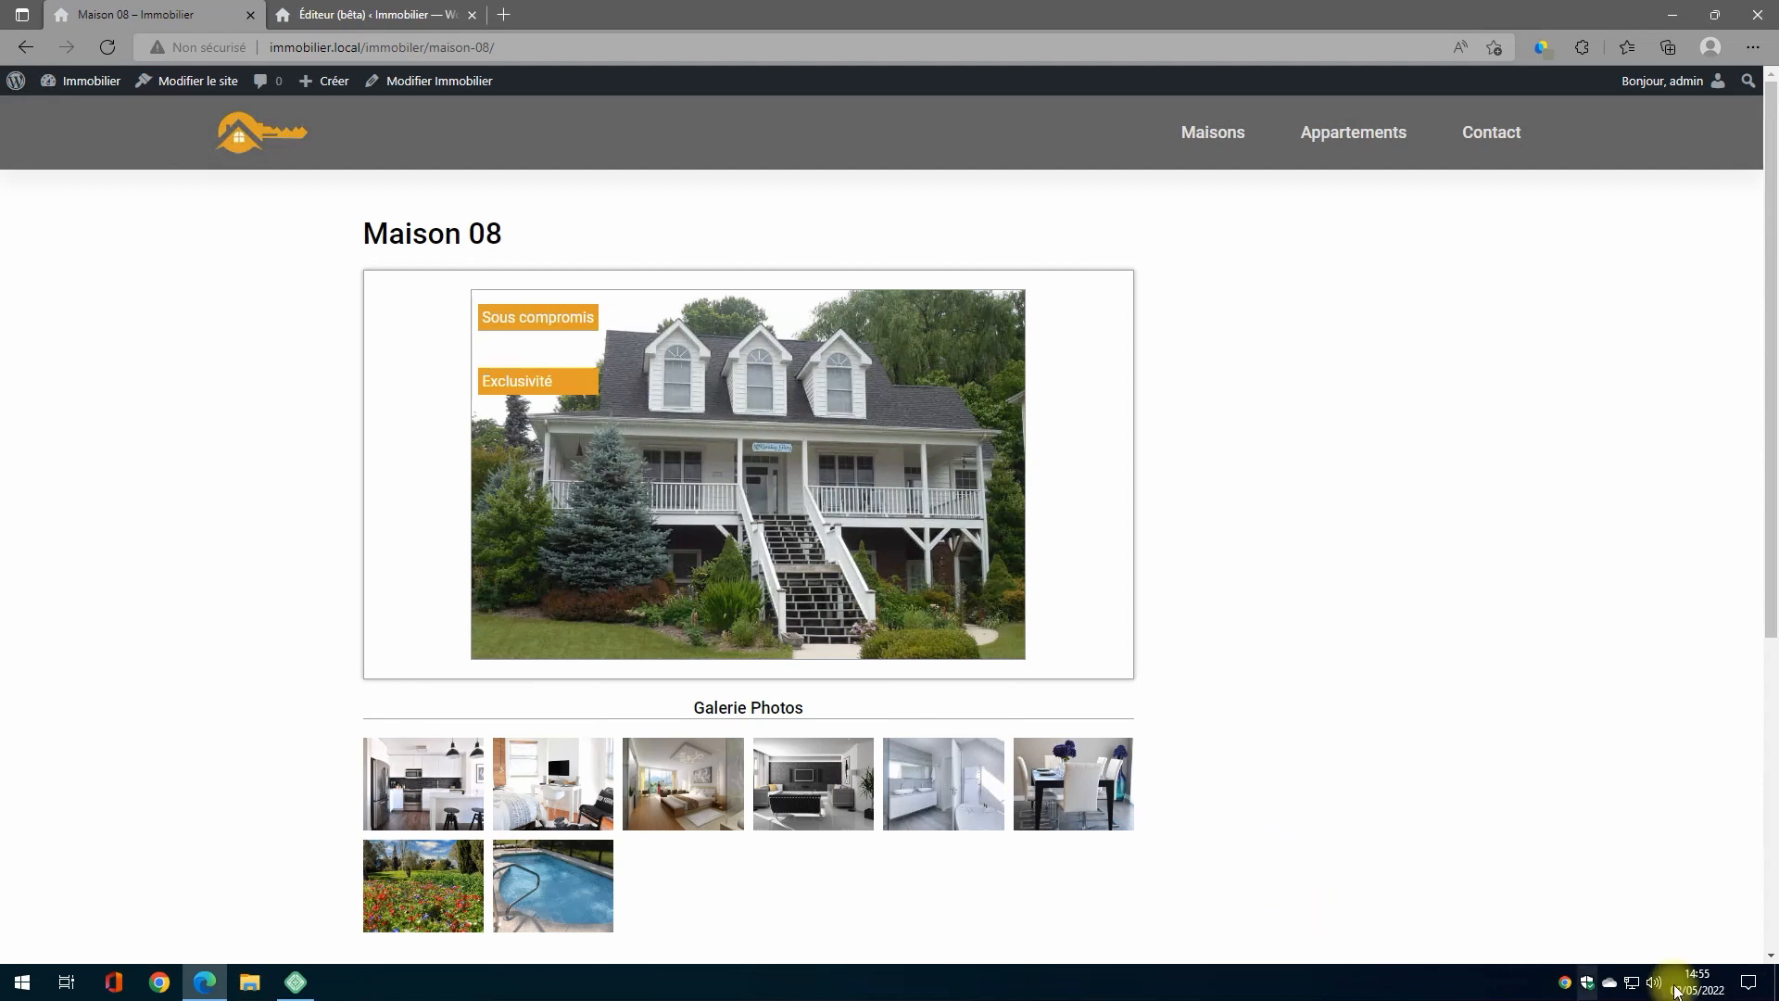
Step: Return to the Fiche Maison template and add an Icon block to the empty outer column beside the main content
left_click(385, 15)
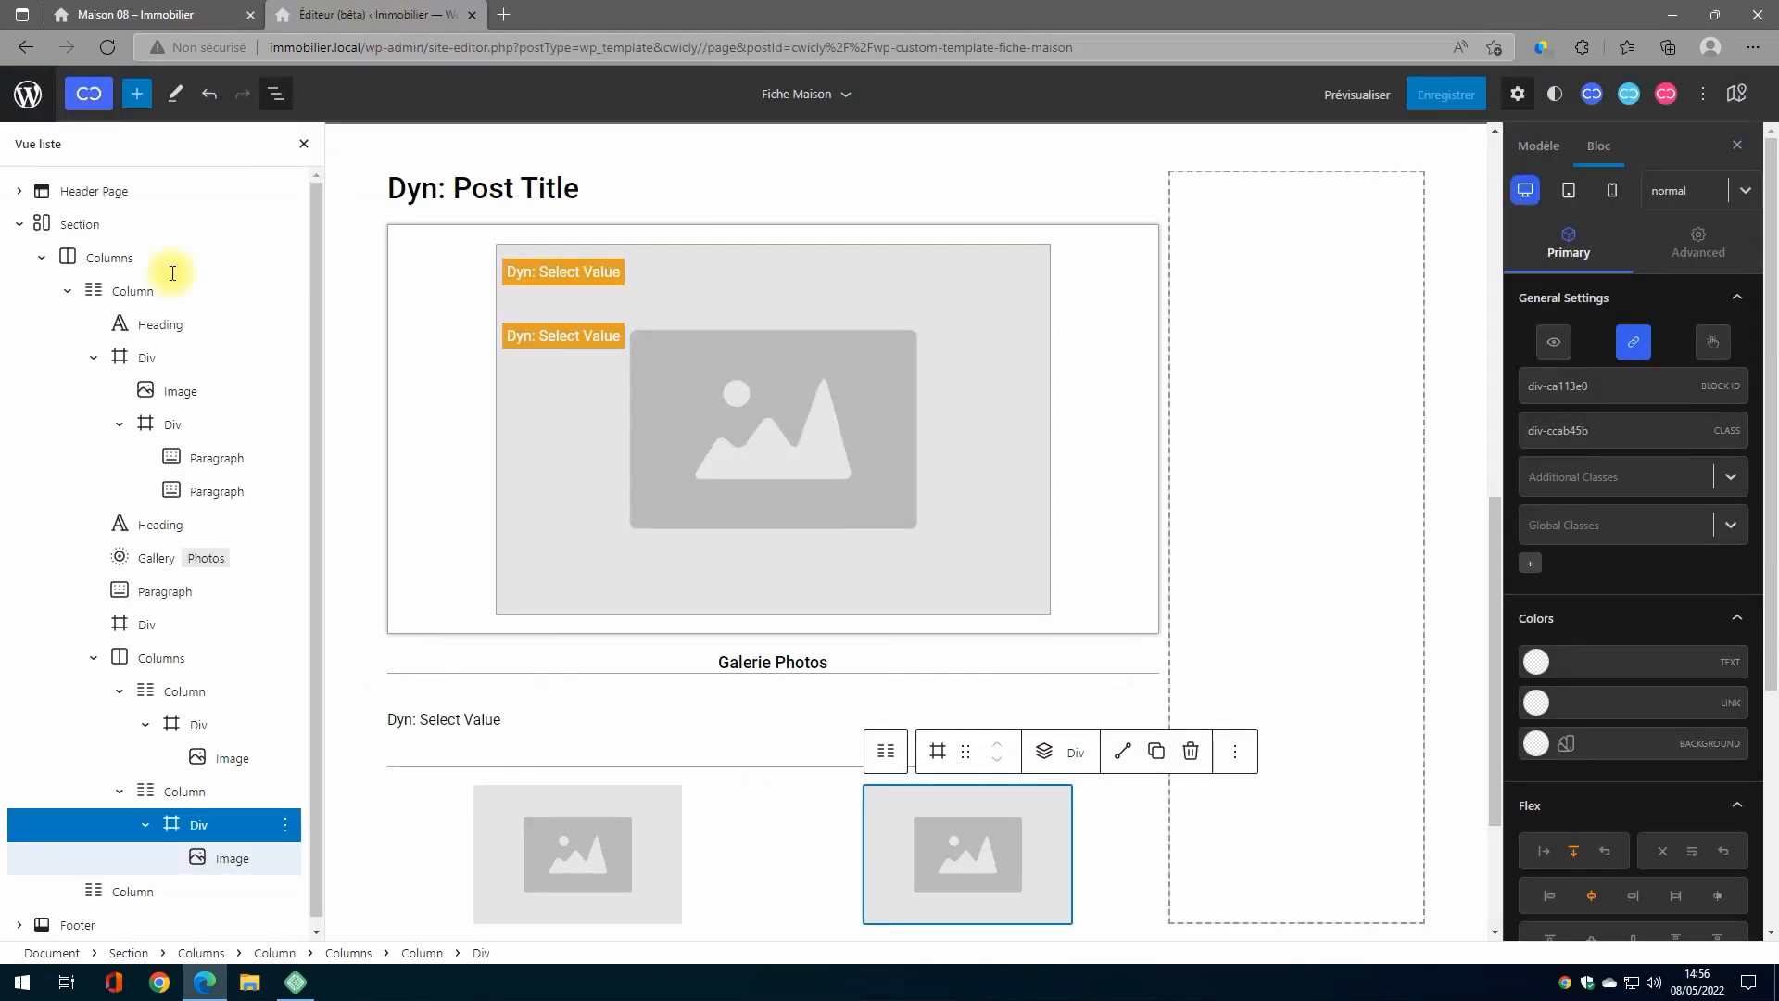
left_click(69, 293)
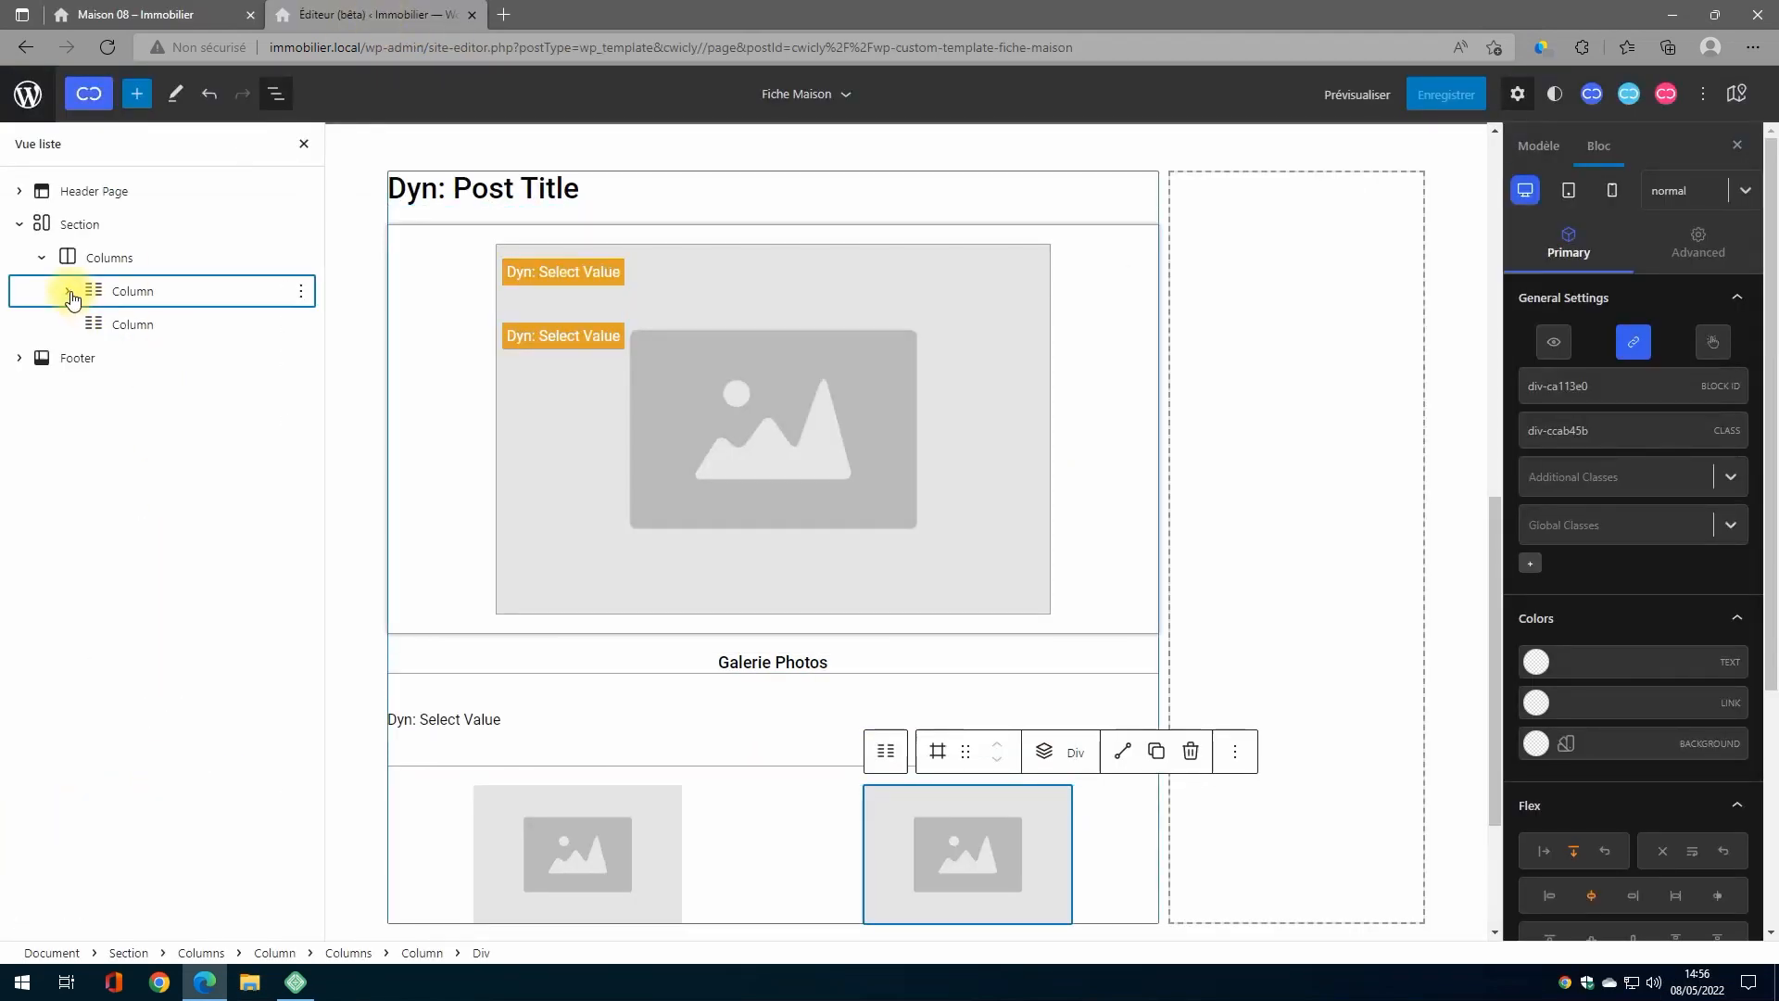
left_click(127, 329)
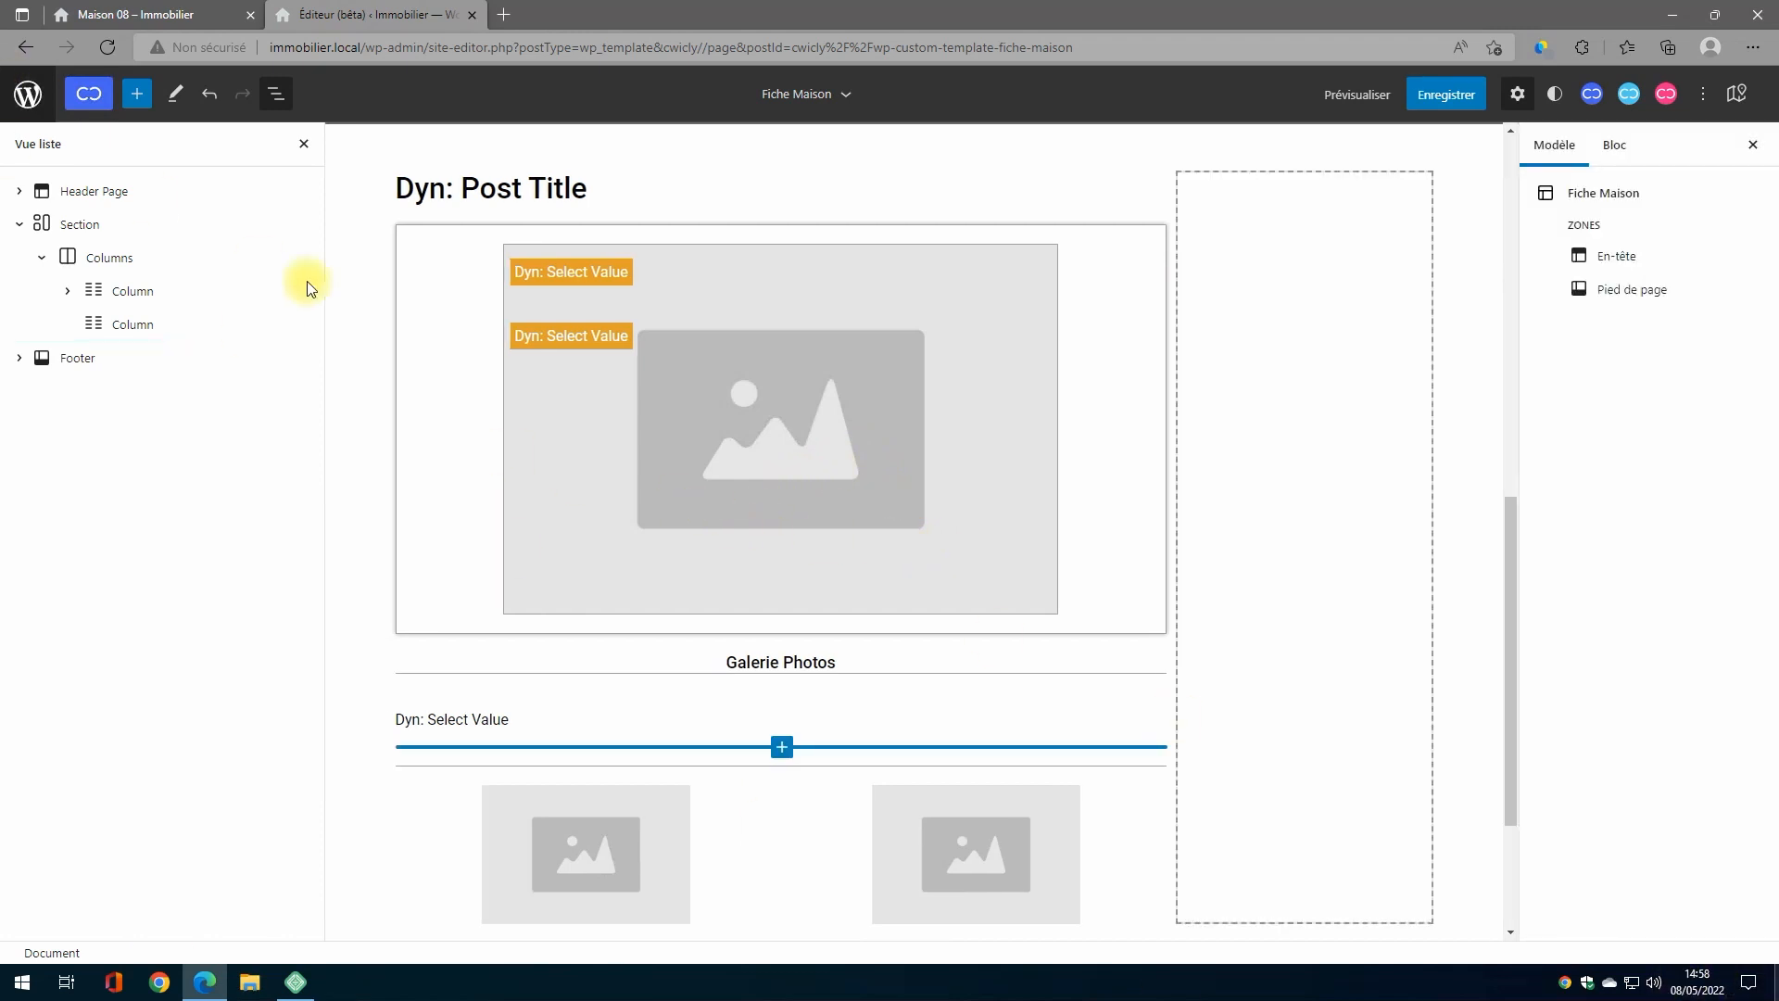
left_click(130, 324)
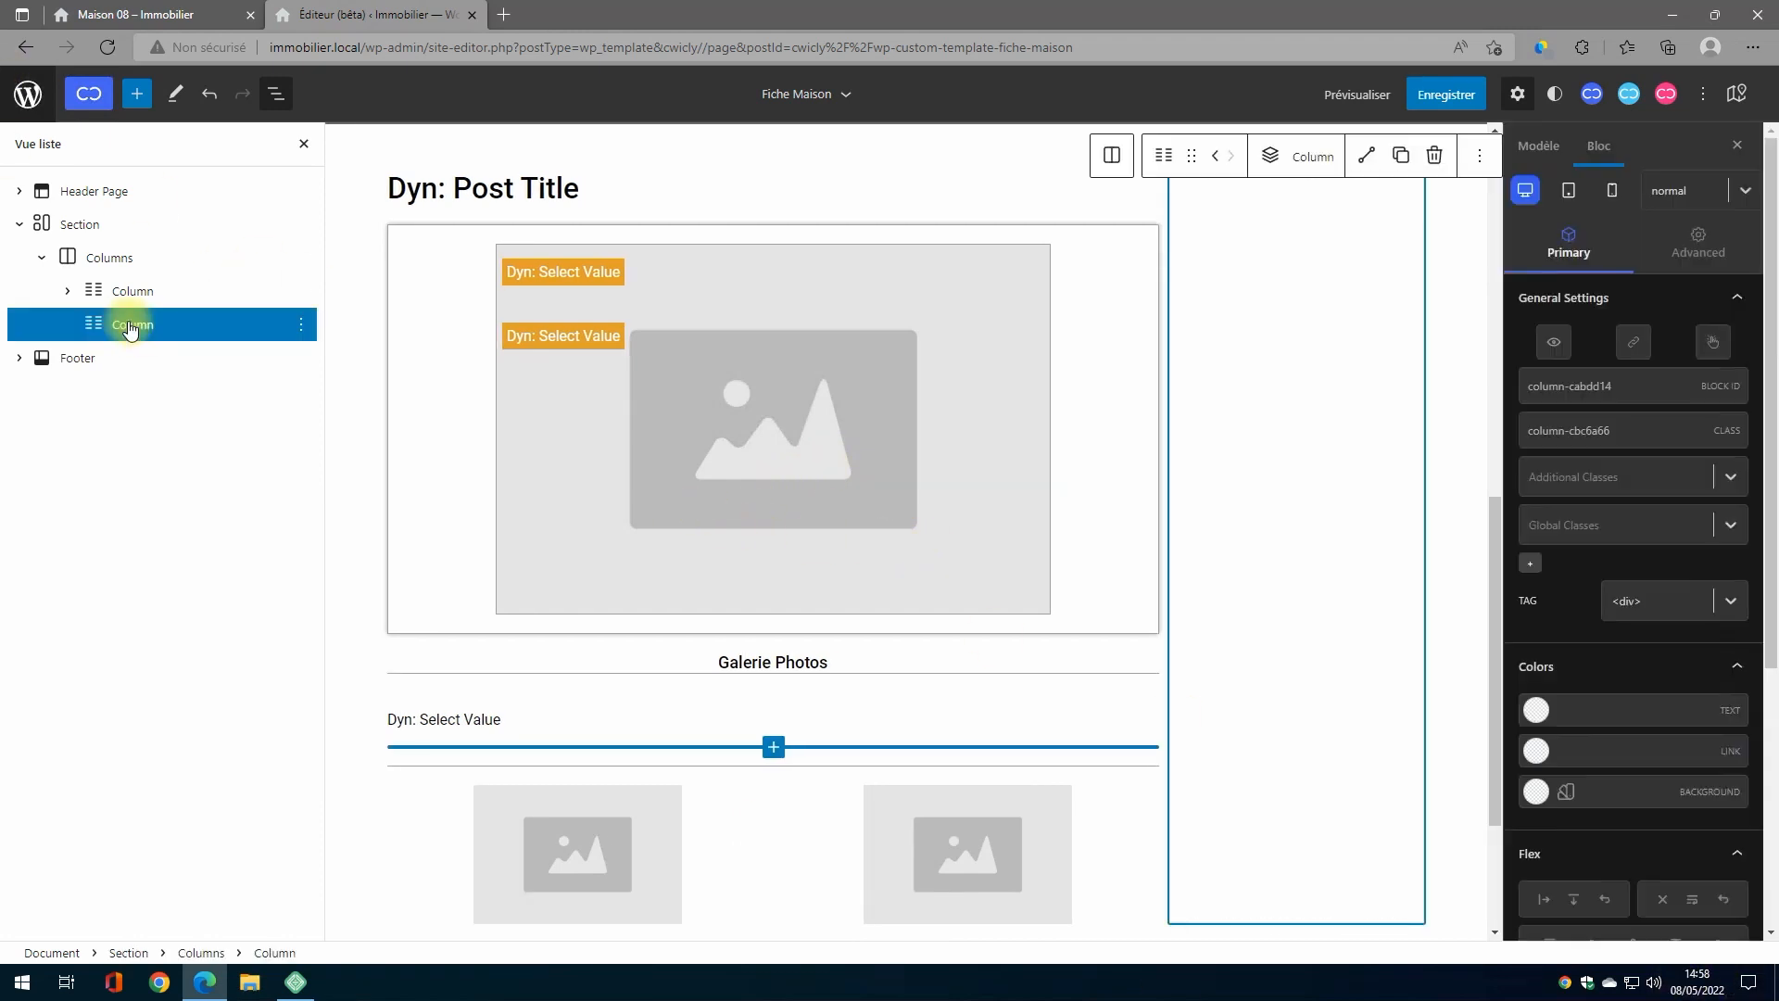
scroll(1214, 367, "up", 5)
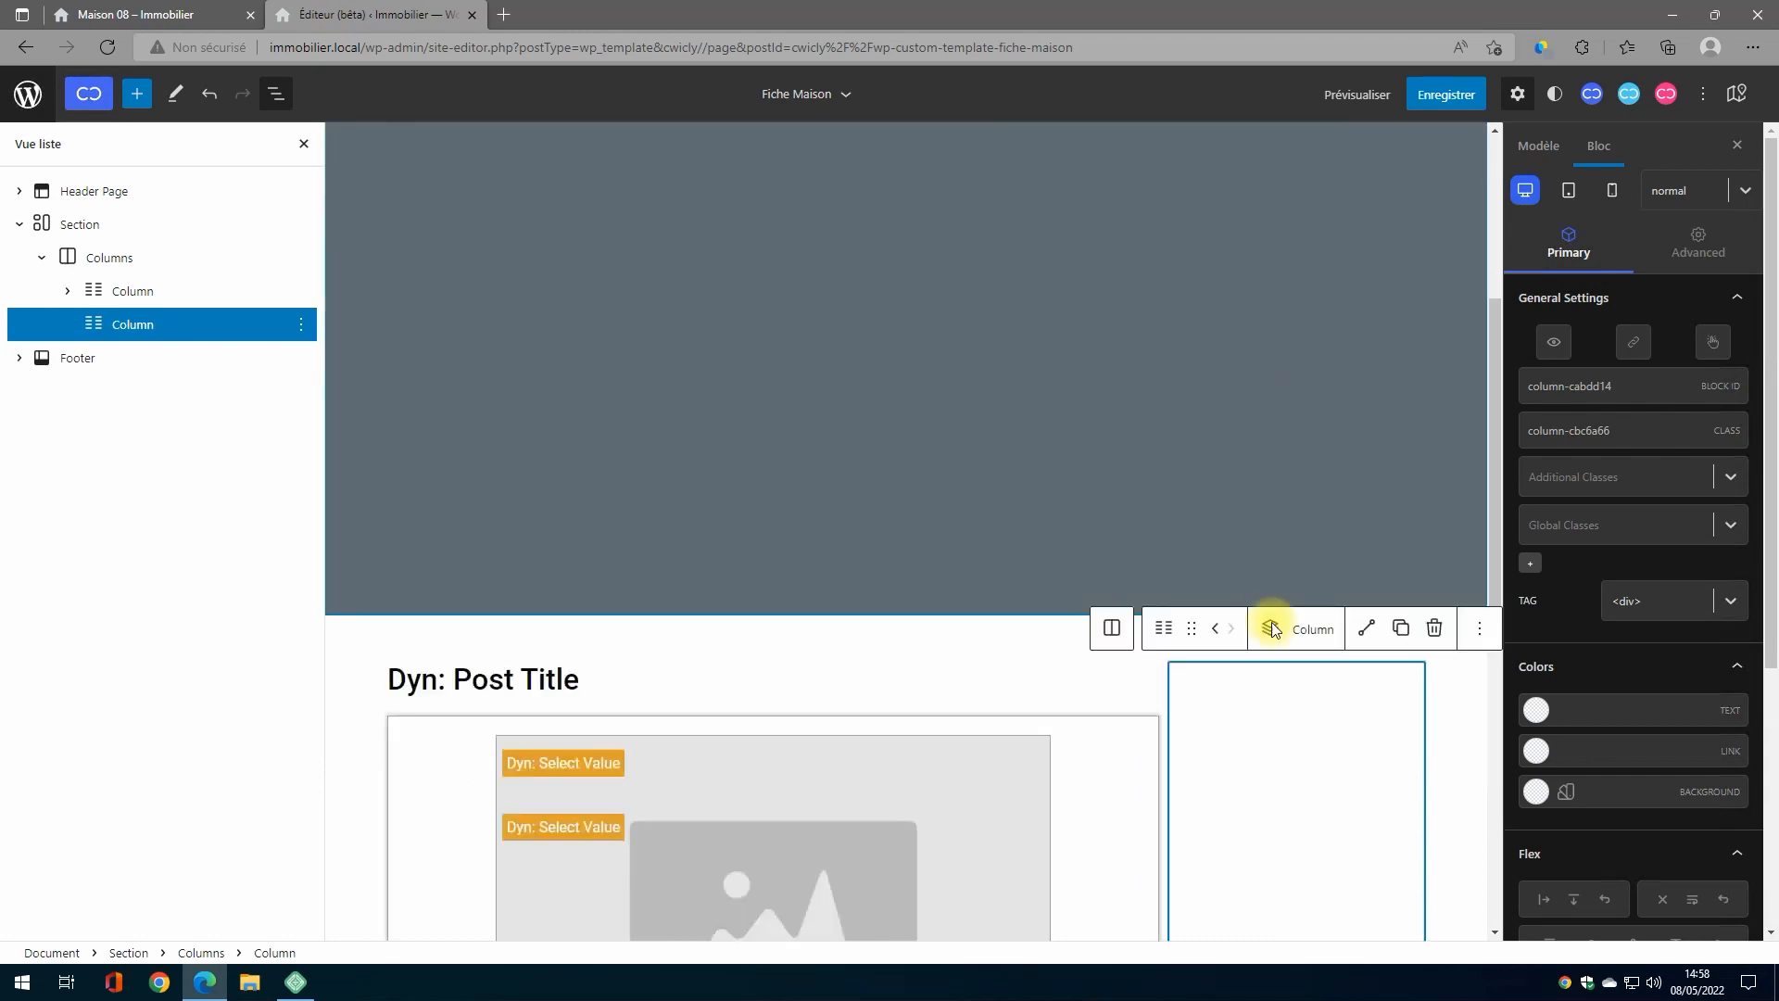
scroll(1287, 736, "down", 1)
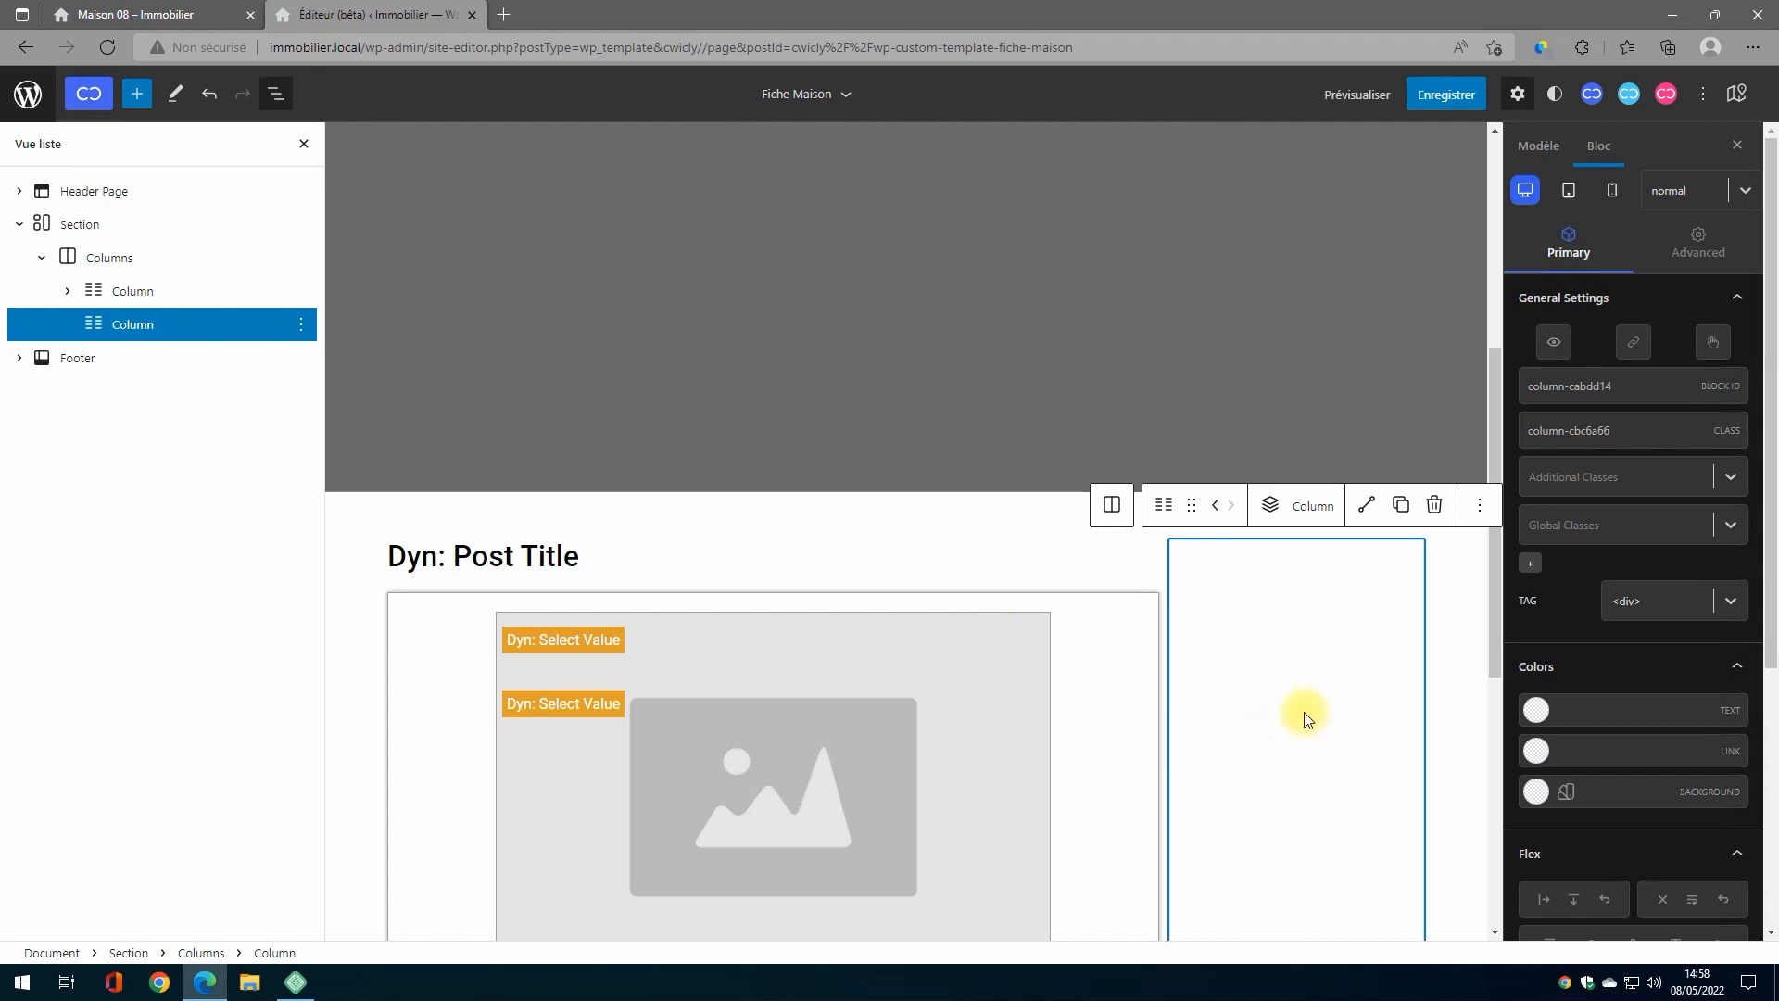
left_click(1269, 508)
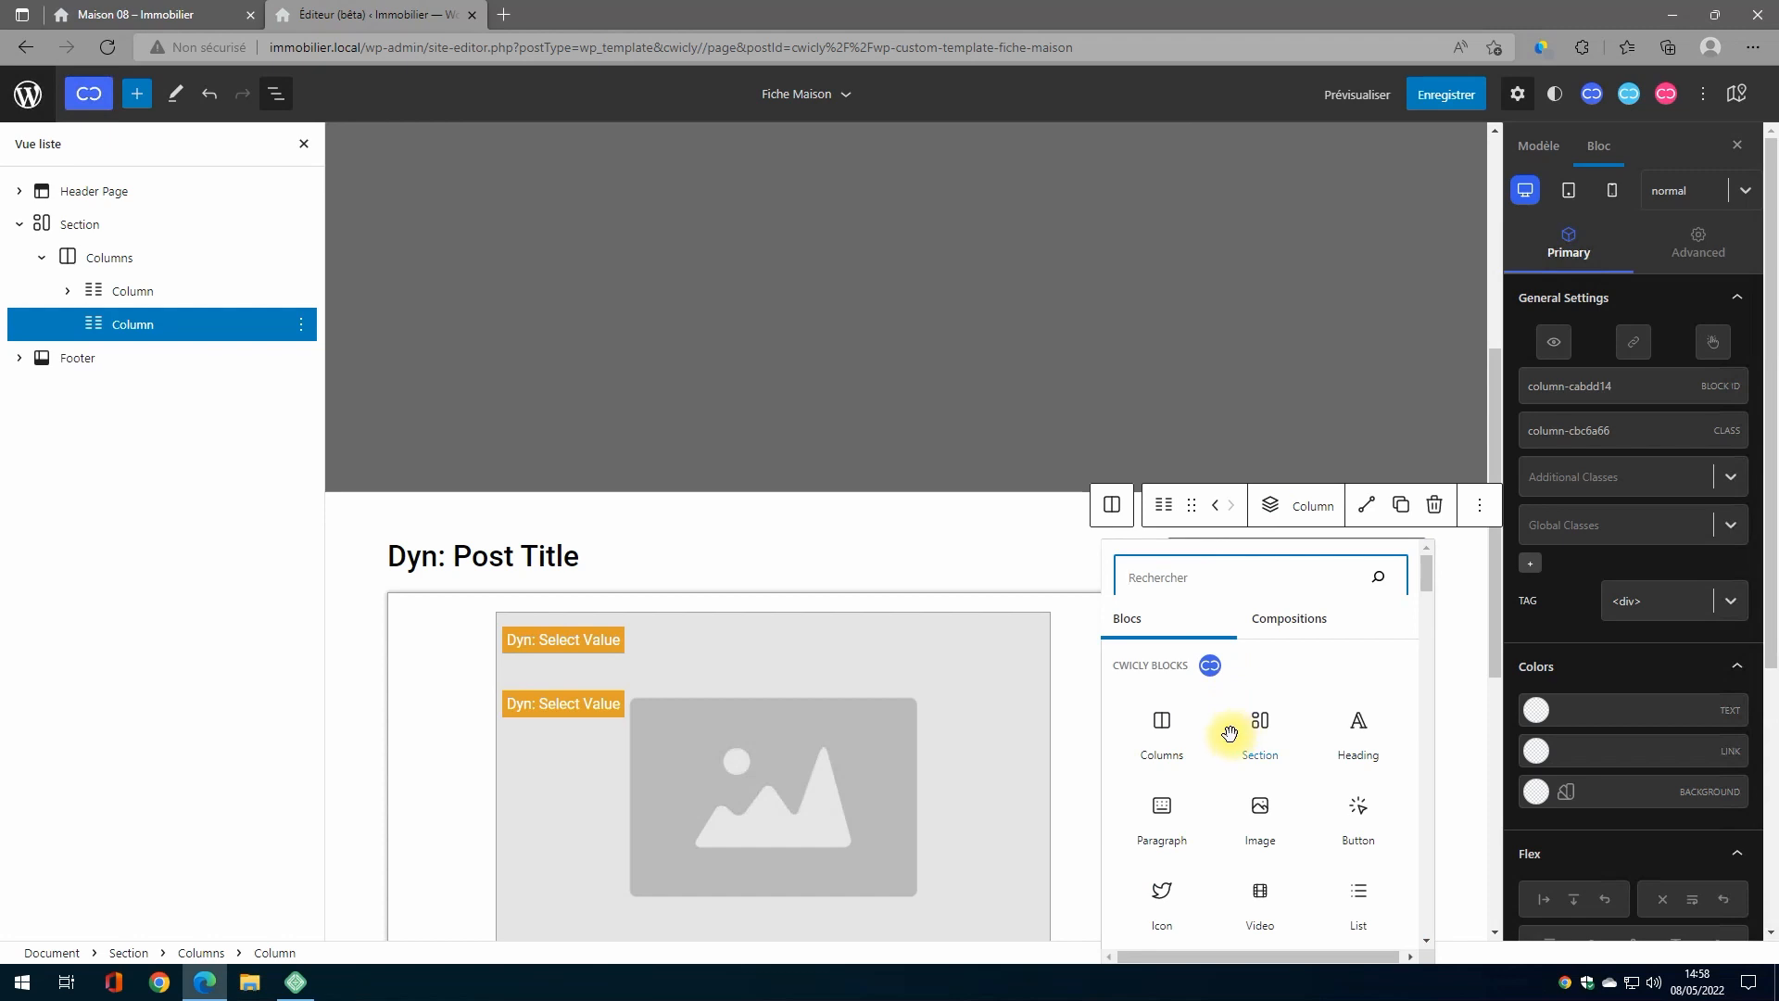
scroll(1223, 742, "down", 1)
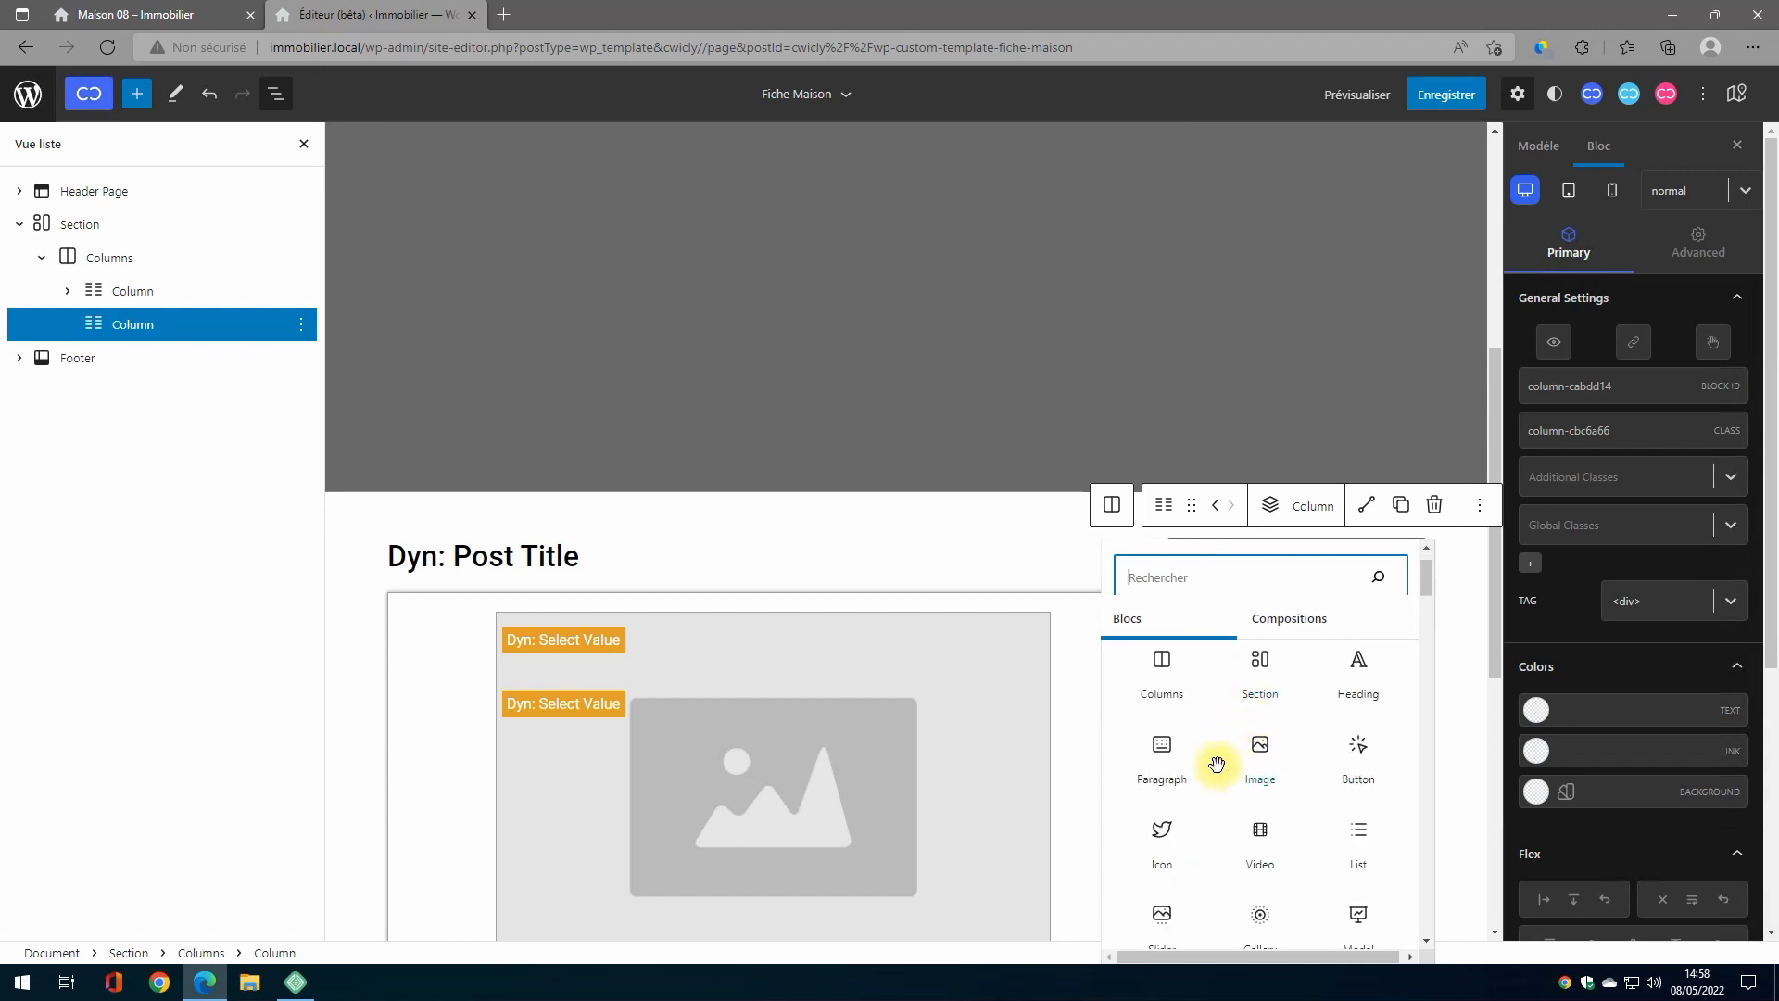
left_click(1159, 842)
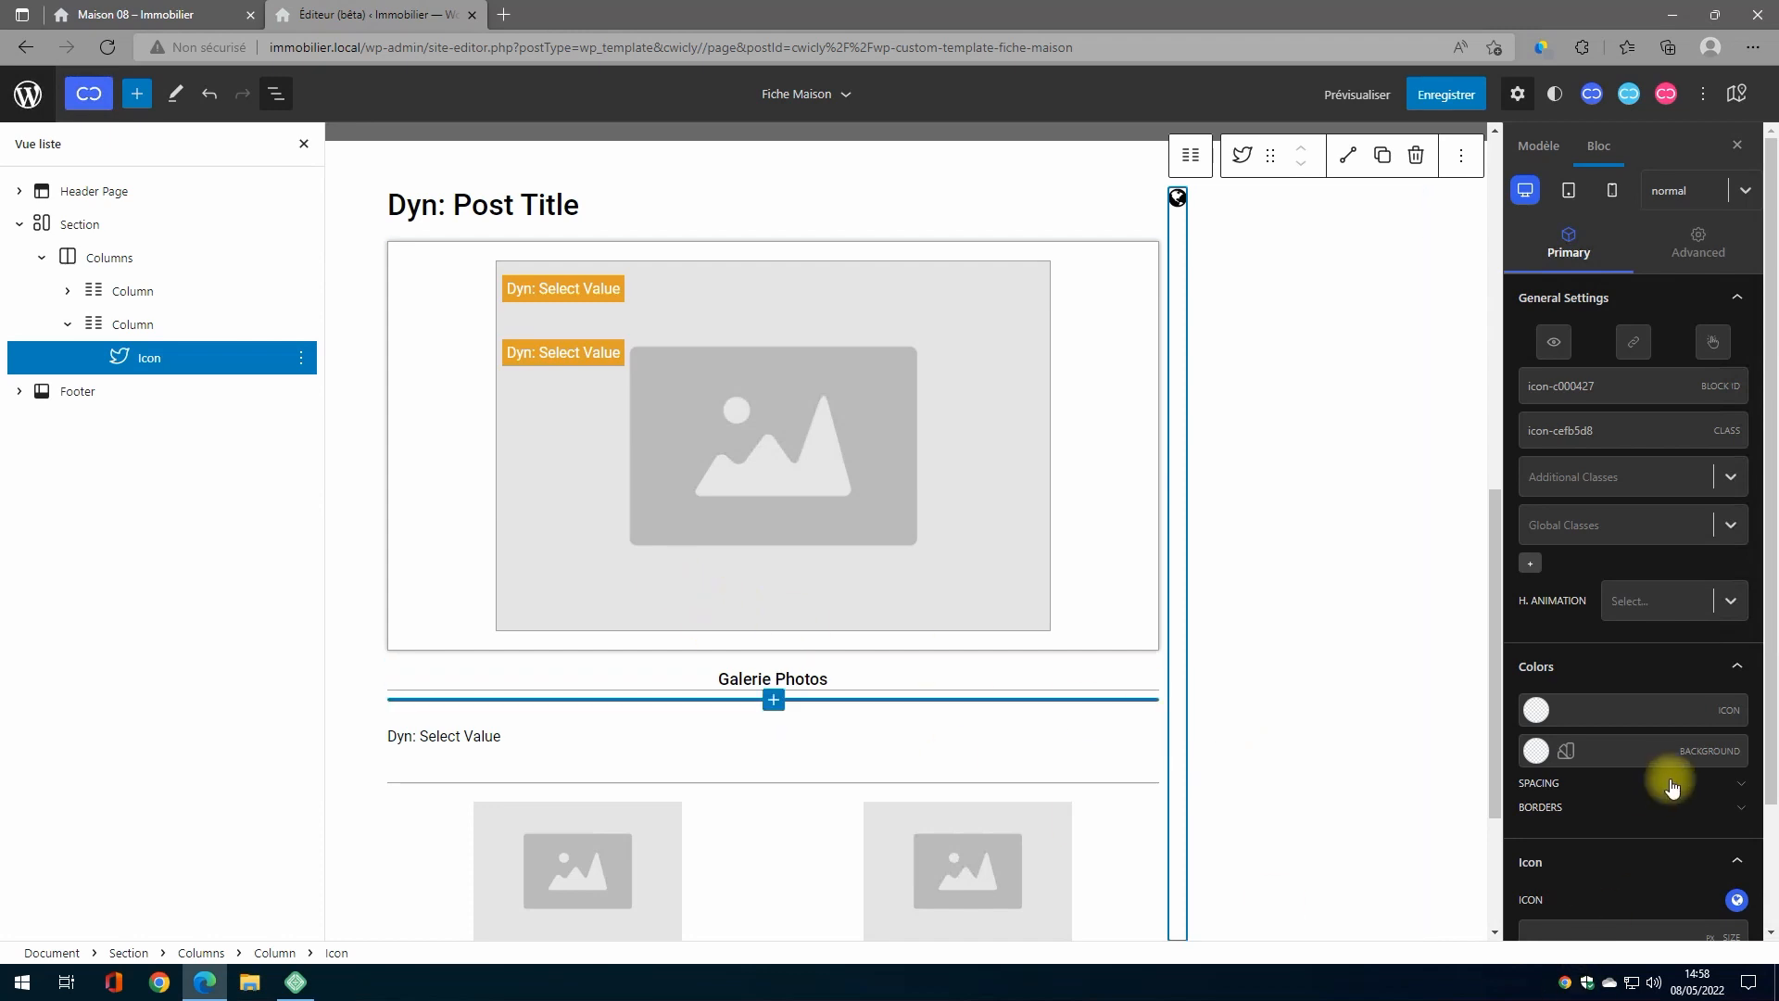
Step: Set the new icon's size to 100
scroll(1660, 776, "down", 2)
left_click(1616, 794)
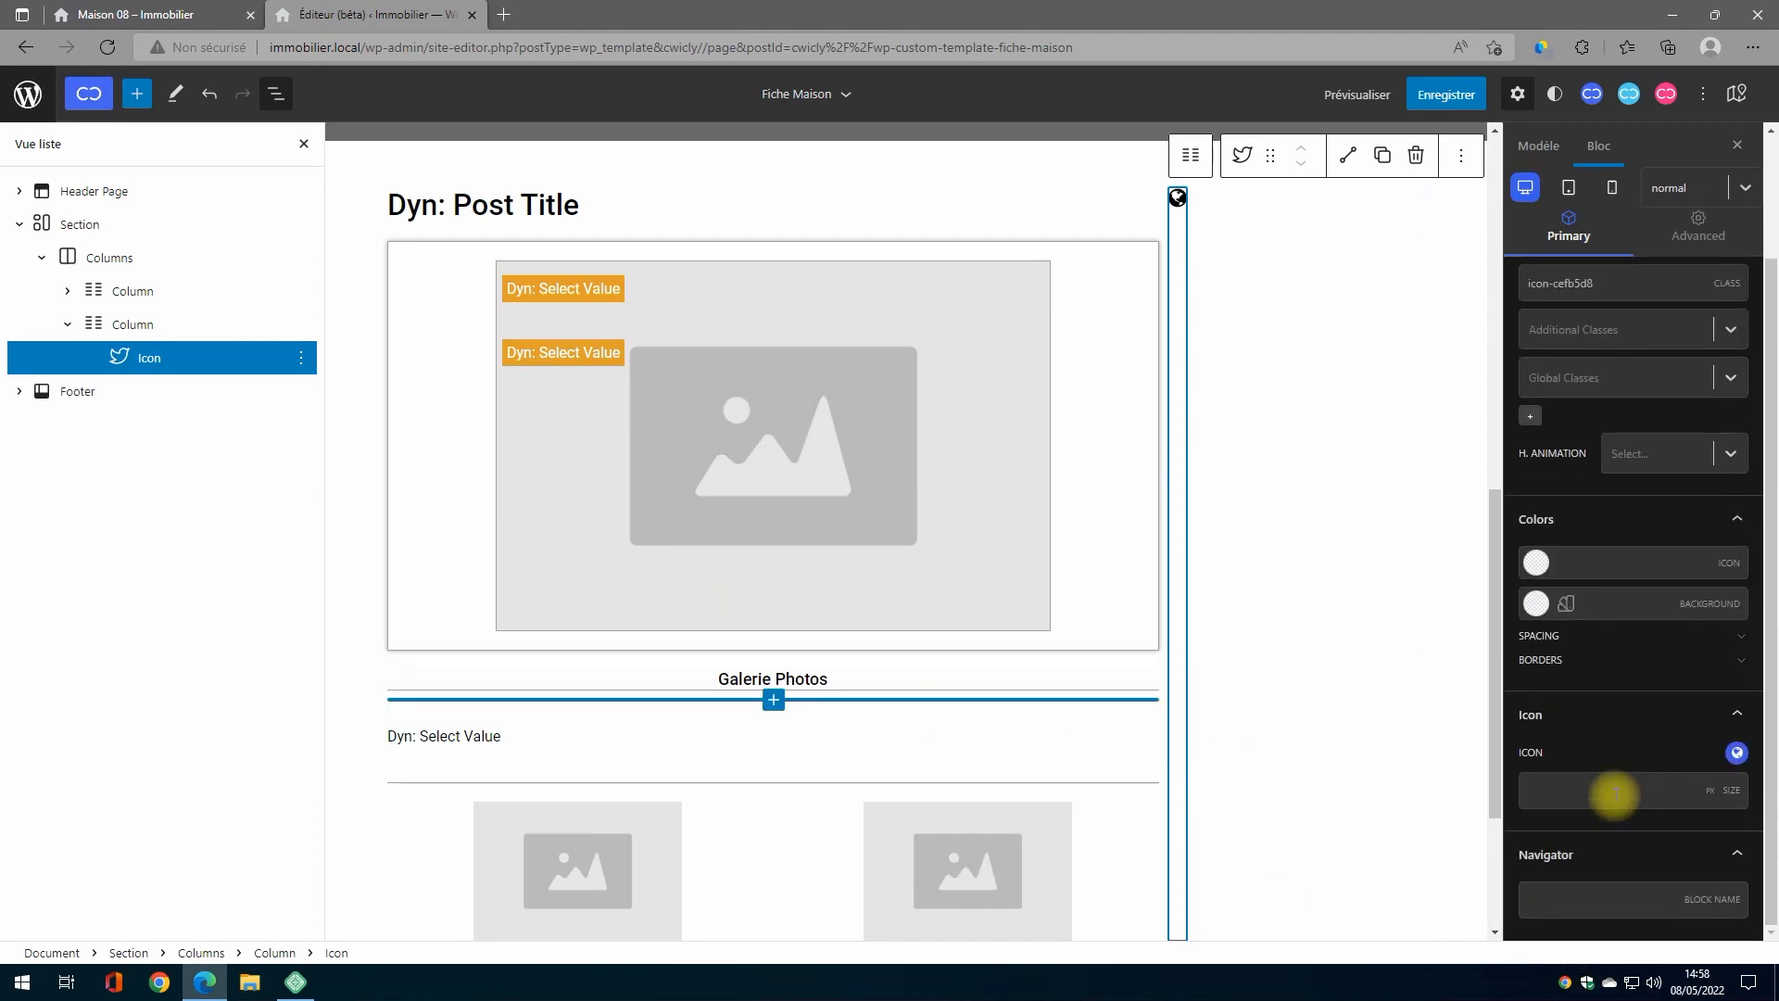
type("50")
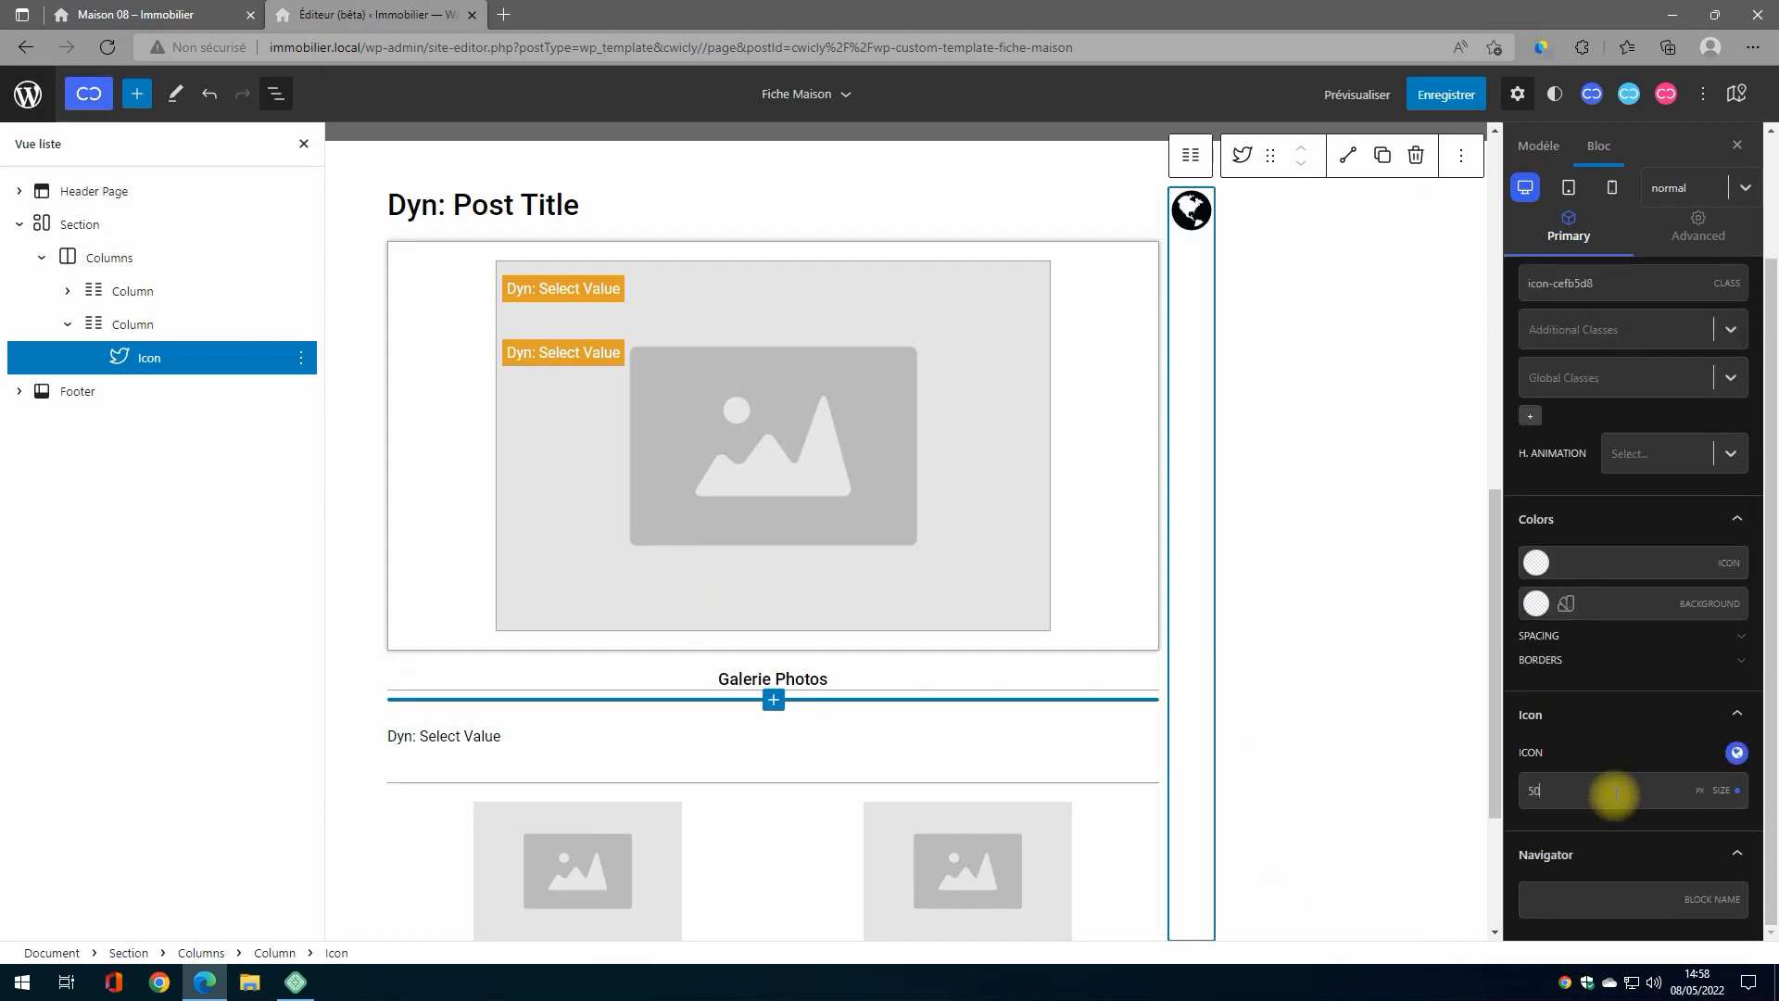
key("BackSpace")
key("BackSpace")
type("100")
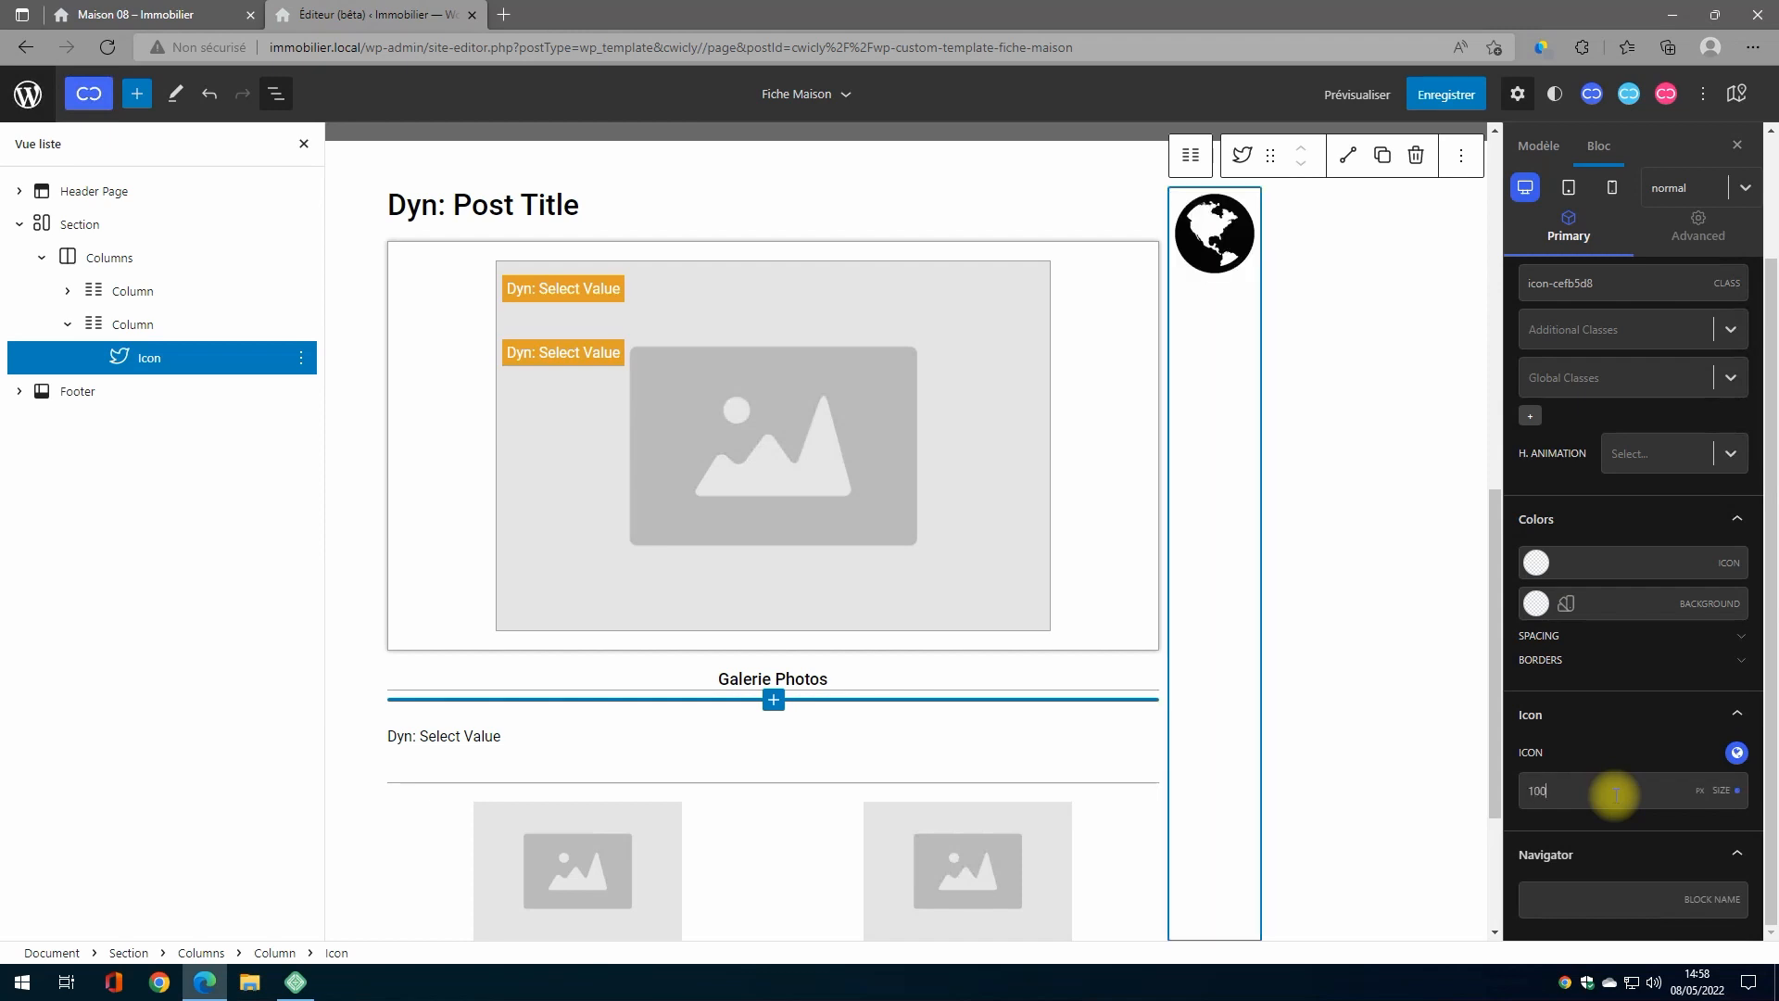
Step: Replace the globe with the Font Awesome house icon, searching the icon library for "hom"
left_click(1737, 756)
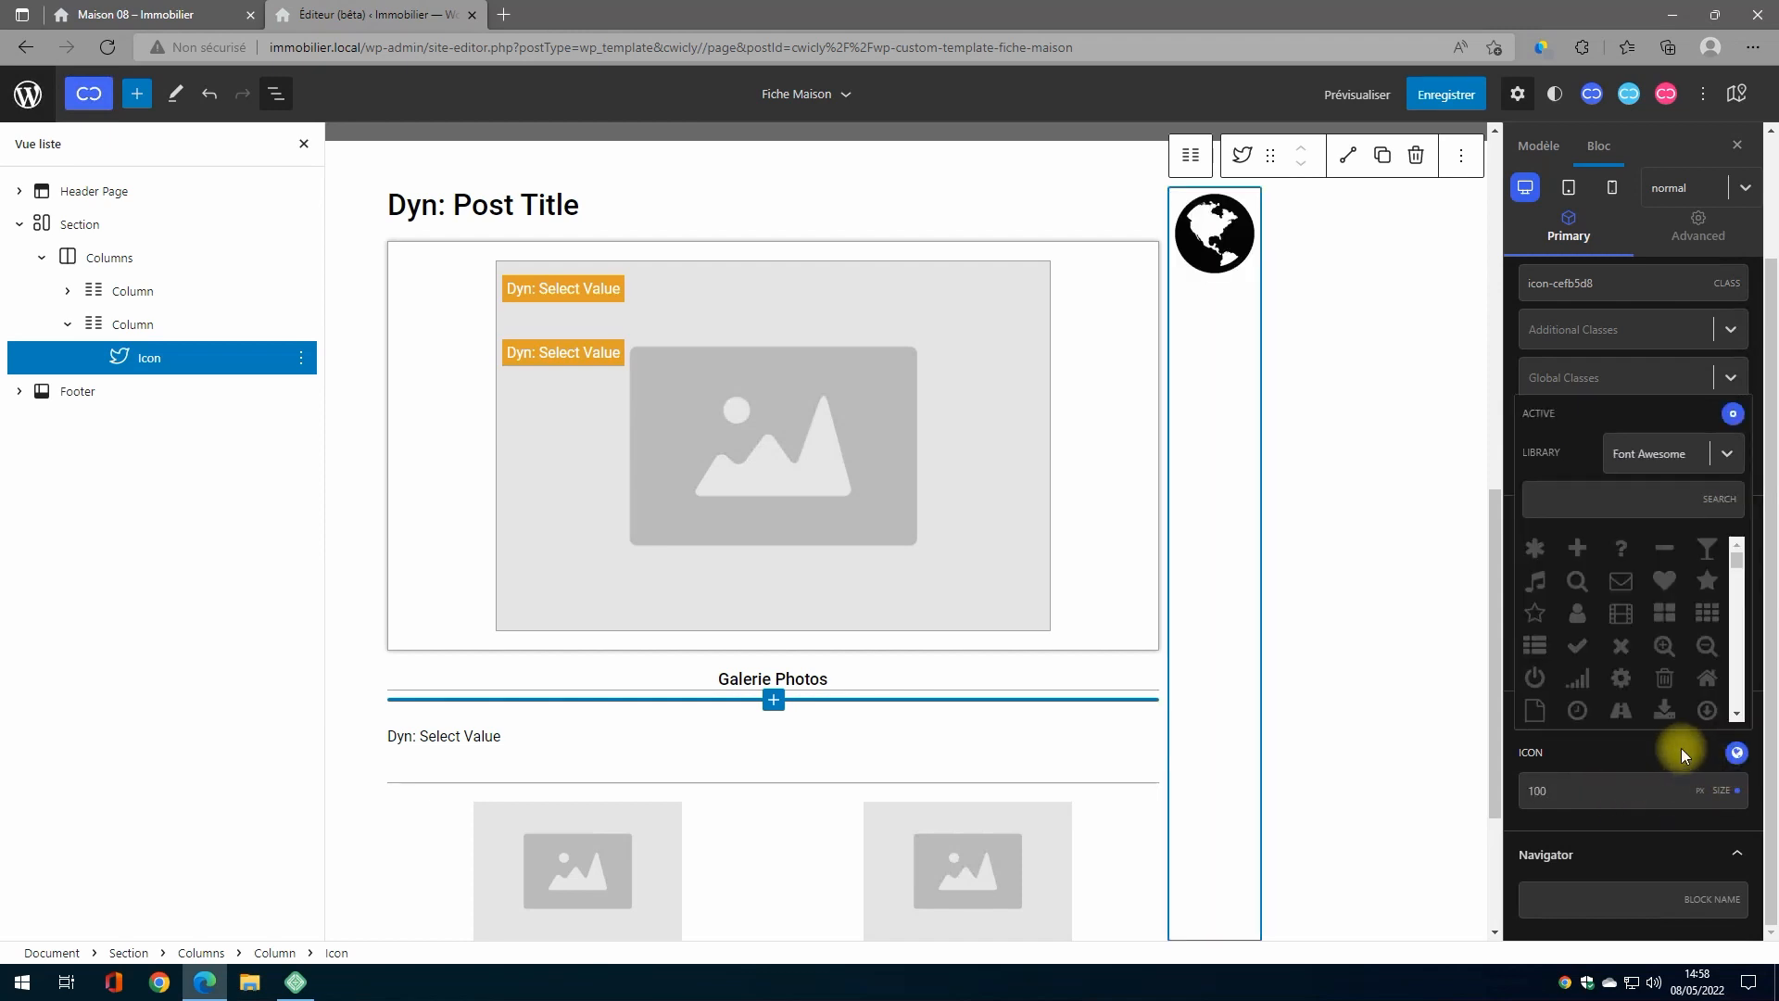
left_click(1583, 502)
type("house")
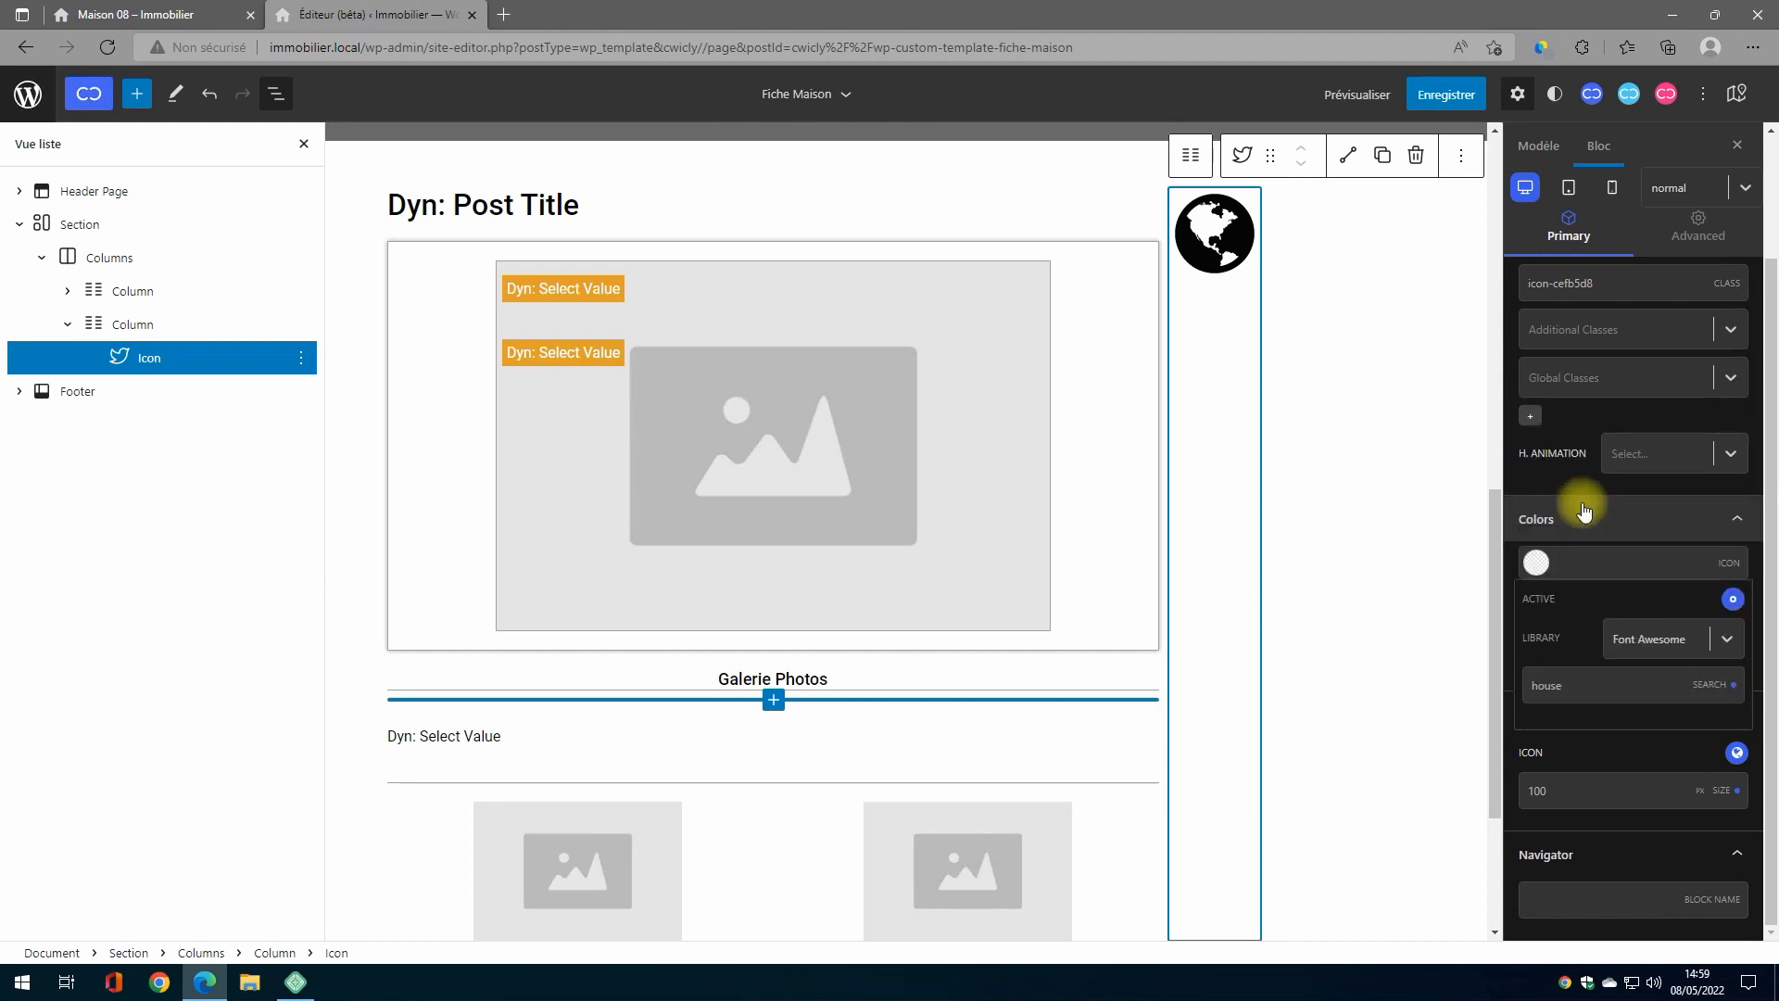
key("BackSpace")
key("BackSpace")
key("BackSpace")
key("BackSpace")
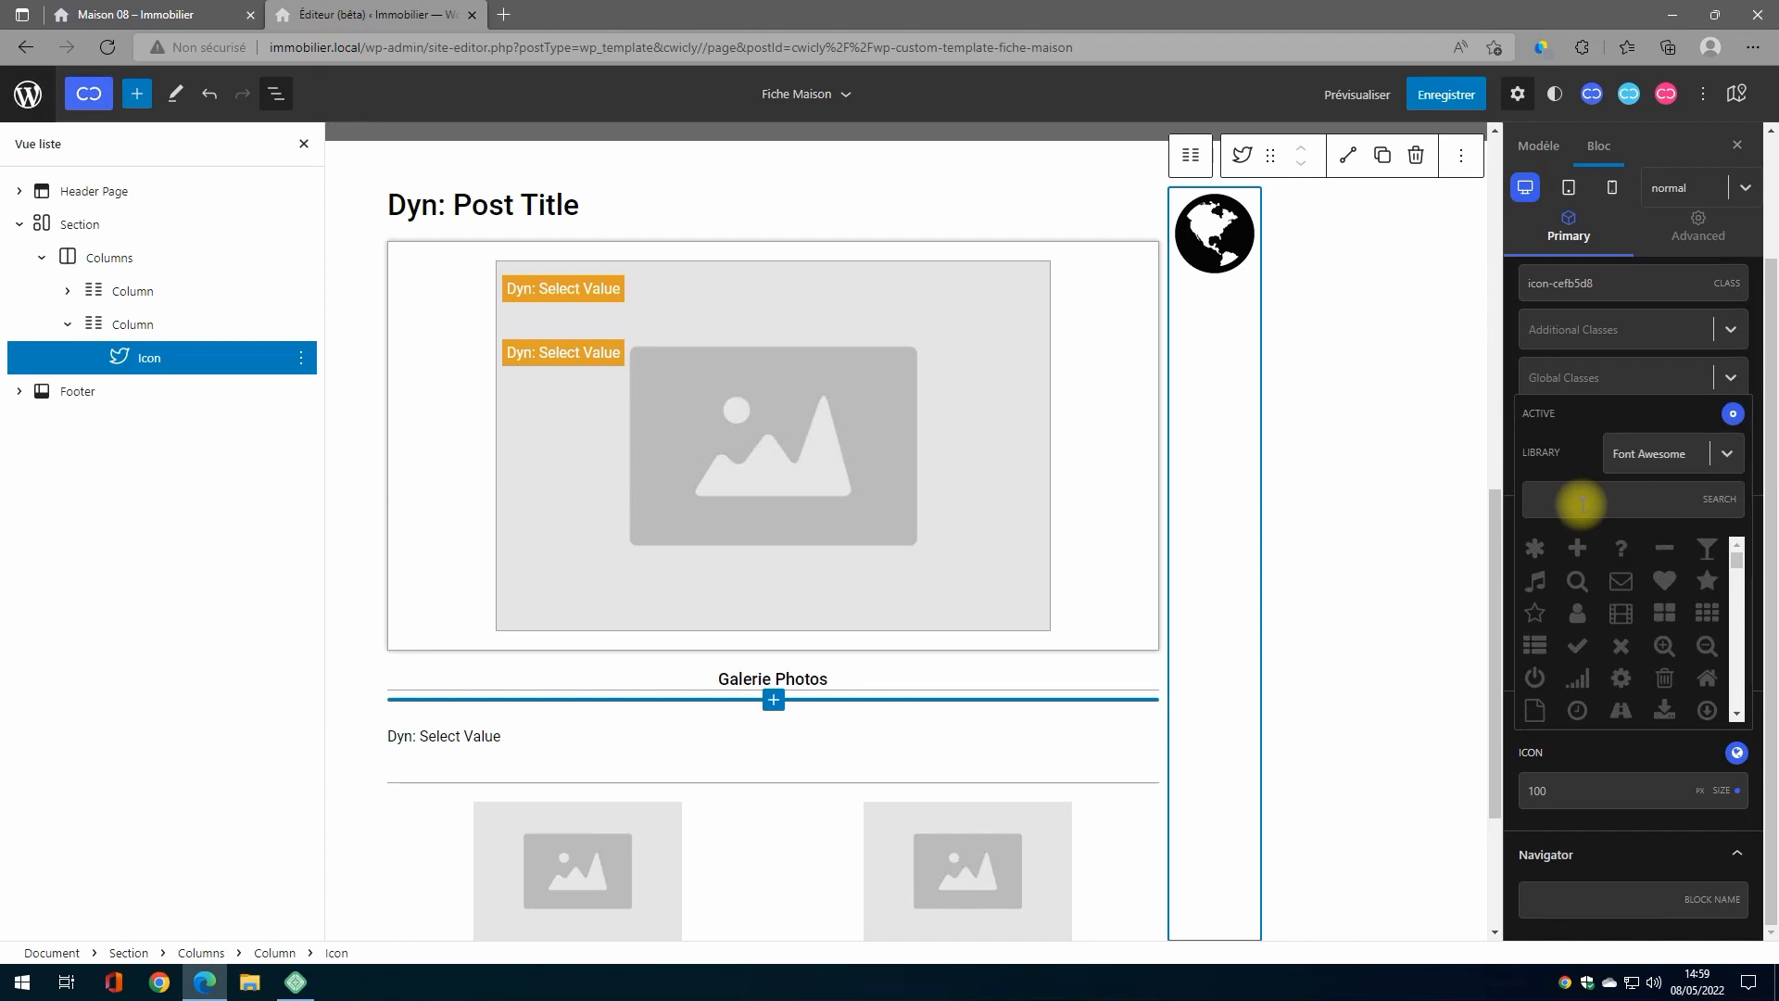
type("hom")
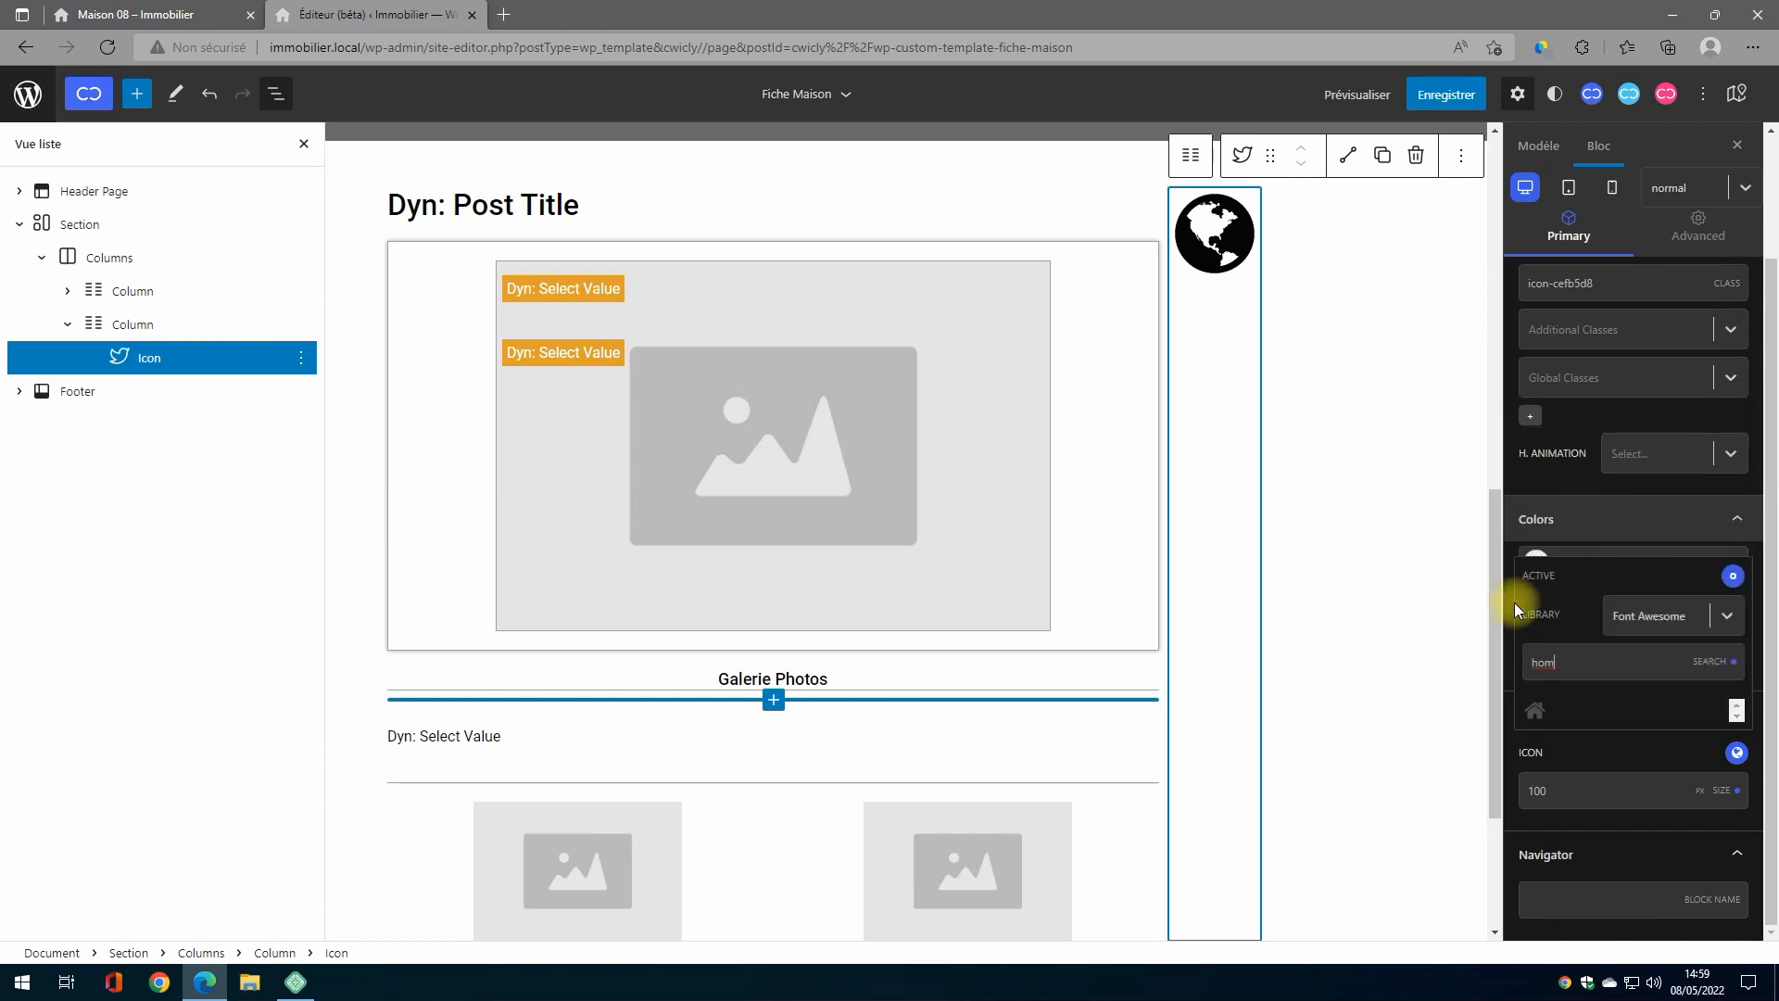
left_click(1539, 718)
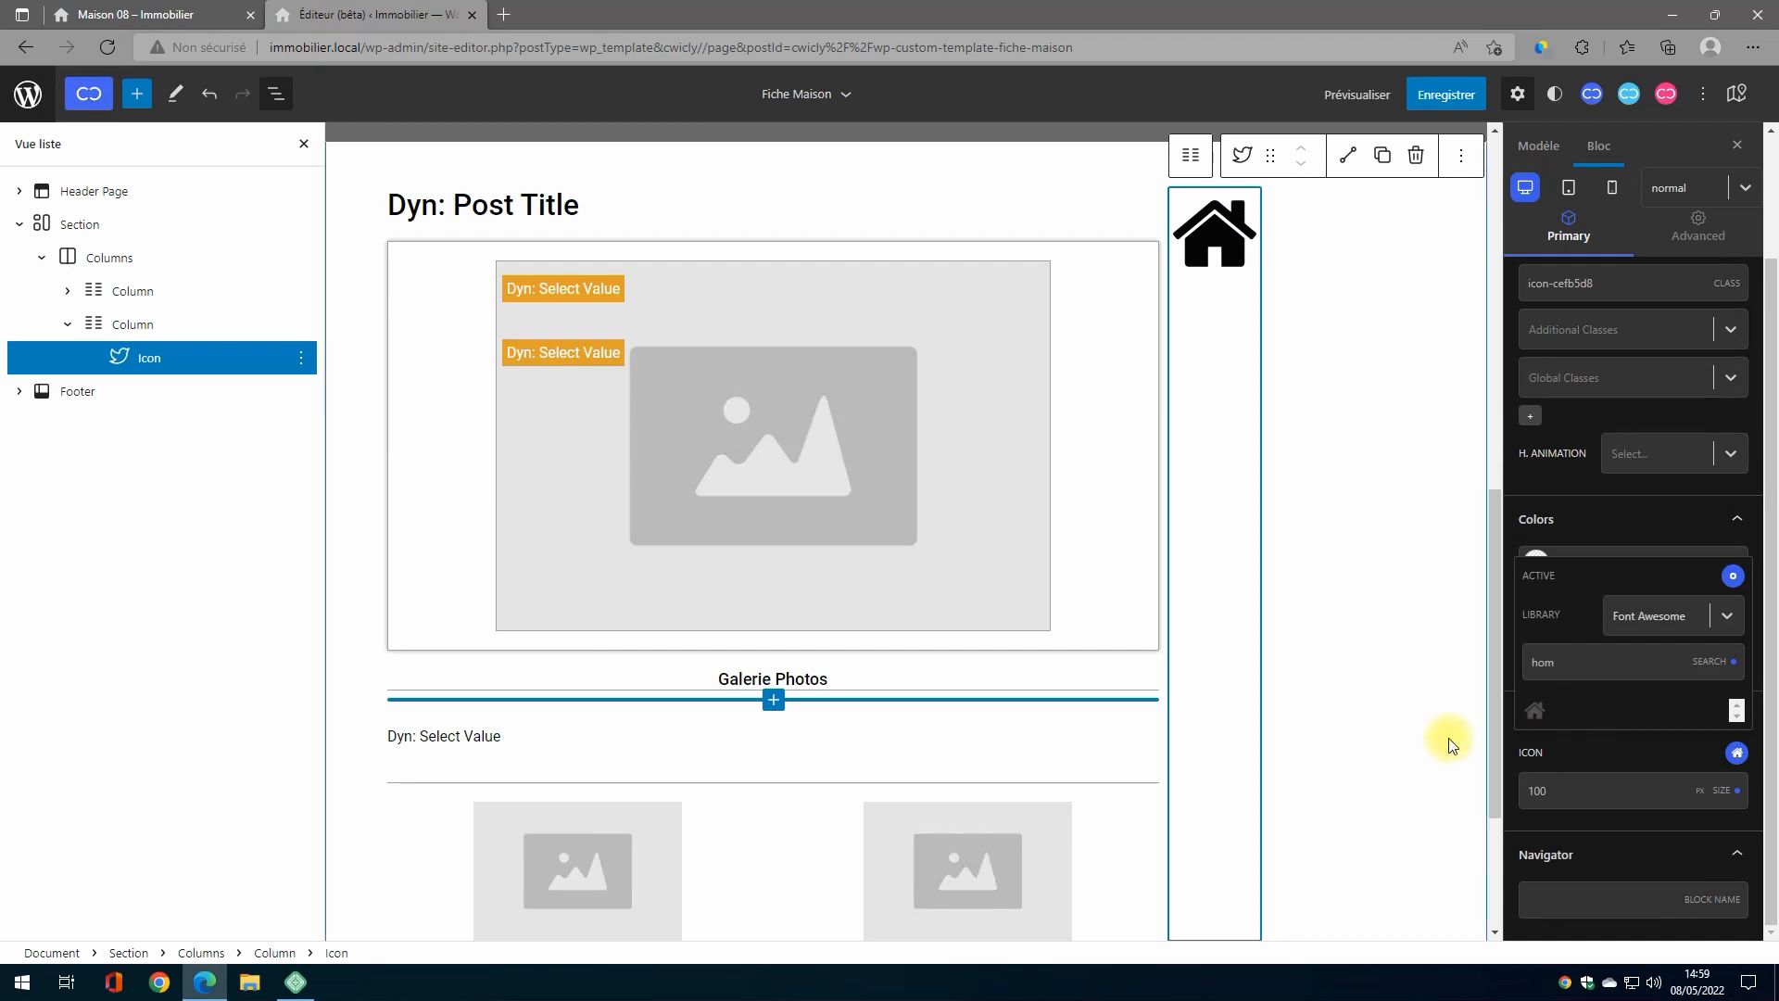
left_click(1740, 760)
Step: Color the house icon with the orange palette color var(--cc-color-6)
left_click(1535, 603)
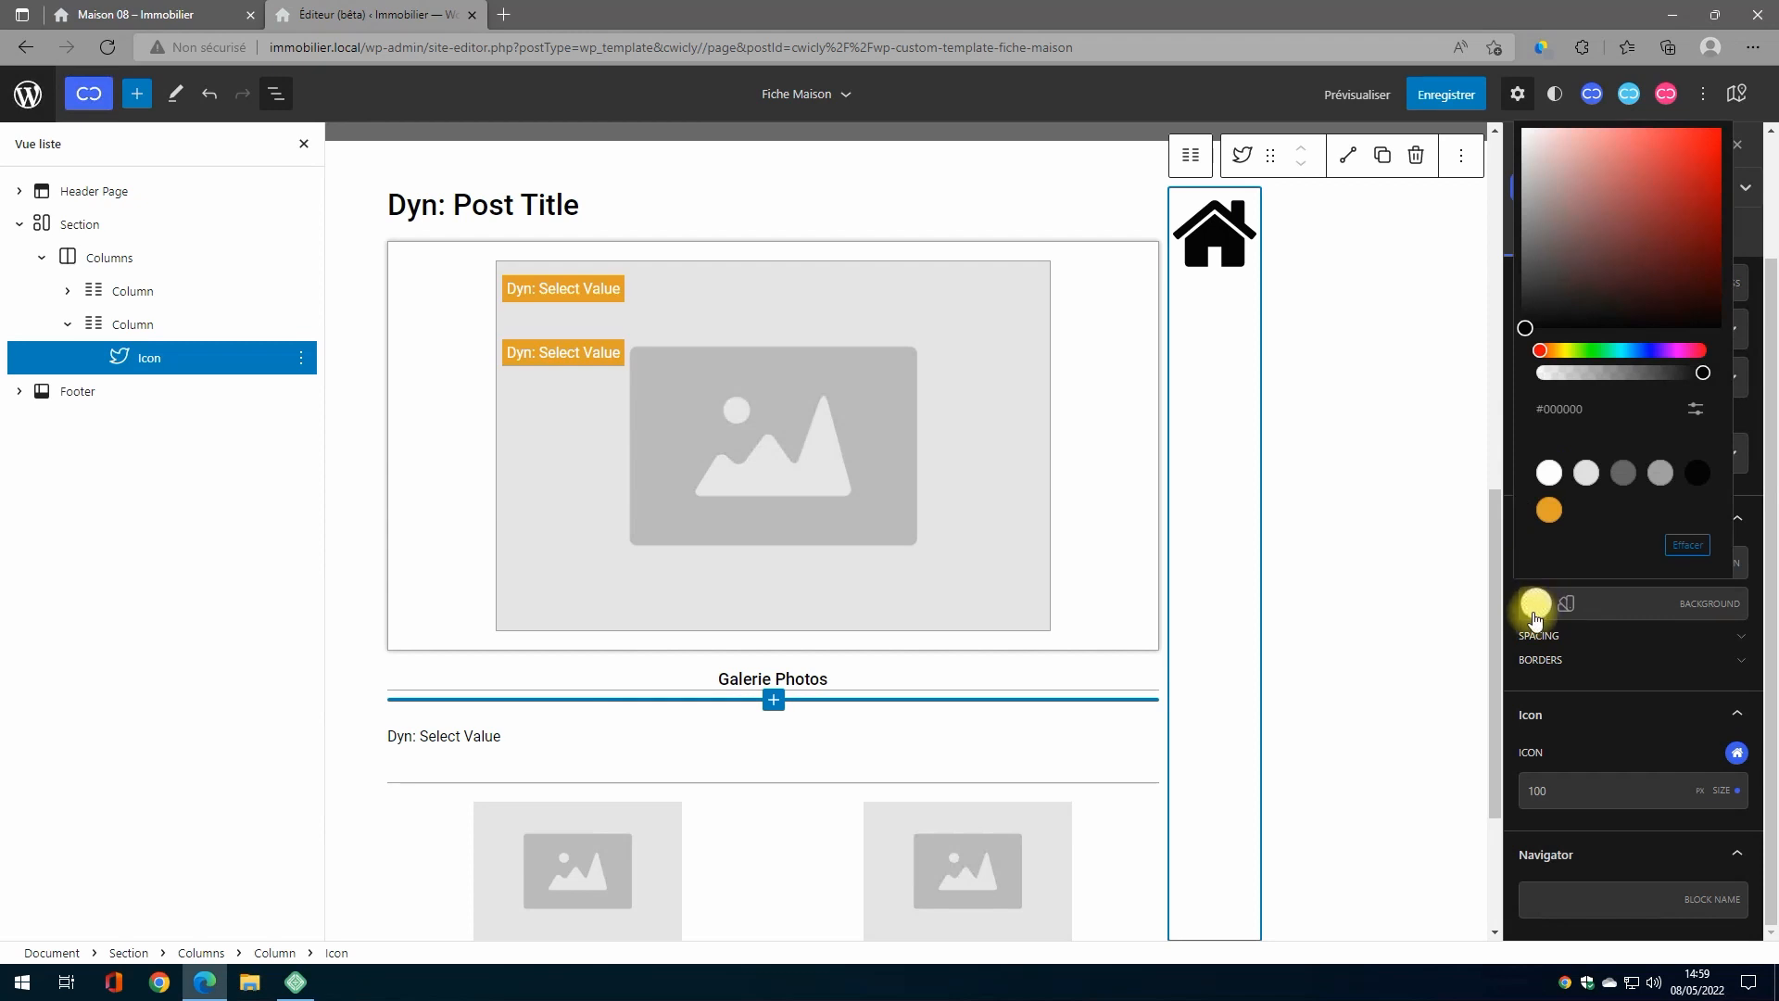
left_click(1536, 564)
left_click(1536, 563)
left_click(1549, 470)
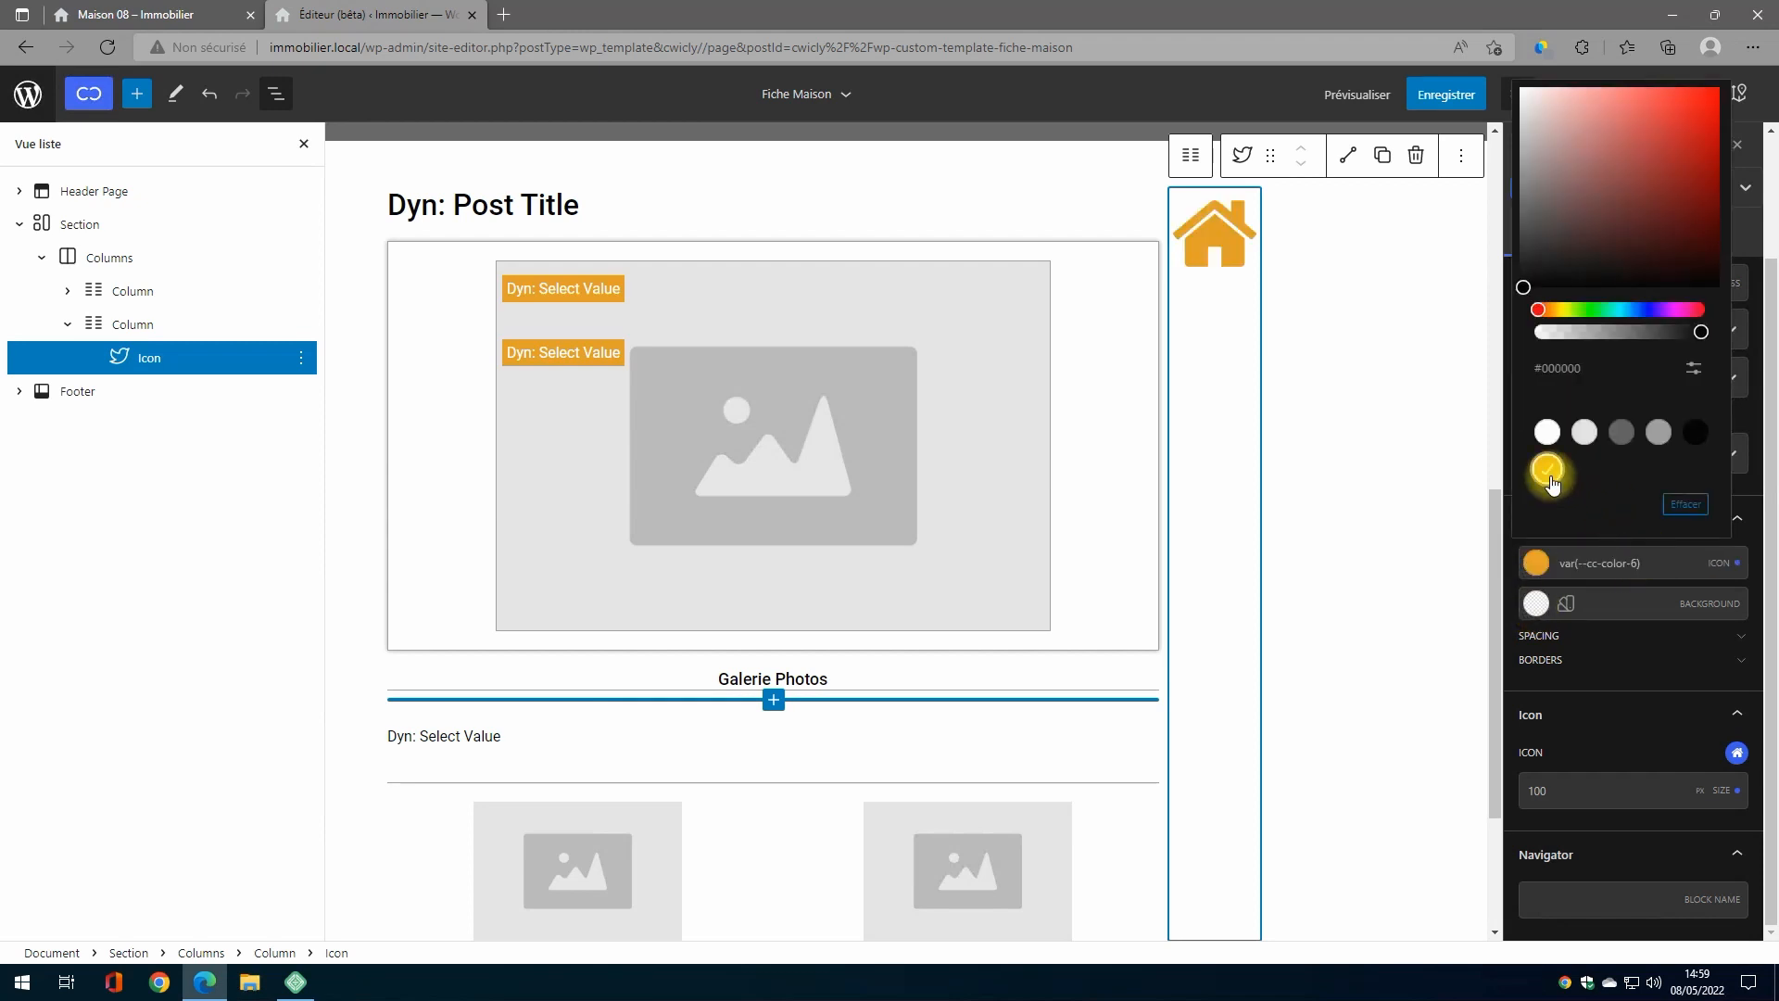
left_click(1548, 605)
left_click(1536, 564)
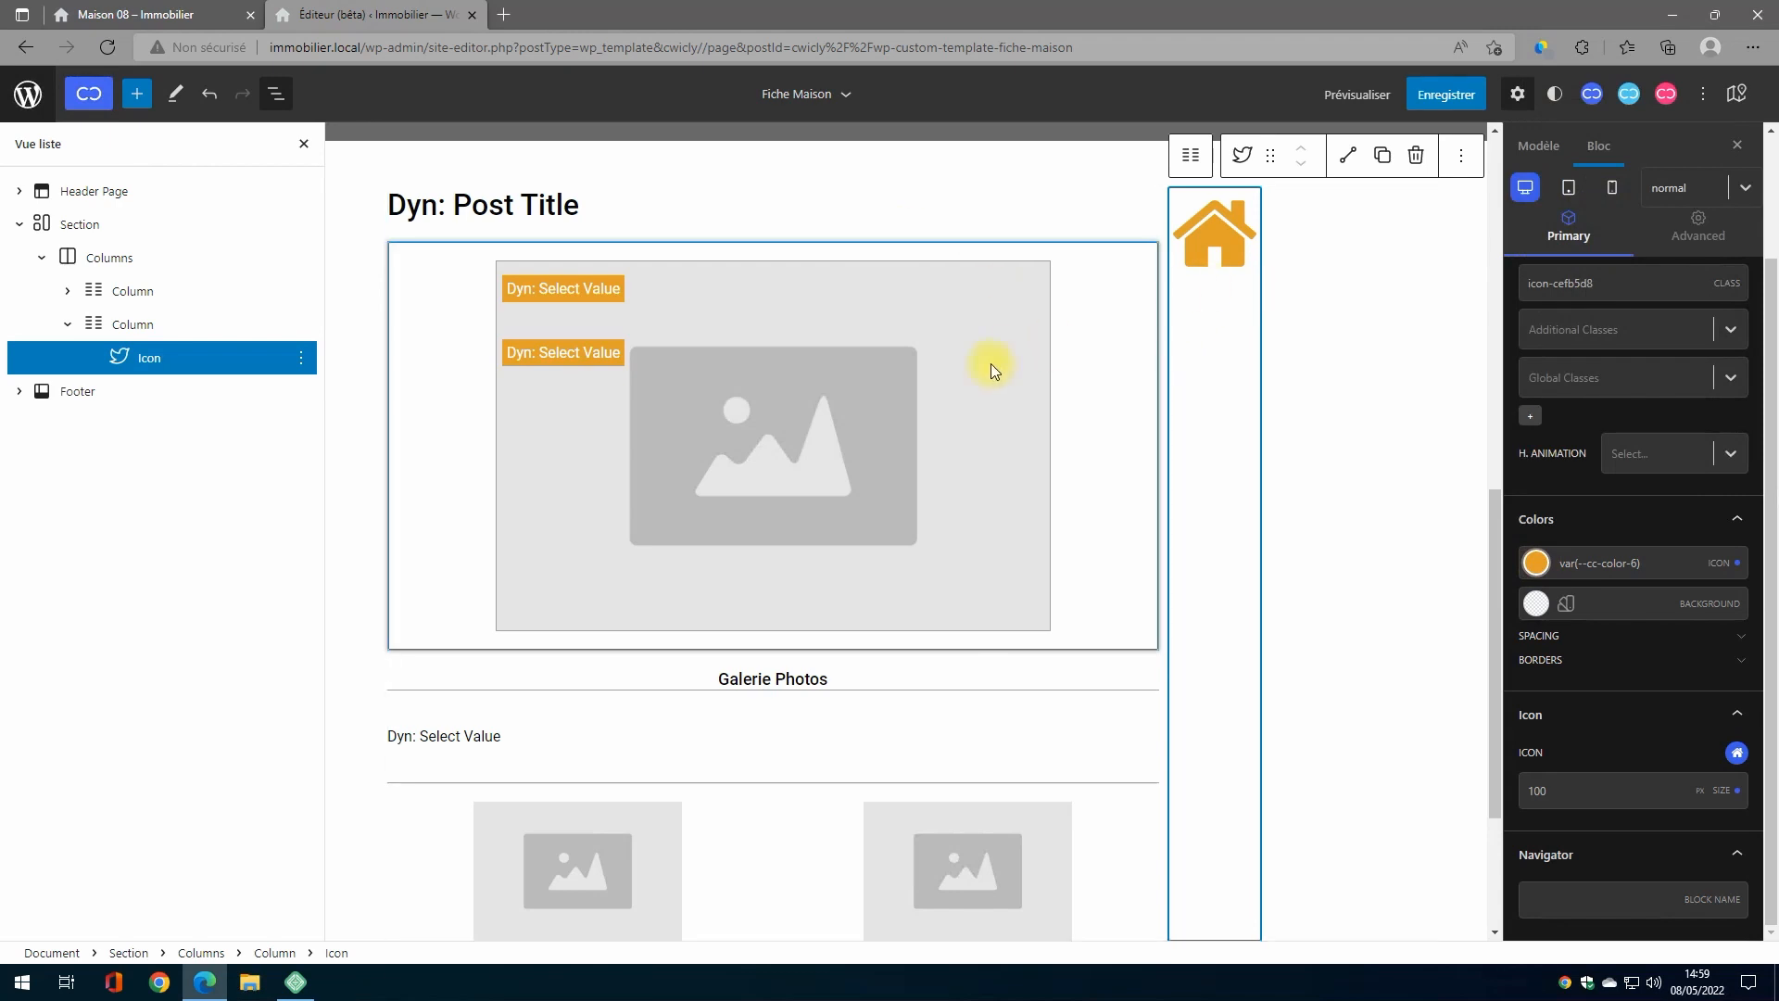
Step: Unlink the padding sides of the column holding the icon and set its left padding to 15 px
left_click(120, 326)
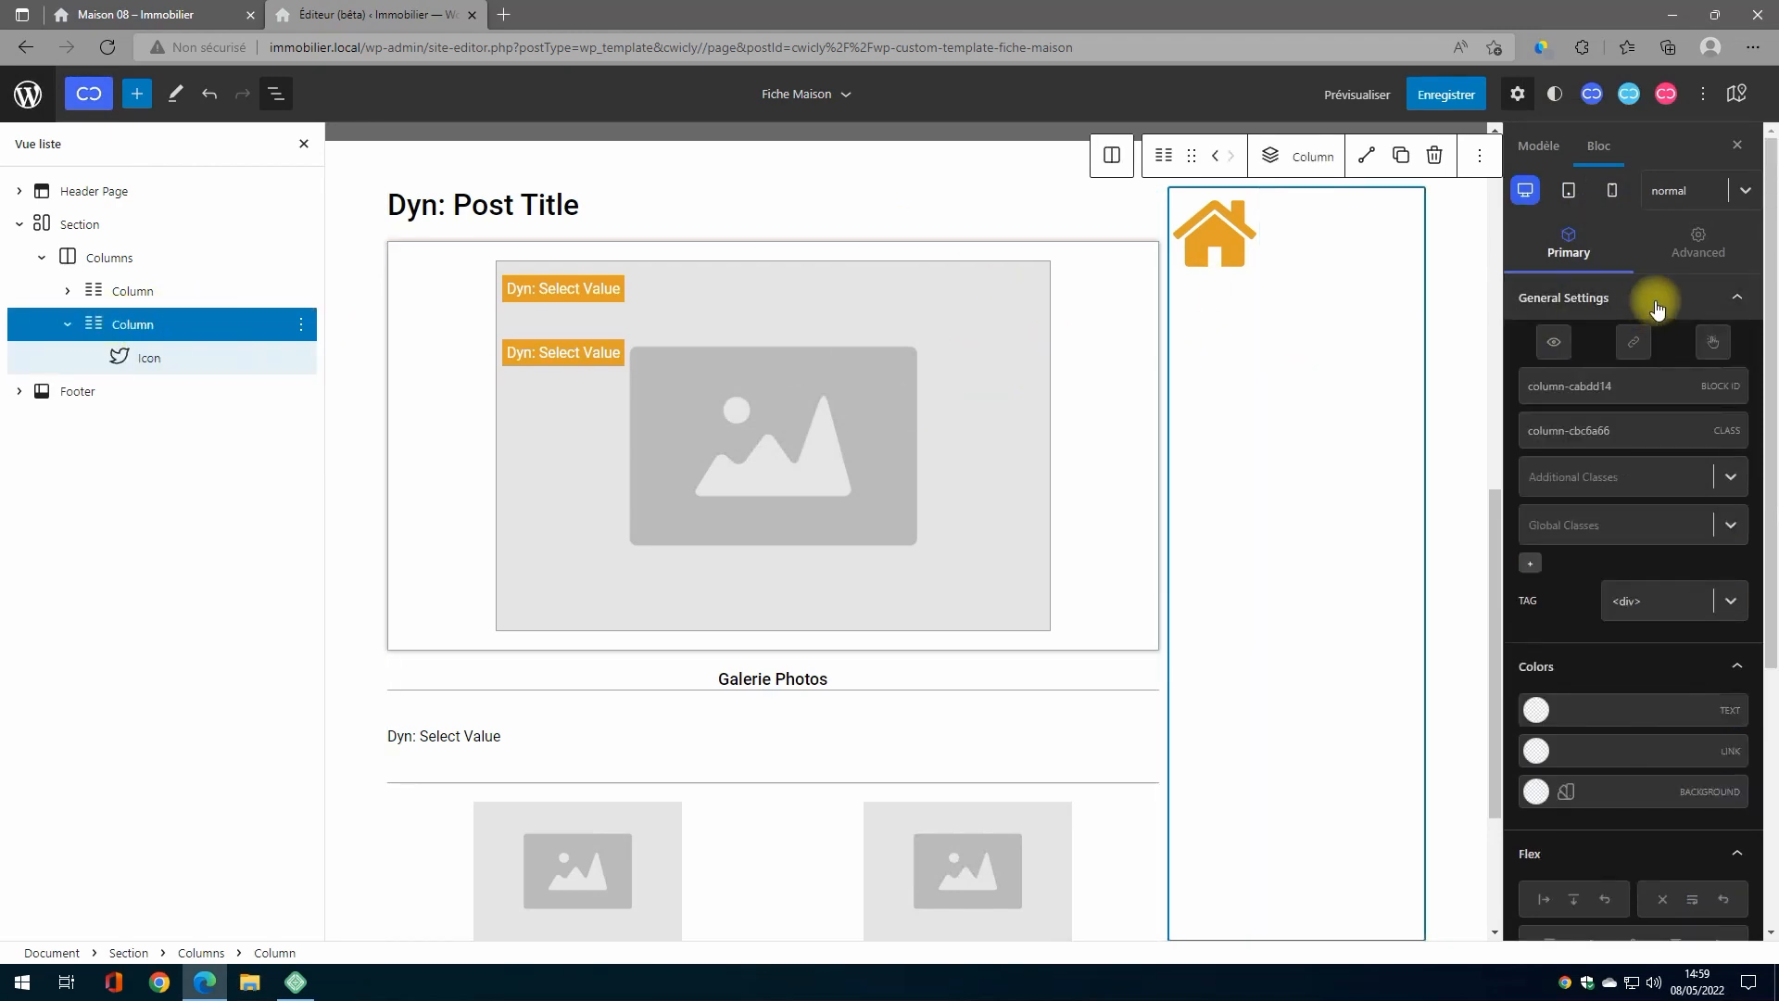
left_click(1691, 243)
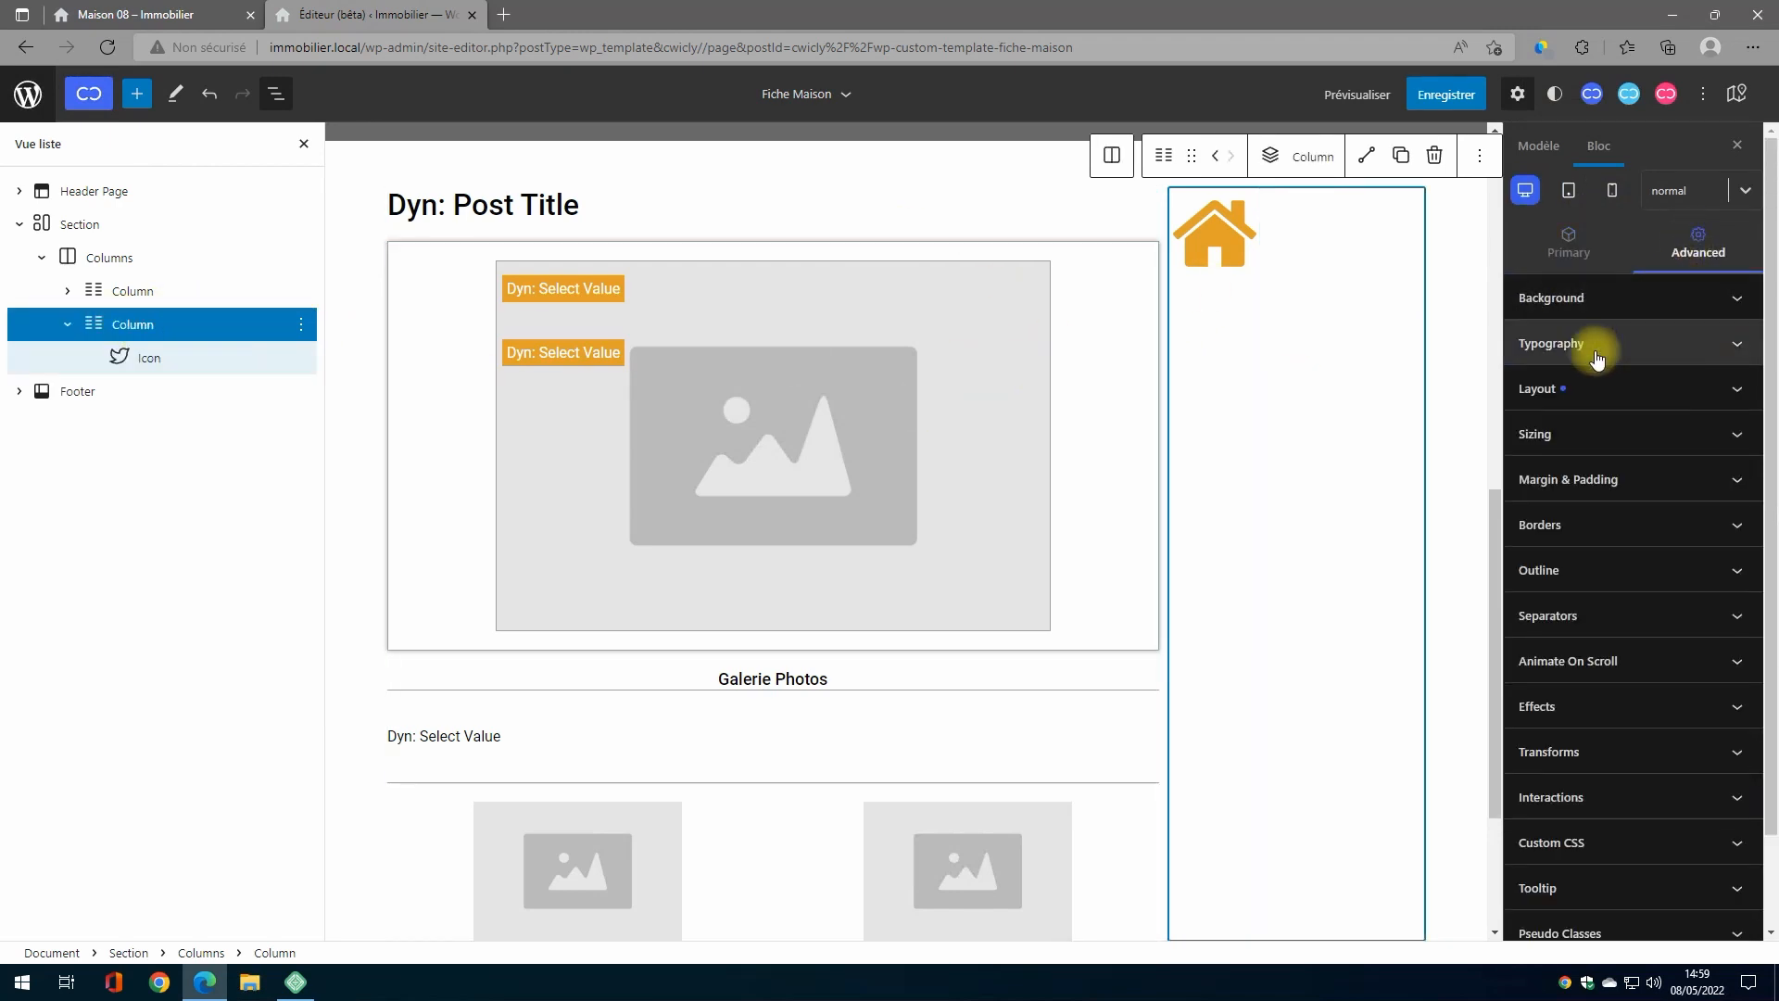
left_click(1680, 479)
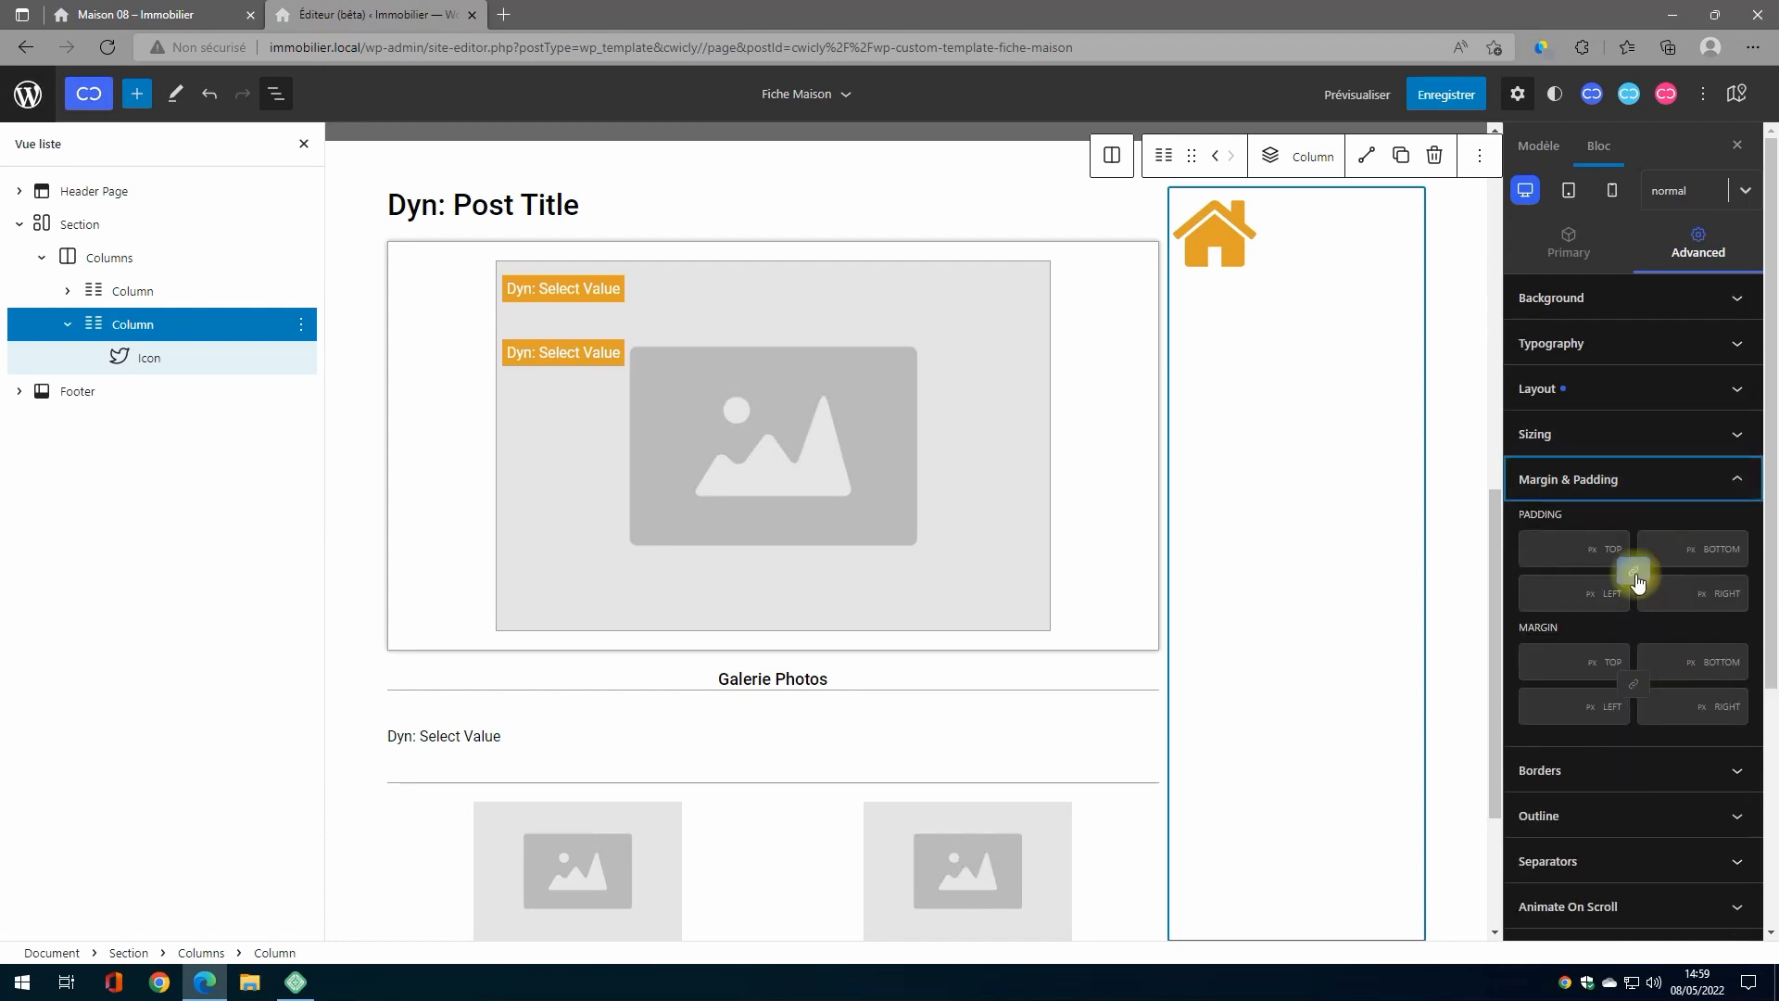
left_click(1633, 574)
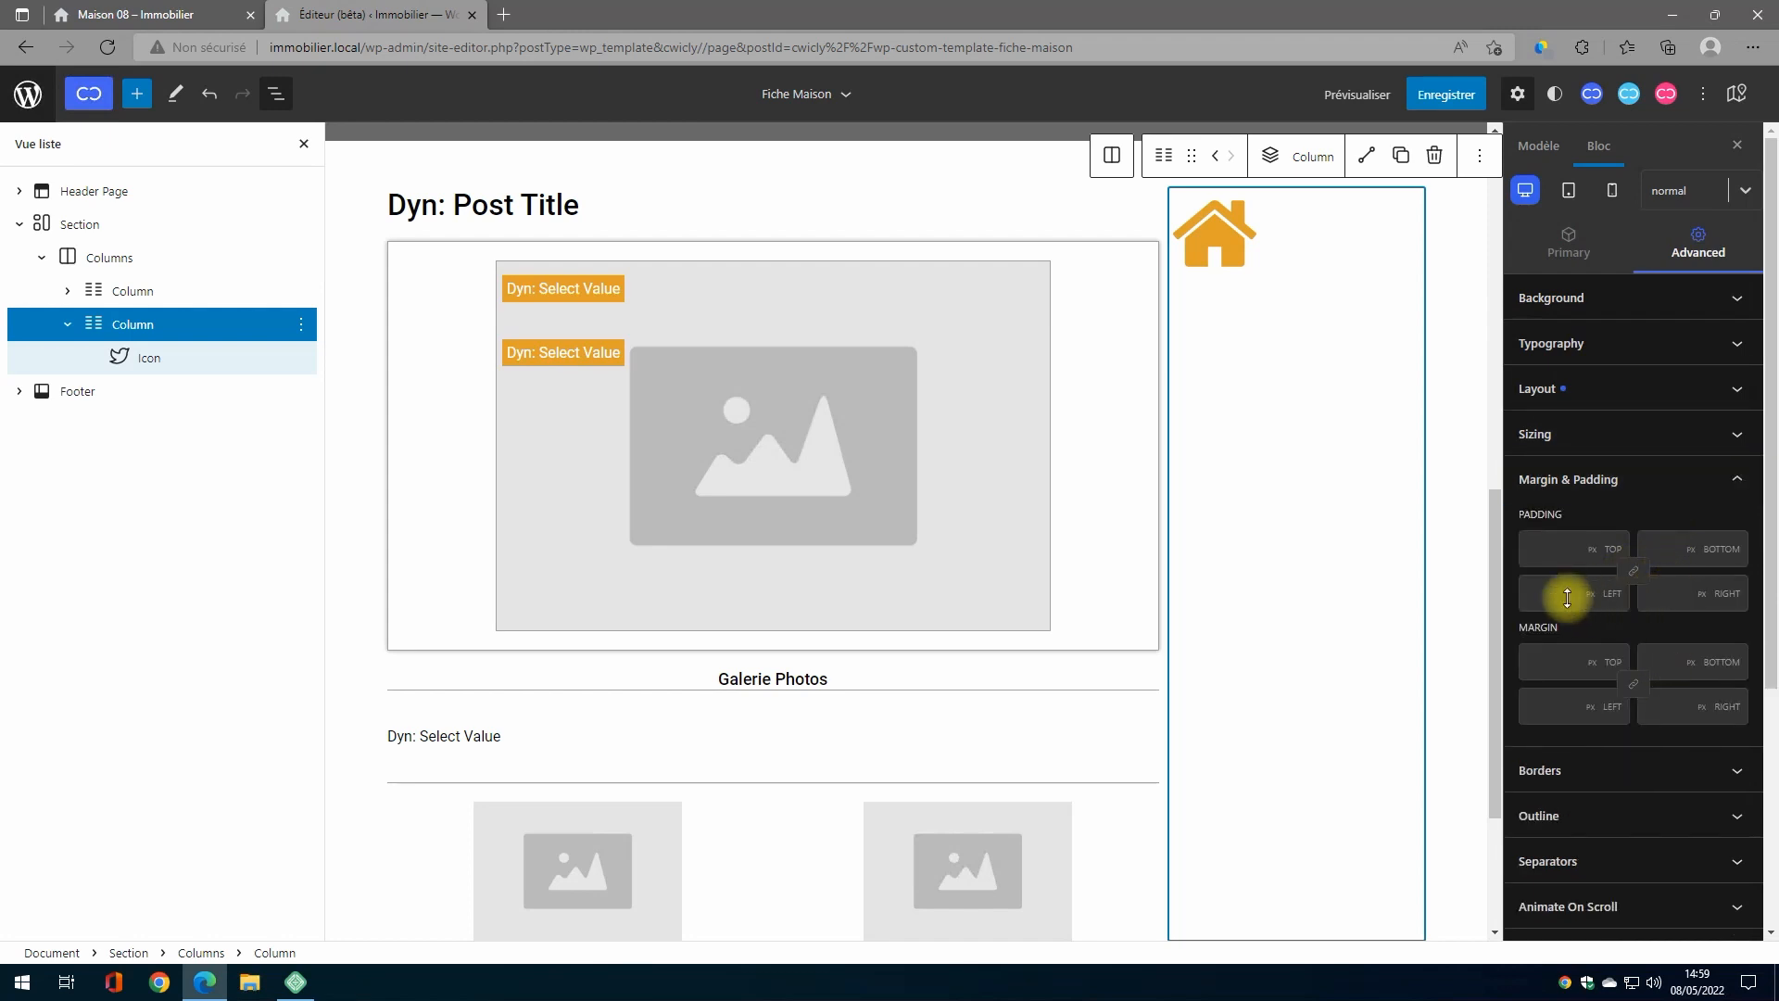
left_click_drag(1566, 596, 1569, 588)
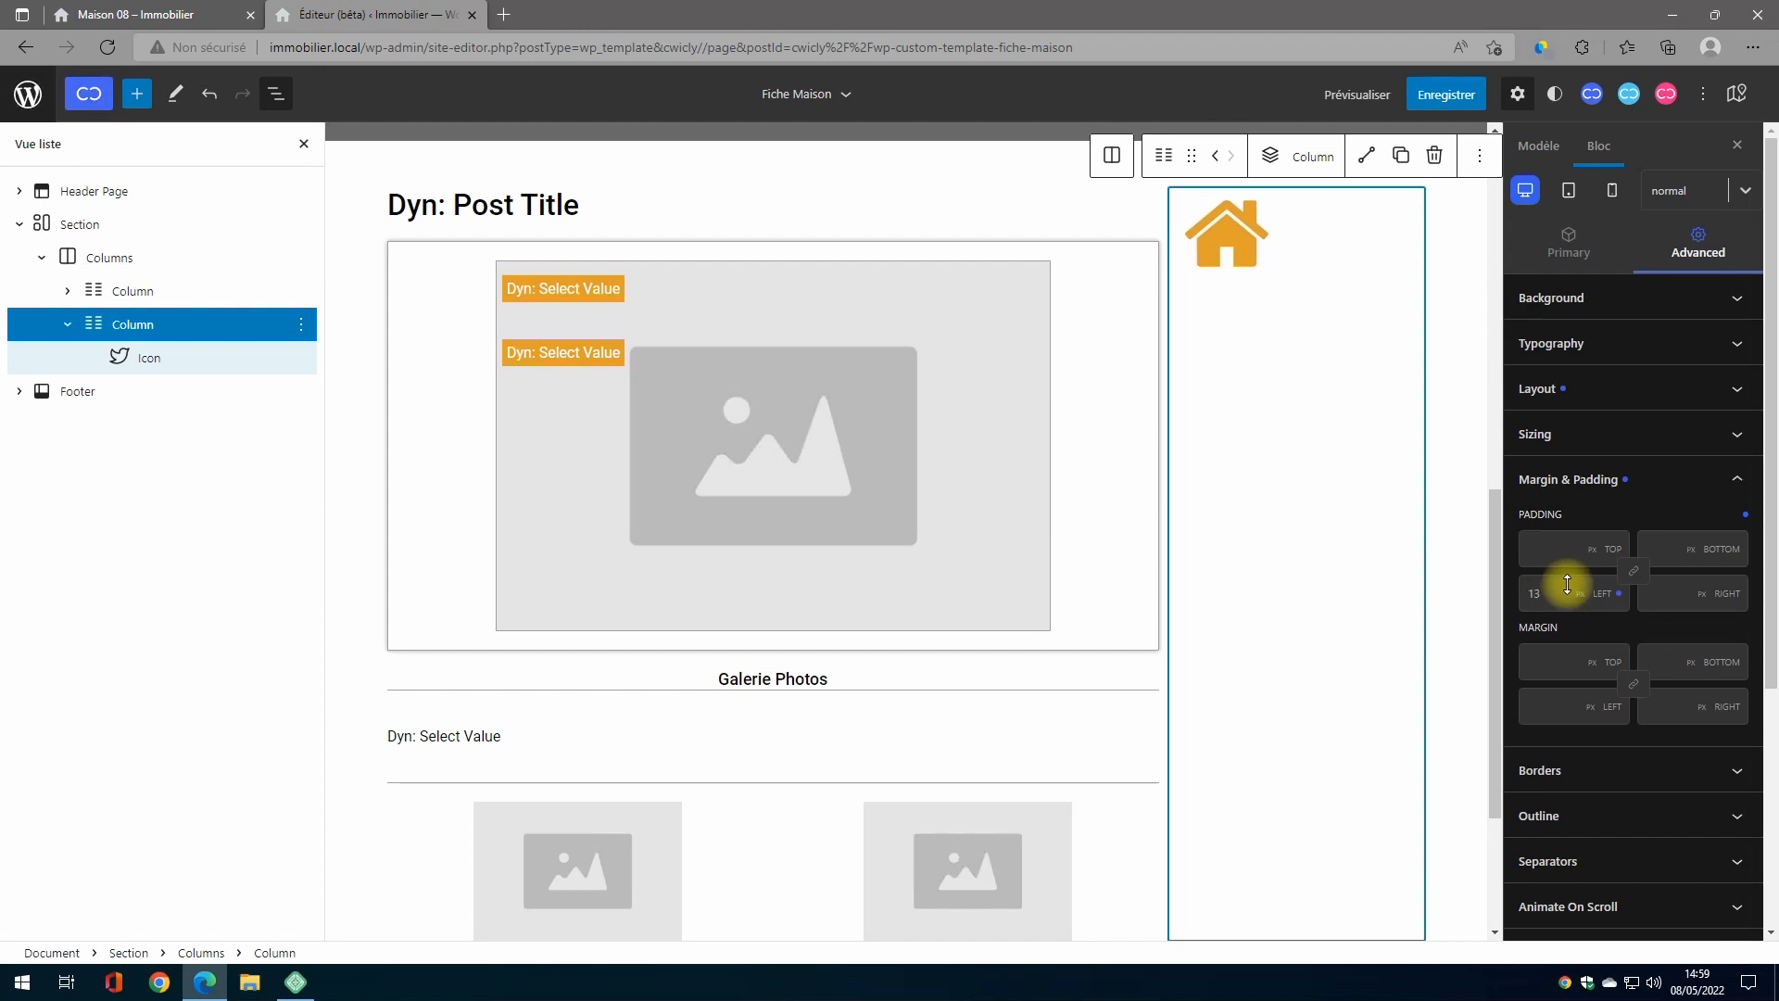
double_click(1535, 595)
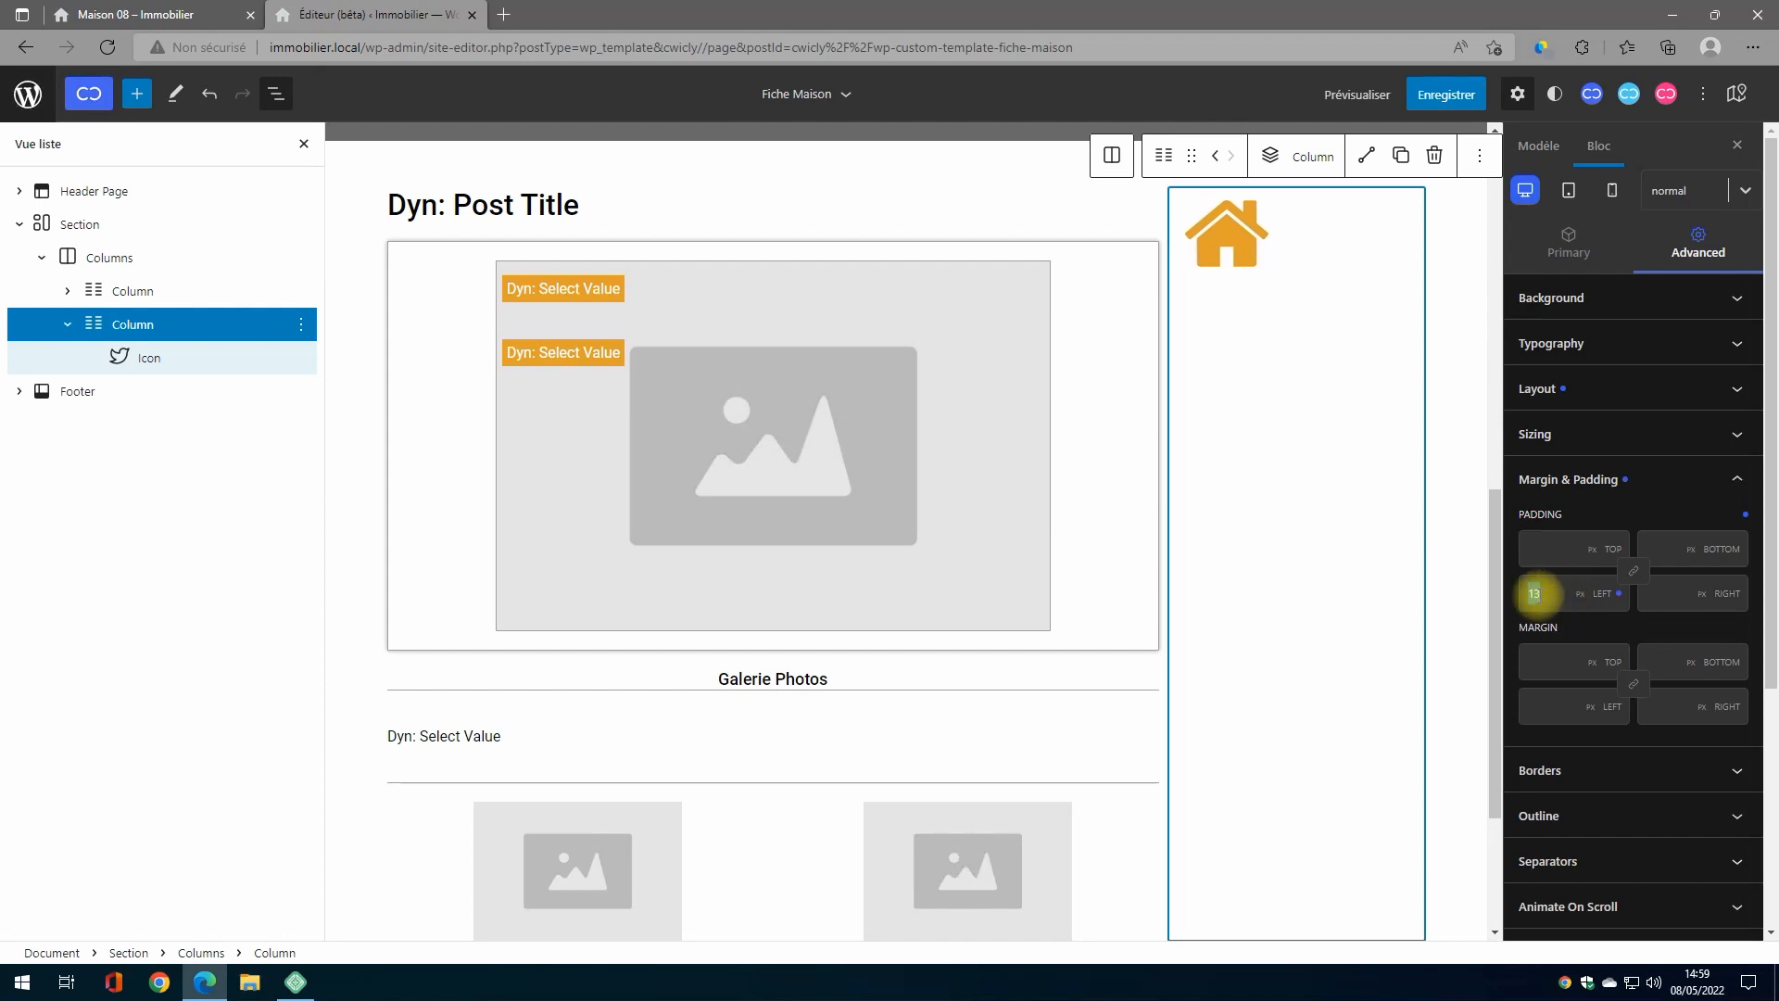
type("15")
Step: Give the icon's column a solid border in the grey palette color var(--cc-color-4)
left_click(111, 326)
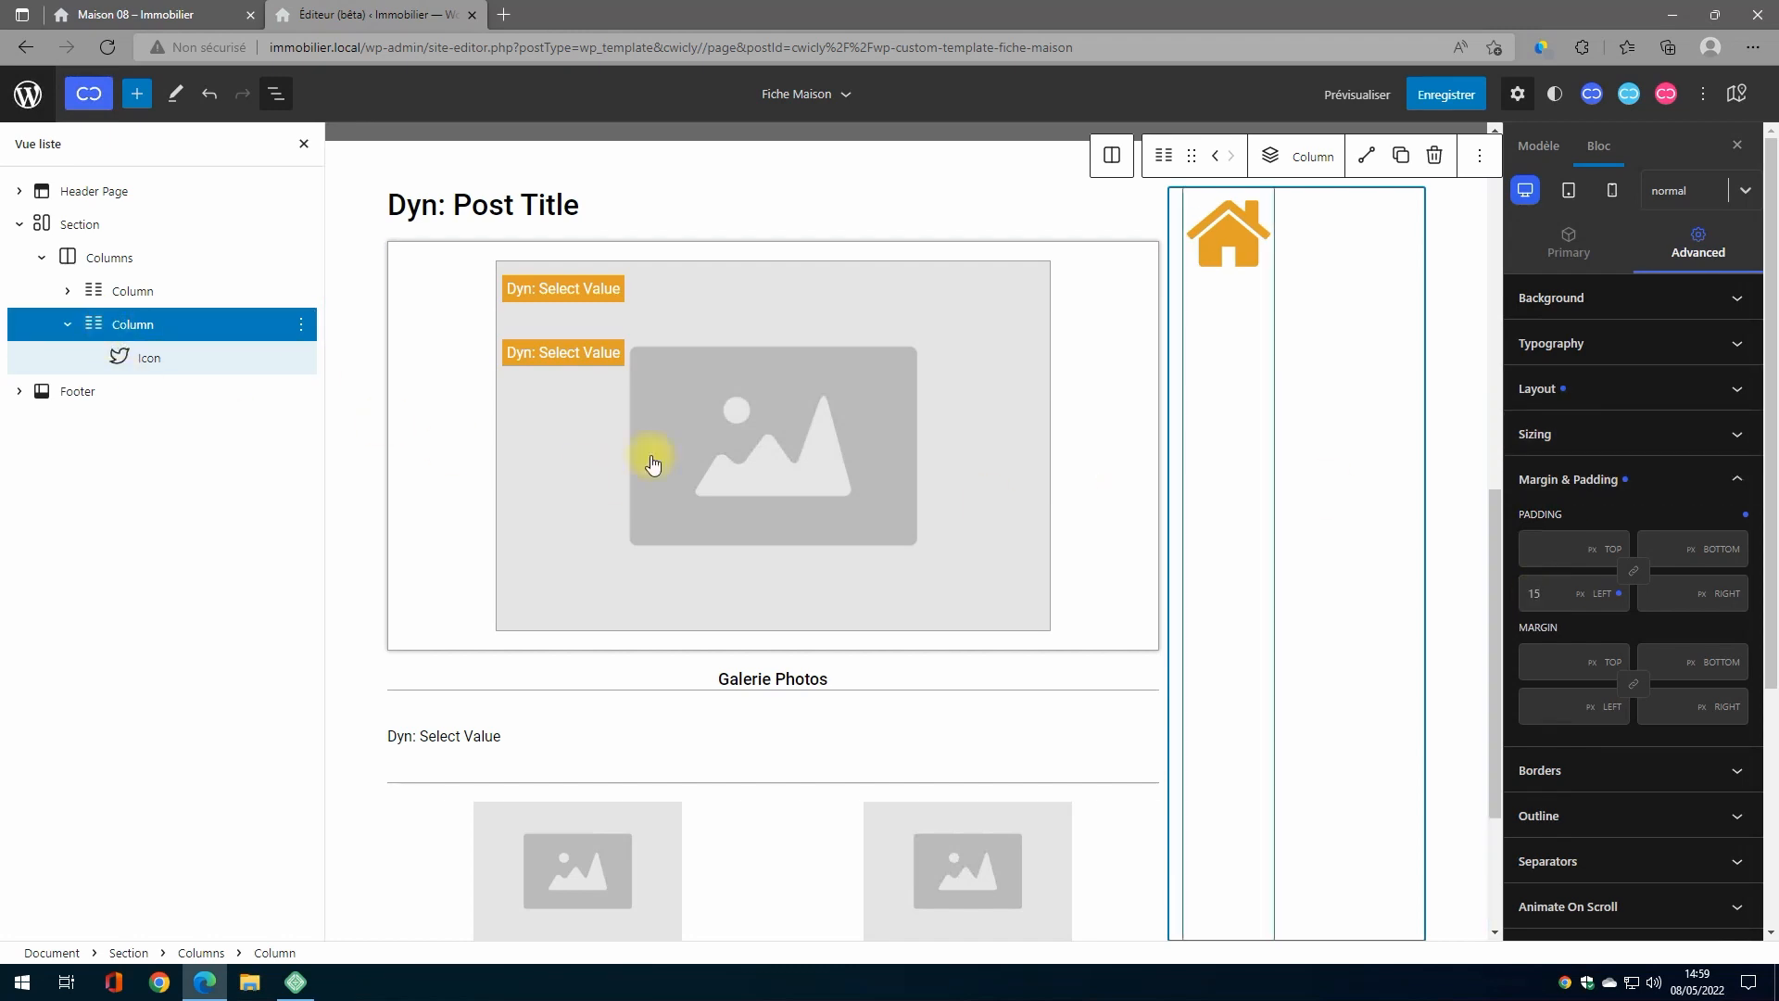
left_click(1701, 246)
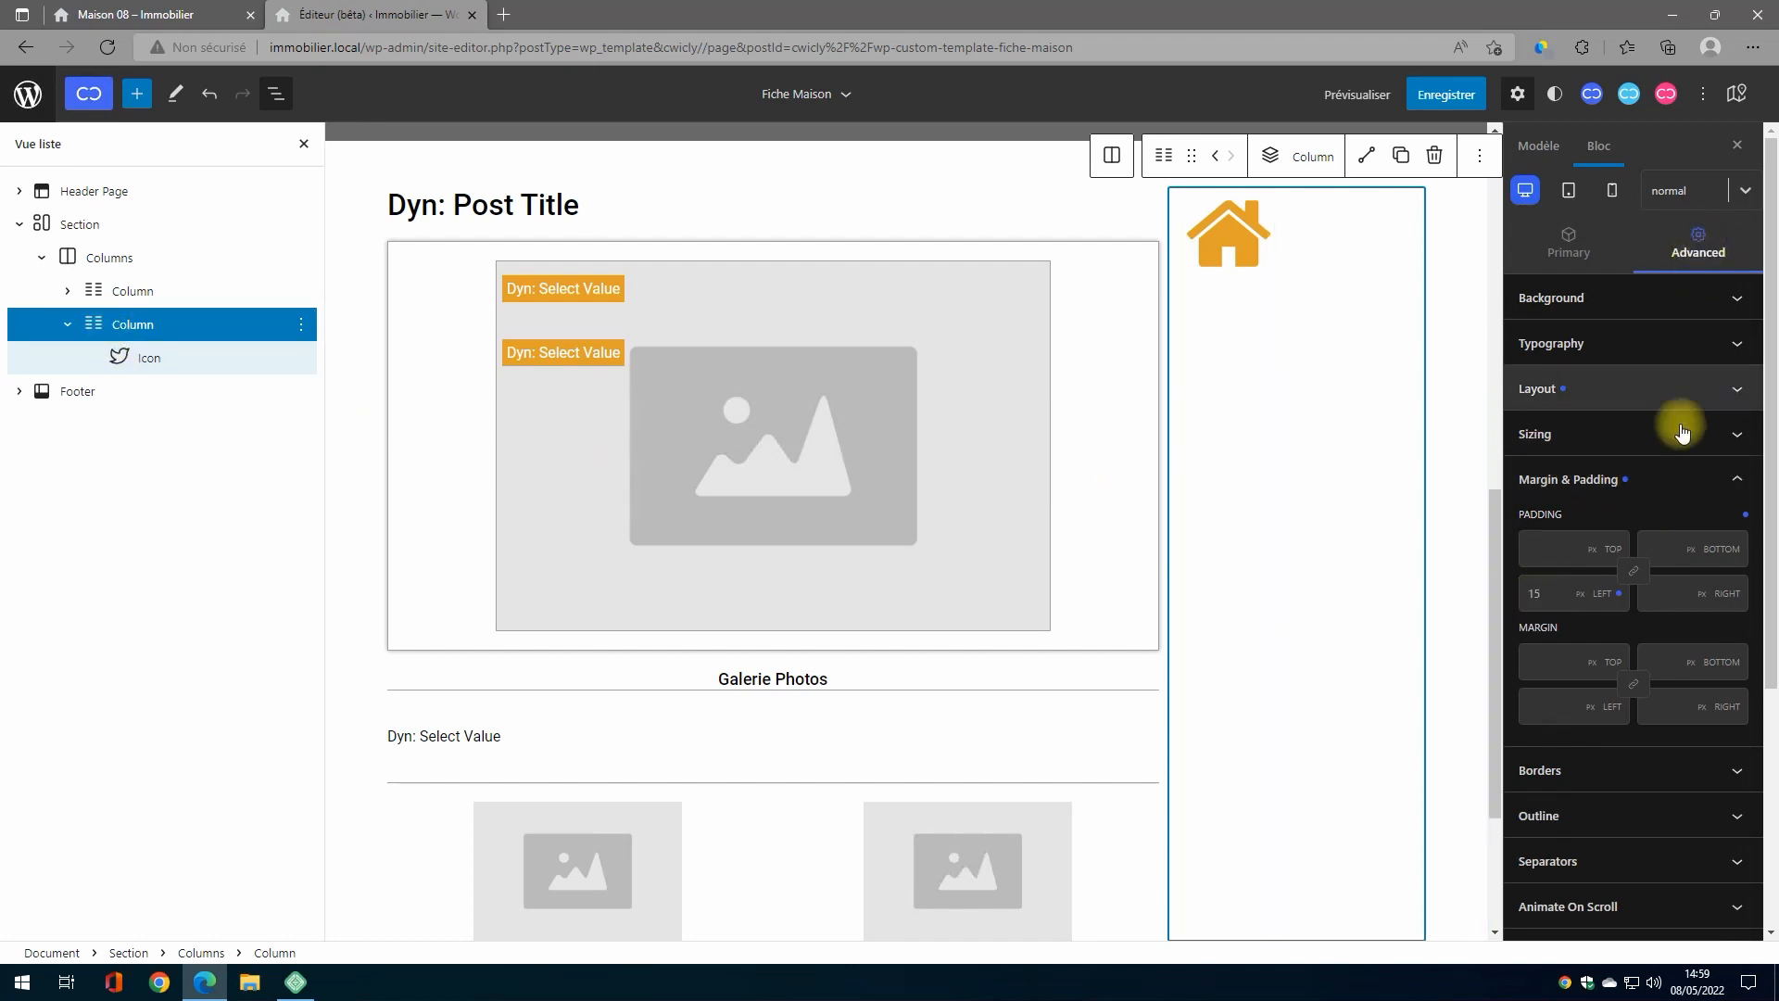
scroll(1680, 450, "down", 3)
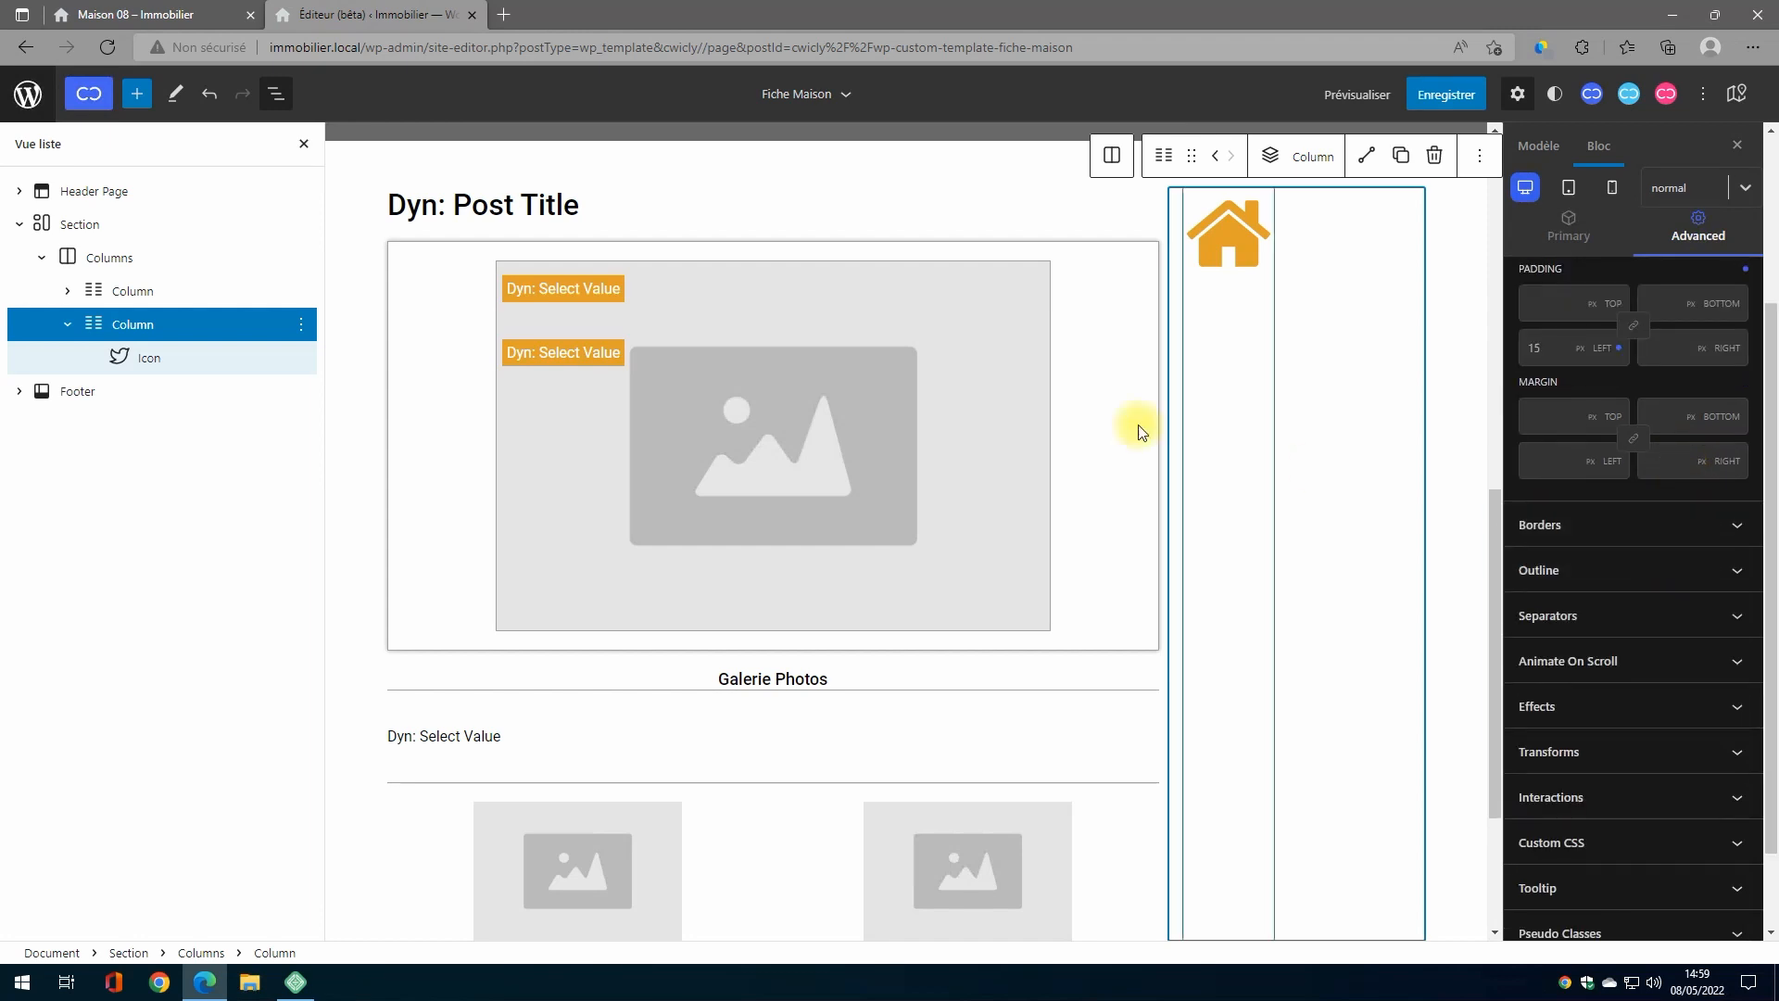
left_click(1658, 528)
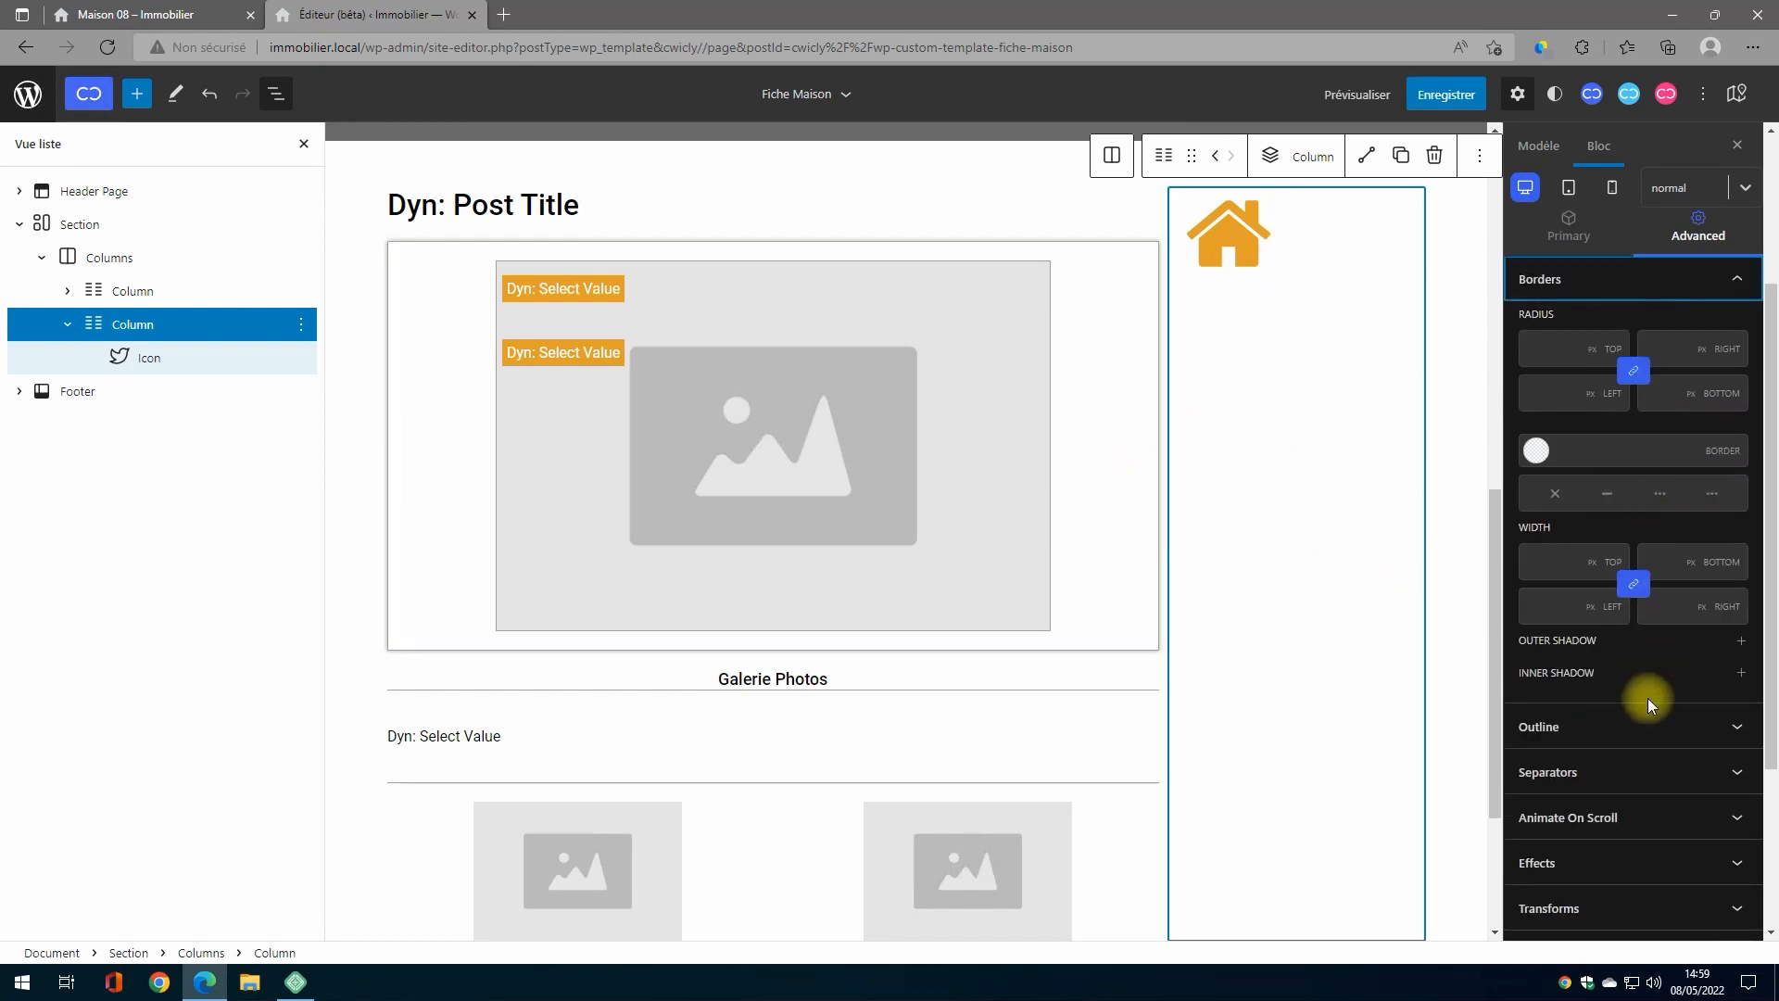
left_click(1536, 450)
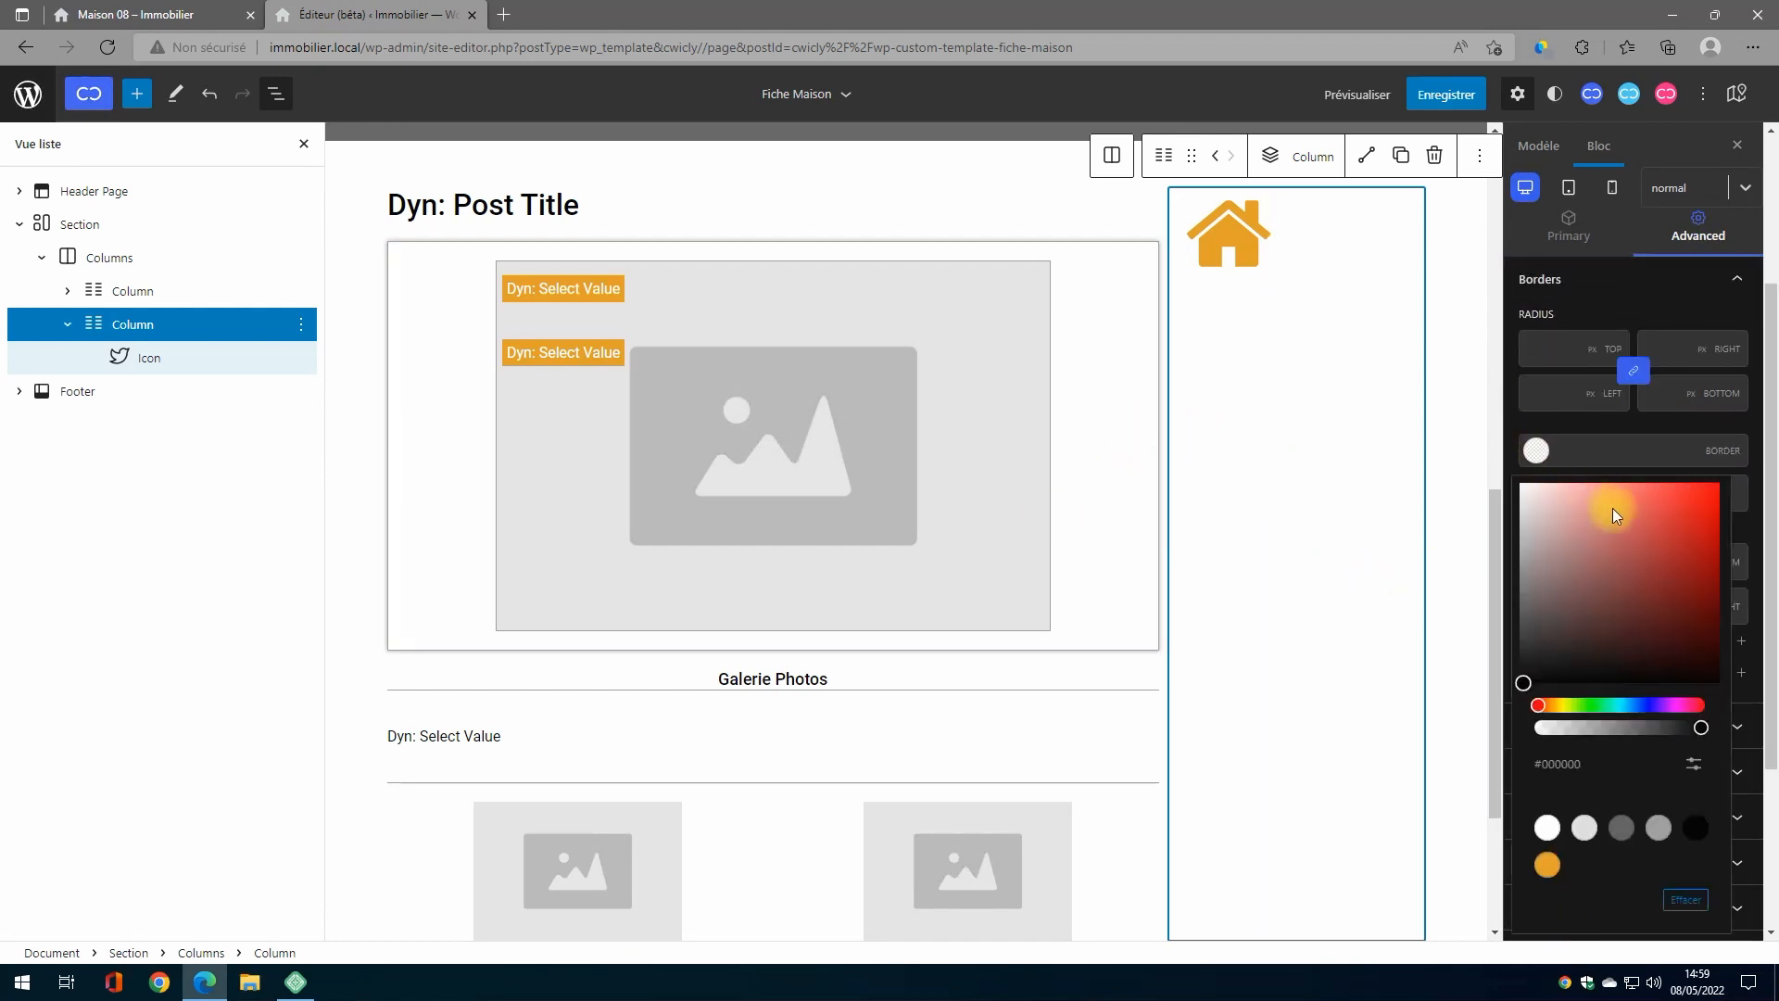
left_click(1658, 839)
left_click(1535, 450)
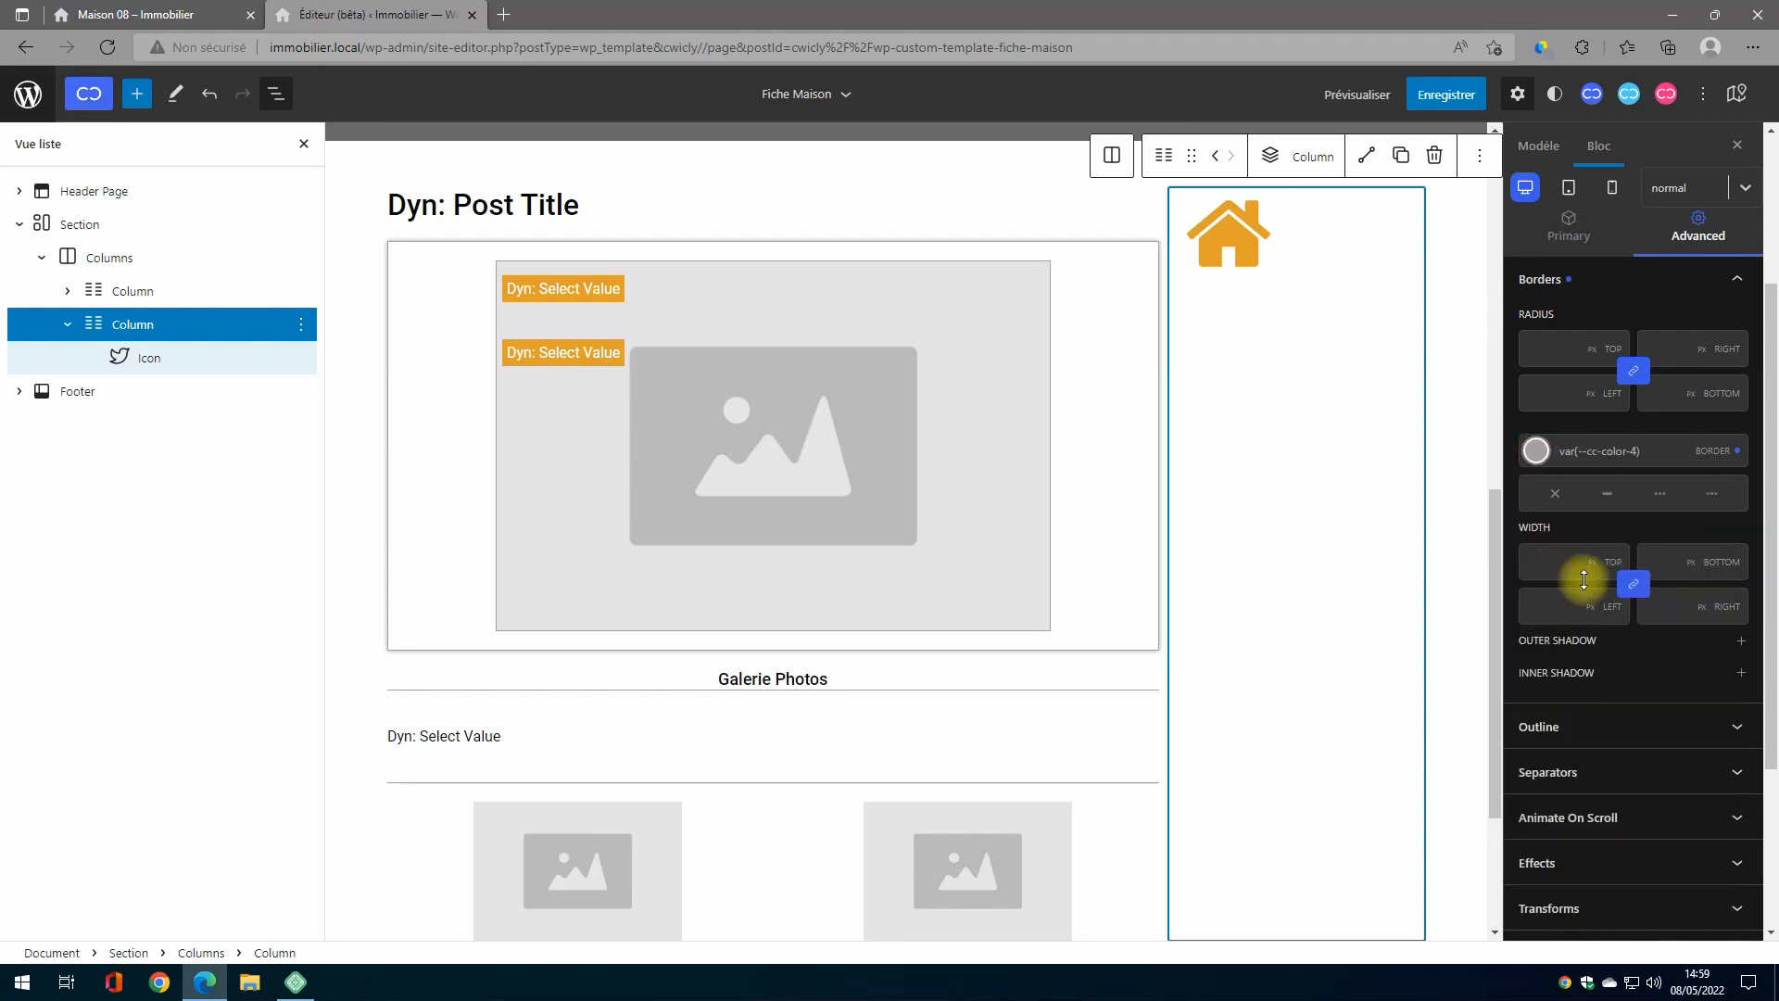
left_click(1607, 493)
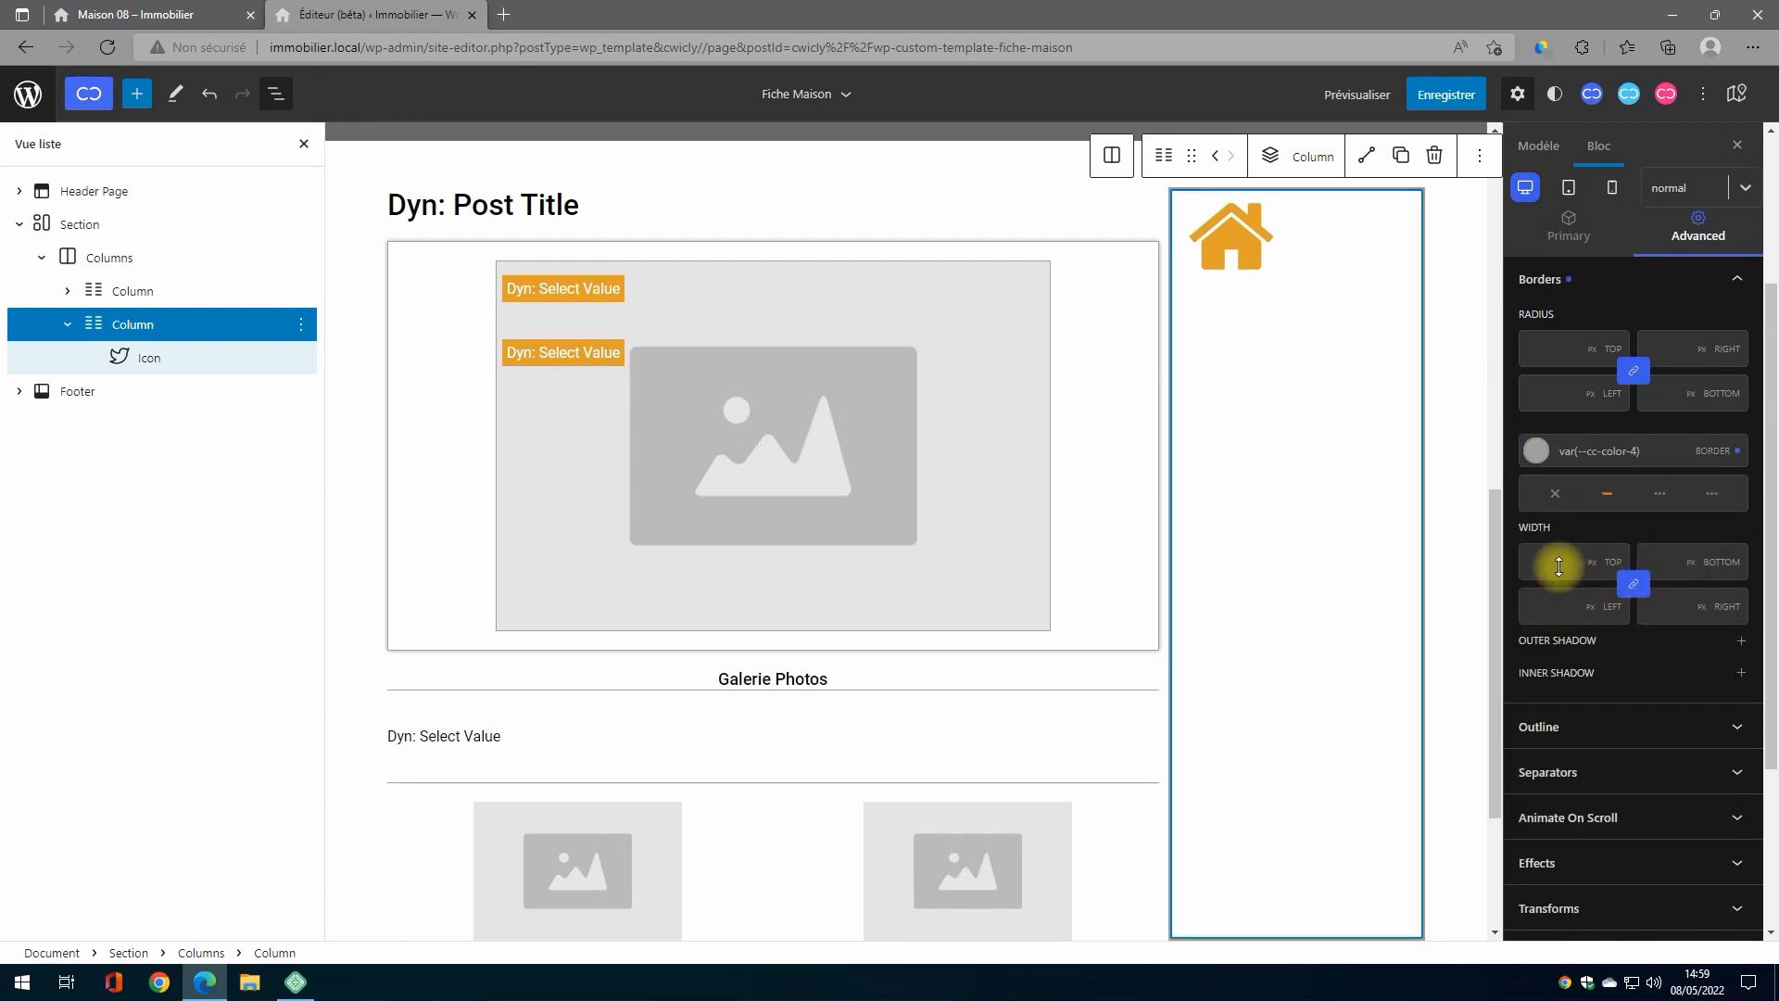
Step: Unlink the column's border widths and set top, bottom and right to 0 and left to 1 px
left_click(1635, 584)
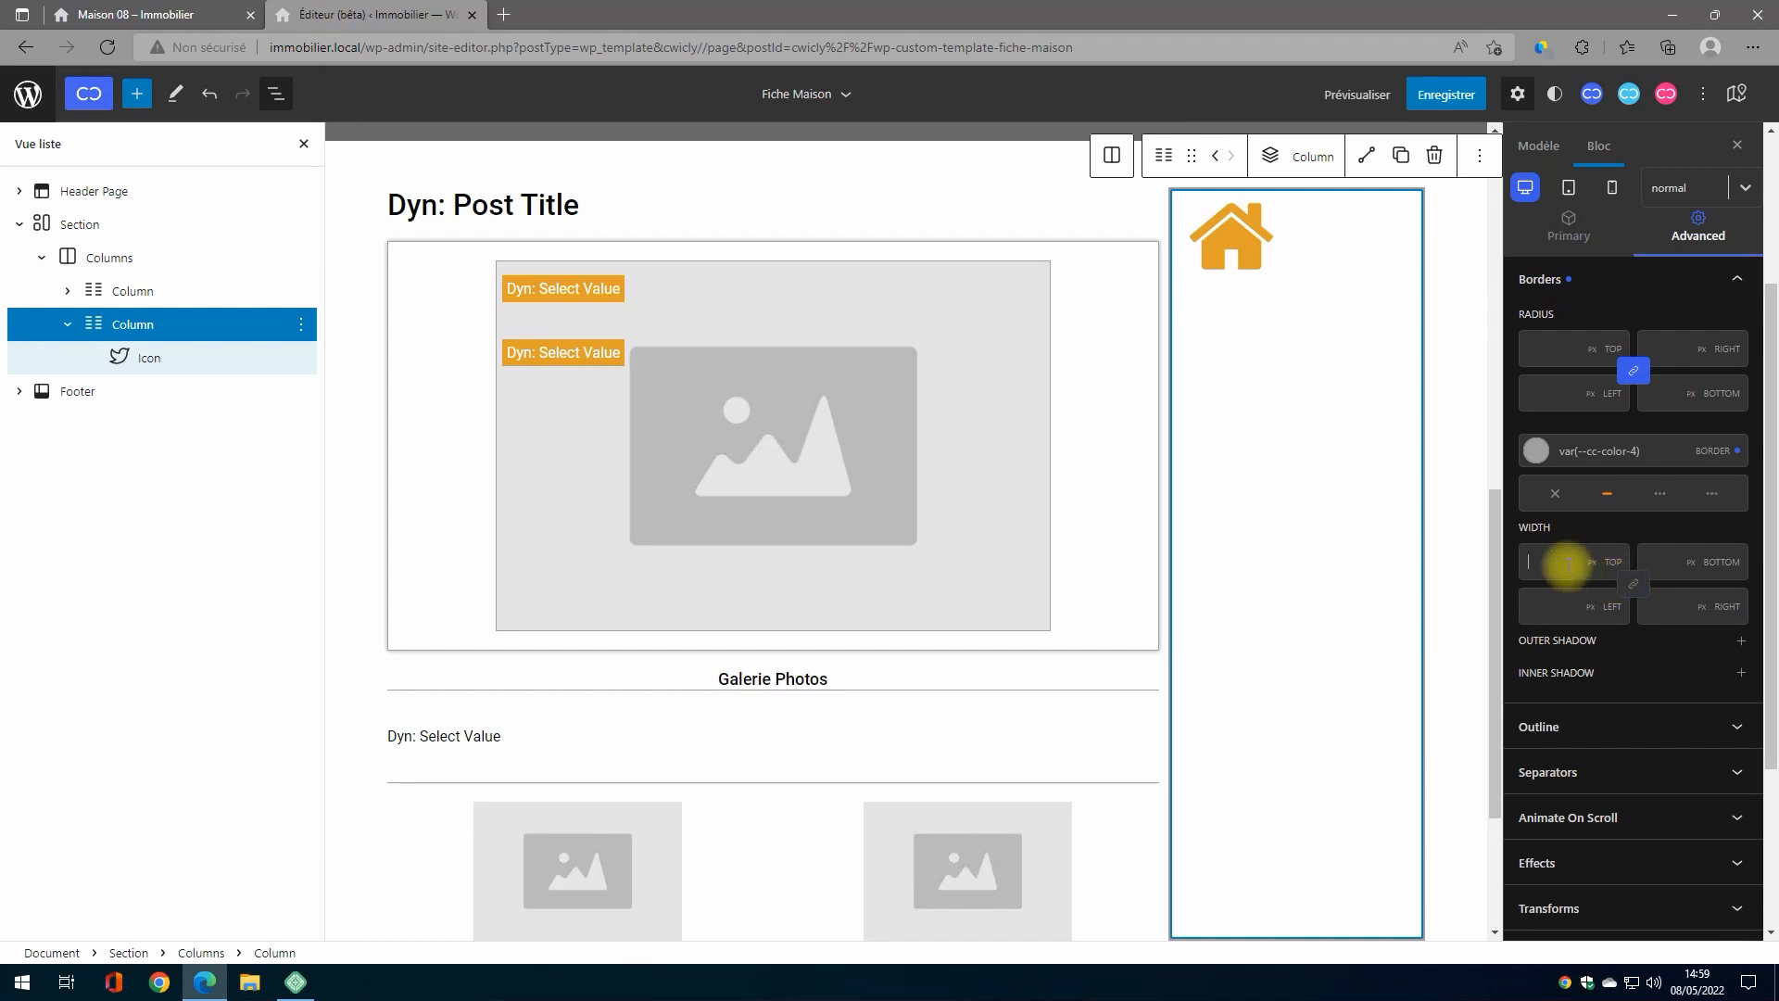
type("0")
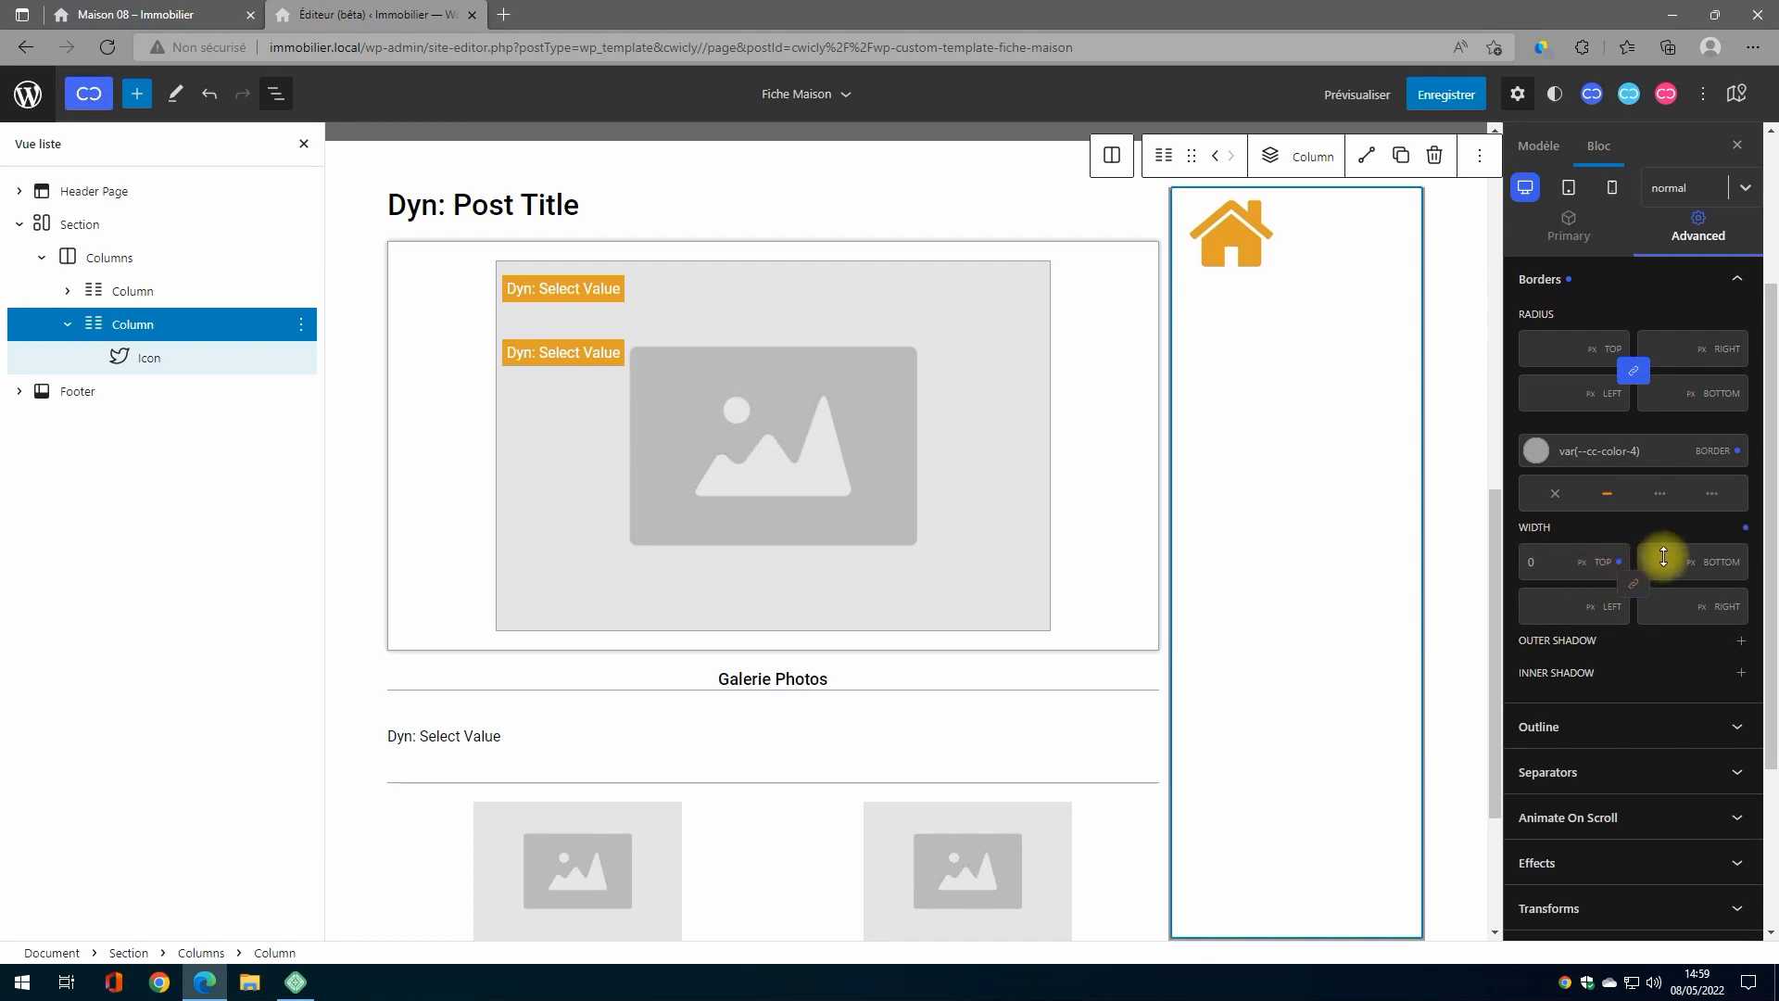
type("0")
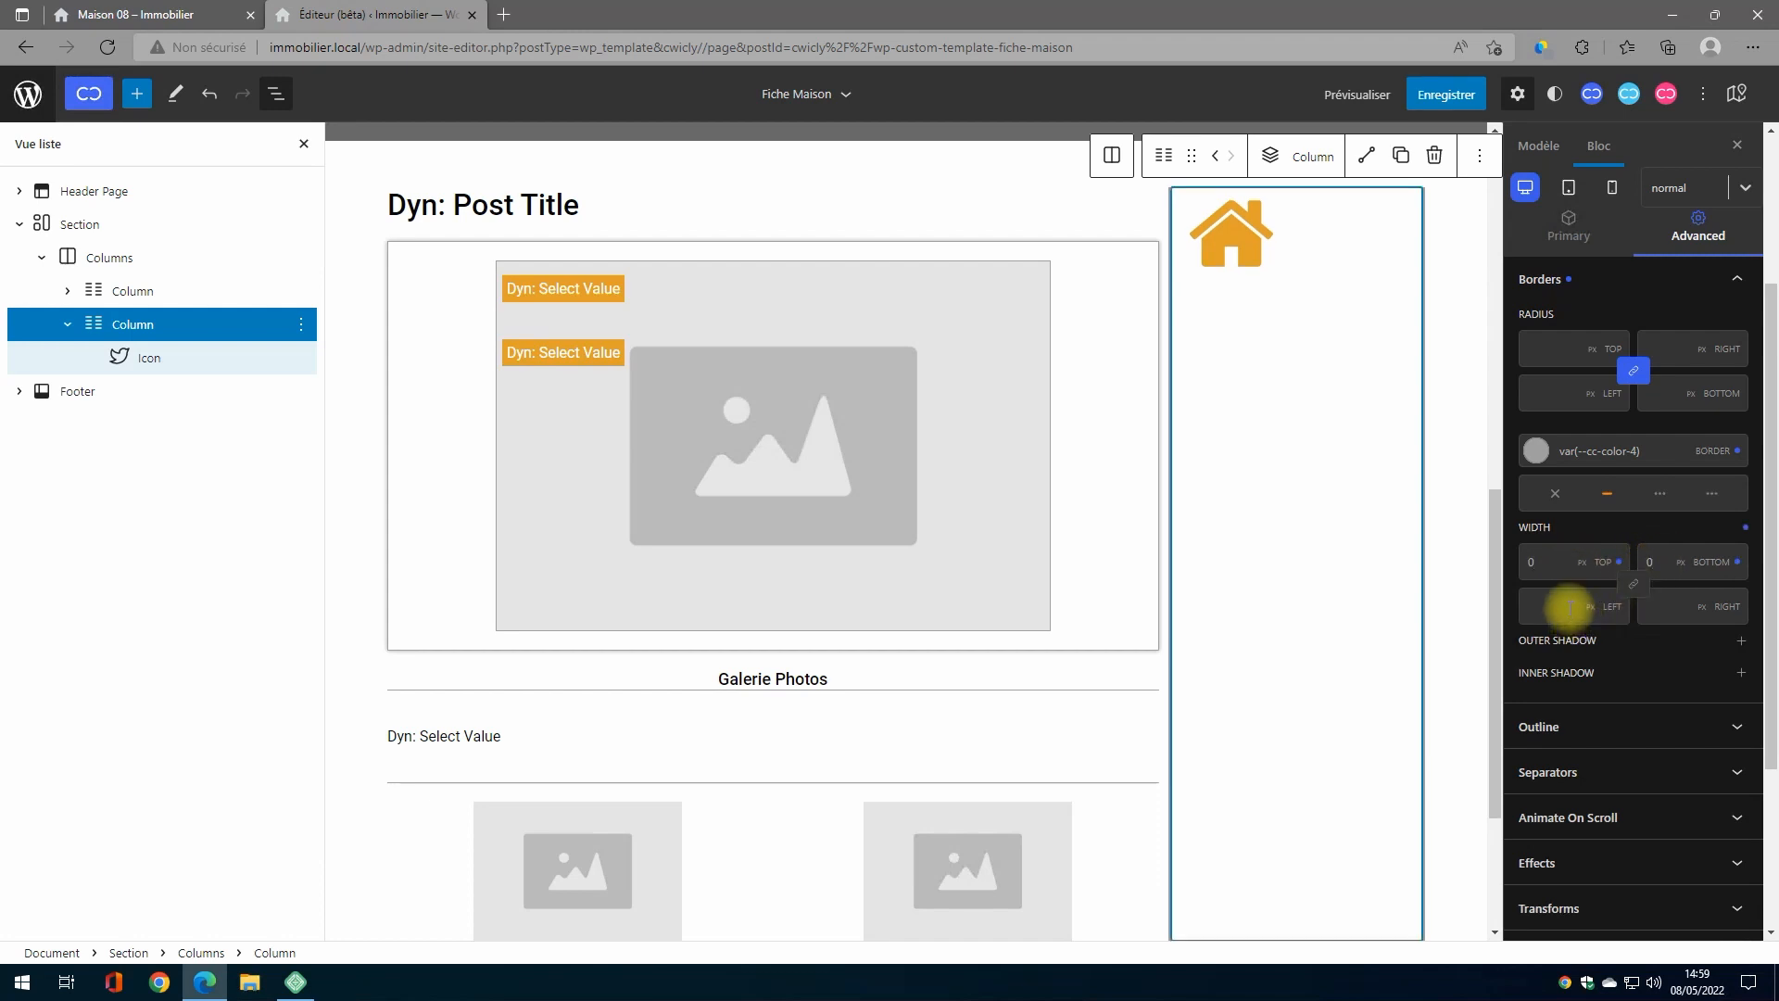
type("1")
left_click(1663, 603)
type("0")
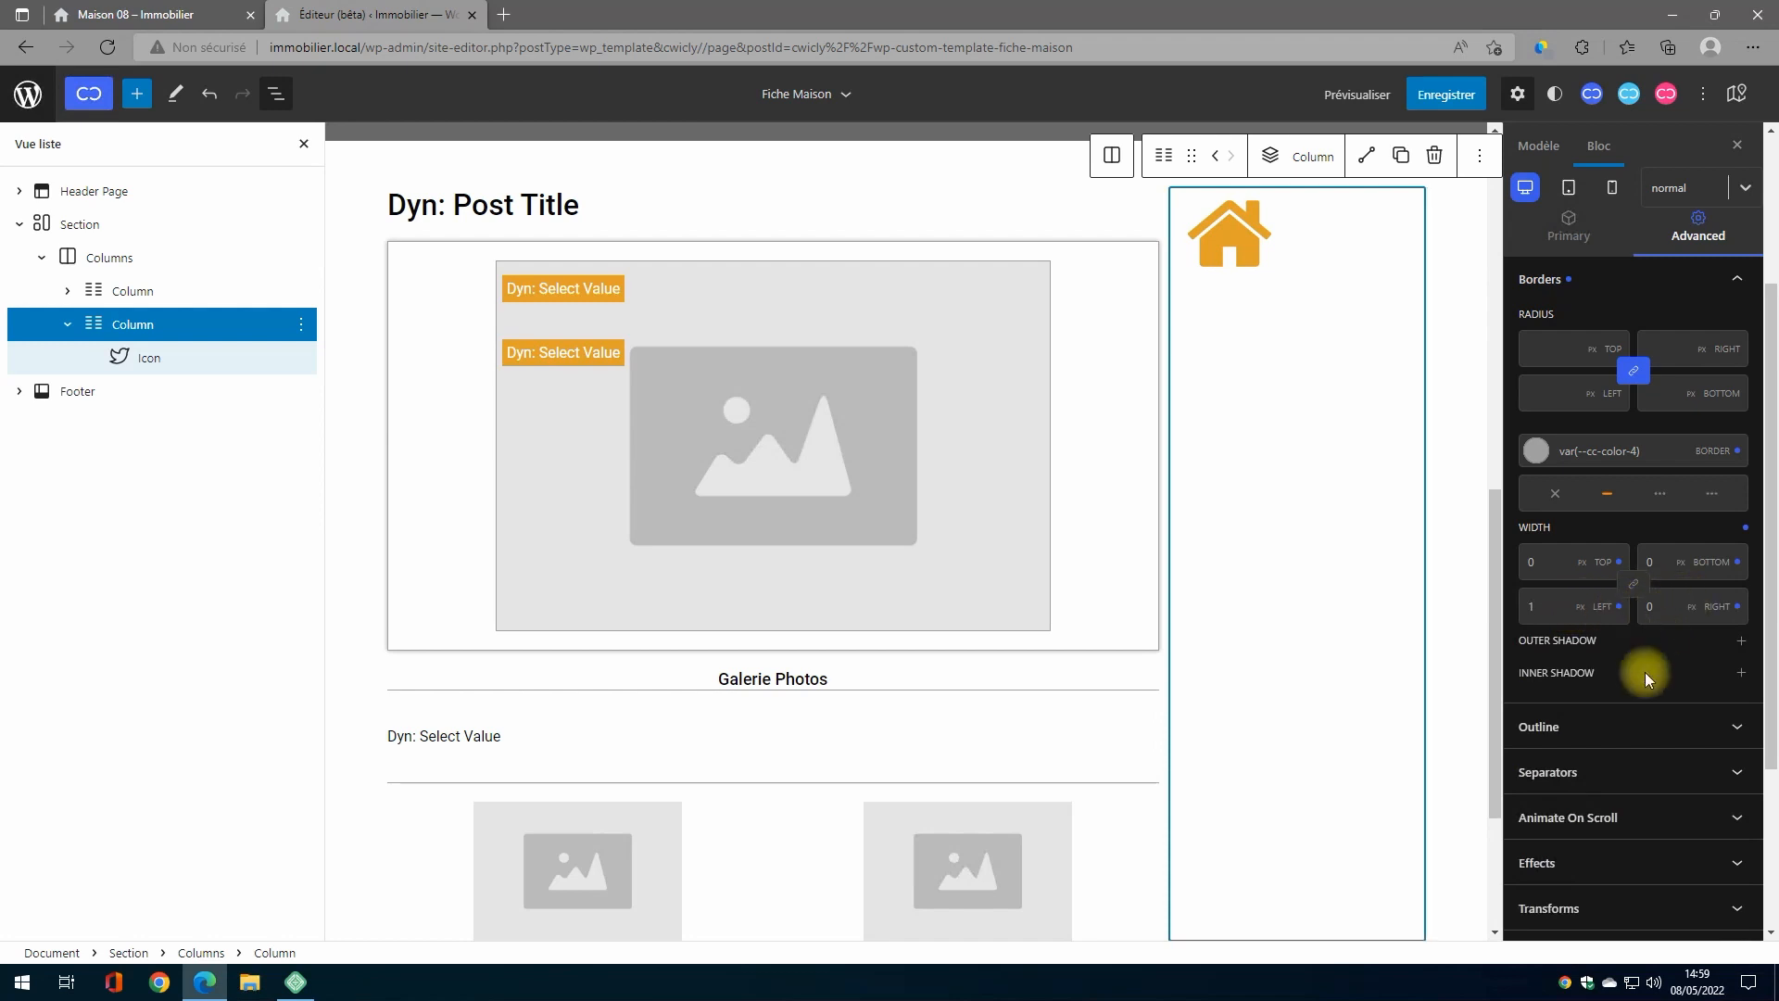
Step: Activate a link wrapper on the house icon with a static URL to the Maisons type_bien archive
left_click(146, 358)
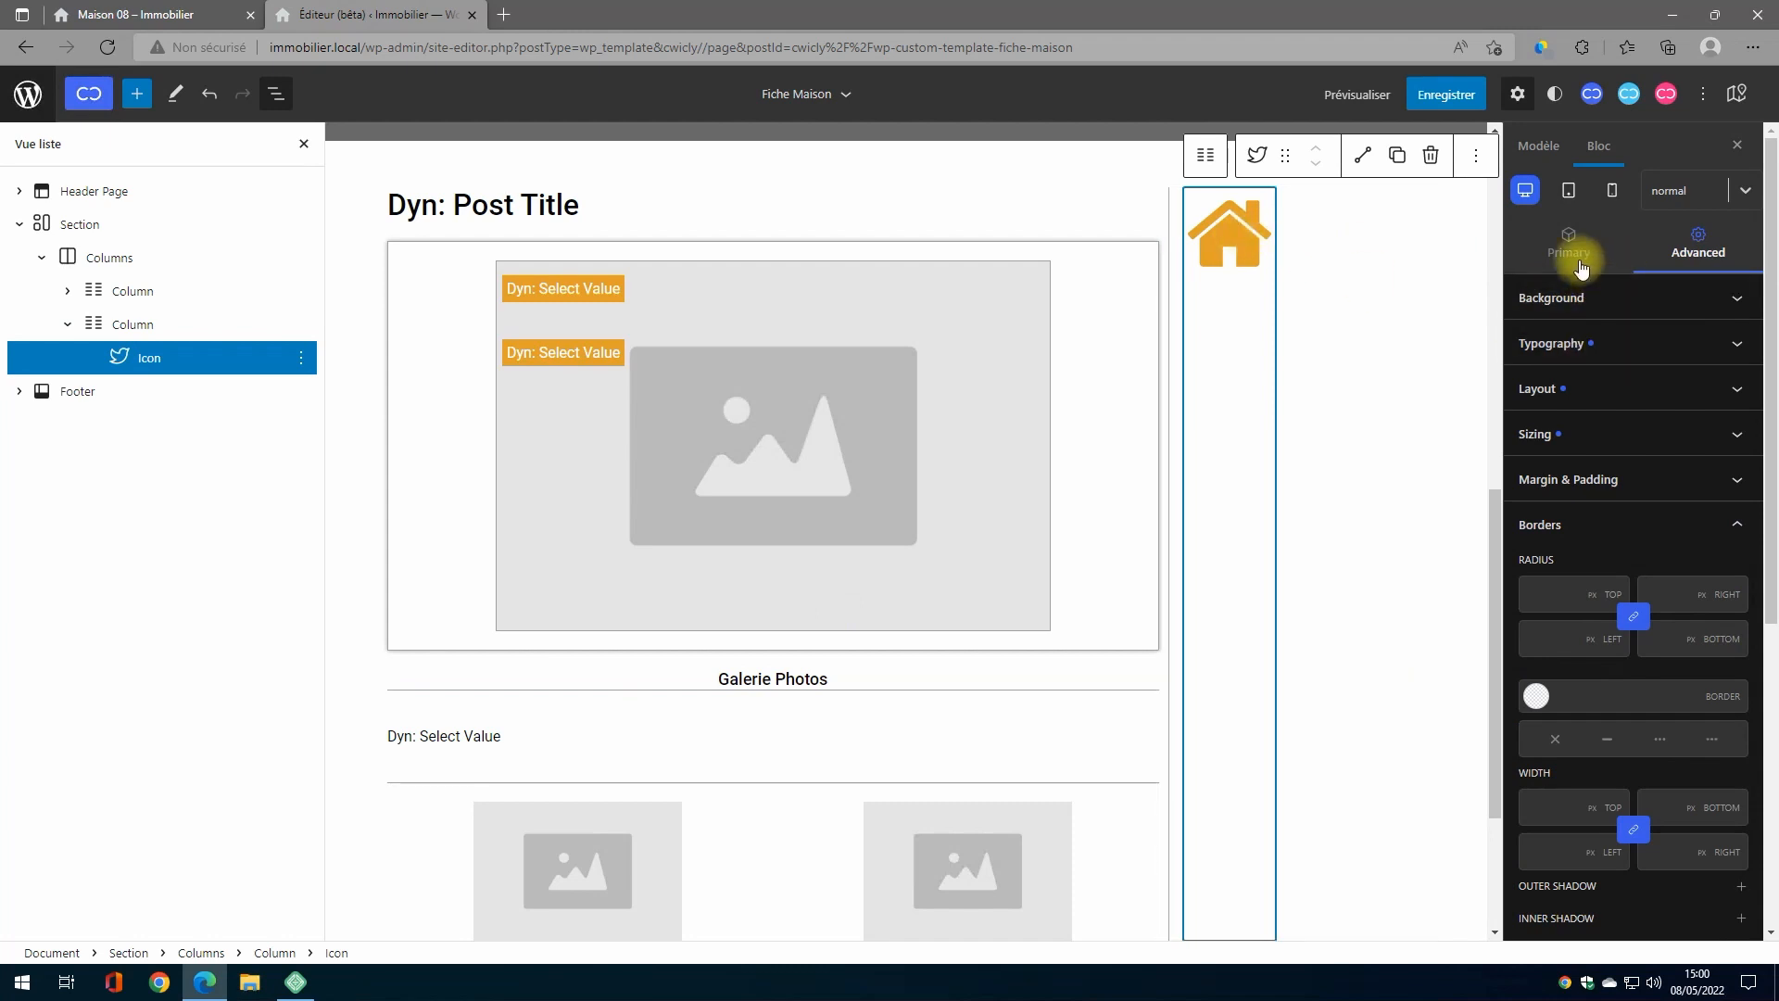
left_click(1568, 245)
left_click(1630, 343)
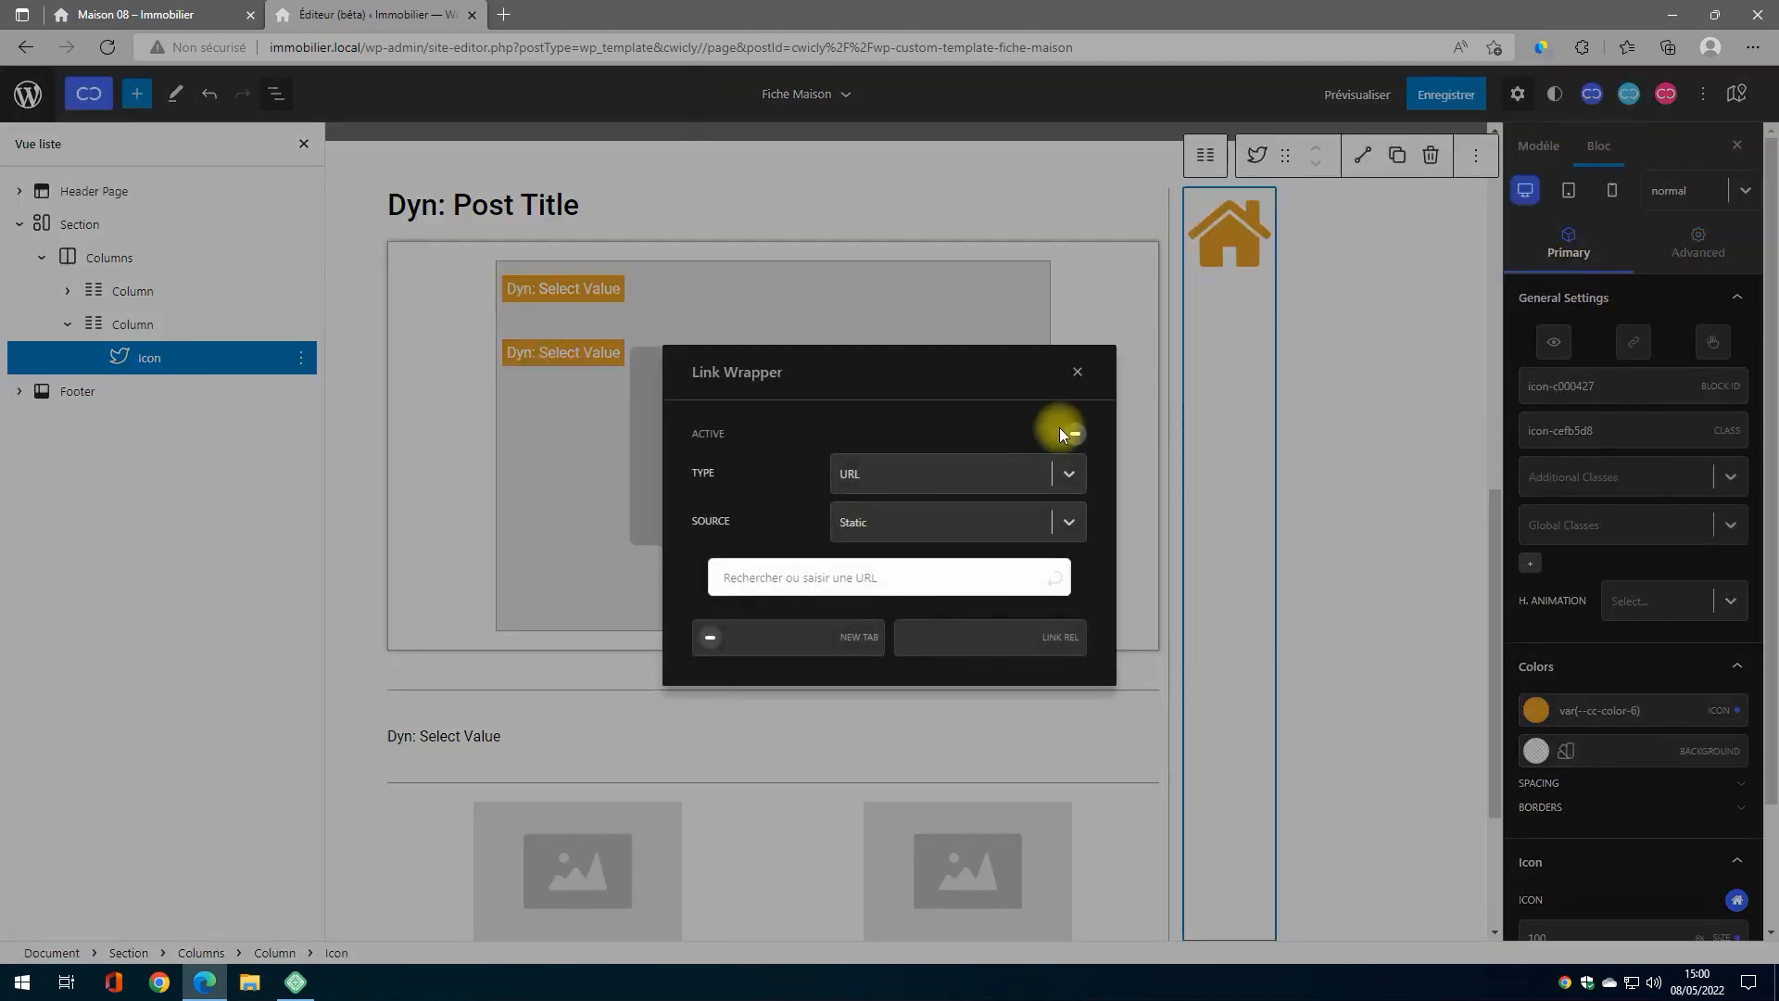
left_click(1075, 436)
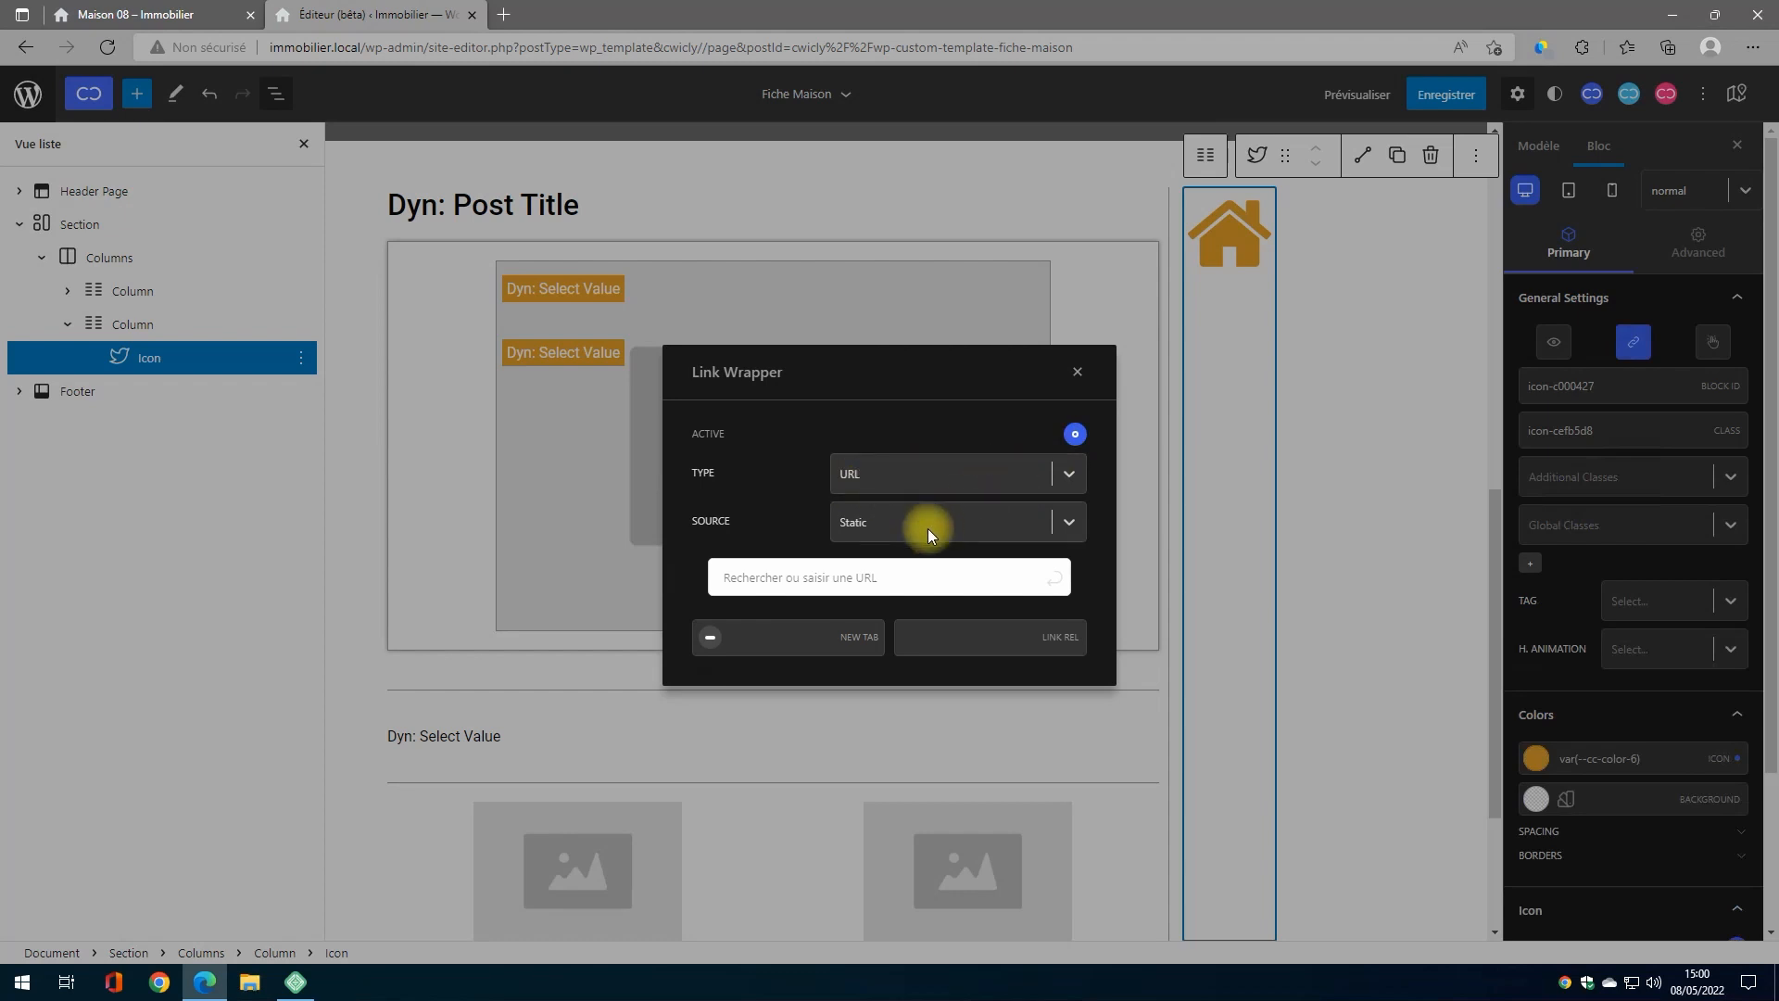
left_click(811, 574)
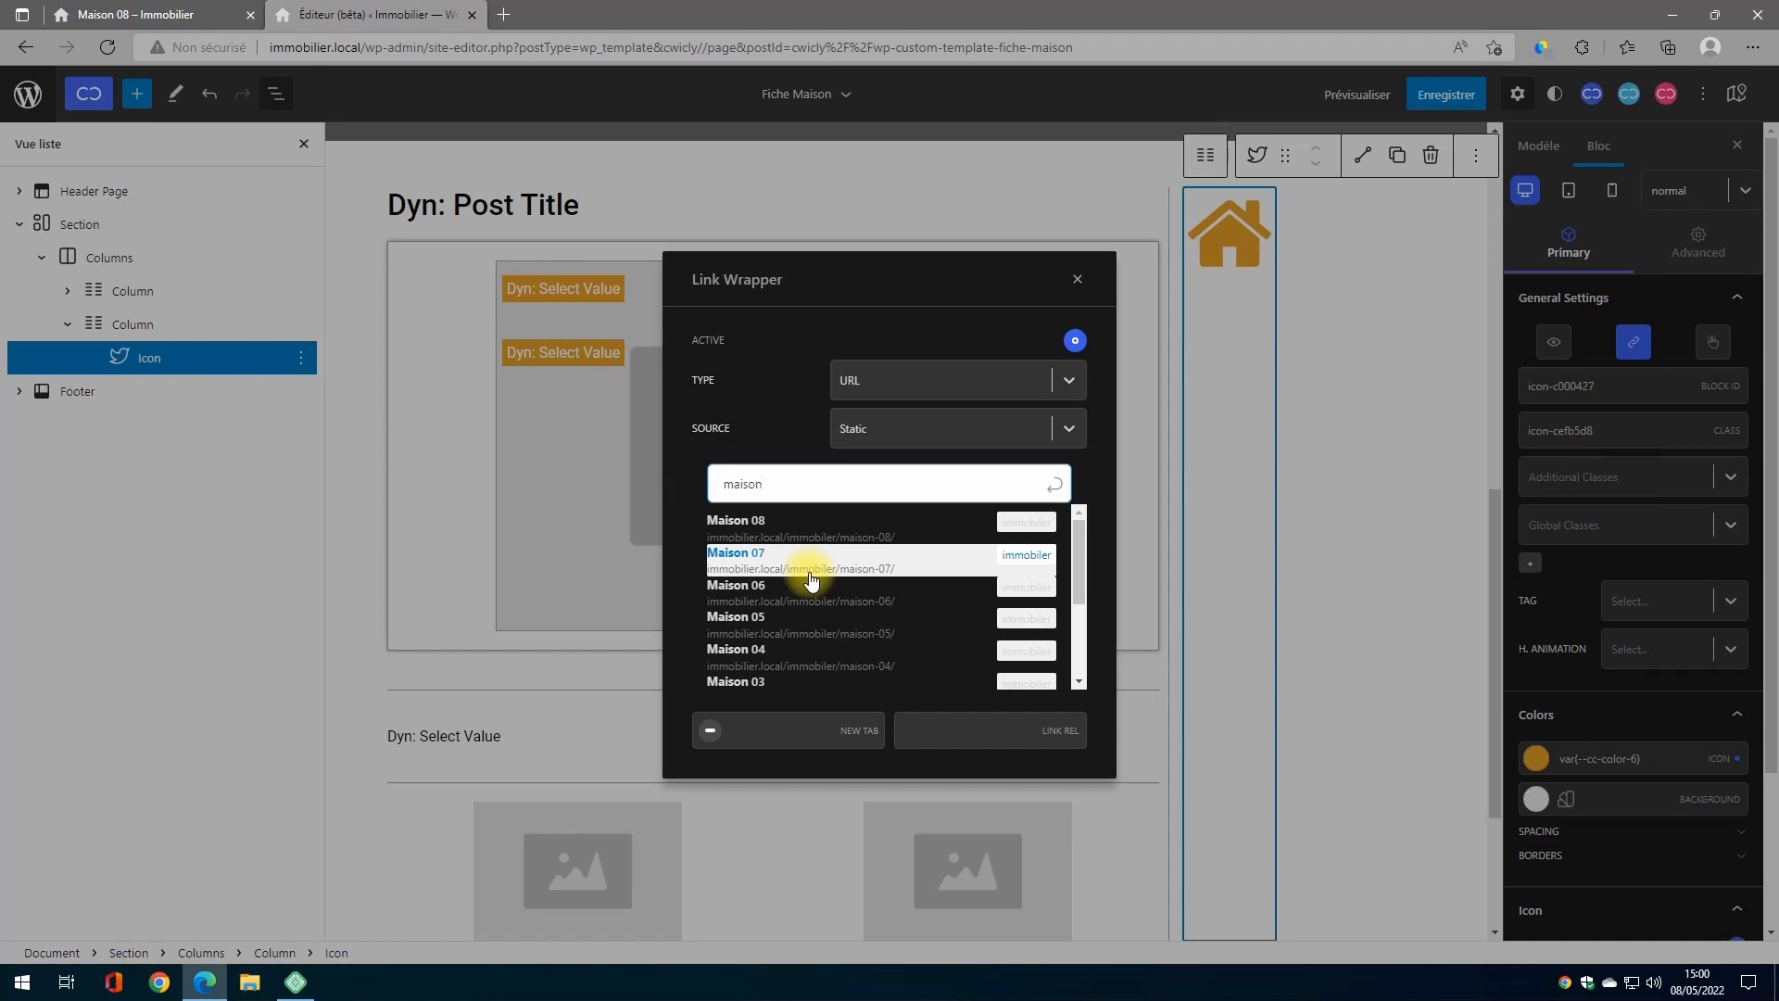
type("s")
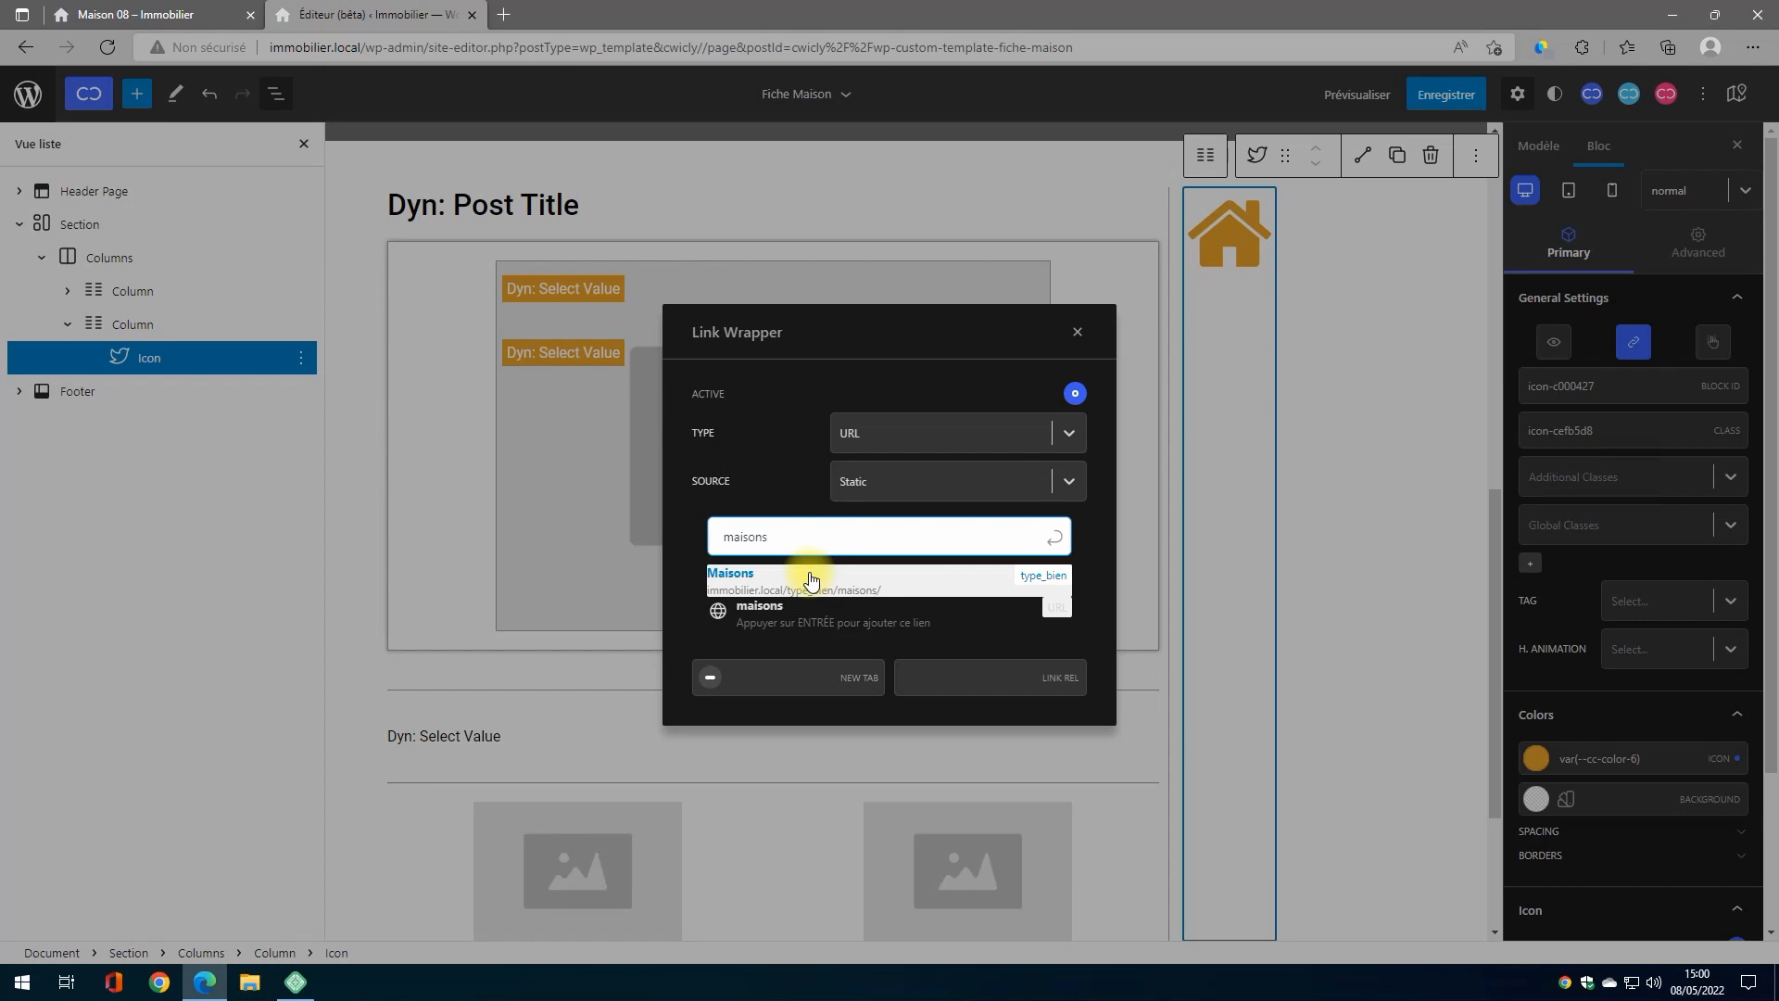
left_click(812, 578)
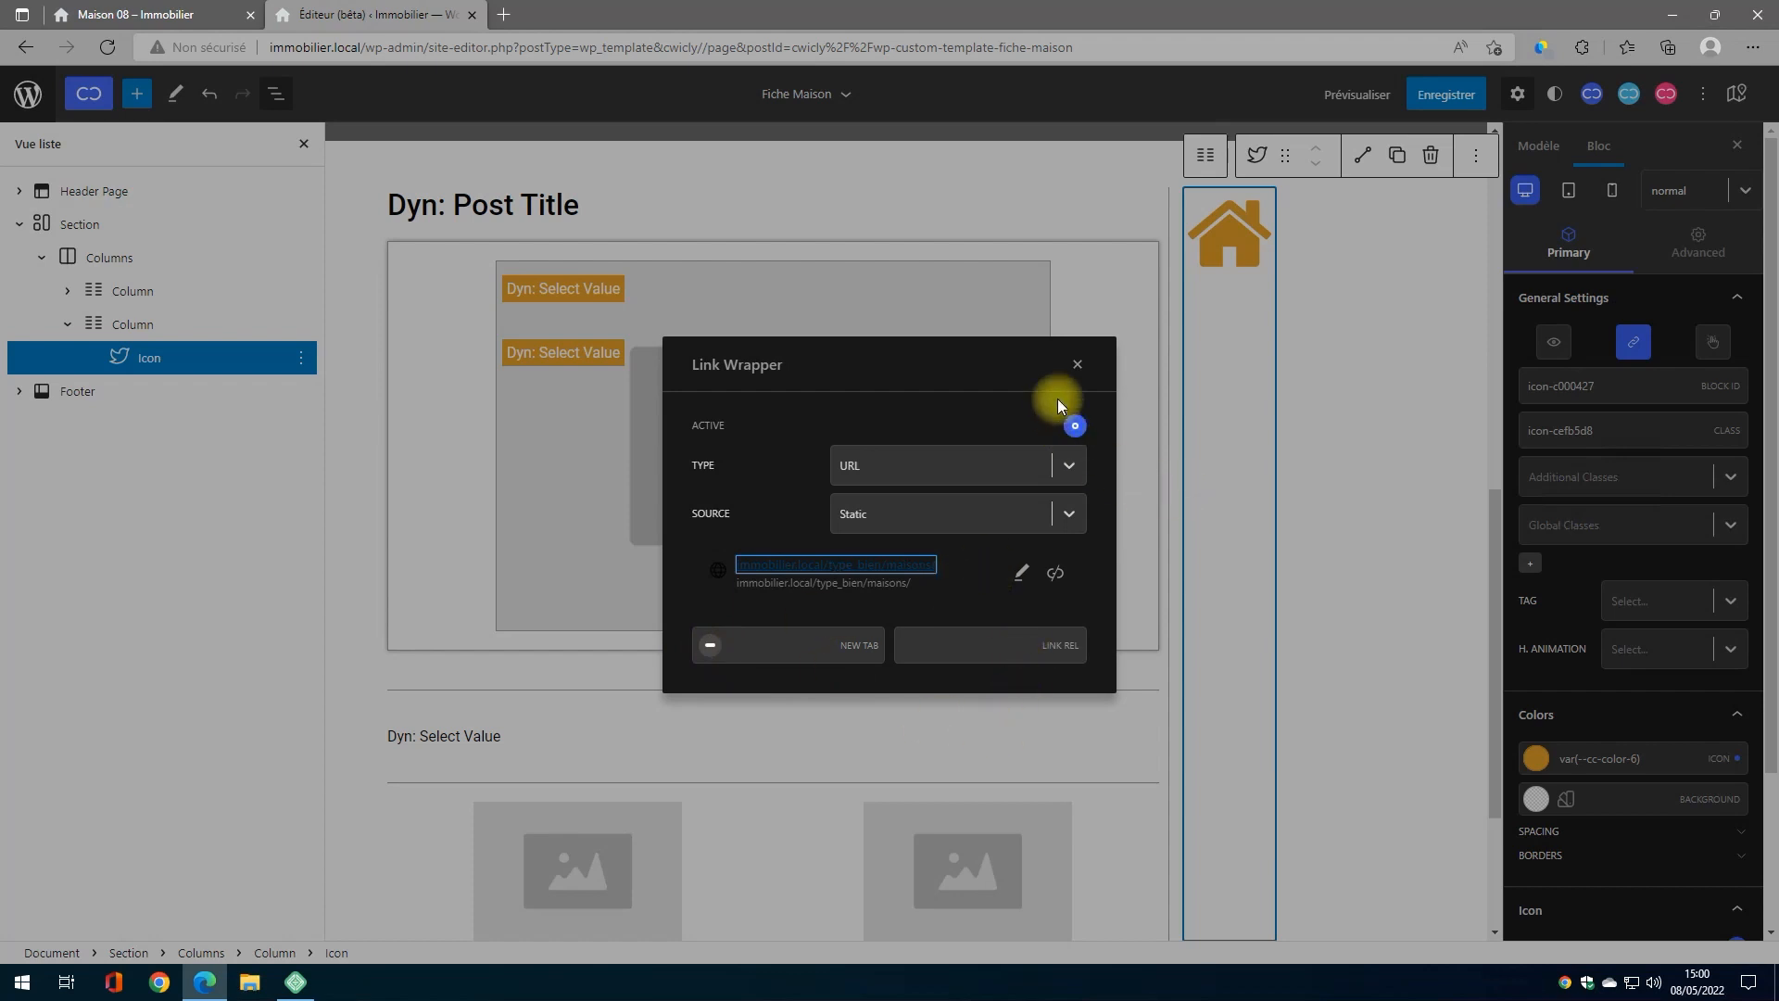
left_click(1076, 363)
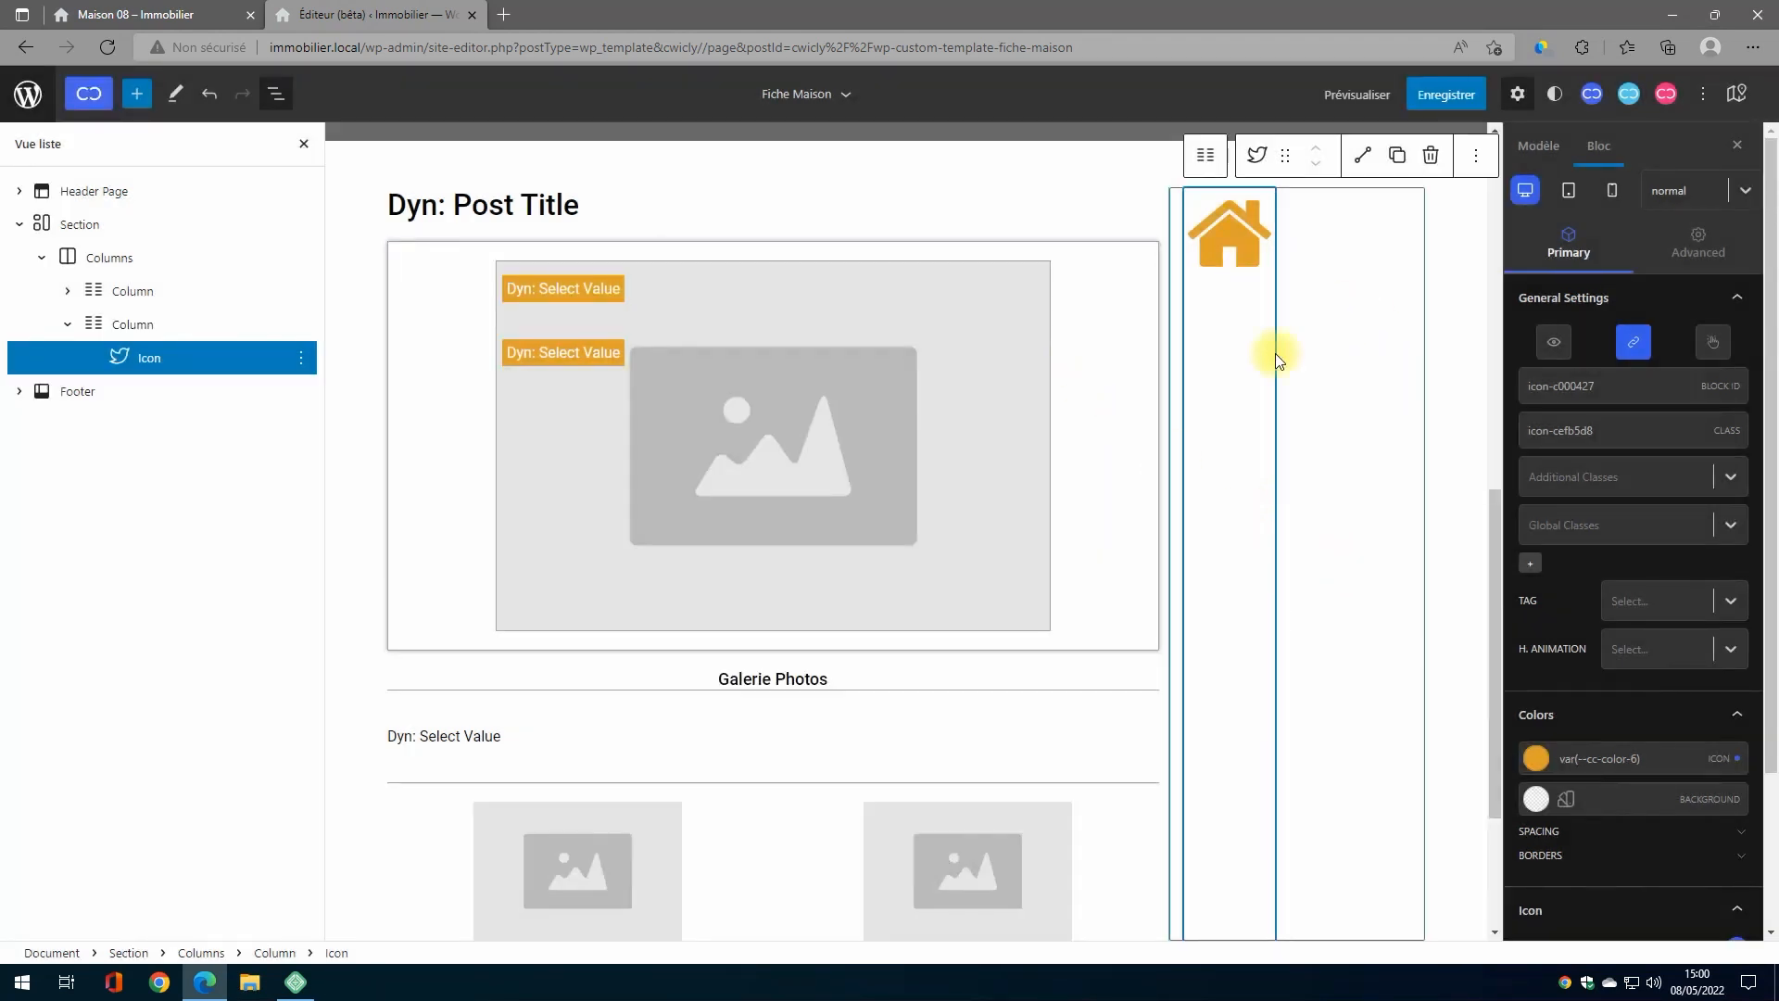
Step: Save the Fiche Maison template and reload the Maison 08 page to check the side column
left_click(1444, 94)
left_click(1650, 95)
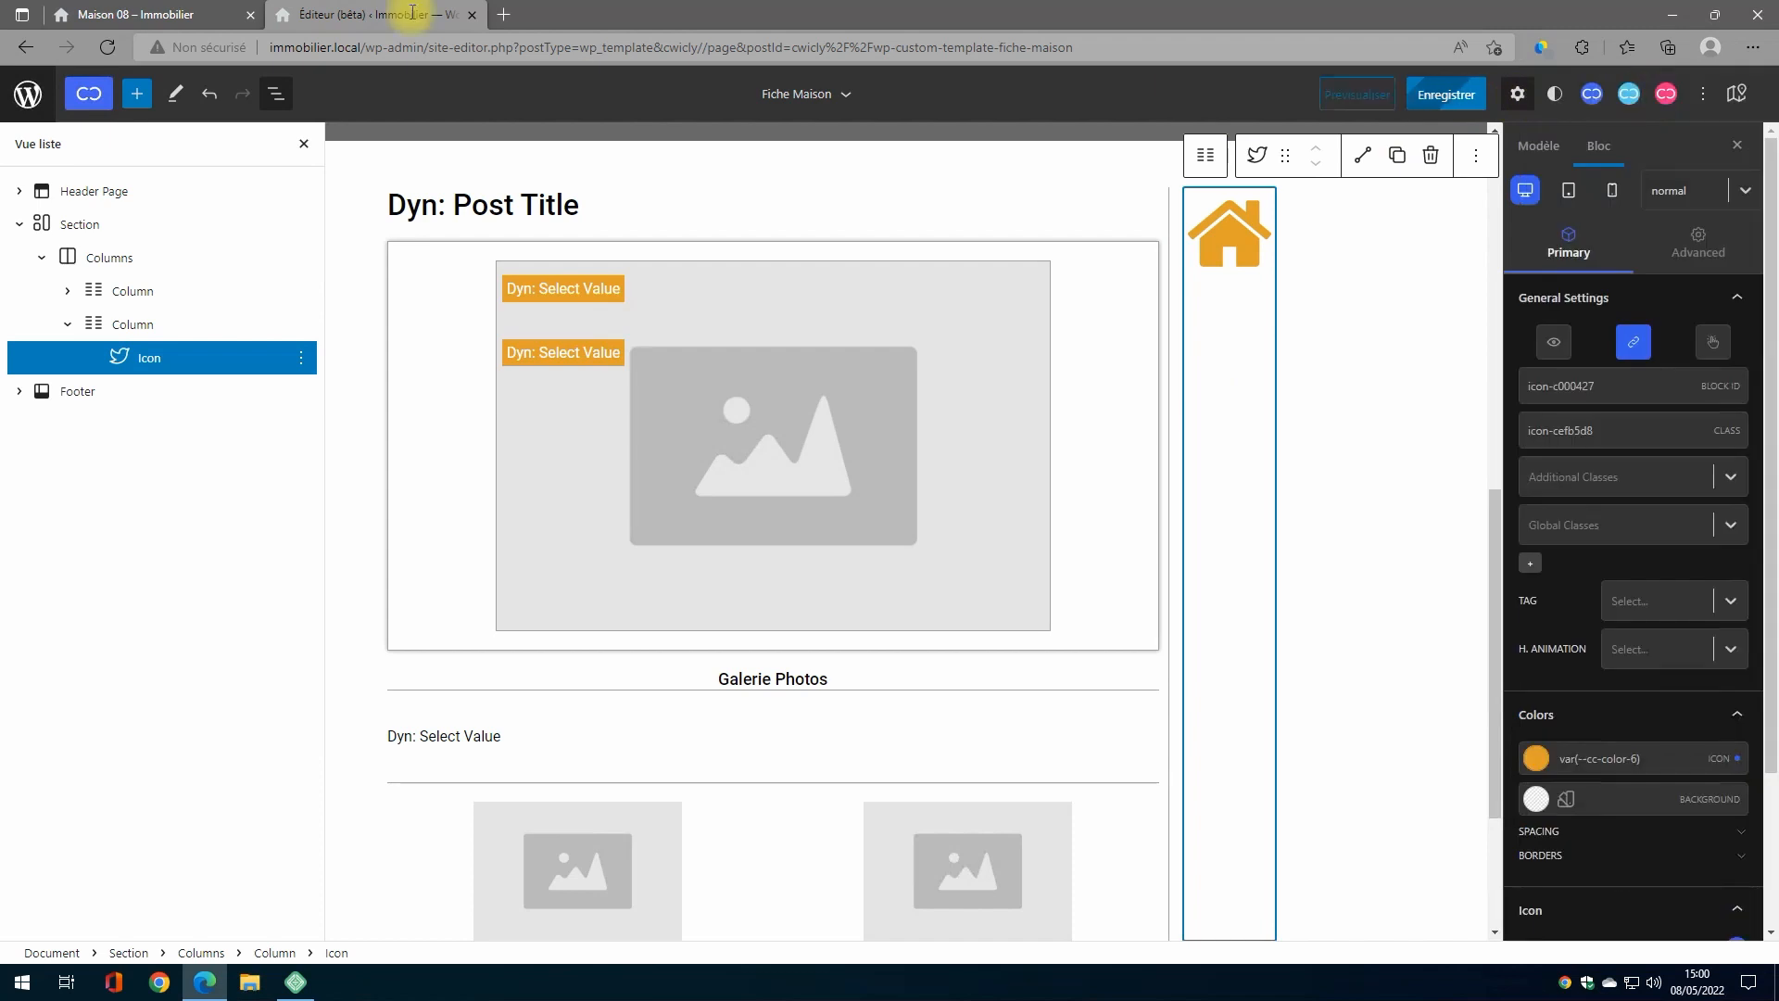
left_click(115, 28)
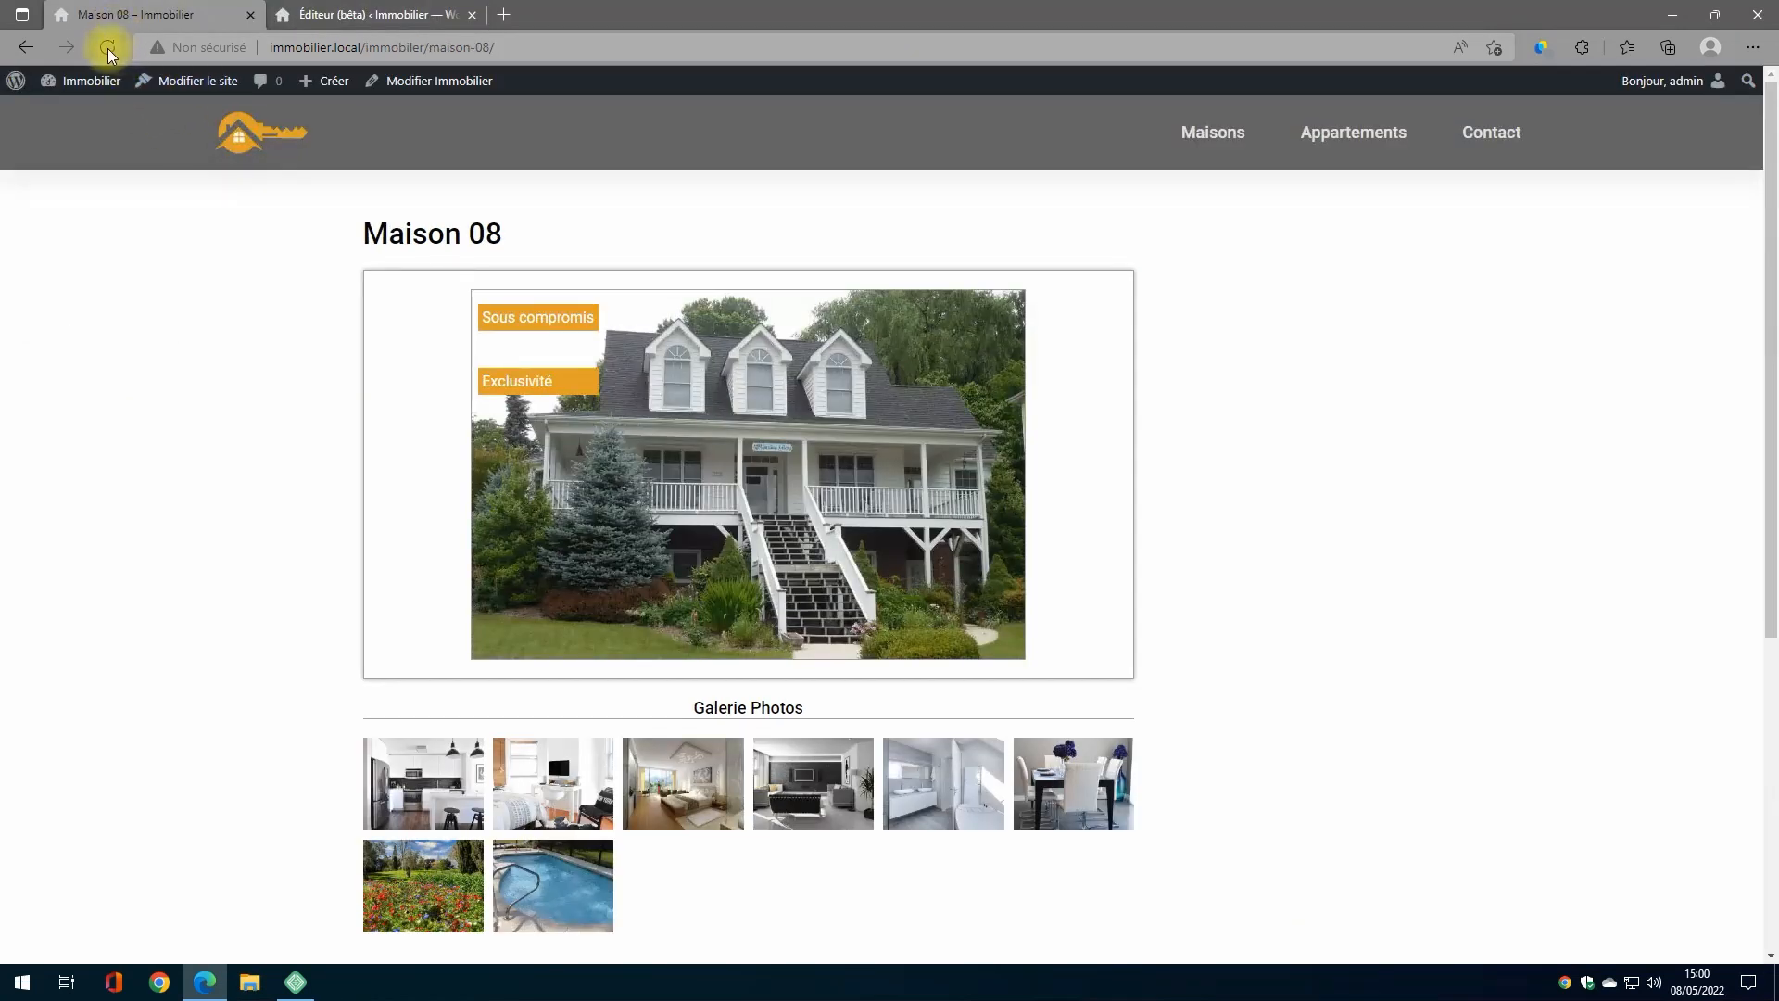
left_click(108, 49)
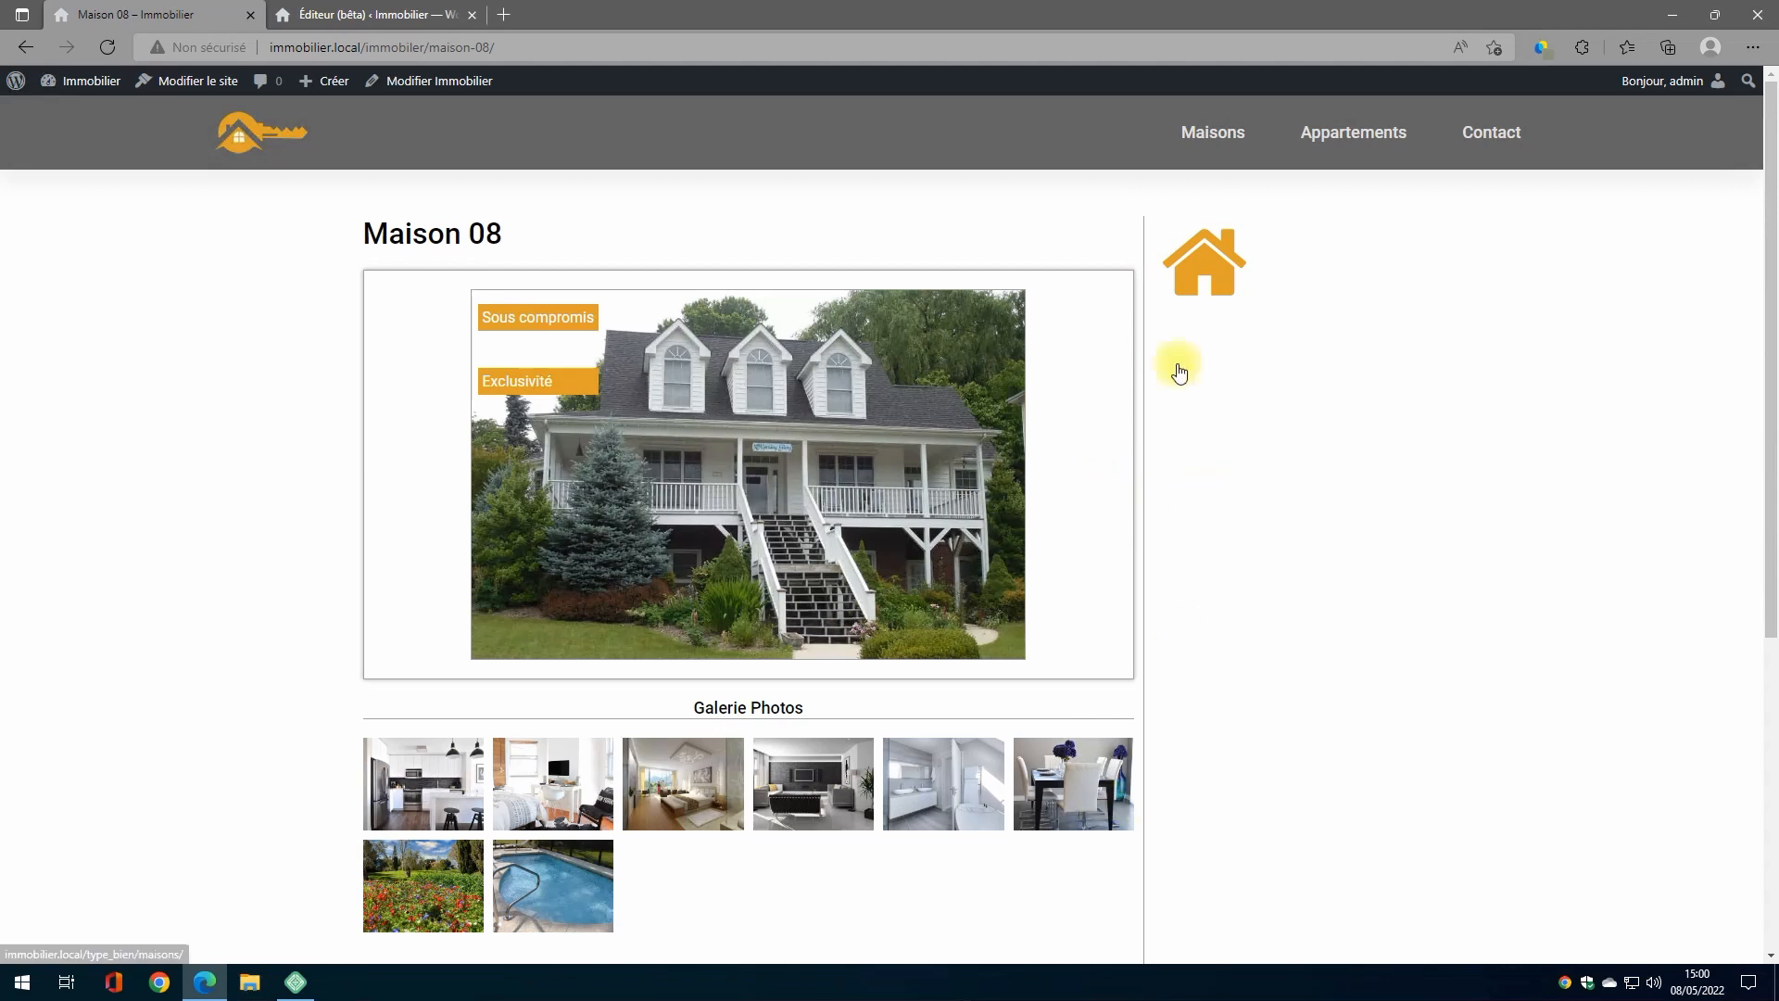
Step: Browse from the Maisons archive to the Maison 07 listing, back to the archive, and into the Maison 08 listing
left_click(1262, 135)
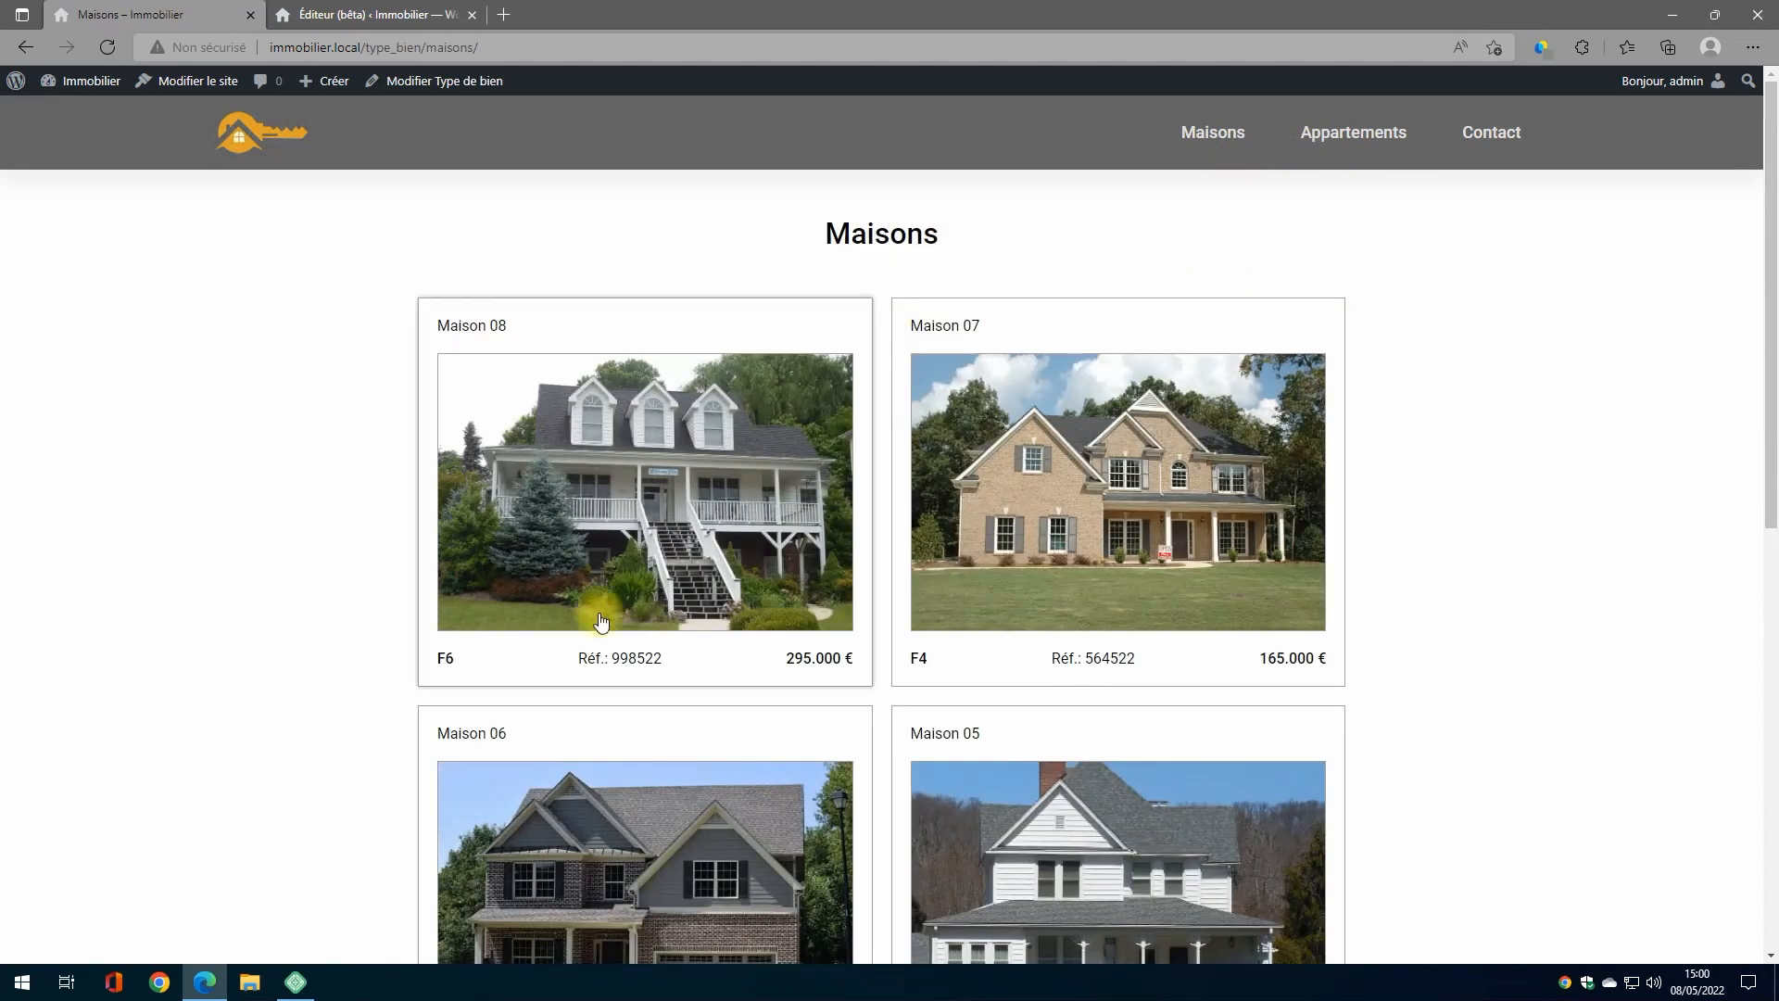
left_click(989, 533)
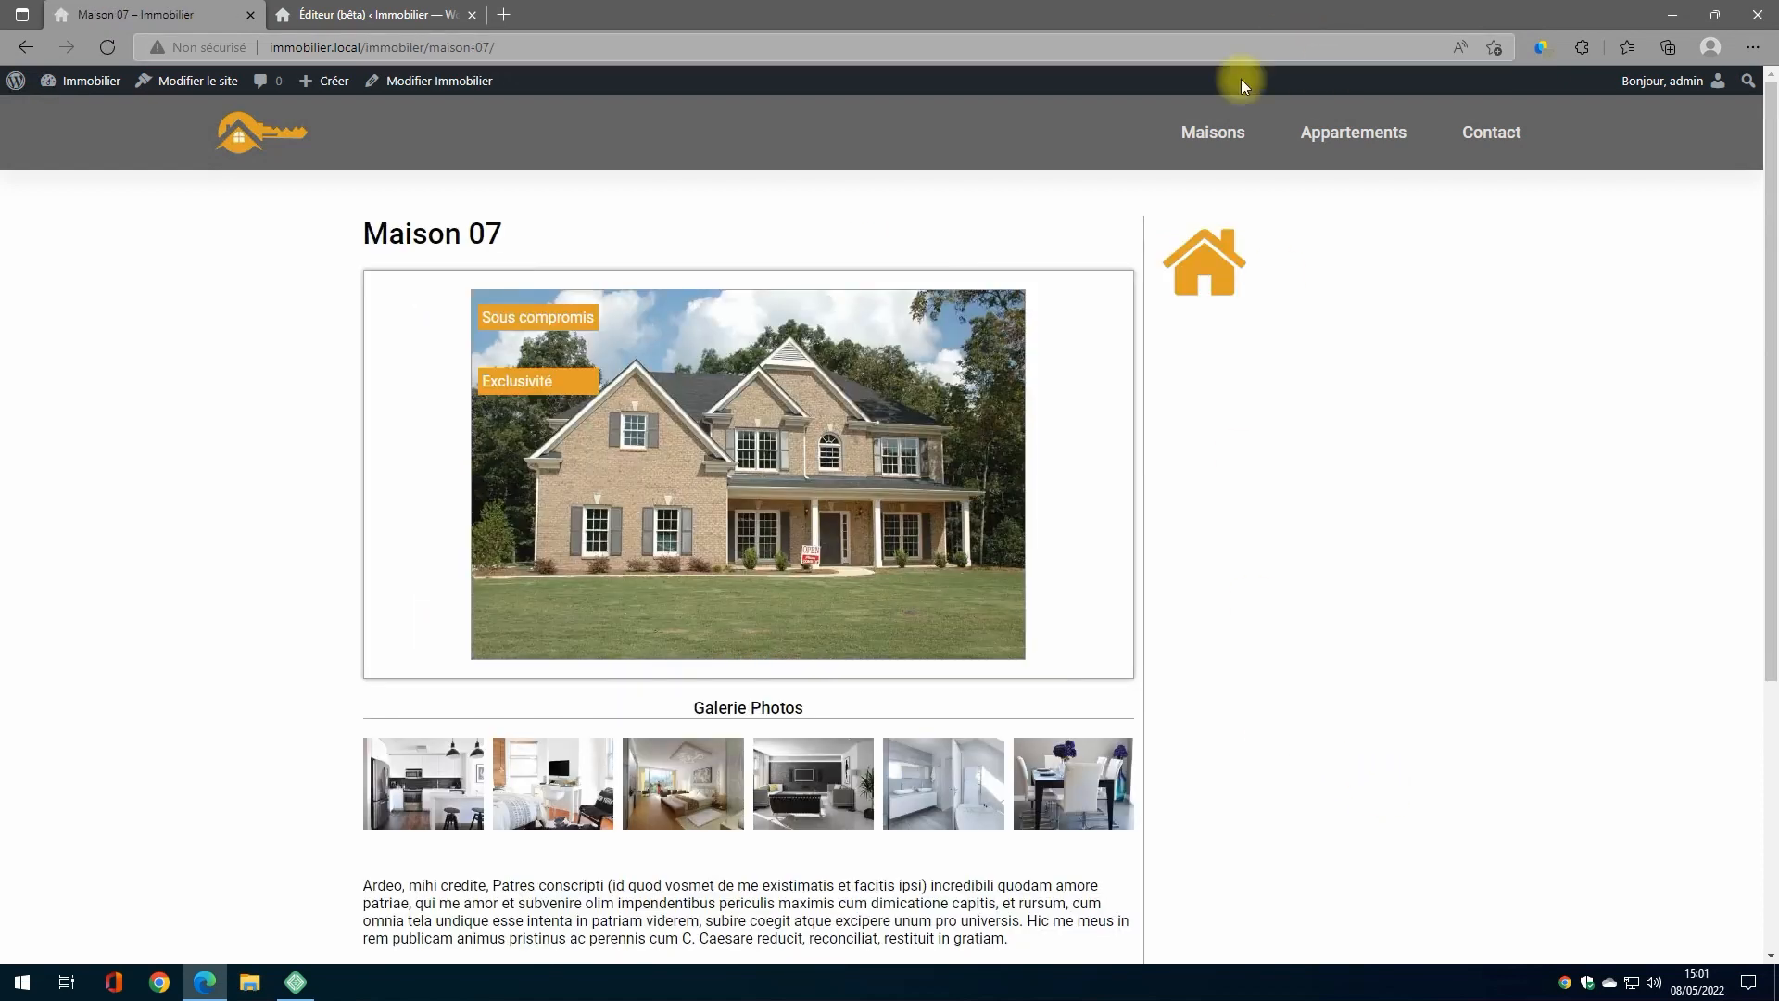
left_click(1211, 133)
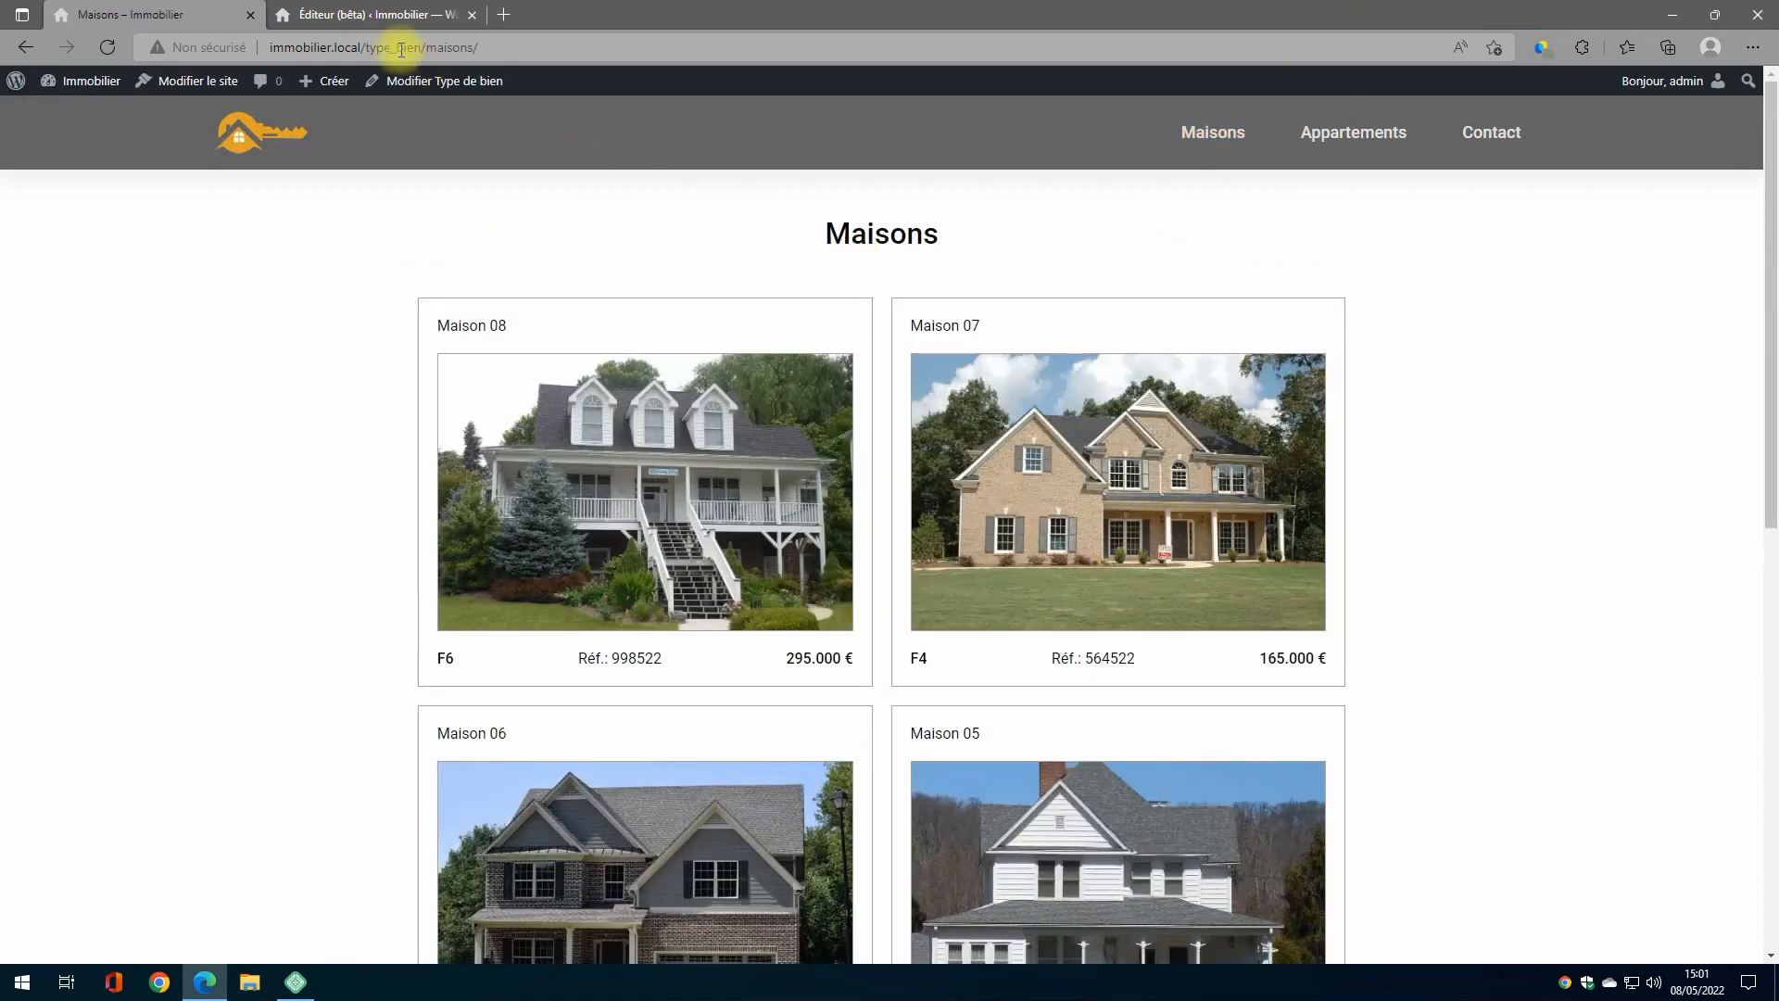
left_click(528, 442)
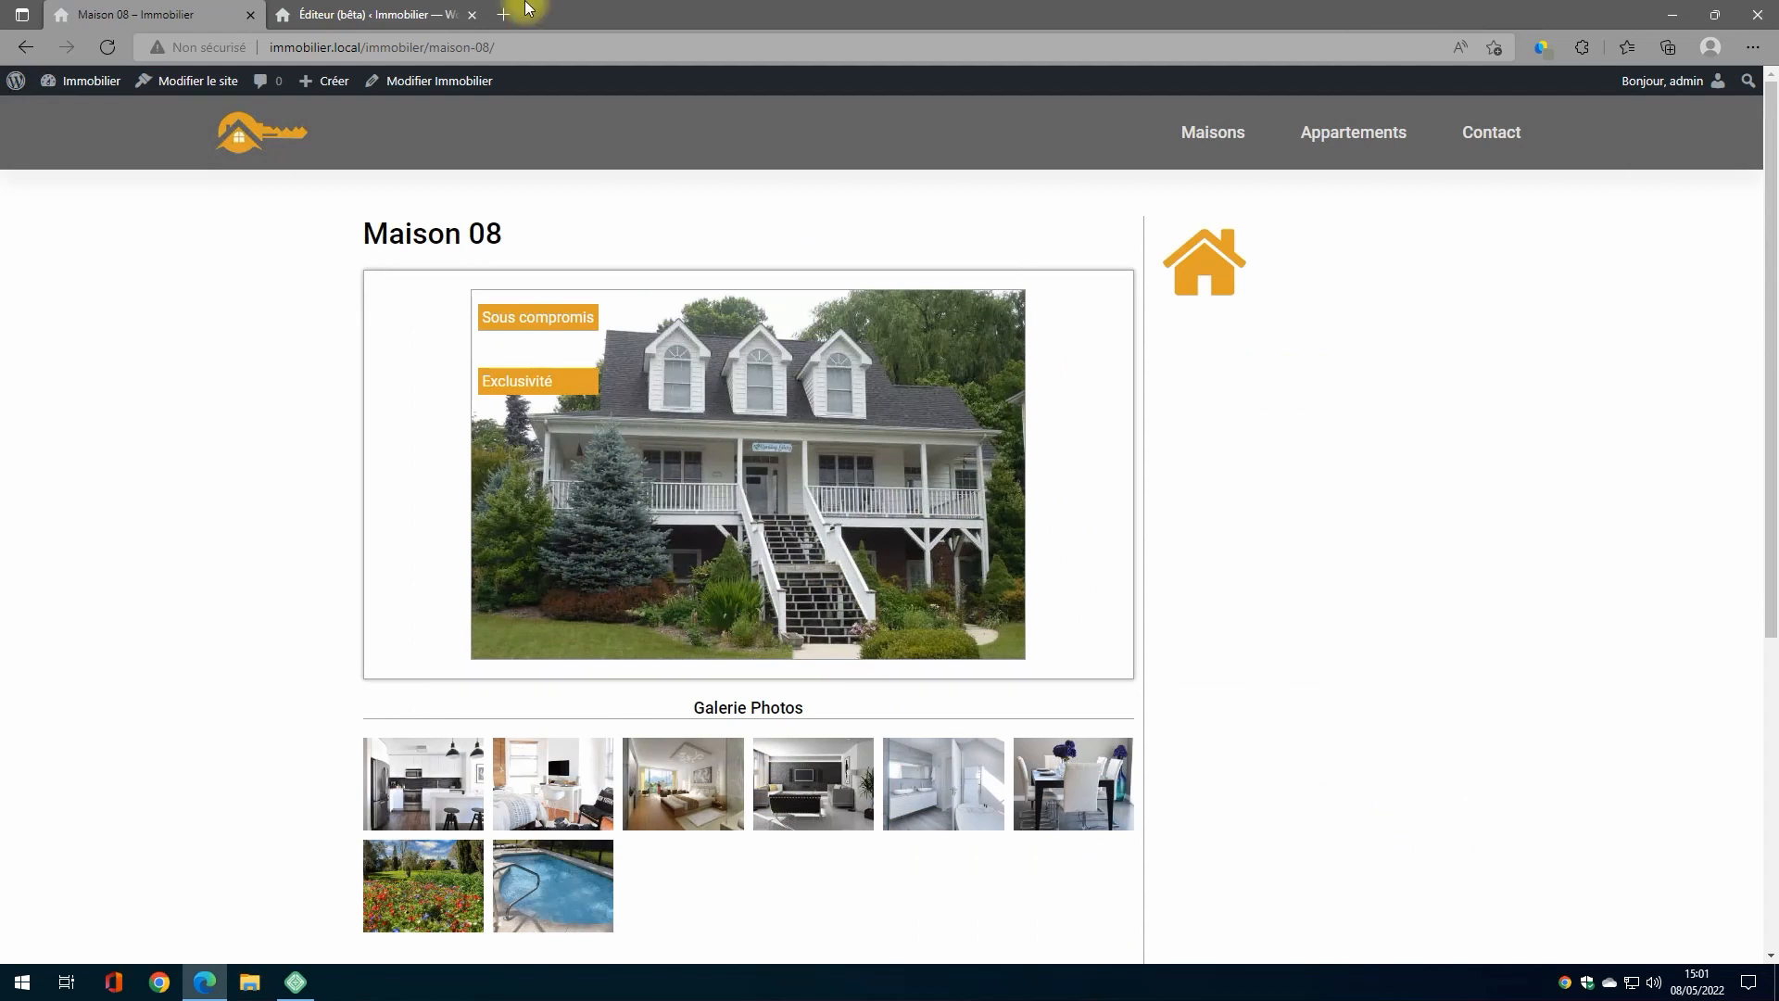
Step: In the Fiche Maison template editor, unlink the main content column's padding and set its right padding to 15 px
left_click(410, 19)
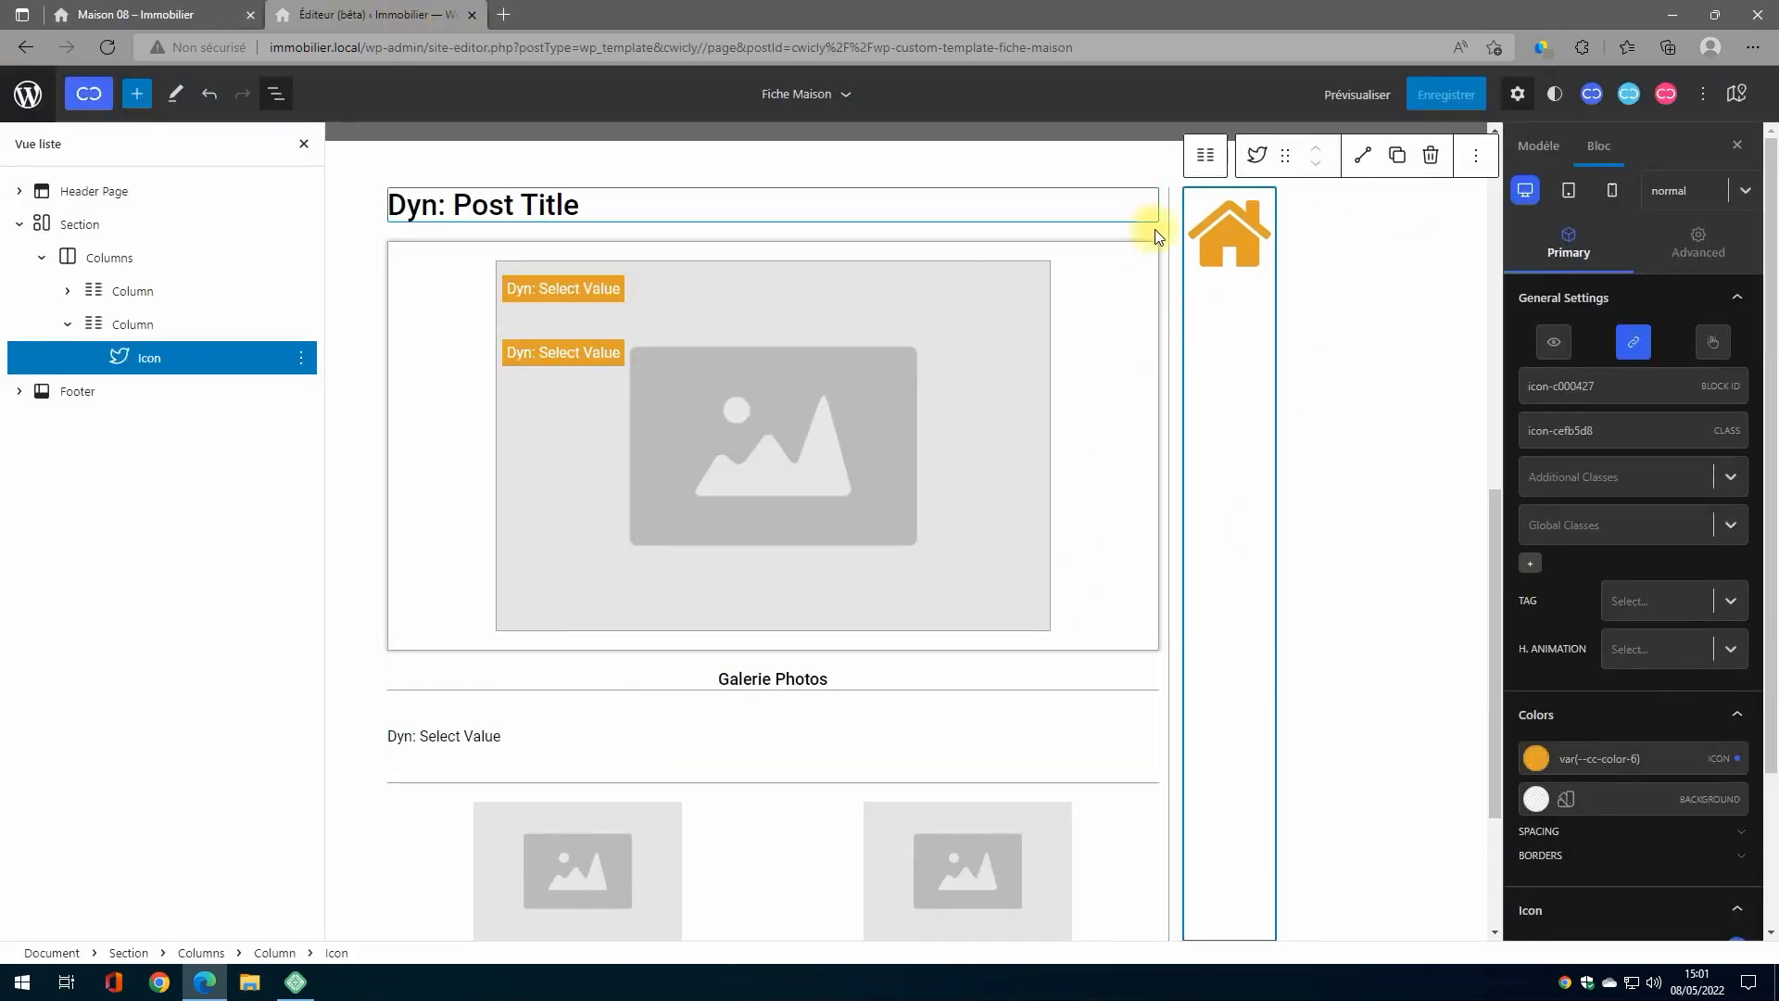
left_click(125, 293)
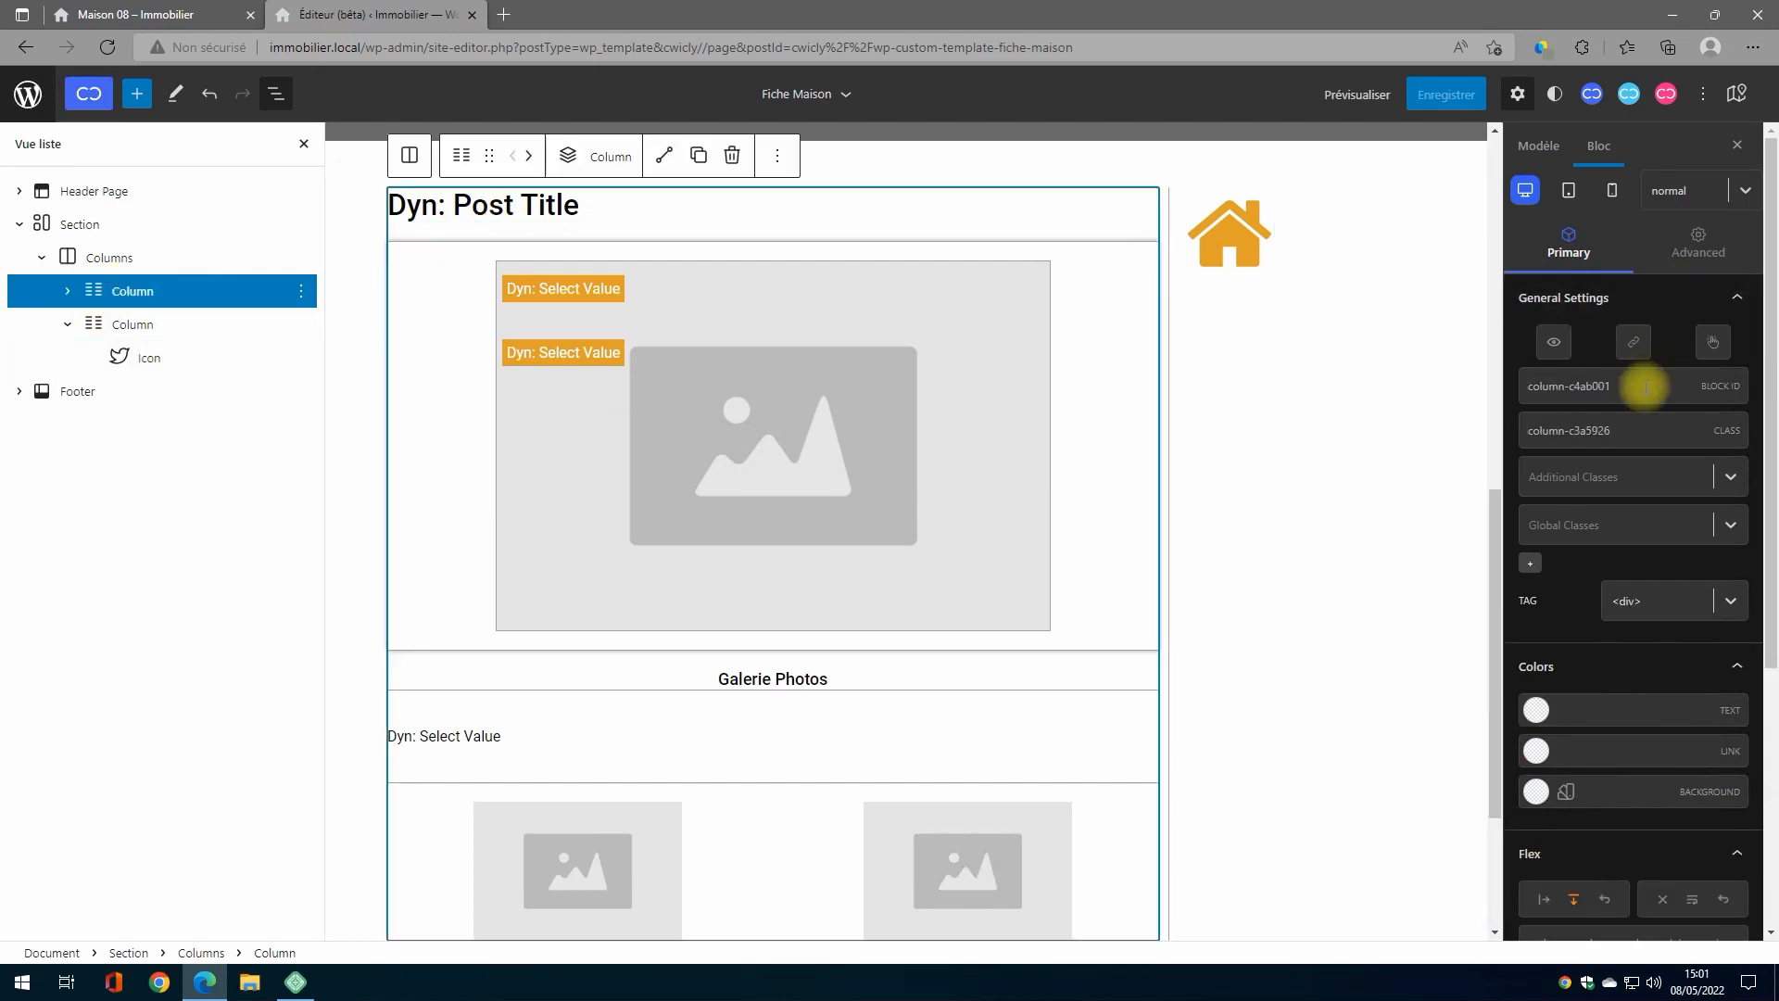
left_click(1700, 245)
left_click(1664, 478)
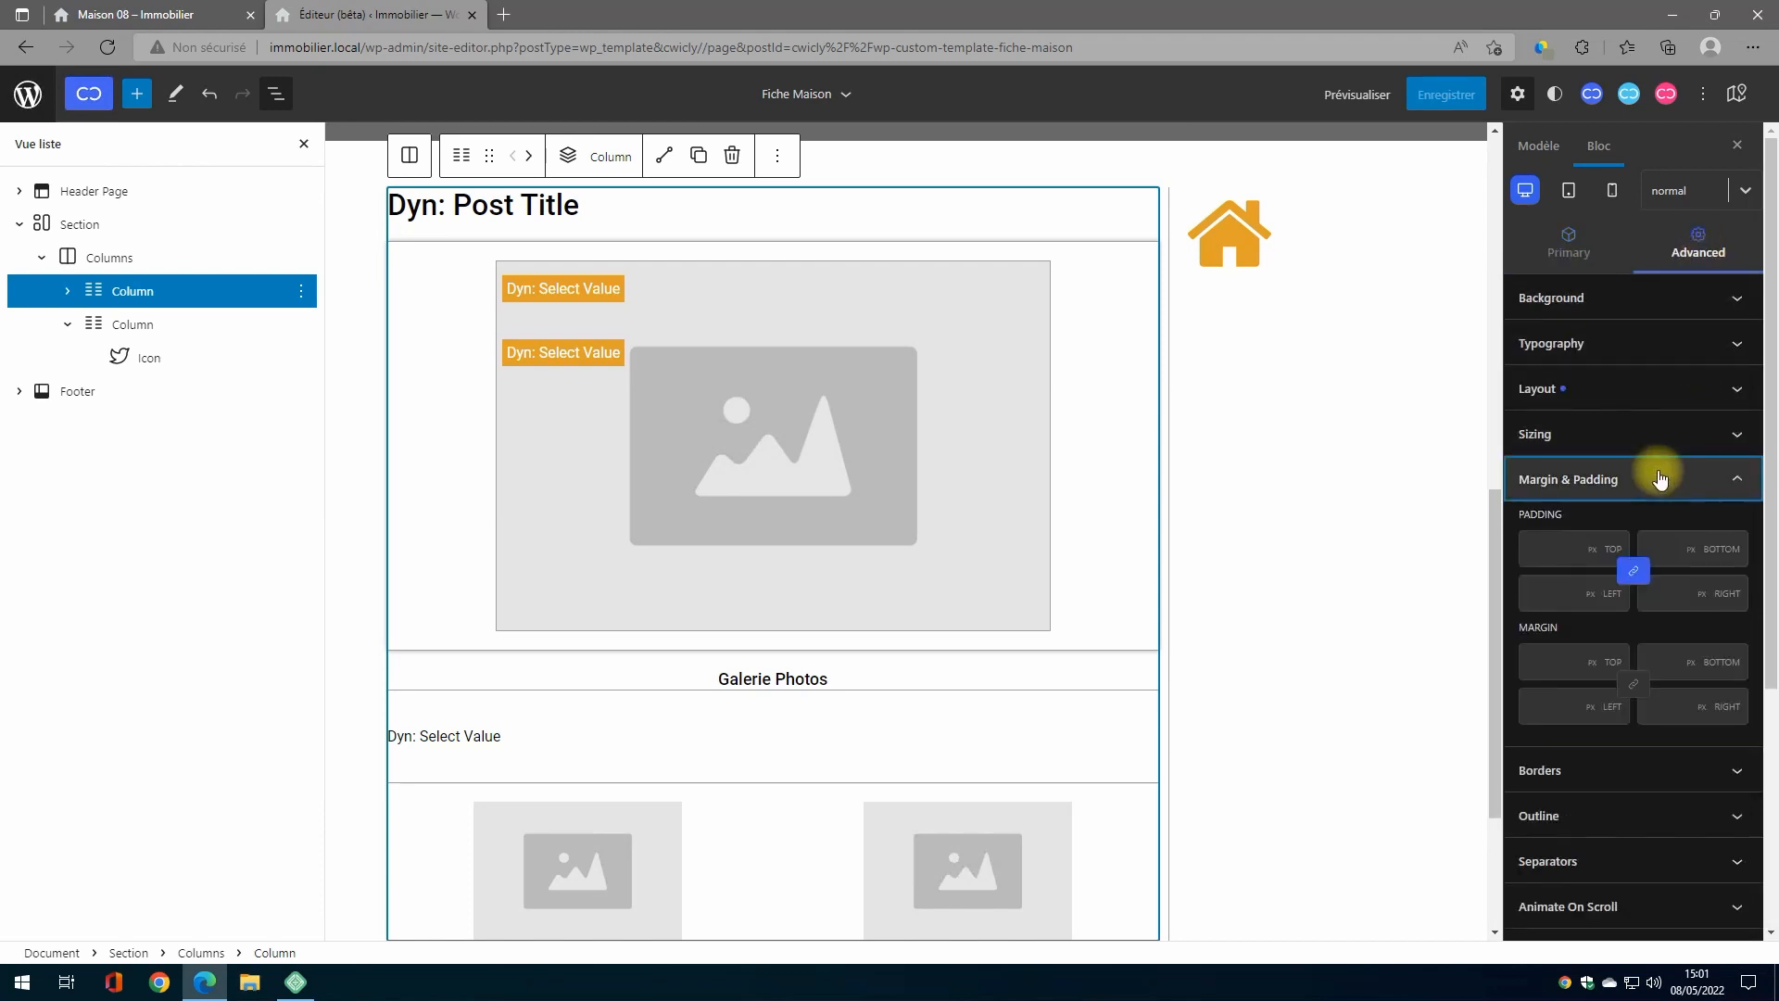
left_click(1636, 573)
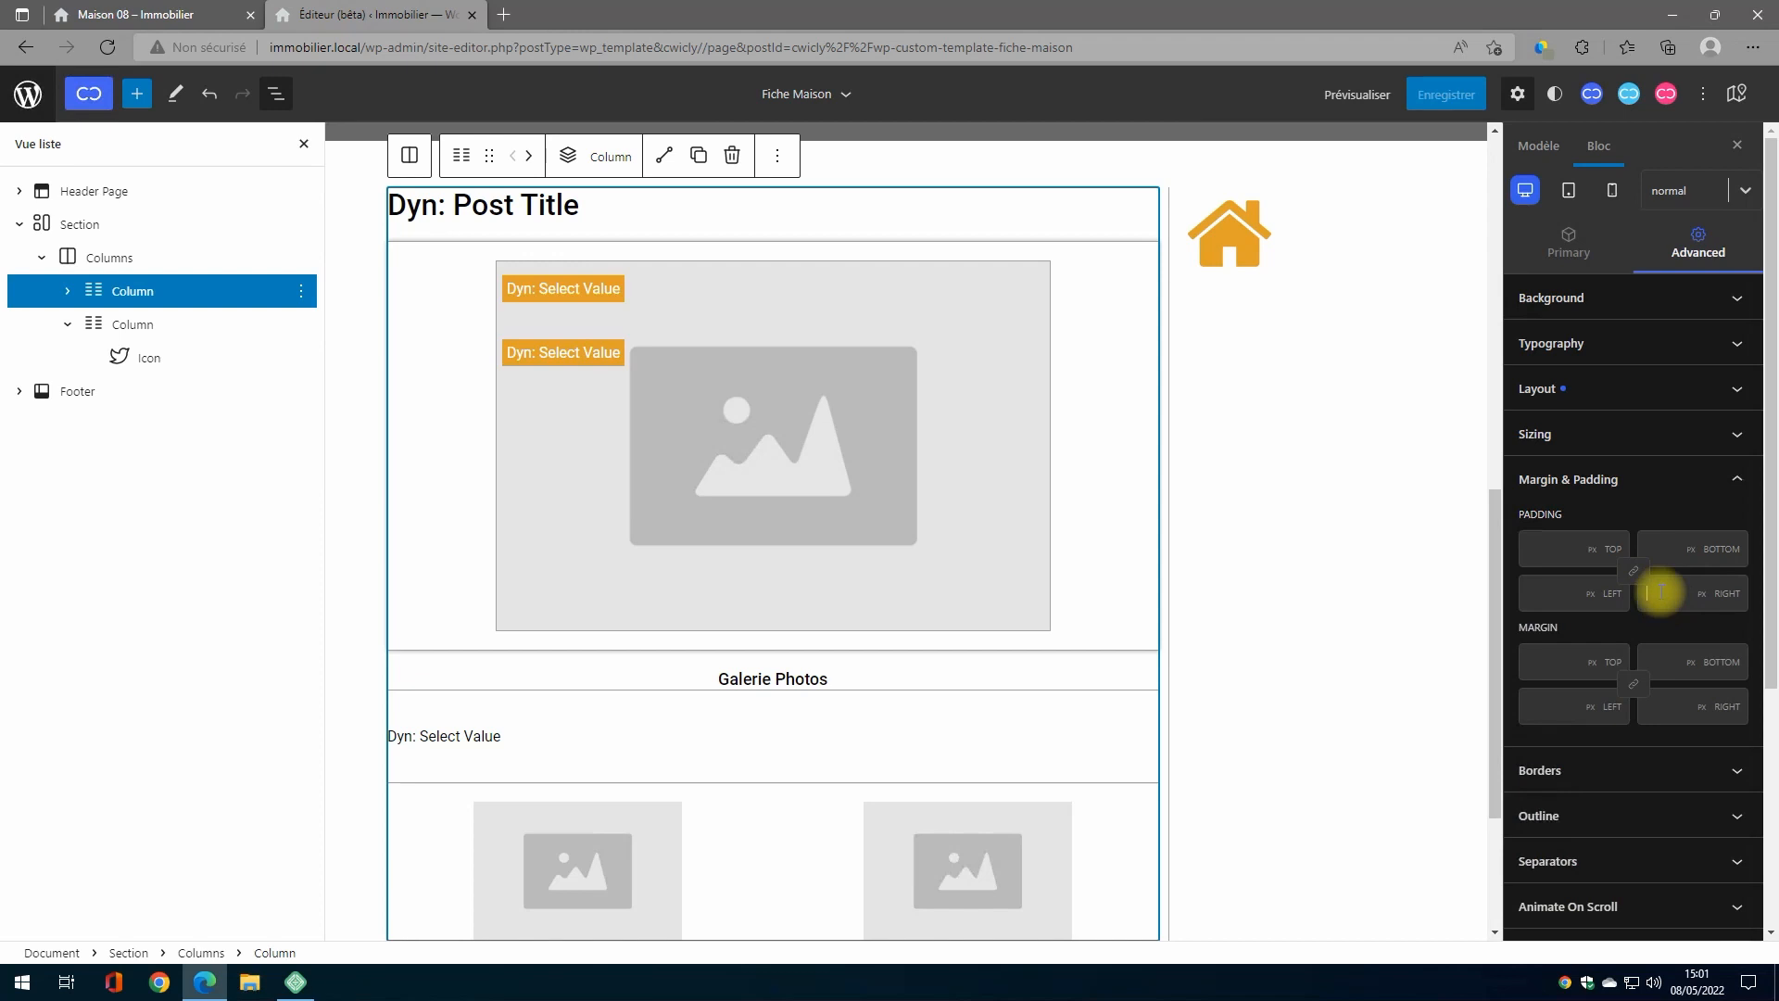
type("15")
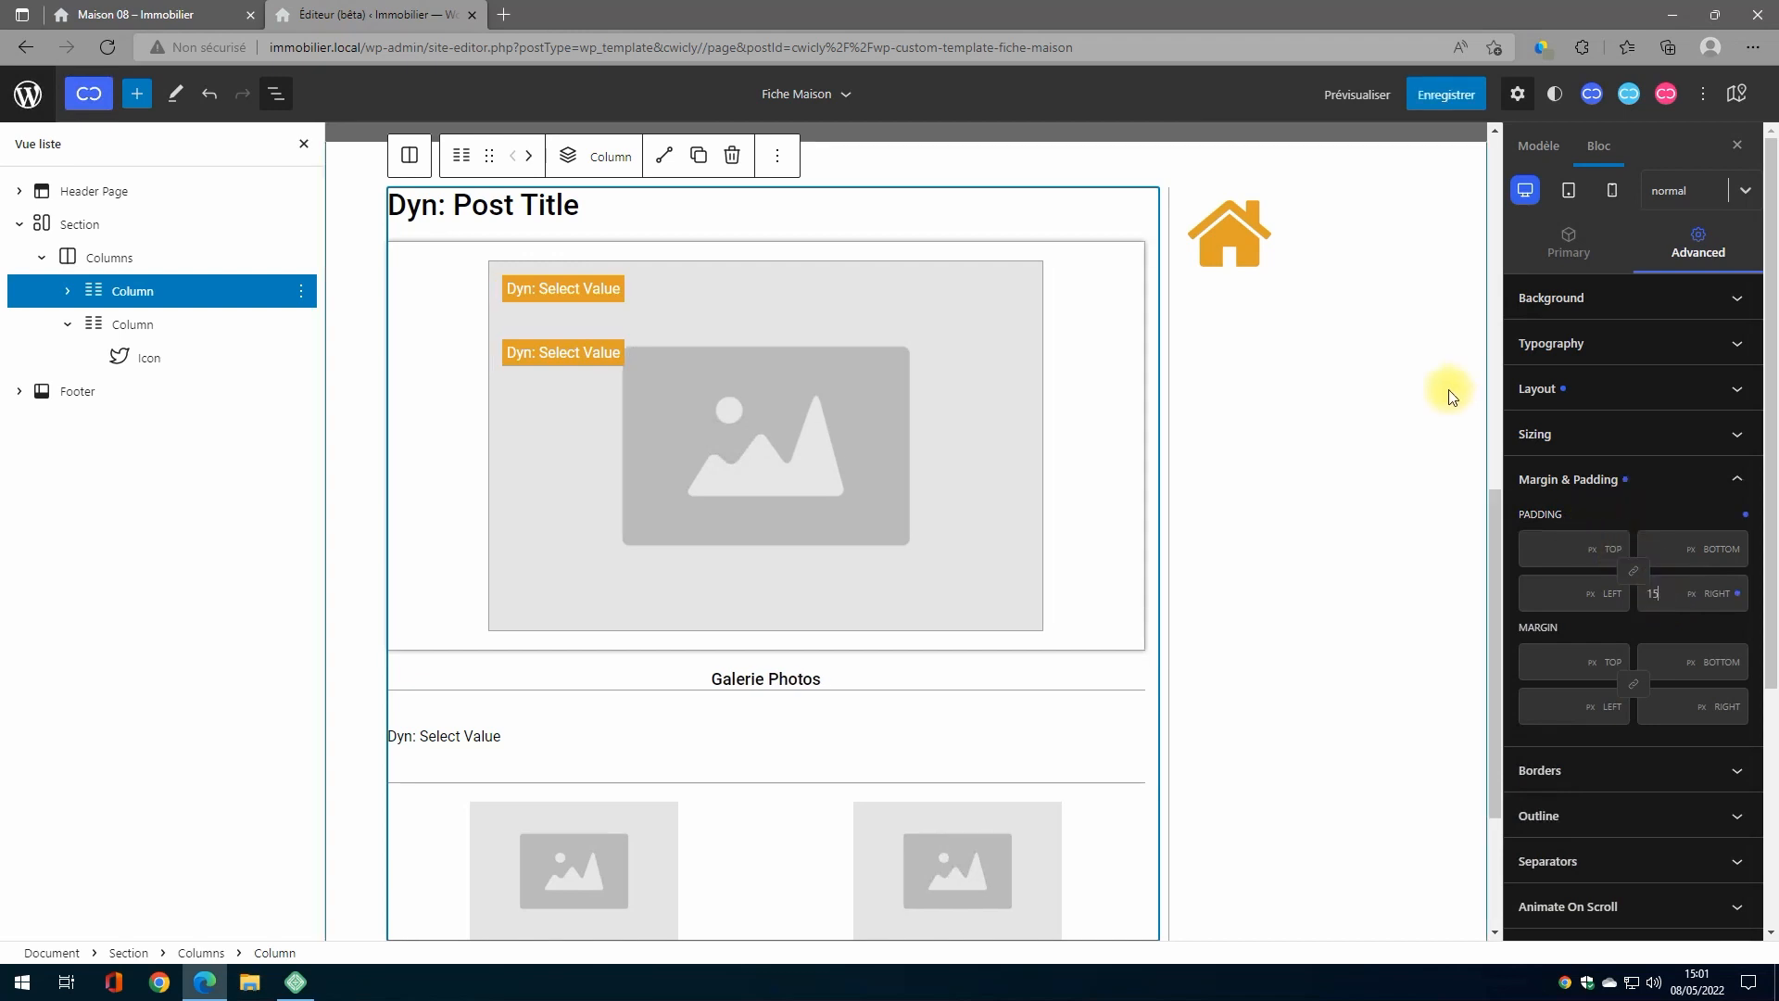
Step: Save the Fiche Maison template and reload the Maison 08 page to check the spacing beside the column border
left_click(1445, 95)
left_click(146, 15)
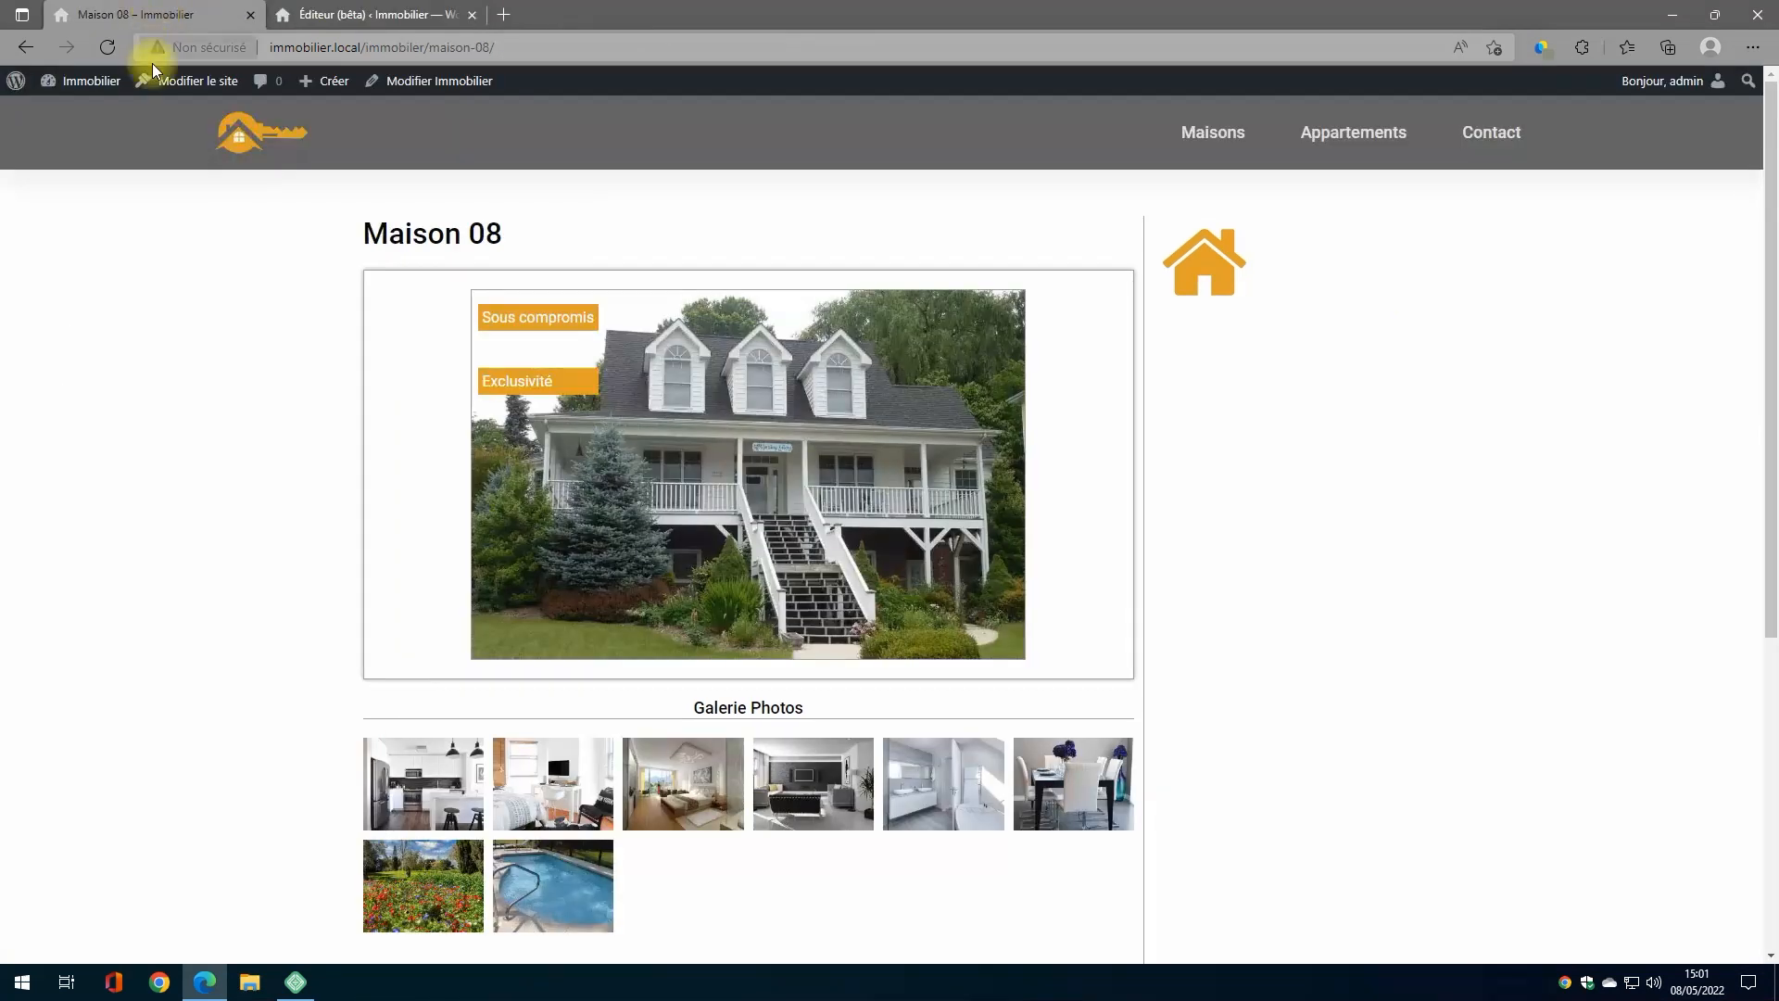
left_click(112, 44)
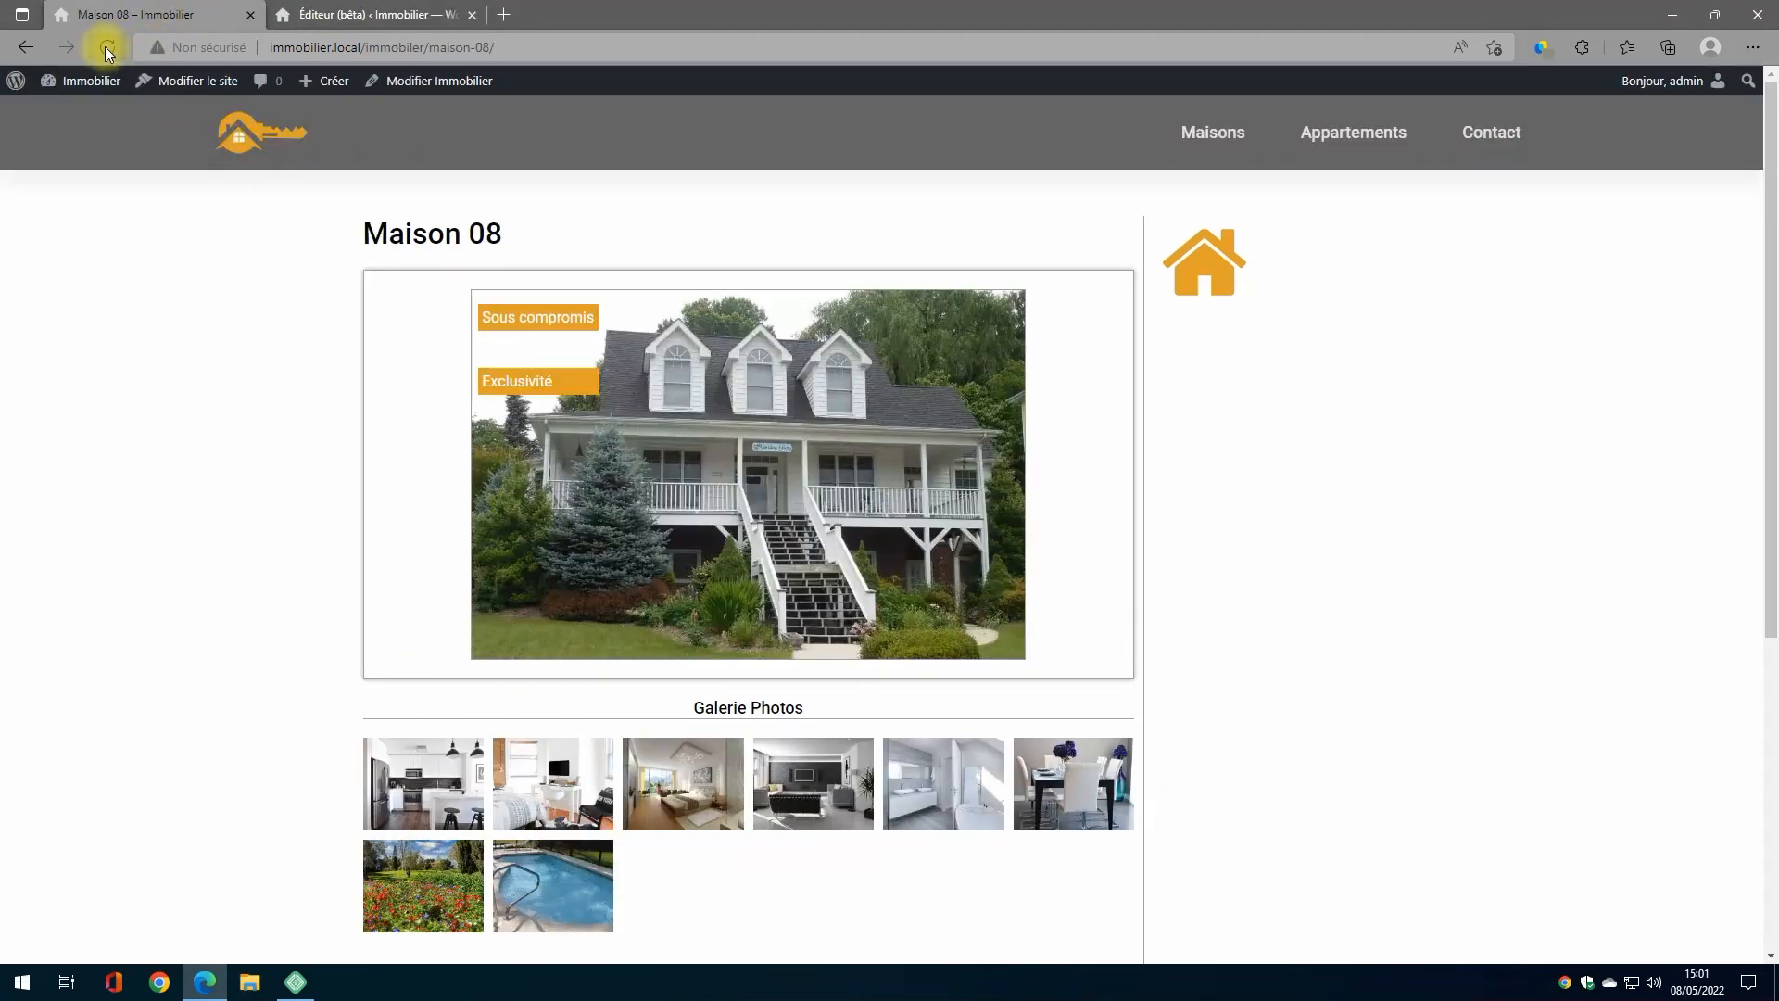
left_click(361, 14)
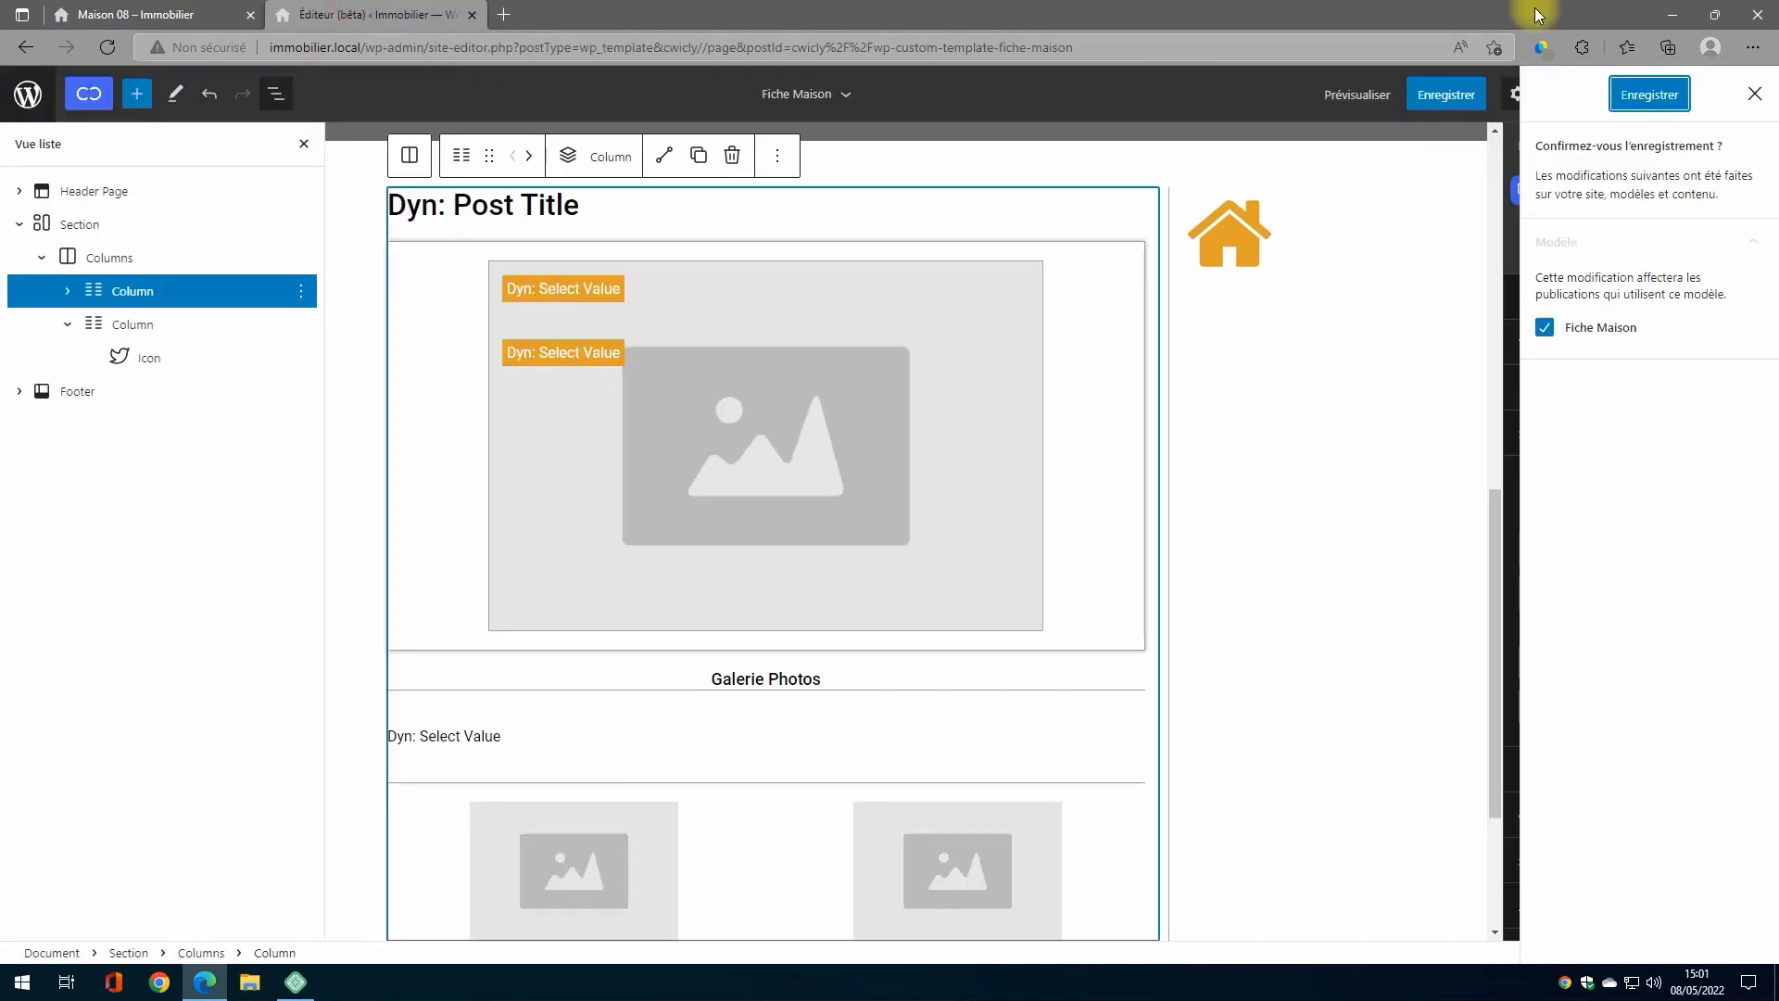
left_click(1659, 88)
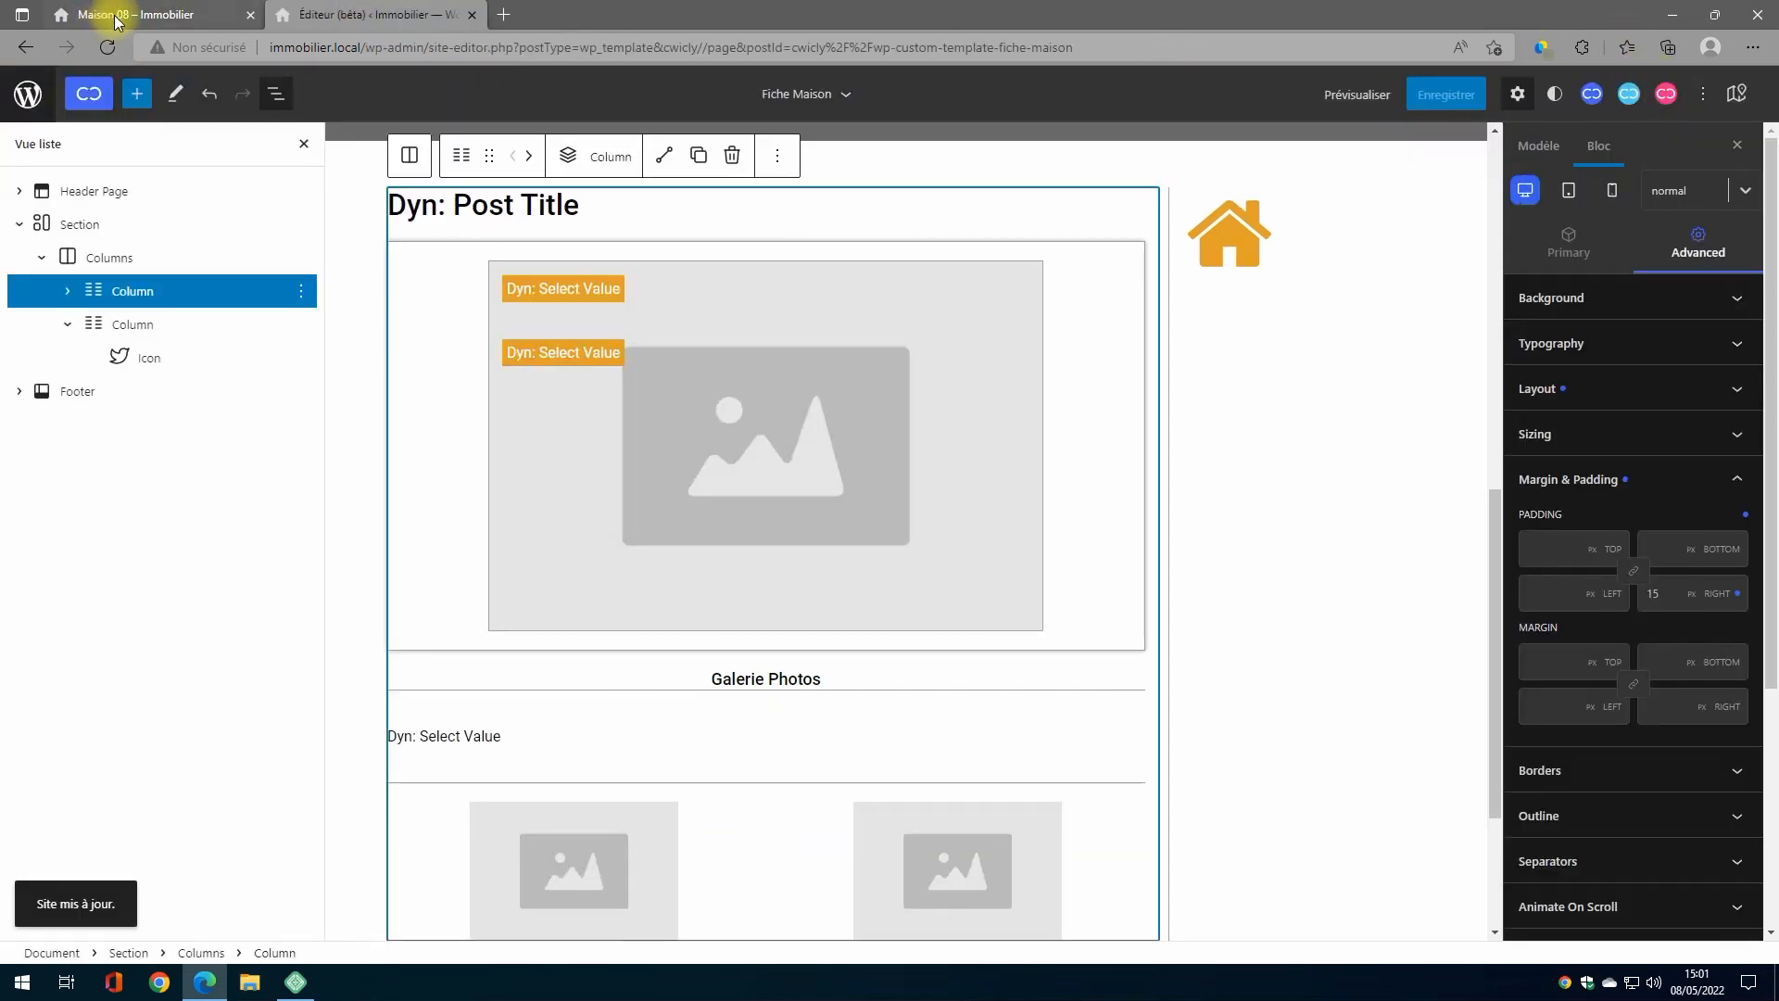
left_click(118, 20)
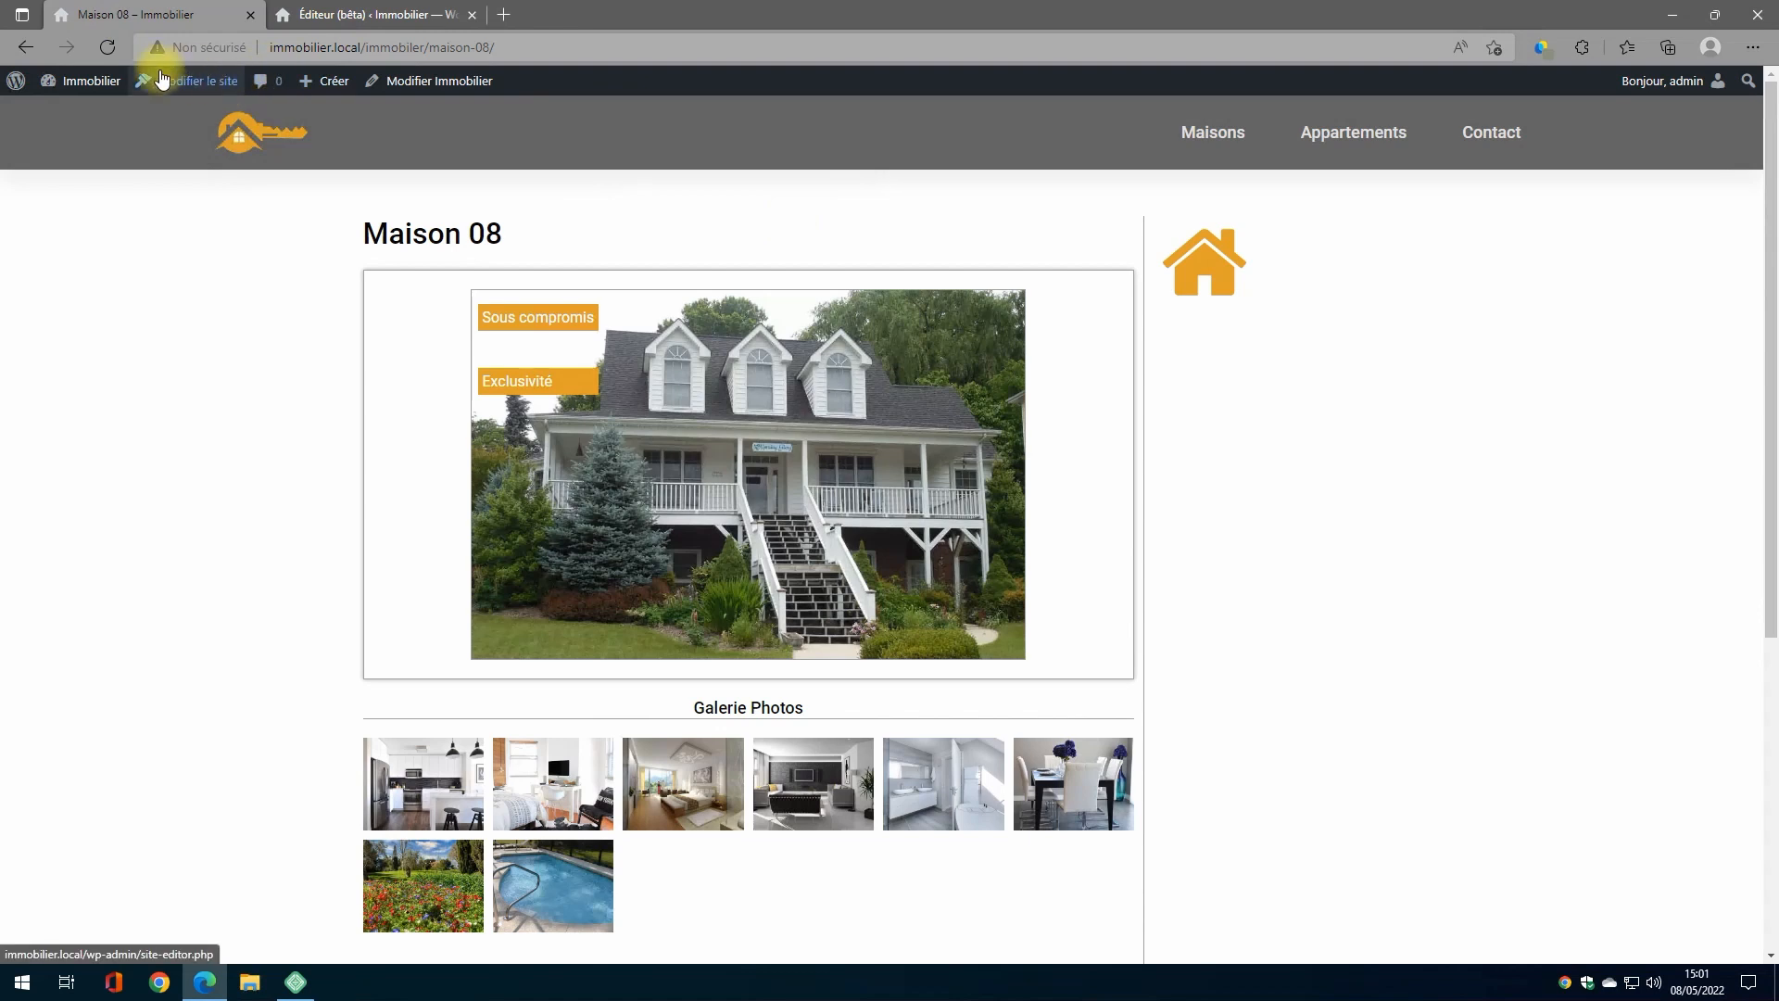
left_click(108, 48)
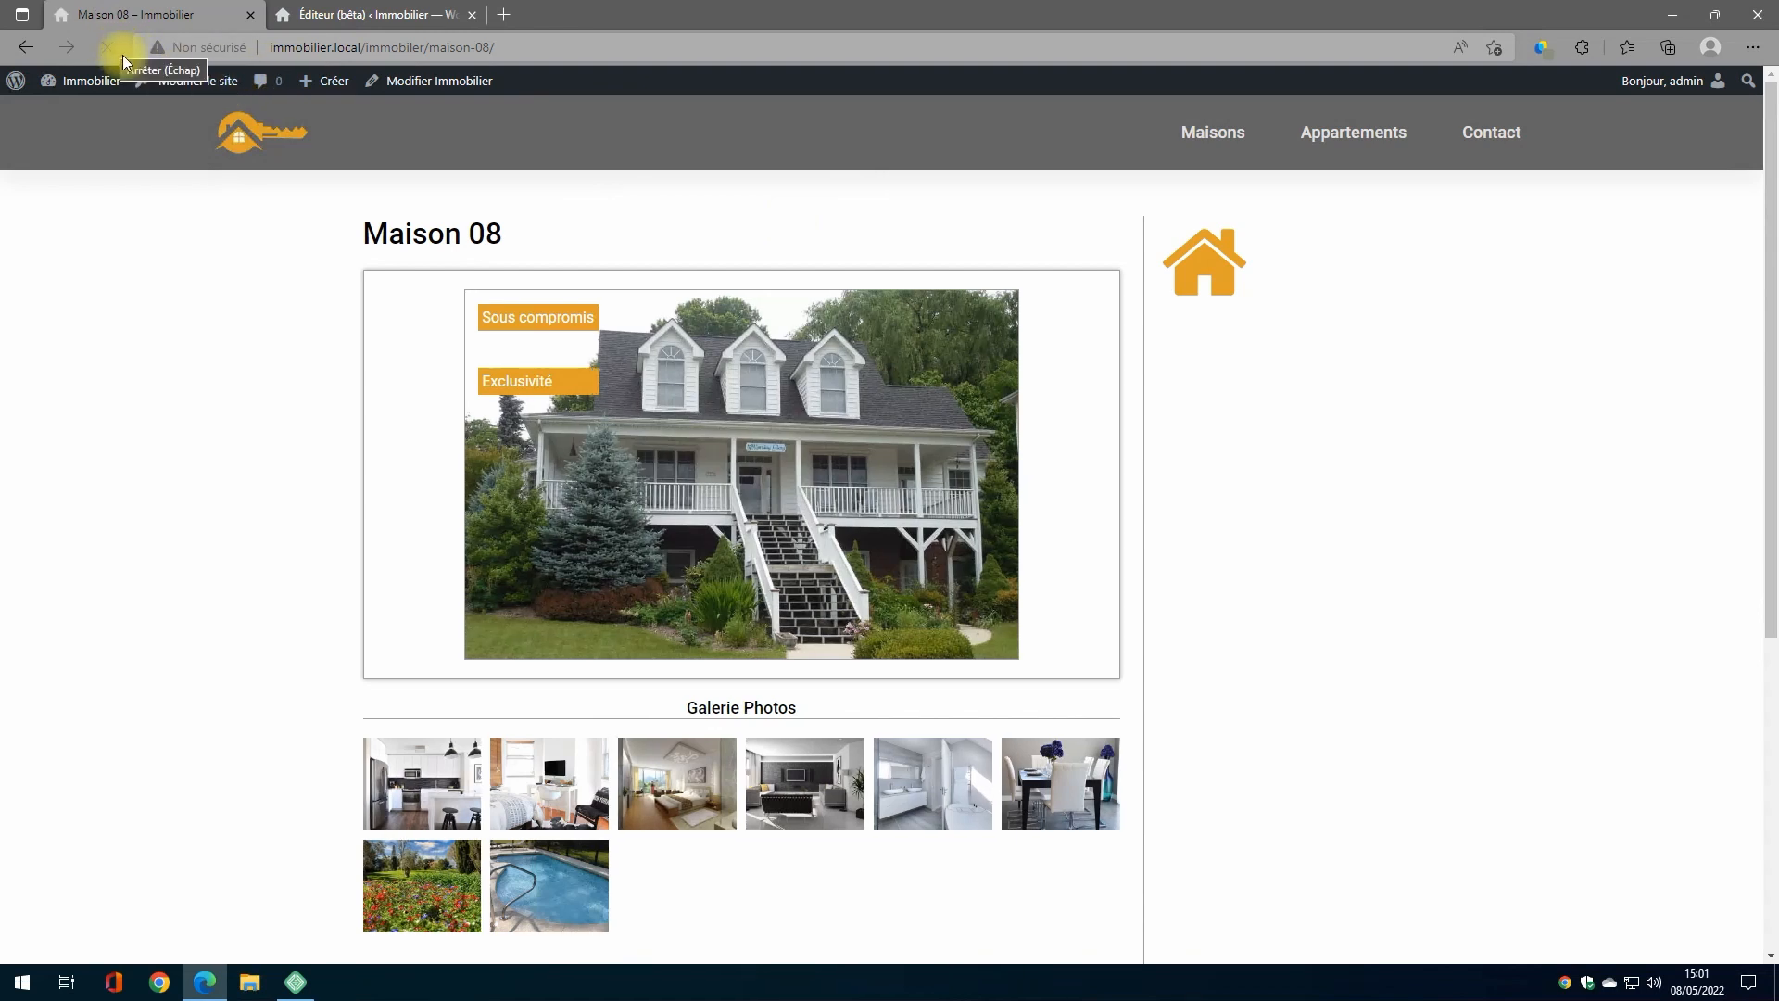
Step: Back in the template editor, give the house icon a bottom margin of 40 px
left_click(342, 14)
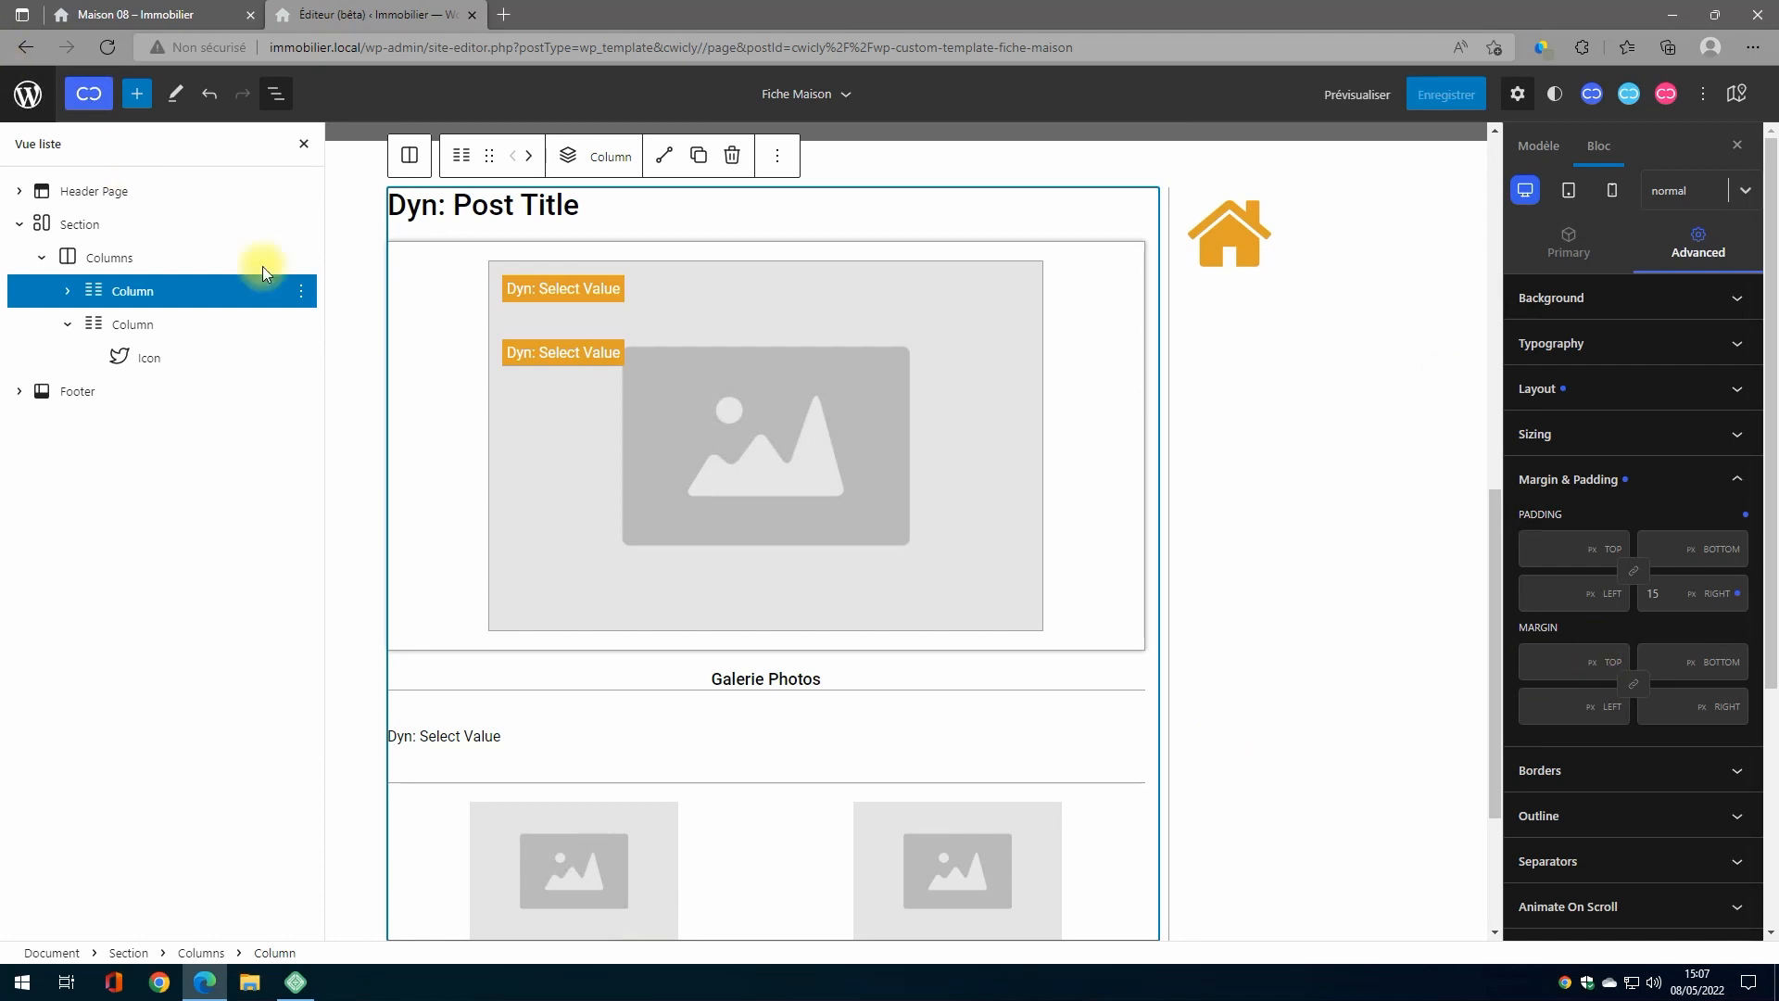
left_click(143, 361)
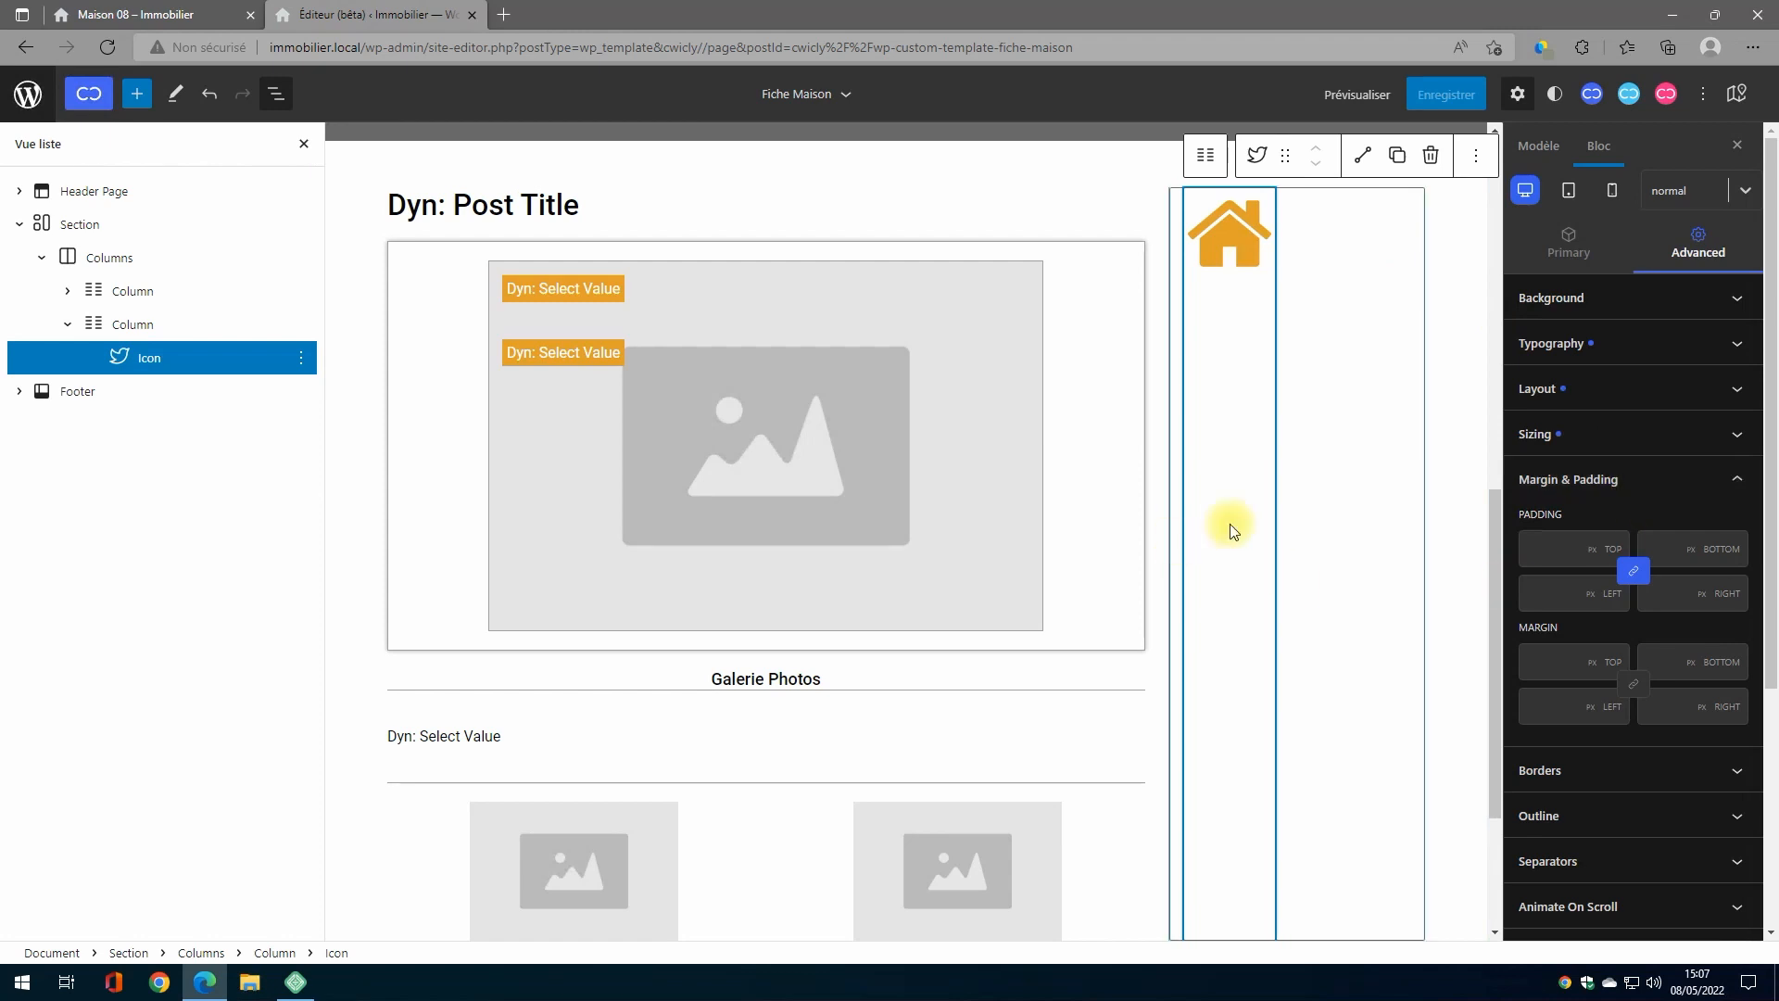
left_click(1662, 661)
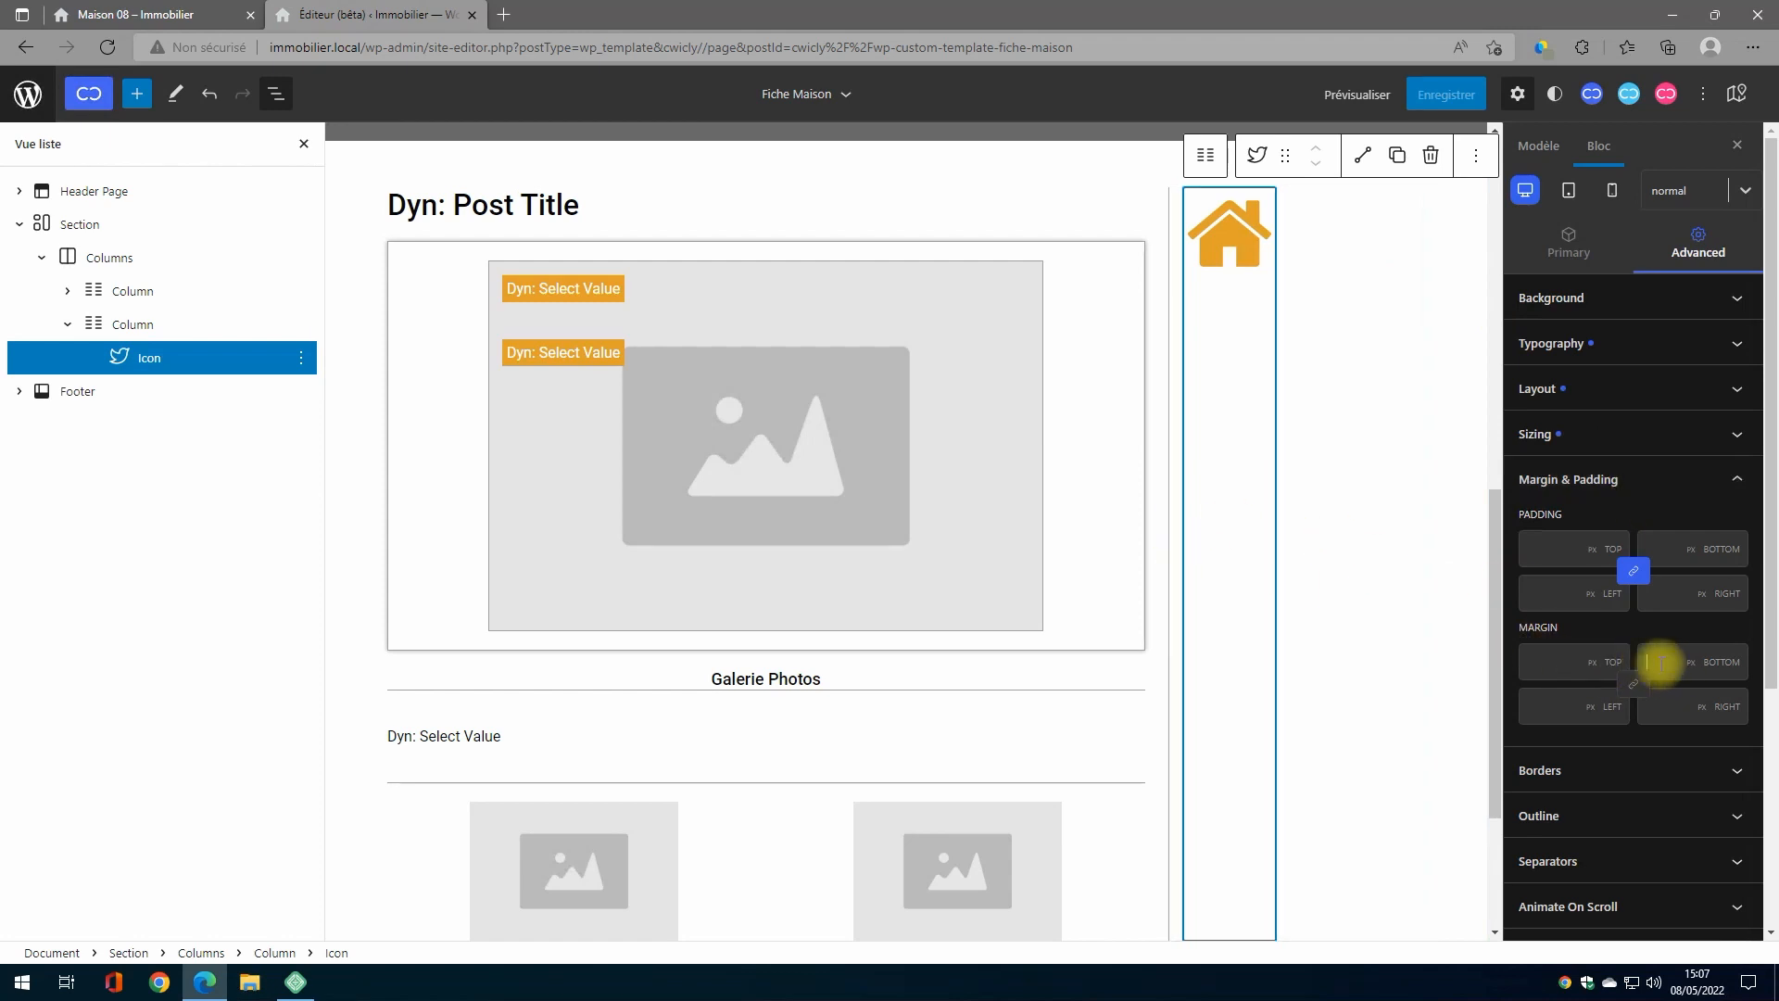
type("40")
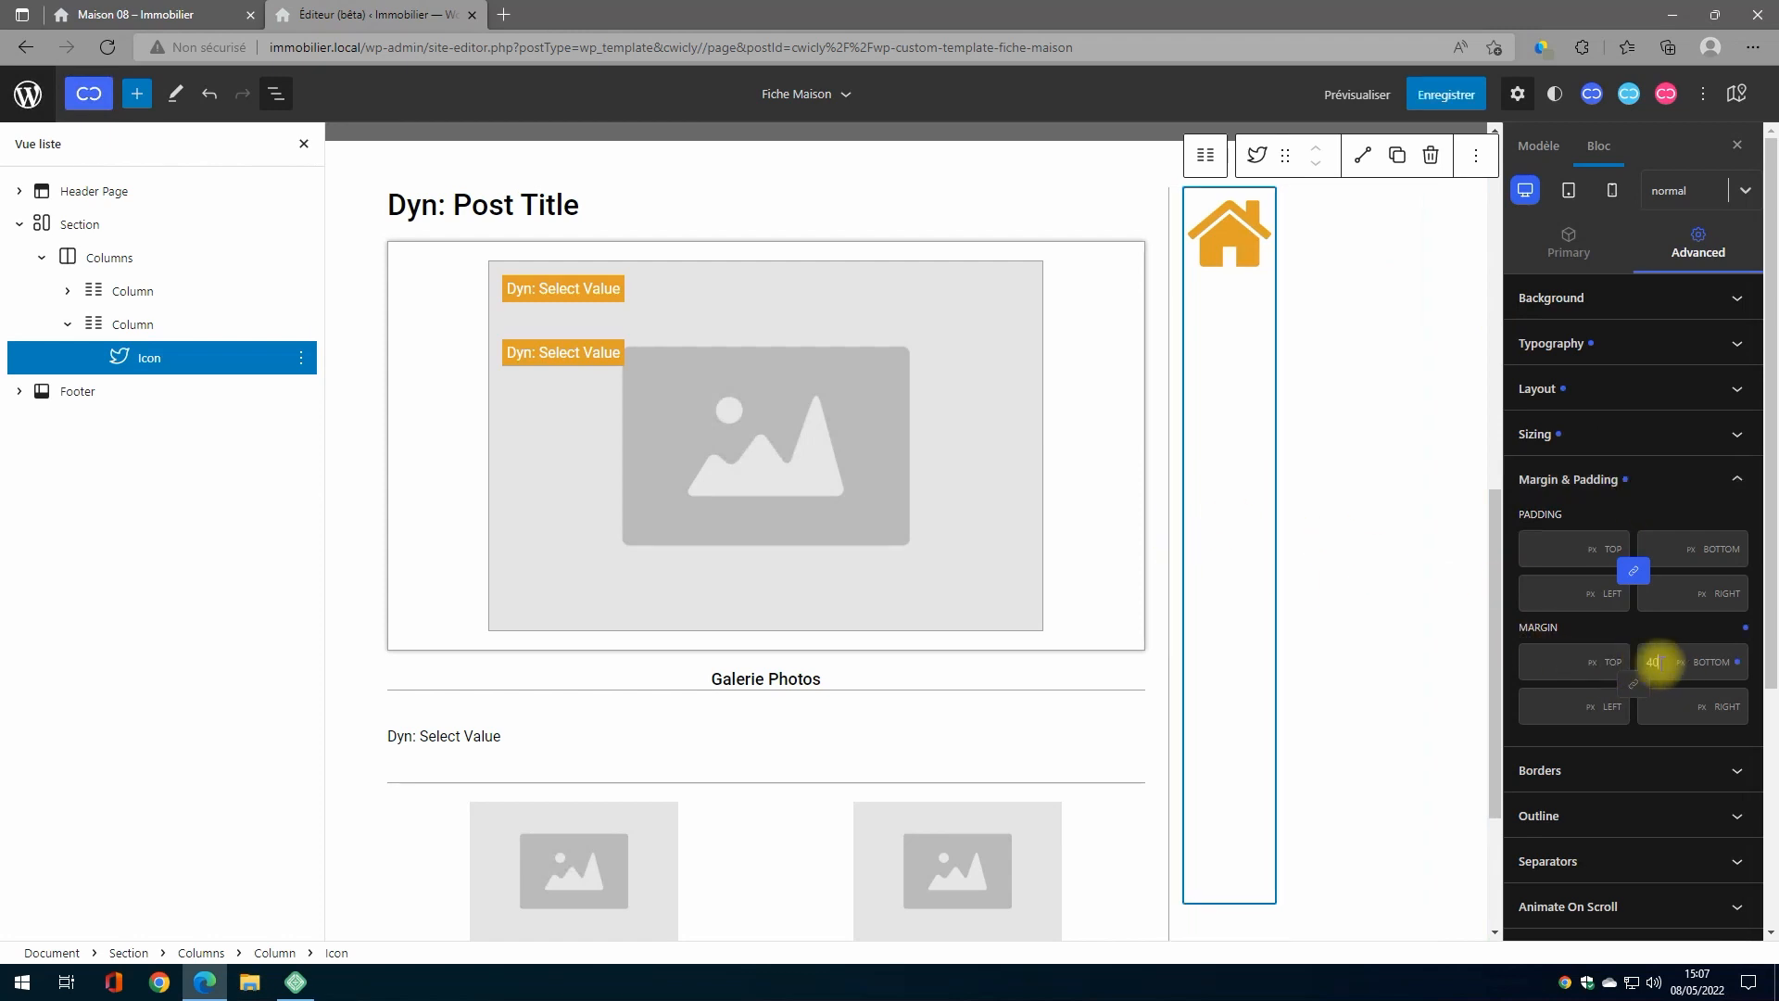
Step: Add a Paragraph block to the side column after the house icon
left_click(126, 325)
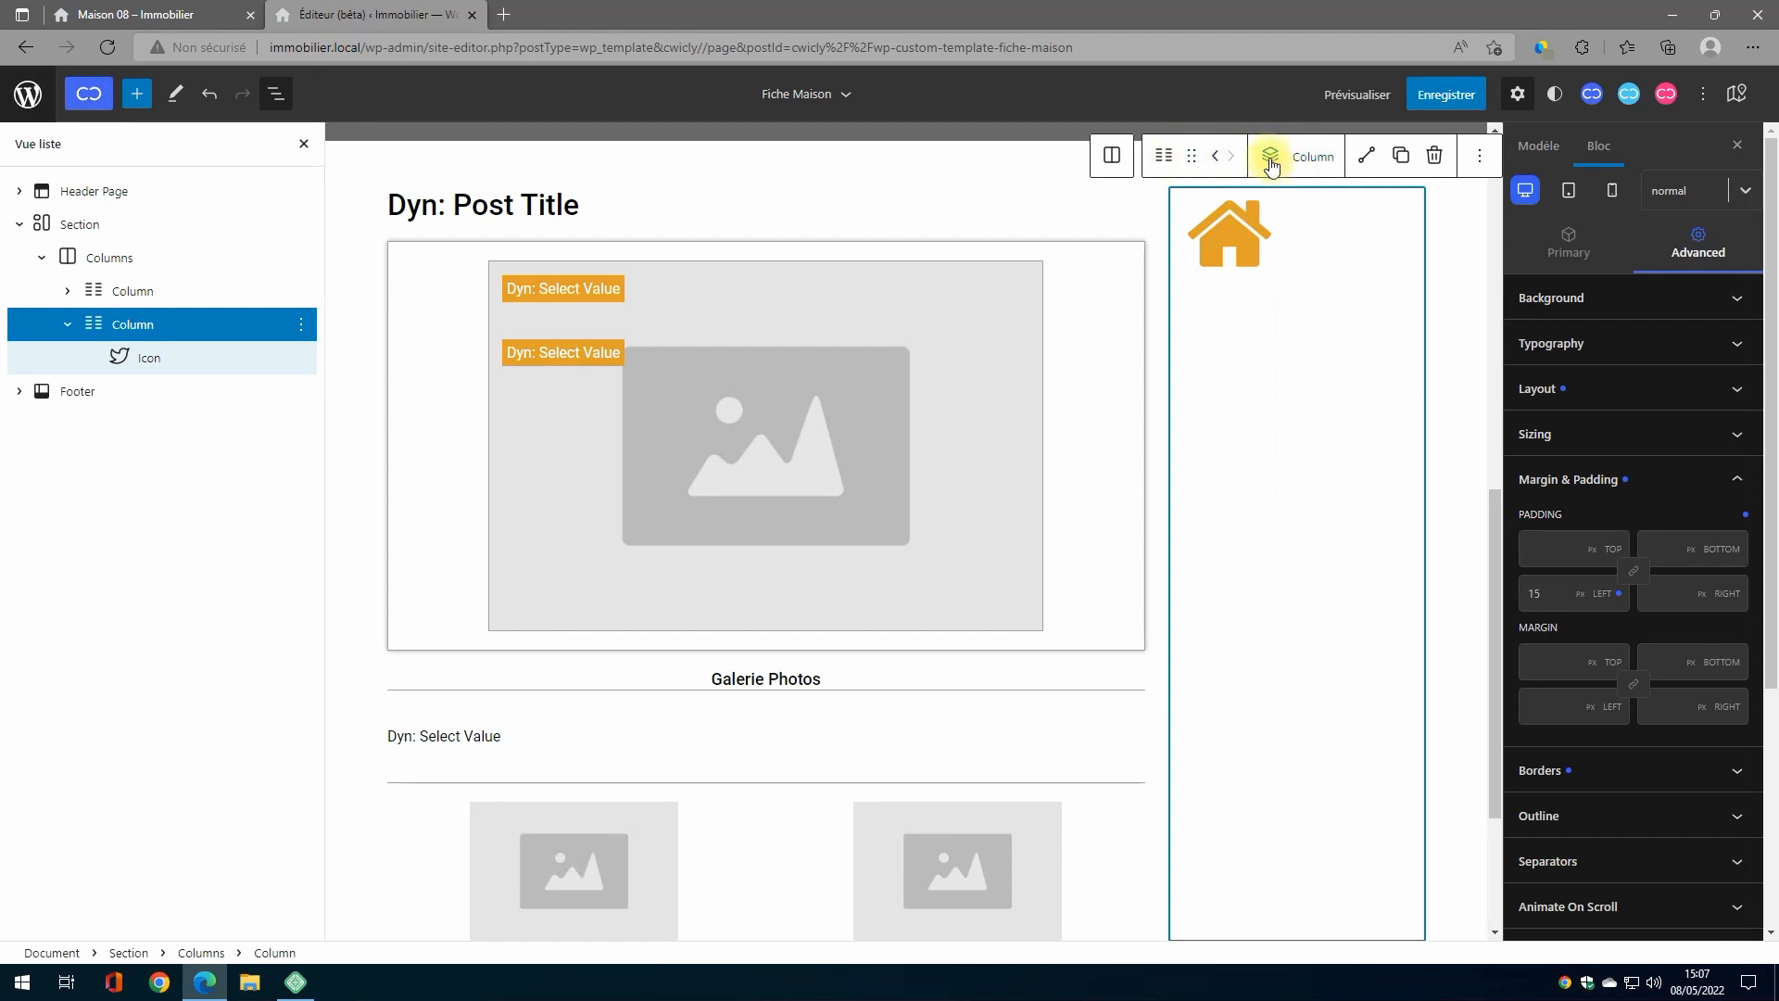
left_click(1266, 156)
left_click(1160, 459)
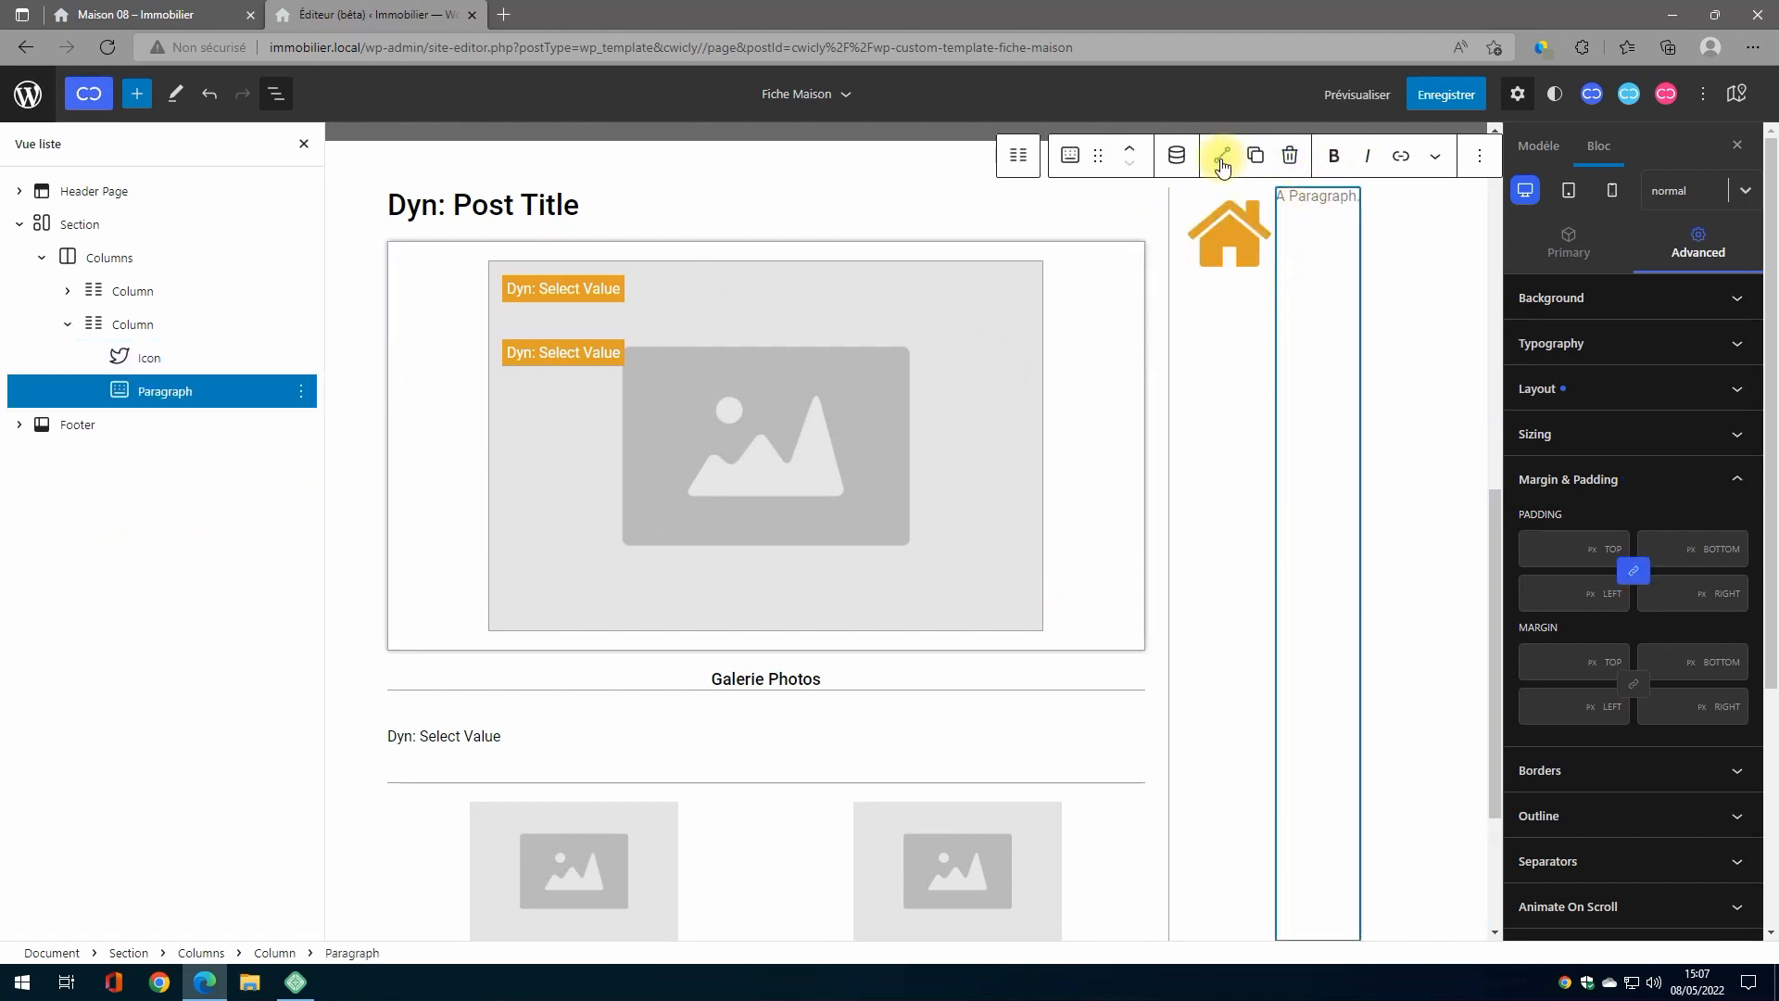
Step: Bind the new paragraph's dynamic content to the ACF source, group Immobilier, field Référence
left_click(1178, 159)
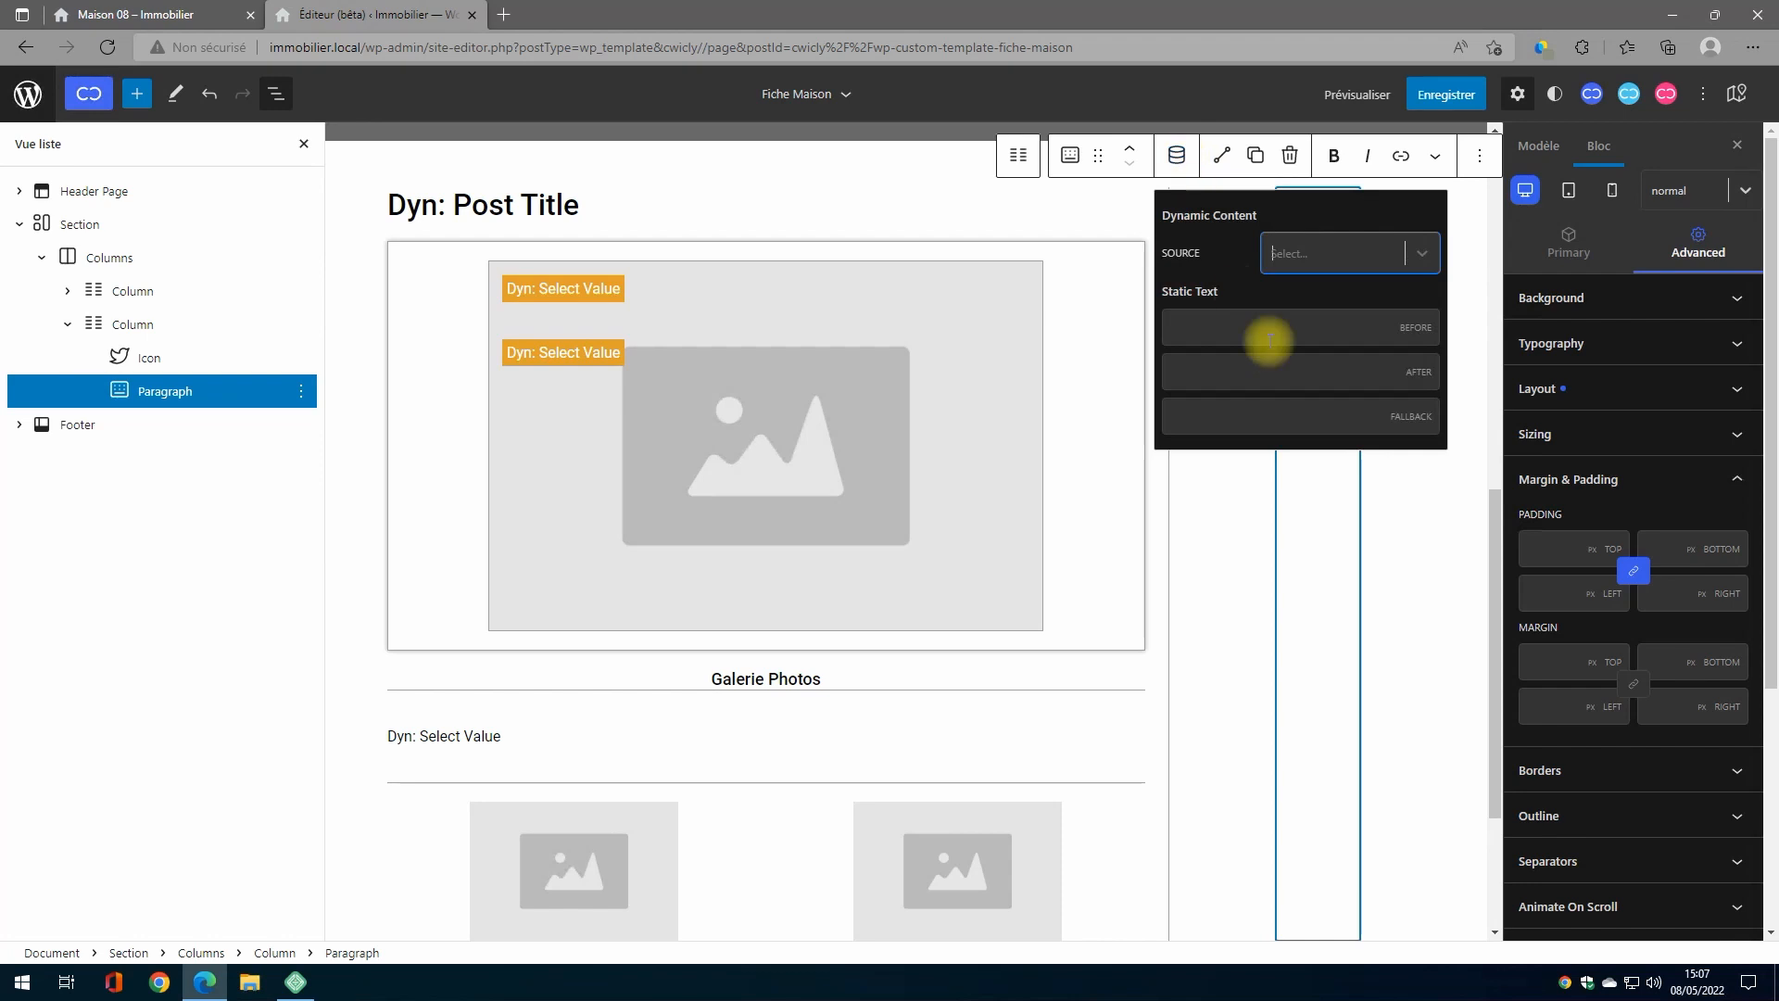
left_click(1426, 253)
left_click(1294, 356)
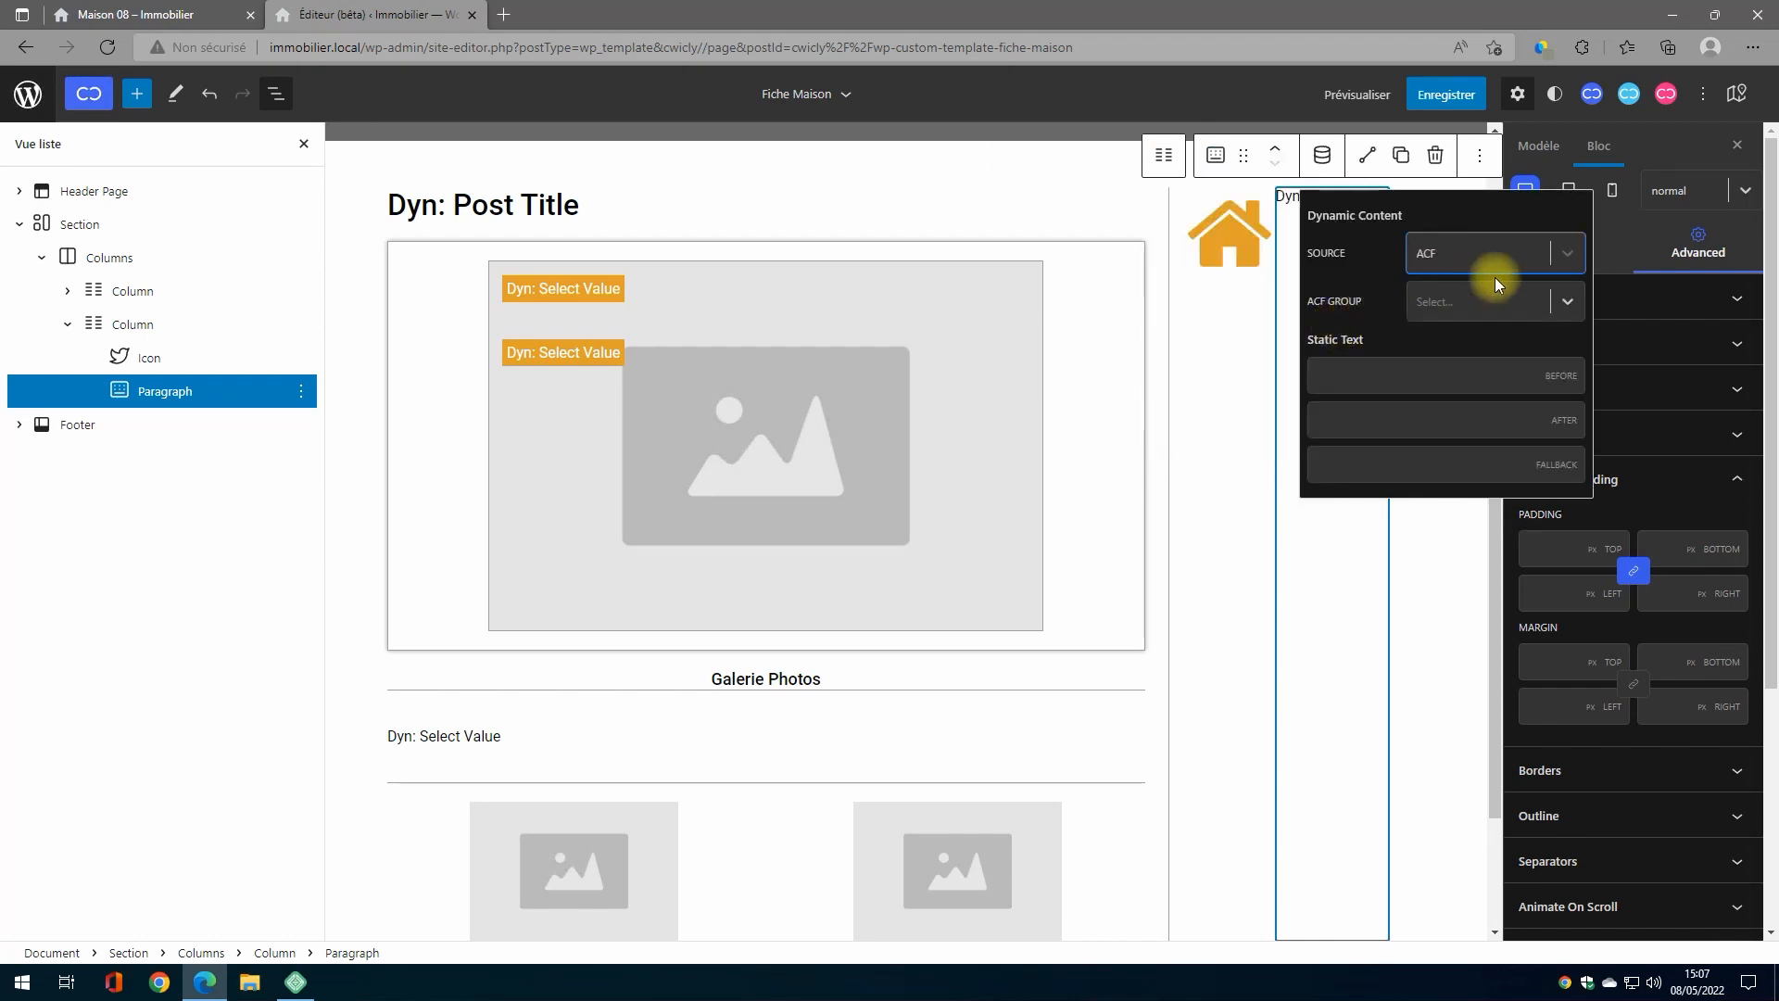
left_click(1549, 293)
left_click(1461, 339)
left_click(1557, 357)
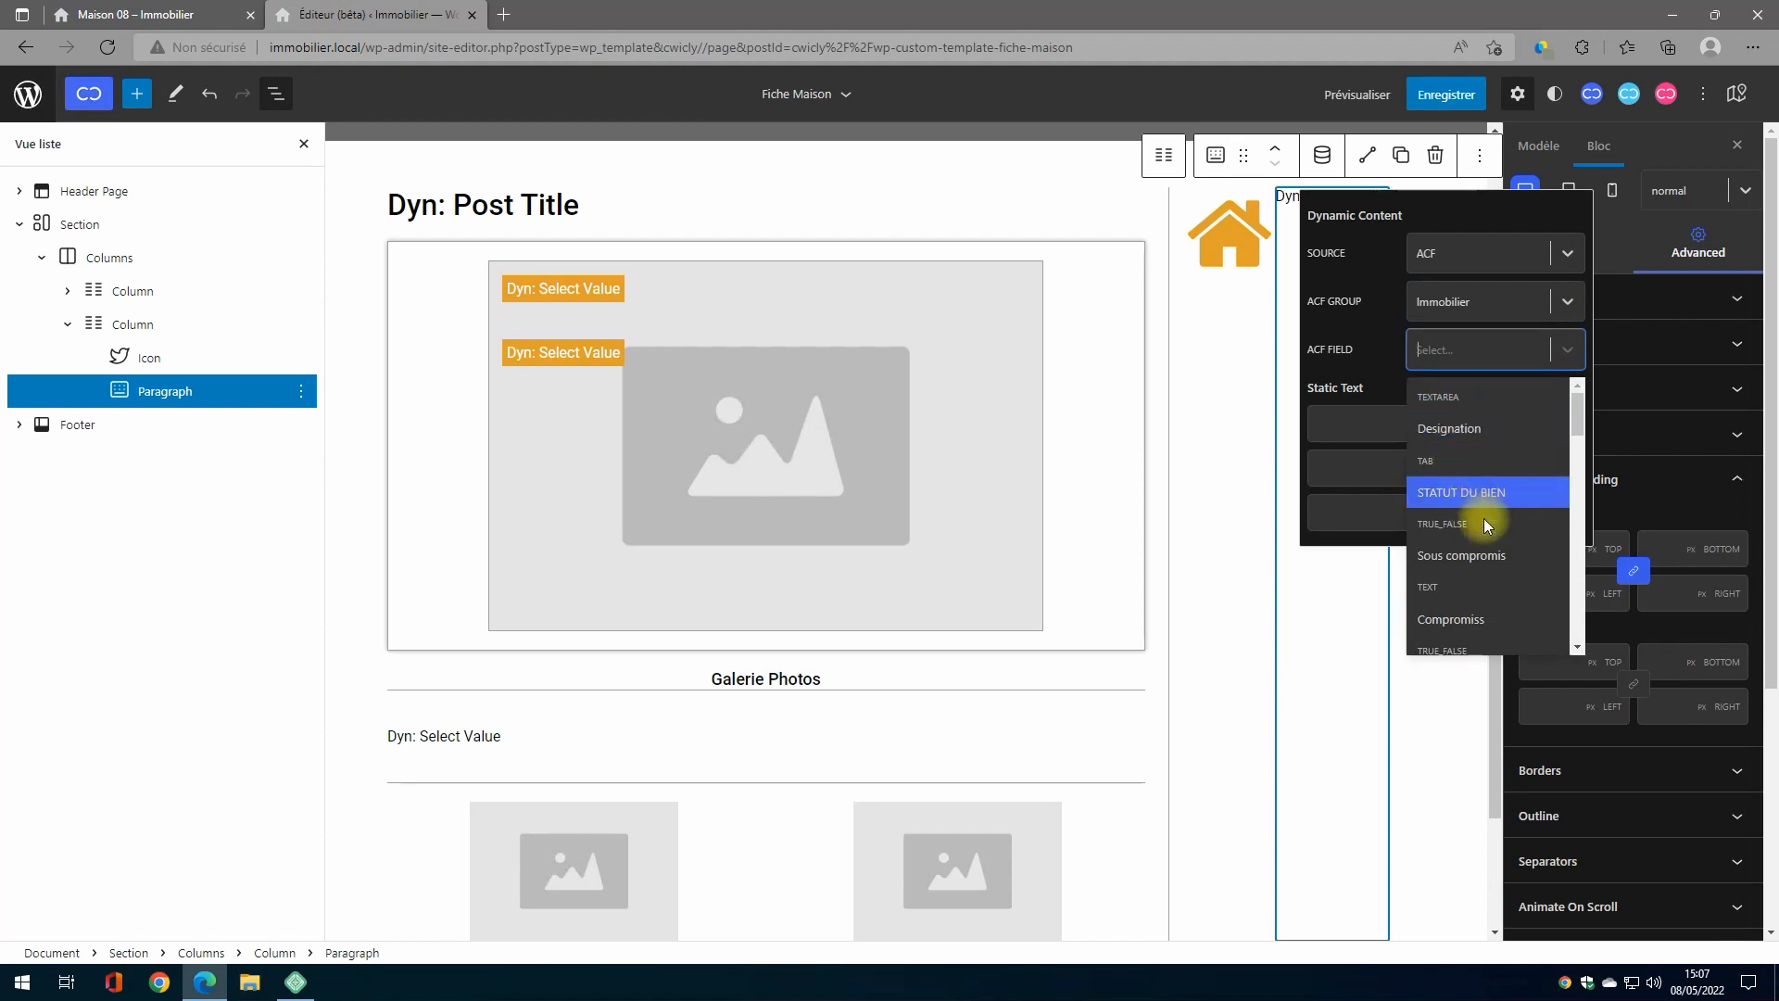
type("ref")
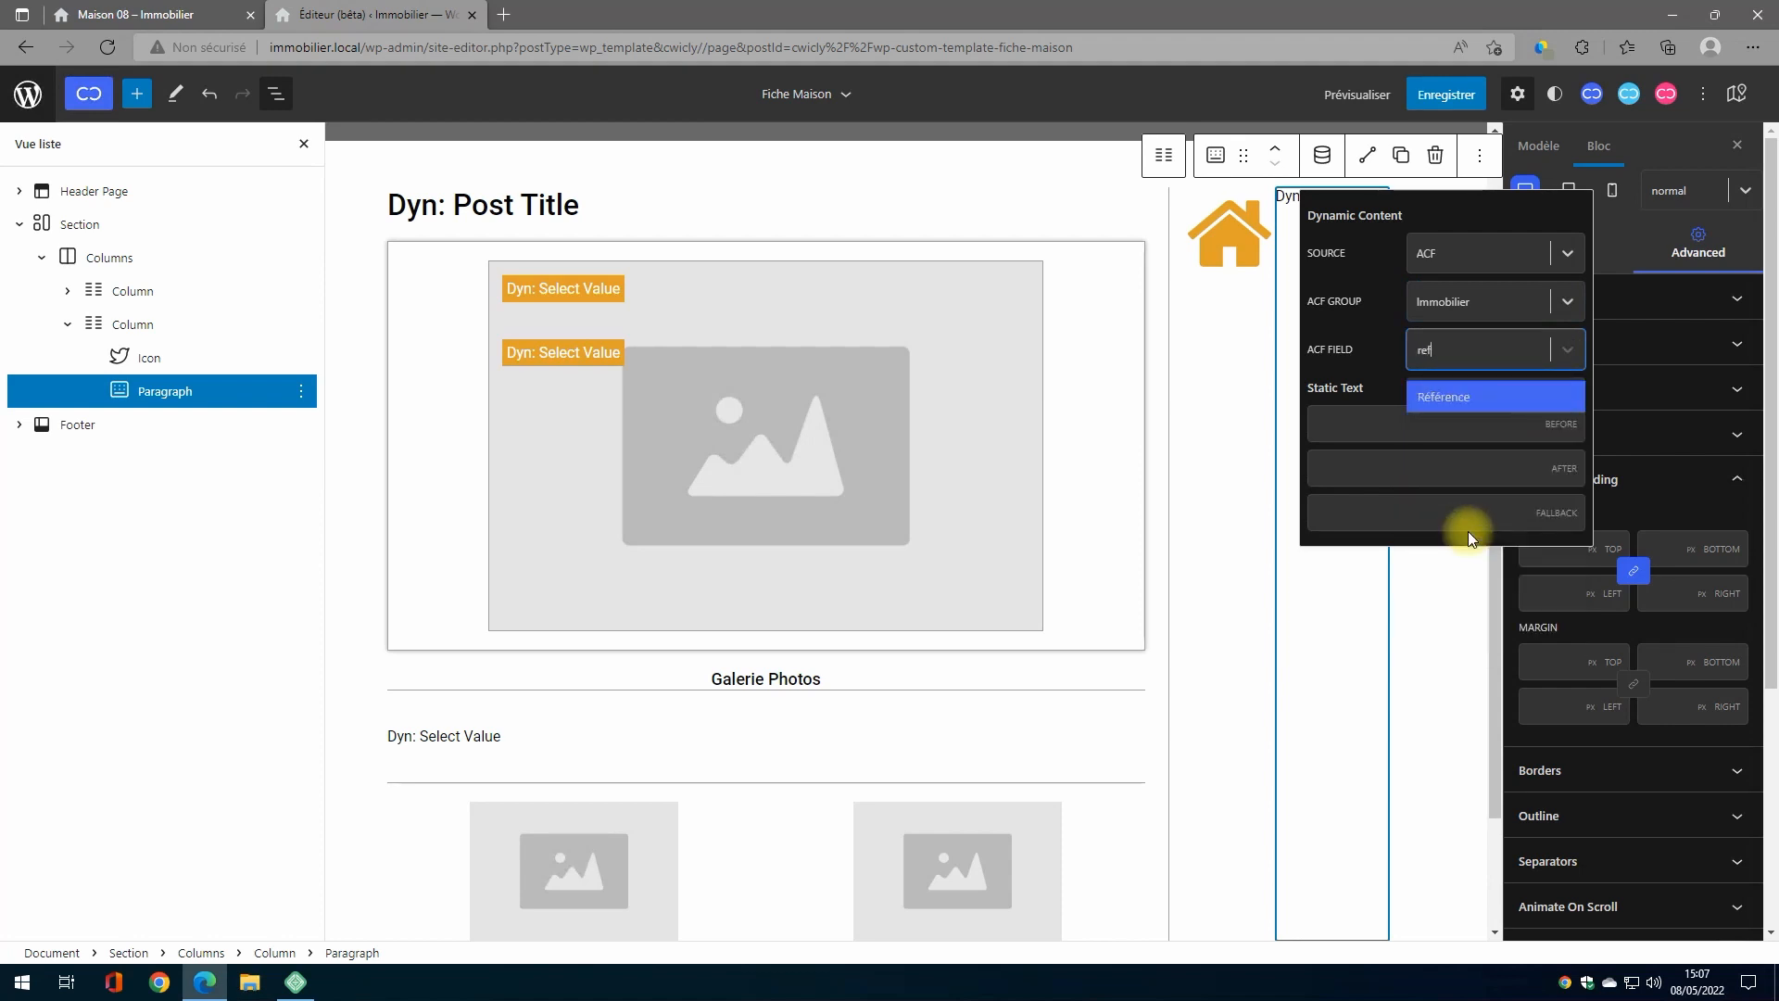
left_click(1450, 403)
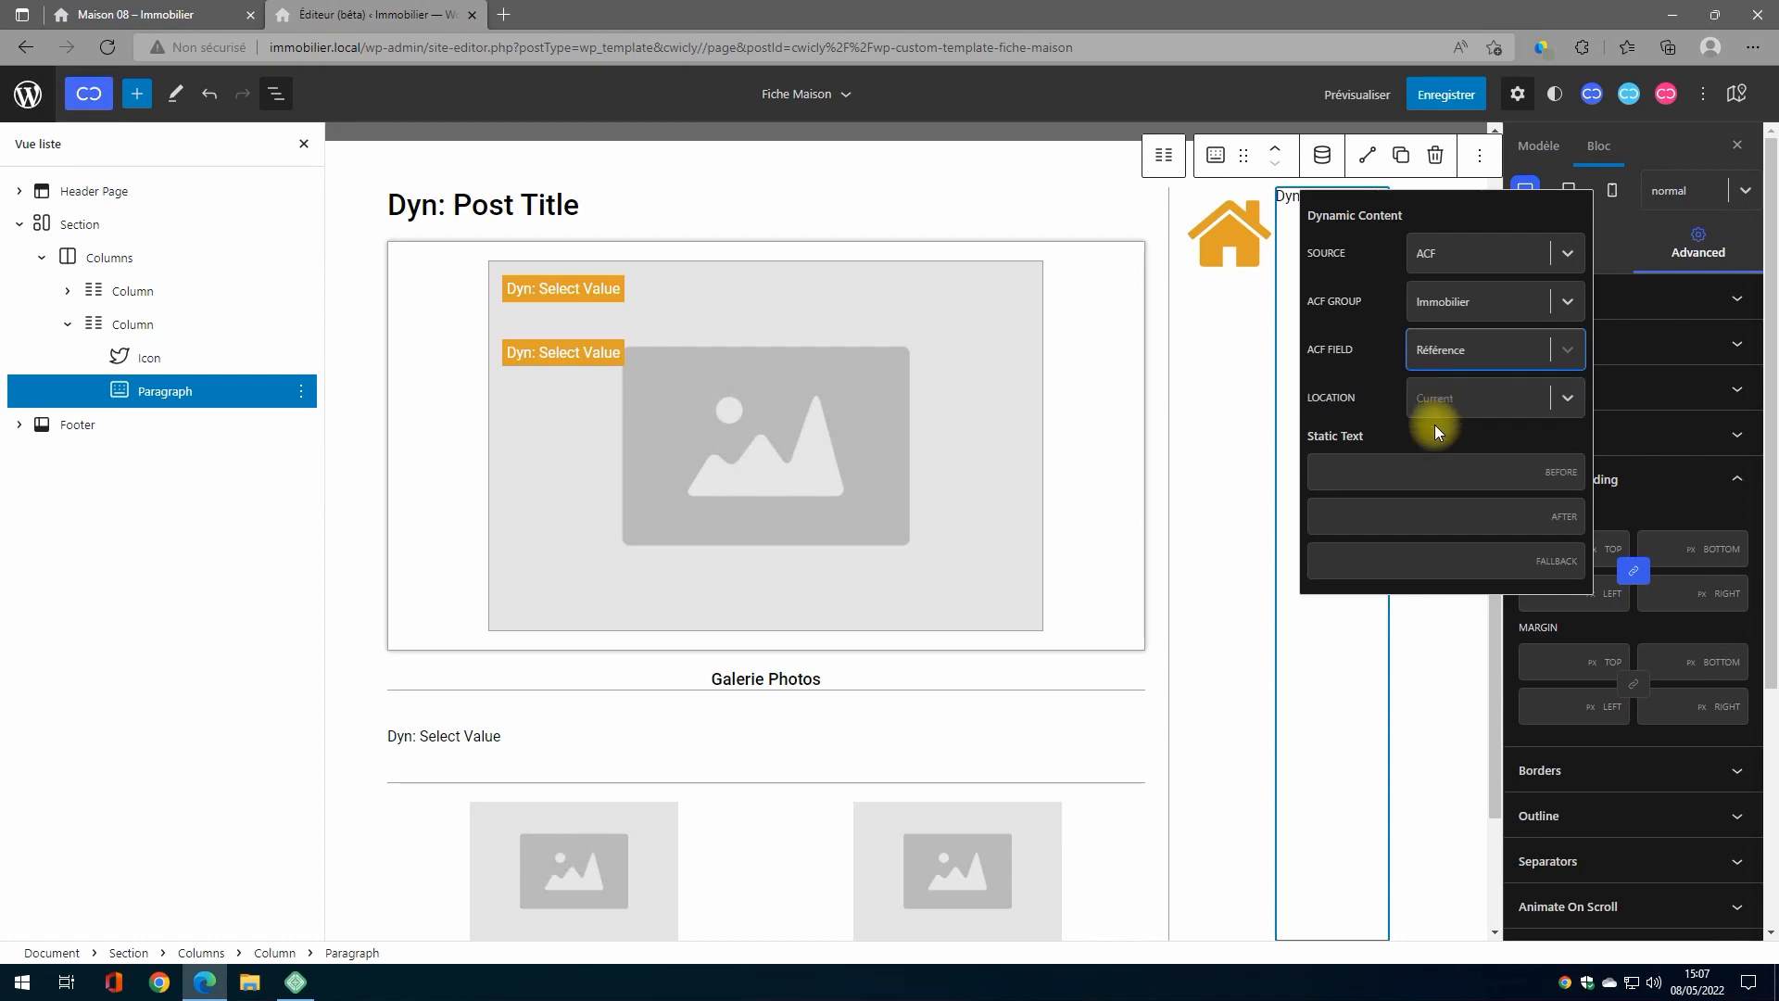
left_click(1318, 160)
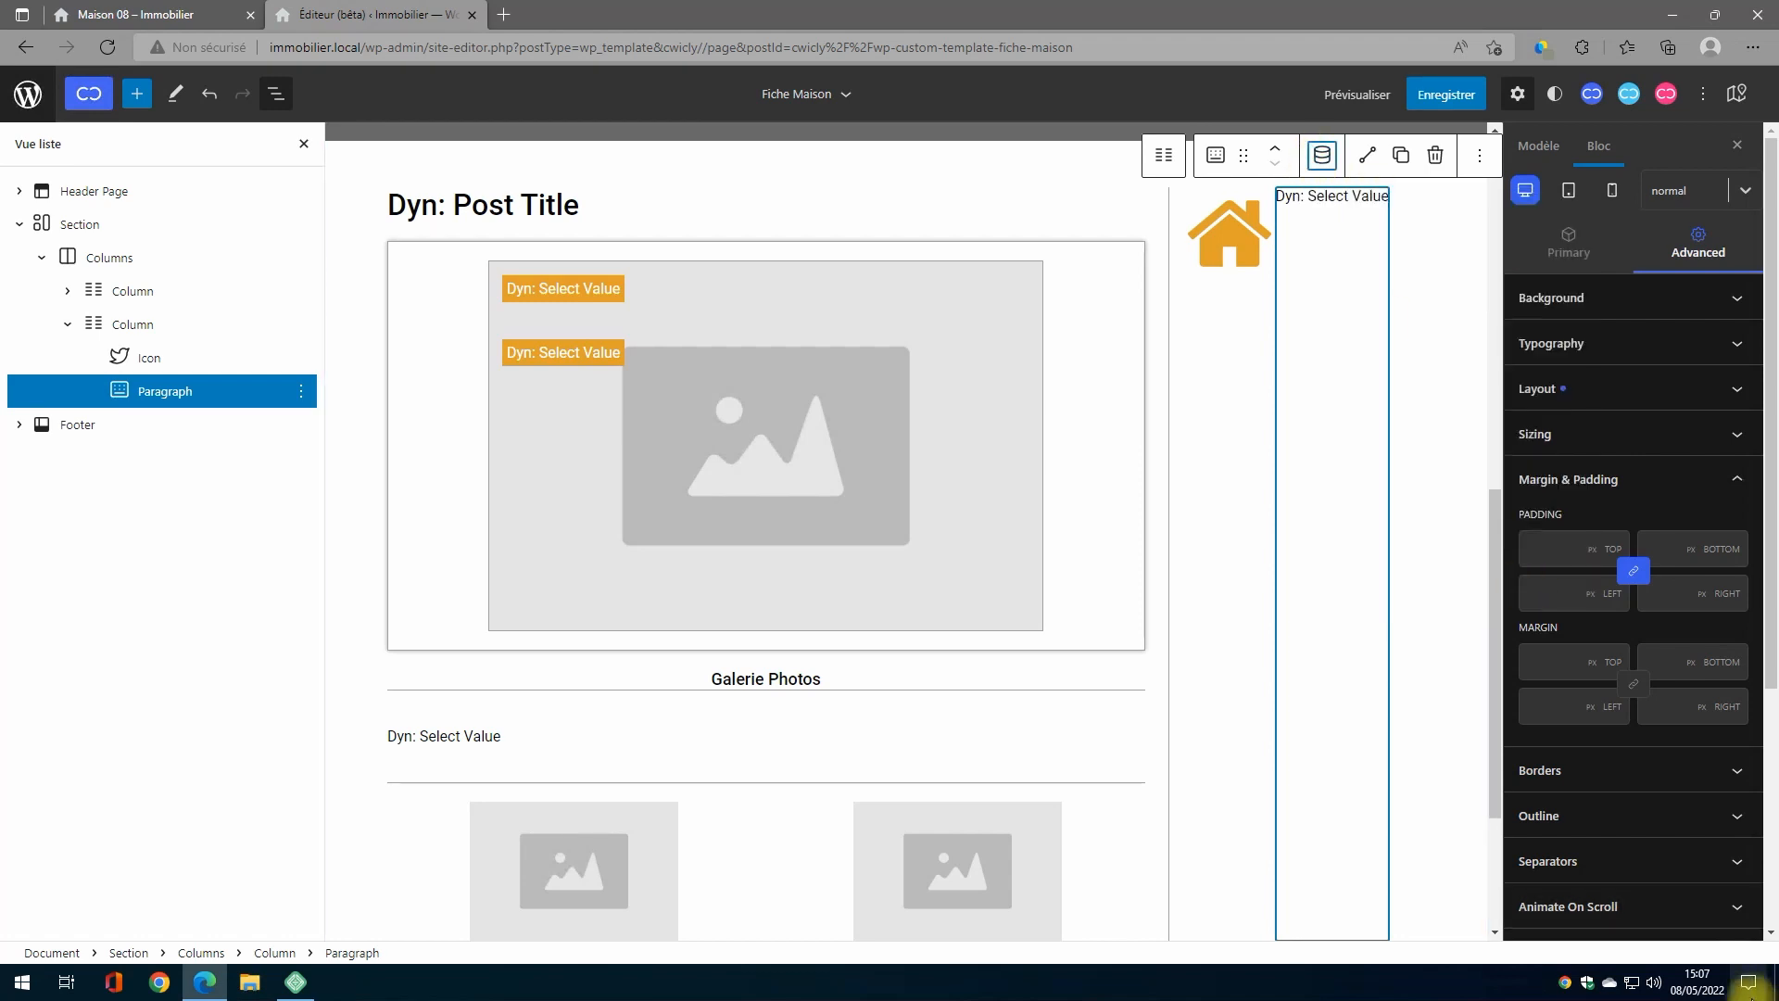
Step: Set the side column's flex direction to vertical so the icon and paragraph stack
left_click(118, 326)
left_click(1566, 260)
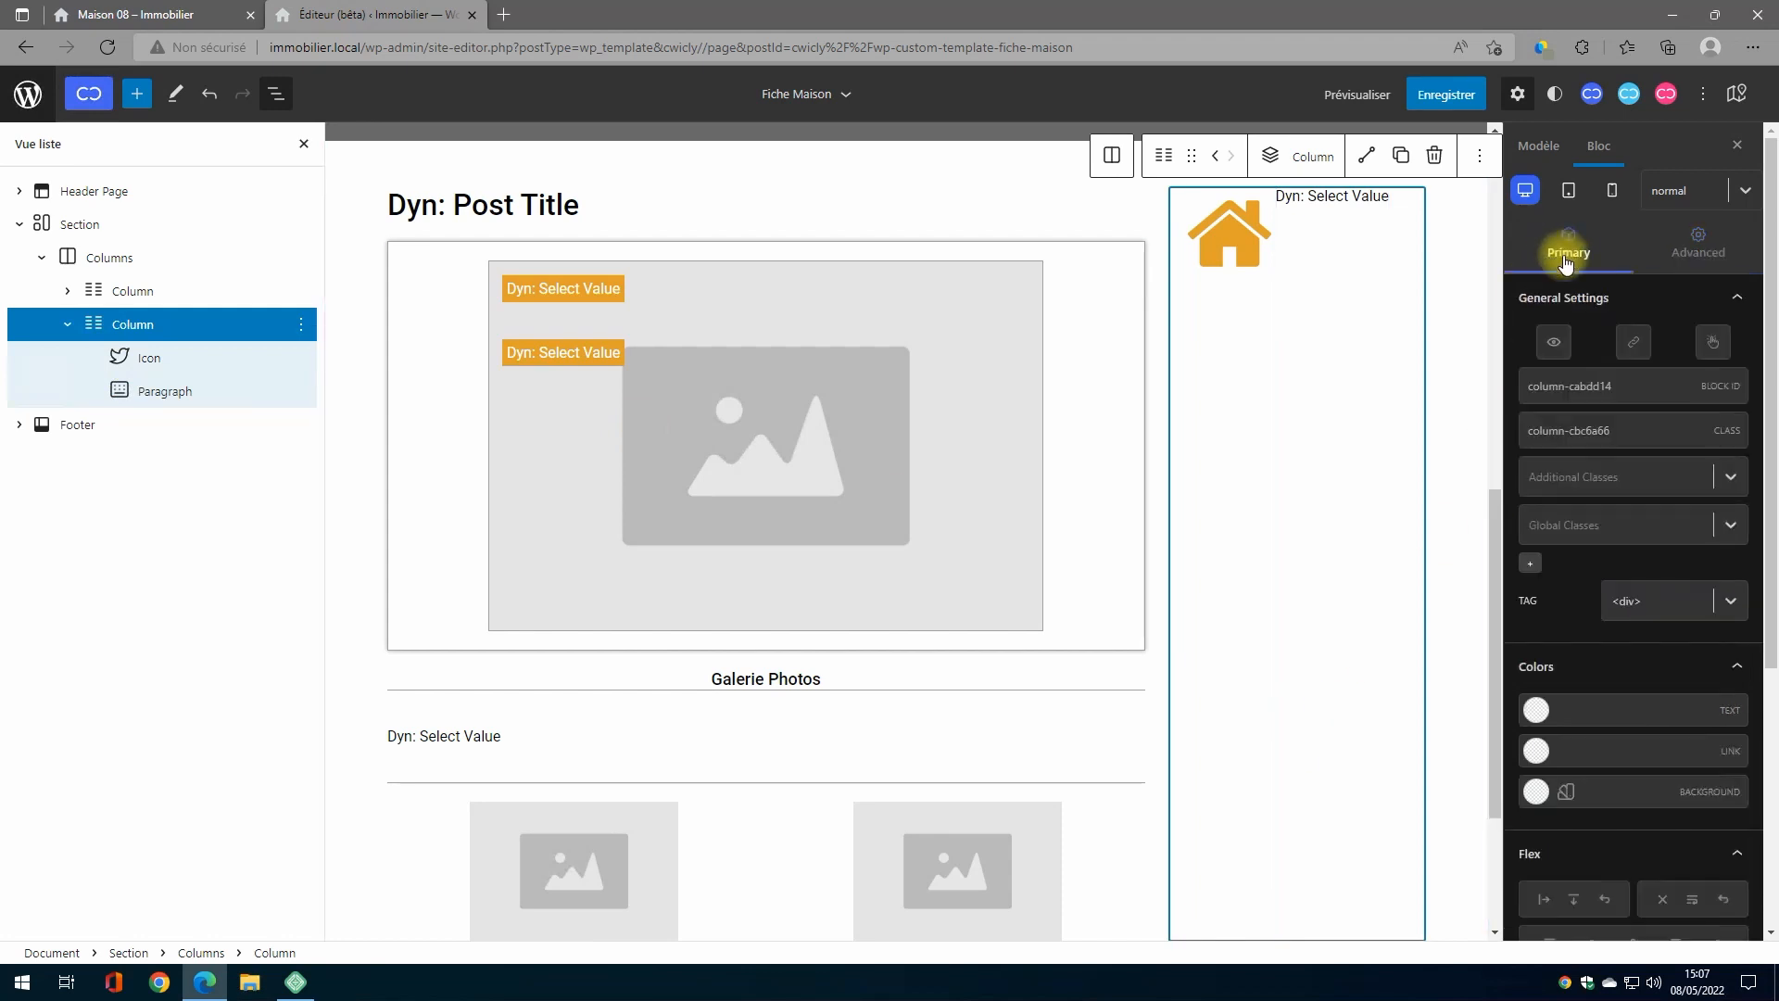
scroll(1594, 556, "down", 4)
left_click(1576, 506)
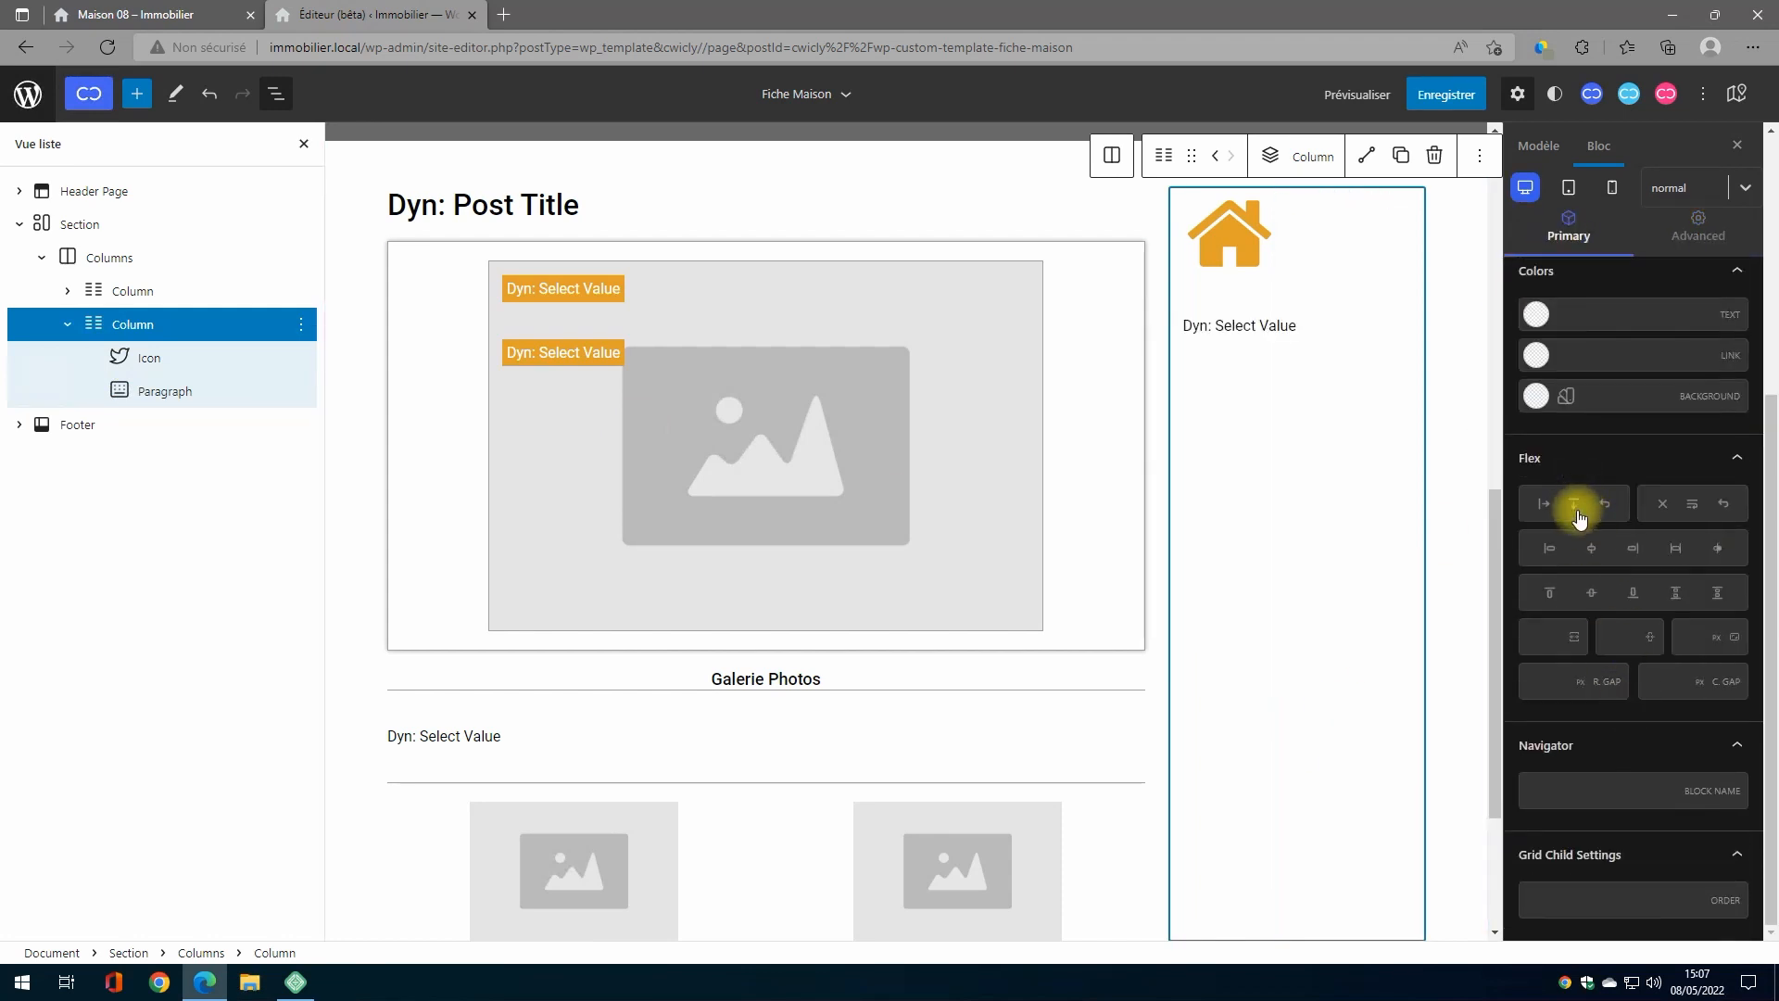
Step: Add the static text "Ref.:" before the reference paragraph's dynamic content
left_click(159, 393)
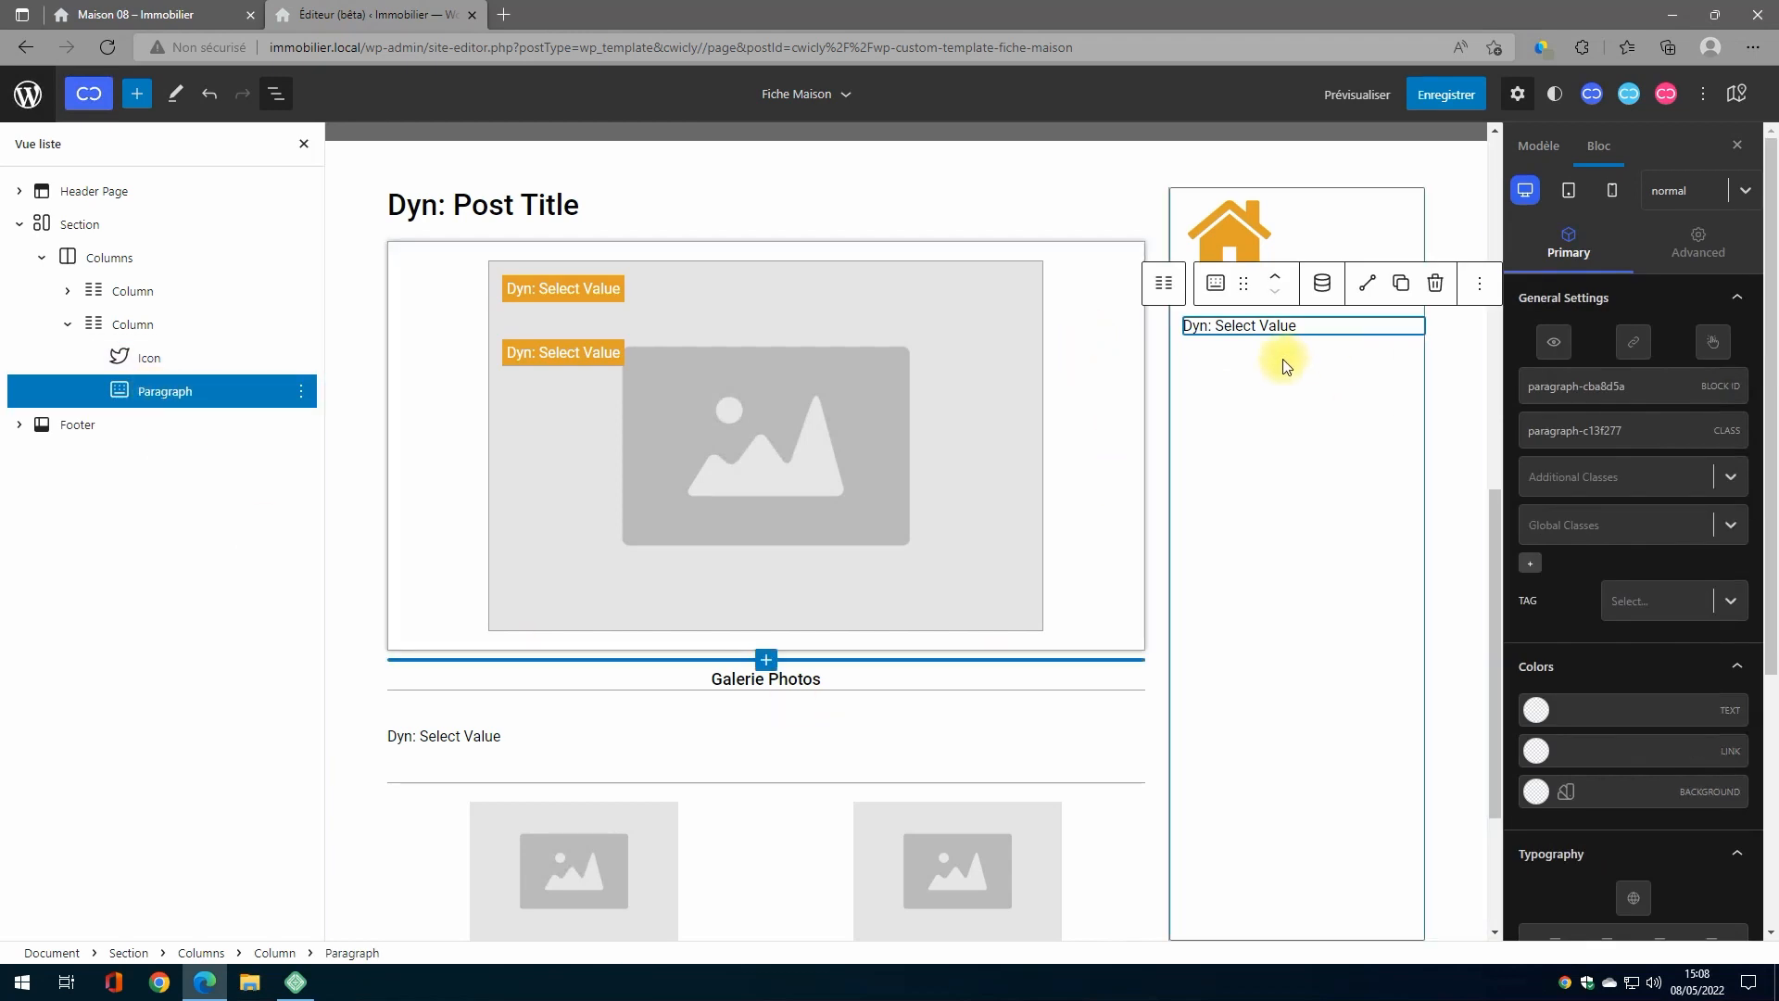
left_click(1322, 283)
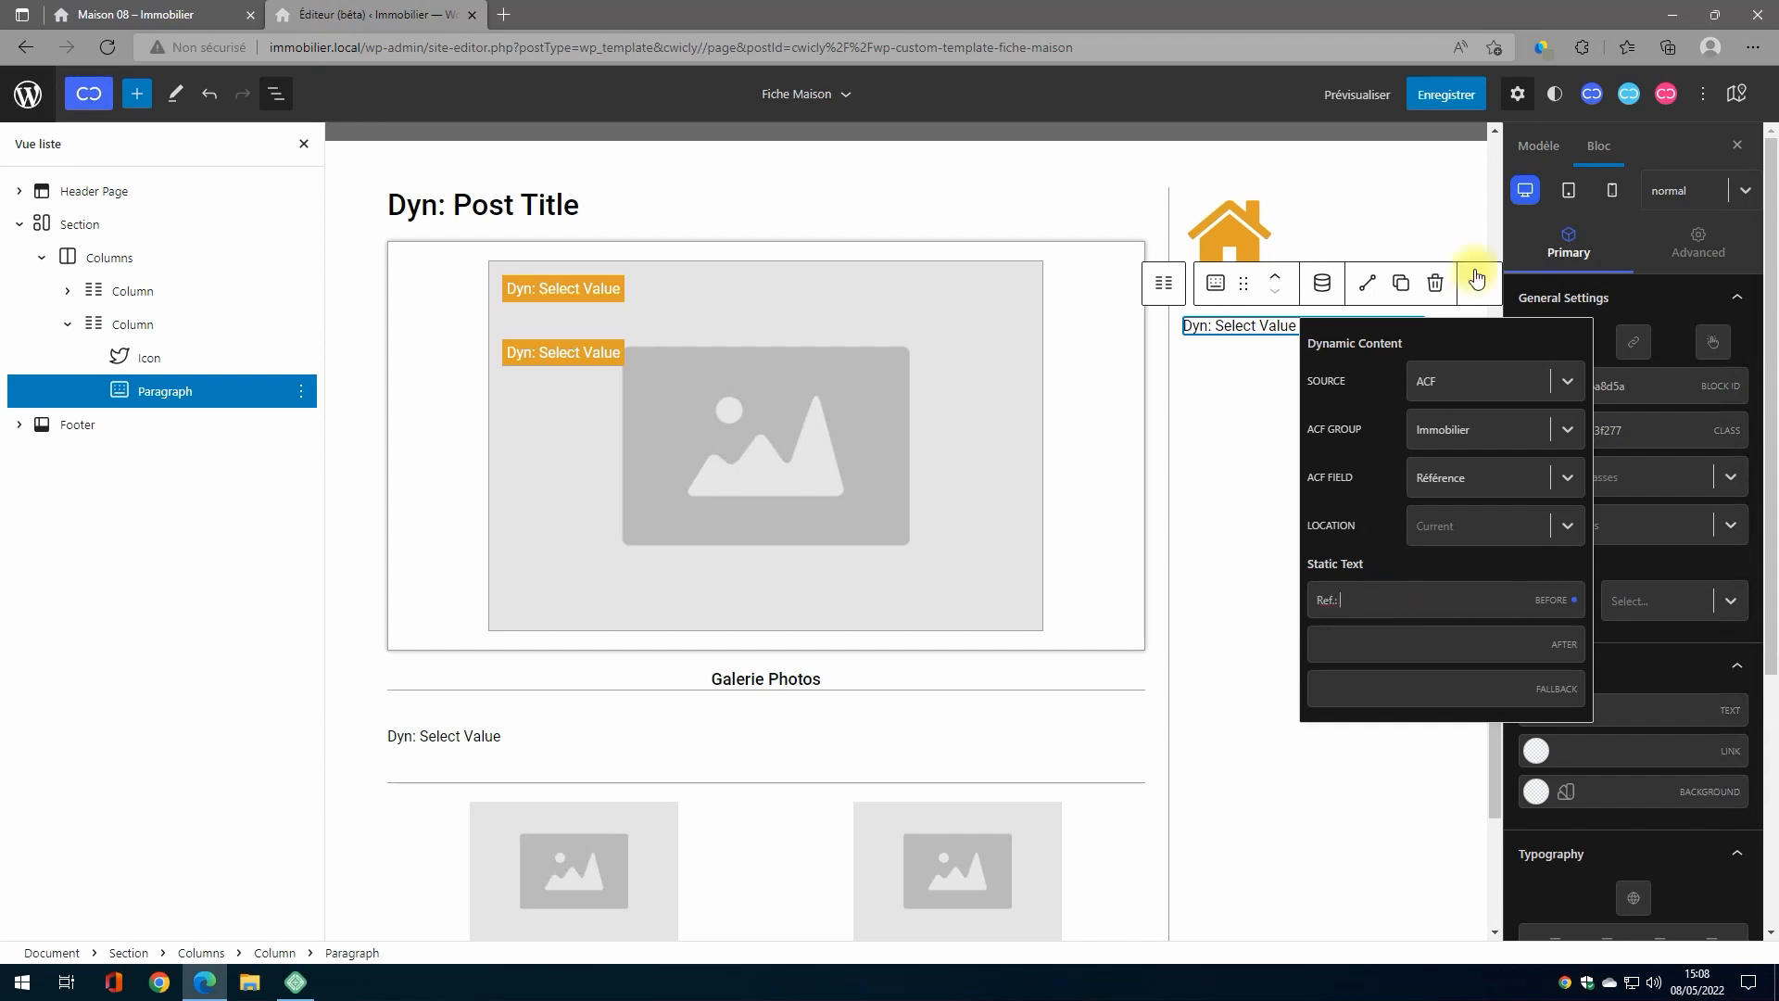
left_click(1323, 283)
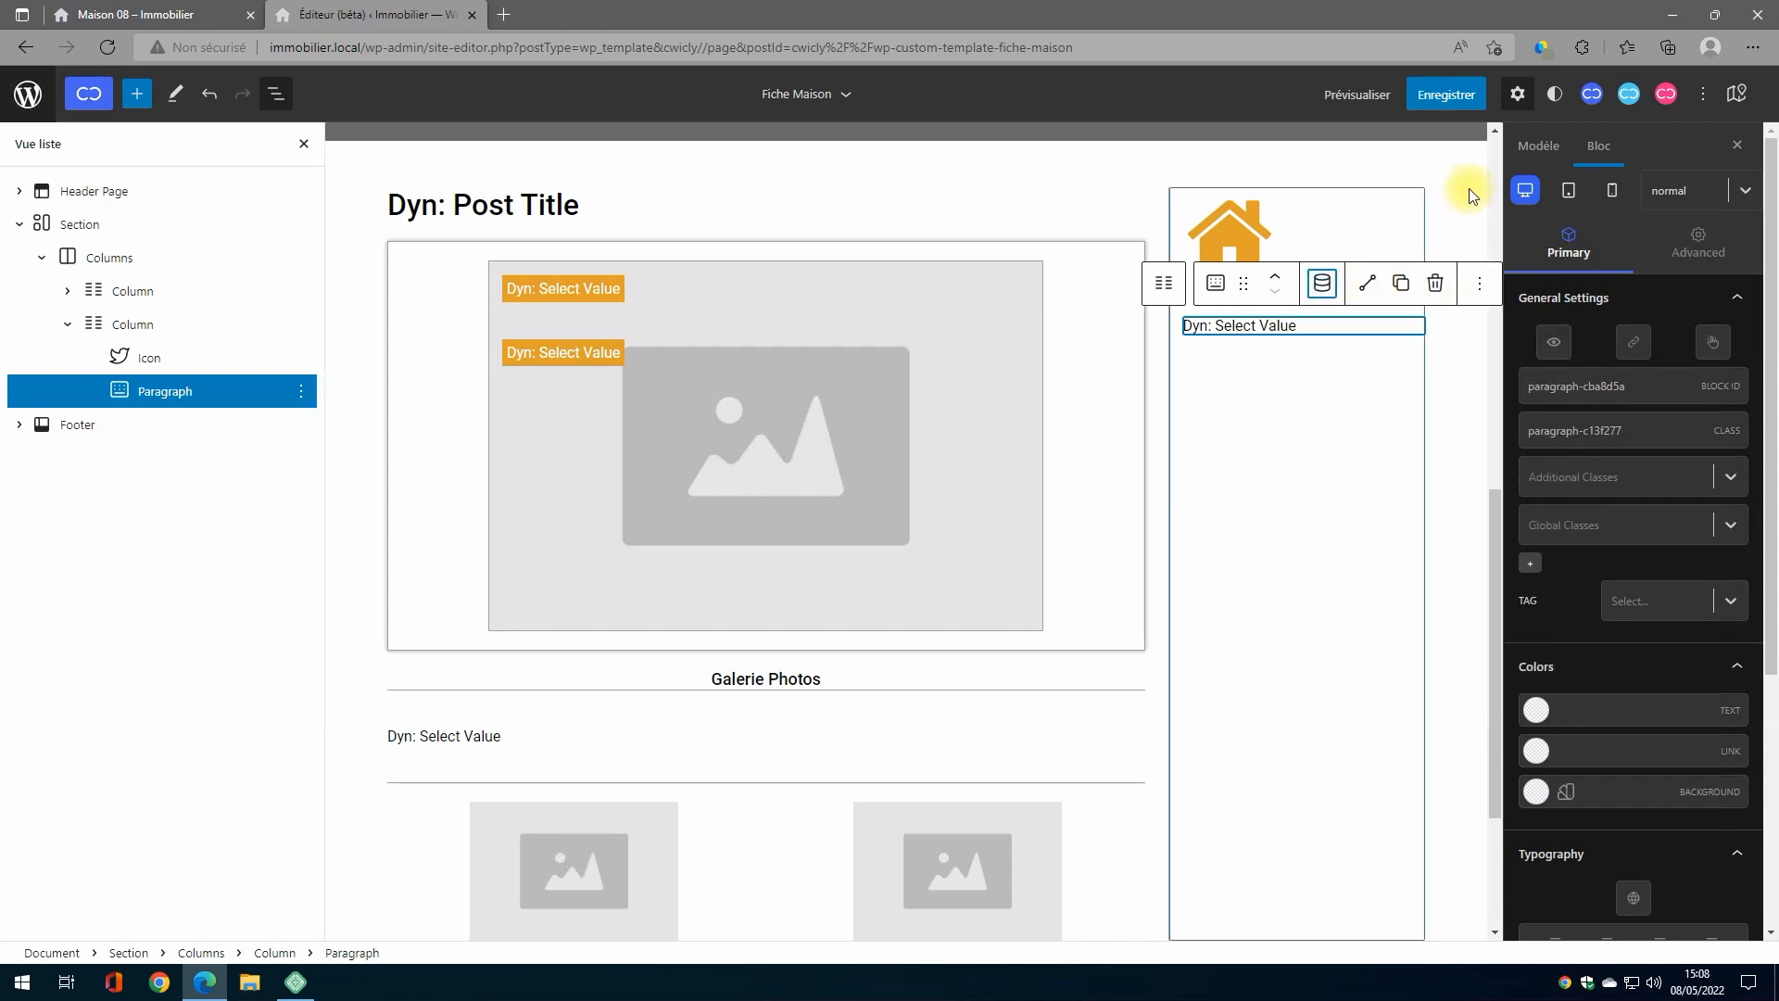
Step: Save the Fiche Maison template, reload the Maison 08 page to check the reference line, and return to the template editor
left_click(1446, 94)
left_click(1566, 98)
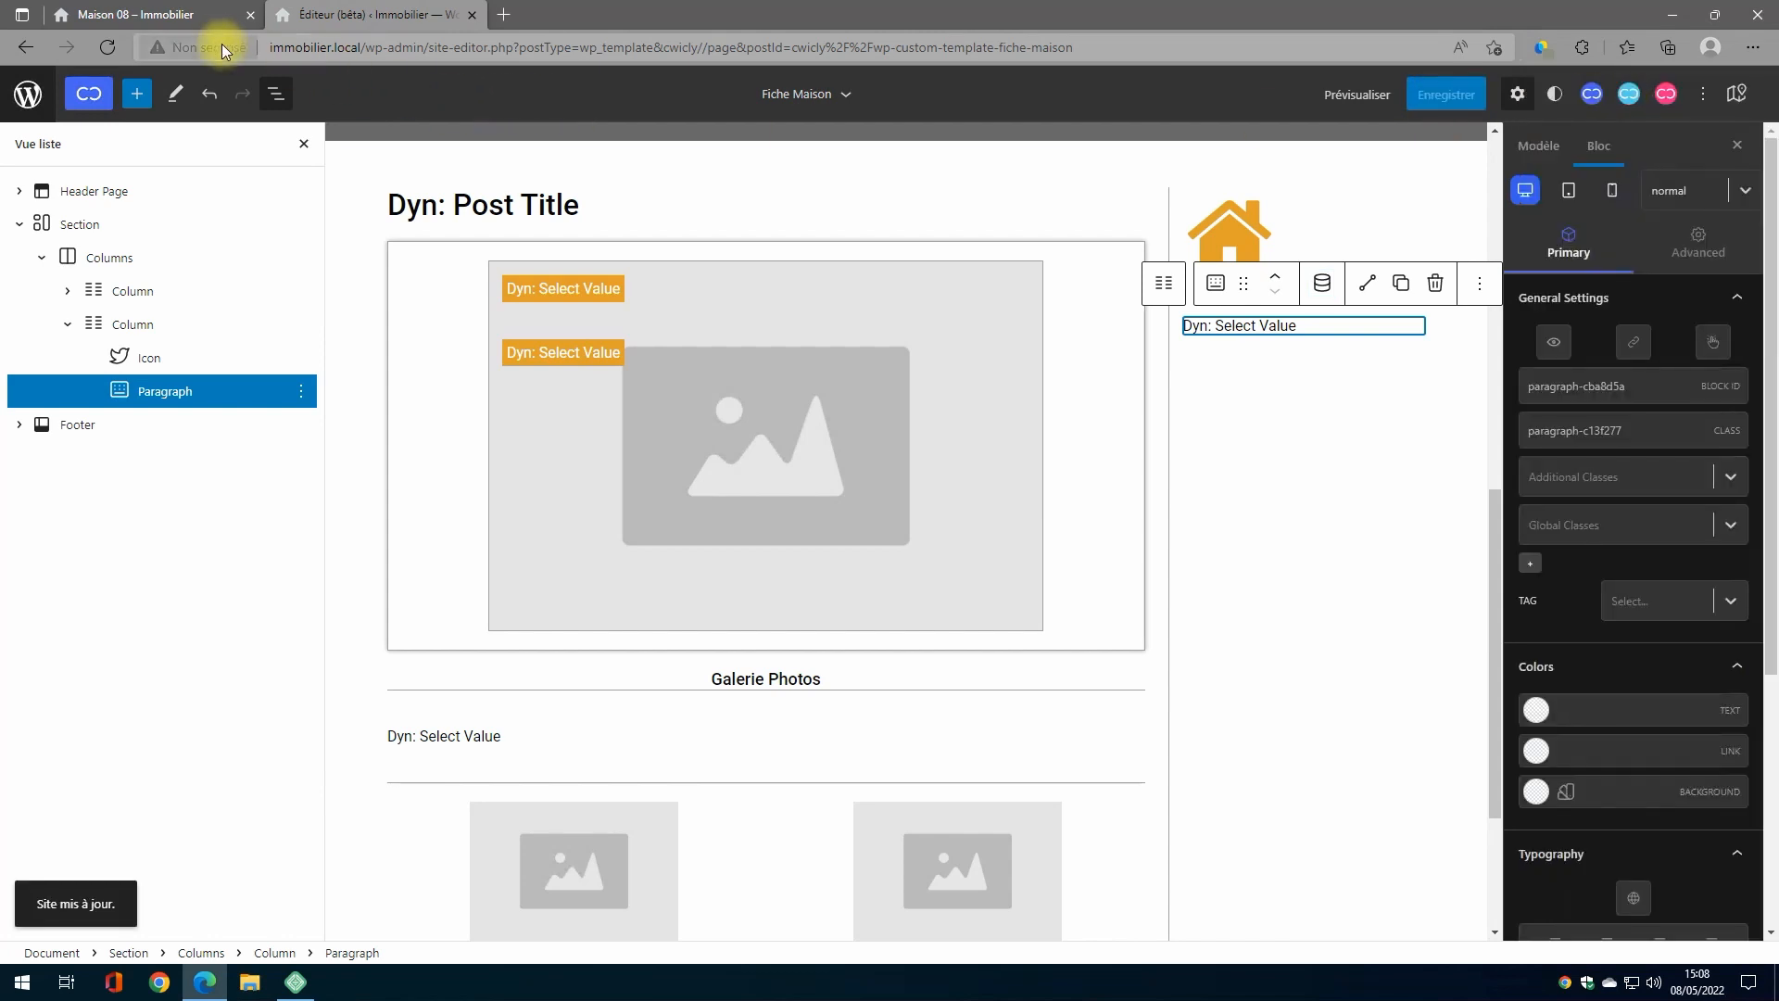
left_click(148, 14)
left_click(108, 47)
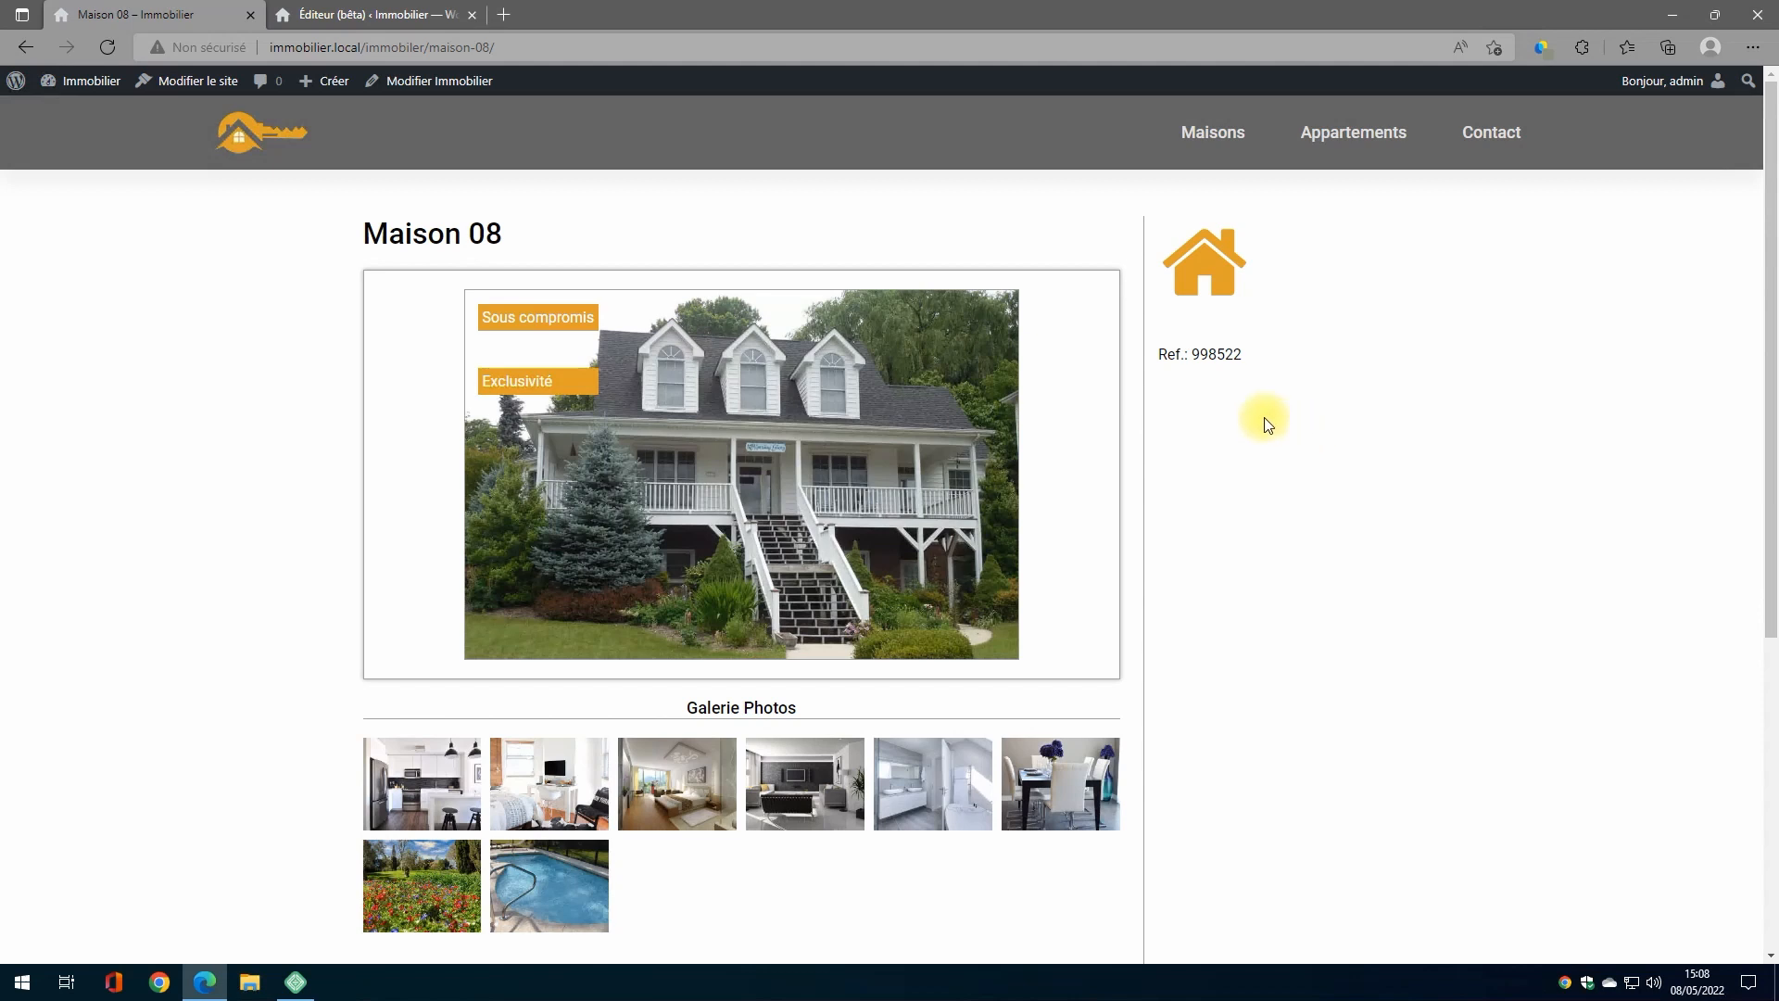
left_click(359, 28)
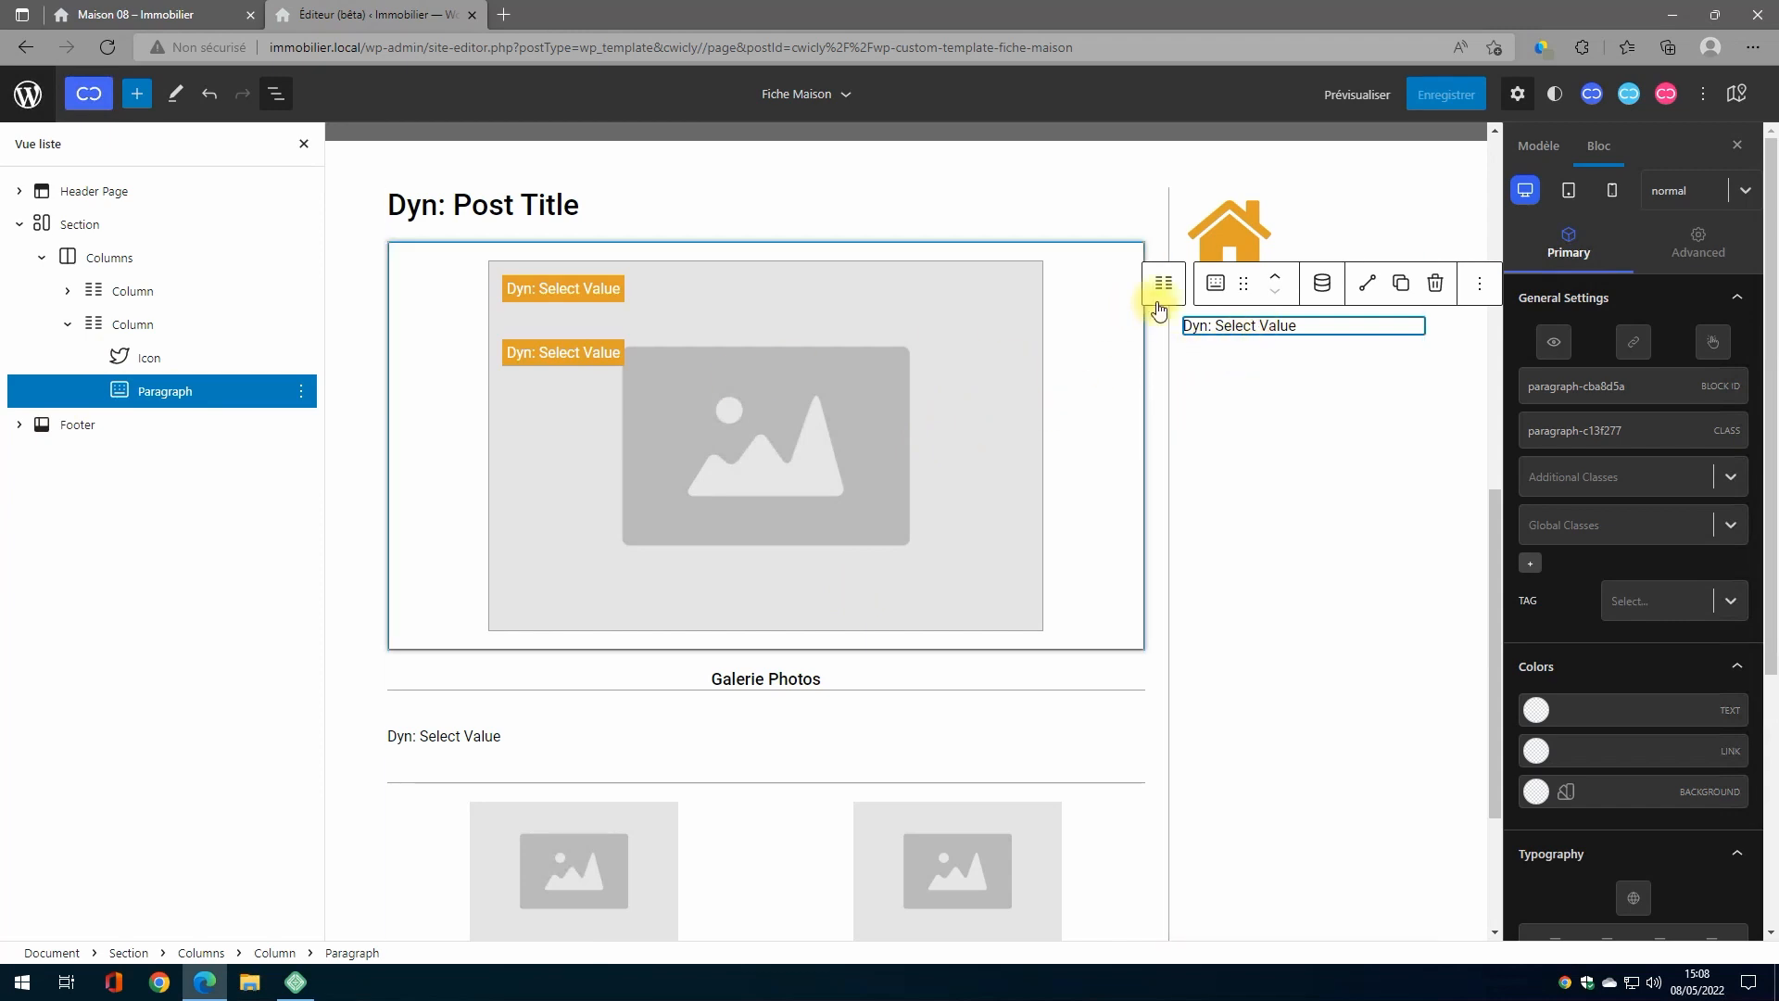
Step: Replace the reference paragraph in the side column with a Div block below the icon, named BIEN
left_click(1435, 283)
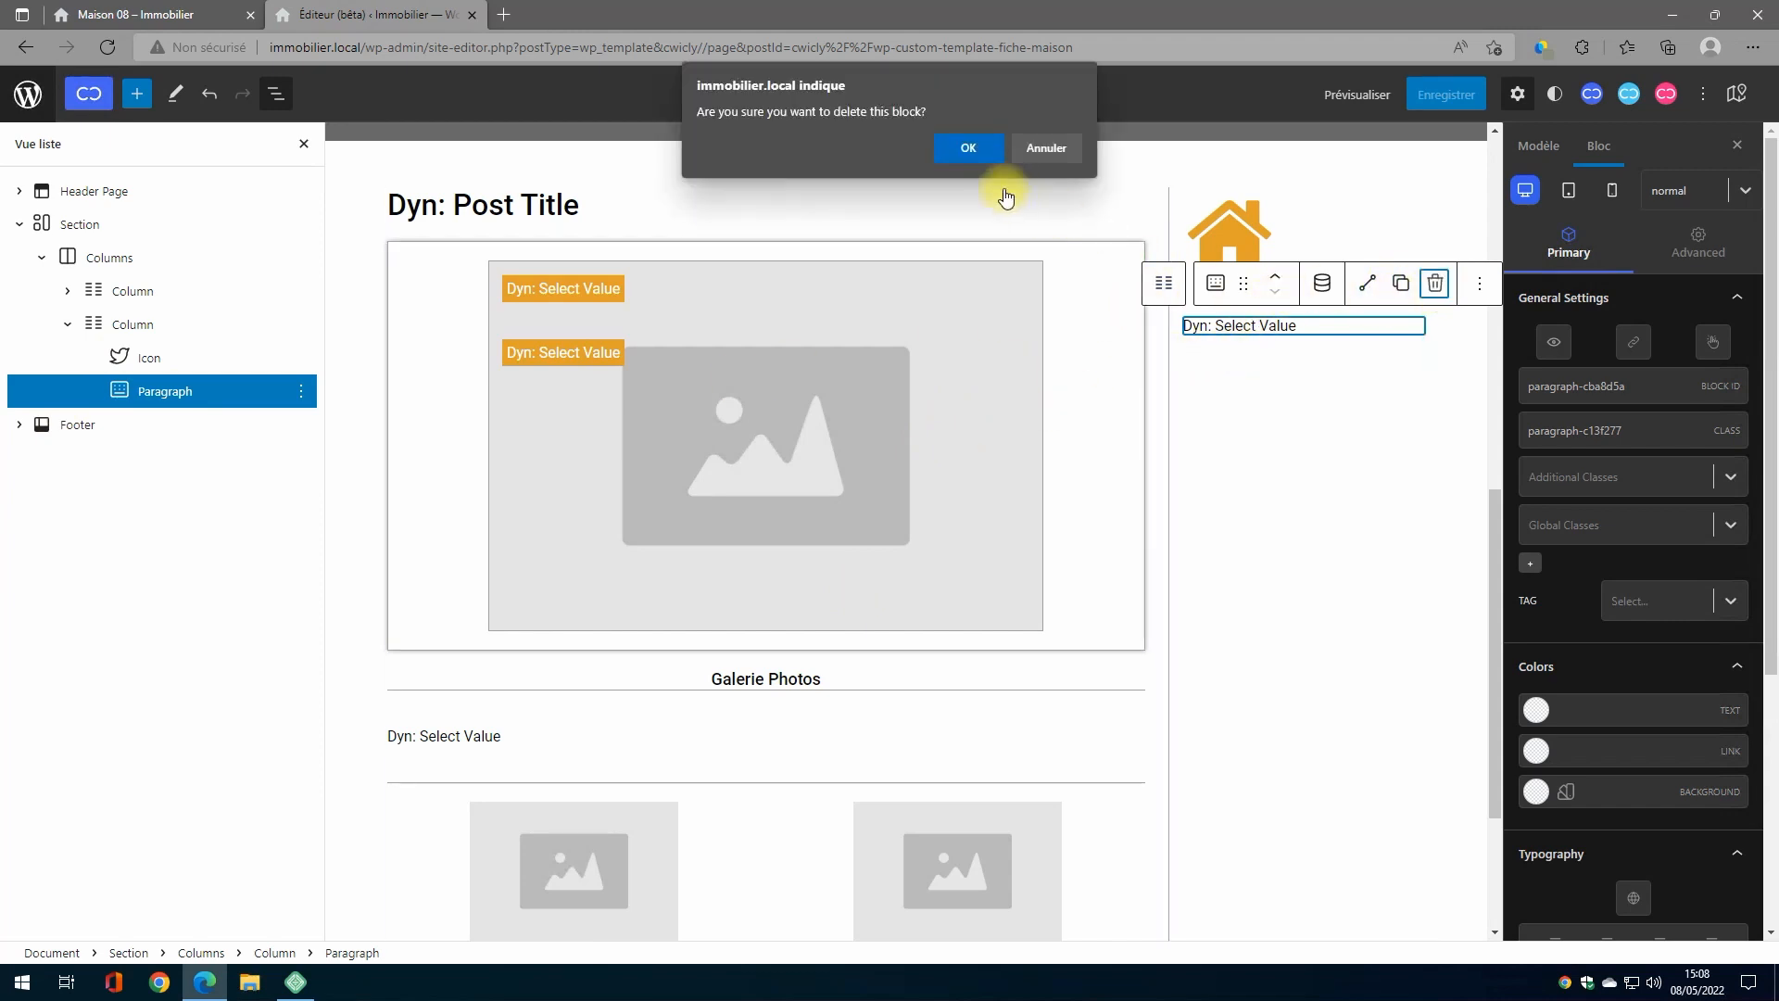
left_click(971, 153)
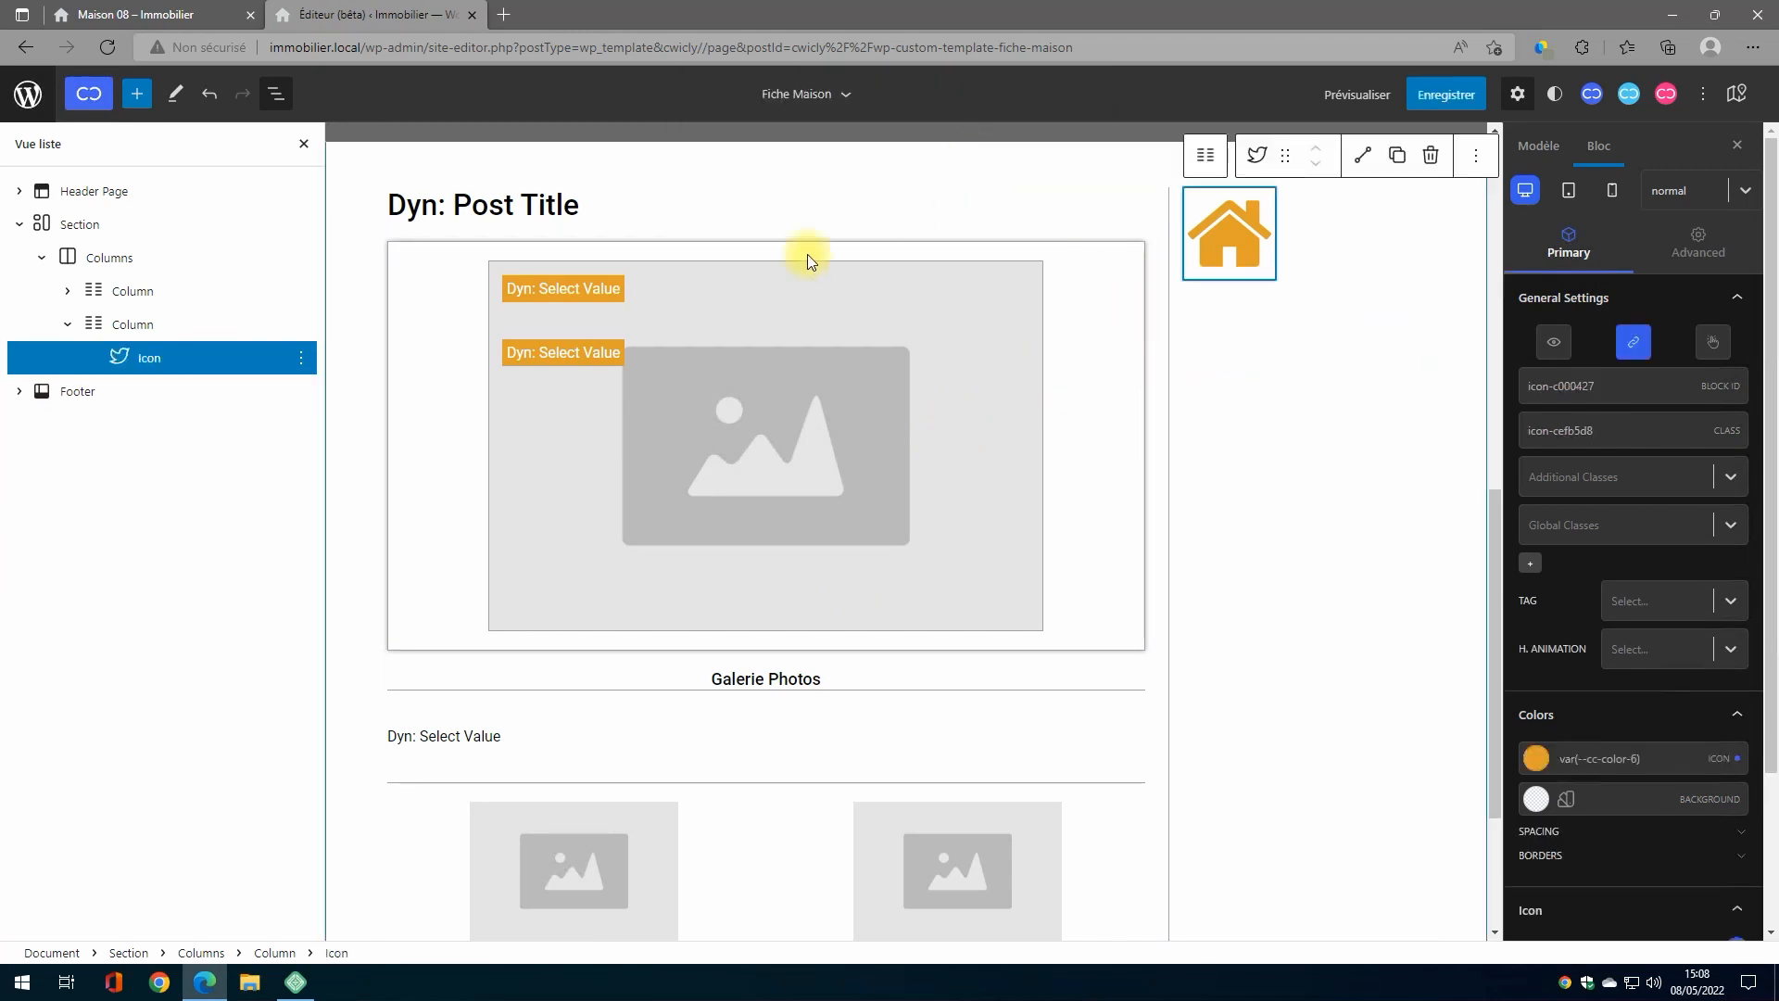
left_click(130, 332)
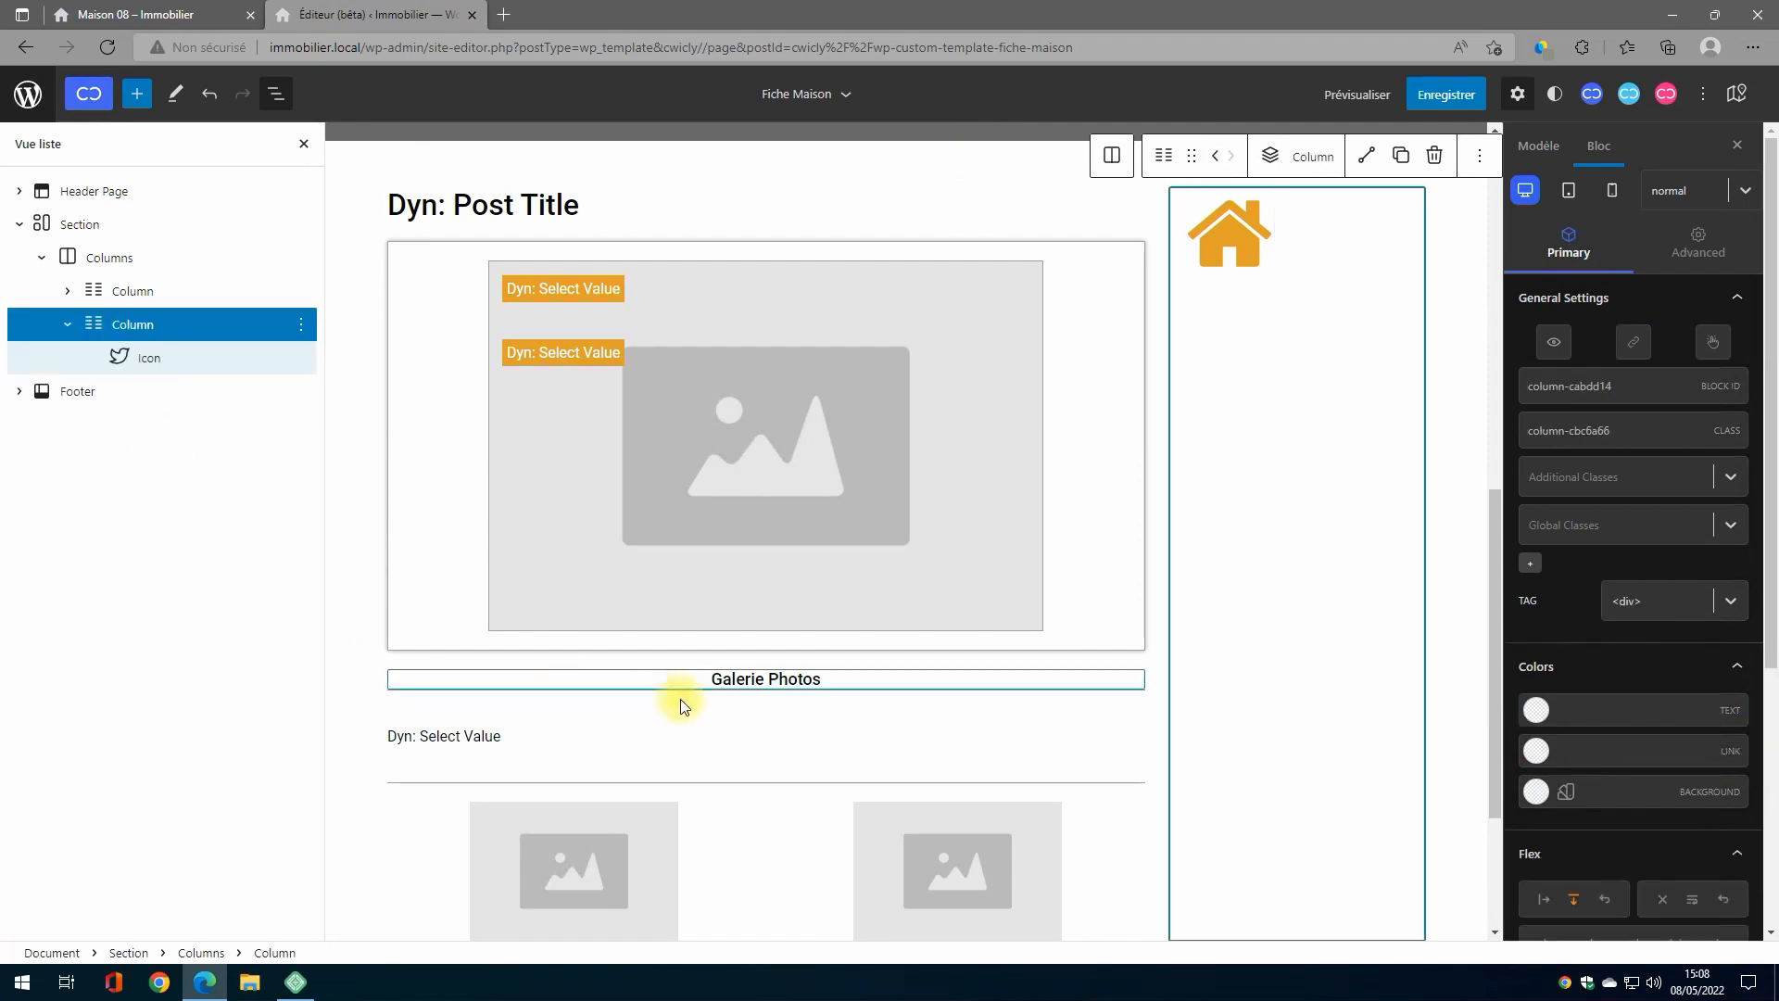
left_click(1267, 161)
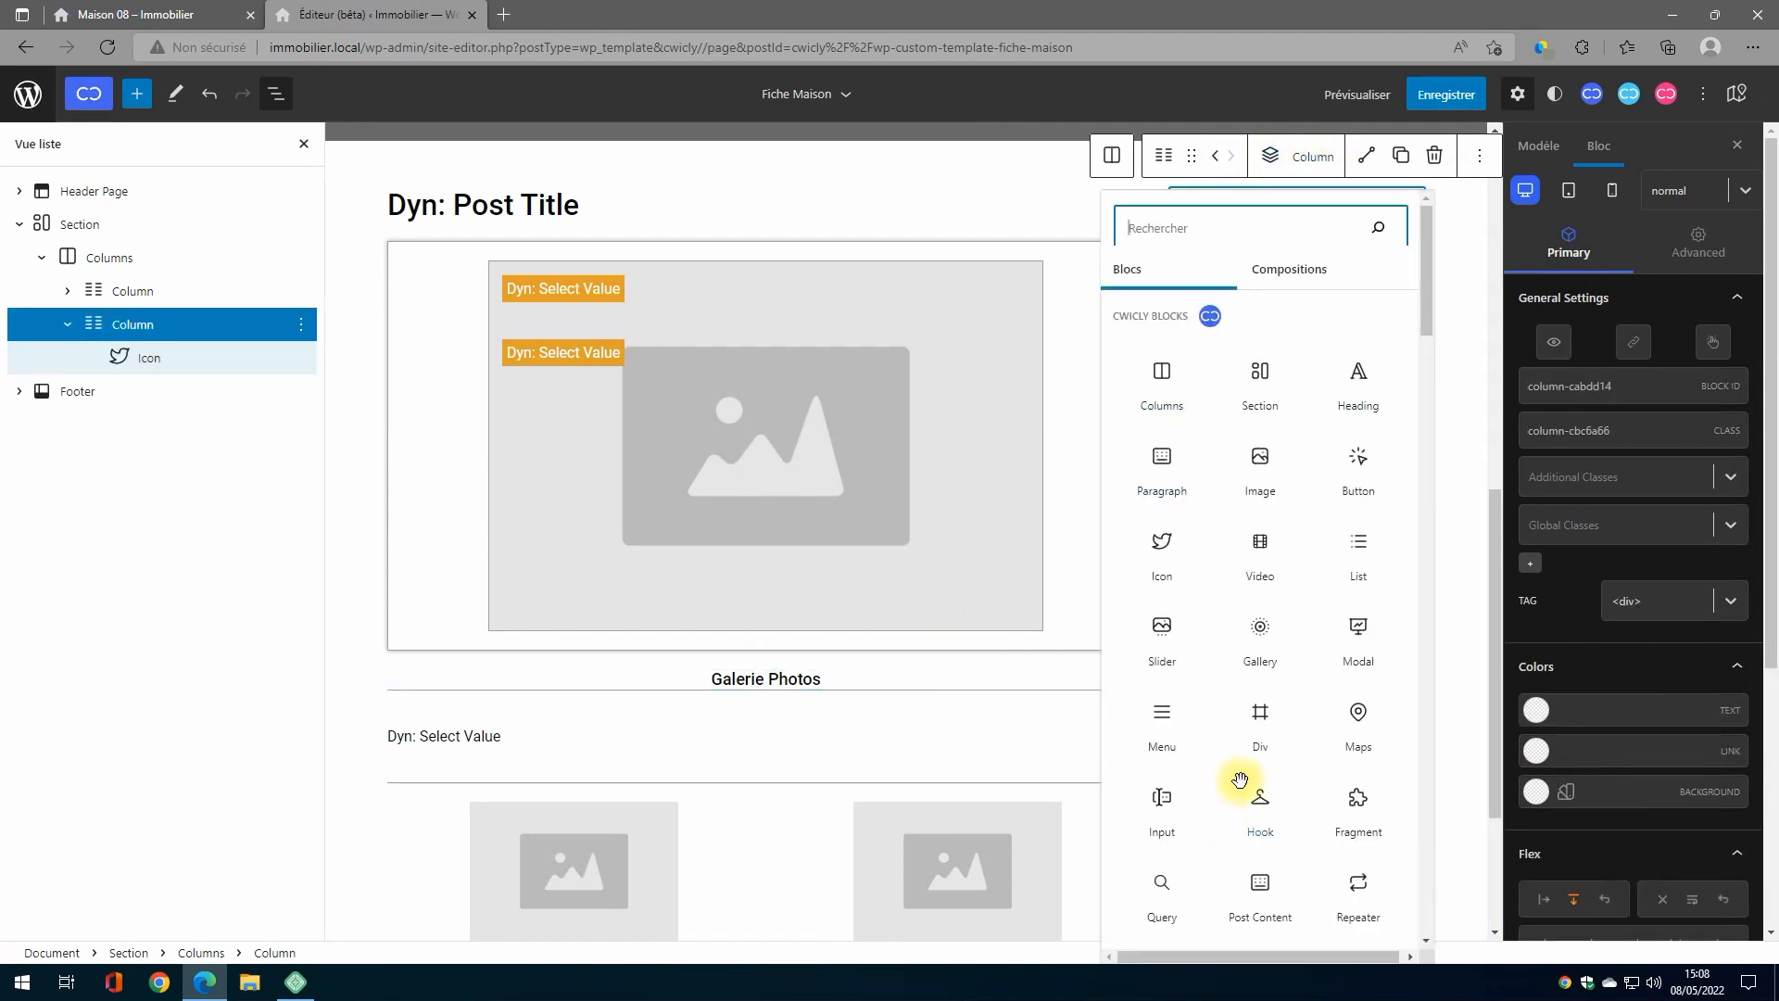
left_click(1265, 733)
scroll(1533, 719, "down", 5)
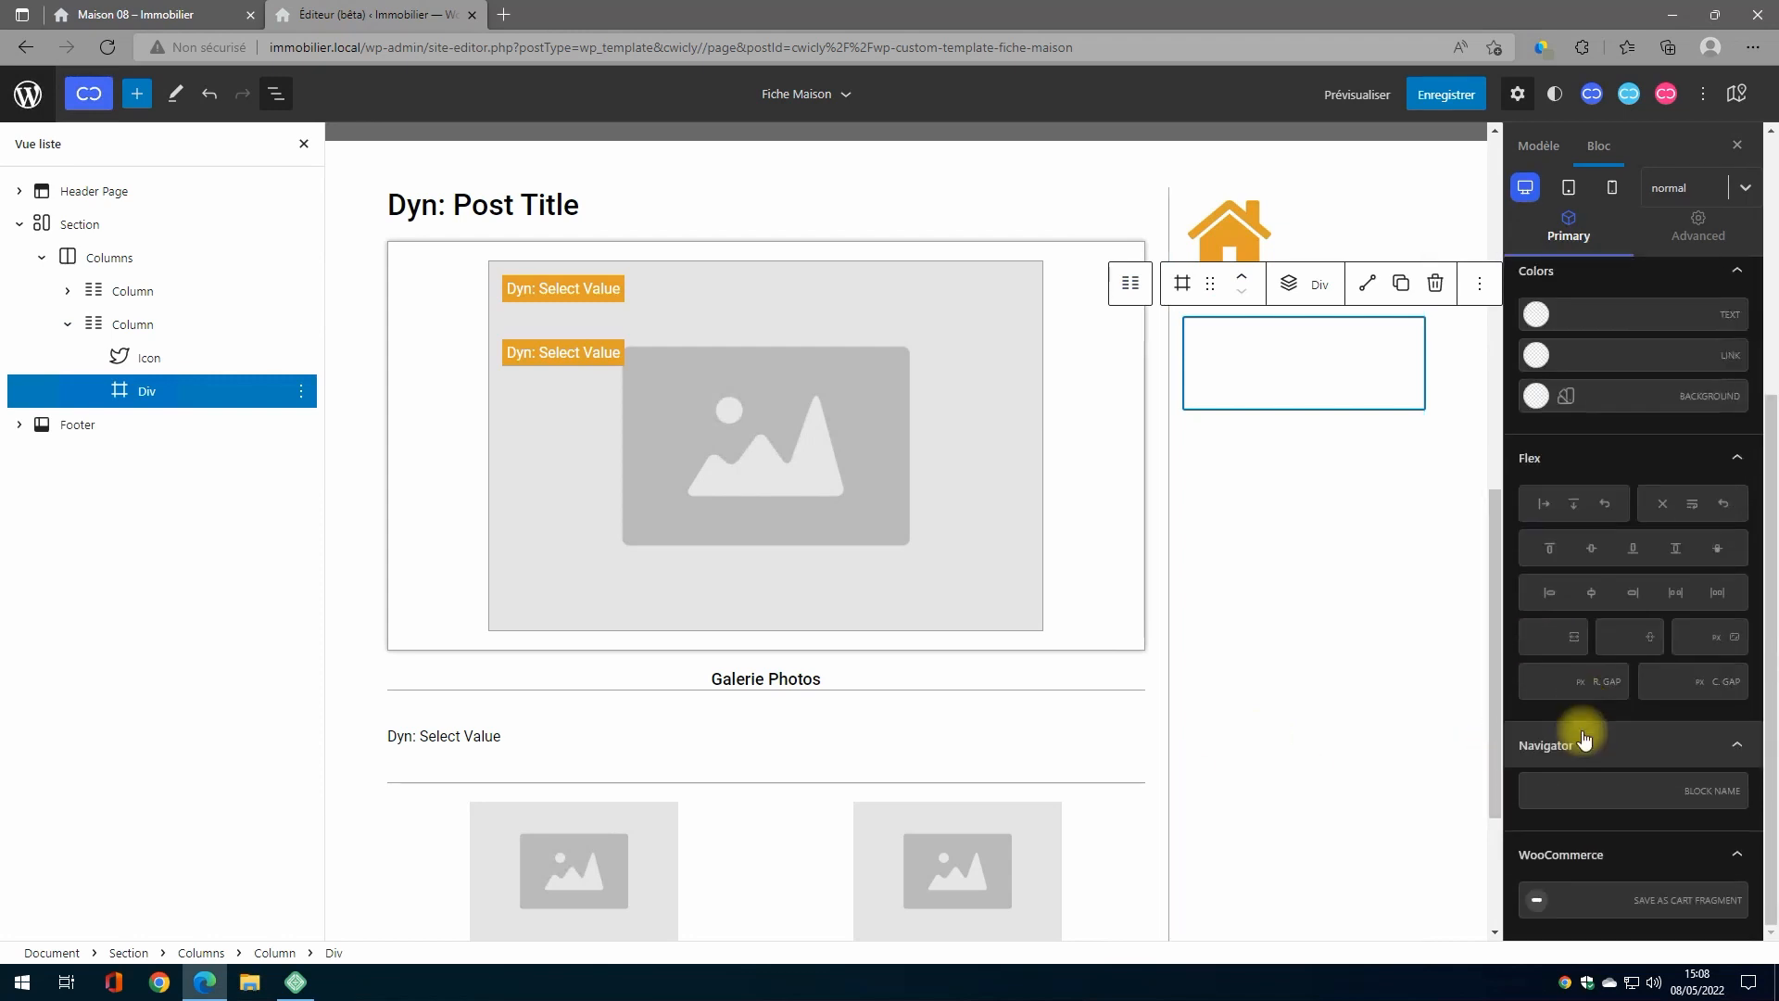
left_click(1551, 790)
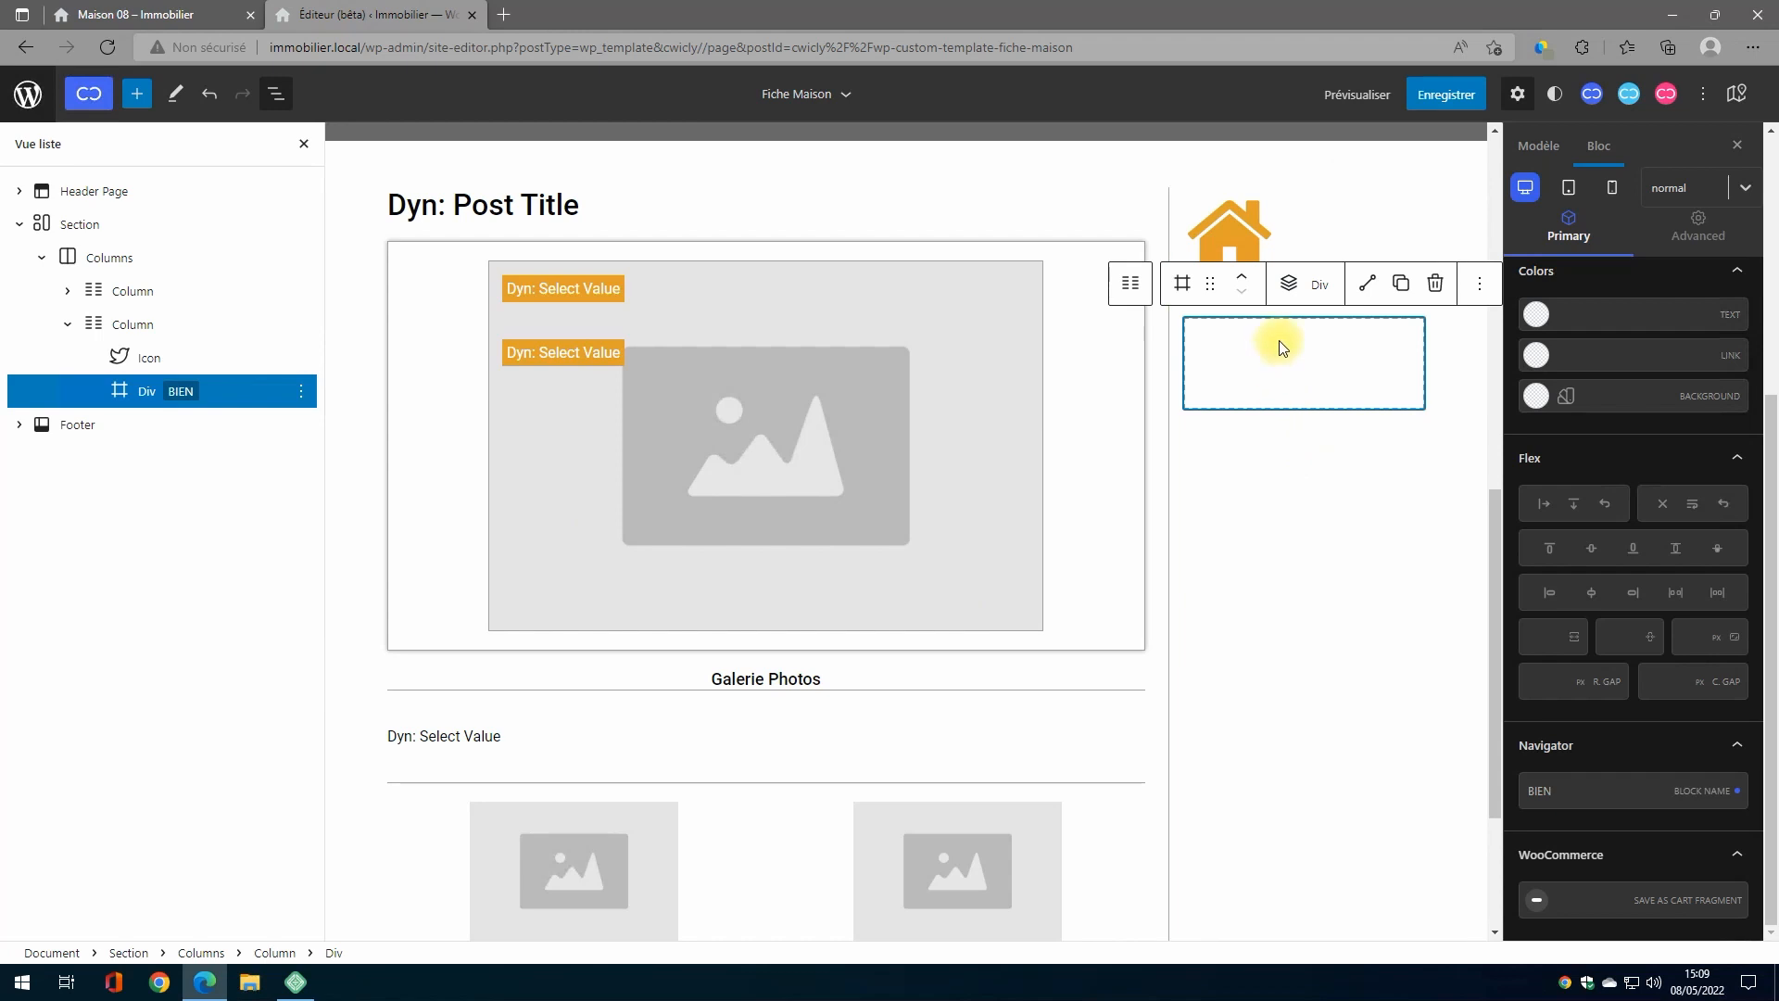
Step: Set the BIEN div's flex direction to vertical
left_click(1563, 238)
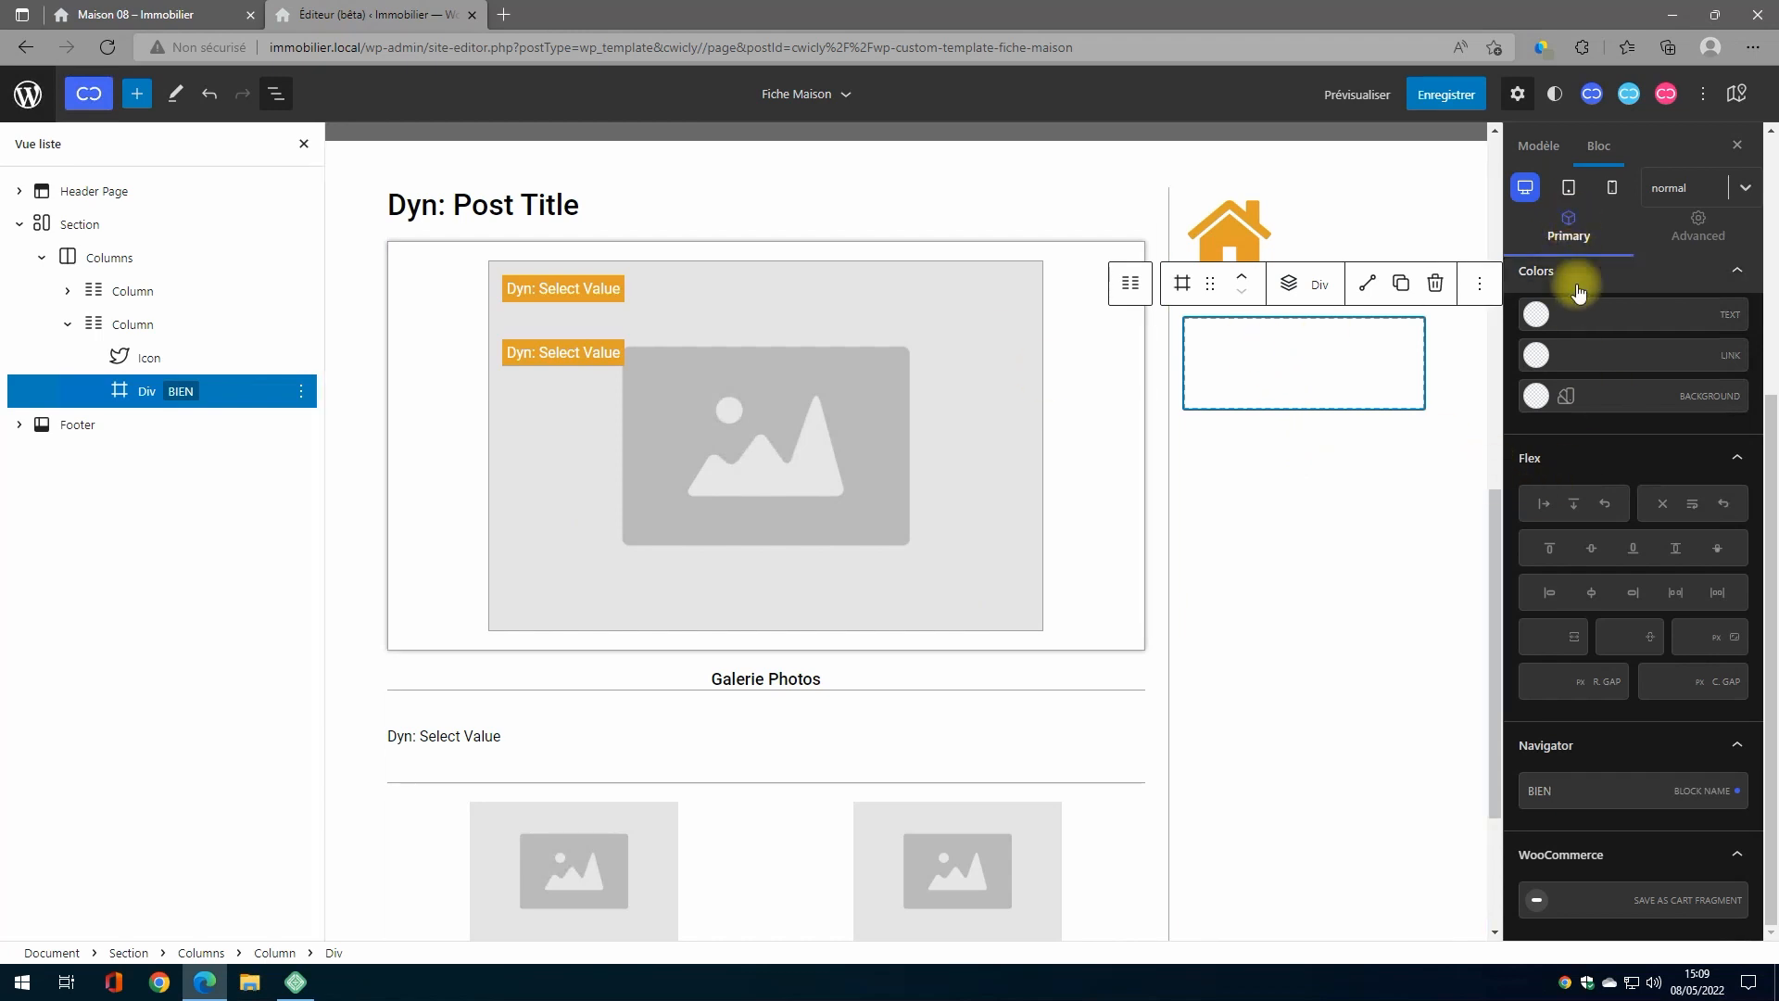
scroll(1624, 663, "down", 4)
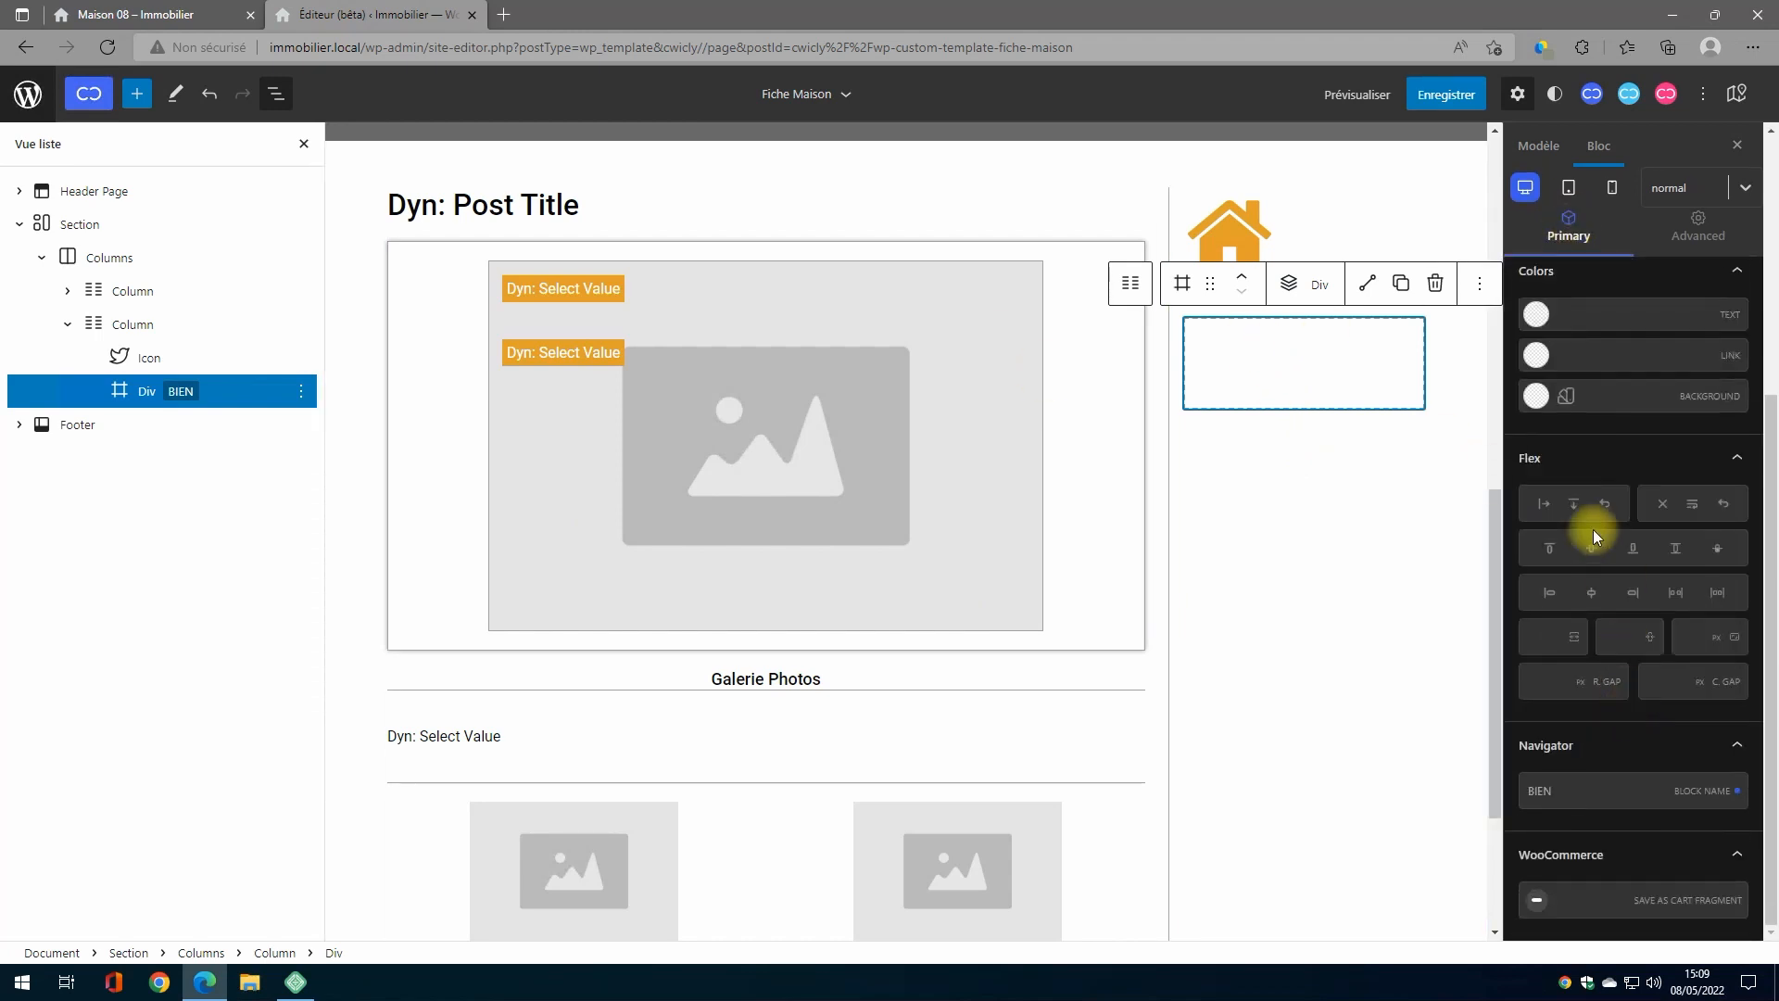
left_click(1576, 508)
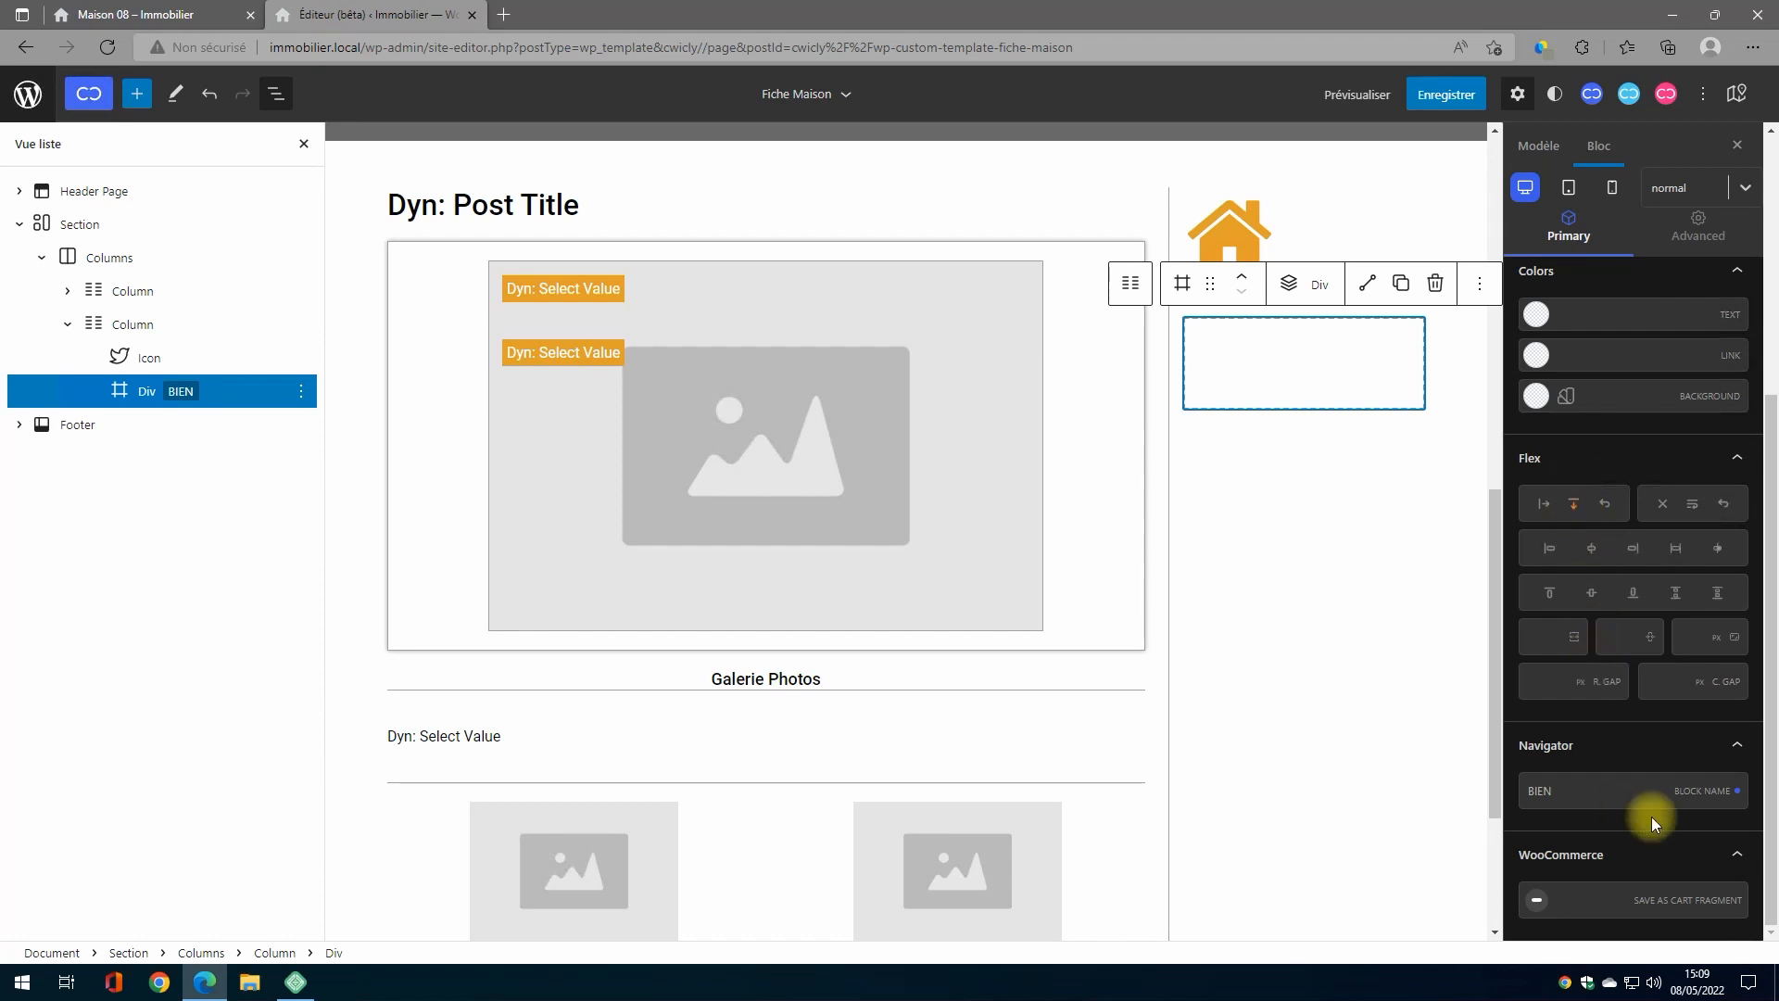
Step: Nest a Div inside BIEN with horizontal flex direction, centred vertical alignment and space-between horizontal distribution
left_click(1289, 291)
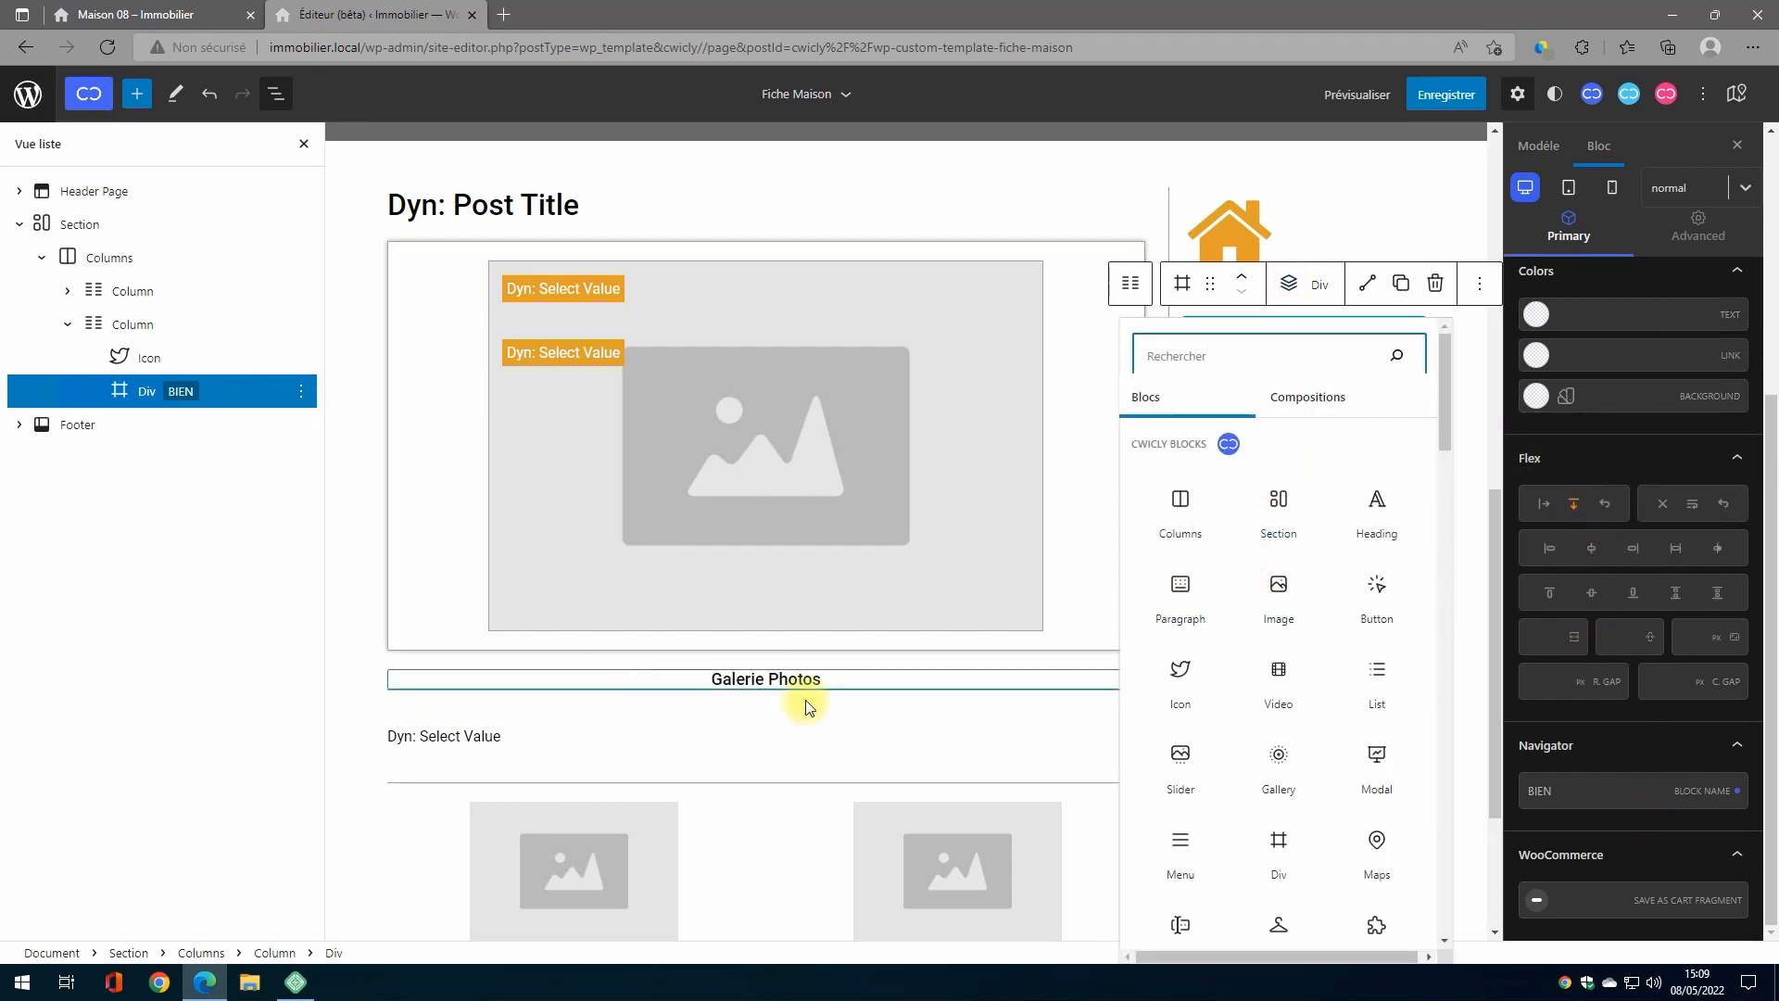
scroll(1283, 667, "down", 3)
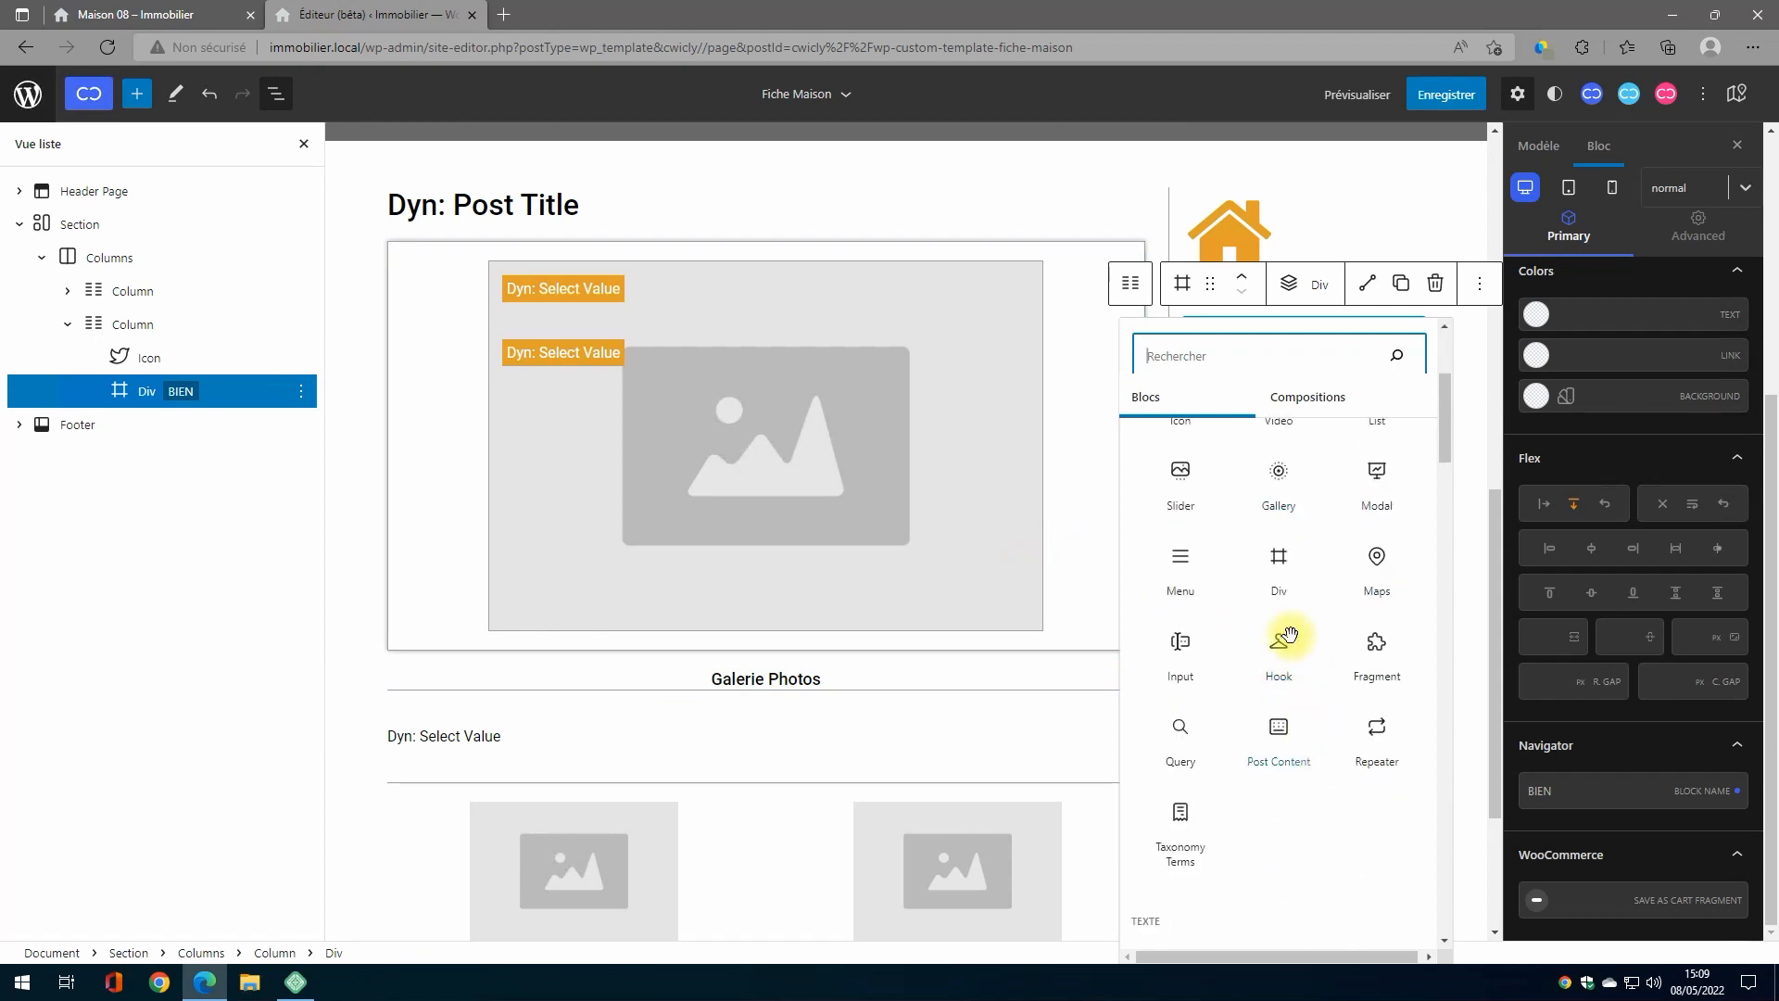
left_click(1283, 560)
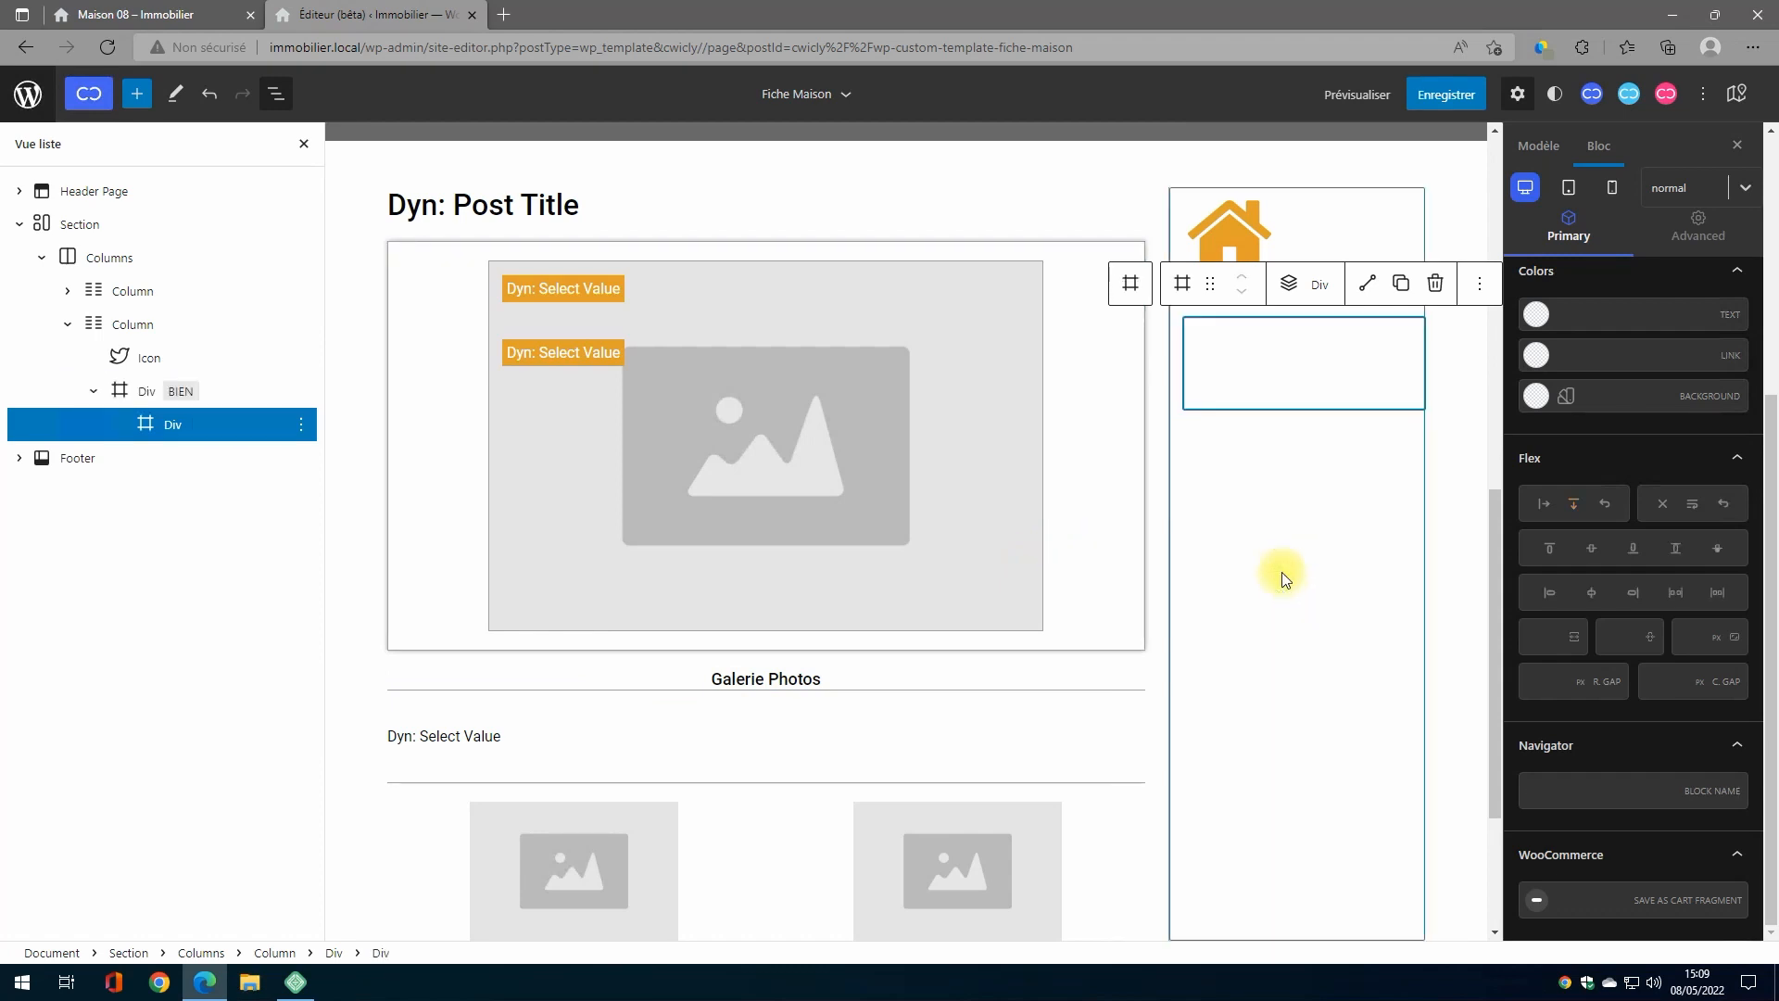
left_click(1541, 506)
left_click(1606, 637)
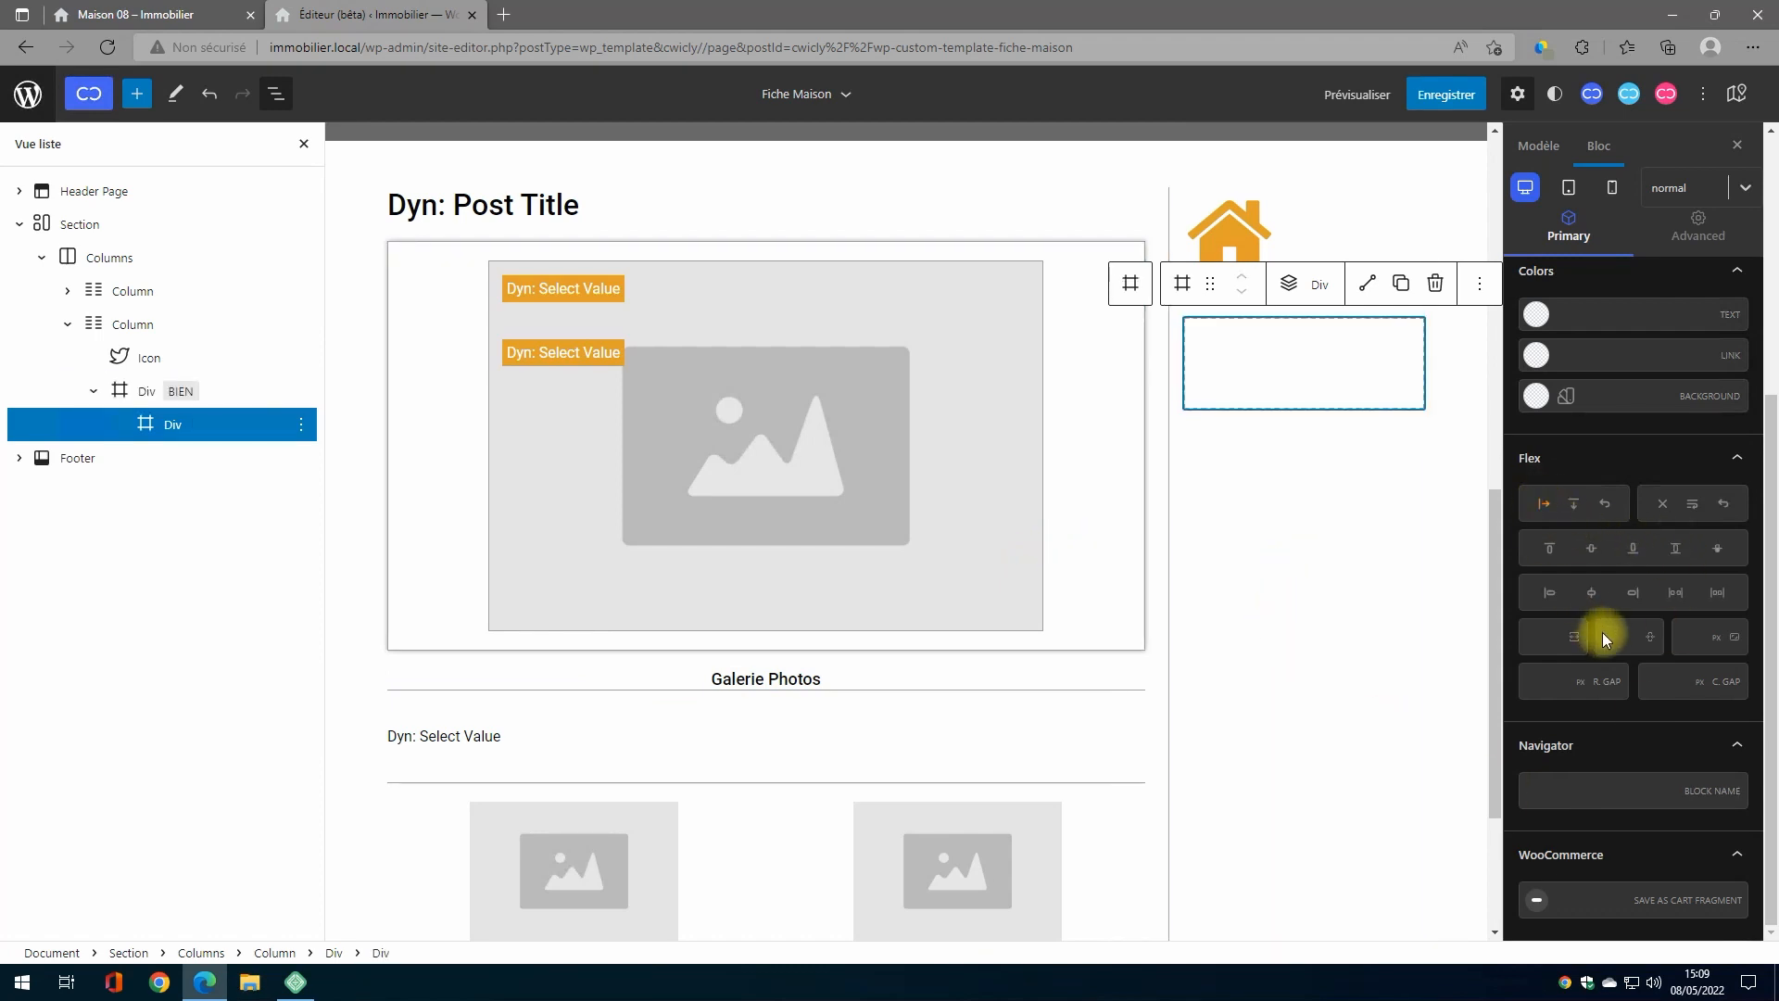
left_click(1594, 549)
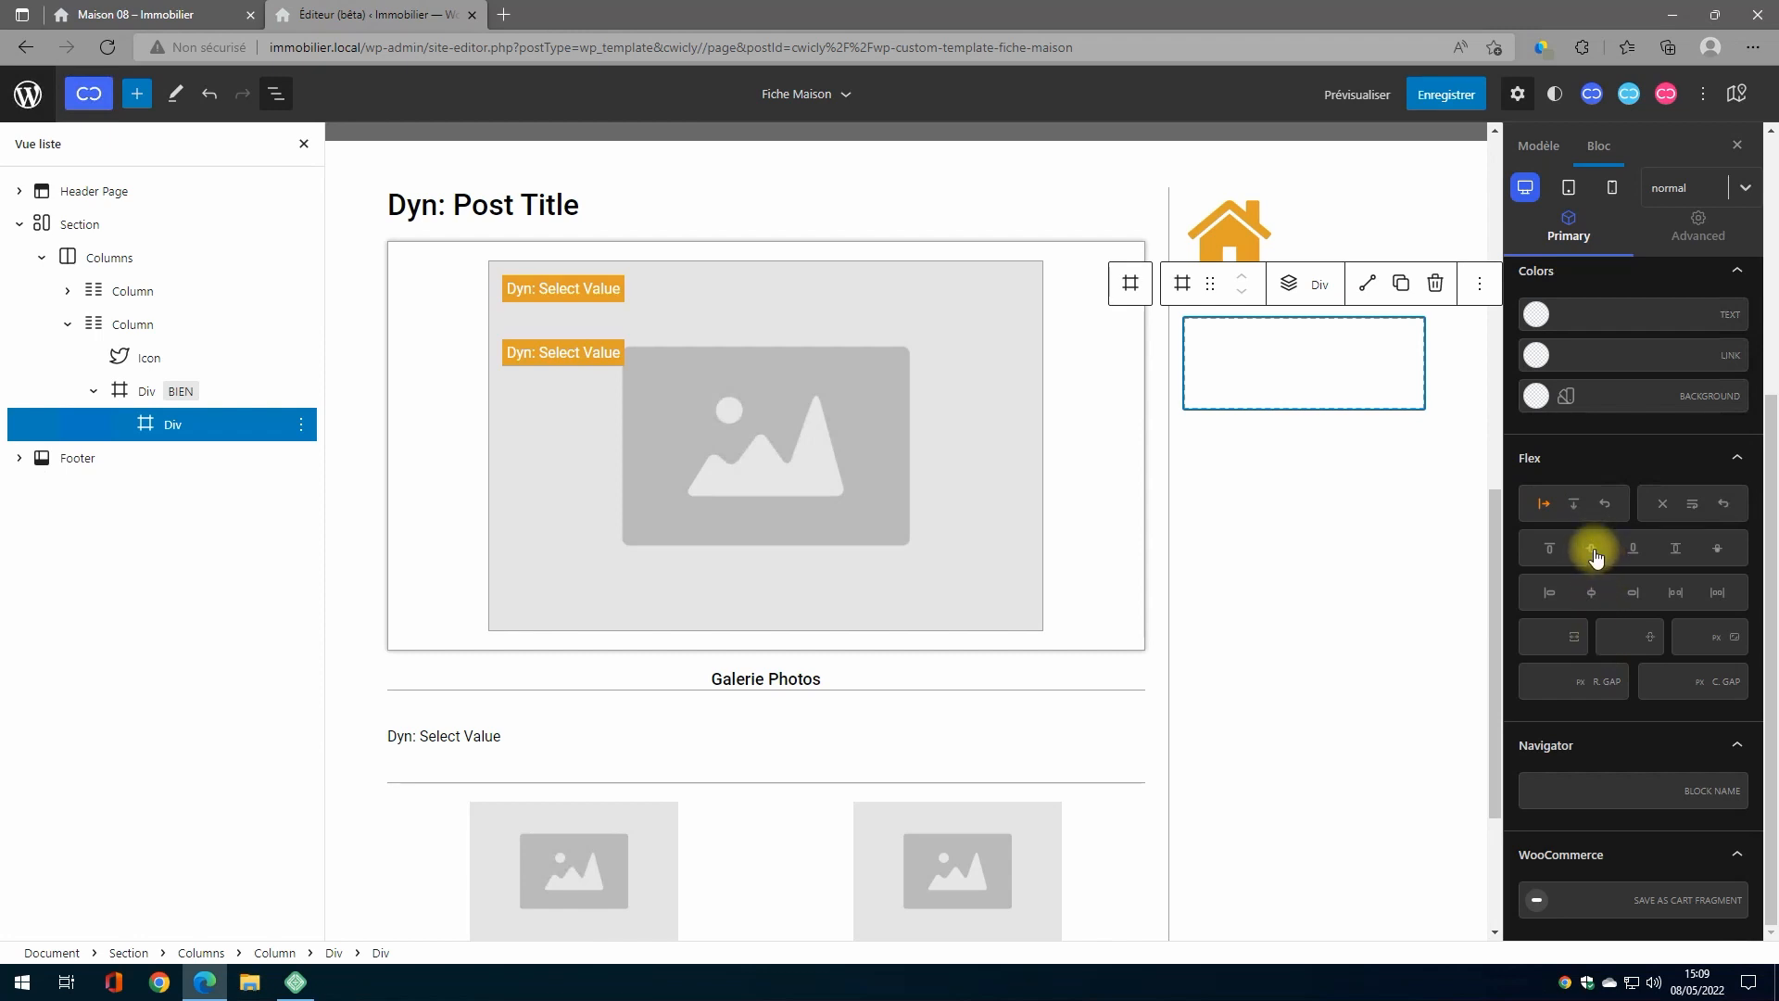
left_click(1679, 601)
Step: Add two Paragraph blocks inside the nested div
left_click(1288, 285)
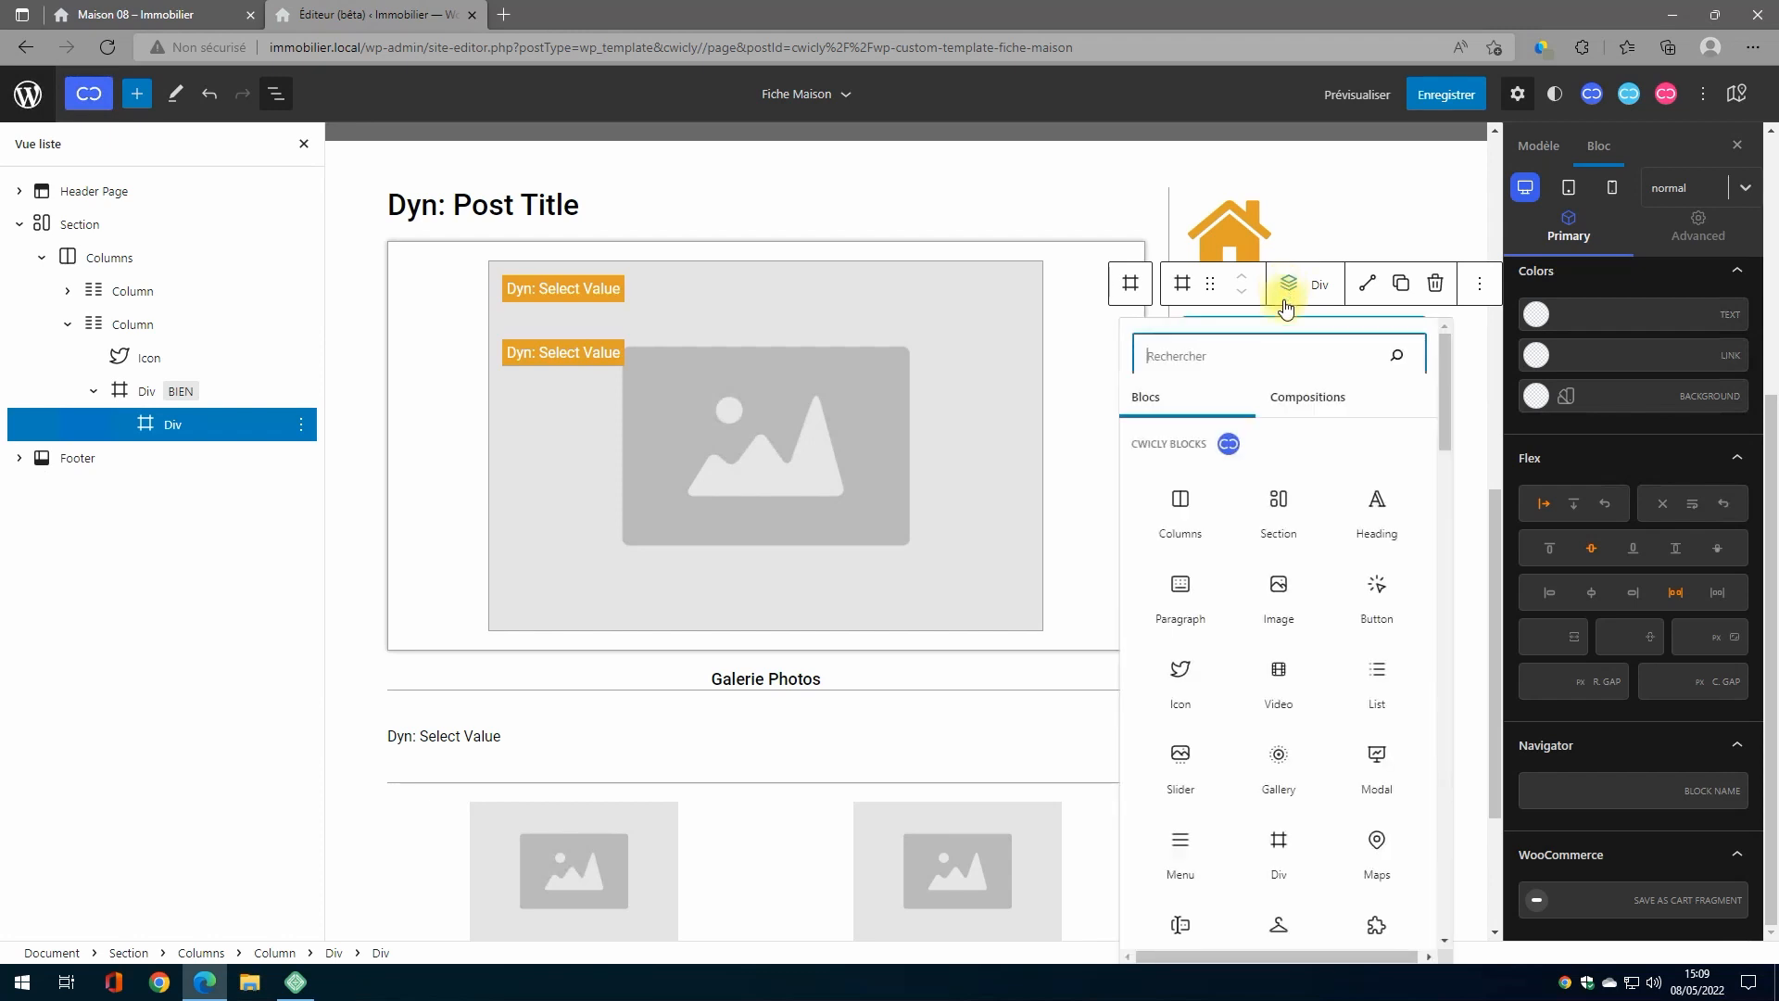
left_click(1180, 603)
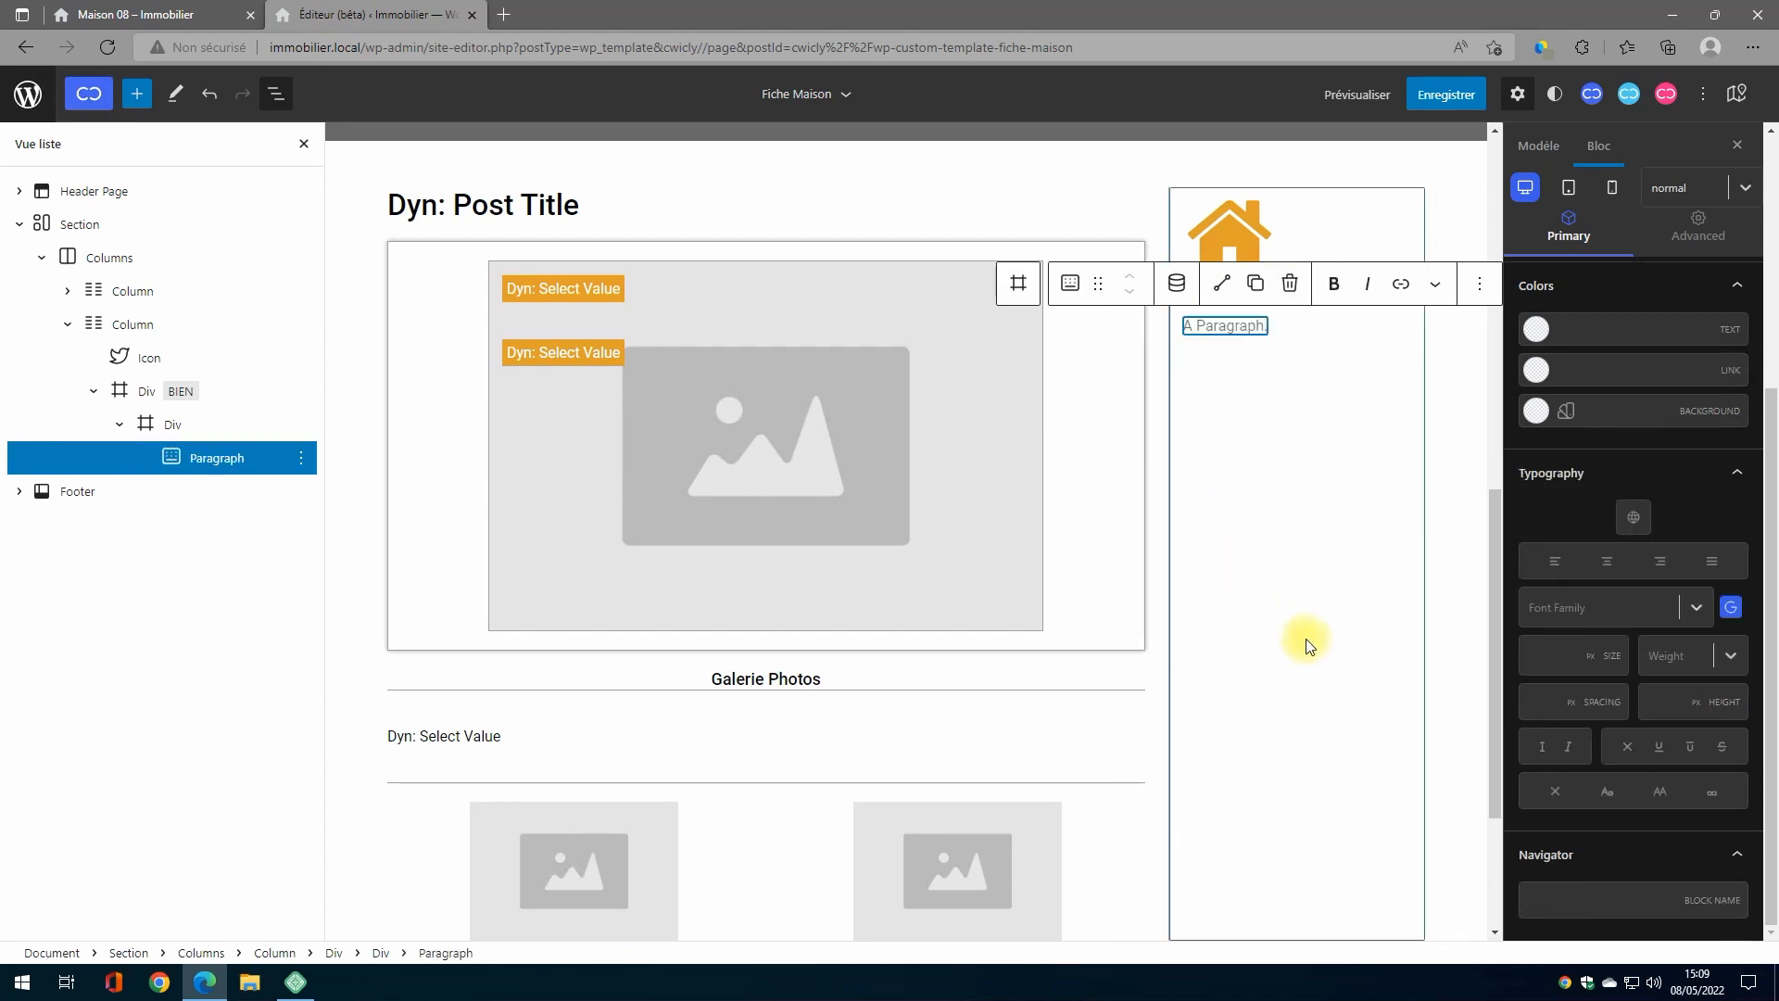
left_click(1018, 283)
left_click(1289, 284)
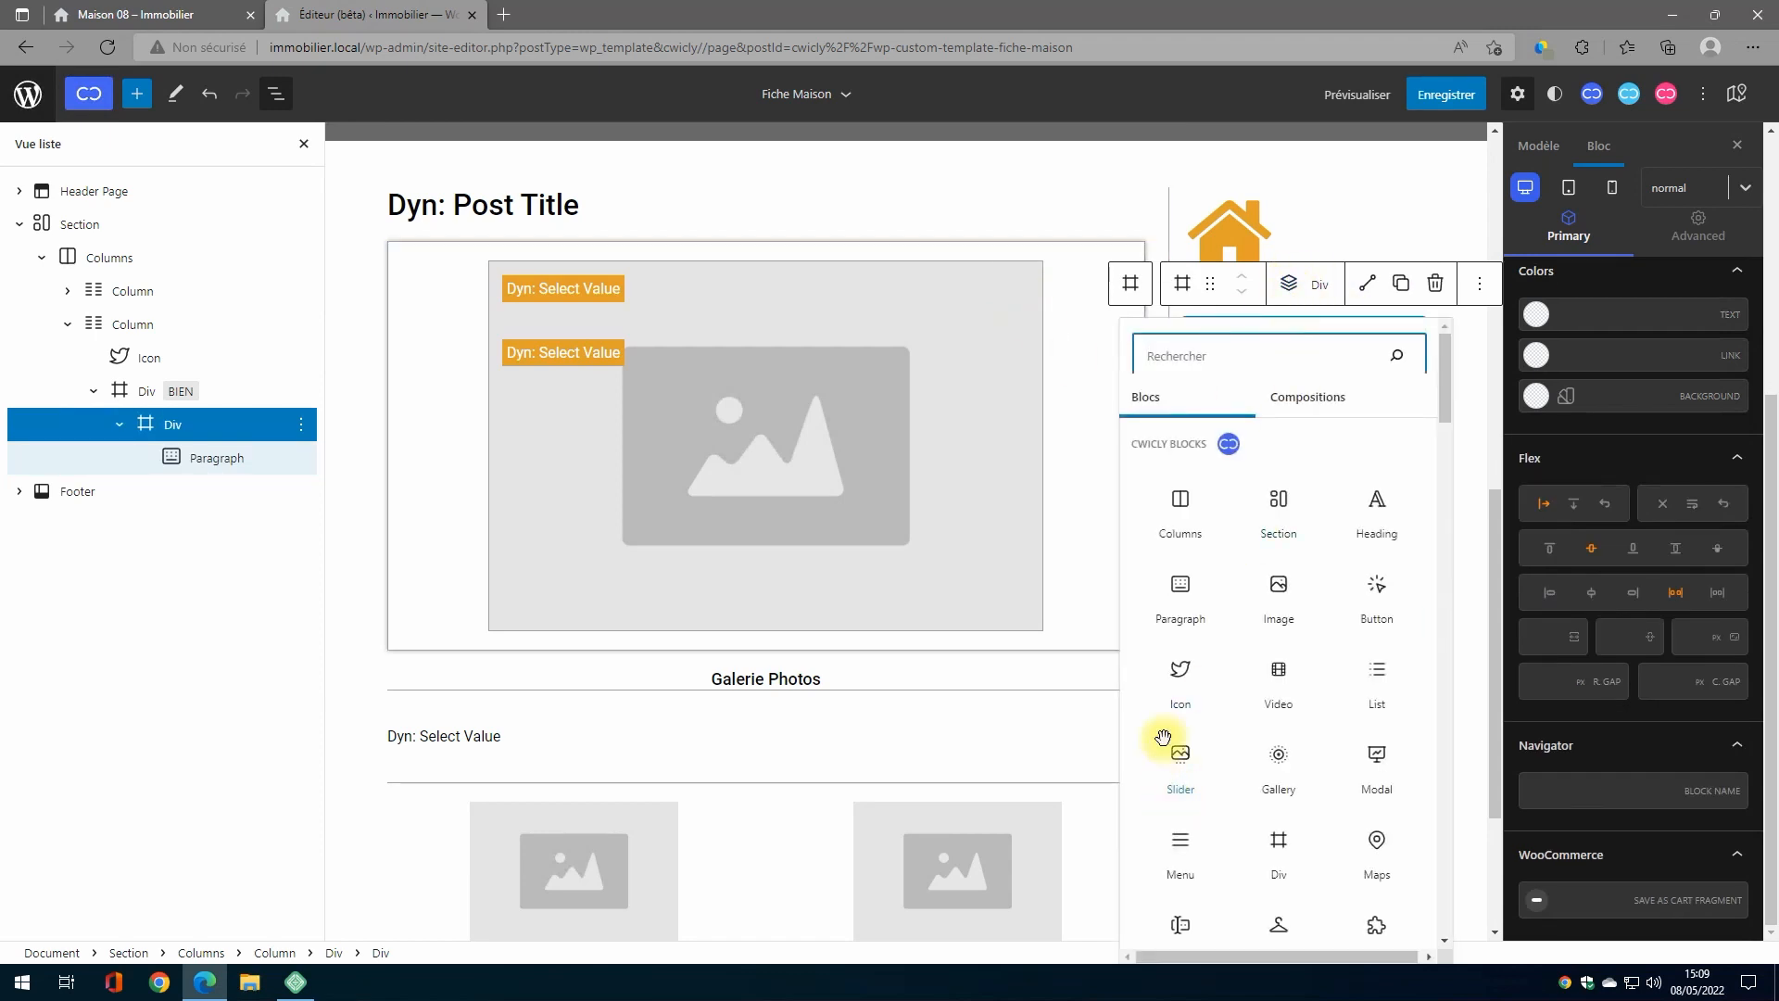
left_click(1181, 608)
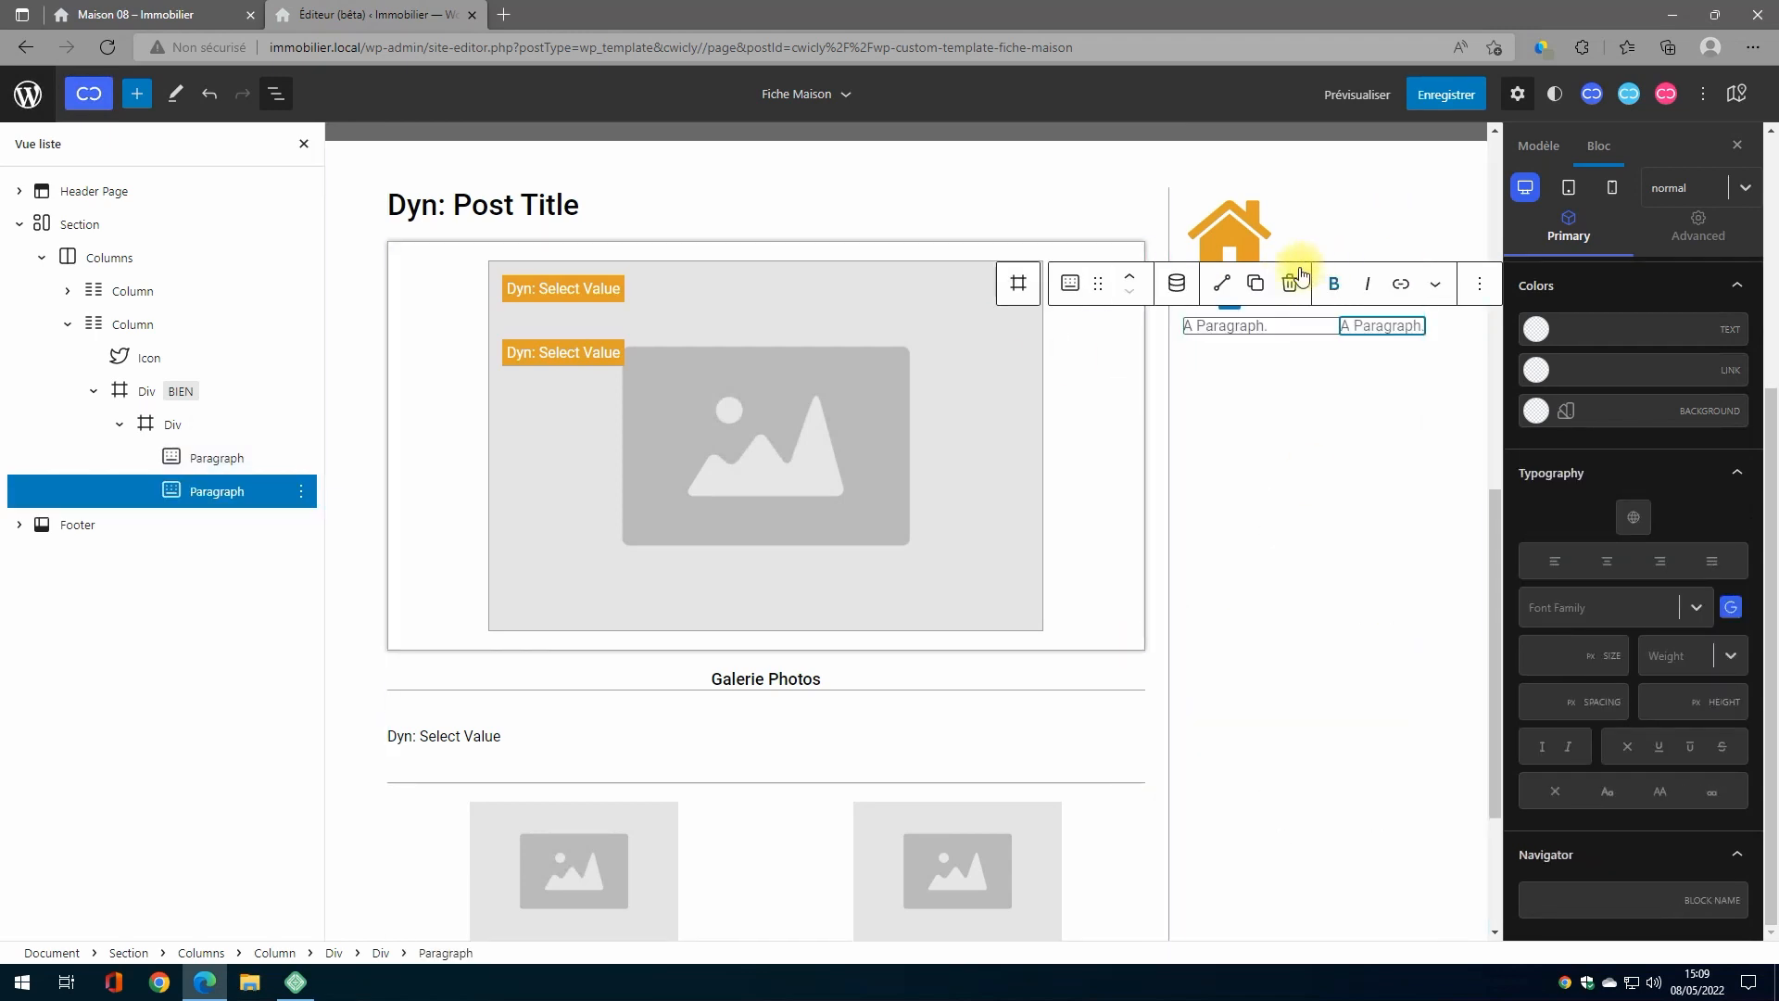
Step: Enter the label "Référence" in the first paragraph of the nested div
left_click(1226, 325)
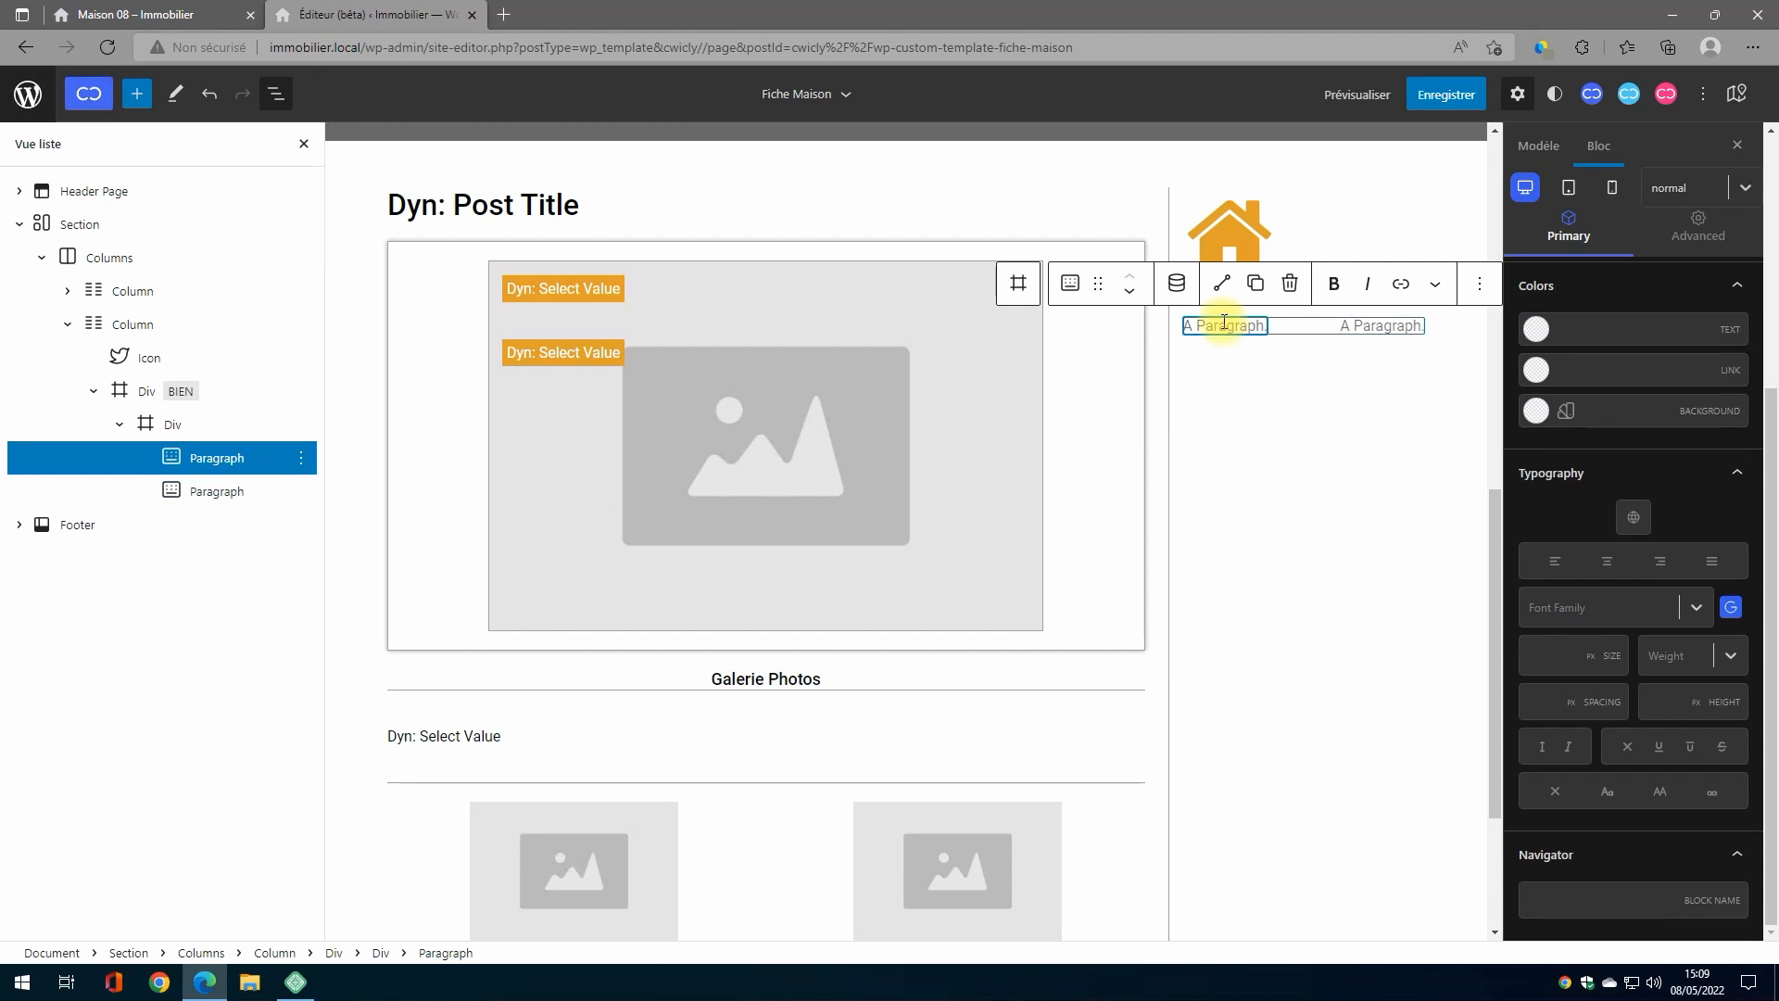
type("Réfé")
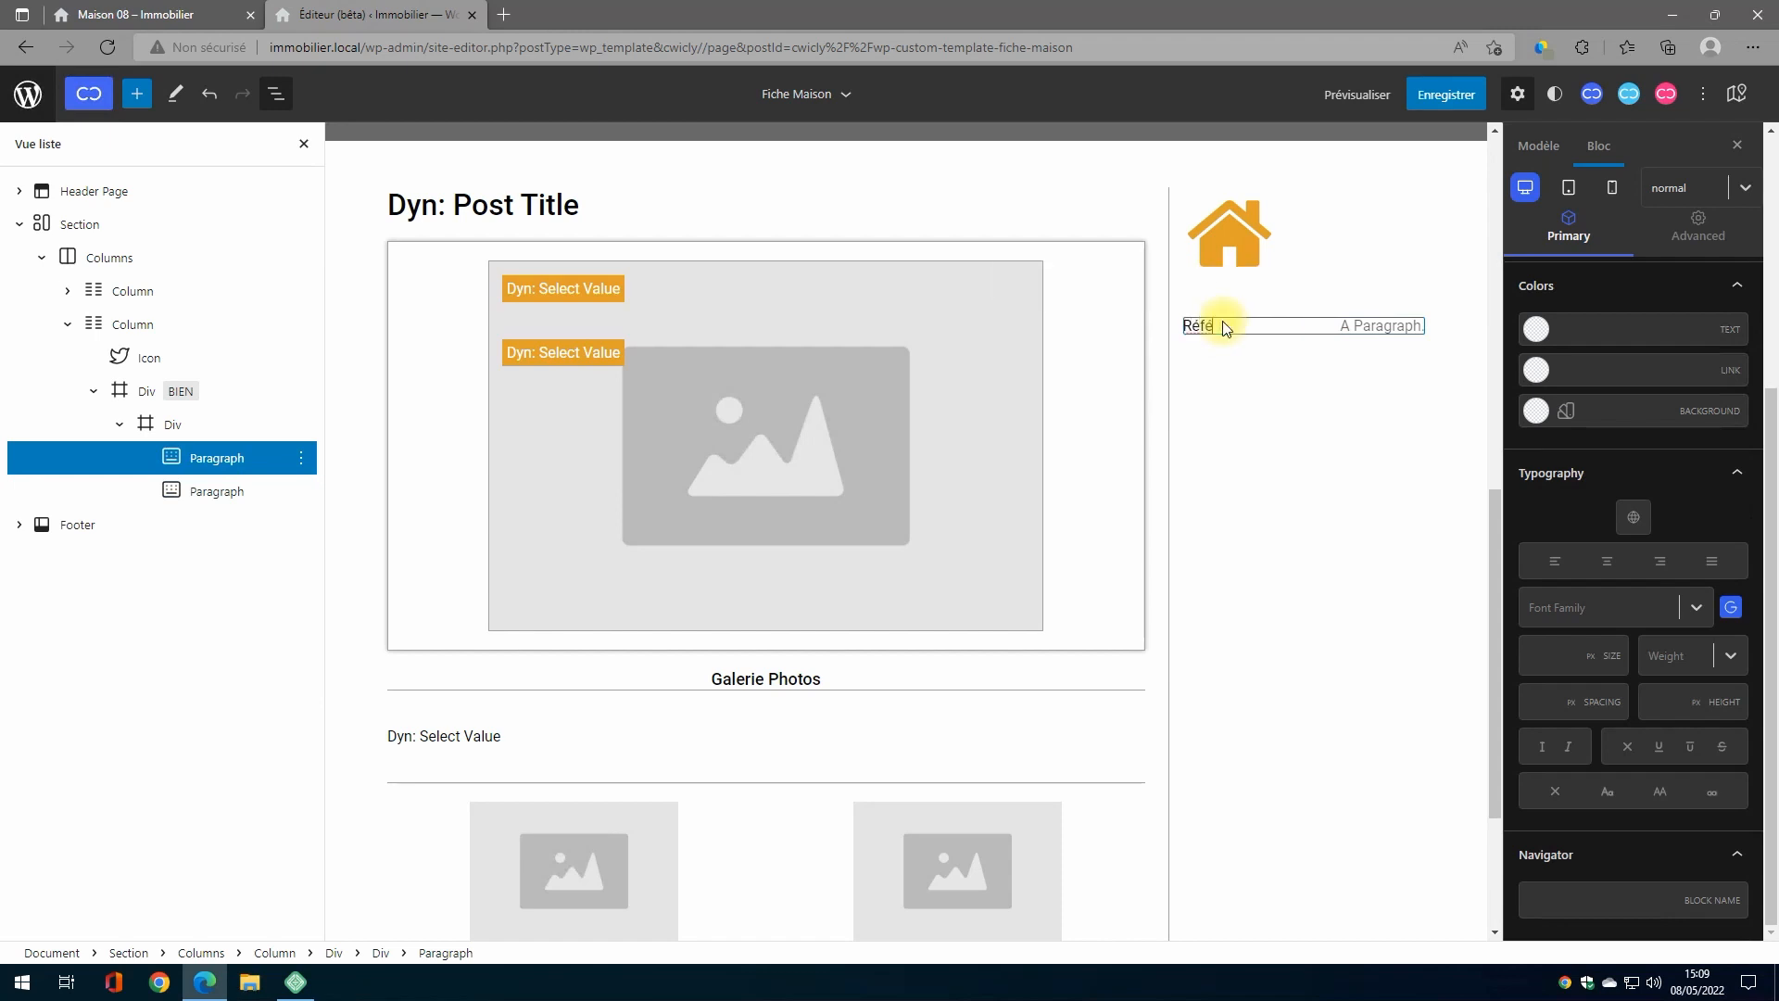
type("rence")
Step: Bind the second paragraph's dynamic content to the ACF source, group Immobilier, field Référence
left_click(1401, 326)
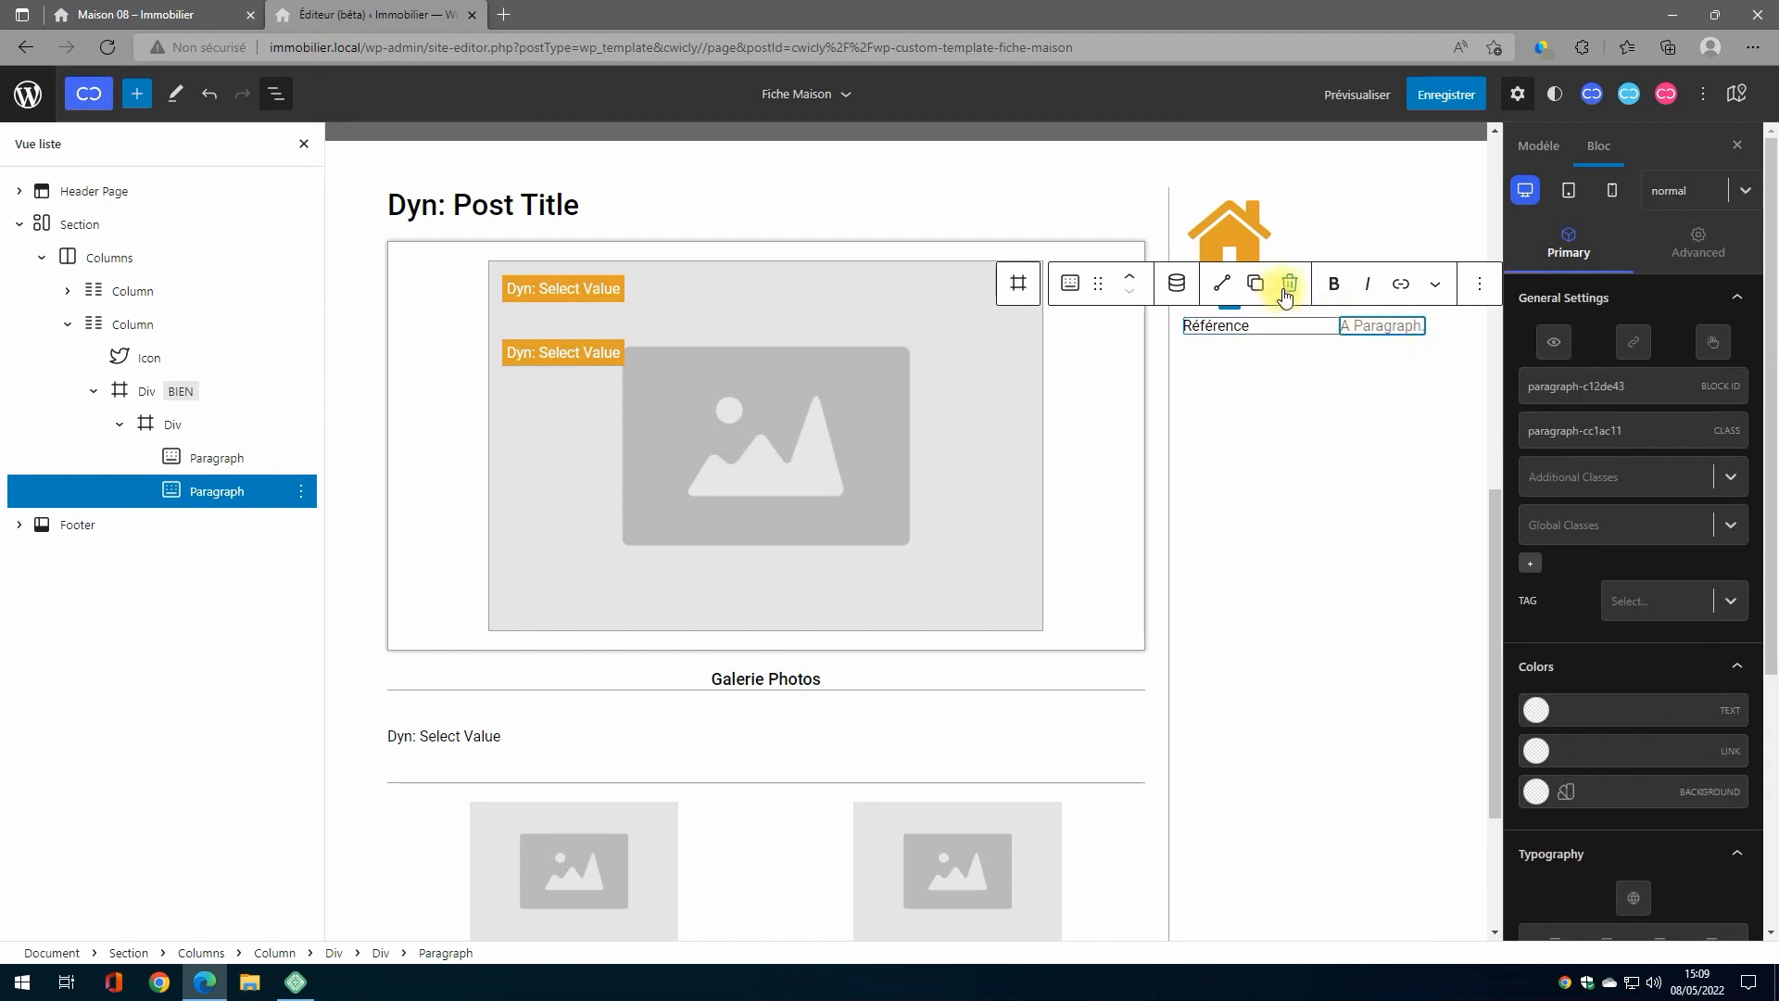
left_click(1177, 283)
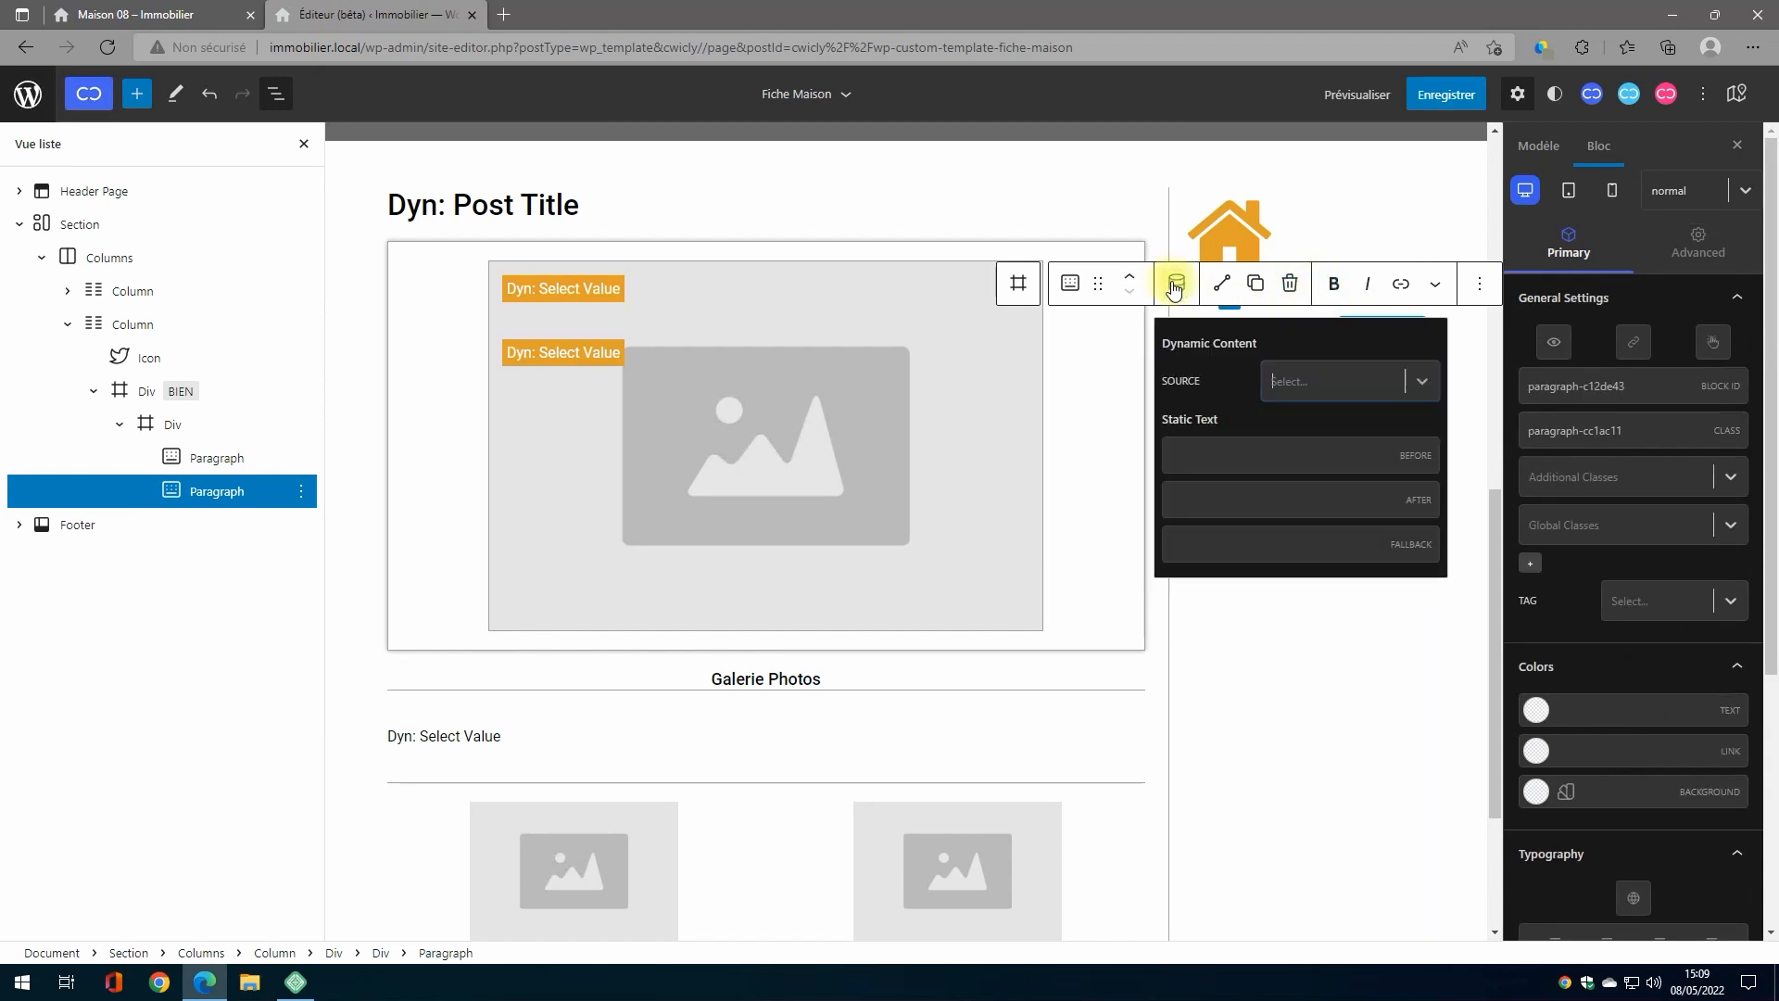
left_click(1420, 382)
left_click(1331, 488)
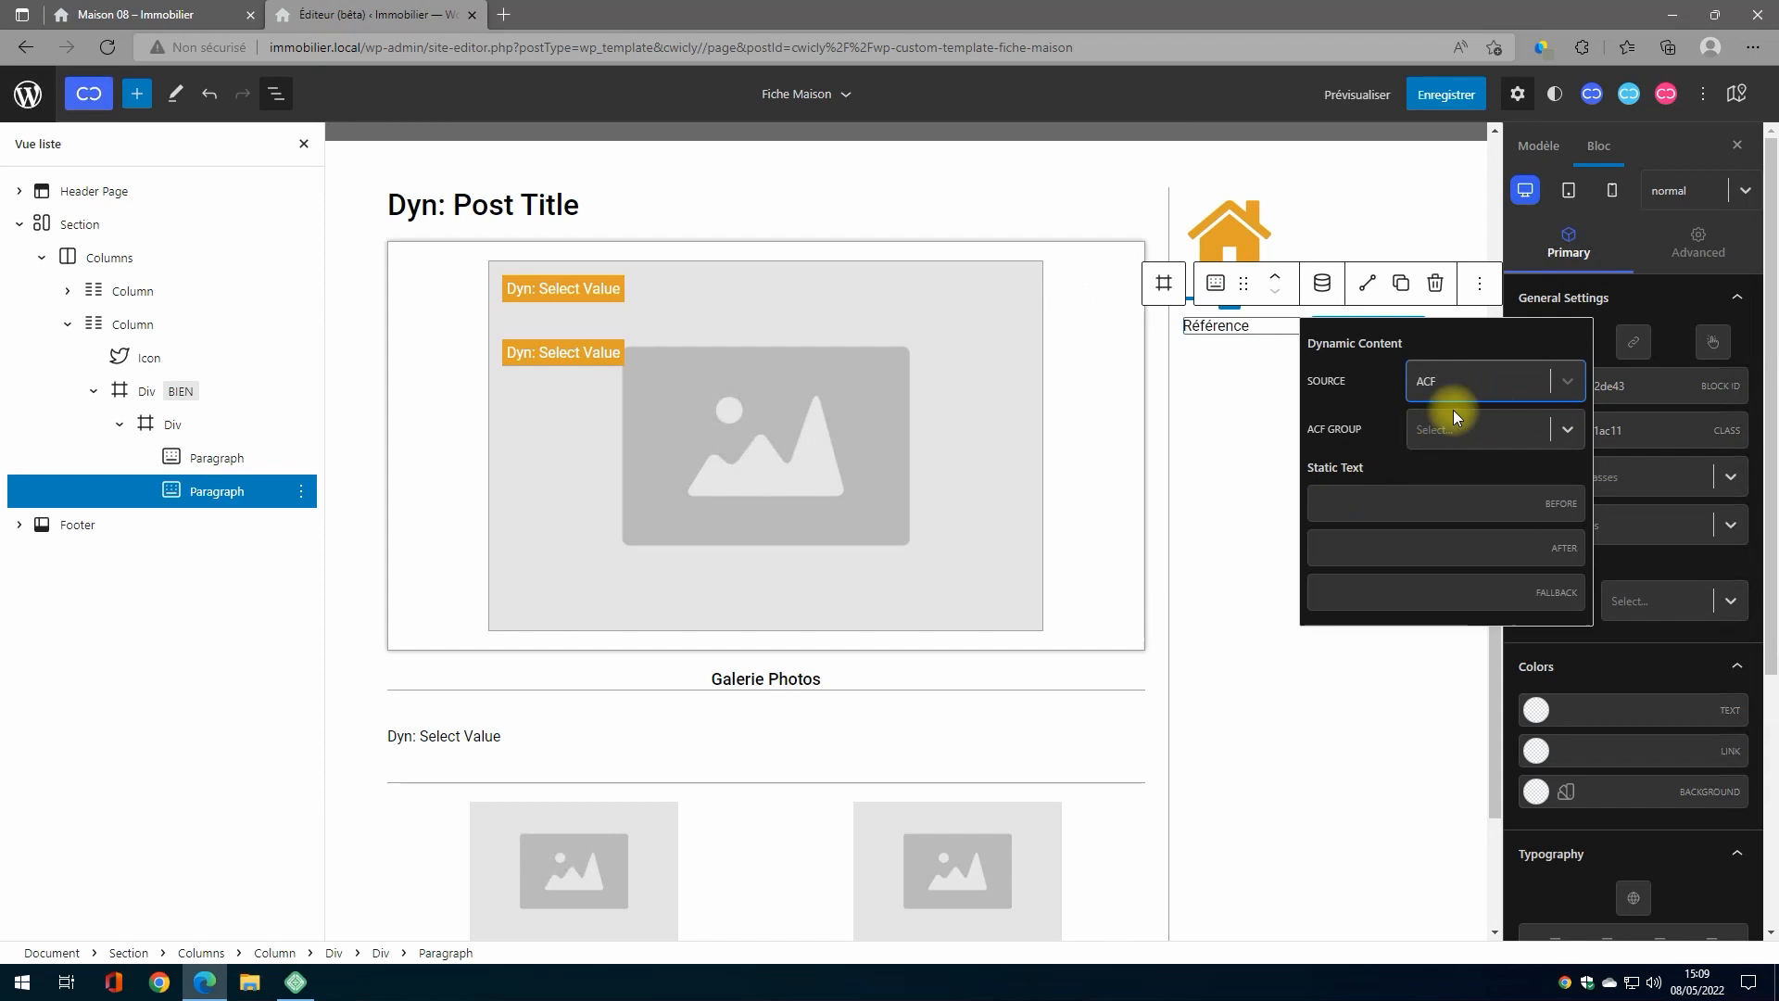
left_click(1571, 432)
left_click(1470, 468)
left_click(1562, 478)
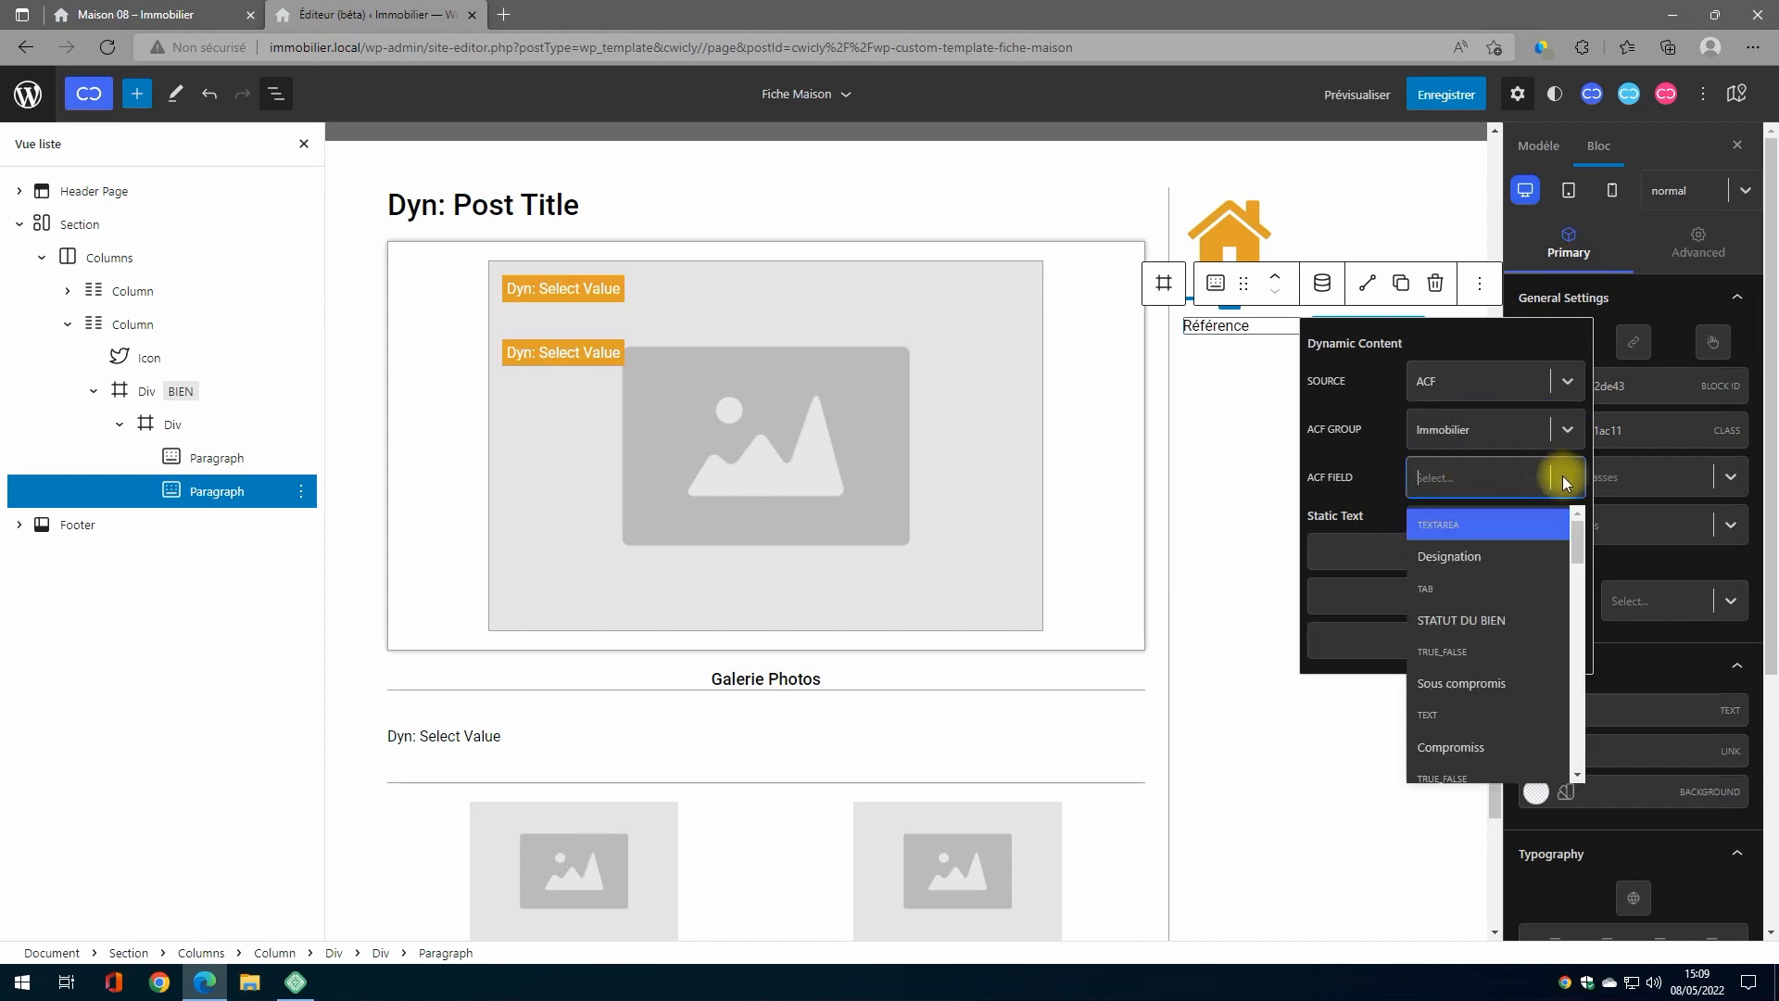
type("ref")
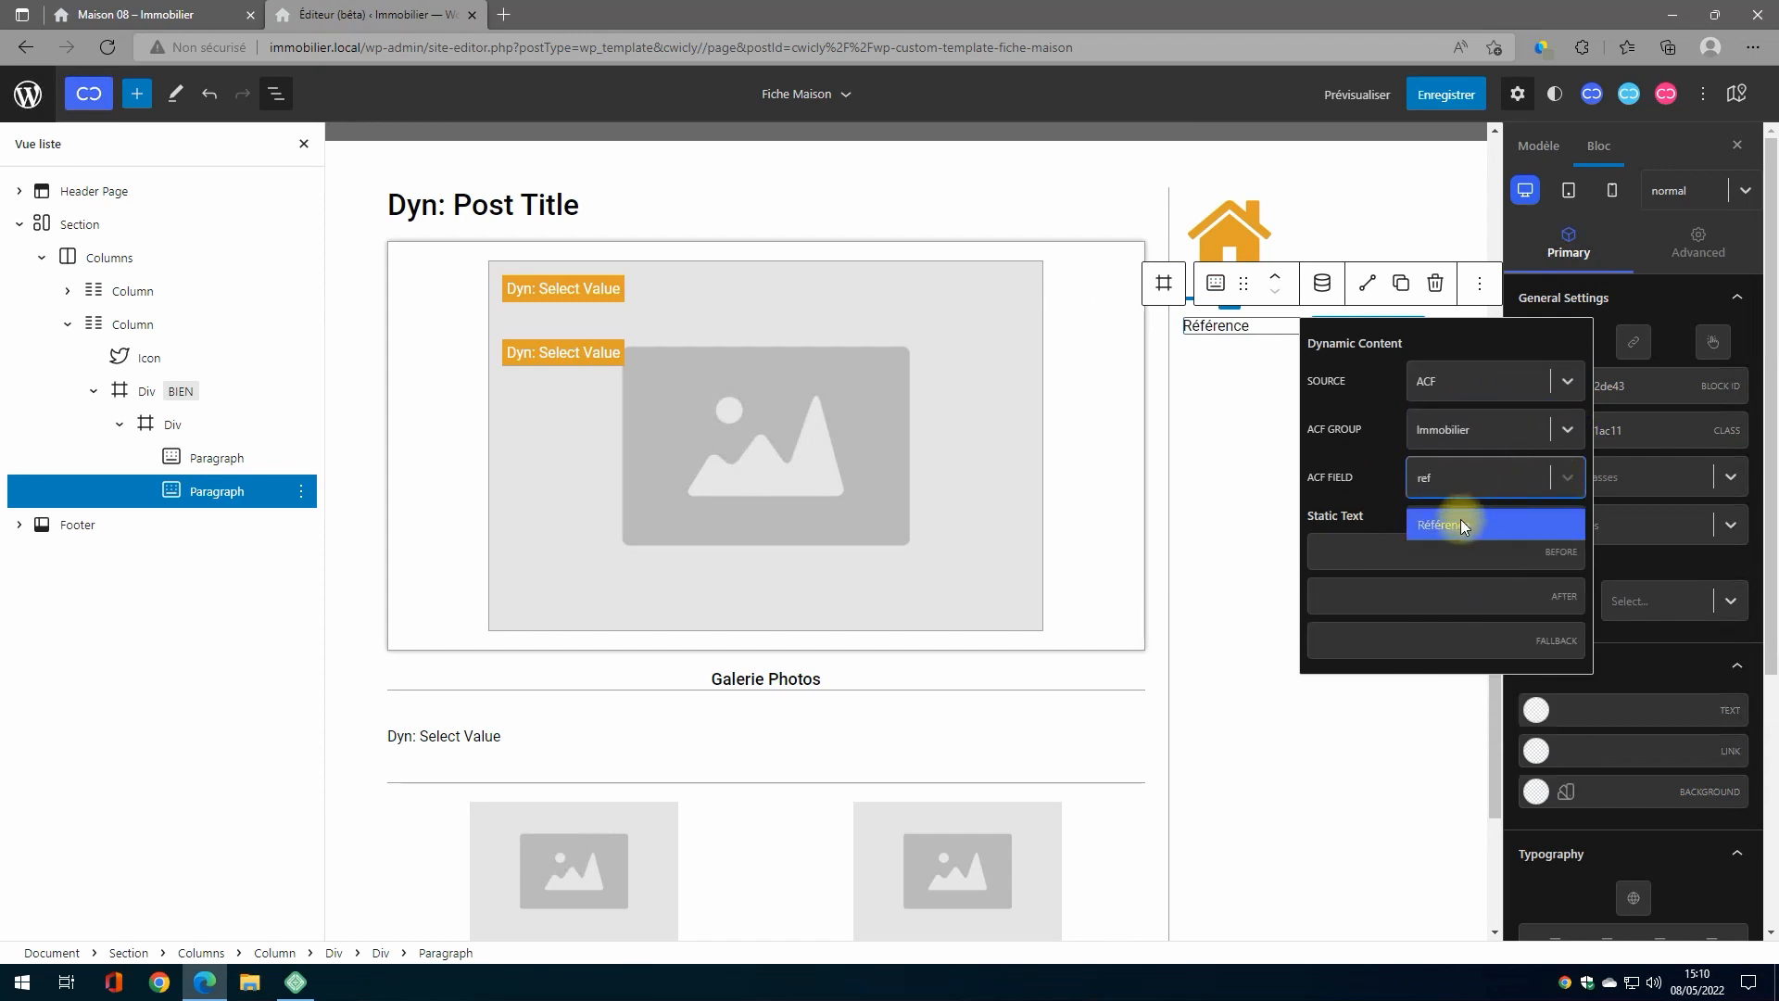
left_click(1461, 525)
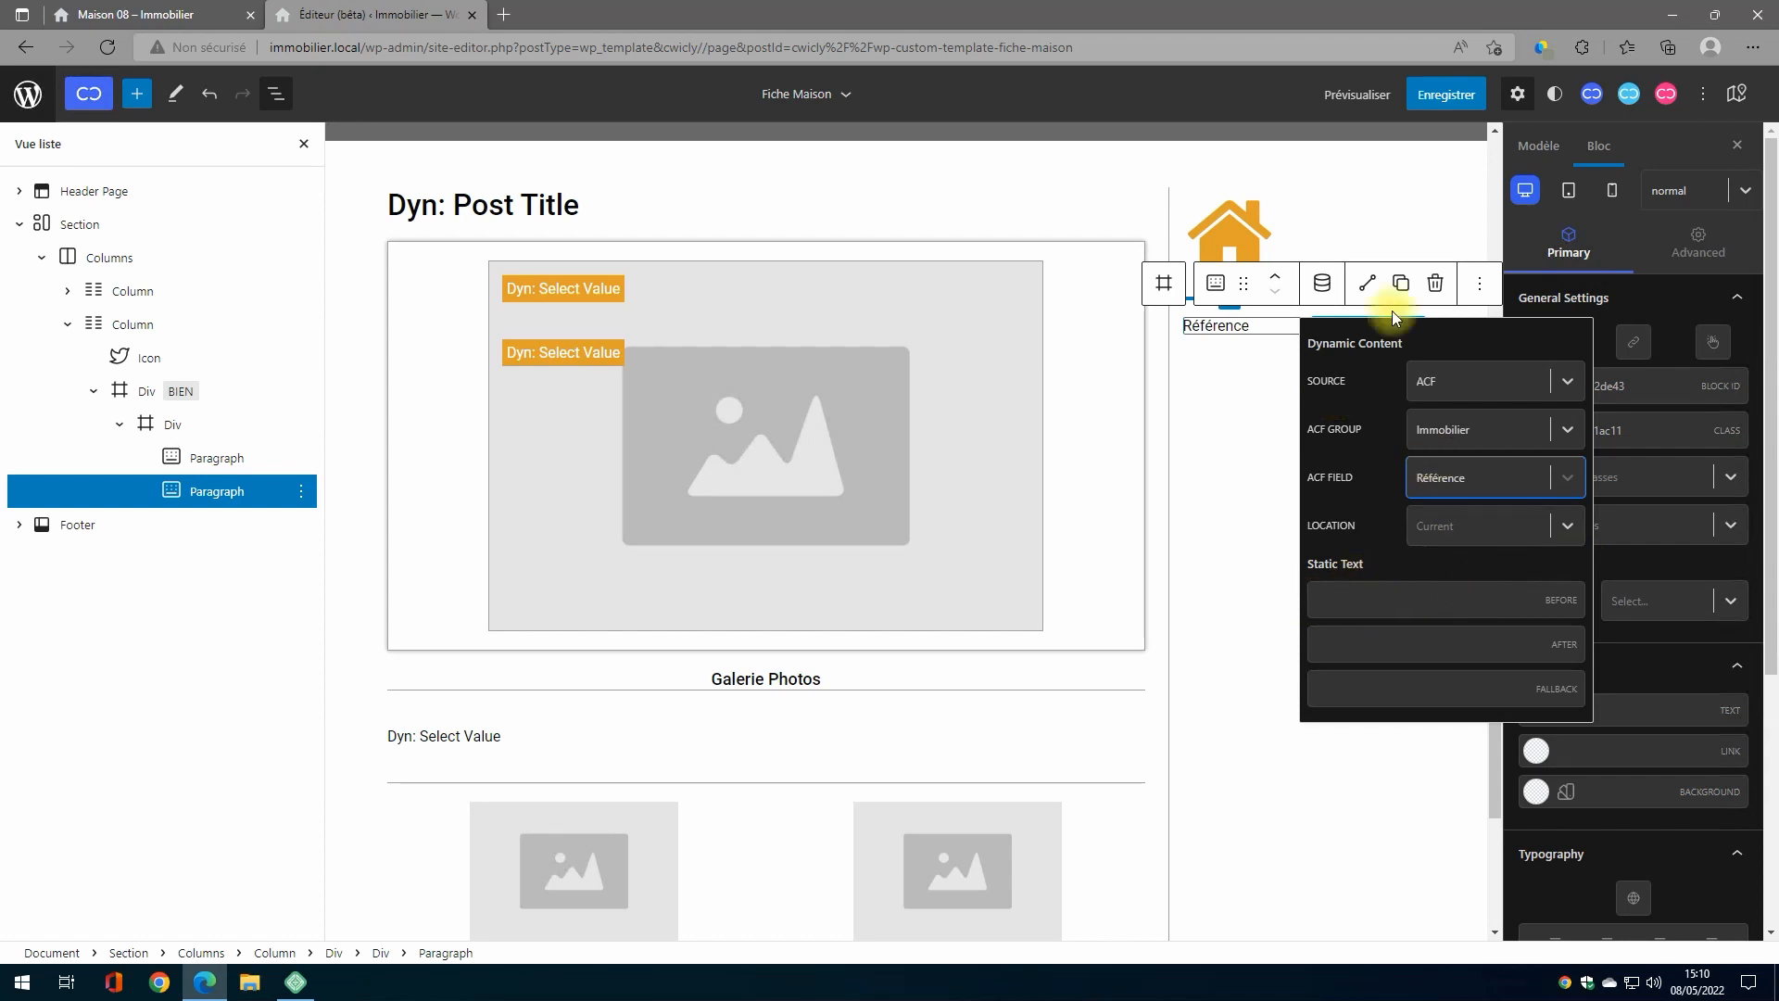
left_click(1319, 284)
Step: Save the Fiche Maison template, reload the Maison 08 page to check the label and value row, and return to the template editor
left_click(1445, 95)
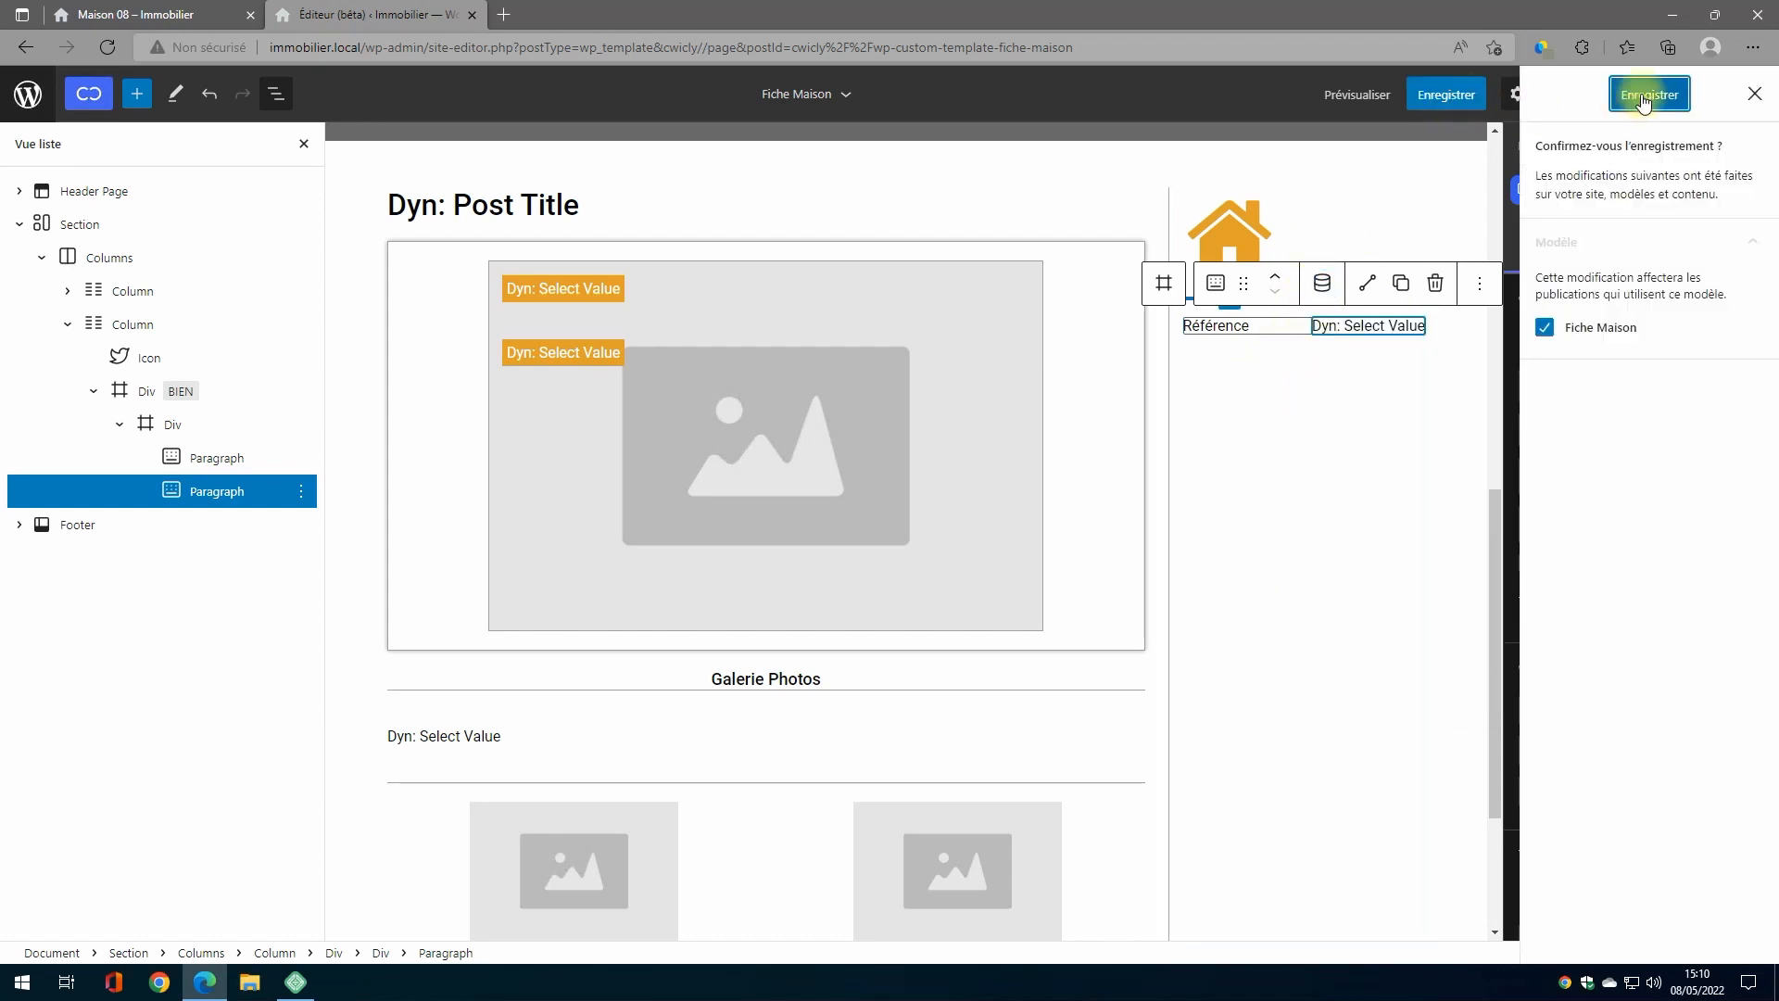
left_click(1643, 97)
left_click(186, 15)
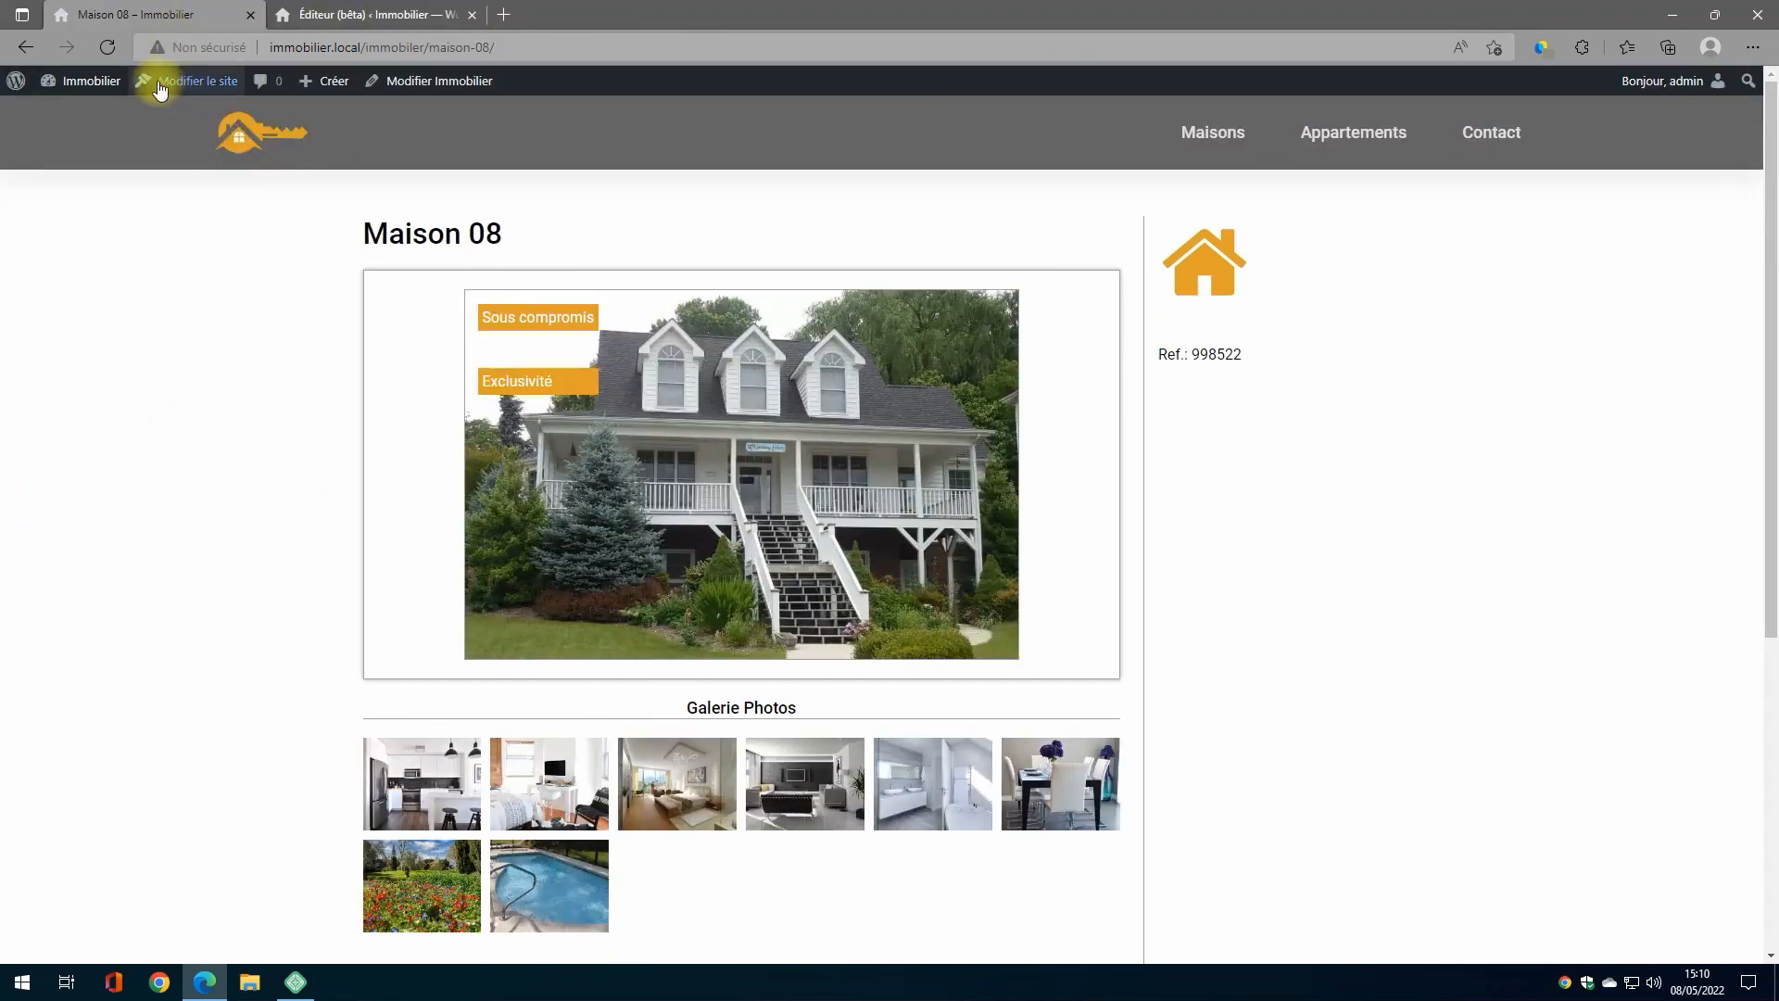
left_click(110, 47)
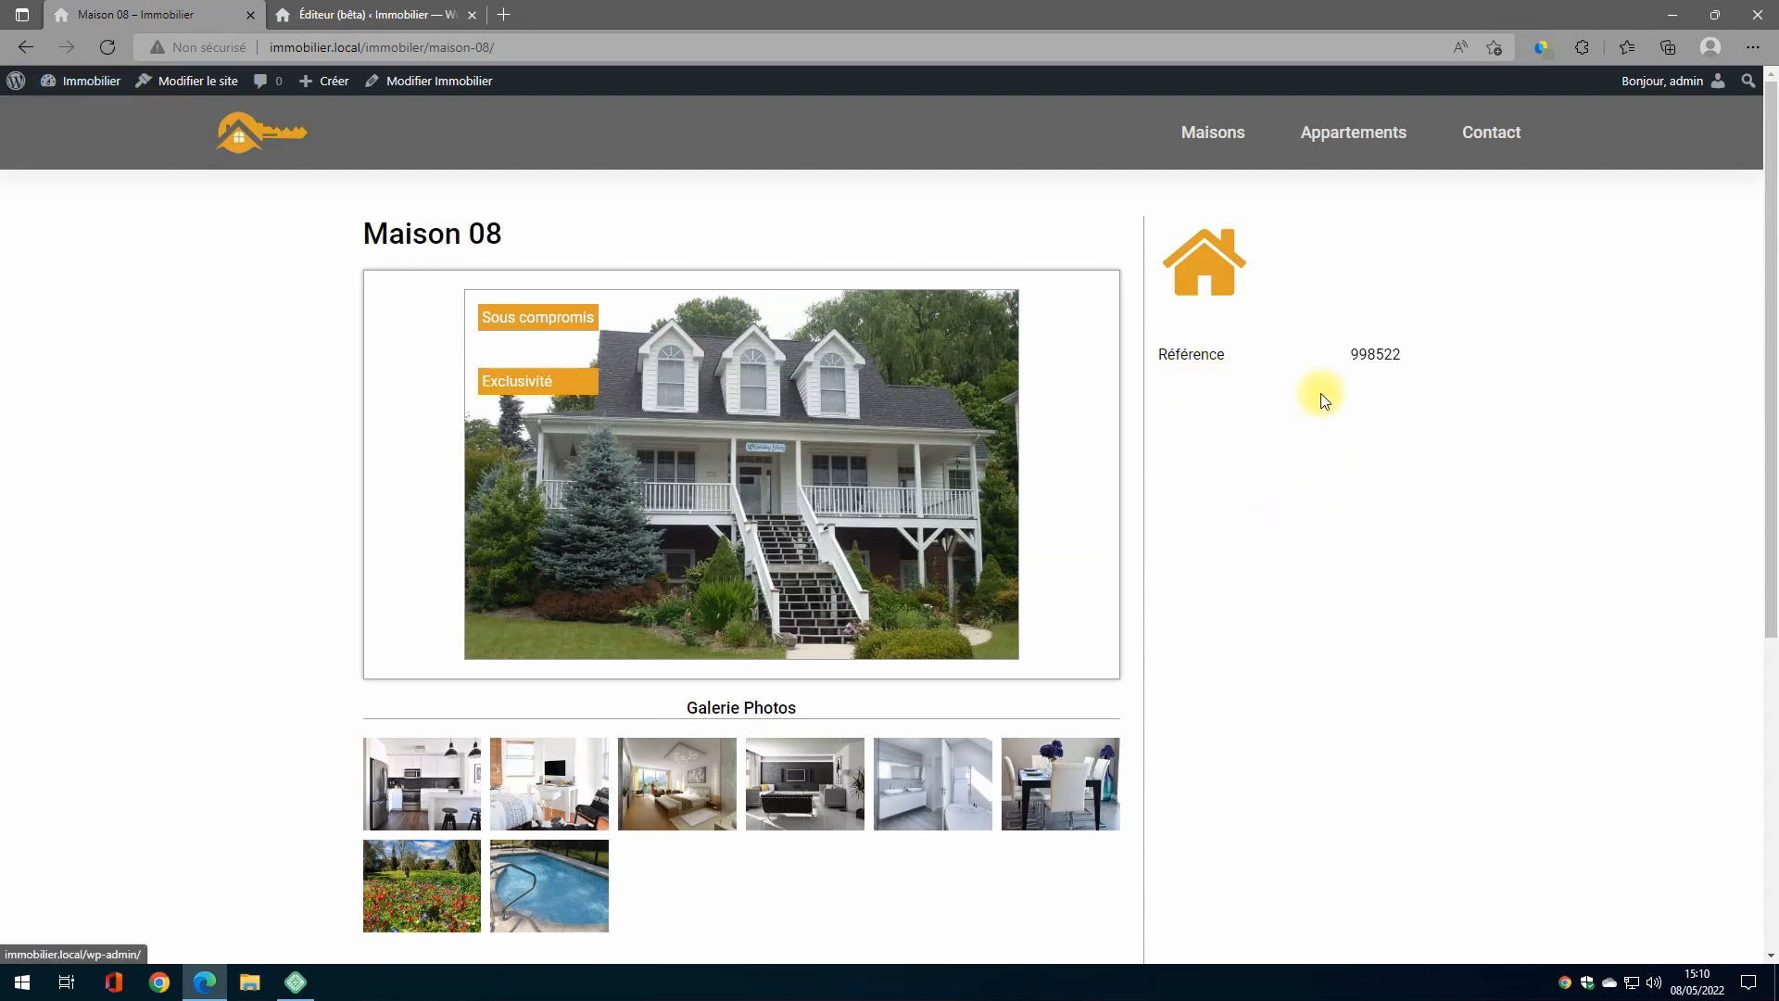
left_click(309, 15)
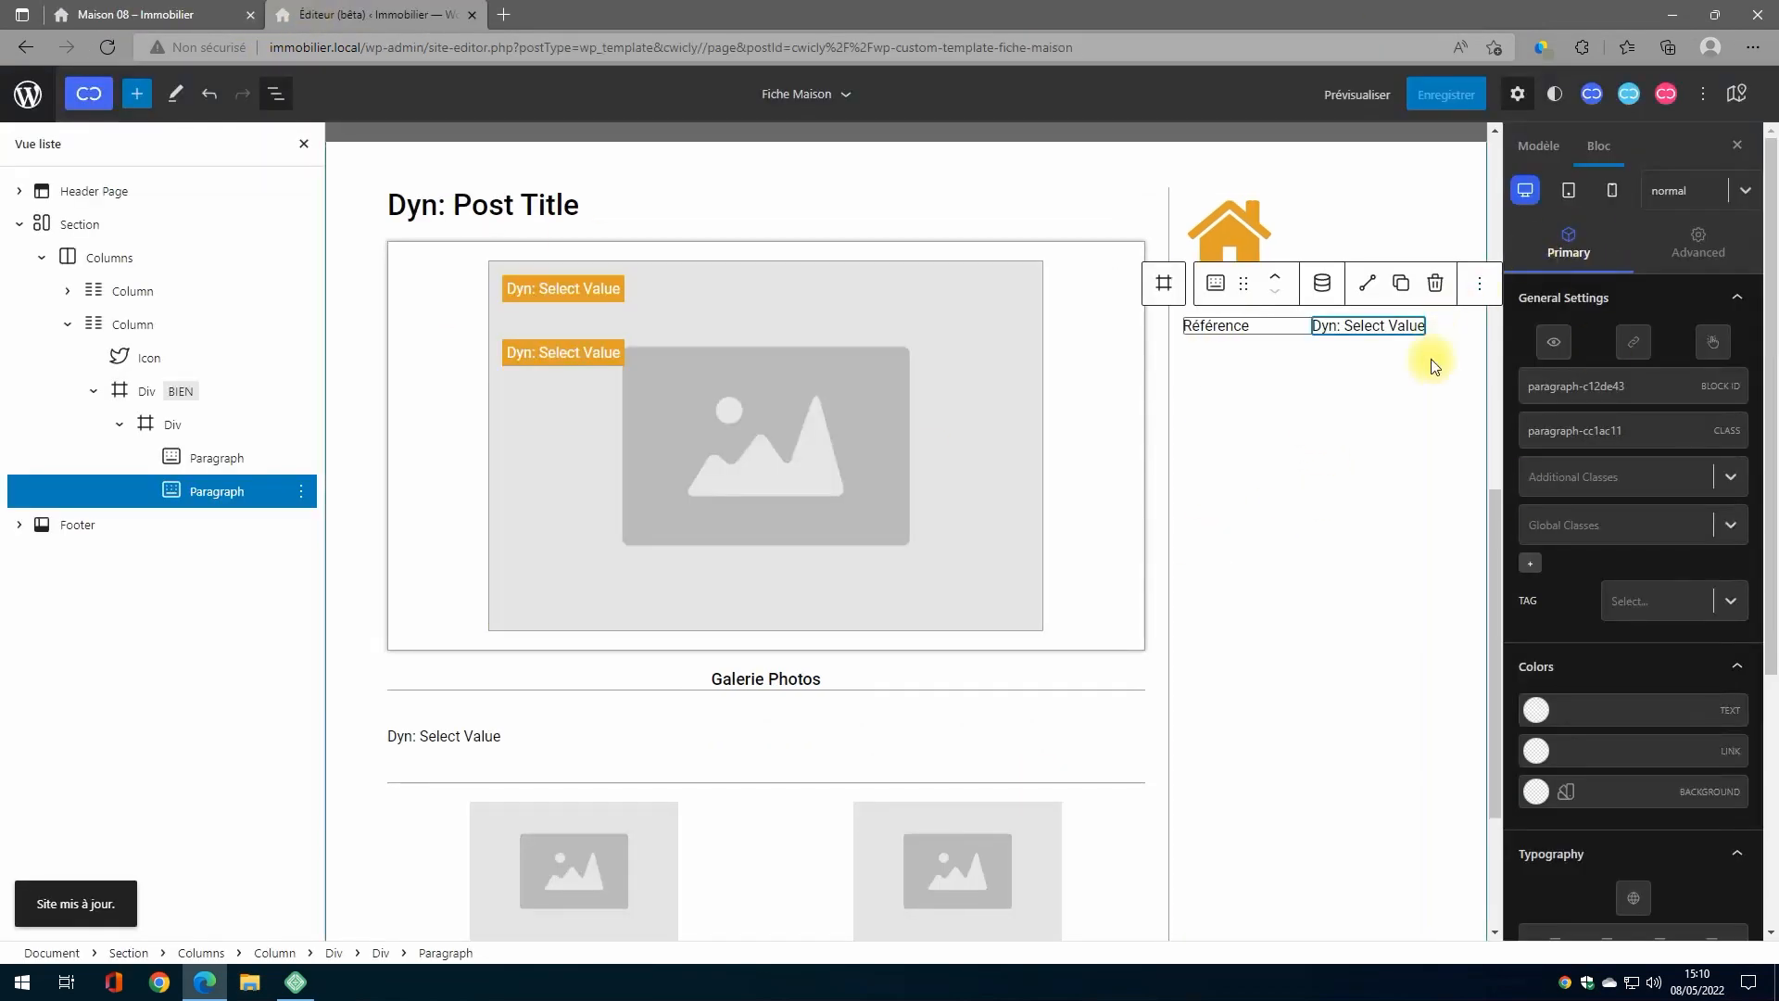
Step: Give the nested div holding the Référence row a solid border in the global colour var(--cc-color-4)
left_click(172, 424)
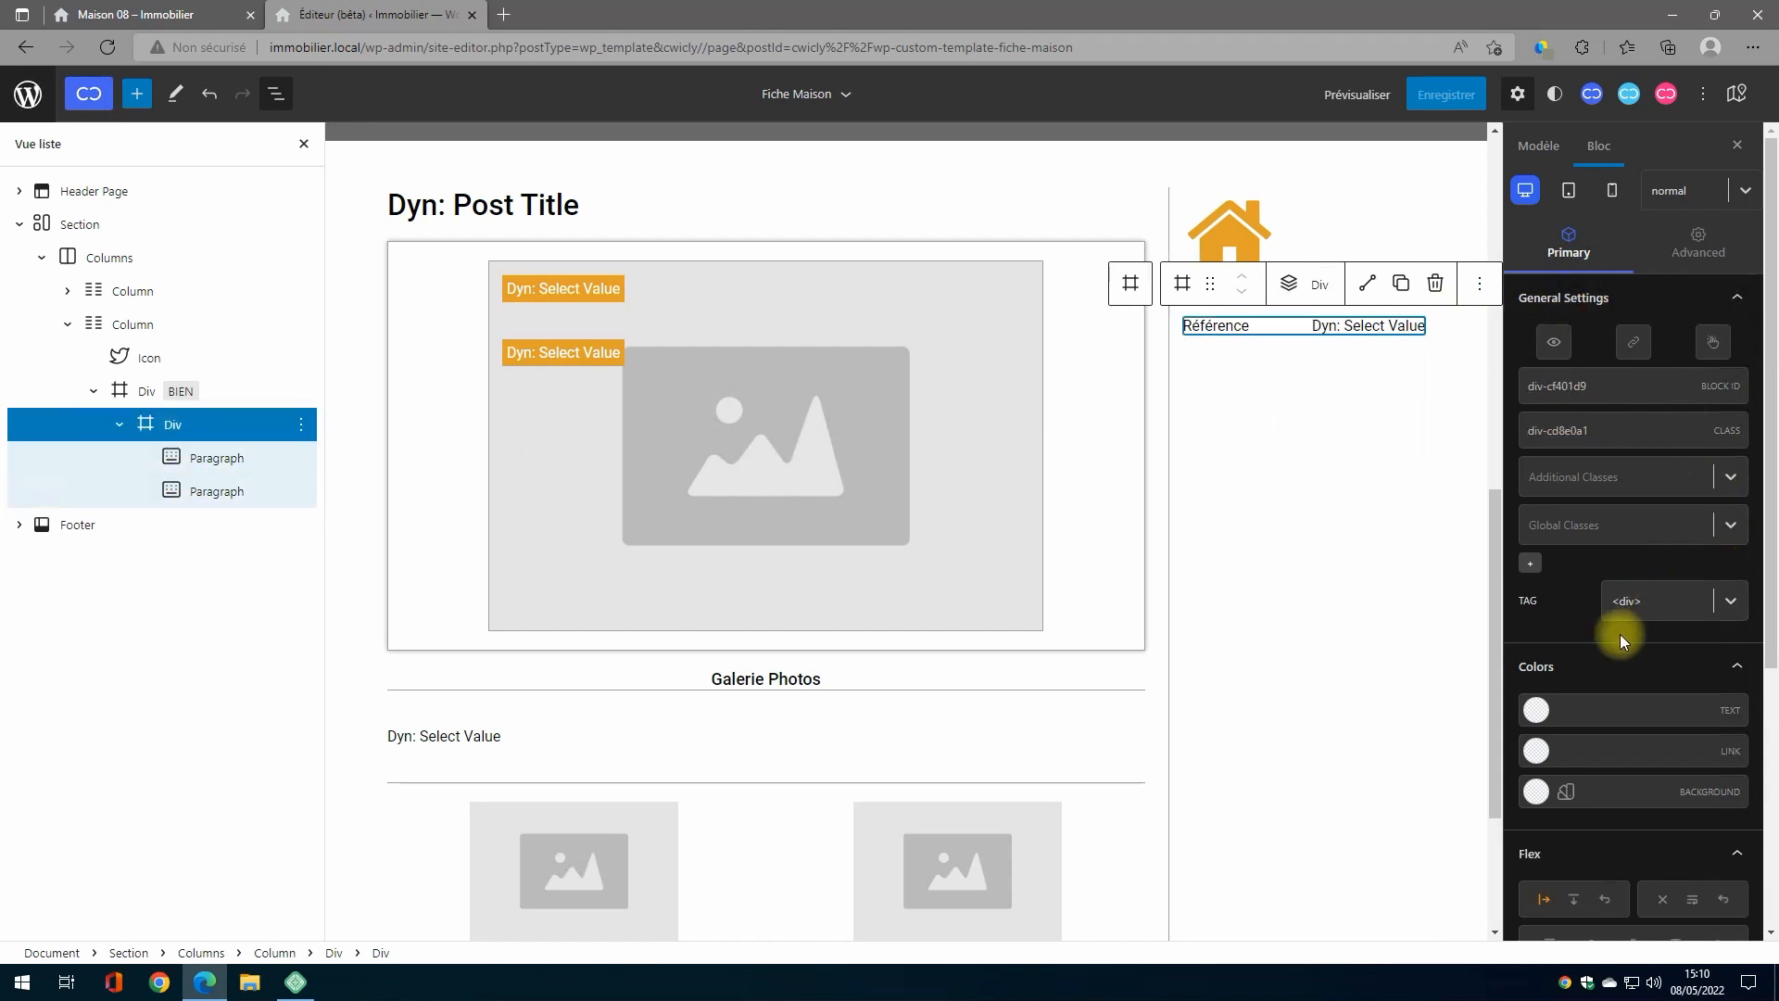
left_click(1696, 239)
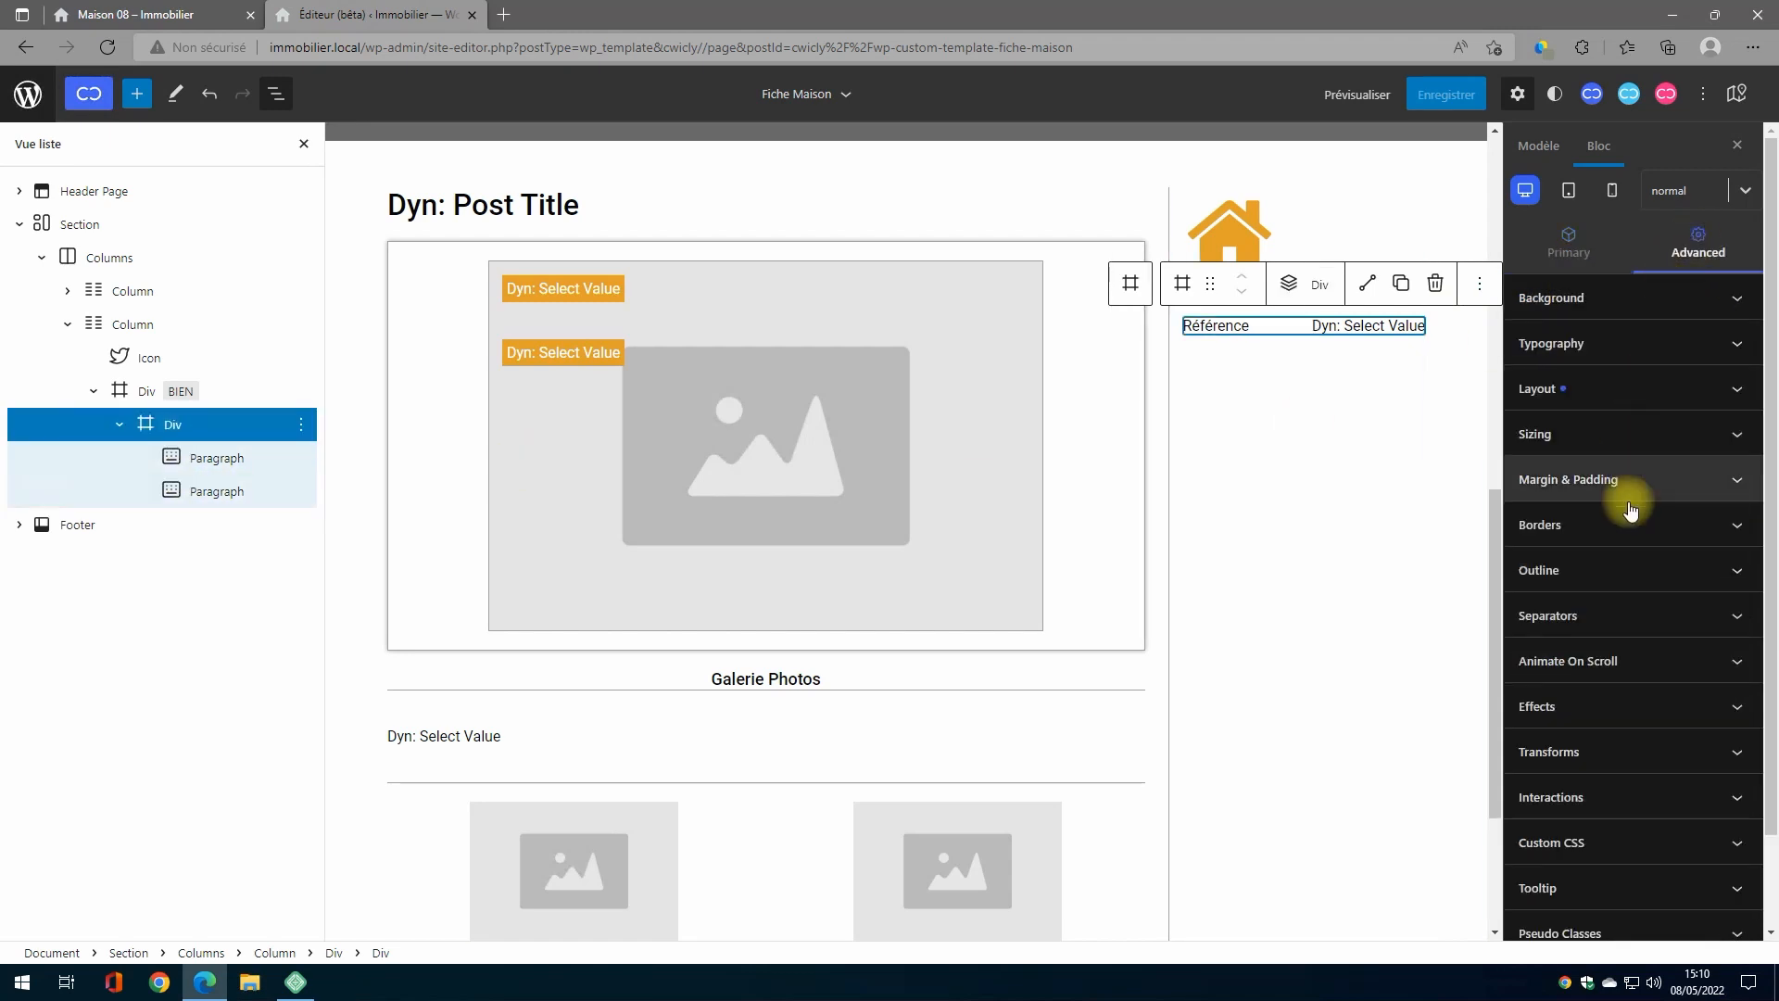
left_click(1620, 520)
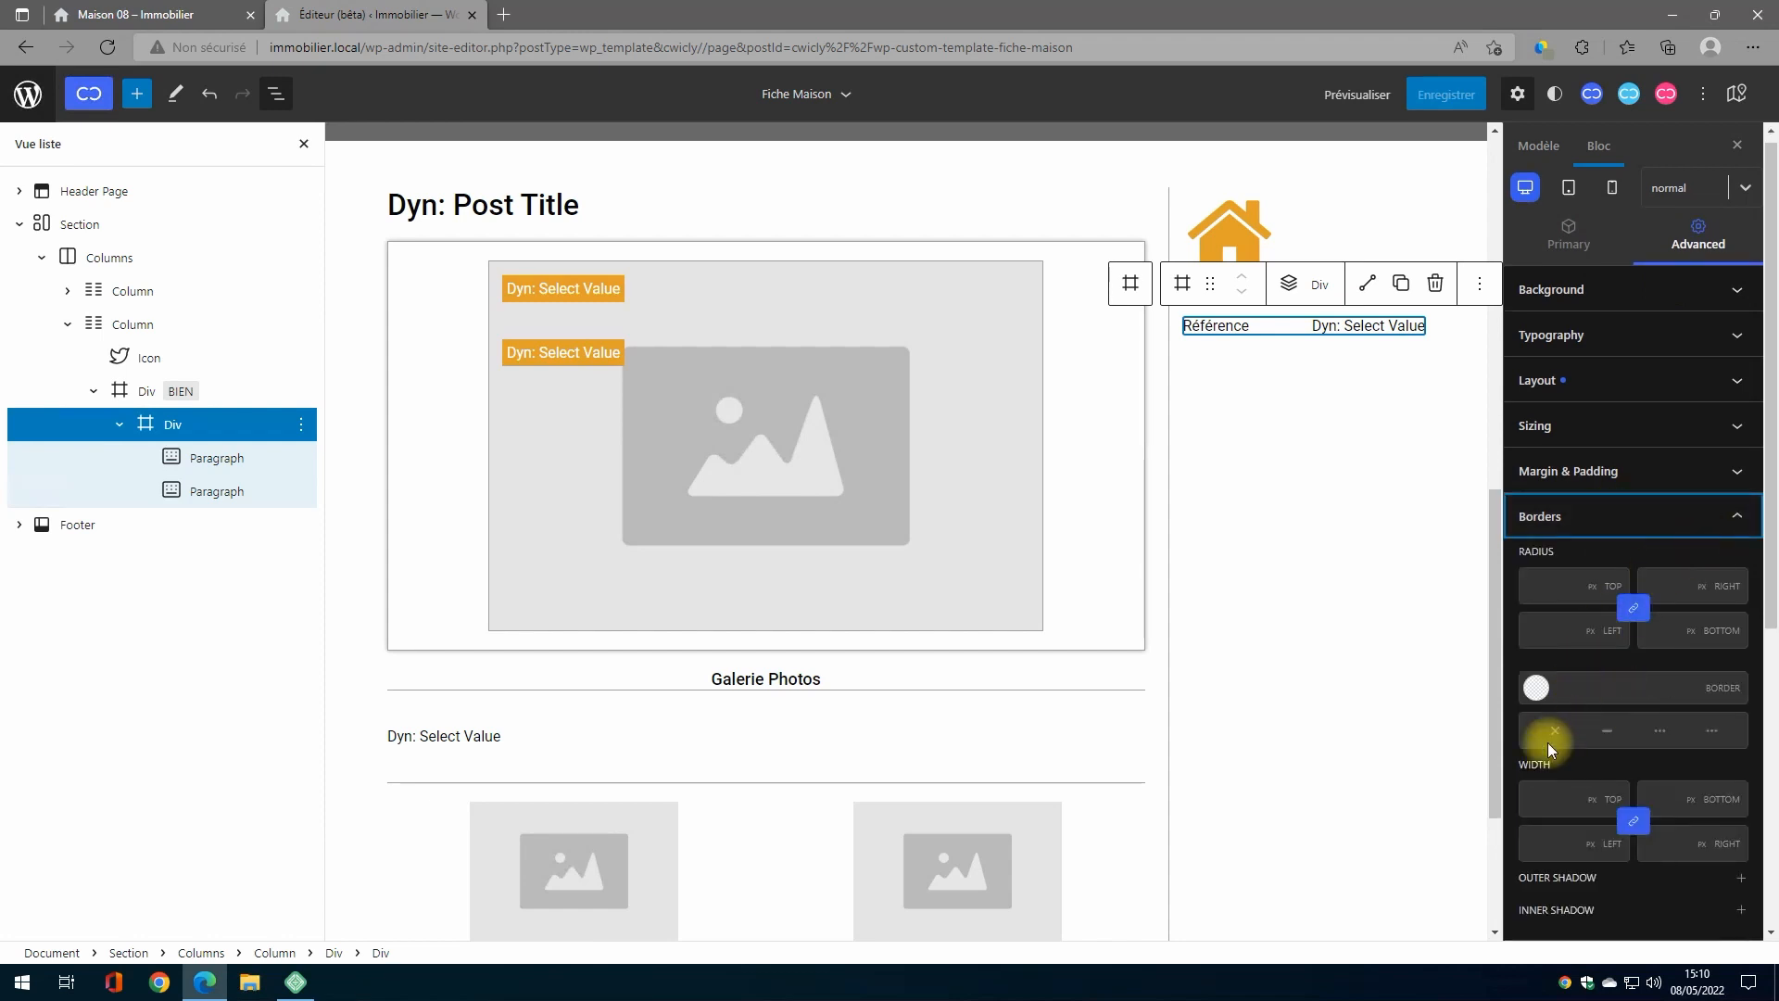
left_click(1537, 687)
left_click(1658, 556)
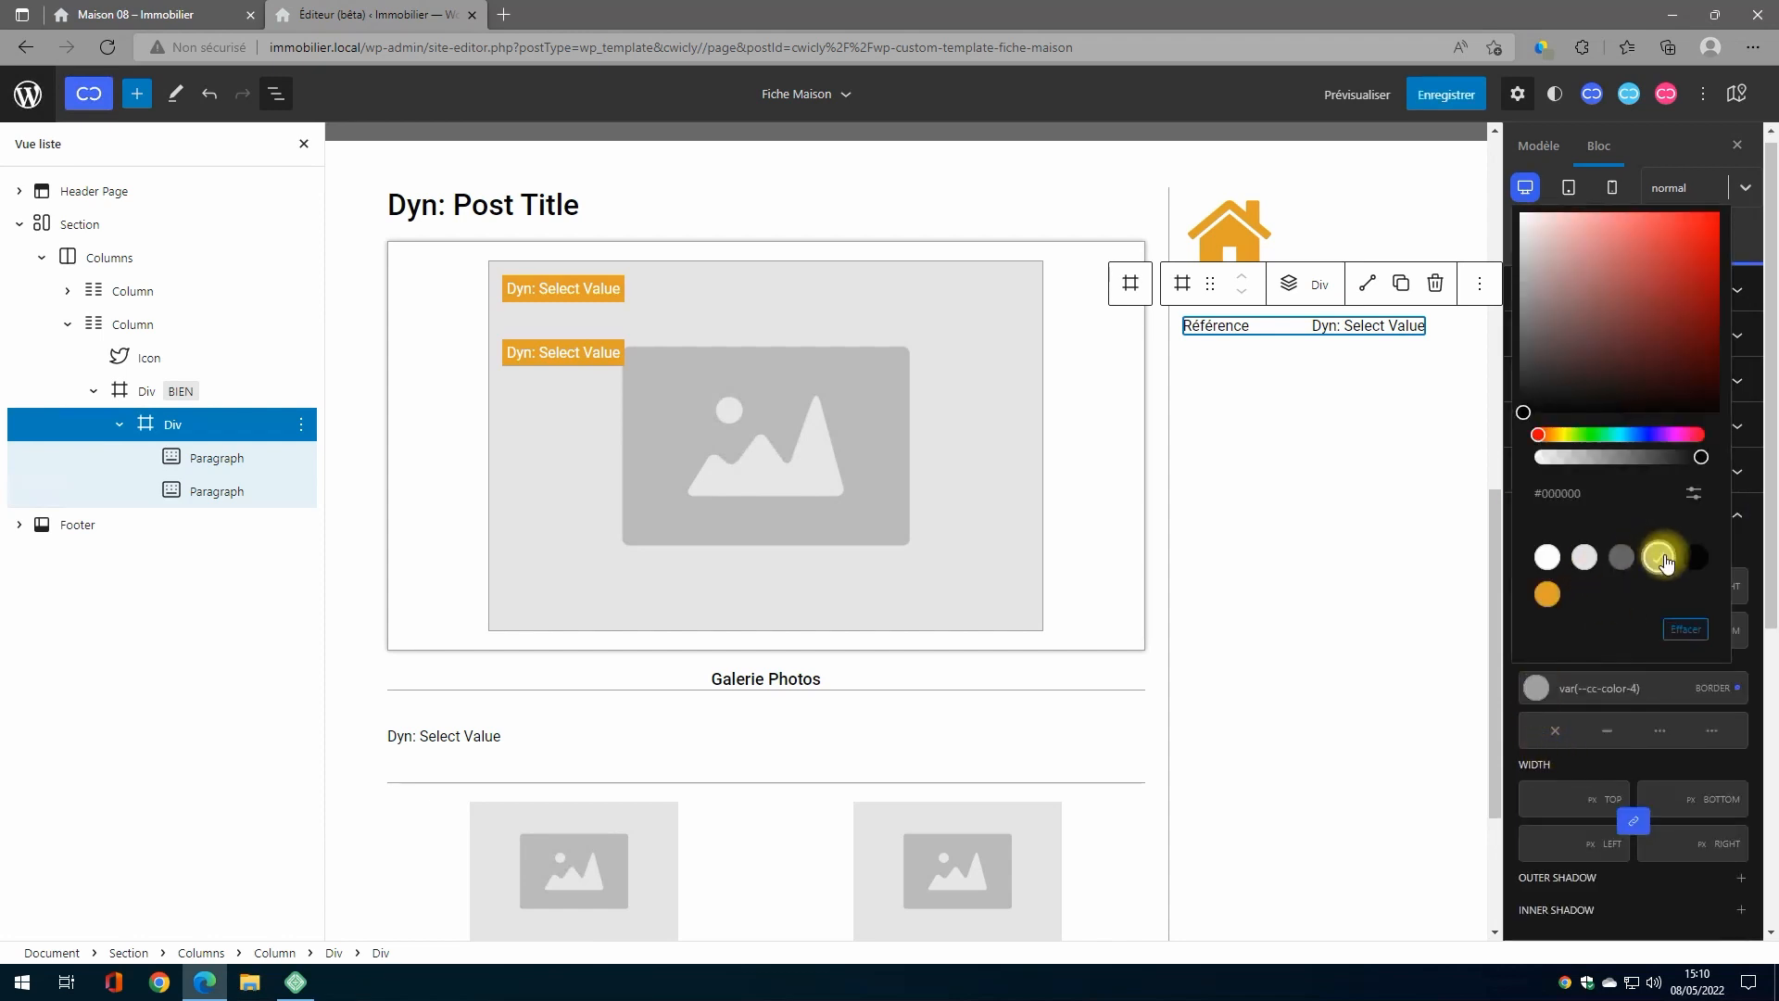
left_click(1536, 691)
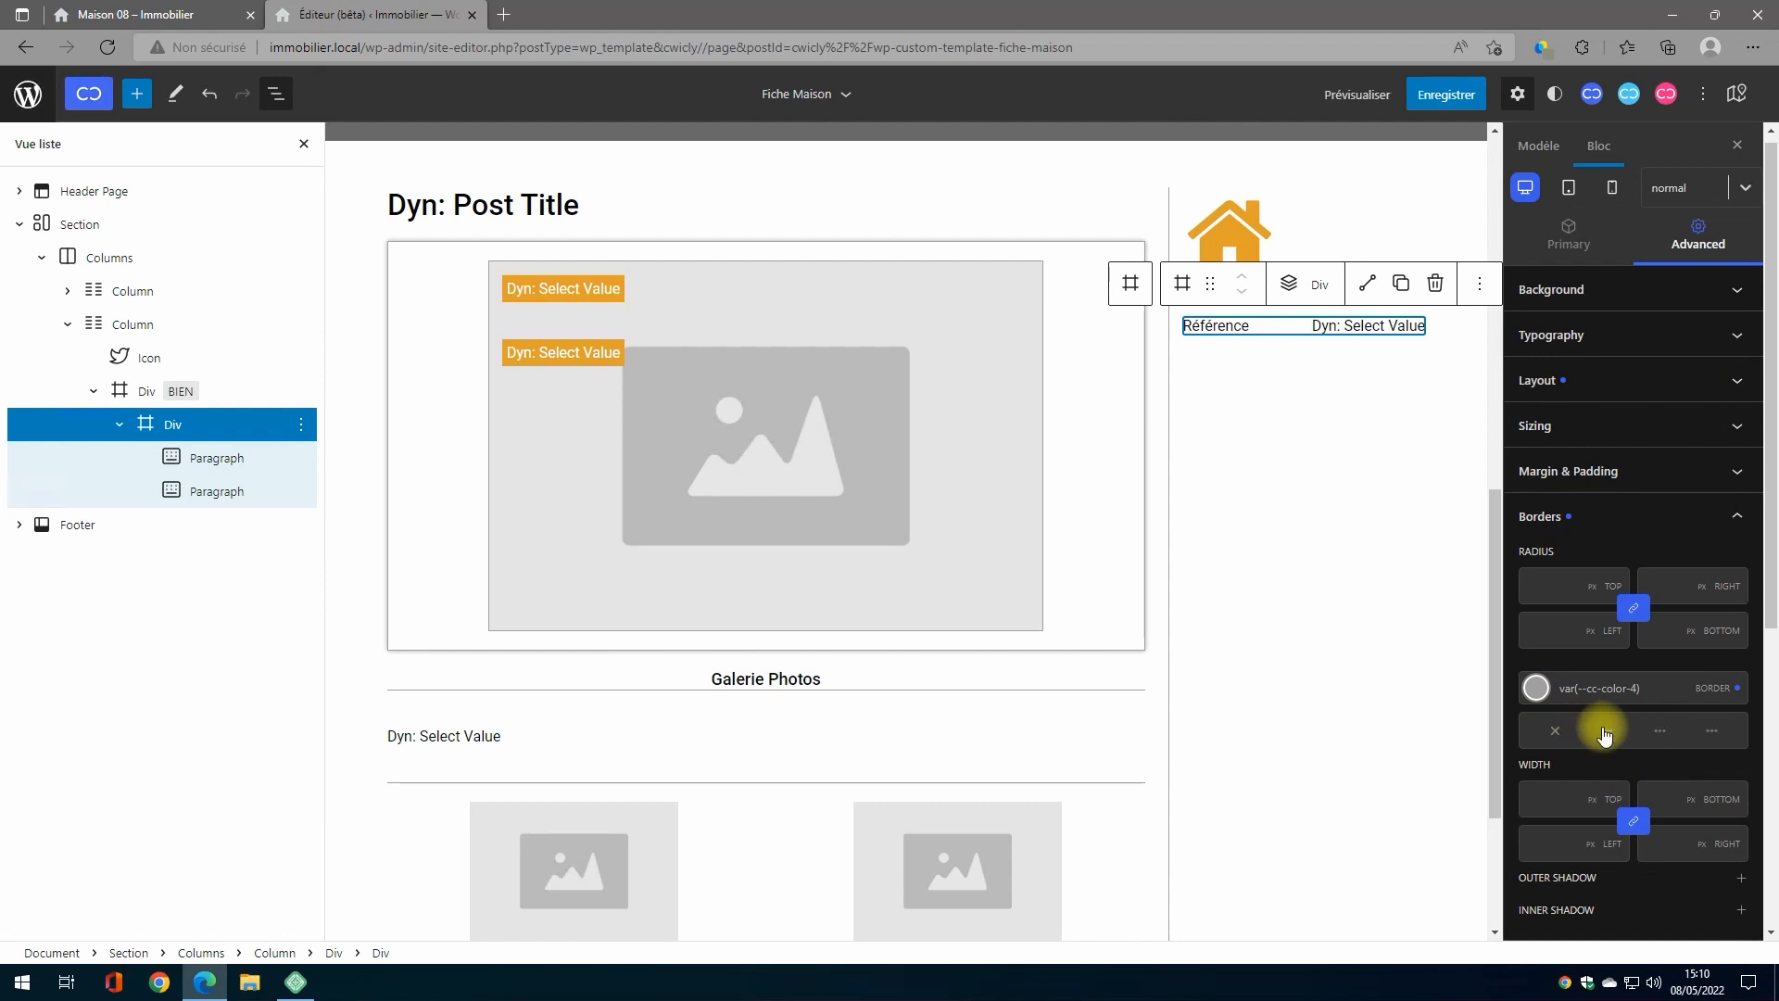
left_click(1608, 730)
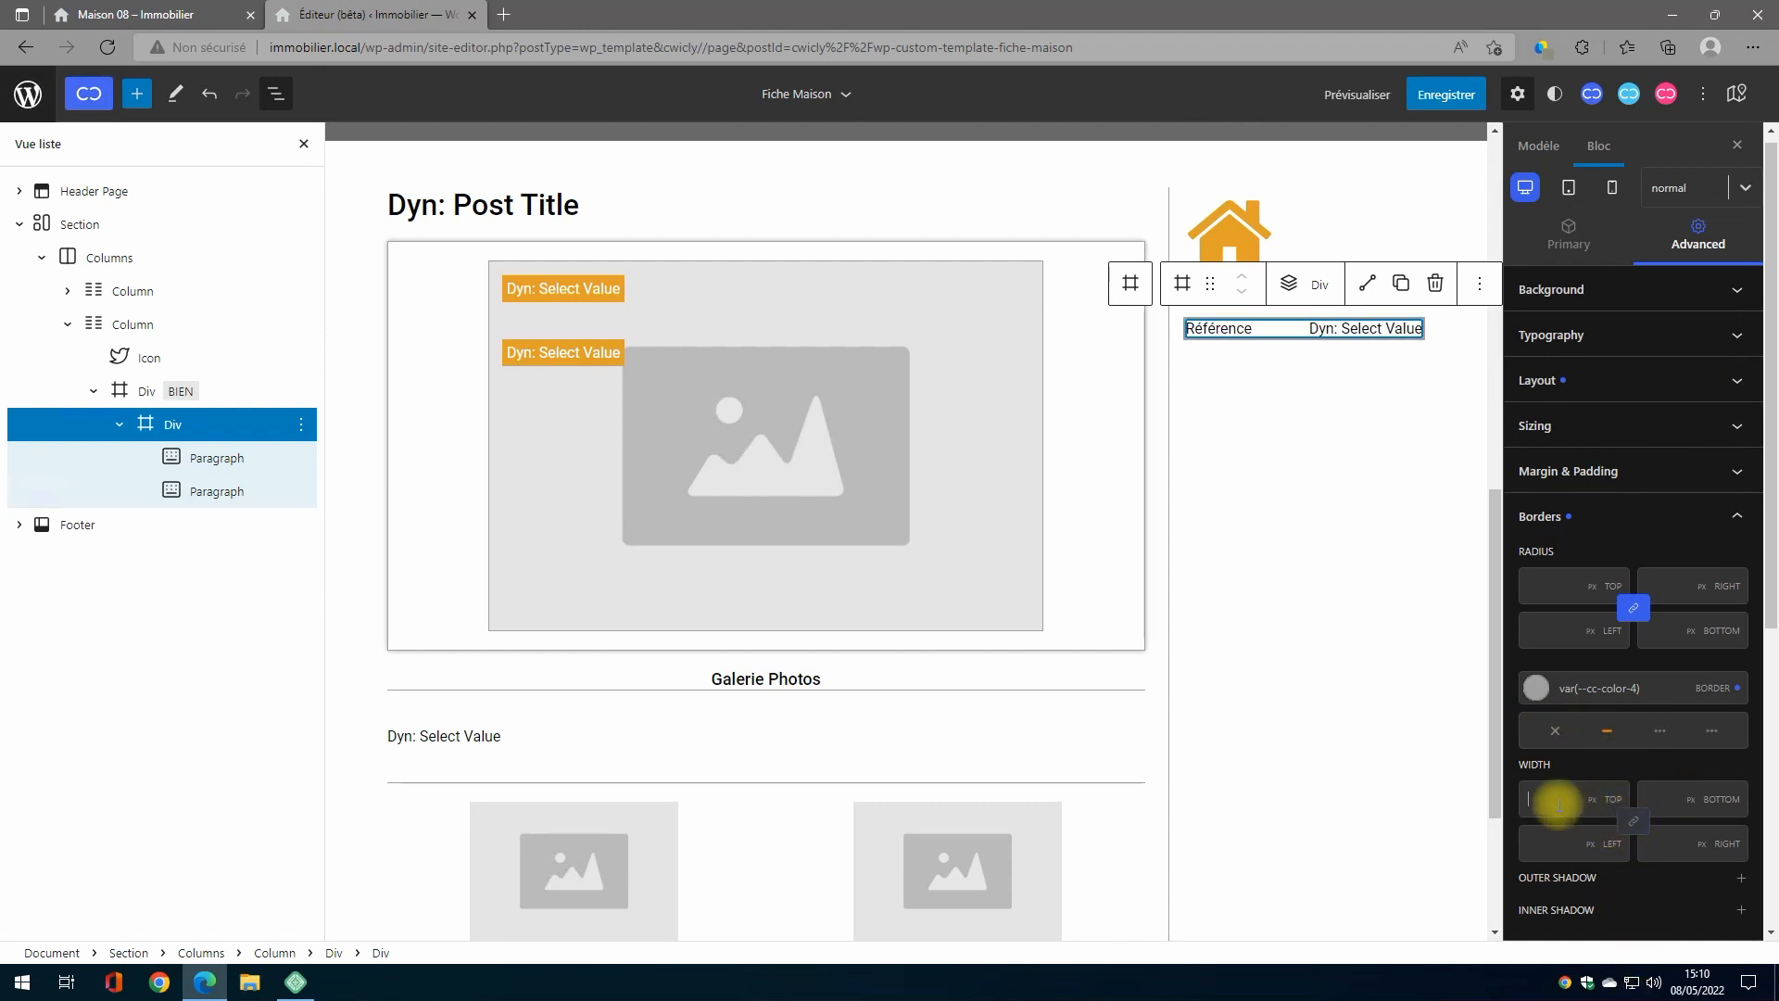
Step: Set the div's border width to 1 px on the bottom and 0 on the top, left and right
type("0")
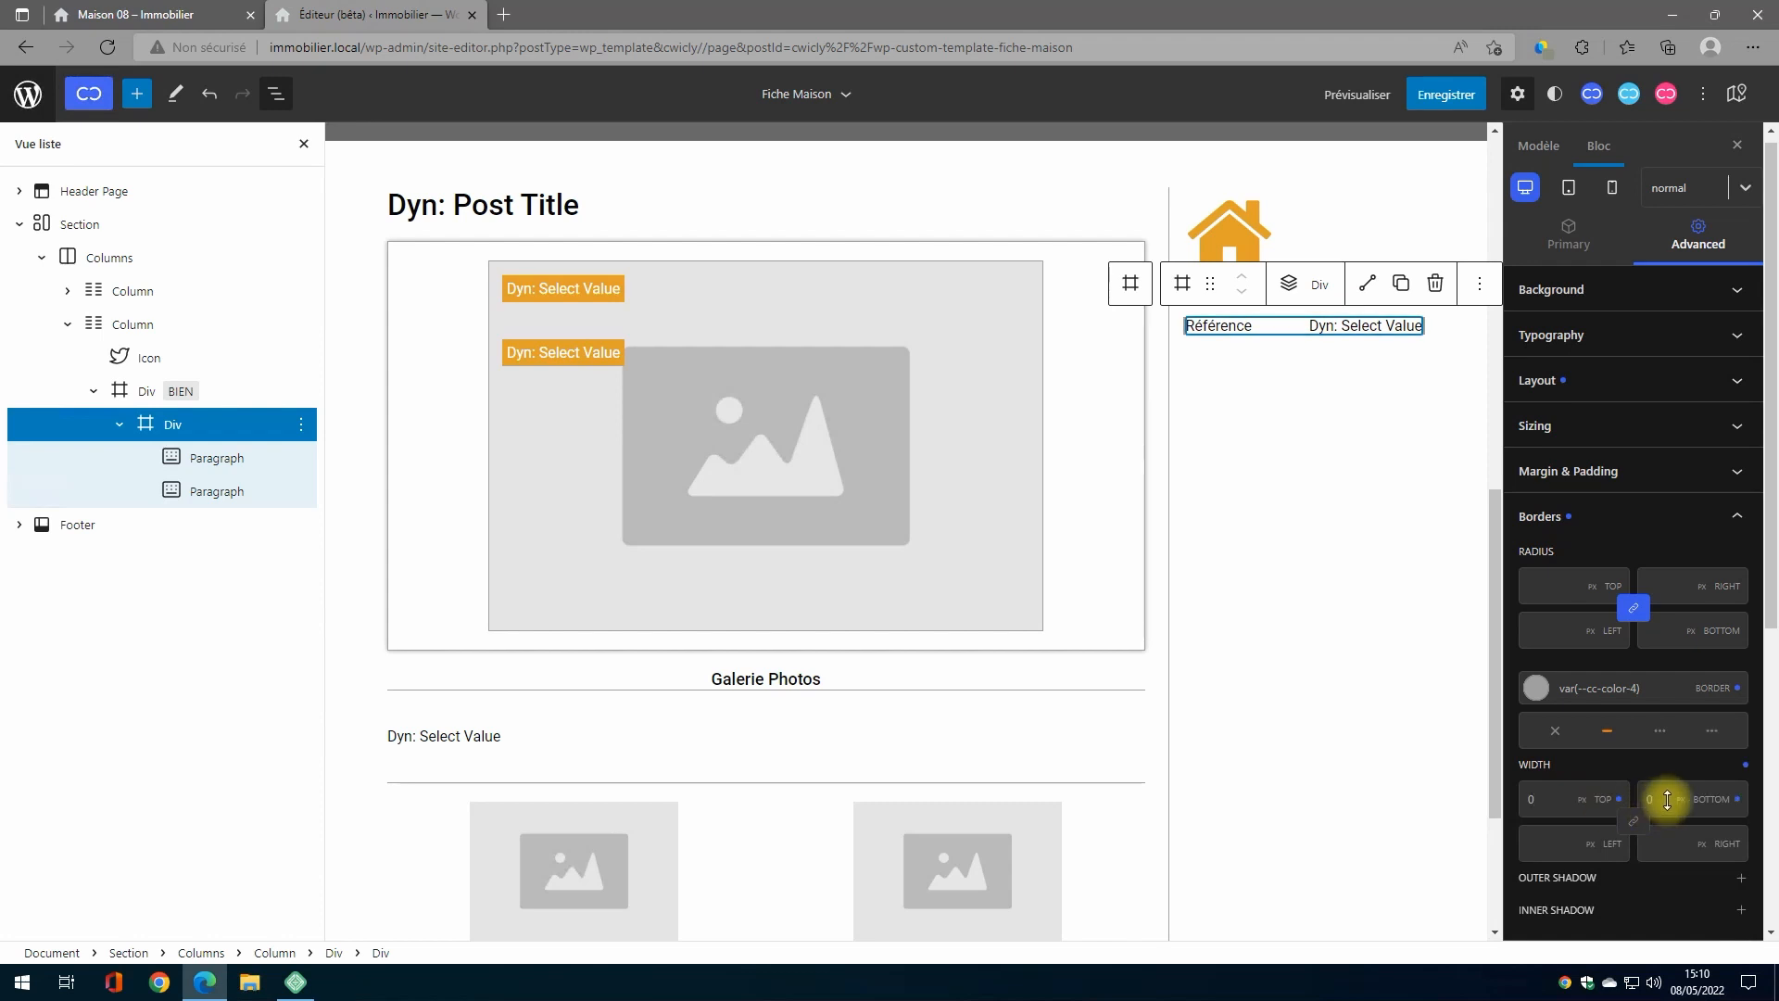
type("1")
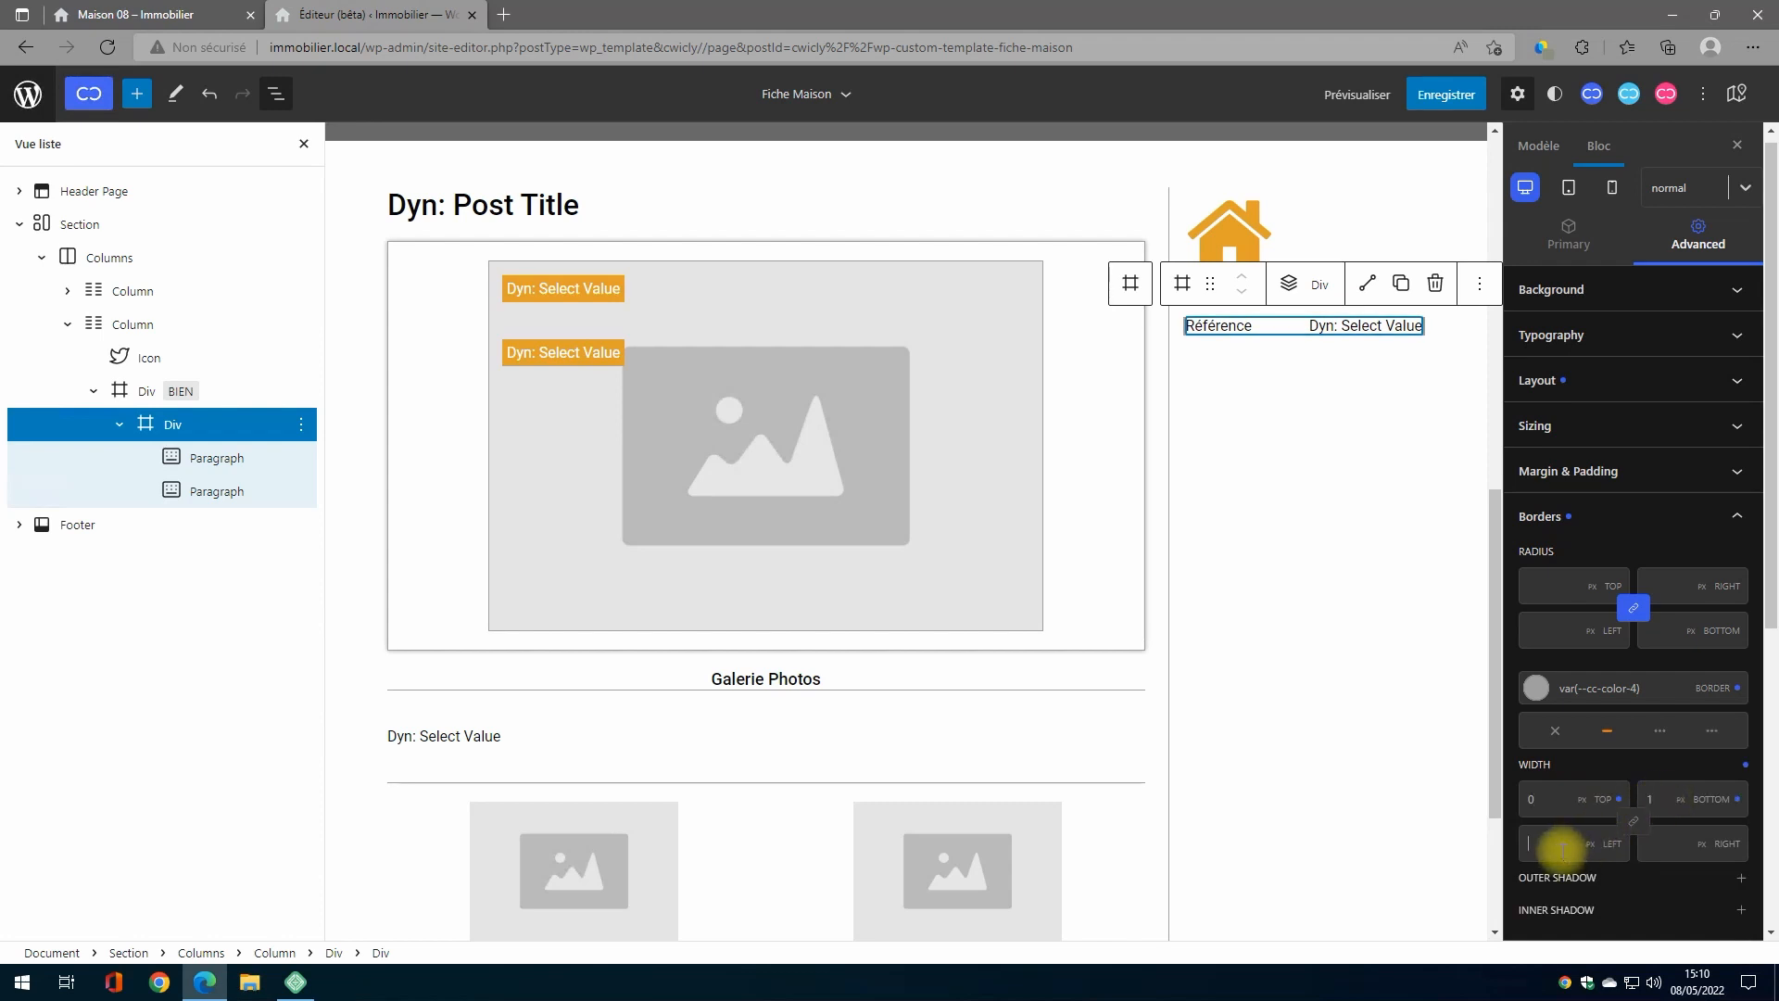
type("0")
left_click(1687, 839)
type("0")
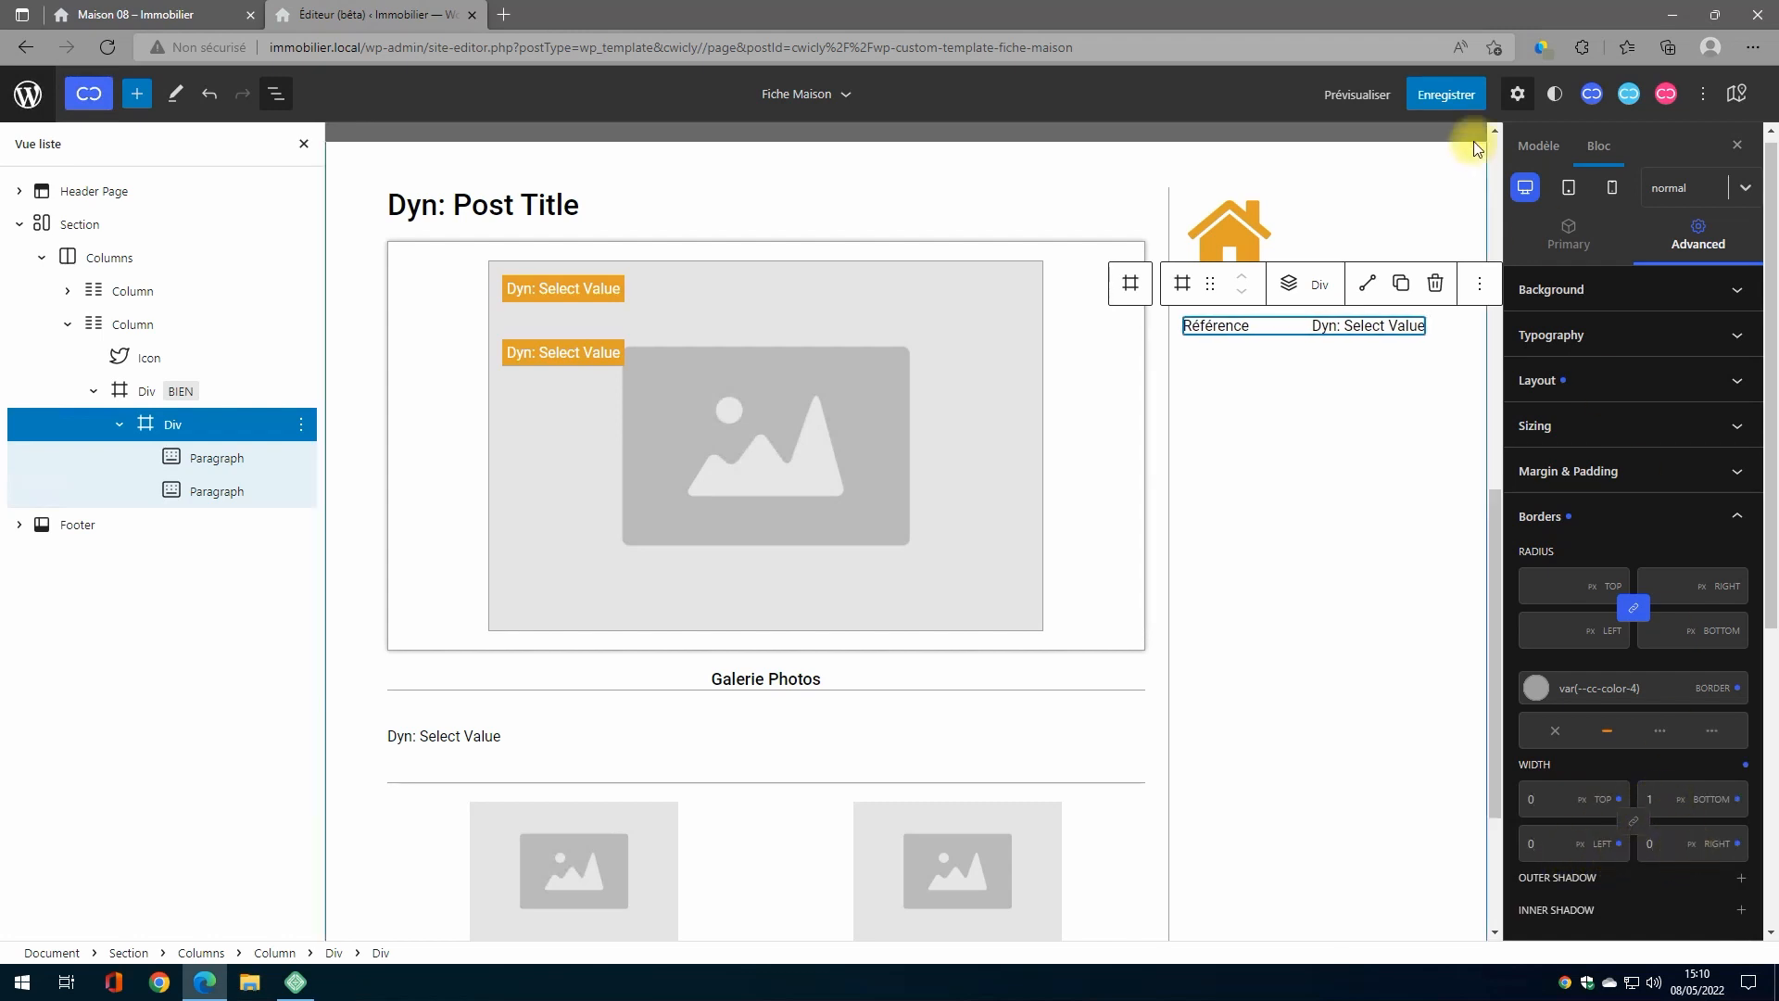
Step: Save the Fiche Maison template, reload the Maison 08 page to check the row's underline, and return to the template editor
left_click(1447, 94)
left_click(1621, 98)
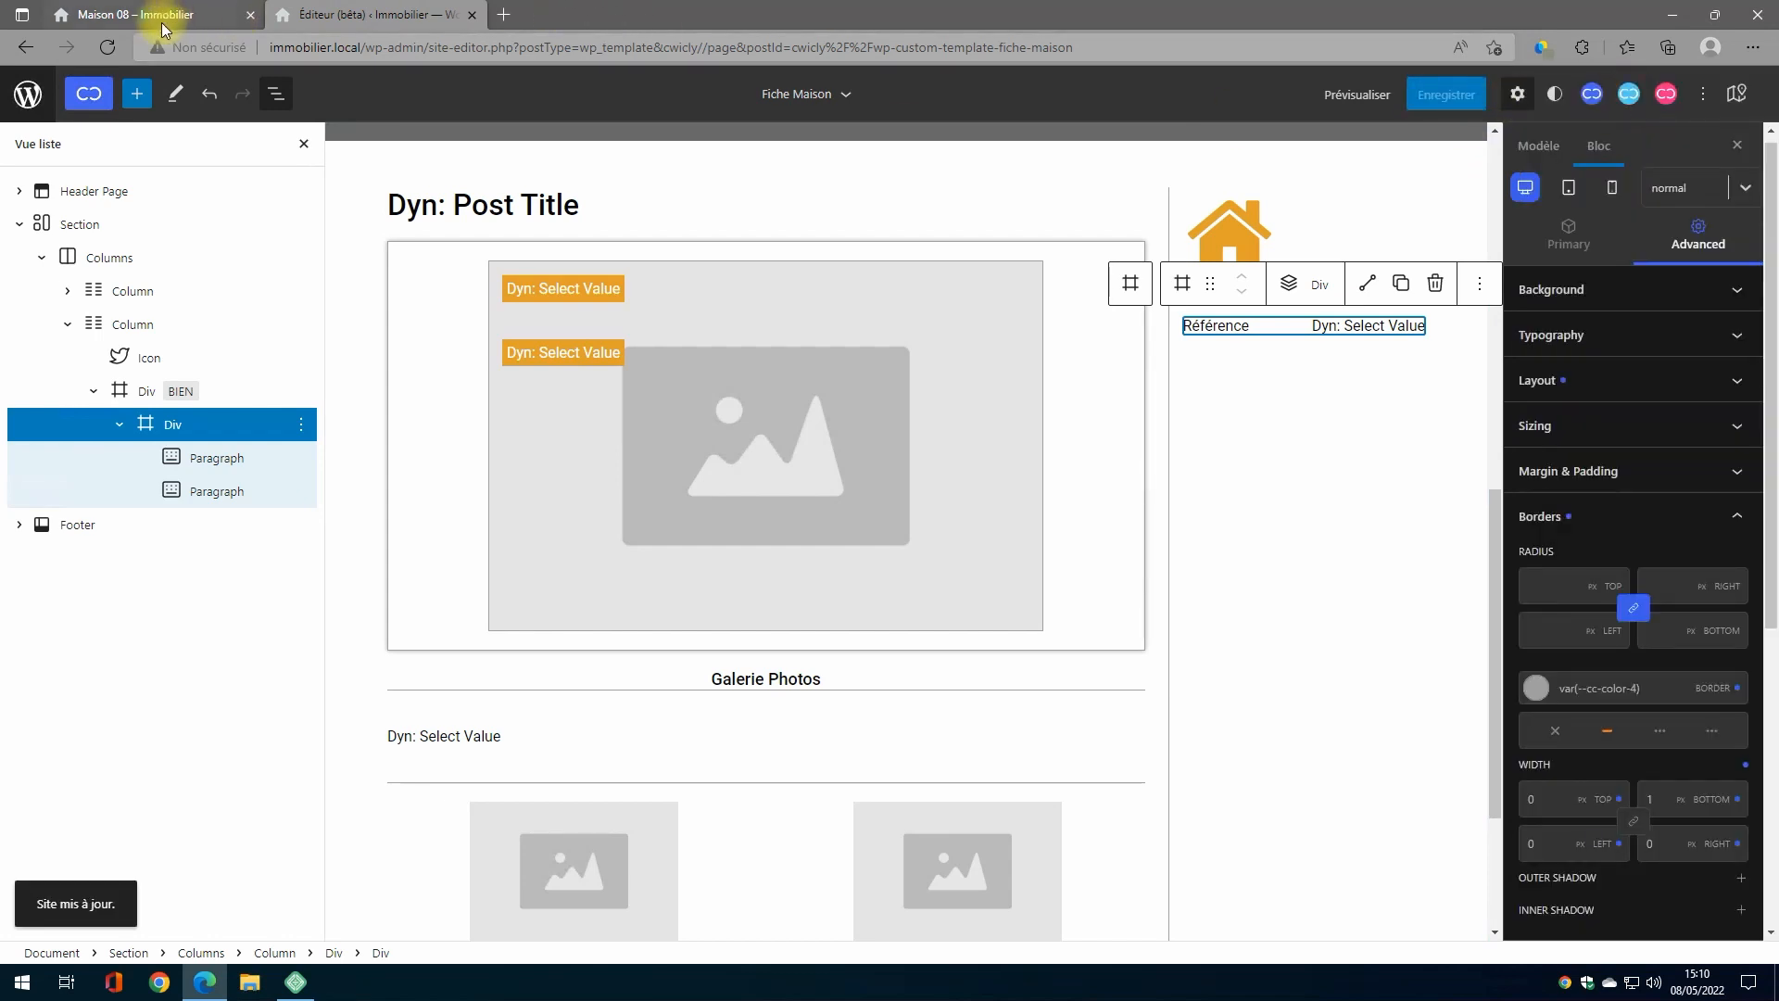
left_click(162, 24)
left_click(104, 48)
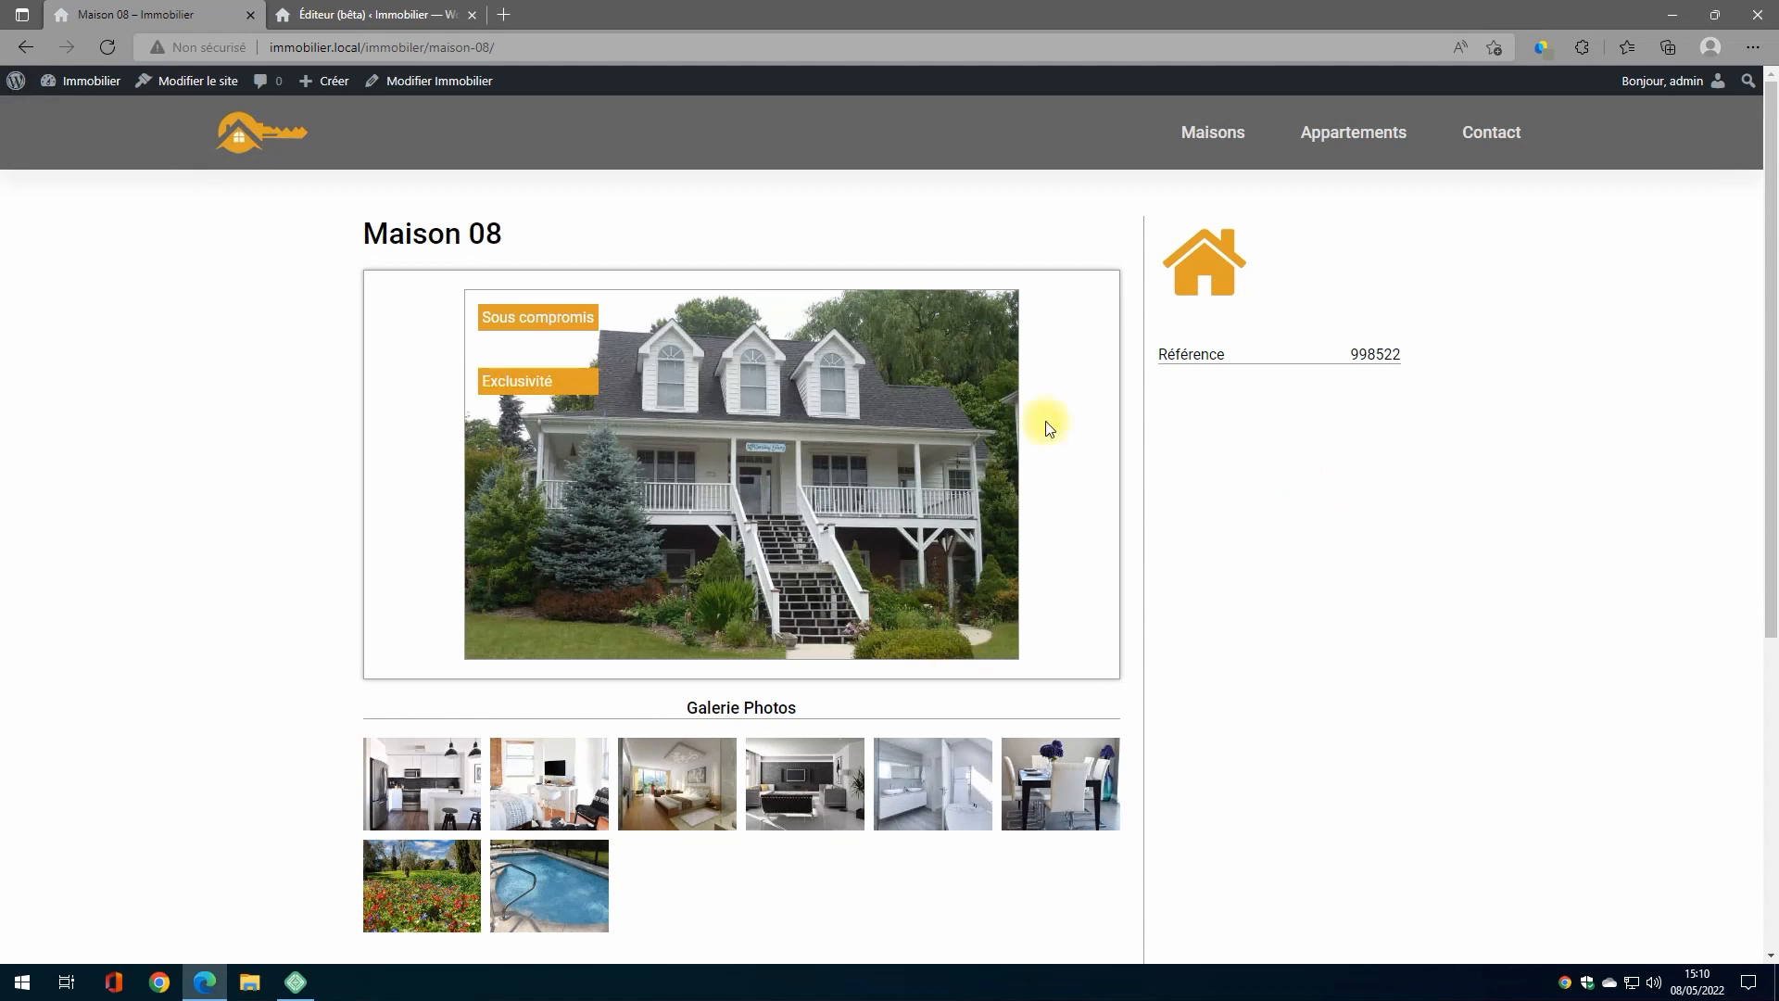
left_click(306, 14)
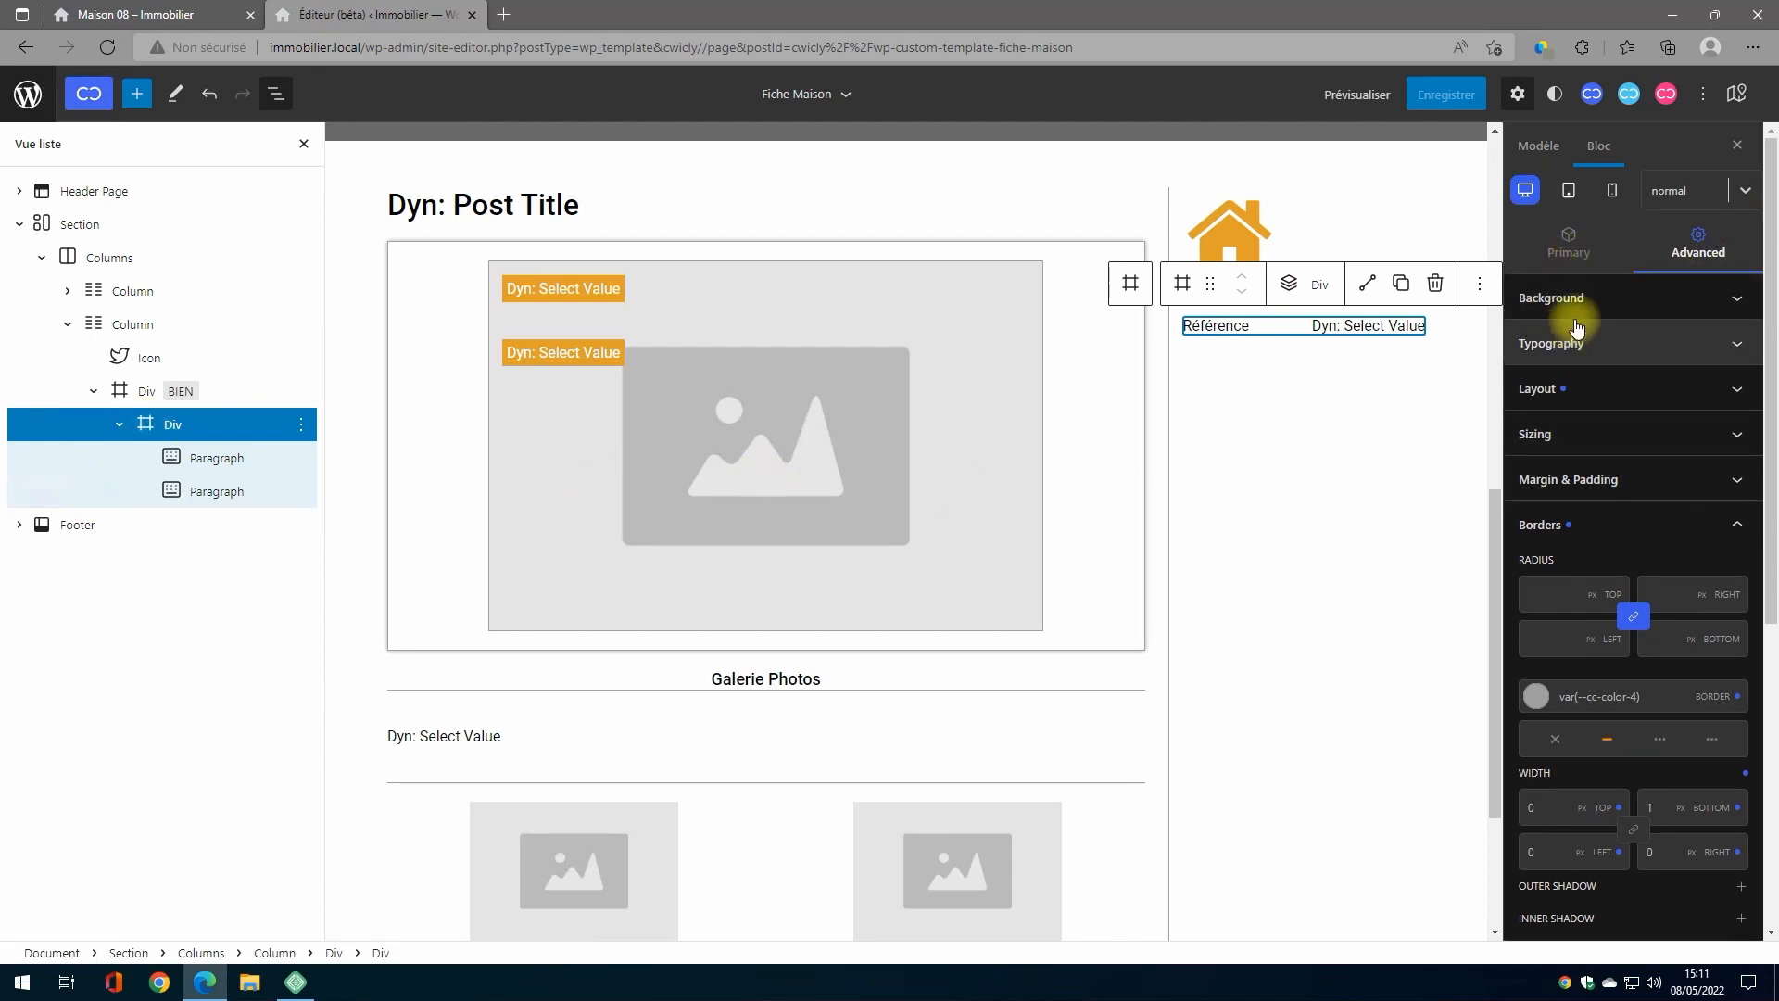
Step: Add a show/hide condition to the Référence row's div based on the ACF group Immobilier, field Référence
left_click(1569, 243)
left_click(1555, 342)
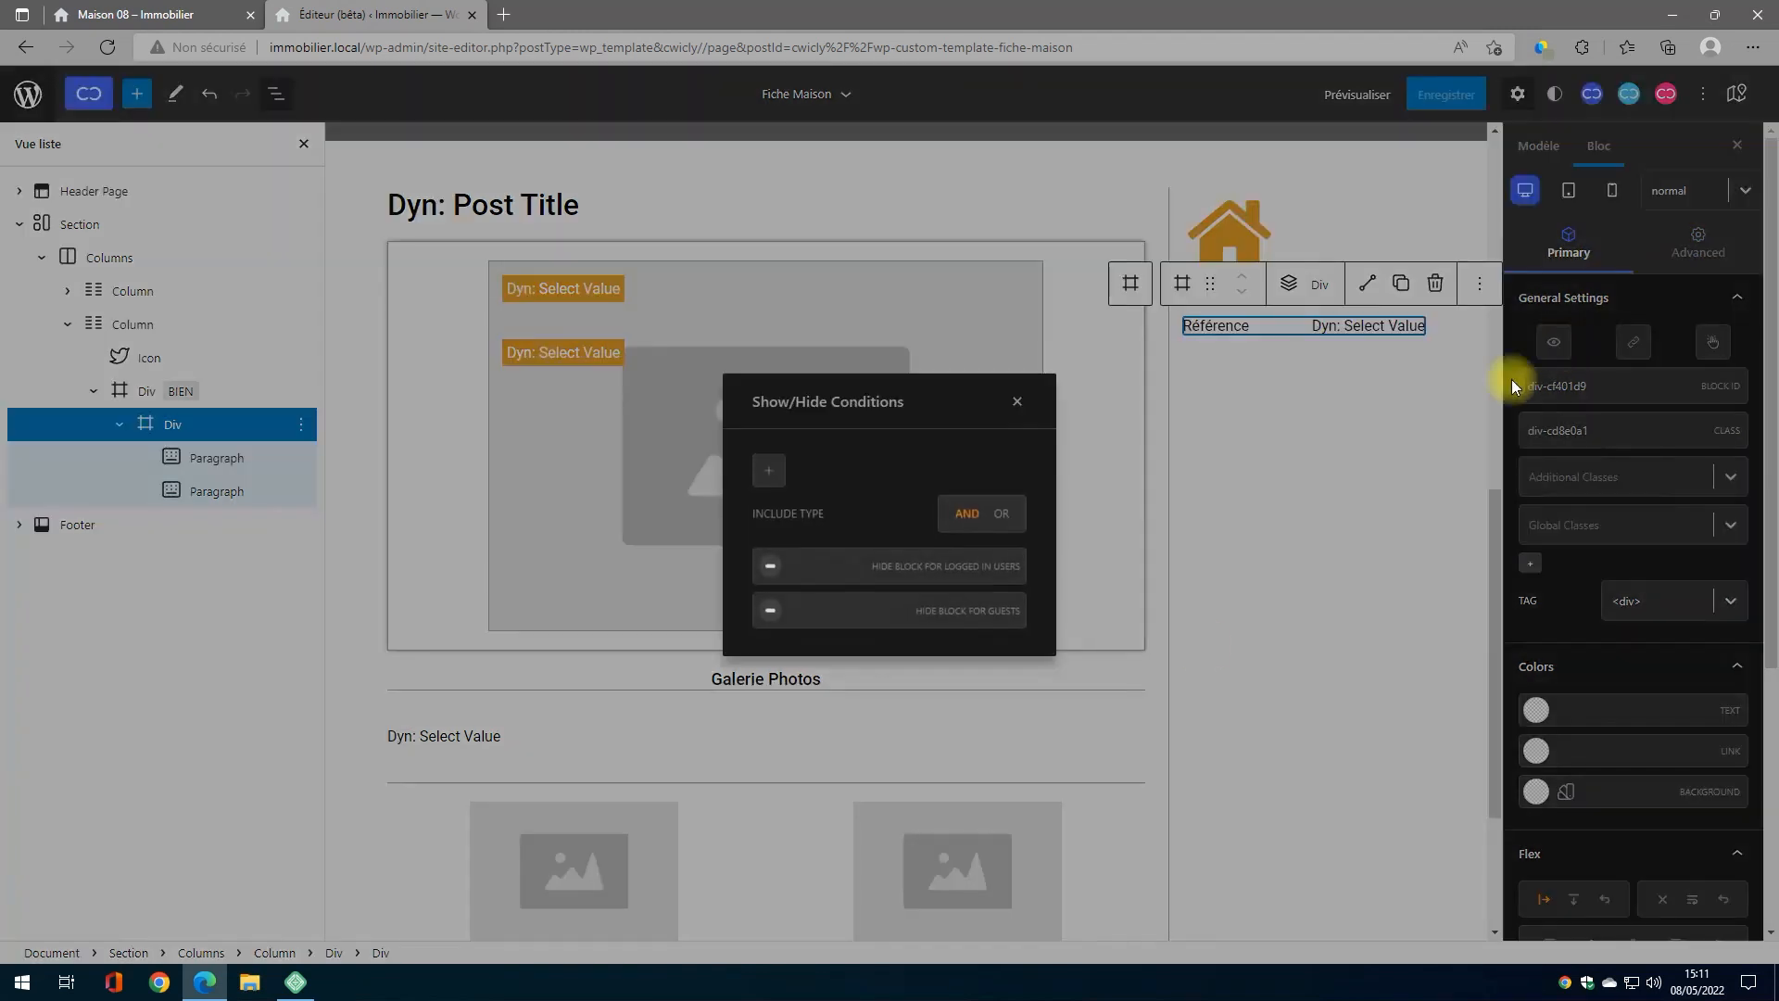
left_click(771, 467)
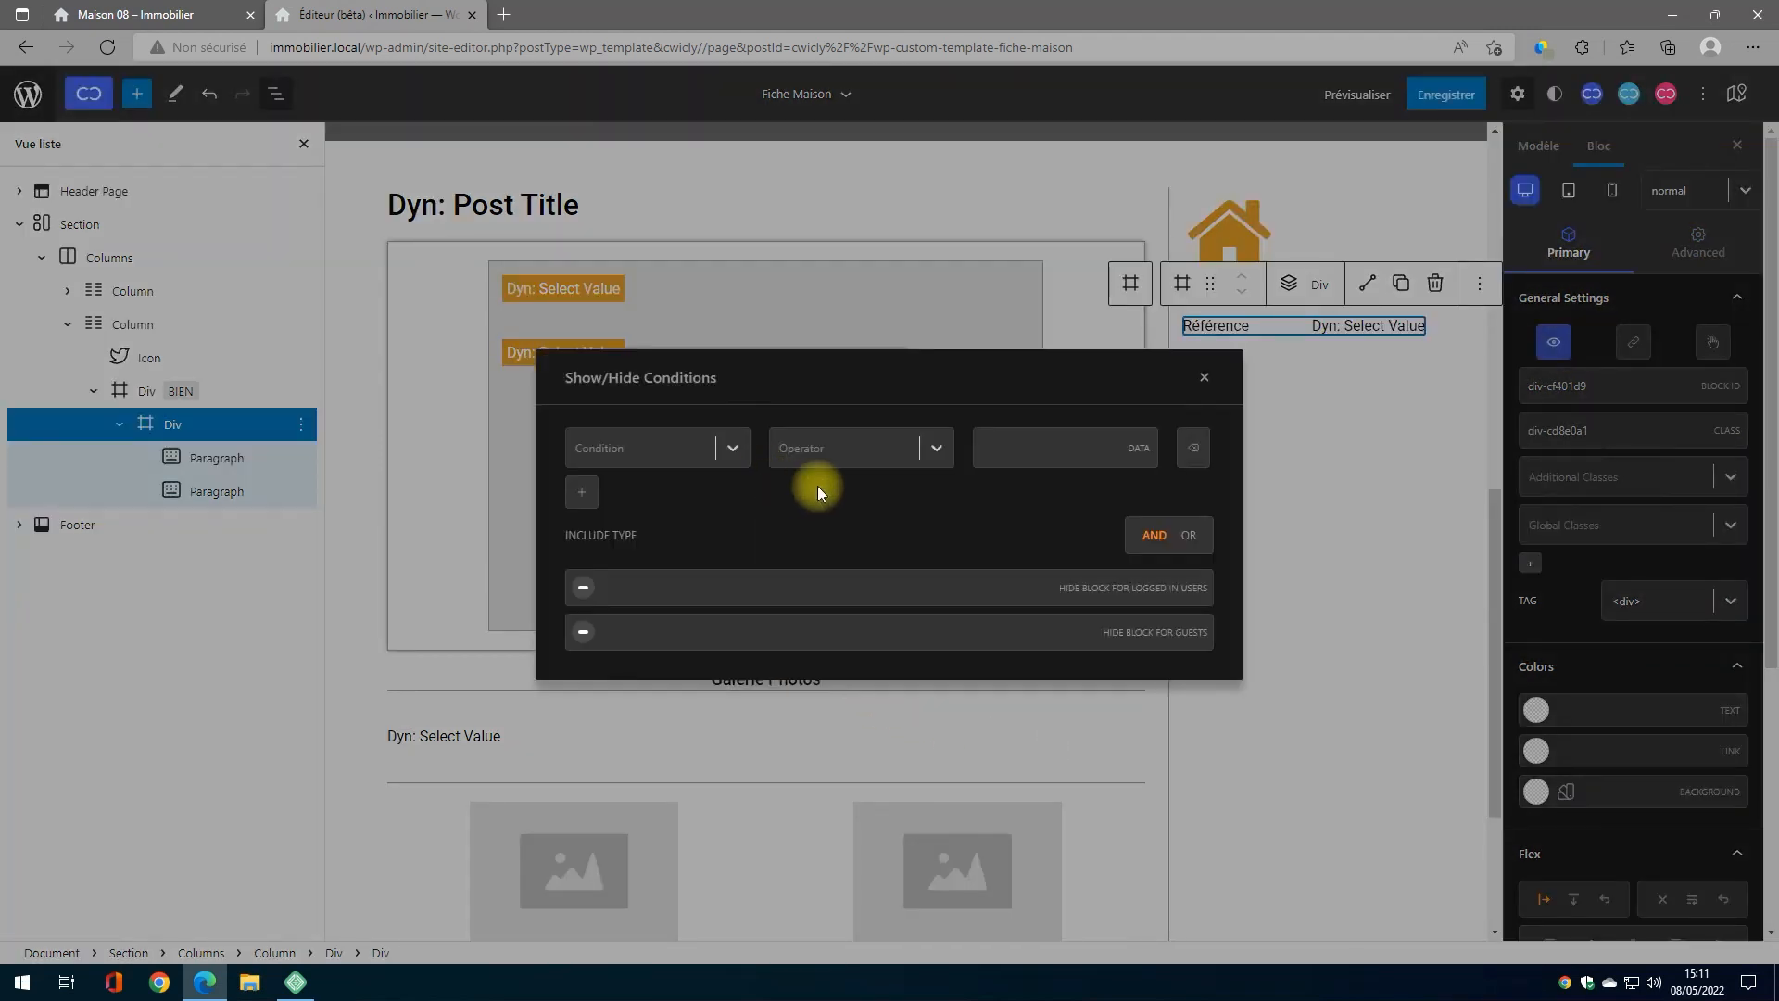
left_click(738, 452)
left_click(606, 595)
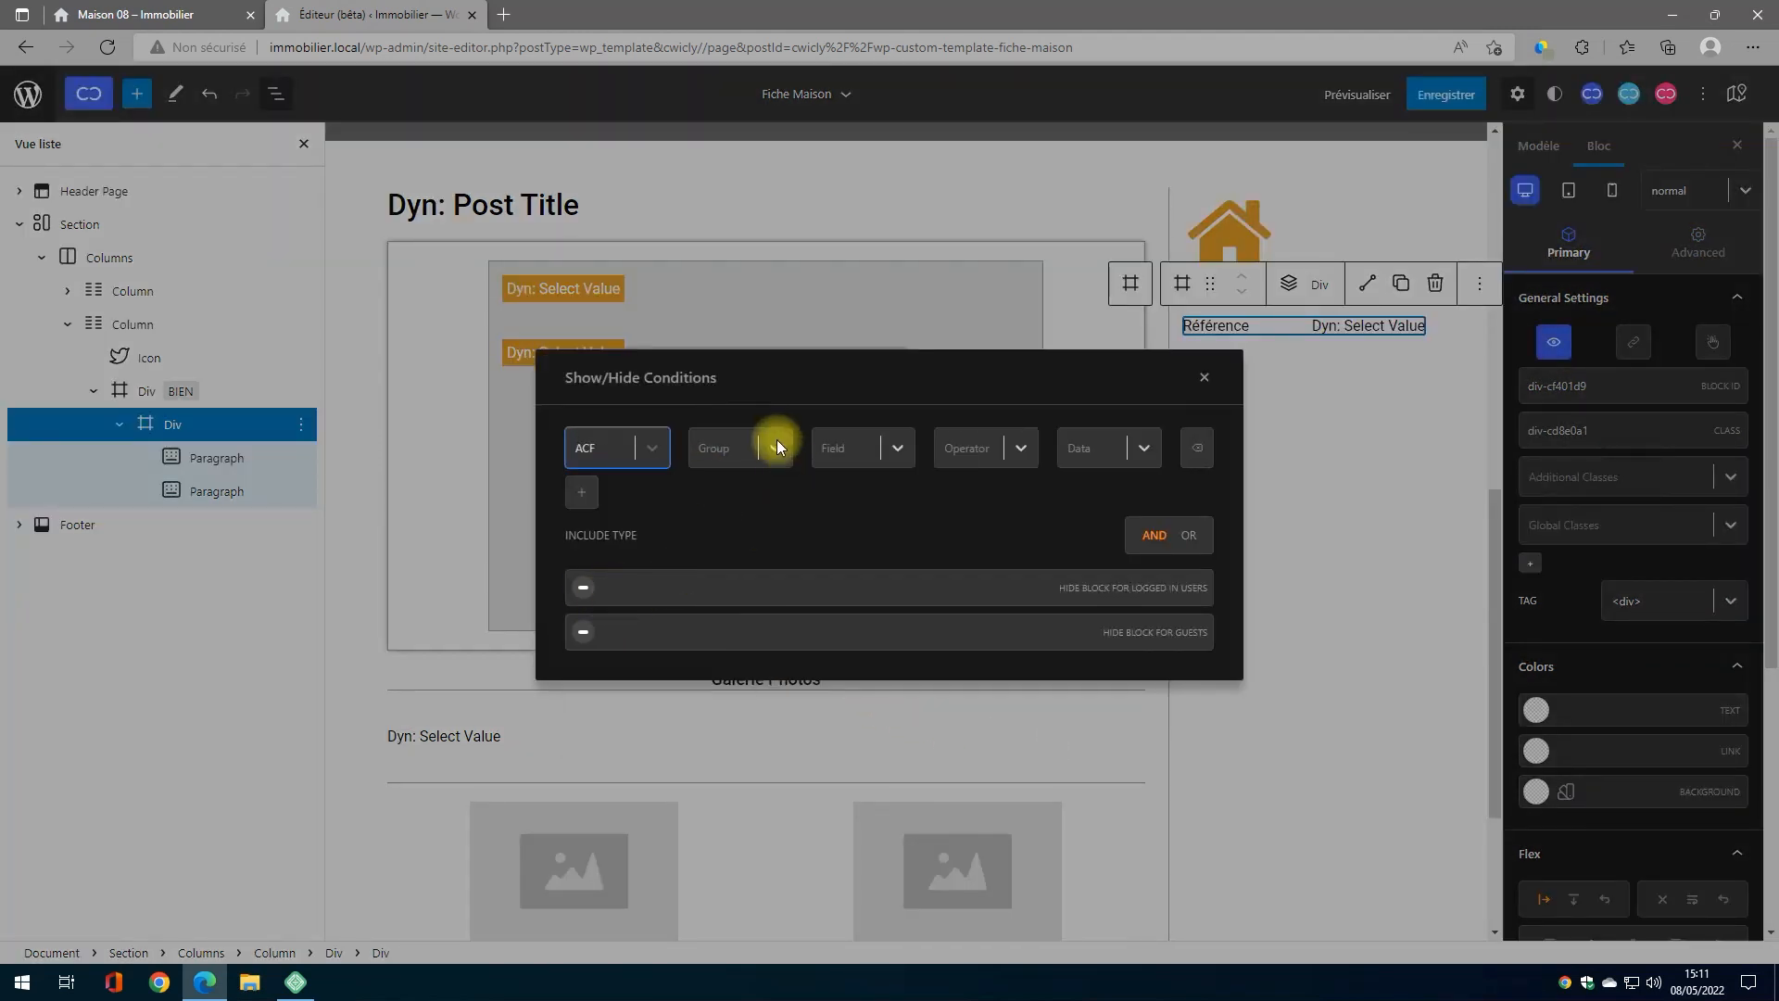
left_click(740, 451)
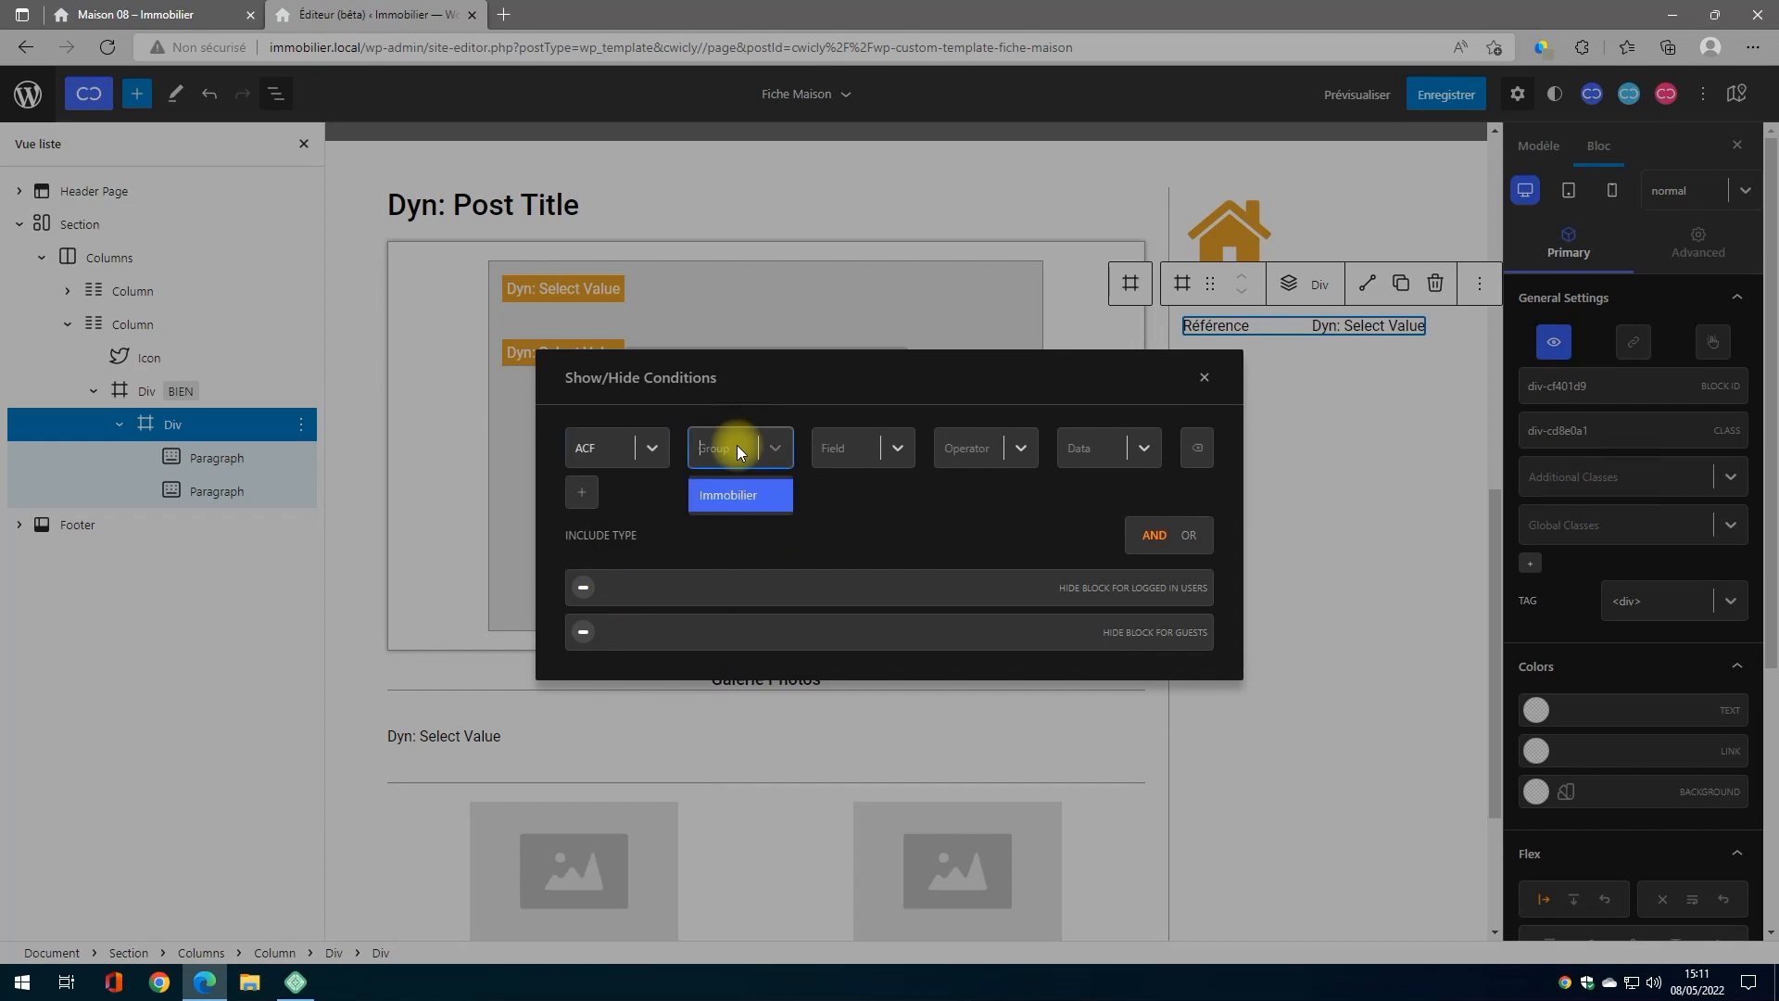
left_click(879, 453)
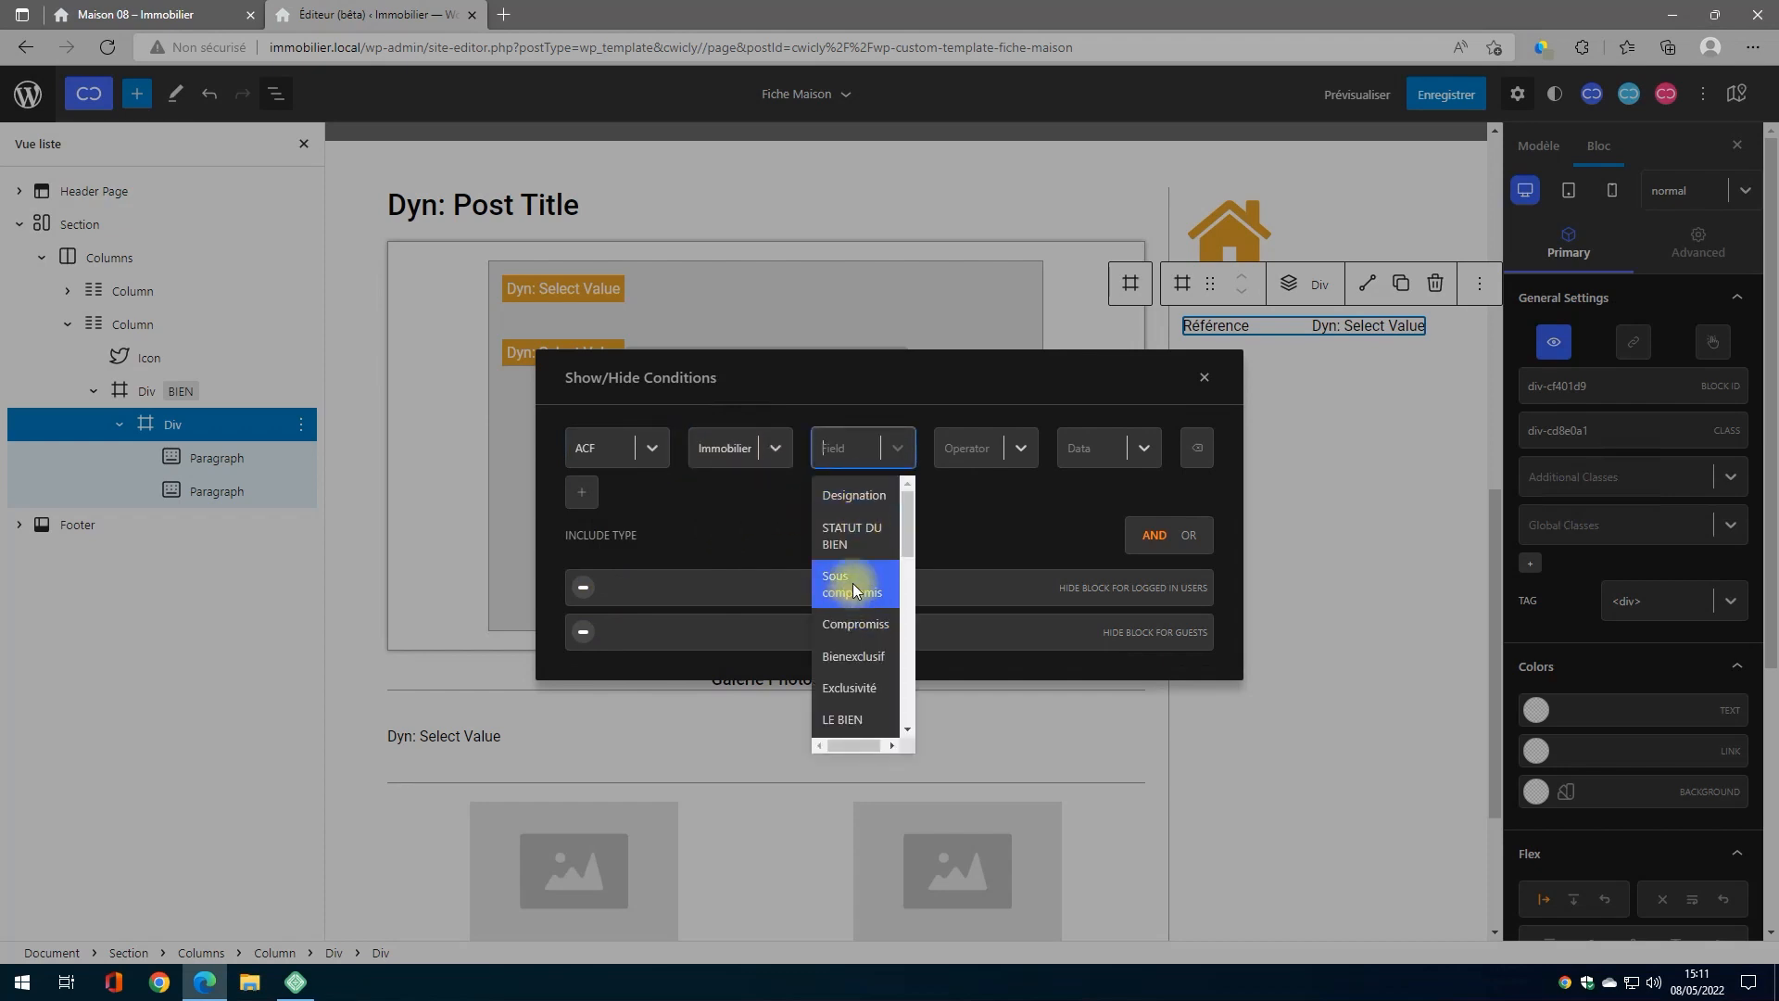
type("ref")
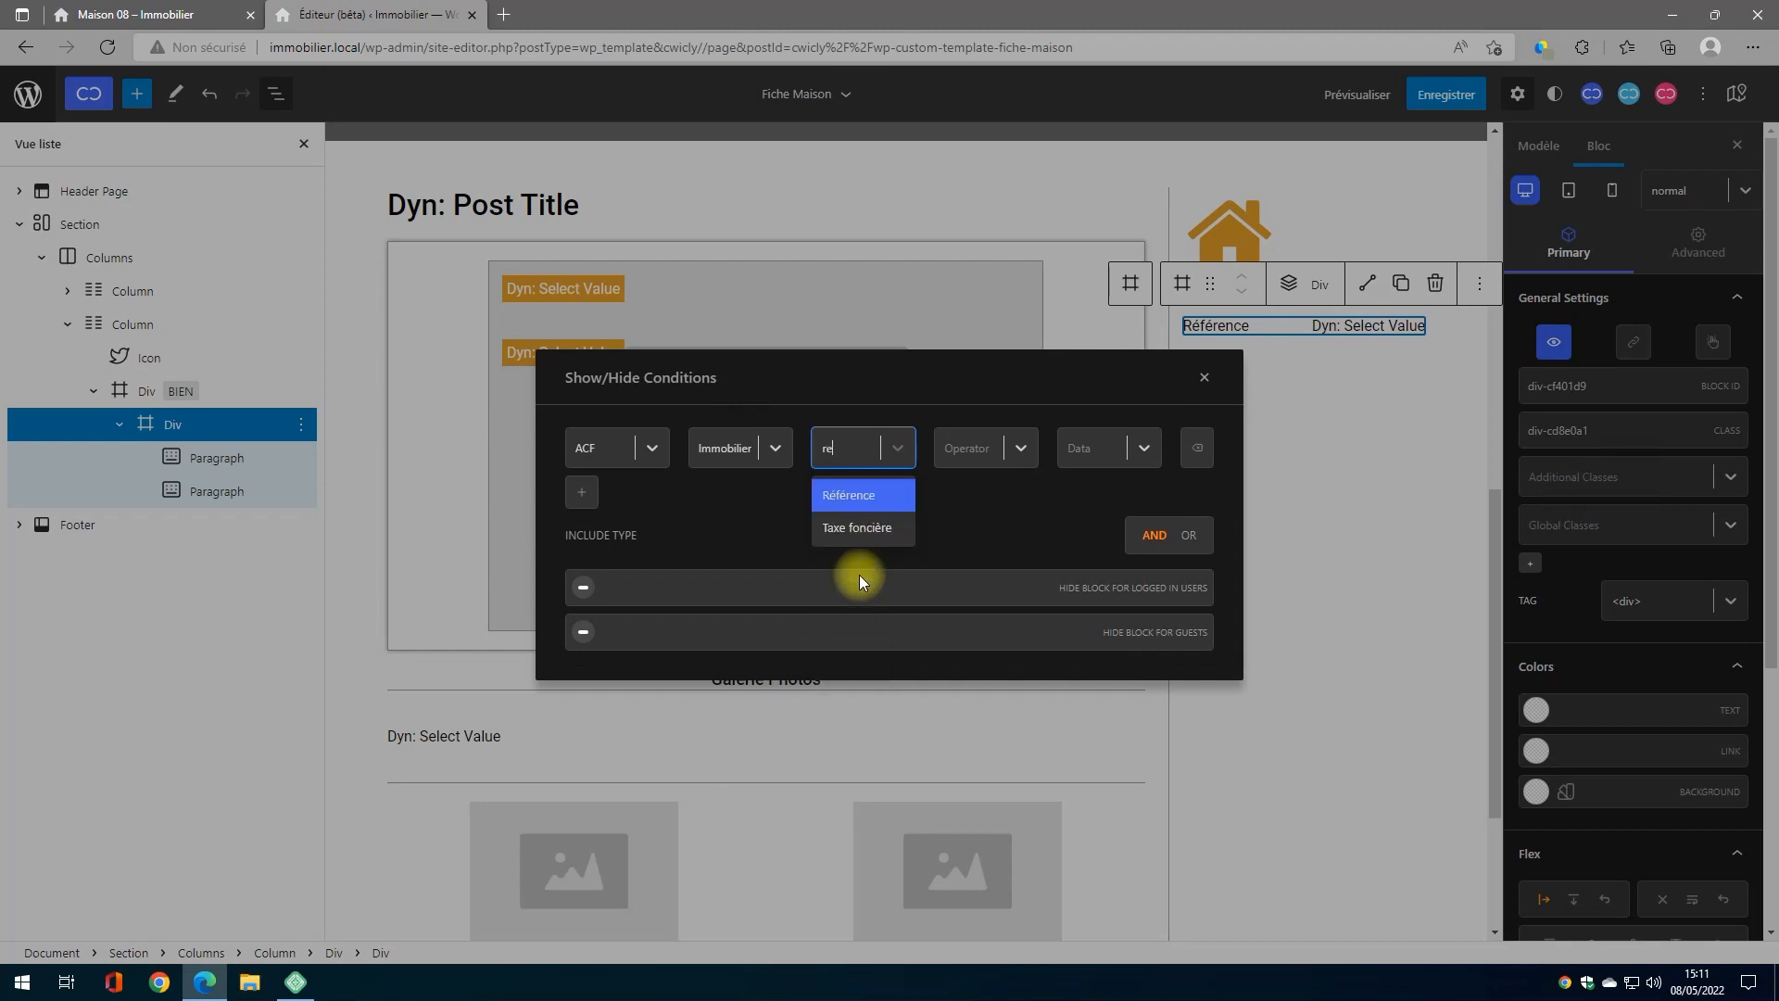
left_click(832, 501)
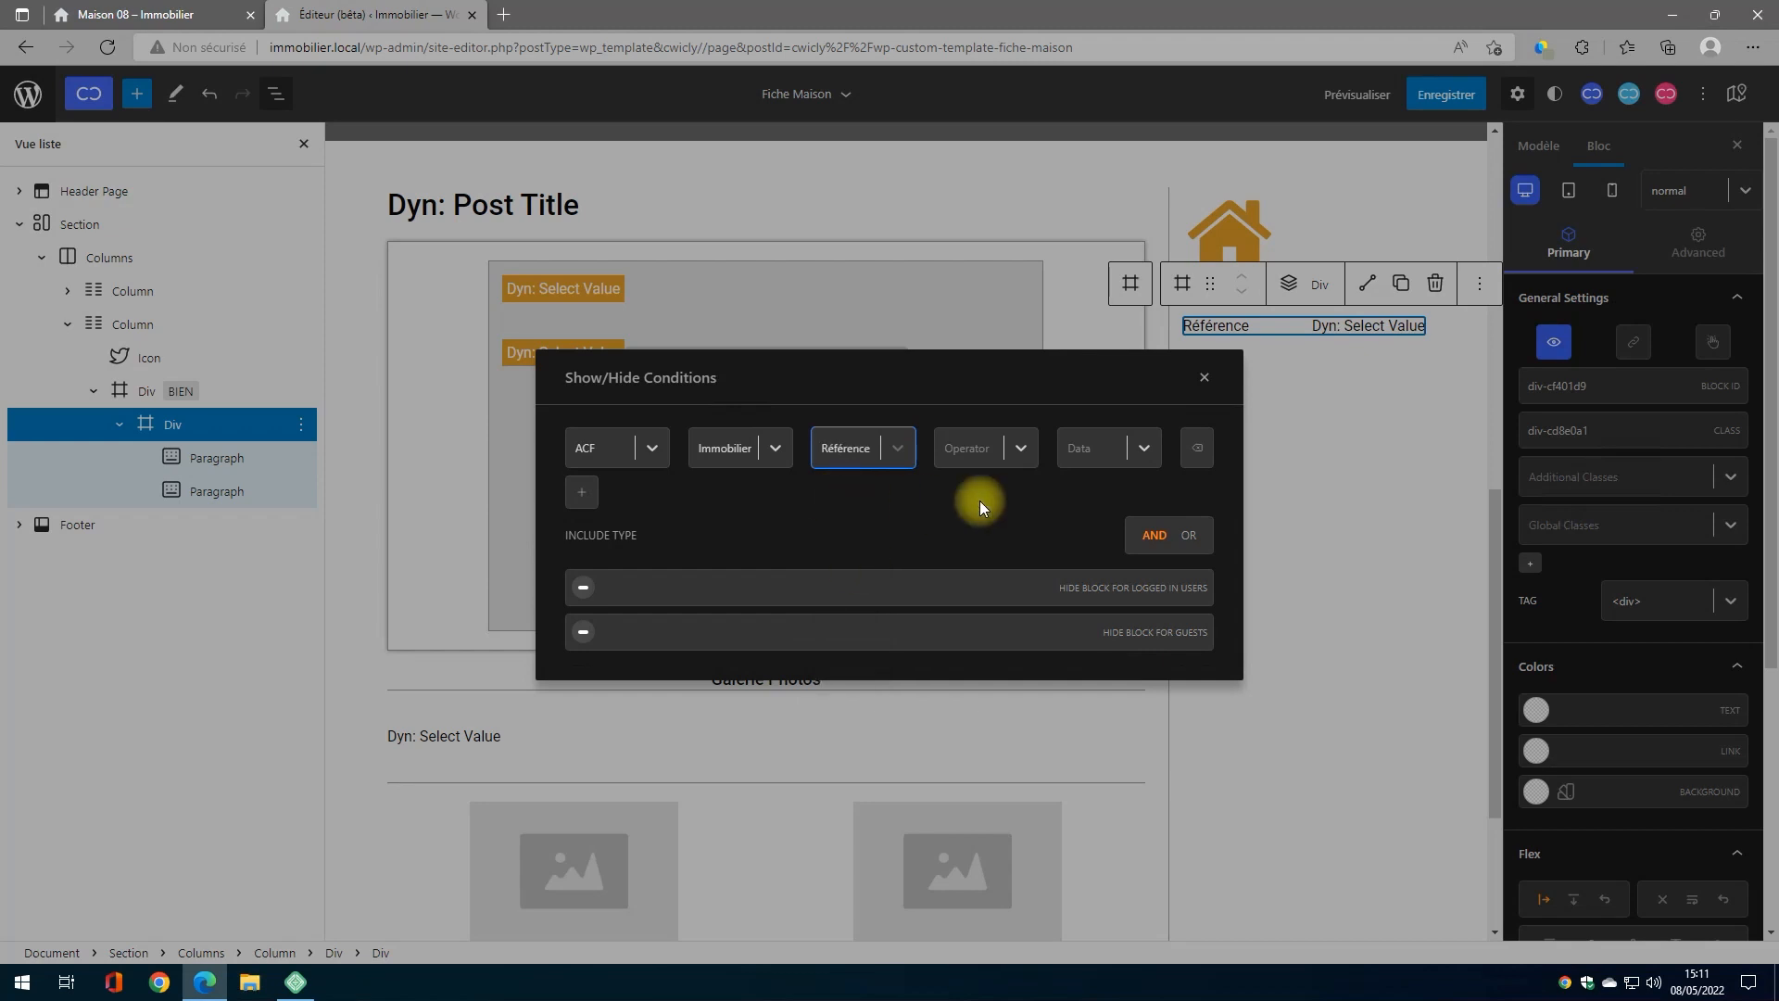
Step: Set the condition's operator to not empty with the data value true, and close the conditions dialog
left_click(1023, 453)
left_click(1008, 590)
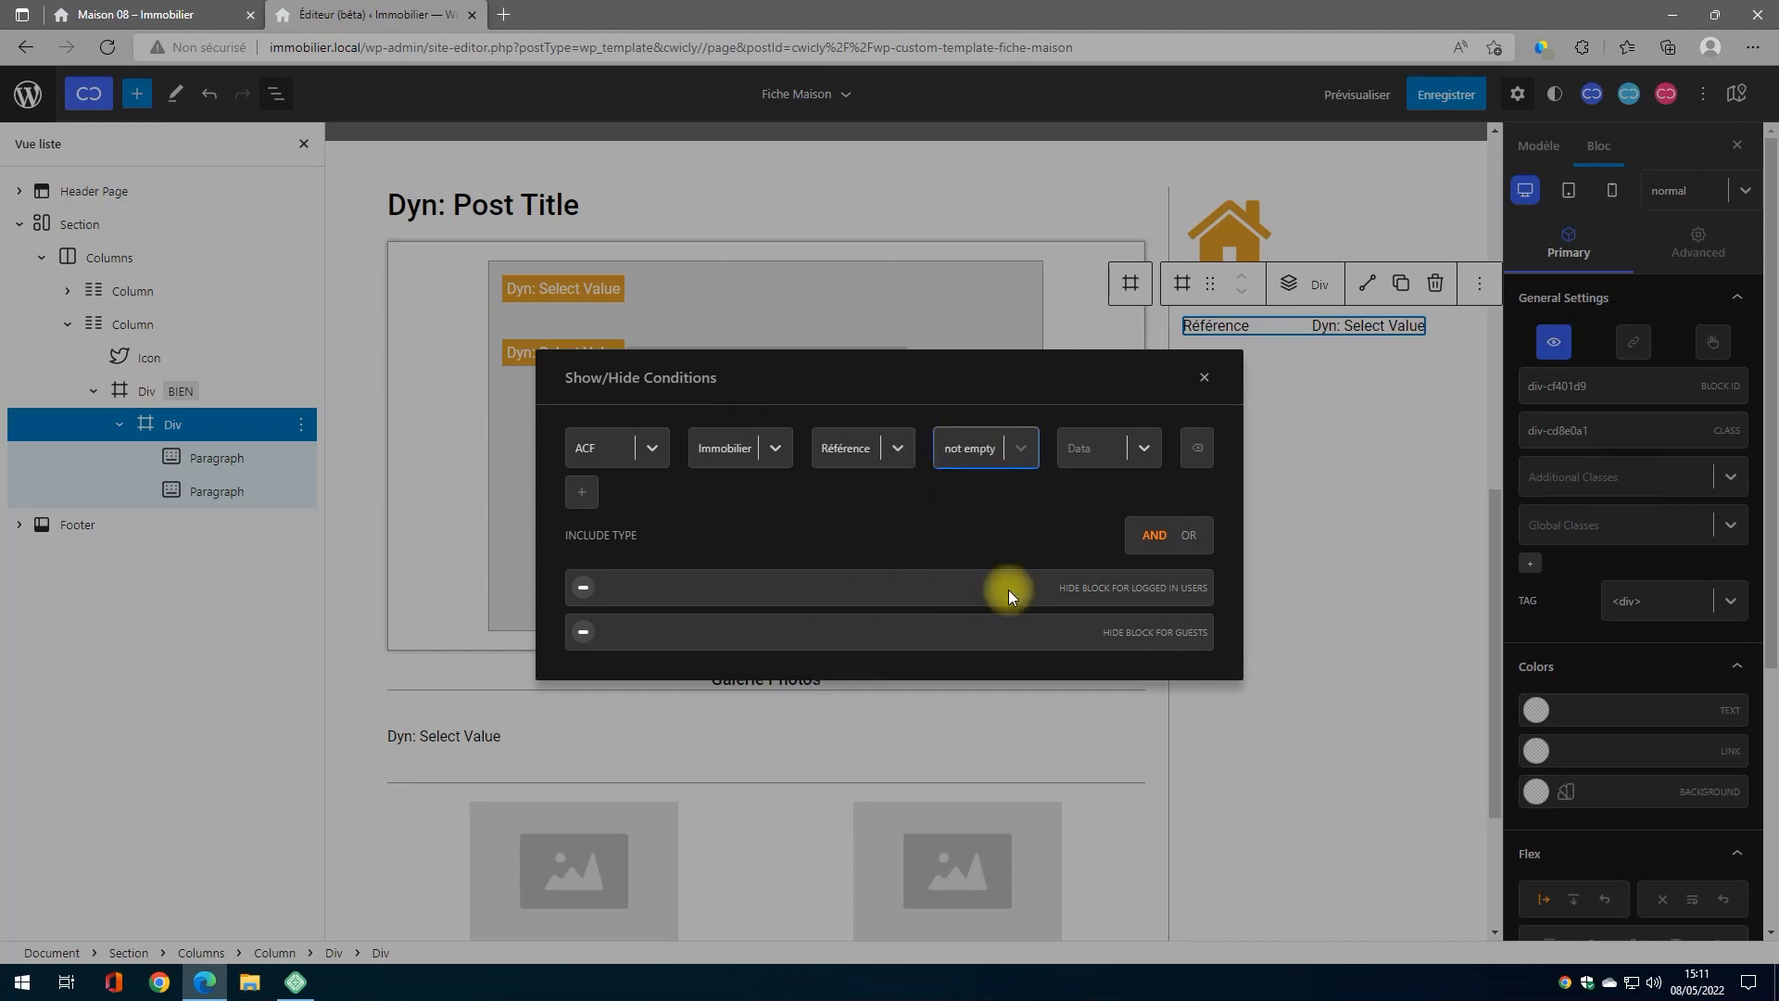
left_click(1113, 449)
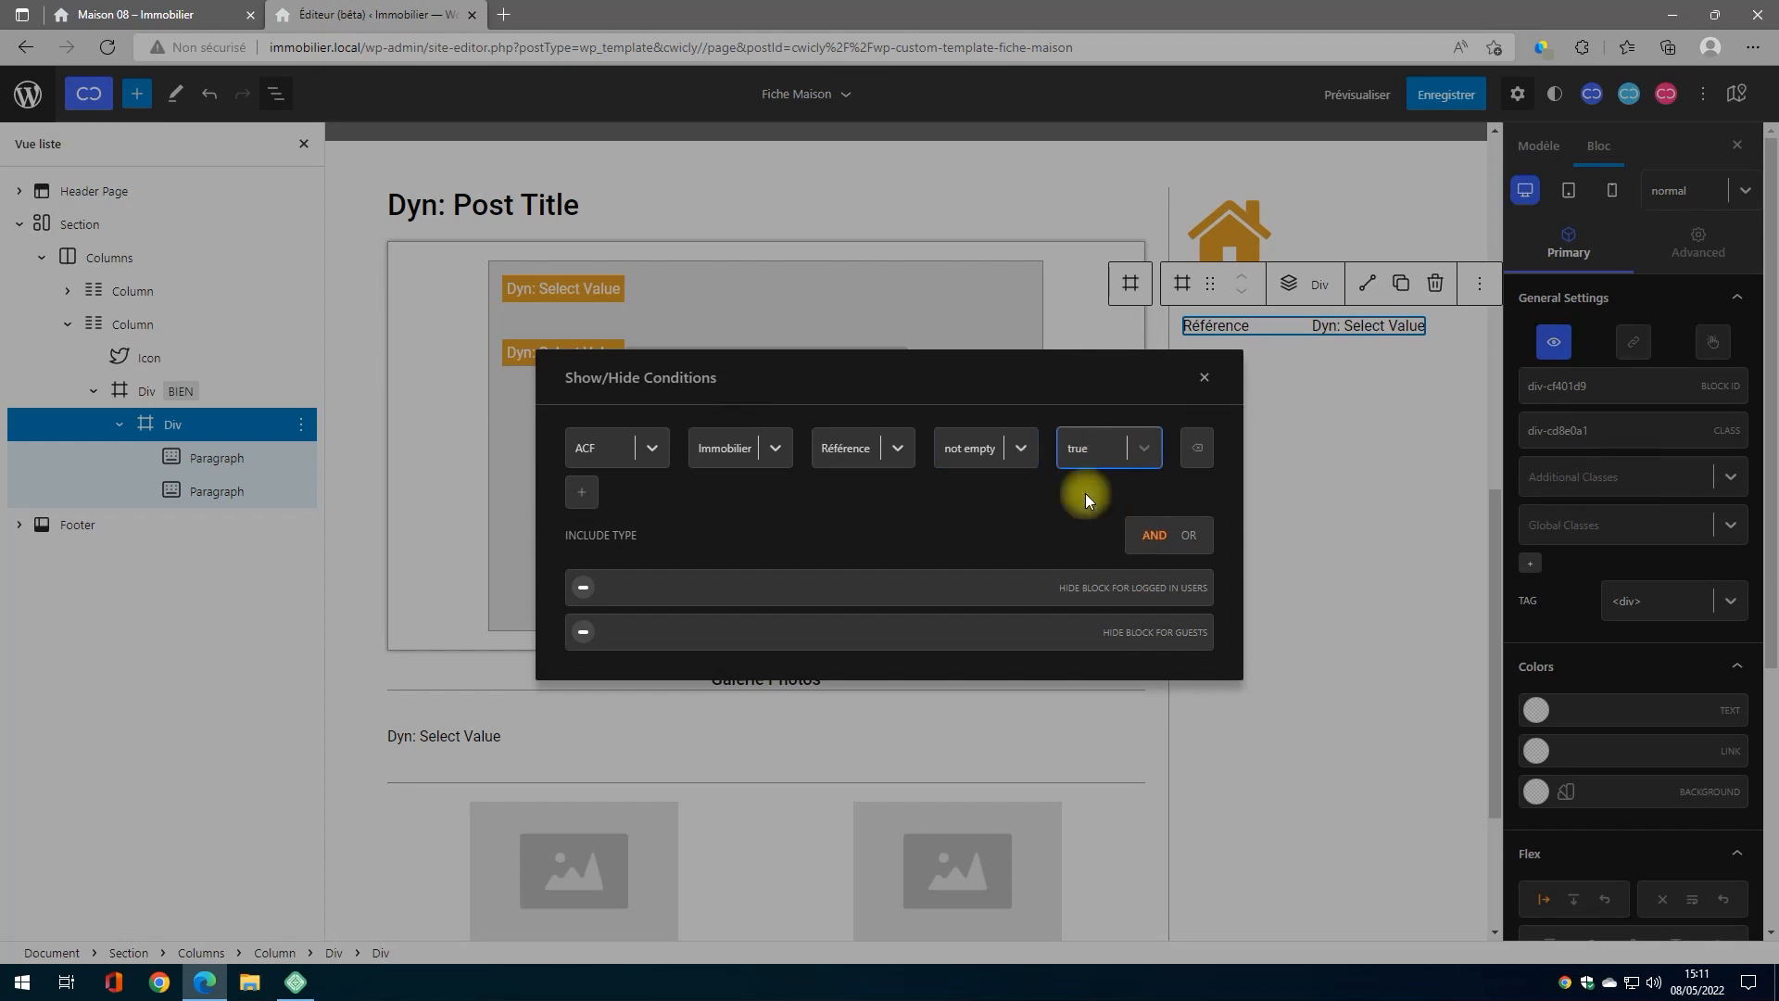
left_click(1203, 378)
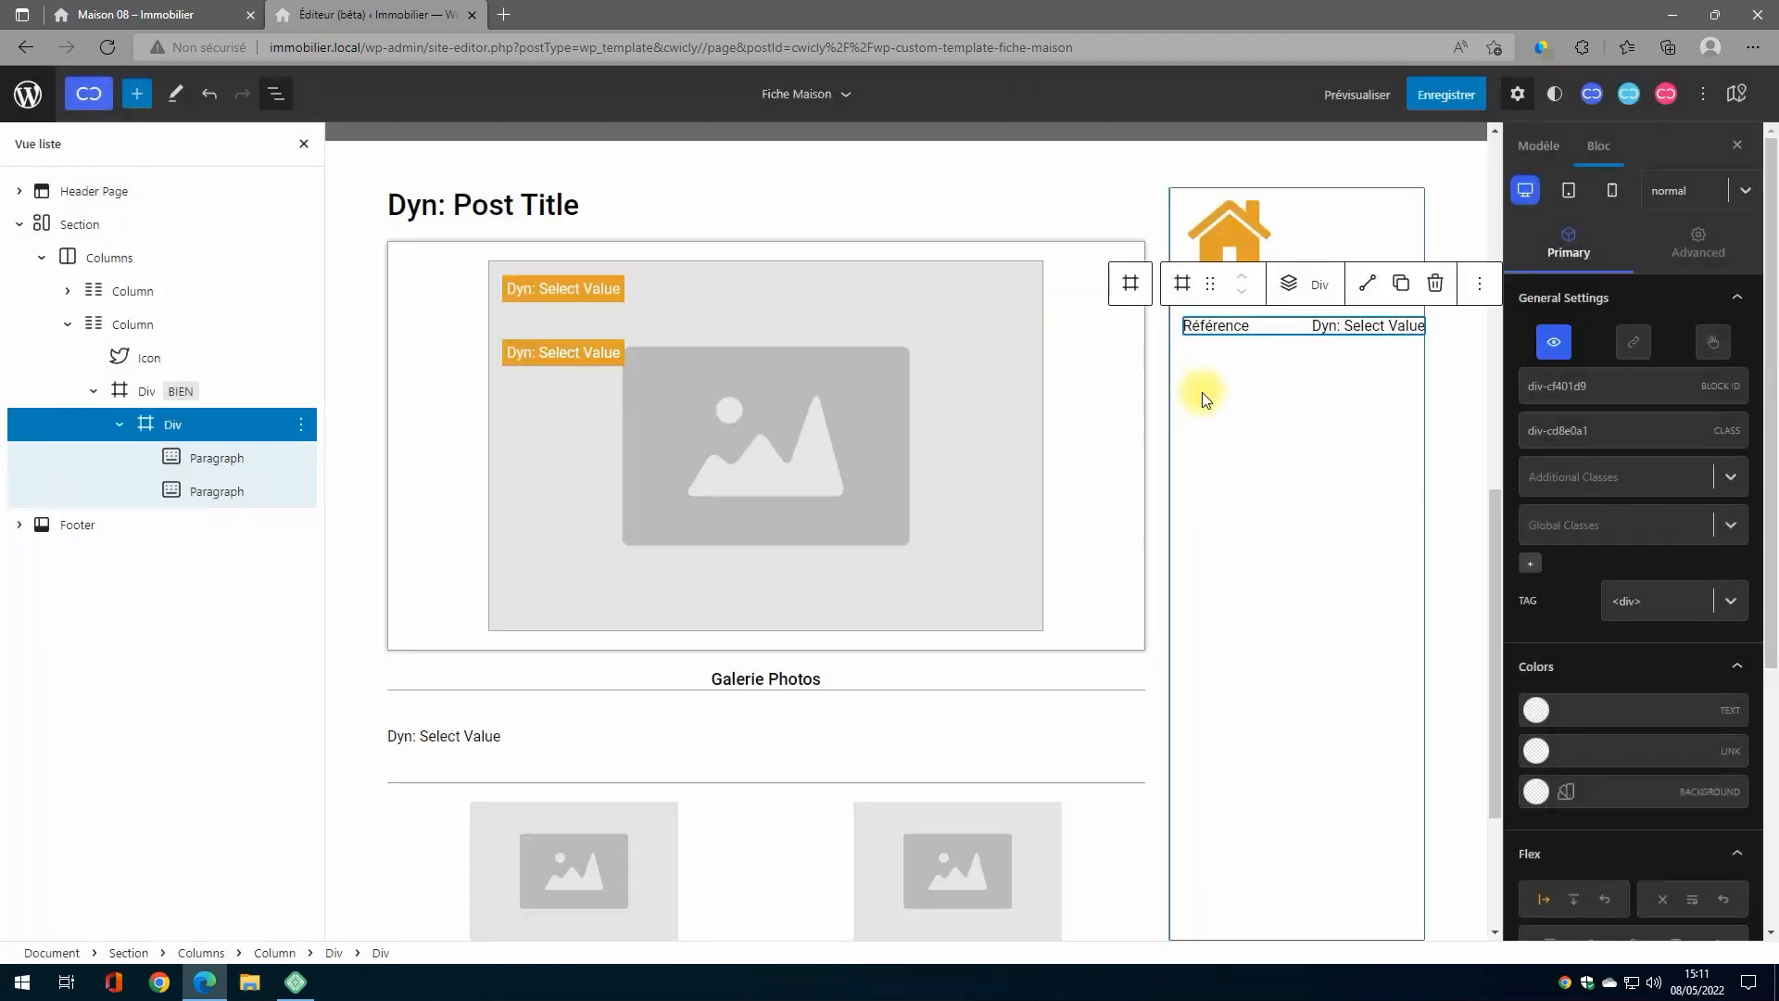
Step: Save the Fiche Maison template with the display condition, check the Référence row on the Maison 08 page, and return to the editor
left_click(1443, 105)
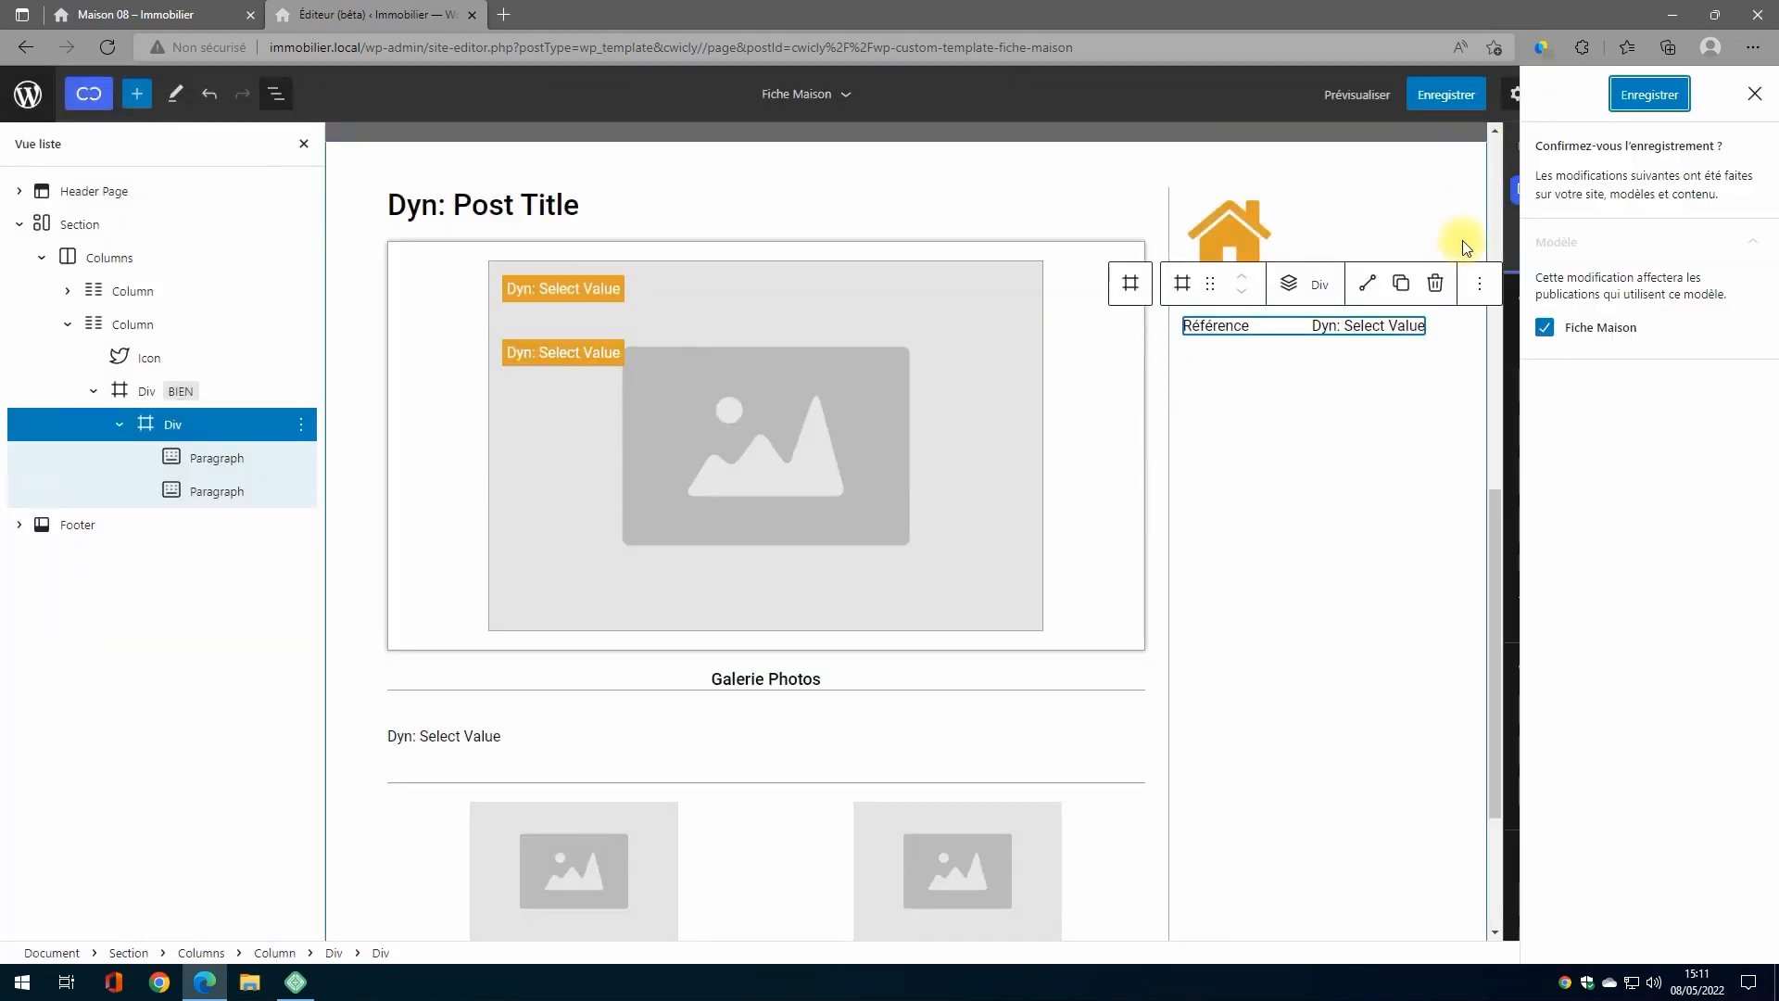
left_click(1647, 95)
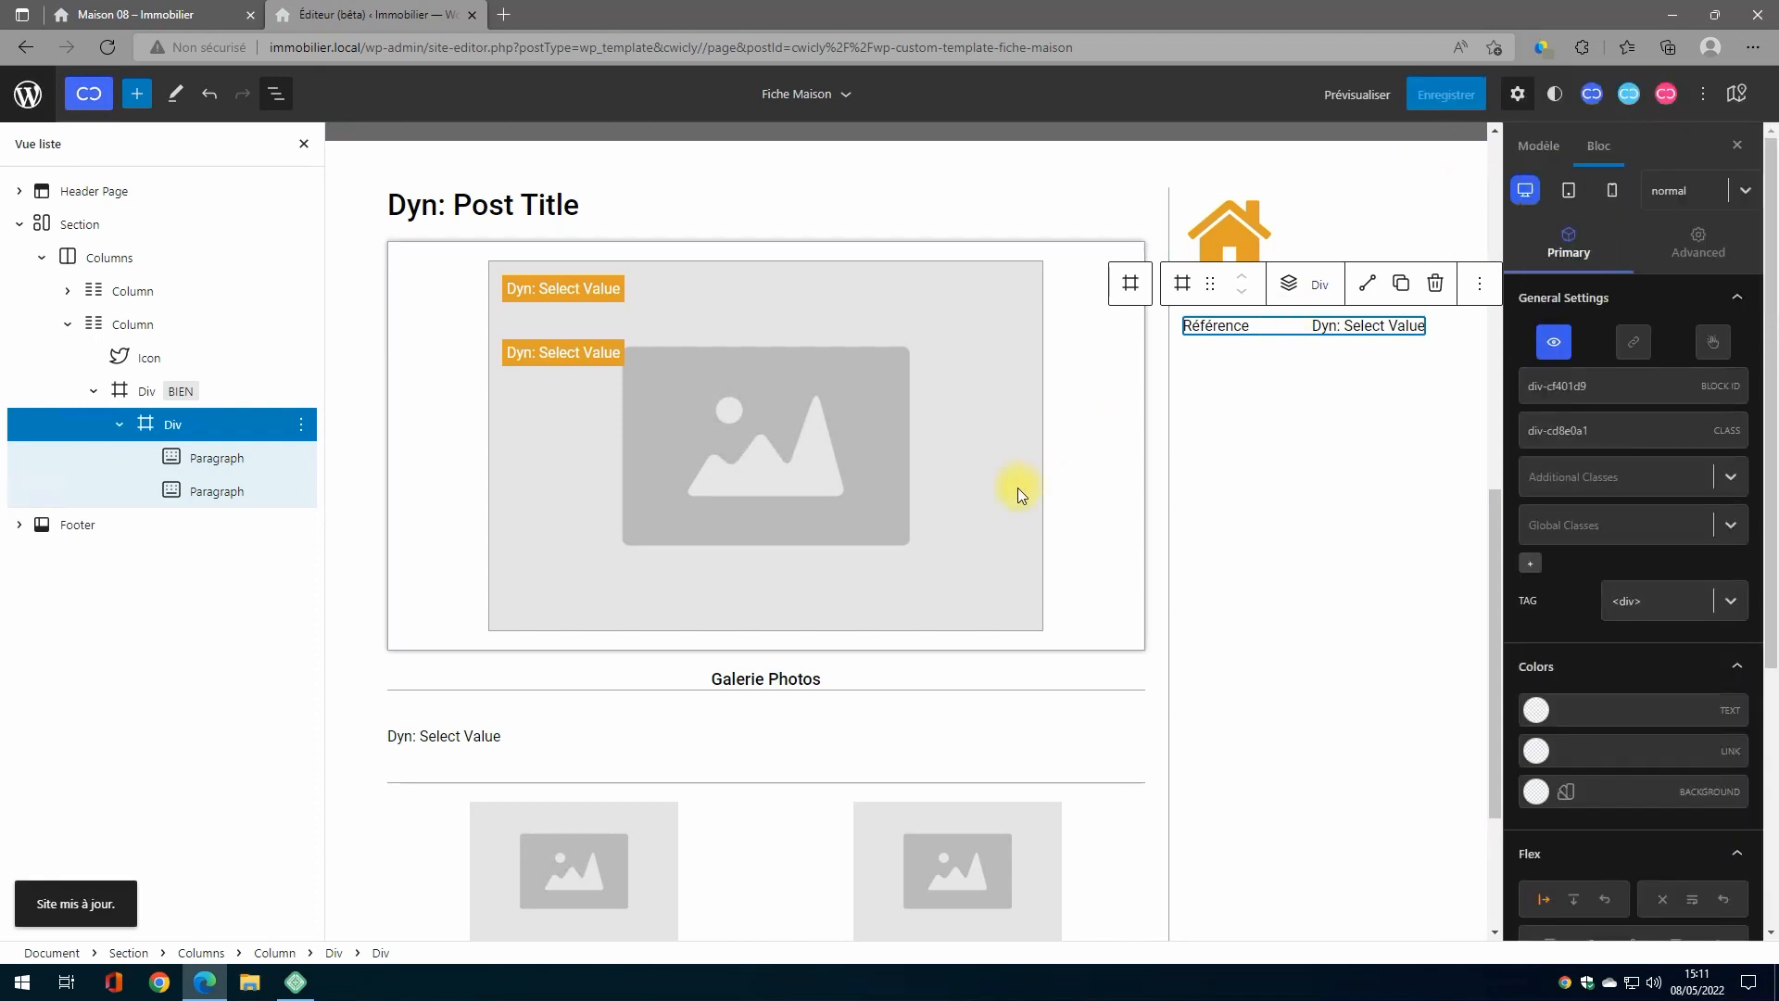
left_click(231, 14)
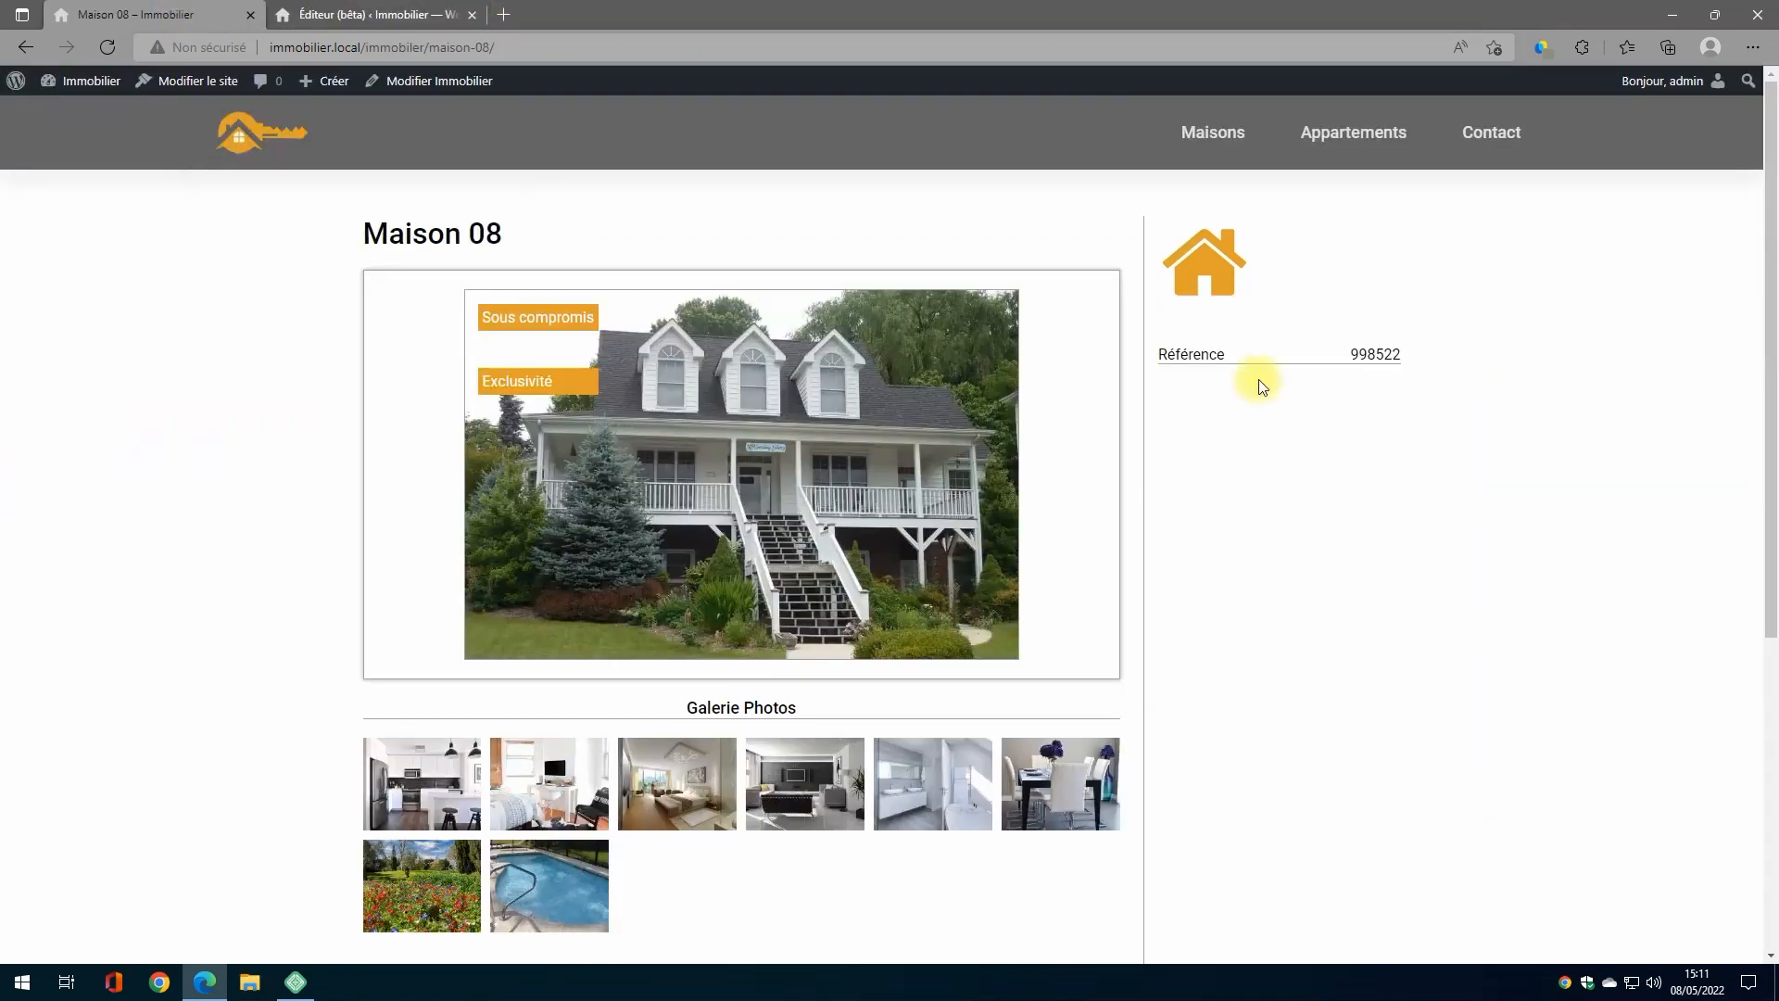
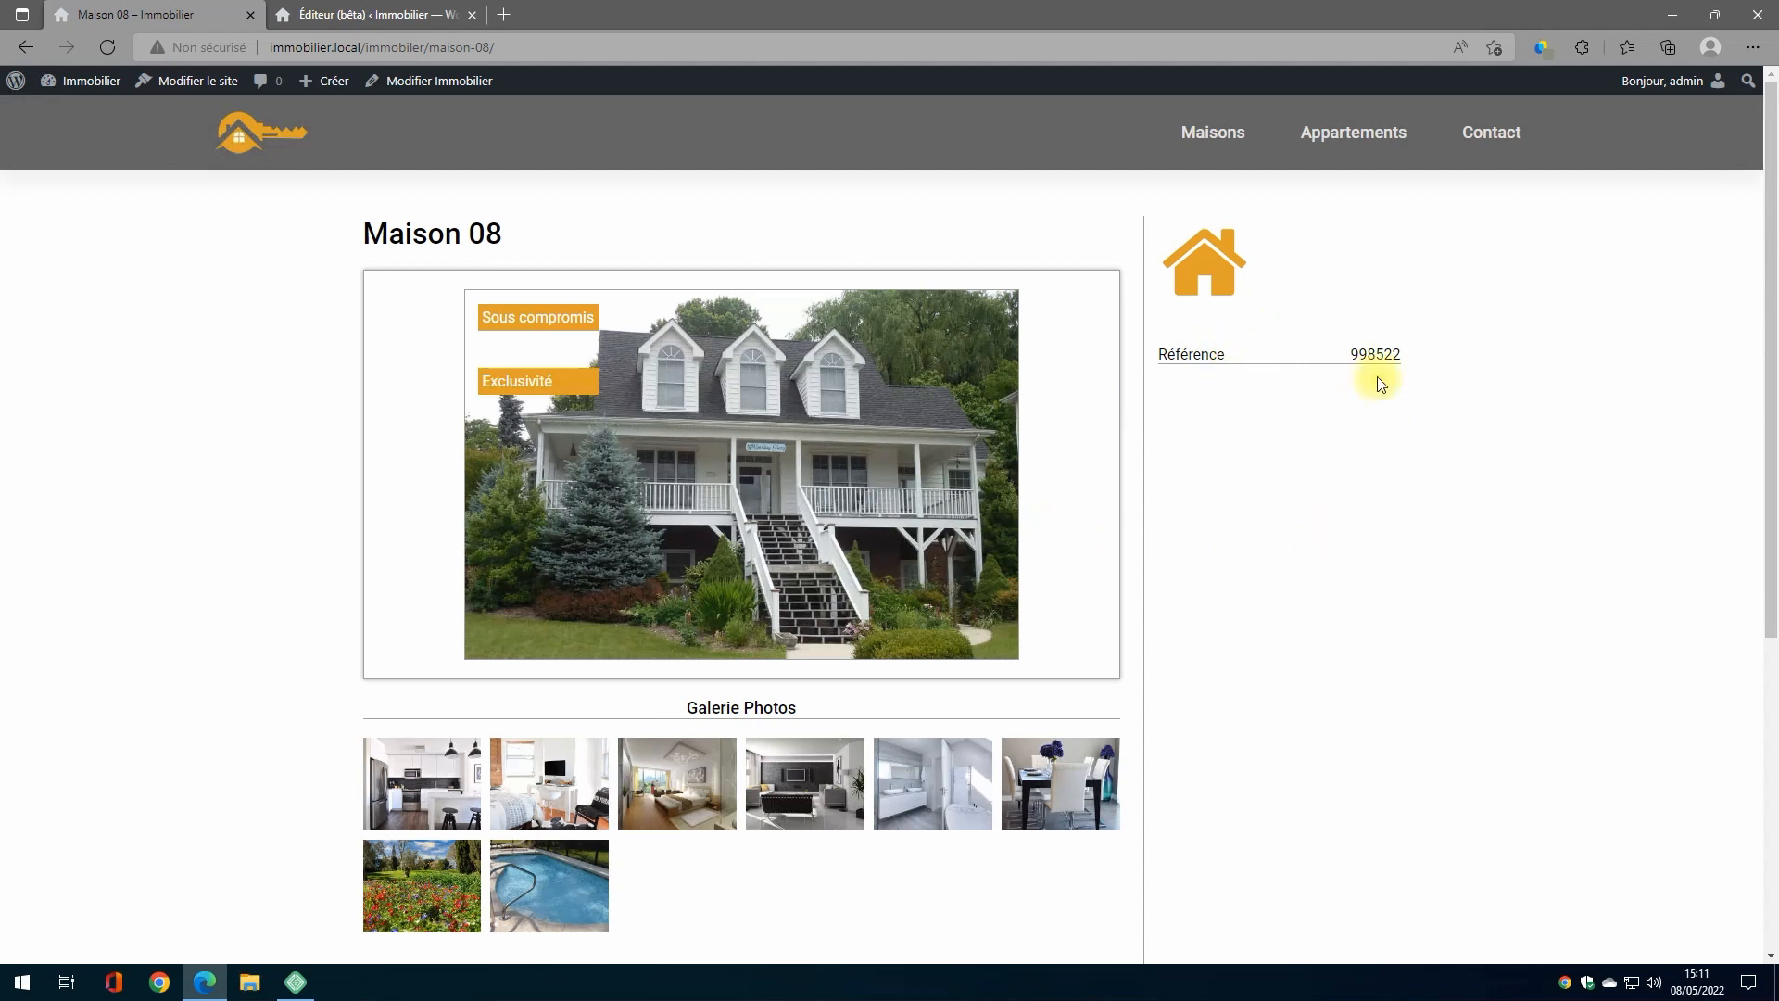
left_click(357, 14)
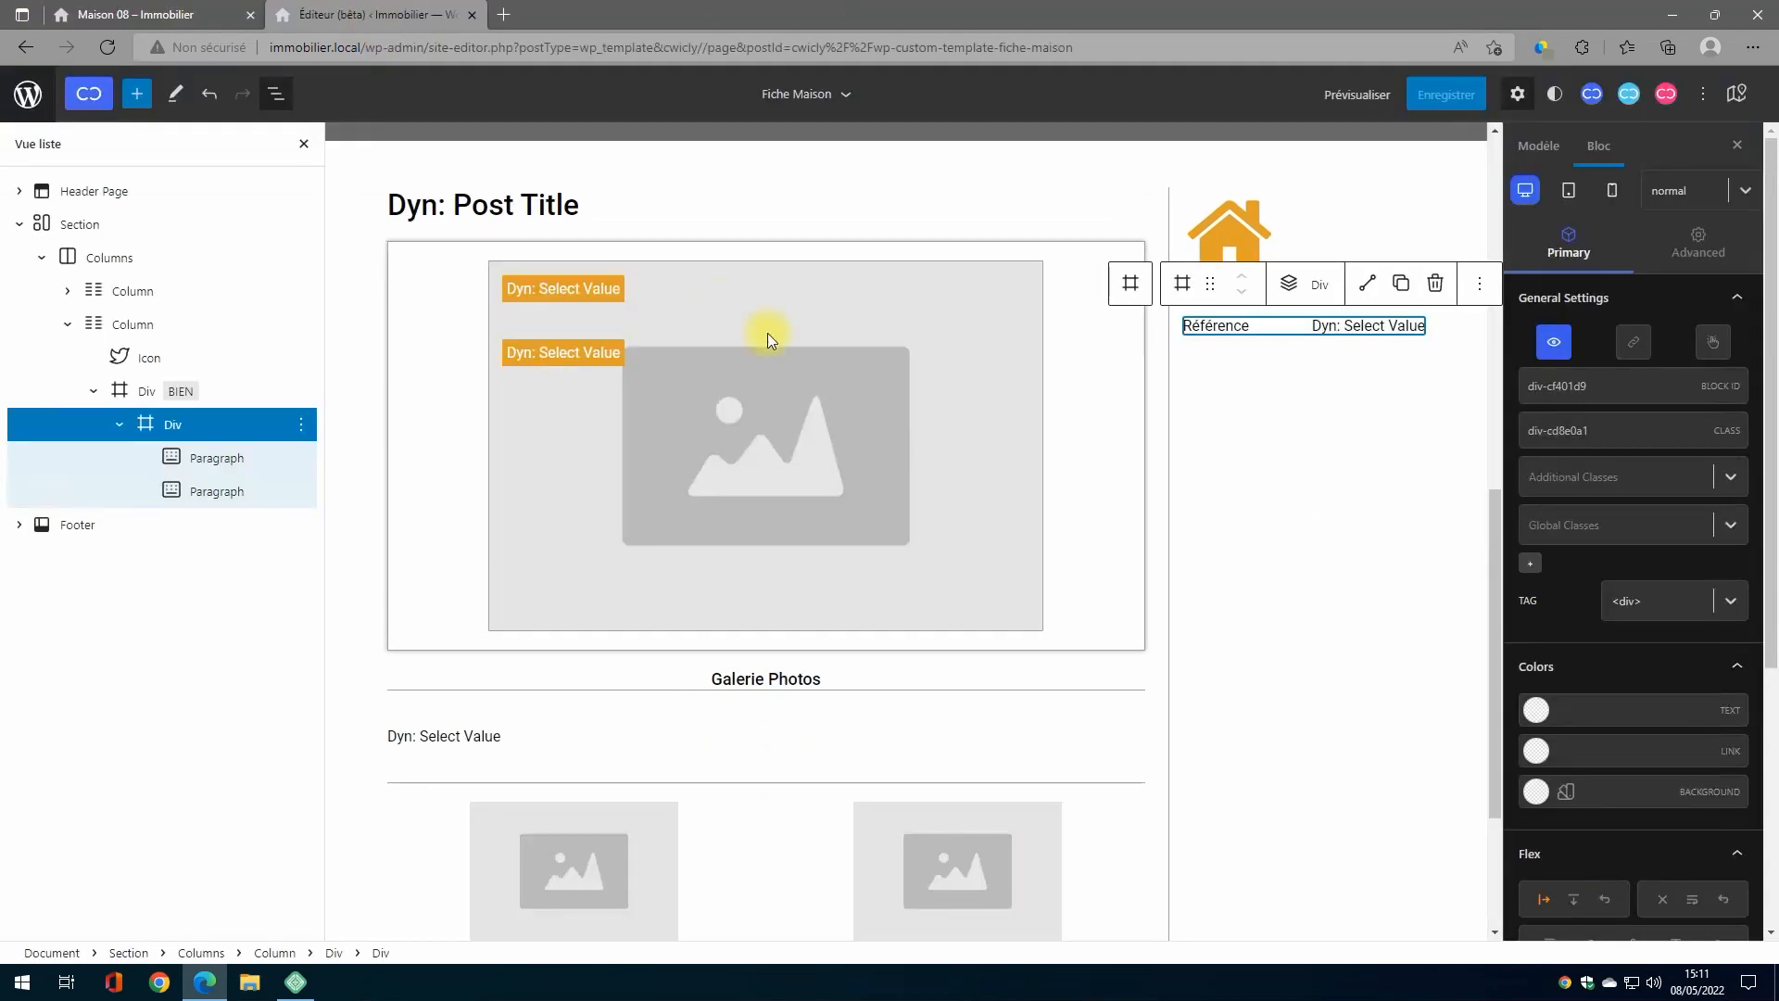
Step: Append a colon to the "Référence" label paragraph
left_click(1241, 329)
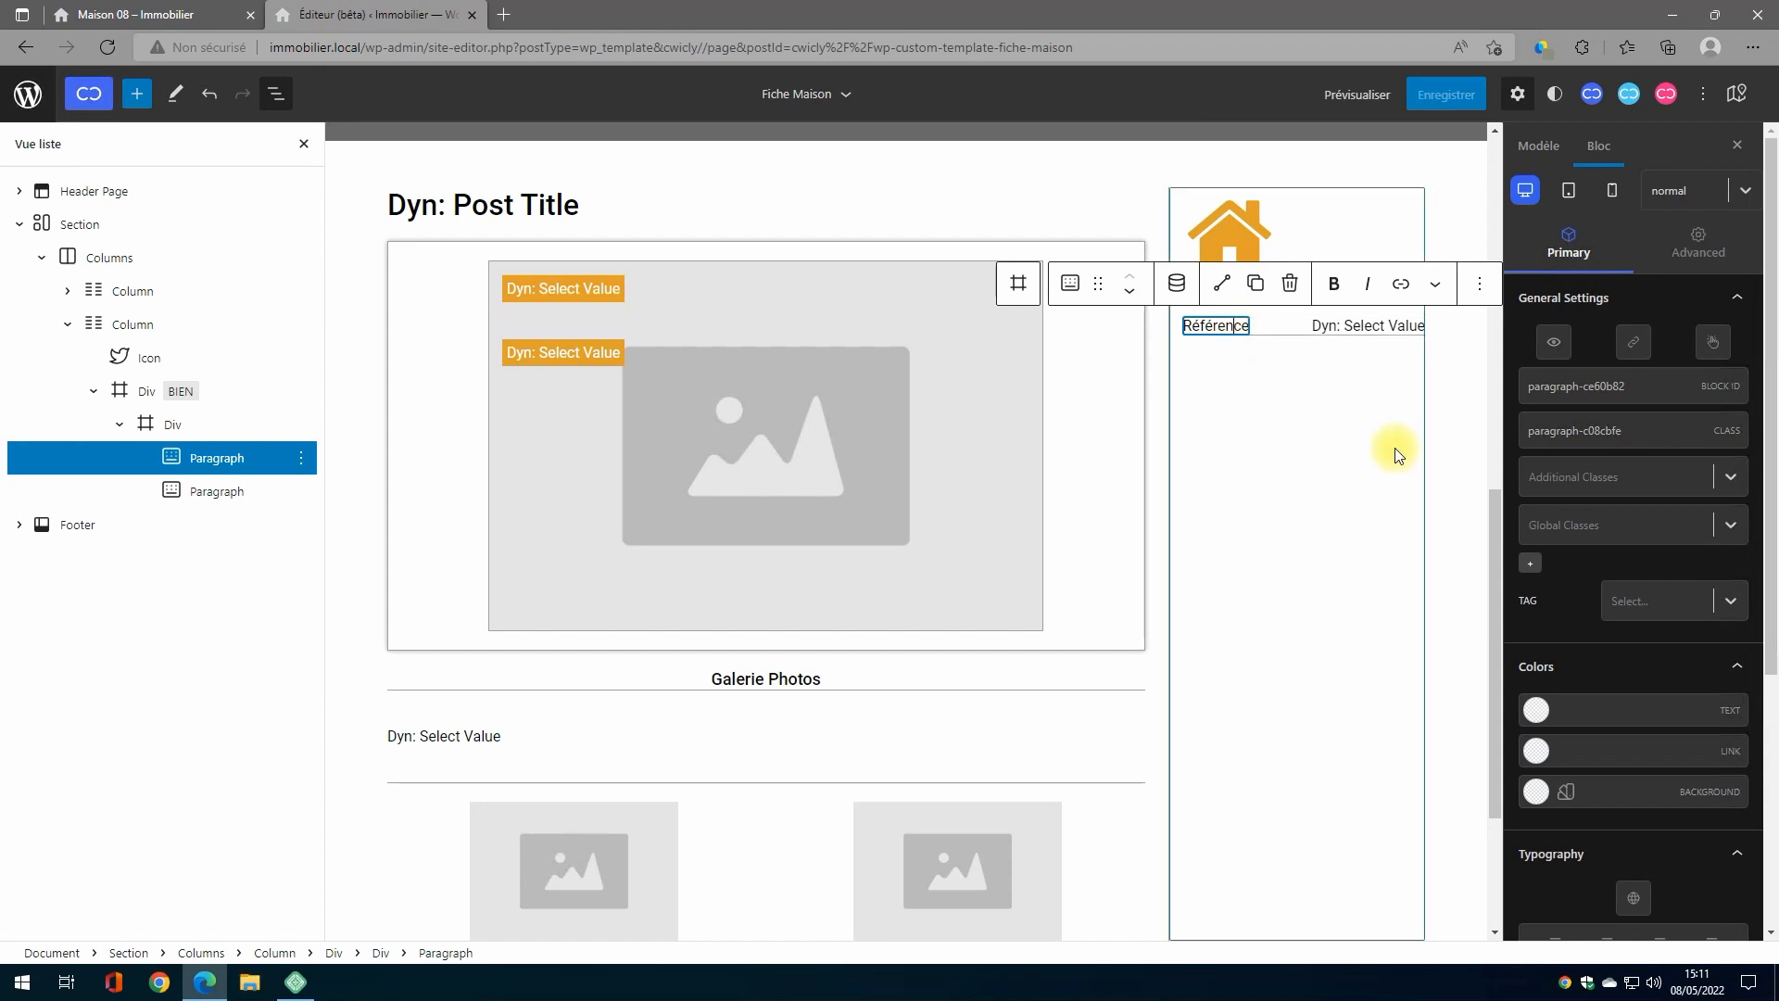
type(":")
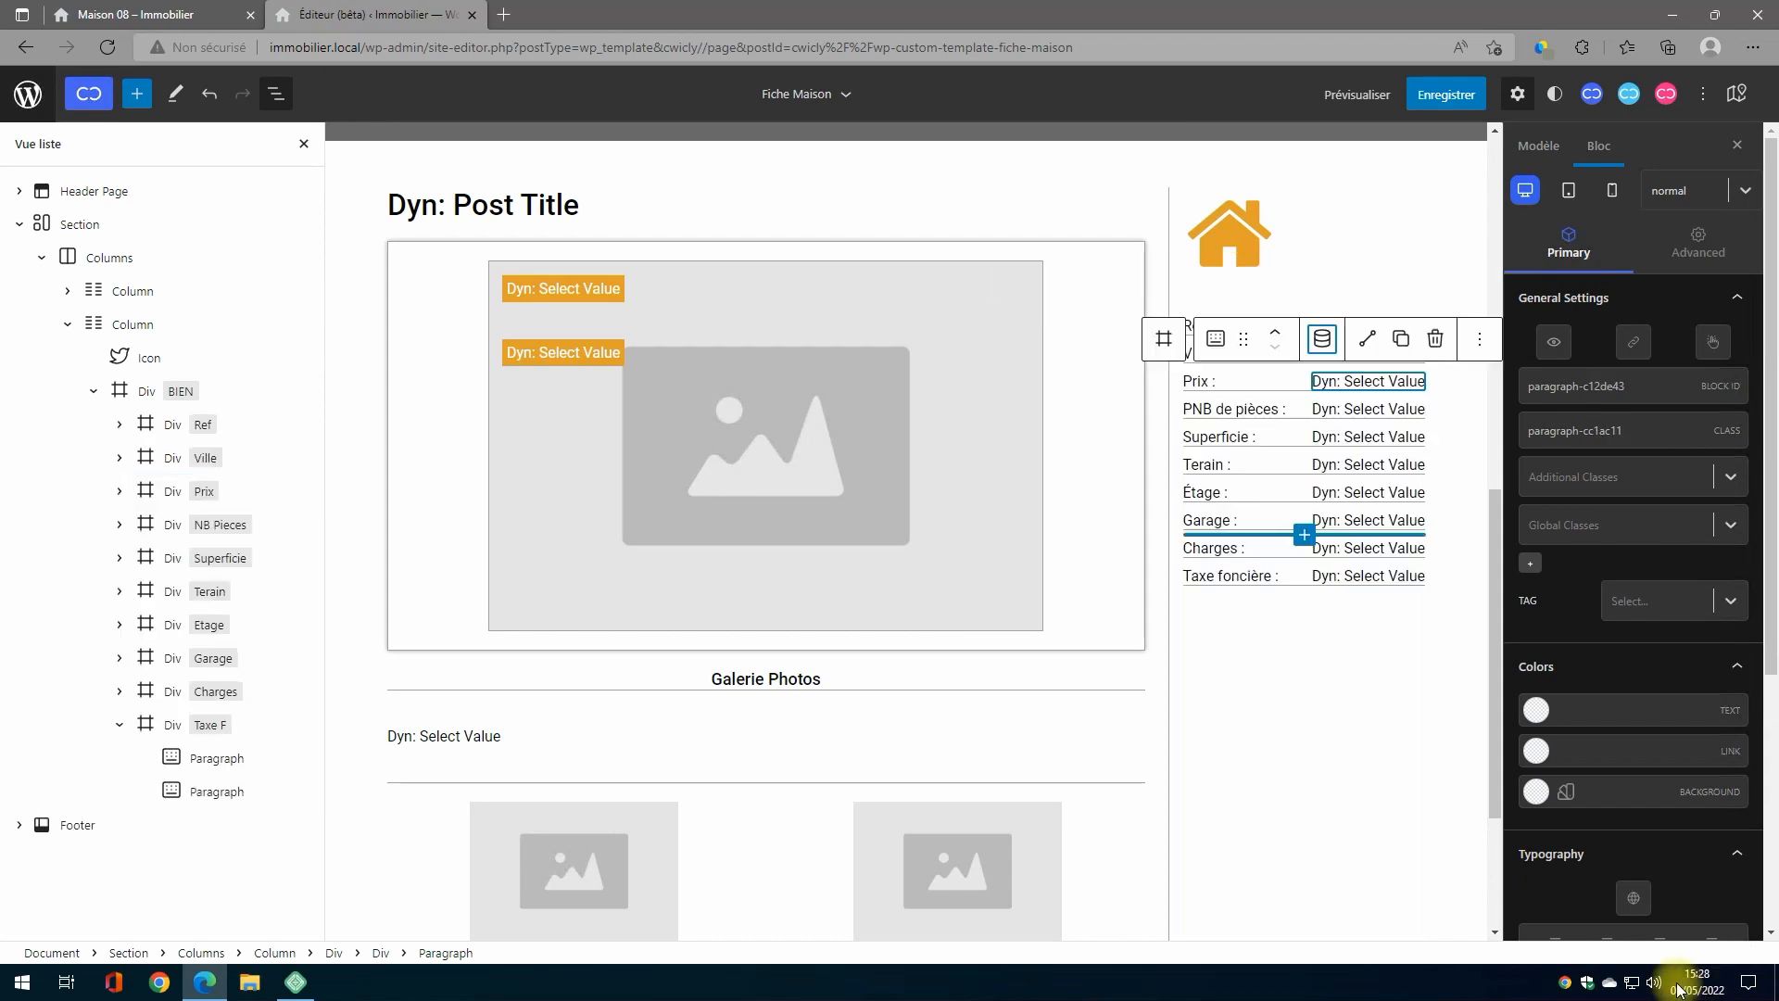
Step: Review the BIEN rows on the Maison 08 page and the ACF field group's field list, and return to the template editor
left_click(1350, 739)
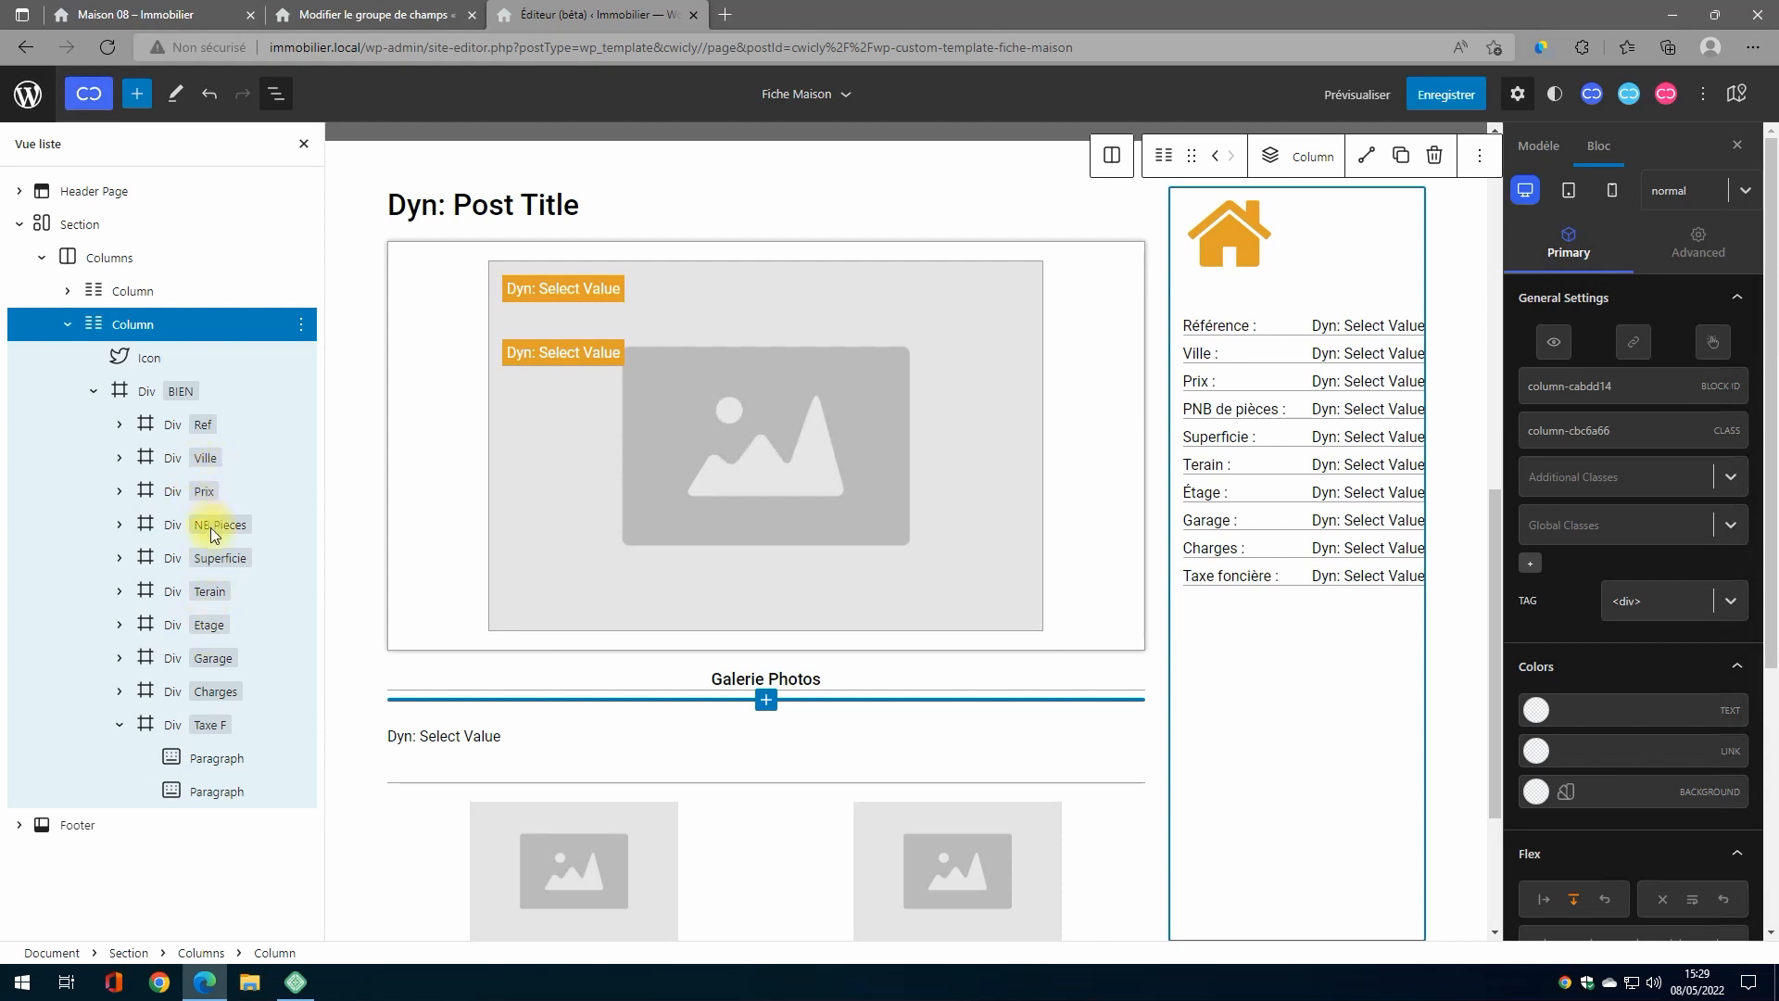
left_click(176, 17)
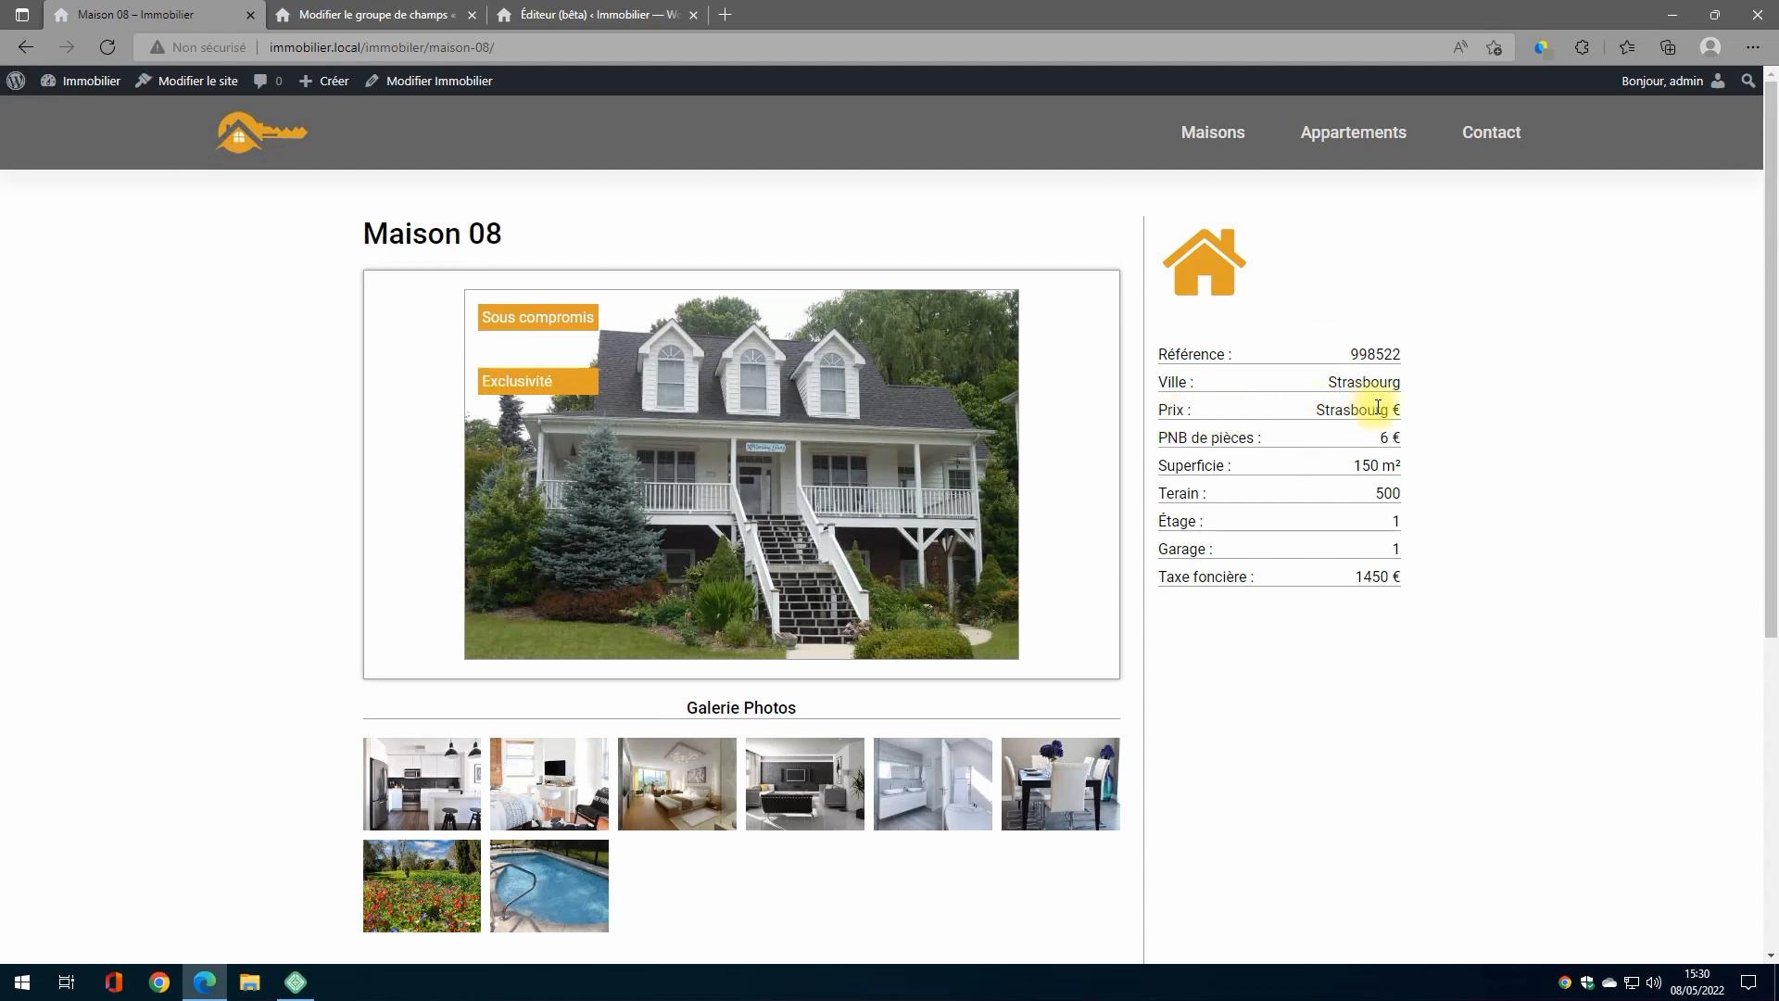
left_click(304, 16)
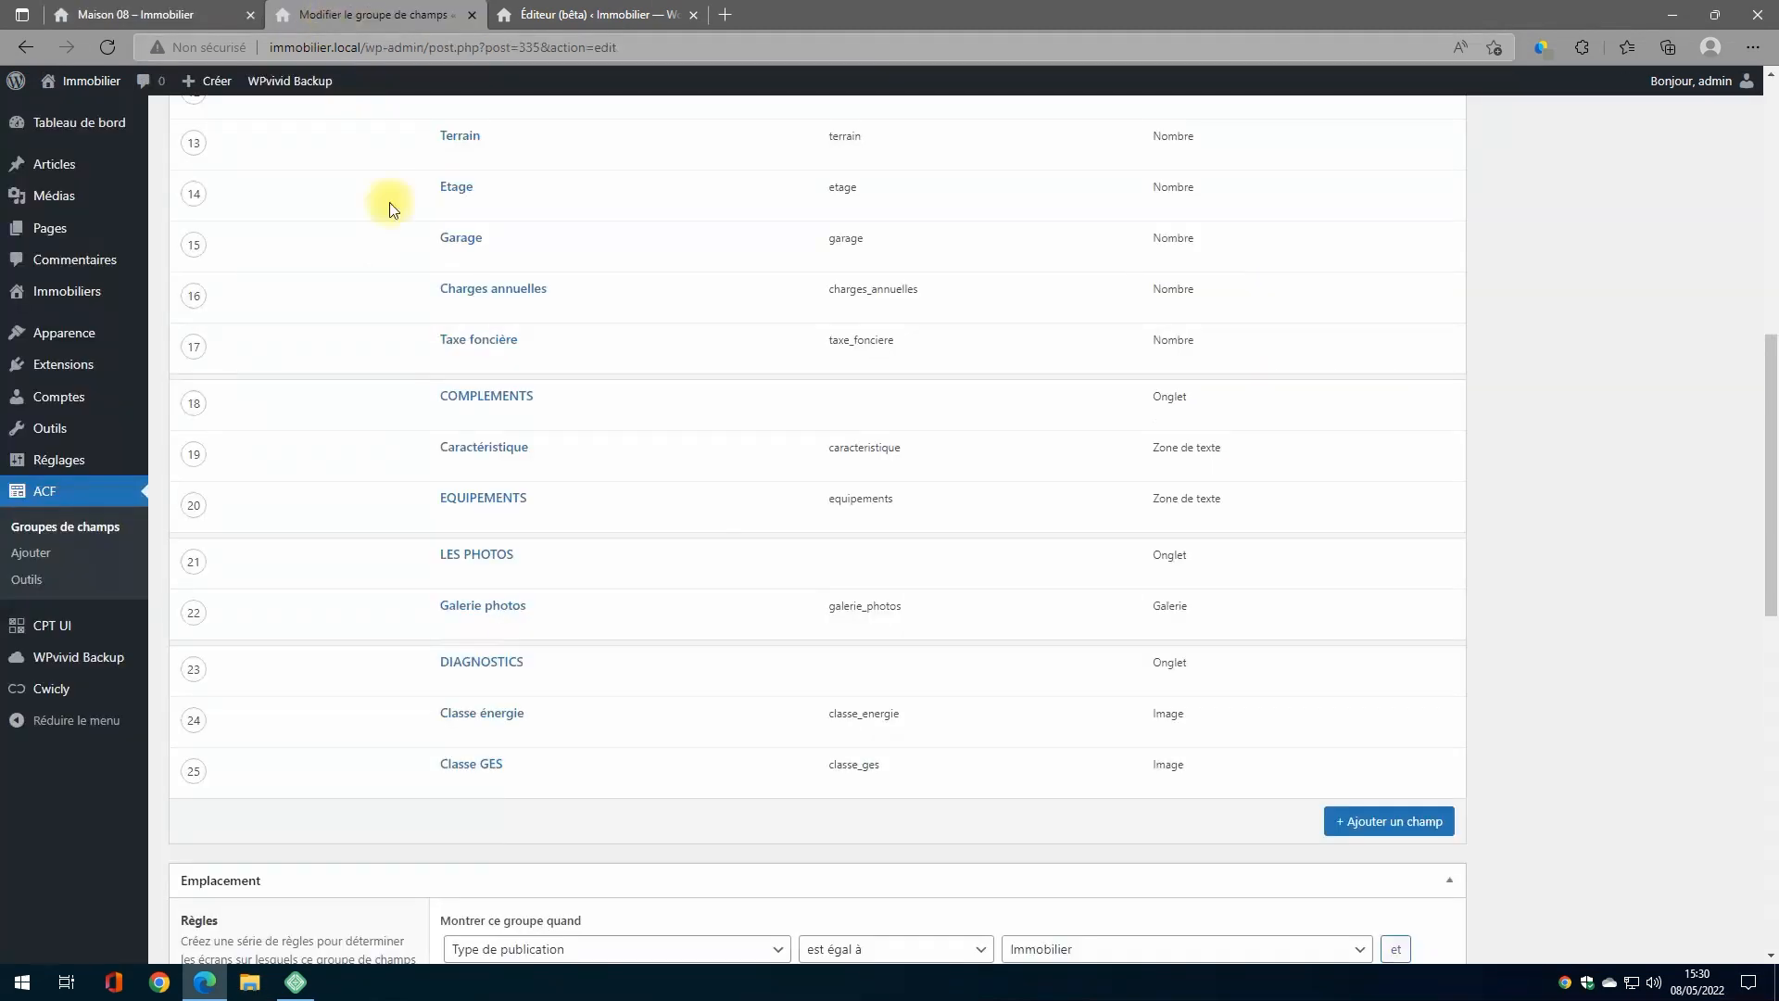
left_click(511, 15)
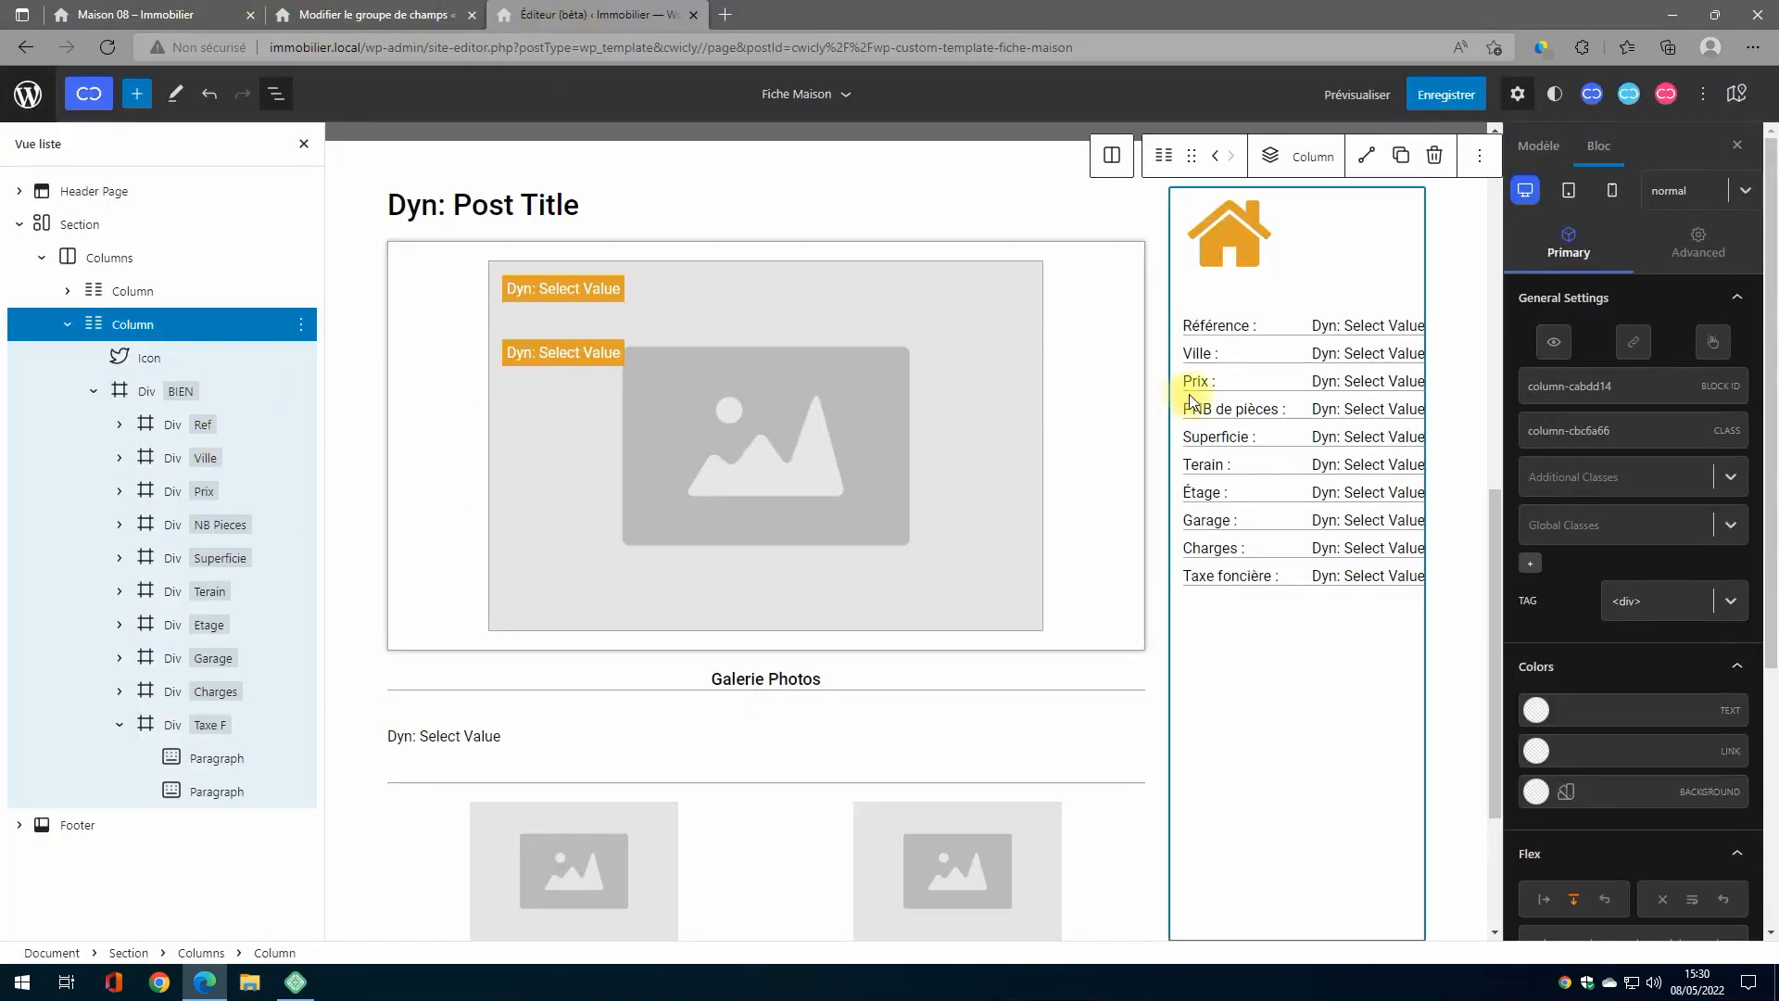
Step: Bind the Prix row's value to the Immobilier group's Prix ACF field, with € as the static text after it
left_click(1379, 384)
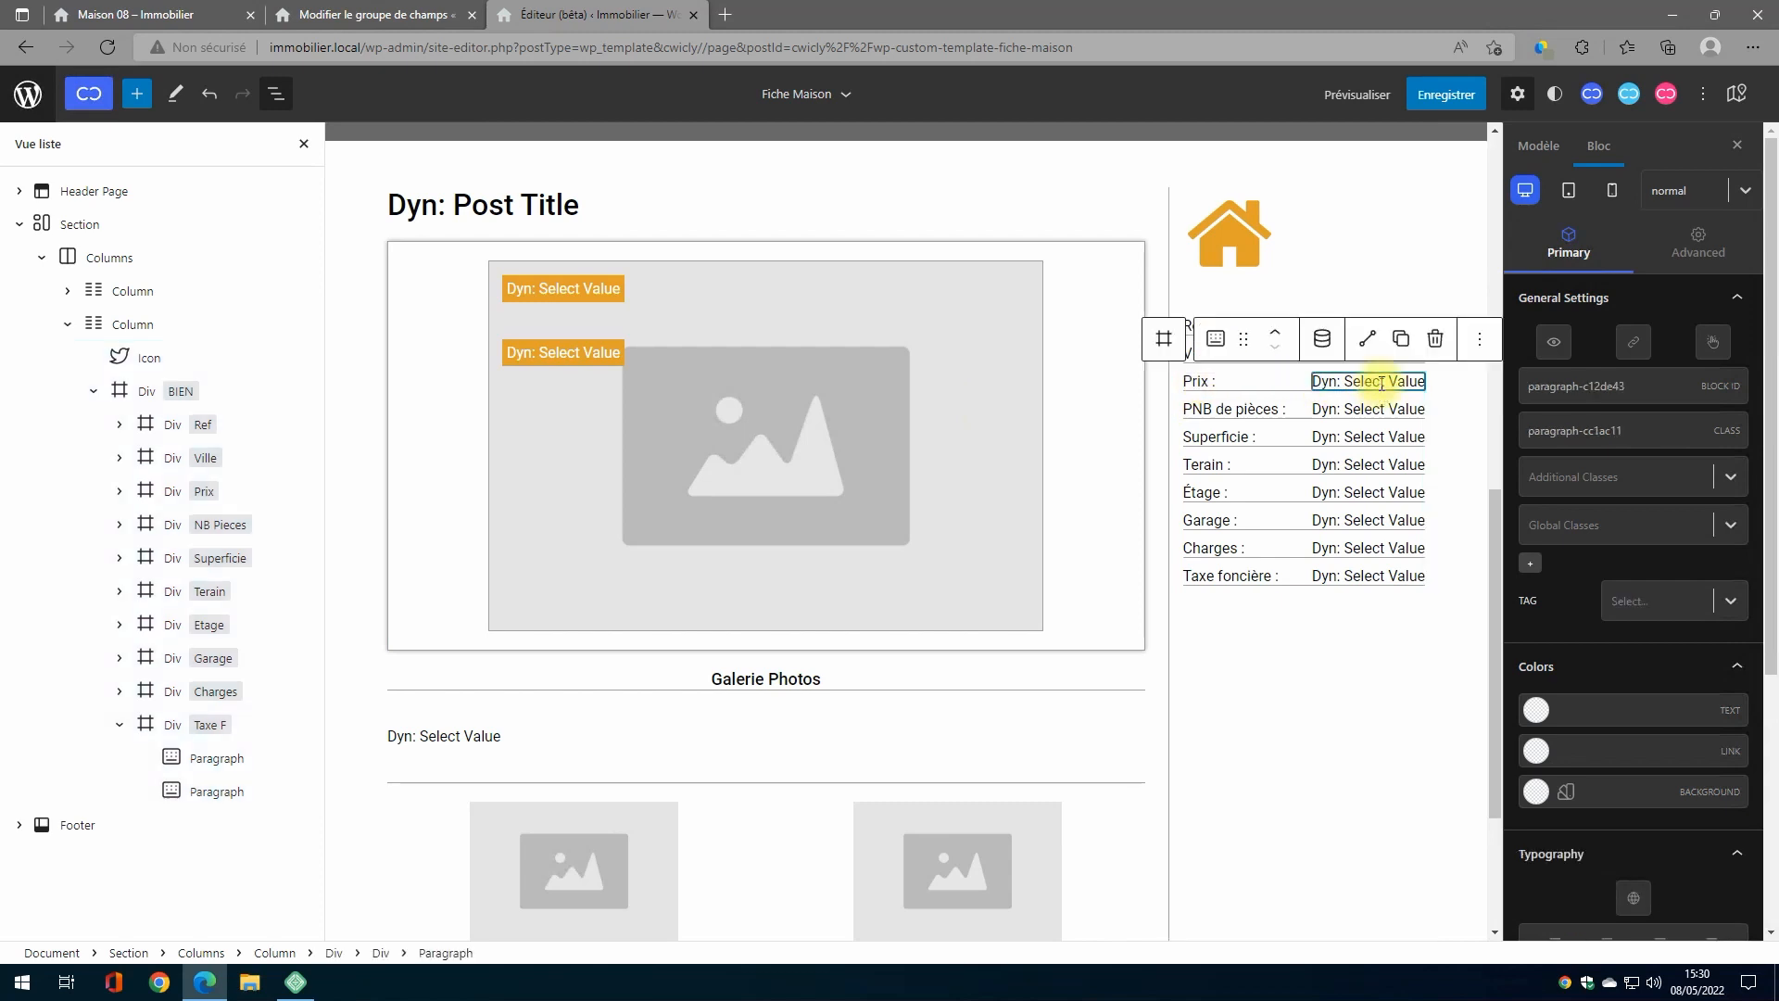
left_click(1319, 341)
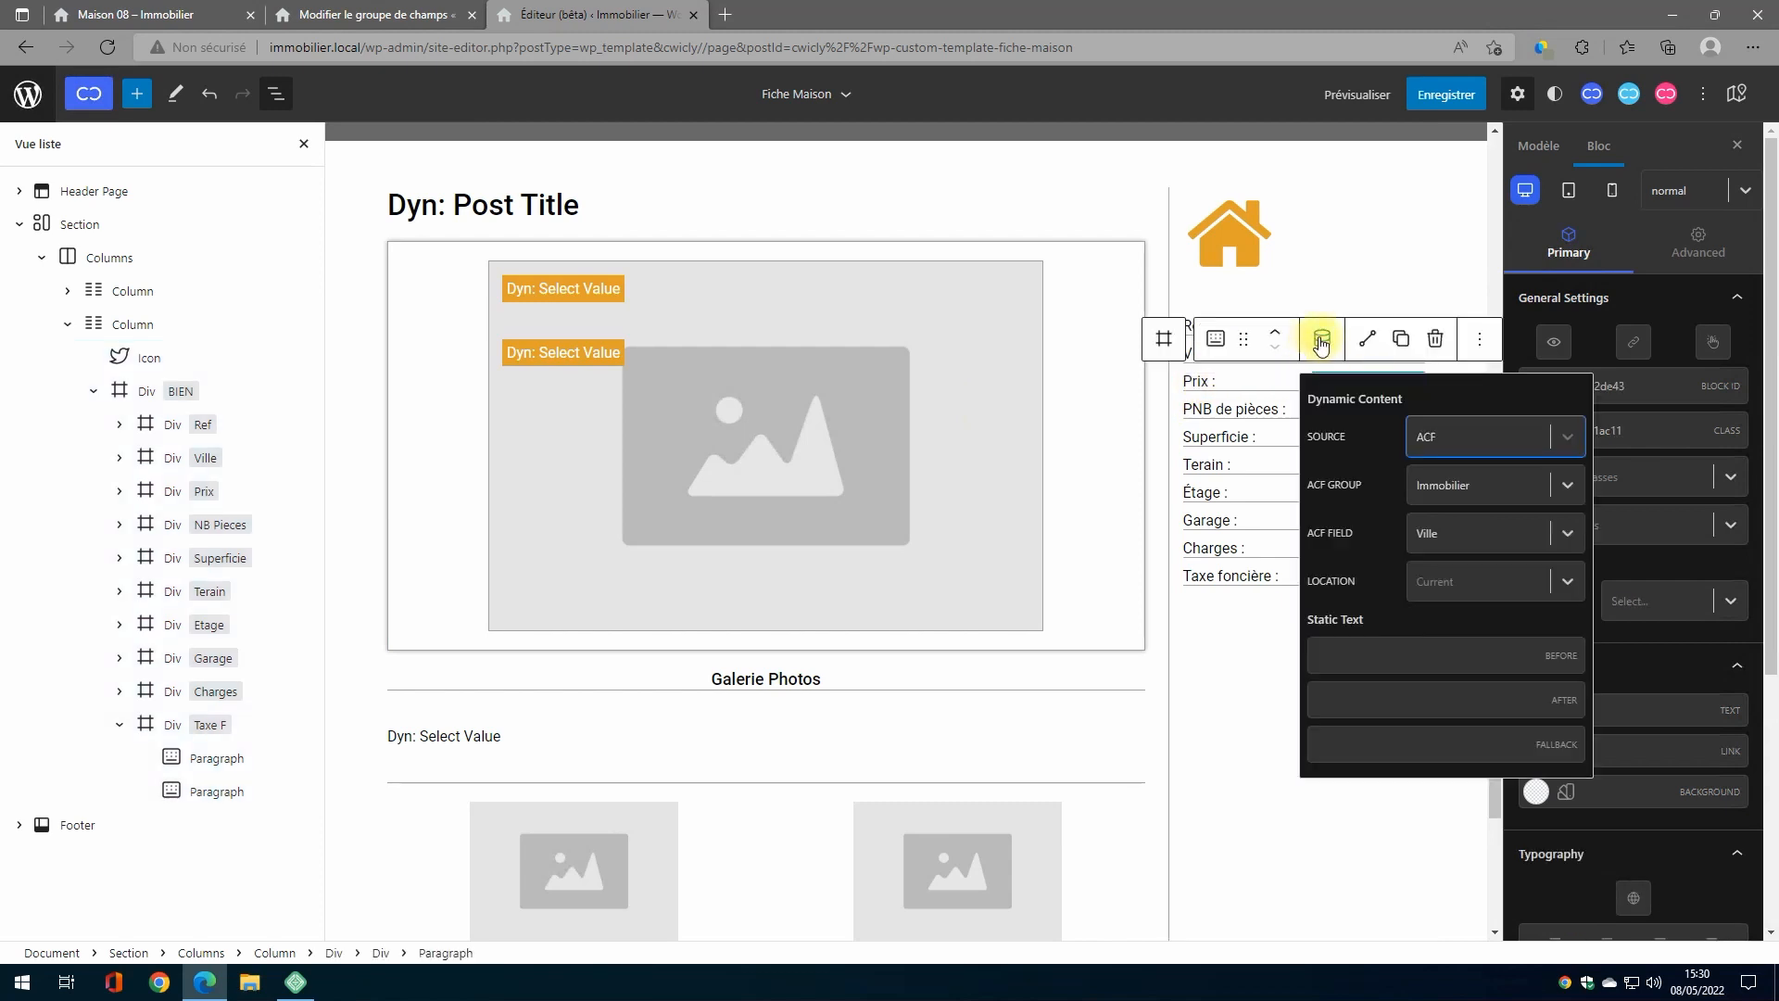
left_click(1548, 533)
type("prix")
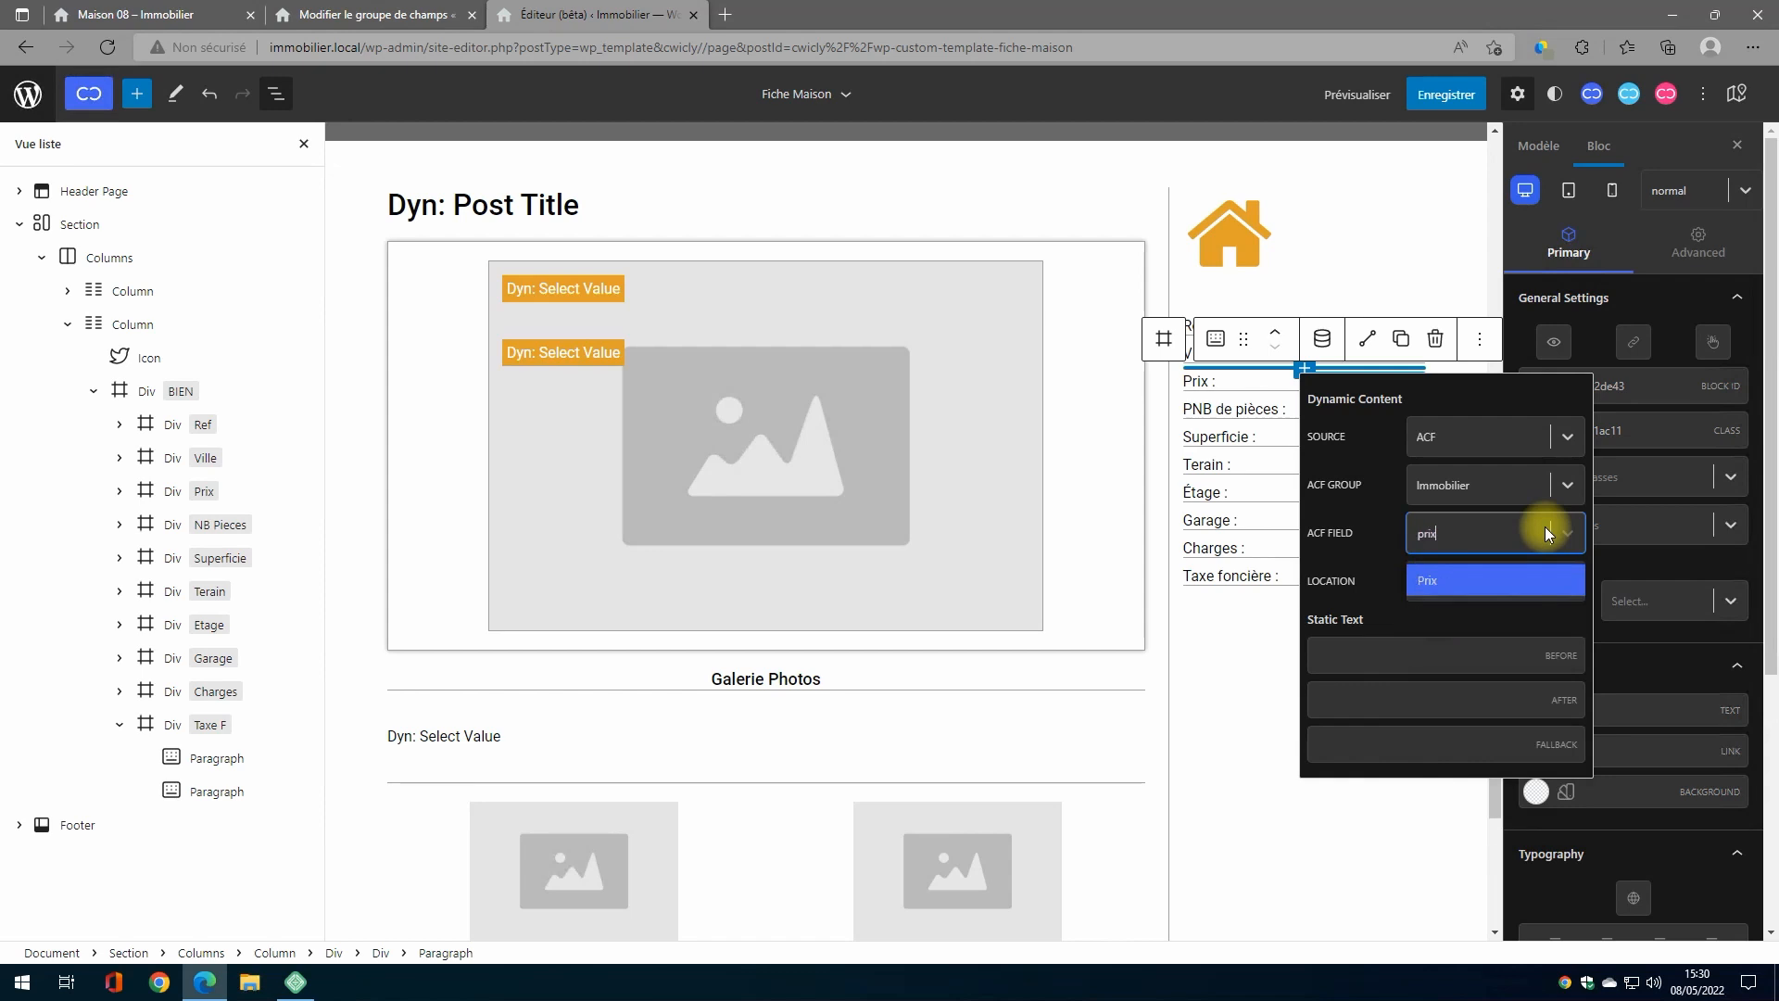
left_click(1467, 579)
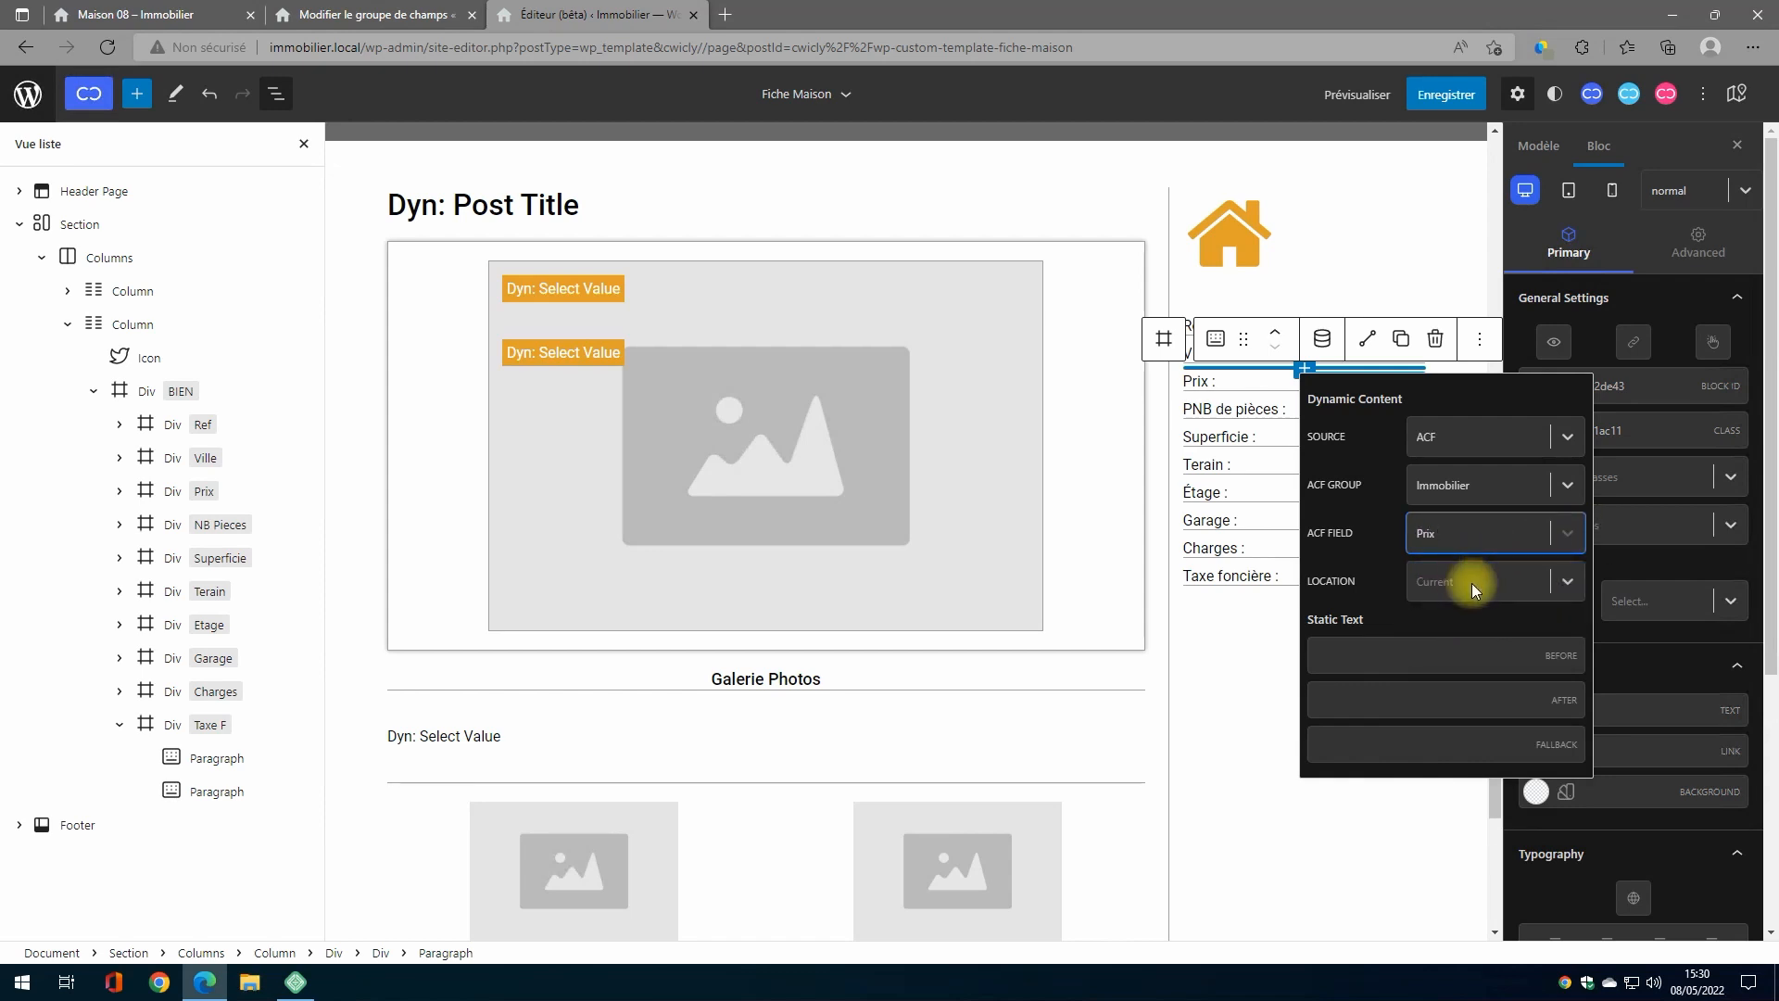
left_click(1356, 709)
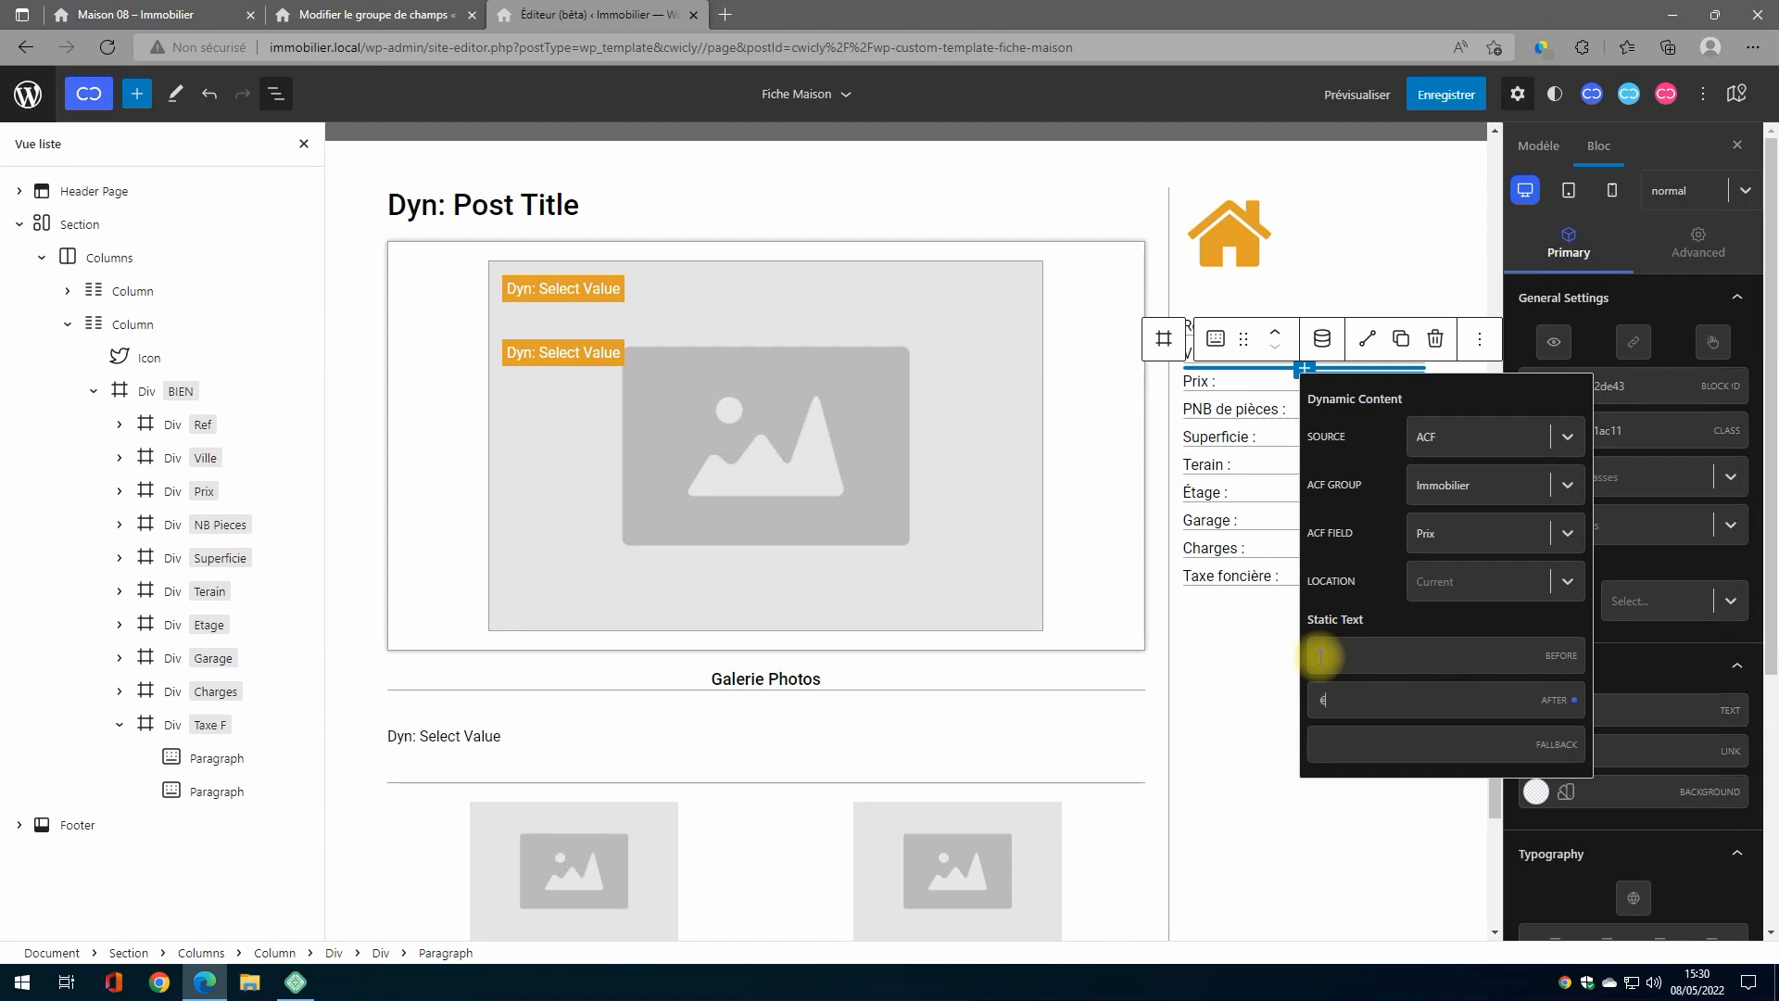
left_click(1323, 343)
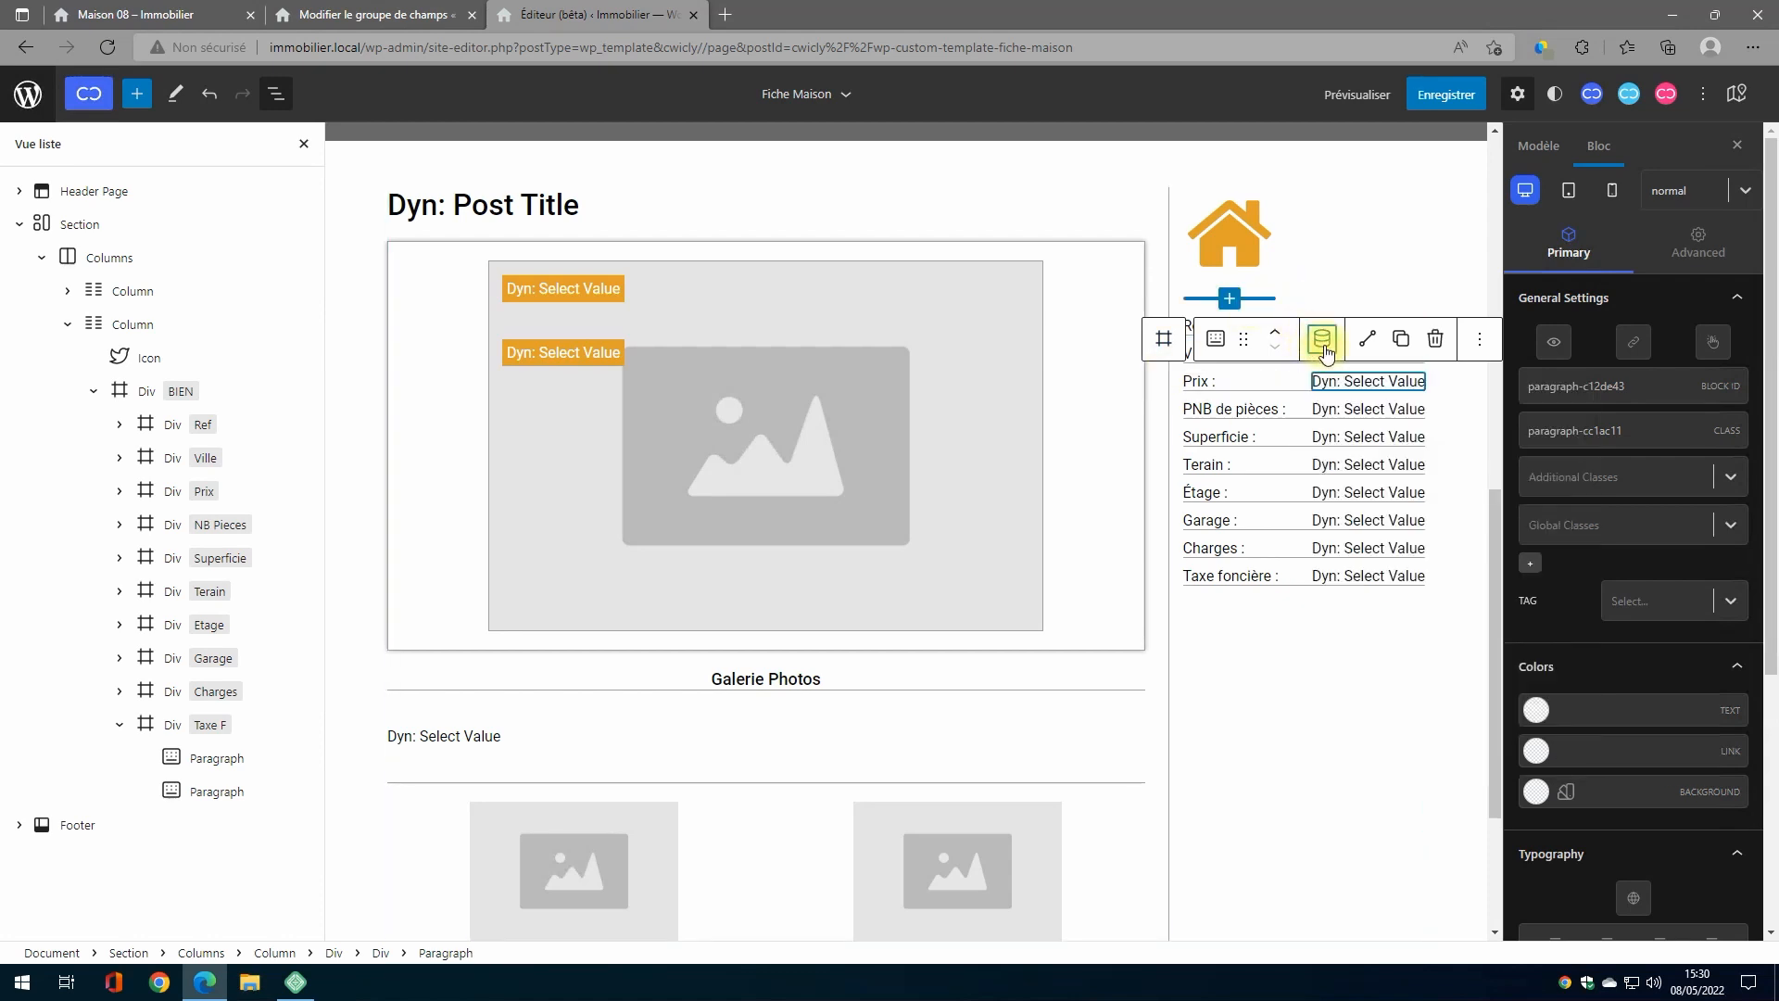
Step: Save the Fiche Maison template, check the BIEN rows on the Maison 08 page, and place the editor tab beside that page's tab
left_click(1446, 94)
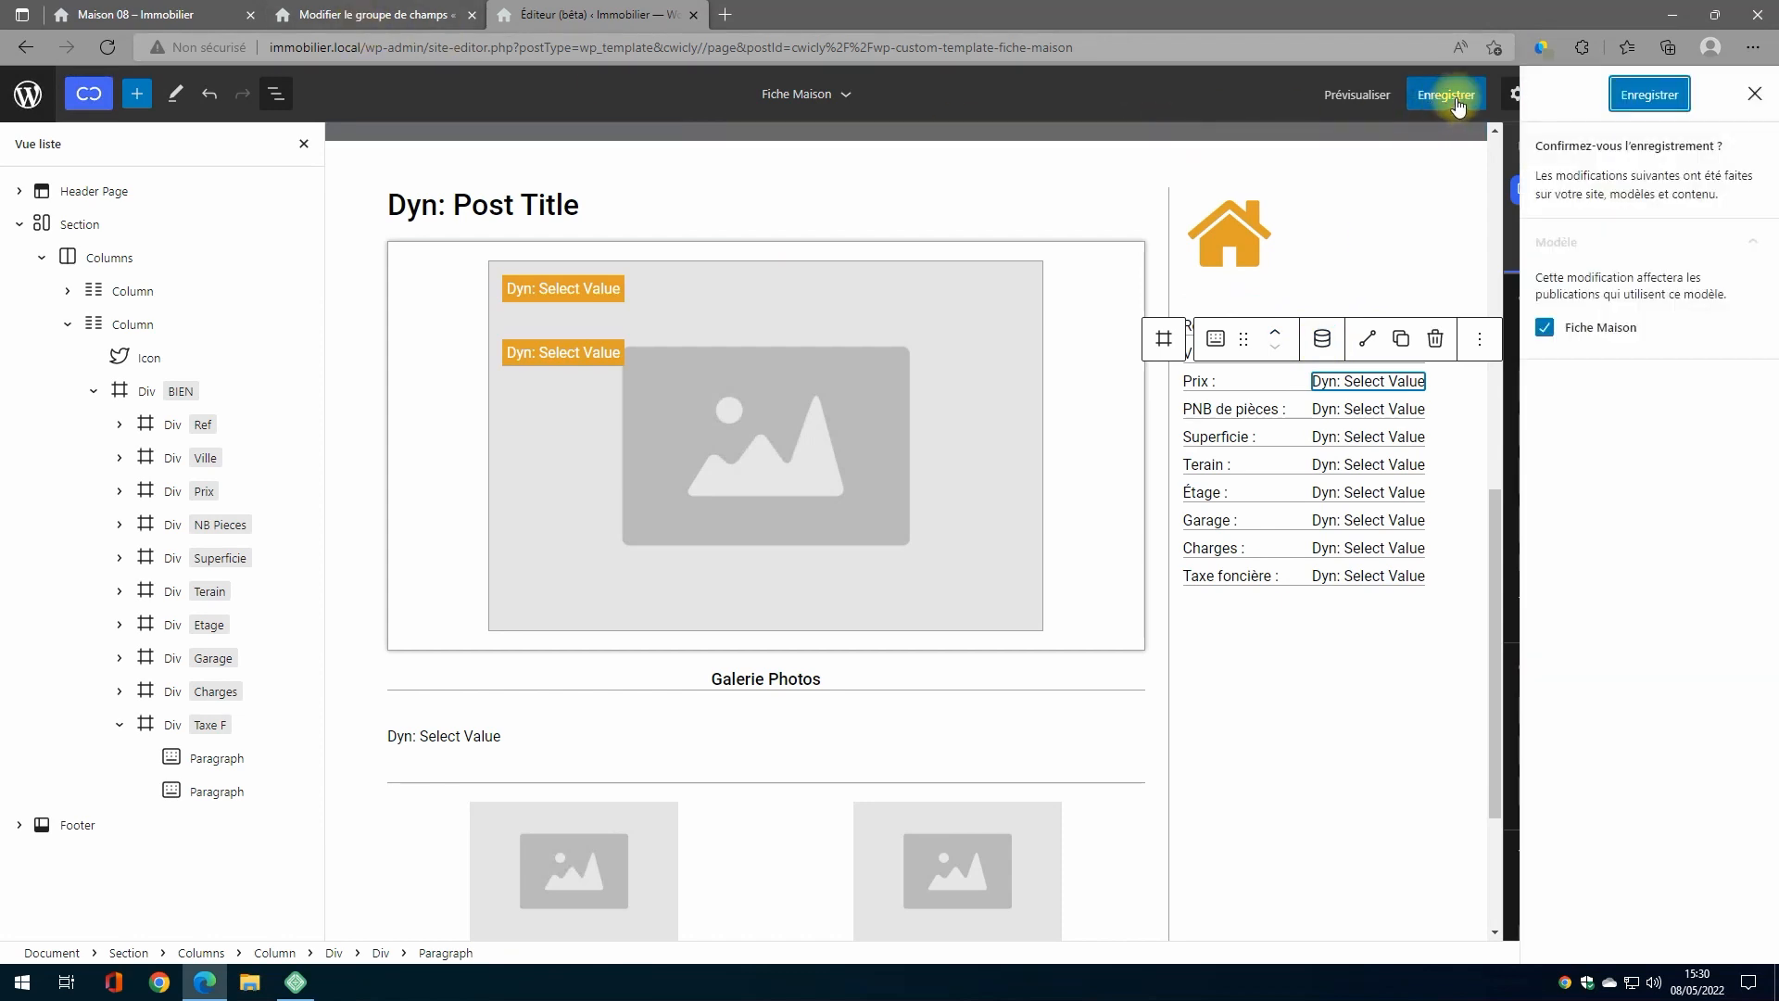
left_click(1619, 100)
left_click(204, 16)
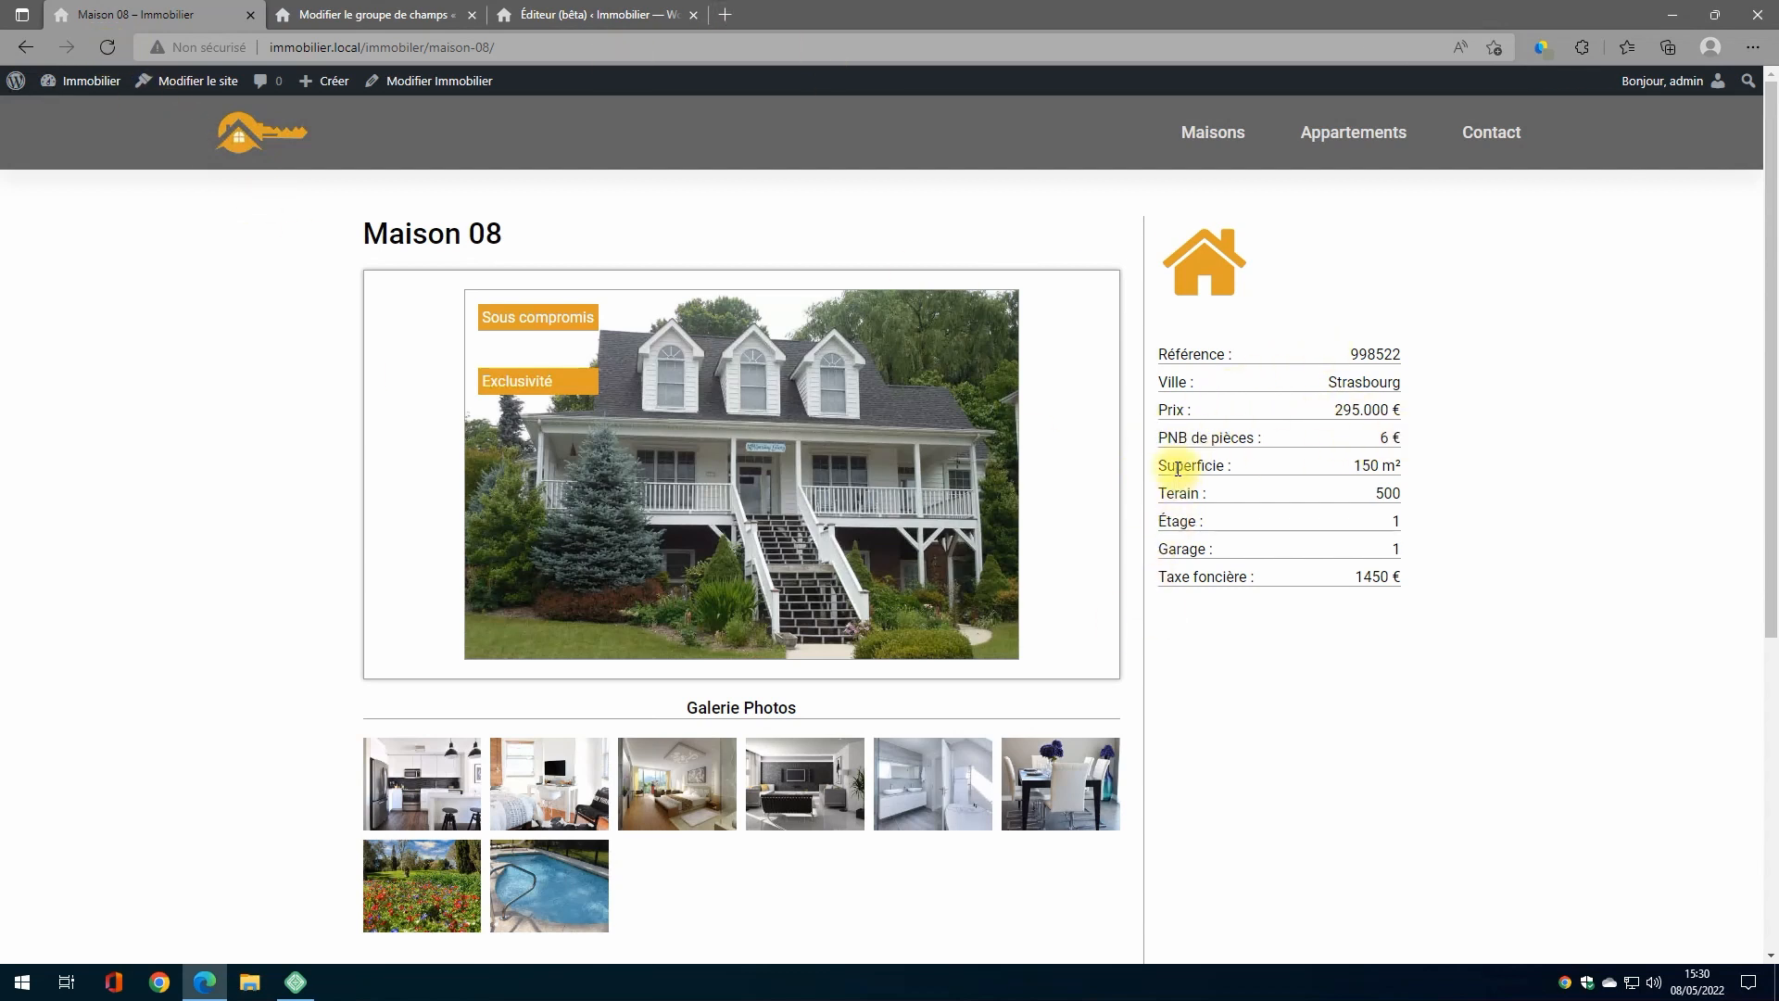
left_click(436, 15)
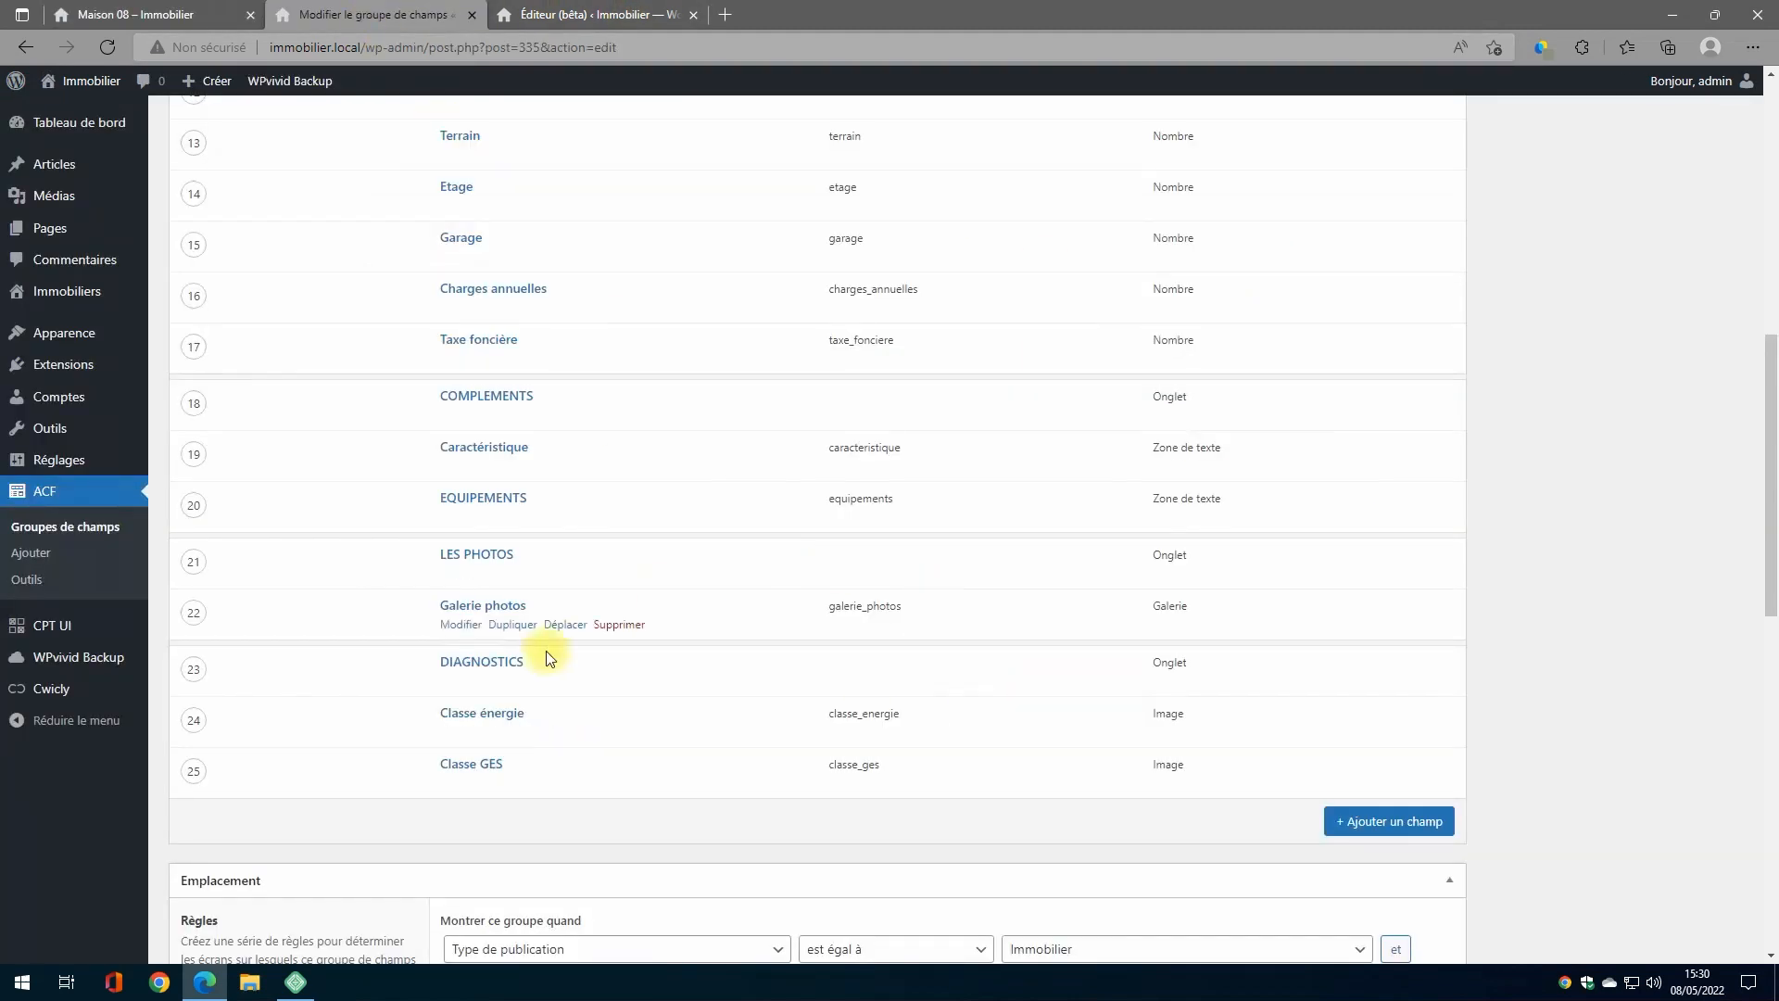
left_click_drag(580, 15, 408, 15)
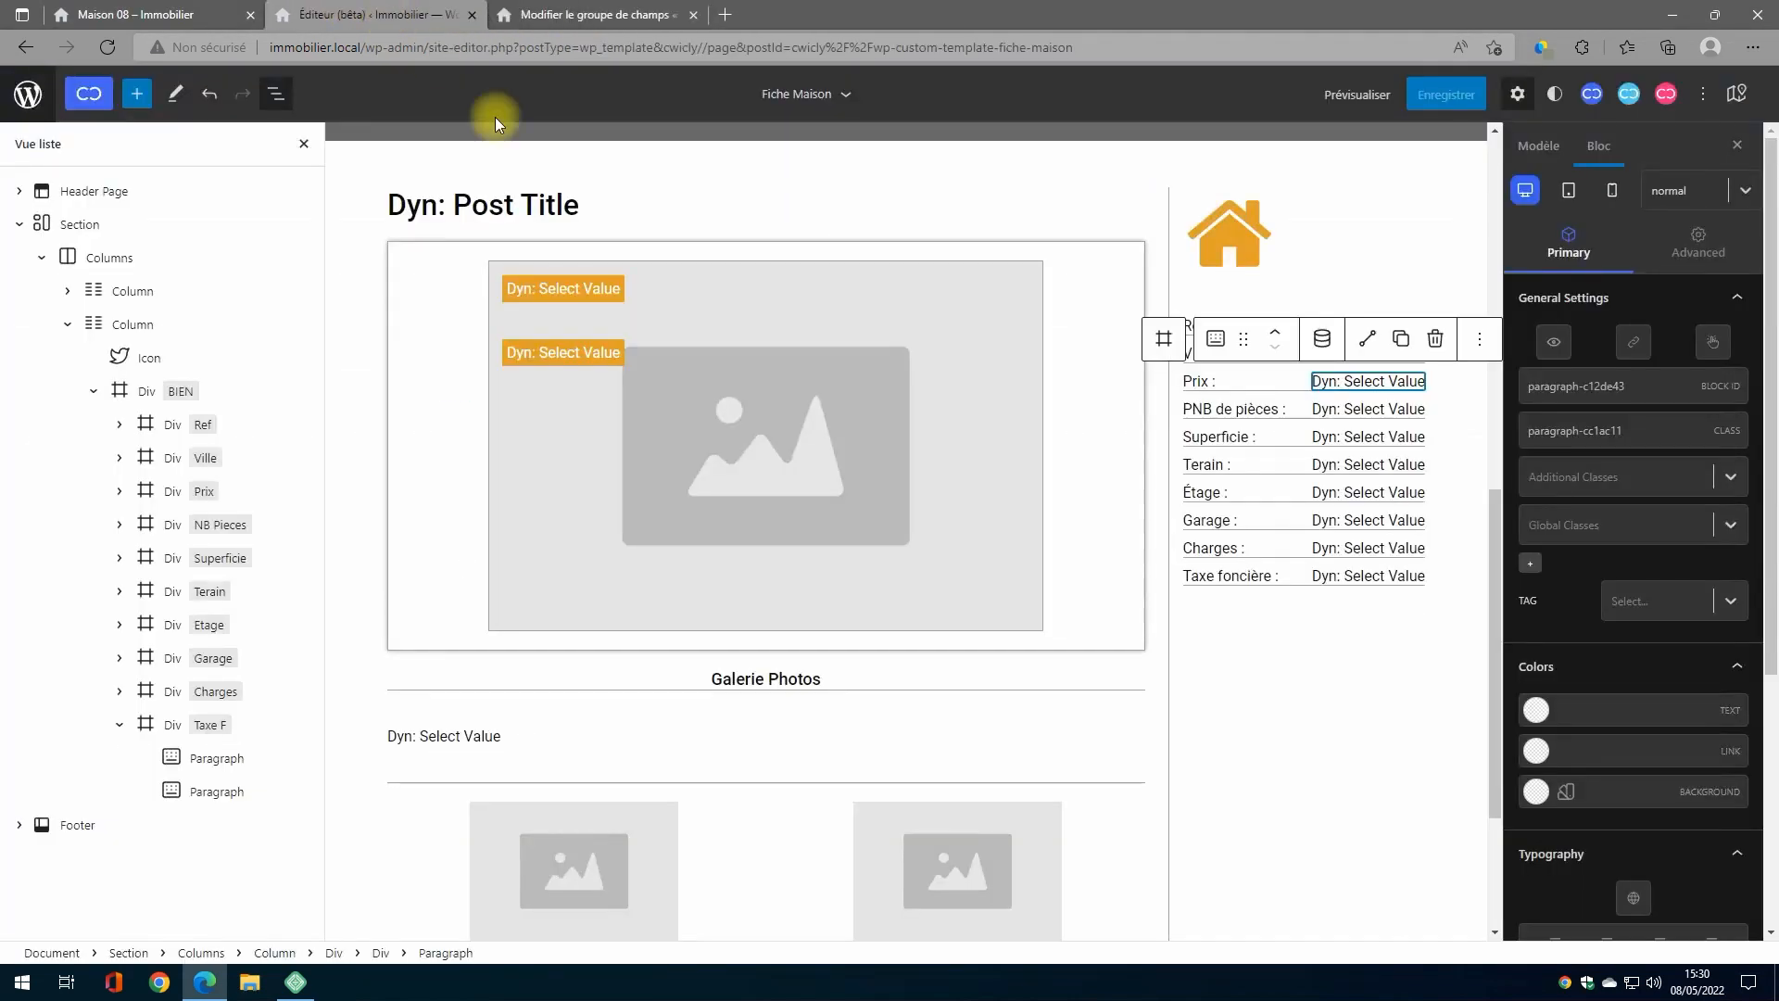
Step: Correct the room-count label to "NB de pièces :" and clear the static text after its dynamic value
left_click(1197, 409)
key("BackSpace")
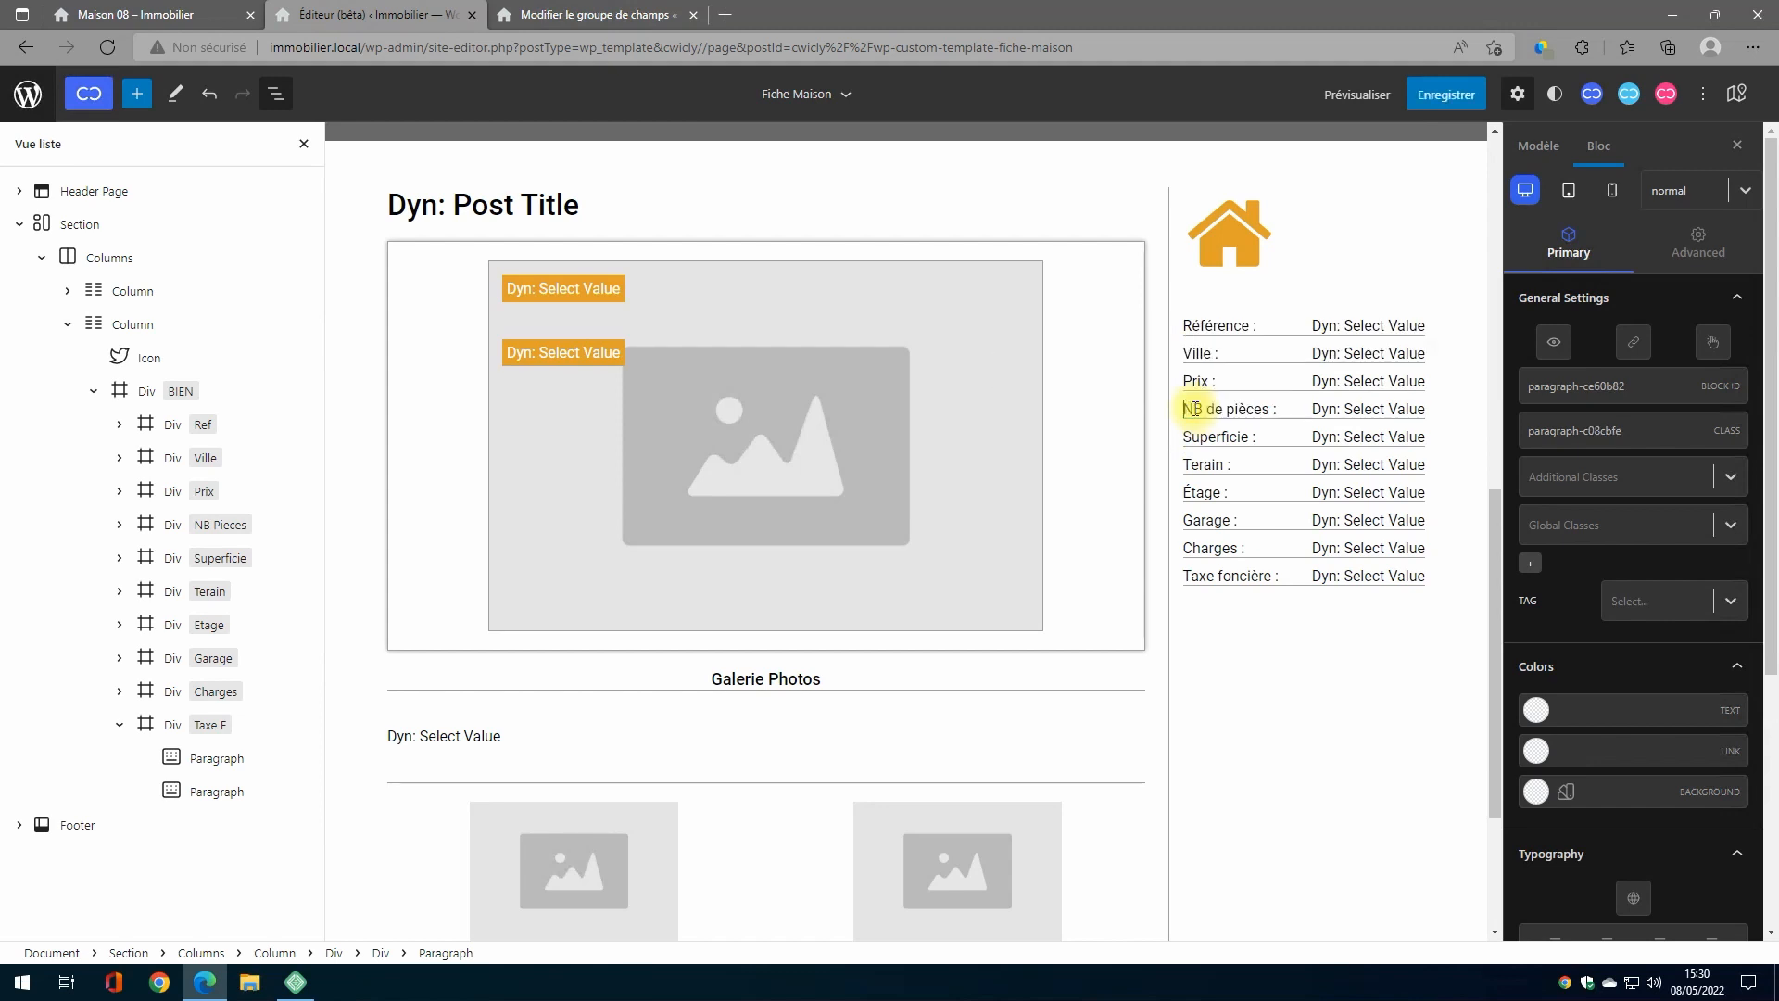
left_click(1355, 409)
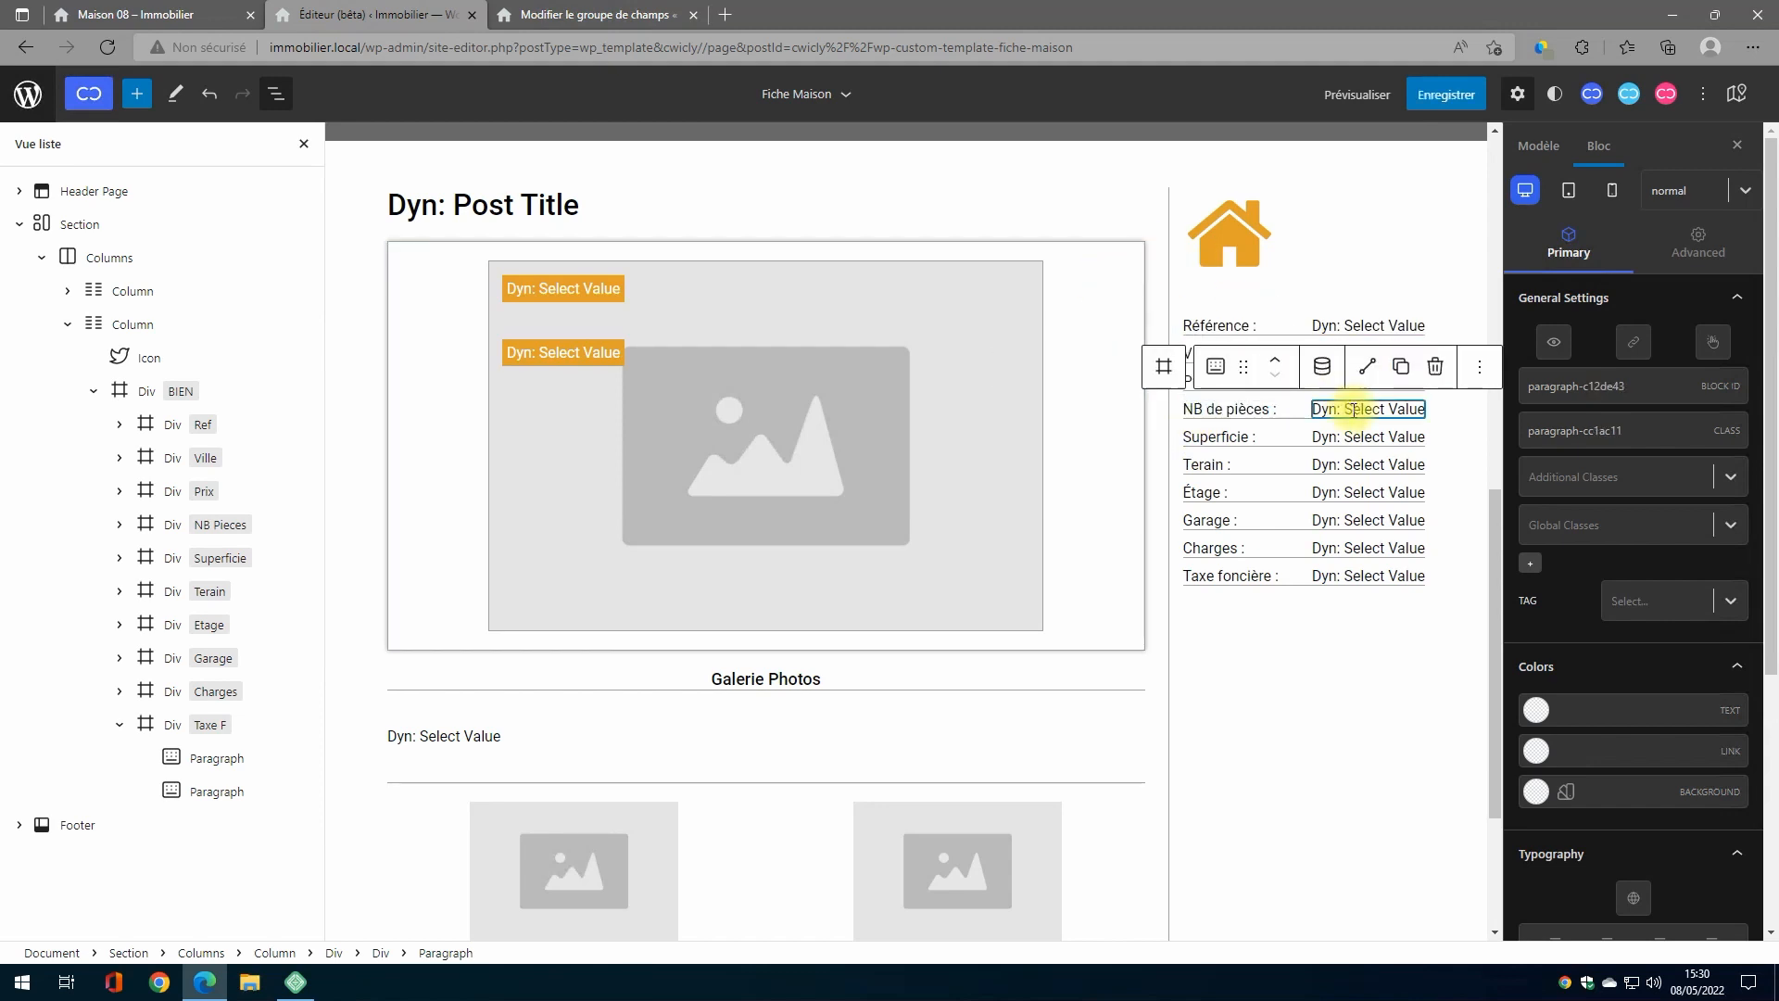
left_click(1321, 368)
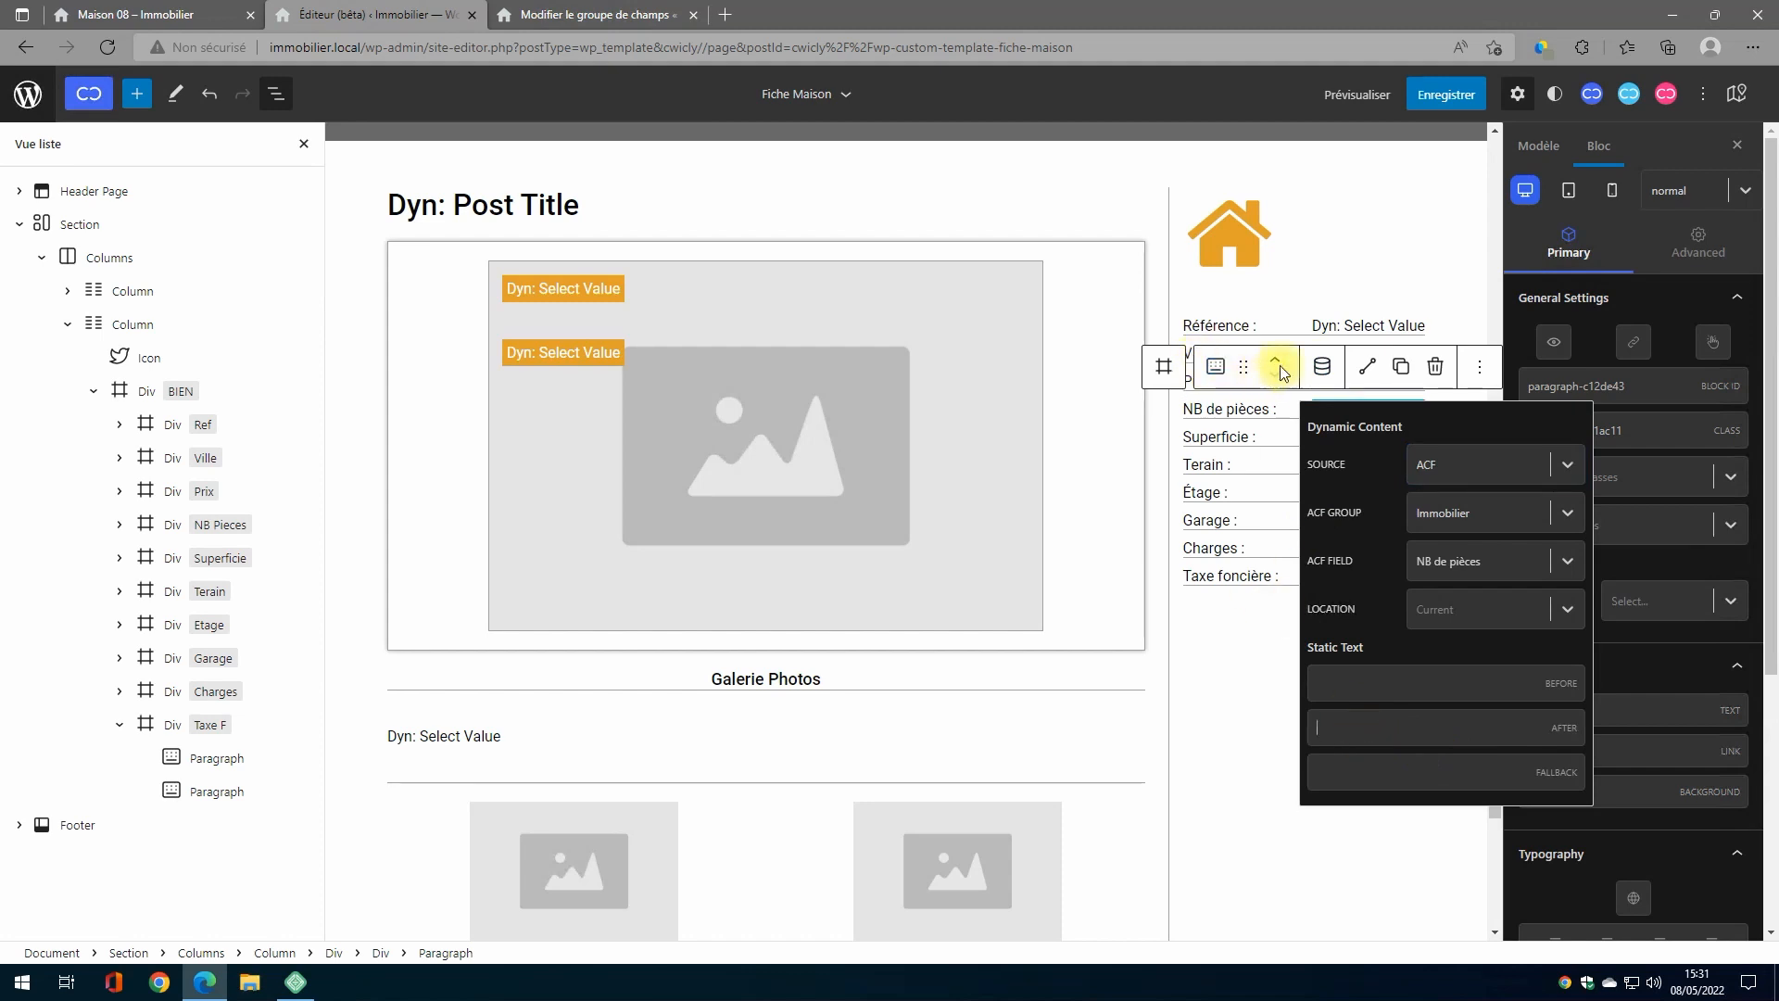
left_click(1322, 366)
Step: Recheck the units on the Maison 08 page and add m² as the static text after the Terain row's dynamic value
left_click(153, 15)
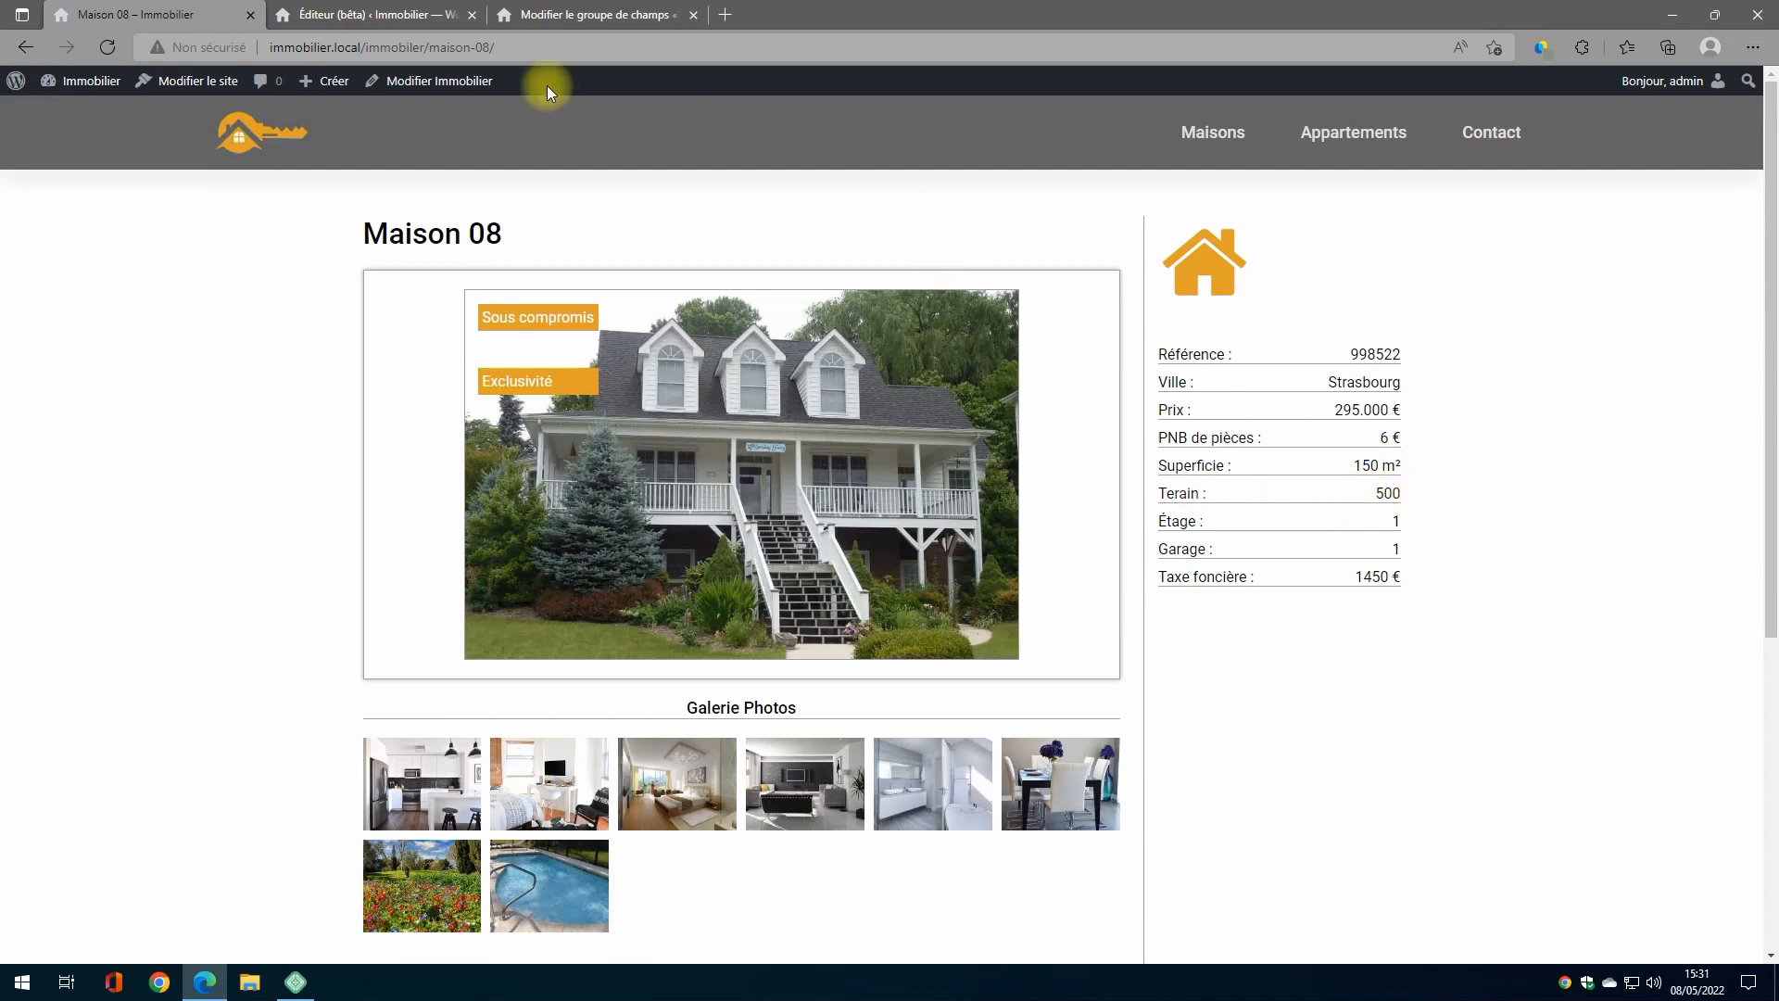
left_click(375, 14)
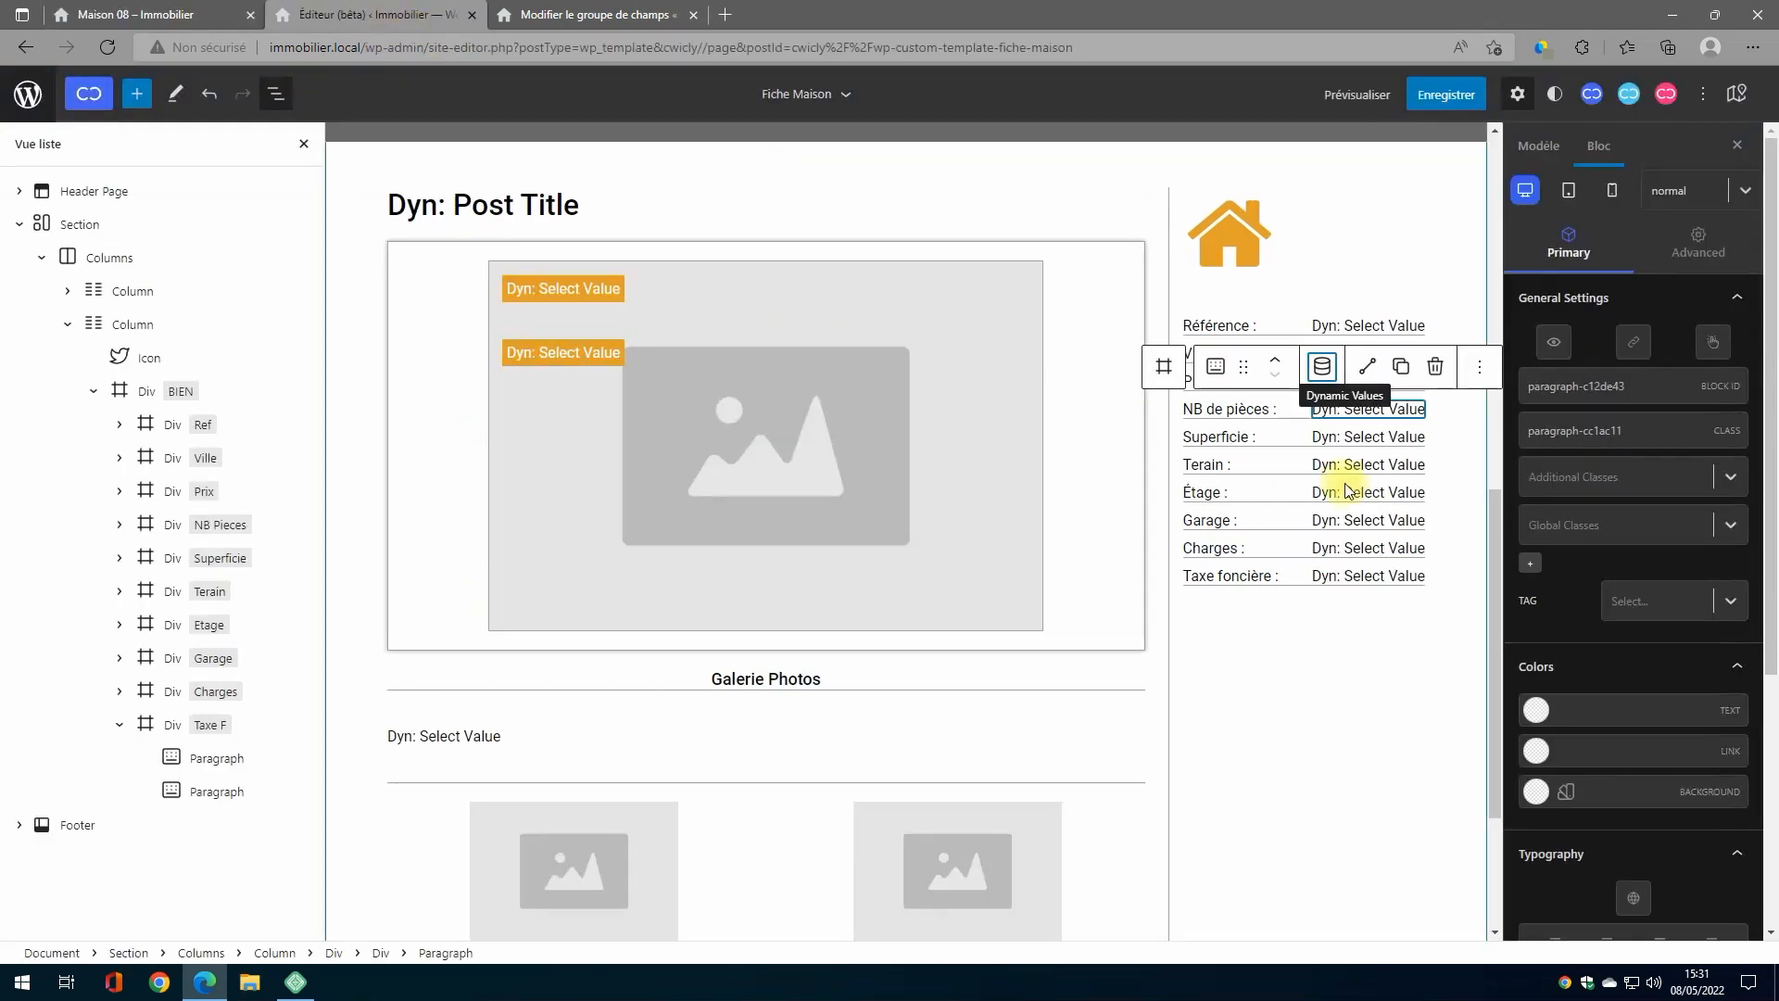
left_click(157, 591)
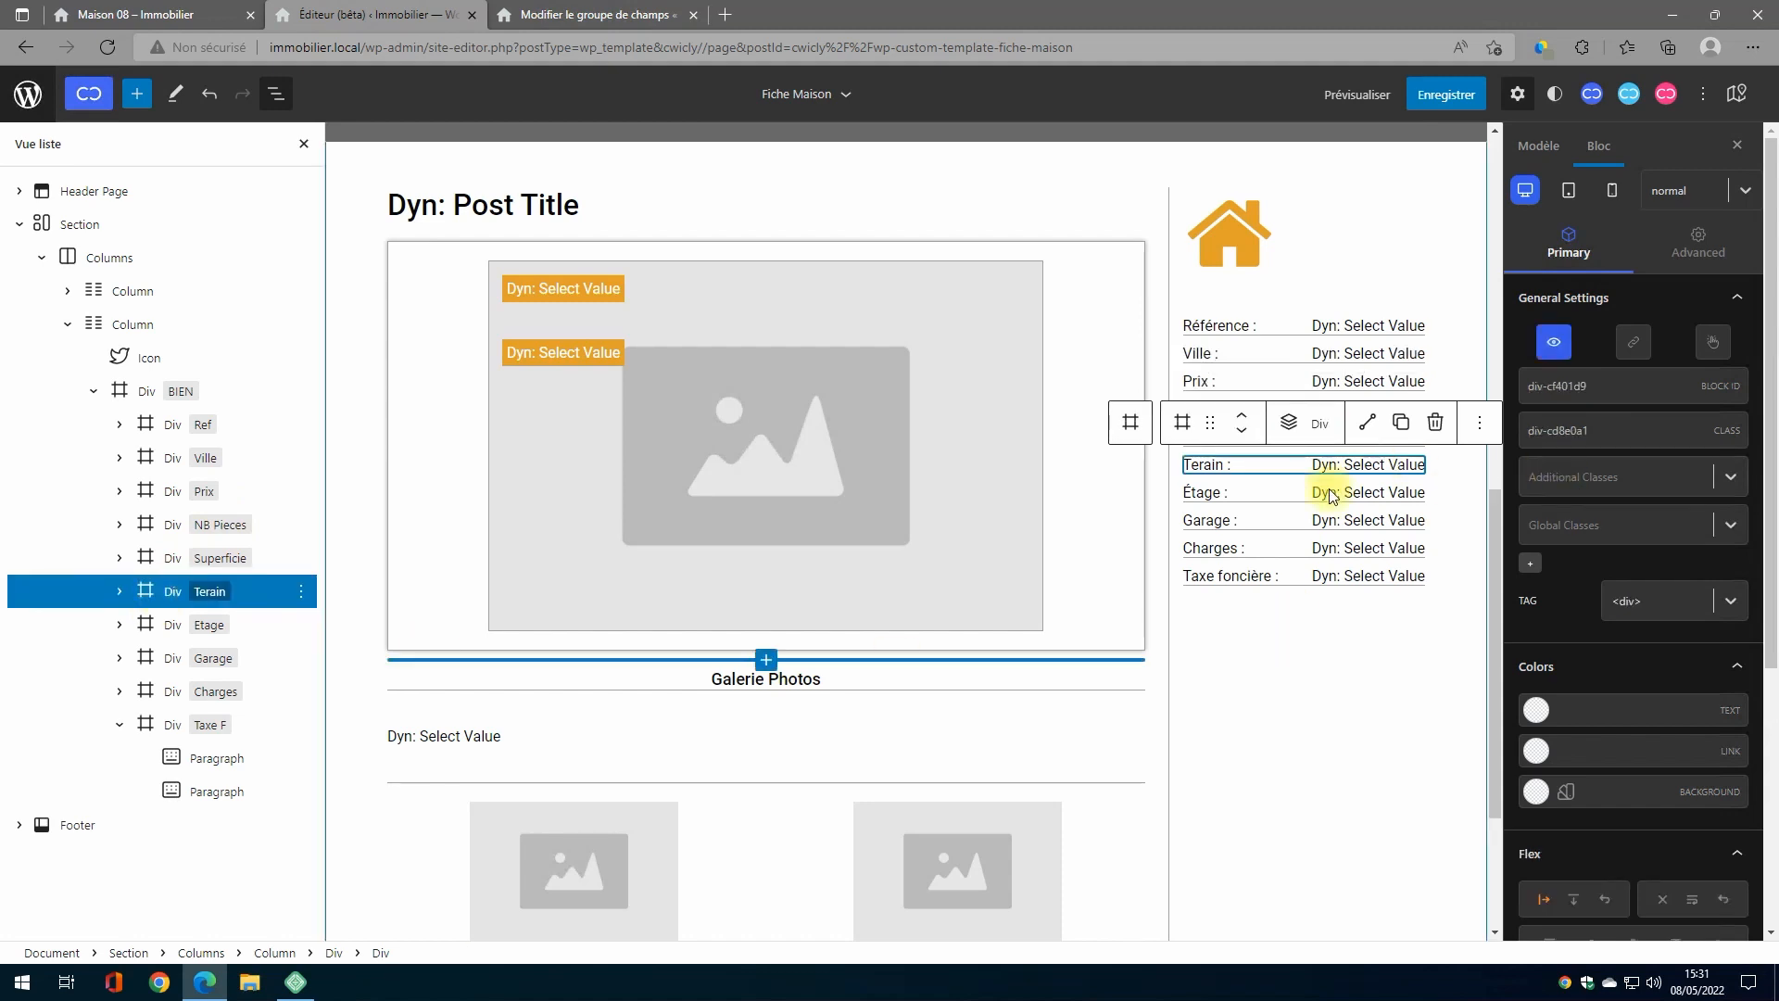
left_click(1392, 466)
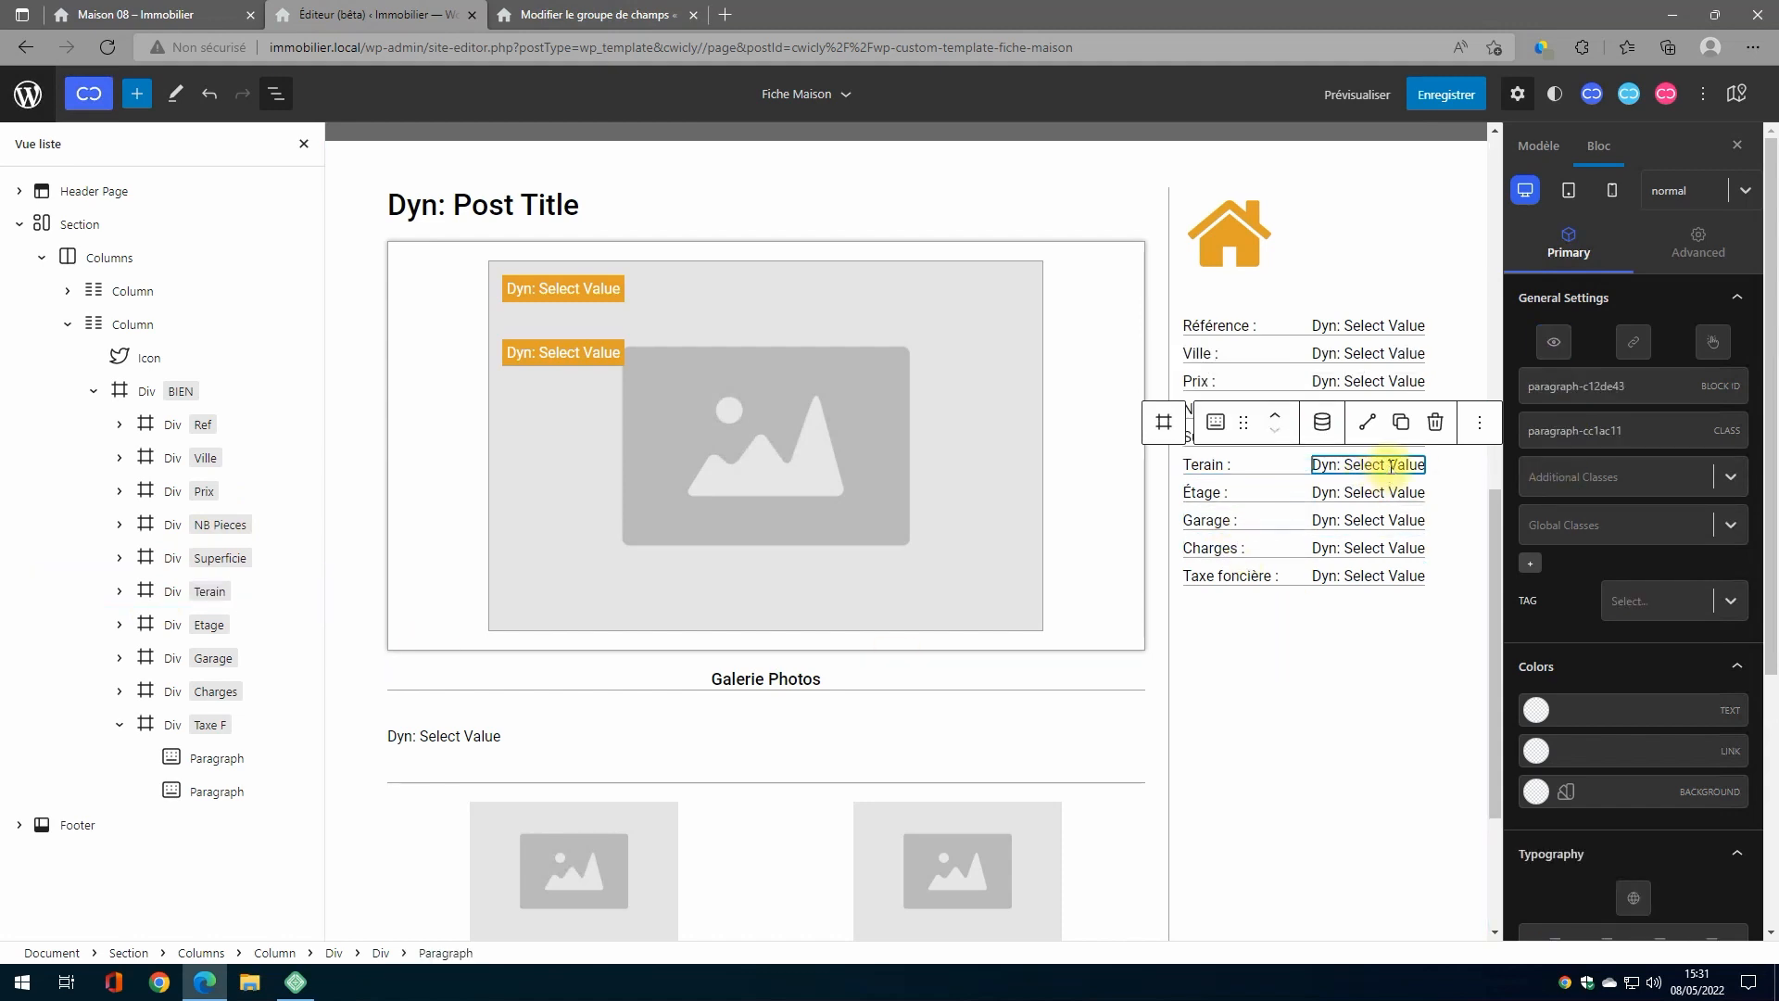
left_click(1323, 423)
left_click(1387, 771)
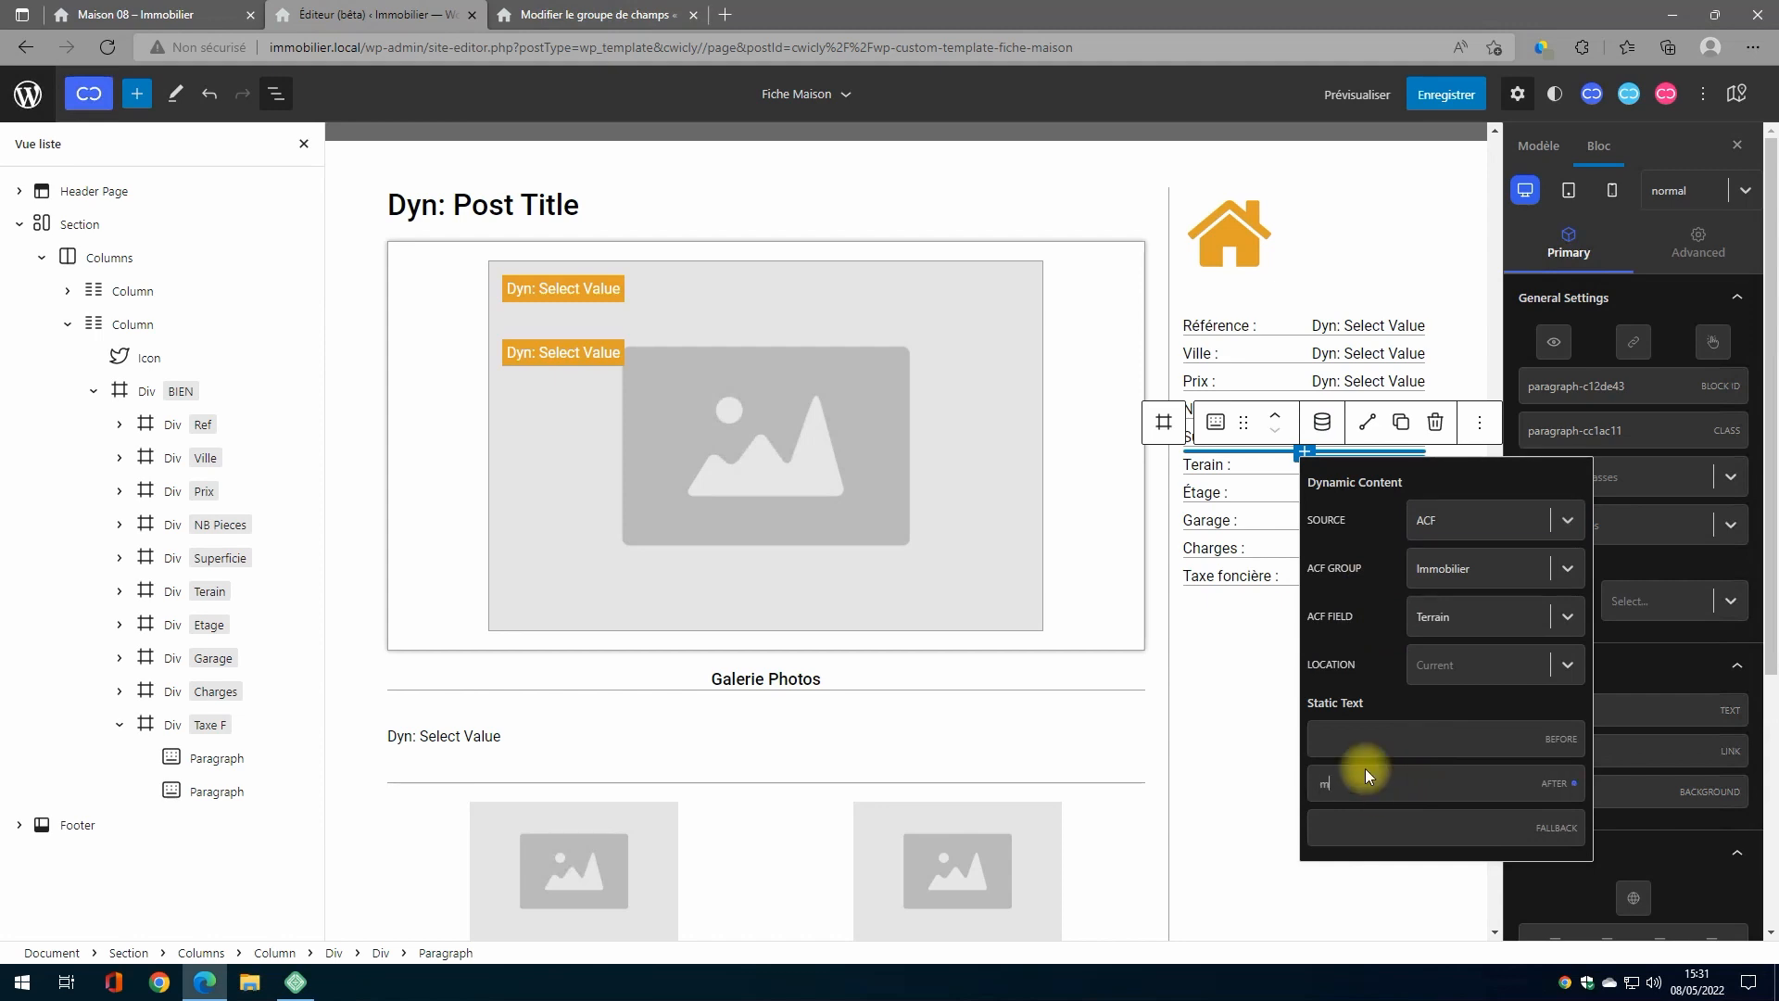
left_click(1323, 423)
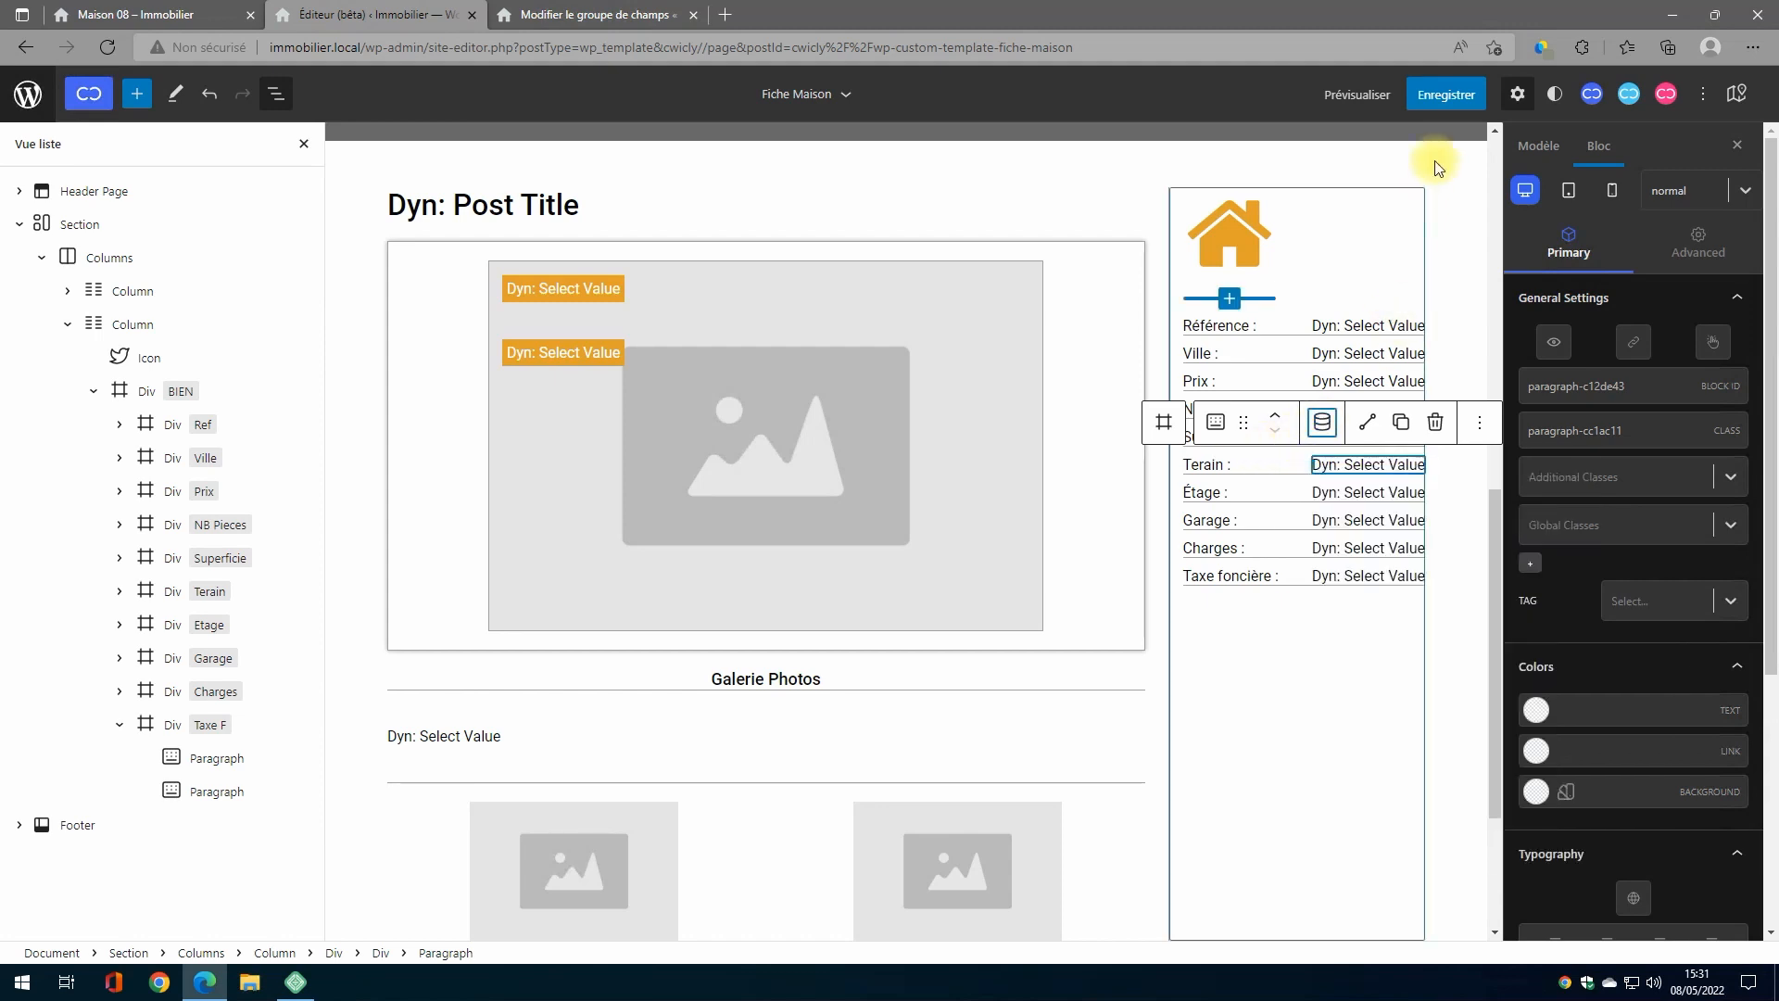
Step: Save the template, reload the Maison 08 page to check the corrected rows, and return to the template editor
left_click(1446, 94)
left_click(1645, 94)
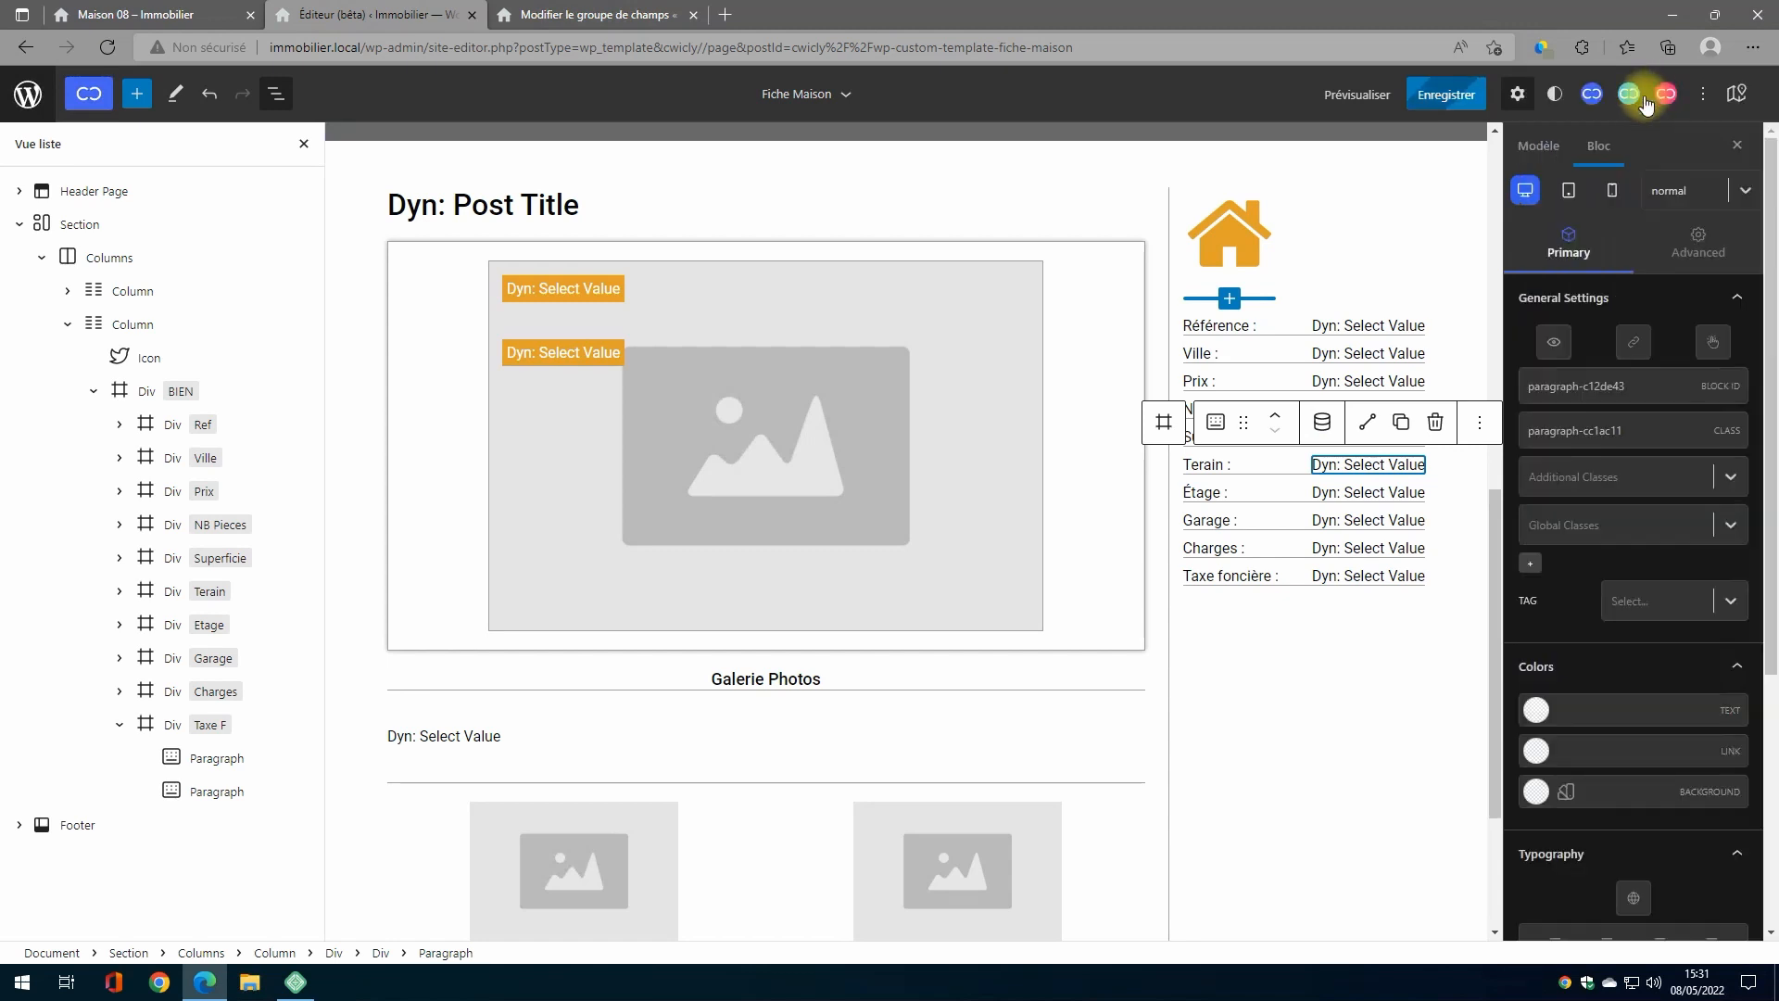
left_click(139, 14)
left_click(107, 47)
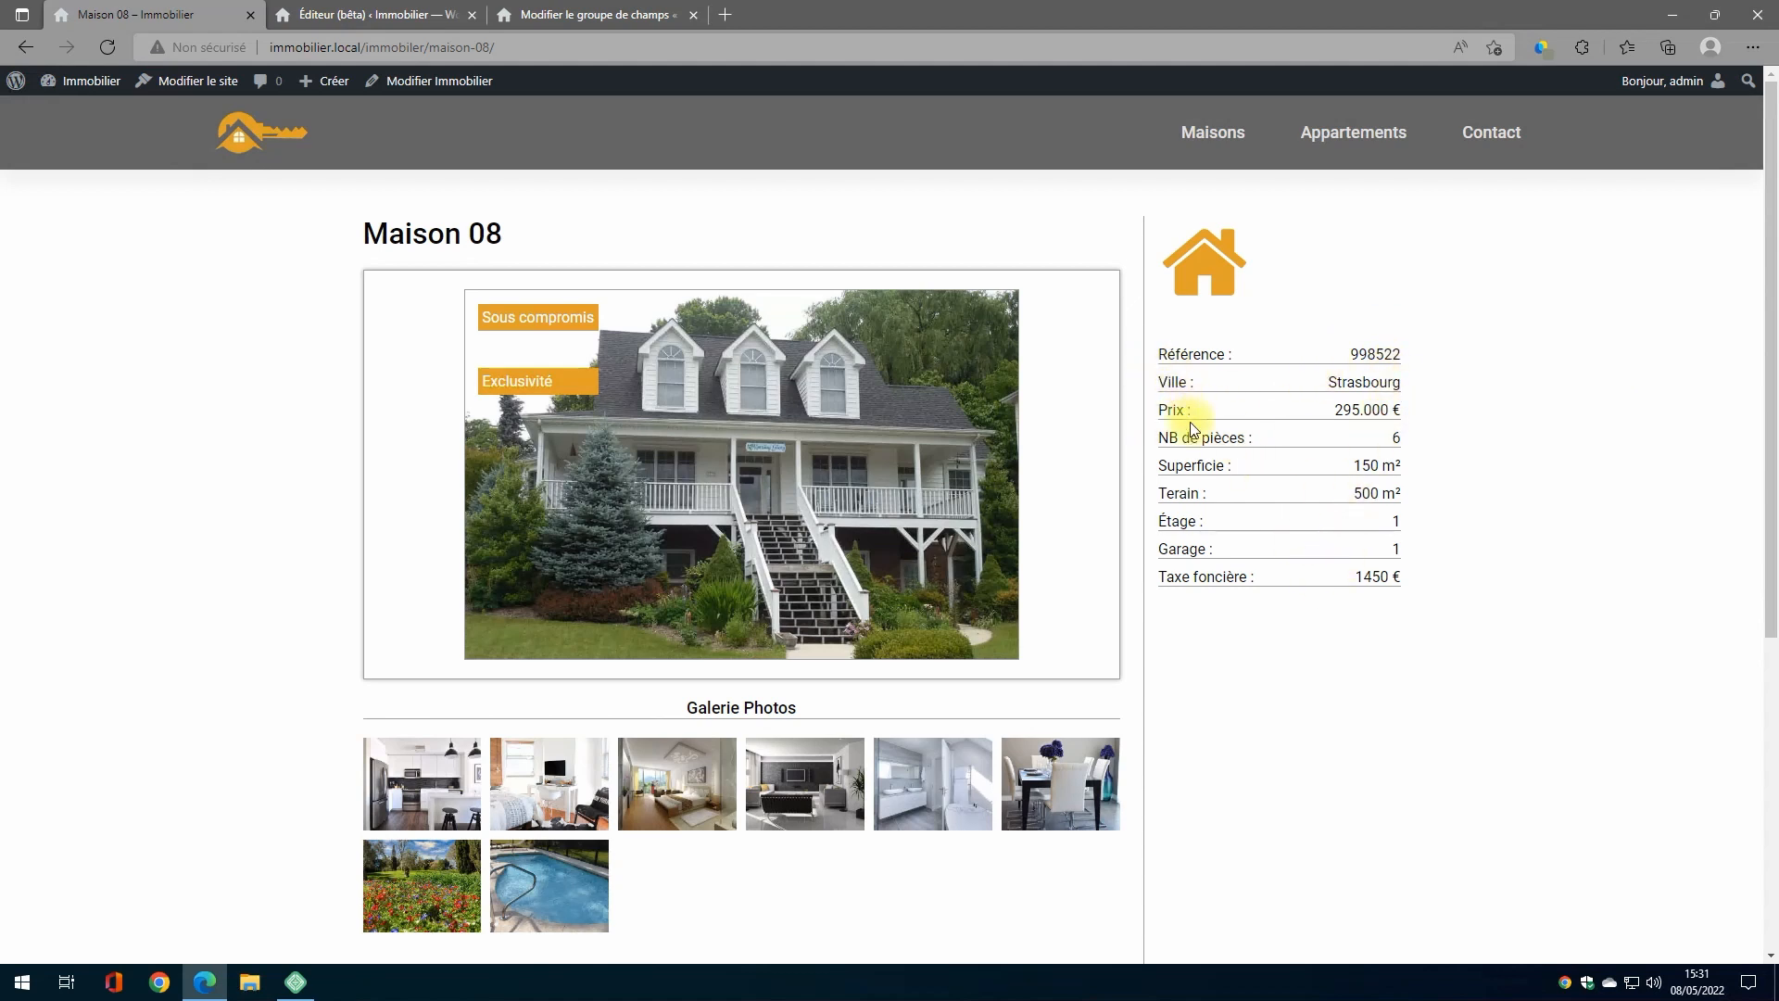
left_click(320, 15)
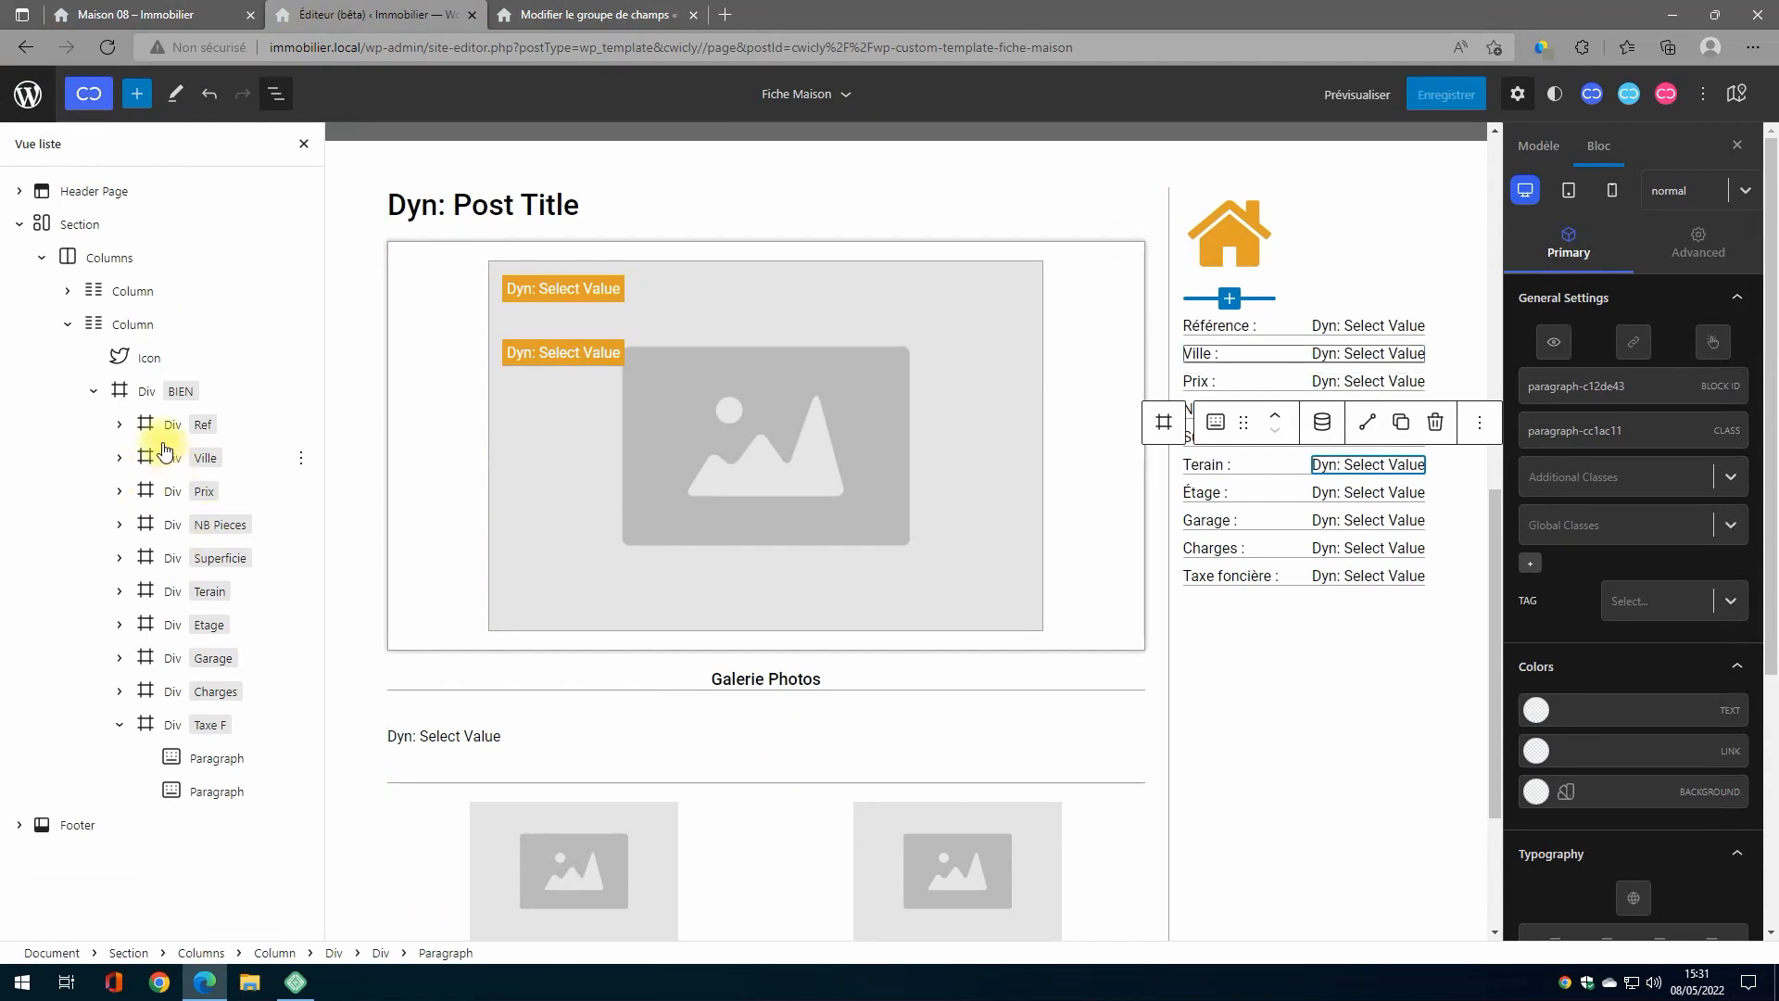
Step: Move the Prix row in the BIEN block so it sits between the Ref and Ville rows
left_click(145, 492)
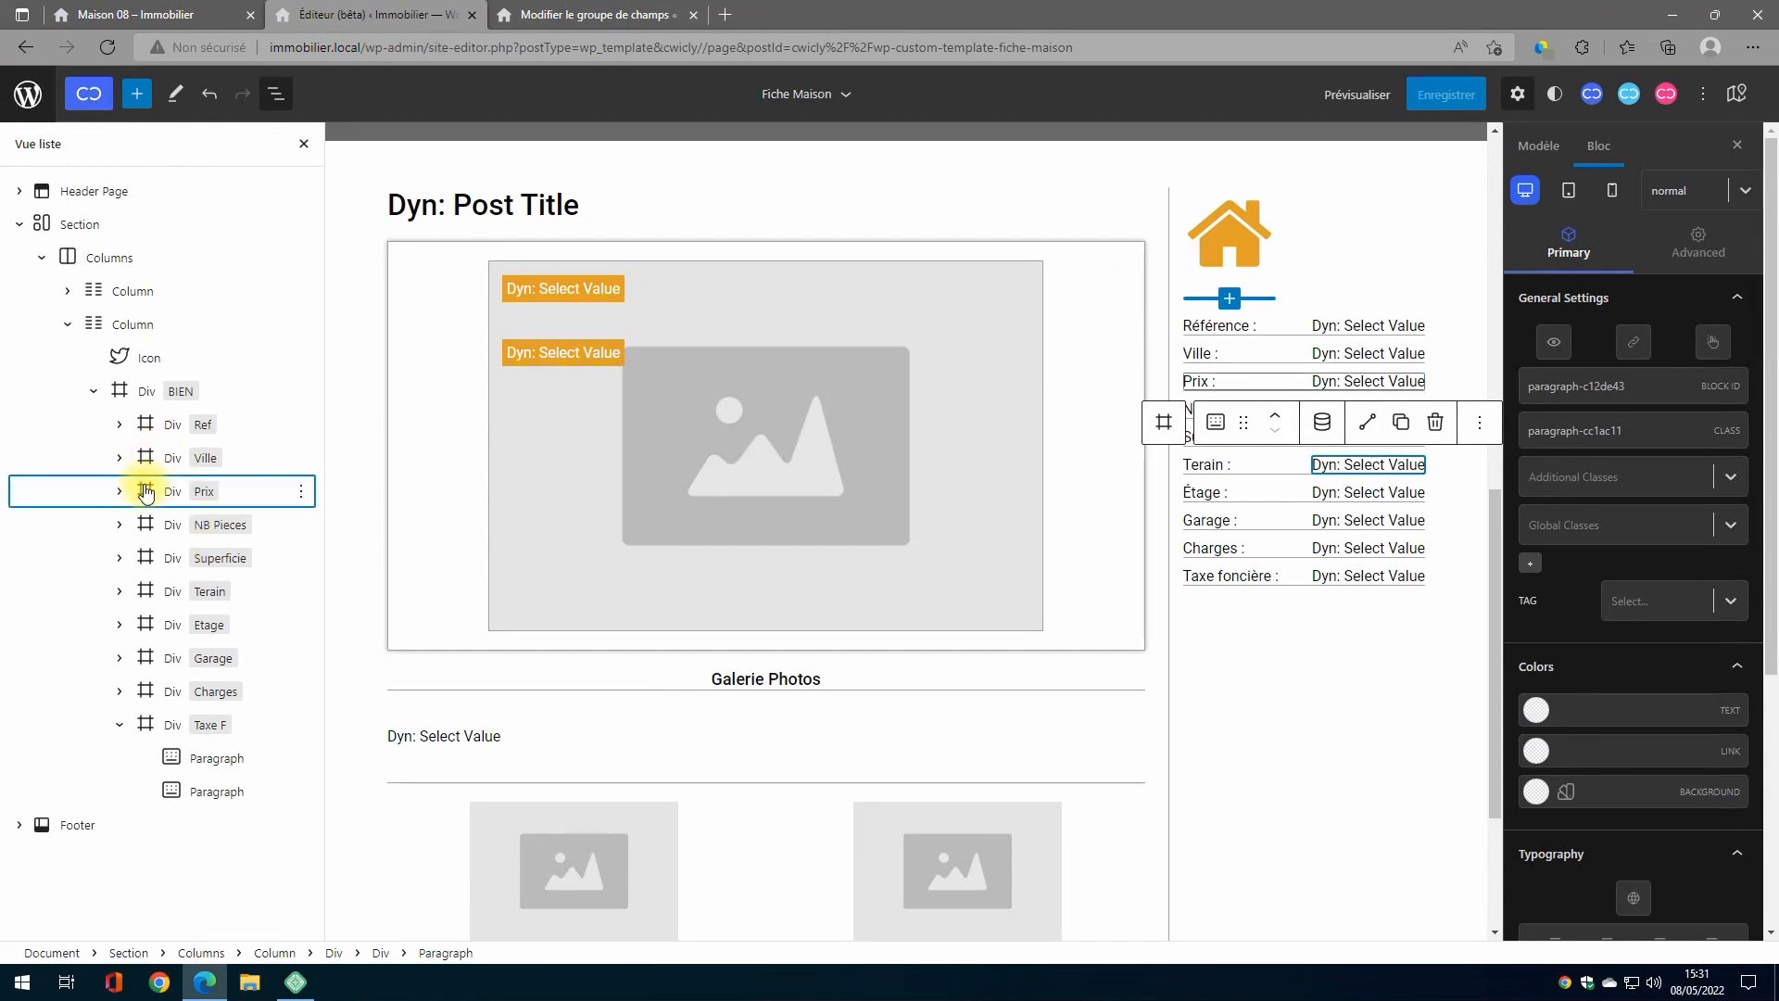
left_click_drag(145, 492, 164, 414)
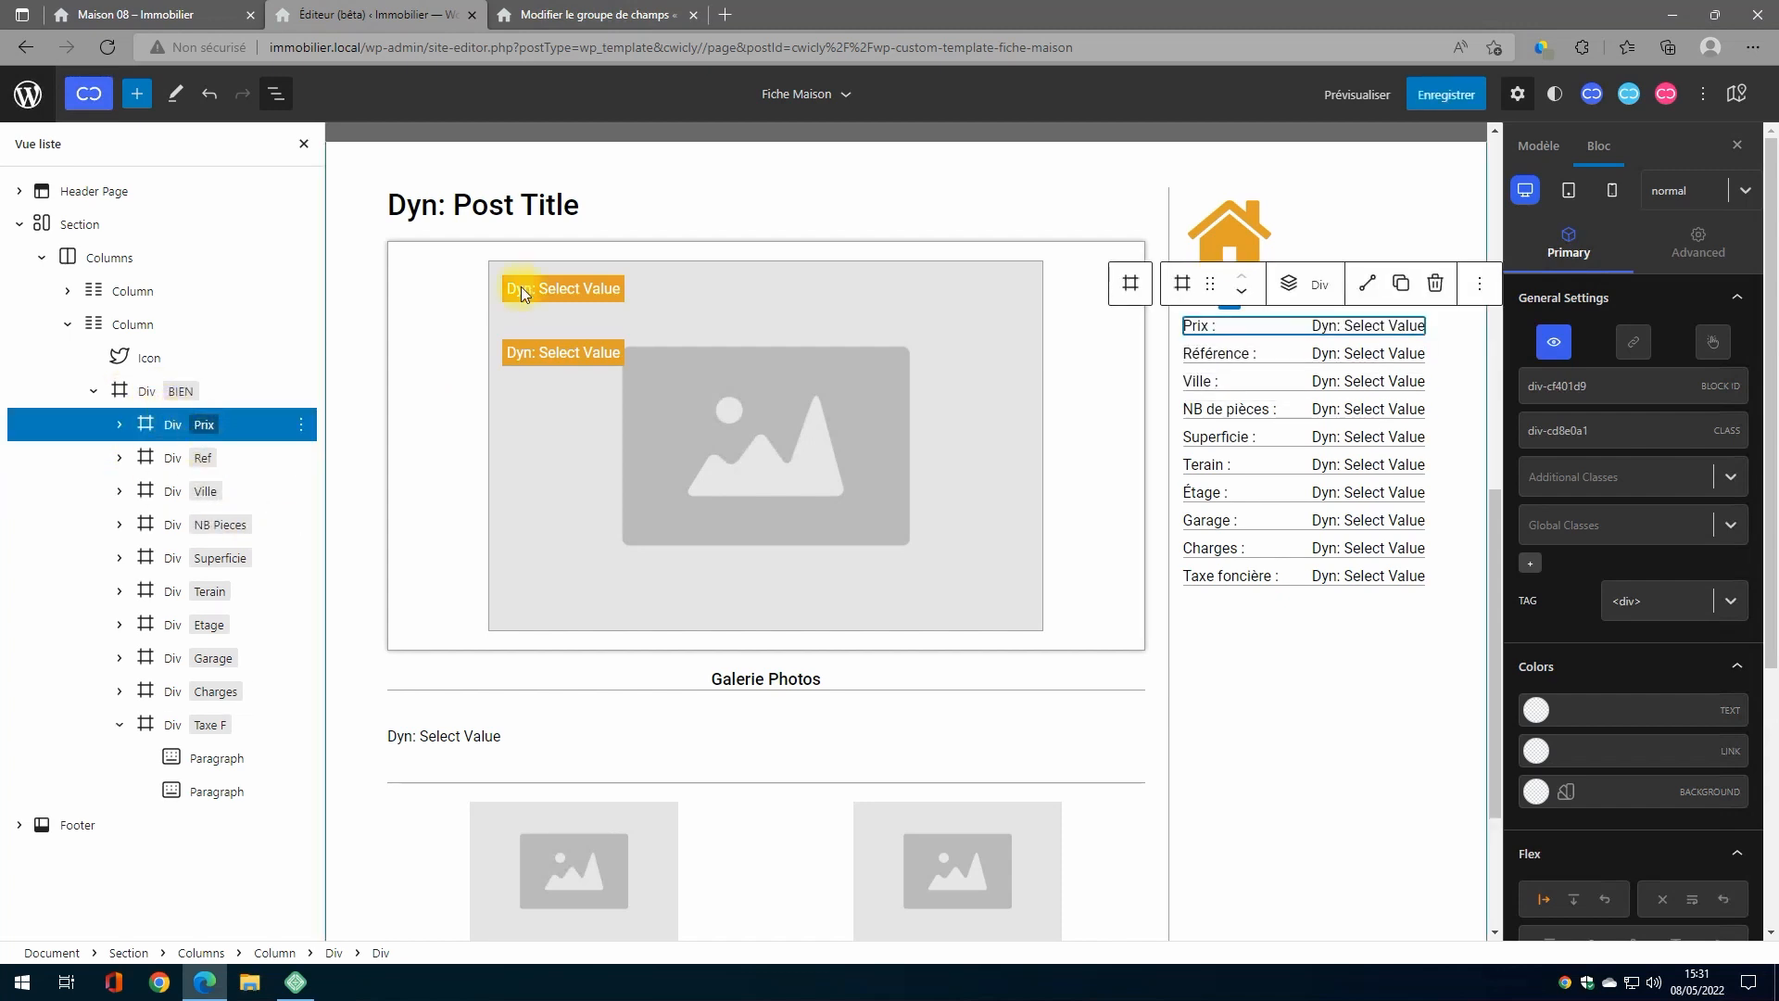
left_click(1243, 297)
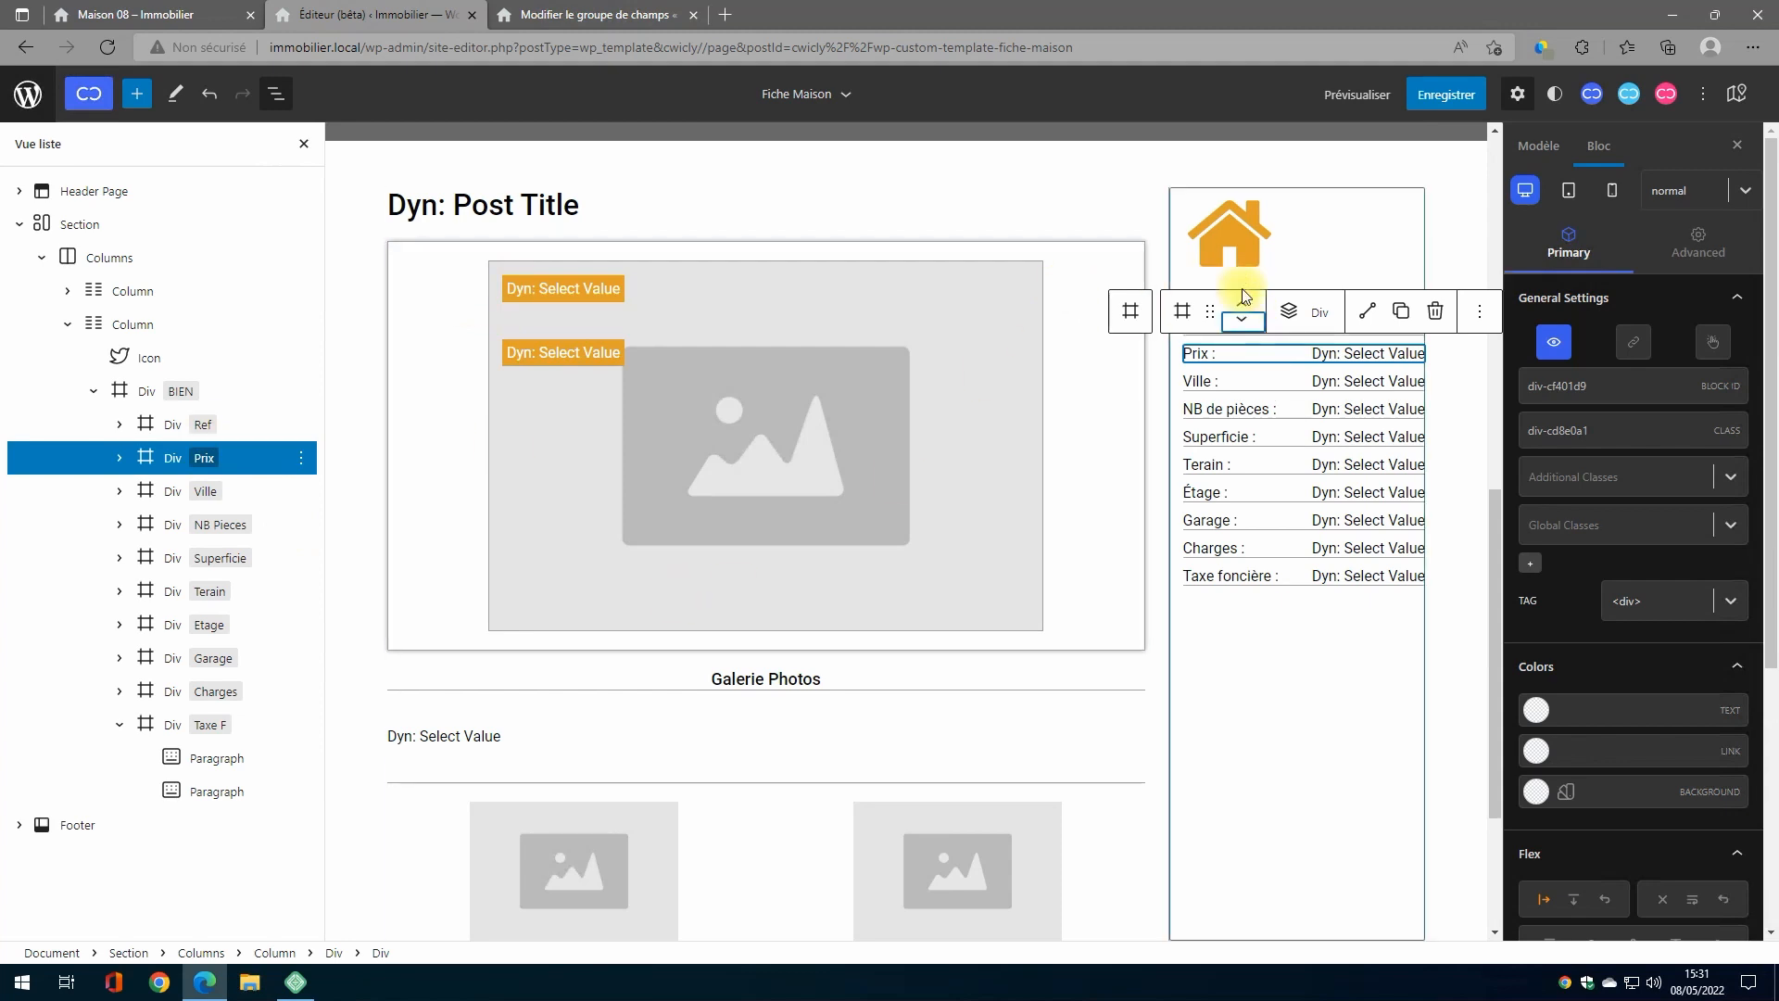
Step: Save the reordered template, reload the Maison 08 page to review its full layout, and return to the template editor
left_click(1432, 102)
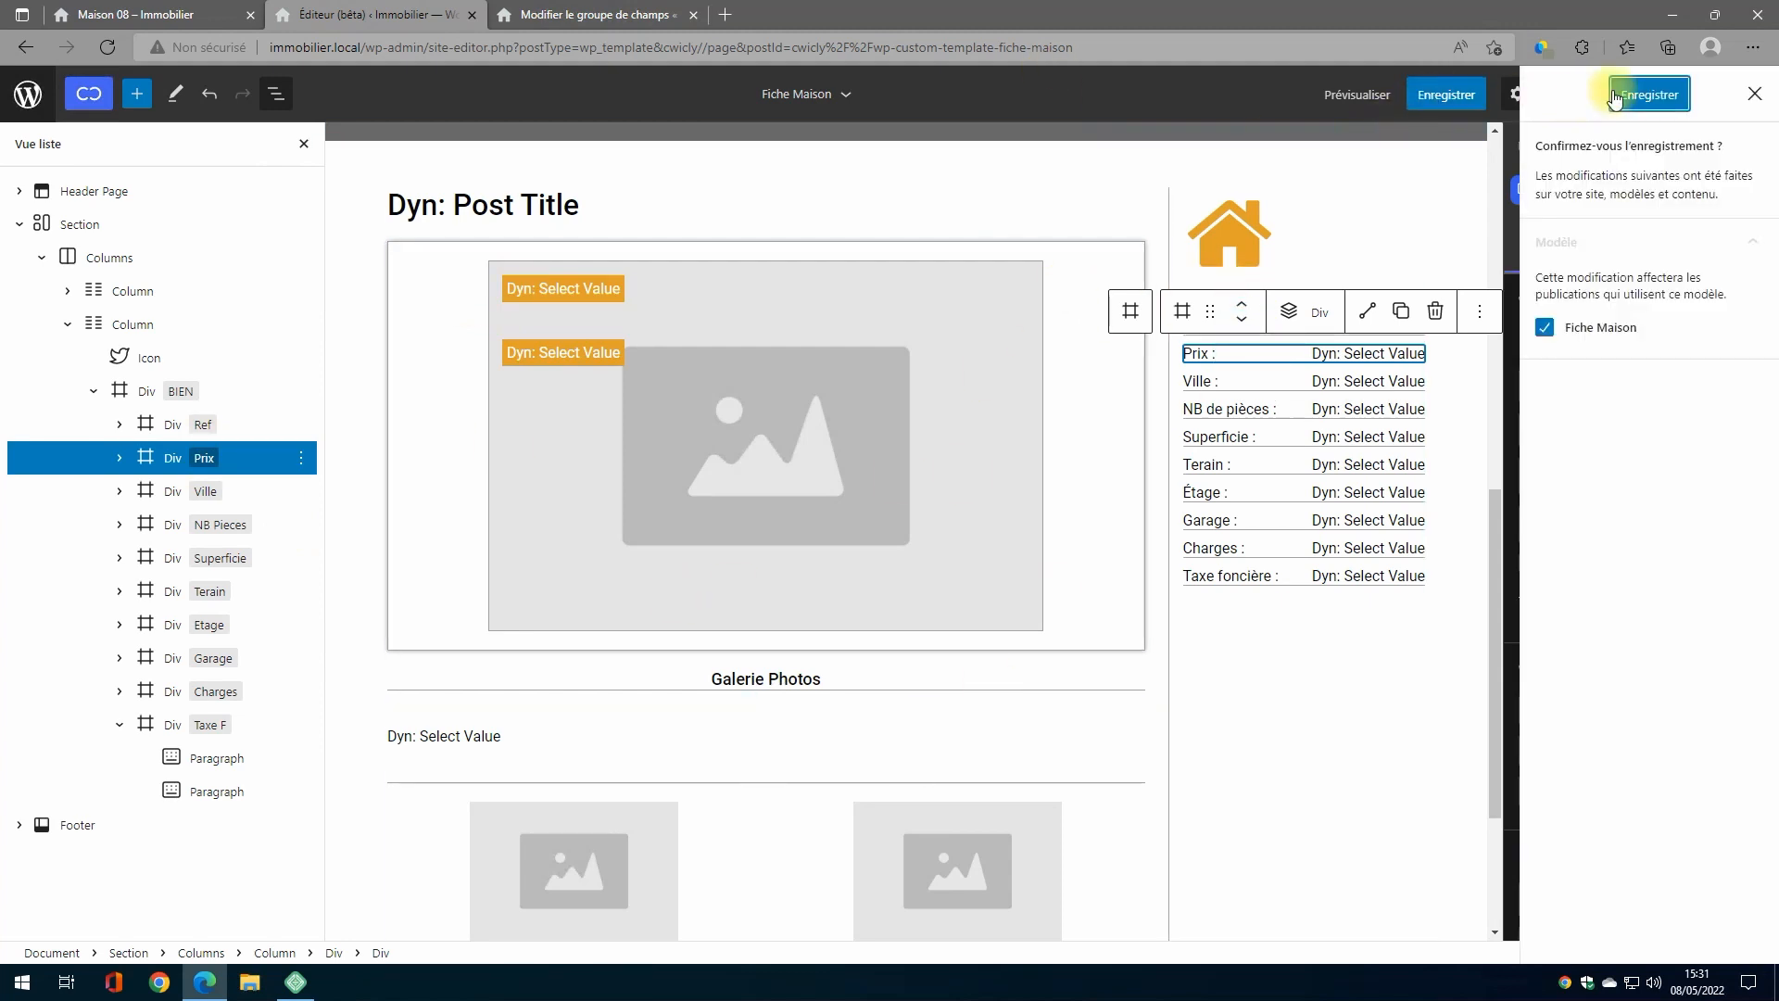
left_click(1538, 93)
left_click(1737, 94)
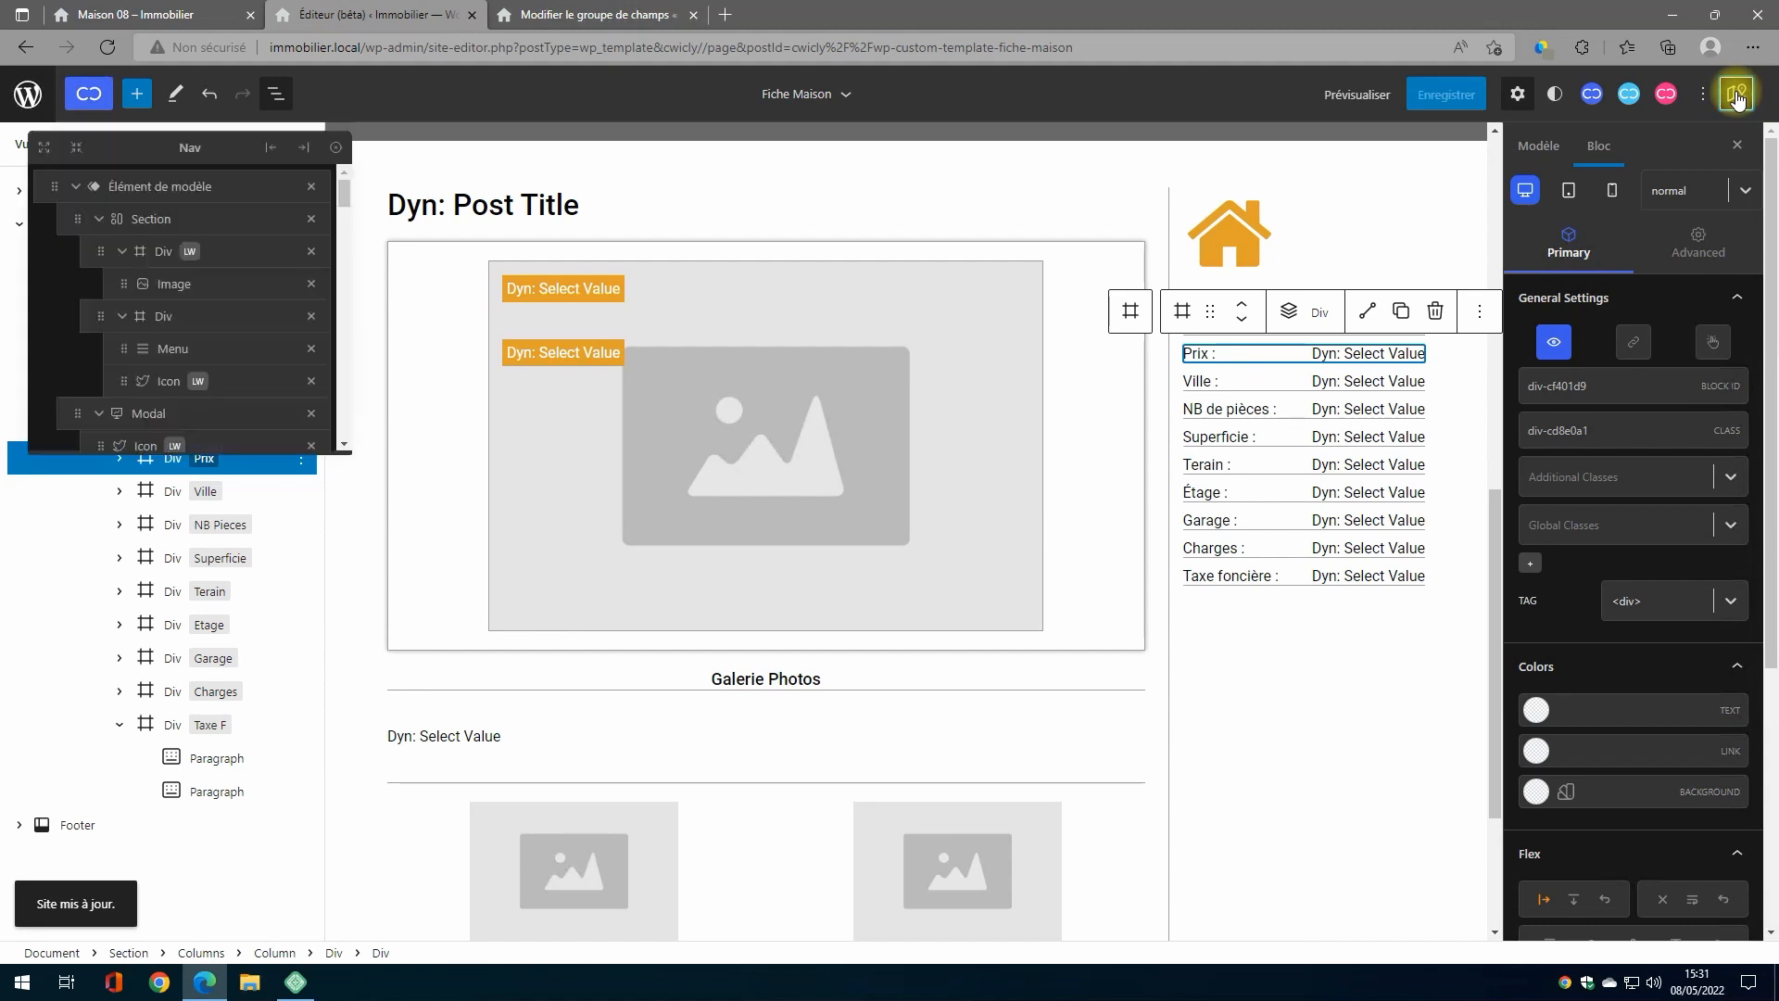
left_click(334, 147)
left_click(182, 23)
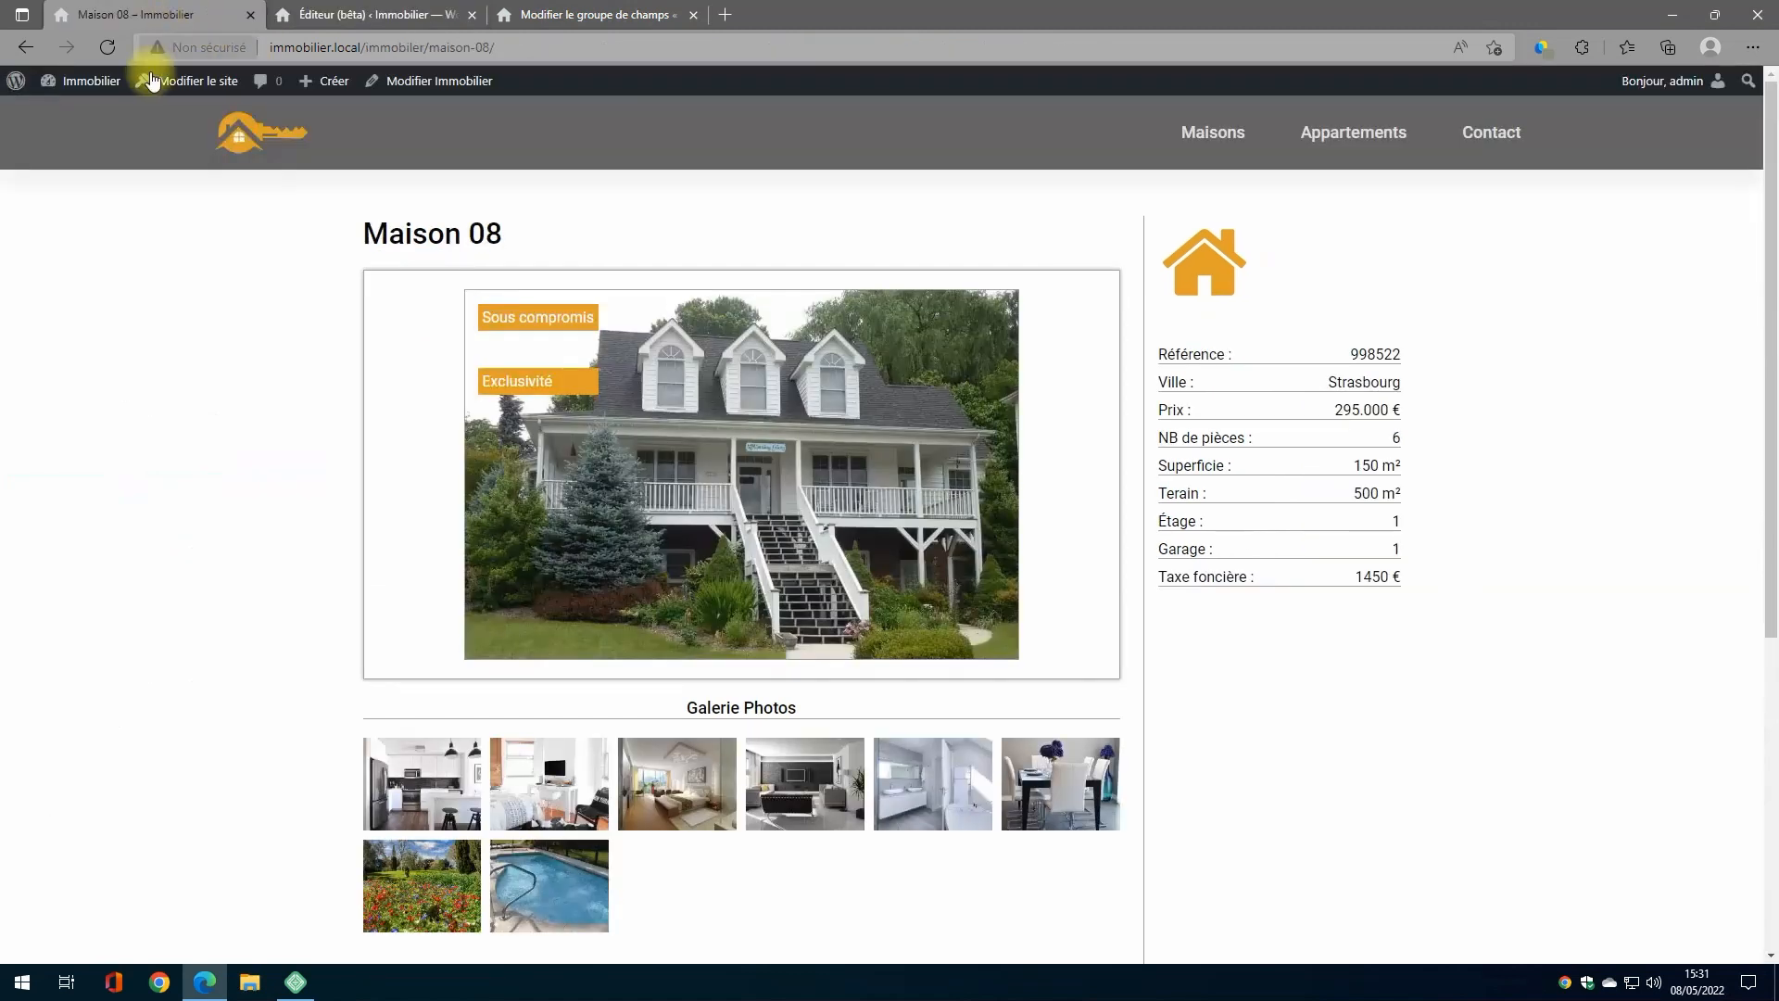
left_click(107, 48)
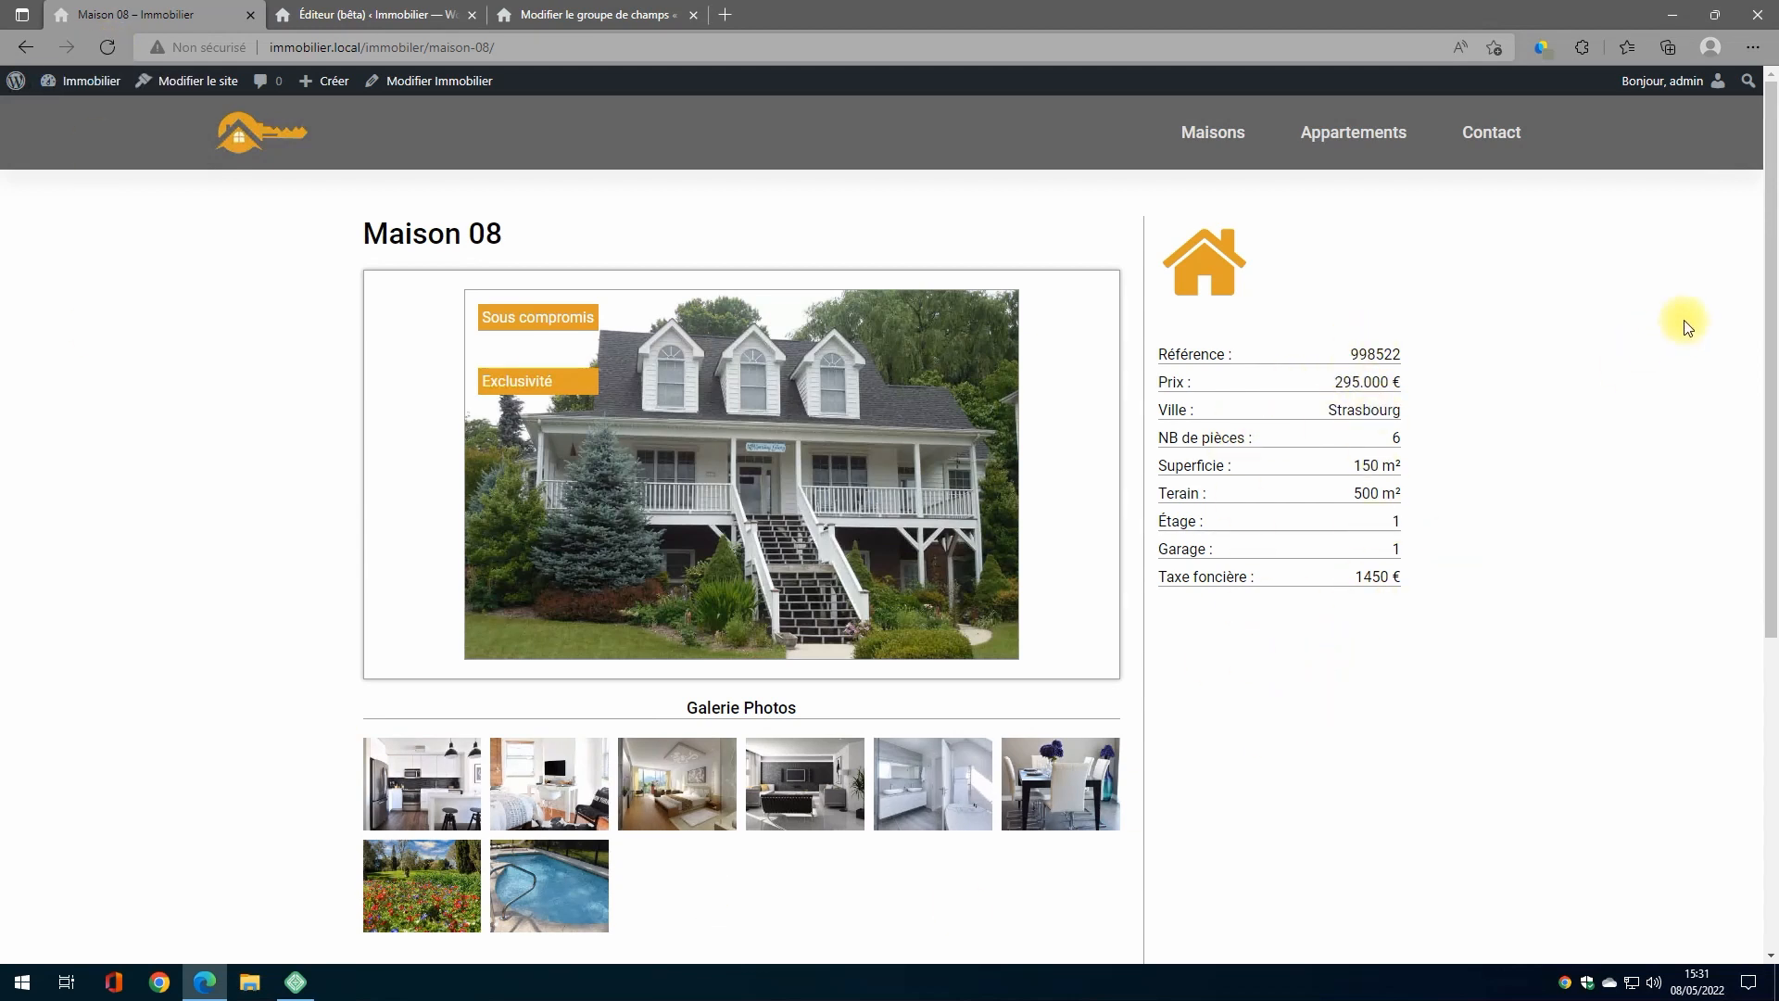
scroll(808, 719, "down", 4)
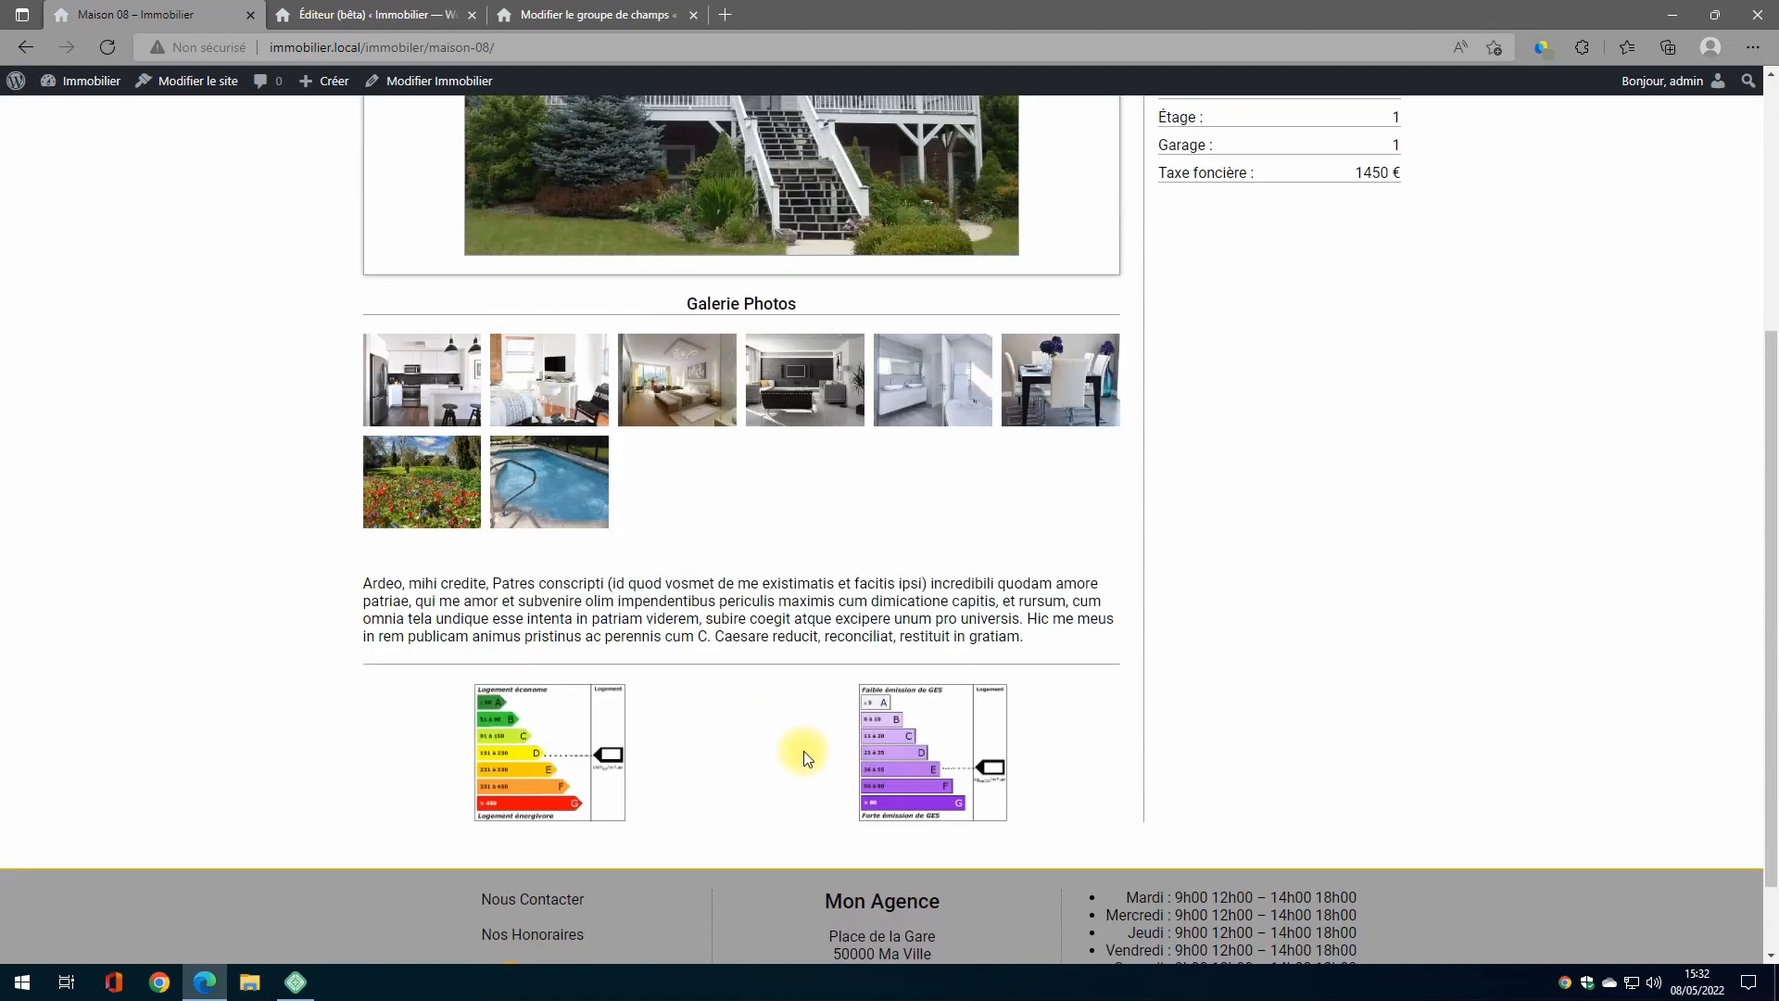
scroll(964, 648, "up", 4)
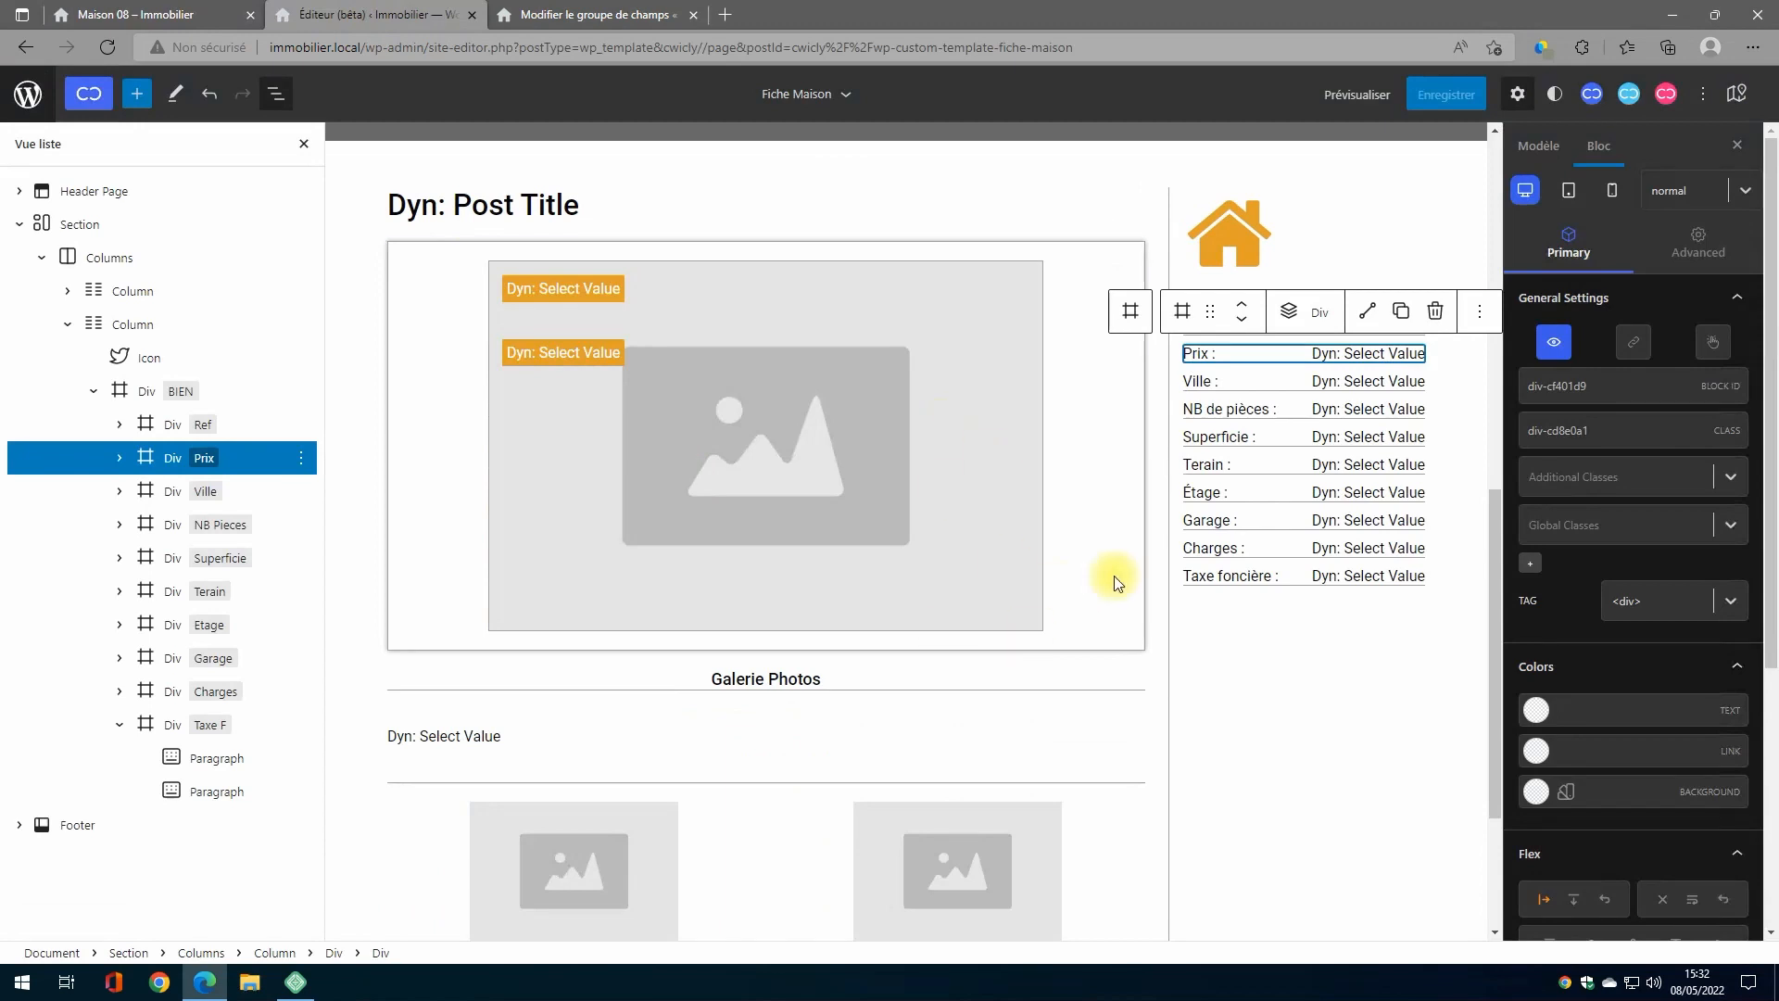
Step: Collapse the BIEN div in the block list and set its bottom margin to 20 px
left_click(94, 391)
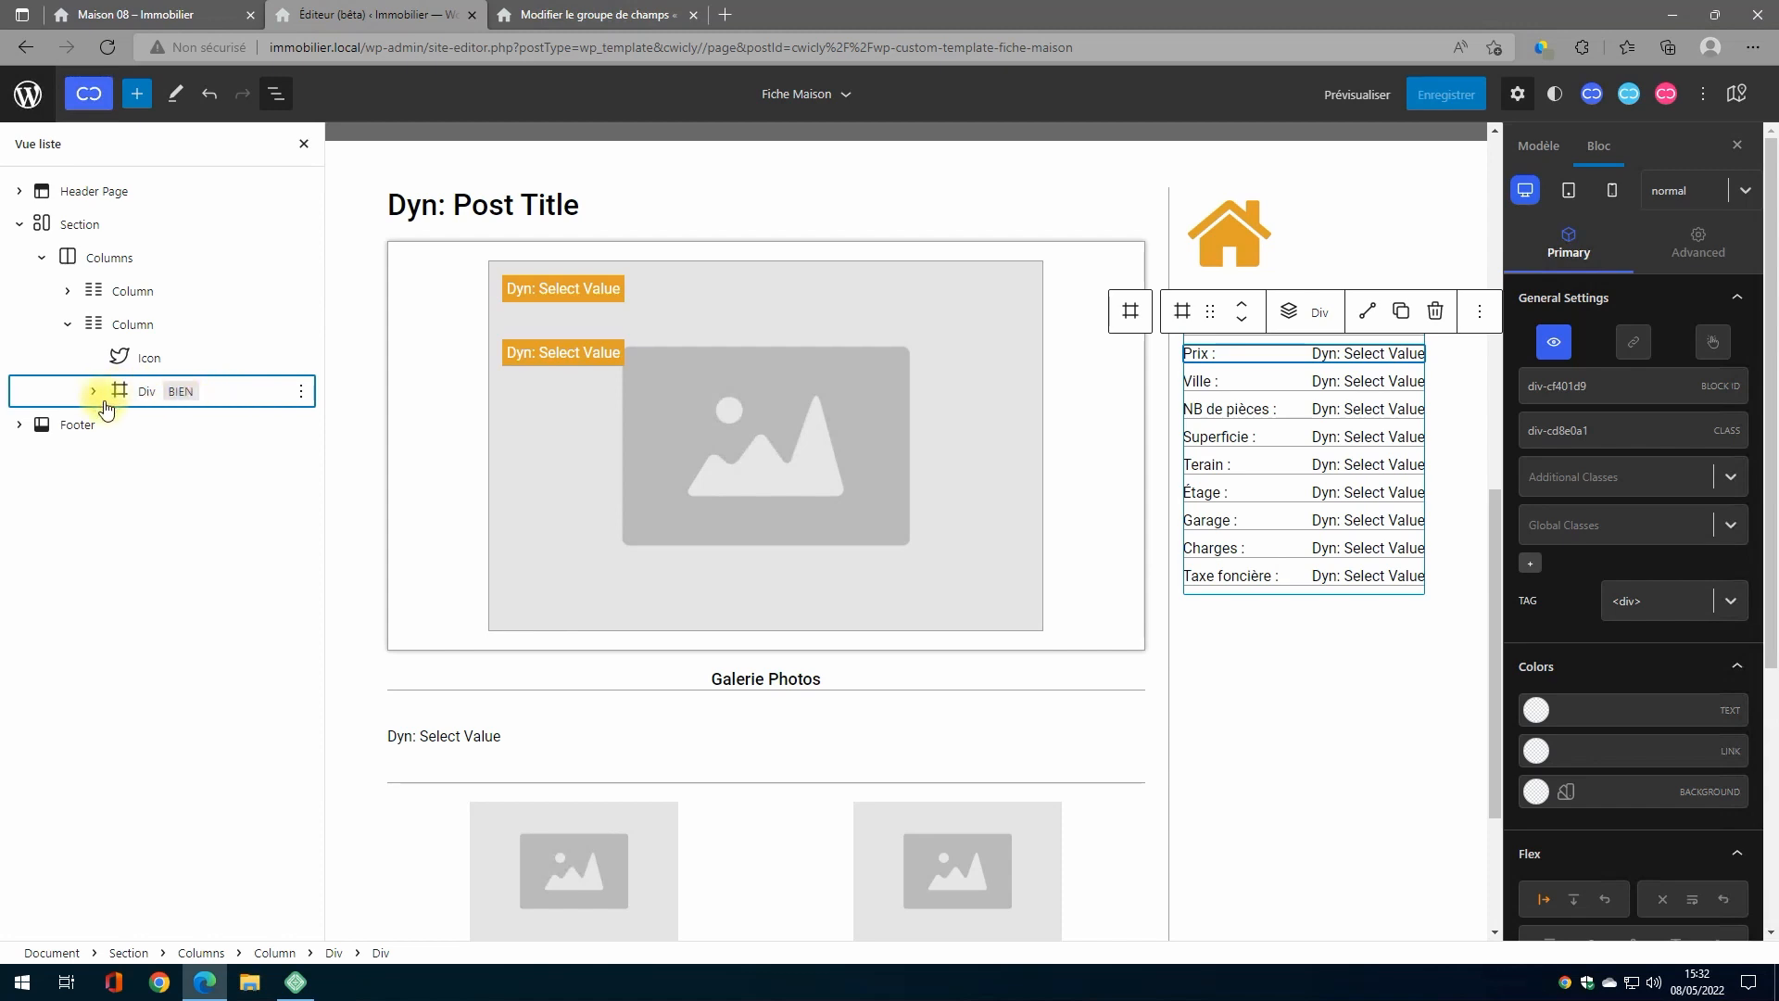
left_click(124, 398)
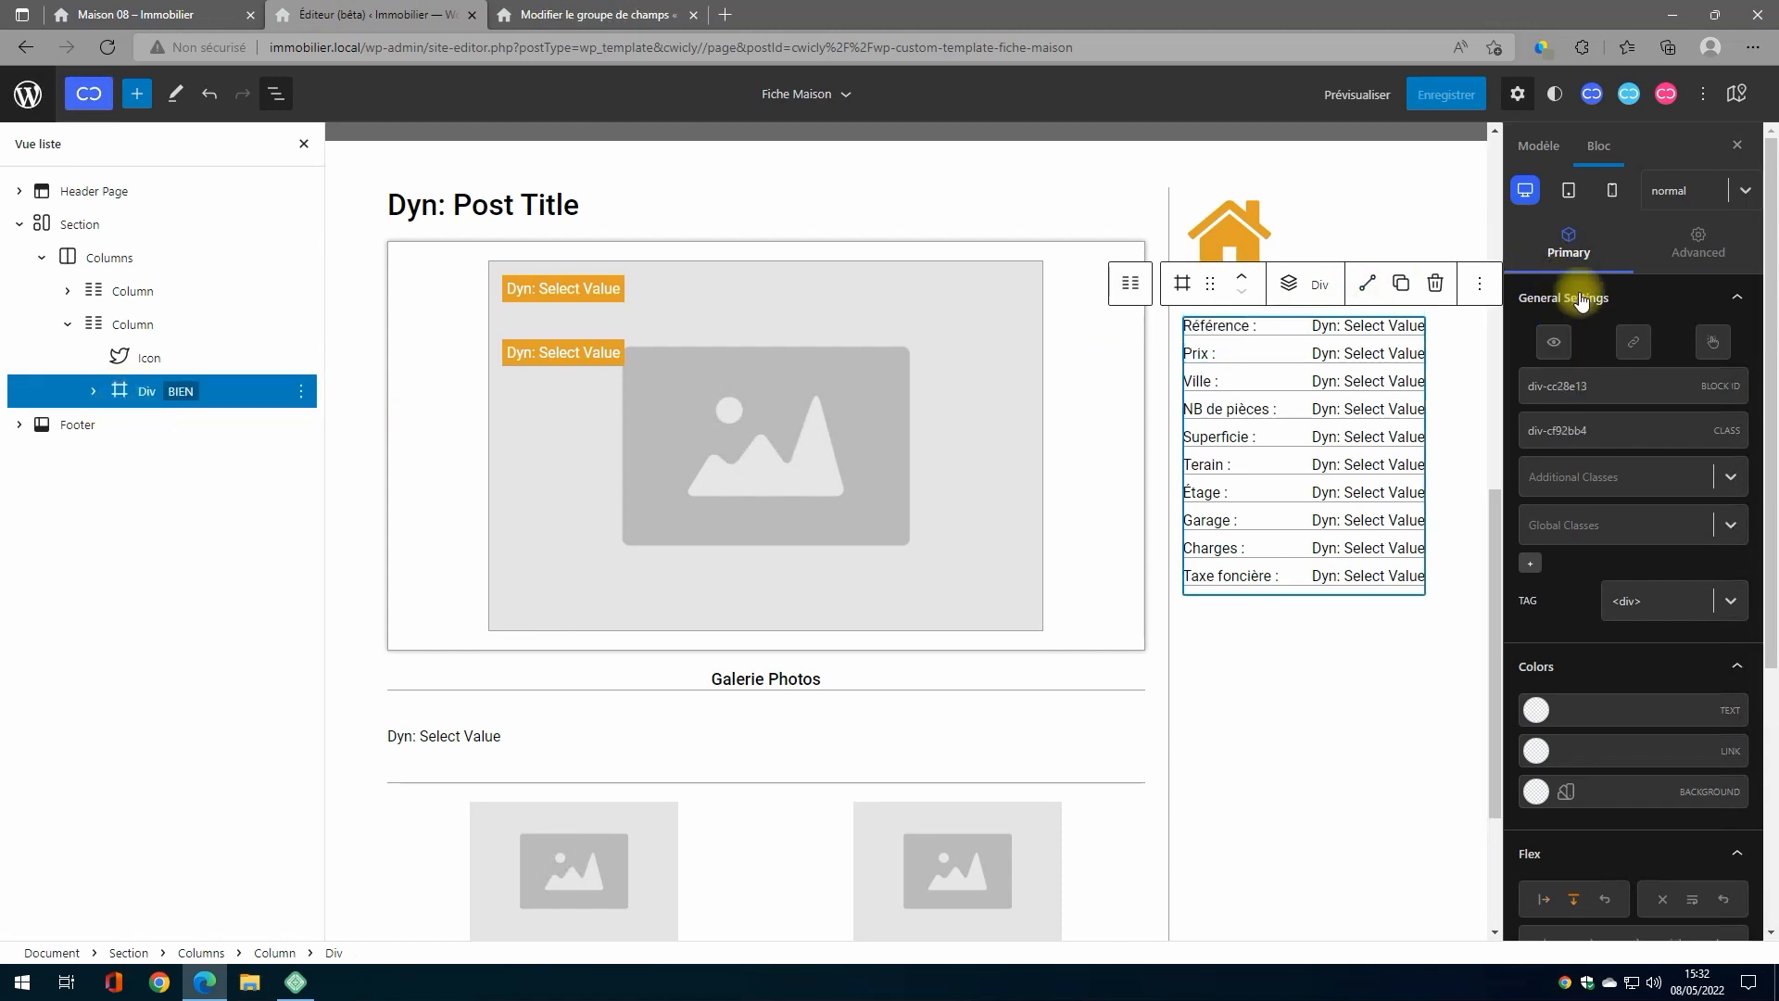
left_click(1687, 245)
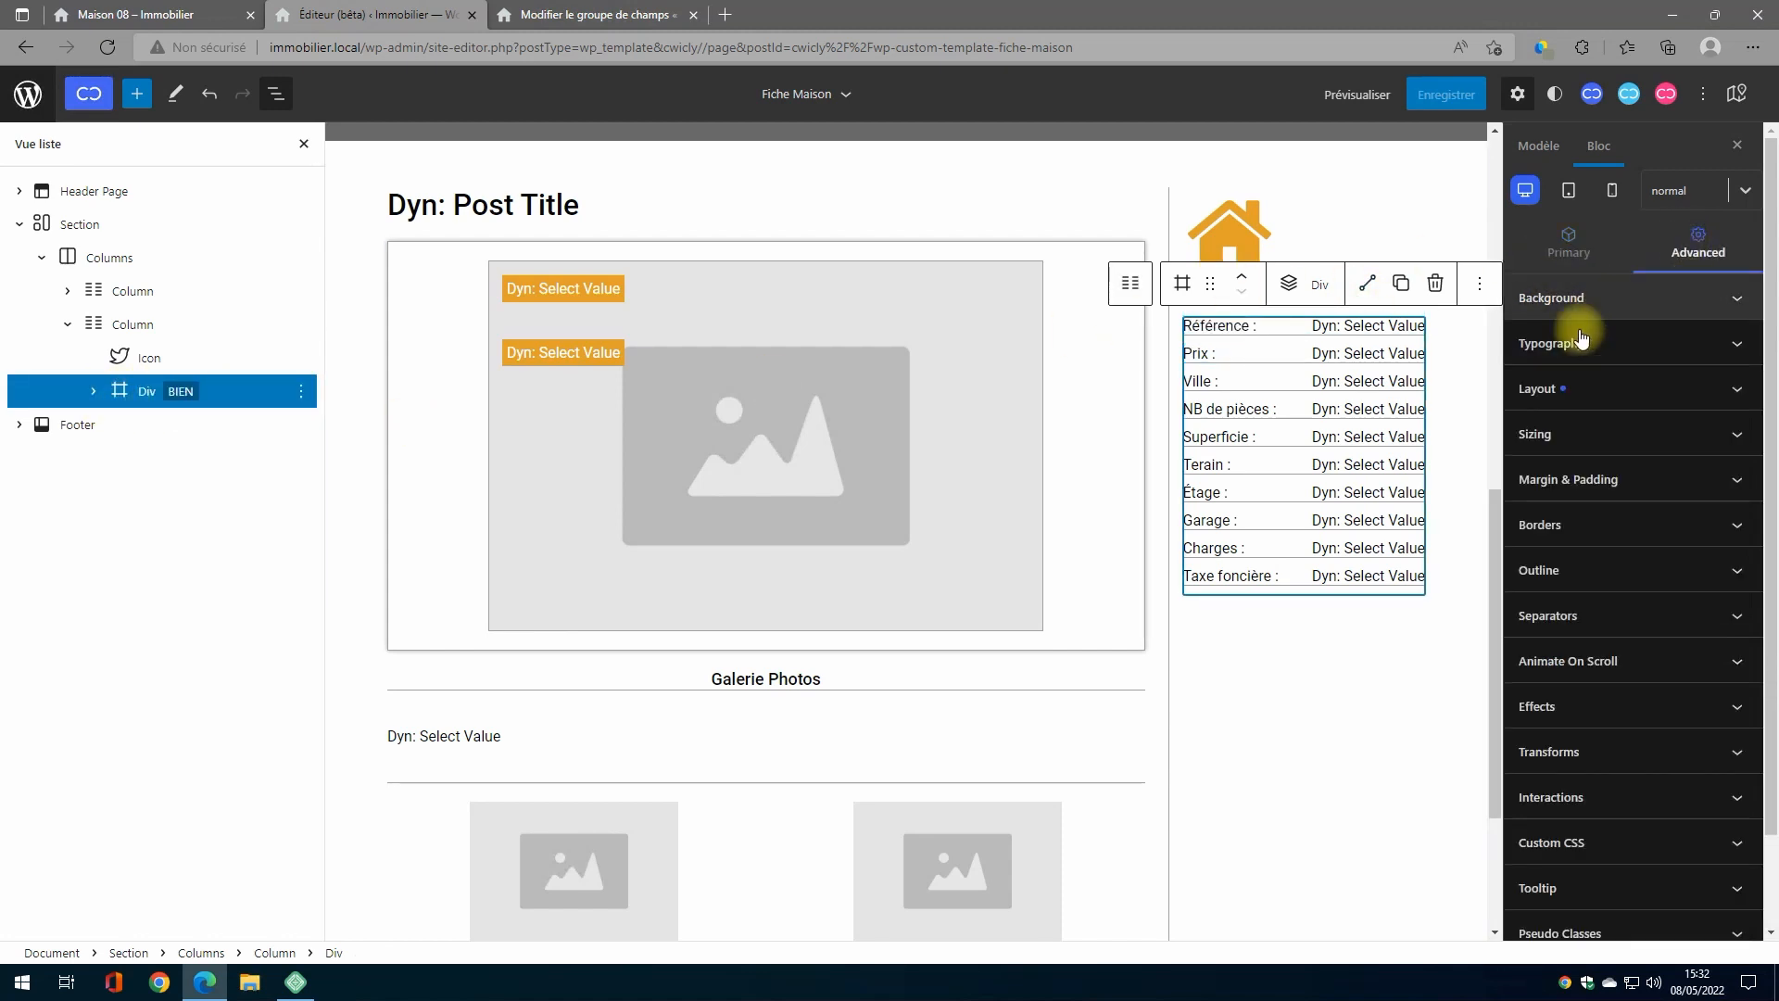
left_click(1608, 477)
left_click(1672, 667)
type("1")
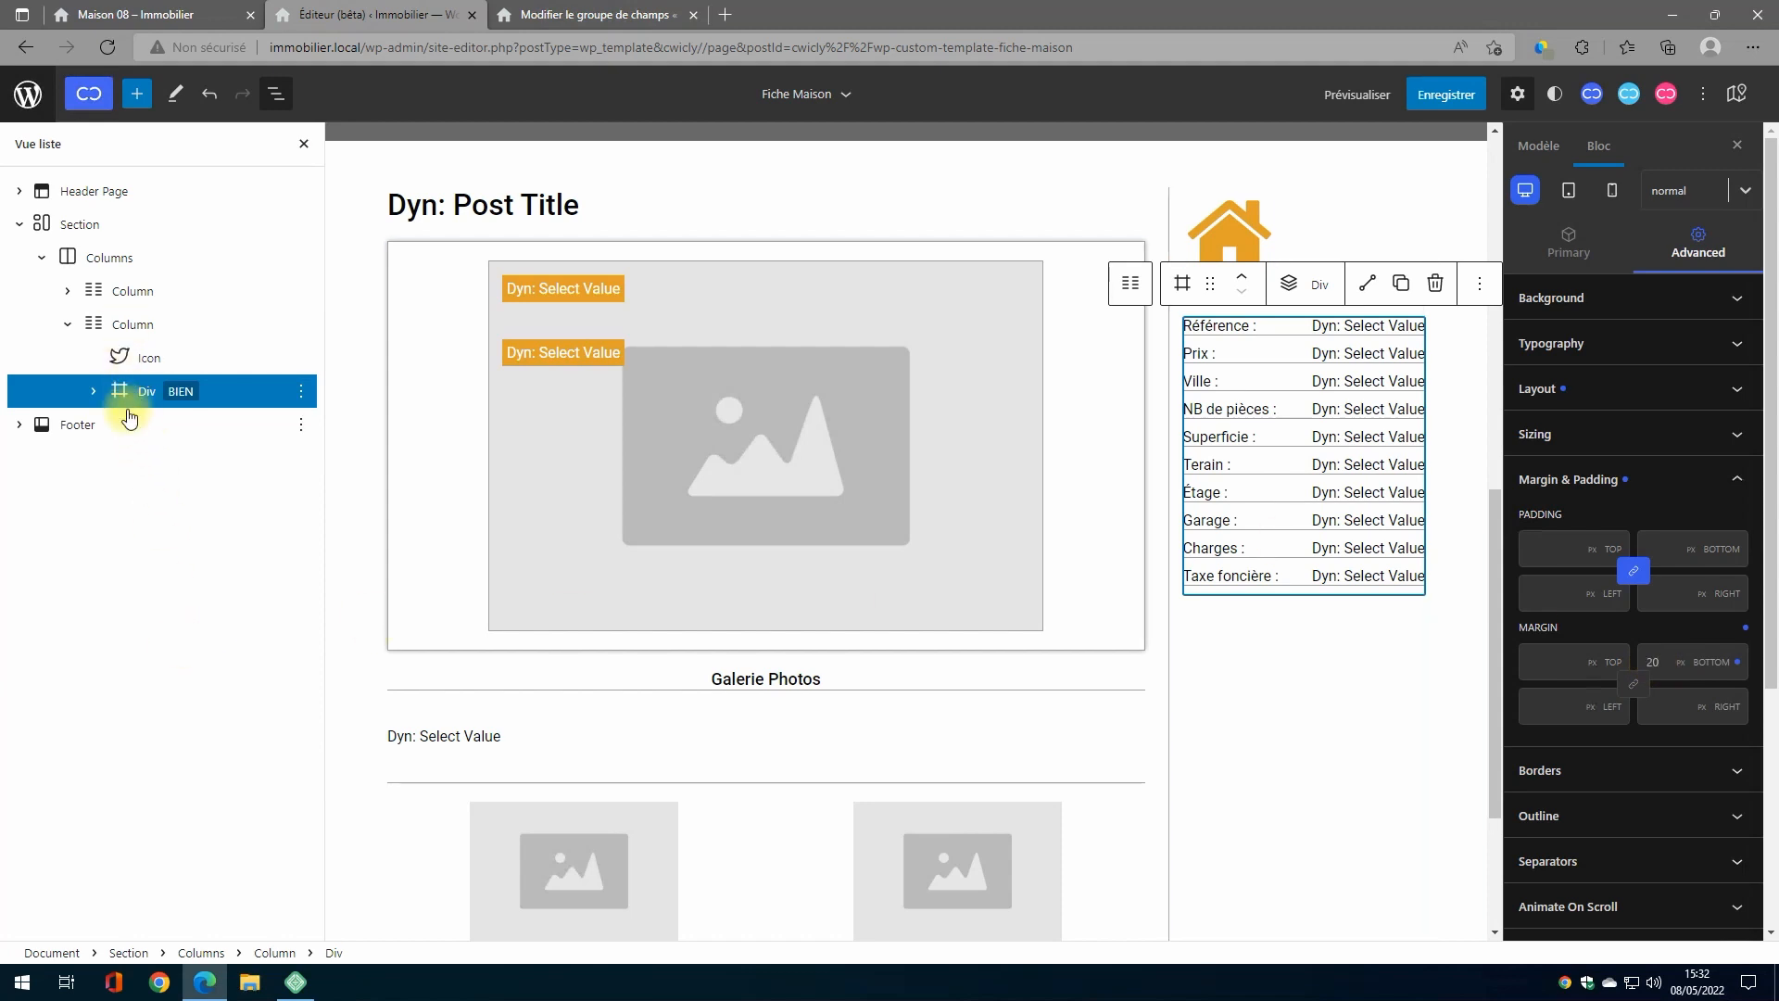
Step: Select the side column, review the COMPLEMENTS fields in the ACF field group, and return to the template editor
left_click(128, 326)
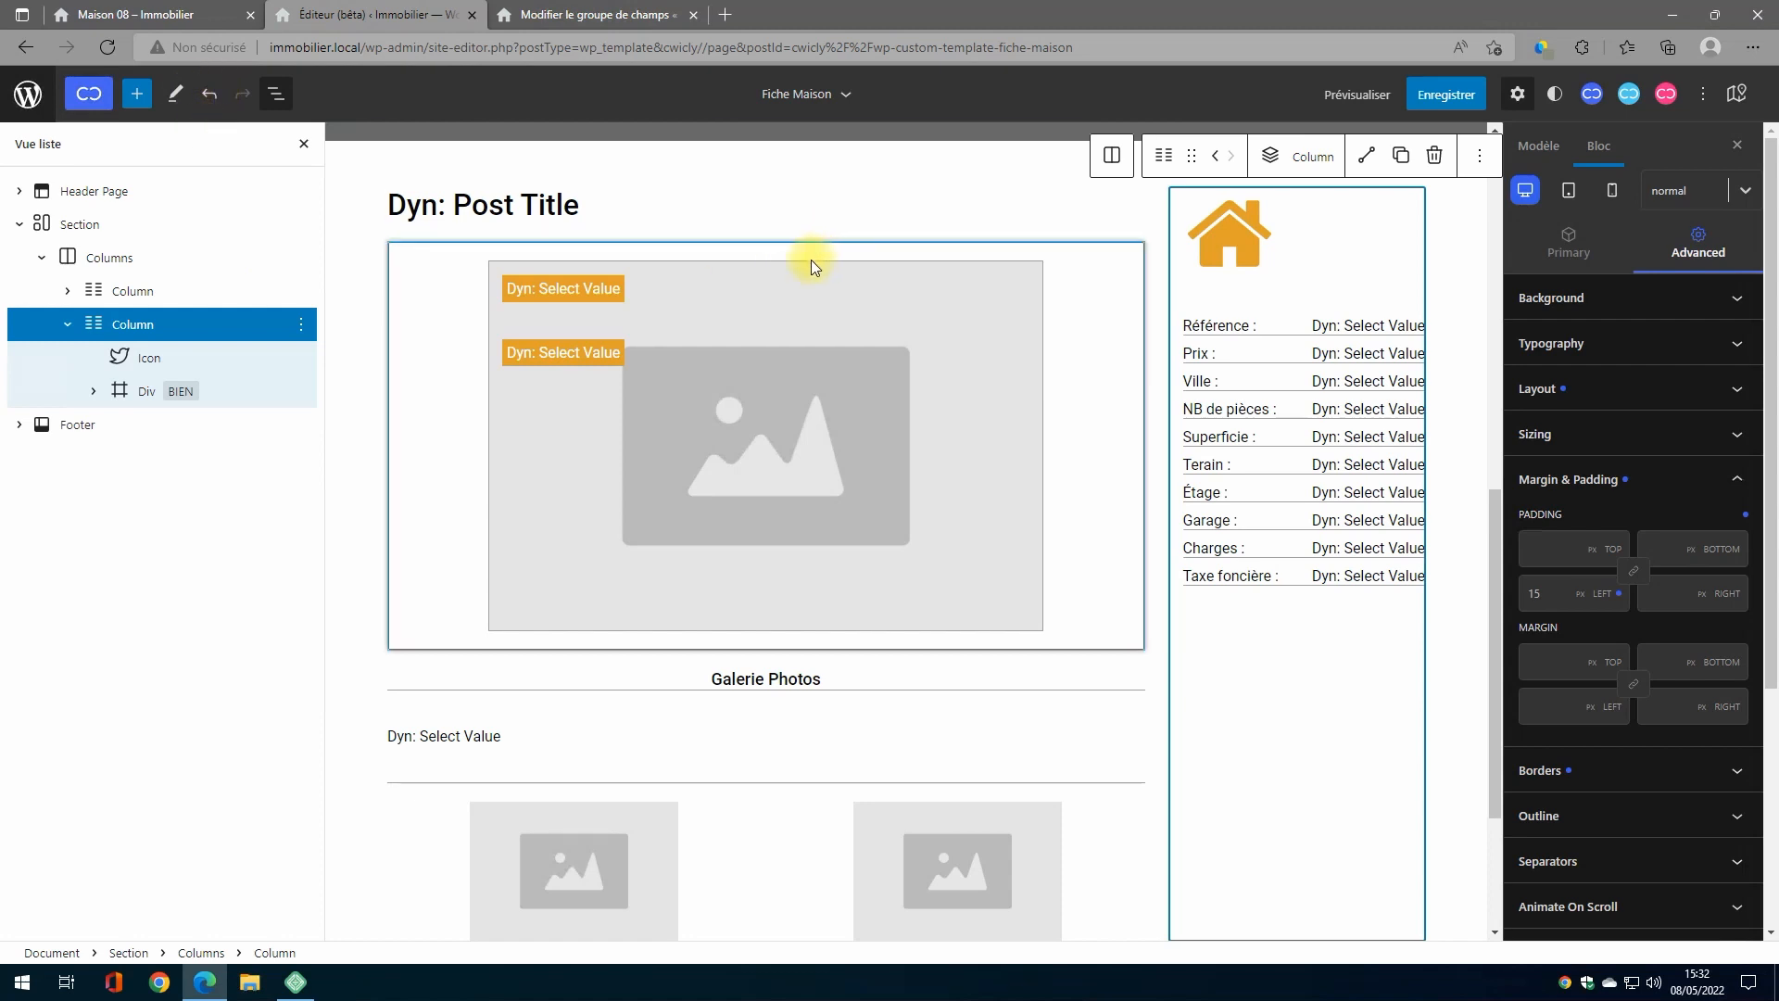
left_click(593, 16)
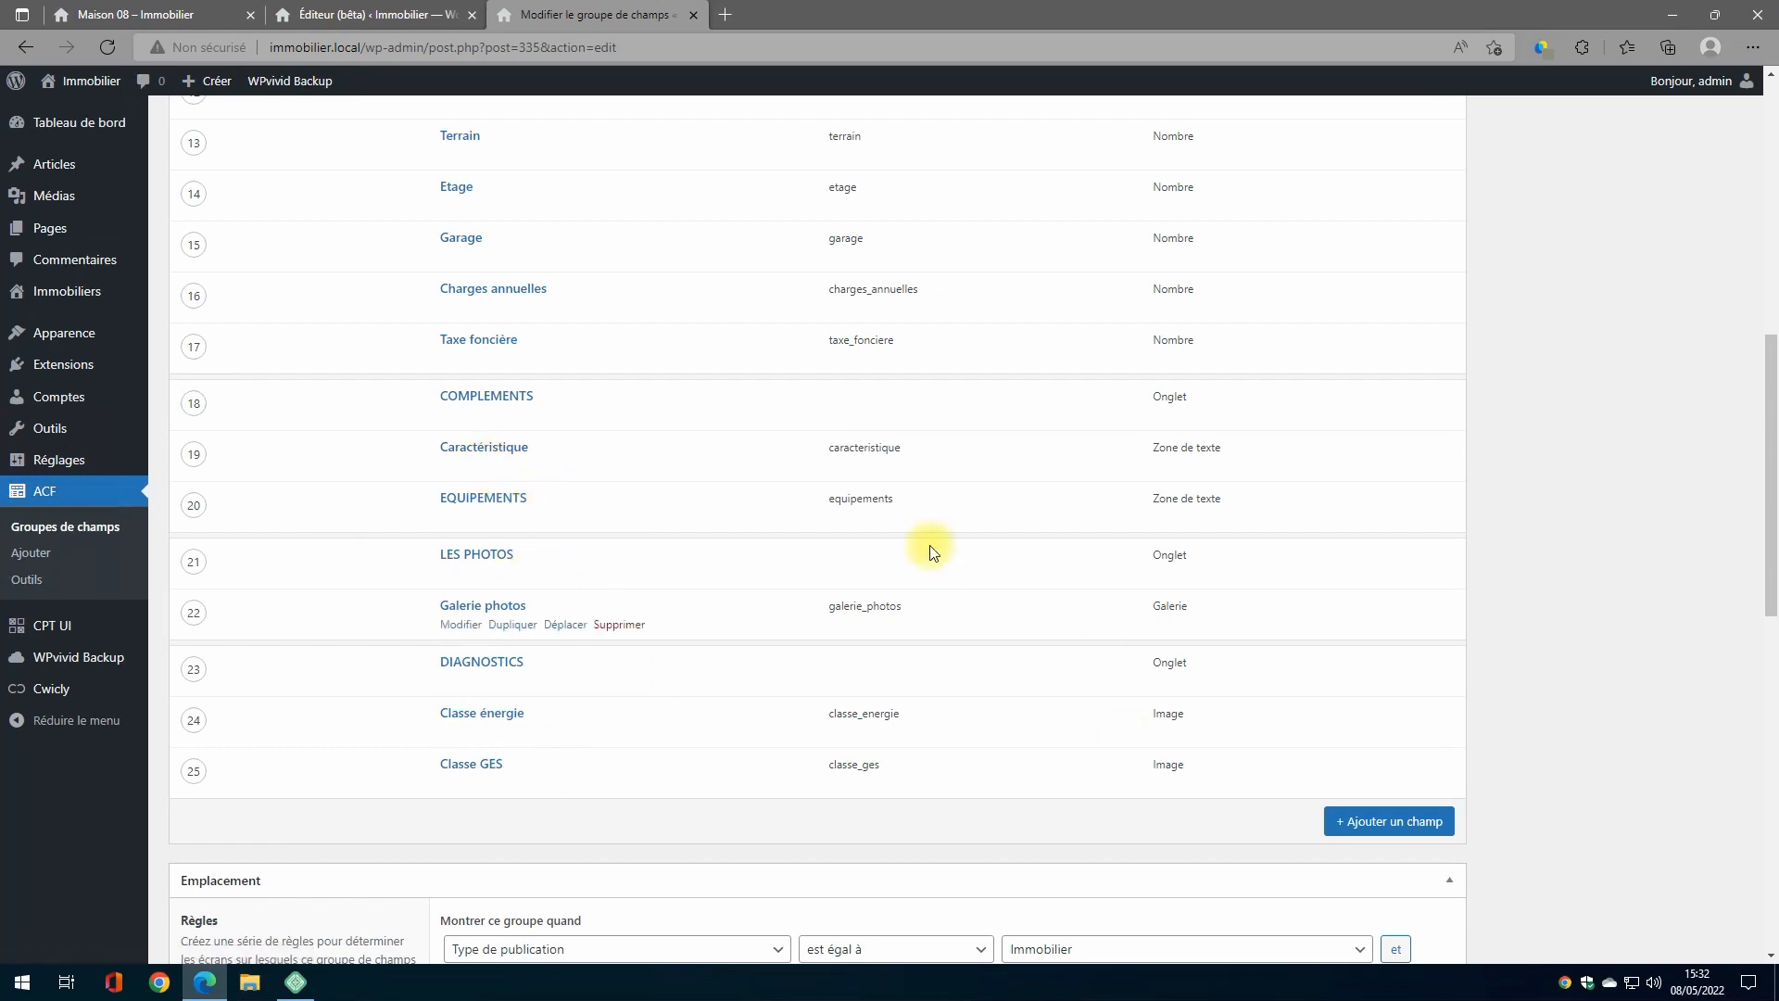
left_click(167, 17)
left_click(394, 14)
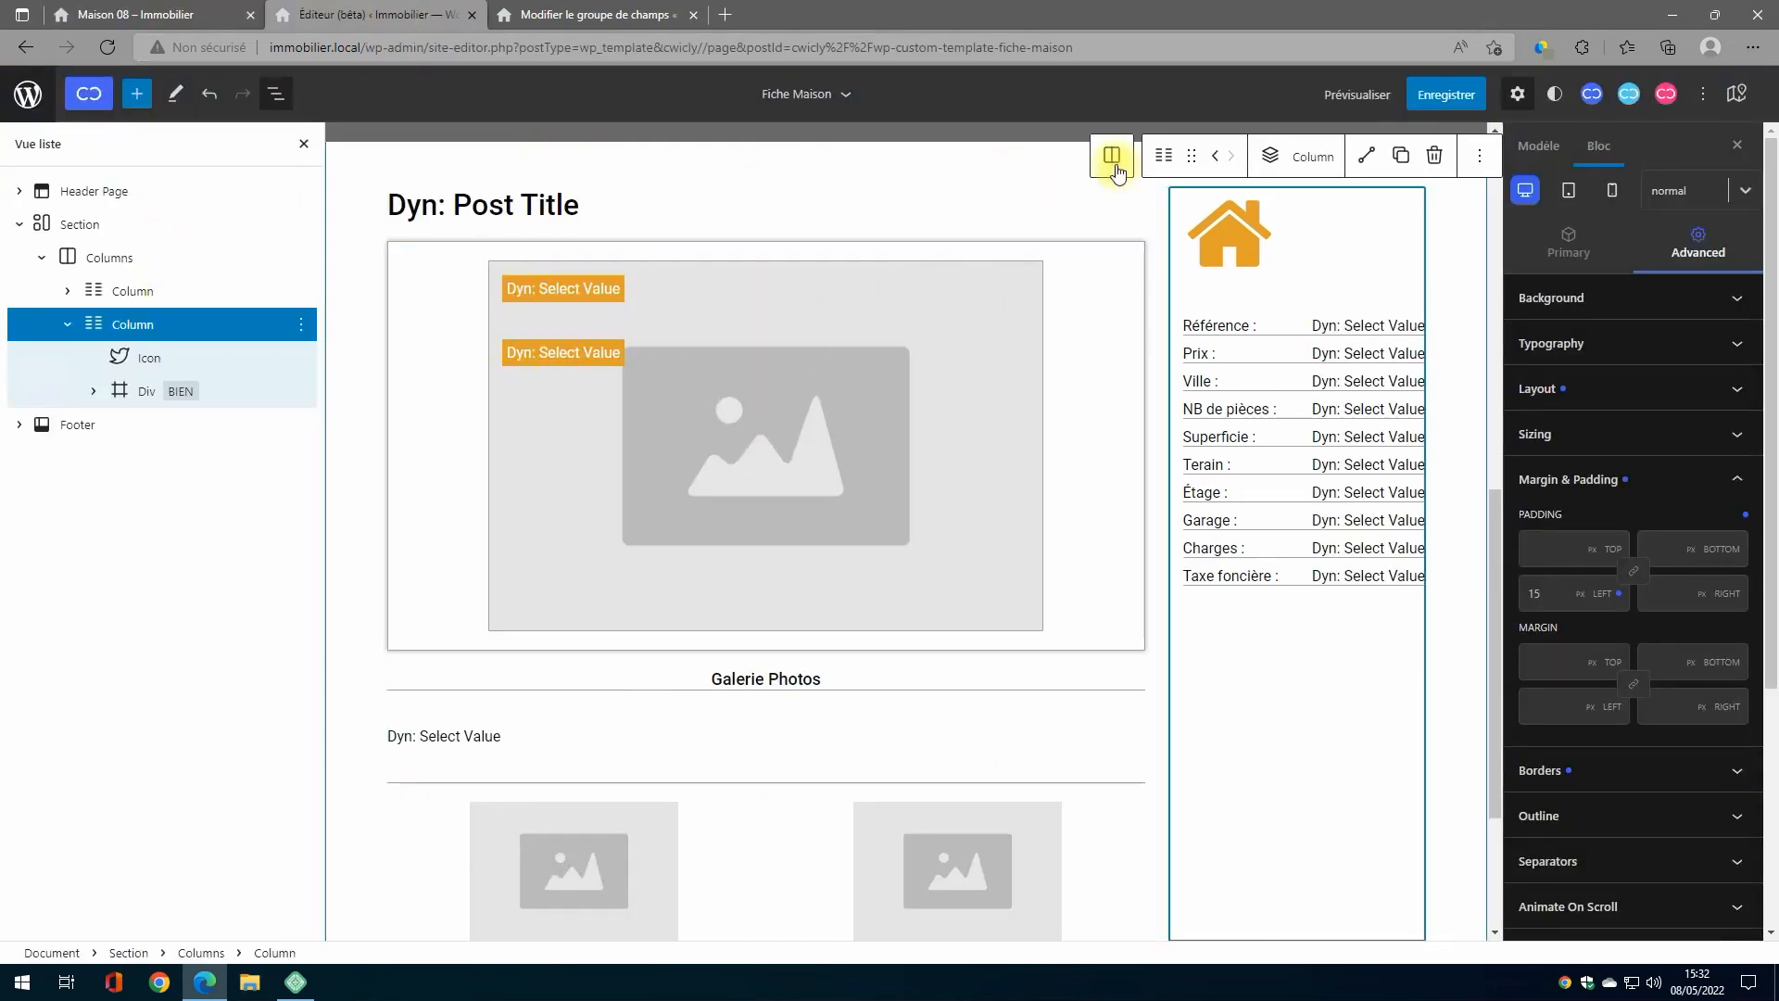
Step: Add a Div below the BIEN block in the side column, name it Compléments and give it a vertical flex direction
left_click(1272, 158)
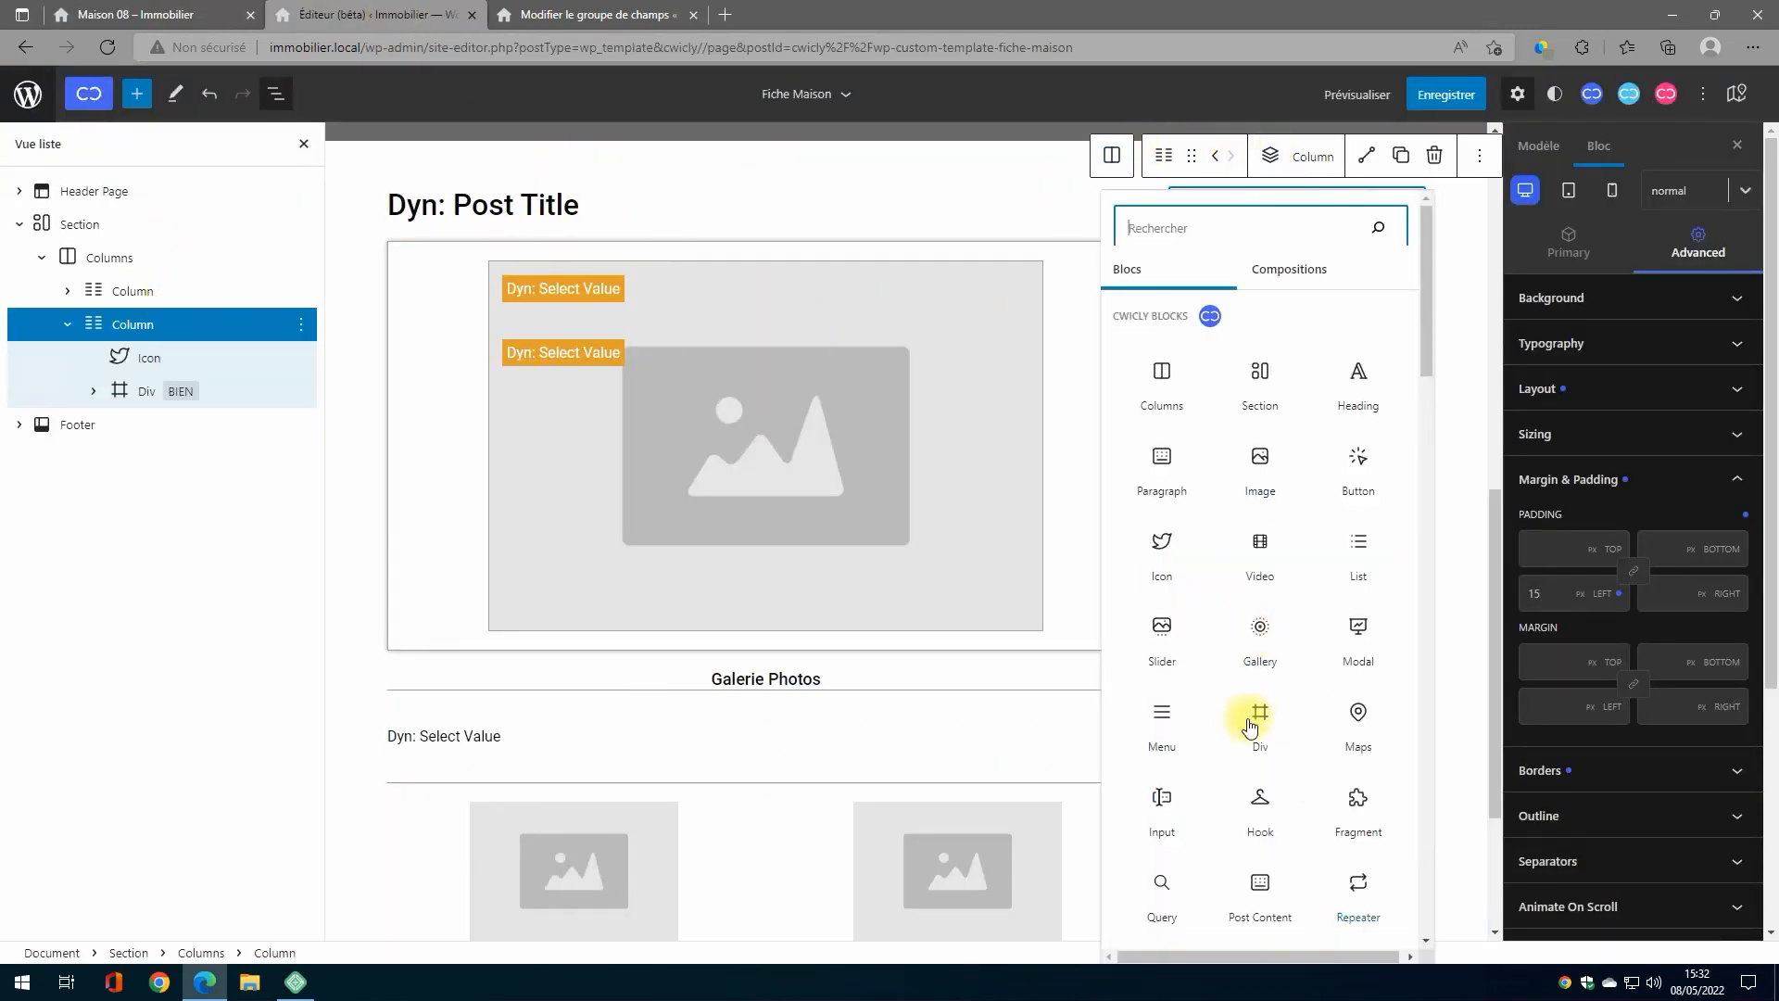
left_click(1271, 721)
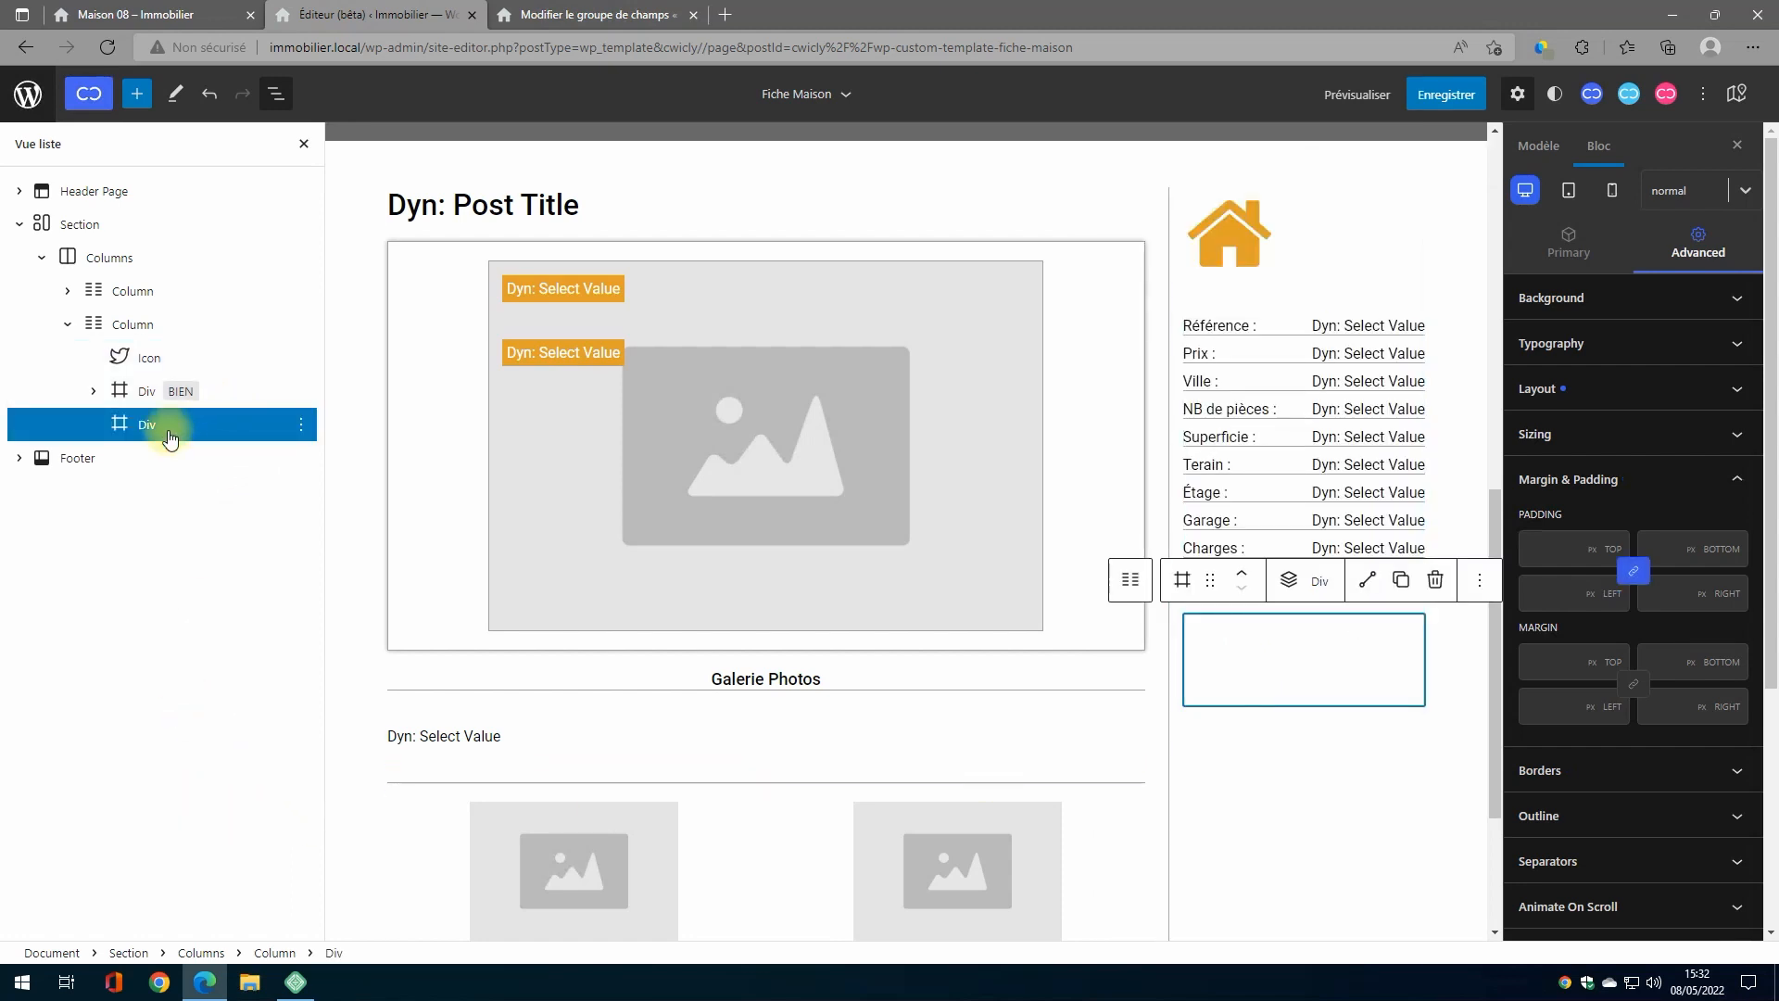
left_click(1569, 246)
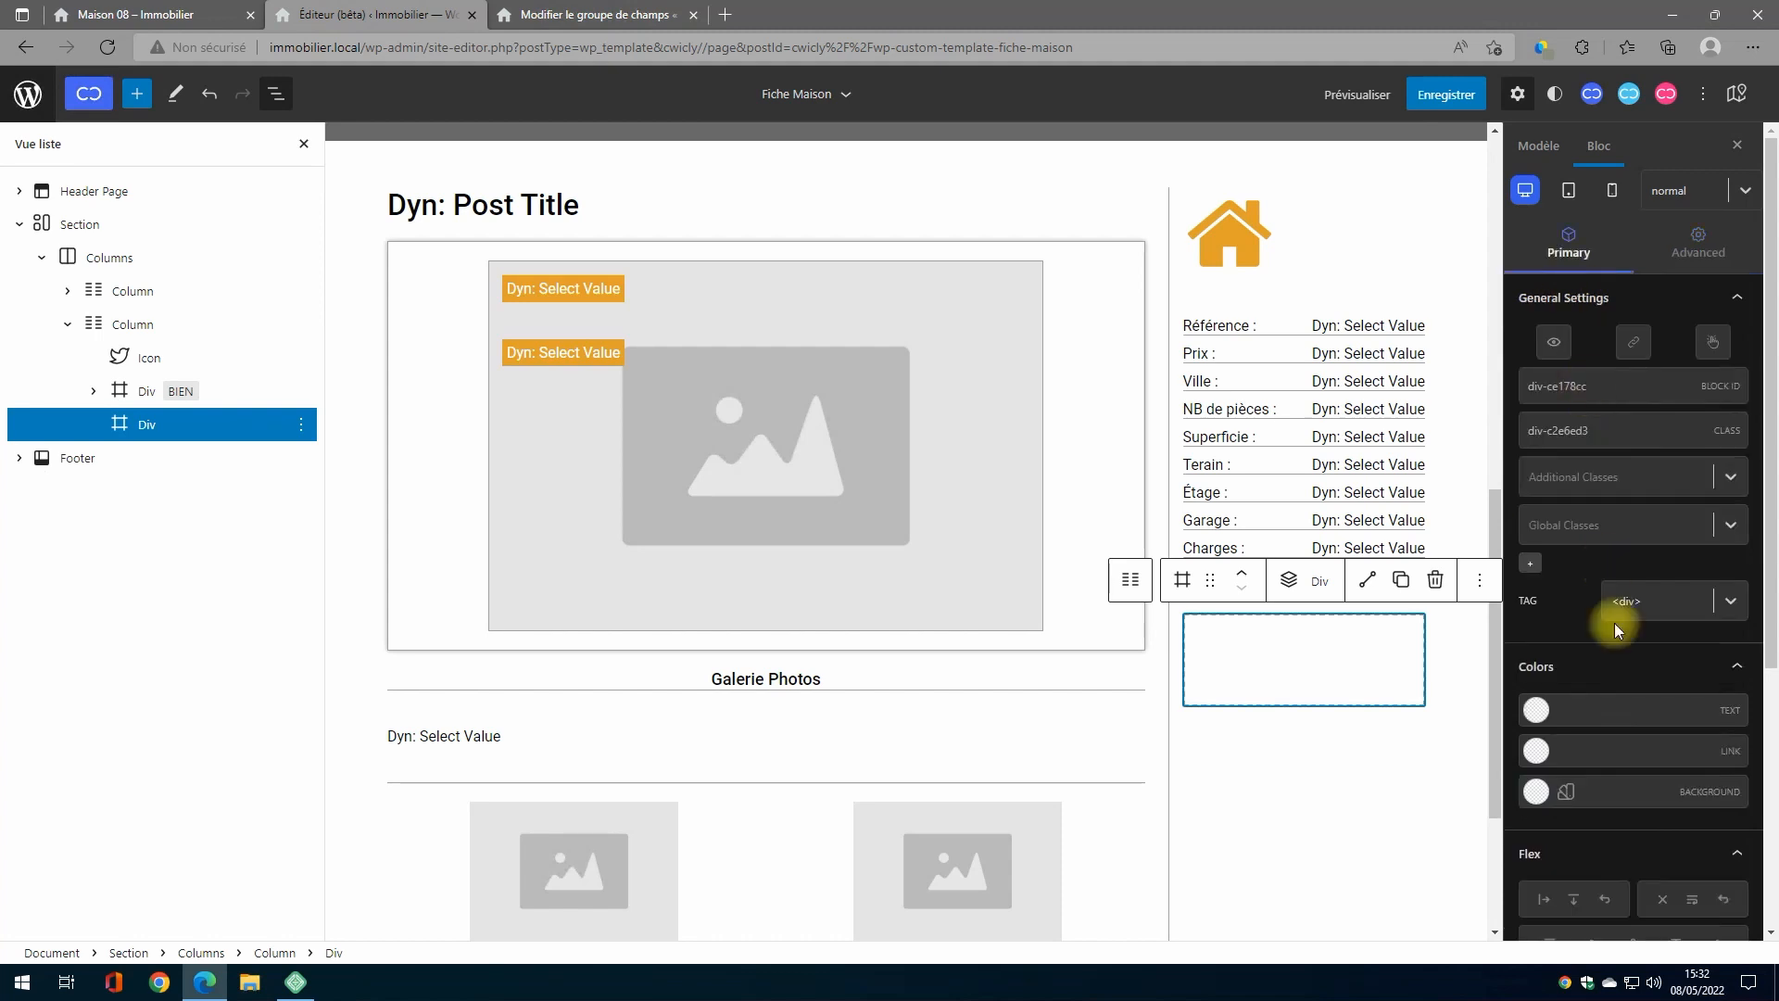
scroll(1614, 704, "down", 4)
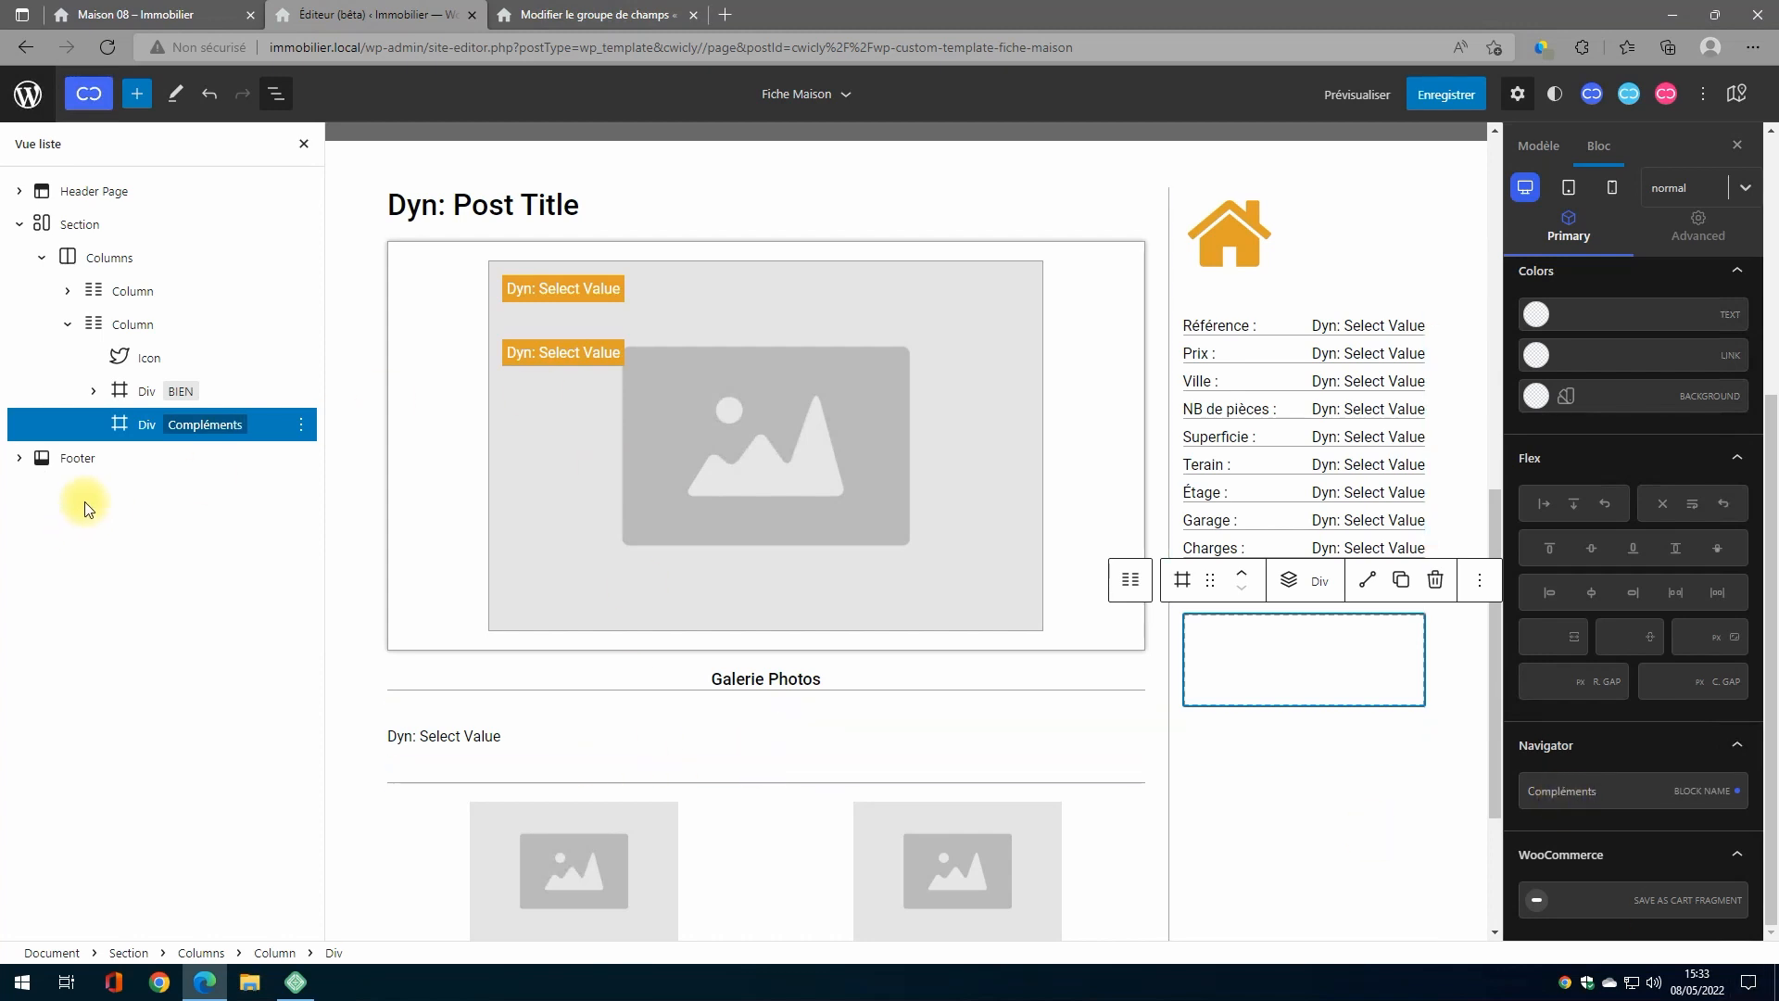
left_click(1573, 505)
Step: Nest a new Div inside the Compléments block and set its flex direction to vertical
left_click(1293, 584)
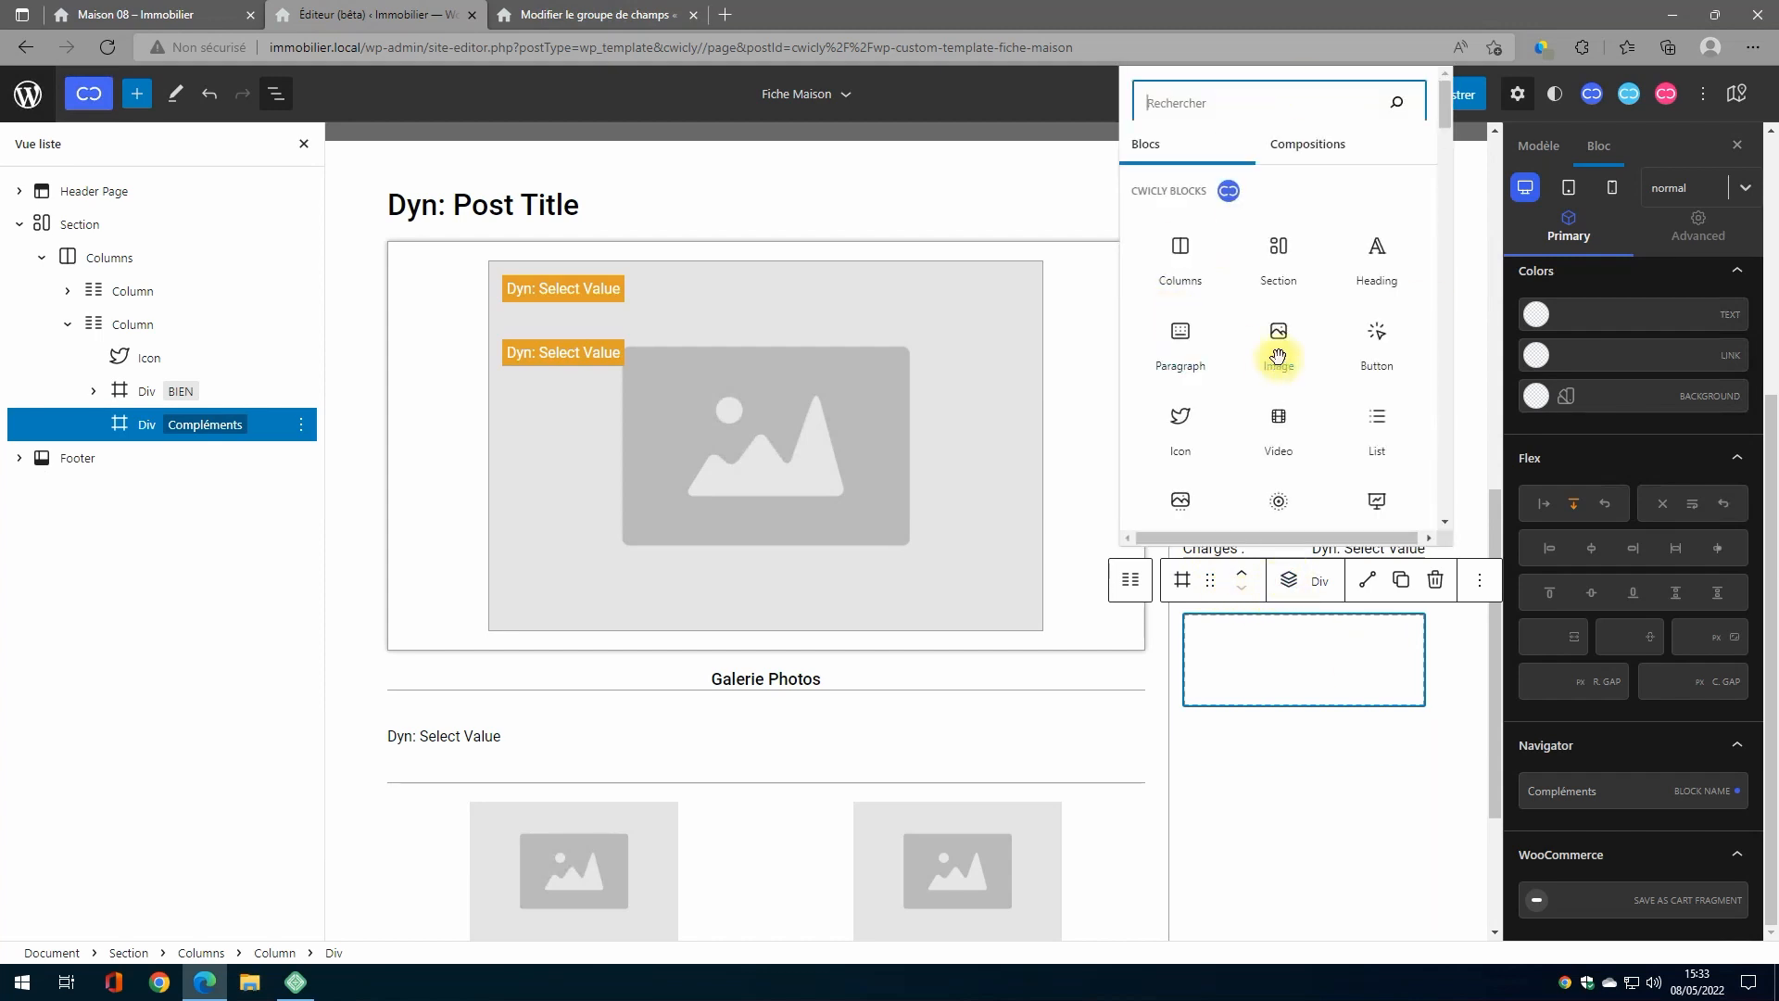
scroll(1279, 371, "down", 2)
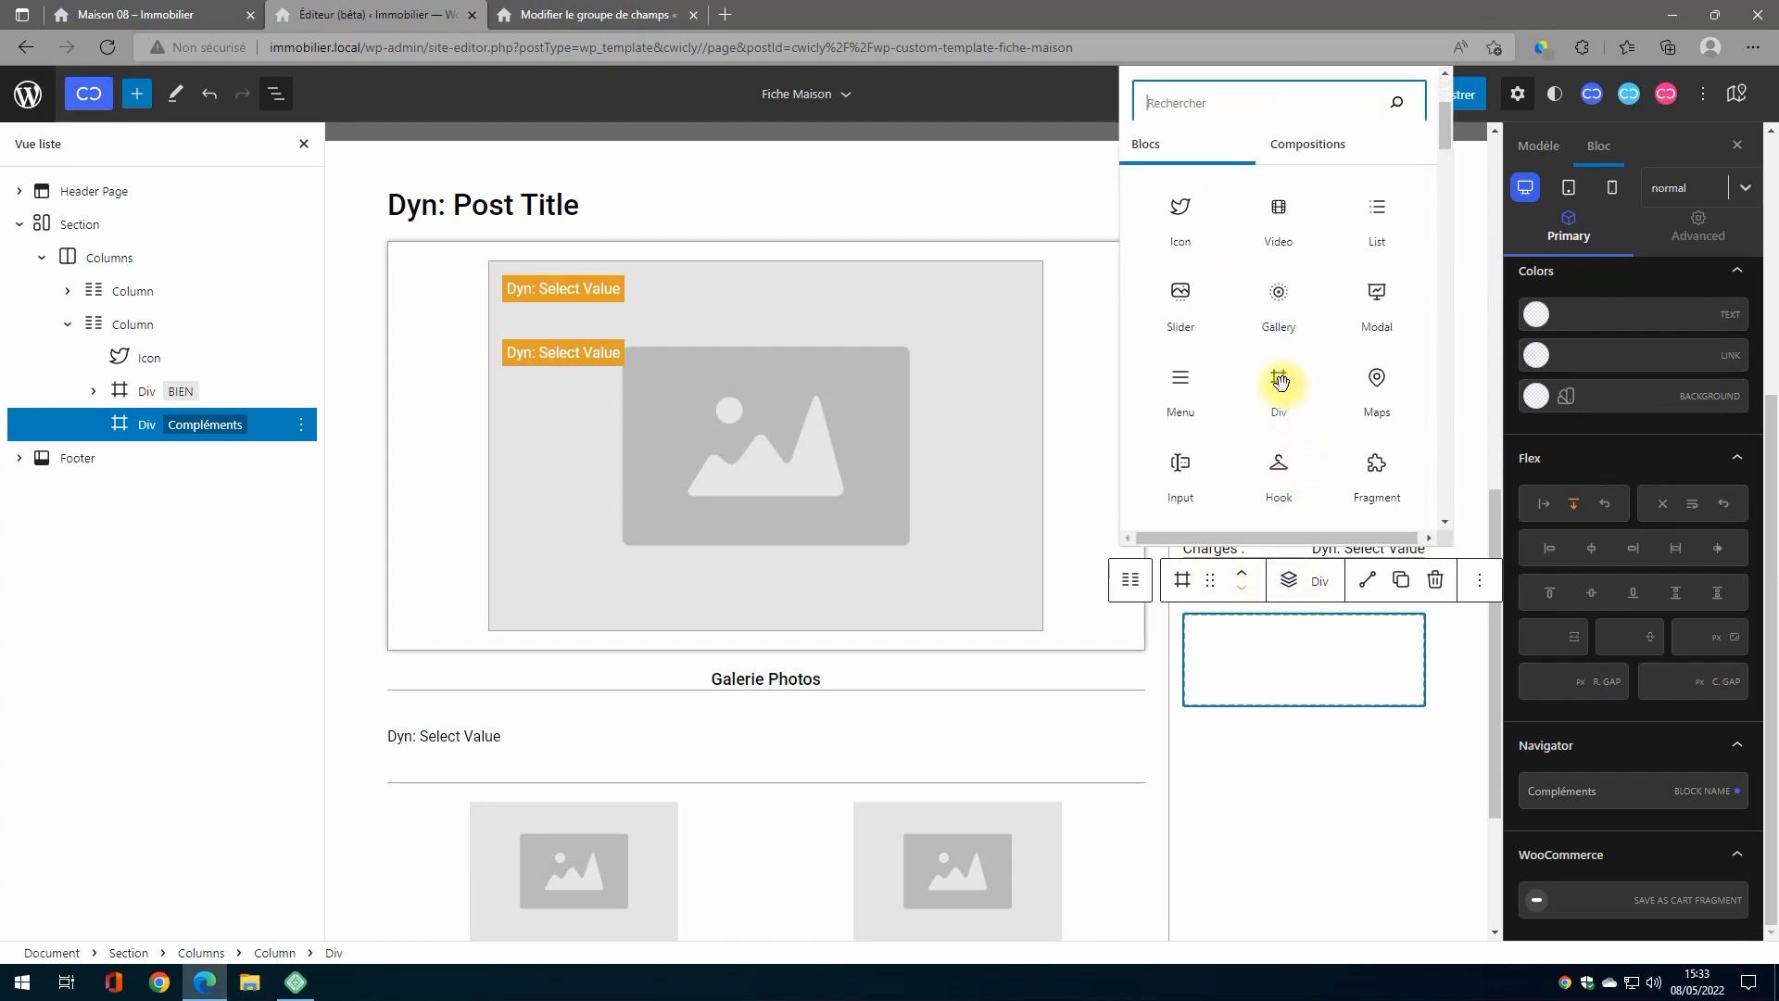
left_click(1279, 382)
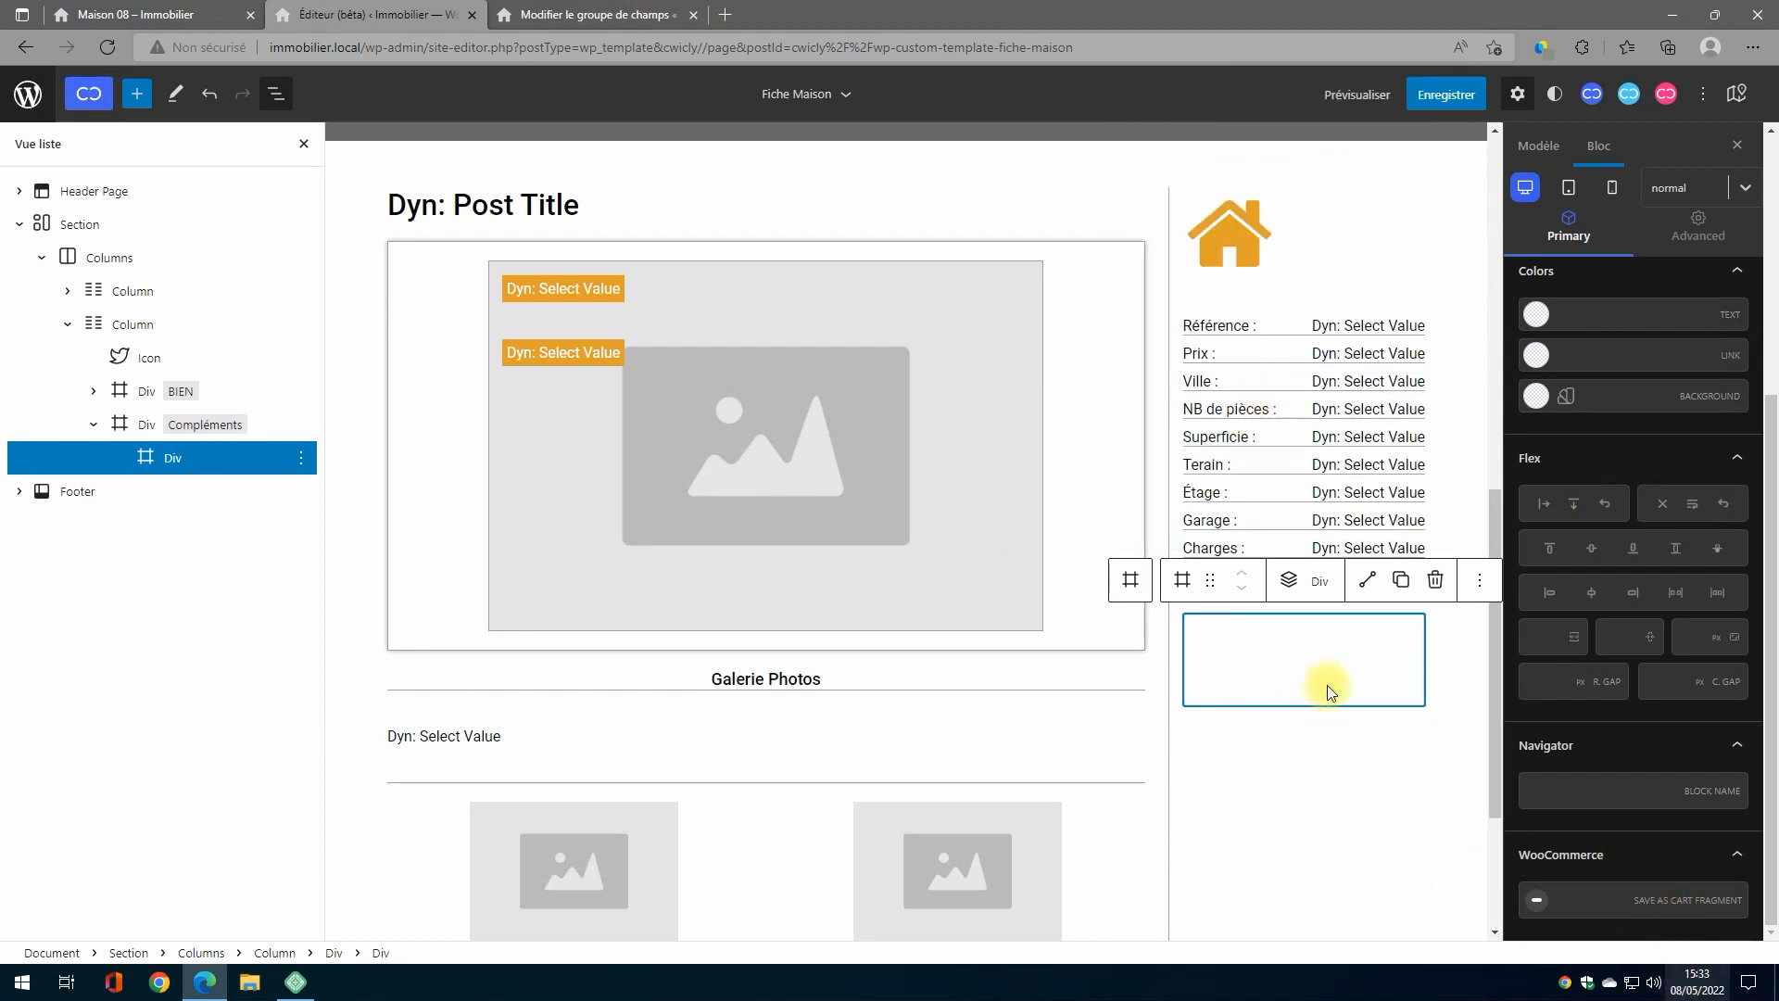
left_click(1575, 510)
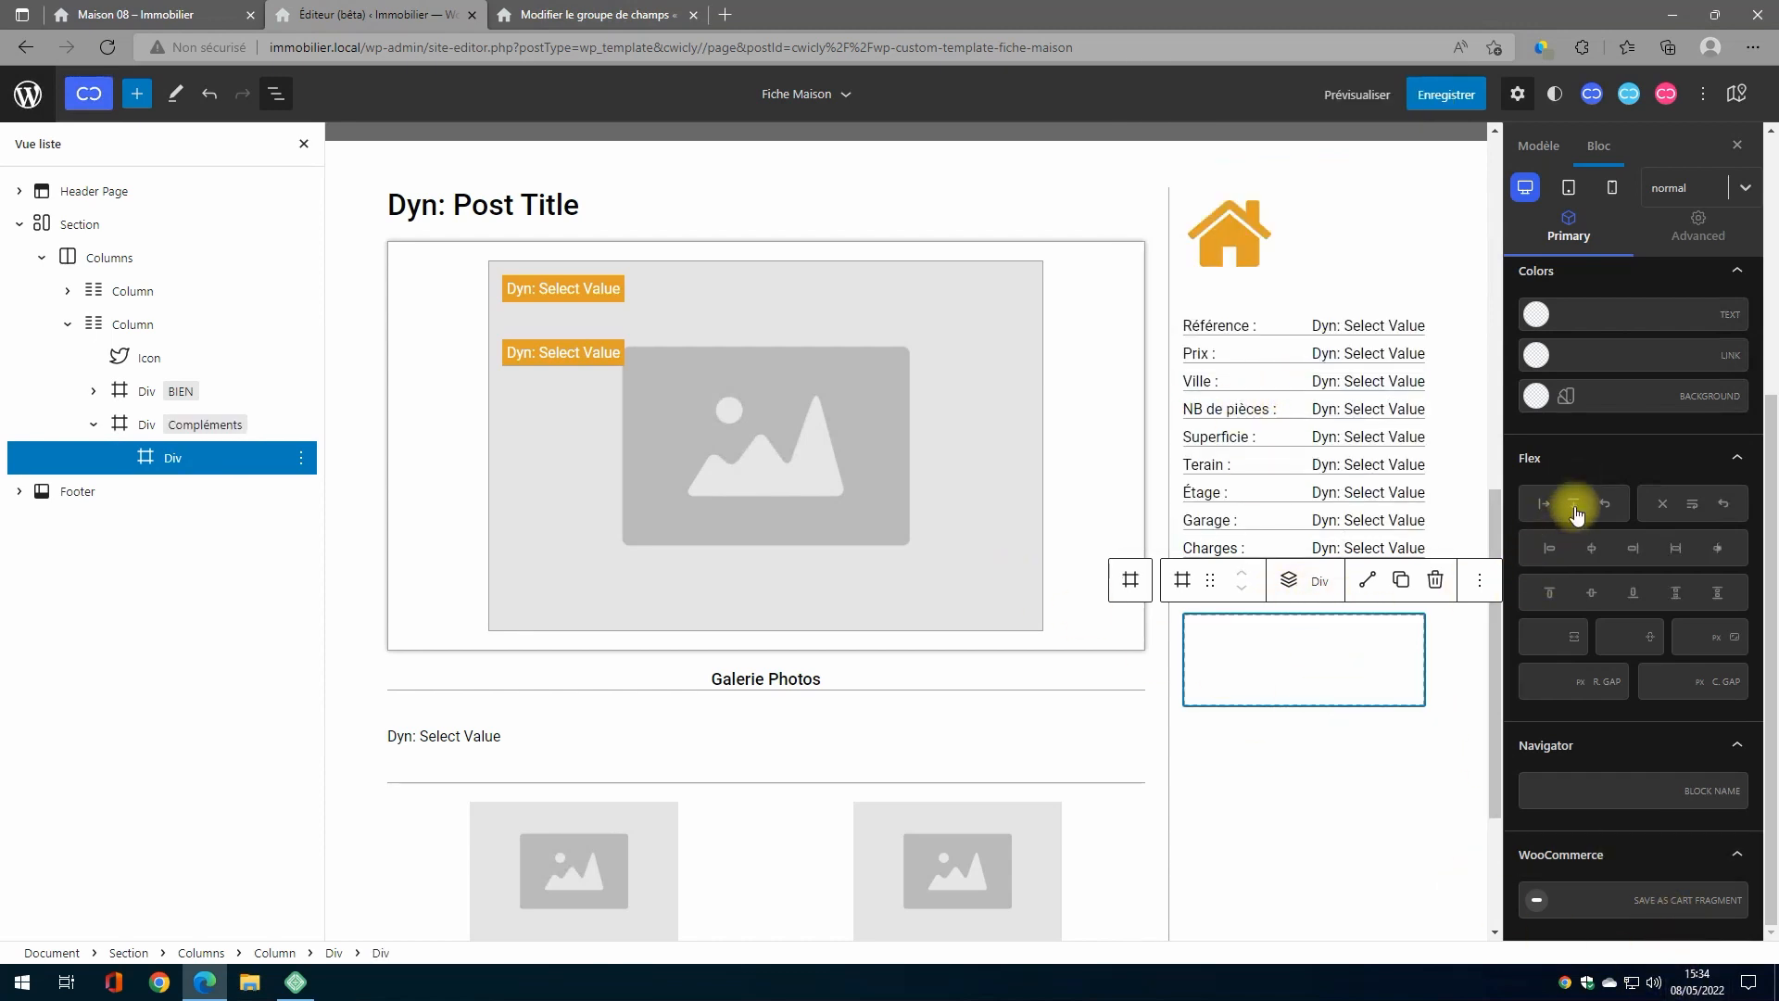
Step: Add two Paragraph blocks inside the Div nested in Compléments
left_click(1290, 582)
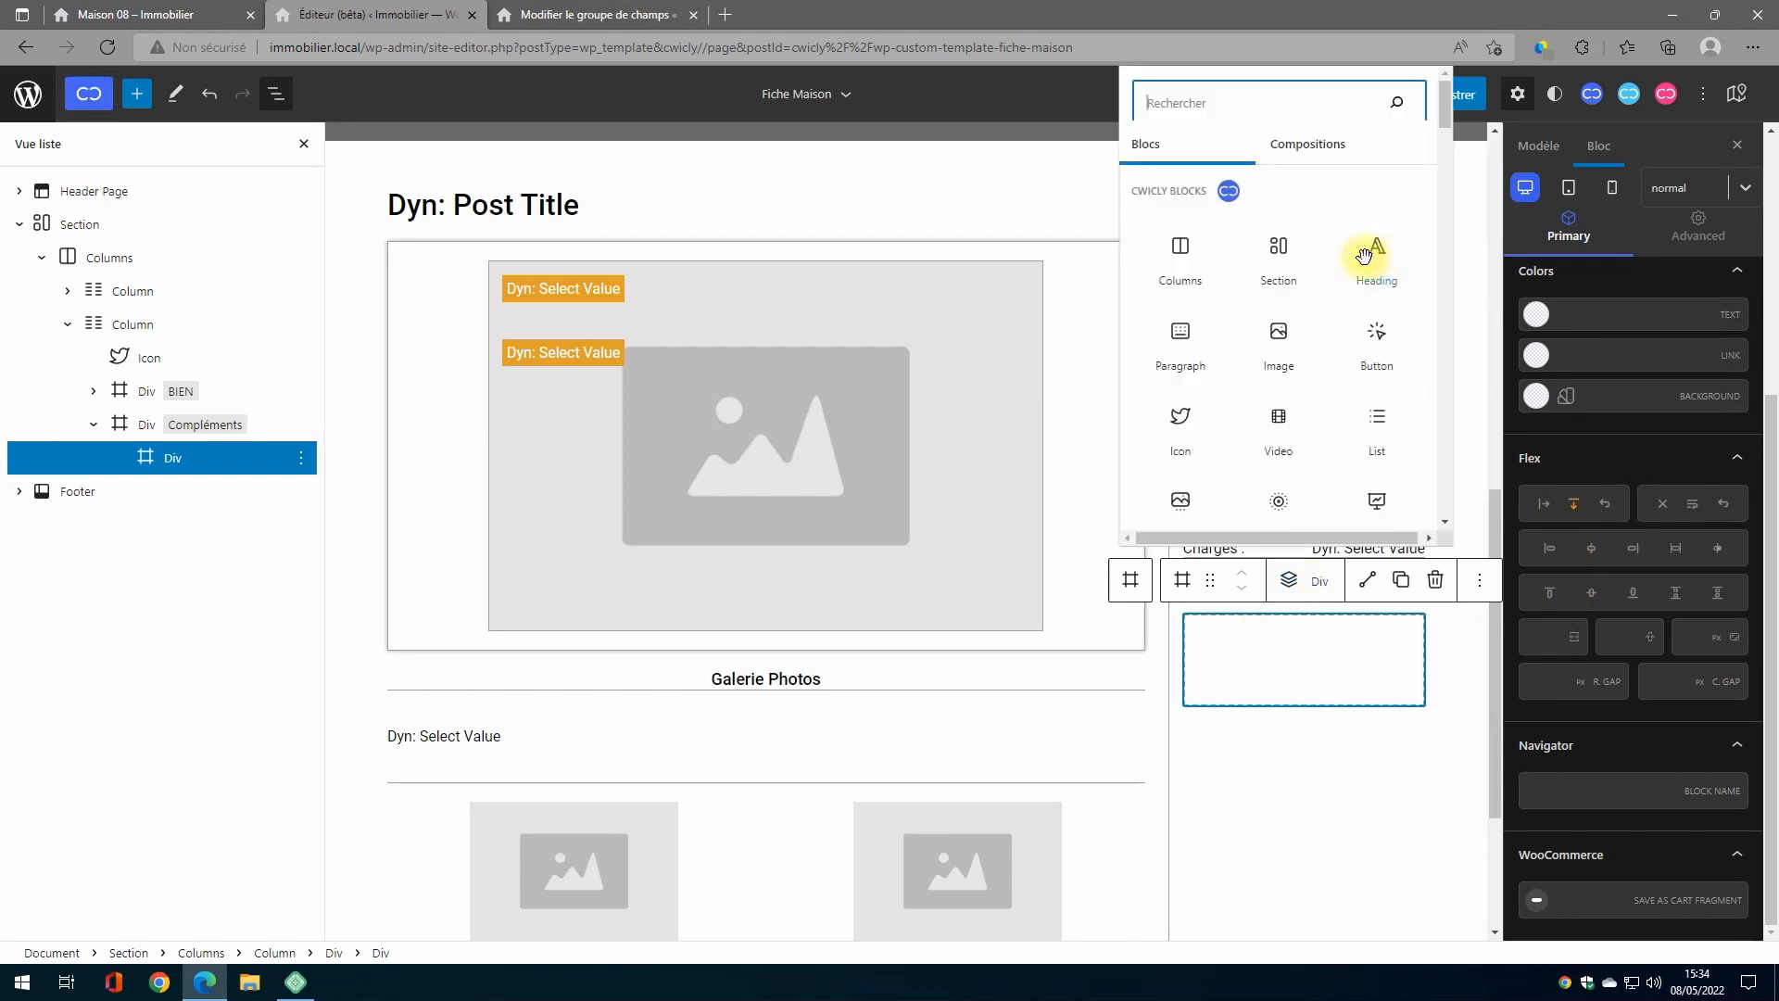
left_click(1180, 340)
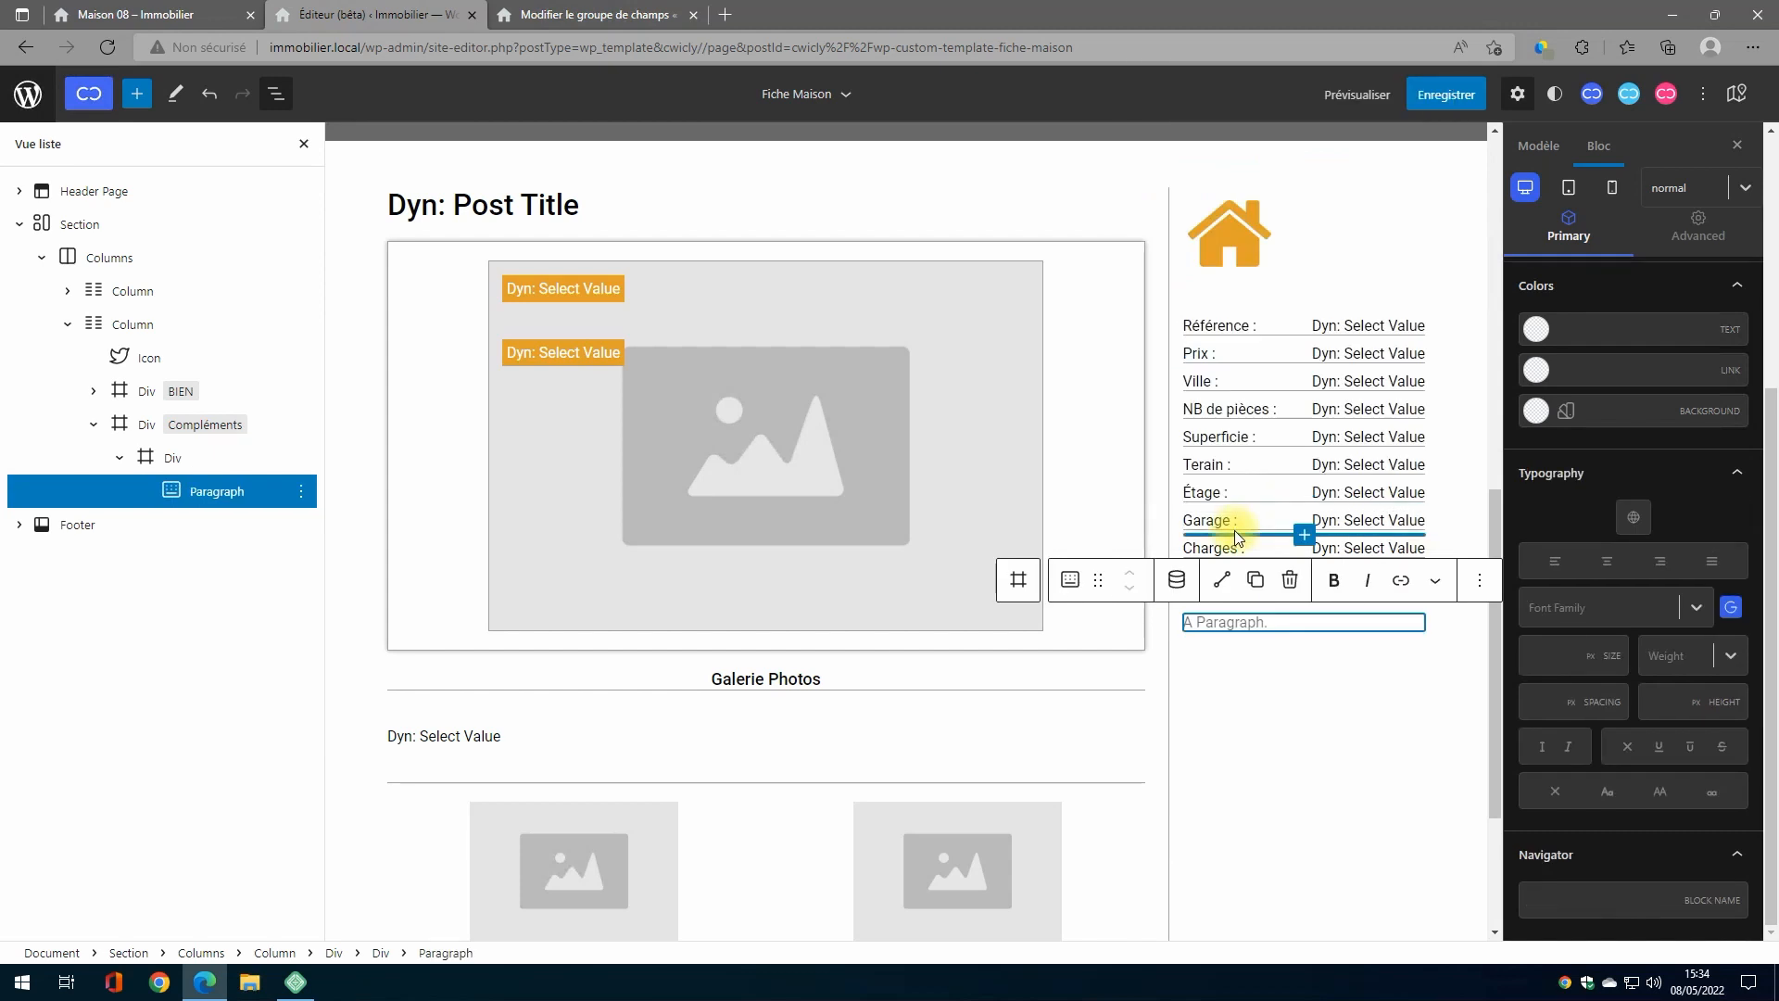
left_click(1019, 580)
left_click(1283, 581)
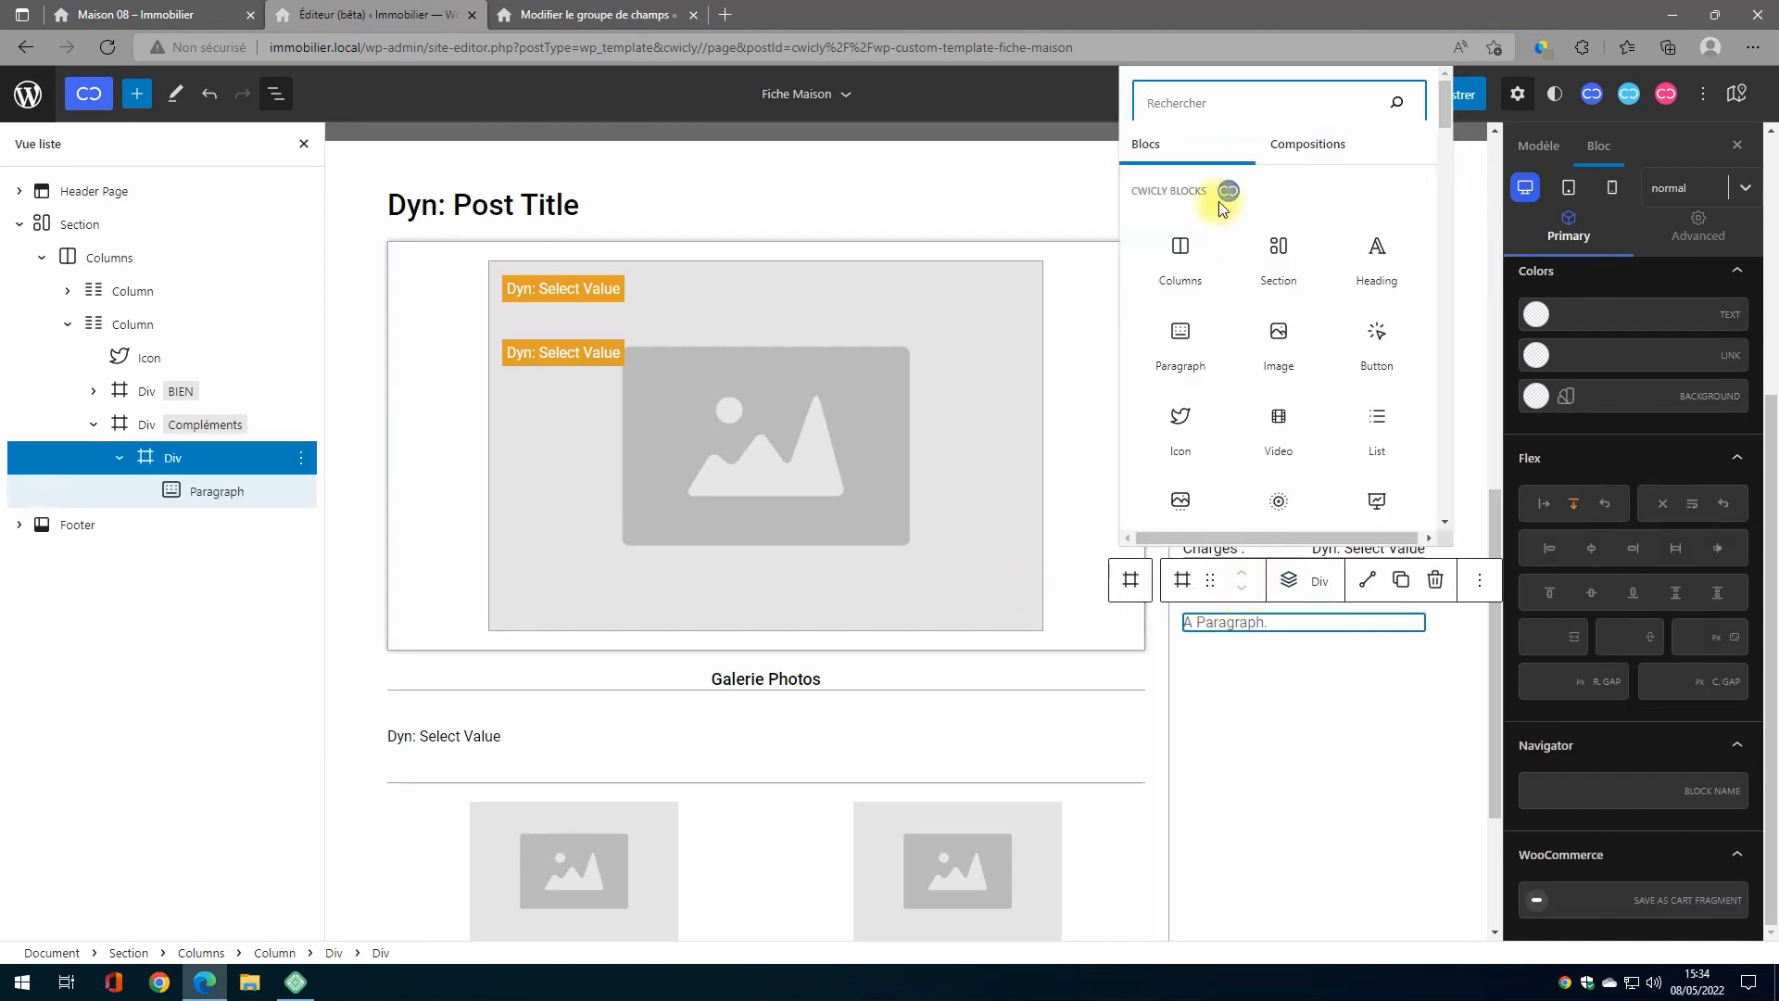
left_click(1181, 340)
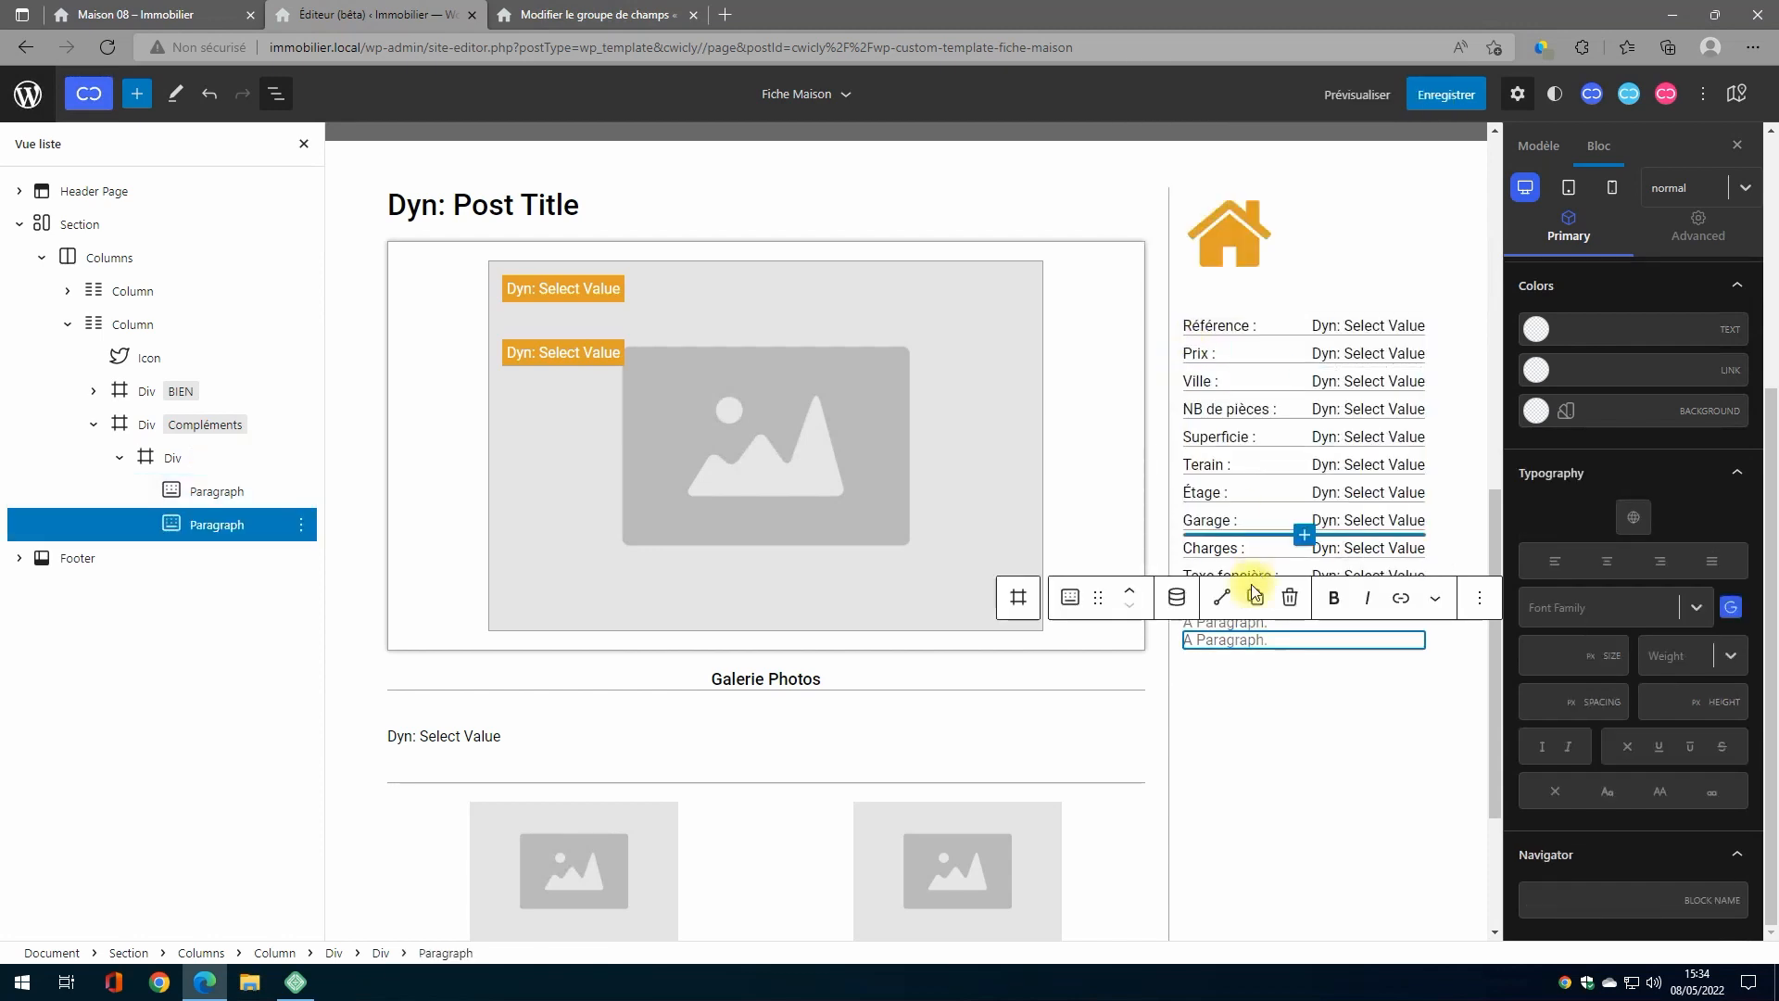
Step: Enter "Caractéristiques :" in the first paragraph of the nested Div and set its bottom margin to 20 px
left_click(211, 496)
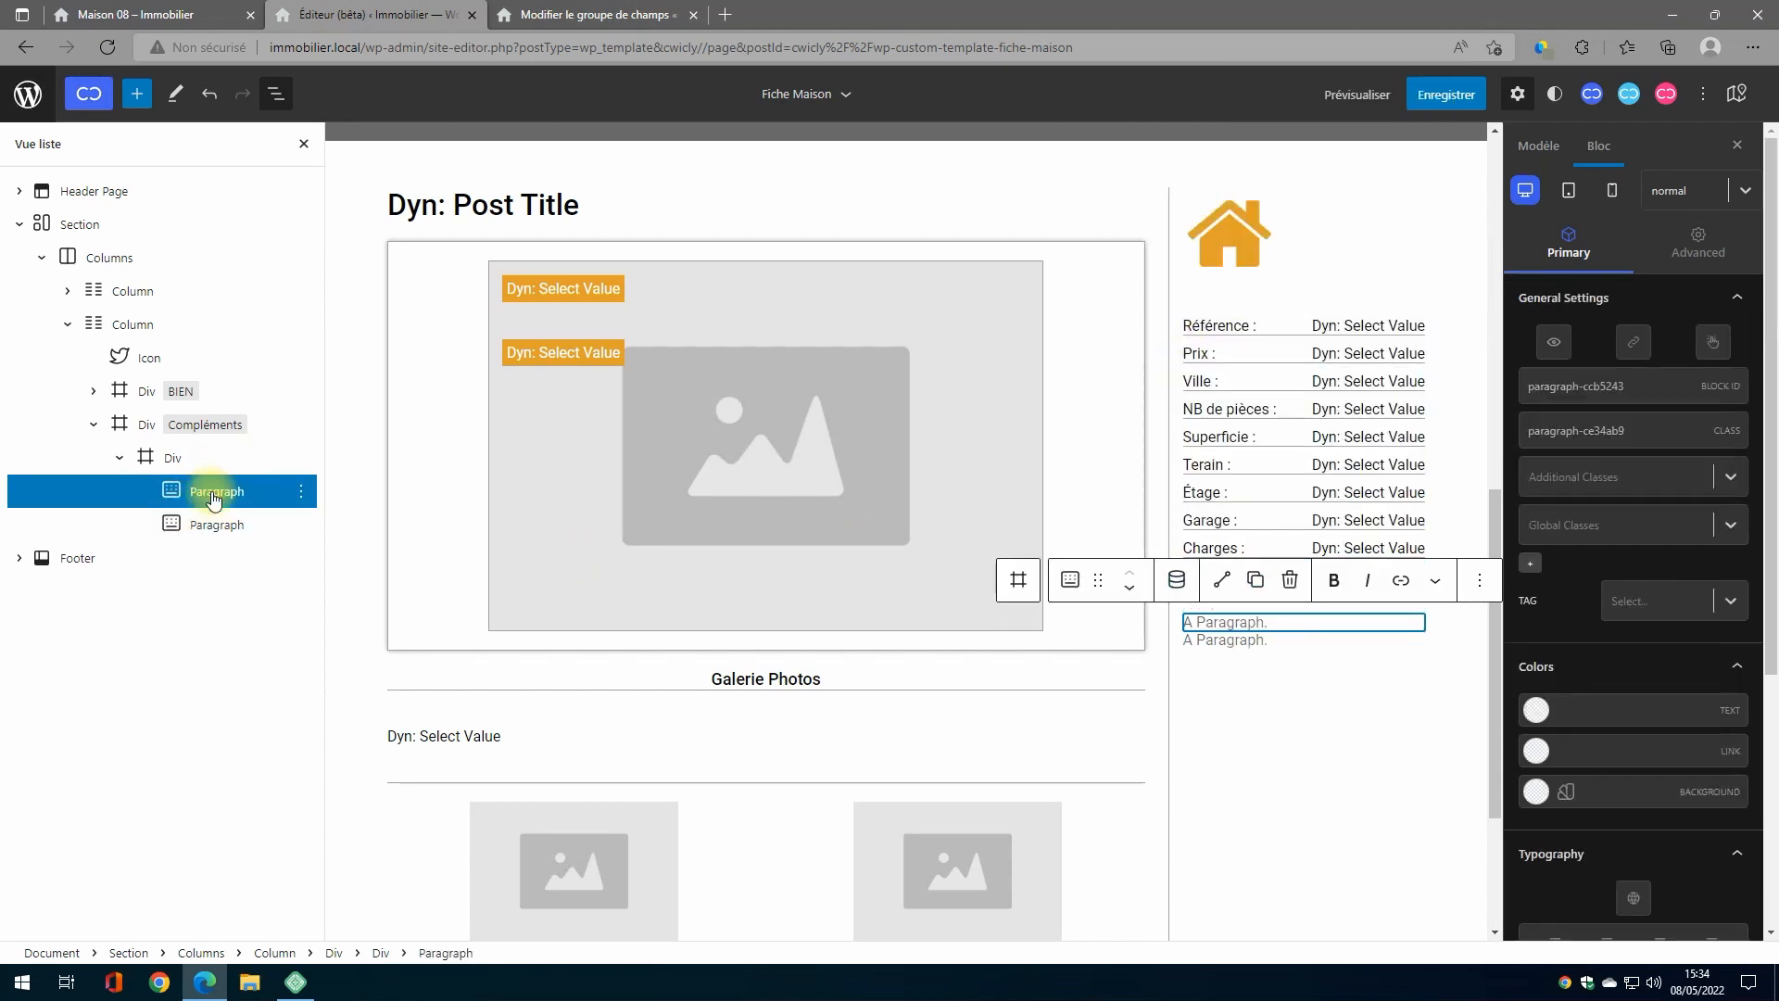
left_click(1242, 625)
type("Caractéristiques :")
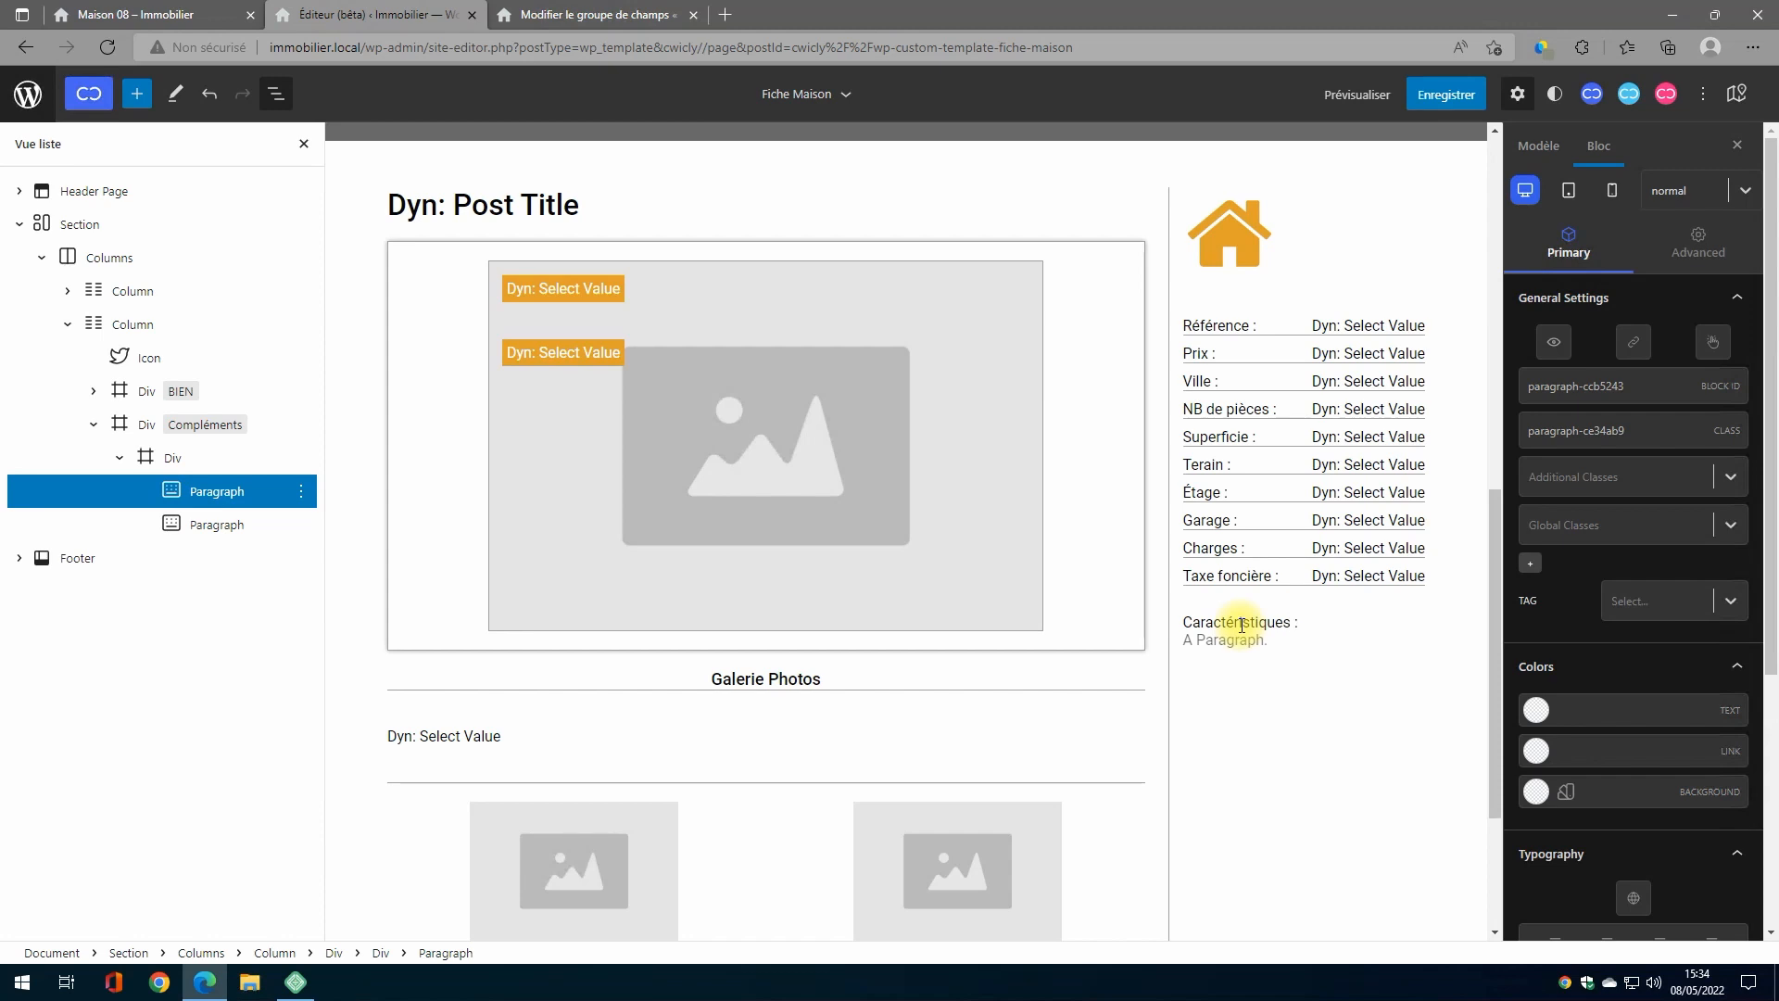
left_click(1705, 247)
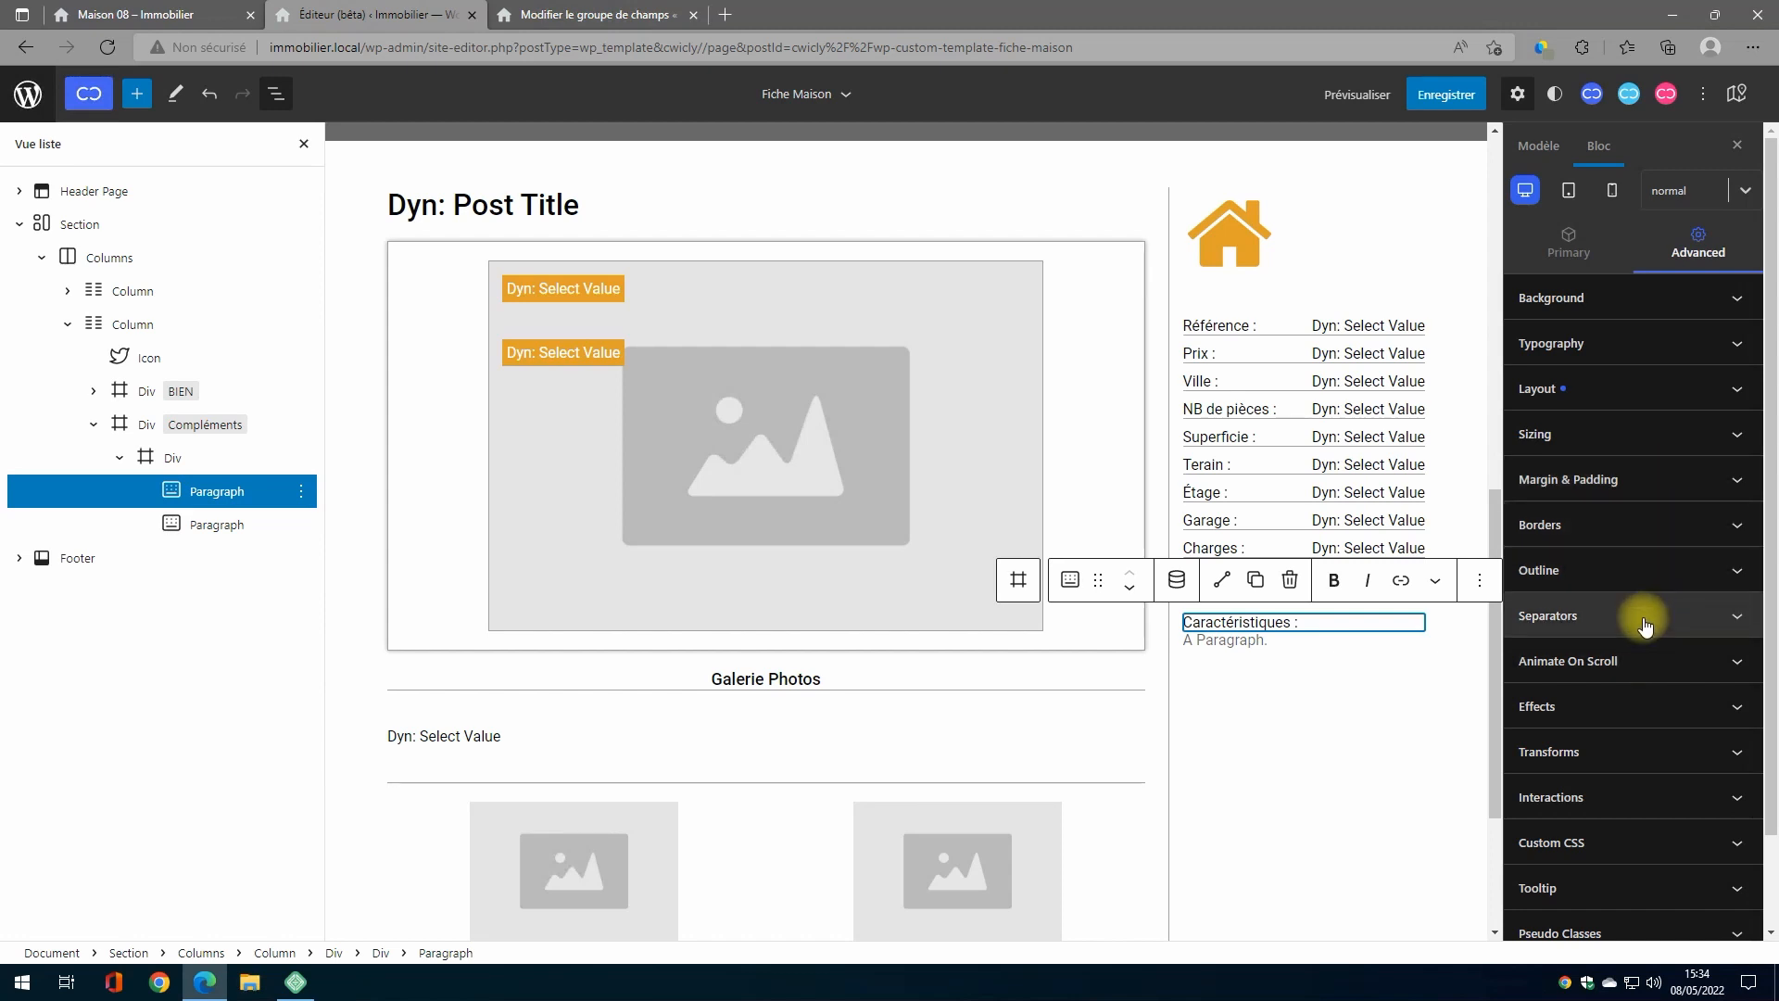
left_click(1644, 480)
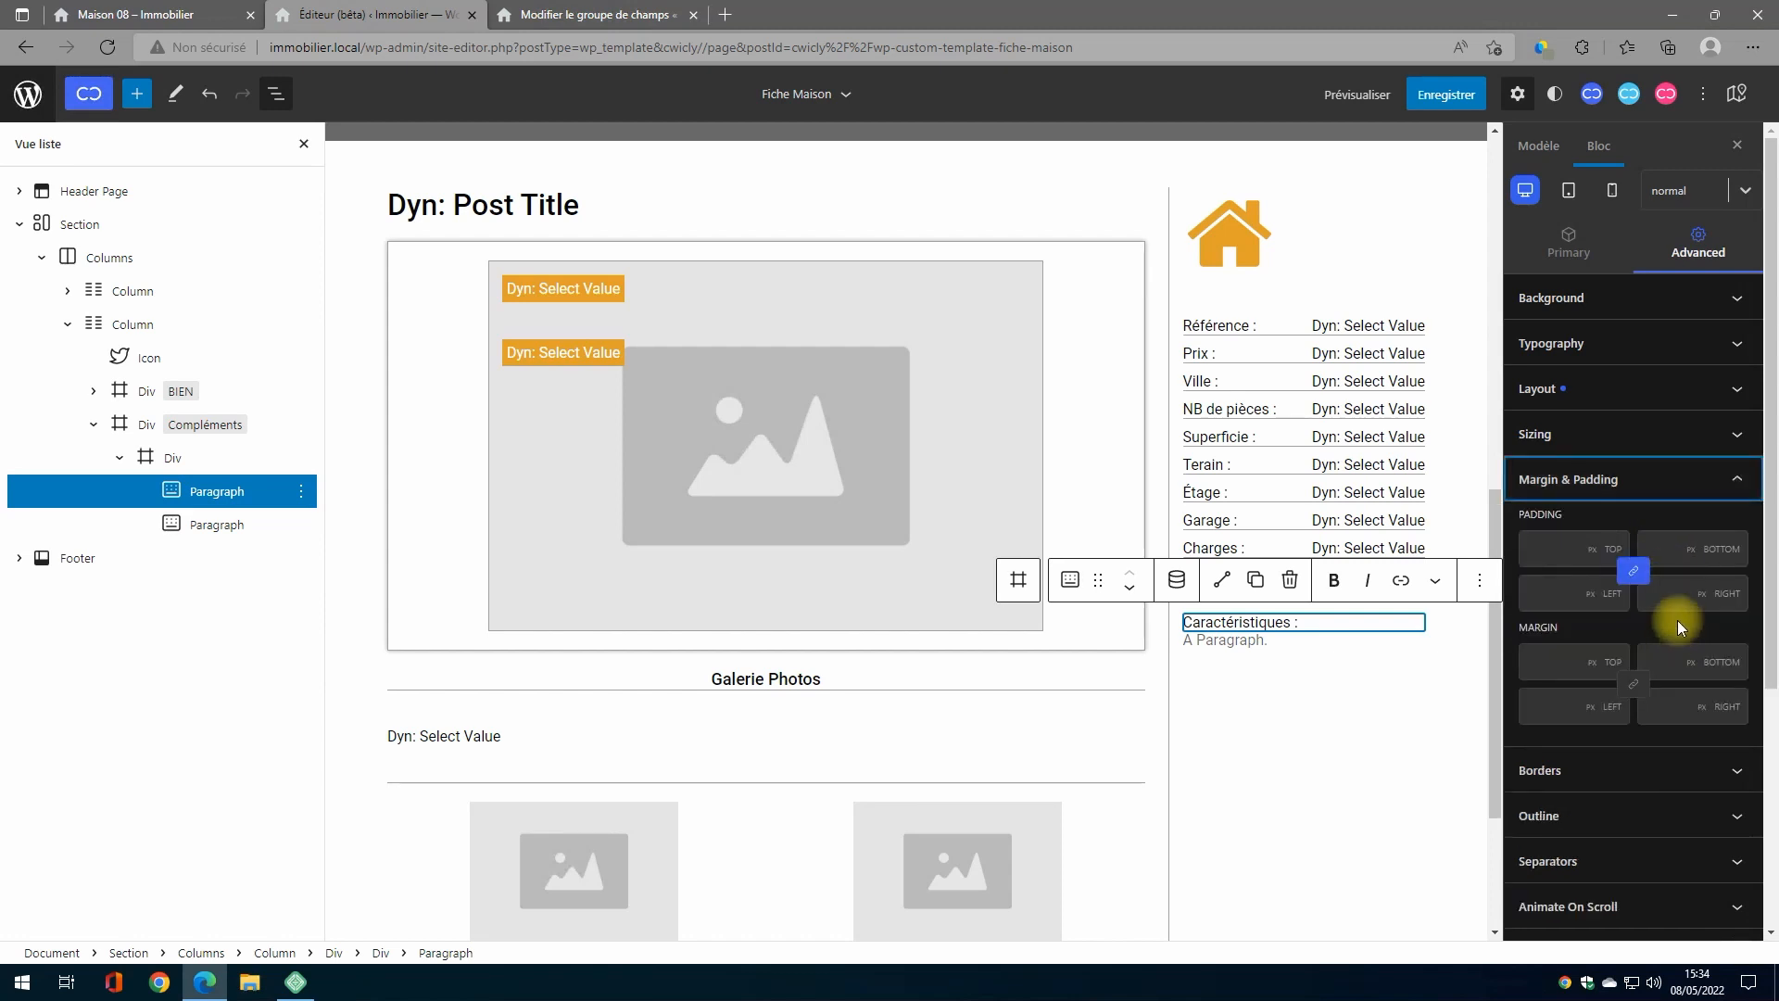
left_click(1676, 661)
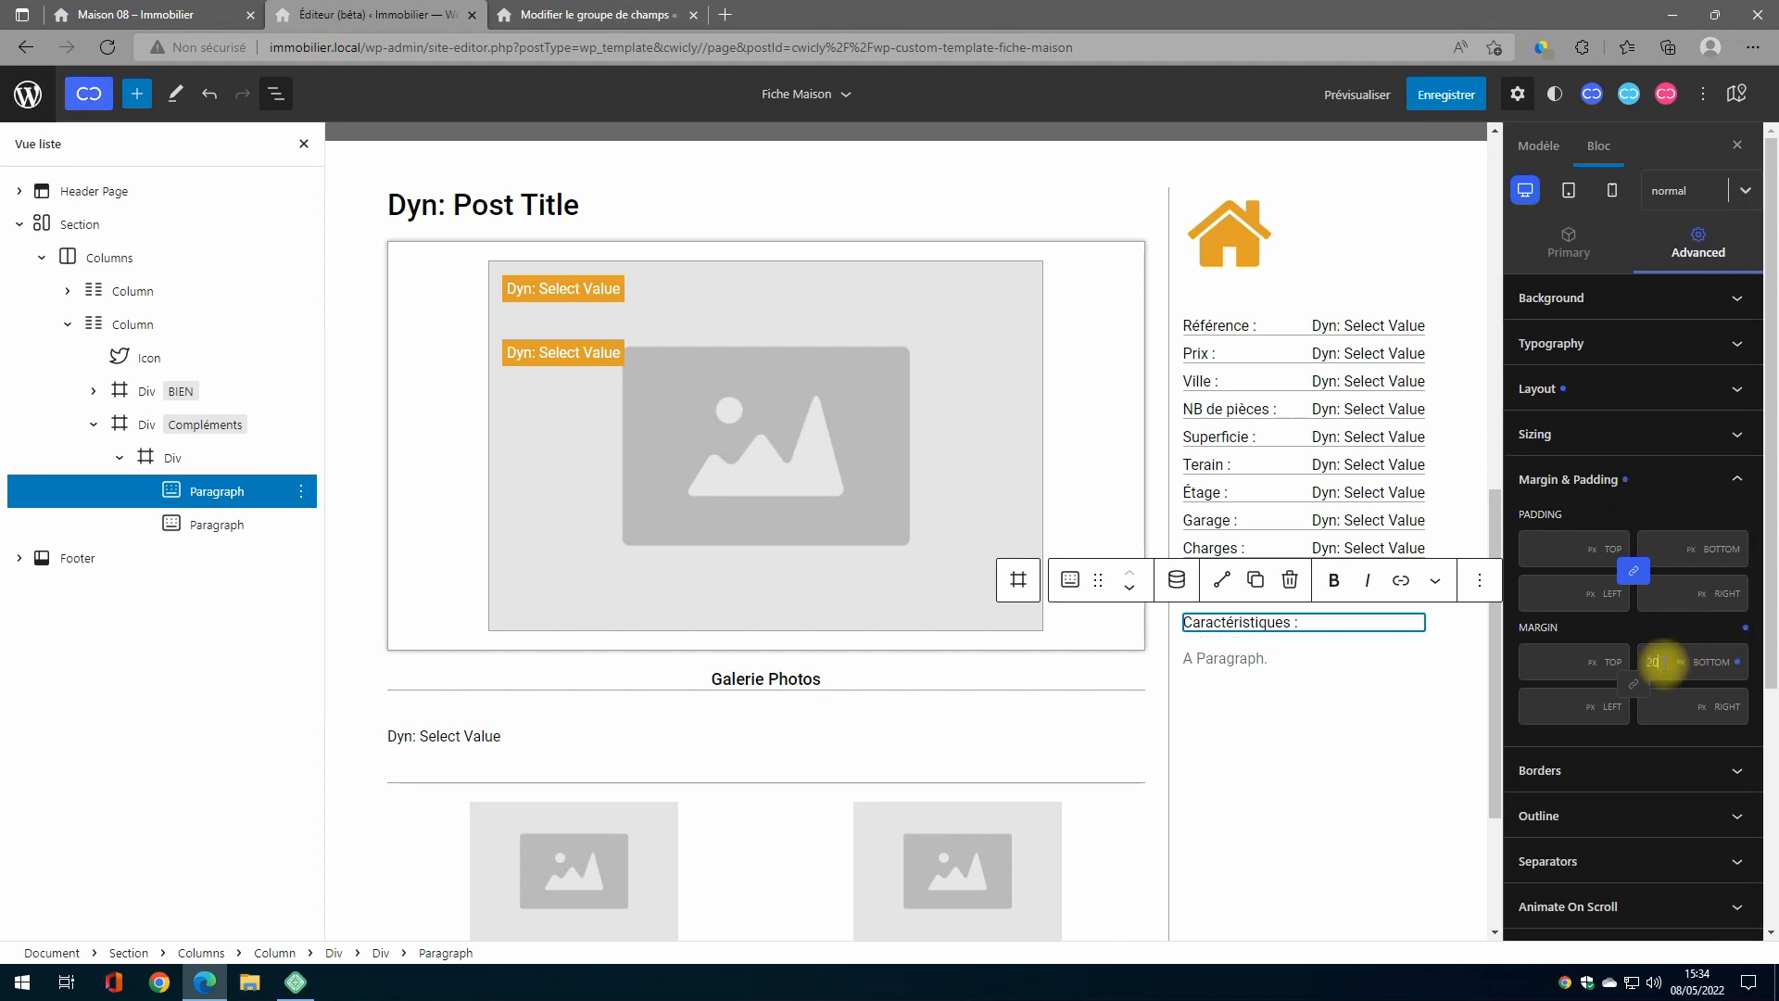
Step: Bind the second paragraph to dynamic content from ACF, using the Immobilier group's Caractéristique field
left_click(1217, 664)
left_click(1175, 619)
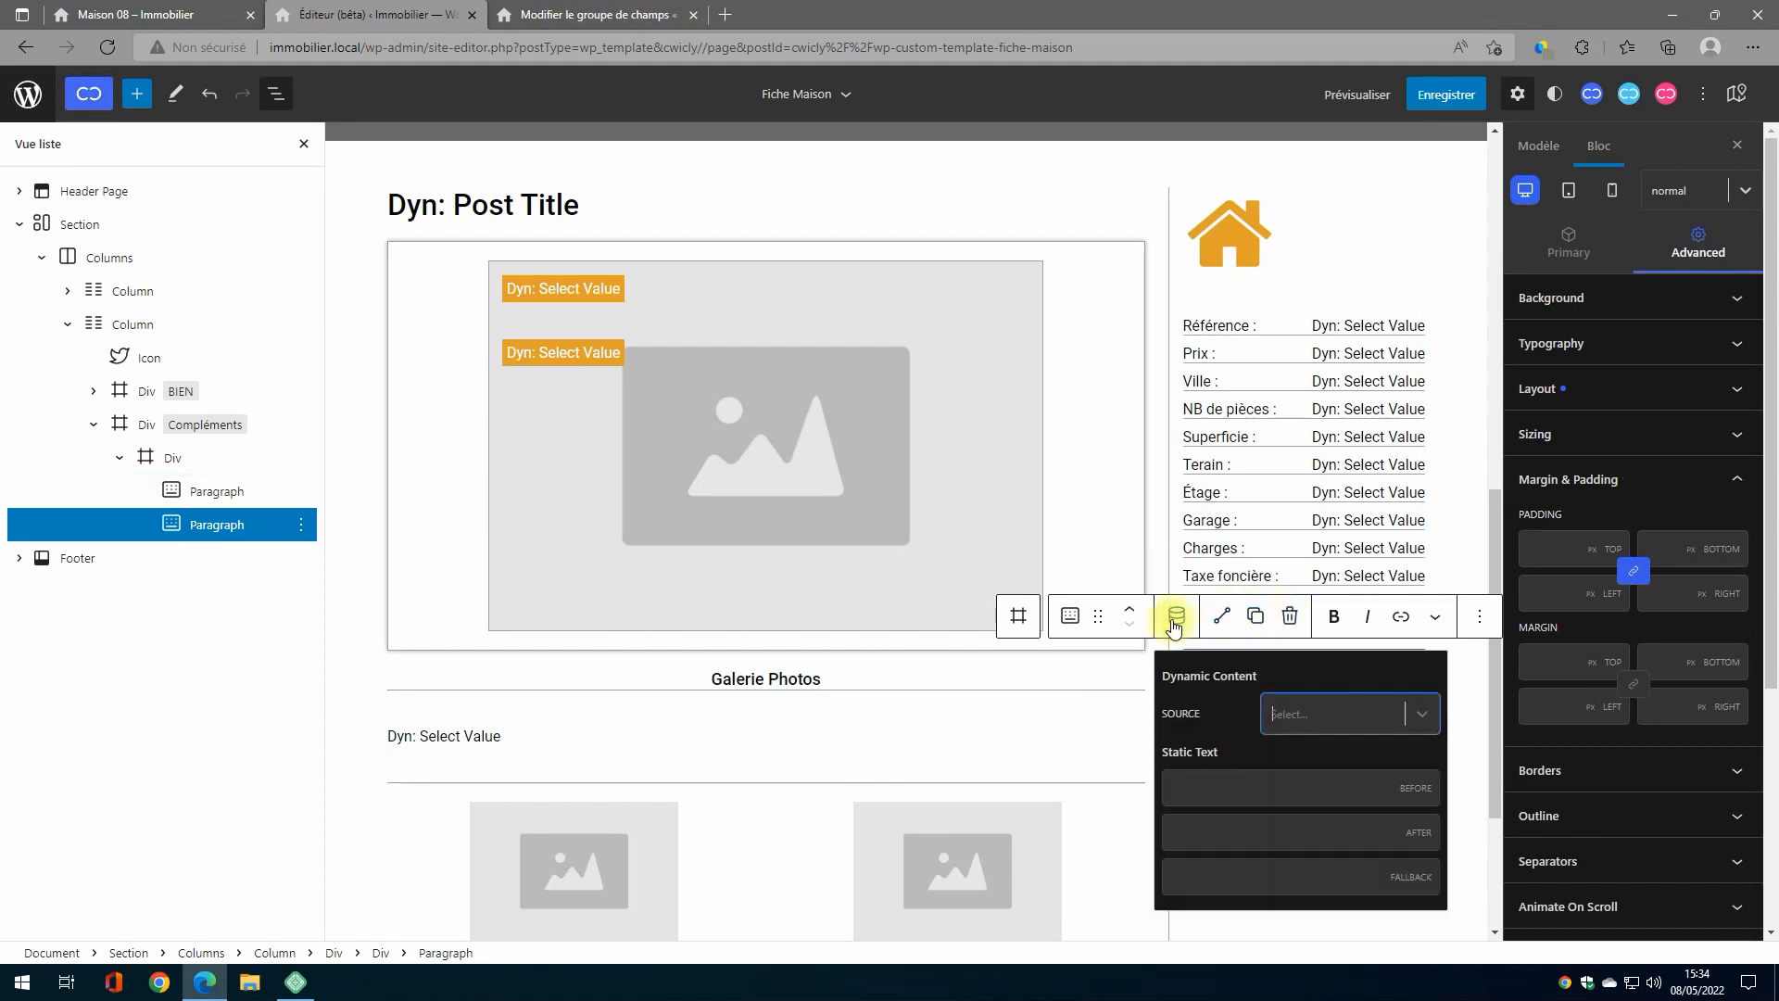
left_click(1414, 715)
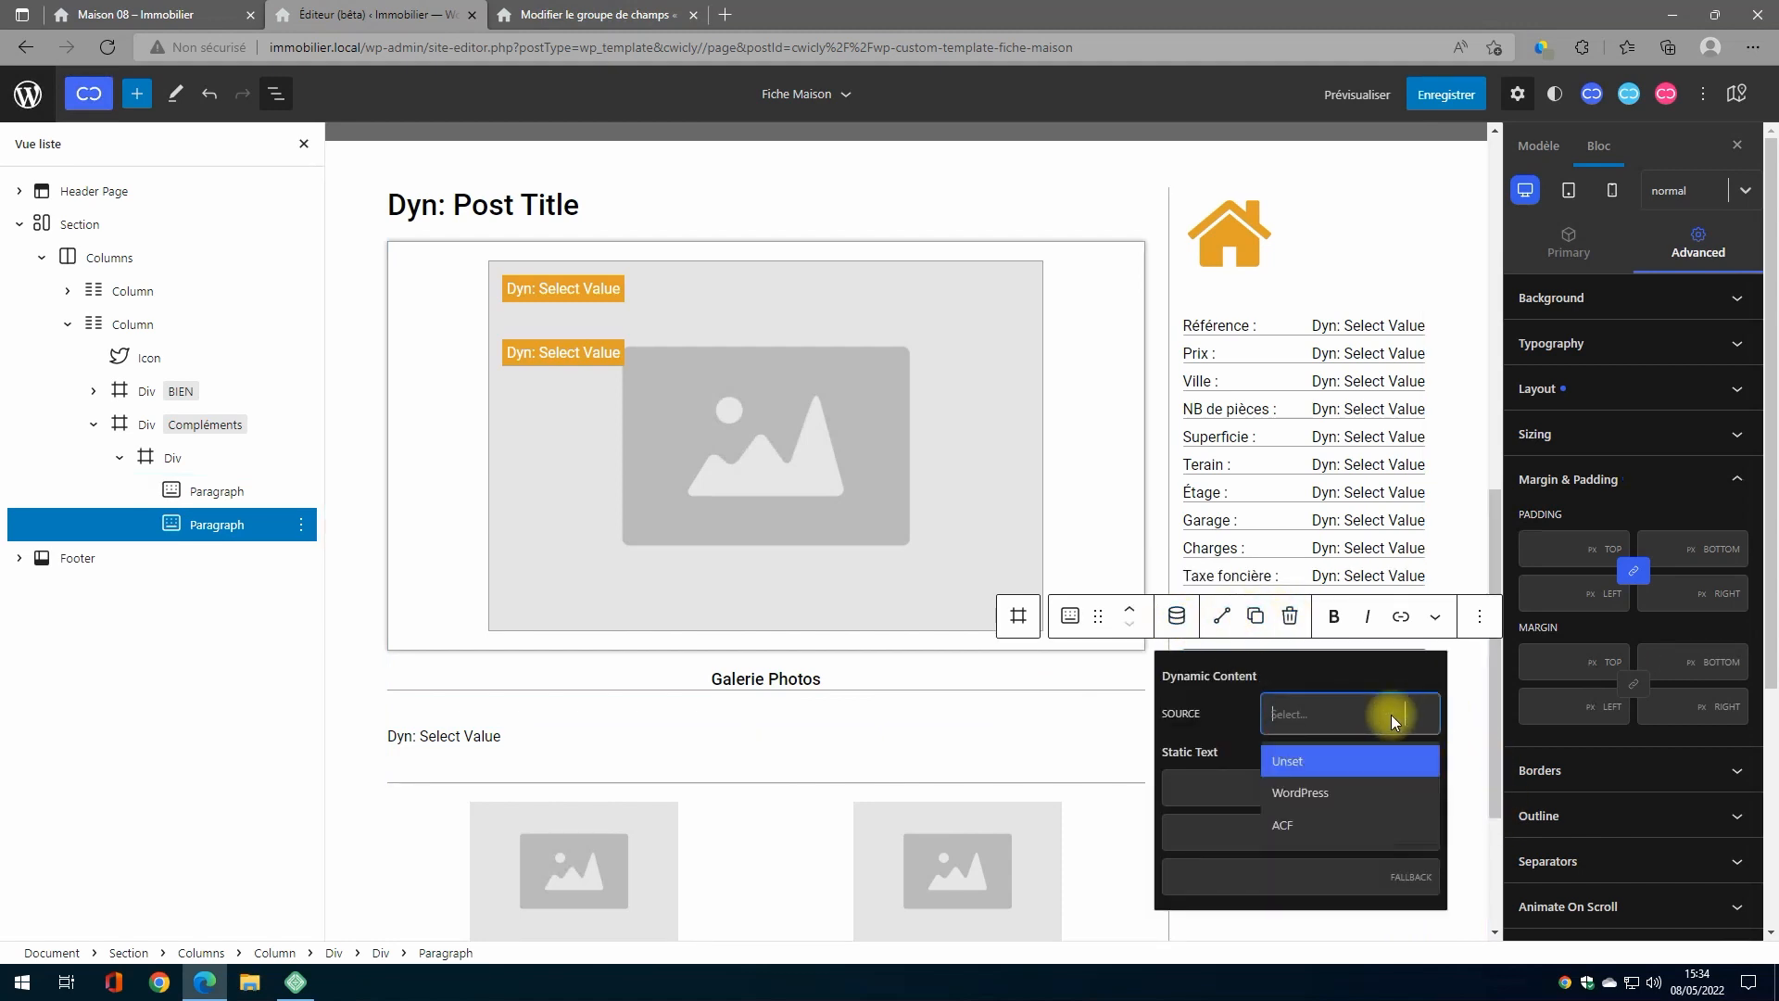
left_click(1314, 827)
left_click(1546, 763)
left_click(1472, 808)
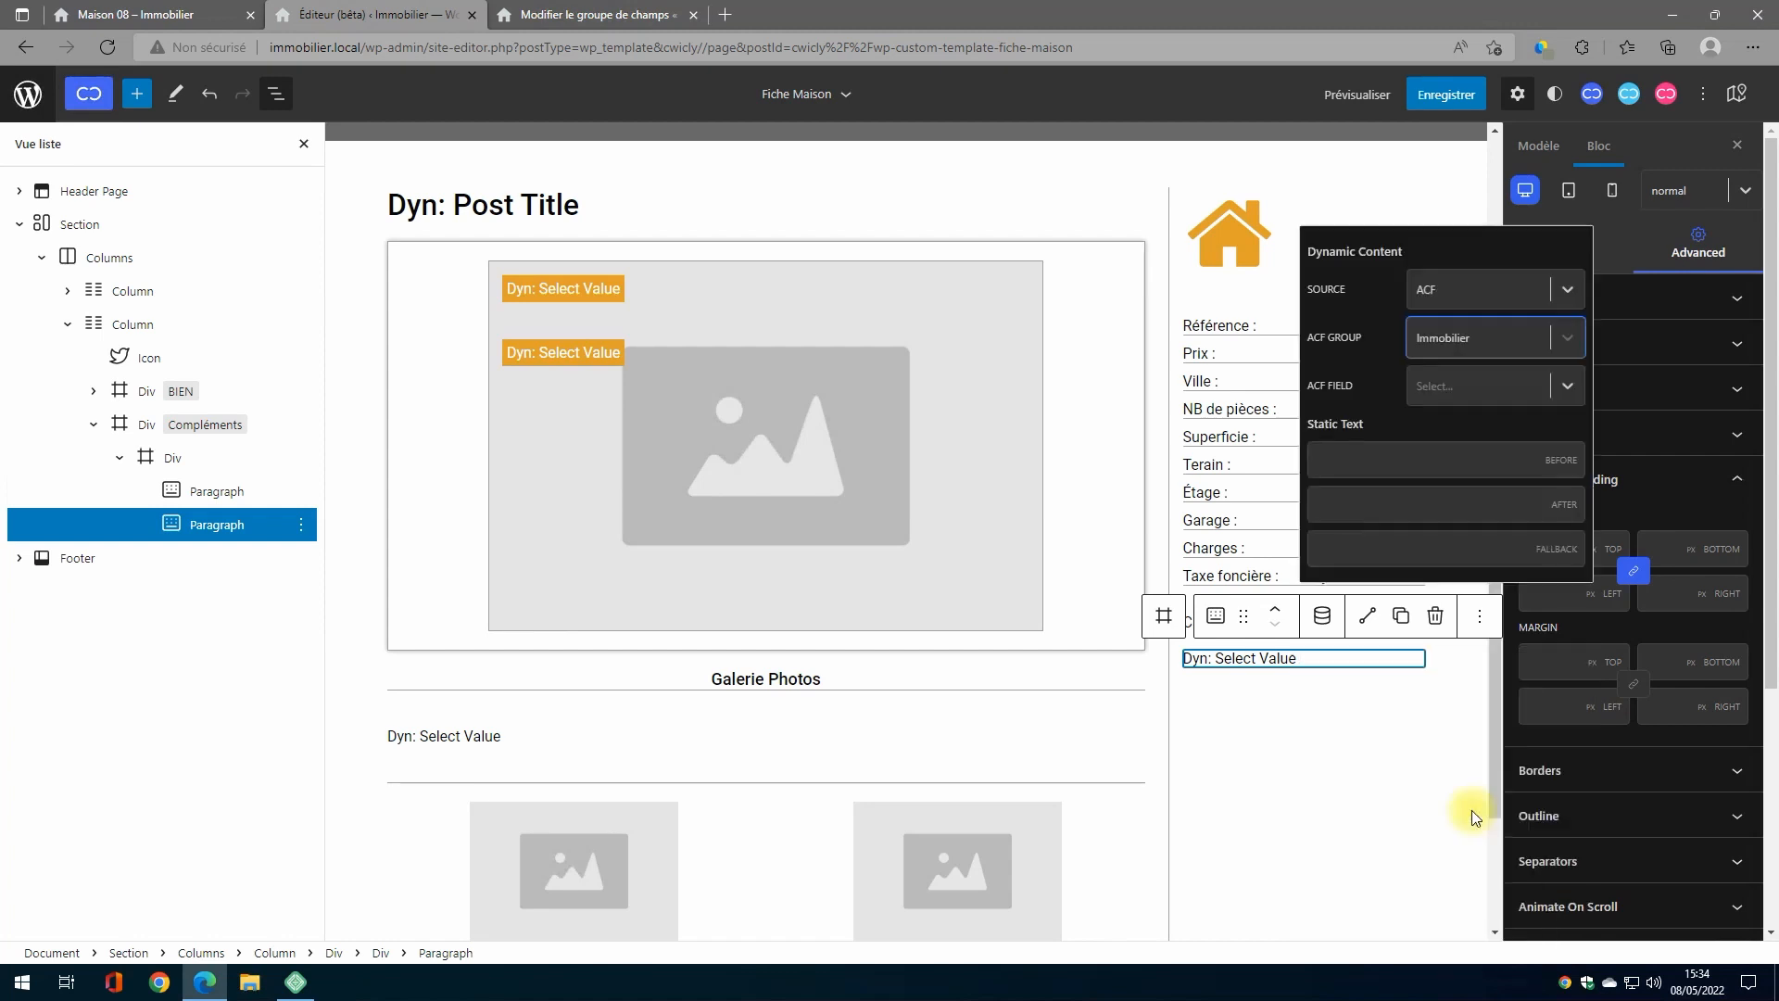
left_click(1568, 388)
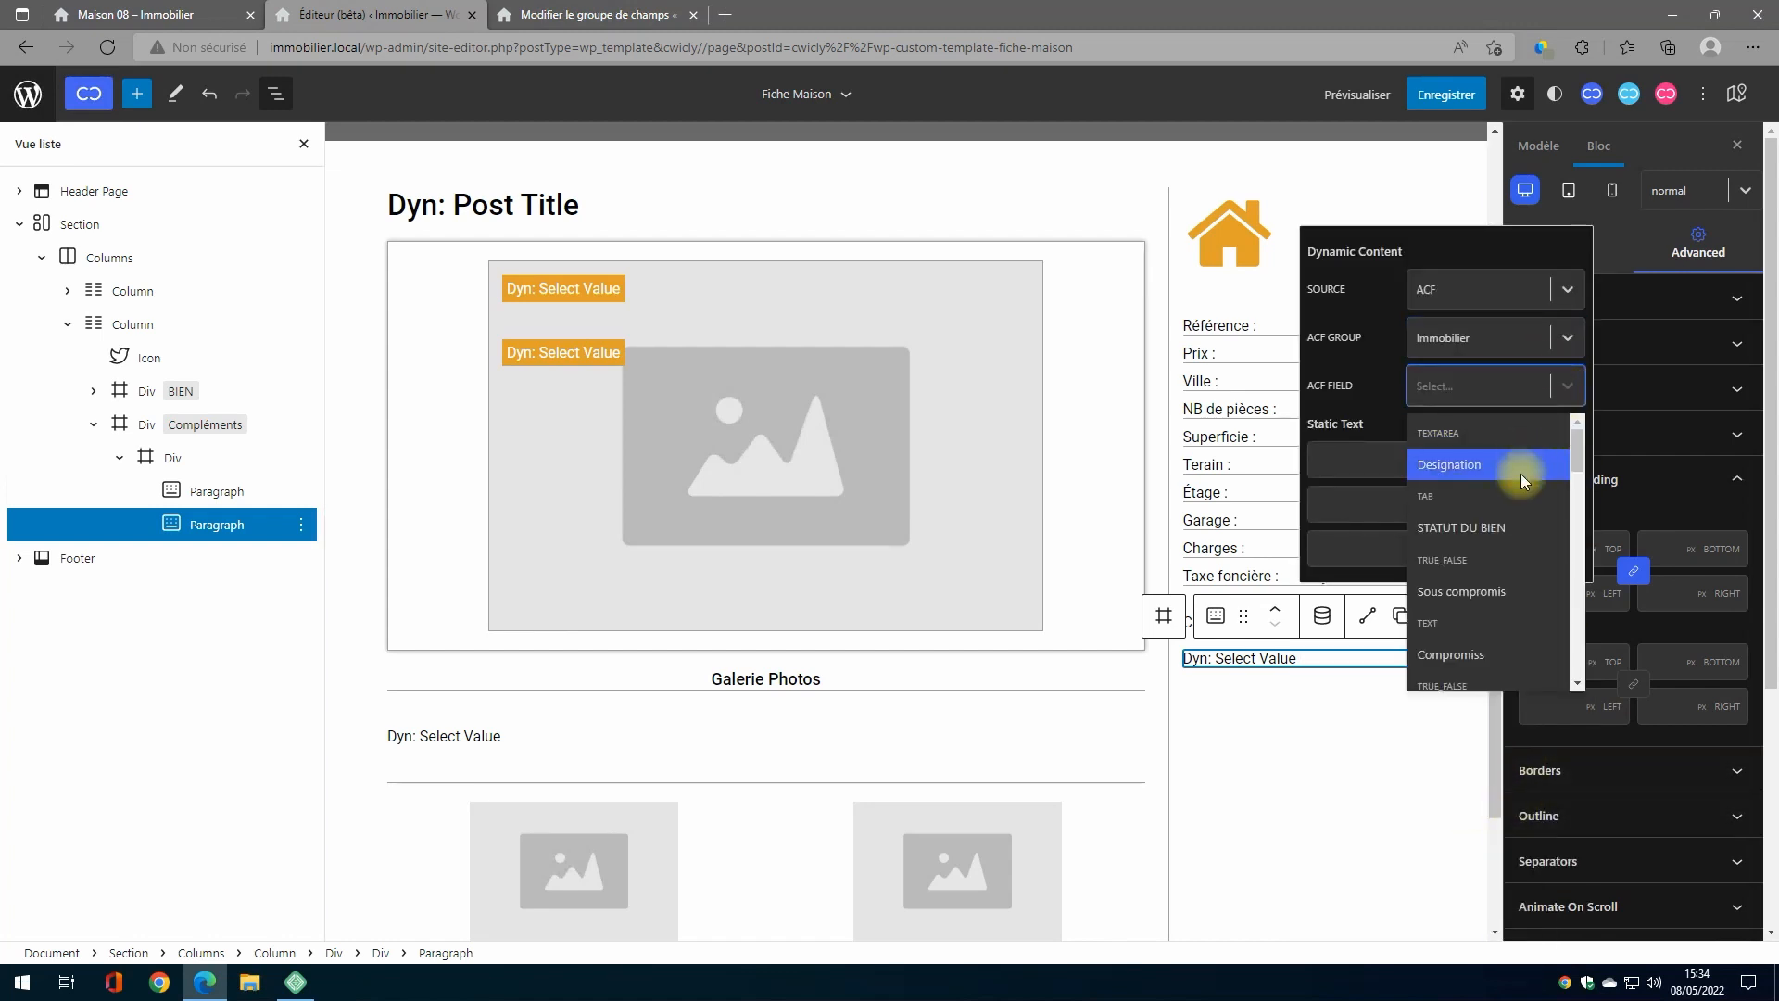
scroll(1521, 475, "down", 5)
scroll(1498, 493, "down", 3)
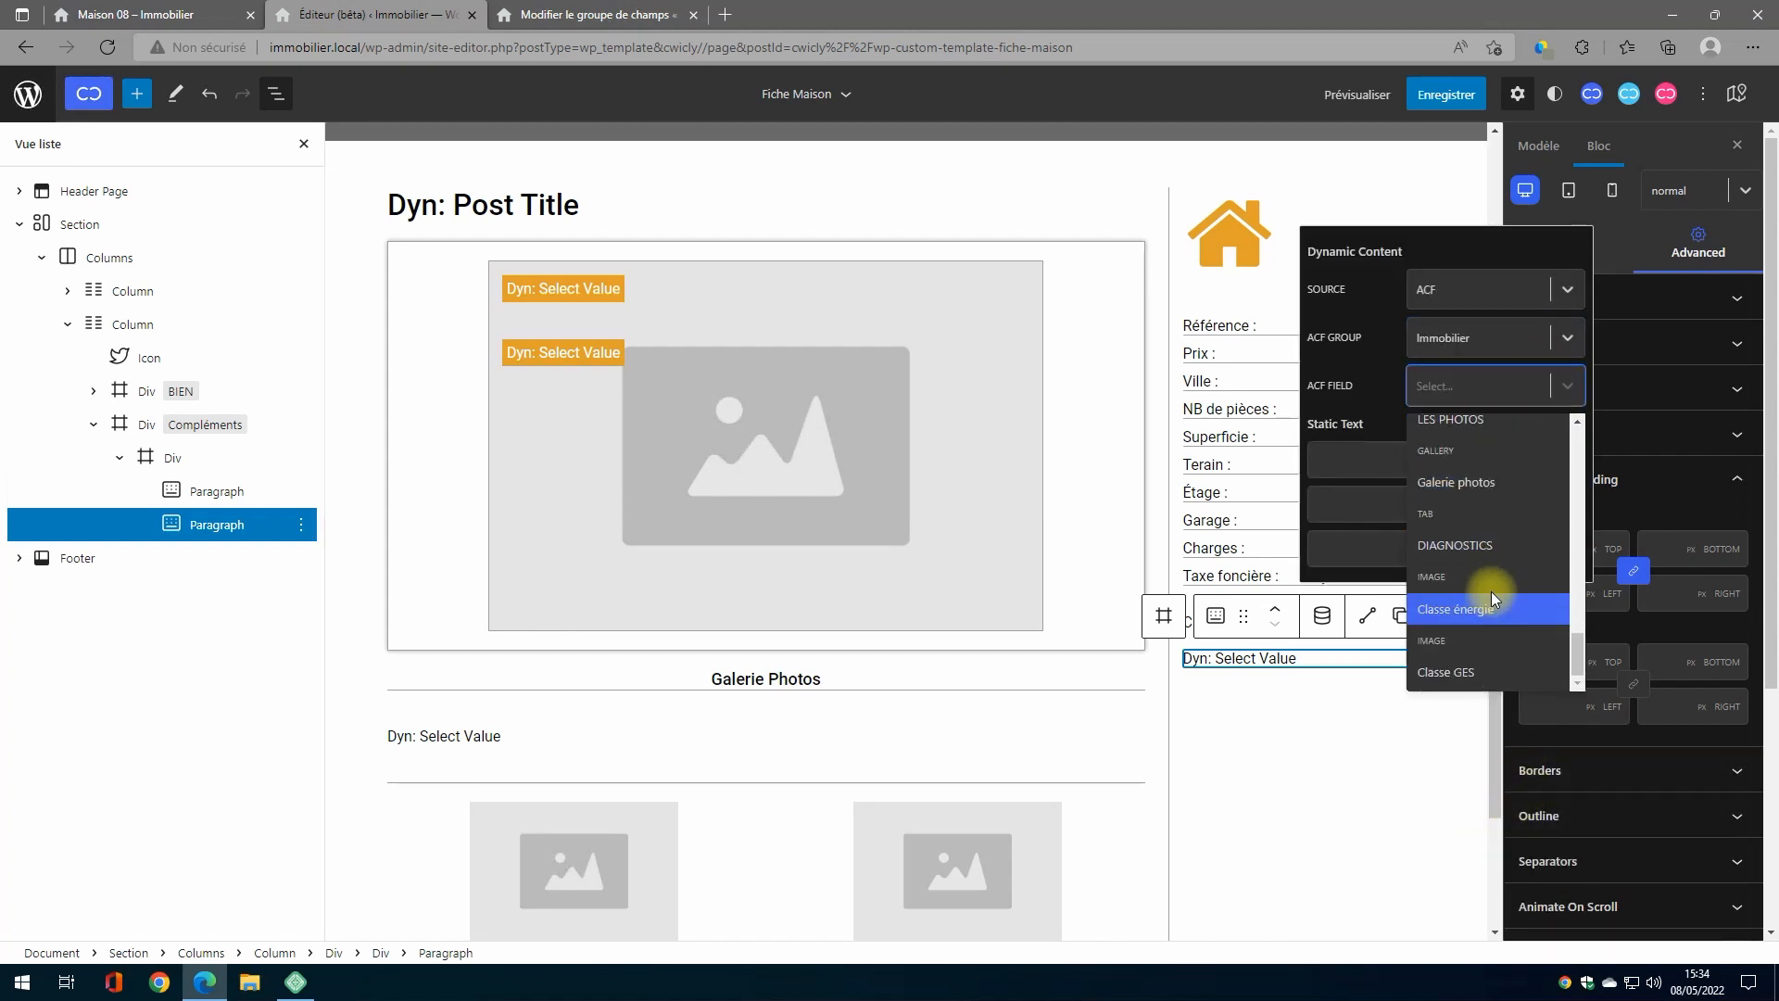
scroll(1498, 539, "up", 3)
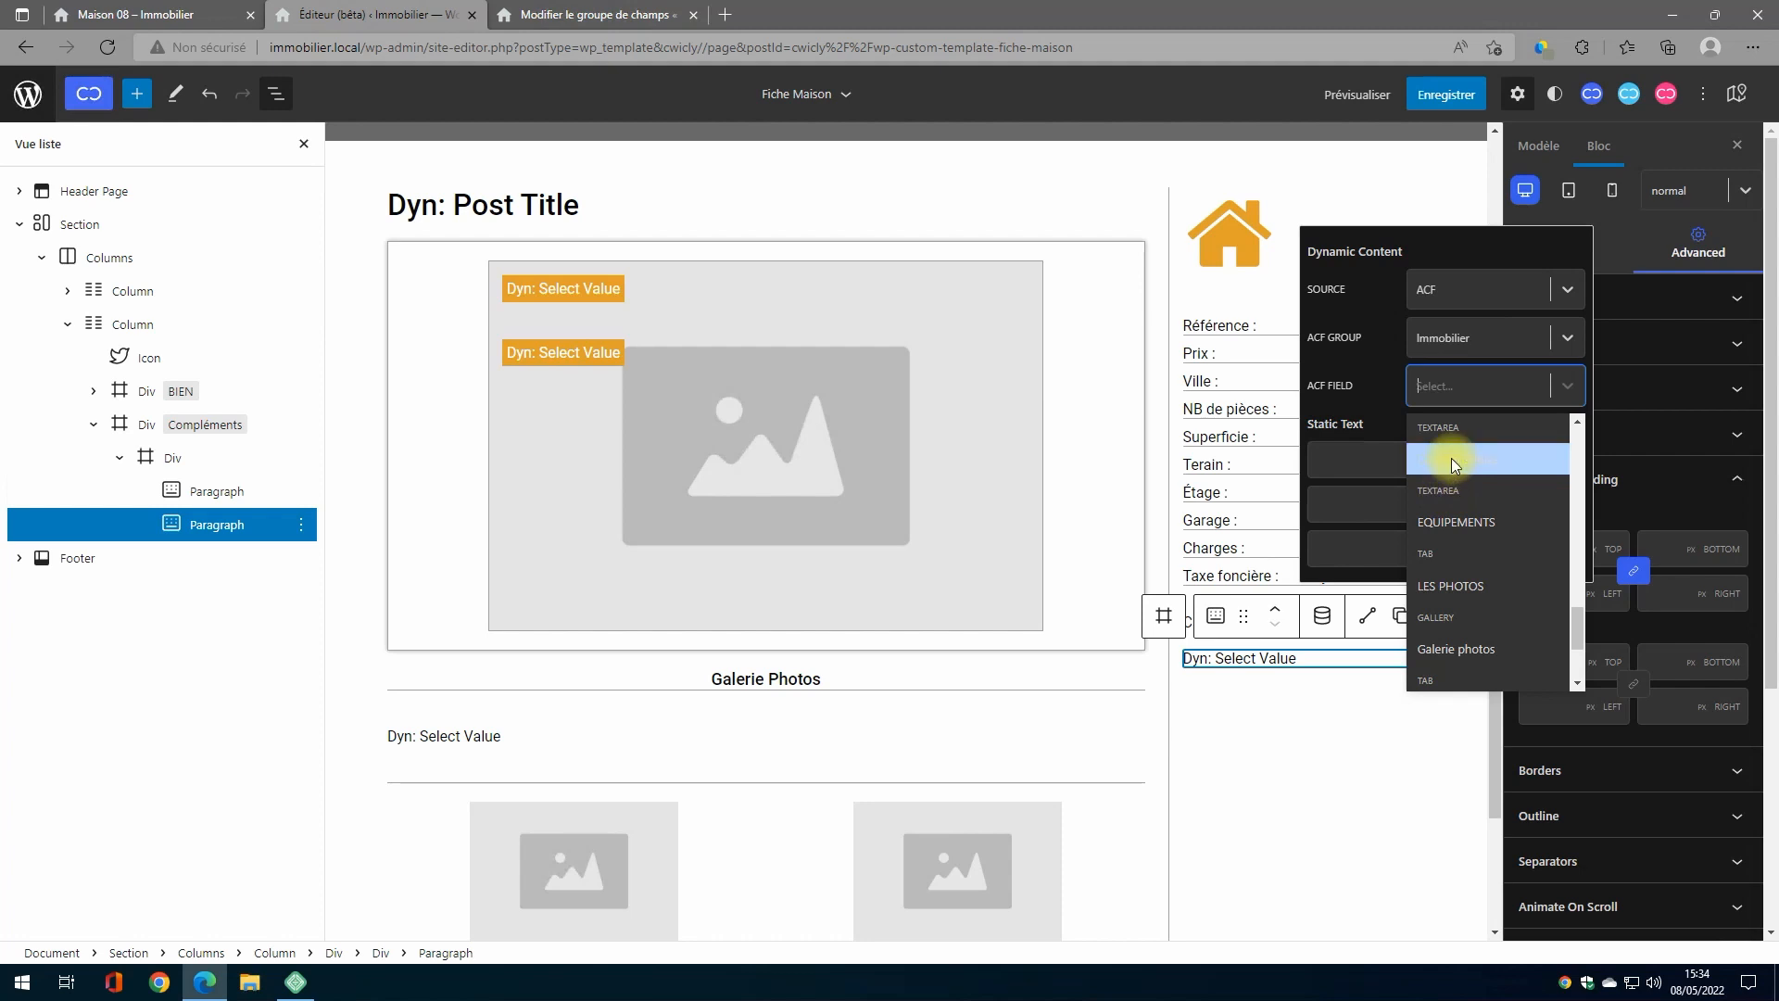
left_click(1449, 462)
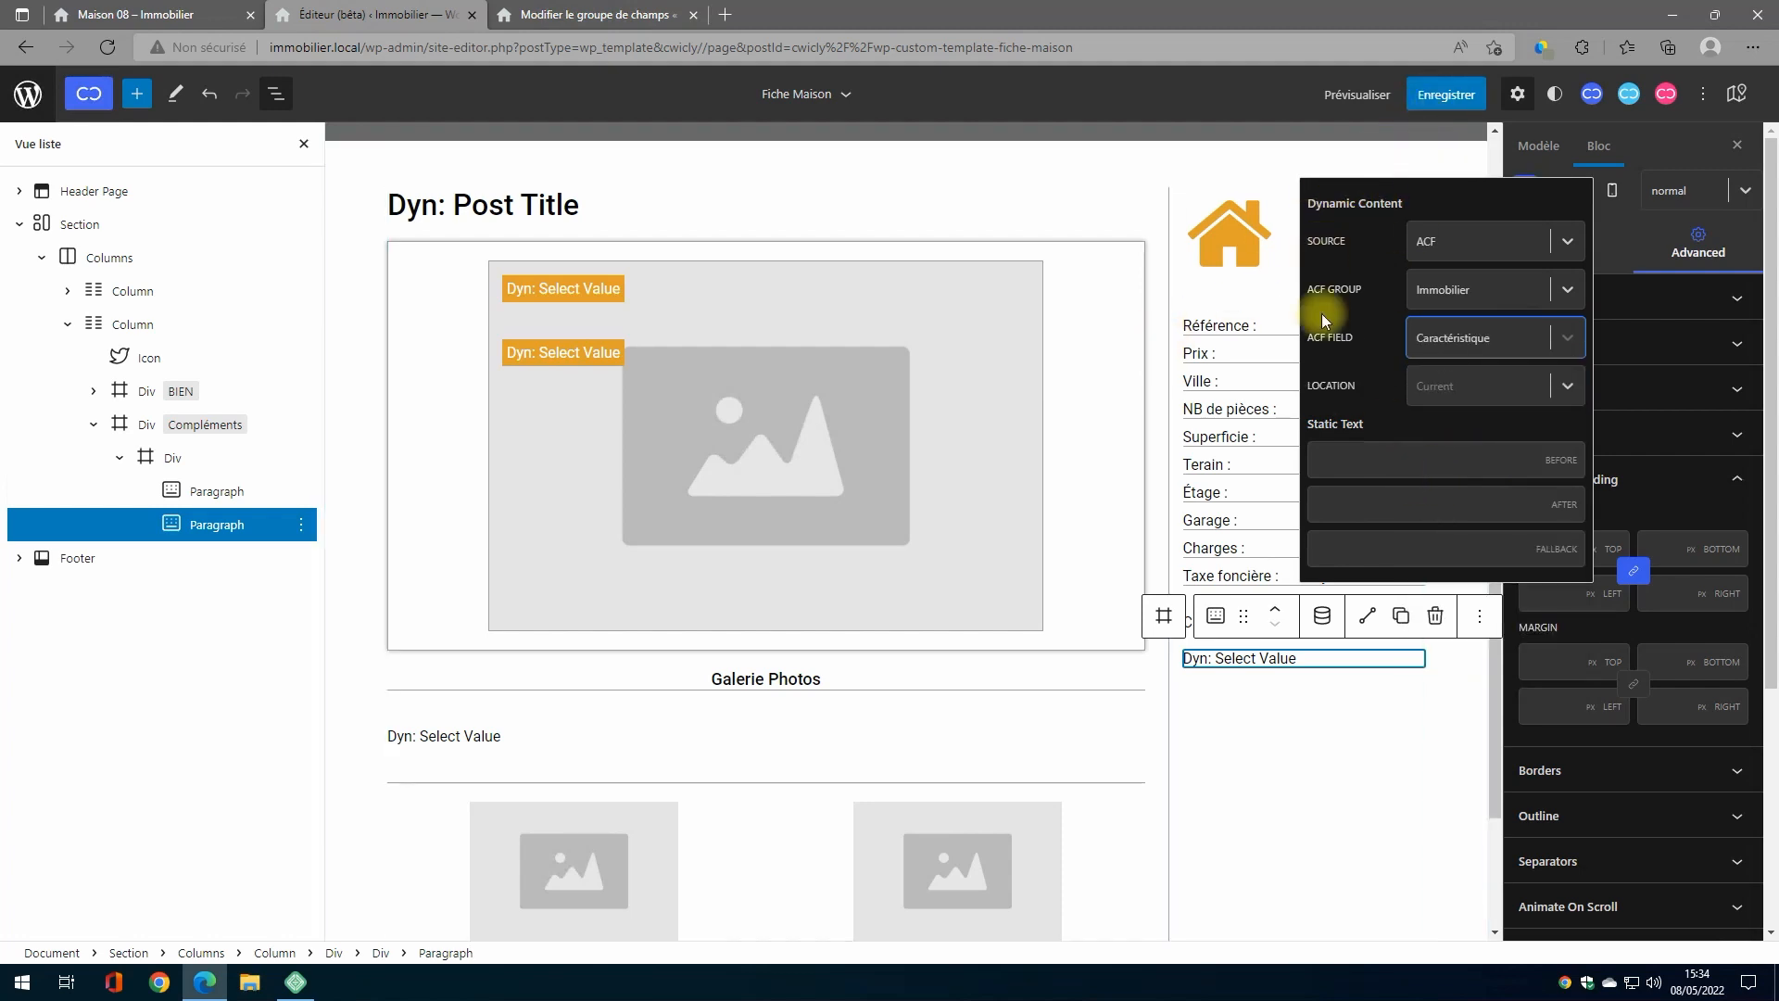
left_click(1322, 619)
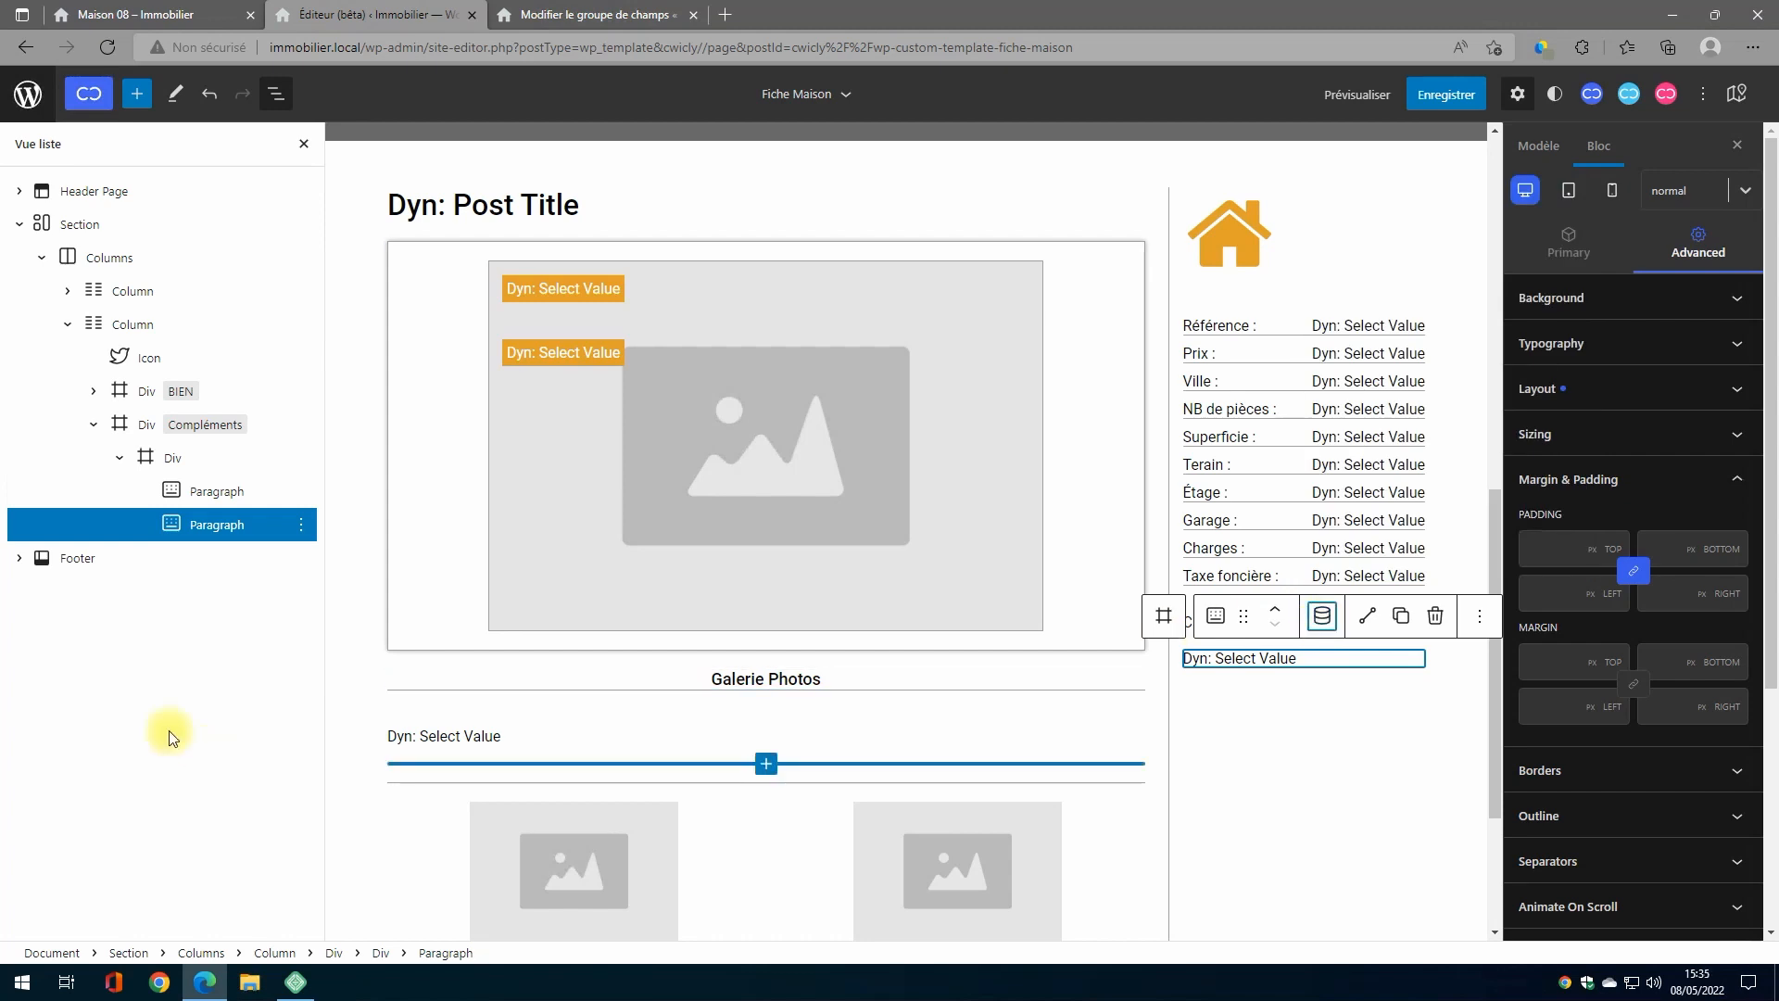
Step: Add a show/hide condition to the Div holding both paragraphs: ACF, group Immobilier, field Caractéristique, operator not empty
left_click(155, 464)
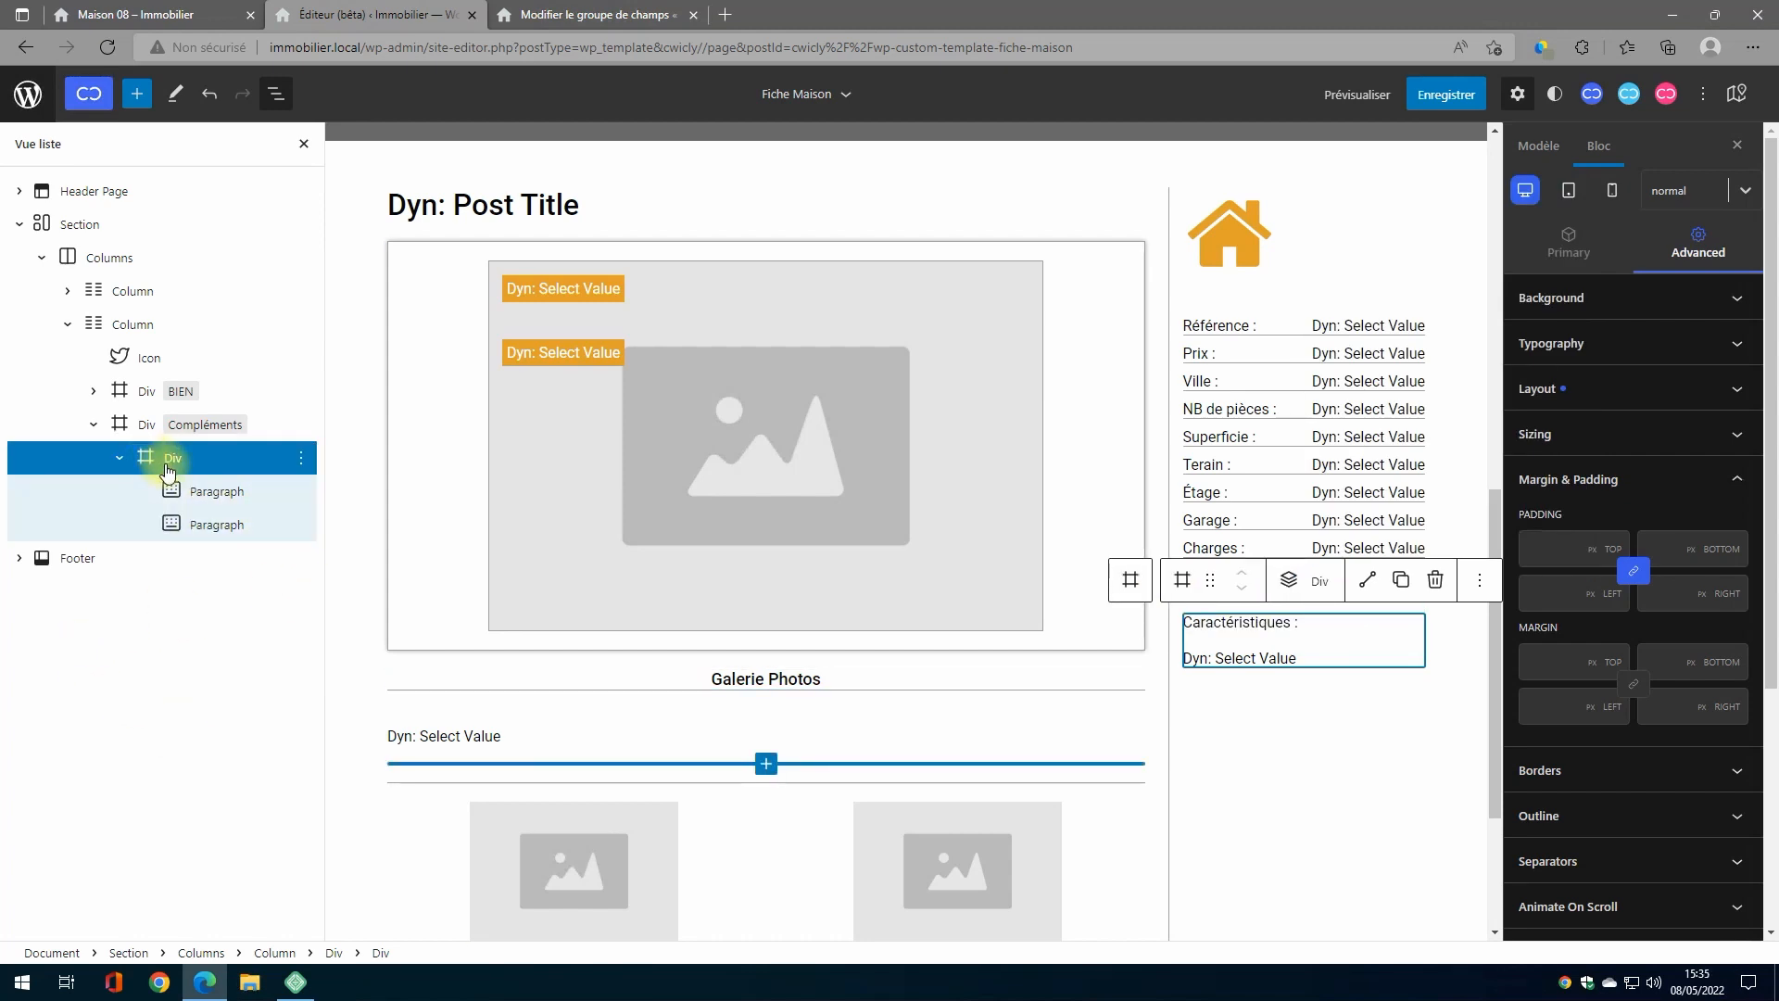
left_click(1567, 246)
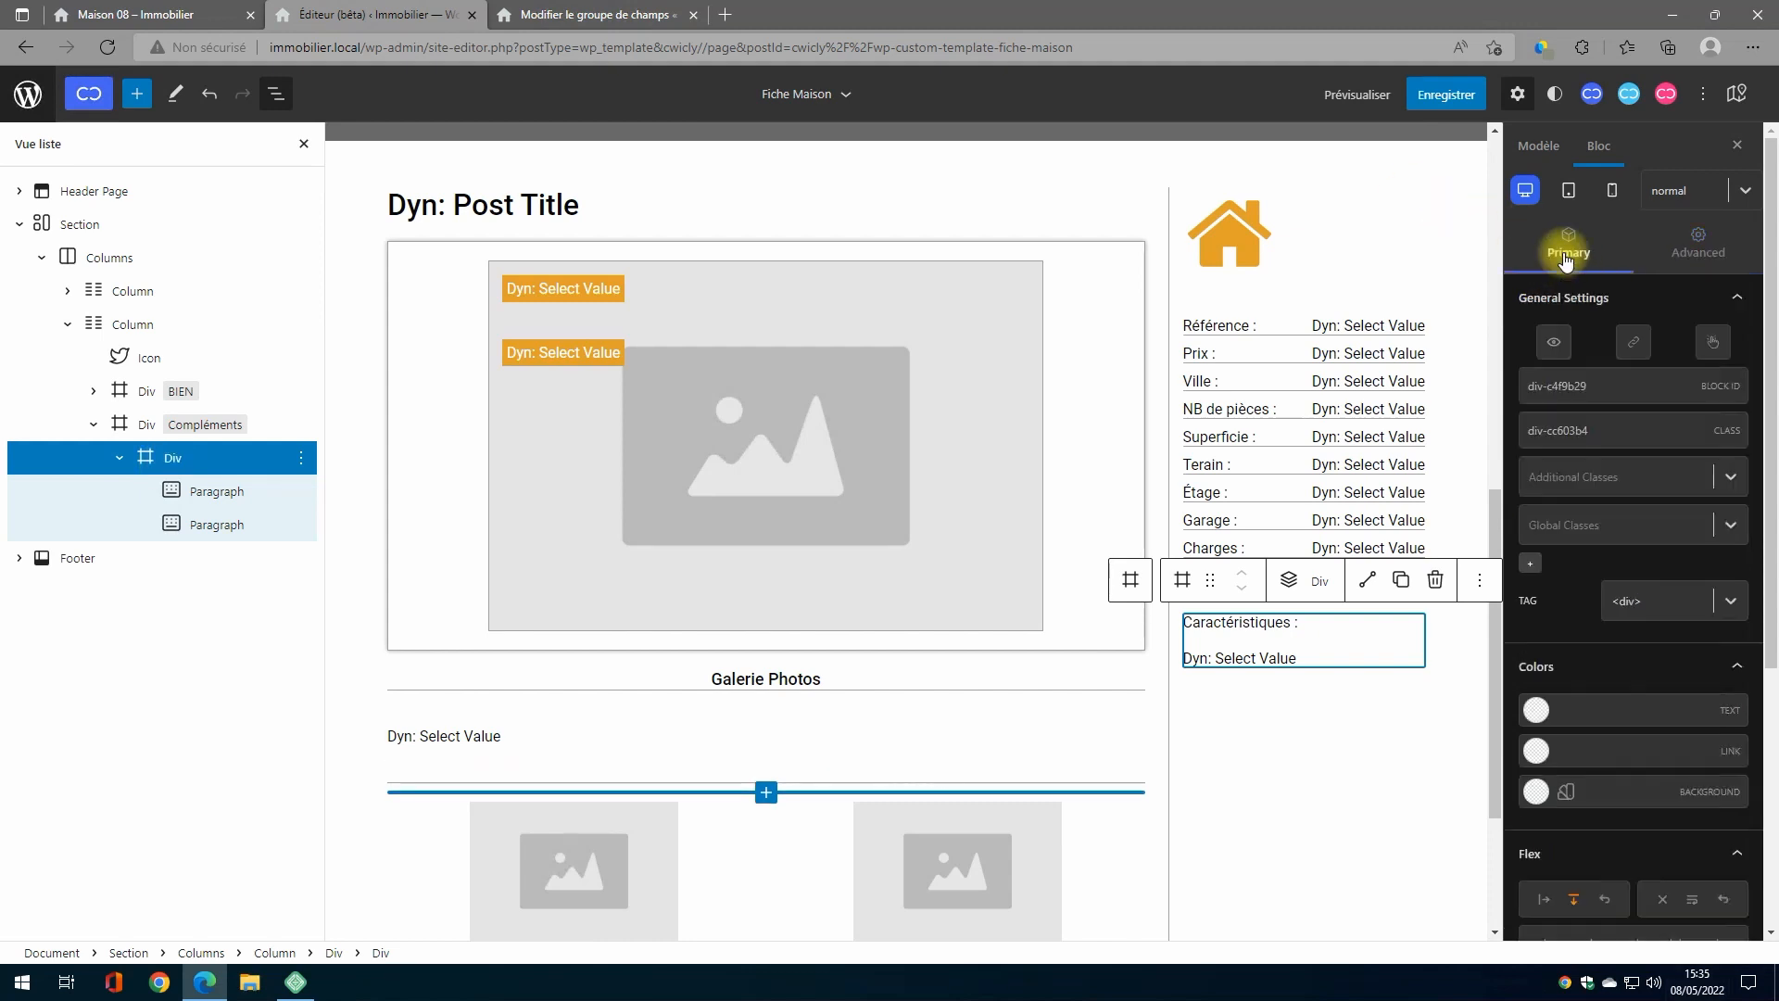
left_click(1554, 342)
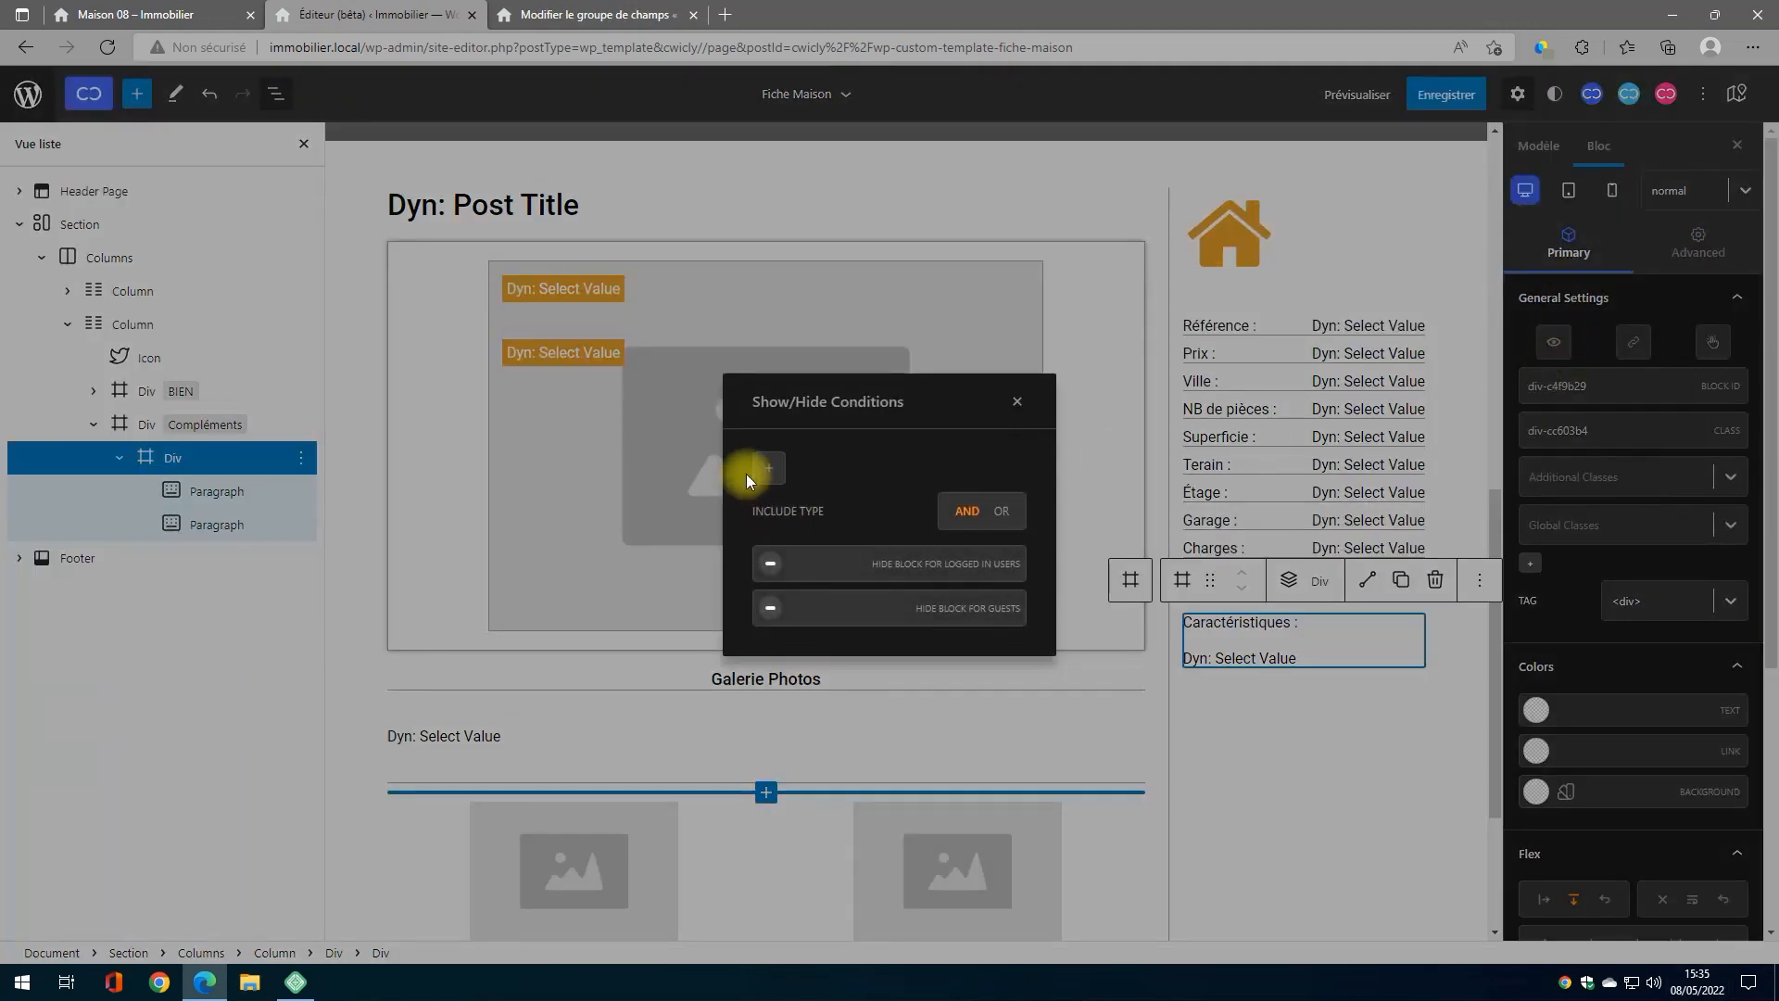
left_click(731, 454)
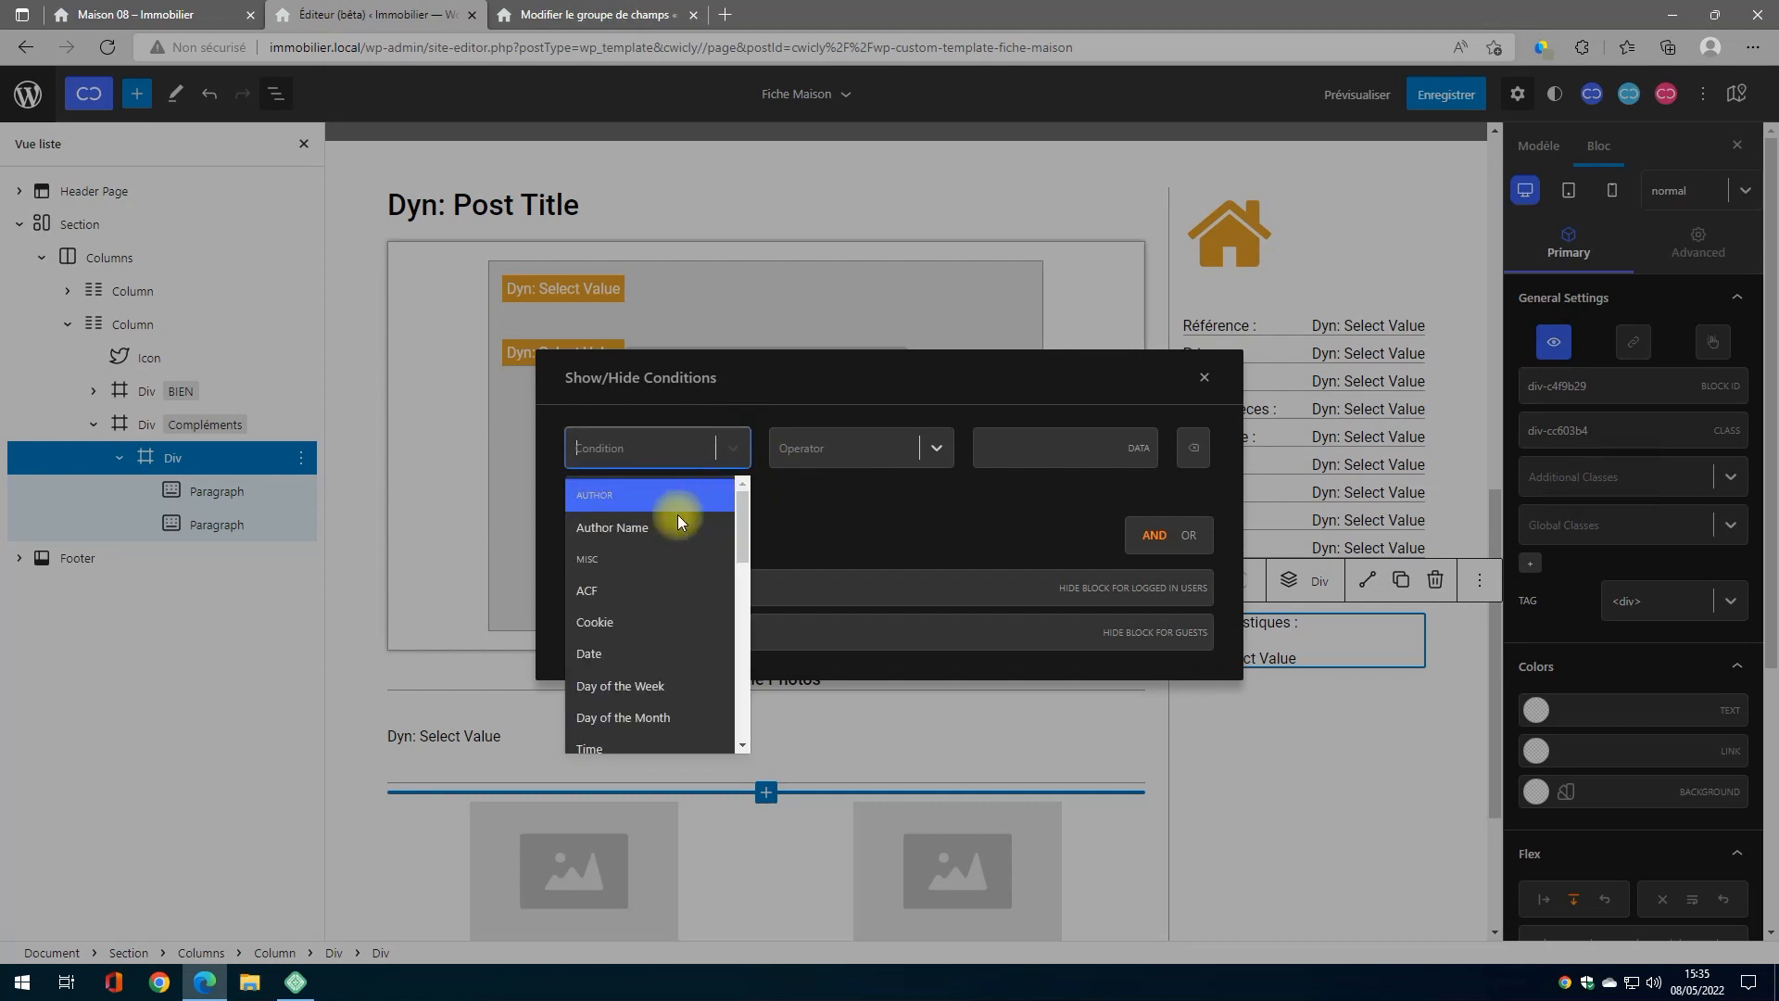
left_click(621, 589)
left_click(765, 439)
left_click(764, 504)
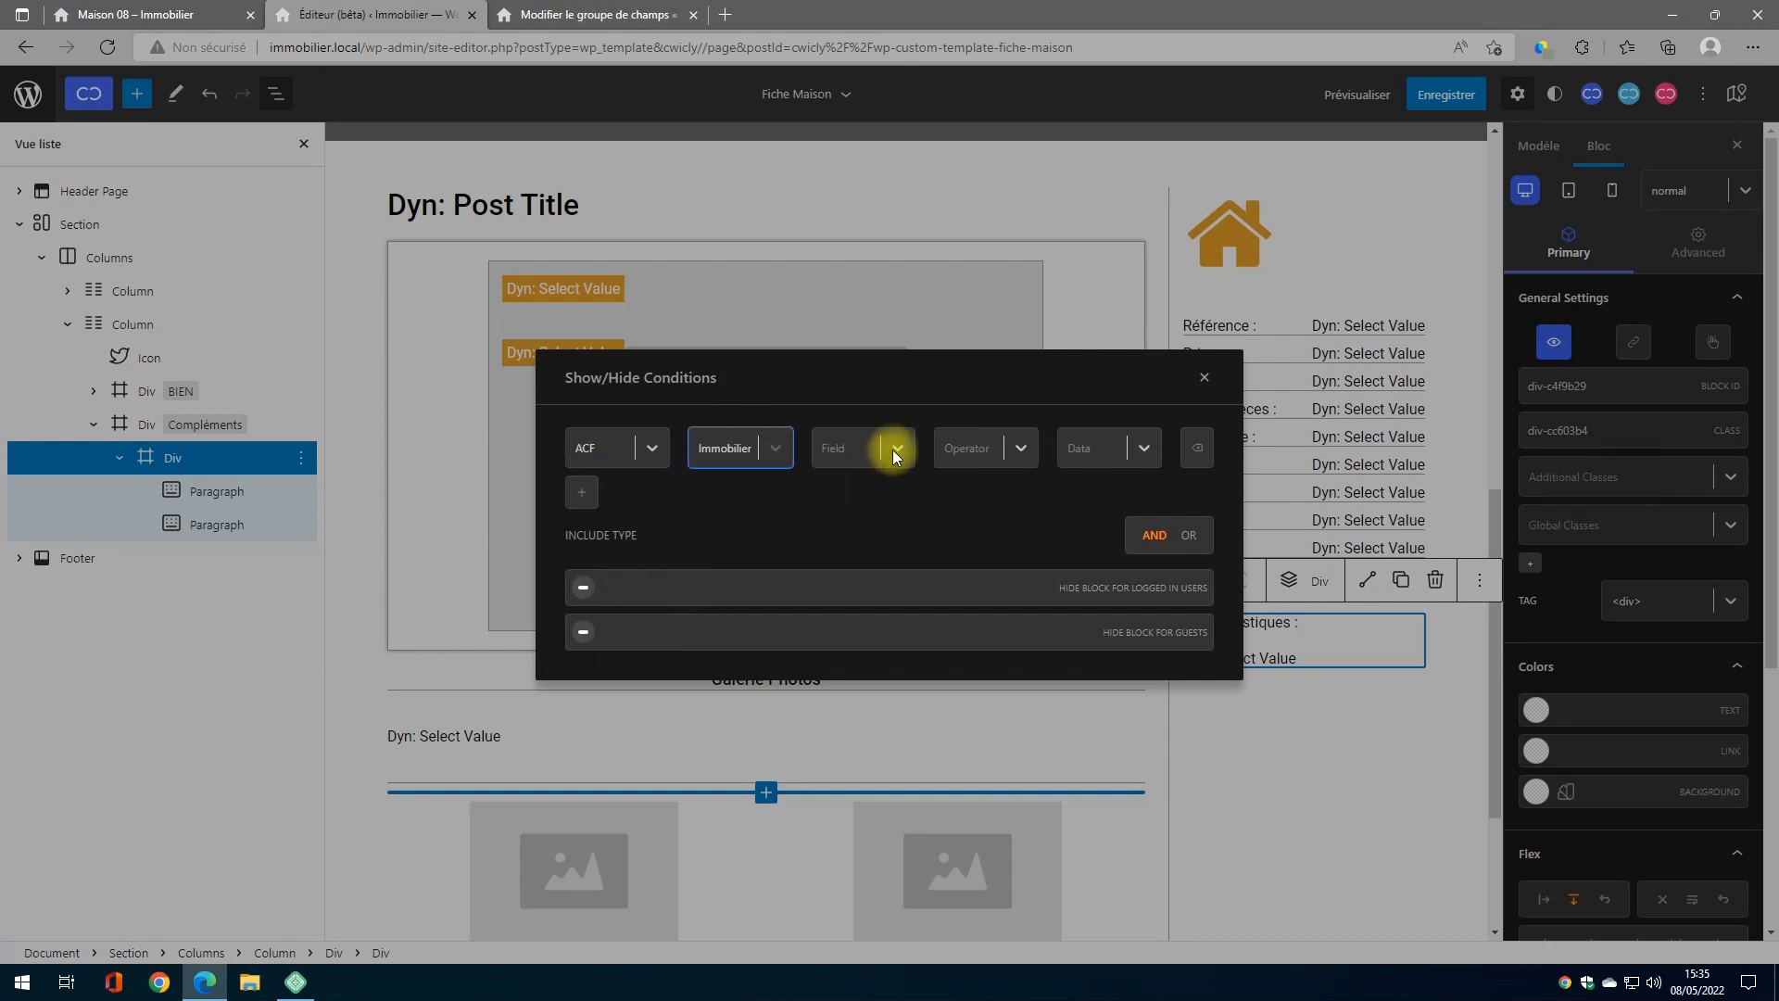
left_click(895, 450)
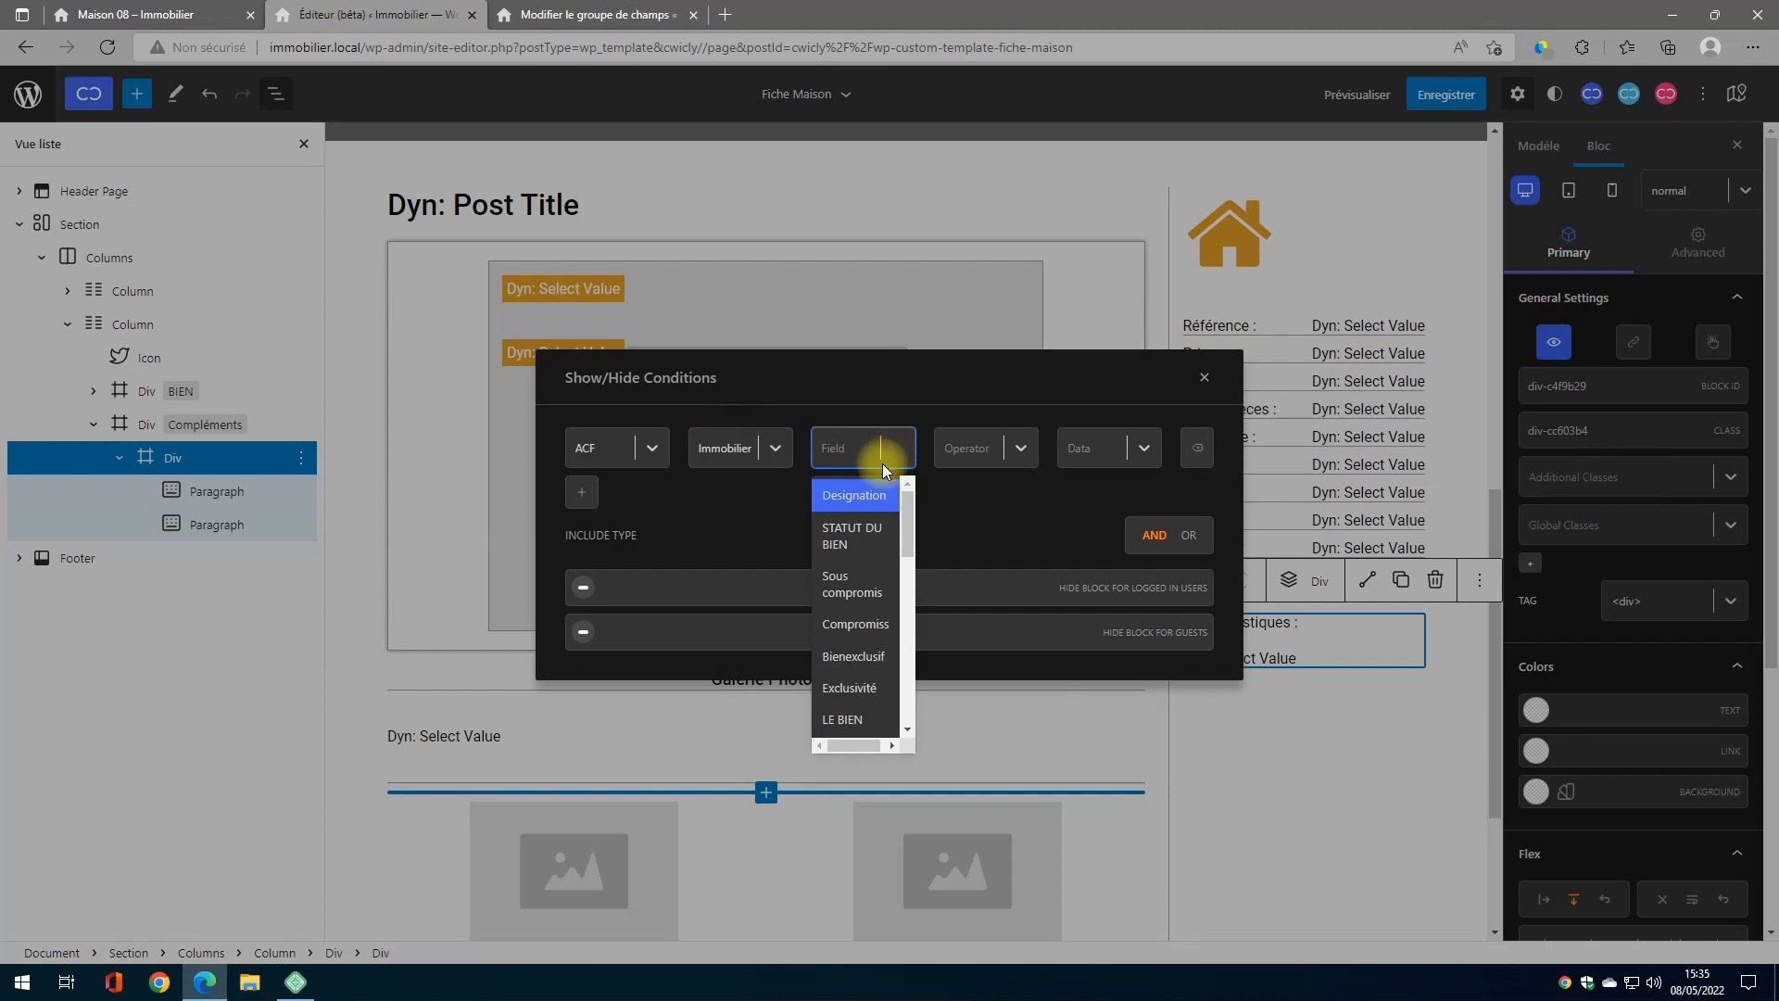
scroll(857, 556, "down", 3)
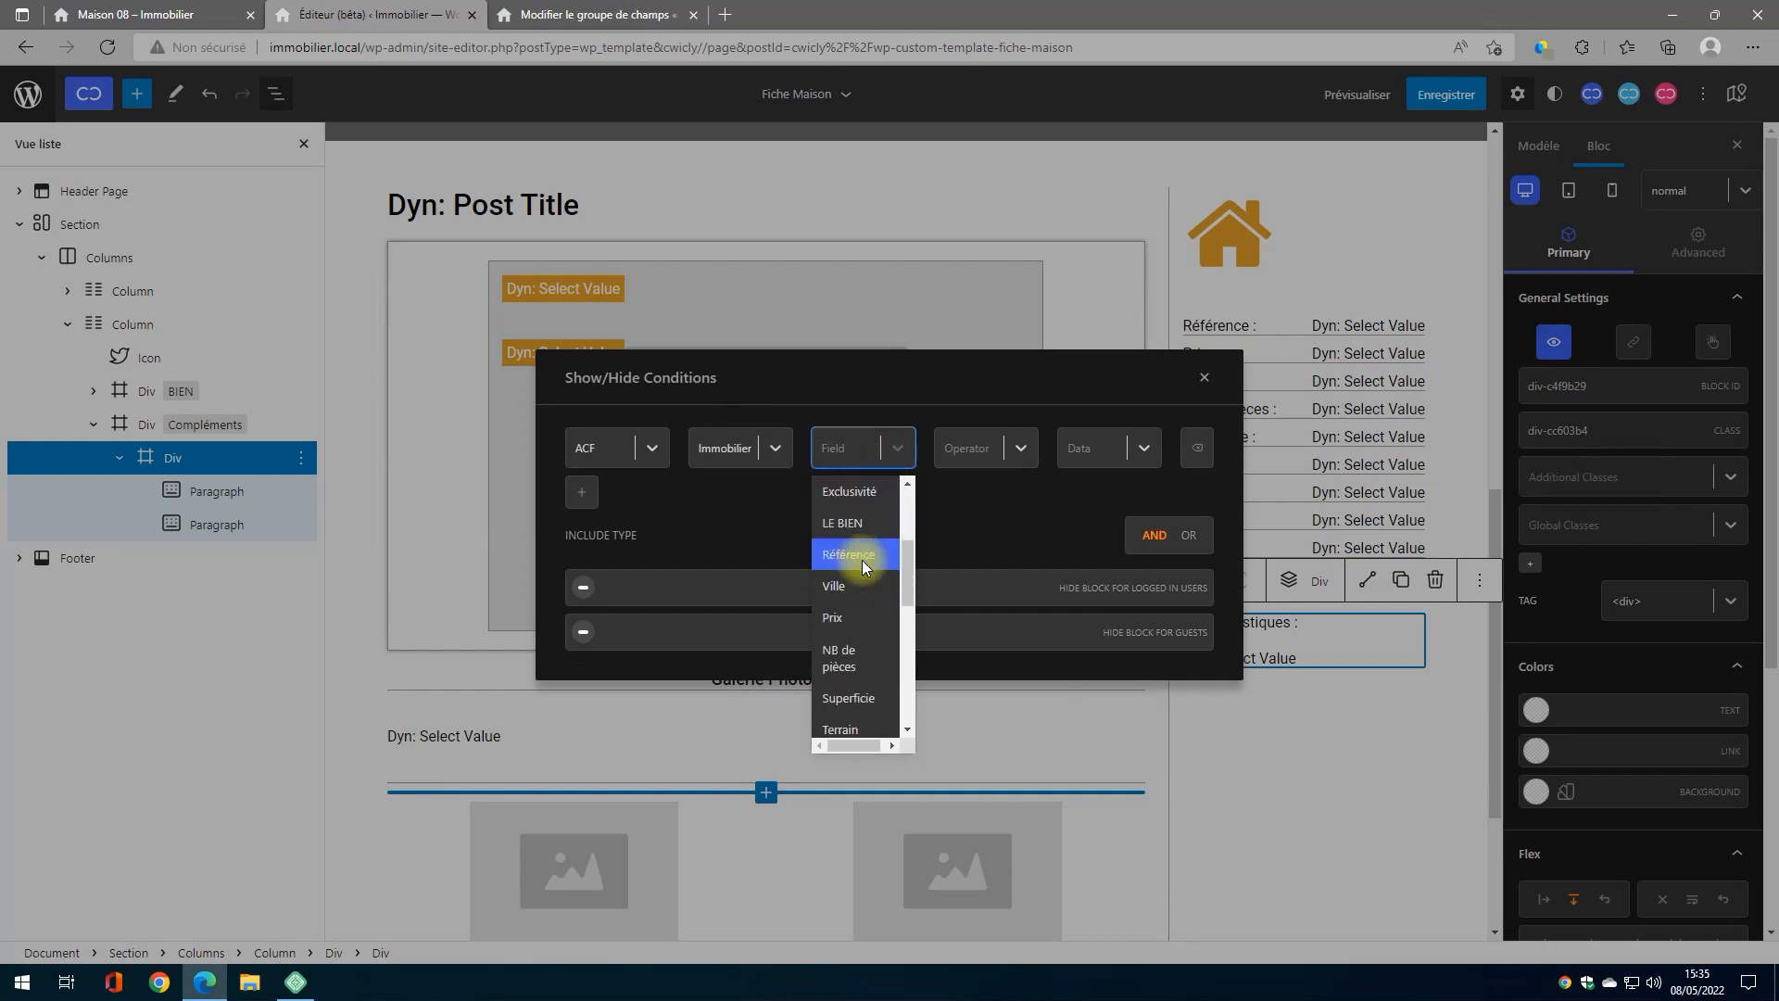
scroll(862, 560, "down", 2)
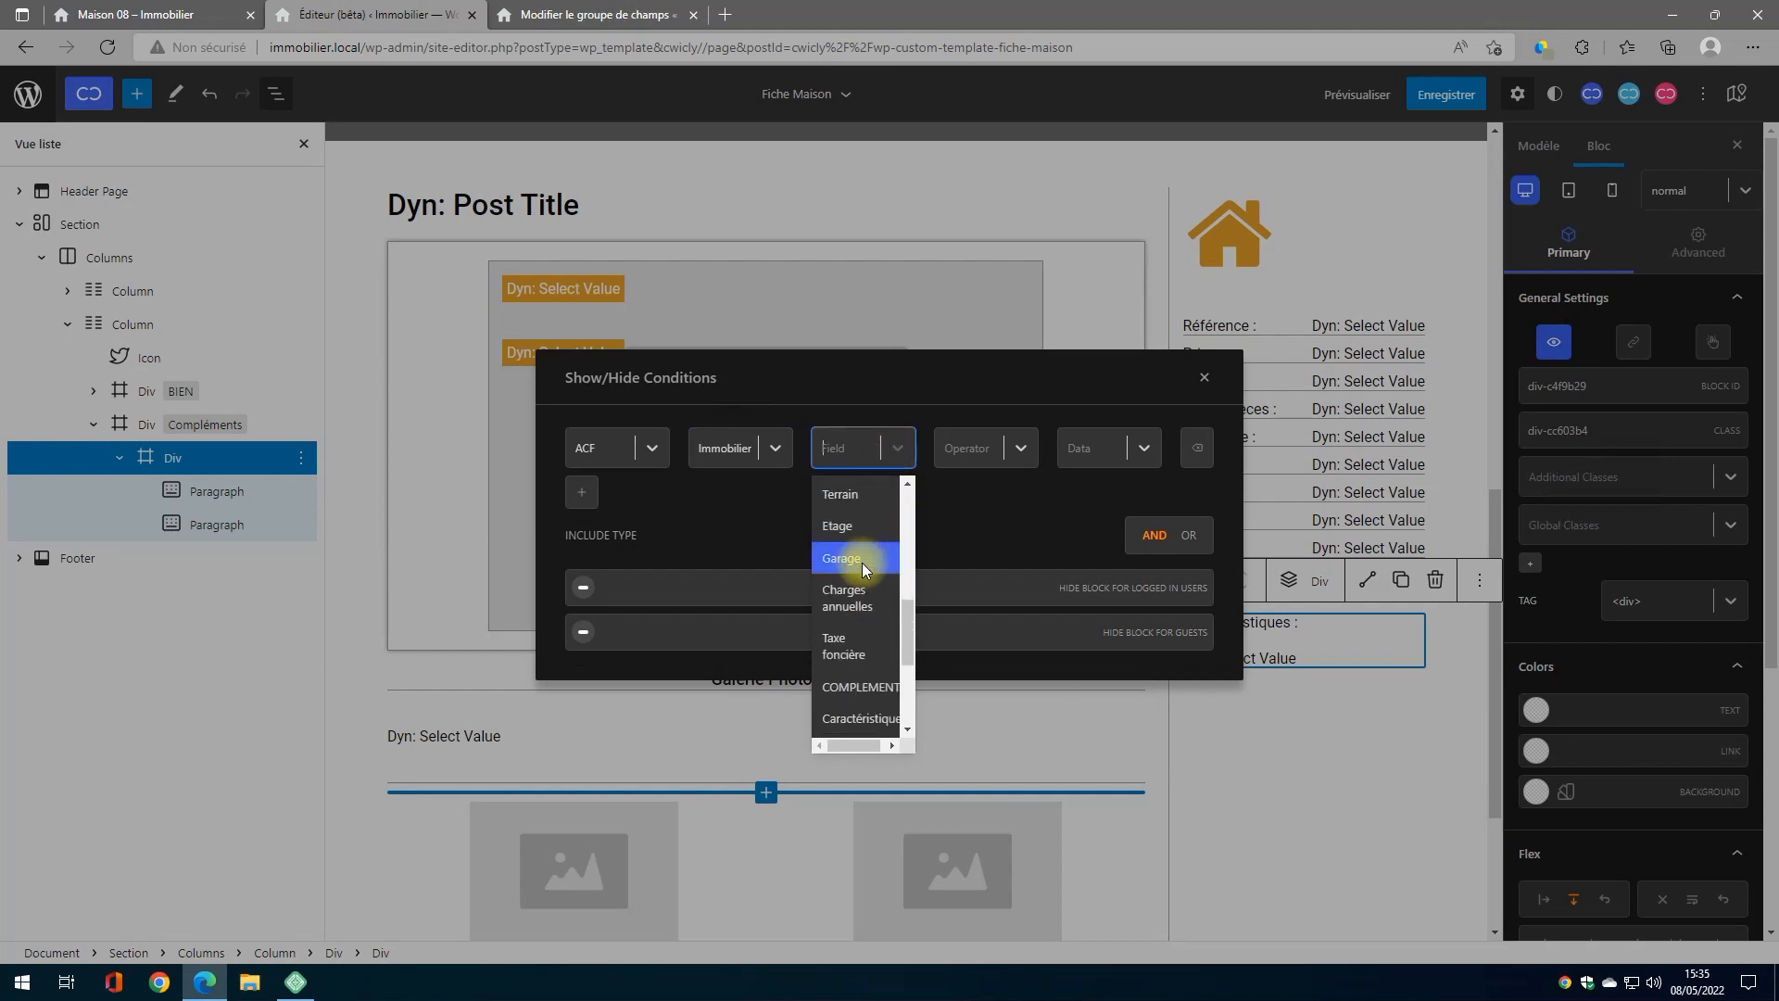
left_click(849, 723)
left_click(1009, 442)
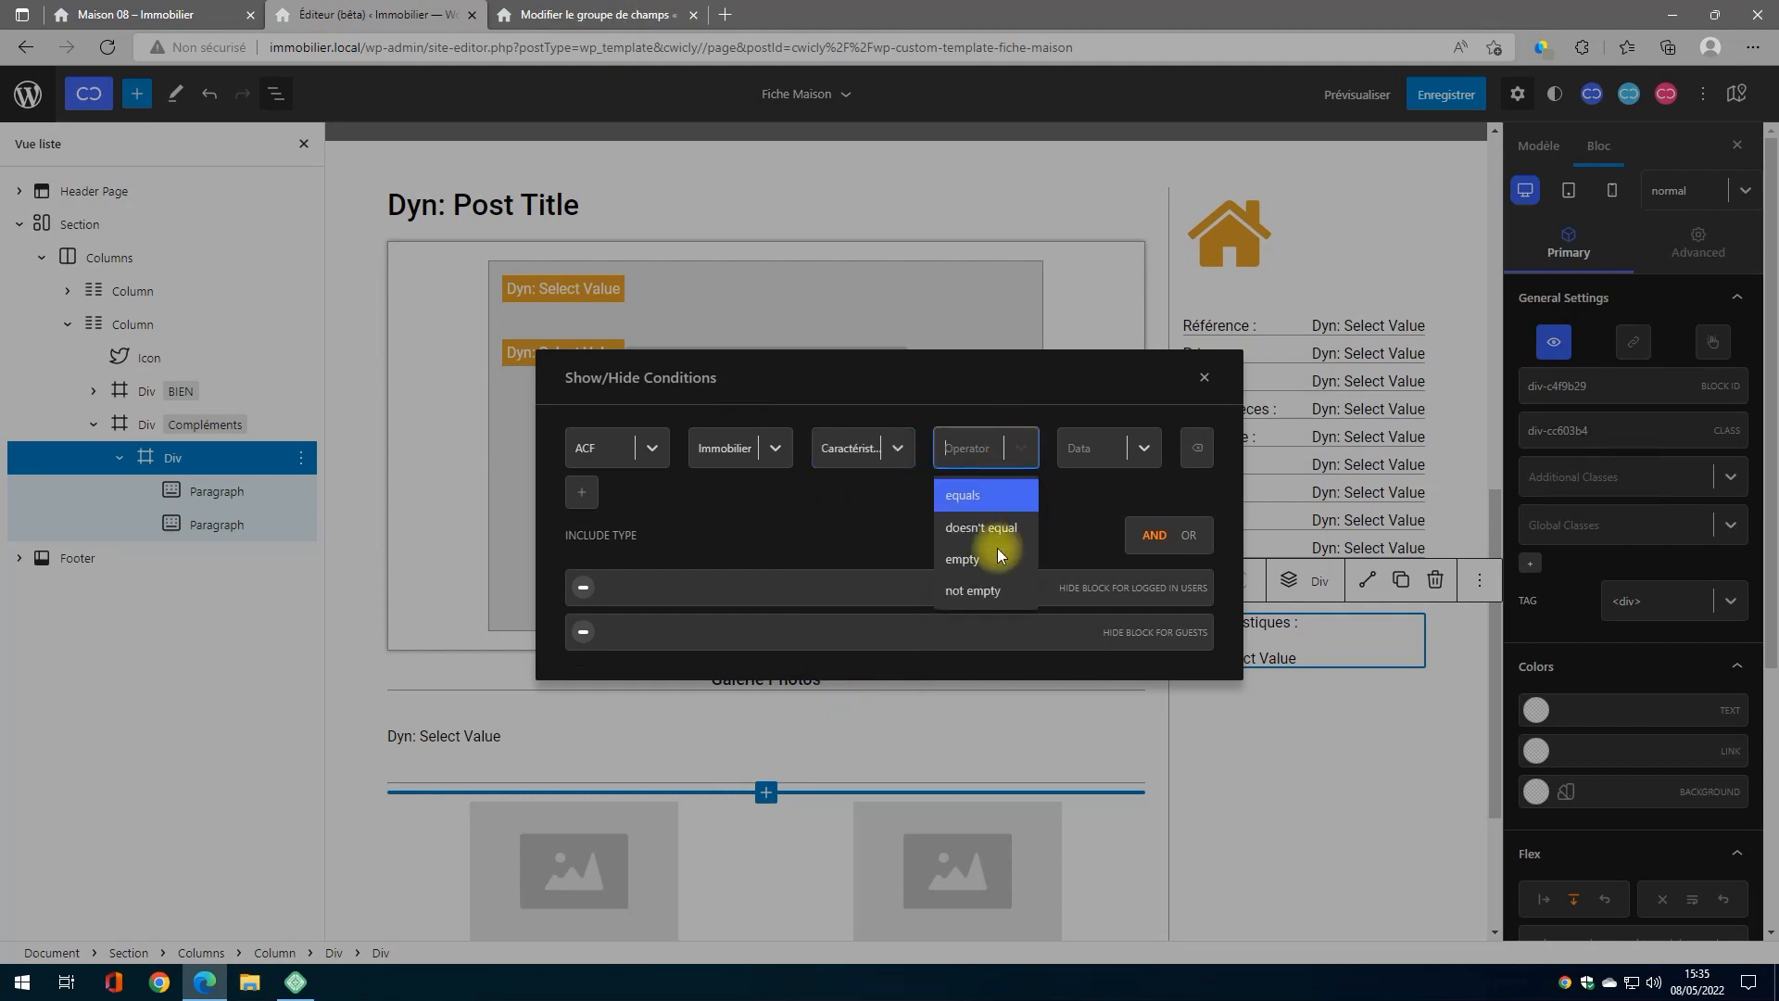
left_click(986, 592)
left_click(1132, 451)
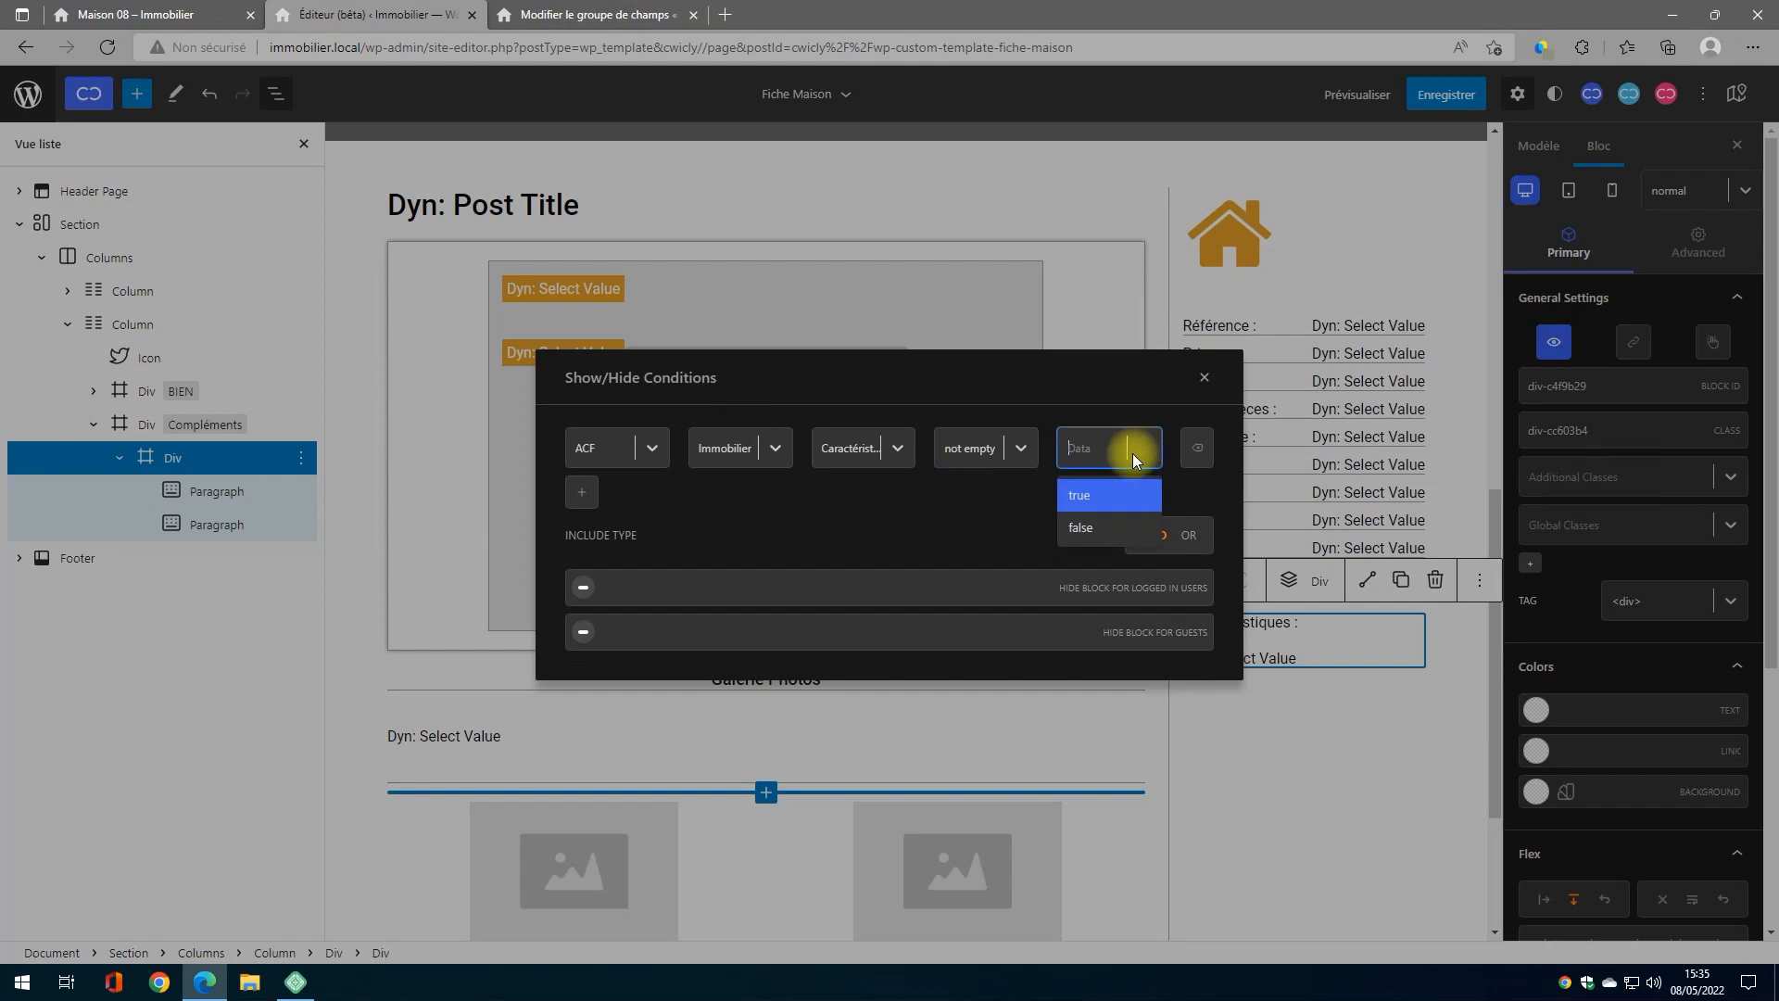
Step: Set the Caractéristiques div's show condition value to true and give the div a bottom margin of 20
left_click(1080, 496)
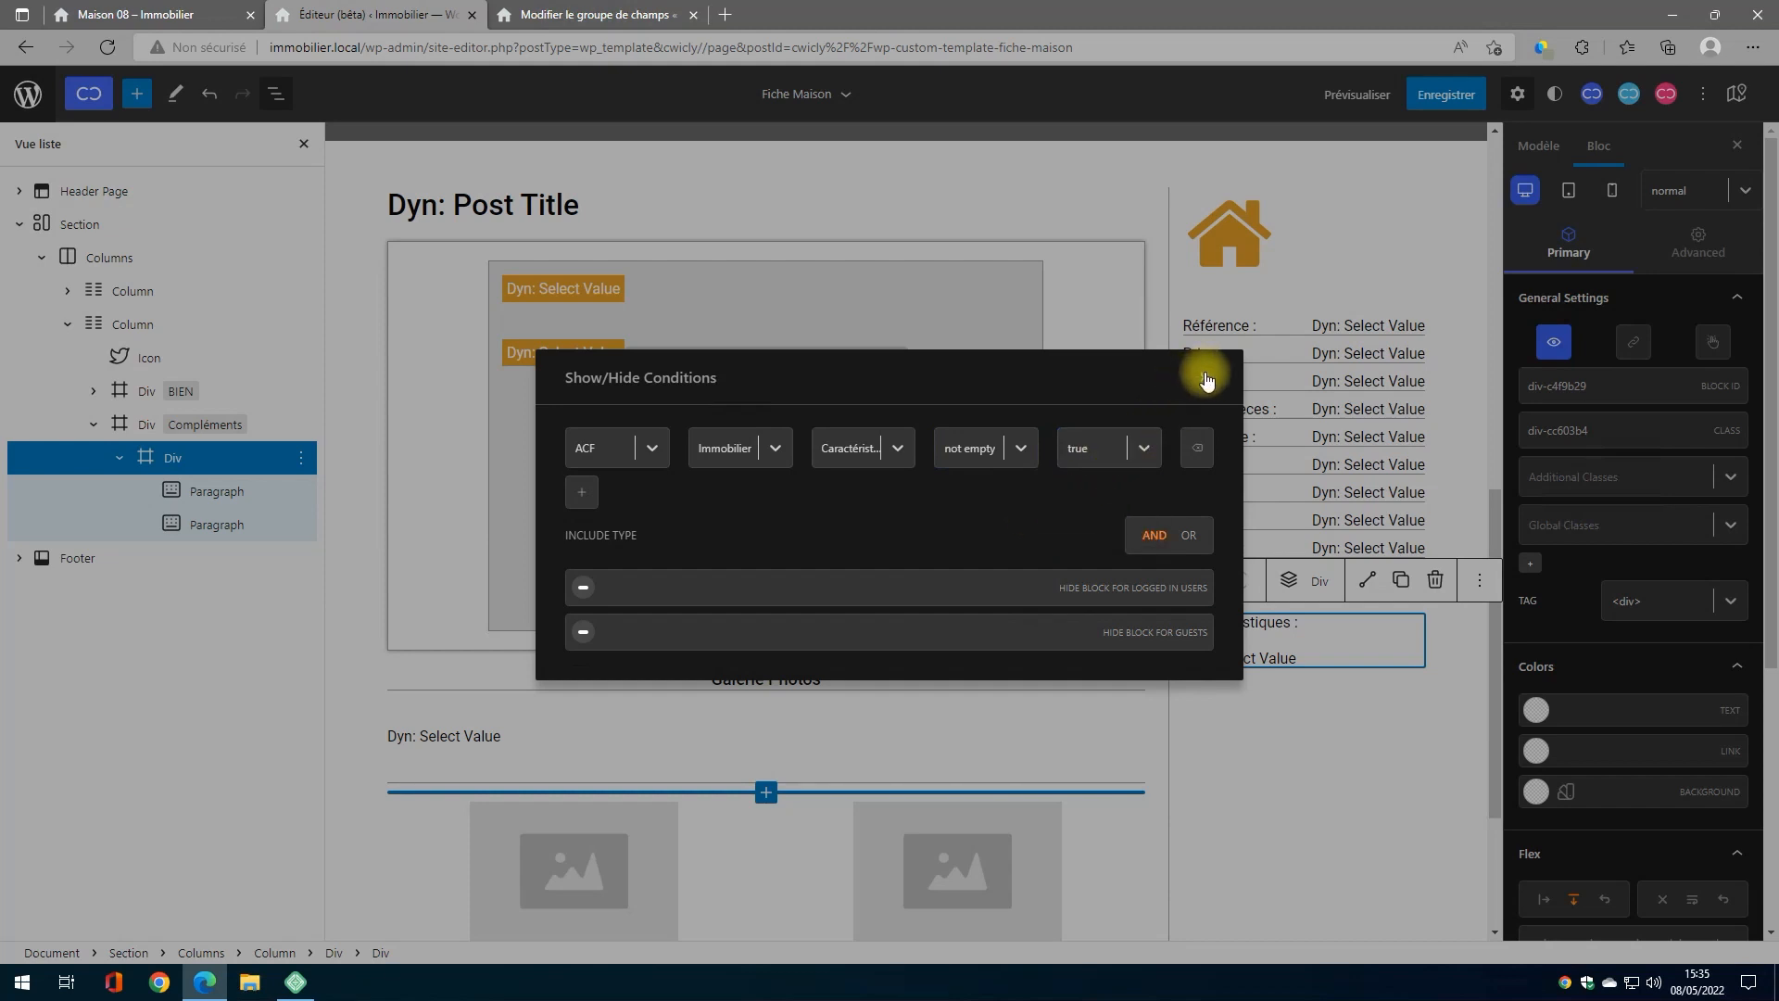
left_click(1206, 380)
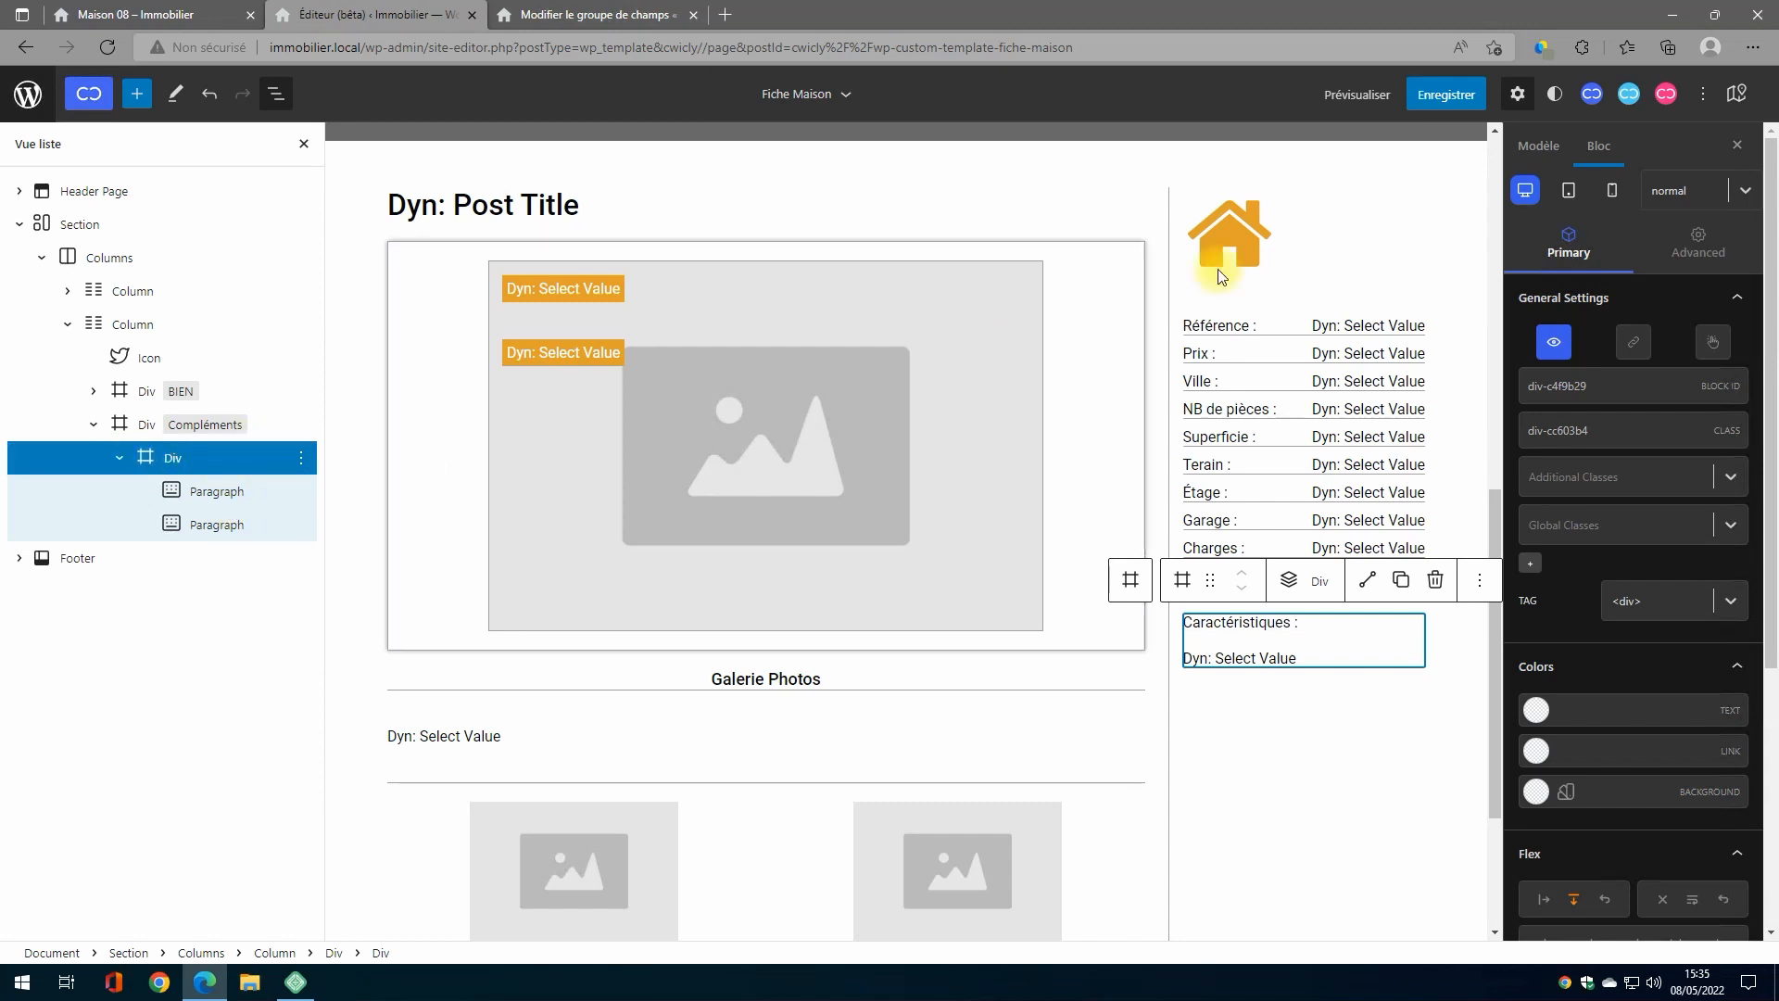
left_click(1699, 247)
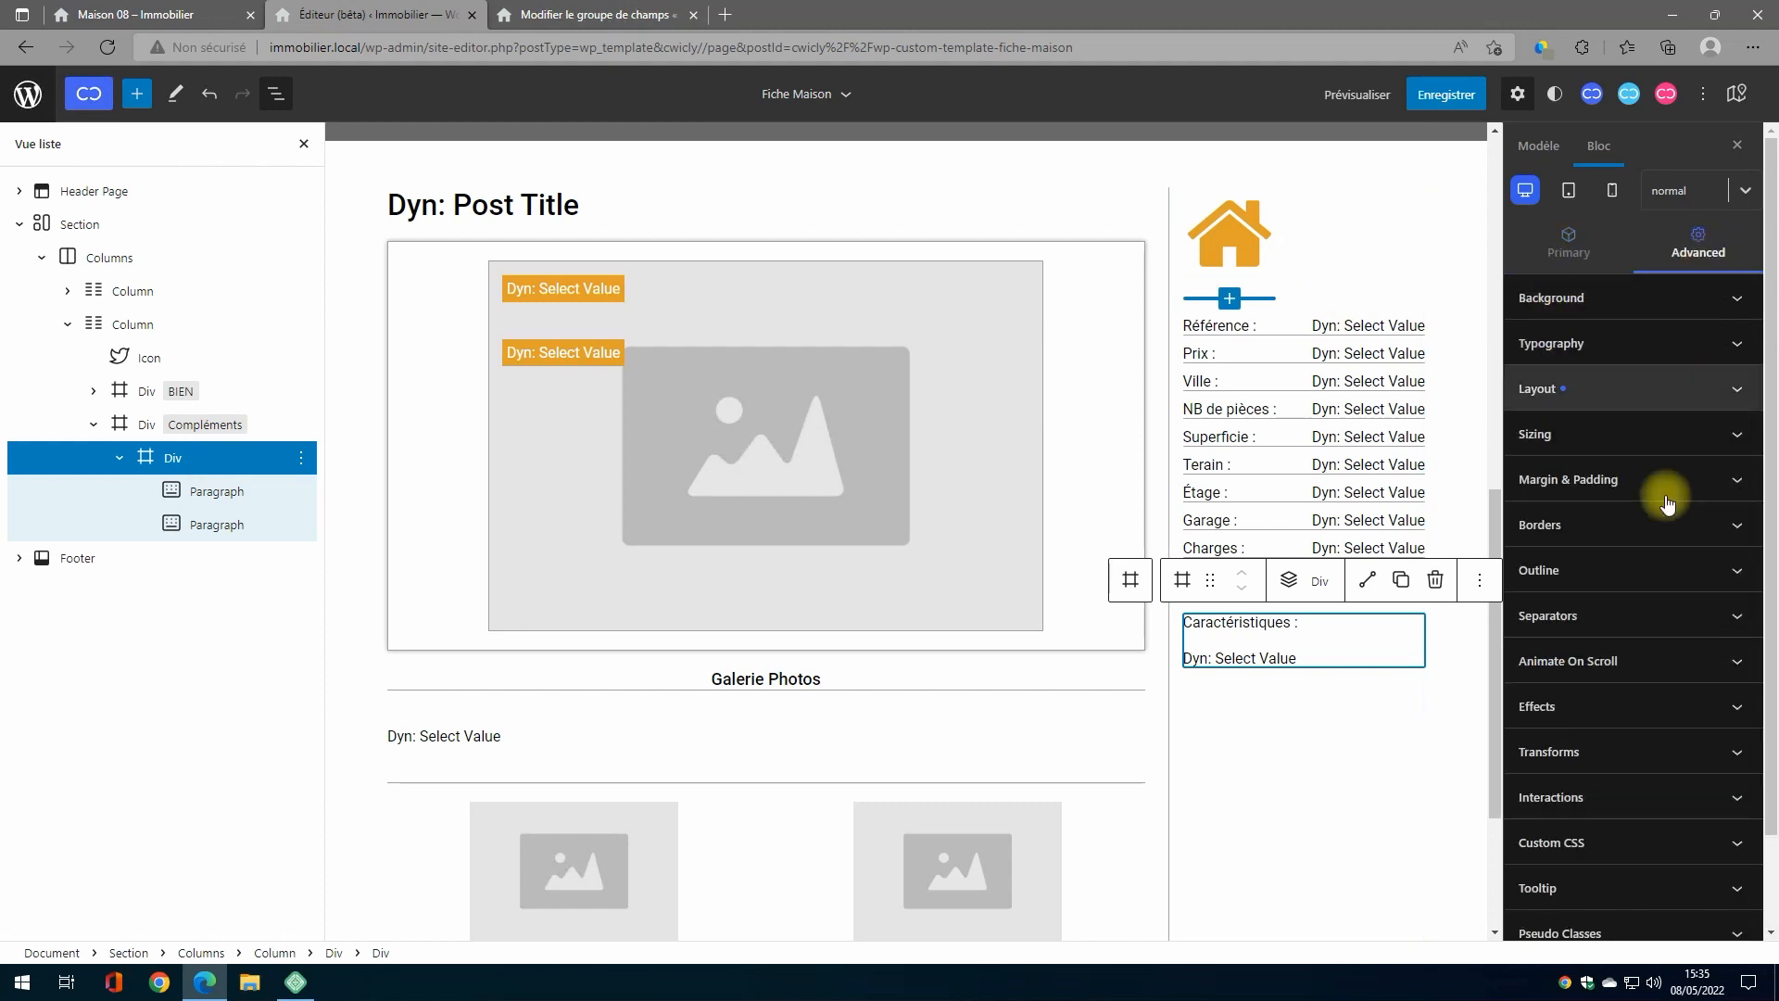
left_click(1673, 480)
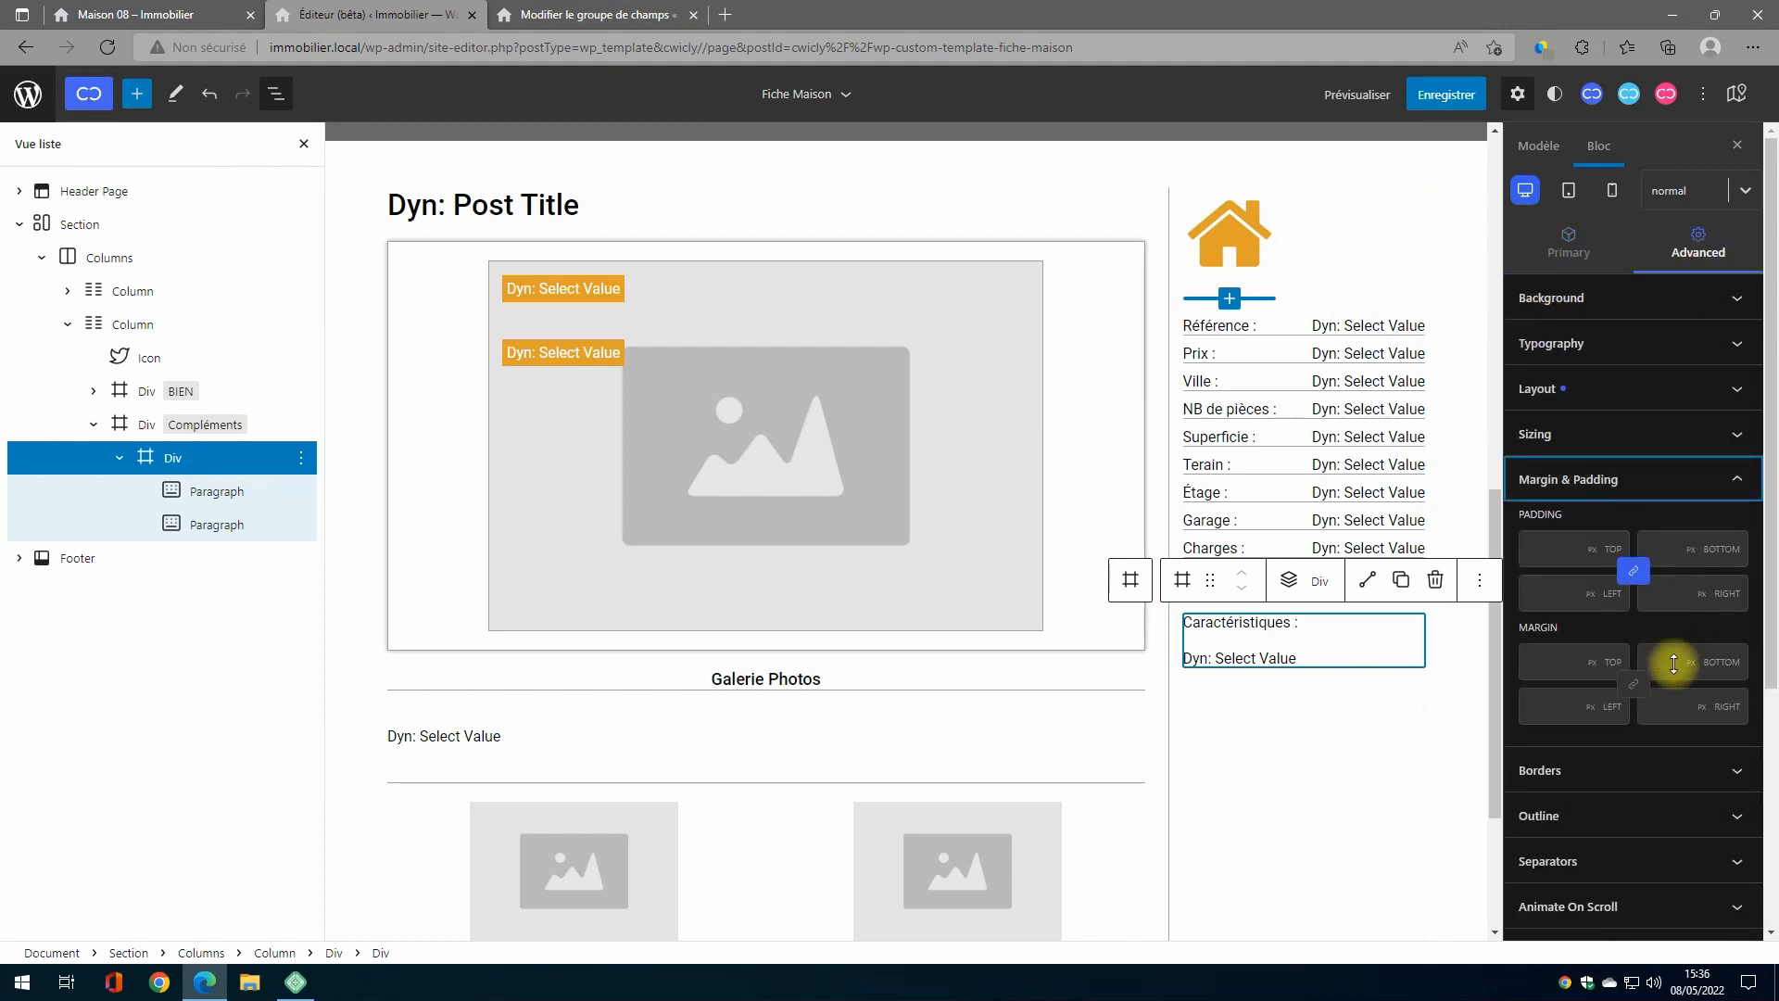
left_click(1674, 664)
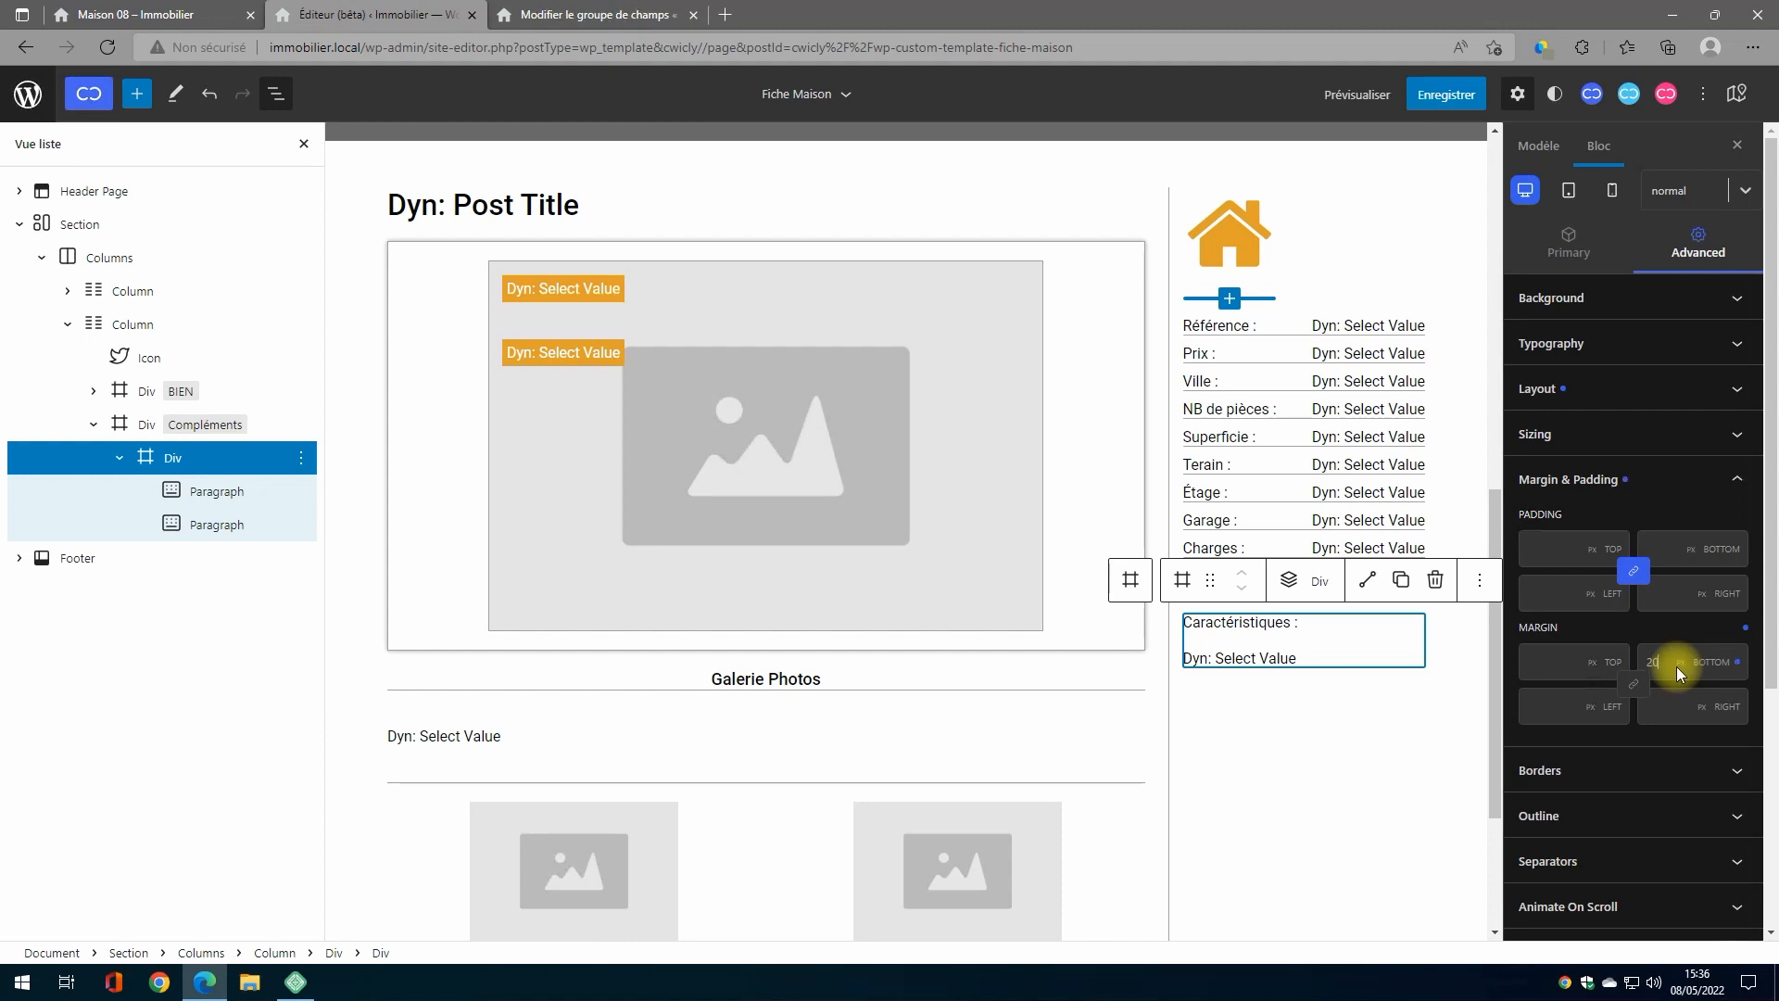
Step: Duplicate the Caractéristiques div and set the copy's show condition to the ACF field EQUIPEMENTS
left_click(301, 461)
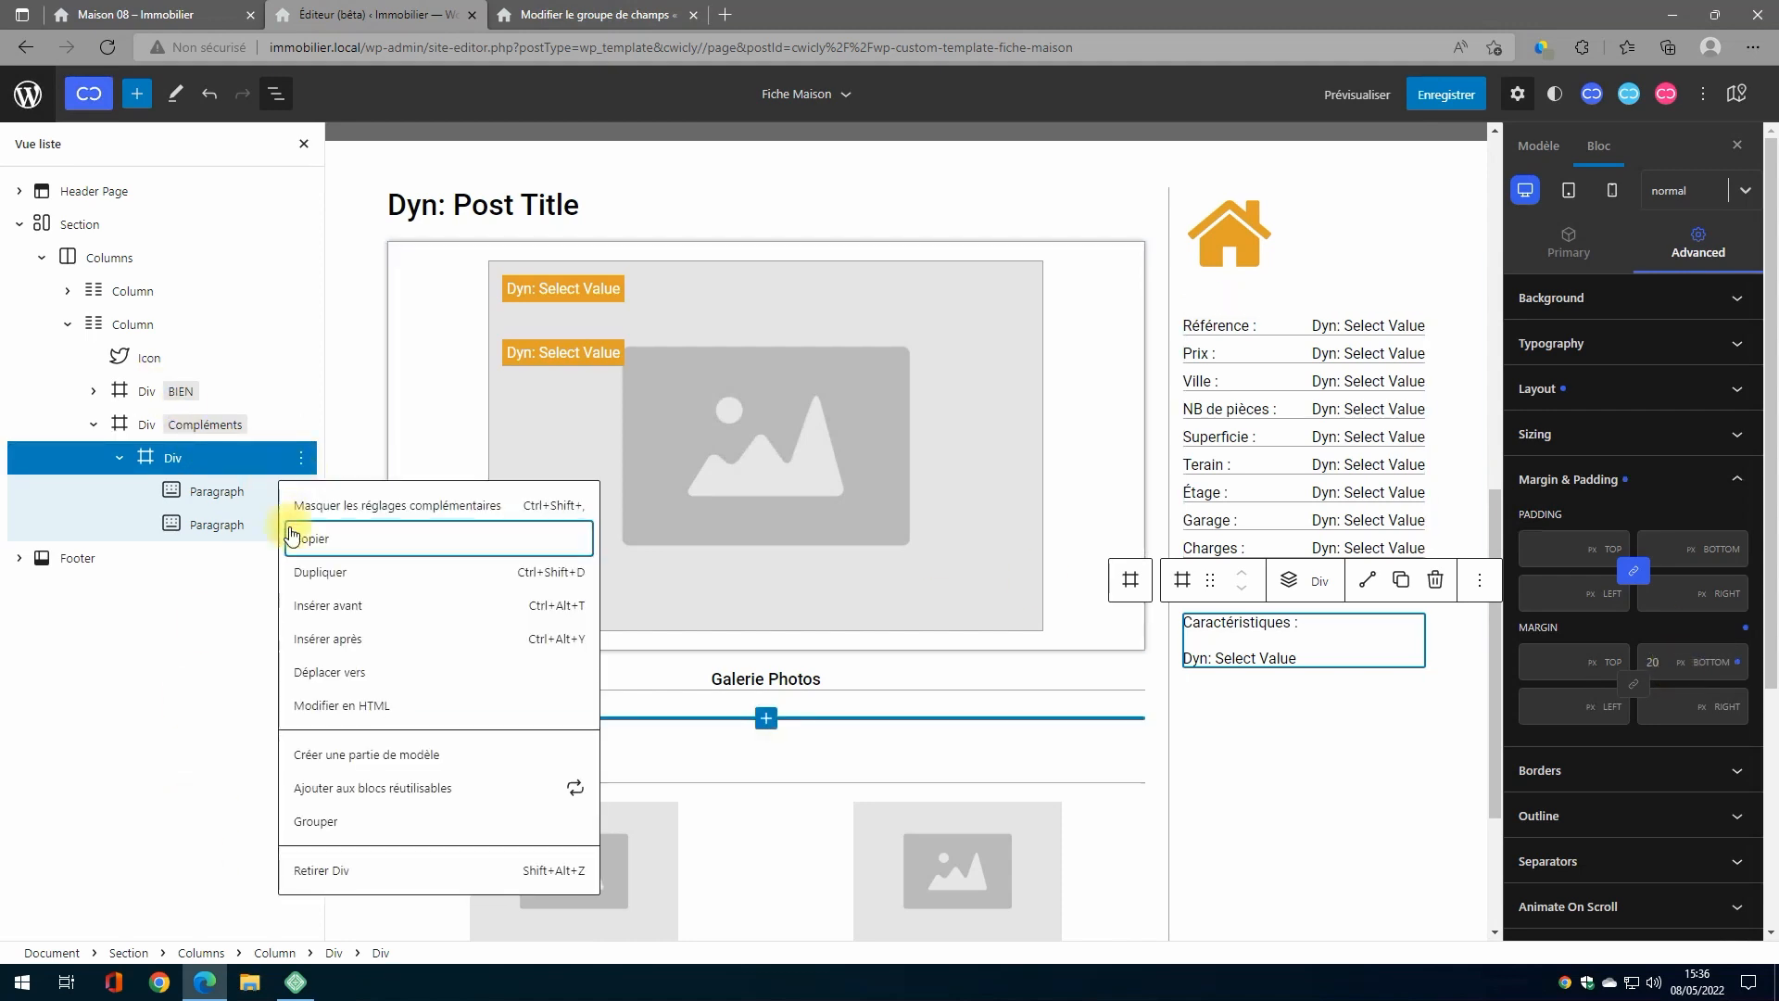
left_click(321, 572)
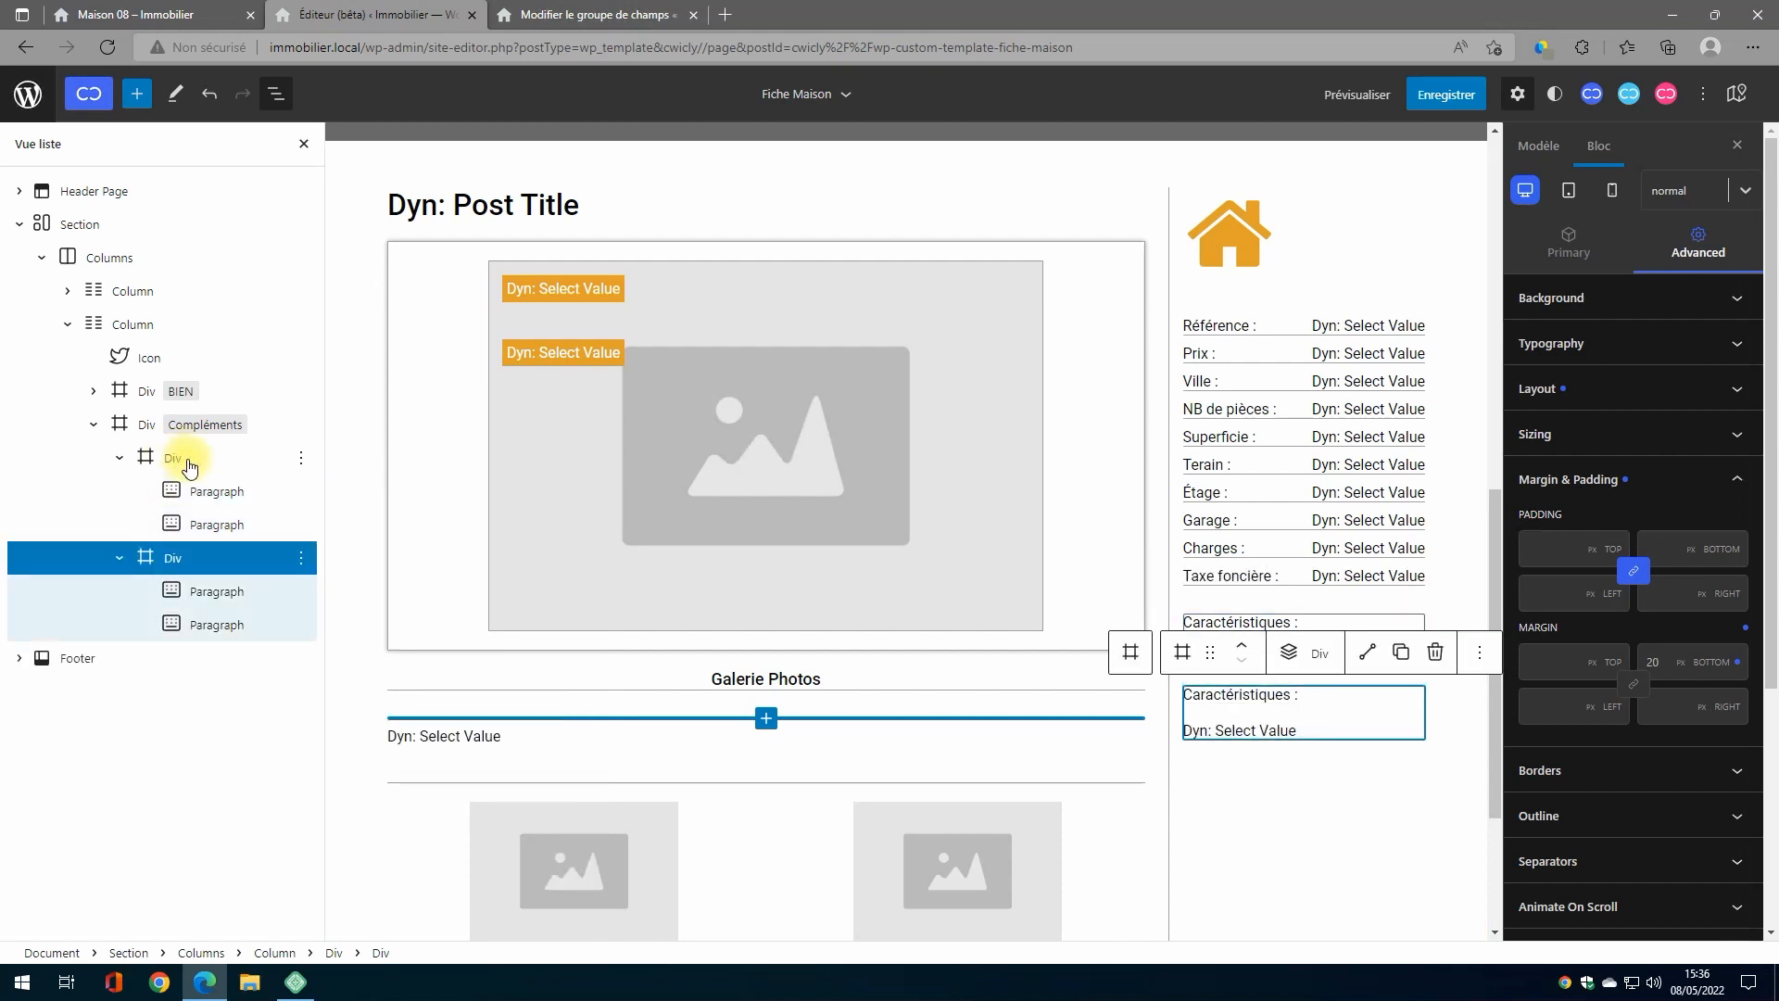
left_click(190, 463)
left_click(176, 558)
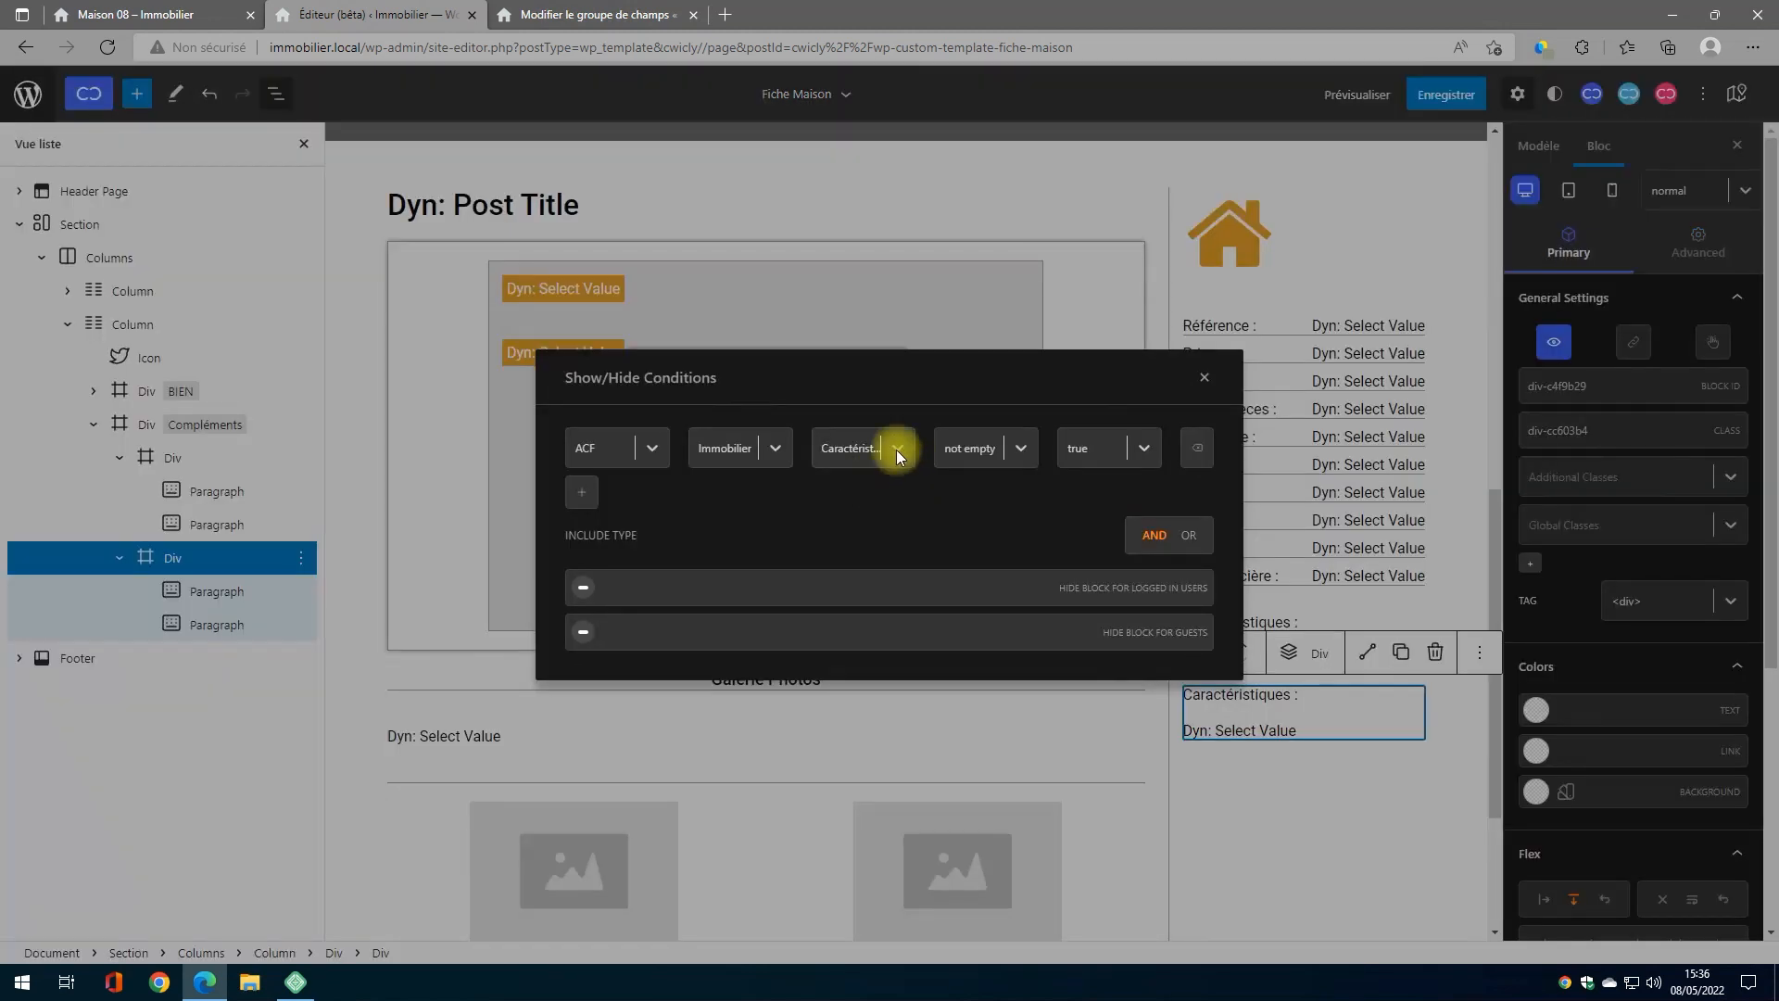
left_click(893, 449)
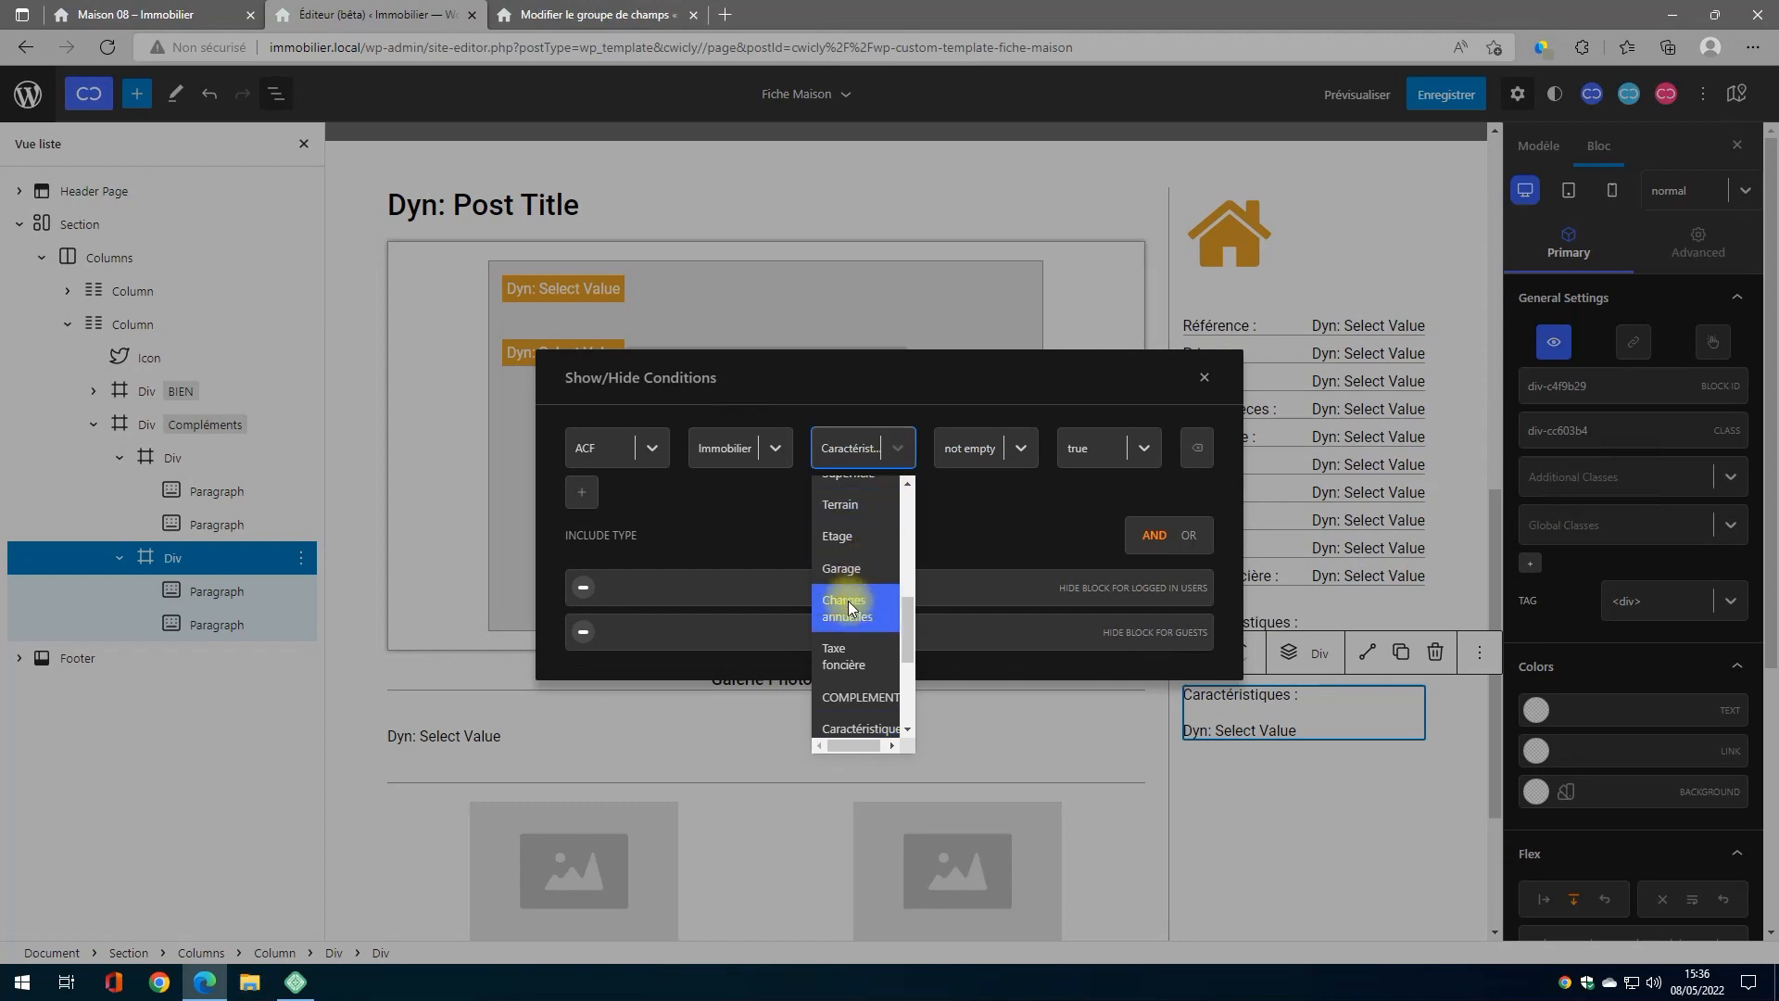
left_click(853, 730)
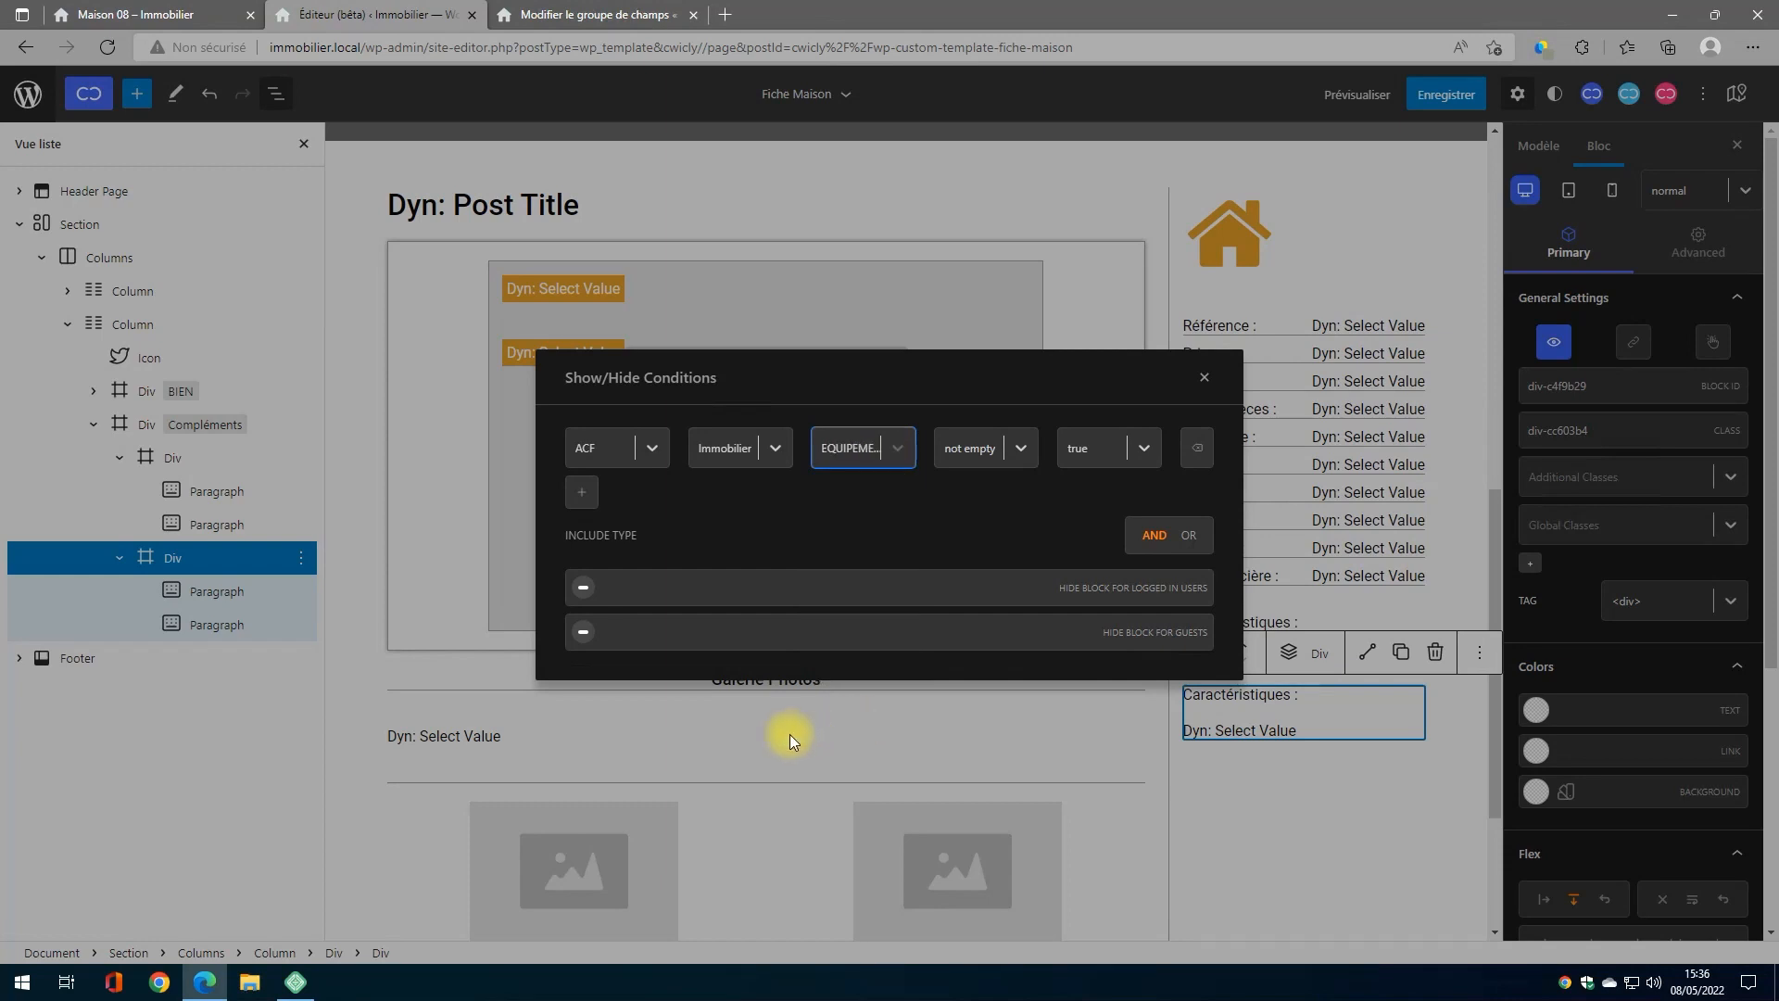
left_click(1205, 378)
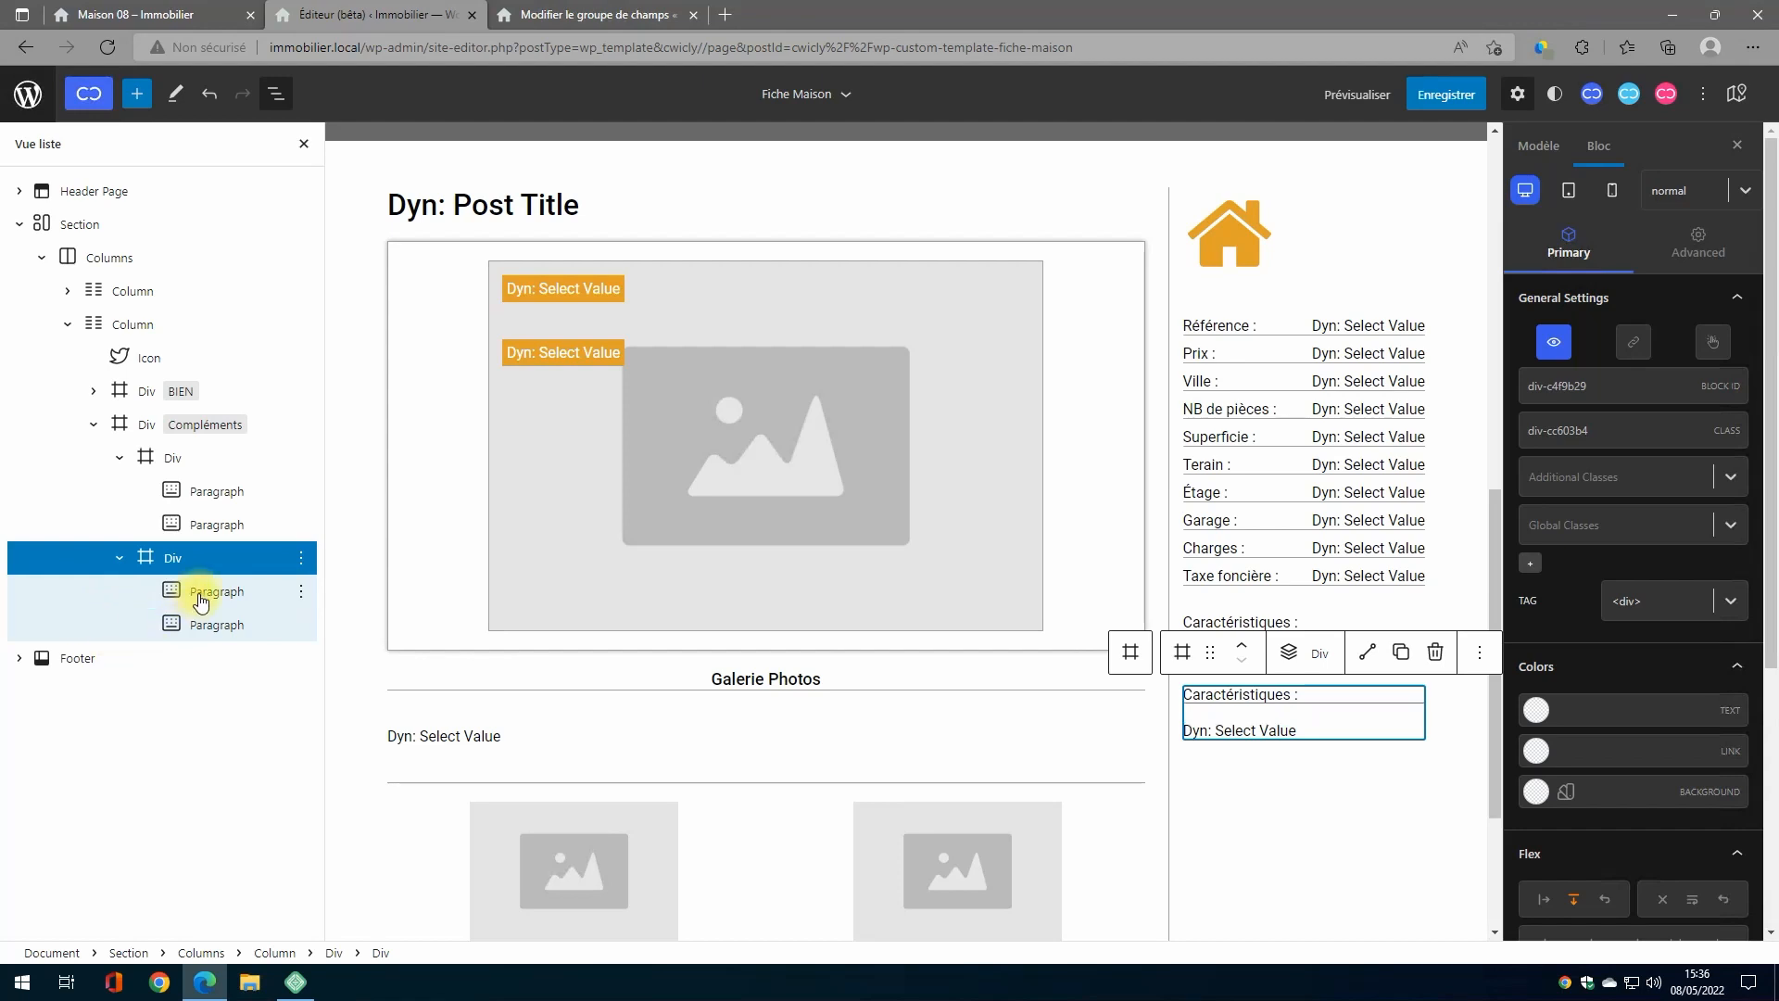
Step: Set the dynamic content of the duplicated div's second paragraph to the ACF field EQUIPEMENTS
left_click(215, 628)
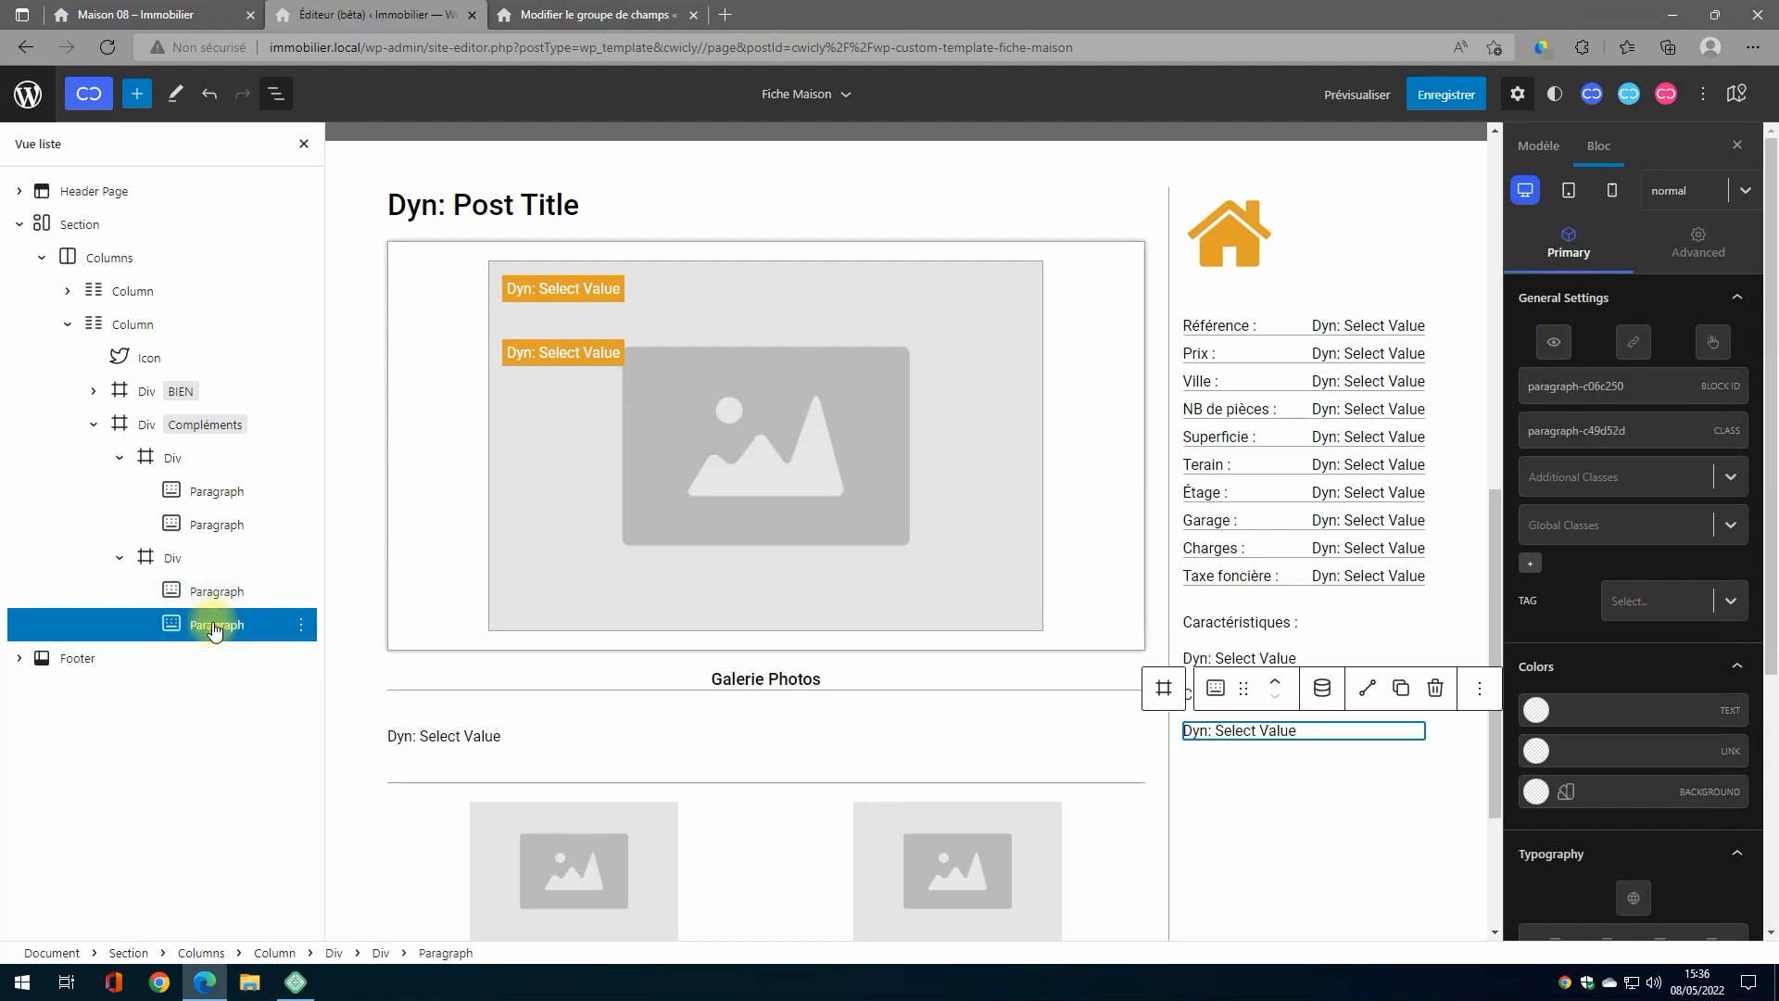
left_click(1321, 691)
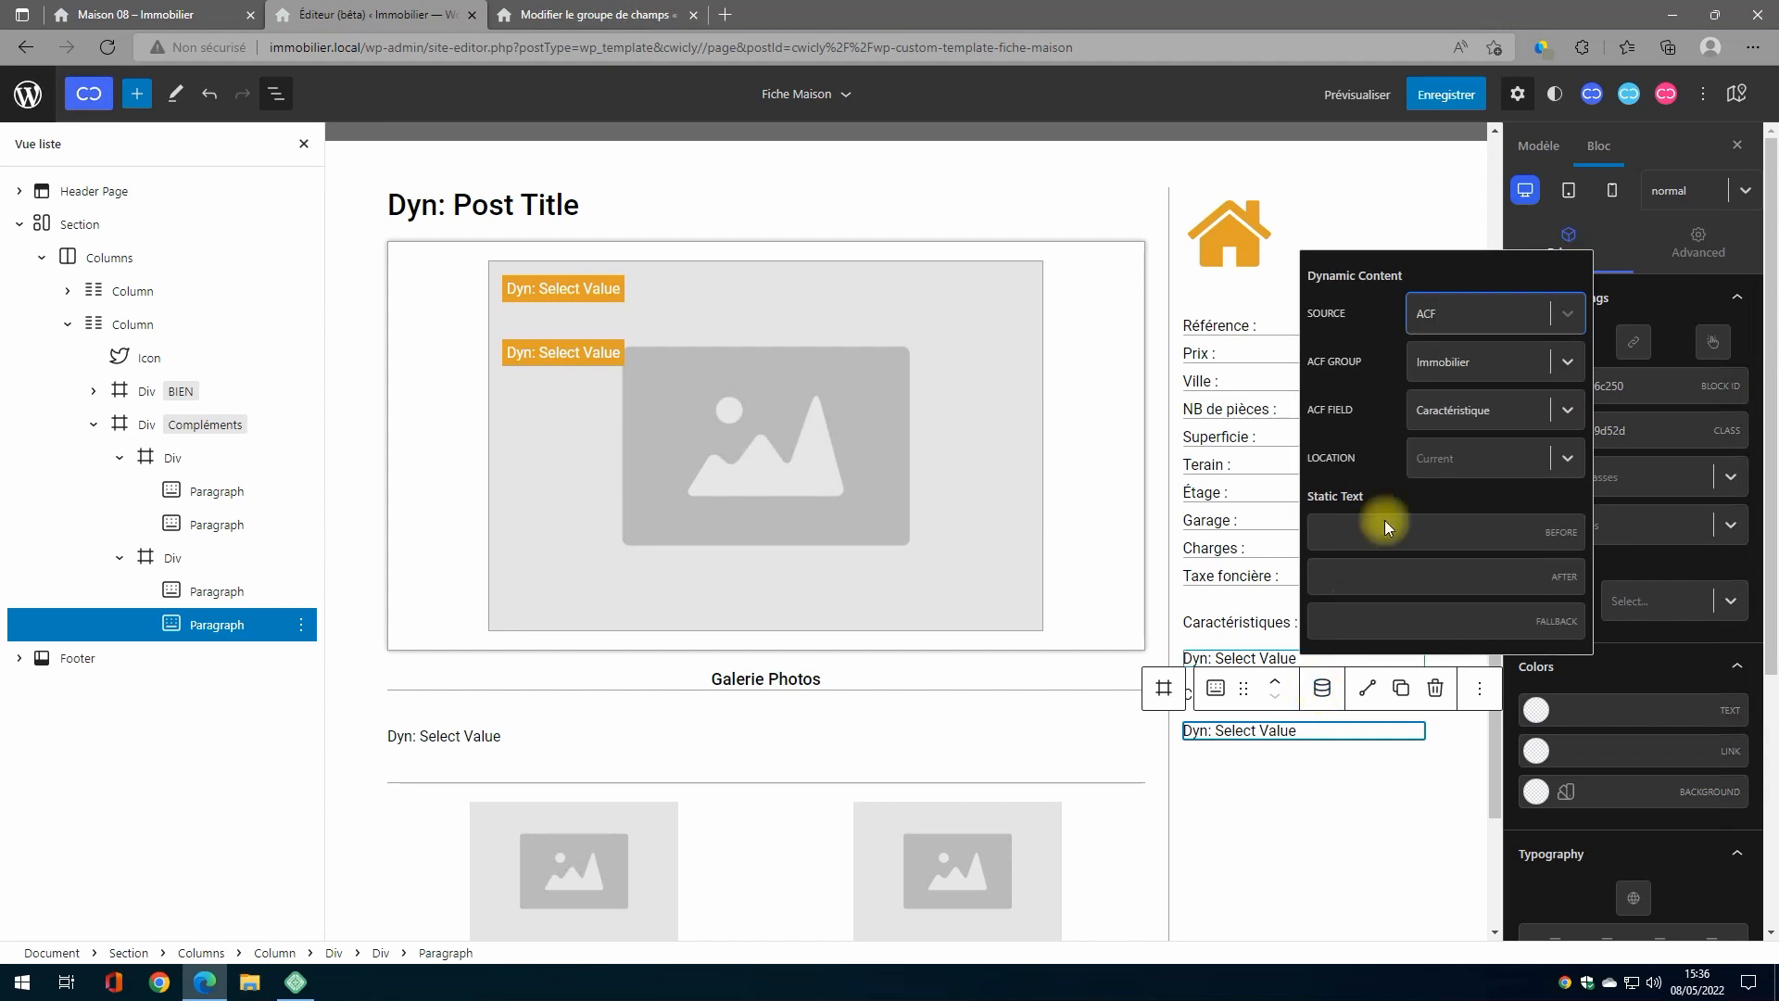
left_click(1569, 410)
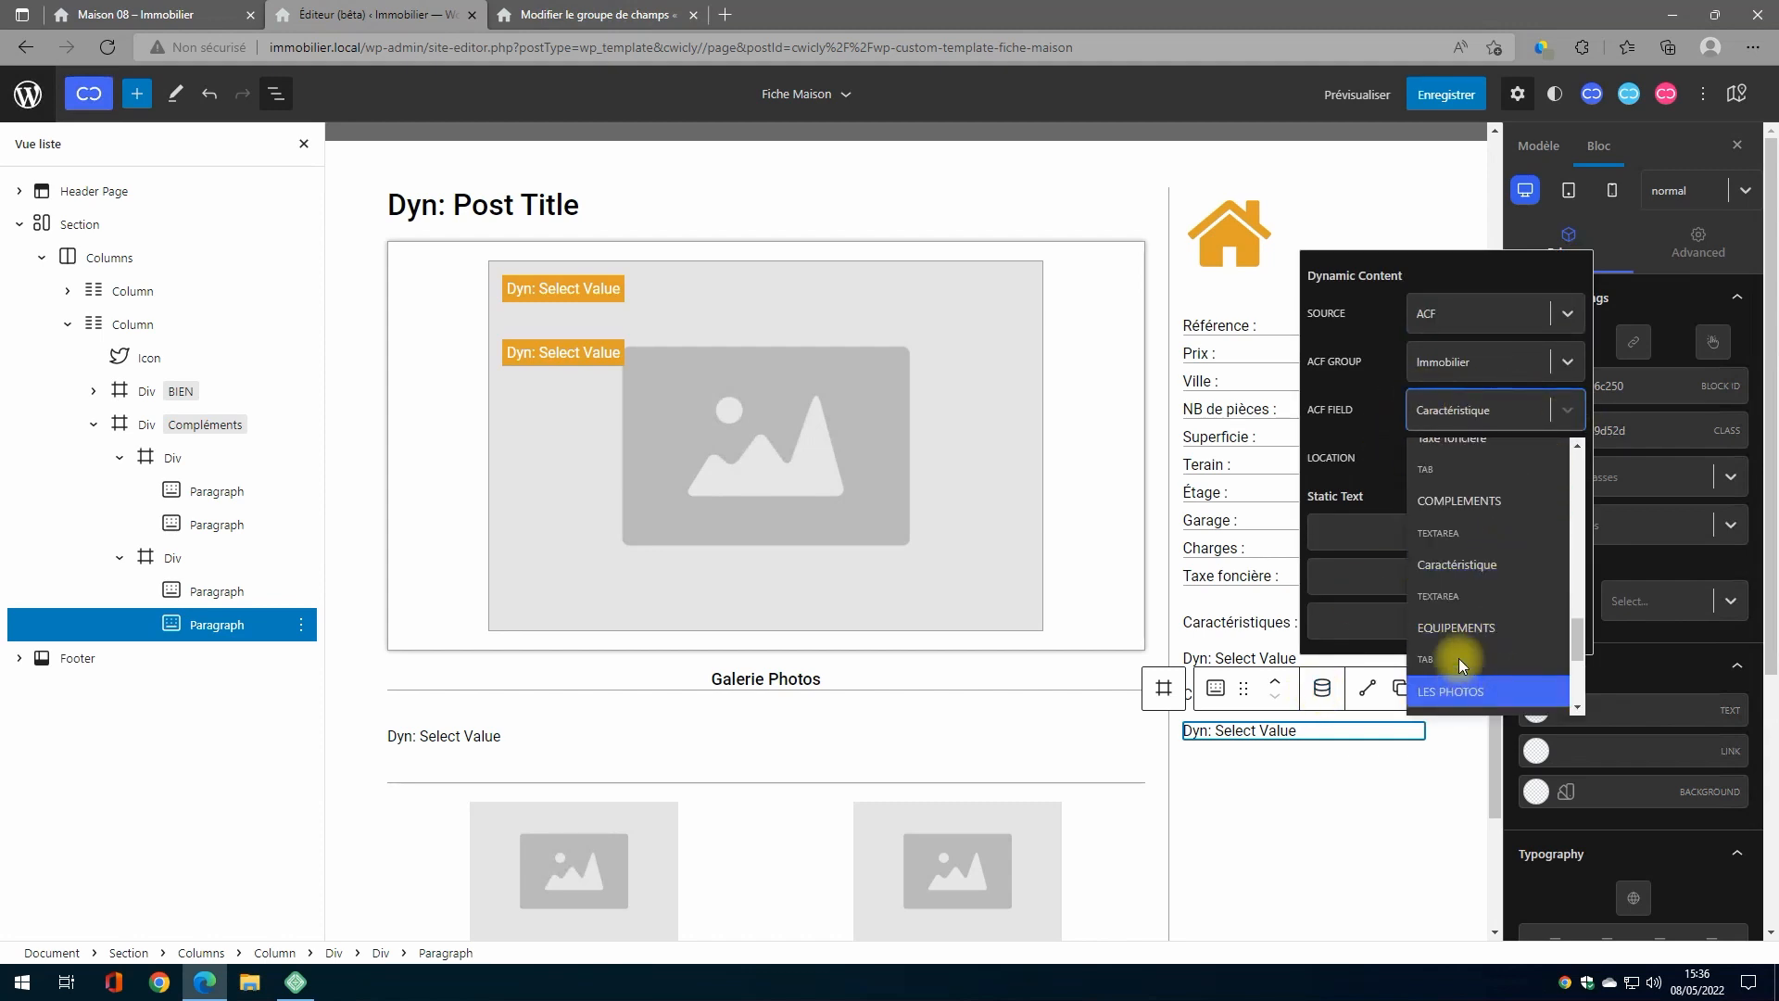
left_click(1464, 630)
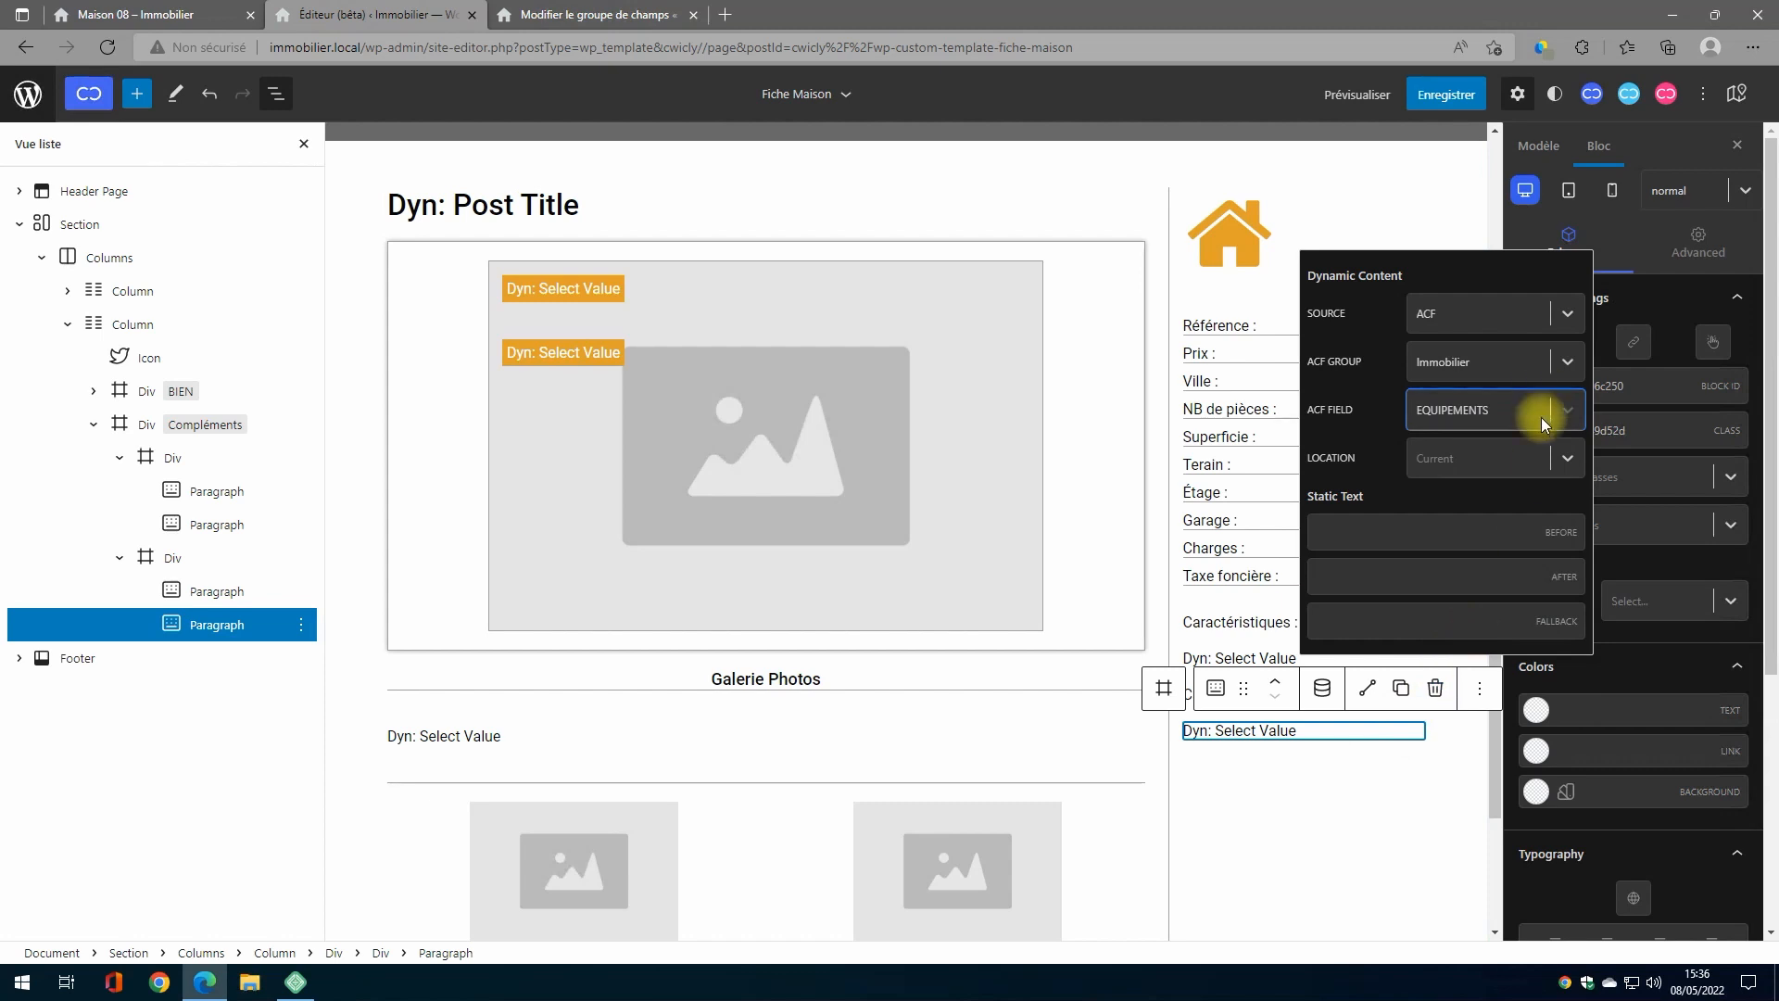
left_click(1321, 691)
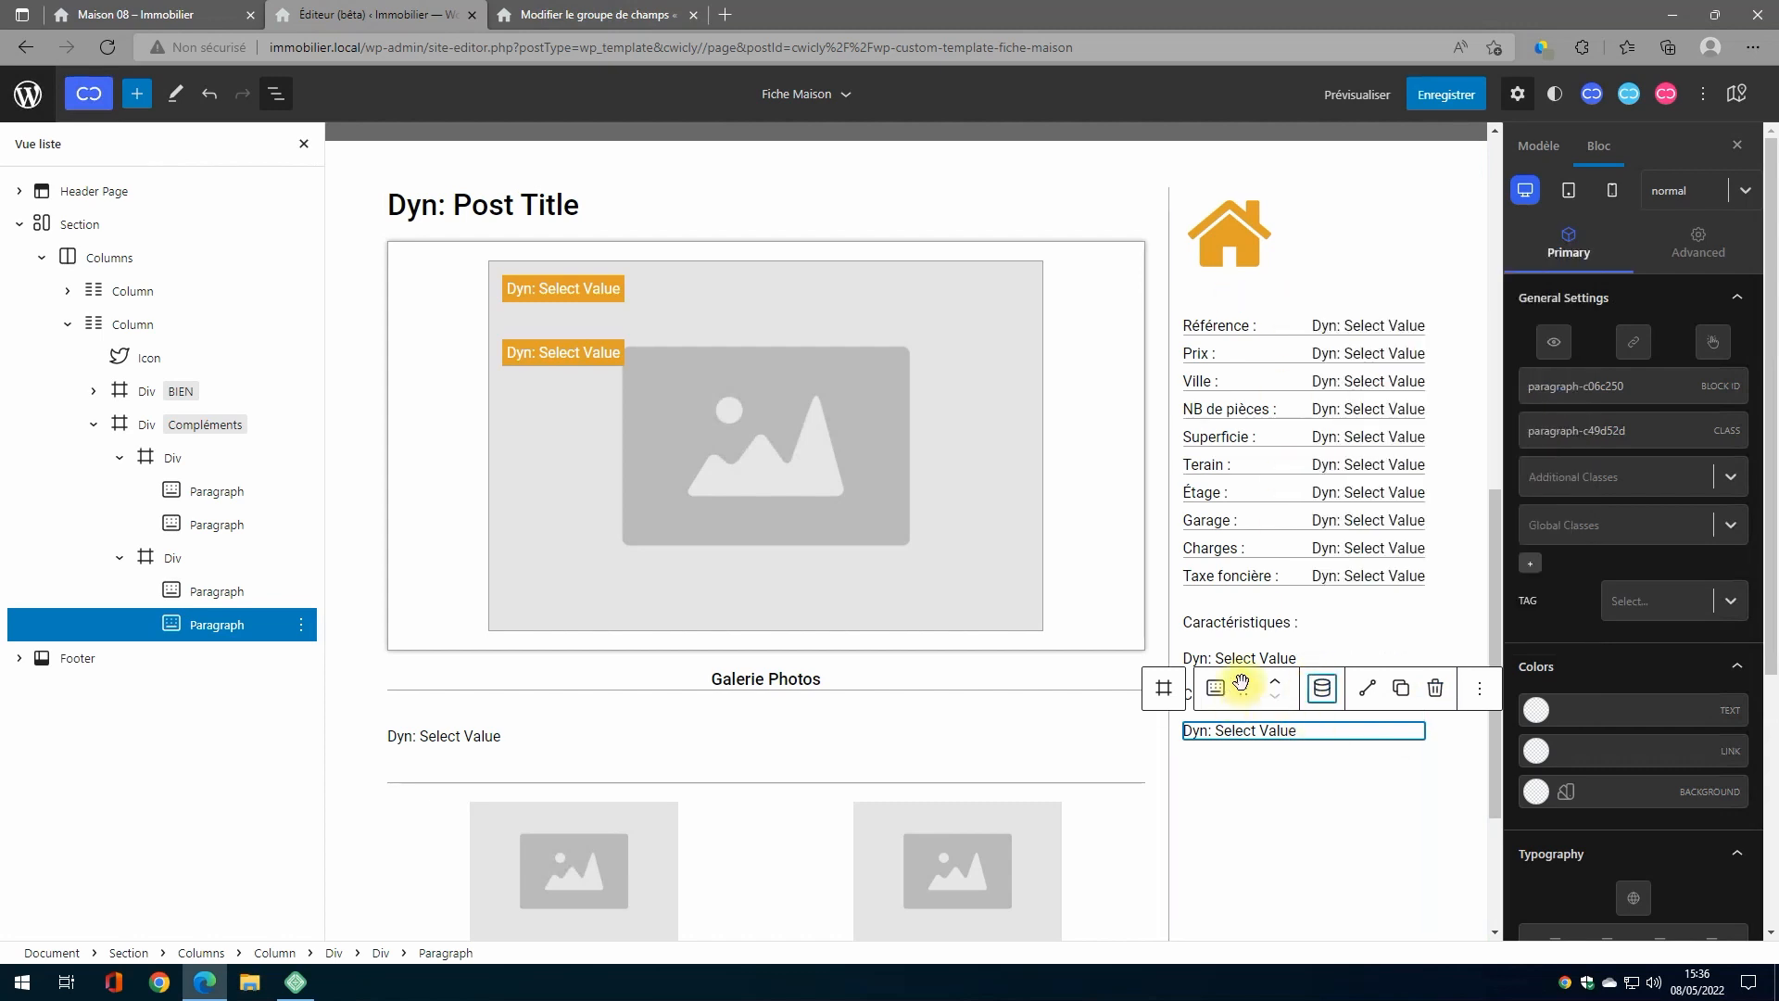
Step: Replace the word Caractéristiques in the duplicated div's label with "Equipements", keeping the colon
left_click(176, 593)
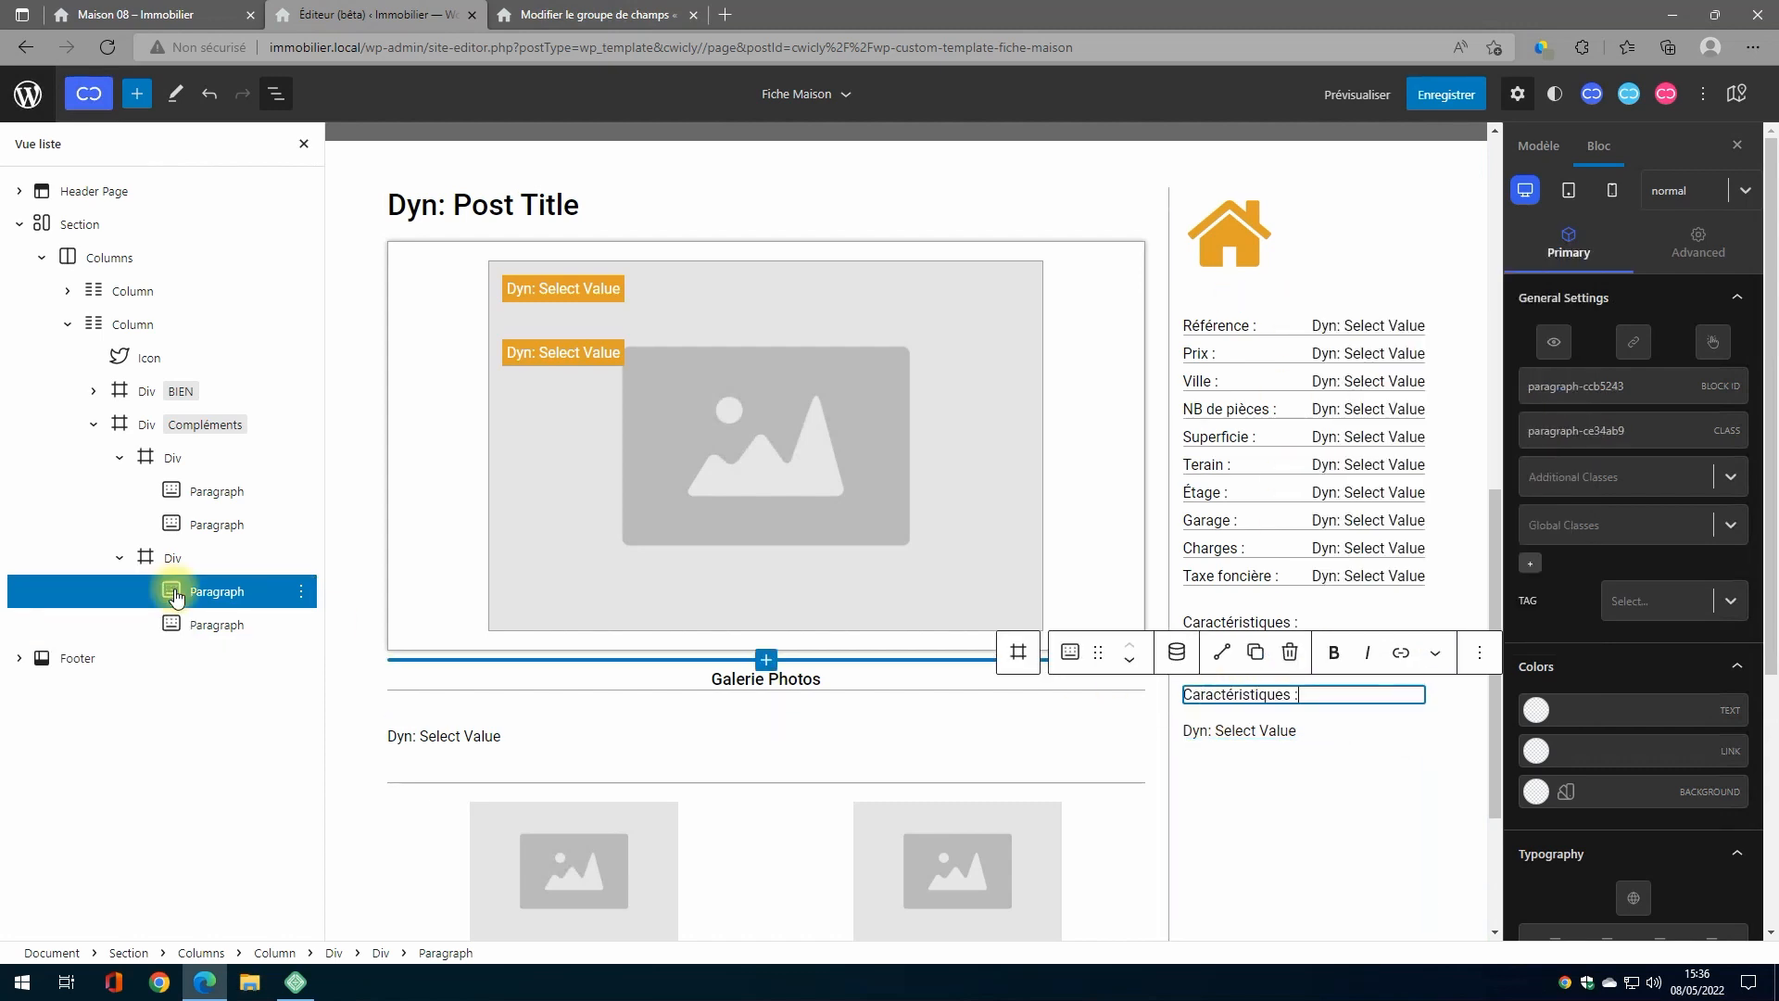
left_click(1256, 697)
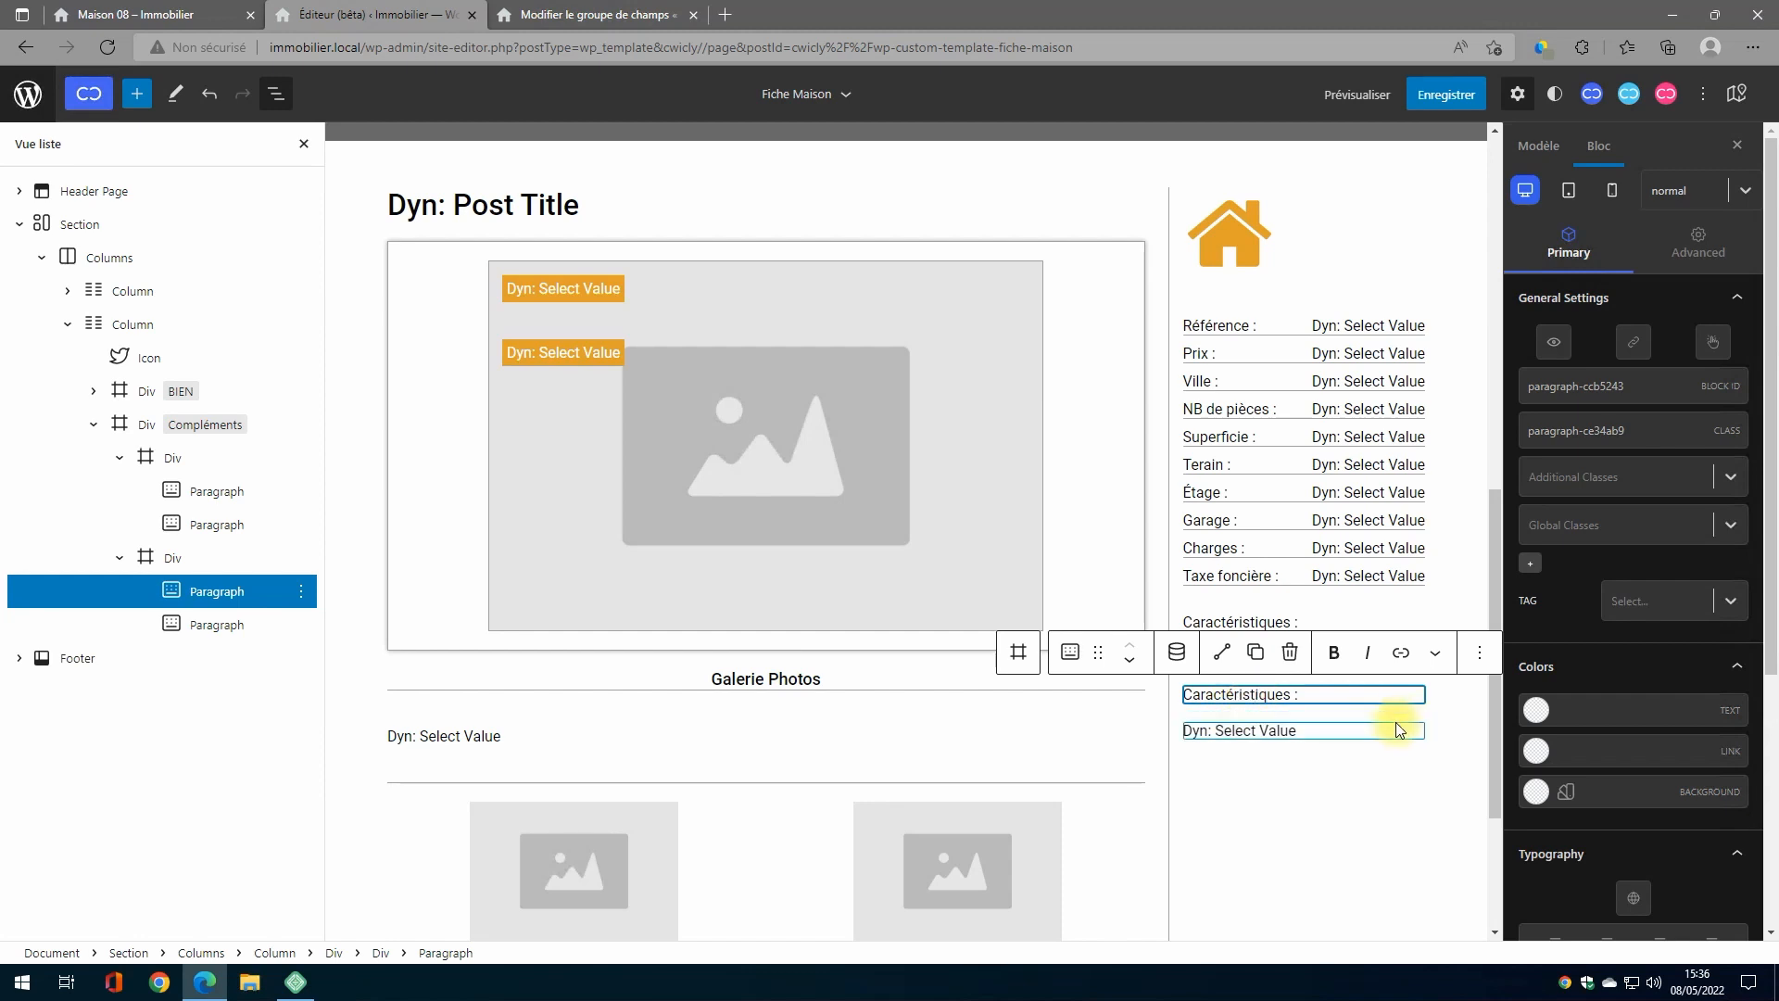
key("Right")
key("Right")
key("Right")
key("Right")
key("shift+Home")
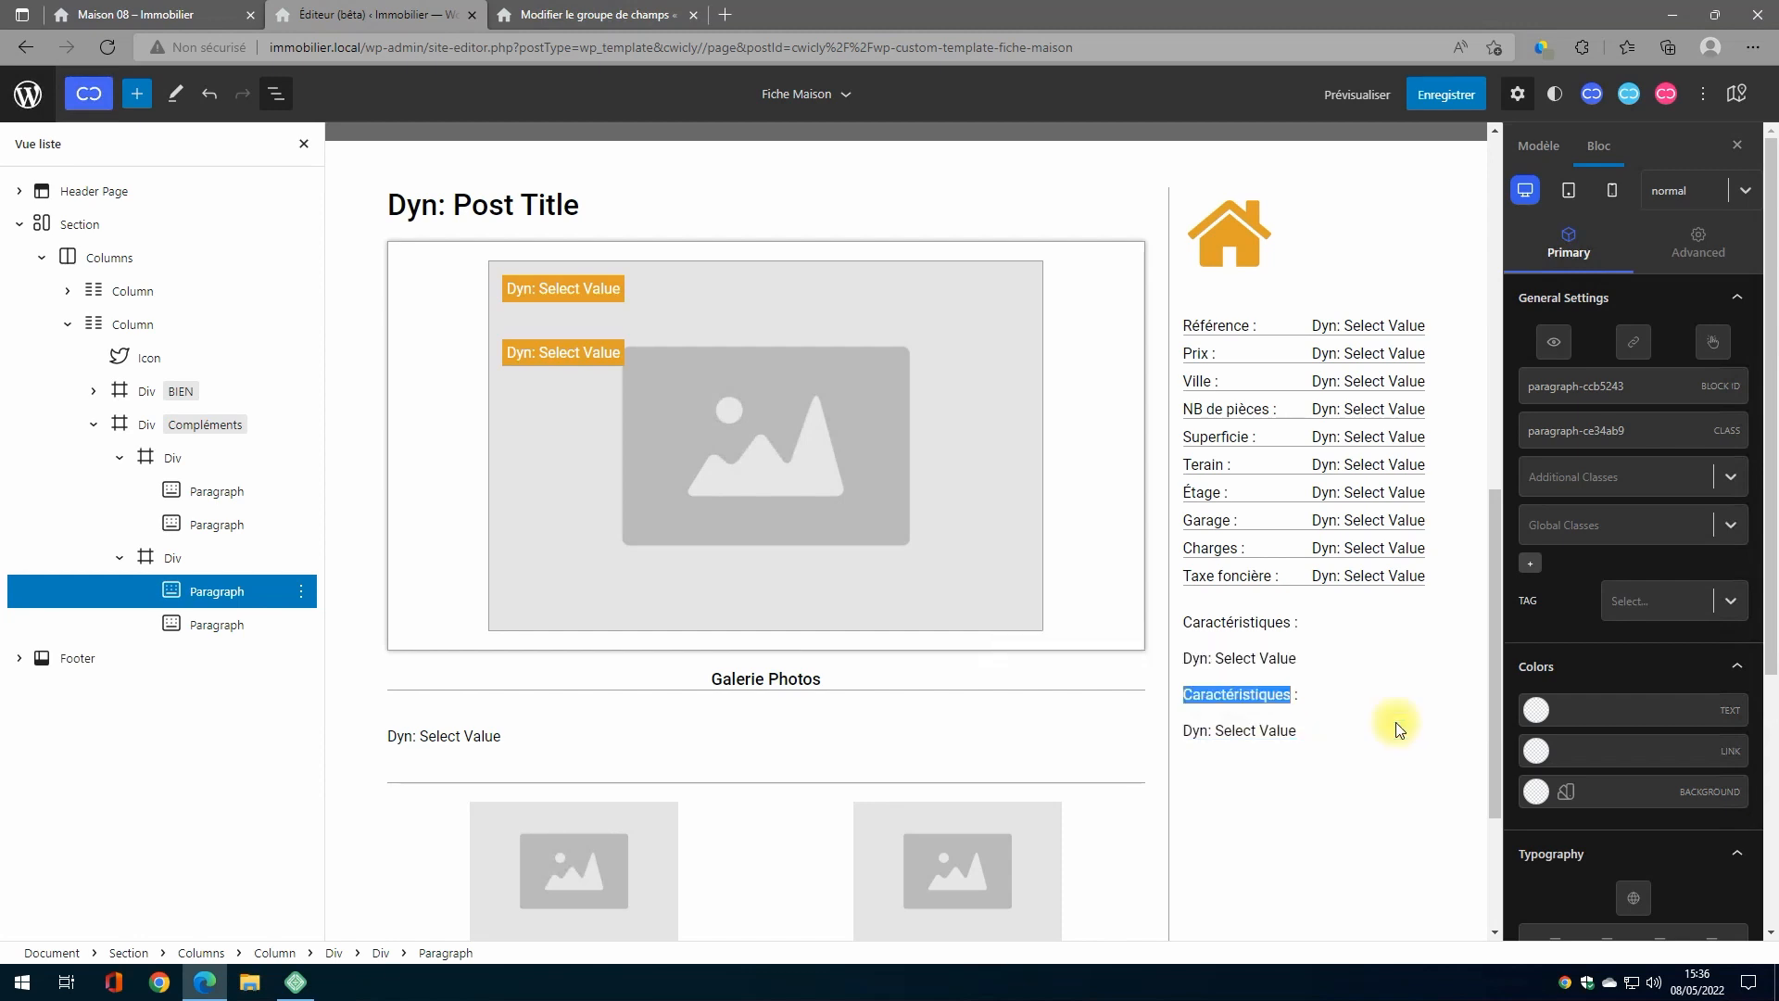
type("Eq")
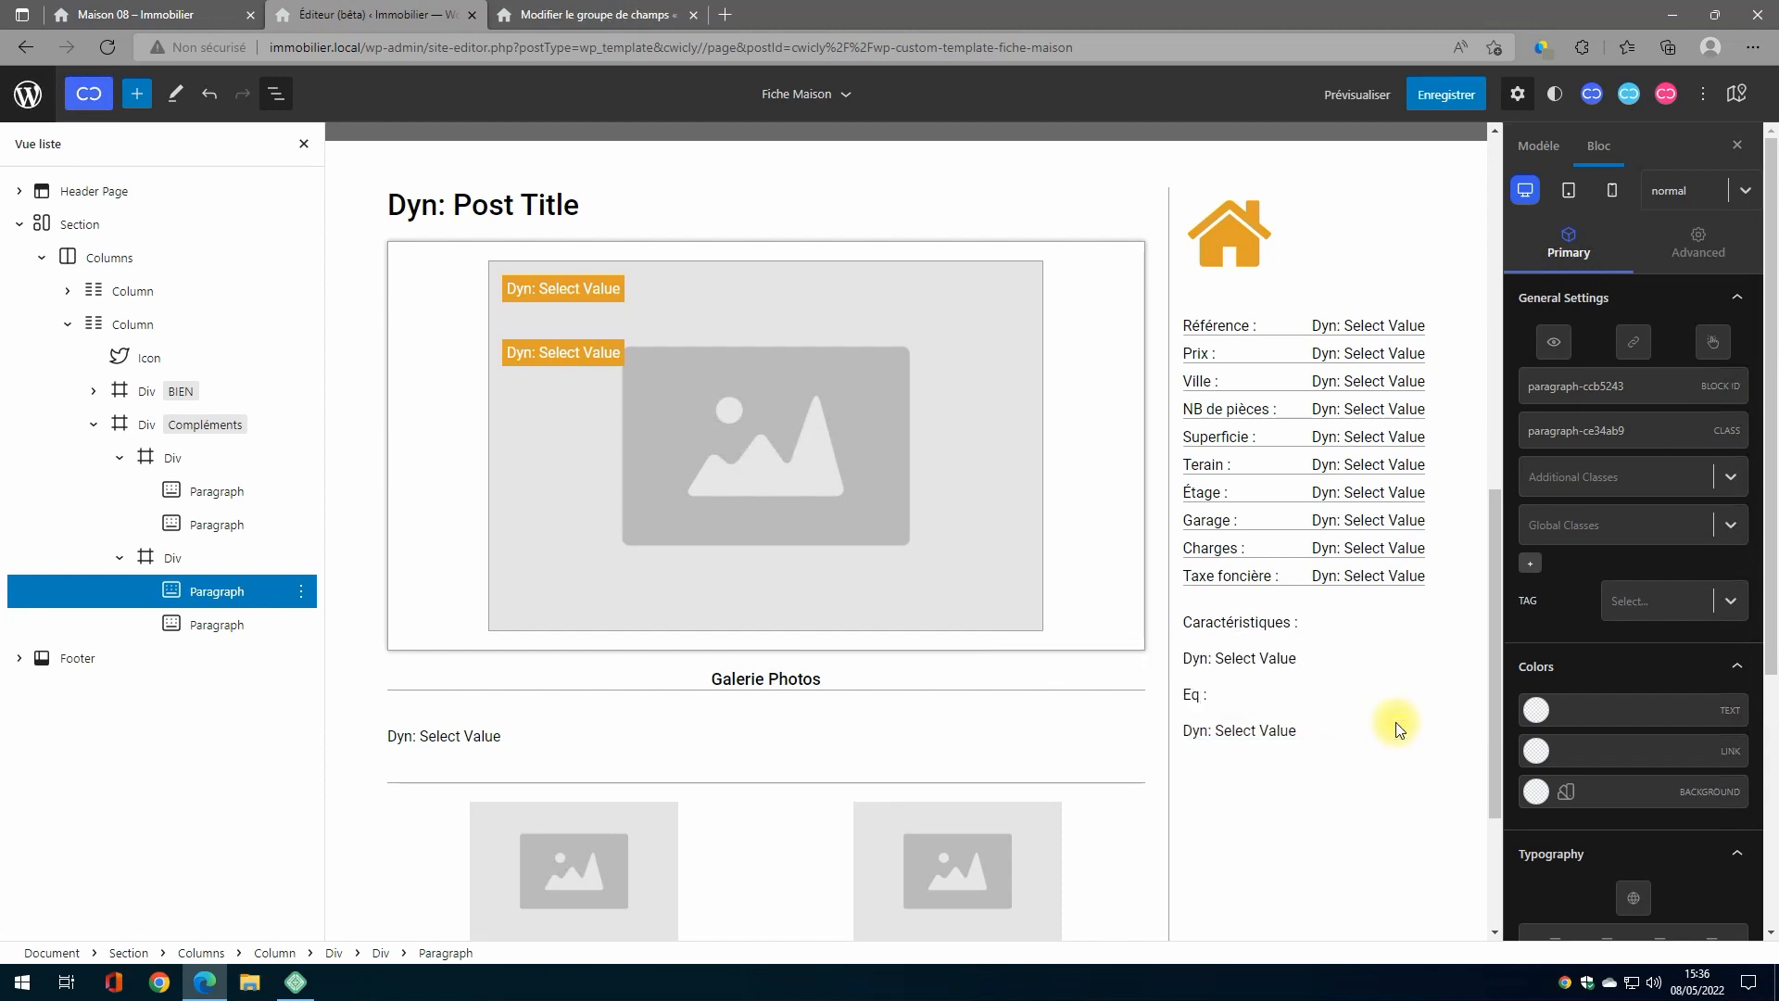
type("uipements")
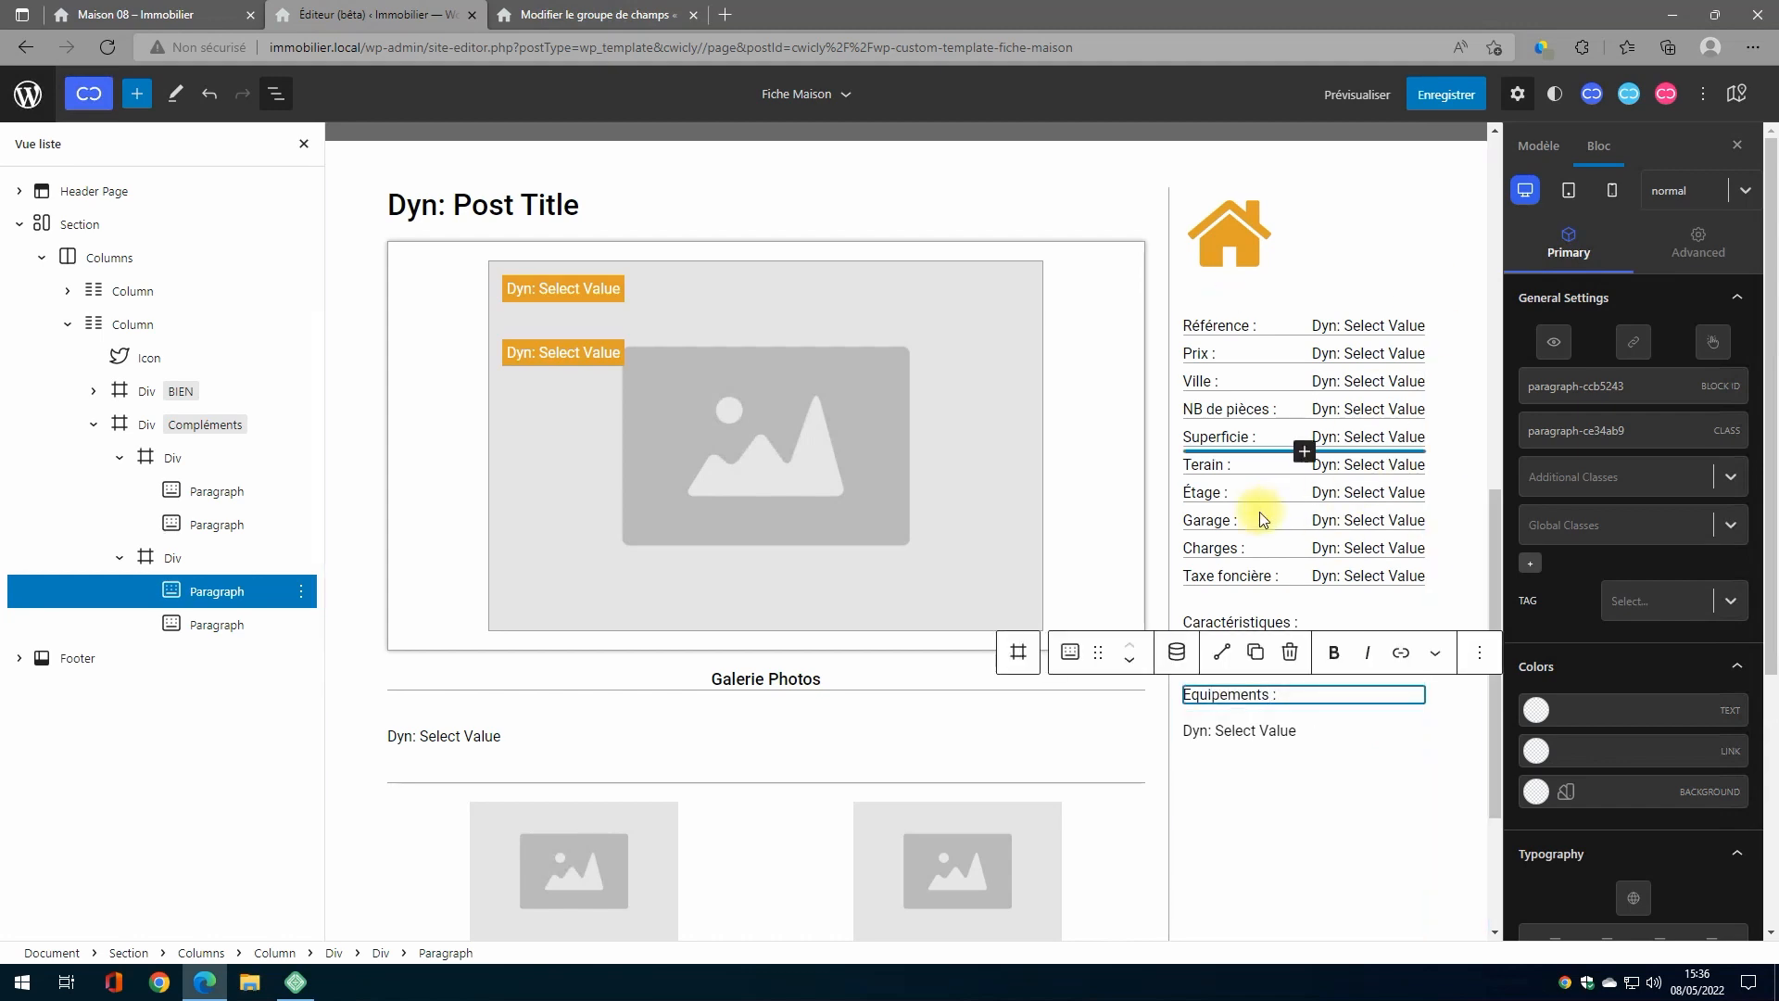
Step: Save the Fiche Maison template and reload the published Maison 08 page
left_click(1446, 94)
left_click(1654, 96)
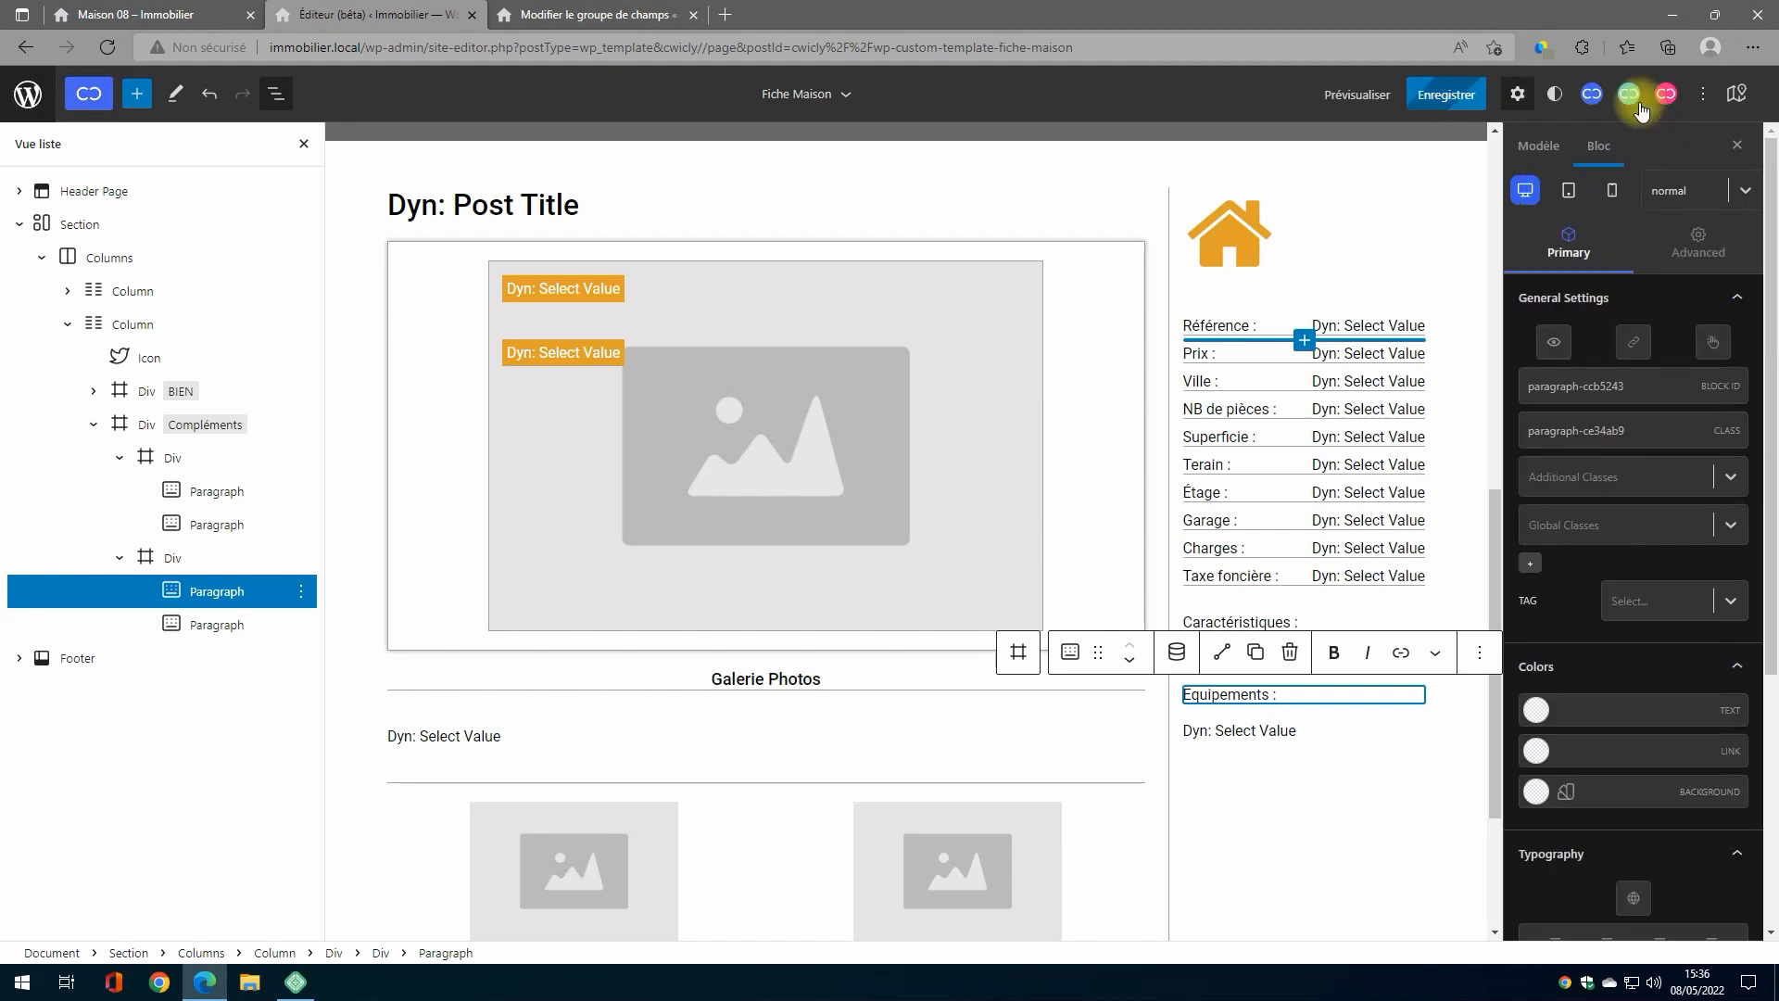
left_click(135, 14)
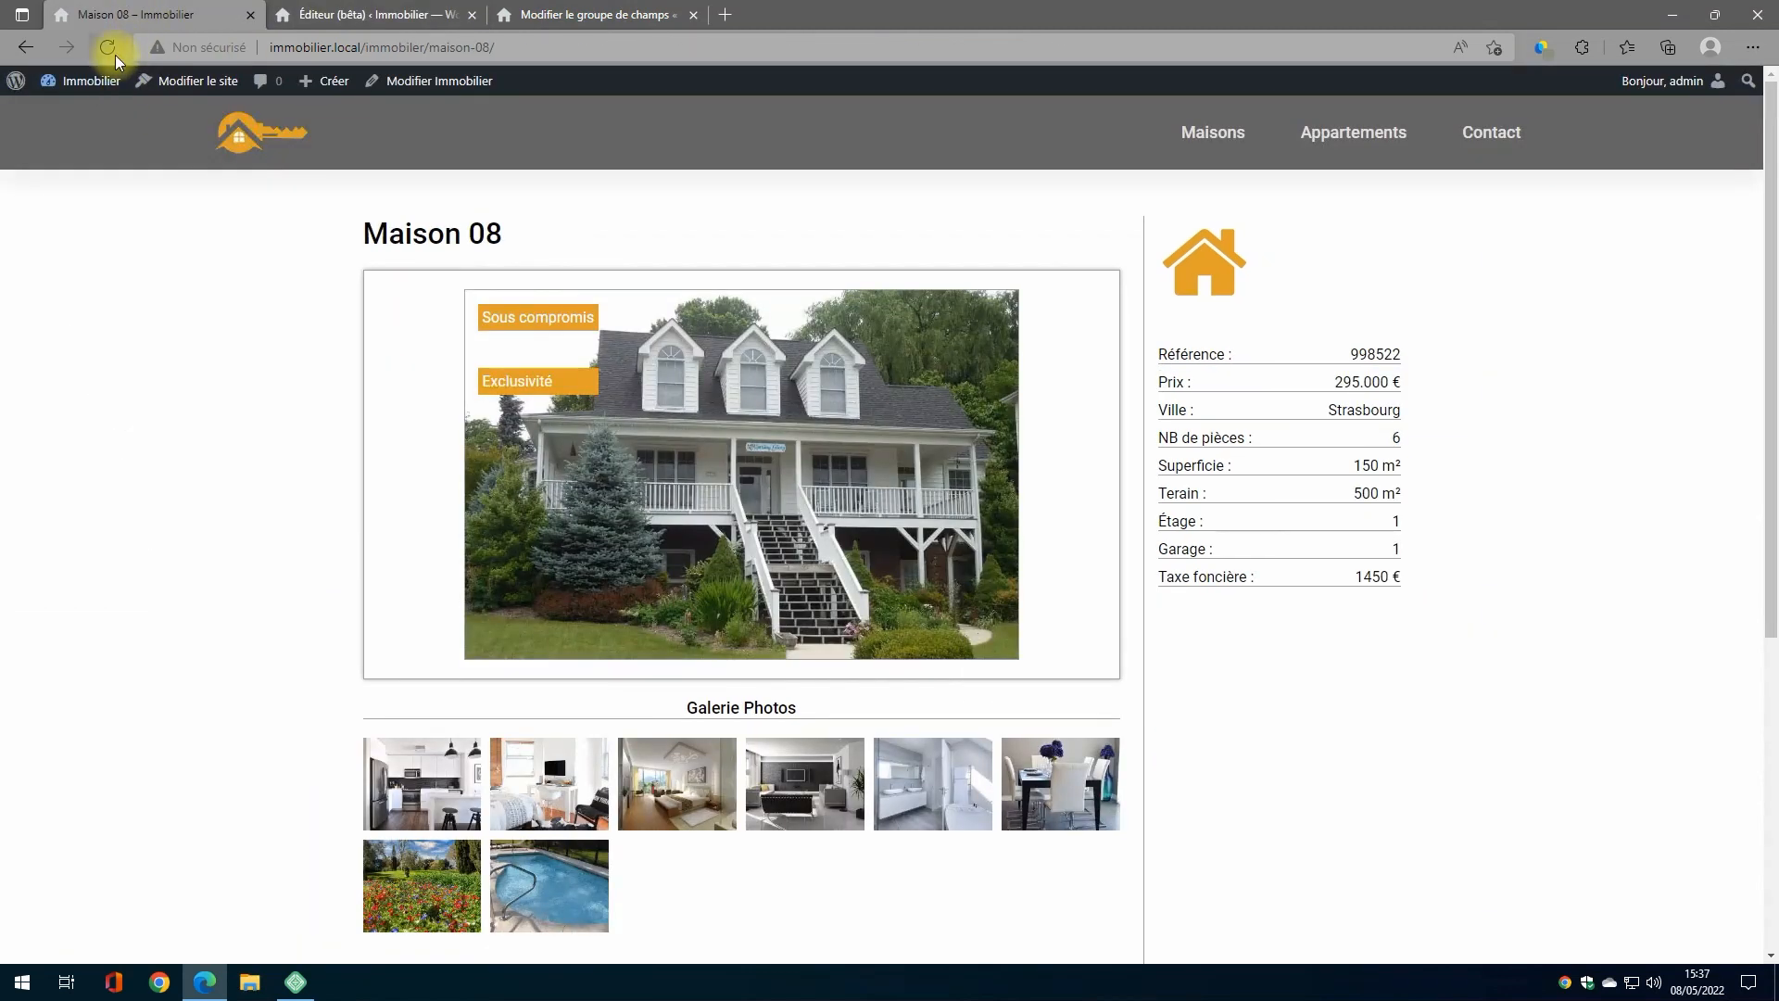
left_click(106, 50)
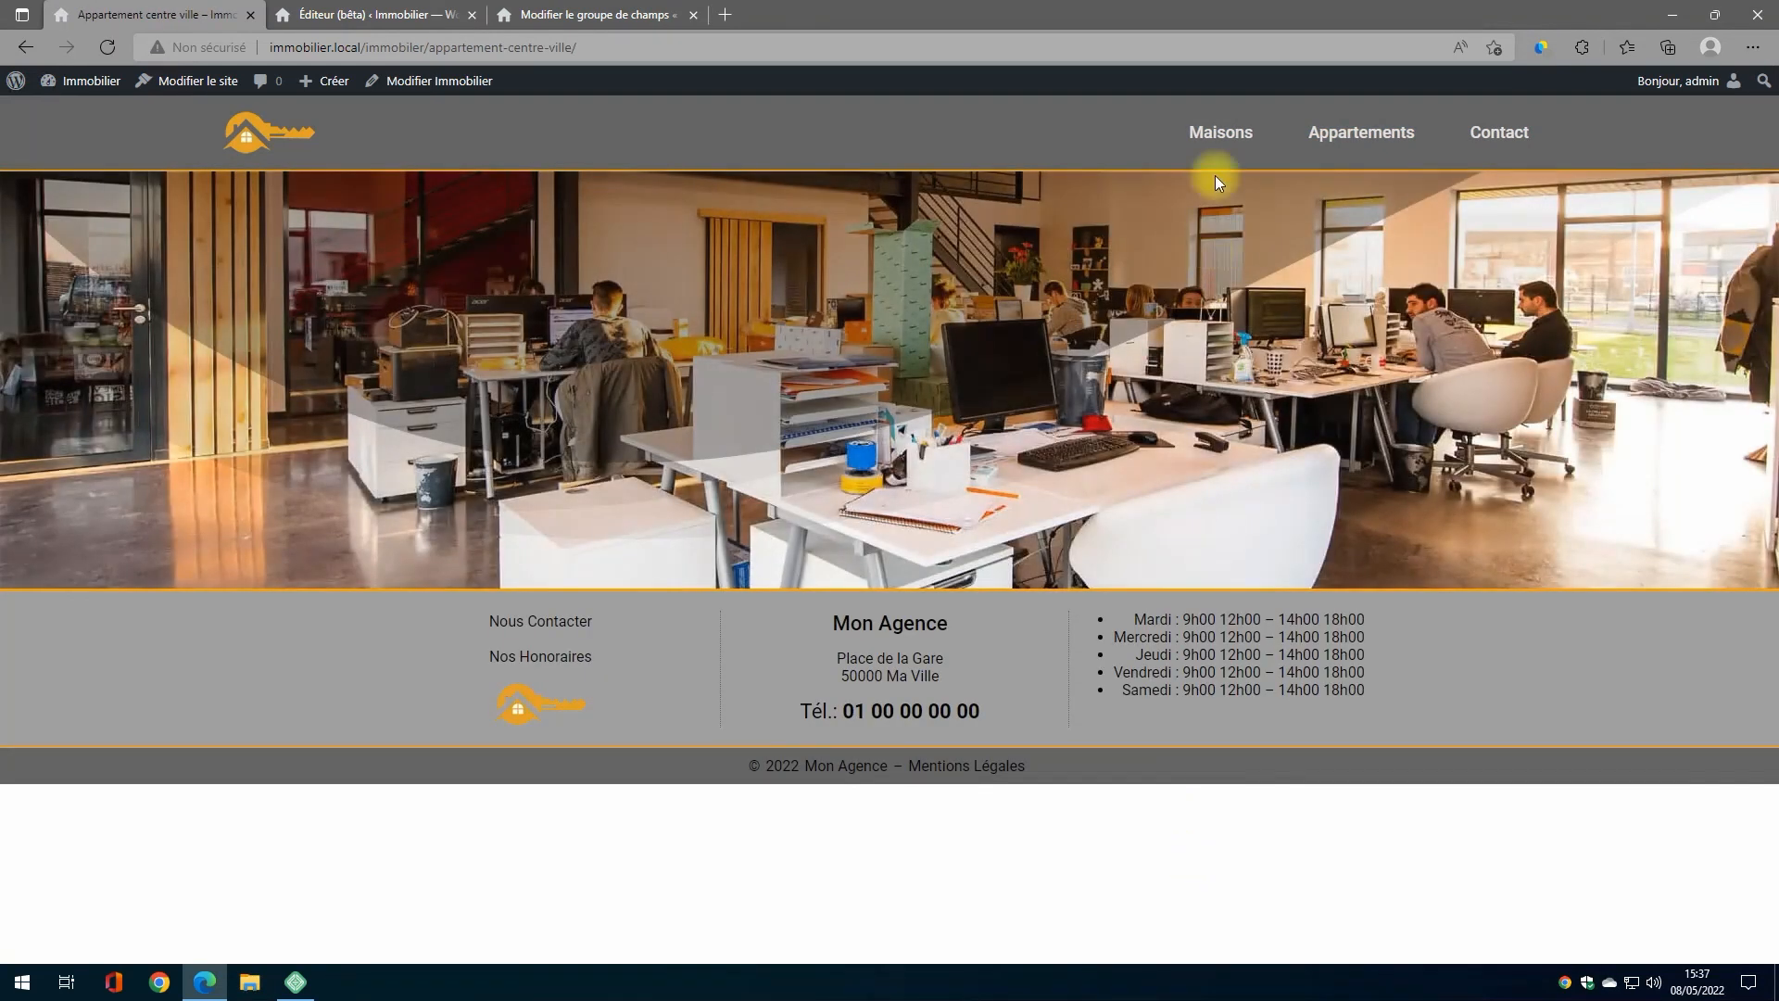
Step: Check the Caractéristiques and Equipements sections on the published Maison 07 and Maison 08 pages, reached through the Maisons listing
left_click(1220, 148)
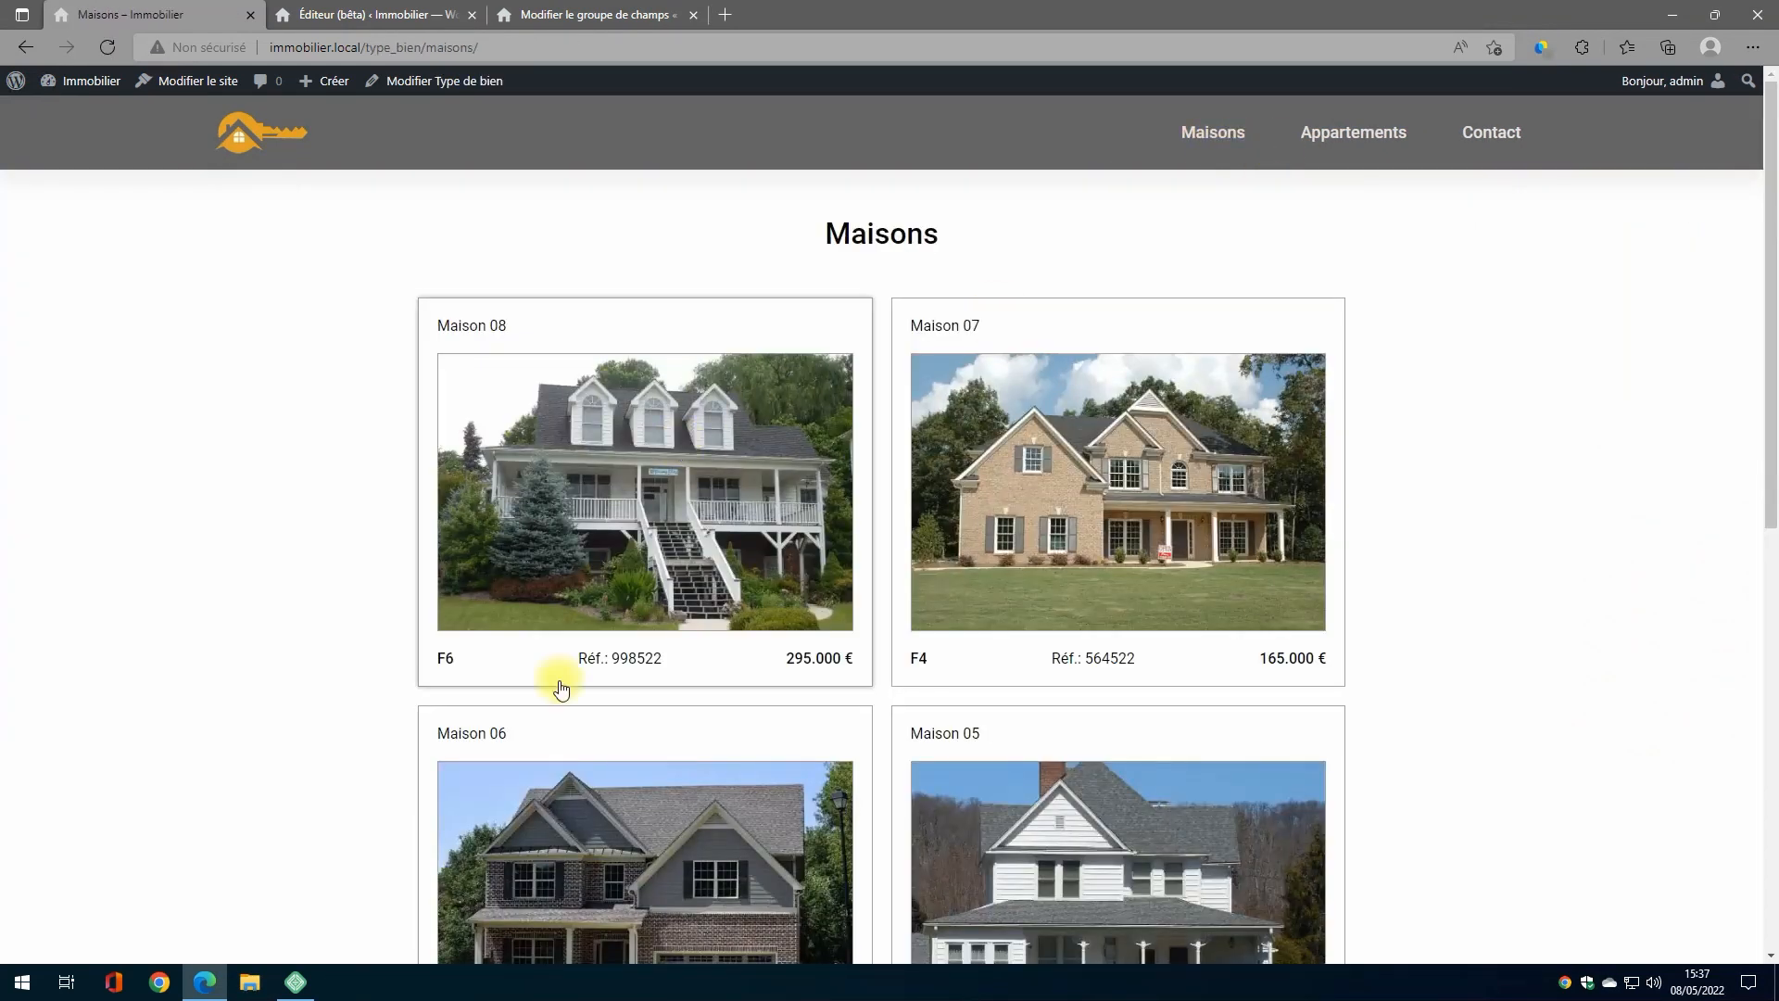
left_click(1092, 541)
scroll(1113, 560, "down", 6)
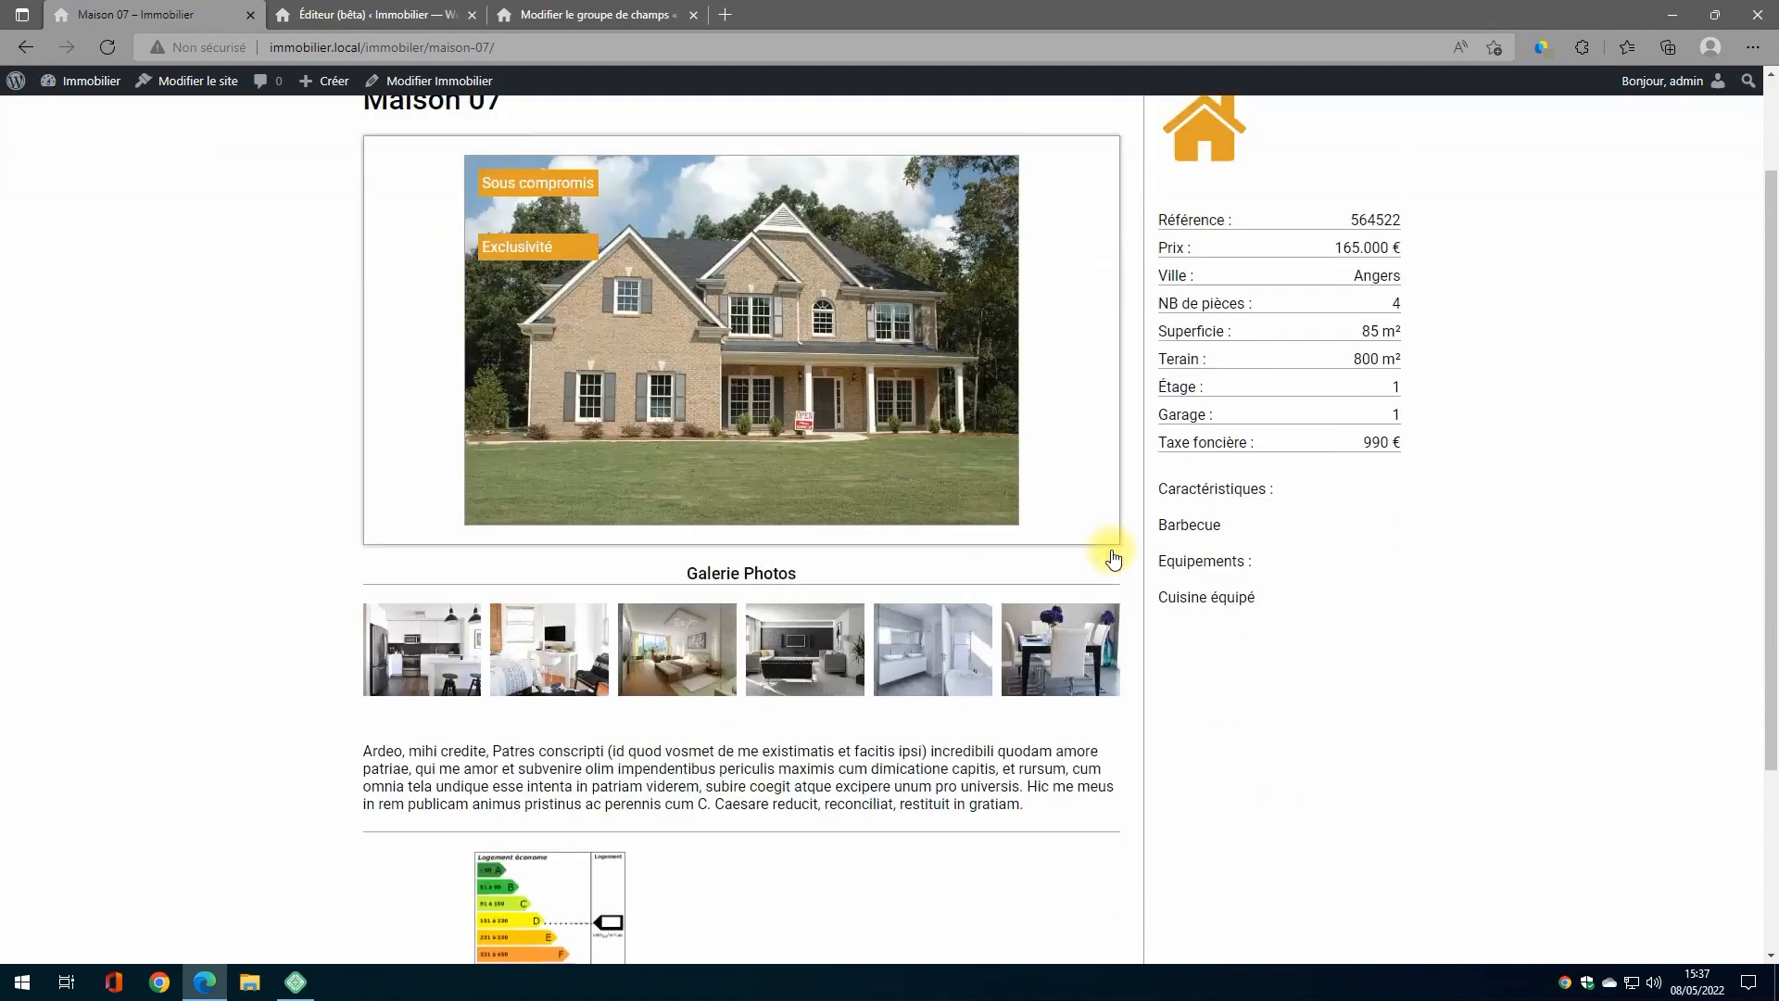
scroll(1114, 569, "up", 6)
scroll(1019, 630, "down", 6)
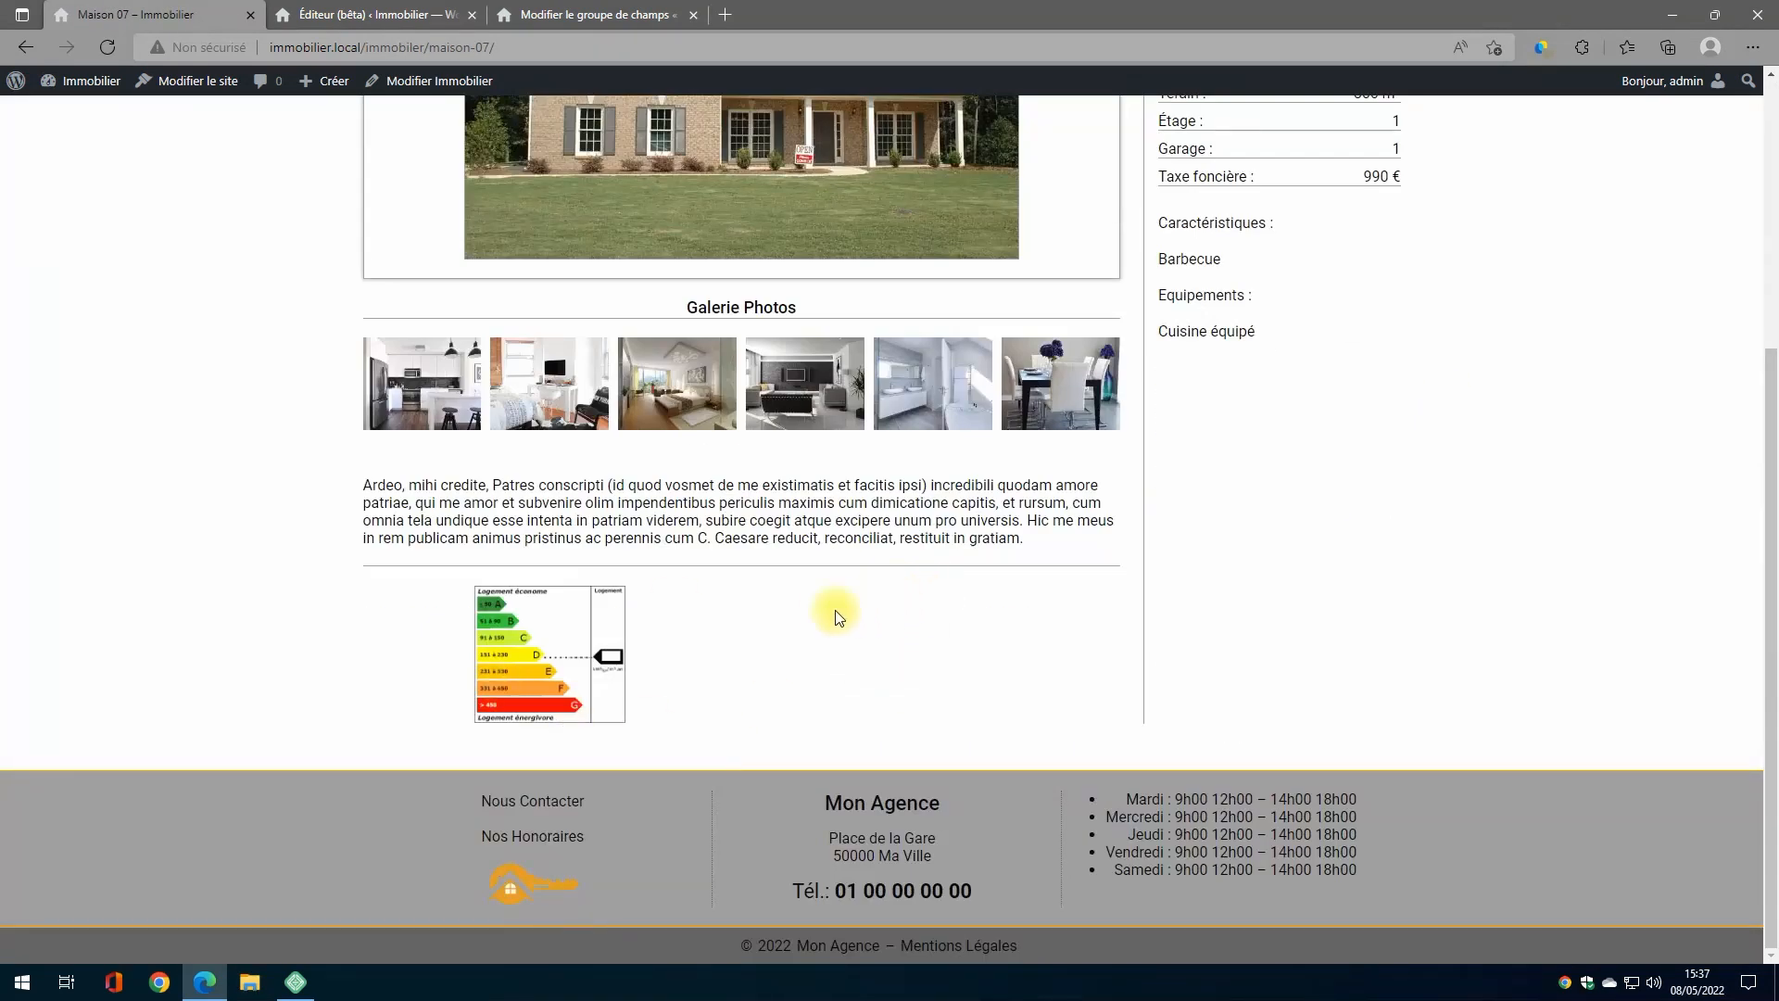
scroll(965, 599, "up", 5)
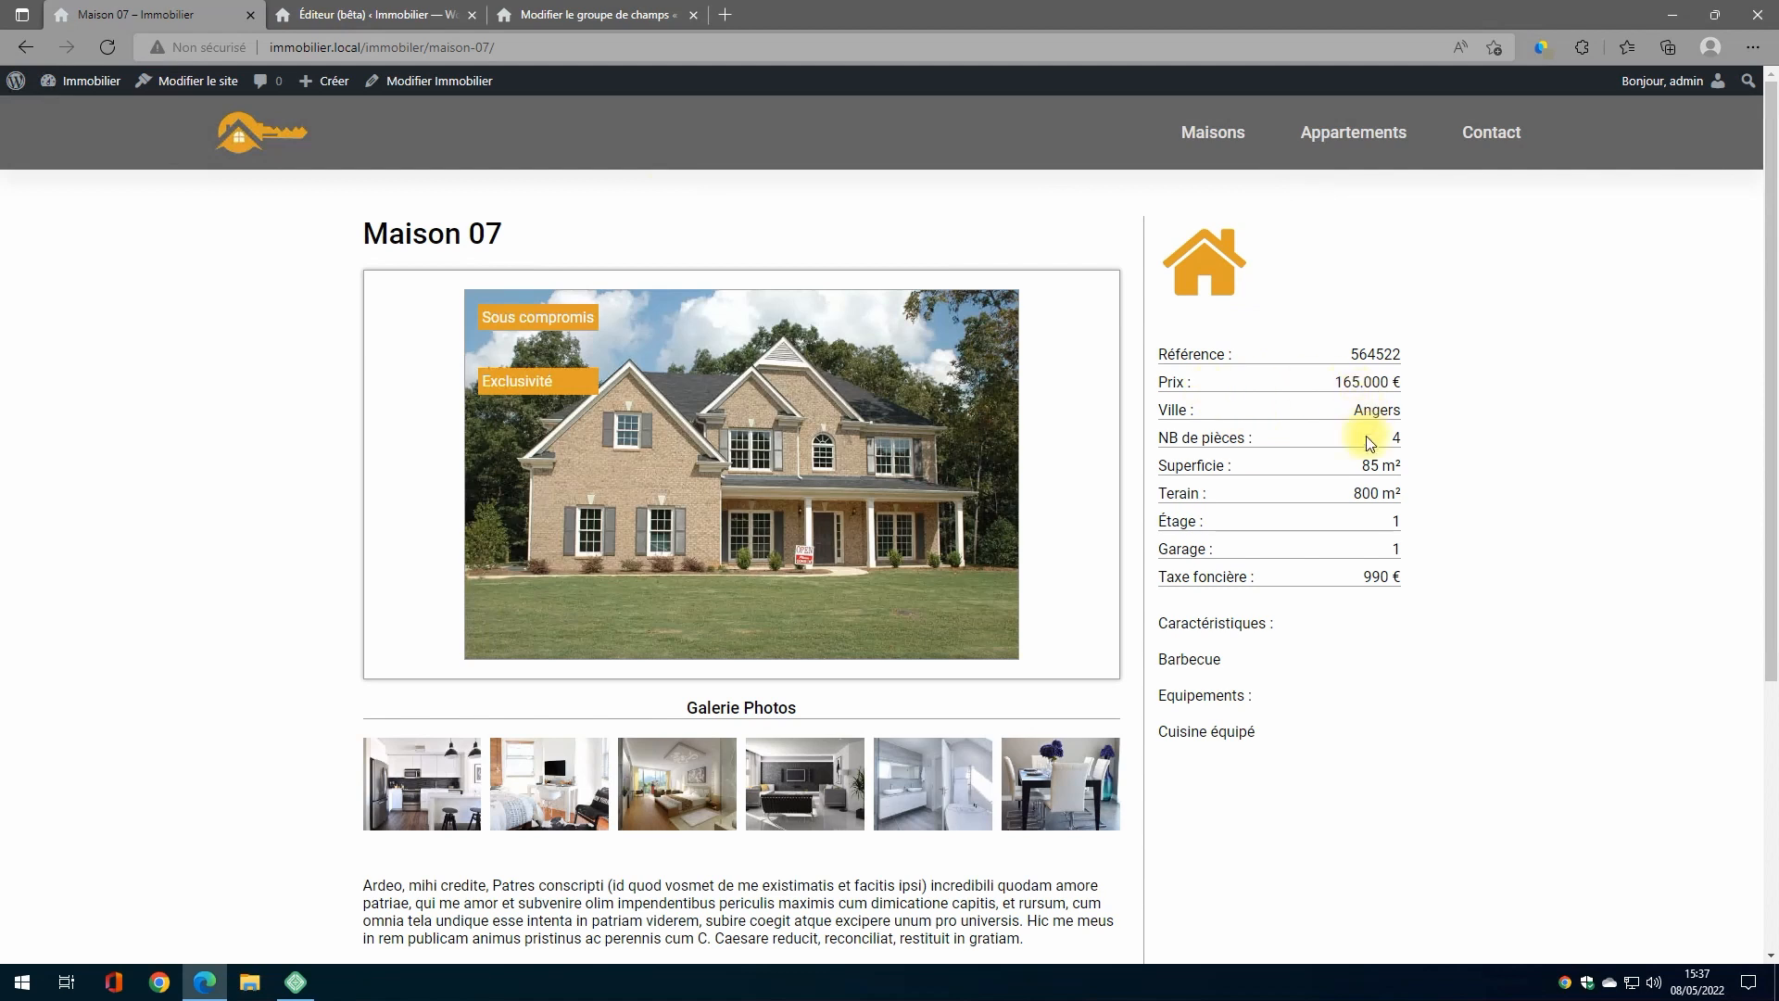
left_click(1214, 139)
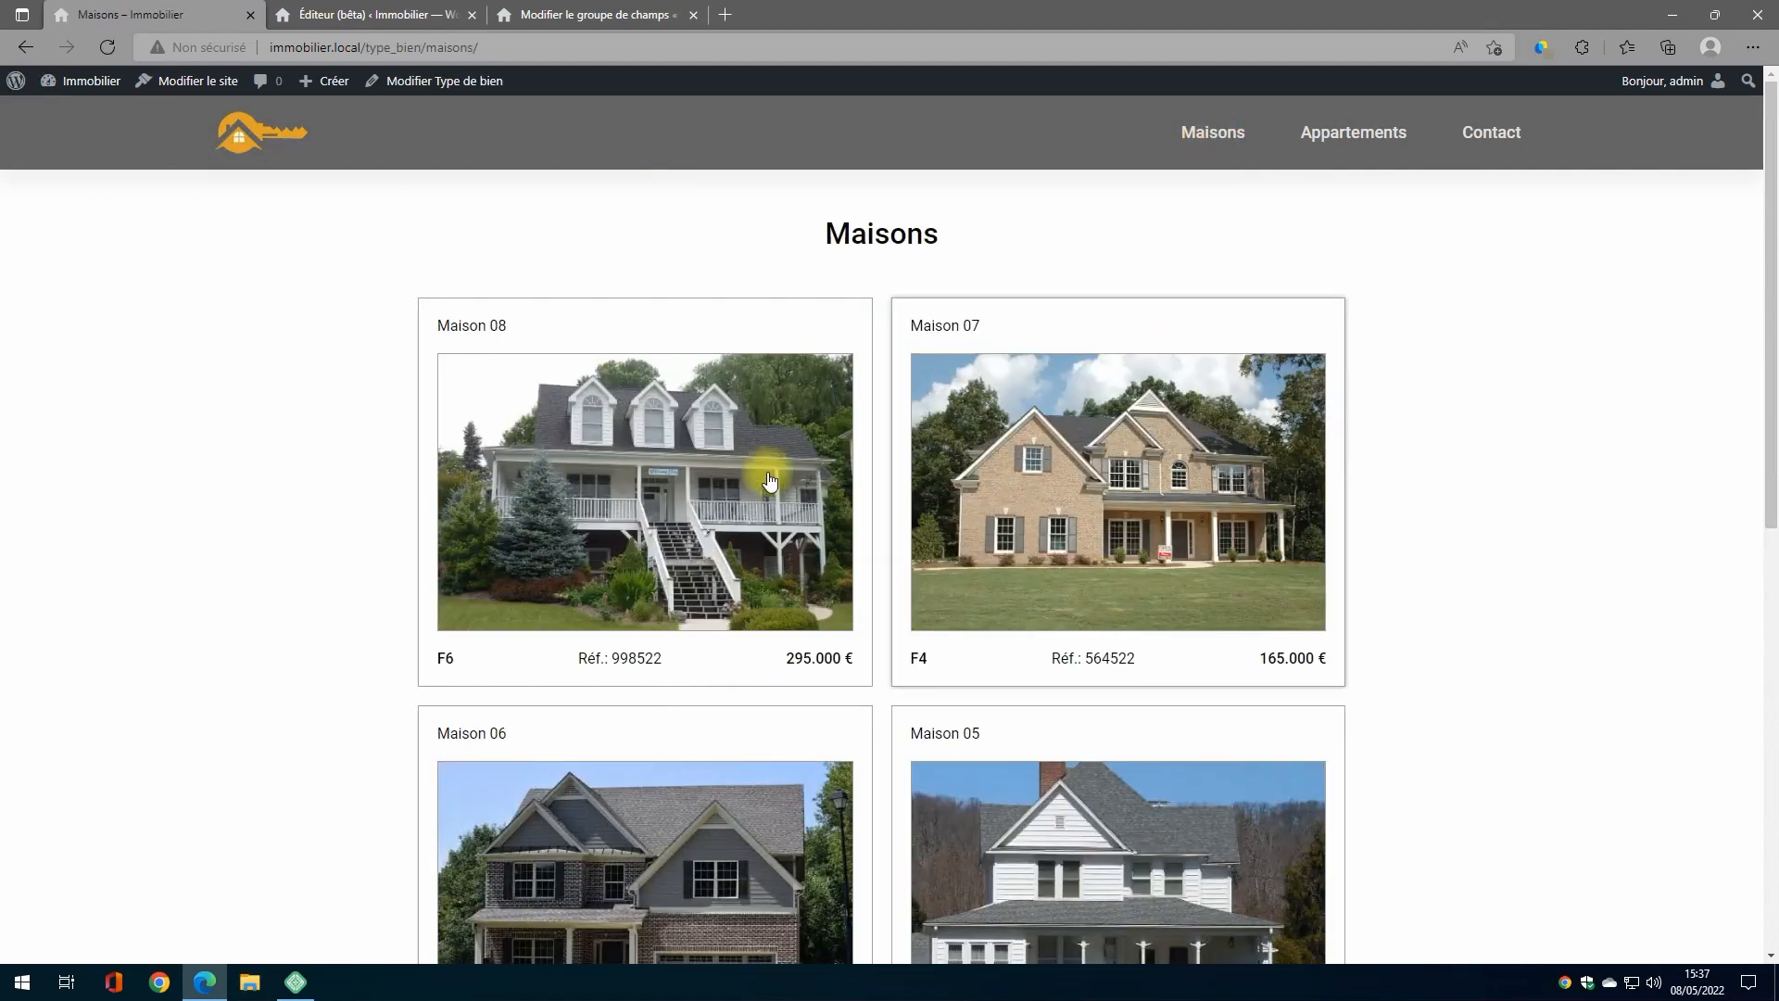
left_click(660, 508)
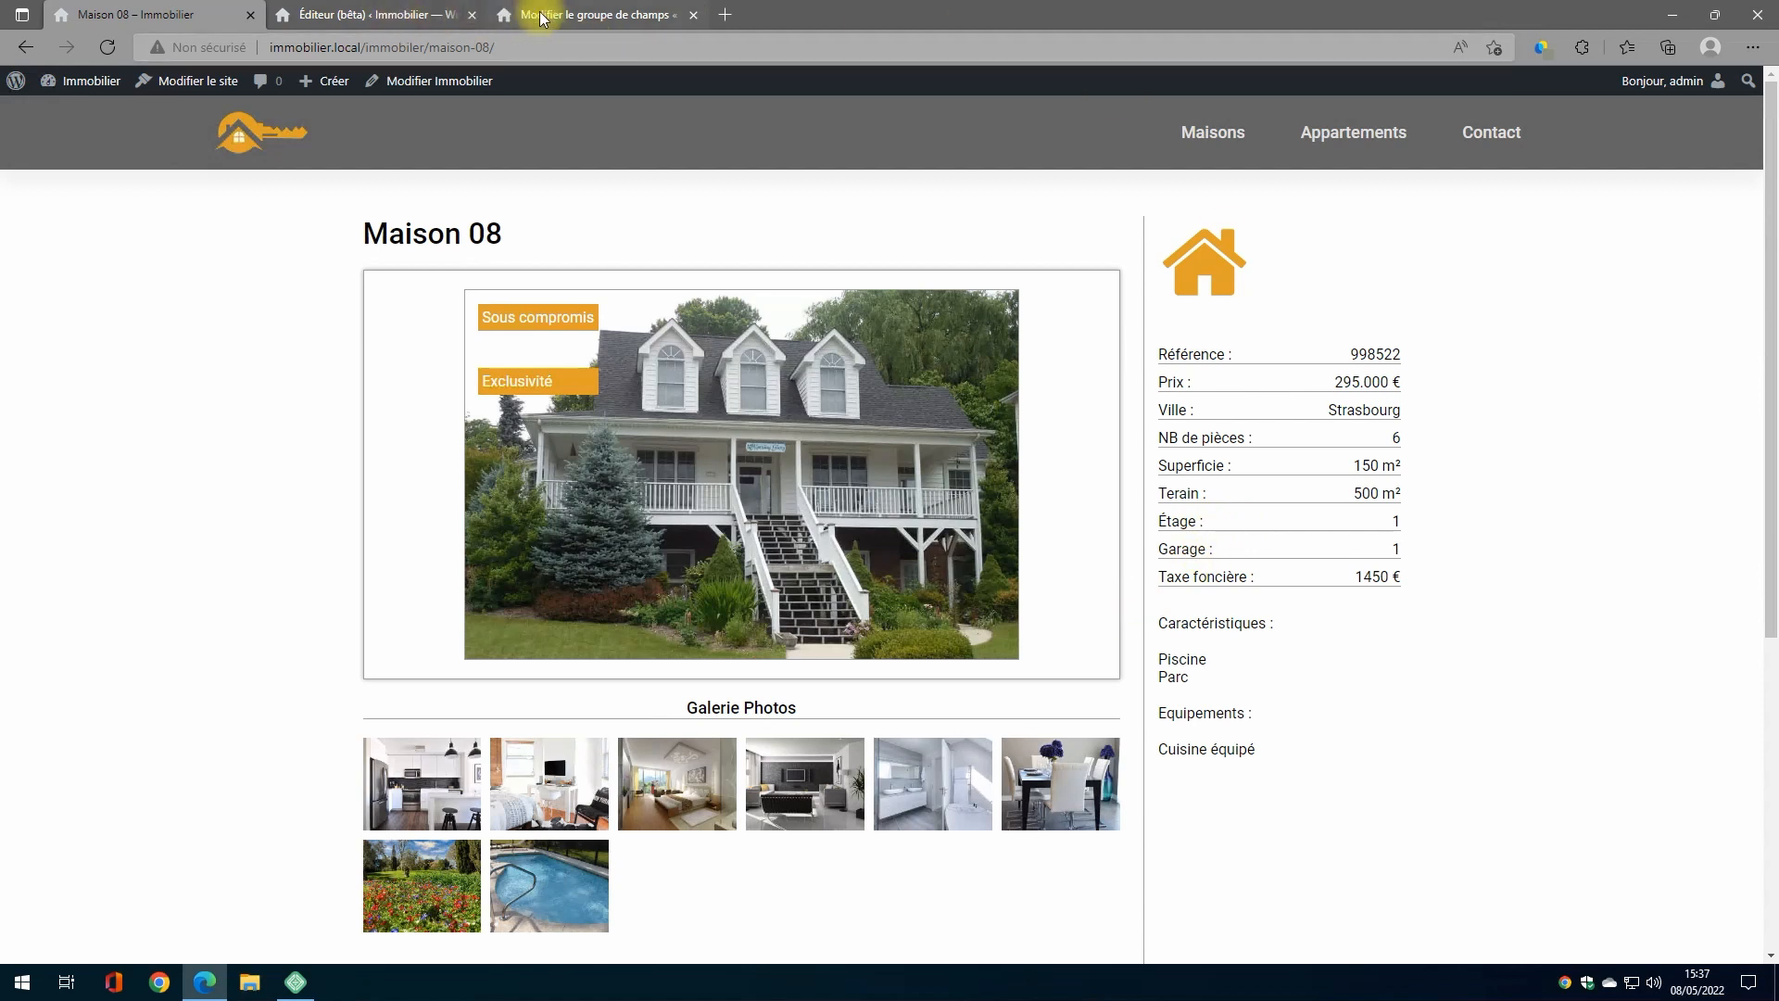
Step: Open the Maison 08 property for editing in the WordPress admin and show its LE BIEN fields
left_click(408, 15)
left_click(635, 14)
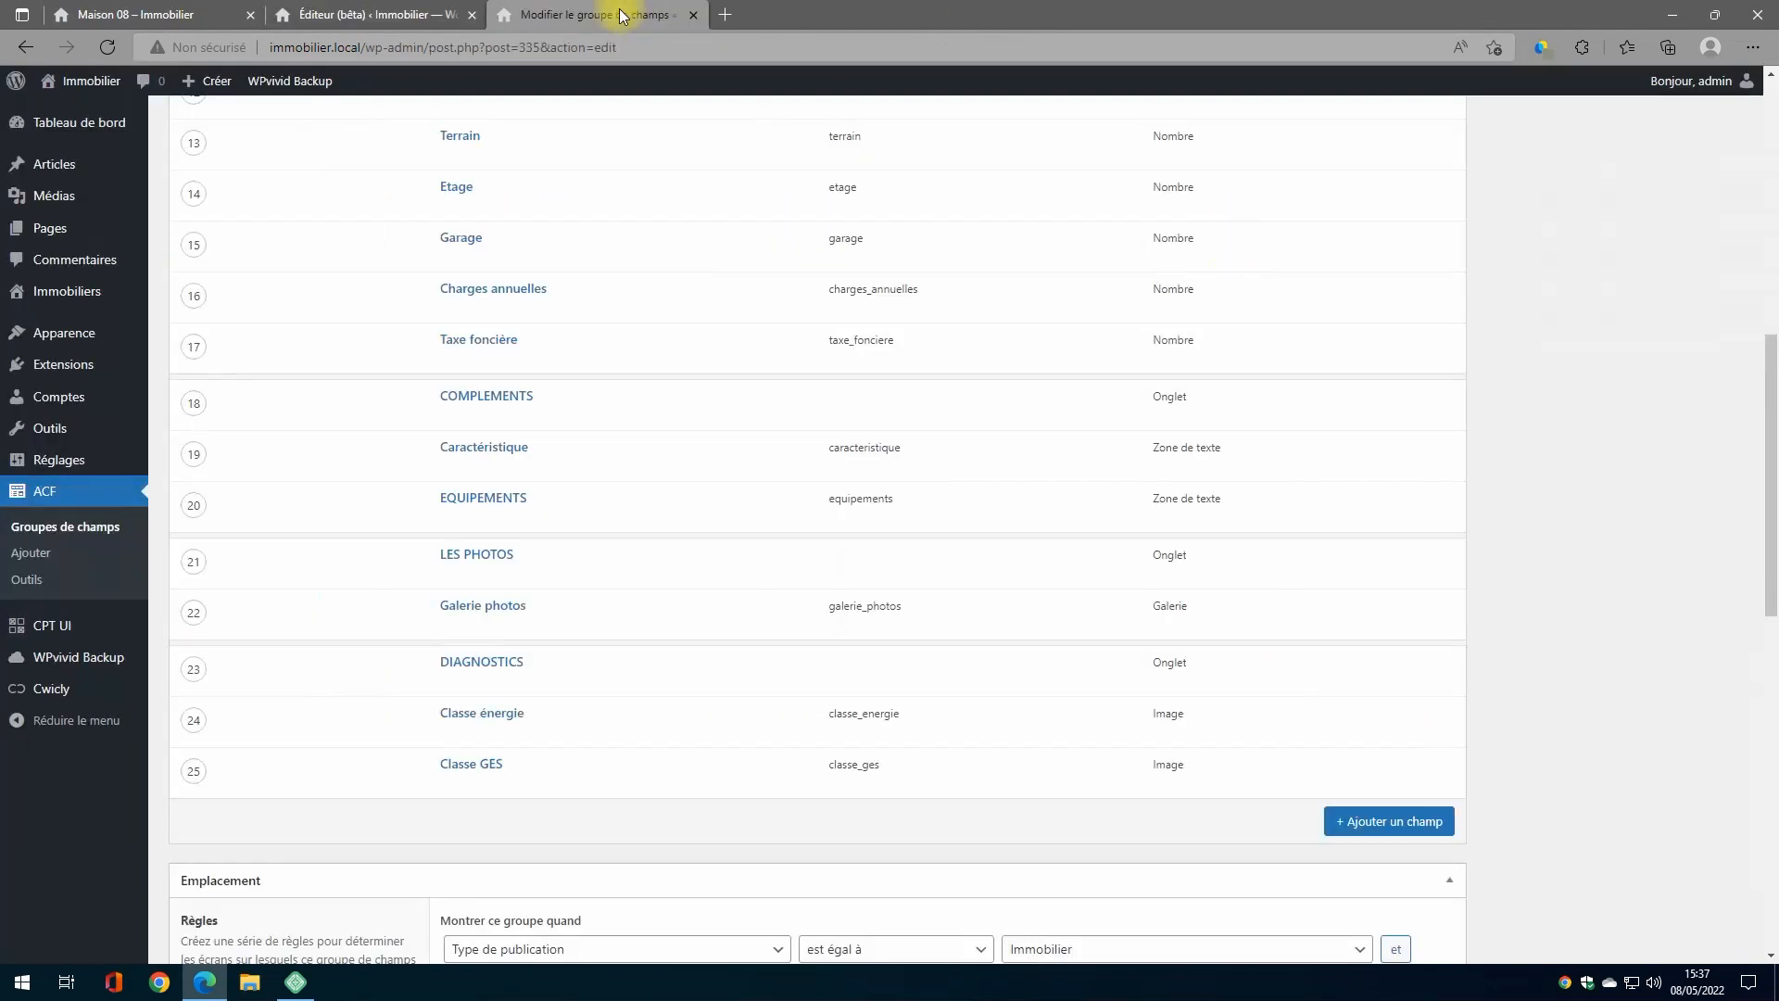
mouse_move(60, 294)
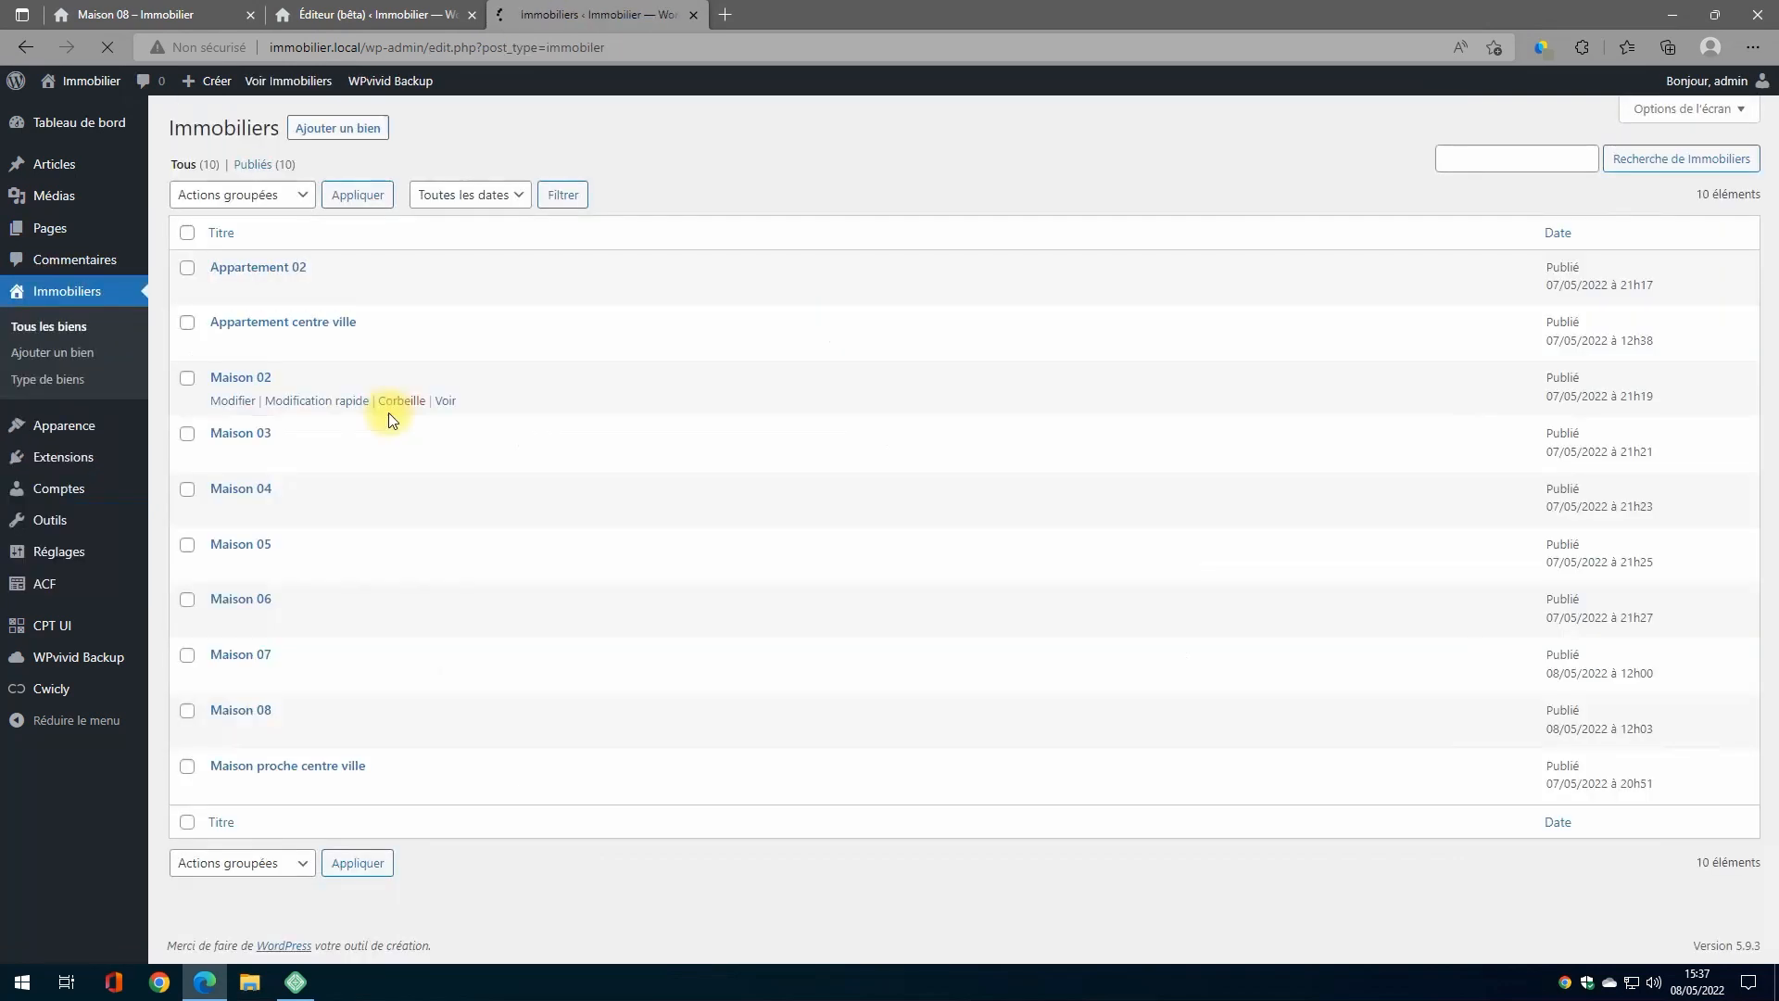
left_click(224, 715)
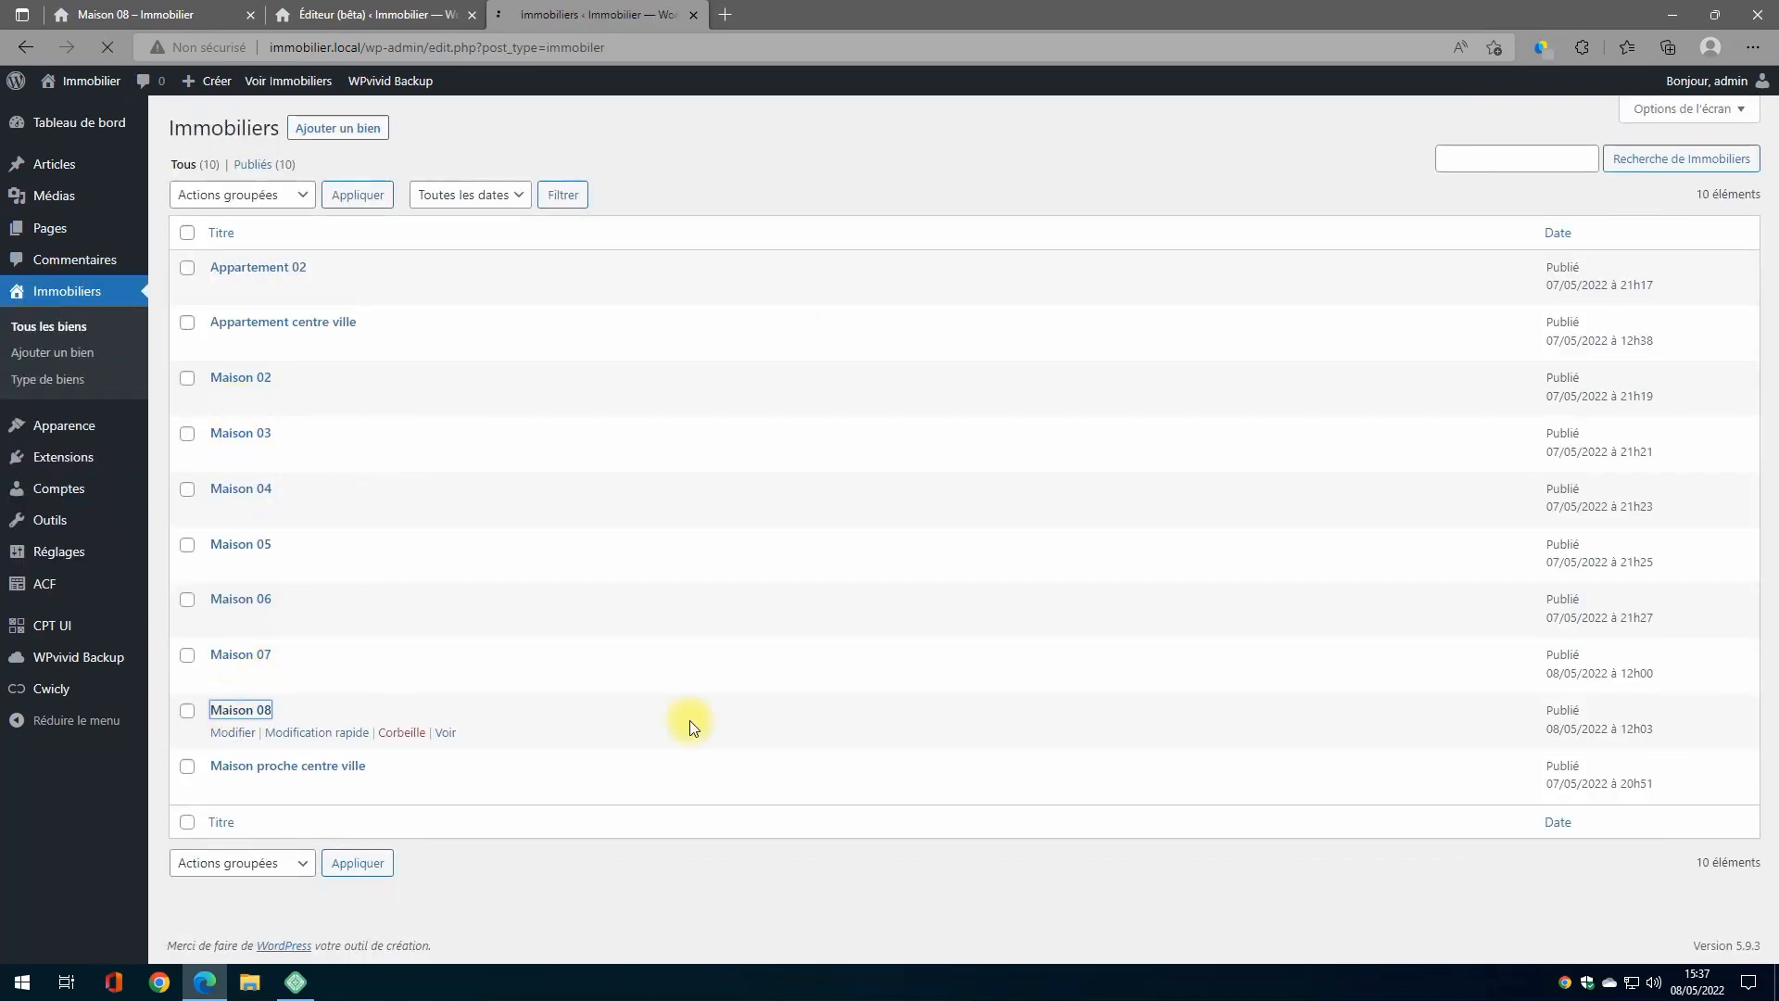
scroll(447, 584, "down", 3)
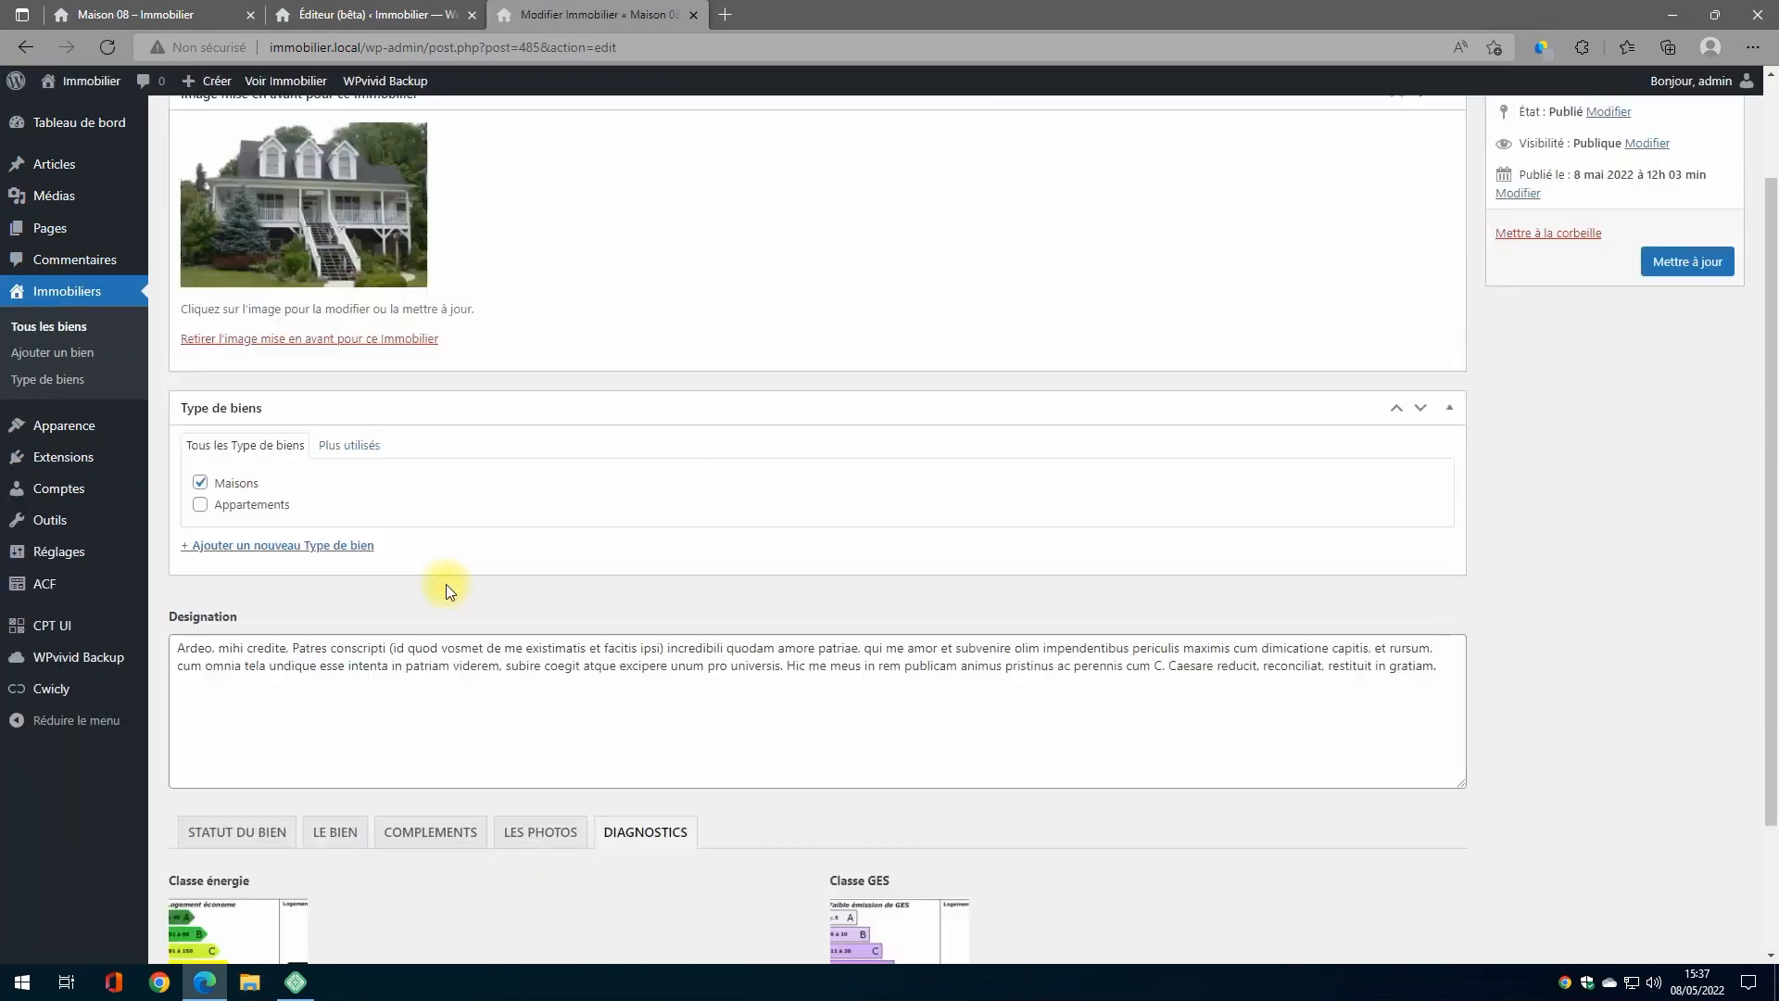
left_click(346, 671)
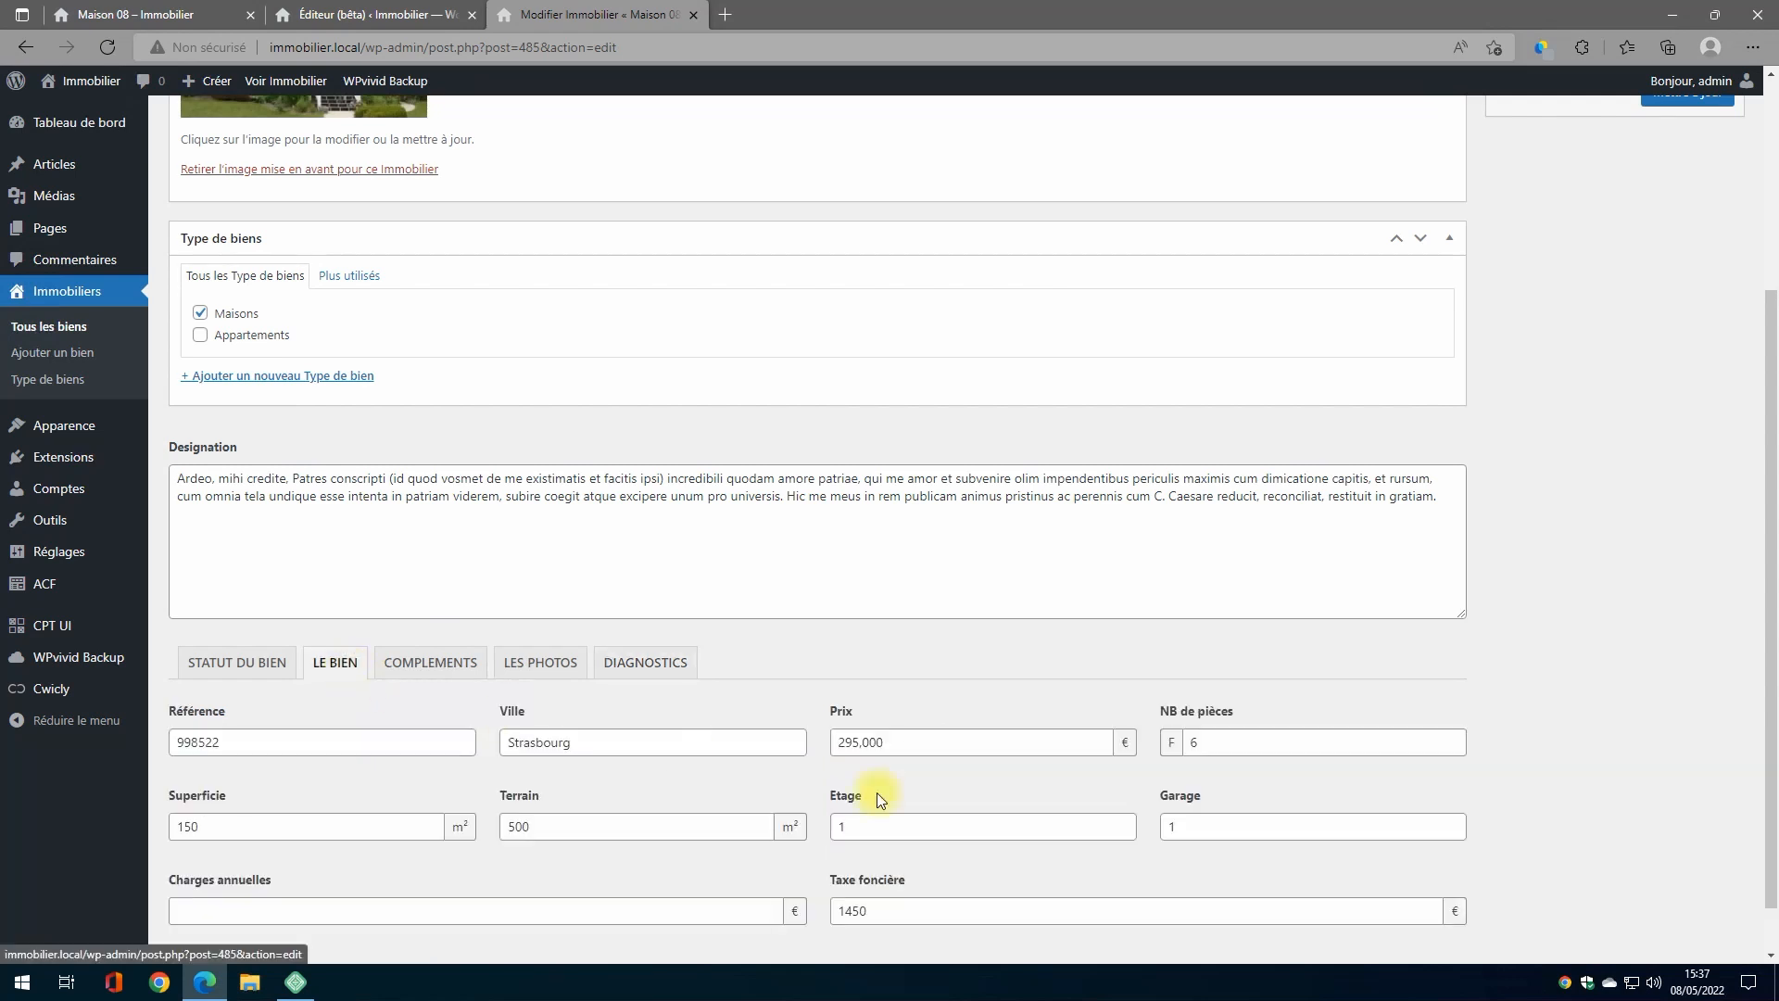
Step: Clear the Terrain value of the Maison 08 property and update the property
scroll(1002, 747, "down", 1)
left_click_drag(556, 767, 421, 774)
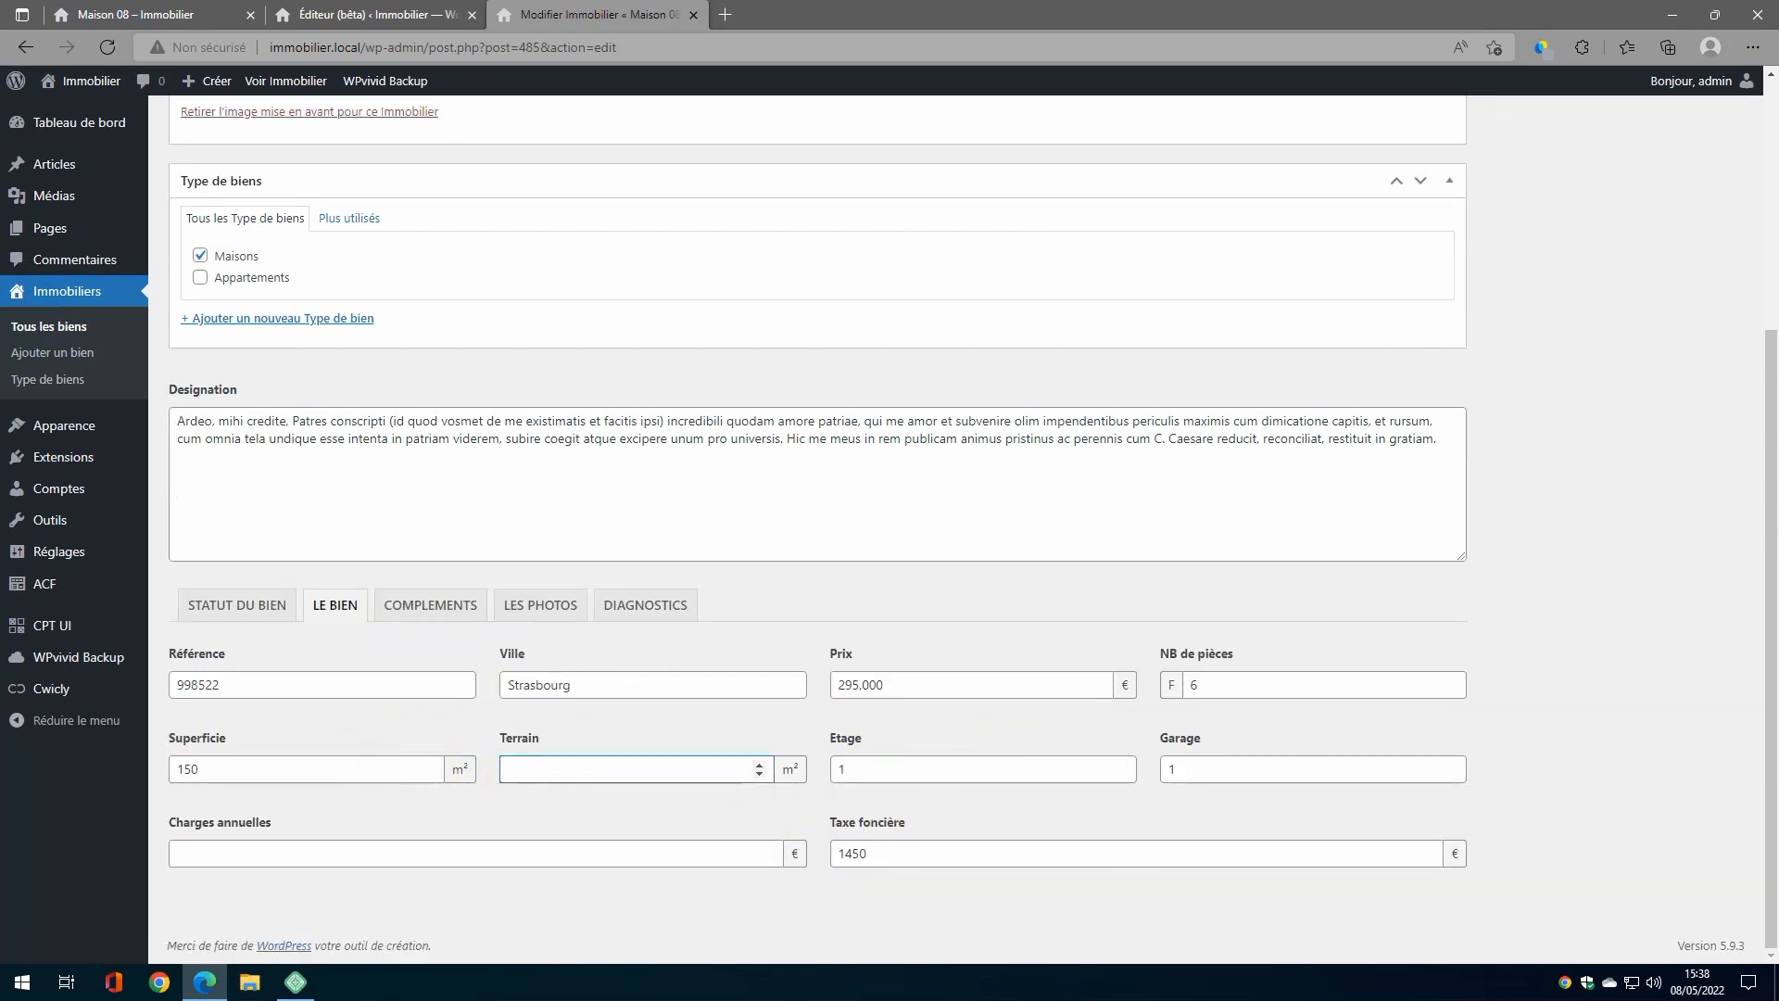
scroll(1659, 430, "up", 4)
left_click(1687, 397)
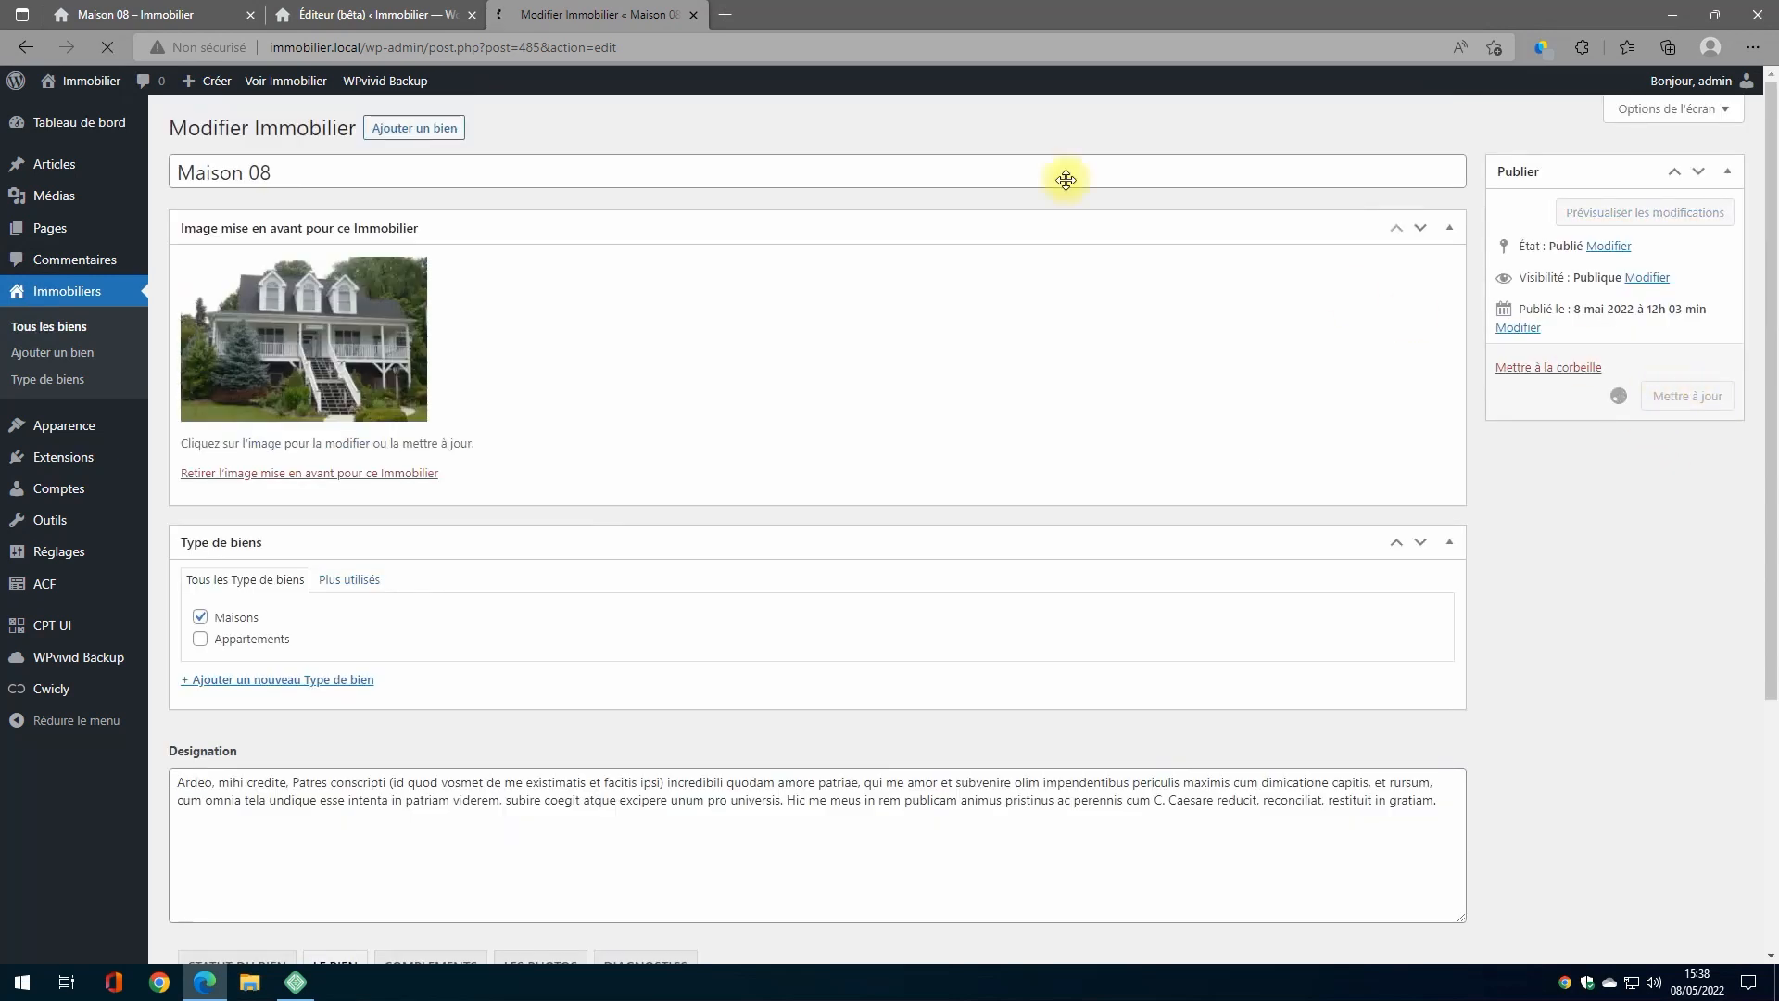
Step: Reload the published Maison 08 page and check the Terrain line in its property details
left_click(93, 14)
left_click(108, 46)
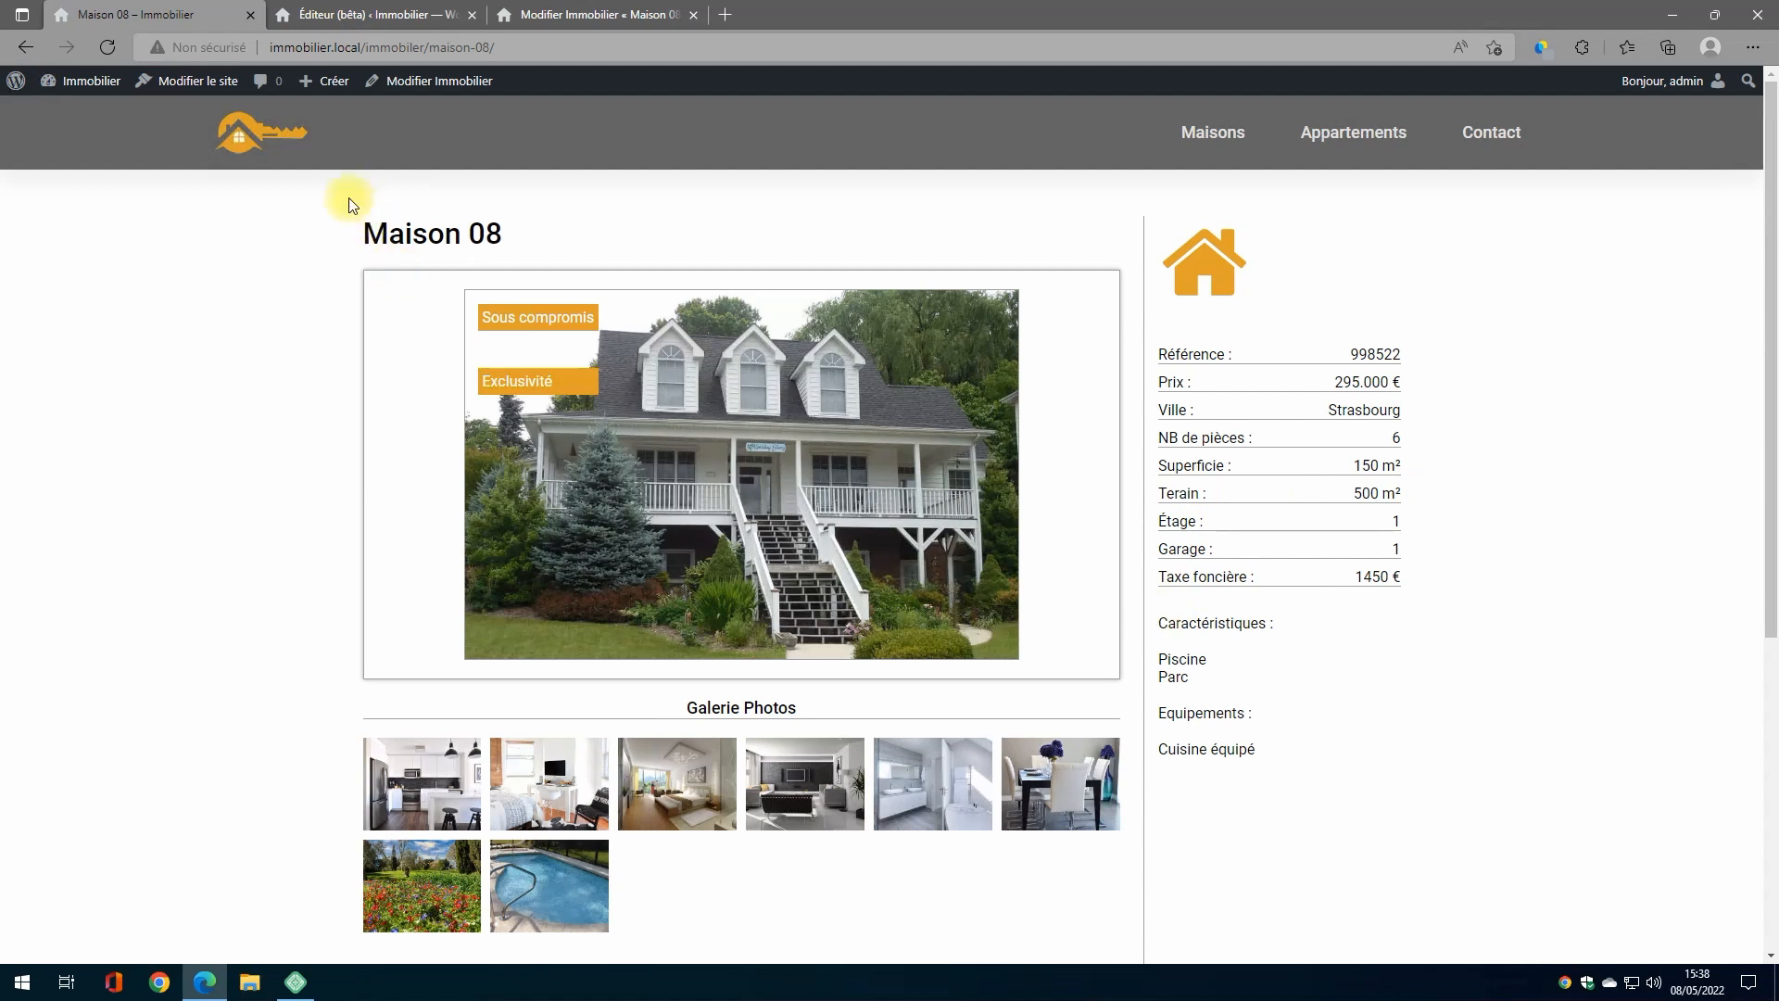
left_click(107, 47)
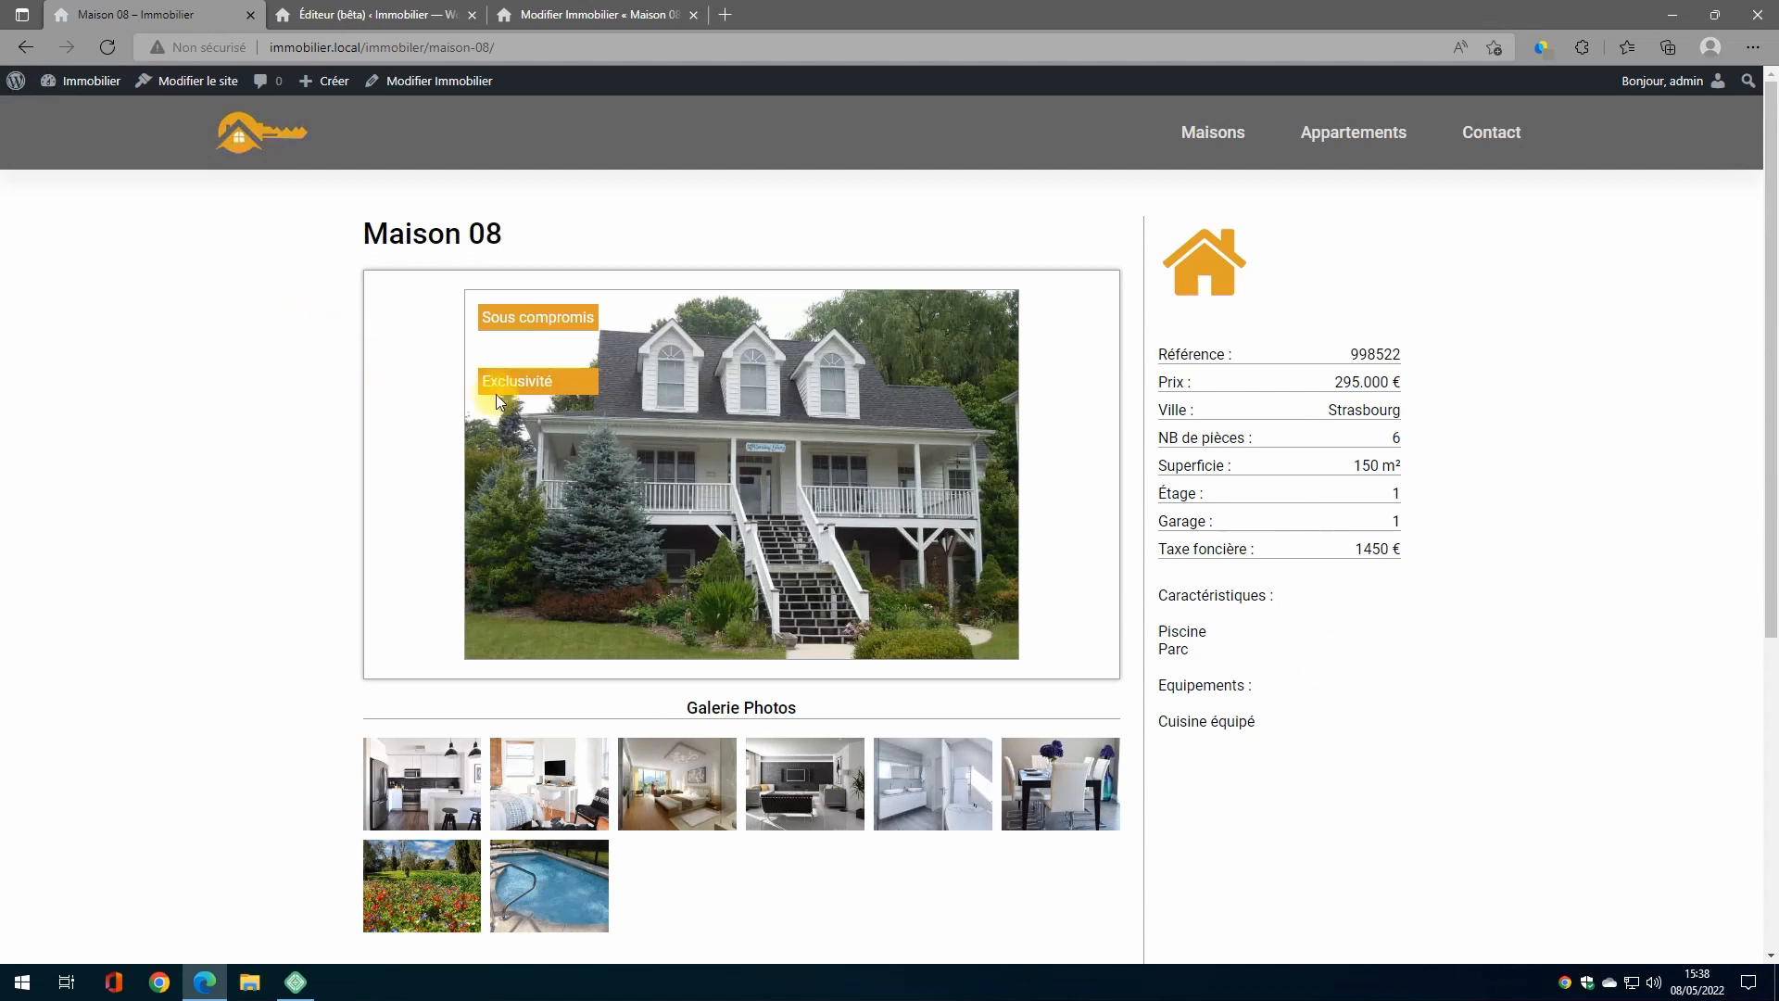
Step: Review the columns of the Immobiliers admin list and activate the Admin Columns extension
left_click(390, 15)
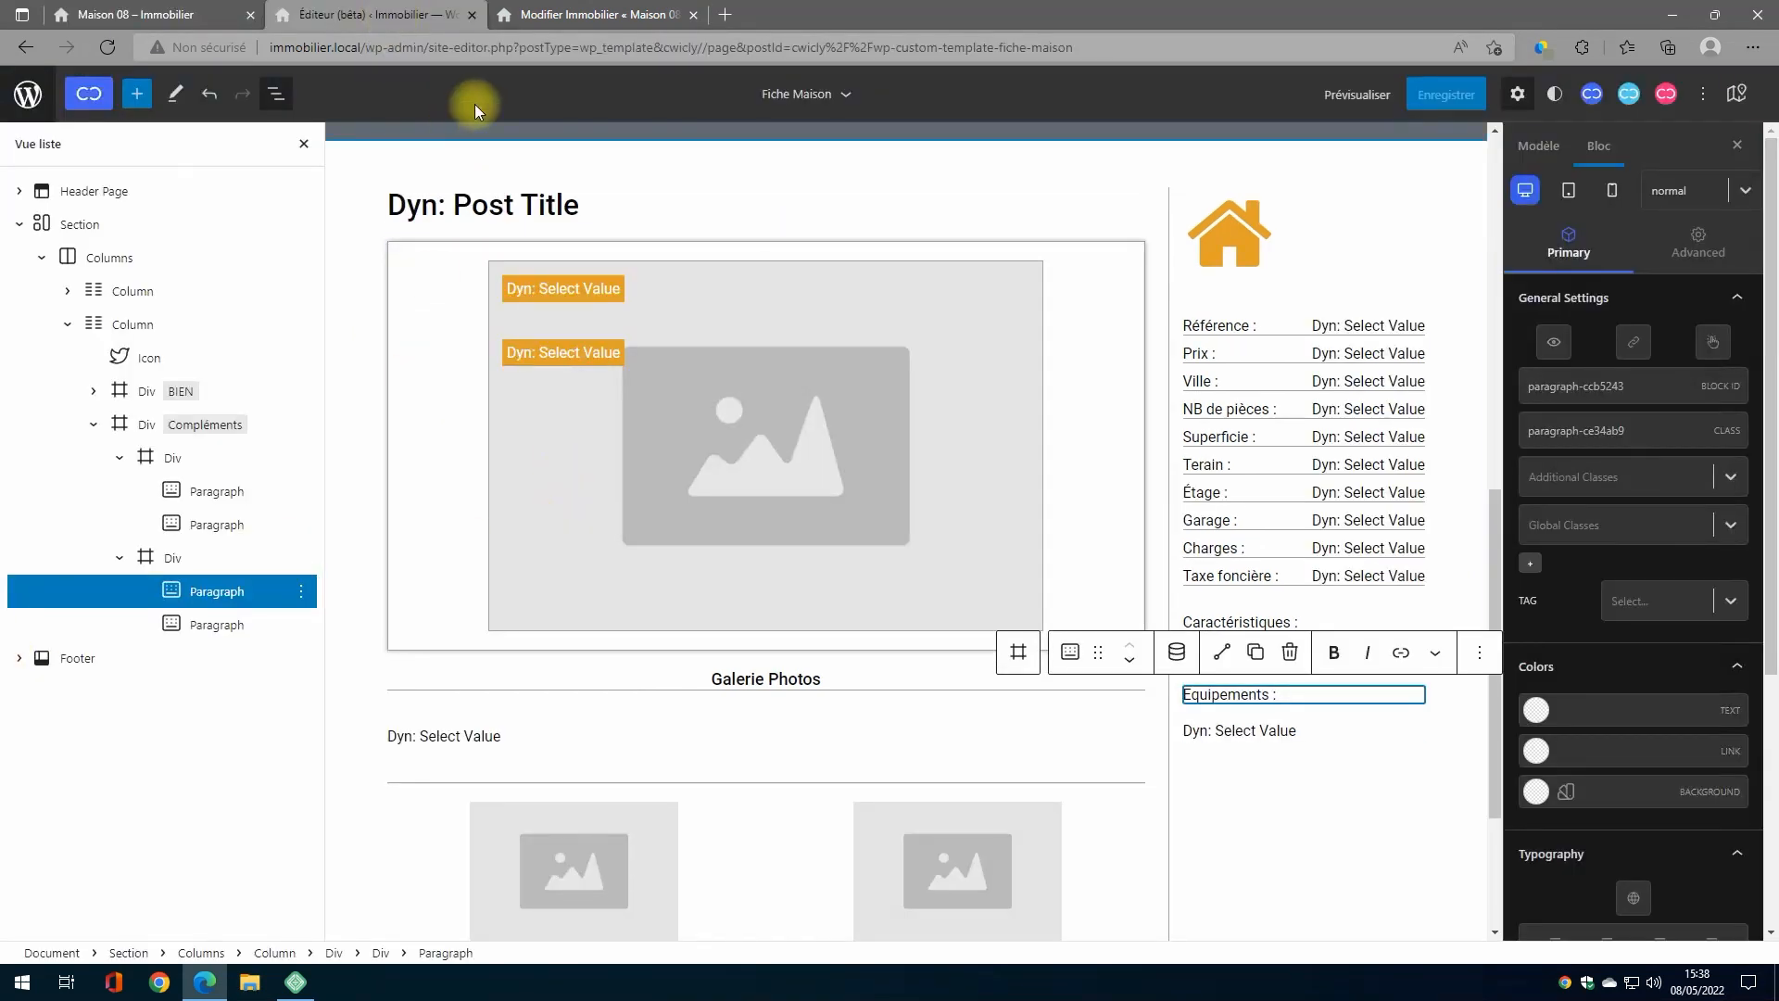
left_click(542, 15)
left_click(83, 468)
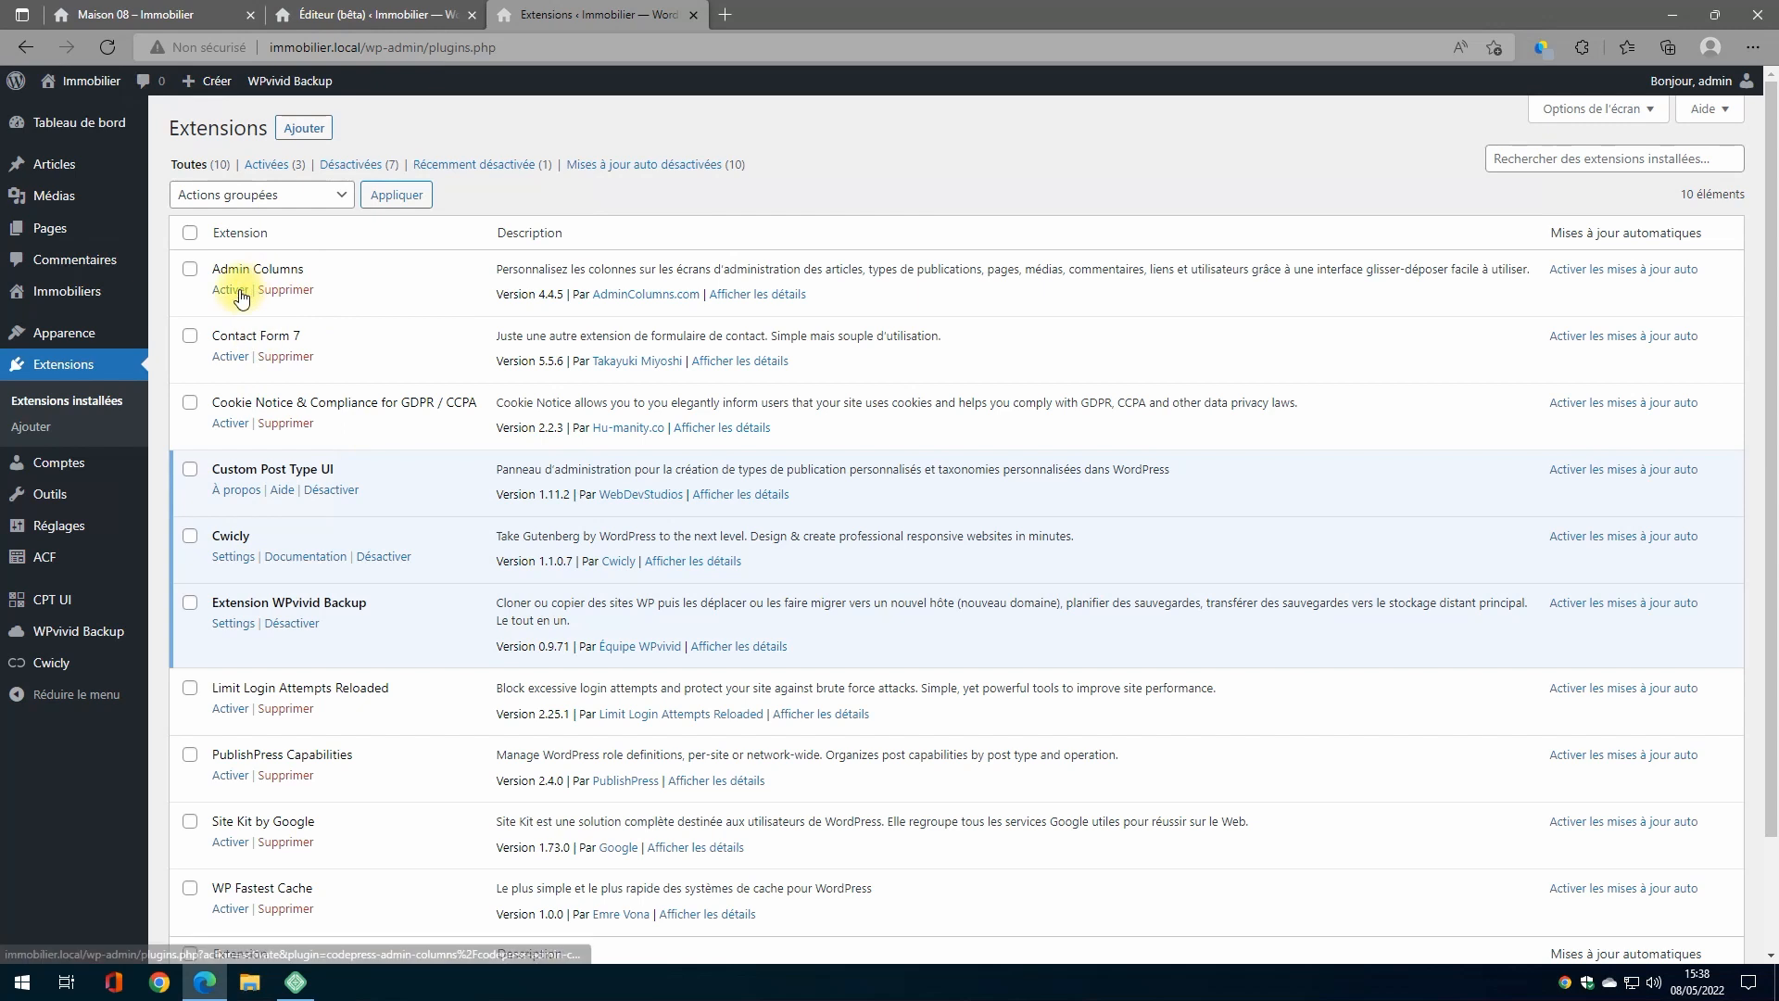
left_click(34, 290)
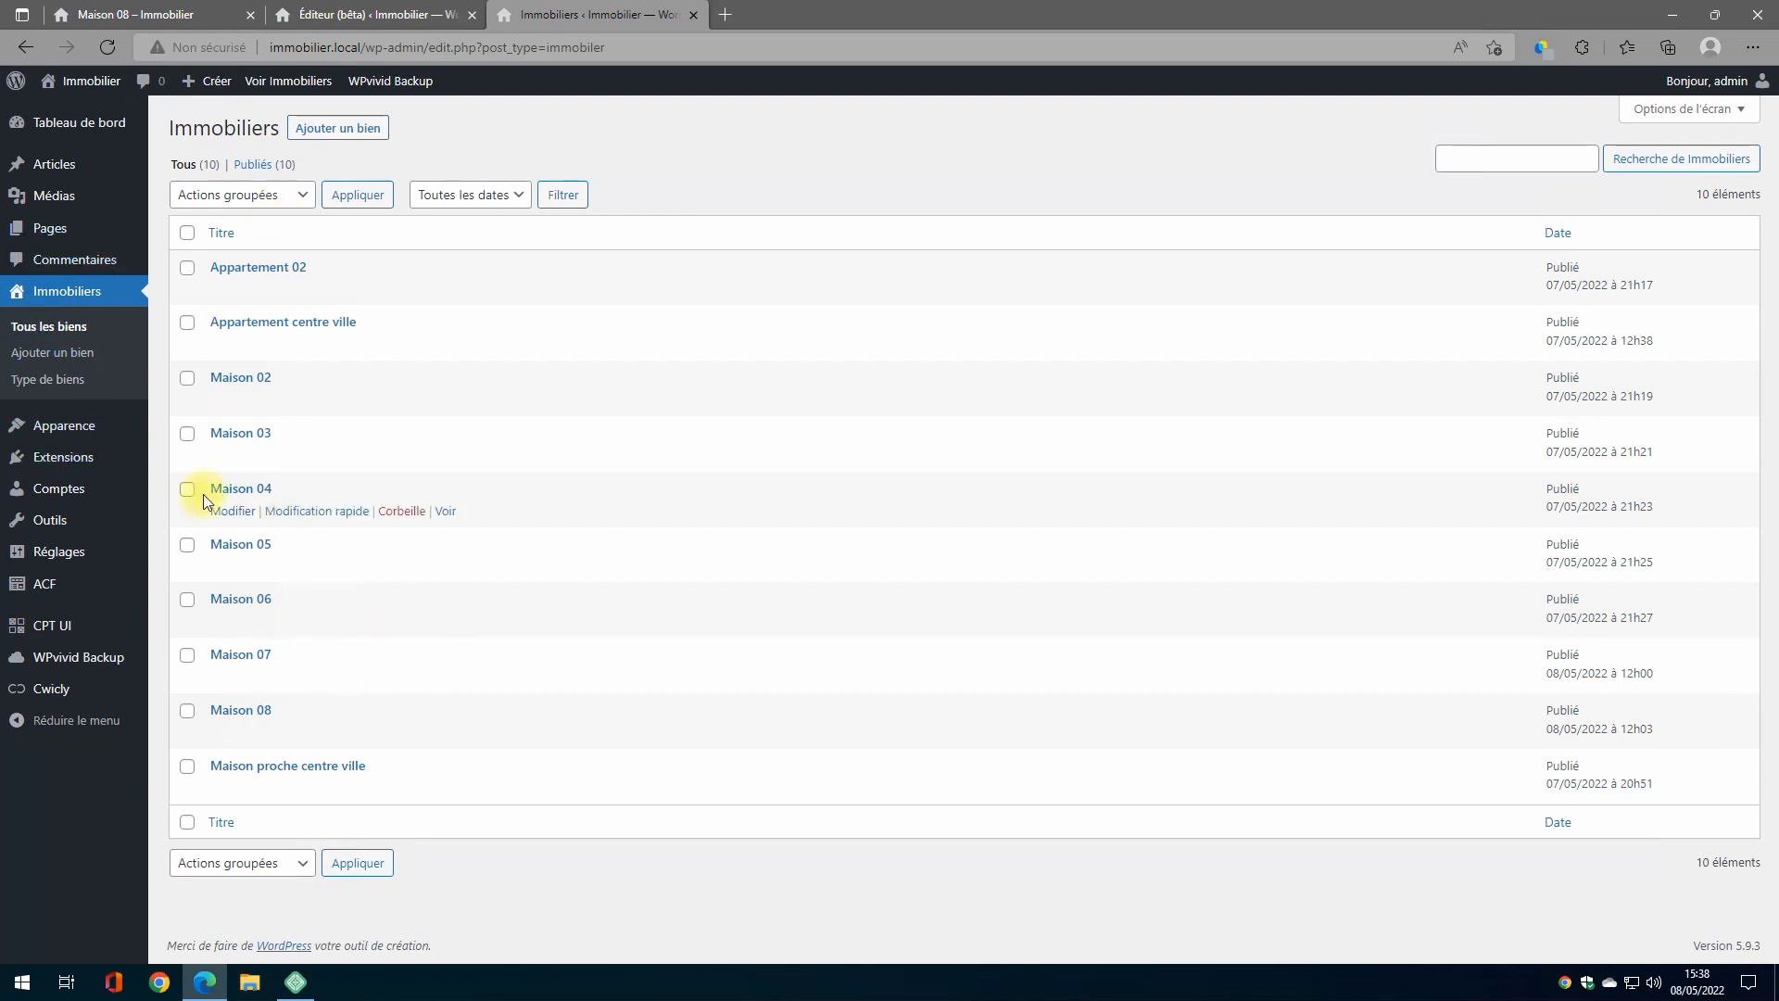
left_click(63, 460)
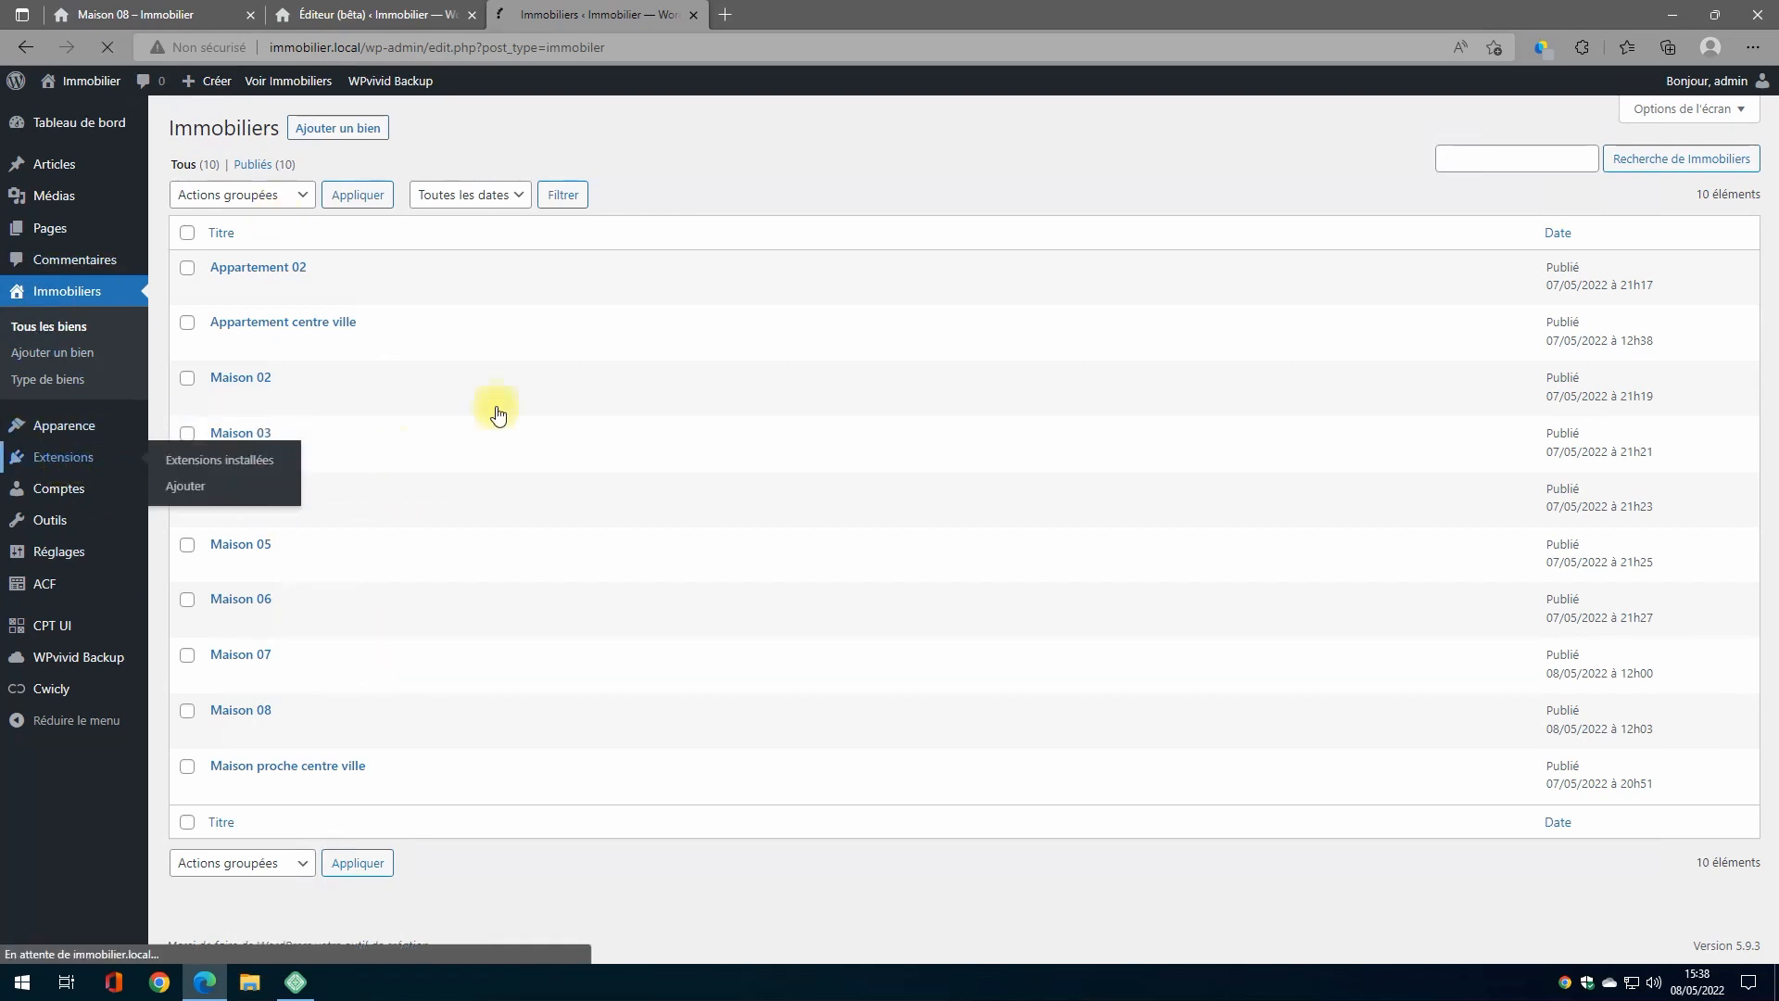
left_click(229, 291)
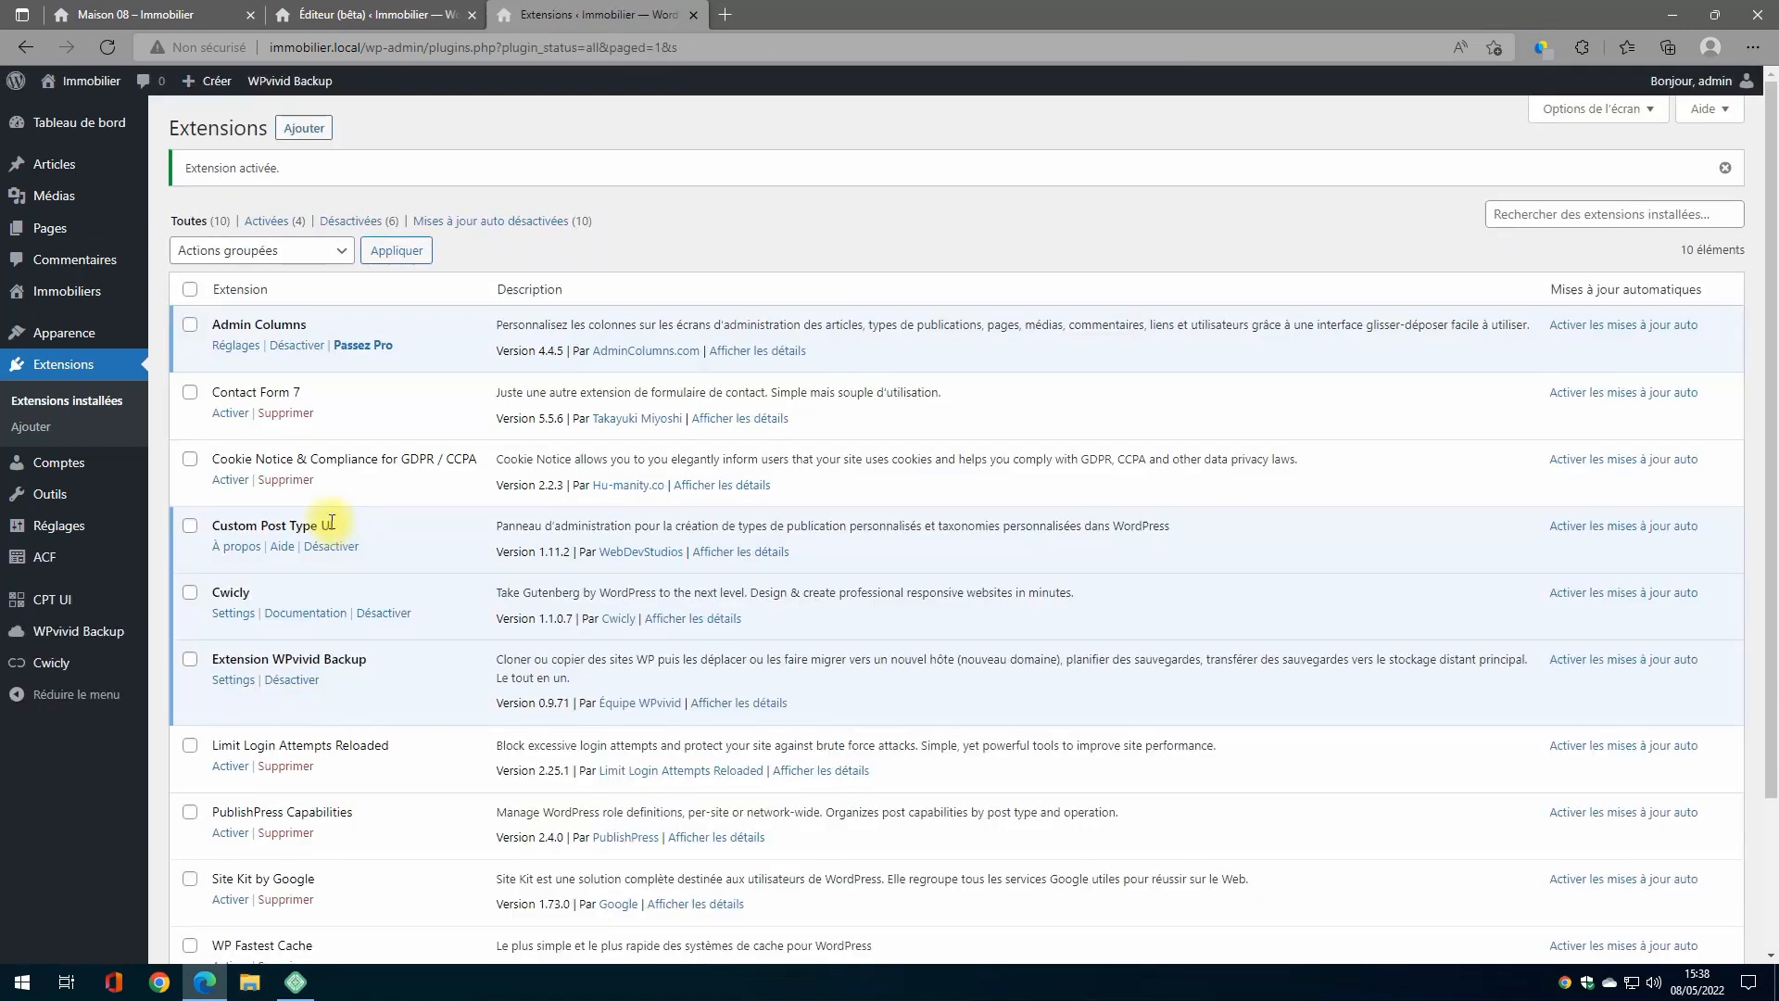
Step: Open the Admin Columns settings and display the column set for the Immobiliers post type
left_click(237, 346)
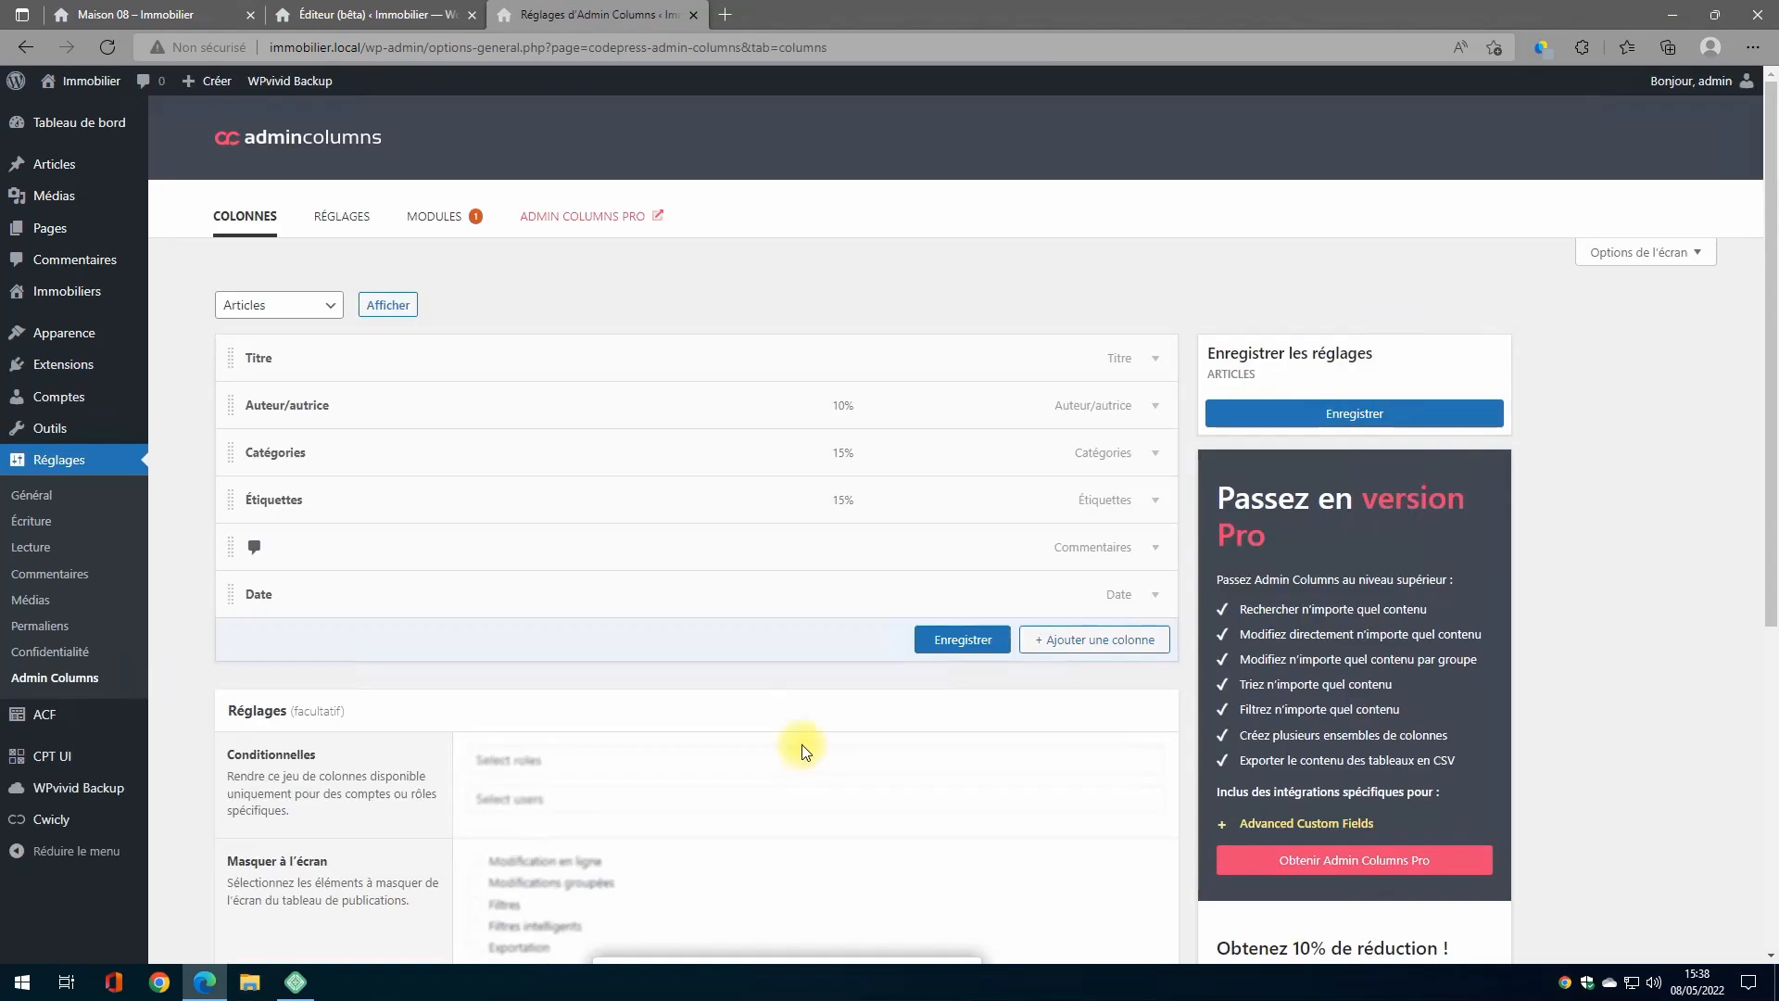
left_click(334, 305)
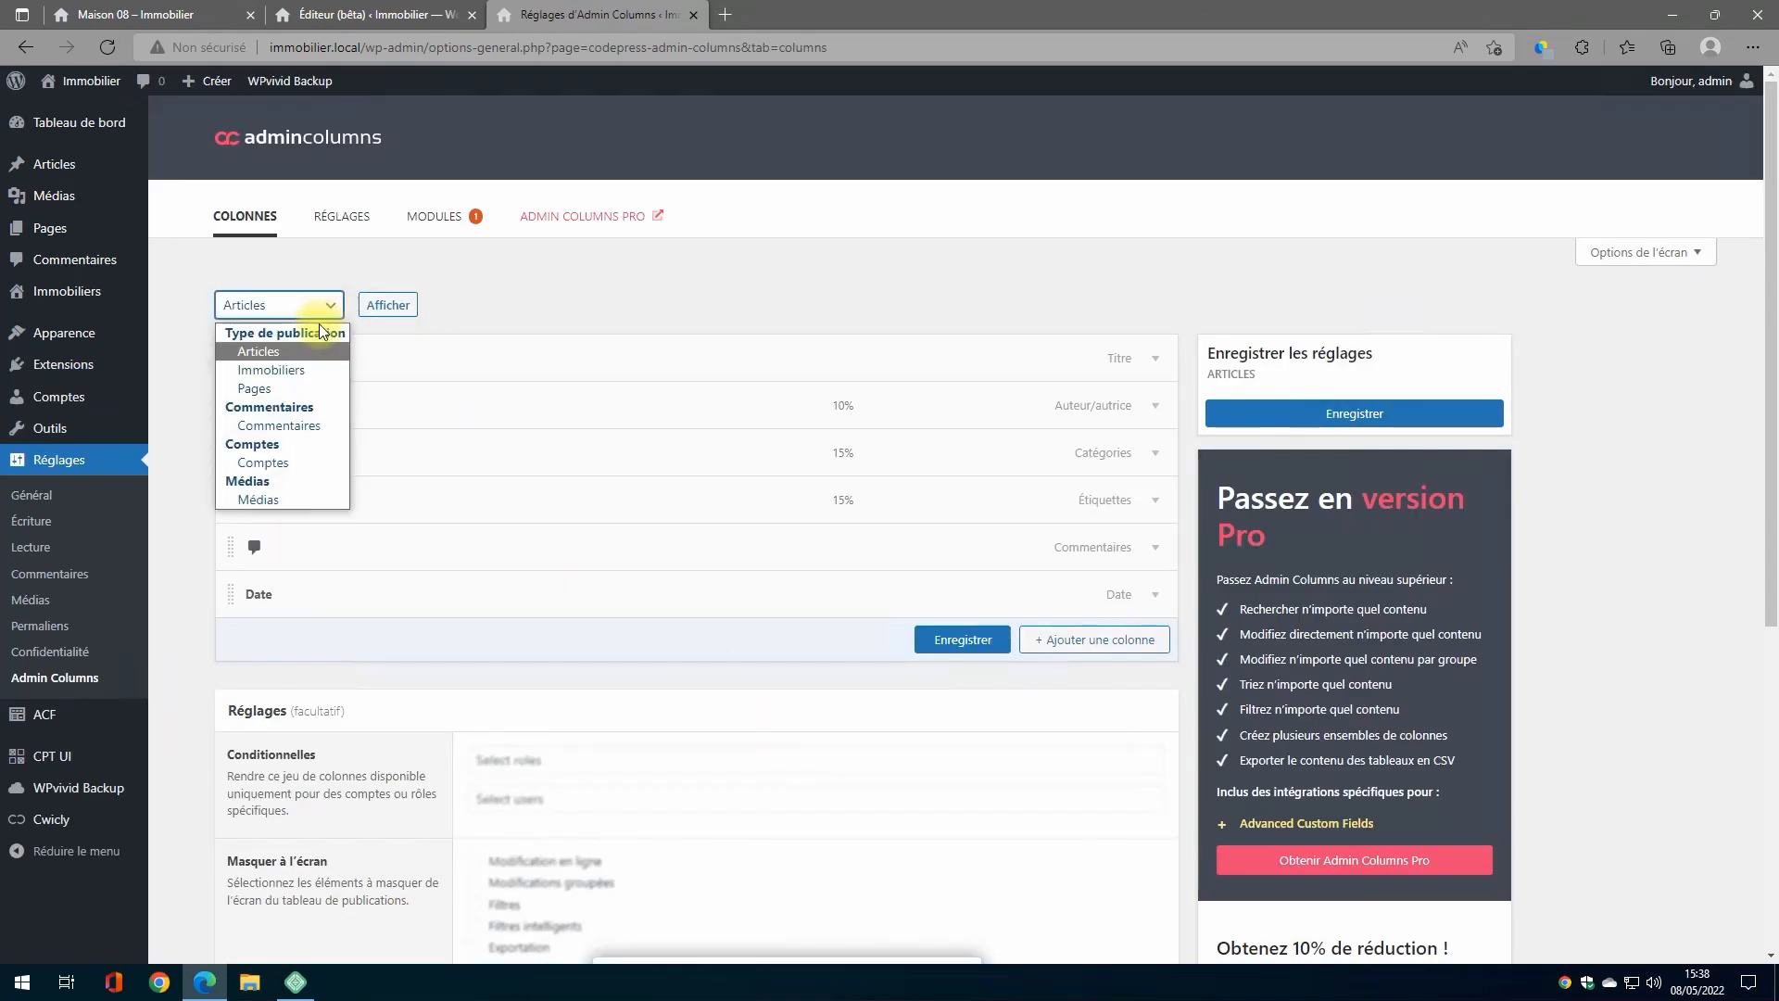
left_click(283, 373)
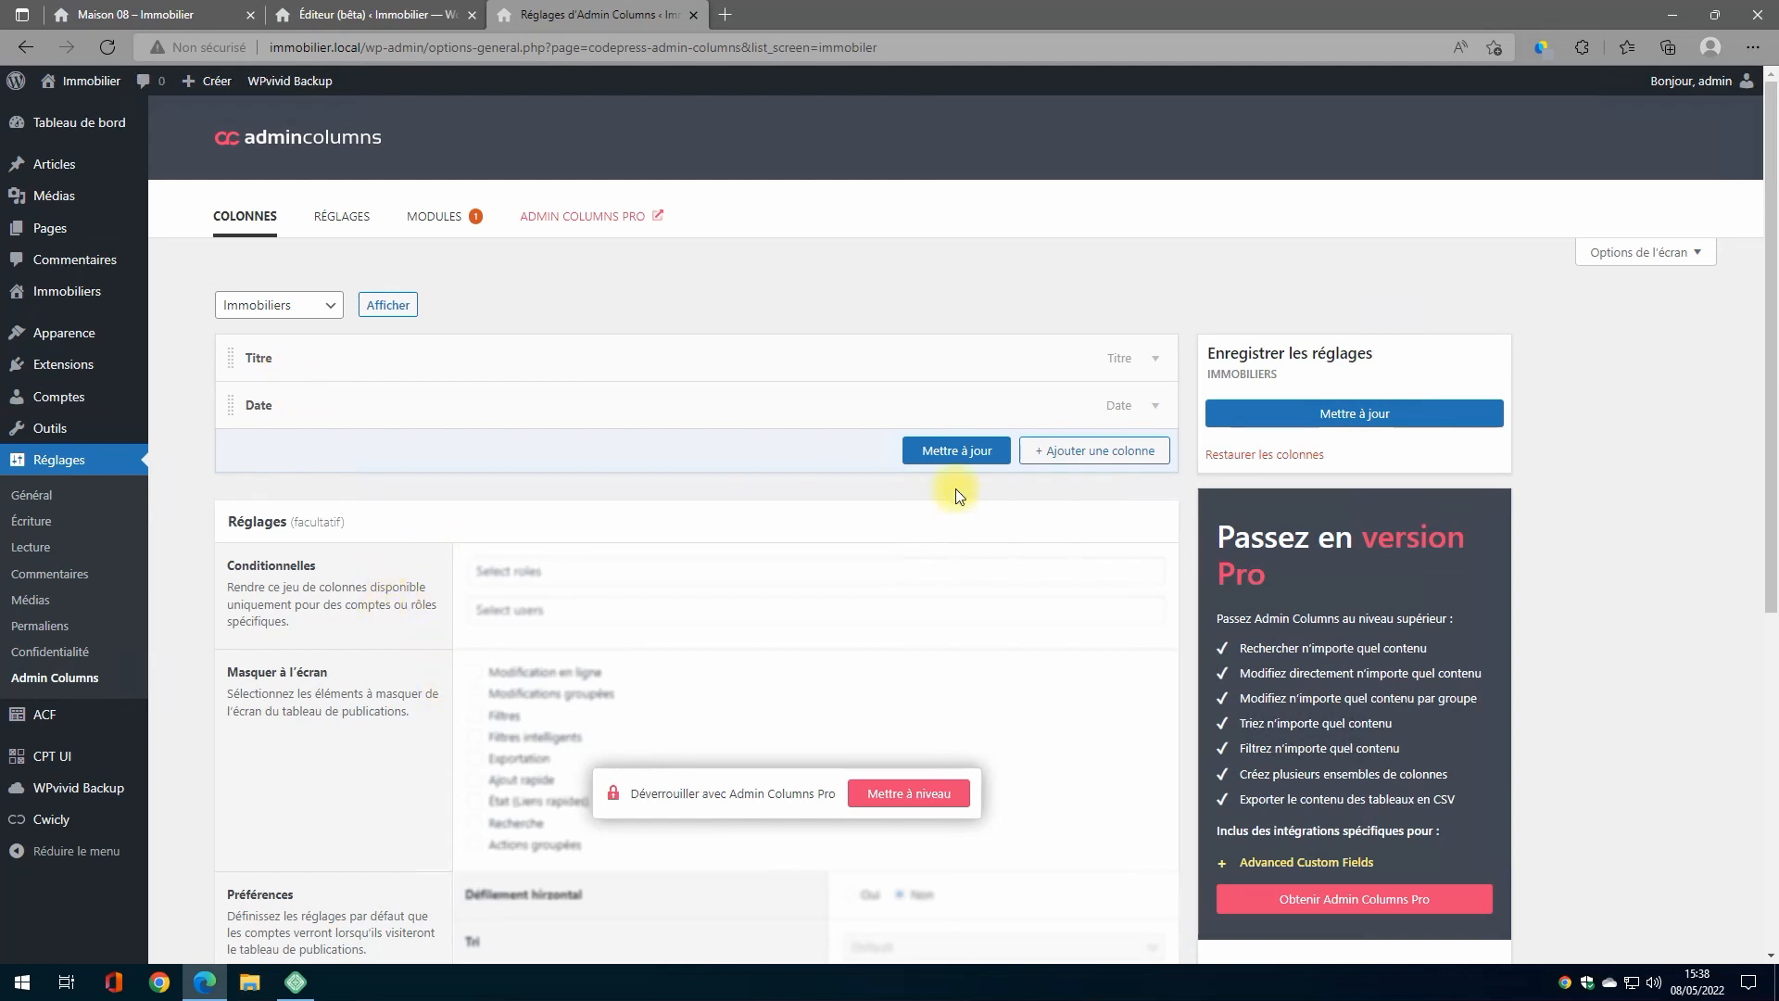
Step: Add a column of type Taxonomie to the Immobiliers column set
left_click(1106, 451)
left_click(1132, 330)
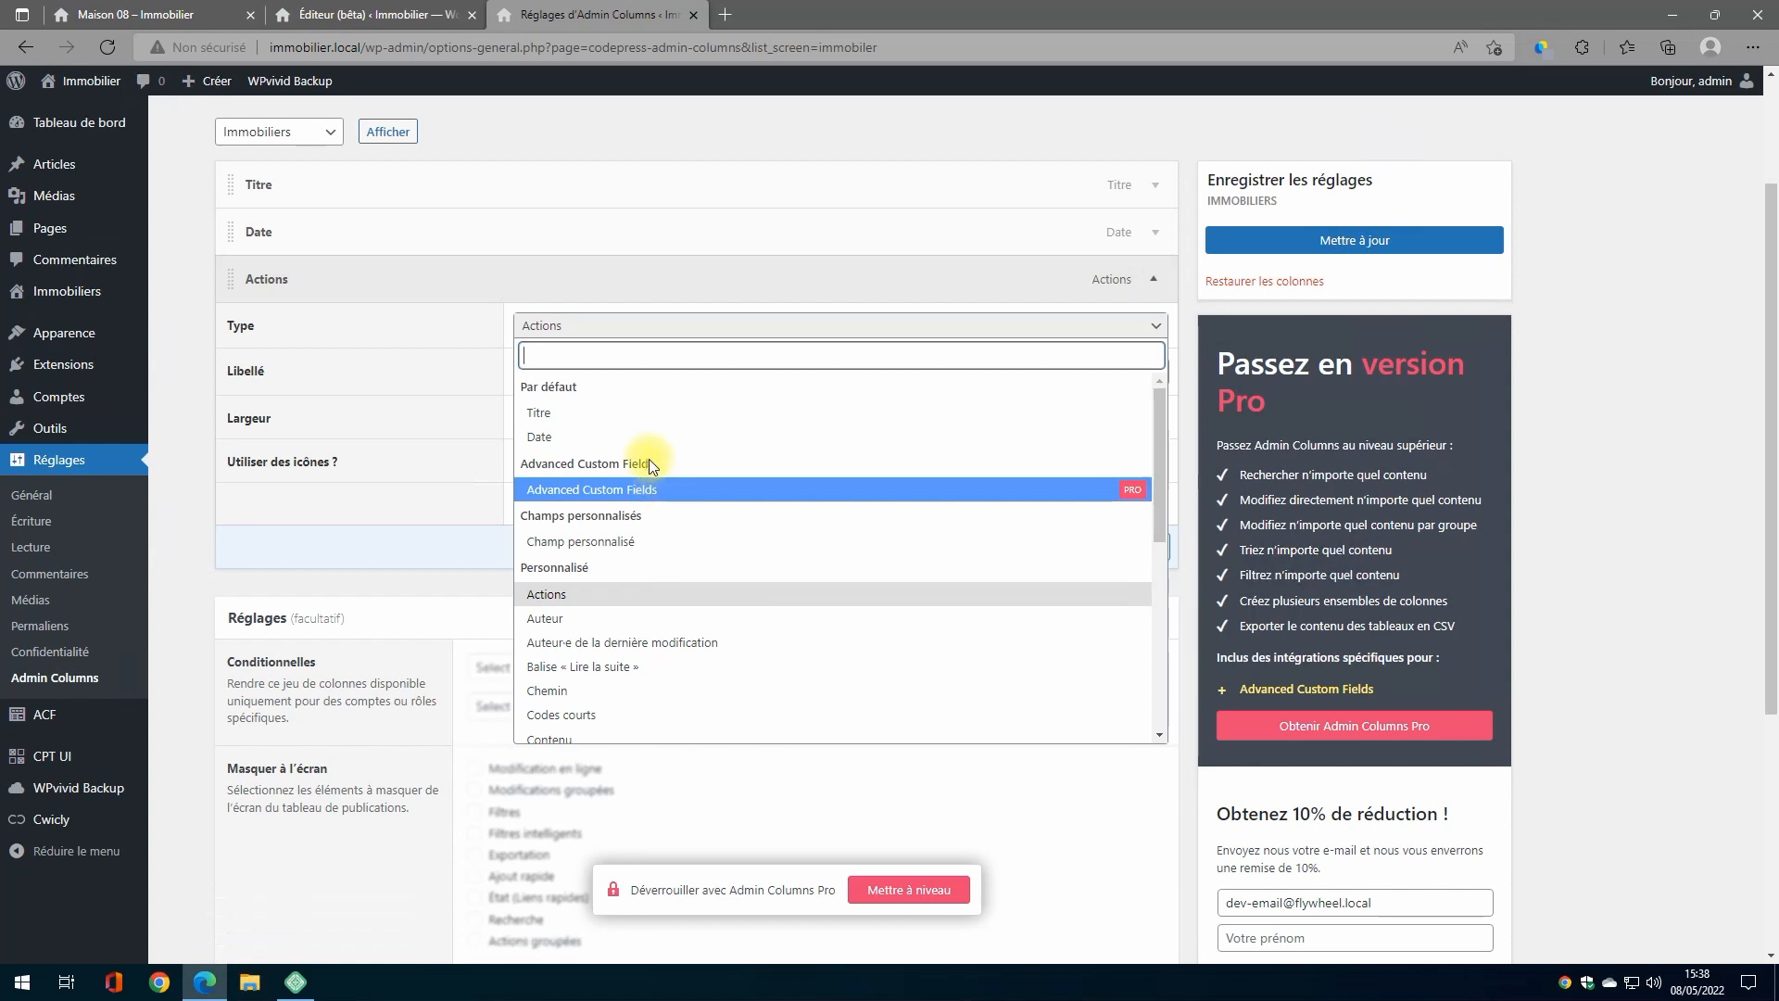
scroll(697, 477, "down", 5)
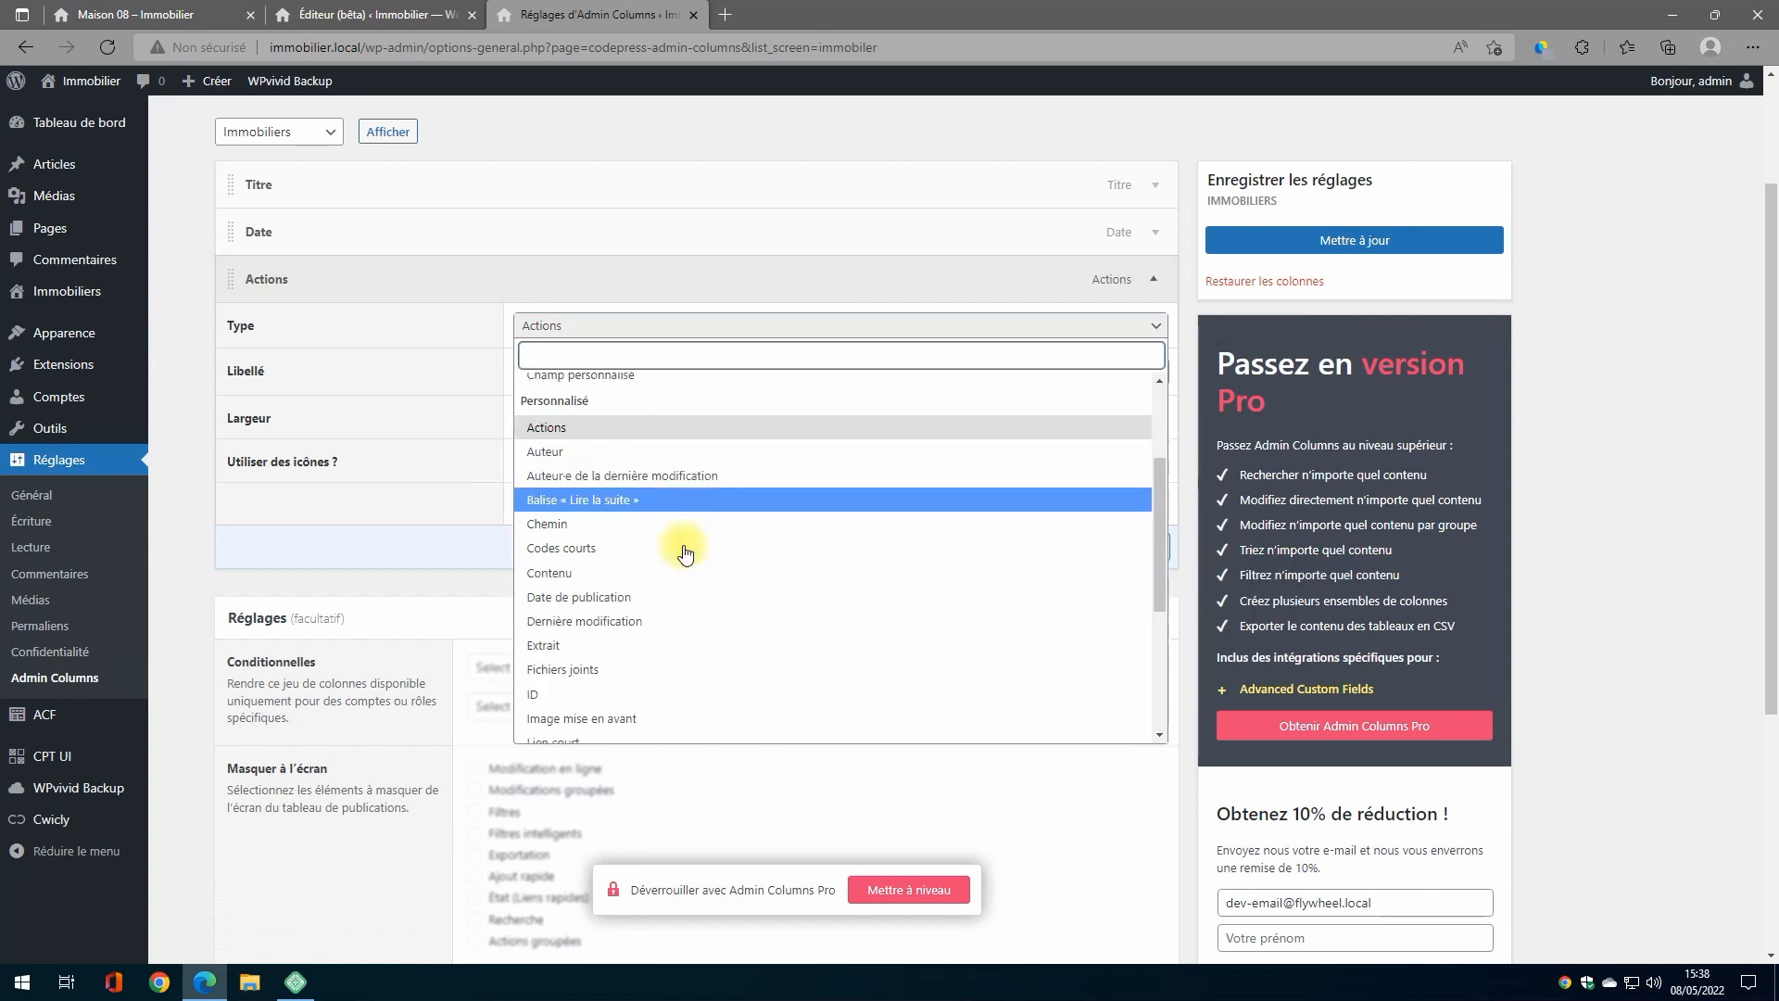
scroll(682, 565, "down", 1)
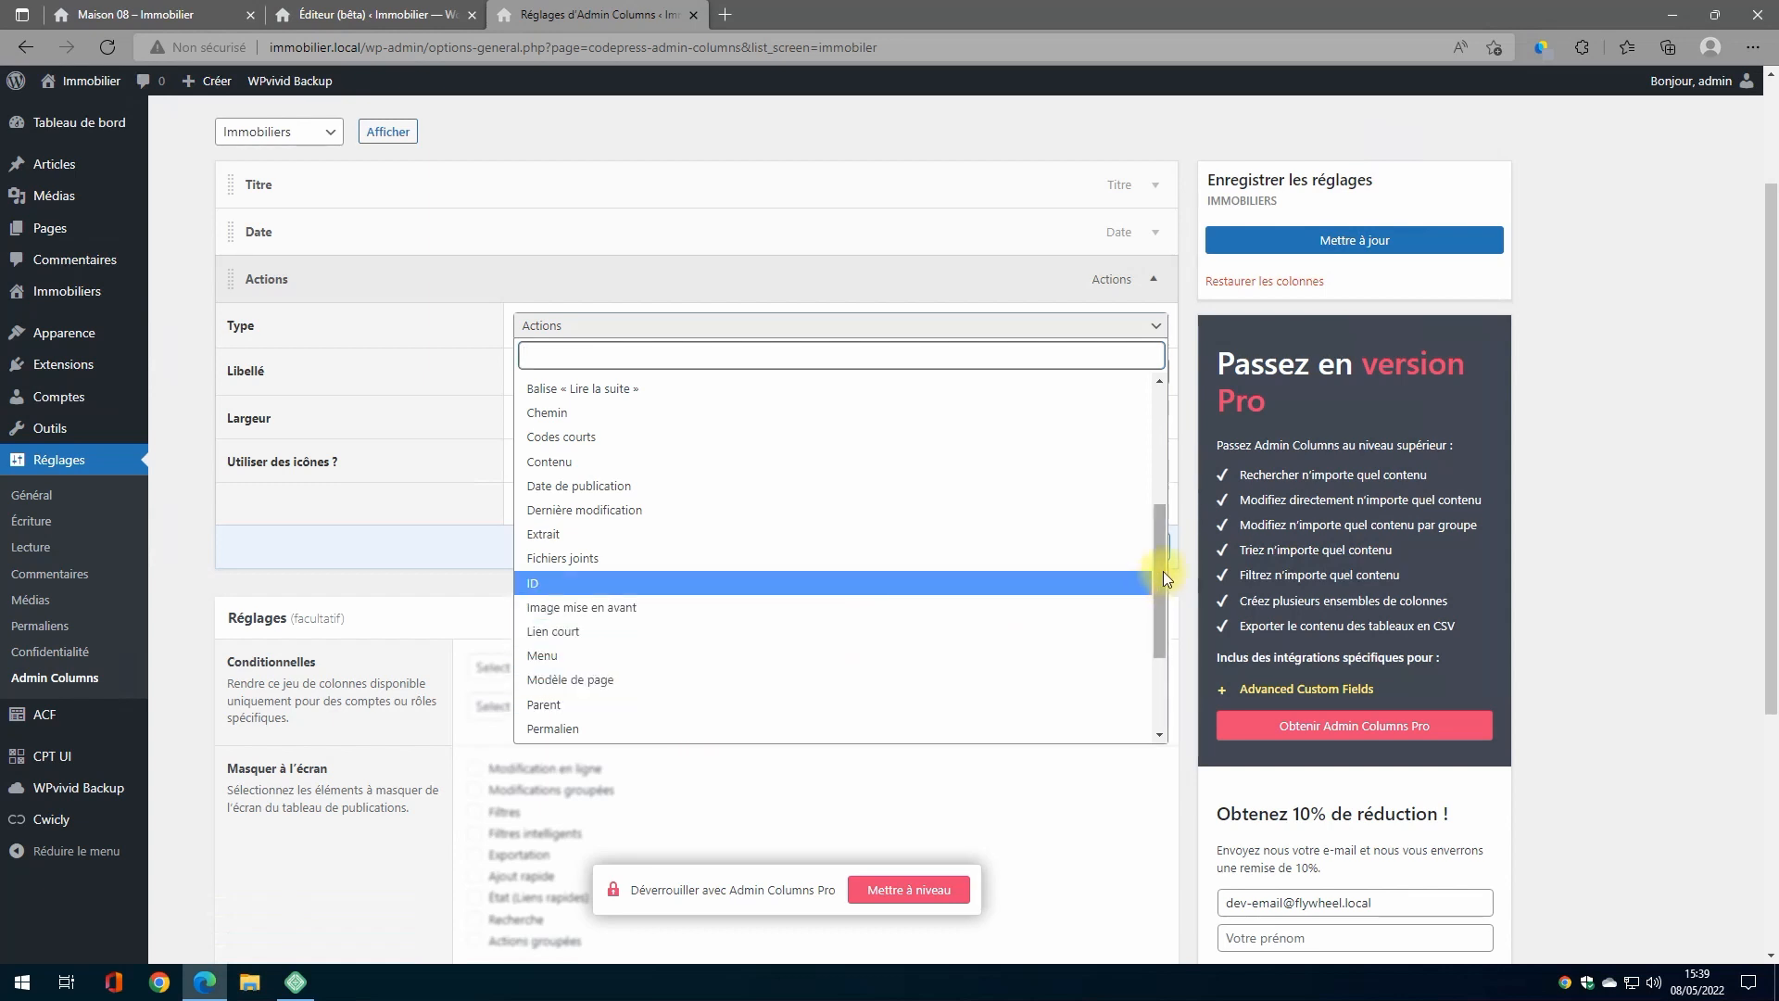
left_click_drag(1165, 570, 1156, 639)
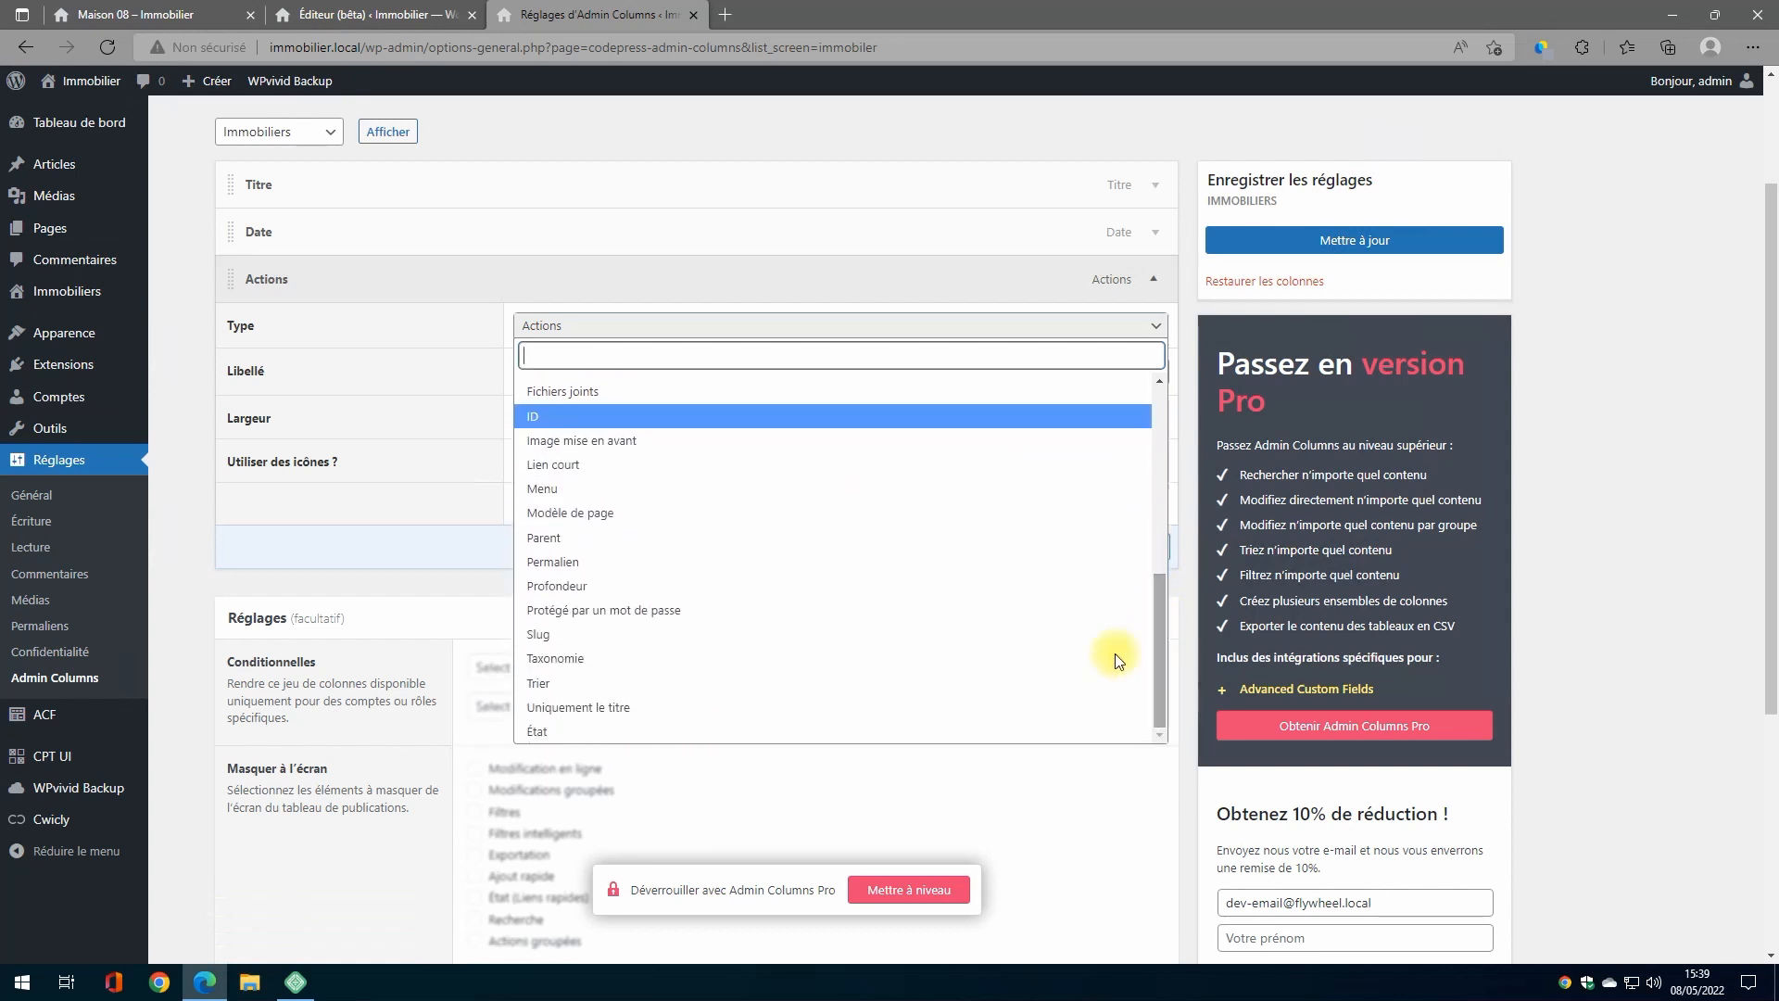
left_click(597, 659)
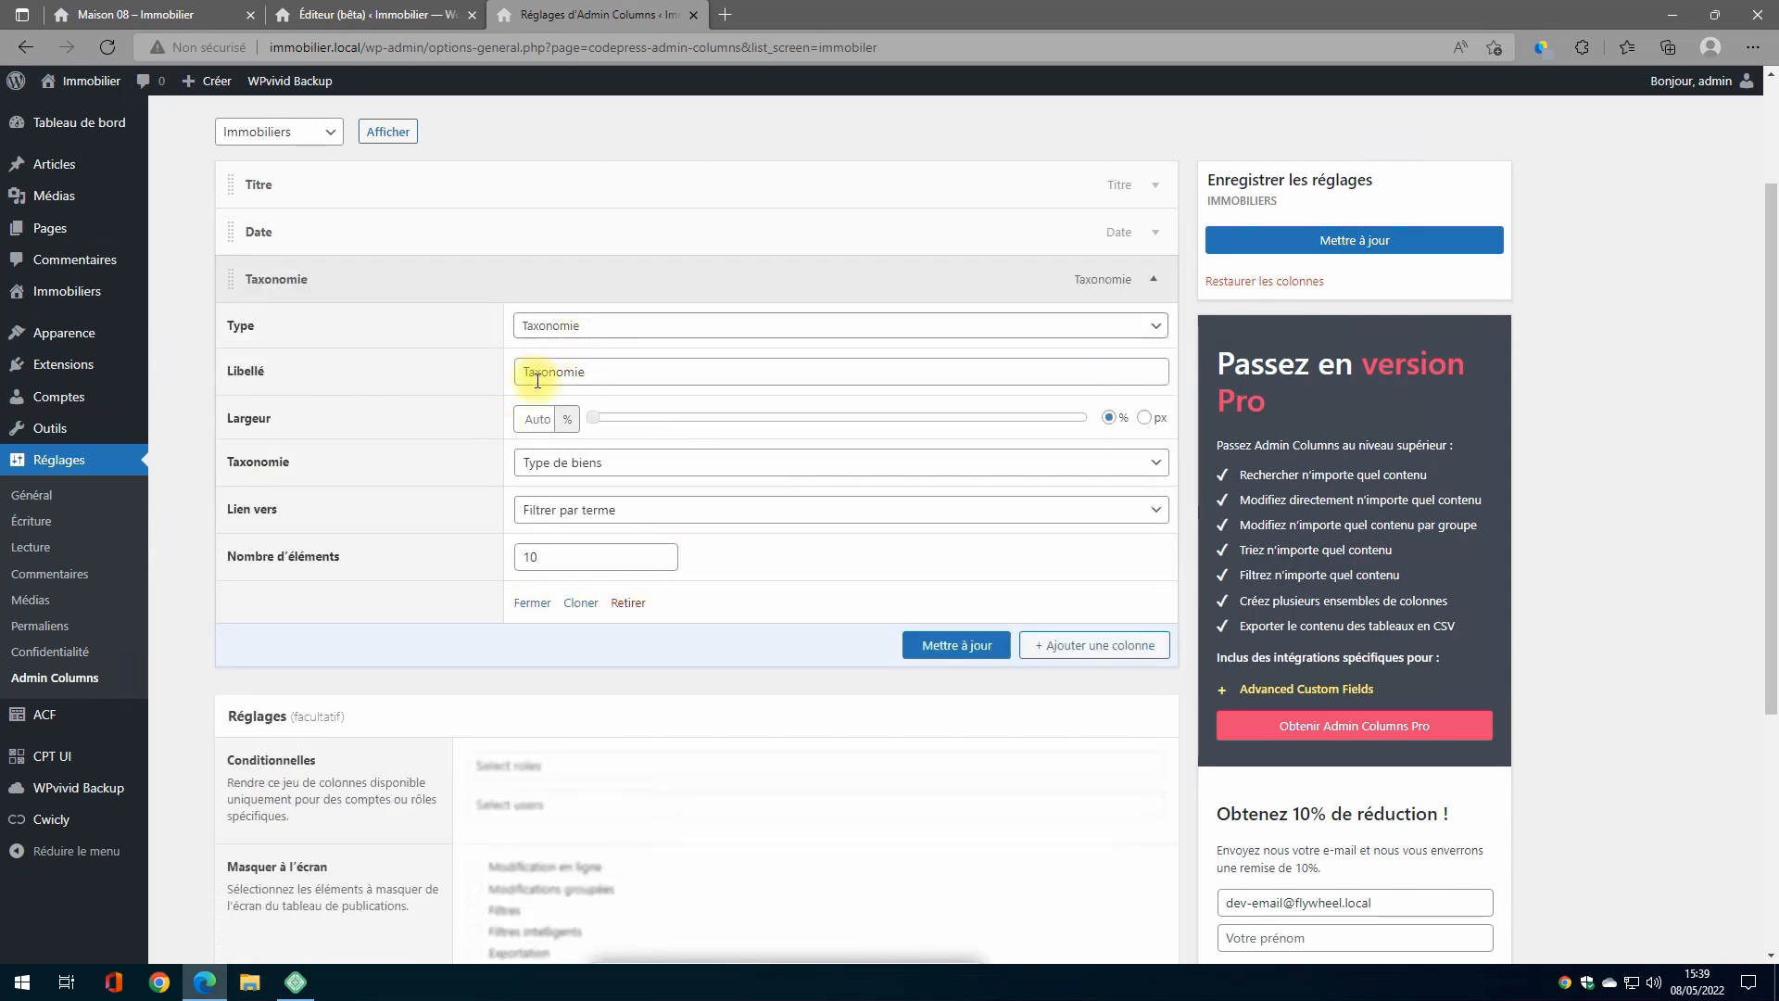
Step: Label the taxonomy column "Catégorie", save it, and place it between the Titre and Date columns
left_click_drag(593, 371, 415, 375)
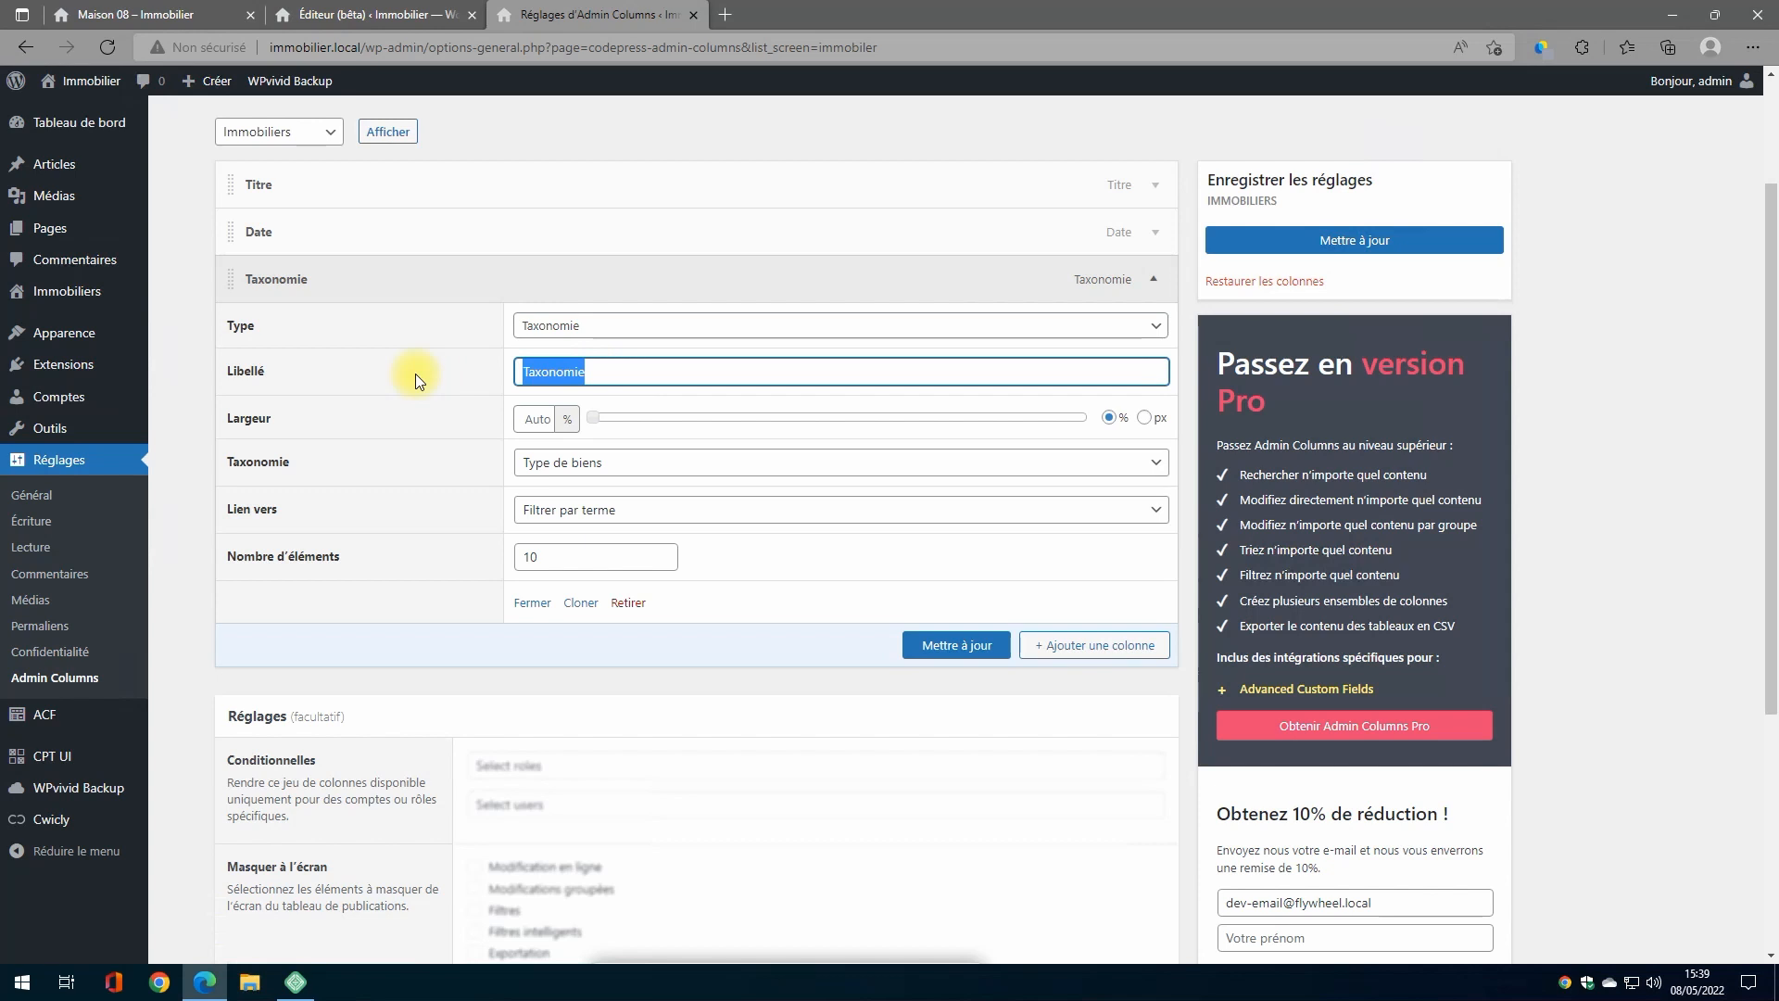
type("Caté")
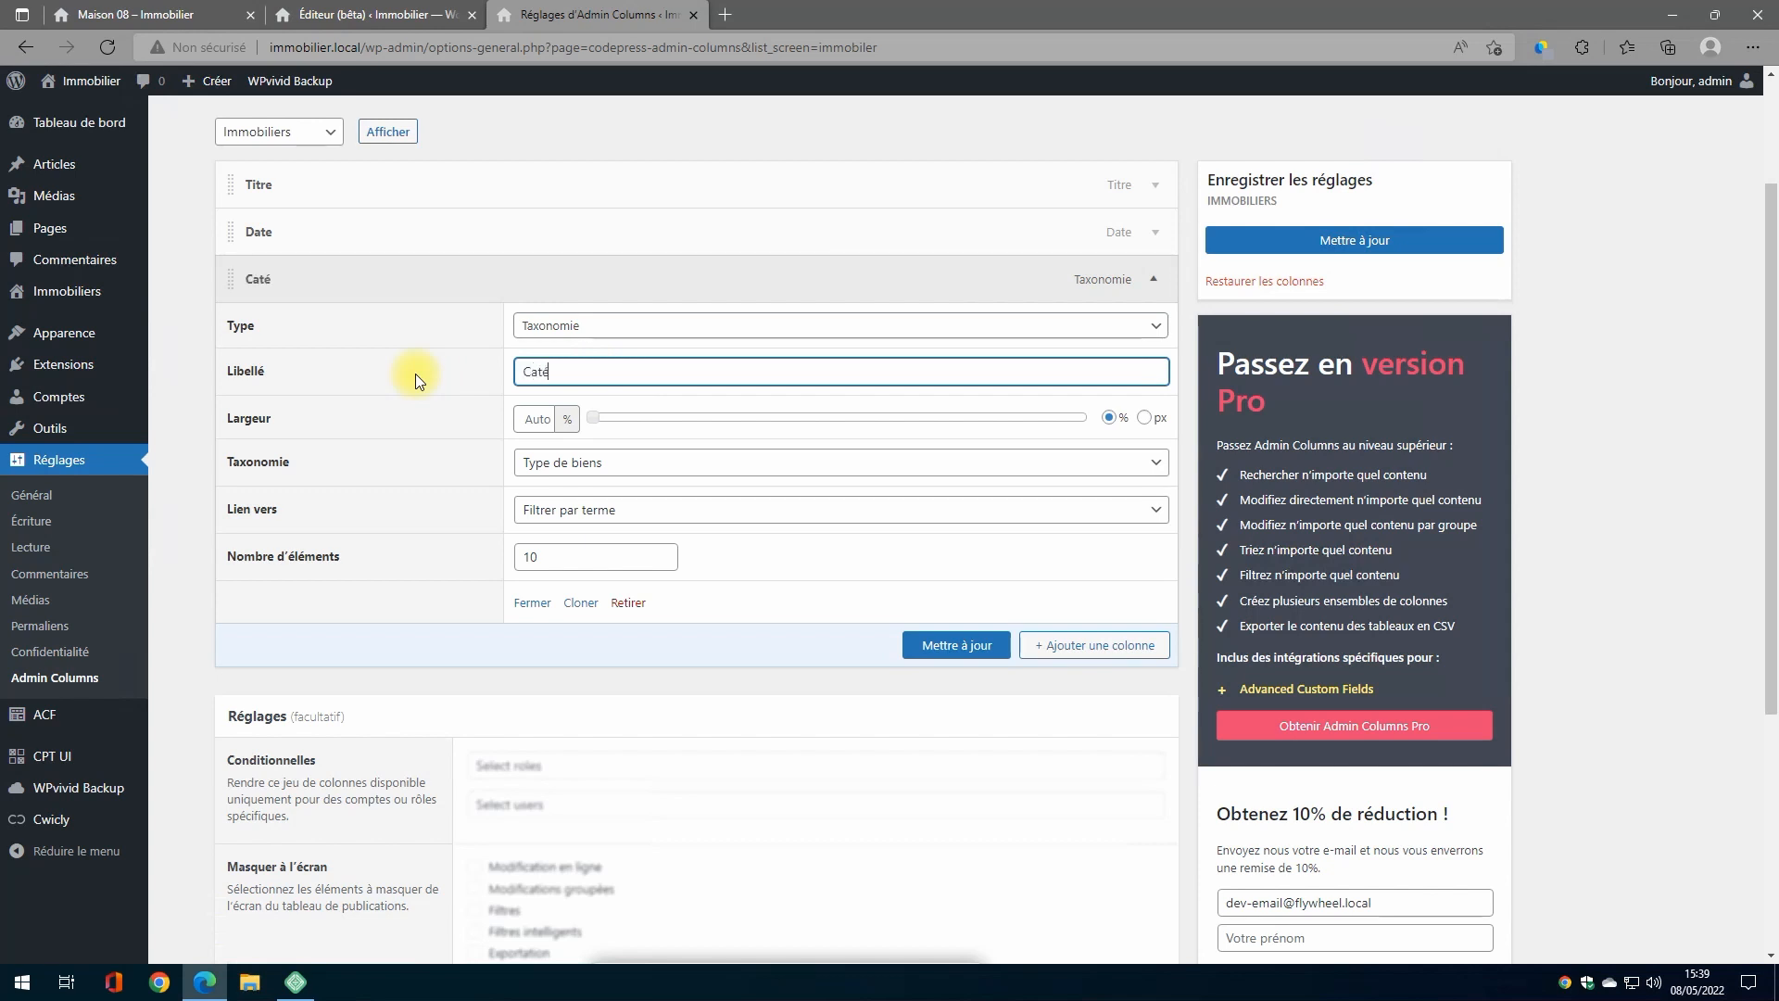
type("gorie")
left_click(934, 645)
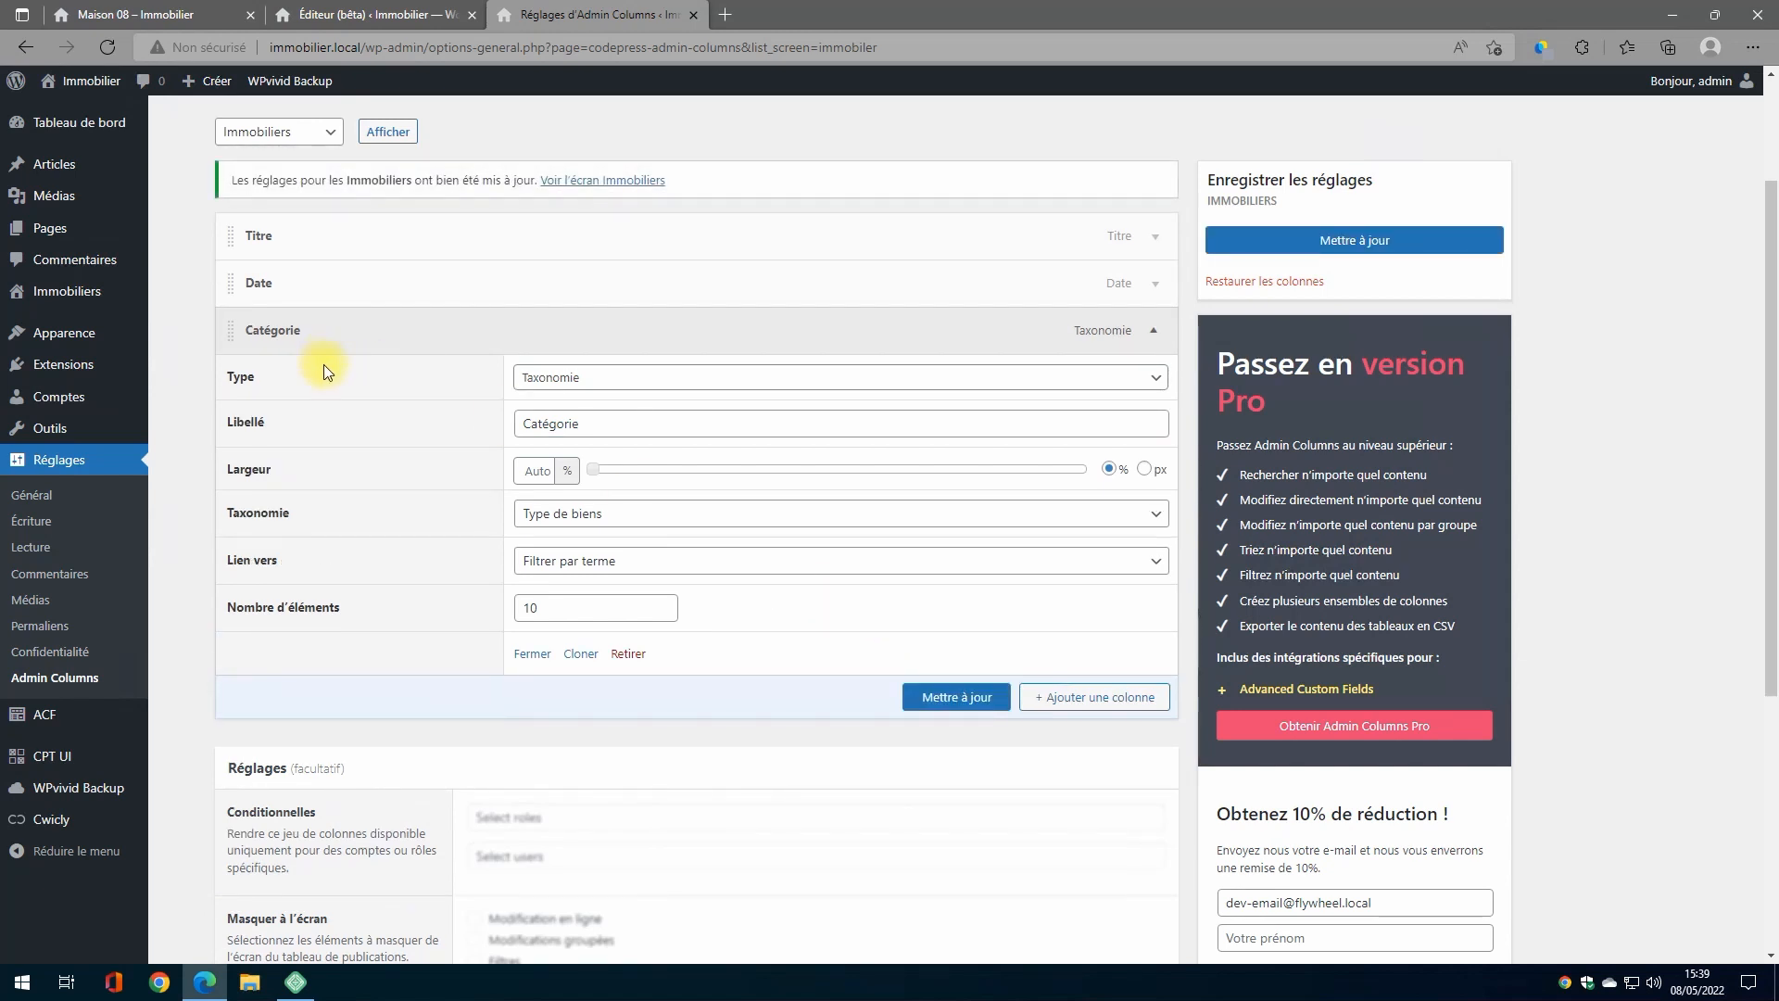
left_click(1153, 330)
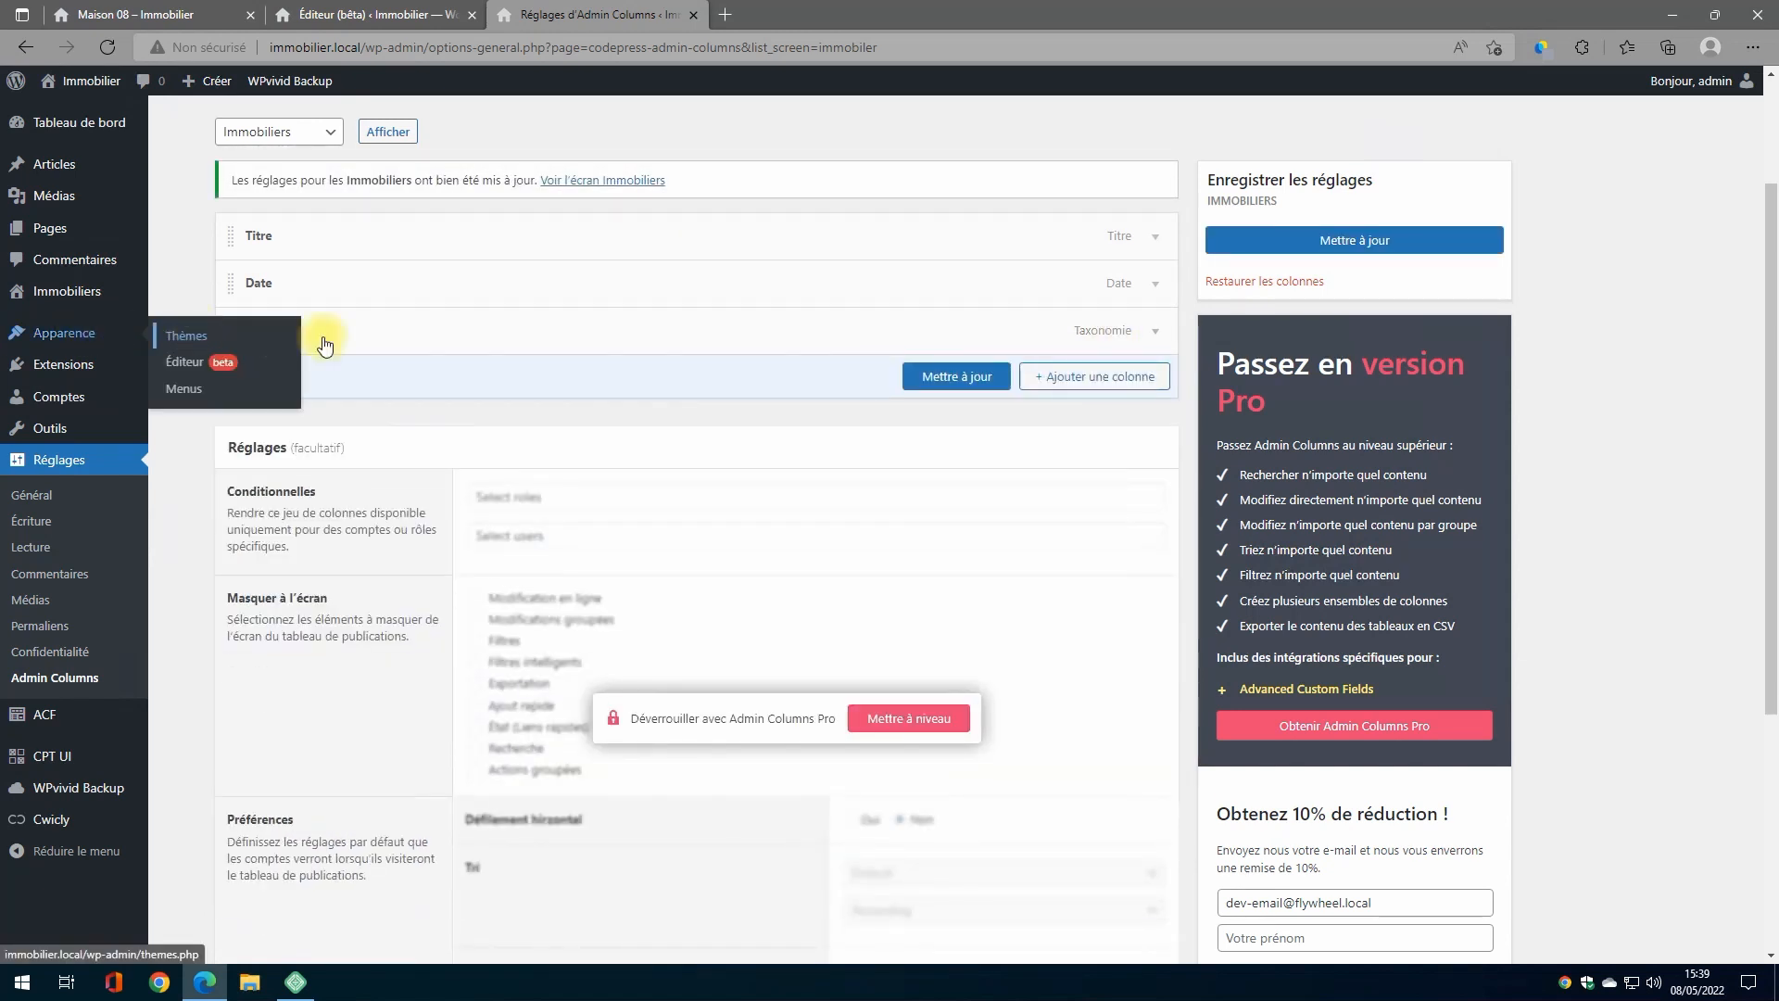
left_click_drag(231, 330, 235, 270)
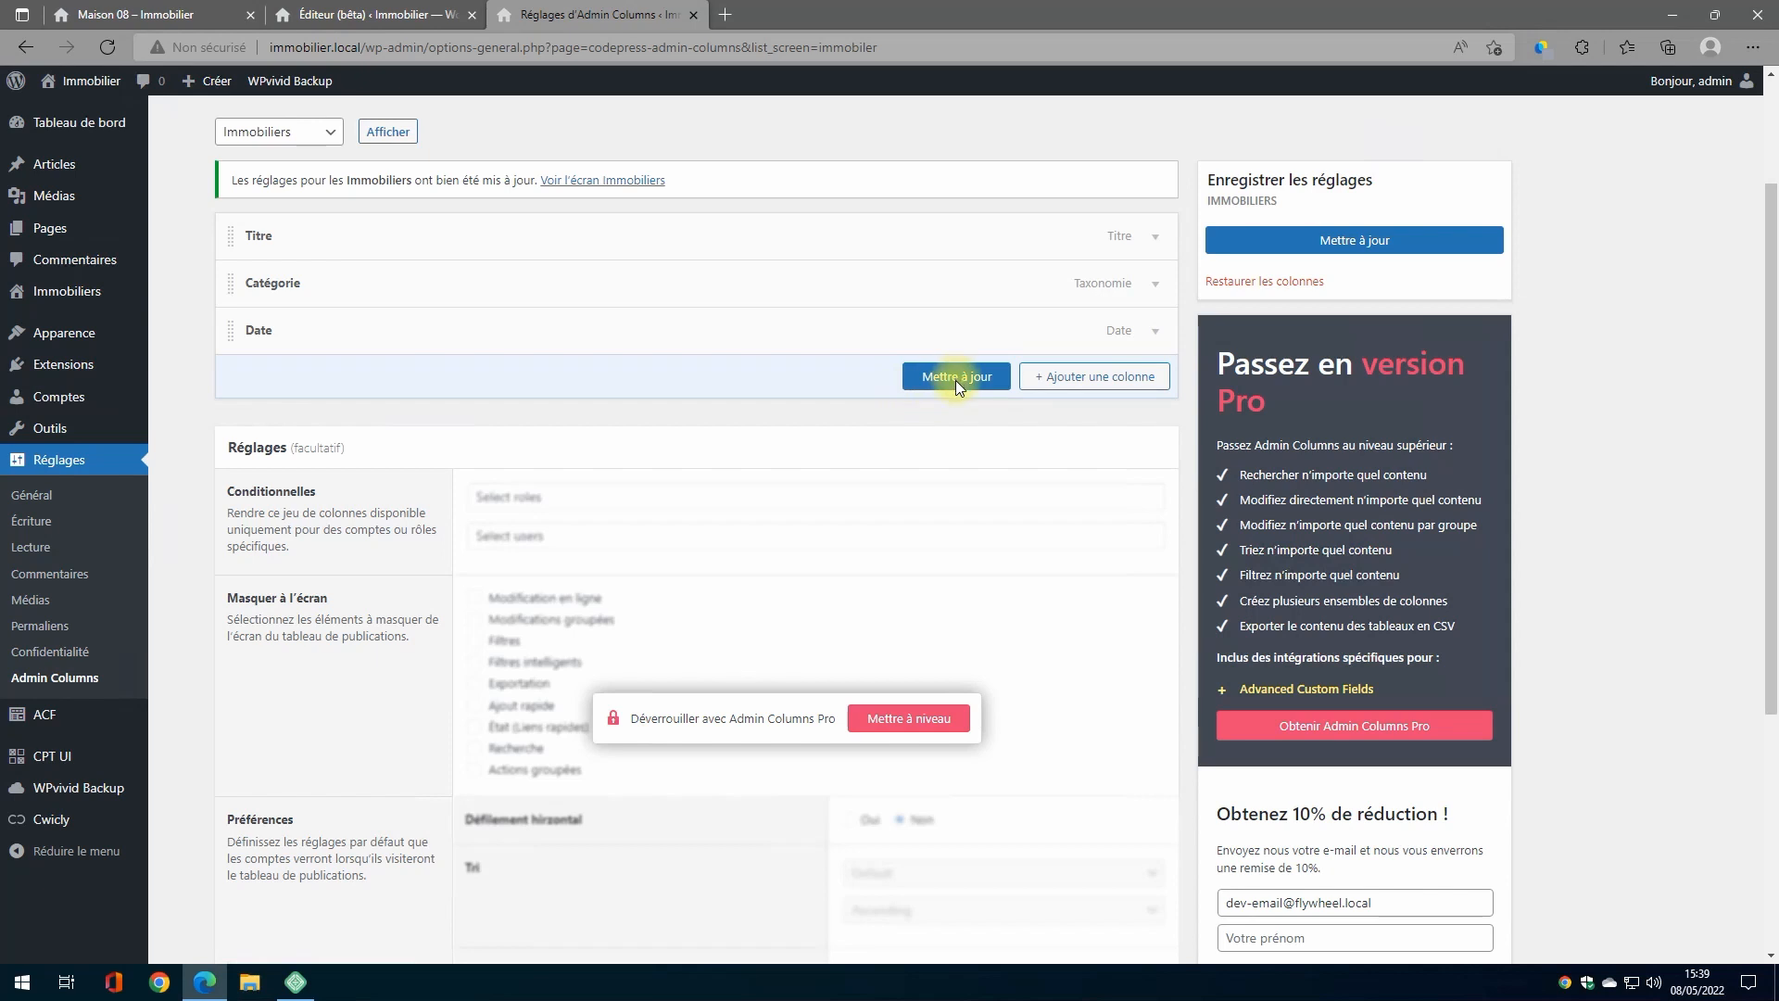
Step: Add another column to the Immobiliers set with the type Image mise en avant
left_click(1058, 378)
scroll(556, 426, "down", 1)
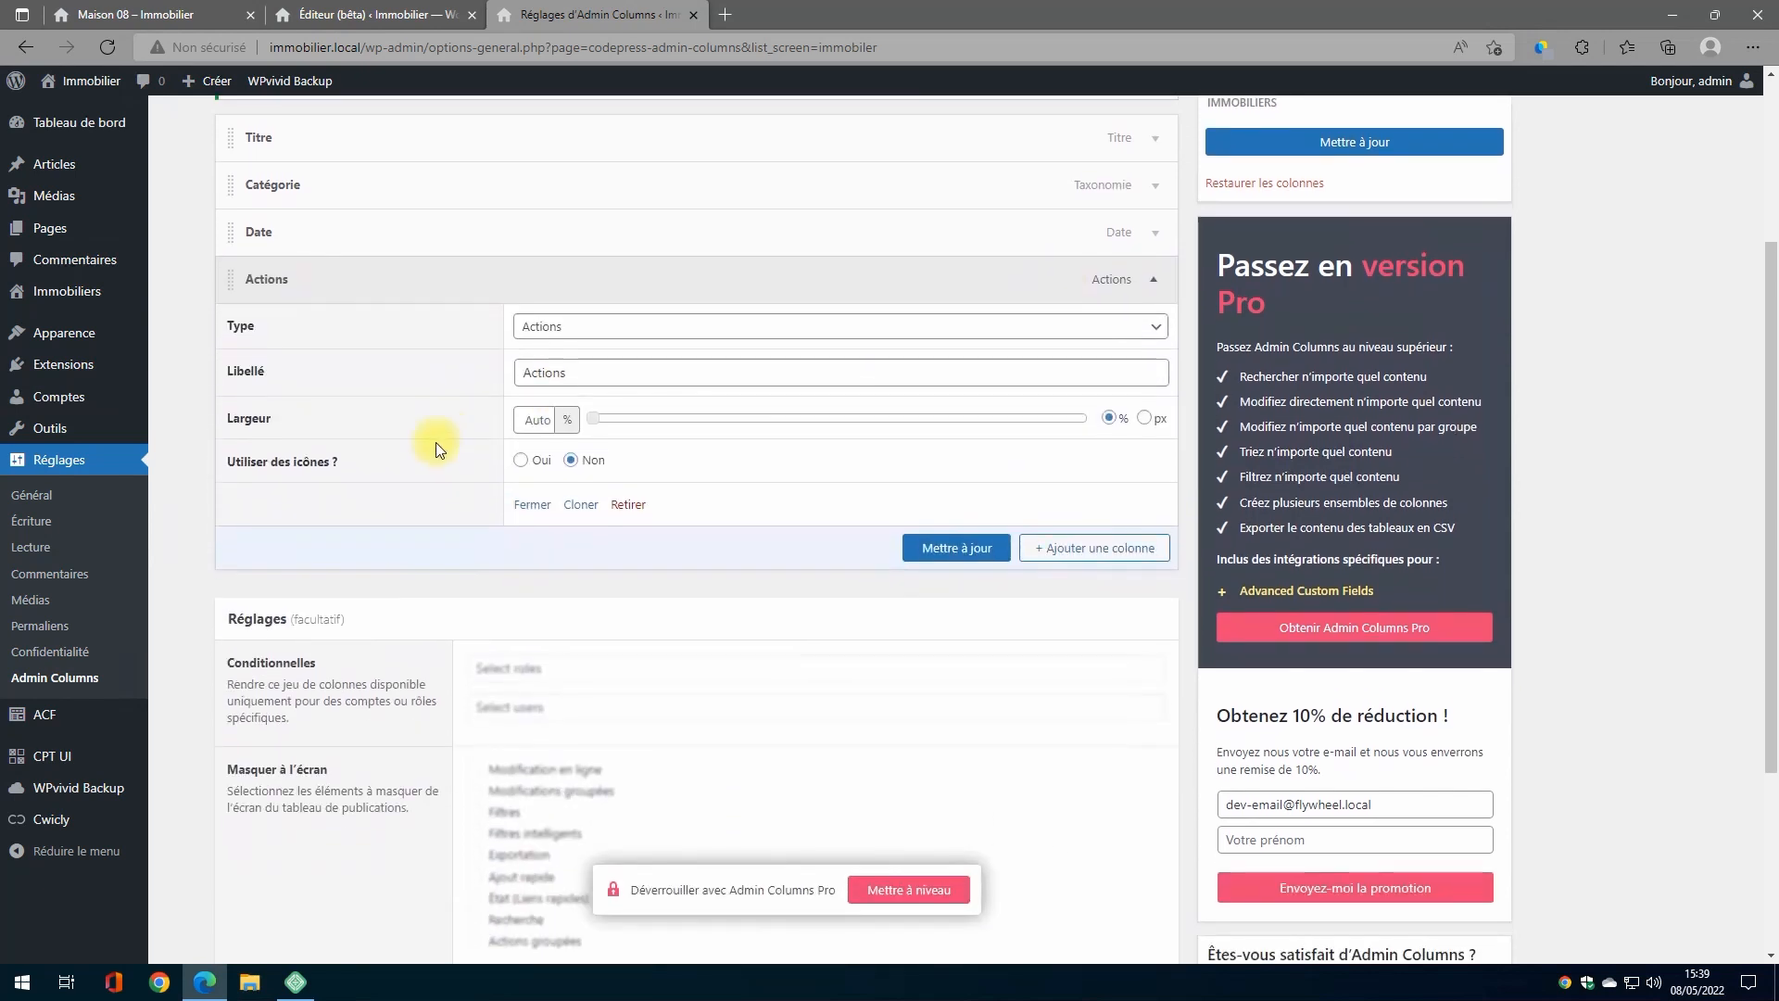
left_click(640, 330)
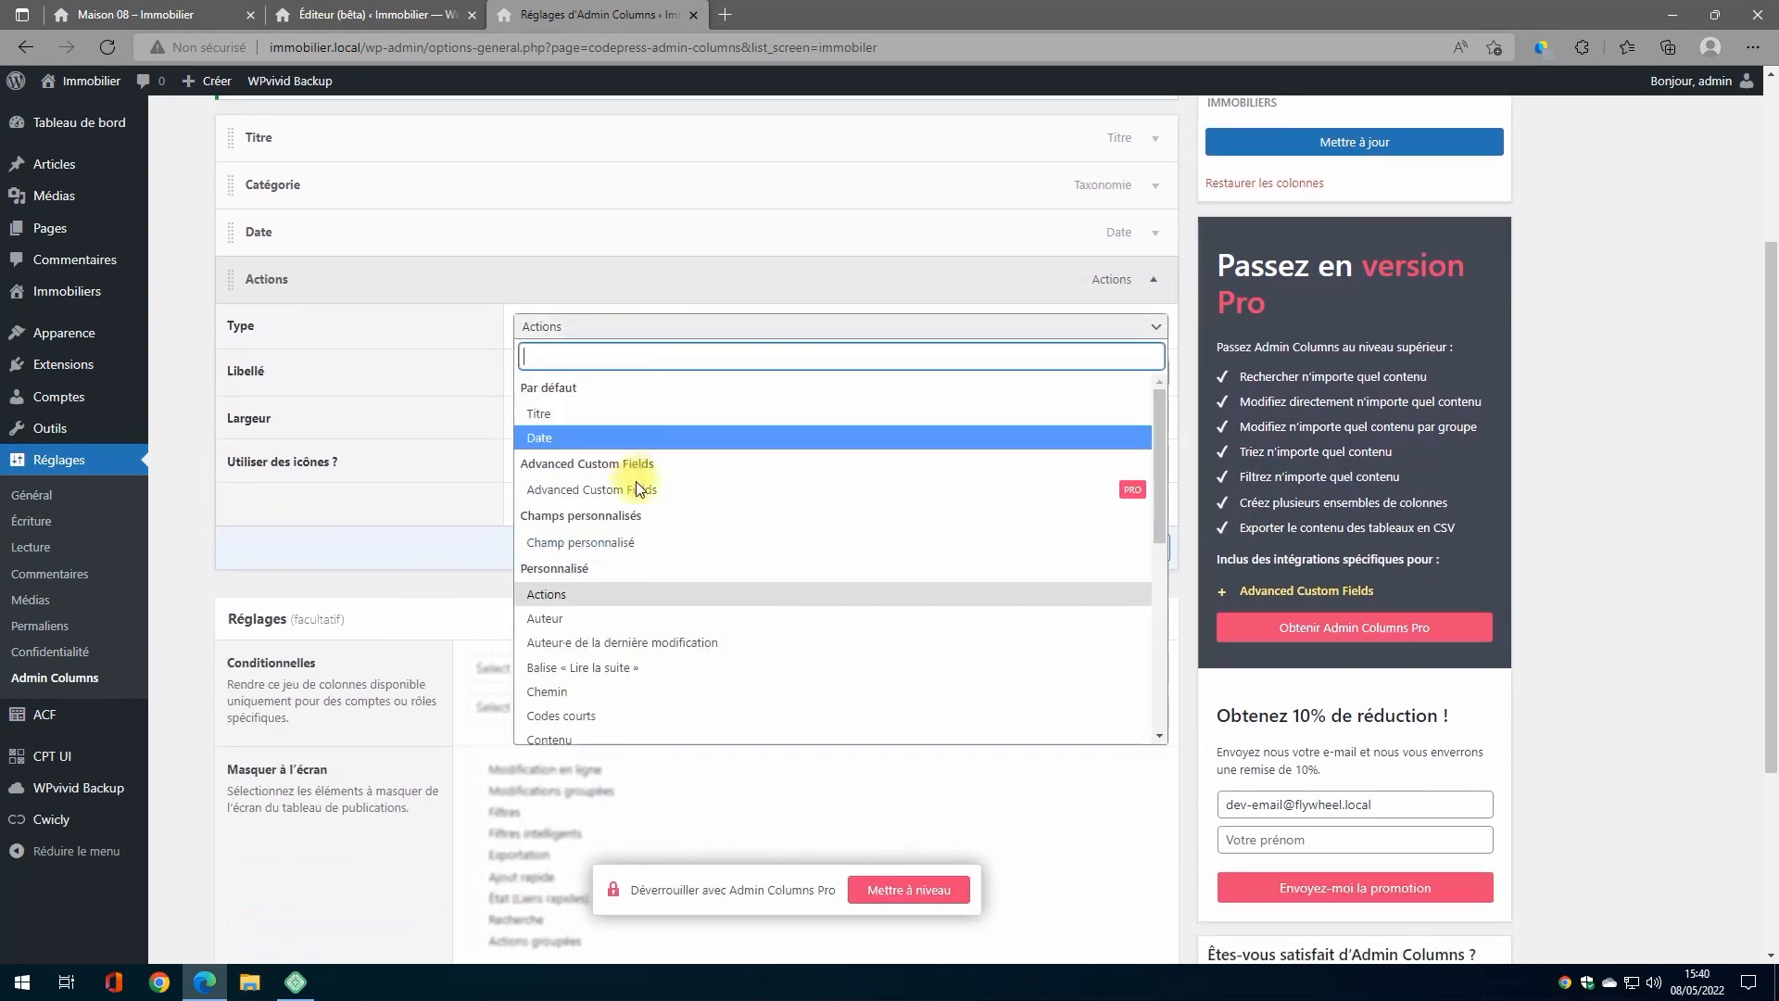
scroll(644, 501, "down", 1)
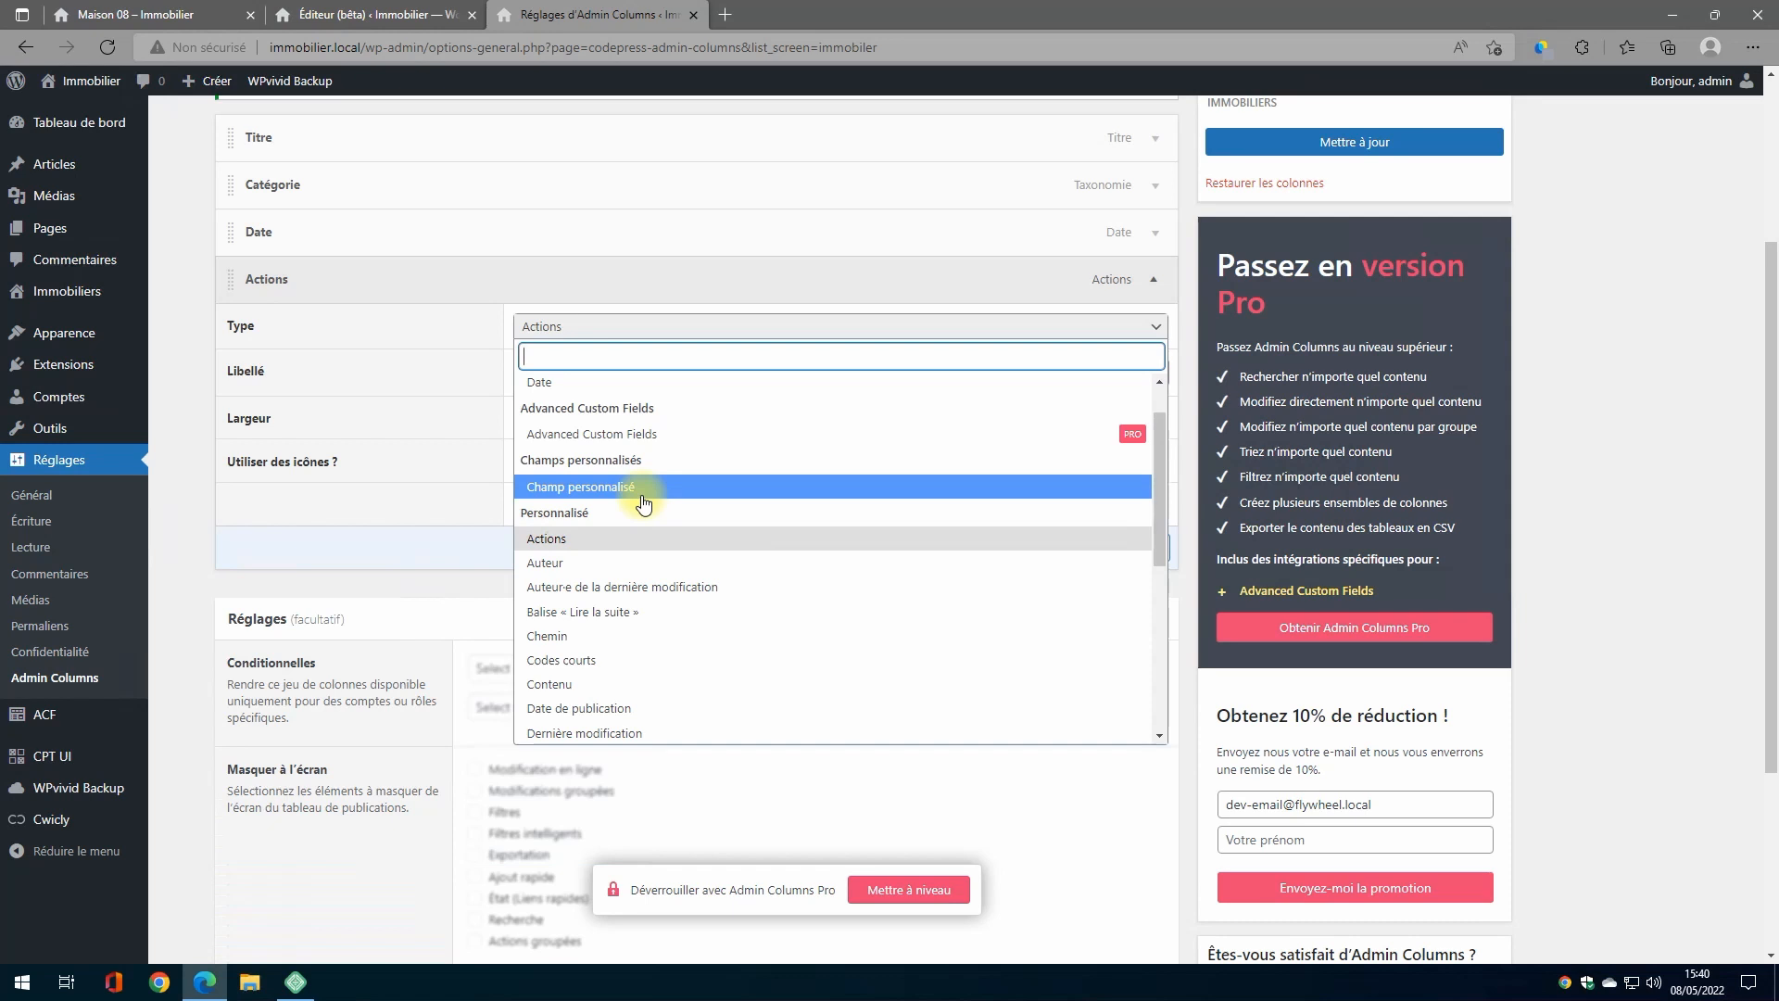
type("imag")
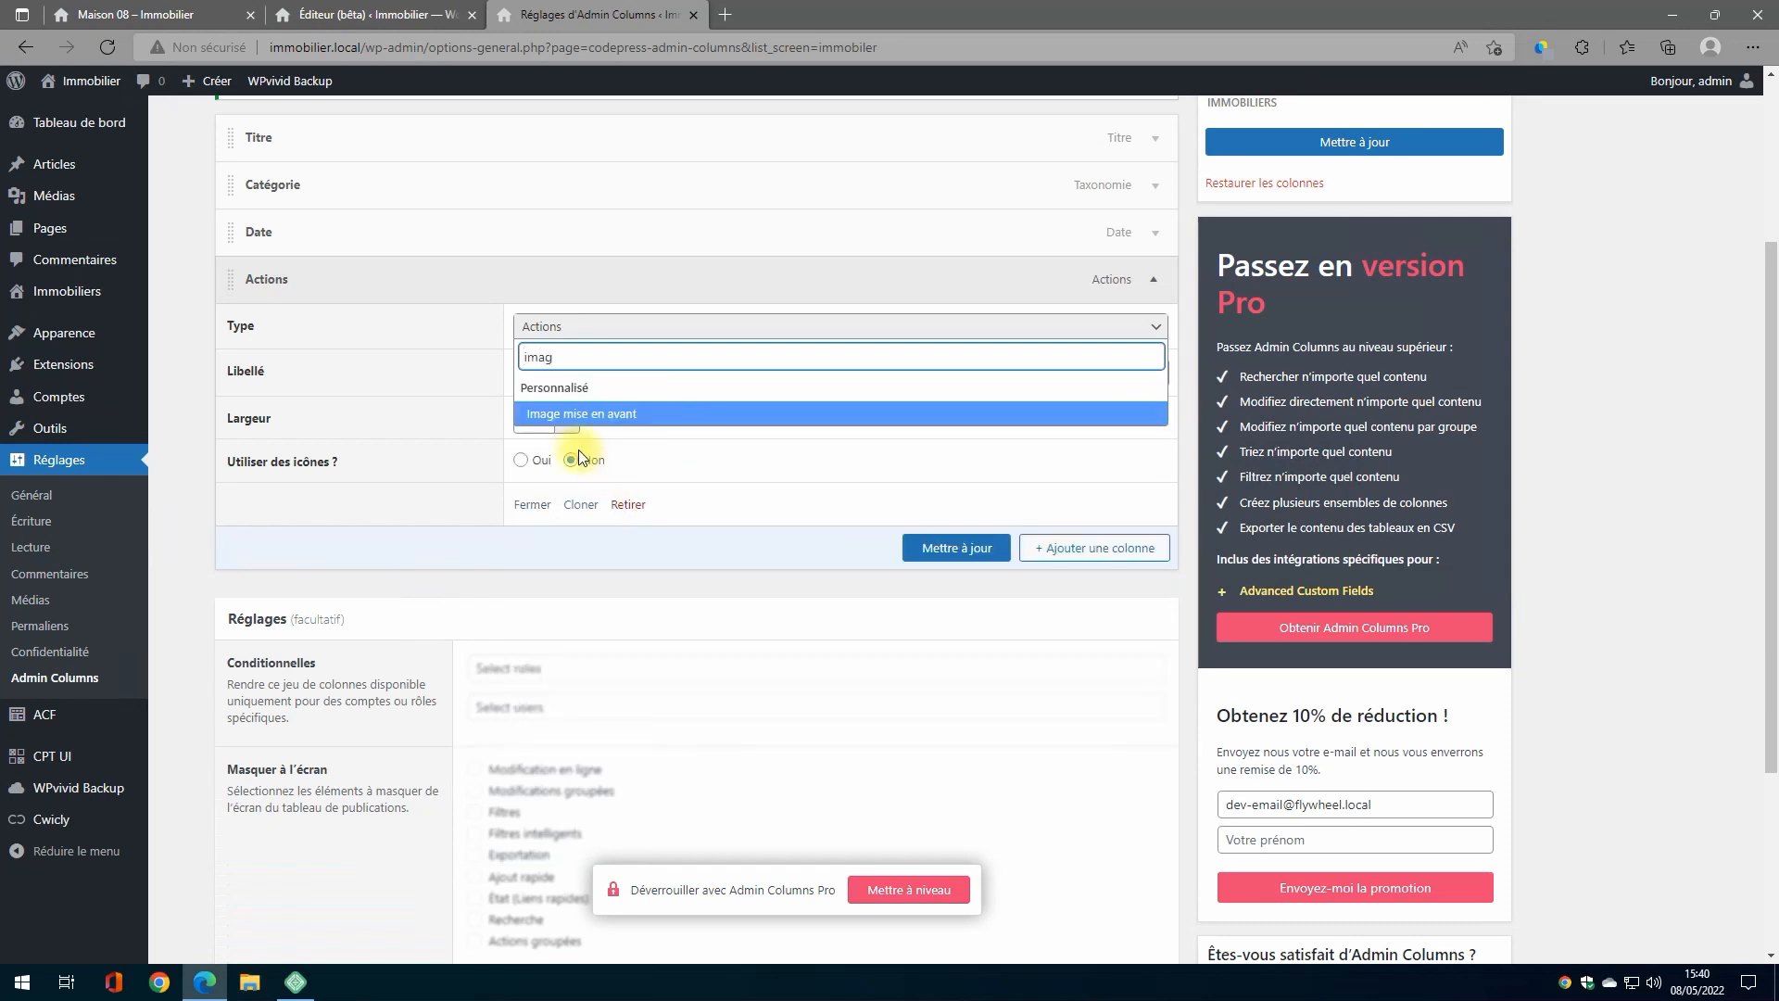
left_click(607, 412)
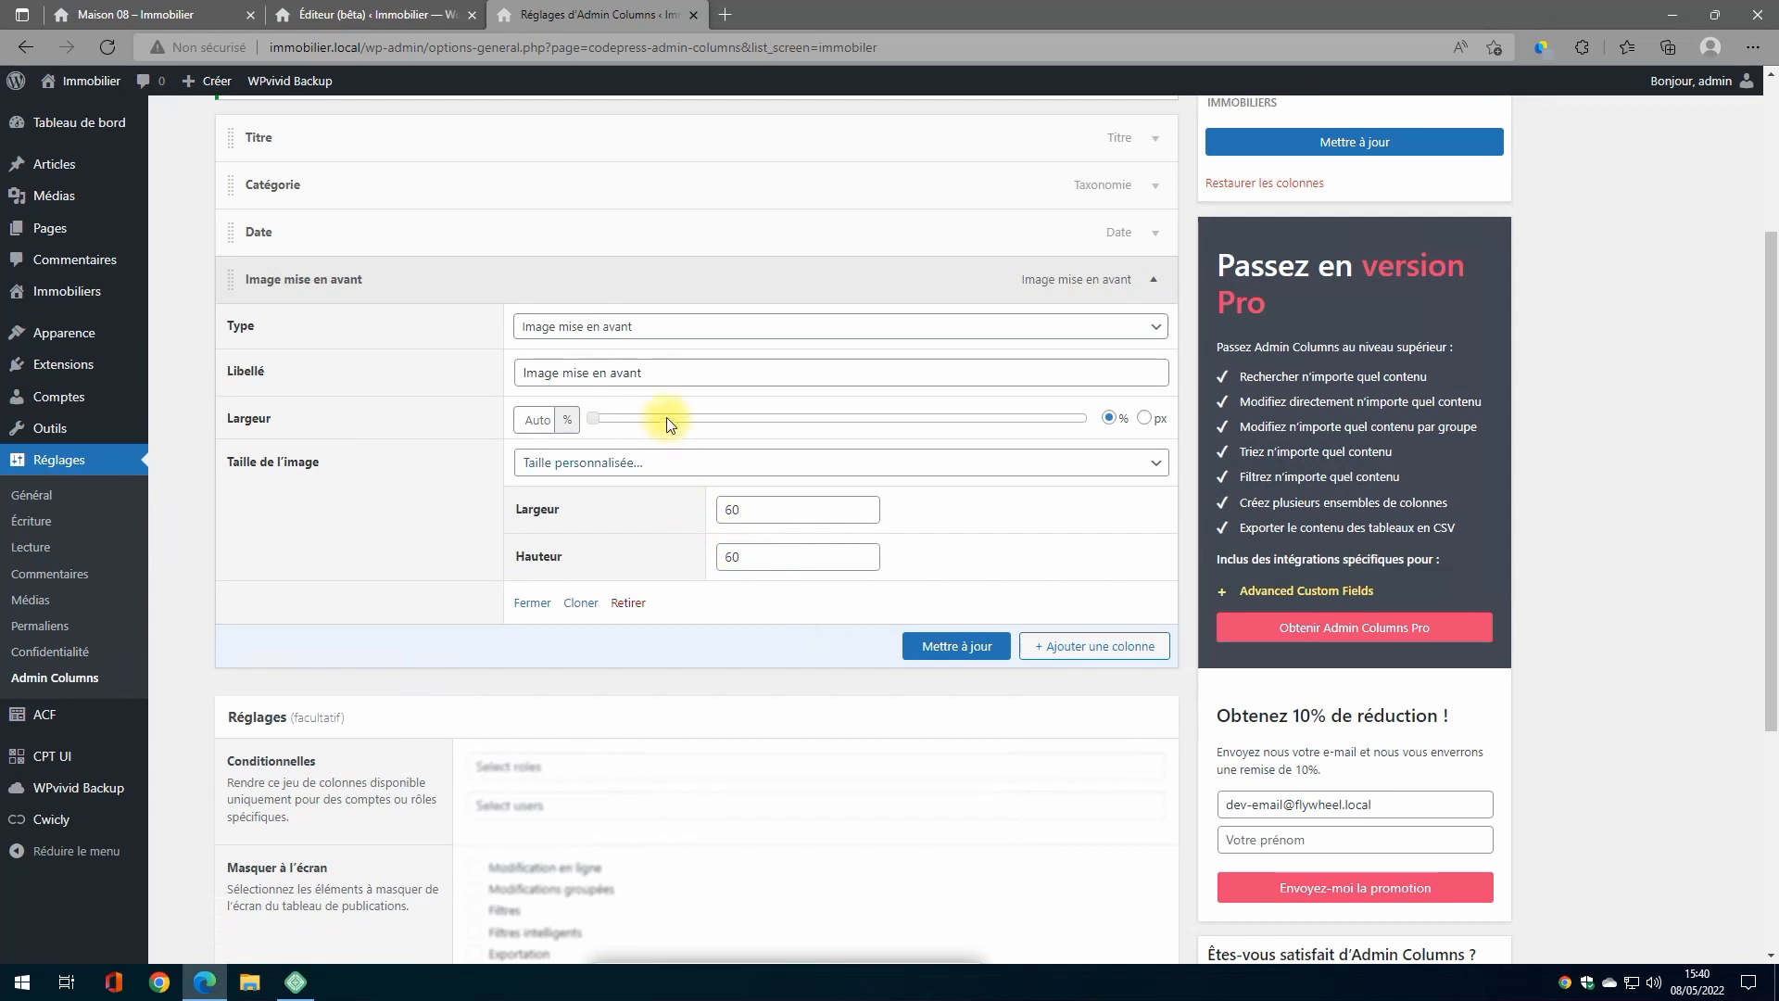
Step: Label the featured image column "Photo" and save the Immobiliers column settings
left_click_drag(661, 375, 508, 388)
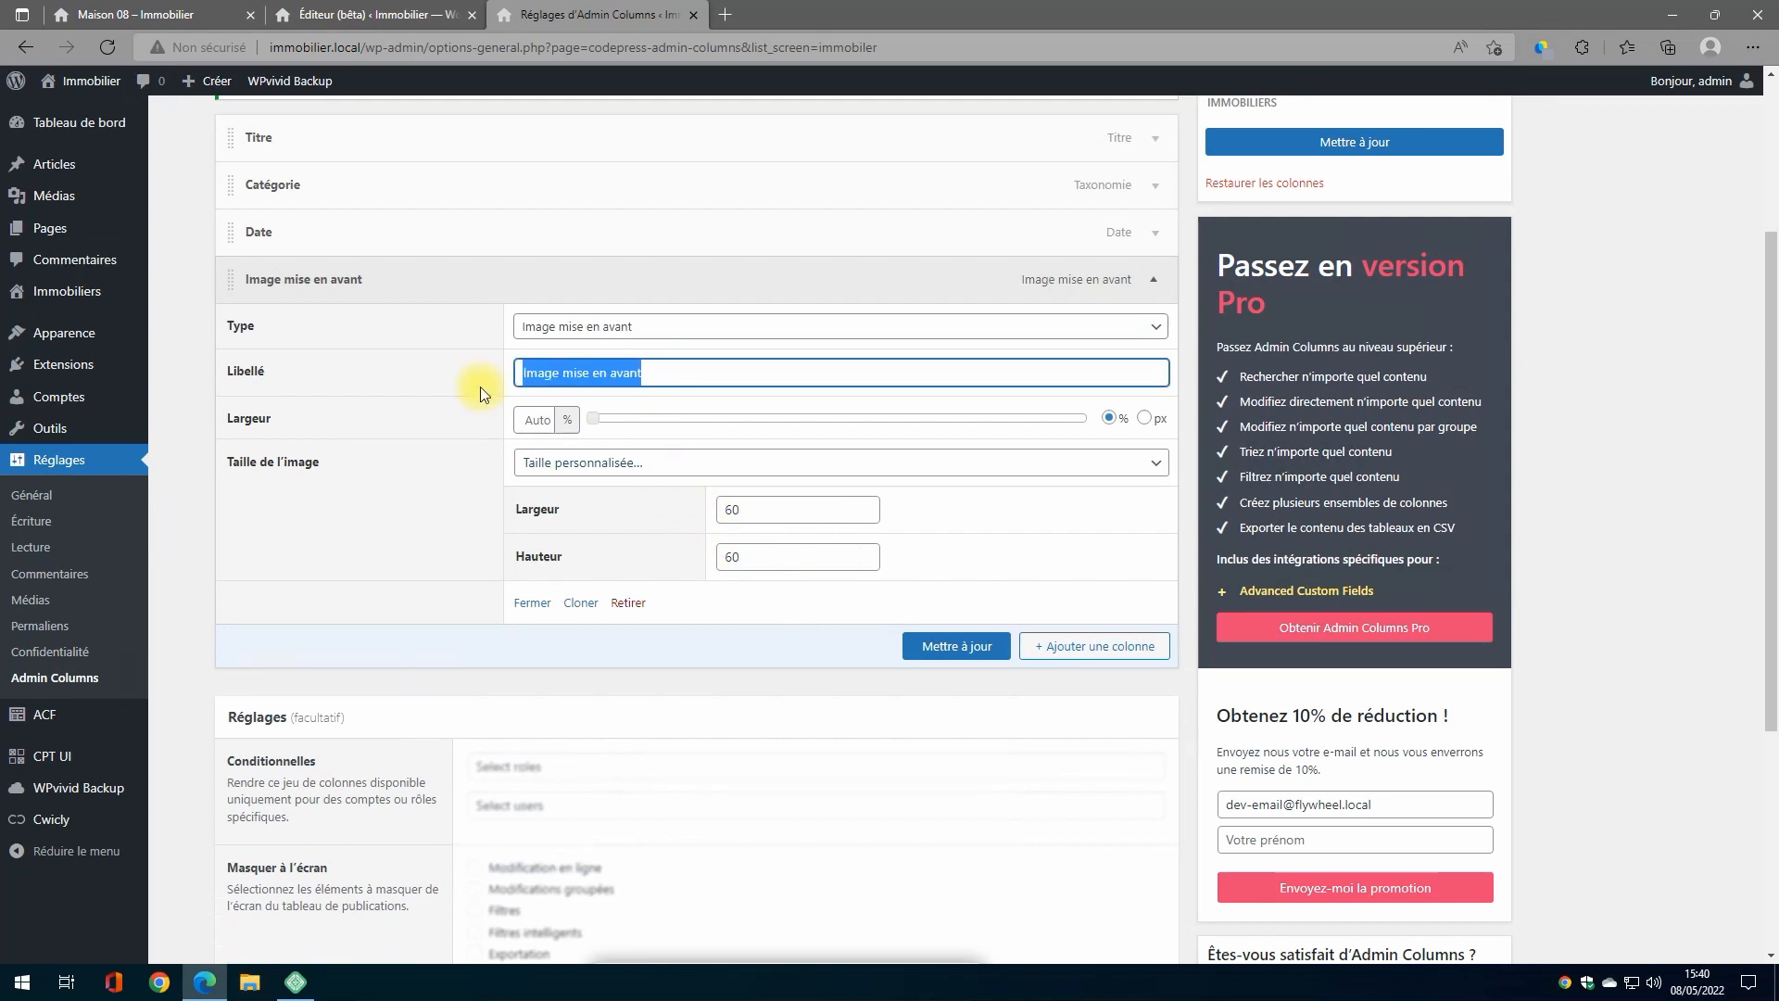
type("Photo")
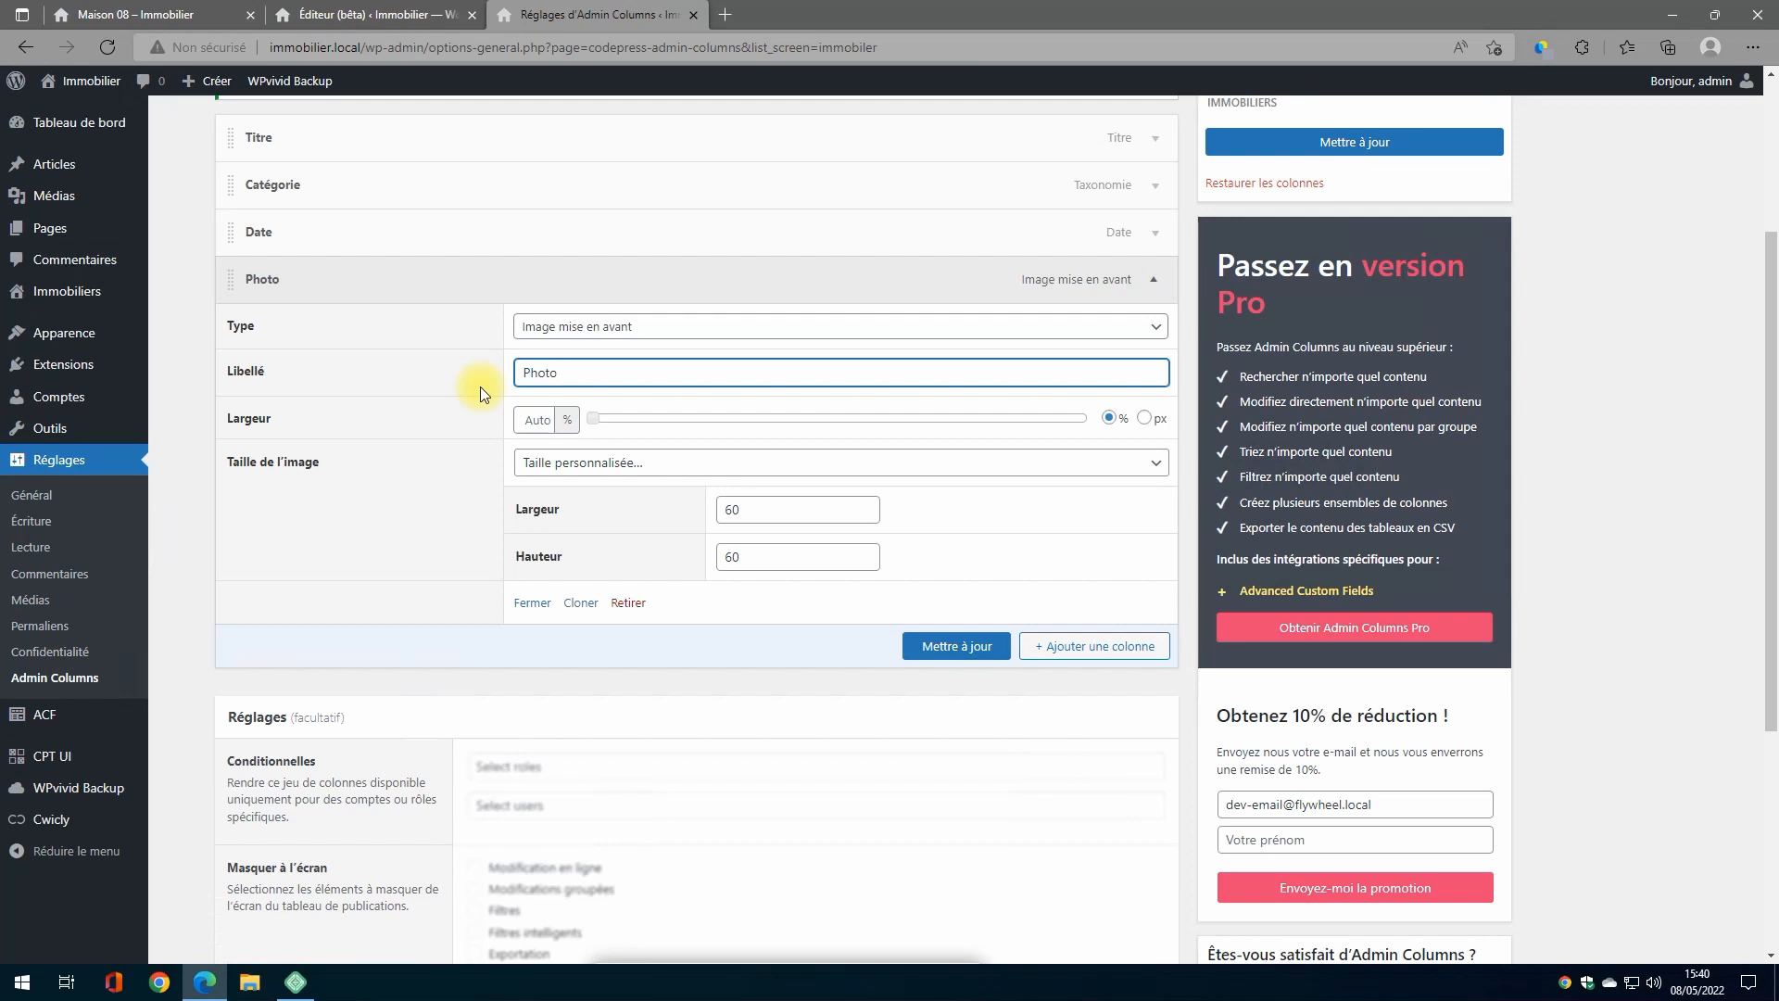
left_click(944, 649)
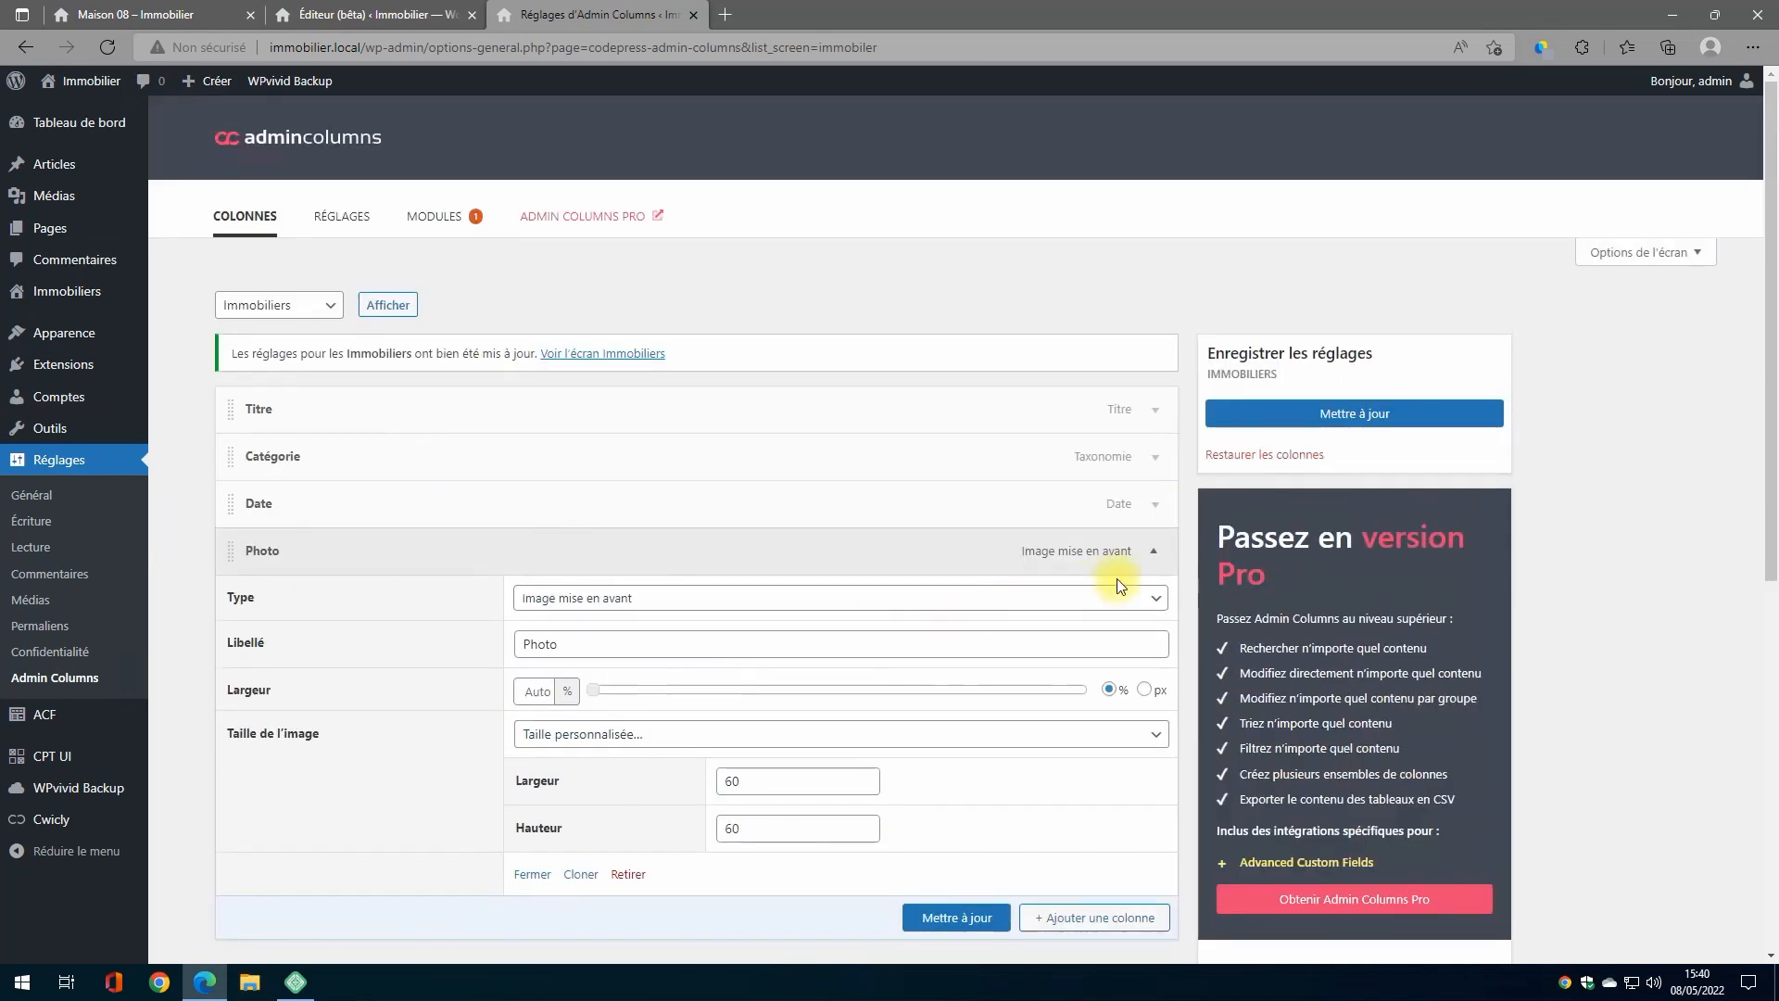
Step: Move the Photo column to first place, above Titre, and save the column order
left_click(1153, 552)
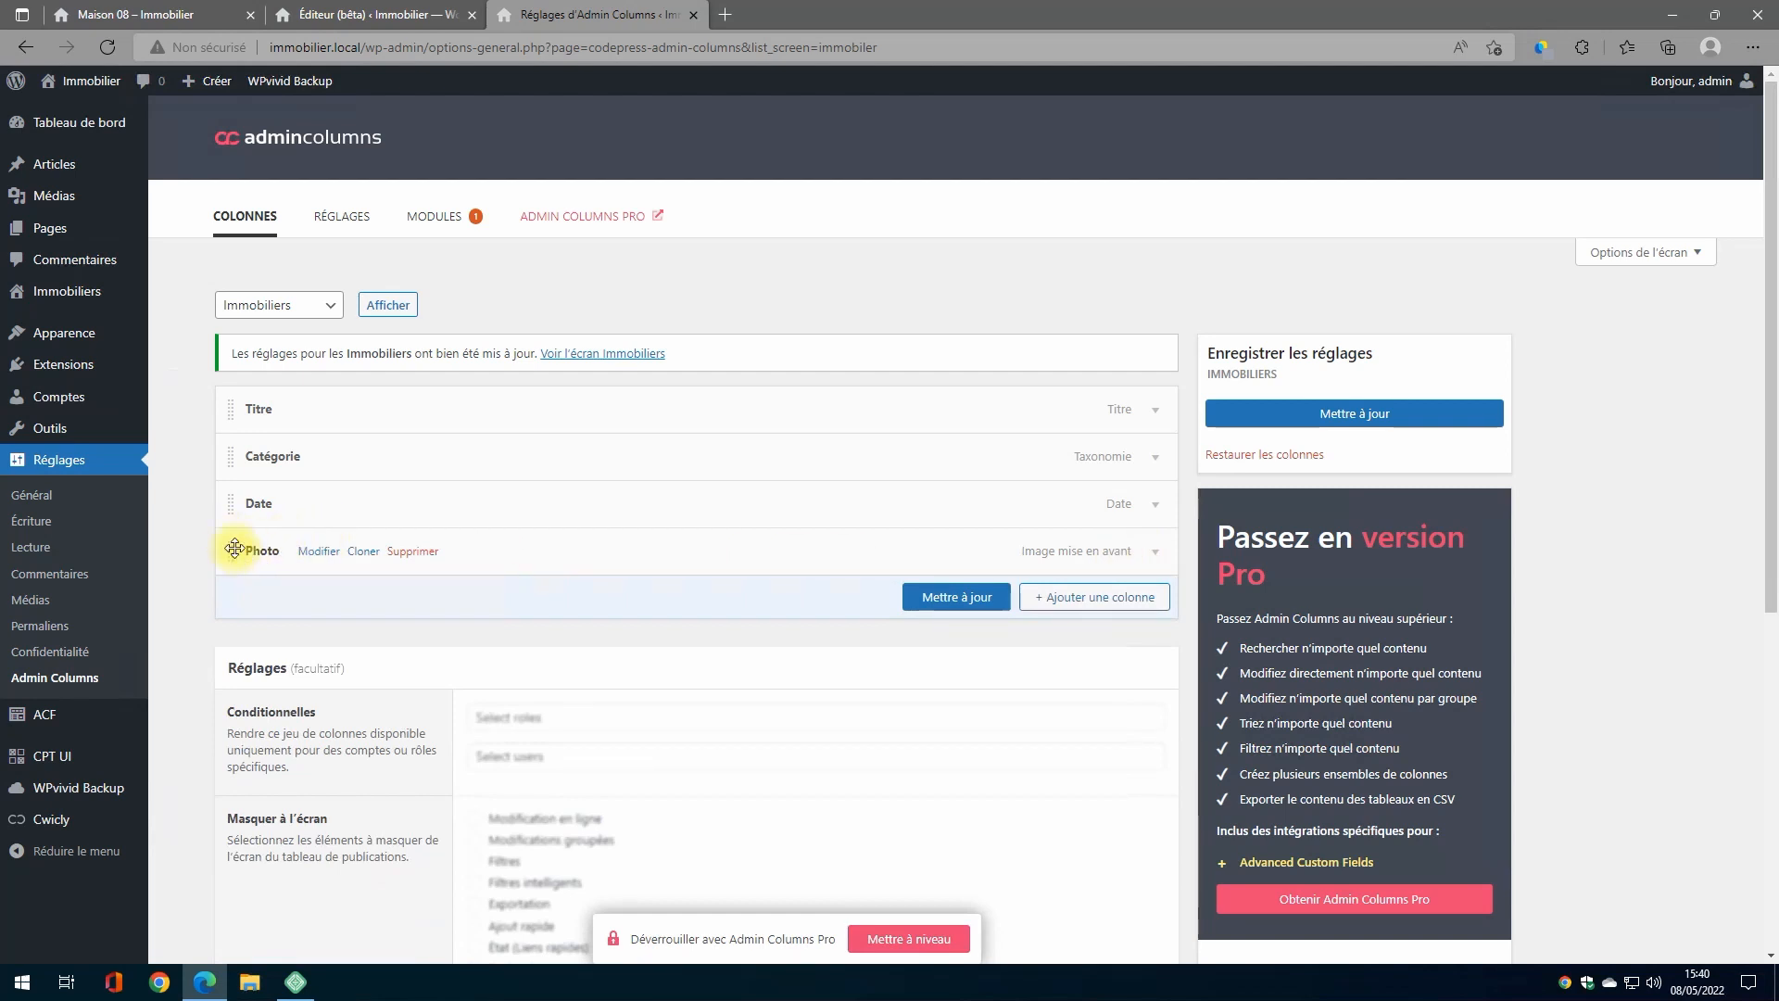
left_click_drag(235, 548, 238, 399)
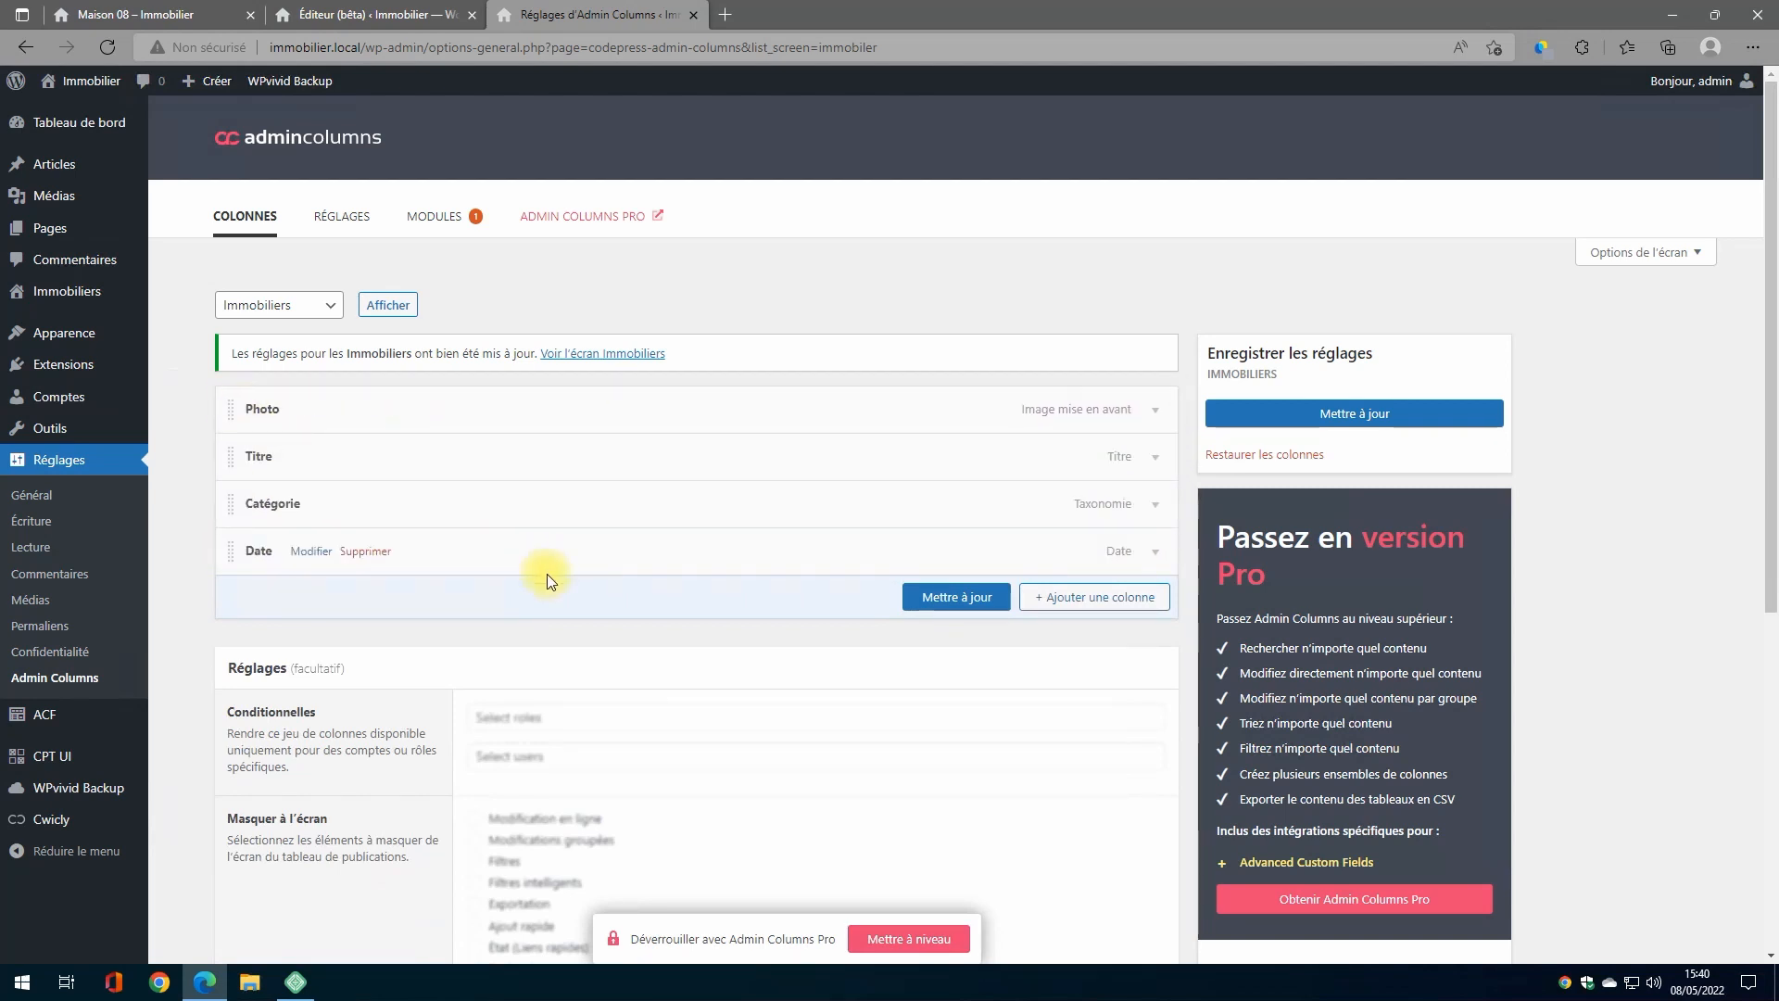
left_click(957, 598)
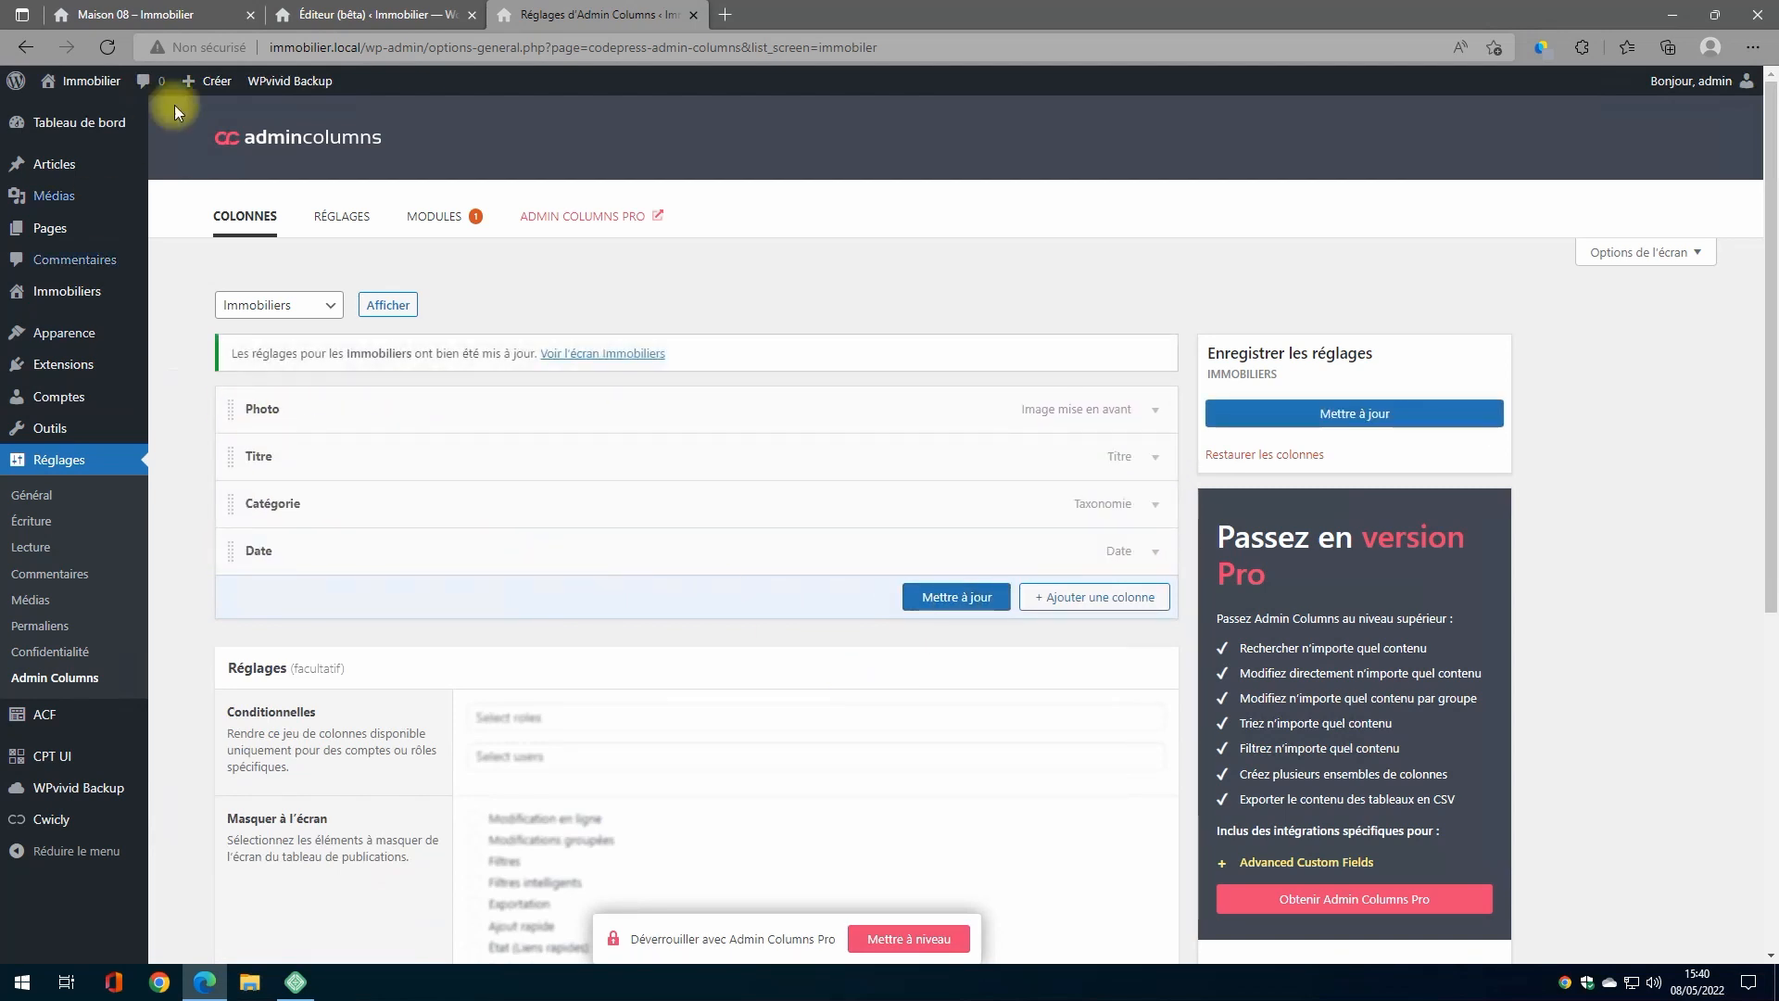
Step: Open the Immobiliers admin list and check its Photo and Catégorie columns
left_click(68, 294)
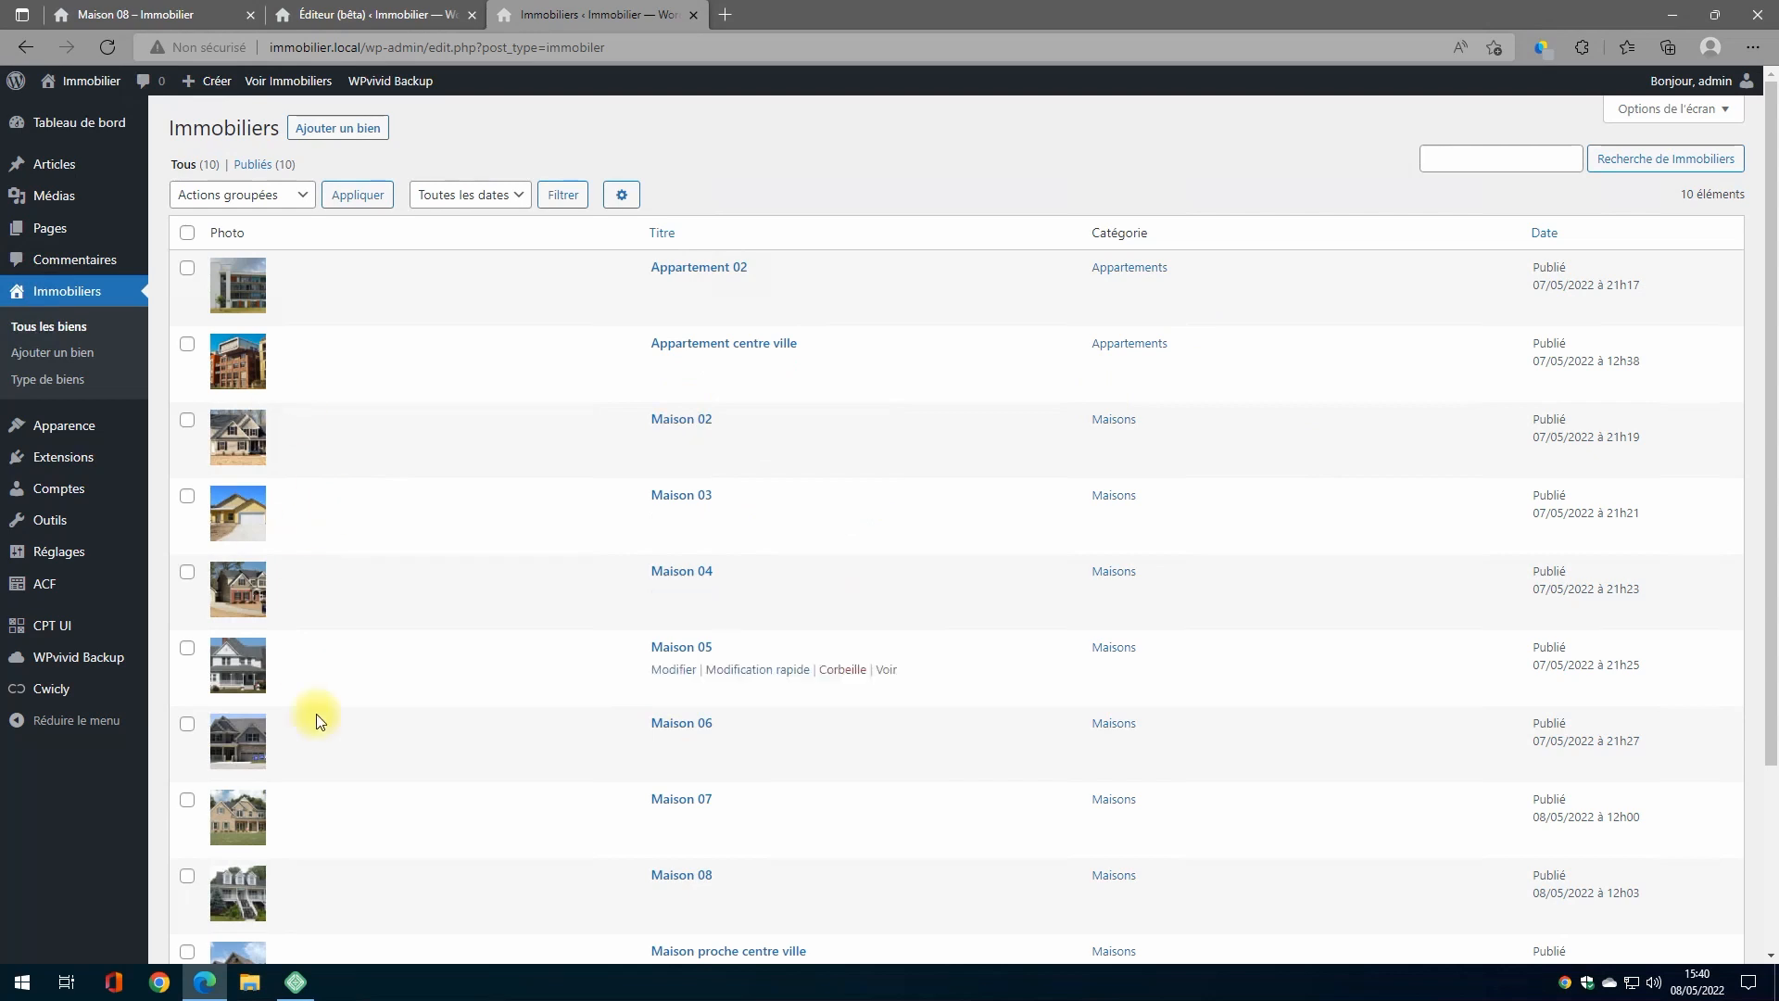
scroll(315, 617, "down", 3)
scroll(319, 621, "up", 3)
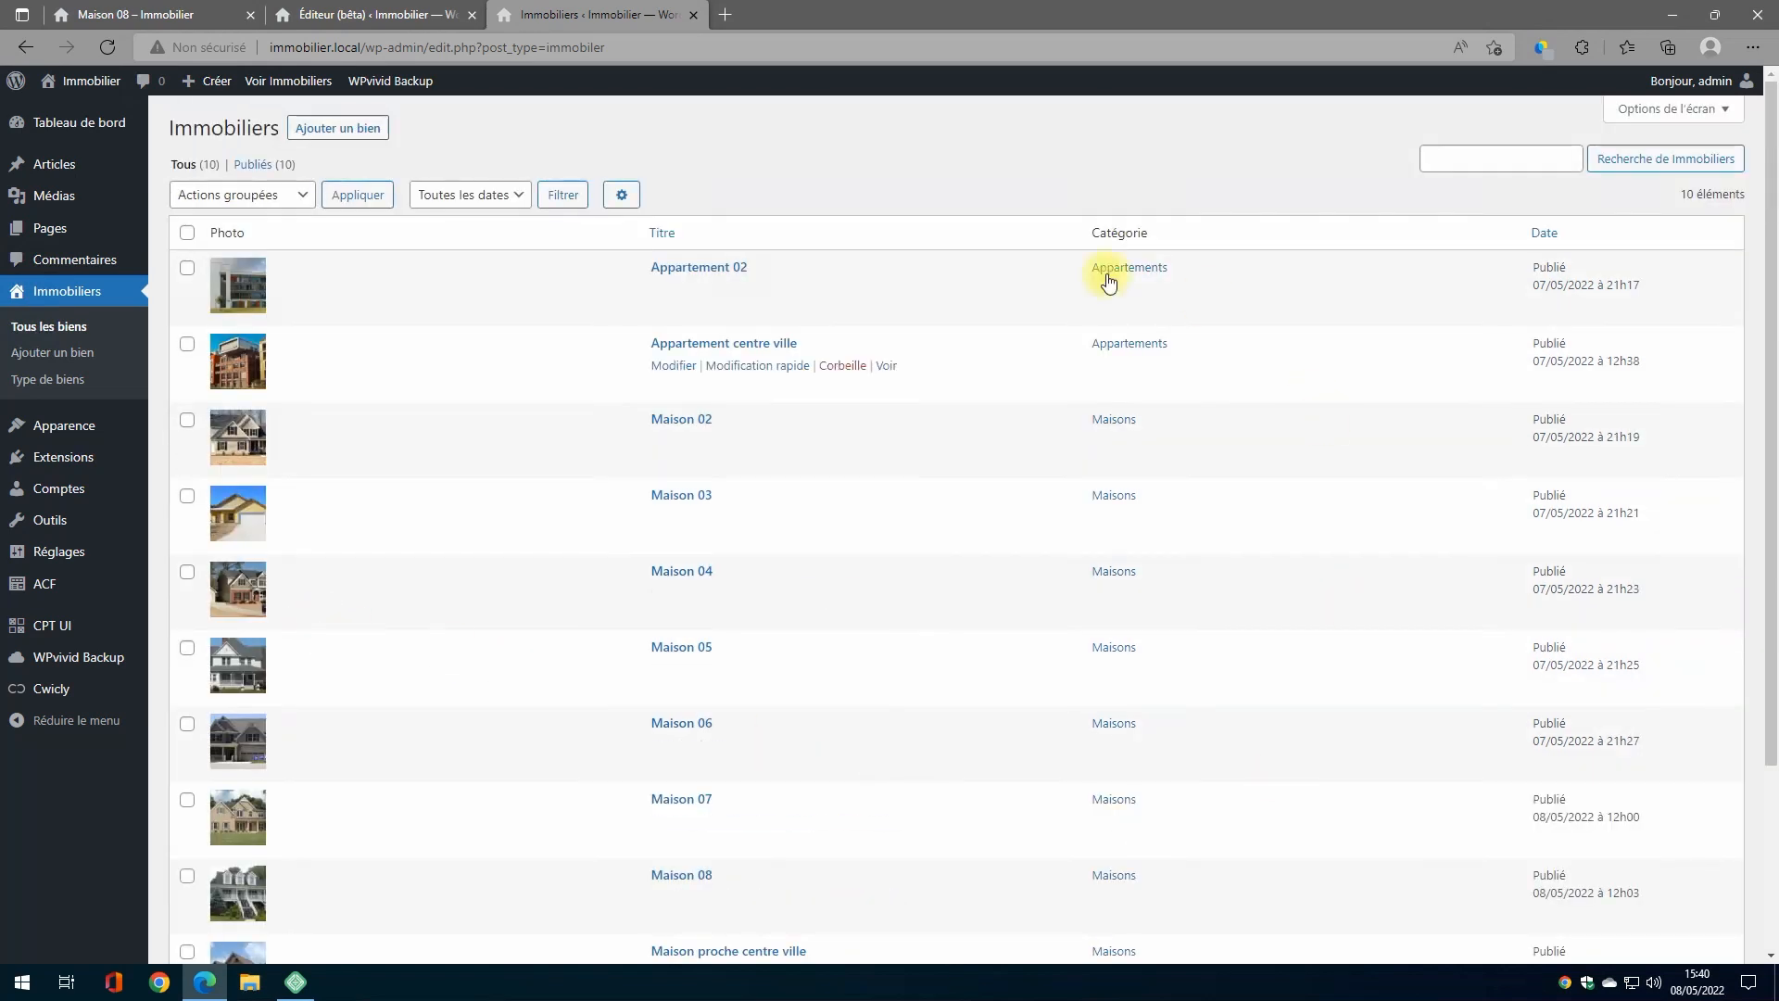
Step: Filter the Immobiliers list by the Maisons category, return to the full list, and do the same for Appartements
left_click(1117, 424)
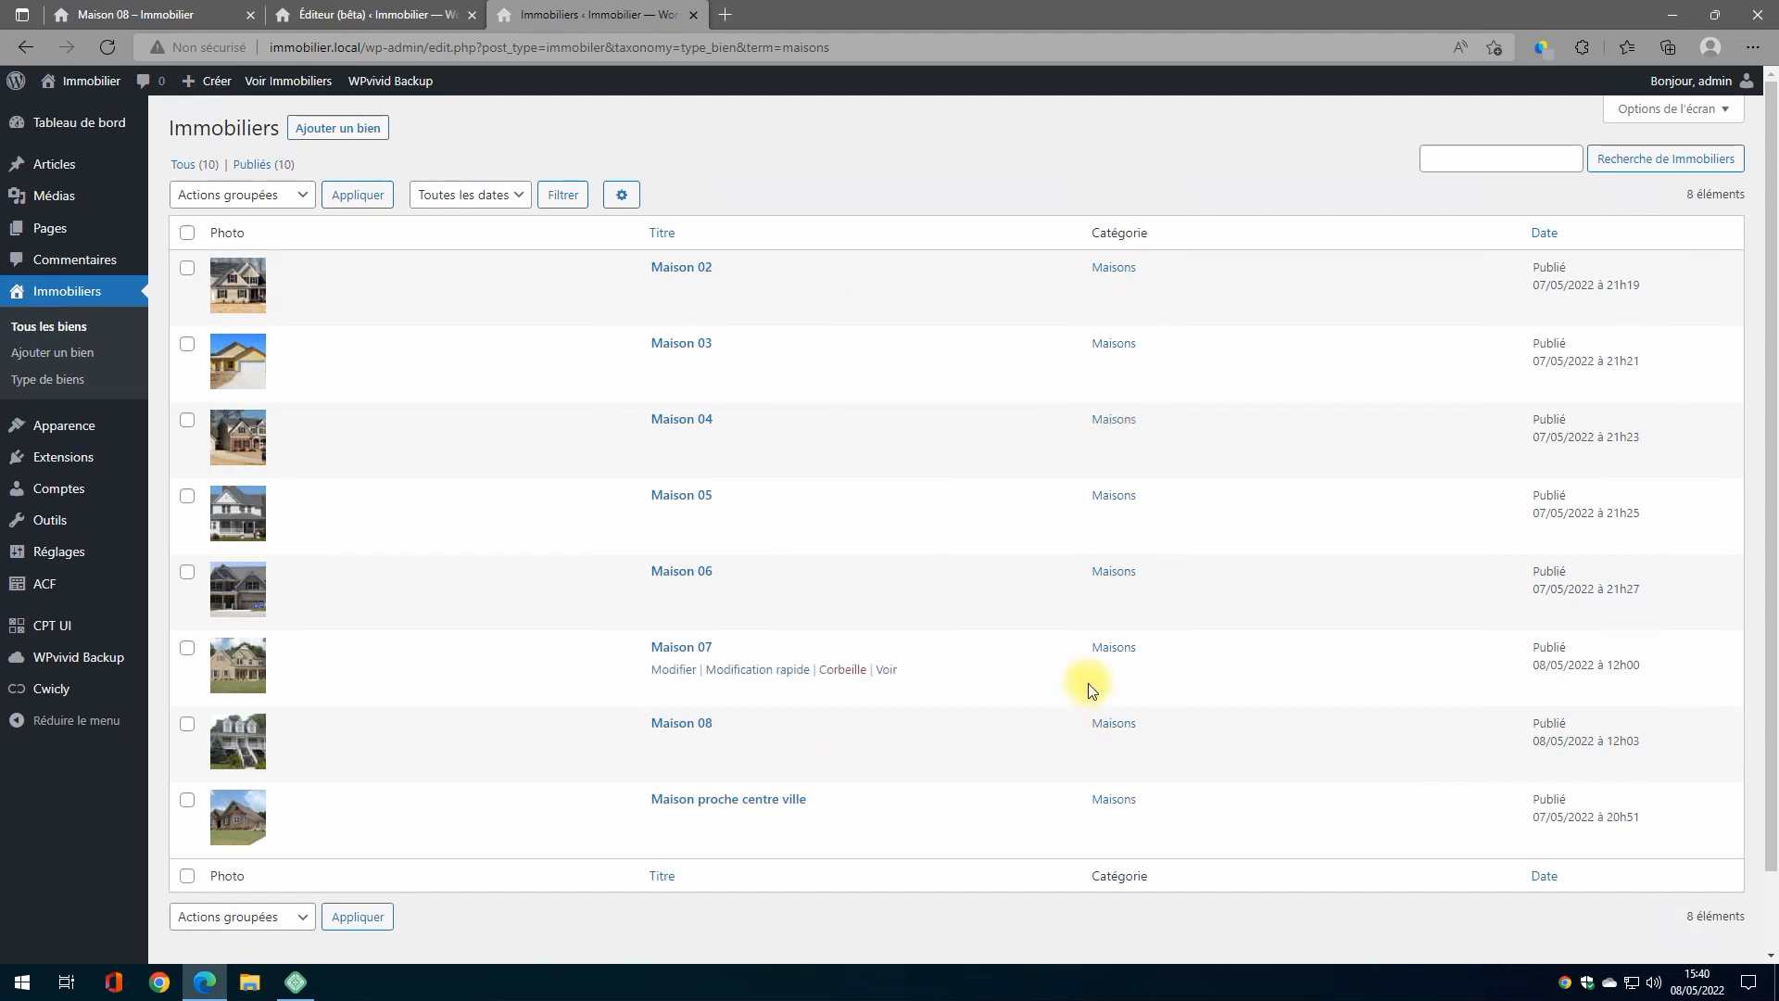
key("alt+Left")
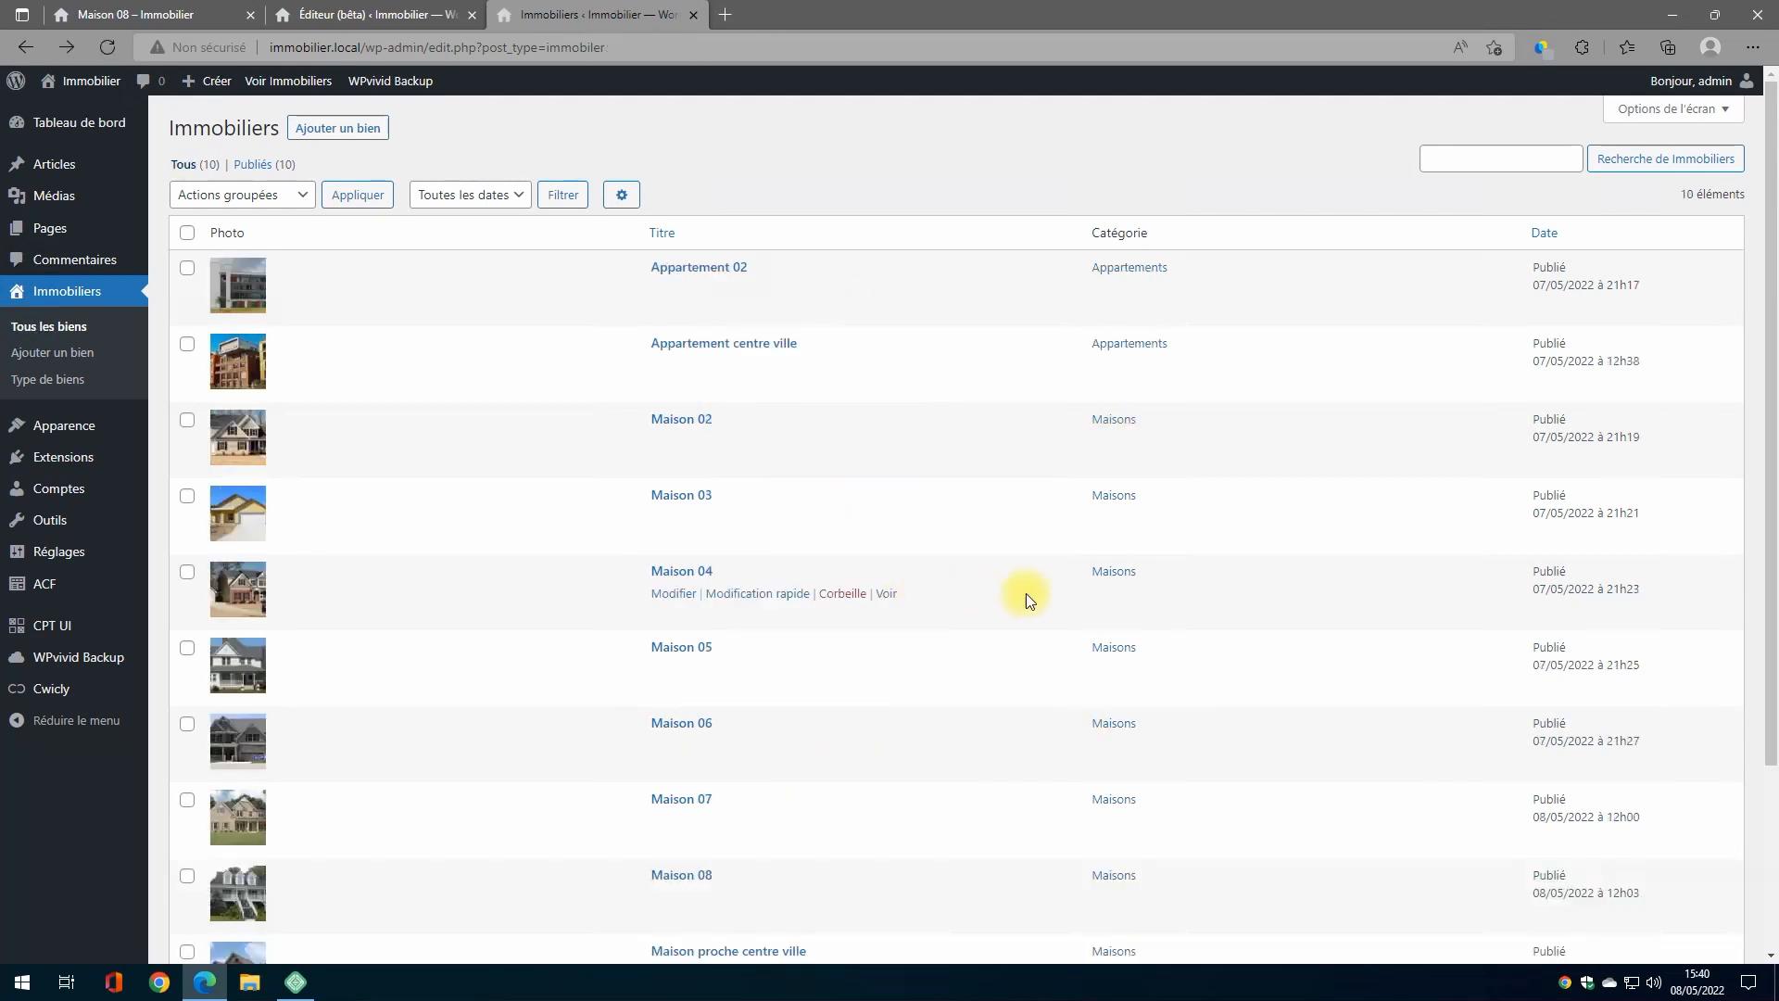
left_click(1125, 345)
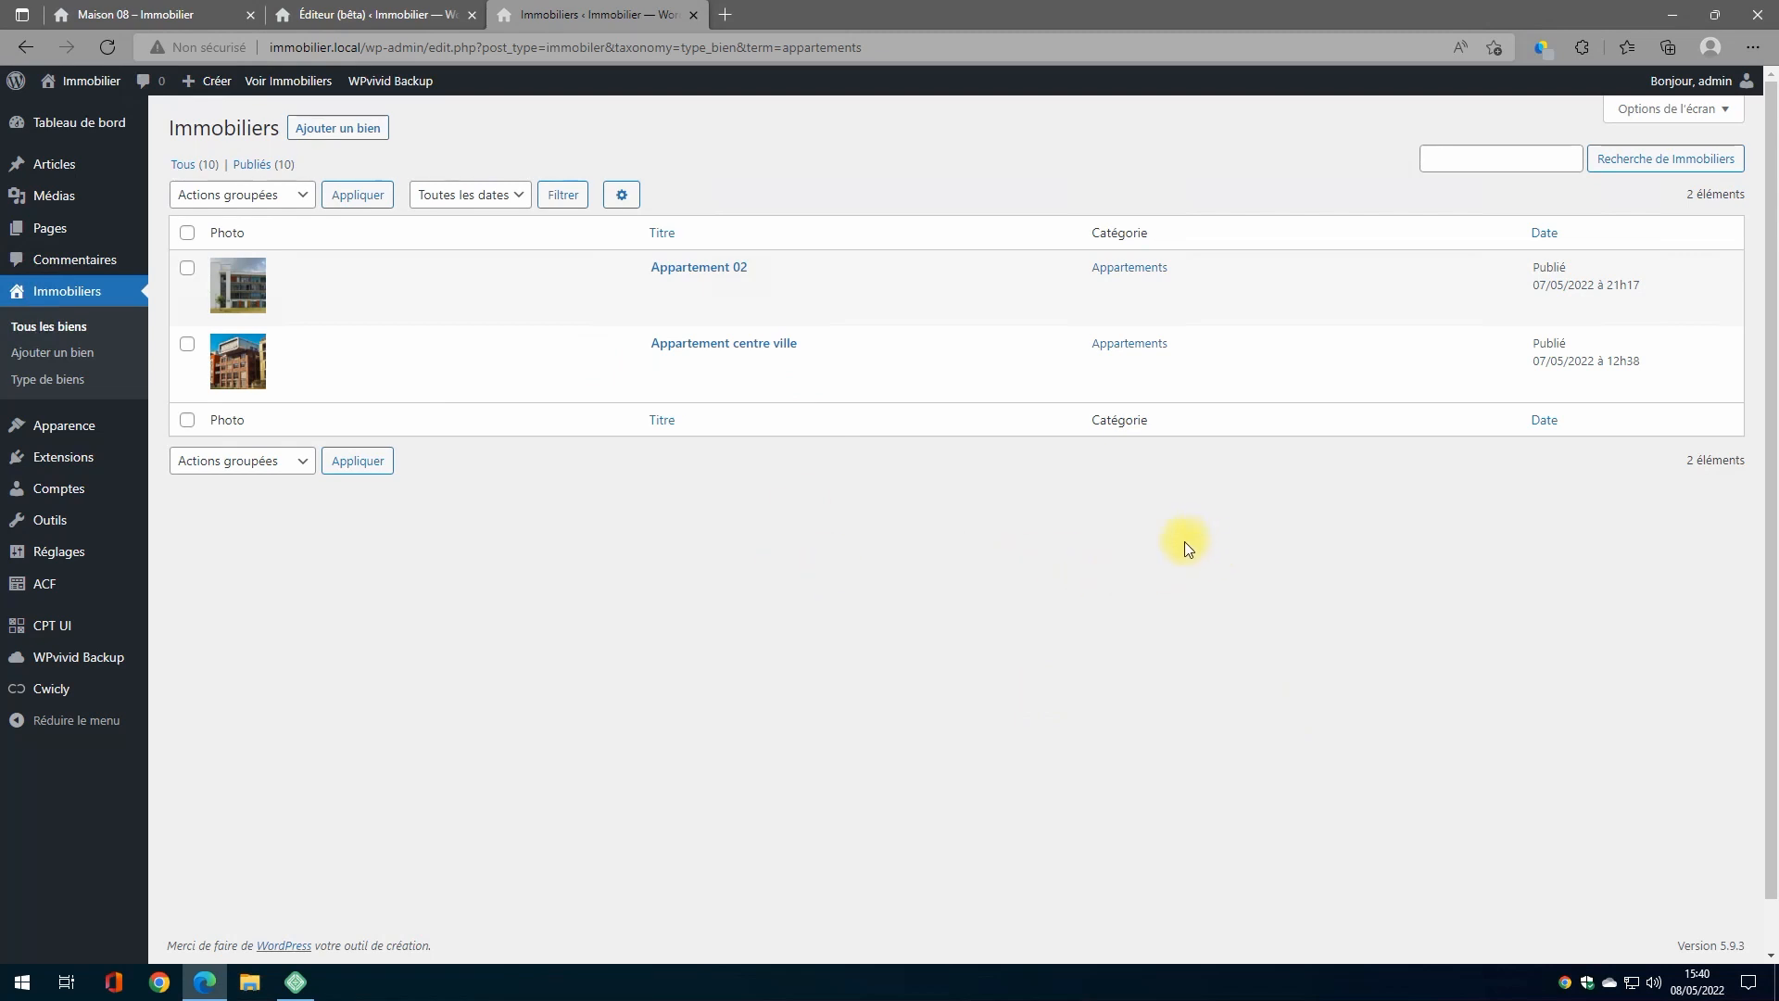
key("alt+Left")
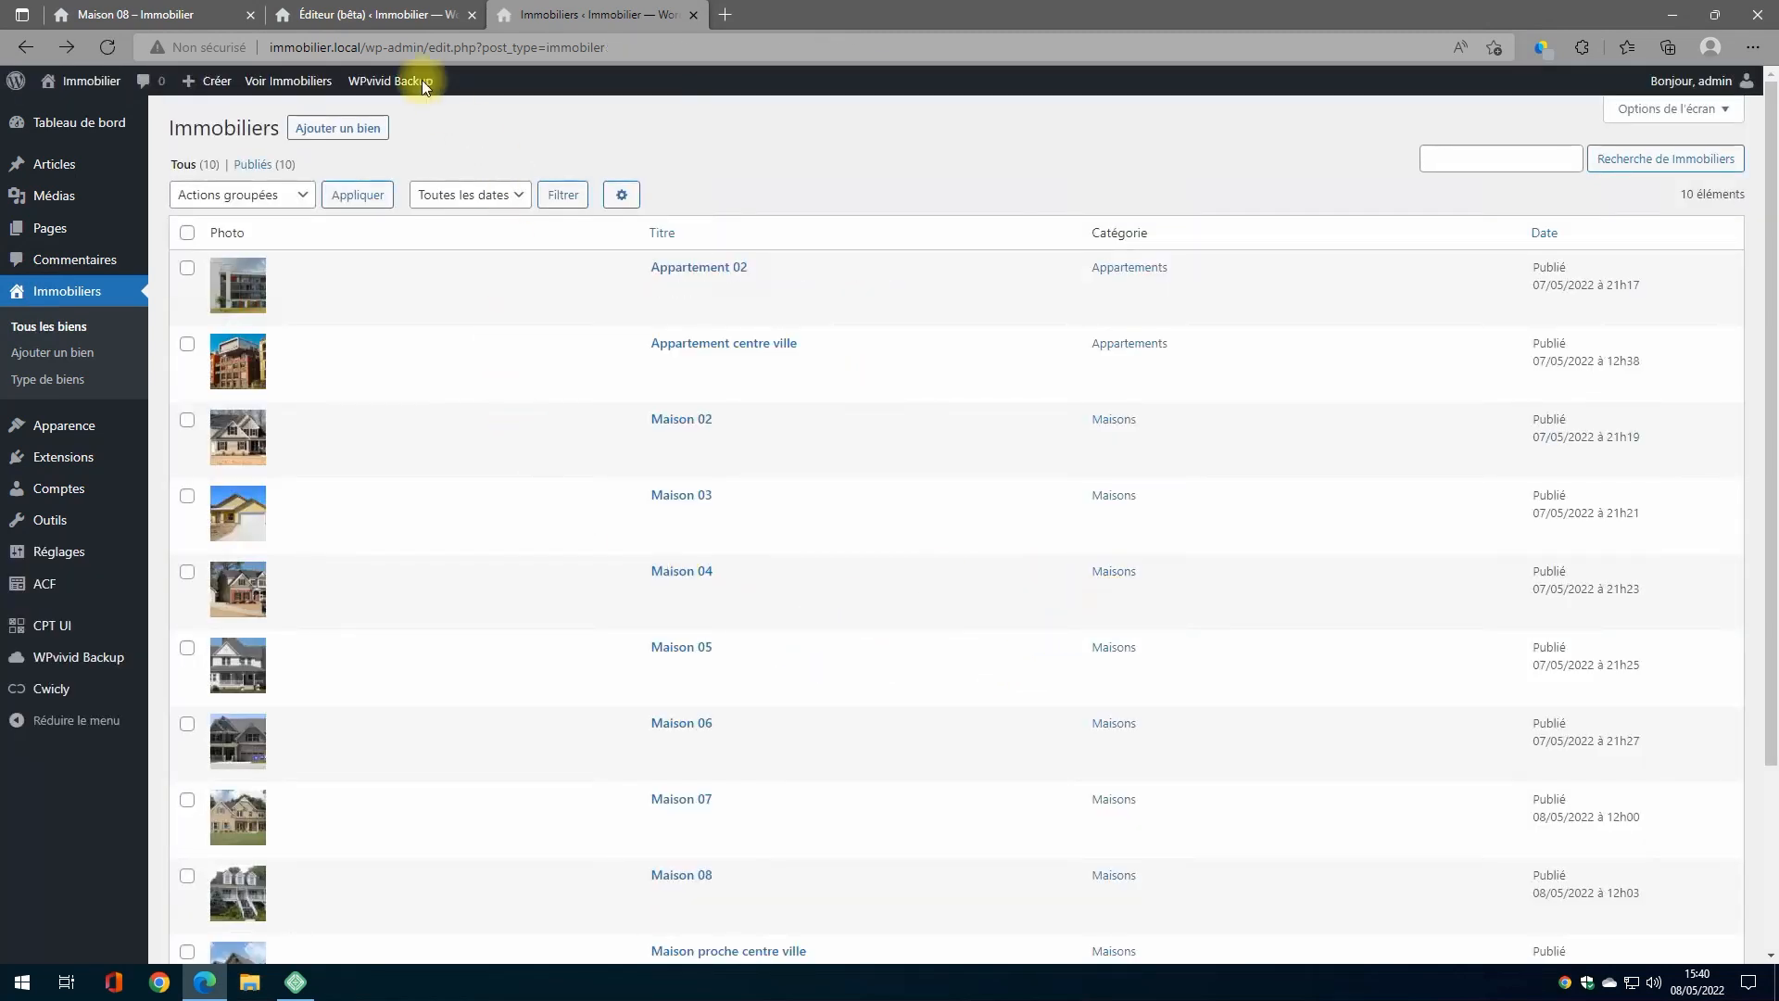
Step: Return to the Fiche Maison template editor, close the block list view, and display the template in tablet view
left_click(376, 16)
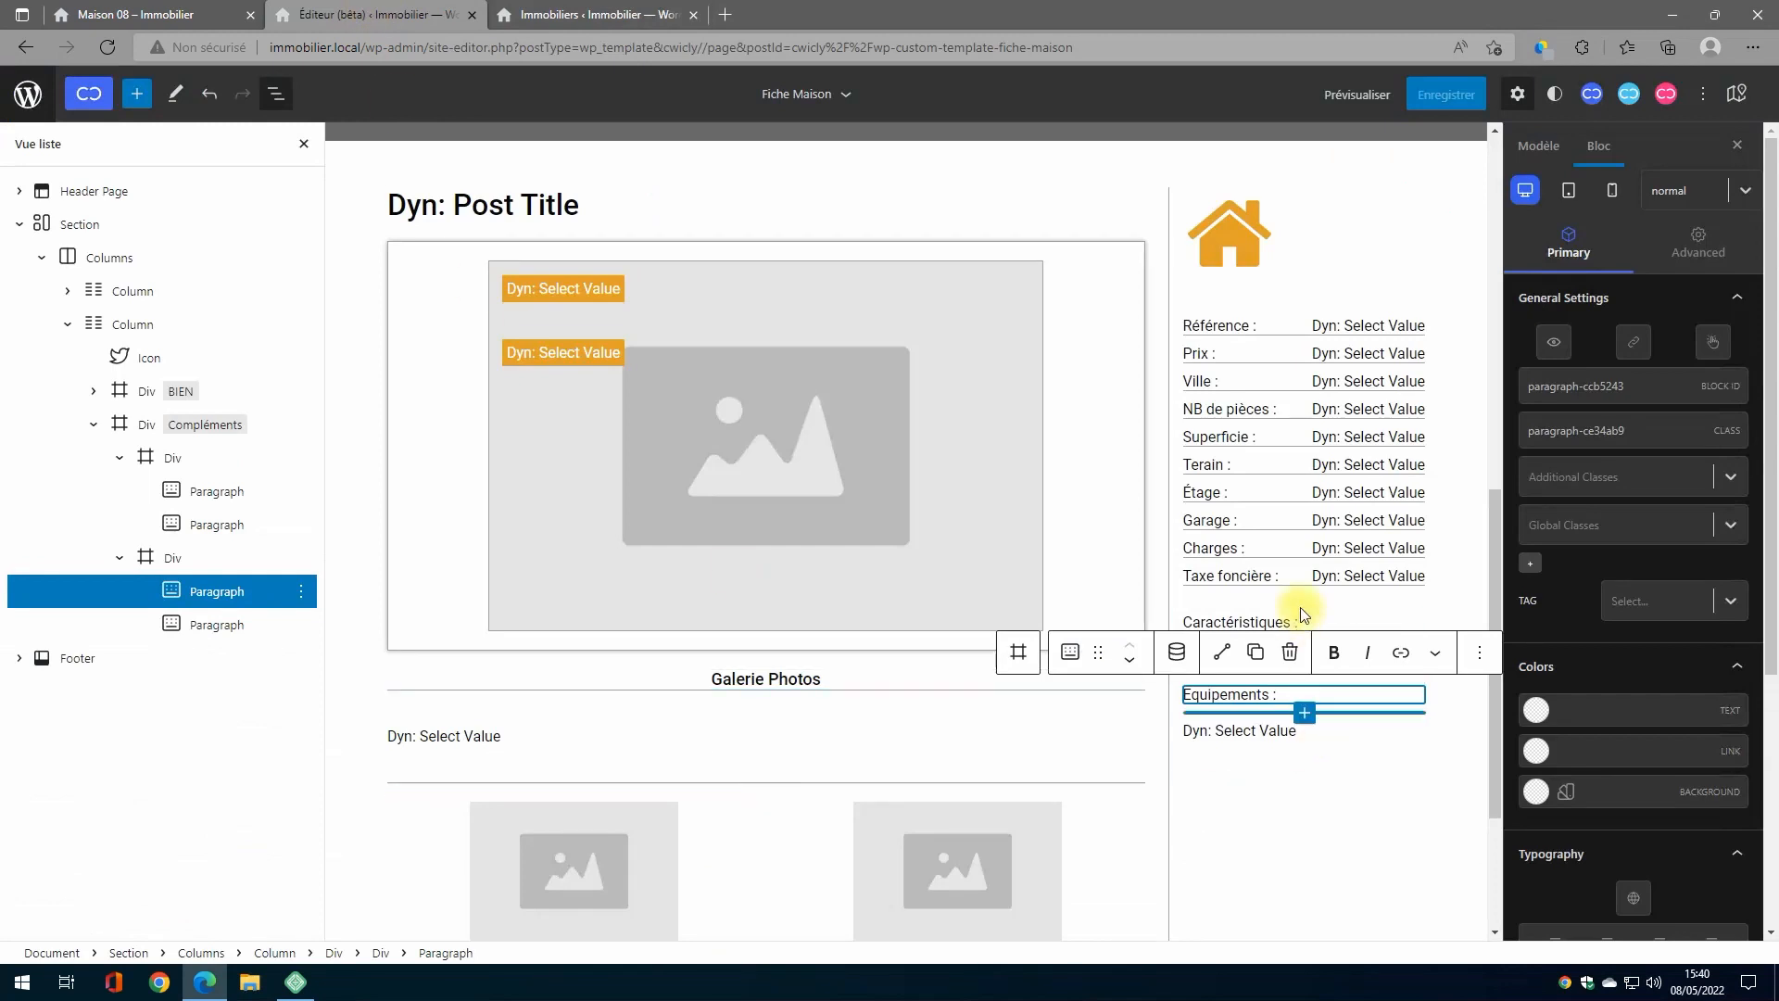
scroll(782, 612, "down", 3)
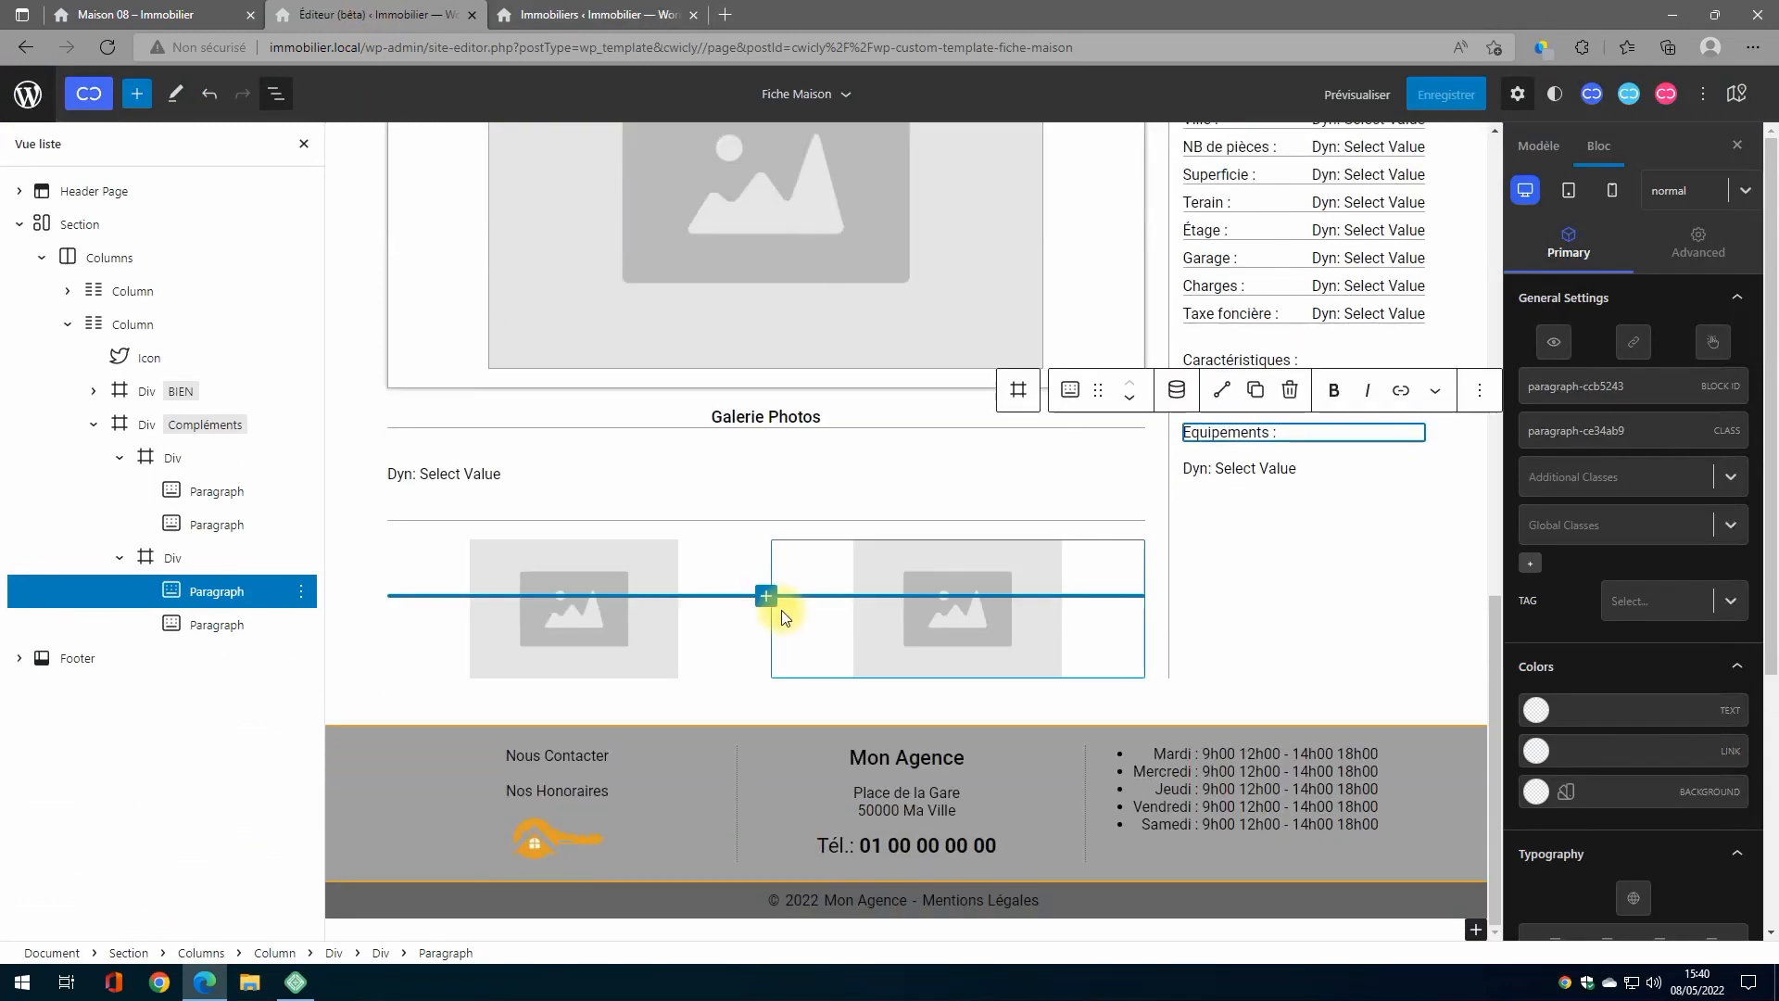
scroll(859, 589, "up", 6)
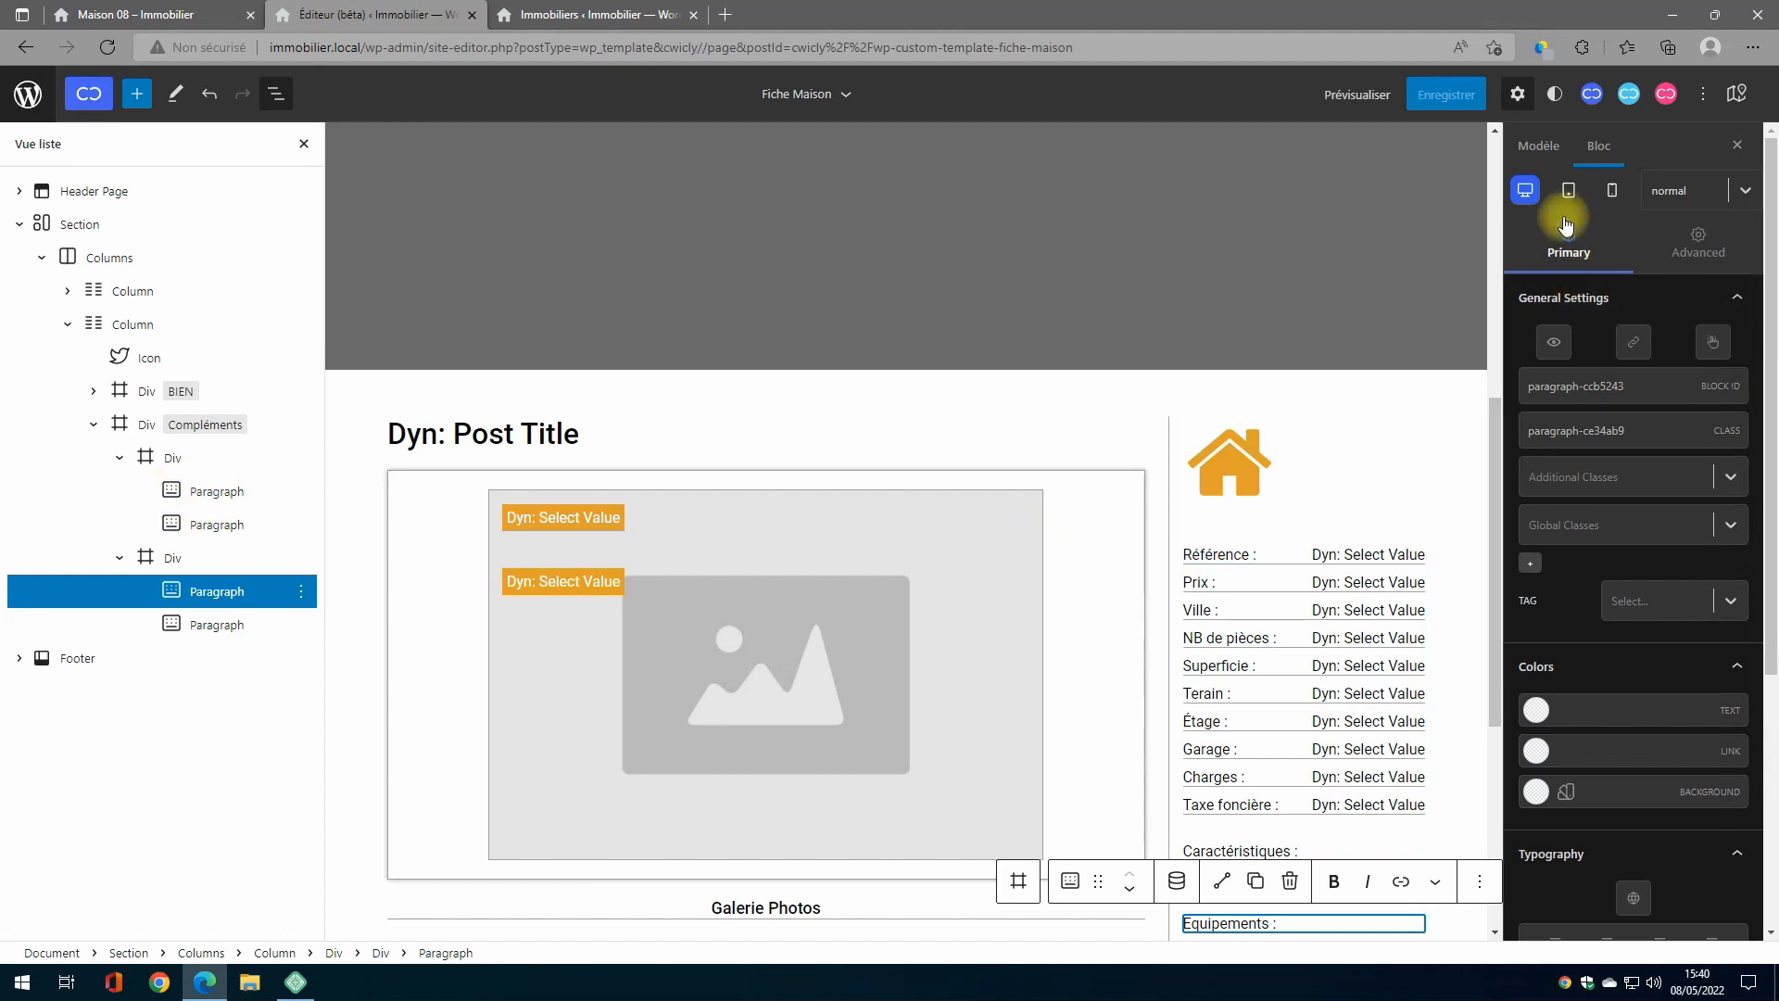
left_click(304, 146)
left_click(1569, 192)
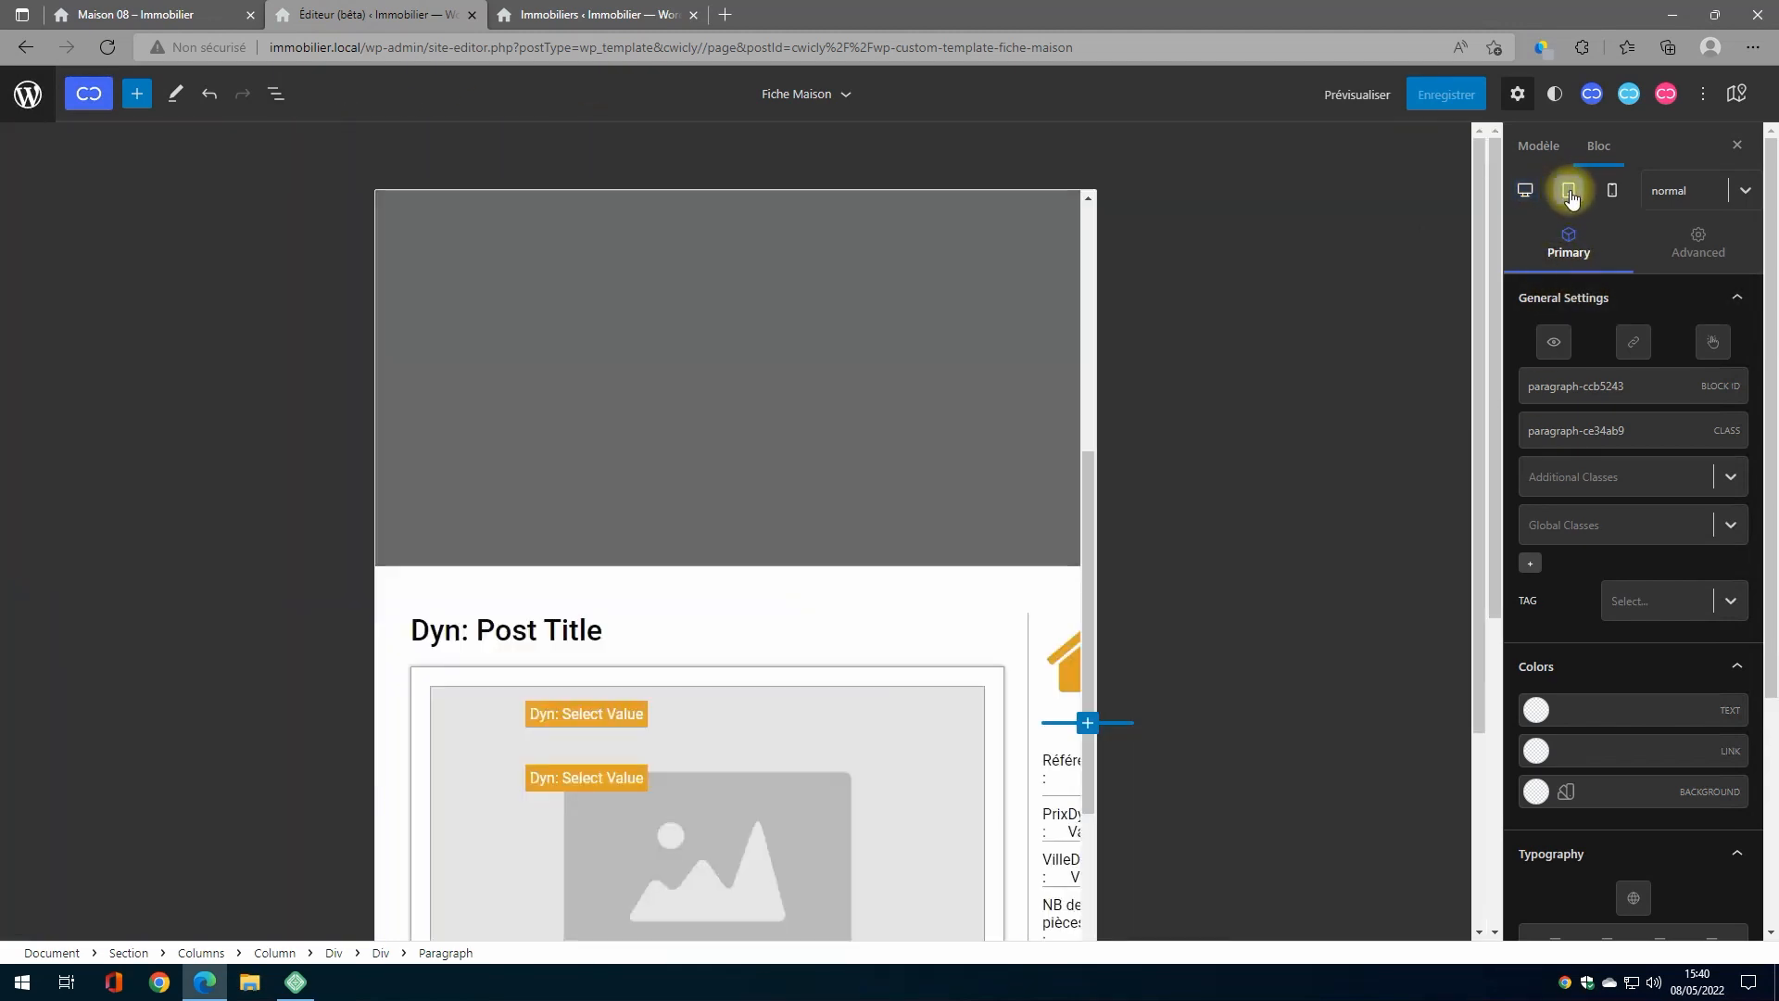
scroll(848, 515, "down", 3)
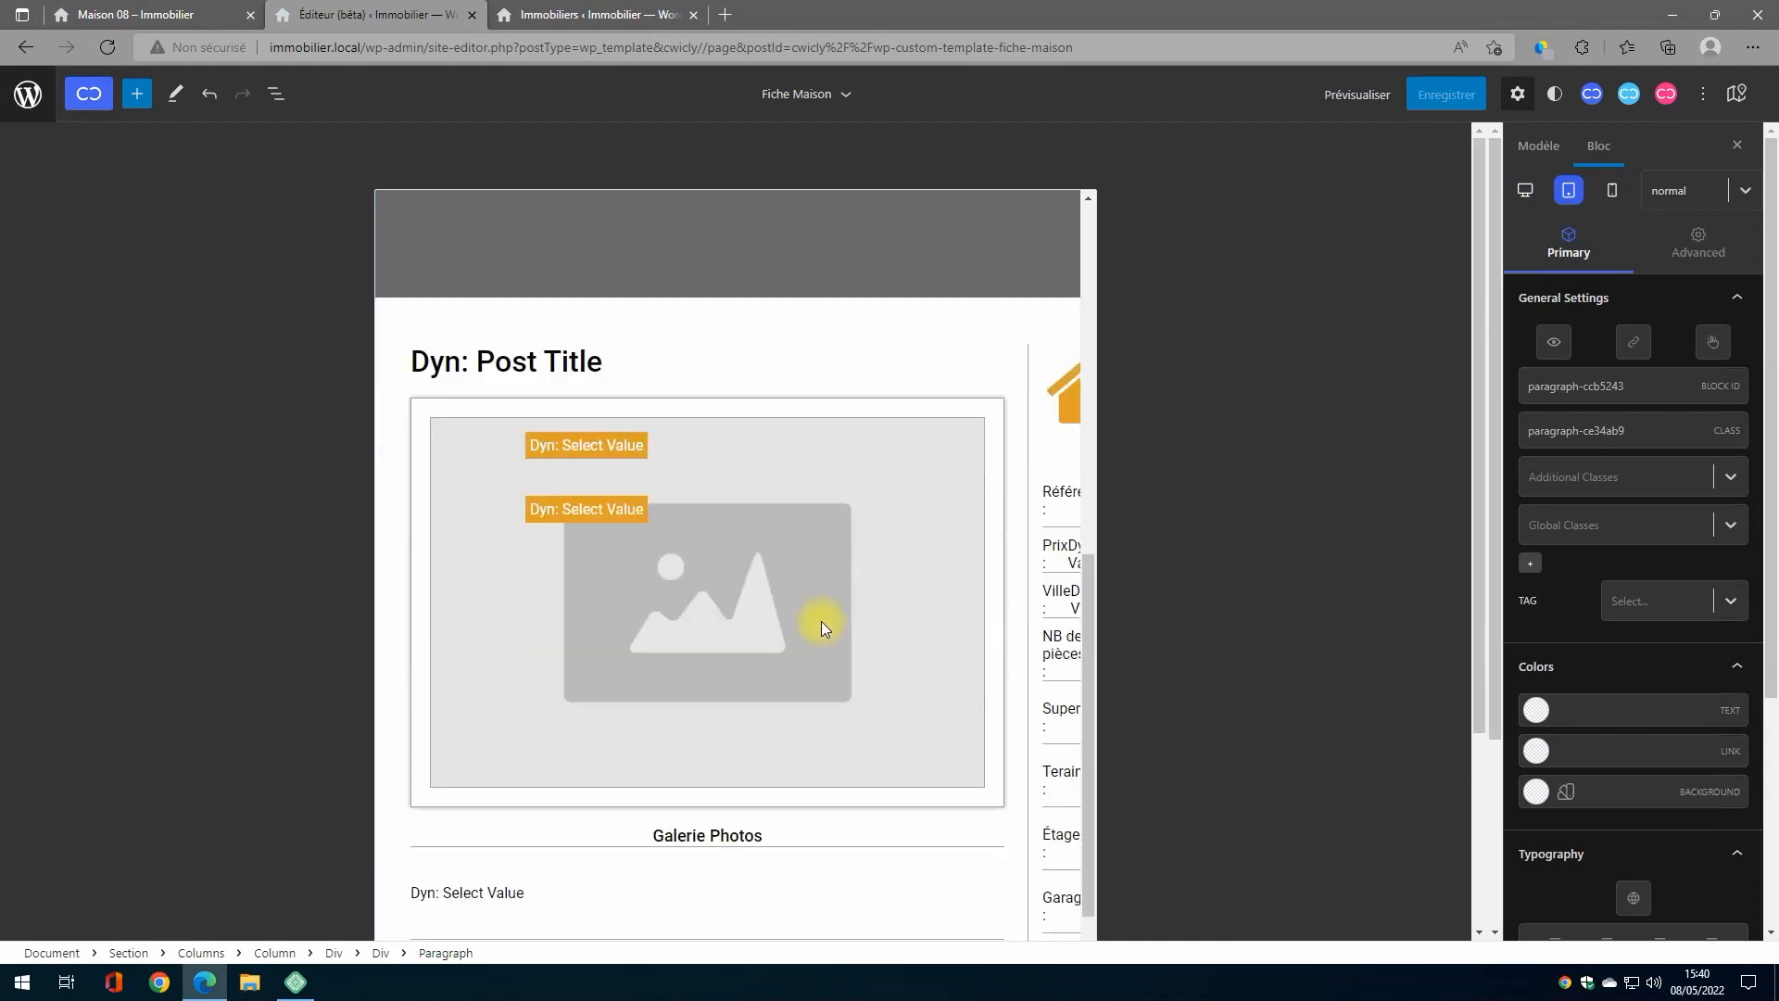
Step: Set the height of the featured image under the post title to 200 px for tablet view
left_click(838, 538)
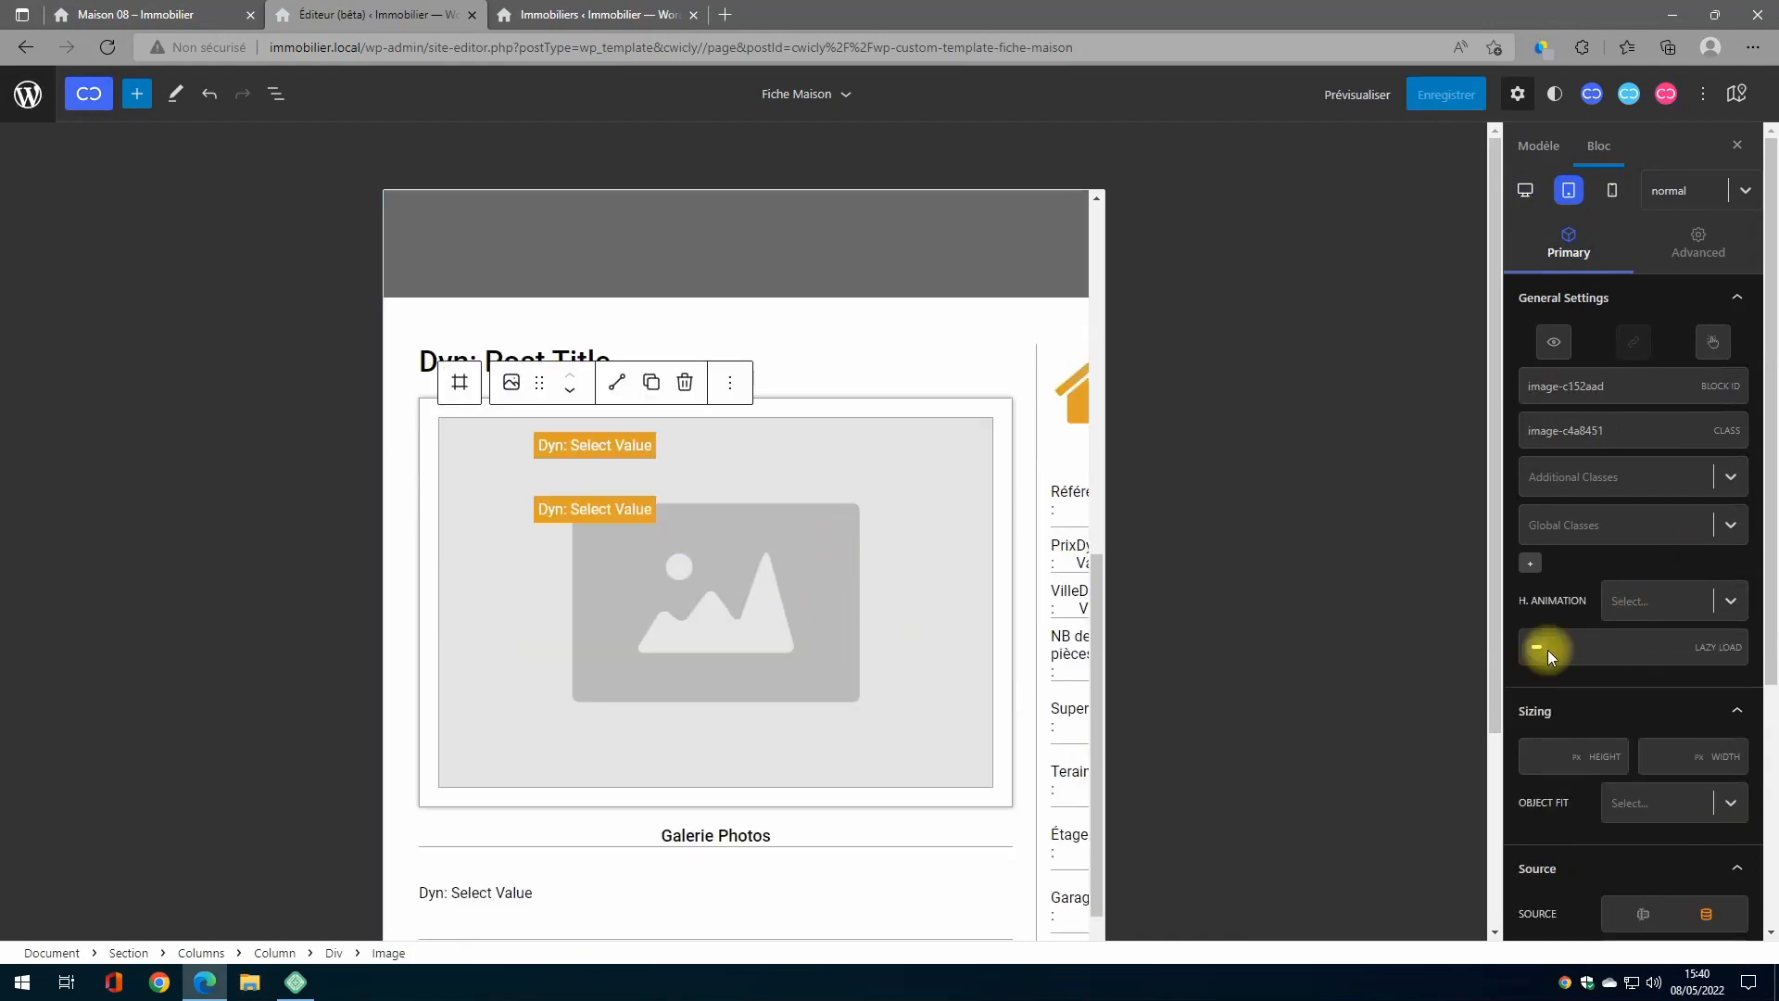
left_click(1552, 344)
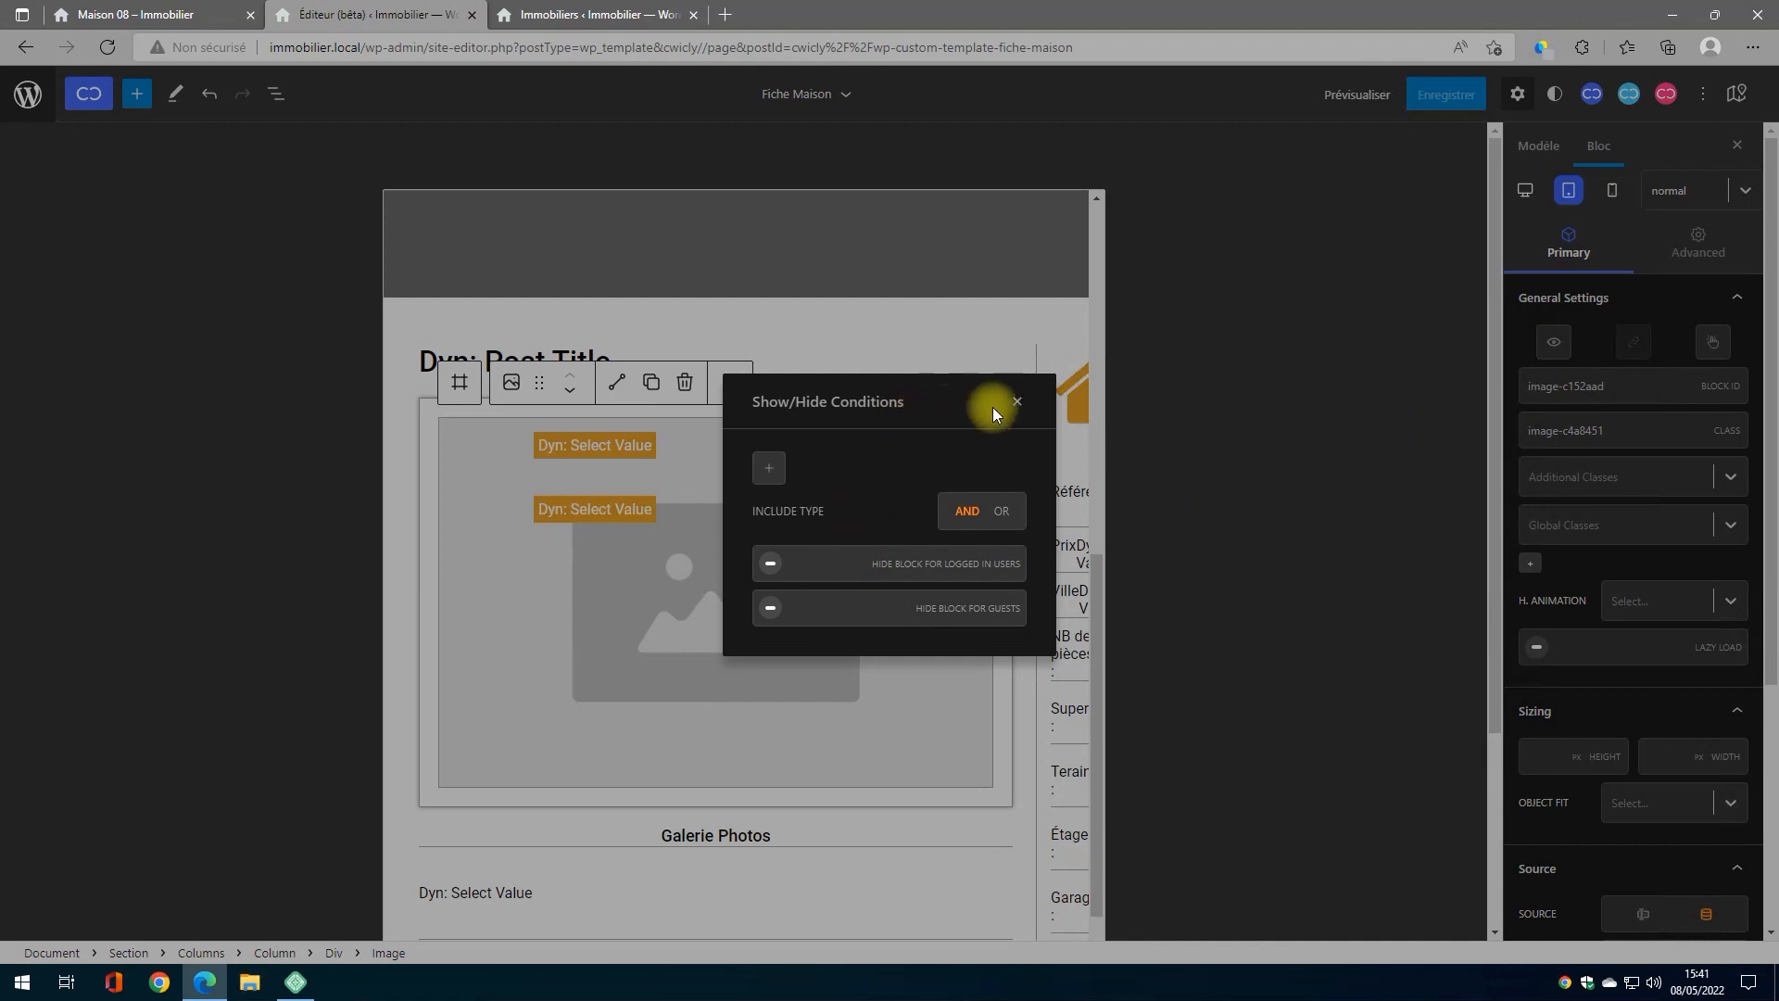
left_click(1017, 402)
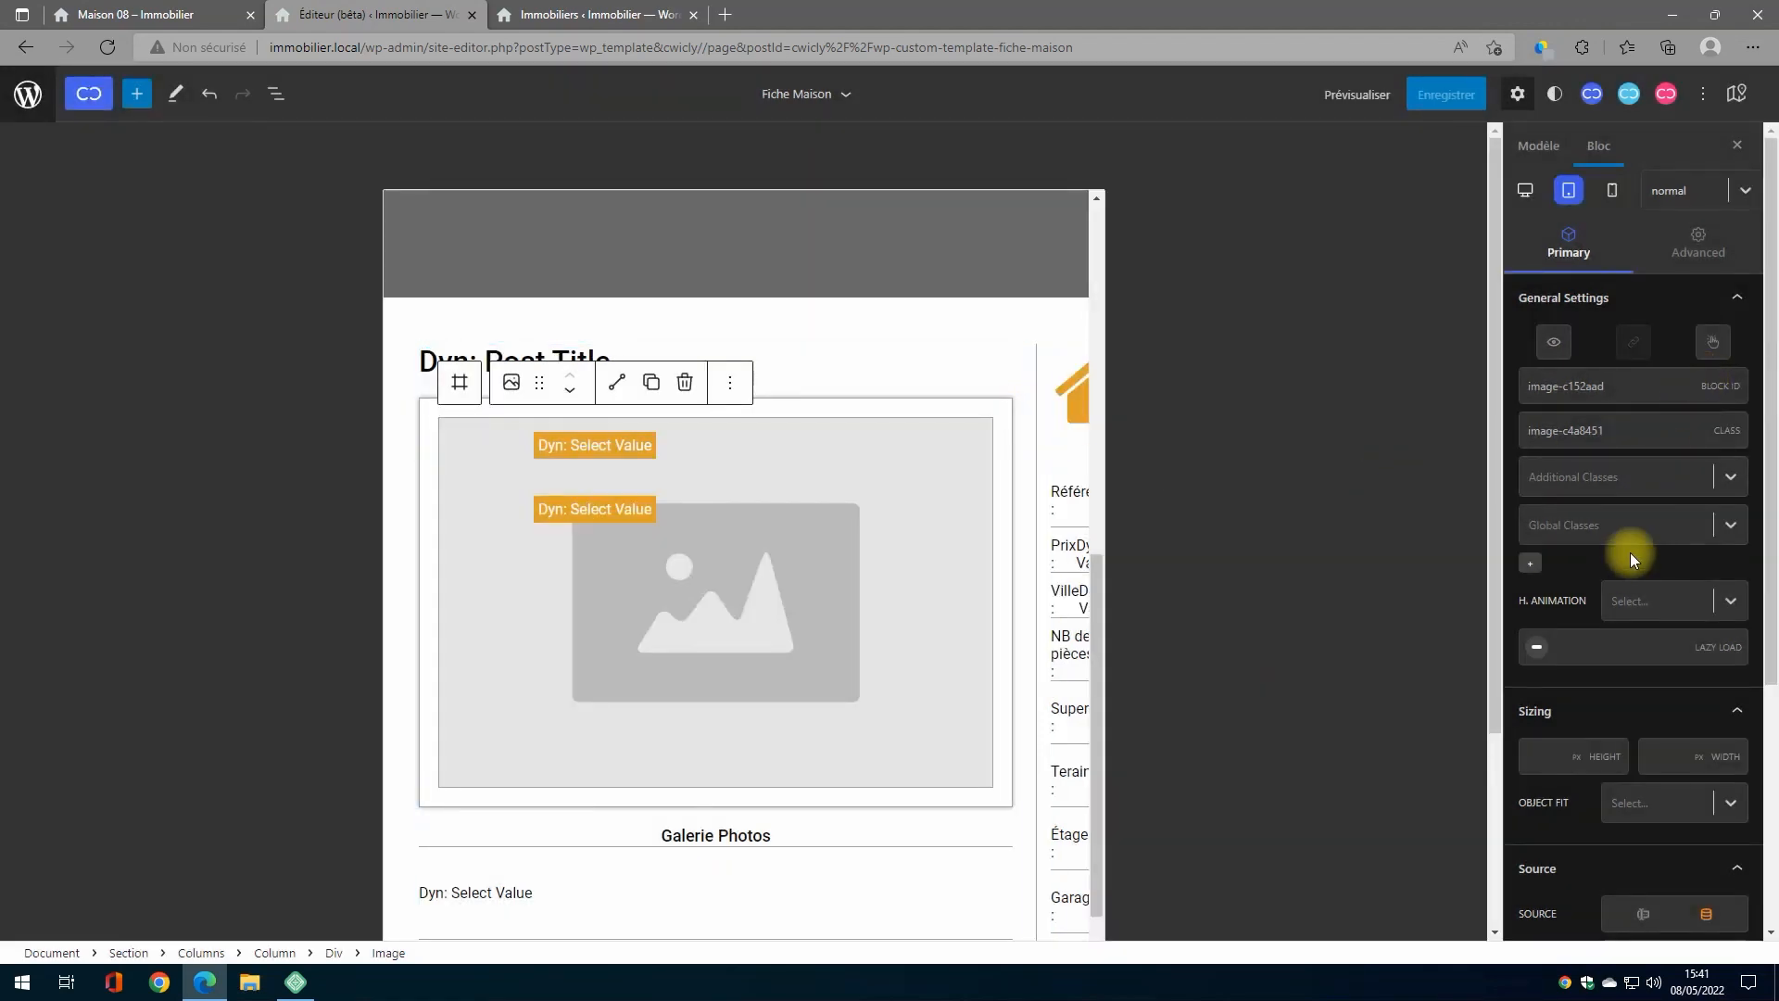
scroll(1632, 551, "down", 4)
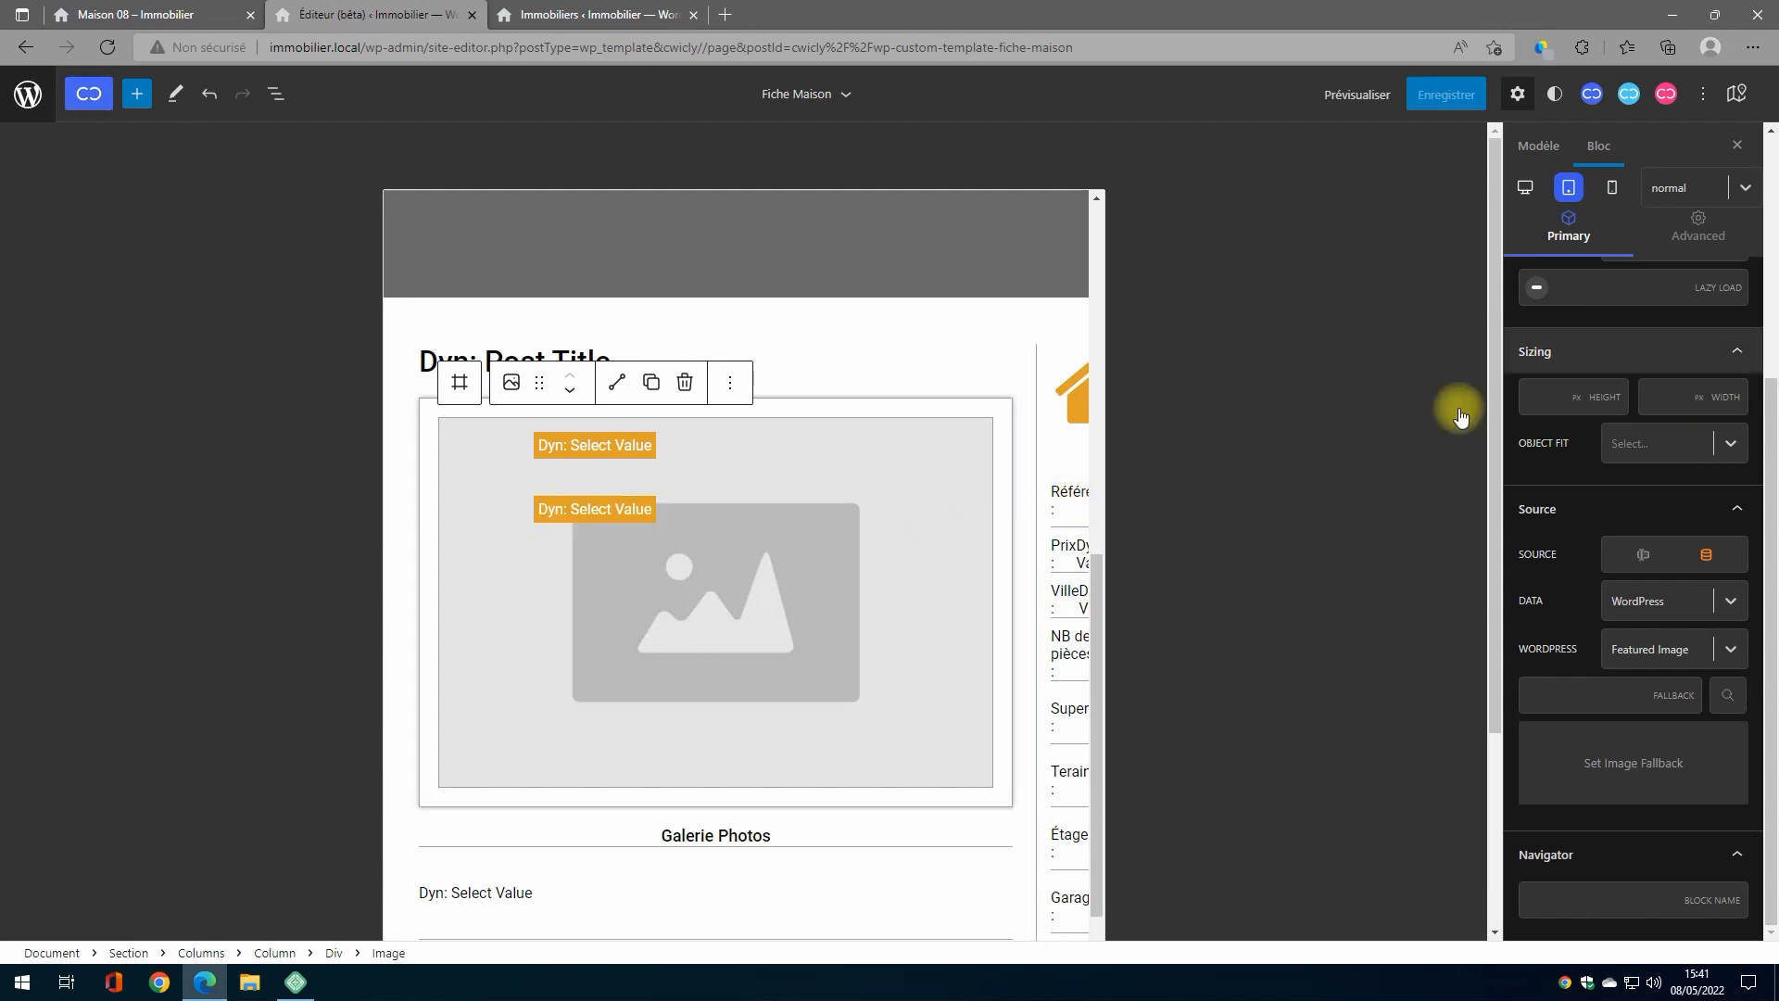
scroll(1575, 492, "up", 4)
scroll(1576, 493, "down", 1)
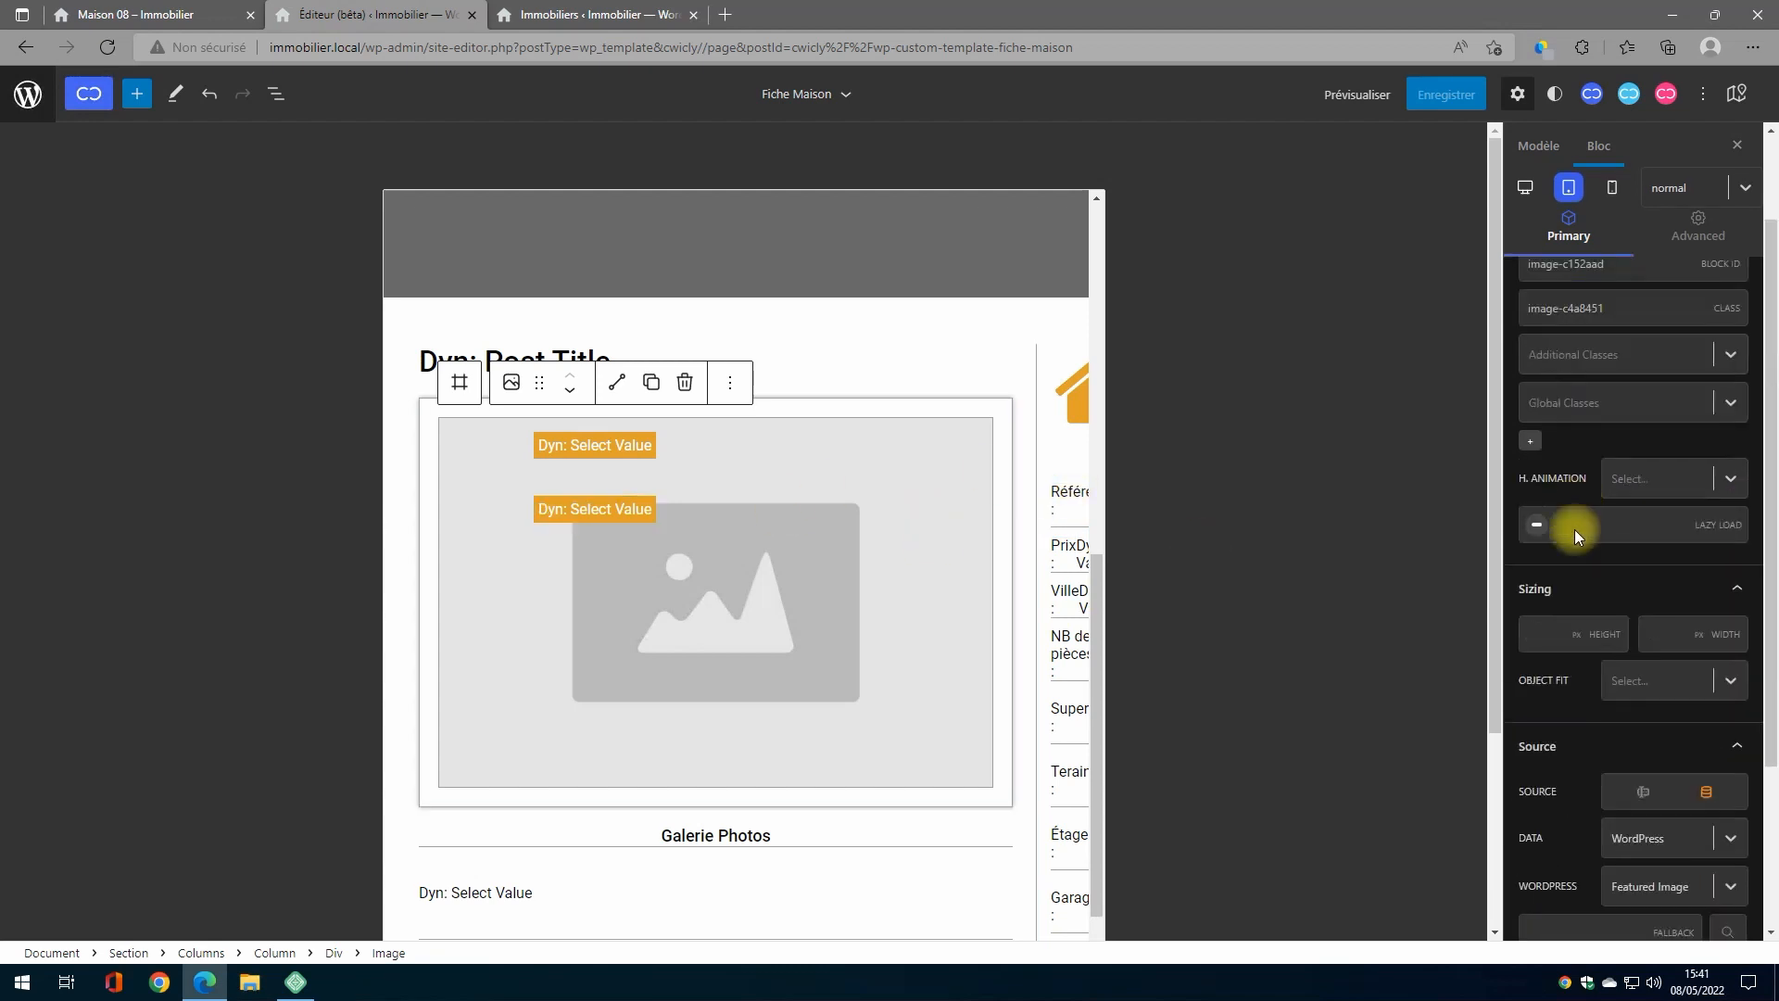
left_click(1546, 633)
type("200")
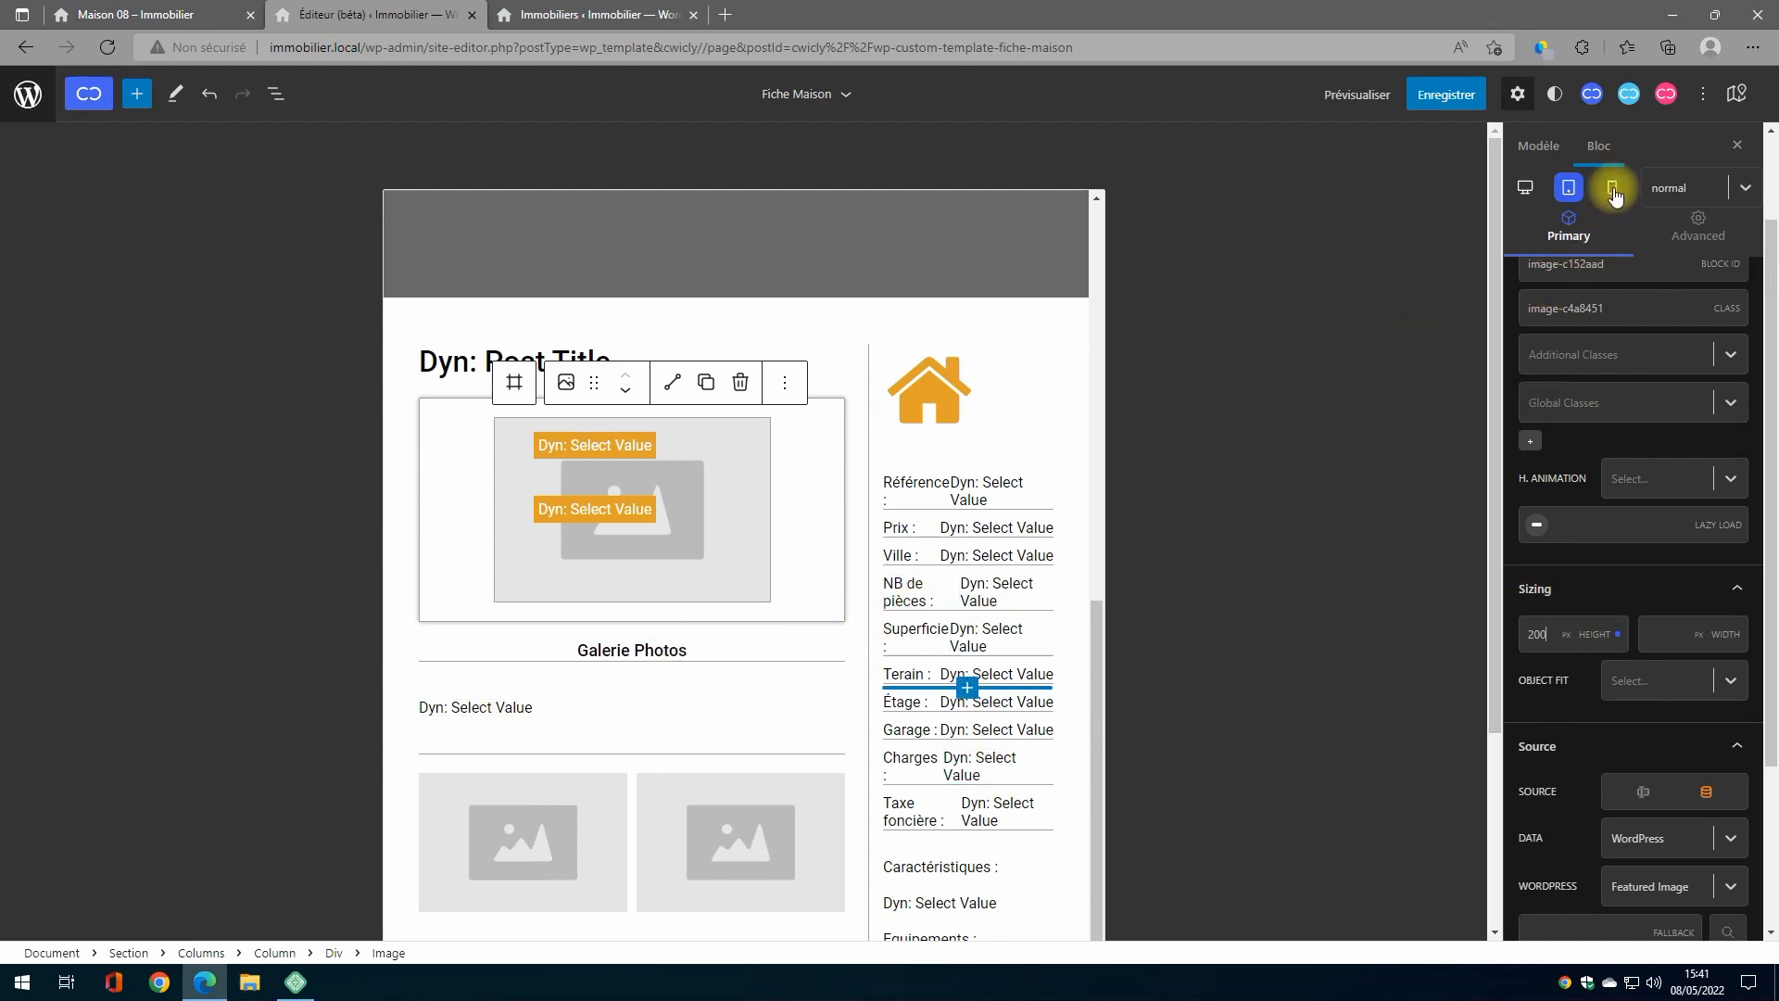
Step: Display the template in mobile view and set the featured image's height to 150 px
left_click(1614, 190)
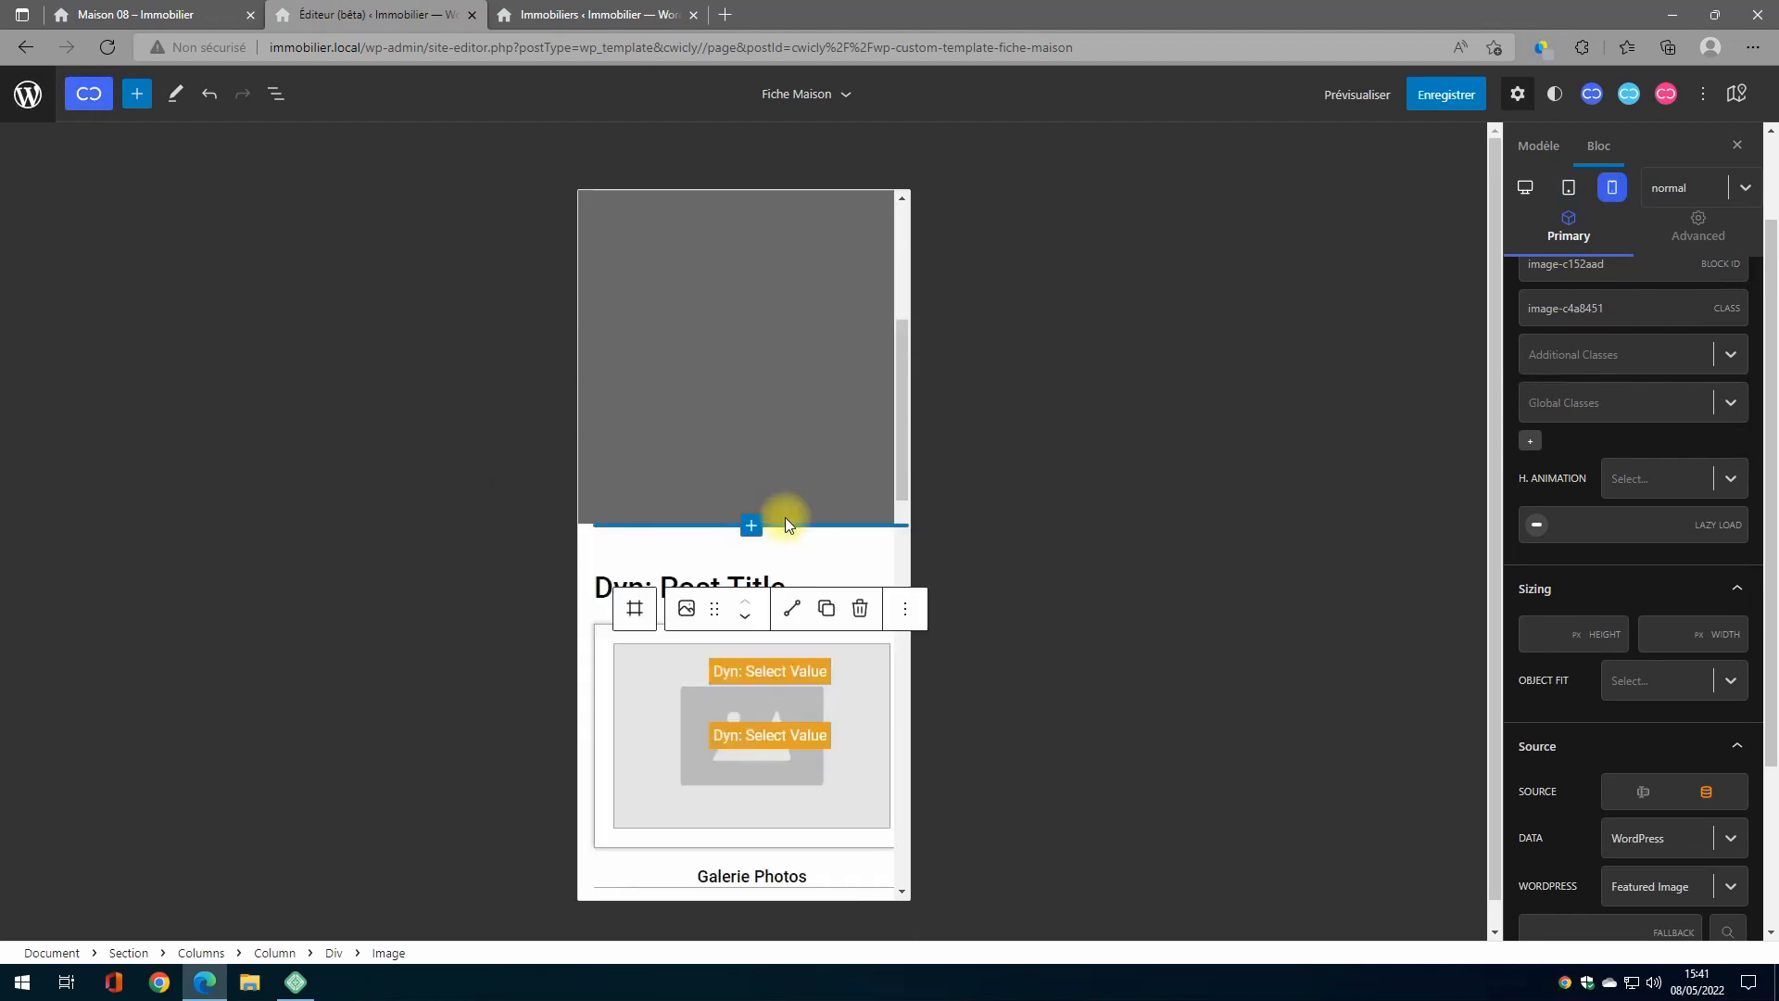
scroll(785, 526, "down", 1)
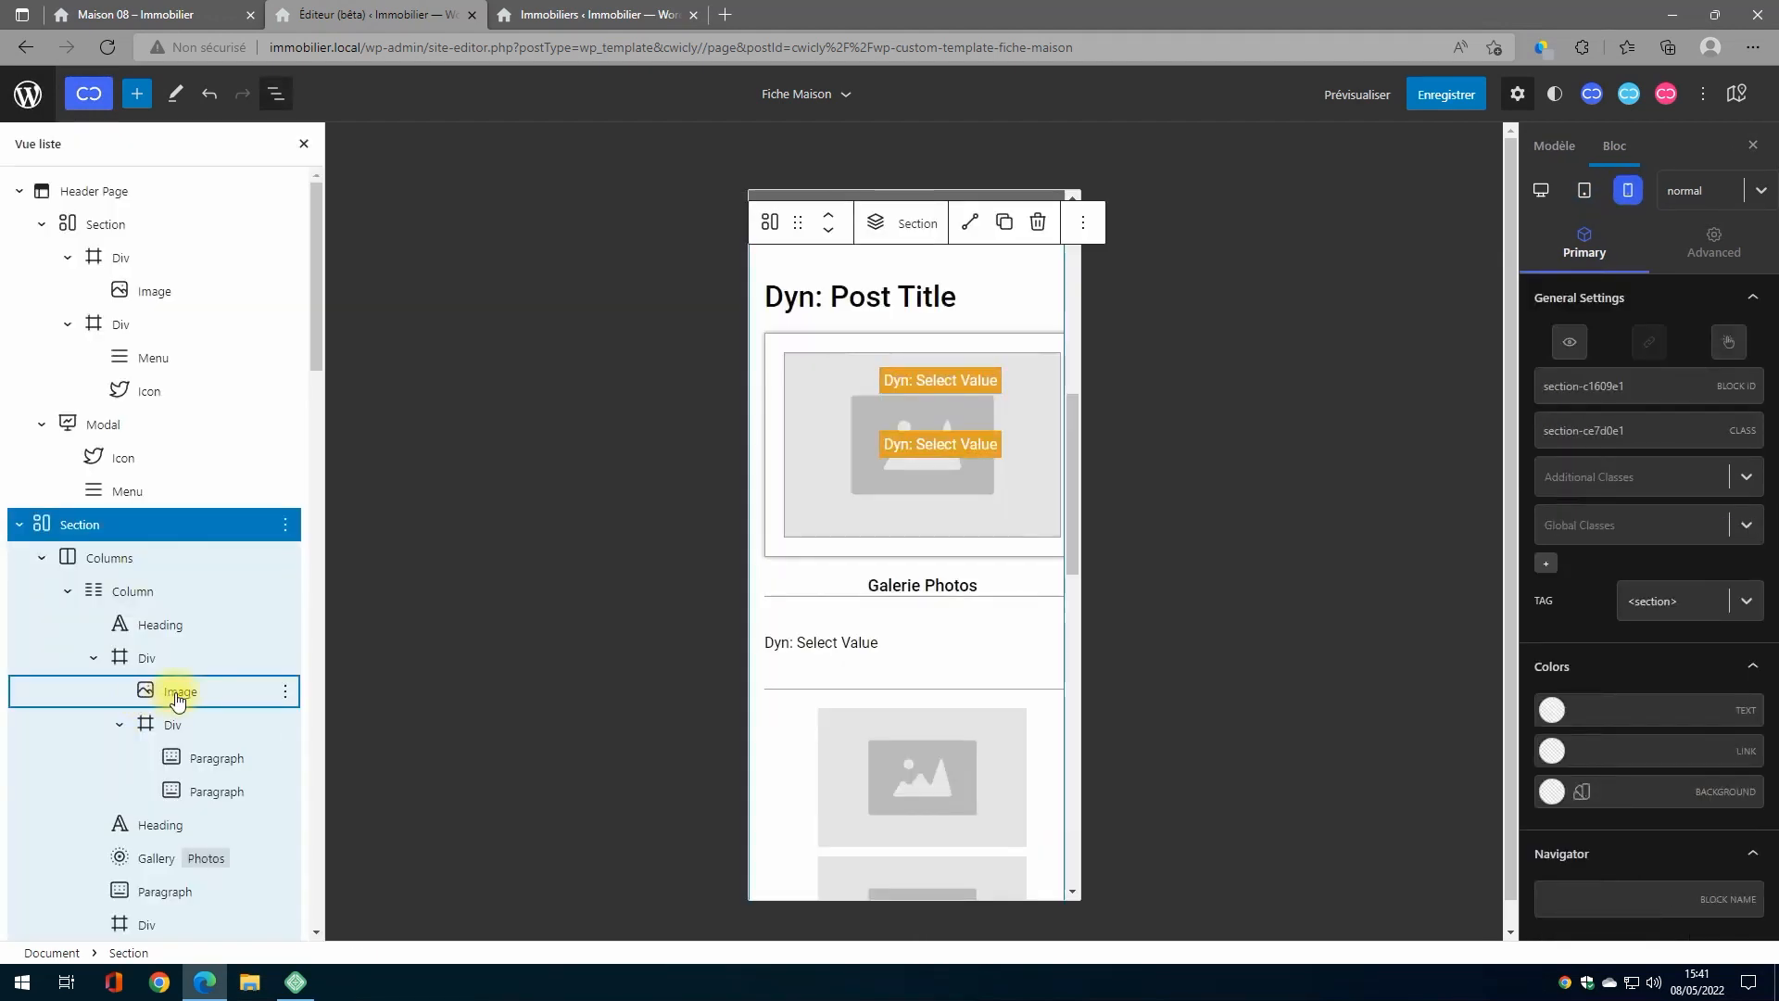
left_click(178, 700)
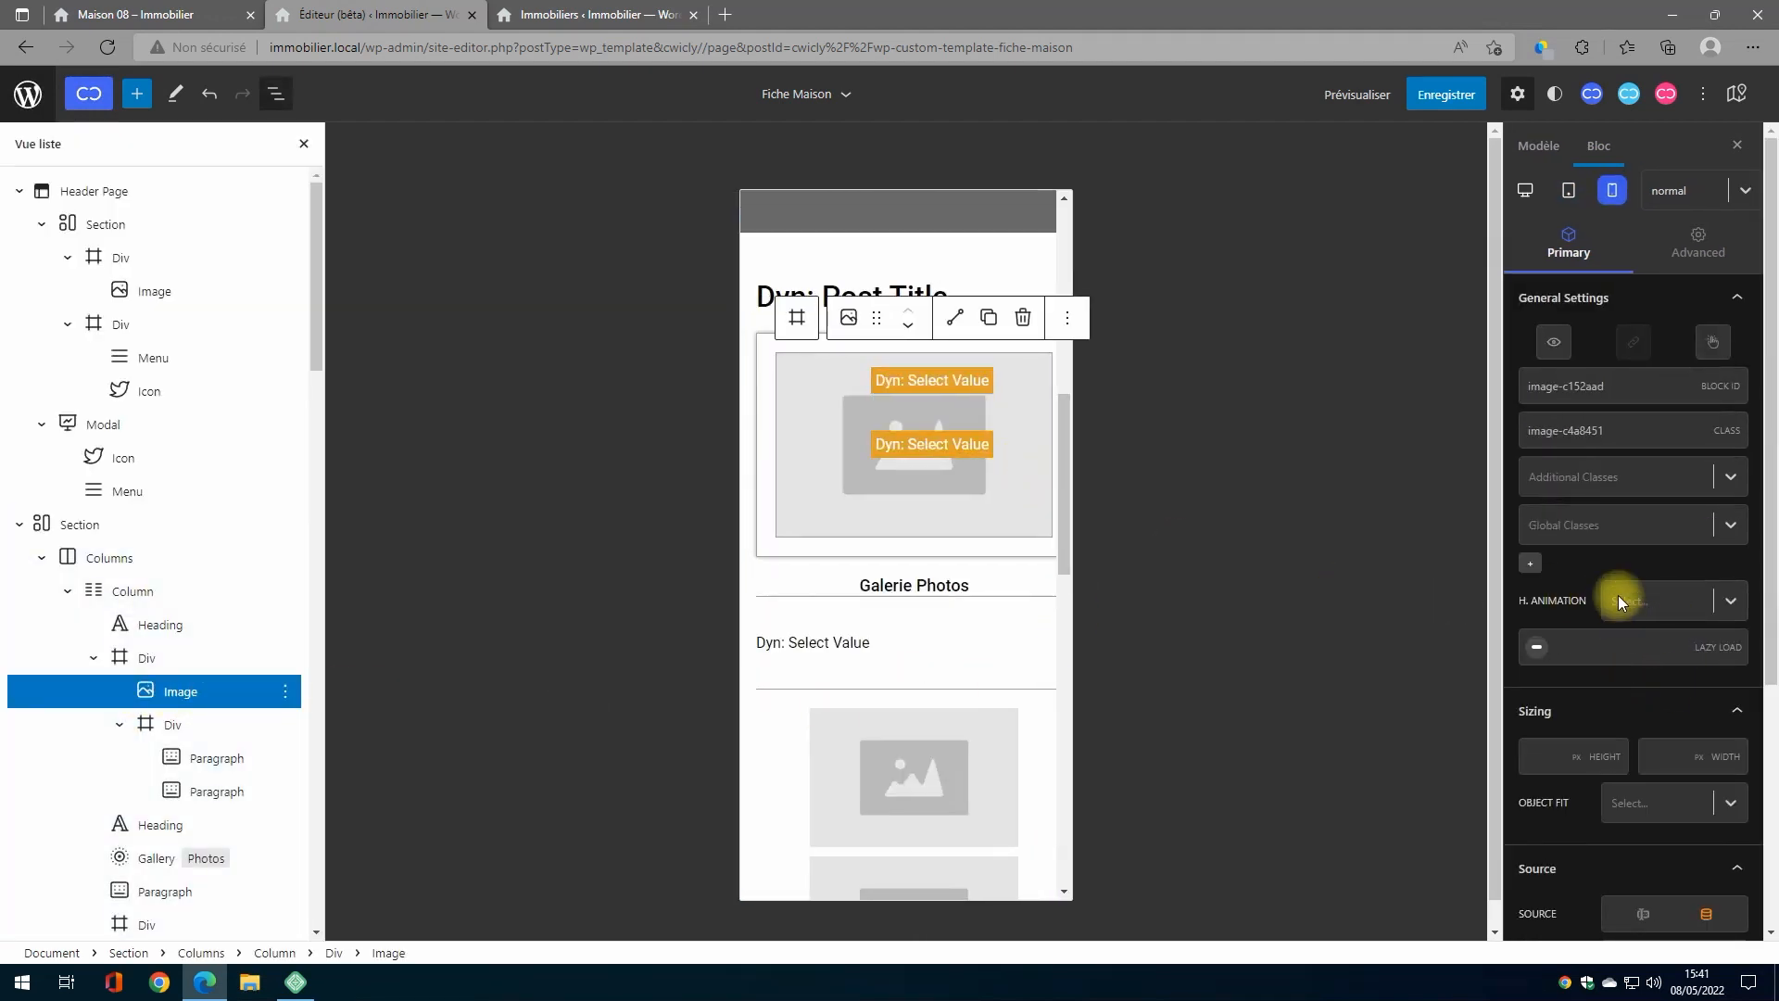
type("150")
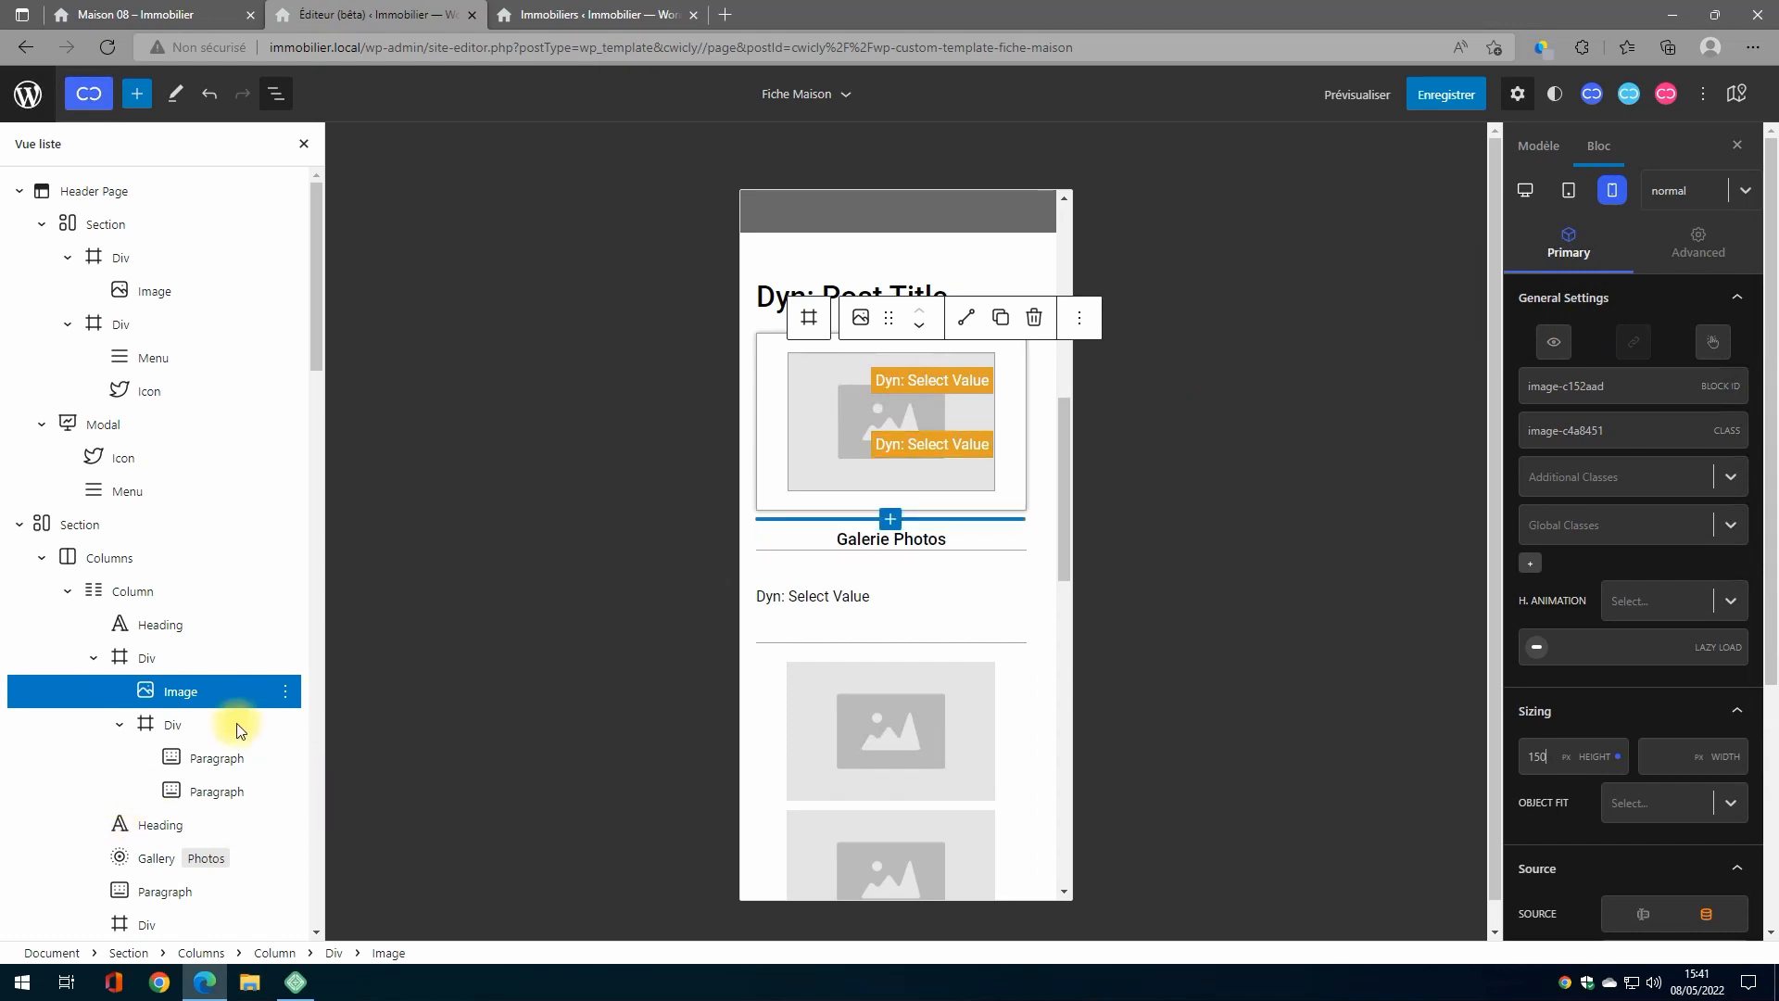
Step: Set the mobile margins of the Div holding the two orange label paragraphs to -9 px top and -97 px left
scroll(190, 741, "down", 5)
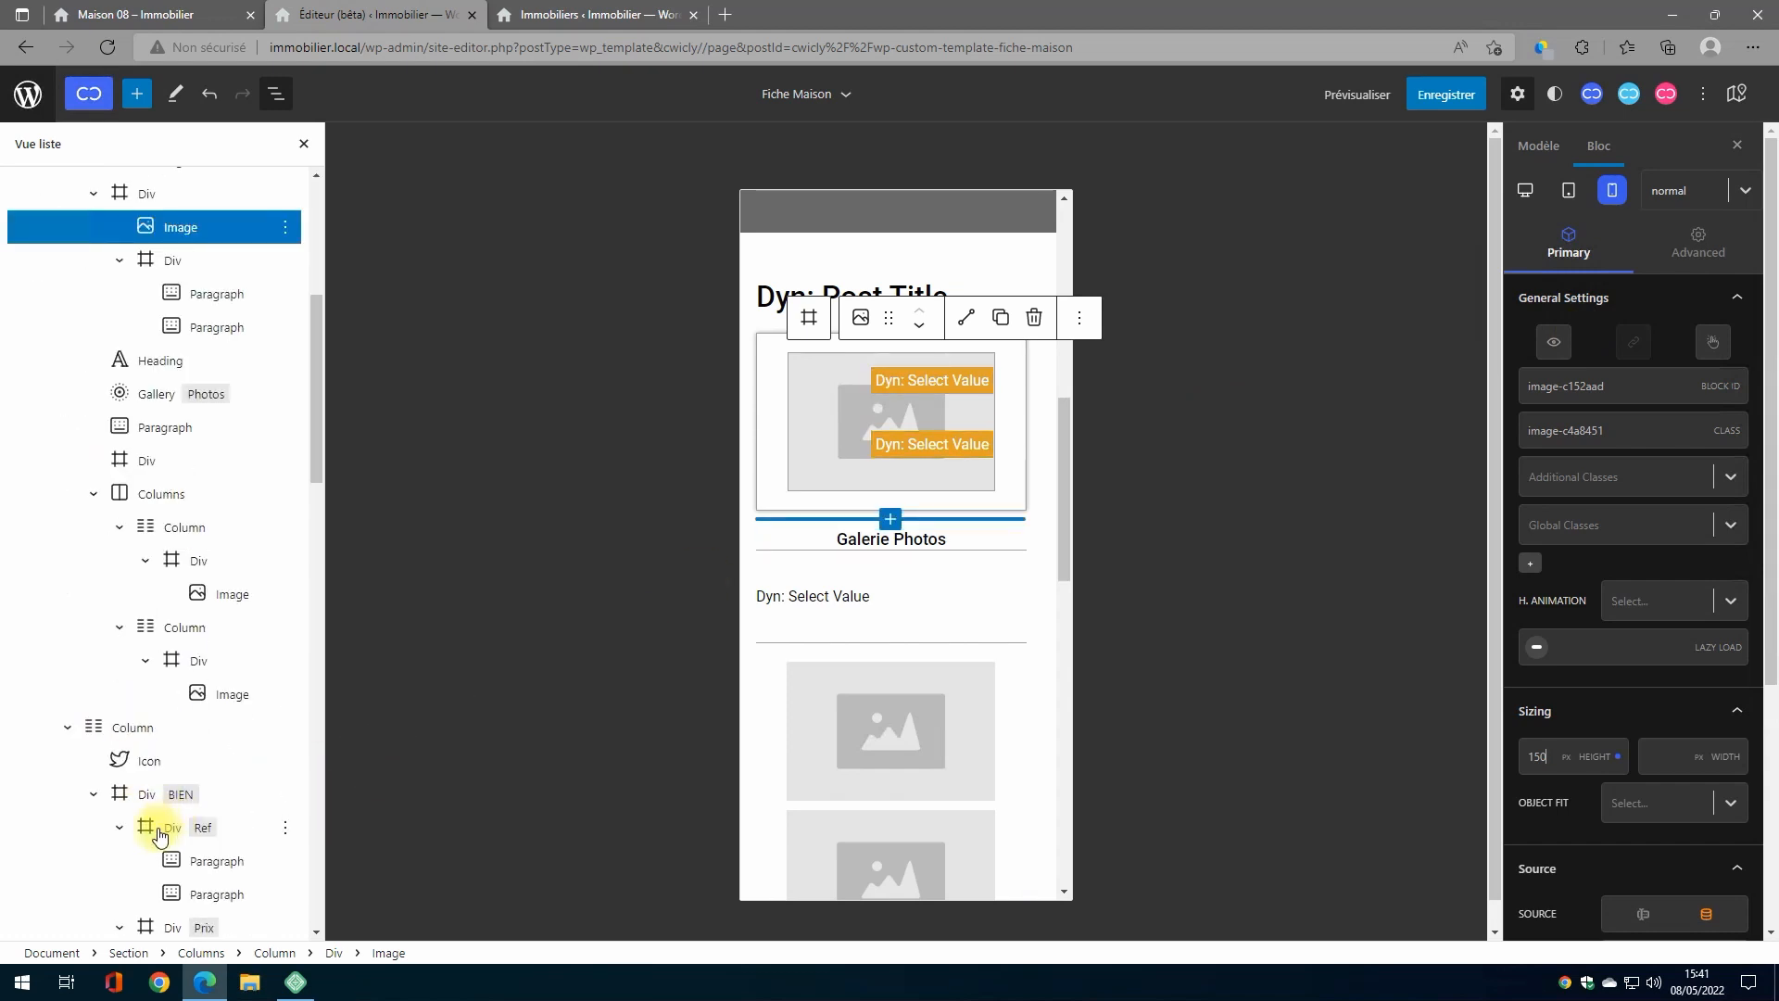
scroll(164, 829, "down", 3)
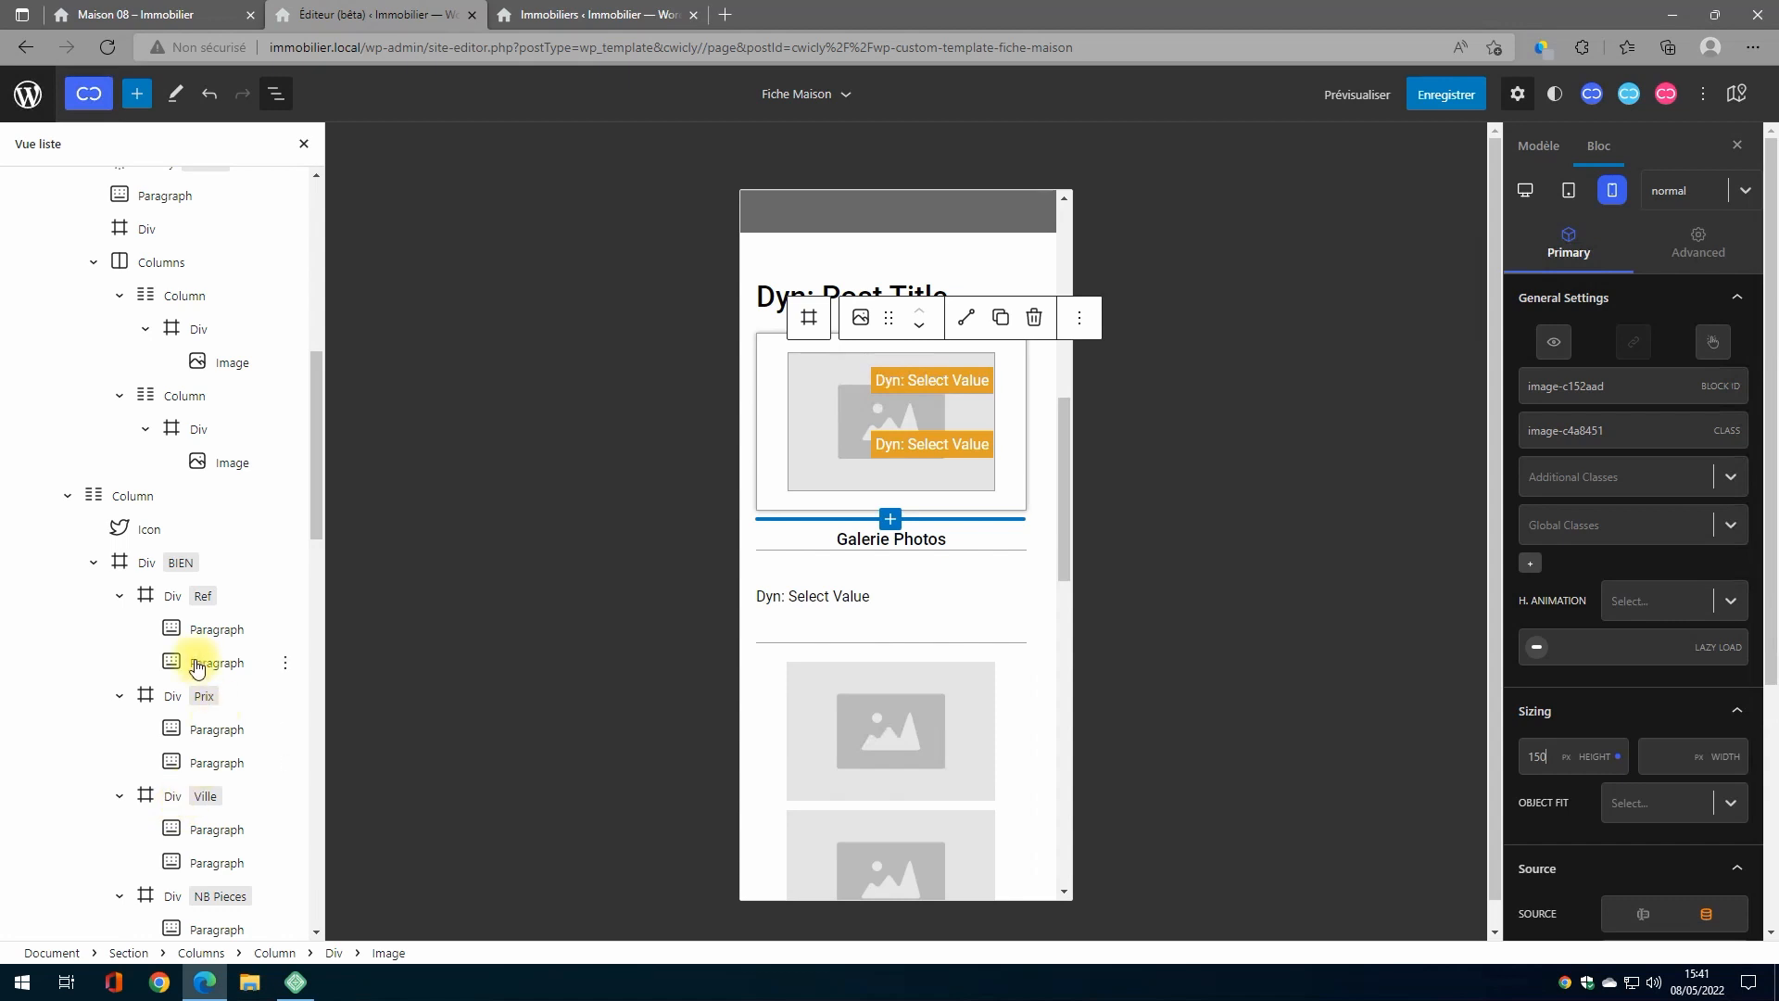
scroll(196, 666, "up", 5)
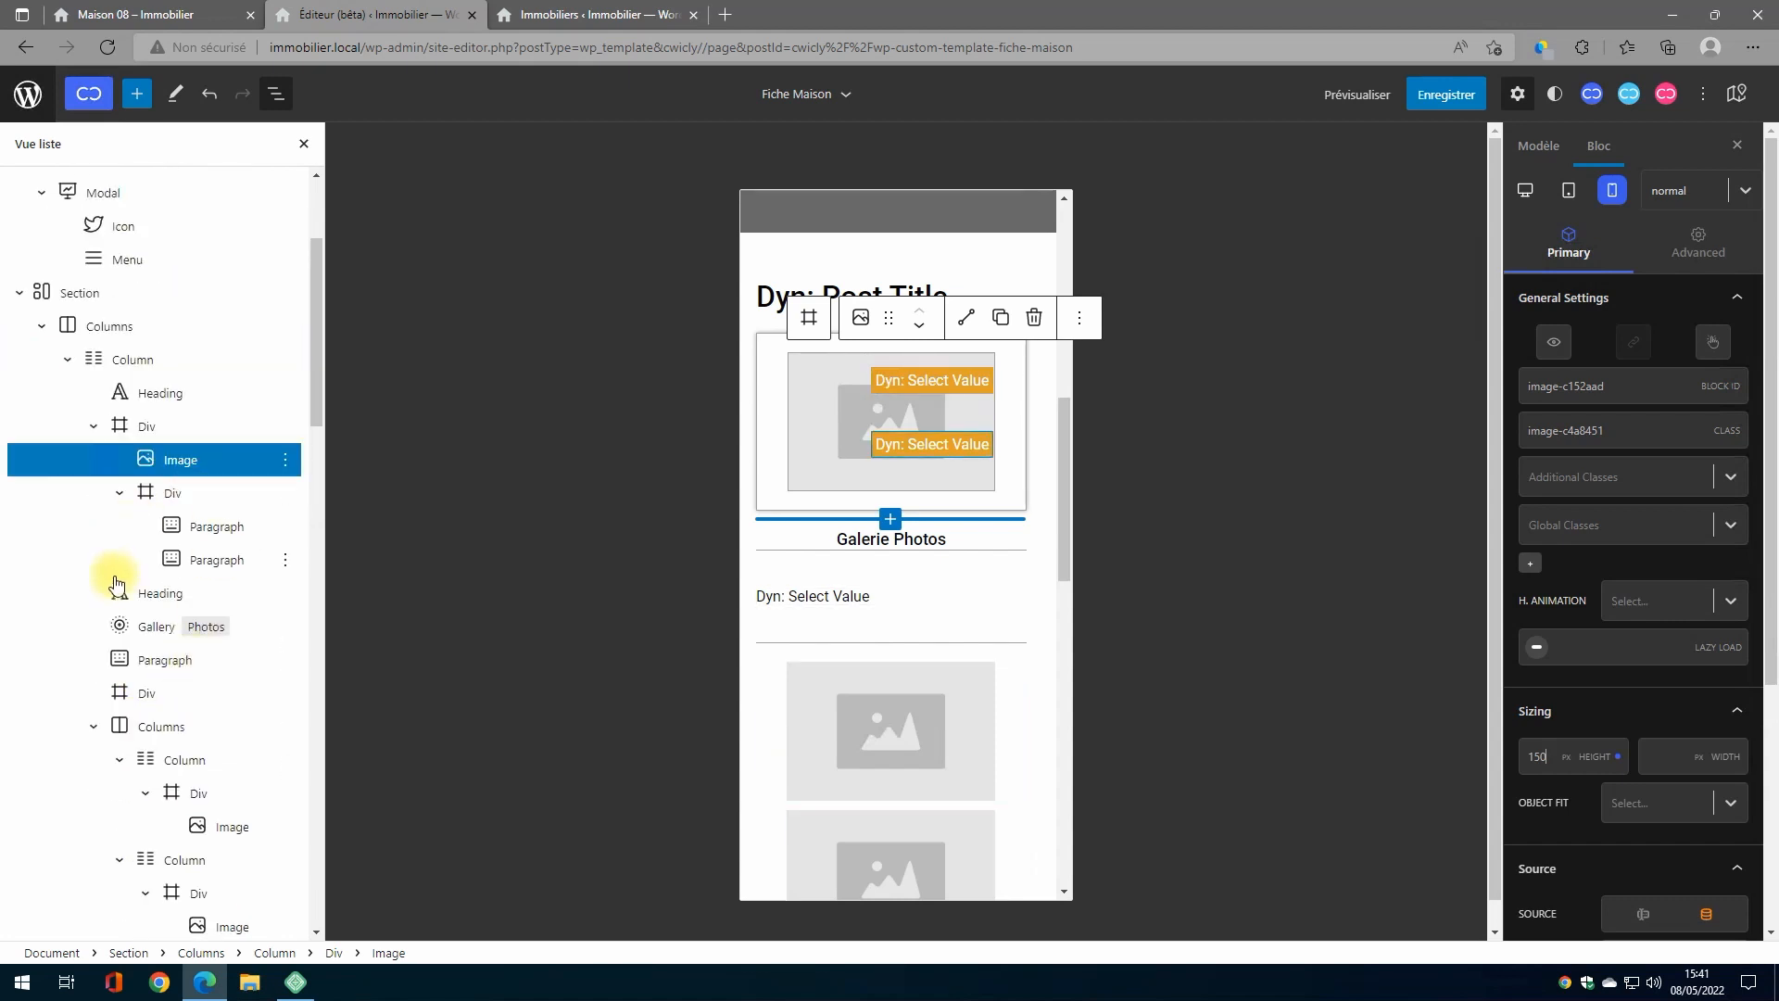
left_click(212, 527)
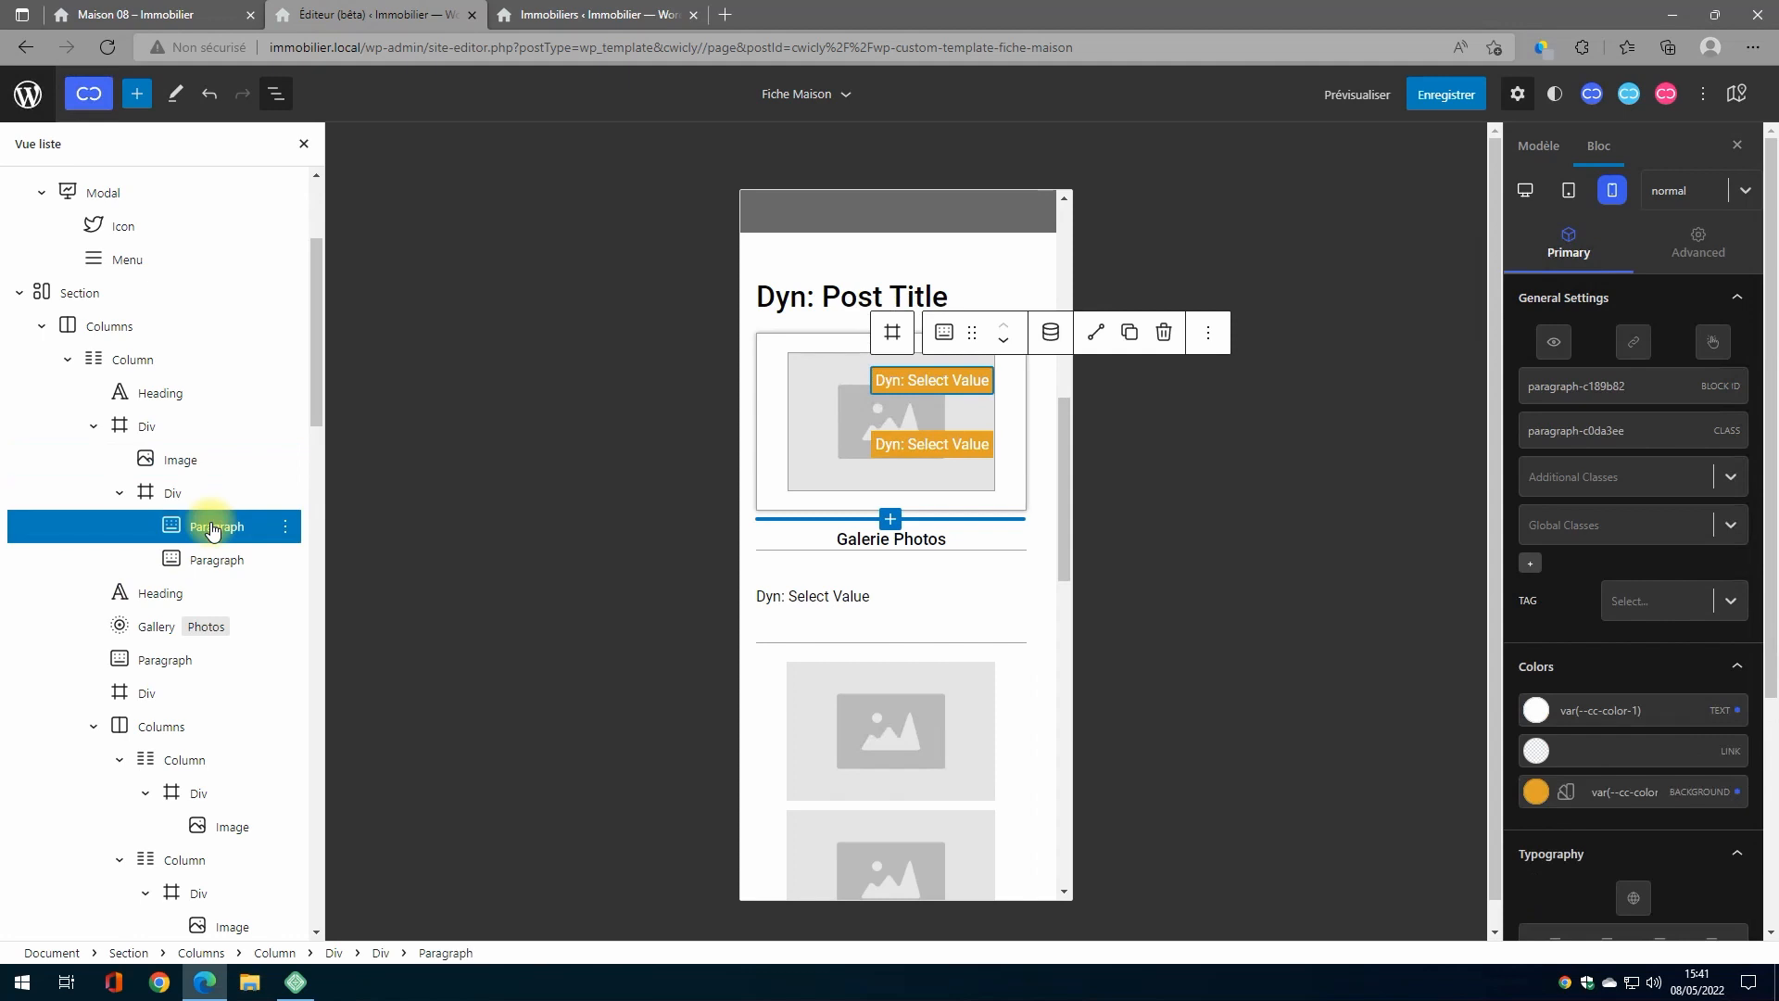
left_click(168, 505)
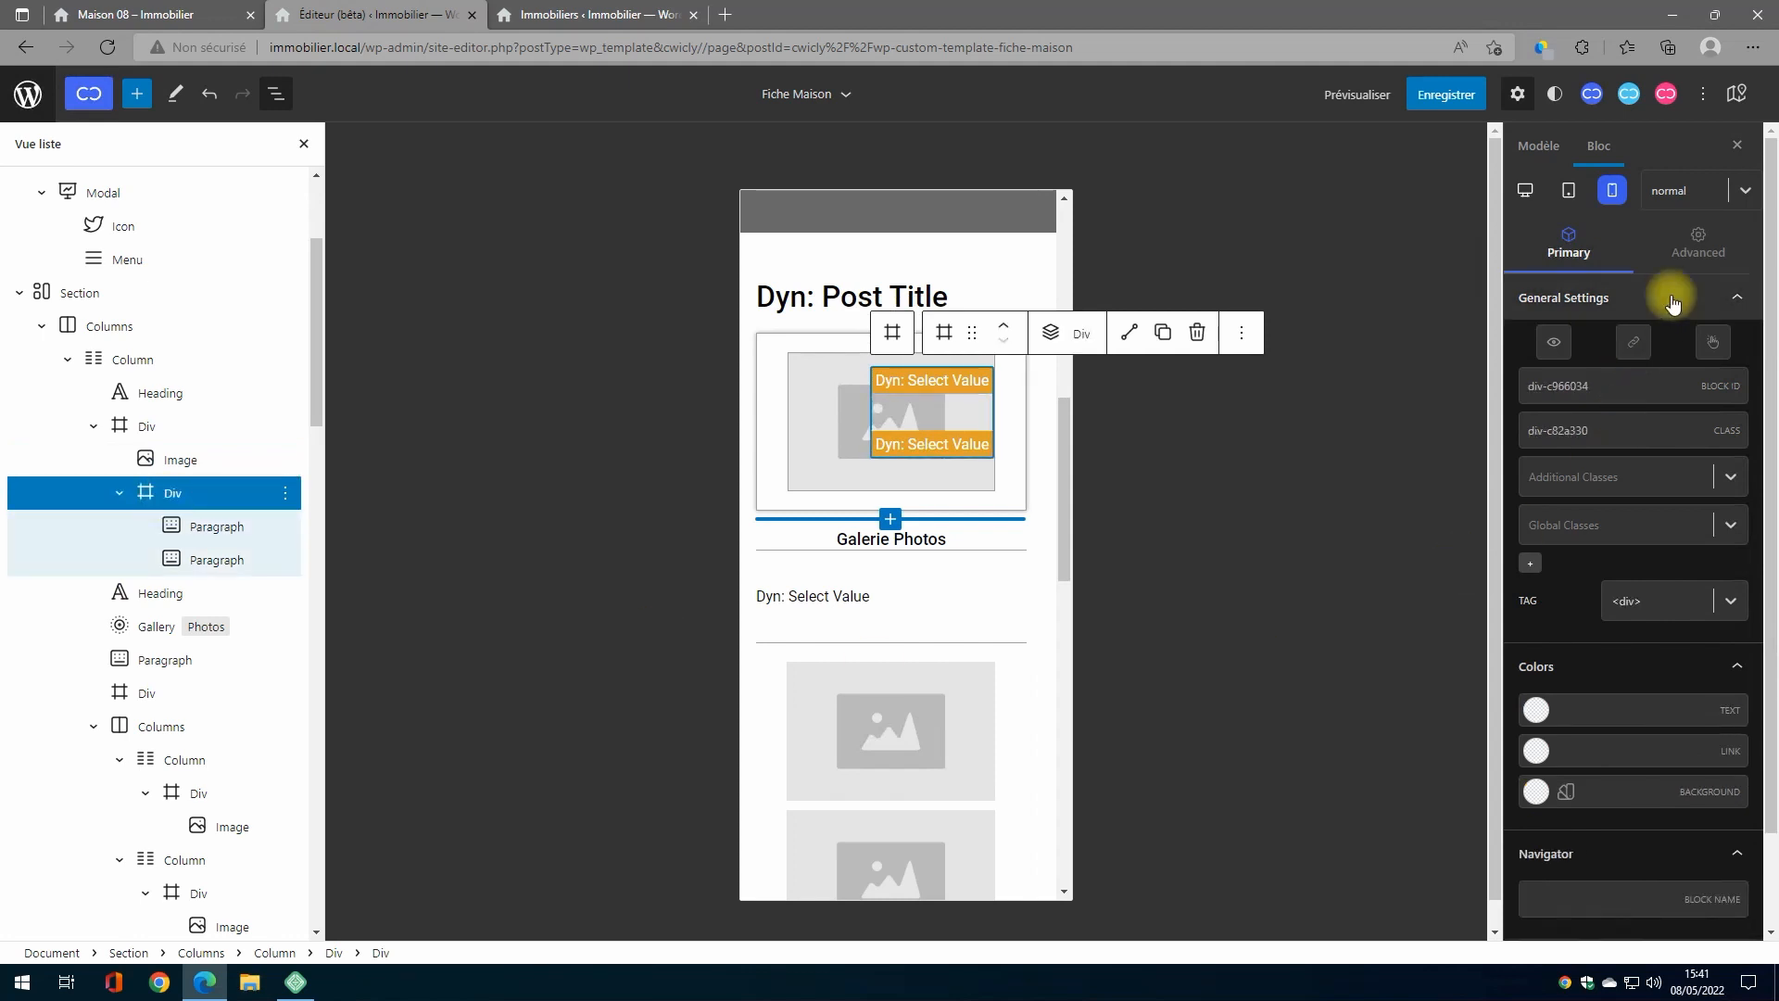
left_click(1699, 246)
left_click(1575, 479)
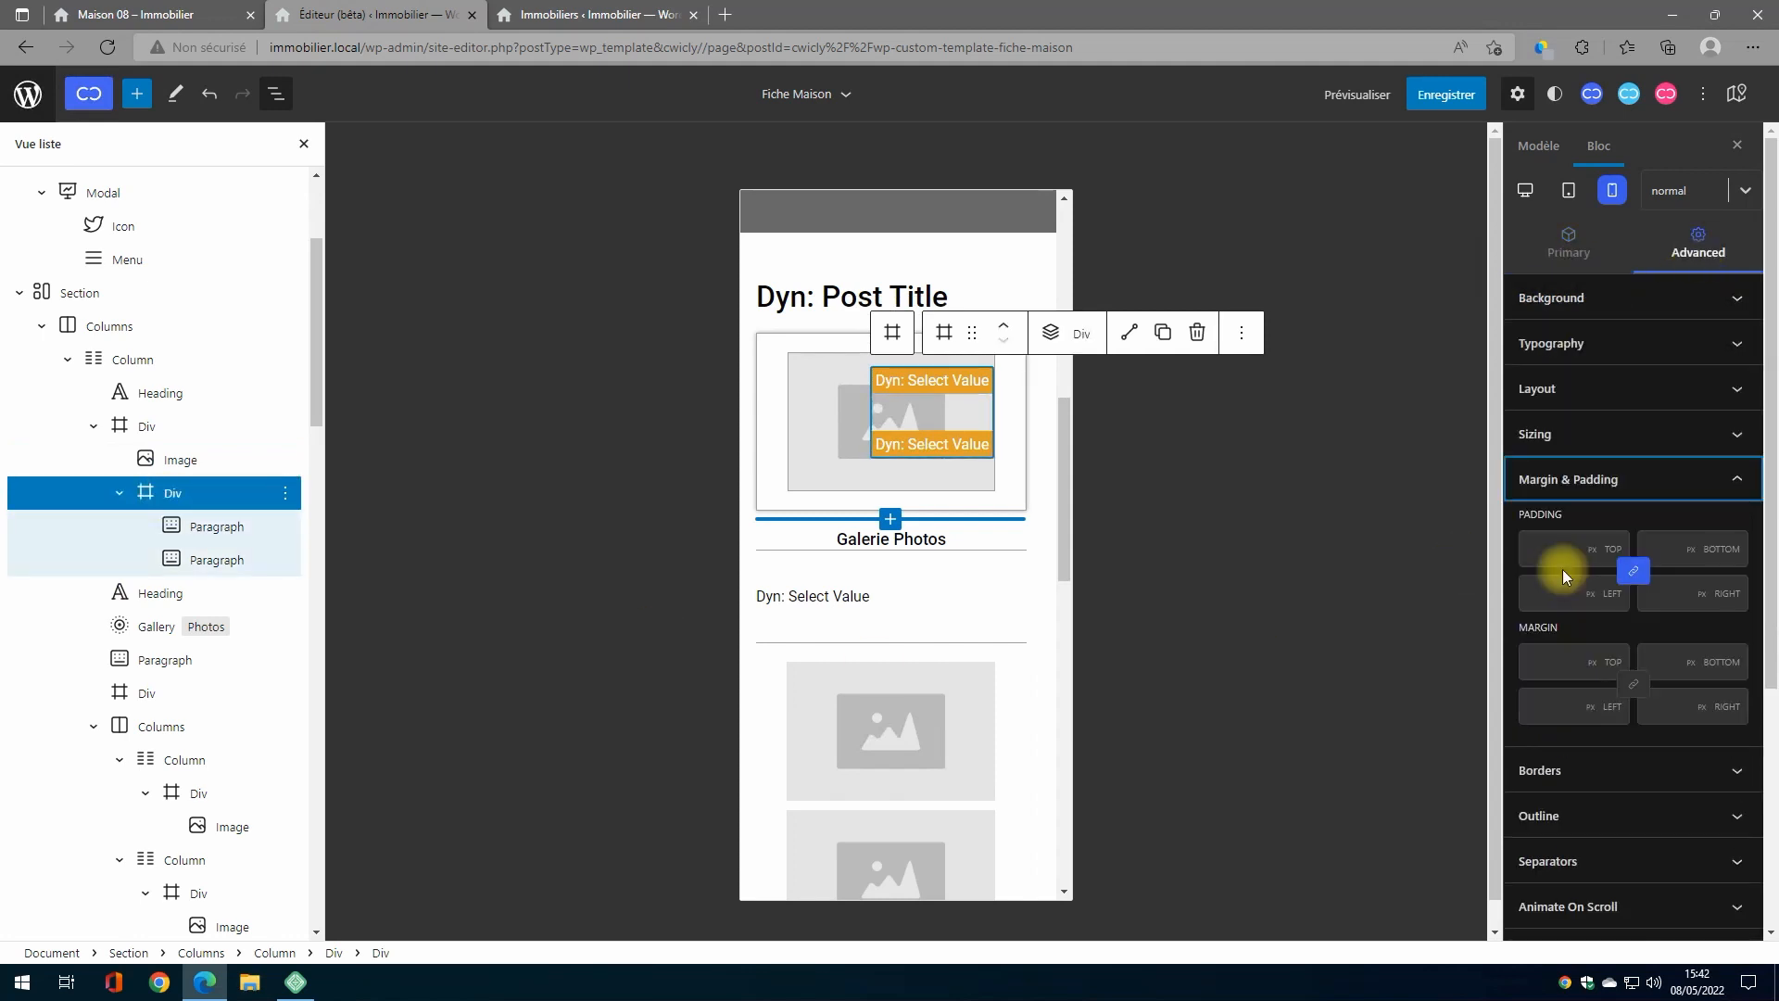
left_click(1564, 662)
type("2")
left_click_drag(1561, 662, 1557, 734)
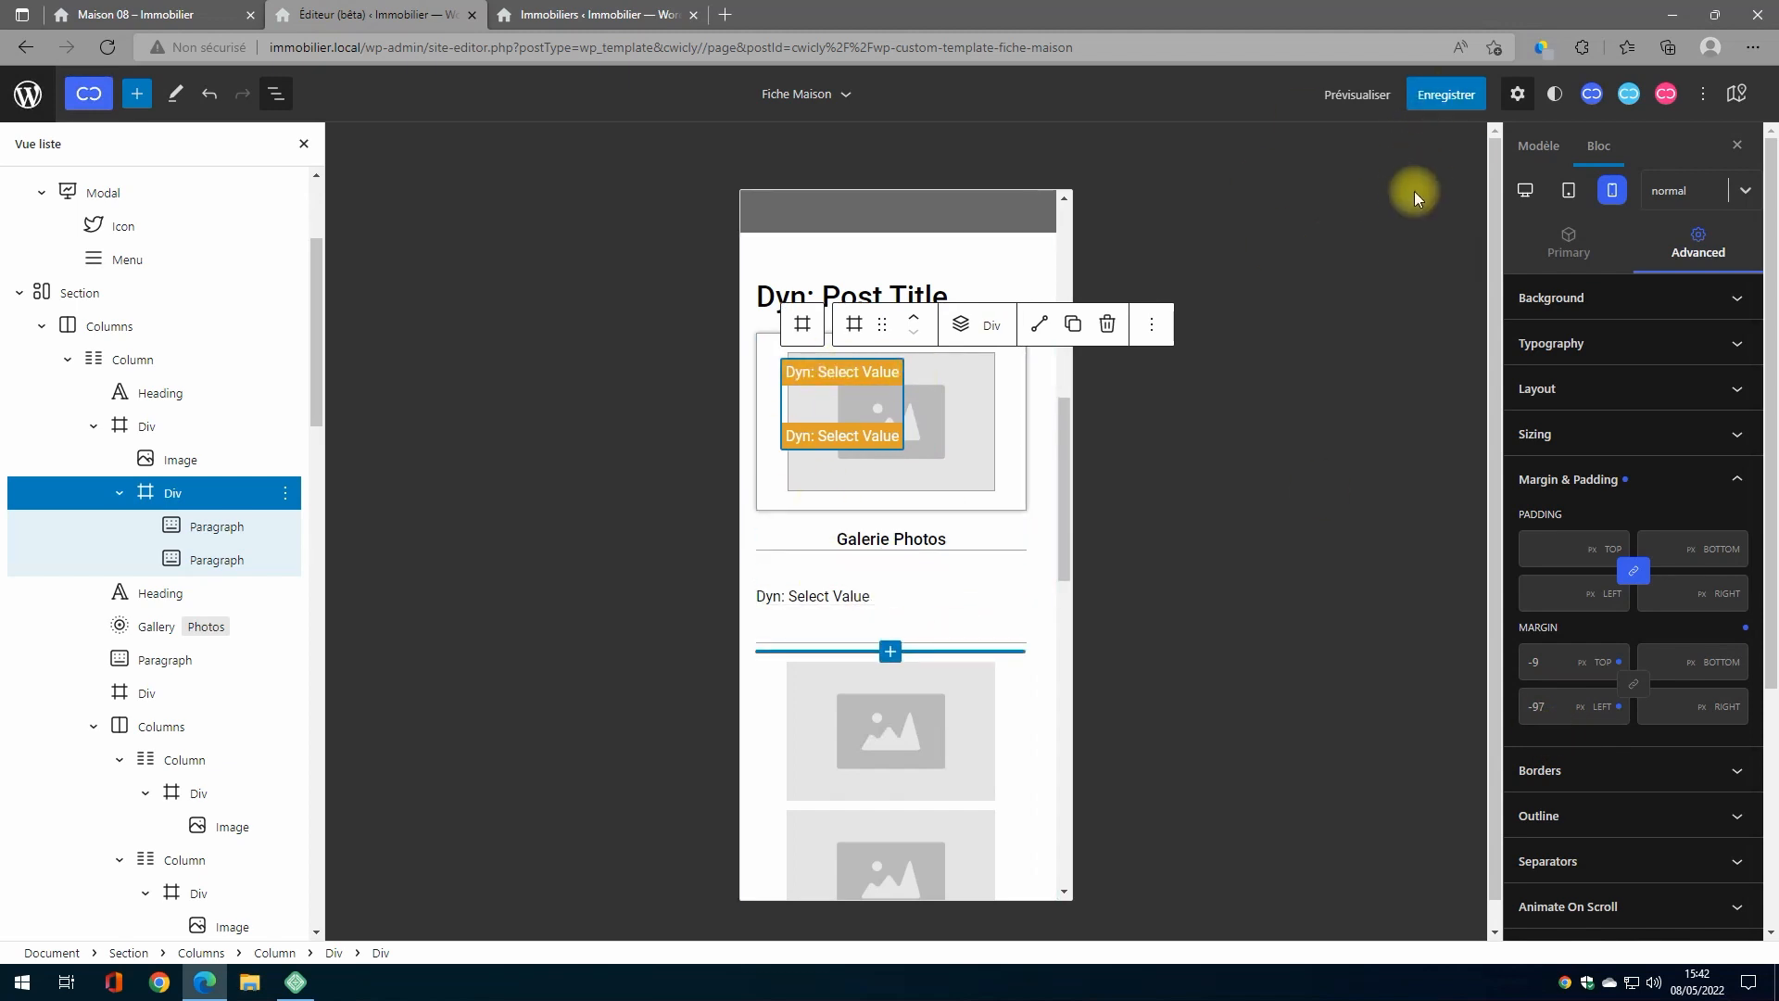
left_click(1568, 195)
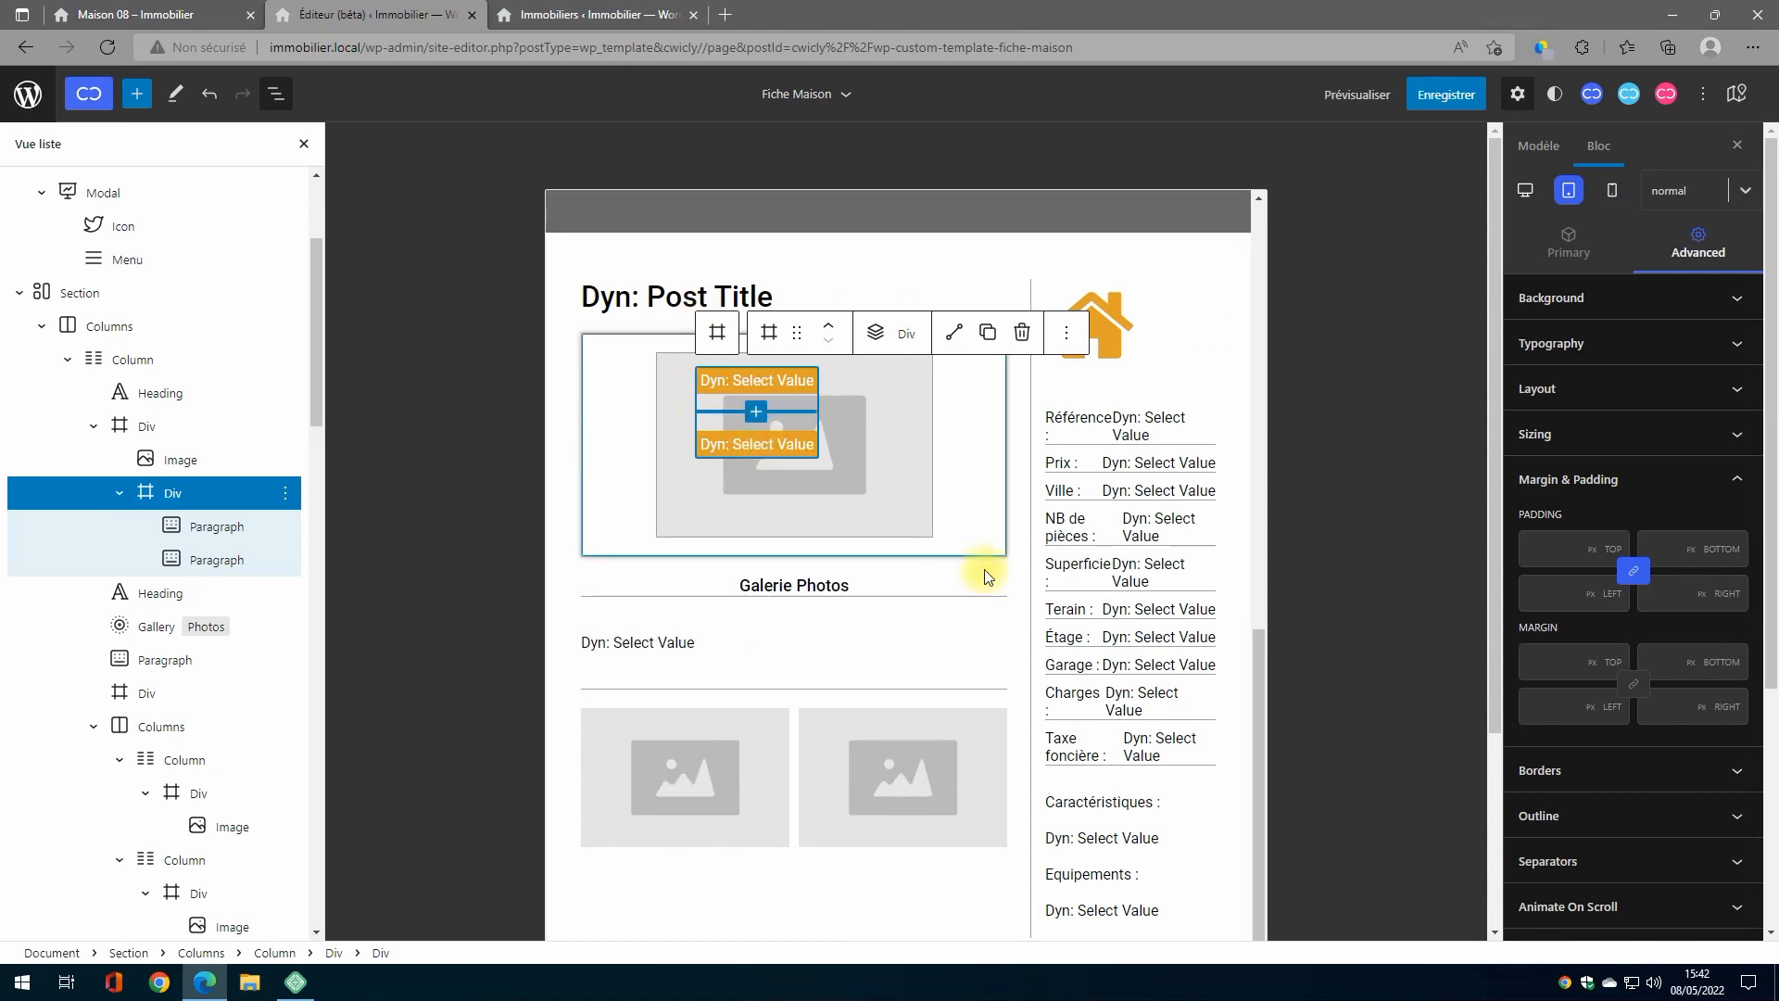
left_click_drag(1549, 668, 766, 528)
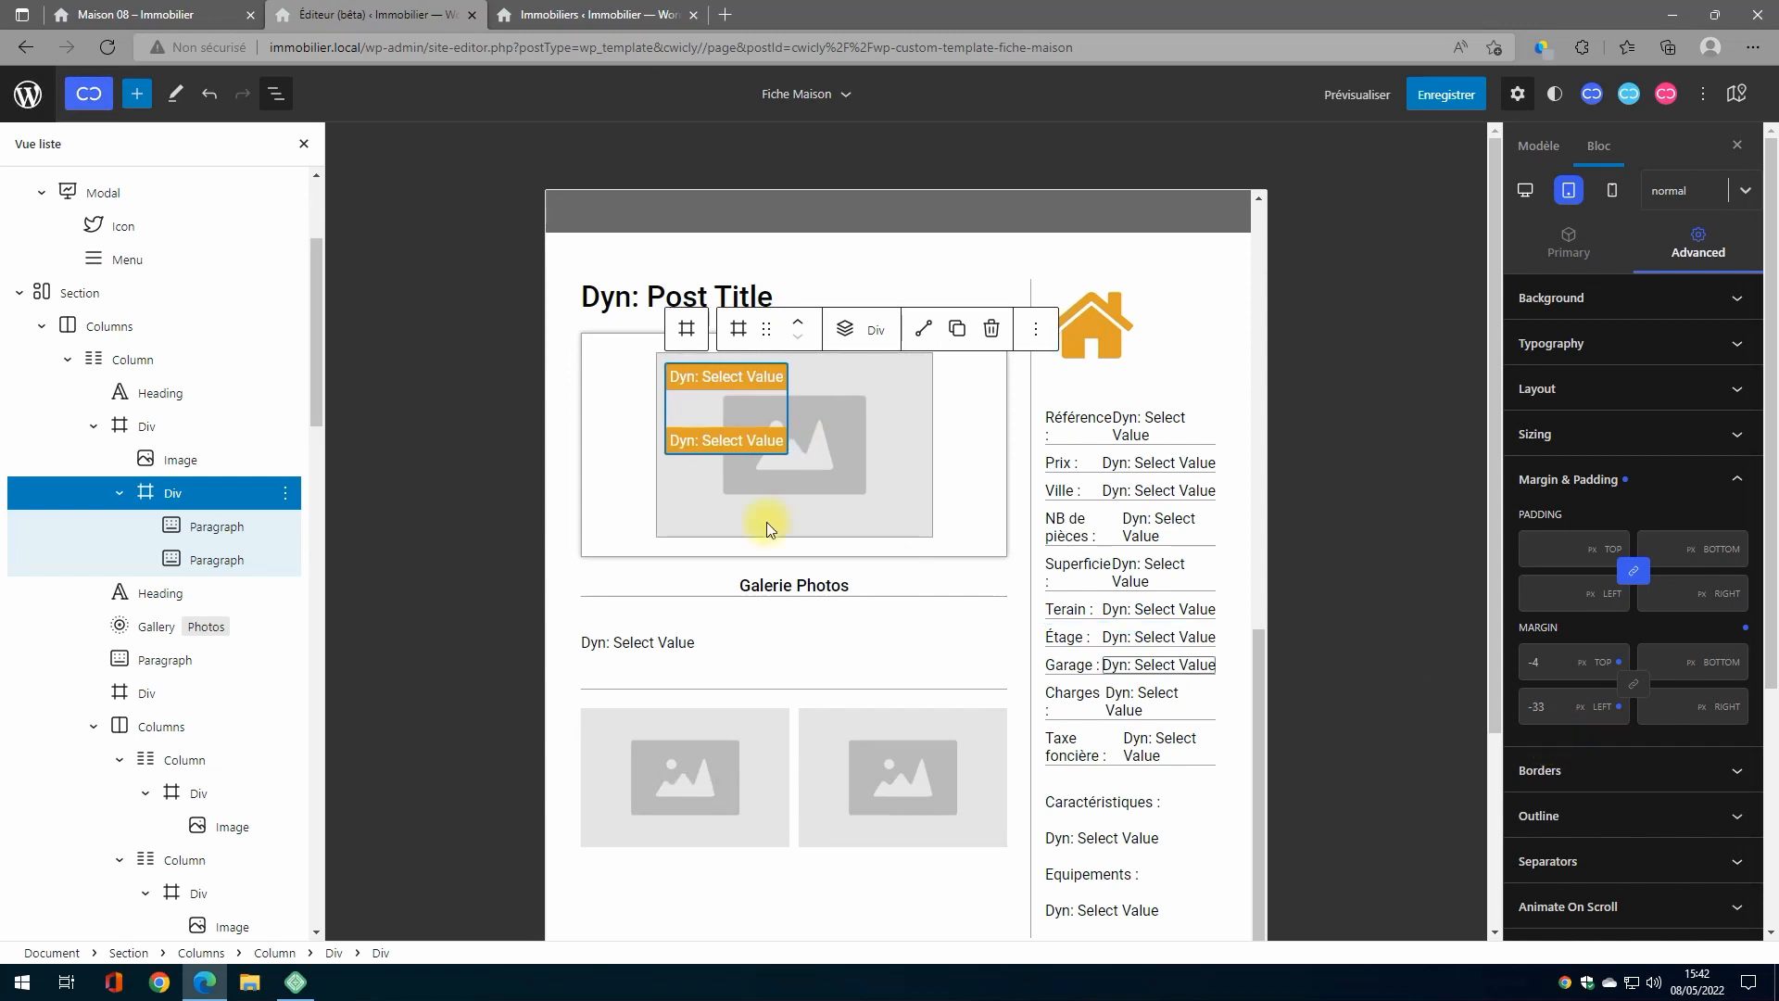
left_click(1453, 102)
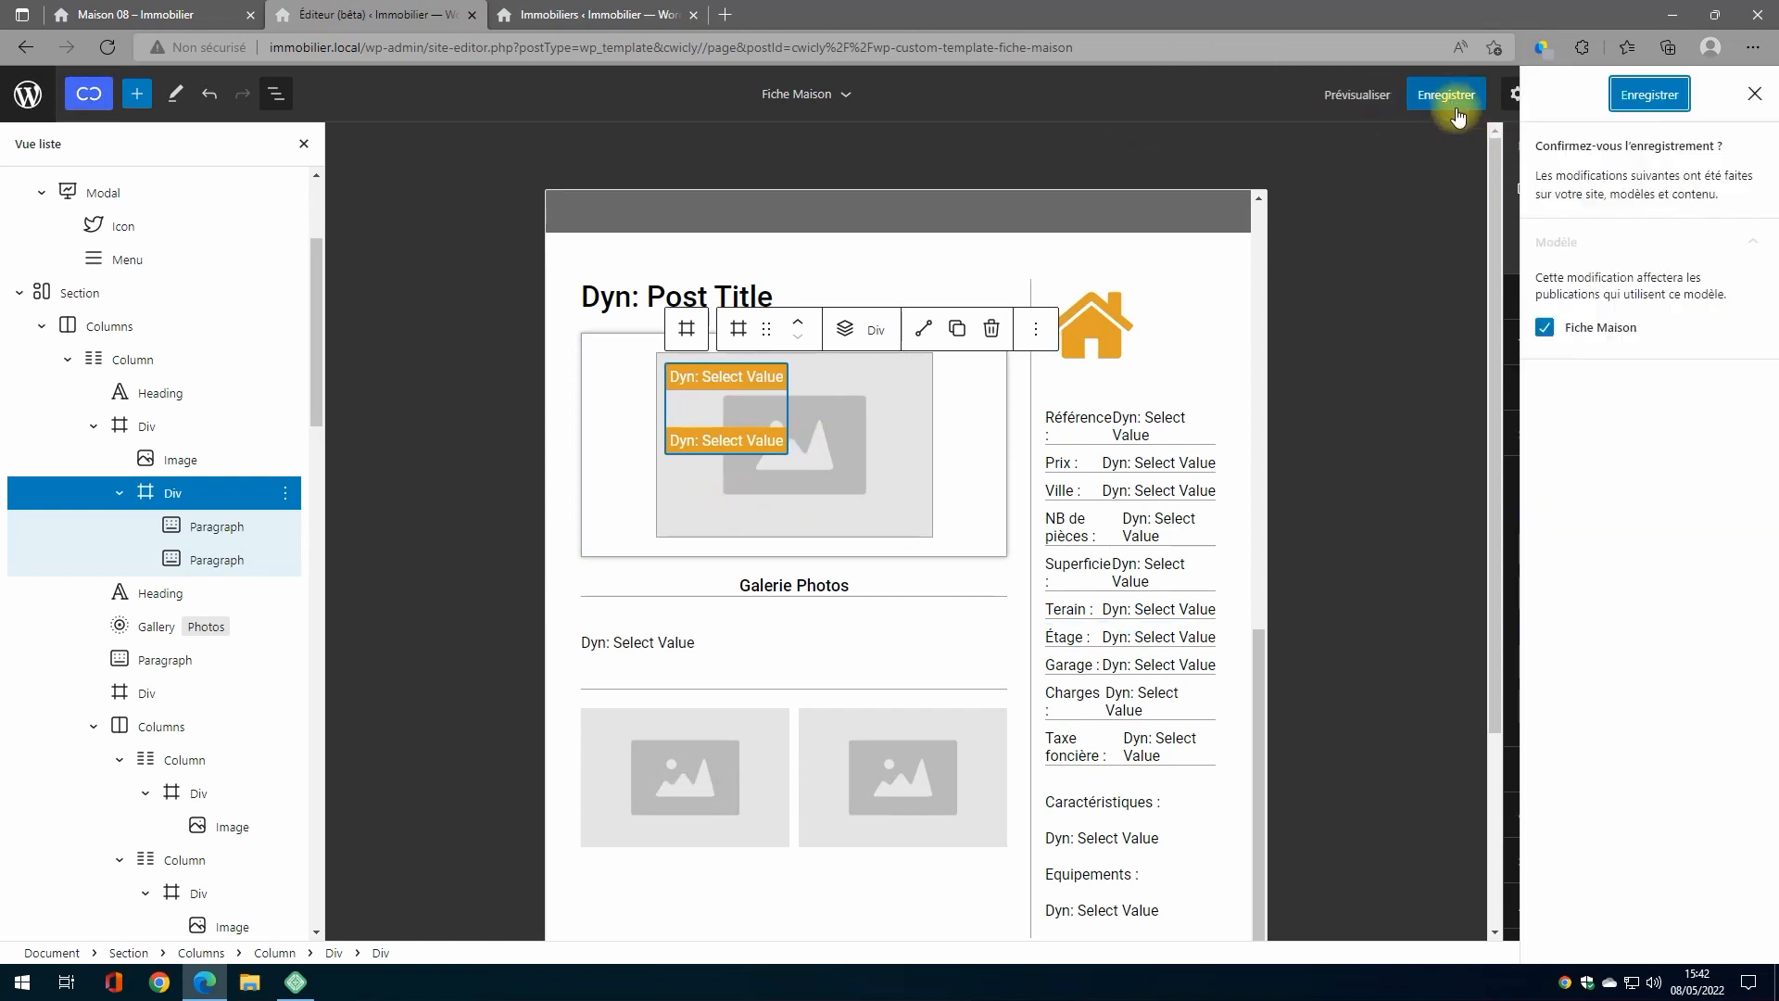
left_click(1627, 95)
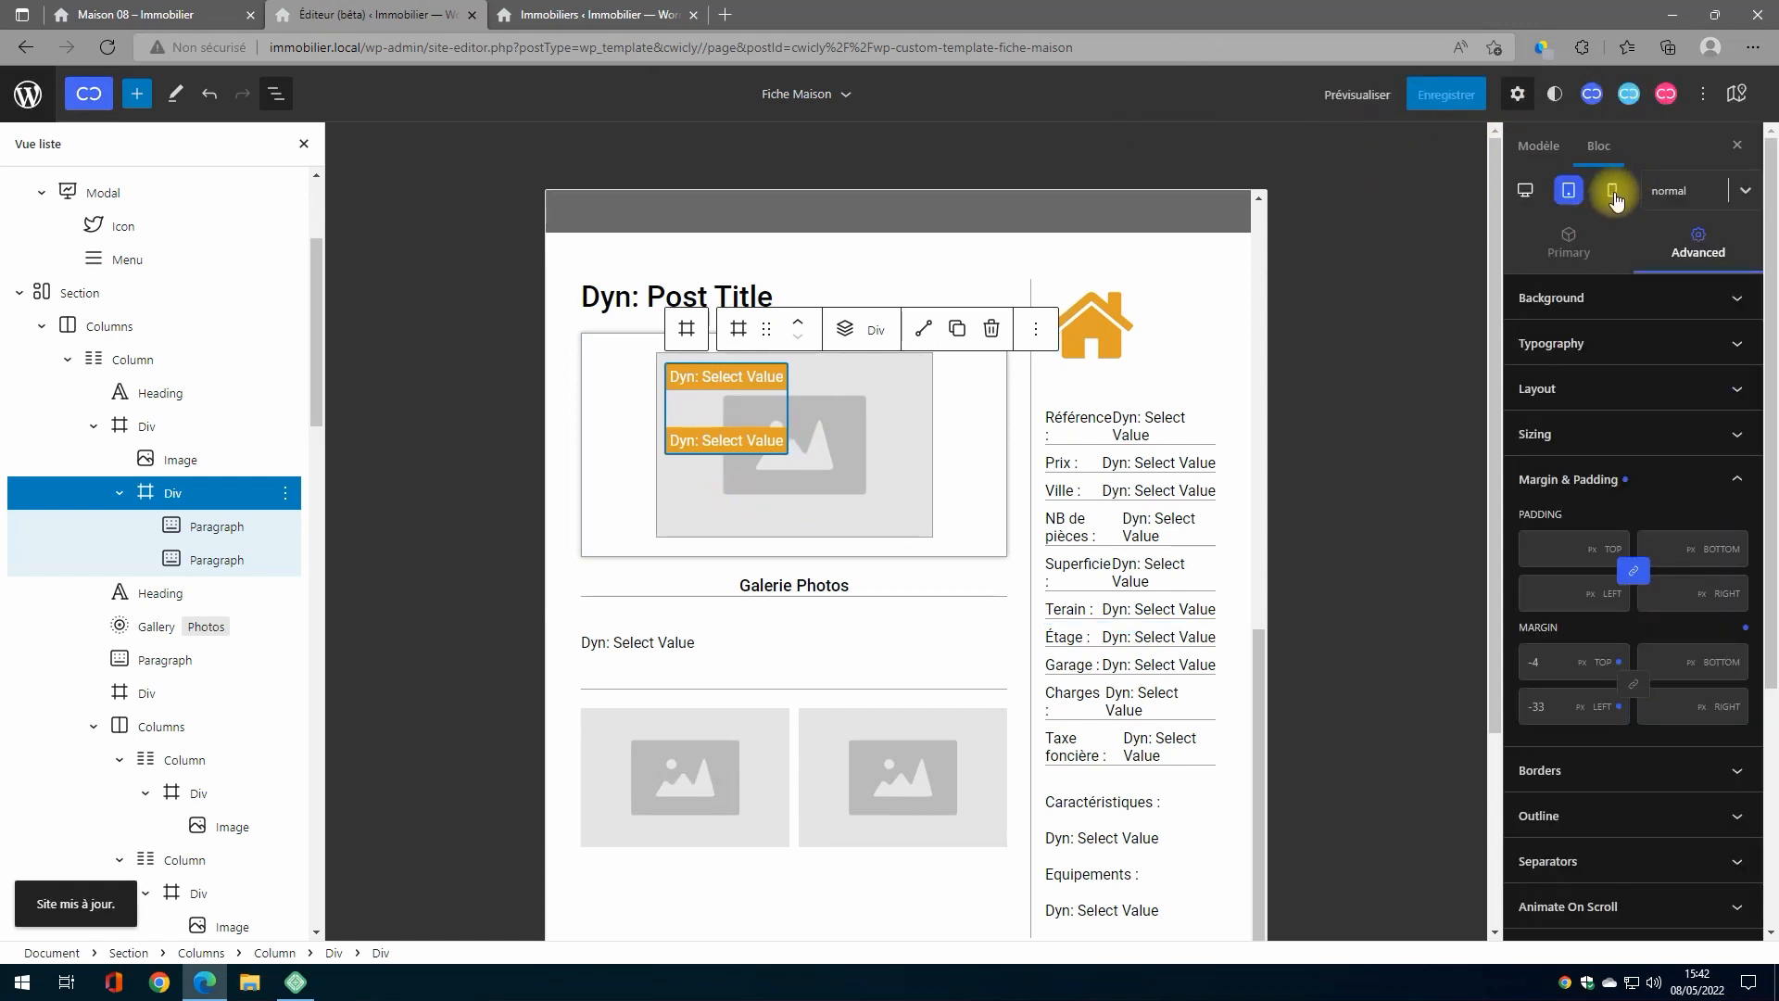
Step: Review the whole template in mobile view and return the editor to desktop view
left_click(1614, 192)
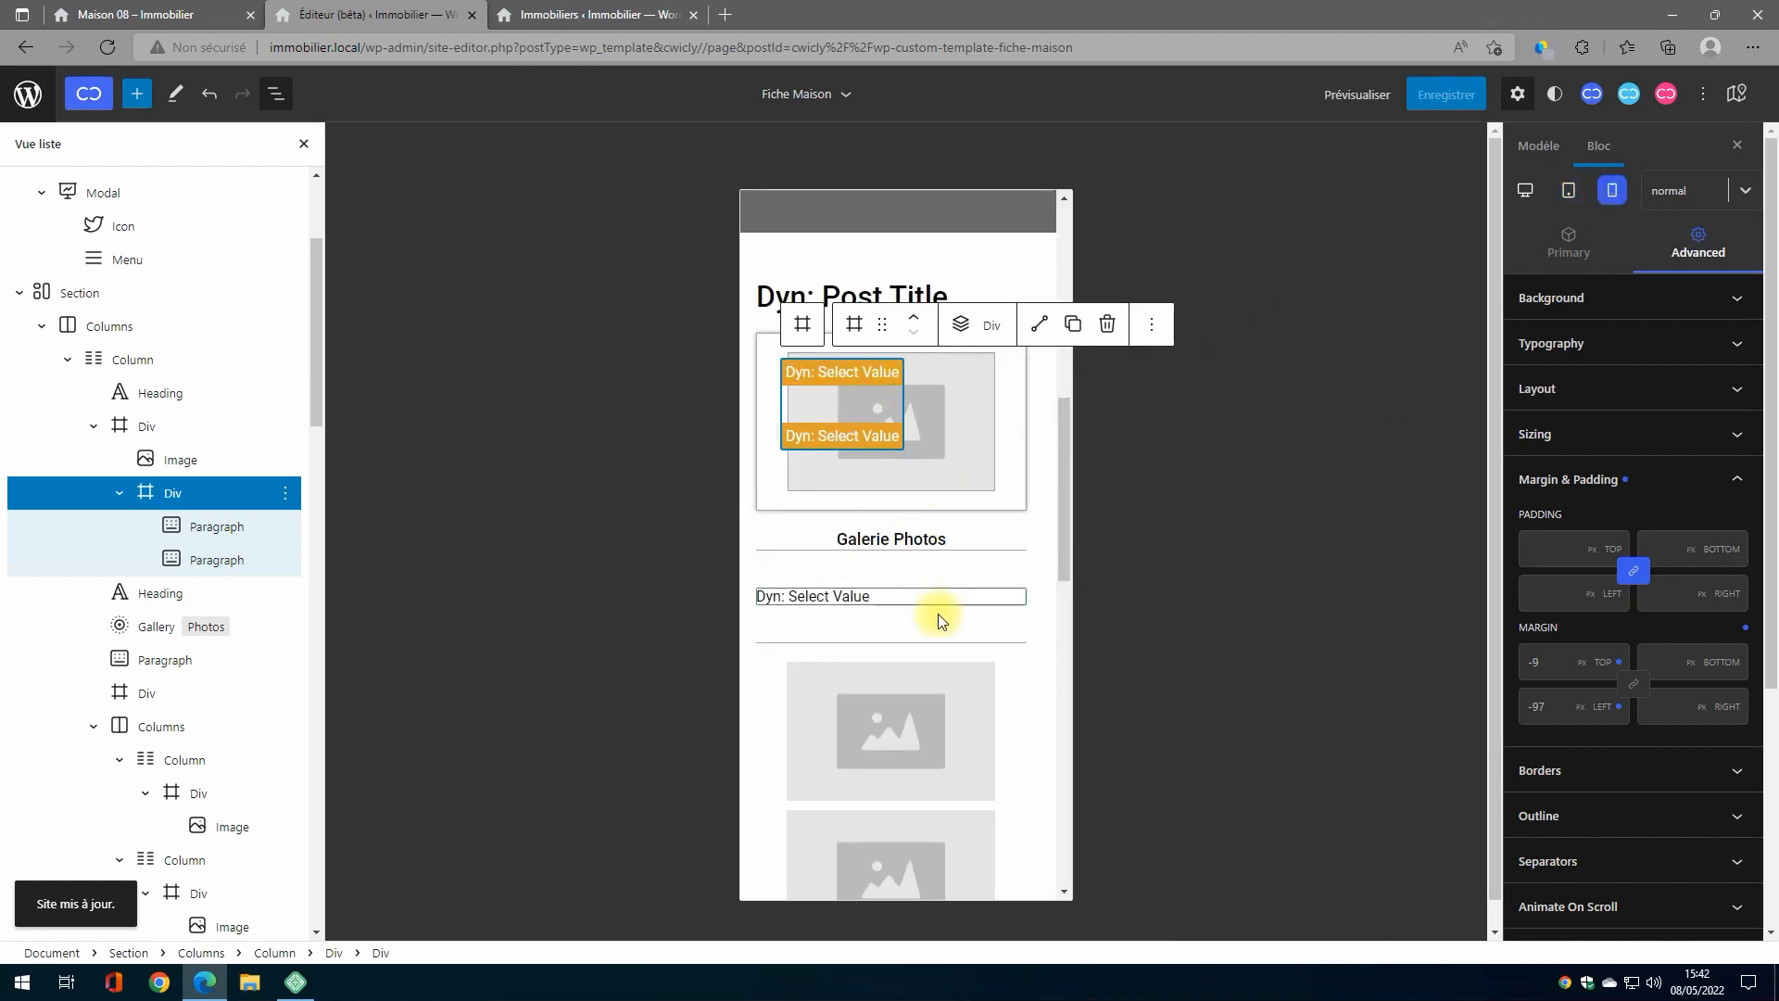
scroll(941, 615, "down", 10)
scroll(927, 659, "up", 11)
scroll(931, 658, "up", 5)
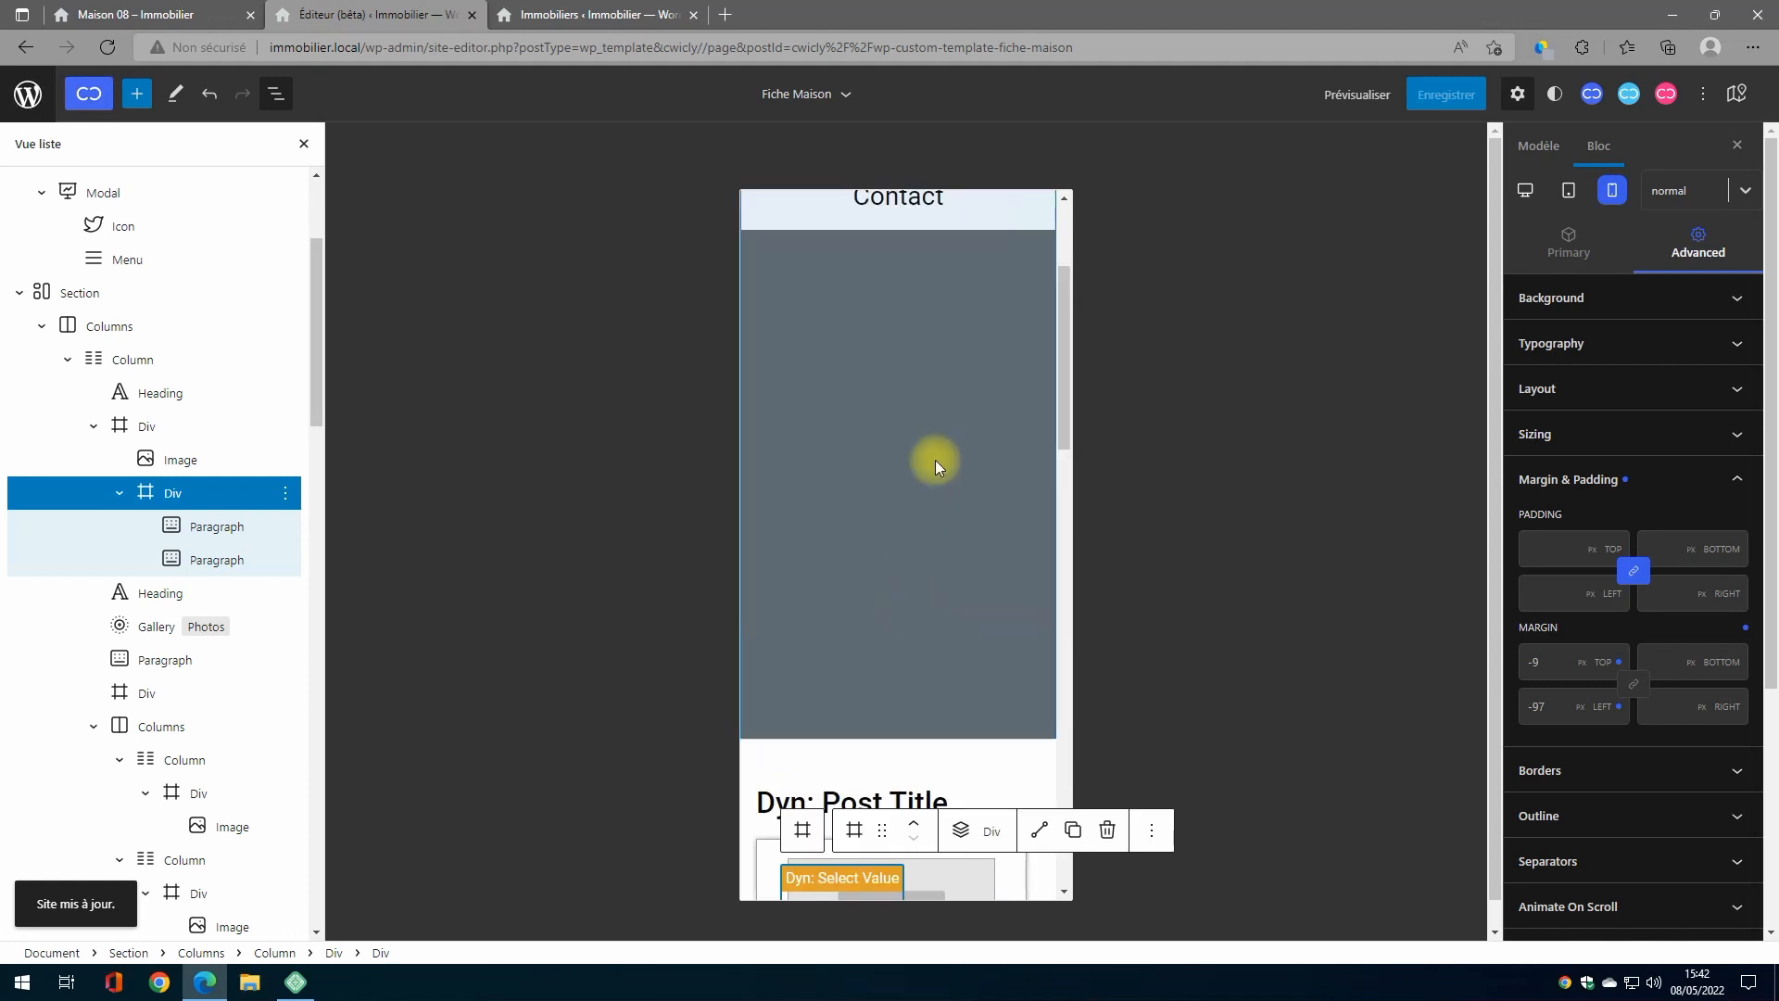
left_click(1525, 191)
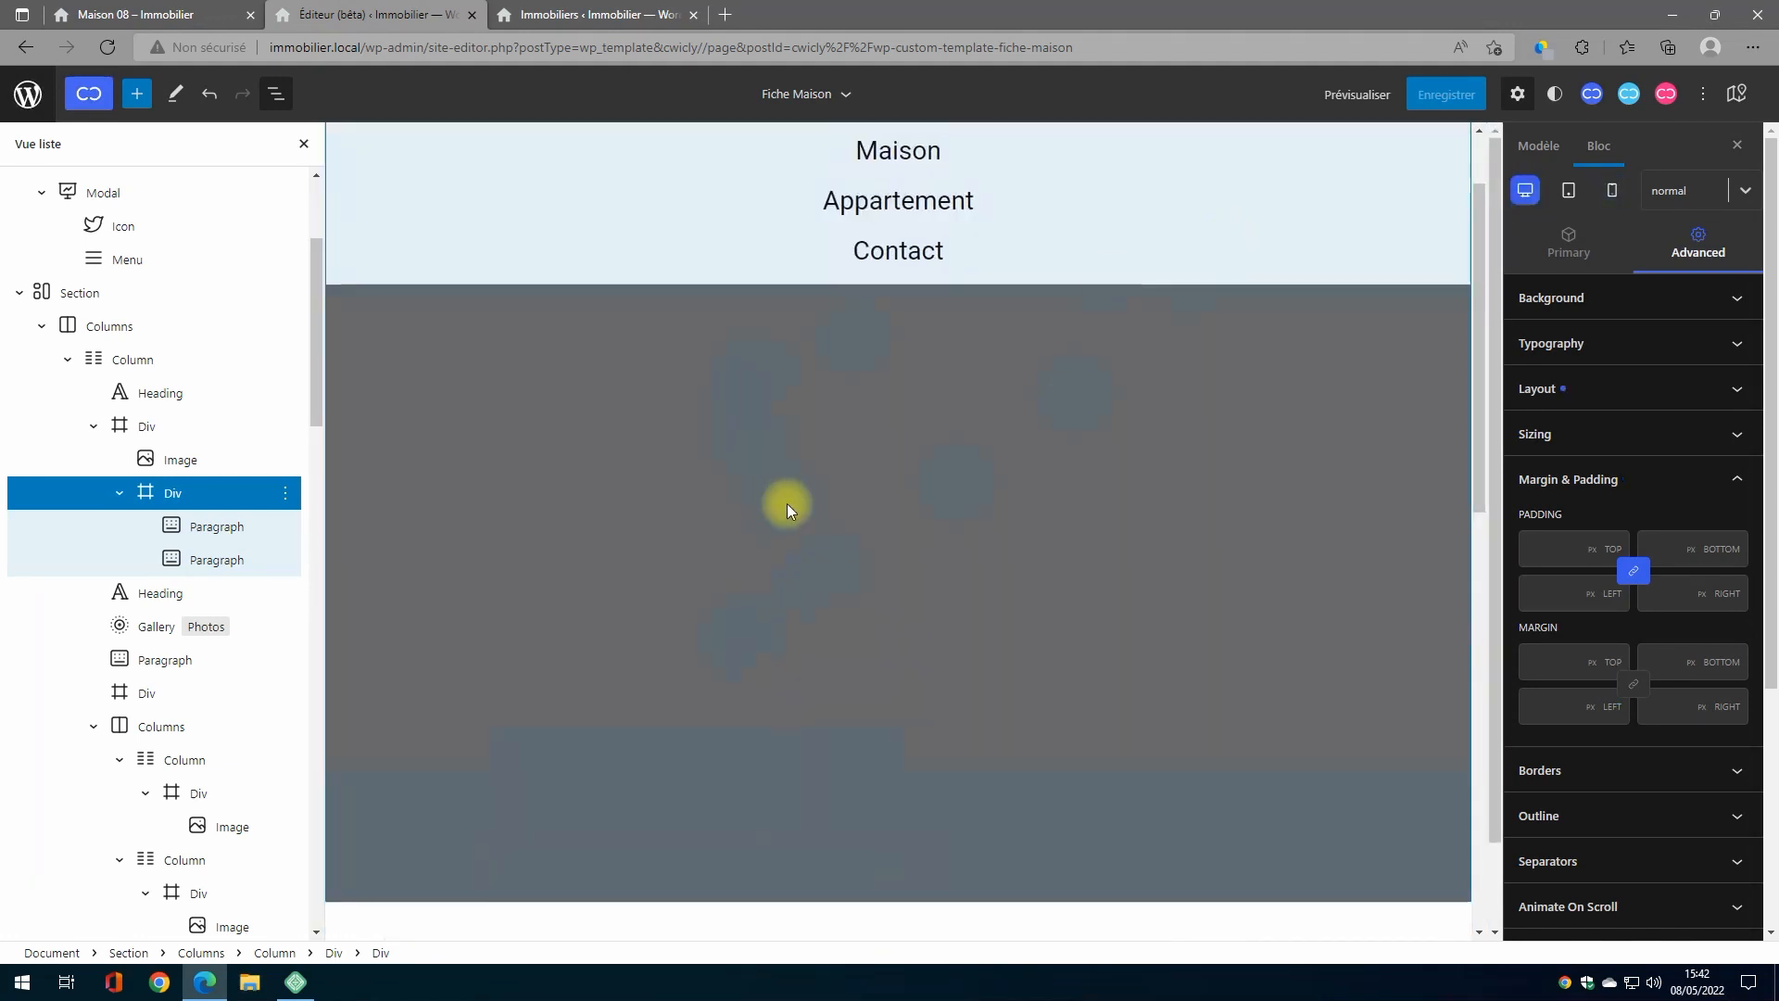
Step: Check the published Maison 08 page's layout at narrow and wide browser window widths
left_click(144, 15)
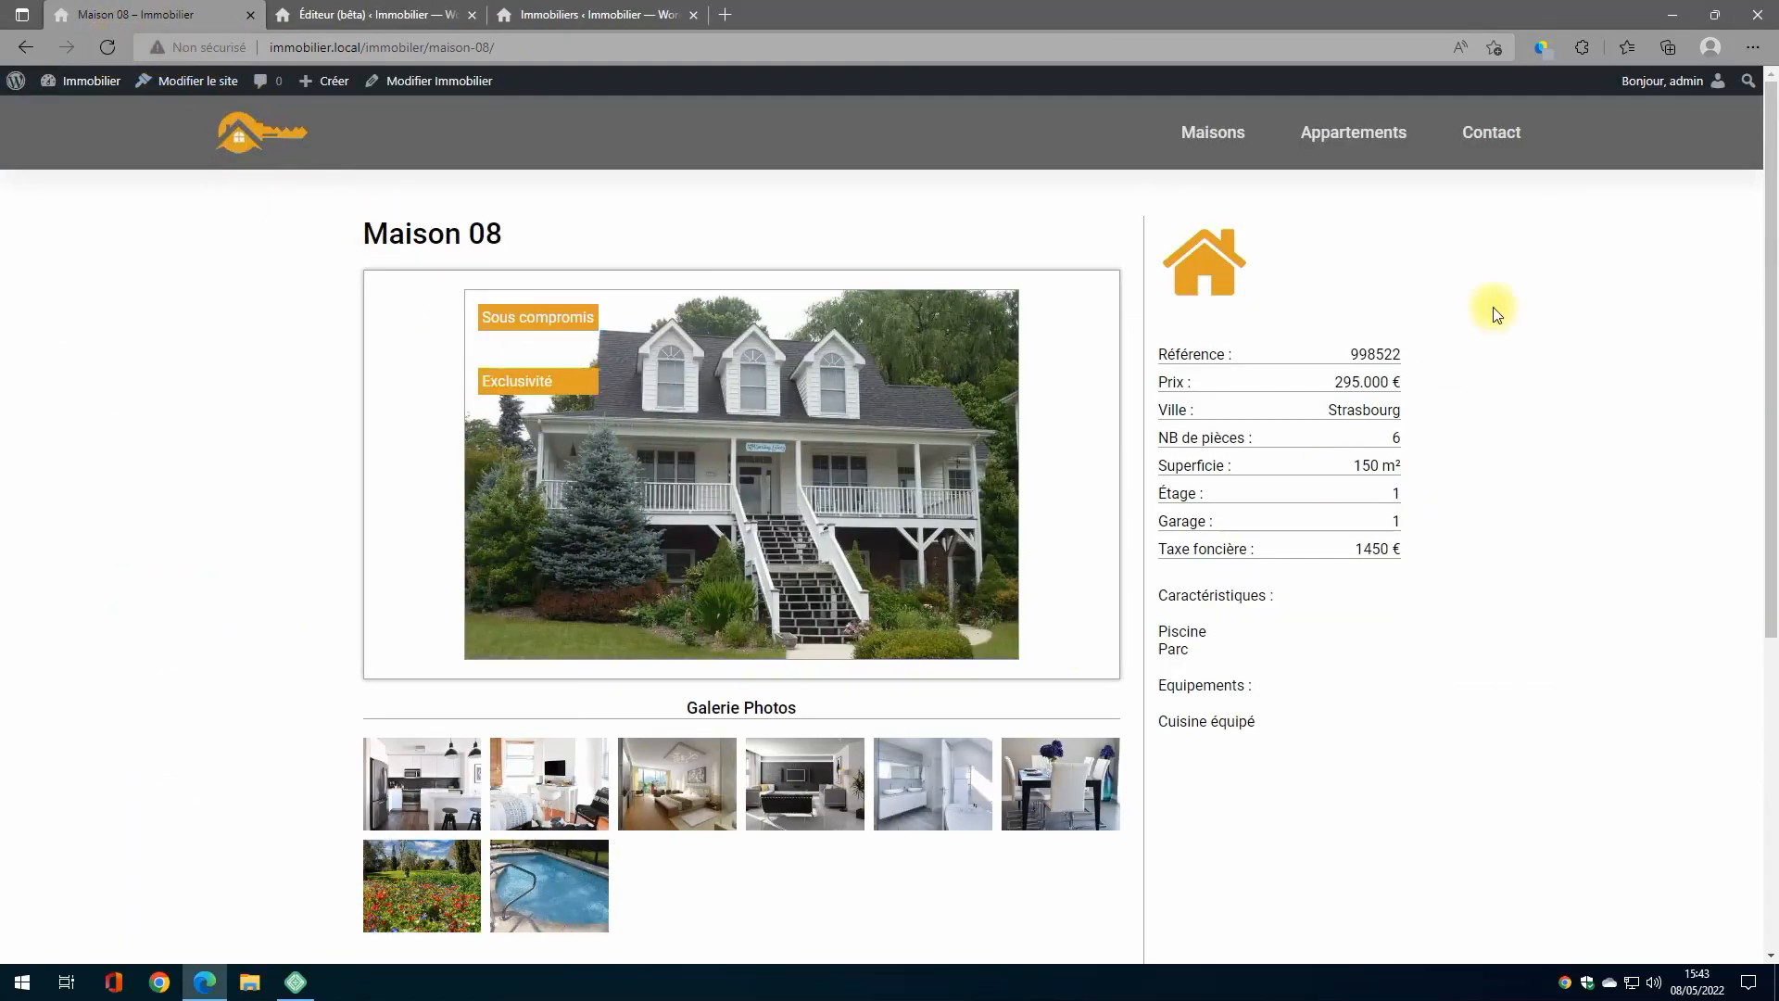
left_click(1712, 31)
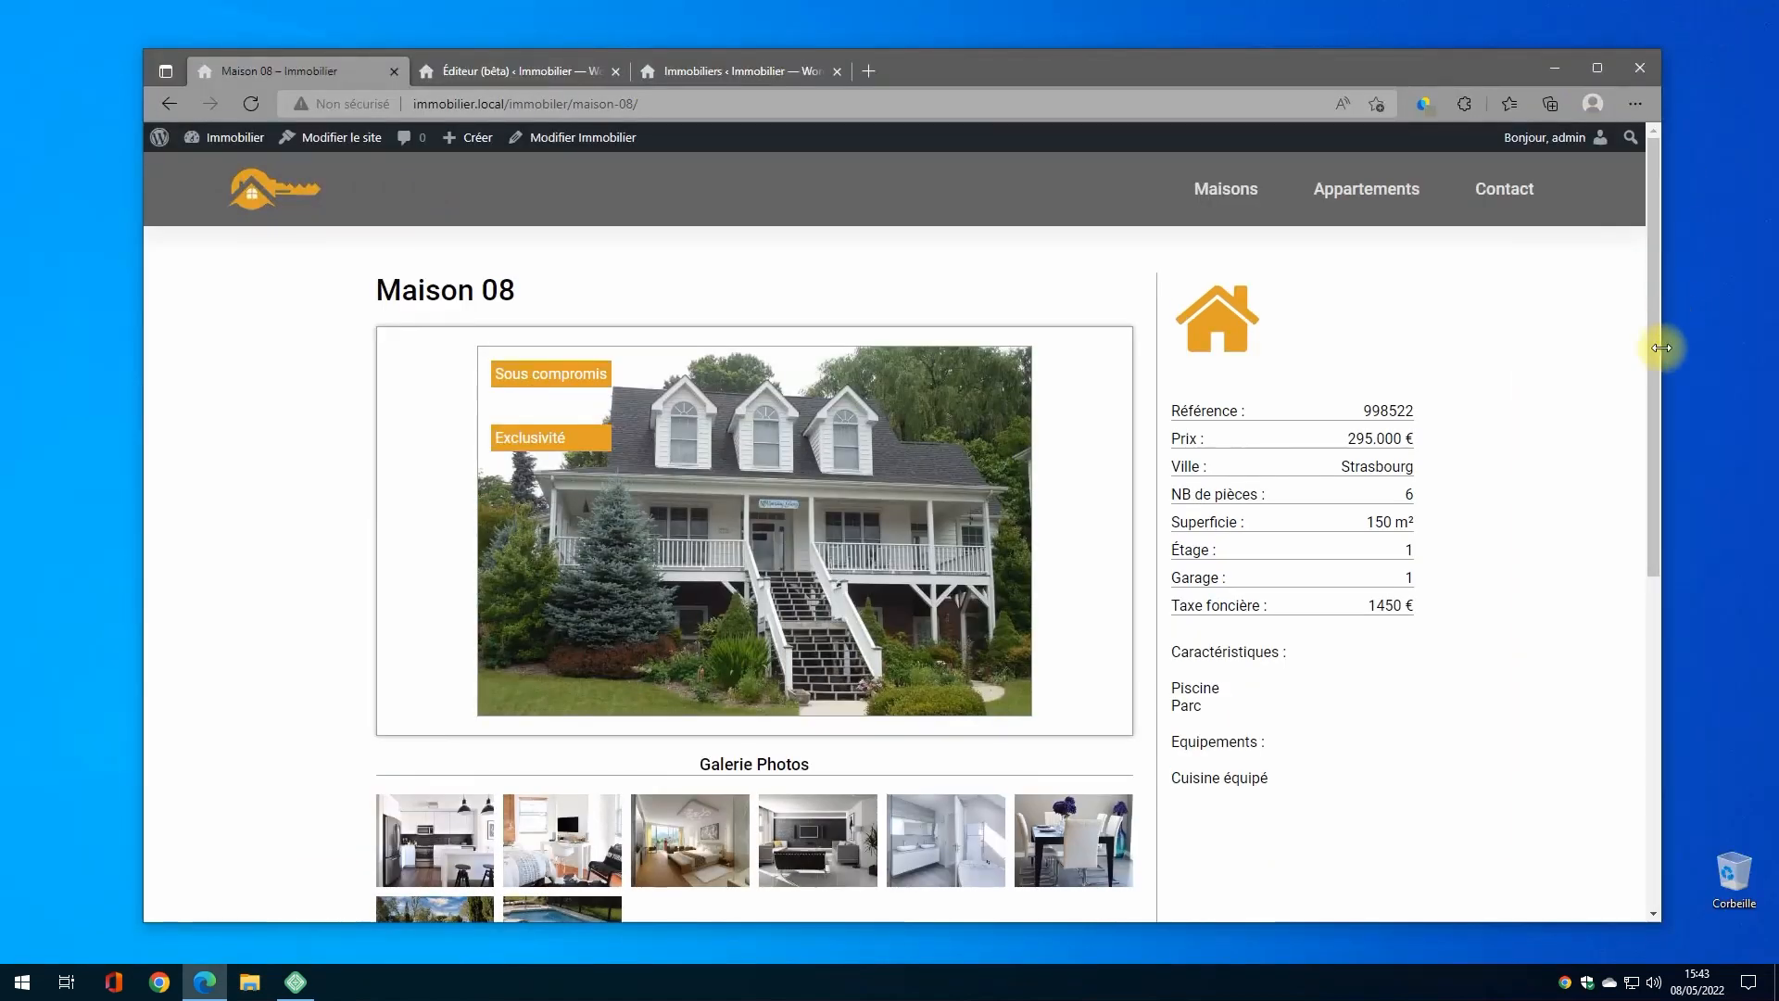
left_click_drag(1660, 341, 1006, 519)
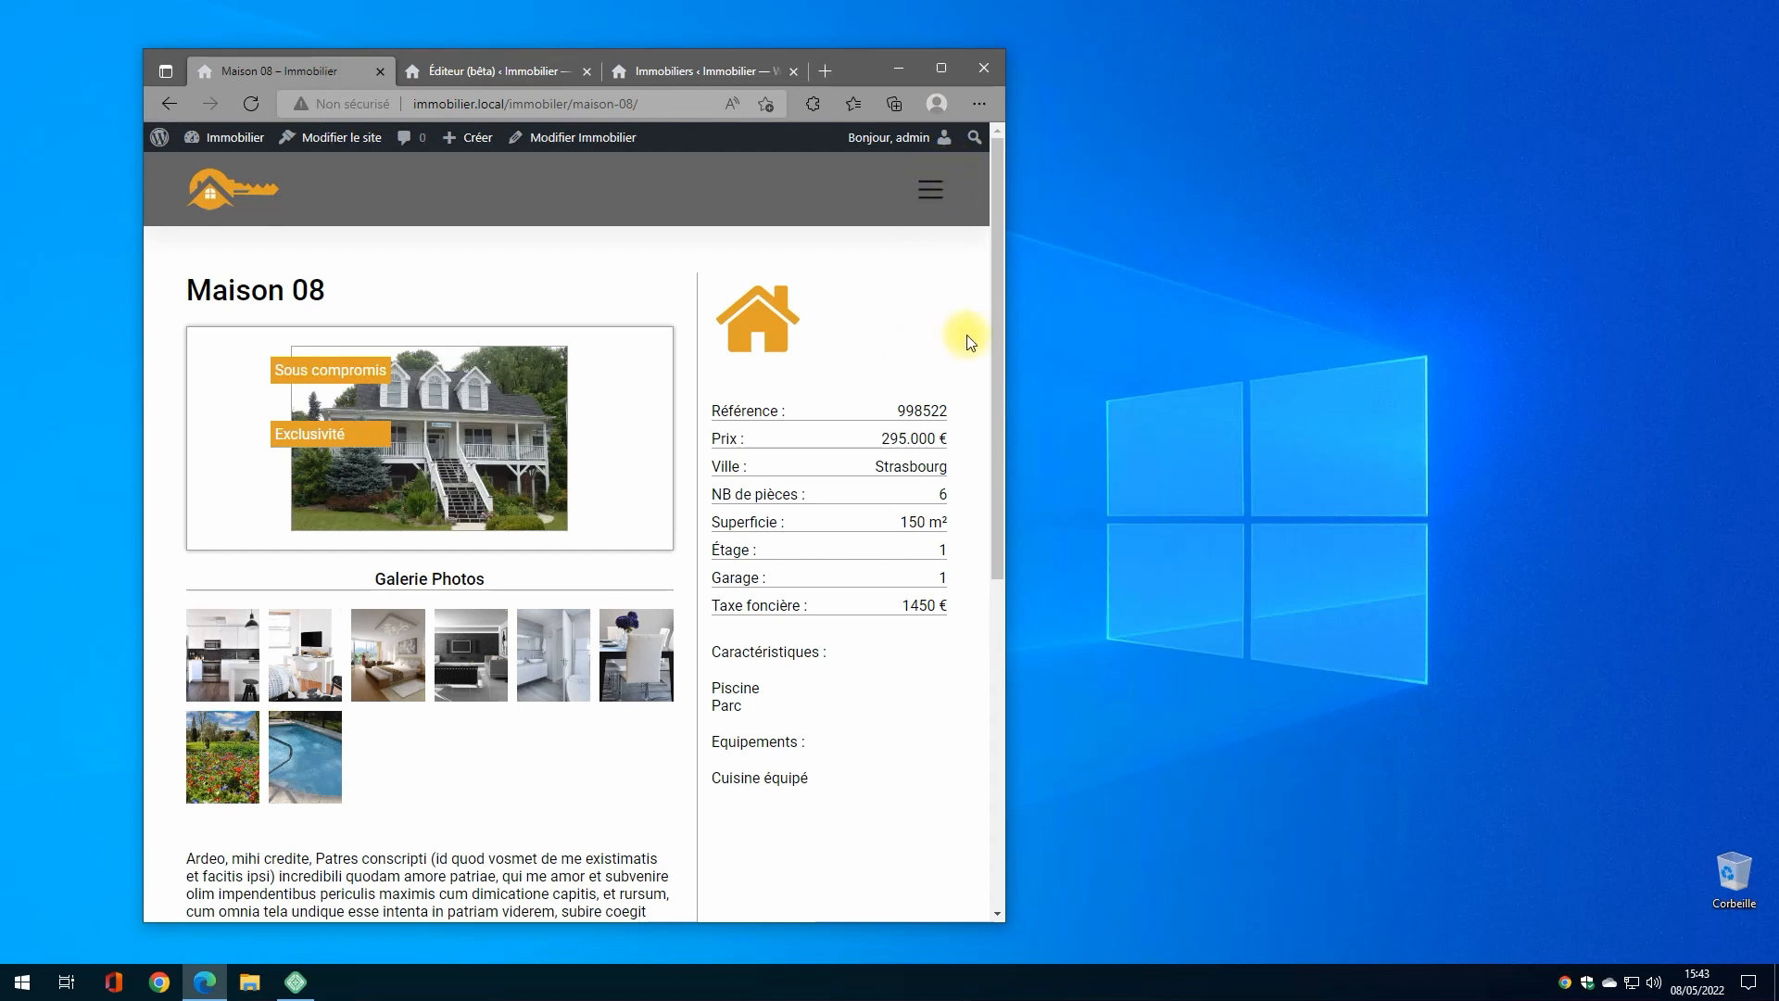
left_click_drag(1007, 361, 1617, 391)
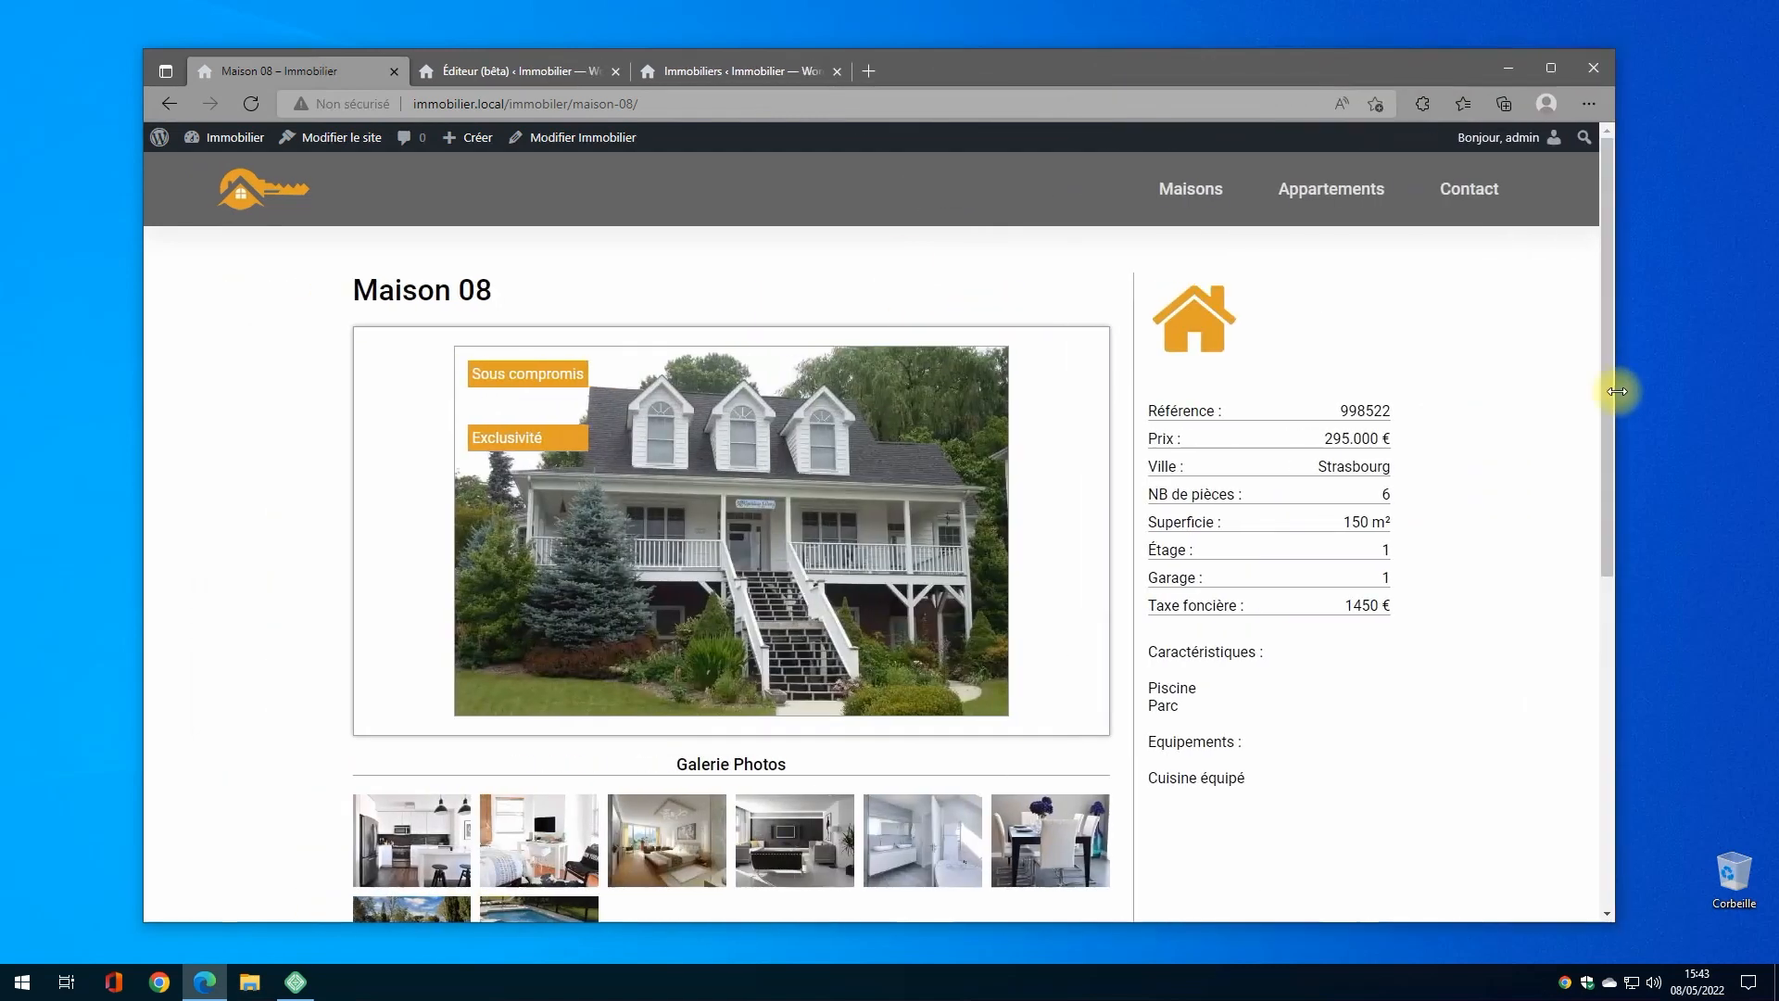
Step: Leave the Fiche Maison template and open the Header Page template part in the site editor
left_click(521, 80)
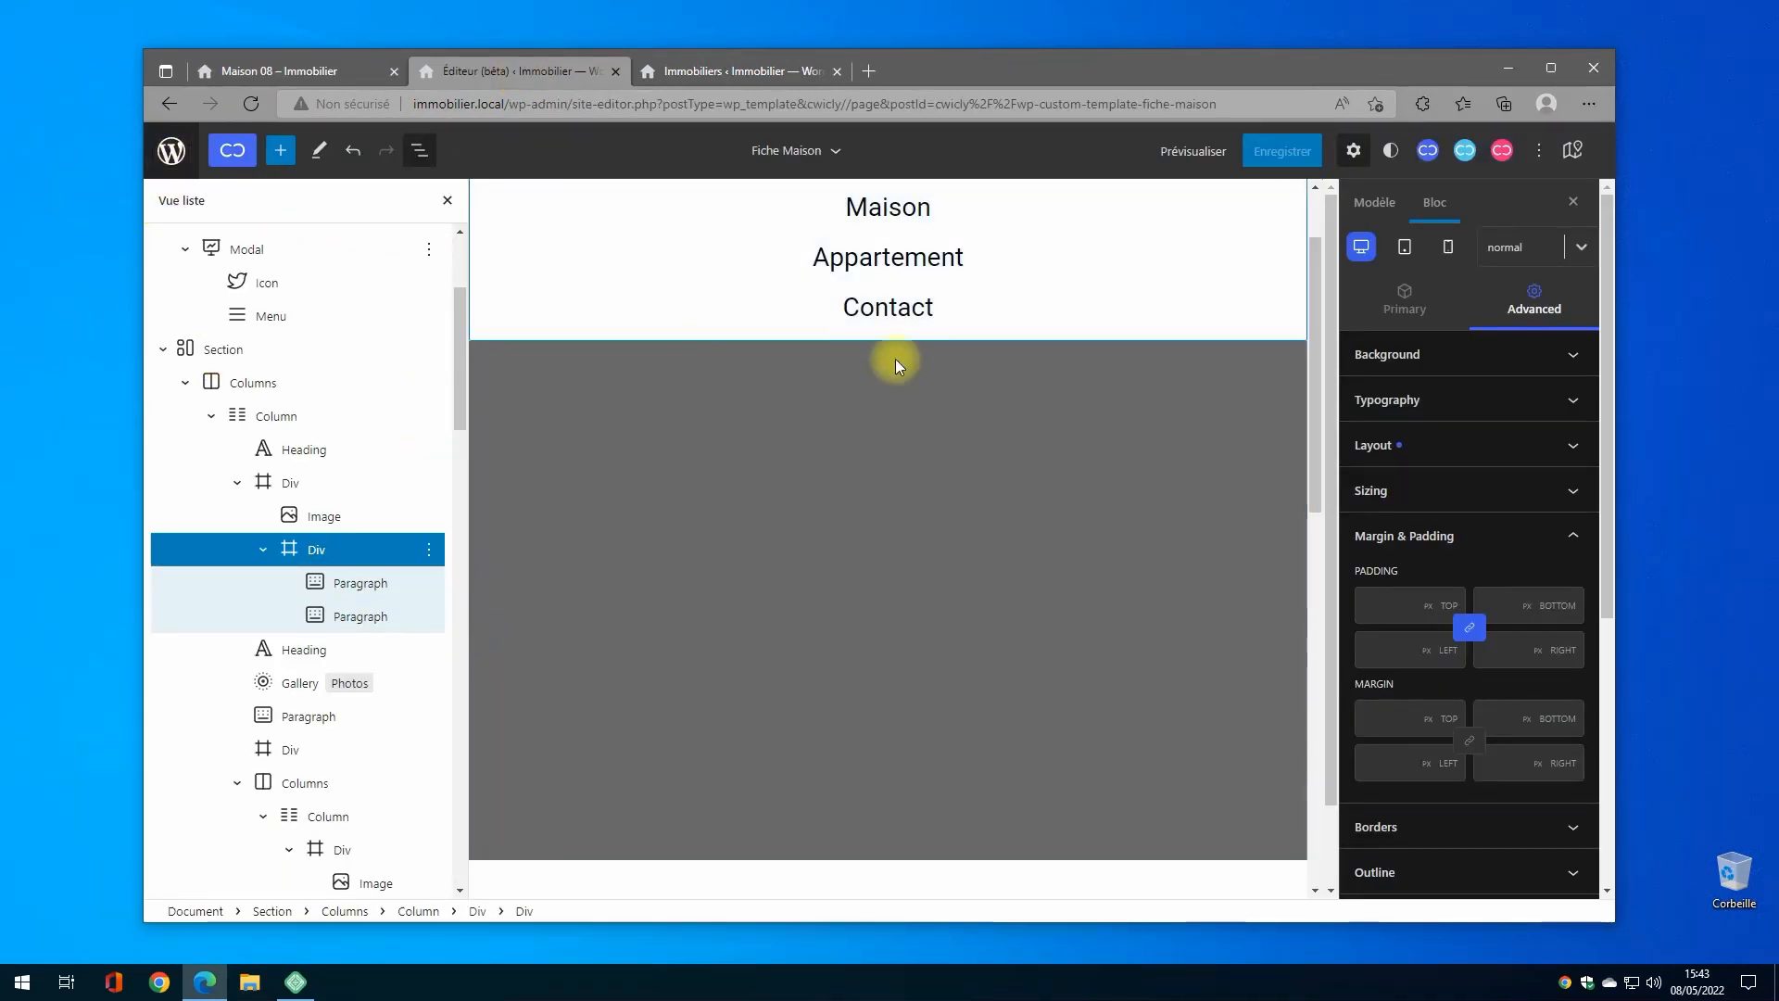
left_click(171, 150)
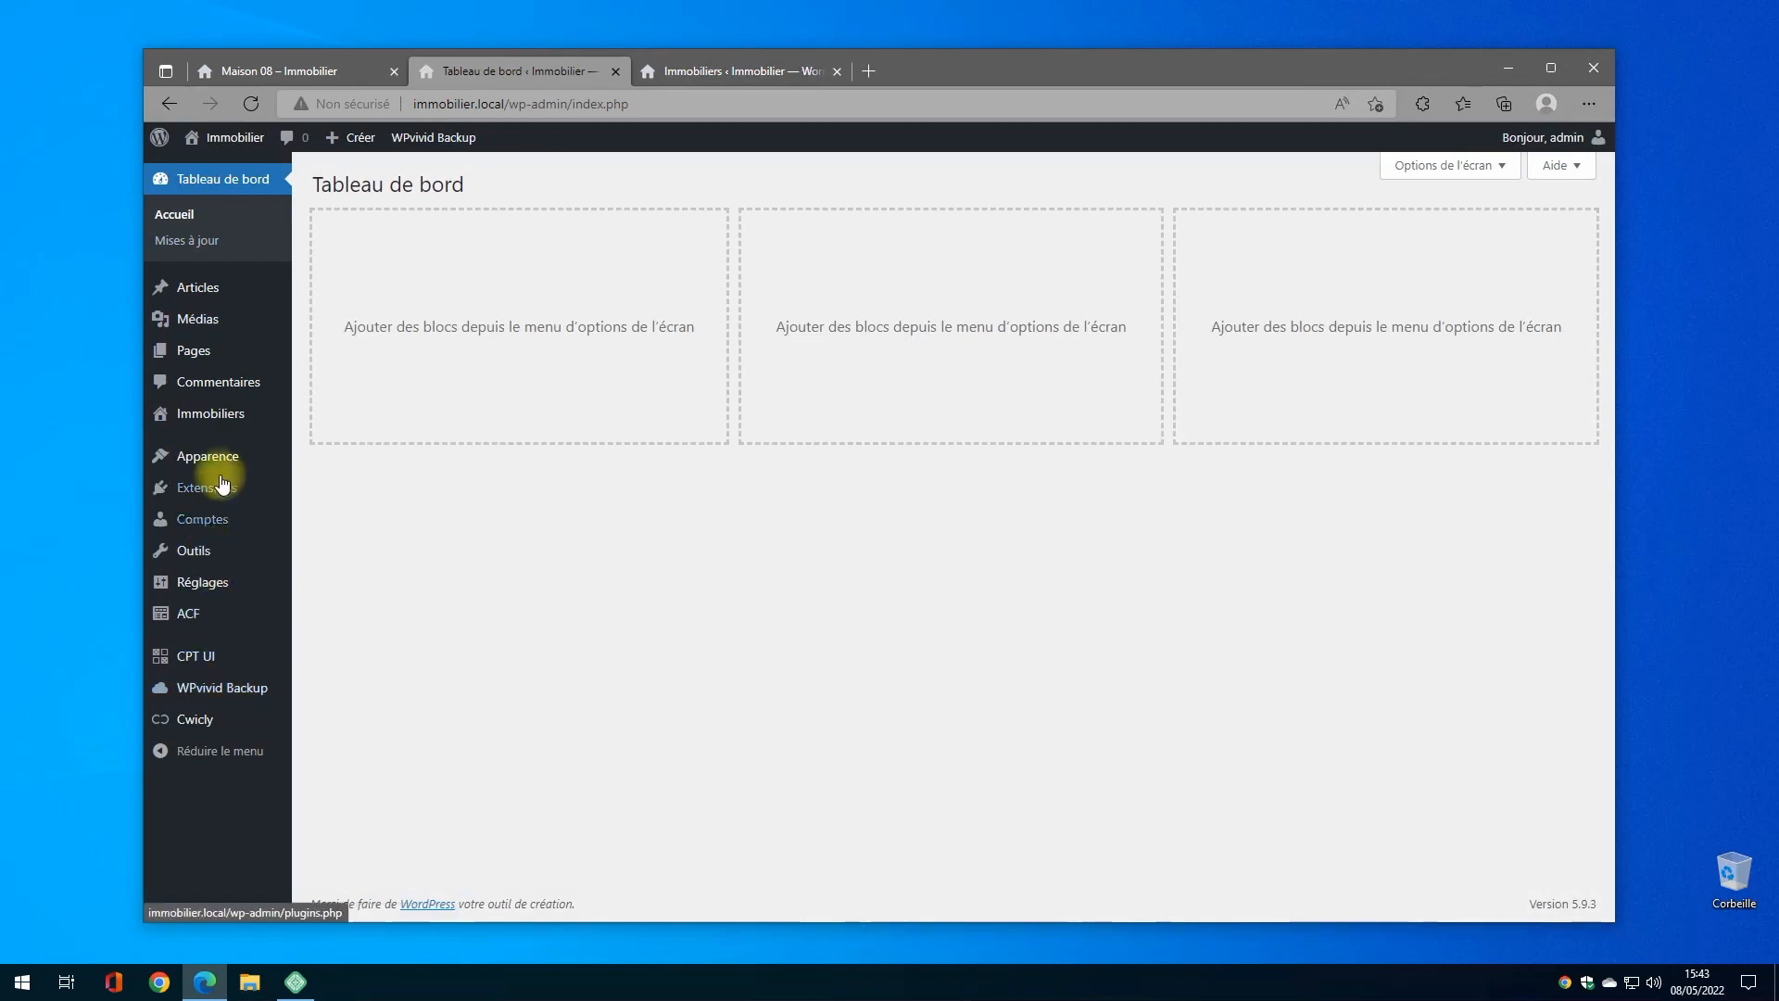
mouse_move(220, 470)
left_click(332, 493)
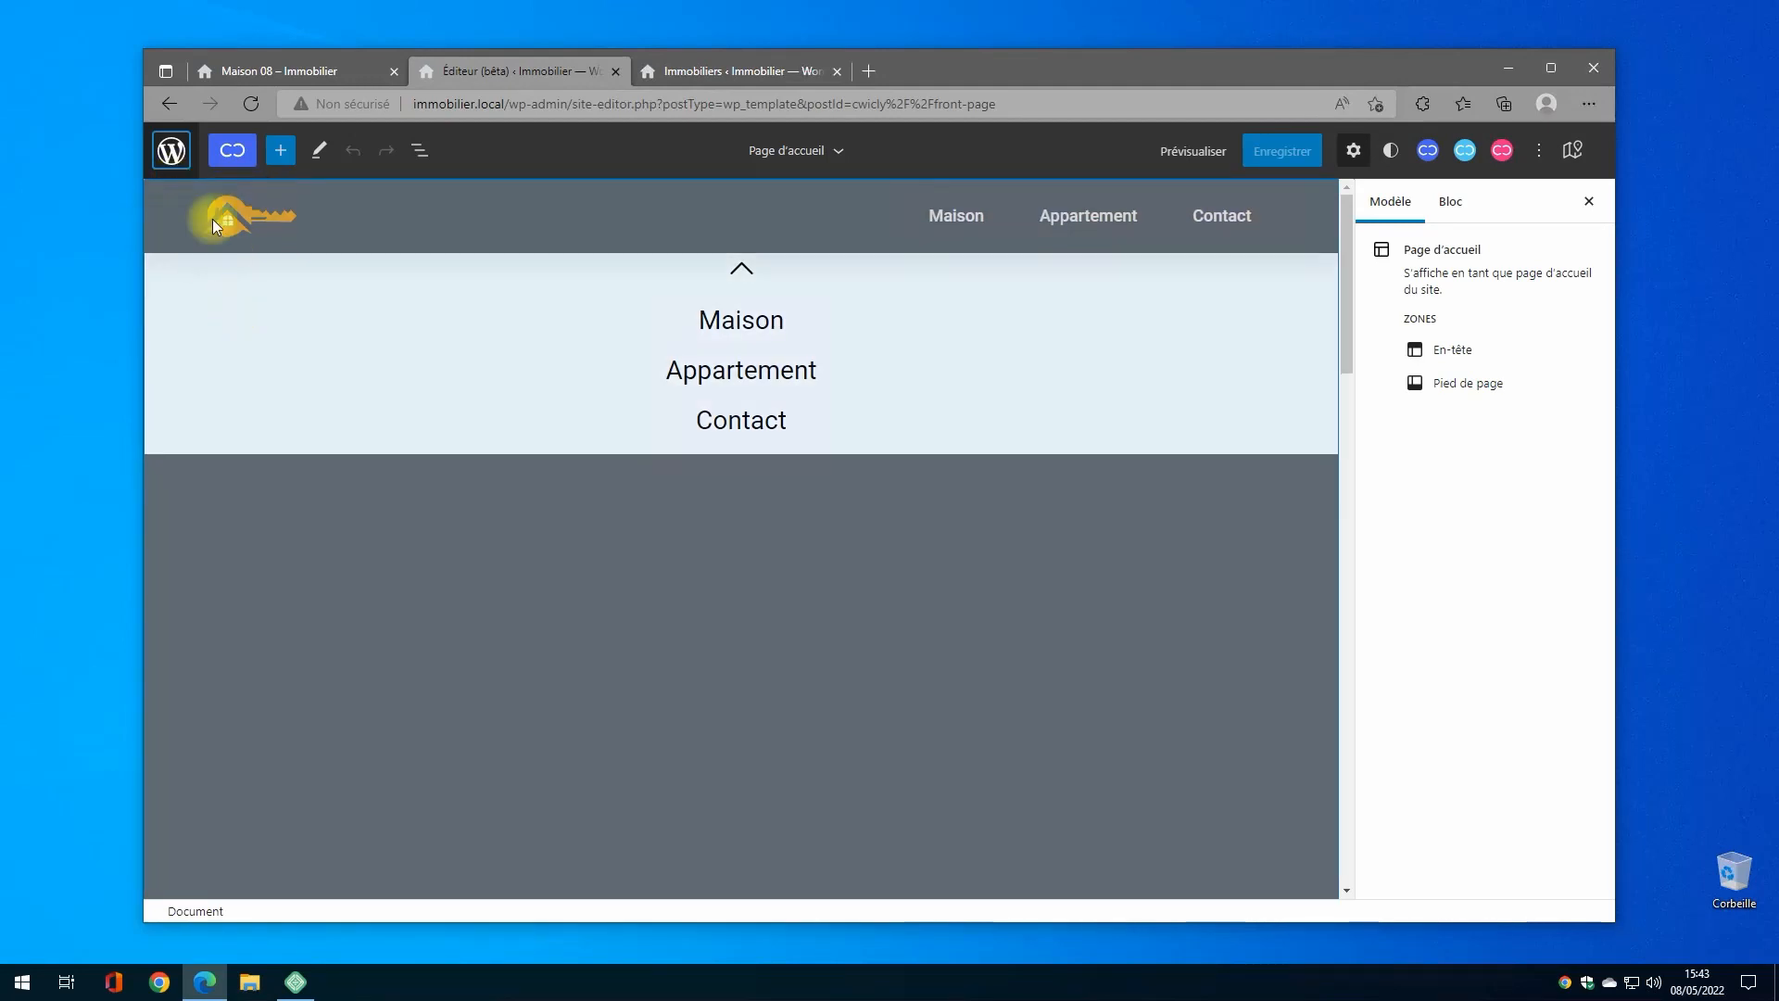
left_click(173, 152)
left_click(248, 400)
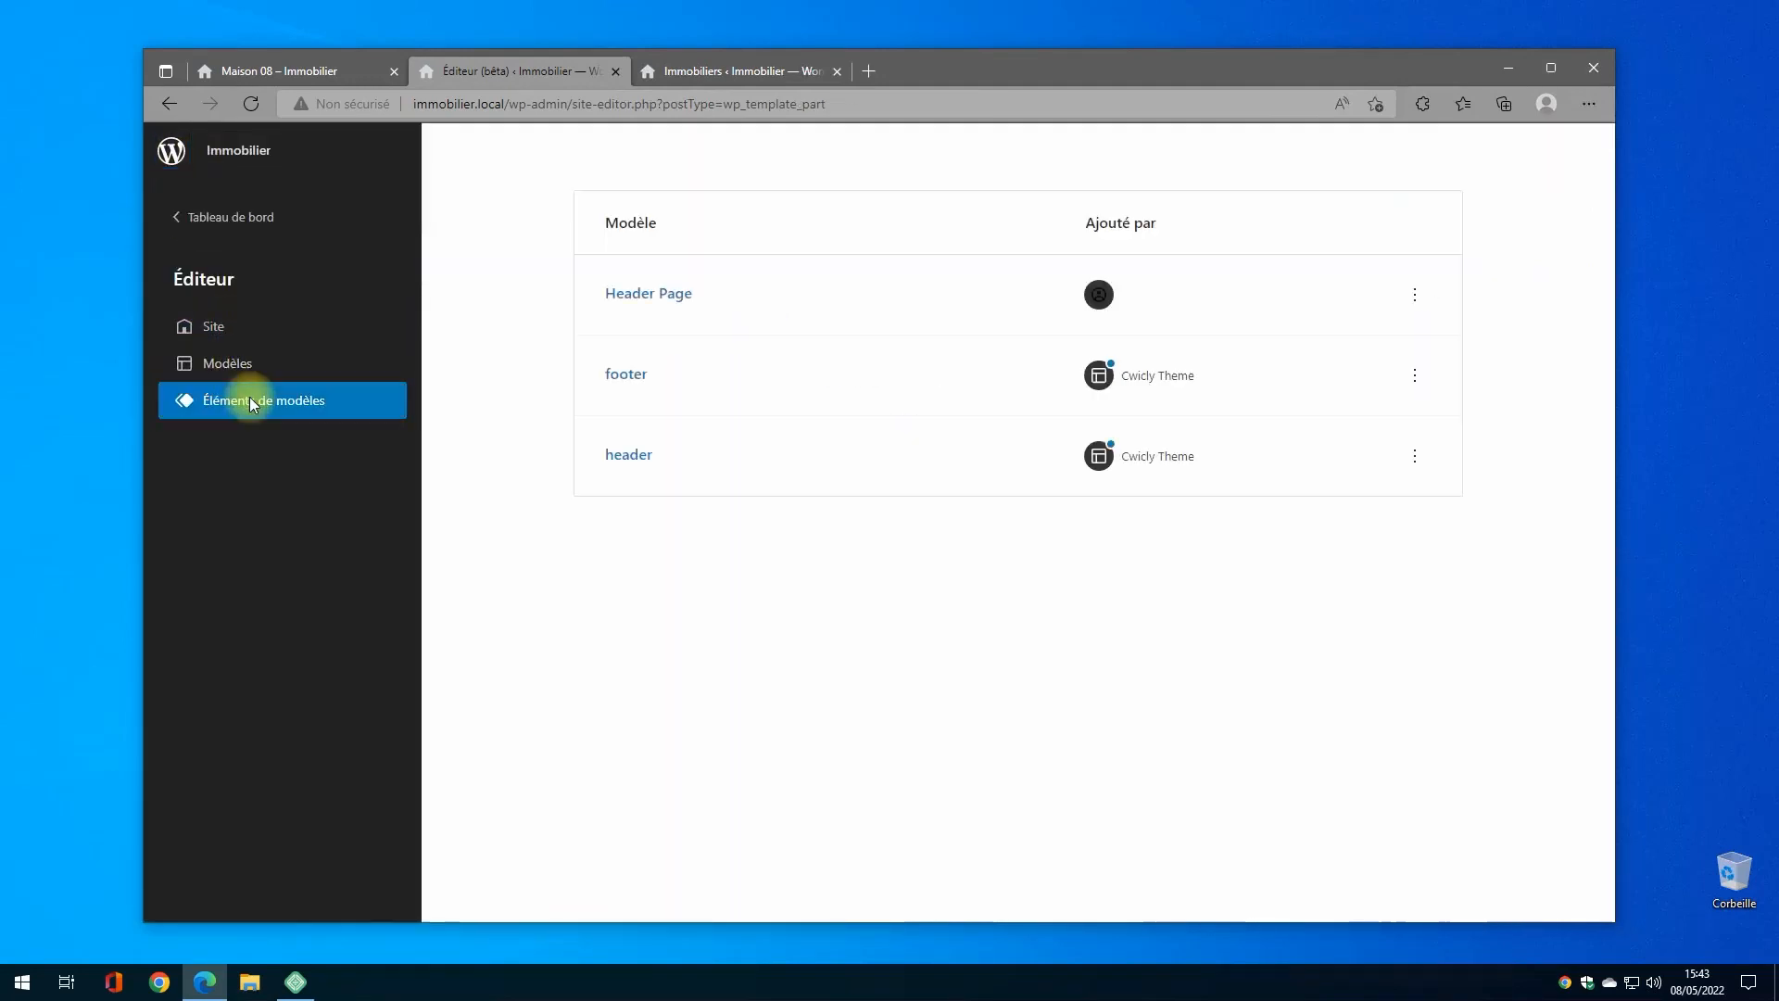
left_click(655, 356)
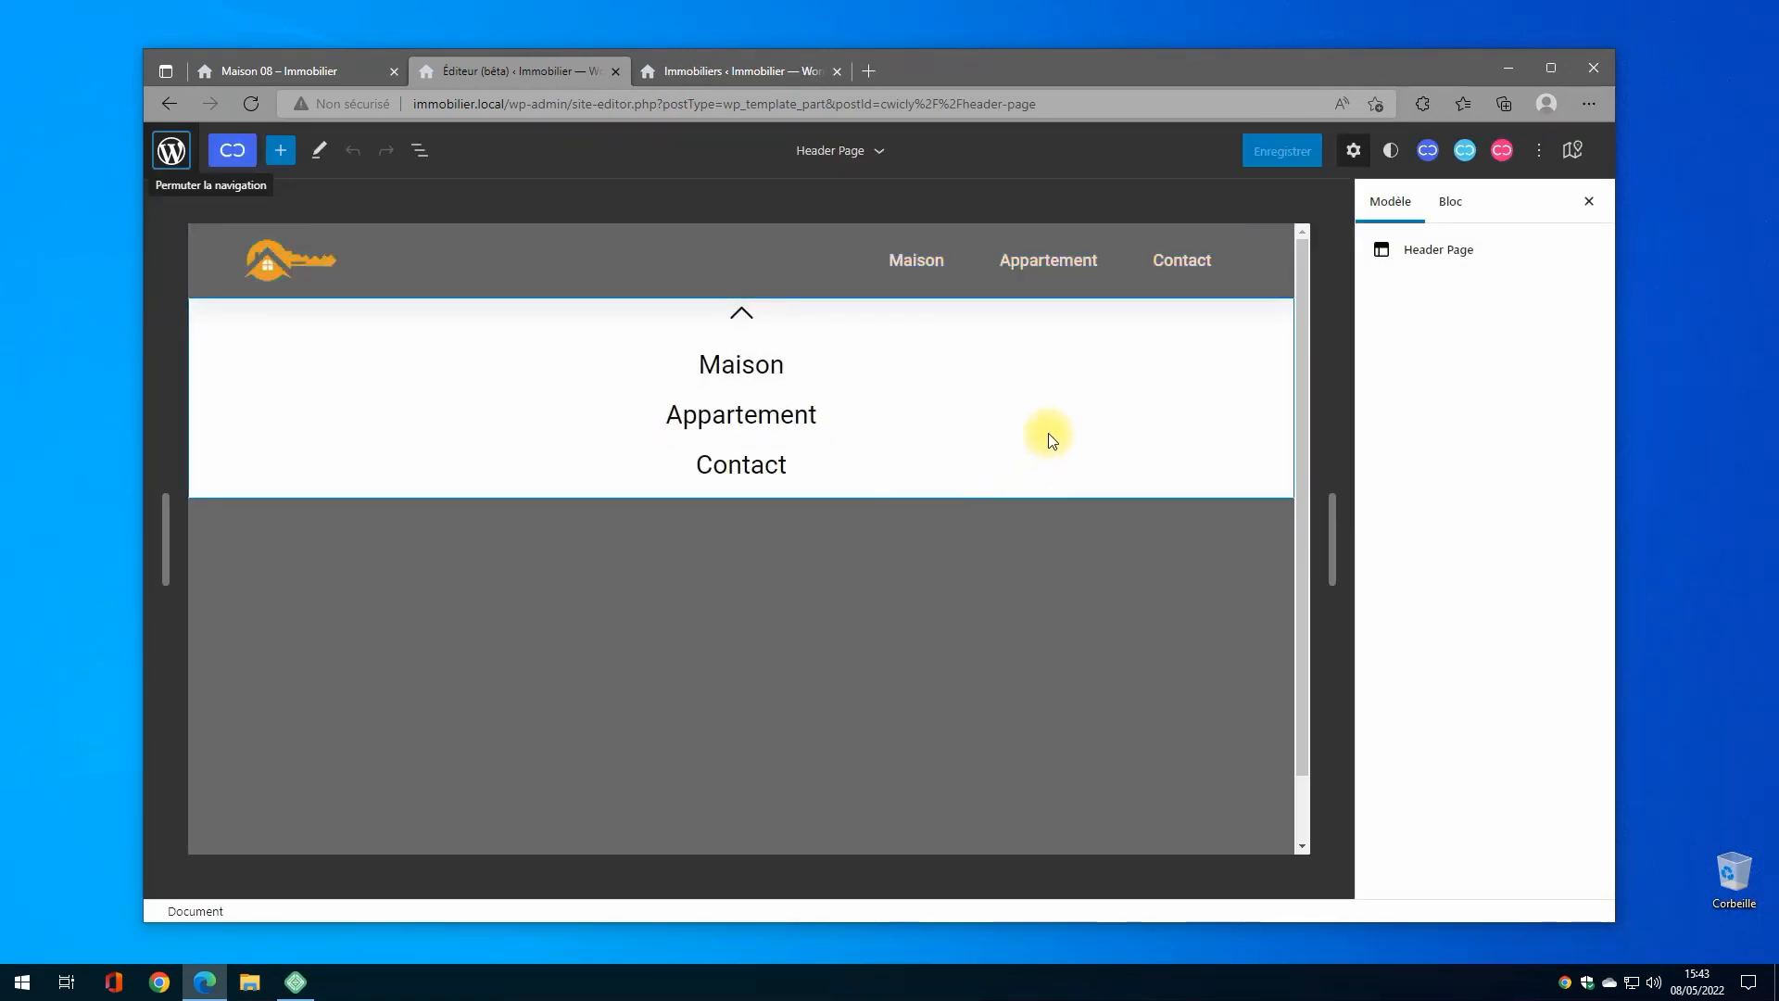
Step: Copy the header modal's block ID and set the arrow icon's link action to close modal-cfccbbb
left_click(1048, 420)
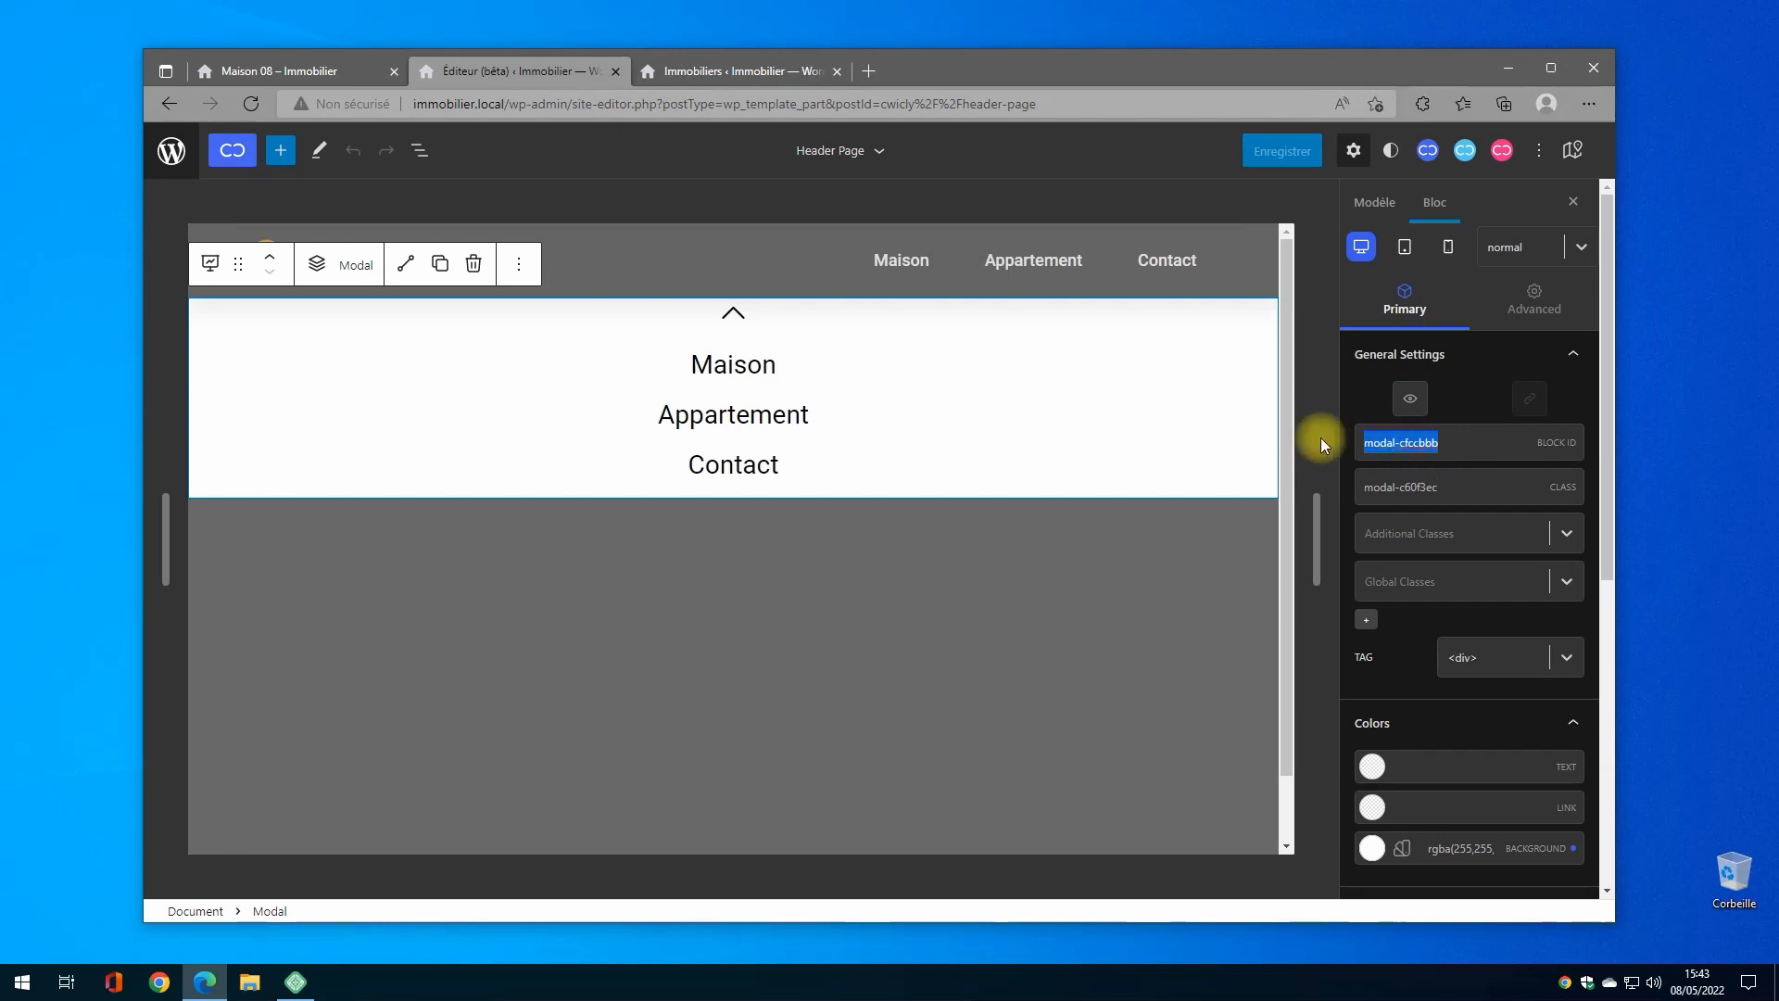
right_click(1397, 443)
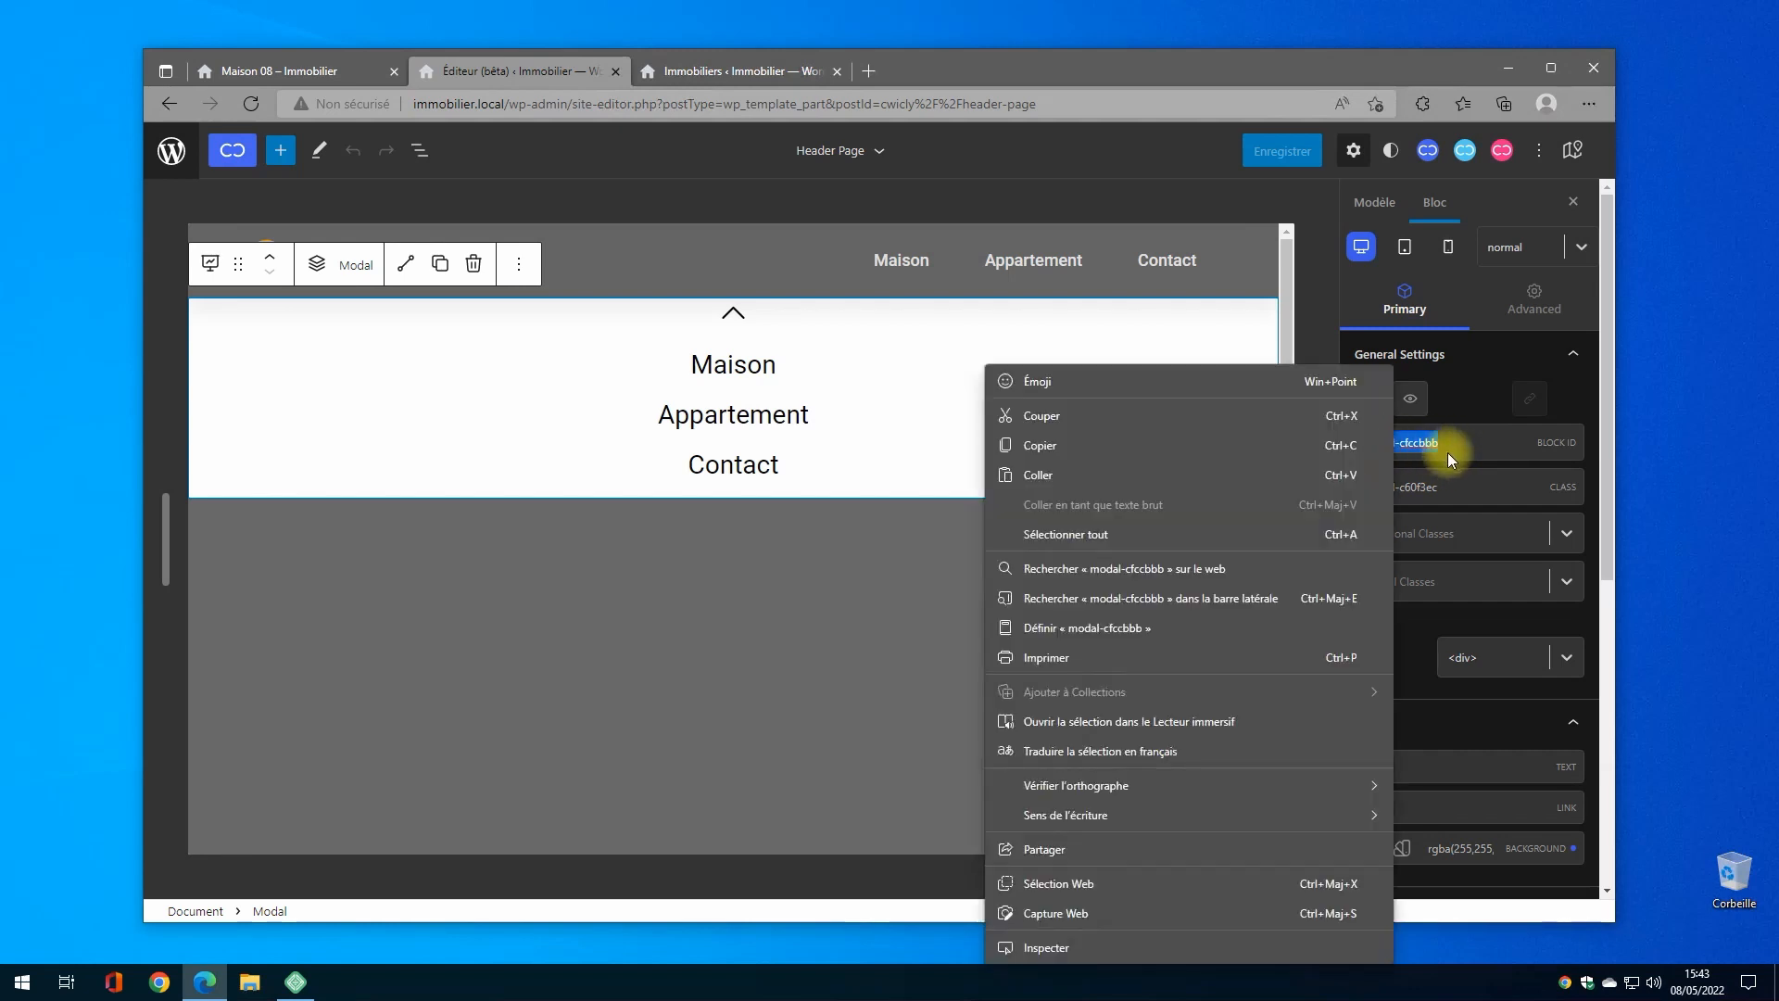
left_click(1019, 443)
left_click(733, 317)
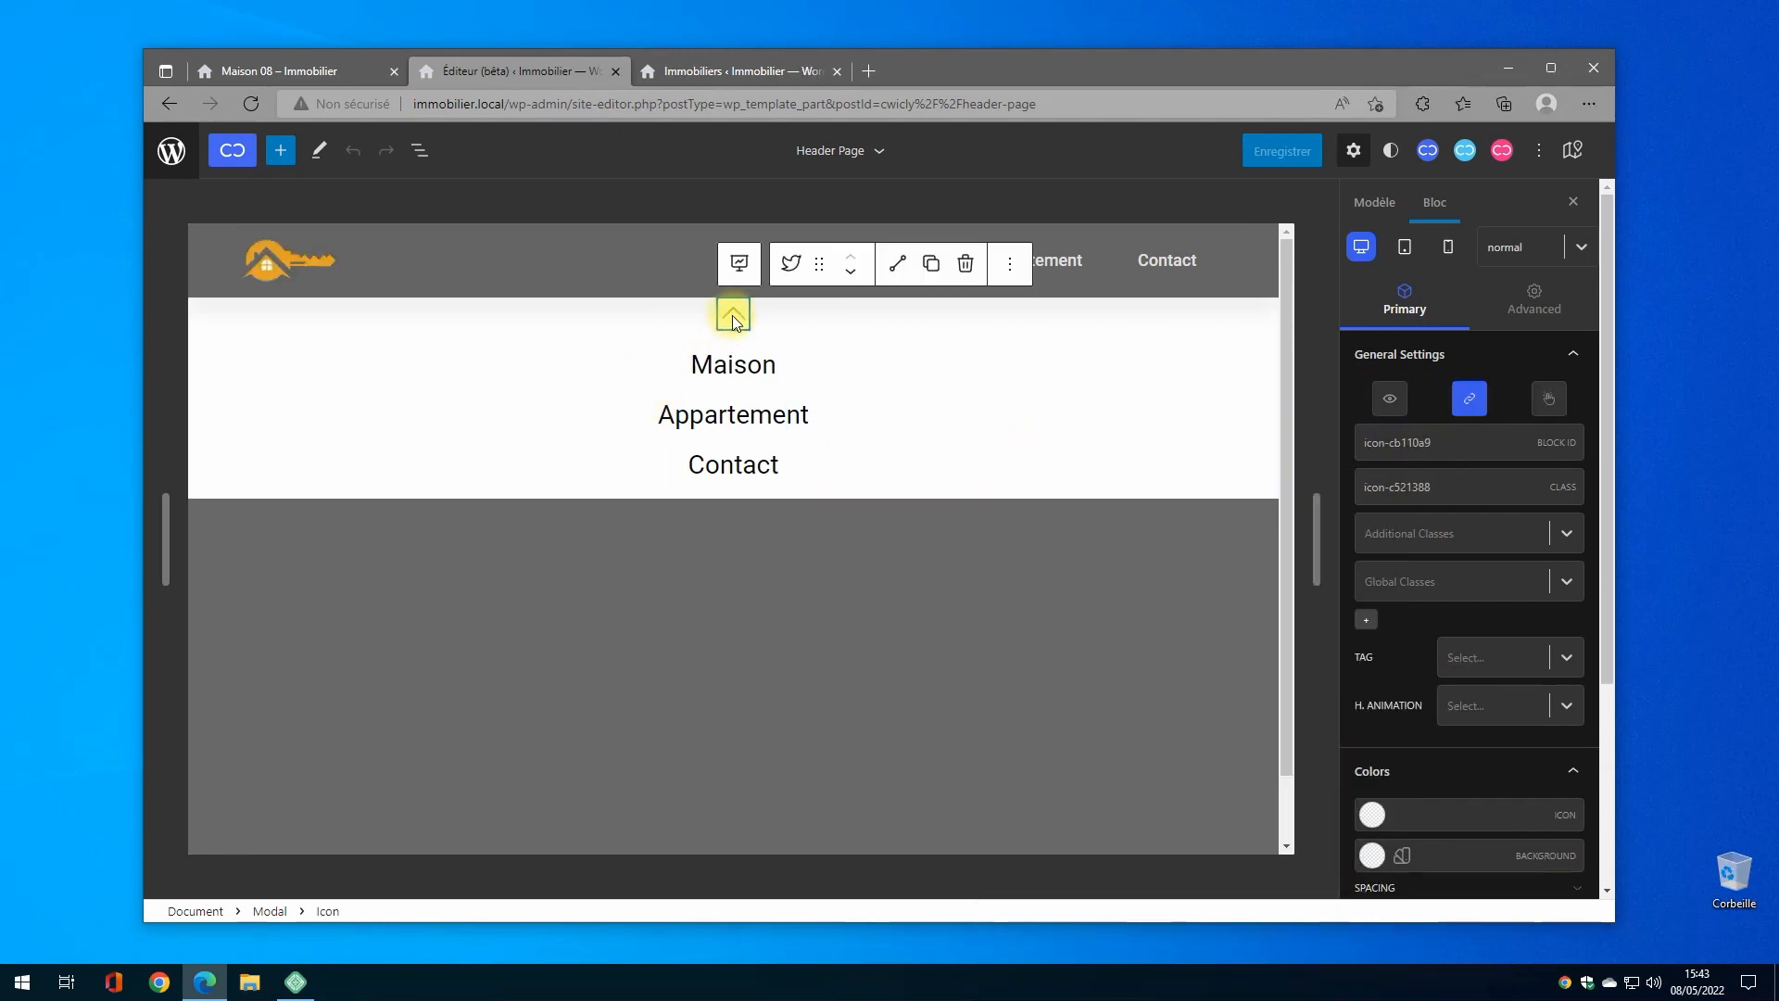
left_click(1470, 397)
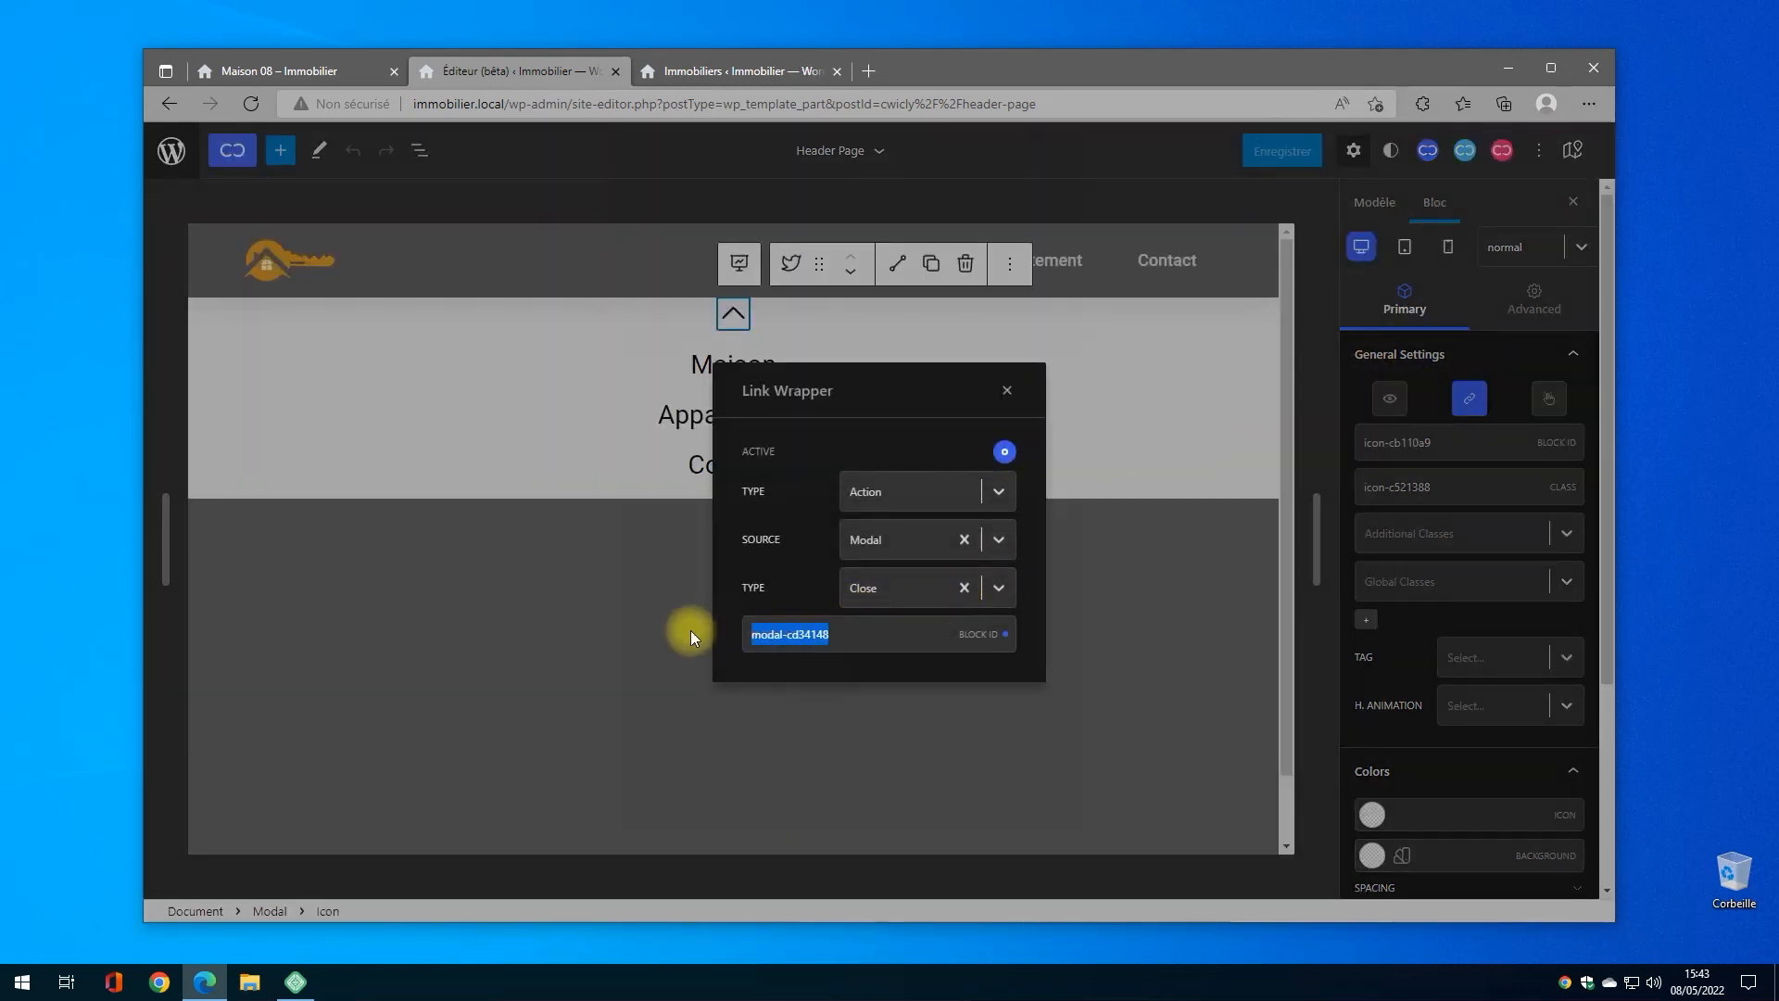
type("modal-cfccbbb")
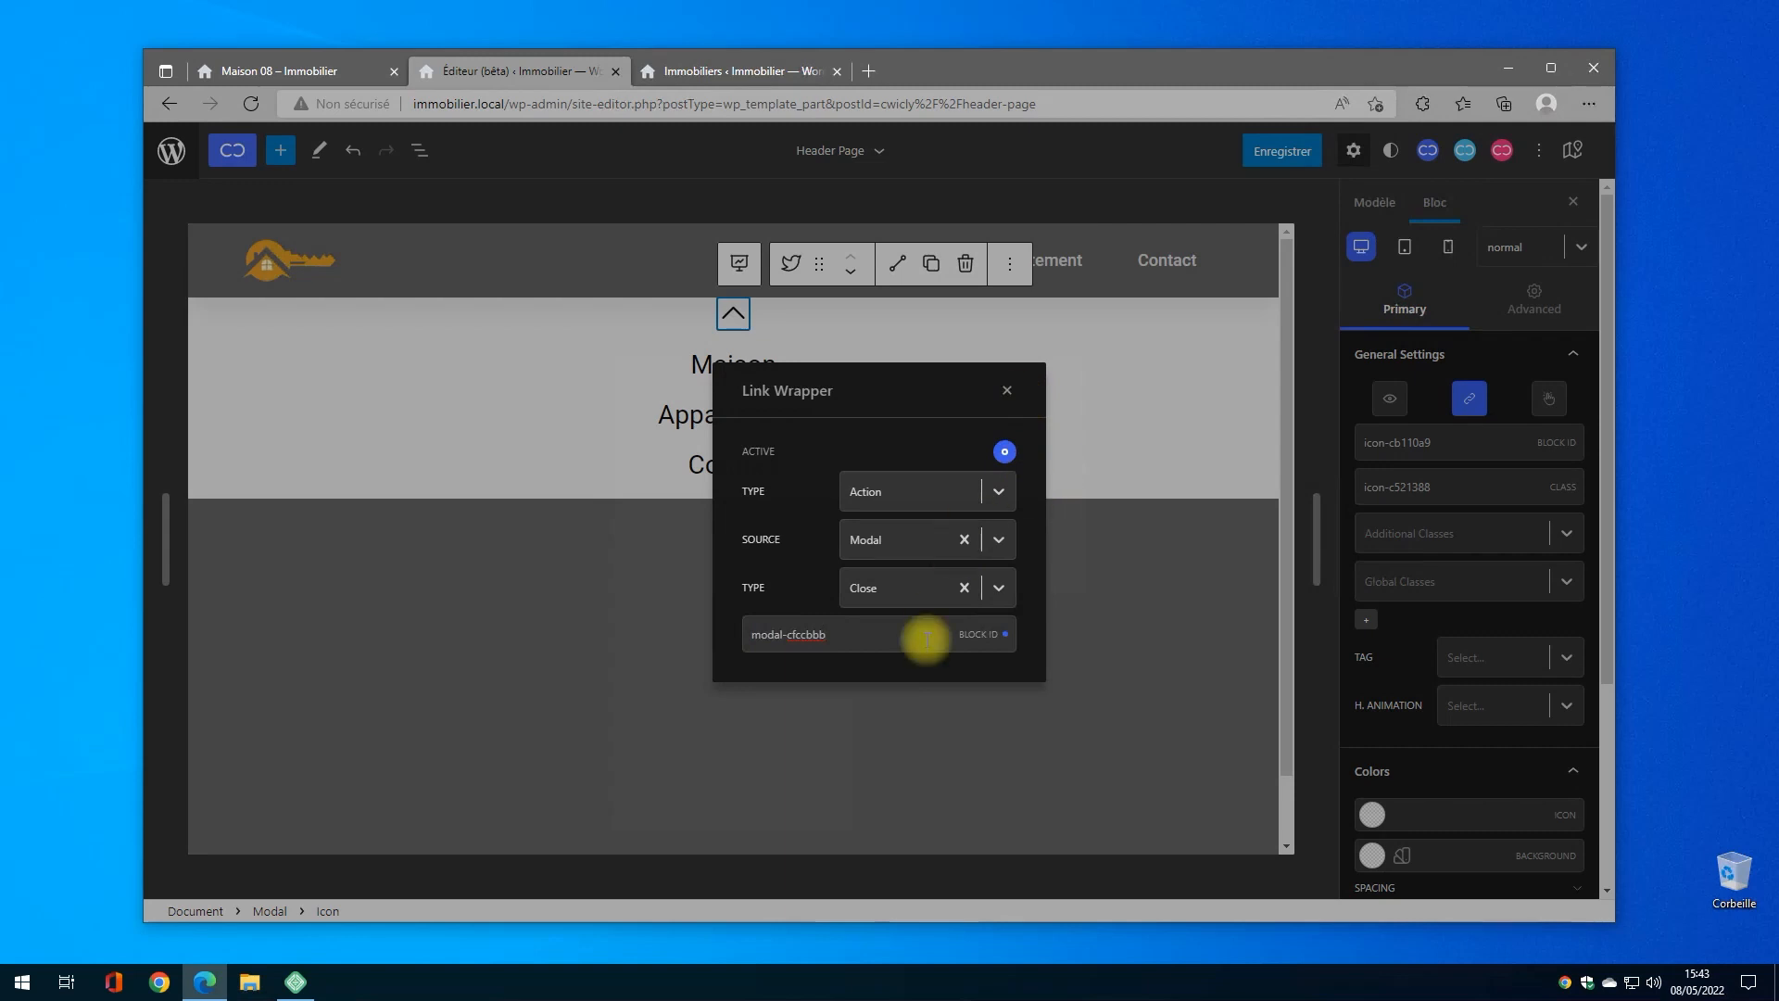
left_click(1008, 390)
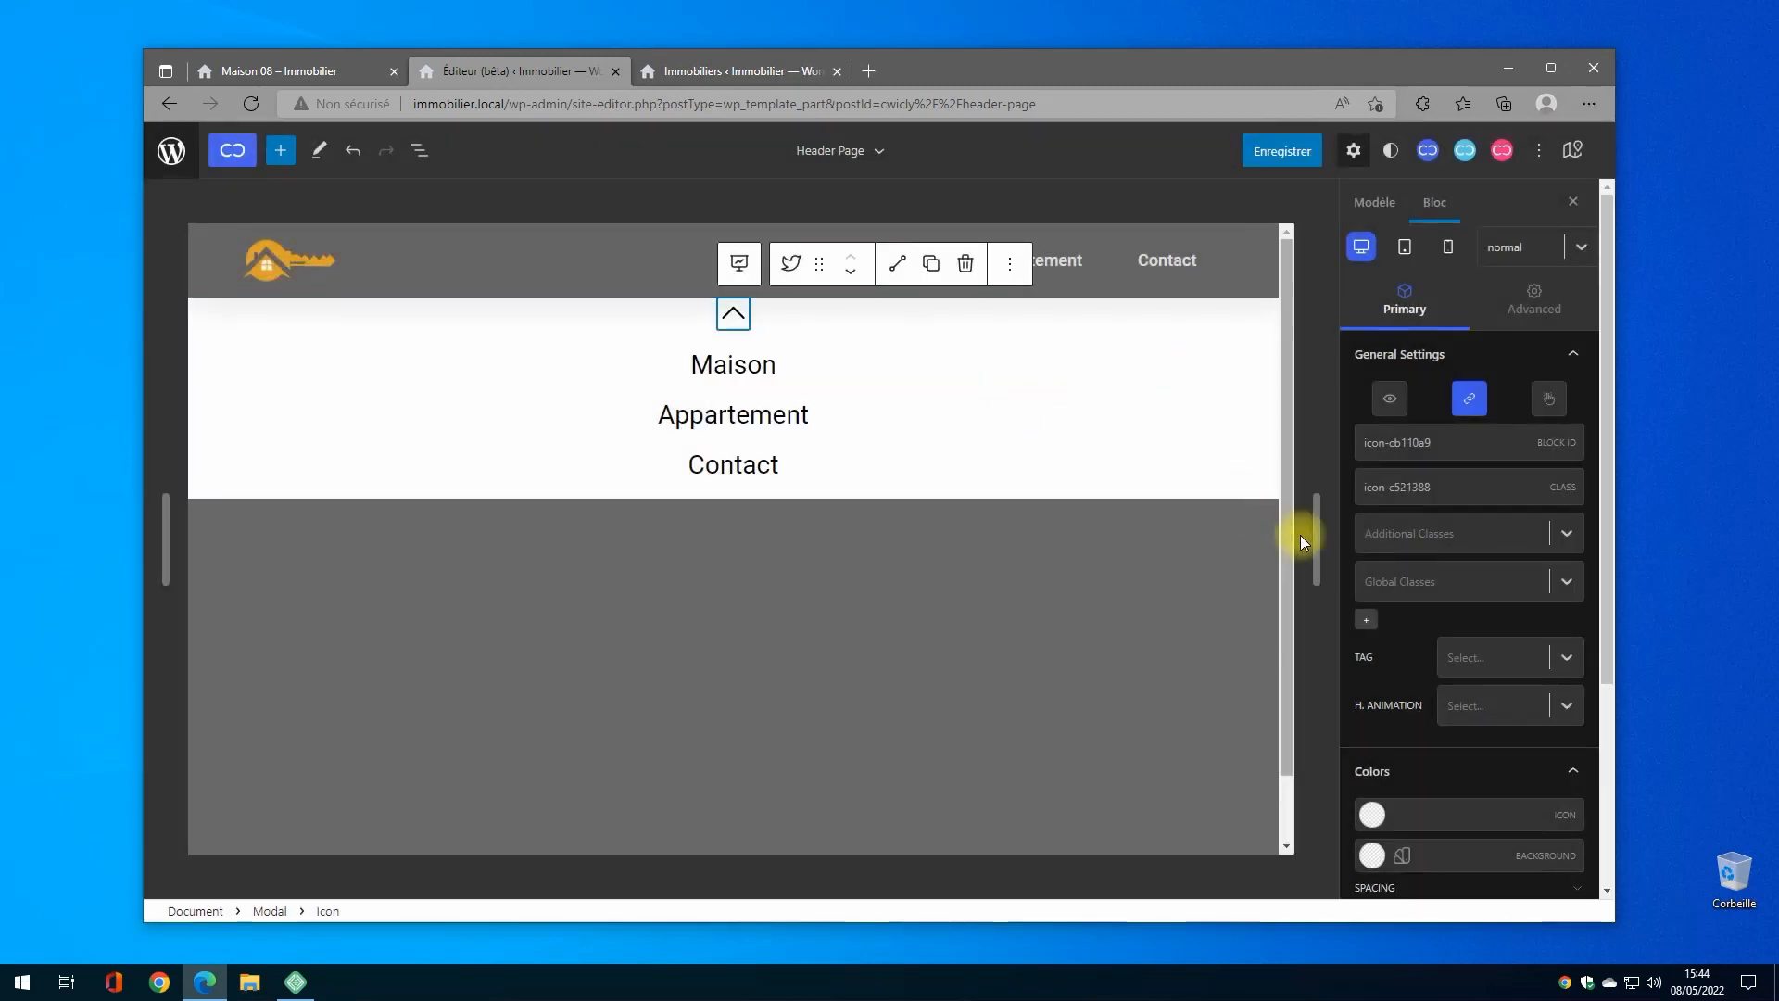
Step: In the tablet-width preview, point the hamburger icon's open action to modal-cfccbbb, and restore the desktop width
left_click_drag(1319, 533, 1050, 460)
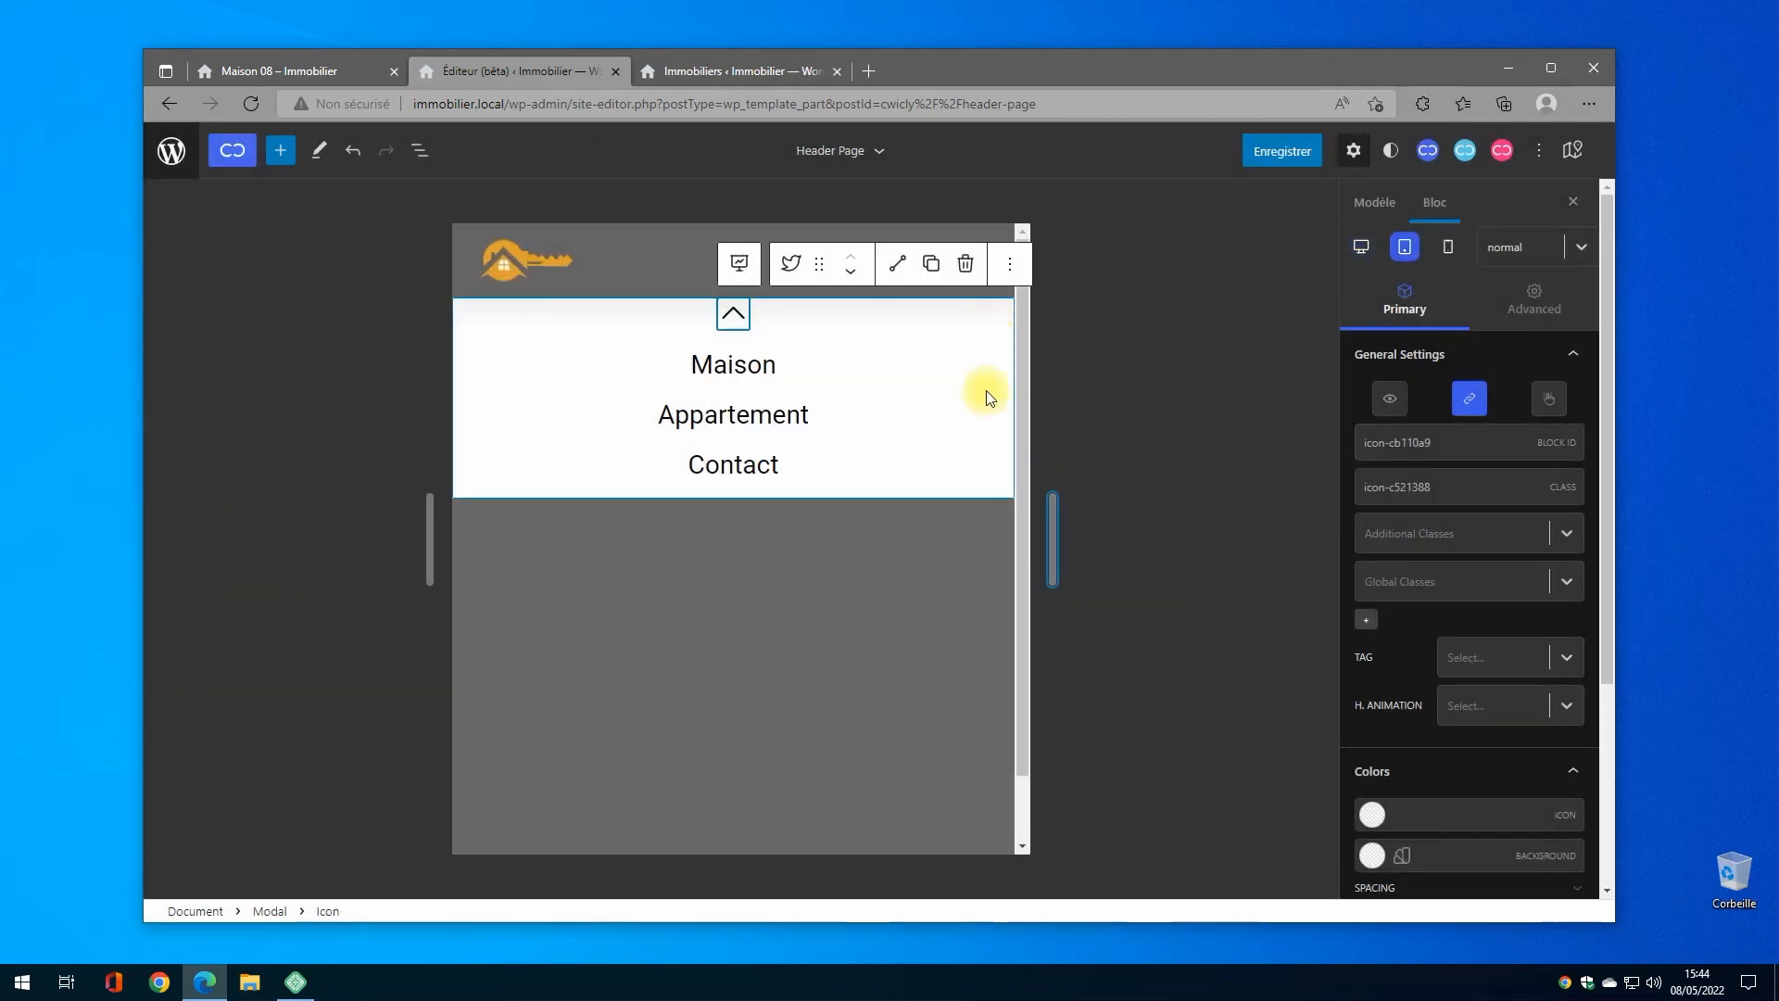
left_click(750, 454)
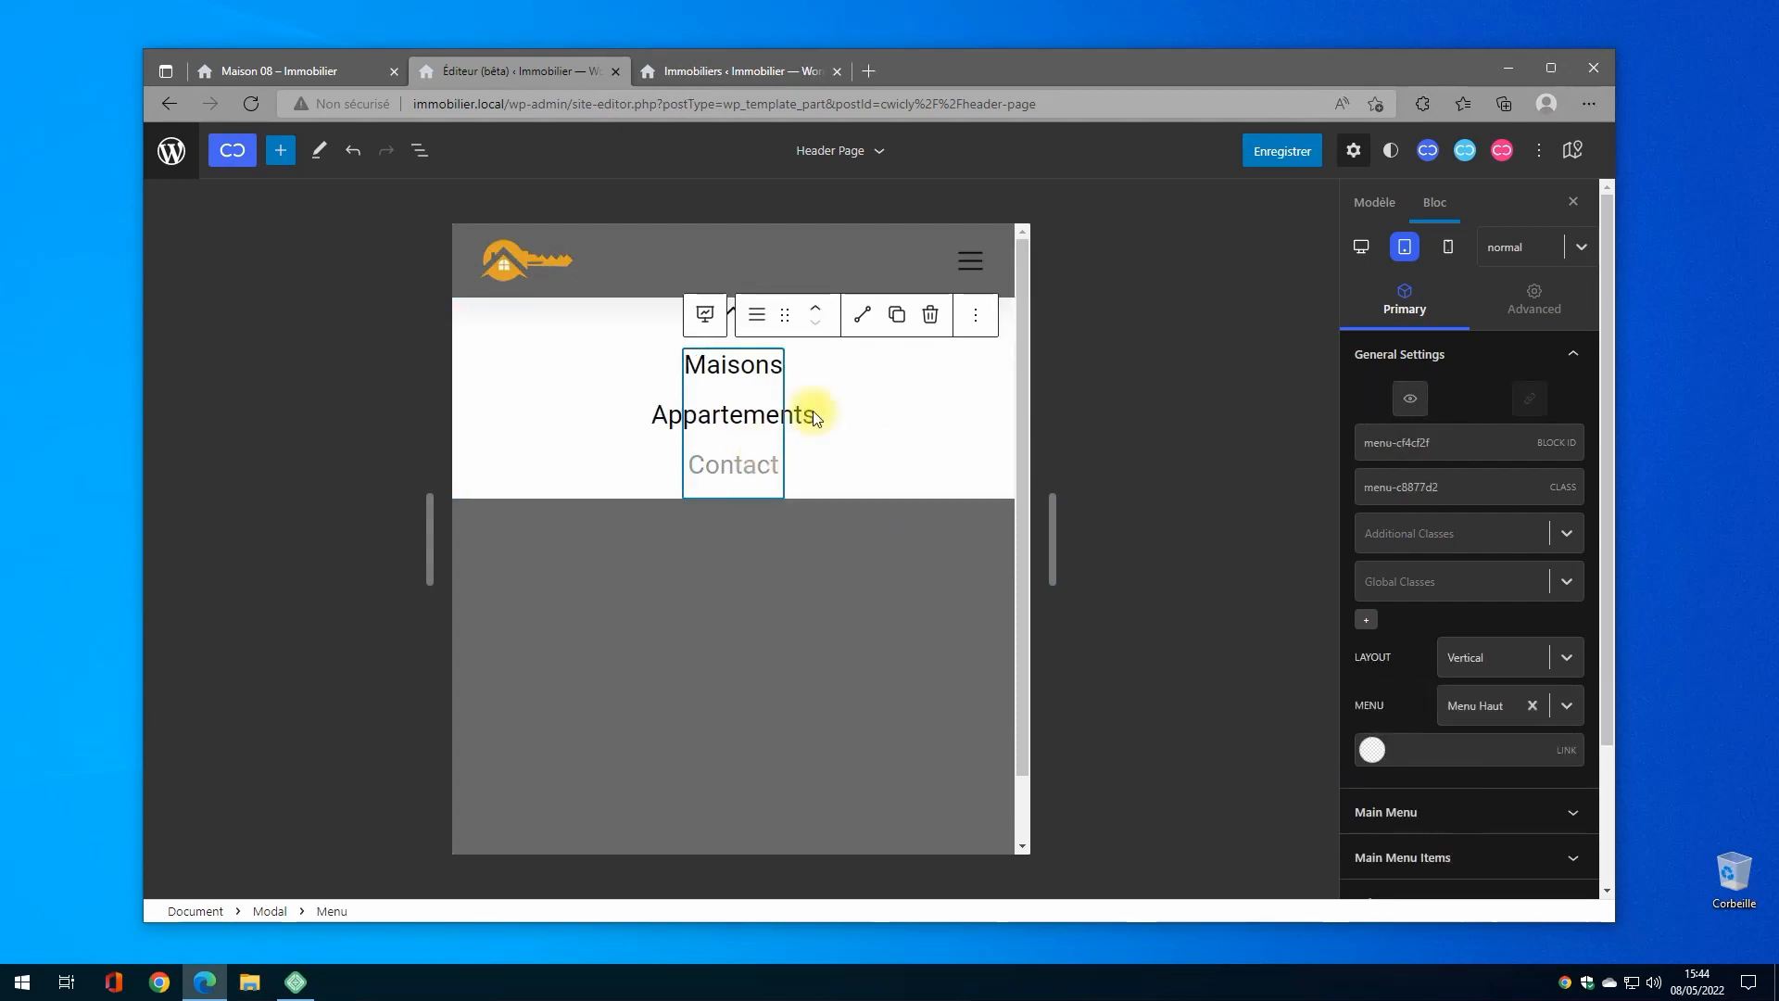
left_click(972, 255)
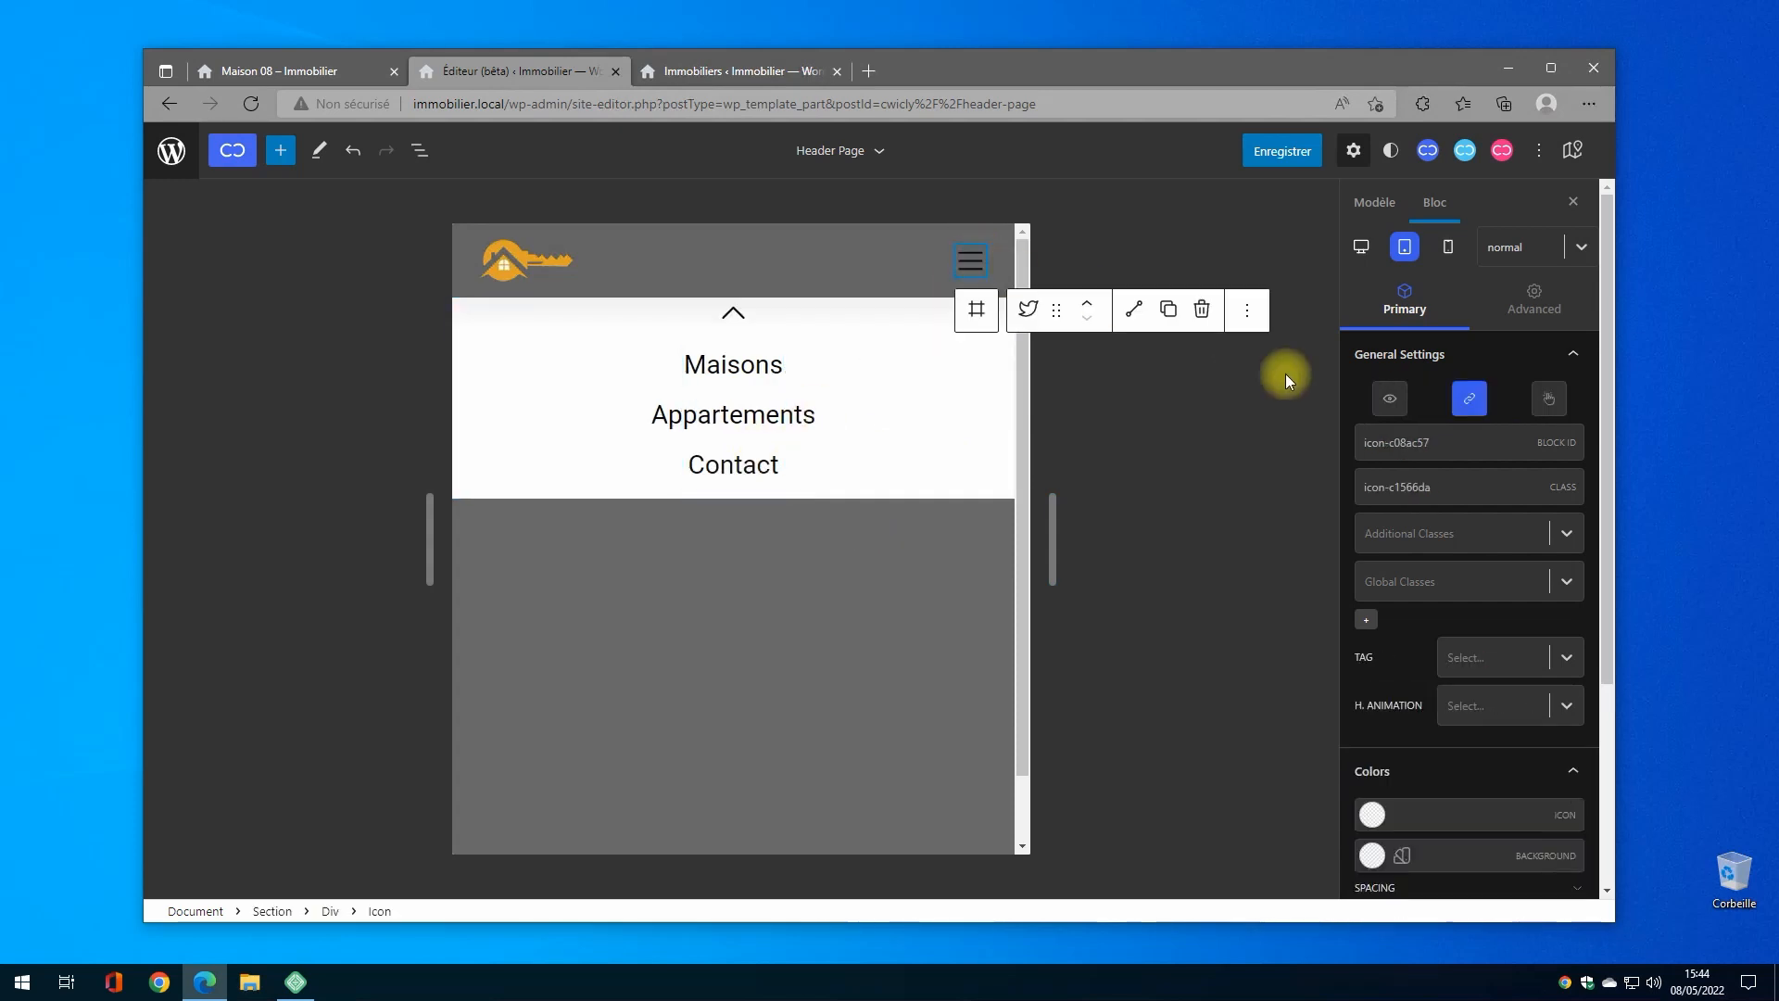
left_click(1467, 400)
left_click_drag(854, 636, 701, 639)
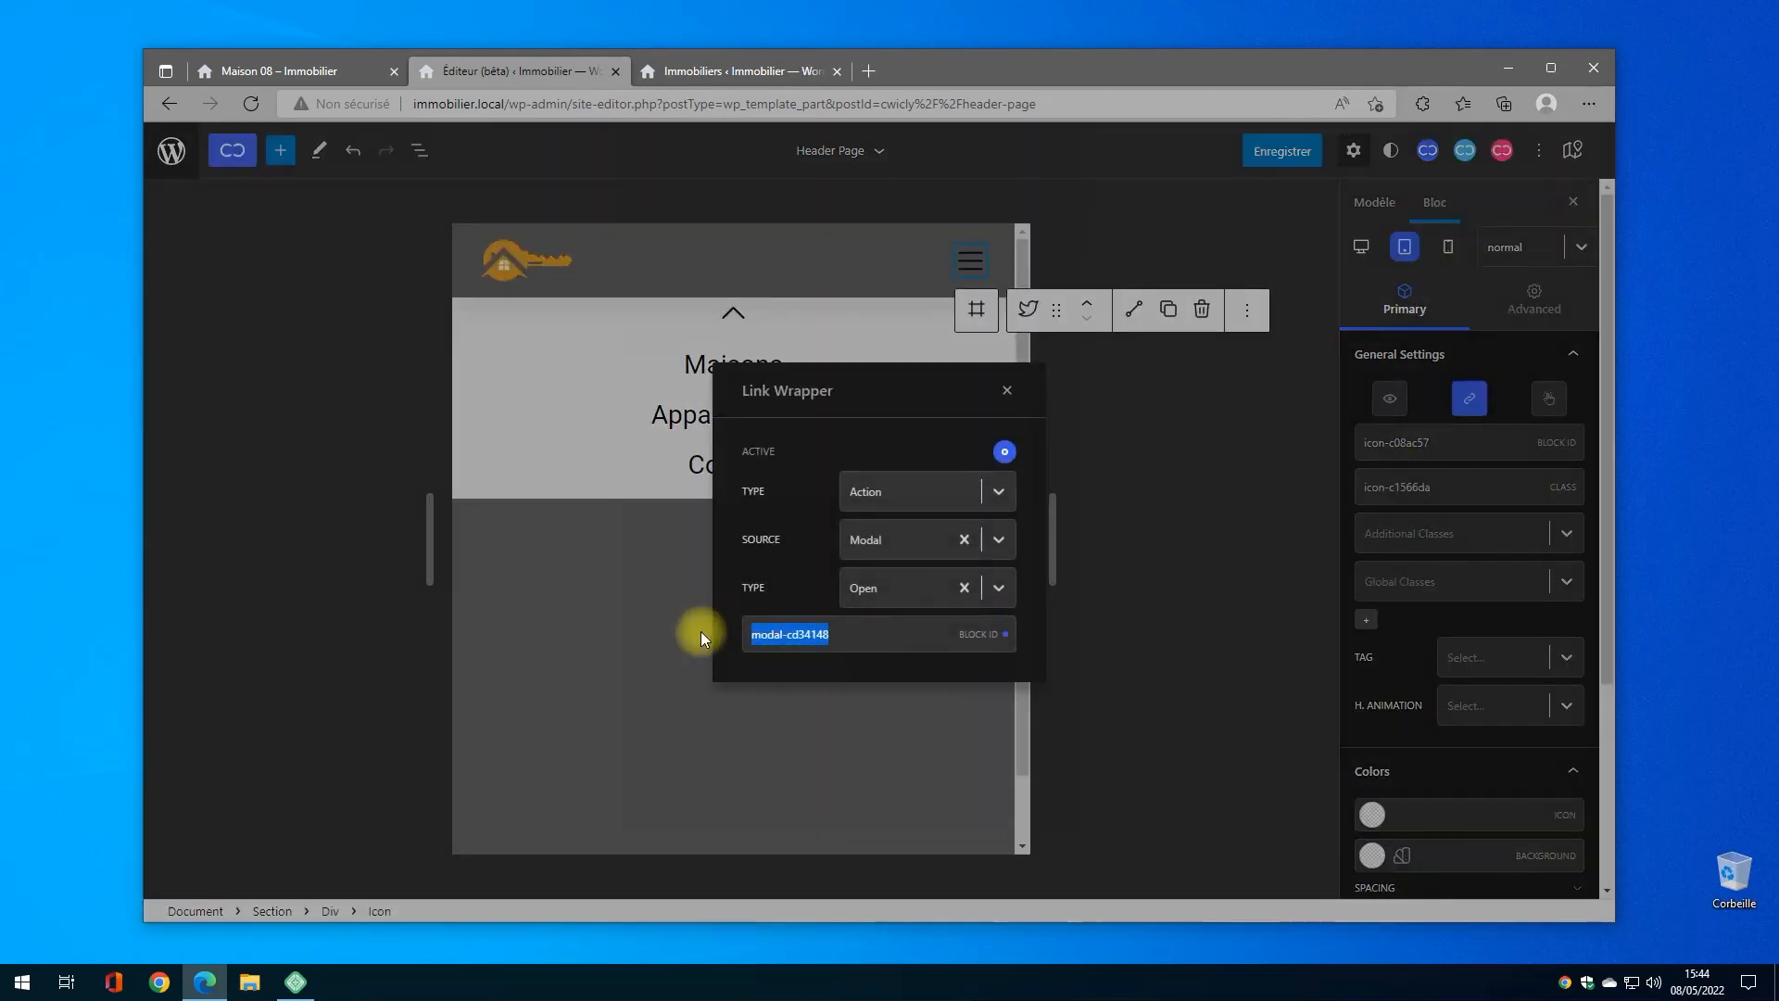
type("modal-cfccbbb")
left_click(1007, 389)
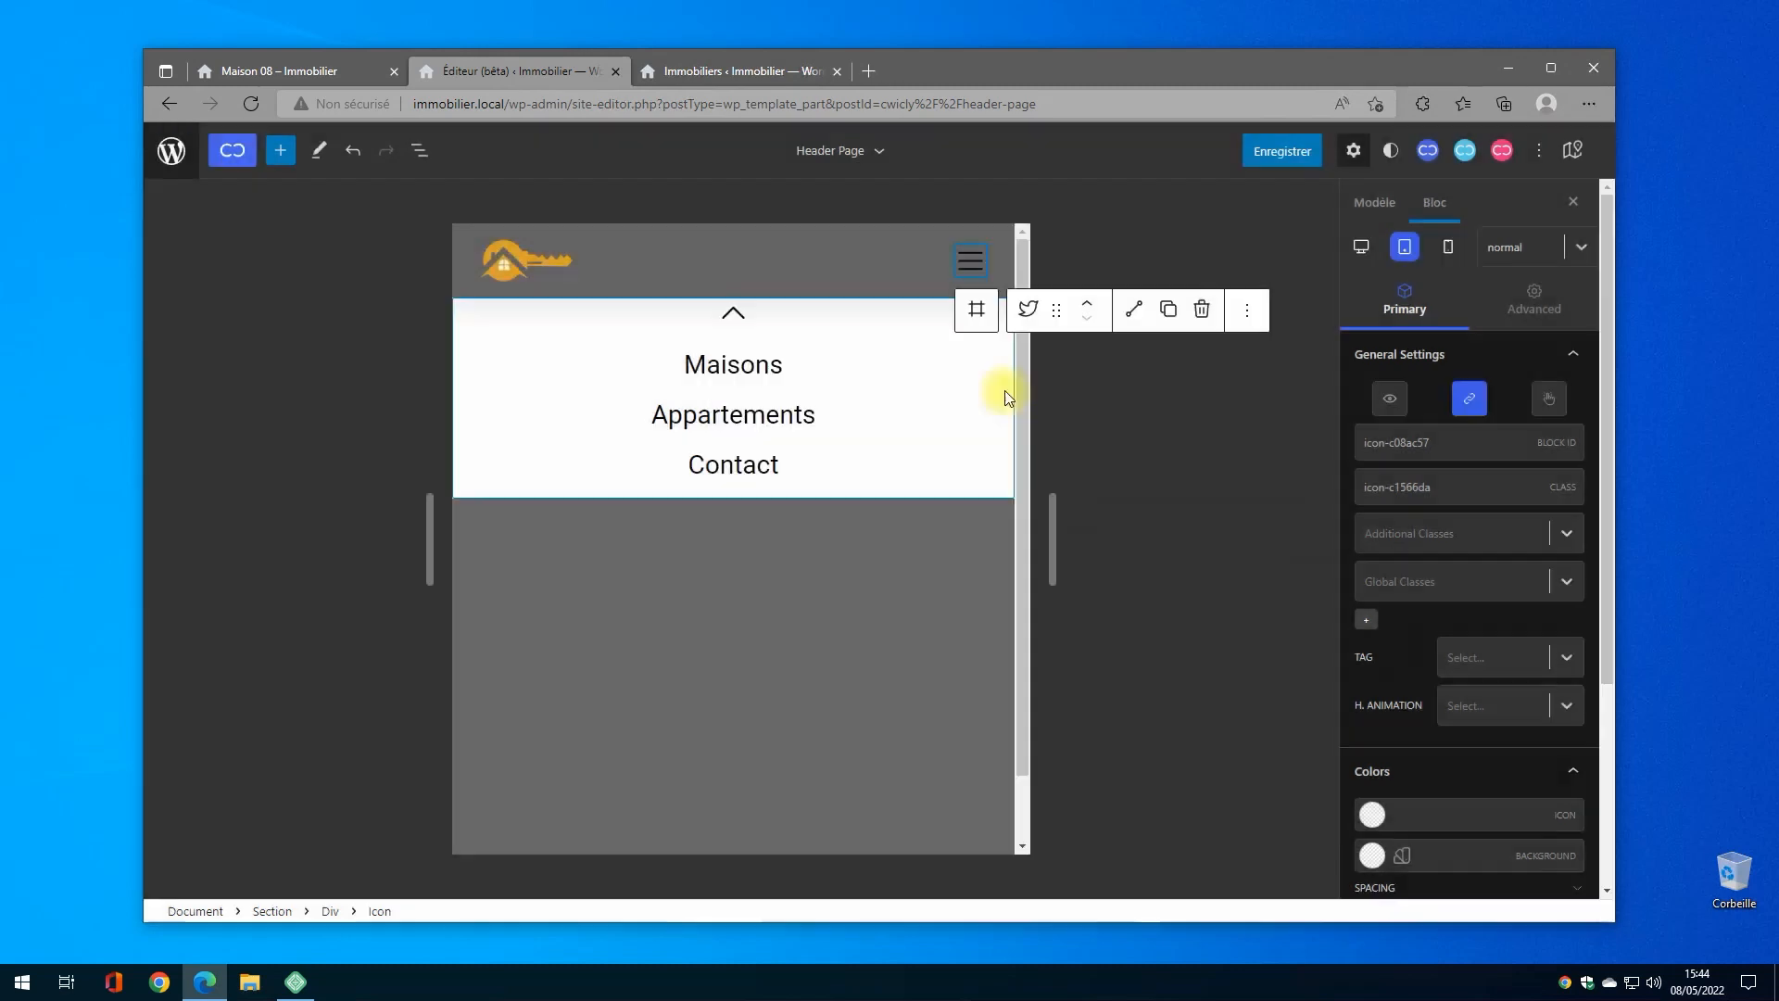
left_click_drag(1054, 534, 1352, 530)
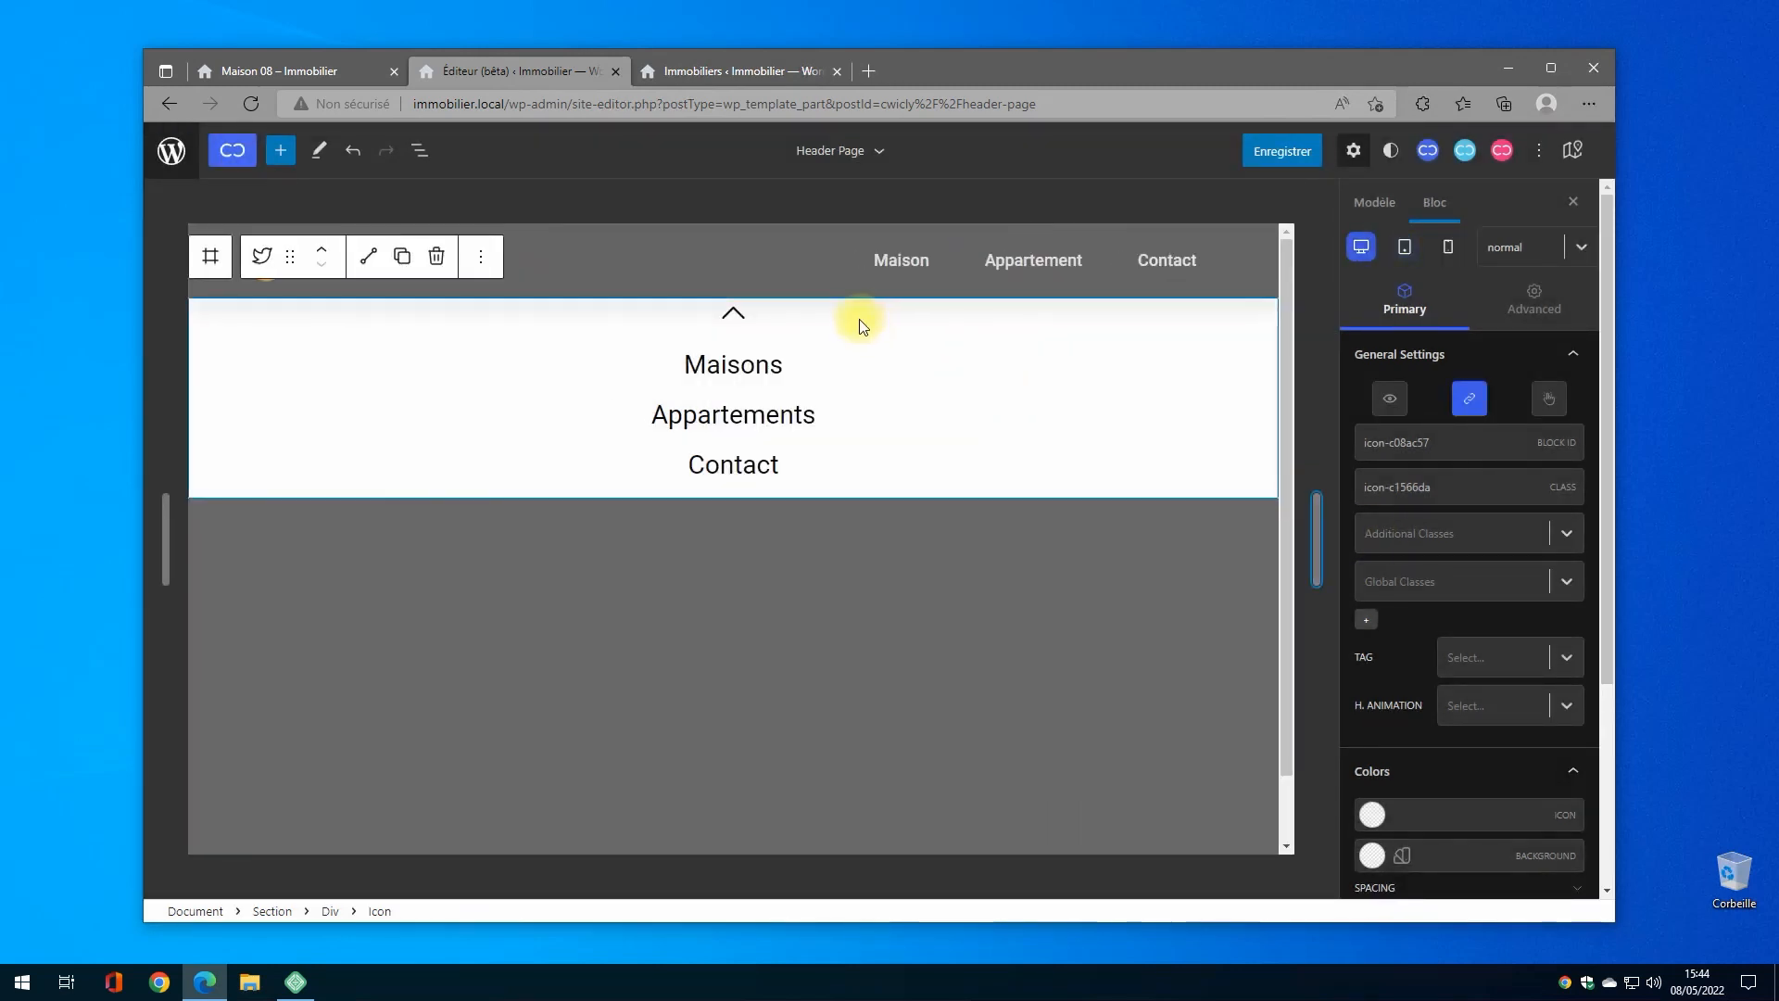
Step: Give the header section a solid border in the orange palette colour var(--cc-color-6)
left_click(740, 263)
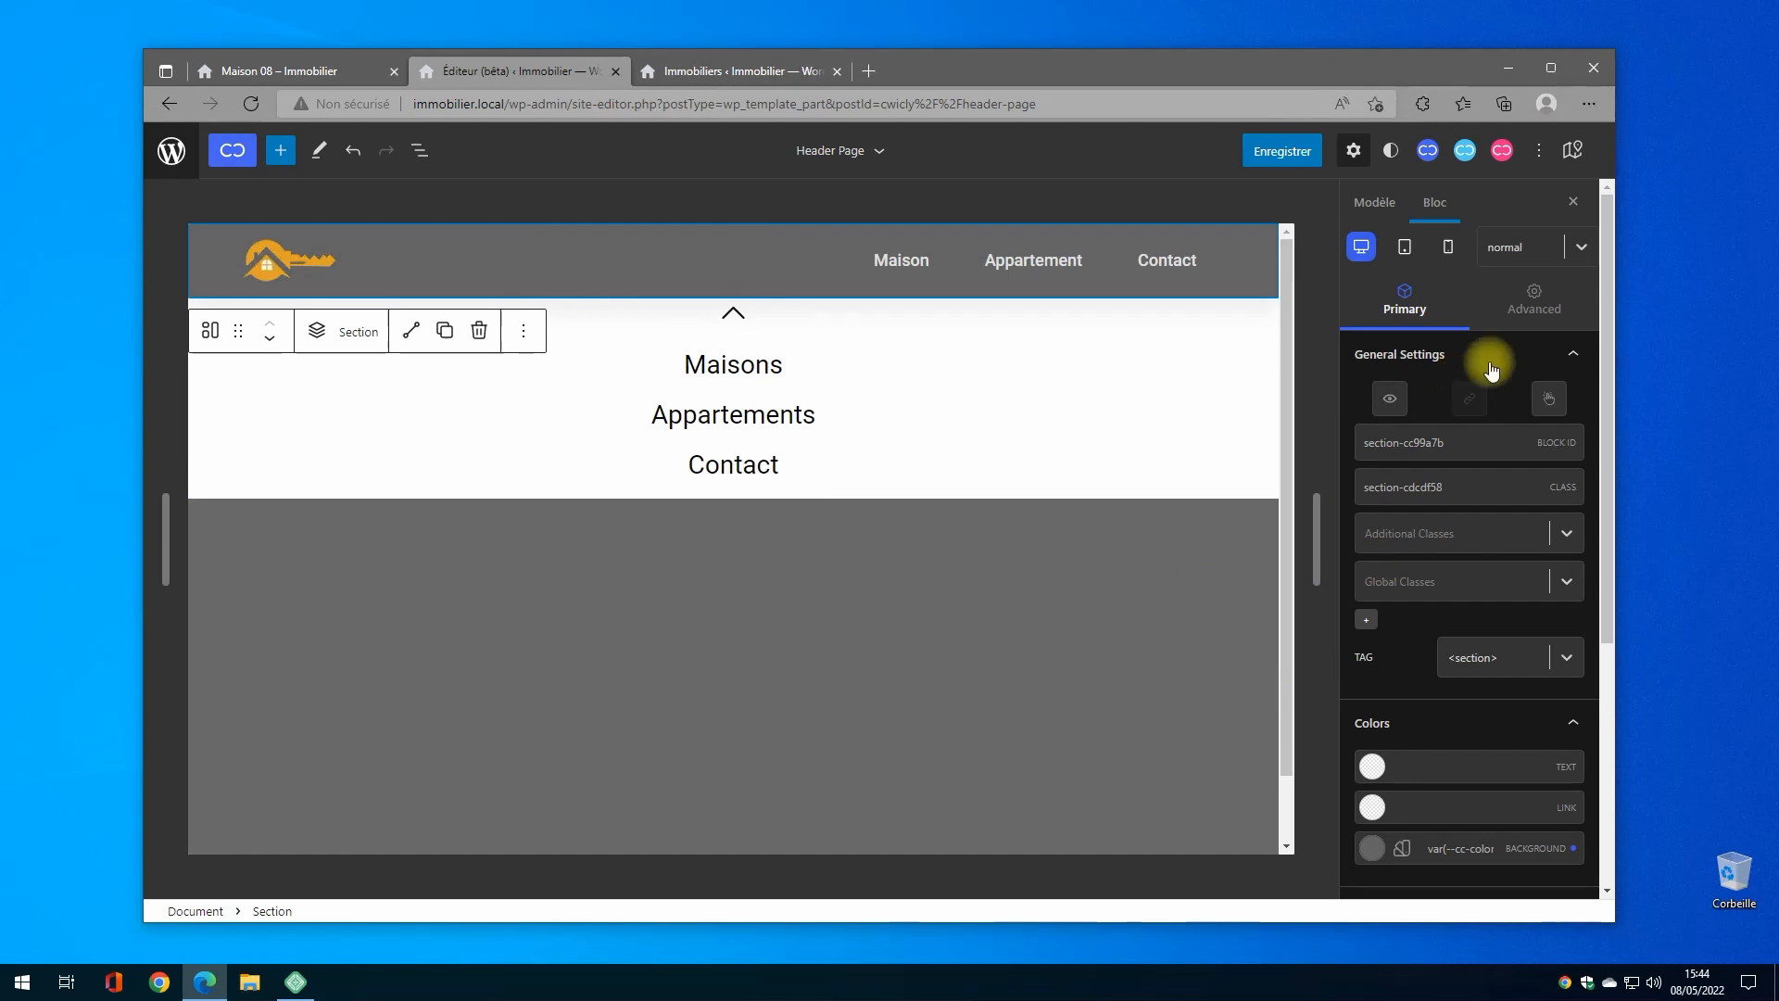
left_click(1534, 301)
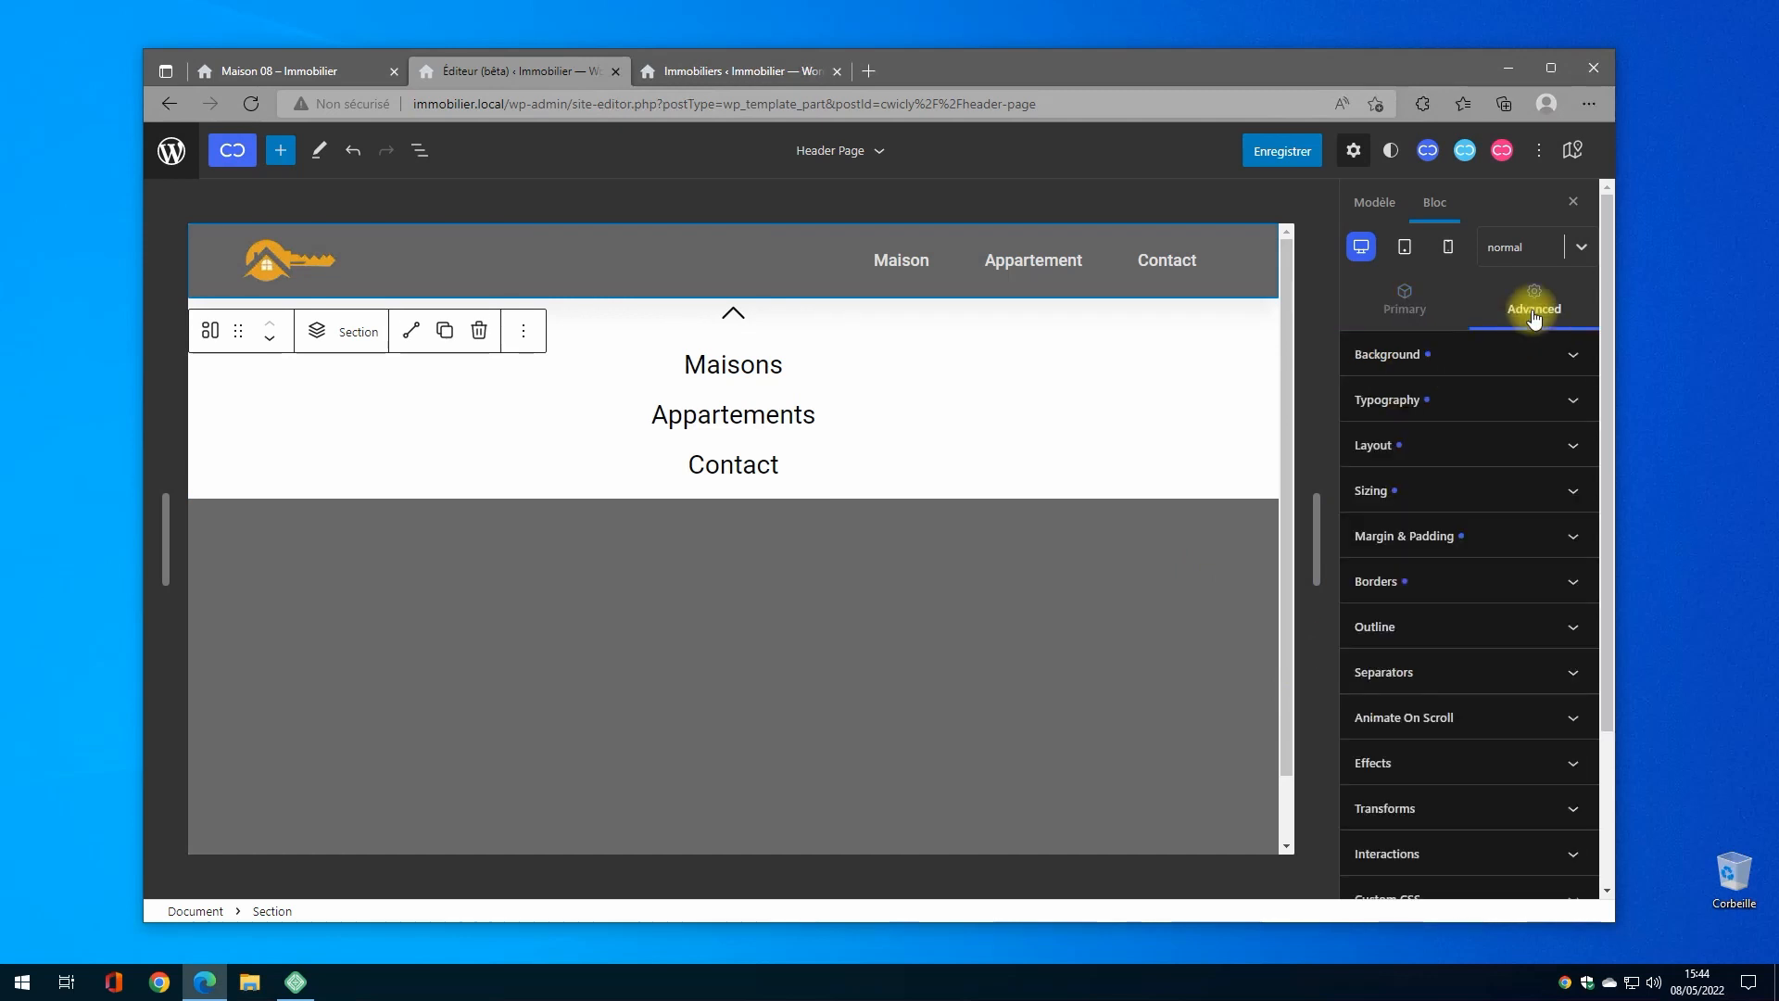
left_click(1477, 584)
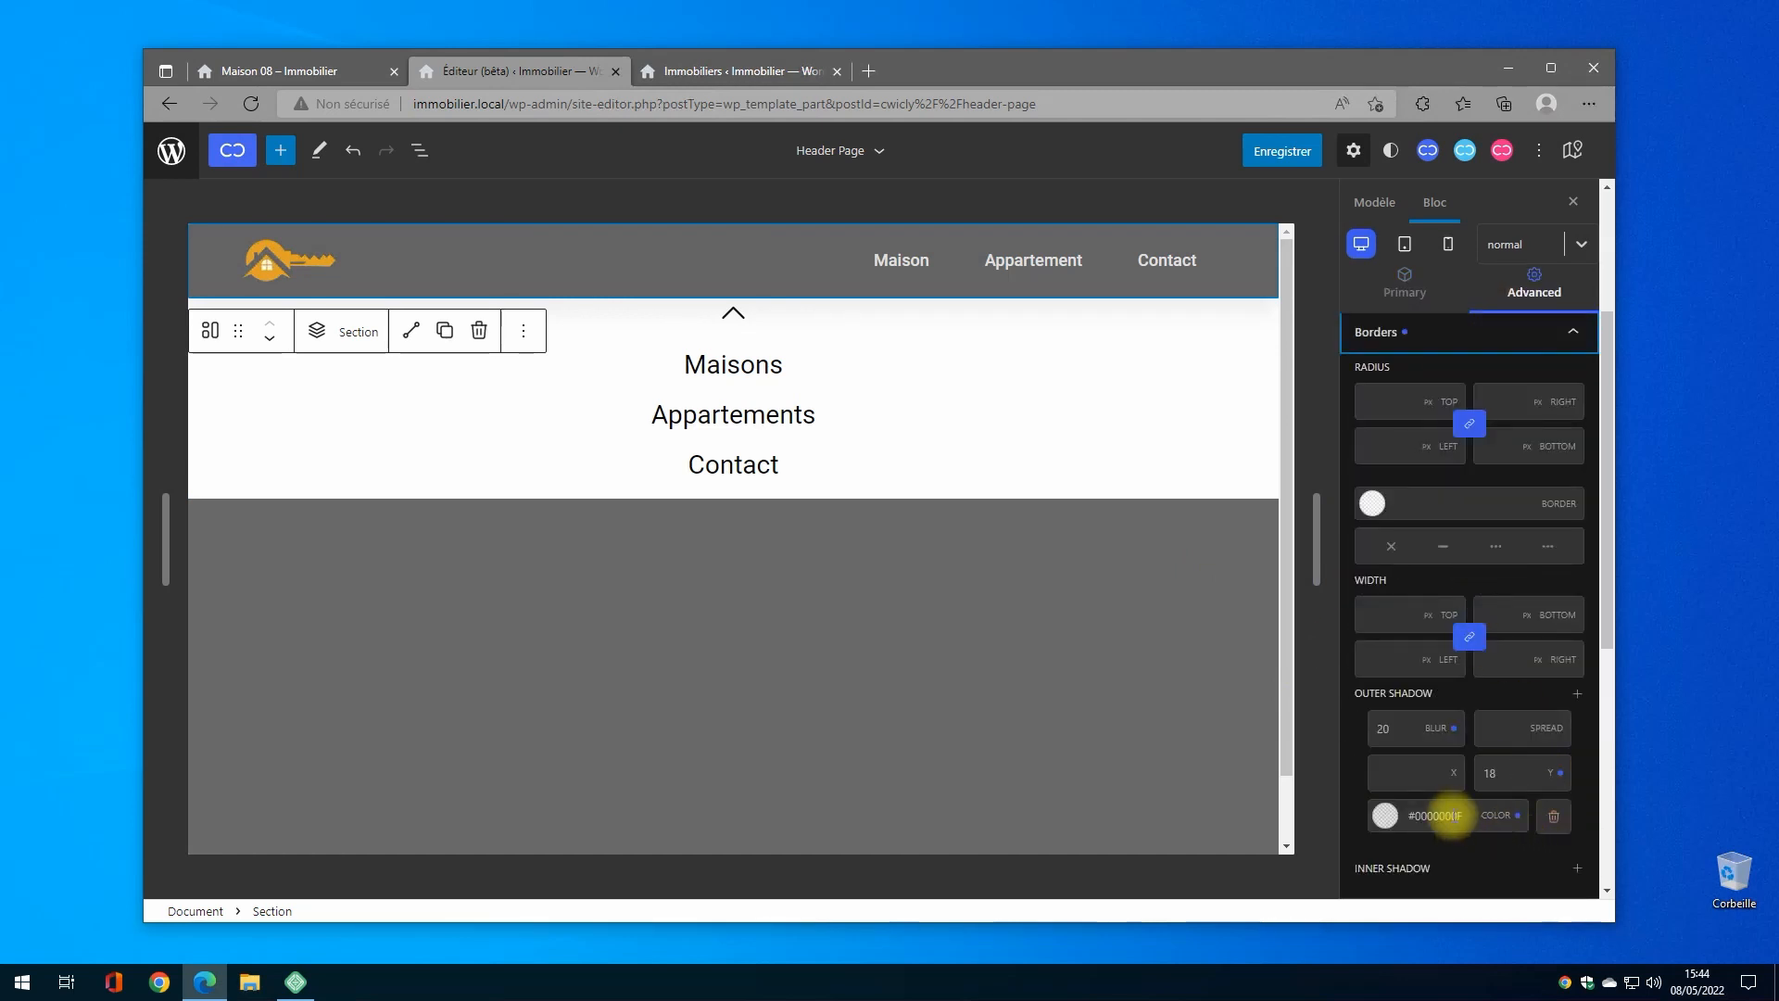
left_click(1374, 505)
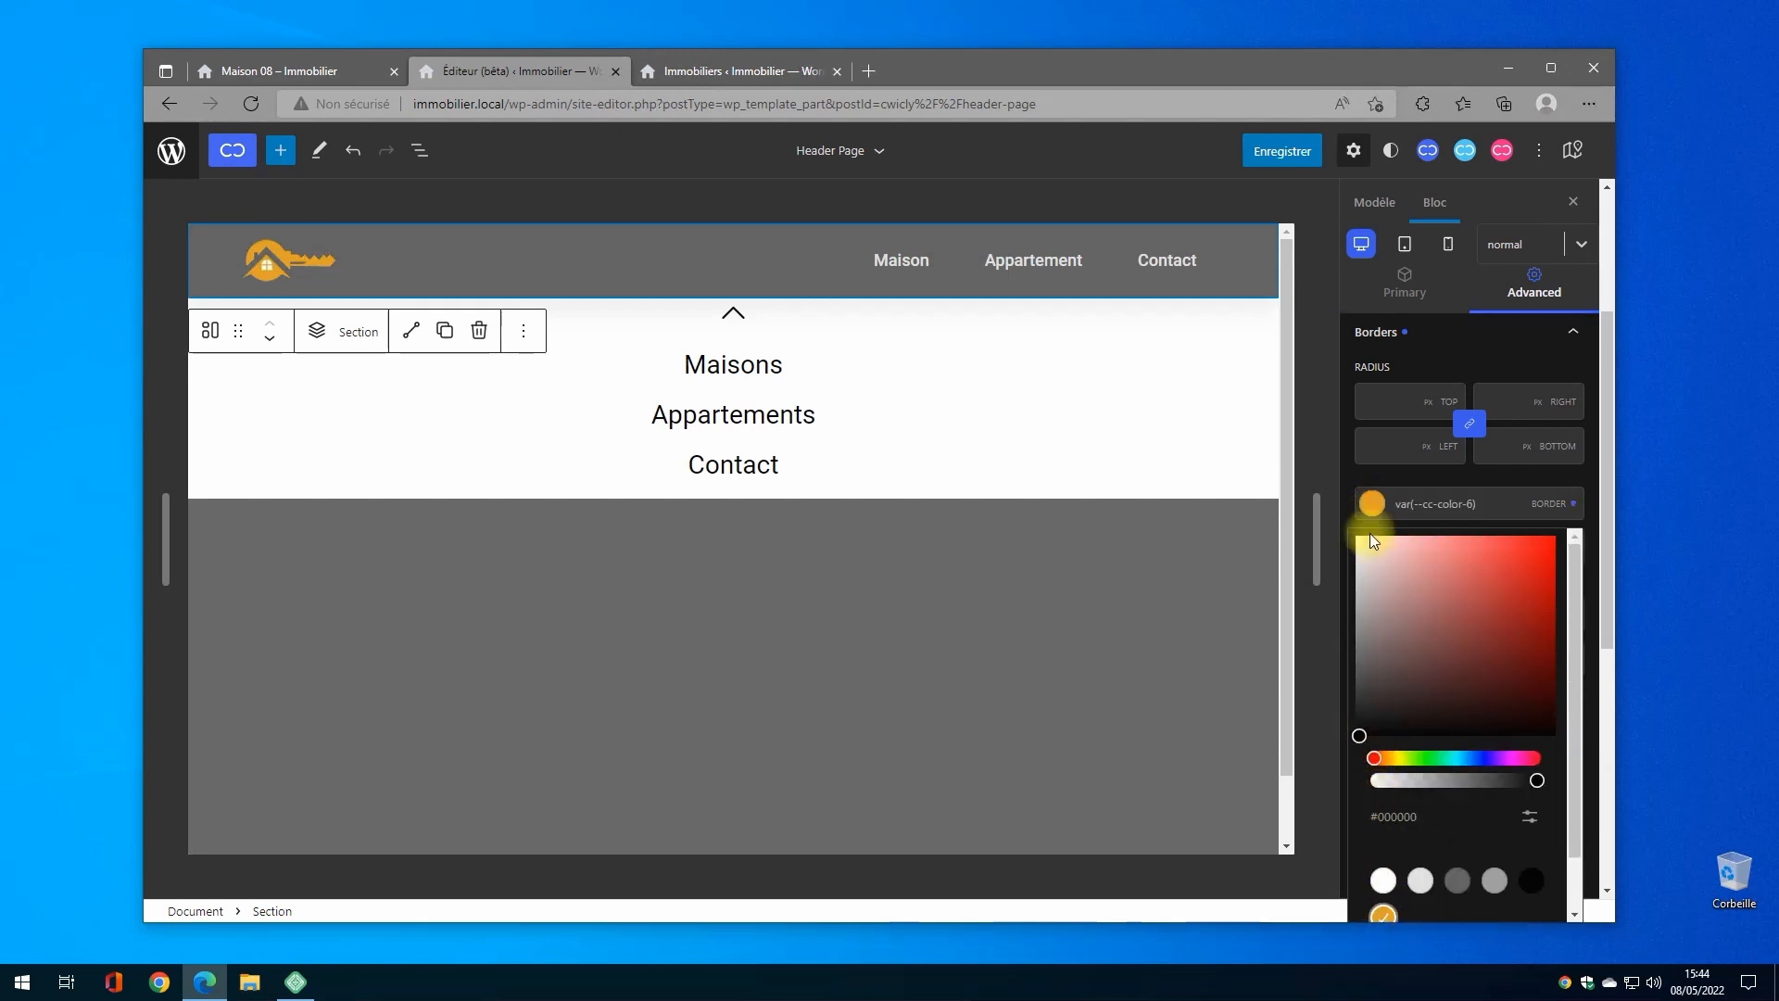
left_click(1372, 504)
left_click(1433, 548)
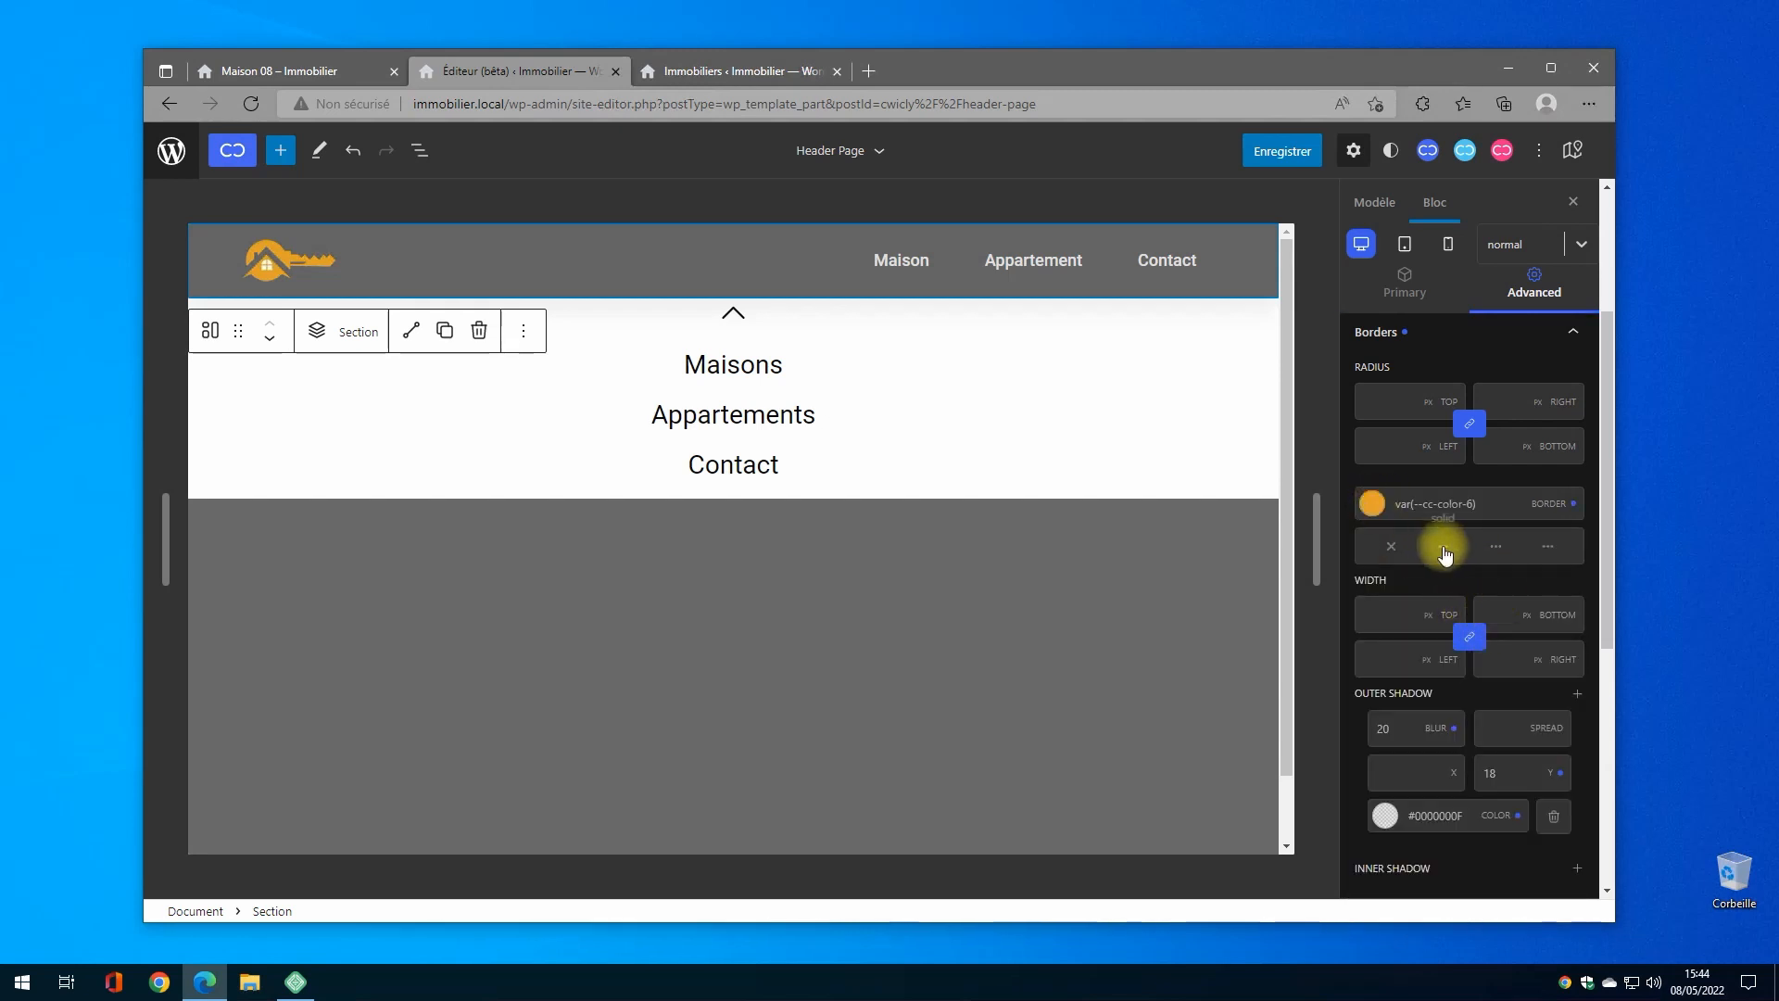
Step: Unlink the section's border widths, set bottom to 2 and top, left and right to 0, and save Header Page
left_click(1469, 637)
left_click(1403, 617)
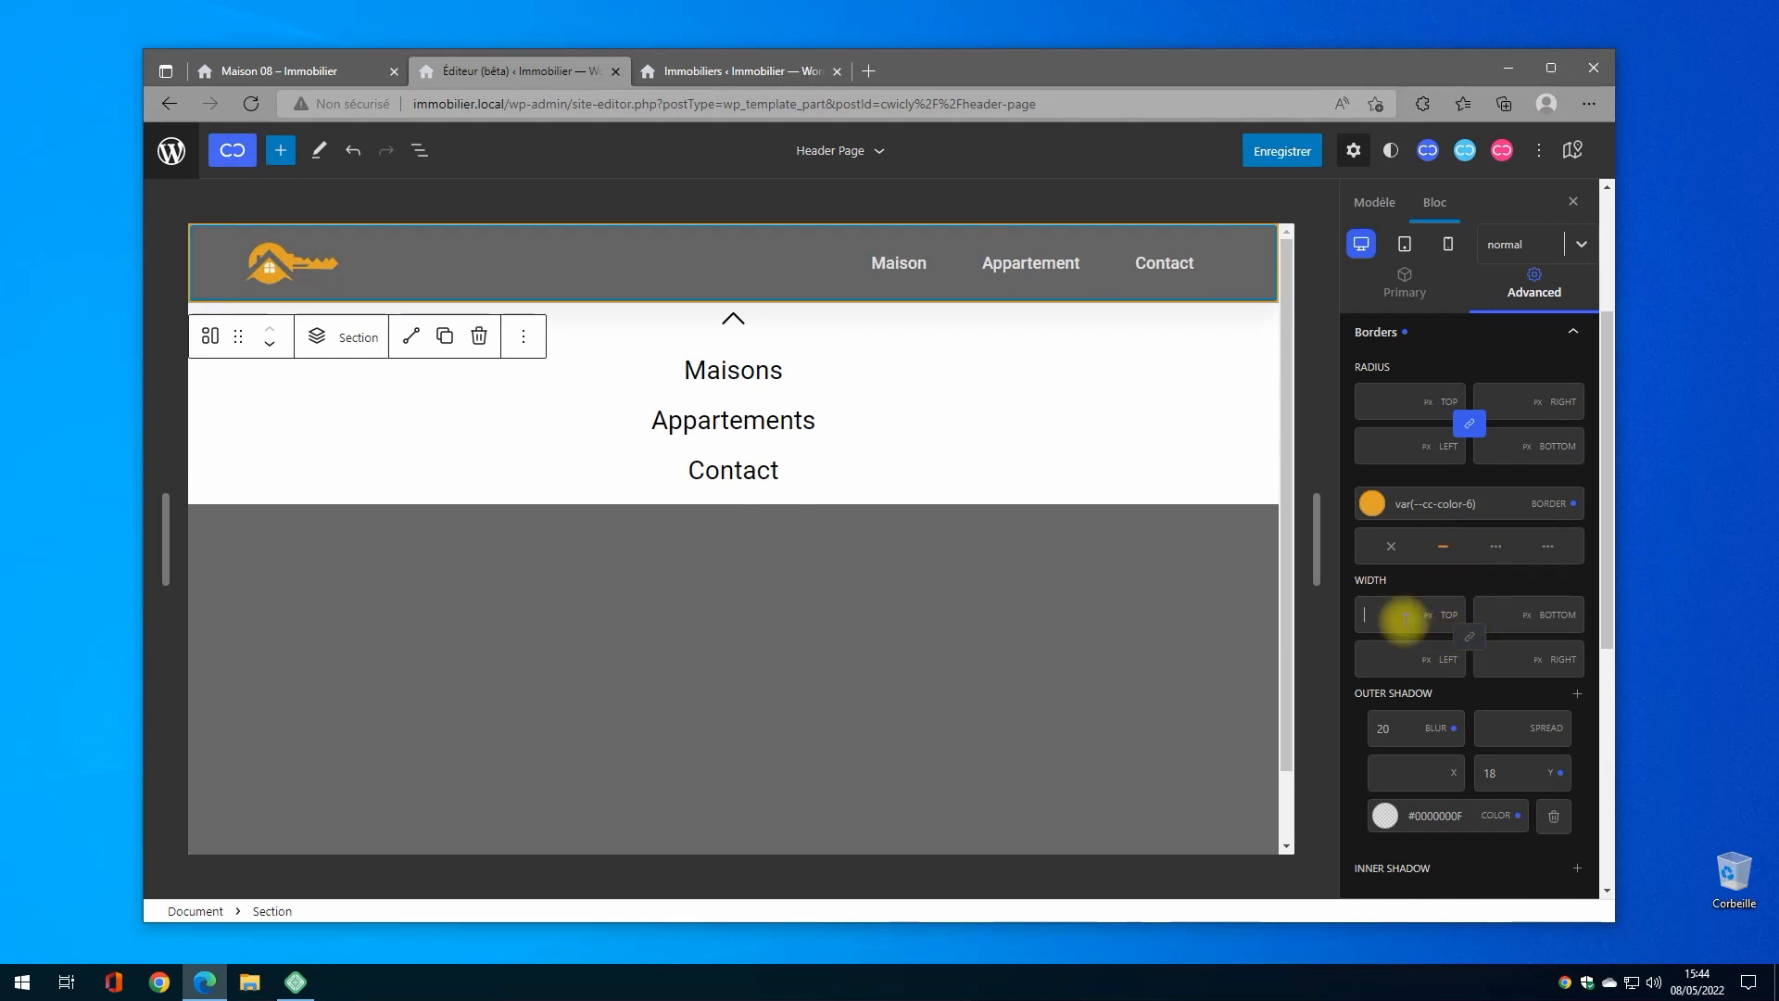
type("0")
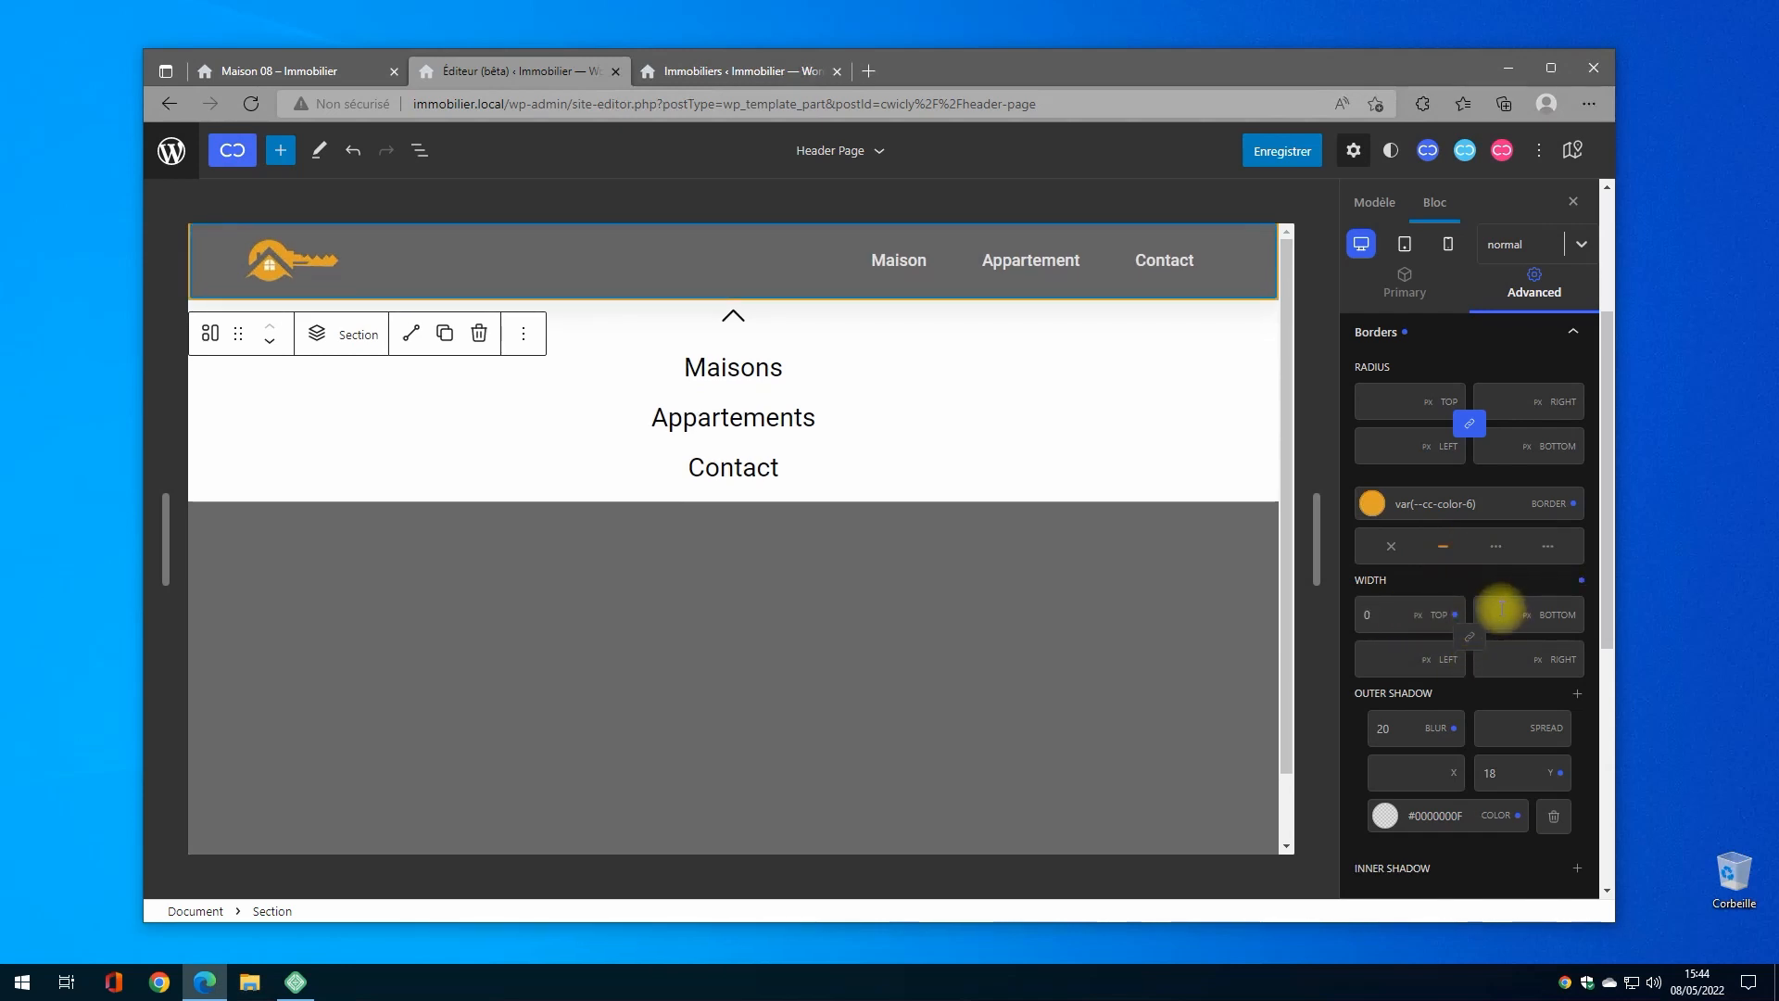
left_click(1501, 608)
type("2")
type("0")
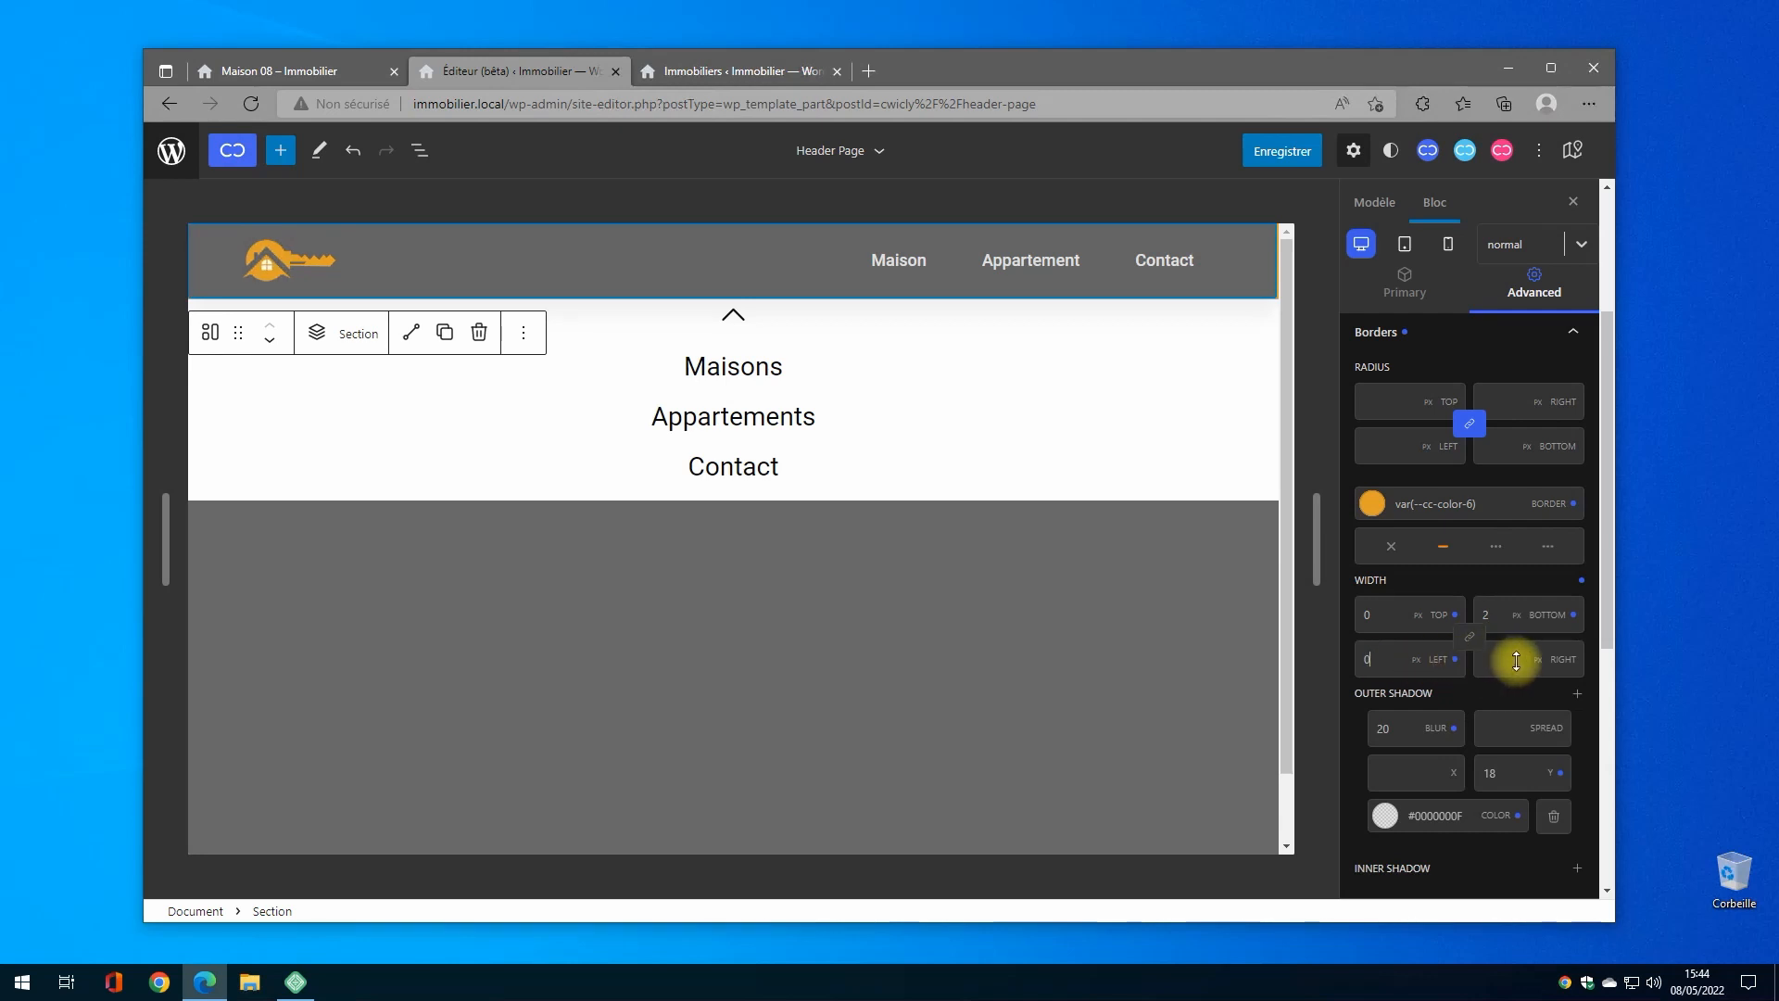
type("0")
left_click(1283, 150)
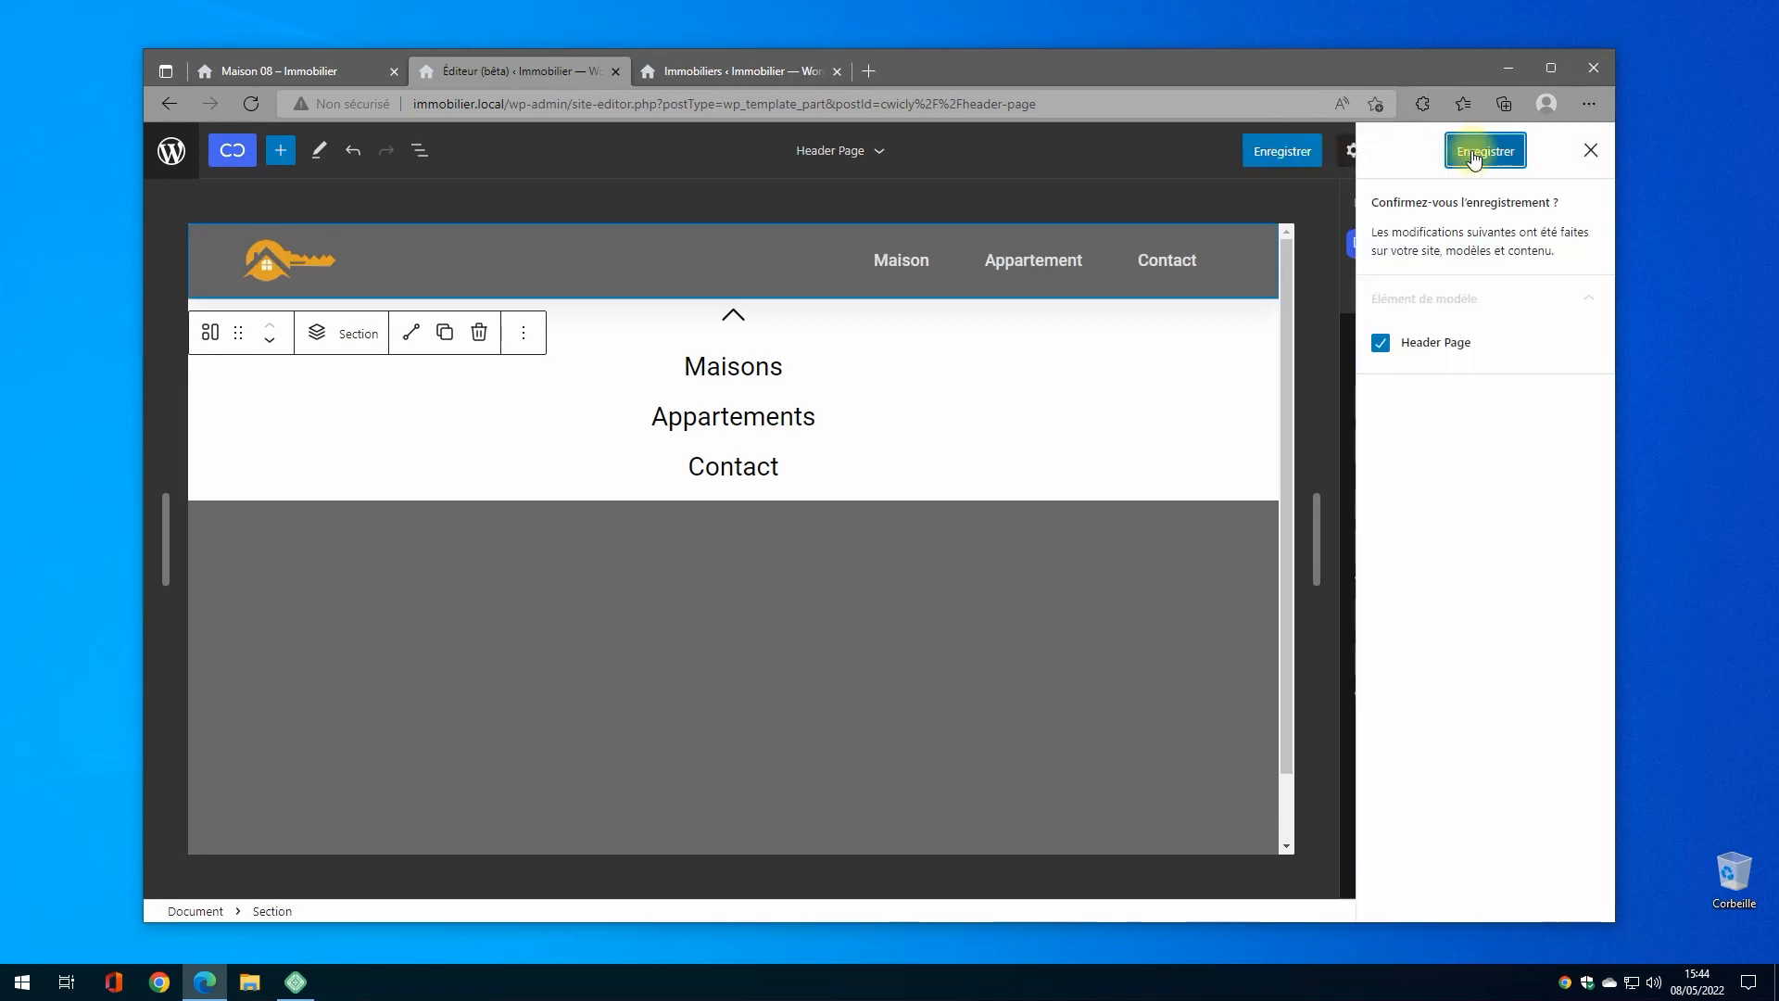
left_click(1481, 150)
Step: Check the header border on the Maison 08 page and test opening and closing the hamburger menu at narrow width
left_click(247, 71)
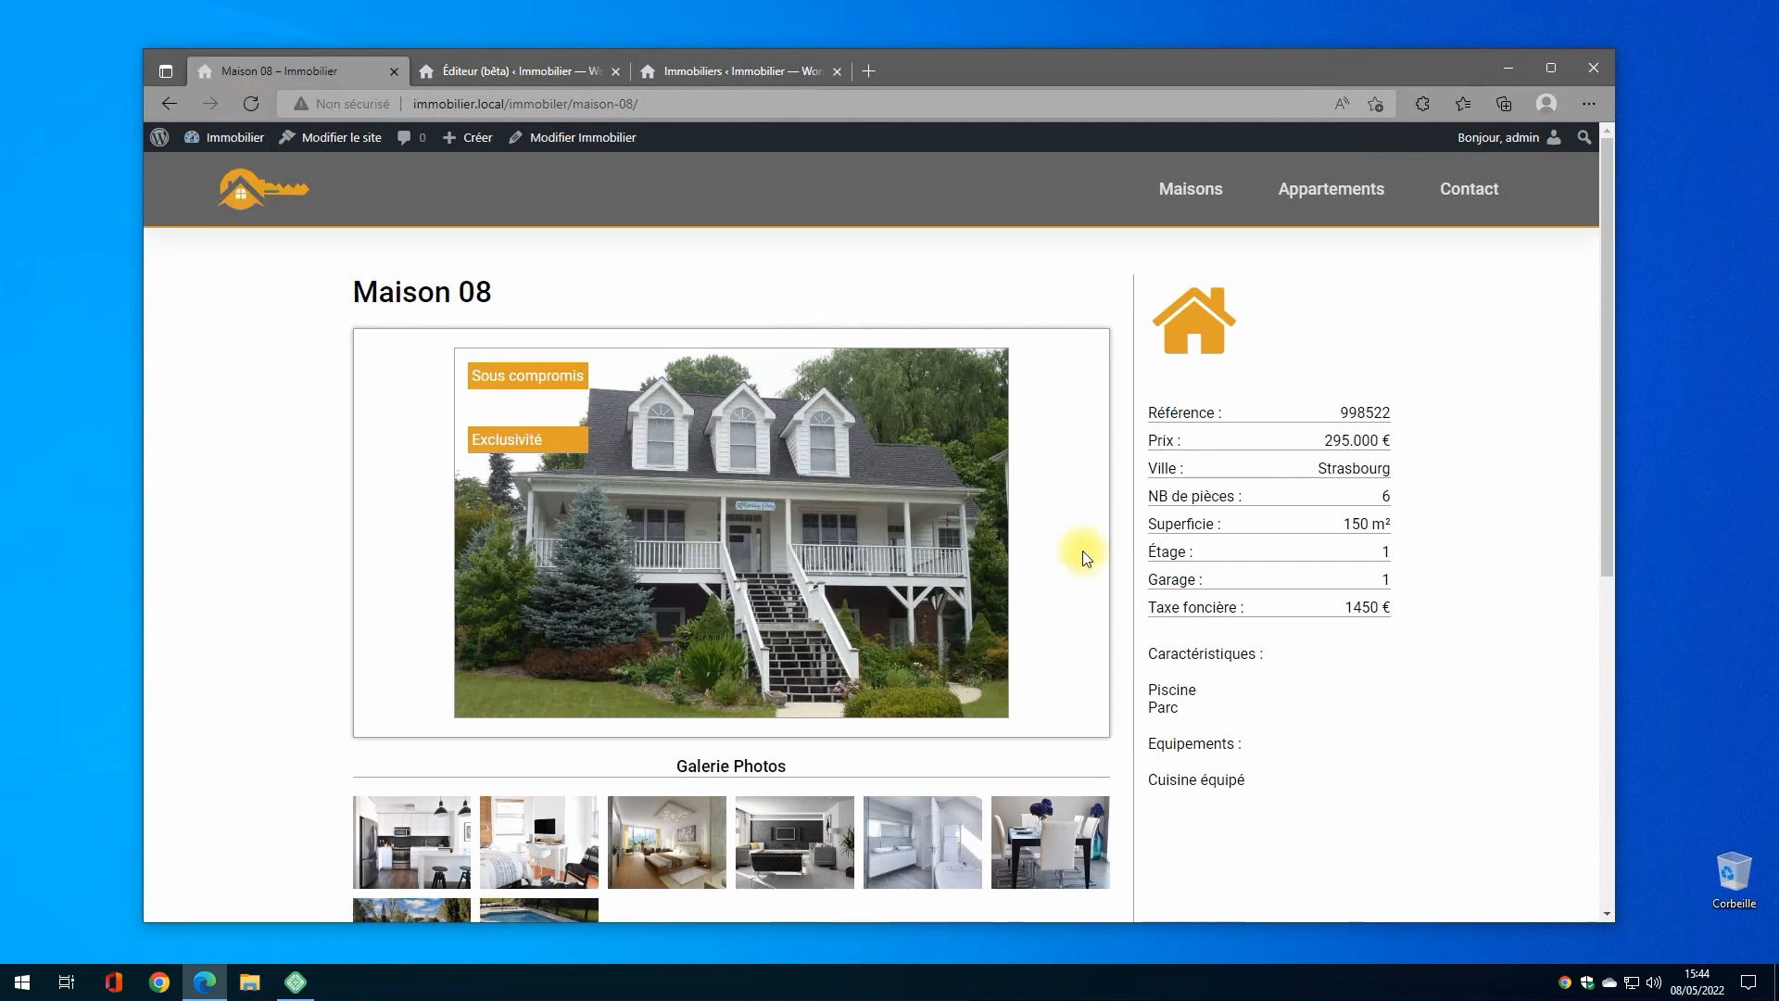
left_click_drag(1613, 515, 932, 544)
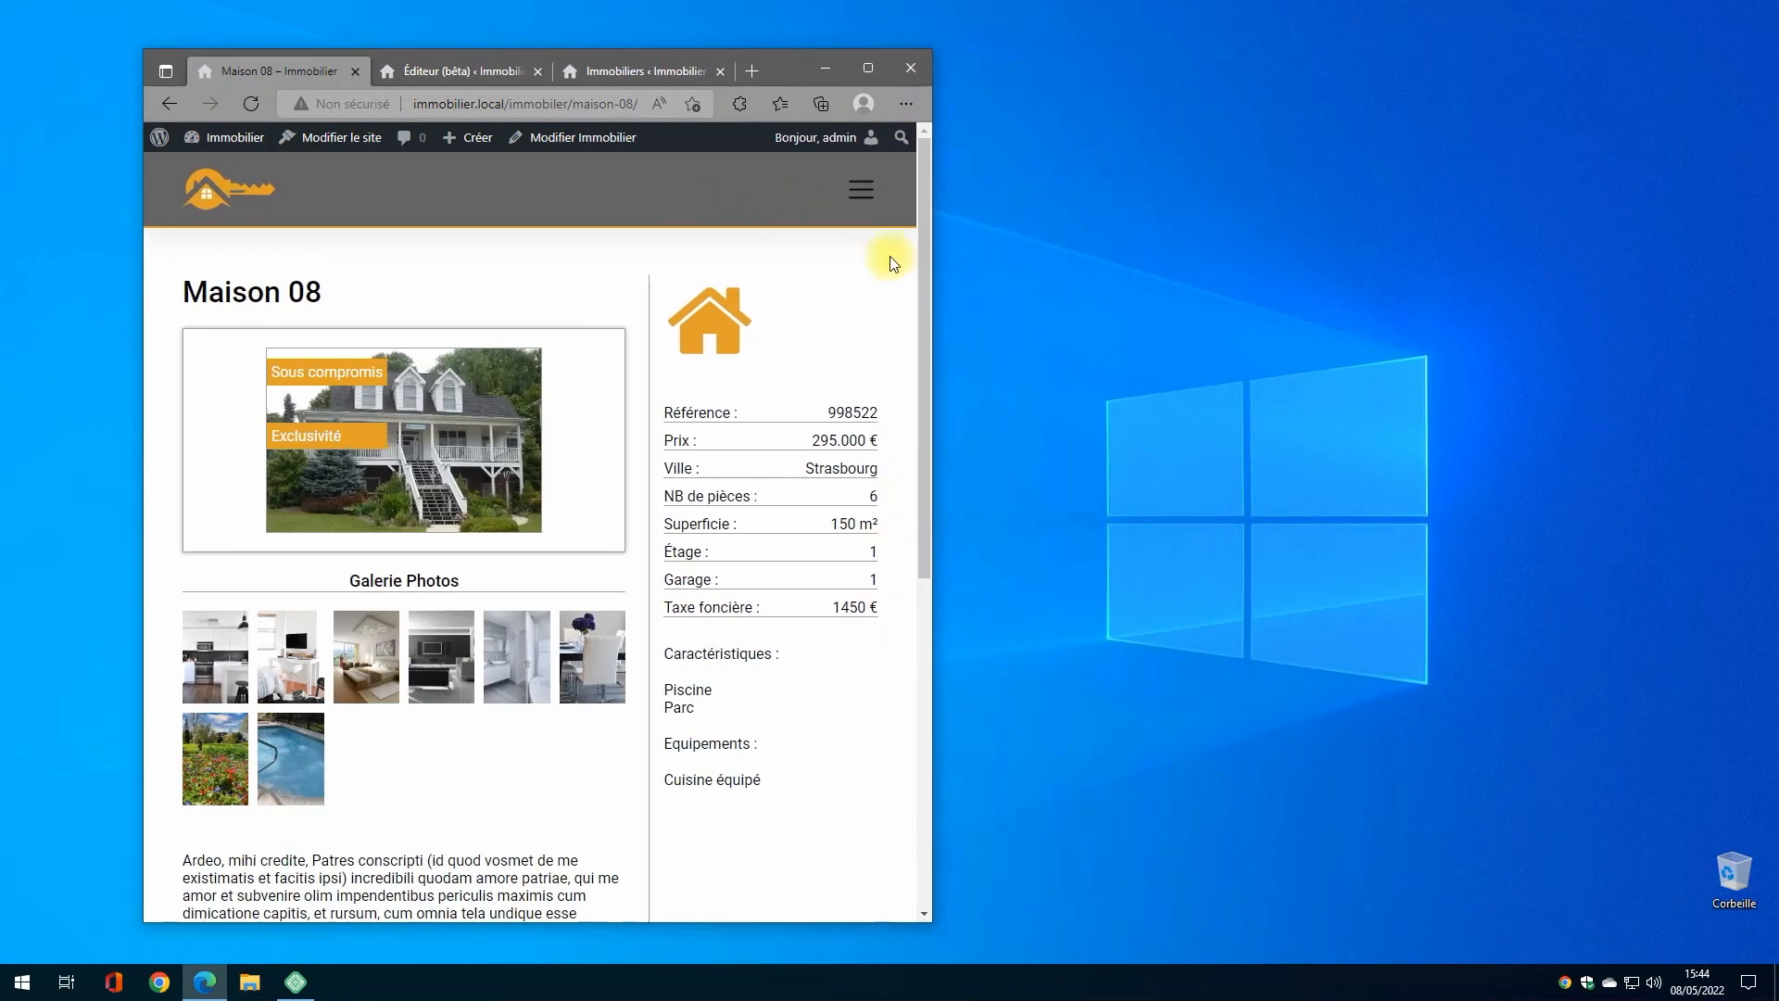
left_click(850, 193)
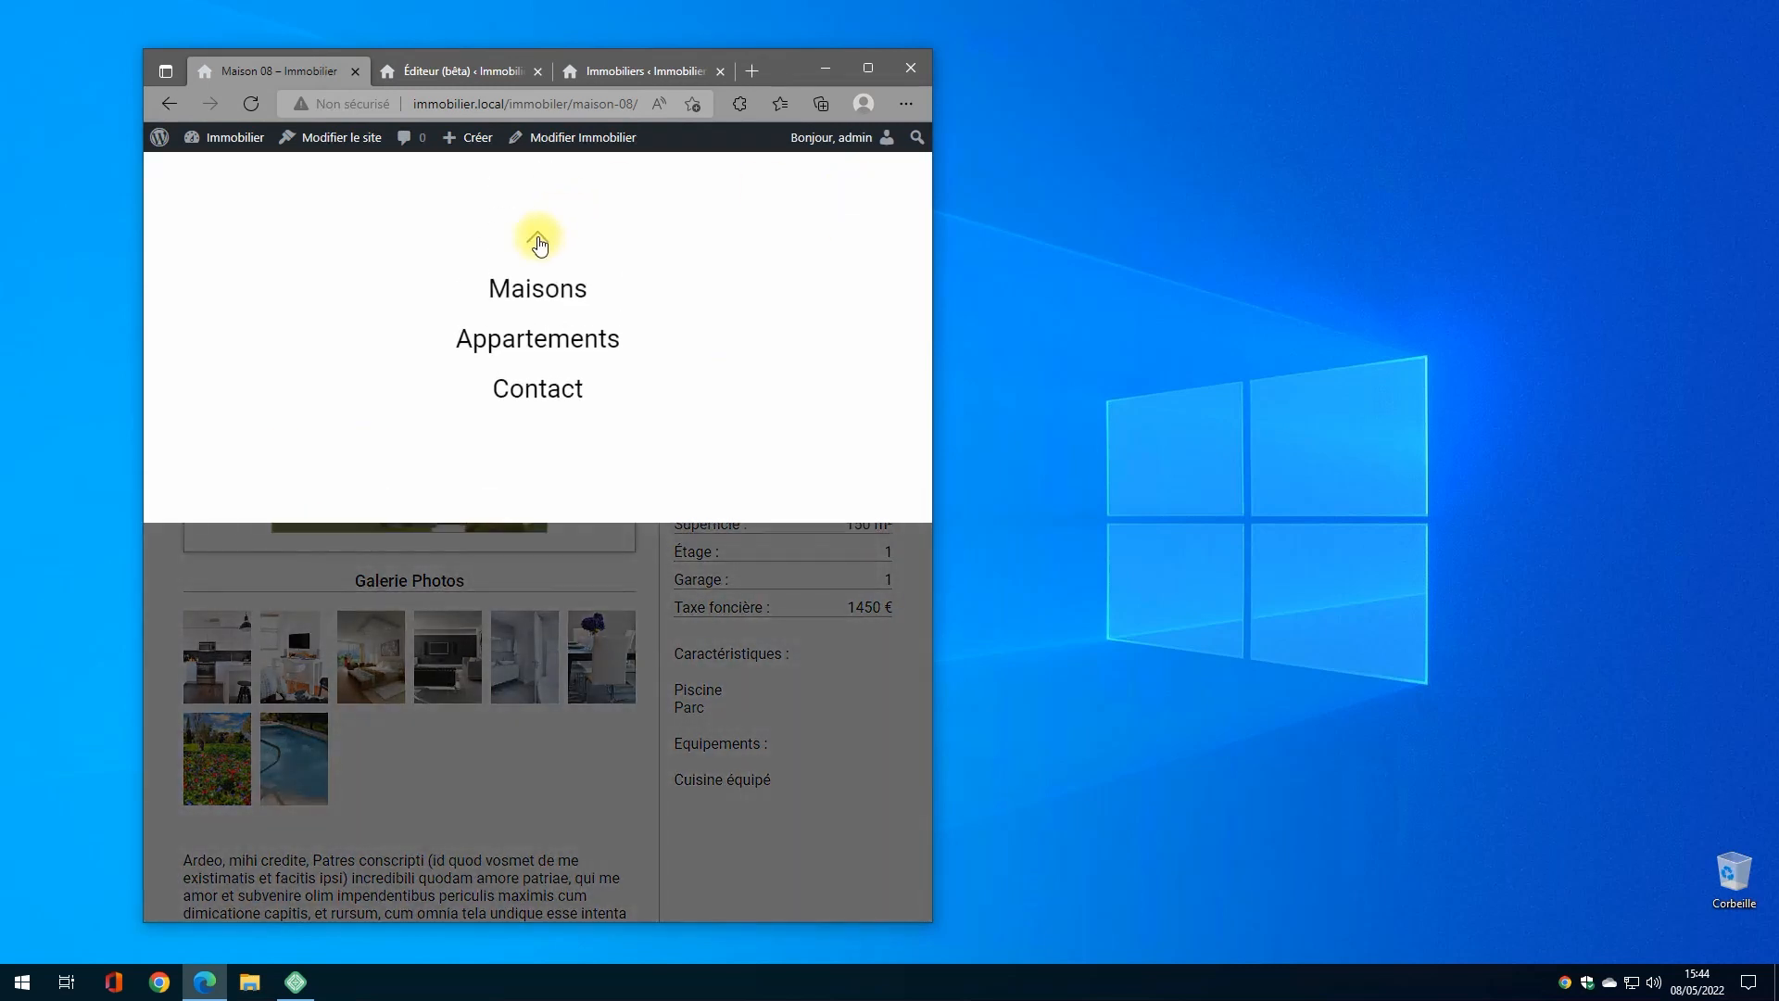
left_click(540, 243)
left_click_drag(933, 580, 1600, 624)
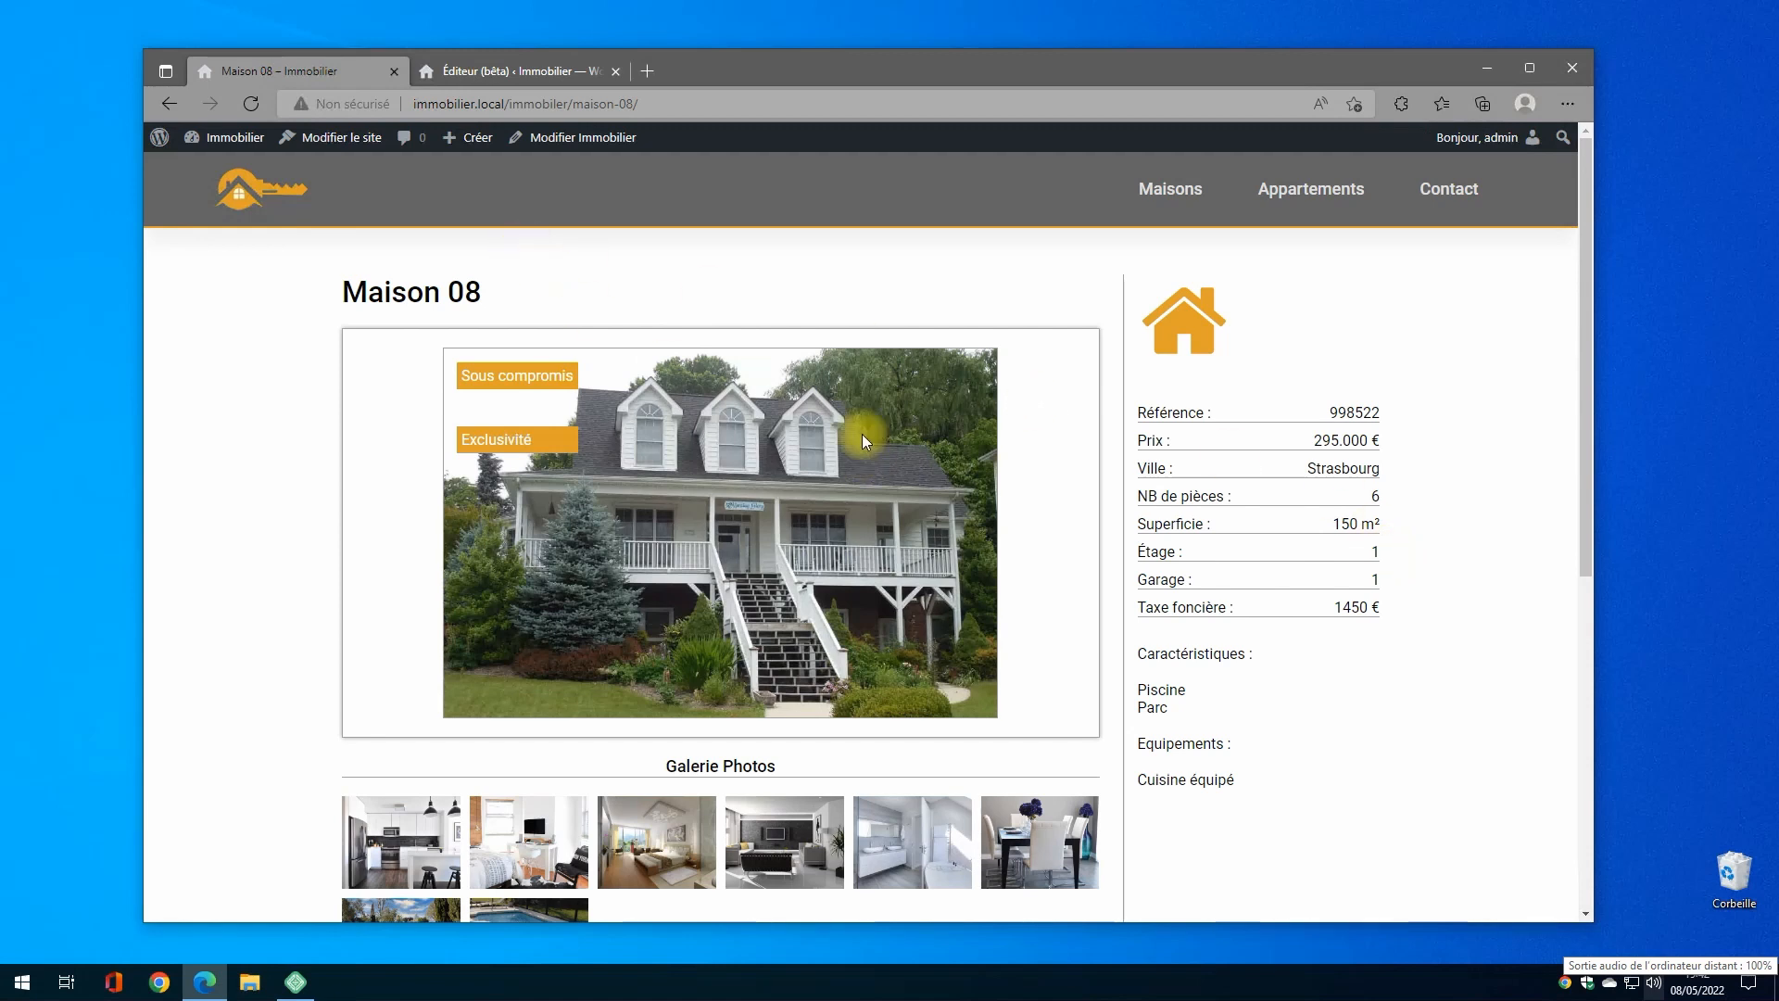
Step: Set the Photos gallery's tablet layout to 3 columns, height 100, and horizontal and vertical gutters of 10
left_click(480, 72)
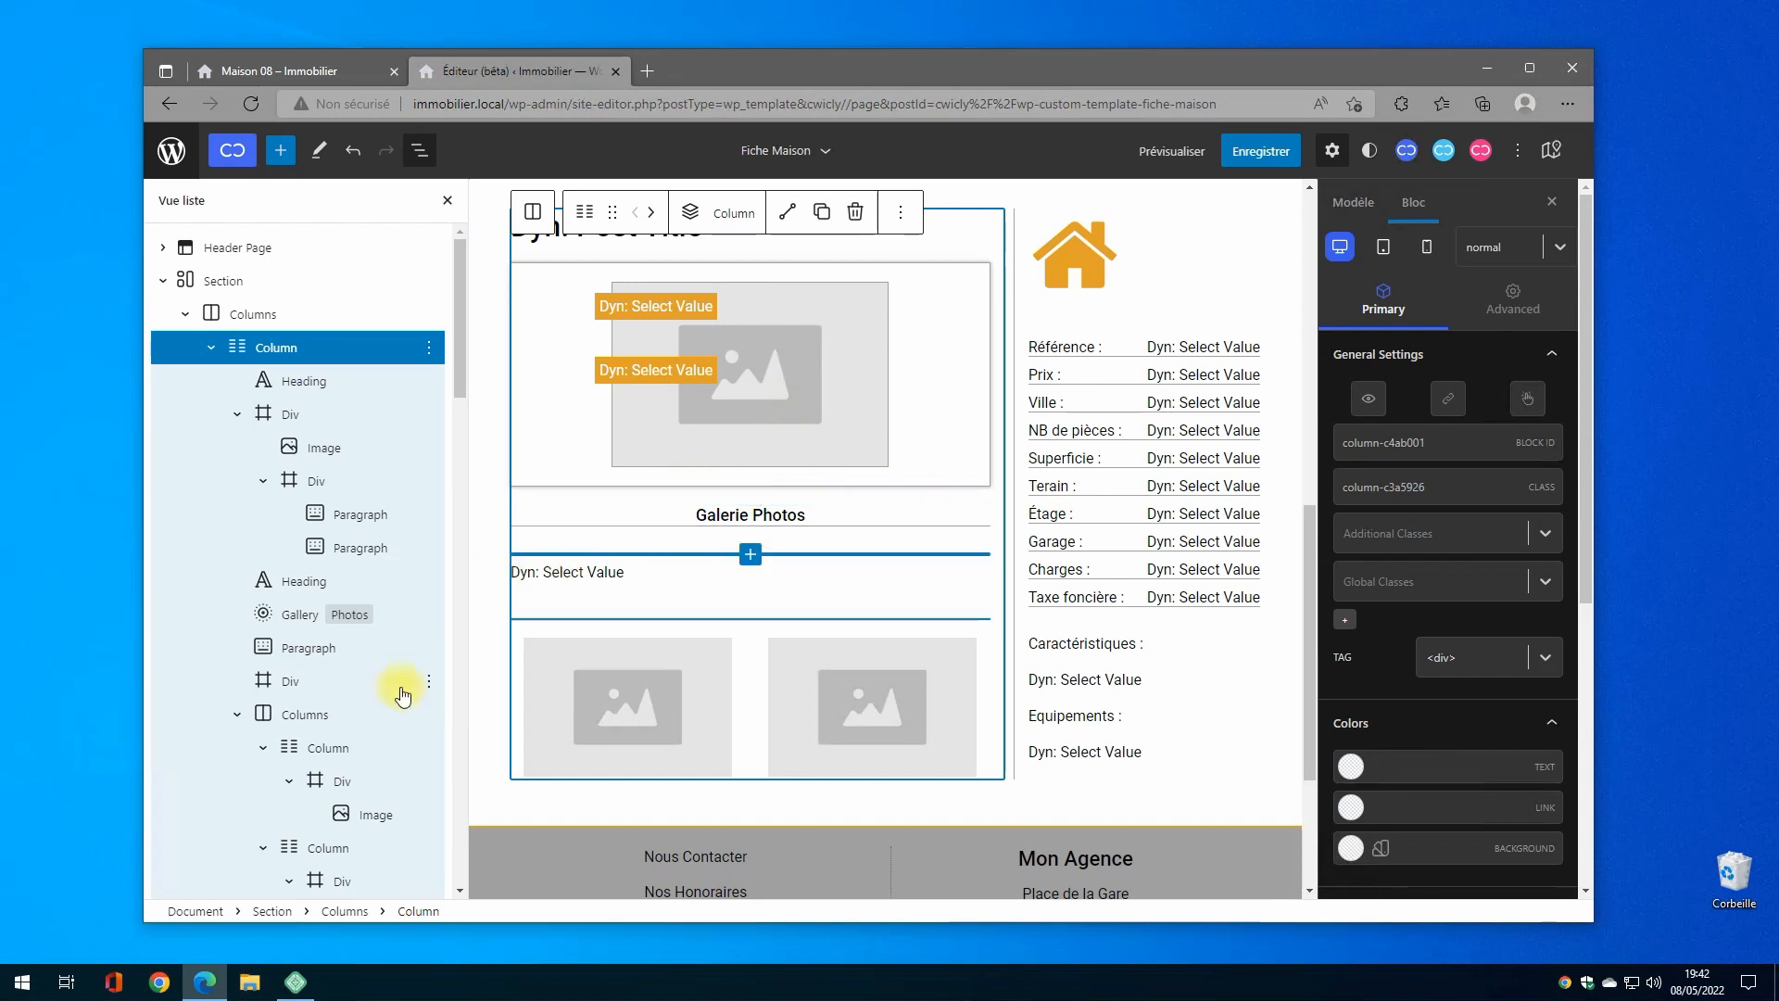
left_click(290, 616)
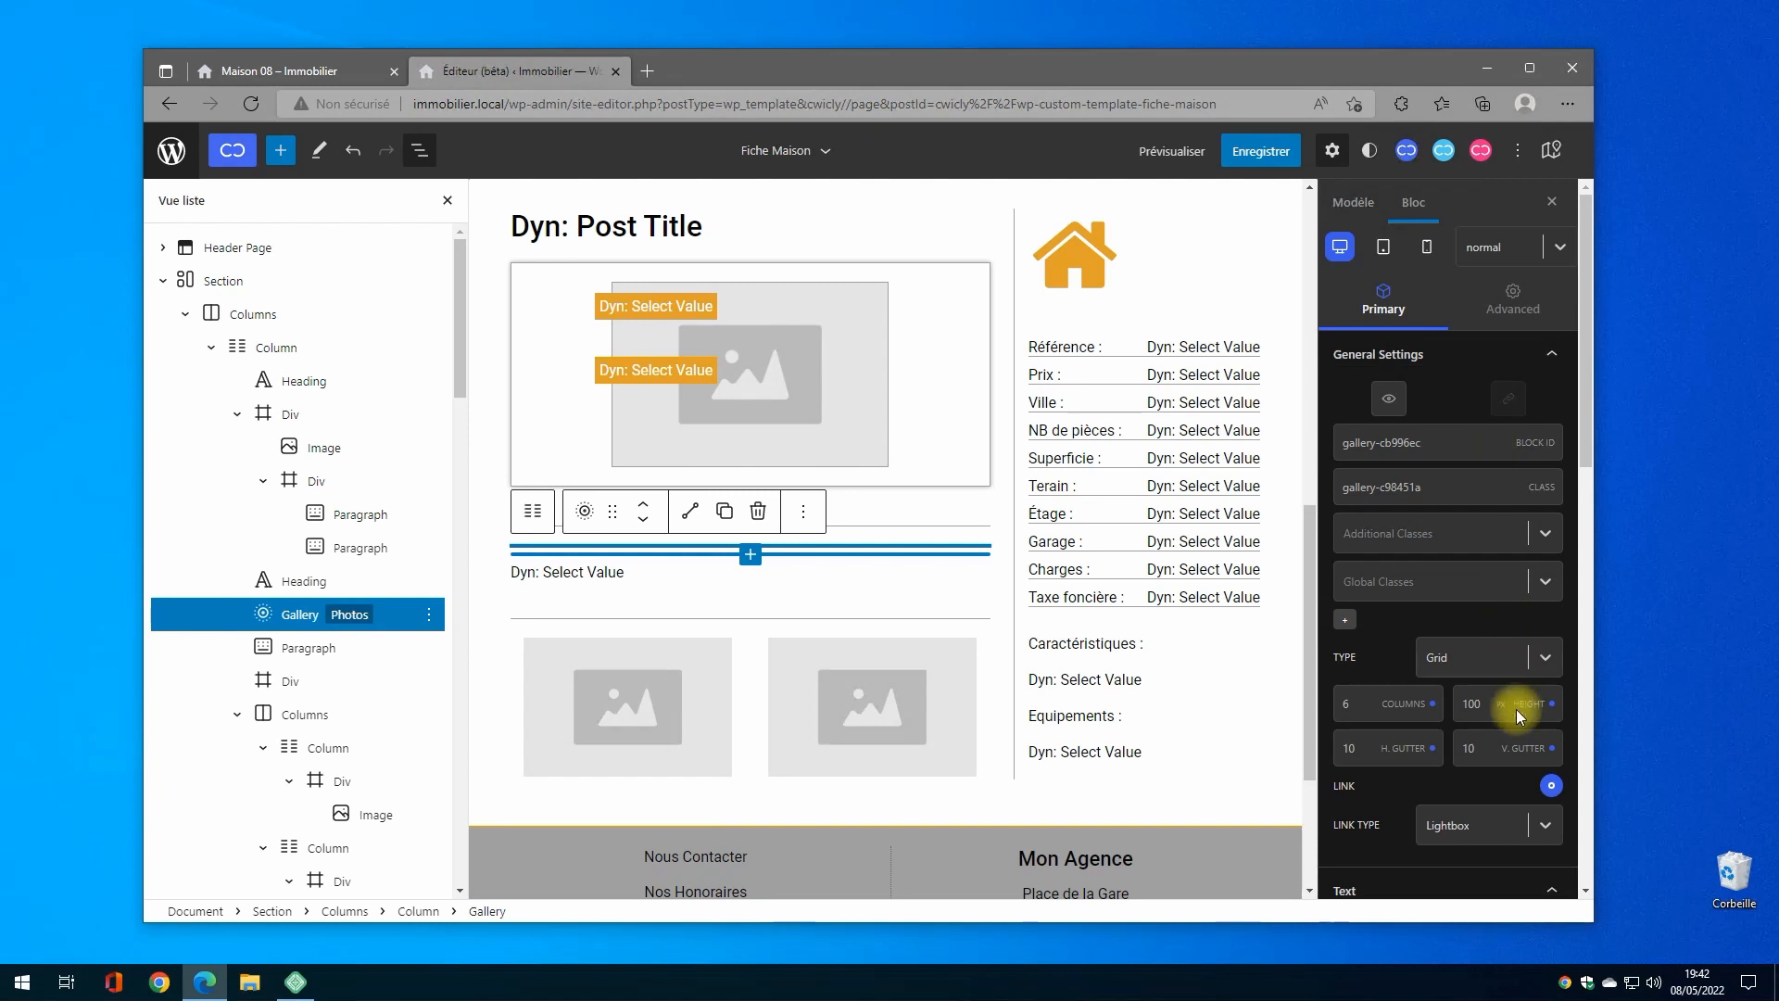
left_click(1386, 264)
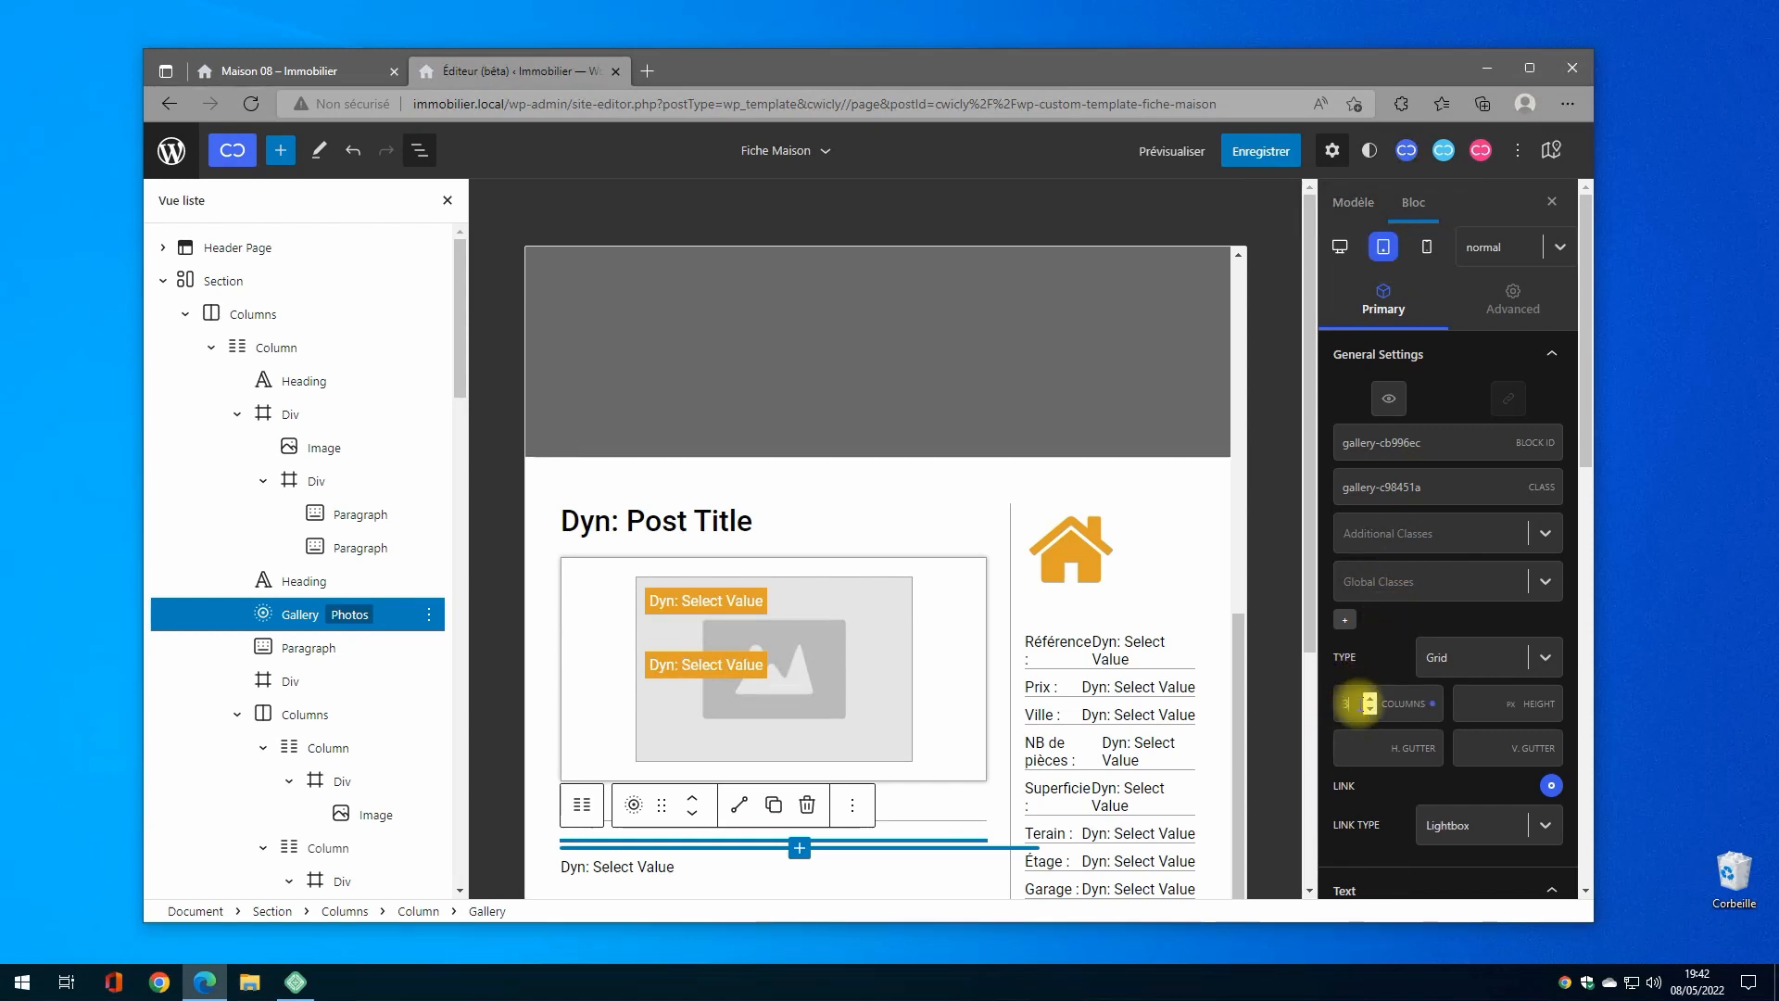
left_click(1485, 702)
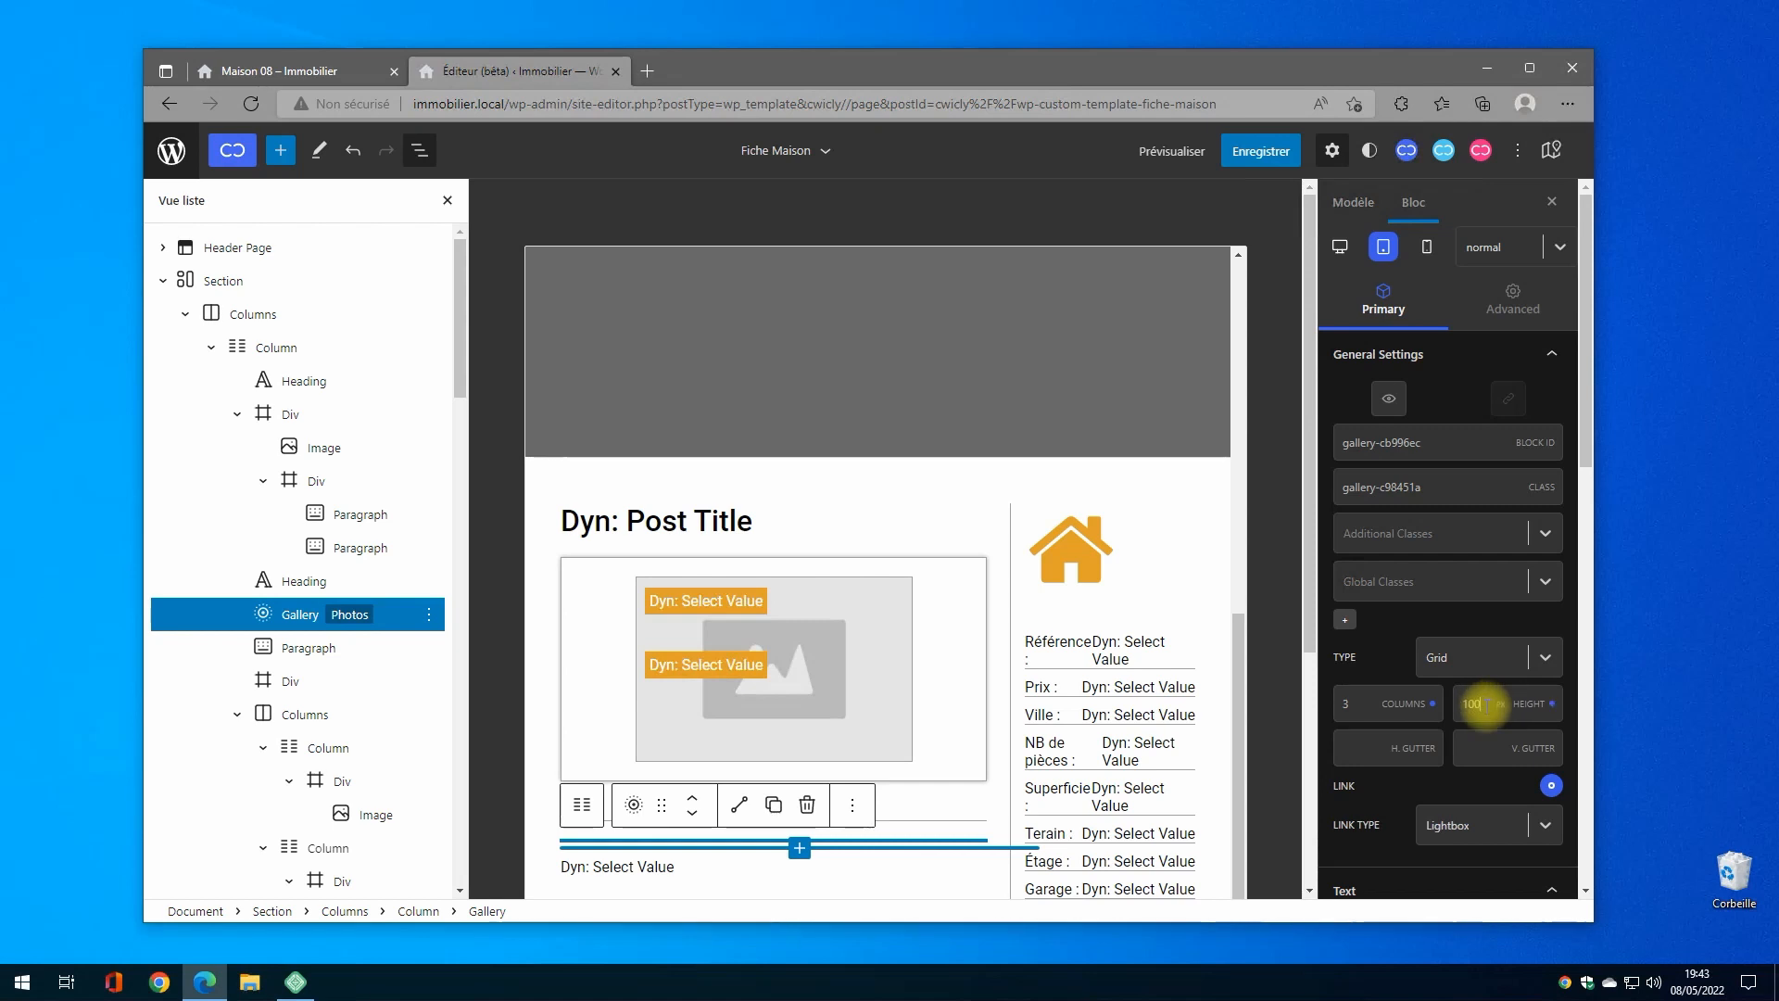
left_click_drag(1367, 752, 1367, 751)
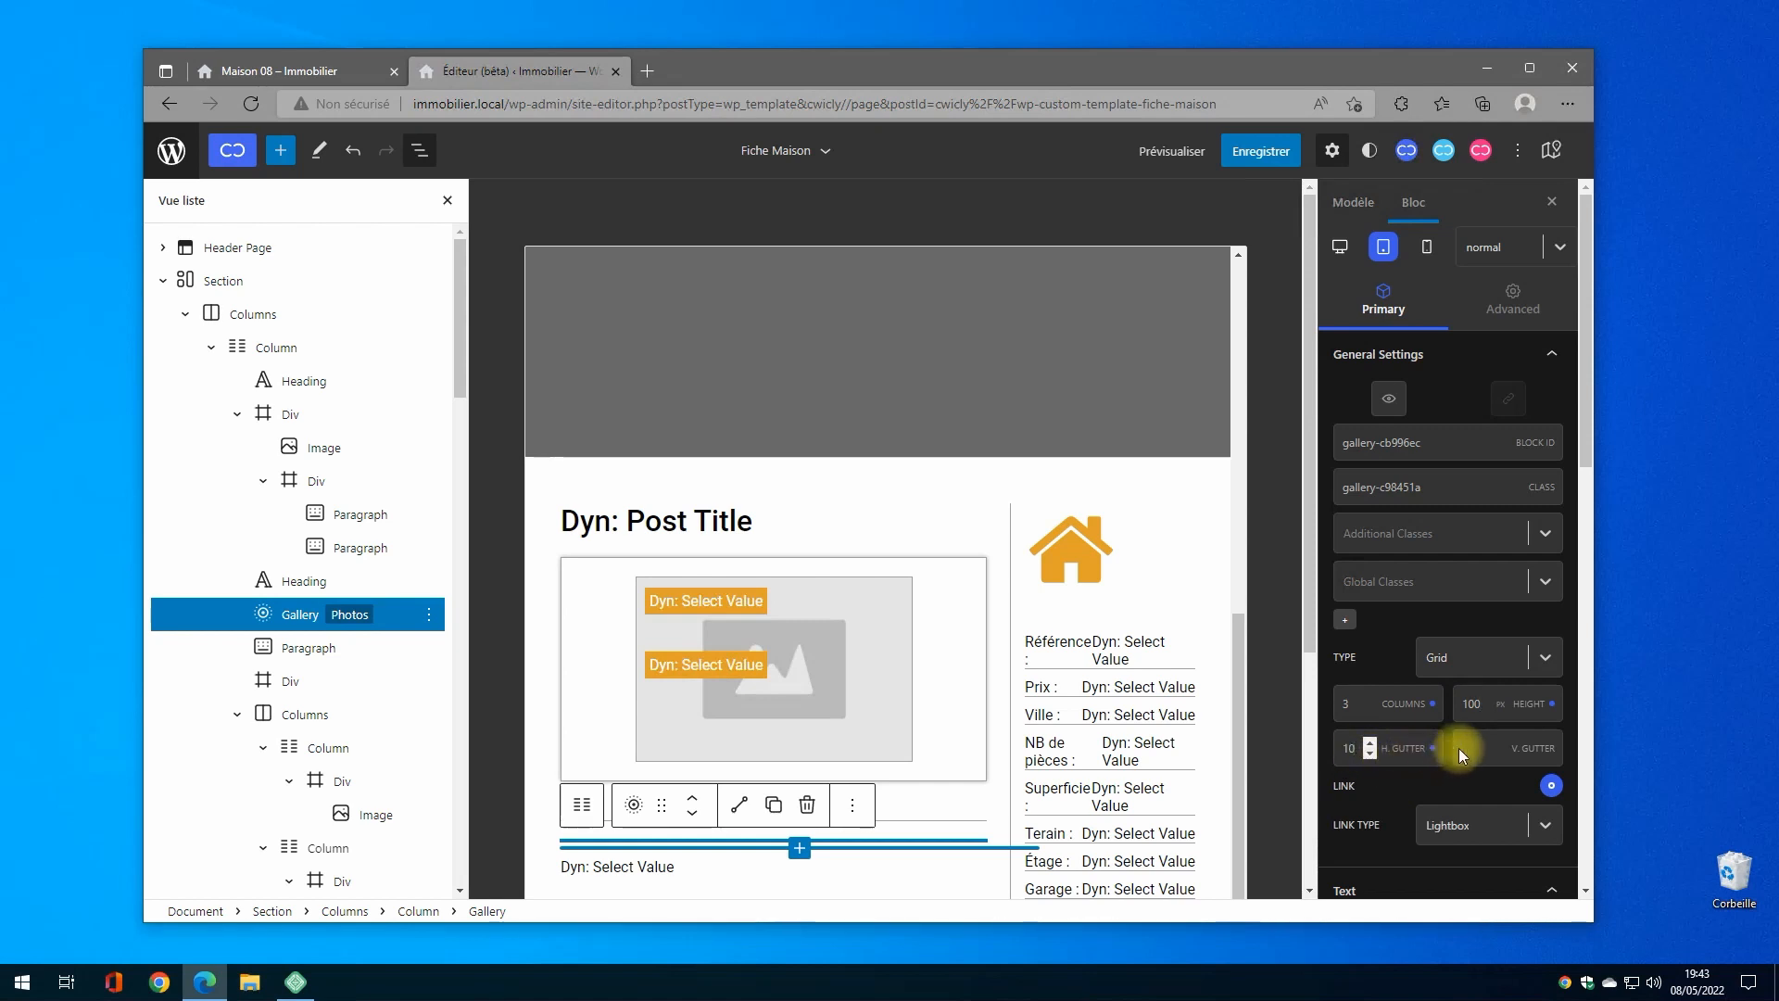
type("10")
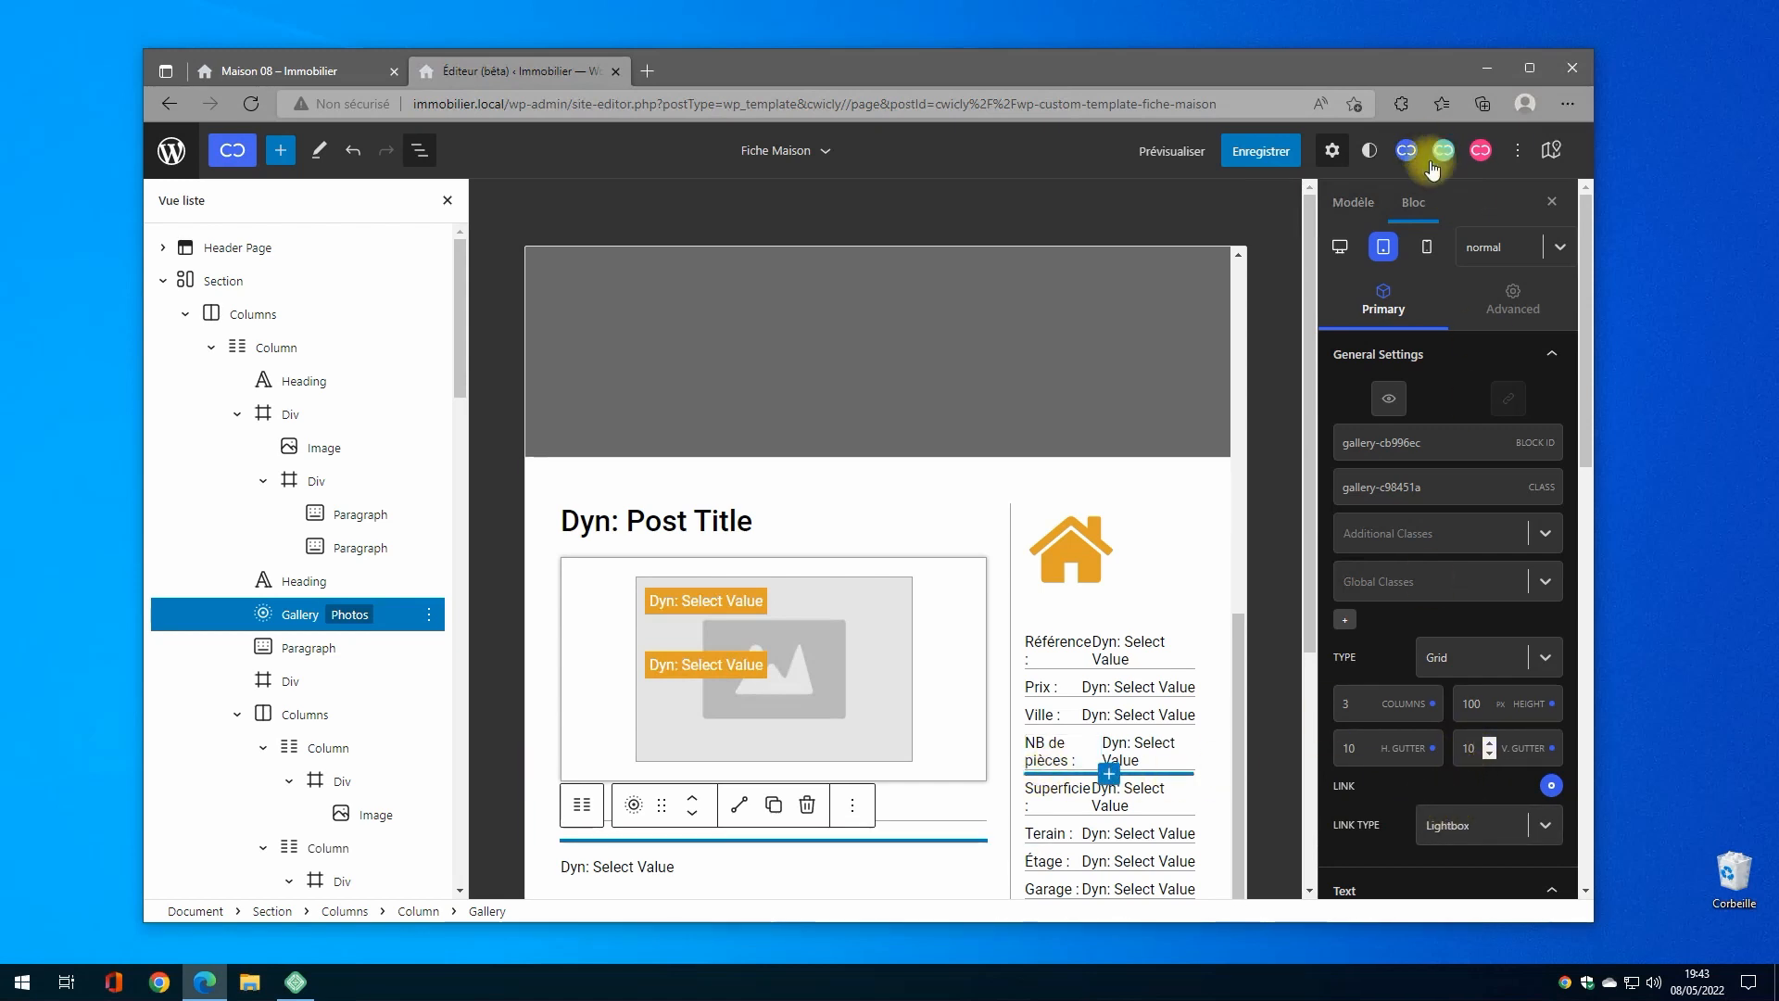
Step: Set the Photos gallery's mobile layout to 1 column, height 100% and vertical gutter 10, leaving the horizontal gutter empty
left_click(1428, 250)
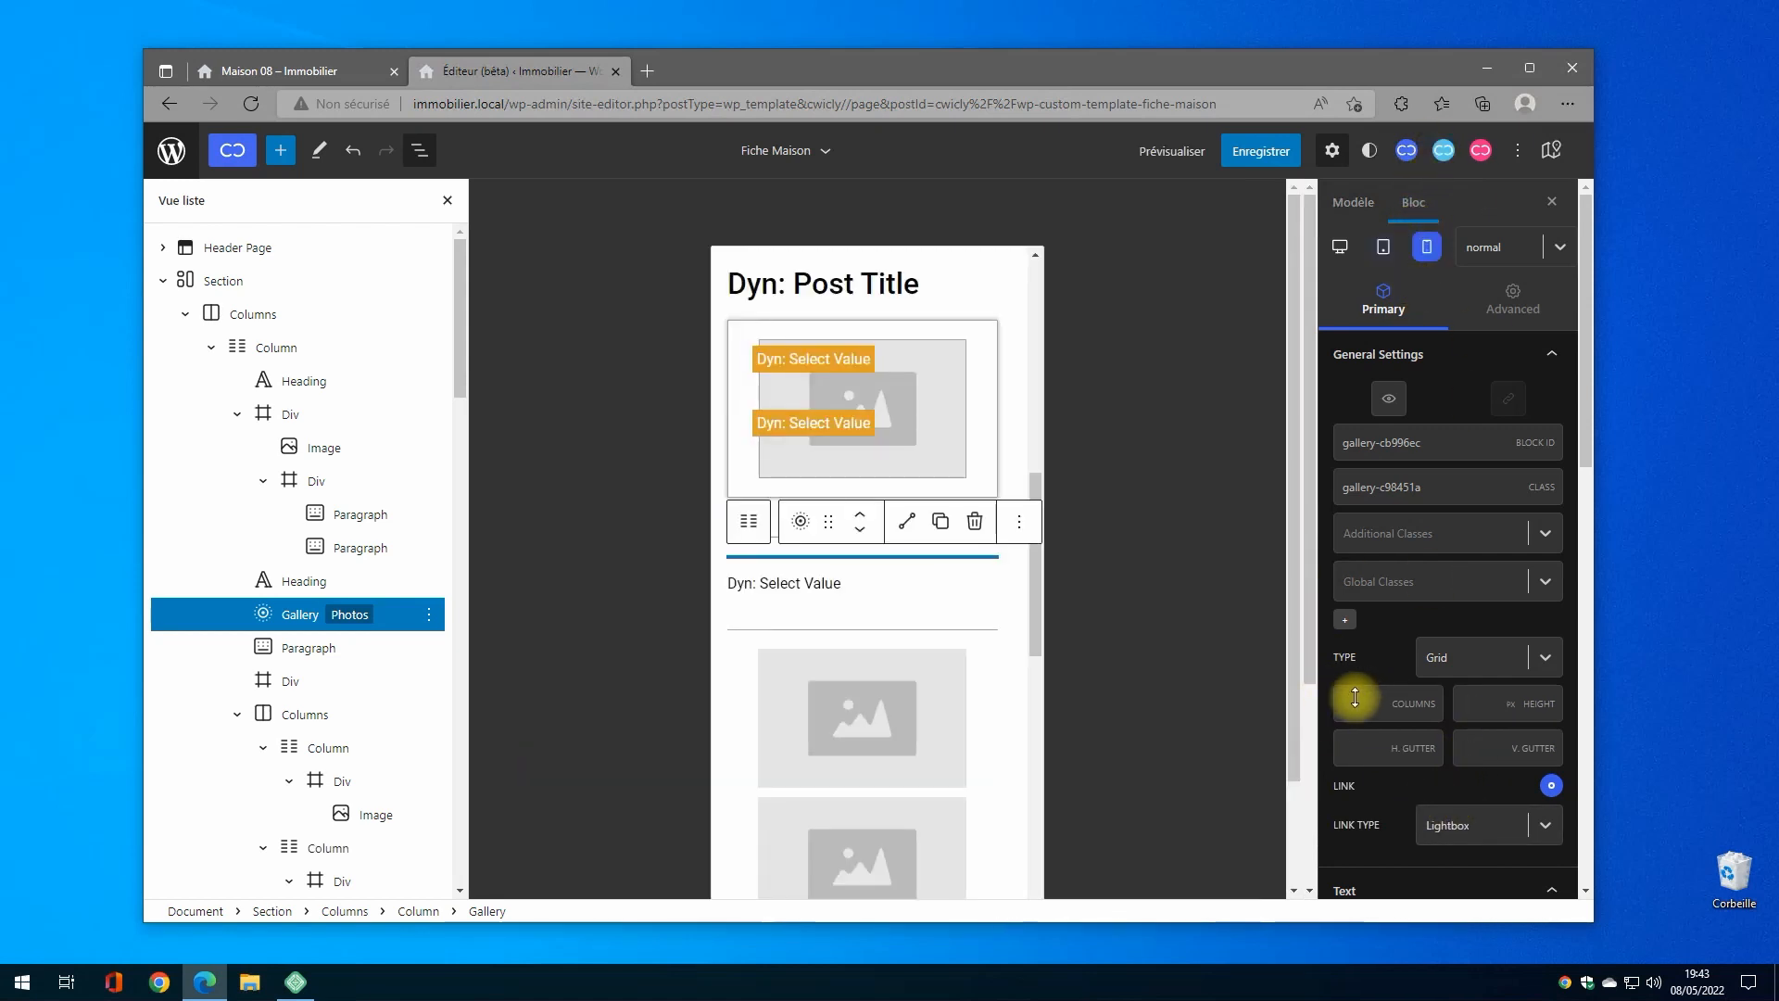
type("1")
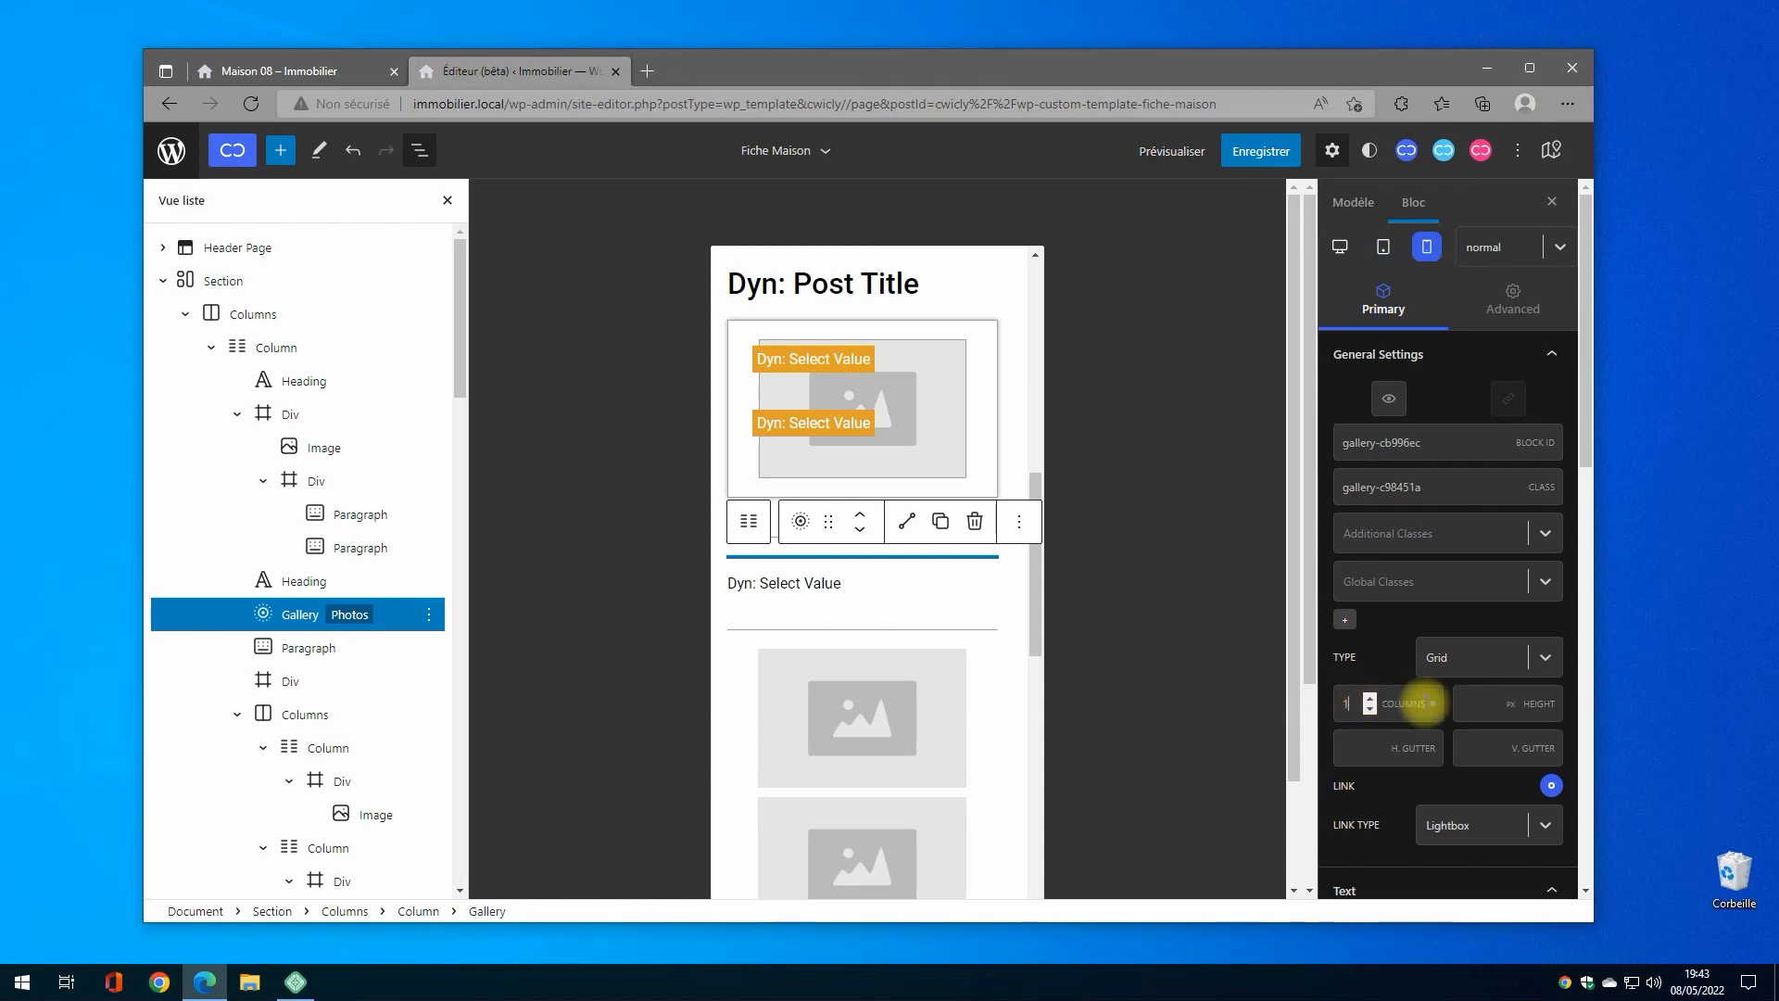
left_click(1477, 700)
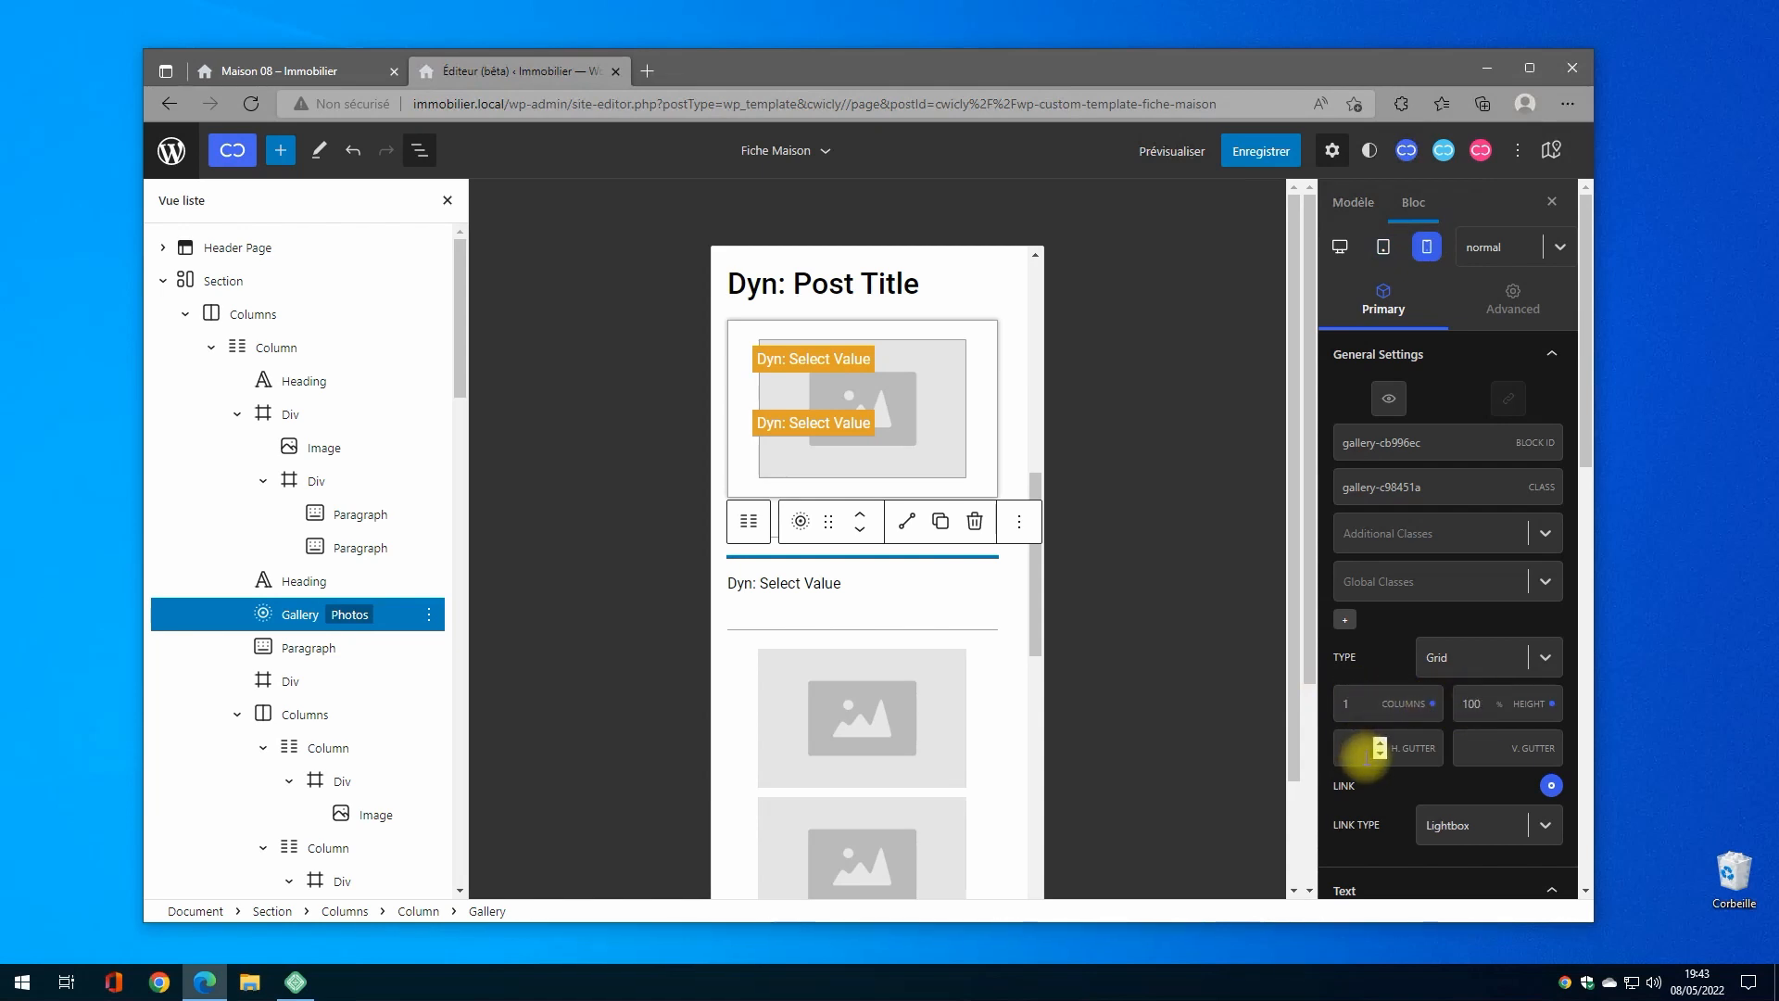
type("0")
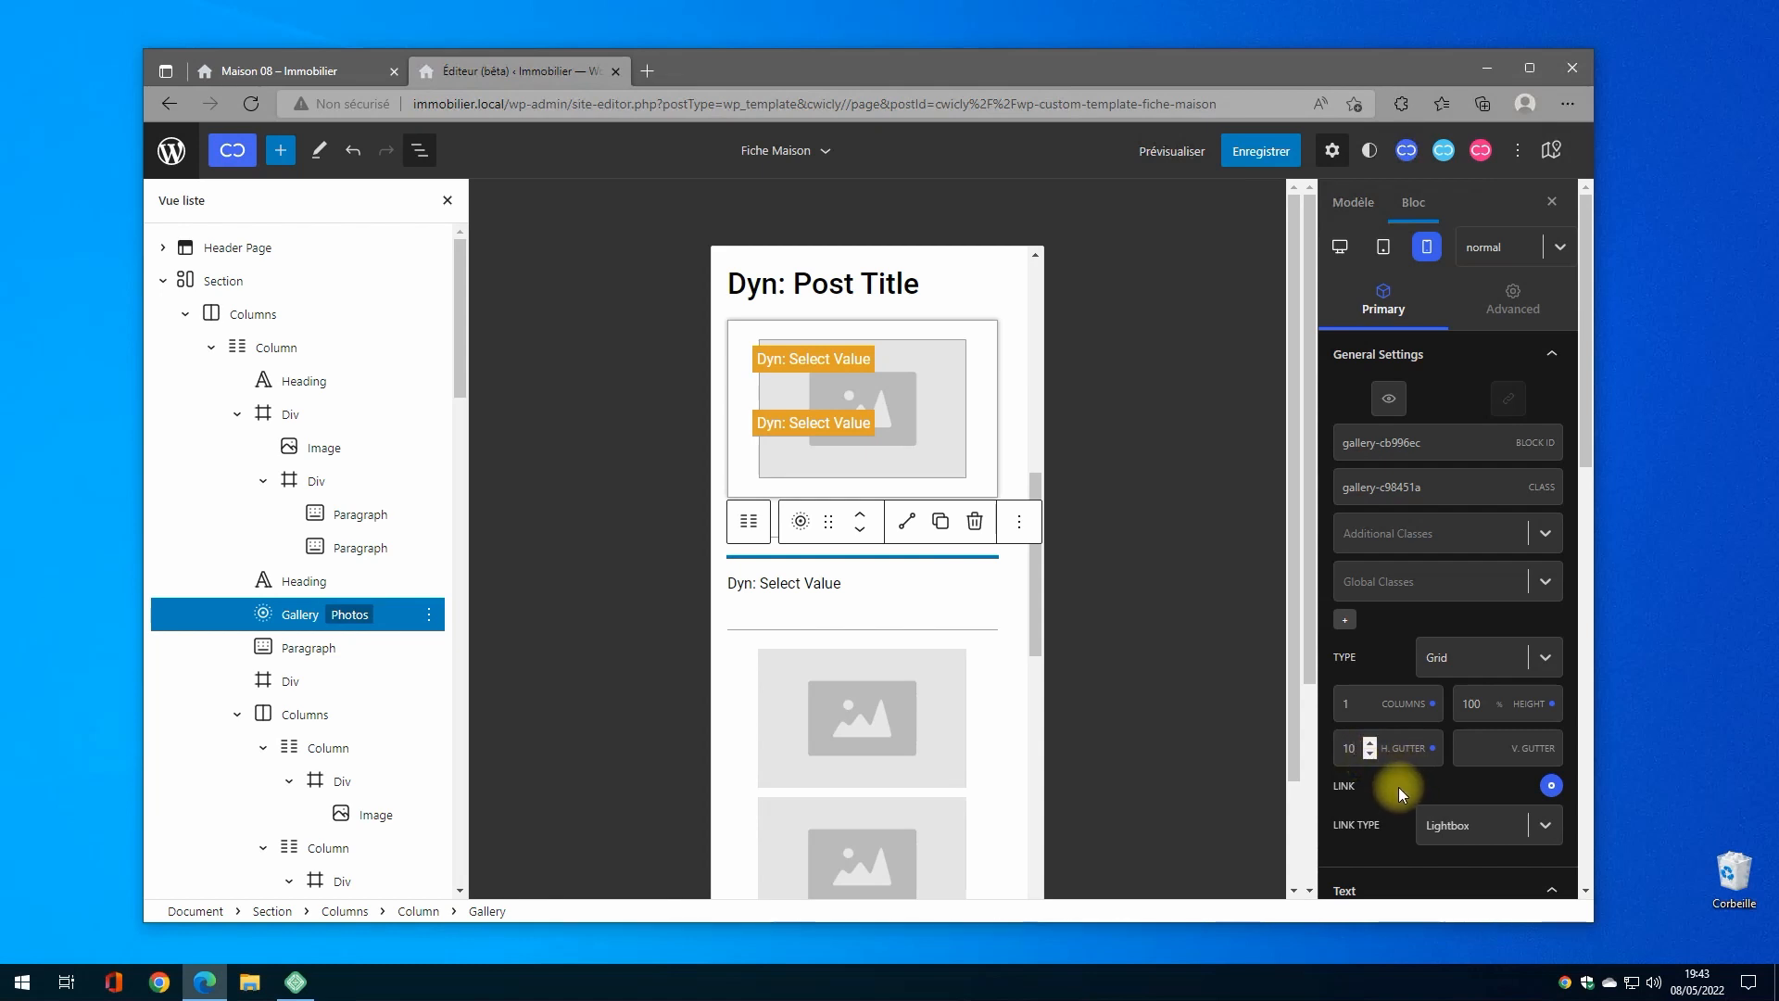
key("BackSpace")
key("BackSpace")
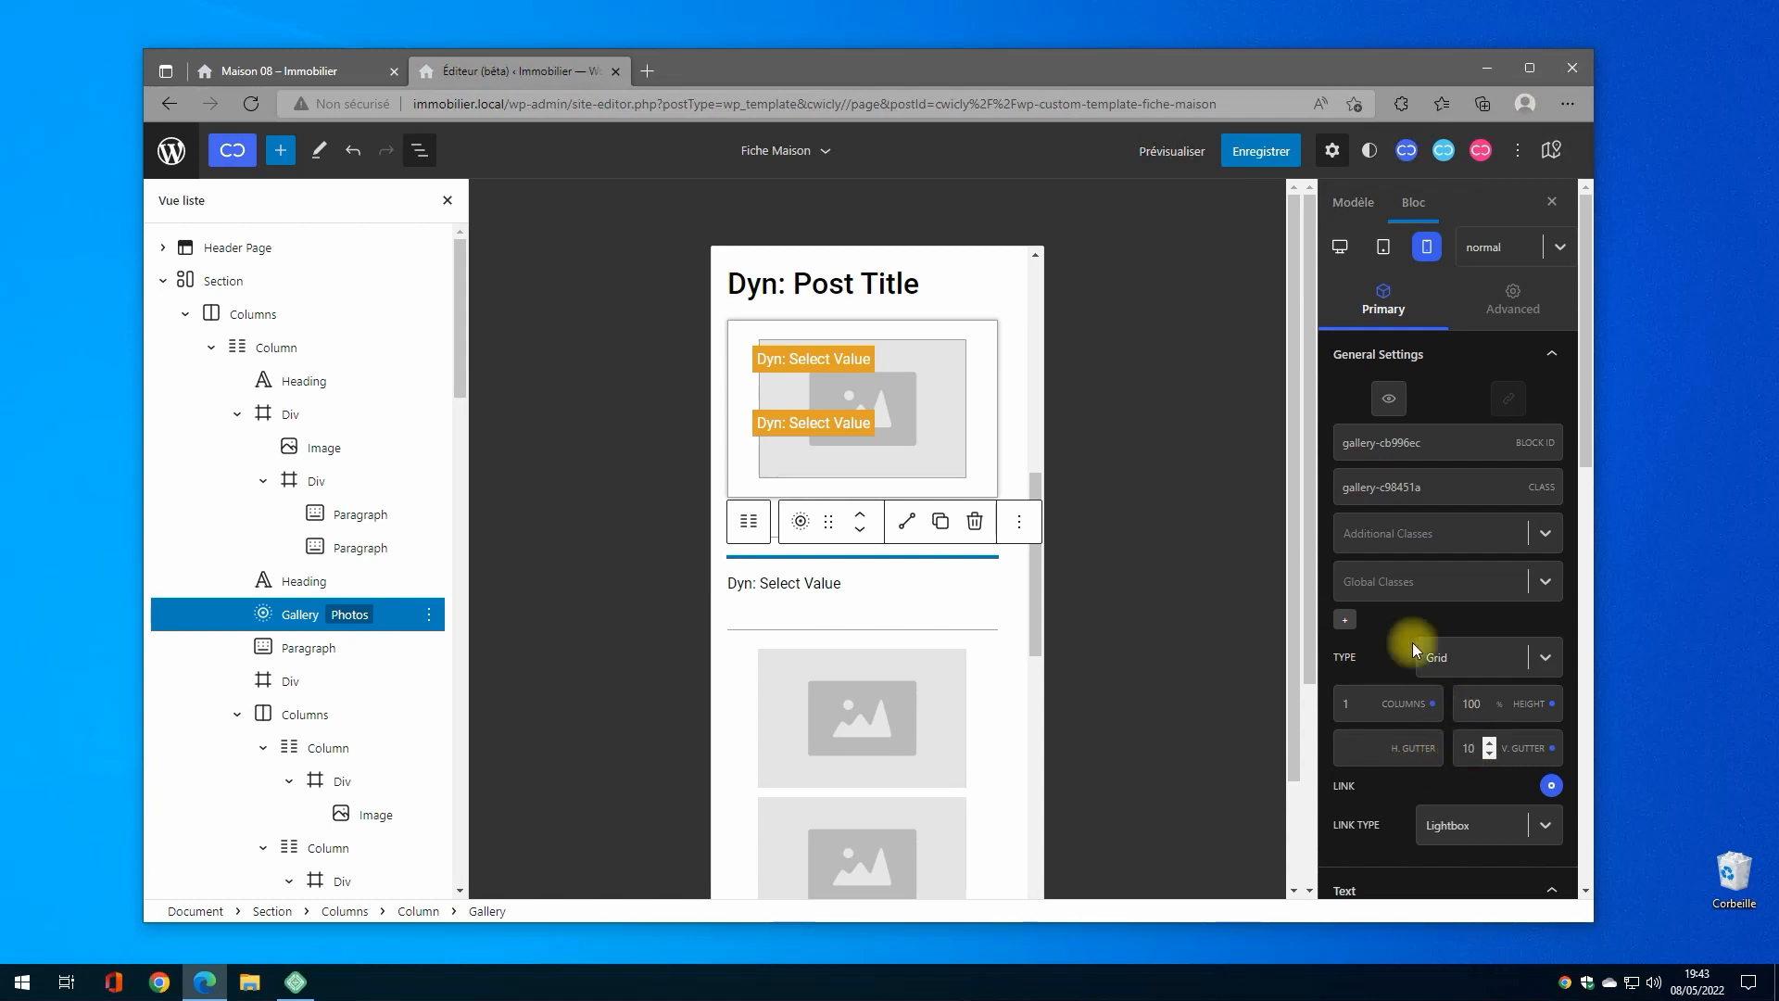
Step: Save the Fiche Maison template and restore the desktop width in the editor
left_click(1275, 162)
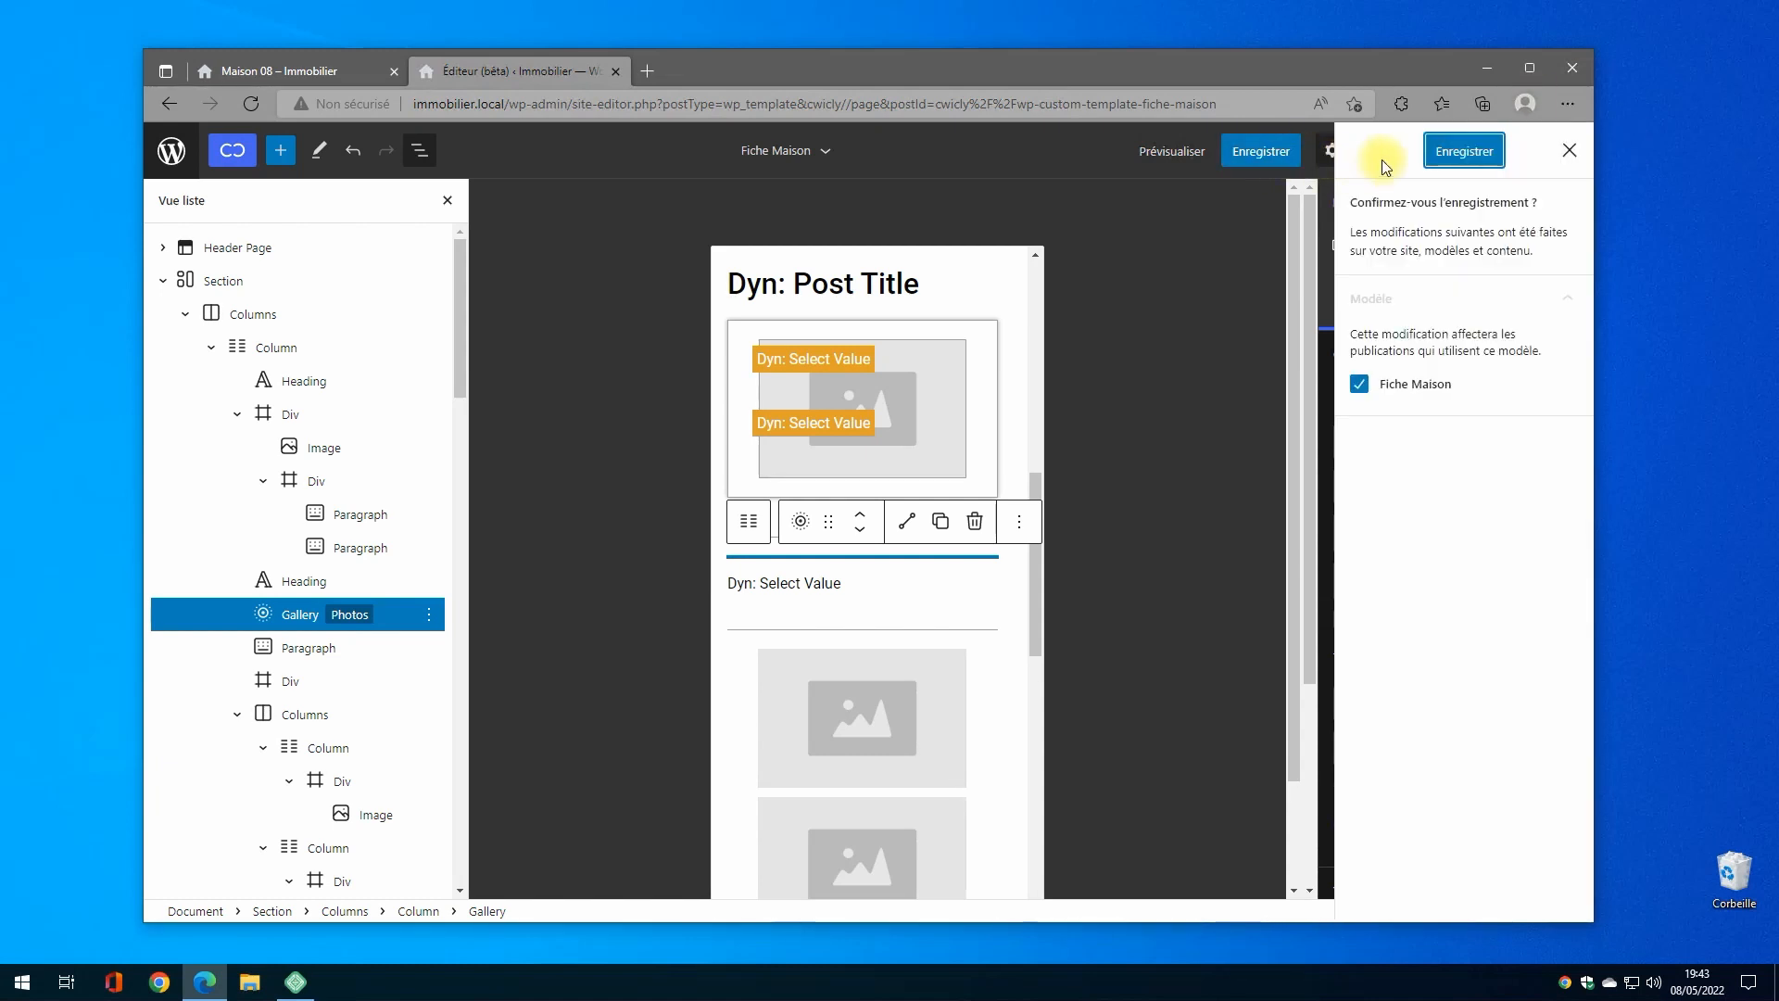
left_click(1460, 153)
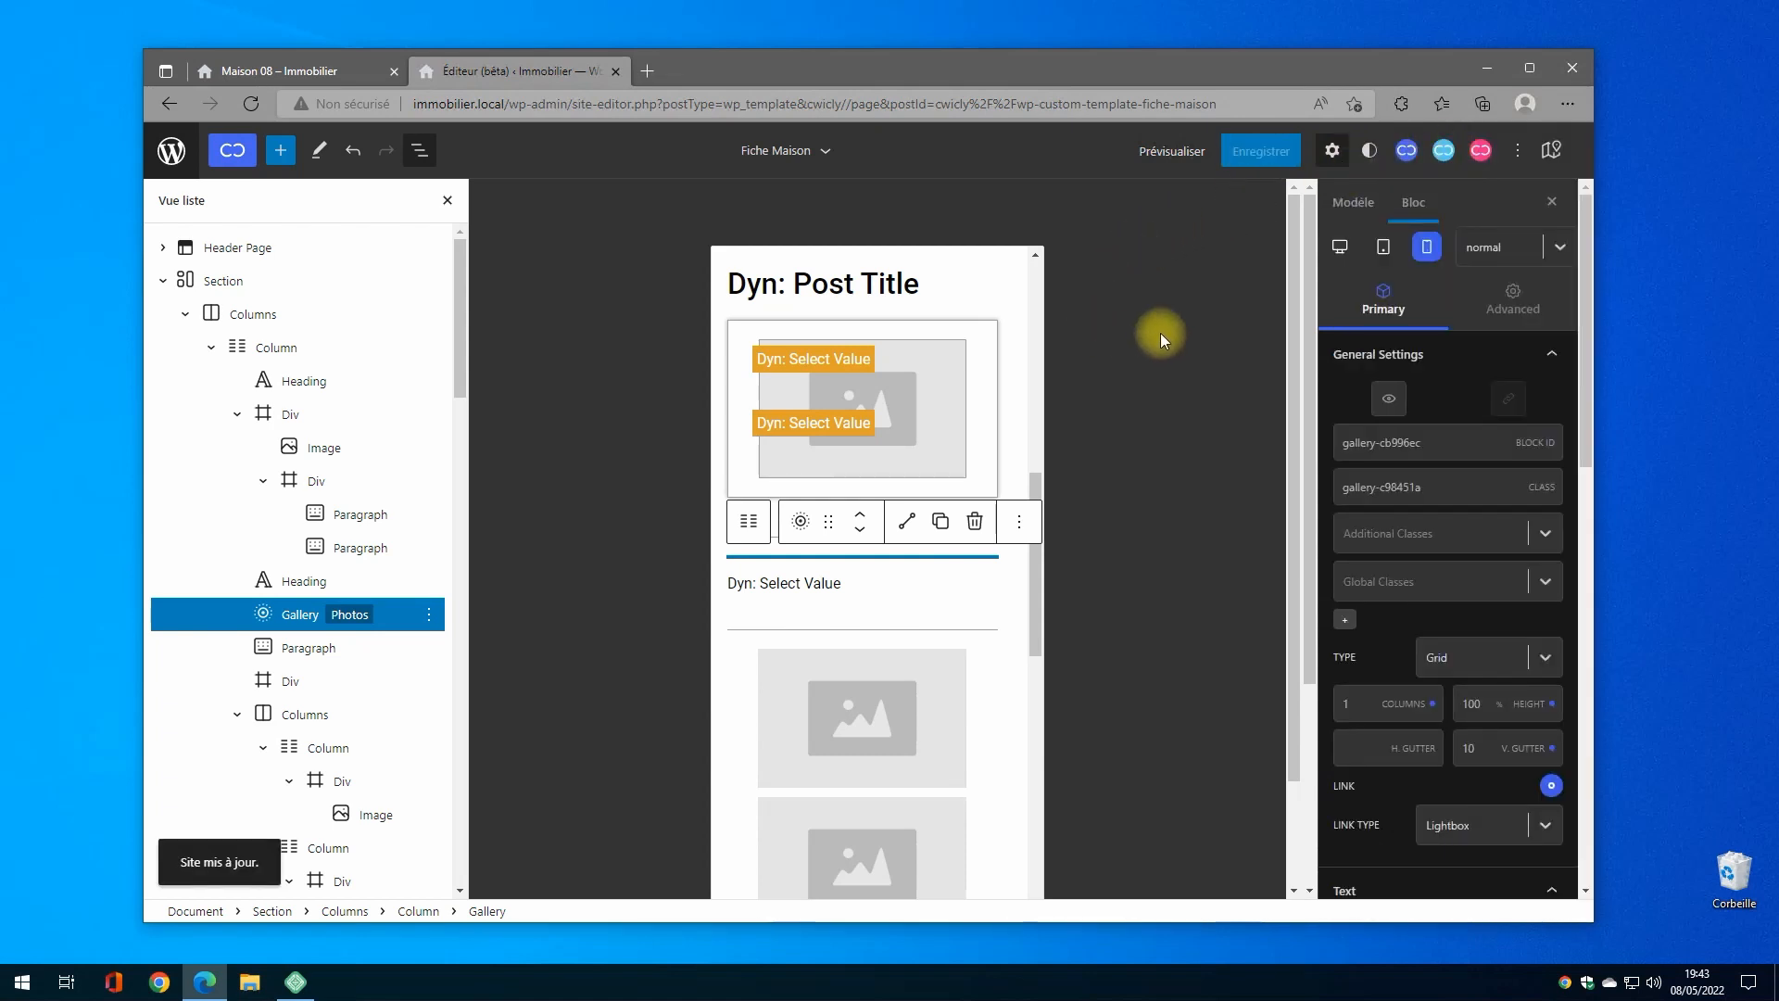
left_click(1340, 247)
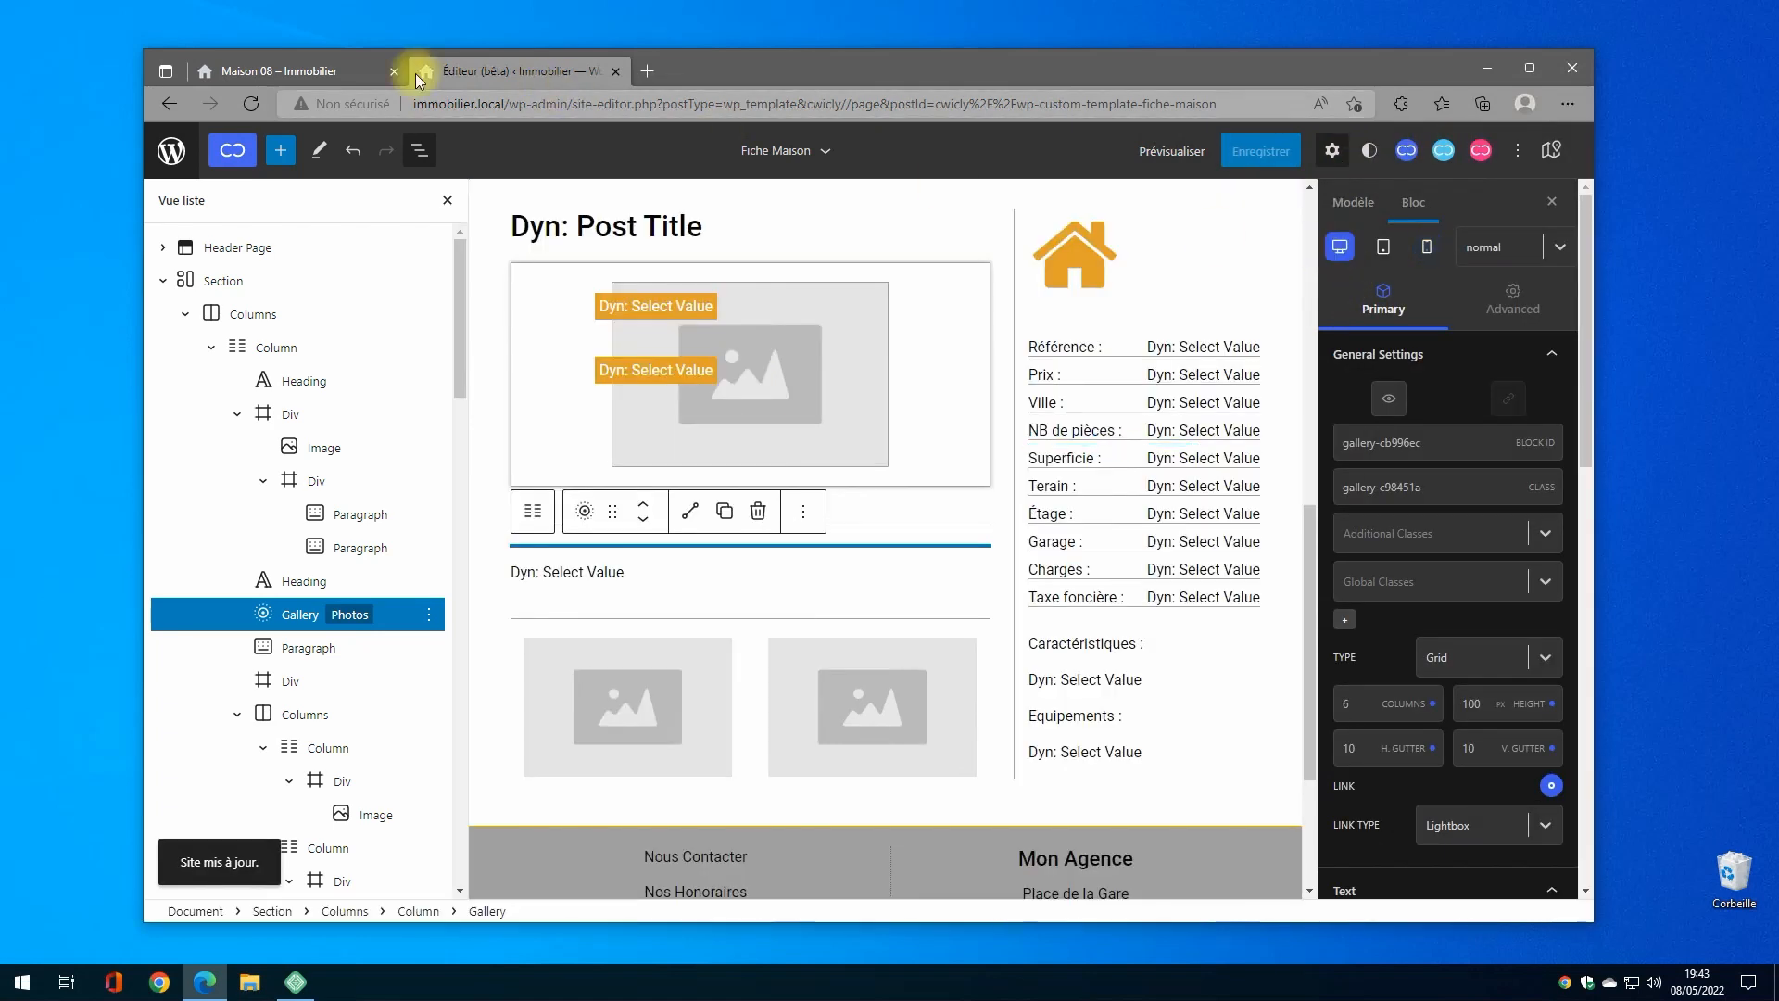
Step: Reload the Maison 08 page, examine its photo gallery at phone width, and widen the browser window again
left_click(221, 71)
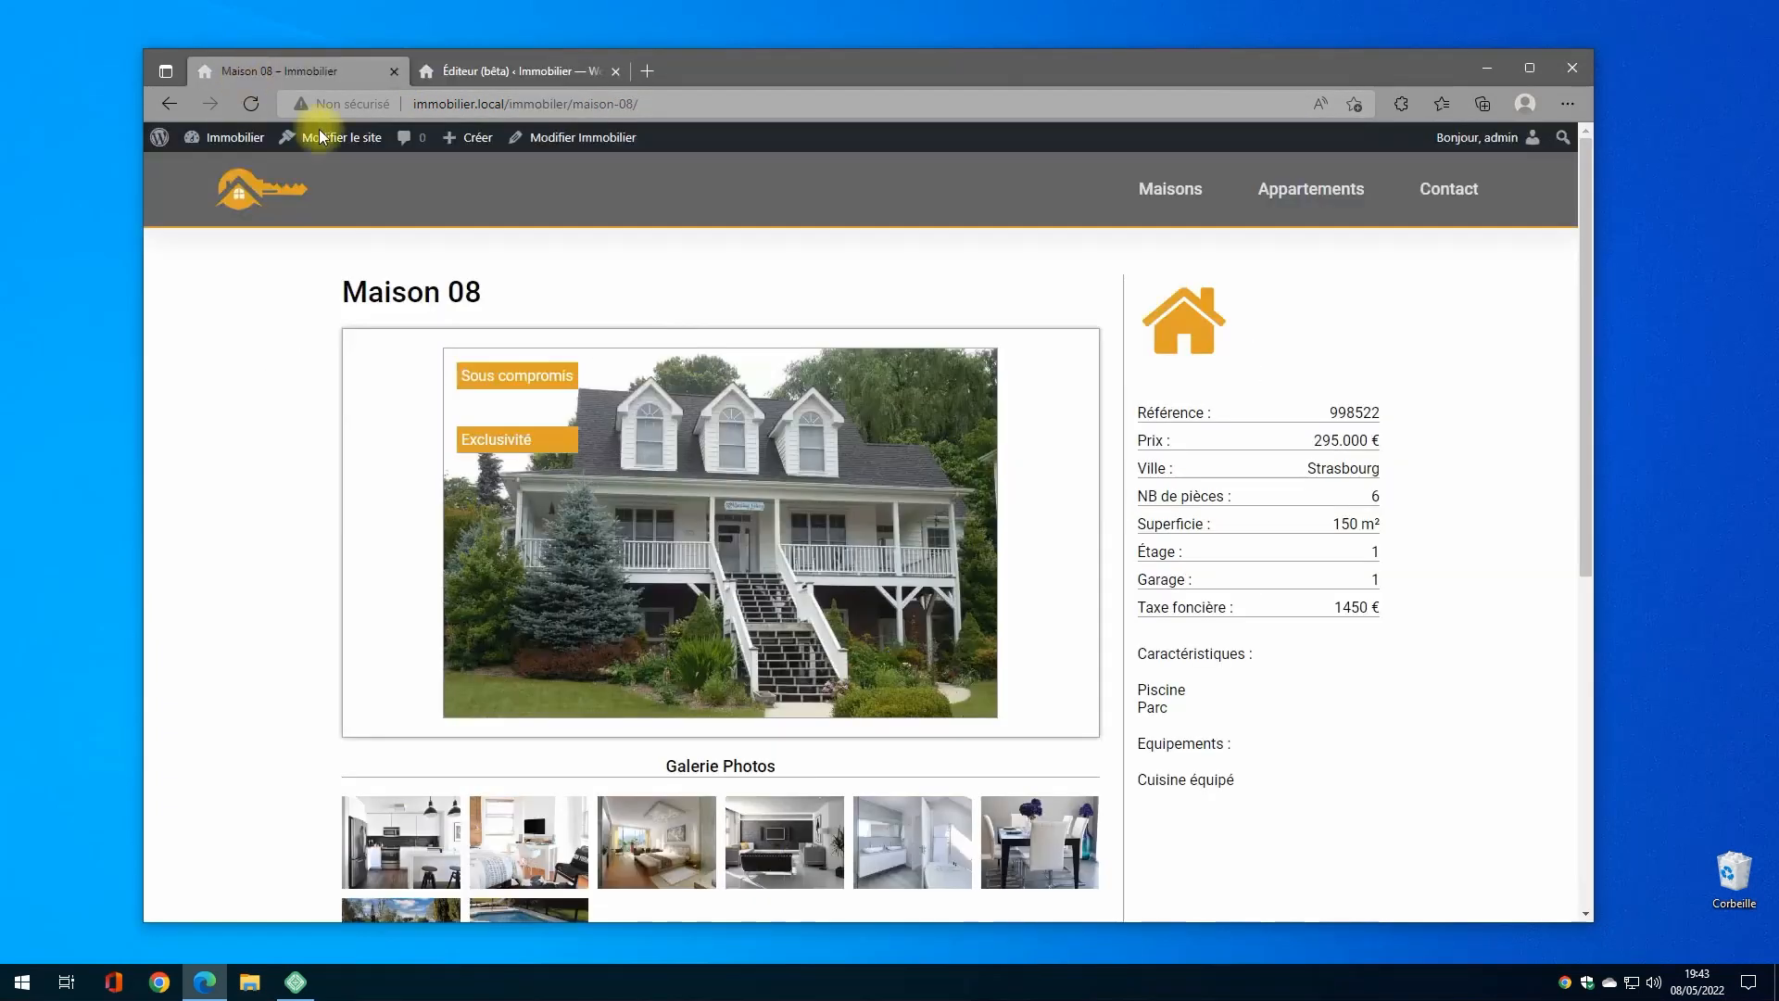
left_click(252, 104)
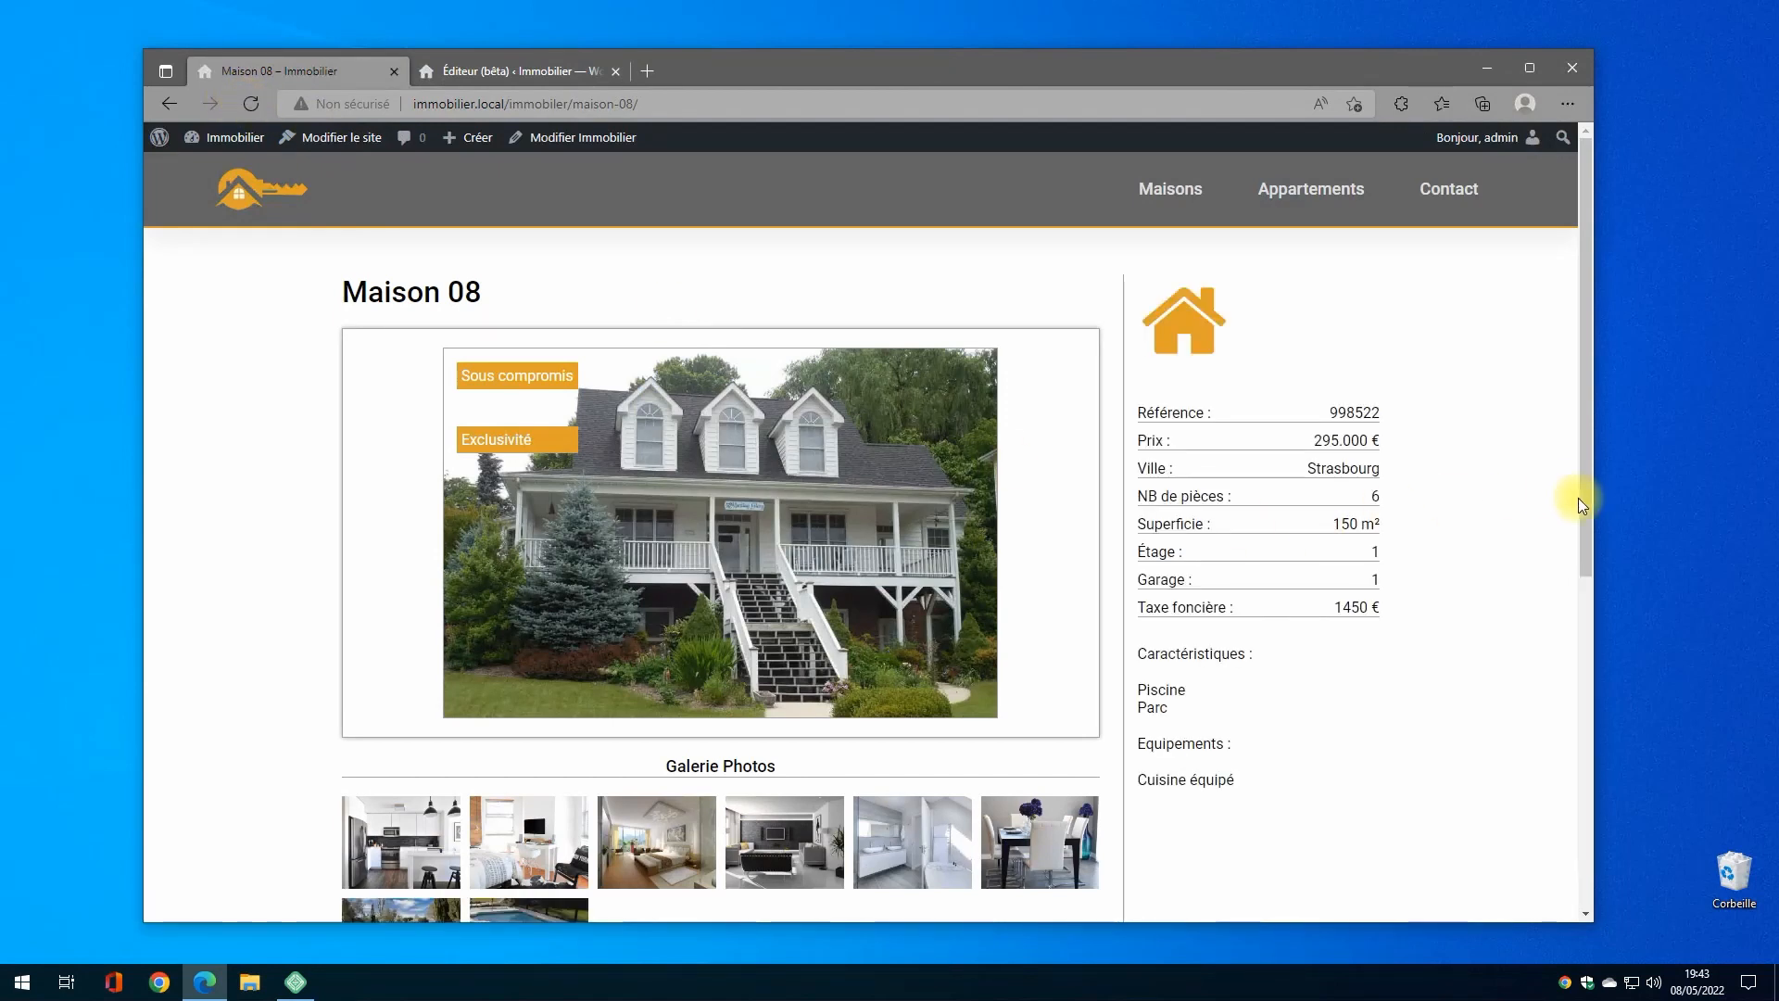
left_click_drag(1599, 502, 485, 494)
scroll(1415, 532, "down", 2)
scroll(1414, 532, "up", 1)
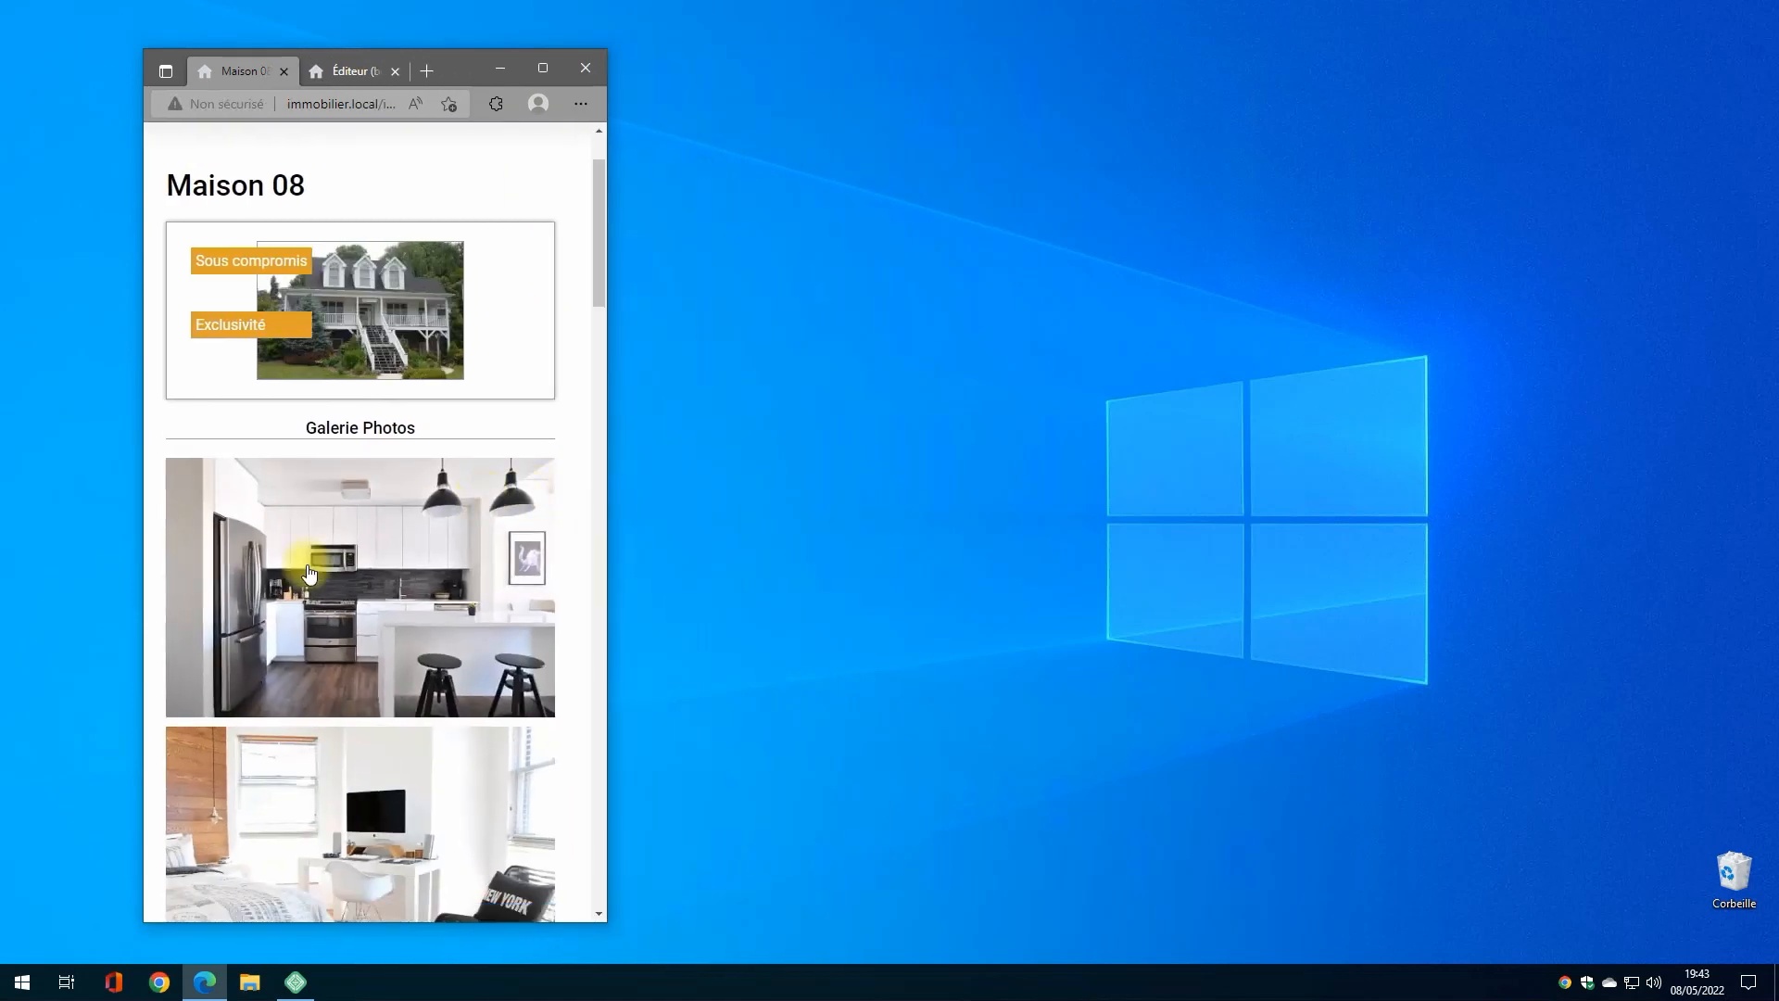
scroll(352, 575, "down", 15)
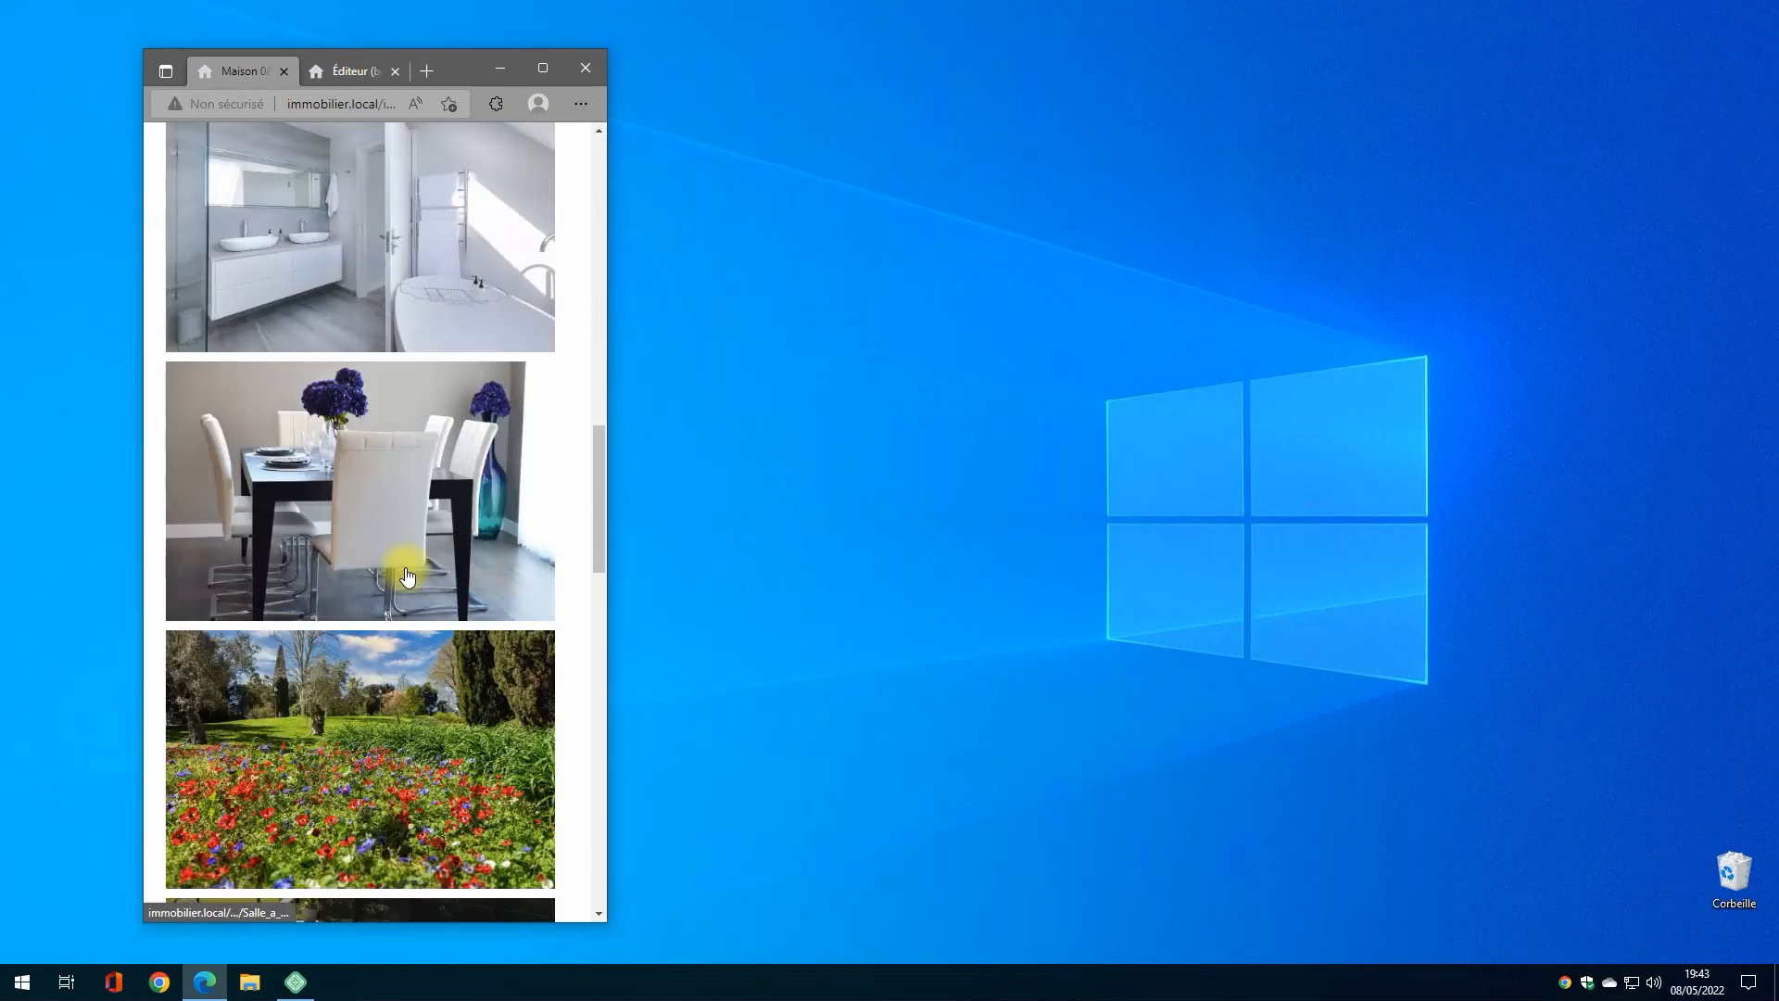
scroll(408, 576, "up", 15)
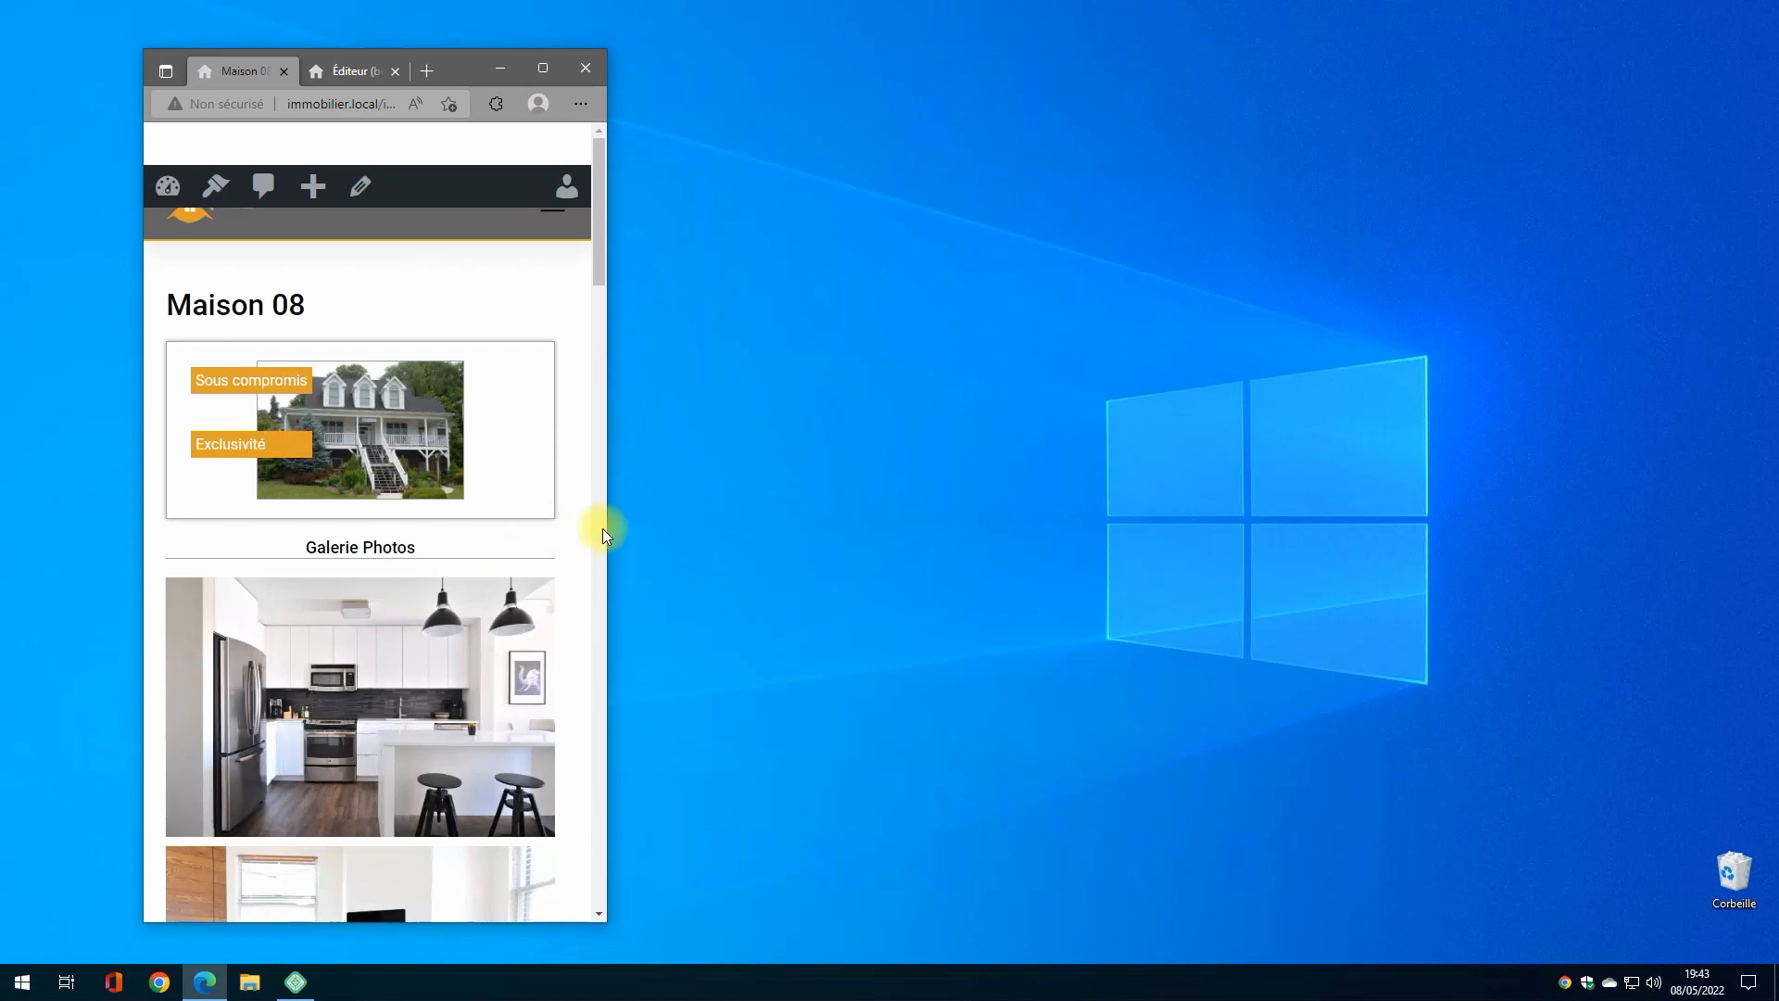
left_click_drag(602, 529, 1567, 604)
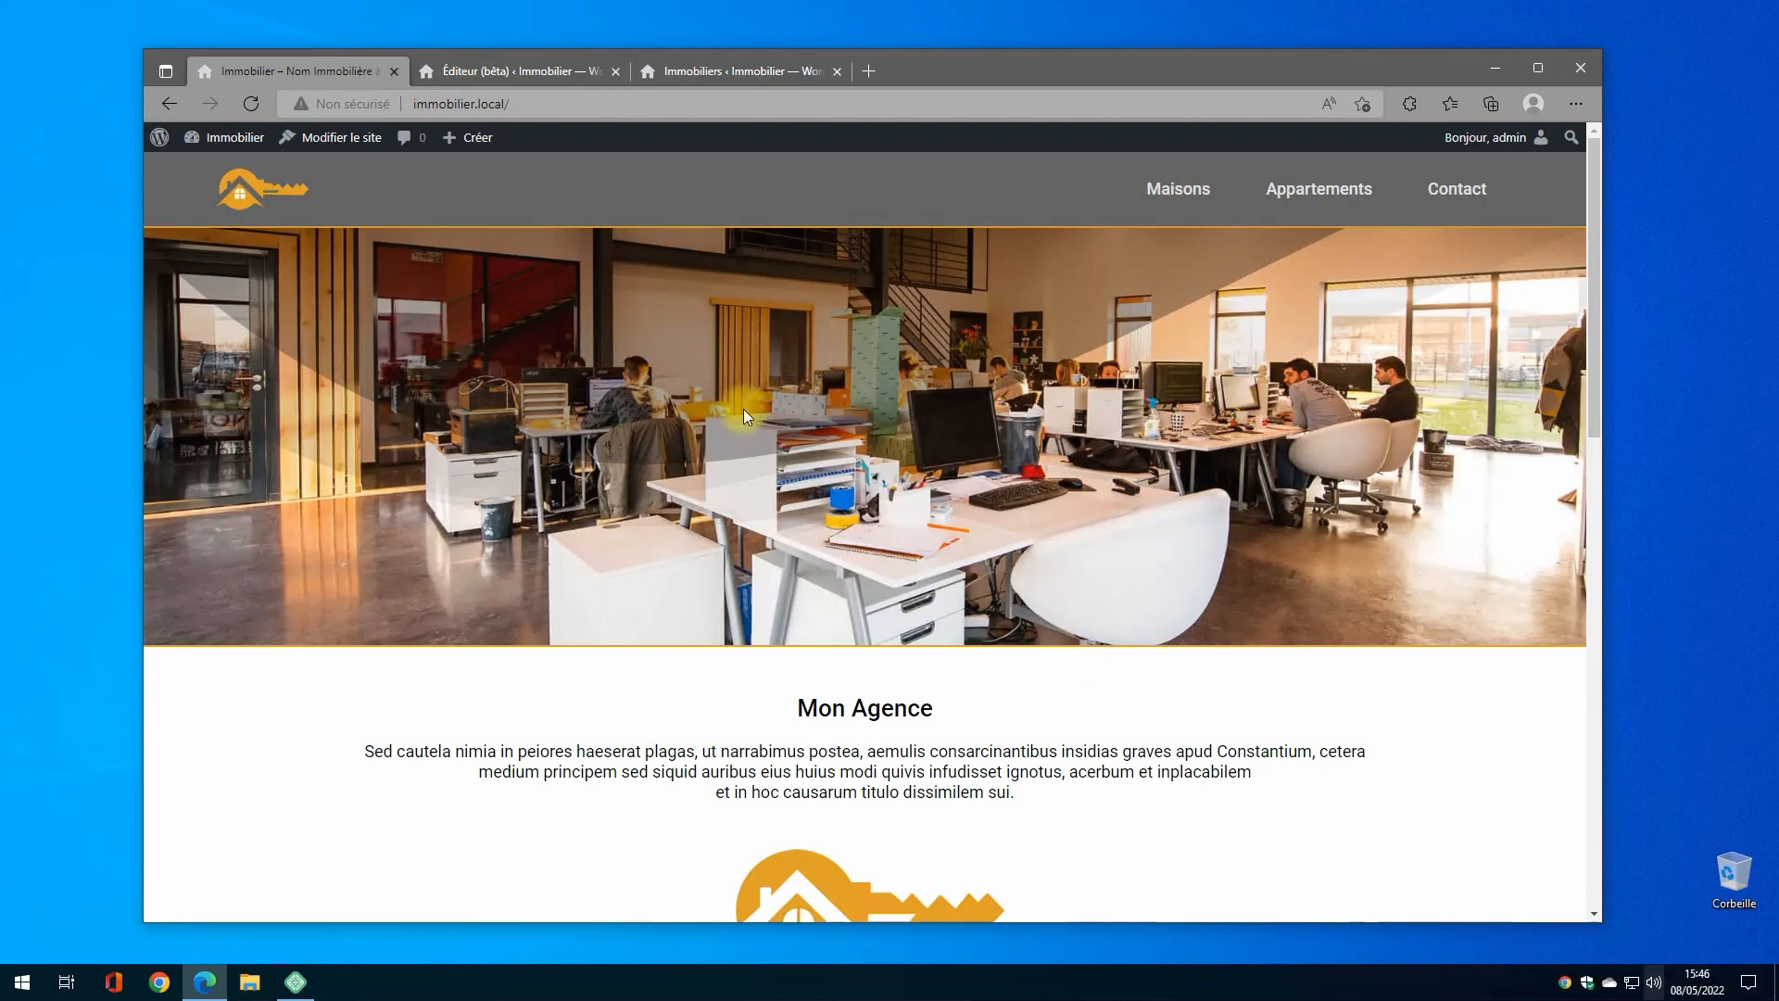
Step: Delete the old cwicly-export.txt from the Téléchargements folder in File Explorer and close the window
left_click(252, 980)
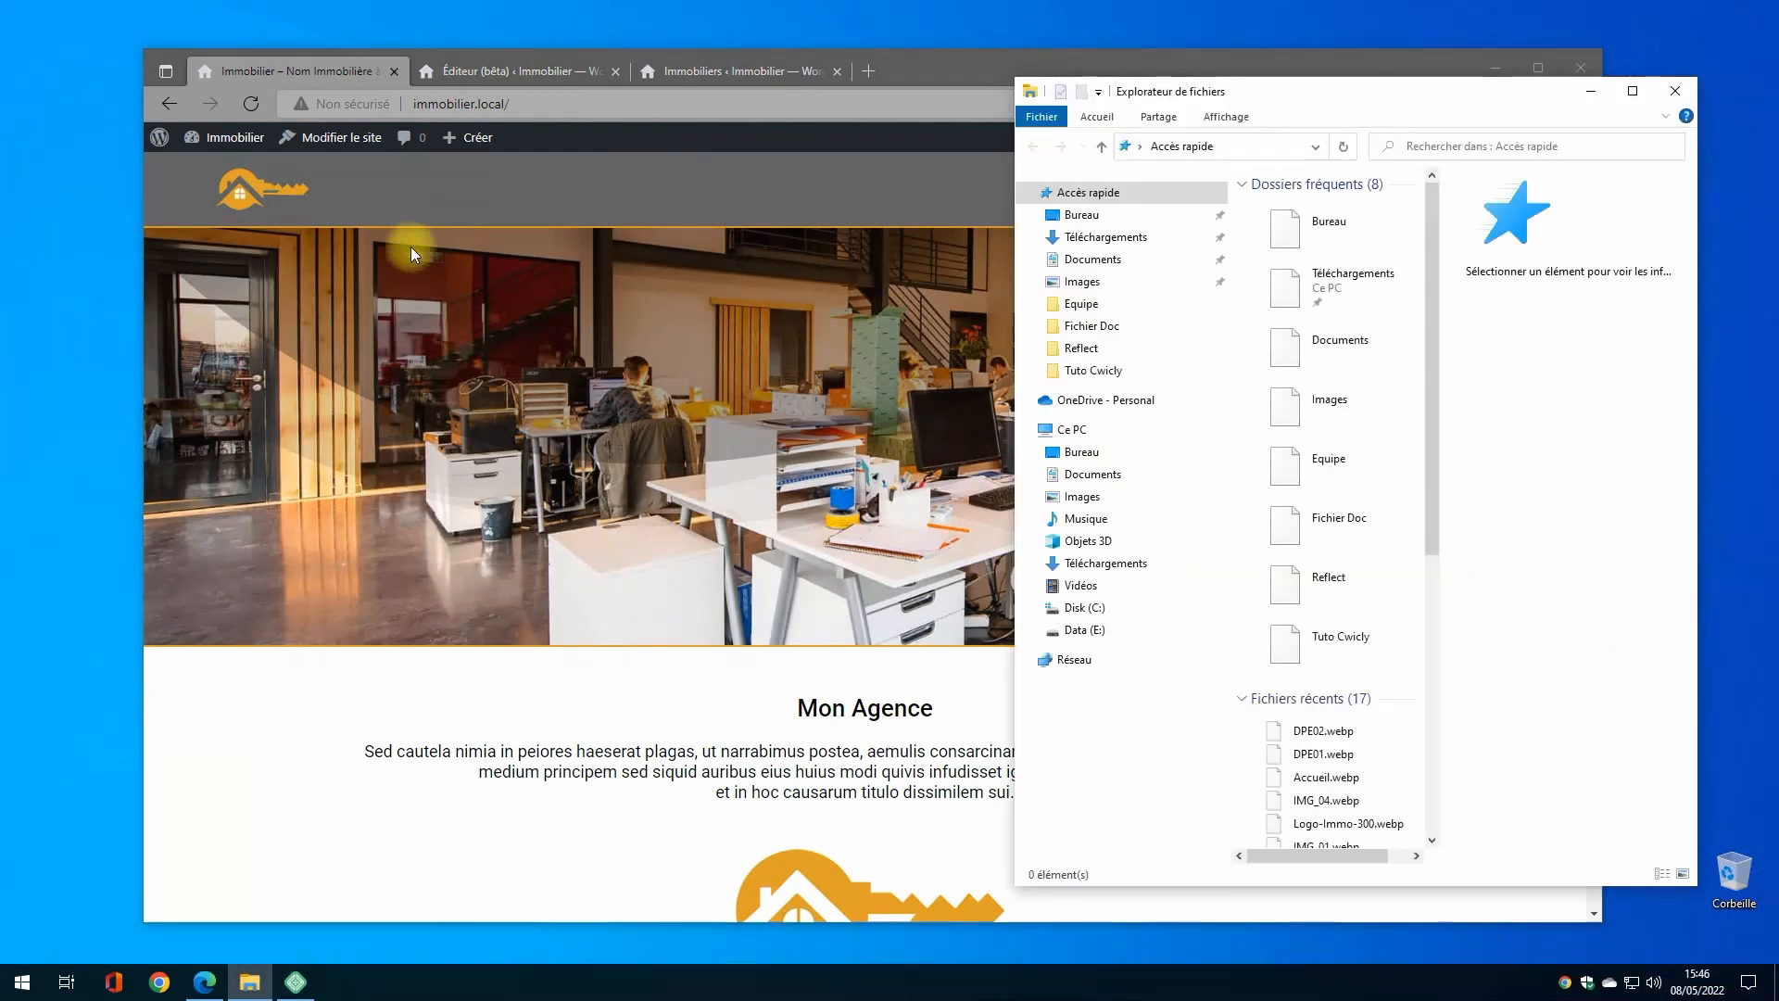
left_click(1194, 236)
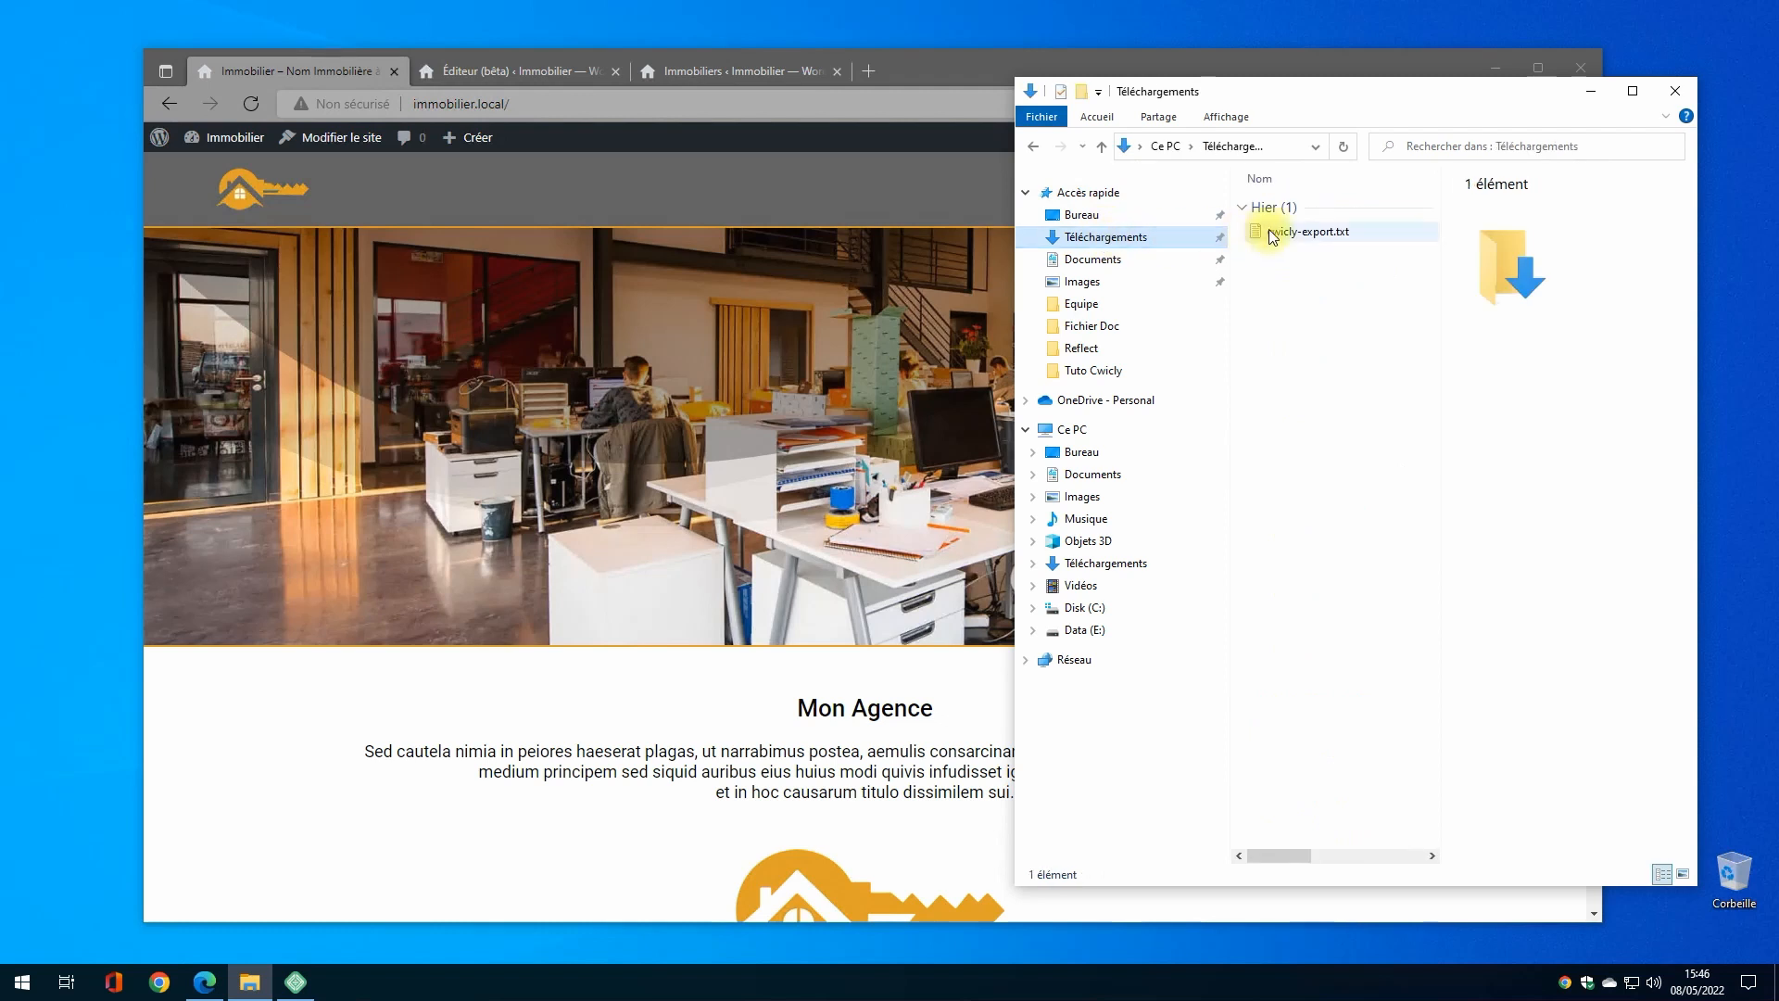
left_click(1331, 231)
left_click(1320, 241)
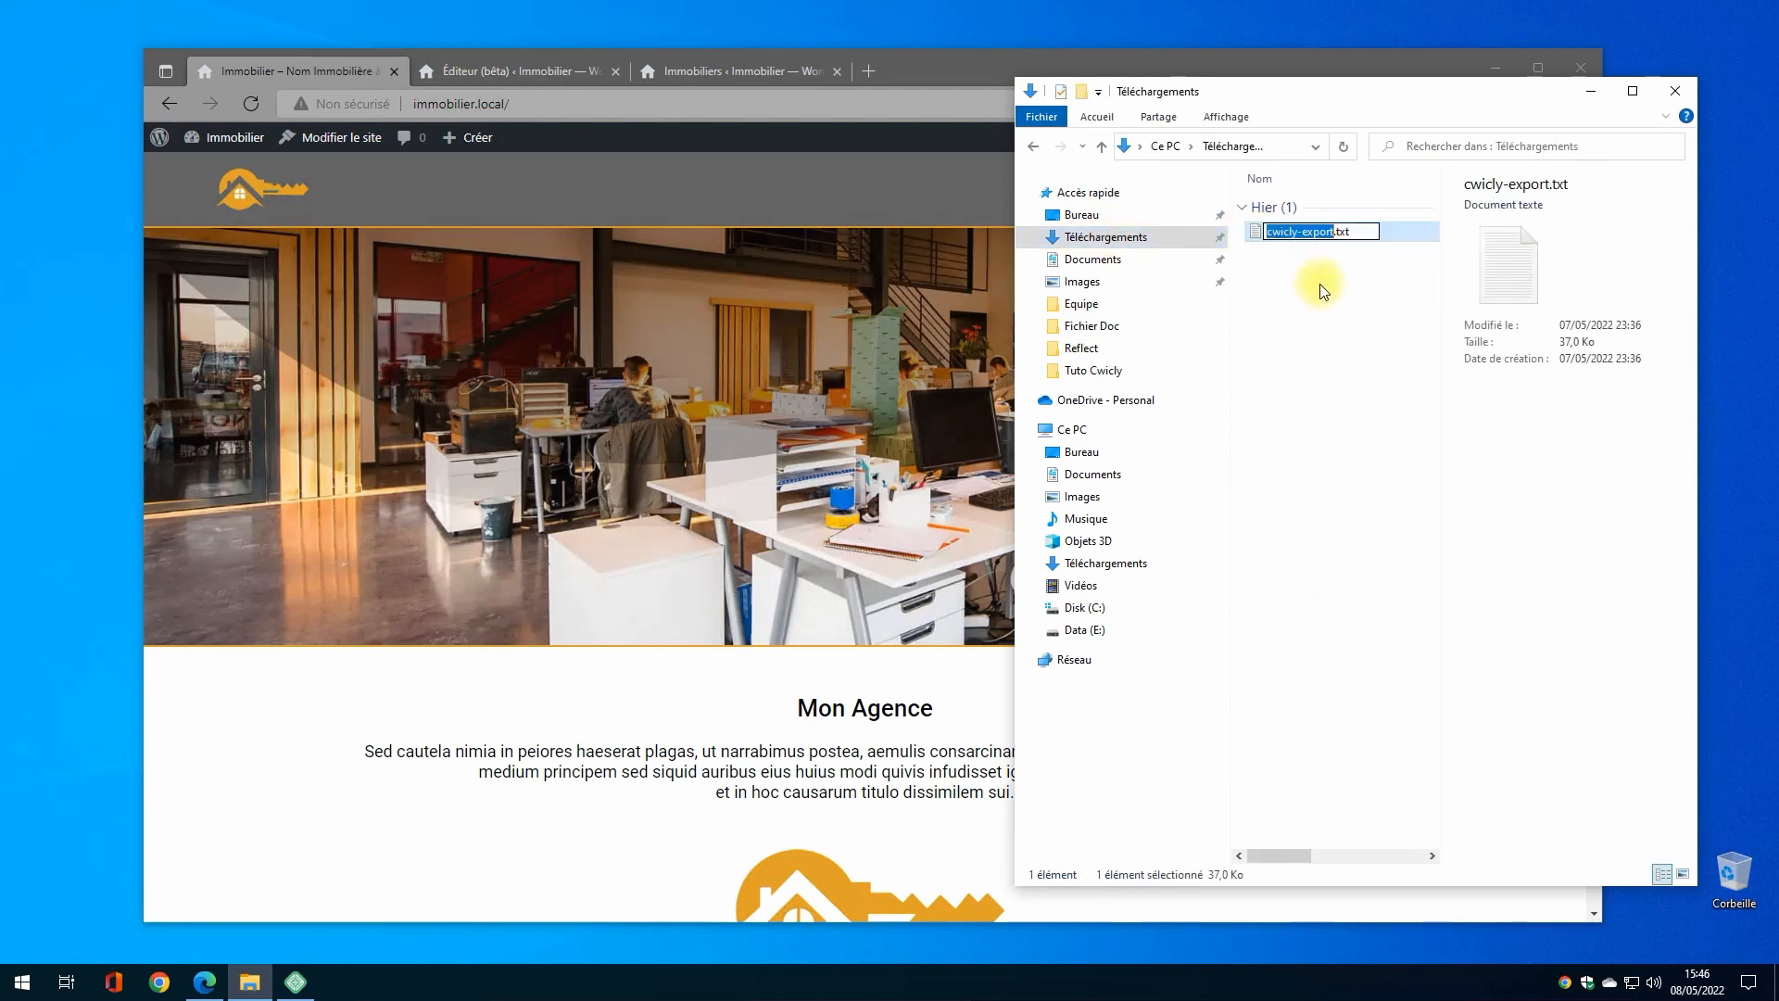
left_click(1321, 290)
left_click(1314, 234)
key("Delete")
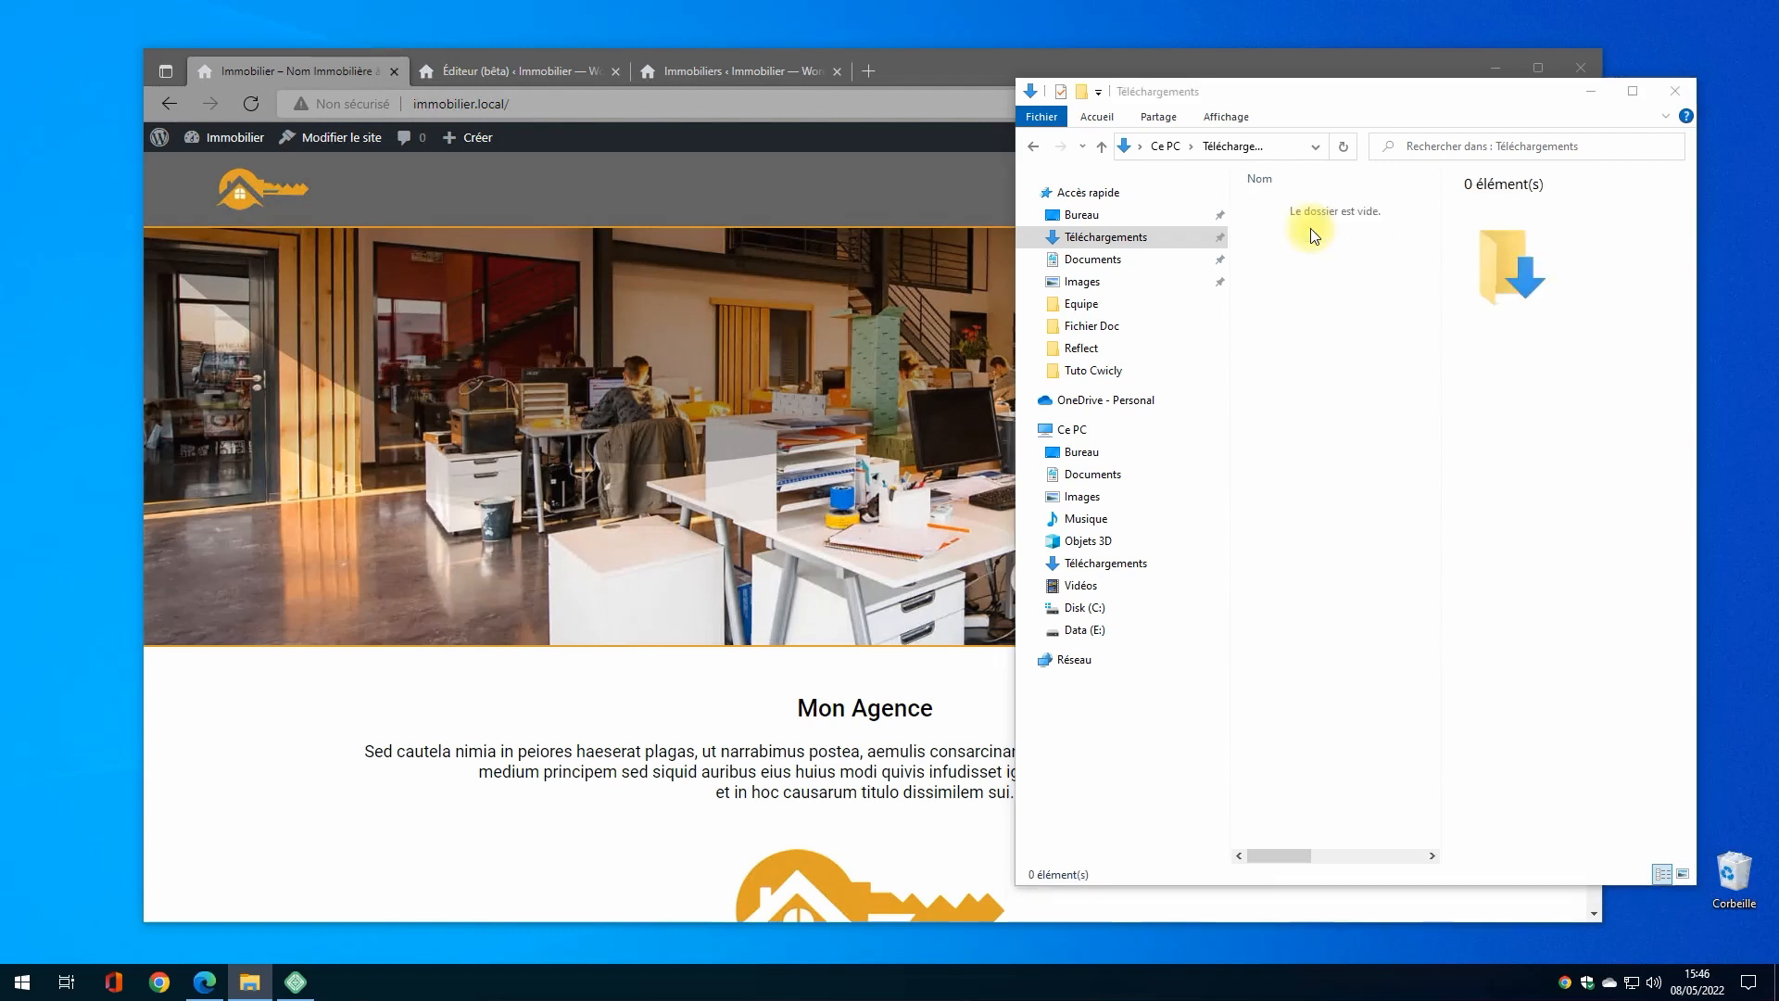
left_click(1680, 96)
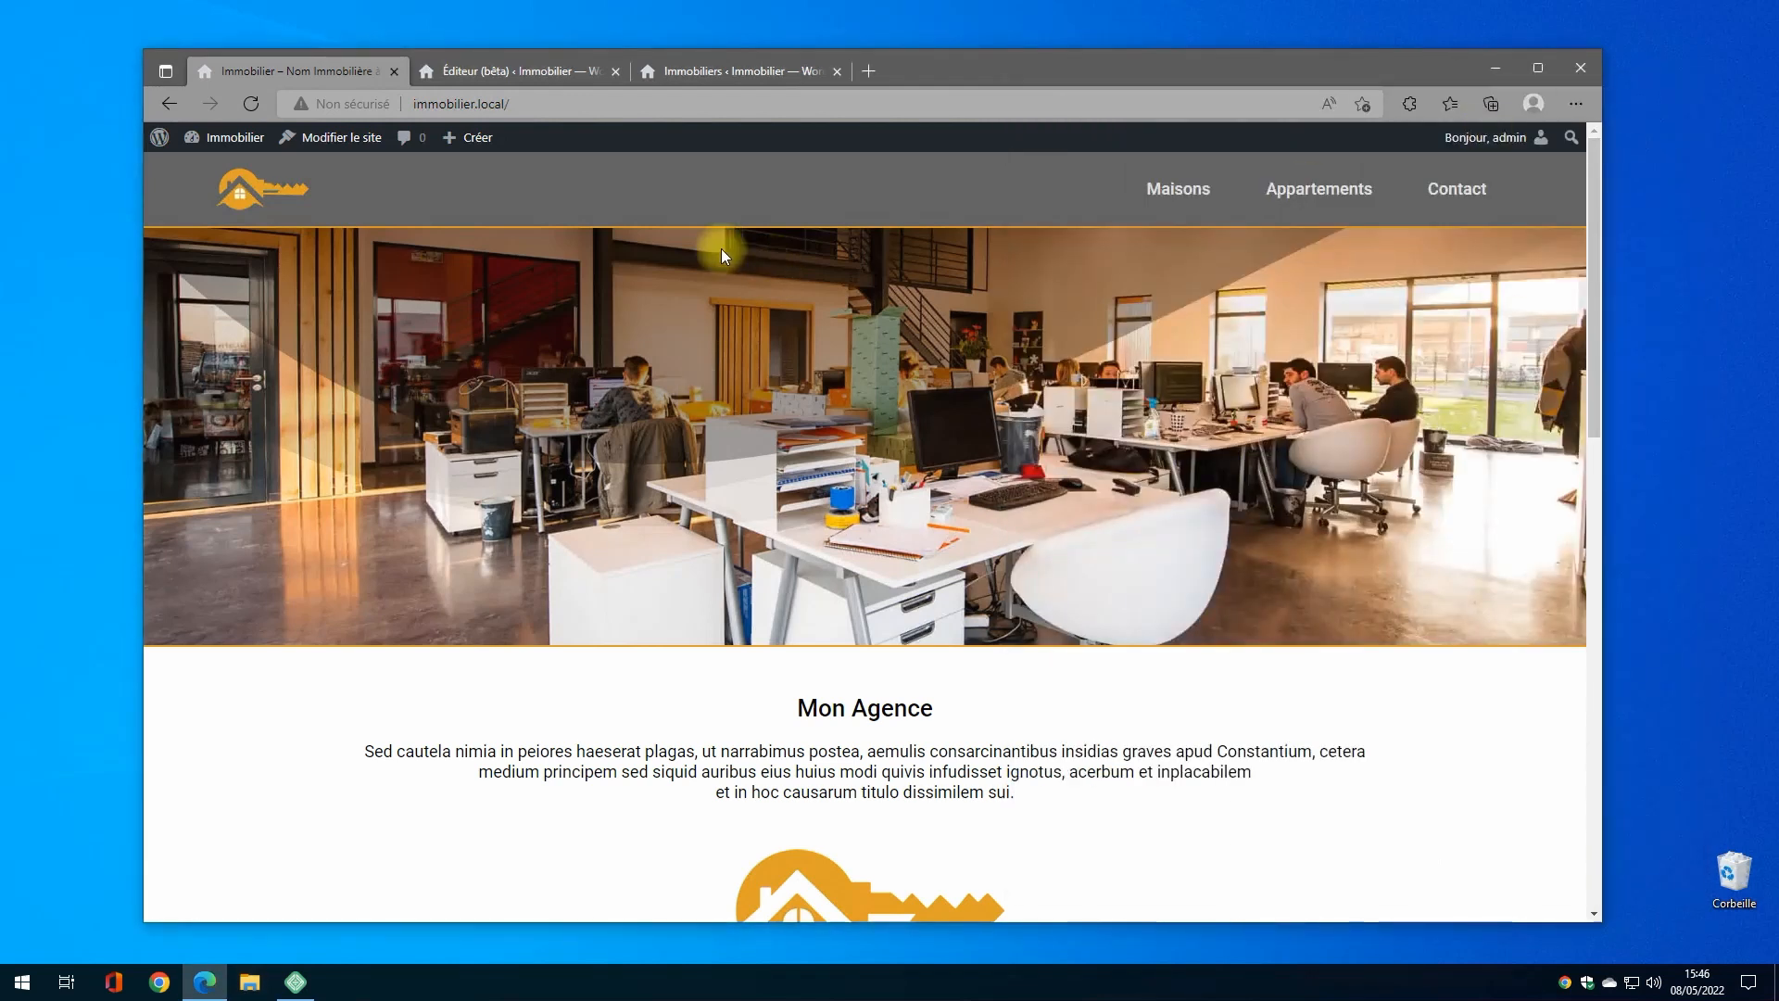
Step: Leave the Header Page editor and open the Fiche Maison template from the site's list of models
left_click(505, 75)
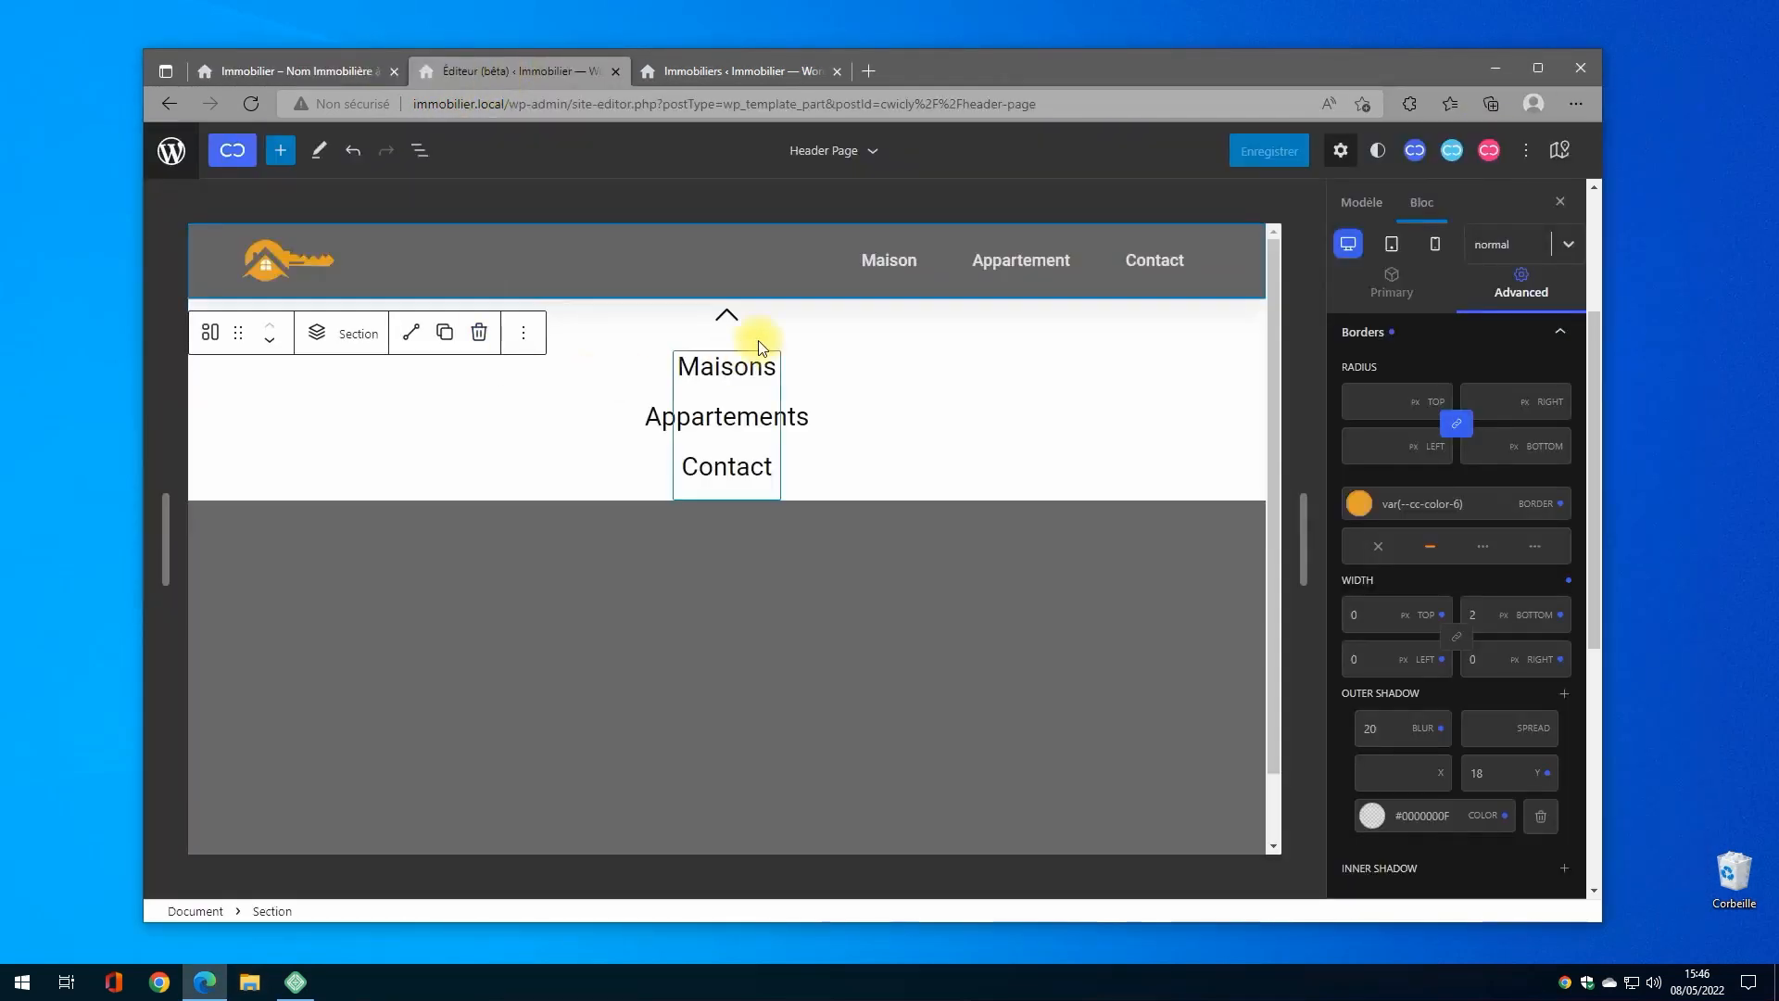
left_click(165, 152)
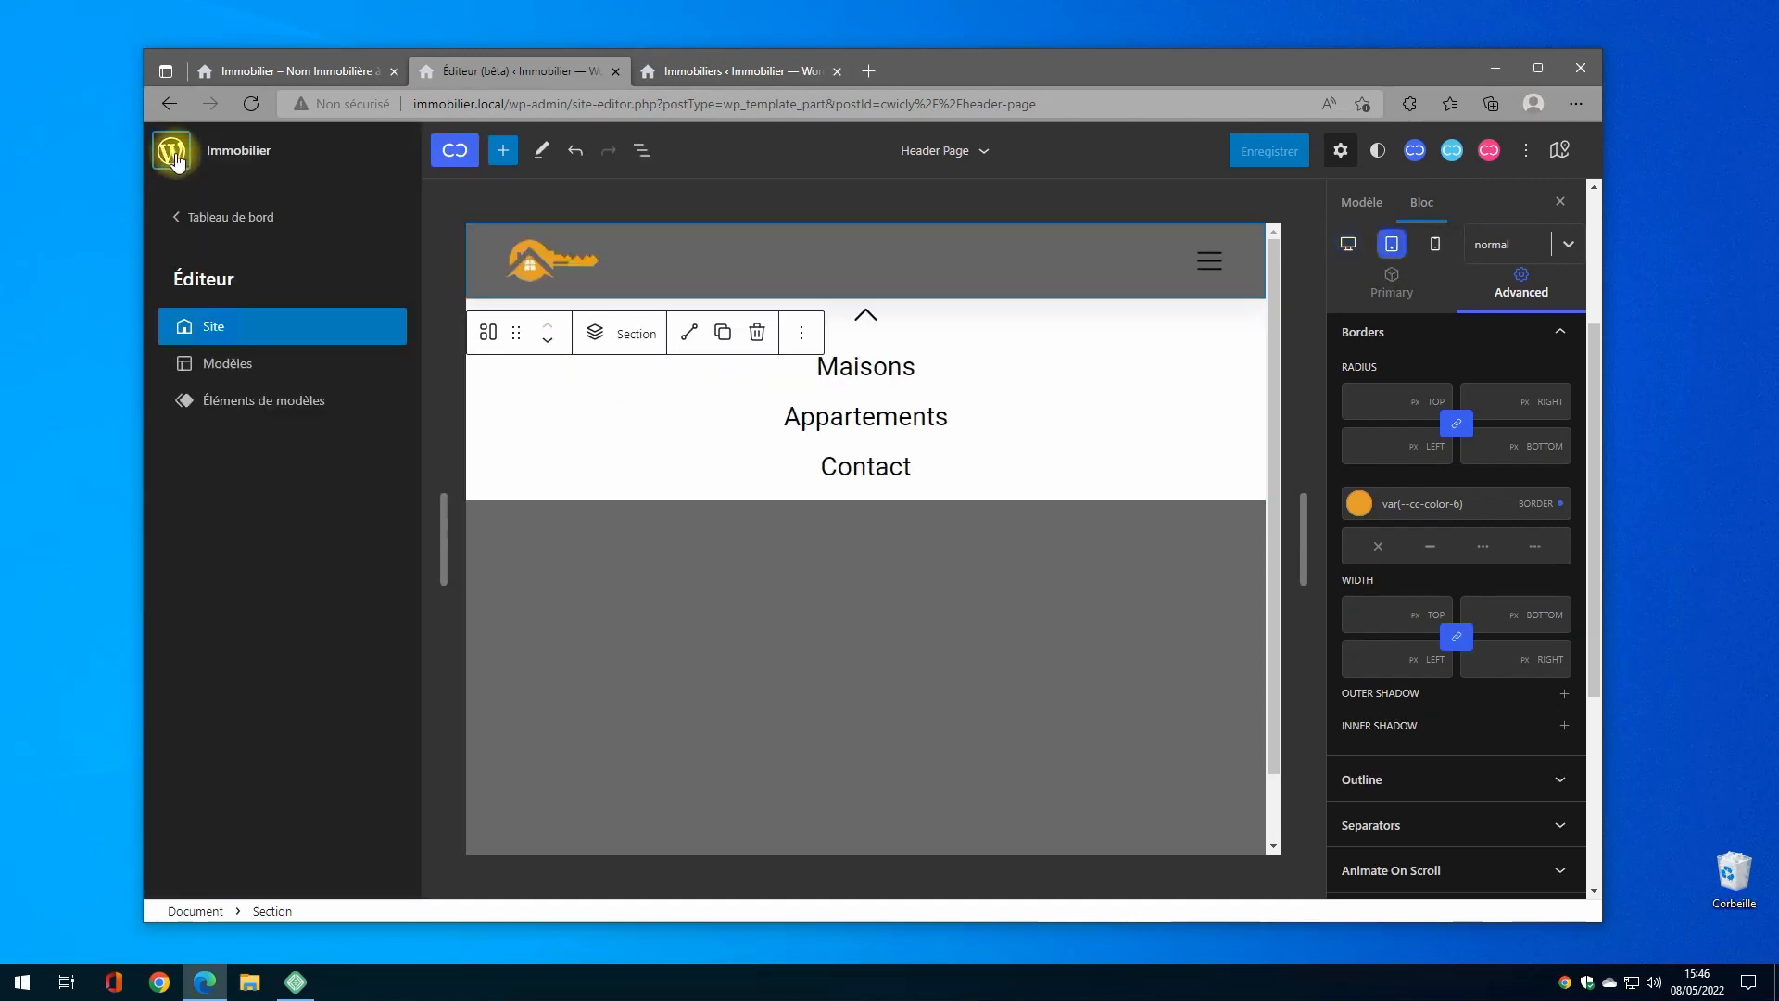
left_click(222, 363)
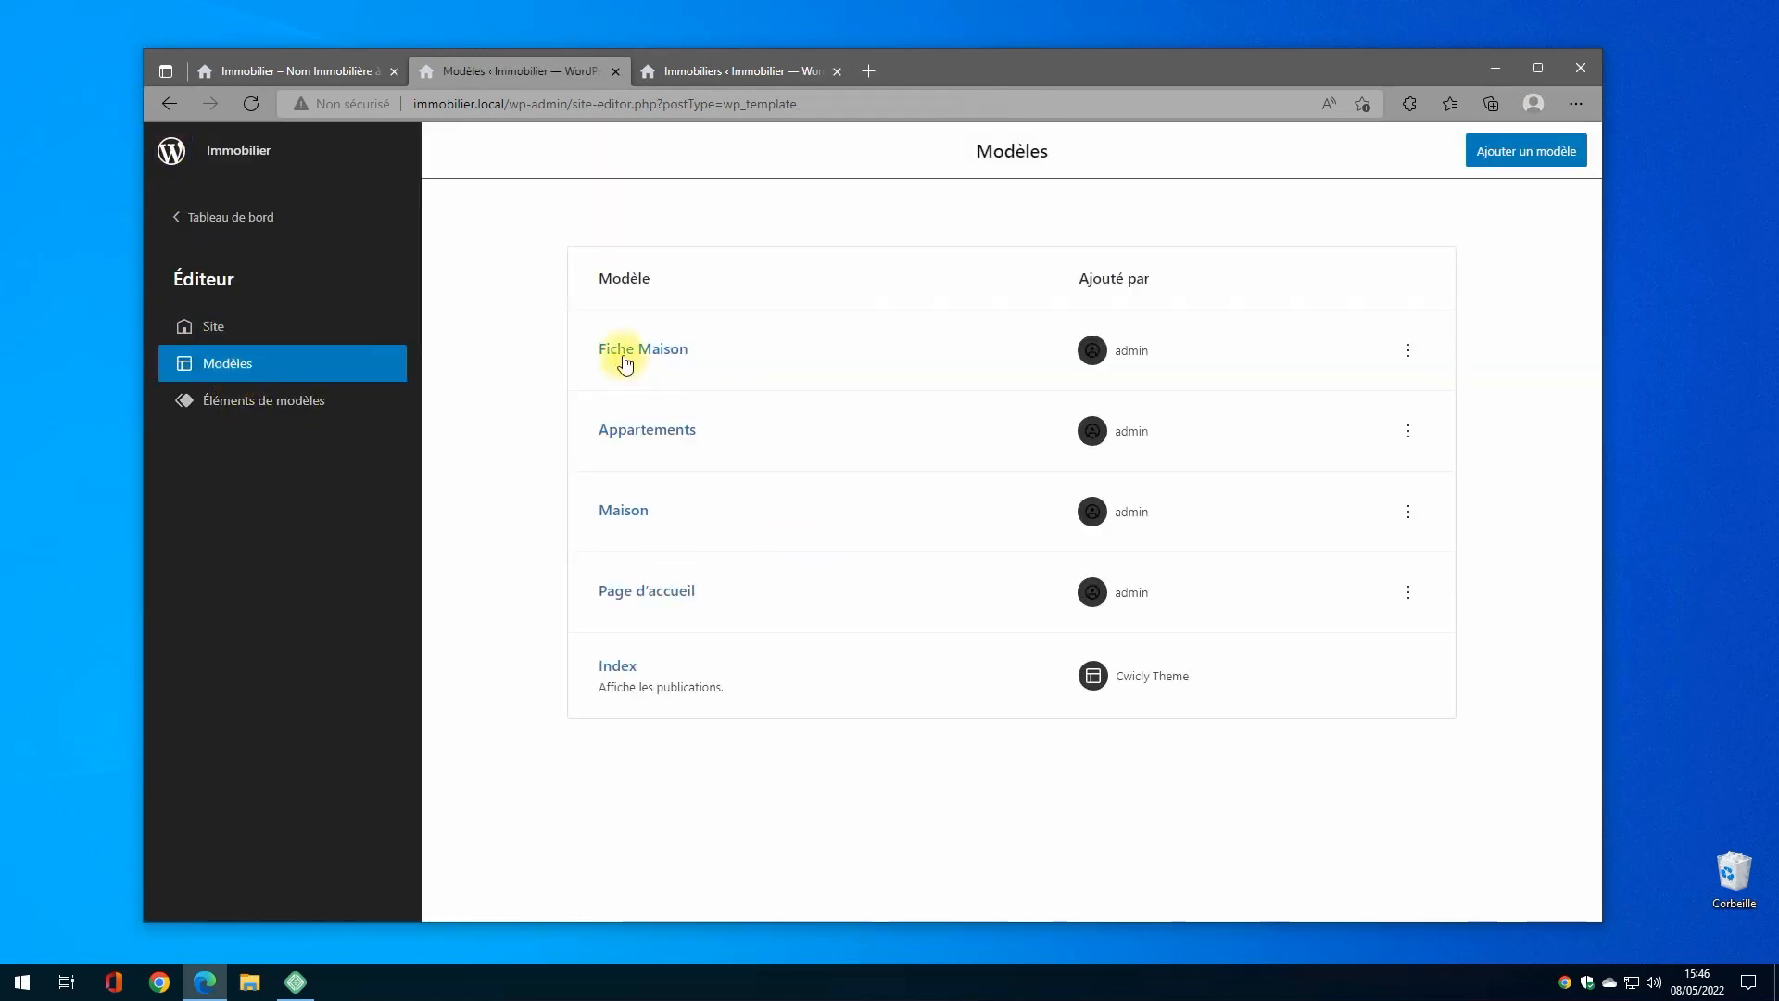
left_click(631, 358)
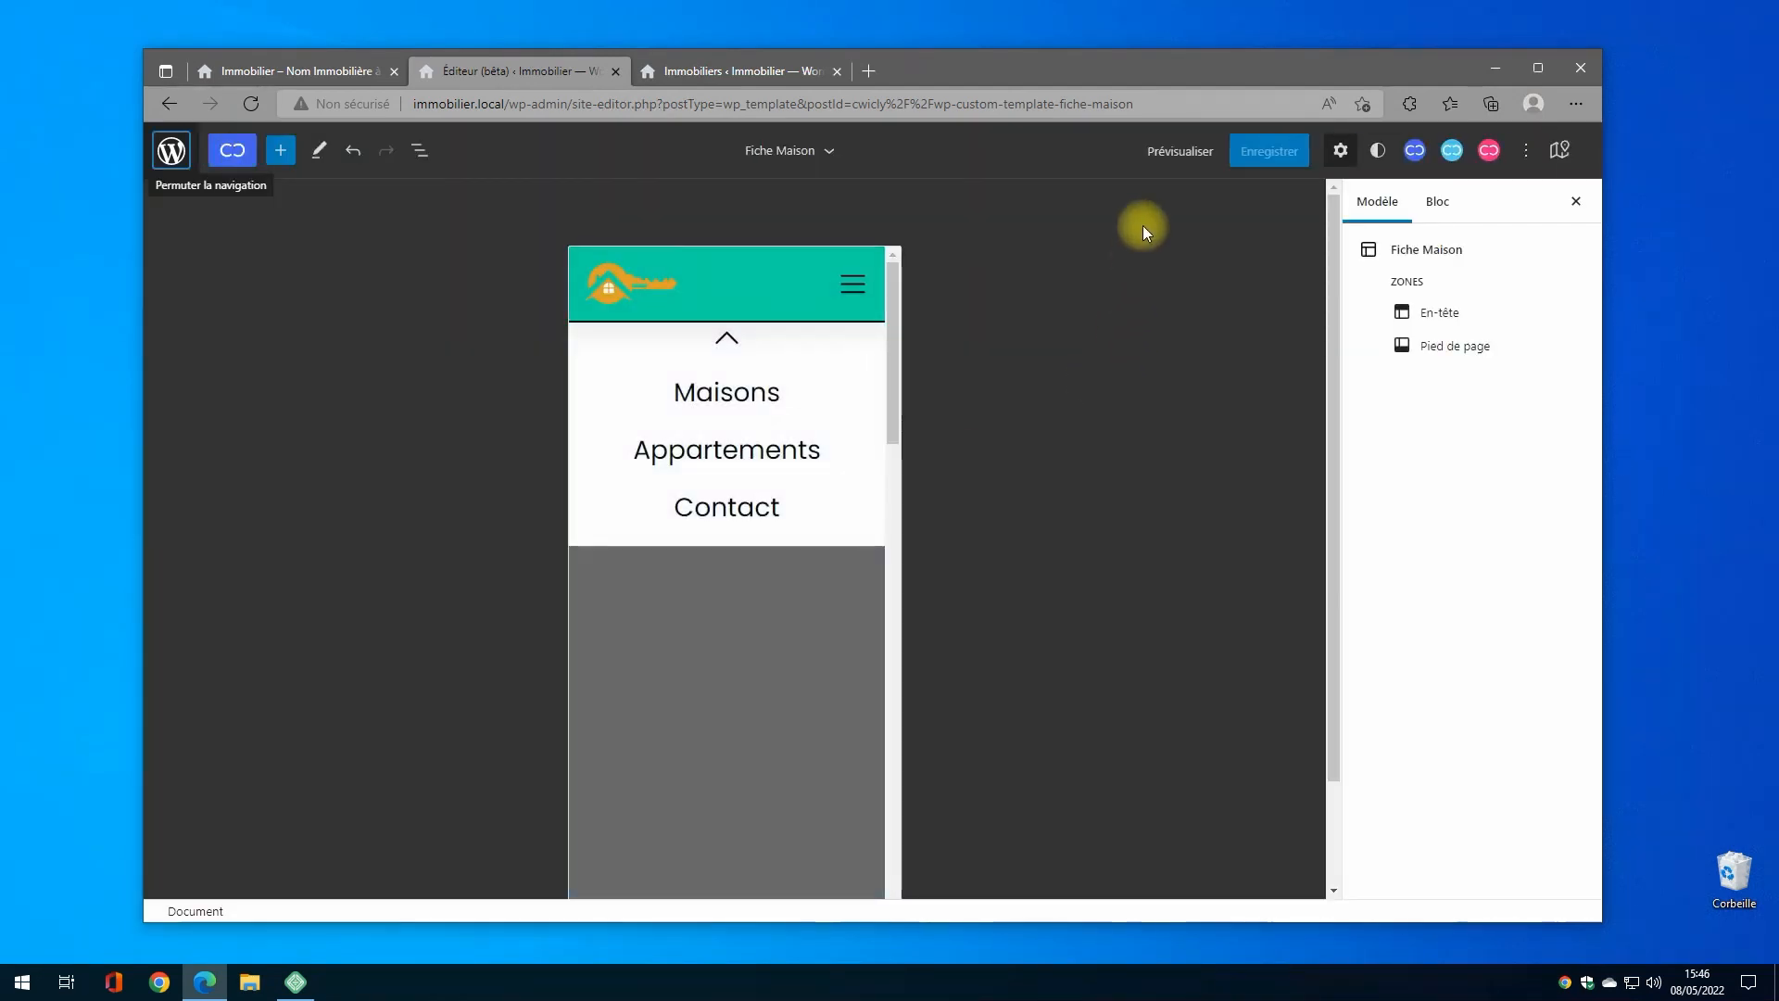
Step: Preview the template at Ordinateur de bureau width and export the page from Cwicly Global Styles
left_click(1192, 156)
left_click(1093, 200)
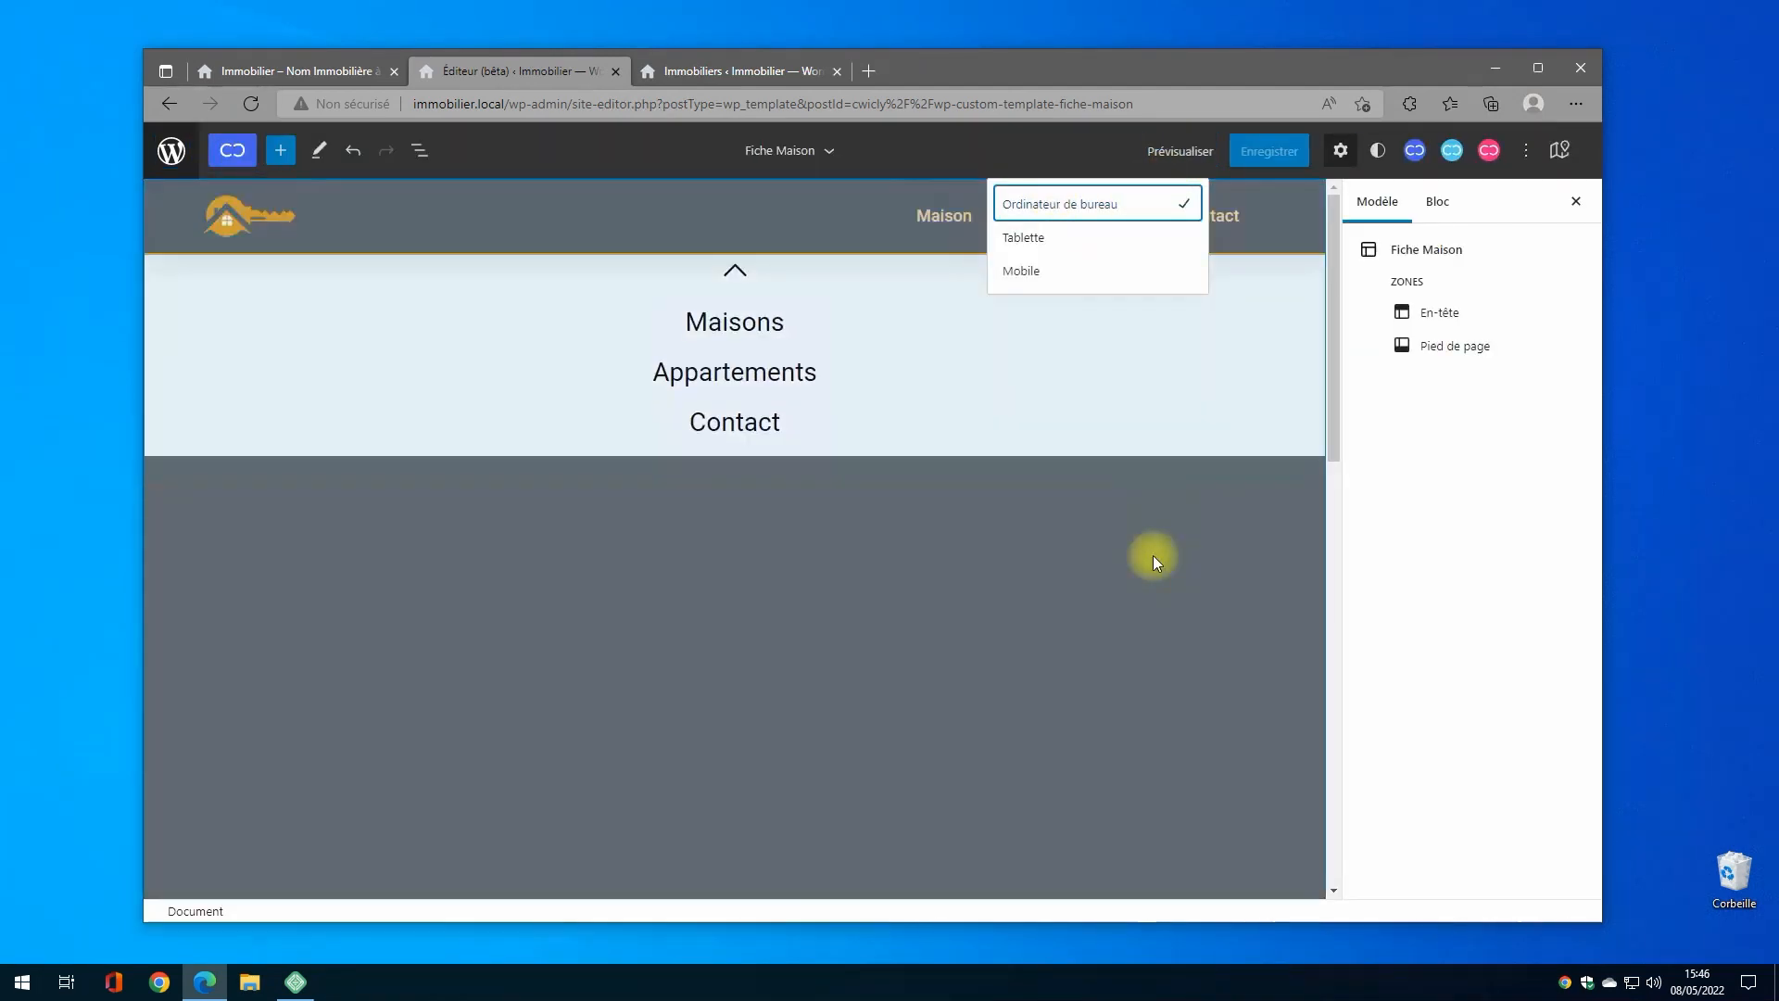
left_click(1414, 150)
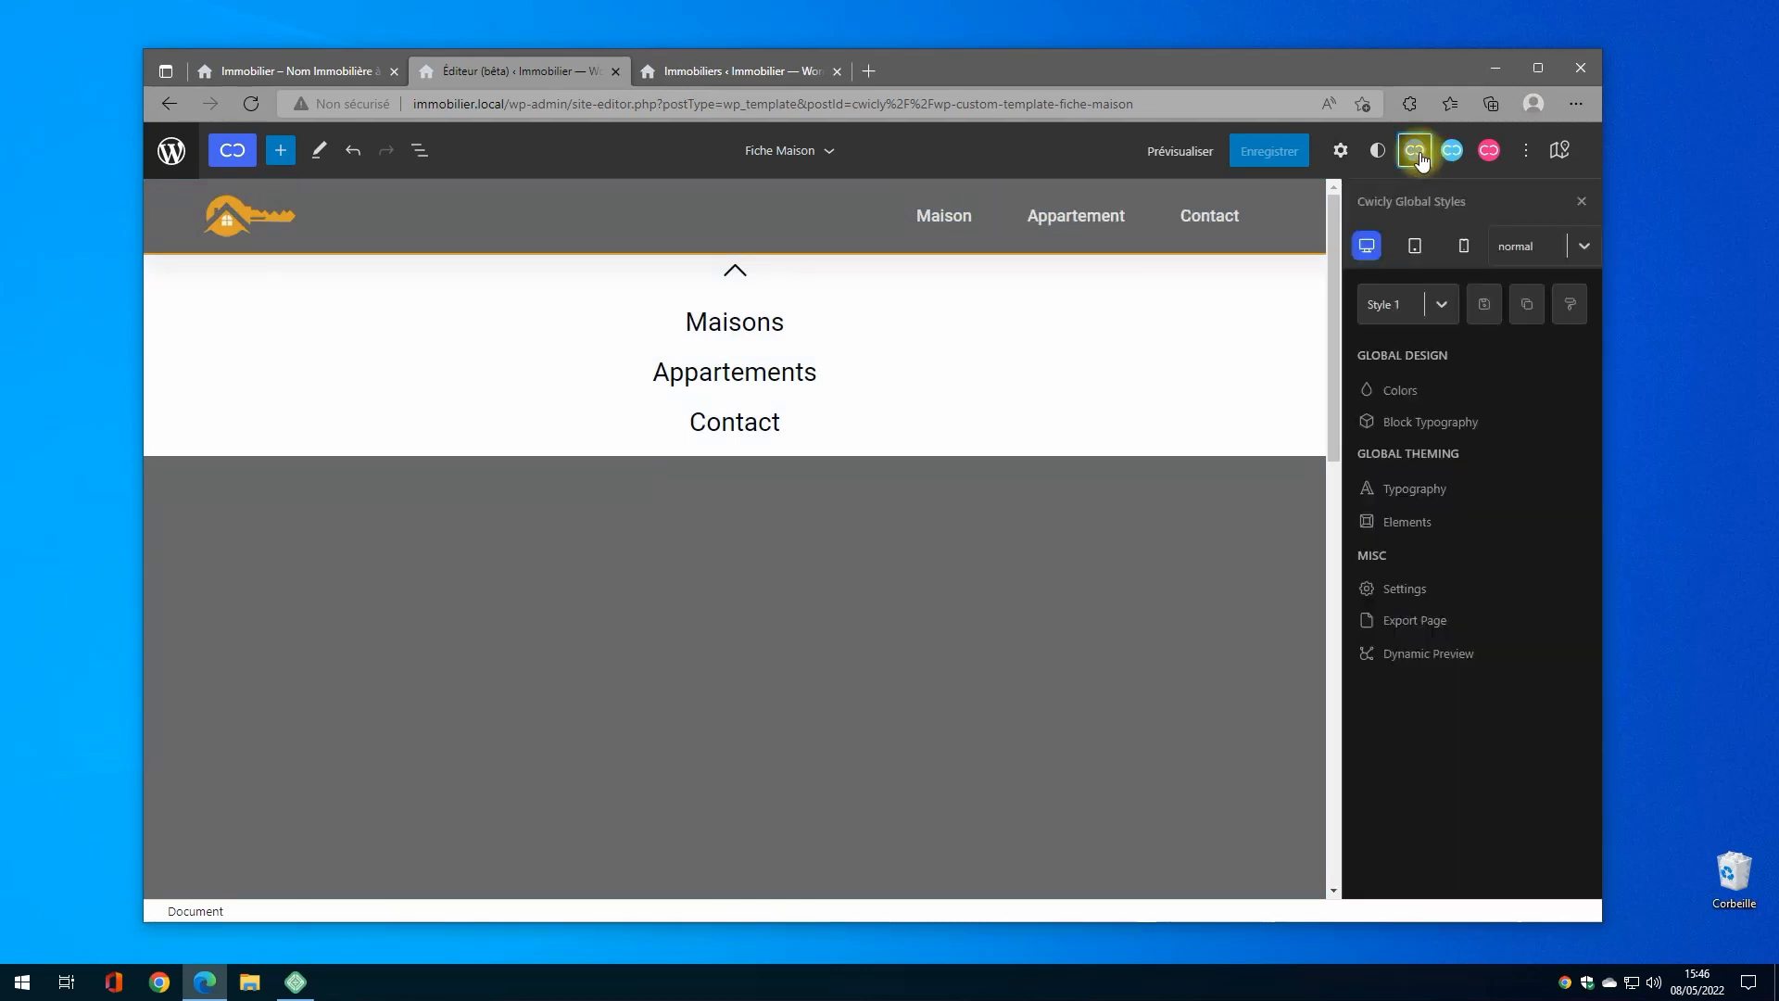
left_click(1413, 619)
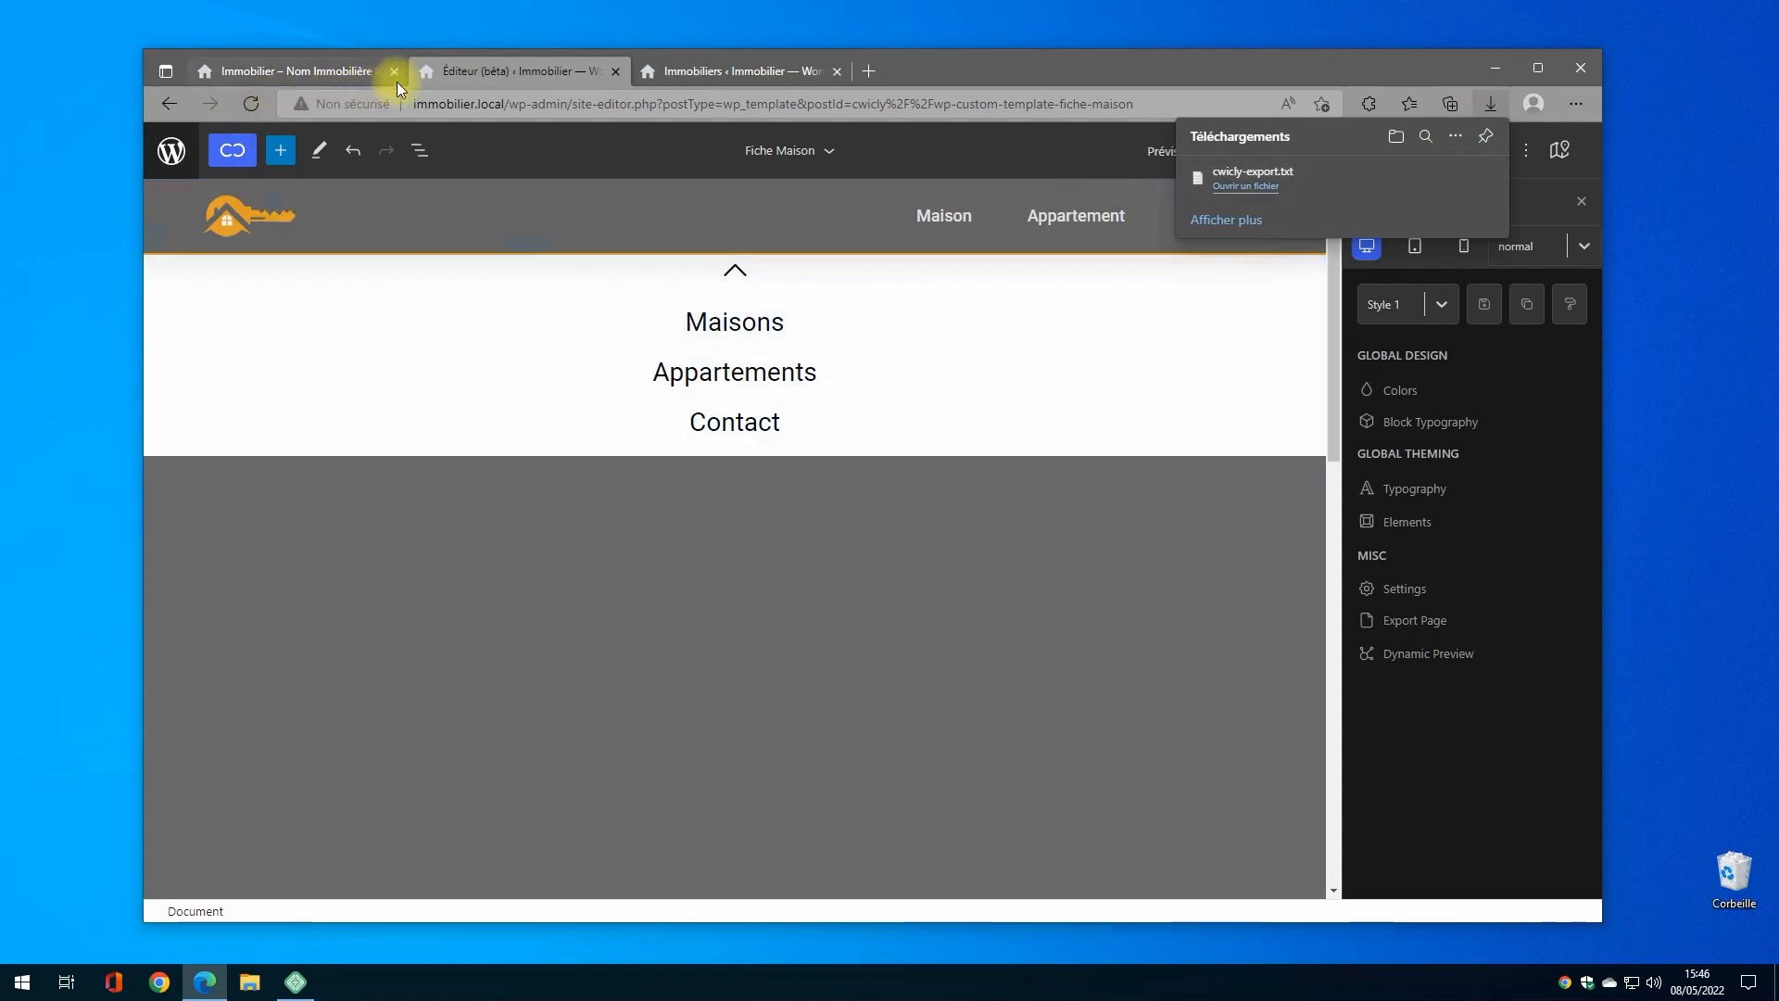
Step: Return to the WordPress dashboard and open the Cwicly Themer
left_click(171, 151)
left_click(204, 230)
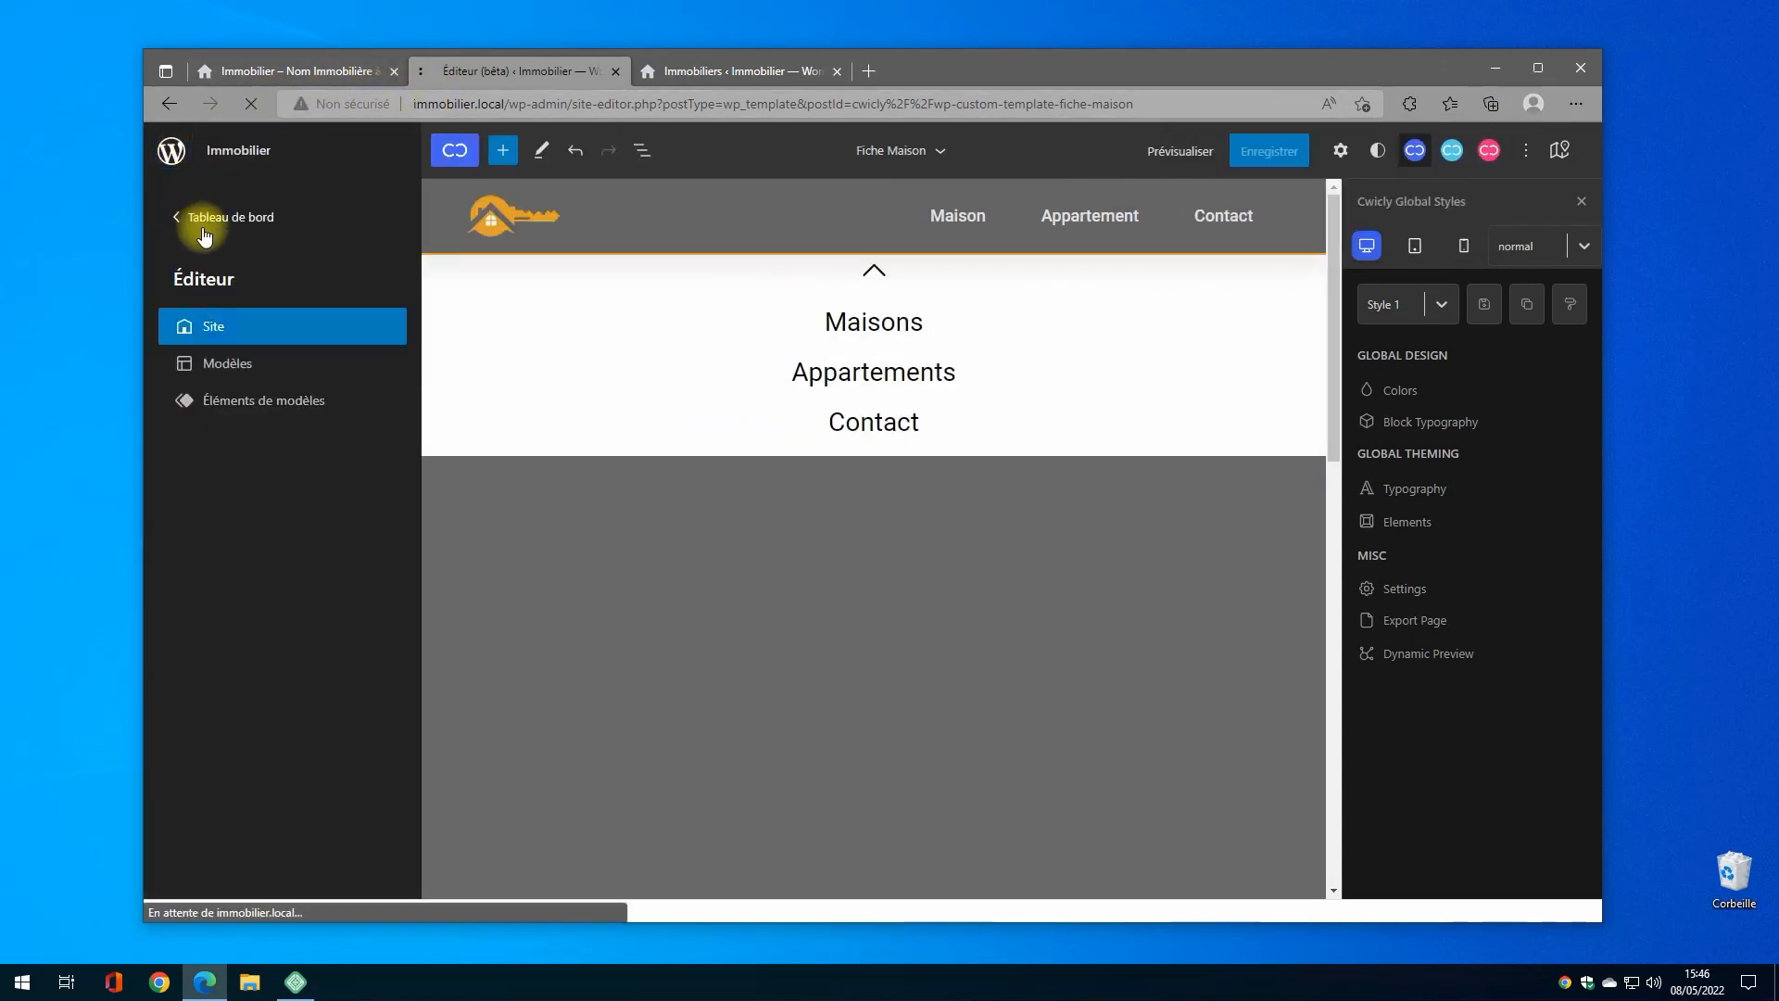
mouse_move(191, 720)
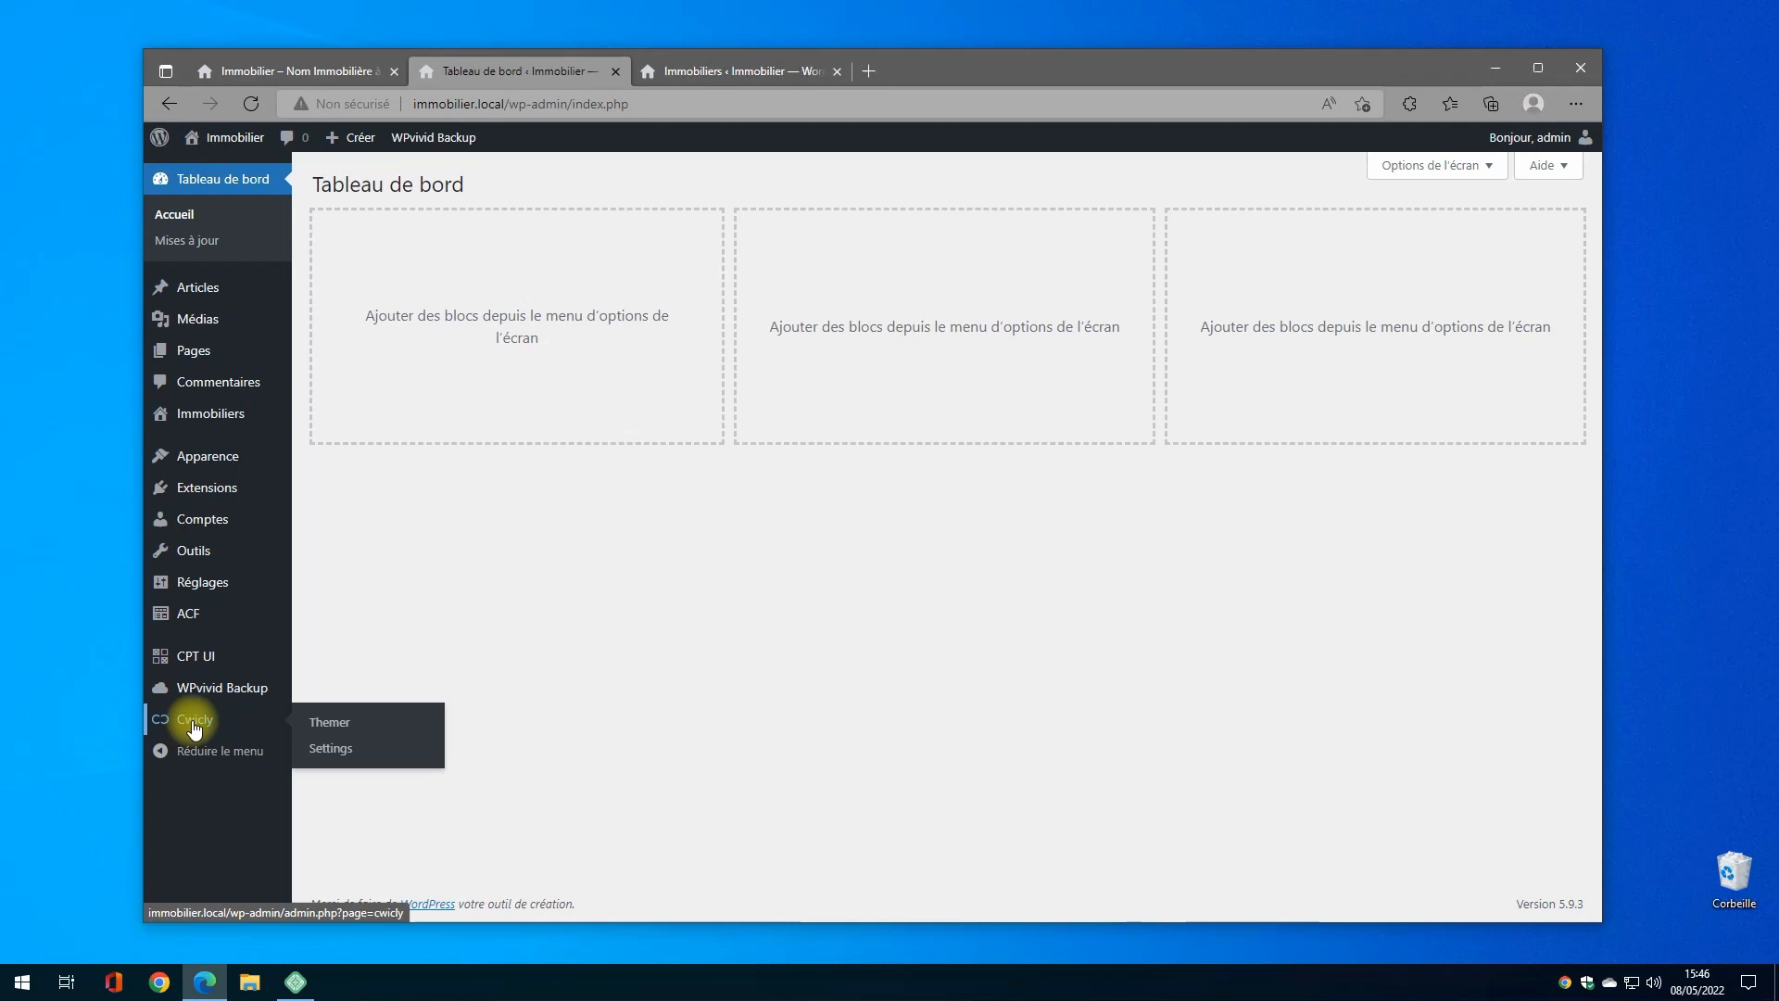
left_click(339, 731)
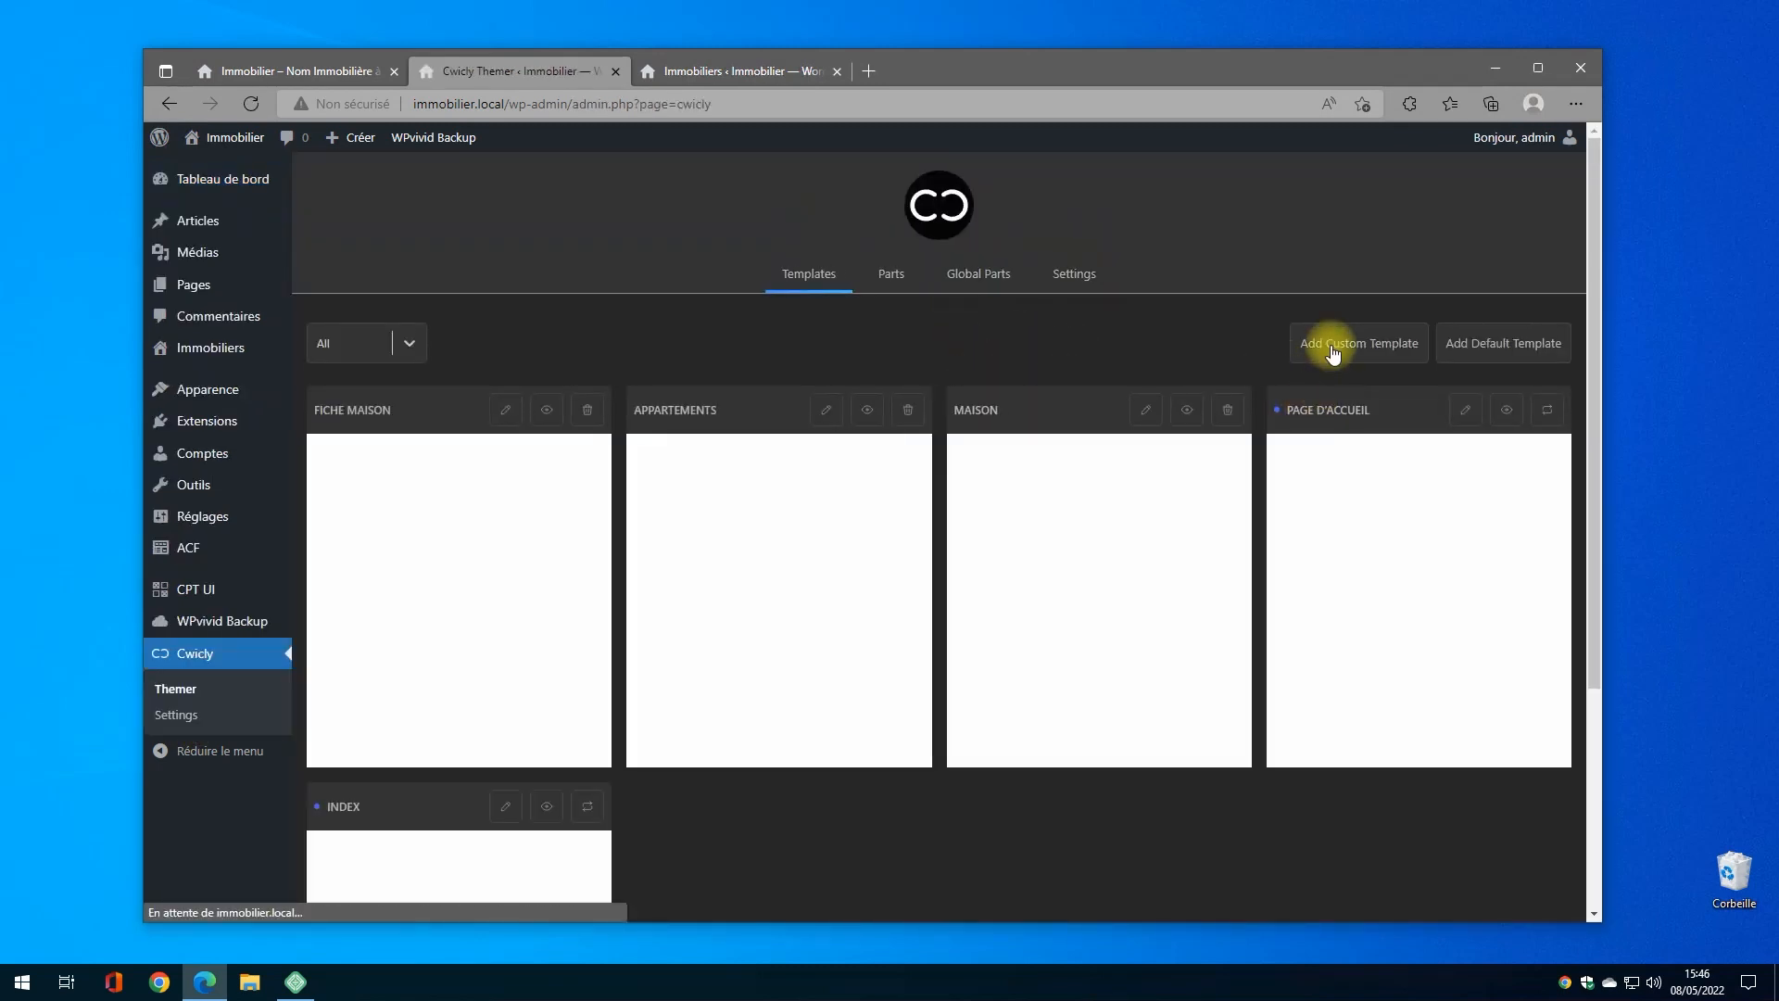
Step: Create a custom template named Fiche Appartements in the Cwicly Themer
left_click(1333, 353)
left_click(816, 528)
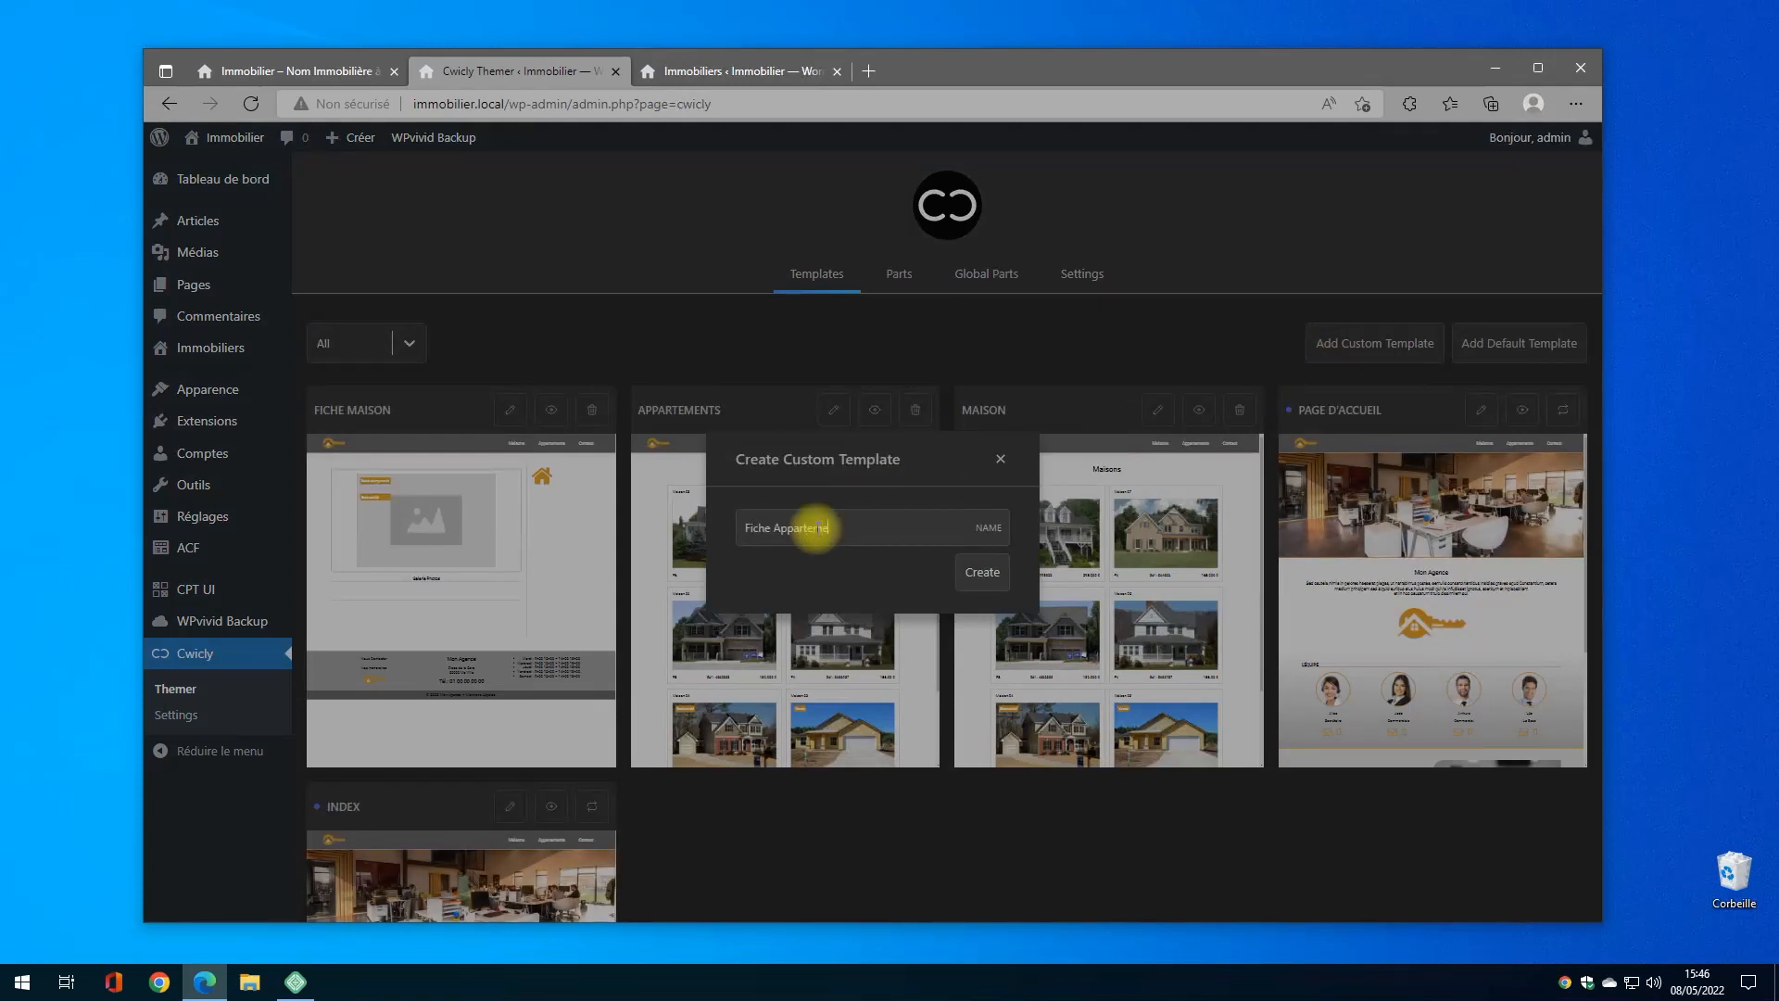
left_click(984, 573)
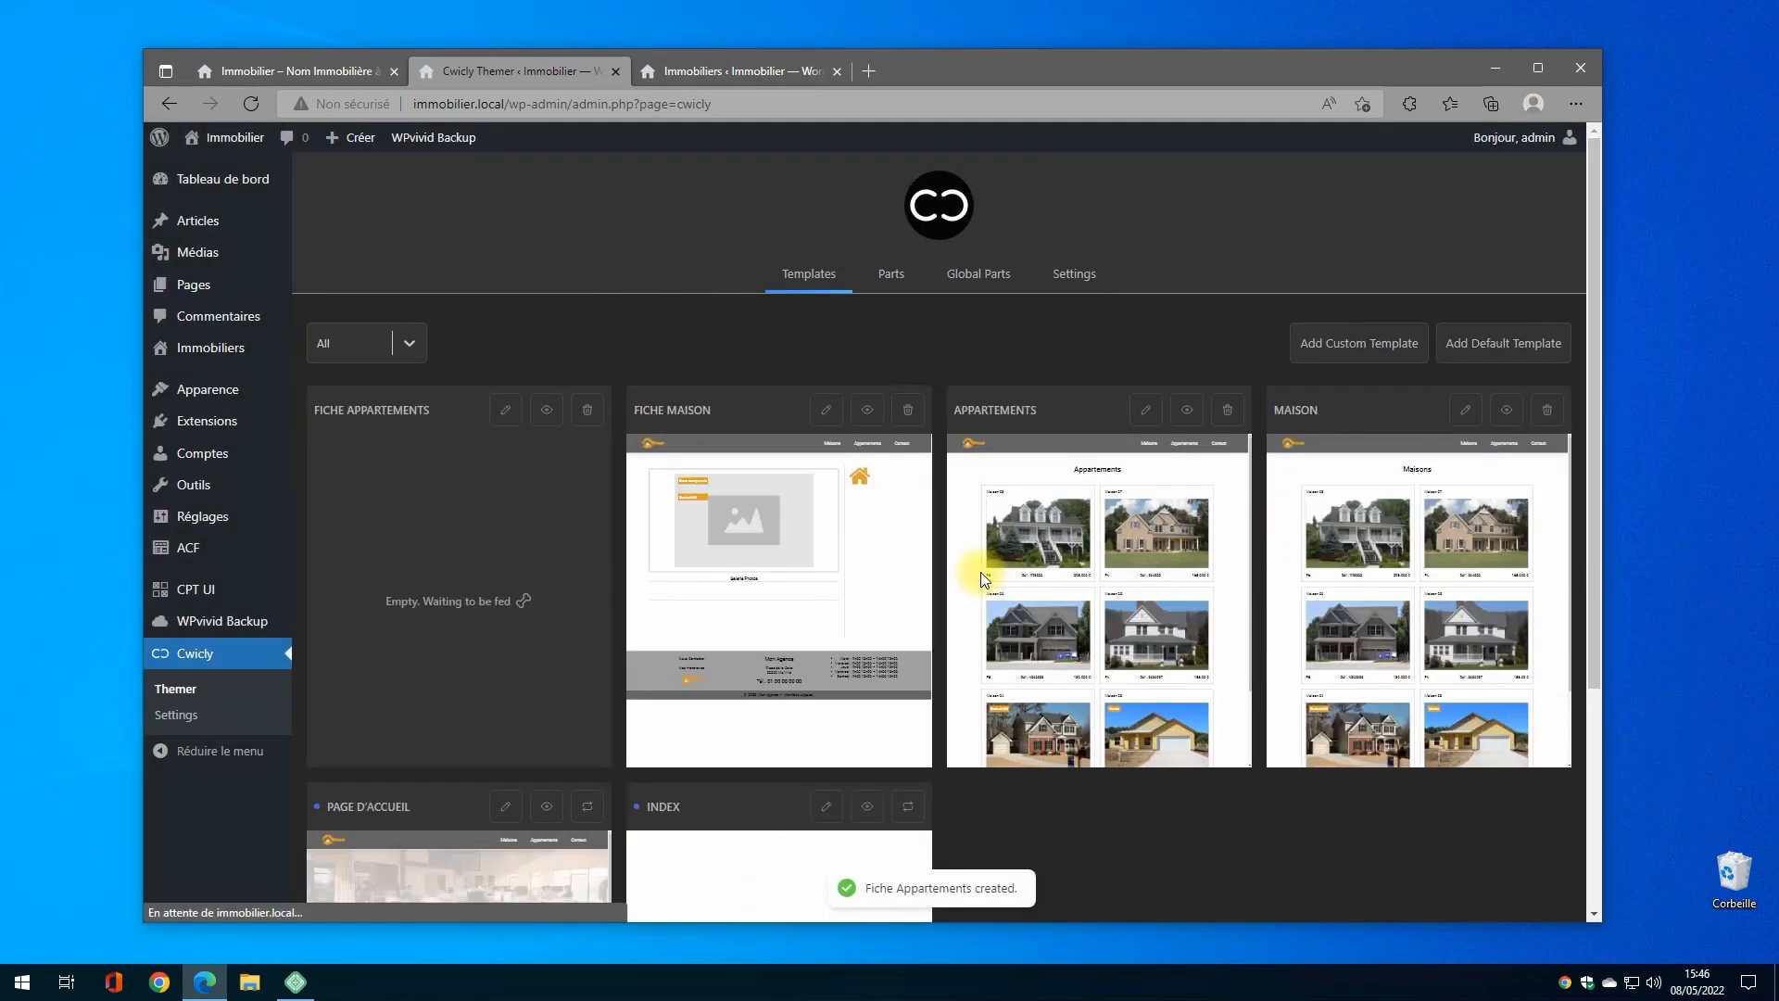
left_click(506, 413)
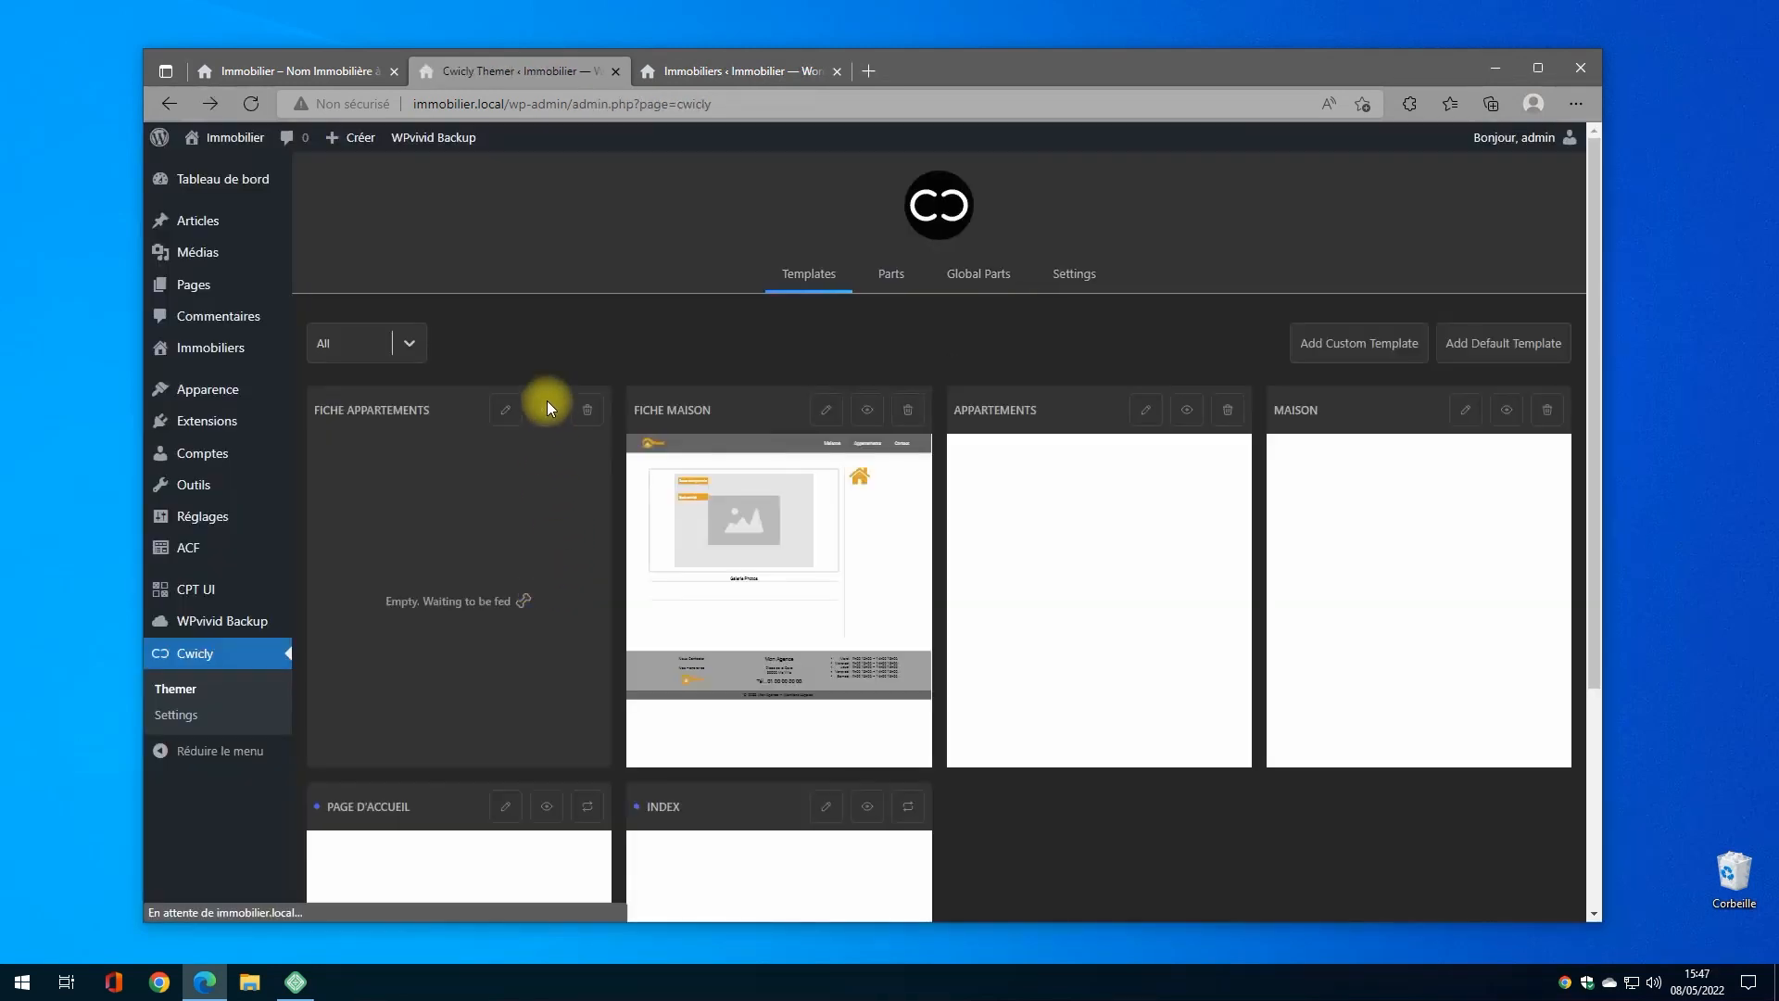
Step: Add a visibility condition to the Fiche Appartements template: Show if, Singular, Immobiliers
left_click(550, 409)
left_click(753, 546)
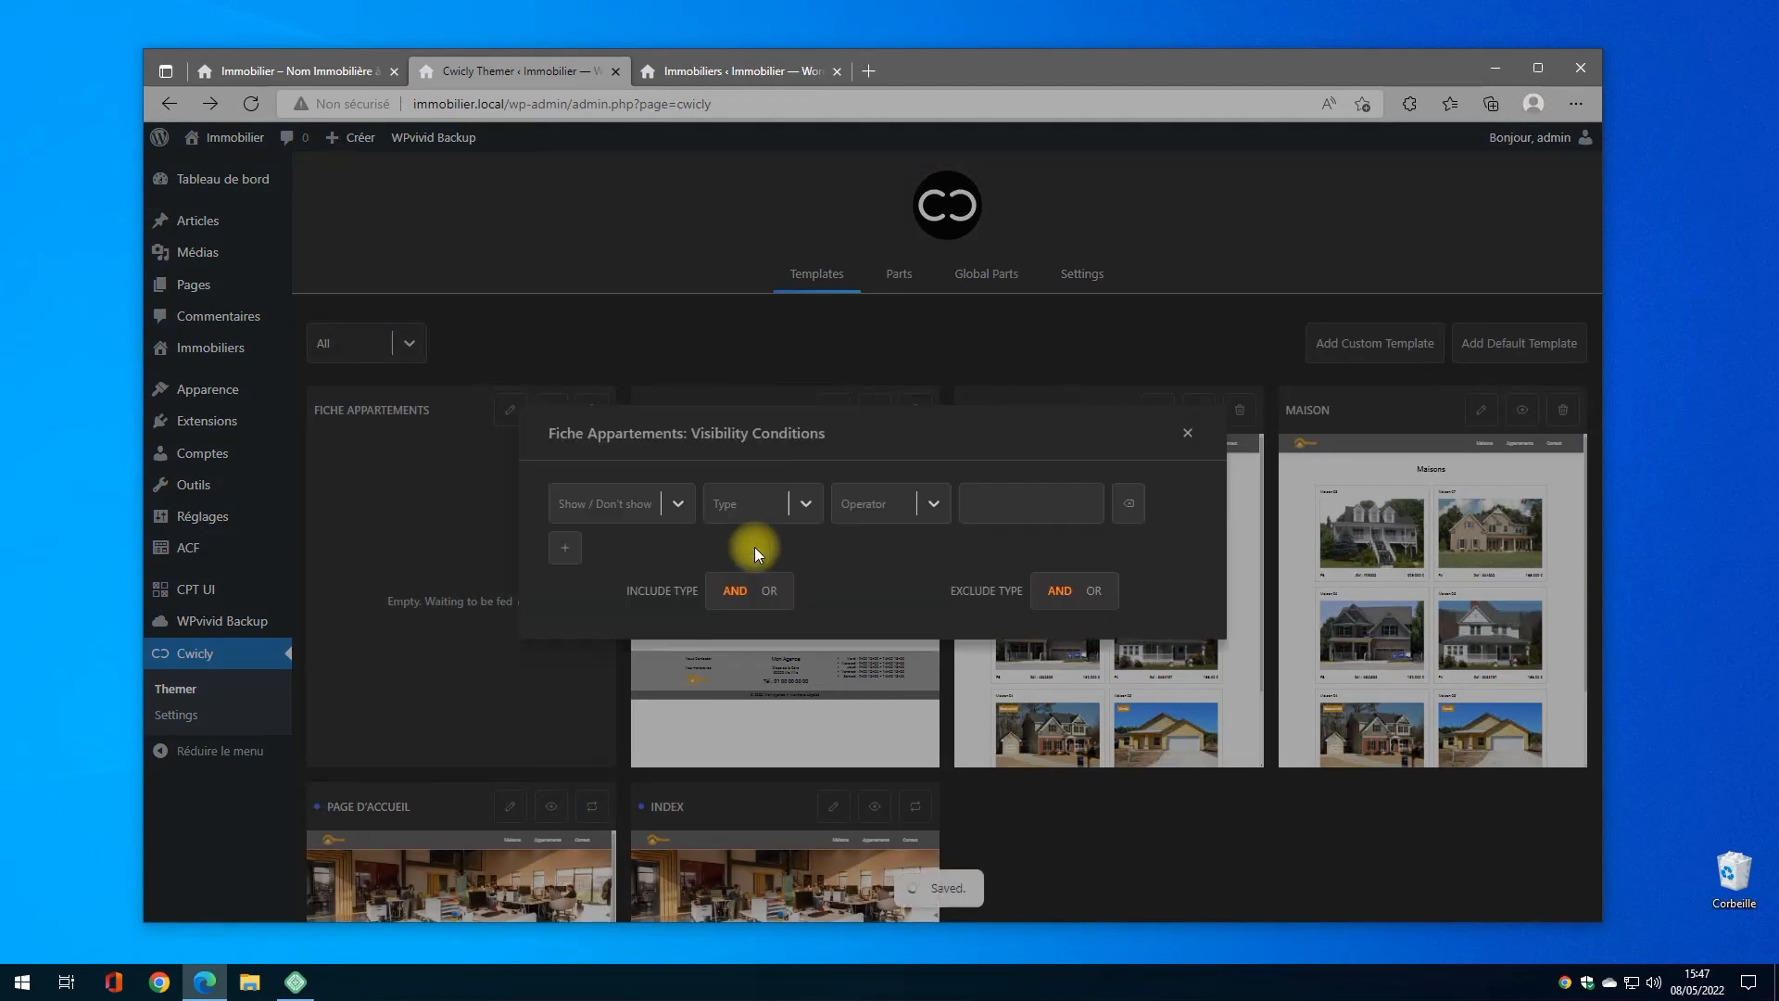
left_click(676, 506)
left_click(630, 553)
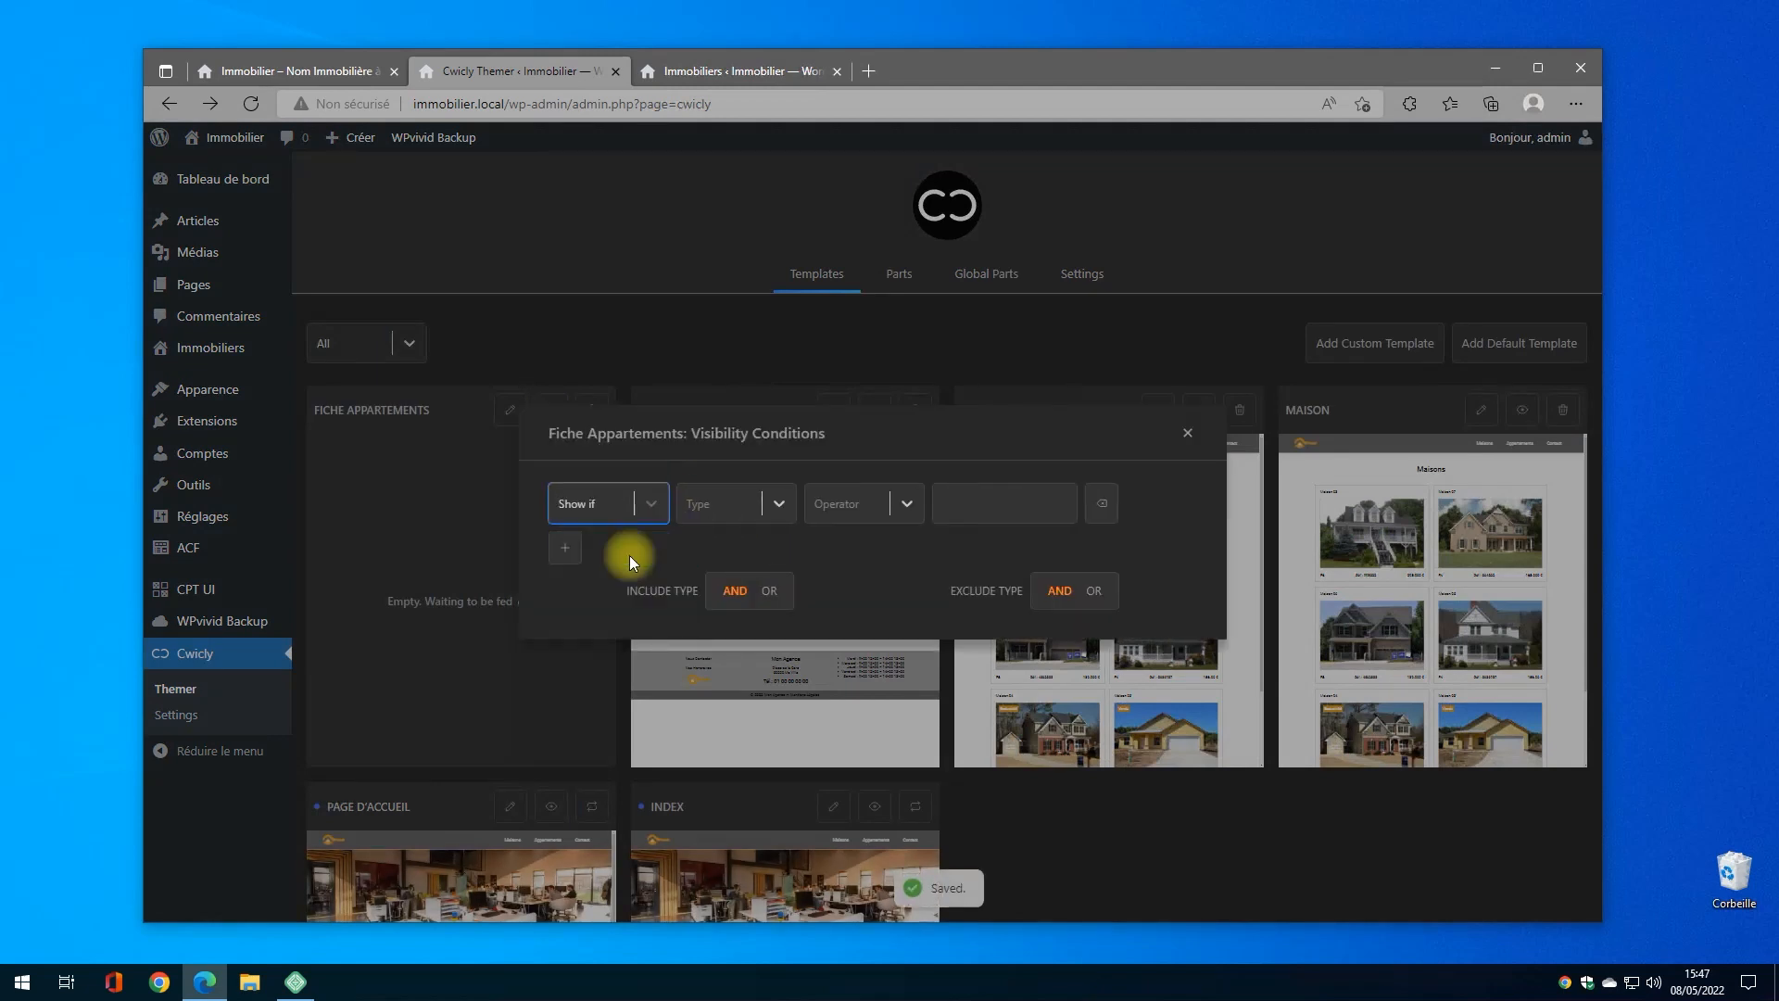
left_click(780, 505)
left_click(713, 617)
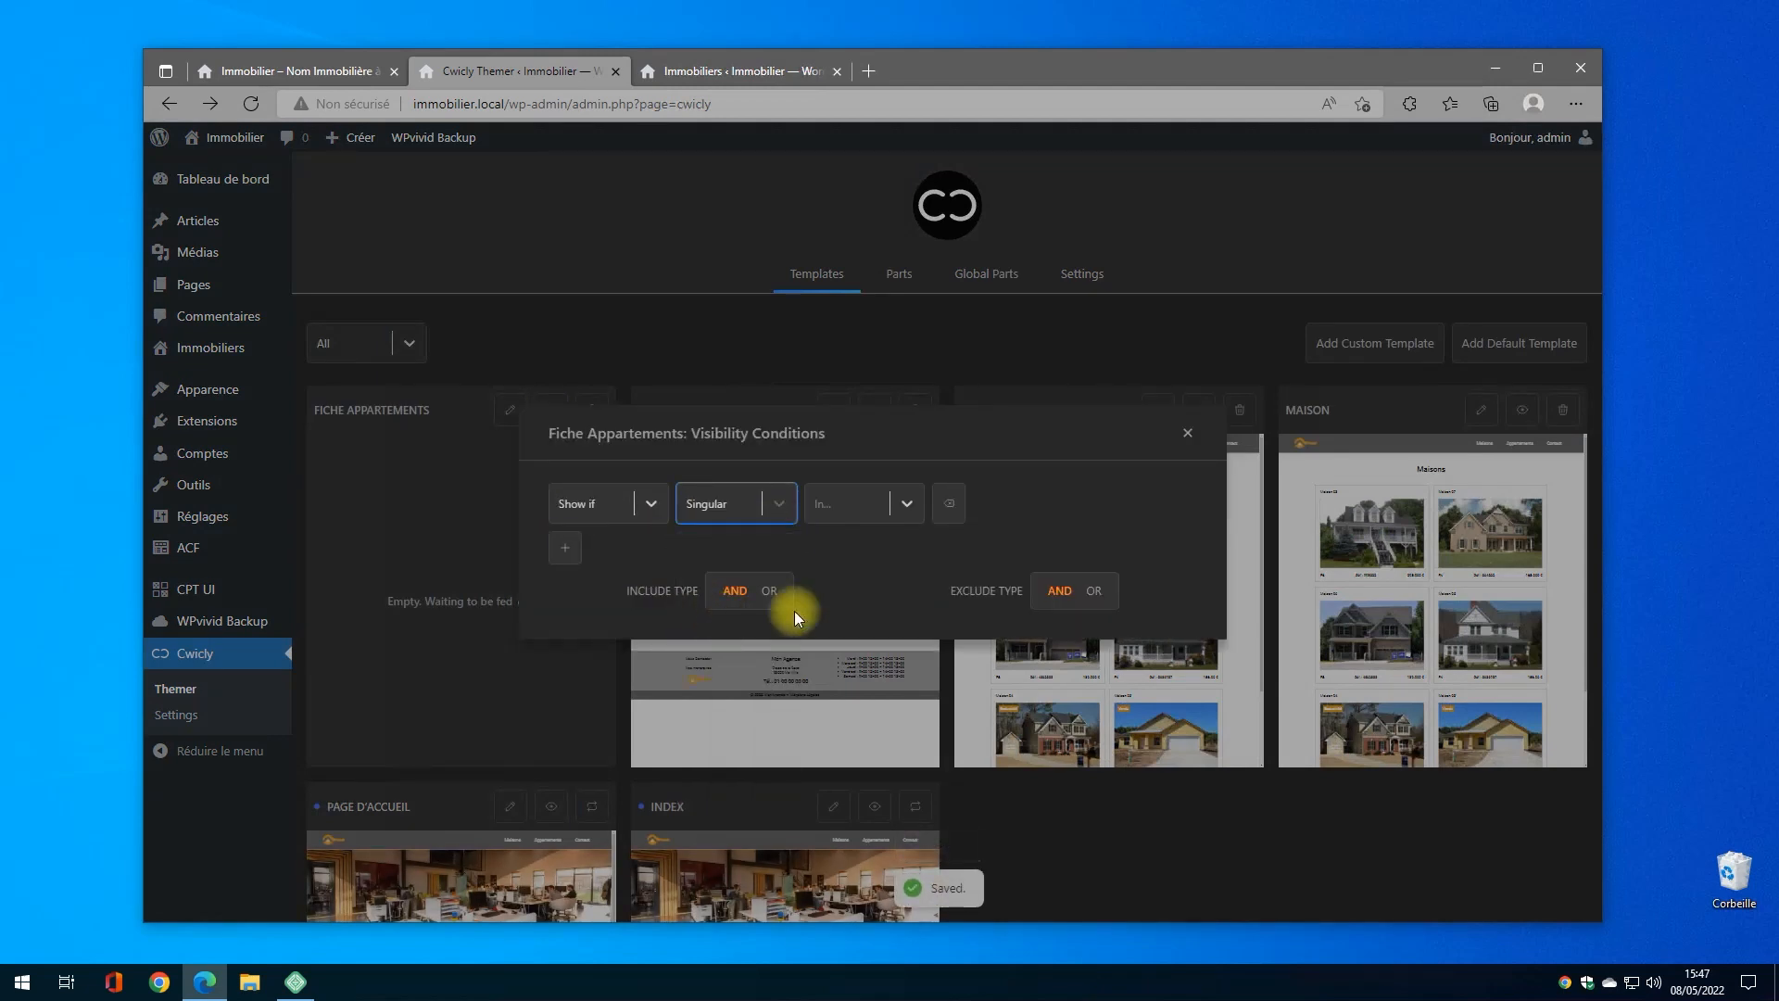
left_click(847, 504)
left_click(840, 746)
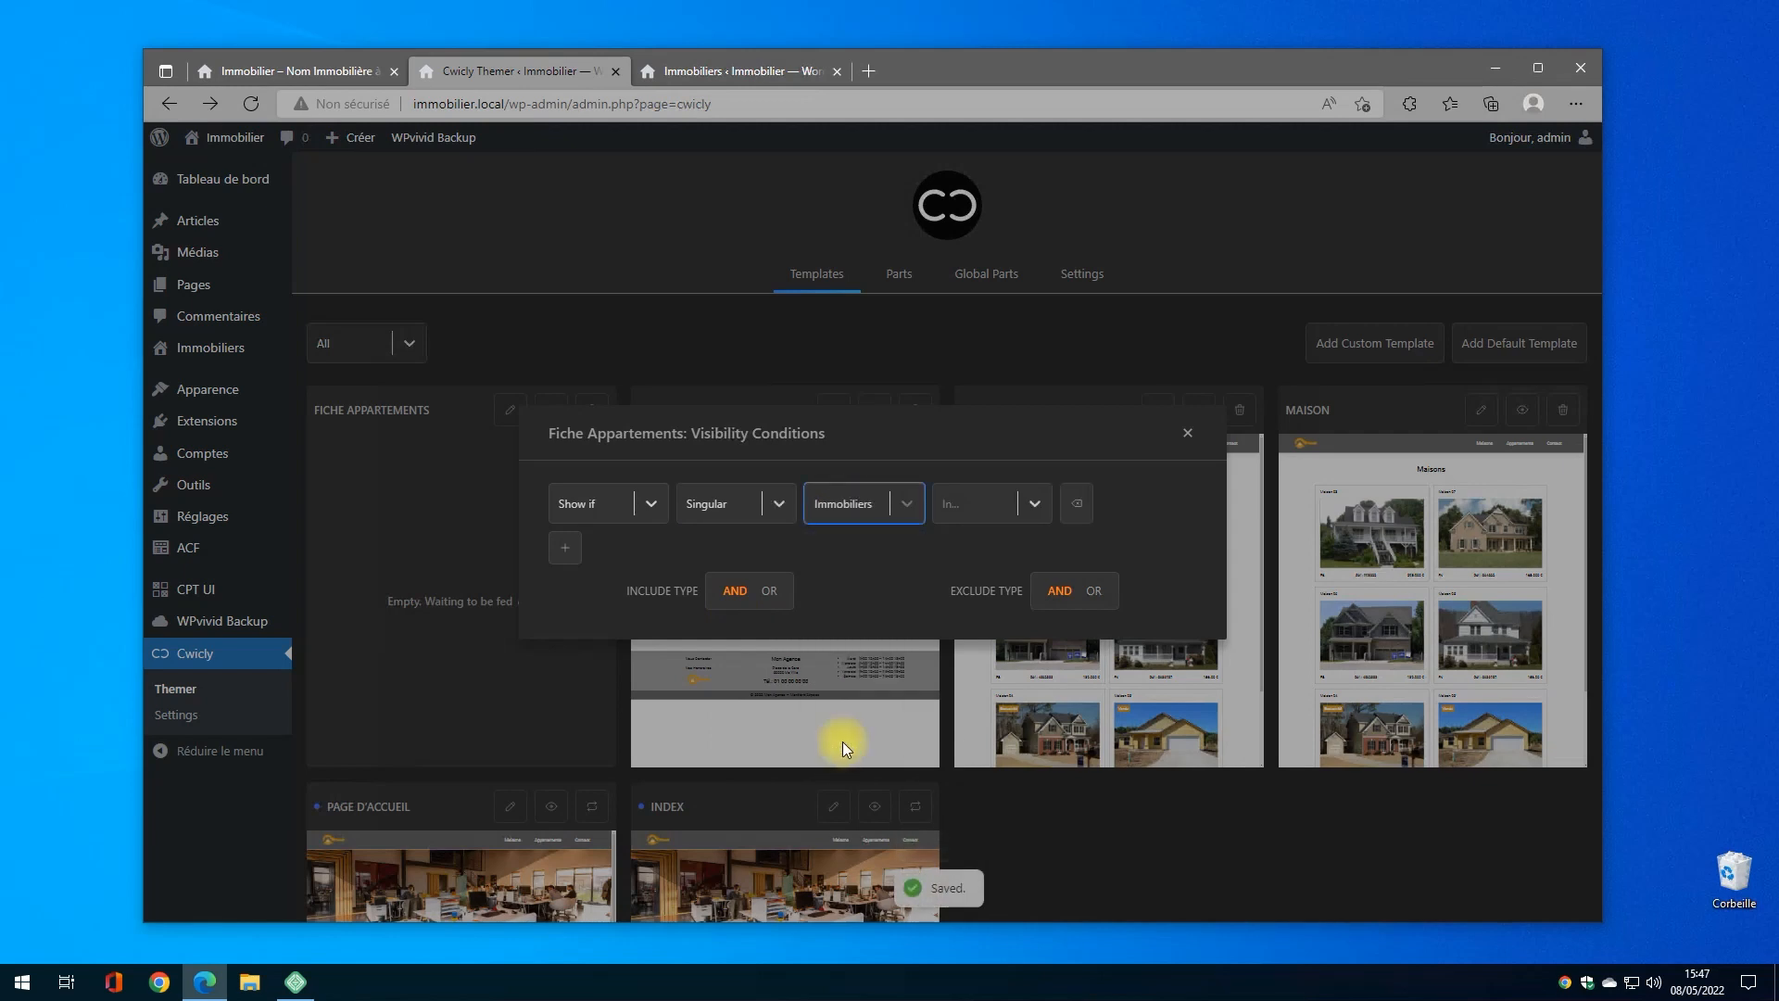
Step: Restrict the Fiche Appartements condition to Type de biens Appartements and close the visibility conditions
left_click(1020, 508)
left_click(973, 587)
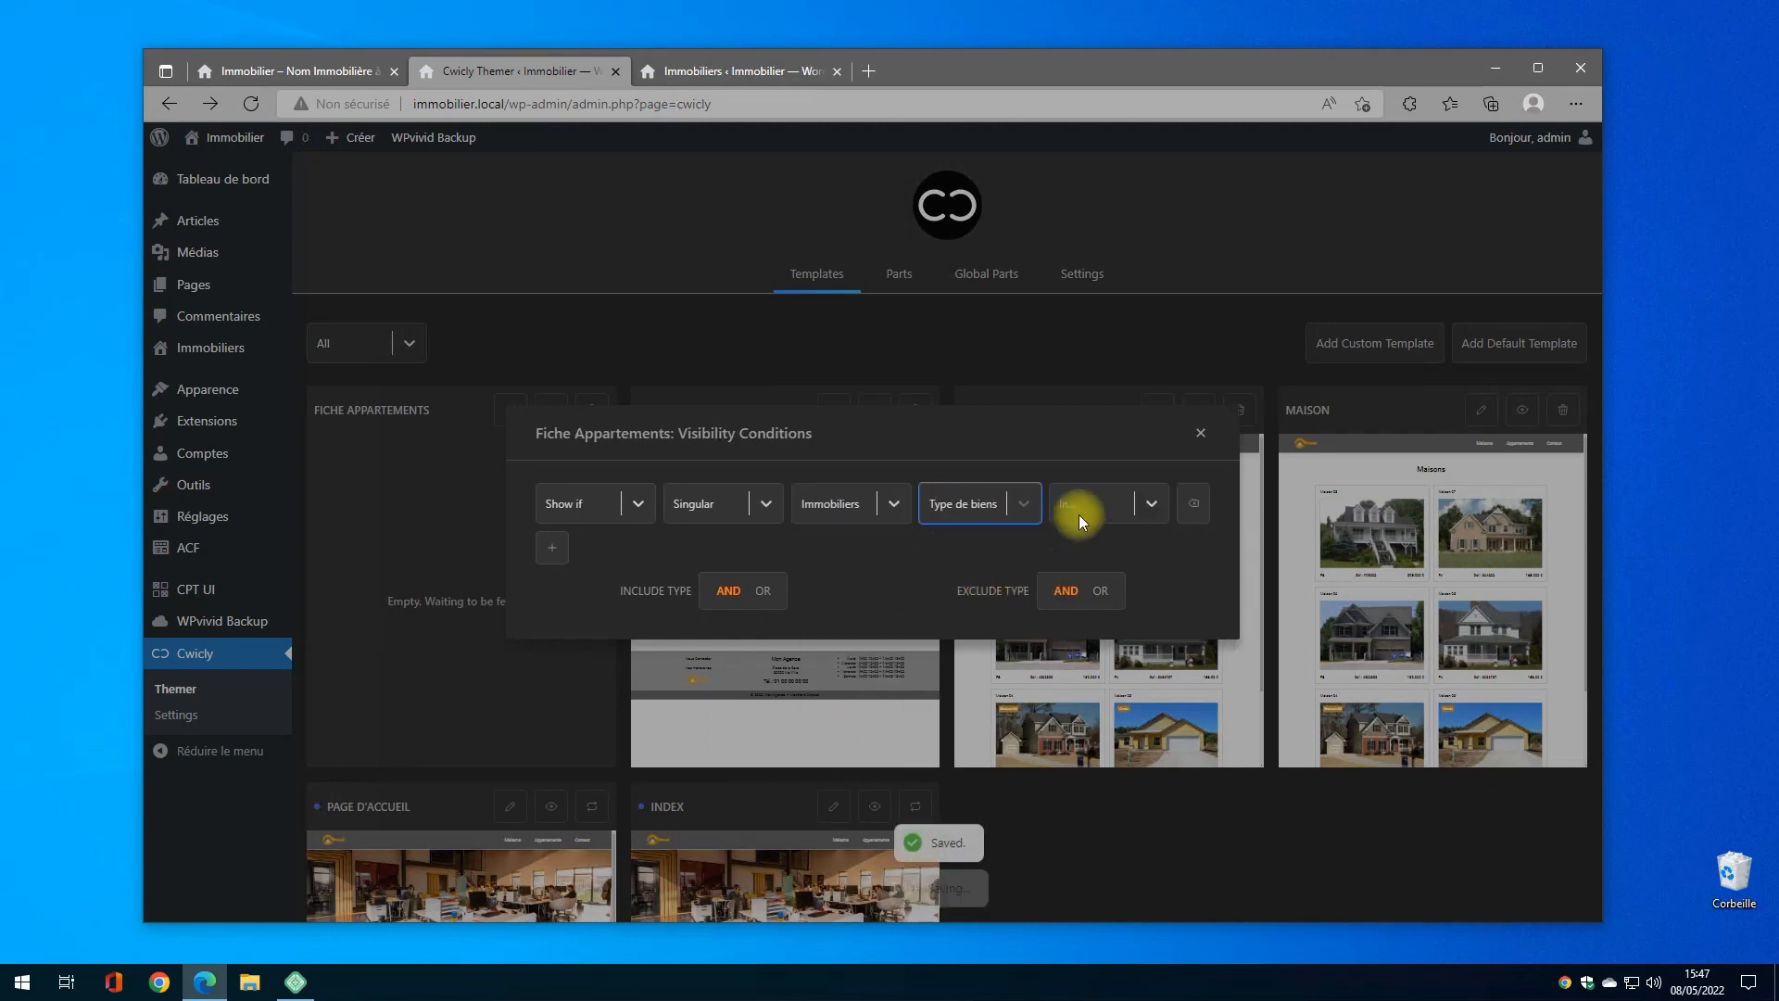
left_click(1143, 500)
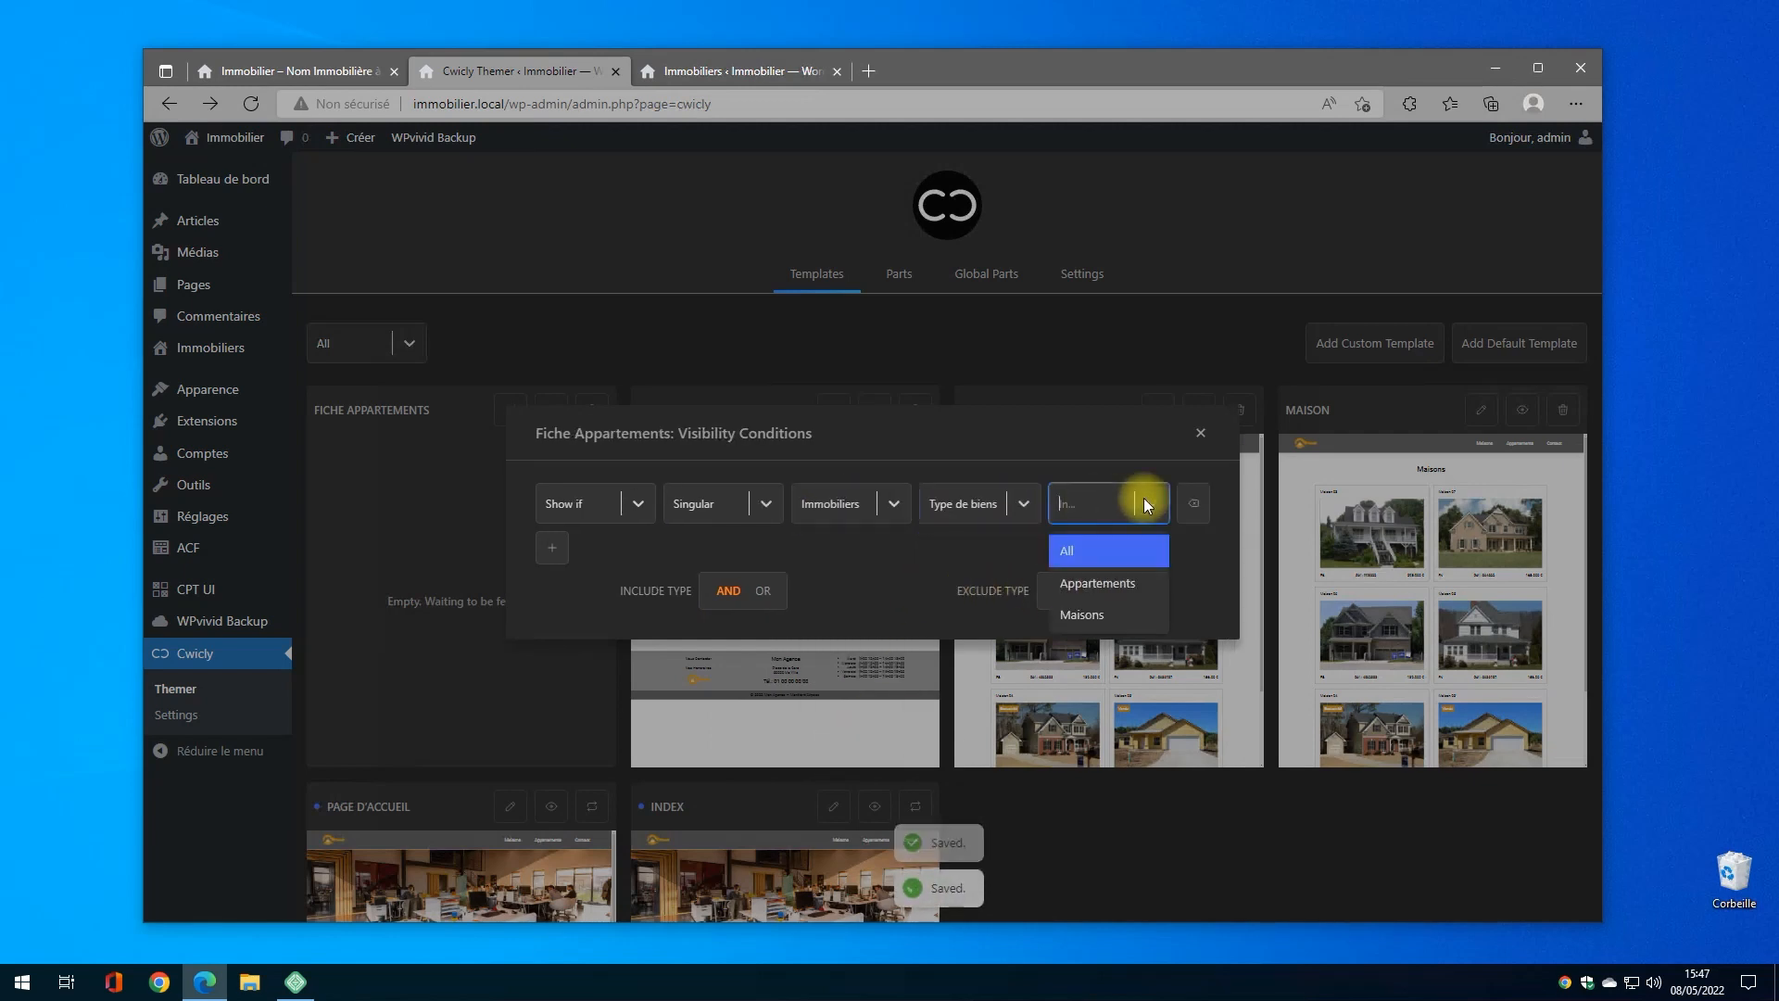
left_click(1102, 584)
left_click(1207, 436)
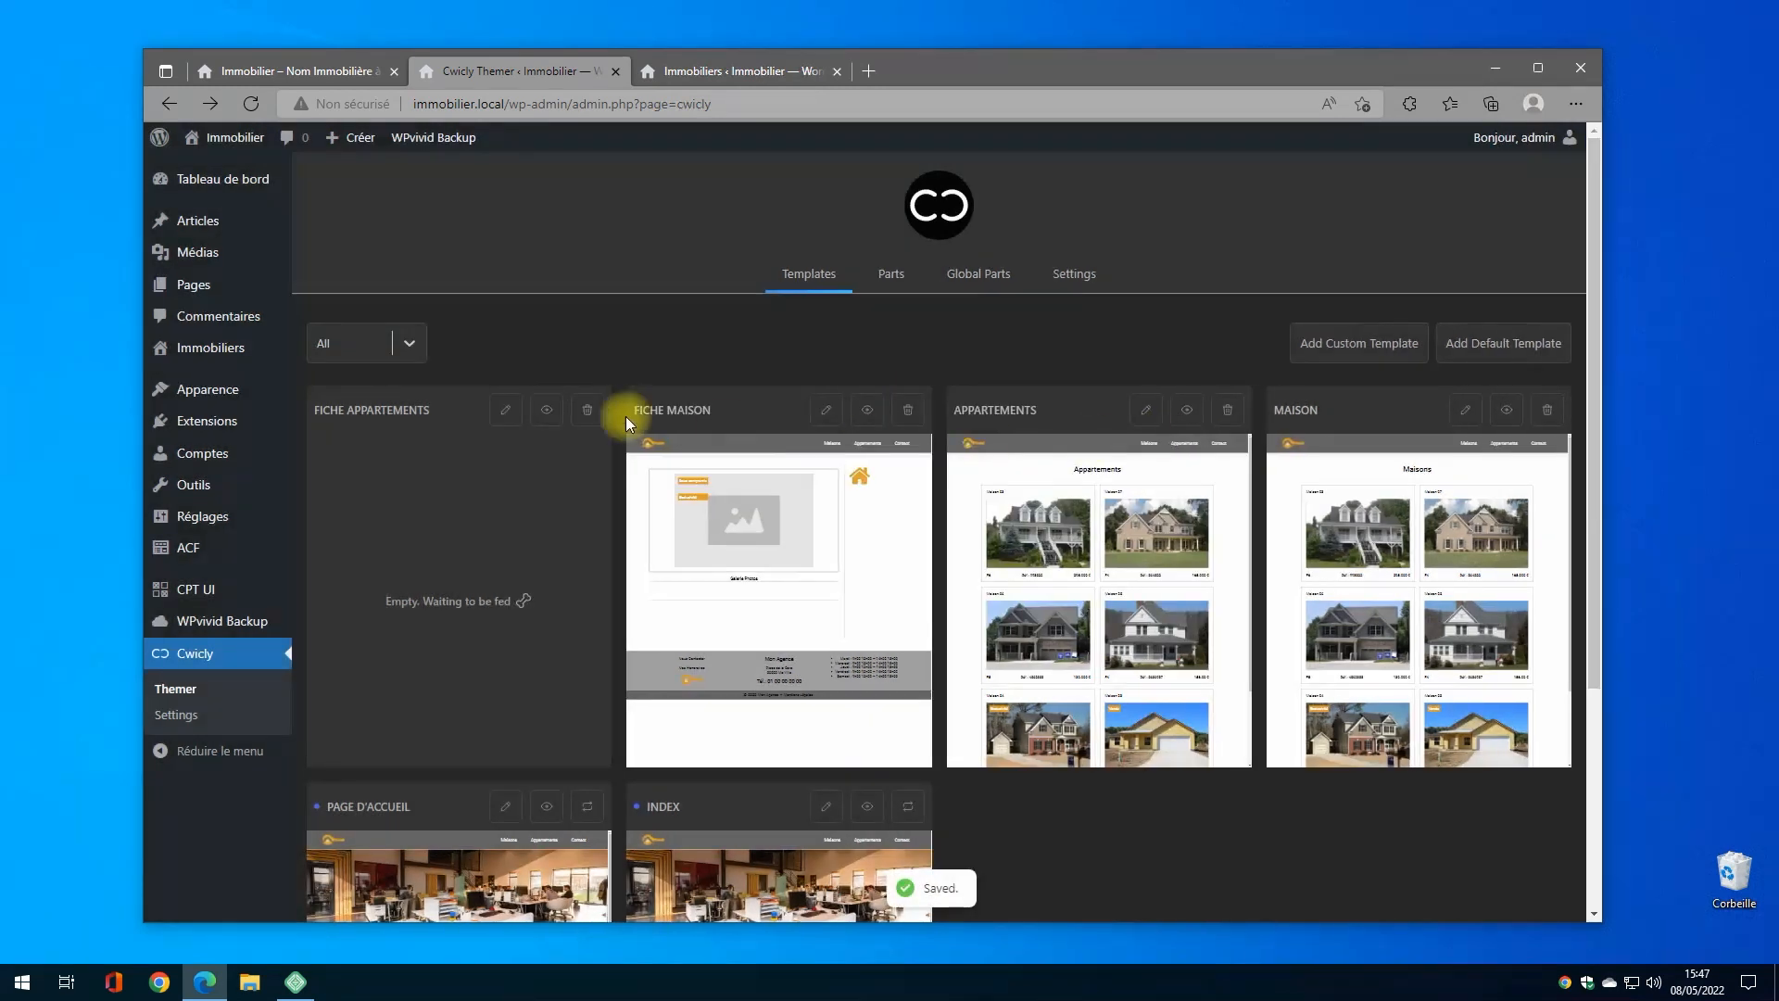
Step: Open the Fiche Appartements template for editing and start an empty paragraph block on its blank canvas
left_click(508, 410)
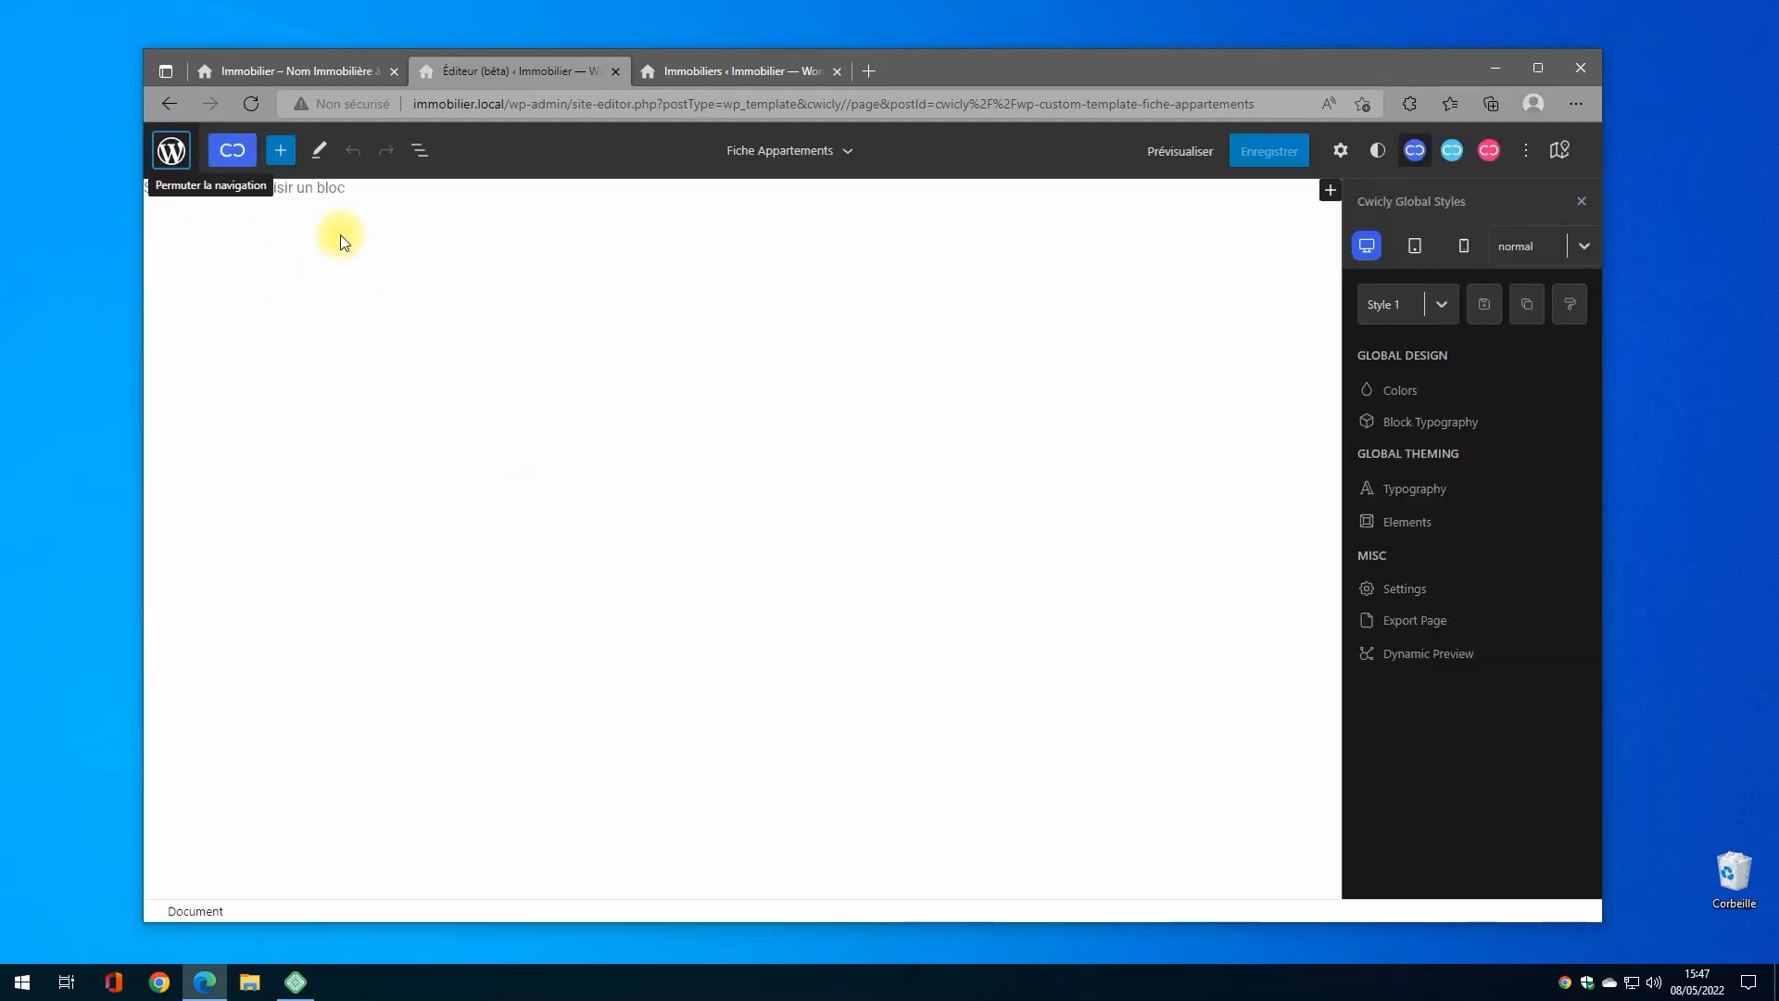
left_click(280, 150)
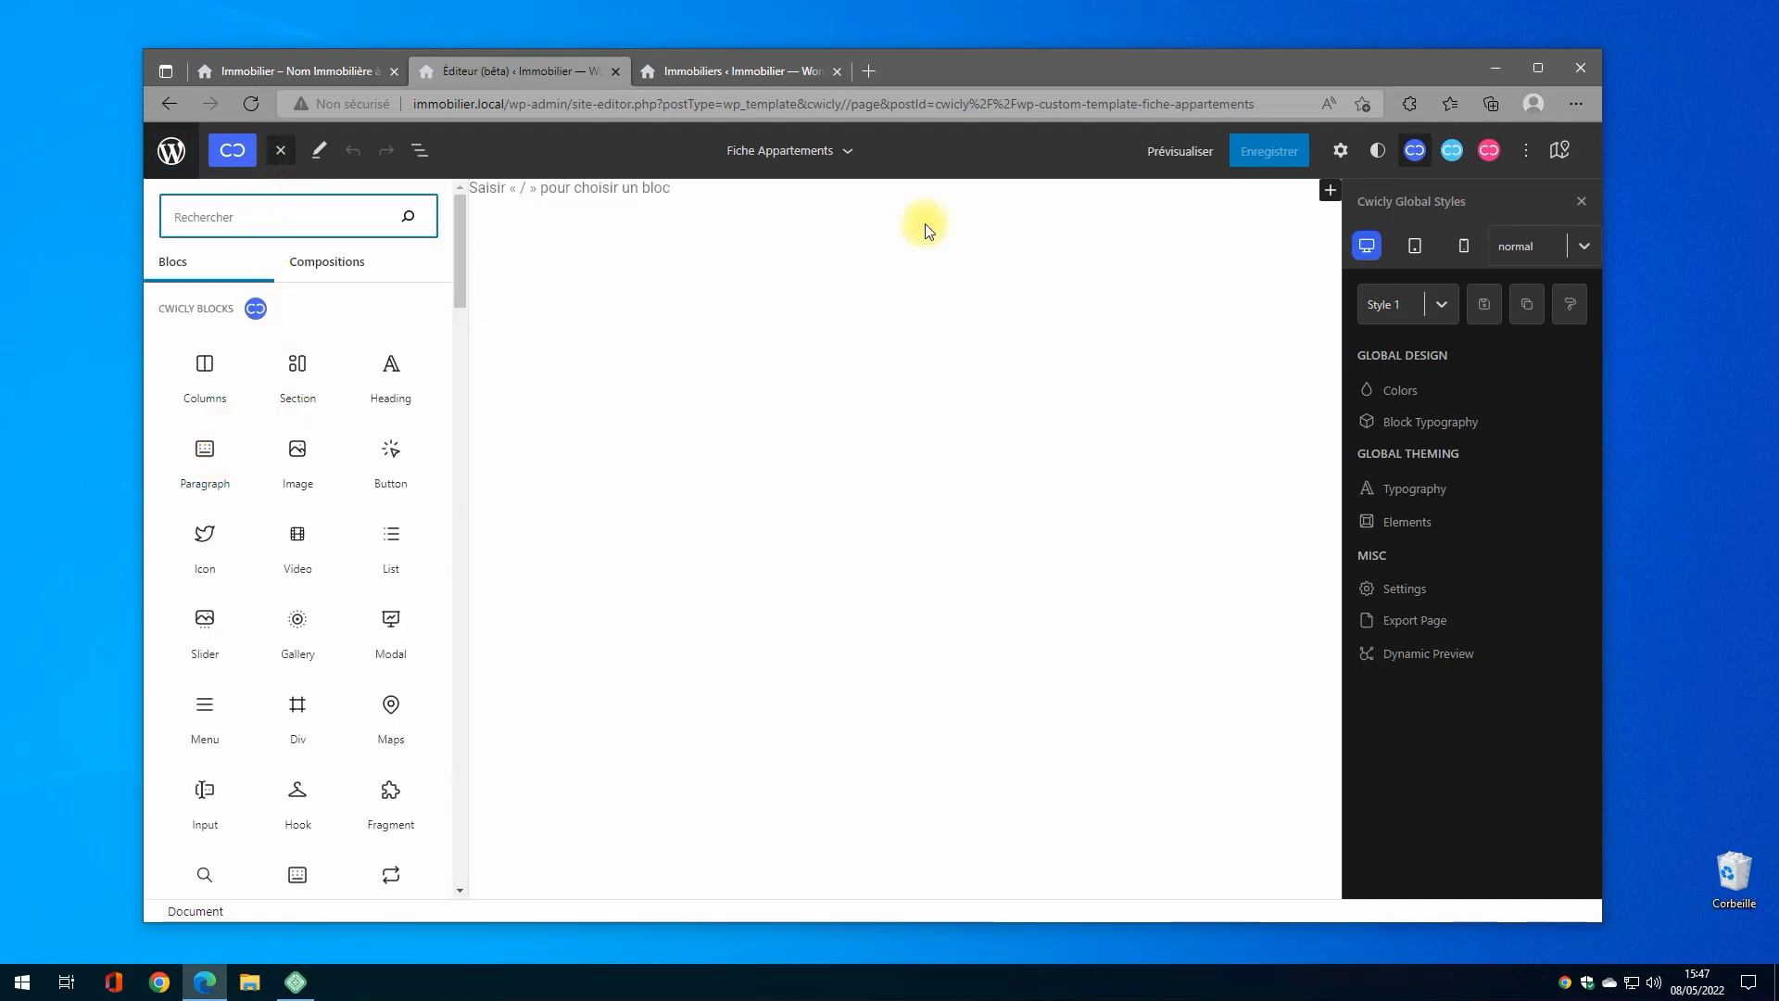
left_click(935, 194)
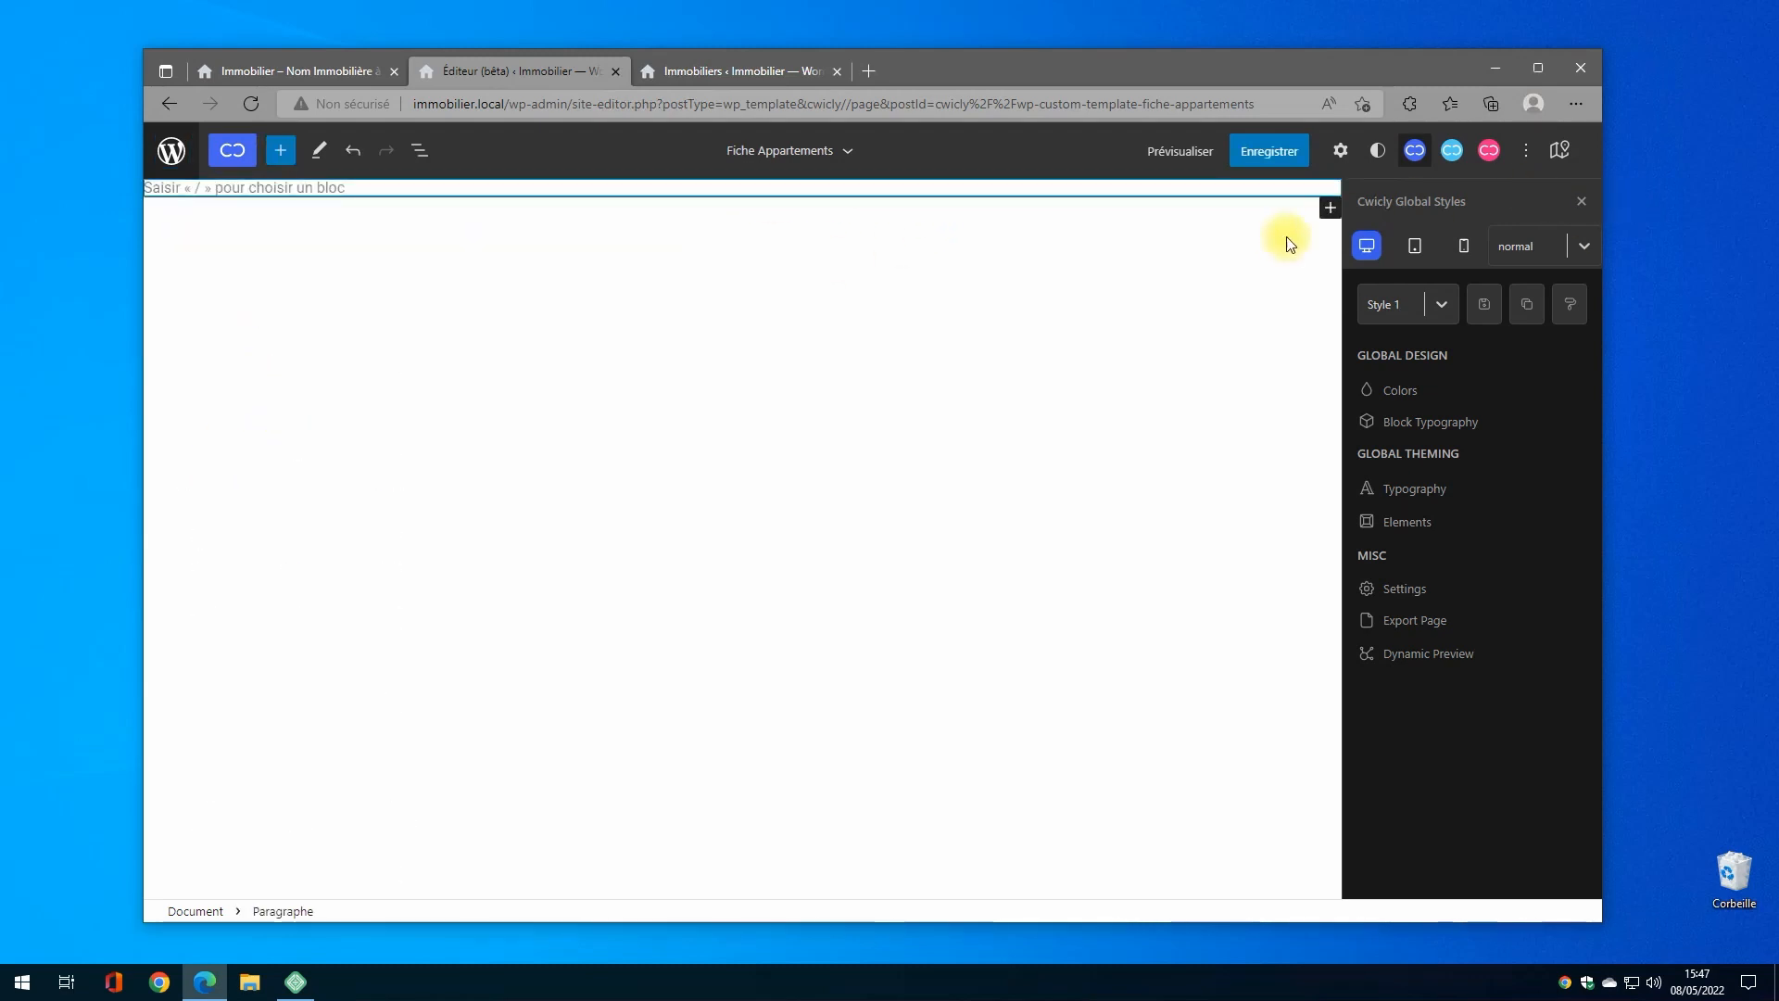
Step: Import cwicly-export.txt from the Téléchargements folder in File Explorer into the Fiche Appartements template, then close the folder window
left_click(249, 981)
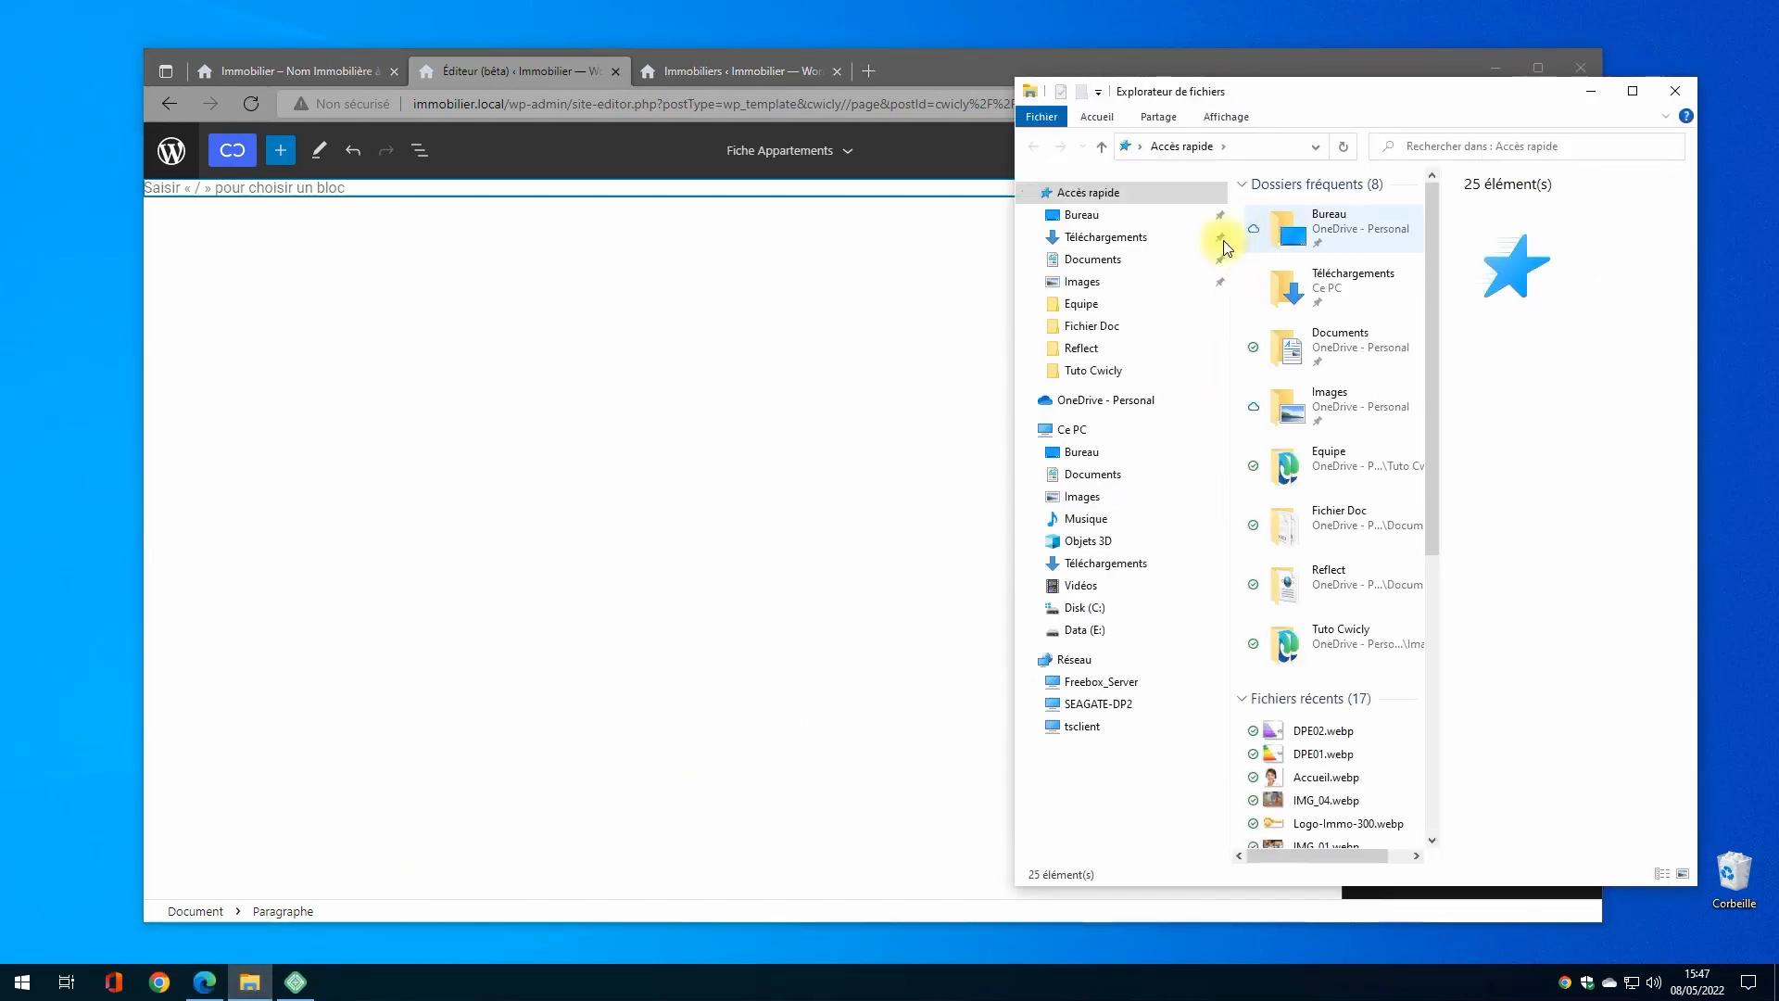
left_click(1112, 238)
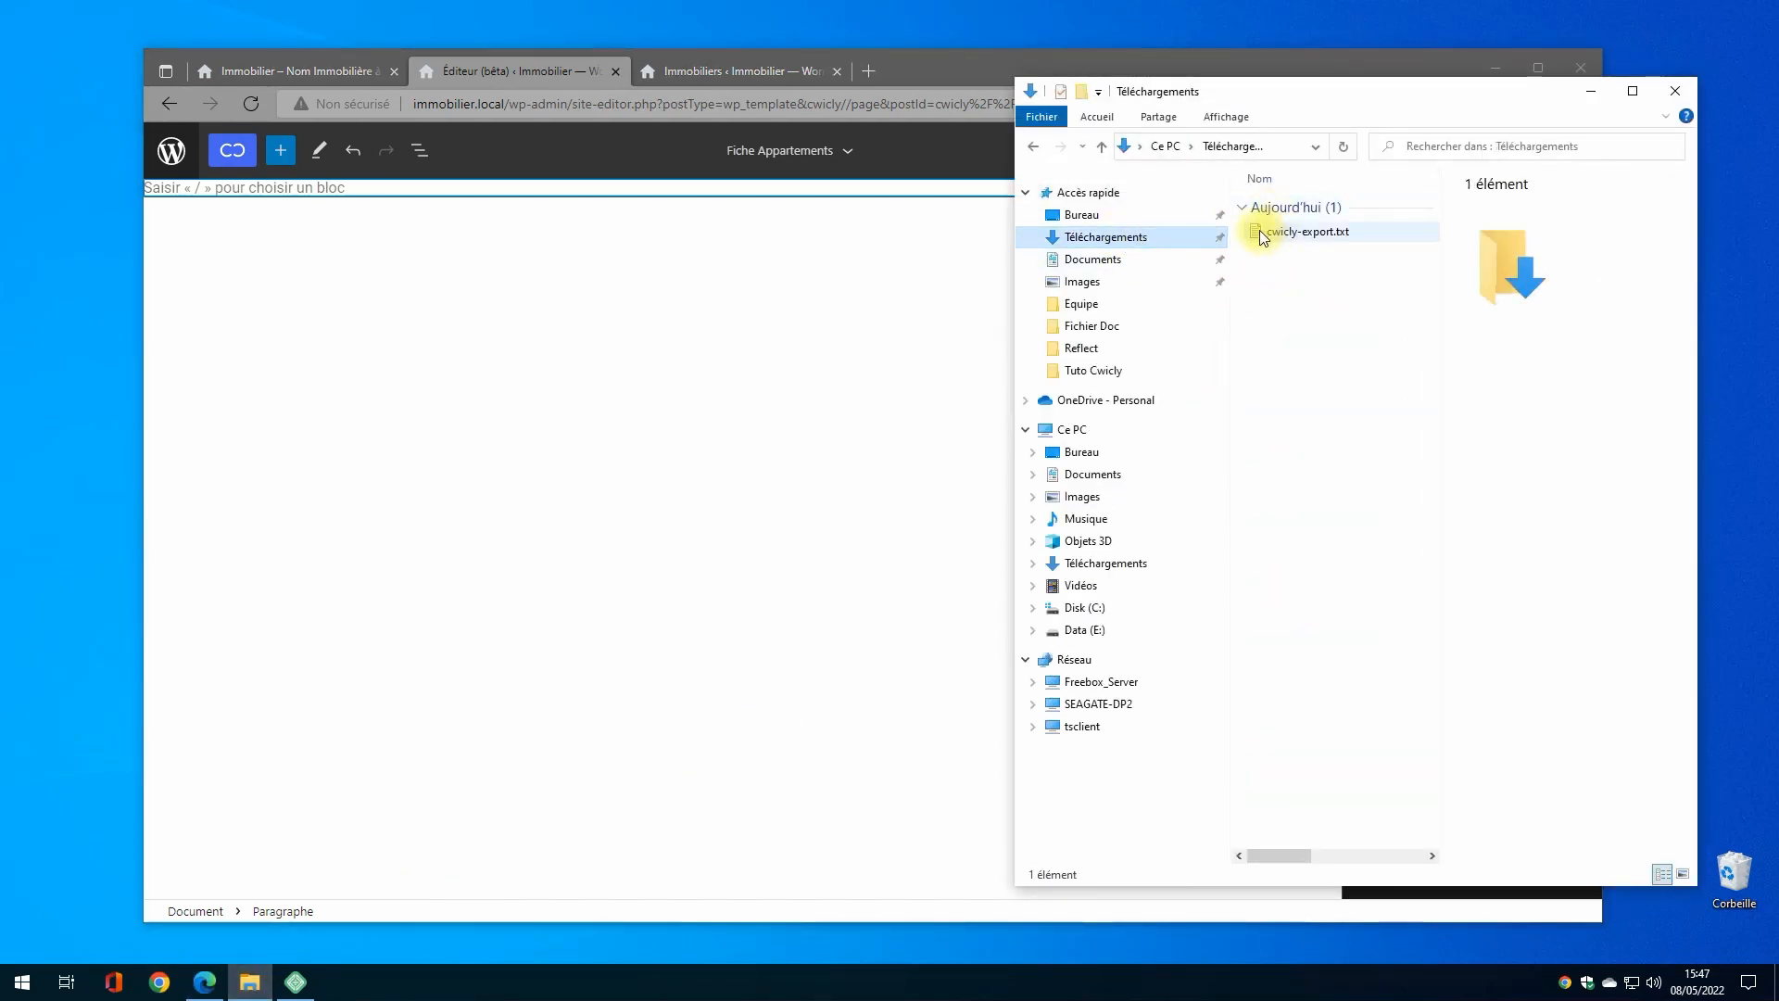
left_click_drag(1260, 229, 777, 195)
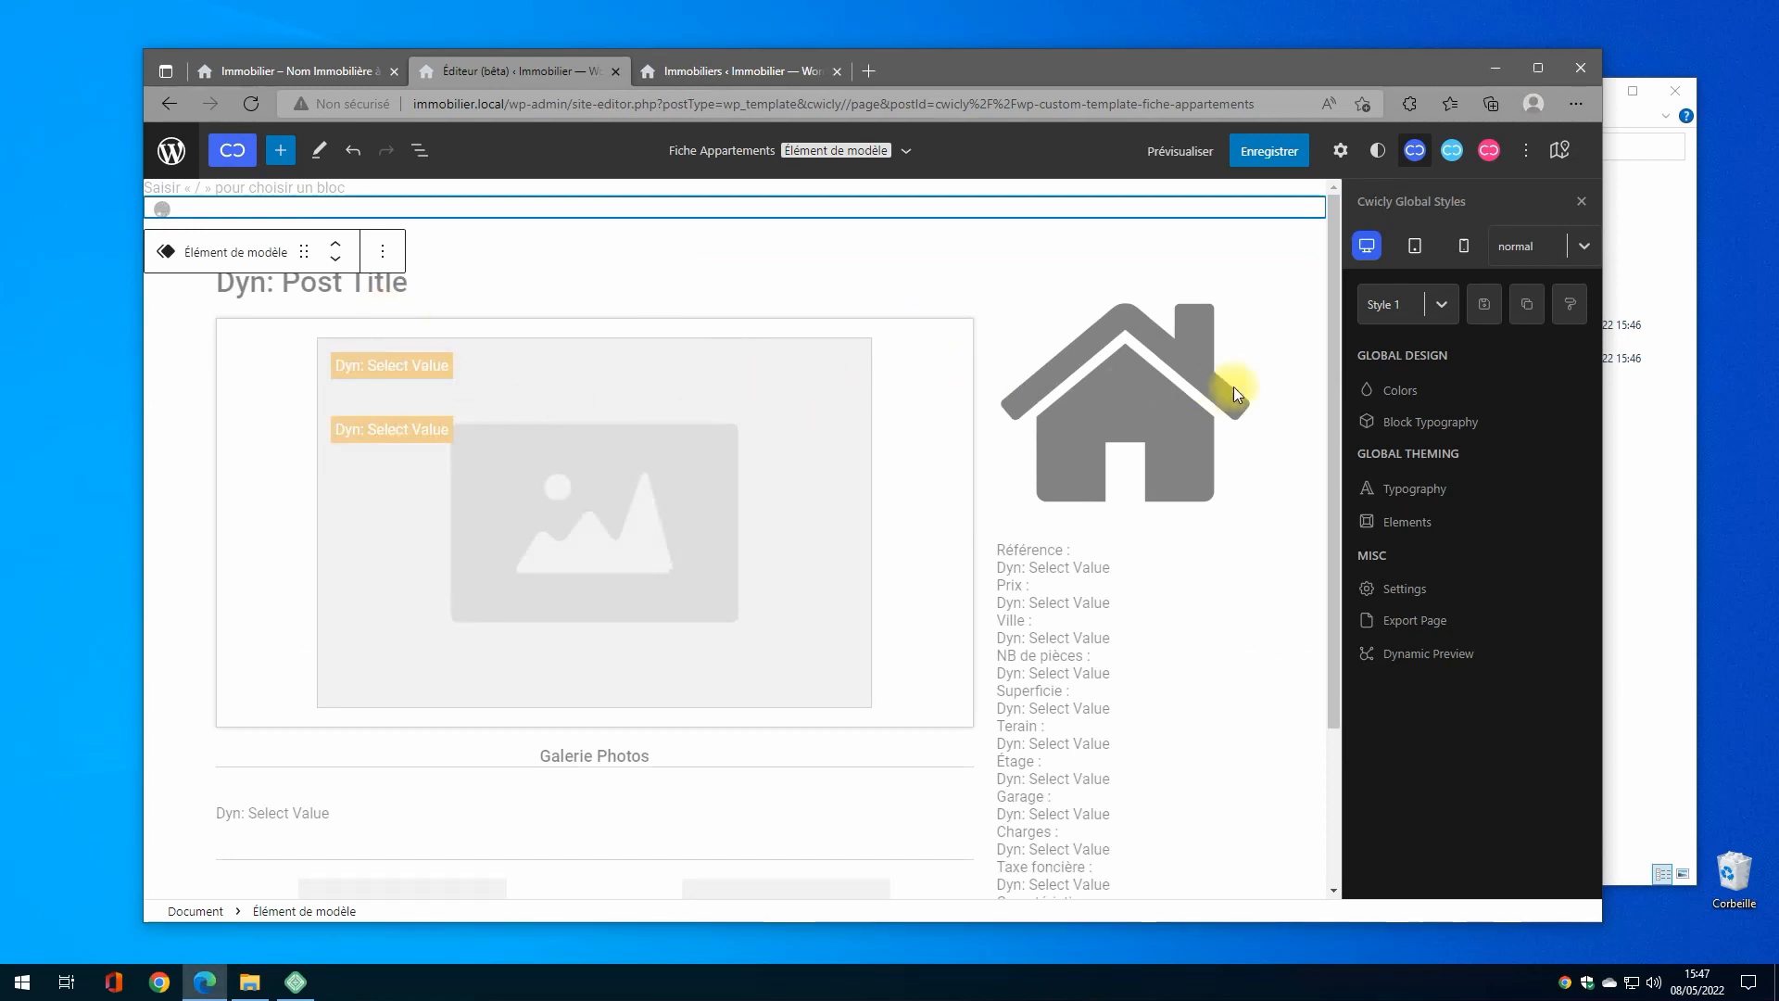
left_click(1678, 92)
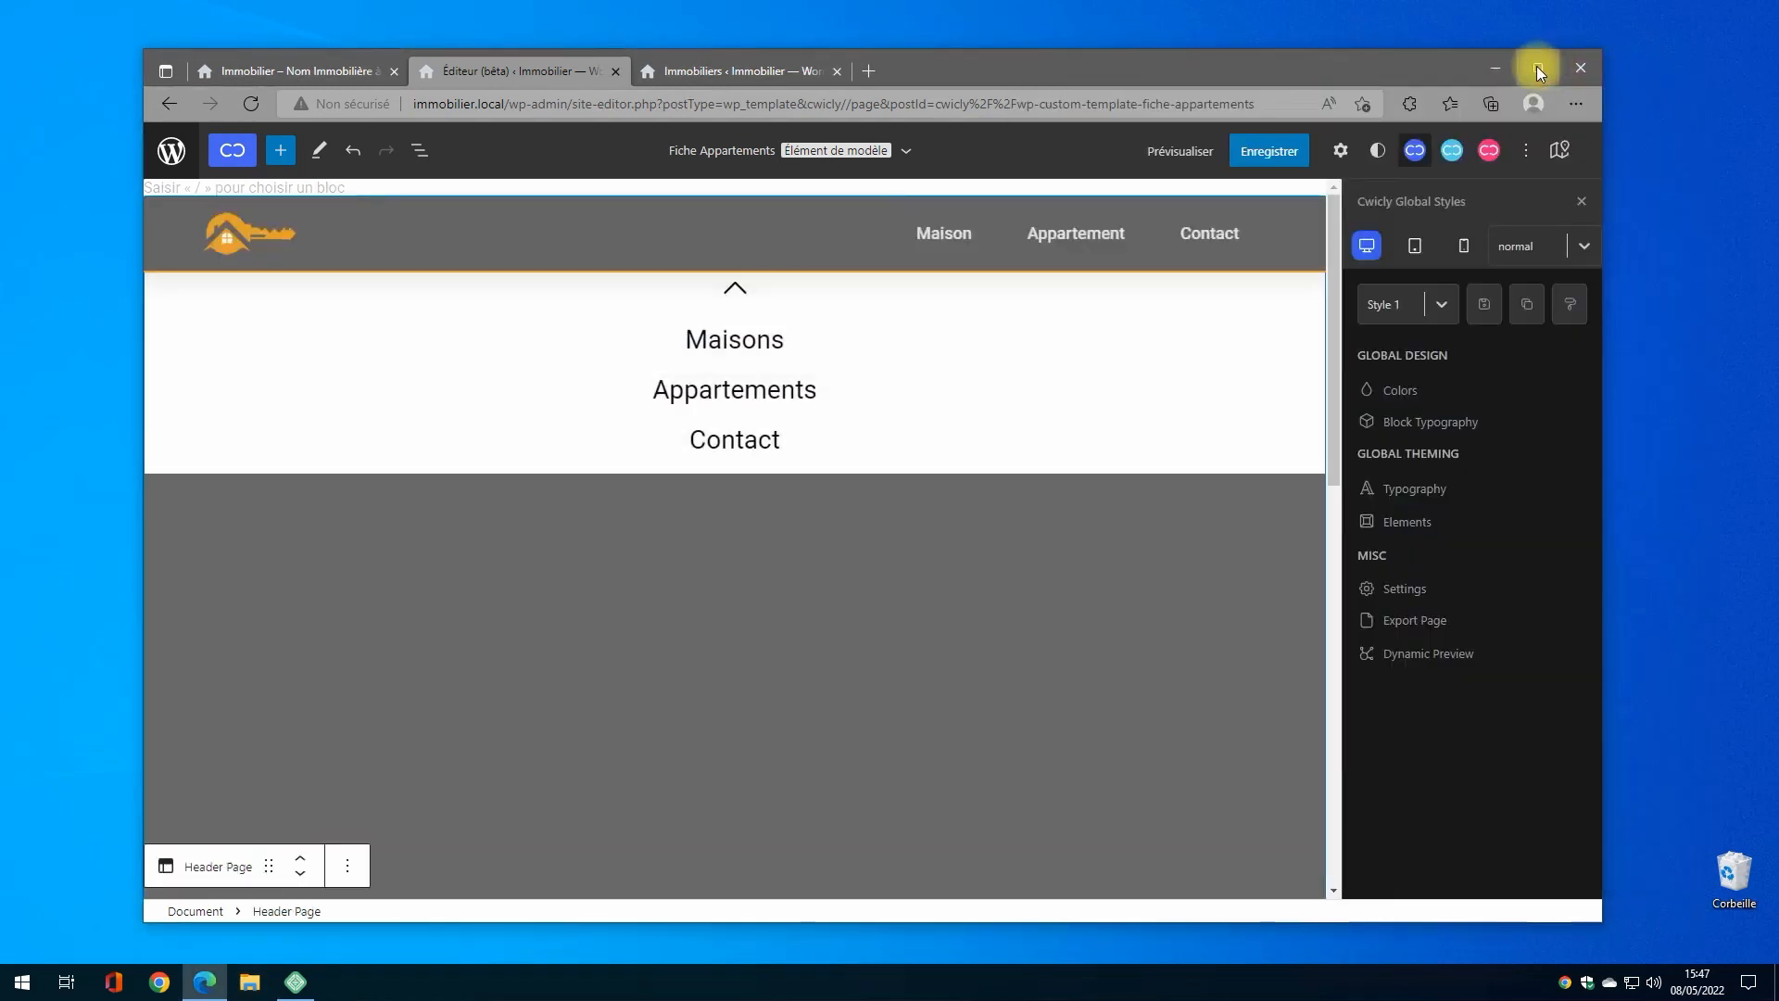
Step: Maximise the browser, remove the empty Paragraphe block above Header Page, and save the Fiche Appartements template
left_click(1538, 67)
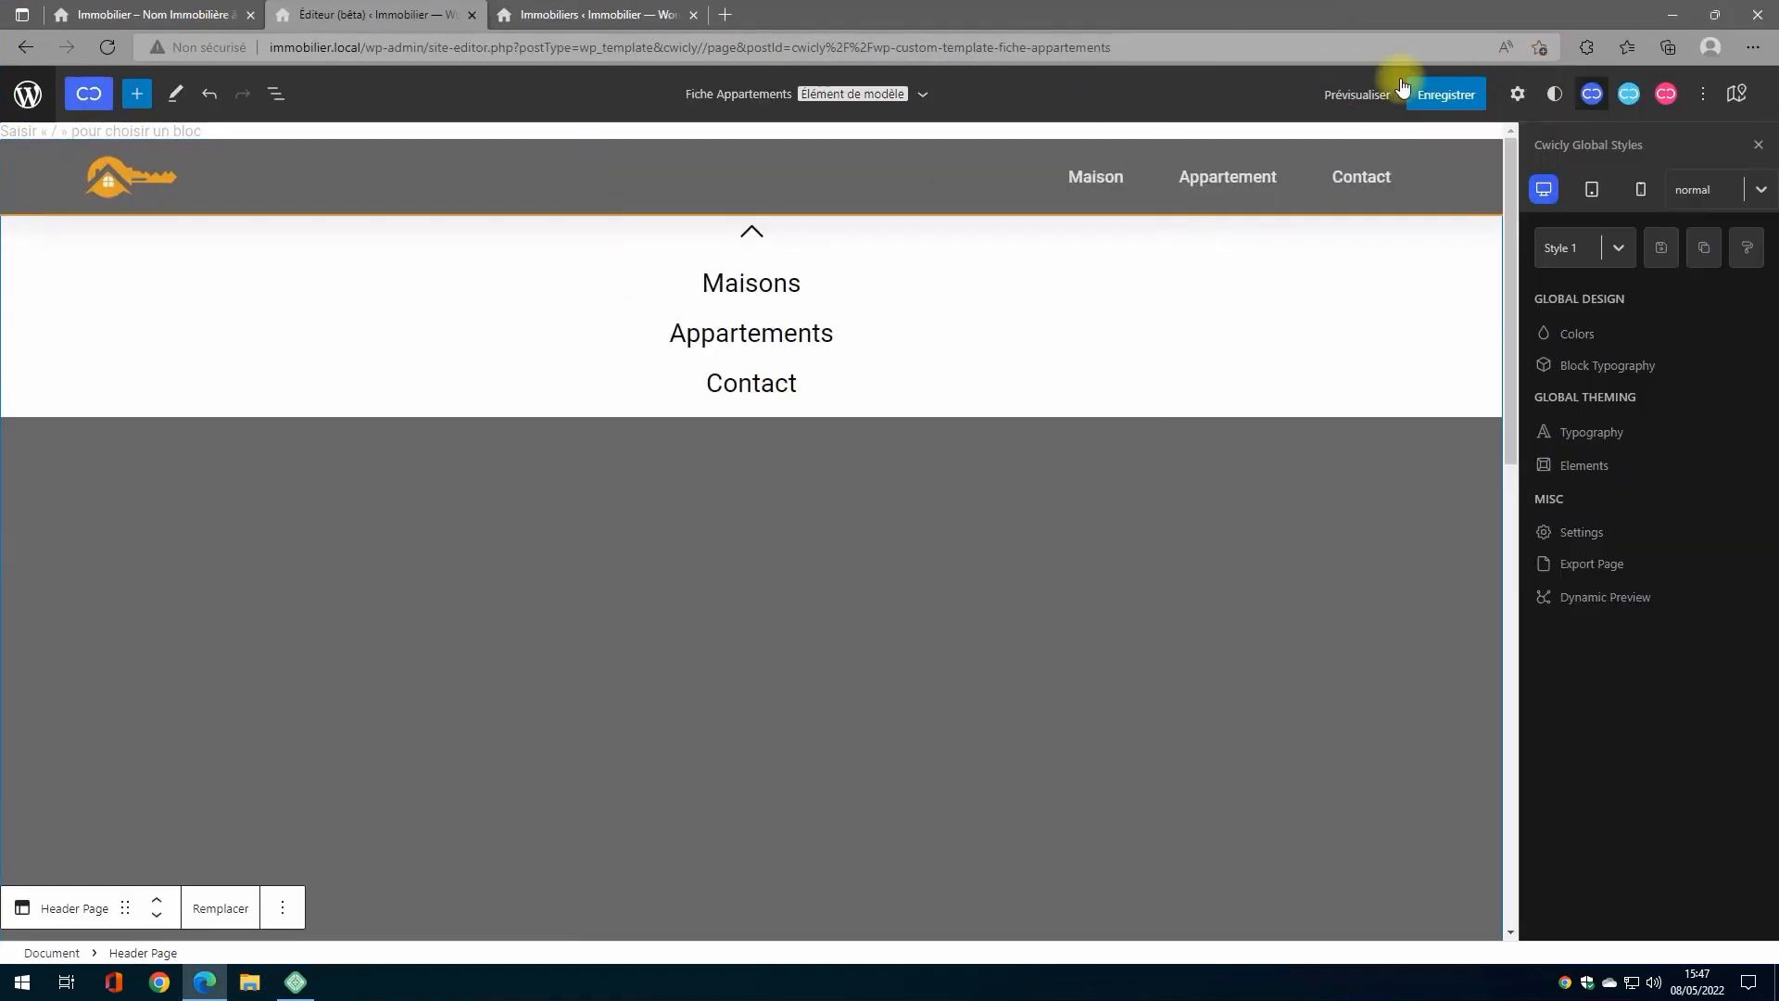
left_click(263, 96)
left_click(107, 192)
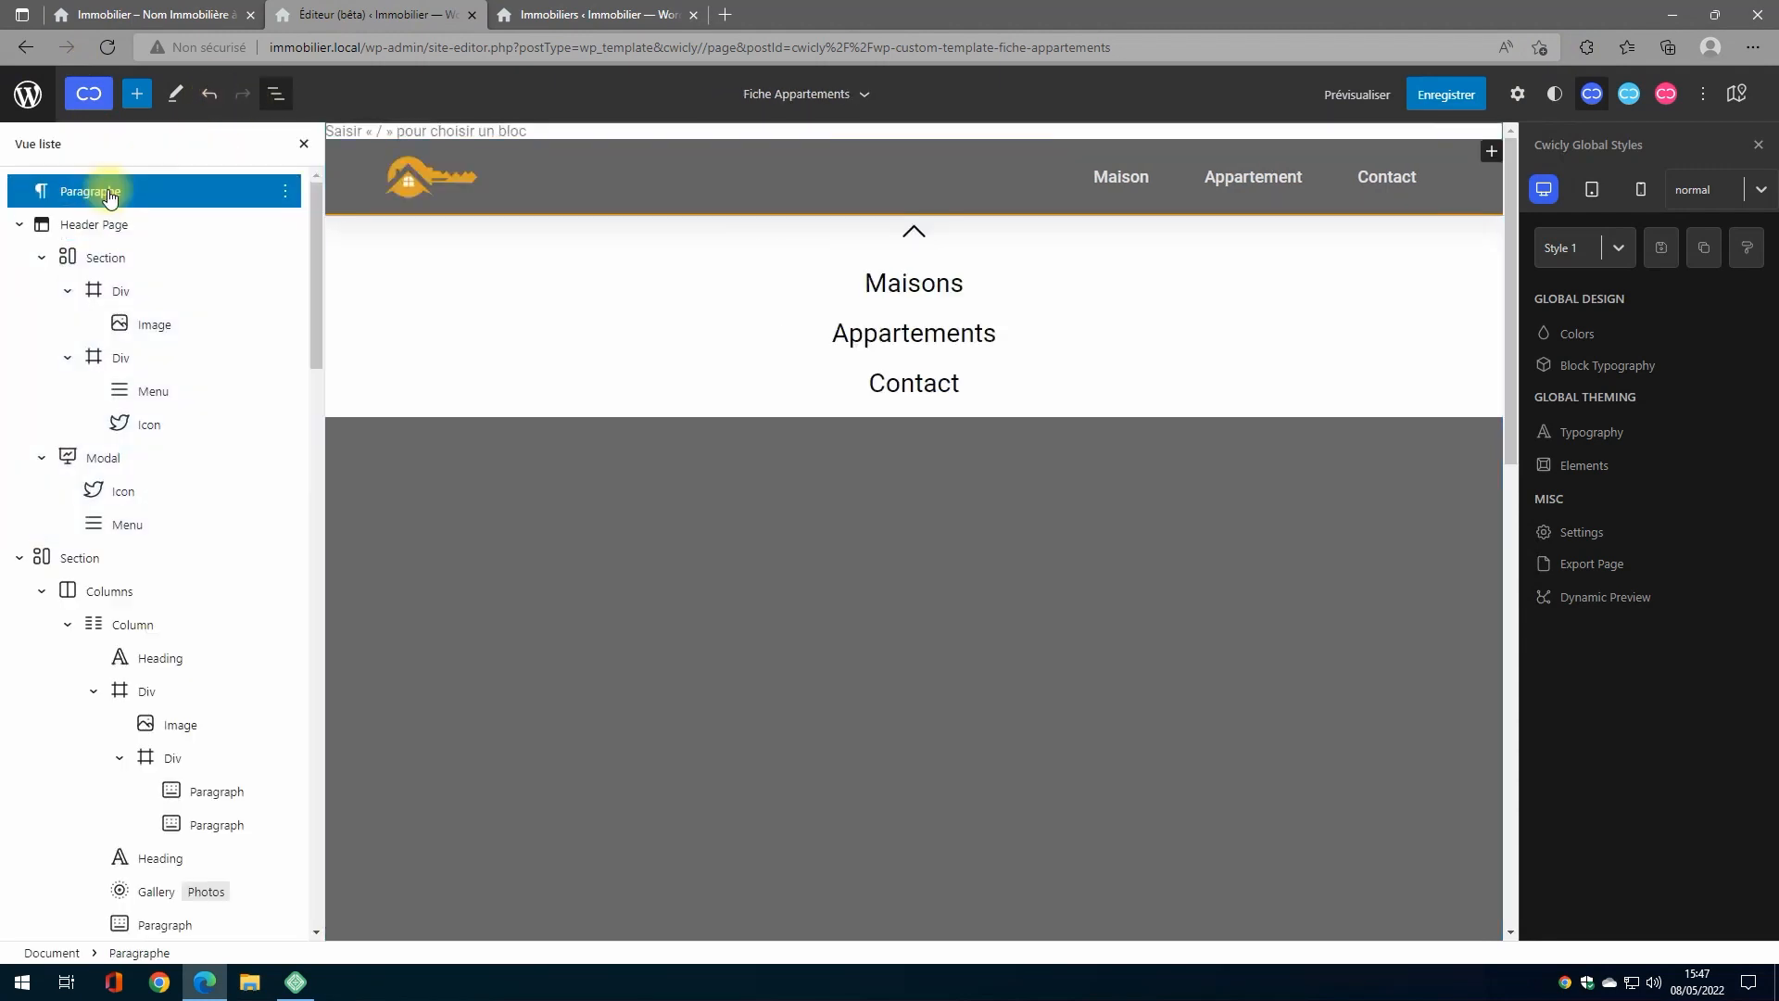
left_click(285, 192)
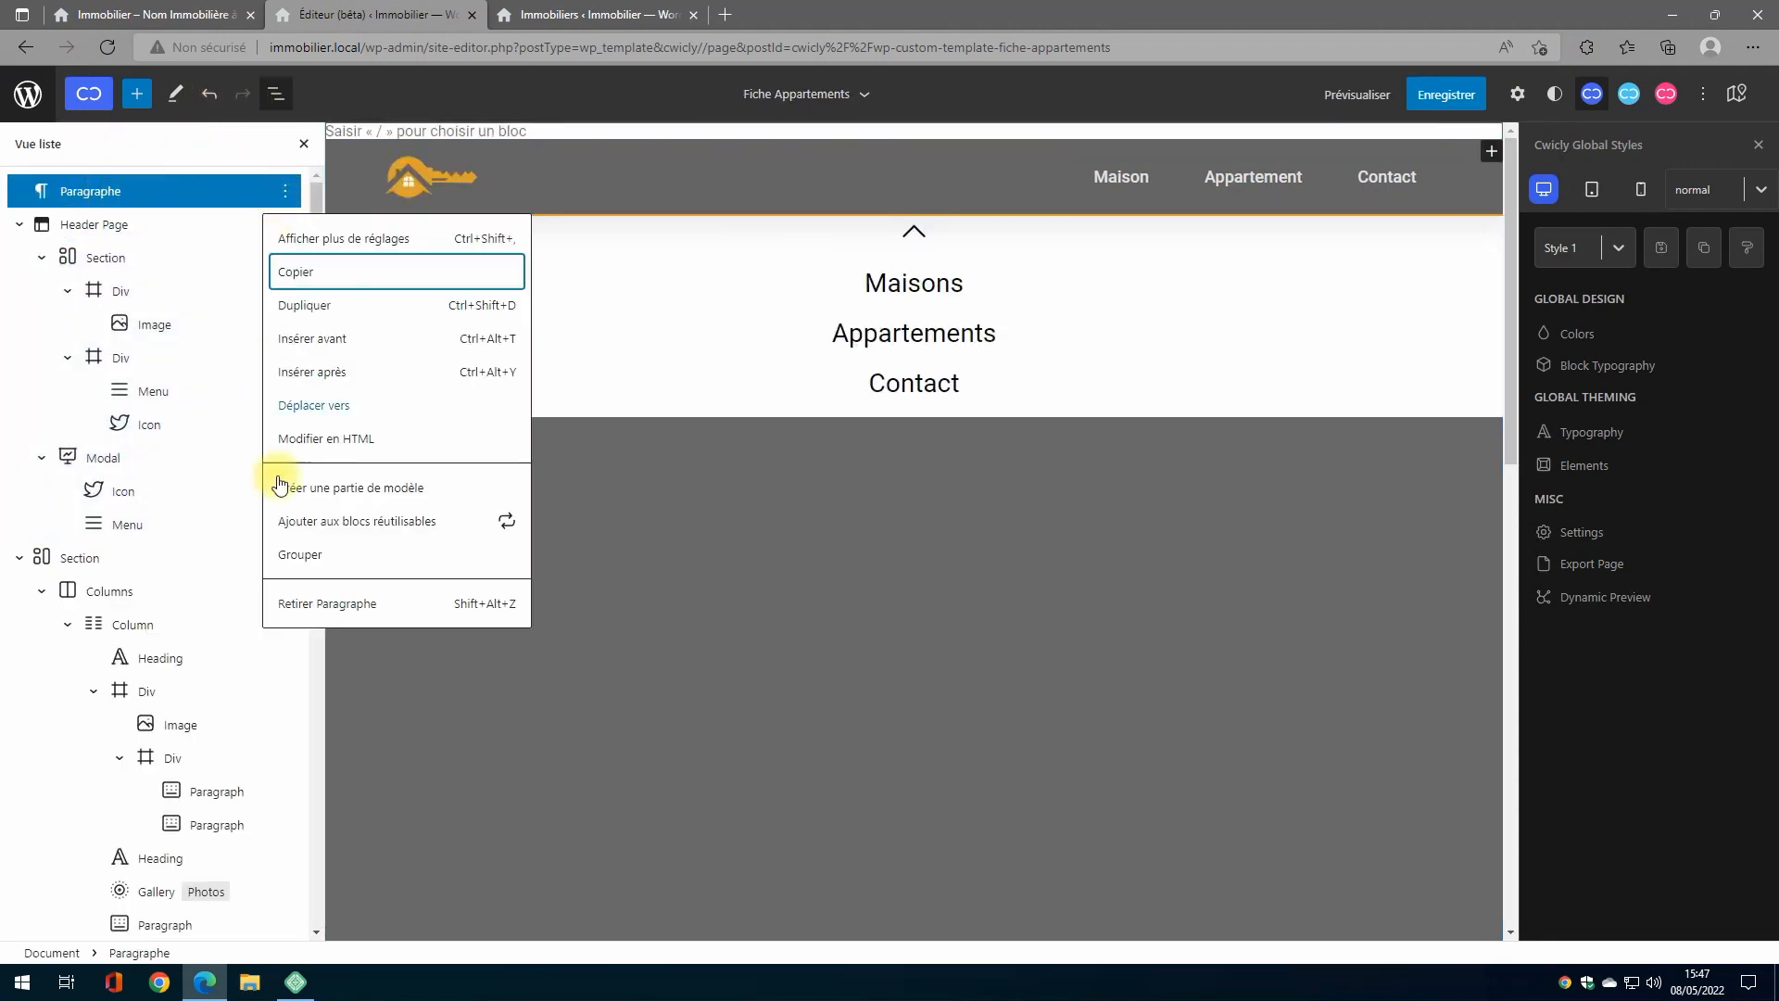
left_click(283, 602)
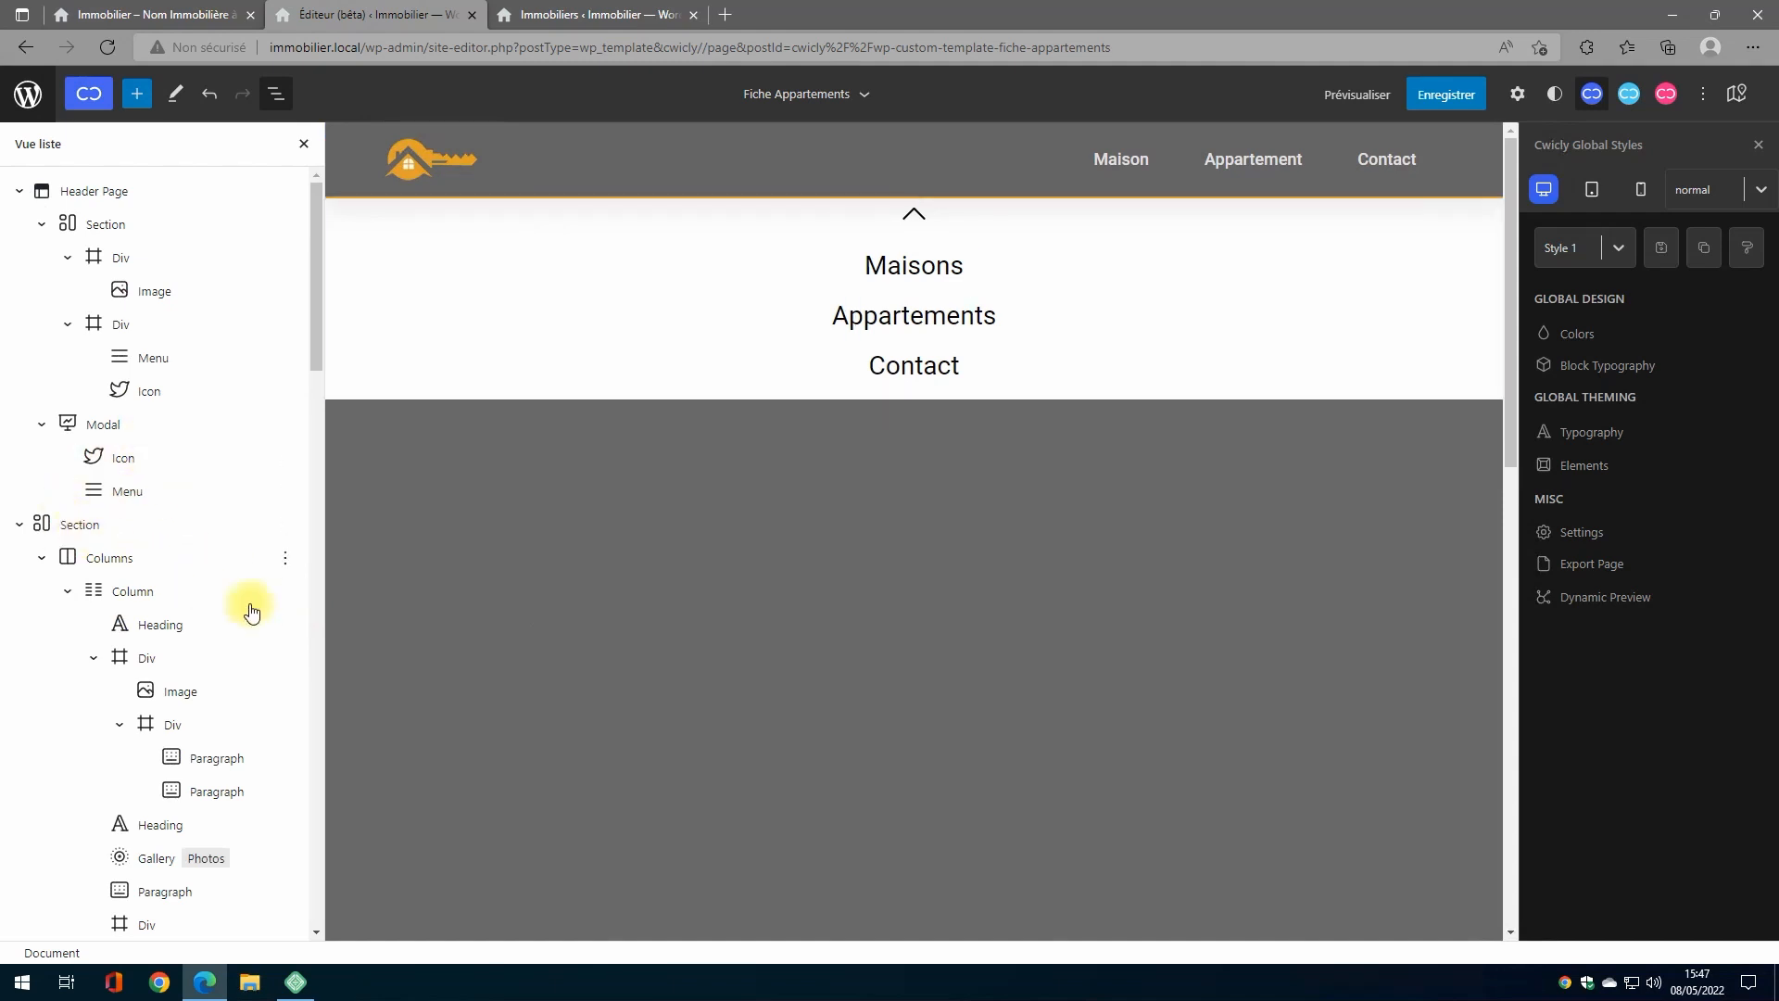
left_click(1446, 94)
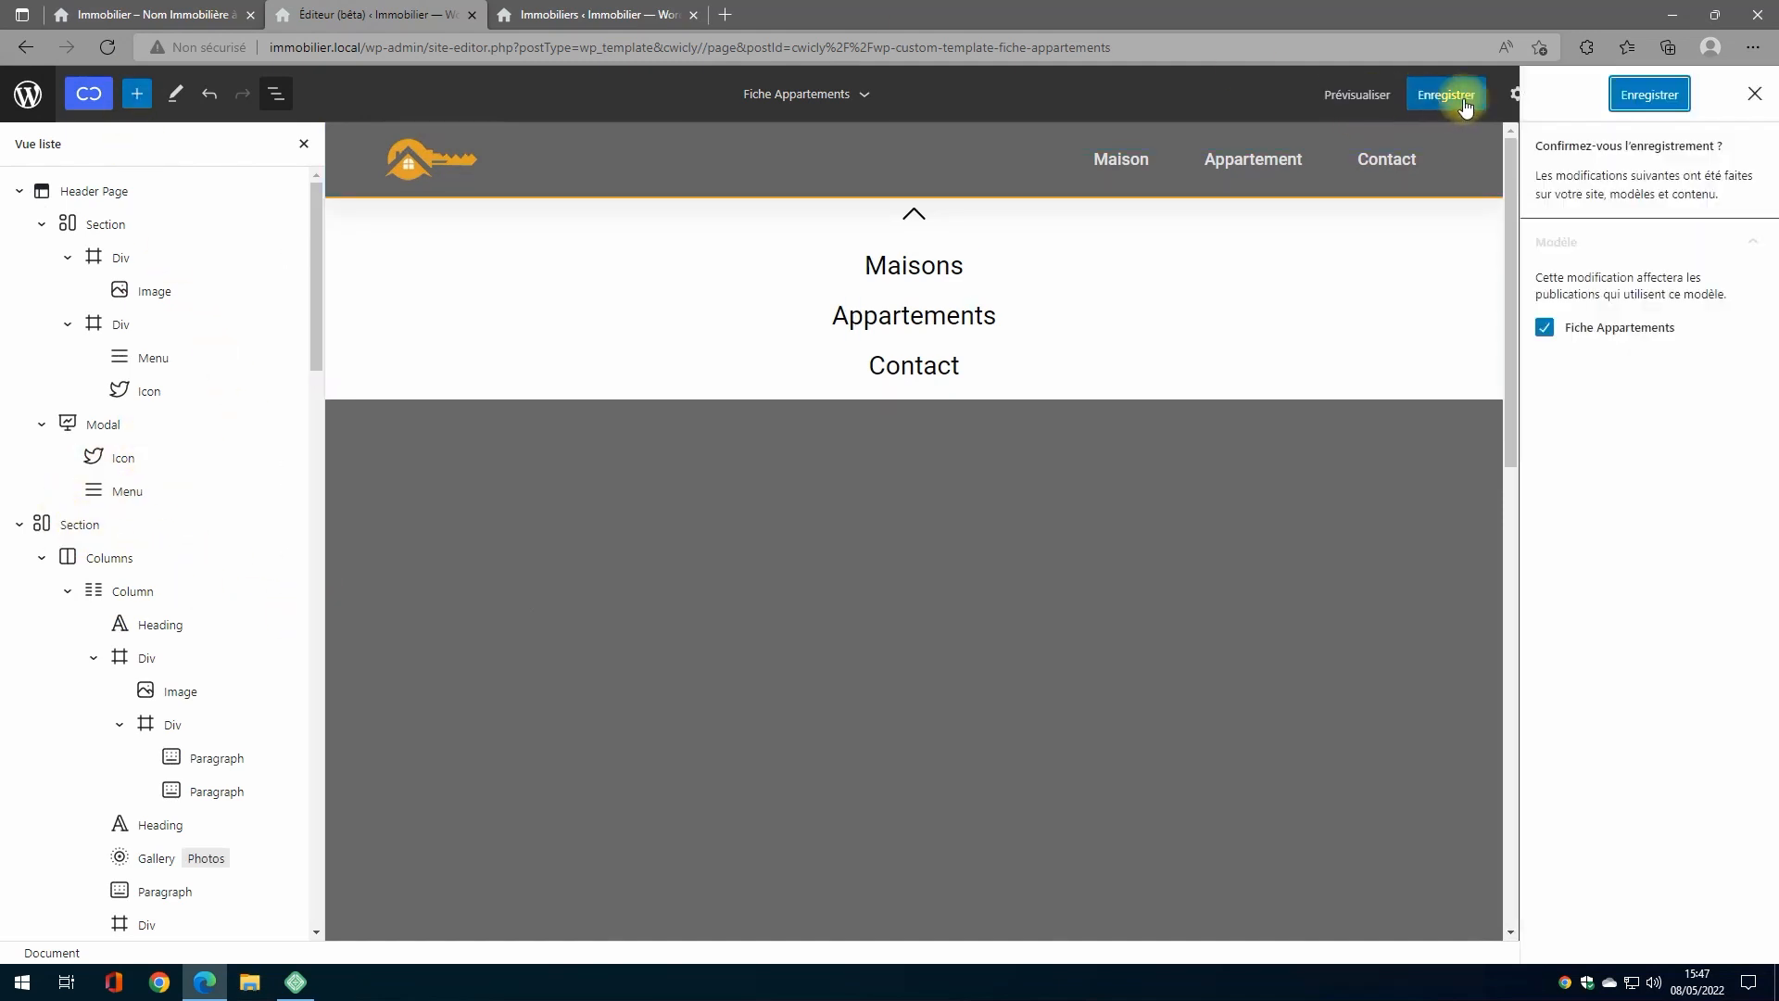
left_click(1640, 94)
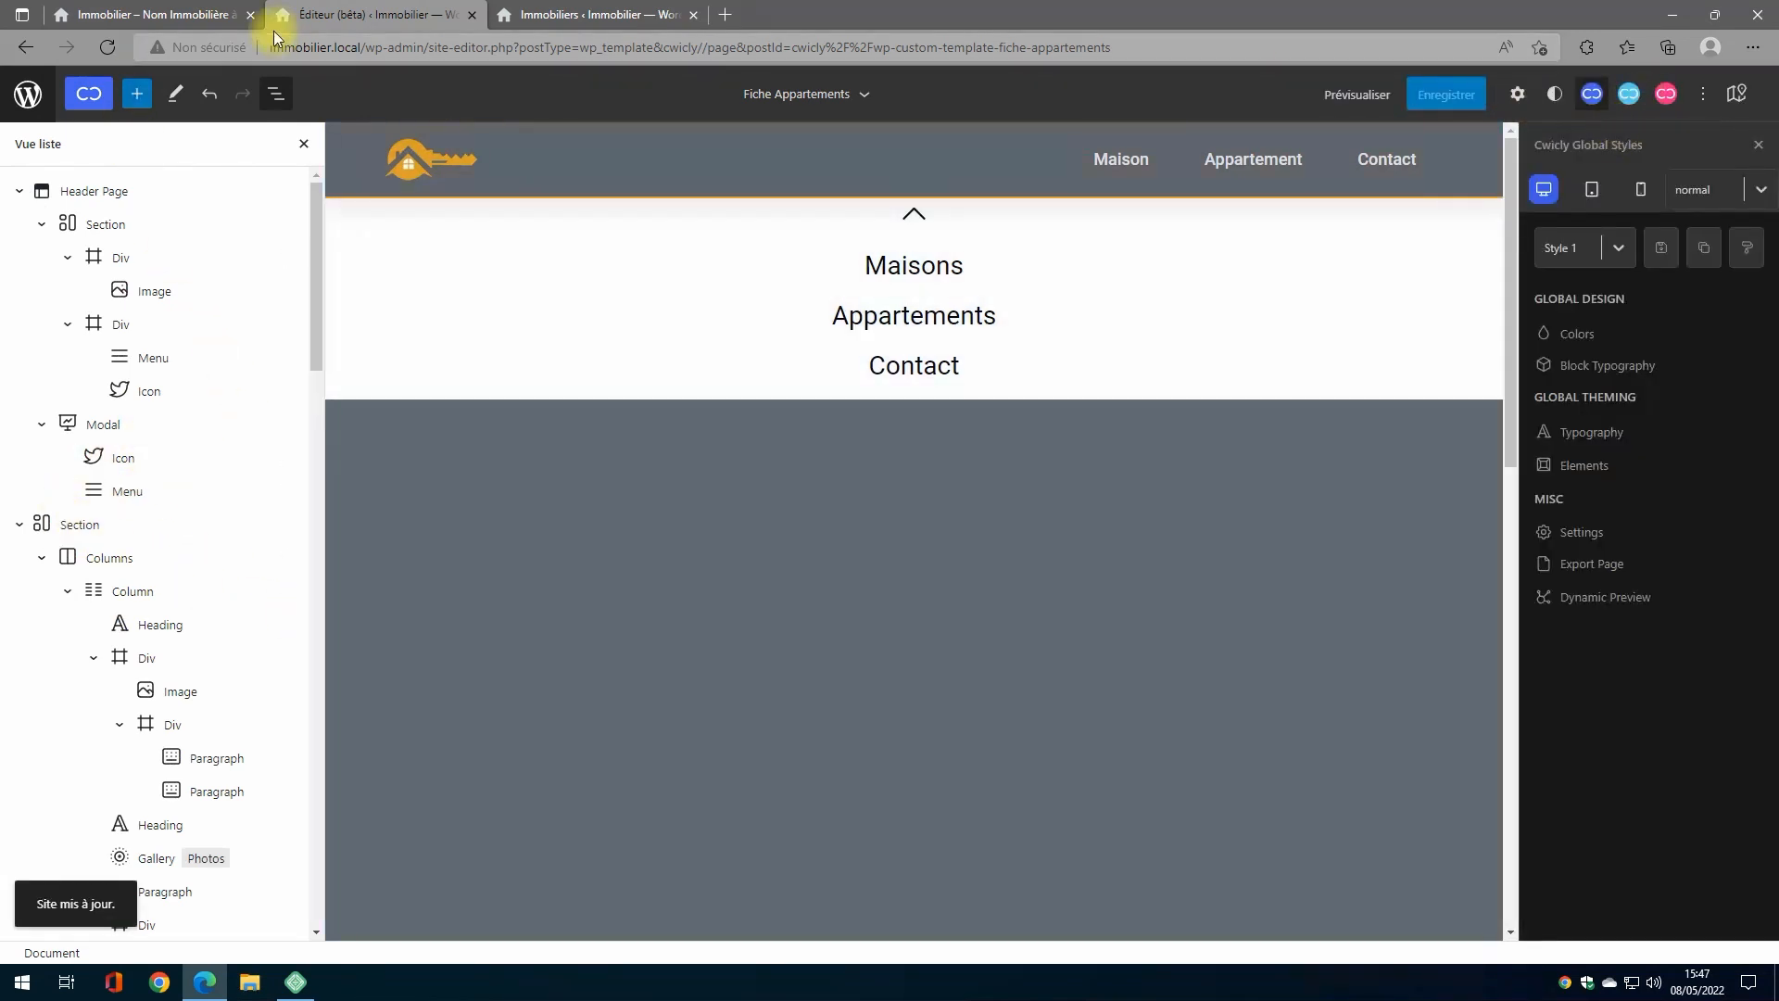
Step: Reload the live site and check the Appartement 02 page from the Appartements listing, down to its energy diagrams
left_click(150, 16)
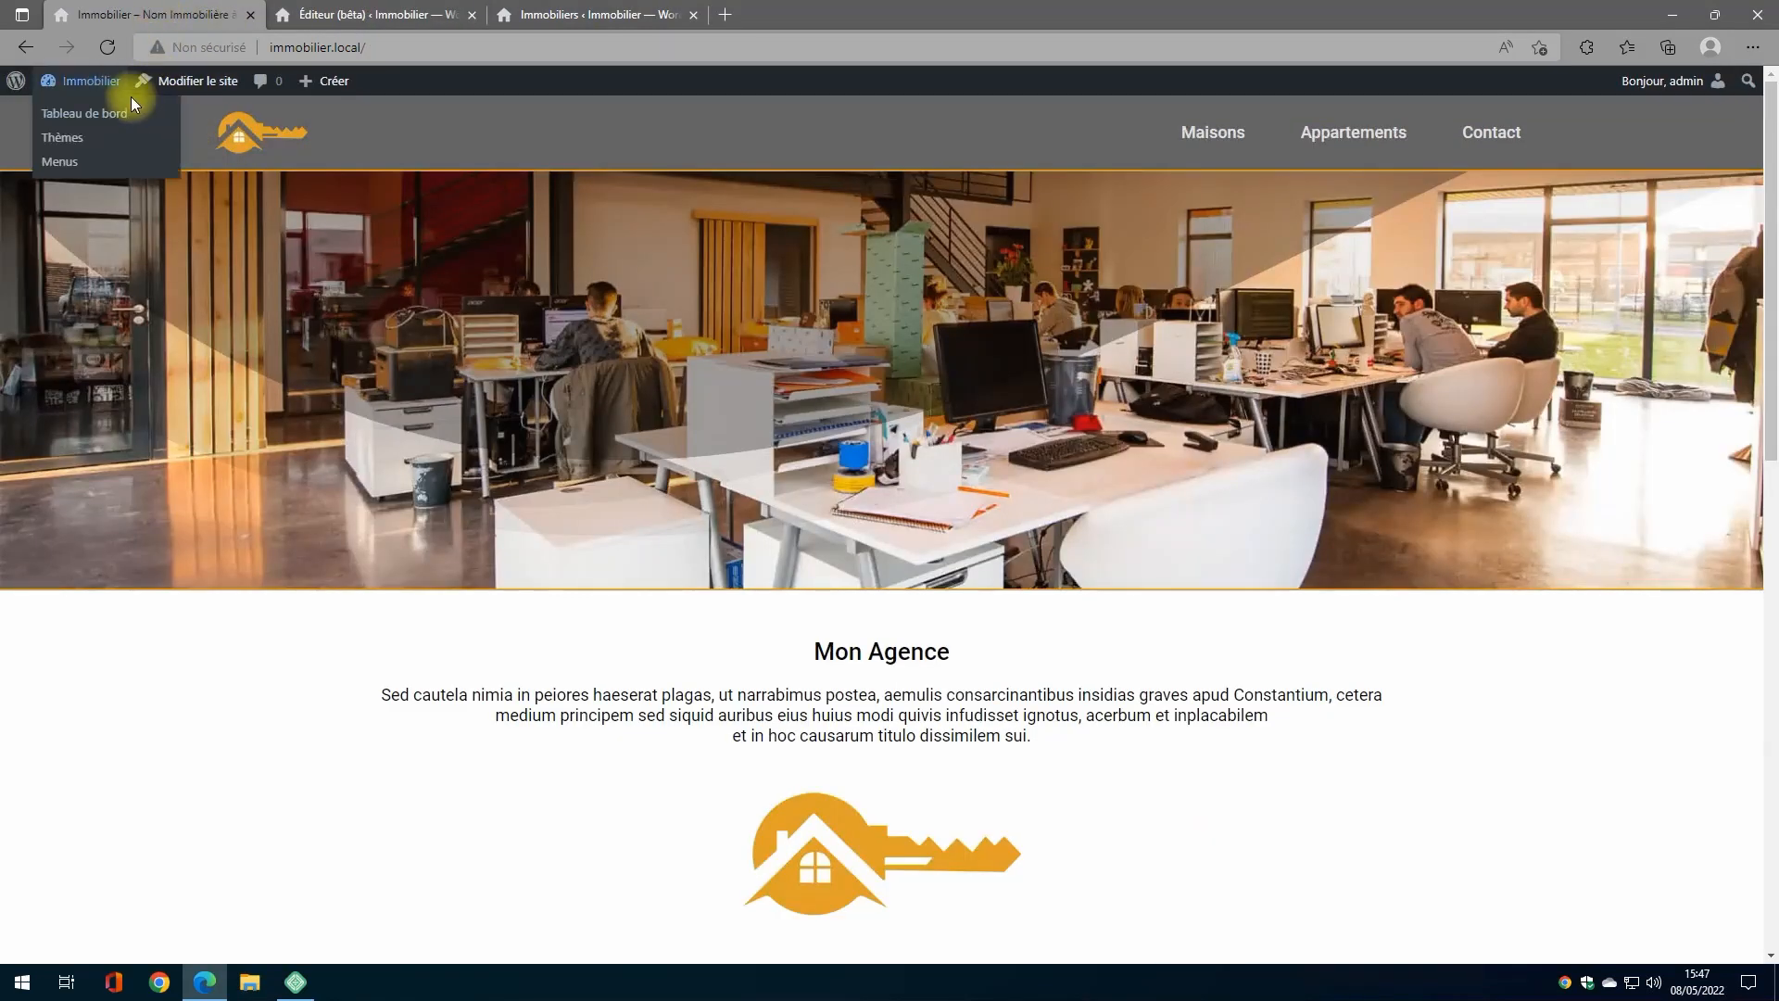
left_click(114, 46)
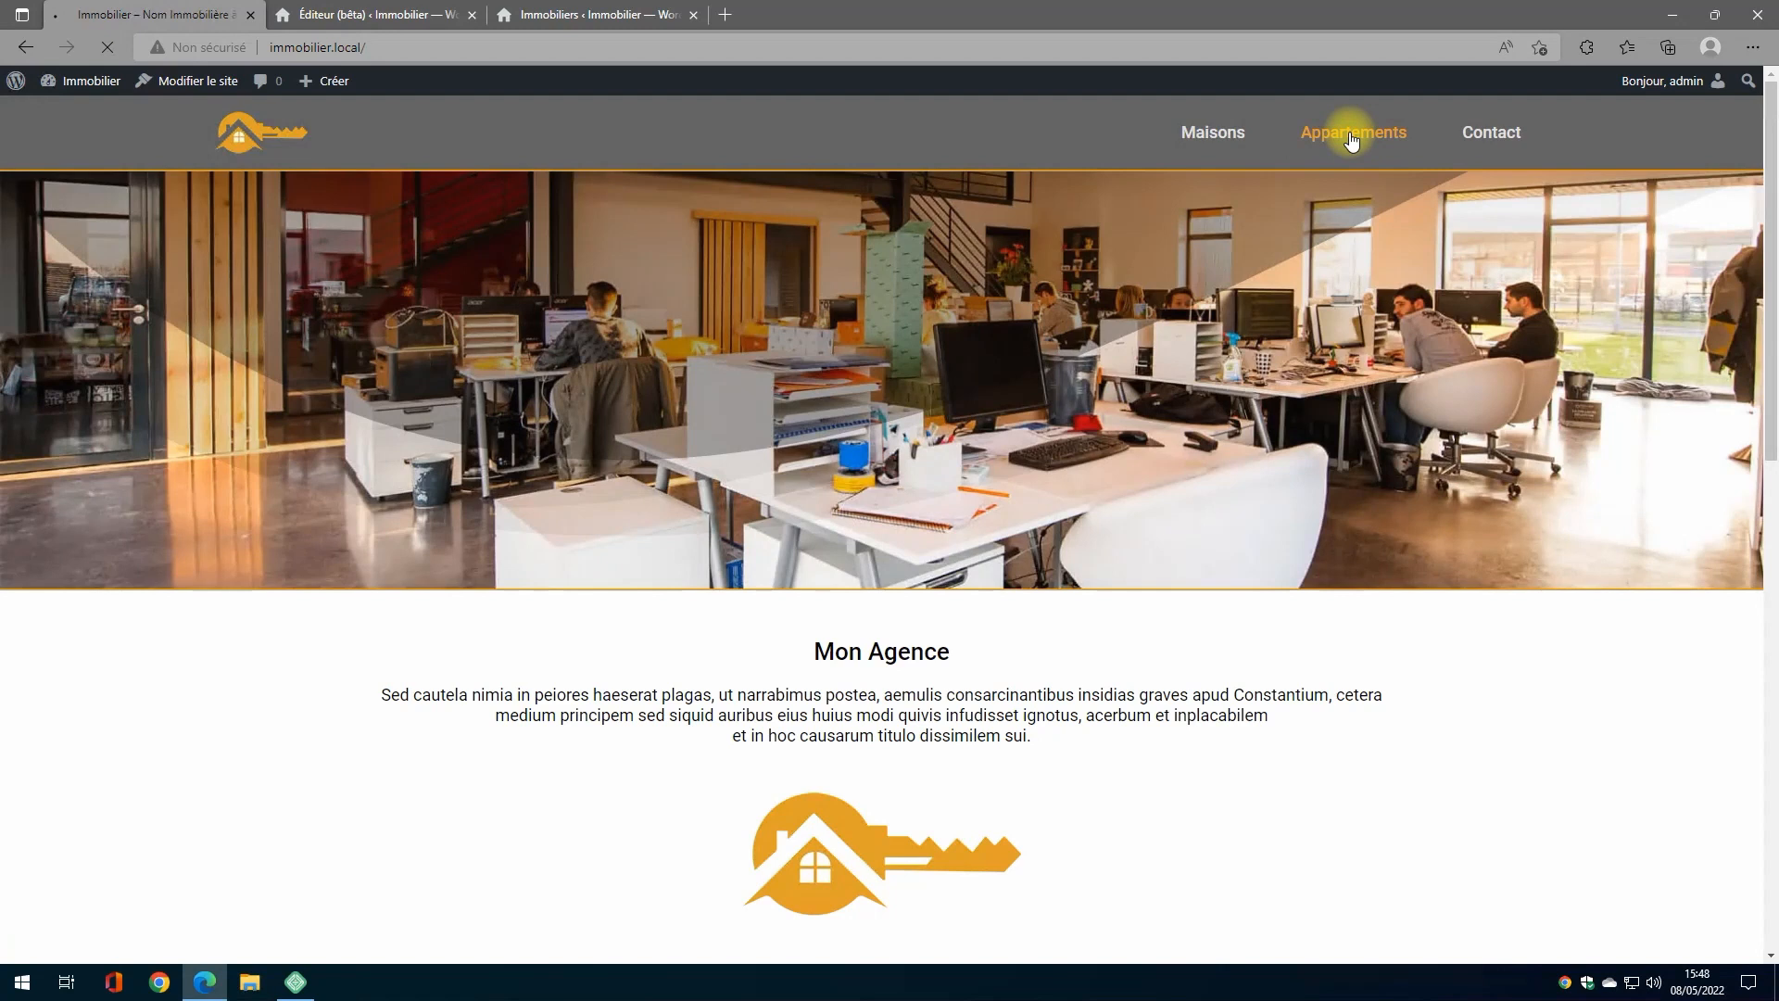
left_click(1351, 137)
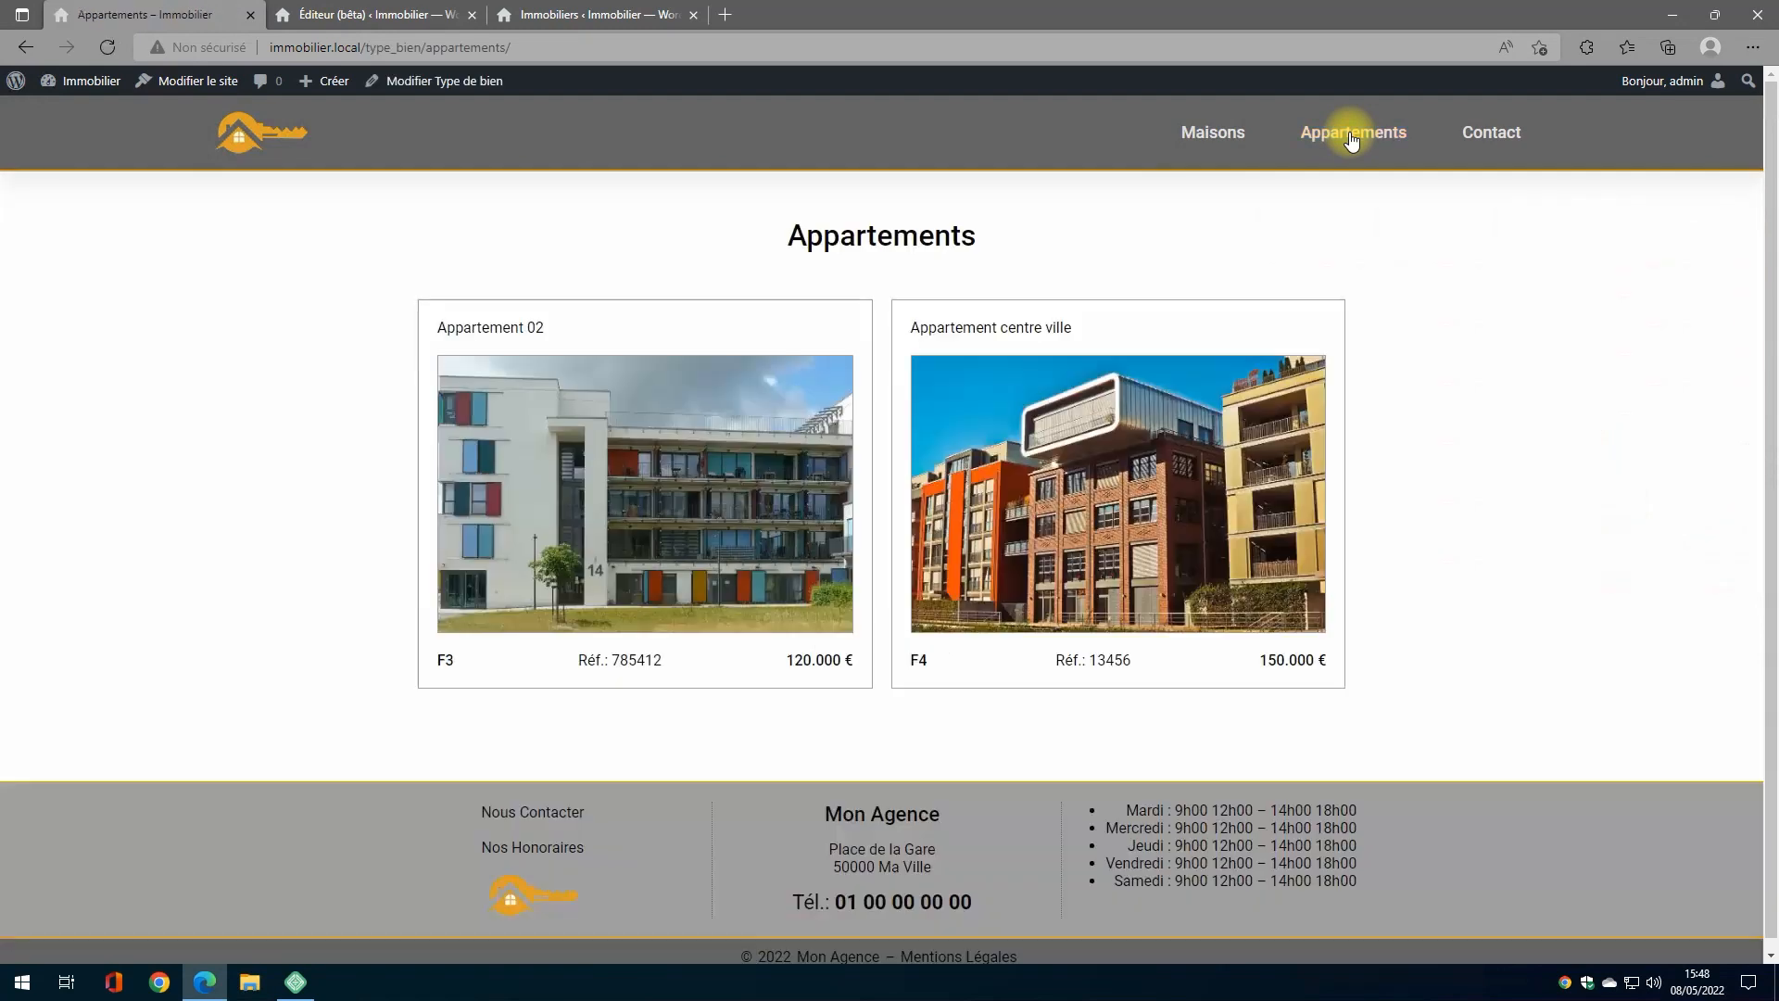
left_click(649, 501)
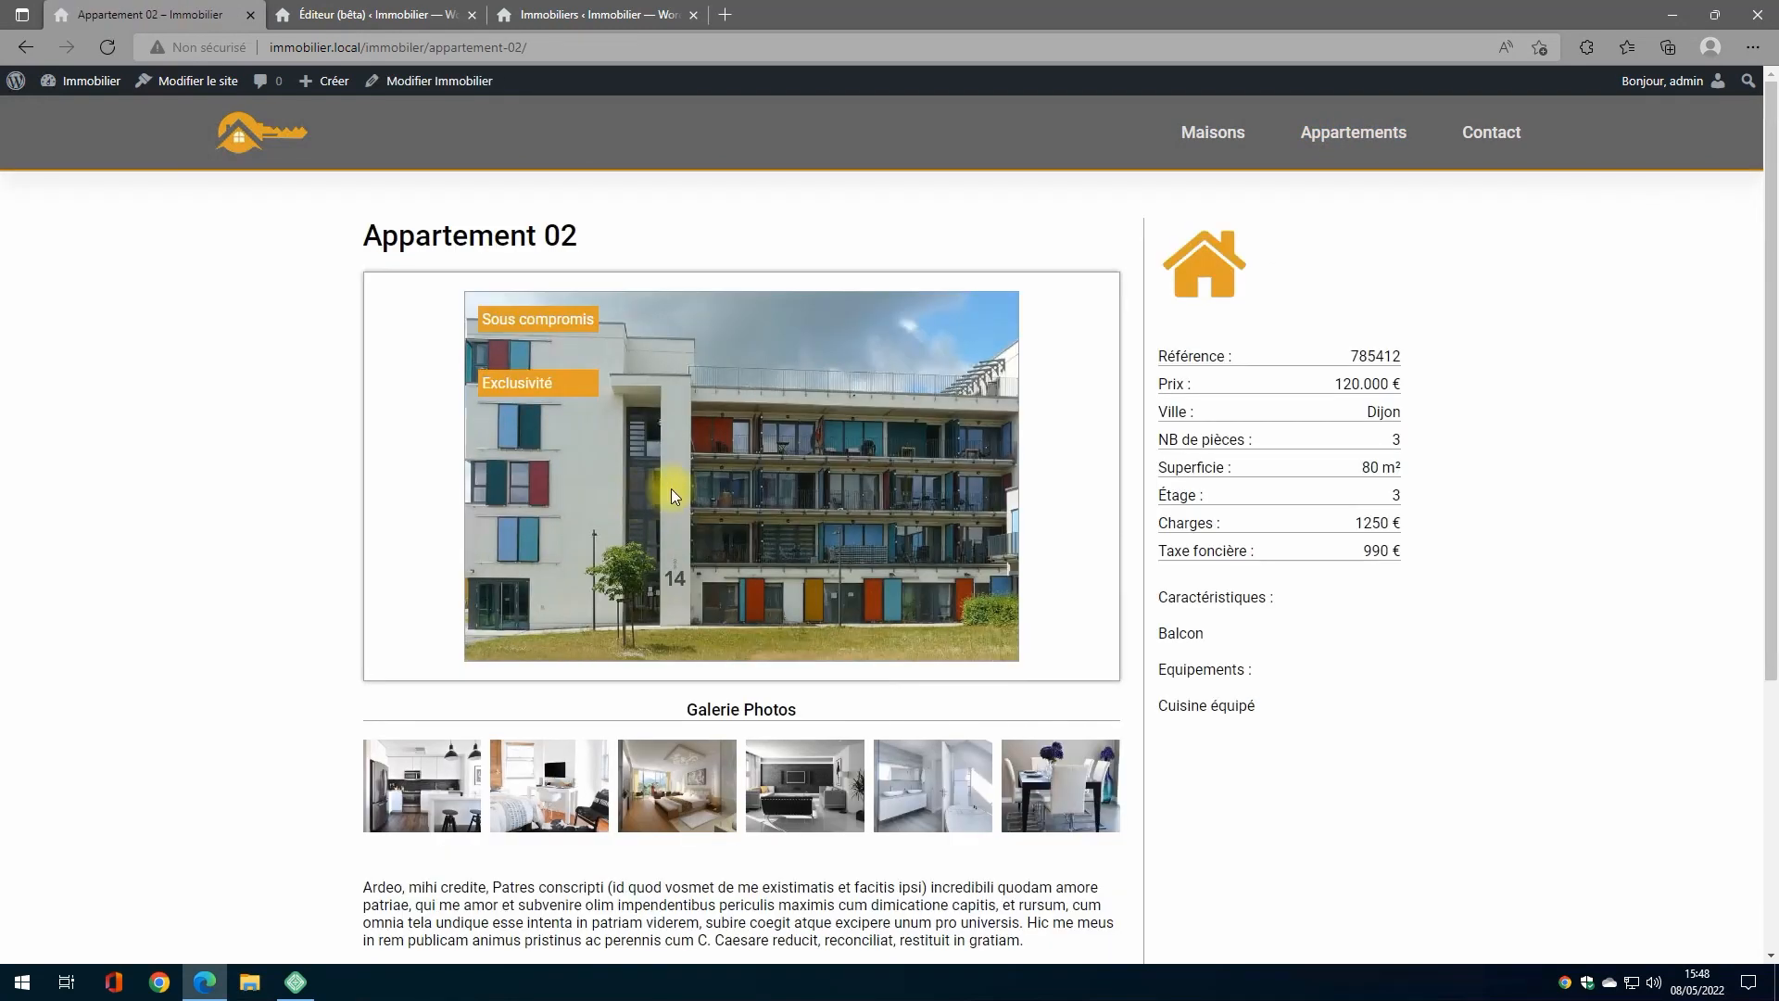
scroll(671, 488, "down", 1)
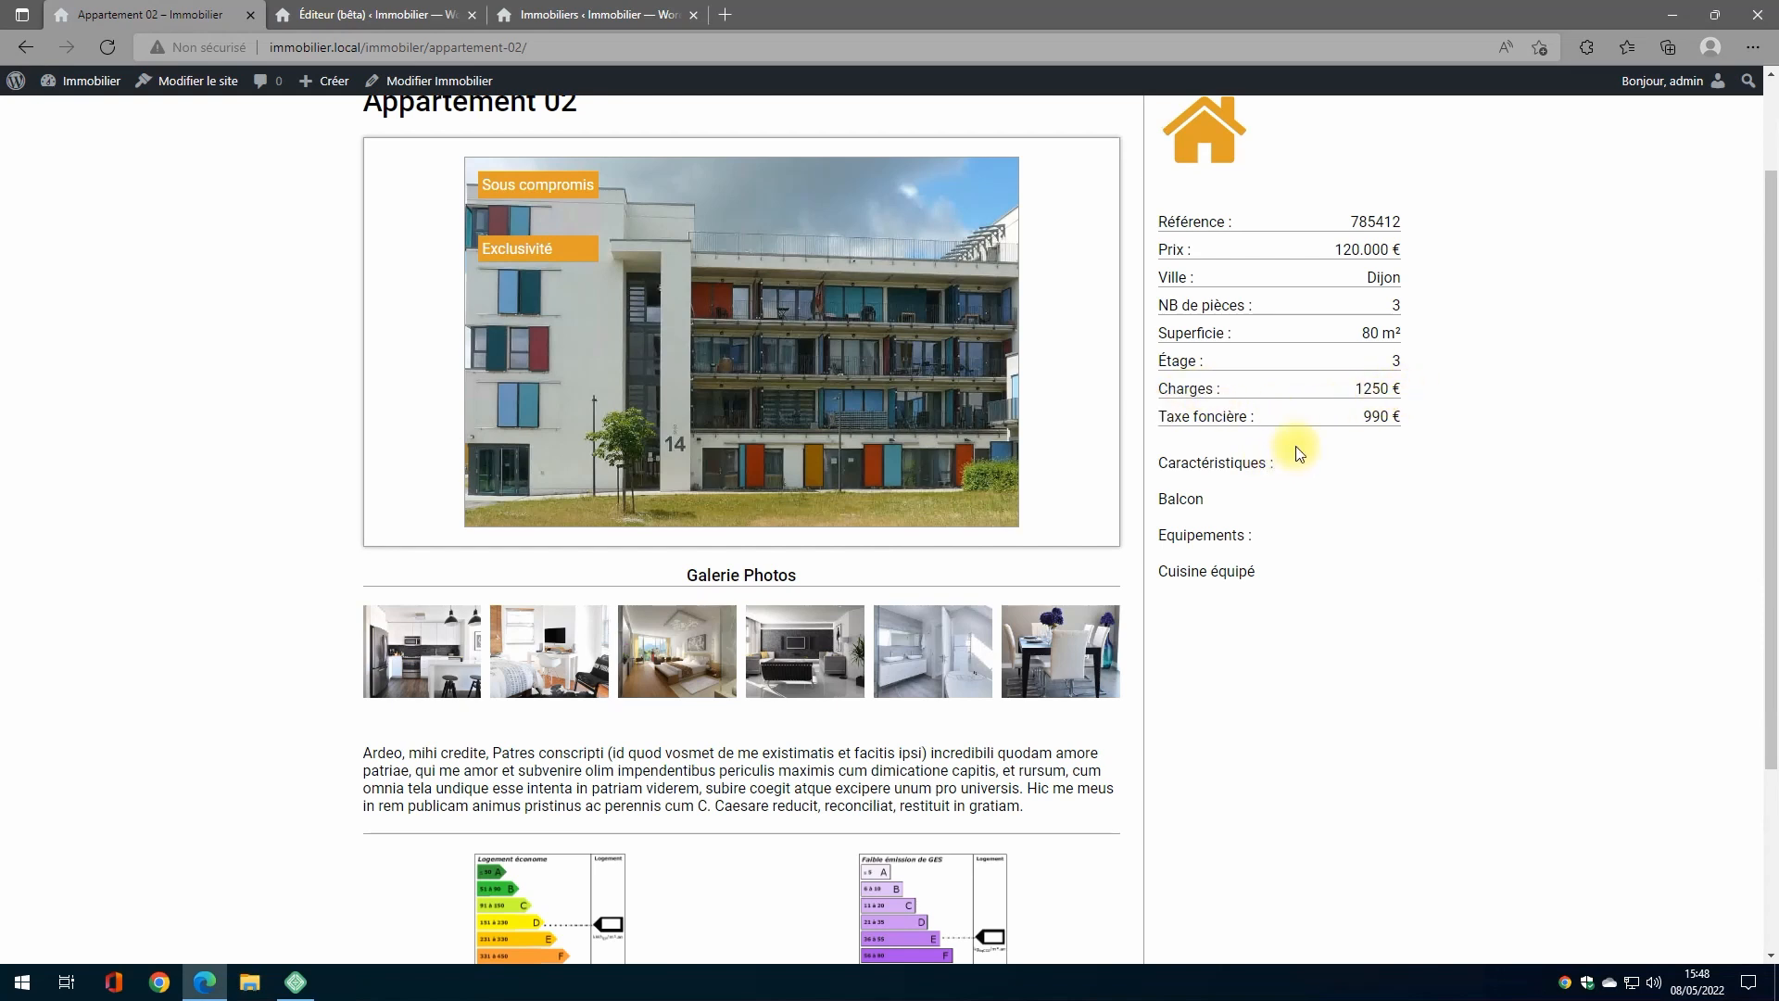
scroll(1296, 449, "down", 2)
scroll(1293, 417, "up", 4)
Step: Return to the Appartements listing and check the details, gallery and description on the Appartement centre ville page
key("alt+Left")
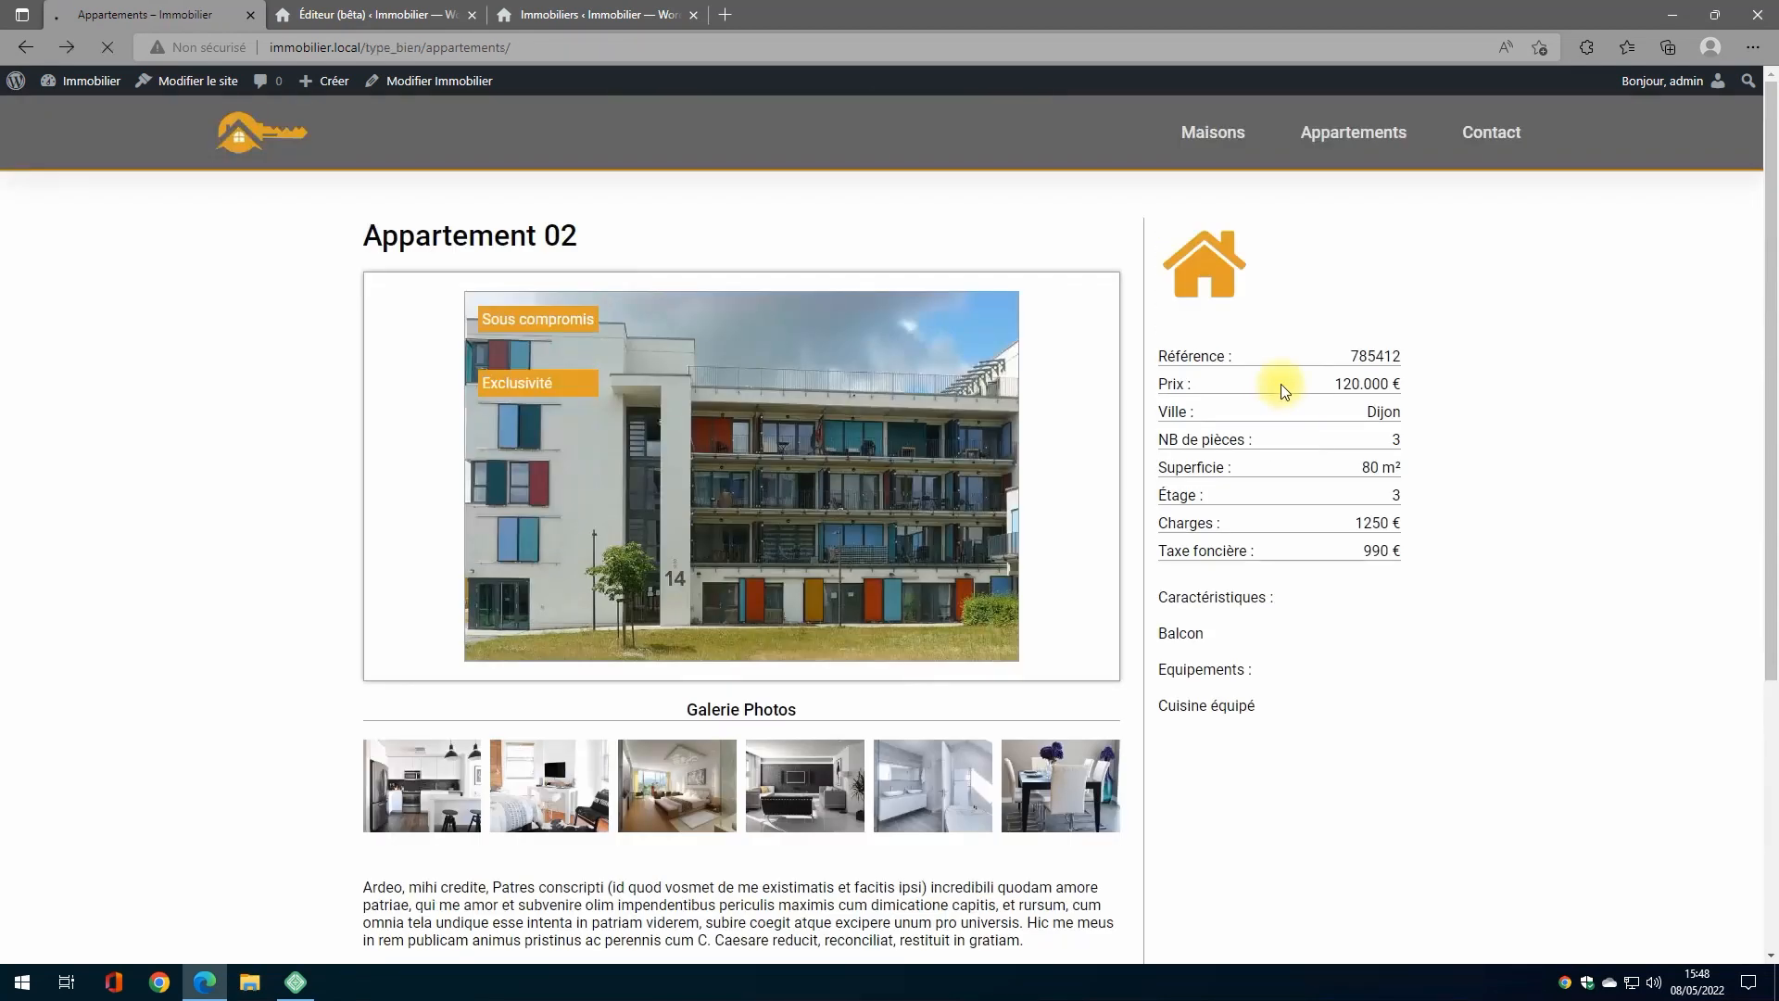
left_click(1295, 554)
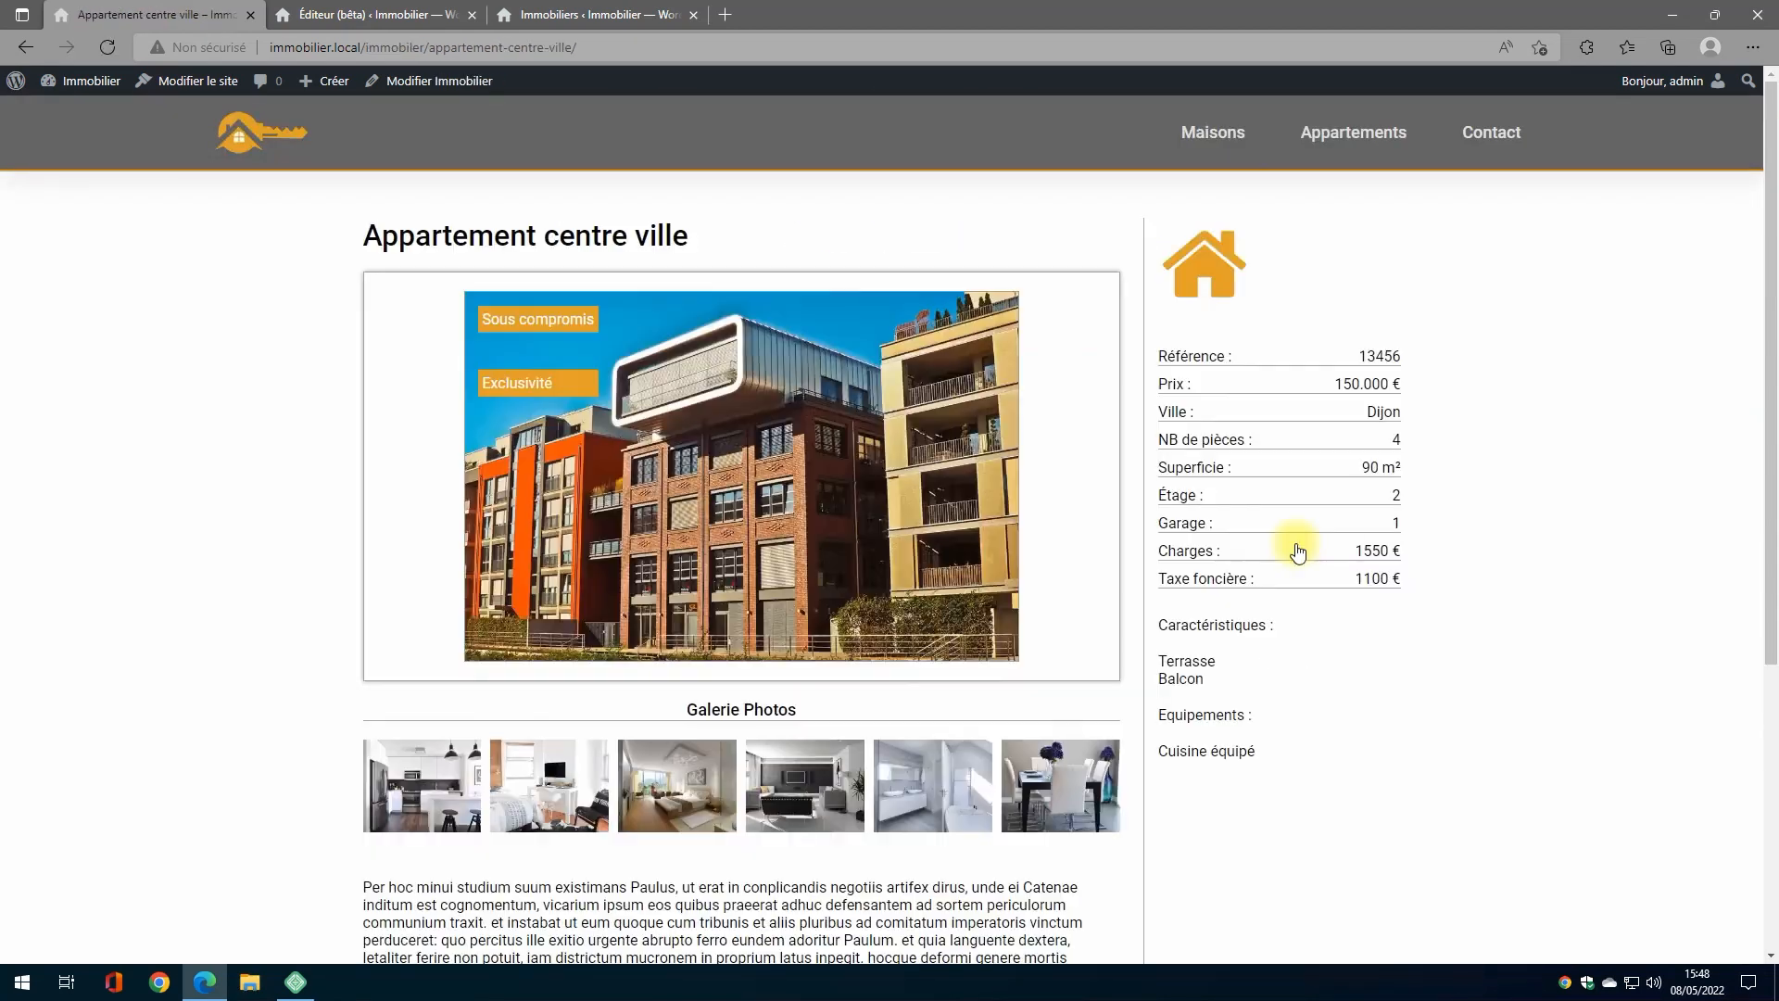
scroll(1318, 543, "down", 3)
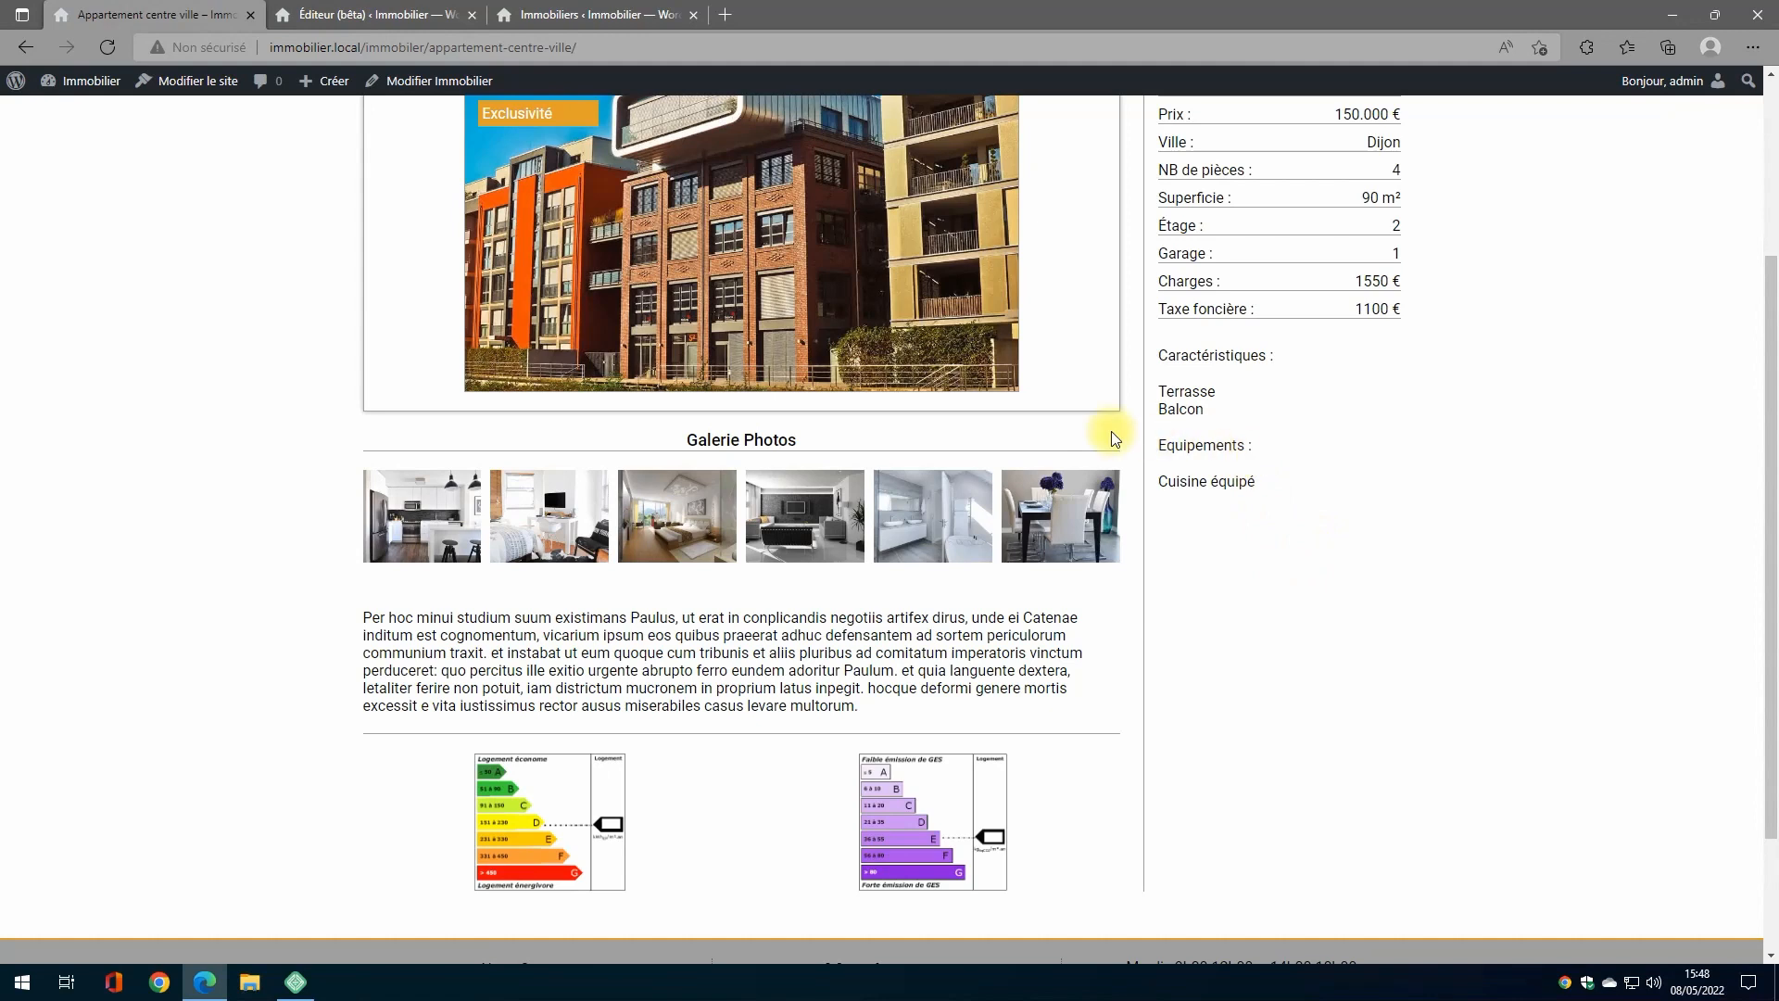
Step: Open Maison 03 from the Maisons listing and examine its page down to the footer
key("alt+Left")
left_click(1202, 137)
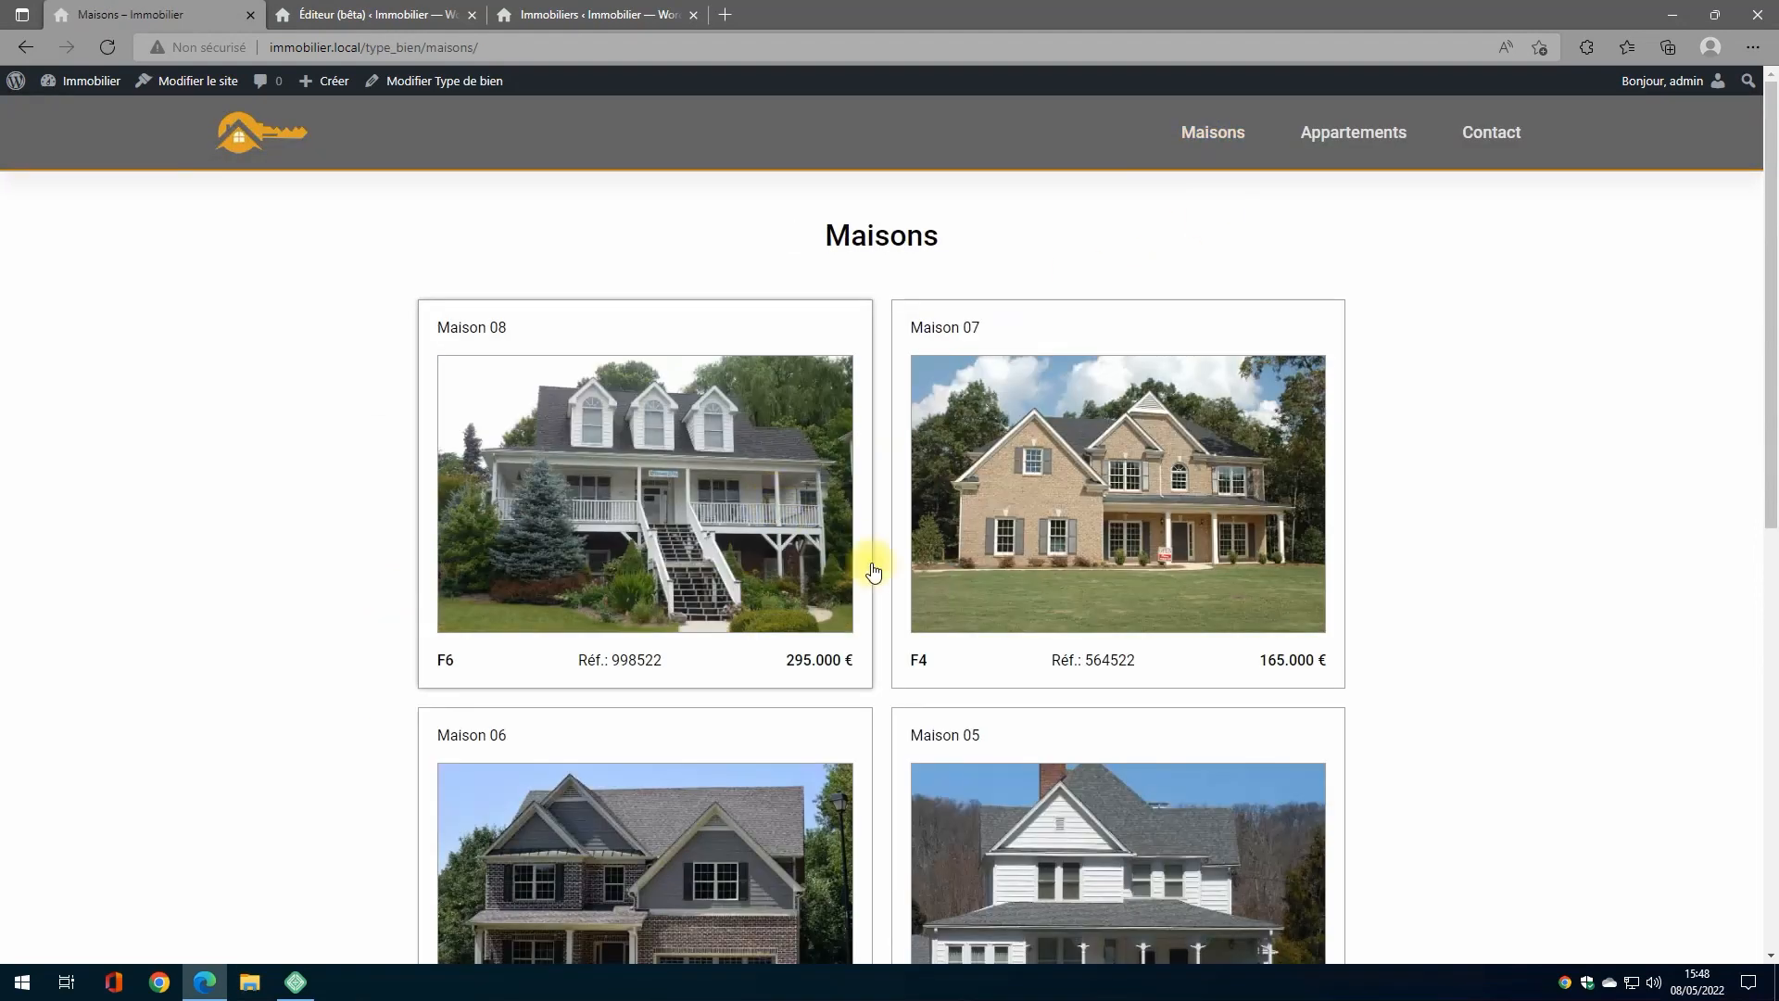
scroll(865, 560, "down", 5)
left_click(1026, 686)
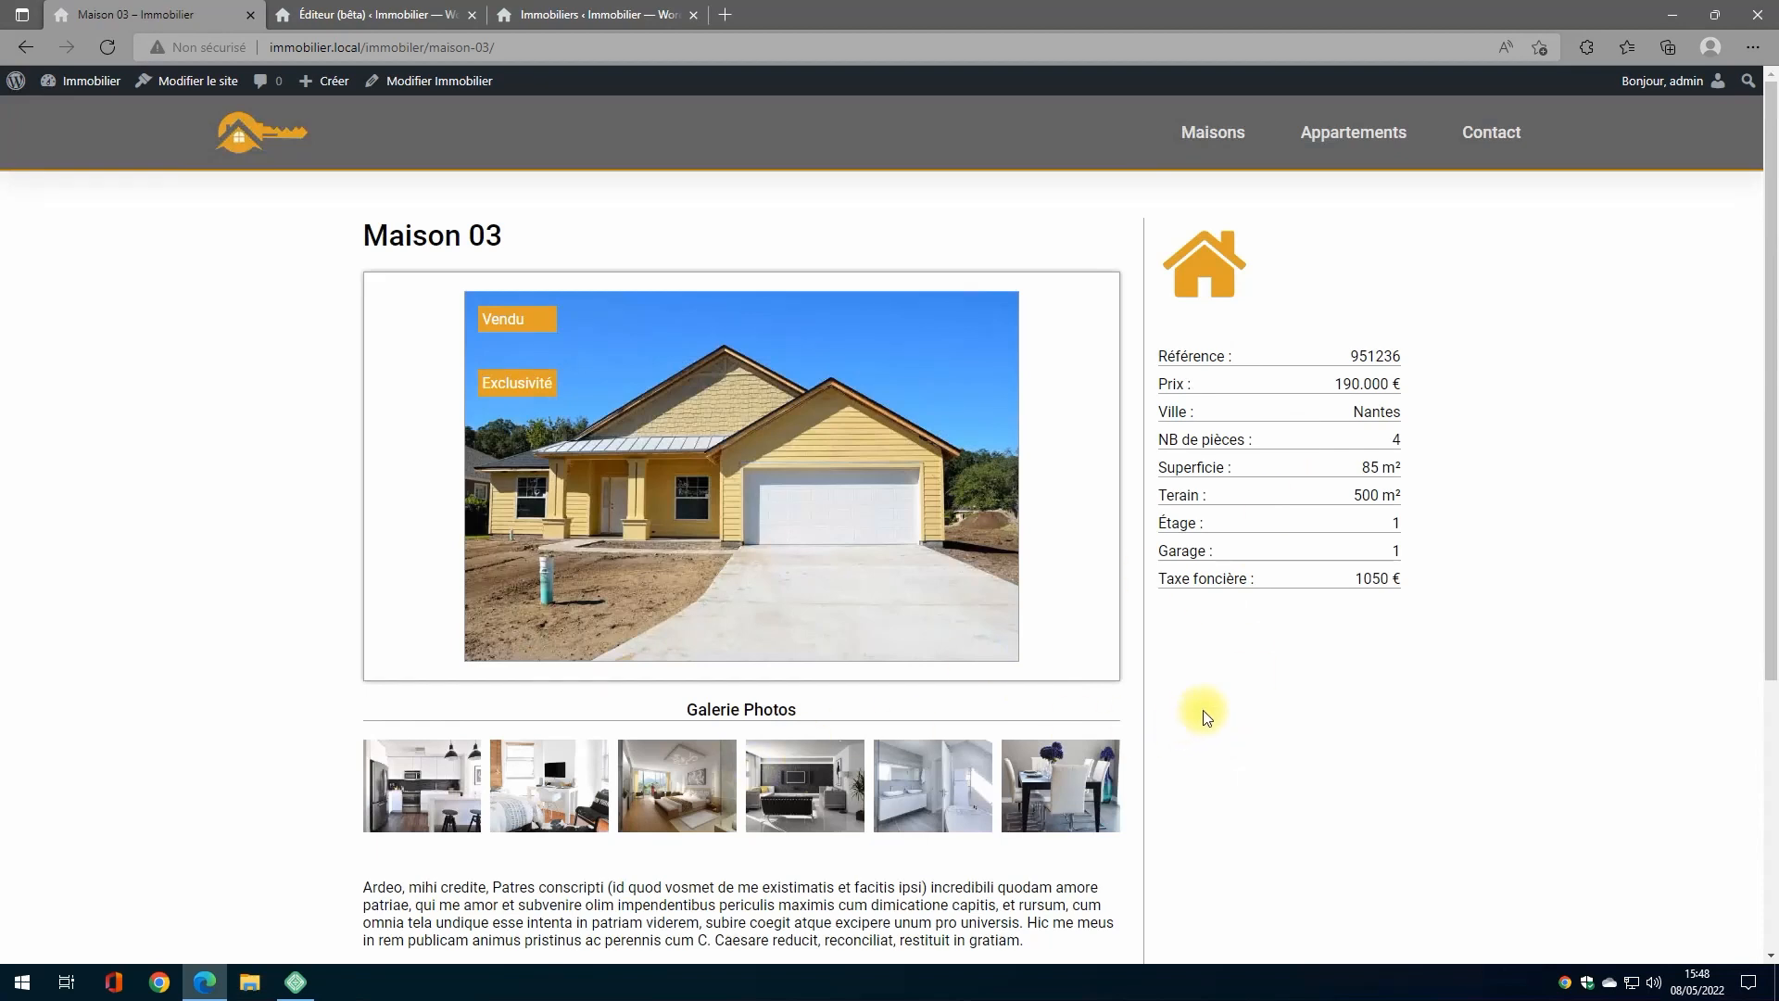
scroll(1203, 714, "down", 2)
scroll(1255, 695, "down", 3)
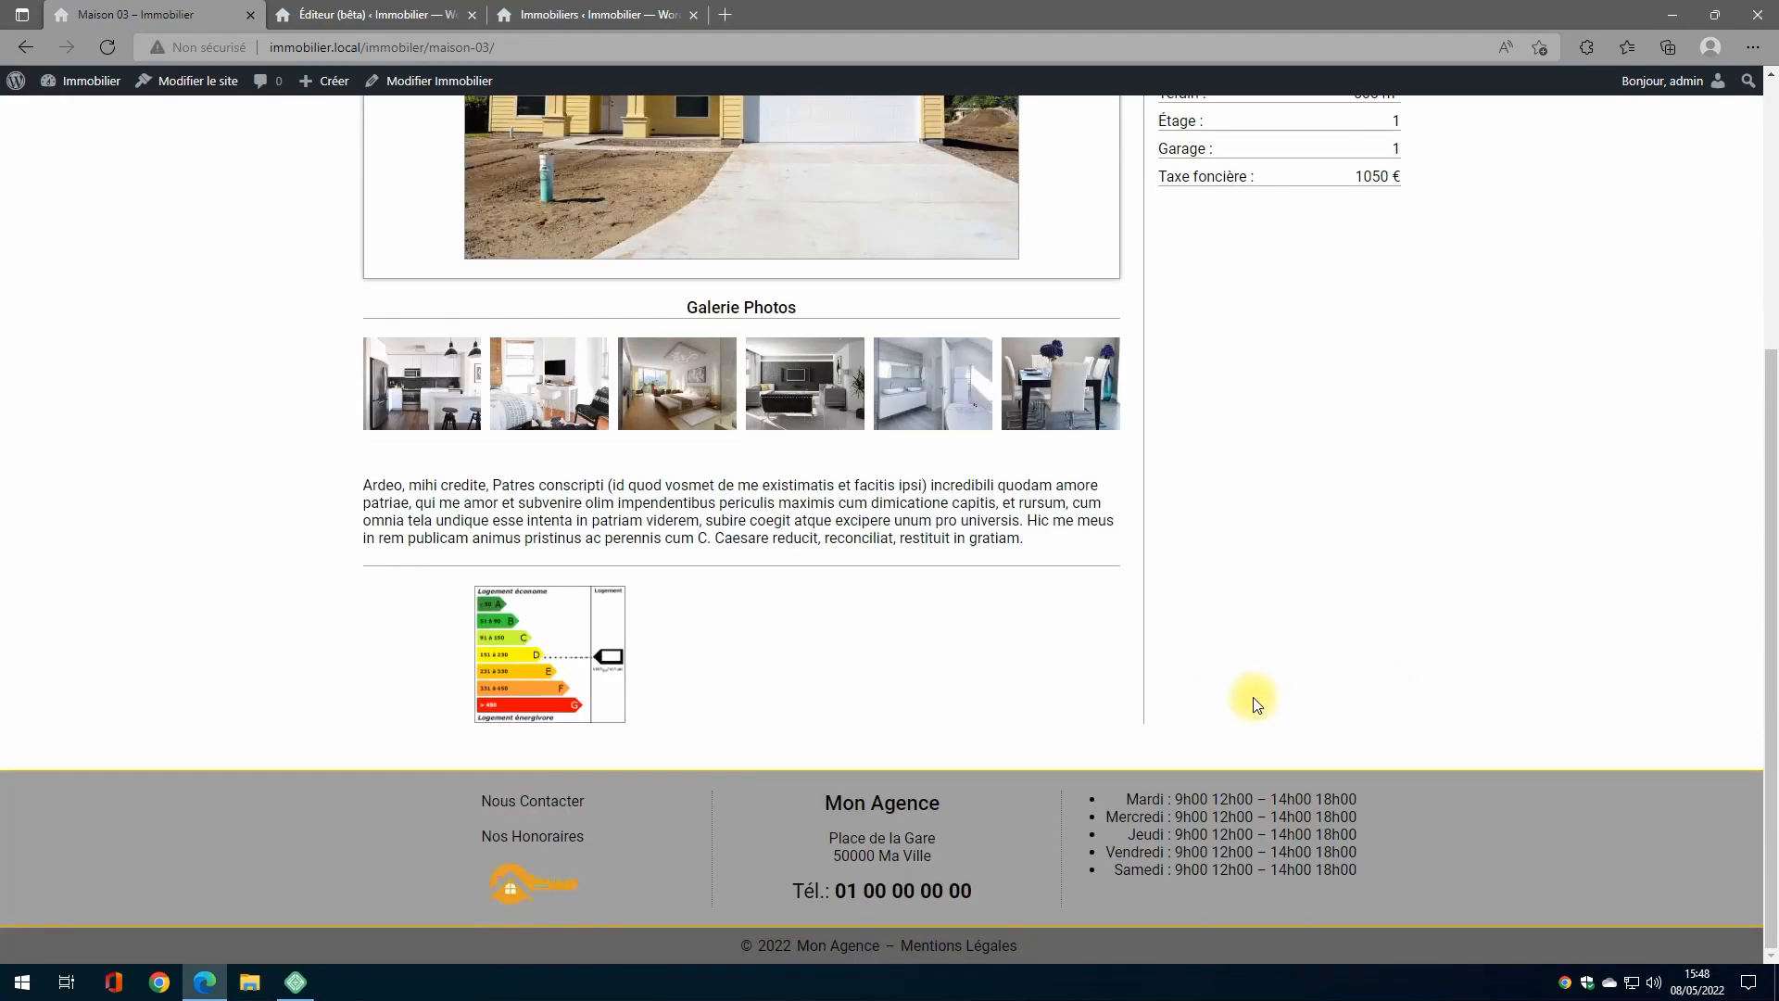
scroll(1026, 626, "up", 5)
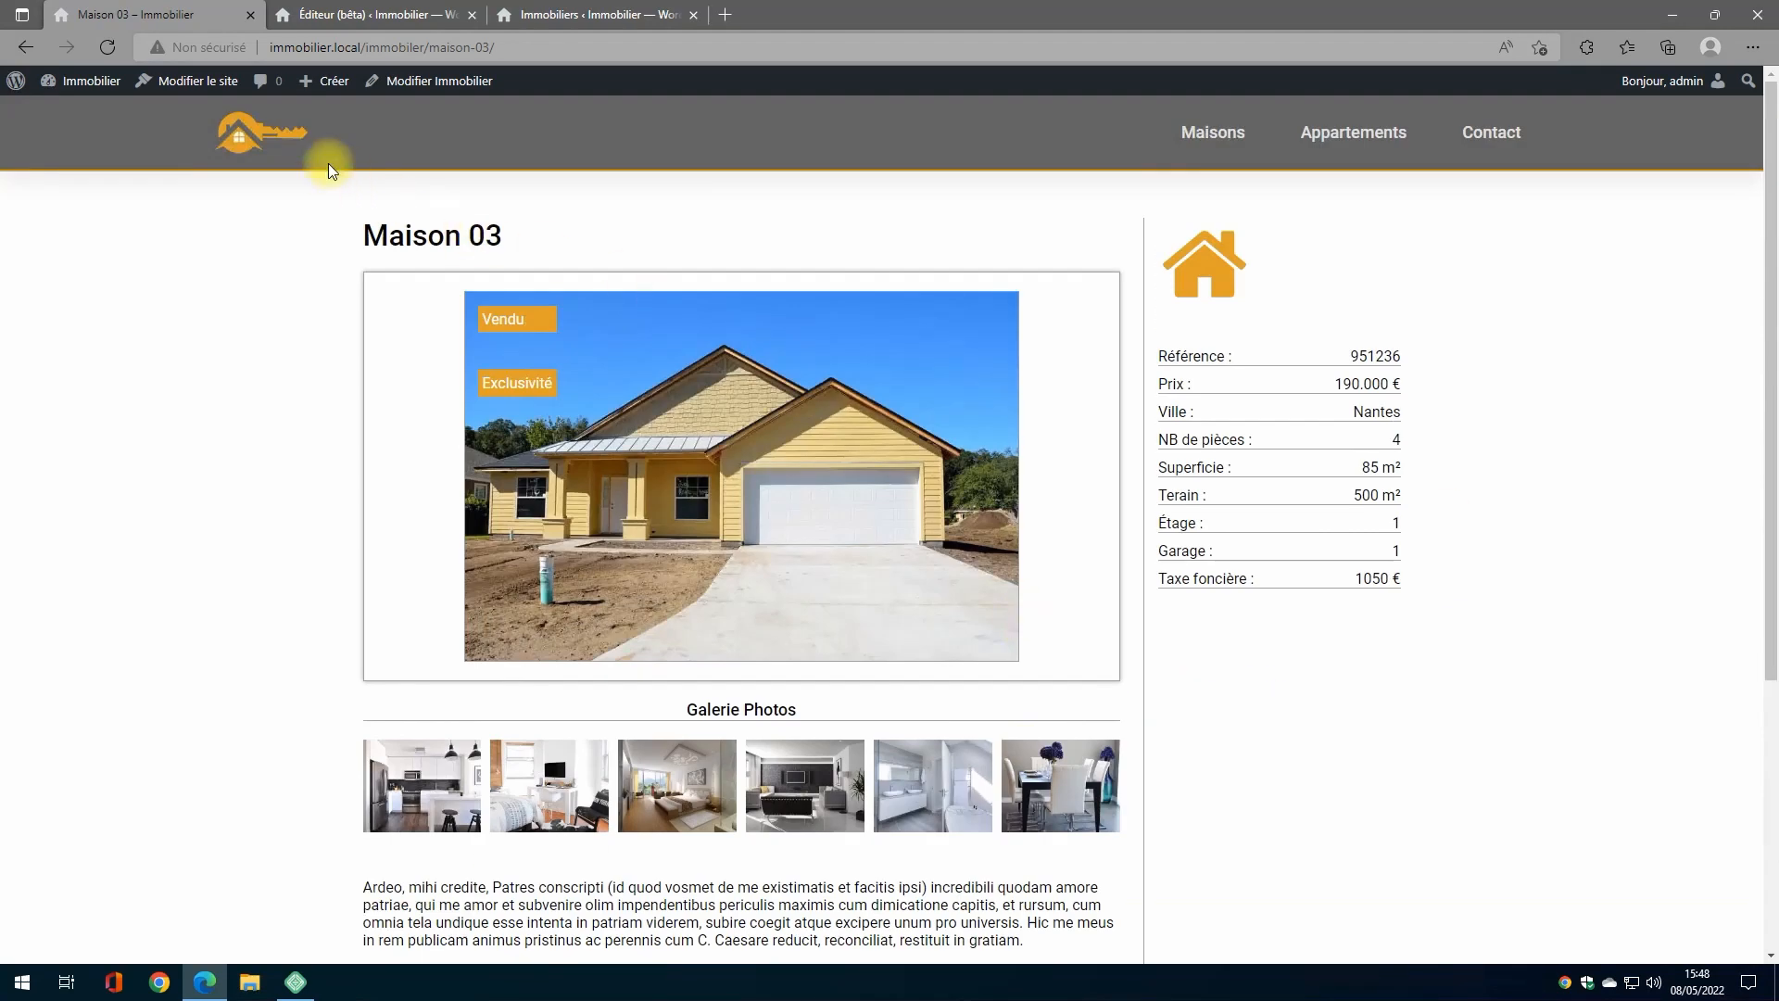
Step: Open the site's home page, and open the Fiche Appartements template for editing from the Cwicly Themer in the dashboard
left_click(255, 134)
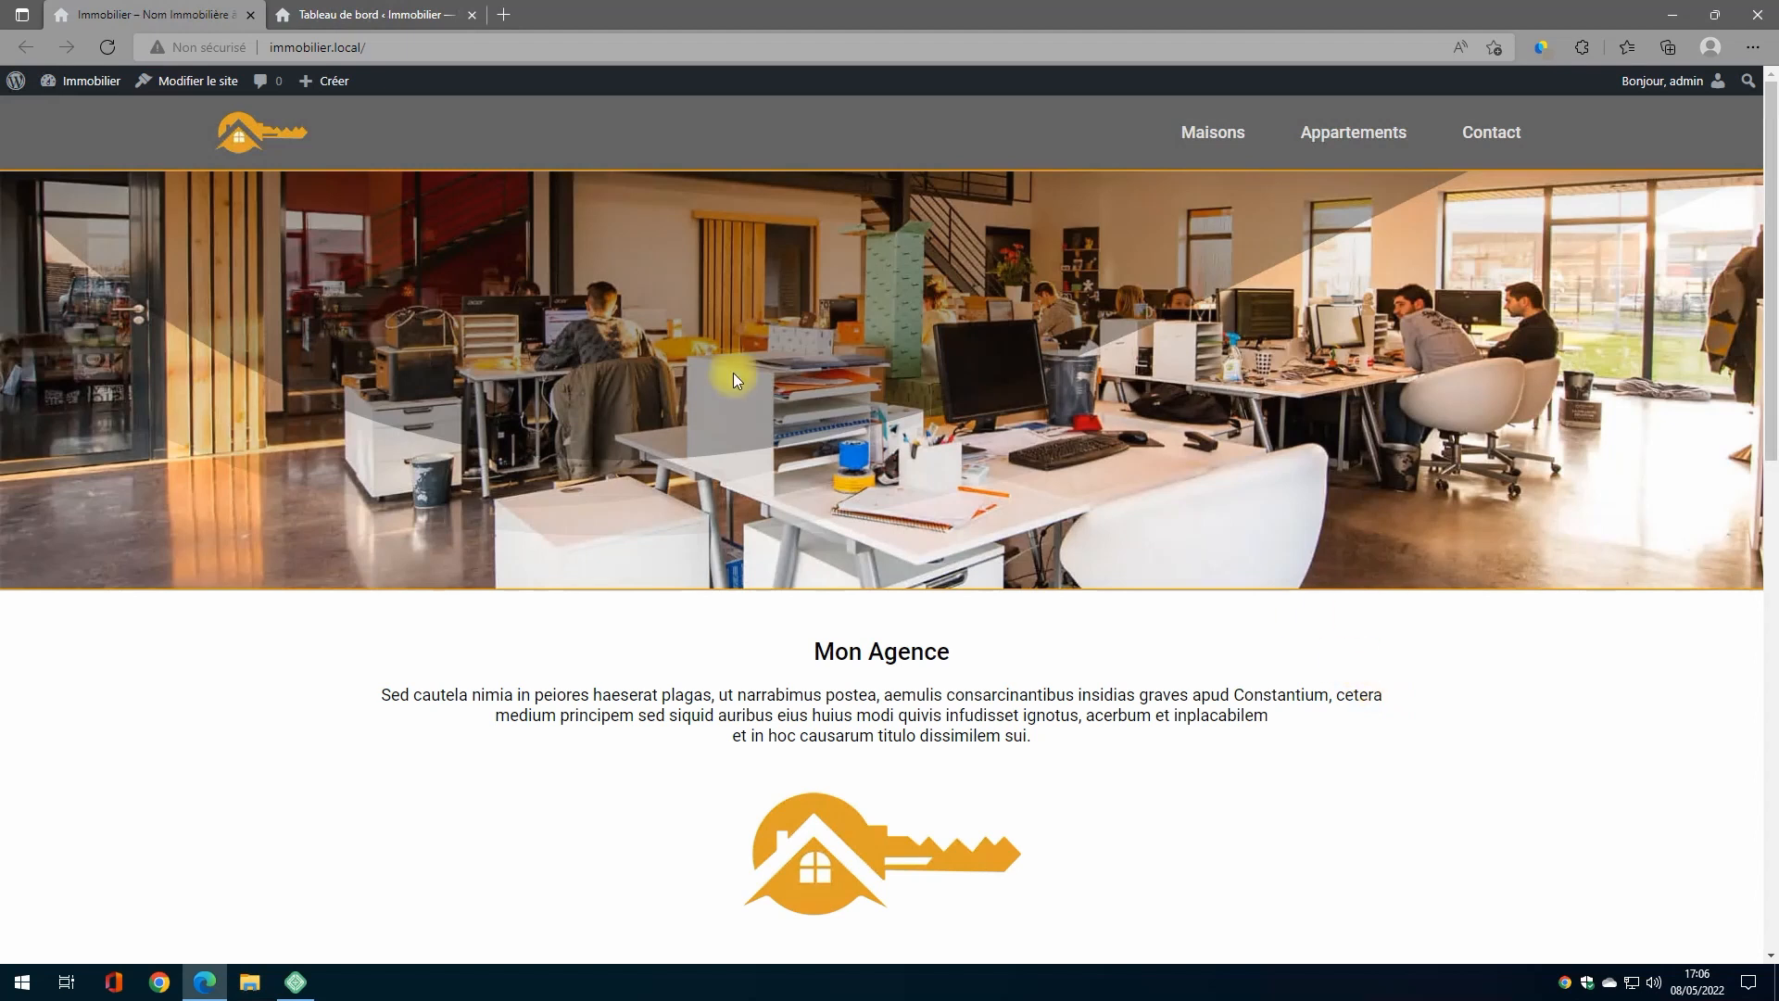
left_click(366, 14)
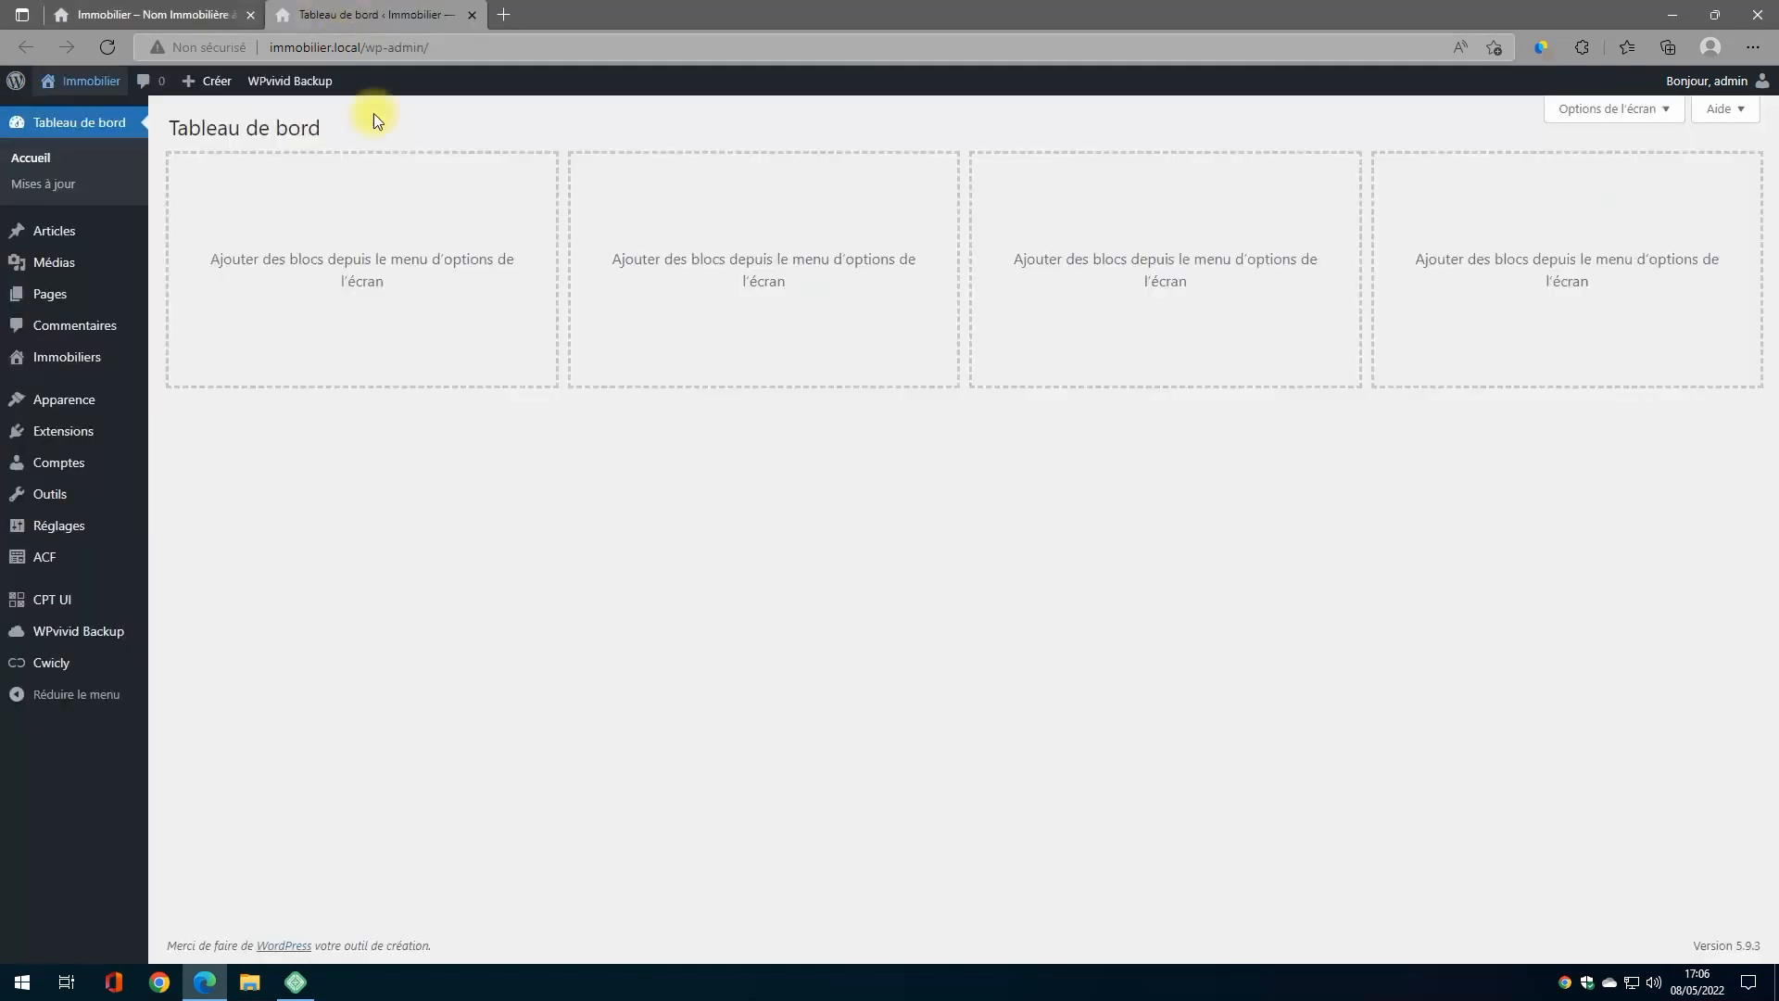
left_click(41, 664)
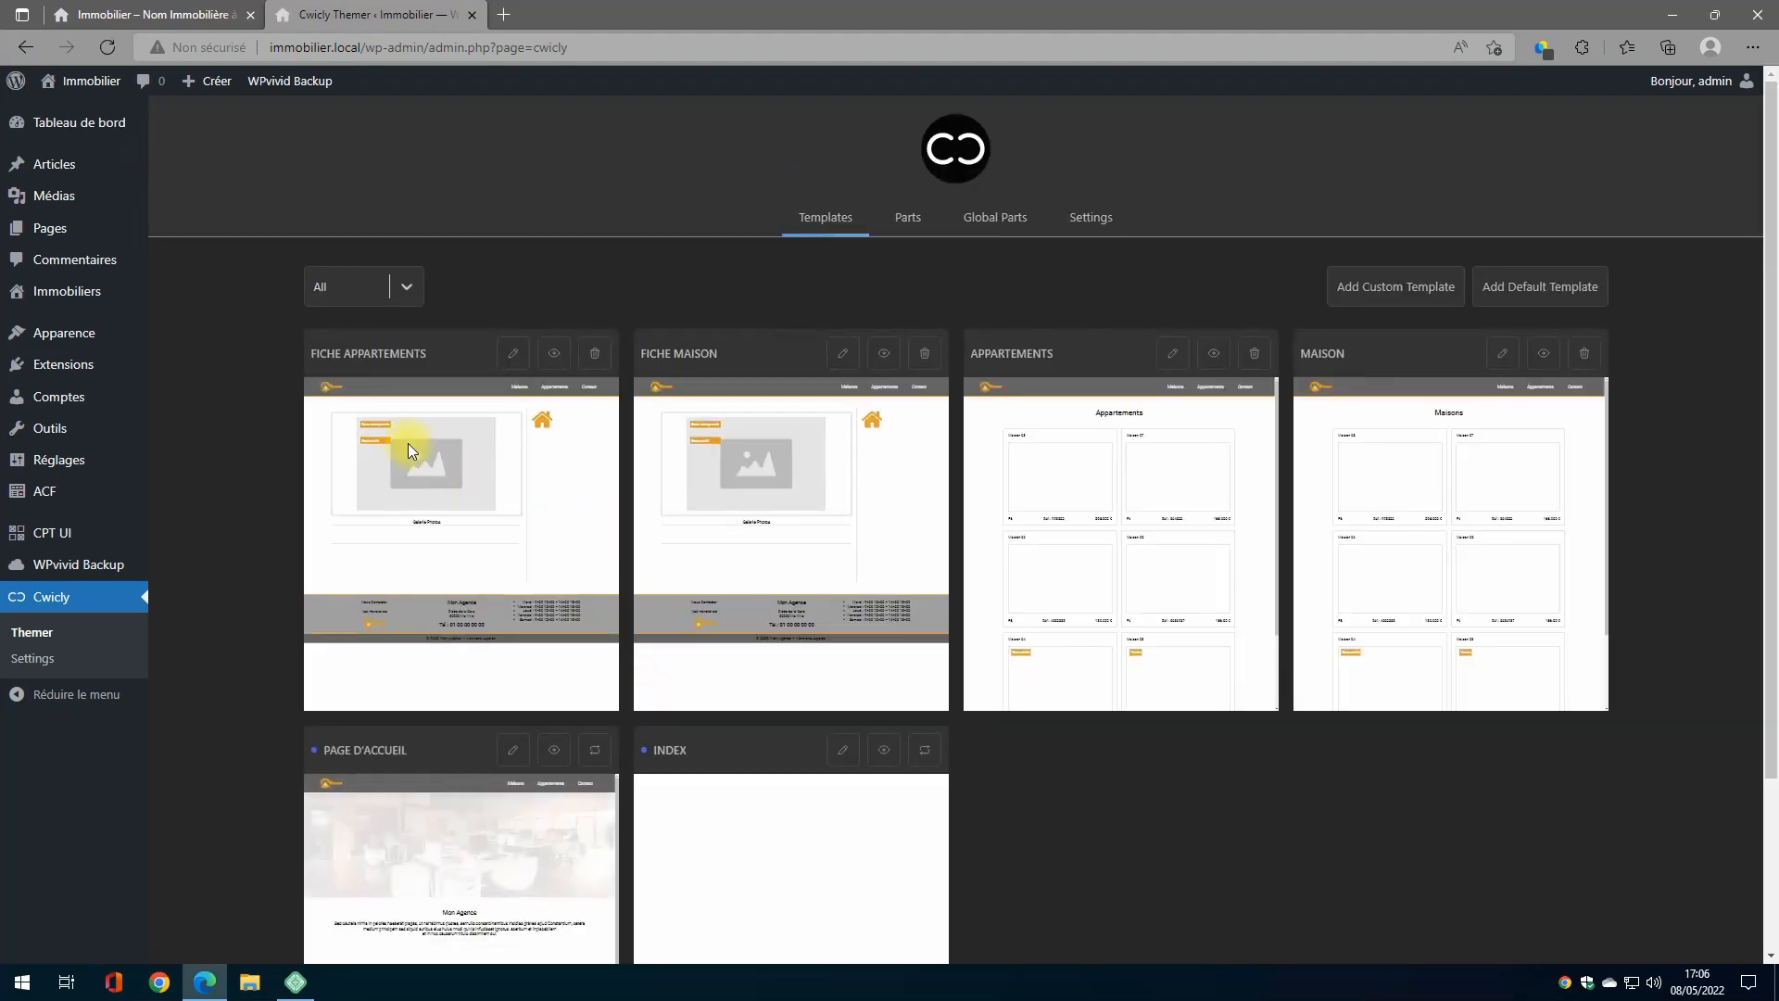
left_click(513, 354)
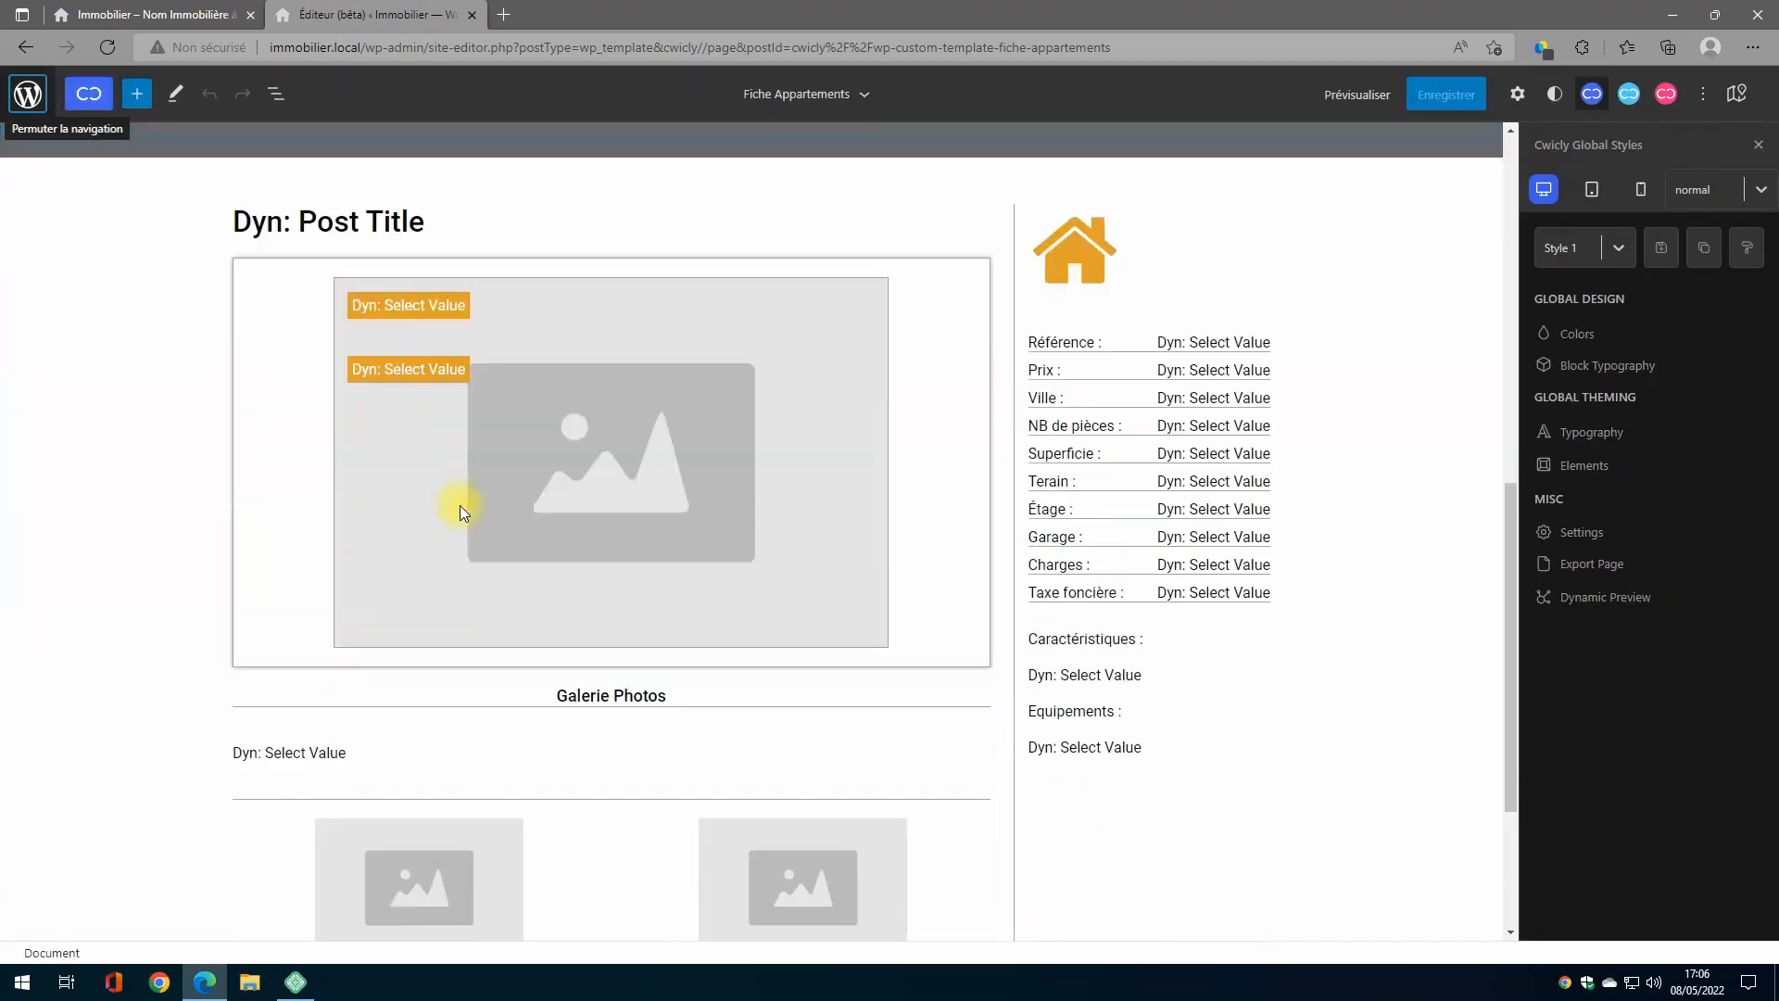
Step: Add an ACF show/hide condition to the upper orange label on the featured image
left_click(408, 422)
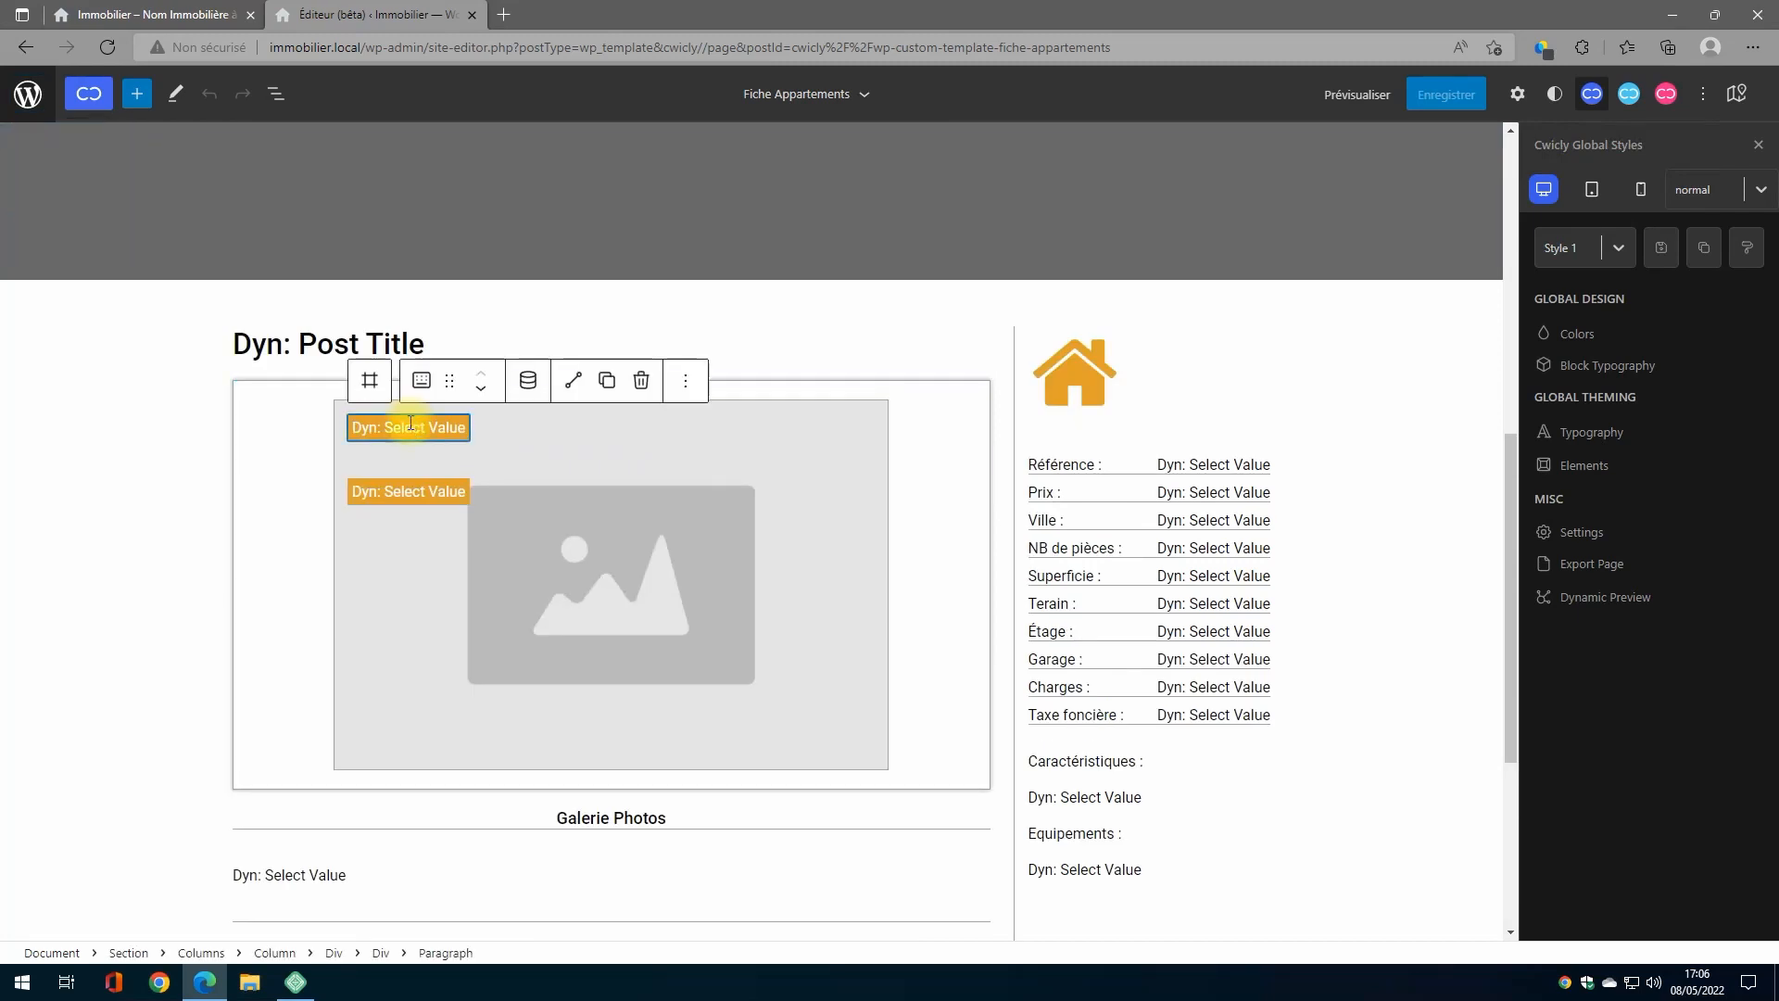
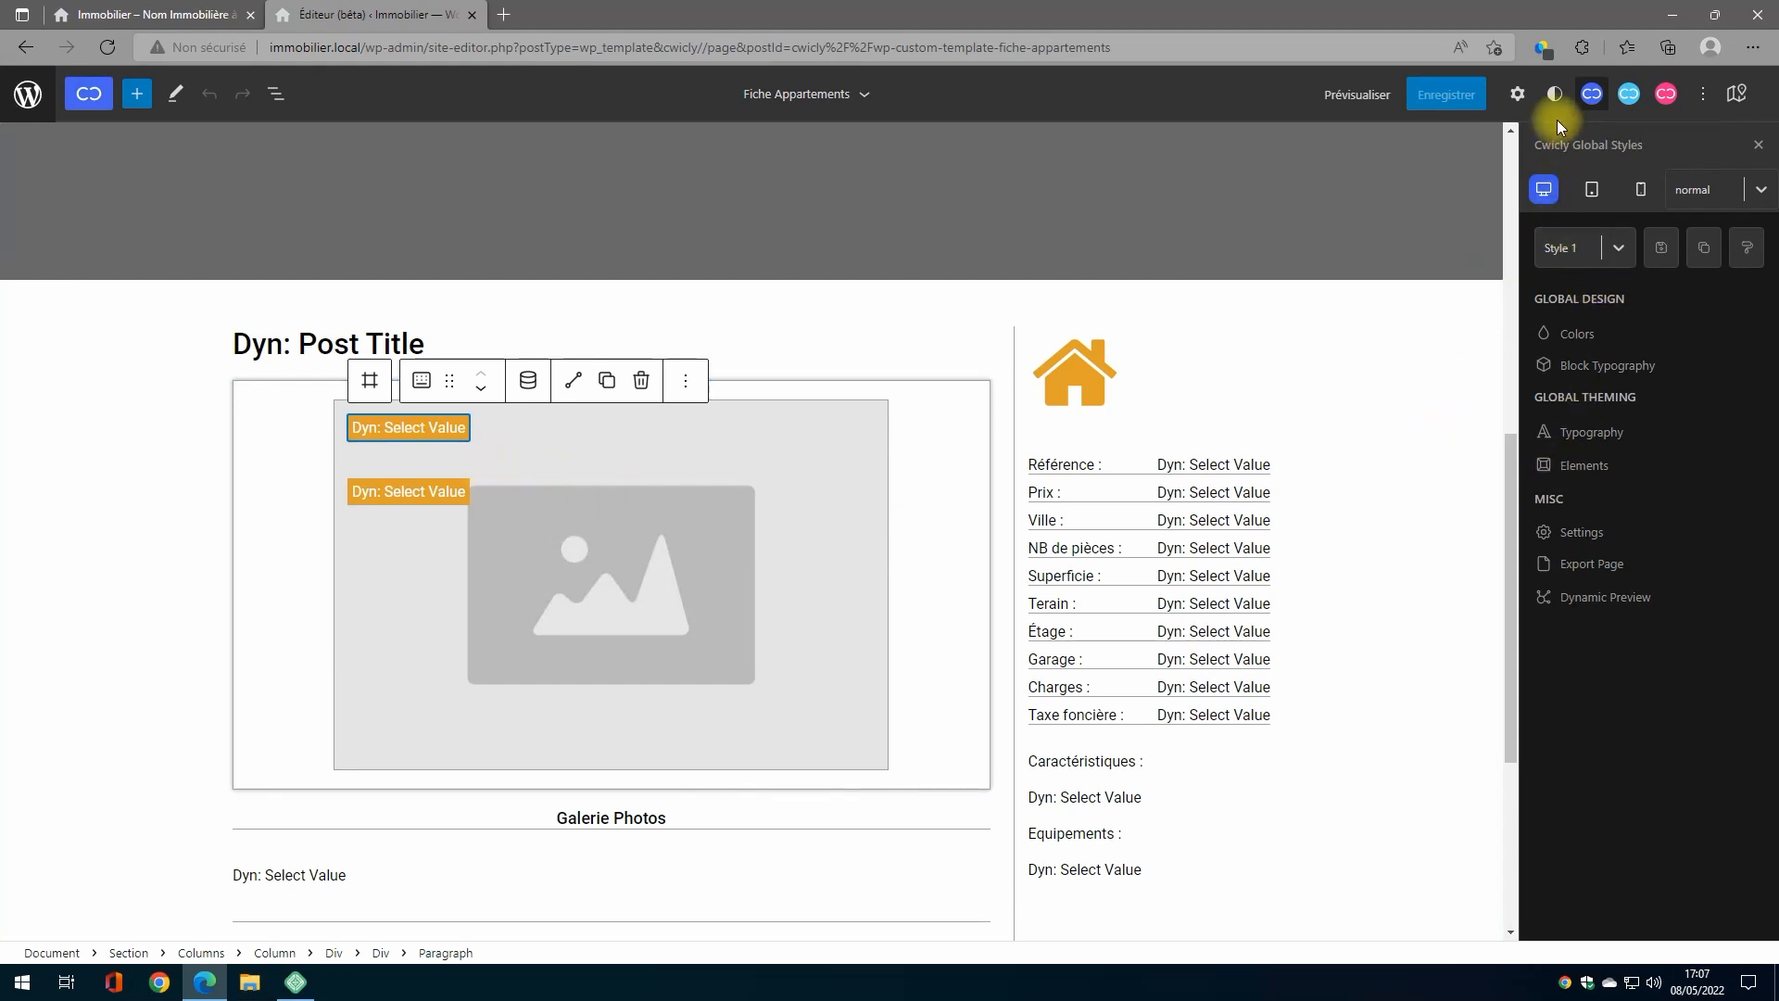
left_click(1517, 93)
left_click(1552, 342)
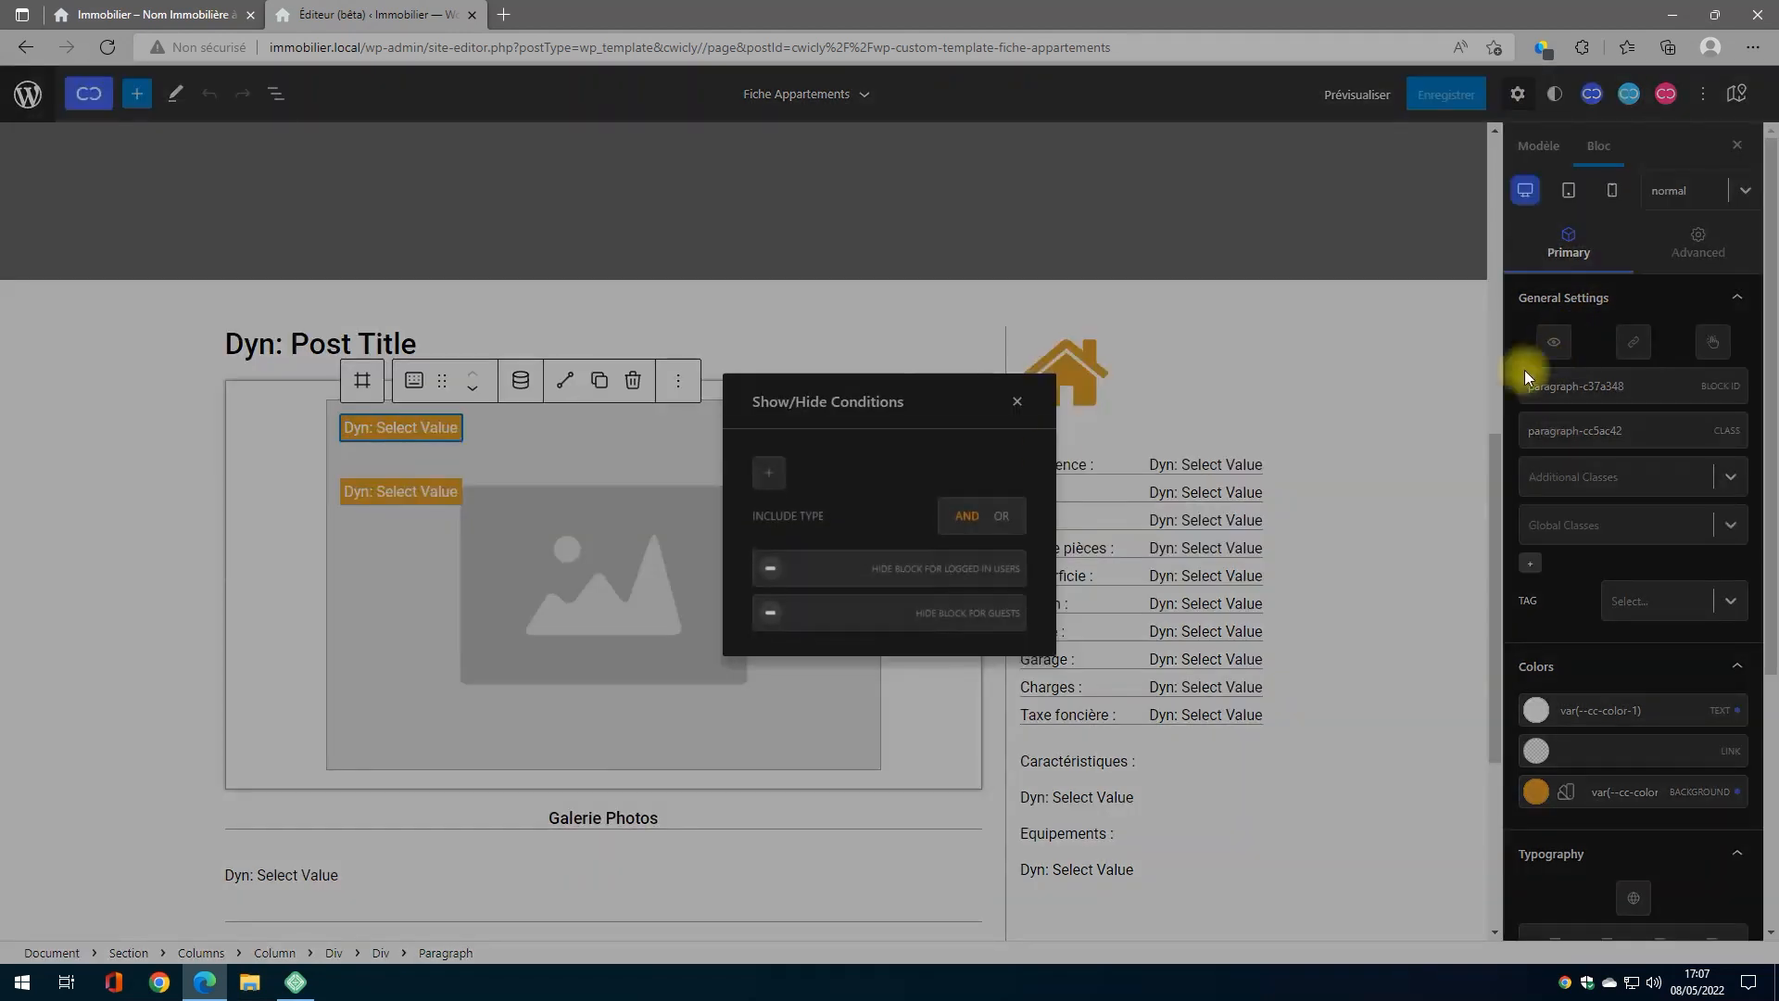
left_click(782, 475)
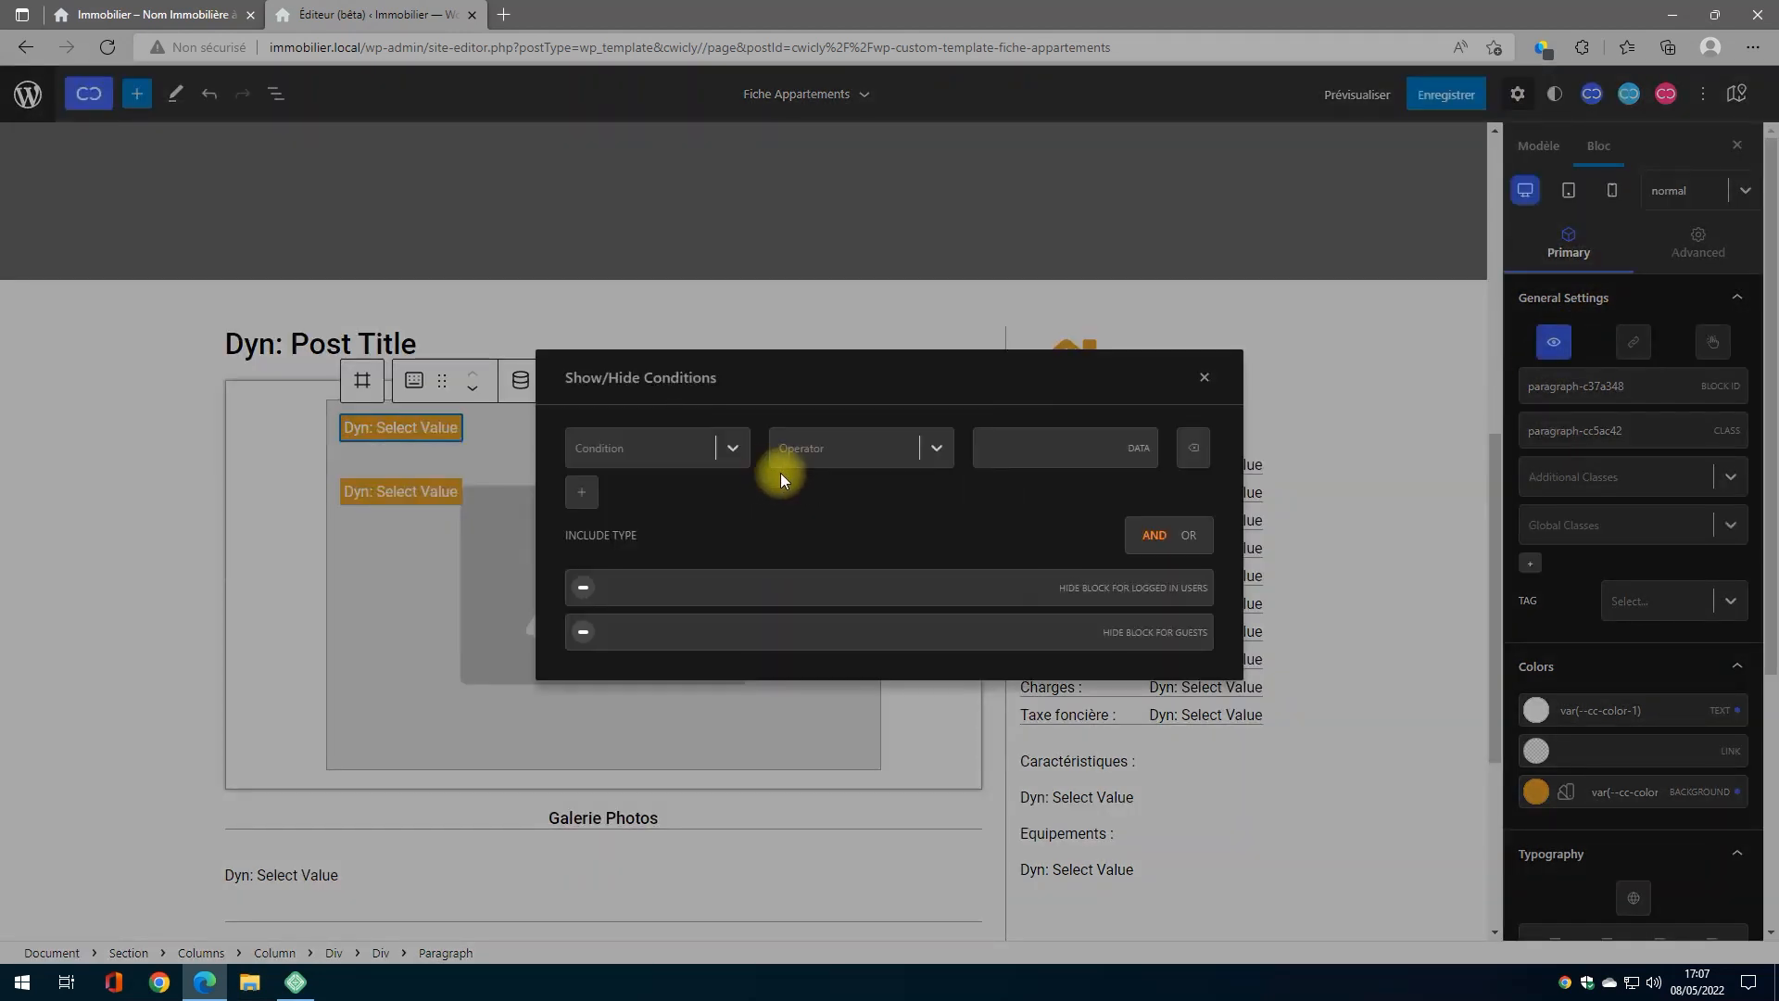
left_click(732, 458)
left_click(632, 588)
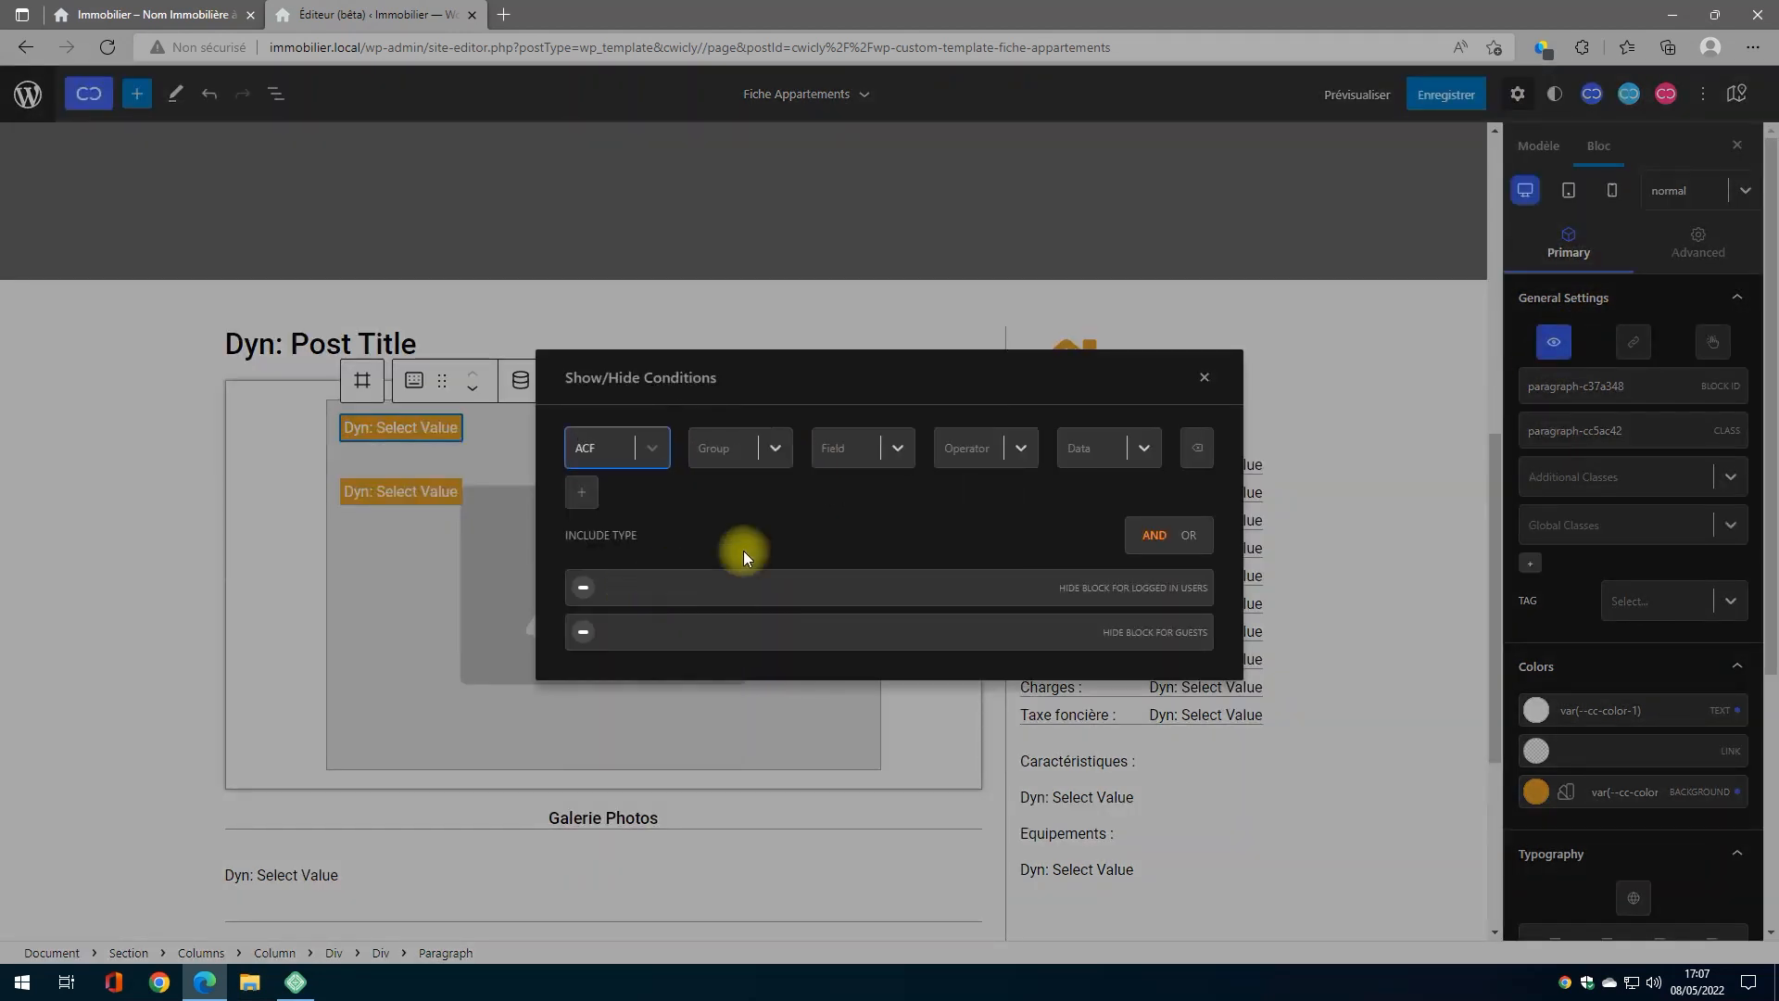
Step: Set the upper label's condition to group Immobilier, field Sous compromis, operator not empty and data true
left_click(771, 447)
left_click(754, 503)
left_click(893, 453)
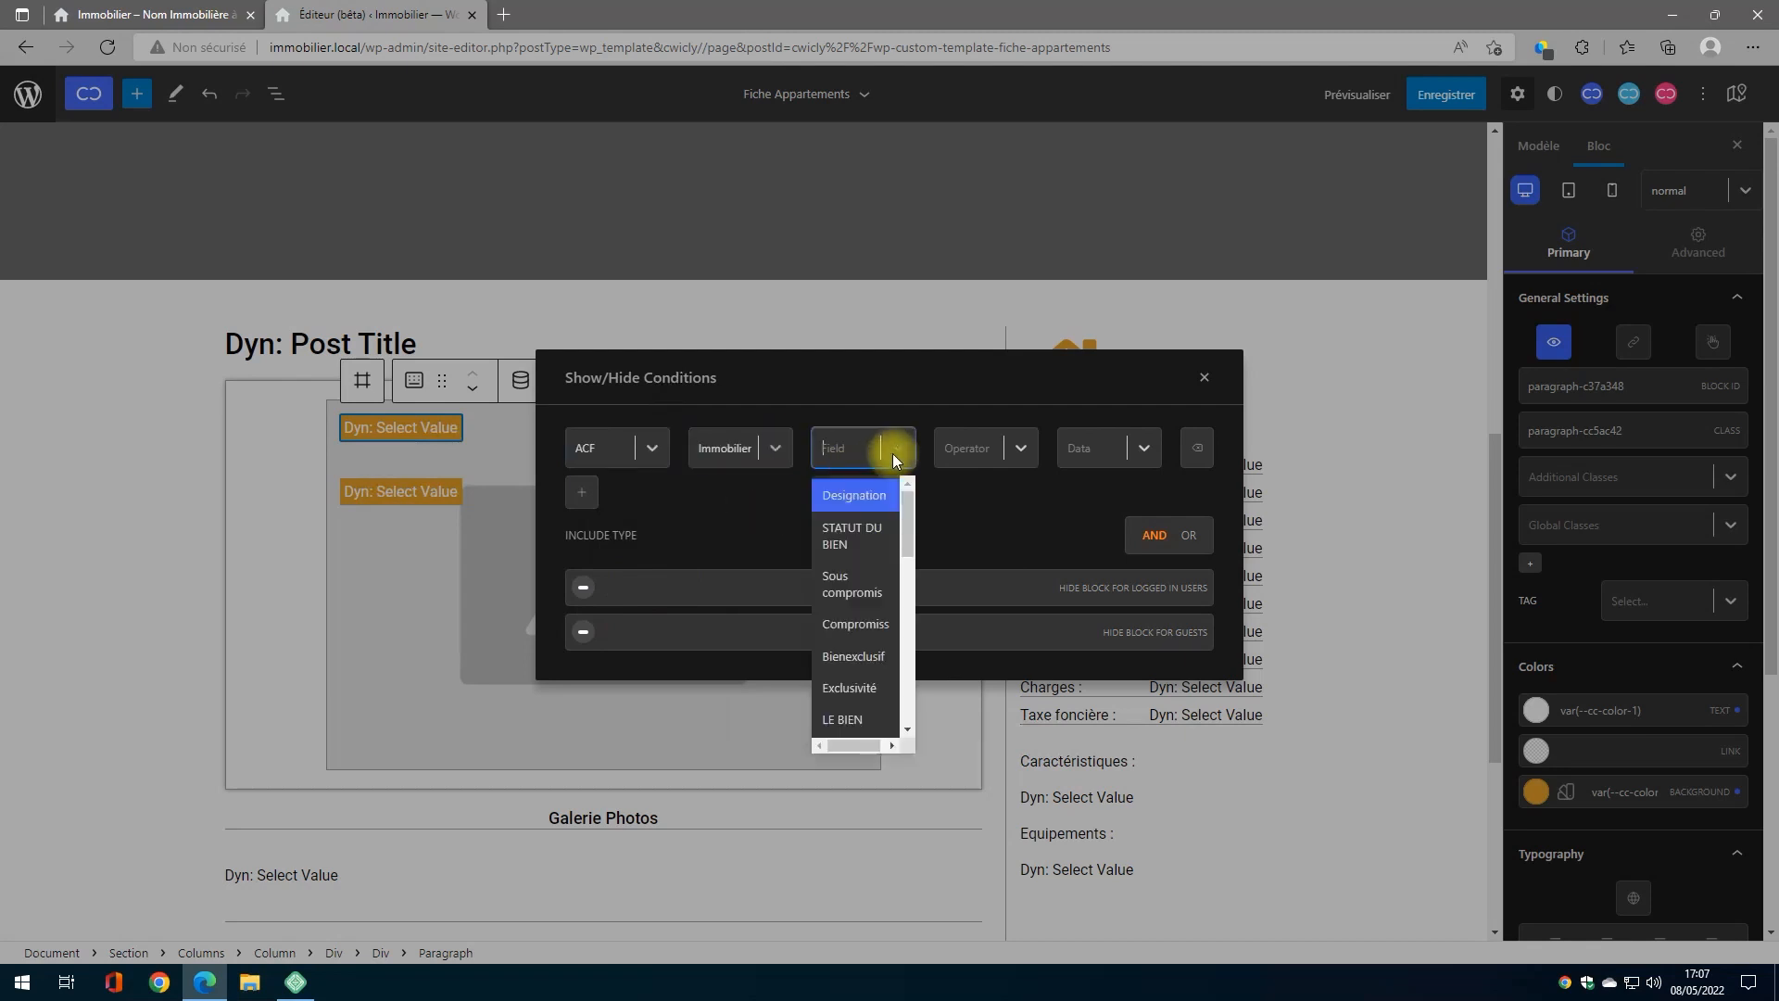
left_click(853, 598)
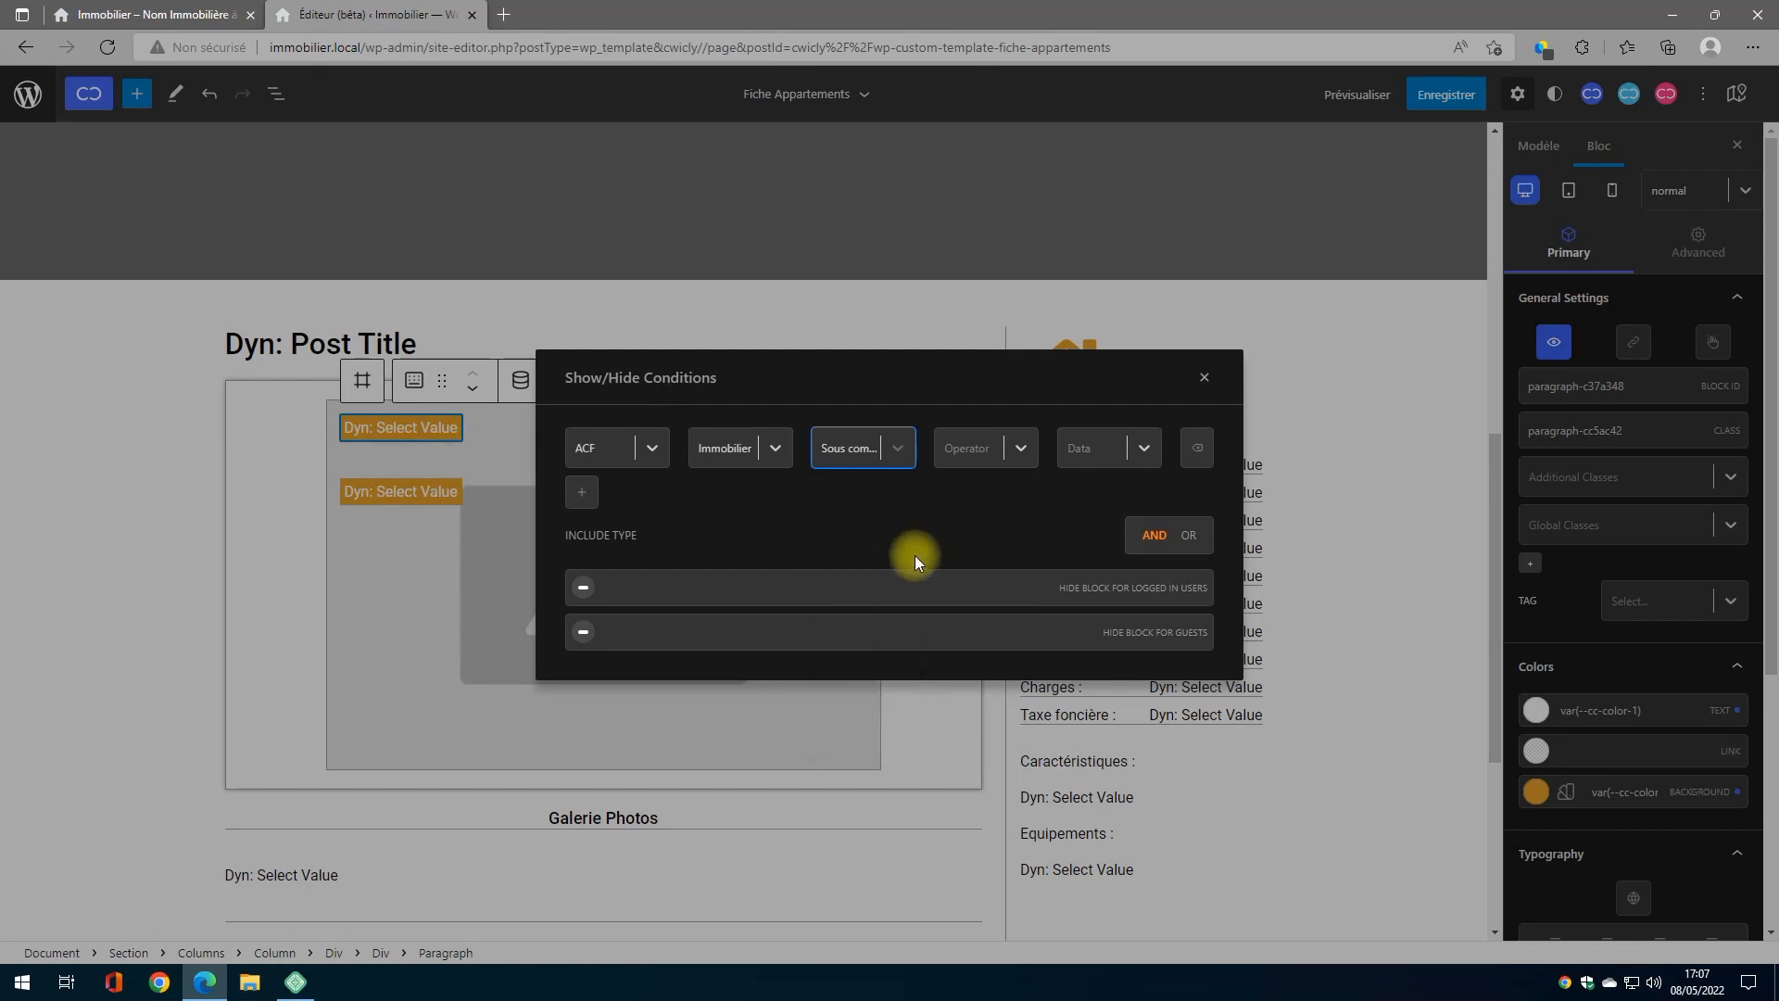
left_click(974, 454)
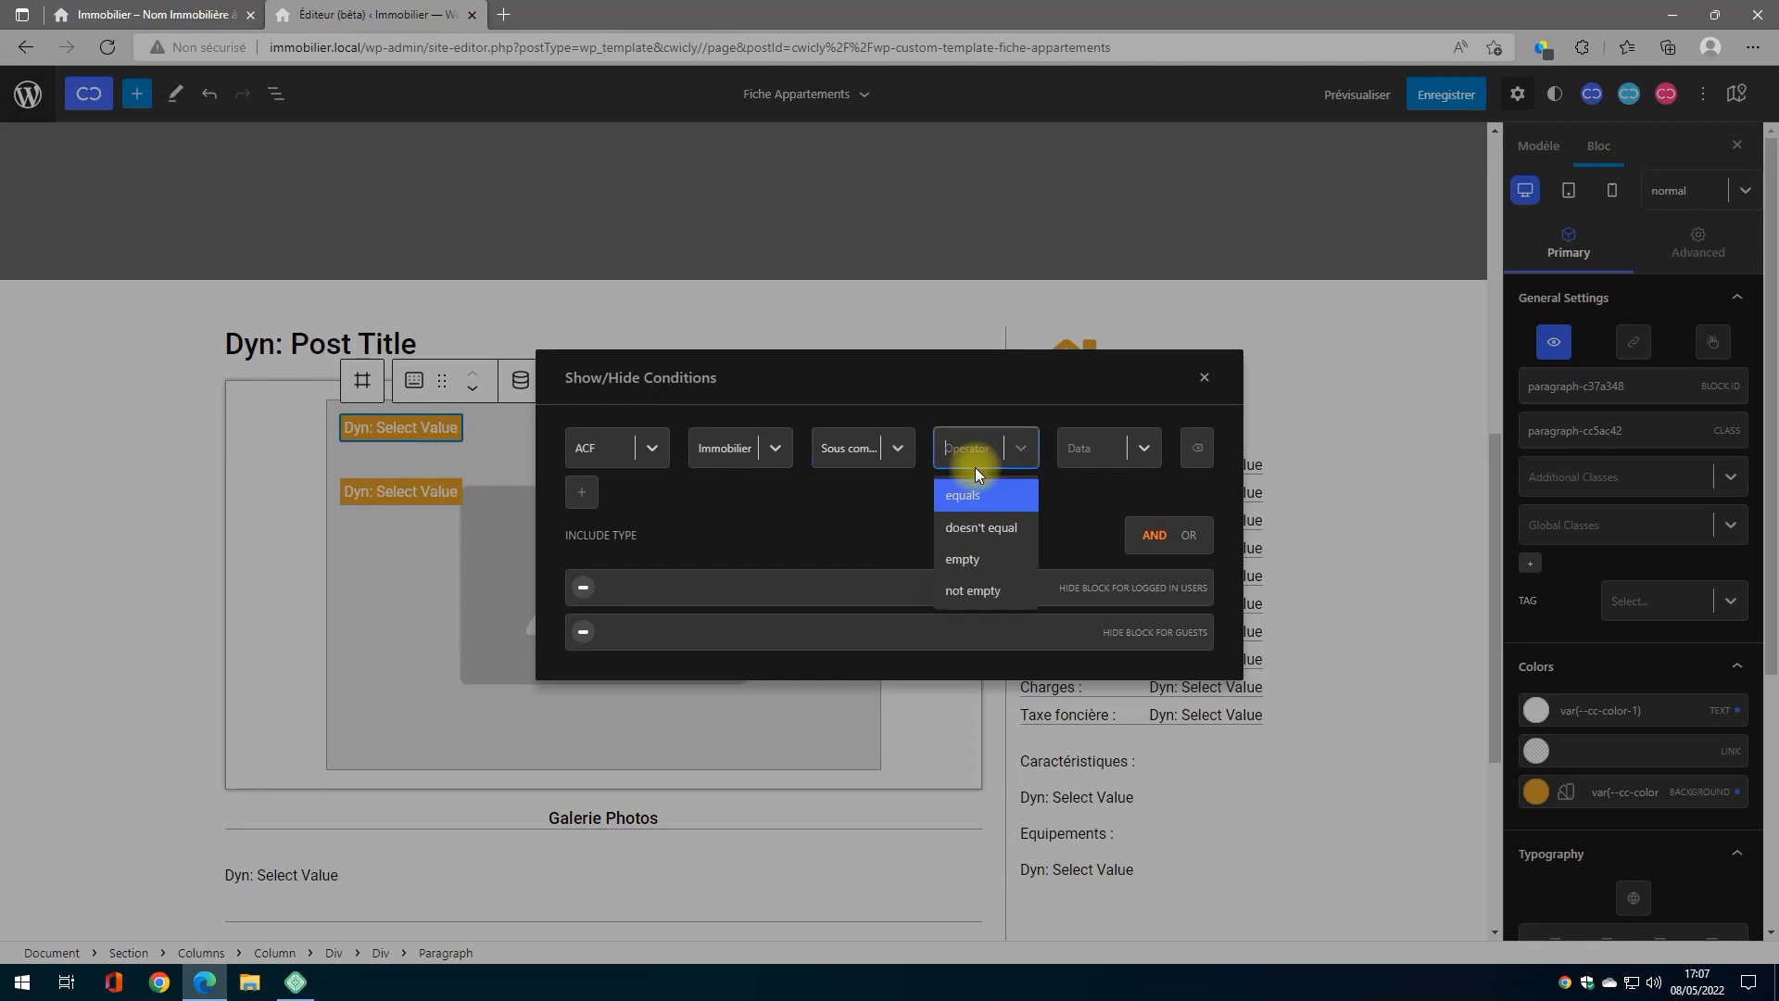
left_click(978, 588)
left_click(1114, 448)
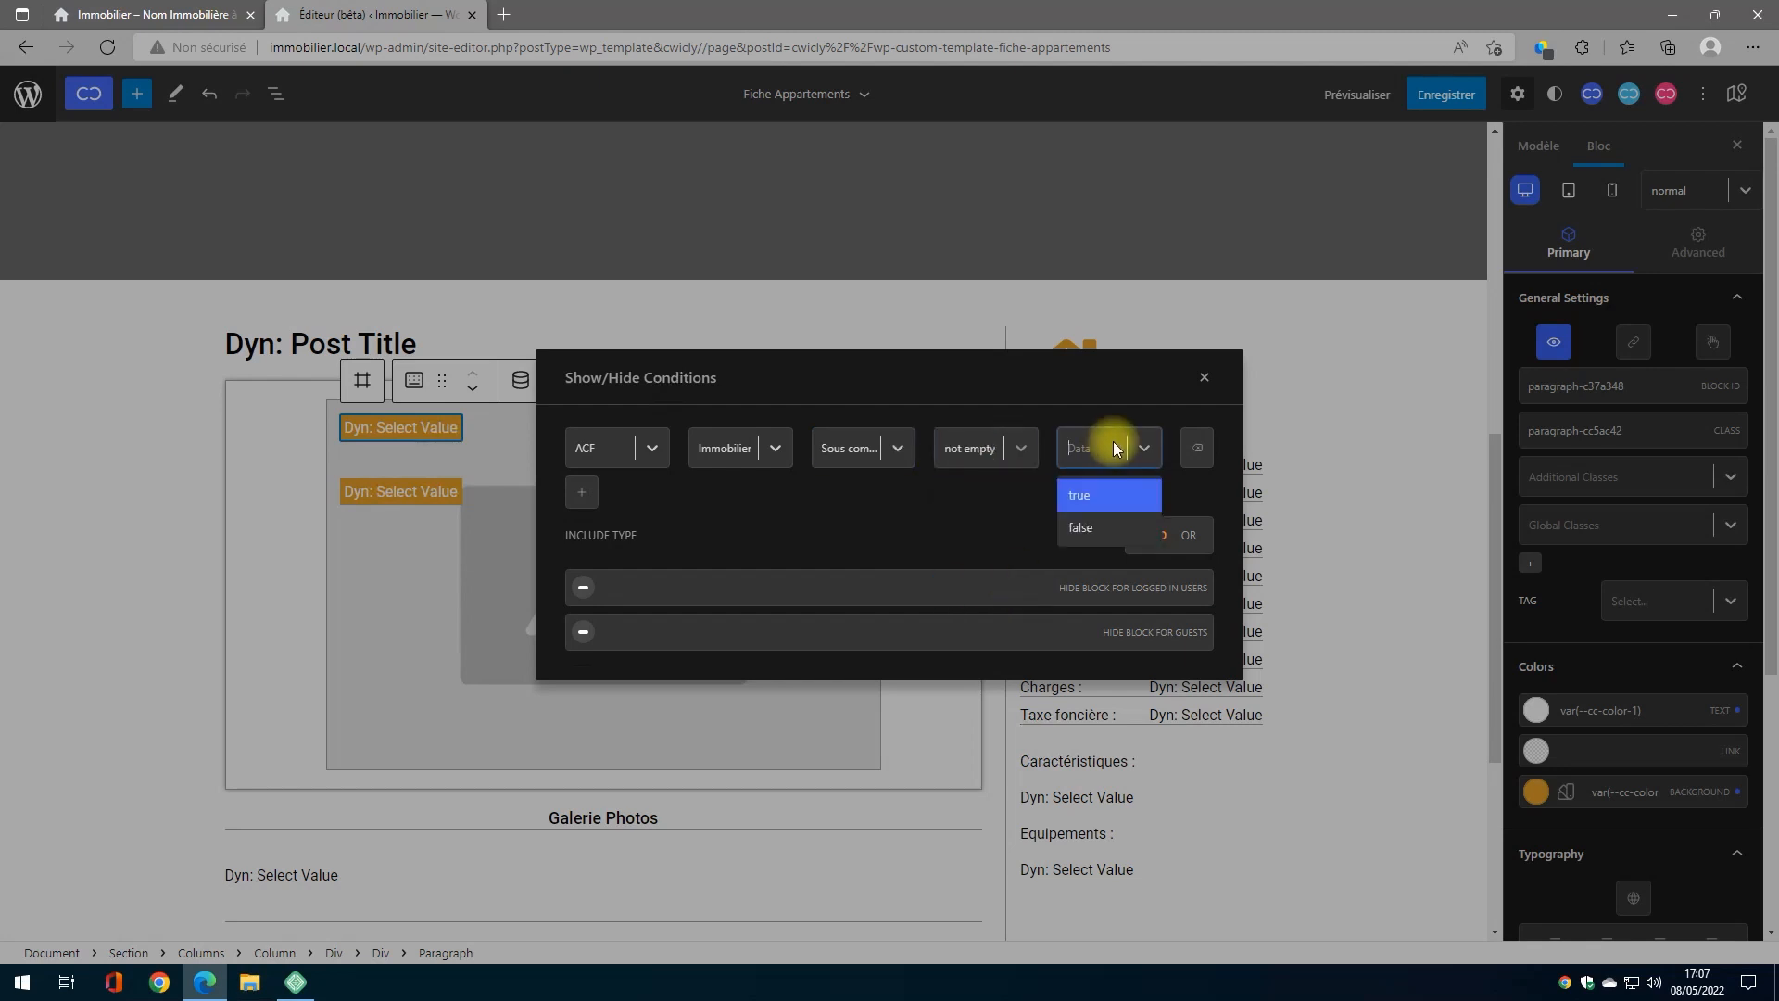
left_click(1087, 502)
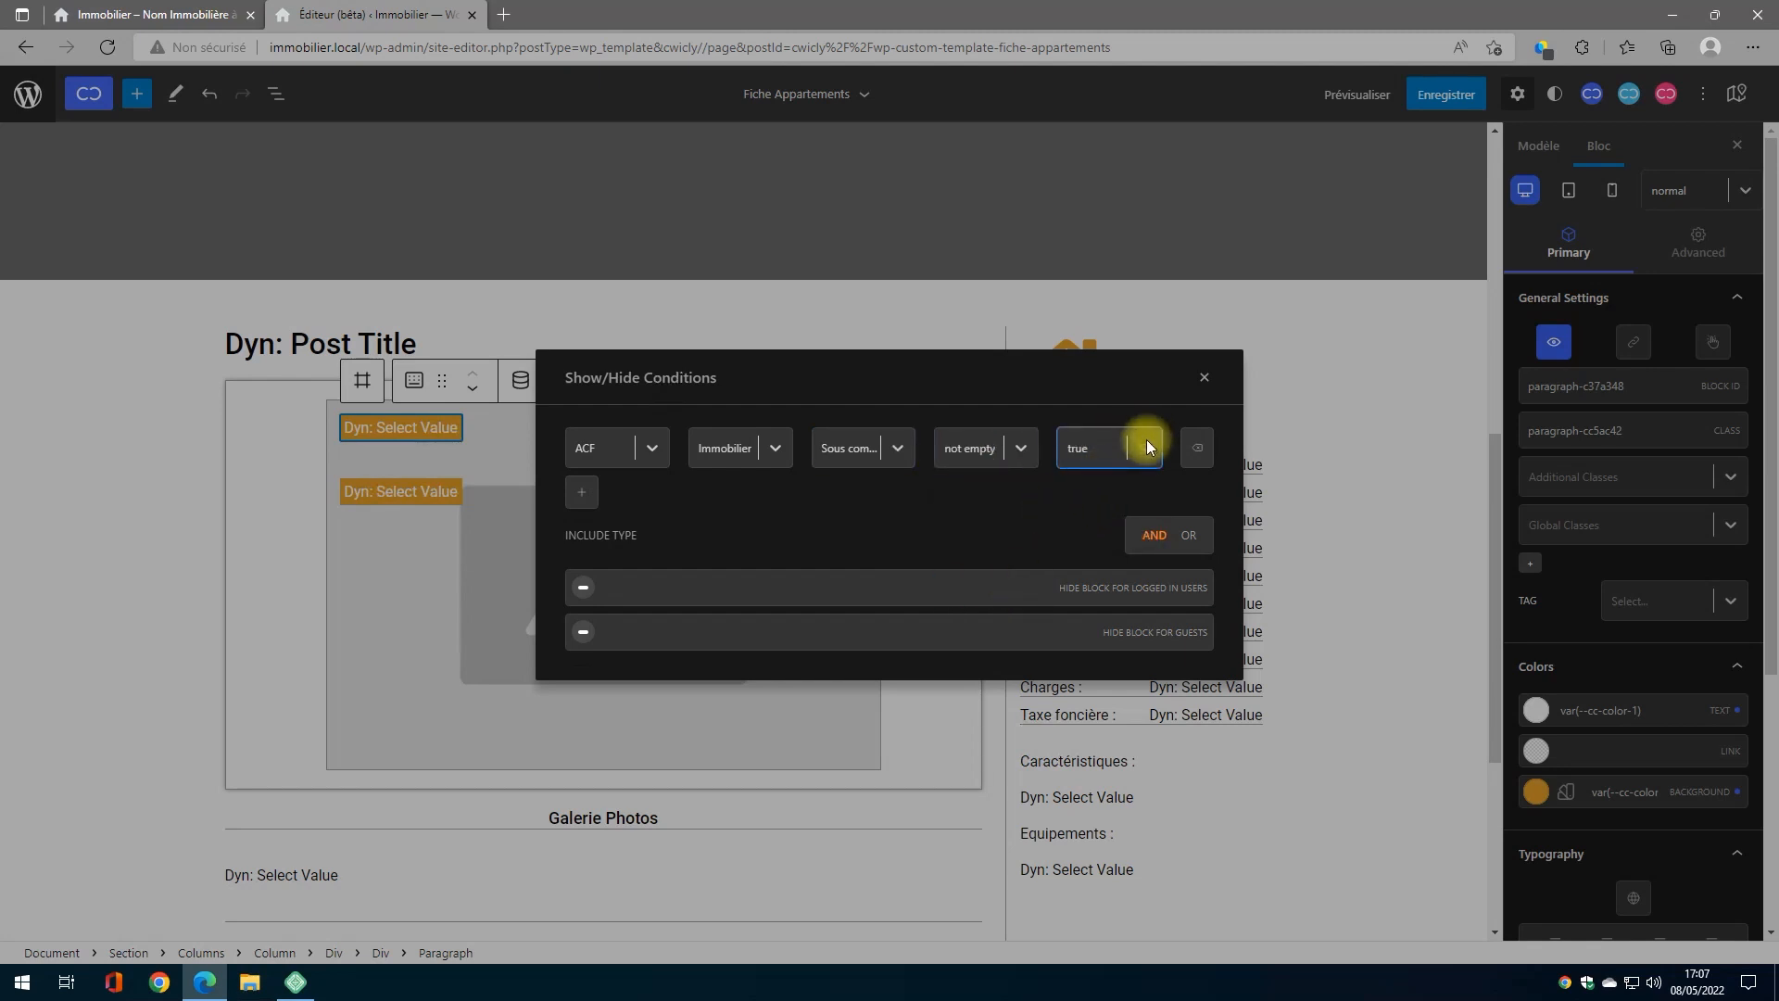
left_click(1202, 377)
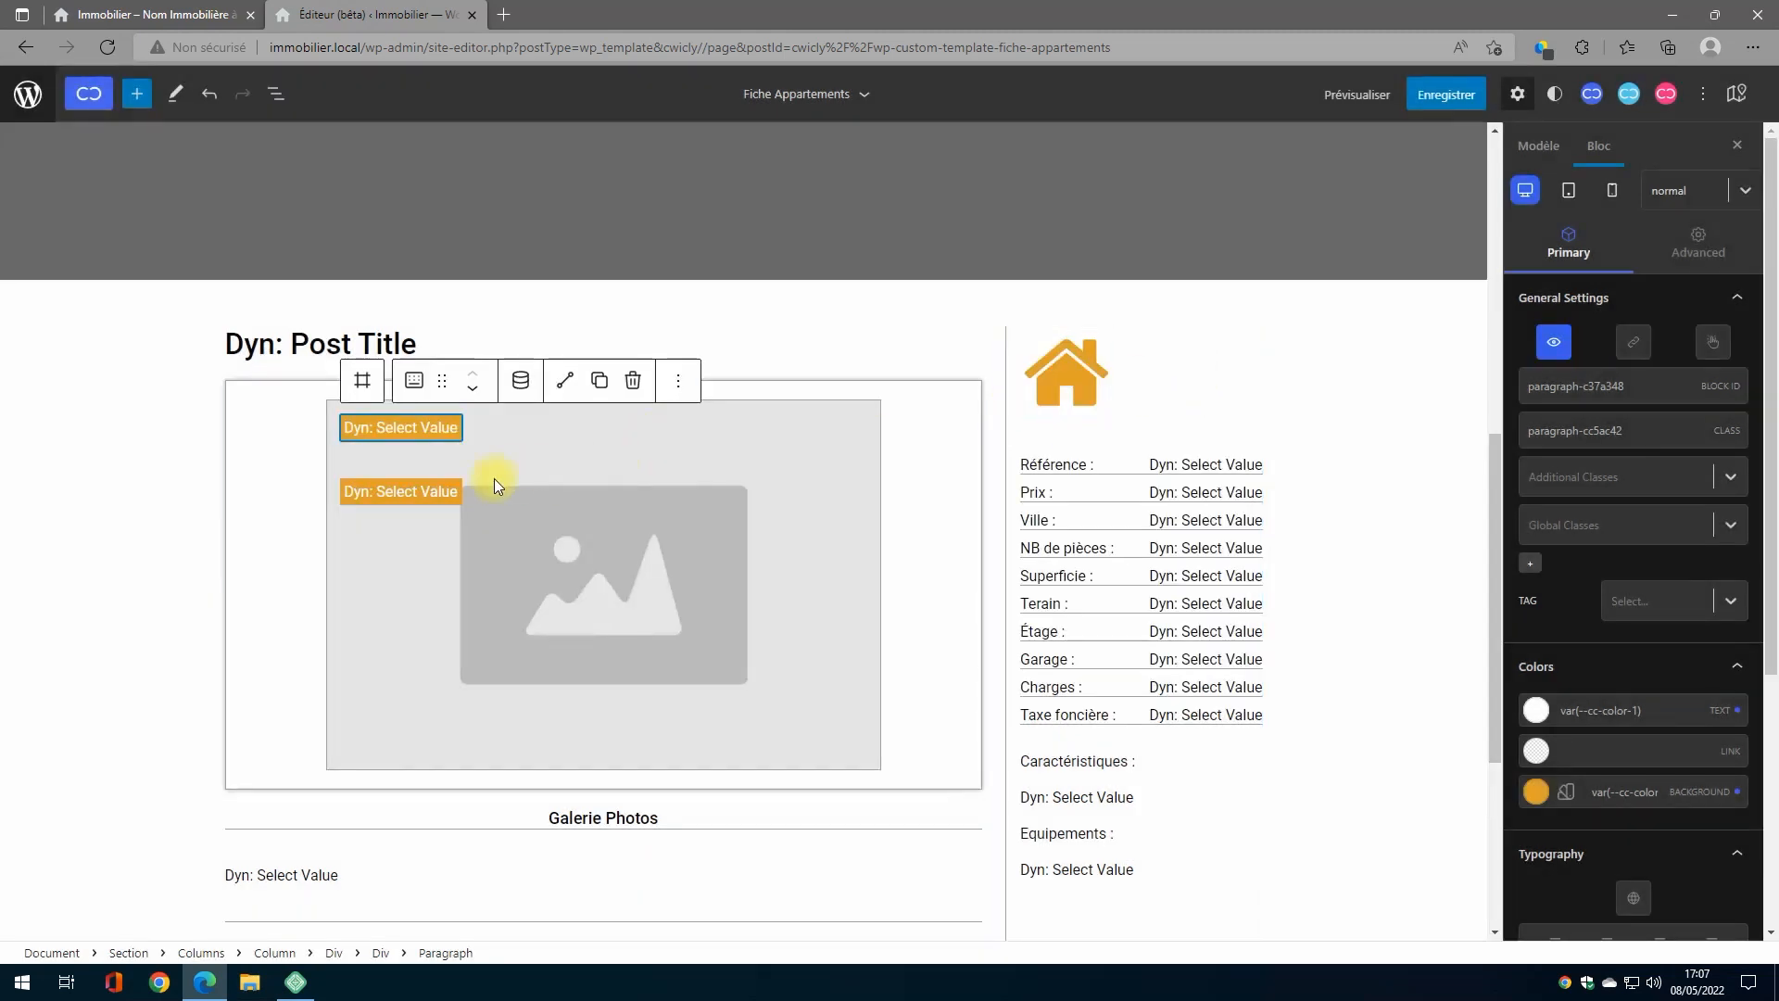
Step: Add an ACF show/hide condition to the lower orange label on the featured image
left_click(429, 499)
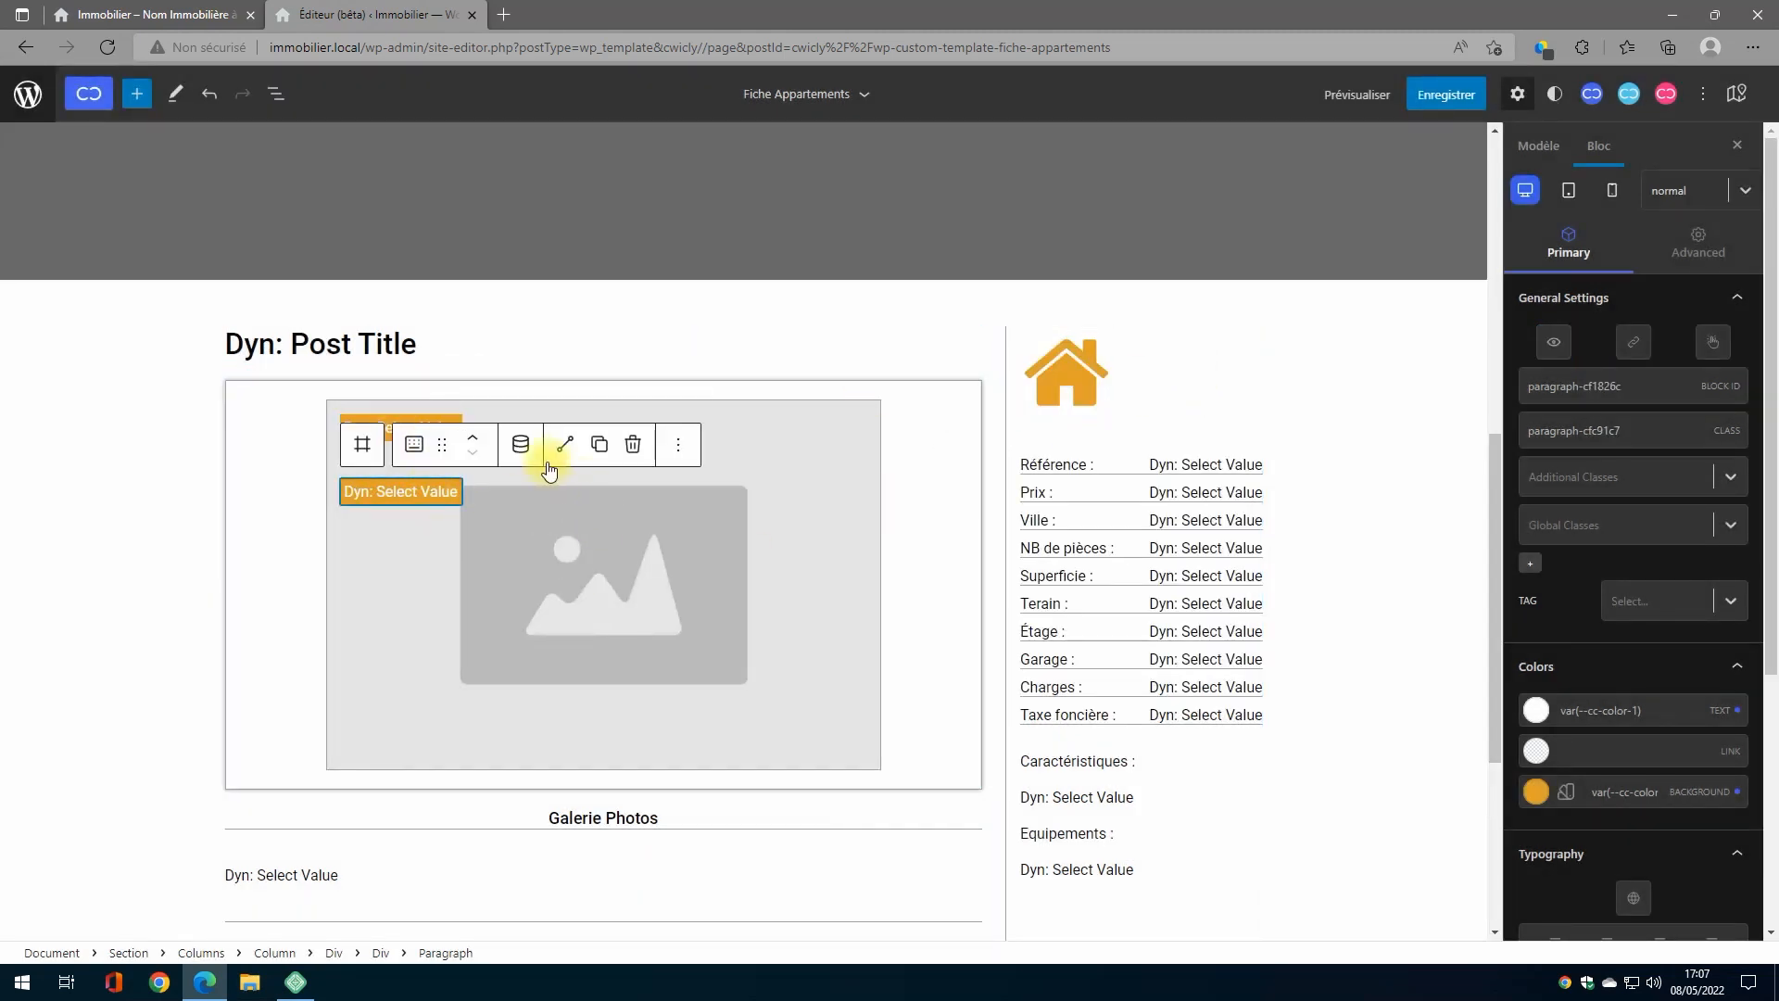
left_click(1554, 342)
left_click(772, 463)
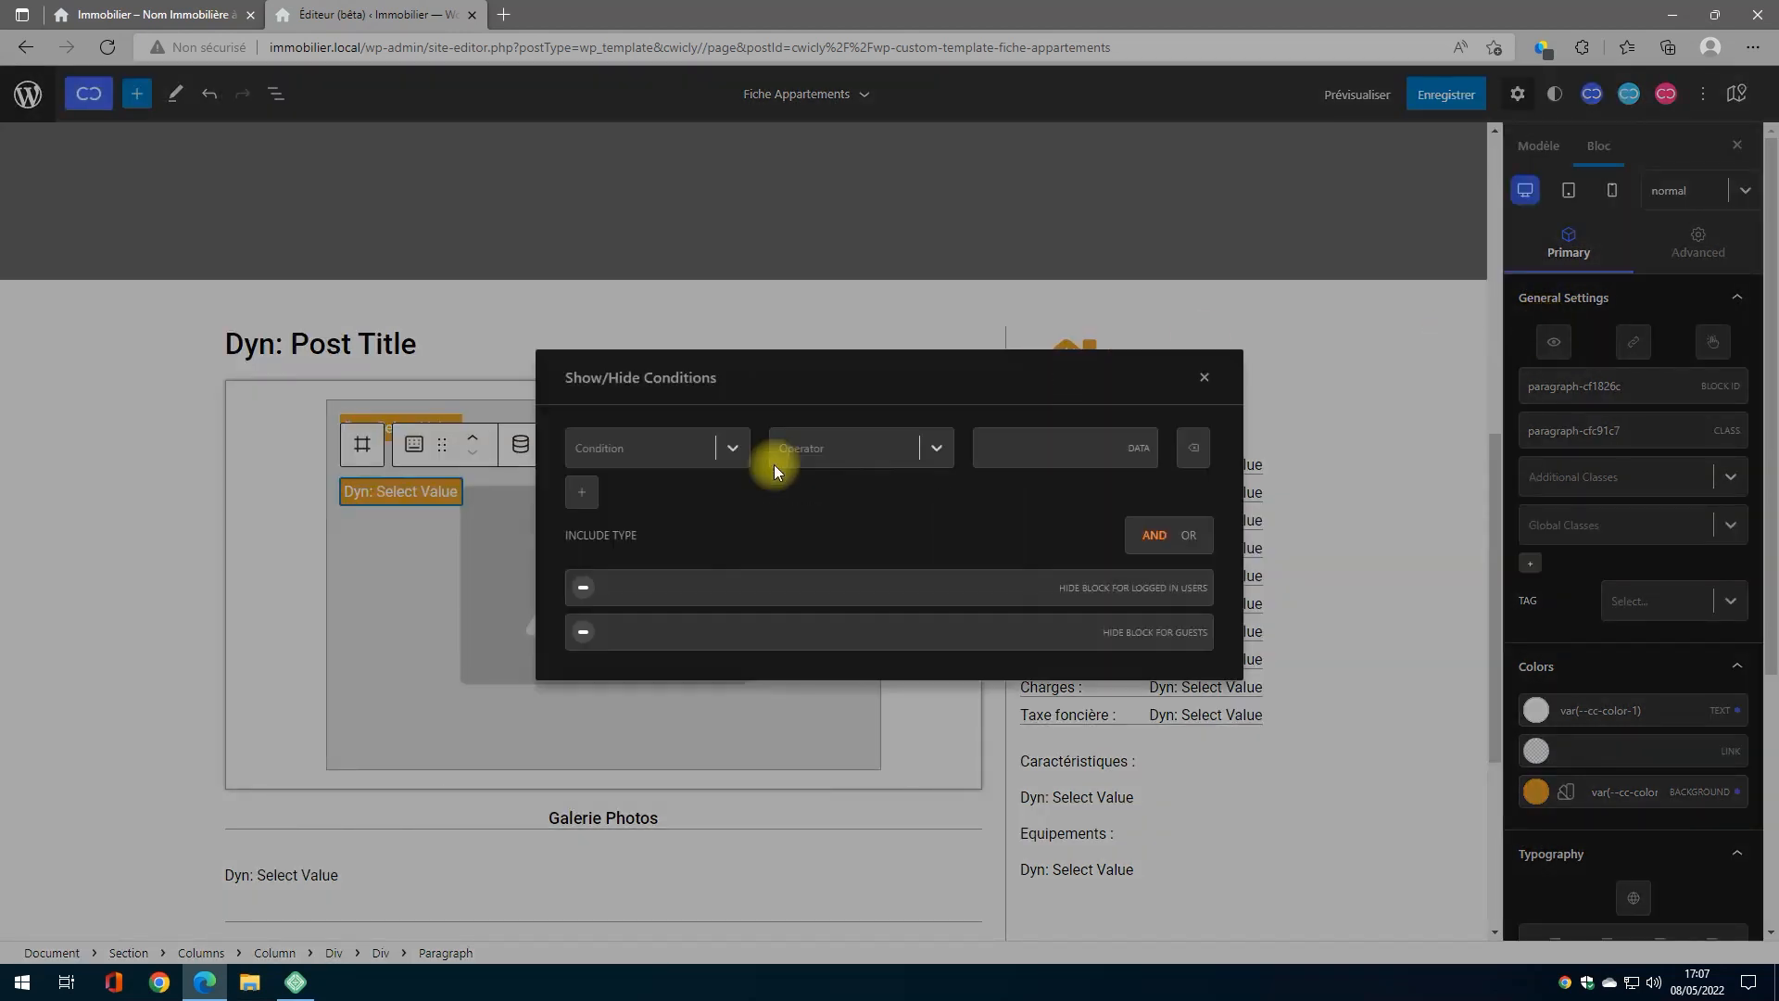
left_click(734, 458)
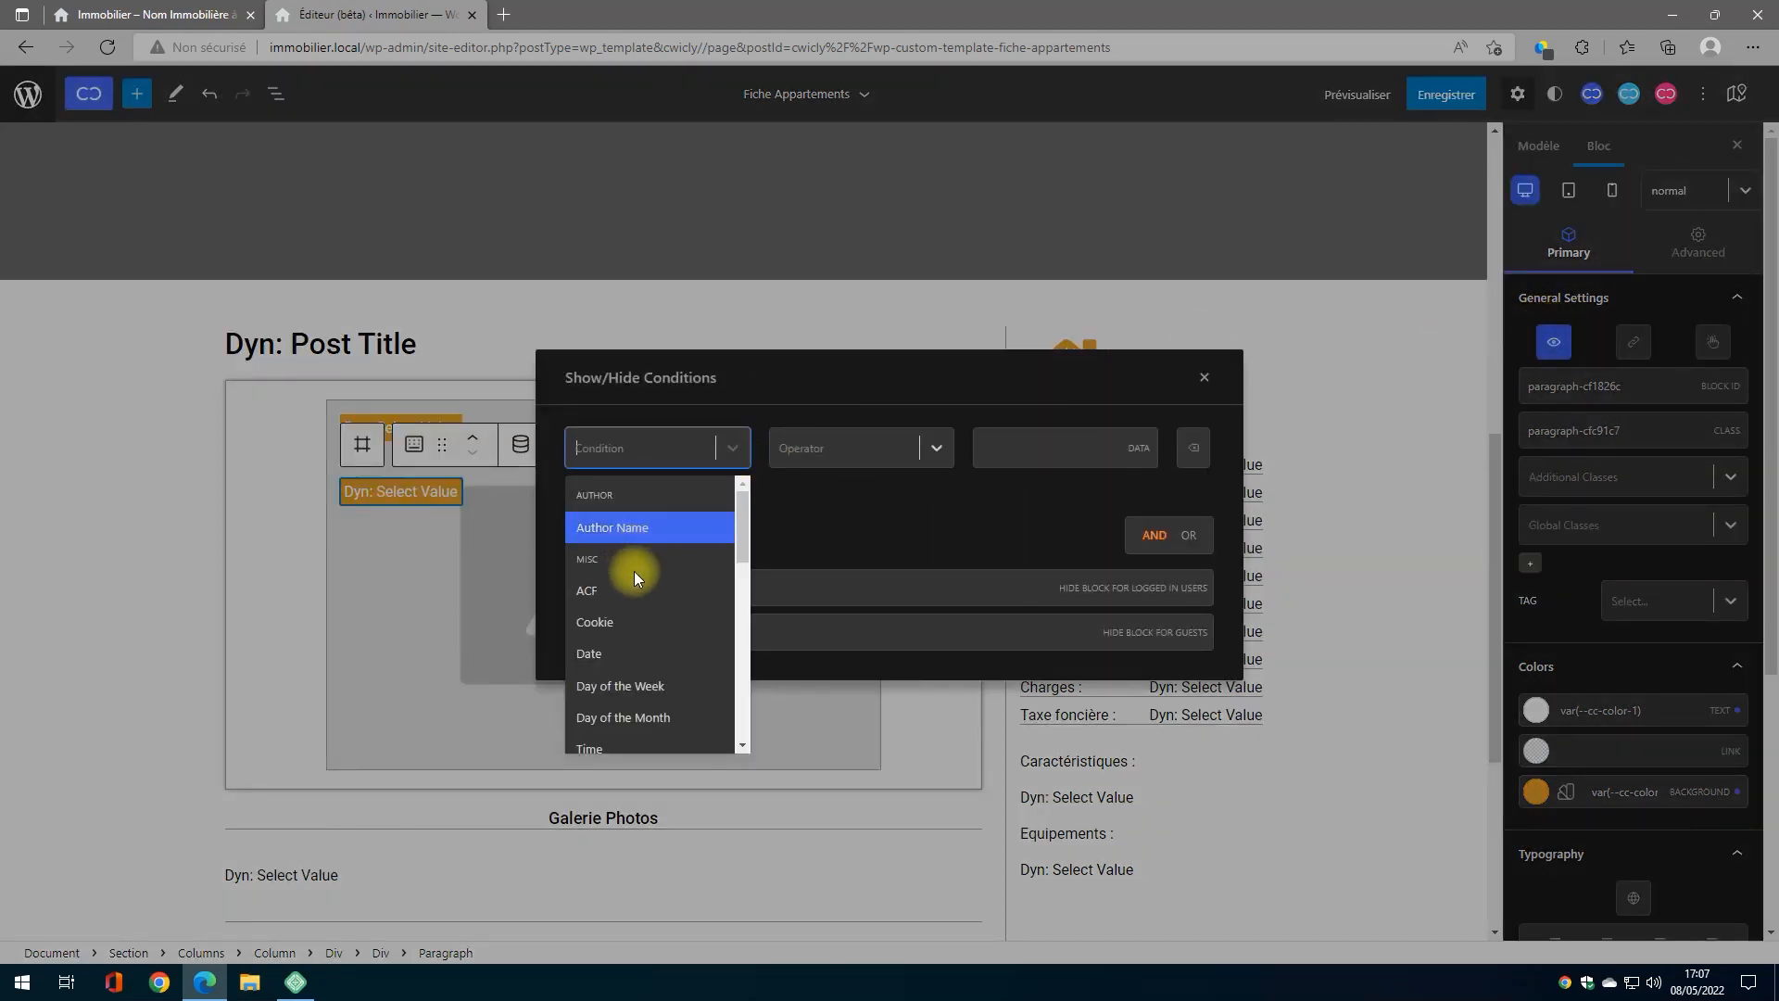
left_click(604, 598)
Step: Set the lower label's condition to group Immobilier, field Sous compromis, operator not empty and data true
left_click(786, 460)
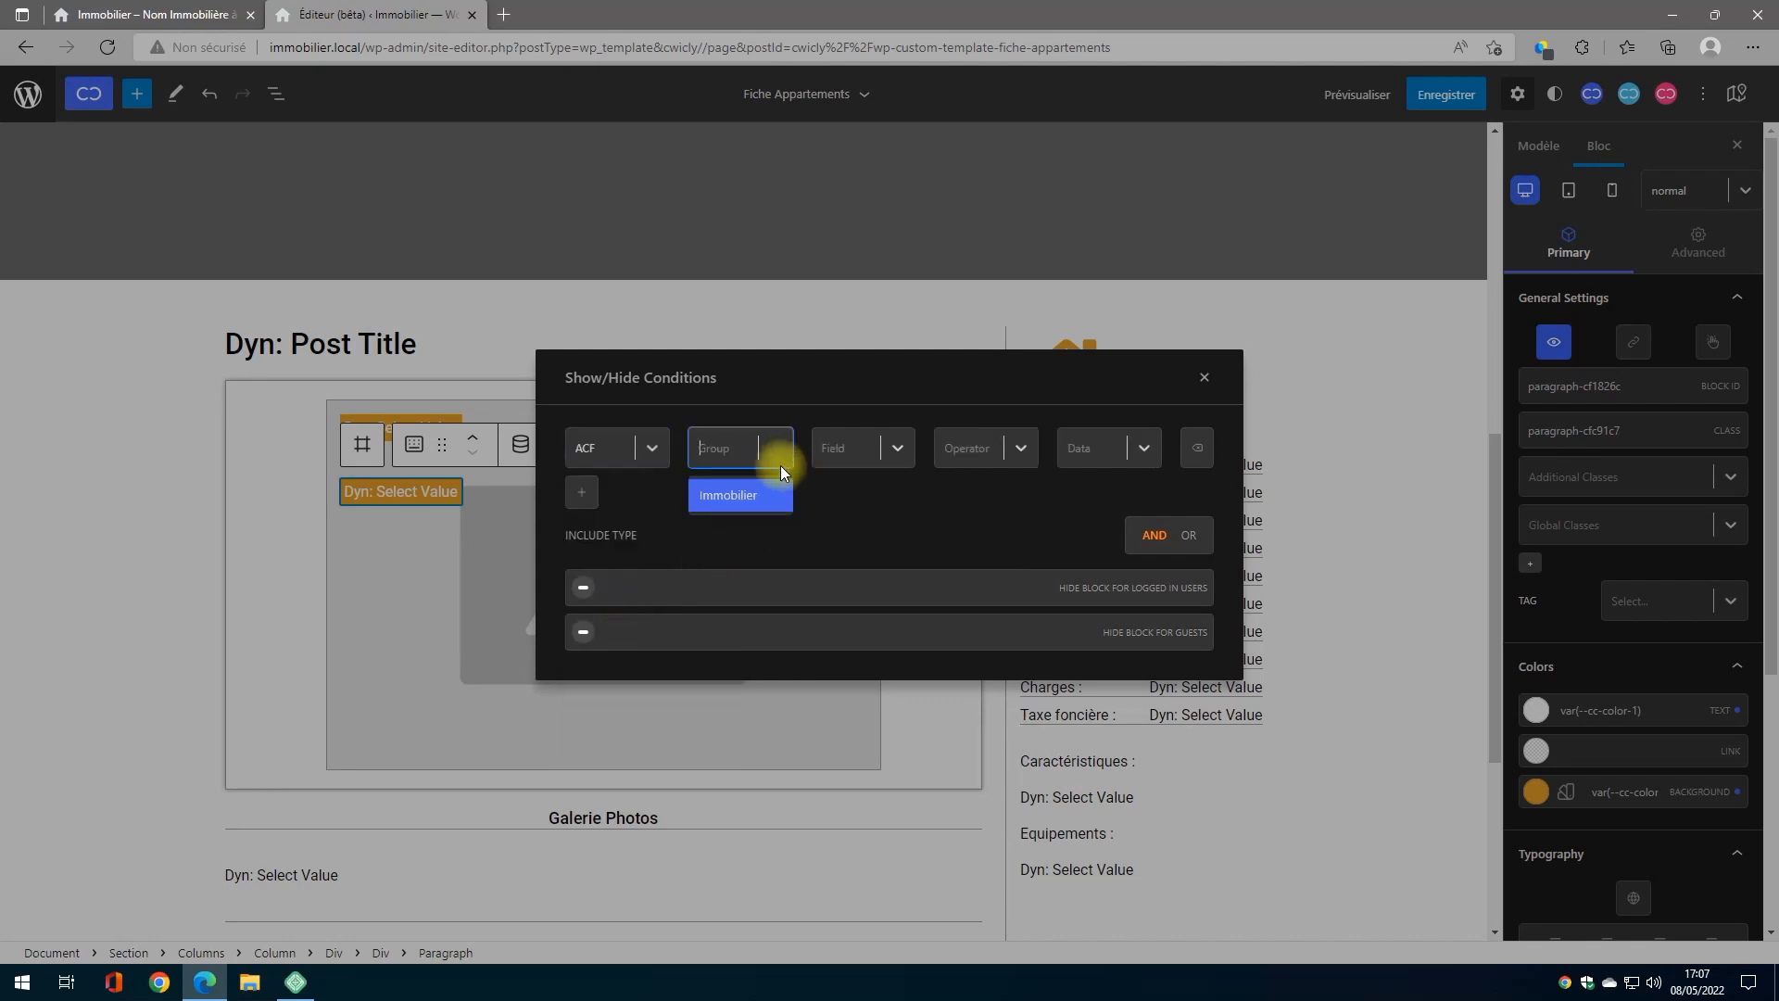
left_click(748, 501)
left_click(892, 448)
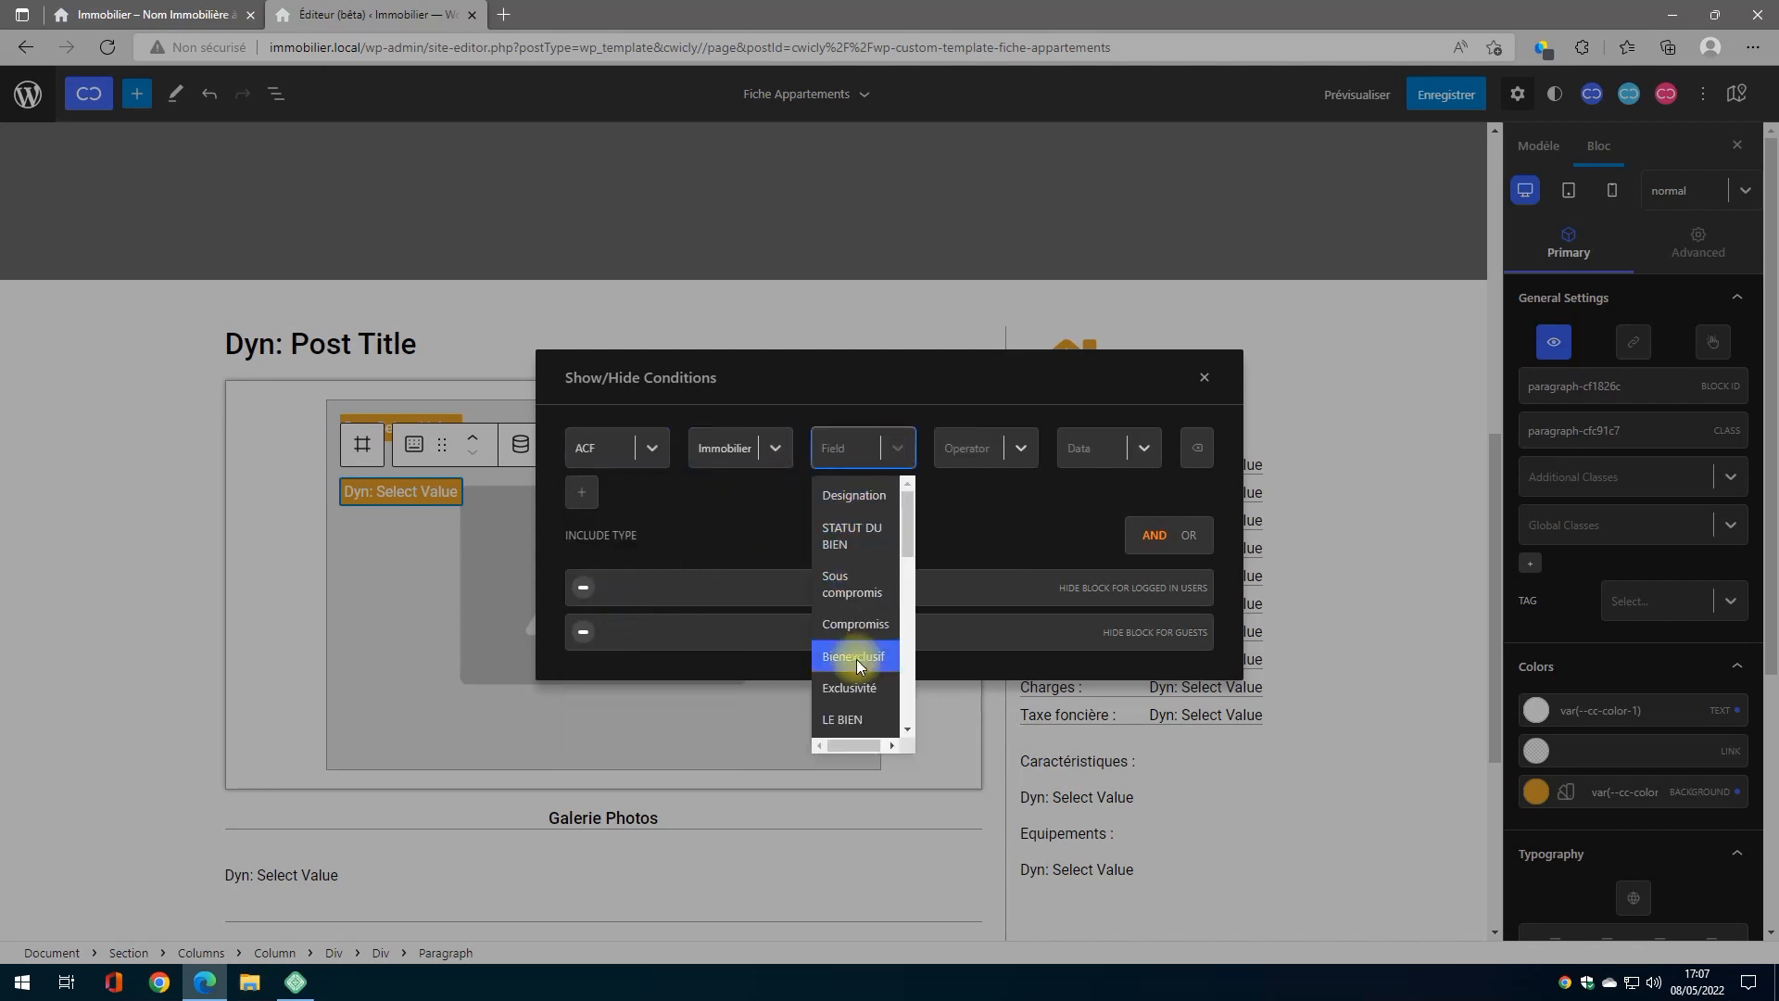
left_click(850, 588)
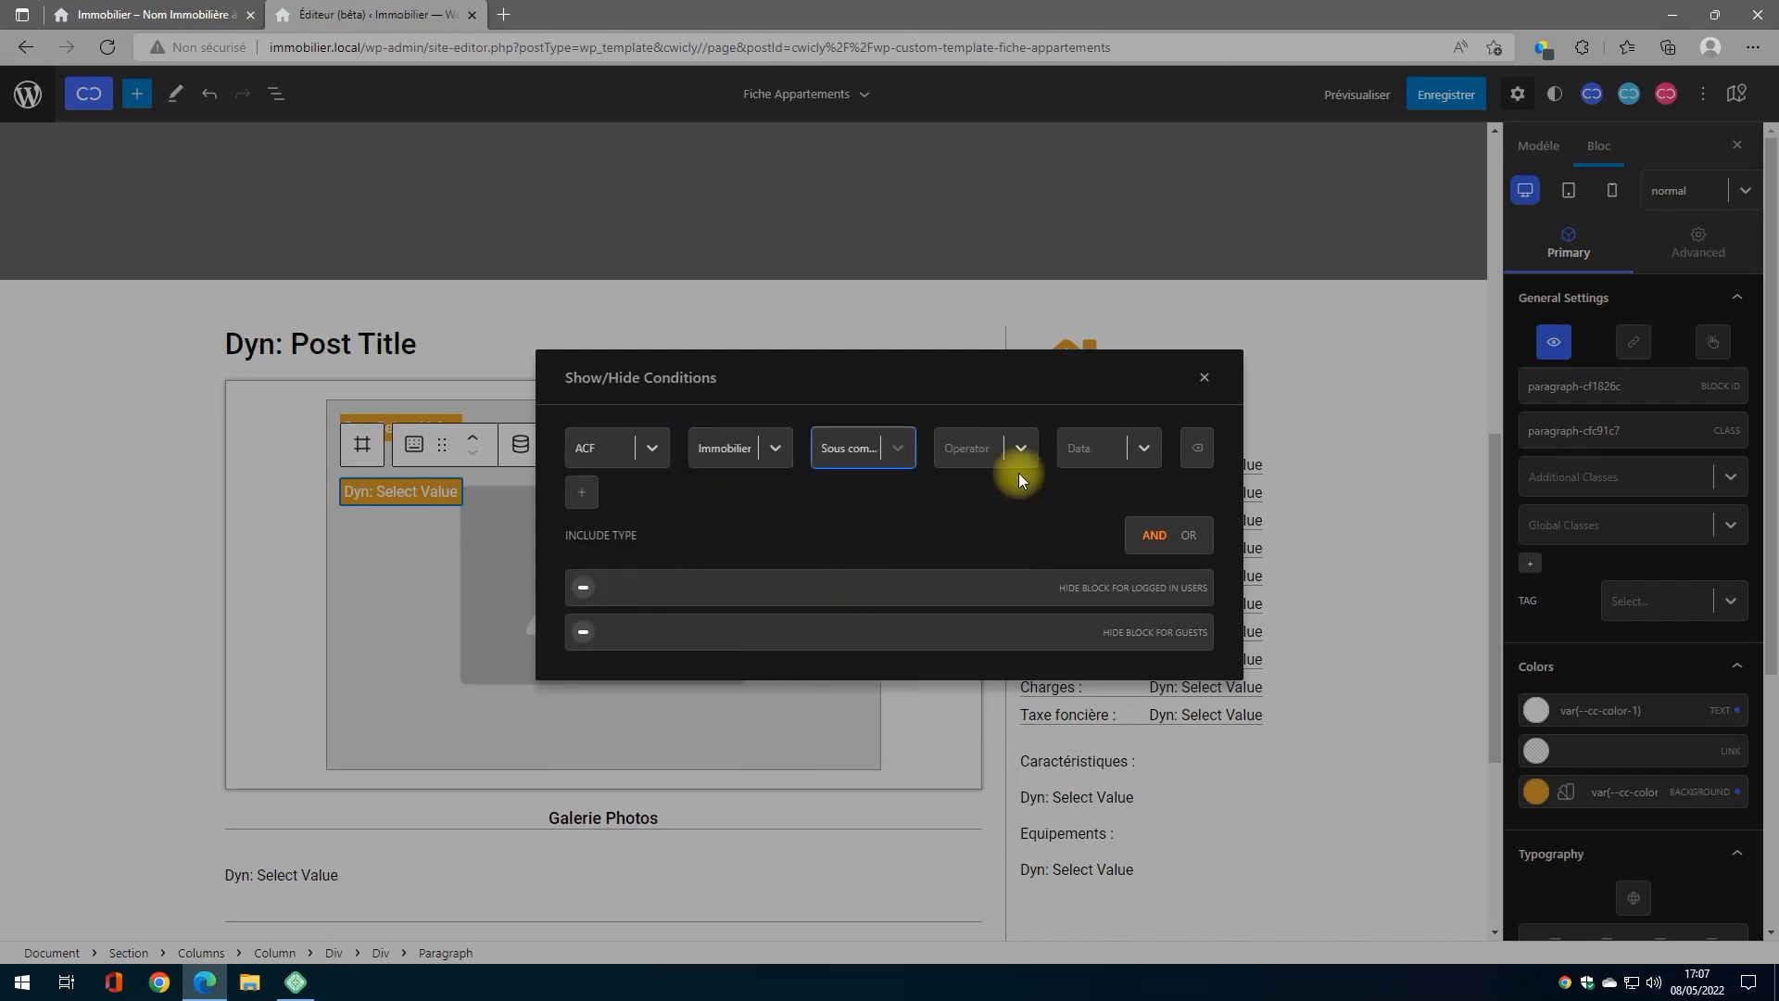
left_click(1019, 458)
left_click(978, 594)
left_click(1121, 454)
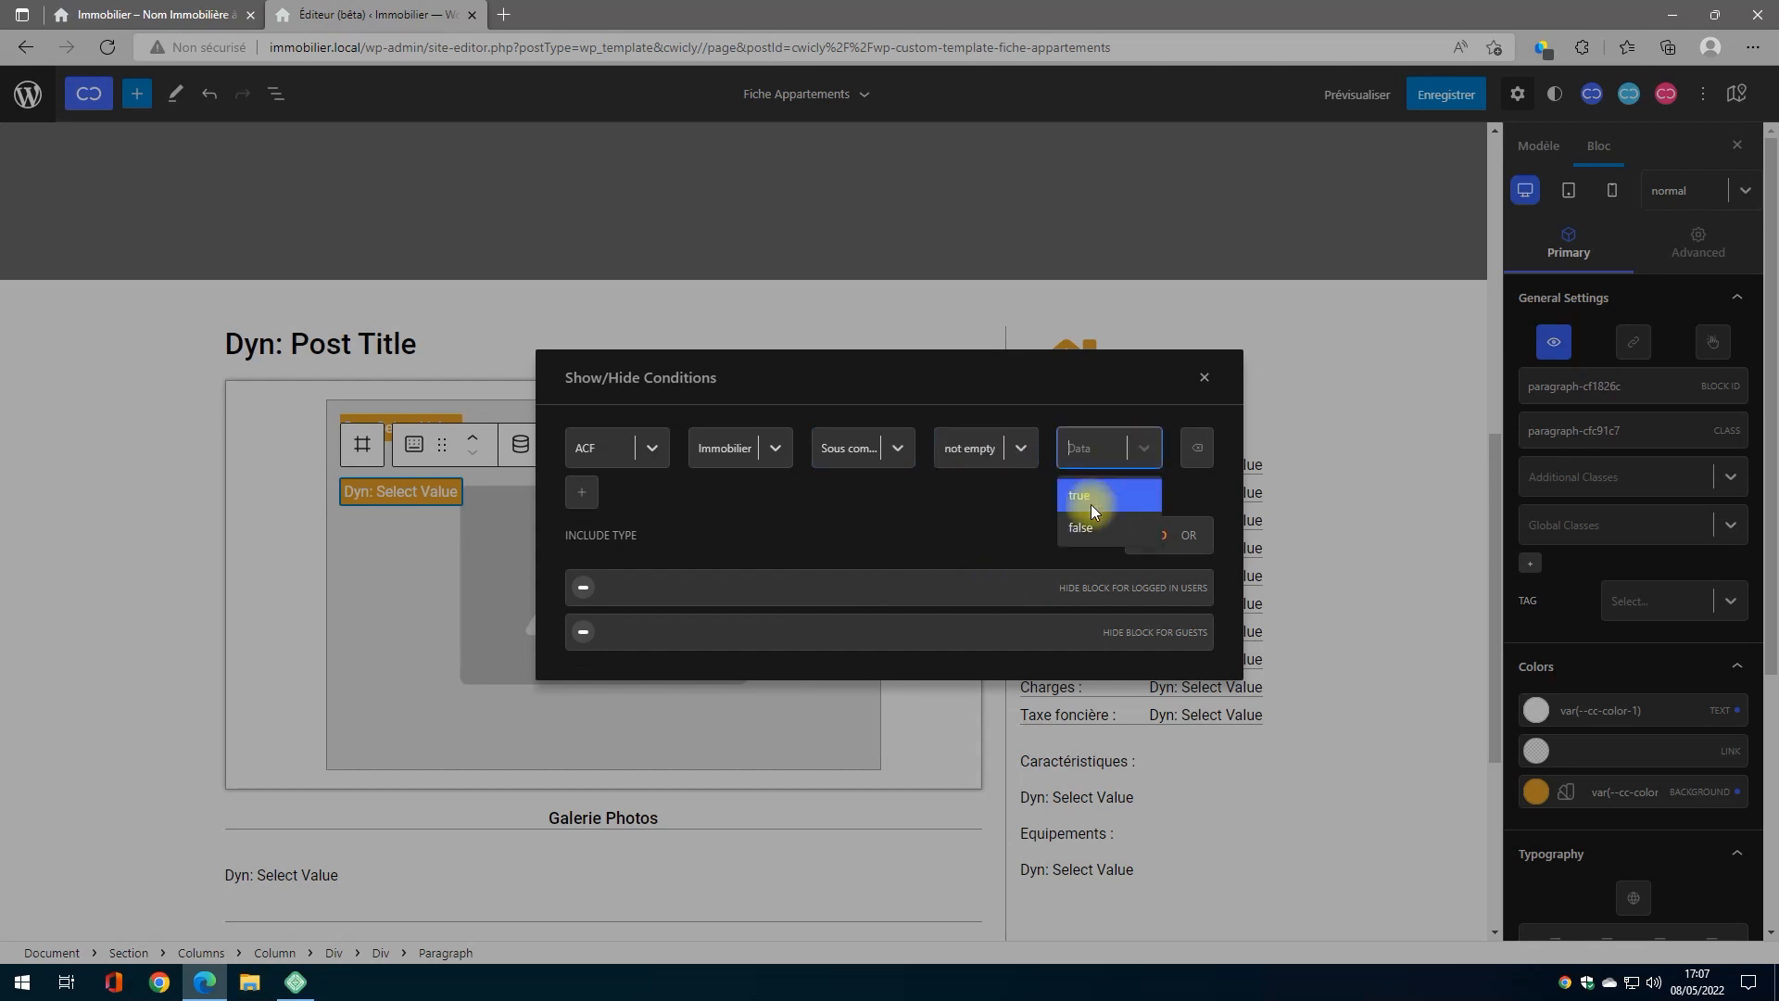
left_click(1091, 505)
left_click(1205, 380)
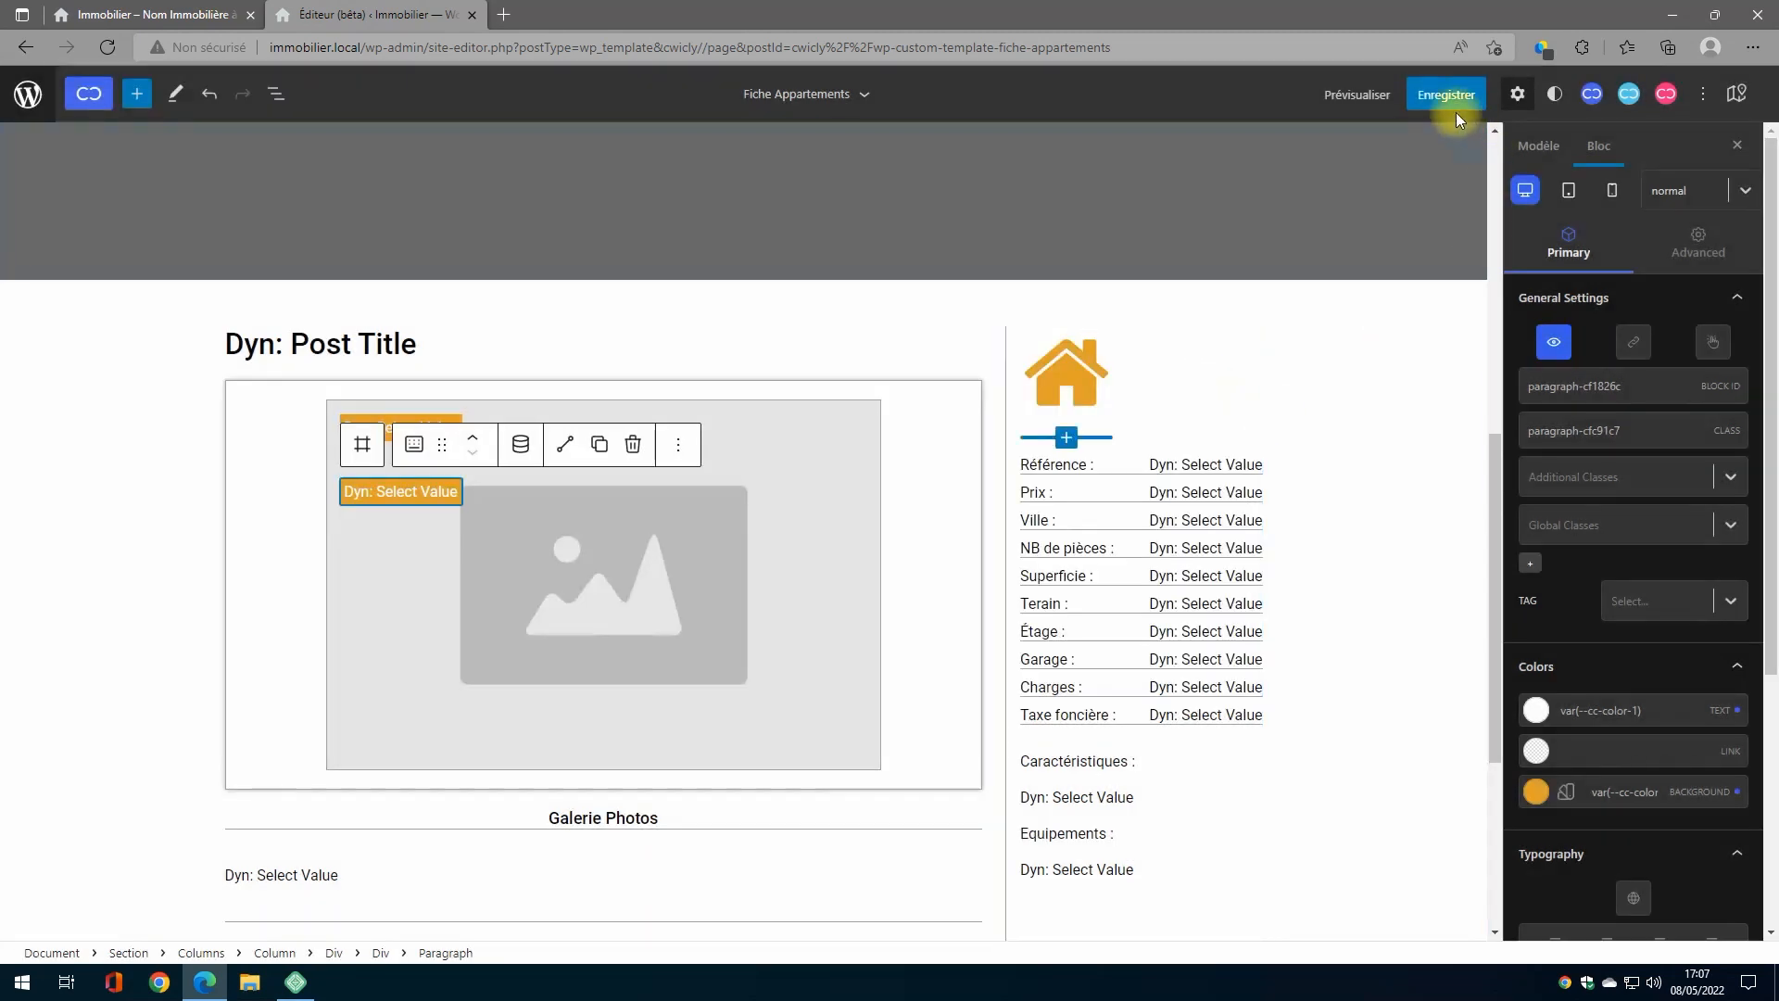
Step: Open the Maisons listing on the live site, and save the Fiche Appartements template in the editor
left_click(100, 21)
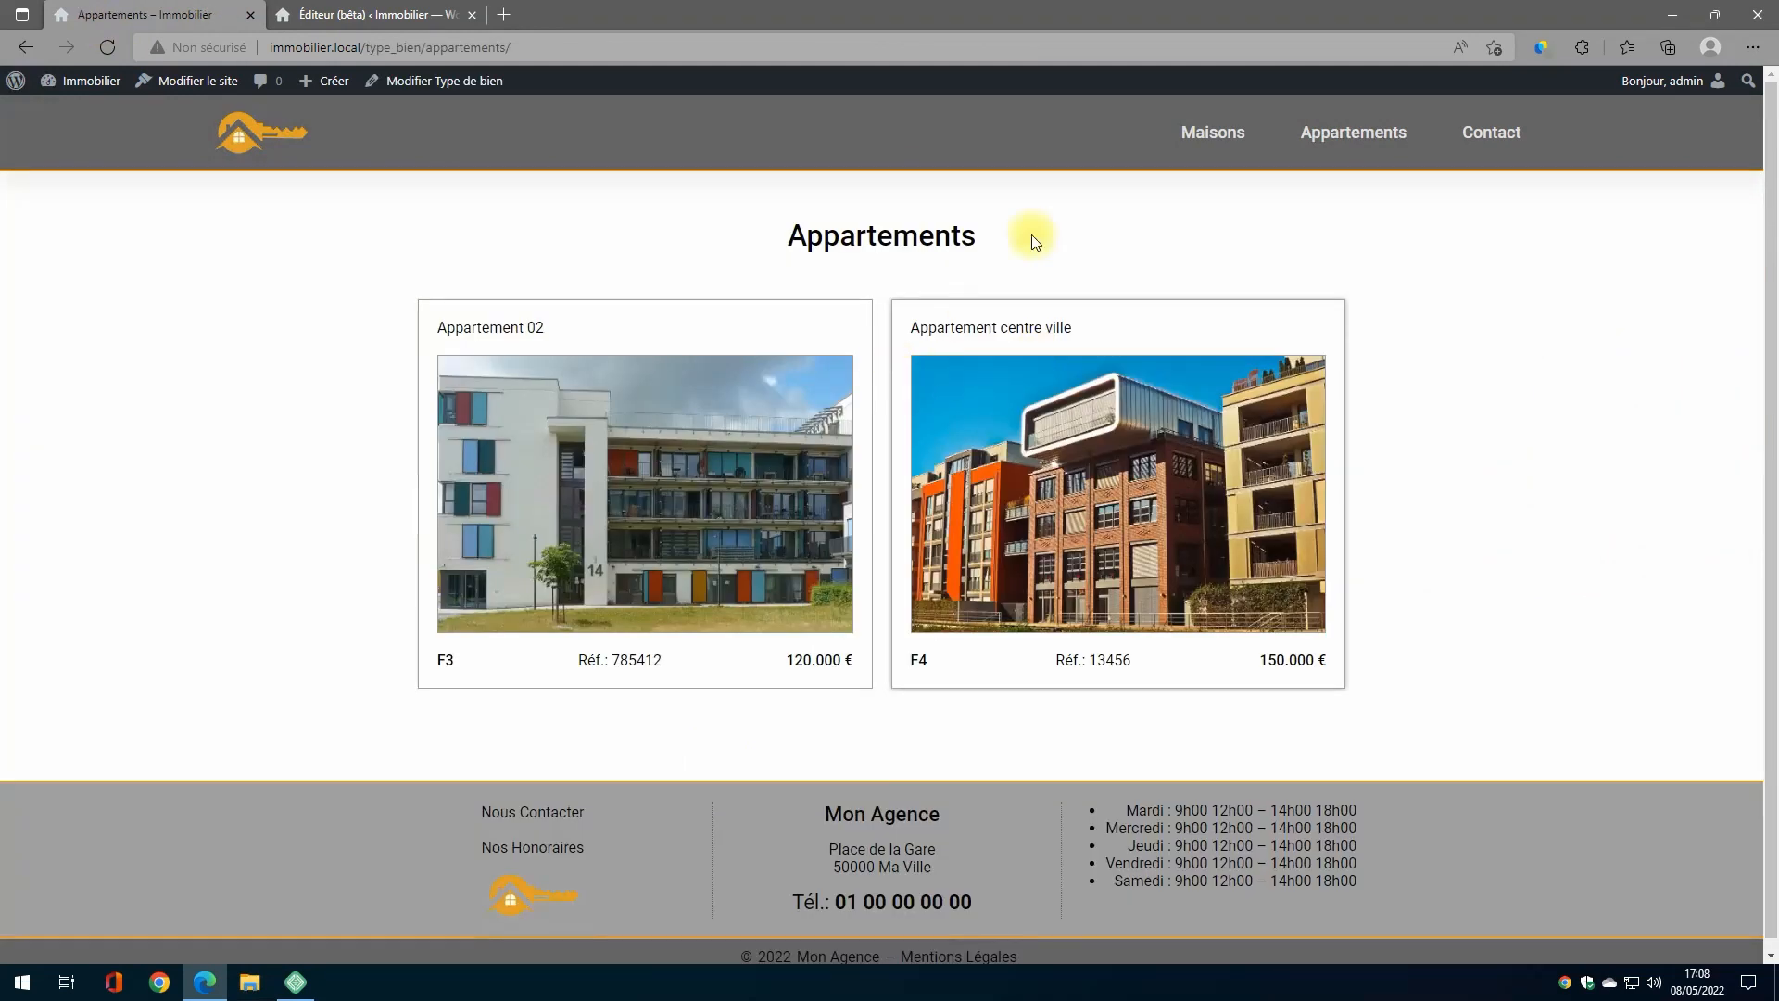
left_click(1192, 135)
left_click(294, 13)
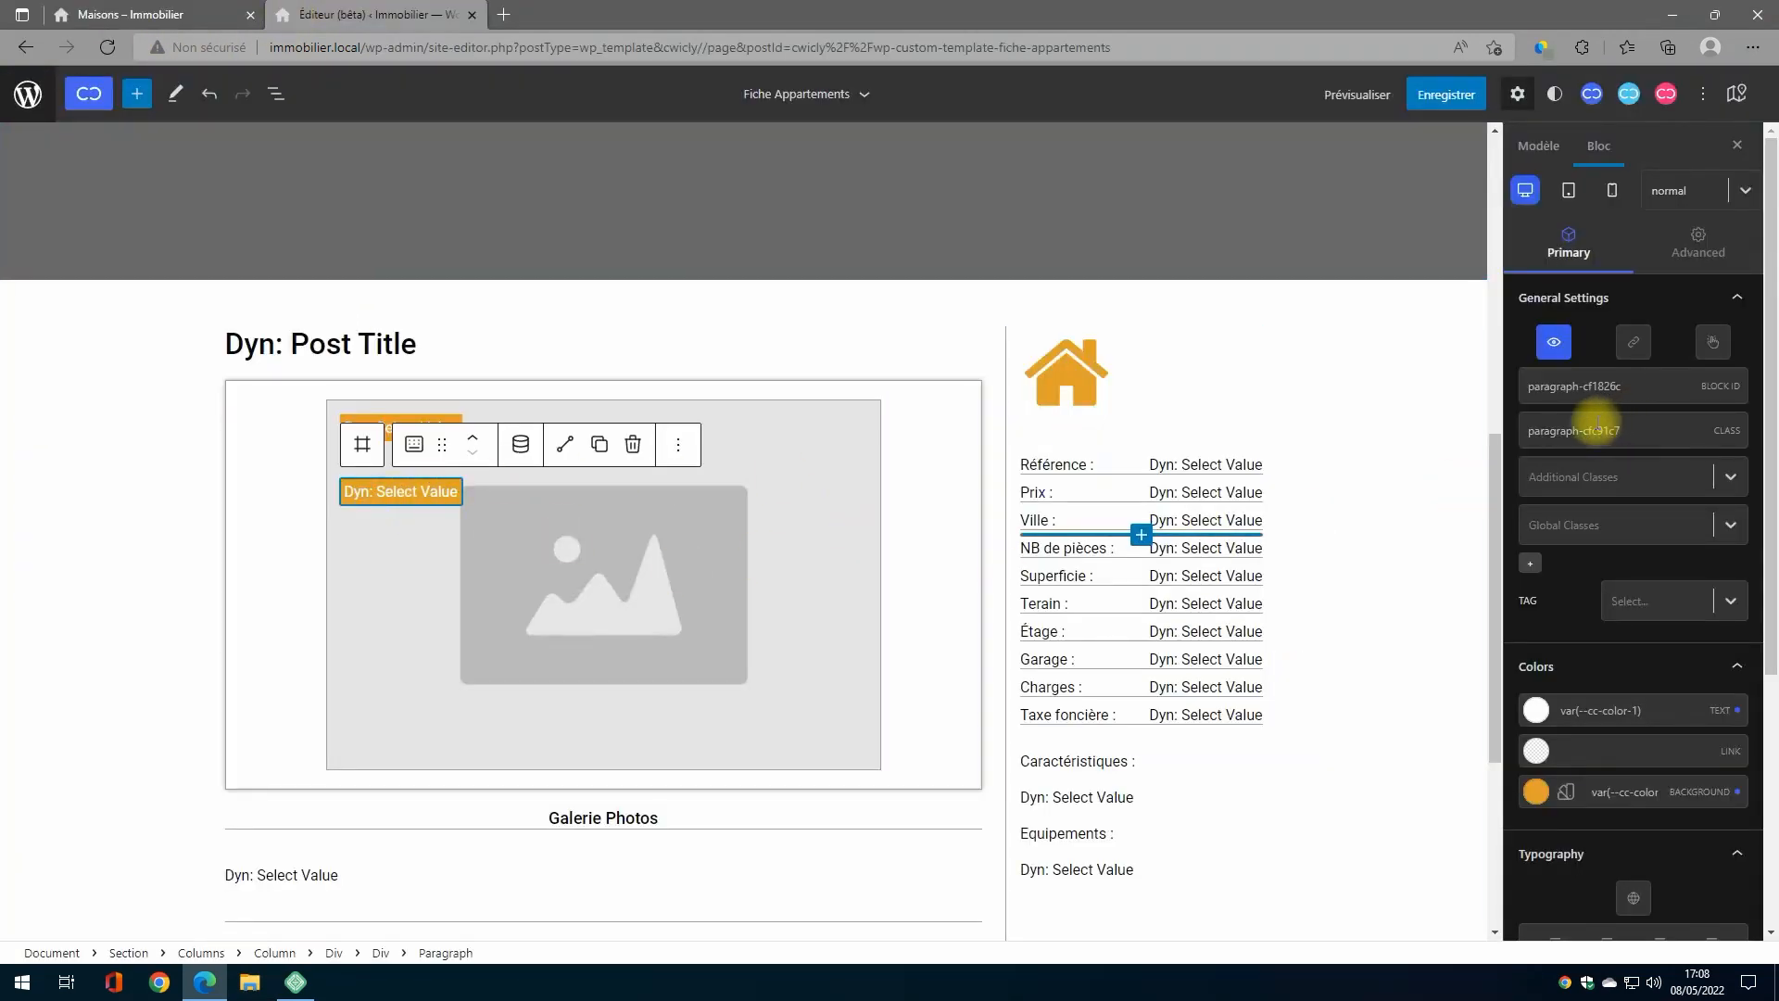
left_click(1434, 96)
left_click(1592, 115)
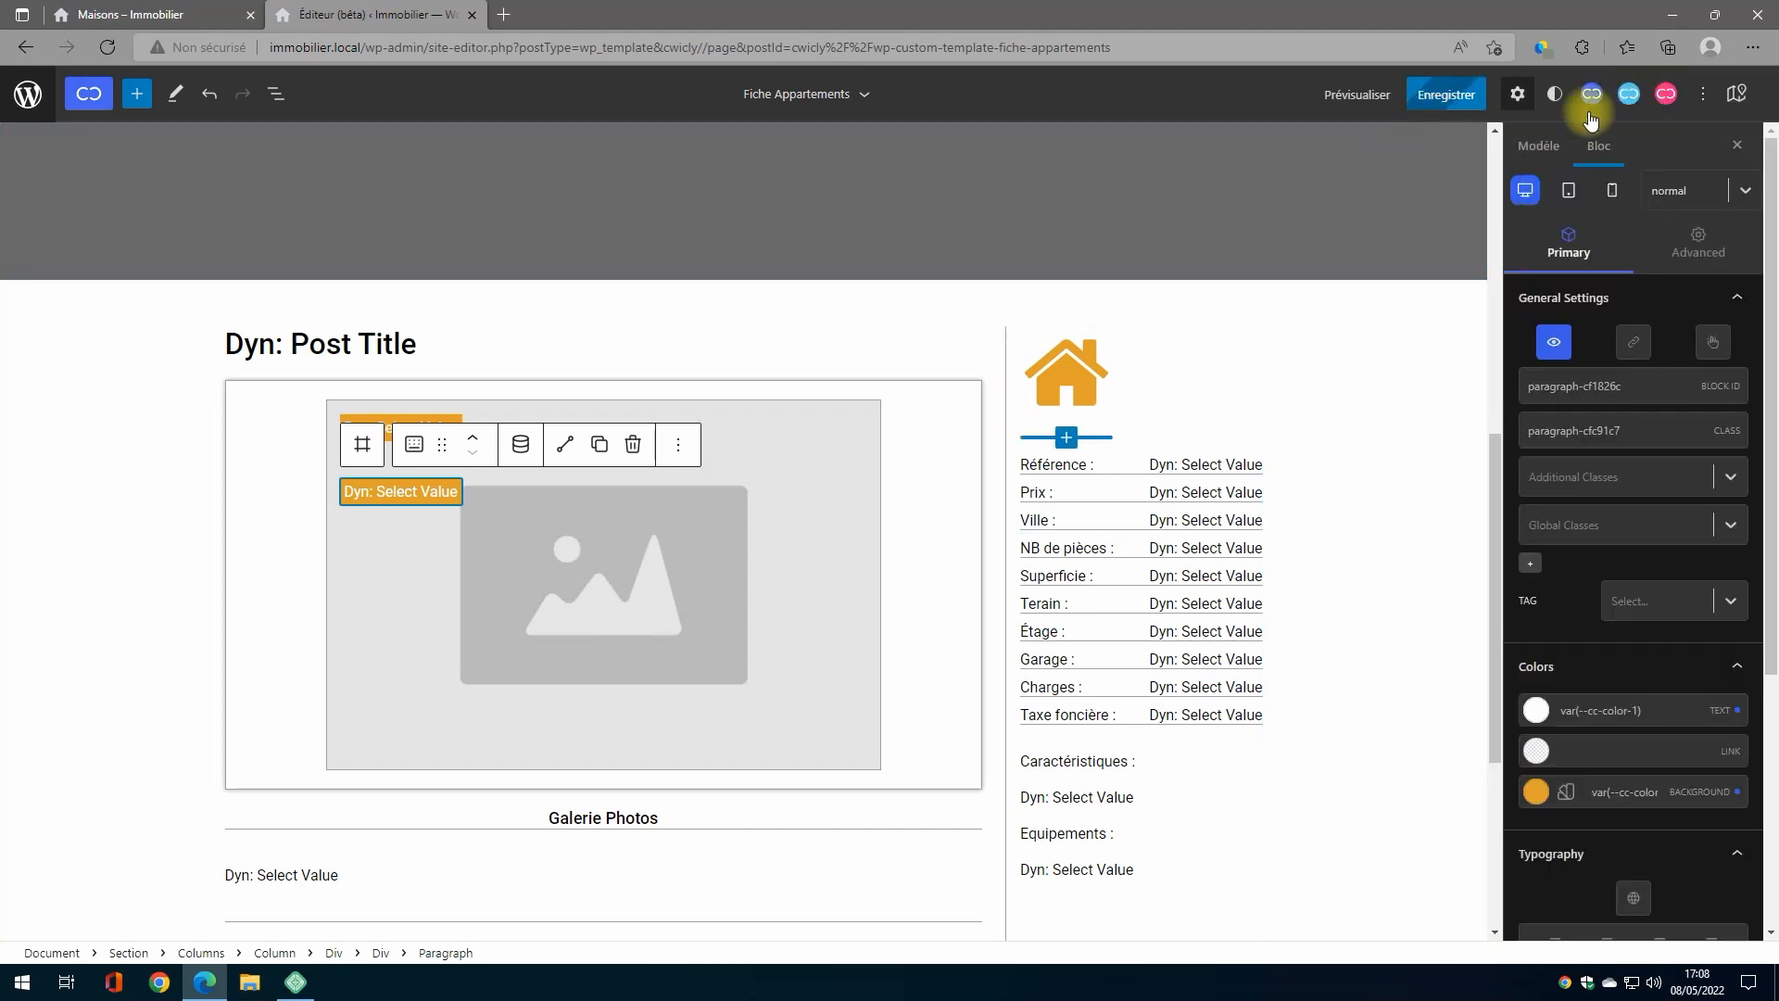
Step: Remove the static Maisons URL from the link wrapper of the house icon above the property details
left_click(1073, 365)
left_click(1633, 345)
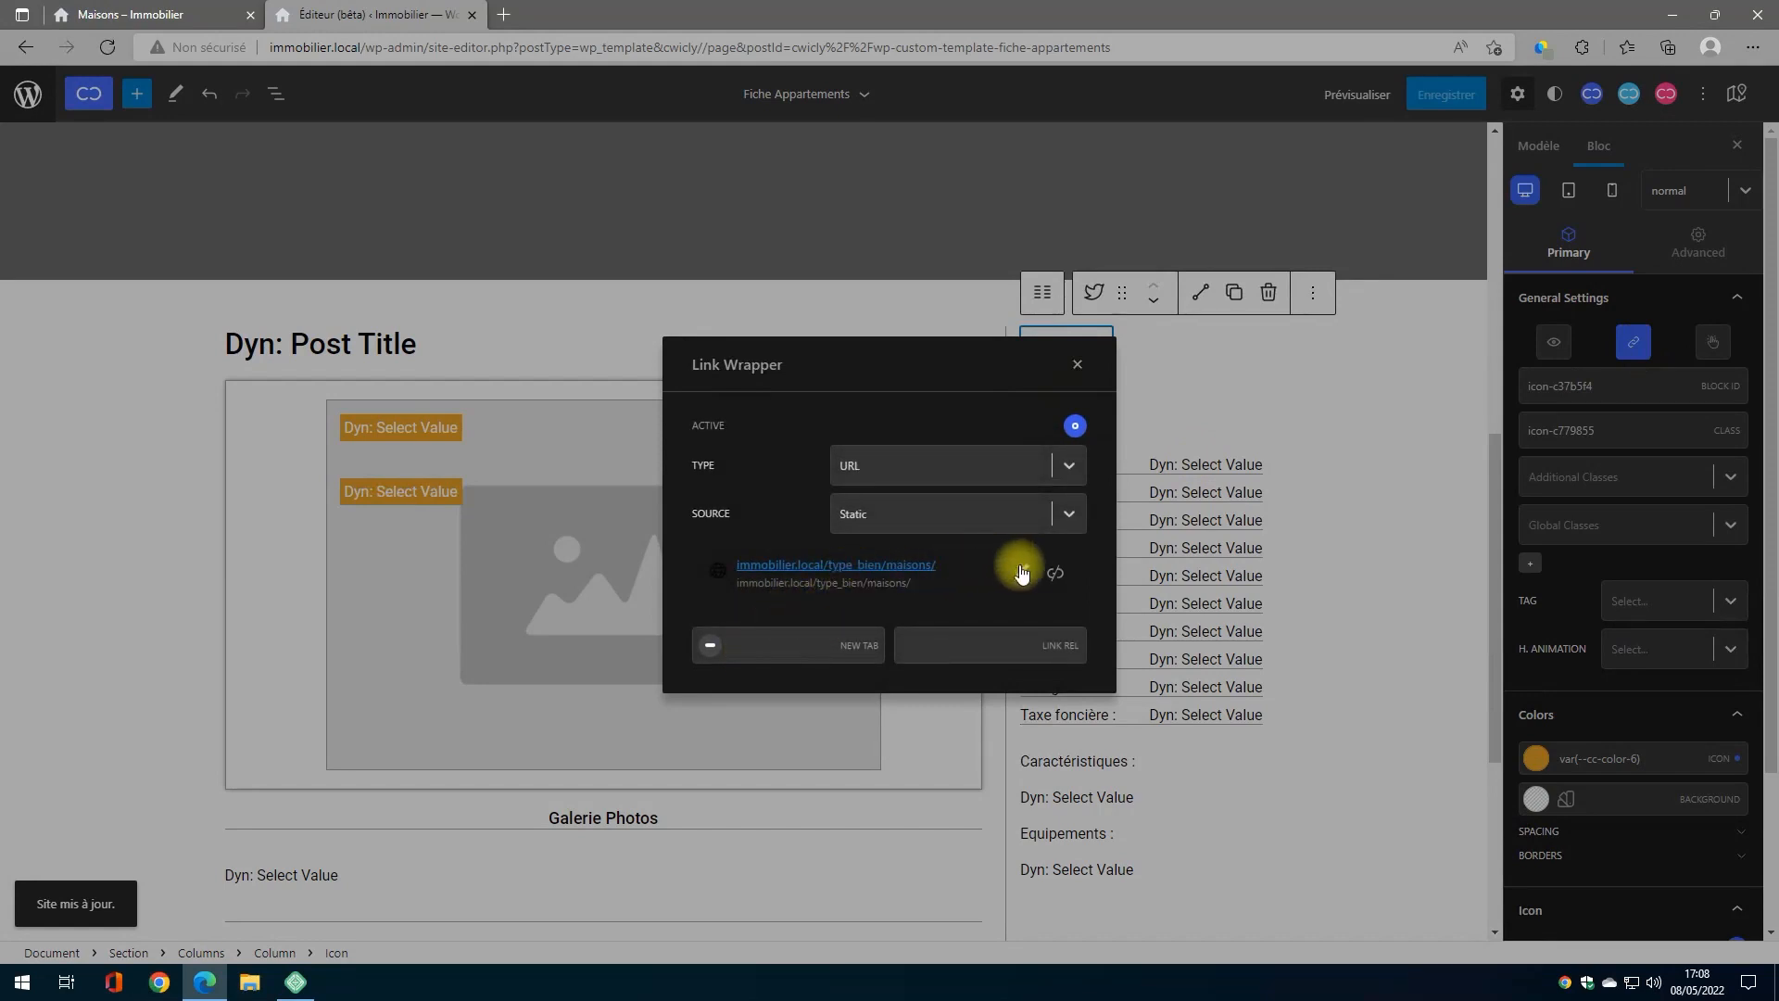
left_click(1056, 573)
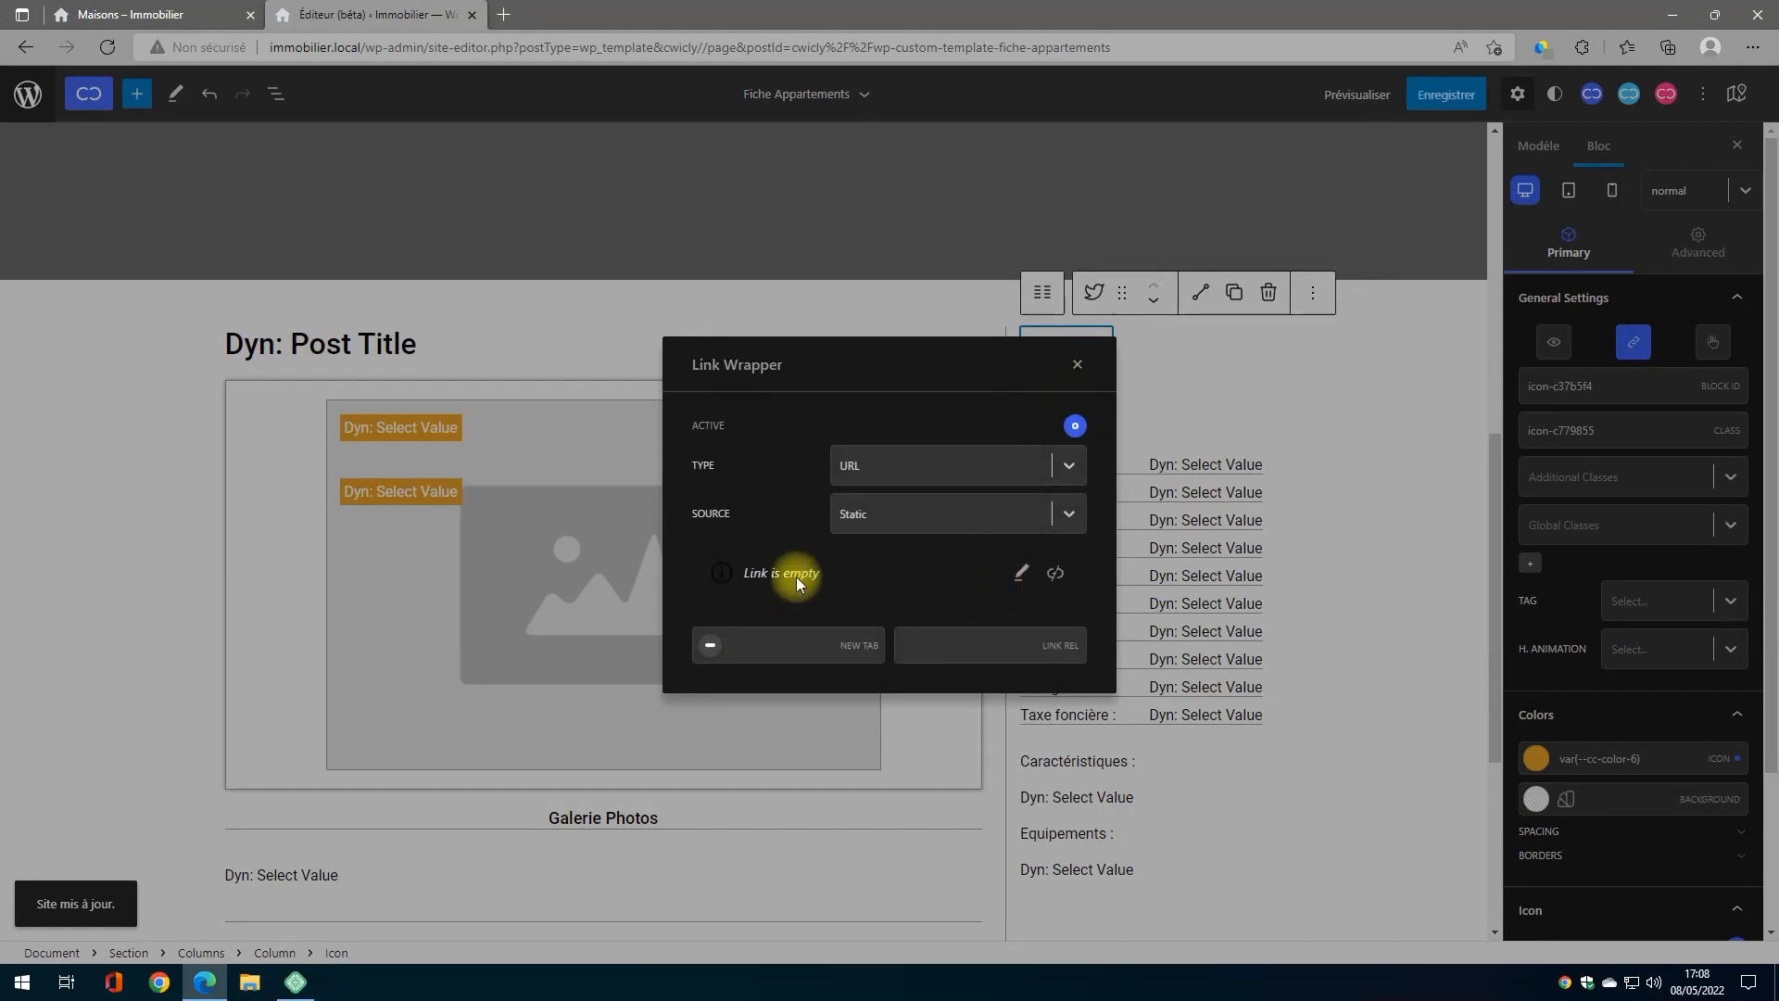
Step: Link the house icon to the Appartements listing, immobilier.local/type_bien/appartements/, by searching for "appartements"
left_click(1020, 572)
type("http://immobilier.local/type_bien/maisons/")
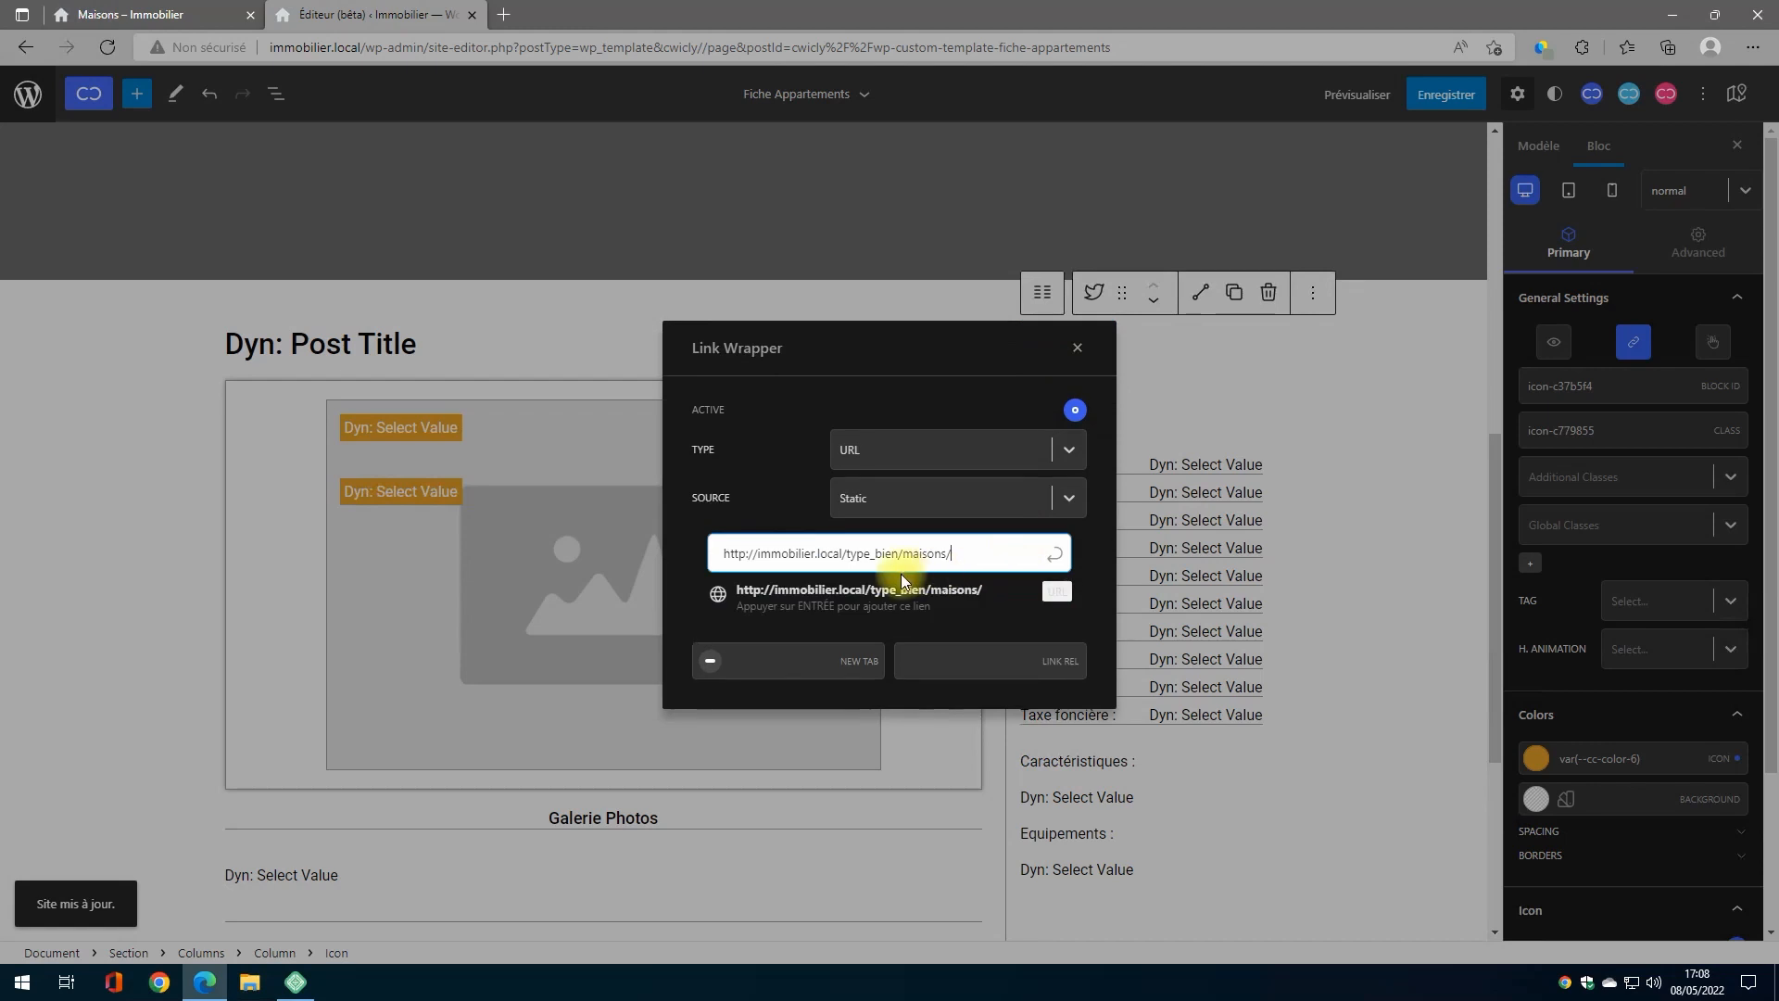
key("ctrl+a")
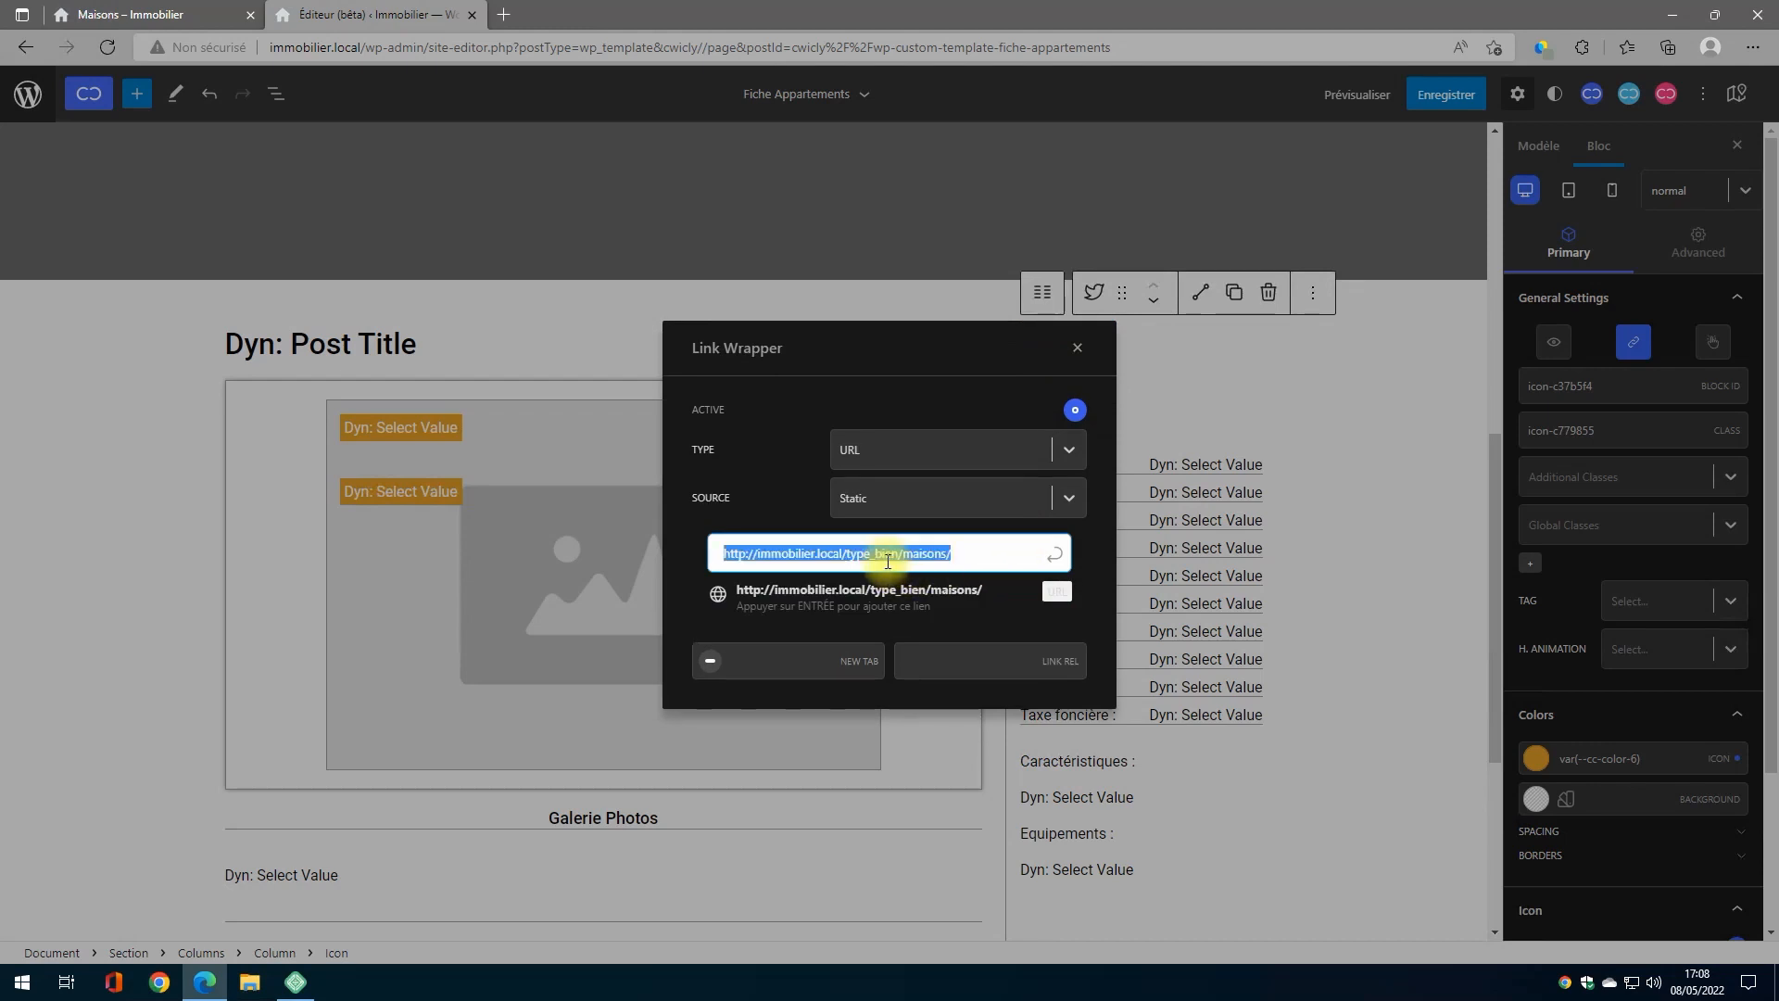
type("appart")
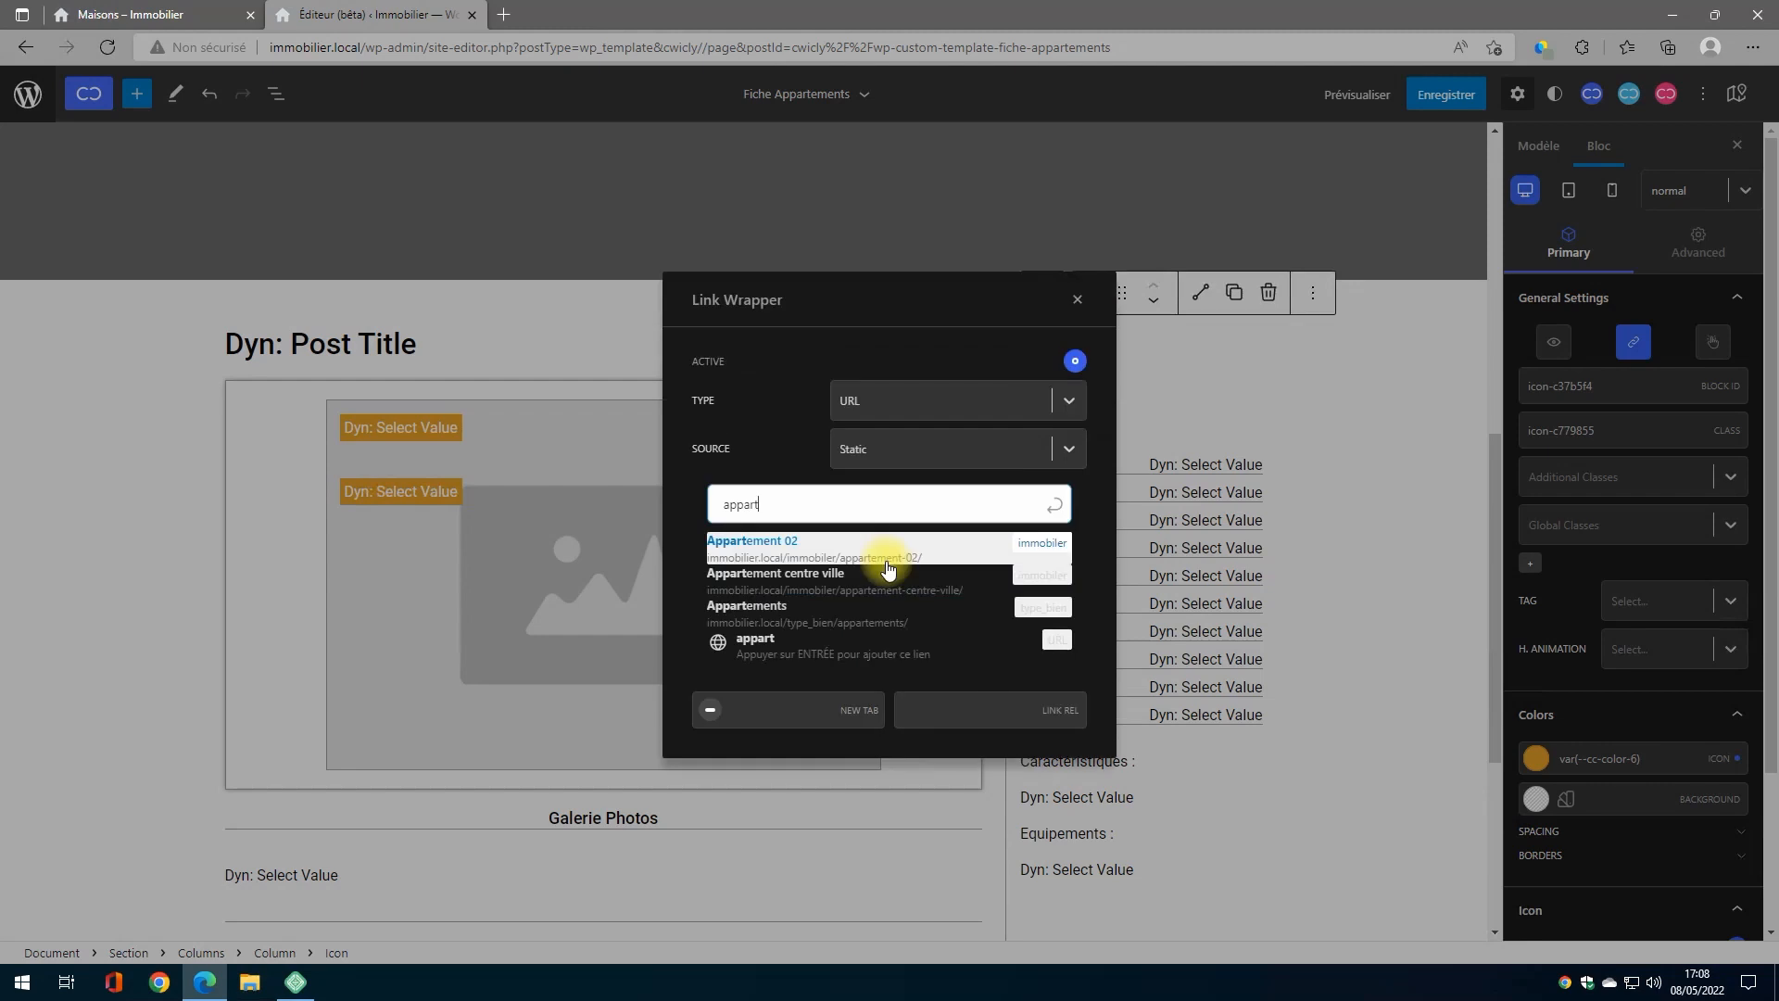
type("ements")
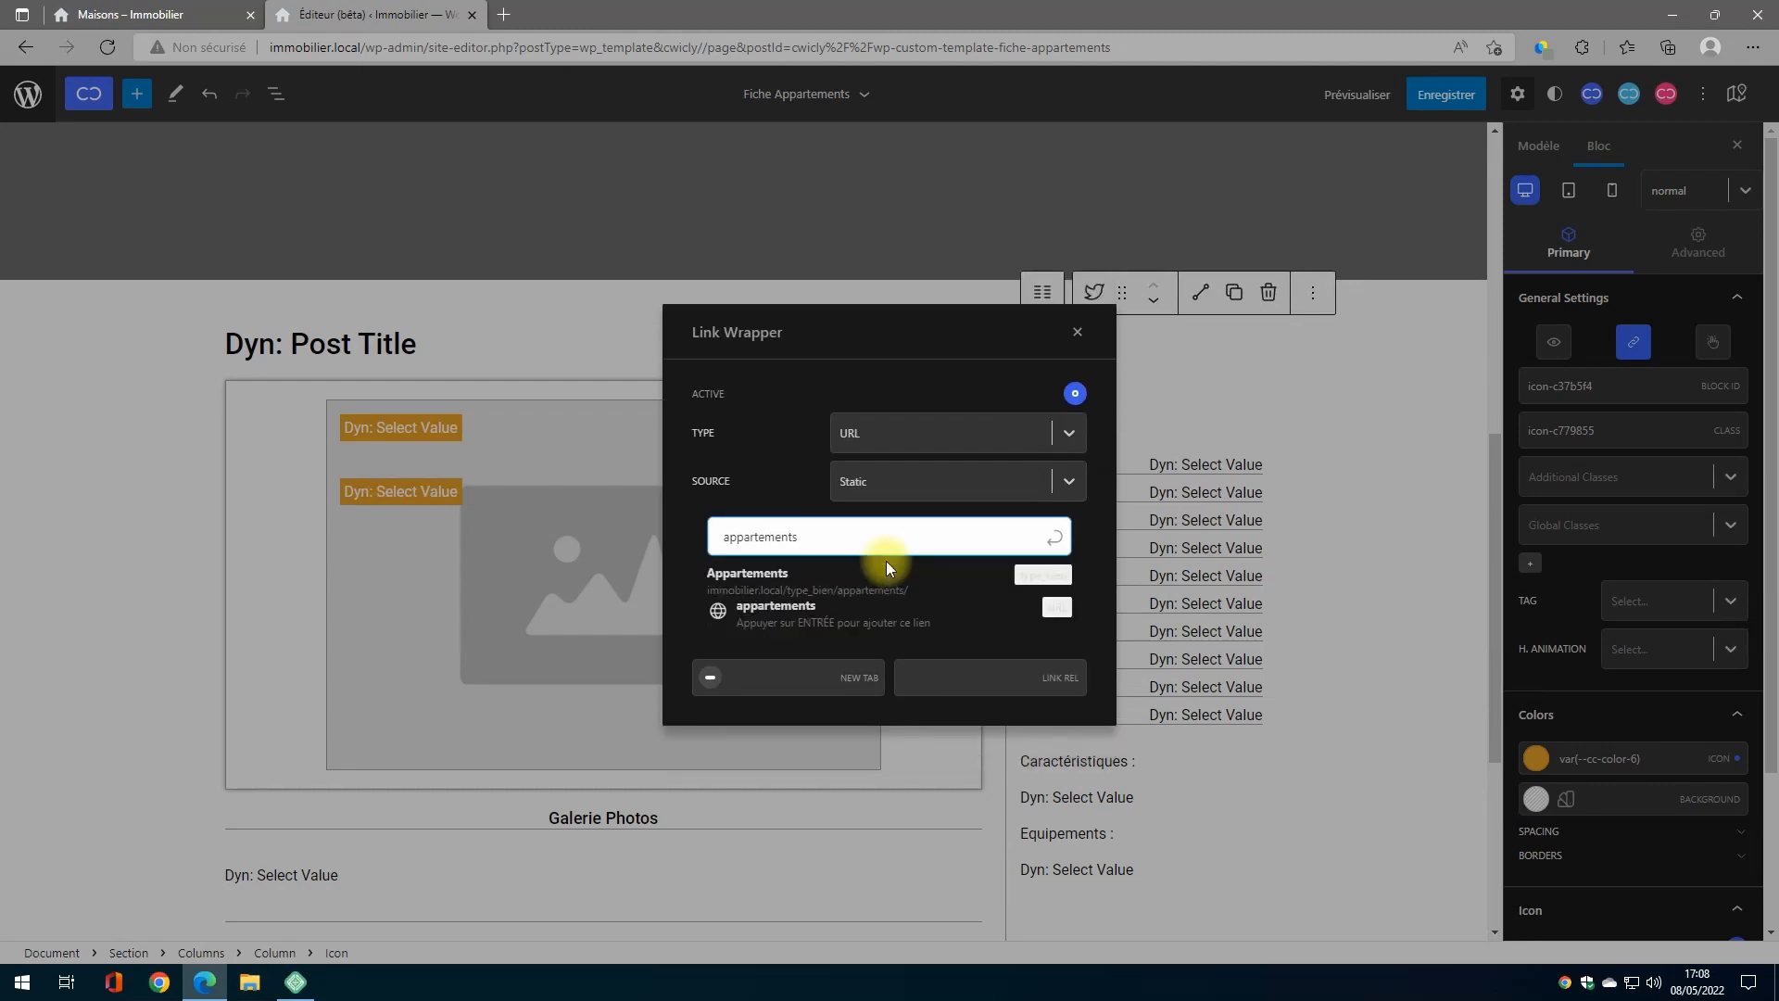
left_click(834, 582)
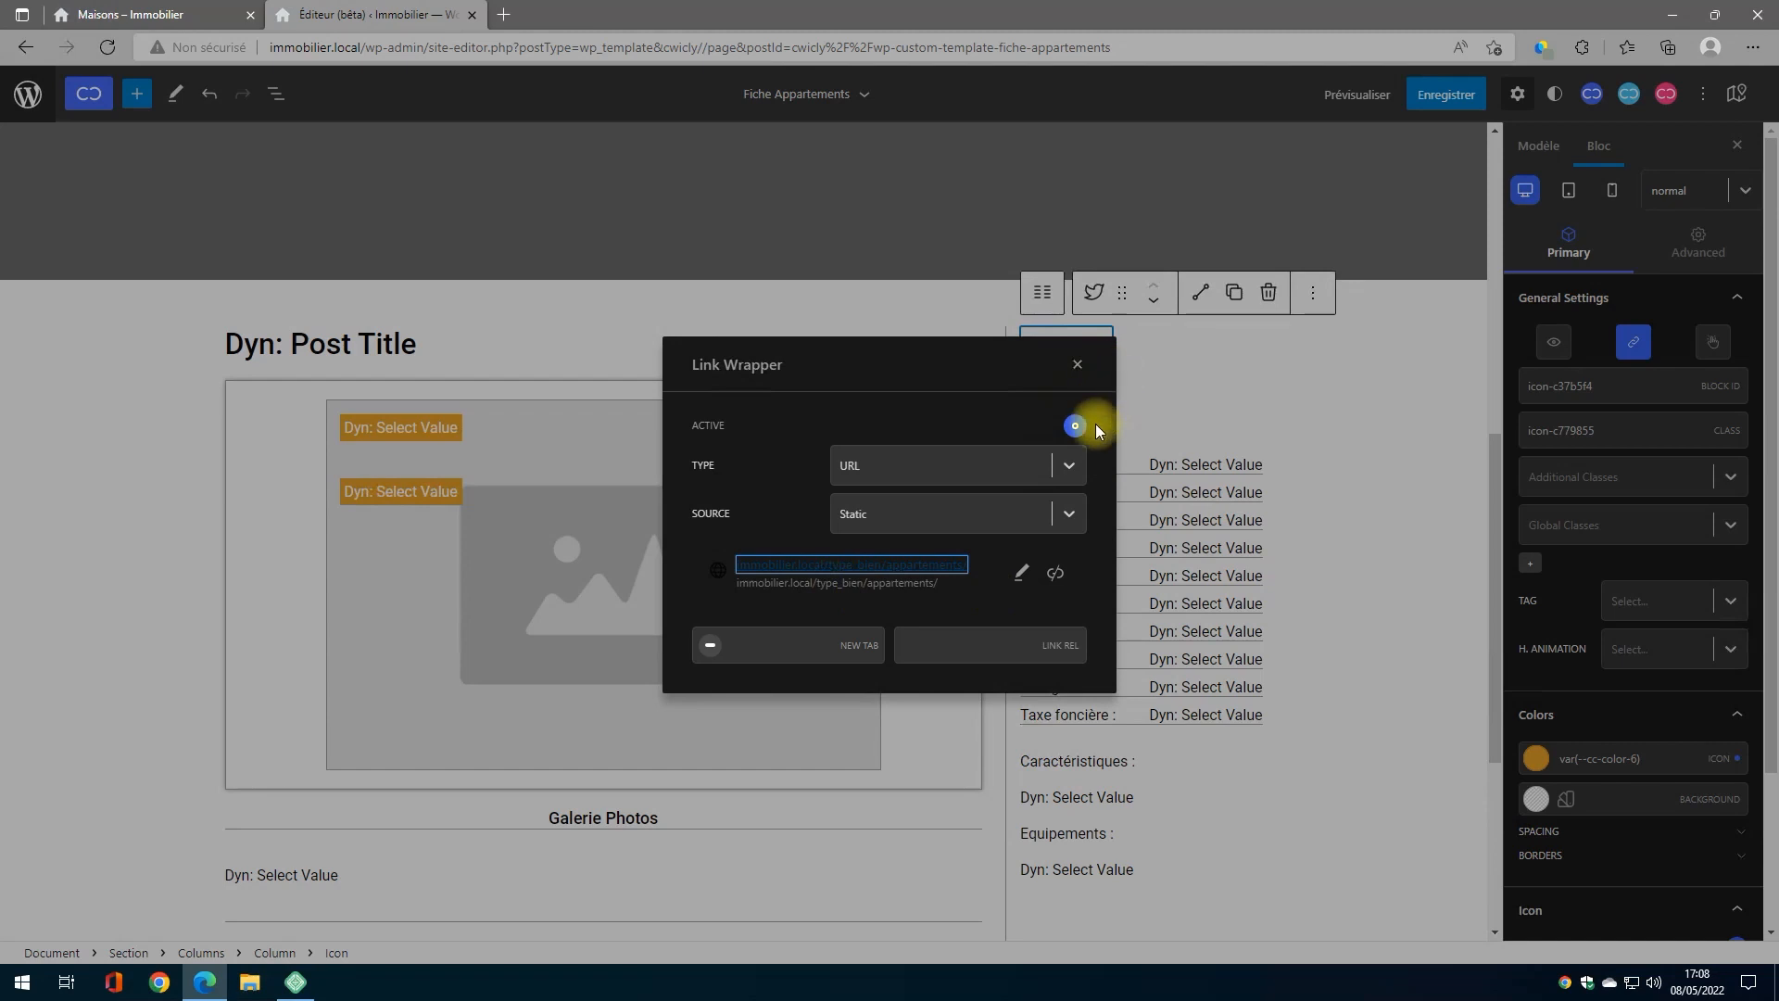
left_click(1077, 368)
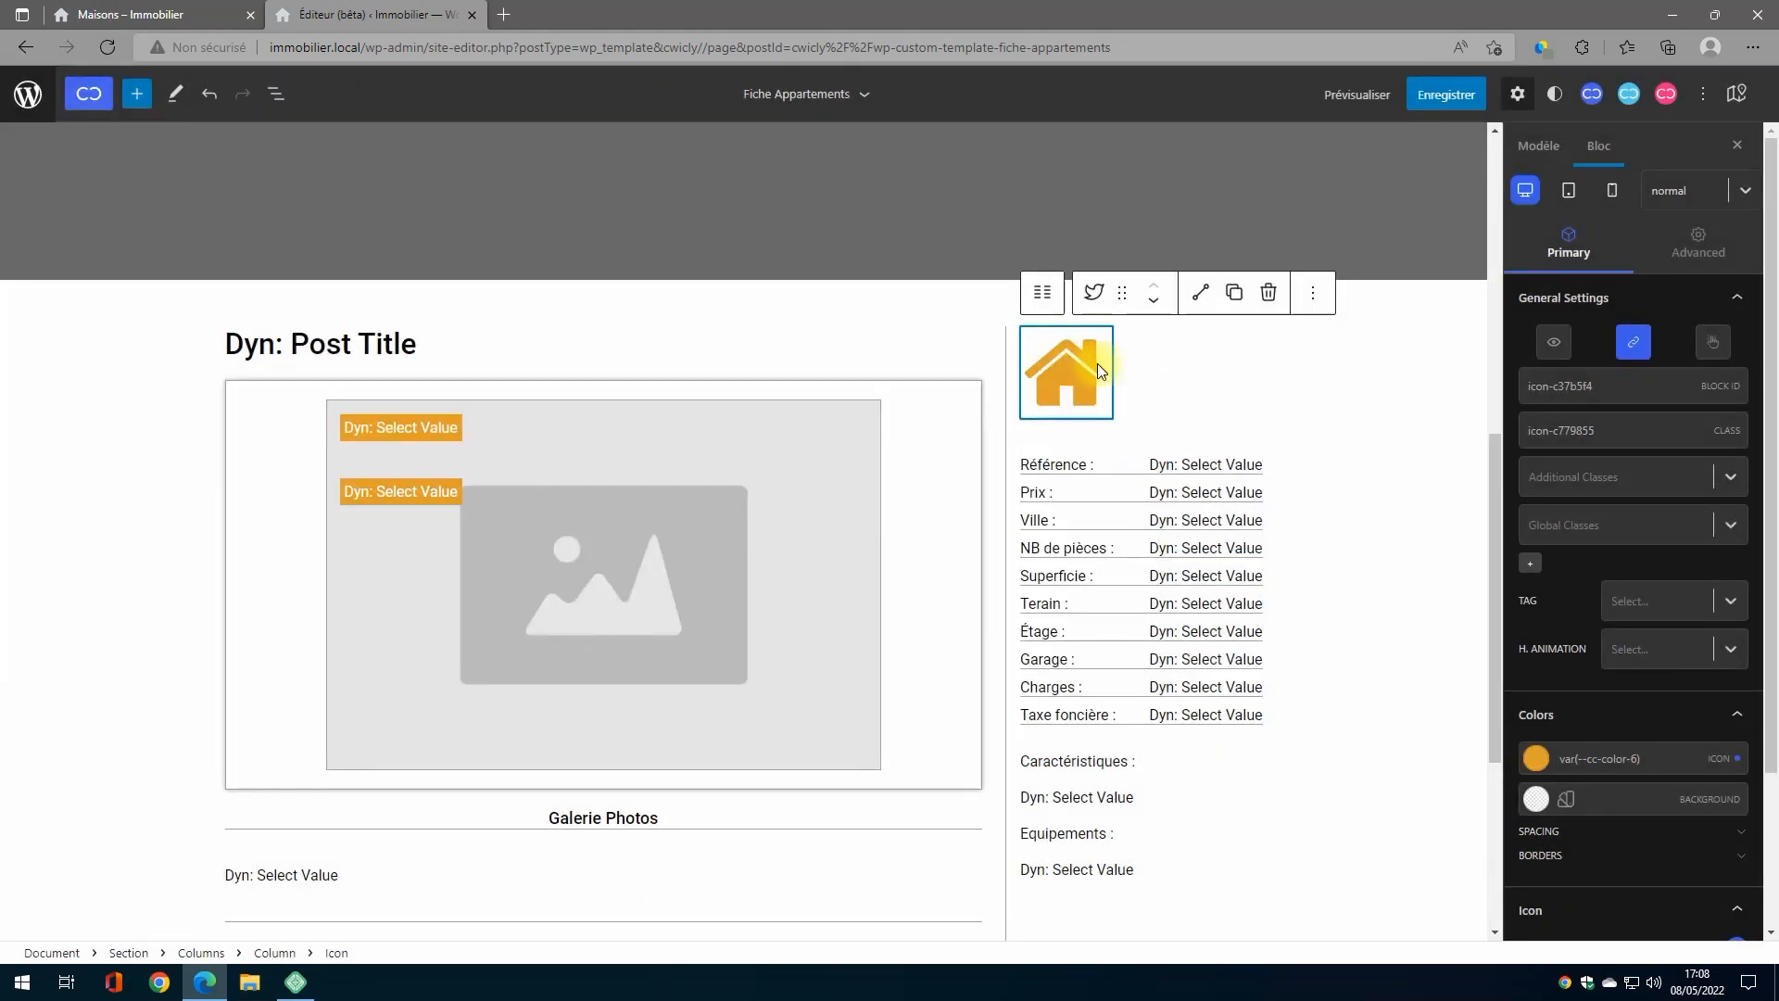
Step: Replace the house icon above the property details with the Font Awesome building icon, and save the Fiche Appartements template
scroll(1563, 553, "down", 2)
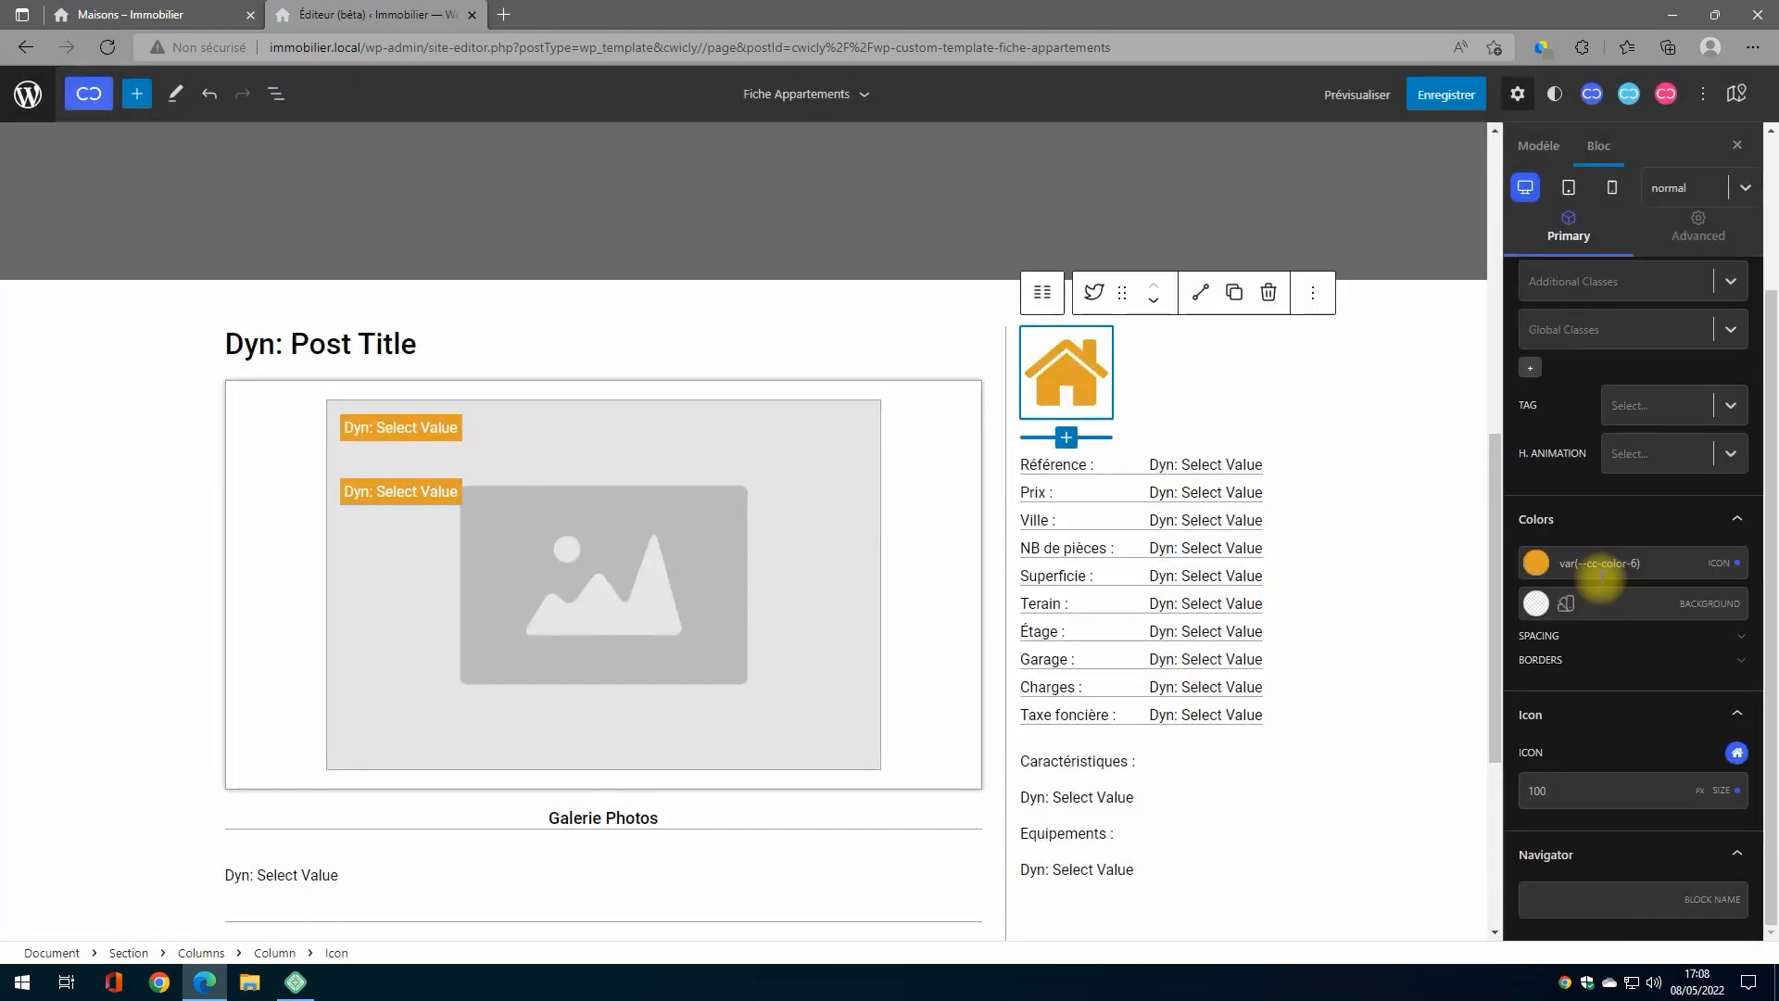
left_click(1738, 754)
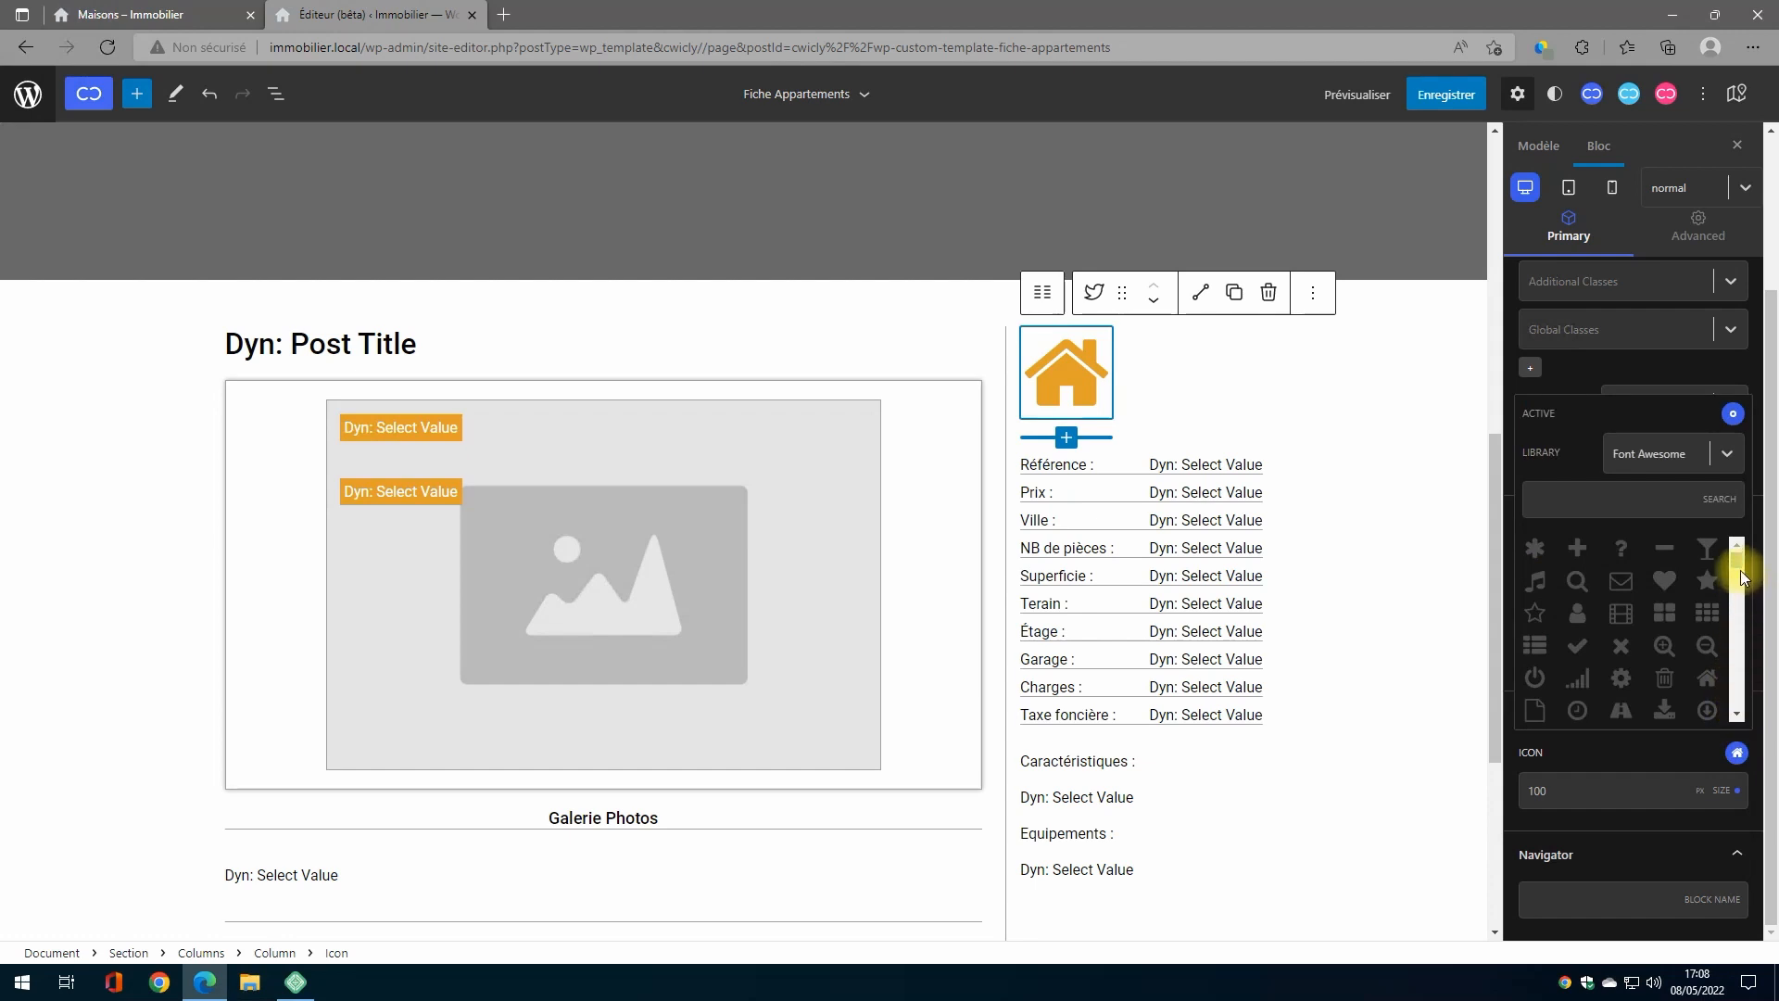
left_click_drag(1740, 577, 1733, 645)
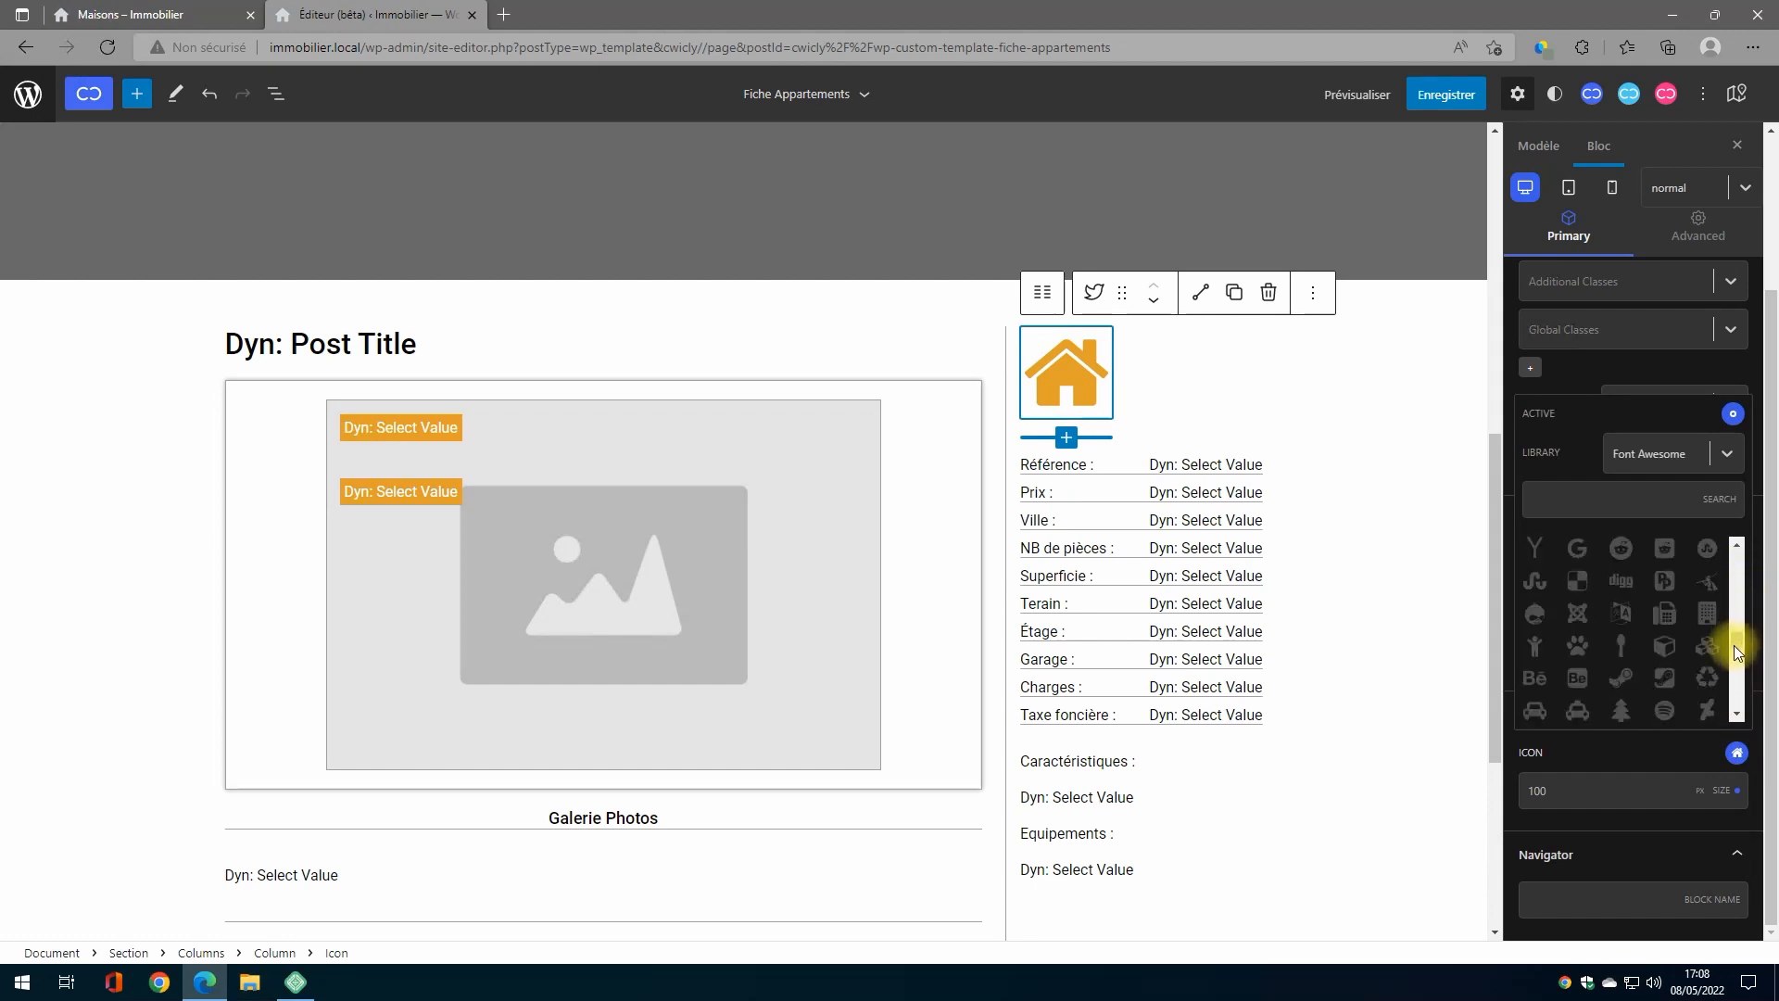
left_click(1714, 625)
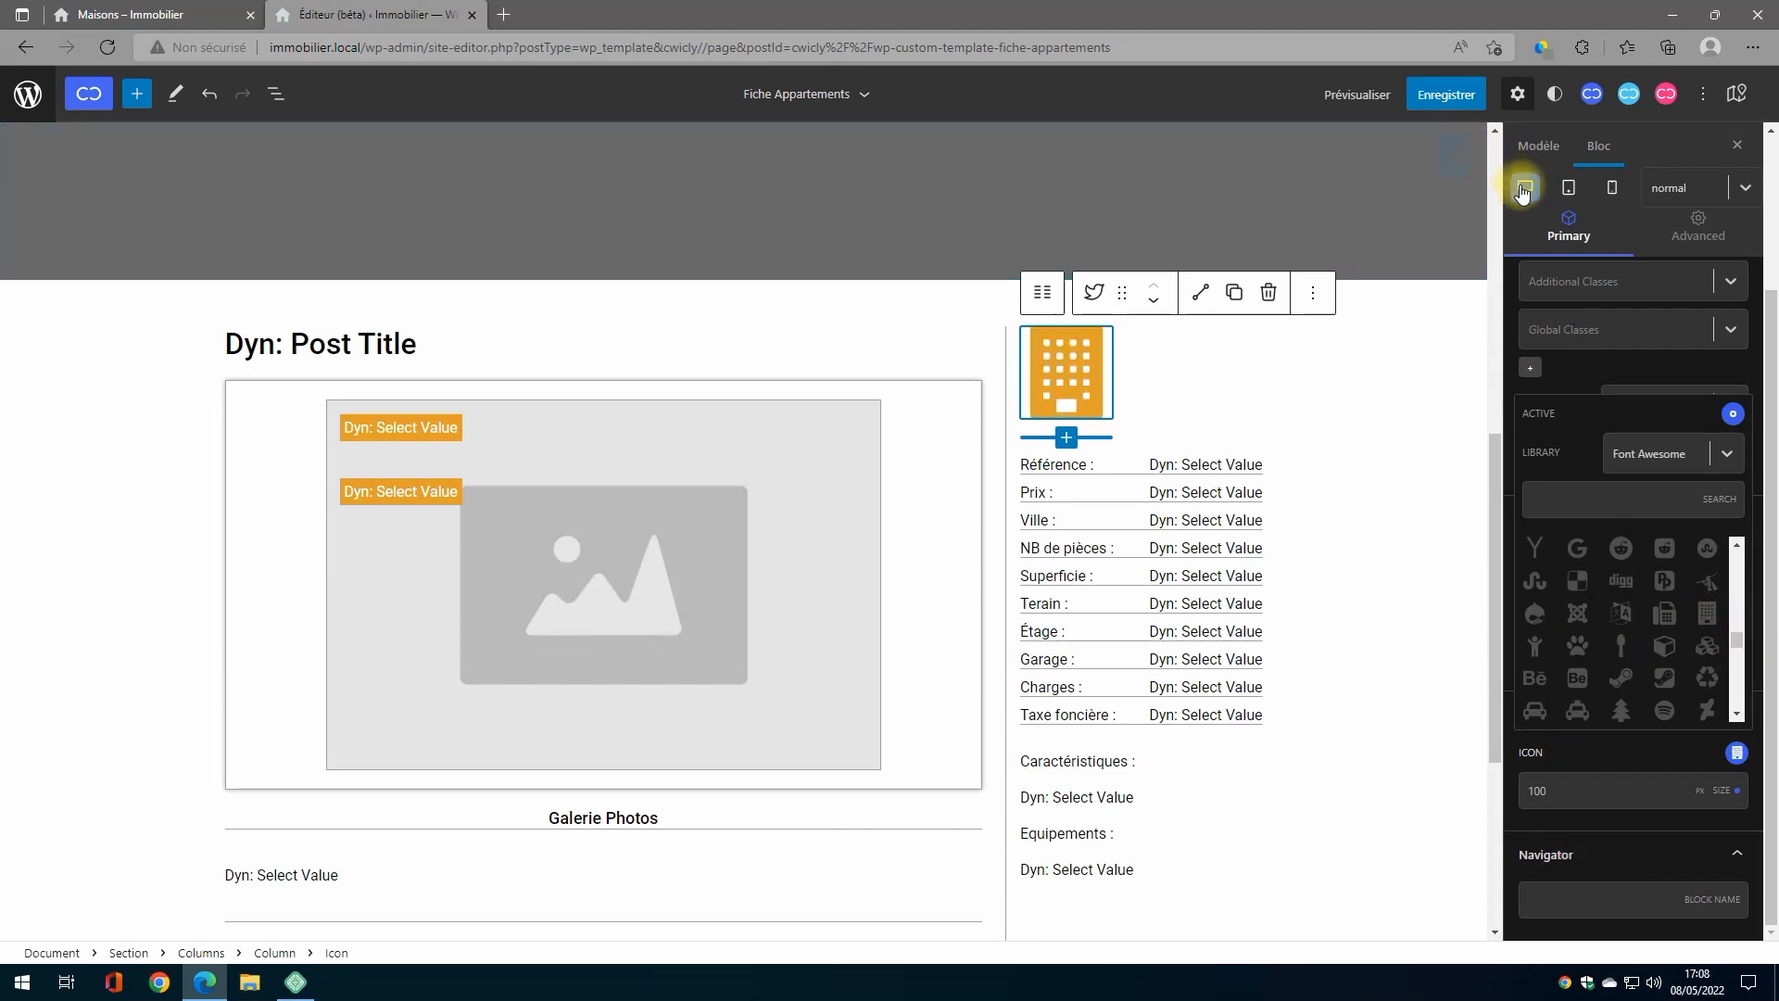
left_click(1458, 102)
left_click(1560, 104)
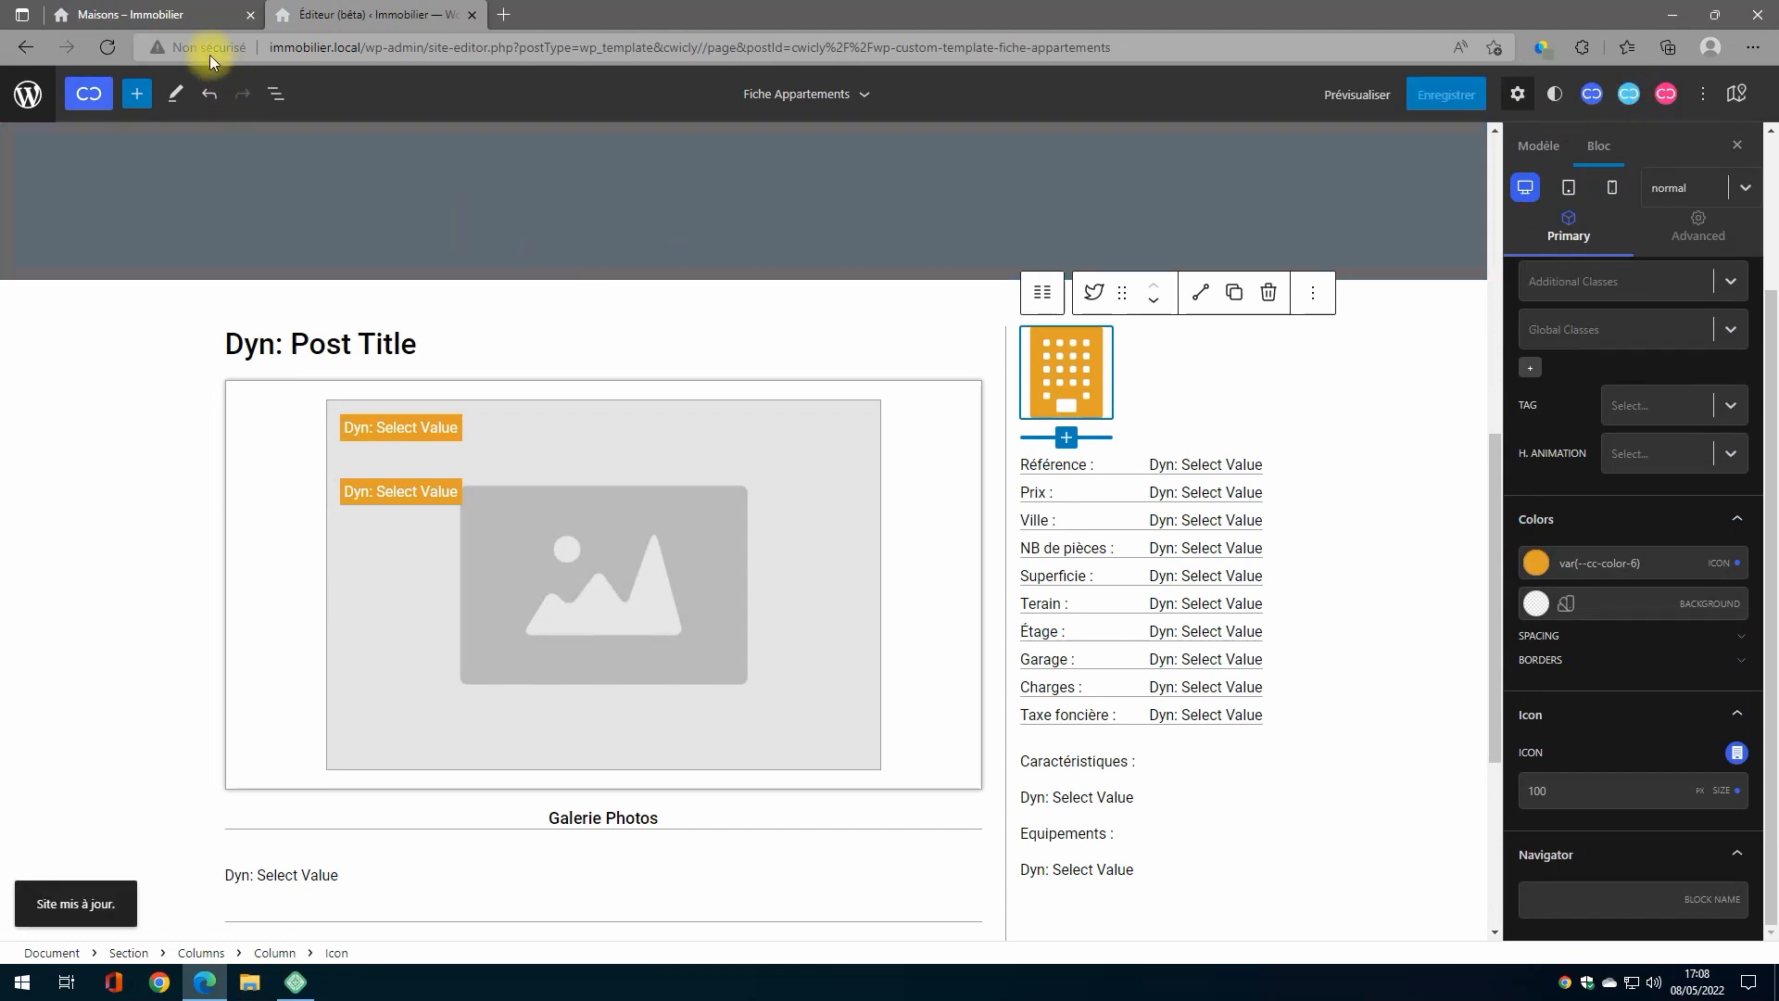
Step: Check the building icon's link on the live site from the Appartement 02 page, reached through the Appartements listing
left_click(187, 20)
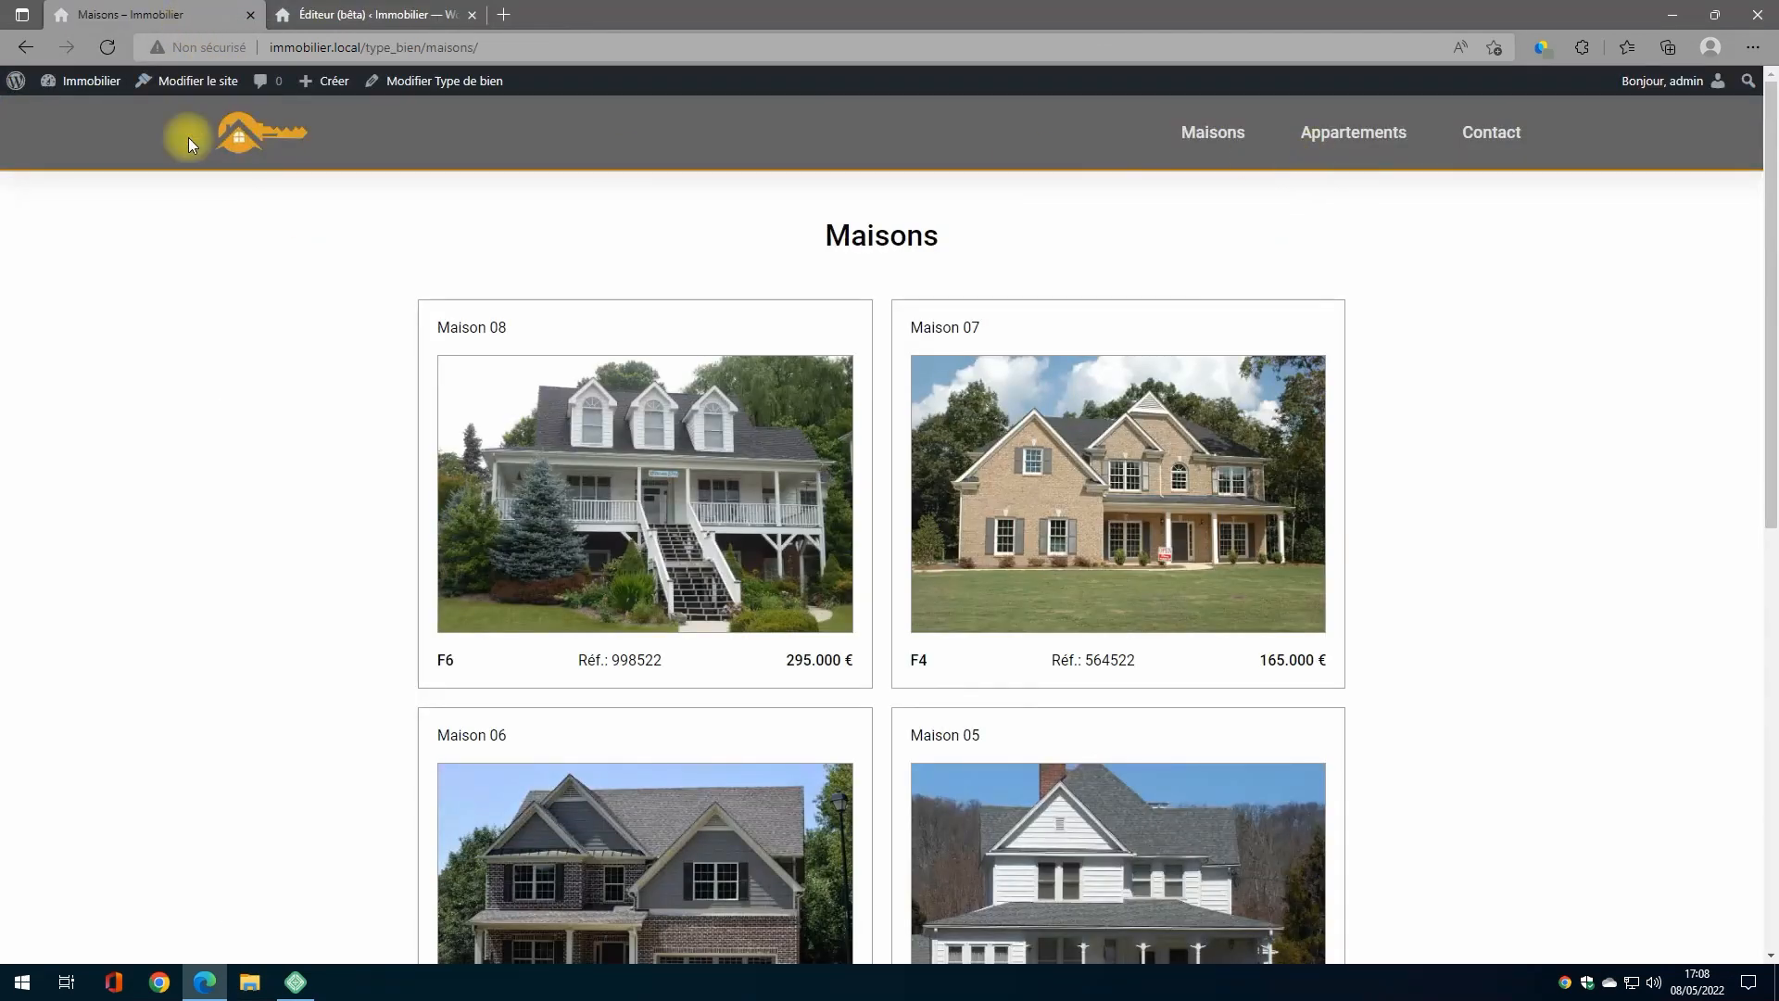
left_click(1367, 144)
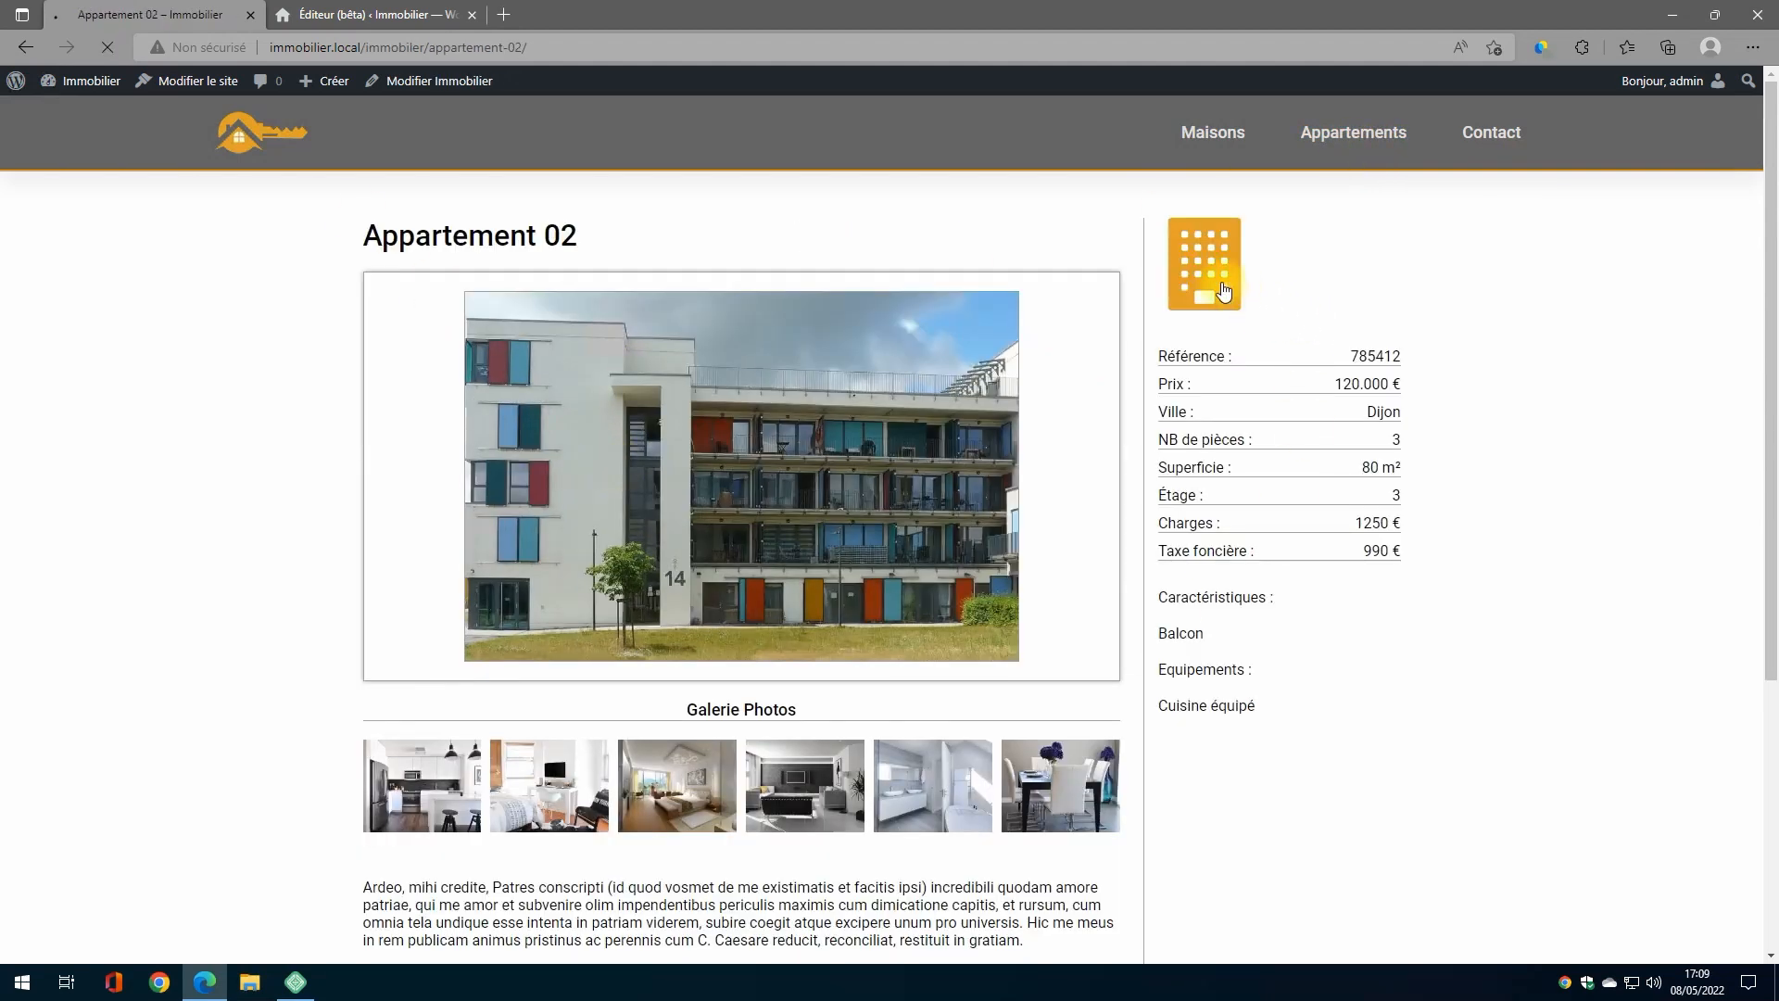
left_click(1224, 291)
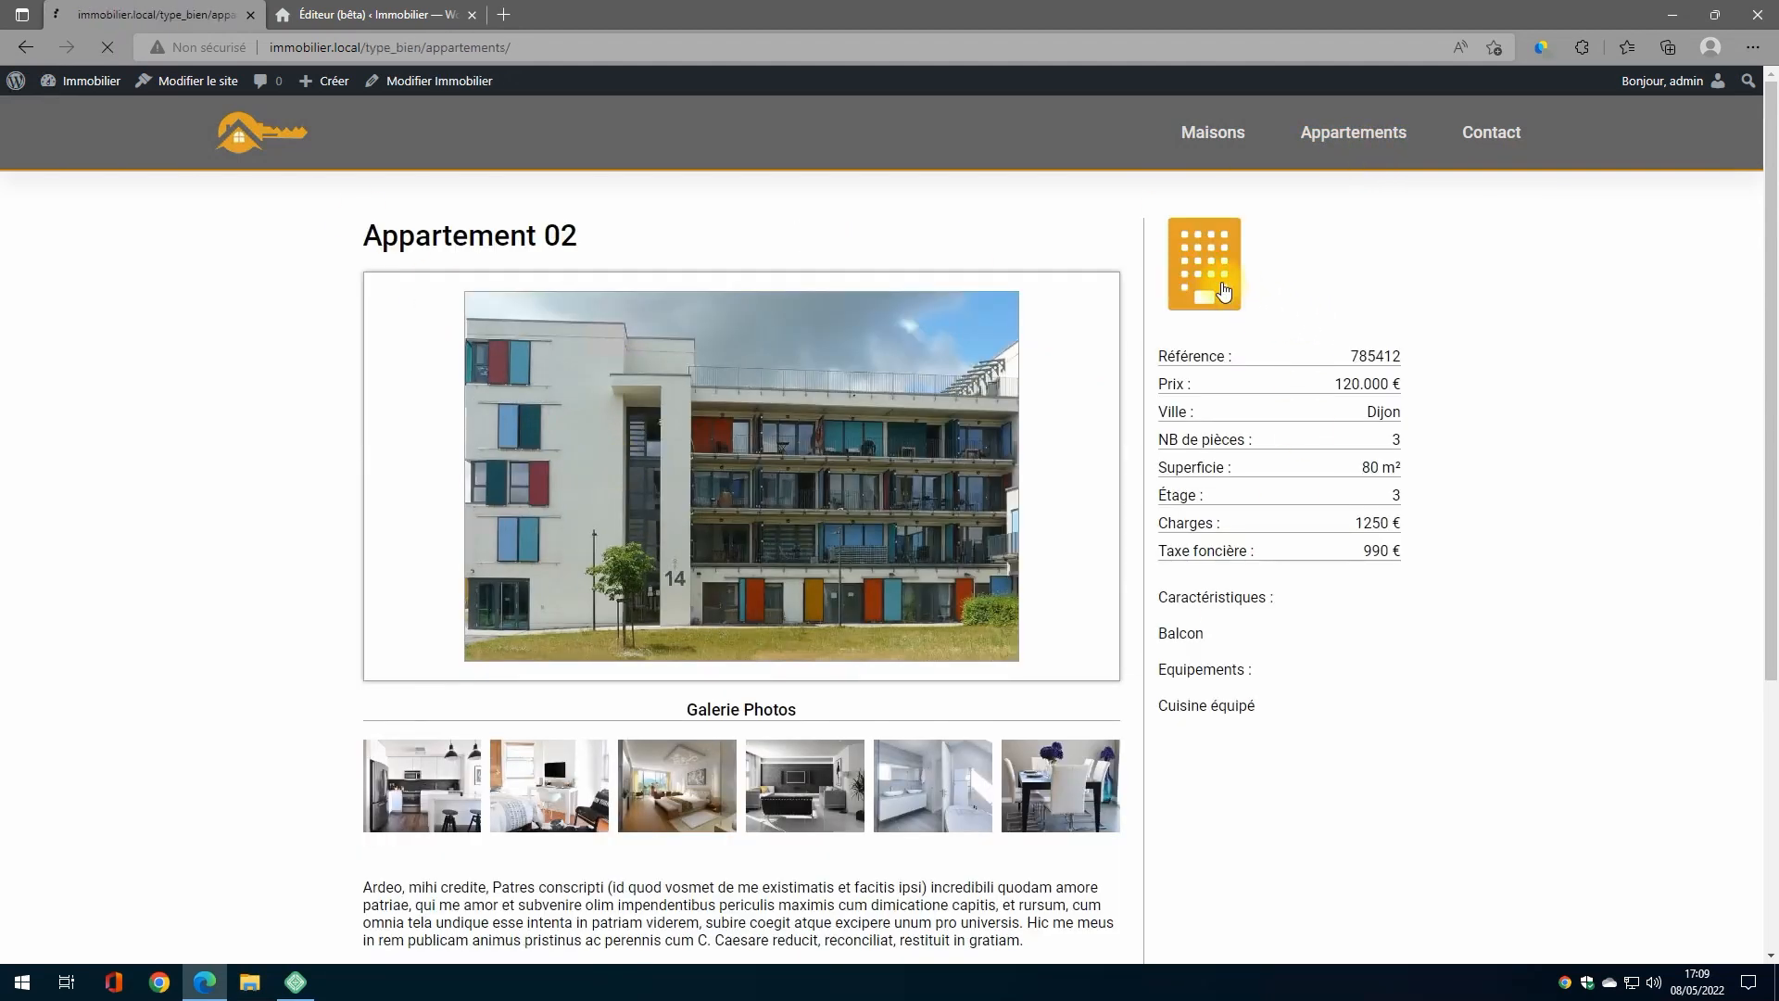
left_click(775, 518)
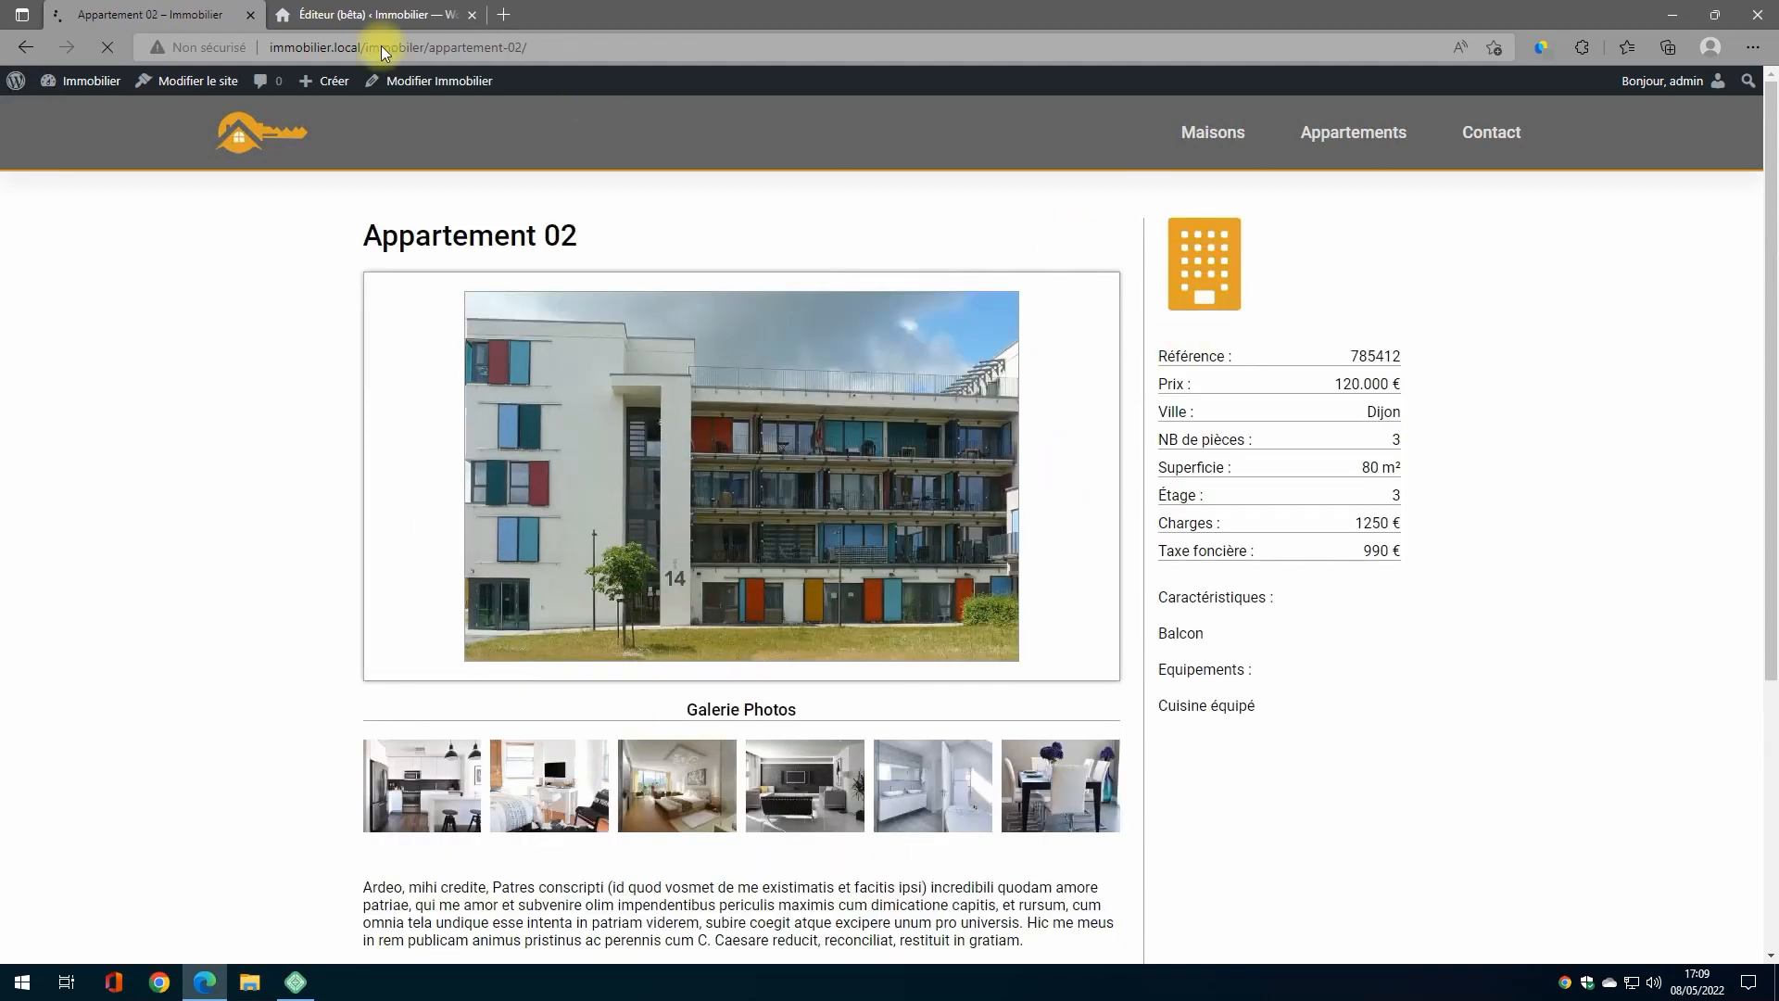
Step: Leave the template editor for the WordPress dashboard and list the Immobiliers entries filtered by the Appartements category
left_click(371, 15)
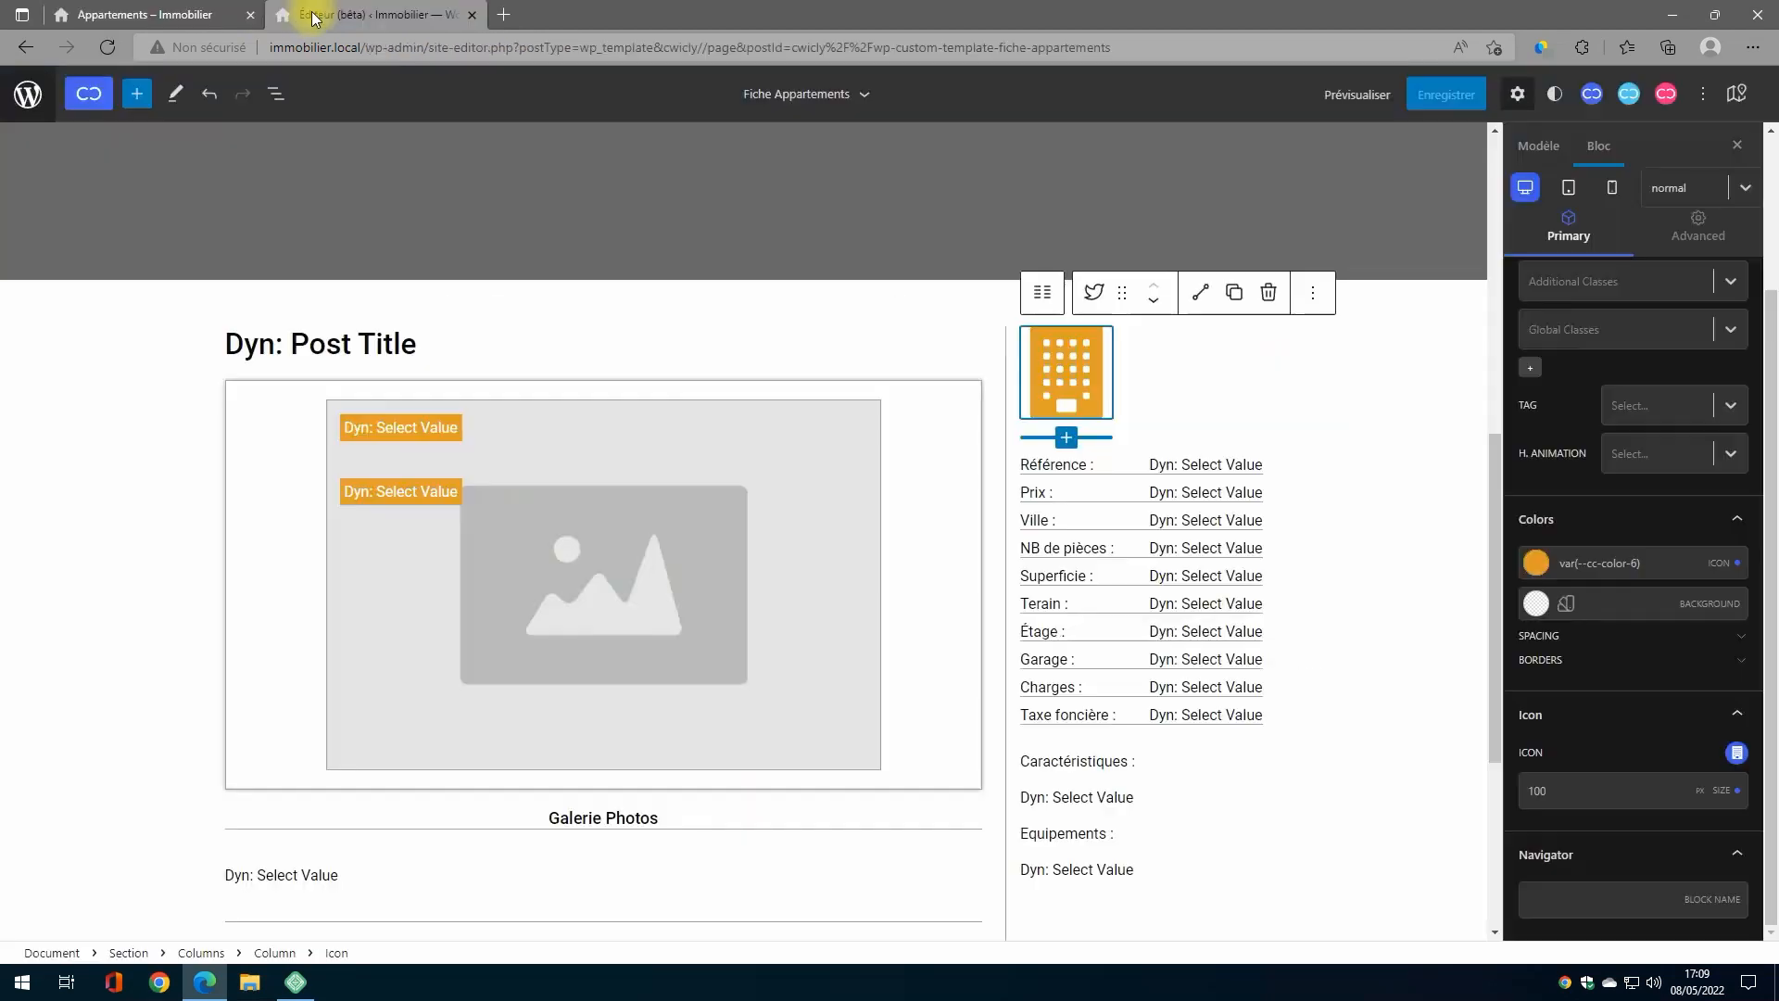
left_click(133, 96)
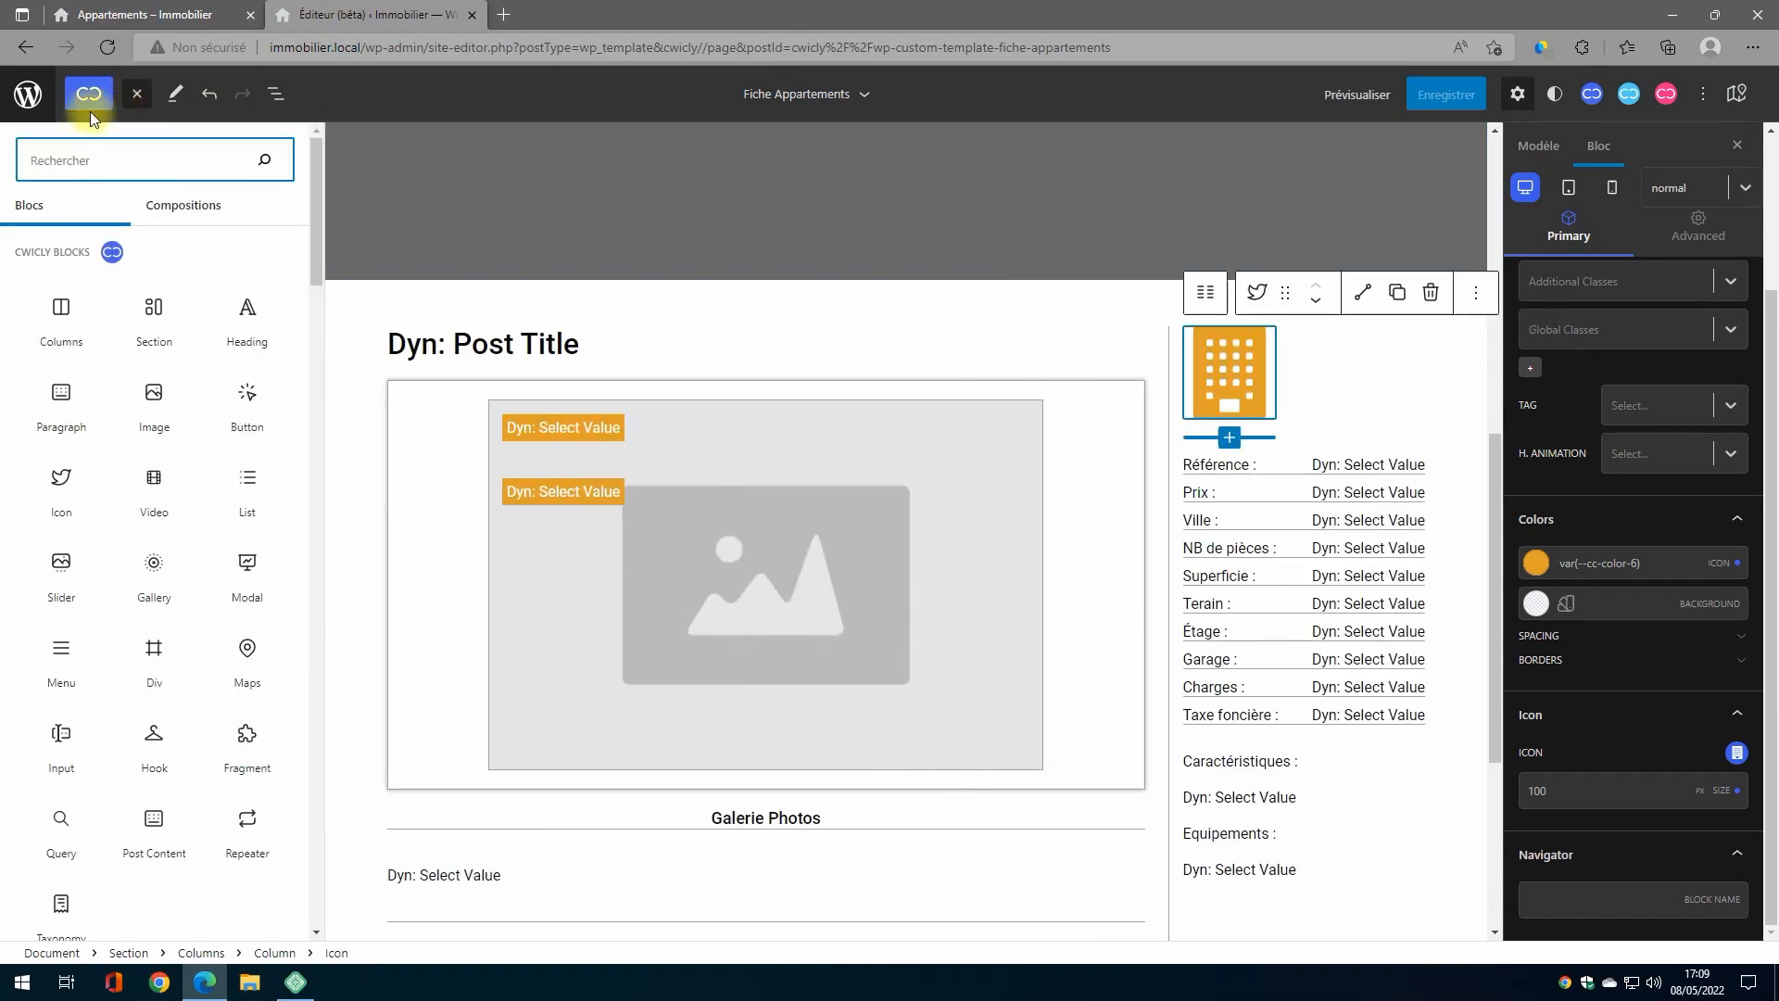
left_click(28, 93)
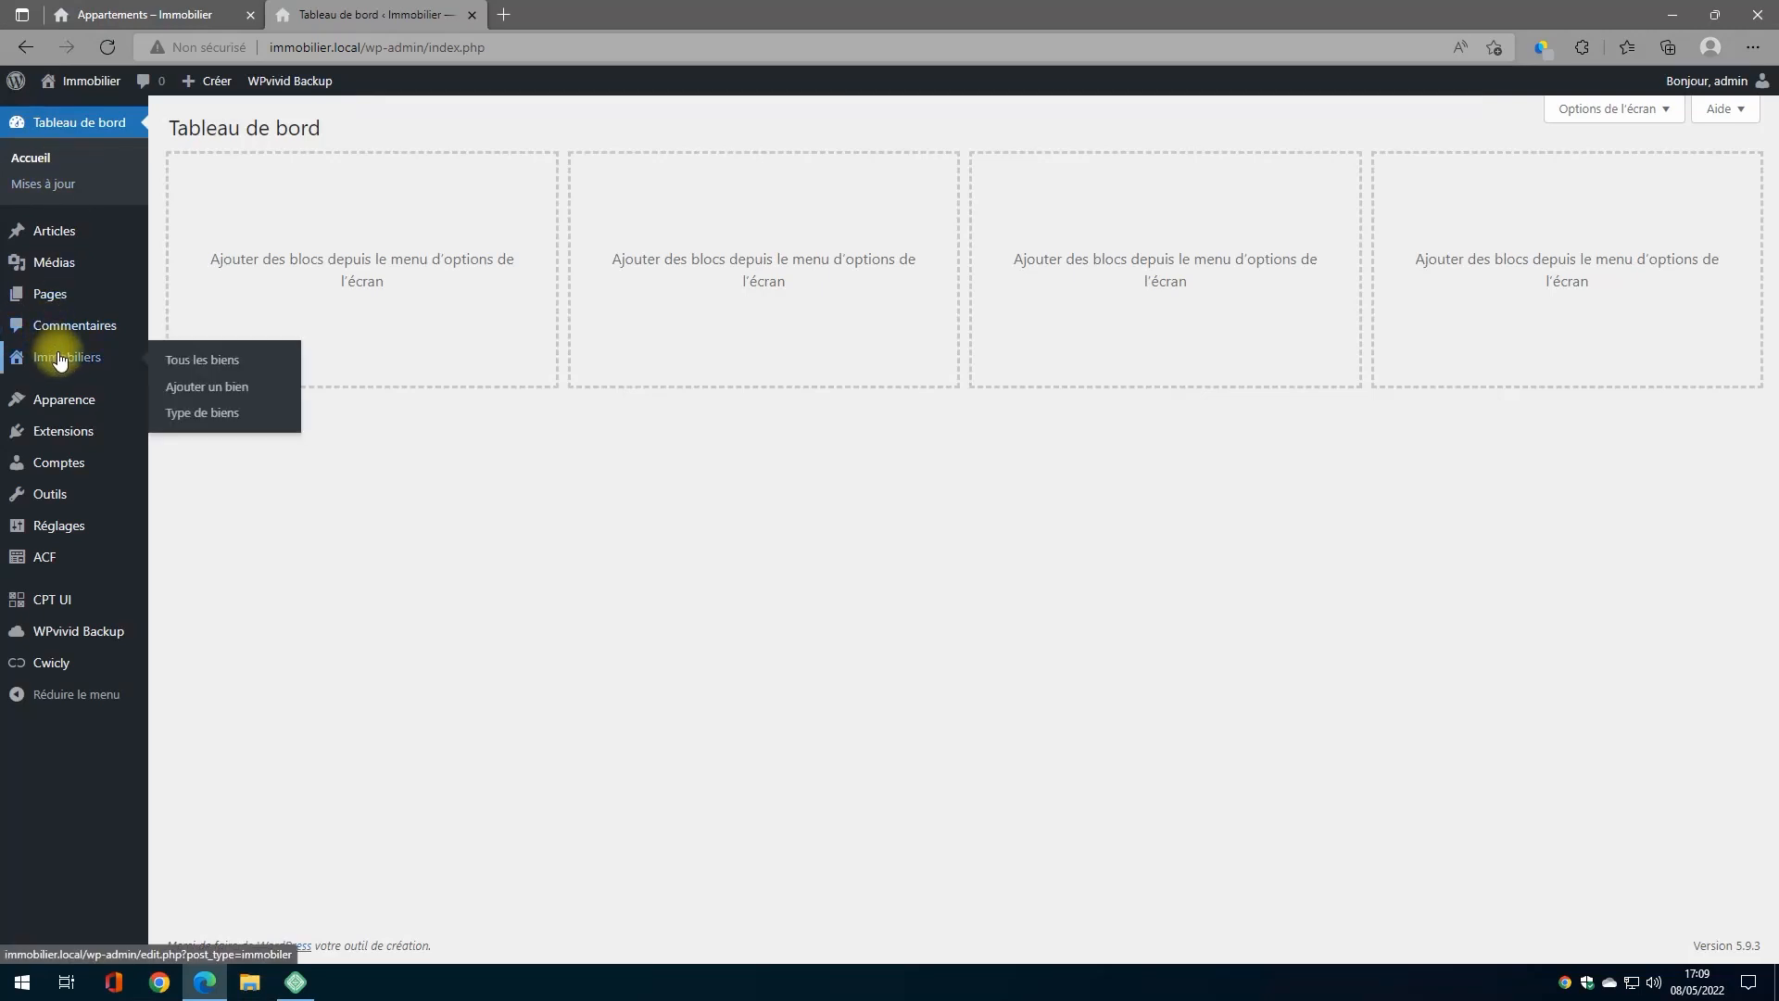
left_click(61, 359)
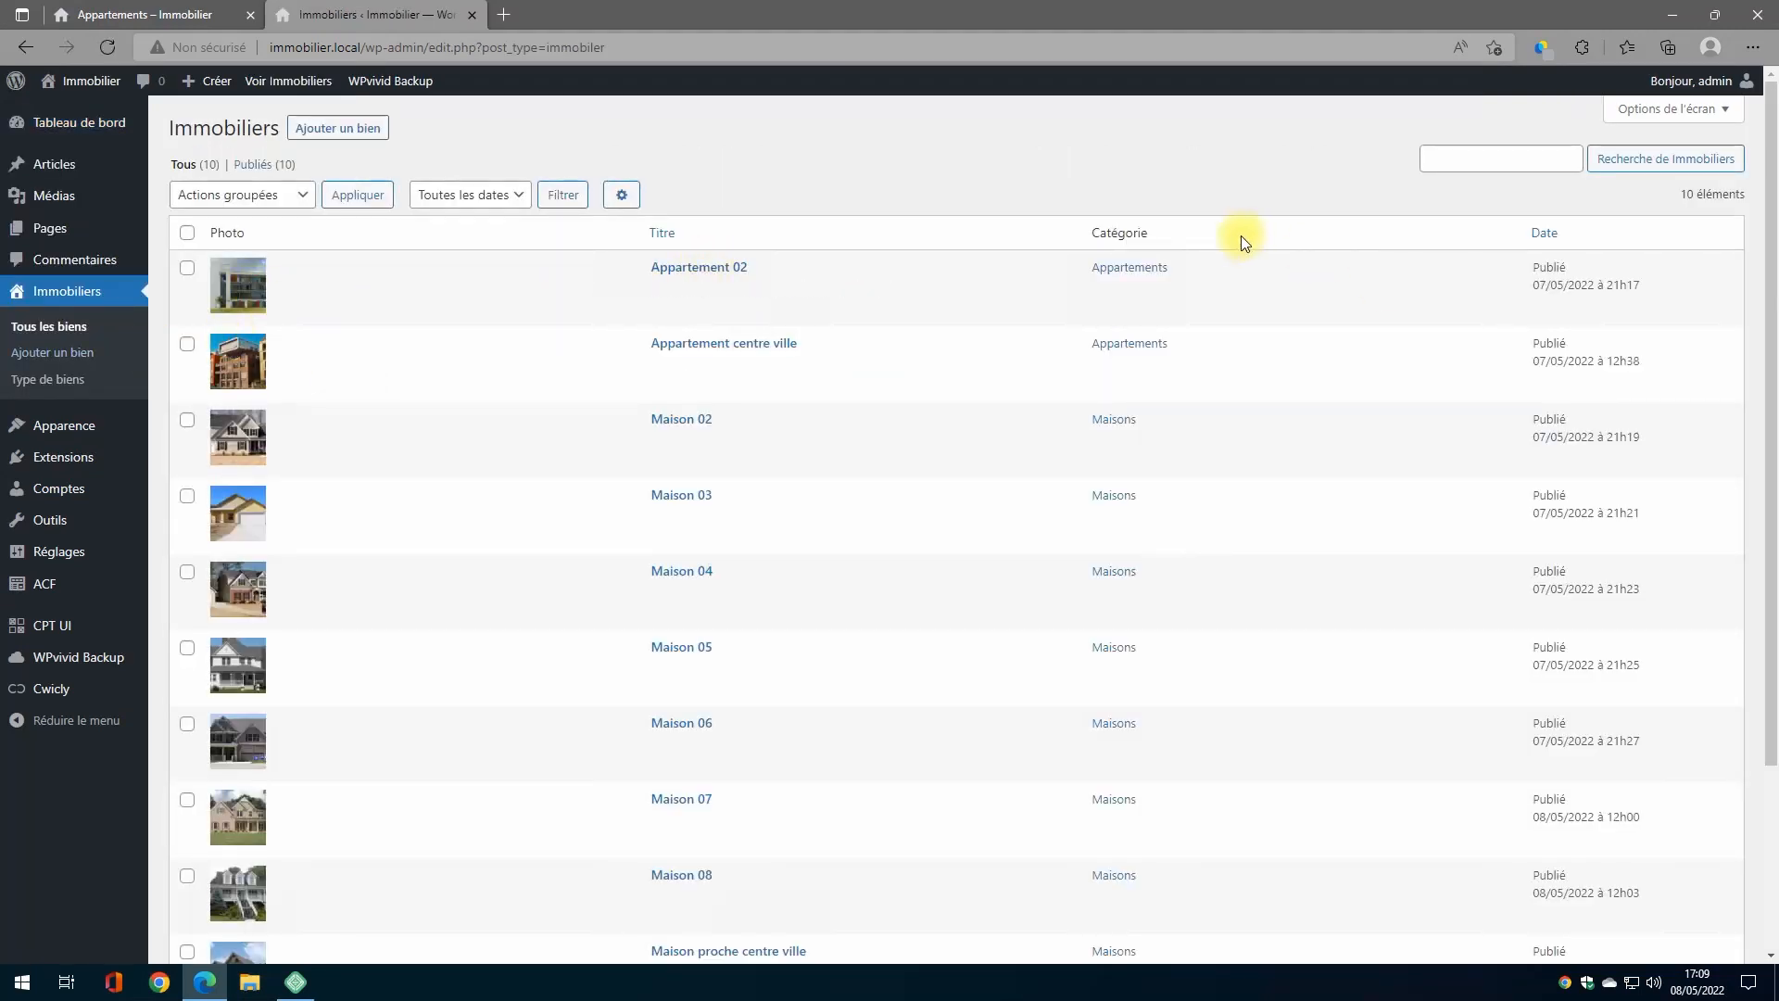
left_click(1154, 267)
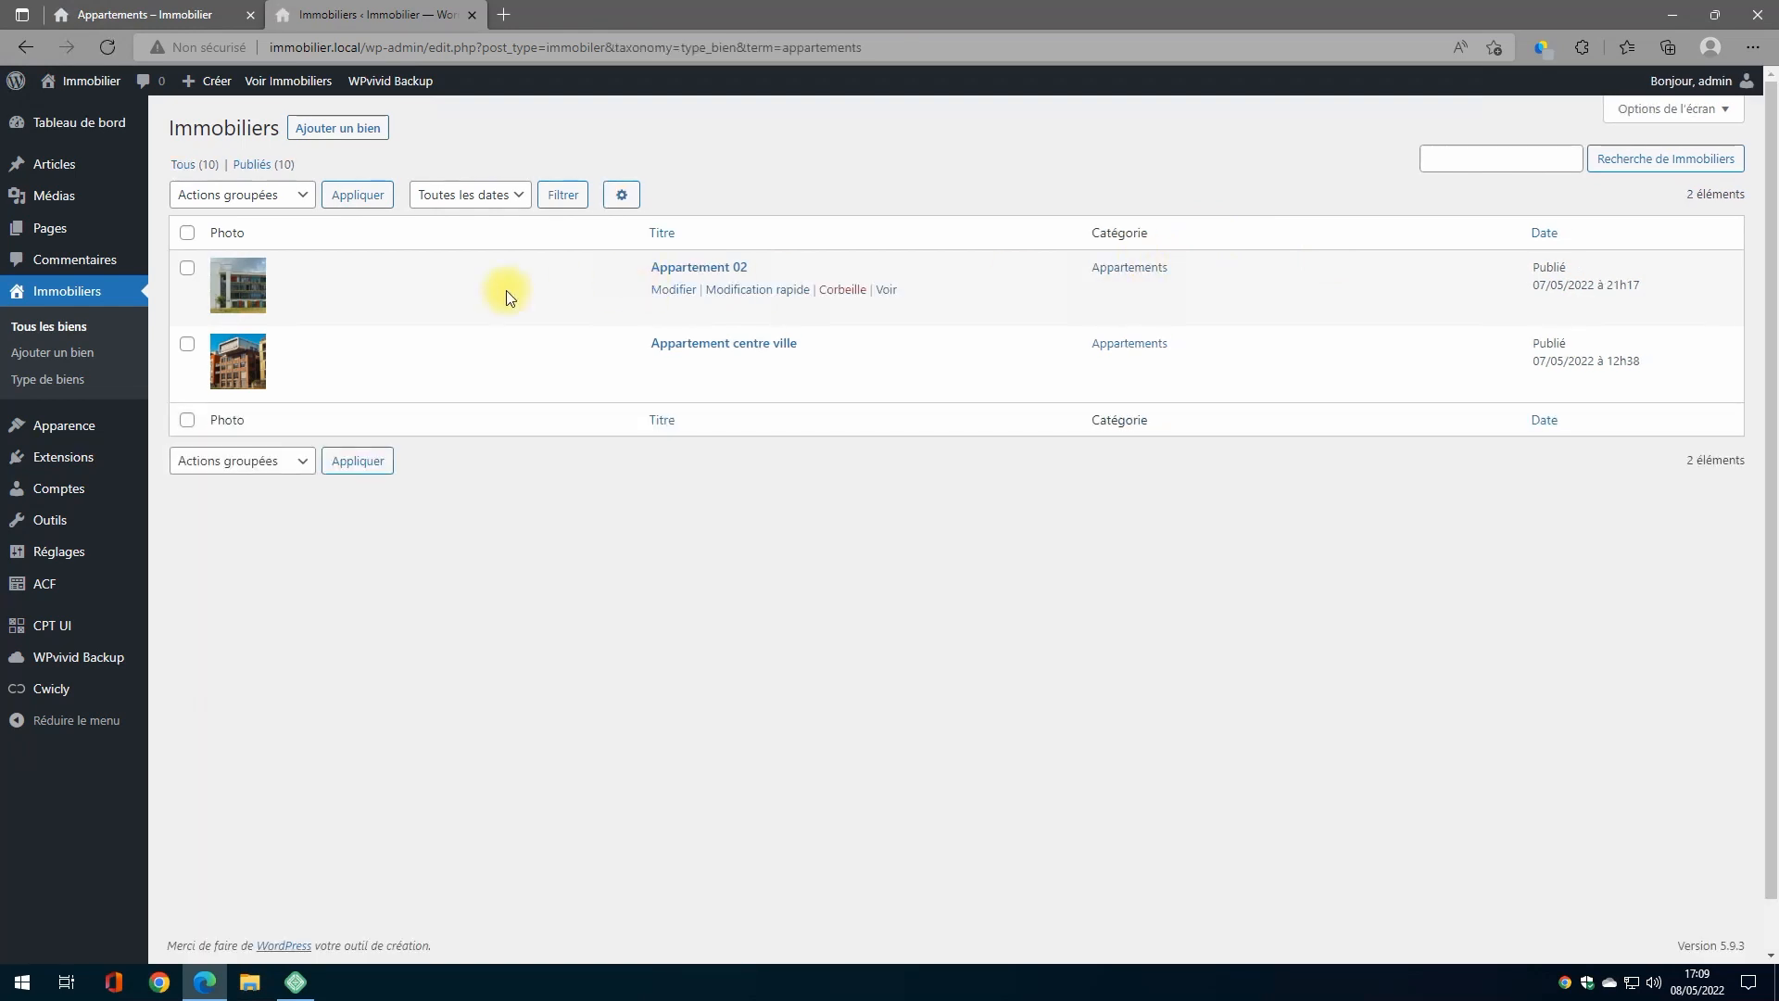
Step: Enable Sous compromis in the property status of Appartement 02 and update the entry
left_click(666, 276)
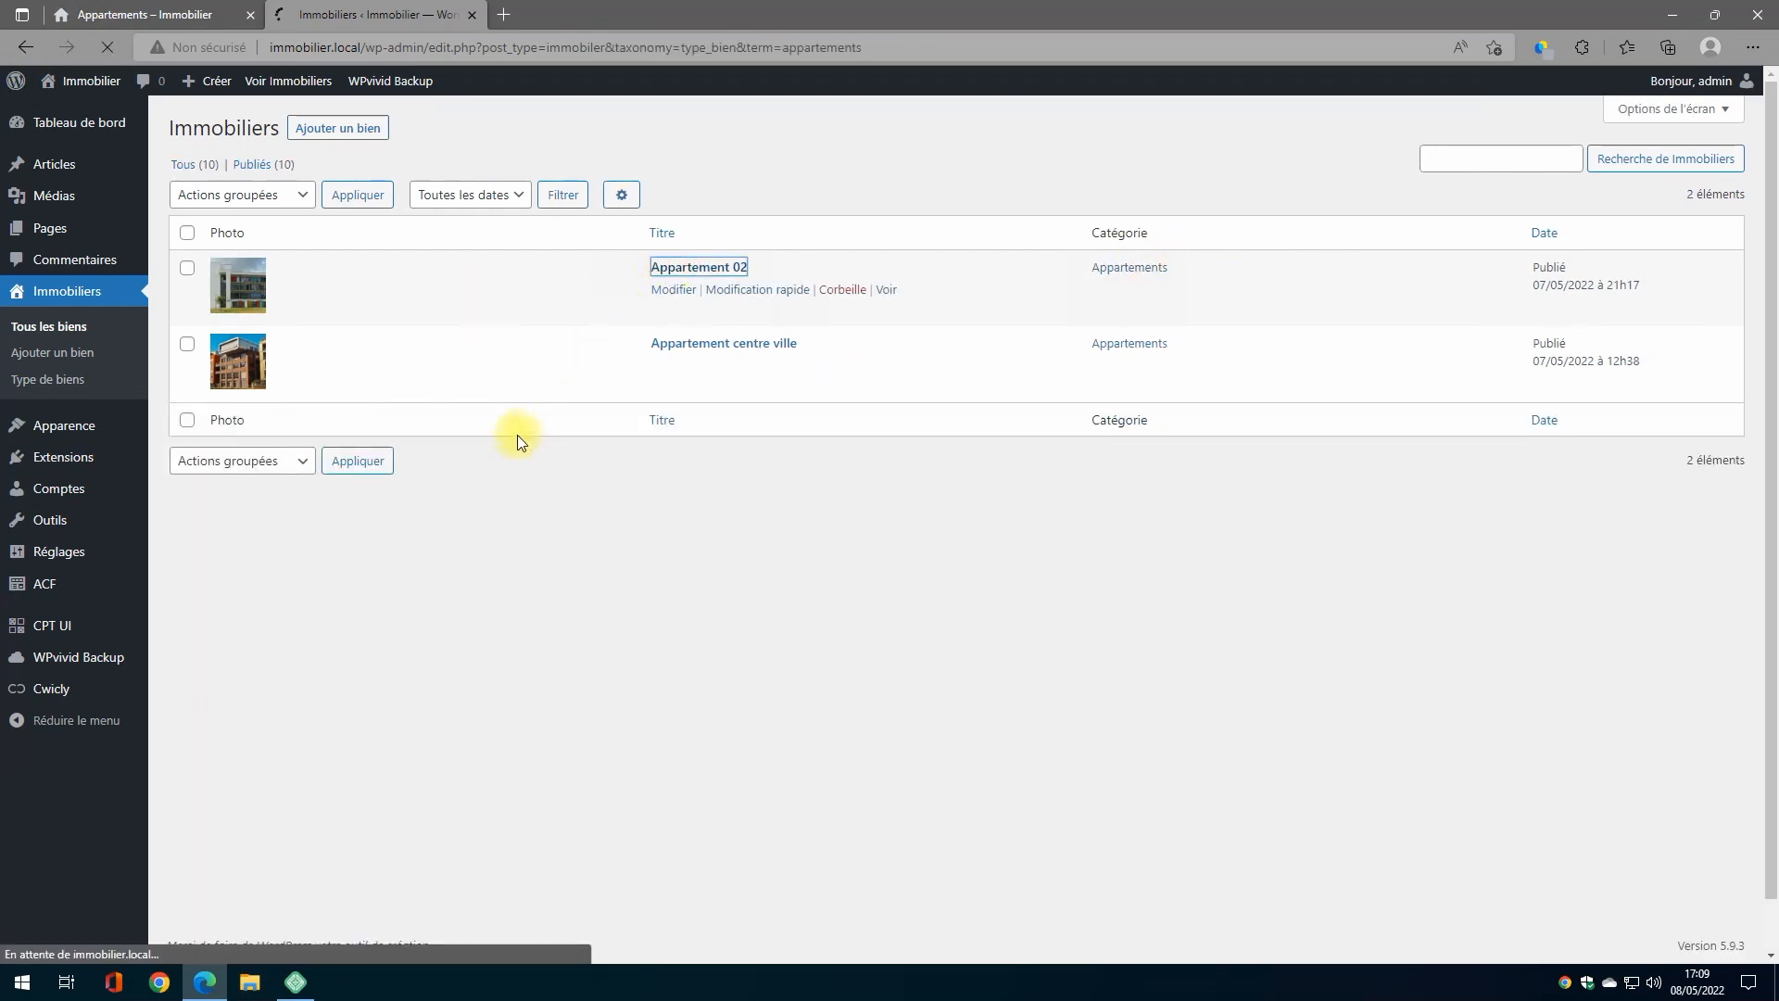
scroll(501, 481, "down", 3)
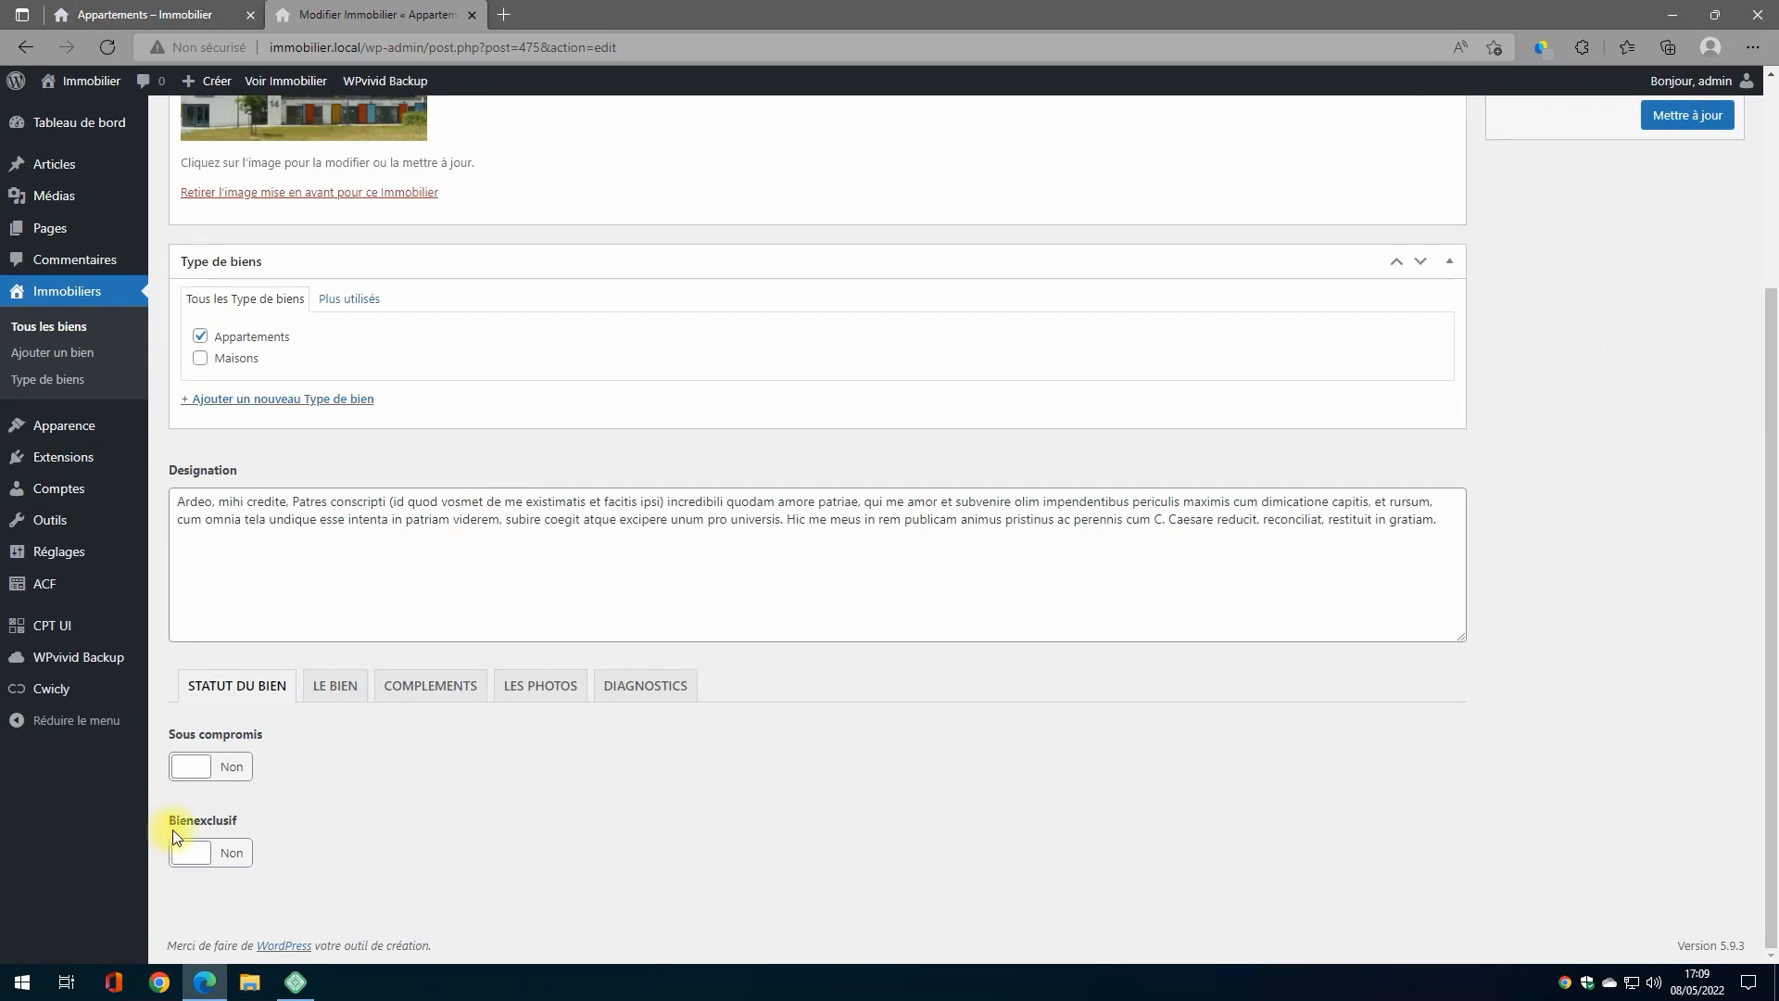
left_click(232, 768)
left_click(1659, 118)
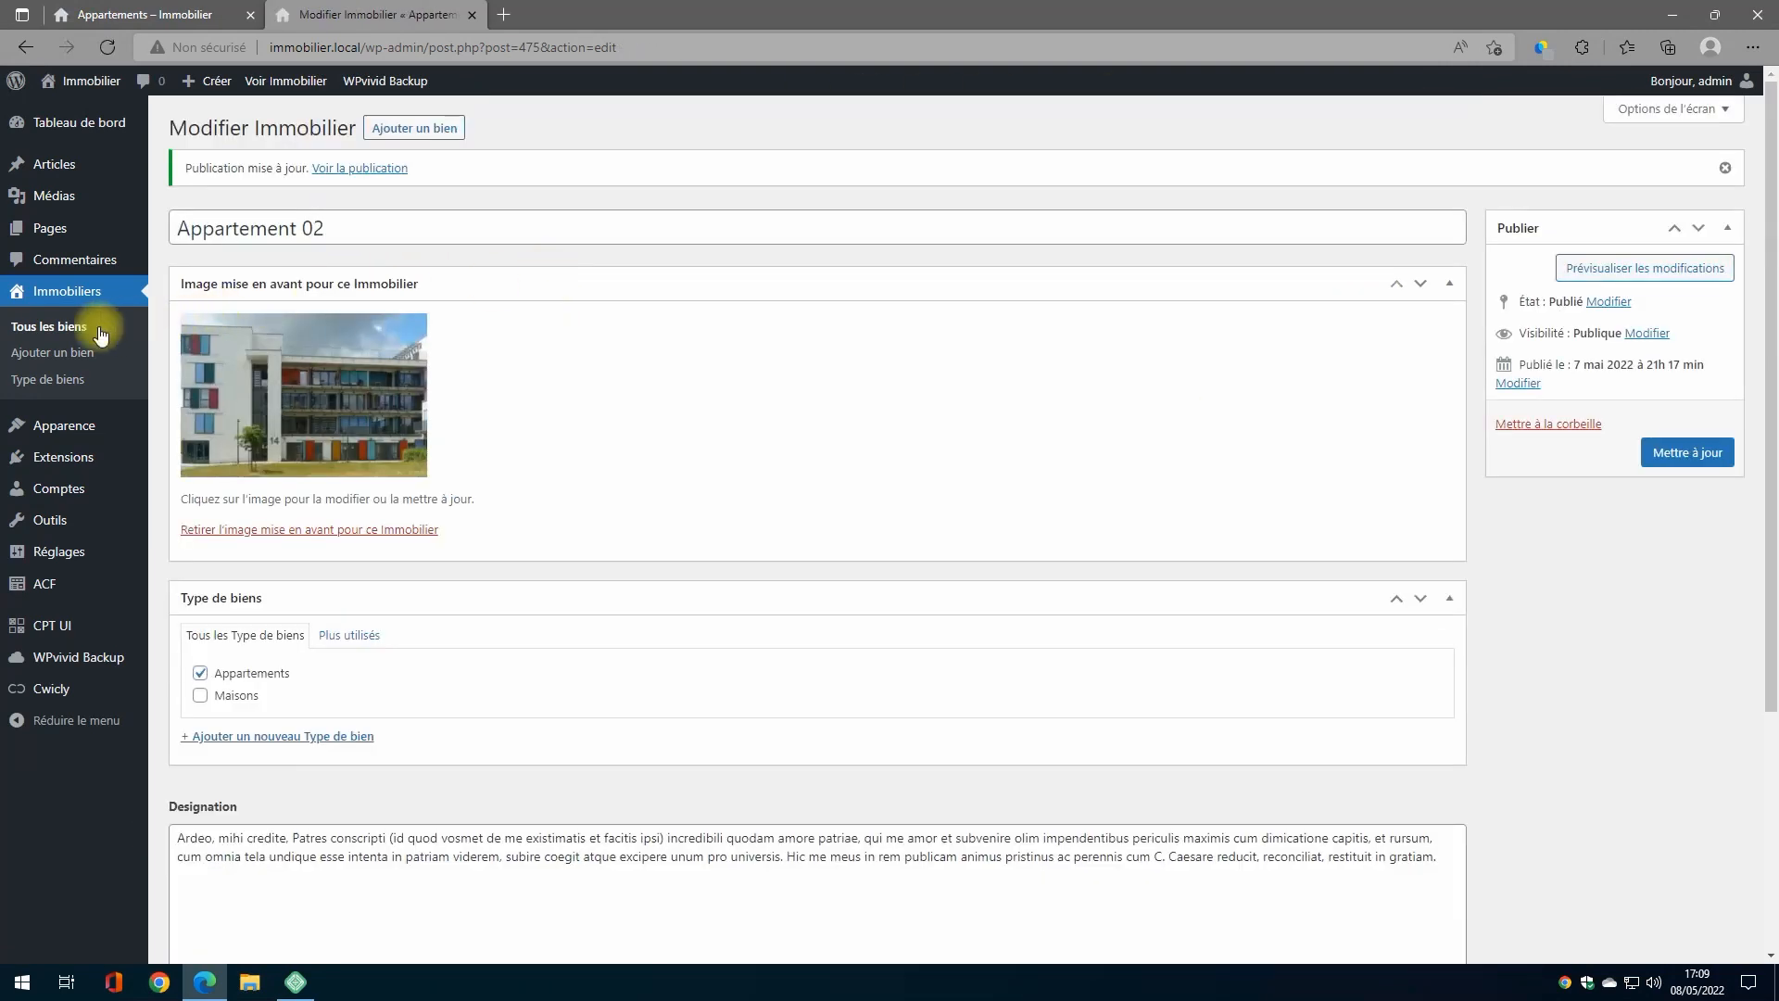
Step: Enable Bienexclusif in the property status of Appartement centre ville and update the entry
left_click(53, 328)
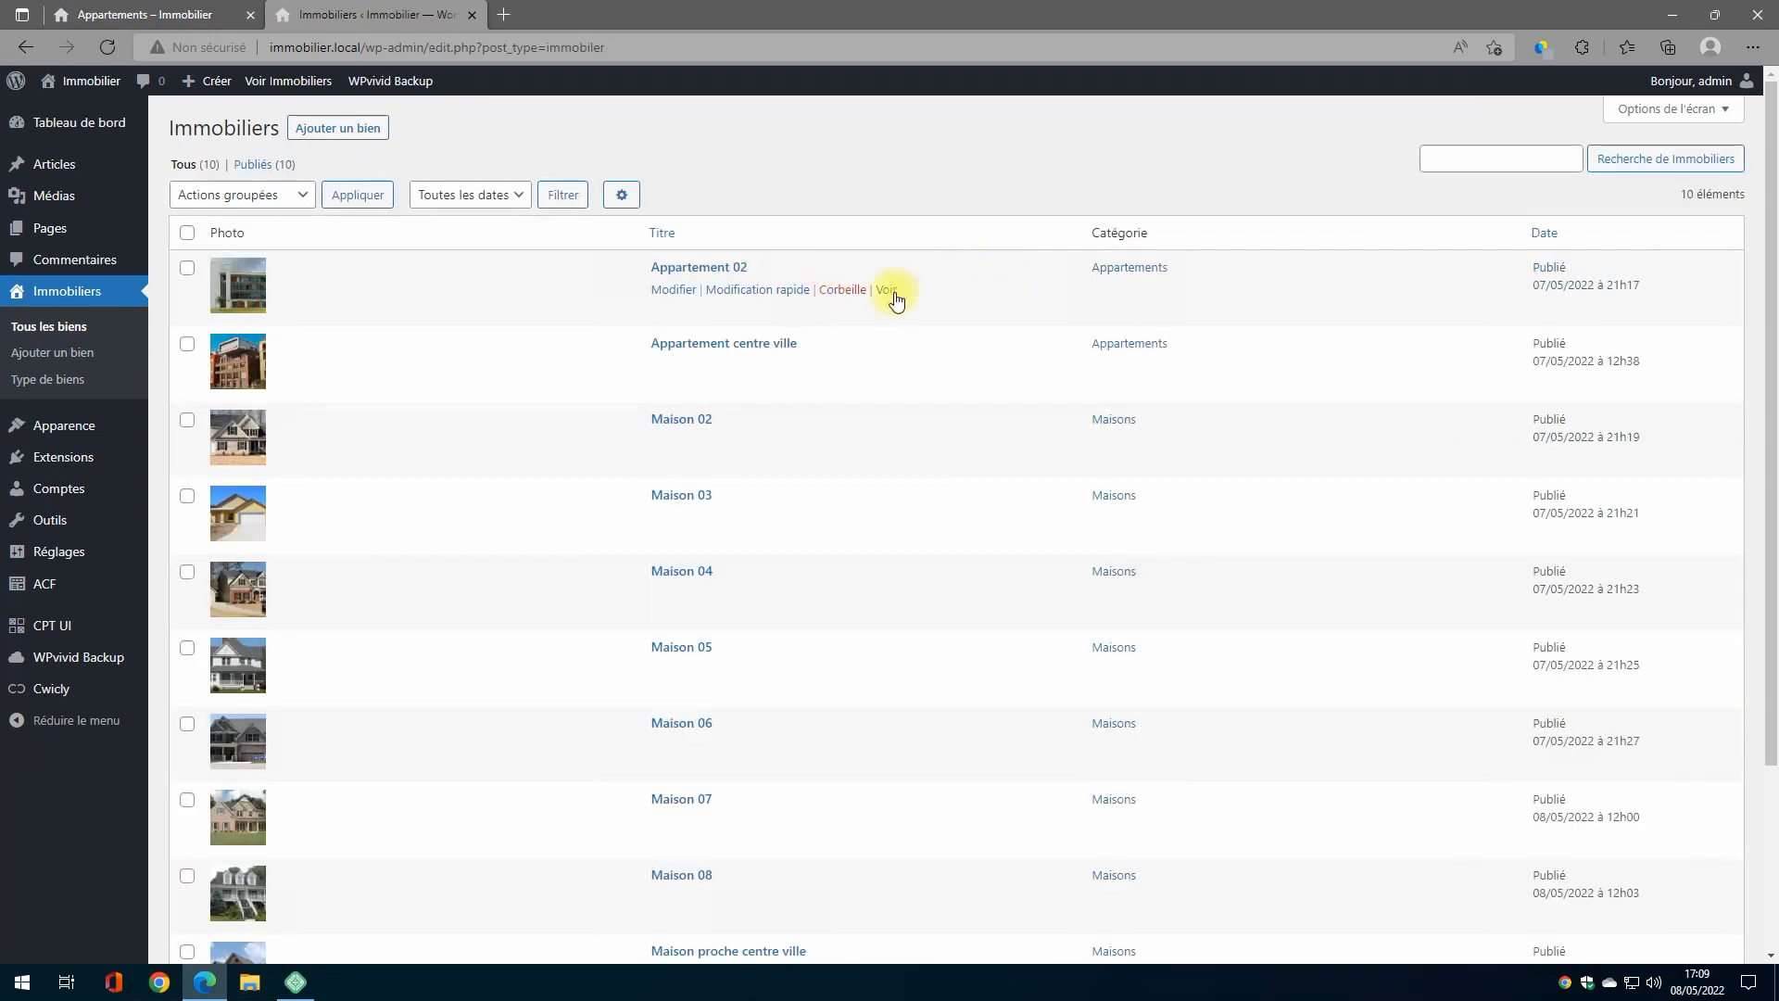
left_click(709, 273)
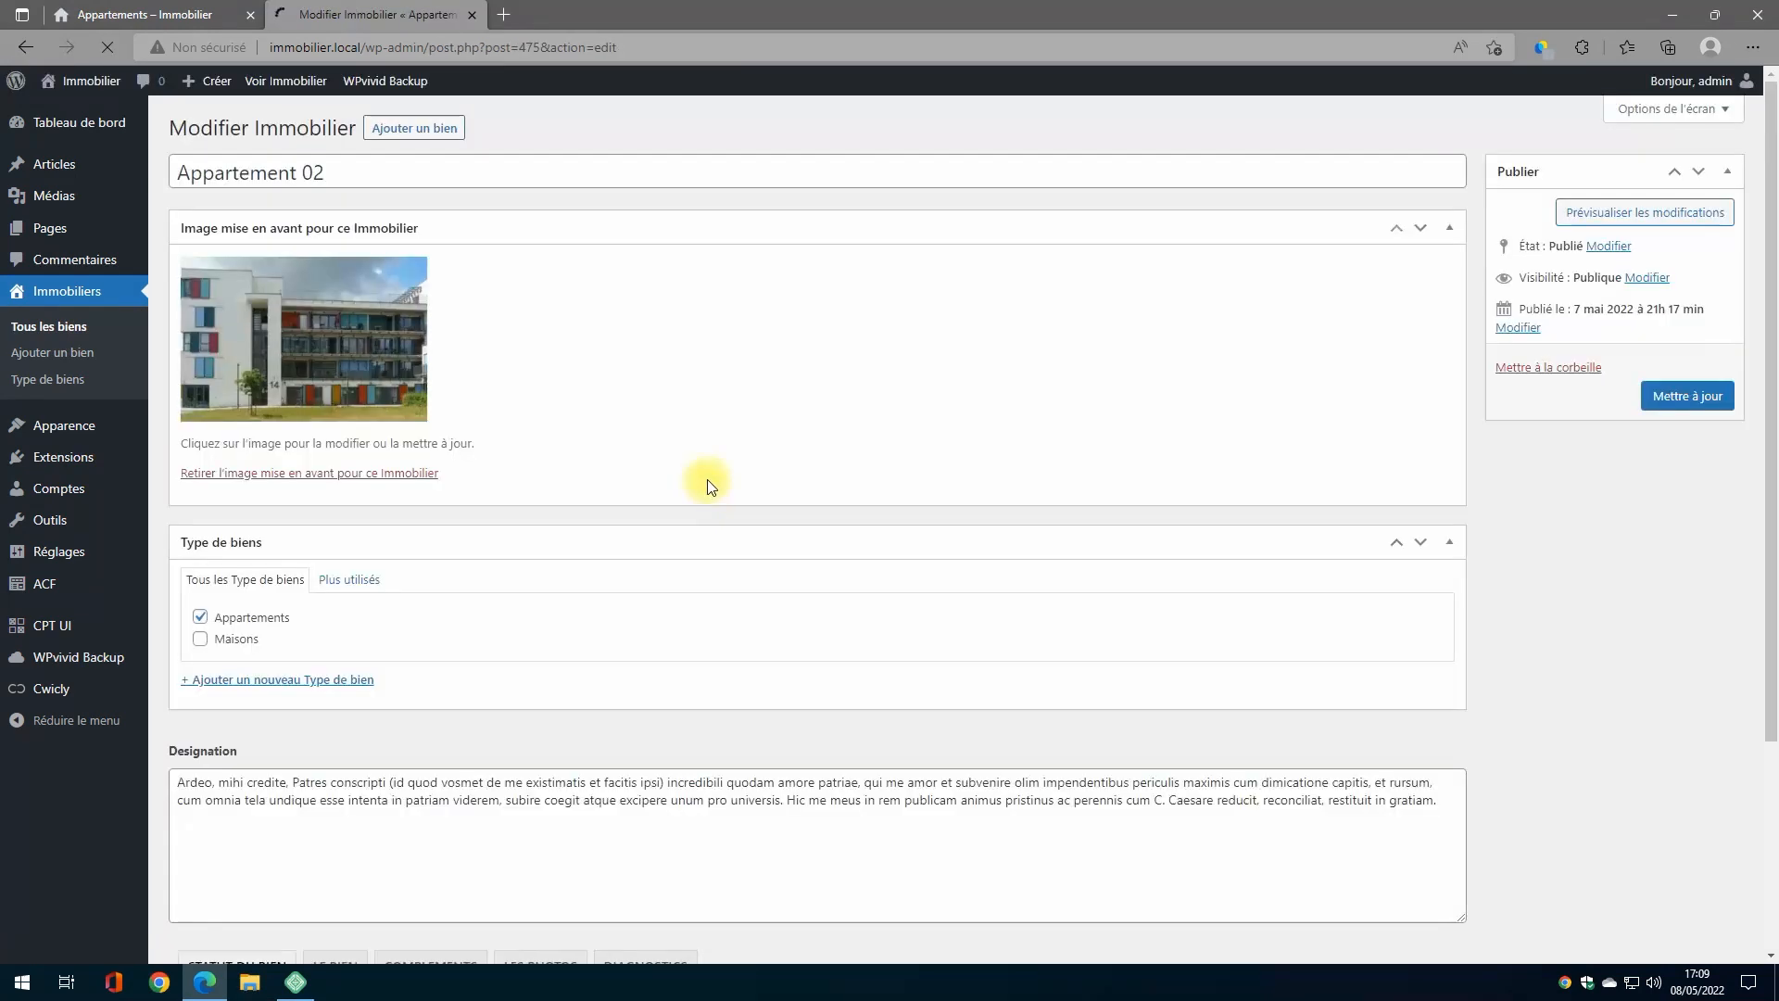
key("alt+Left")
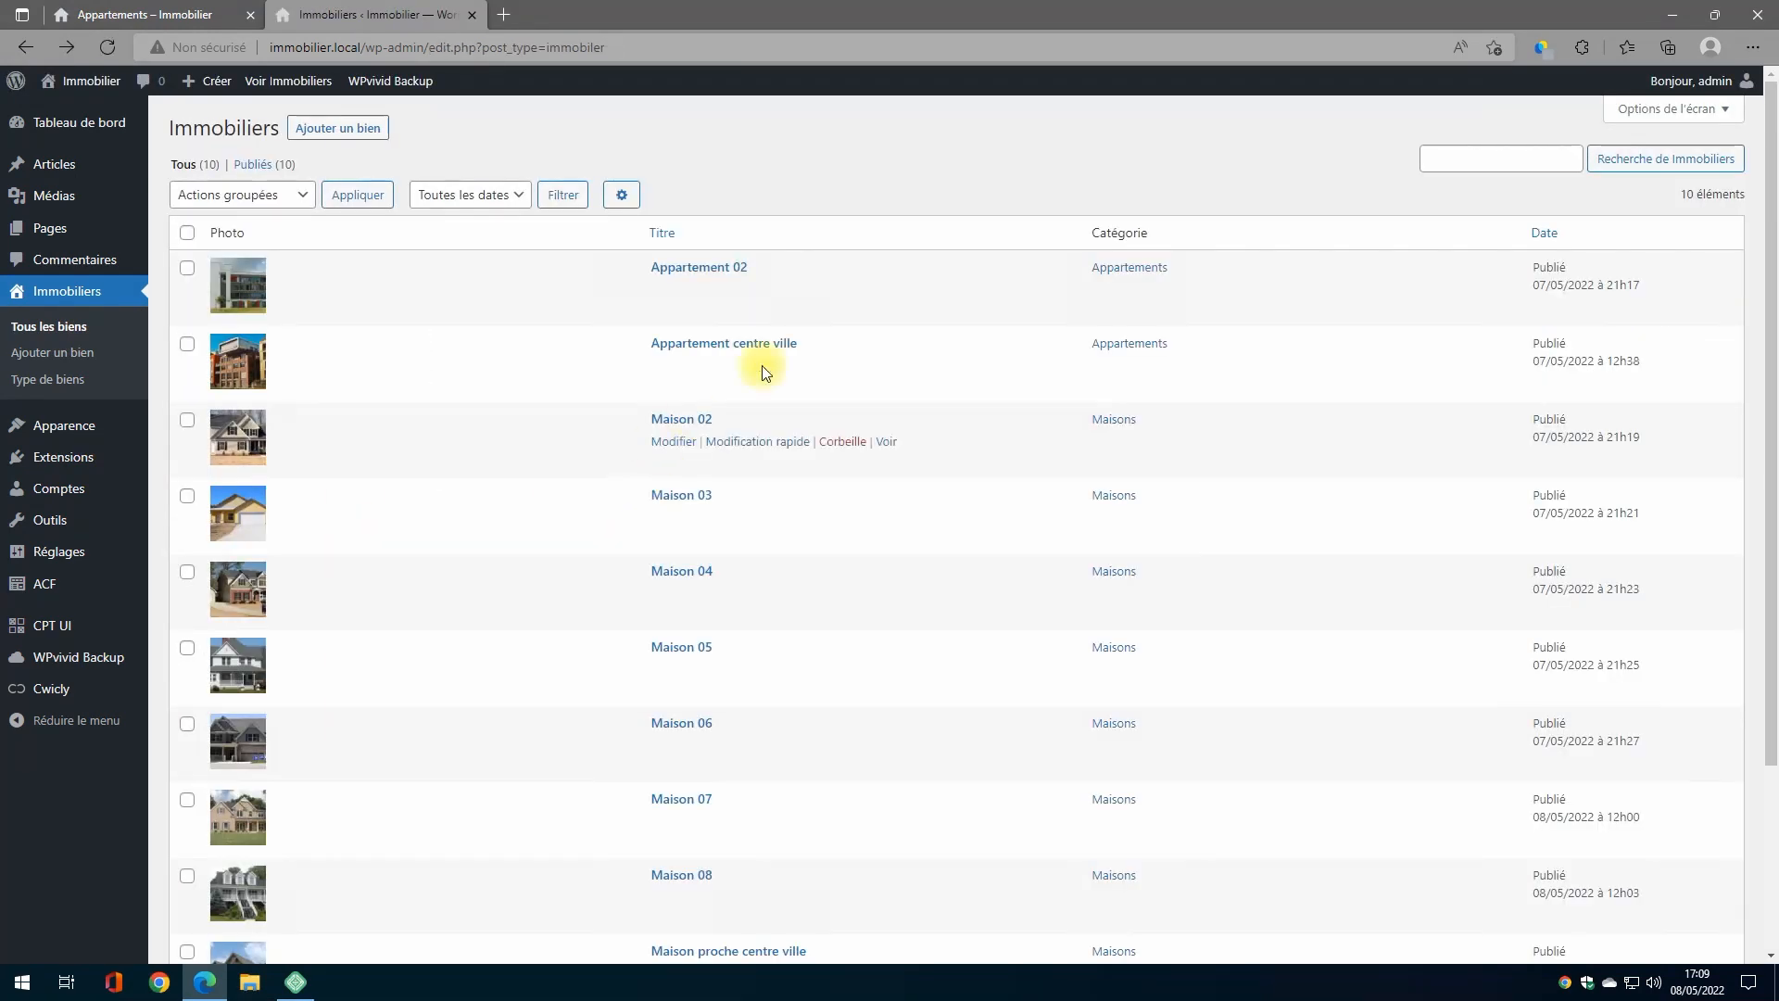
scroll(807, 414, "down", 1)
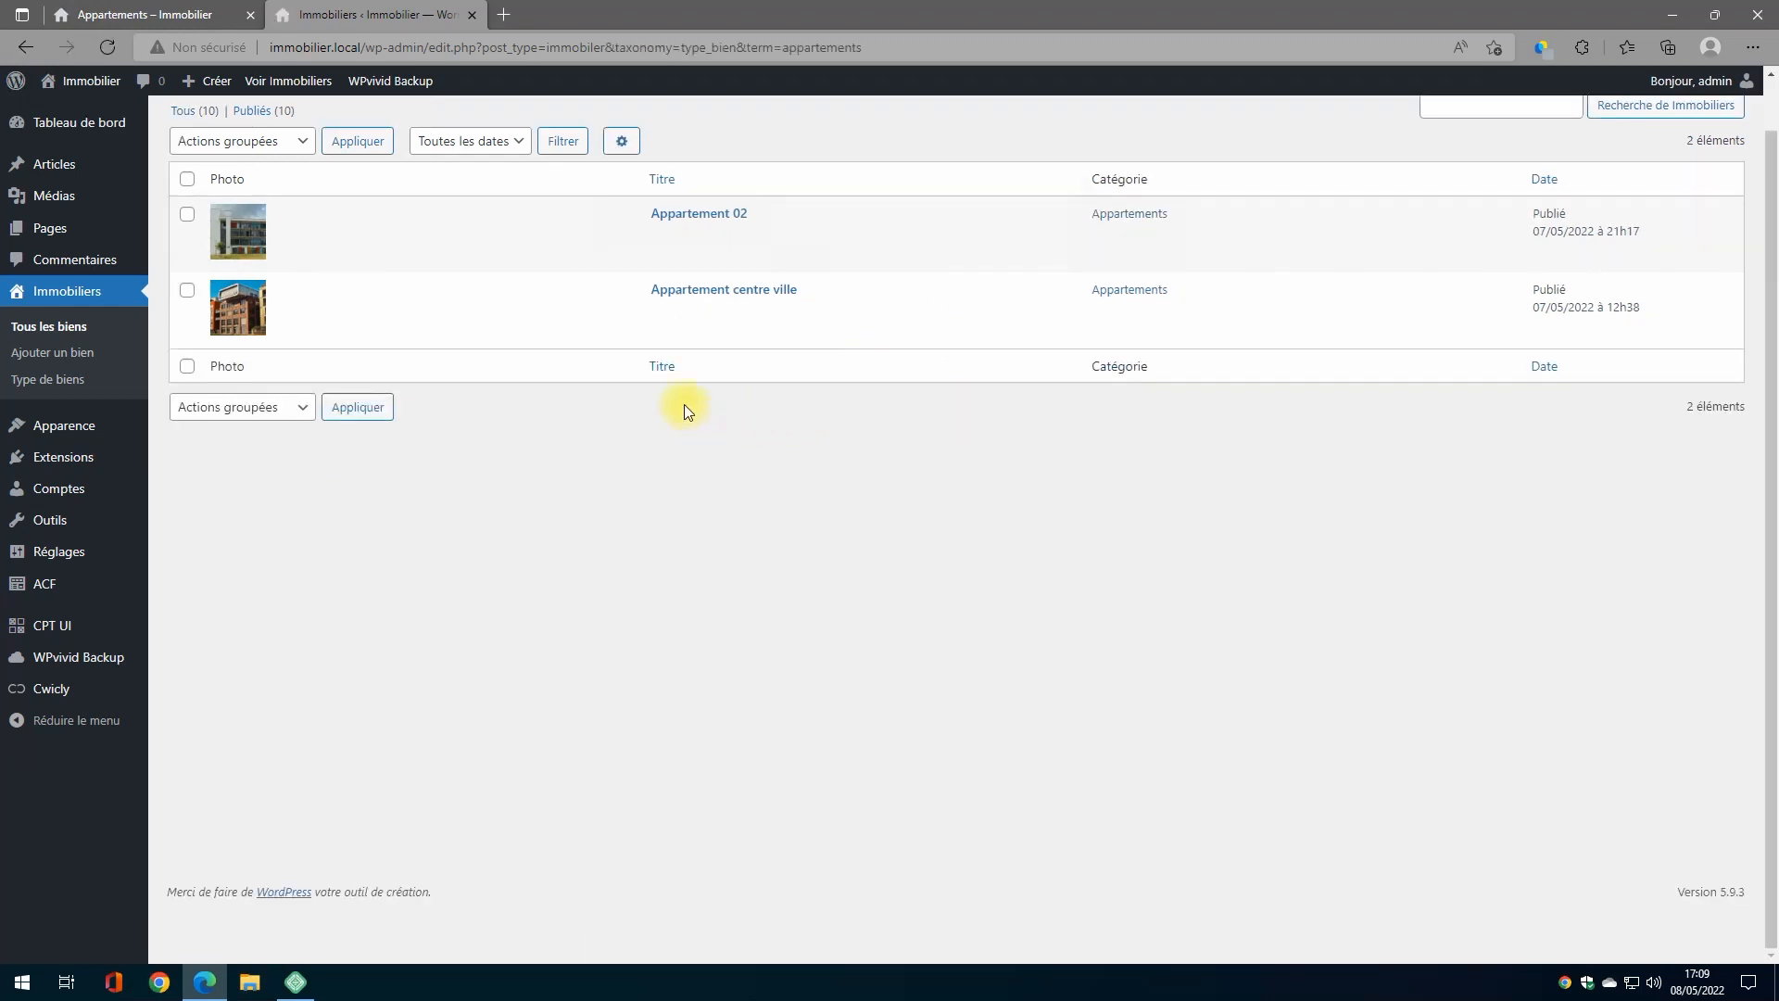
left_click(704, 289)
scroll(725, 492, "down", 5)
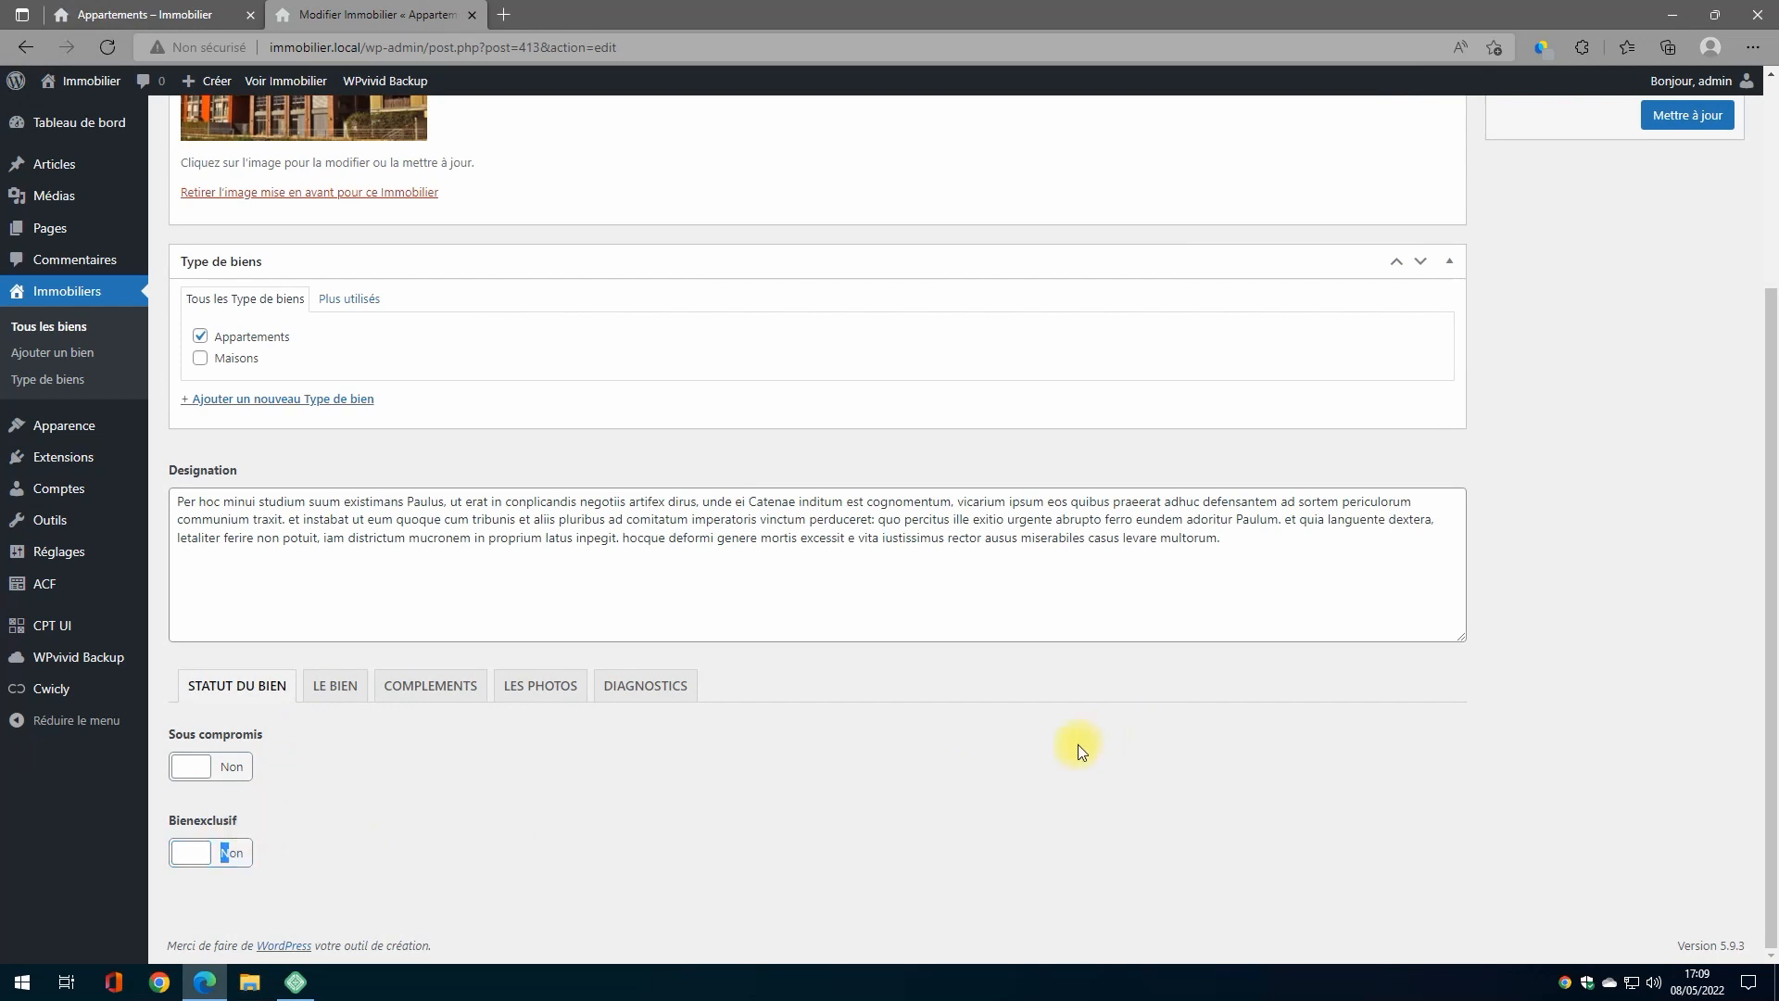
left_click(212, 860)
scroll(1660, 645, "up", 3)
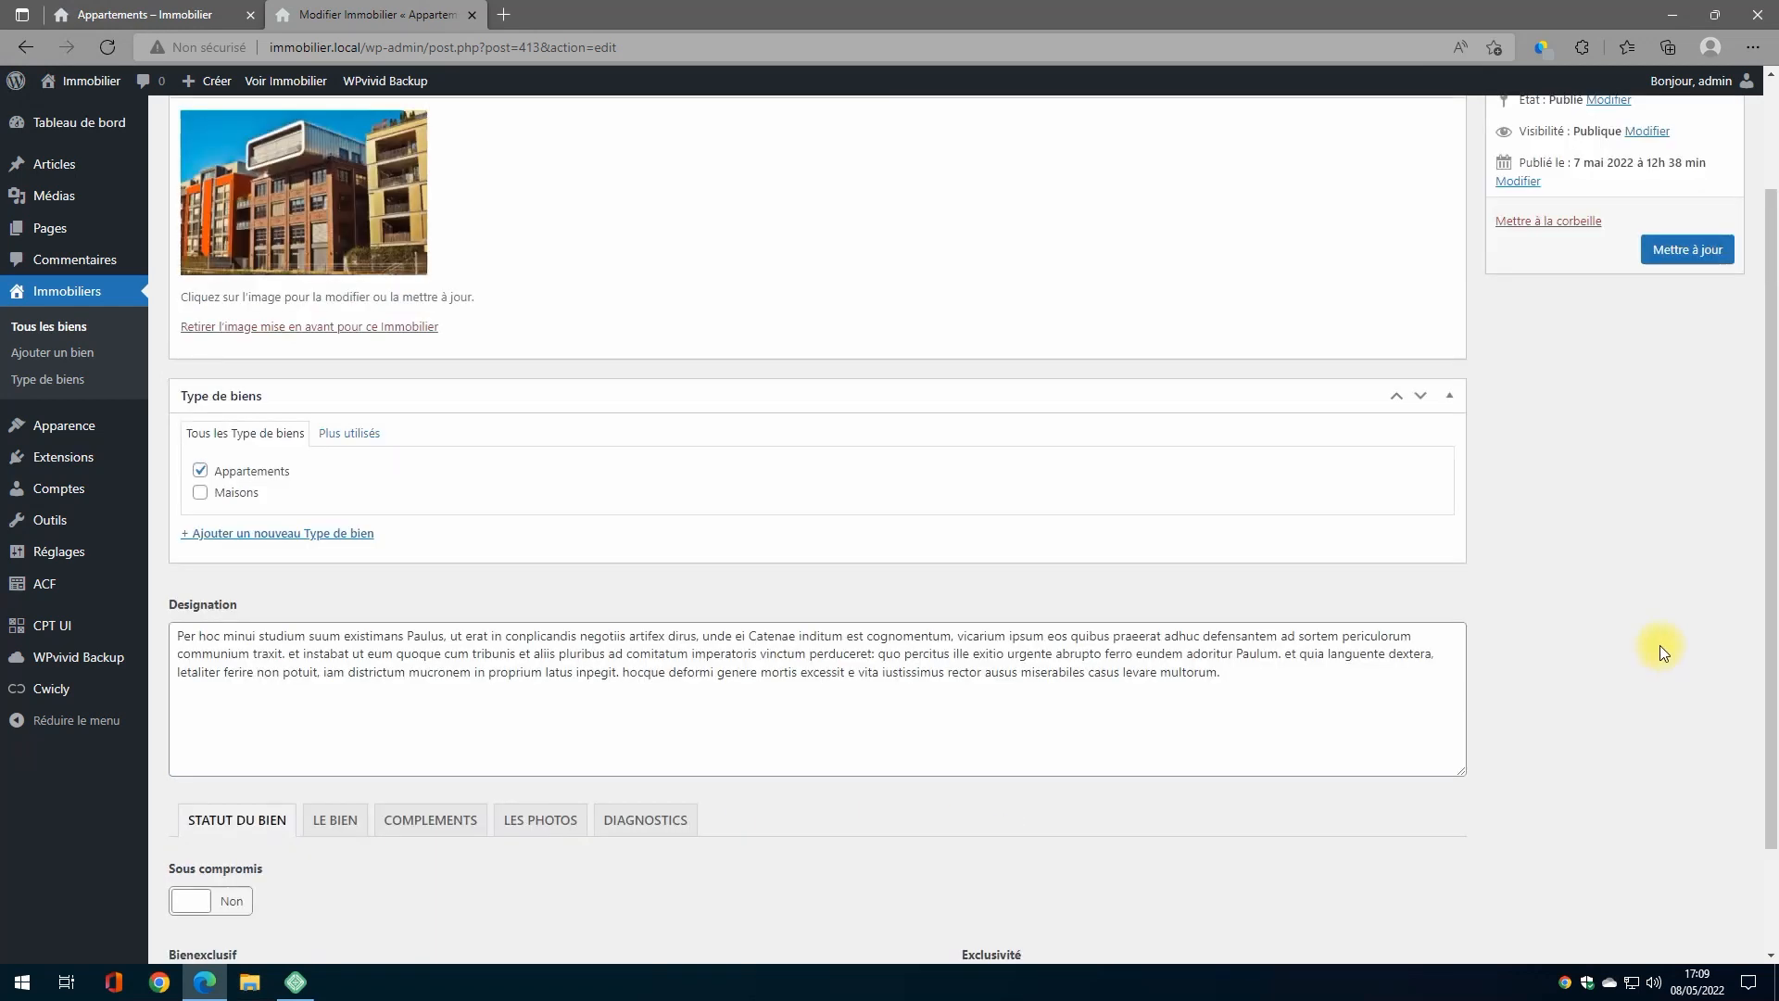
left_click(1688, 384)
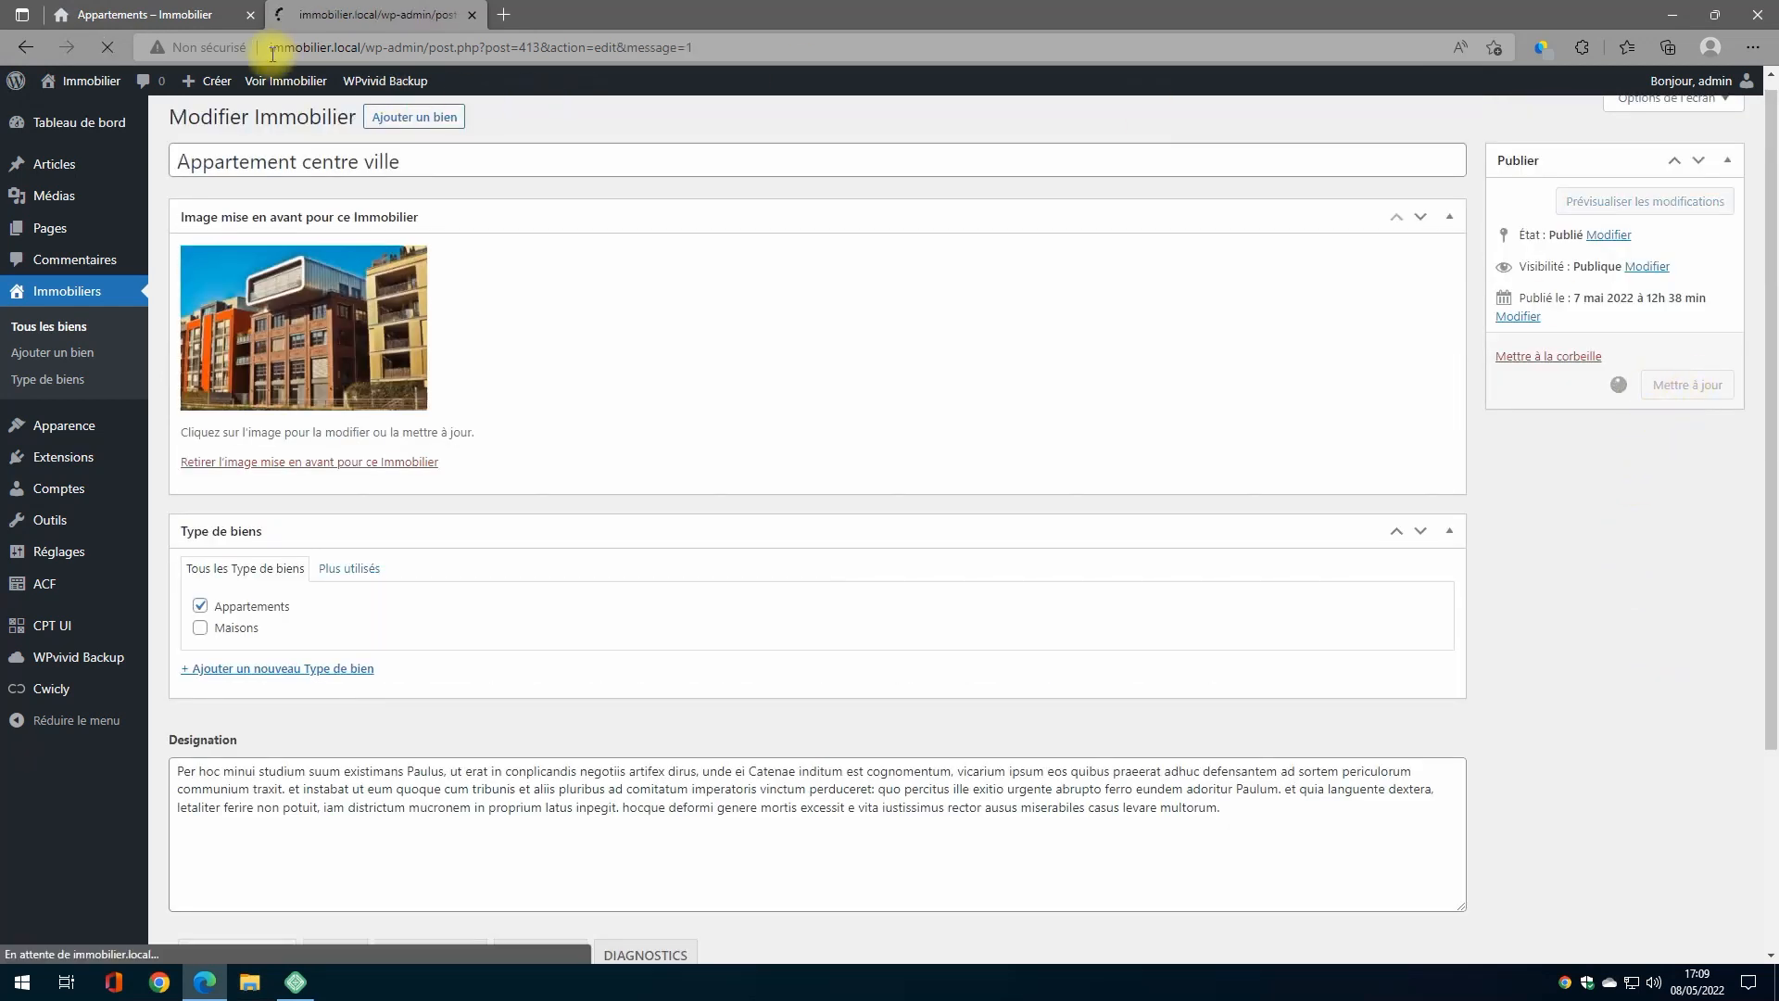
Step: Reload the live Appartements listing, check the status labels on both apartment cards, and restore the browser window to a smaller size
left_click(156, 14)
left_click(108, 50)
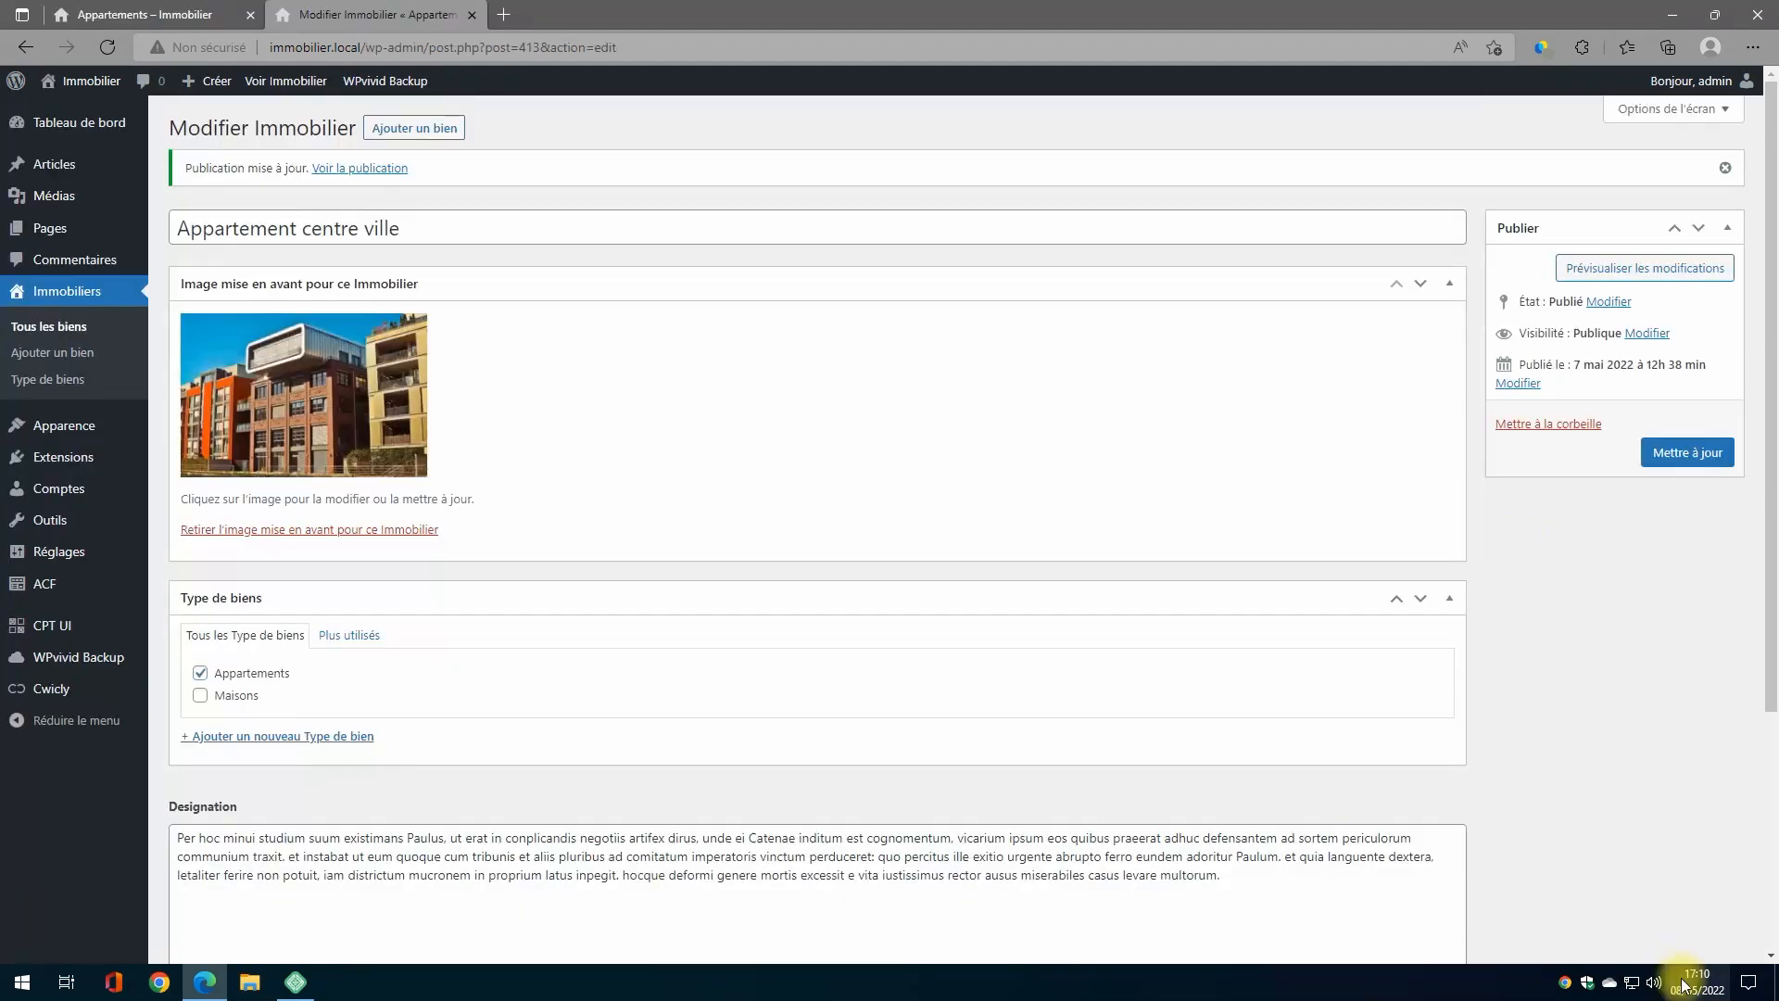
left_click(182, 25)
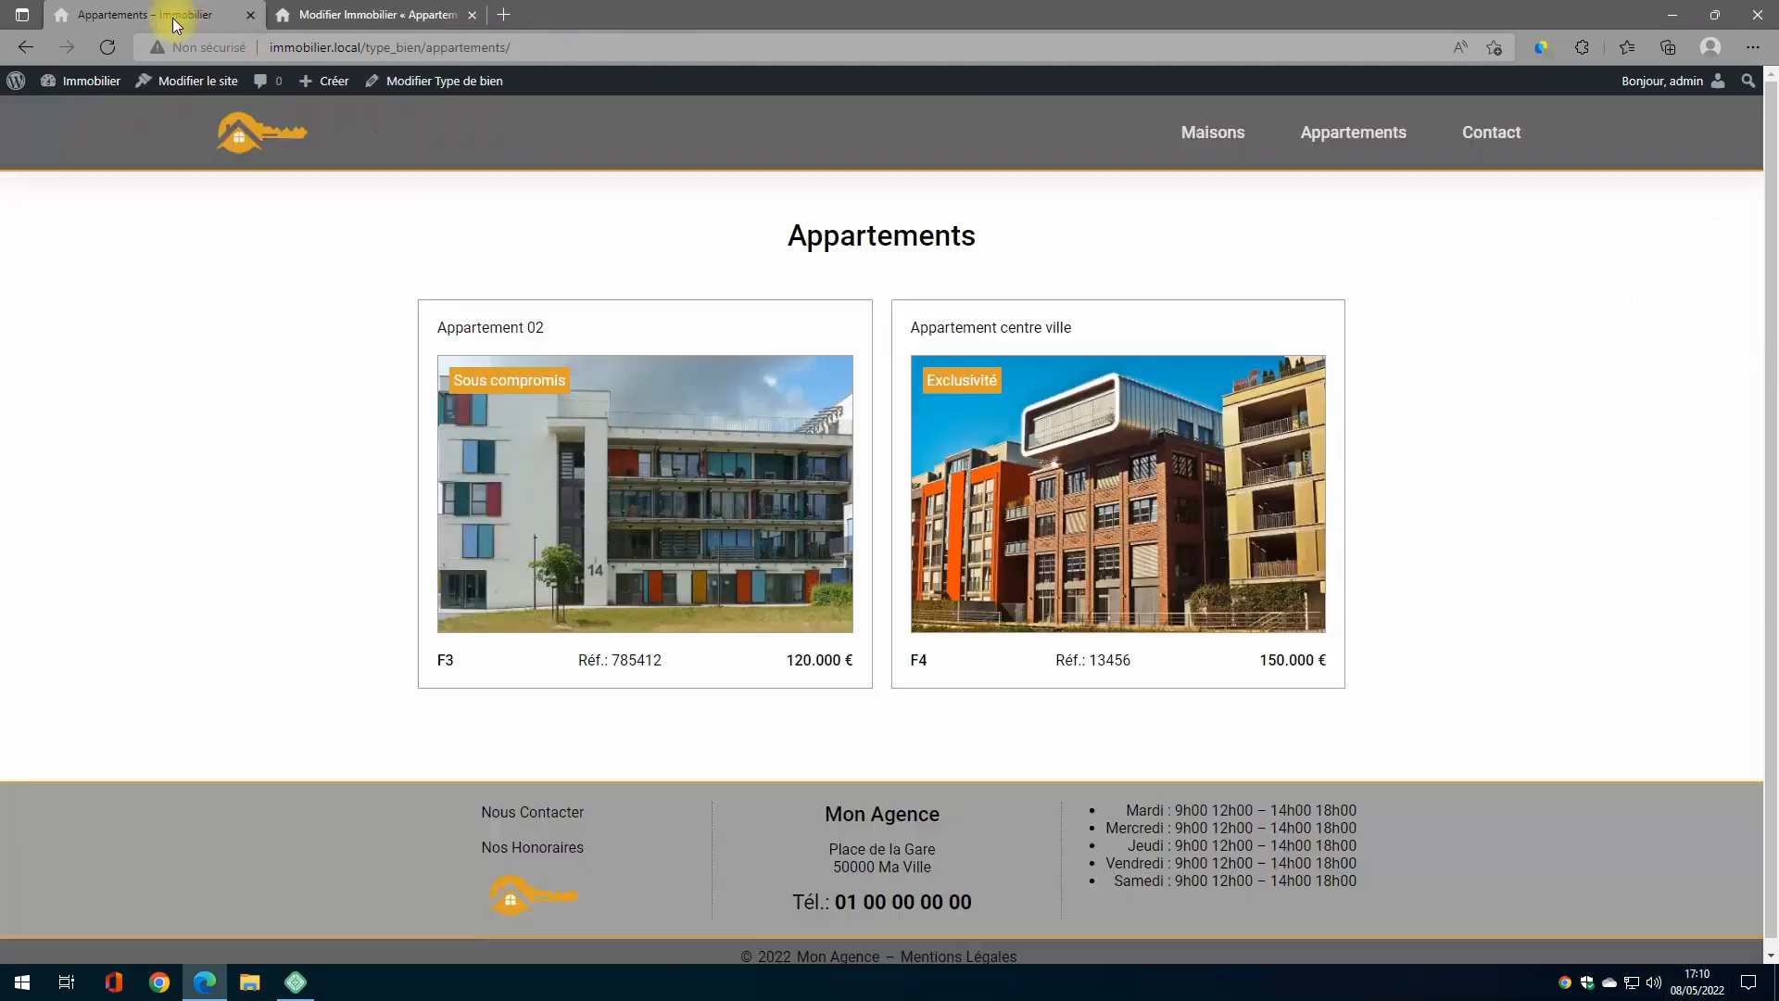
left_click(1715, 15)
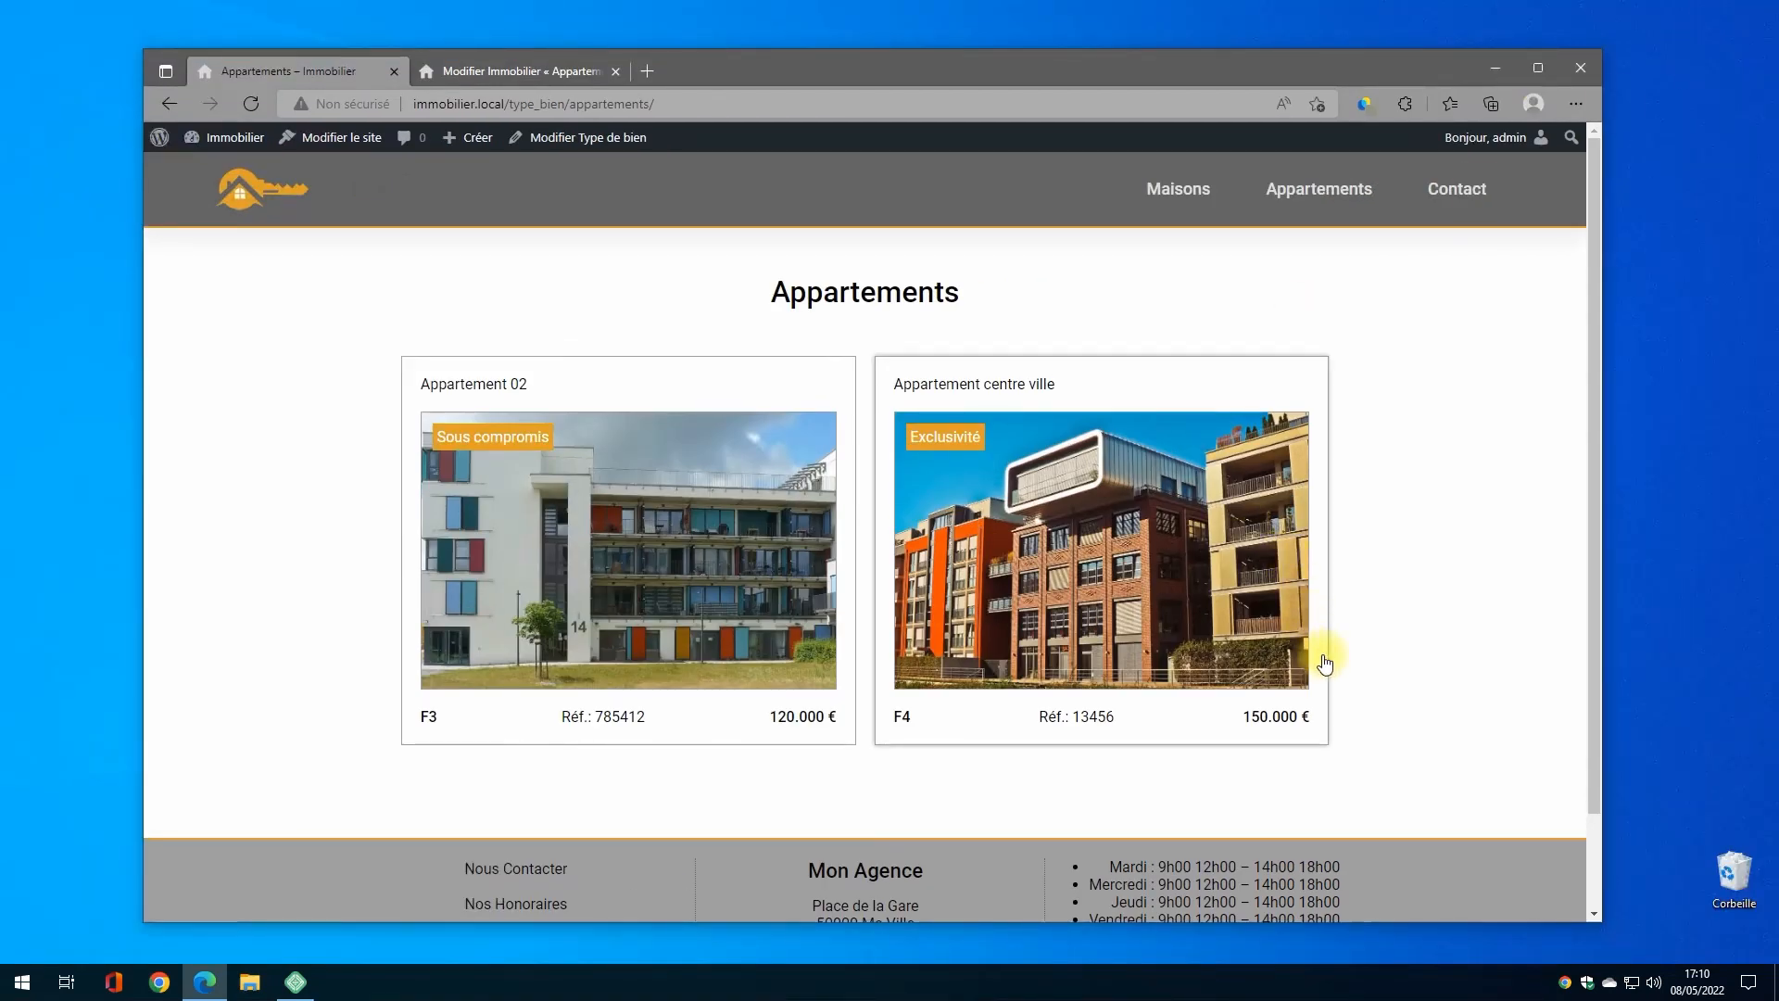